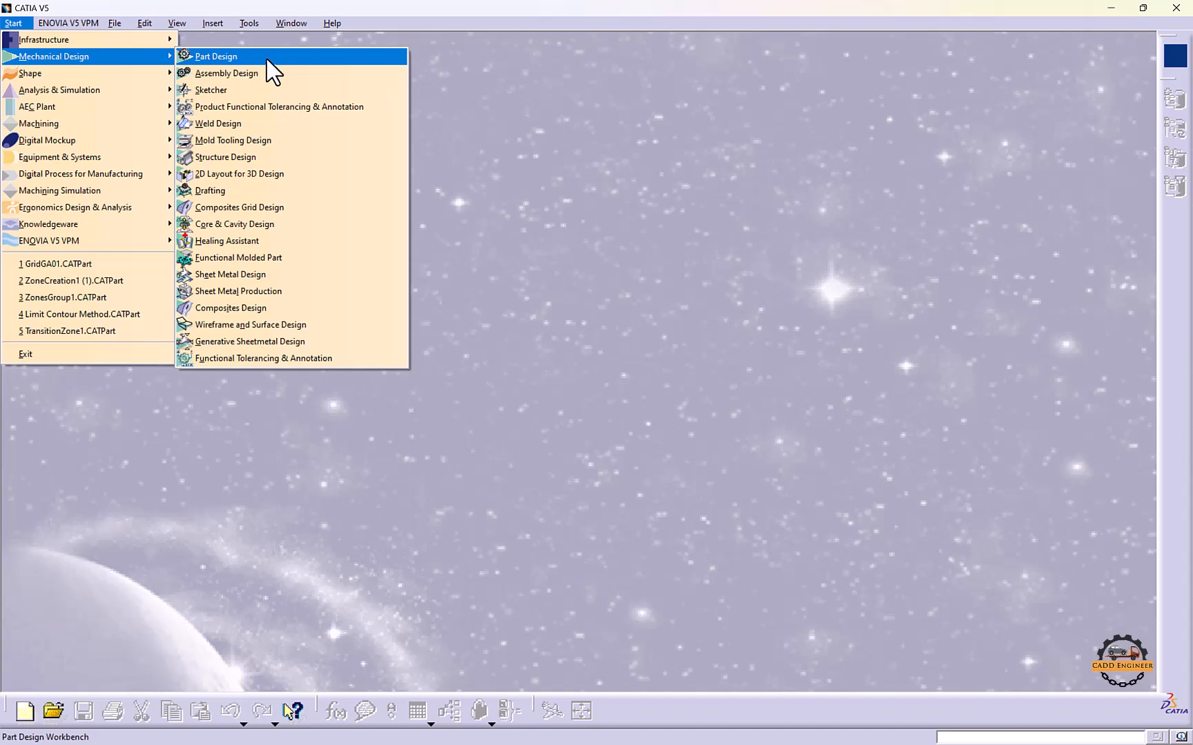
Start a new part in Part Design and float the feature, reference-element and surface toolbars over the workspace
{"action": "left_click", "coordinate": [266, 60]}
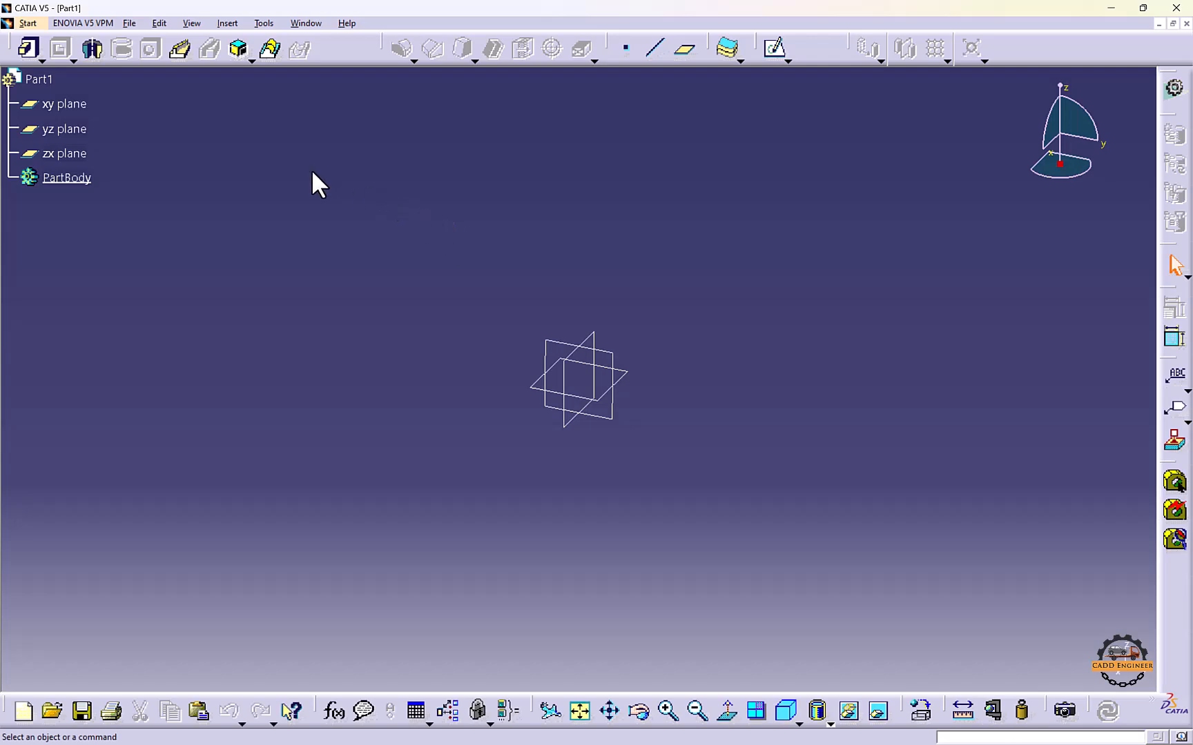
{"action": "left_click_drag", "start_coordinate": [10, 44], "coordinate": [274, 172]}
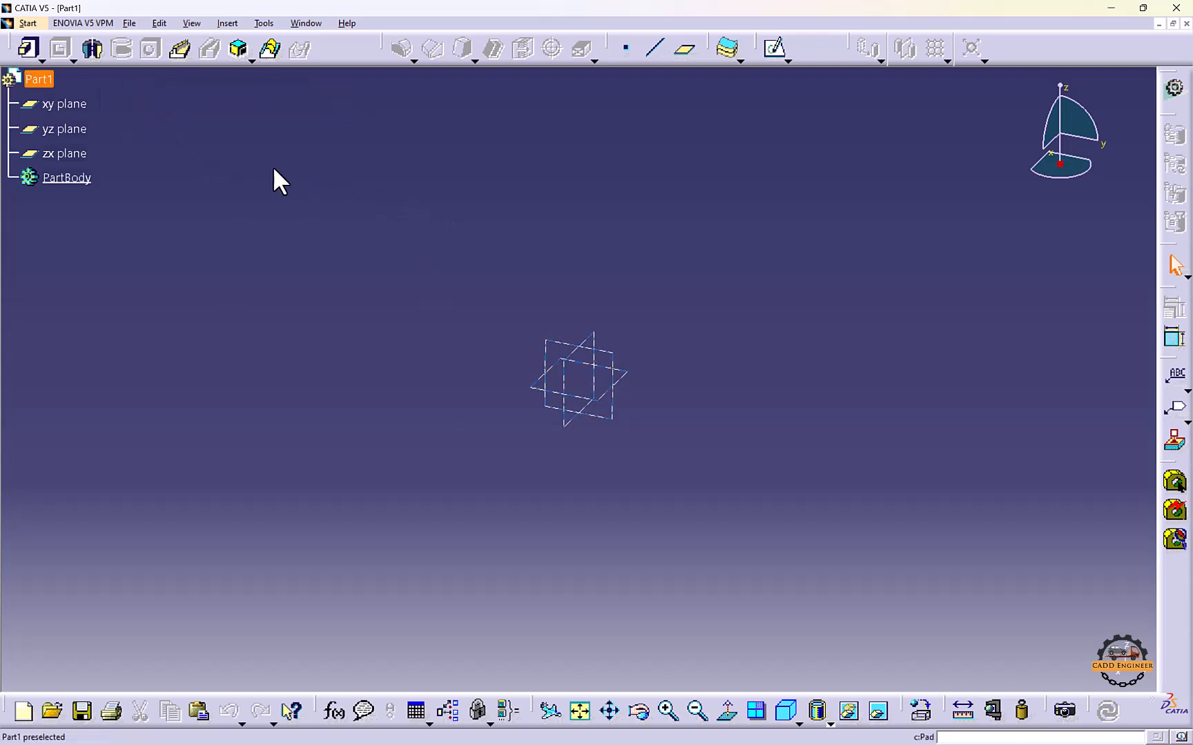
{"action": "left_click_drag", "start_coordinate": [346, 147], "coordinate": [348, 139]}
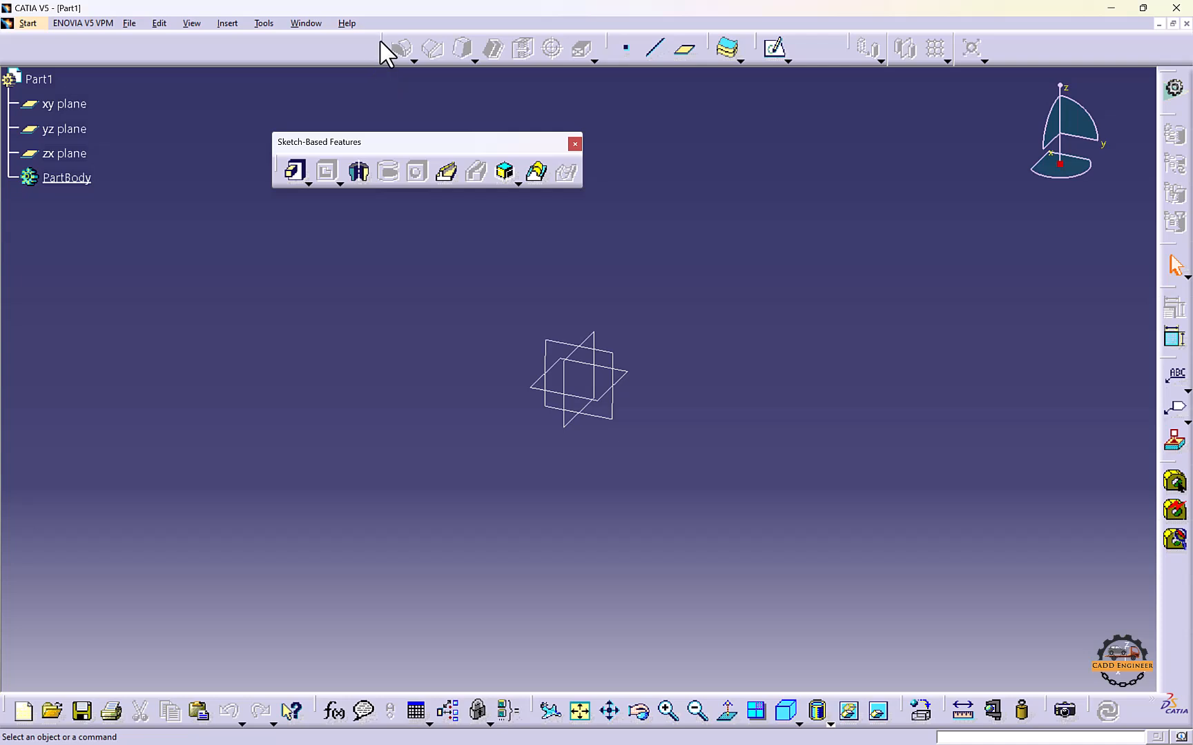
{"action": "mouse_move", "coordinate": [380, 43]}
{"action": "left_mouse_down"}
{"action": "mouse_move", "coordinate": [339, 236]}
{"action": "mouse_move", "coordinate": [357, 215]}
{"action": "mouse_move", "coordinate": [324, 227]}
{"action": "left_mouse_up"}
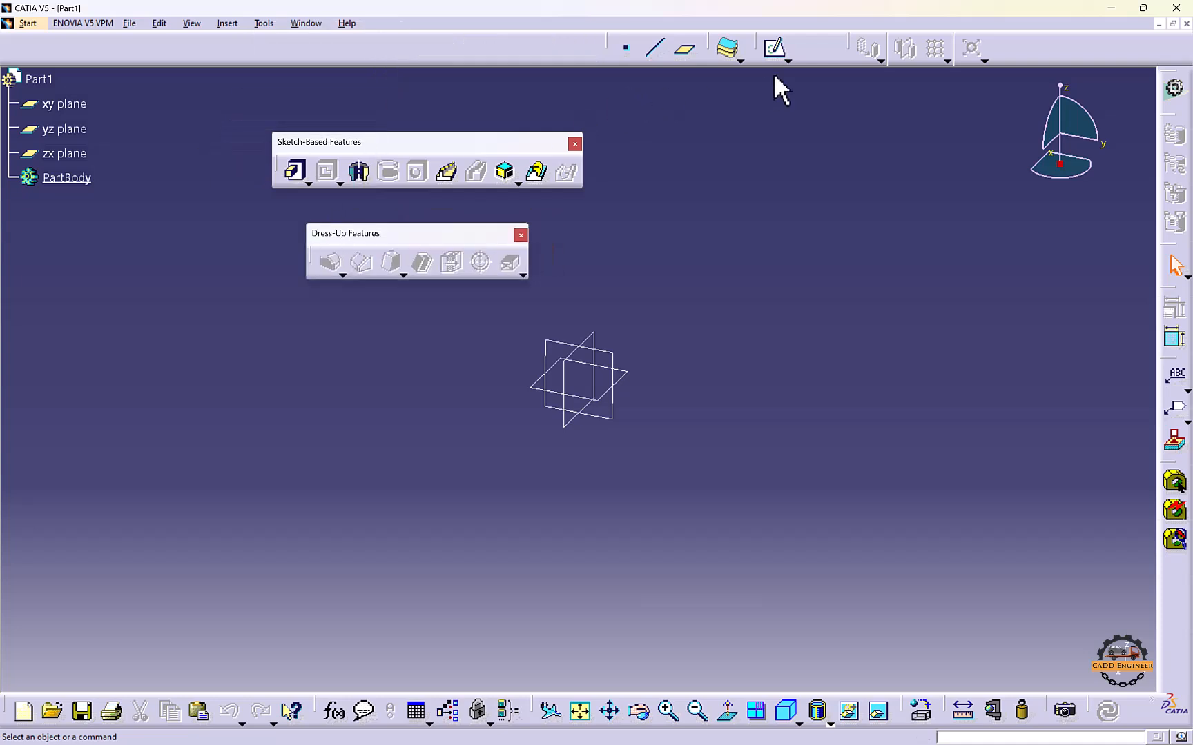
{"action": "left_click_drag", "start_coordinate": [855, 54], "coordinate": [360, 323]}
{"action": "left_click_drag", "start_coordinate": [617, 47], "coordinate": [394, 410]}
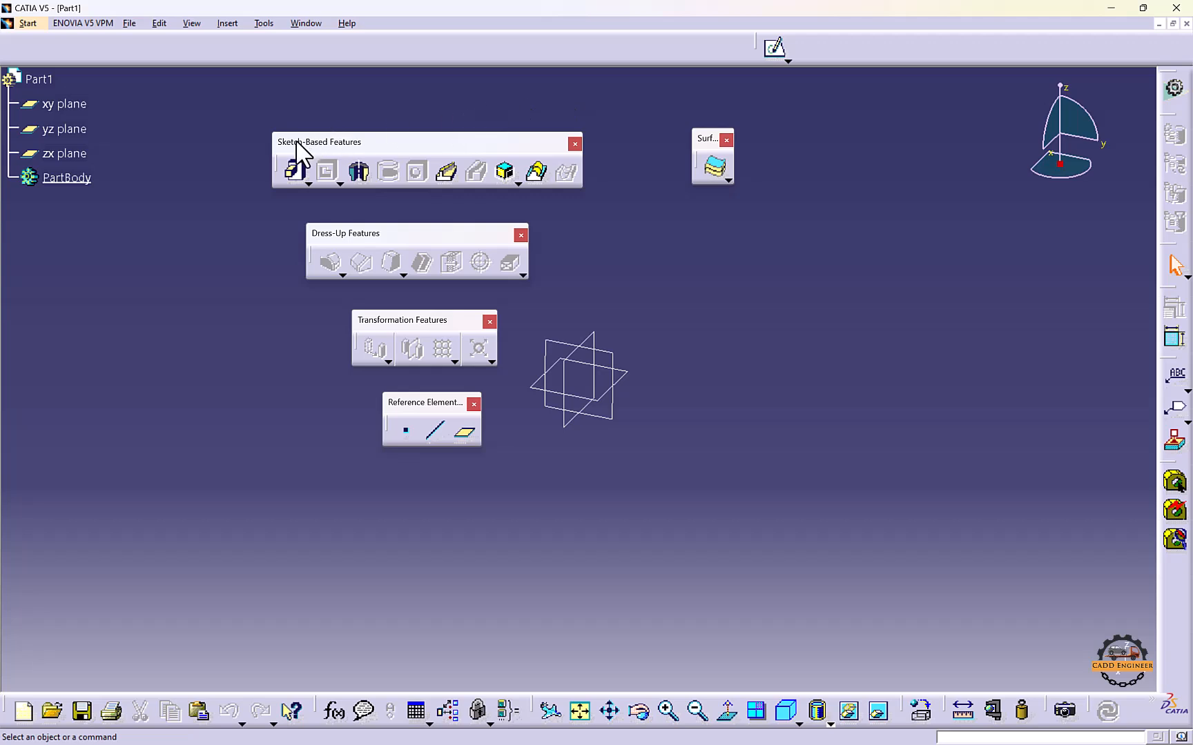
Dock the toolbars in one row, ordered Sketch-Based, Dress-Up, Transformation, Sketcher, Reference Elements and Surface-Based Features
{"action": "mouse_move", "coordinate": [296, 143]}
{"action": "left_mouse_down"}
{"action": "mouse_move", "coordinate": [14, 67]}
{"action": "mouse_move", "coordinate": [6, 48]}
{"action": "left_mouse_up"}
{"action": "mouse_move", "coordinate": [324, 235]}
{"action": "left_mouse_down"}
{"action": "mouse_move", "coordinate": [378, 117]}
{"action": "mouse_move", "coordinate": [381, 59]}
{"action": "mouse_move", "coordinate": [380, 76]}
{"action": "left_mouse_up"}
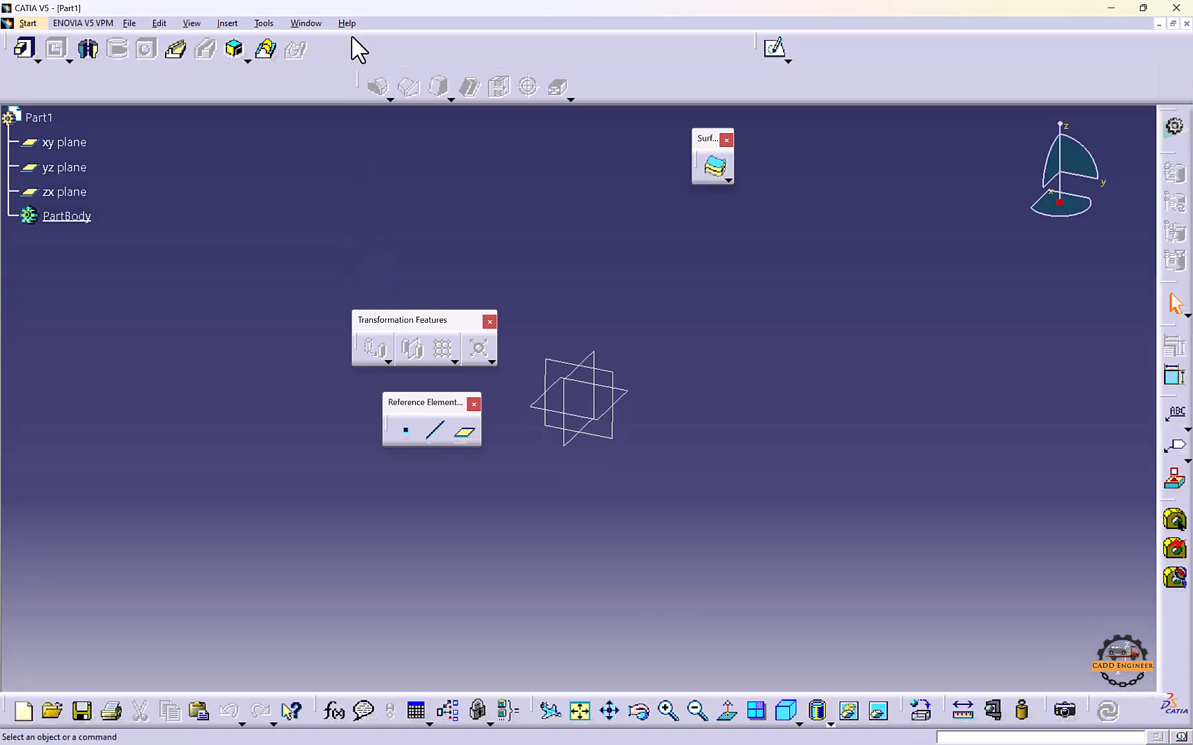
{"action": "left_click_drag", "start_coordinate": [377, 322], "coordinate": [604, 48]}
{"action": "mouse_move", "coordinate": [404, 404]}
{"action": "left_mouse_down"}
{"action": "mouse_move", "coordinate": [827, 95]}
{"action": "mouse_move", "coordinate": [804, 37]}
{"action": "left_mouse_up"}
{"action": "left_click_drag", "start_coordinate": [907, 47], "coordinate": [908, 48]}
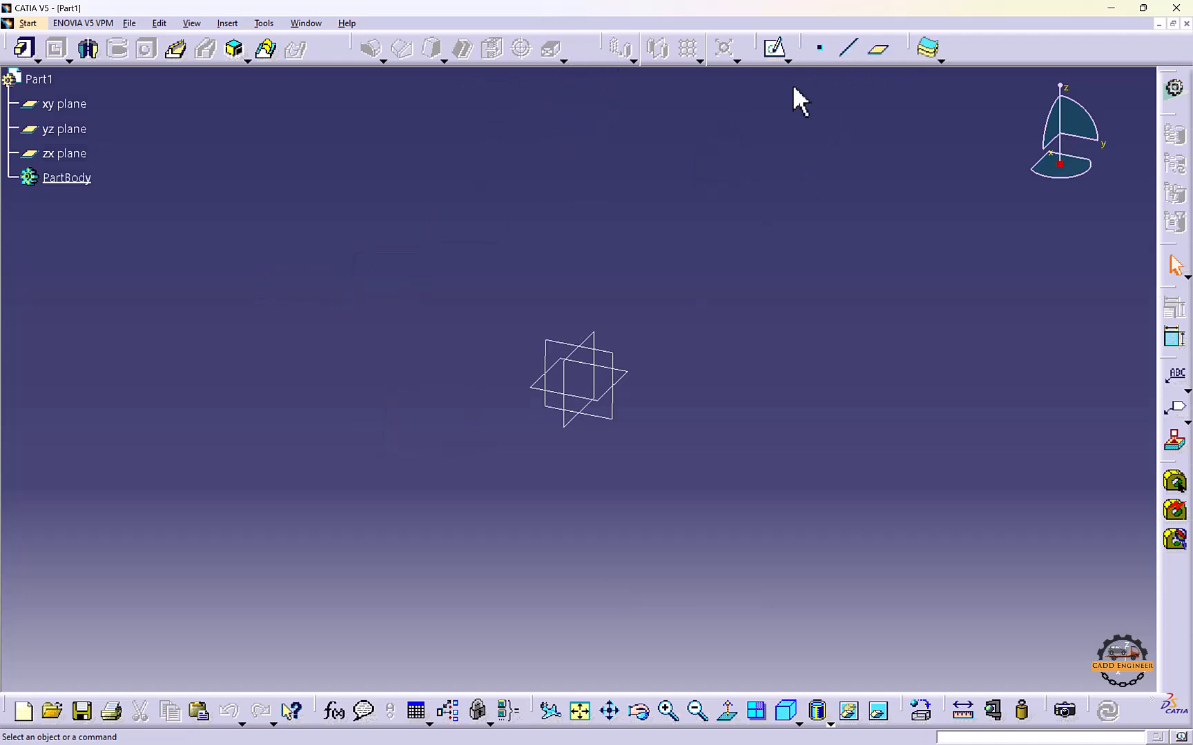
Start a new sketch on the yz plane
{"action": "left_click", "coordinate": [772, 56]}
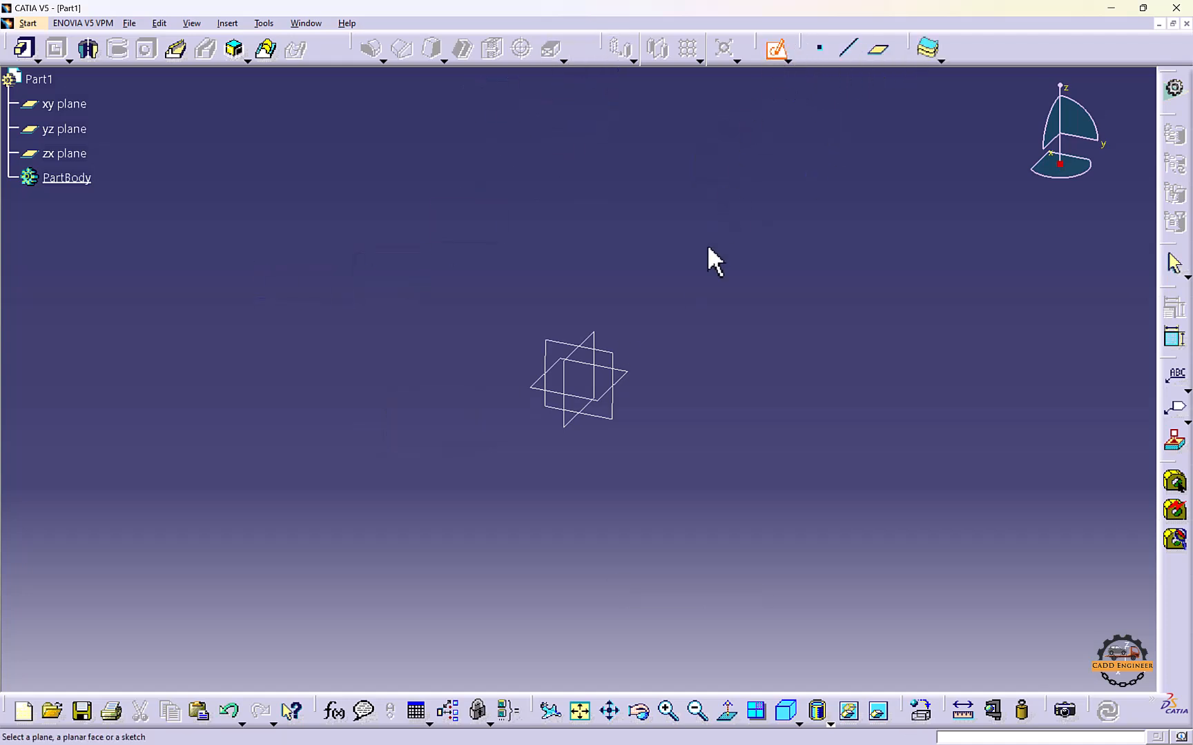
{"action": "middle_click_drag", "start_coordinate": [694, 252], "coordinate": [553, 193]}
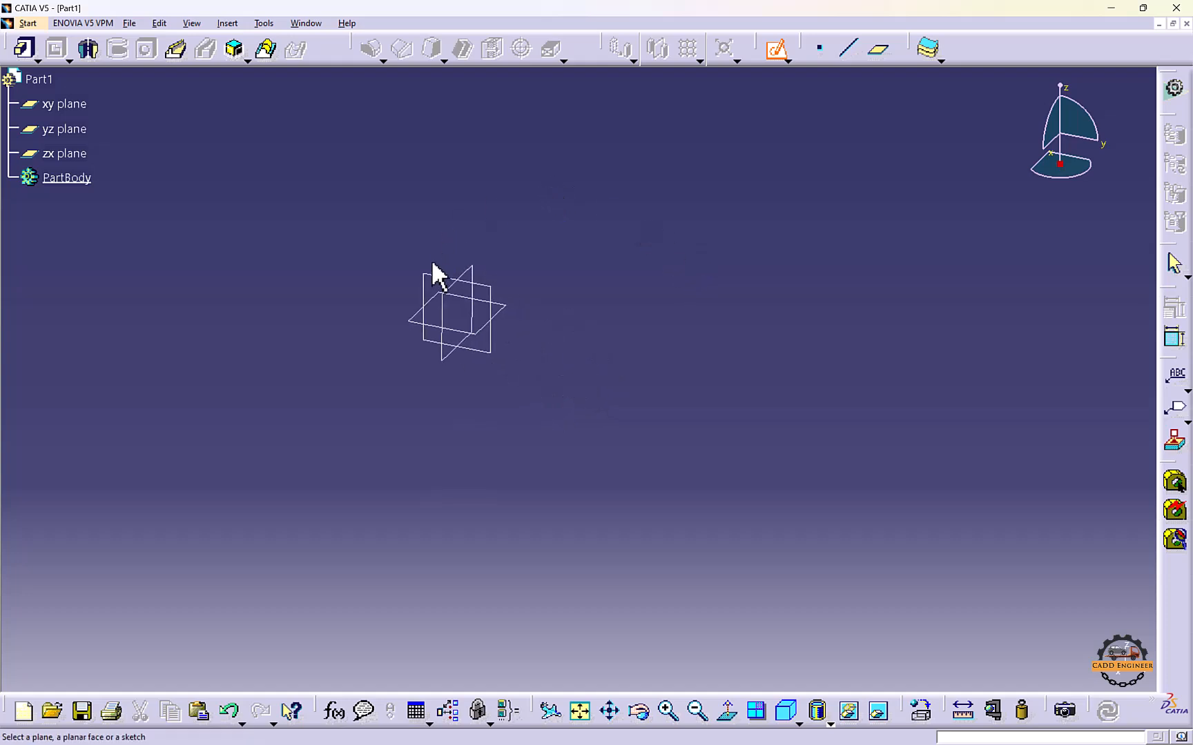
{"action": "left_click", "coordinate": [449, 284]}
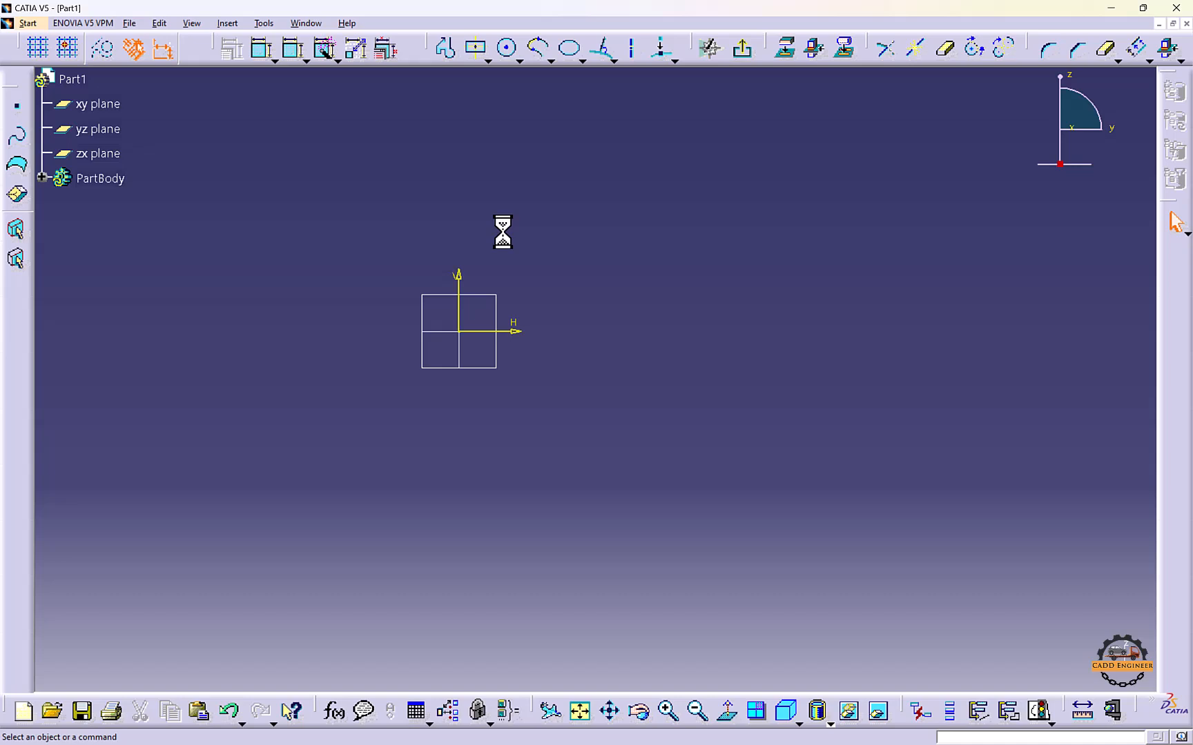
Start a profile at the origin with a vertical line about 53 mm, a horizontal line about 39 mm and a tangent arc curving downward
{"action": "left_click", "coordinate": [445, 48]}
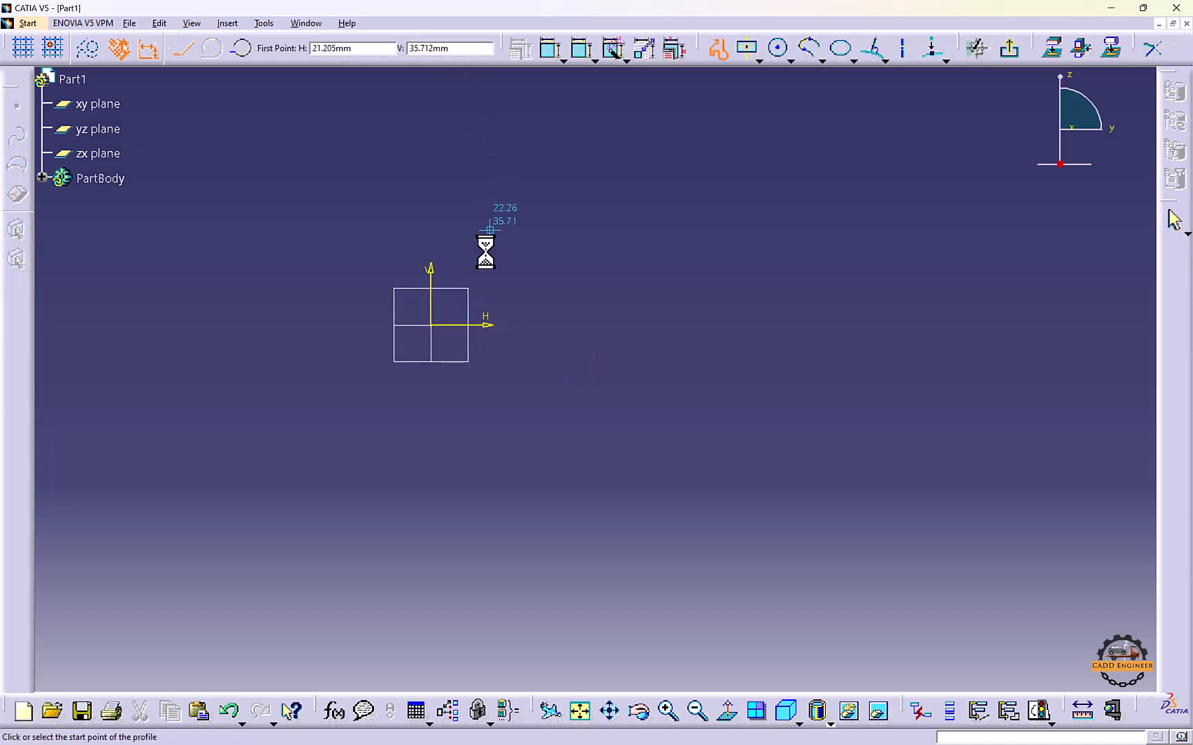
{"action": "left_click", "coordinate": [431, 326]}
{"action": "left_click", "coordinate": [430, 183]}
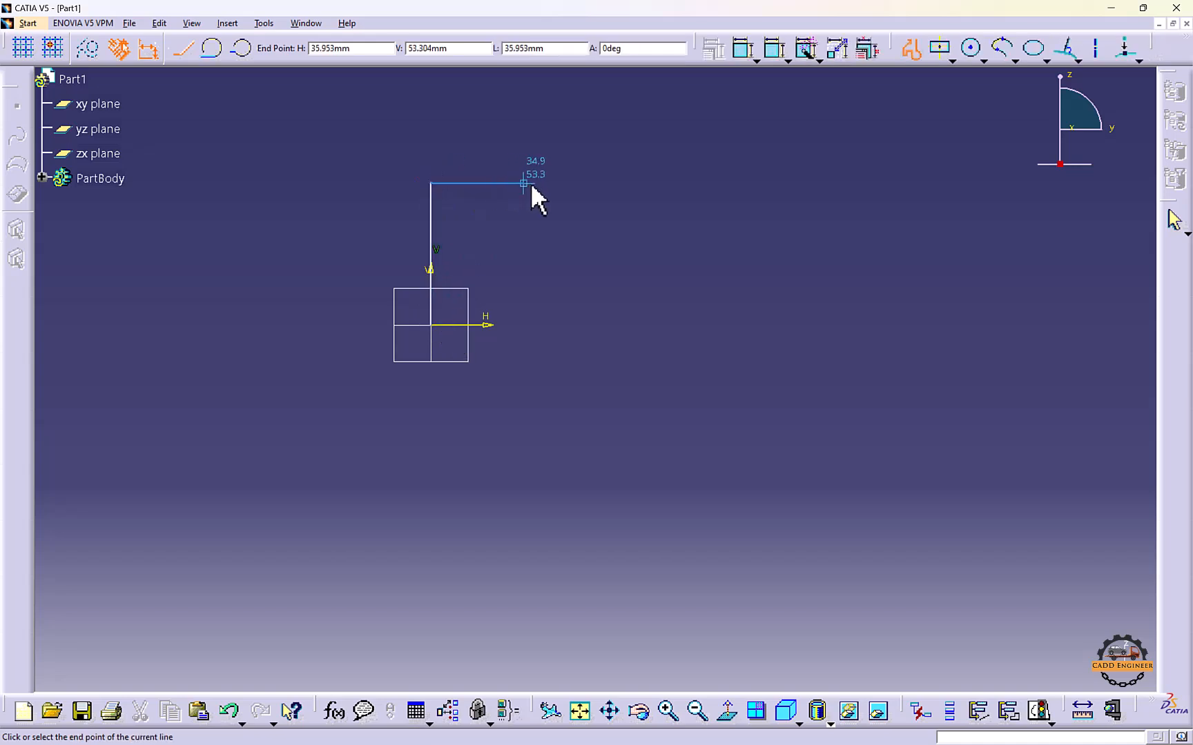
{"action": "left_click", "coordinate": [533, 183]}
{"action": "left_click", "coordinate": [211, 47]}
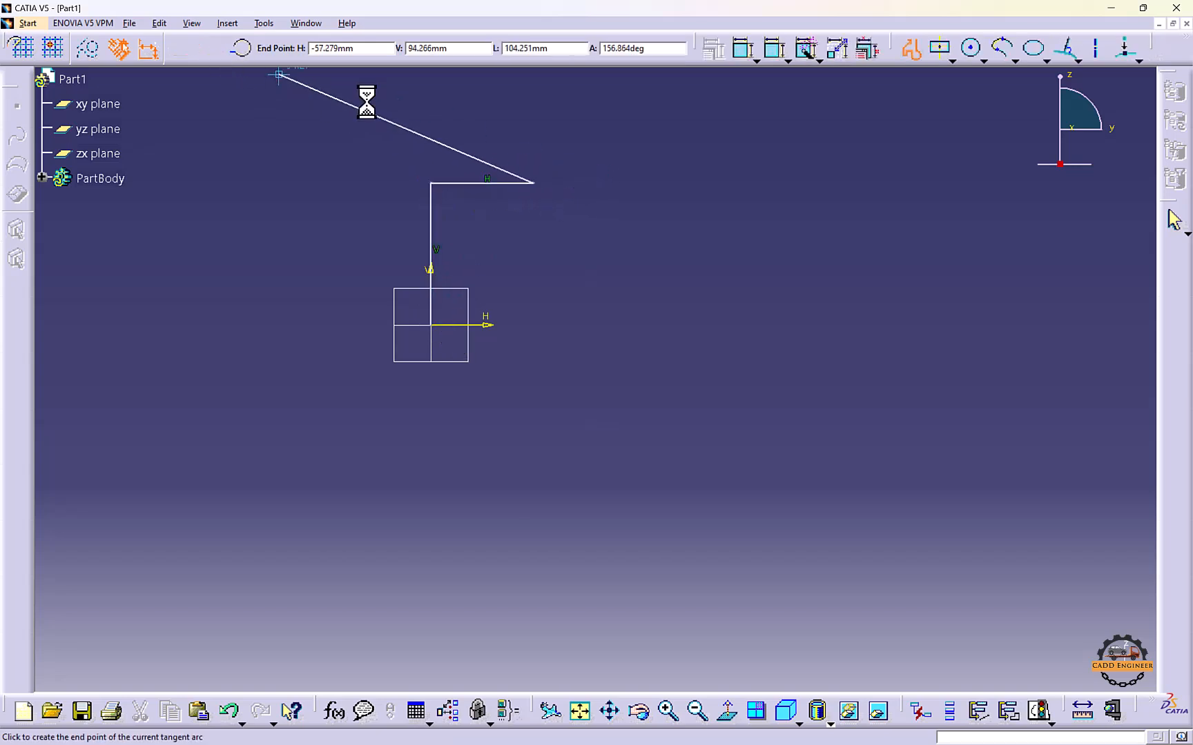
{"action": "left_click", "coordinate": [638, 240]}
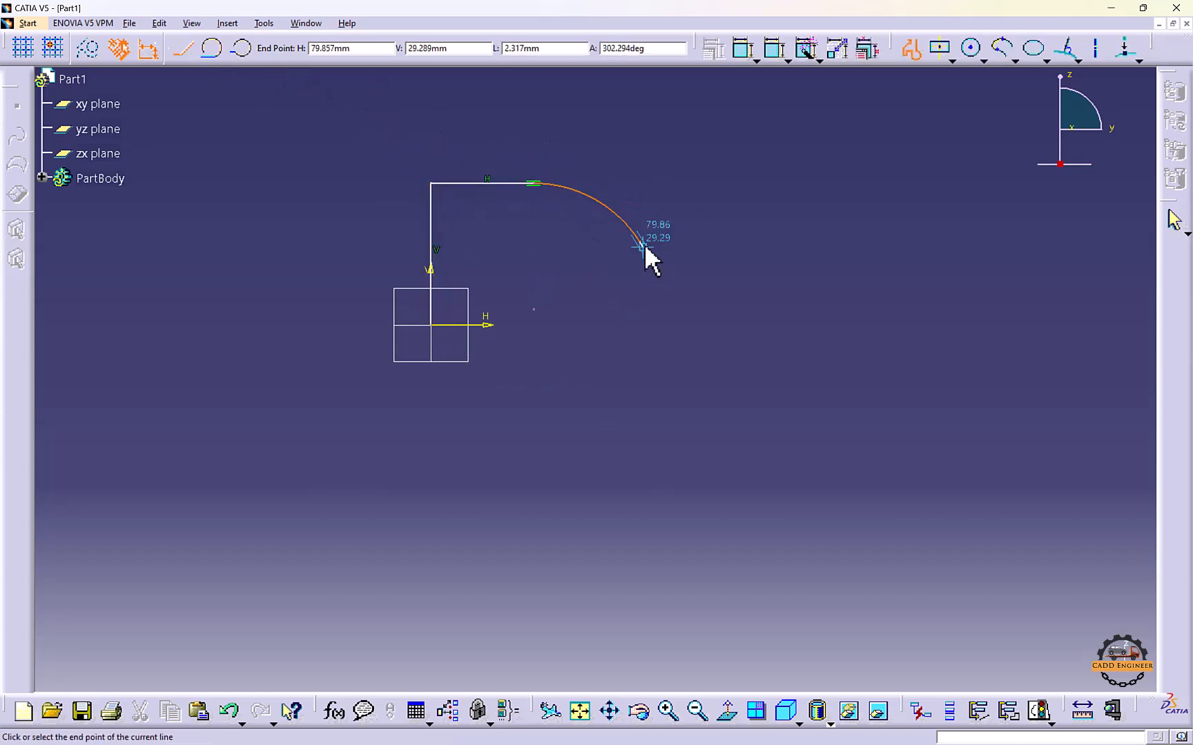
Continue from the arc with a horizontal line, a vertical drop, a lower horizontal line back to the arc centre, and a short step closing at the origin
{"action": "left_click", "coordinate": [740, 241]}
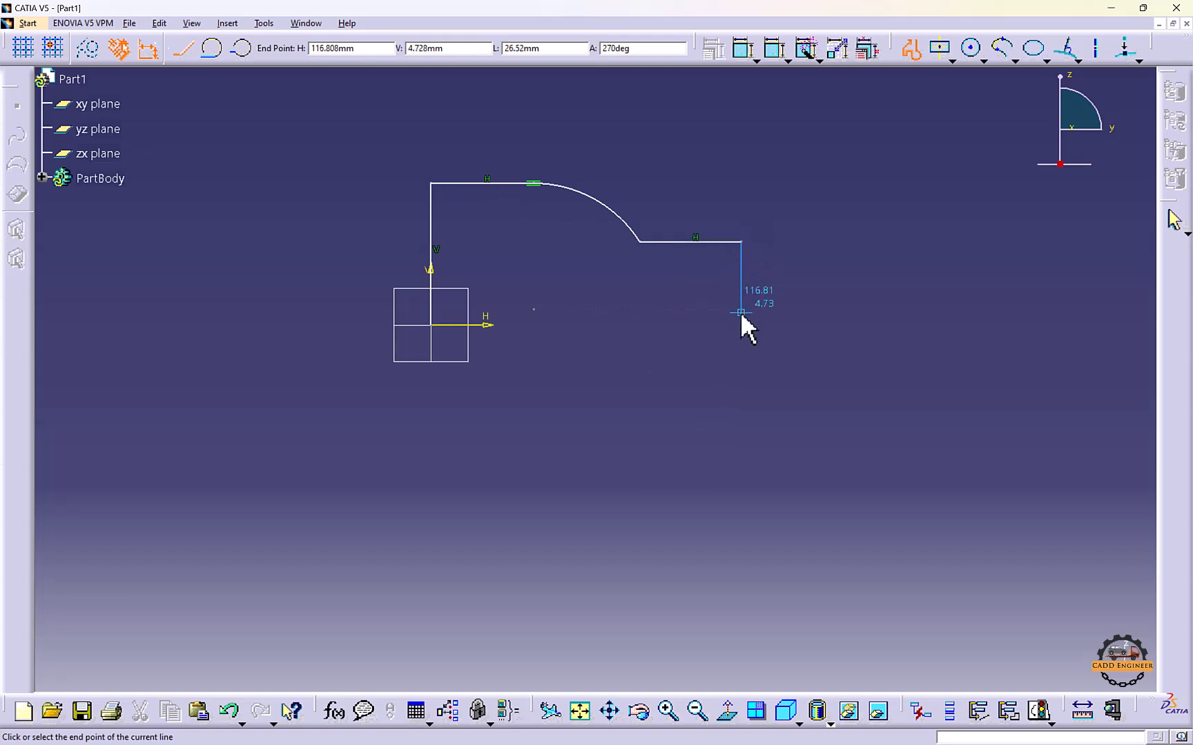
{"action": "left_click", "coordinate": [741, 308]}
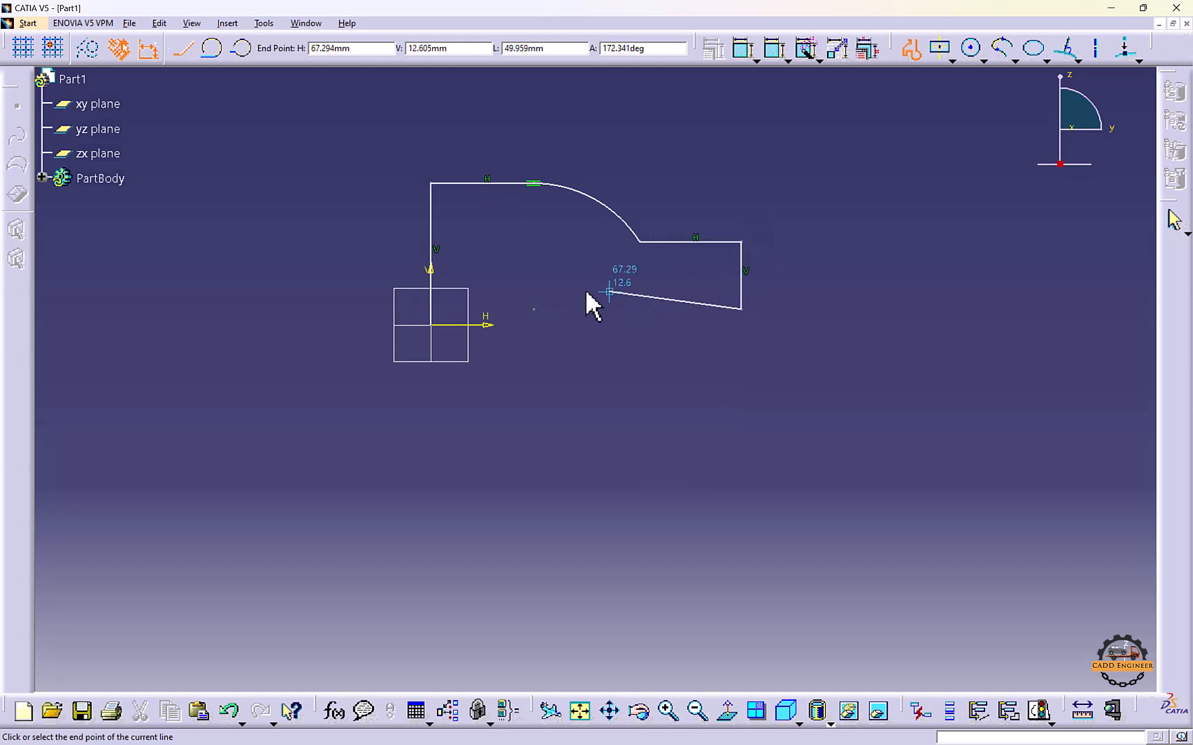
{"action": "left_click", "coordinate": [533, 308]}
{"action": "left_click", "coordinate": [533, 324]}
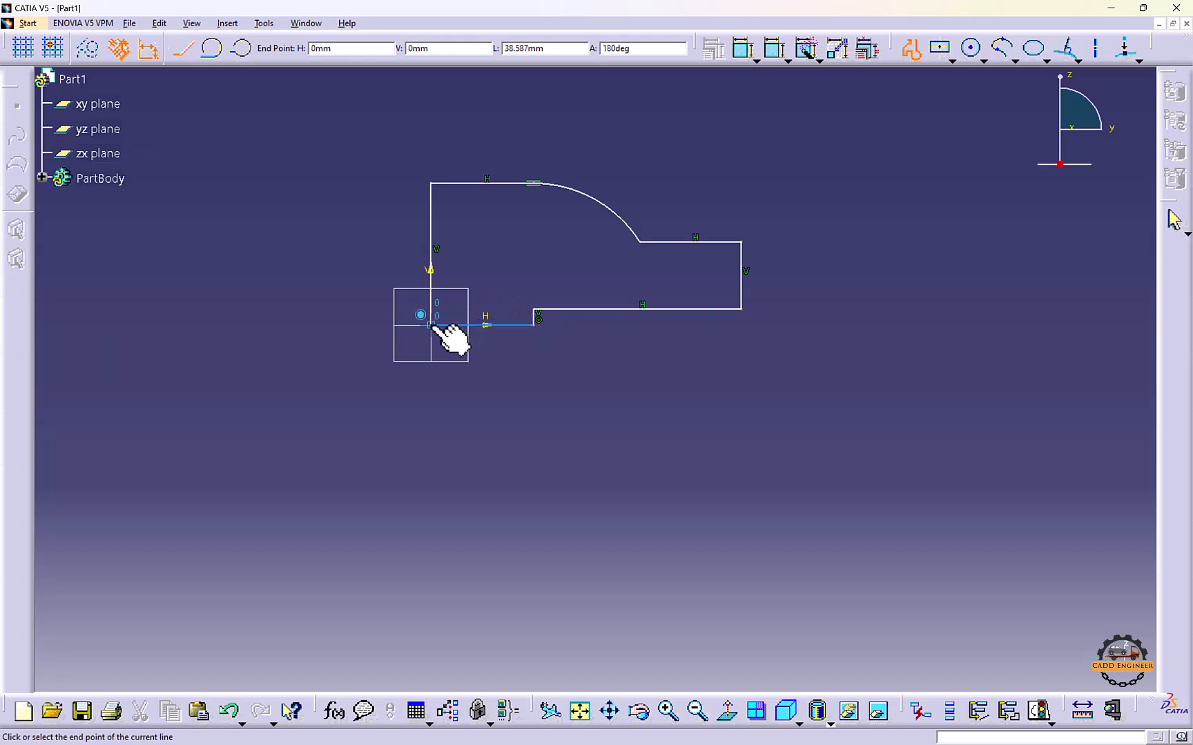
{"action": "left_click", "coordinate": [431, 324]}
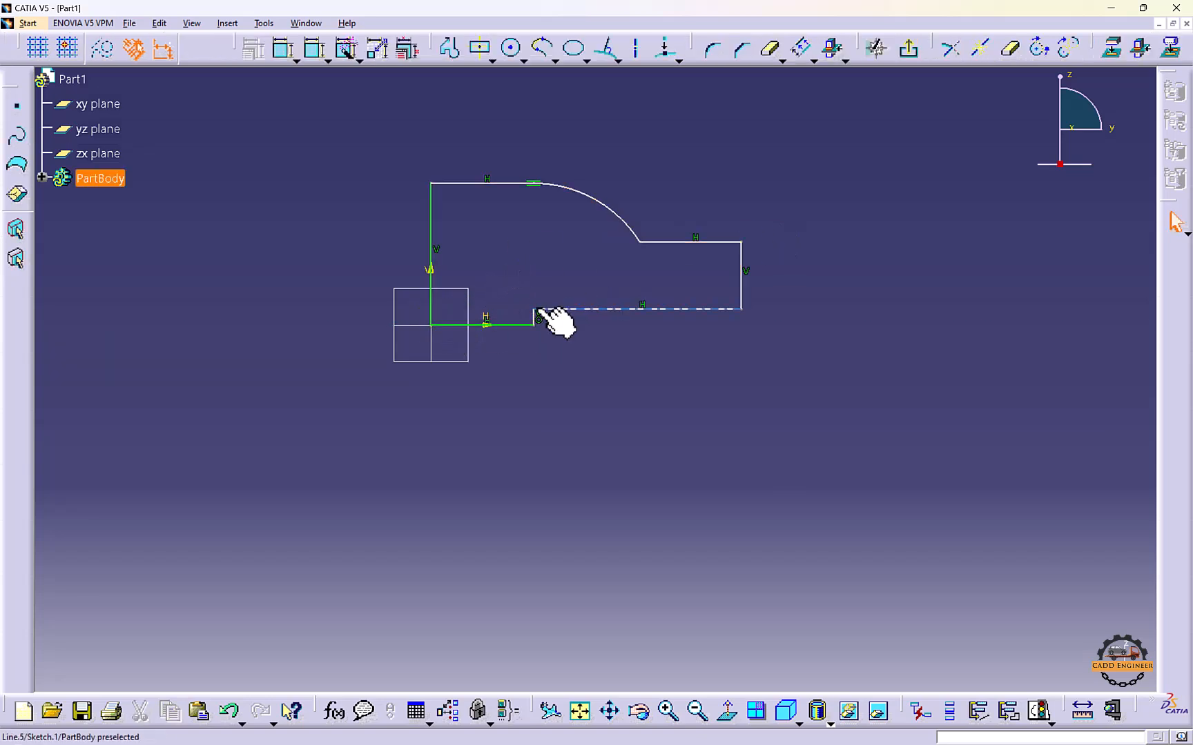
Reshape the profile by raising its lower inner corner and adjusting the arc, making the short vertical edge taller
{"action": "left_click_drag", "start_coordinate": [540, 311], "coordinate": [542, 285]}
{"action": "left_click_drag", "start_coordinate": [599, 210], "coordinate": [606, 195]}
{"action": "mouse_move", "coordinate": [548, 276]}
{"action": "left_mouse_down"}
{"action": "mouse_move", "coordinate": [530, 278]}
{"action": "mouse_move", "coordinate": [538, 285]}
{"action": "left_mouse_up"}
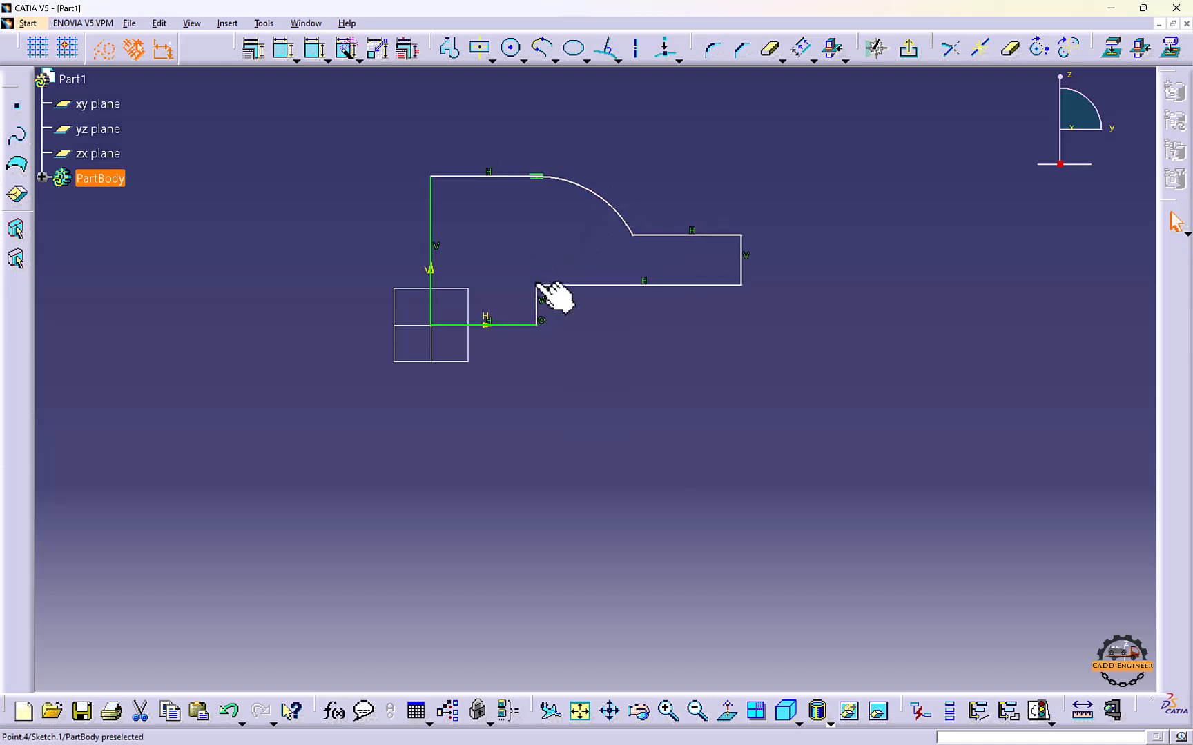
Dimension the vertical edge at the origin and set its height to 50 mm
{"action": "left_click", "coordinate": [288, 49]}
{"action": "left_click", "coordinate": [248, 51]}
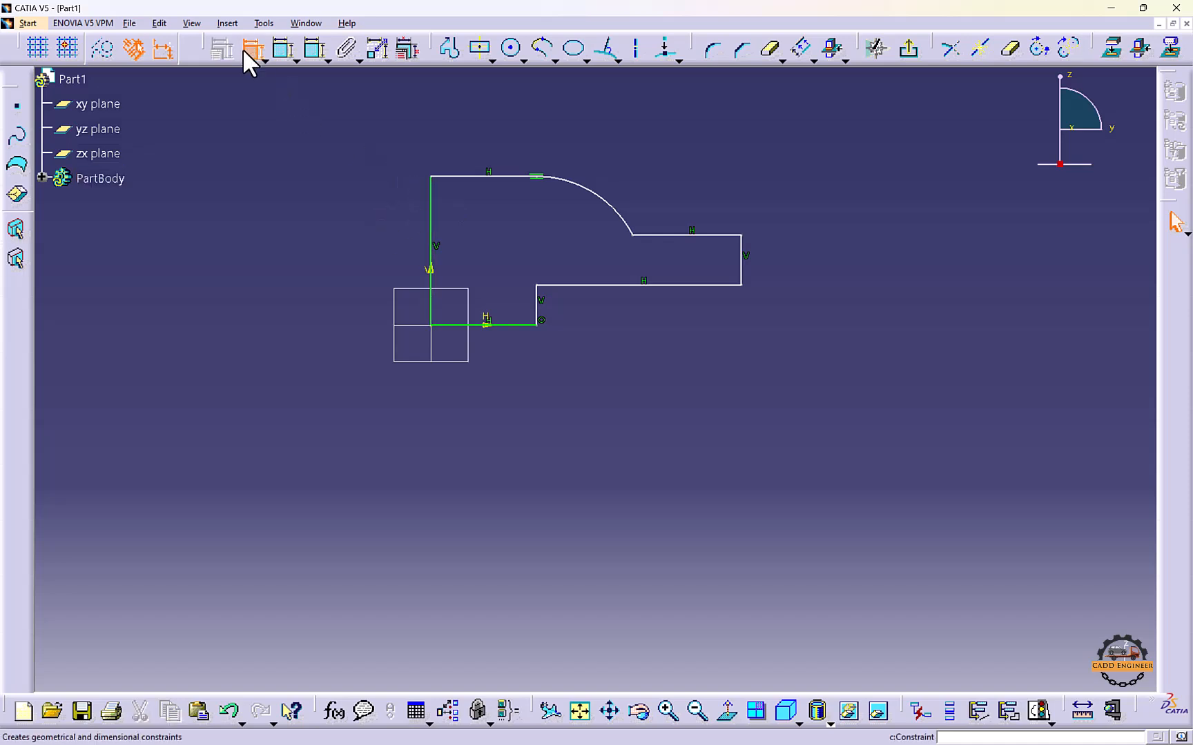
{"action": "left_click", "coordinate": [430, 211]}
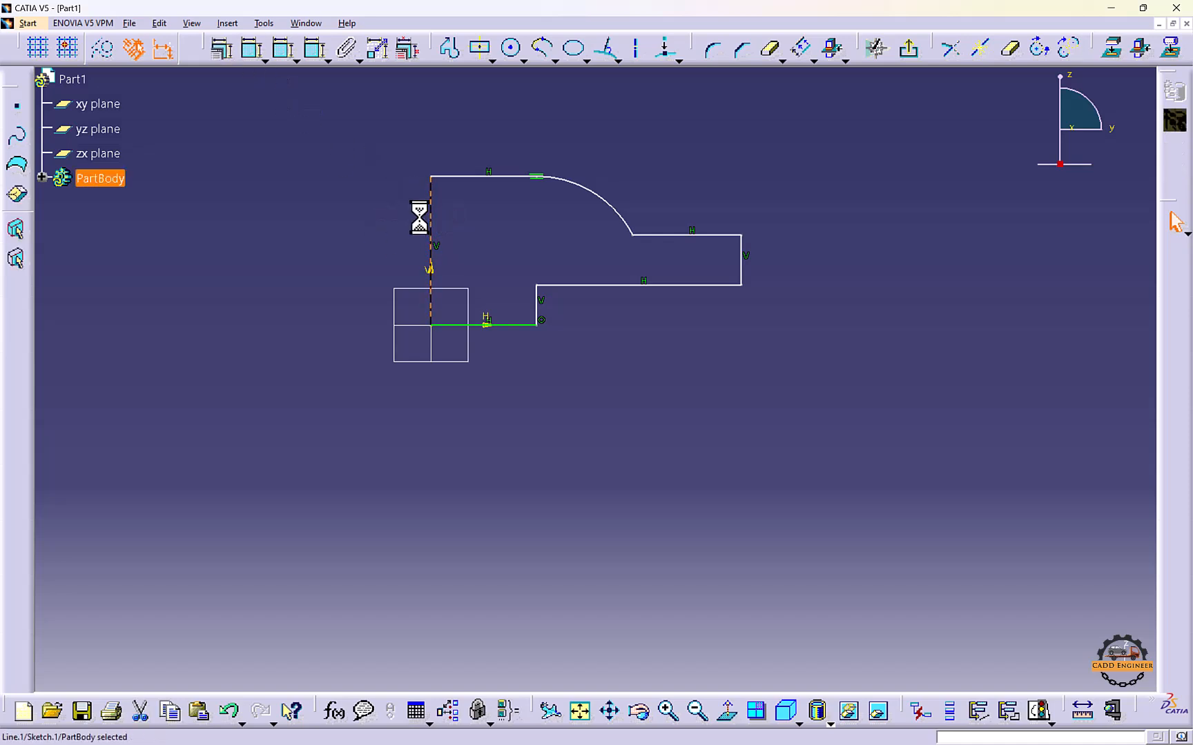
{"action": "left_click", "coordinate": [248, 48]}
{"action": "left_click", "coordinate": [431, 228]}
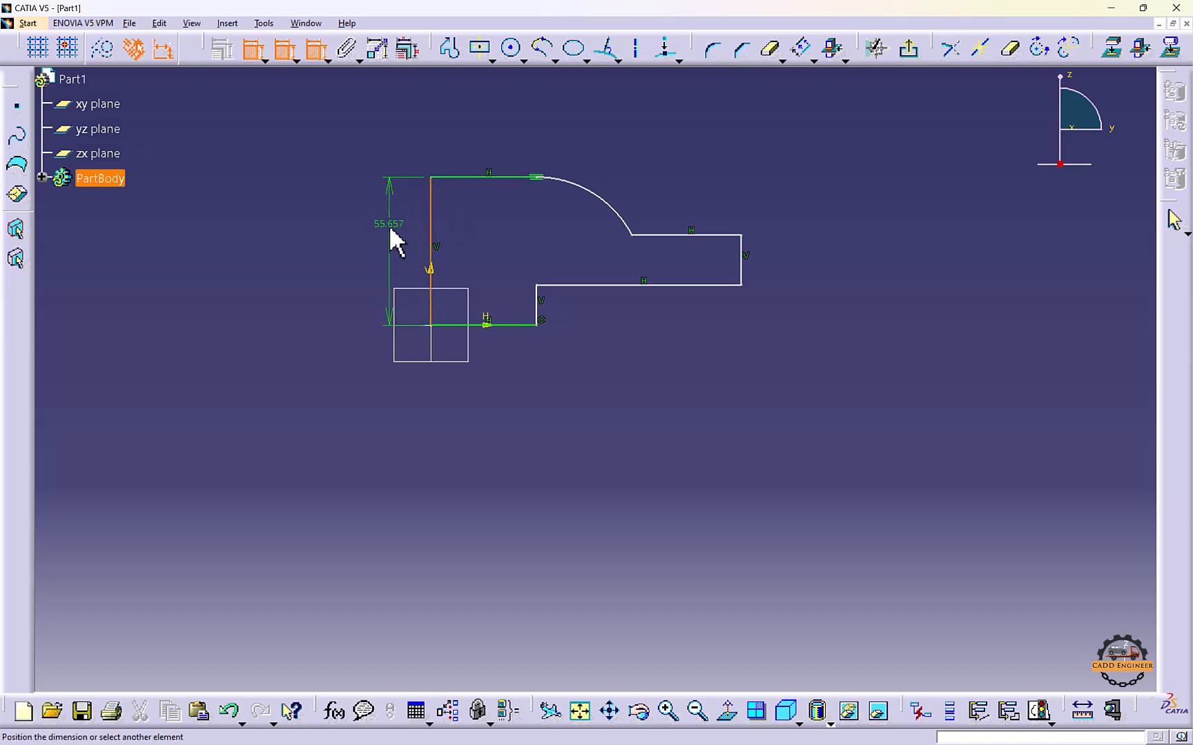
{"action": "double_click", "coordinate": [390, 231]}
{"action": "type", "text": "50"}
{"action": "key", "text": "Return"}
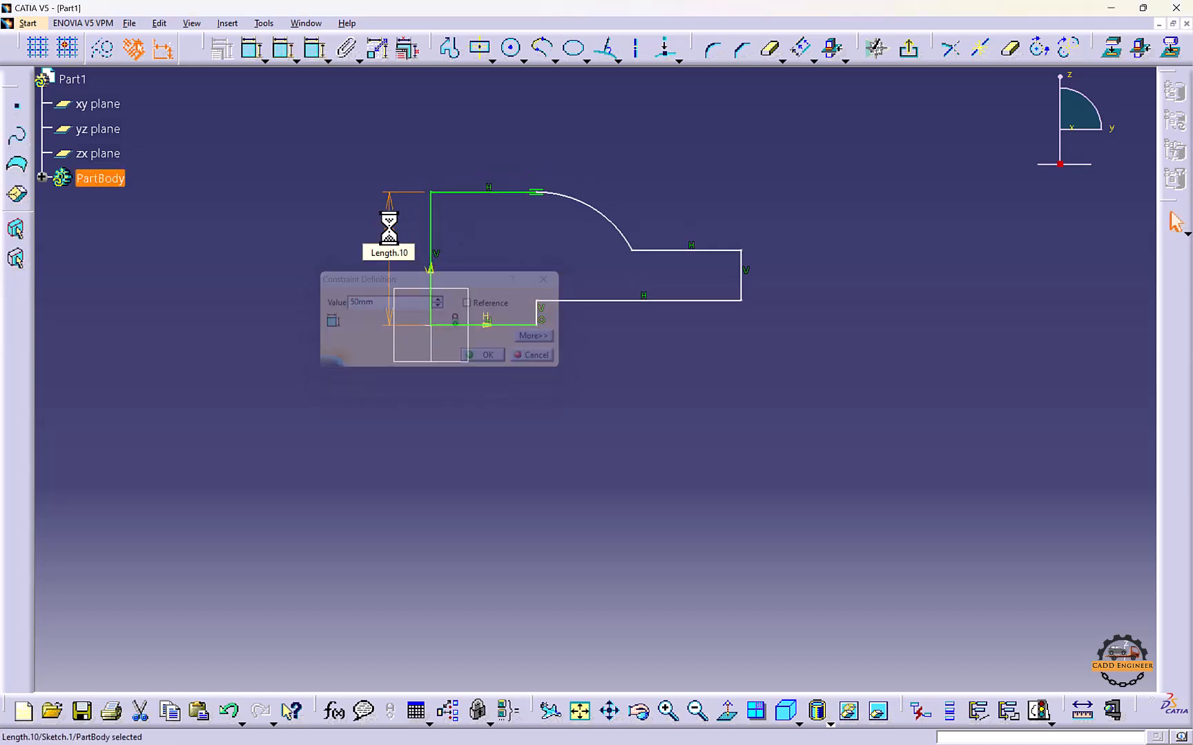
Dimension the arc's radius and set it to 40 mm
{"action": "left_click", "coordinate": [252, 50]}
{"action": "left_click", "coordinate": [606, 220]}
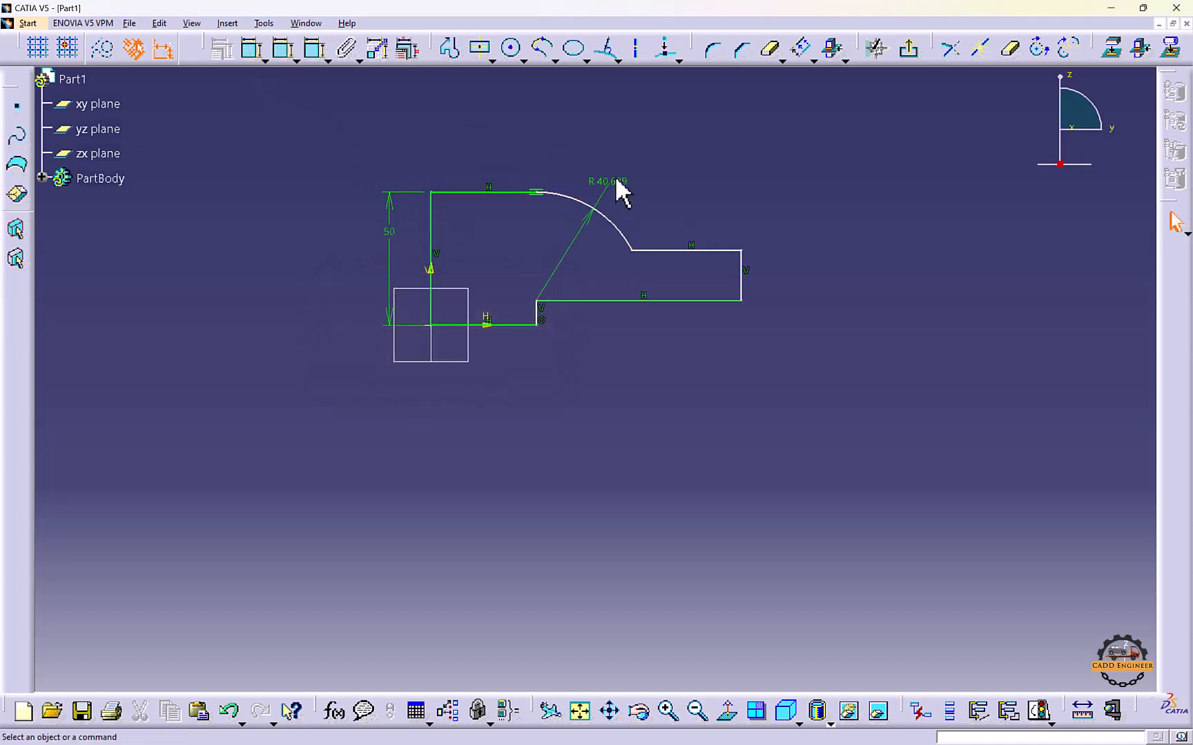
{"action": "double_click", "coordinate": [612, 179]}
{"action": "type", "text": "40"}
{"action": "key", "text": "Return"}
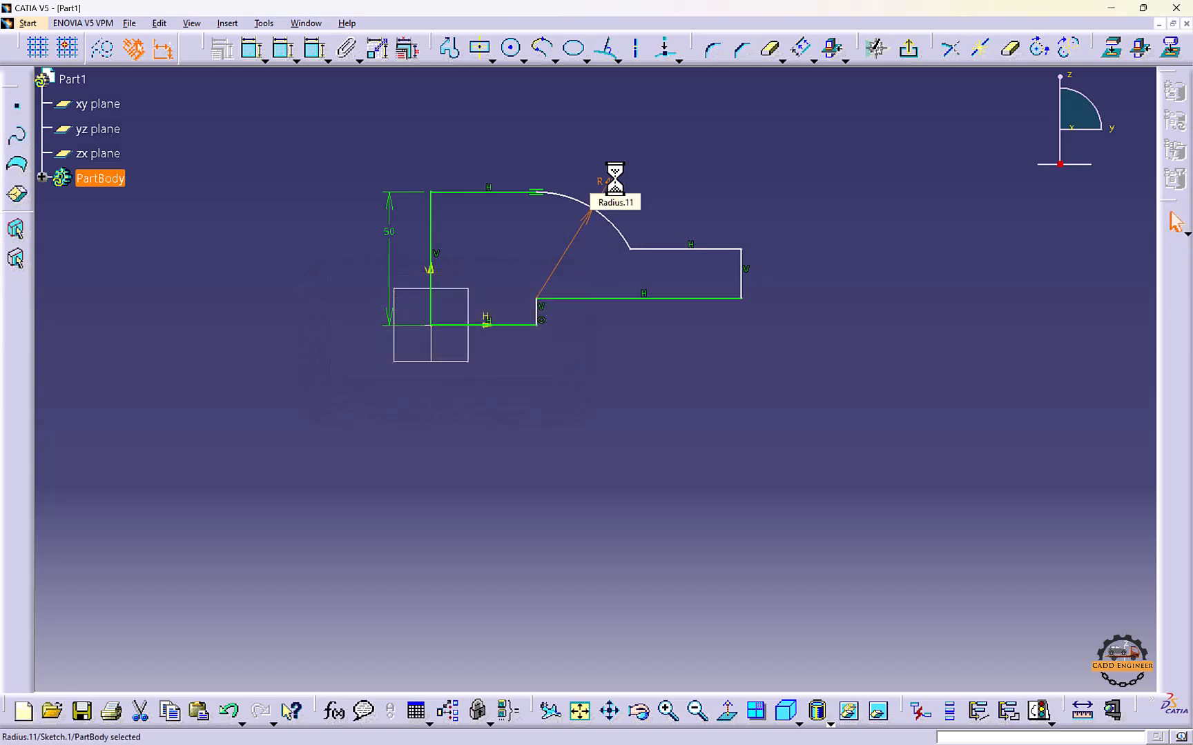
Dimension the vertical end edge of the arm and set its height to 20 mm
{"action": "left_click", "coordinate": [252, 50]}
{"action": "left_click", "coordinate": [751, 266]}
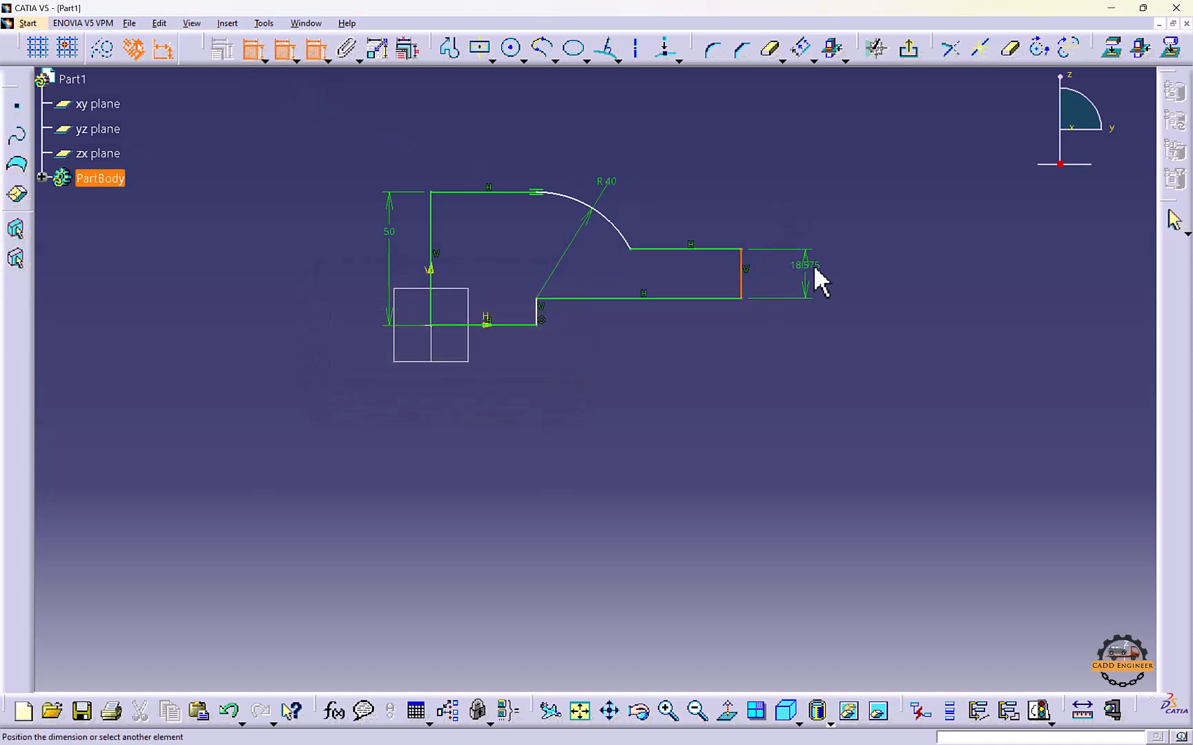
{"action": "left_click", "coordinate": [811, 268]}
{"action": "double_click", "coordinate": [812, 266]}
{"action": "type", "text": "20"}
{"action": "key", "text": "Return"}
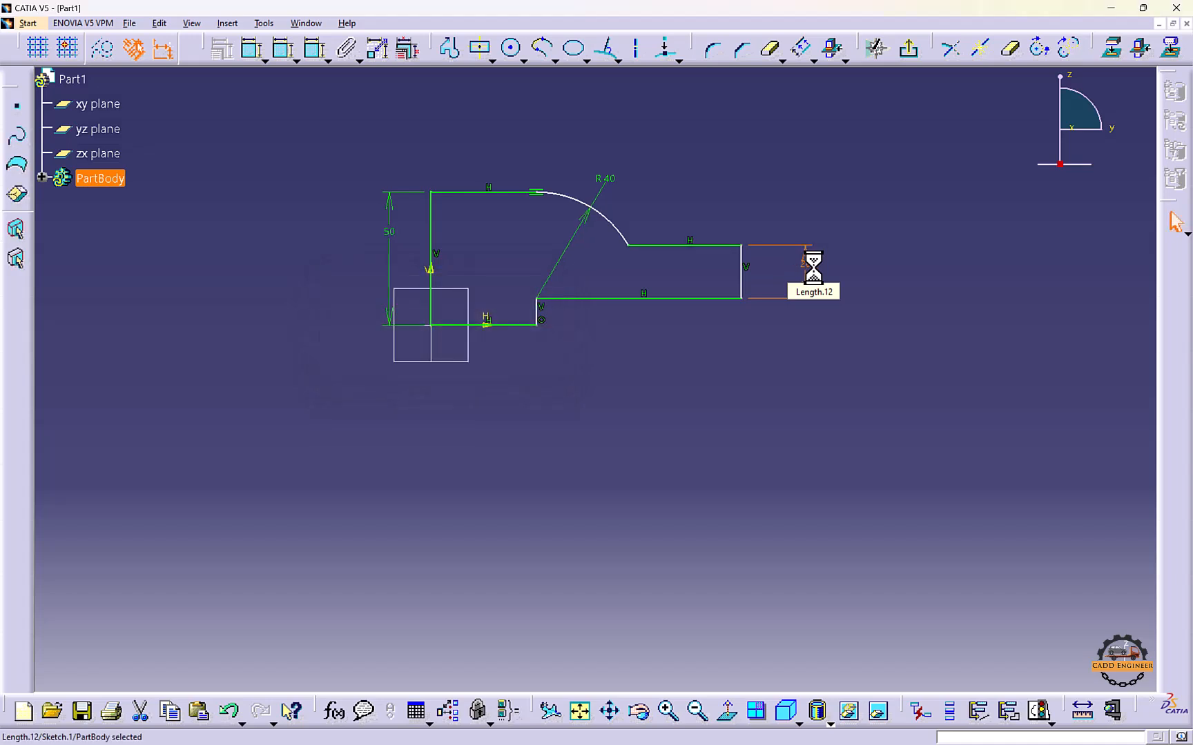
Dimension the arm's lower horizontal edge and set its length to 77 mm
{"action": "left_click", "coordinate": [628, 298]}
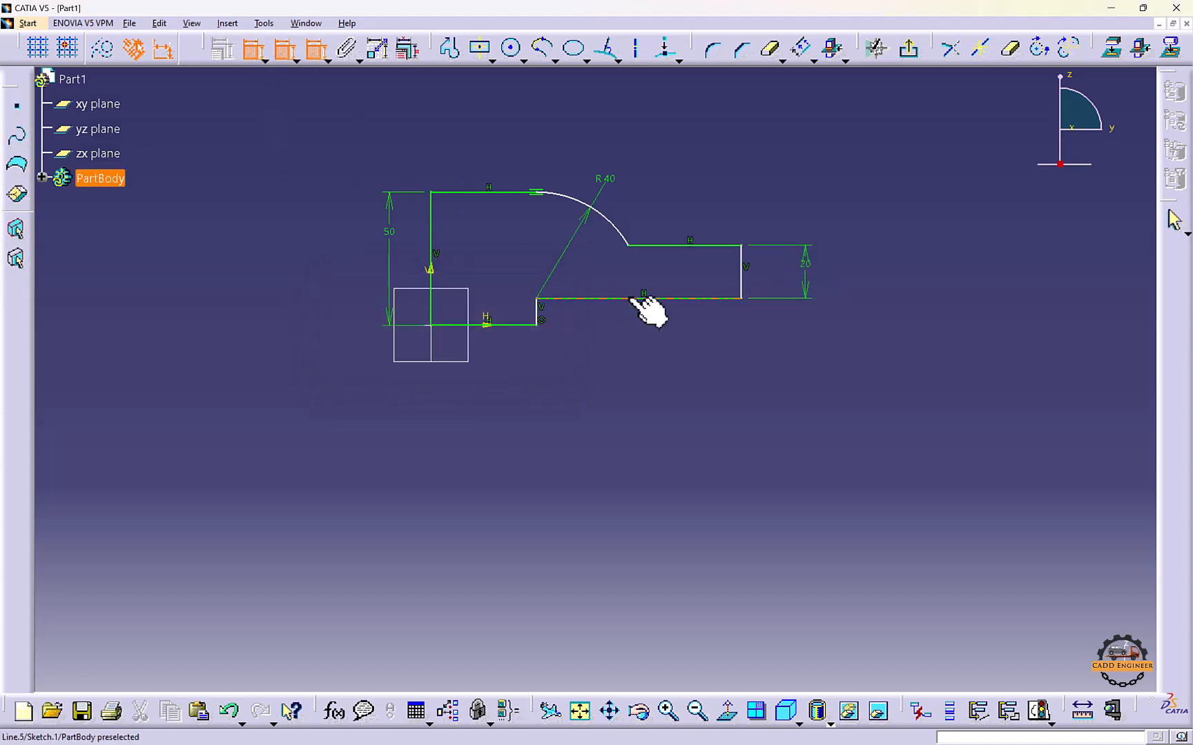
{"action": "left_click", "coordinate": [630, 326]}
{"action": "double_click", "coordinate": [629, 328]}
{"action": "type", "text": "77"}
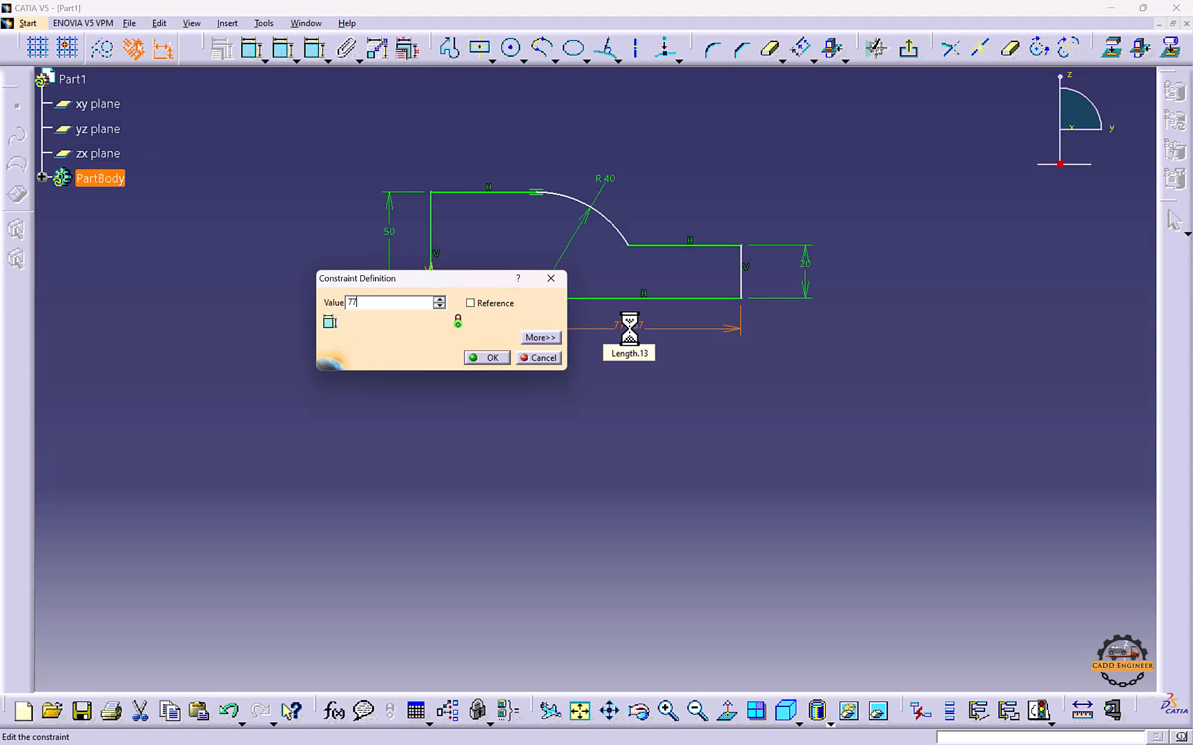
{"action": "key", "text": "Return"}
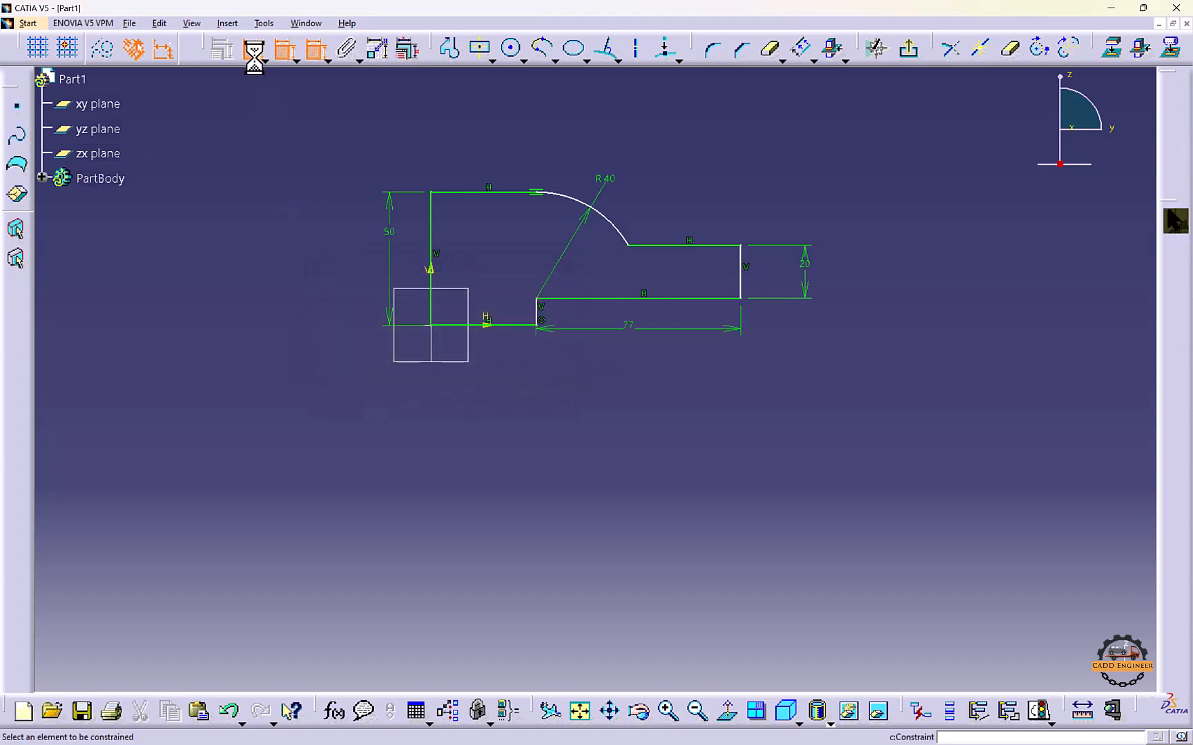
Dimension the base edge starting at the origin and set its length to 40 mm
{"action": "left_click", "coordinate": [510, 325]}
{"action": "left_click", "coordinate": [493, 354]}
{"action": "double_click", "coordinate": [492, 354]}
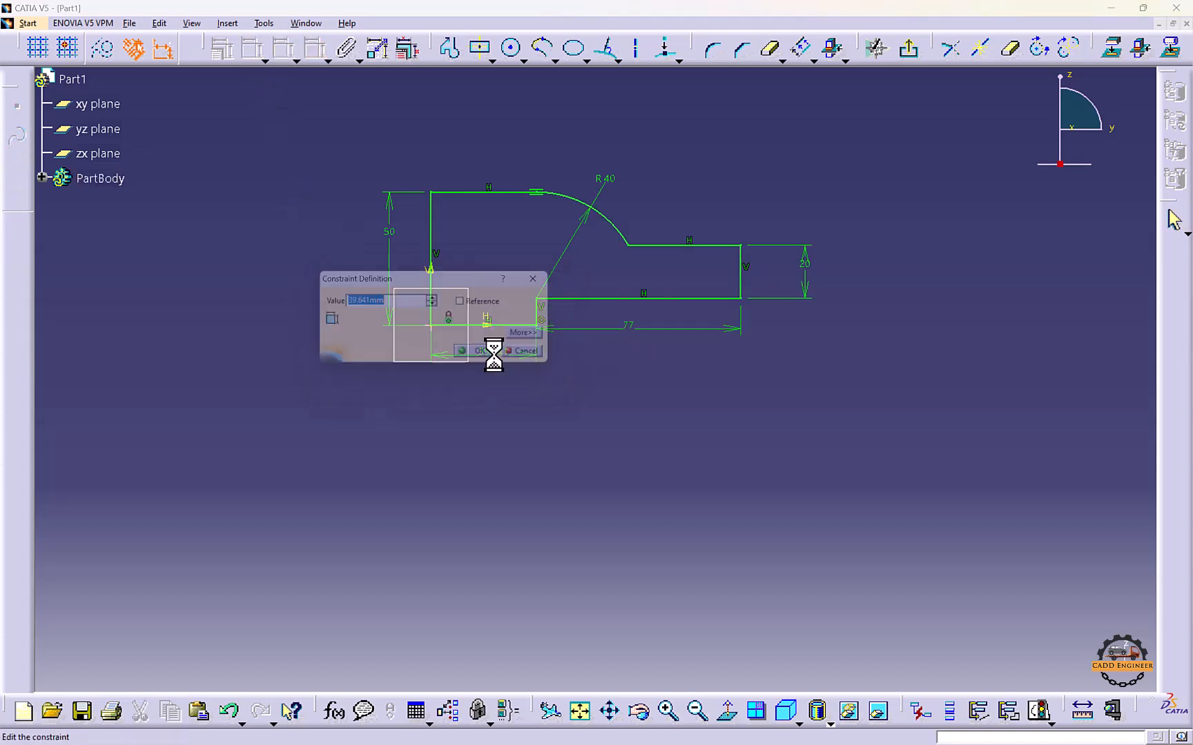
{"action": "left_click", "coordinate": [483, 357]}
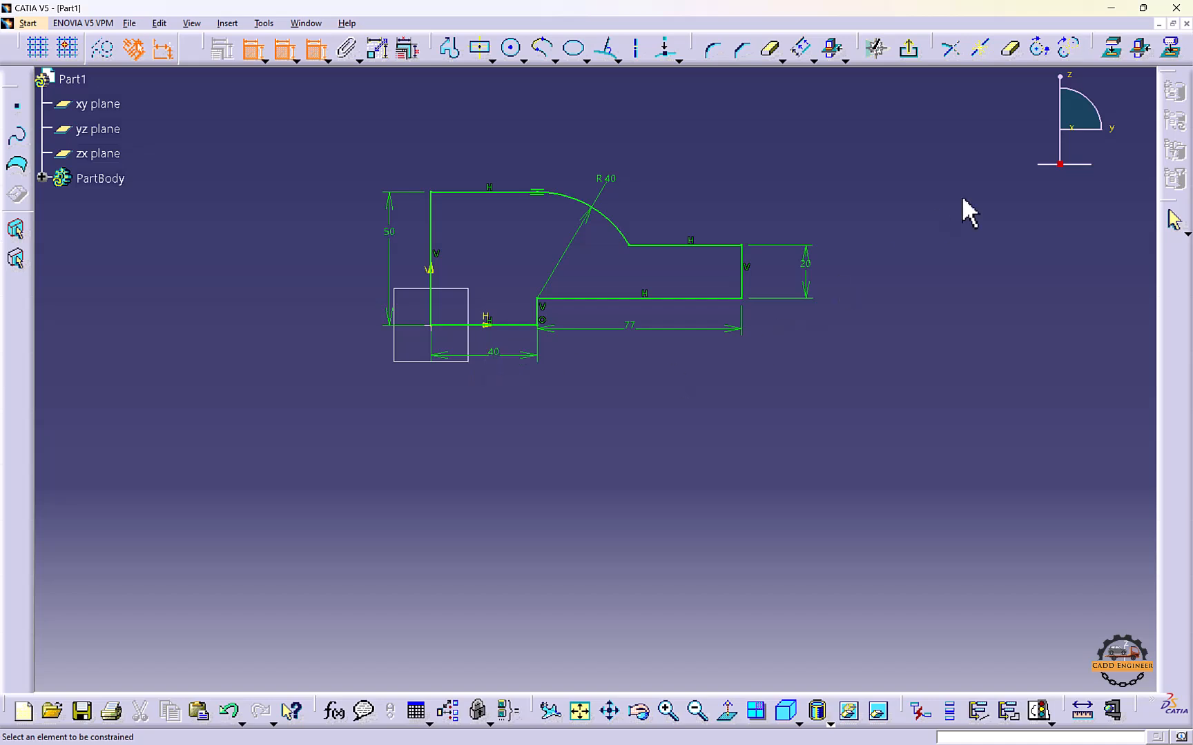
Exit the sketch and extrude the stepped profile into a 50 mm pad, previewing it before confirming
{"action": "left_click", "coordinate": [912, 55]}
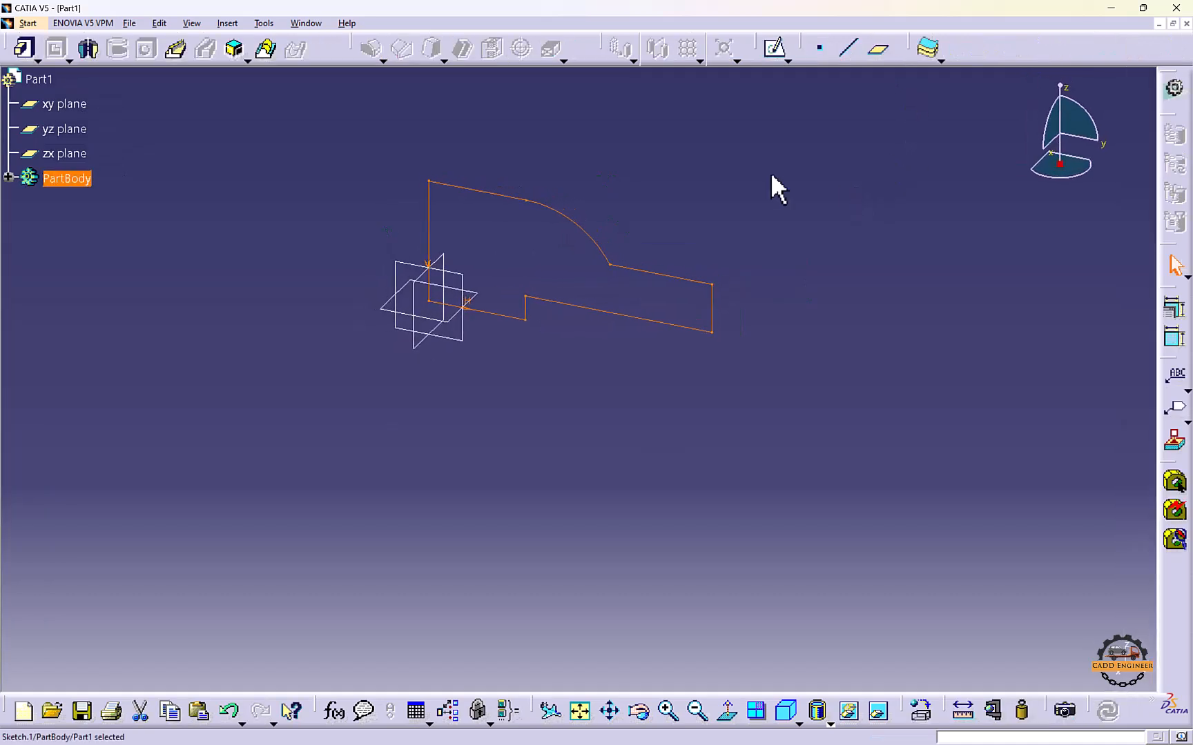
{"action": "left_click", "coordinate": [28, 53]}
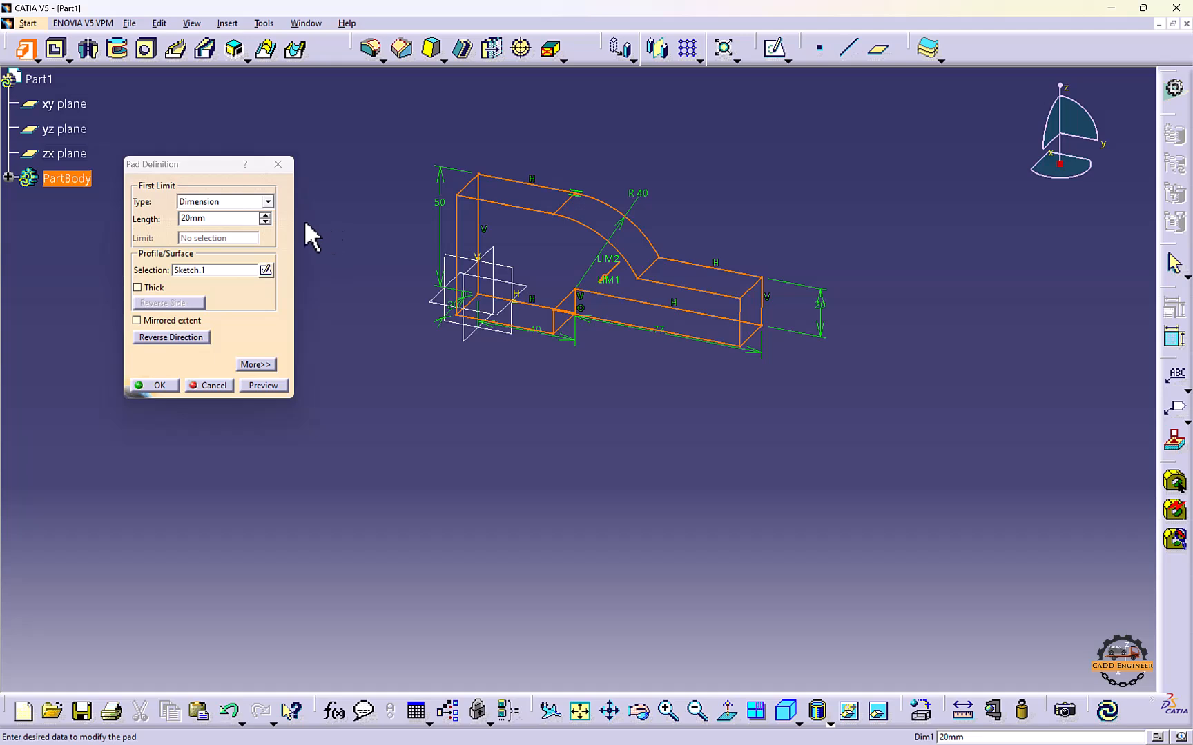
{"action": "double_click", "coordinate": [197, 218]}
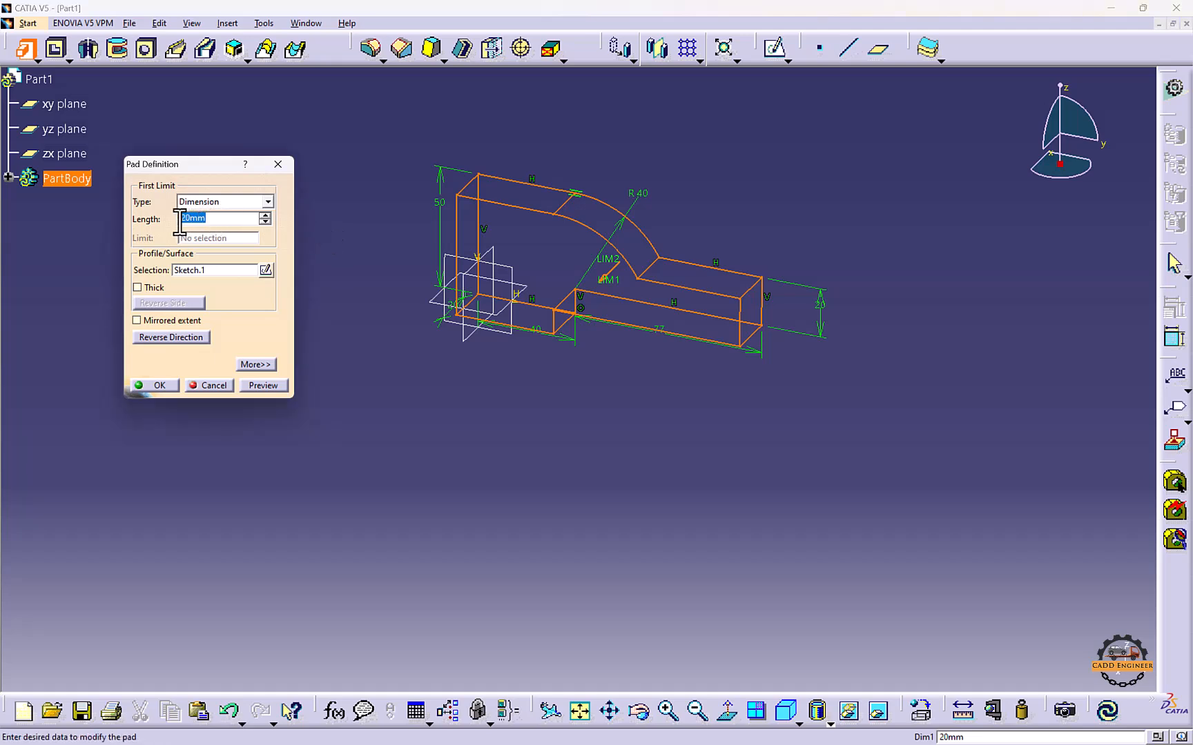
{"action": "type", "text": "50"}
{"action": "left_click", "coordinate": [338, 231]}
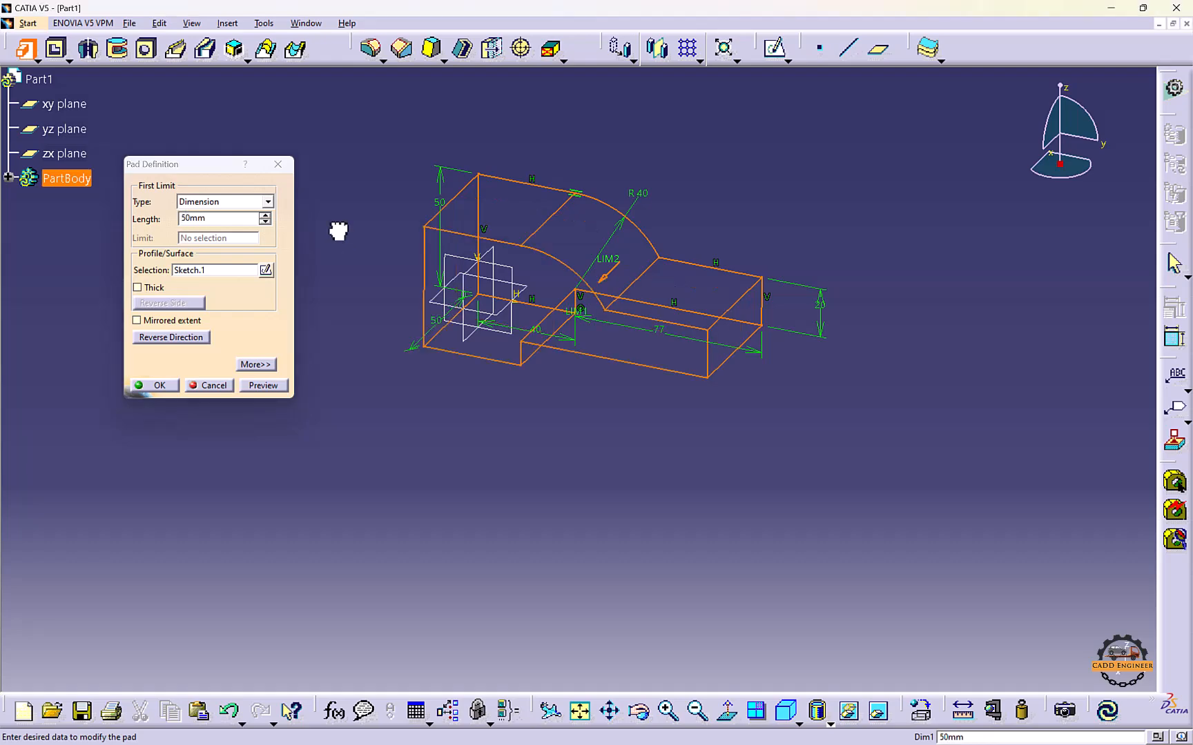
{"action": "middle_click_drag", "start_coordinate": [338, 231], "coordinate": [367, 360]}
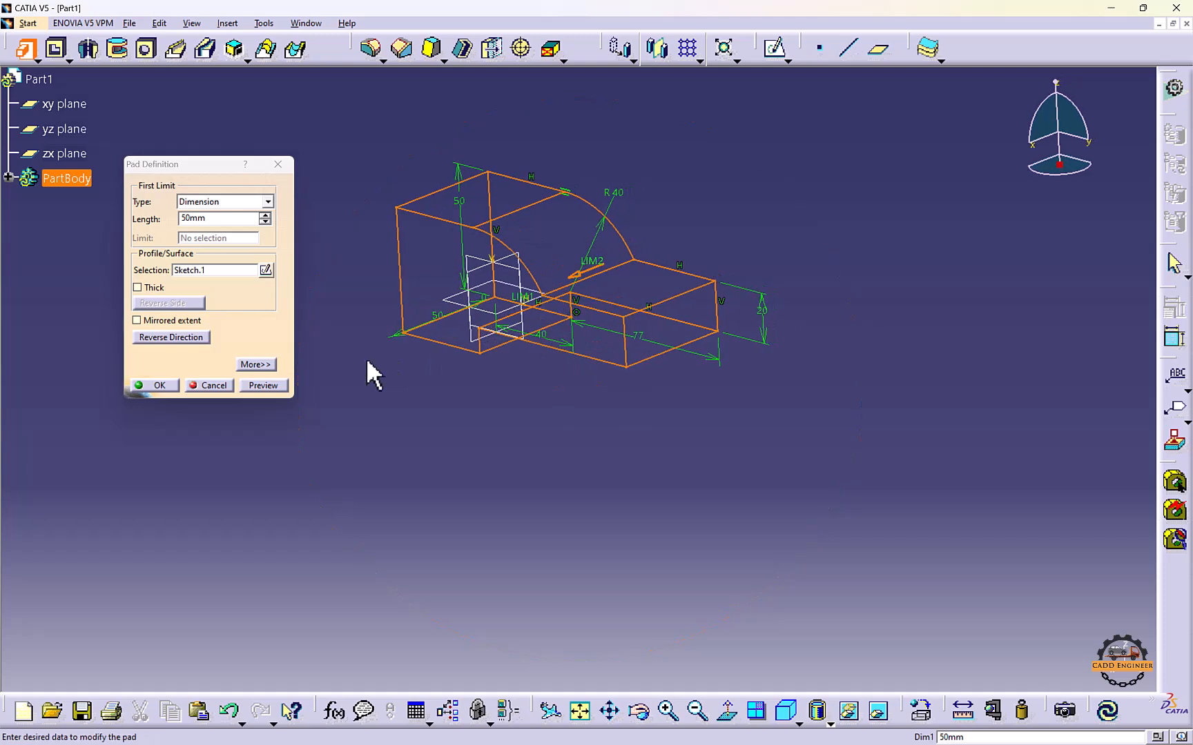
{"action": "left_click", "coordinate": [269, 384]}
{"action": "mouse_move", "coordinate": [495, 341]}
{"action": "middle_mouse_down"}
{"action": "mouse_move", "coordinate": [354, 400]}
{"action": "mouse_move", "coordinate": [426, 391]}
{"action": "mouse_move", "coordinate": [452, 401]}
{"action": "mouse_move", "coordinate": [628, 367]}
{"action": "mouse_move", "coordinate": [740, 474]}
{"action": "mouse_move", "coordinate": [655, 346]}
{"action": "mouse_move", "coordinate": [514, 308]}
{"action": "mouse_move", "coordinate": [569, 340]}
{"action": "mouse_move", "coordinate": [506, 346]}
{"action": "mouse_move", "coordinate": [646, 345]}
{"action": "mouse_move", "coordinate": [616, 304]}
{"action": "mouse_move", "coordinate": [447, 338]}
{"action": "mouse_move", "coordinate": [623, 357]}
{"action": "middle_mouse_up"}
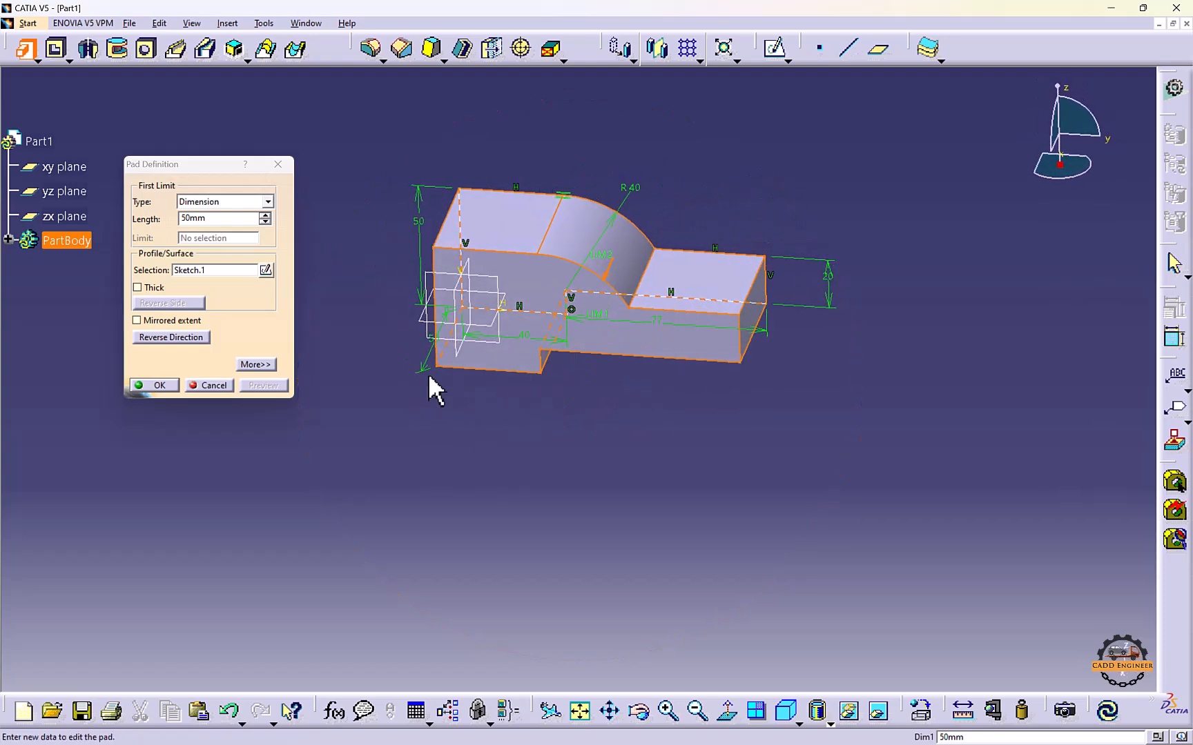
{"action": "left_click", "coordinate": [160, 385]}
{"action": "middle_click_drag", "start_coordinate": [375, 327], "coordinate": [516, 319]}
{"action": "left_click", "coordinate": [535, 410]}
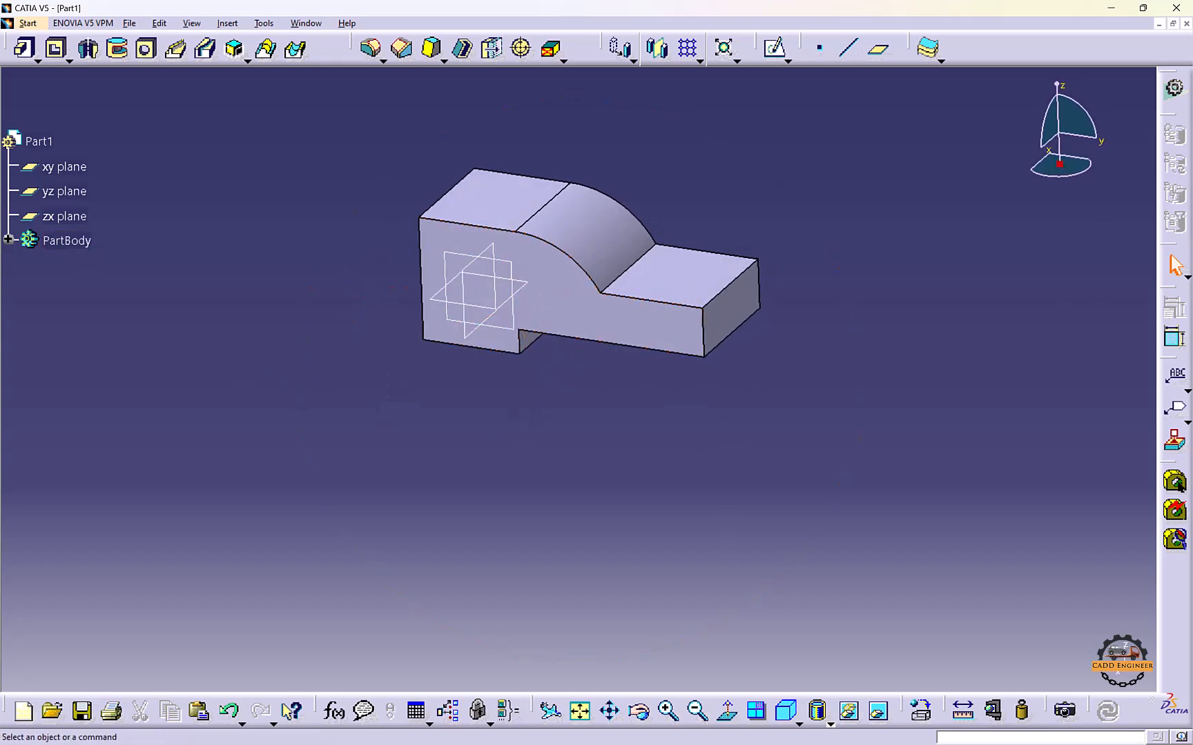
Reopen the pad's definition, enable the Thick option with Thickness1 of 4 mm, and preview the thin-walled shape
{"action": "left_click", "coordinate": [8, 239]}
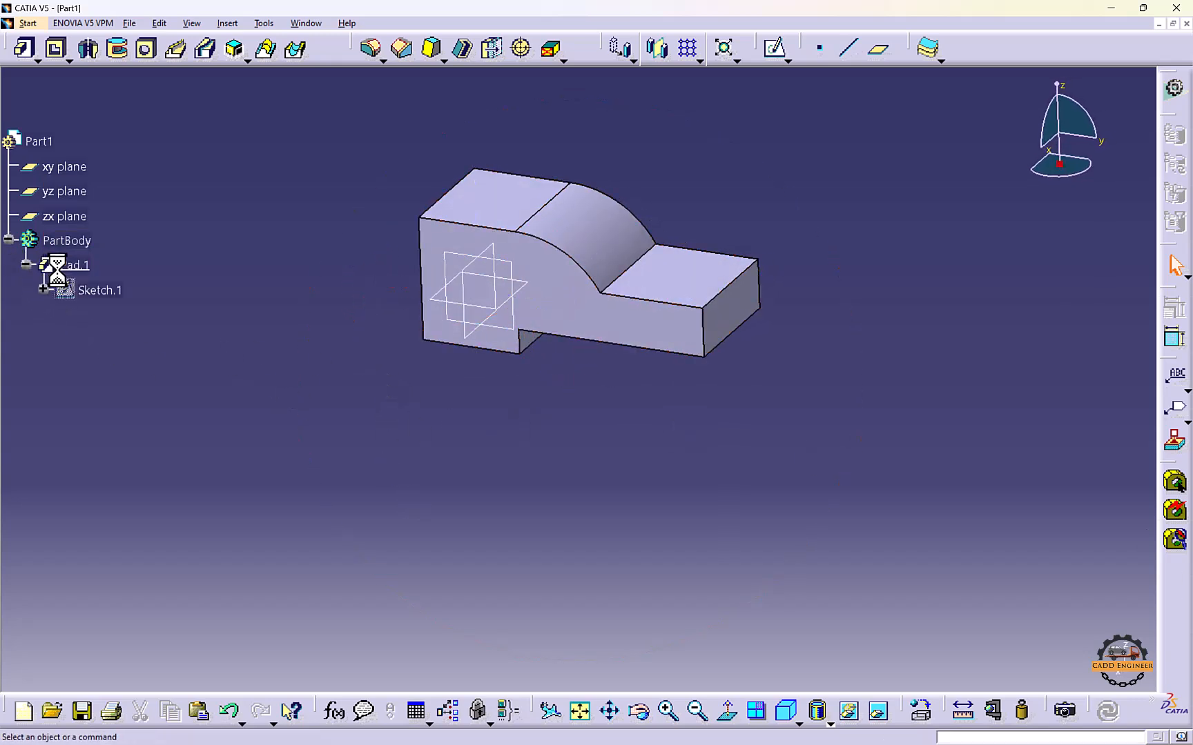
{"action": "double_click", "coordinate": [72, 264]}
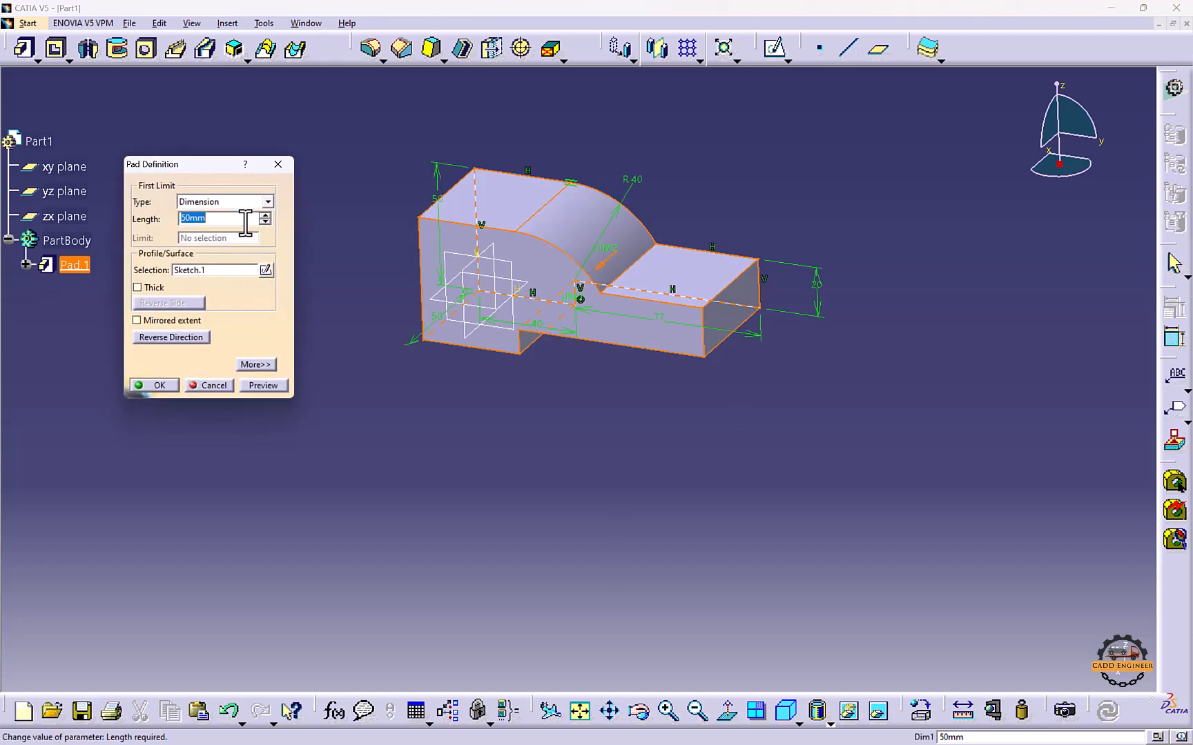
{"action": "left_click", "coordinate": [137, 287]}
{"action": "middle_click_drag", "start_coordinate": [598, 311], "coordinate": [724, 312]}
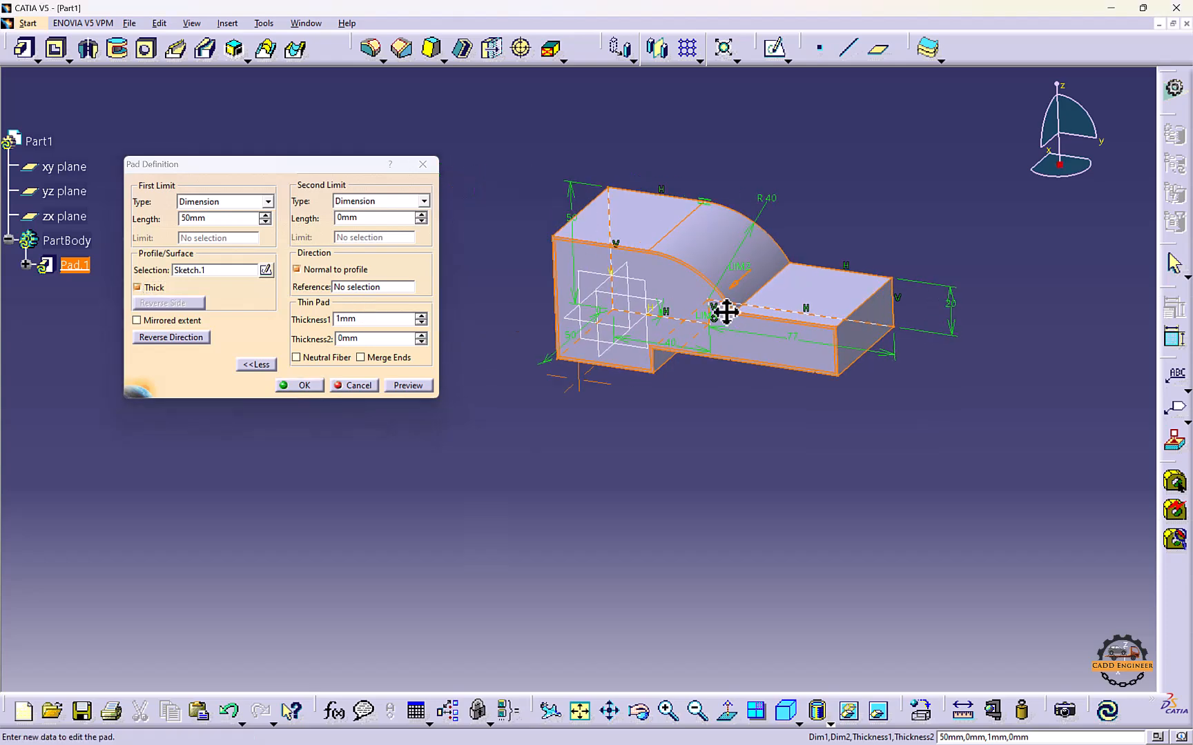
{"action": "scroll", "coordinate": [552, 293], "scroll_direction": "up", "scroll_amount": 1}
{"action": "middle_click_drag", "start_coordinate": [543, 298], "coordinate": [540, 271]}
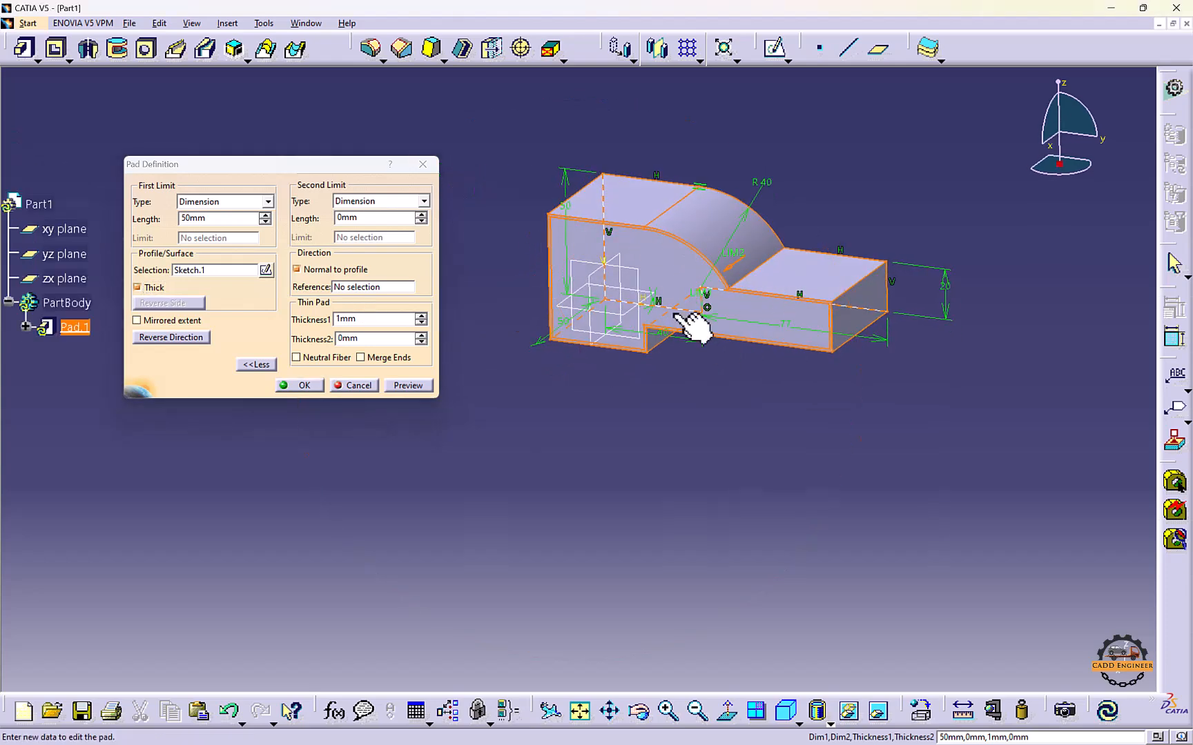
{"action": "double_click", "coordinate": [353, 318]}
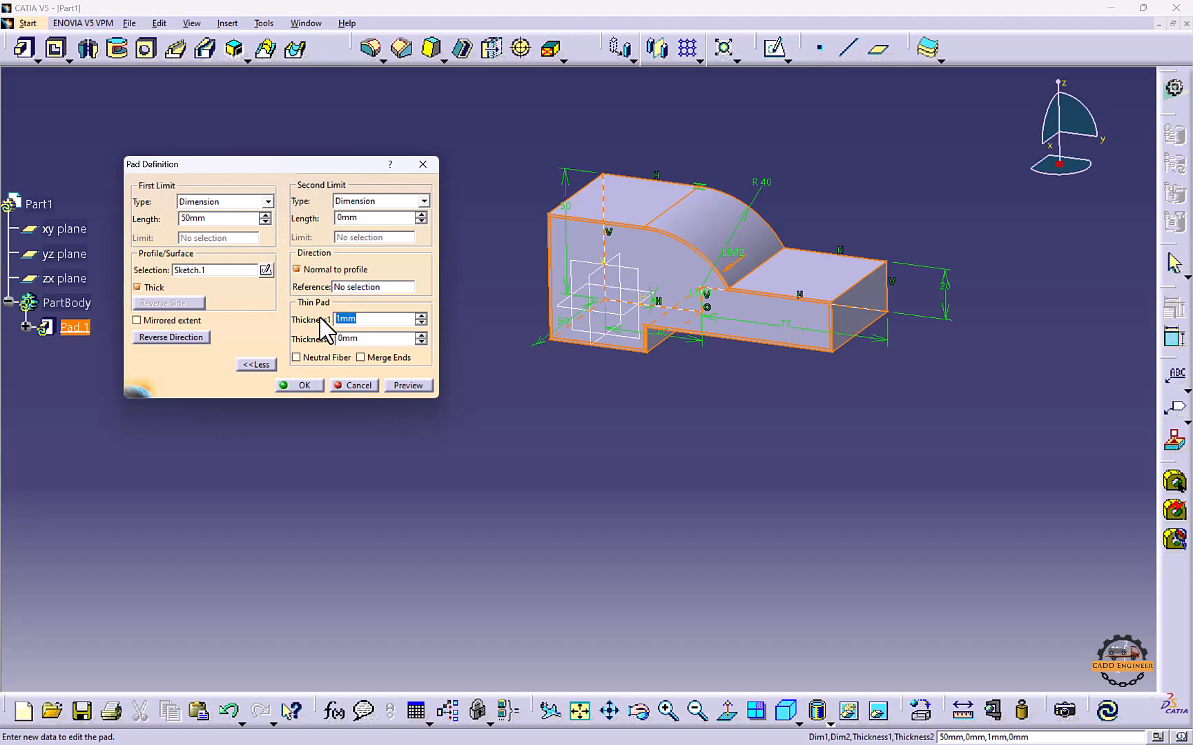
{"action": "left_click", "coordinate": [418, 384]}
{"action": "mouse_move", "coordinate": [568, 349]}
{"action": "middle_mouse_down"}
{"action": "mouse_move", "coordinate": [591, 309]}
{"action": "mouse_move", "coordinate": [553, 346]}
{"action": "middle_mouse_up"}
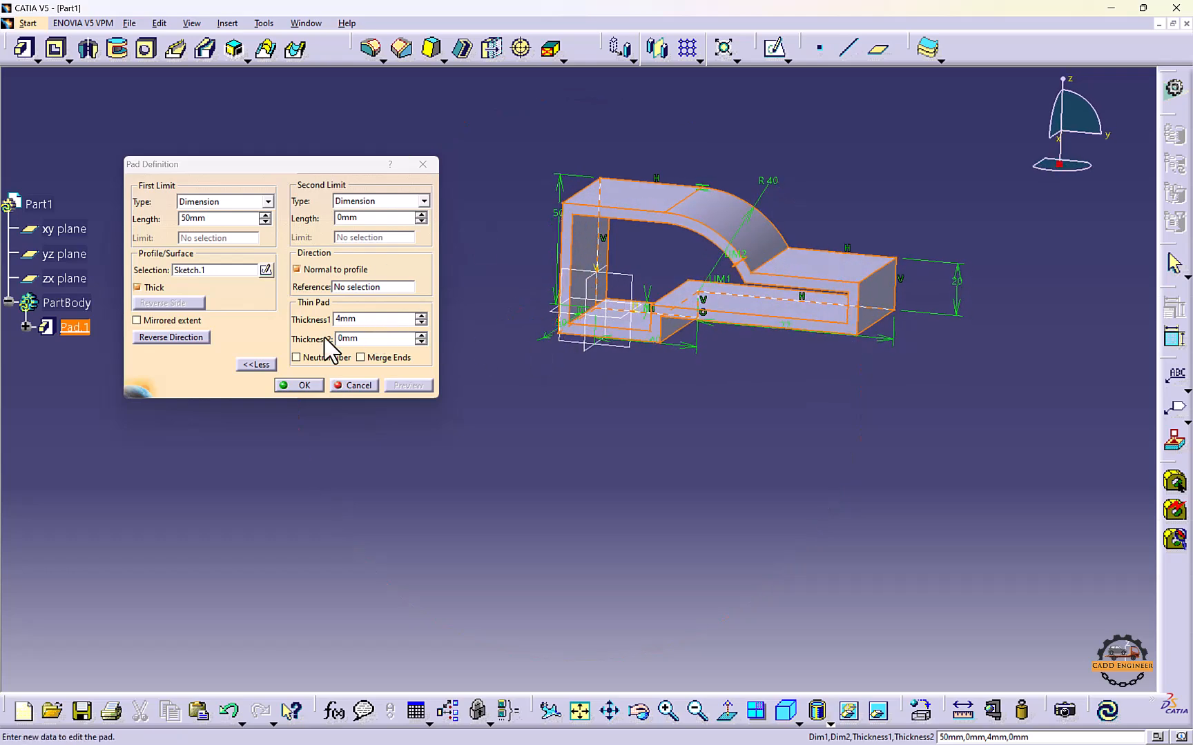
Set the thin pad's Thickness2 to 2 mm and preview it
{"action": "double_click", "coordinate": [352, 339]}
{"action": "type", "text": "2"}
{"action": "left_click", "coordinate": [422, 384]}
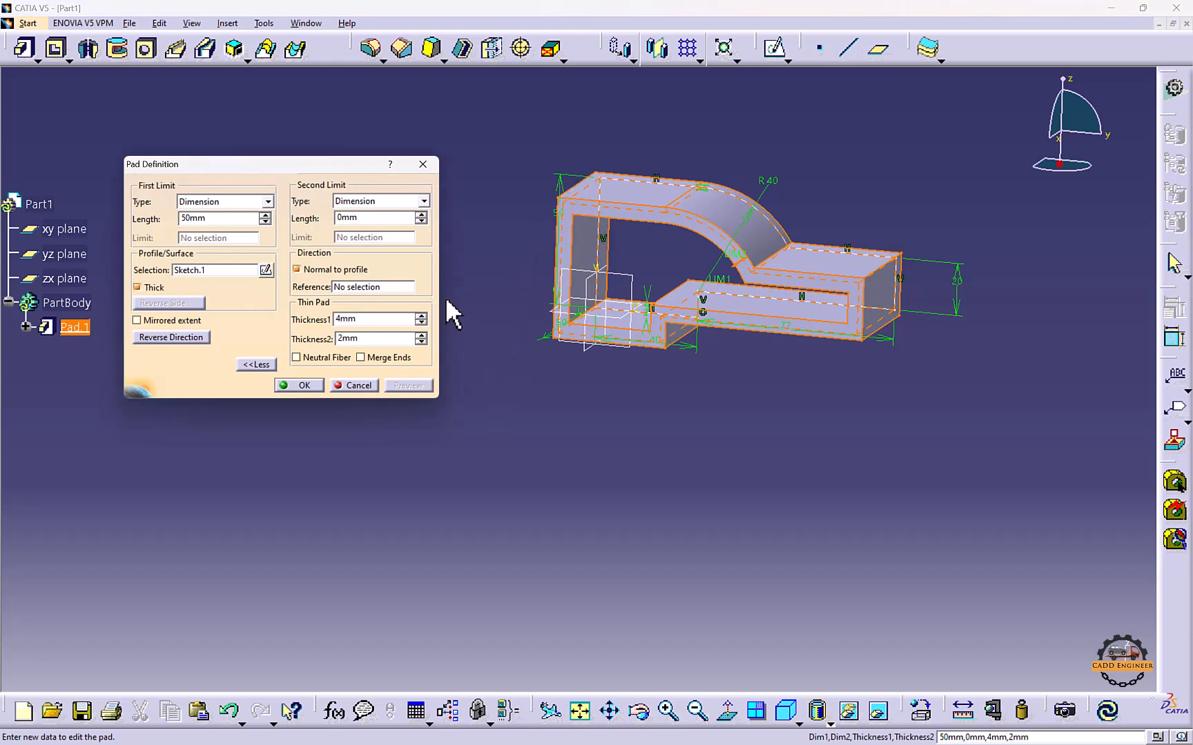
Enable Neutral Fiber for the thin pad while keeping Thickness1 at 4 mm, and preview the wall
{"action": "left_click", "coordinate": [296, 357]}
{"action": "double_click", "coordinate": [372, 318]}
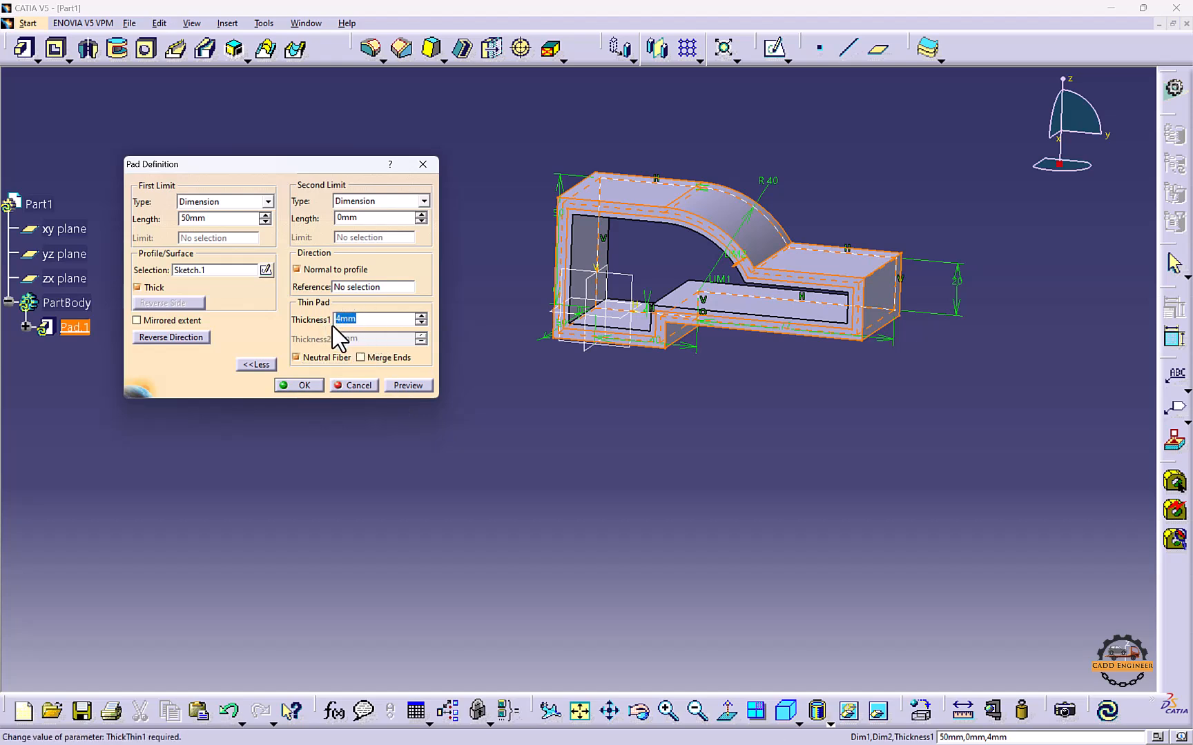
{"action": "left_click", "coordinate": [400, 382]}
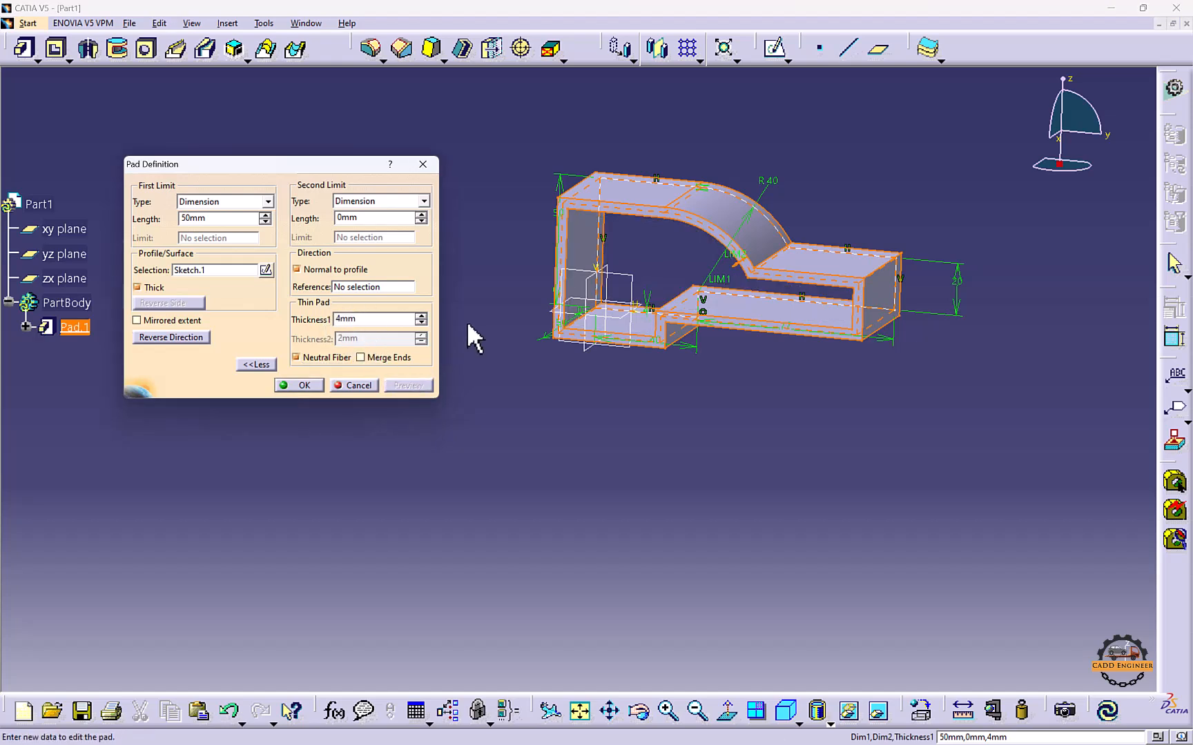
{"action": "middle_click_drag", "start_coordinate": [599, 226], "coordinate": [514, 276]}
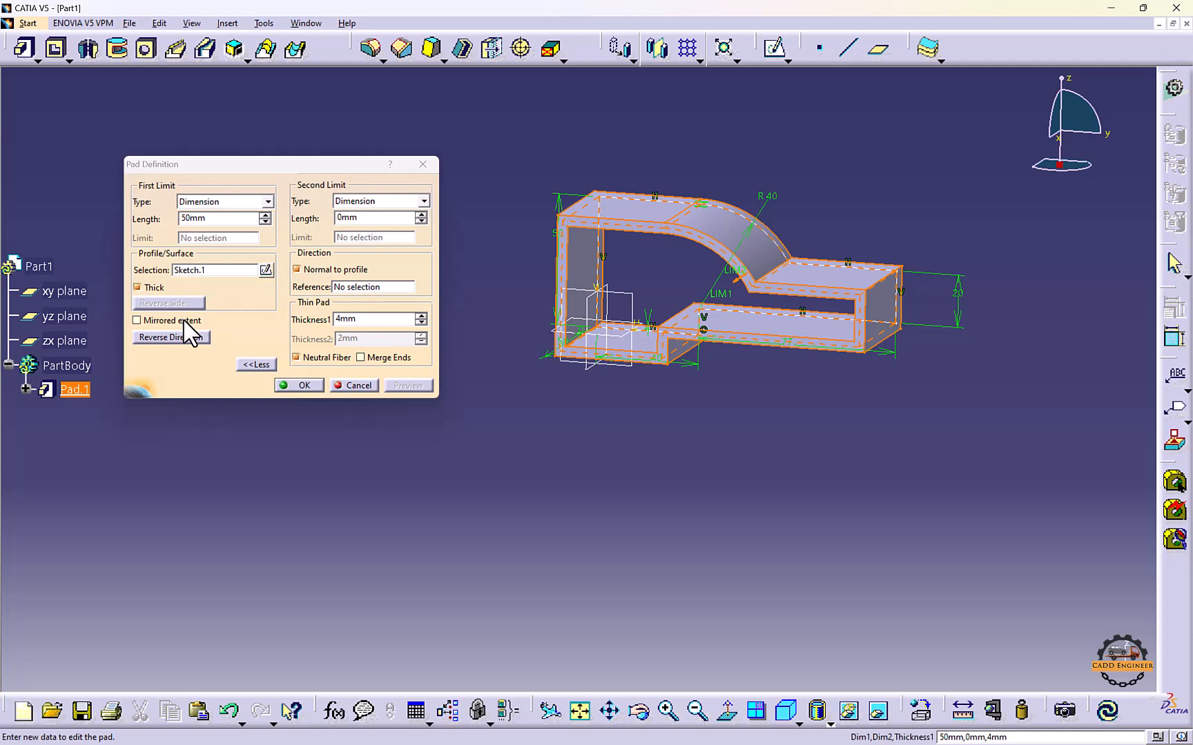
{"action": "middle_click_drag", "start_coordinate": [529, 281], "coordinate": [497, 292]}
Turn off the pad's Thick option and preview the solid shape
{"action": "left_click", "coordinate": [137, 287]}
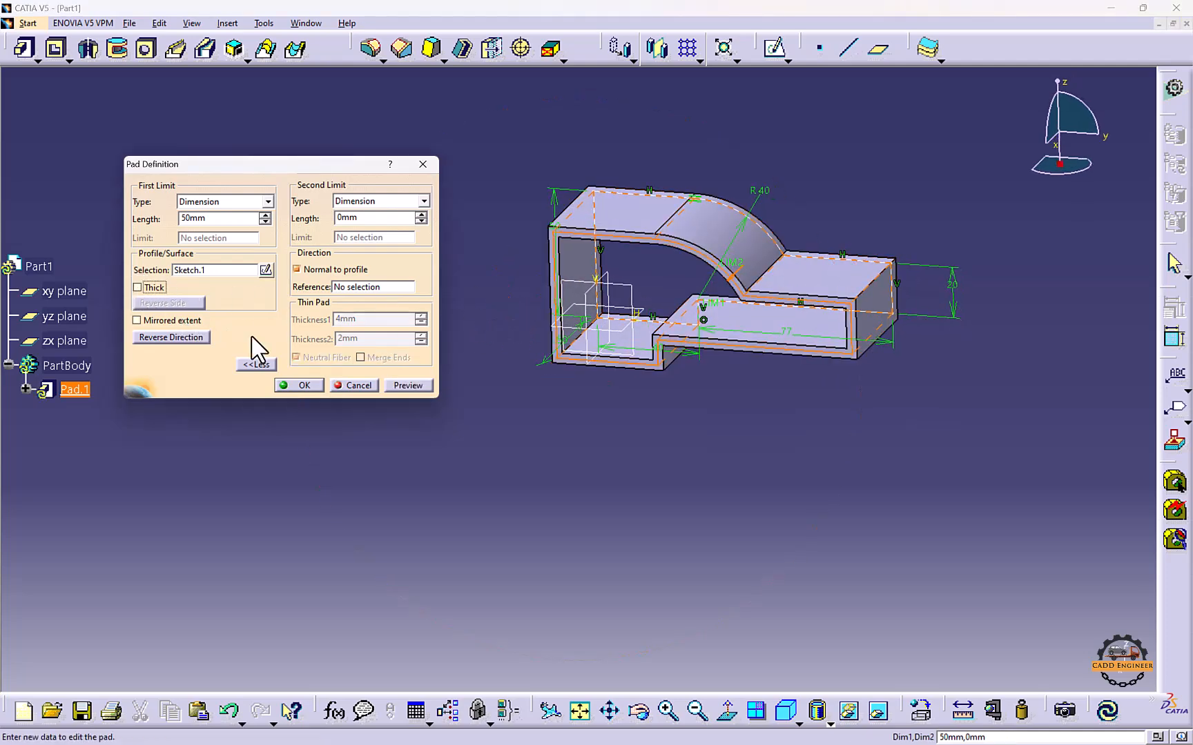
{"action": "left_click", "coordinate": [400, 384]}
{"action": "middle_click_drag", "start_coordinate": [479, 381], "coordinate": [663, 423]}
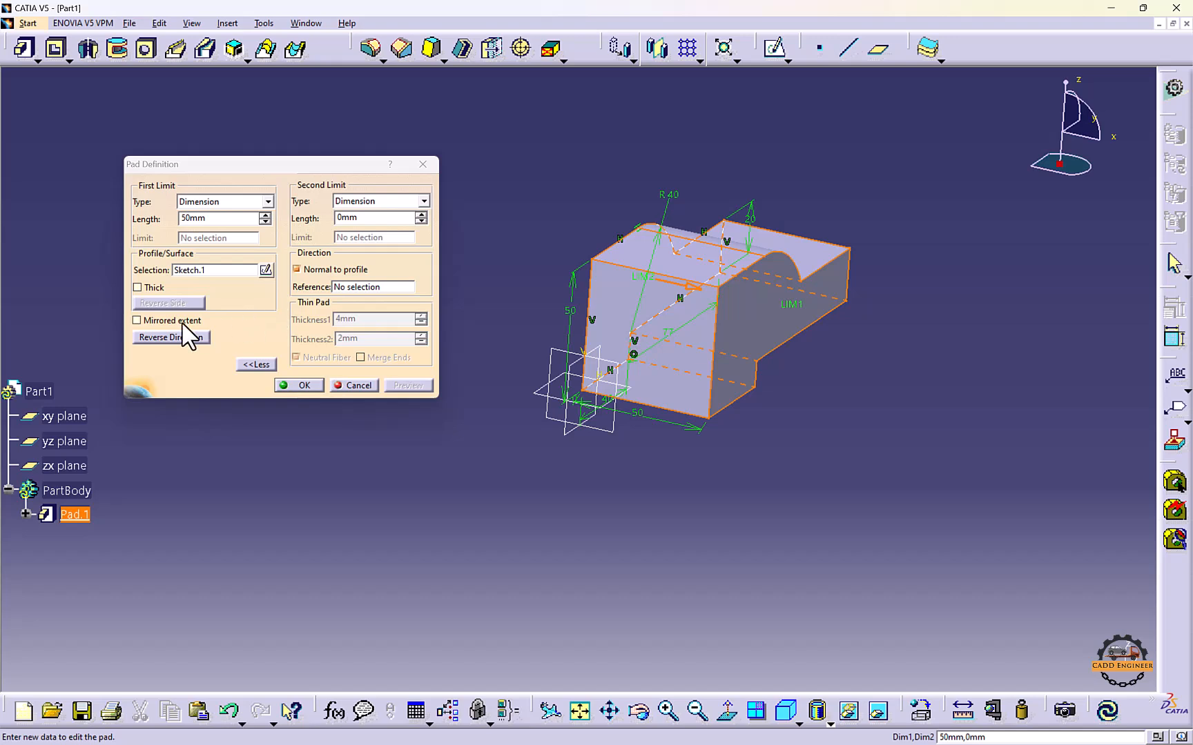
Enable Mirrored extent so the pad extends on both sides of the sketch plane, preview it and confirm the definition
{"action": "left_click", "coordinate": [137, 320]}
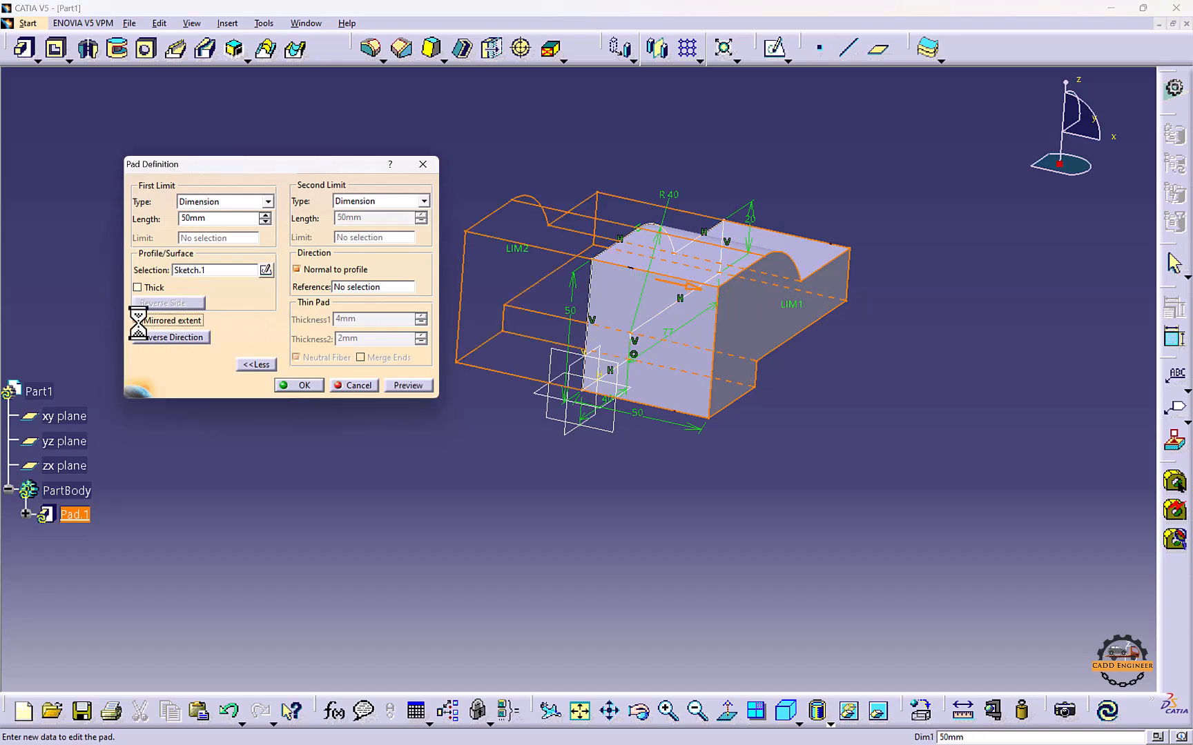
{"action": "left_click", "coordinate": [404, 383]}
{"action": "middle_click_drag", "start_coordinate": [737, 407], "coordinate": [631, 387]}
{"action": "mouse_move", "coordinate": [497, 314]}
{"action": "middle_mouse_down"}
{"action": "mouse_move", "coordinate": [508, 321]}
{"action": "mouse_move", "coordinate": [494, 311]}
{"action": "middle_mouse_up"}
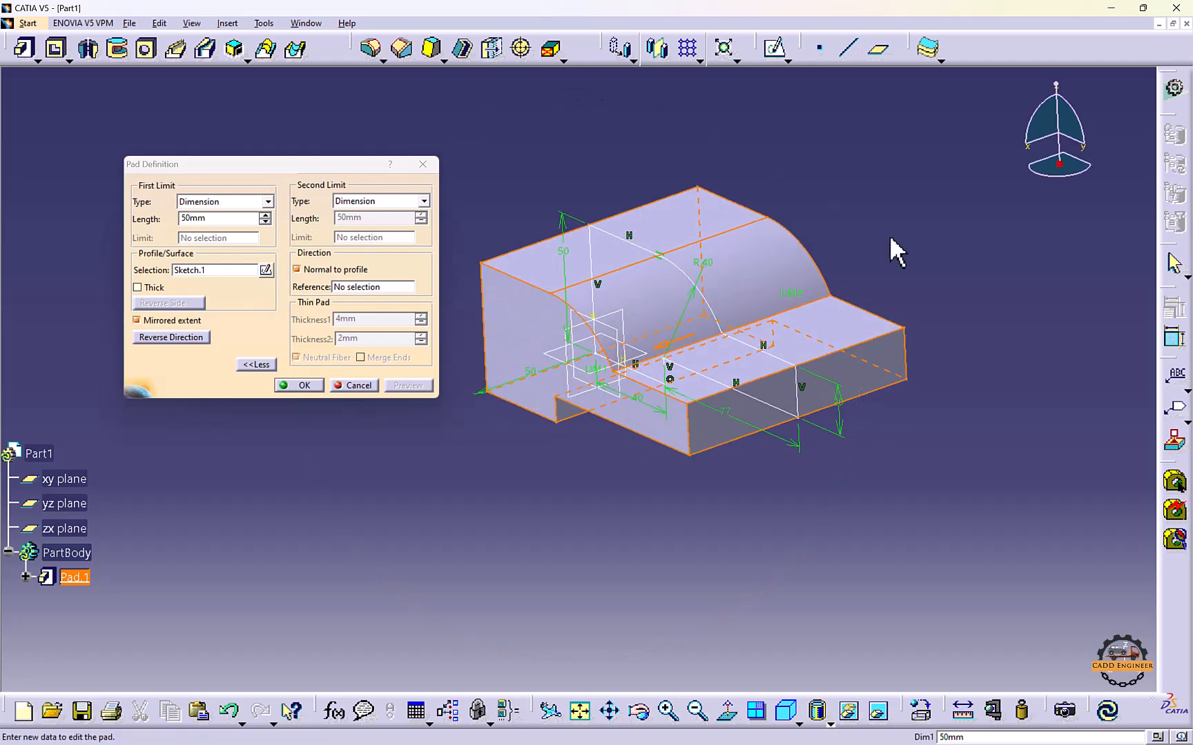
{"action": "middle_click_drag", "start_coordinate": [726, 373], "coordinate": [672, 312]}
{"action": "scroll", "coordinate": [672, 345], "scroll_direction": "up", "scroll_amount": 1}
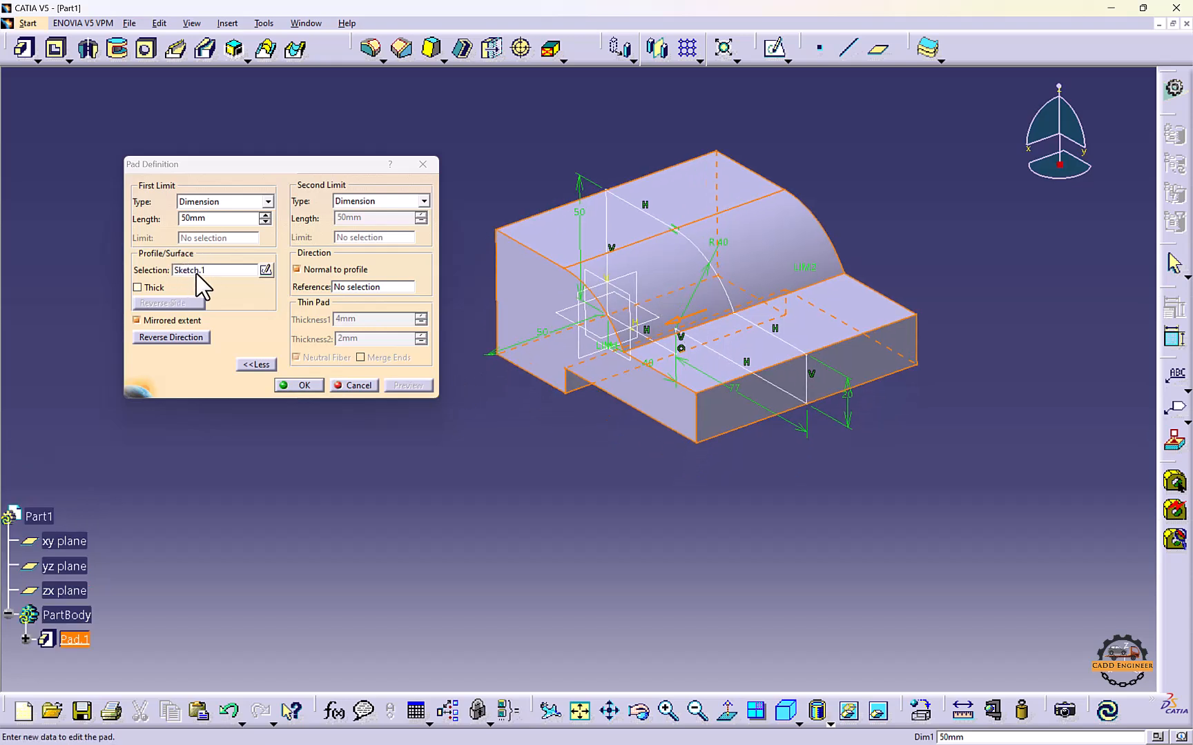
{"action": "left_click", "coordinate": [240, 202]}
{"action": "left_click", "coordinate": [307, 385]}
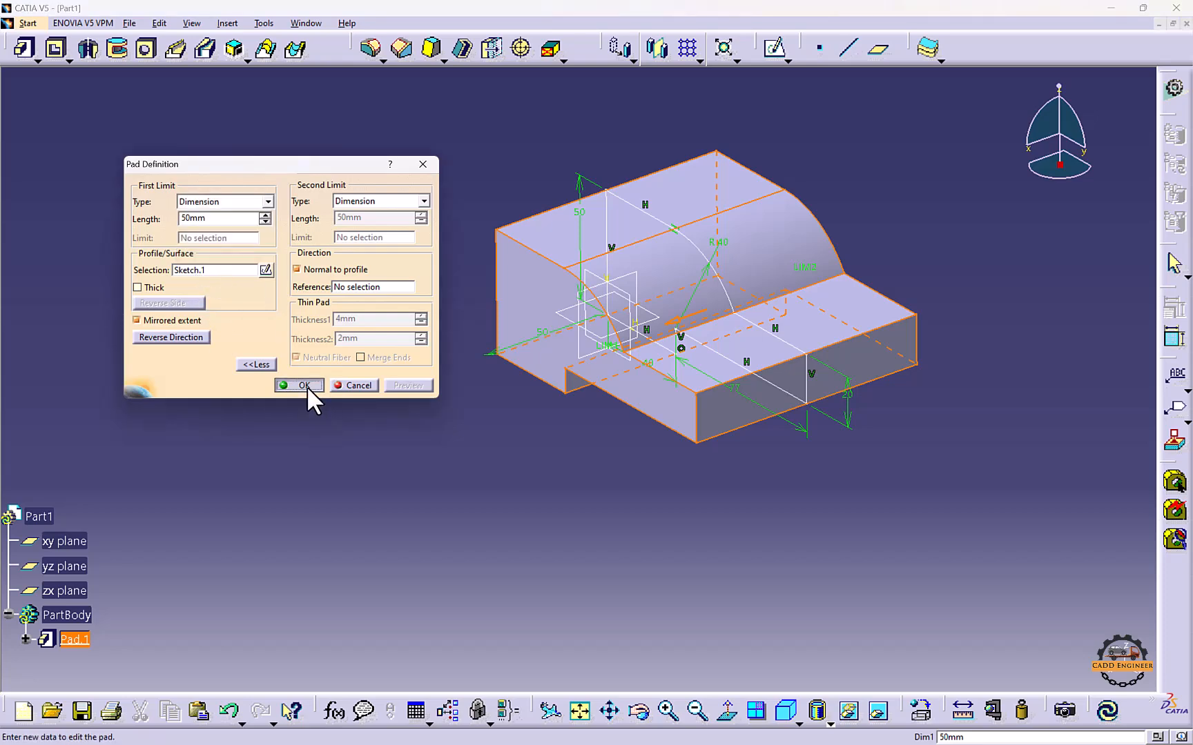
{"action": "left_click", "coordinate": [307, 386]}
{"action": "middle_click_drag", "start_coordinate": [397, 434], "coordinate": [461, 395]}
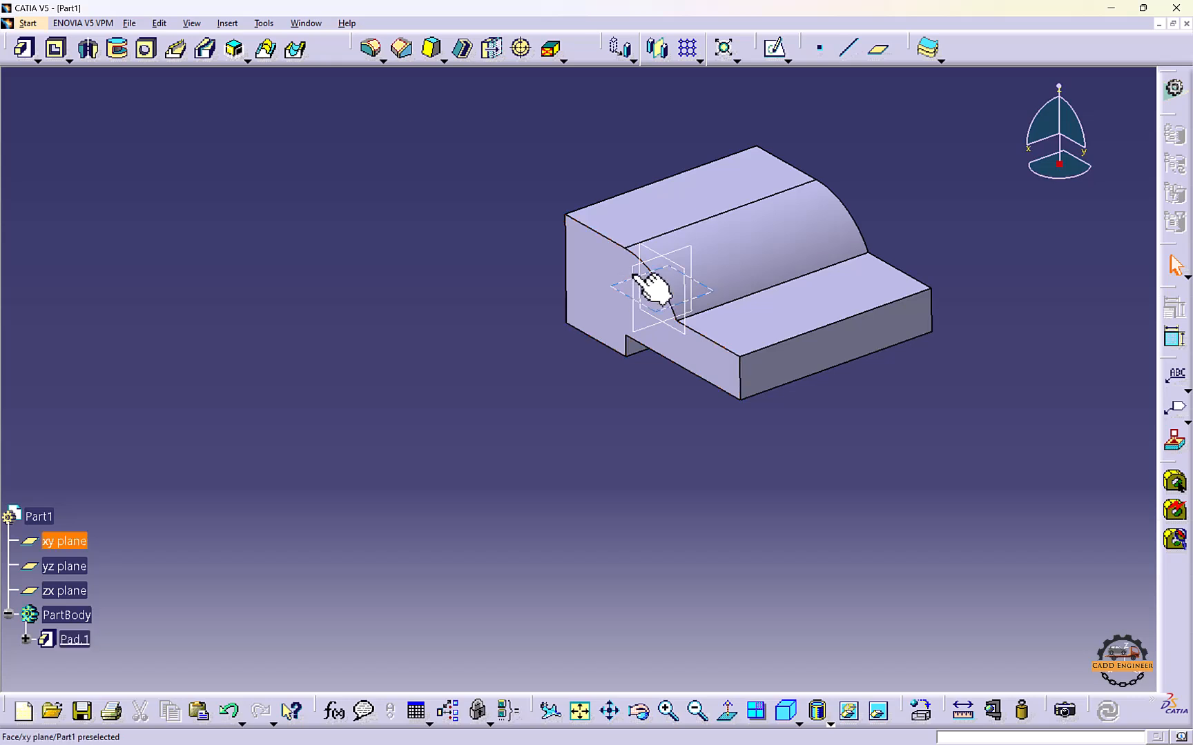
Create a reference plane offset 105 mm from the yz plane, beyond the side of the solid
{"action": "left_click", "coordinate": [878, 49]}
{"action": "left_click_drag", "start_coordinate": [625, 320], "coordinate": [318, 312]}
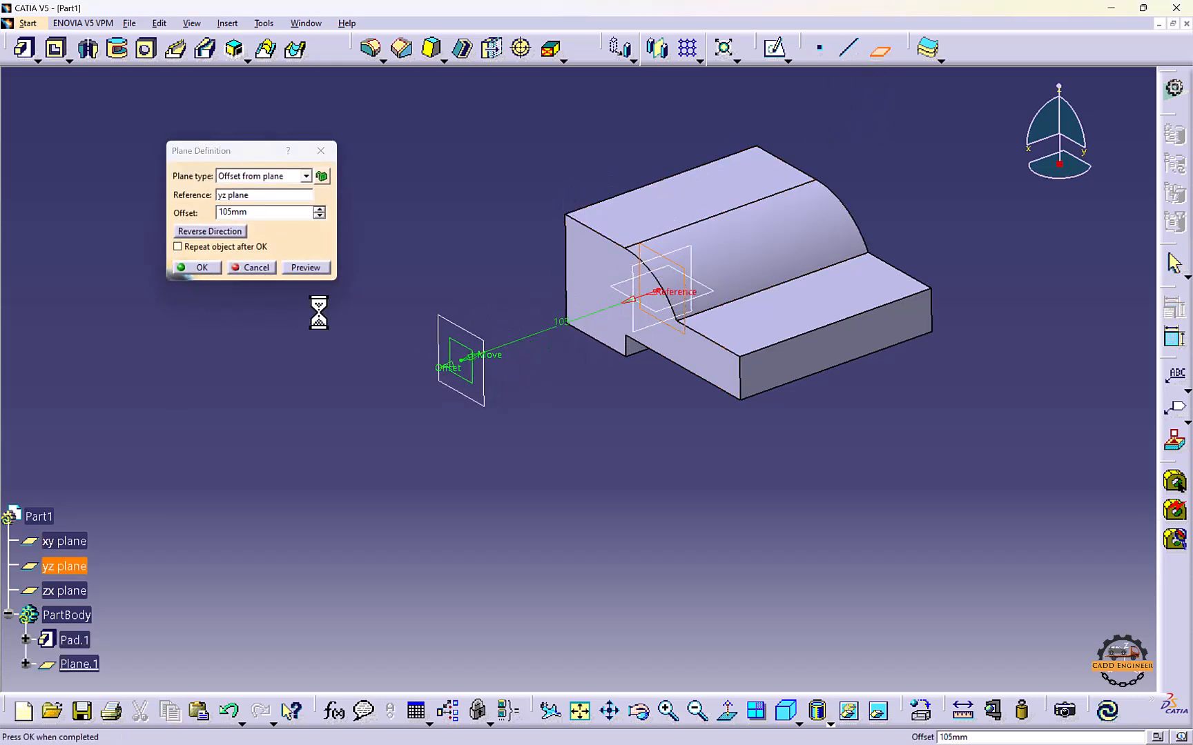
{"action": "left_click", "coordinate": [199, 269]}
Sketch a centered rectangle of about 20 by 20 mm on the new offset plane, near the profile's upper corner, and exit the sketch
{"action": "left_click", "coordinate": [457, 327]}
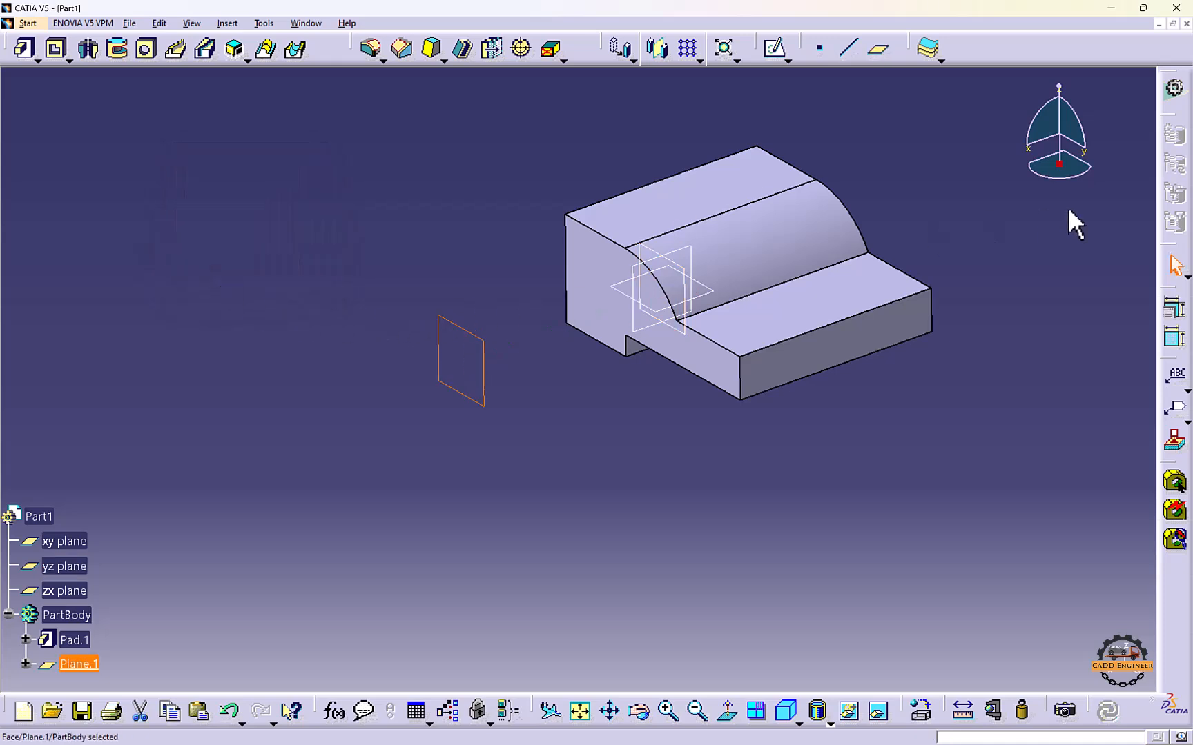
{"action": "left_click", "coordinate": [773, 47]}
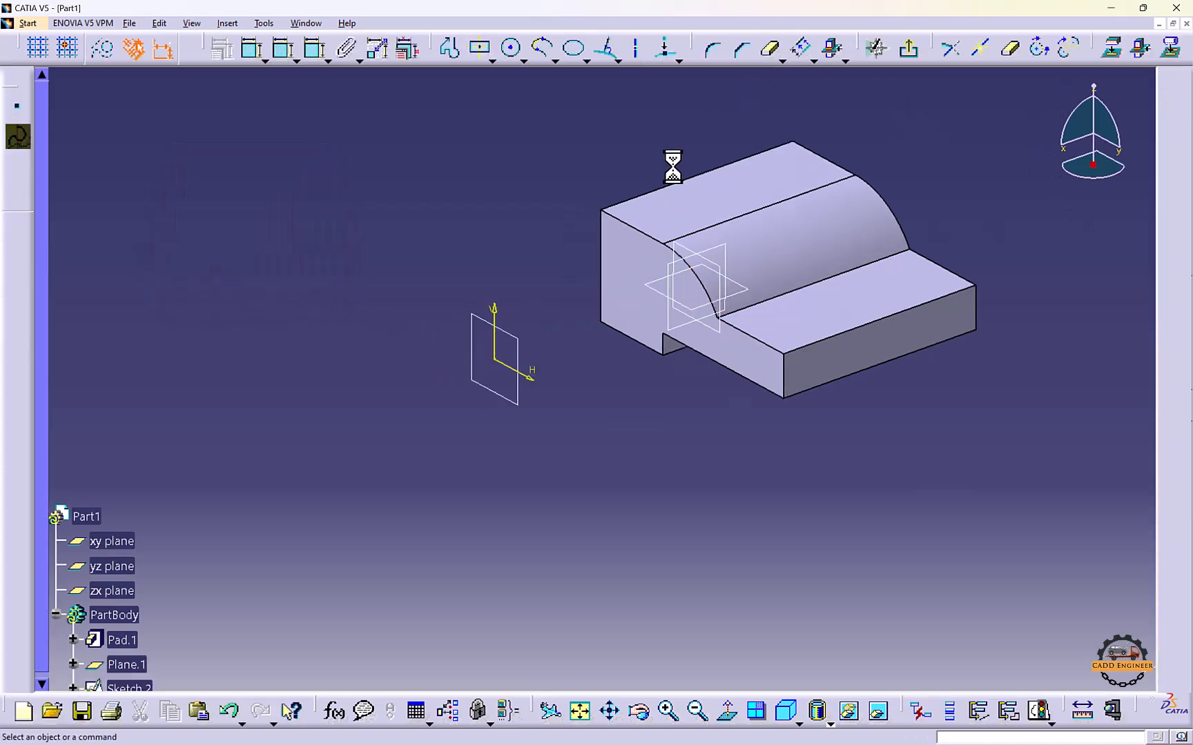
{"action": "left_click", "coordinate": [479, 47]}
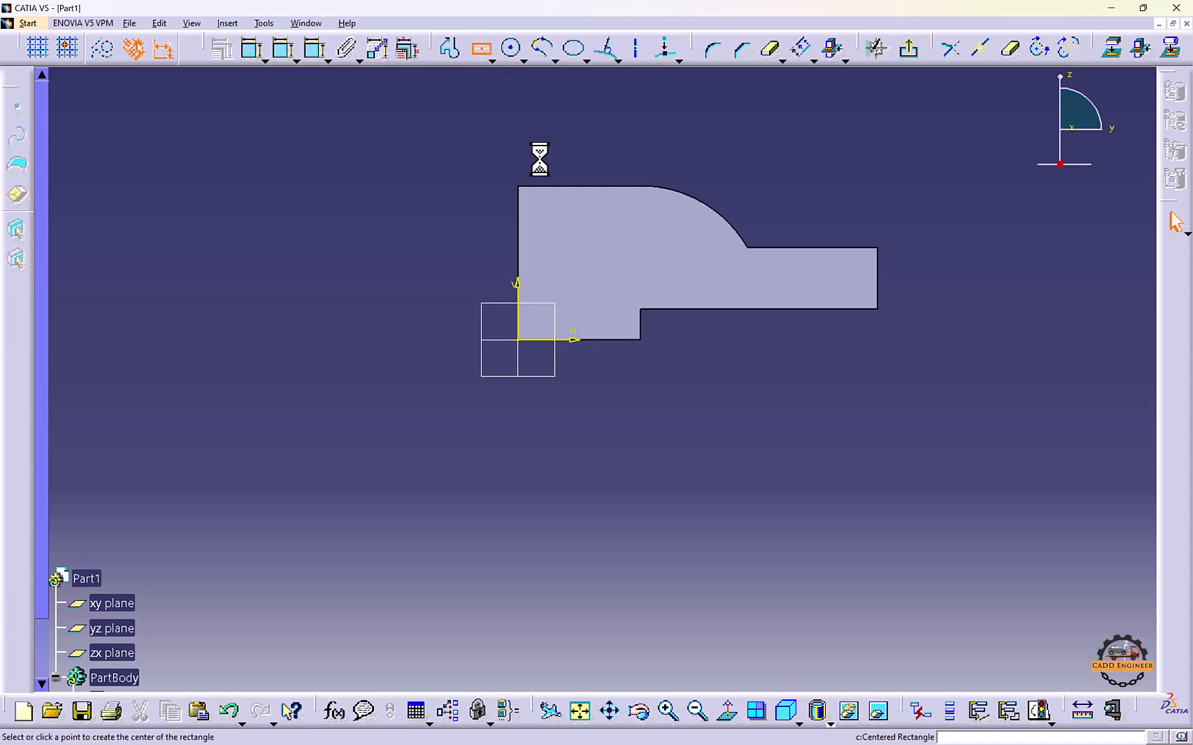
{"action": "left_click", "coordinate": [556, 218]}
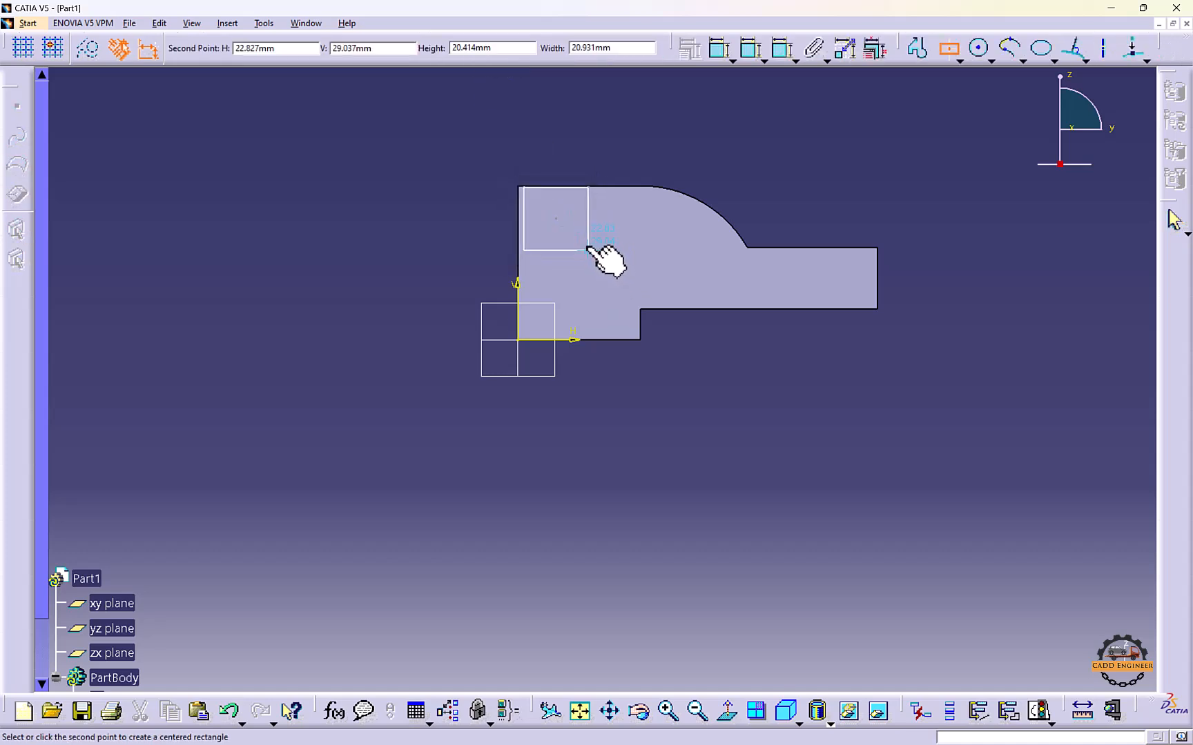
{"action": "left_click", "coordinate": [587, 247]}
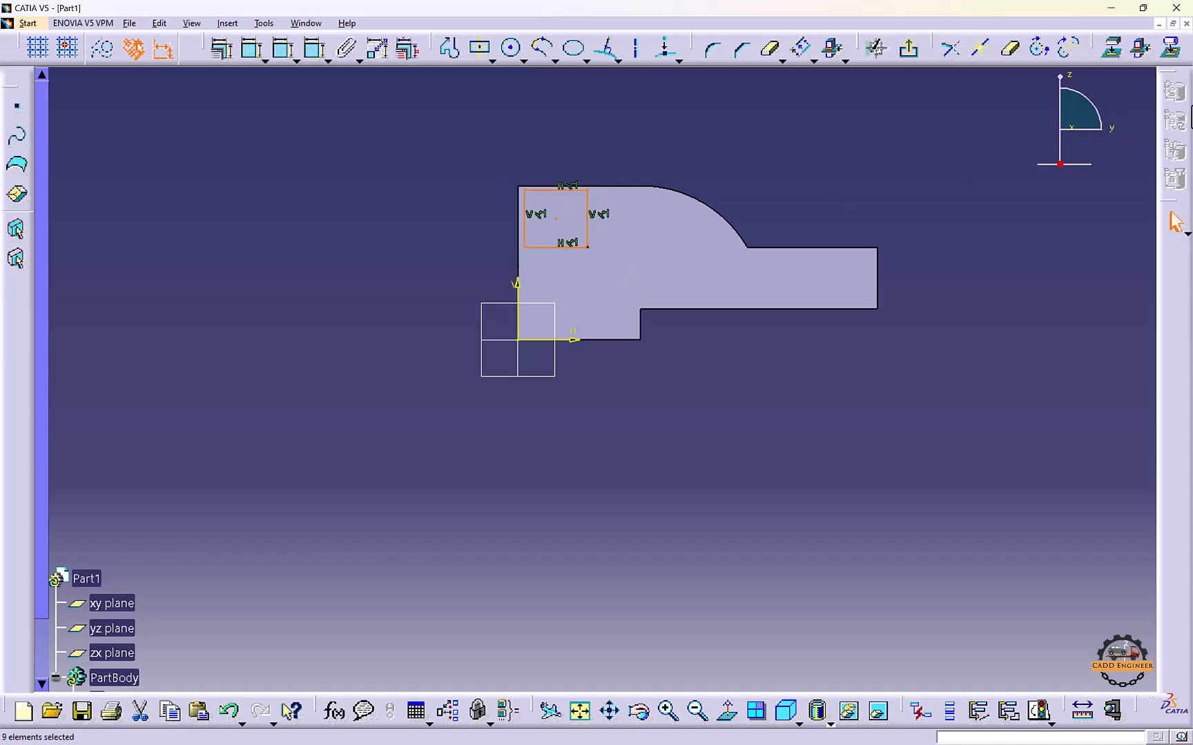
{"action": "left_click", "coordinate": [908, 48]}
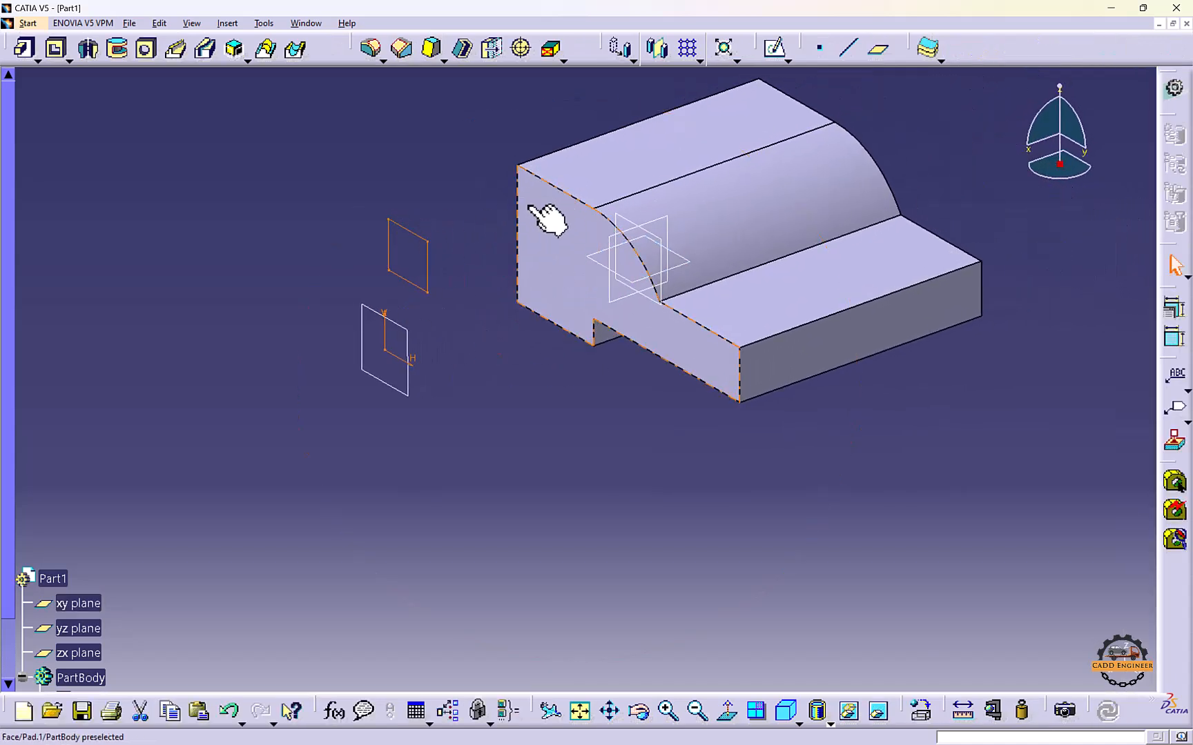
{"action": "middle_click_drag", "start_coordinate": [506, 218], "coordinate": [468, 232]}
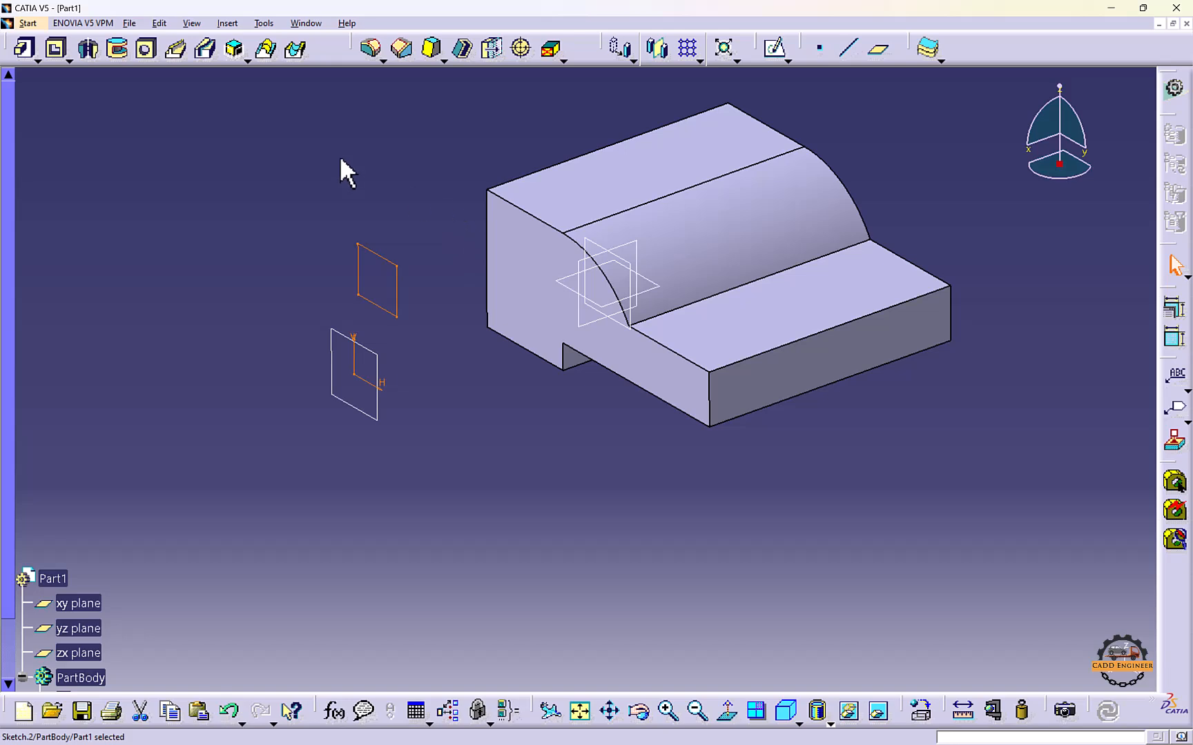
Pad the square sketch toward the solid with its direction reversed and the Up to next limit type
{"action": "left_click", "coordinate": [24, 49]}
{"action": "middle_click_drag", "start_coordinate": [372, 235], "coordinate": [426, 235]}
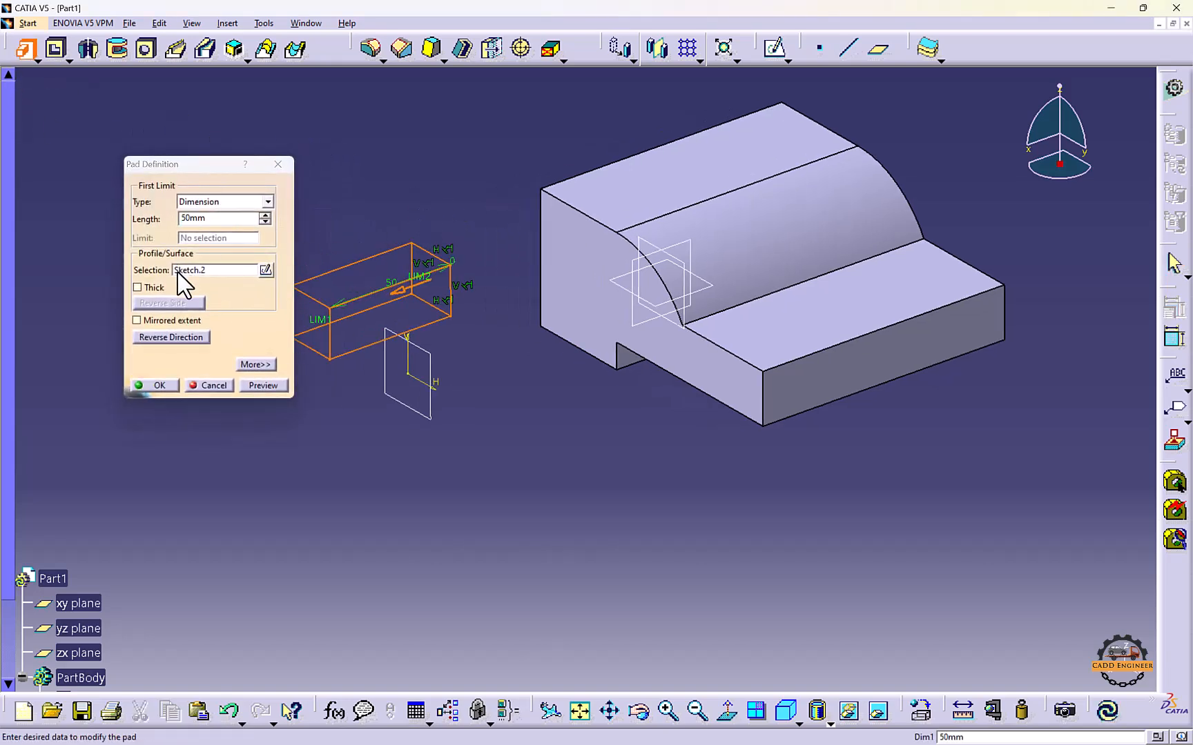
{"action": "left_click", "coordinate": [192, 338]}
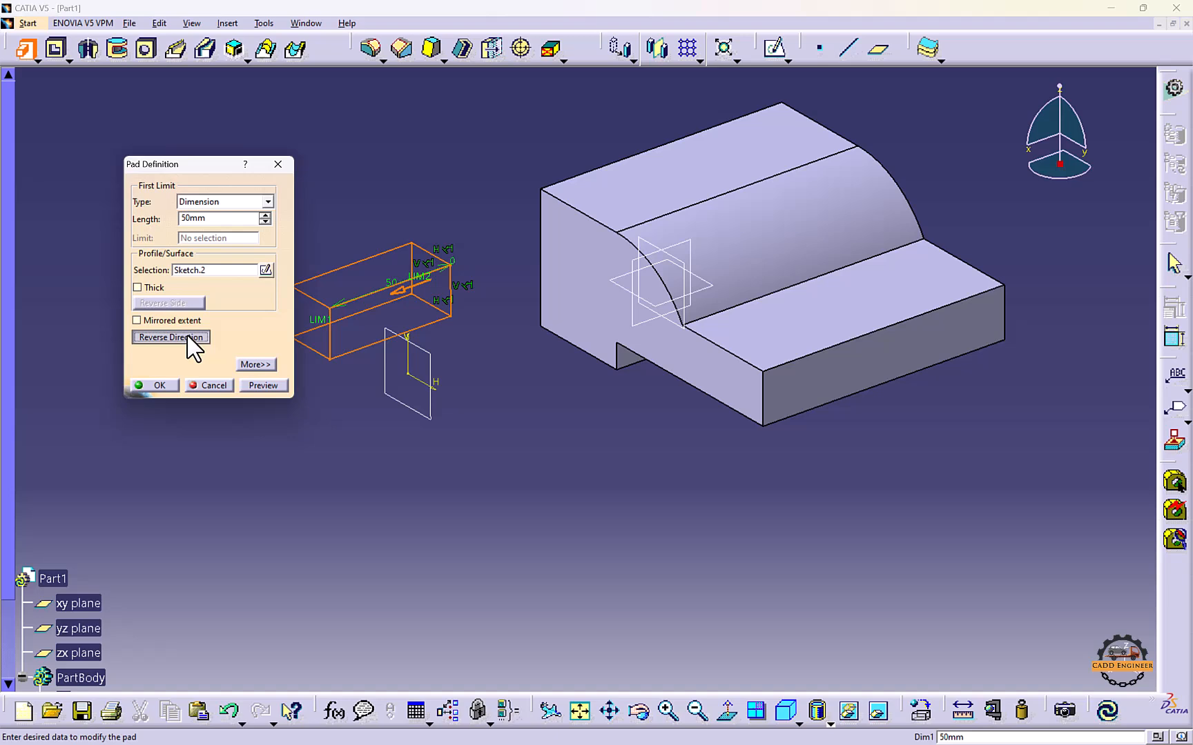
{"action": "left_click", "coordinate": [231, 202]}
{"action": "left_click", "coordinate": [222, 227]}
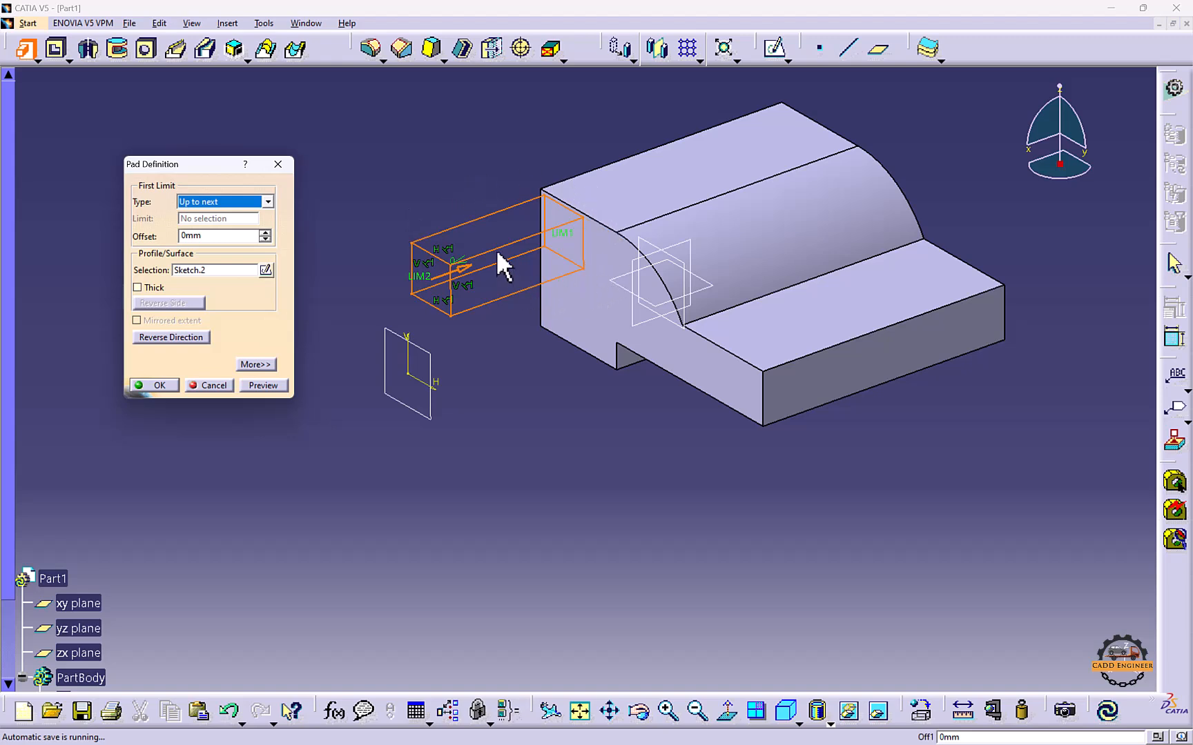
{"action": "left_click", "coordinate": [160, 385]}
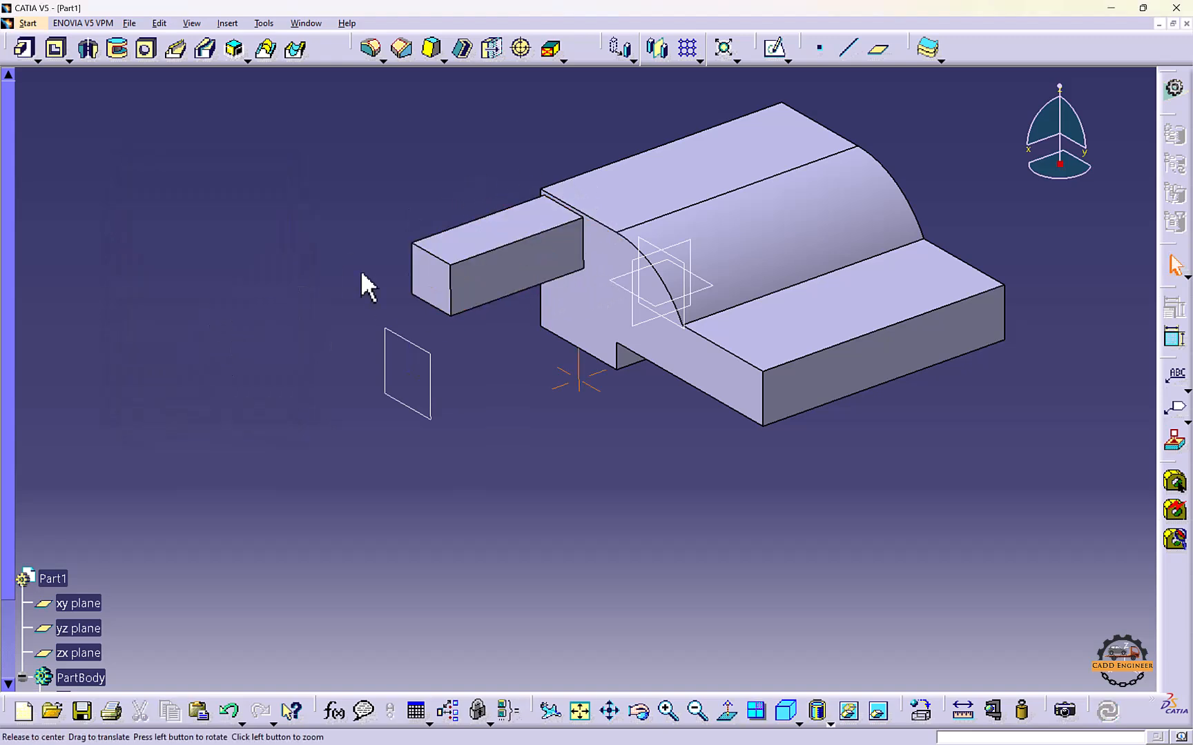
Create a reference plane offset 105 mm from the solid's far end face, opposite the small pad
{"action": "left_click", "coordinate": [880, 50]}
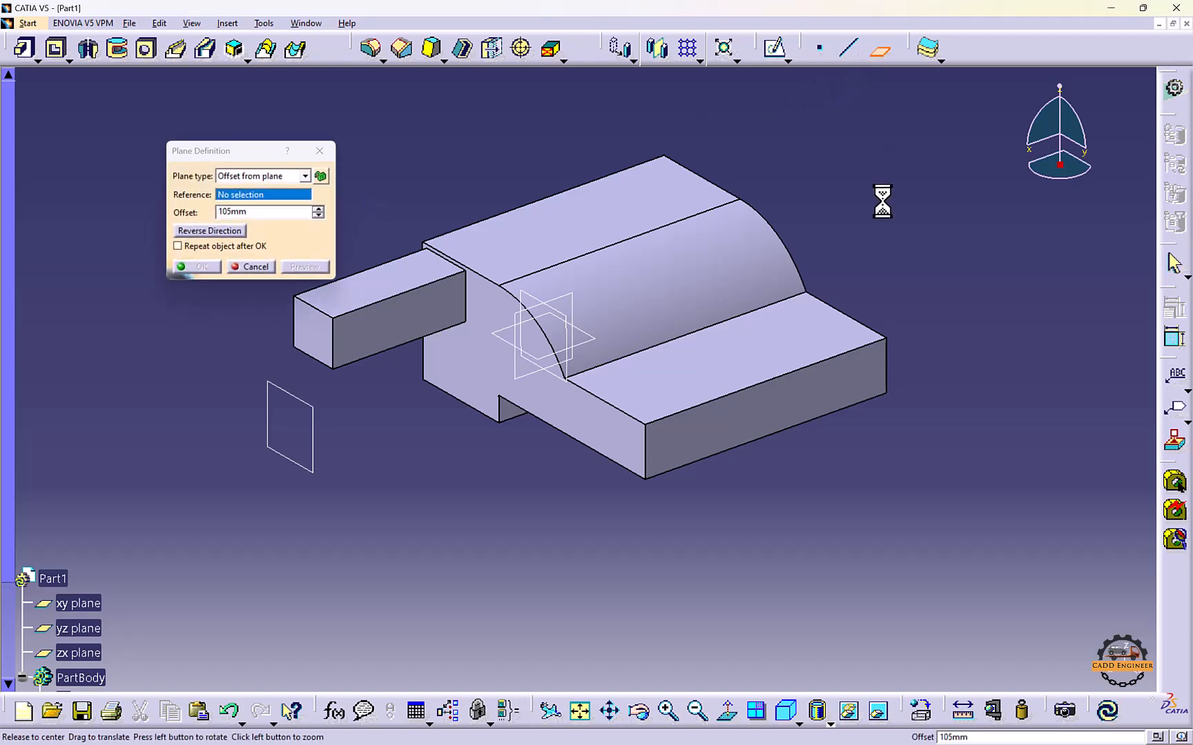
{"action": "middle_click_drag", "start_coordinate": [883, 199], "coordinate": [896, 302]}
{"action": "left_click", "coordinate": [785, 261]}
{"action": "middle_click_drag", "start_coordinate": [687, 297], "coordinate": [697, 307]}
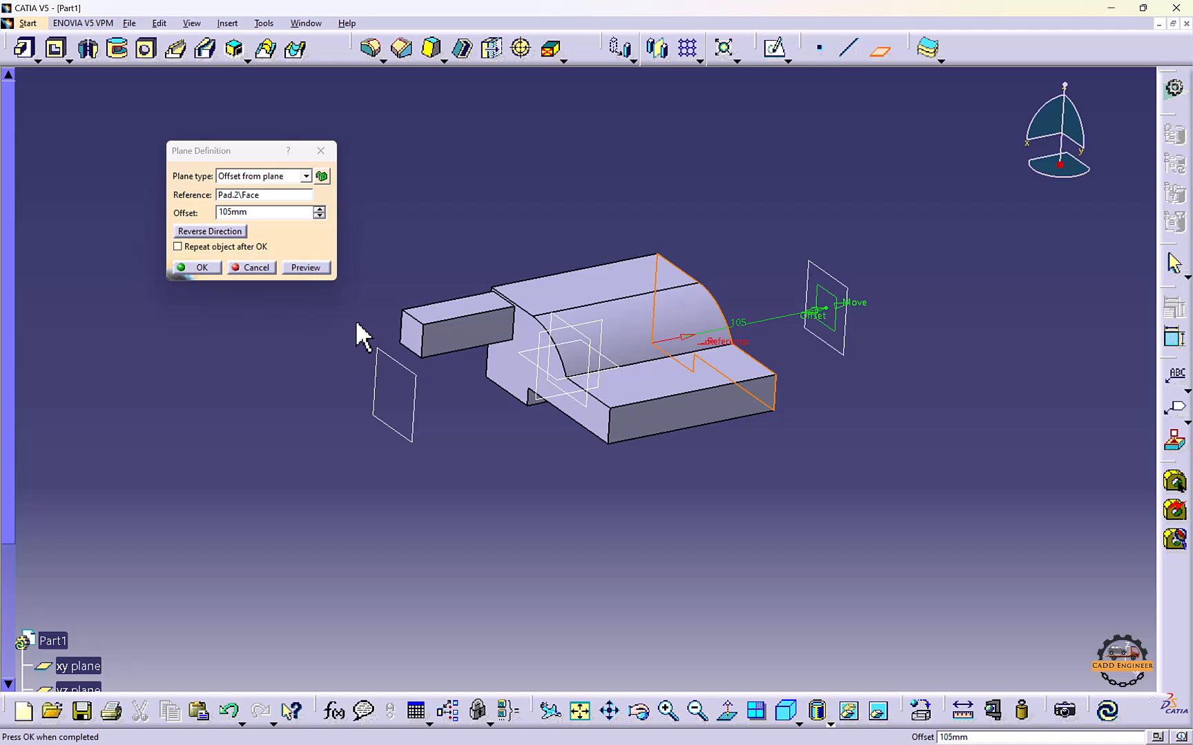
{"action": "left_click", "coordinate": [213, 268]}
Reorder the specification tree so that Plane.2 comes before Pad.2
{"action": "middle_click_drag", "start_coordinate": [452, 334], "coordinate": [434, 330]}
{"action": "left_click_drag", "start_coordinate": [5, 246], "coordinate": [4, 285]}
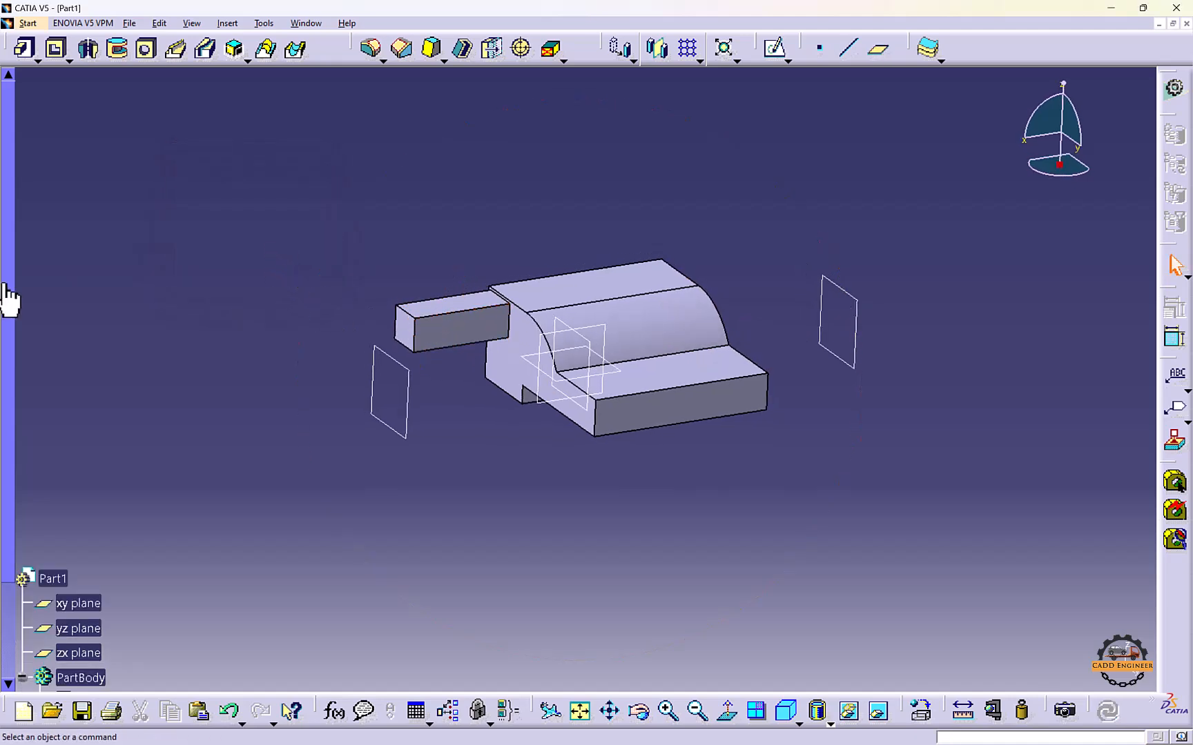
{"action": "double_click", "coordinate": [460, 316]}
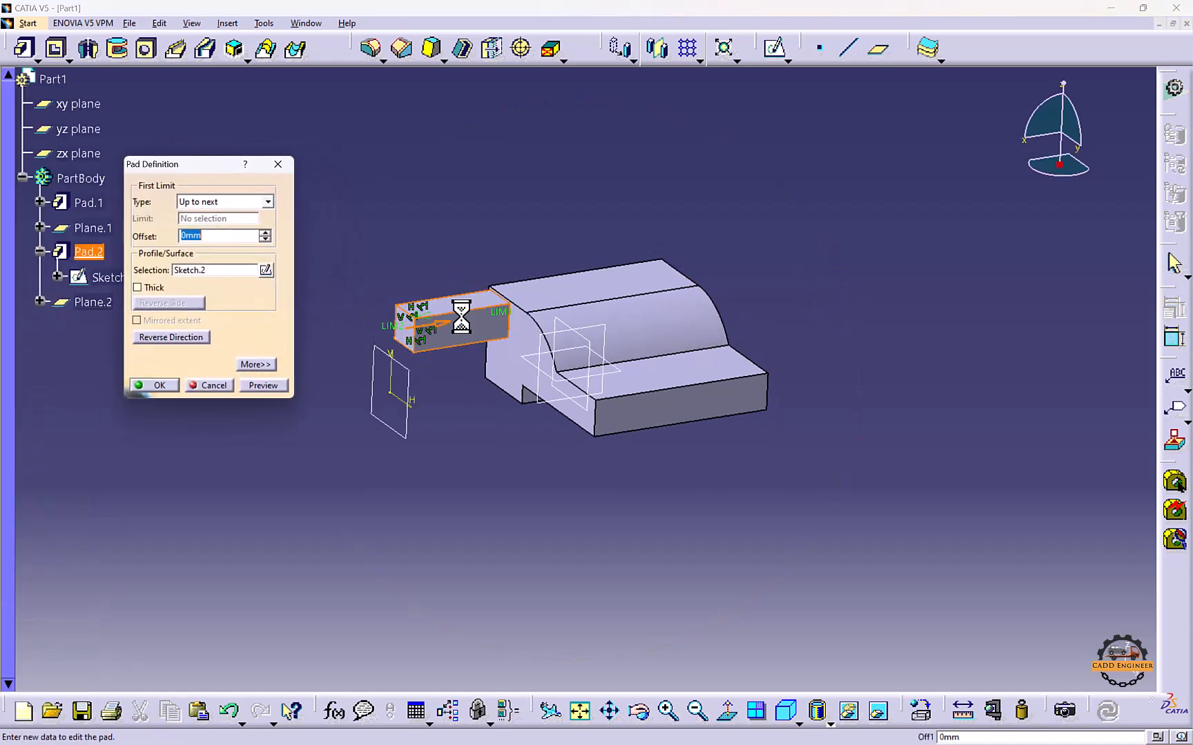
{"action": "left_click", "coordinate": [279, 165]}
{"action": "left_click_drag", "start_coordinate": [90, 302], "coordinate": [98, 244]}
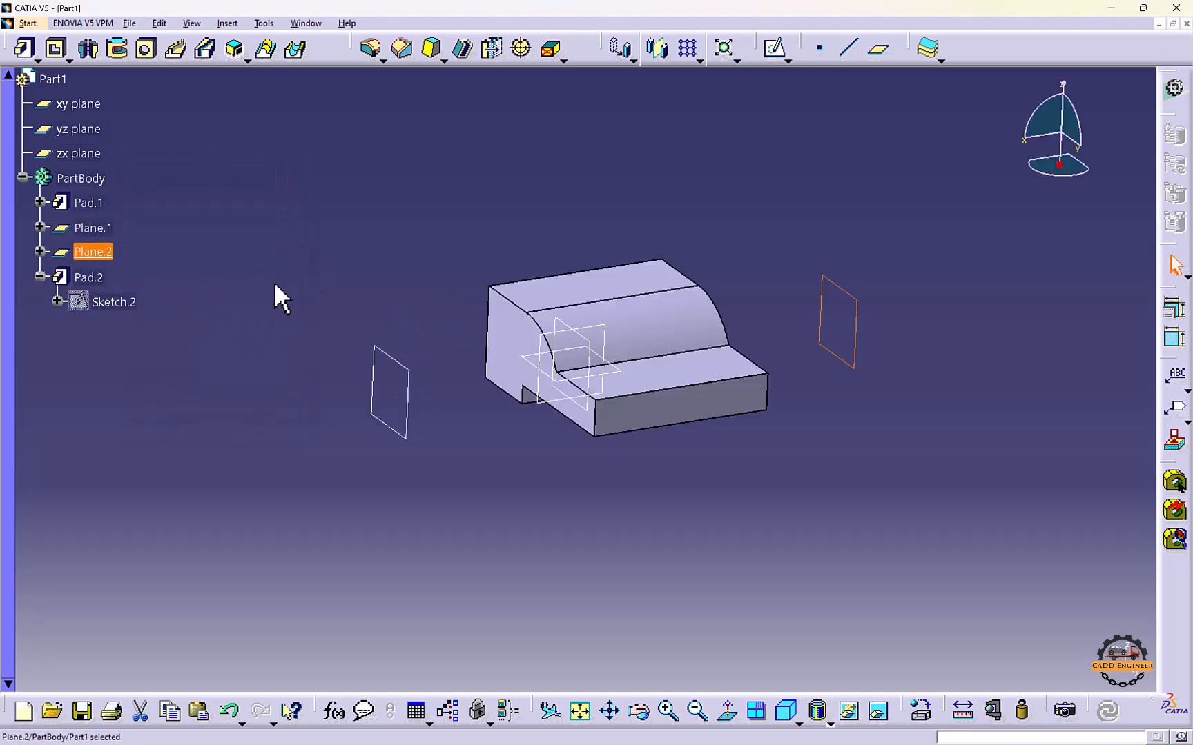
Change the small pad's limit type to Up to plane with Plane.2 as the limit, and close the definition
{"action": "double_click", "coordinate": [90, 277]}
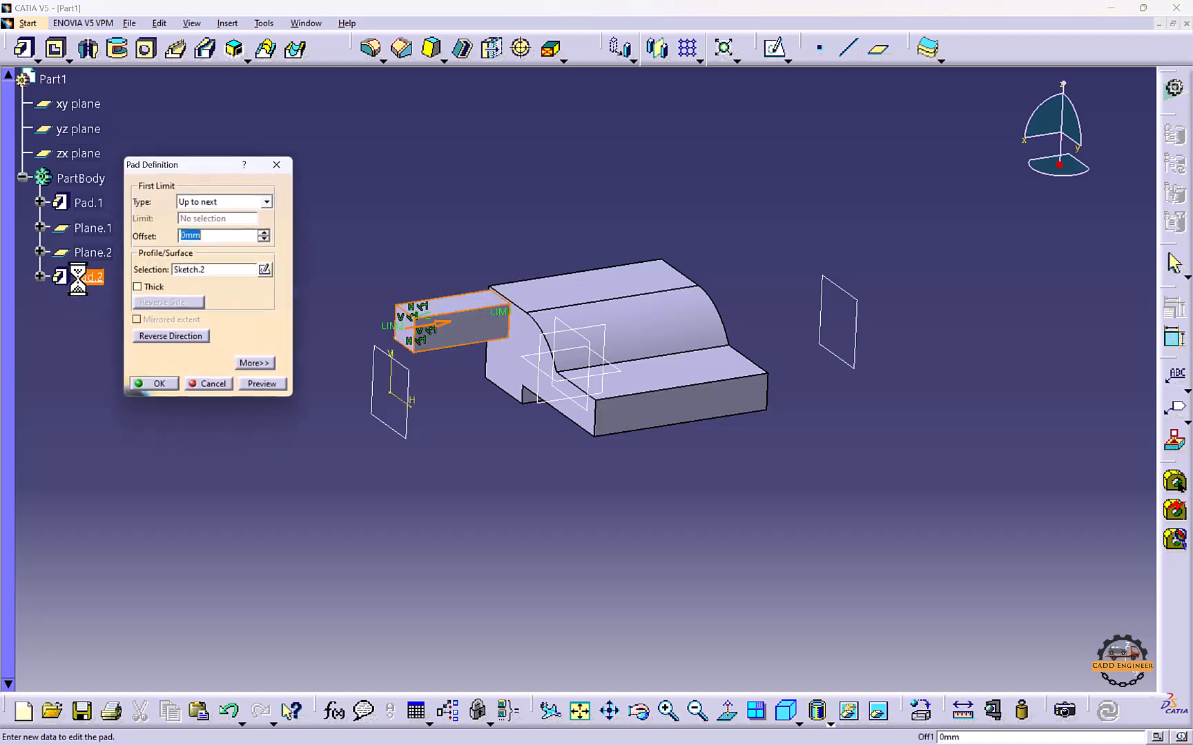
{"action": "left_click", "coordinate": [220, 204]}
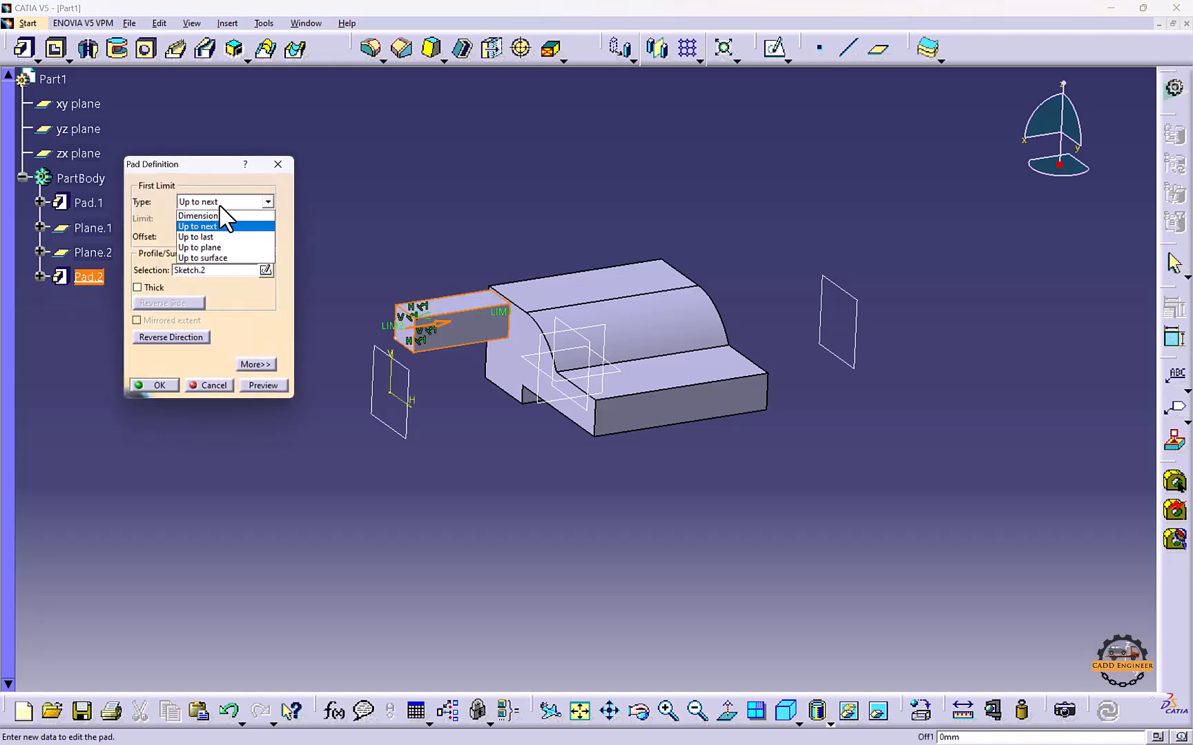
{"action": "left_click", "coordinate": [211, 249]}
{"action": "middle_click_drag", "start_coordinate": [345, 238], "coordinate": [399, 284]}
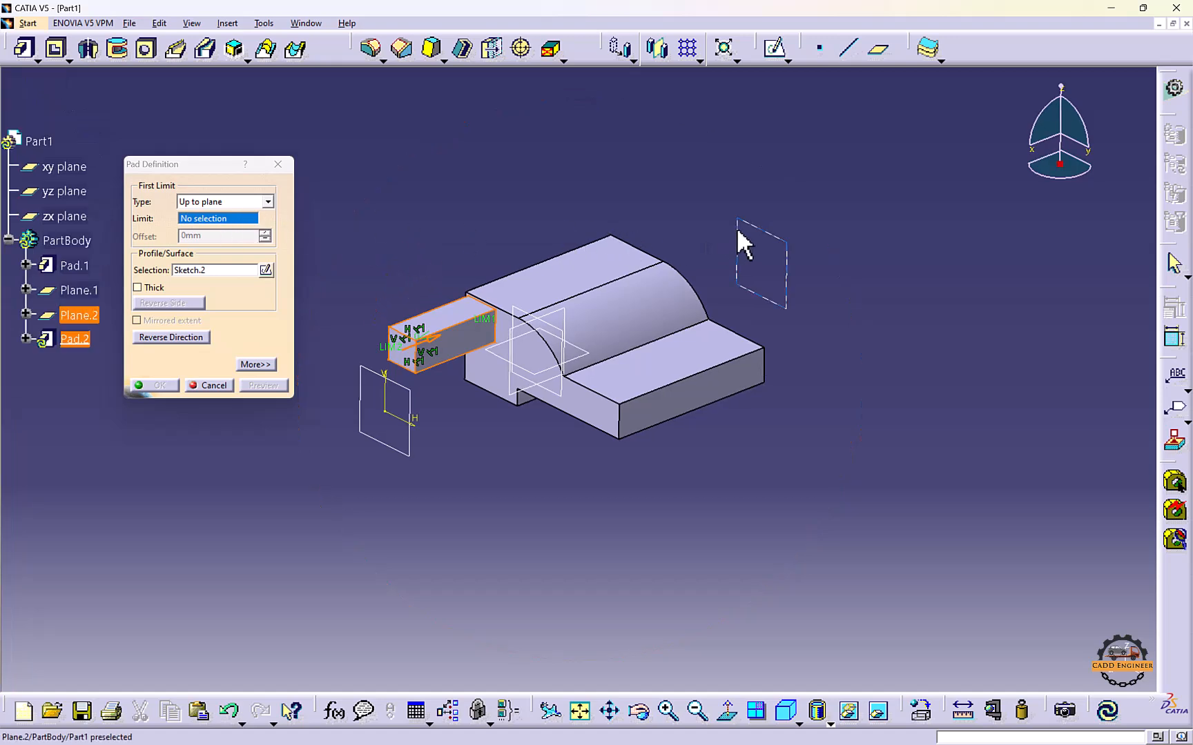
{"action": "left_click", "coordinate": [766, 238]}
{"action": "middle_click_drag", "start_coordinate": [762, 255], "coordinate": [697, 252]}
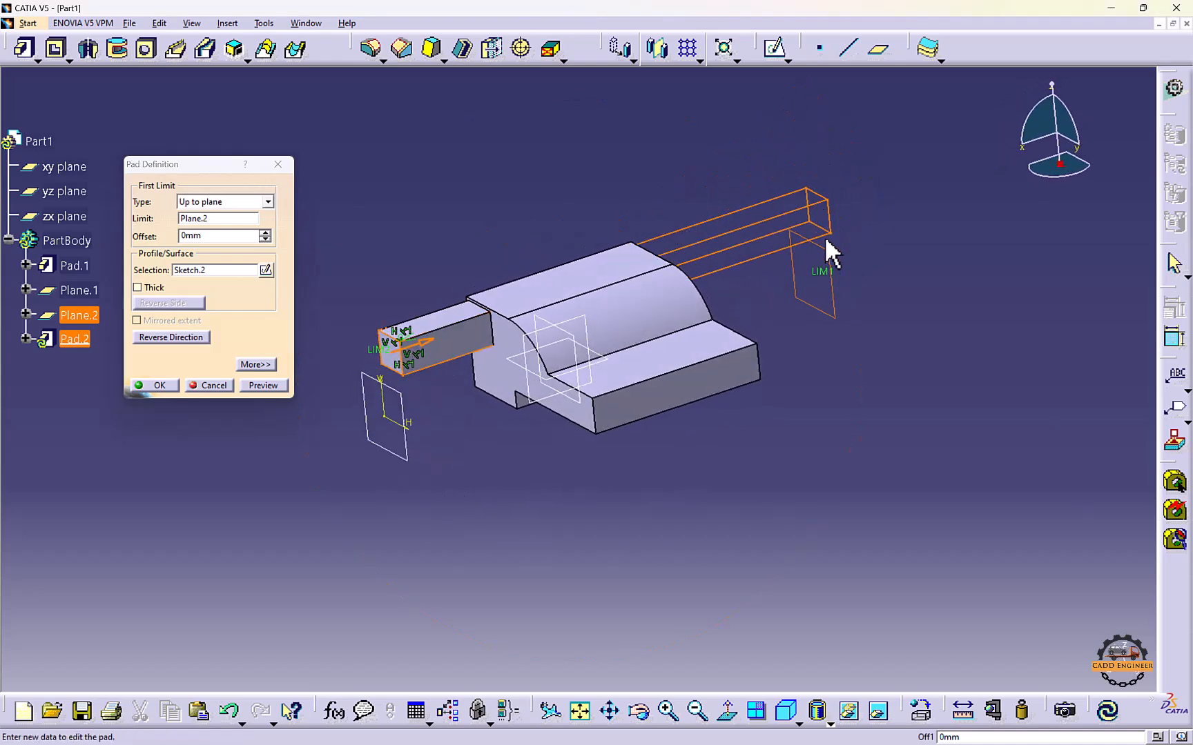
{"action": "mouse_move", "coordinate": [268, 321]}
{"action": "middle_mouse_down"}
{"action": "mouse_move", "coordinate": [311, 314]}
{"action": "mouse_move", "coordinate": [122, 336]}
{"action": "mouse_move", "coordinate": [275, 337]}
{"action": "middle_mouse_up"}
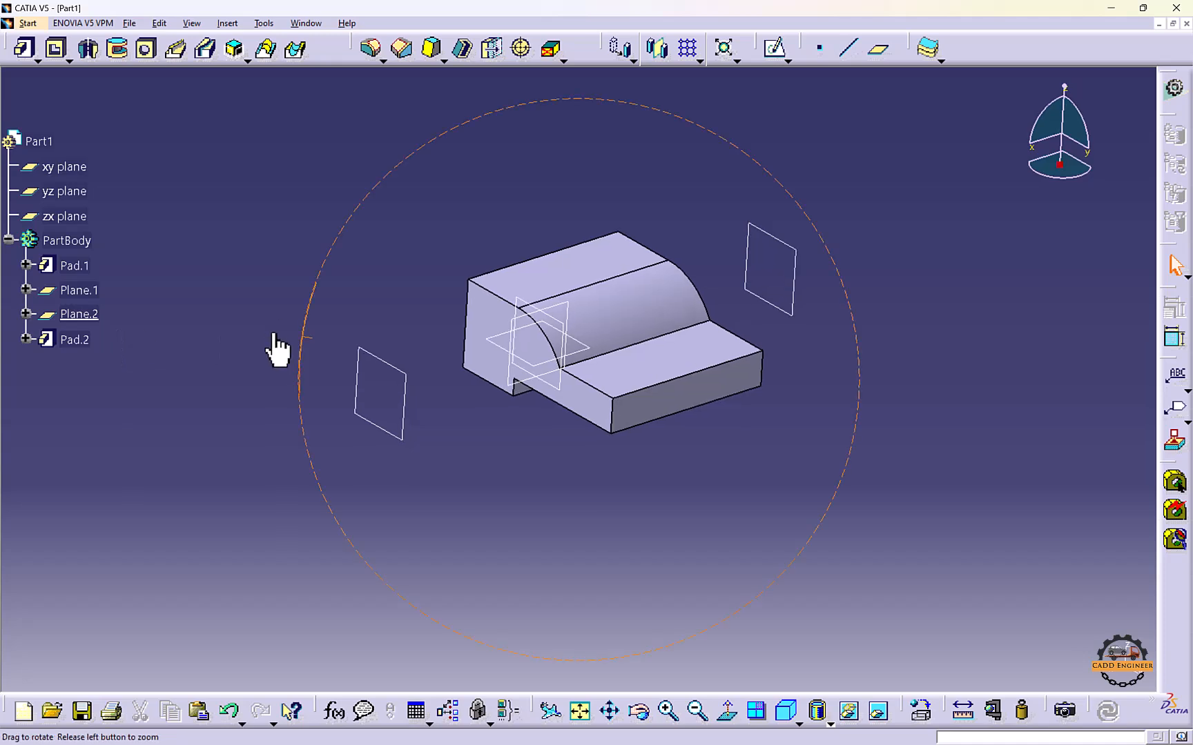
Toggle the visibility of Pad.2 off and on, and inspect its square sketch in the sketcher
{"action": "right_click", "coordinate": [75, 338]}
{"action": "left_click", "coordinate": [102, 378]}
{"action": "right_click", "coordinate": [68, 335]}
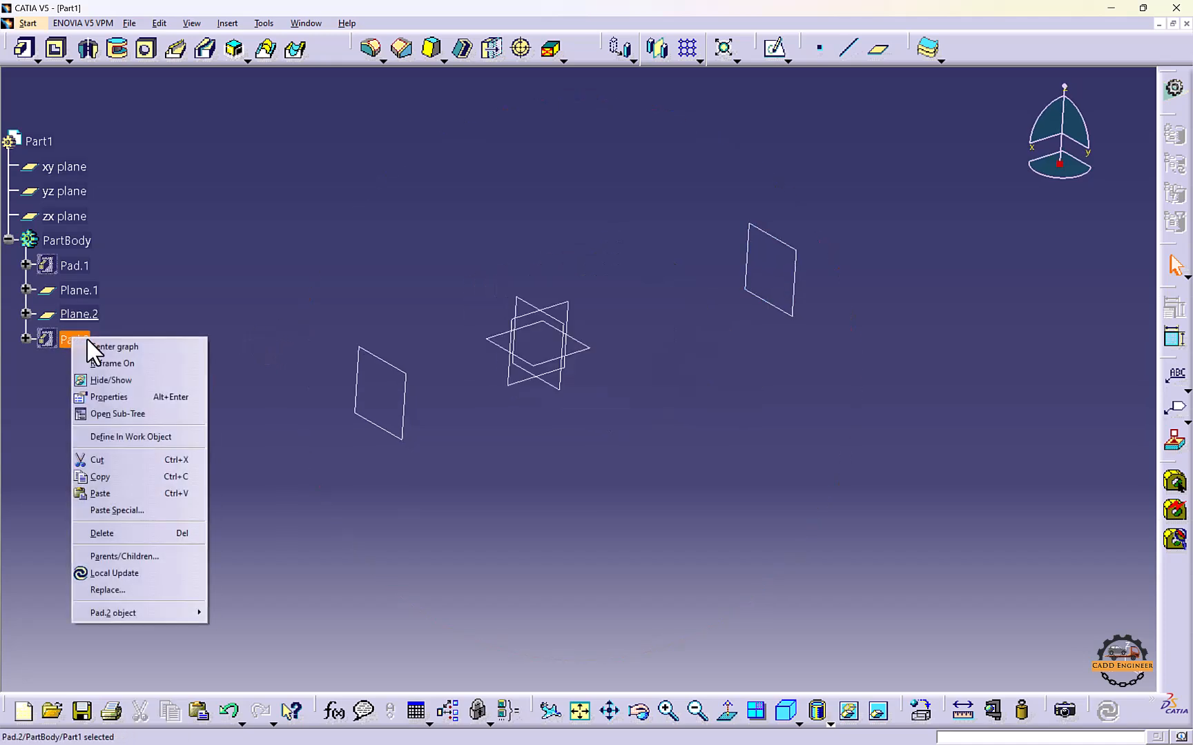
{"action": "left_click", "coordinate": [97, 379]}
{"action": "left_click", "coordinate": [26, 339]}
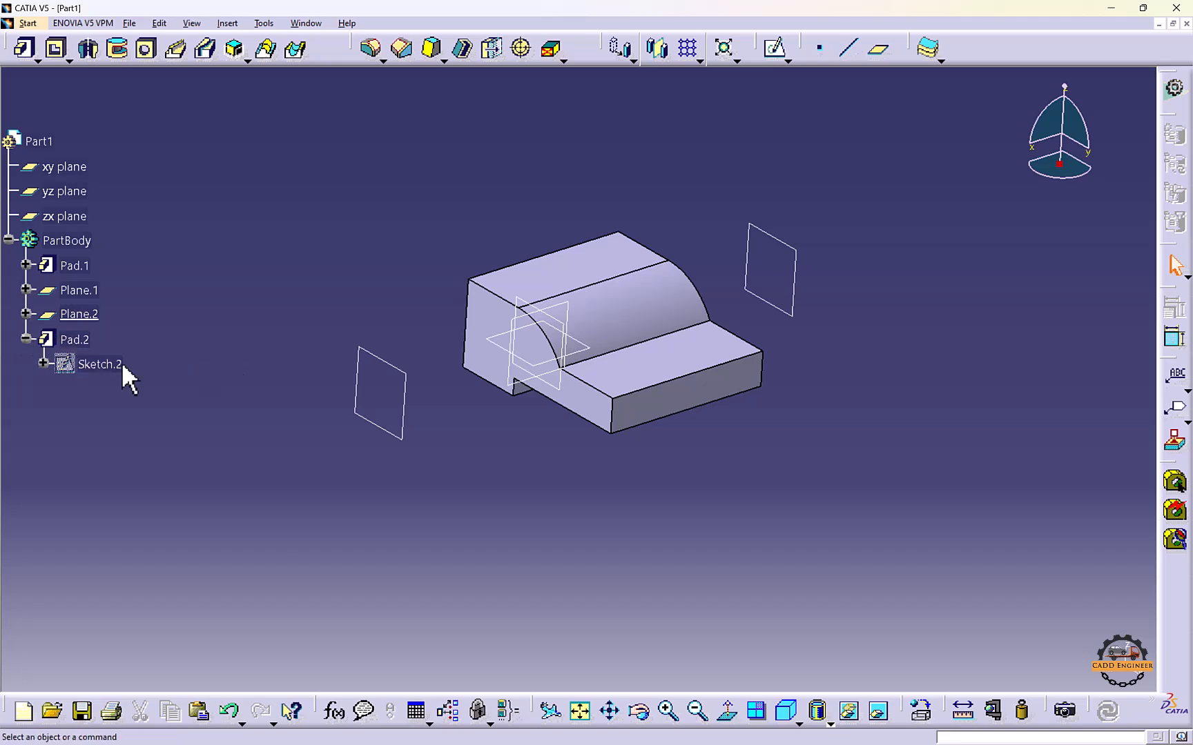
{"action": "double_click", "coordinate": [100, 364]}
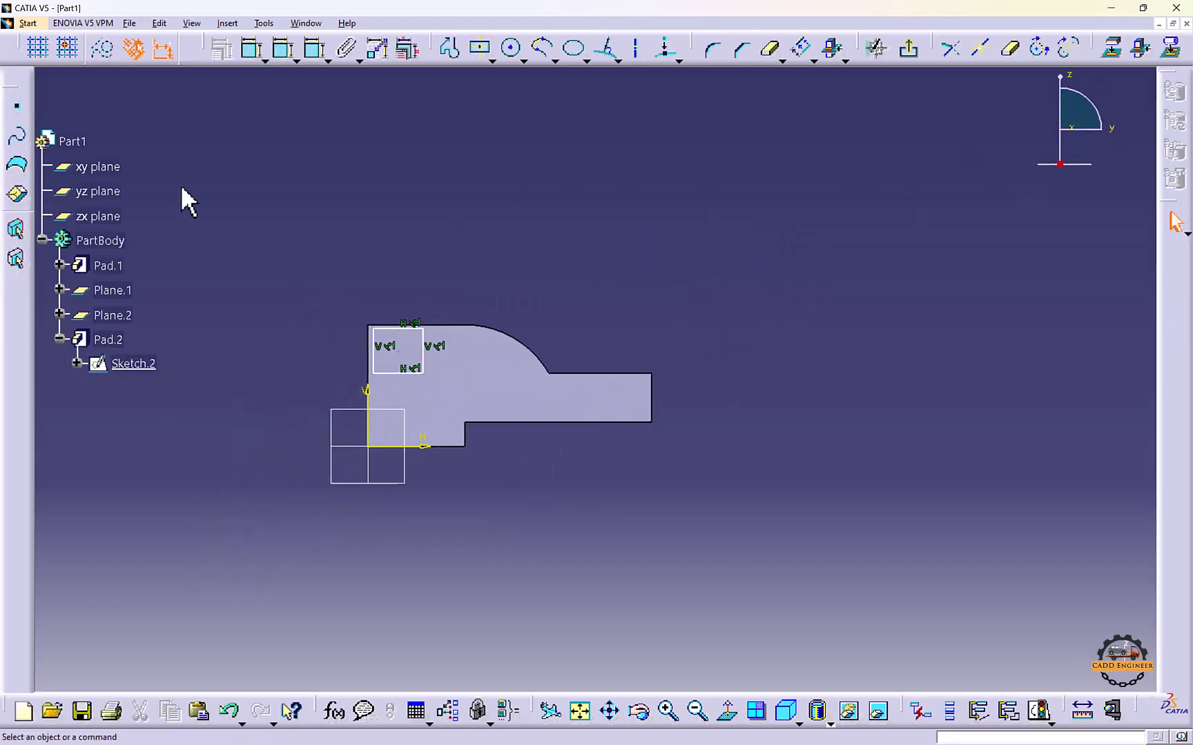
{"action": "left_click", "coordinate": [911, 51]}
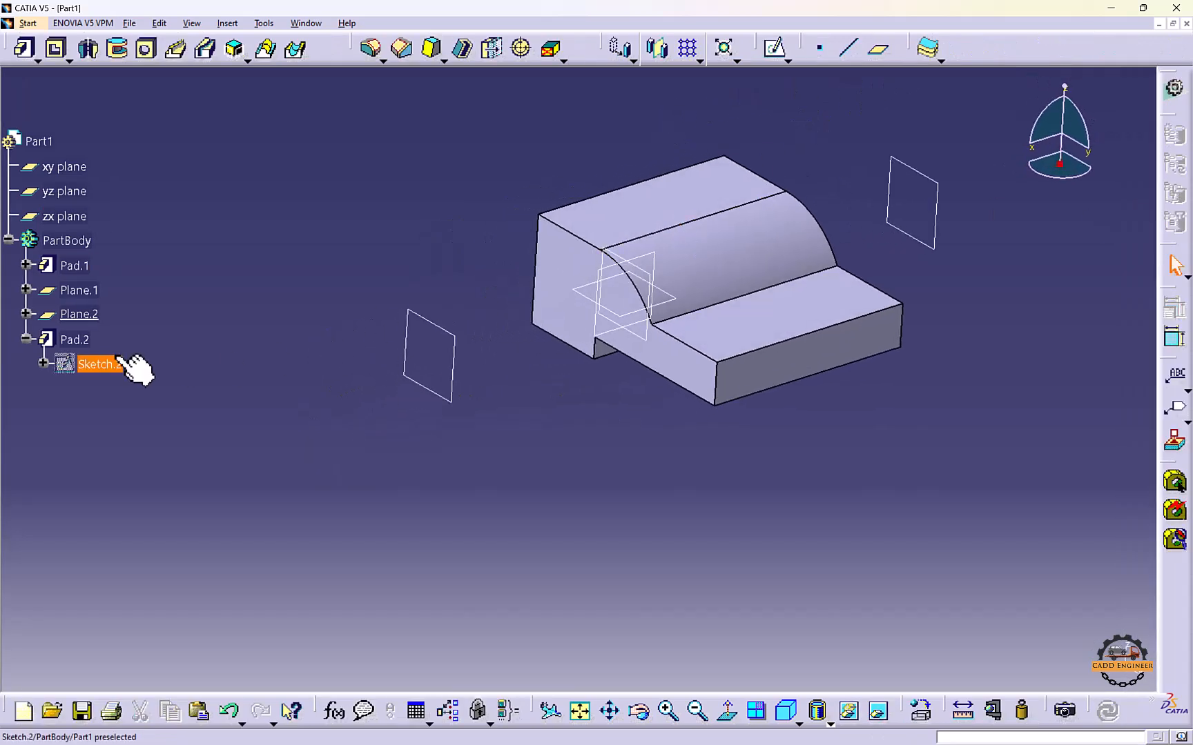
Delete Pad.2 but keep its sketch
{"action": "right_click", "coordinate": [76, 338]}
{"action": "left_click", "coordinate": [155, 543]}
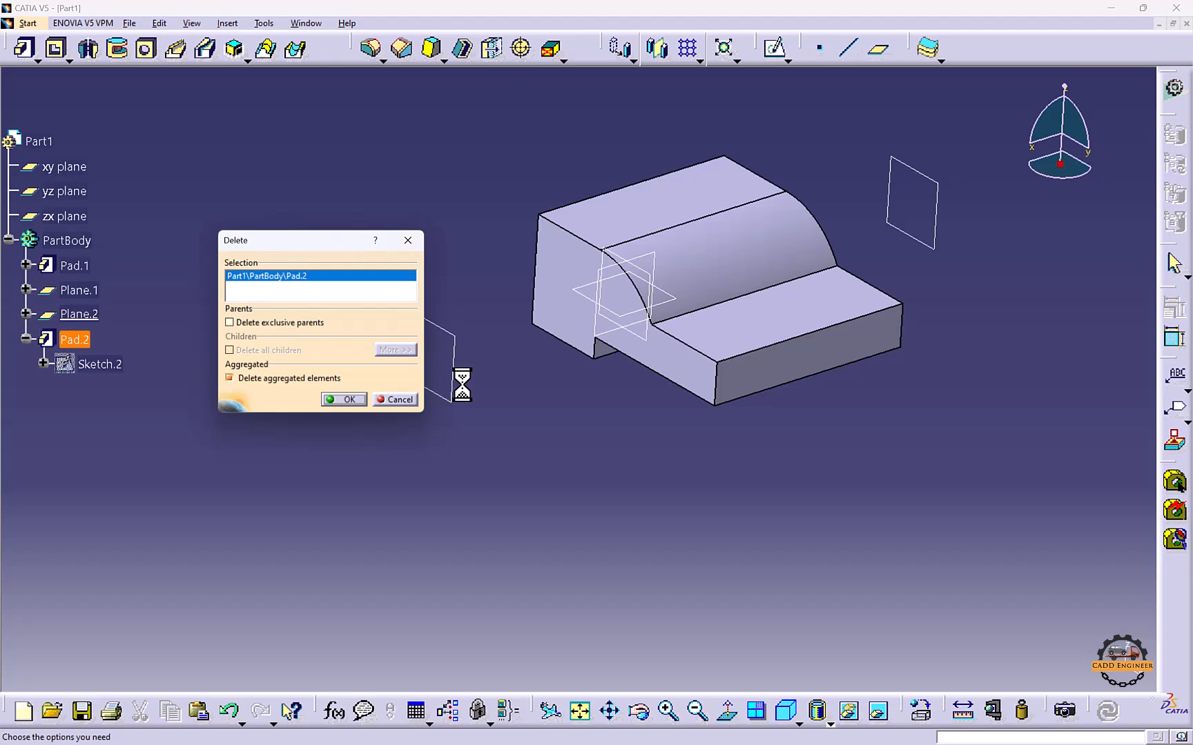
{"action": "left_click", "coordinate": [338, 399]}
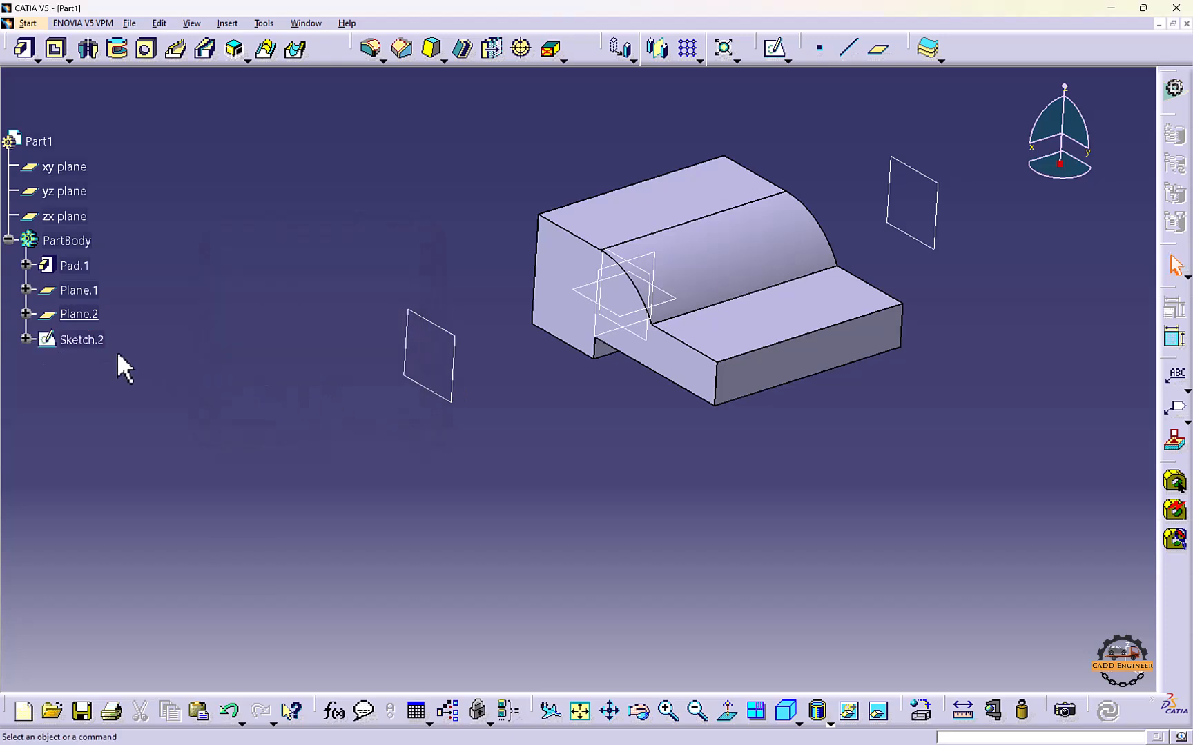
Start a new pad limited up to Plane.2 and try to assign Sketch.2 as its profile
{"action": "double_click", "coordinate": [81, 339]}
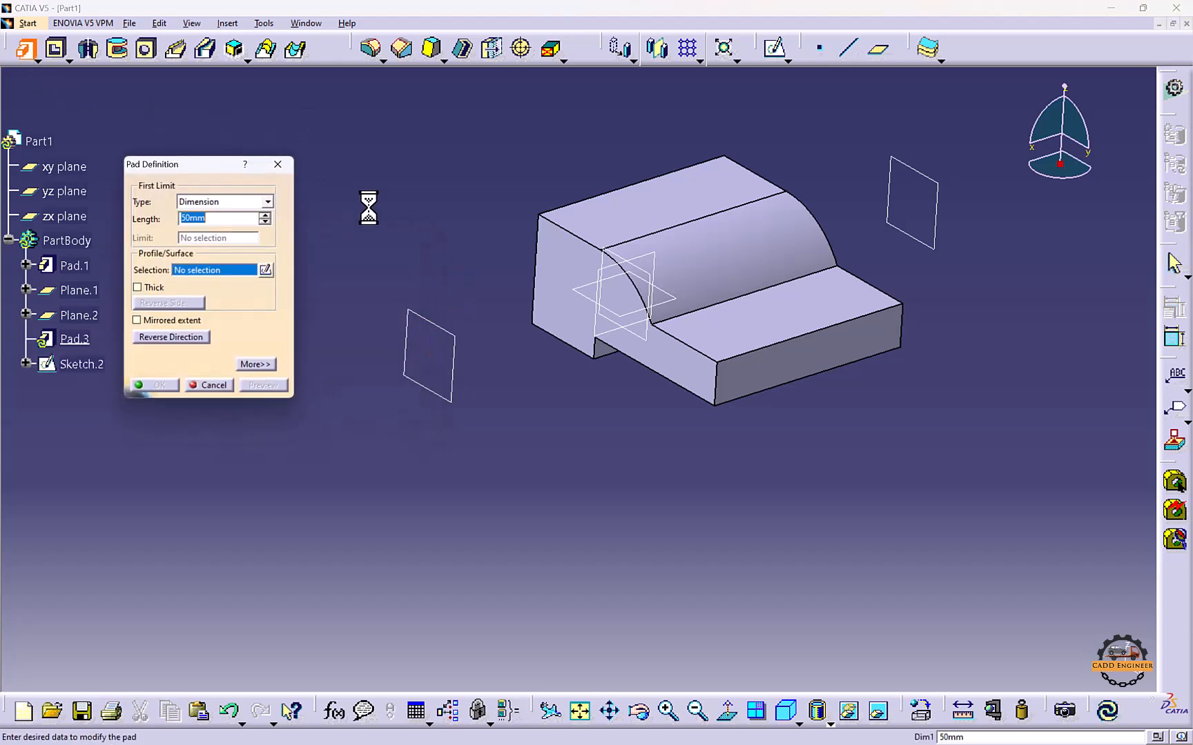
{"action": "left_click", "coordinate": [258, 203]}
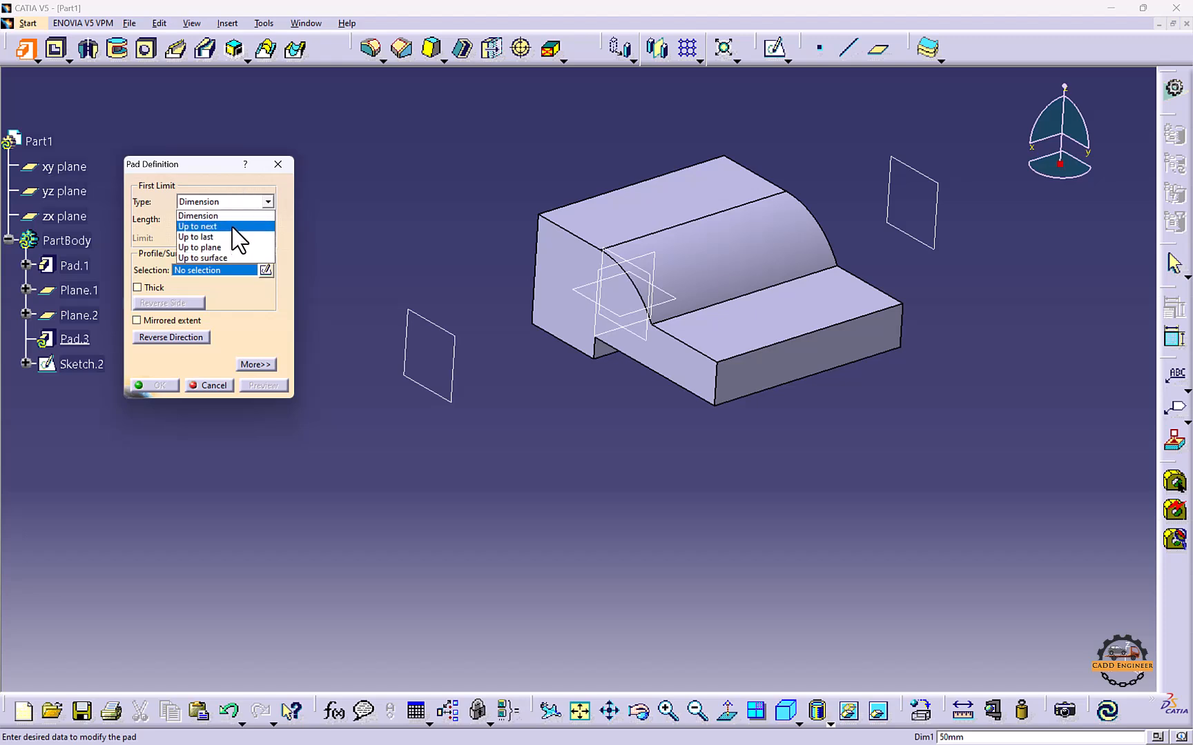
{"action": "left_click", "coordinate": [234, 227]}
{"action": "left_click", "coordinate": [235, 204]}
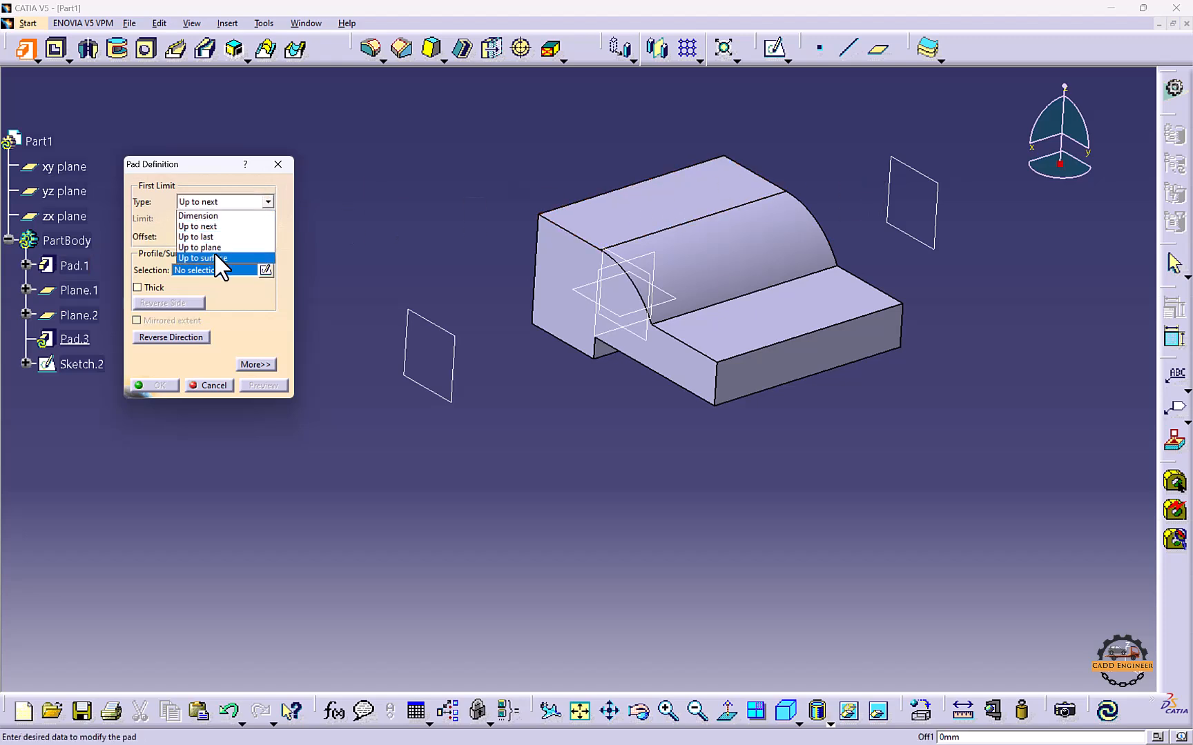
{"action": "left_click", "coordinate": [220, 241]}
{"action": "left_click", "coordinate": [926, 174]}
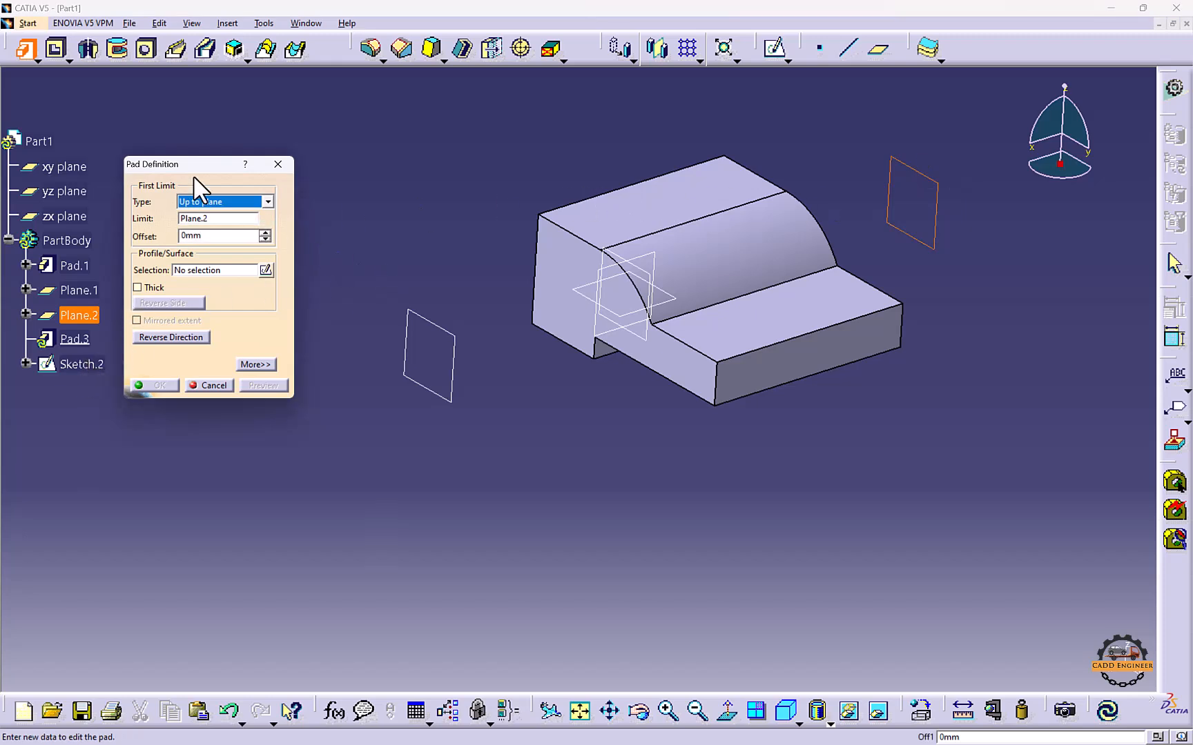
{"action": "left_click", "coordinate": [86, 368]}
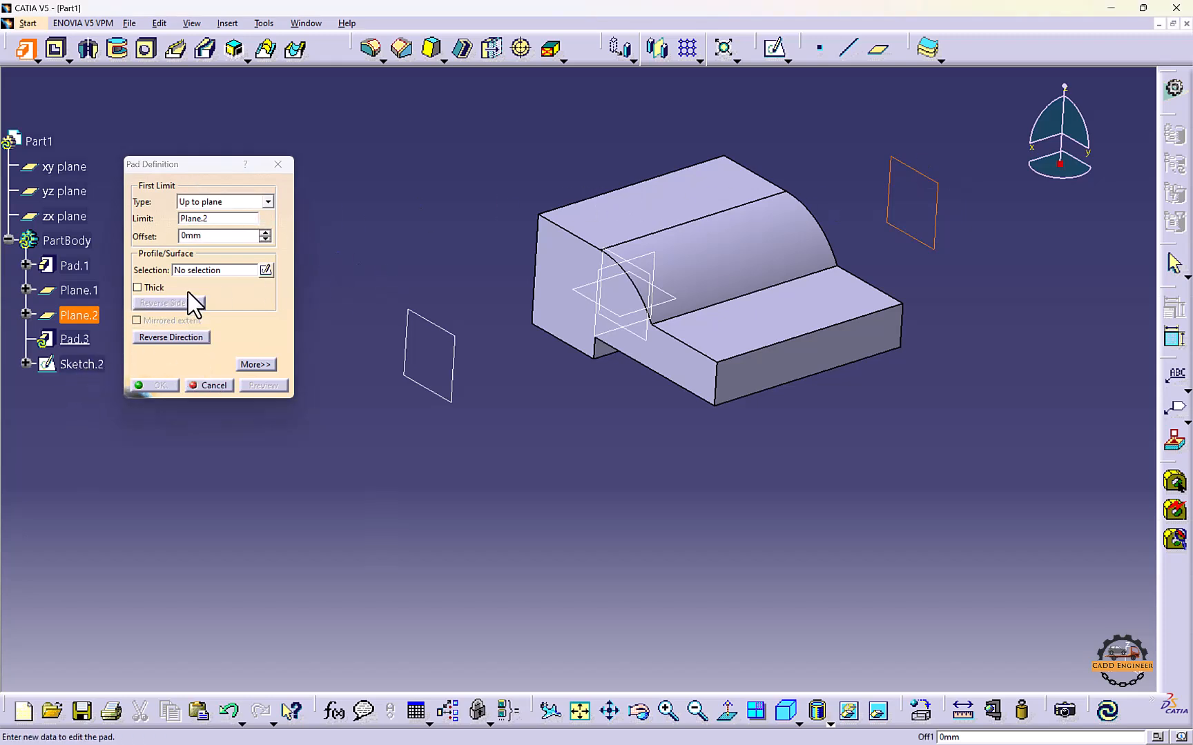
Sketch a small rectangle on Plane.1 as the pad's profile, with its first corner at about H 7 mm, V 41 mm
{"action": "left_click", "coordinate": [230, 270]}
{"action": "left_click", "coordinate": [265, 271]}
{"action": "left_click", "coordinate": [421, 321]}
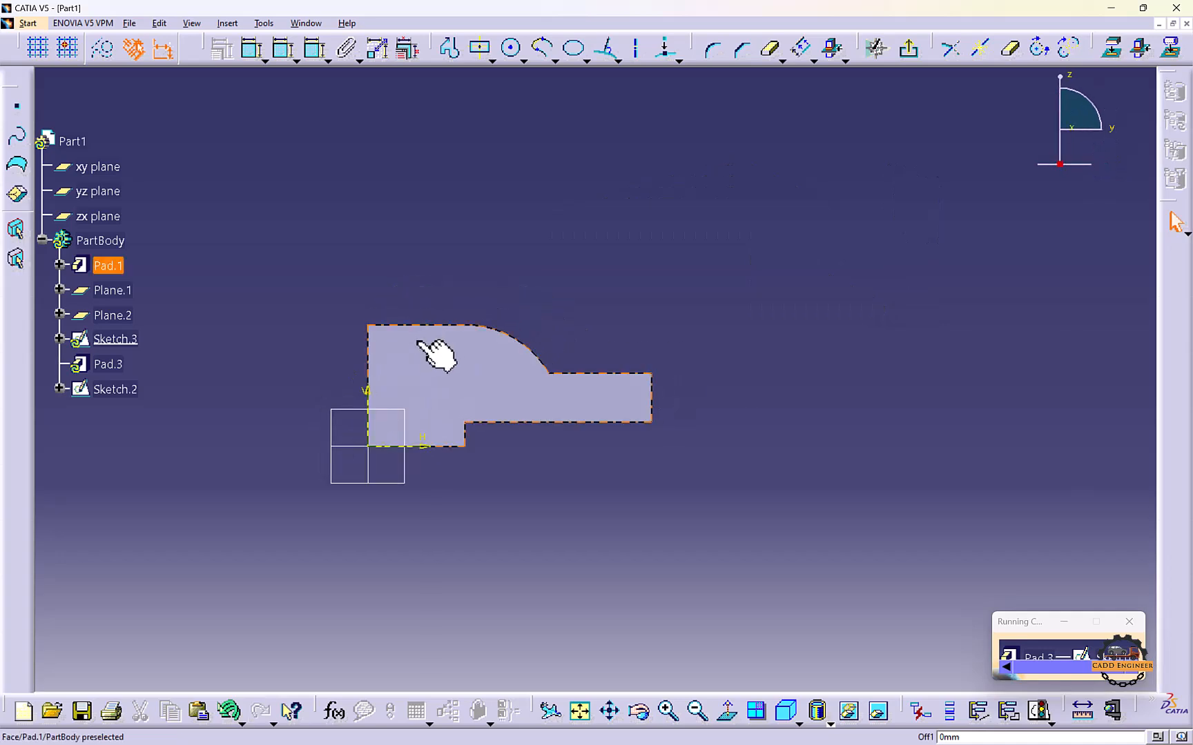
{"action": "left_click", "coordinate": [491, 60]}
{"action": "left_click", "coordinate": [508, 80]}
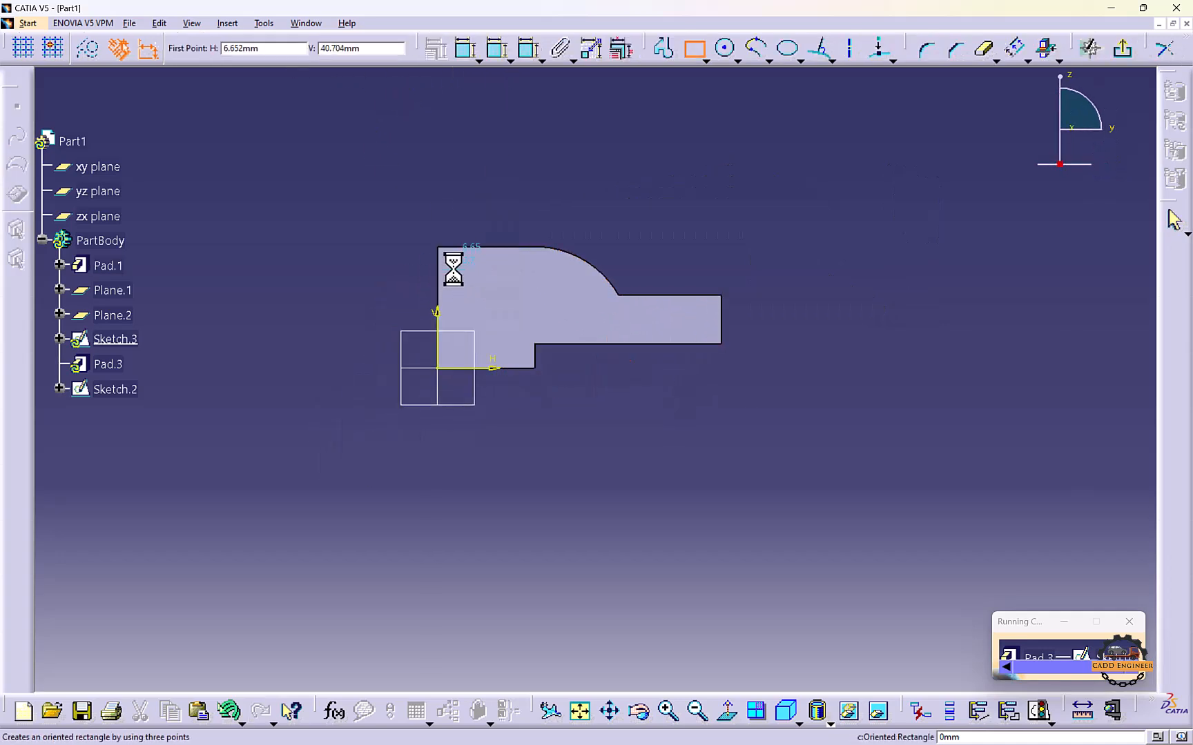
{"action": "left_click", "coordinate": [453, 269]}
{"action": "left_click", "coordinate": [500, 307]}
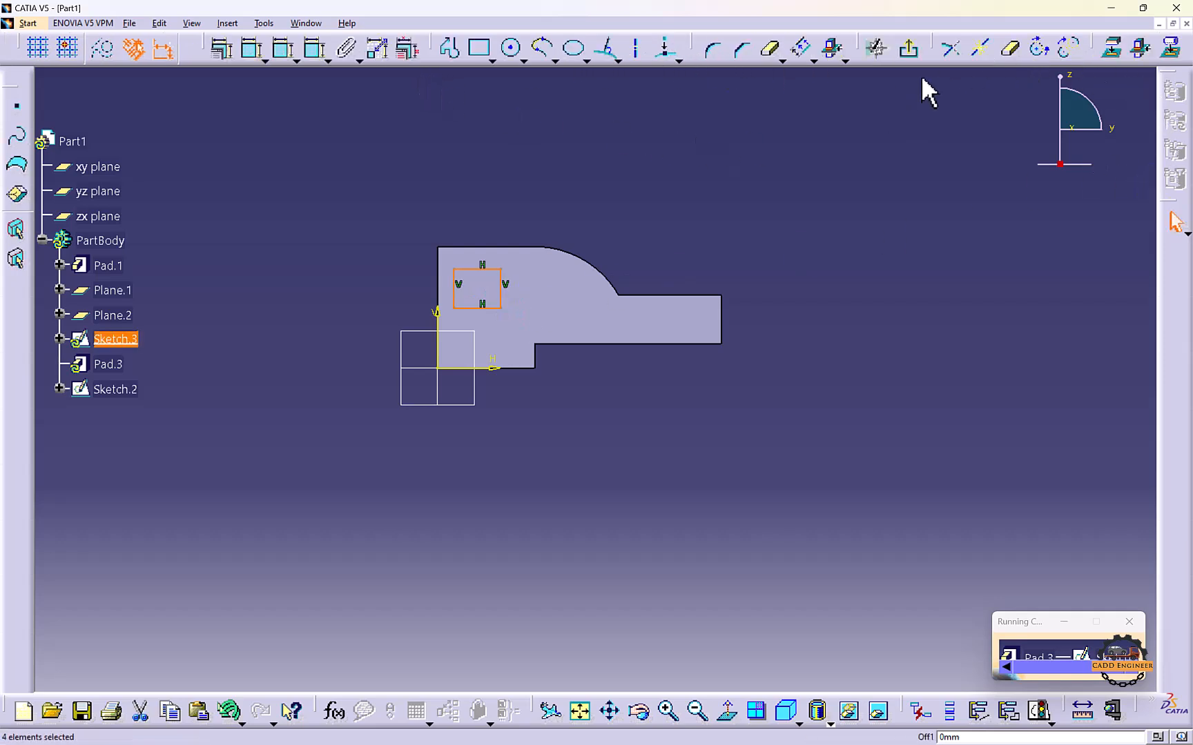
Exit the sketch, preview the pad running through the solid up to Plane.2, and confirm it
{"action": "mouse_move", "coordinate": [612, 304]}
{"action": "middle_mouse_down"}
{"action": "mouse_move", "coordinate": [539, 358]}
{"action": "mouse_move", "coordinate": [522, 396]}
{"action": "middle_mouse_up"}
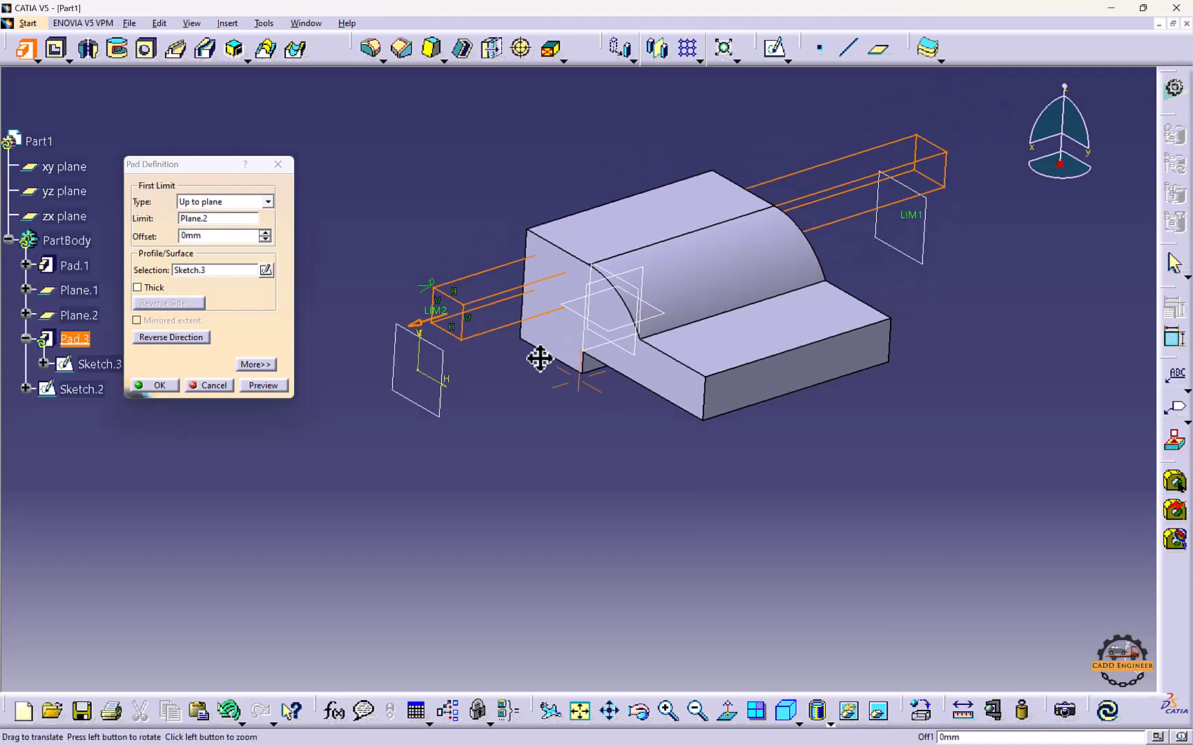
{"action": "left_click", "coordinate": [263, 385]}
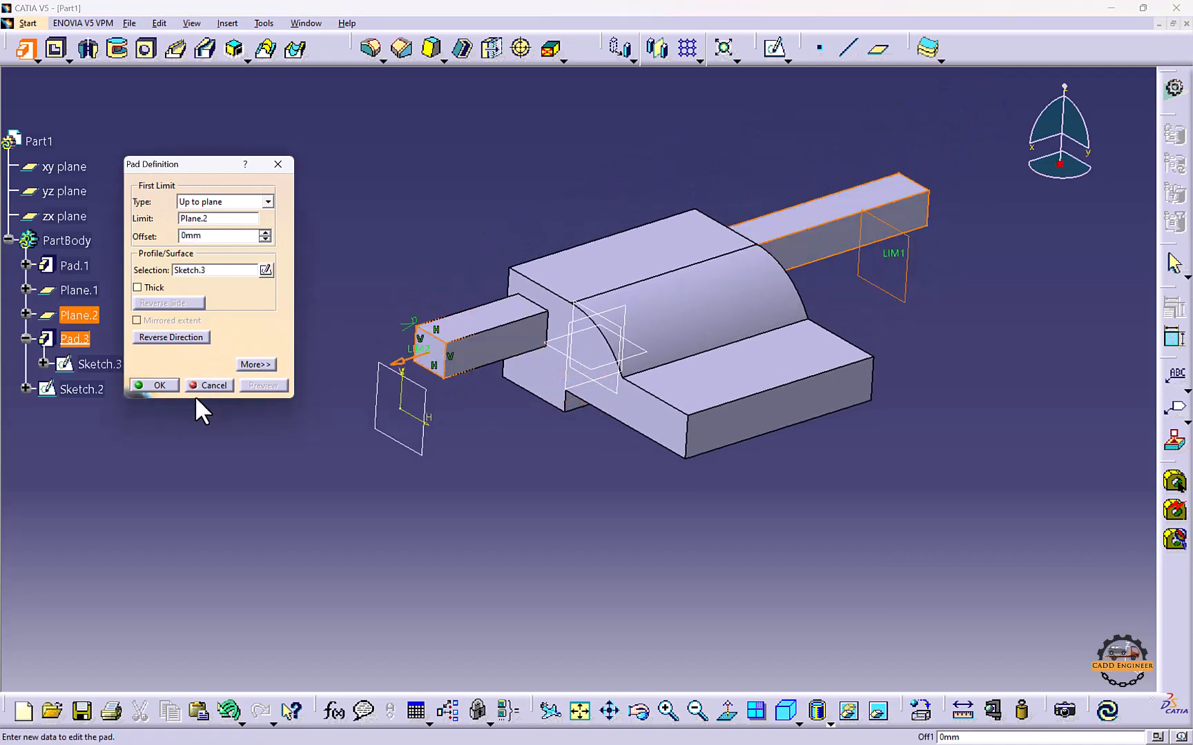
{"action": "left_click", "coordinate": [160, 385]}
{"action": "middle_click_drag", "start_coordinate": [510, 340], "coordinate": [411, 330]}
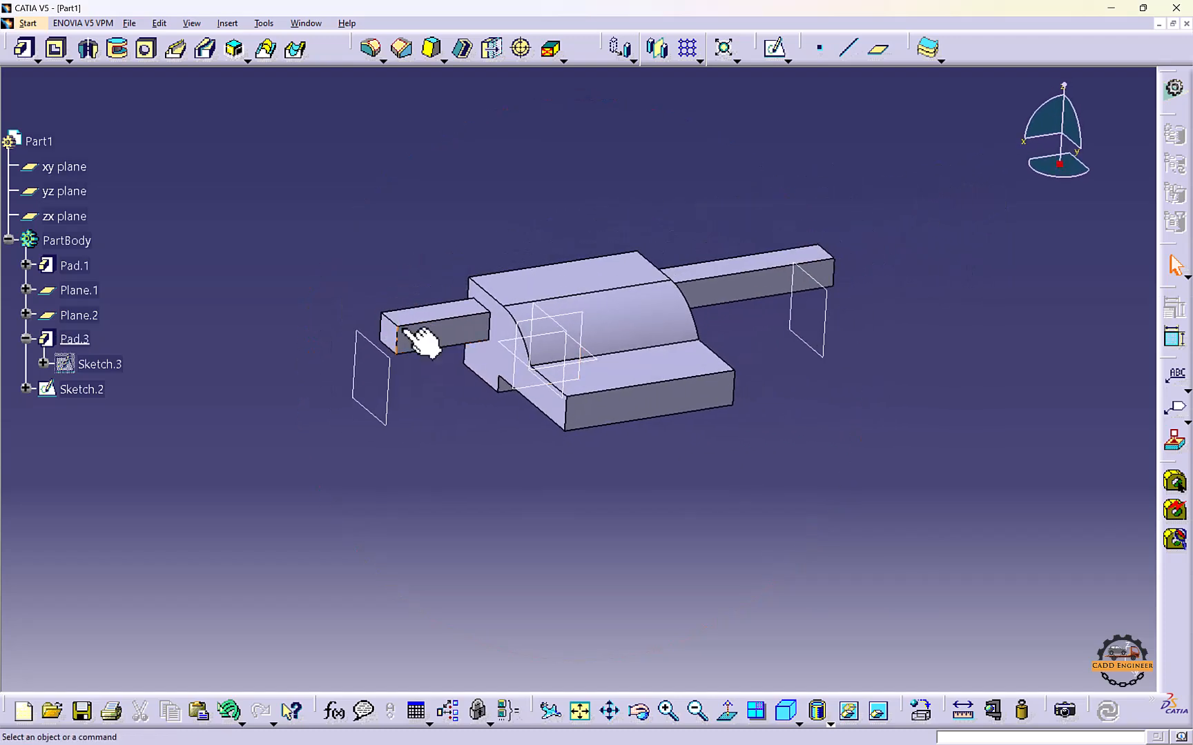
{"action": "middle_click_drag", "start_coordinate": [557, 330], "coordinate": [506, 346]}
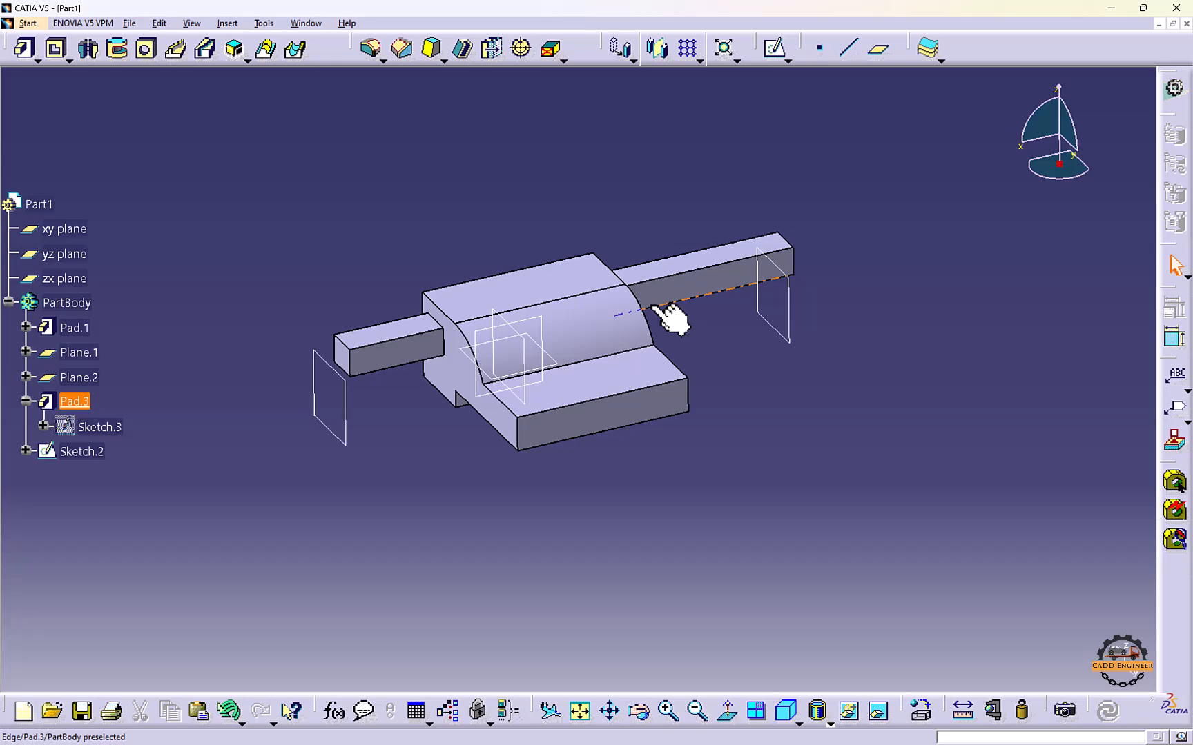
Delete Pad.3 without its aggregated elements so that its rectangle sketch is kept
{"action": "right_click", "coordinate": [74, 401]}
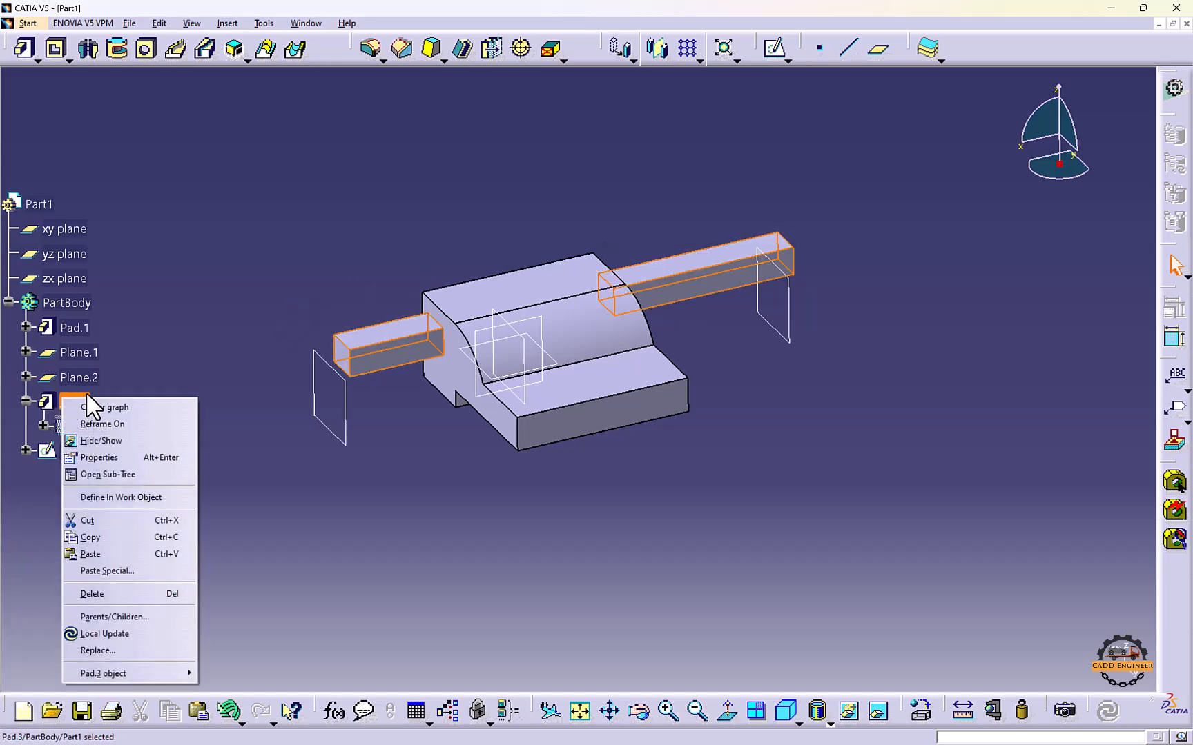
{"action": "left_click", "coordinate": [131, 593]}
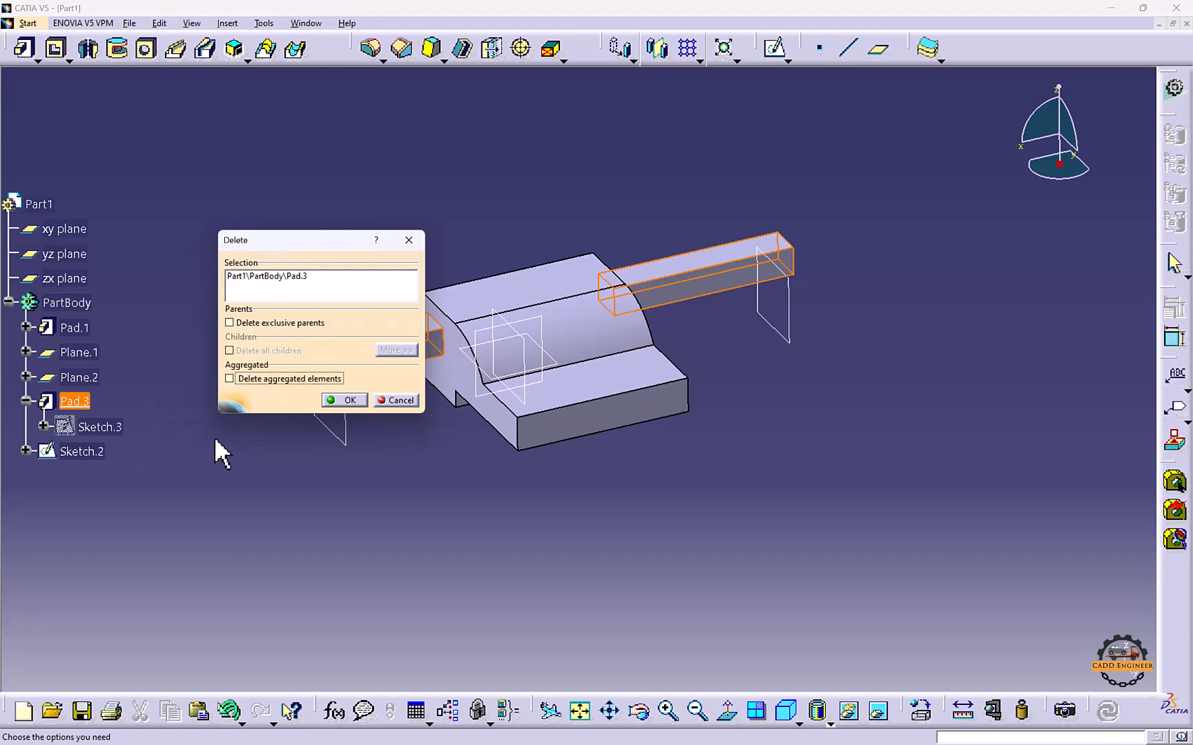
{"action": "left_click", "coordinate": [342, 401]}
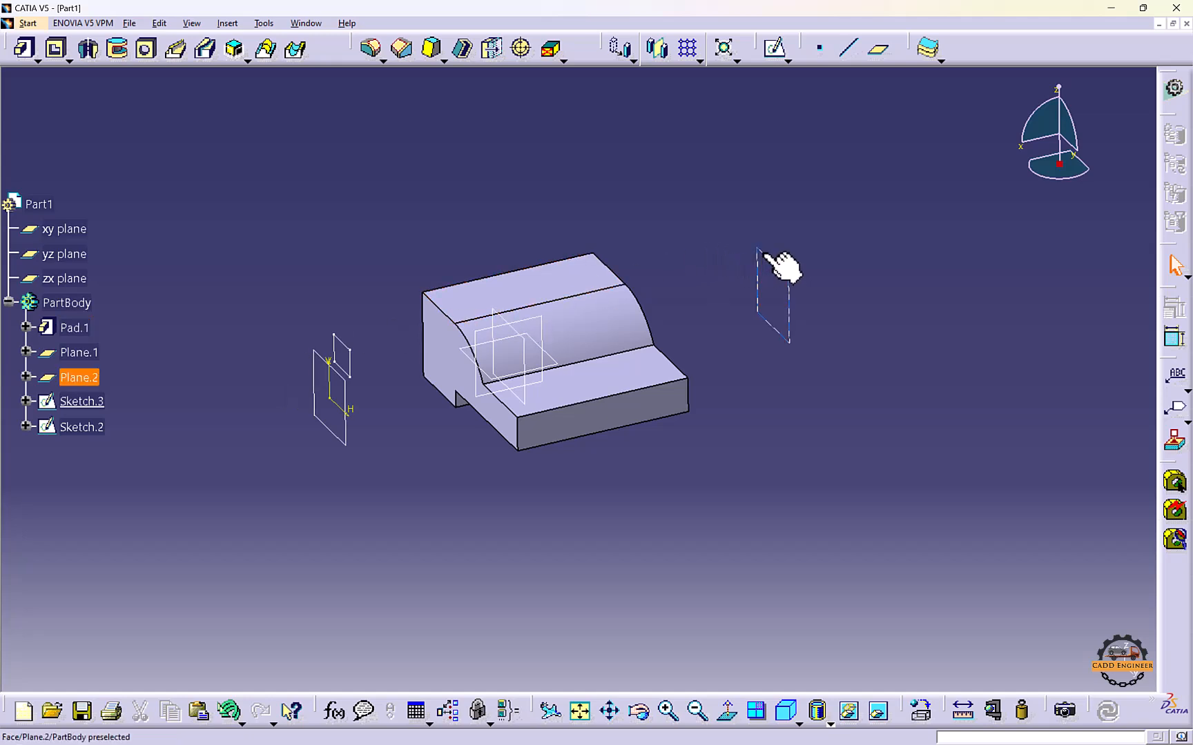
Sketch a tall rectangle on Plane.2, overlapping the solid's profile and rising above it, and exit the sketch
{"action": "left_click", "coordinate": [774, 48]}
{"action": "left_click", "coordinate": [776, 266]}
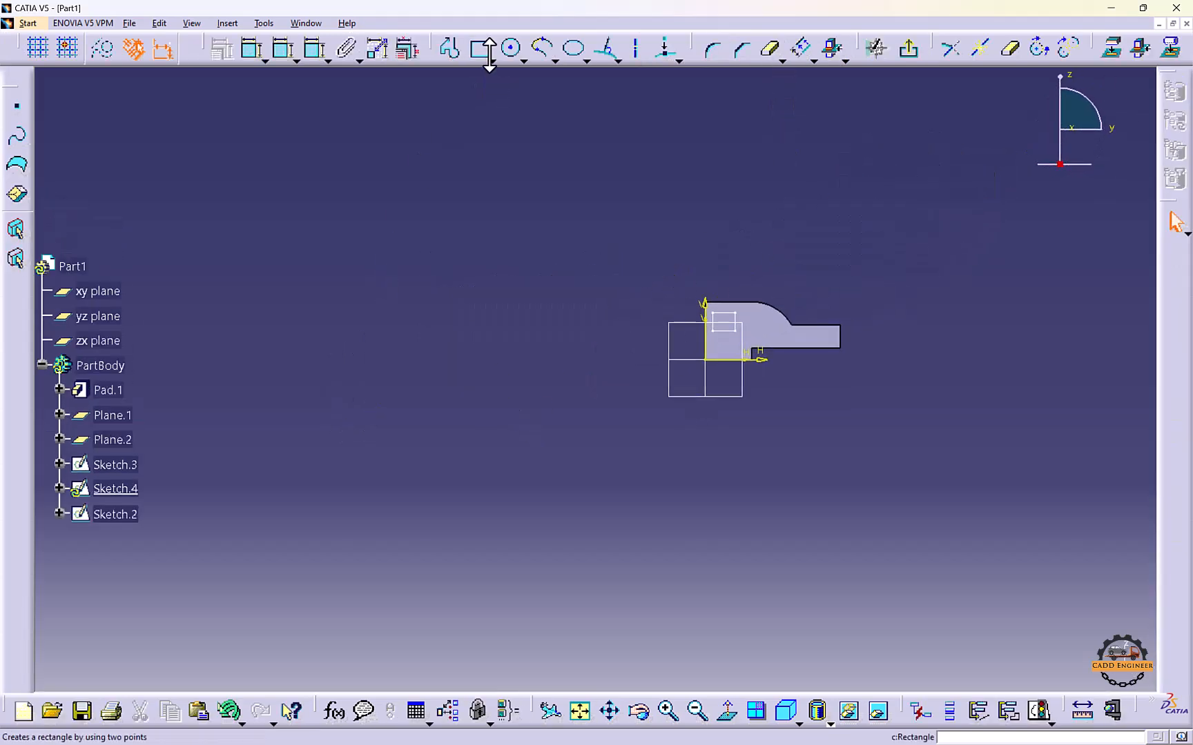
{"action": "left_click", "coordinate": [489, 58]}
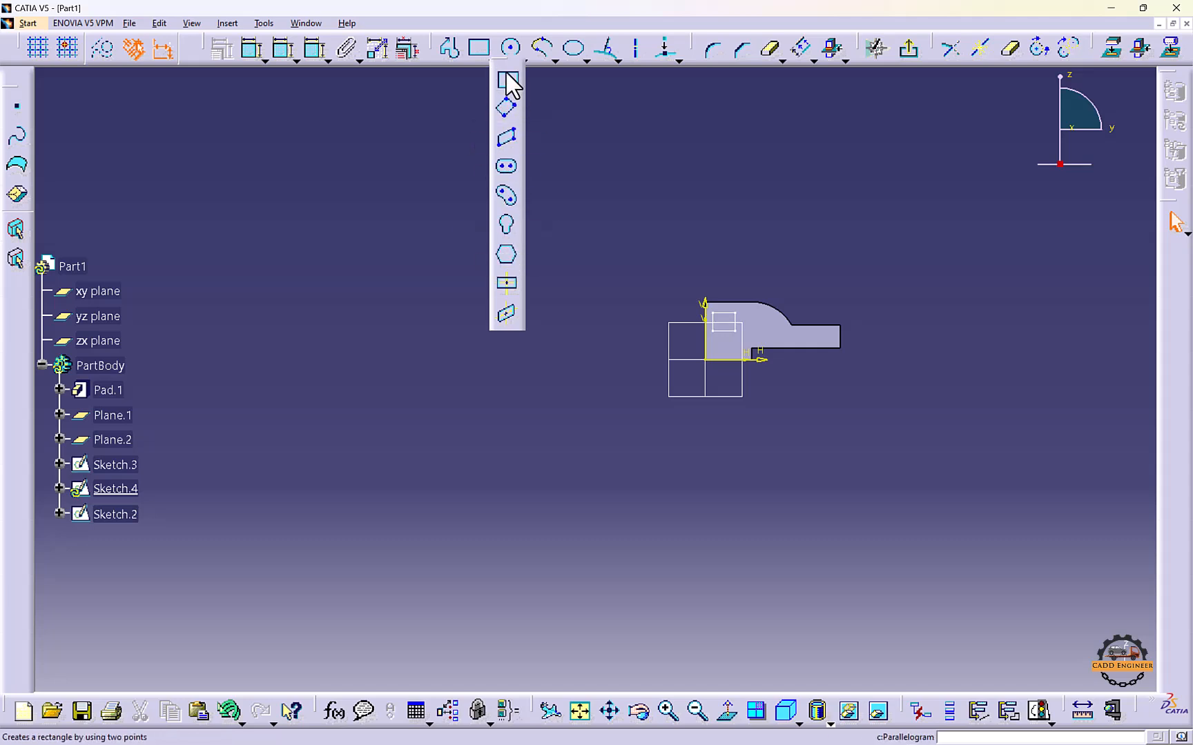
{"action": "left_click", "coordinate": [711, 255]}
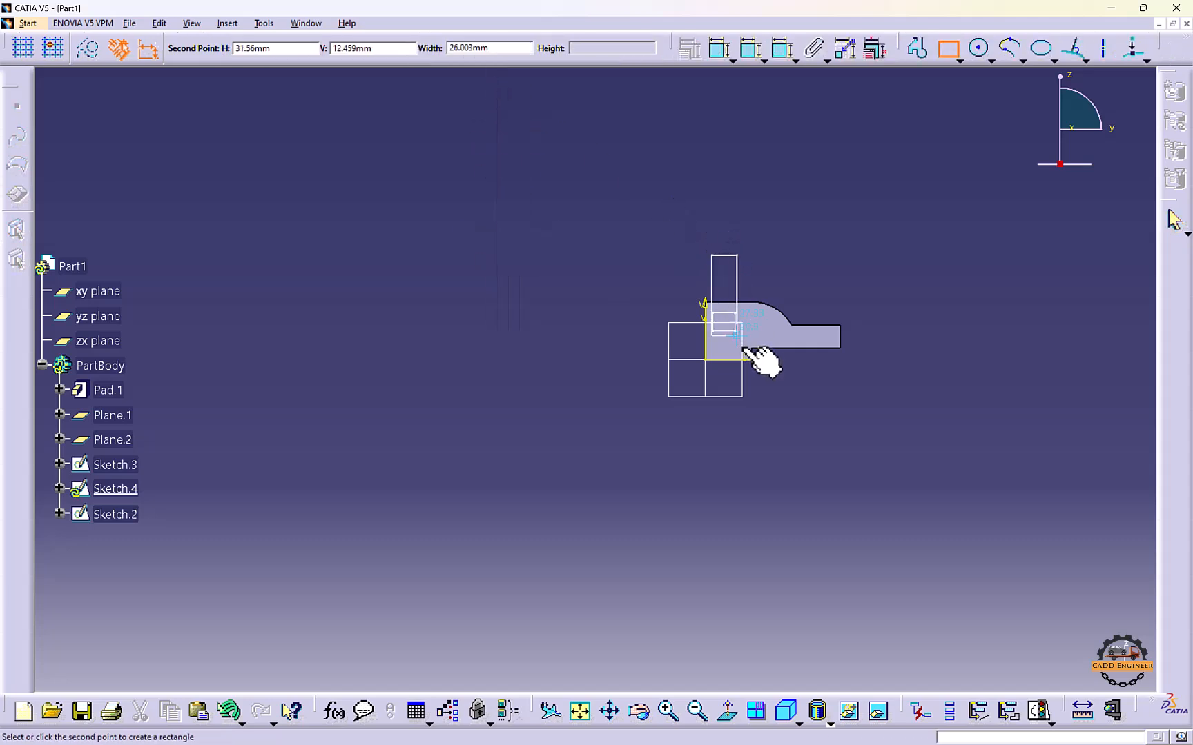
{"action": "left_click", "coordinate": [759, 383]}
{"action": "left_click_drag", "start_coordinate": [711, 358], "coordinate": [704, 358]}
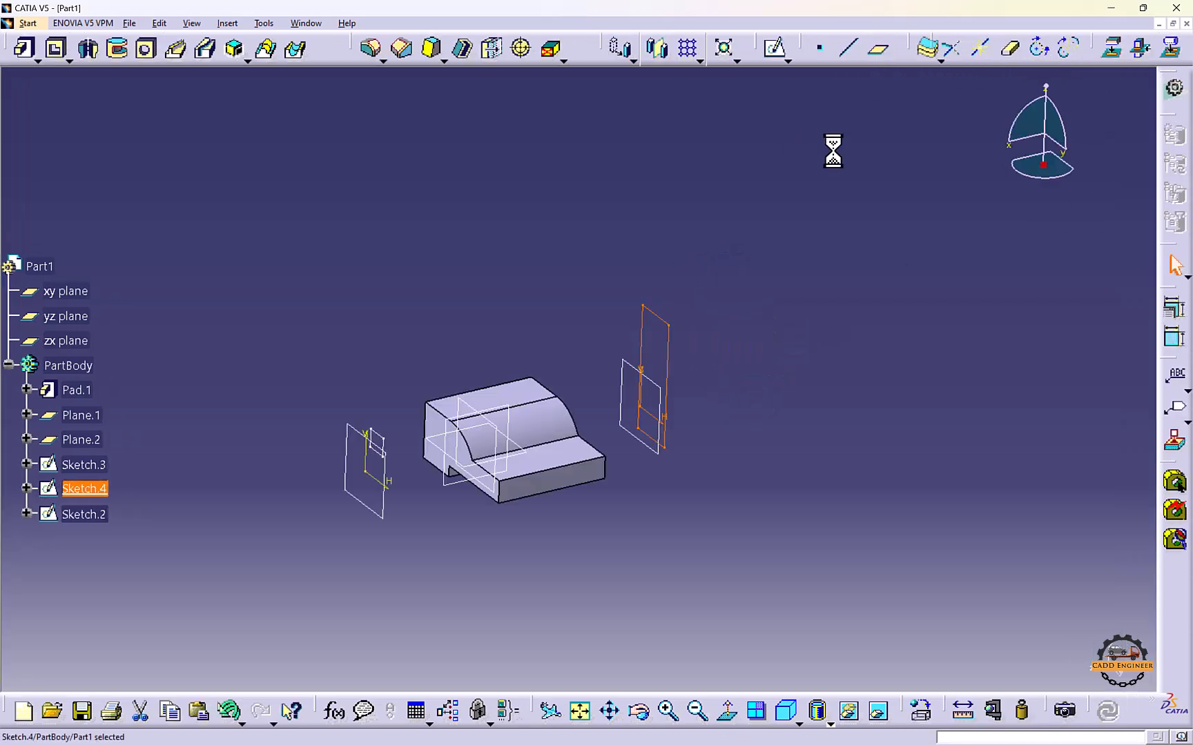
Pad the tall rectangle on Plane.2 by 23 mm toward the solid
{"action": "left_click", "coordinate": [25, 49]}
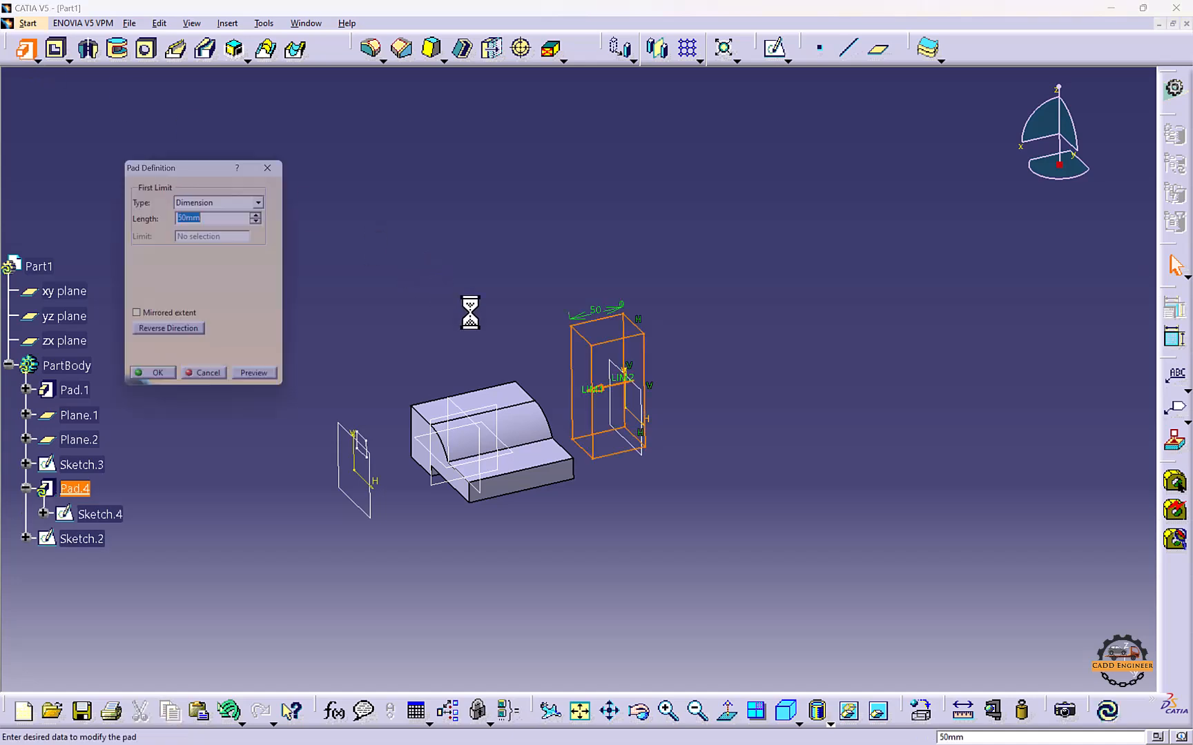
{"action": "mouse_move", "coordinate": [583, 391]}
{"action": "left_mouse_down"}
{"action": "mouse_move", "coordinate": [605, 381]}
{"action": "mouse_move", "coordinate": [593, 385]}
{"action": "left_mouse_up"}
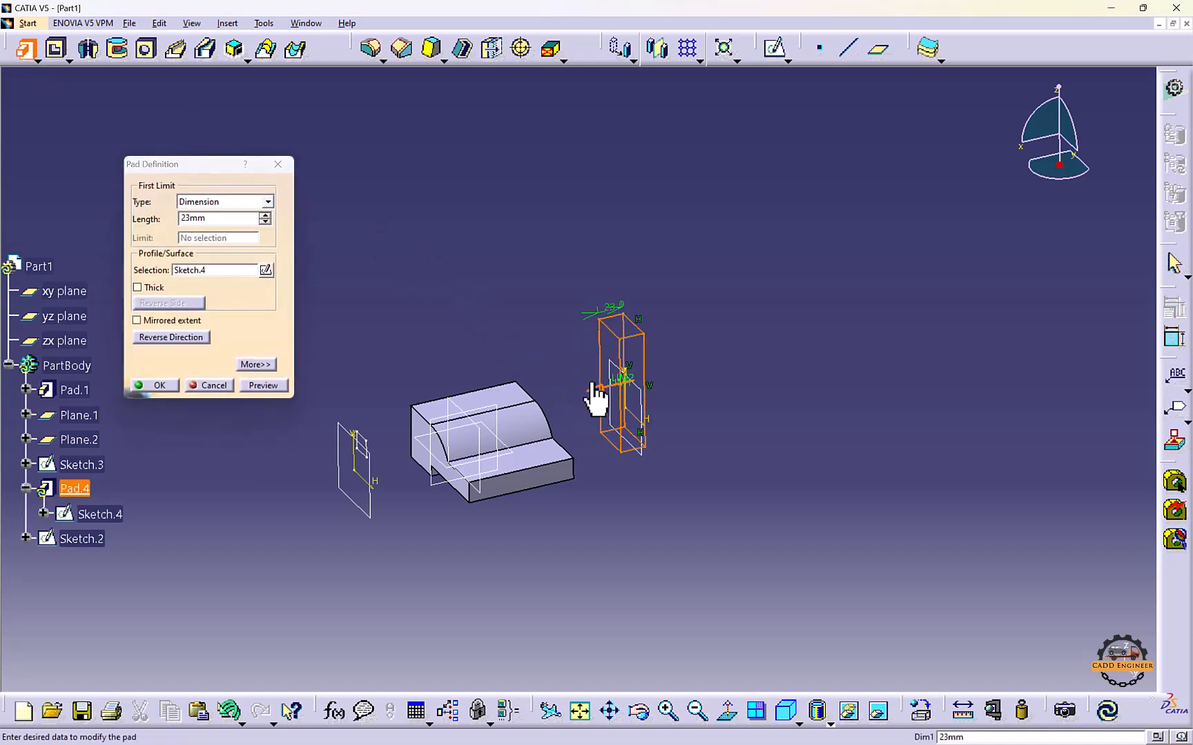
{"action": "left_click", "coordinate": [158, 384]}
{"action": "mouse_move", "coordinate": [322, 354]}
{"action": "middle_mouse_down"}
{"action": "mouse_move", "coordinate": [391, 474]}
{"action": "mouse_move", "coordinate": [528, 434]}
{"action": "mouse_move", "coordinate": [610, 497]}
{"action": "mouse_move", "coordinate": [592, 499]}
{"action": "middle_mouse_up"}
{"action": "middle_click_drag", "start_coordinate": [495, 481], "coordinate": [435, 404]}
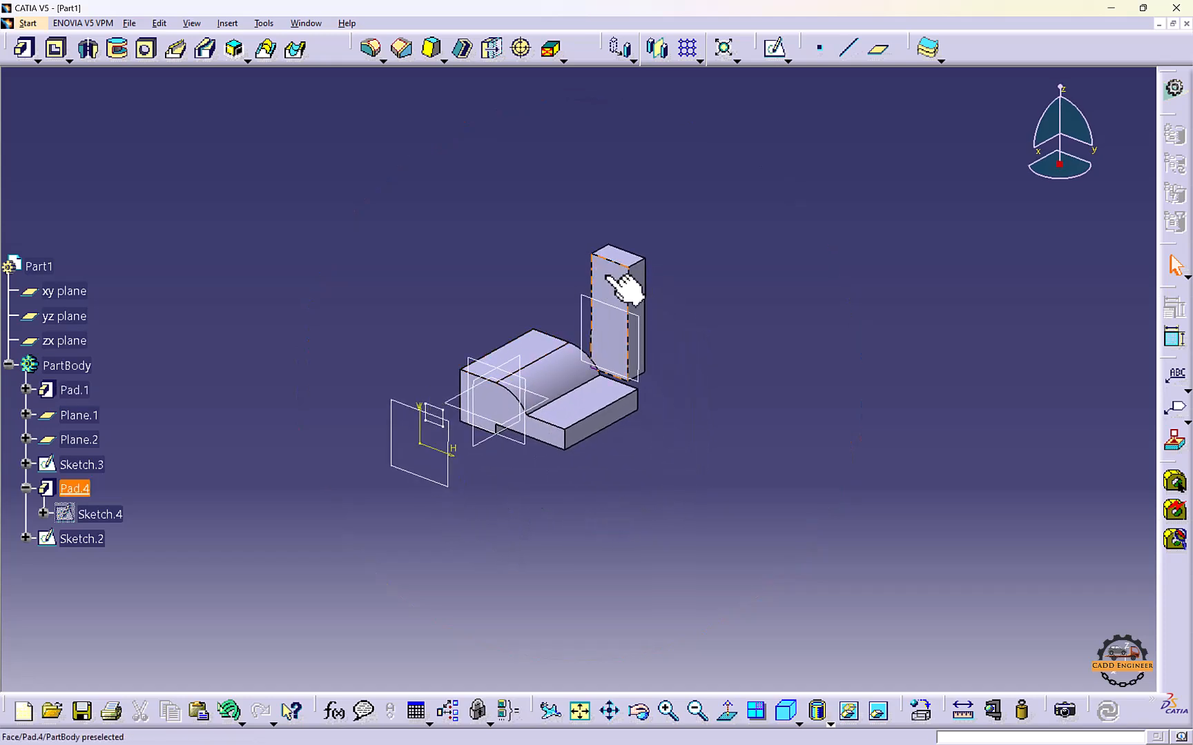
Pad the small rectangle Sketch.3 with the first limit type Up to last and confirm it
{"action": "left_click", "coordinate": [95, 540]}
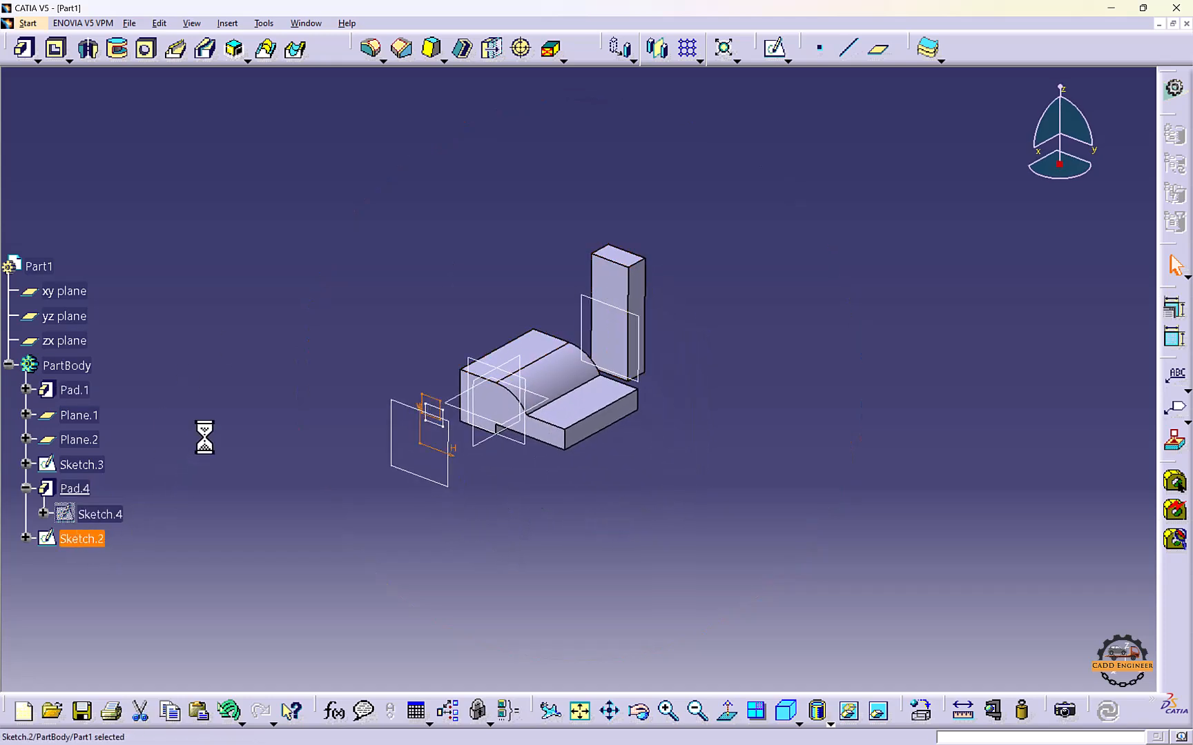
{"action": "left_click", "coordinate": [102, 515]}
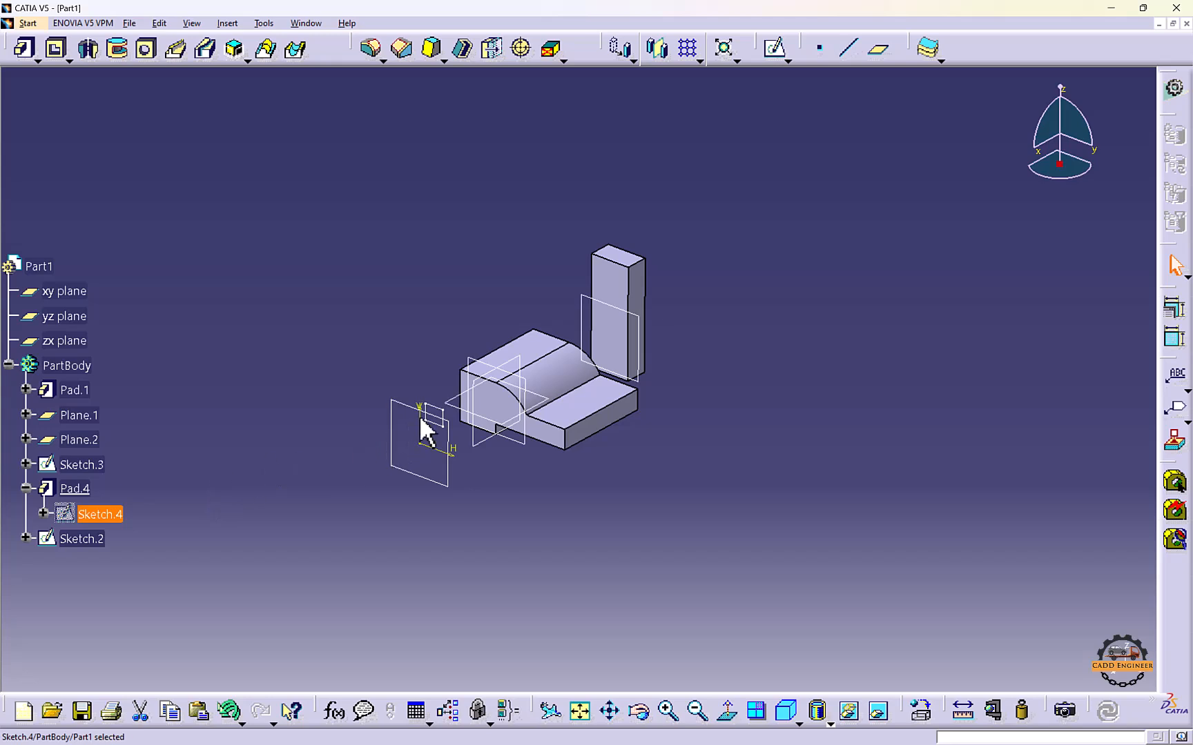
{"action": "double_click", "coordinate": [77, 466]}
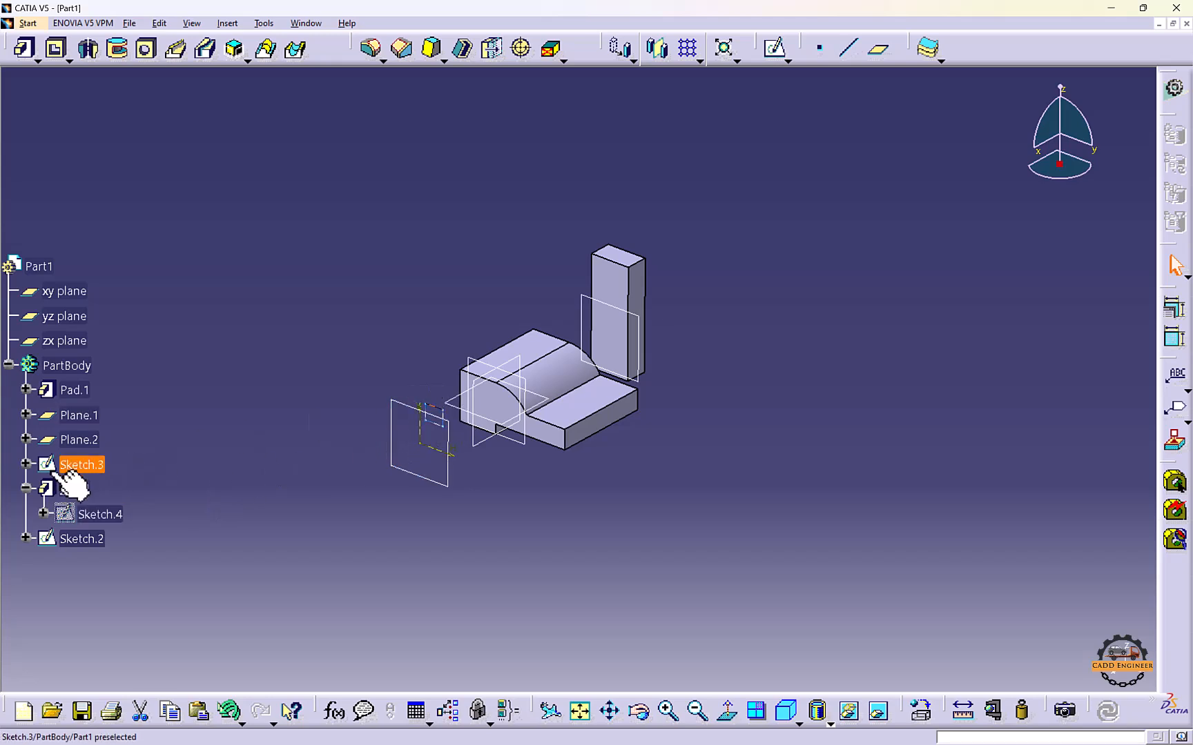
{"action": "left_click", "coordinate": [26, 48]}
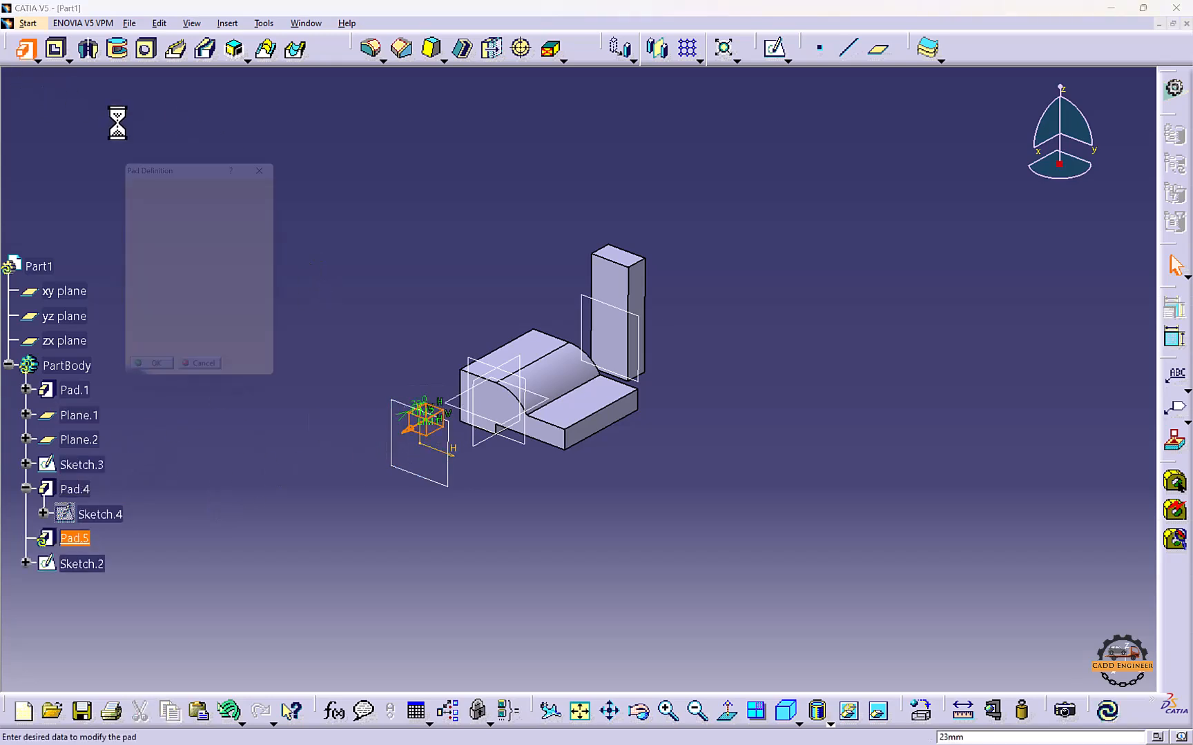
{"action": "left_click", "coordinate": [221, 201]}
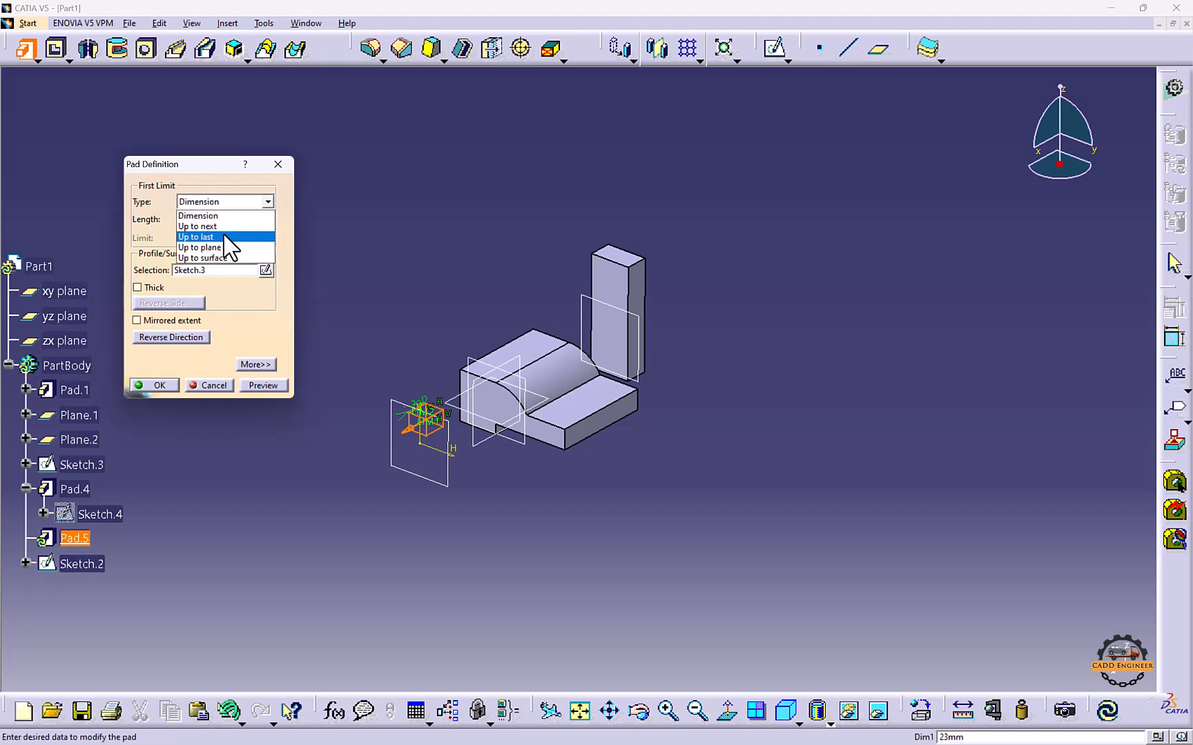
{"action": "left_click", "coordinate": [222, 236]}
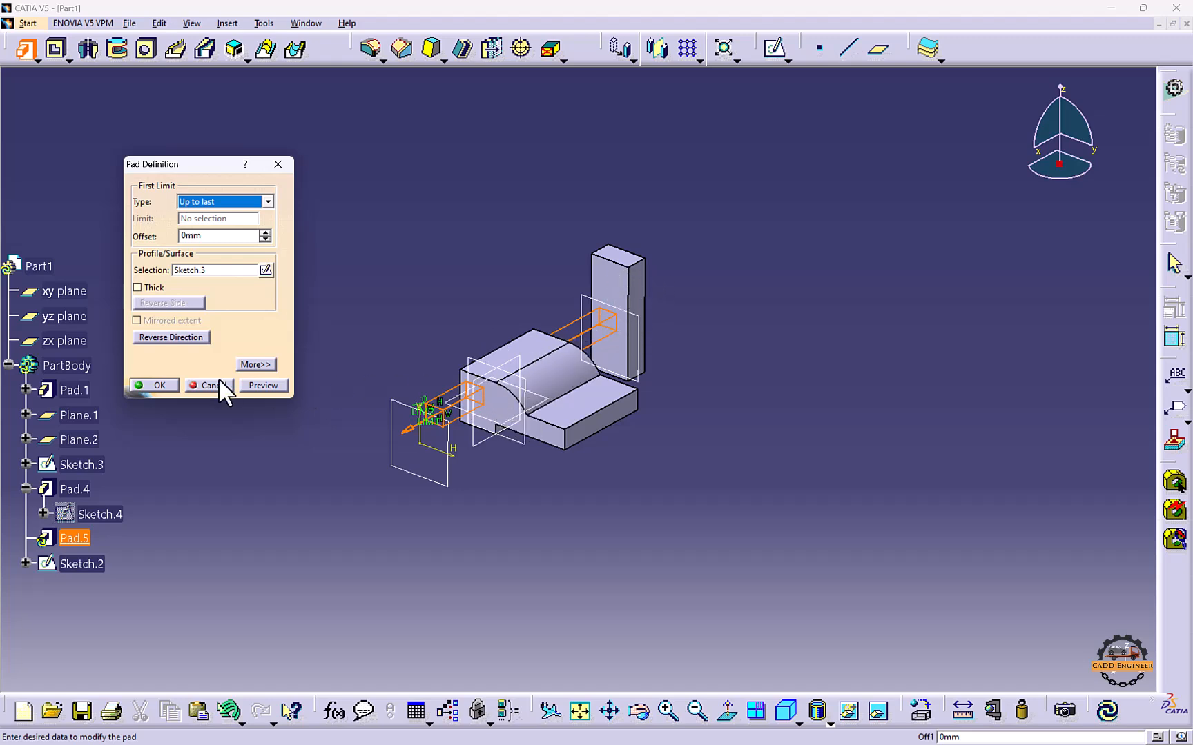
{"action": "left_click", "coordinate": [159, 385]}
{"action": "middle_click_drag", "start_coordinate": [483, 359], "coordinate": [204, 452]}
Edit Pad.5 and preview its Up to last limit with an offset of 5 mm
{"action": "double_click", "coordinate": [74, 539]}
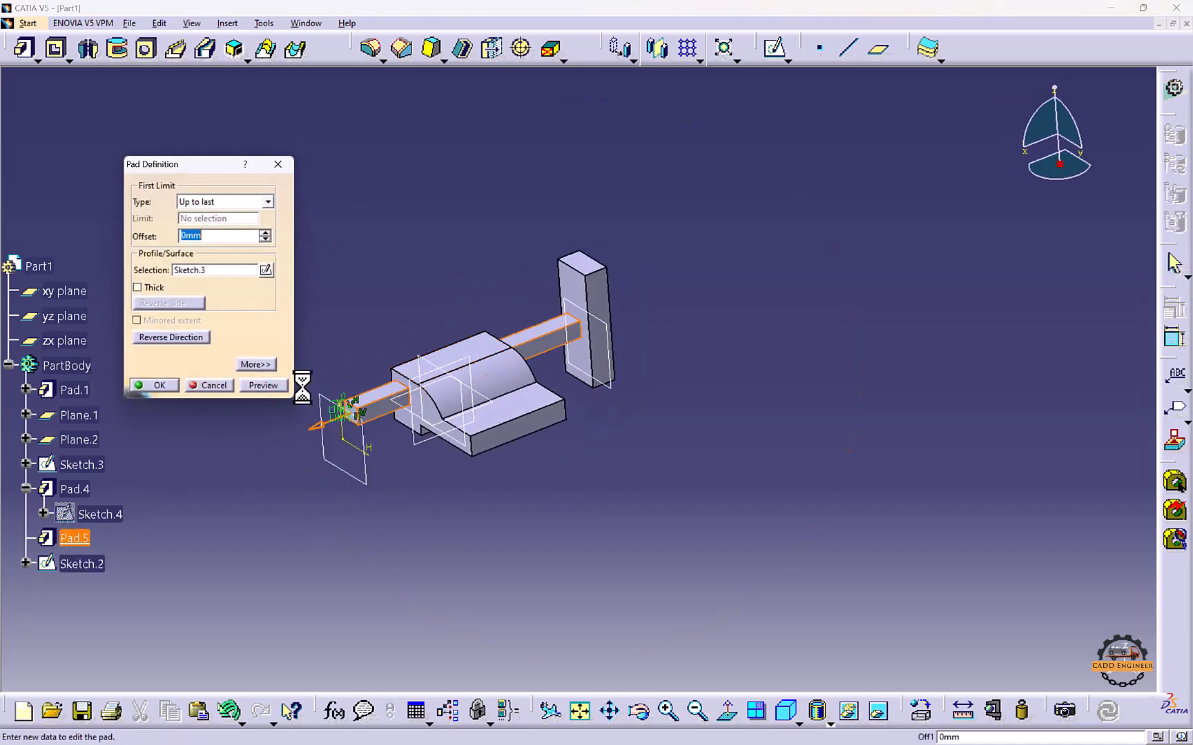
{"action": "middle_click_drag", "start_coordinate": [264, 259], "coordinate": [410, 288]}
{"action": "left_click_drag", "start_coordinate": [224, 235], "coordinate": [149, 235]}
{"action": "type", "text": "5"}
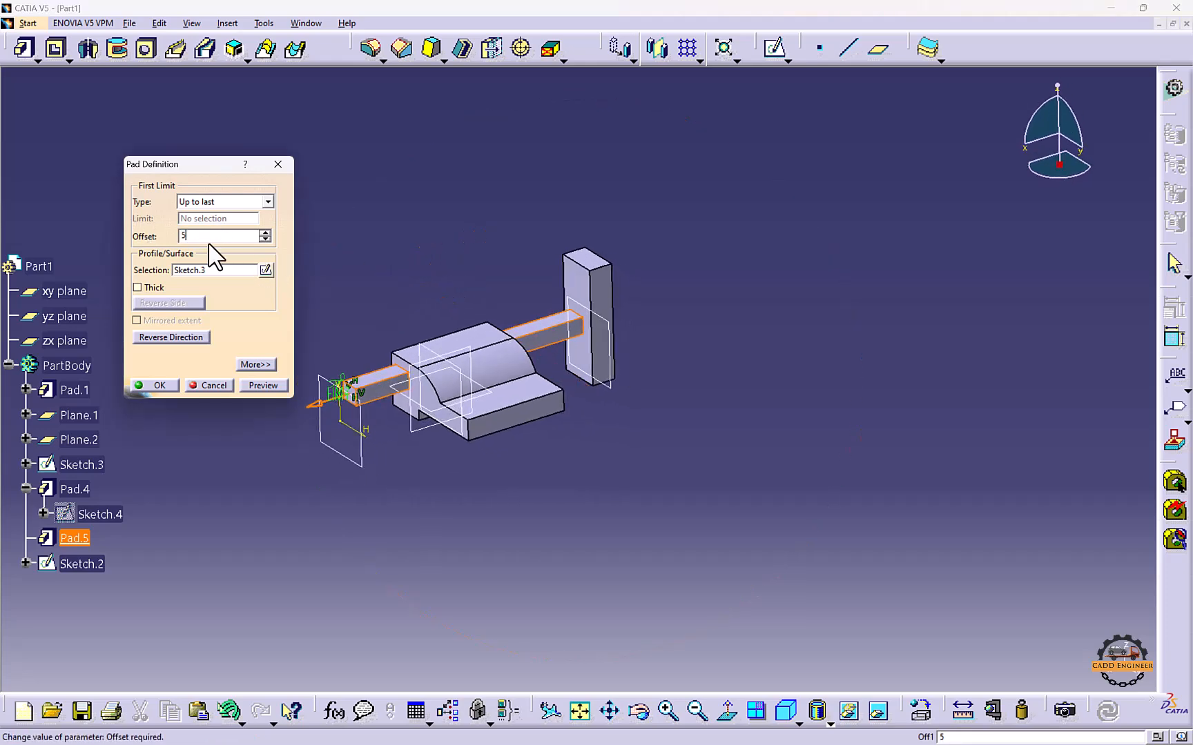
{"action": "left_click", "coordinate": [263, 385]}
{"action": "middle_click_drag", "start_coordinate": [324, 346], "coordinate": [559, 316]}
Set the pad's Up to last offset to 10 mm and preview it
{"action": "left_click_drag", "start_coordinate": [214, 236], "coordinate": [135, 237]}
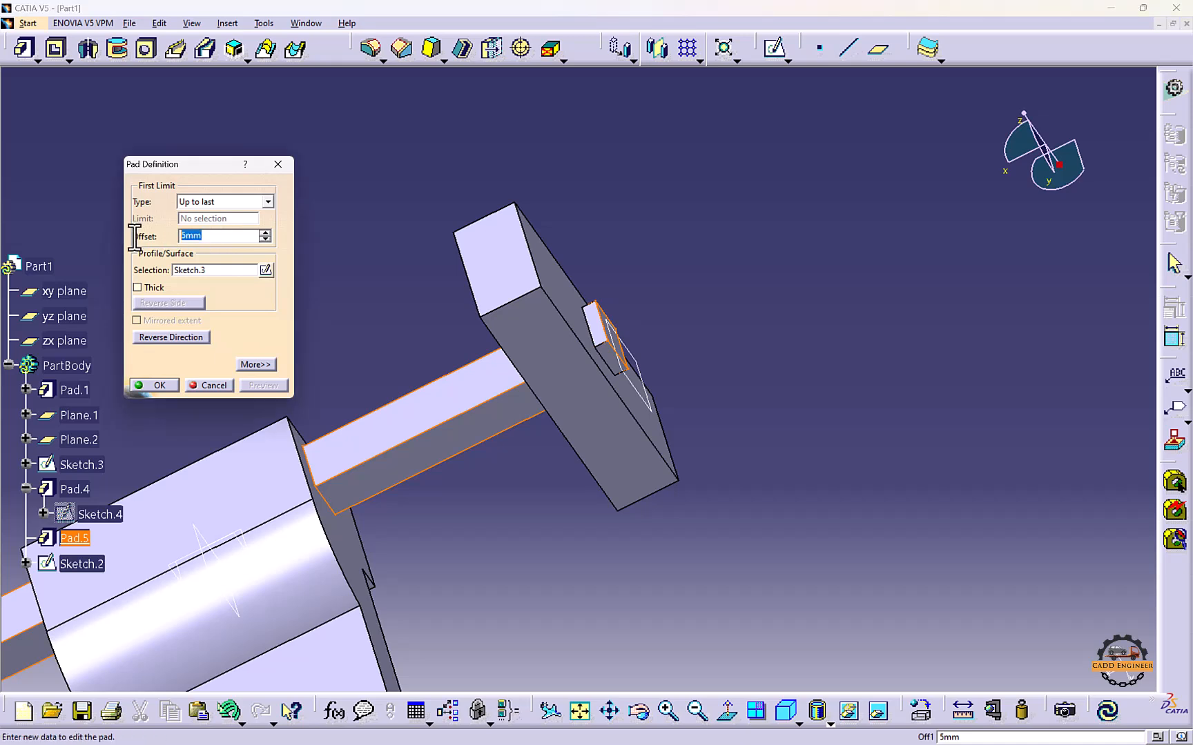
{"action": "left_click", "coordinate": [323, 206]}
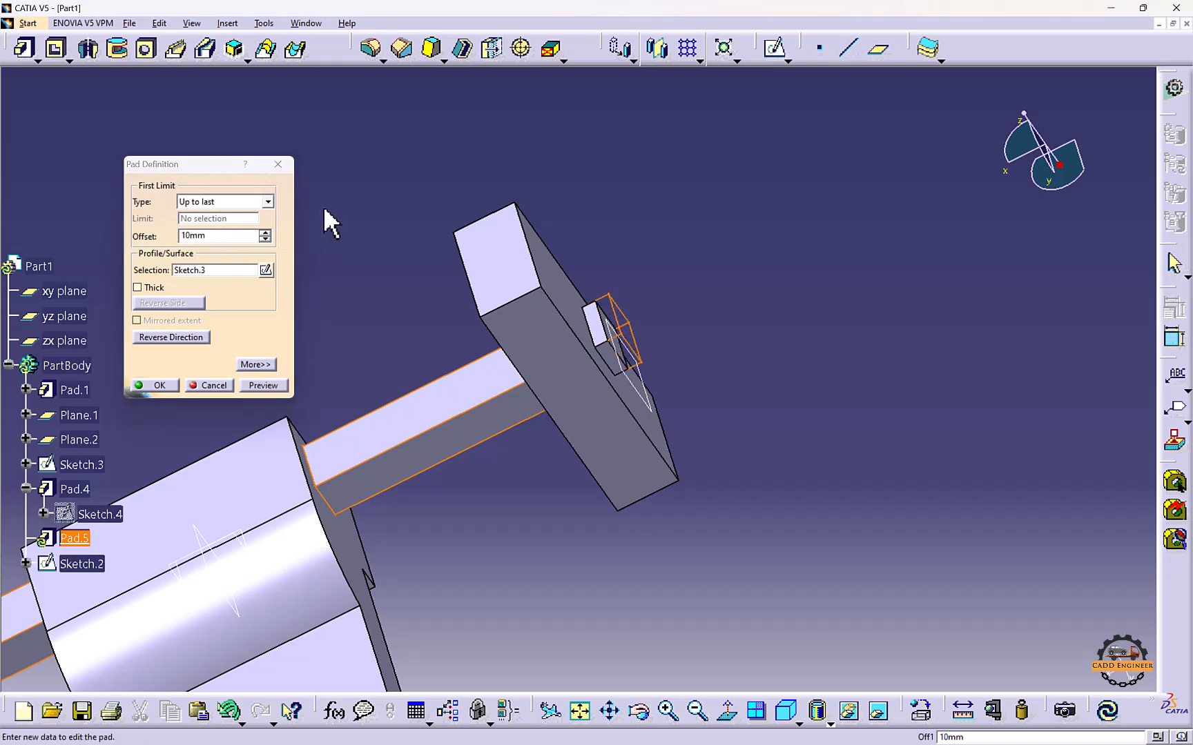
{"action": "left_click", "coordinate": [257, 388]}
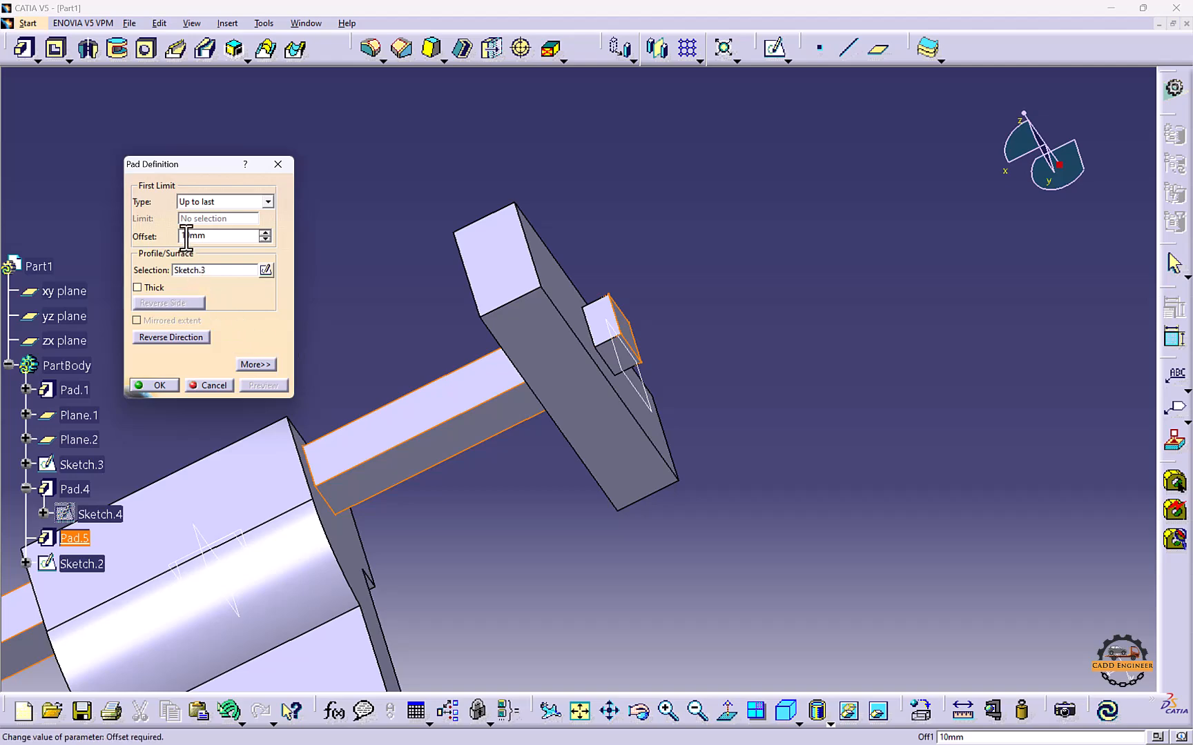
Preview the pad with negative Up to last offsets of -10 mm and -20 mm
{"action": "type", "text": "-"}
{"action": "left_click", "coordinate": [347, 310]}
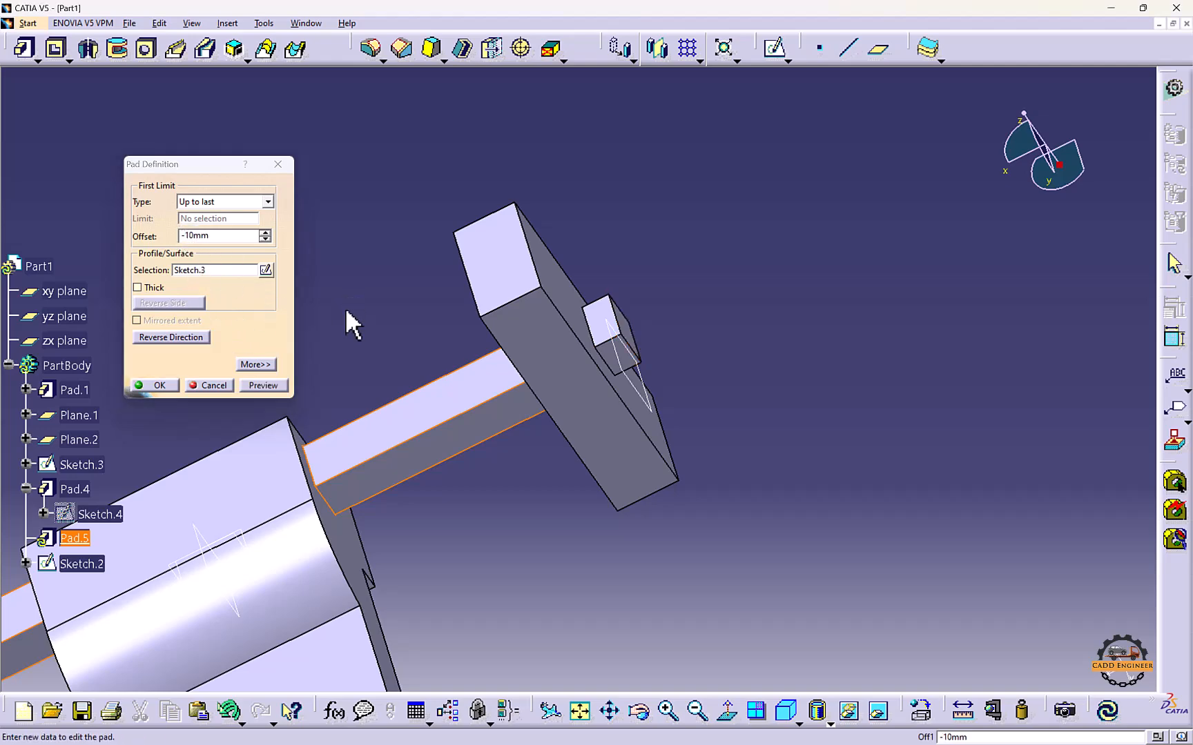
{"action": "left_click", "coordinate": [263, 385]}
{"action": "middle_click_drag", "start_coordinate": [426, 349], "coordinate": [635, 404]}
{"action": "left_click_drag", "start_coordinate": [224, 240], "coordinate": [152, 242]}
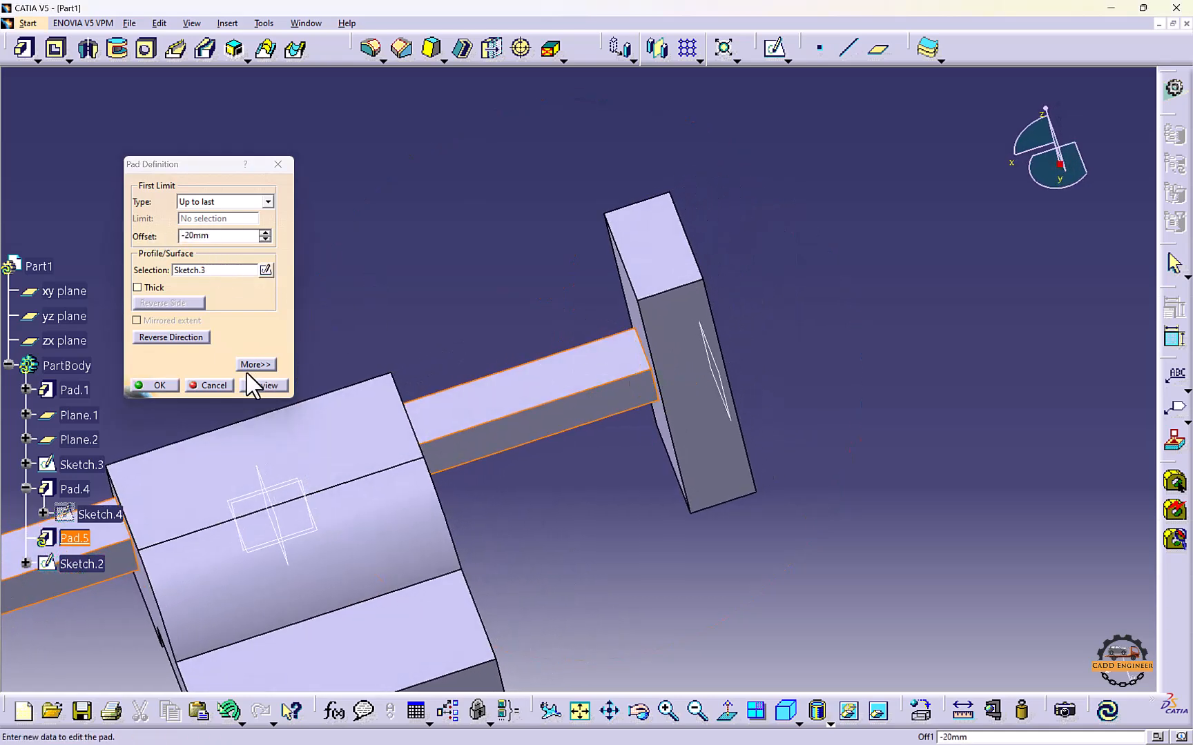
{"action": "middle_click_drag", "start_coordinate": [494, 332], "coordinate": [735, 320]}
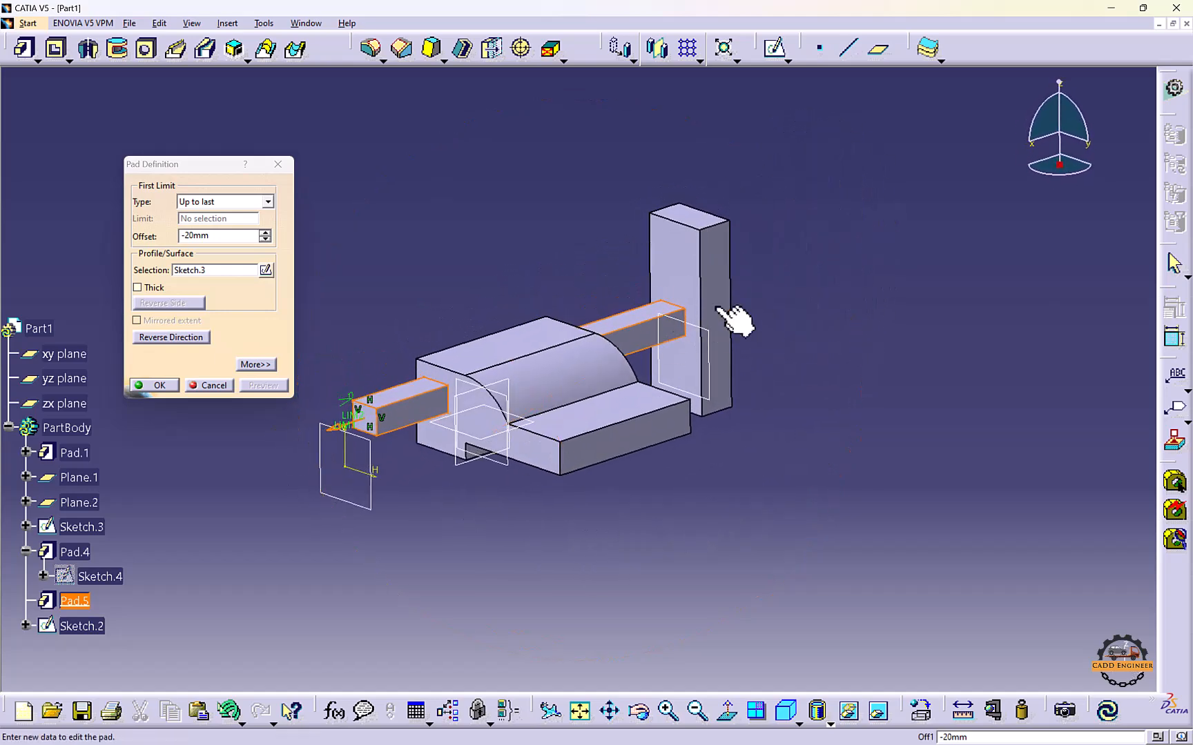
Set the pad's Up to last offset to 20 mm and confirm the pad definition
{"action": "left_click_drag", "start_coordinate": [217, 236], "coordinate": [168, 241]}
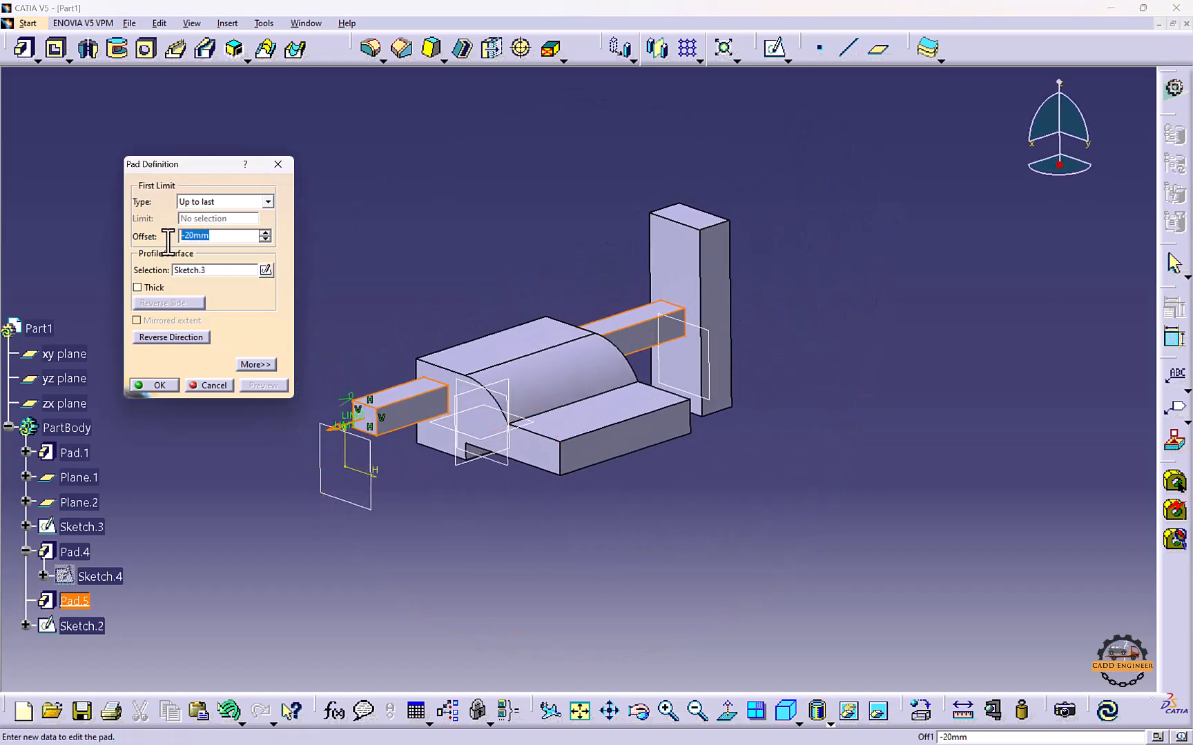
{"action": "left_click", "coordinate": [279, 385]}
{"action": "middle_click_drag", "start_coordinate": [466, 333], "coordinate": [526, 331]}
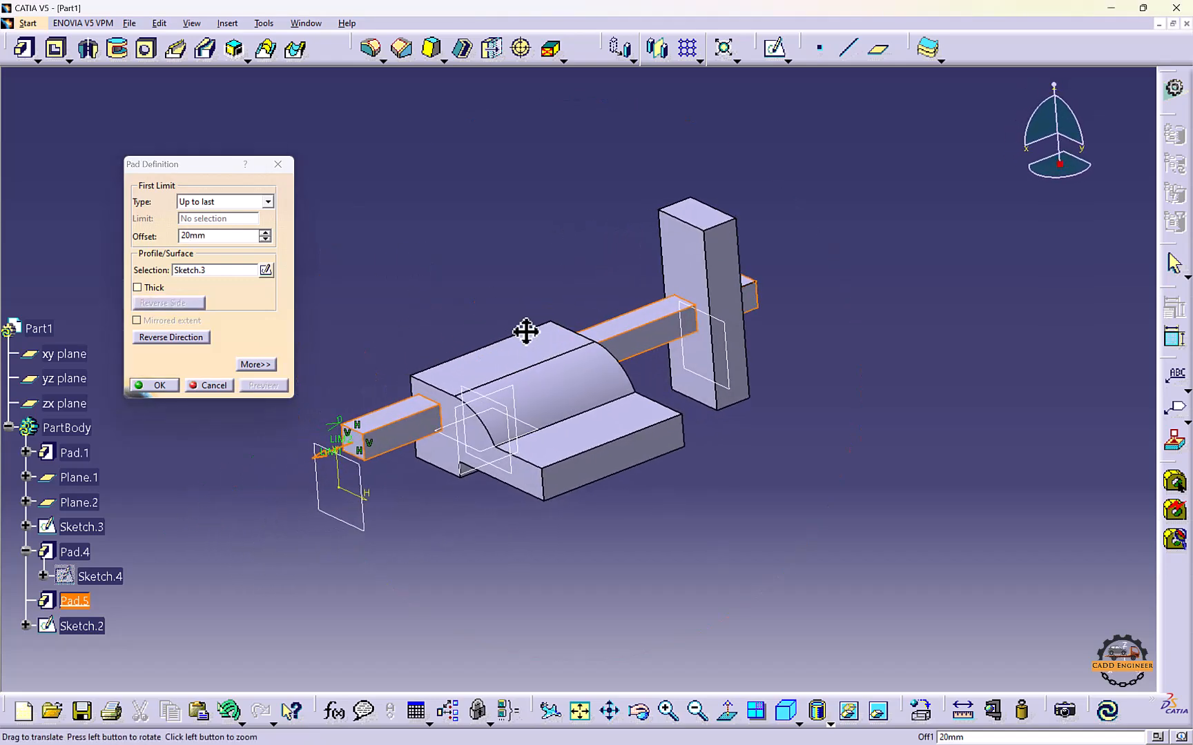
{"action": "left_click", "coordinate": [240, 202]}
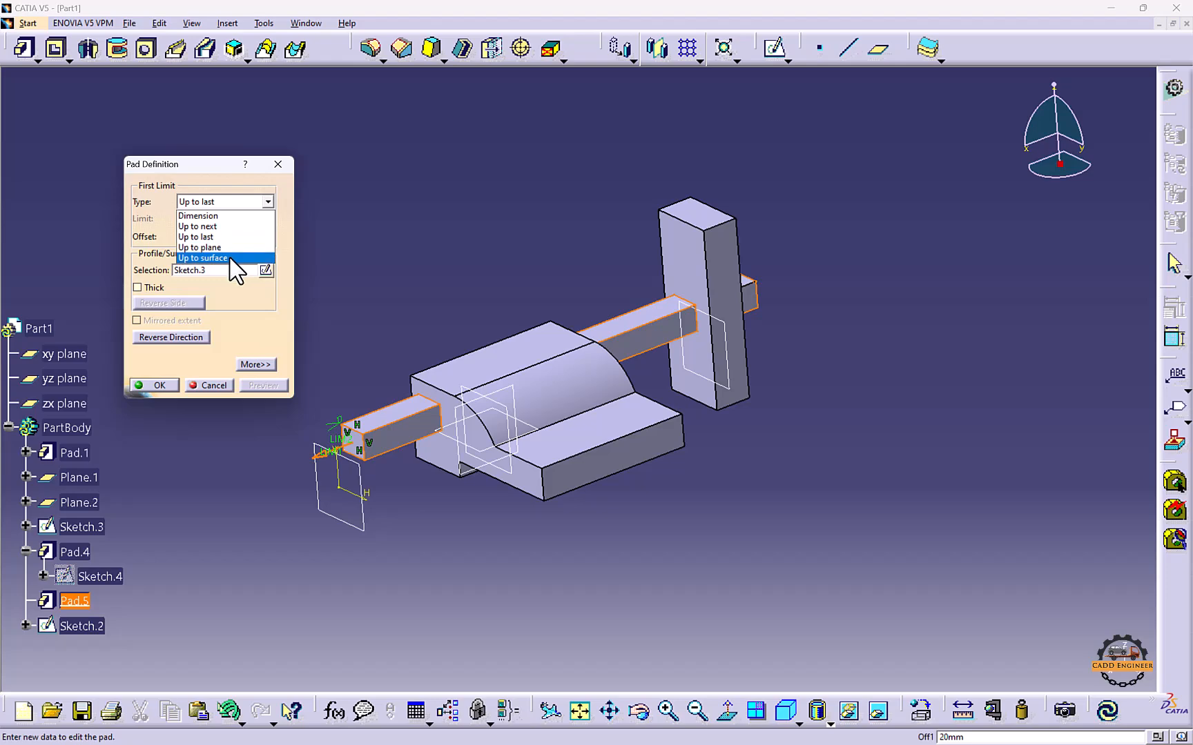
{"action": "left_click", "coordinate": [281, 168]}
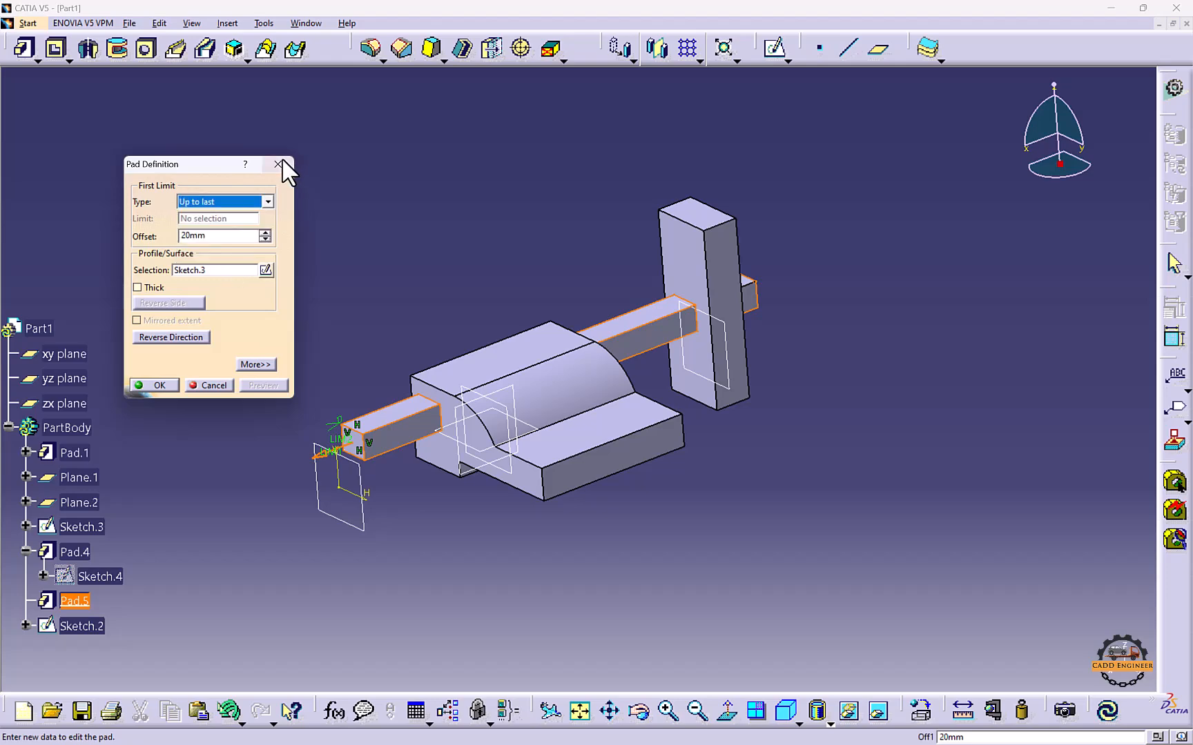
{"action": "left_click", "coordinate": [207, 385]}
Sketch a large three-point arc on the zx plane beyond the bar's far end, starting at about H 268 mm, V 121 mm, and exit the sketch
{"action": "middle_click_drag", "start_coordinate": [367, 341], "coordinate": [502, 421]}
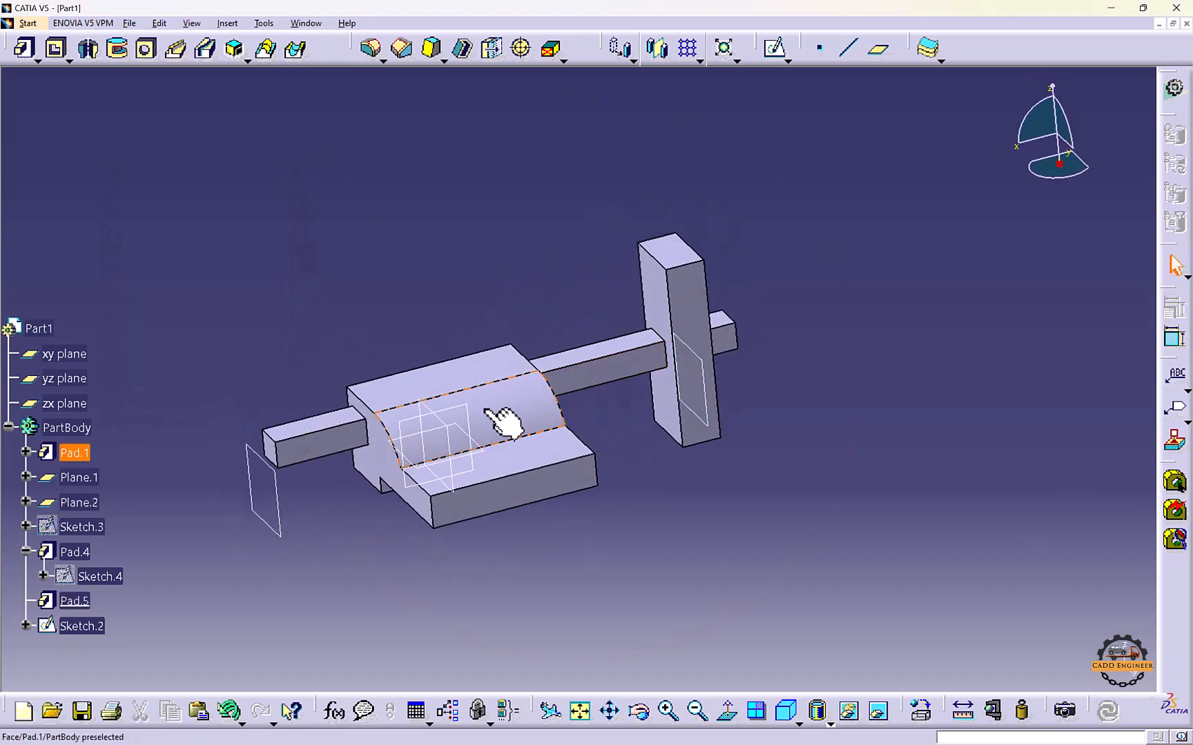
{"action": "left_click", "coordinate": [469, 419]}
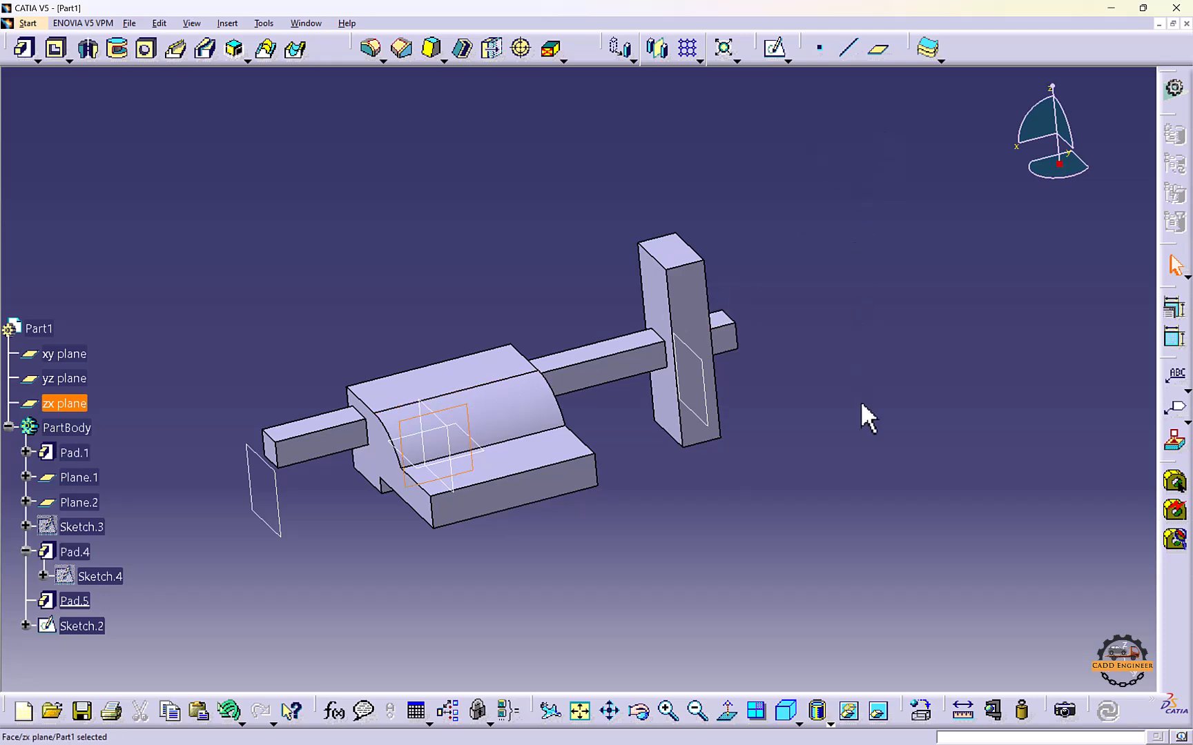
{"action": "left_click", "coordinate": [774, 48]}
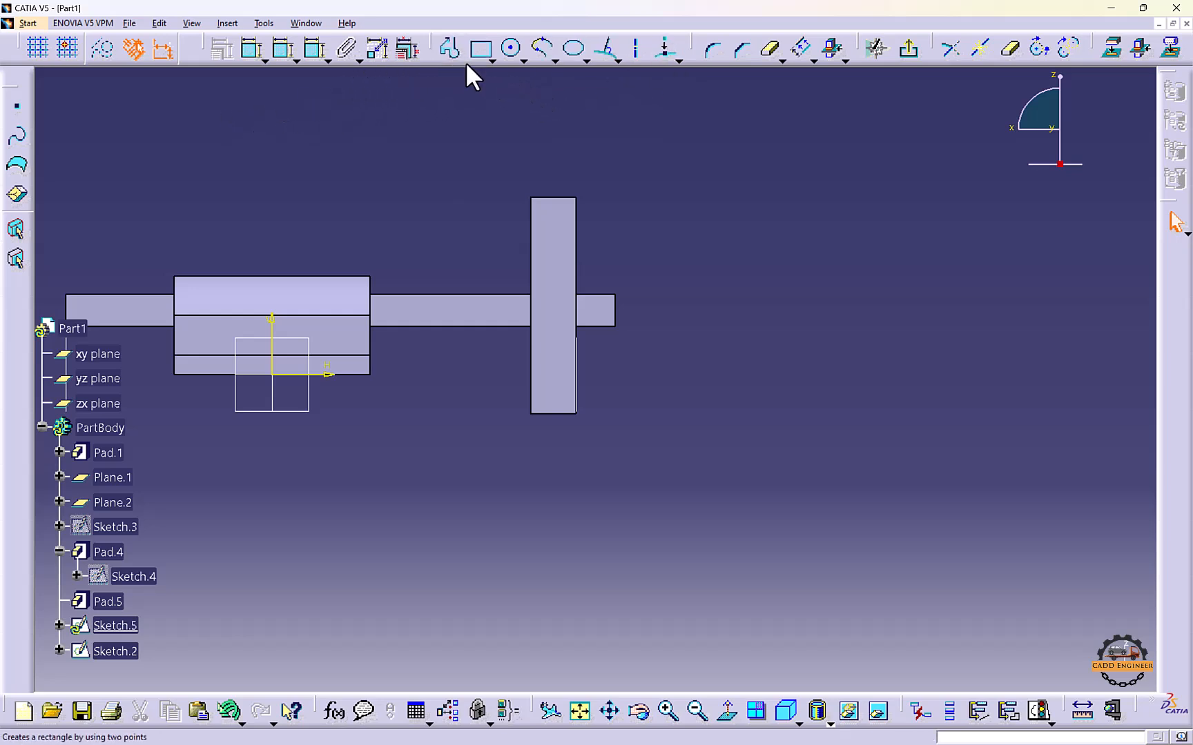
{"action": "left_click", "coordinate": [523, 61]}
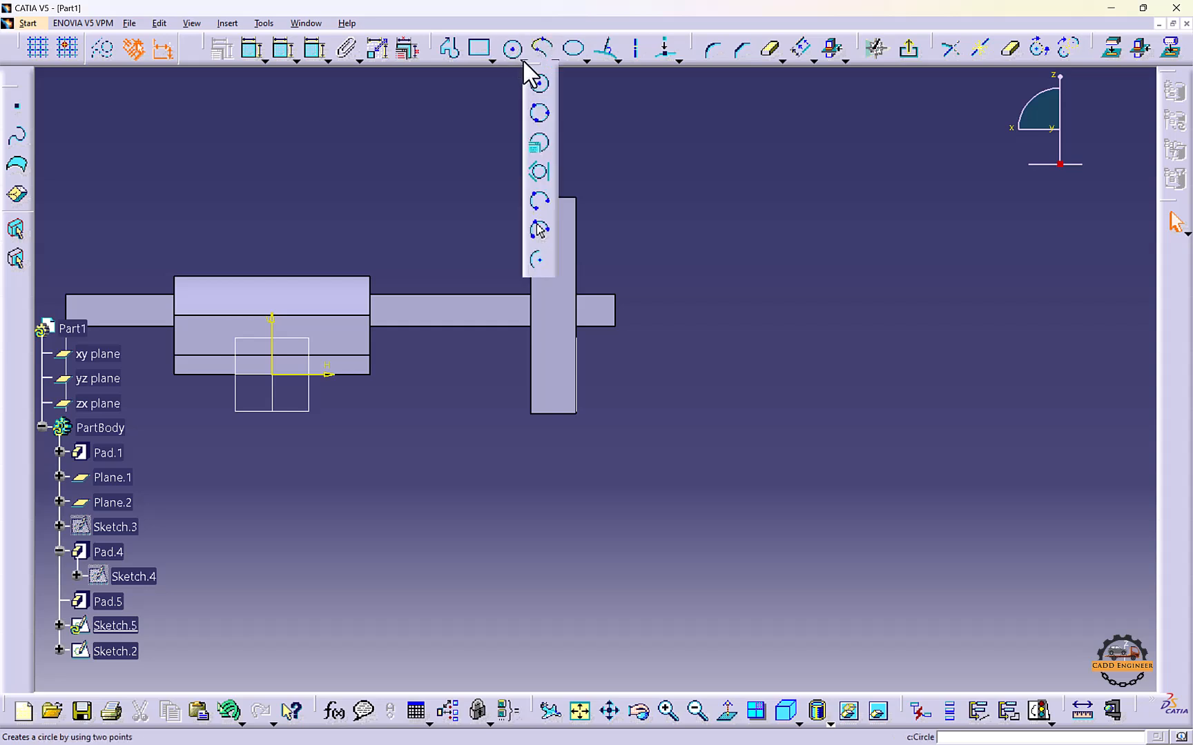
{"action": "left_click", "coordinate": [539, 230]}
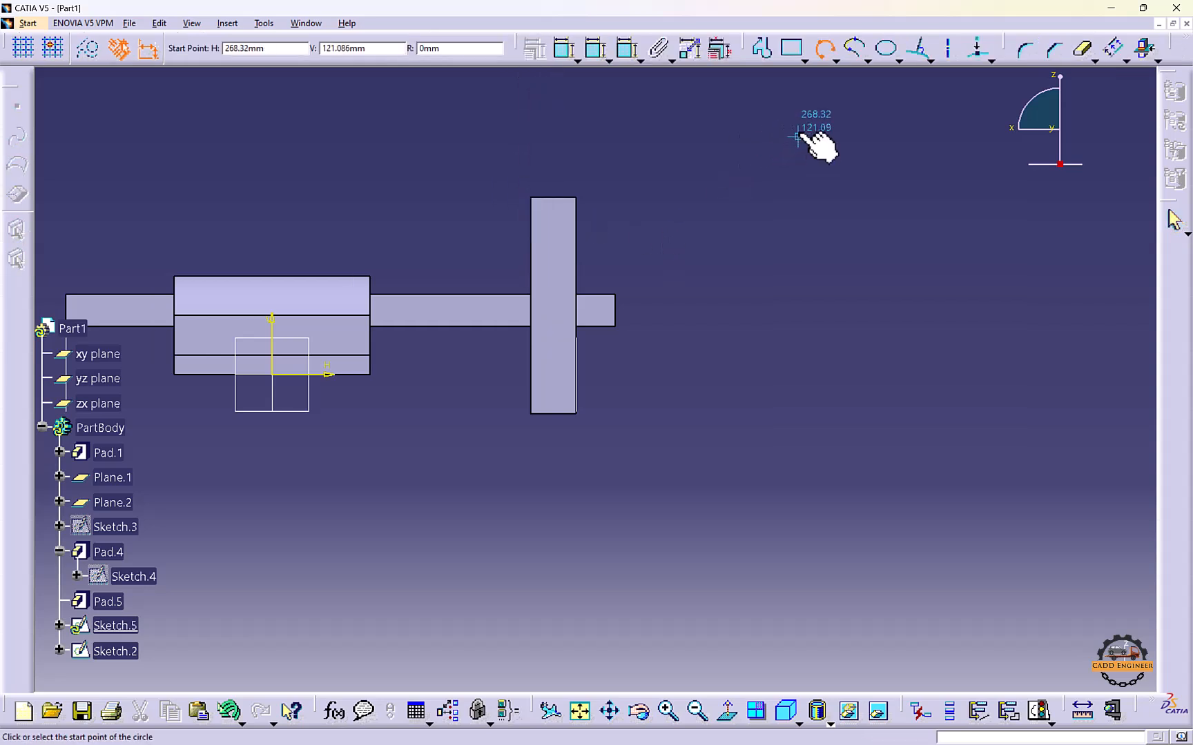
{"action": "left_click", "coordinate": [799, 133]}
{"action": "left_click", "coordinate": [812, 455]}
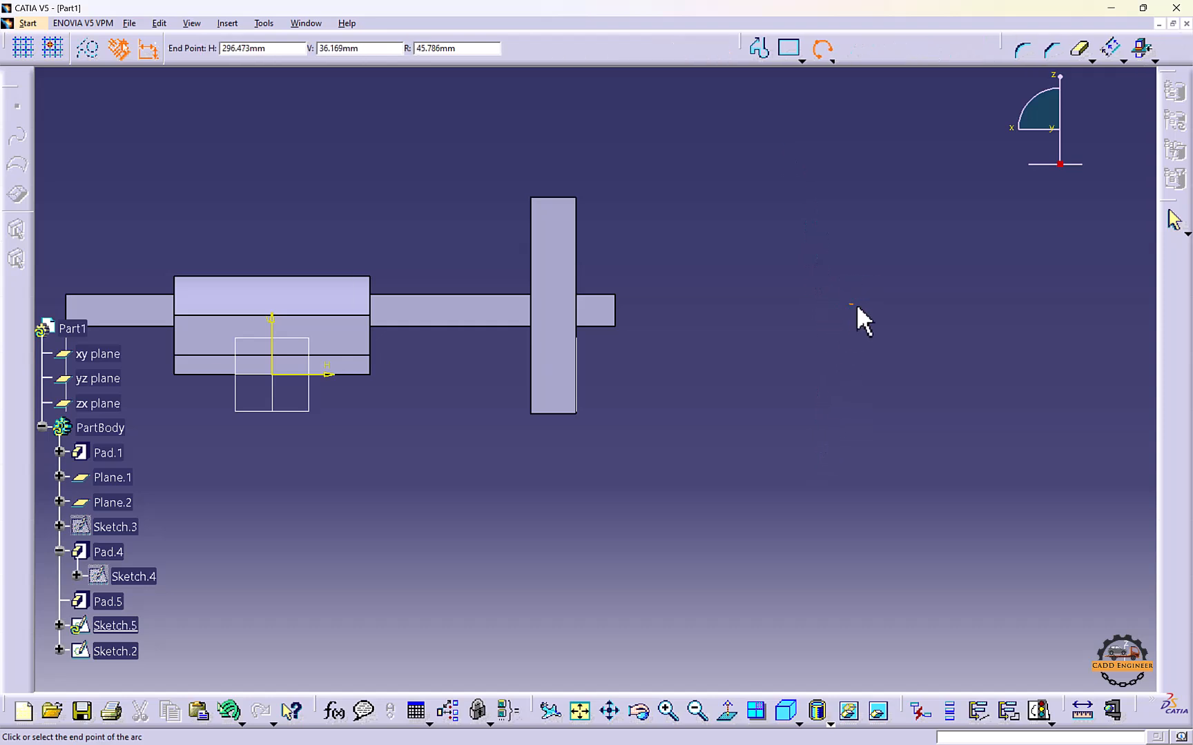
{"action": "left_click", "coordinate": [776, 526]}
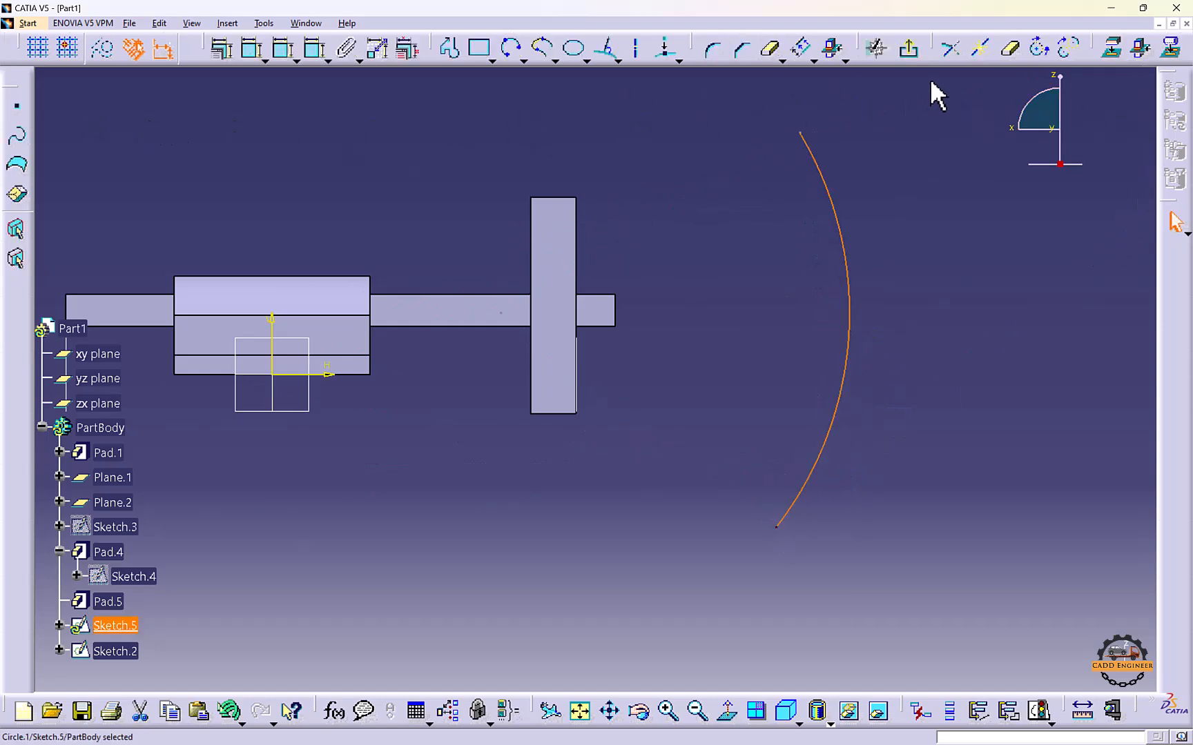
{"action": "left_click", "coordinate": [906, 50]}
{"action": "mouse_move", "coordinate": [709, 258]}
{"action": "middle_mouse_down"}
{"action": "mouse_move", "coordinate": [668, 266]}
{"action": "mouse_move", "coordinate": [700, 293]}
{"action": "mouse_move", "coordinate": [730, 265]}
{"action": "mouse_move", "coordinate": [773, 264]}
{"action": "middle_mouse_up"}
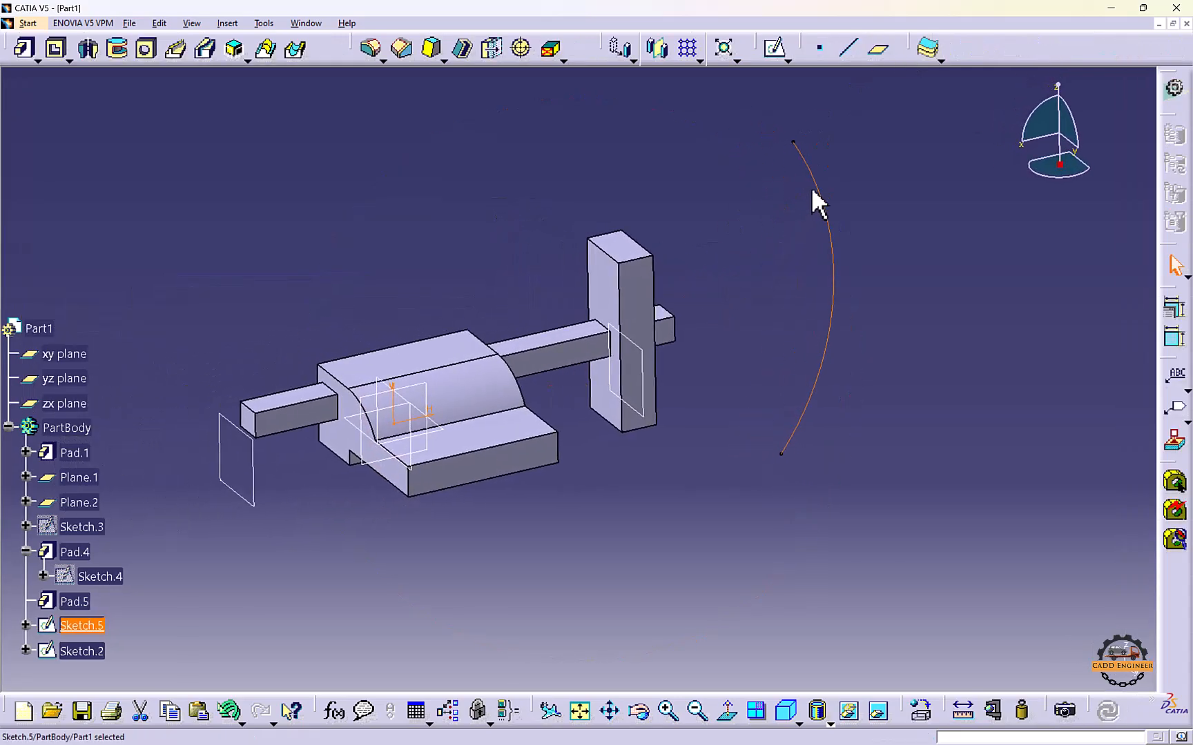
Switch to the Wireframe and Surface Design workbench and extrude the arc sketch into a wide curved surface with mirrored extent
{"action": "left_click", "coordinate": [28, 23]}
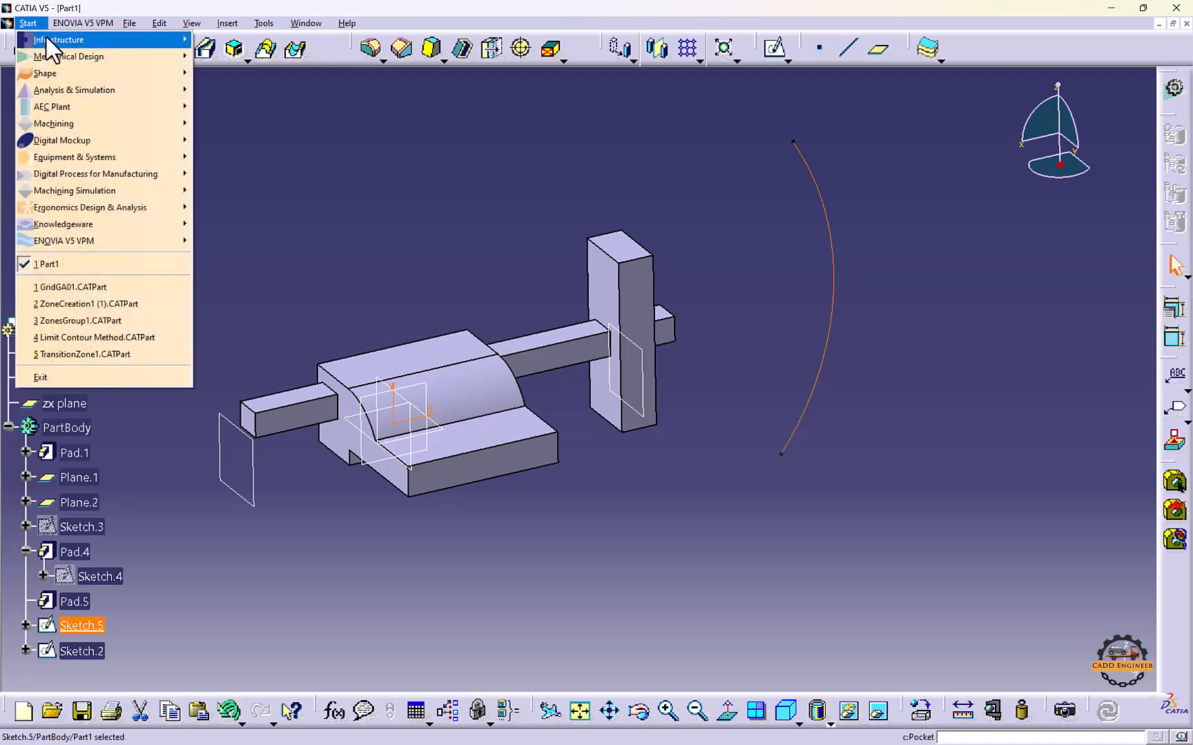
{"action": "mouse_move", "coordinate": [96, 58]}
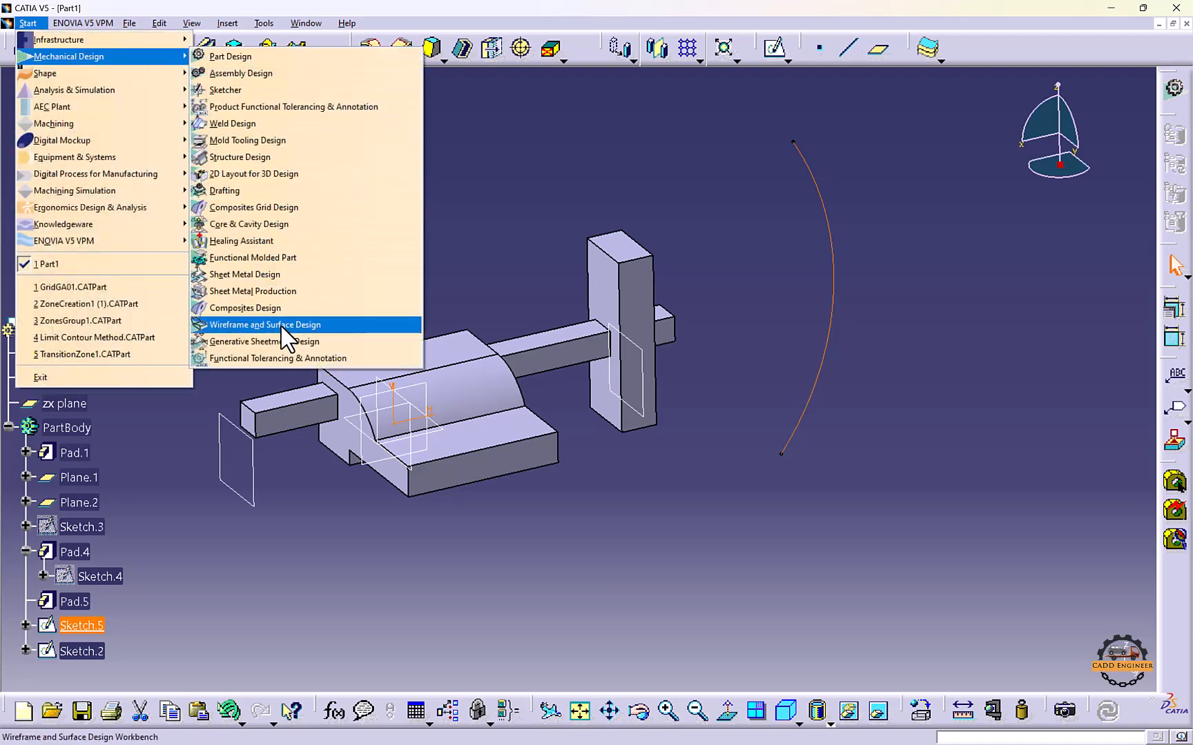
{"action": "left_click", "coordinate": [303, 339]}
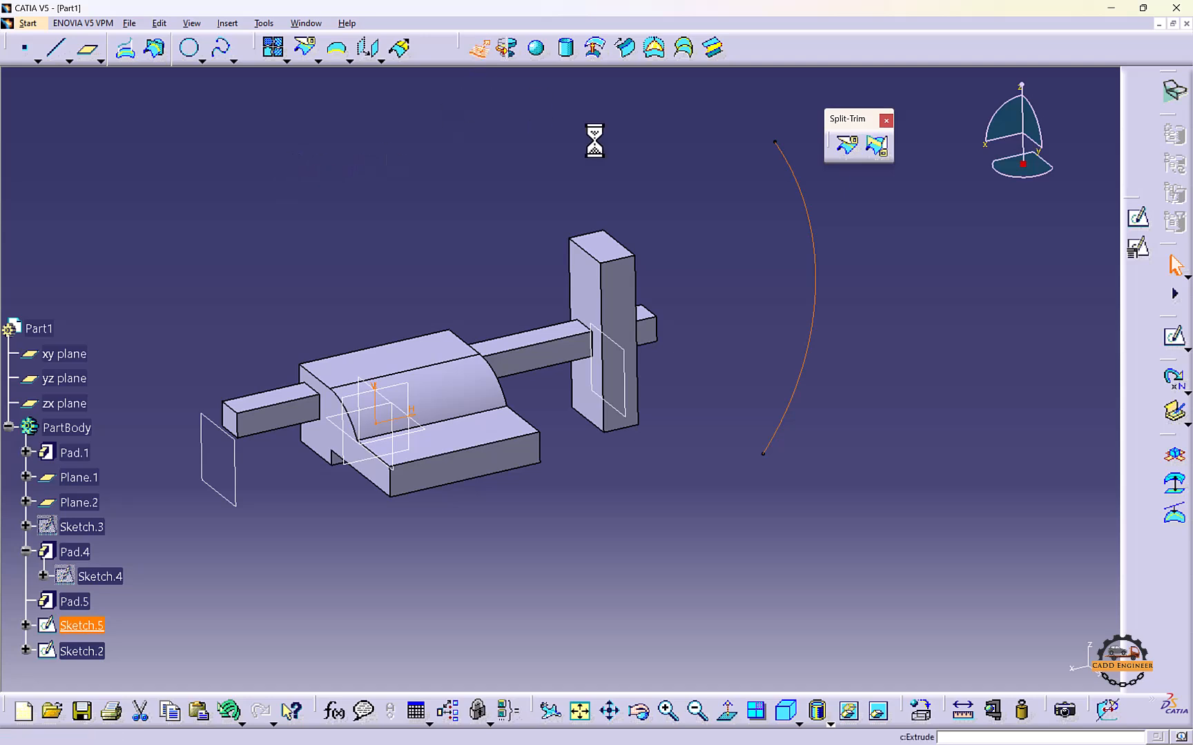
{"action": "left_click", "coordinate": [974, 371]}
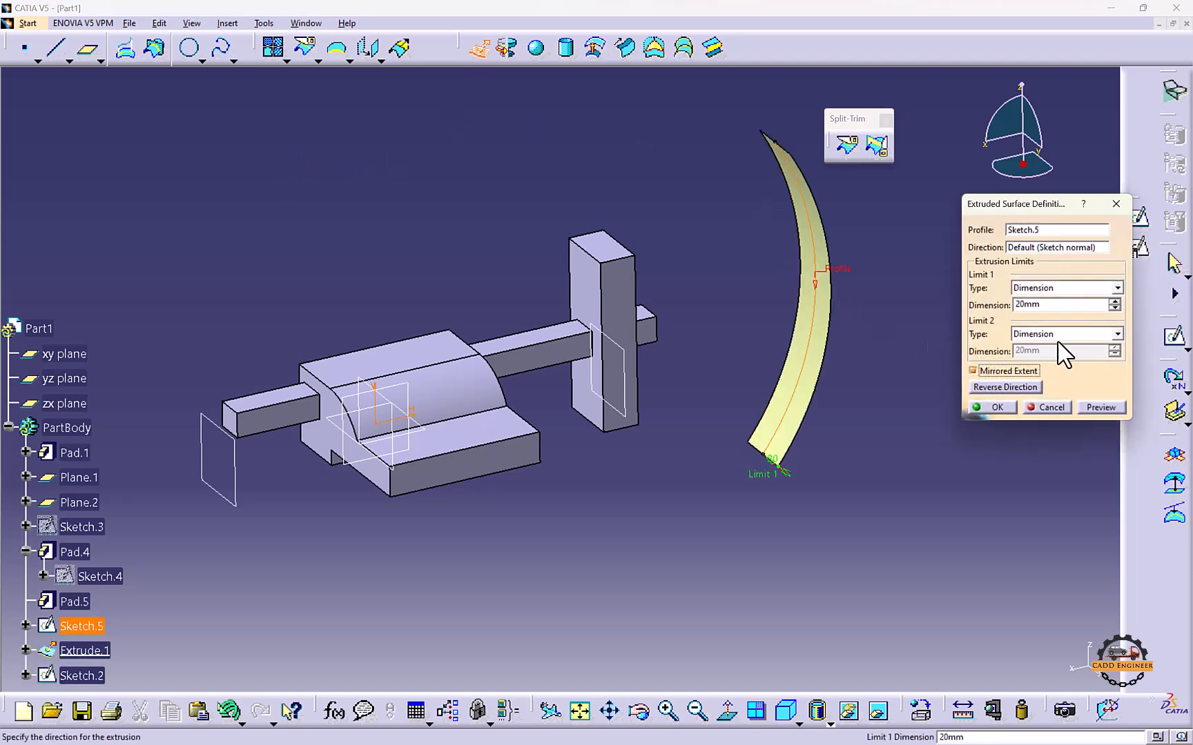
{"action": "left_click_drag", "start_coordinate": [1114, 302], "coordinate": [1114, 302]}
{"action": "left_click", "coordinate": [997, 409]}
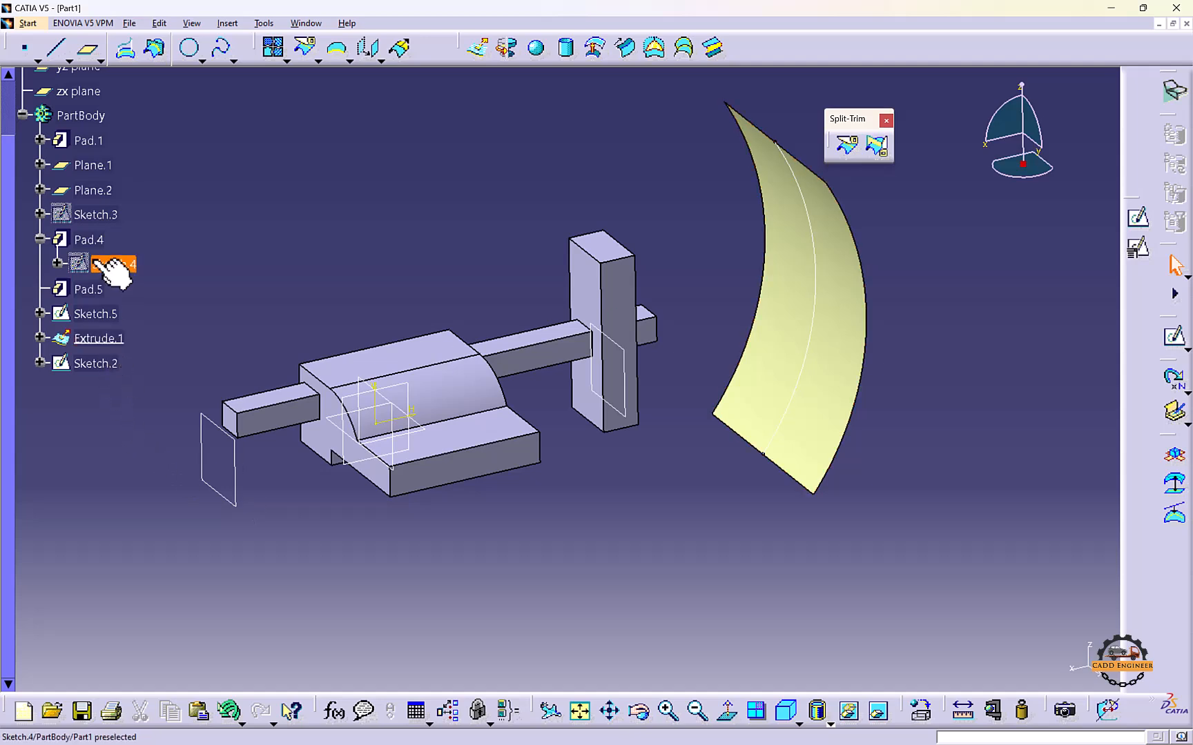
Delete the Up to last bar pad, Pad.5, while keeping its profile sketch
{"action": "right_click", "coordinate": [87, 289]}
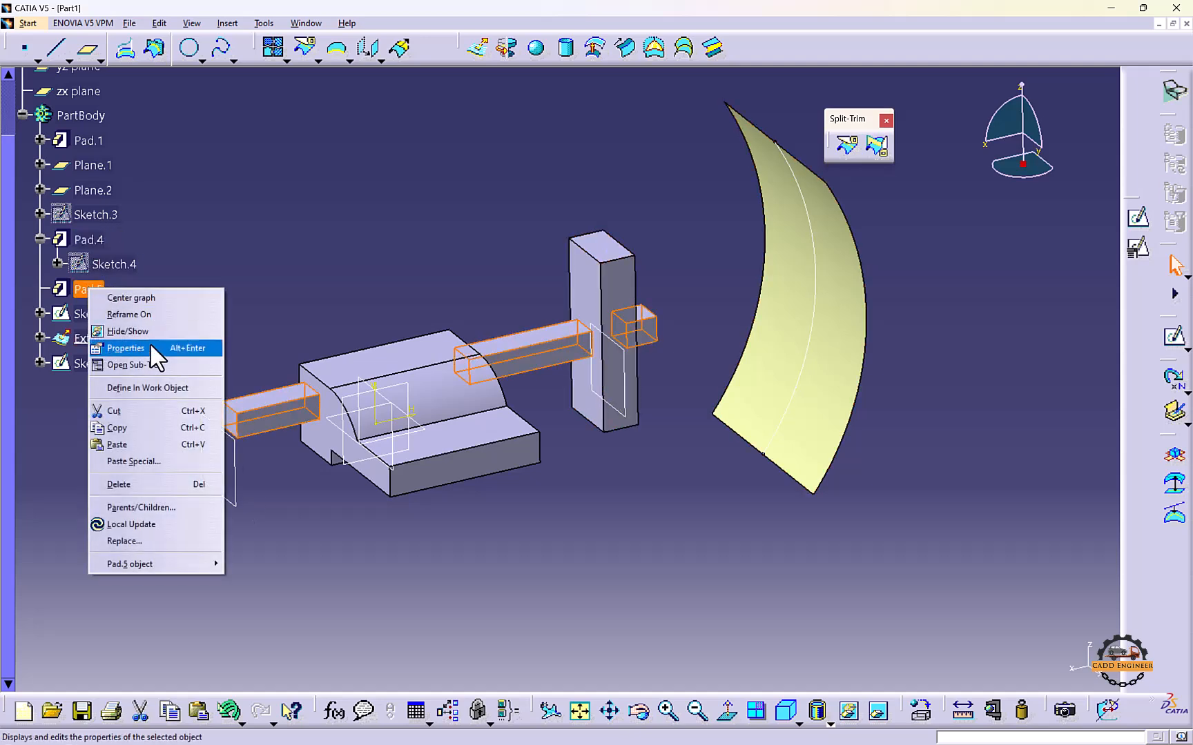
{"action": "left_click", "coordinate": [124, 485]}
{"action": "left_click", "coordinate": [348, 401]}
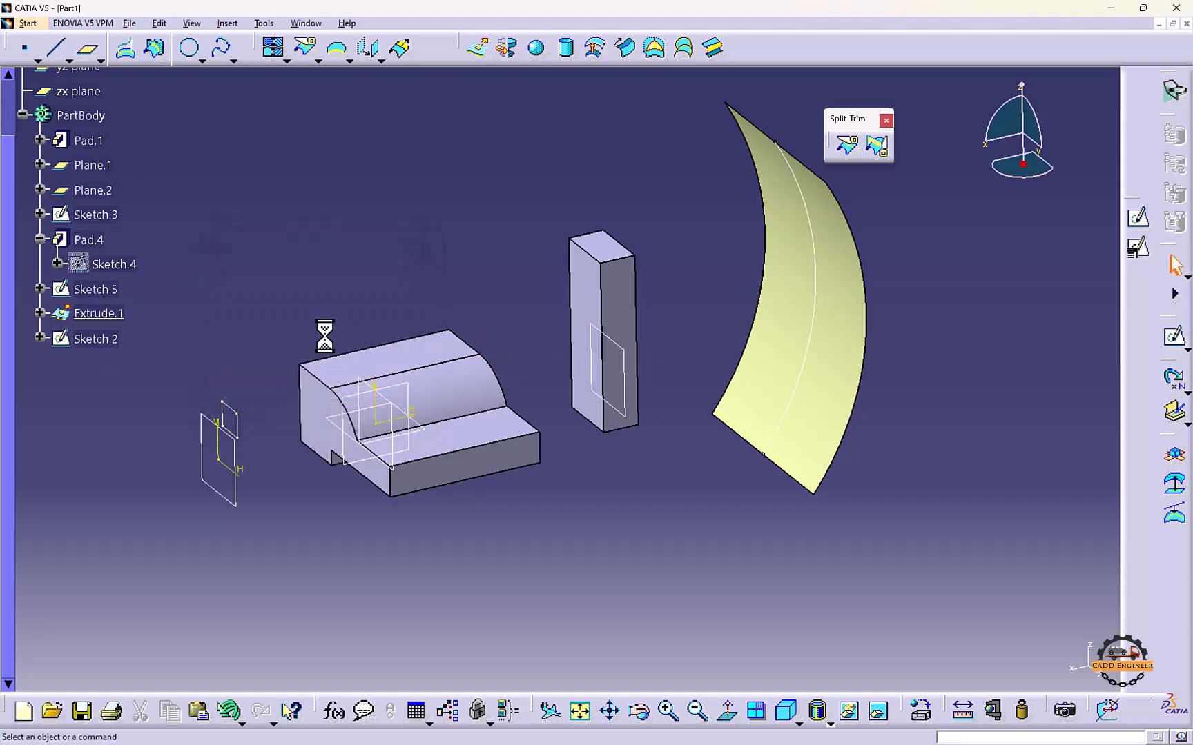
Return to the Part Design workbench
{"action": "left_click", "coordinate": [103, 290]}
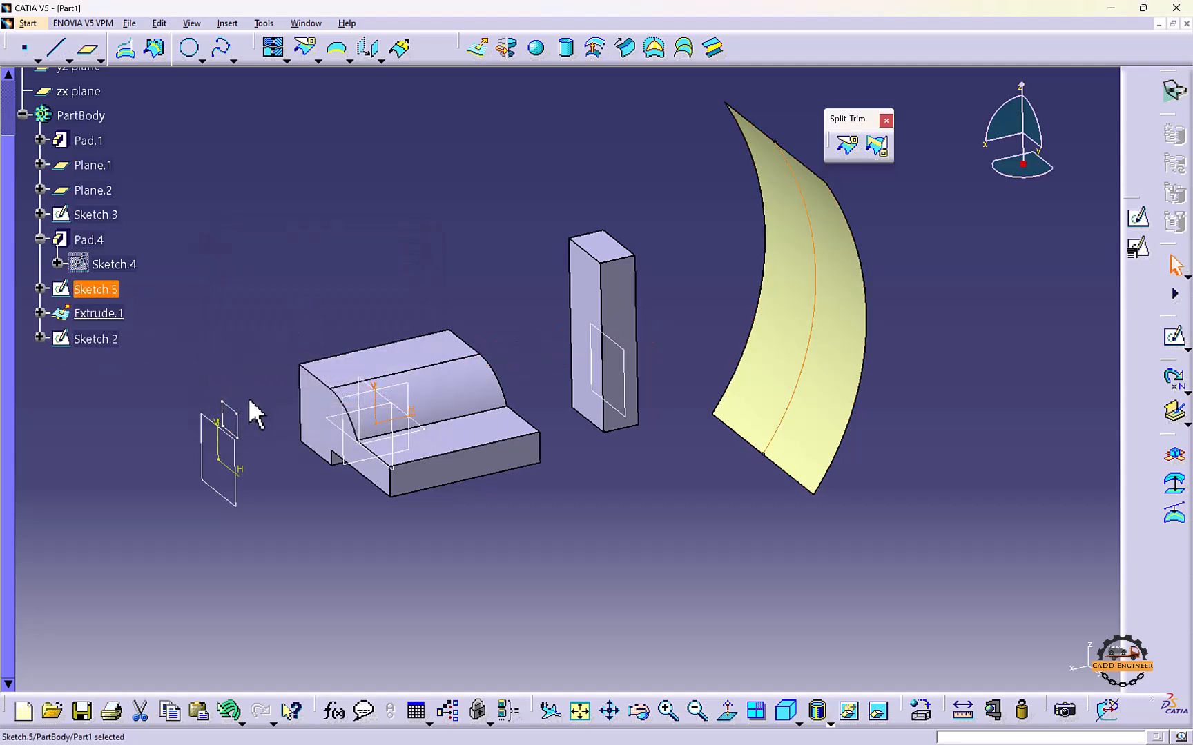
{"action": "left_click", "coordinate": [232, 417]}
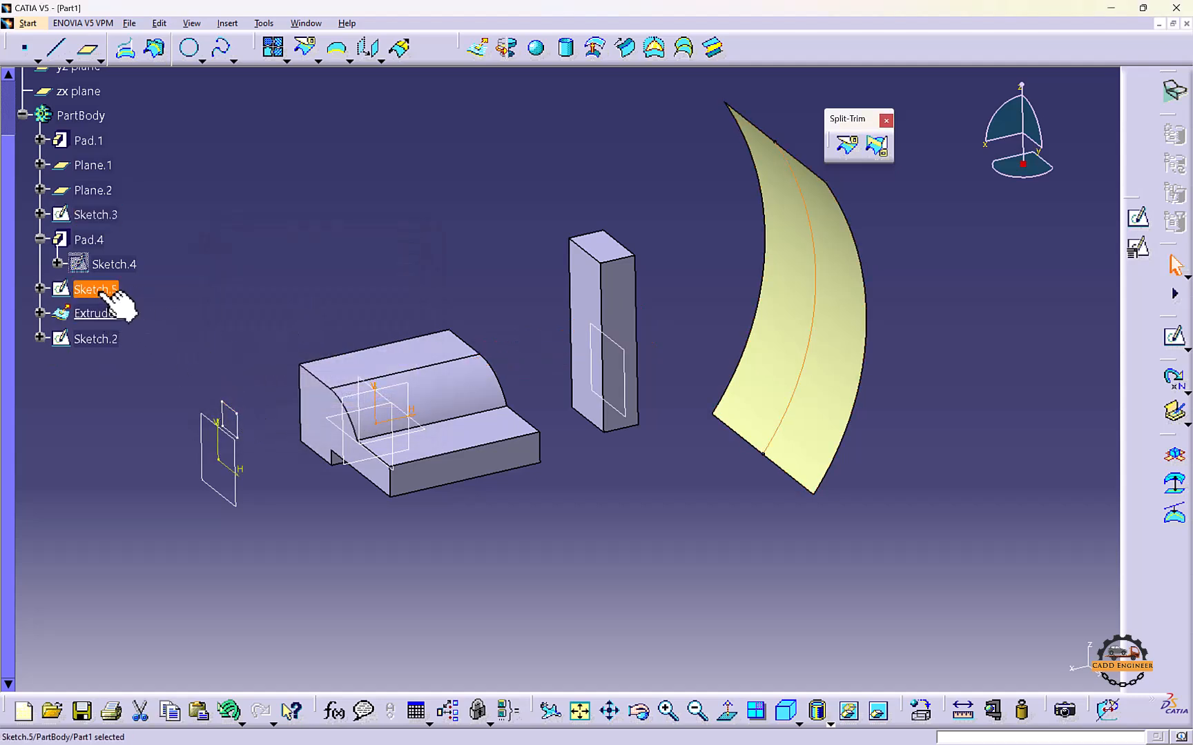
{"action": "mouse_move", "coordinate": [103, 294]}
{"action": "left_mouse_down"}
{"action": "mouse_move", "coordinate": [88, 350]}
{"action": "mouse_move", "coordinate": [101, 339]}
{"action": "left_mouse_up"}
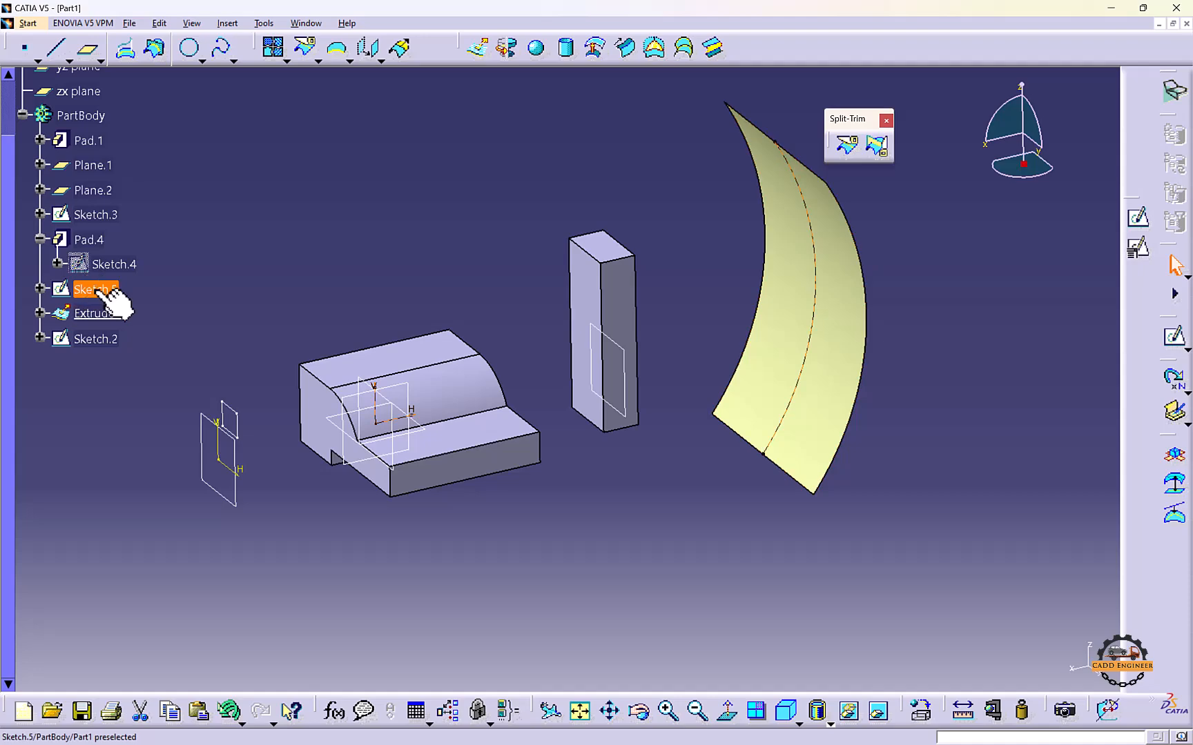
{"action": "left_click", "coordinate": [27, 23]}
{"action": "mouse_move", "coordinate": [69, 56]}
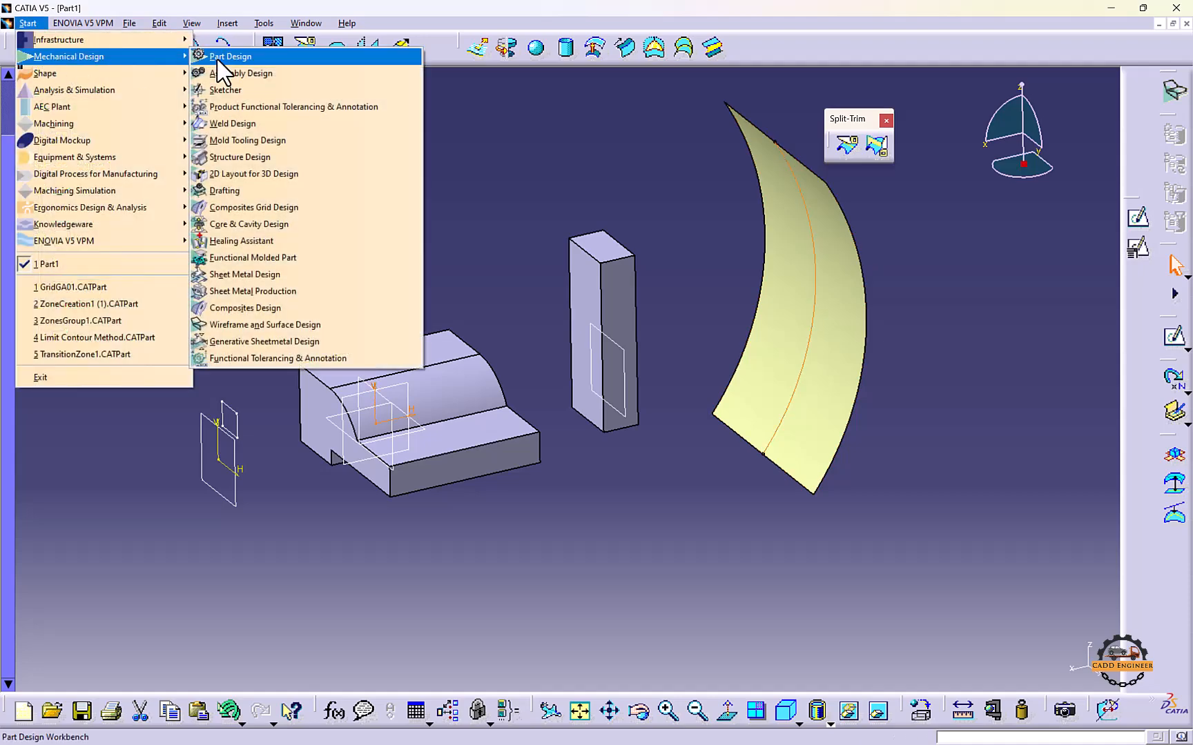
{"action": "left_click", "coordinate": [218, 61]}
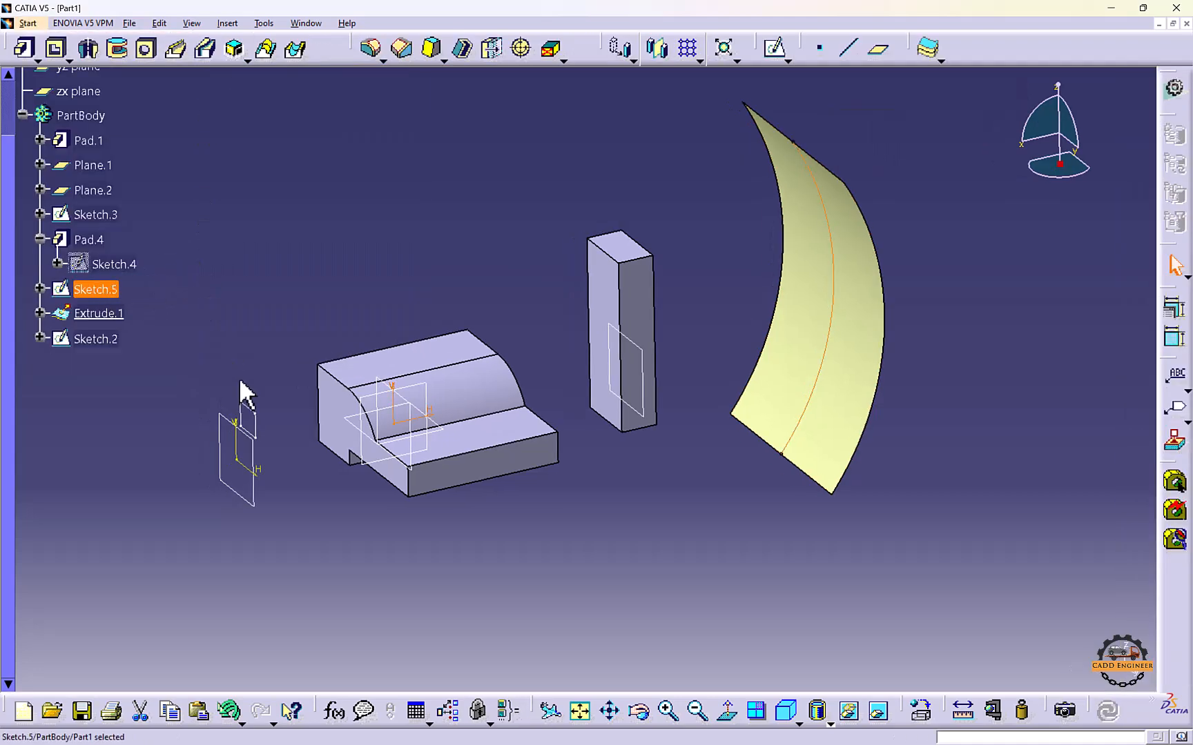
Pad the small rectangular profile in Sketch.3 up to the extruded curved surface in the reversed direction, preview it and confirm
{"action": "left_click", "coordinate": [254, 418]}
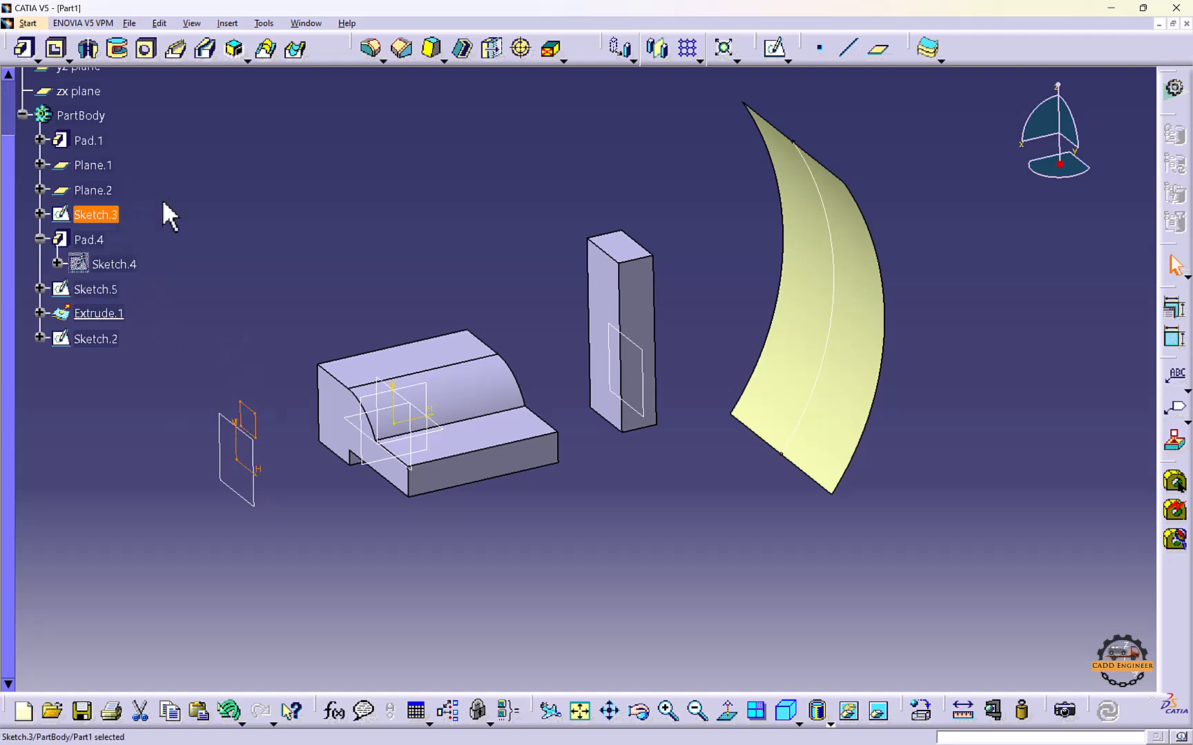
{"action": "left_click", "coordinate": [25, 49]}
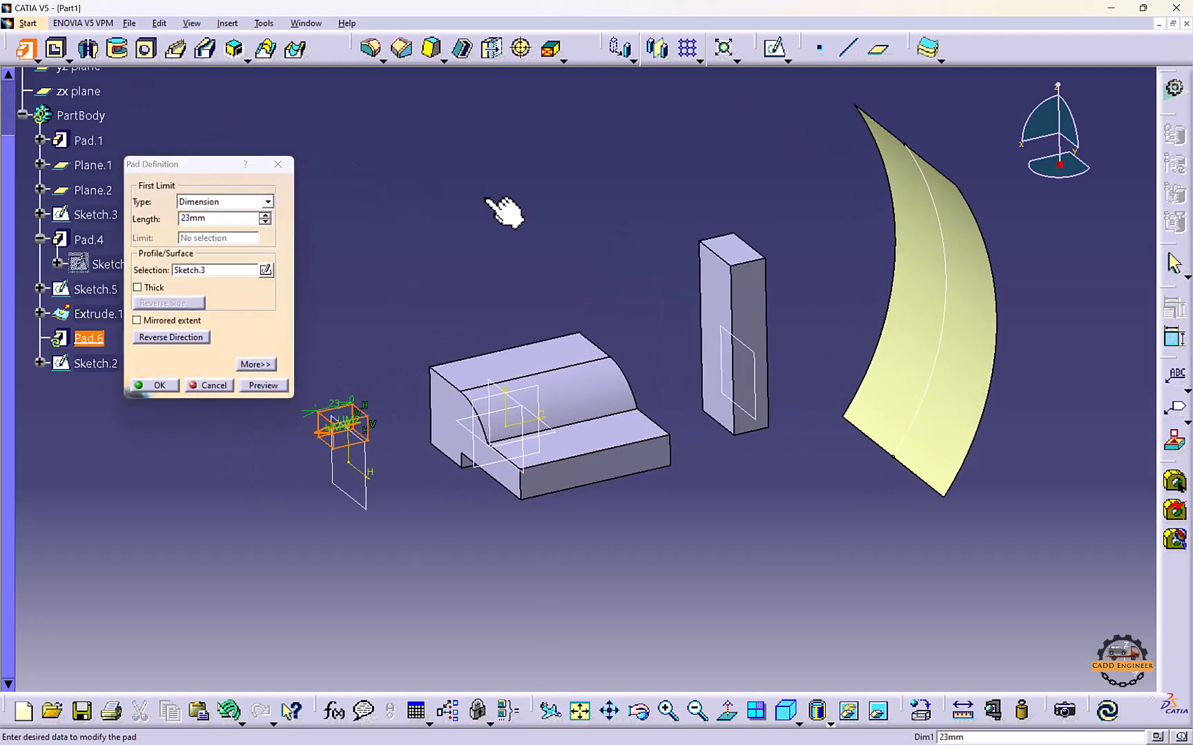
{"action": "left_click", "coordinate": [226, 202]}
{"action": "left_click", "coordinate": [224, 256]}
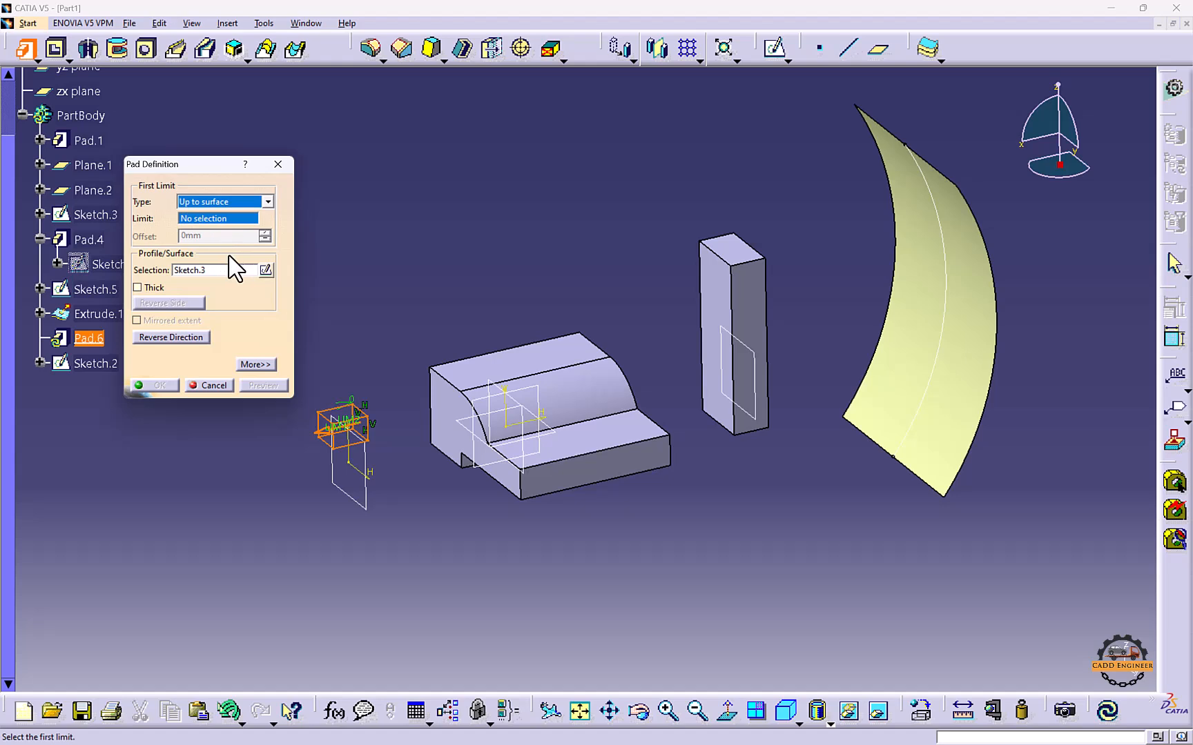
{"action": "left_click", "coordinate": [188, 337]}
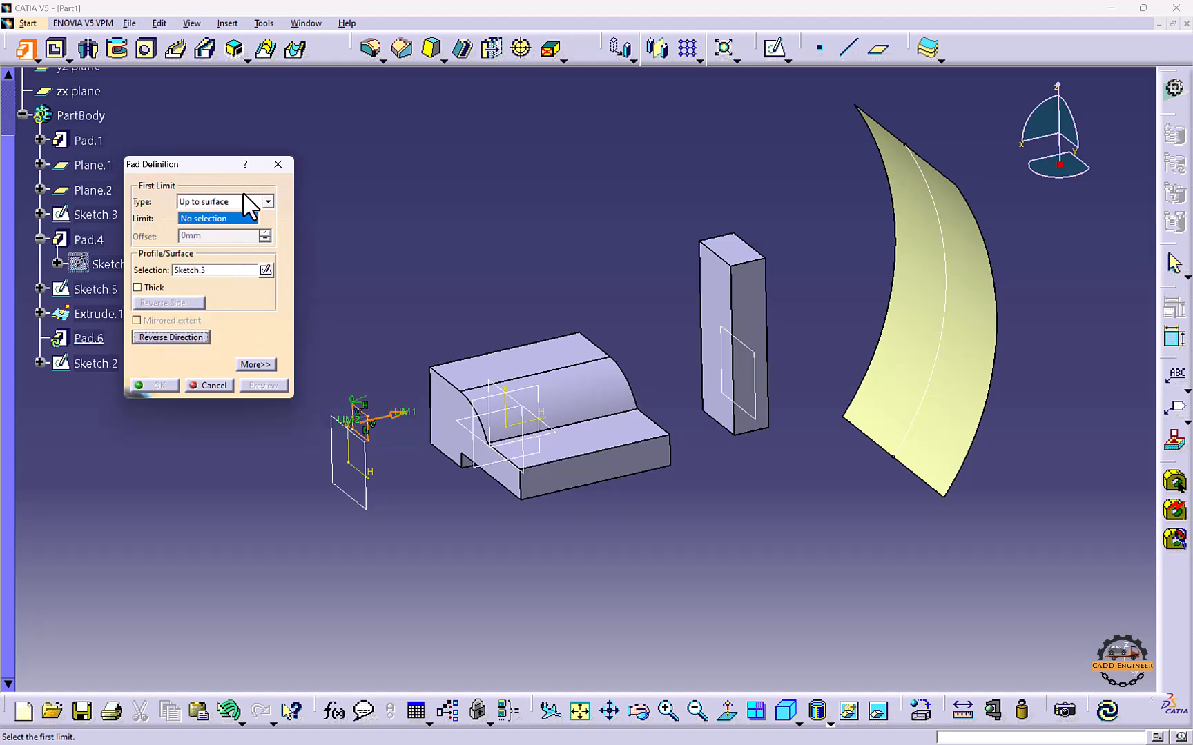
{"action": "left_click", "coordinate": [933, 239]}
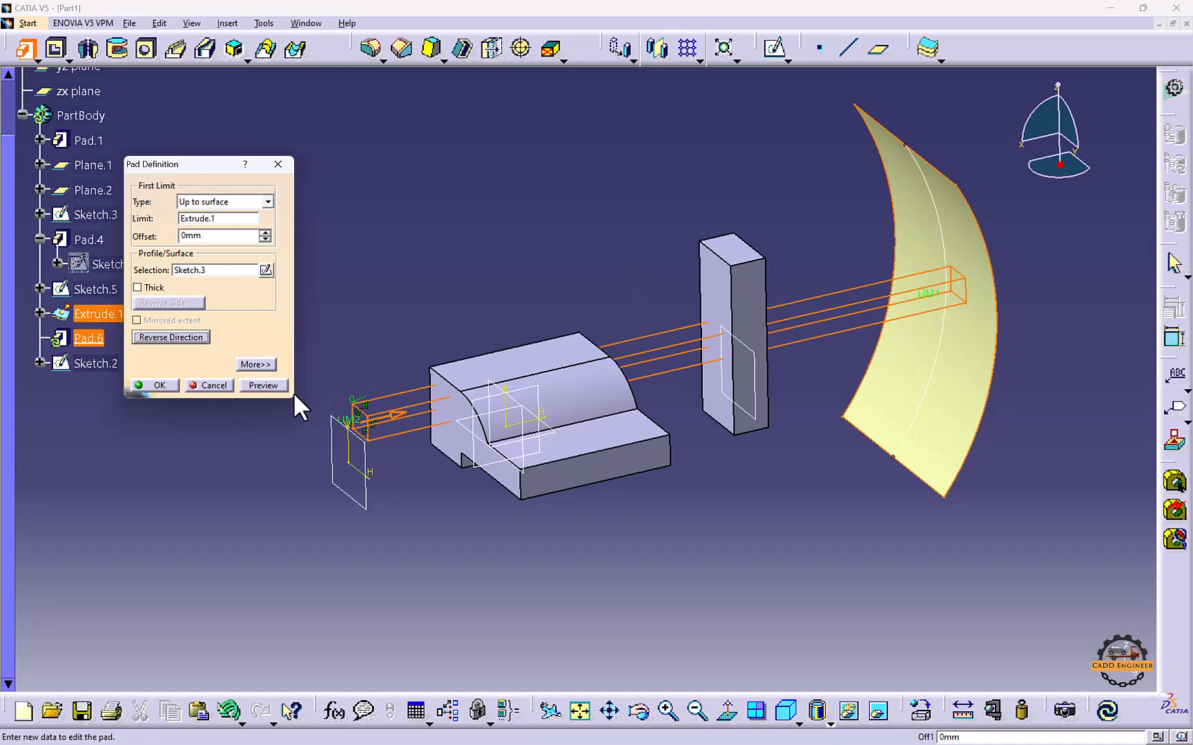
{"action": "left_click", "coordinate": [263, 385]}
{"action": "left_click", "coordinate": [153, 385]}
{"action": "mouse_move", "coordinate": [407, 301]}
{"action": "middle_mouse_down"}
{"action": "mouse_move", "coordinate": [498, 354]}
{"action": "mouse_move", "coordinate": [678, 325]}
{"action": "mouse_move", "coordinate": [420, 285]}
{"action": "mouse_move", "coordinate": [474, 316]}
{"action": "mouse_move", "coordinate": [423, 319]}
{"action": "middle_mouse_up"}
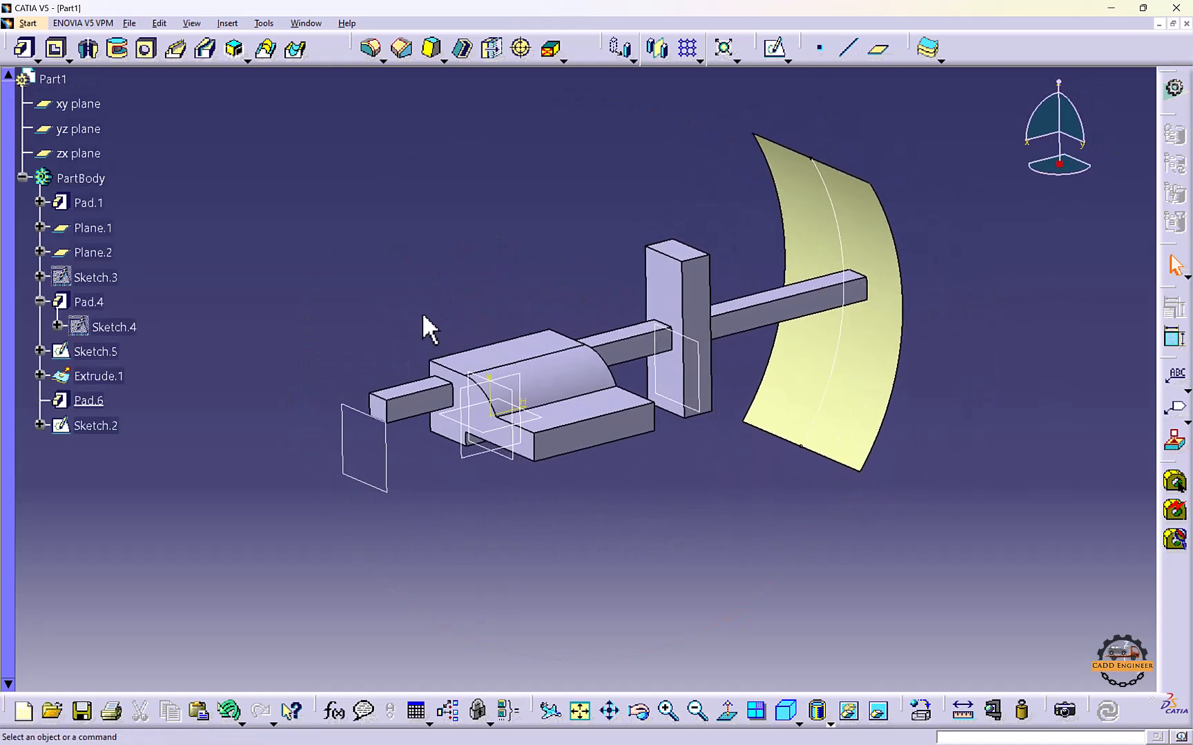
Delete all features, planes and sketches in the PartBody, from Pad.1 through Sketch.2
{"action": "mouse_move", "coordinate": [106, 425]}
{"action": "left_mouse_down"}
{"action": "mouse_move", "coordinate": [80, 319]}
{"action": "mouse_move", "coordinate": [80, 207]}
{"action": "left_mouse_up"}
{"action": "right_click", "coordinate": [80, 207]}
{"action": "left_click", "coordinate": [114, 405]}
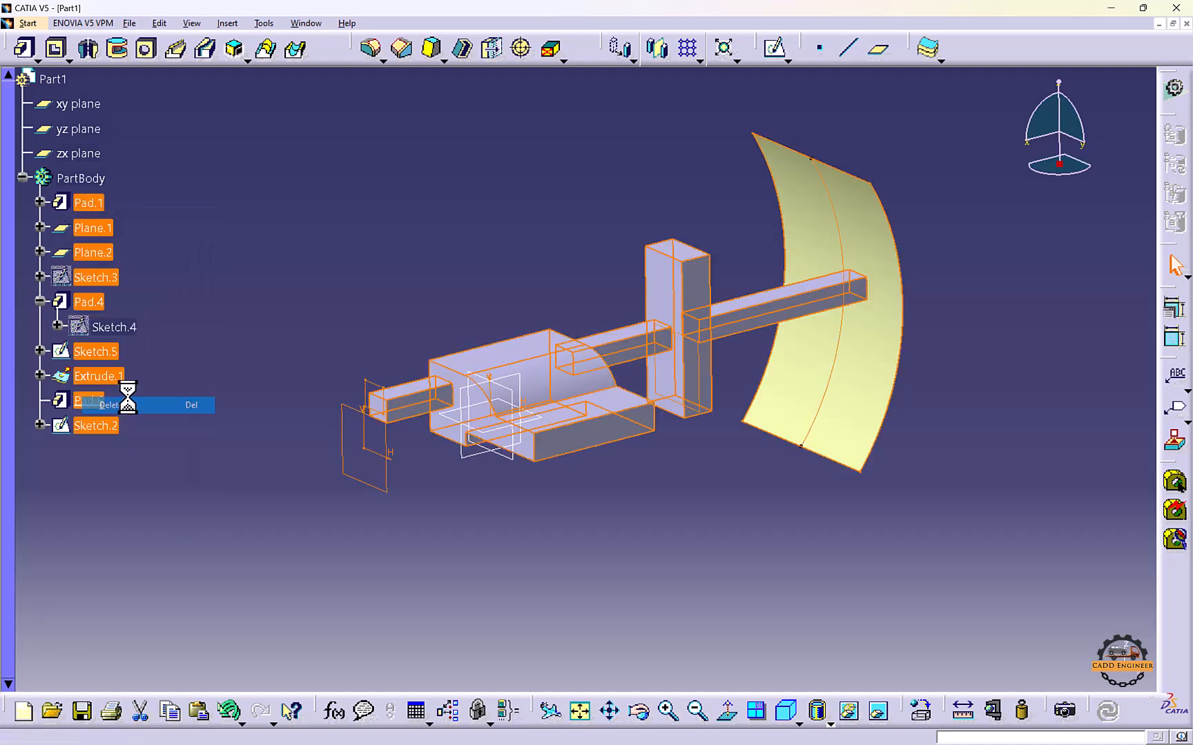
{"action": "left_click", "coordinate": [351, 400]}
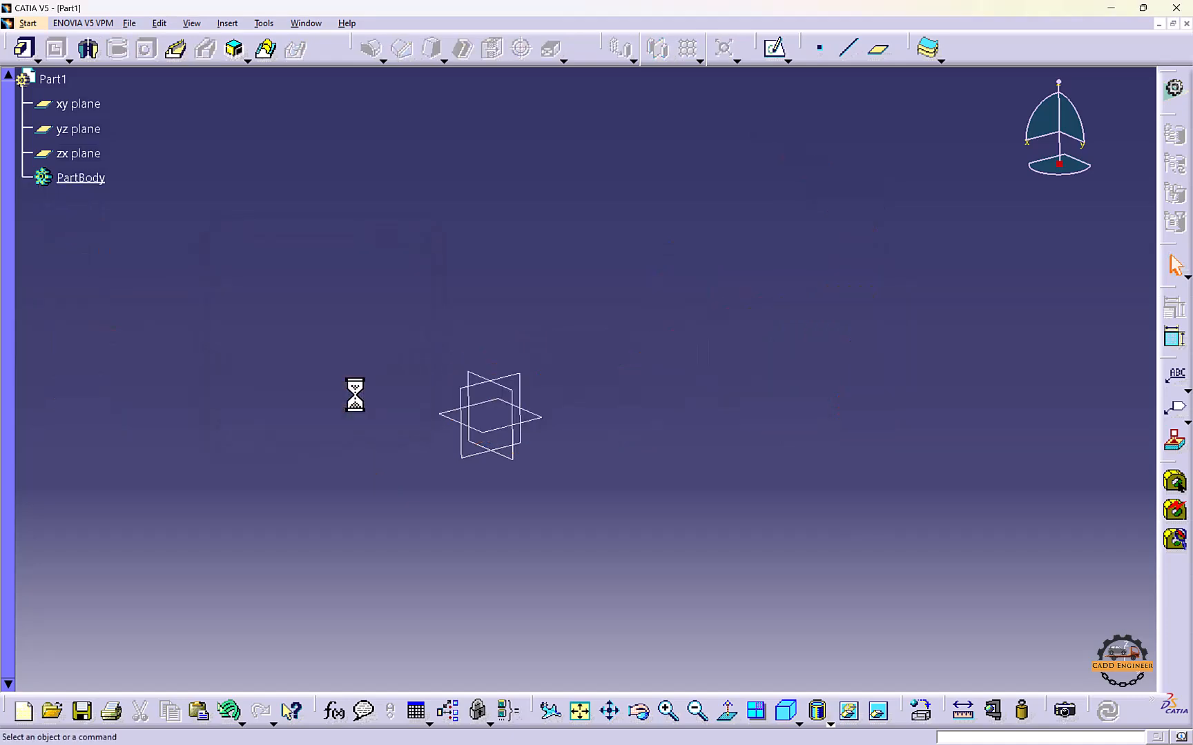
Sketch a centered rectangle about the origin on the xy plane and exit the sketch
{"action": "left_click", "coordinate": [449, 414]}
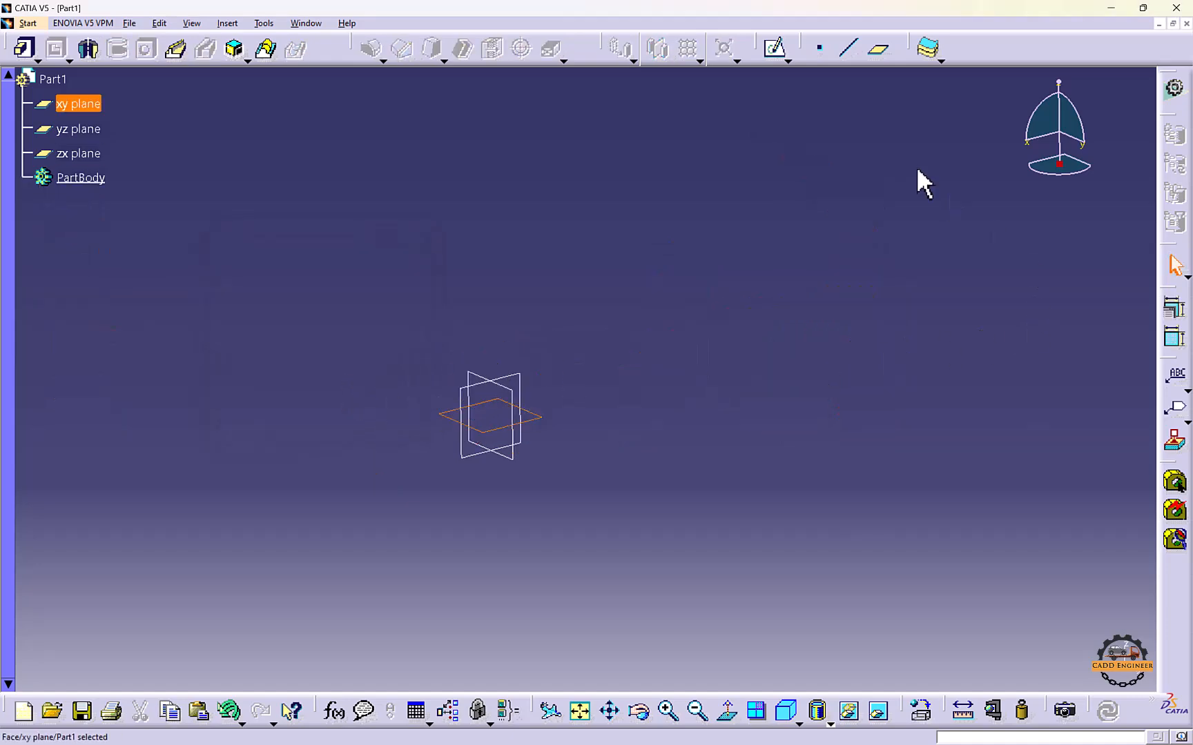
{"action": "left_click", "coordinate": [775, 47]}
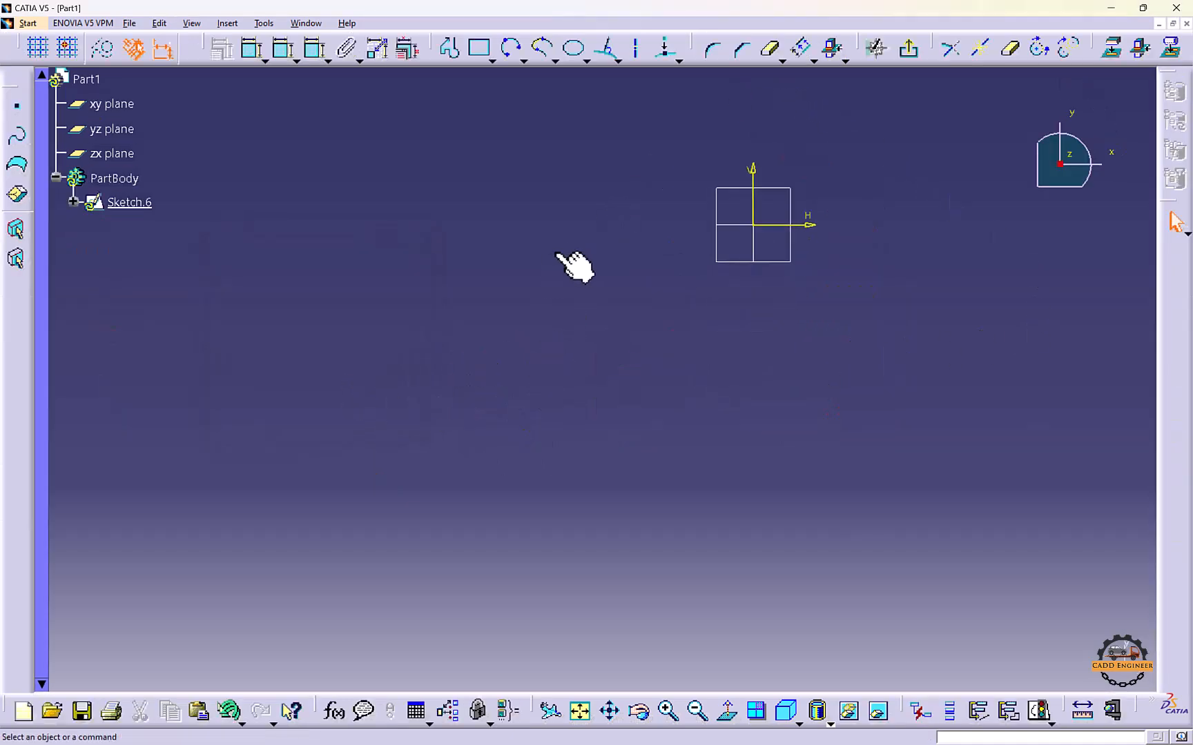
{"action": "left_click", "coordinate": [490, 61]}
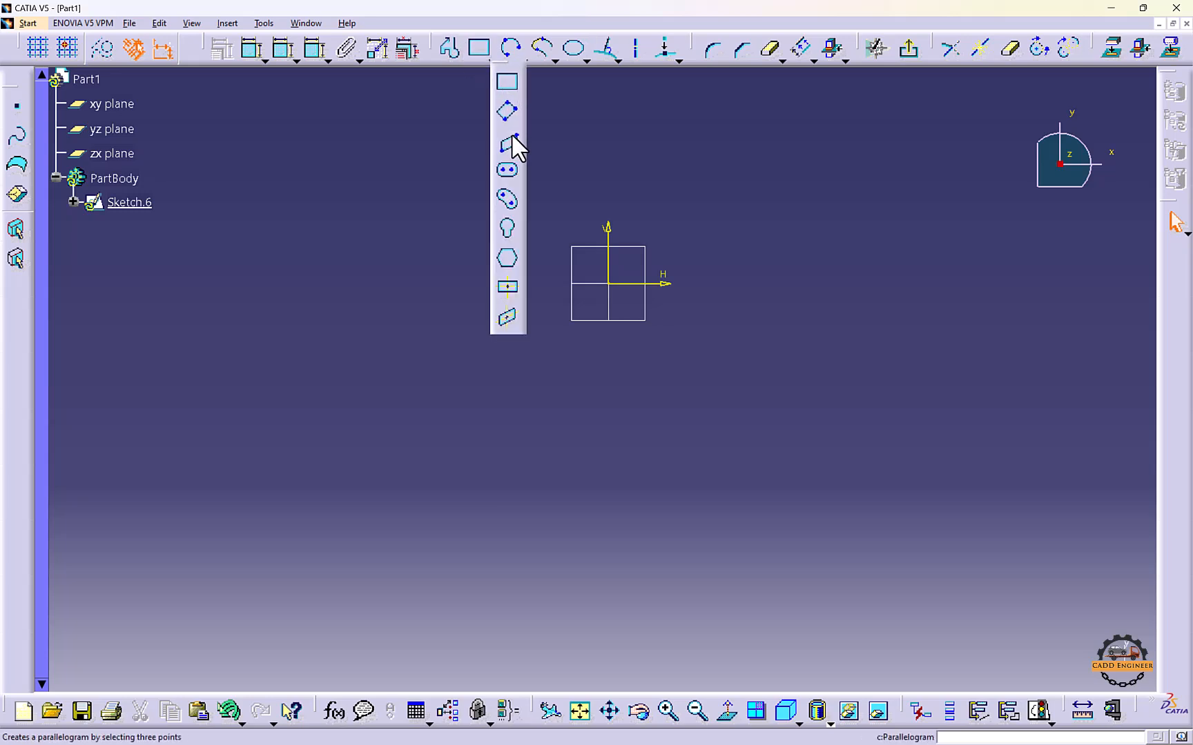
{"action": "left_click", "coordinate": [508, 286]}
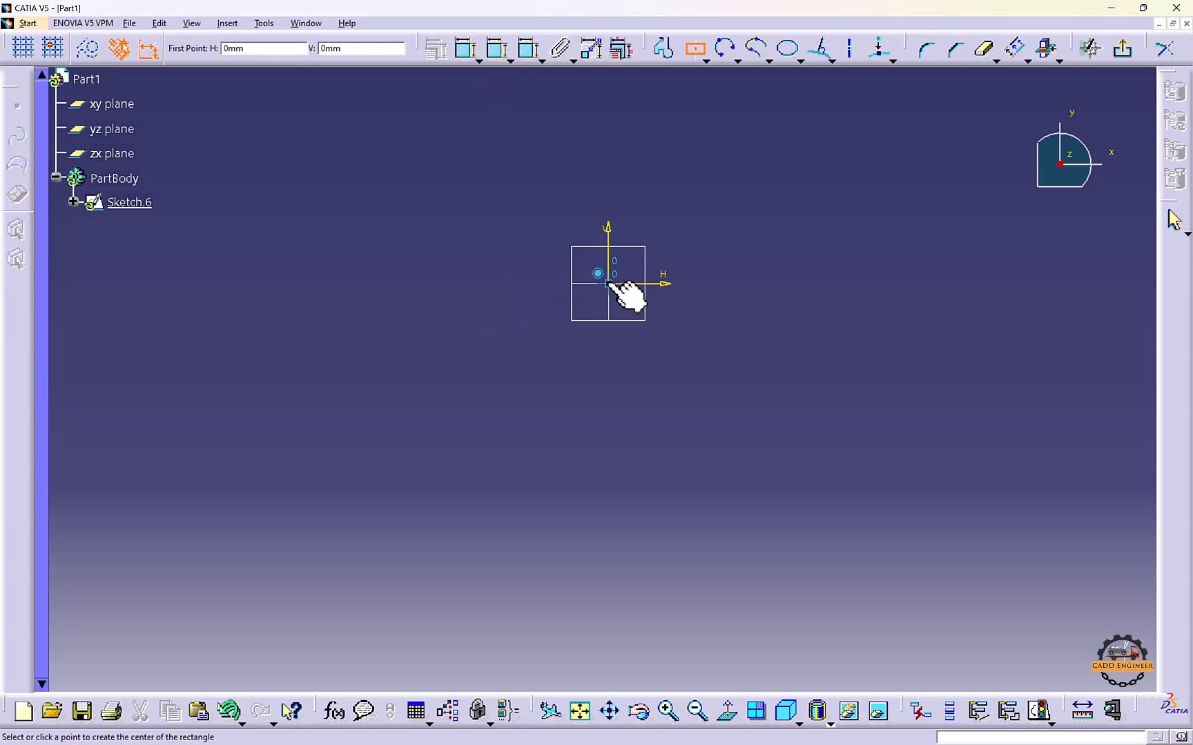
{"action": "left_click", "coordinate": [608, 283]}
{"action": "left_click", "coordinate": [731, 412]}
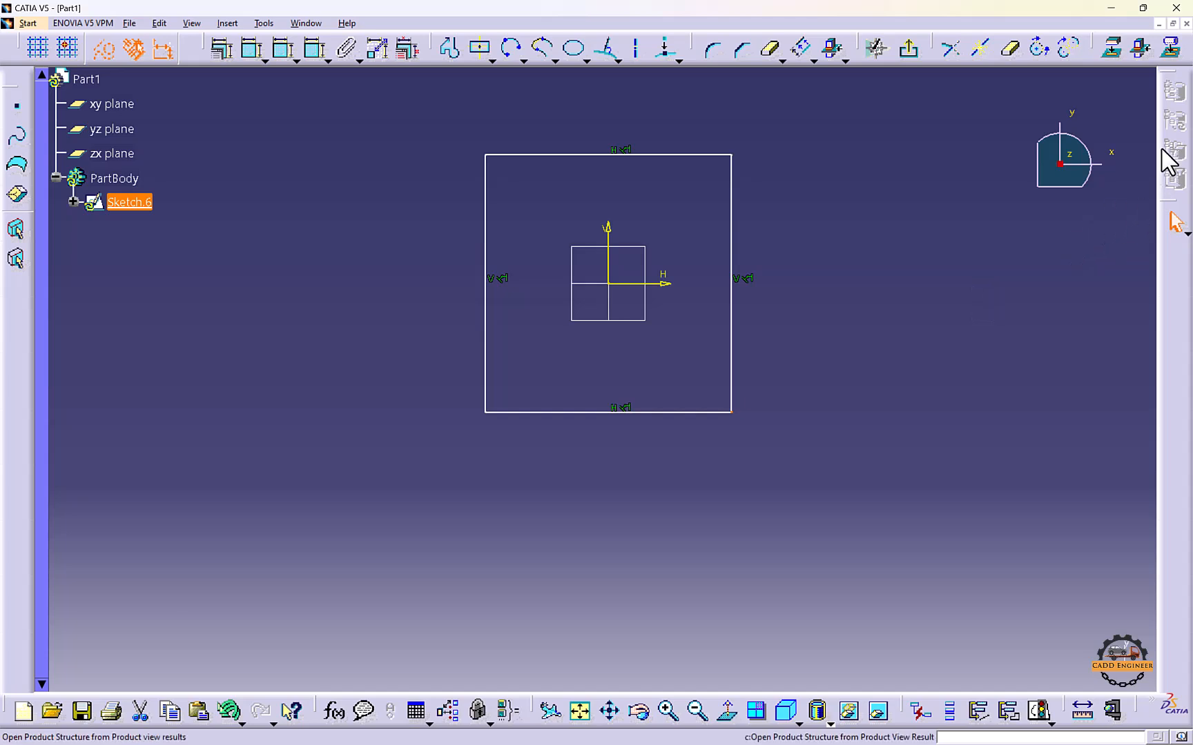
{"action": "left_click", "coordinate": [910, 50]}
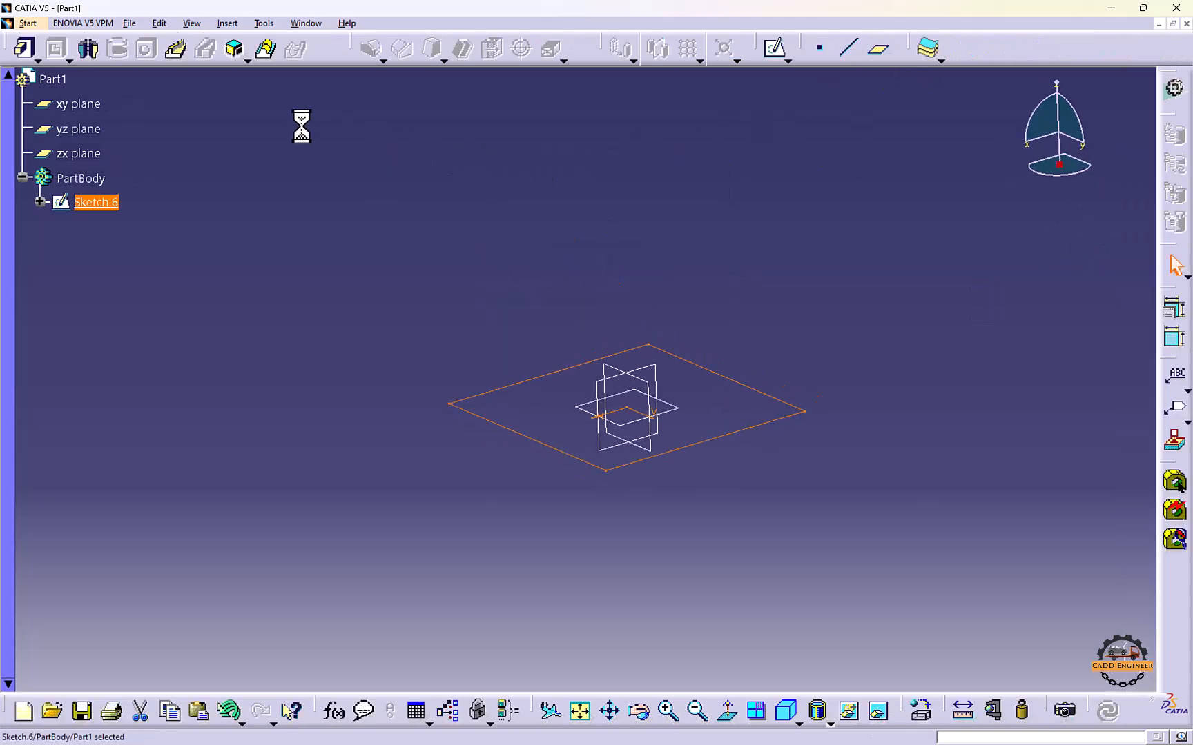
Pad the rectangle 54 mm with mirrored extent as a thick pad with 4 mm and 2 mm wall thicknesses
{"action": "left_click", "coordinate": [25, 50]}
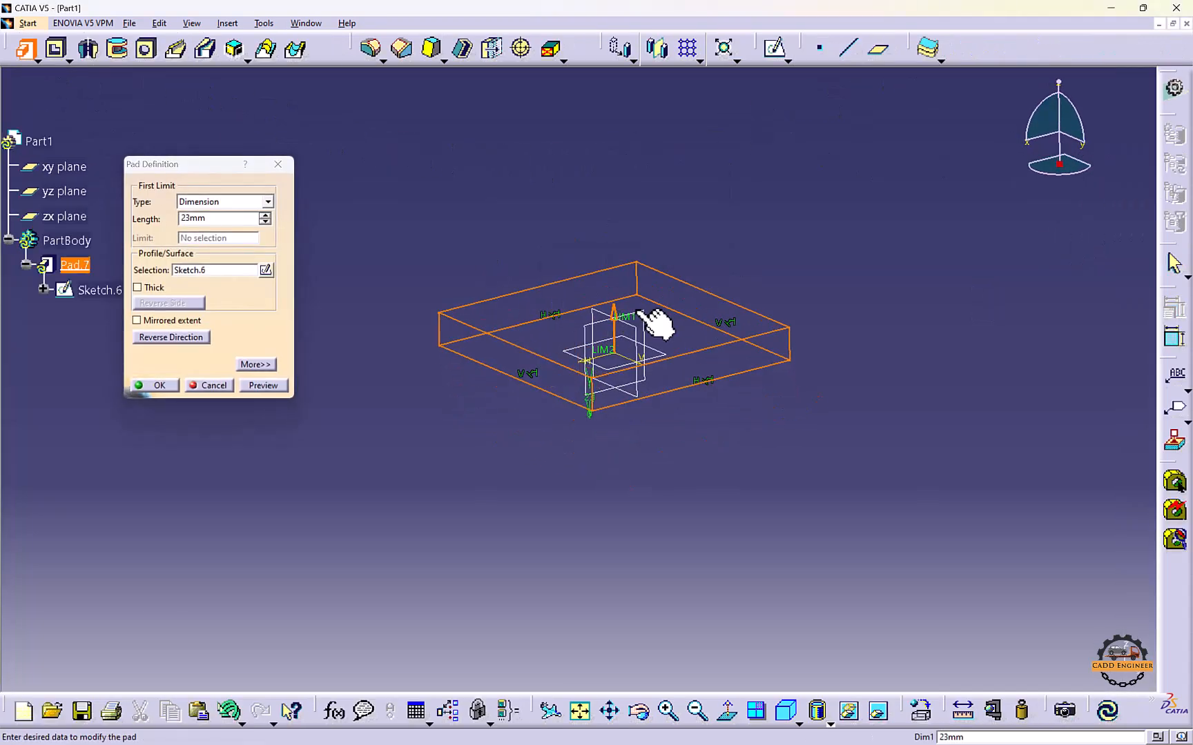
{"action": "left_click", "coordinate": [163, 323]}
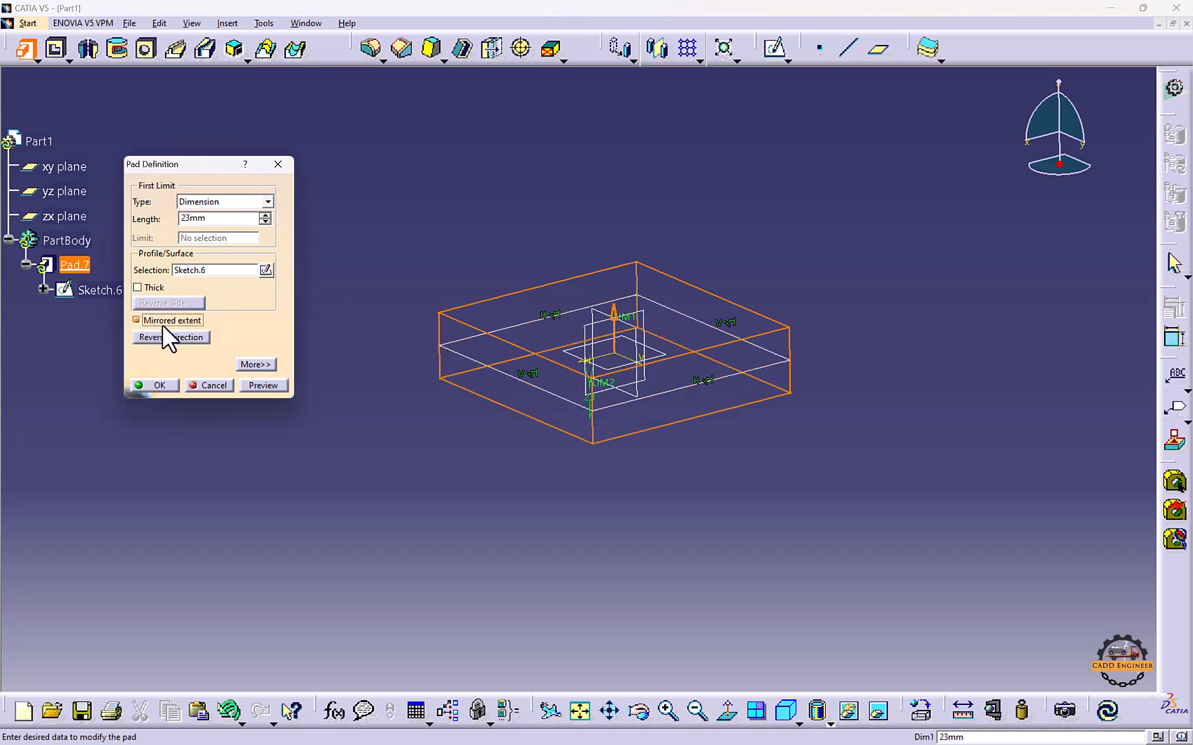
{"action": "left_click_drag", "start_coordinate": [264, 216], "coordinate": [264, 215]}
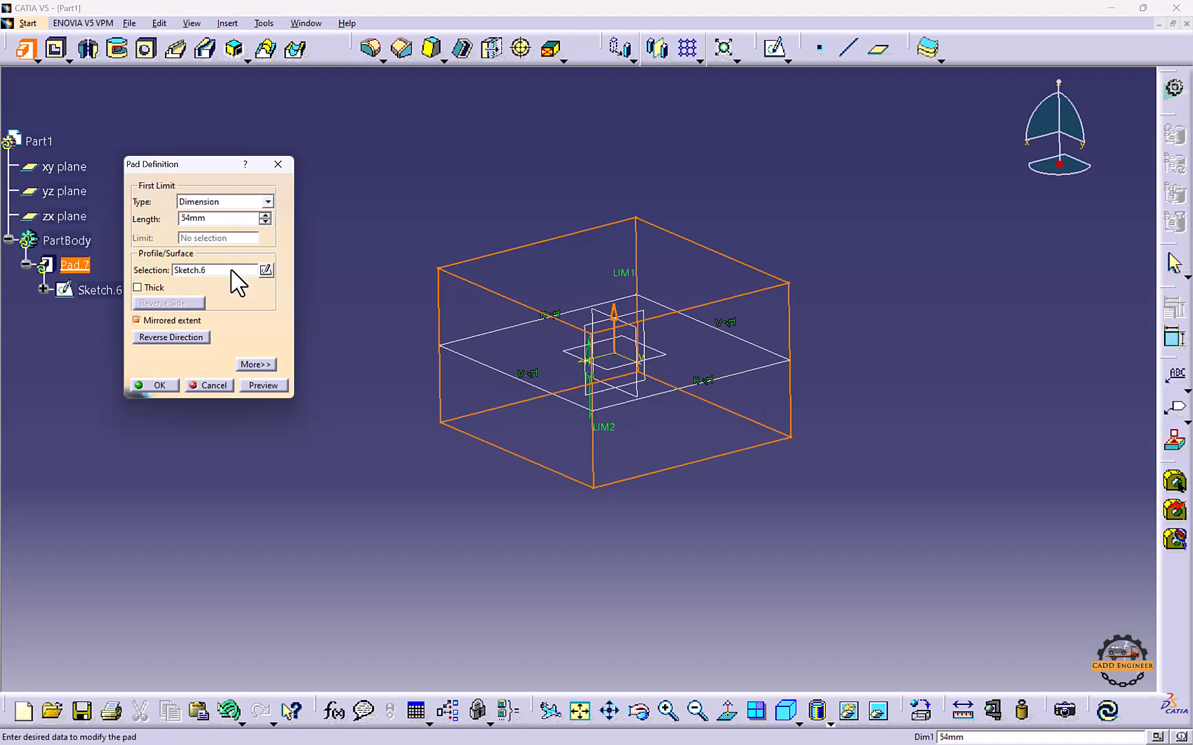
{"action": "left_click", "coordinate": [137, 288]}
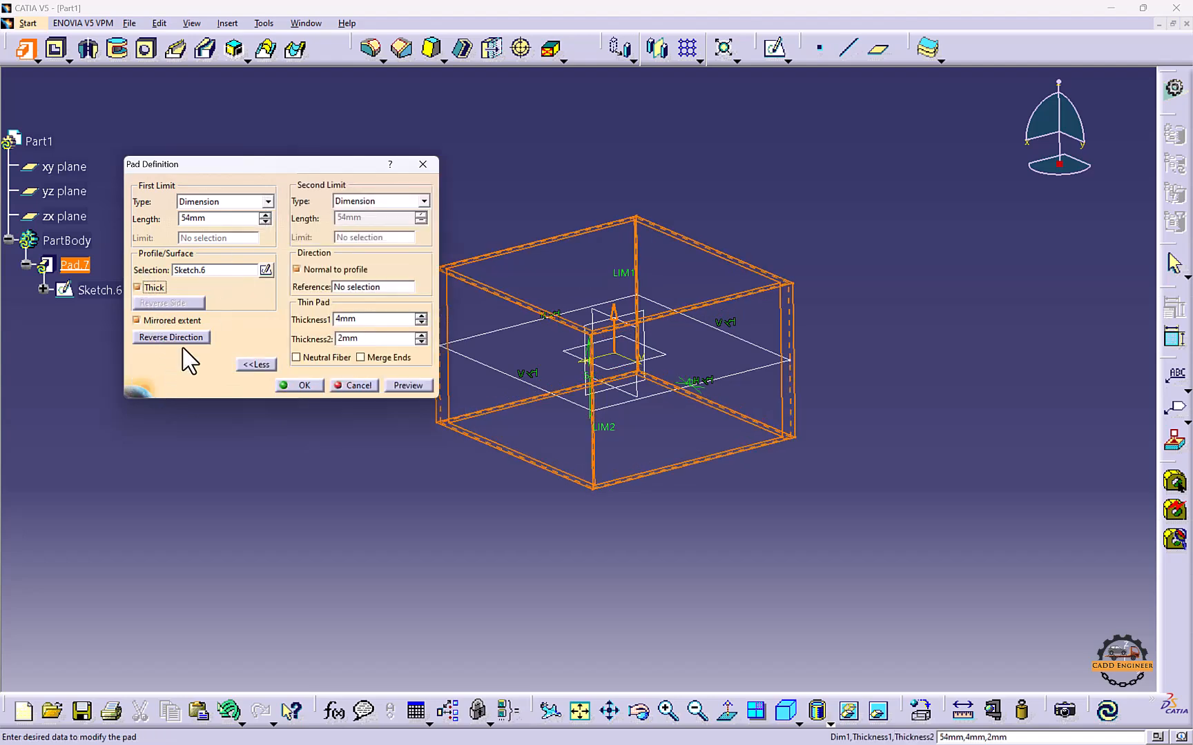
{"action": "left_click", "coordinate": [283, 385]}
On the xy plane, sketch a horizontal line inside the hollow box, above the origin, with both ends short of the walls
{"action": "middle_click_drag", "start_coordinate": [524, 319], "coordinate": [566, 409]}
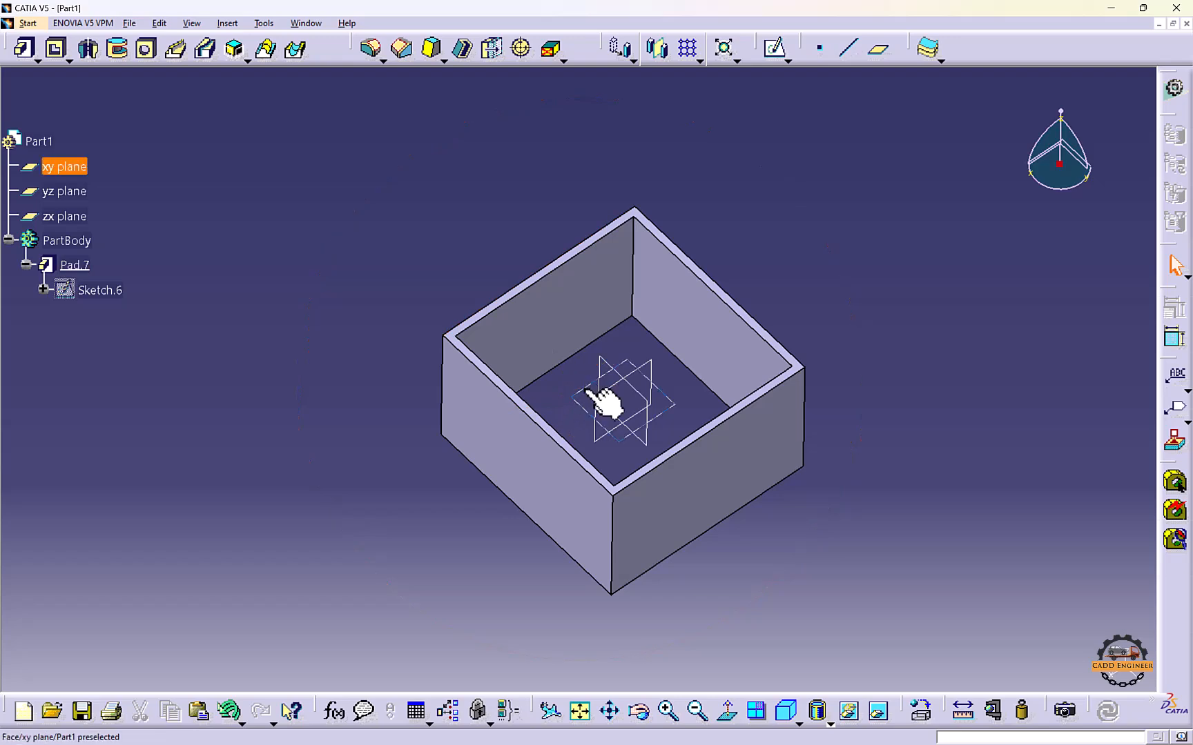
{"action": "left_click", "coordinate": [588, 391]}
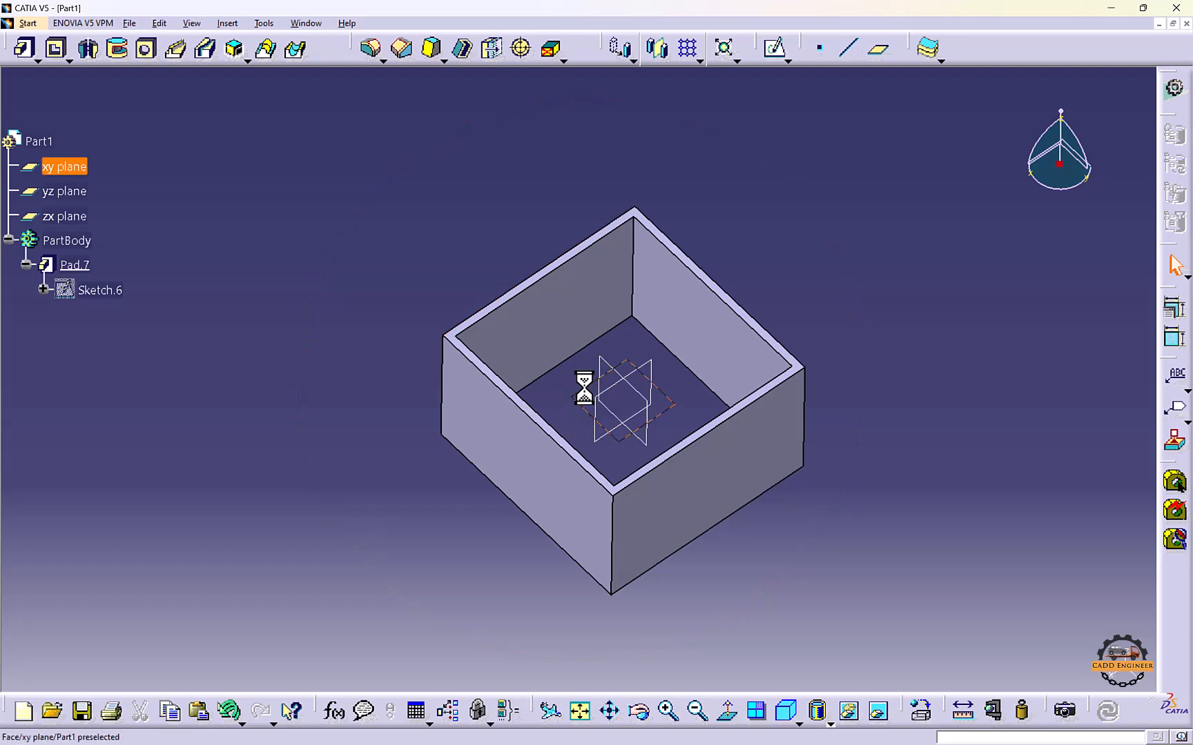
{"action": "left_click", "coordinate": [776, 50]}
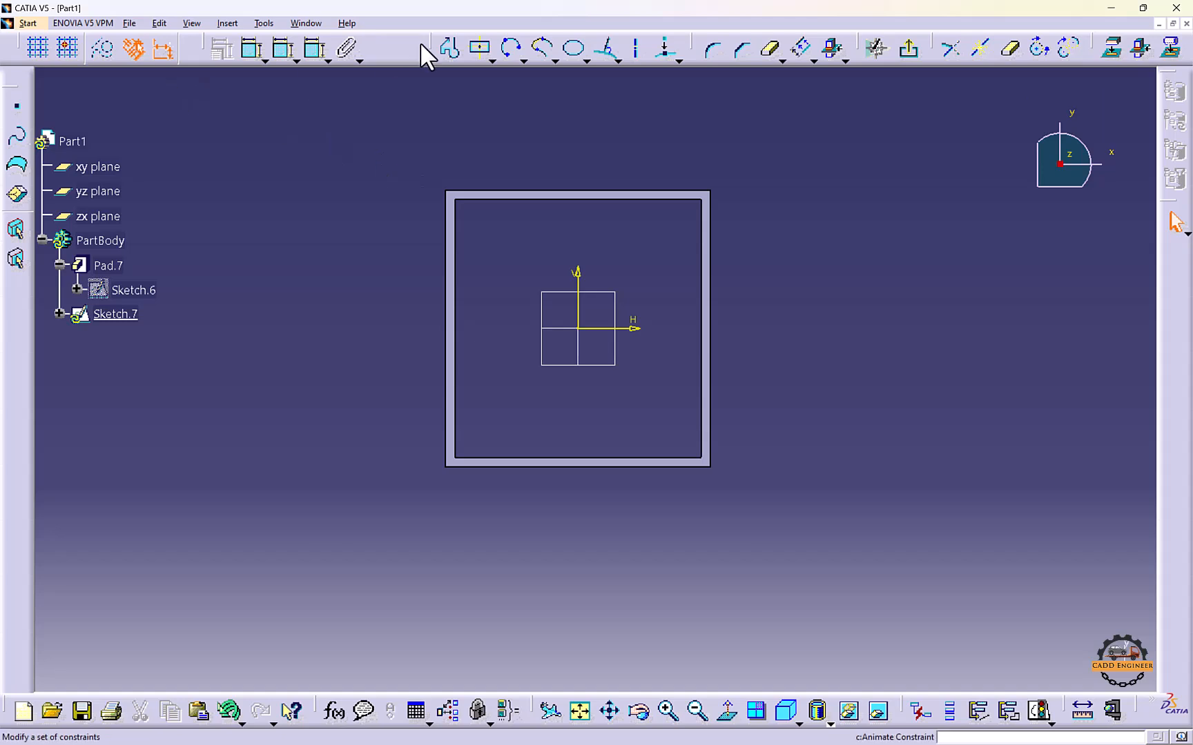
{"action": "left_click", "coordinate": [449, 48]}
{"action": "left_click", "coordinate": [485, 289]}
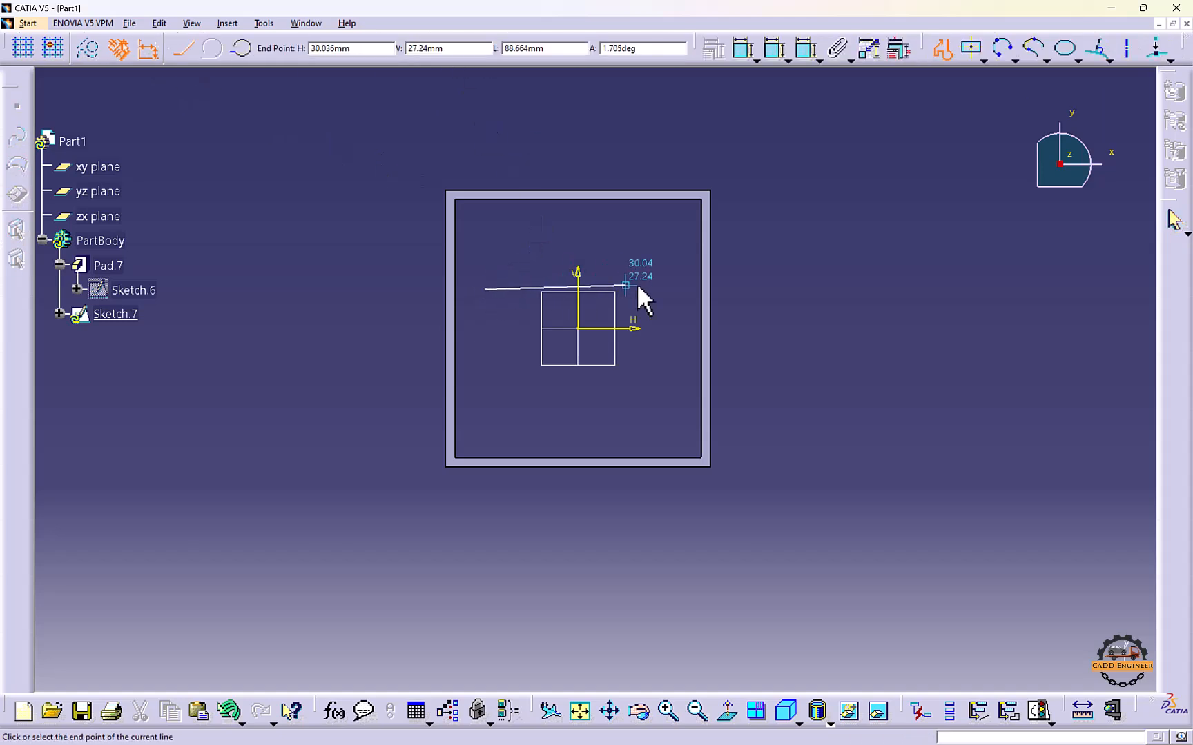
{"action": "double_click", "coordinate": [662, 289]}
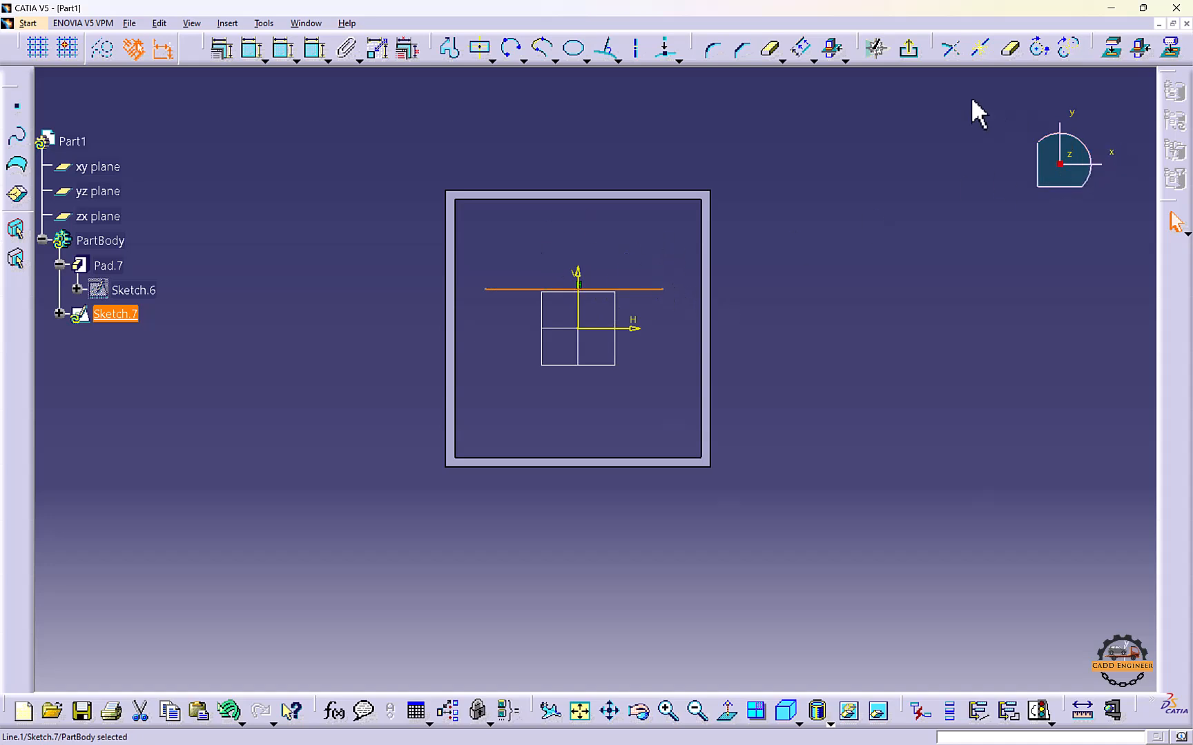
Exit the sketch and preview a 54 mm thick pad of the inner line with 4 mm and 2 mm wall thicknesses
{"action": "left_click", "coordinate": [910, 49]}
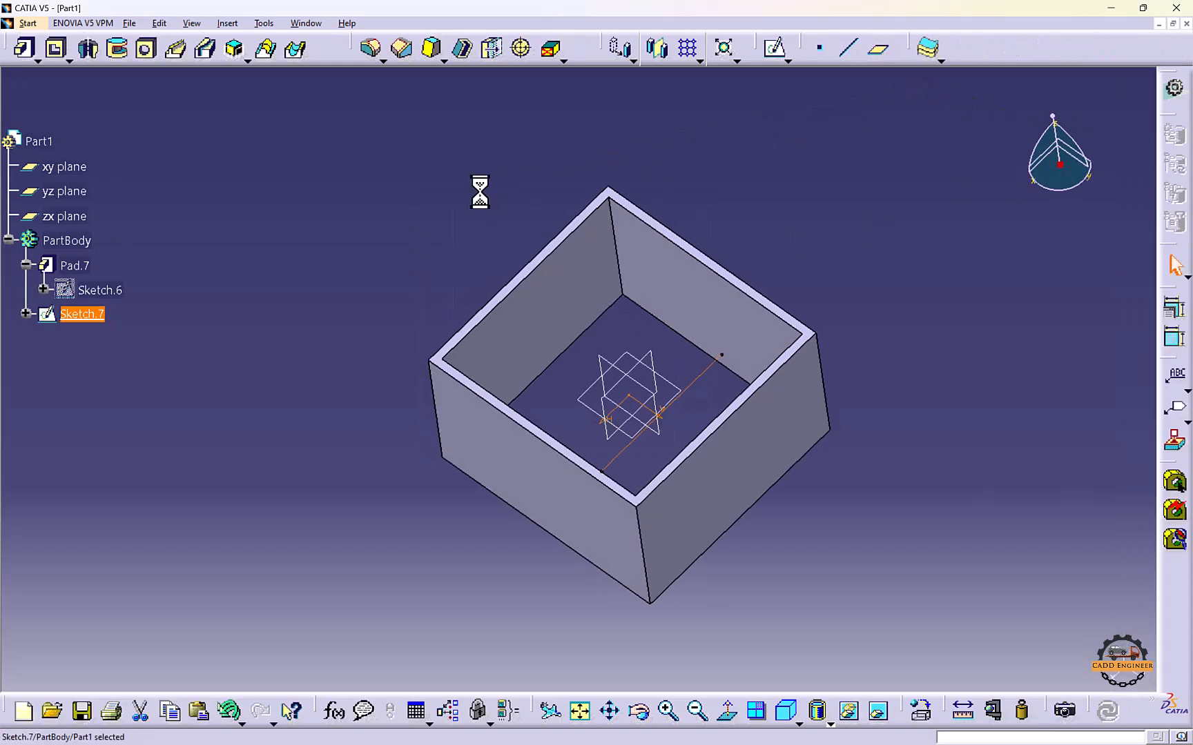
{"action": "left_click", "coordinate": [25, 48]}
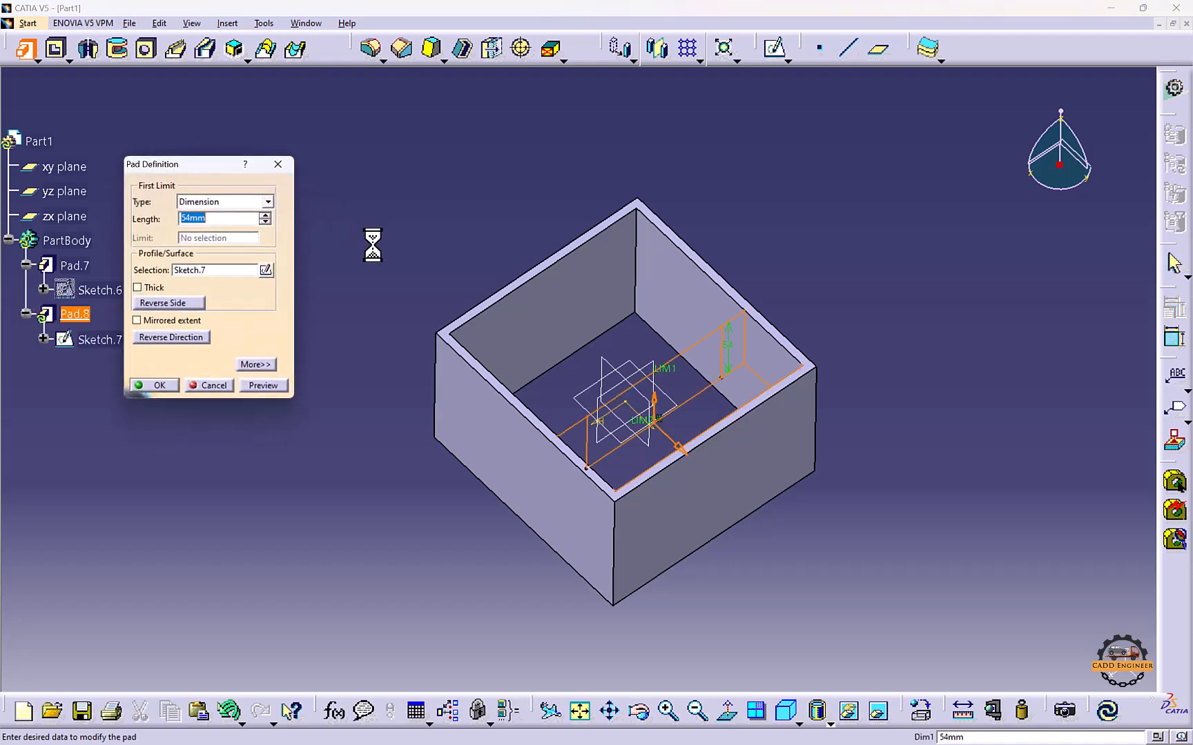
{"action": "mouse_move", "coordinate": [475, 369]}
{"action": "middle_mouse_down"}
{"action": "mouse_move", "coordinate": [522, 479]}
{"action": "mouse_move", "coordinate": [568, 344]}
{"action": "mouse_move", "coordinate": [681, 586]}
{"action": "mouse_move", "coordinate": [692, 407]}
{"action": "mouse_move", "coordinate": [706, 426]}
{"action": "middle_mouse_up"}
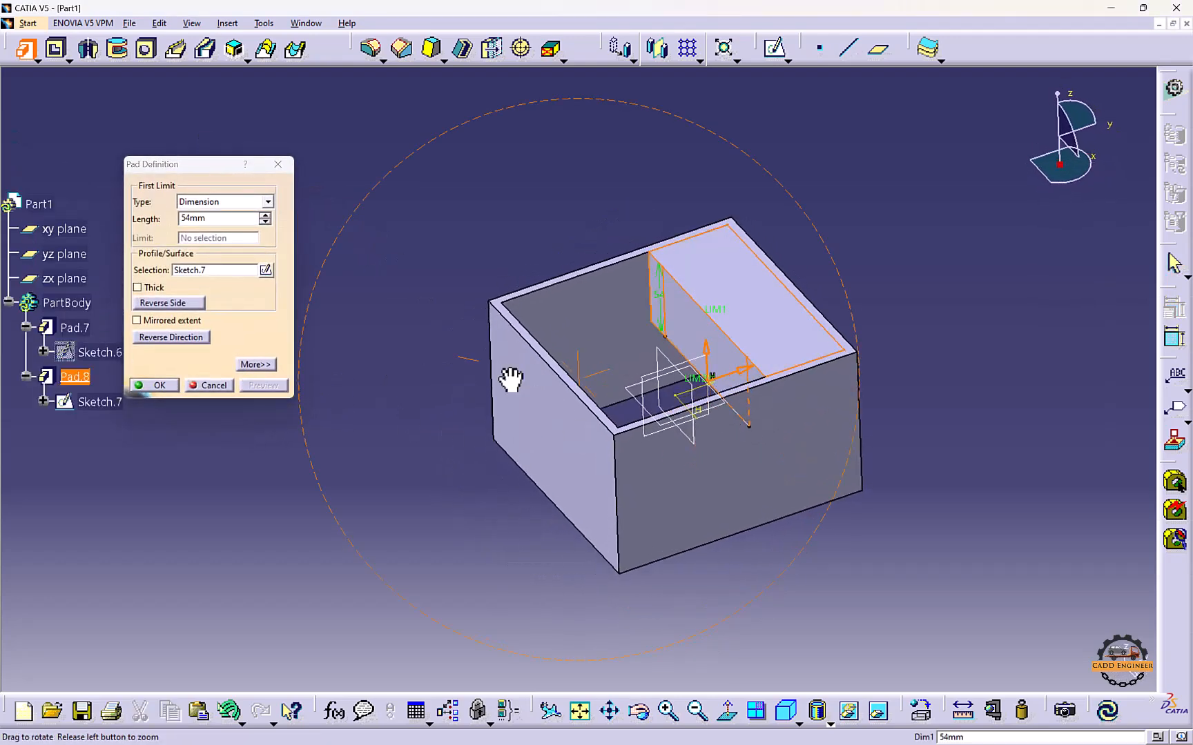
{"action": "middle_click_drag", "start_coordinate": [510, 379], "coordinate": [481, 328]}
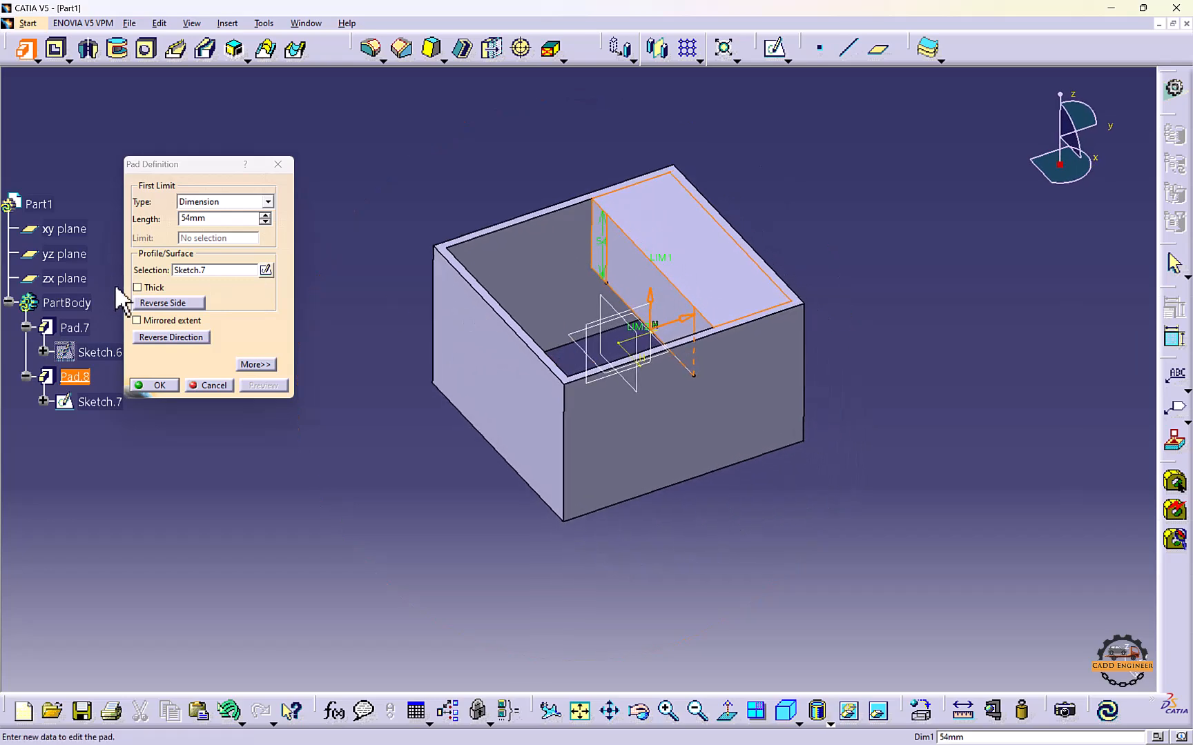
{"action": "left_click", "coordinate": [138, 287]}
{"action": "left_click", "coordinate": [413, 385]}
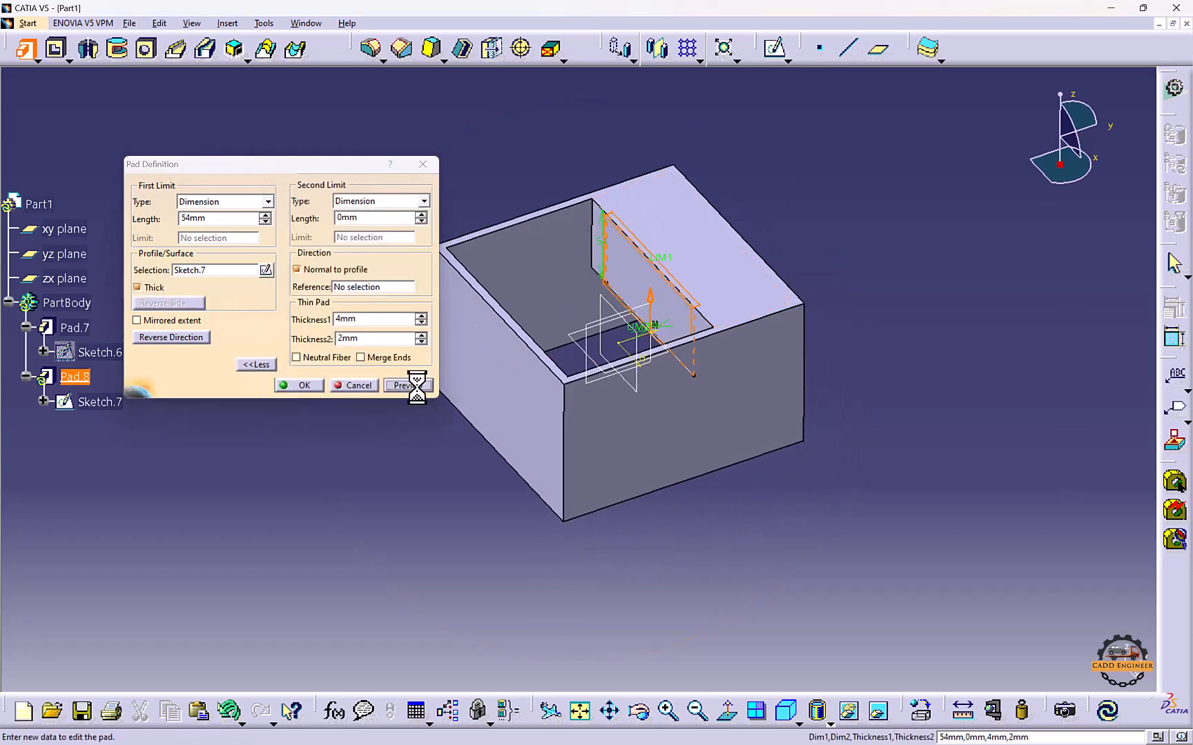
{"action": "middle_click_drag", "start_coordinate": [560, 289], "coordinate": [559, 498]}
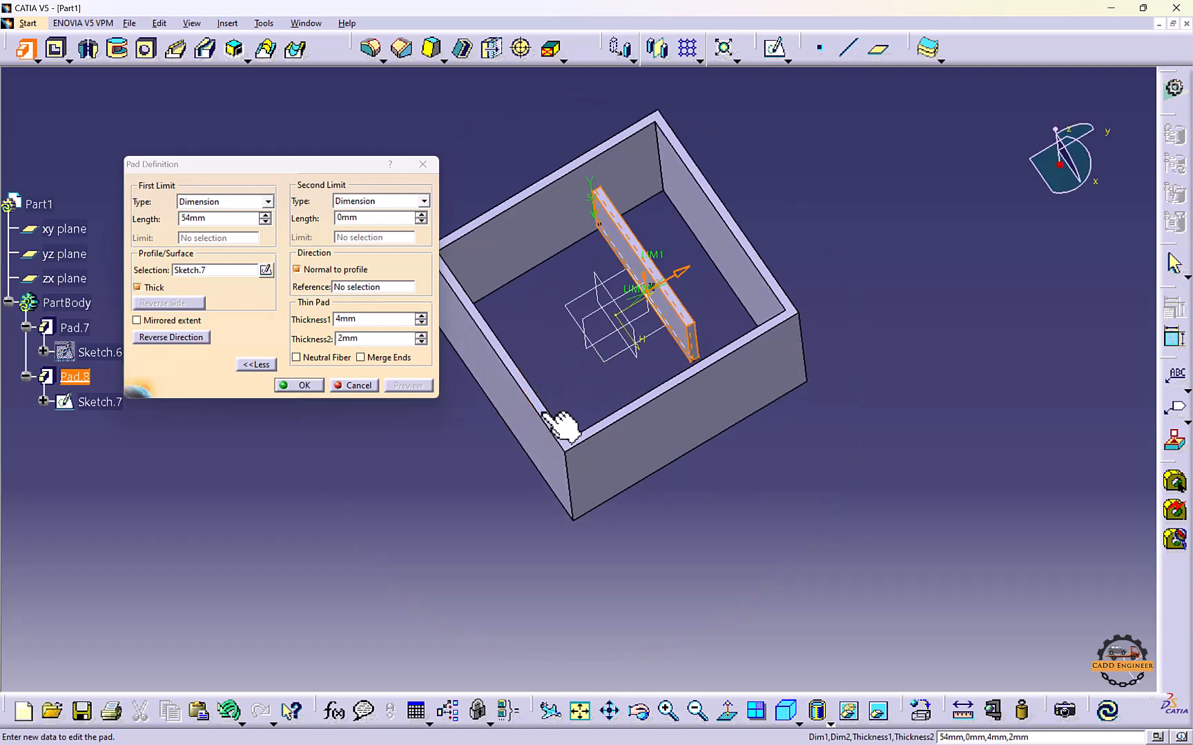
{"action": "middle_click_drag", "start_coordinate": [664, 363], "coordinate": [697, 469]}
{"action": "mouse_move", "coordinate": [564, 252]}
{"action": "middle_mouse_down"}
{"action": "mouse_move", "coordinate": [532, 274]}
{"action": "mouse_move", "coordinate": [551, 257]}
{"action": "middle_mouse_up"}
{"action": "middle_click_drag", "start_coordinate": [633, 393], "coordinate": [554, 281]}
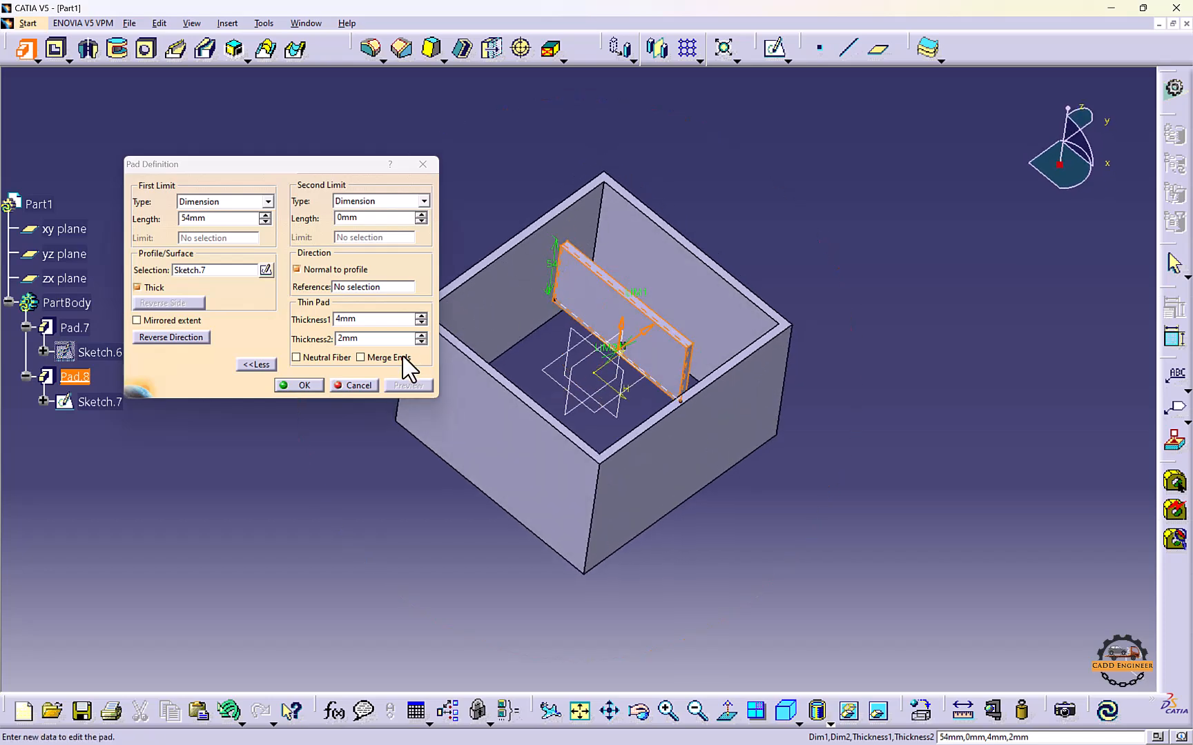
Merge the thin pad's ends with the box walls and create the divider pad
{"action": "left_click", "coordinate": [361, 358]}
{"action": "middle_click_drag", "start_coordinate": [524, 341], "coordinate": [495, 334]}
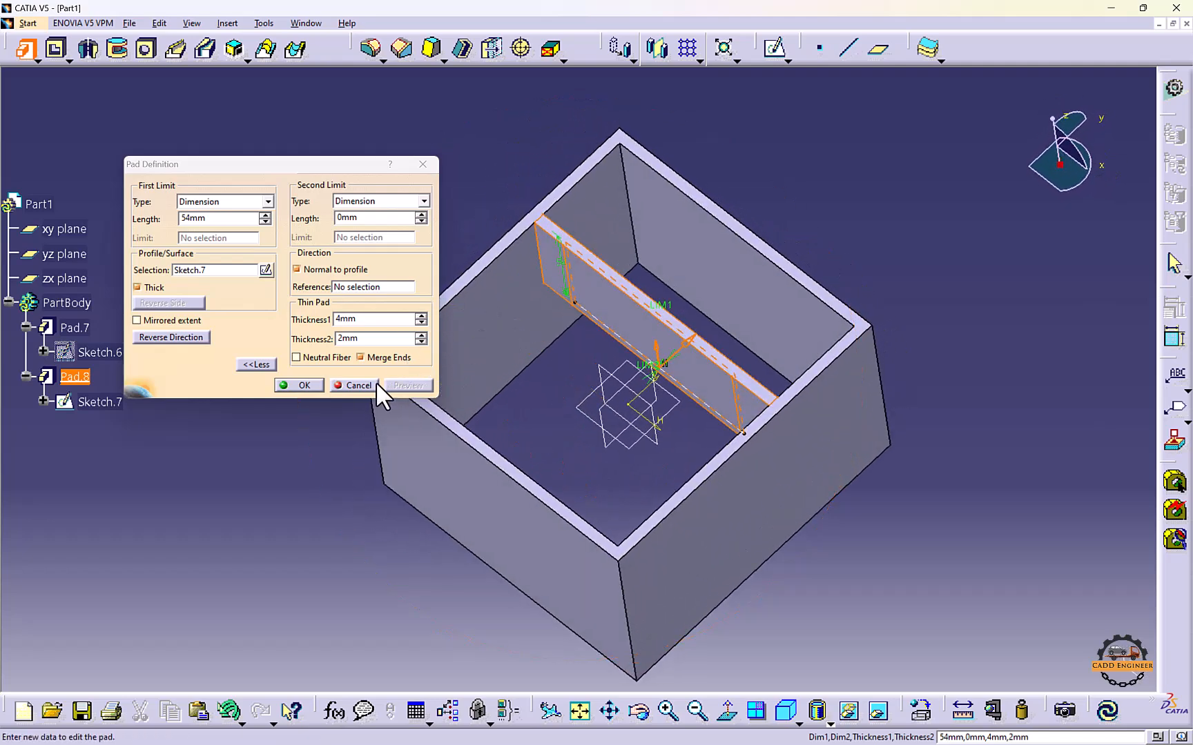
{"action": "left_click", "coordinate": [297, 384]}
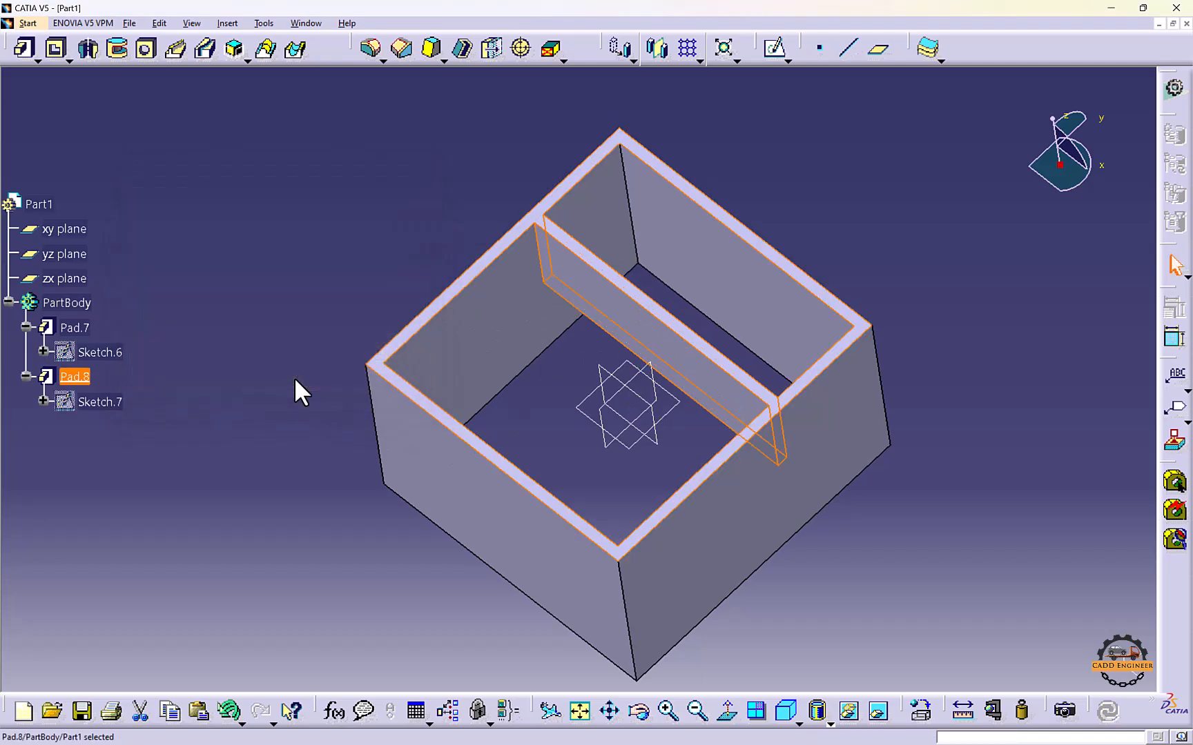
{"action": "left_click", "coordinate": [294, 380]}
{"action": "middle_click_drag", "start_coordinate": [298, 394], "coordinate": [314, 400]}
{"action": "middle_click_drag", "start_coordinate": [673, 431], "coordinate": [581, 198]}
{"action": "right_click", "coordinate": [582, 198]}
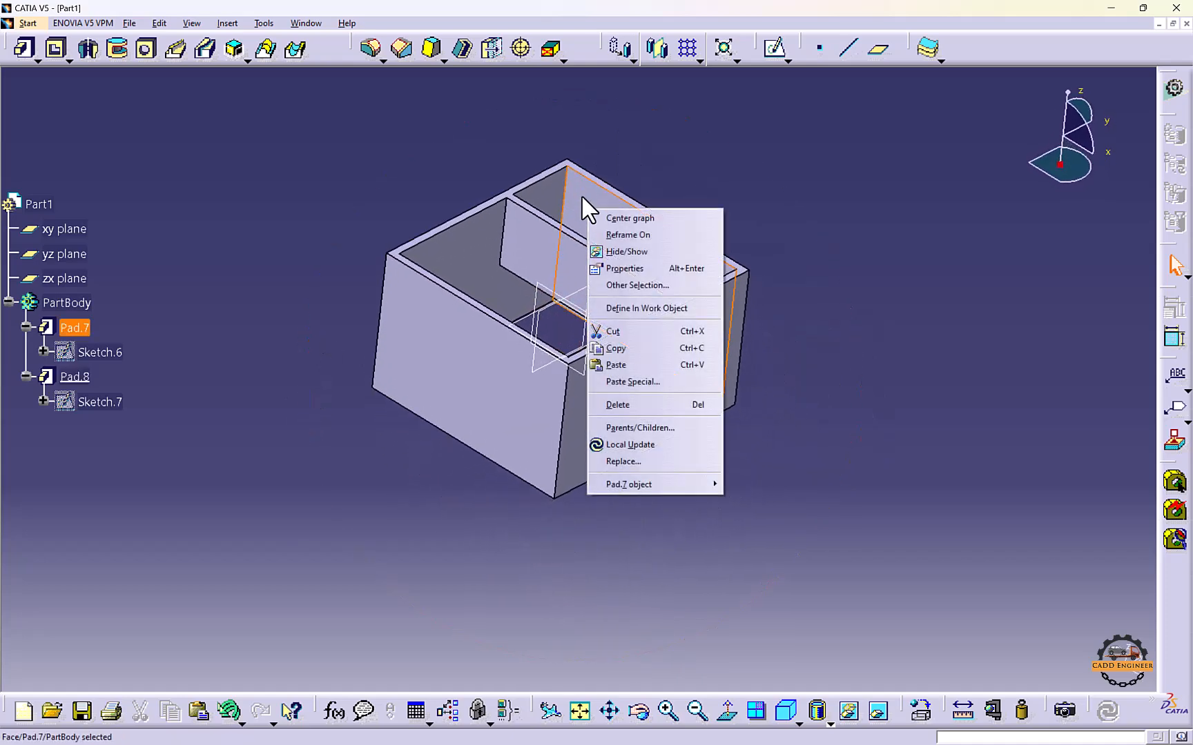
{"action": "left_click", "coordinate": [823, 144]}
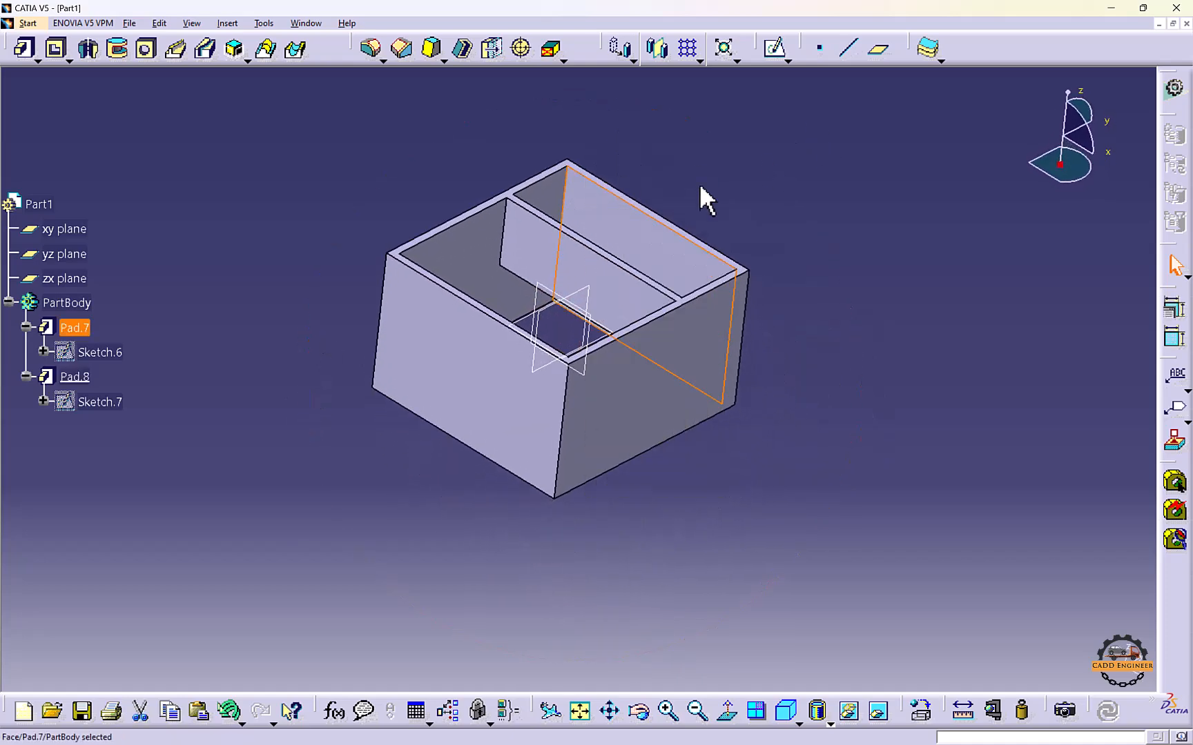
{"action": "right_click", "coordinate": [565, 296]}
{"action": "middle_click_drag", "start_coordinate": [641, 301], "coordinate": [579, 312]}
{"action": "left_click", "coordinate": [581, 312]}
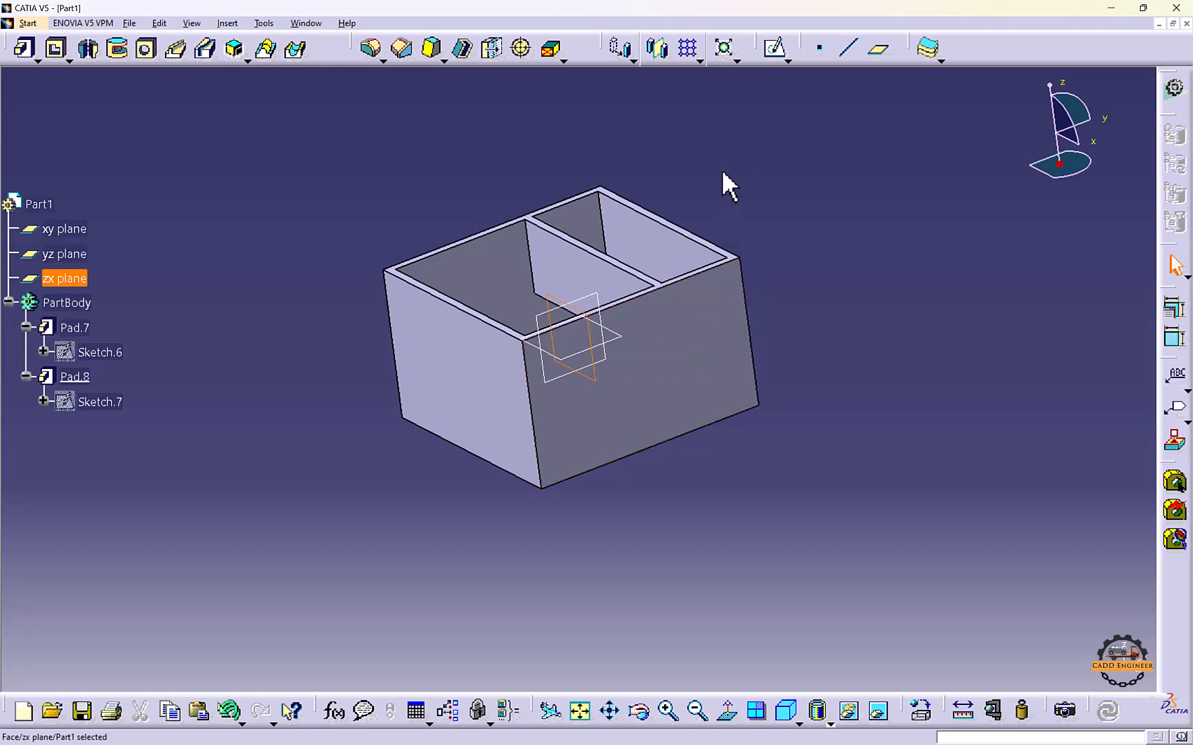
{"action": "left_click", "coordinate": [775, 48]}
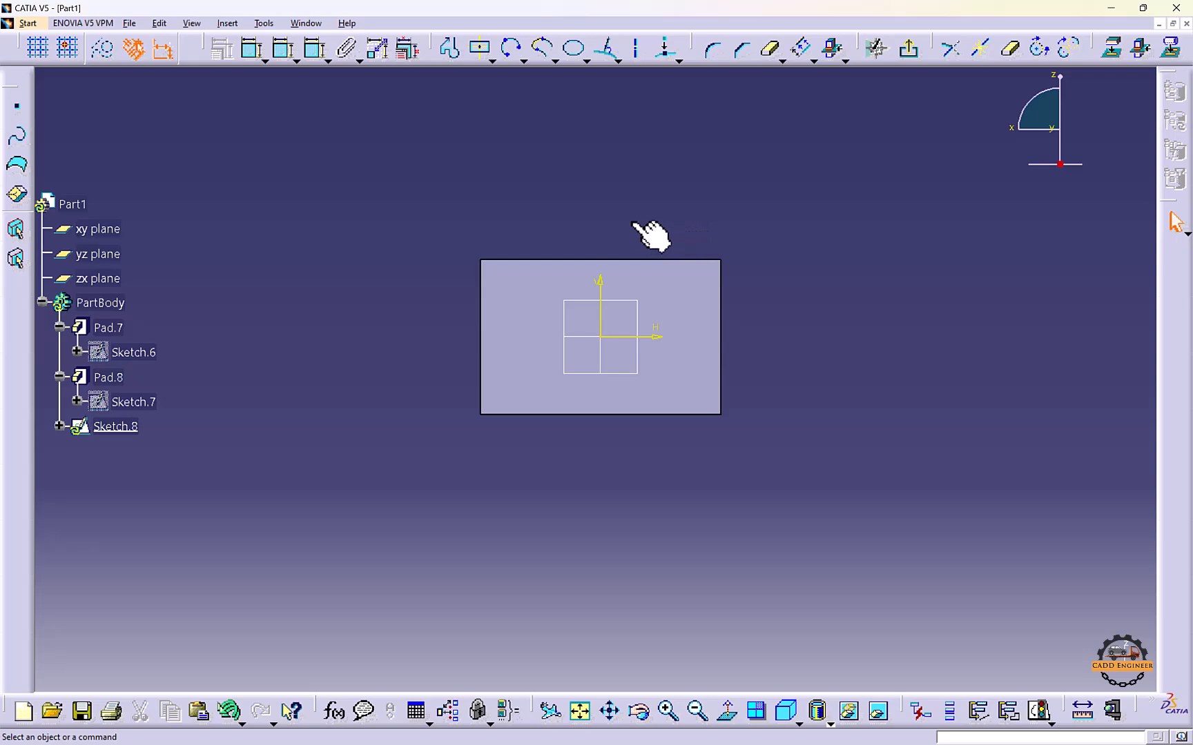
{"action": "mouse_move", "coordinate": [727, 248]}
{"action": "middle_mouse_down"}
{"action": "mouse_move", "coordinate": [728, 409]}
{"action": "mouse_move", "coordinate": [649, 373]}
{"action": "mouse_move", "coordinate": [606, 314]}
{"action": "middle_mouse_up"}
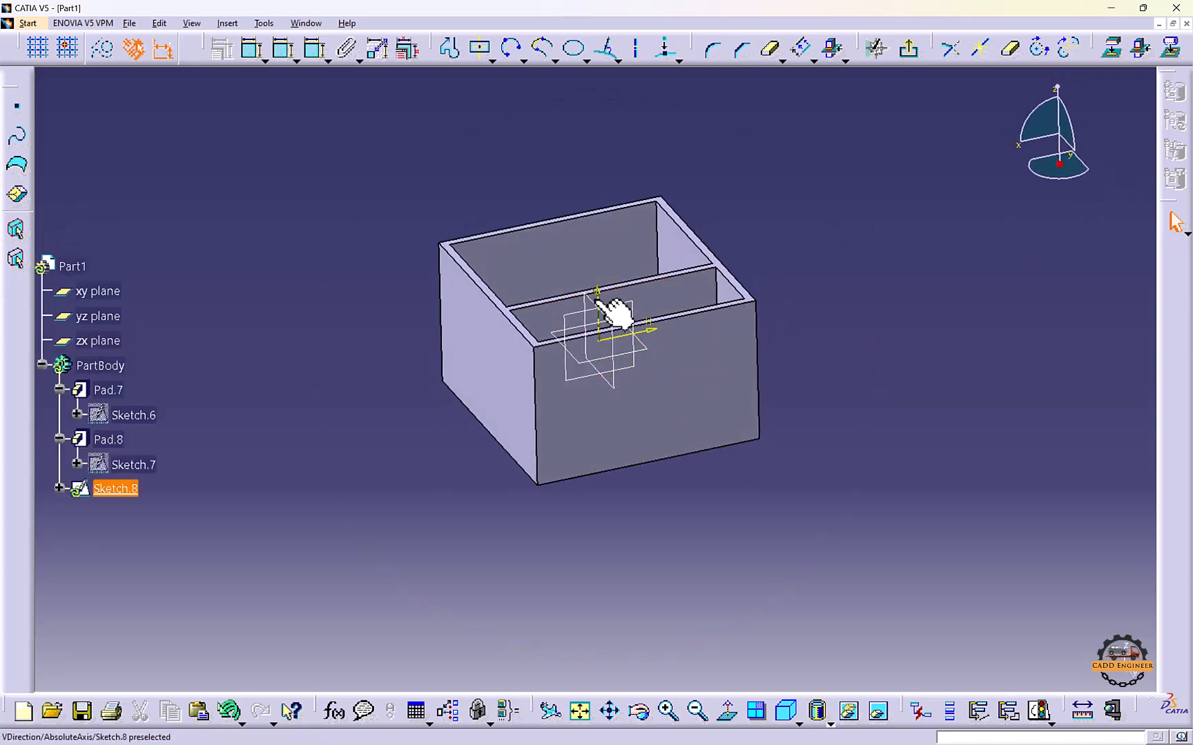
{"action": "left_click", "coordinate": [906, 52]}
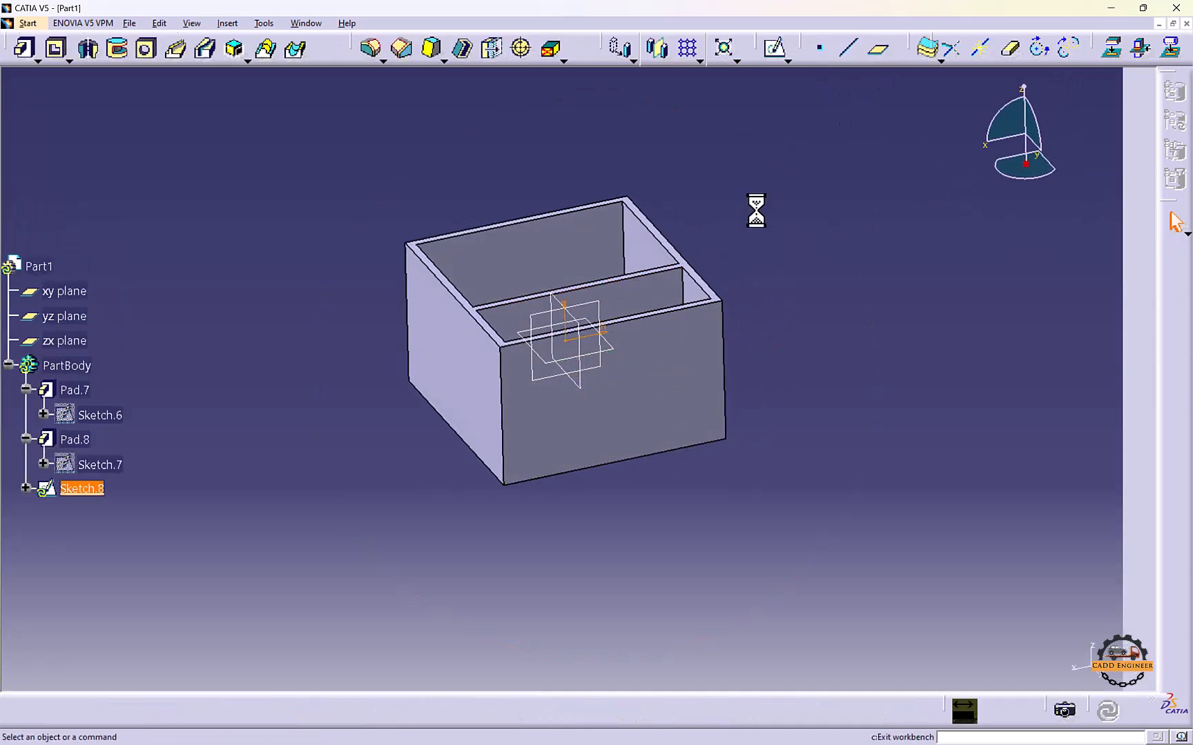
On the zx plane, sketch an inclined line rising outward from the box's upper corner
{"action": "left_click", "coordinate": [552, 302]}
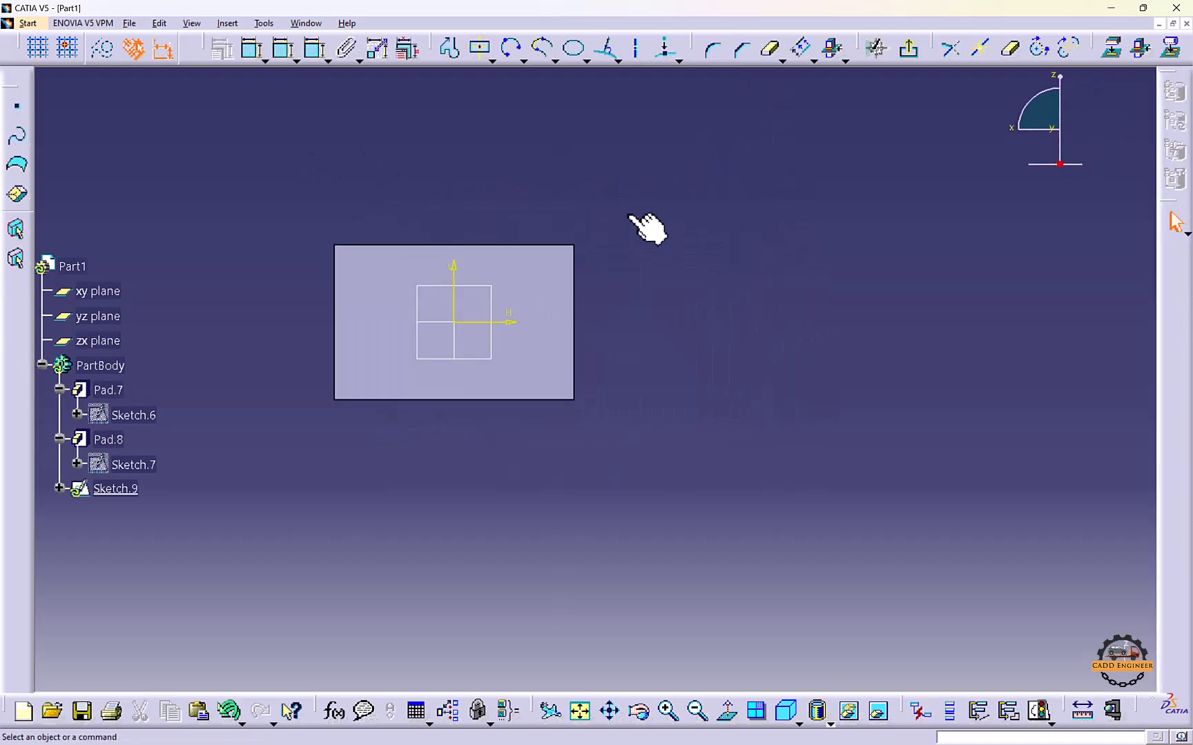
{"action": "left_click", "coordinate": [452, 50]}
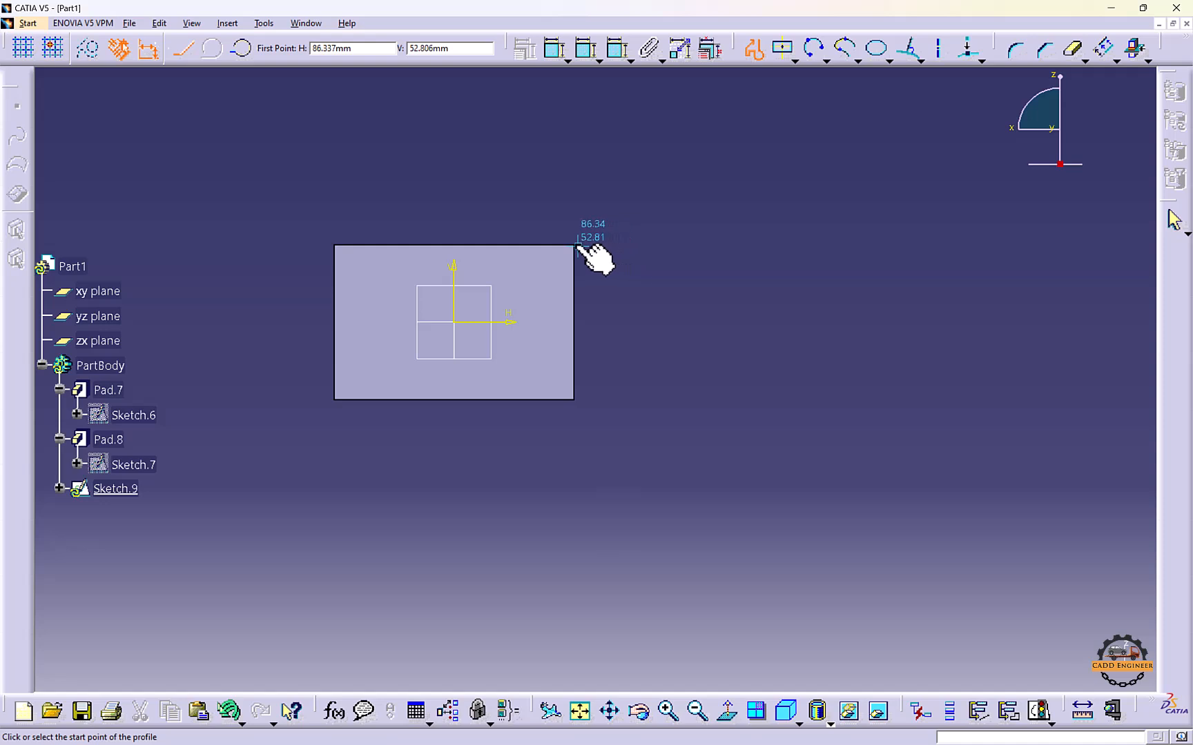
{"action": "left_click", "coordinate": [575, 243]}
{"action": "double_click", "coordinate": [857, 115]}
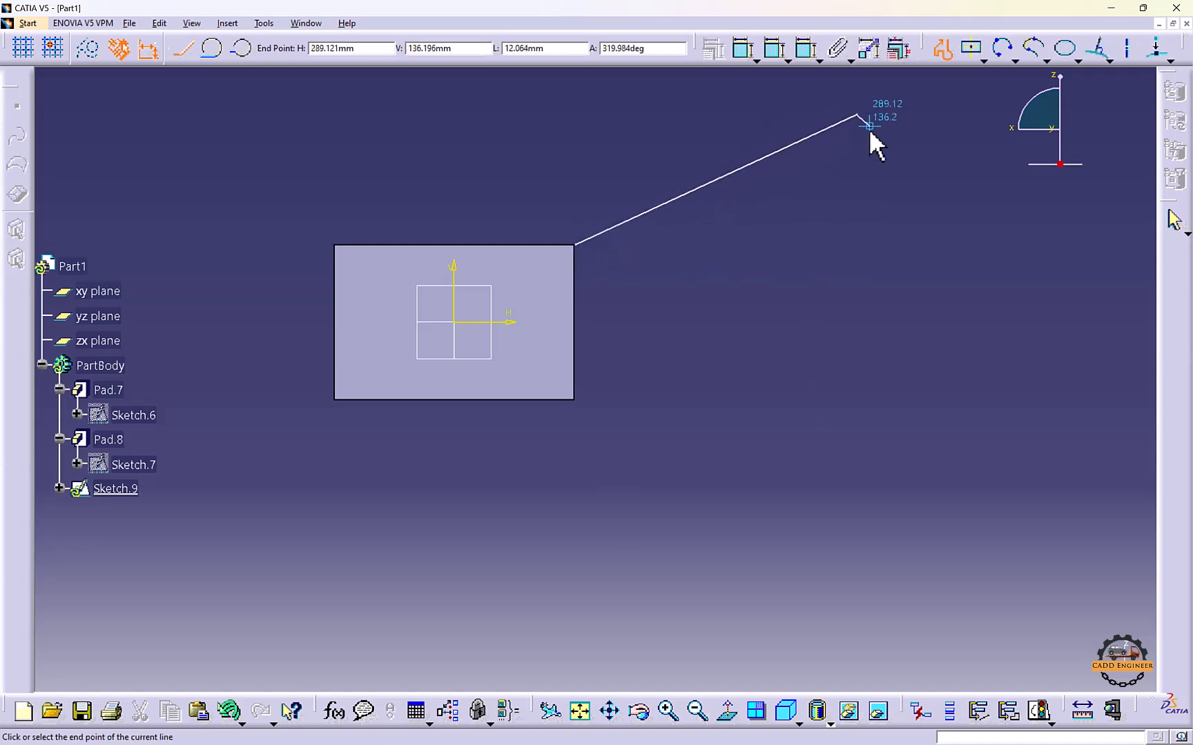
Make the inclined line's lower endpoint coincident with the box's upper corner and exit the sketch
{"action": "left_click", "coordinate": [592, 240]}
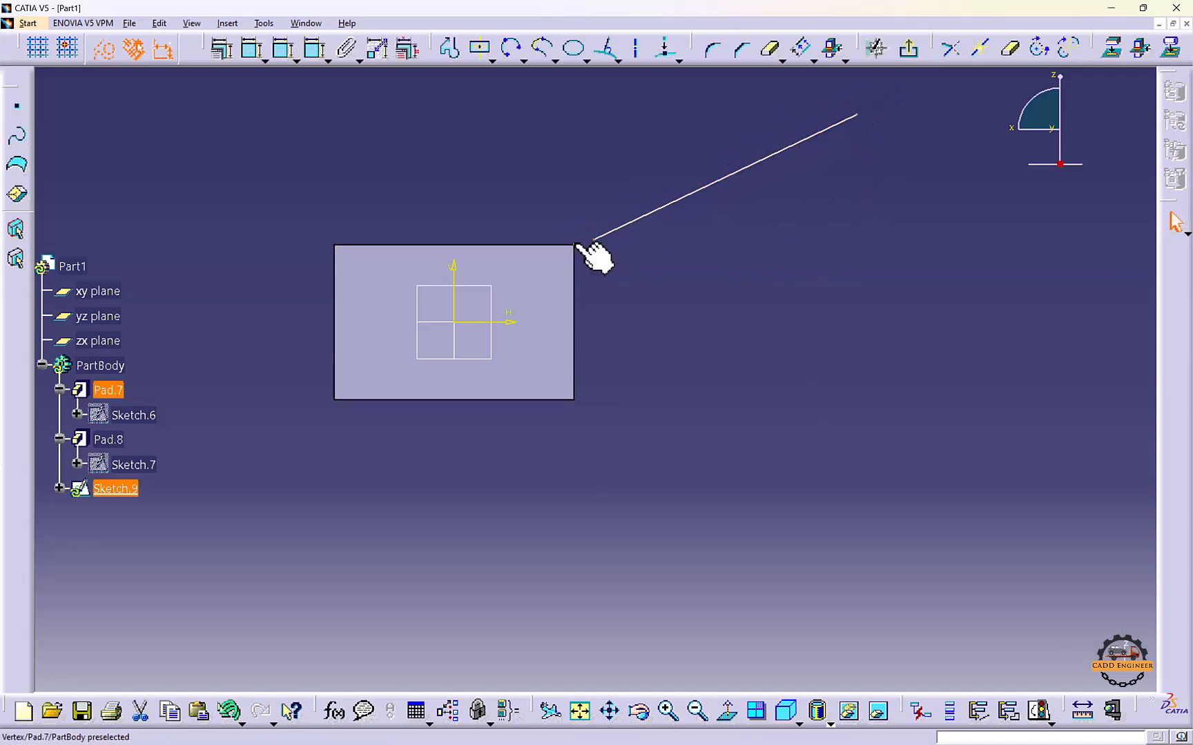
{"action": "left_click", "coordinate": [223, 49]}
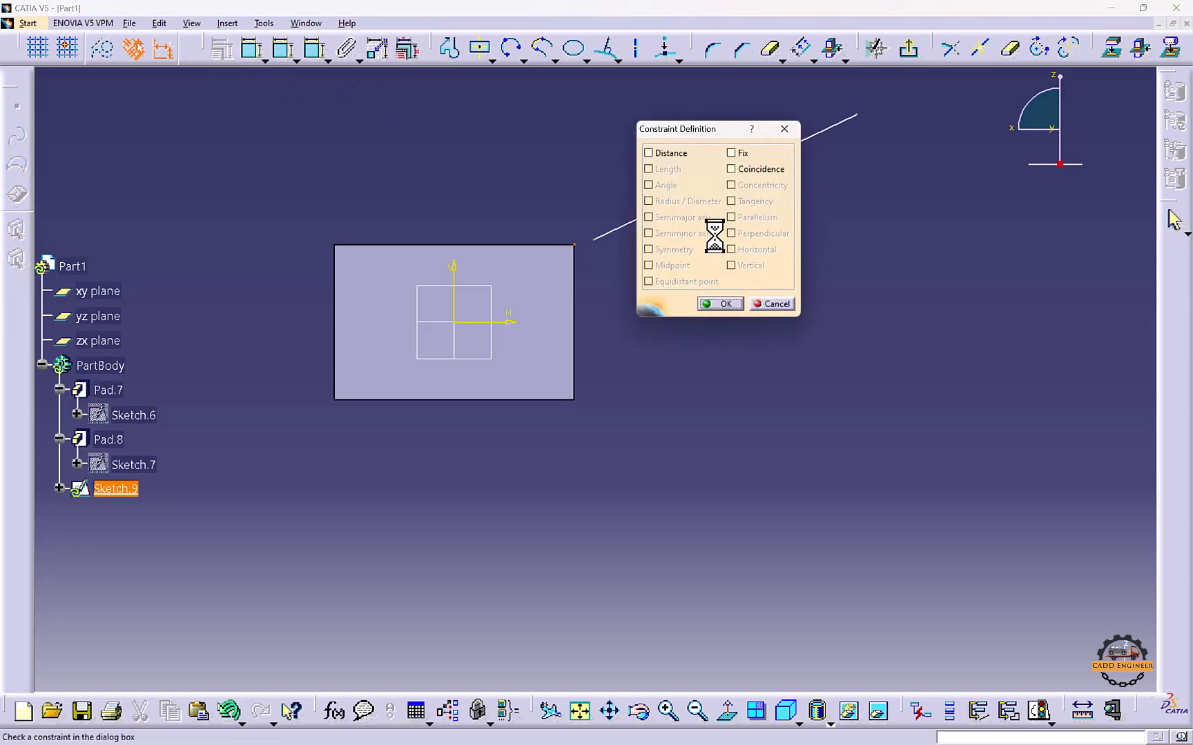
{"action": "left_click", "coordinate": [731, 169]}
{"action": "left_click", "coordinate": [714, 303]}
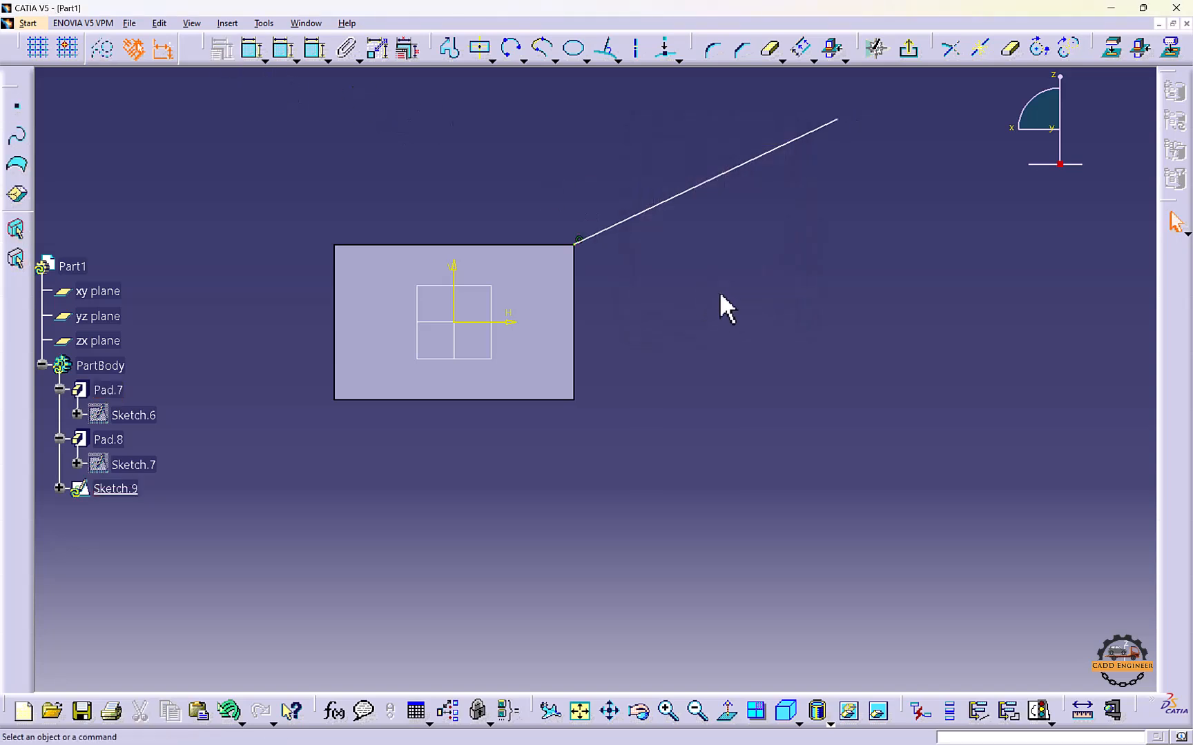
{"action": "left_click", "coordinate": [910, 52]}
Sketch a two-point rectangle on the outer side face where the inclined line meets the box, starting at the face's top edge
{"action": "mouse_move", "coordinate": [718, 248]}
{"action": "middle_mouse_down"}
{"action": "mouse_move", "coordinate": [665, 301]}
{"action": "mouse_move", "coordinate": [876, 165]}
{"action": "mouse_move", "coordinate": [640, 360]}
{"action": "middle_mouse_up"}
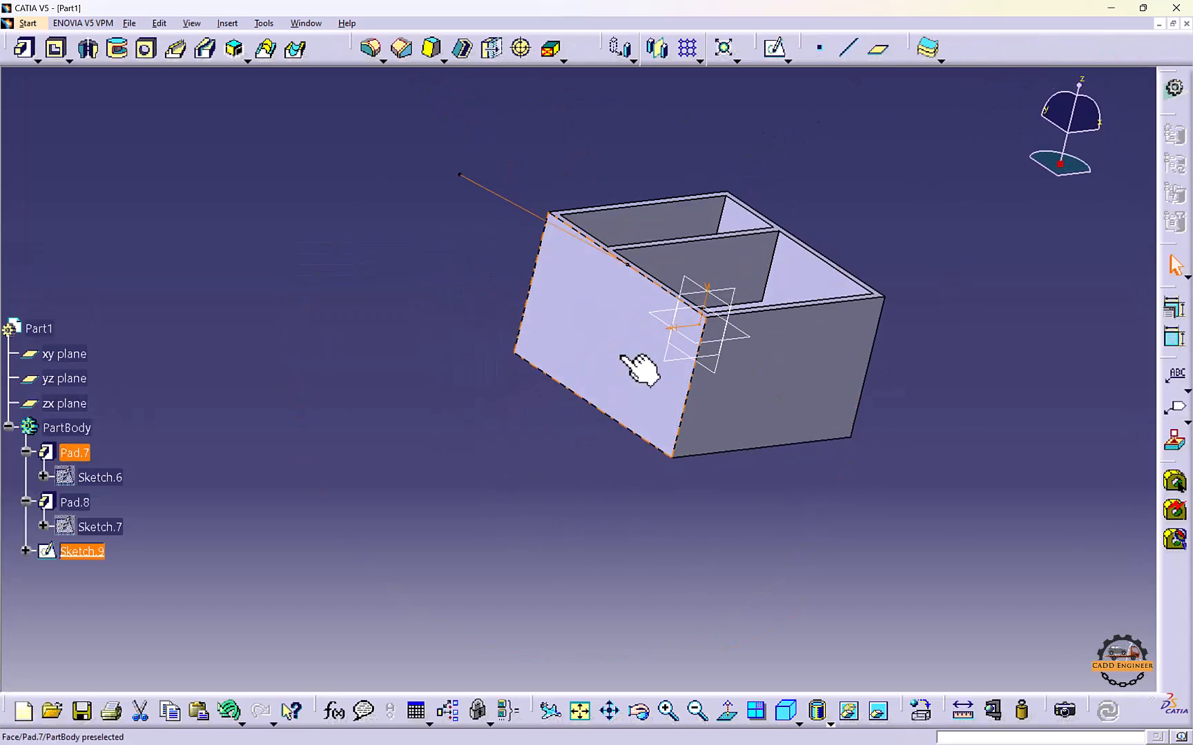
{"action": "left_click", "coordinate": [777, 57]}
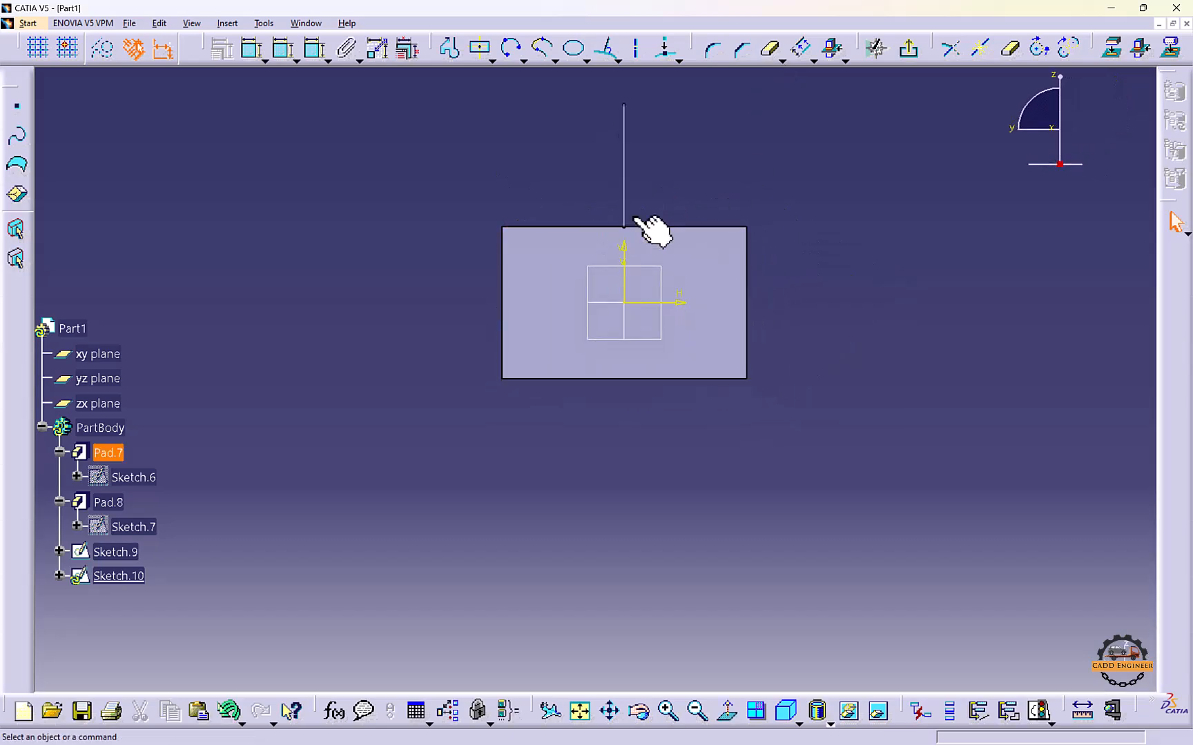
{"action": "left_click", "coordinate": [476, 47]}
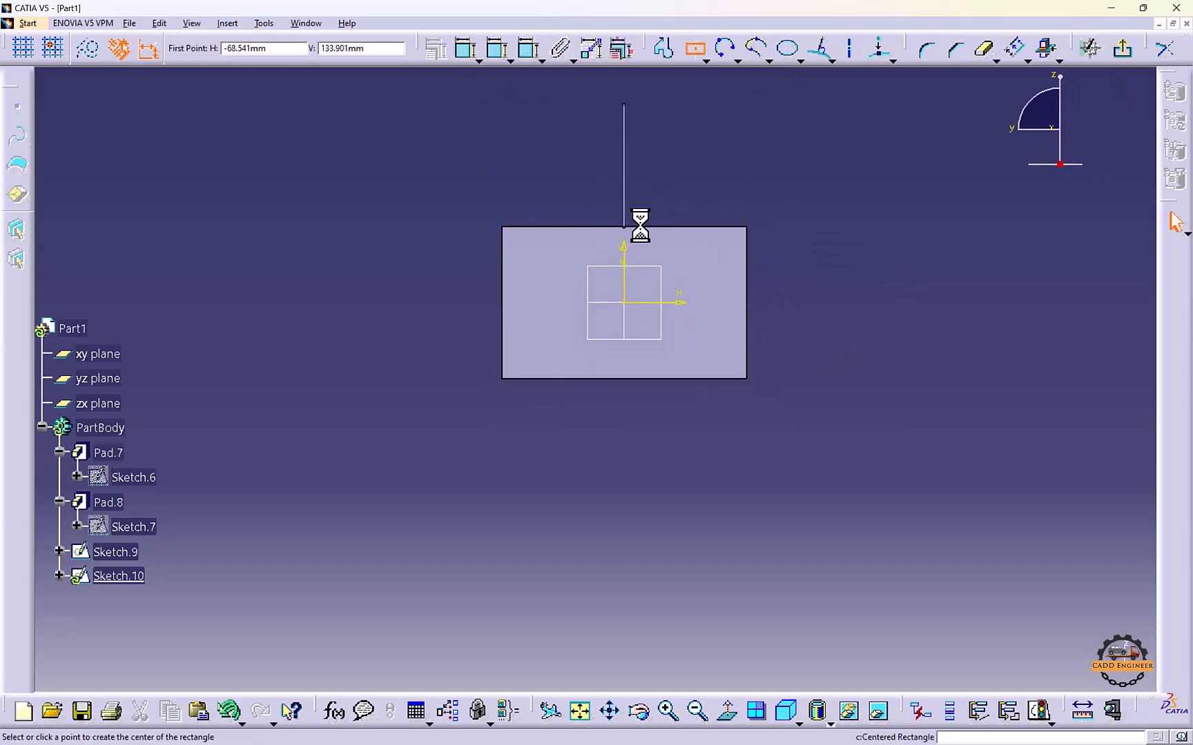
{"action": "left_click", "coordinate": [706, 62]}
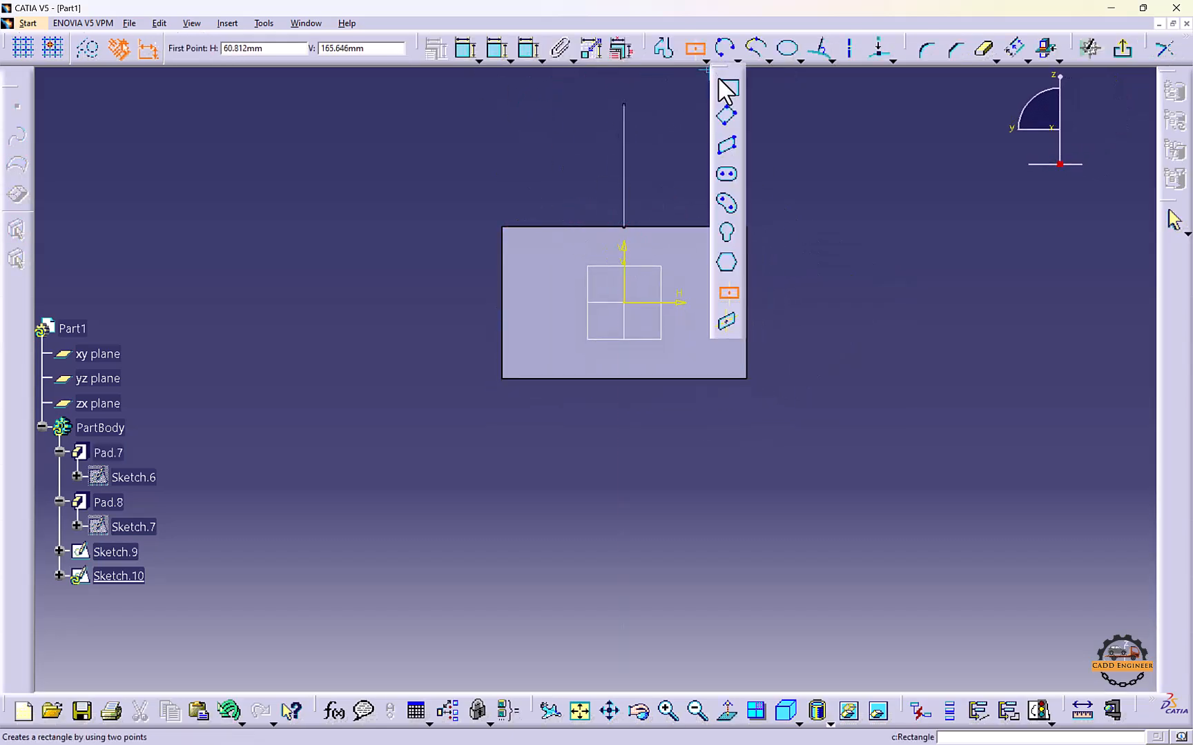
{"action": "left_click", "coordinate": [573, 226]}
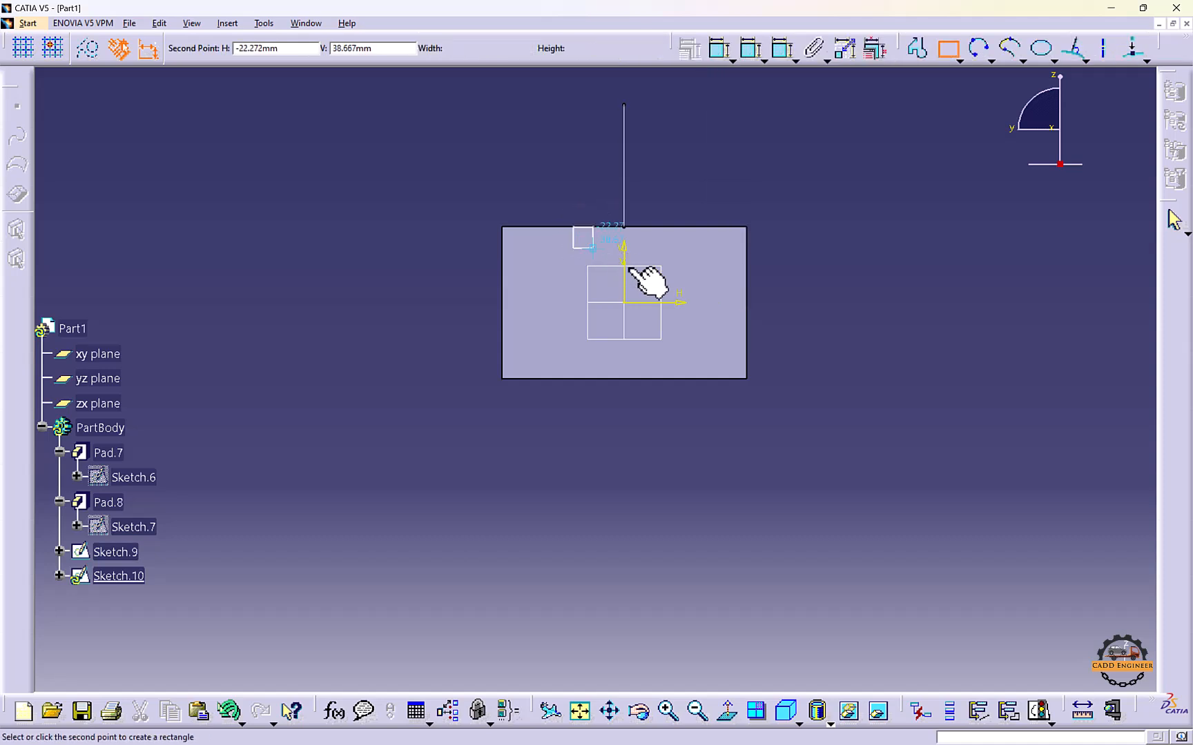
{"action": "left_click", "coordinate": [683, 322]}
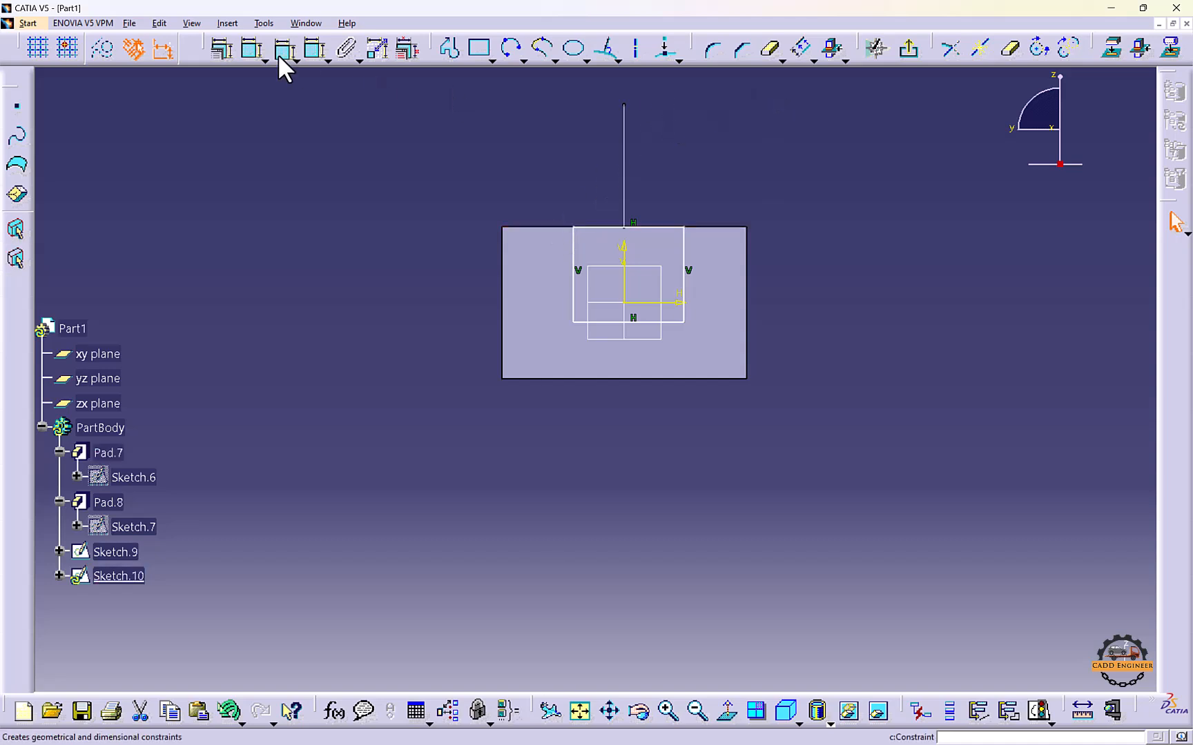
Make the rectangle's upper side coincident with the face's top edge and exit the sketch
{"action": "left_click", "coordinate": [228, 56]}
{"action": "left_click", "coordinate": [731, 169]}
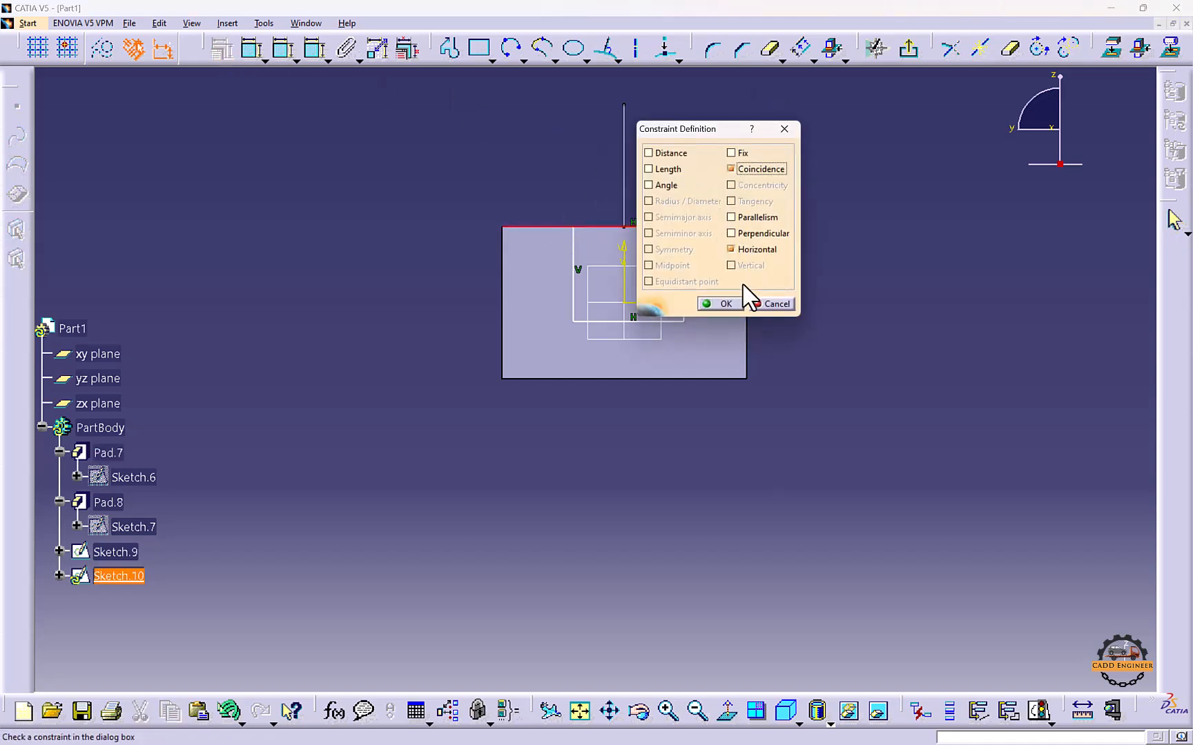
{"action": "left_click", "coordinate": [732, 304]}
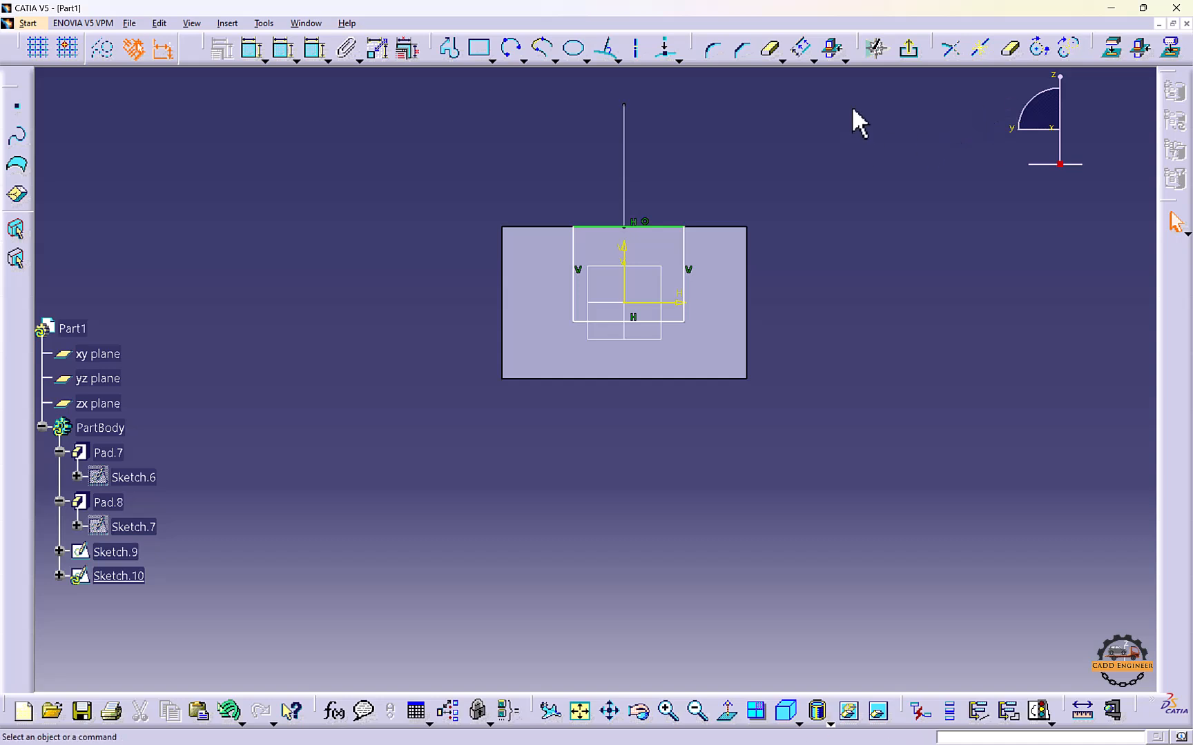
{"action": "left_click", "coordinate": [911, 50]}
Pad the rectangle 193 mm outward from the box, using the inclined line as the direction reference
{"action": "mouse_move", "coordinate": [788, 181]}
{"action": "middle_mouse_down"}
{"action": "mouse_move", "coordinate": [642, 298]}
{"action": "mouse_move", "coordinate": [541, 298]}
{"action": "mouse_move", "coordinate": [349, 190]}
{"action": "middle_mouse_up"}
{"action": "left_click", "coordinate": [26, 62]}
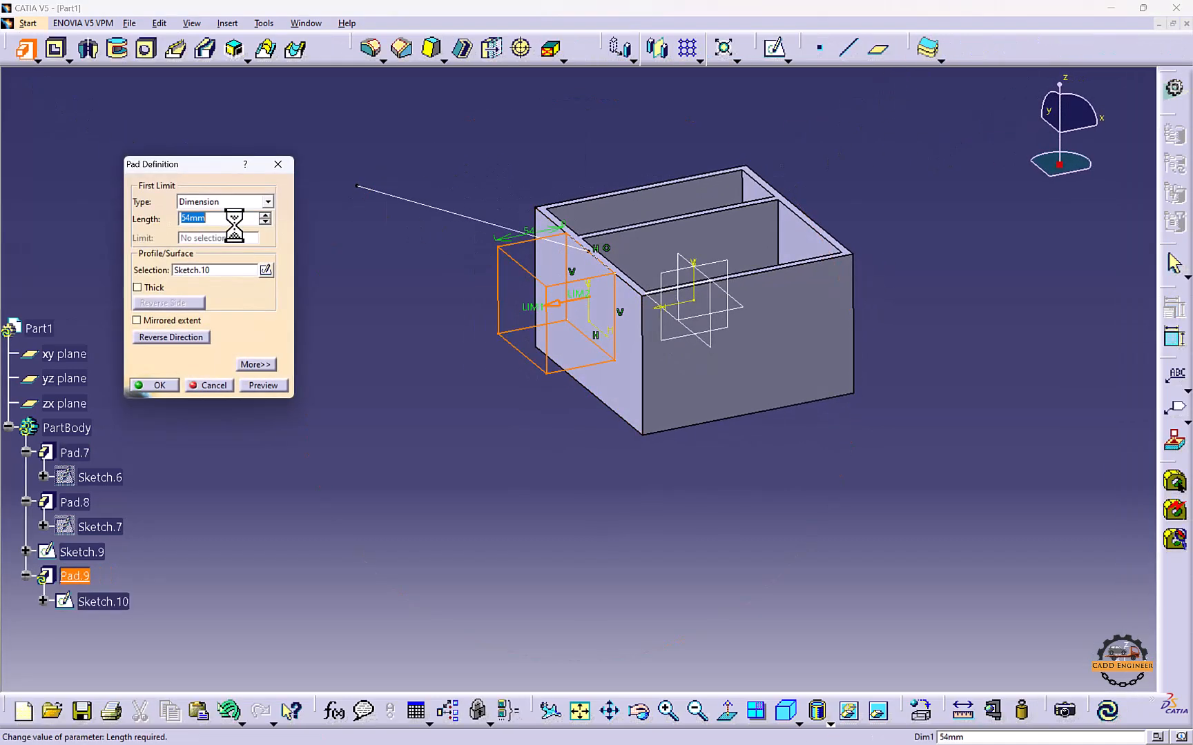
{"action": "left_click", "coordinate": [256, 364]}
{"action": "mouse_move", "coordinate": [570, 299]}
{"action": "middle_mouse_down"}
{"action": "mouse_move", "coordinate": [714, 343]}
{"action": "mouse_move", "coordinate": [594, 341]}
{"action": "mouse_move", "coordinate": [673, 341]}
{"action": "middle_mouse_up"}
{"action": "left_click", "coordinate": [609, 258]}
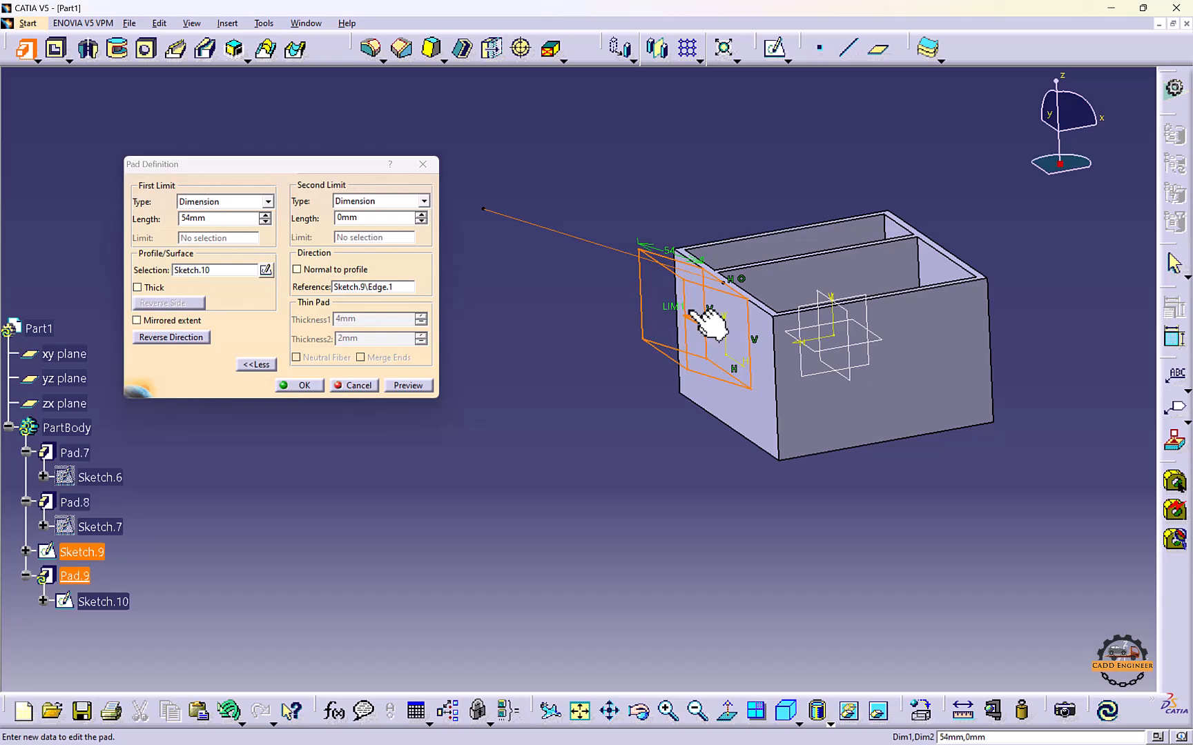
{"action": "left_click_drag", "start_coordinate": [705, 323], "coordinate": [519, 254]}
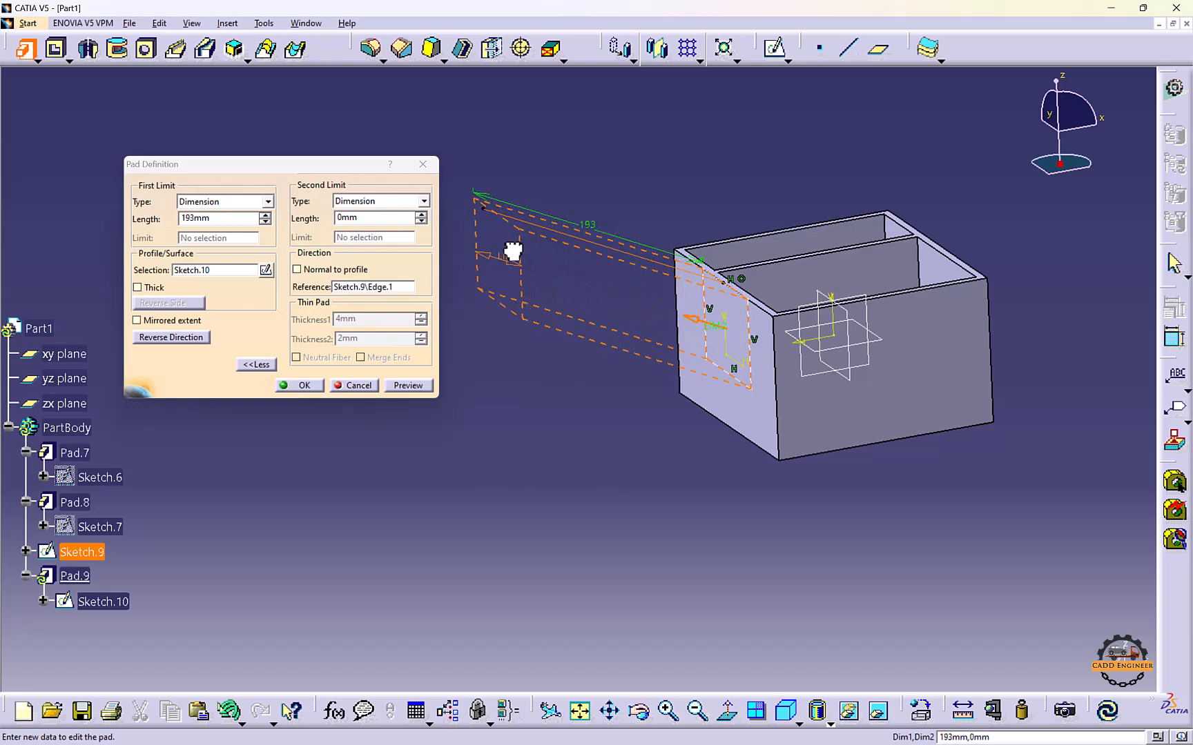
{"action": "middle_click_drag", "start_coordinate": [512, 252], "coordinate": [628, 334]}
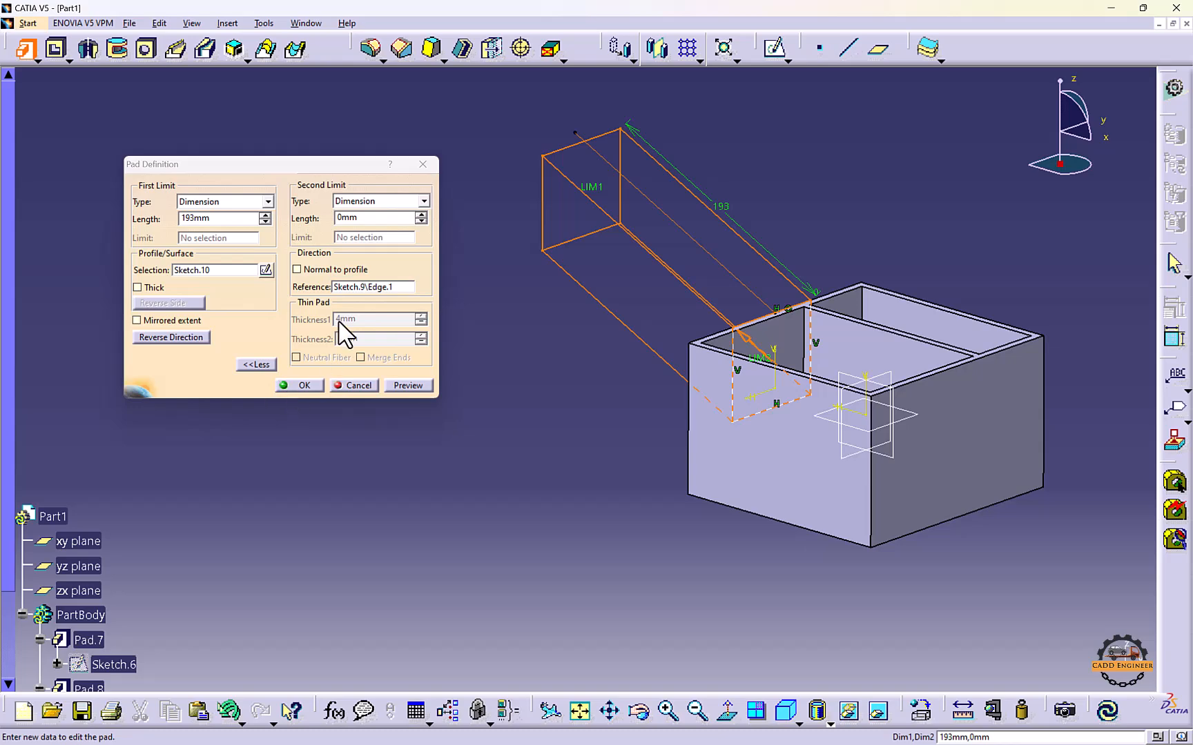
{"action": "left_click", "coordinate": [317, 384]}
Delete all three pads and the inclined line's sketch from the part body, along with the pads' sketches
{"action": "middle_click_drag", "start_coordinate": [586, 391], "coordinate": [541, 428]}
{"action": "scroll", "coordinate": [483, 428], "scroll_direction": "down", "scroll_amount": 7}
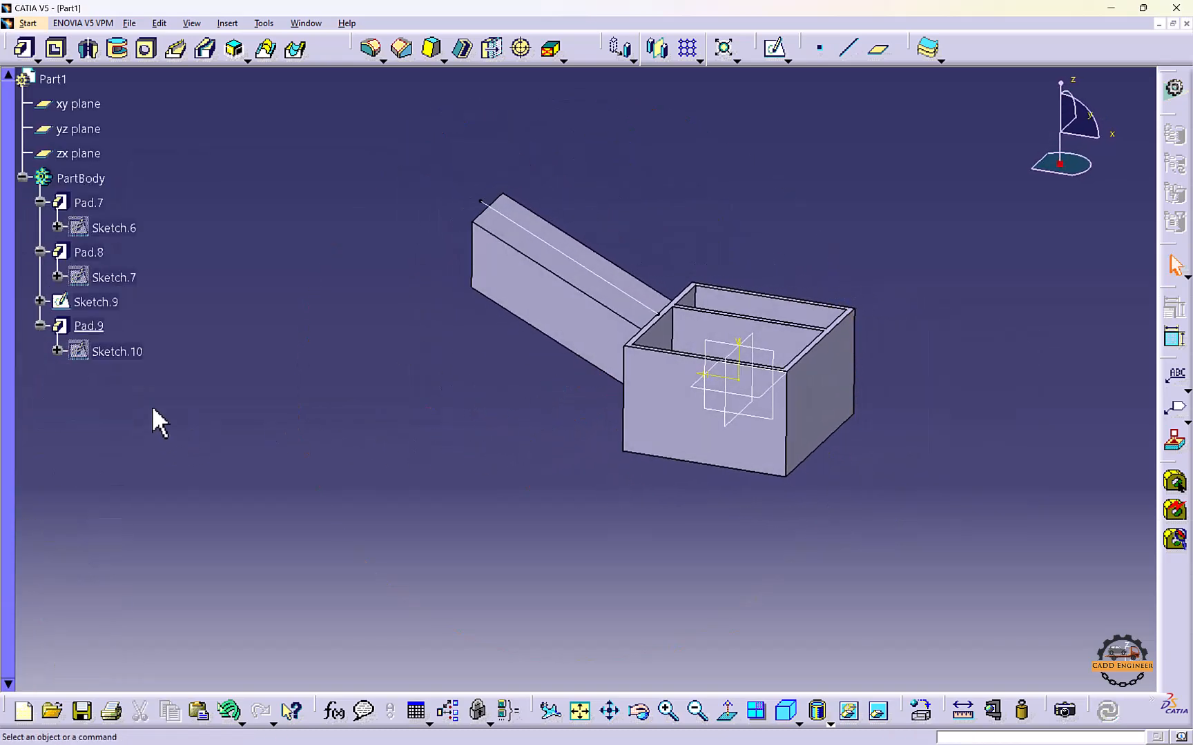
{"action": "left_click", "coordinate": [96, 204]}
{"action": "left_click", "coordinate": [95, 327], "text": "shift"}
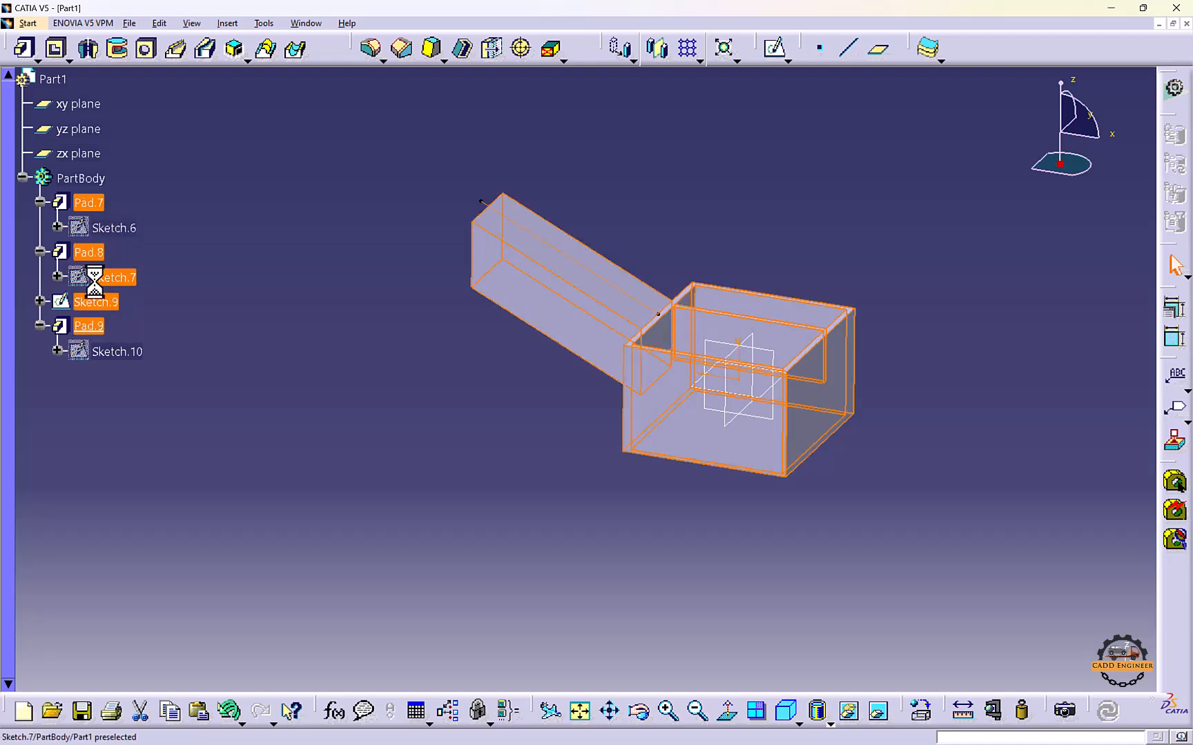
{"action": "right_click", "coordinate": [95, 327]}
{"action": "left_click", "coordinate": [151, 523]}
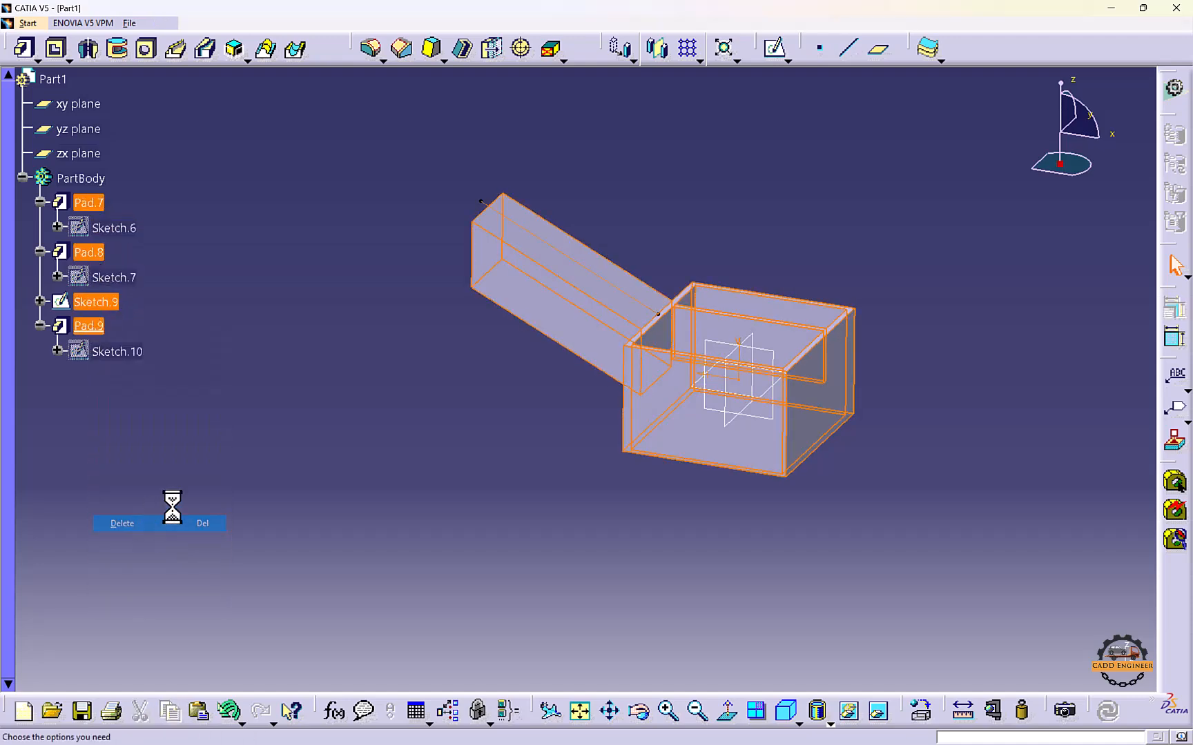
{"action": "left_click", "coordinate": [345, 401]}
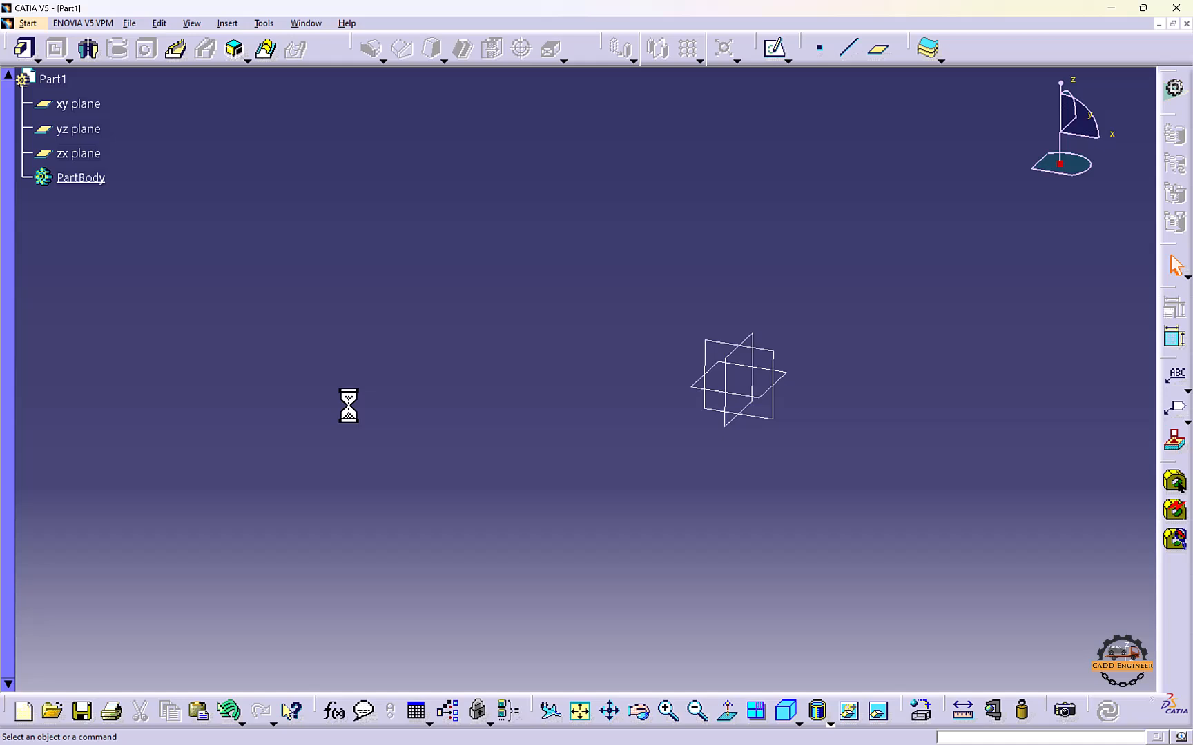
Sketch a closed profile on the zx plane, rising about 81 mm from the origin and rounded by a tangent arc at its lower end, and exit the sketch
{"action": "left_click", "coordinate": [715, 340]}
{"action": "left_click", "coordinate": [773, 50]}
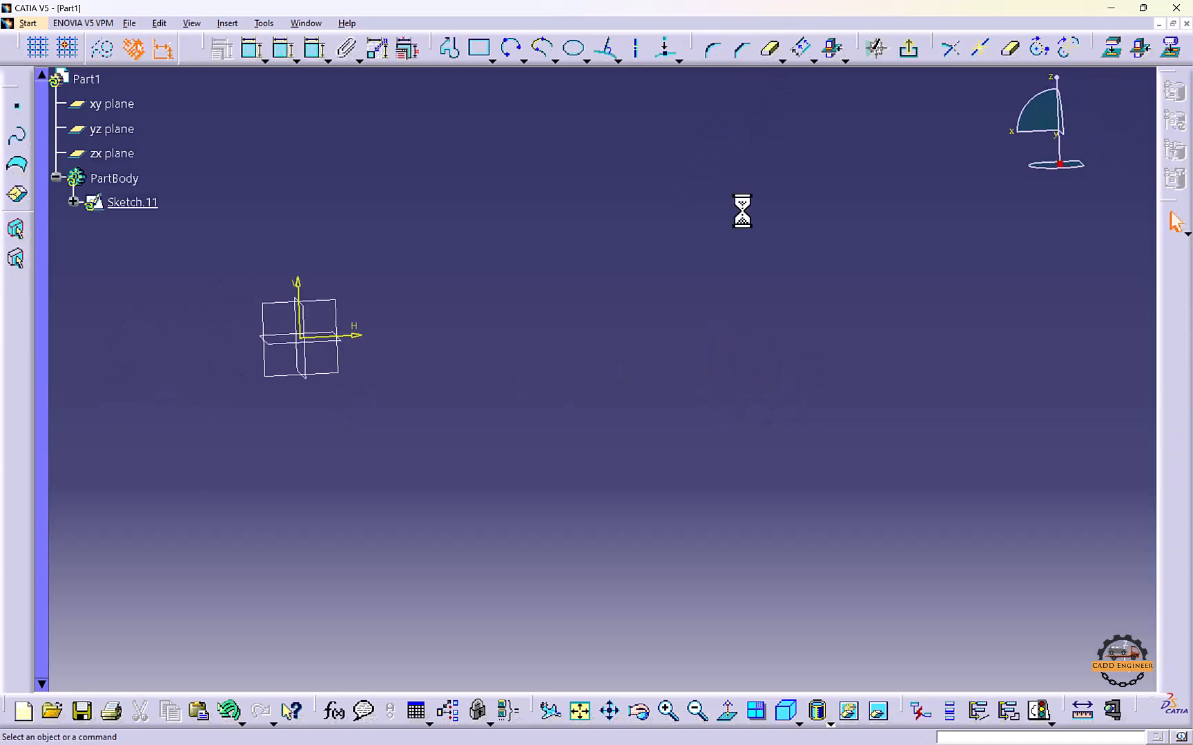
{"action": "left_click", "coordinate": [449, 47]}
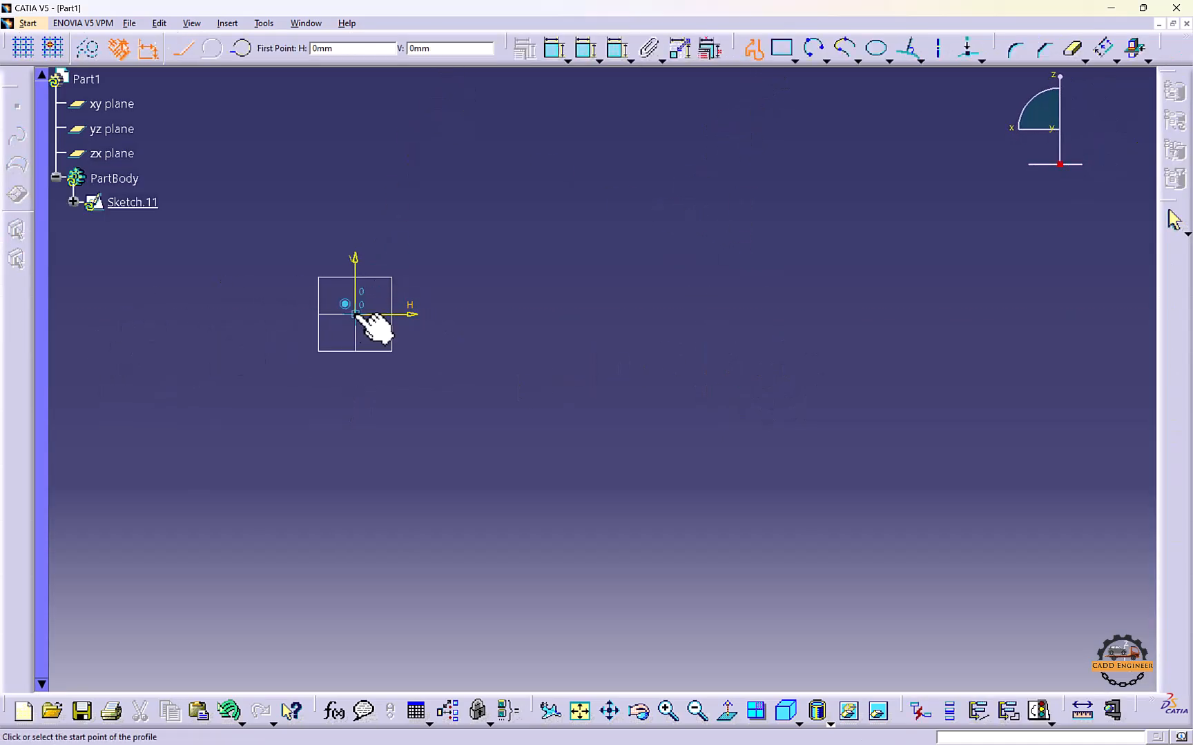
{"action": "left_click", "coordinate": [355, 314]}
{"action": "left_click", "coordinate": [356, 223]}
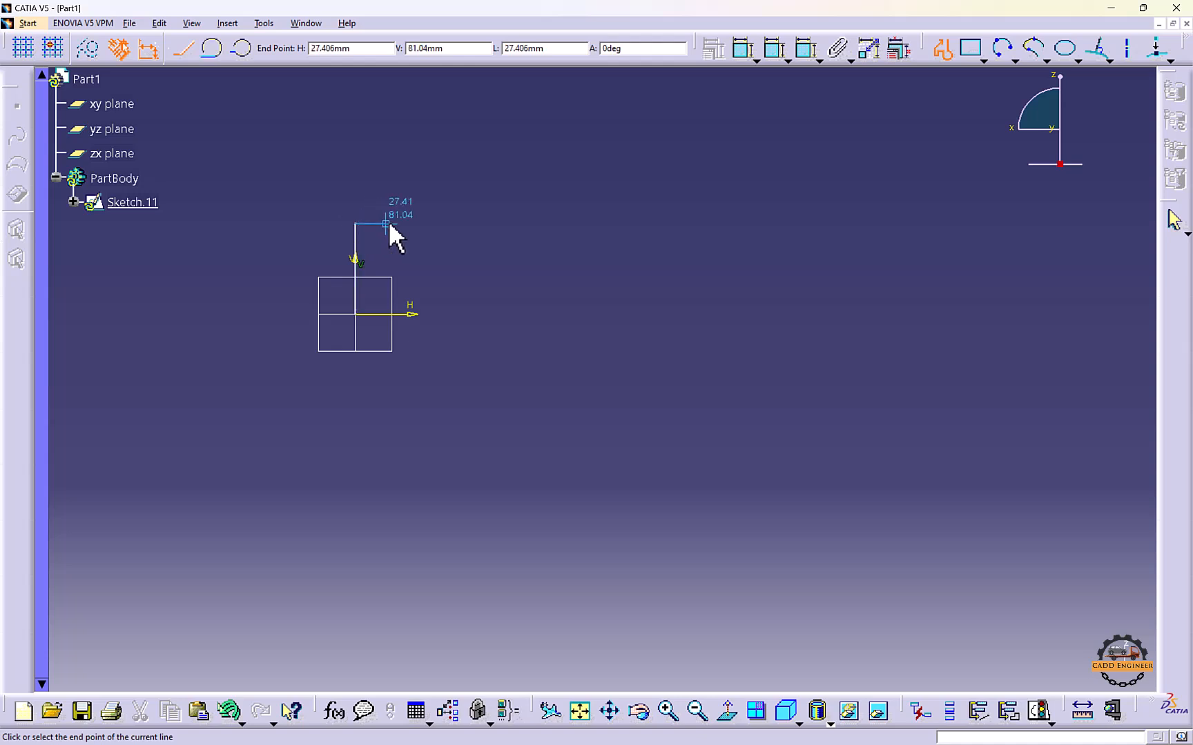
{"action": "left_click", "coordinate": [401, 434]}
{"action": "left_click_drag", "start_coordinate": [361, 434], "coordinate": [366, 355]}
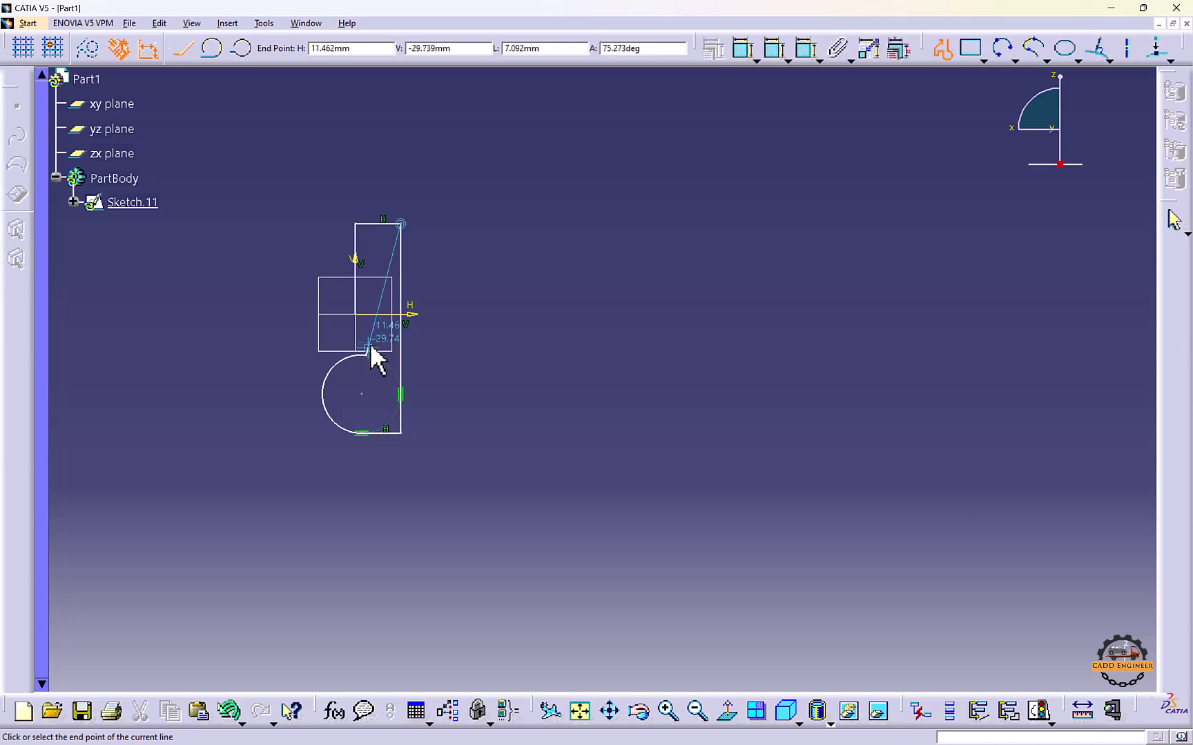
{"action": "left_click", "coordinate": [366, 314]}
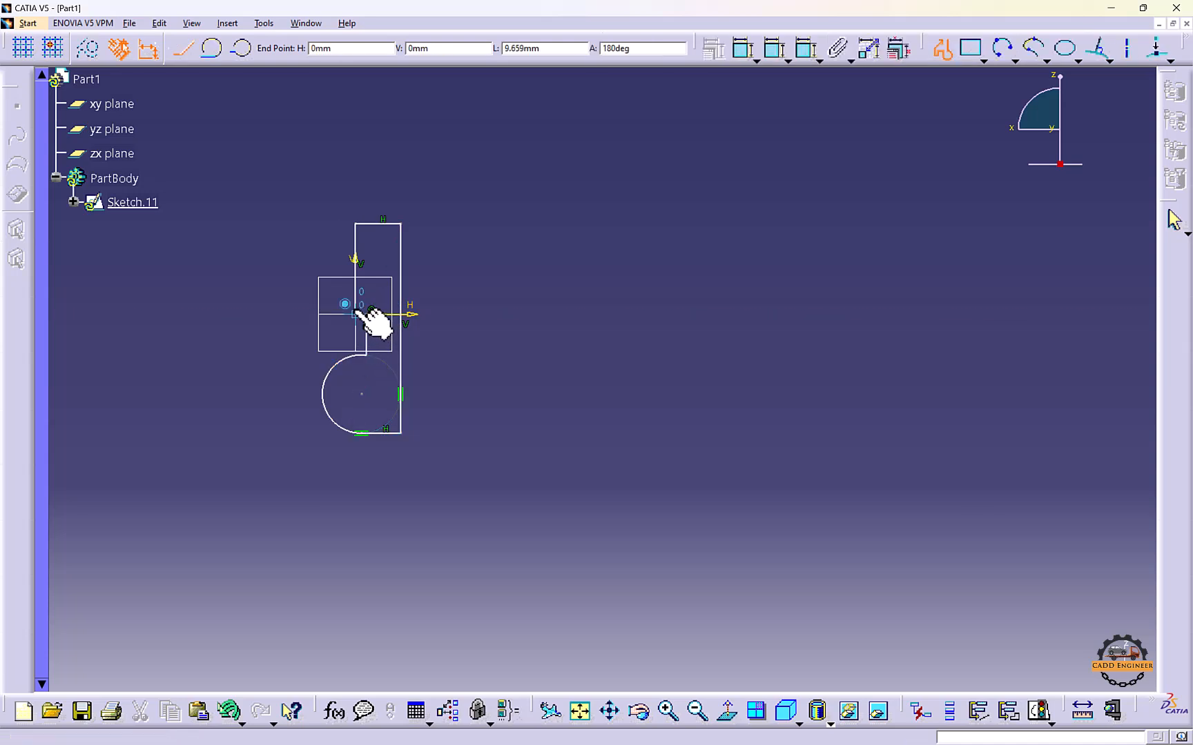
{"action": "left_click", "coordinate": [356, 314]}
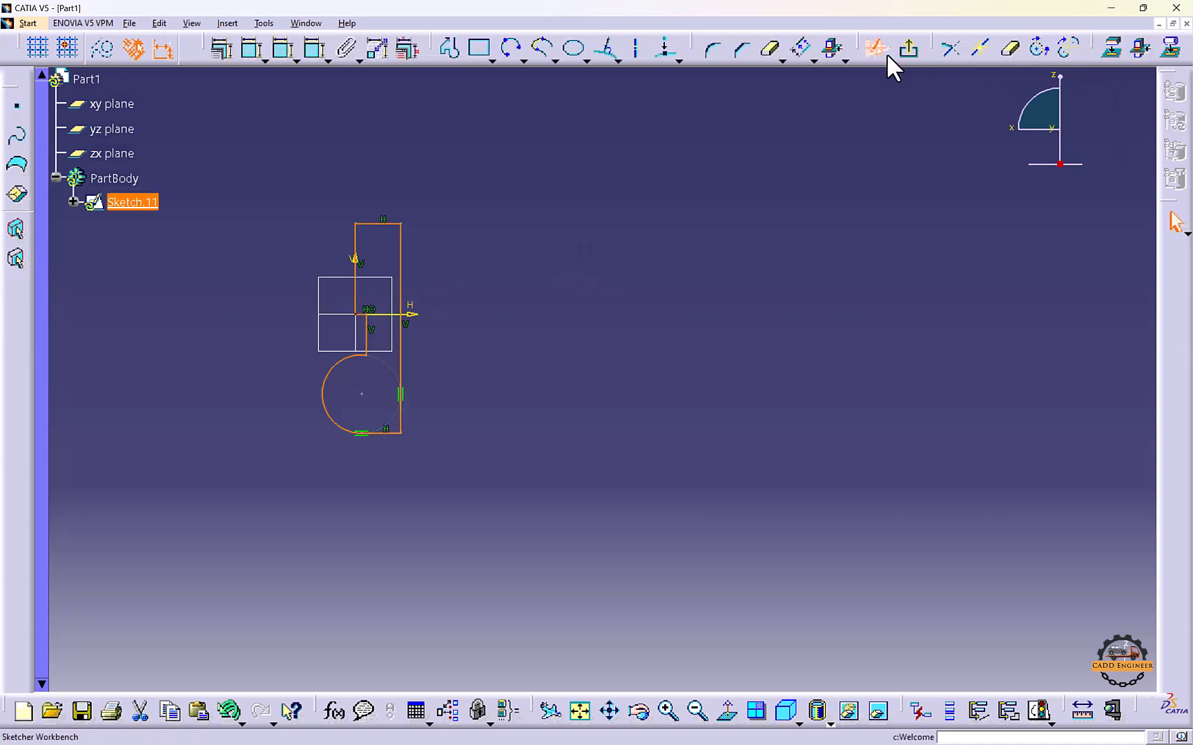
{"action": "left_click", "coordinate": [904, 50]}
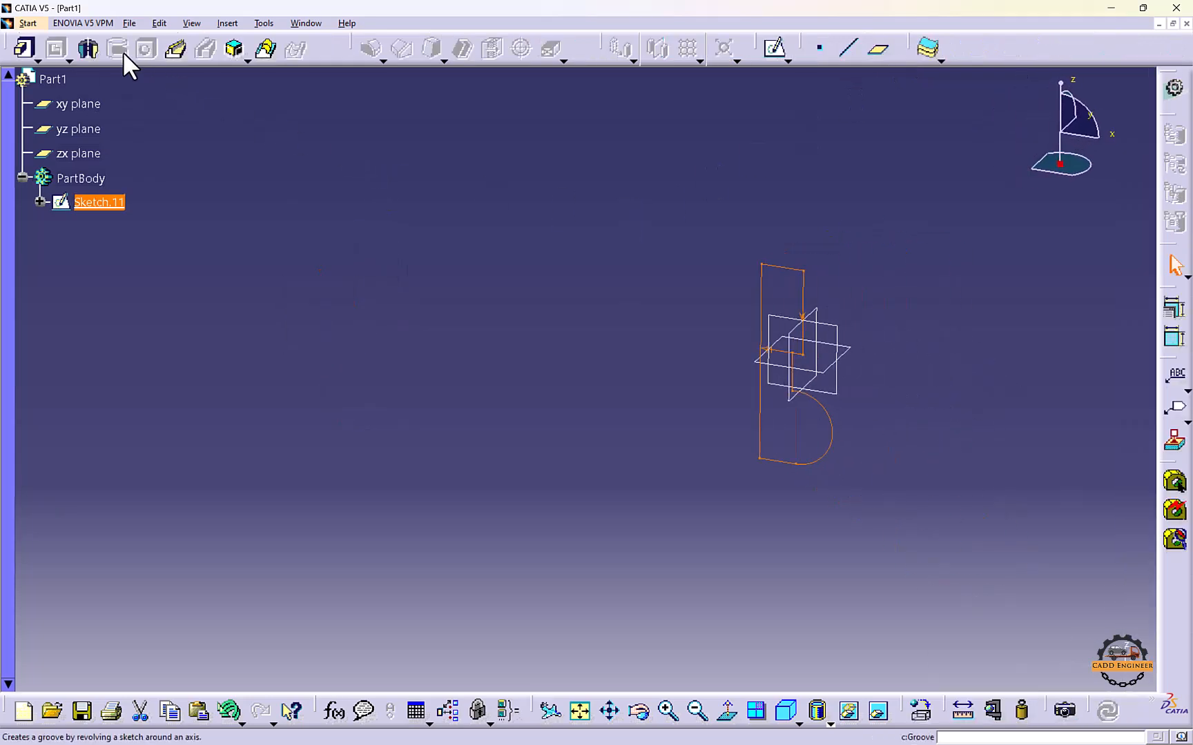
Start a pad of the profile with a first limit length of 10 mm
{"action": "left_click", "coordinate": [26, 50]}
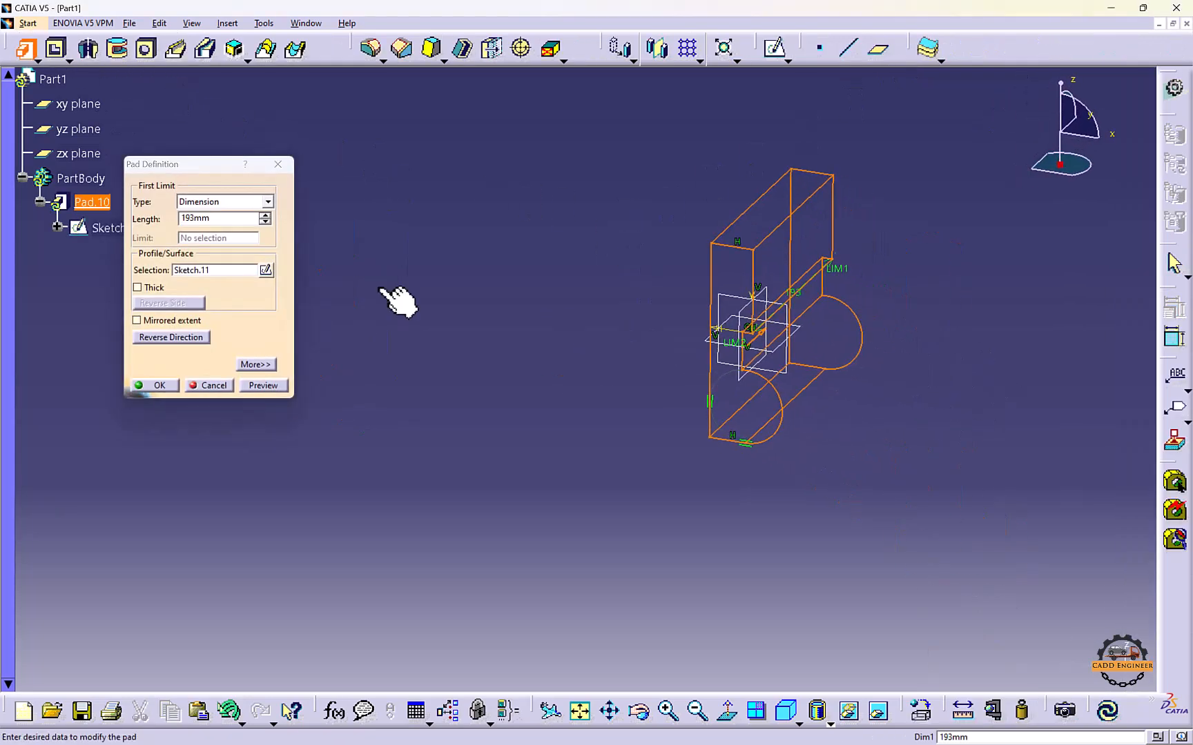
{"action": "double_click", "coordinate": [232, 217]}
{"action": "type", "text": "10"}
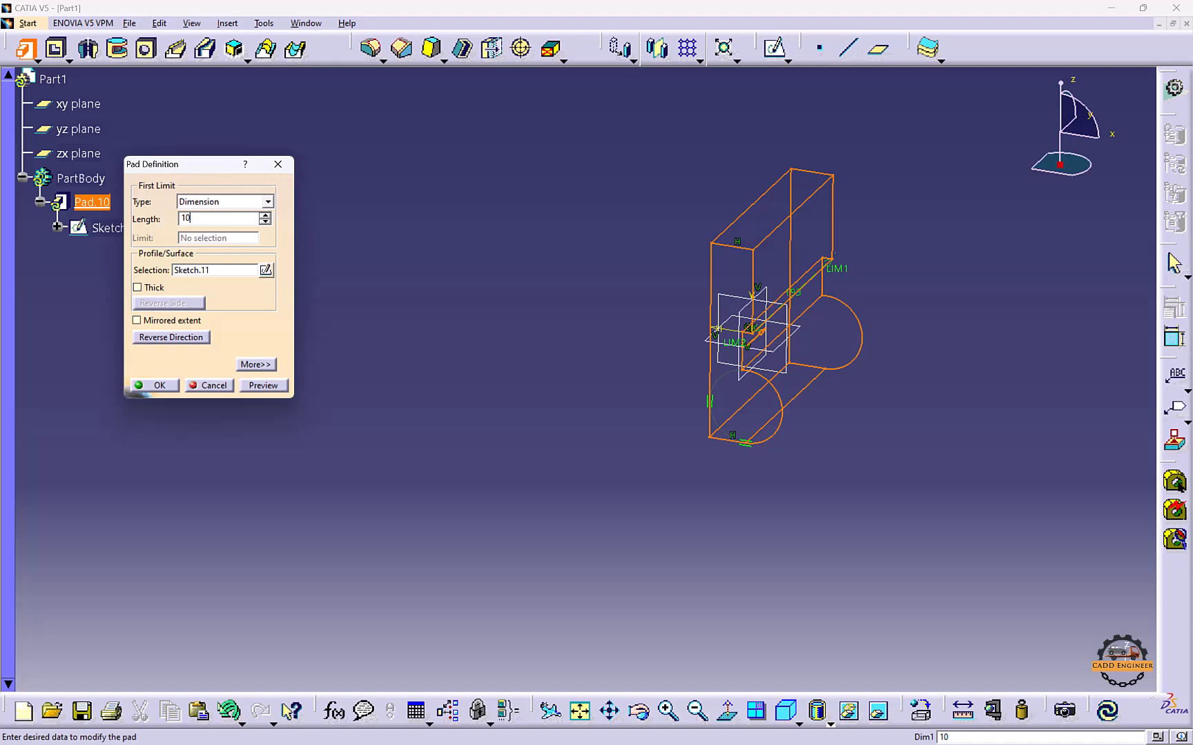
{"action": "key", "text": "Return"}
{"action": "middle_click_drag", "start_coordinate": [633, 388], "coordinate": [527, 385]}
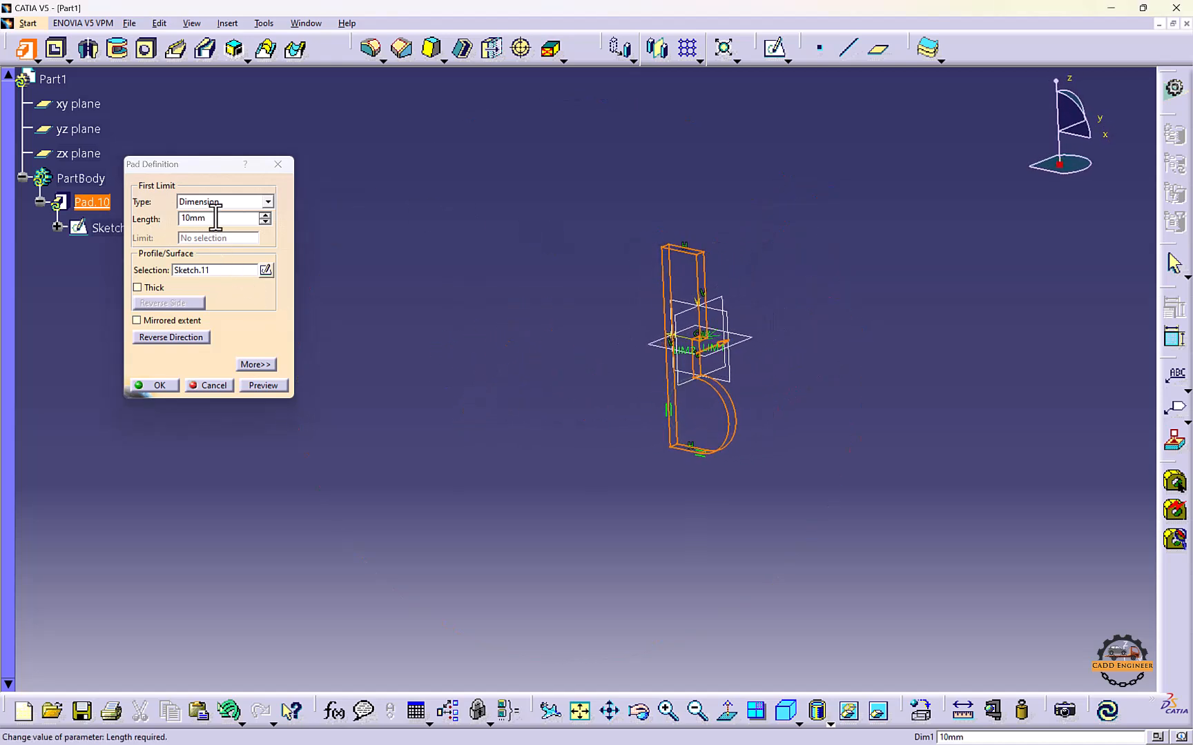
Set the pad's first limit length to 50 mm
{"action": "double_click", "coordinate": [183, 215]}
{"action": "left_click", "coordinate": [503, 228]}
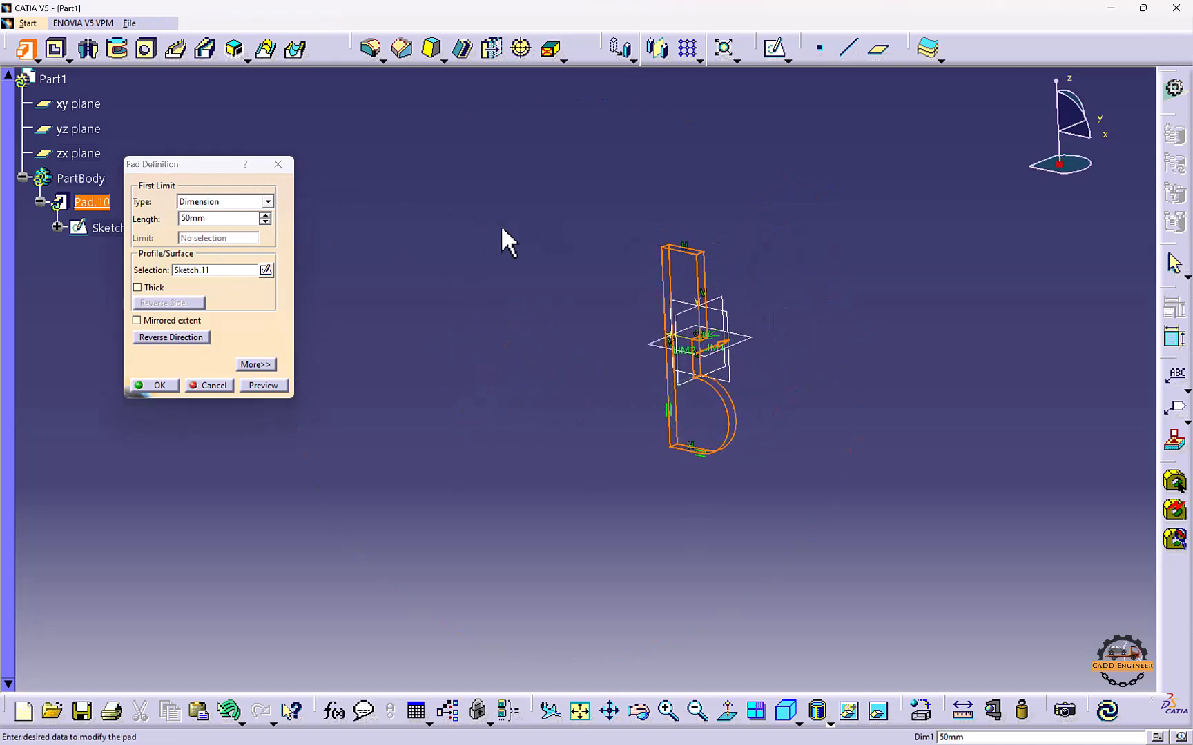
{"action": "middle_click_drag", "start_coordinate": [584, 277], "coordinate": [734, 321]}
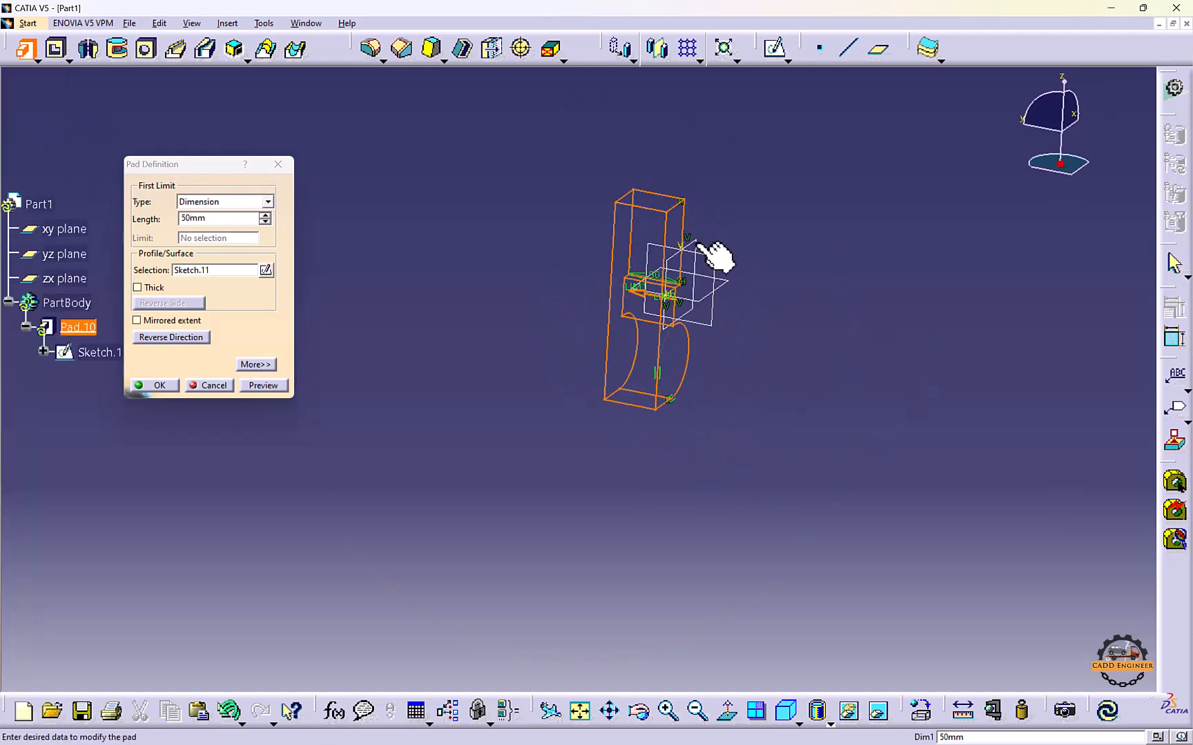
{"action": "middle_click_drag", "start_coordinate": [729, 242], "coordinate": [787, 346]}
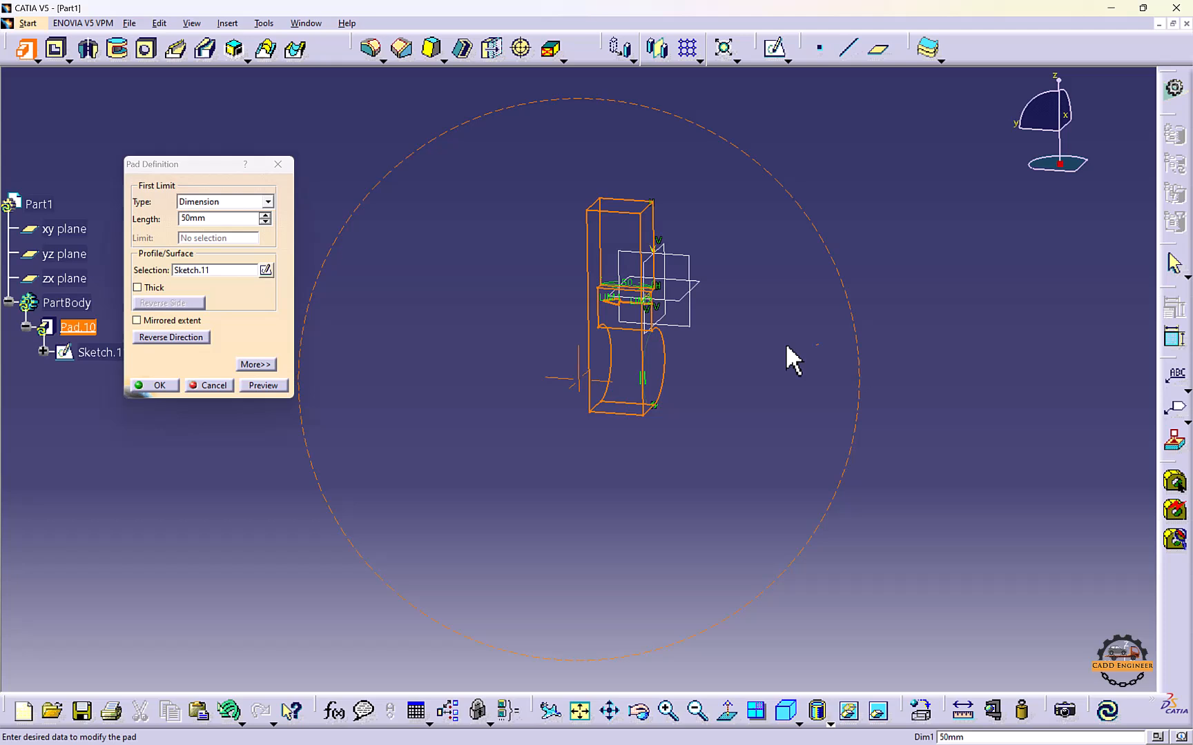
Give the pad a second limit of type Dimension with a length of 80 mm, preview it and create the pad
{"action": "left_click", "coordinate": [268, 365]}
{"action": "middle_click_drag", "start_coordinate": [463, 325], "coordinate": [567, 324]}
{"action": "left_click", "coordinate": [387, 200]}
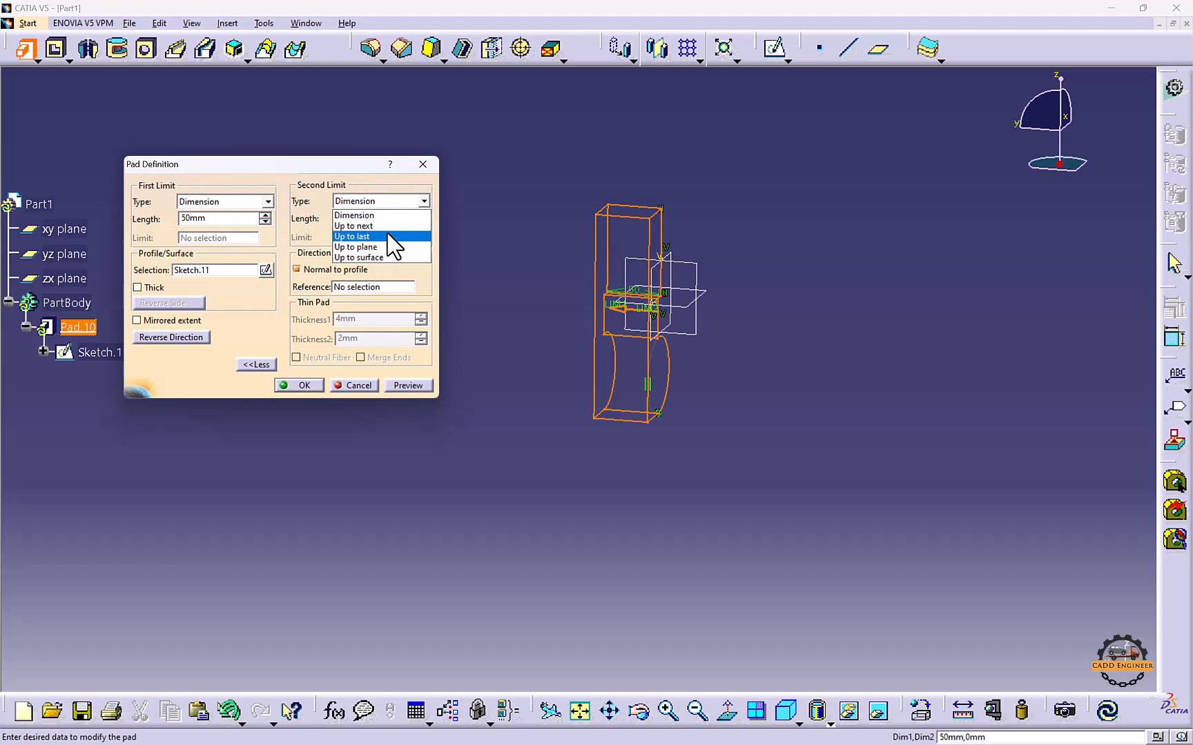
{"action": "left_click", "coordinate": [383, 215]}
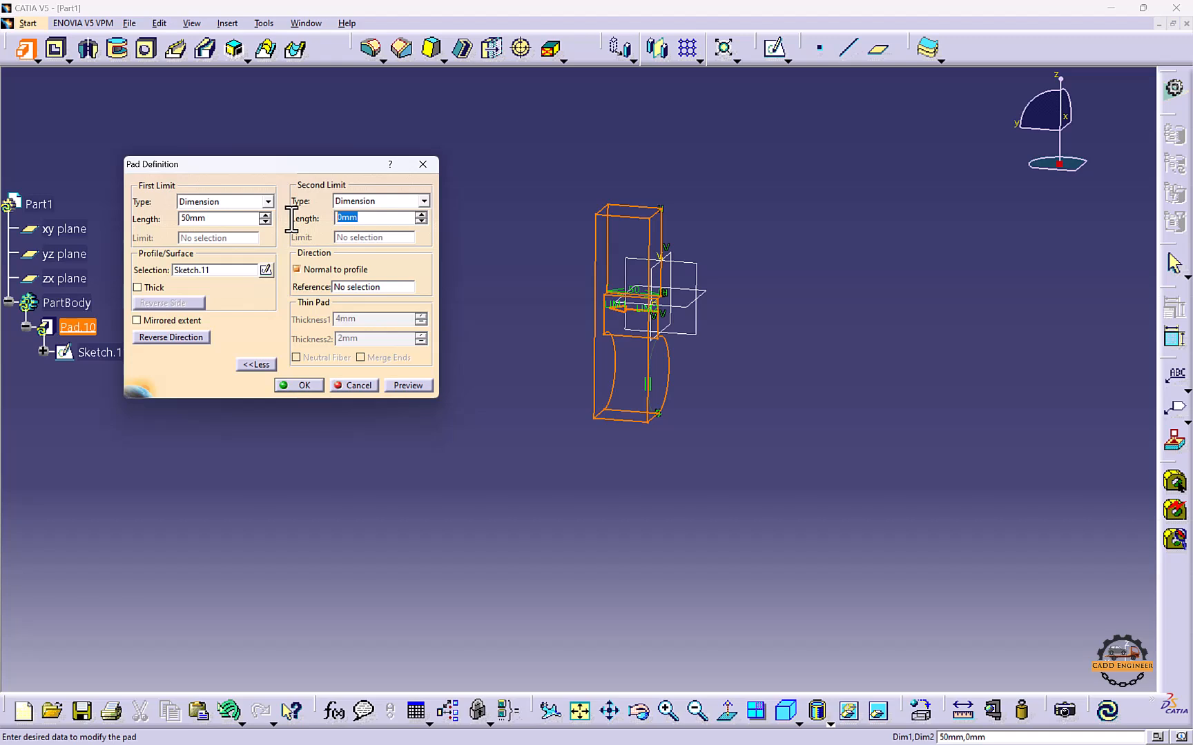
{"action": "left_click", "coordinate": [493, 263]}
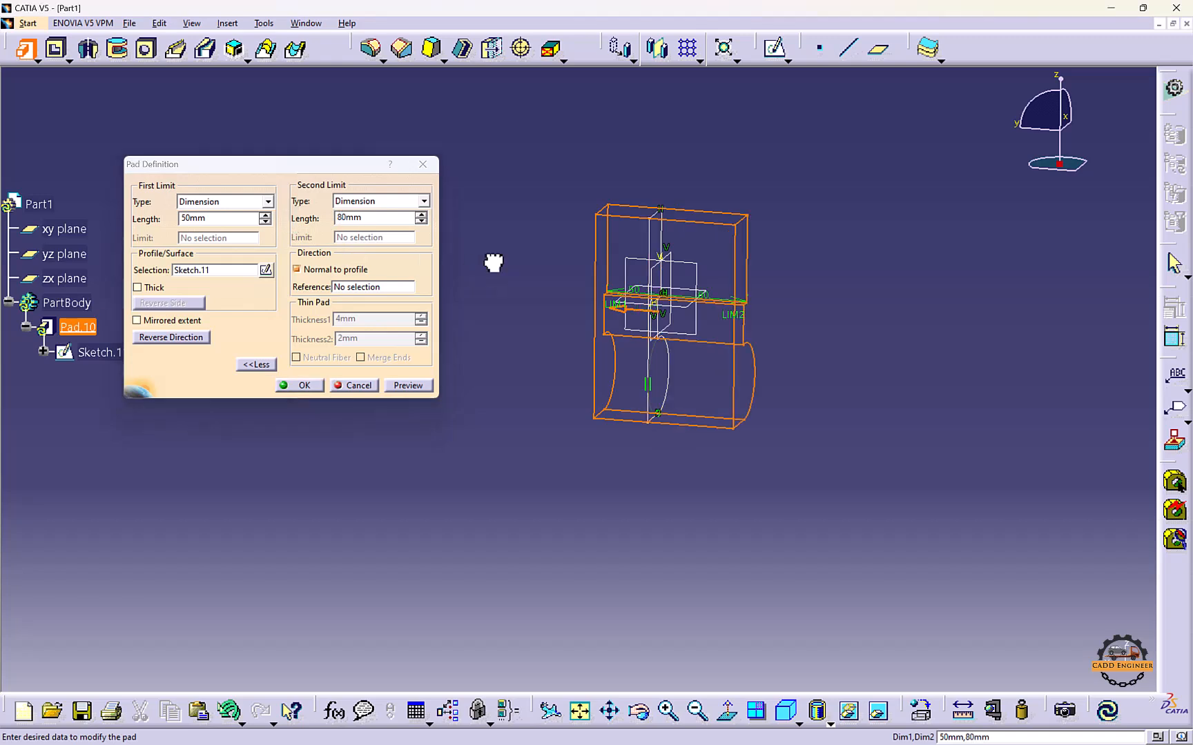
{"action": "left_click", "coordinate": [418, 384]}
{"action": "mouse_move", "coordinate": [535, 379]}
{"action": "middle_mouse_down"}
{"action": "mouse_move", "coordinate": [519, 435]}
{"action": "mouse_move", "coordinate": [793, 379]}
{"action": "middle_mouse_up"}
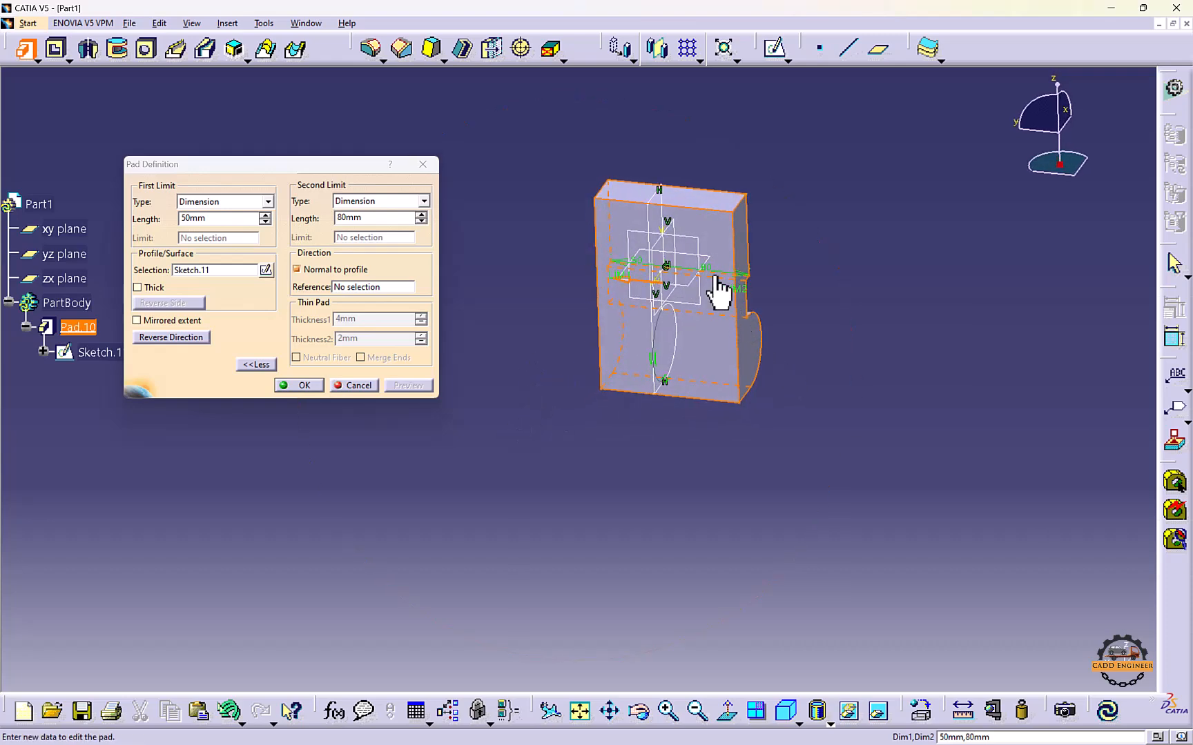
{"action": "mouse_move", "coordinate": [713, 400]}
{"action": "middle_mouse_down"}
{"action": "mouse_move", "coordinate": [692, 448]}
{"action": "mouse_move", "coordinate": [798, 487]}
{"action": "mouse_move", "coordinate": [681, 306]}
{"action": "mouse_move", "coordinate": [687, 434]}
{"action": "mouse_move", "coordinate": [603, 352]}
{"action": "middle_mouse_up"}
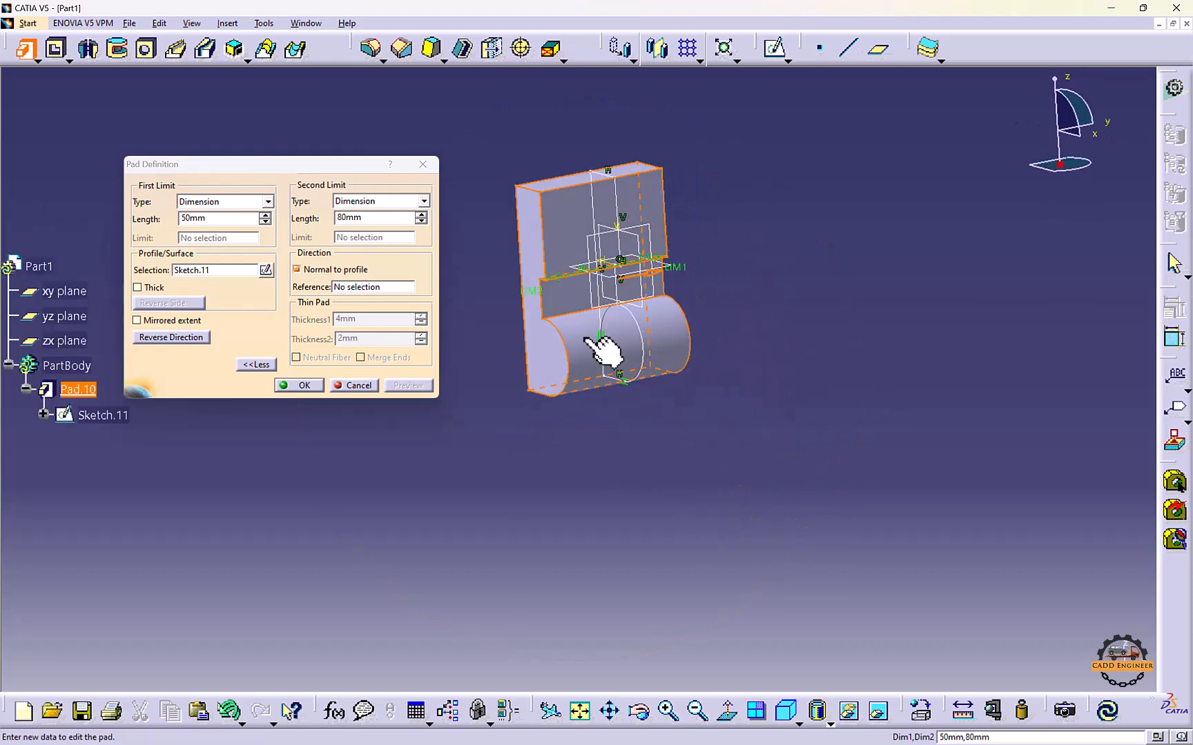
{"action": "left_click", "coordinate": [287, 384]}
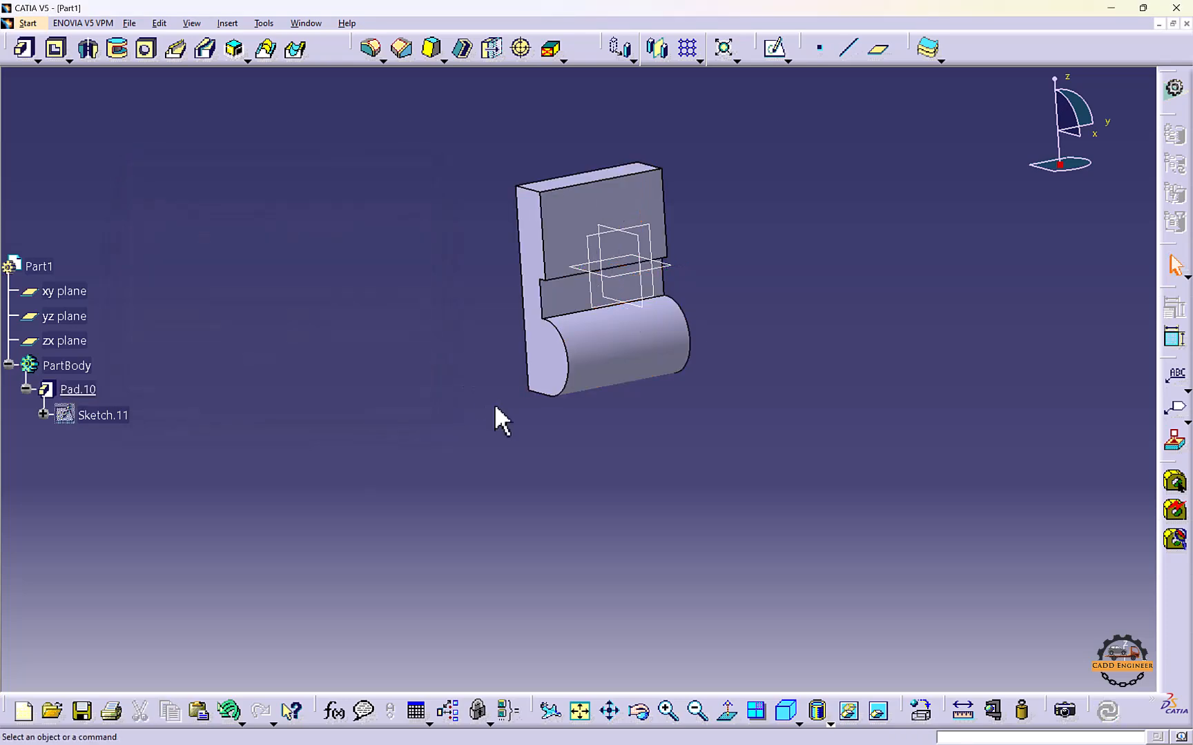
Delete the two-sided pad together with its profile sketch
{"action": "right_click", "coordinate": [88, 392]}
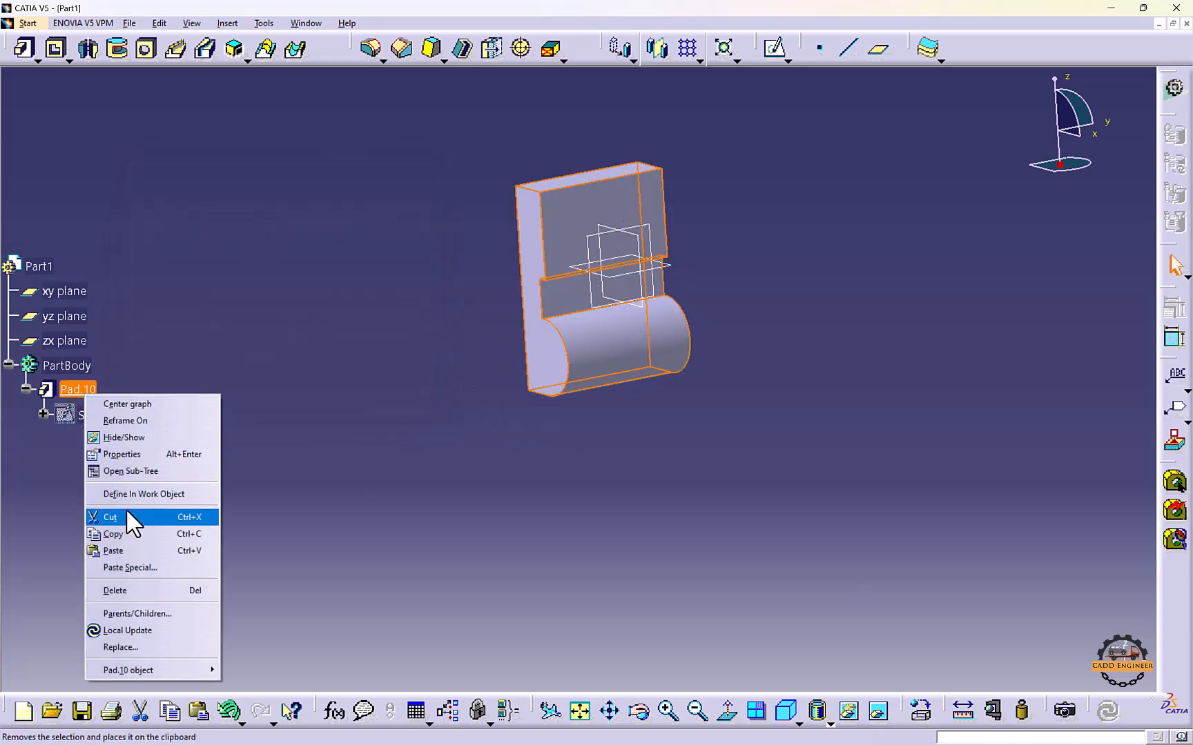
{"action": "left_click", "coordinate": [125, 592]}
{"action": "left_click", "coordinate": [348, 400]}
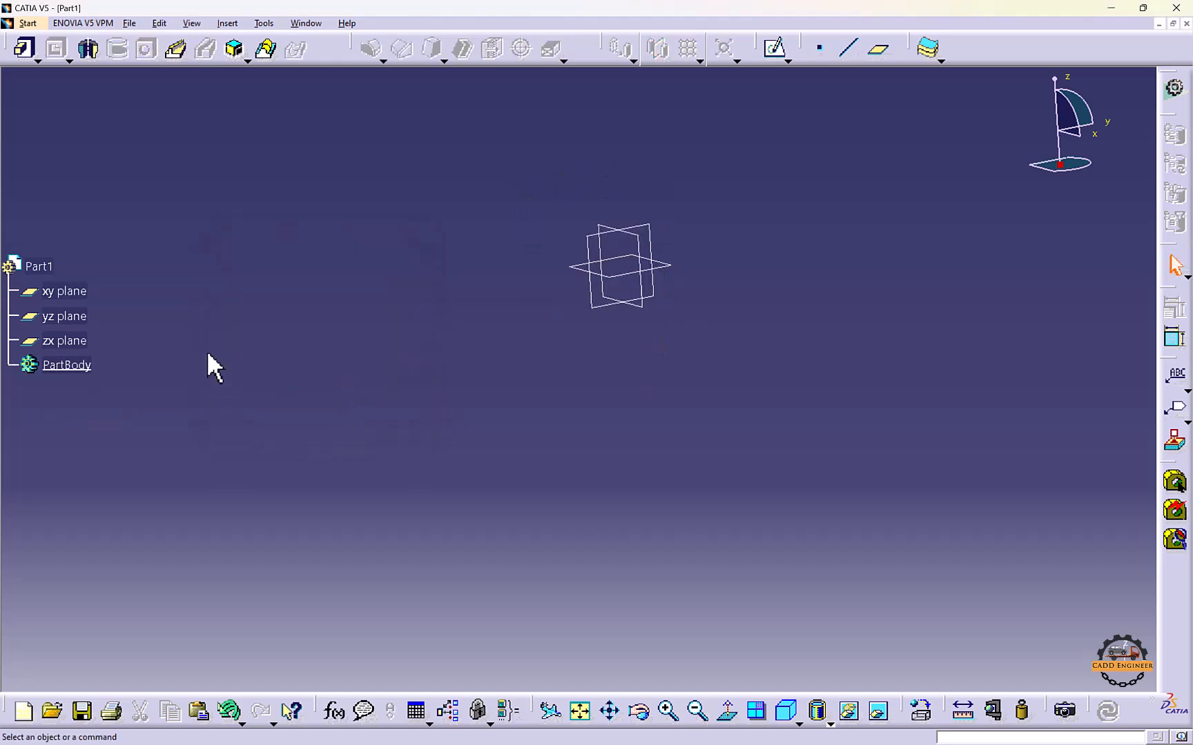
Start a sketch on the xy plane and draw a two-point rectangle with its lower corner at the origin
{"action": "left_click", "coordinate": [774, 50]}
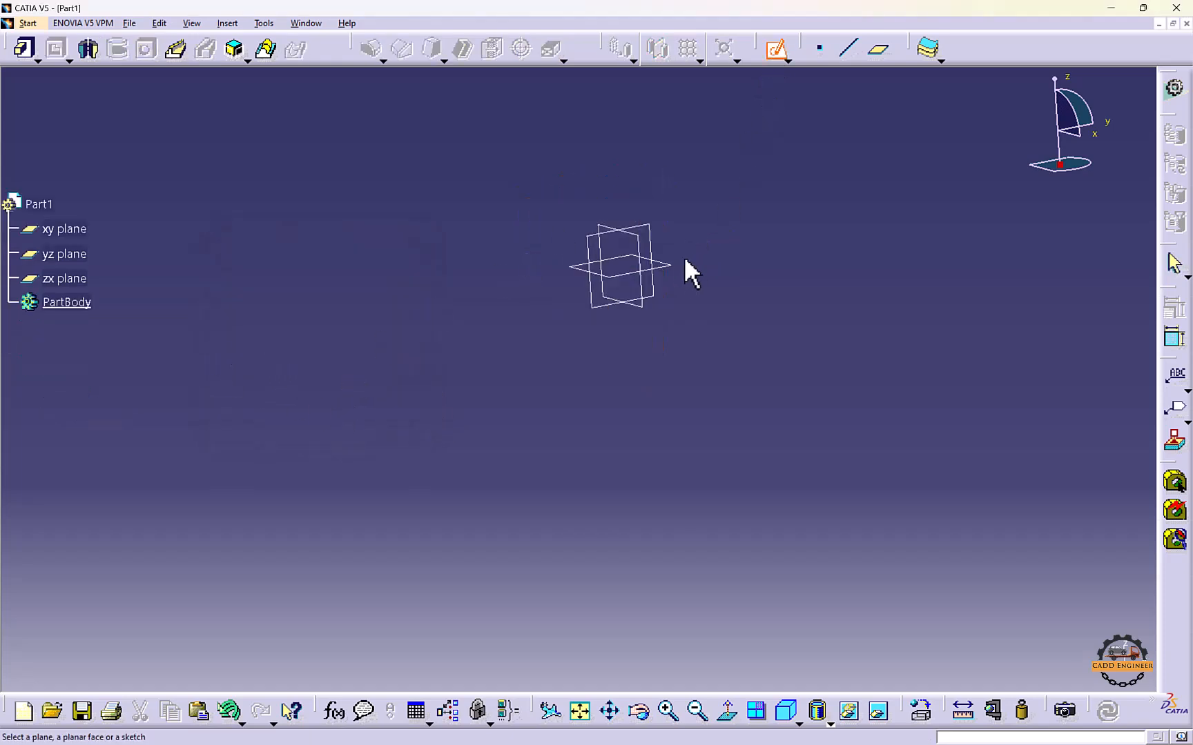
{"action": "left_click", "coordinate": [666, 266]}
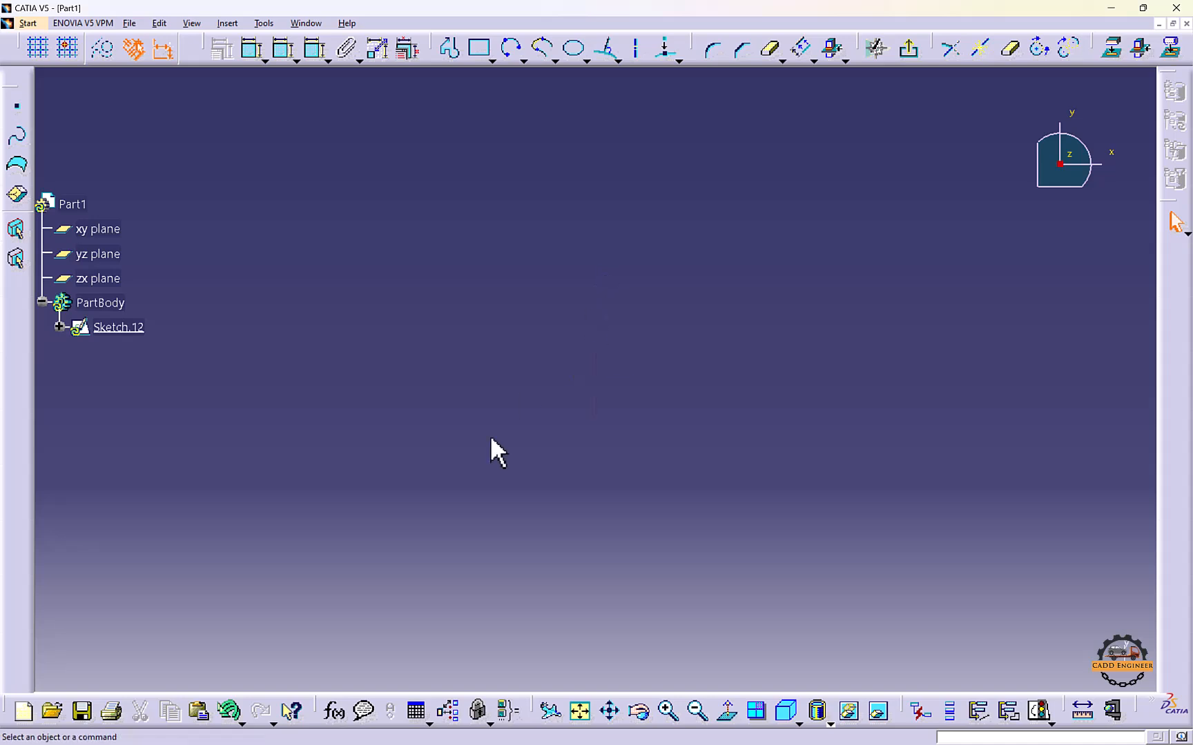
{"action": "left_click", "coordinate": [581, 711]}
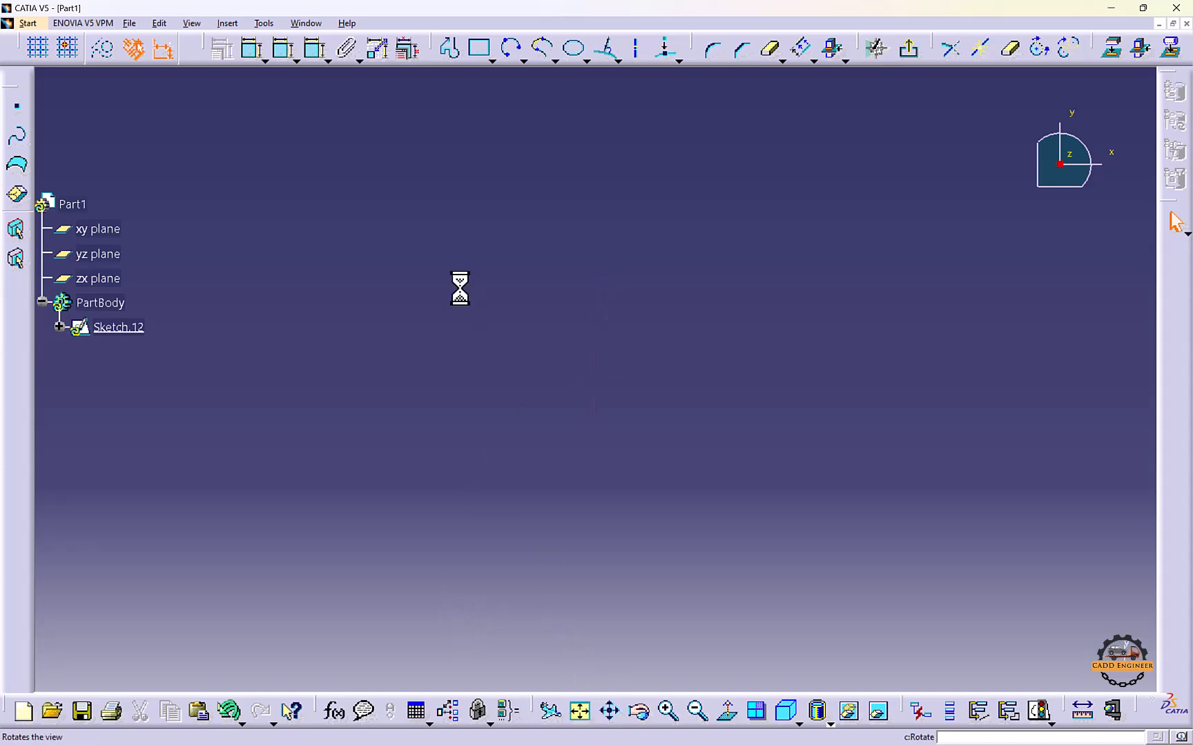
{"action": "left_click", "coordinate": [478, 47]}
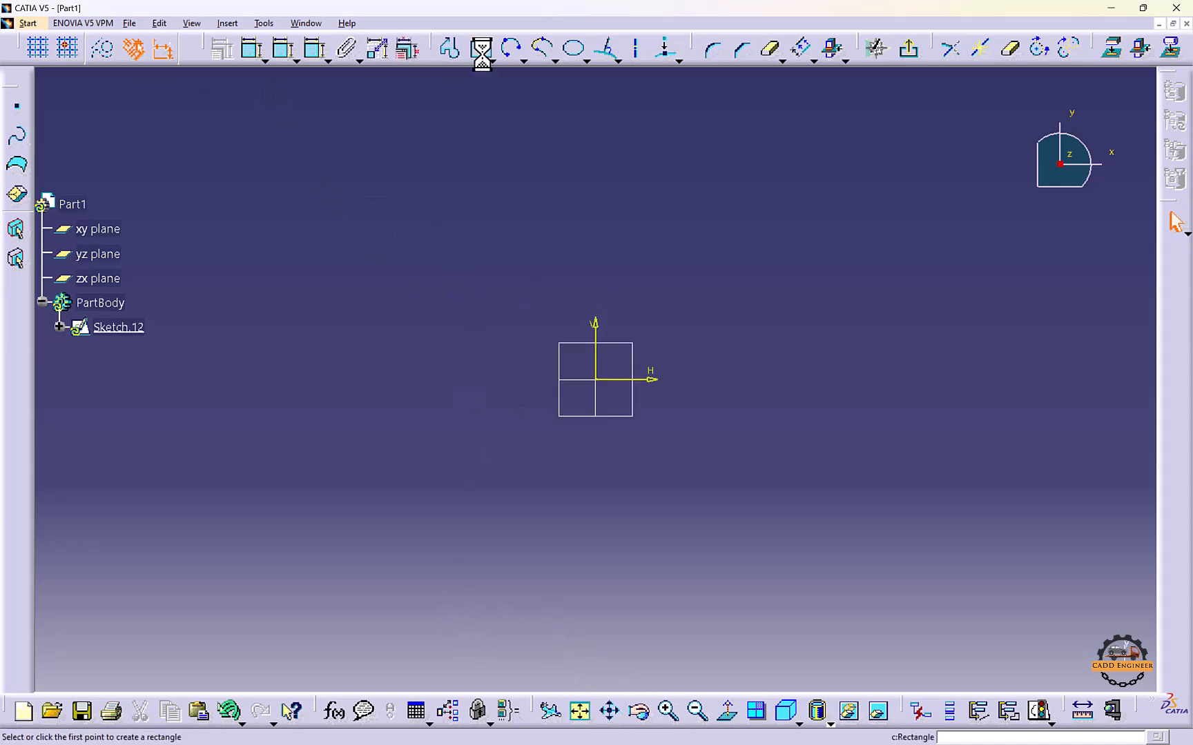
{"action": "left_click", "coordinate": [595, 378]}
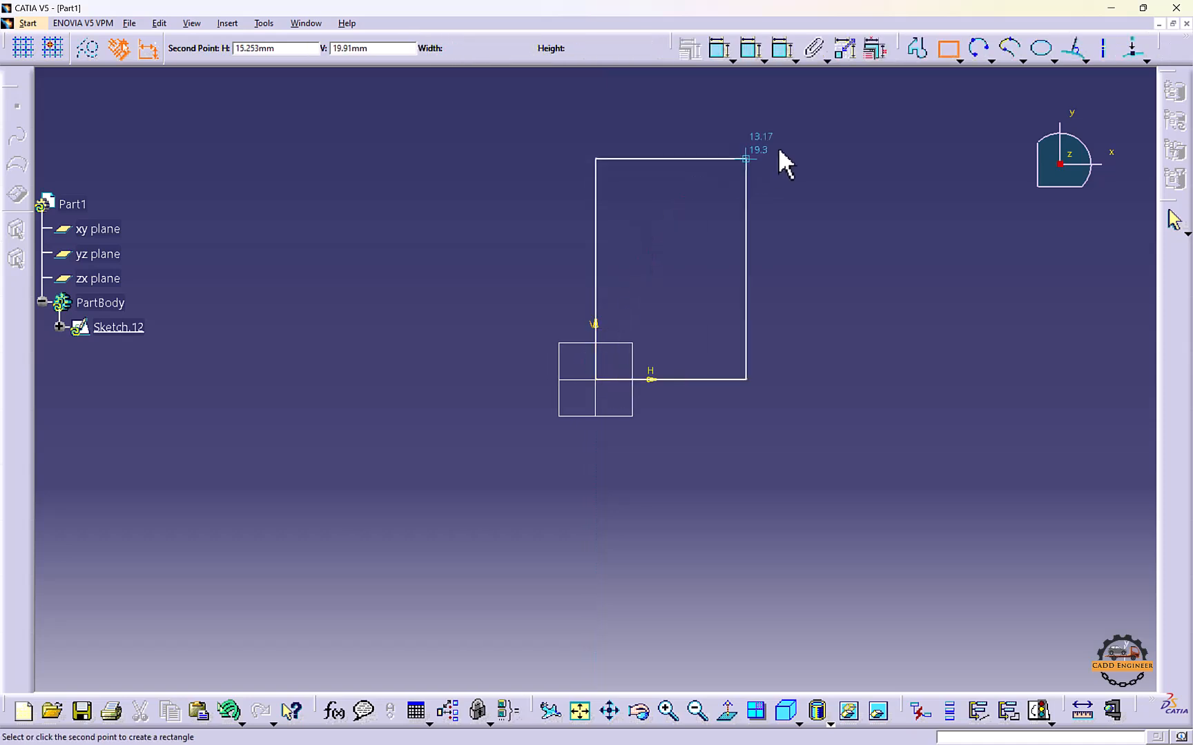
{"action": "left_click", "coordinate": [878, 153]}
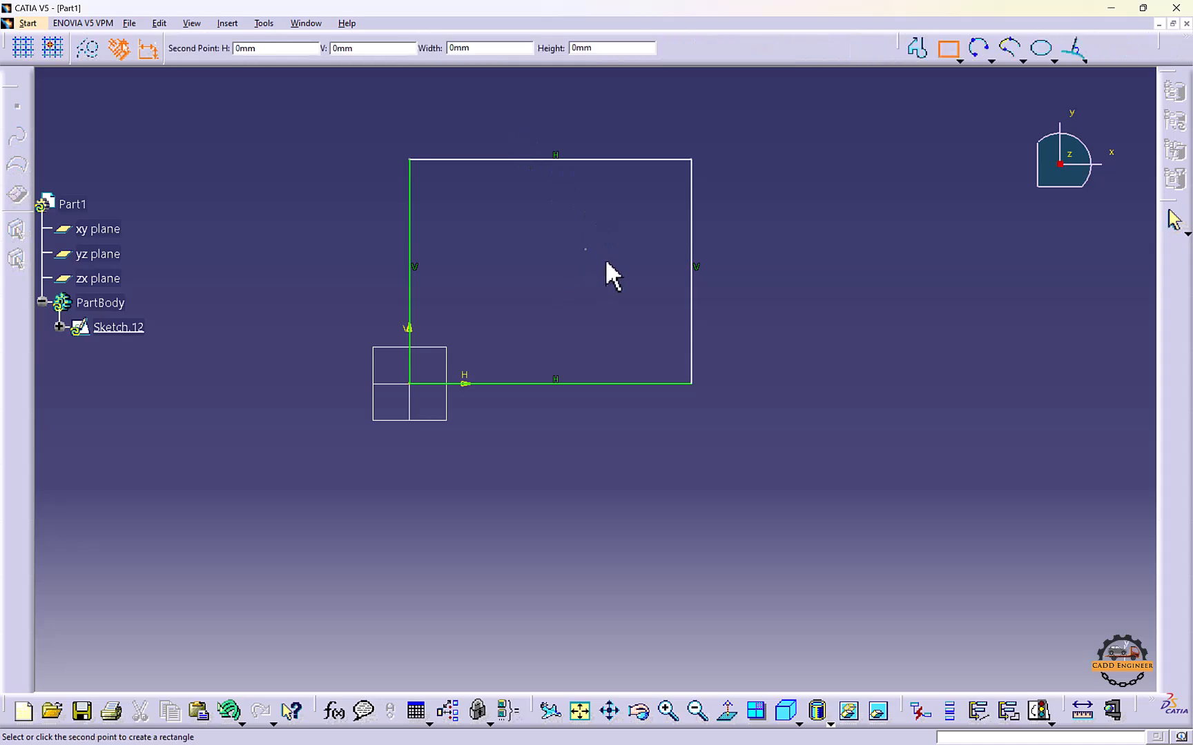
Sketch a second rectangle crossing the first one's right side, shift it slightly upward, and exit the sketch
{"action": "left_click", "coordinate": [585, 249]}
{"action": "left_click", "coordinate": [828, 339]}
{"action": "left_click_drag", "start_coordinate": [754, 250], "coordinate": [751, 227]}
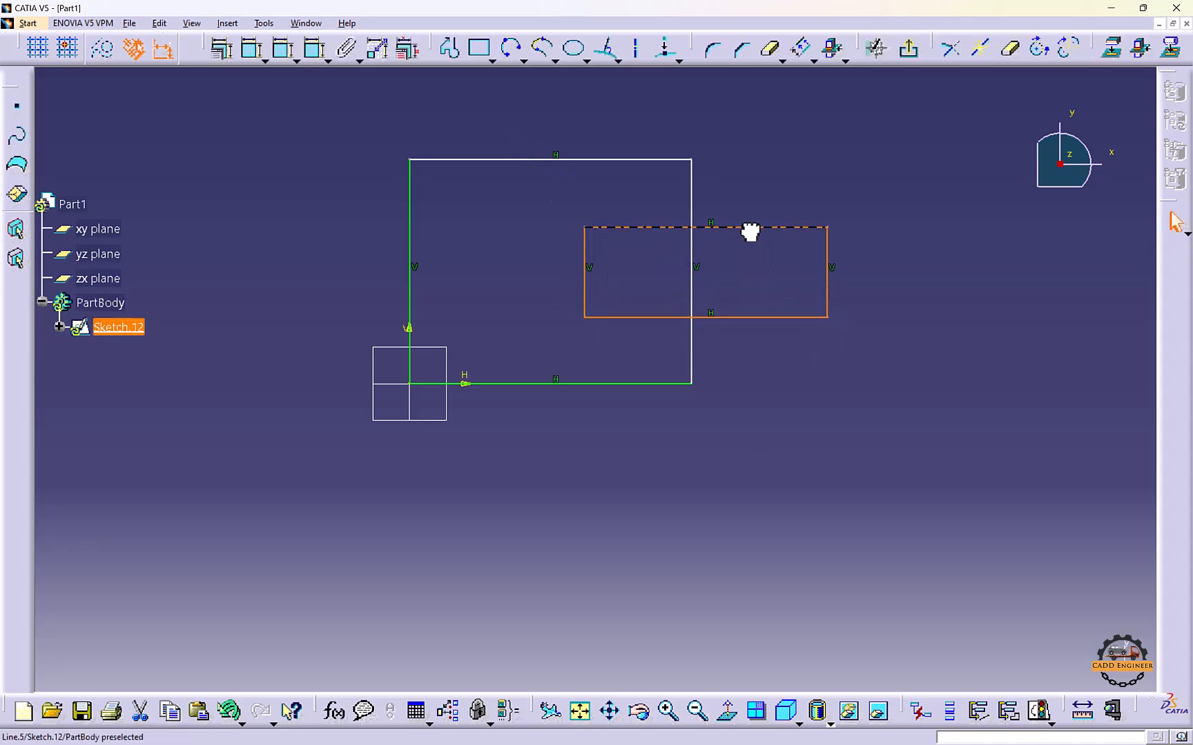
{"action": "left_click", "coordinate": [936, 273]}
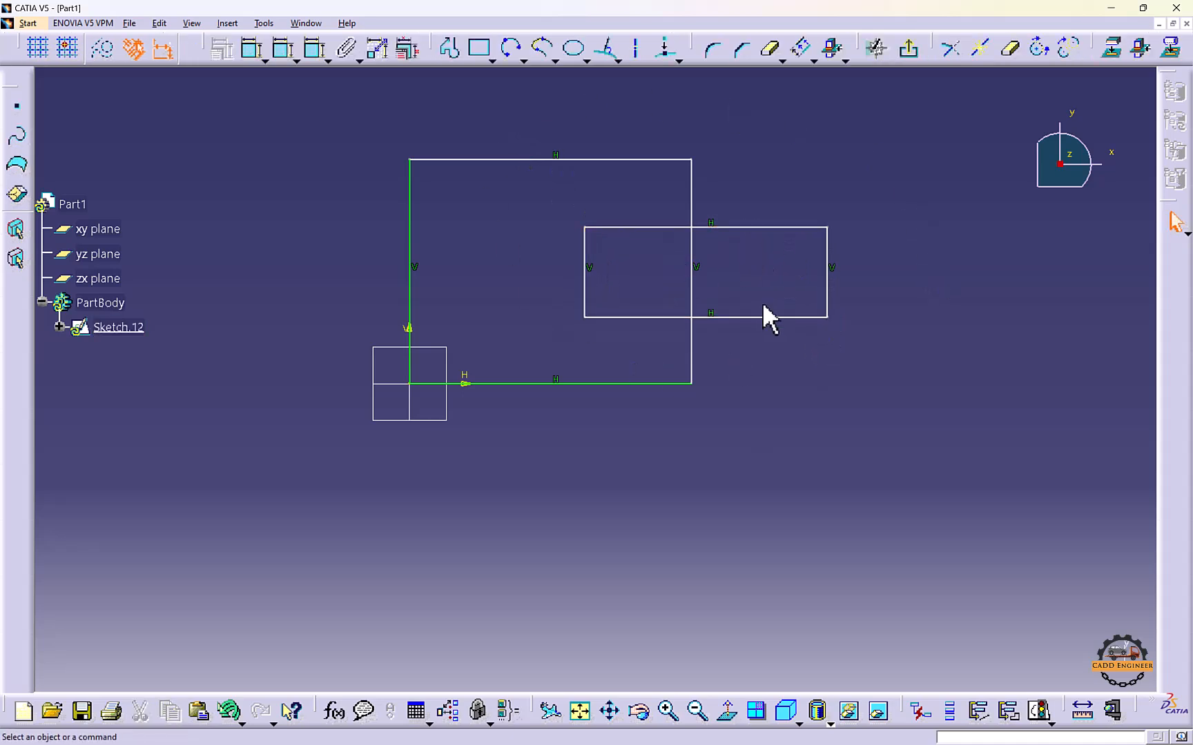
{"action": "left_click", "coordinate": [908, 48]}
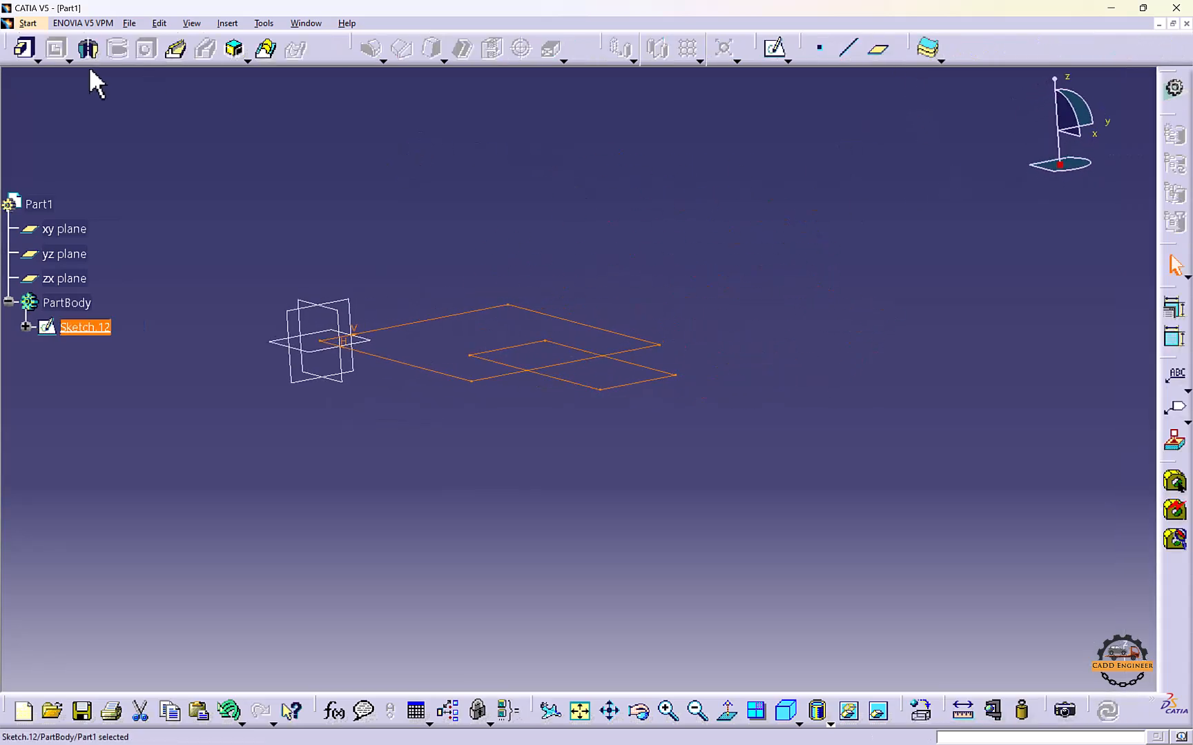
Start a pad from the sketch of two intersecting rectangles and set its length to 10 mm
{"action": "left_click", "coordinate": [24, 50]}
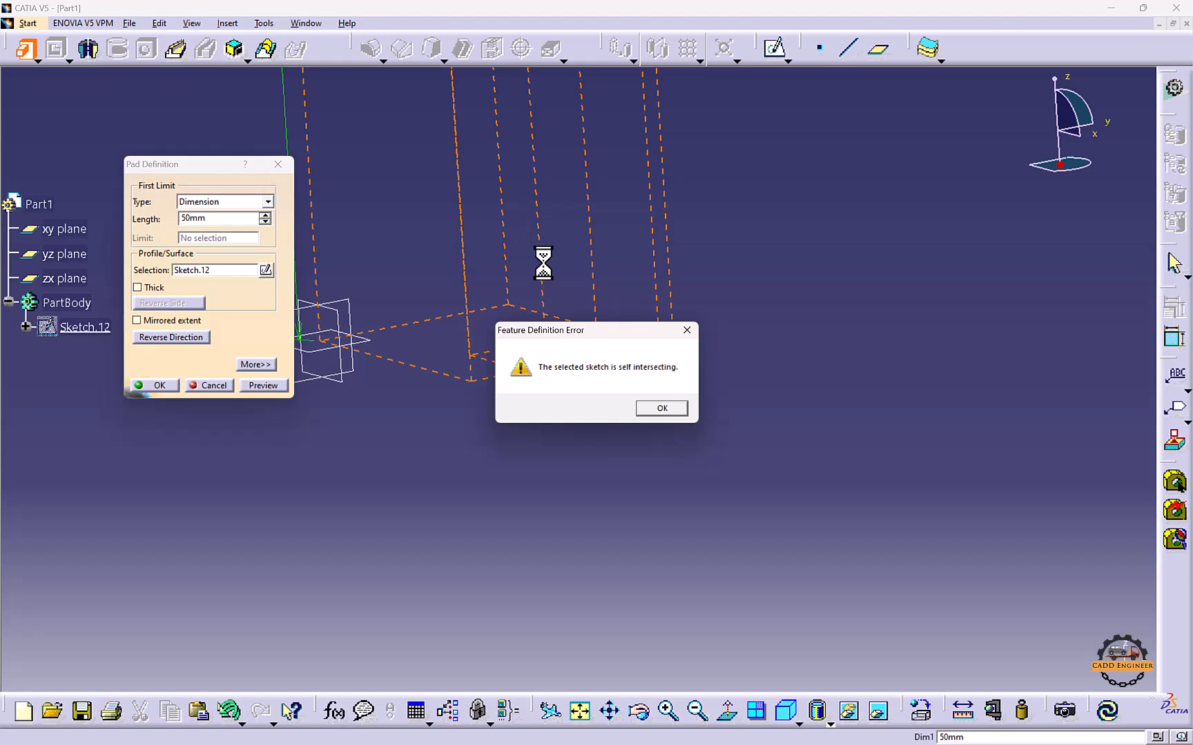
{"action": "left_click", "coordinate": [653, 407]}
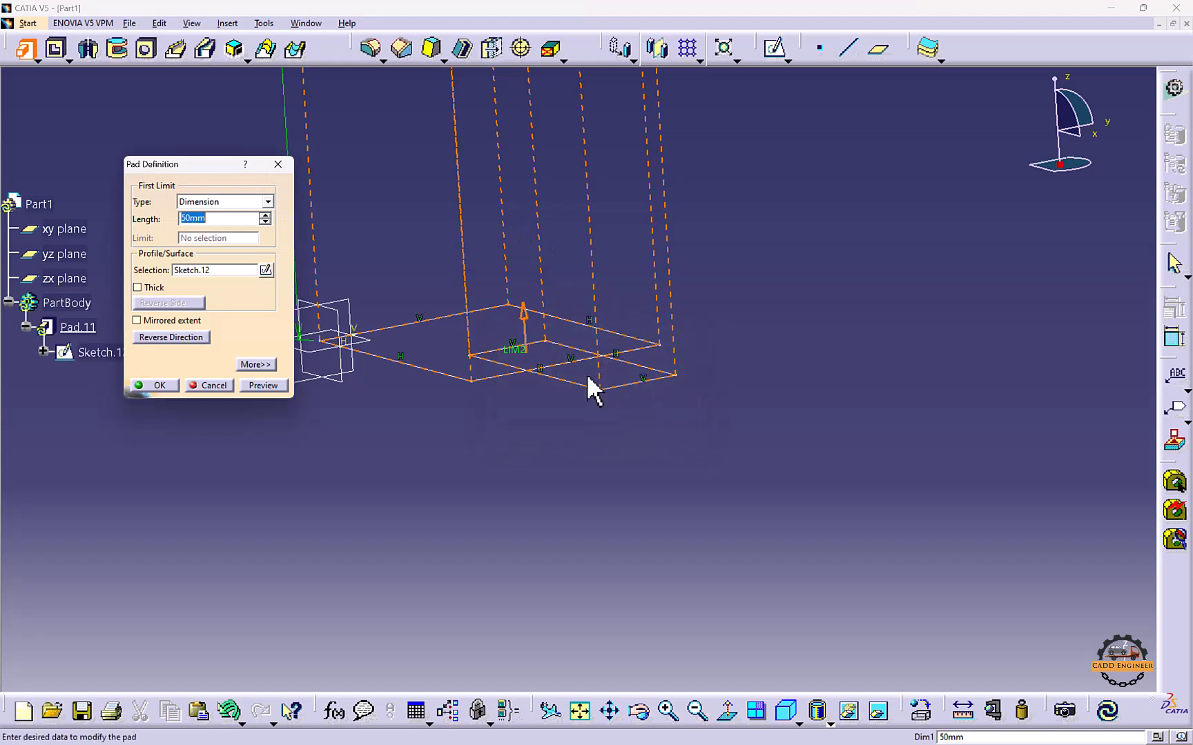
{"action": "middle_click_drag", "start_coordinate": [590, 389], "coordinate": [592, 417]}
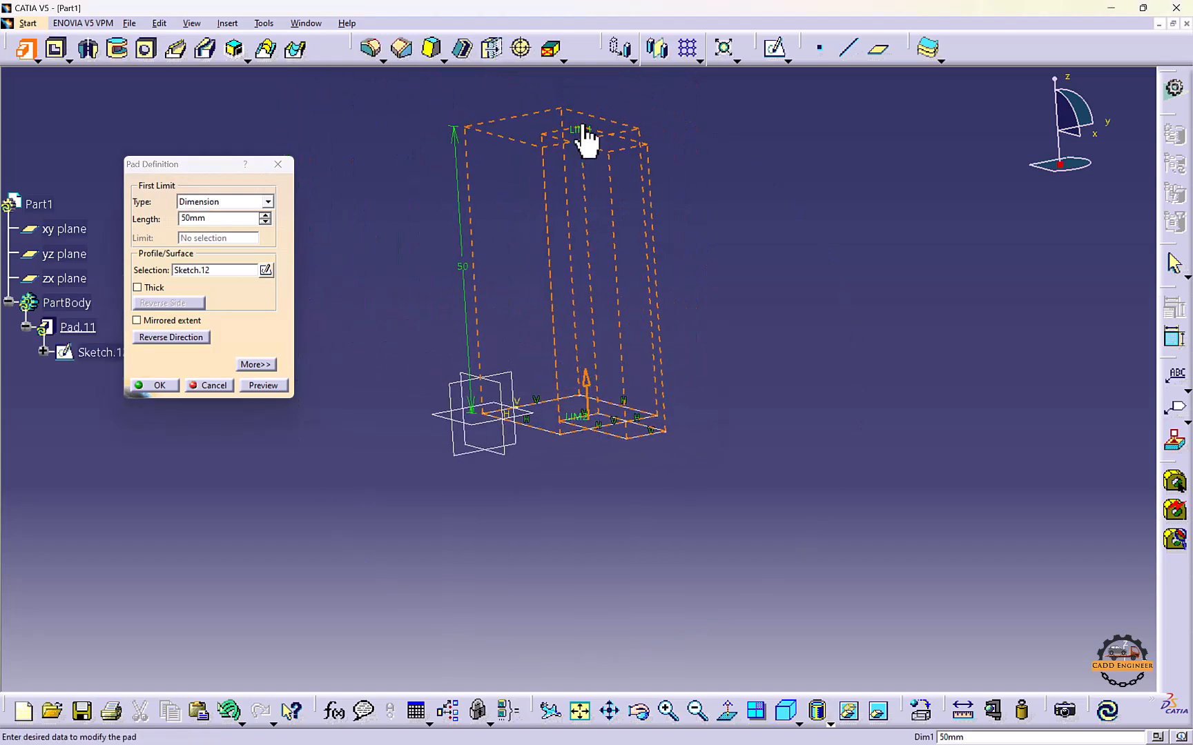
{"action": "left_click_drag", "start_coordinate": [219, 219], "coordinate": [143, 214]}
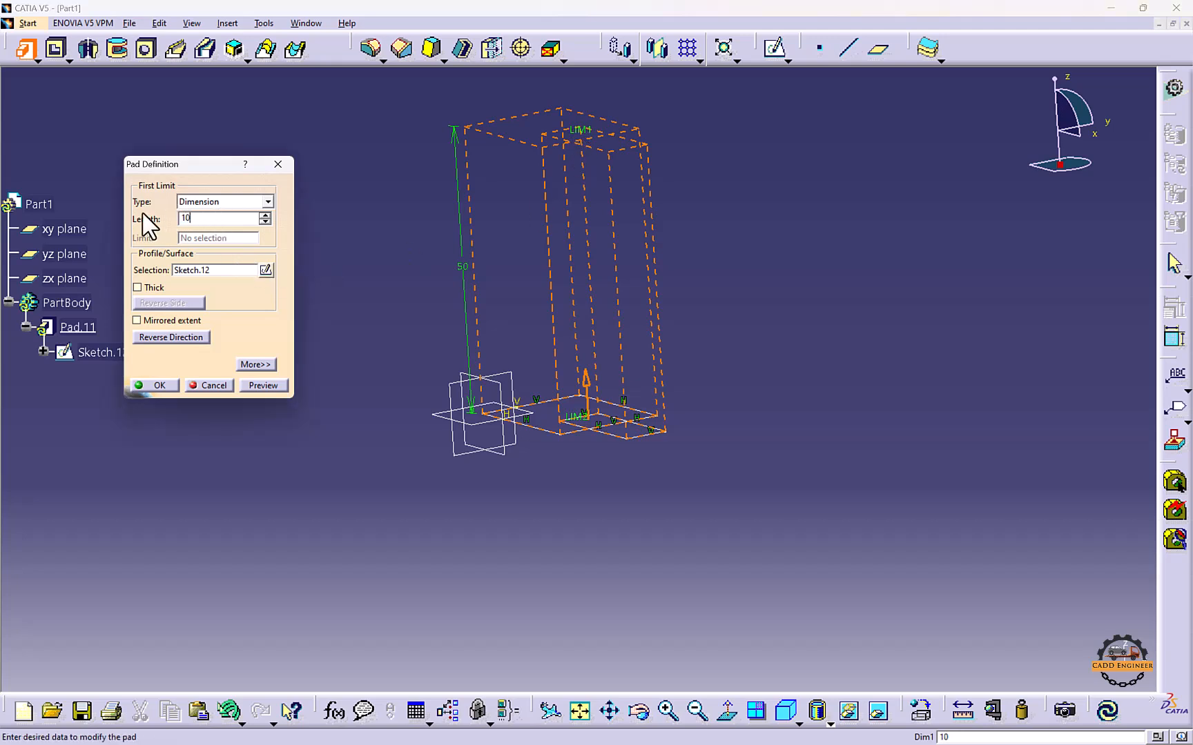
{"action": "type", "text": "10"}
{"action": "key", "text": "Return"}
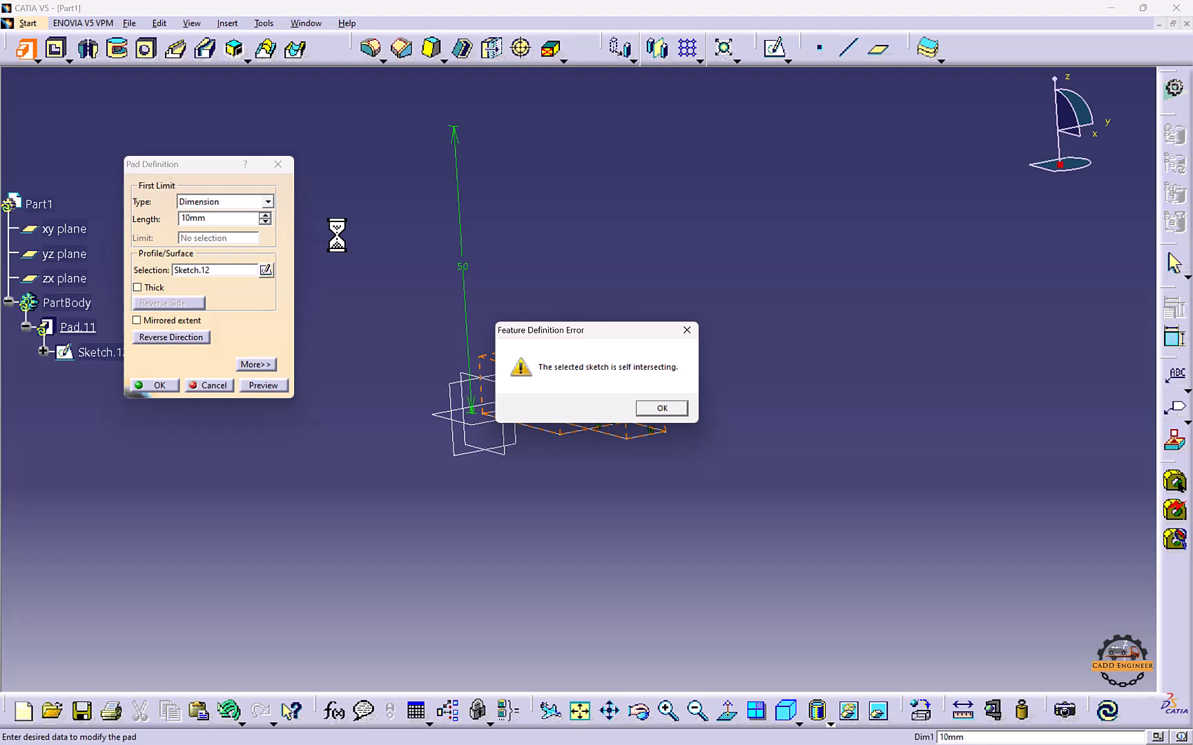
{"action": "left_click", "coordinate": [660, 408]}
{"action": "middle_click_drag", "start_coordinate": [511, 420], "coordinate": [428, 380]}
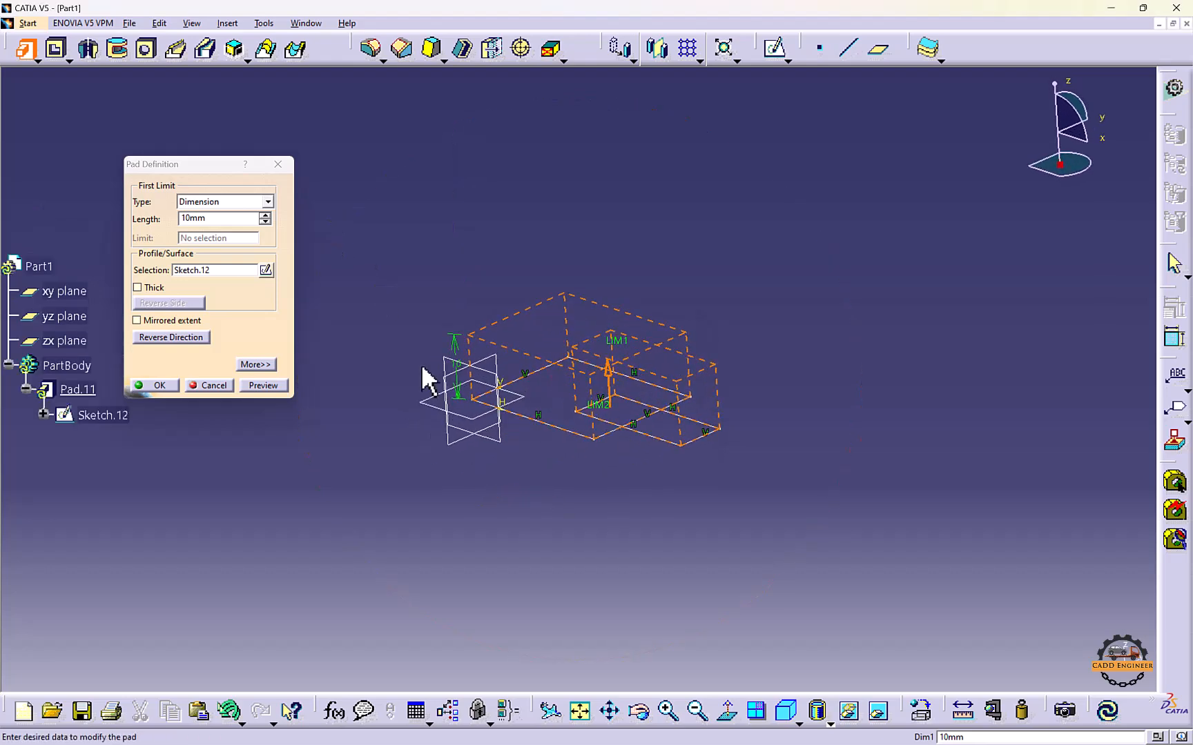
Open the pad's profile definition, switch it to sub-elements and remove the sketch's whole-geometry entry
{"action": "left_click", "coordinate": [203, 271]}
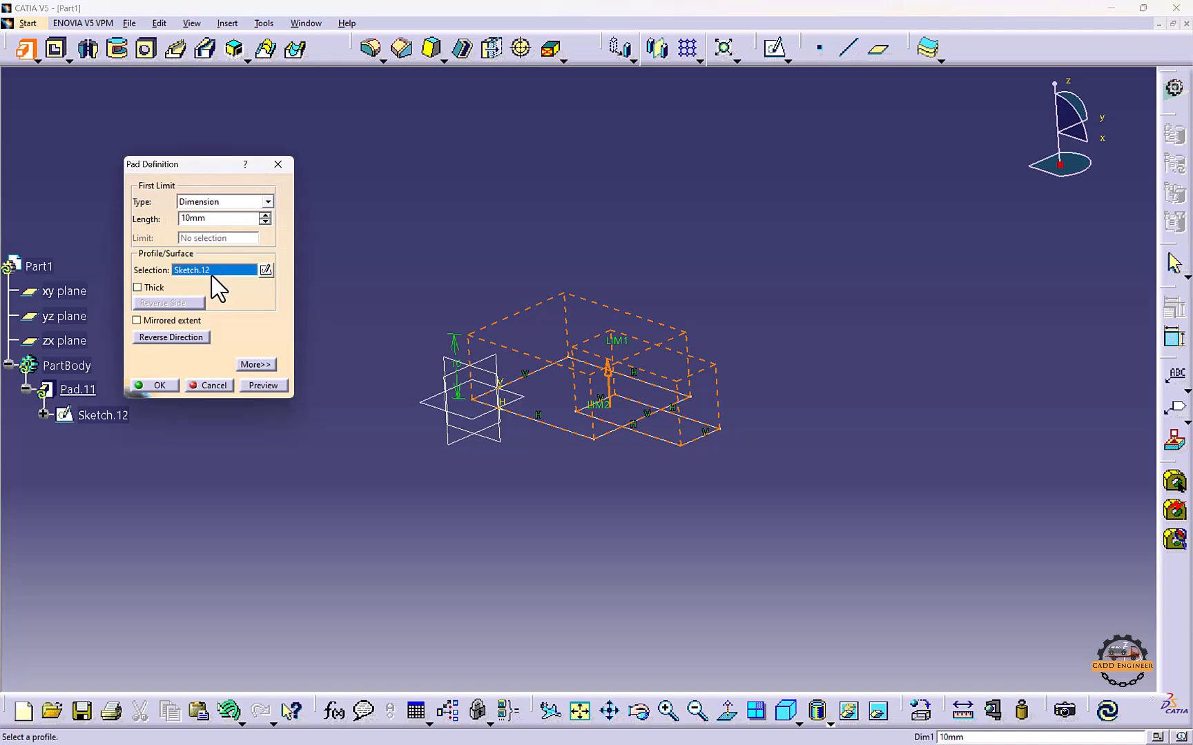
{"action": "right_click", "coordinate": [218, 272]}
{"action": "left_click", "coordinate": [266, 247]}
{"action": "right_click", "coordinate": [221, 269]}
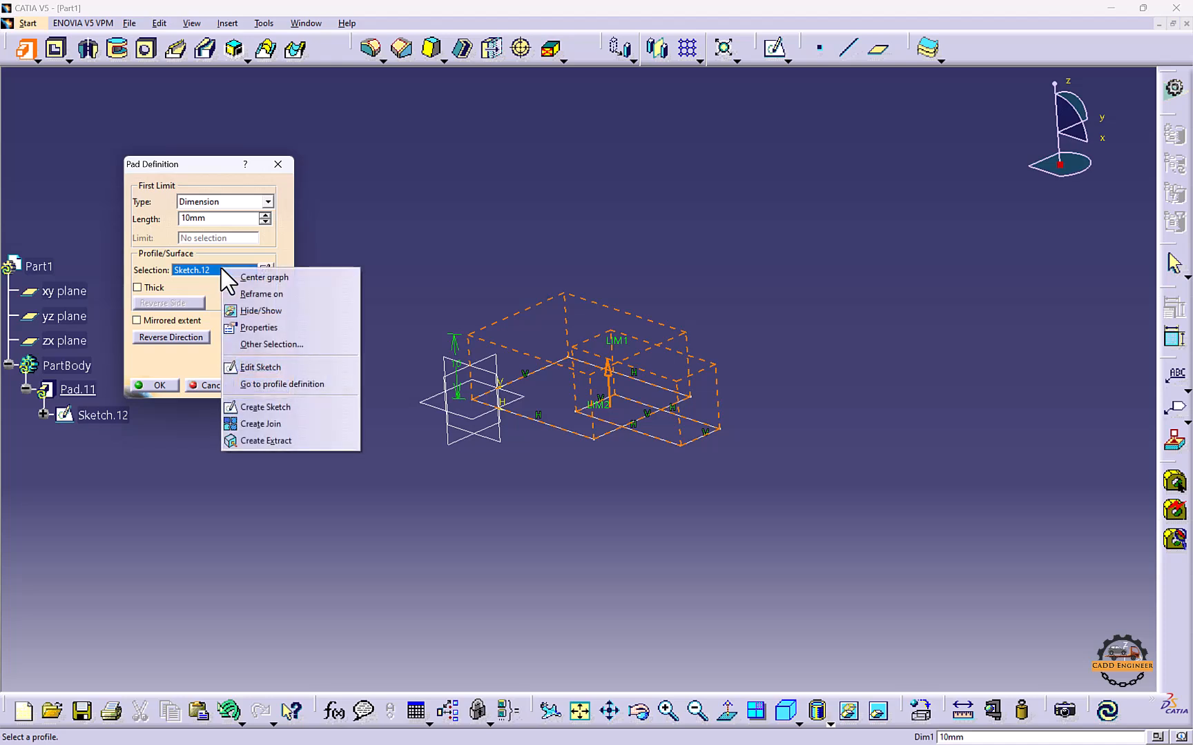
{"action": "left_click", "coordinate": [289, 384]}
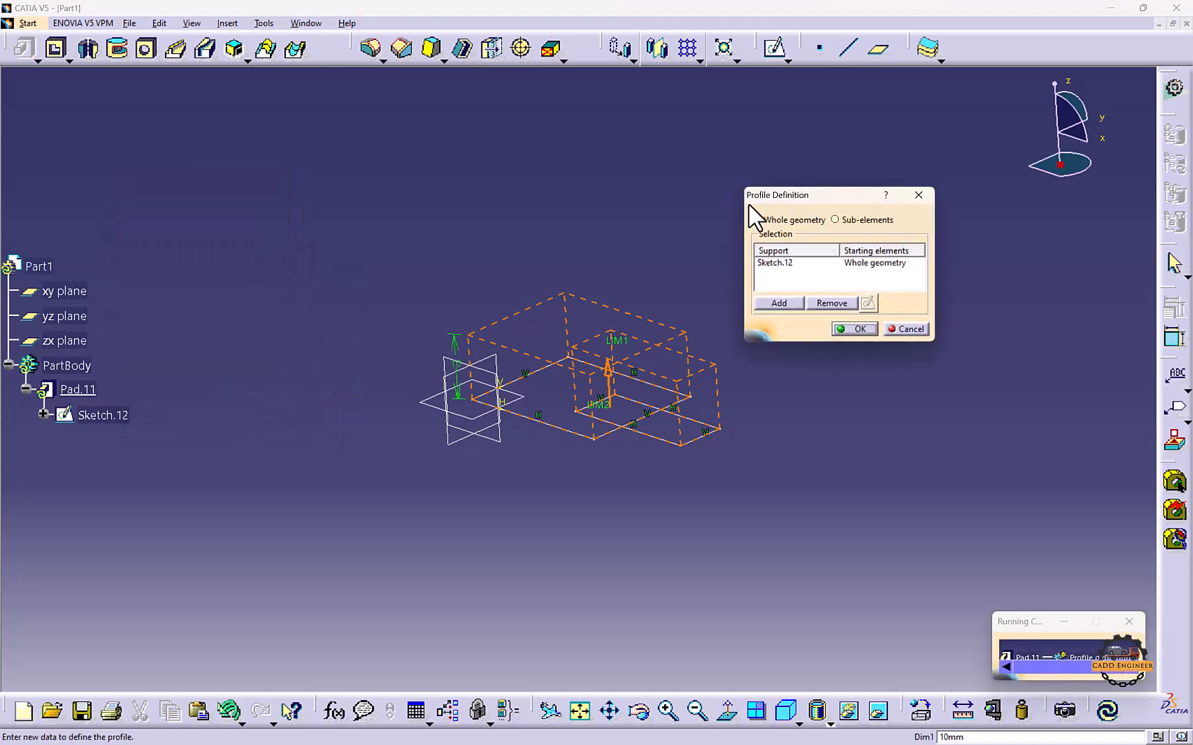
{"action": "mouse_move", "coordinate": [608, 319]}
{"action": "middle_mouse_down"}
{"action": "mouse_move", "coordinate": [620, 325]}
{"action": "mouse_move", "coordinate": [649, 432]}
{"action": "middle_mouse_up"}
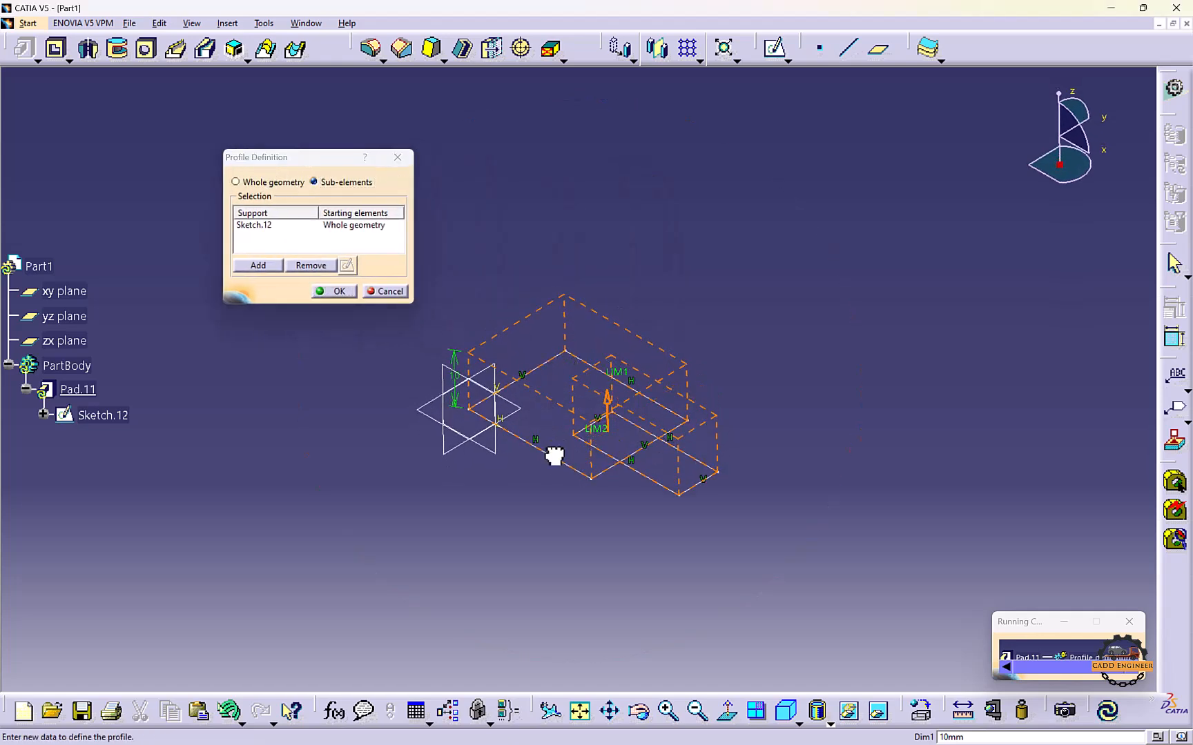
{"action": "left_click", "coordinate": [260, 224]}
{"action": "left_click", "coordinate": [310, 265]}
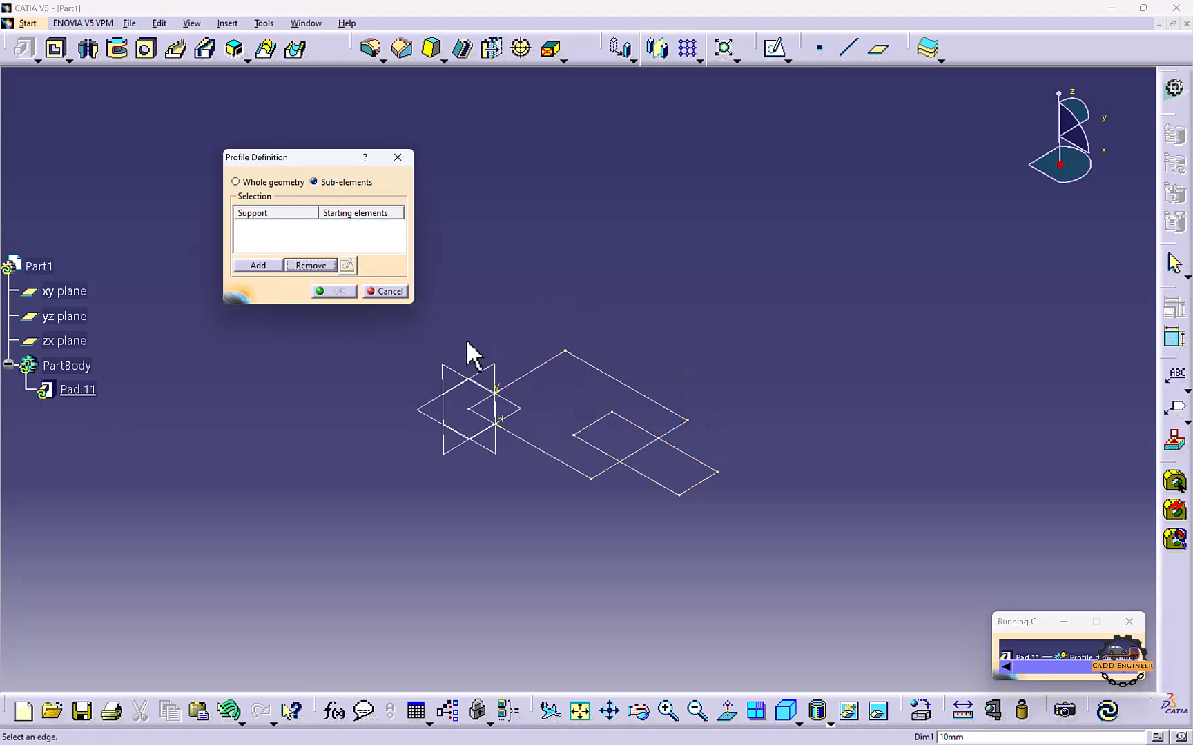
Try to define the pad's profile from edges of both intersecting rectangles
{"action": "left_click", "coordinate": [542, 451]}
{"action": "left_click", "coordinate": [564, 352]}
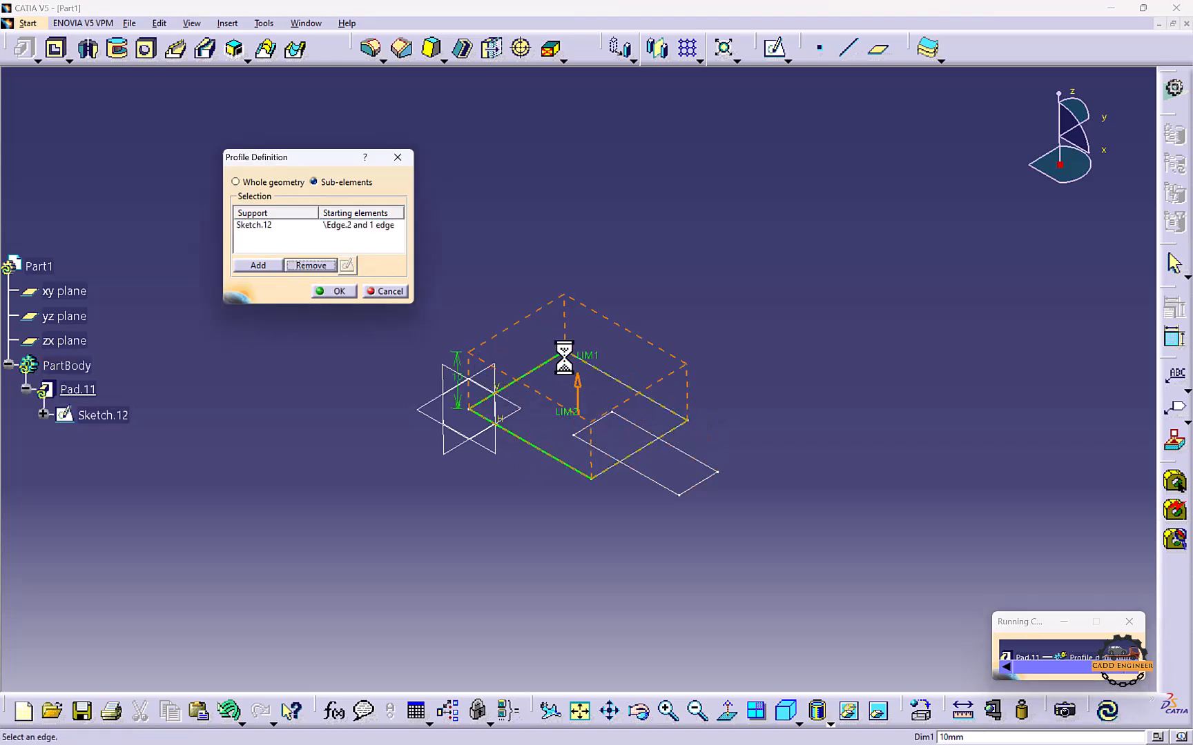
{"action": "left_click", "coordinate": [639, 426]}
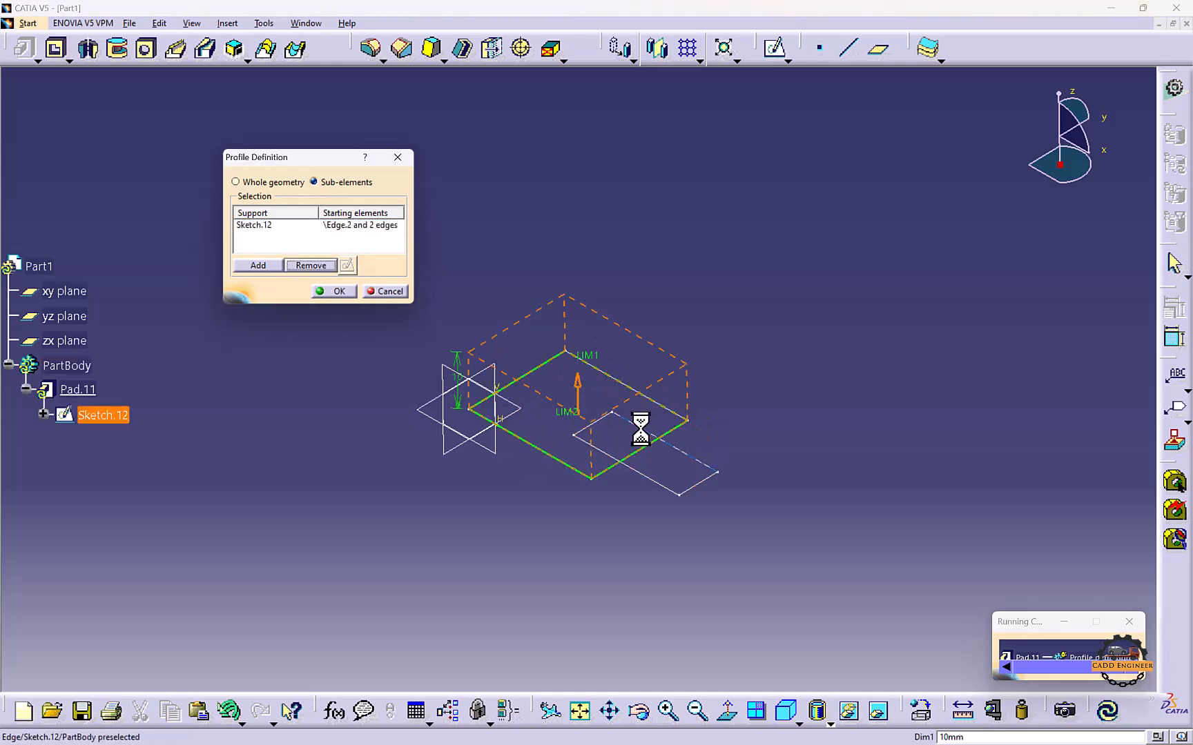
{"action": "left_click", "coordinate": [620, 417]}
{"action": "left_click", "coordinate": [591, 421]}
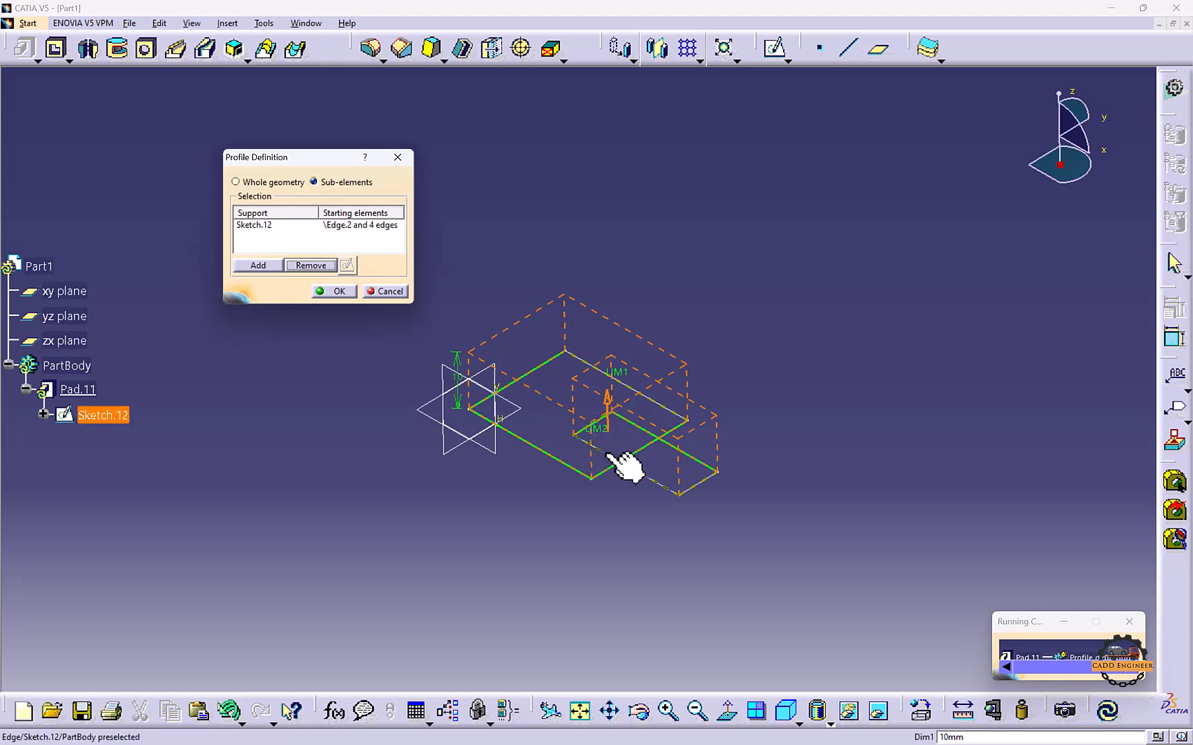
{"action": "left_click", "coordinate": [334, 290]}
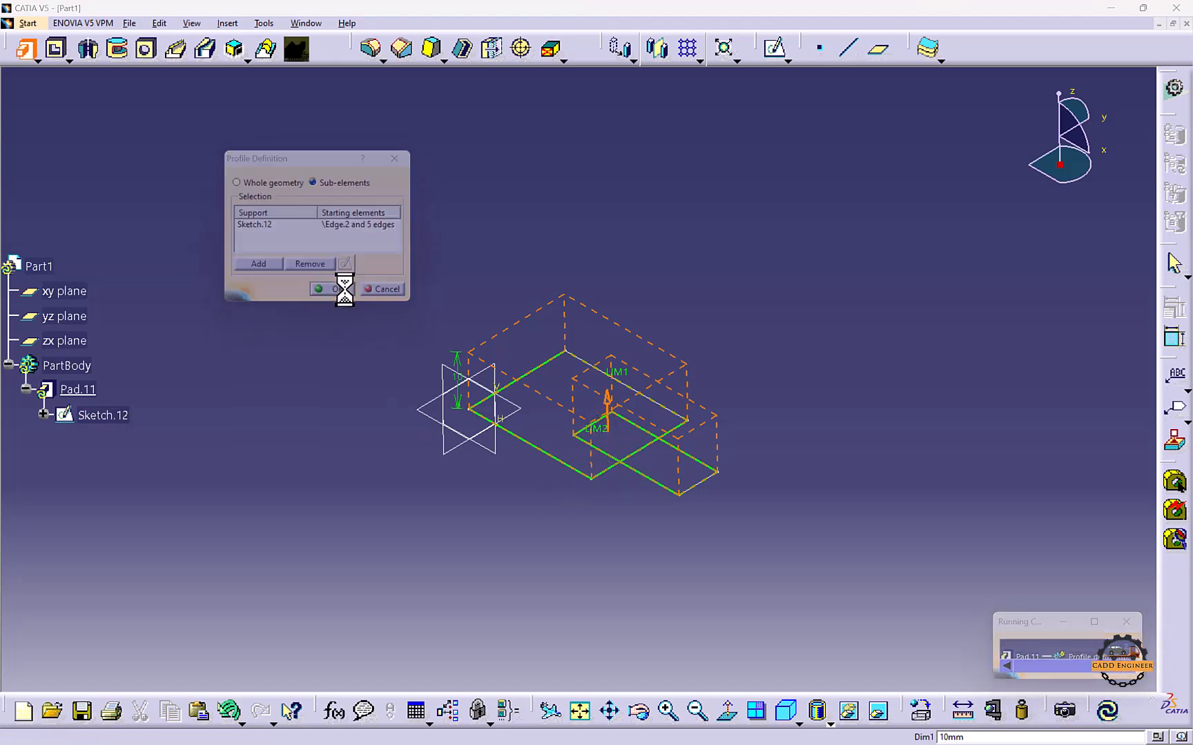
{"action": "left_click", "coordinate": [656, 406]}
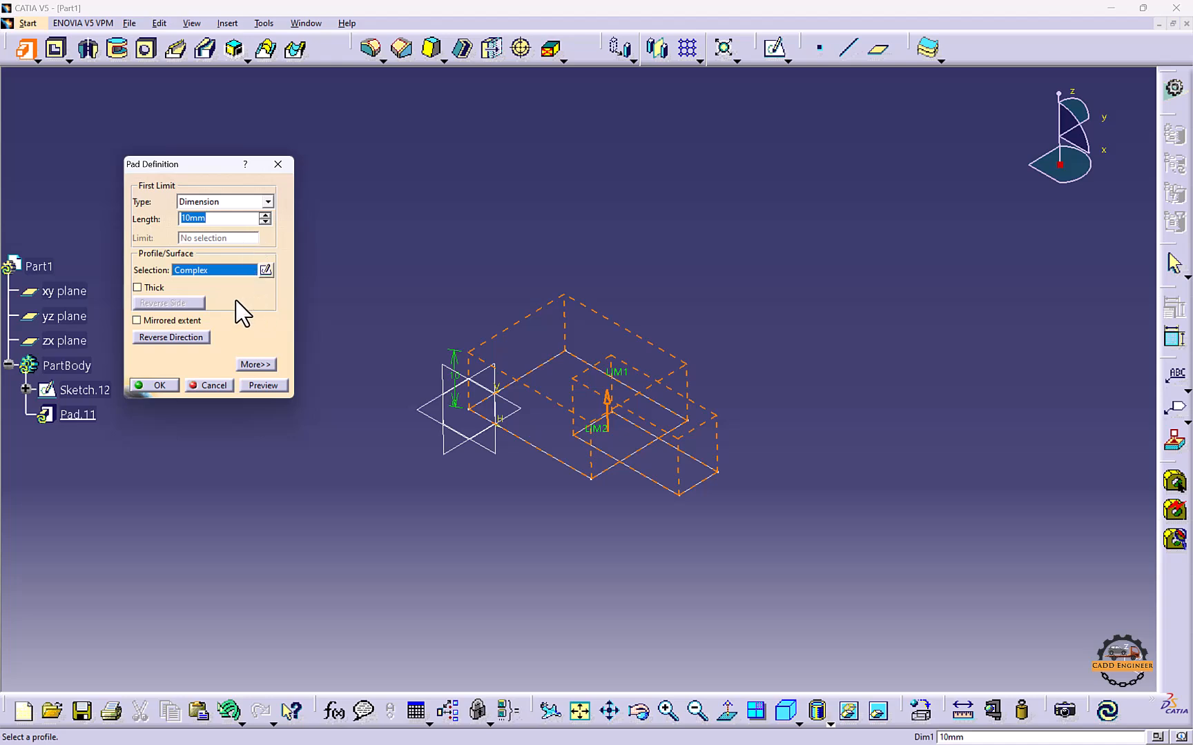
Go back to the profile definition, clear the picked edges and choose only an edge of the smaller rectangle
{"action": "right_click", "coordinate": [225, 282]}
{"action": "left_click", "coordinate": [263, 367]}
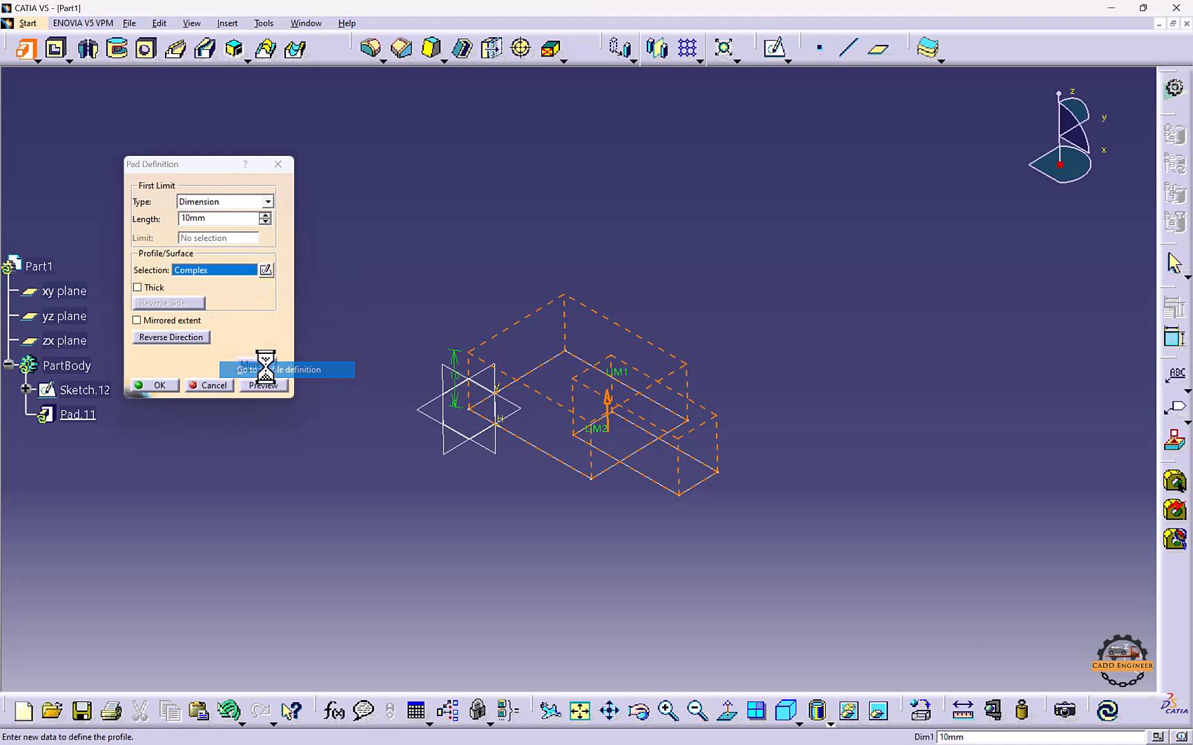
{"action": "left_click", "coordinate": [276, 226]}
{"action": "left_click", "coordinate": [311, 265]}
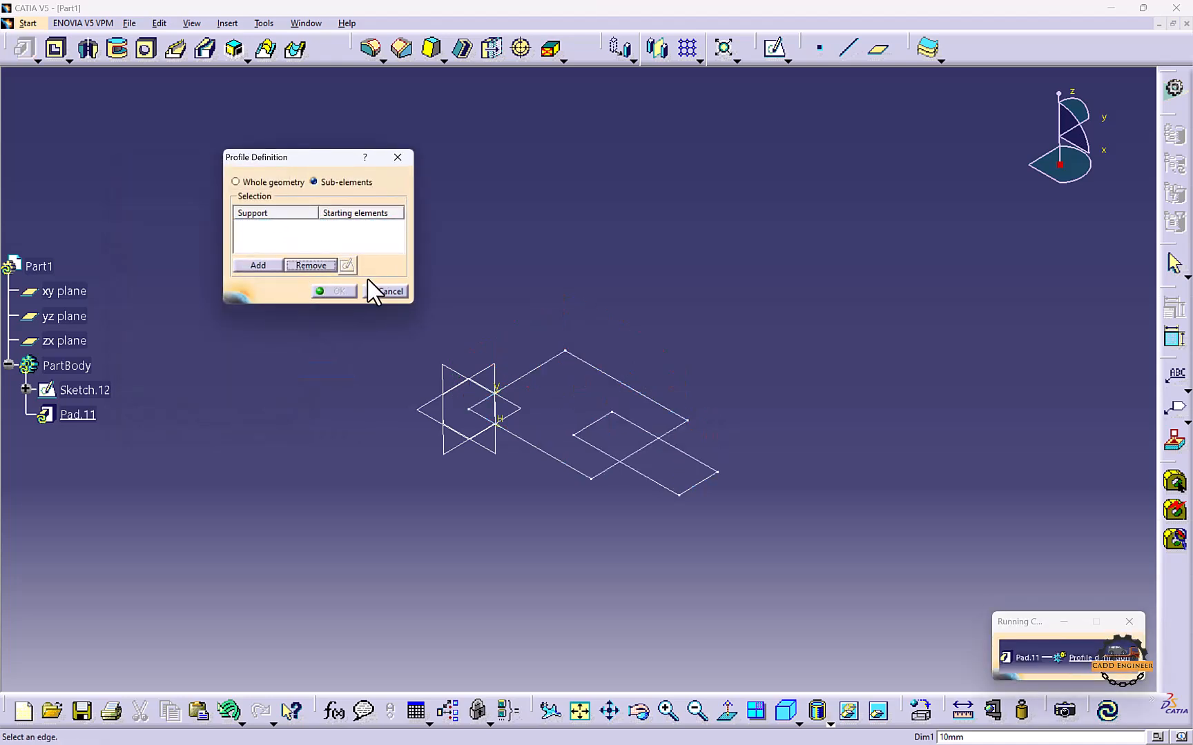
{"action": "left_click", "coordinate": [595, 423]}
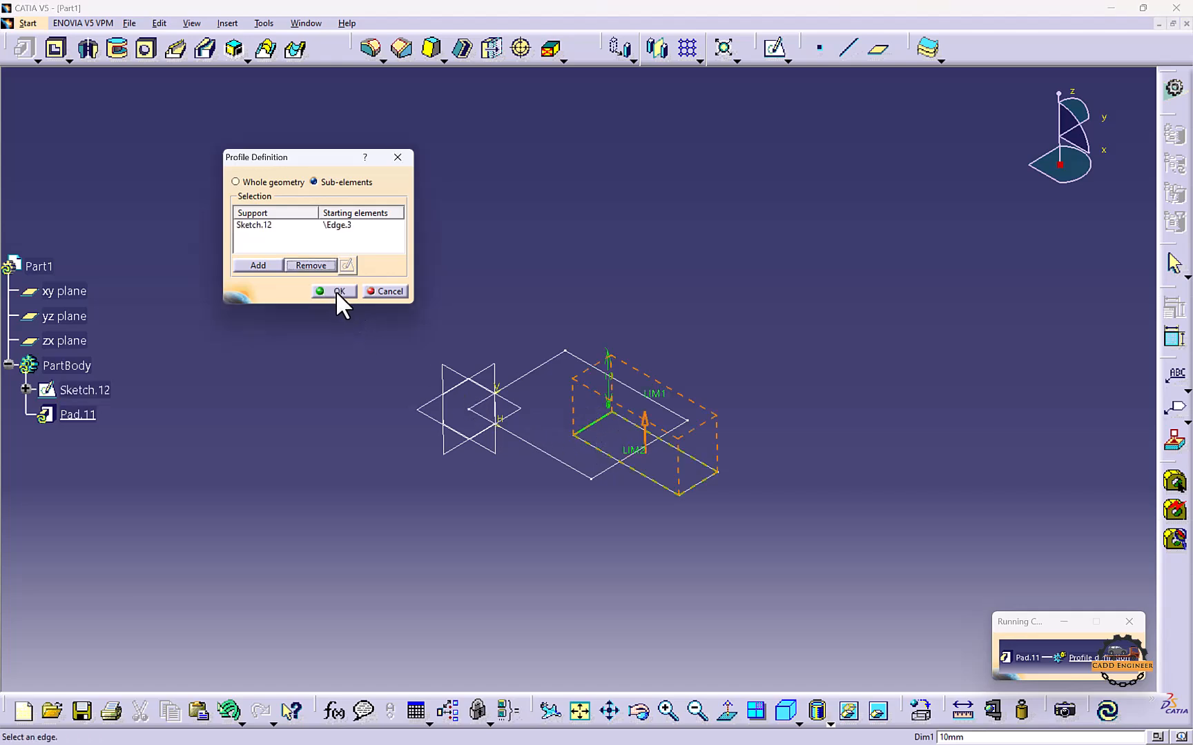
Add an edge of the larger rectangle, remove it from the profile again, and create the 10 mm pad
{"action": "left_click", "coordinate": [638, 457]}
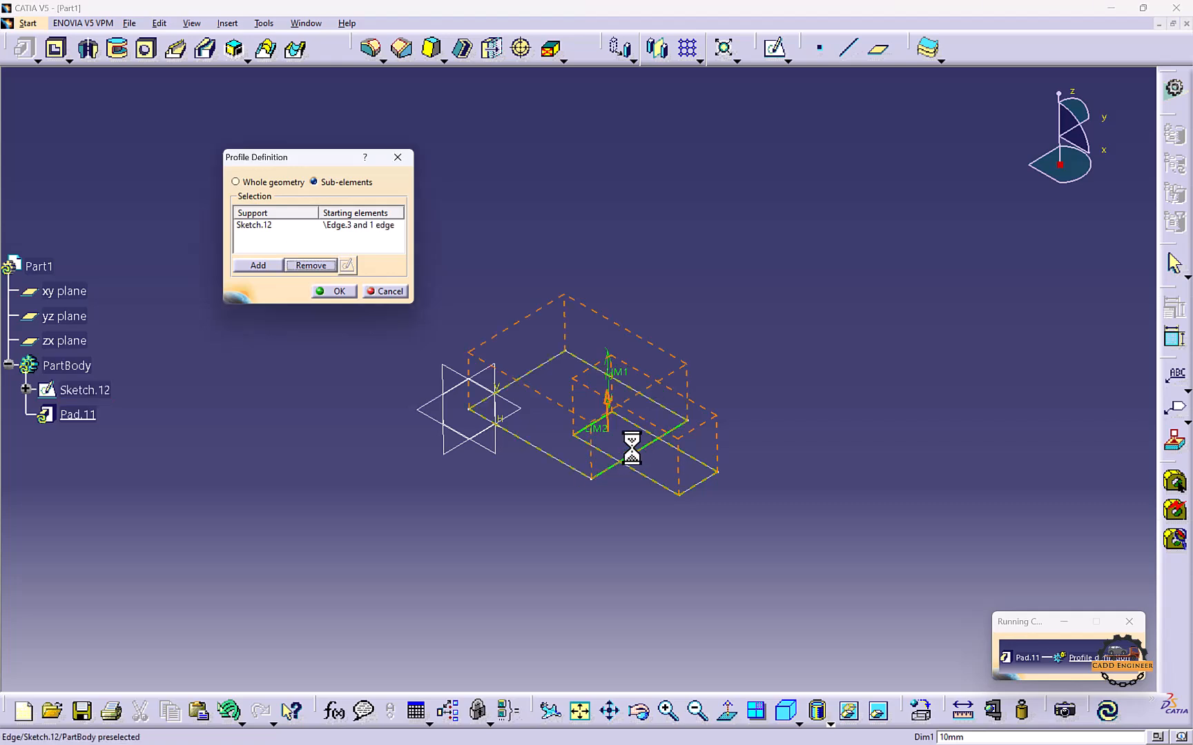
{"action": "left_click", "coordinate": [314, 226]}
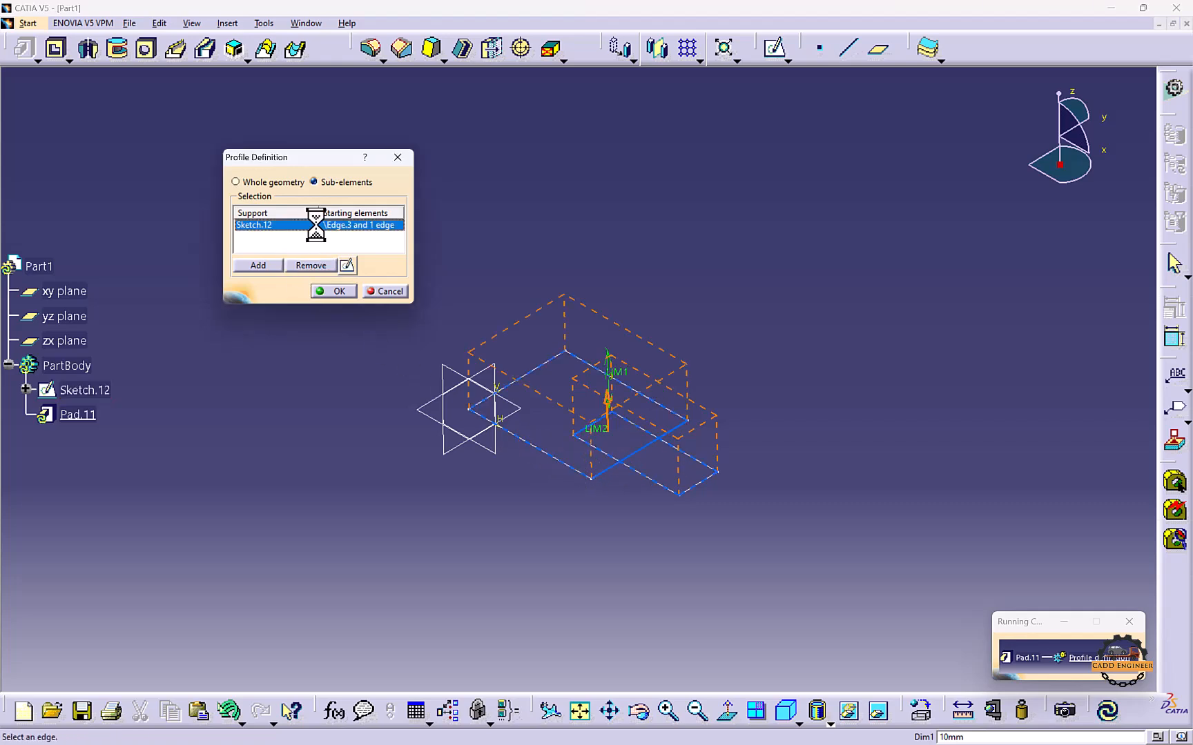
{"action": "left_click", "coordinate": [641, 449]}
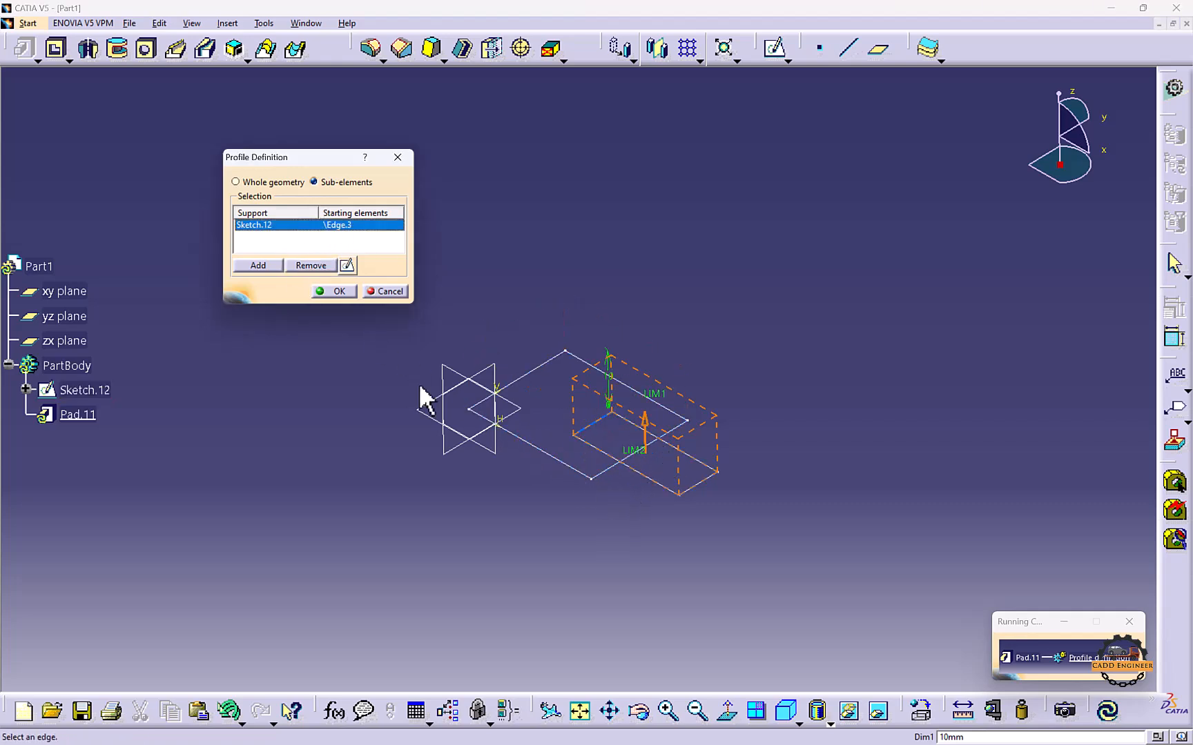
{"action": "left_click", "coordinate": [318, 290]}
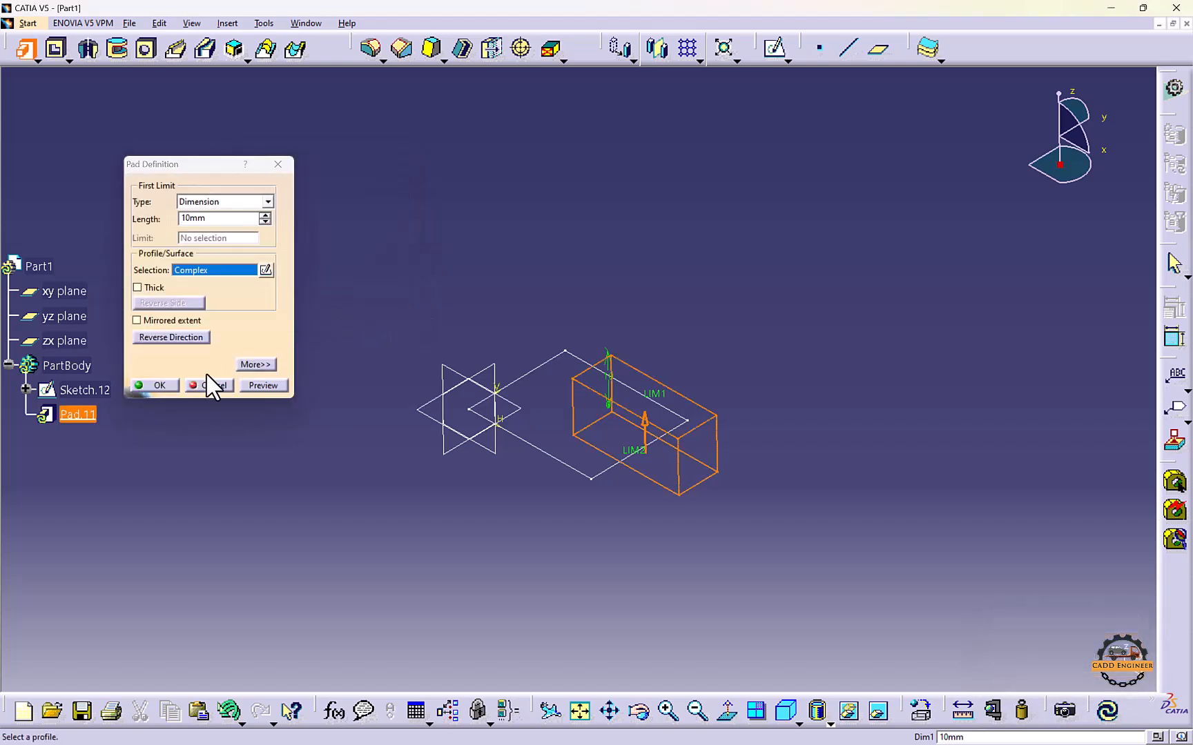
{"action": "left_click", "coordinate": [159, 386]}
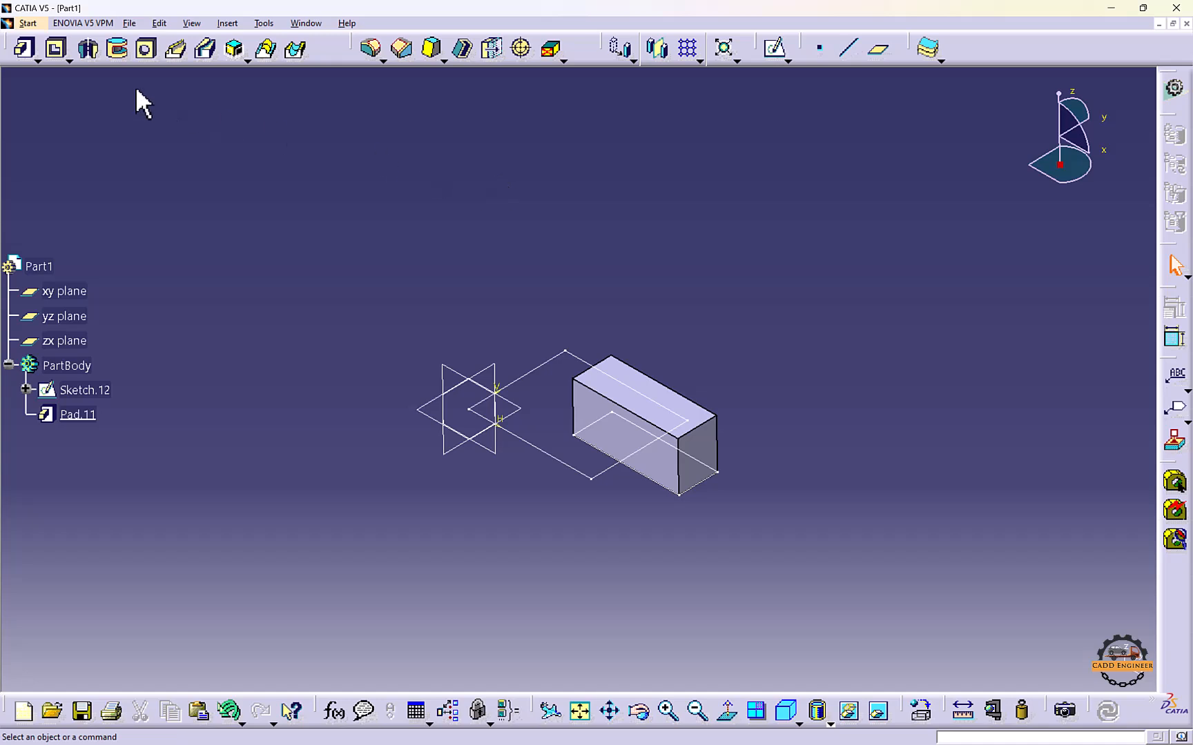
Start a second pad from the same sketch and set its profile definition to sub-elements with the whole geometry removed
{"action": "left_click", "coordinate": [29, 51]}
{"action": "left_click", "coordinate": [537, 376]}
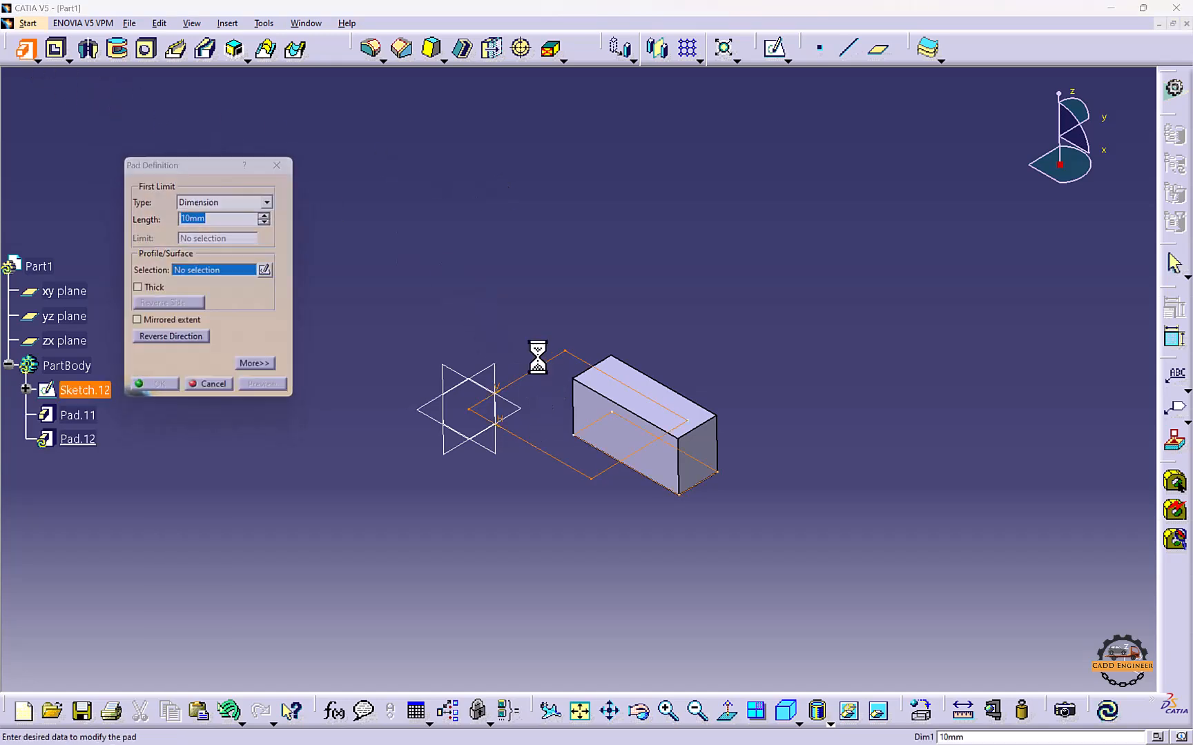
{"action": "left_click", "coordinate": [662, 408]}
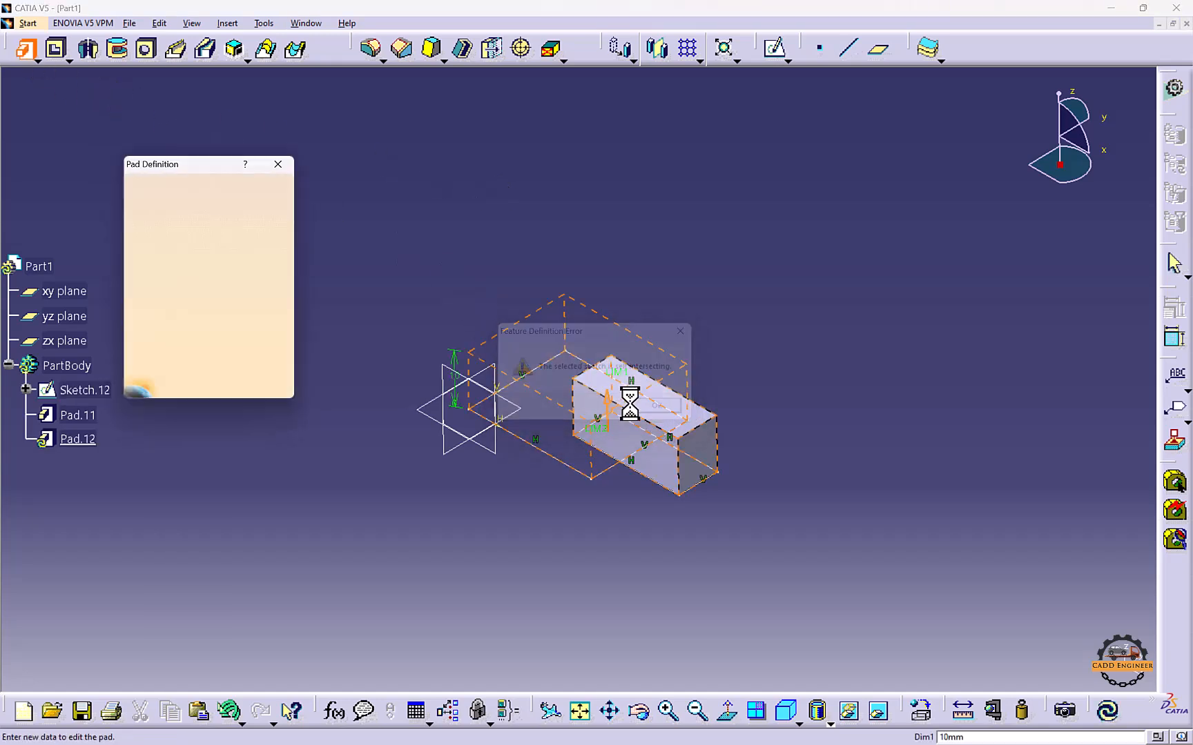
{"action": "right_click", "coordinate": [215, 271]}
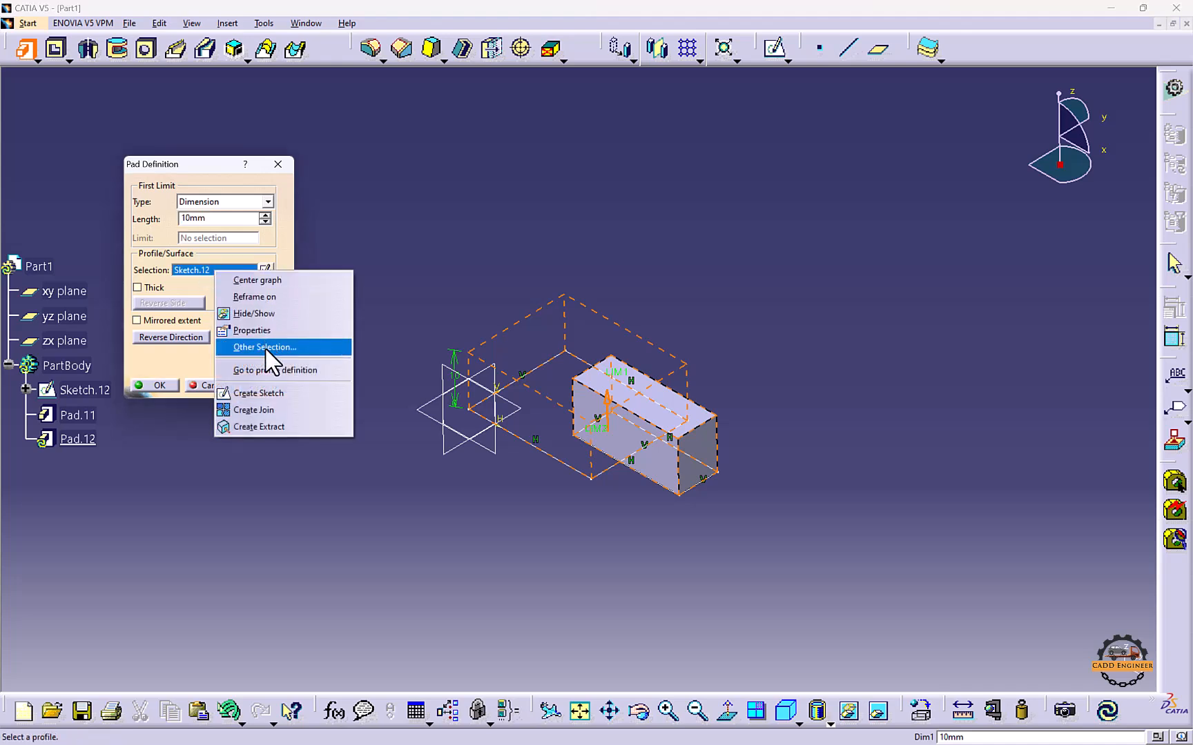
{"action": "left_click", "coordinate": [274, 370]}
{"action": "left_click", "coordinate": [335, 226]}
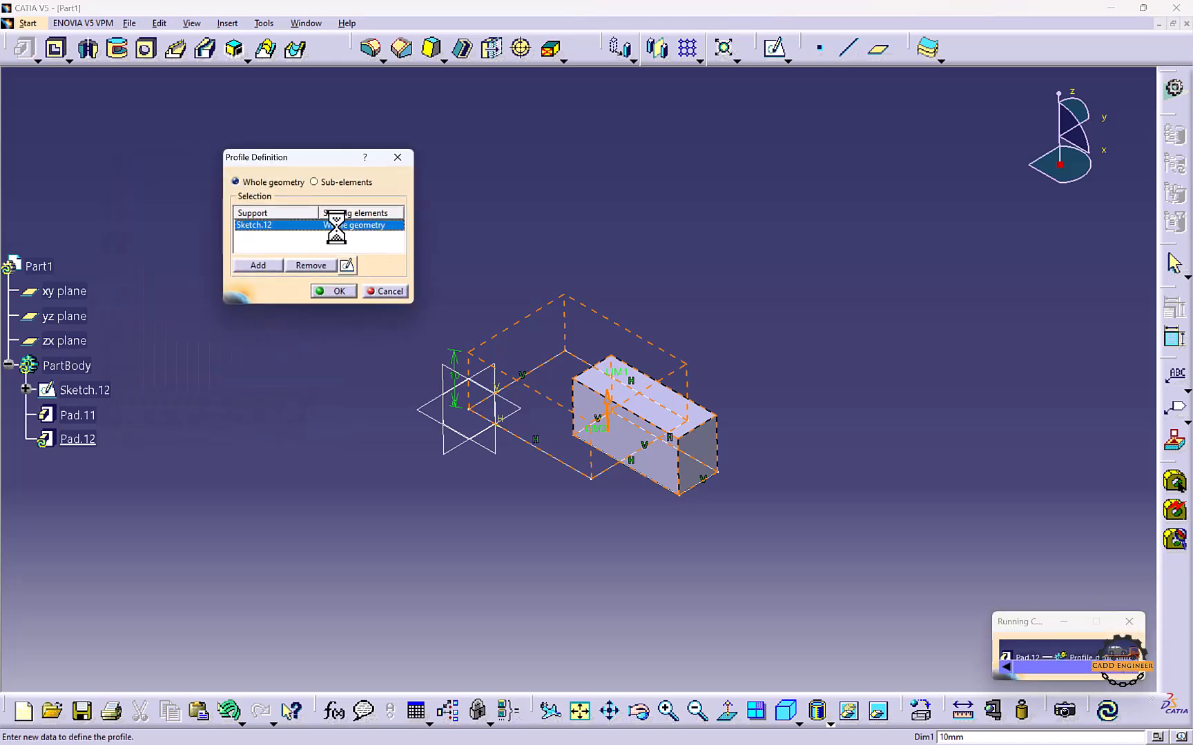
{"action": "left_click", "coordinate": [331, 265]}
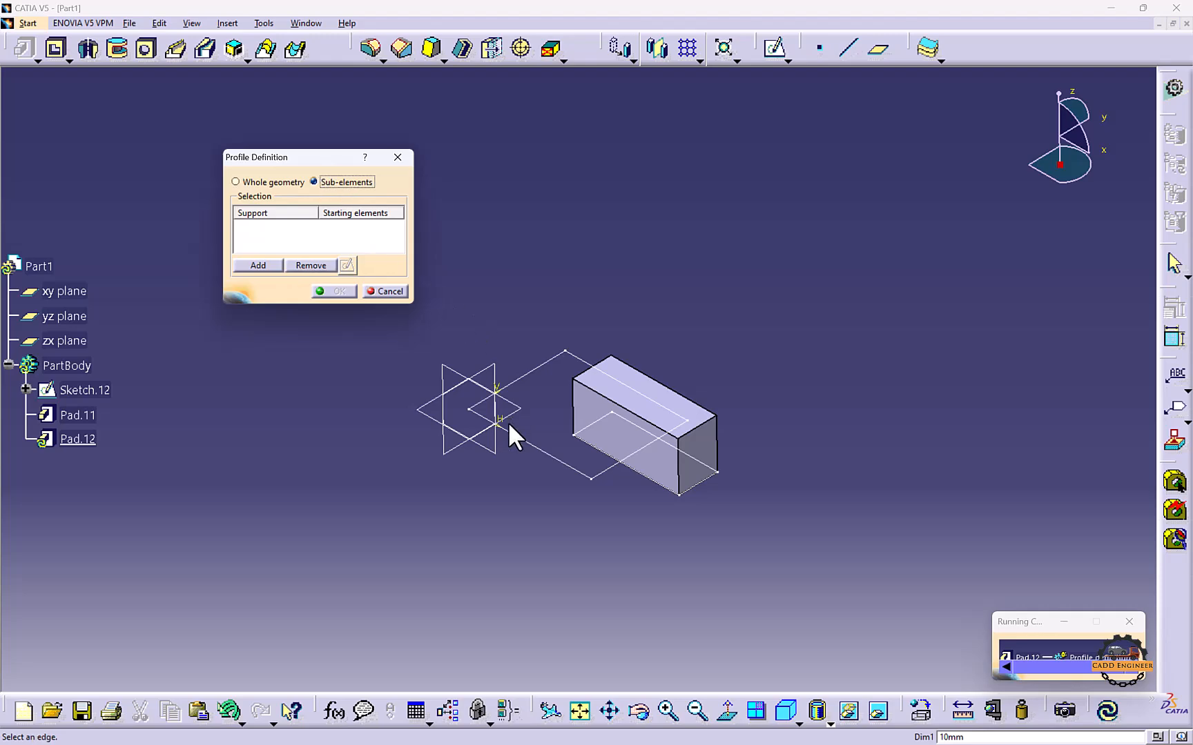
Pick an edge of the larger rectangle as the profile and create the second pad with a 10 mm length
{"action": "left_click", "coordinate": [508, 423]}
{"action": "mouse_move", "coordinate": [529, 413]}
{"action": "middle_mouse_down"}
{"action": "mouse_move", "coordinate": [567, 466]}
{"action": "mouse_move", "coordinate": [582, 371]}
{"action": "mouse_move", "coordinate": [566, 376]}
{"action": "middle_mouse_up"}
{"action": "left_click", "coordinate": [334, 290]}
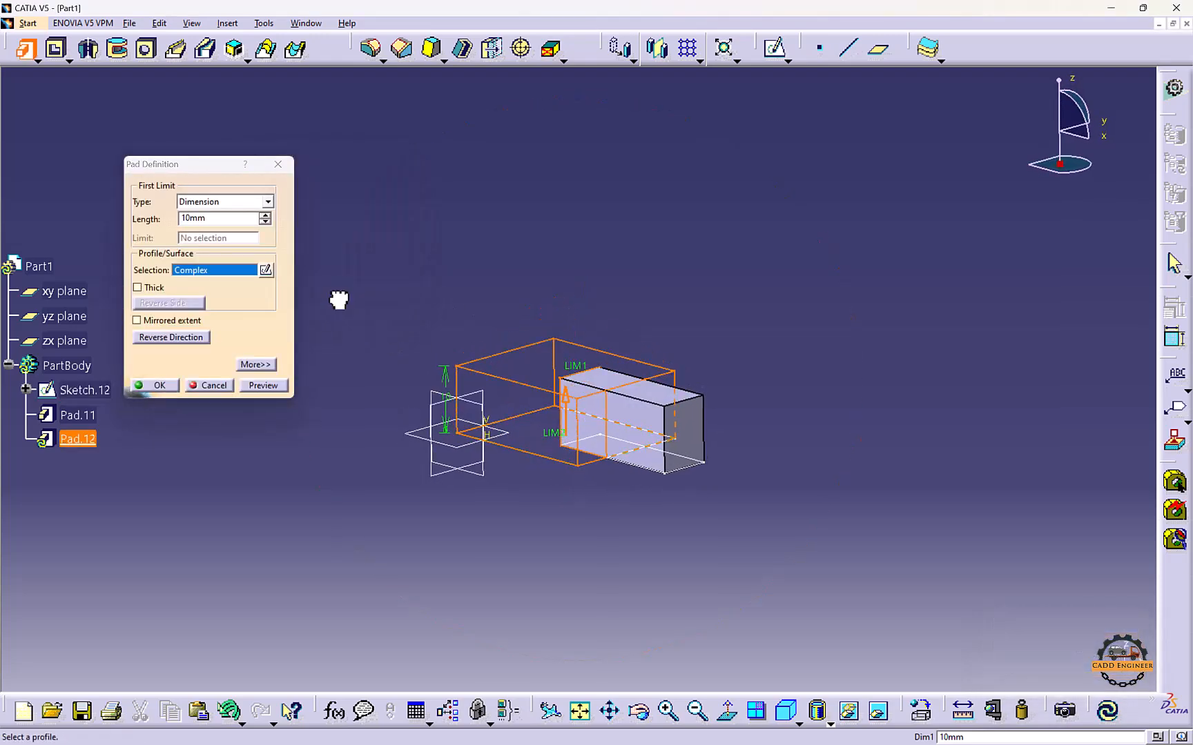
{"action": "left_click", "coordinate": [174, 387]}
{"action": "middle_click_drag", "start_coordinate": [359, 414], "coordinate": [395, 435]}
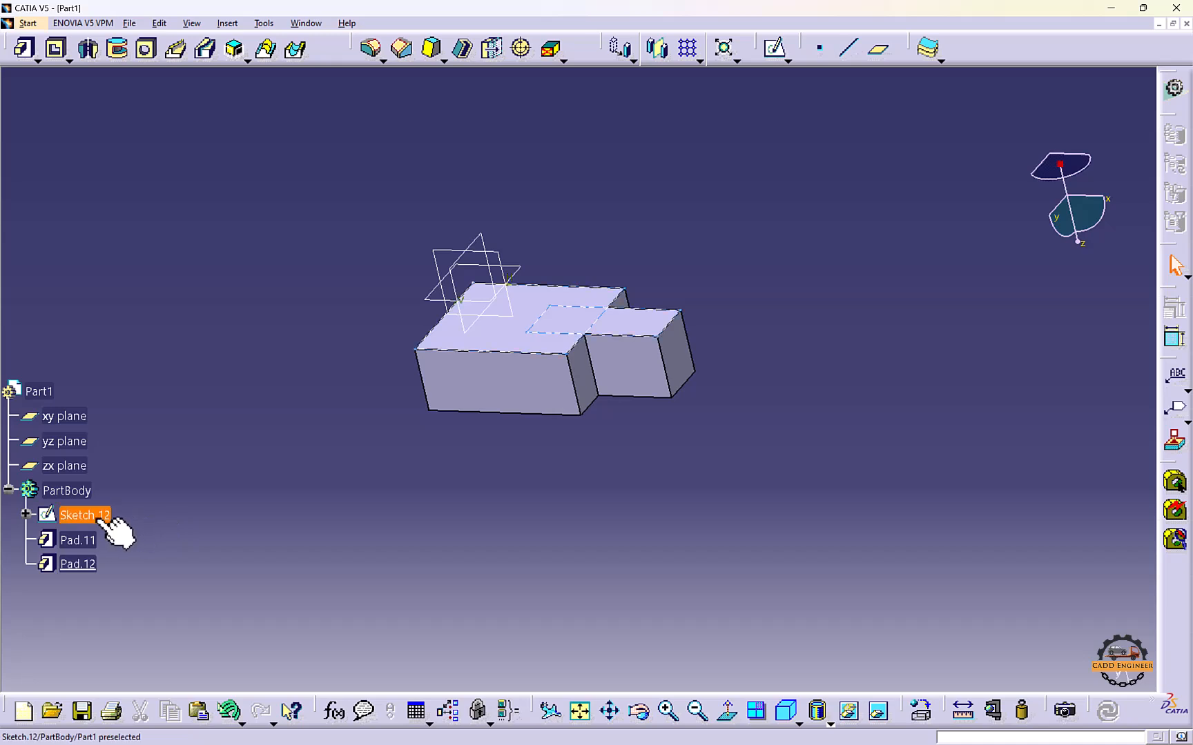
{"action": "mouse_move", "coordinate": [252, 481]}
{"action": "middle_mouse_down"}
{"action": "mouse_move", "coordinate": [487, 420]}
{"action": "mouse_move", "coordinate": [453, 394]}
{"action": "mouse_move", "coordinate": [452, 438]}
{"action": "middle_mouse_up"}
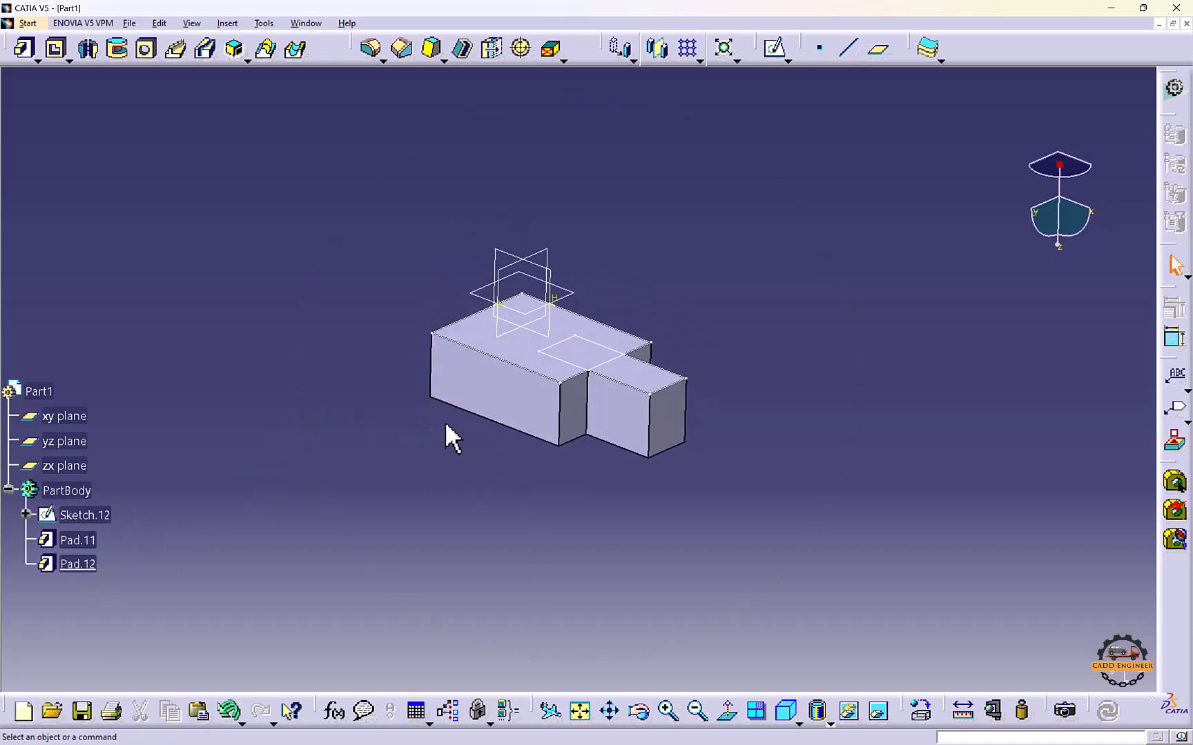
{"action": "left_click", "coordinate": [37, 60]}
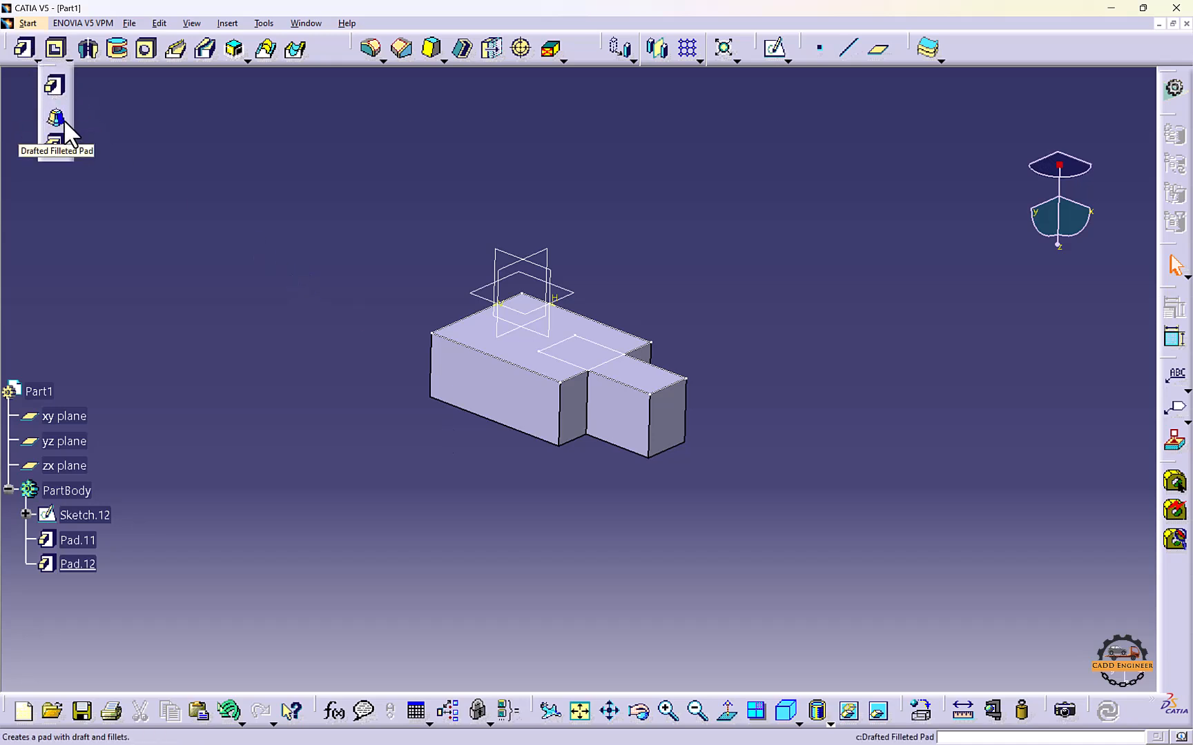
{"action": "left_click", "coordinate": [152, 205]}
{"action": "scroll", "coordinate": [148, 273], "scroll_direction": "down", "scroll_amount": 5}
{"action": "left_click", "coordinate": [83, 328]}
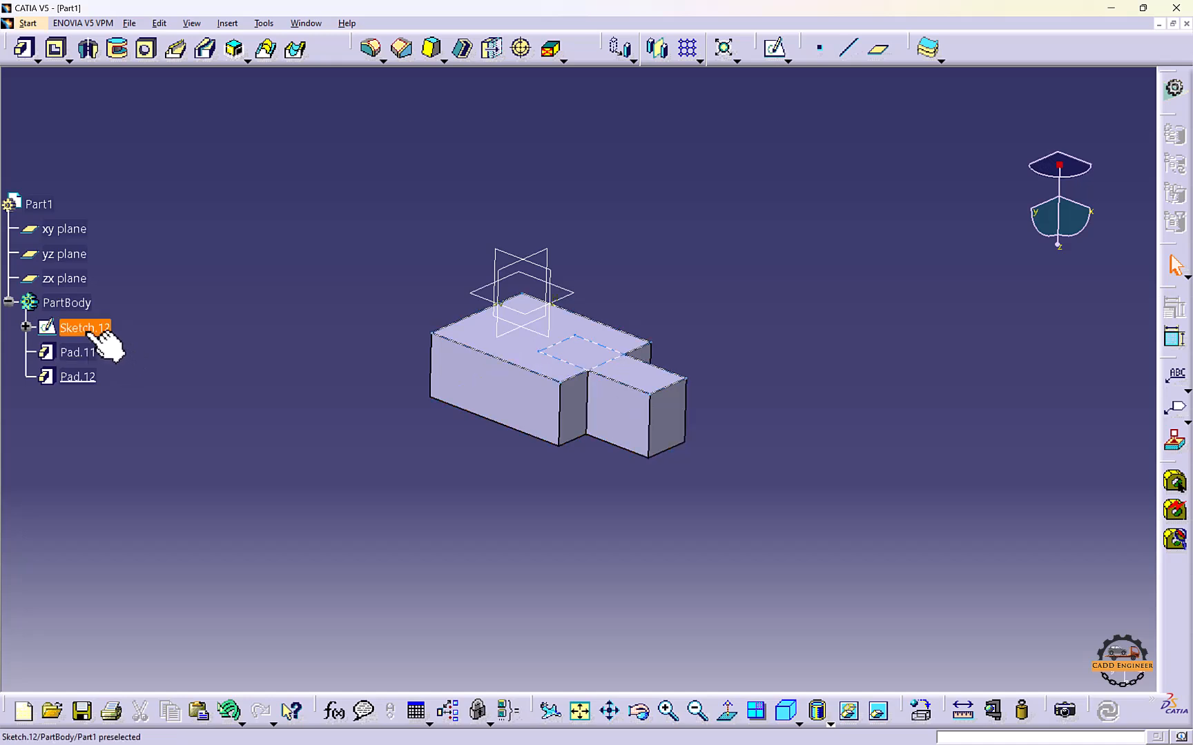
{"action": "left_click", "coordinate": [77, 352], "text": "ctrl"}
{"action": "left_click", "coordinate": [78, 376], "text": "ctrl"}
{"action": "right_click", "coordinate": [73, 379]}
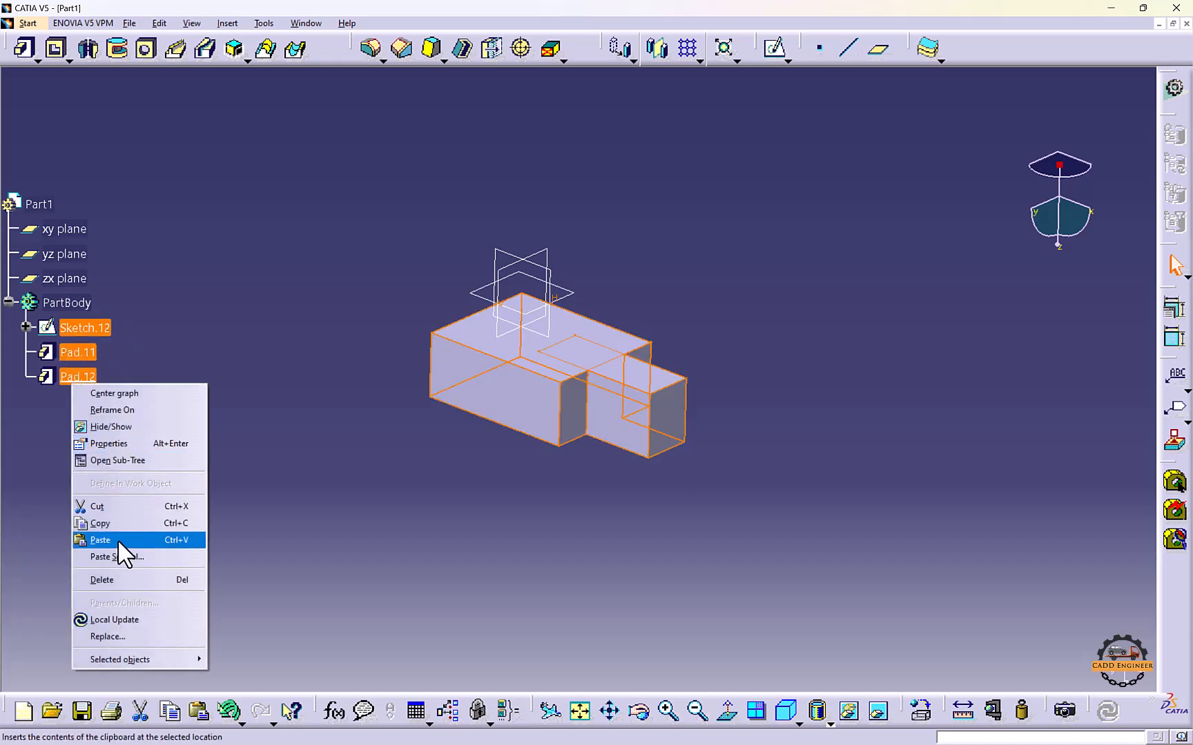
{"action": "left_click", "coordinate": [260, 499]}
{"action": "left_click", "coordinate": [315, 388]}
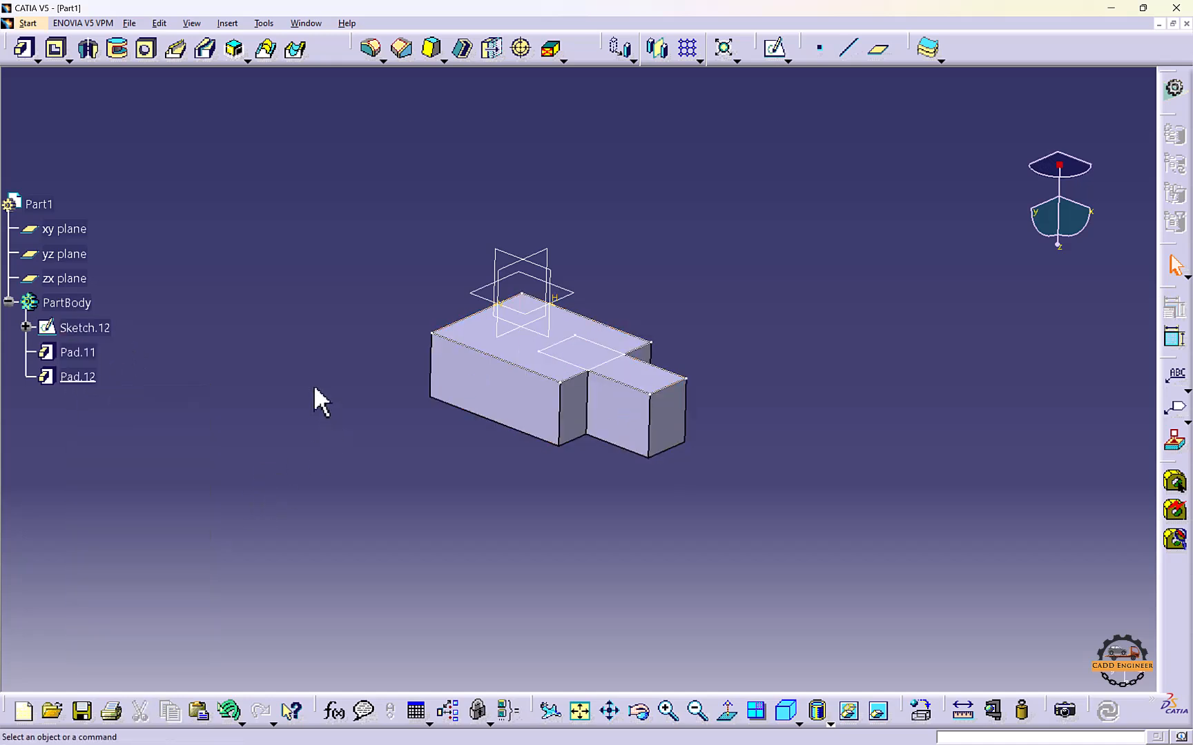
Sketch a rectangle on the larger block's top face, shift it slightly towards the back edge, and exit the sketch
{"action": "middle_click_drag", "start_coordinate": [516, 394], "coordinate": [506, 324]}
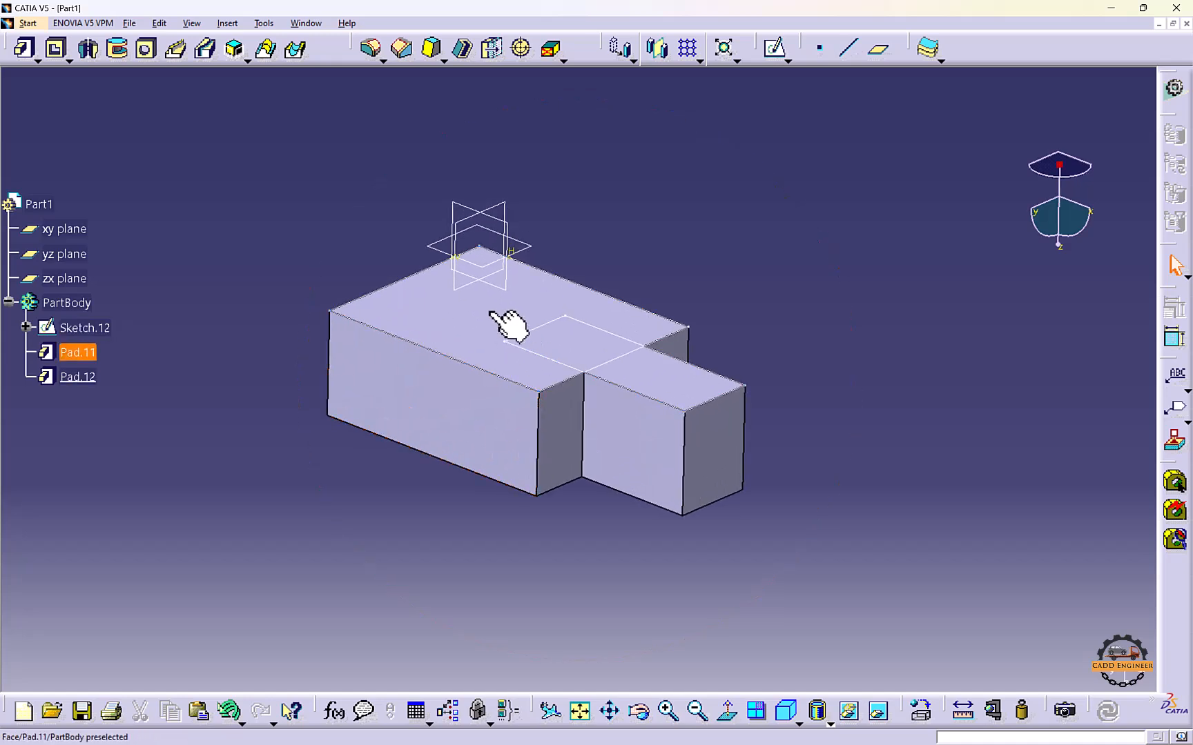
{"action": "left_click", "coordinate": [774, 48]}
{"action": "middle_click_drag", "start_coordinate": [434, 272], "coordinate": [442, 235]}
{"action": "middle_click_drag", "start_coordinate": [498, 242], "coordinate": [669, 295]}
{"action": "left_click", "coordinate": [479, 48]}
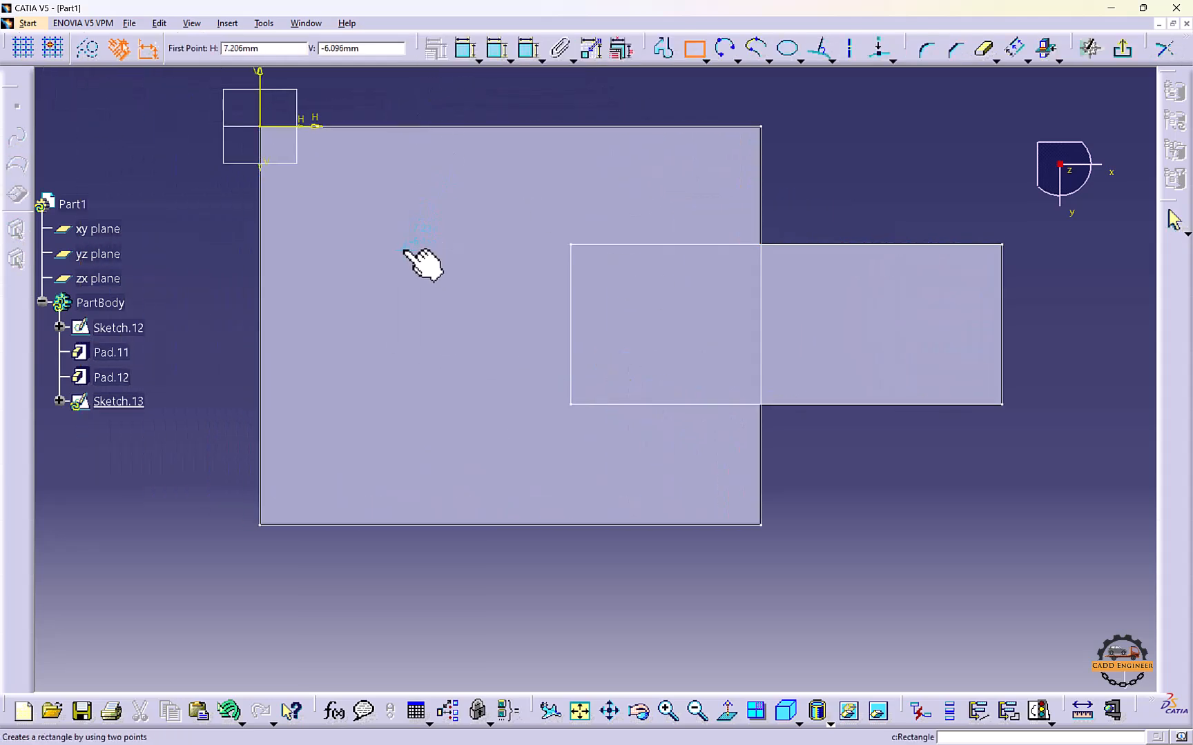
{"action": "left_click", "coordinate": [403, 250]}
{"action": "left_click", "coordinate": [590, 424]}
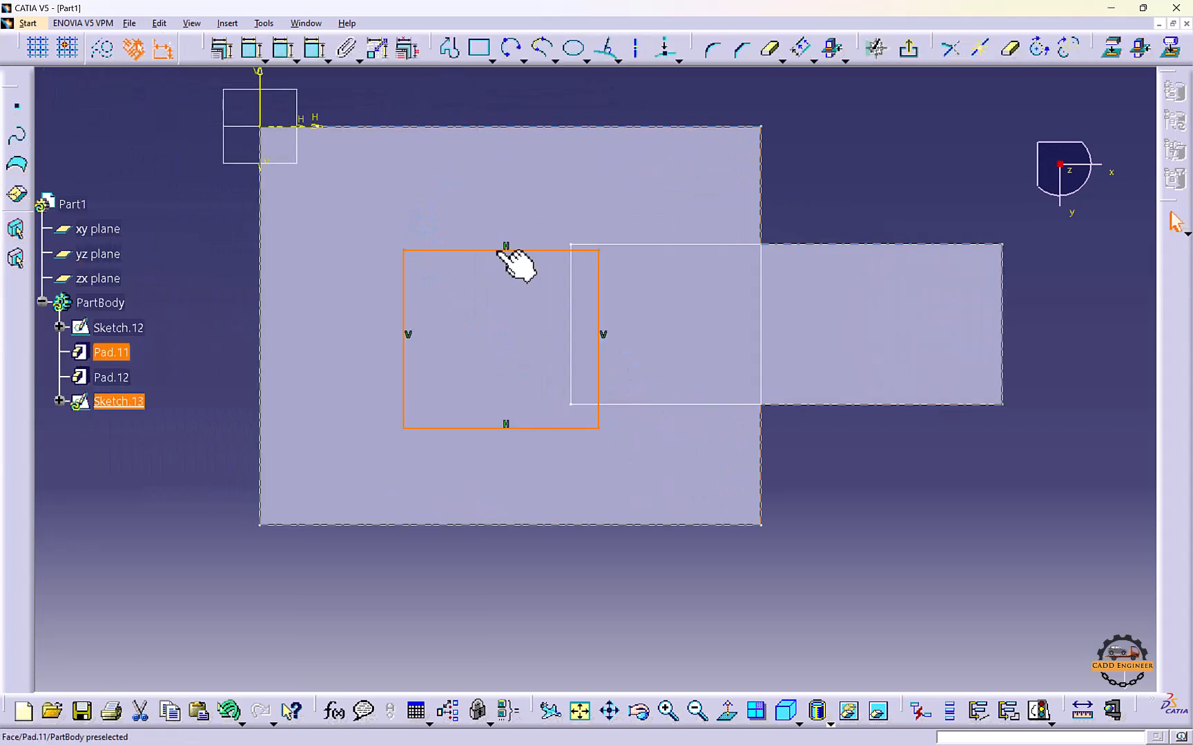
{"action": "left_click_drag", "start_coordinate": [498, 250], "coordinate": [497, 230]}
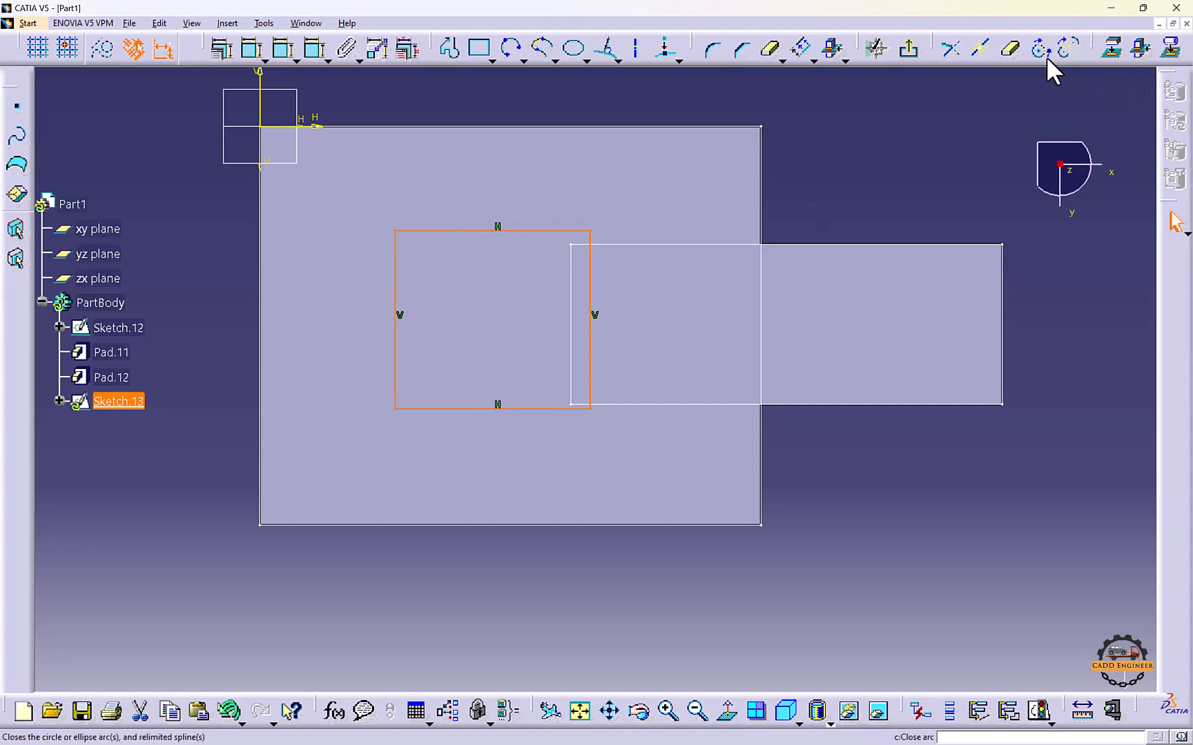
{"action": "left_click", "coordinate": [908, 49]}
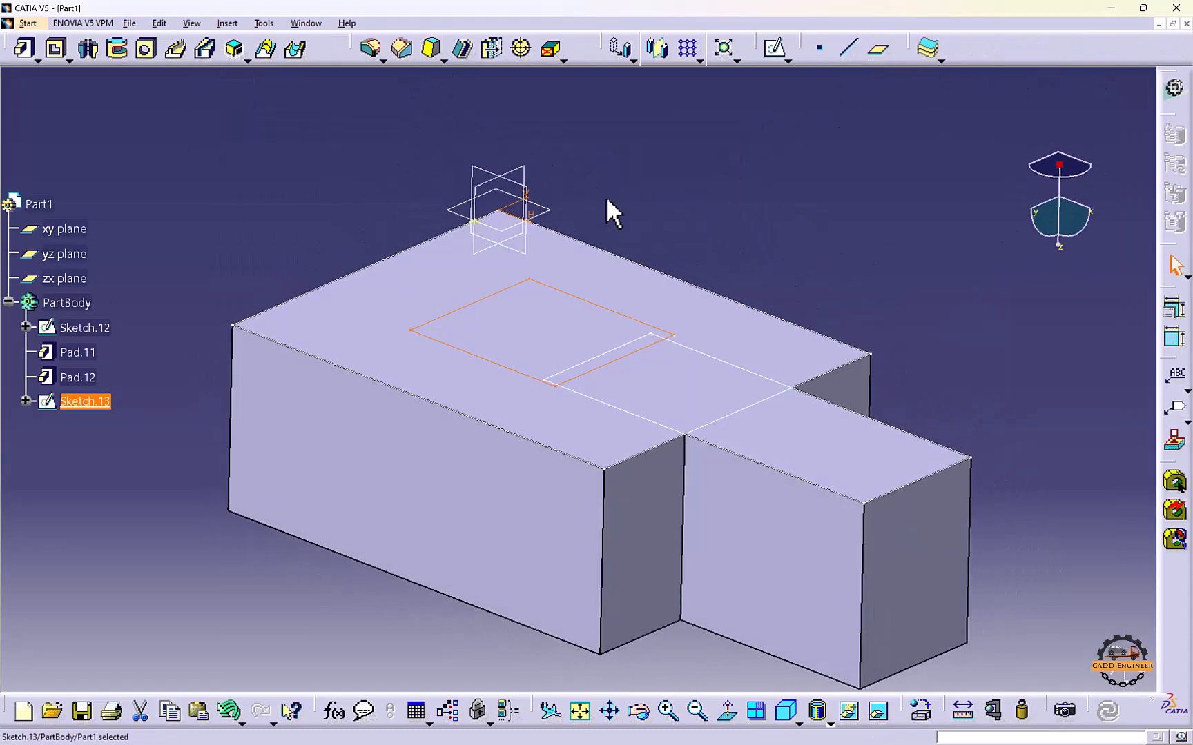
{"action": "mouse_move", "coordinate": [606, 196]}
{"action": "middle_mouse_down"}
{"action": "mouse_move", "coordinate": [591, 168]}
{"action": "mouse_move", "coordinate": [568, 165]}
{"action": "middle_mouse_up"}
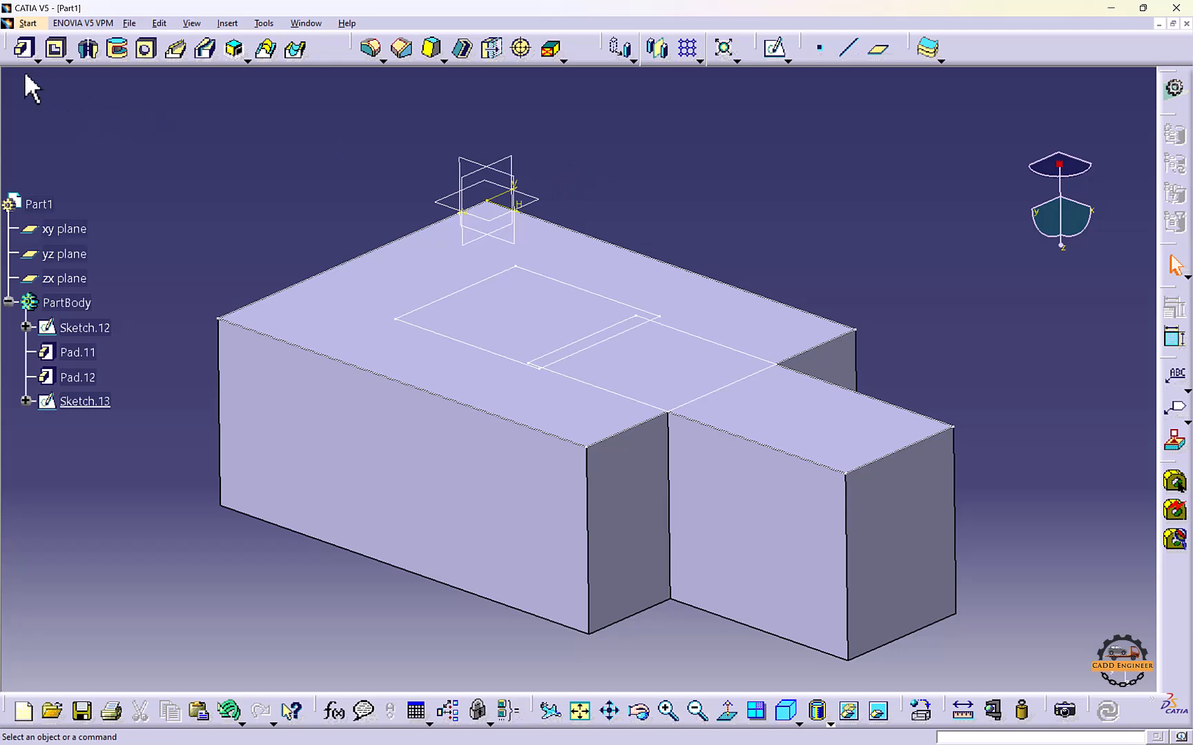
{"action": "left_click", "coordinate": [24, 49]}
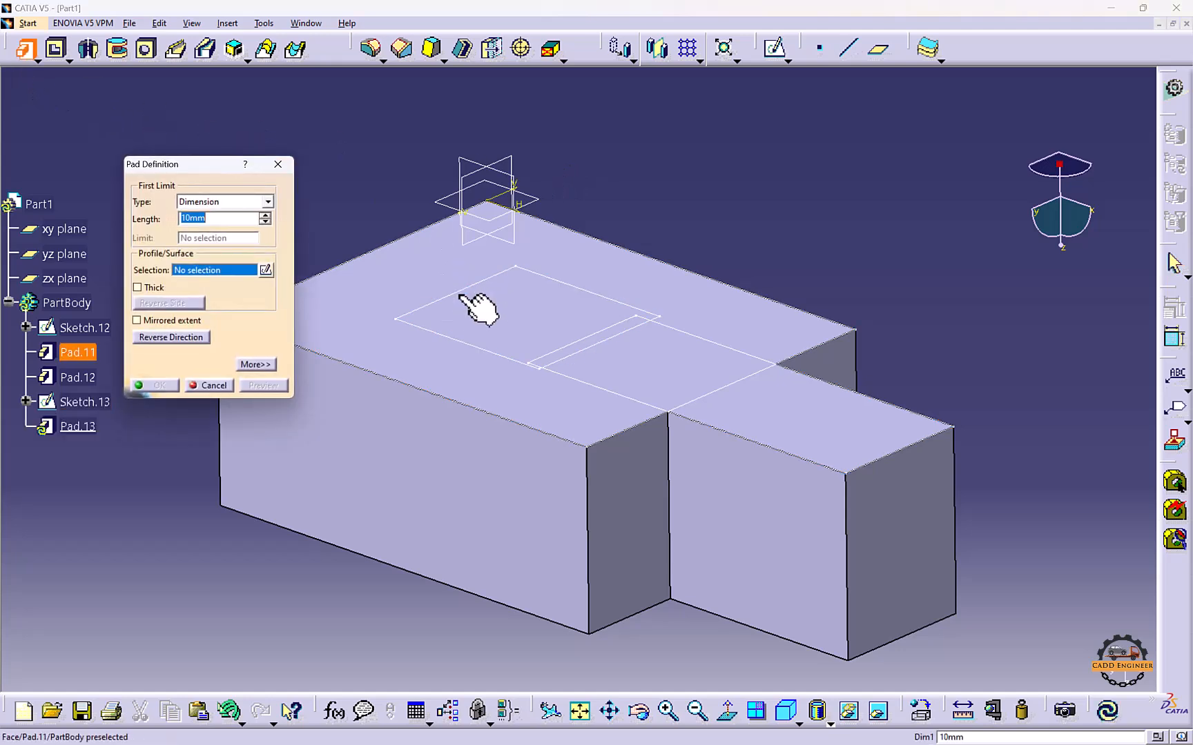
{"action": "left_click", "coordinate": [482, 276]}
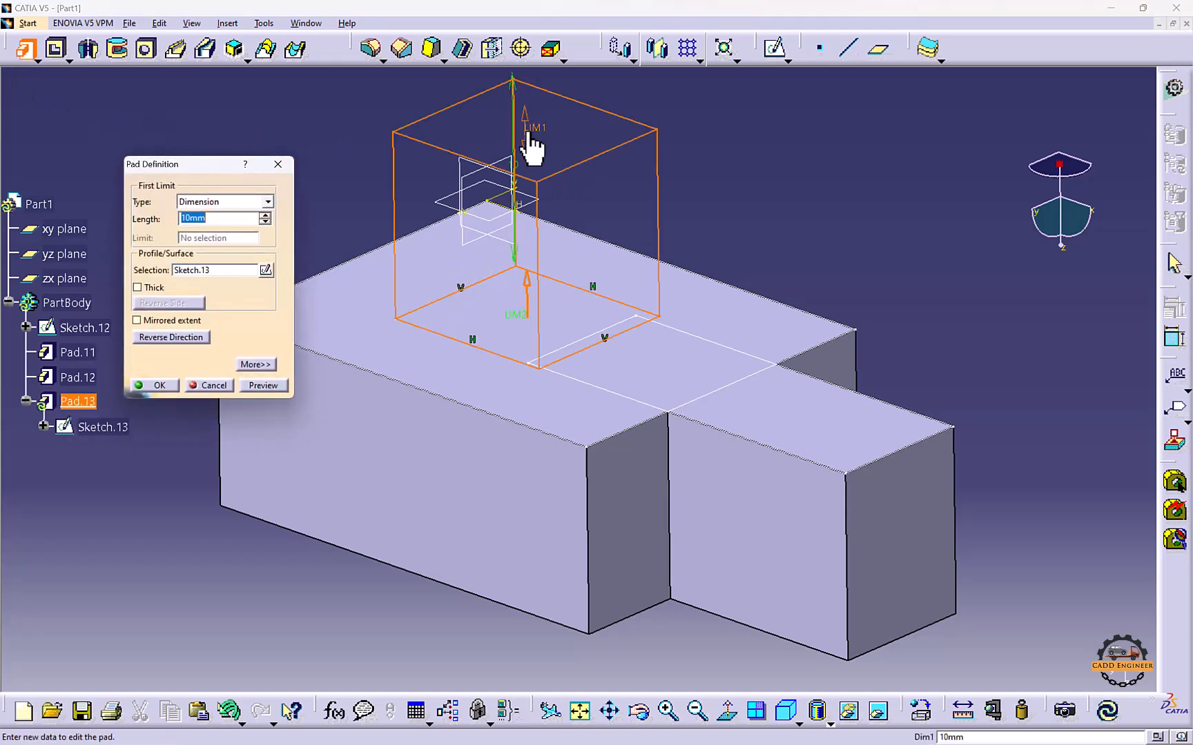
{"action": "left_click_drag", "start_coordinate": [538, 139], "coordinate": [539, 173]}
{"action": "middle_click_drag", "start_coordinate": [477, 241], "coordinate": [519, 218]}
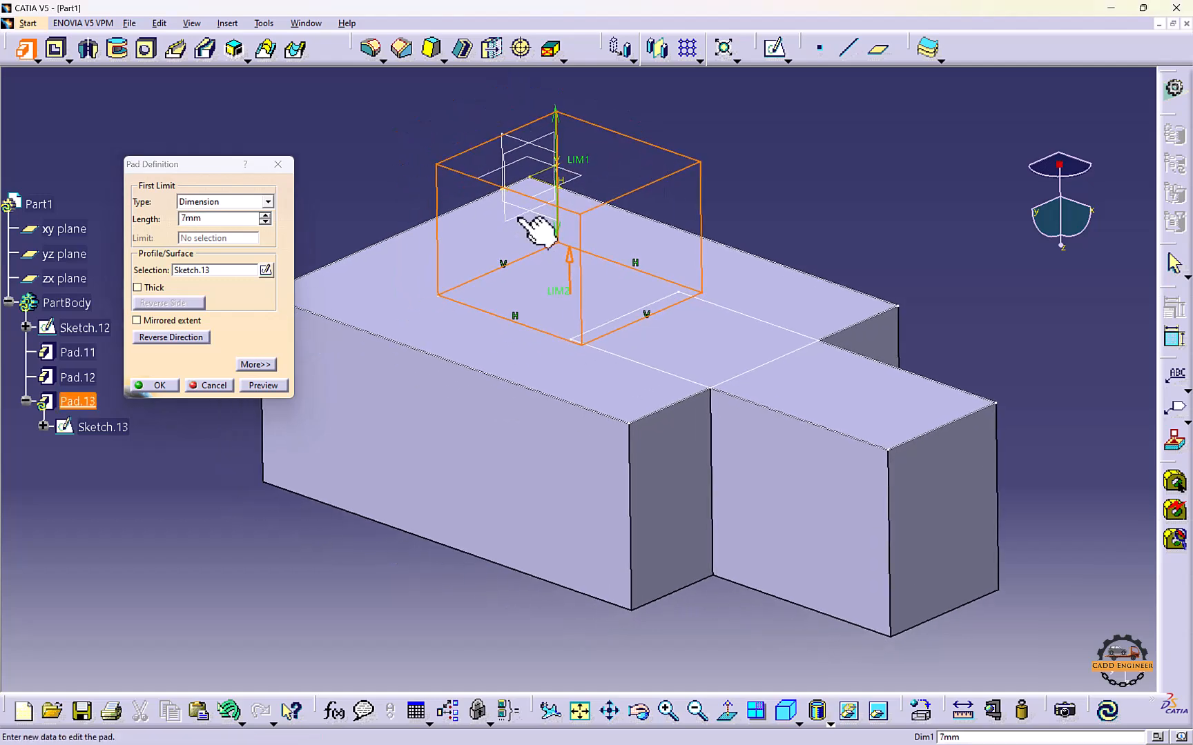
{"action": "scroll", "coordinate": [519, 218], "scroll_direction": "up", "scroll_amount": 1}
{"action": "left_click", "coordinate": [278, 164]}
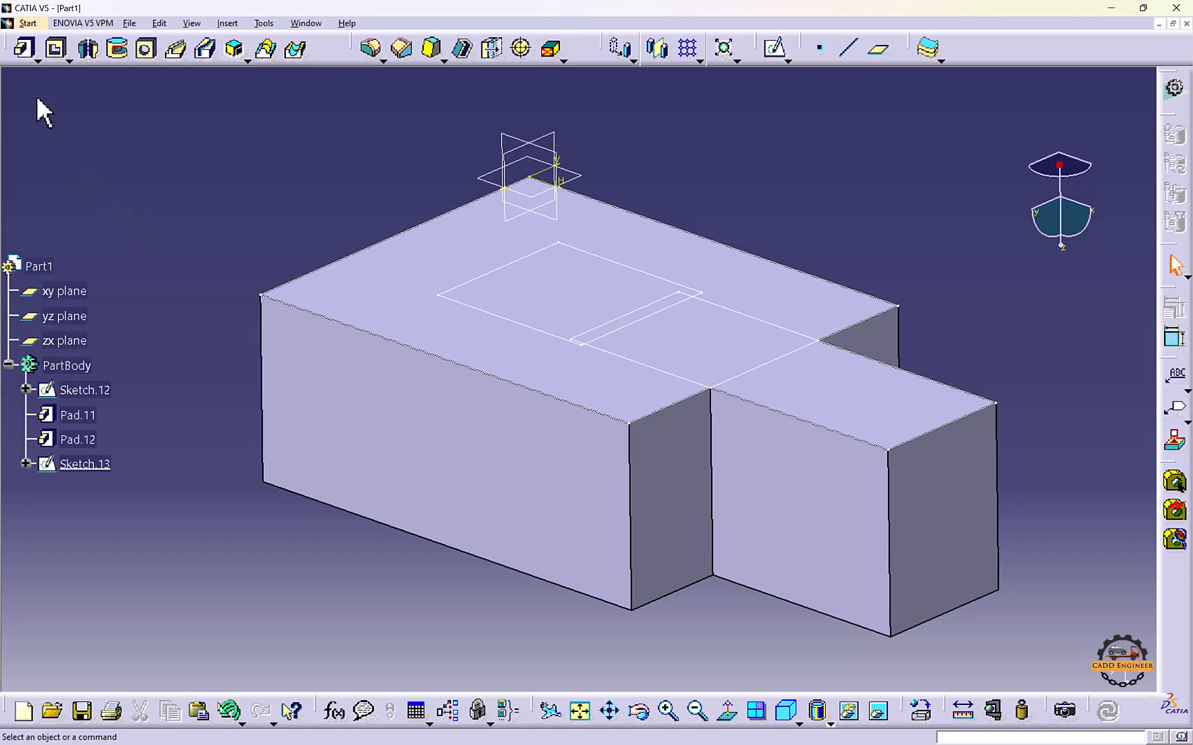
Start a 5 mm drafted filleted pad from the new rectangle sketch, using the block's top face as the second limit
{"action": "left_click", "coordinate": [38, 60]}
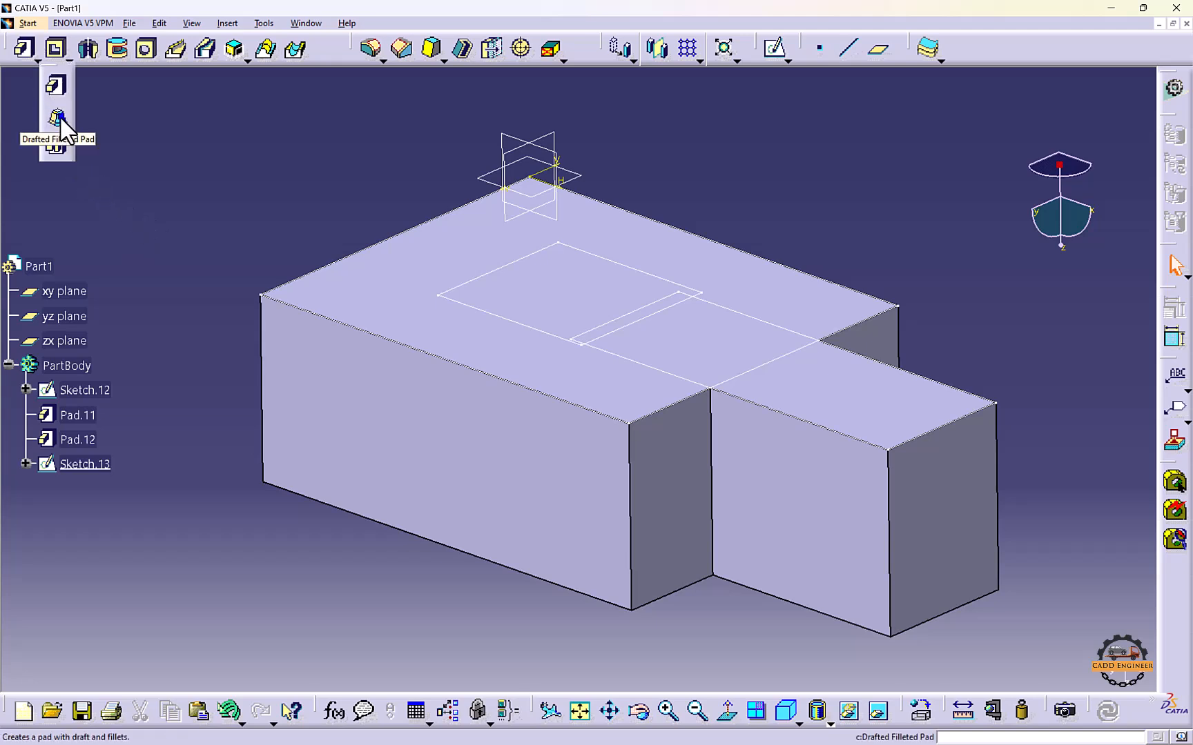
{"action": "left_click", "coordinate": [59, 115]}
{"action": "middle_click_drag", "start_coordinate": [367, 253], "coordinate": [361, 288]}
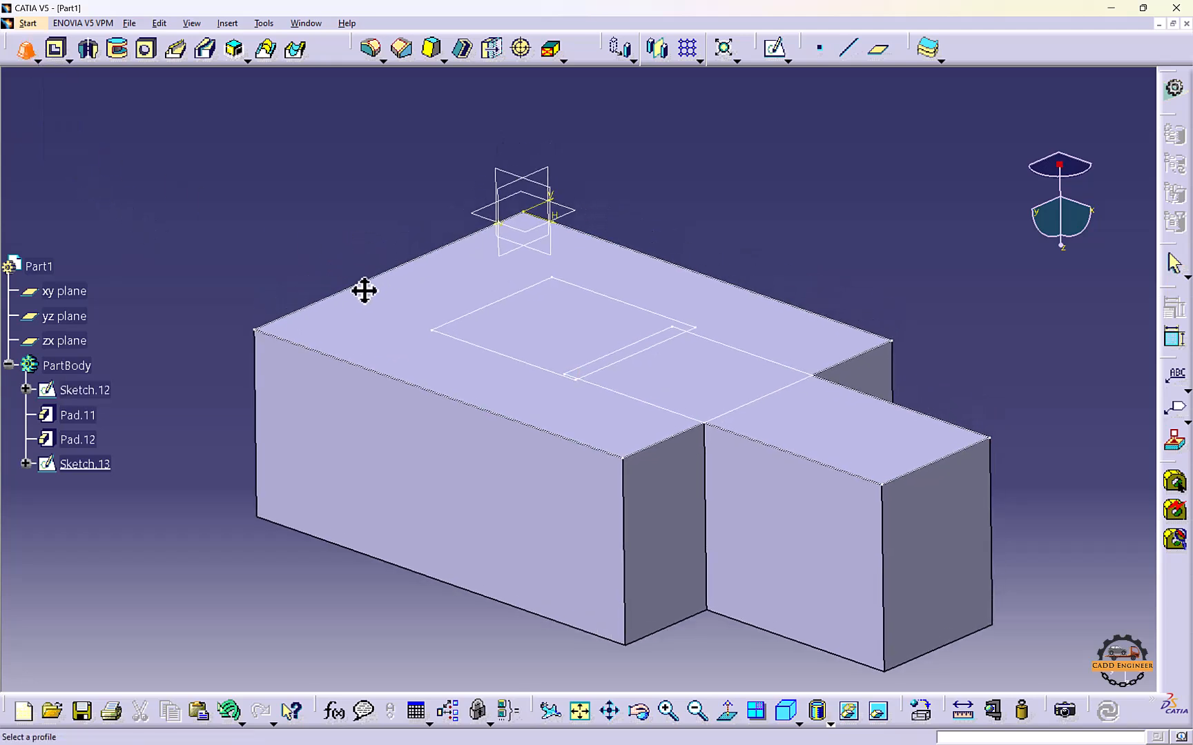
{"action": "left_click", "coordinate": [471, 316]}
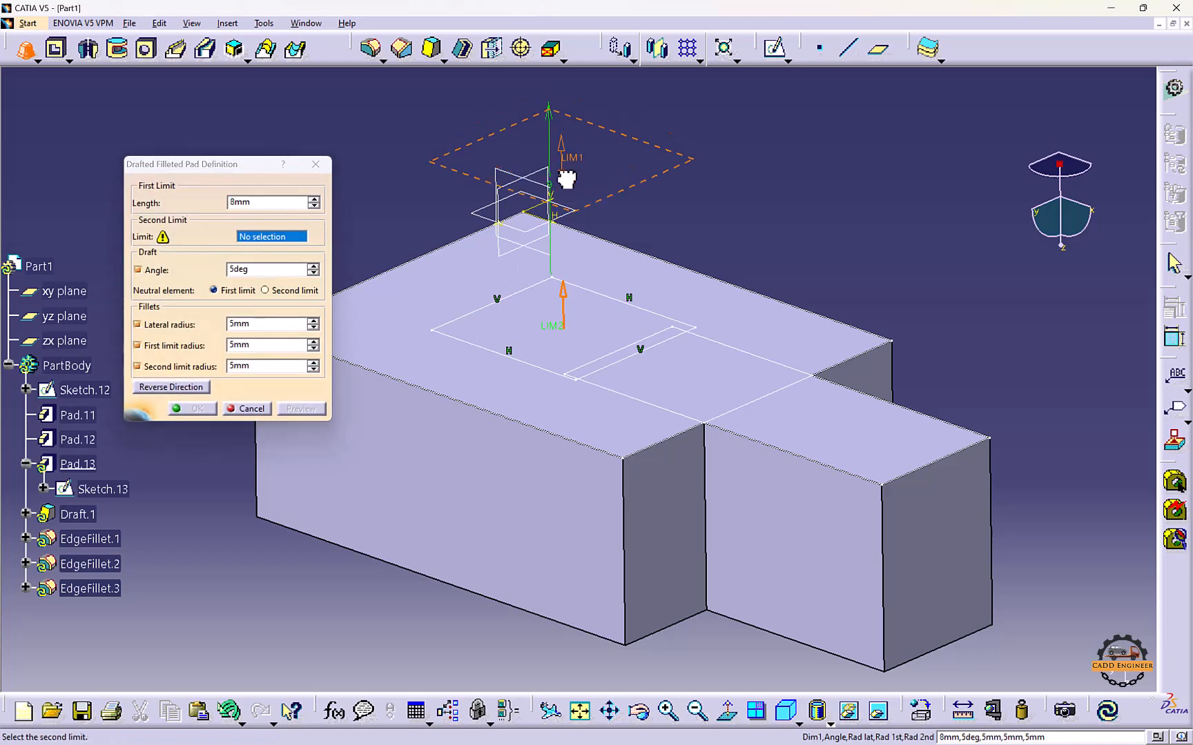
{"action": "left_click_drag", "start_coordinate": [566, 179], "coordinate": [560, 228]}
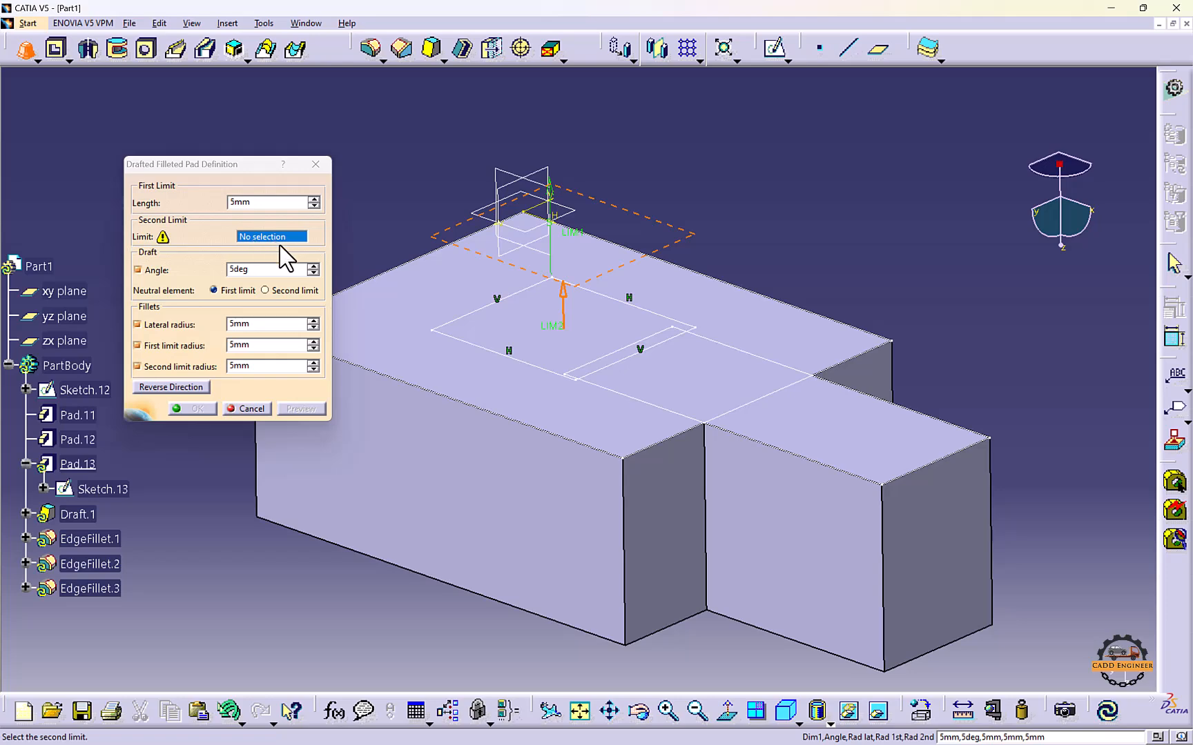
{"action": "left_click", "coordinate": [426, 293]}
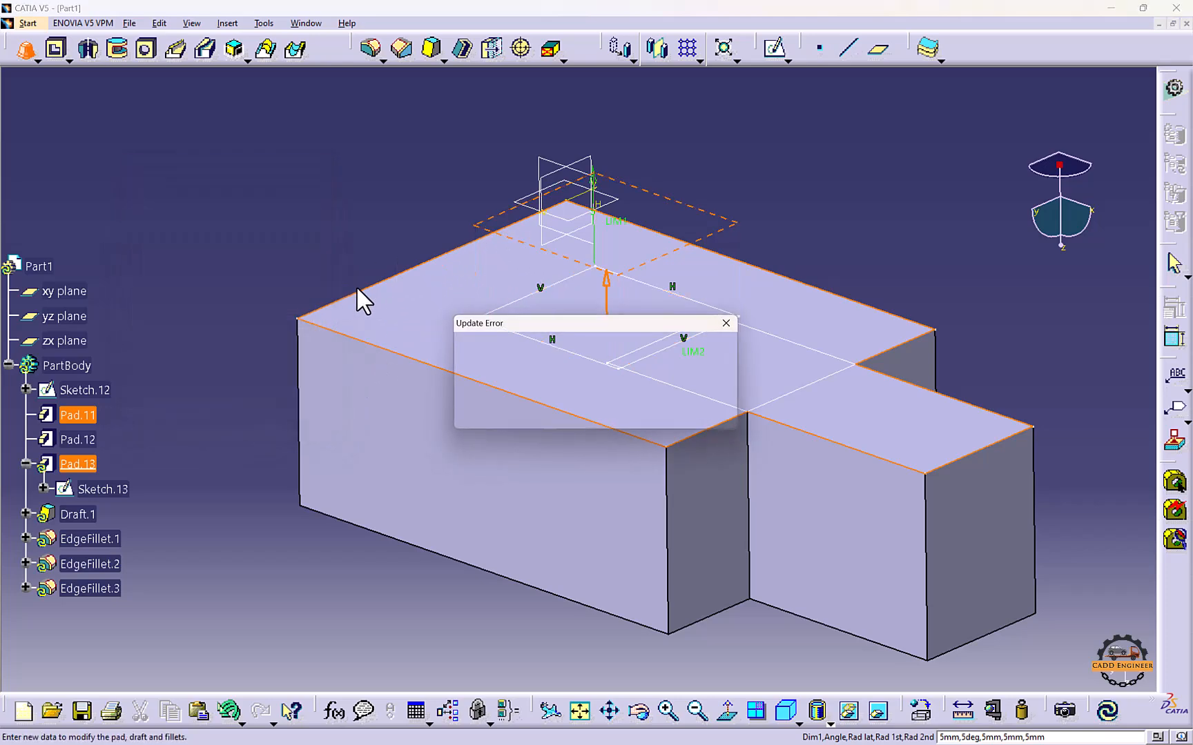
{"action": "left_click", "coordinate": [728, 324]}
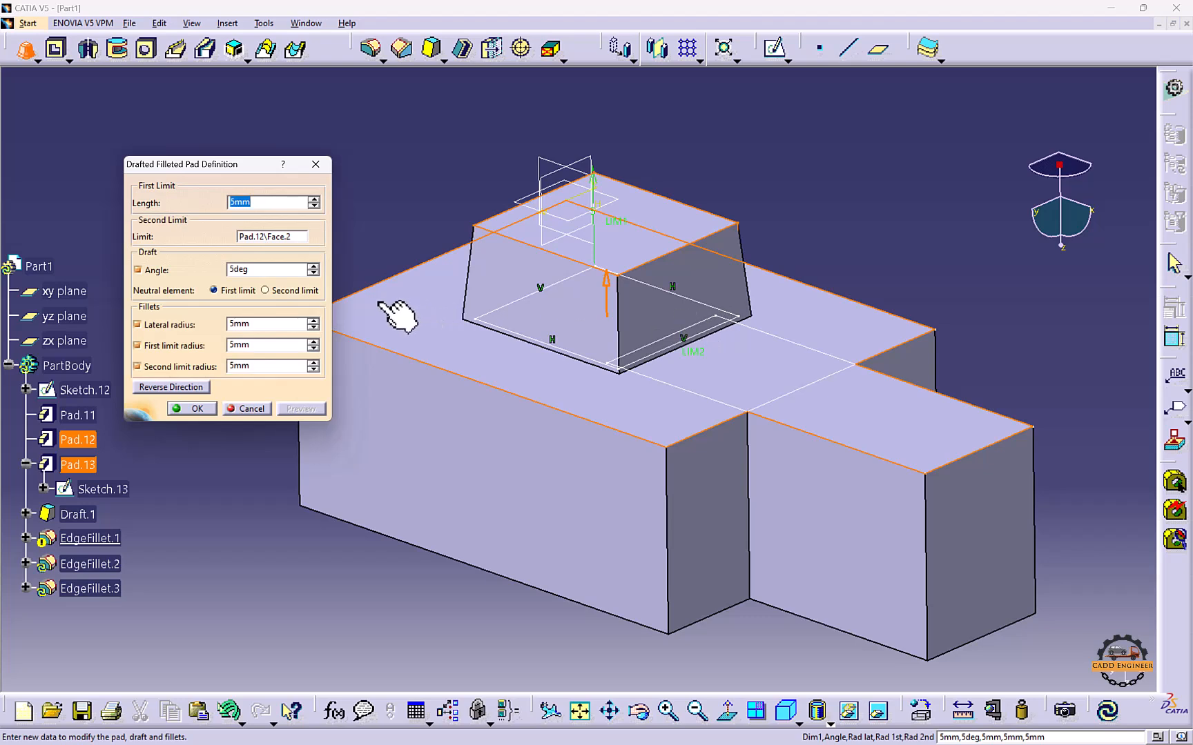
Set the lateral radius to 2 mm, first limit radius to 1 mm and second limit radius to 2 mm, and preview the pad
{"action": "left_click_drag", "start_coordinate": [262, 268], "coordinate": [209, 265]}
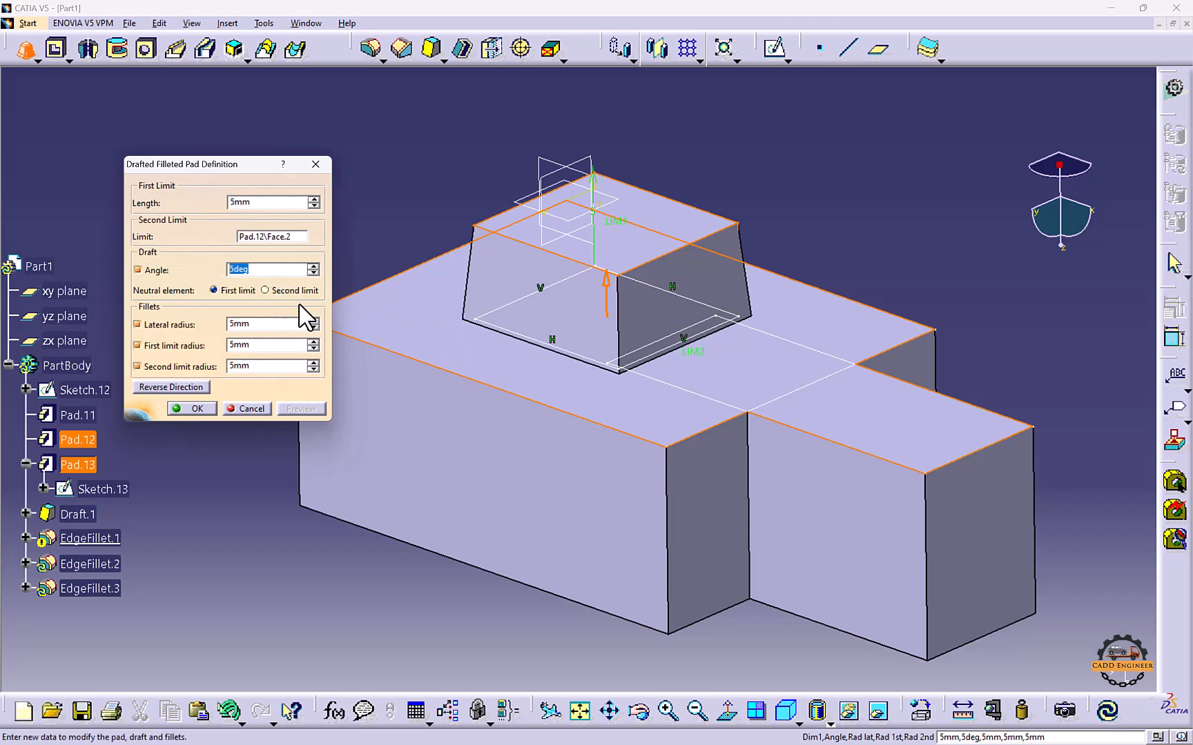
{"action": "left_click_drag", "start_coordinate": [266, 323], "coordinate": [224, 335]}
{"action": "type", "text": "2"}
{"action": "left_click_drag", "start_coordinate": [258, 366], "coordinate": [217, 356]}
{"action": "type", "text": "2"}
{"action": "left_click", "coordinate": [304, 409]}
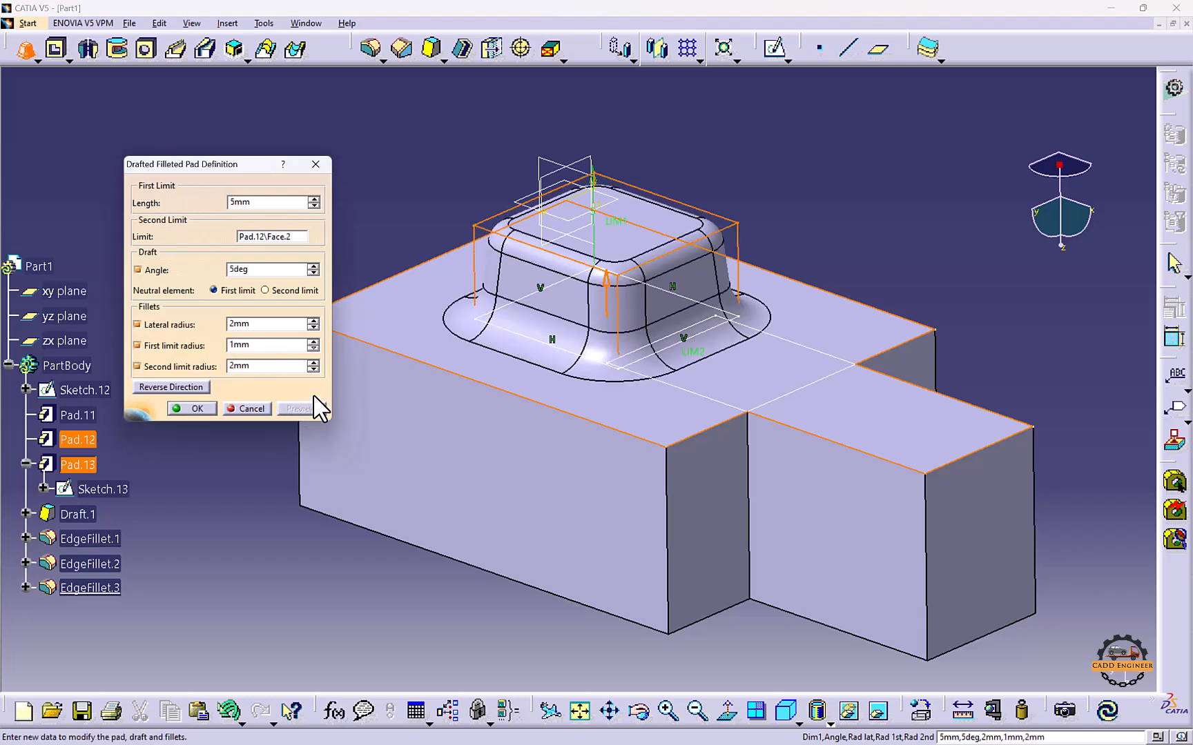
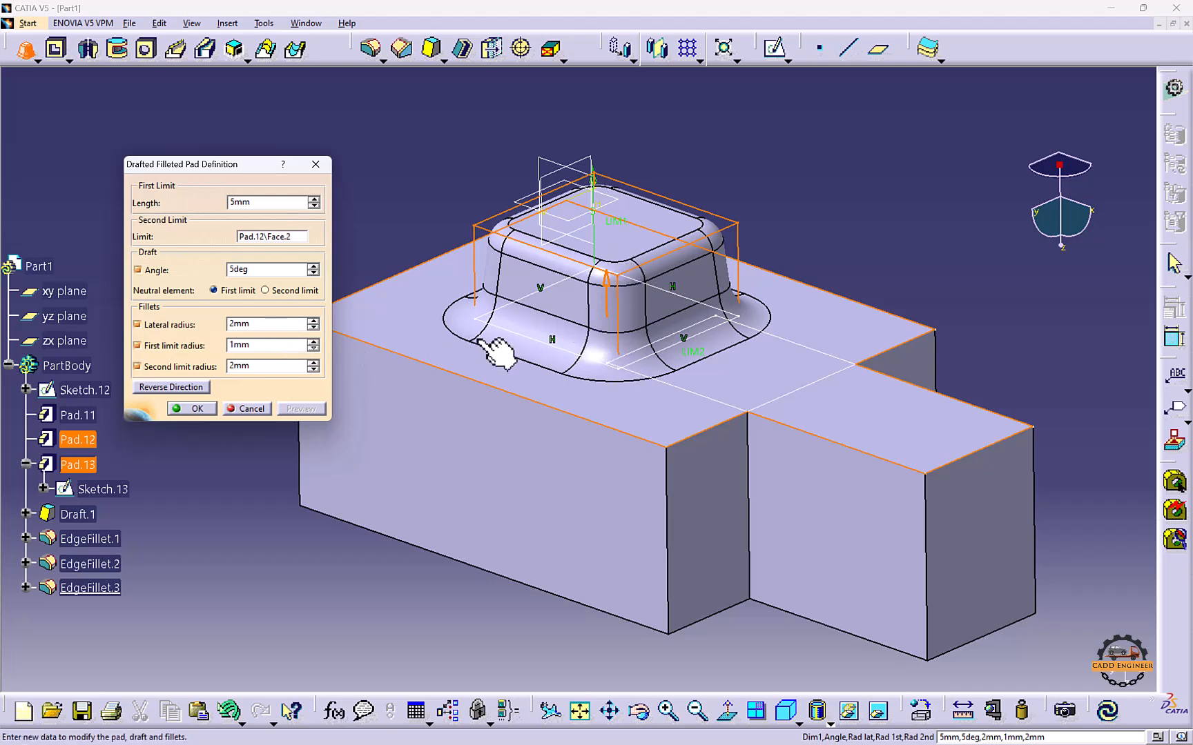
Set the lateral radius to 0.5 mm, second limit radius to 1.5 mm and draft angle to 8 degrees, and create the drafted filleted pad
{"action": "left_click_drag", "start_coordinate": [275, 323], "coordinate": [220, 321]}
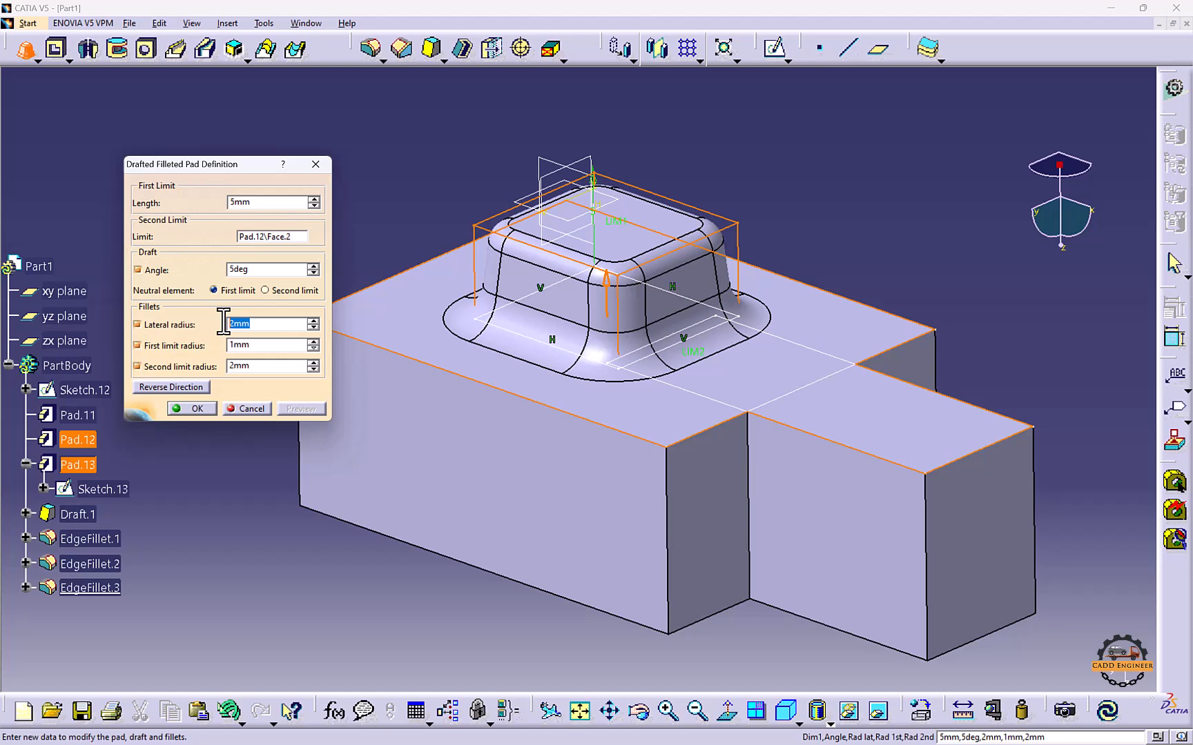
{"action": "type", "text": ".5"}
{"action": "left_click", "coordinate": [269, 345]}
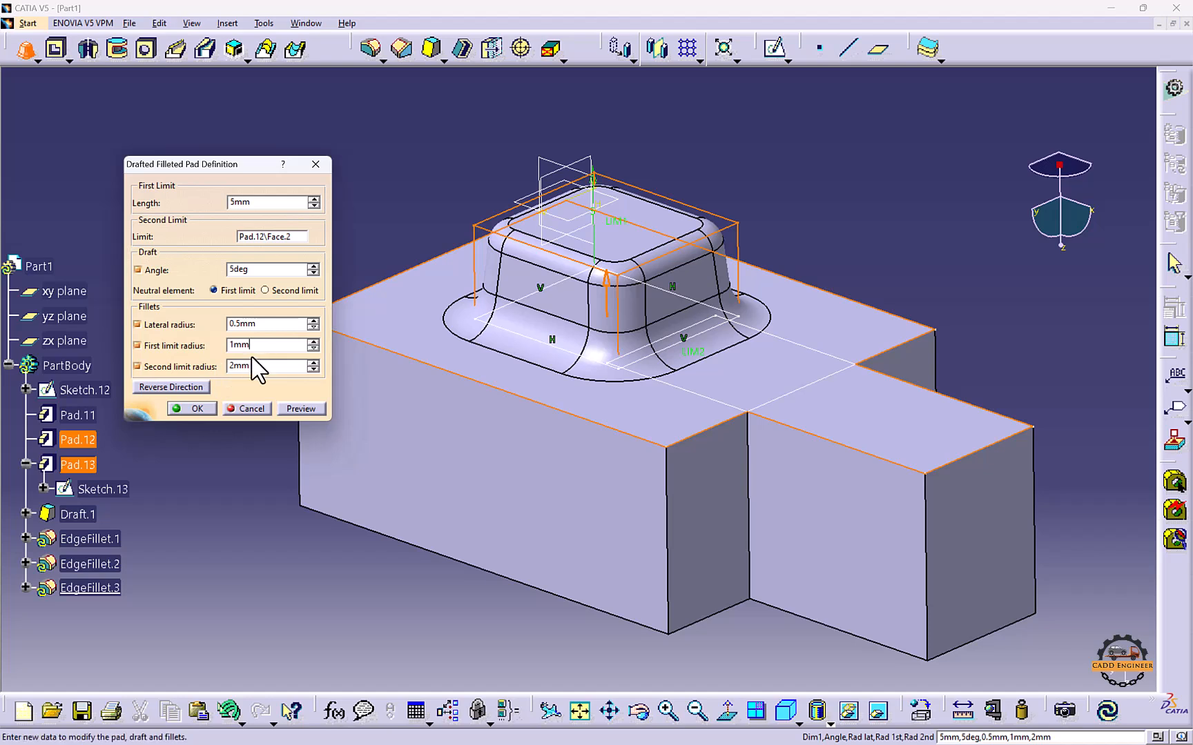
{"action": "left_click_drag", "start_coordinate": [258, 367], "coordinate": [233, 369]}
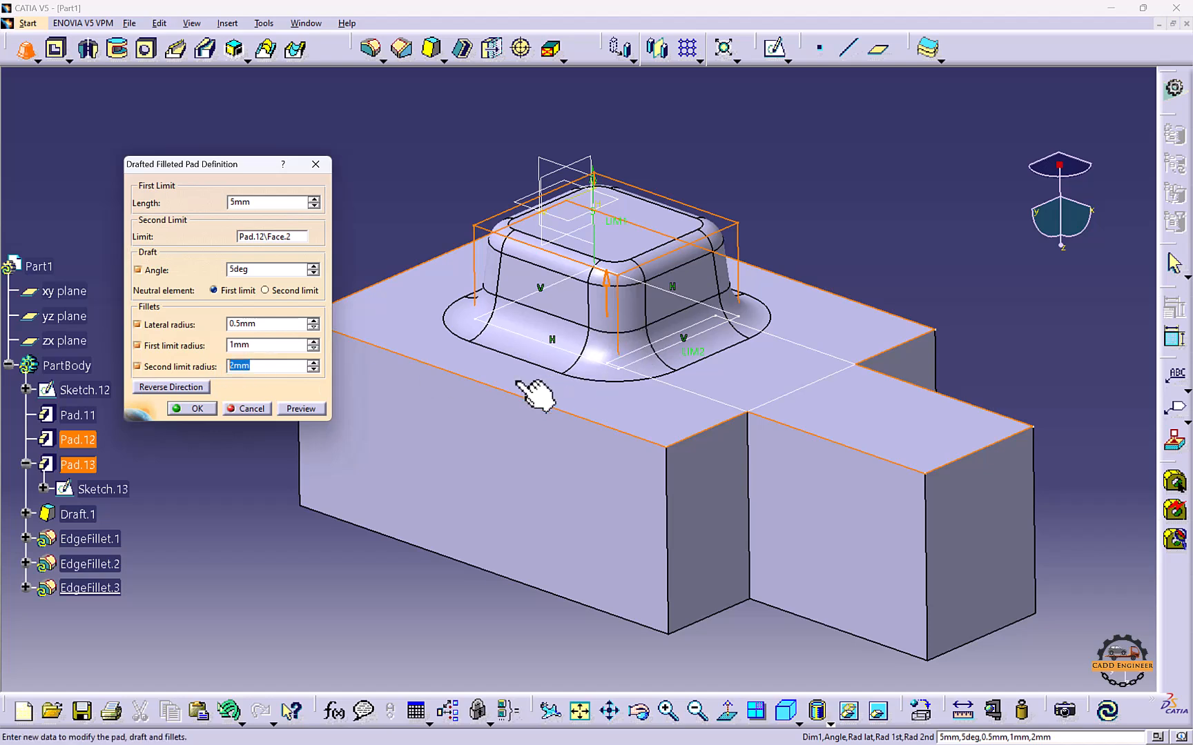
{"action": "type", "text": "1.5"}
{"action": "left_click", "coordinate": [312, 407]}
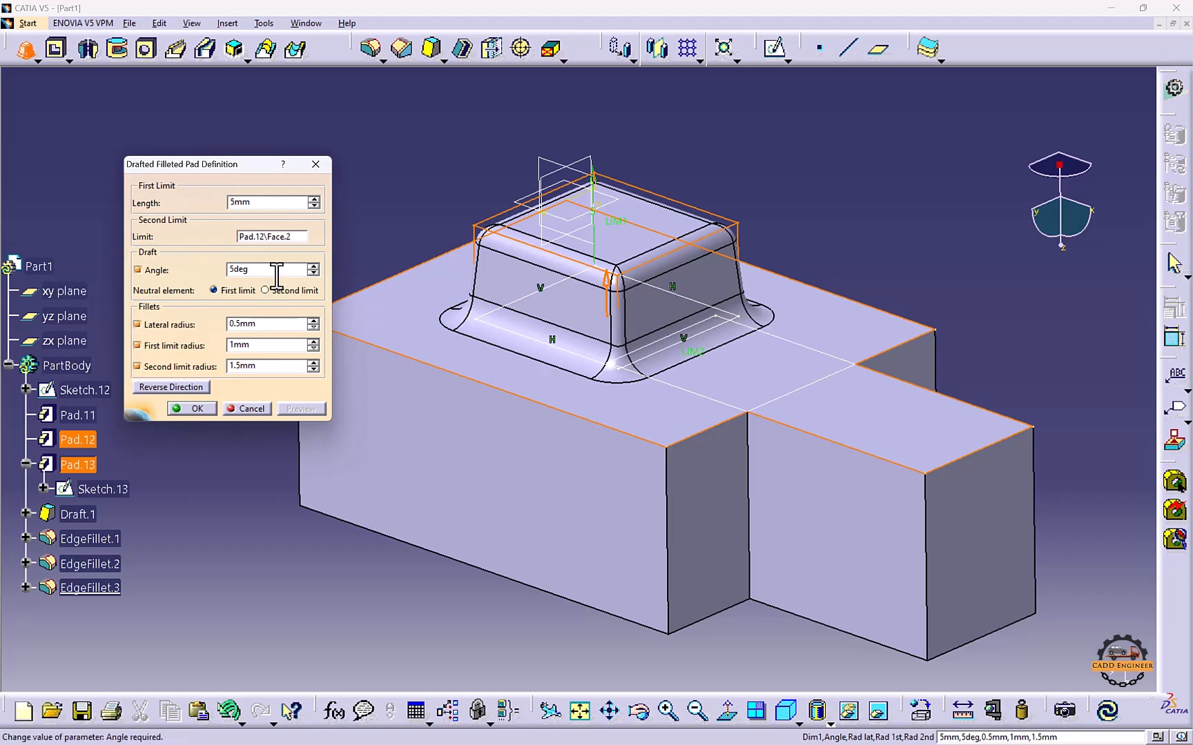
{"action": "left_click_drag", "start_coordinate": [279, 269], "coordinate": [220, 268]}
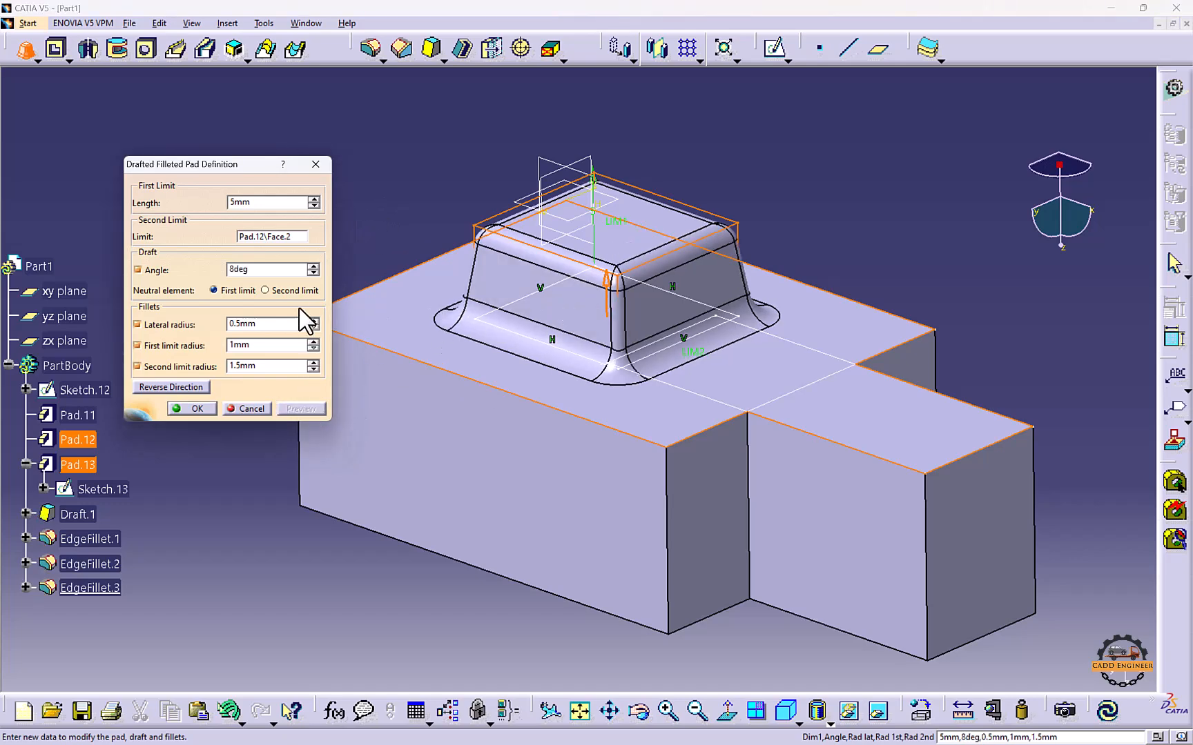
{"action": "left_click", "coordinate": [183, 409]}
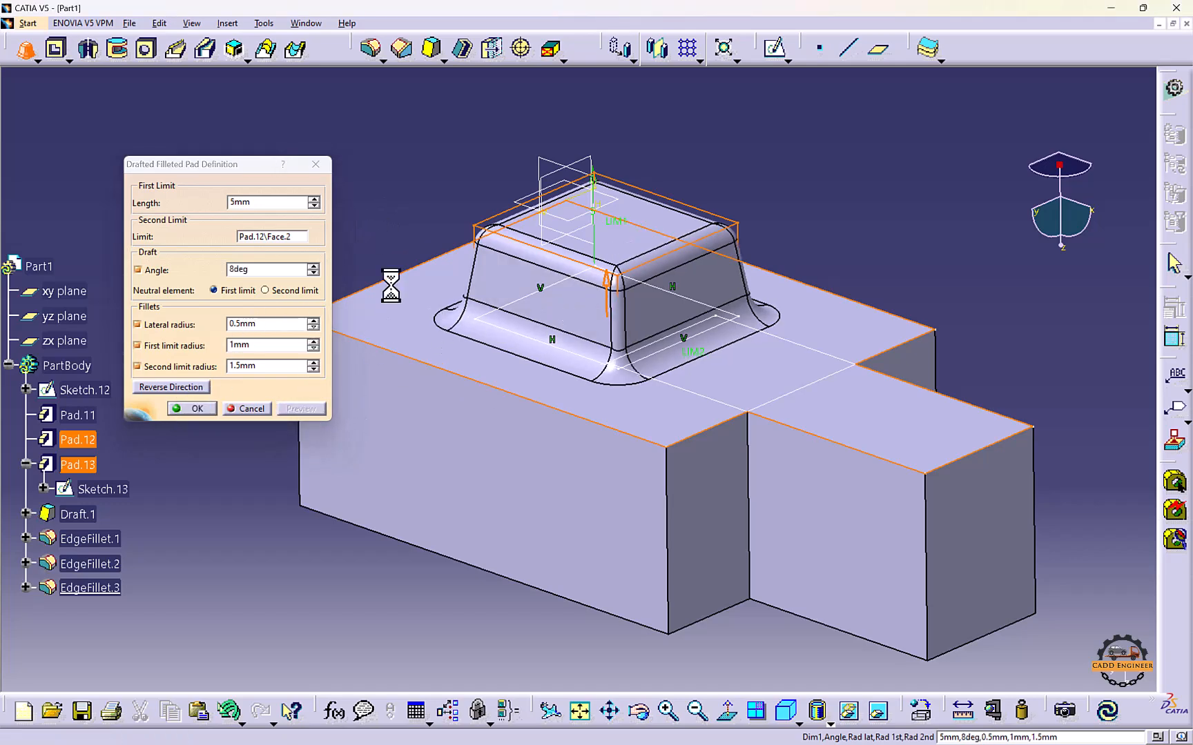
Delete every sketch, pad, draft and fillet from the part body, including all children and aggregated elements
{"action": "middle_click_drag", "start_coordinate": [394, 235], "coordinate": [280, 319]}
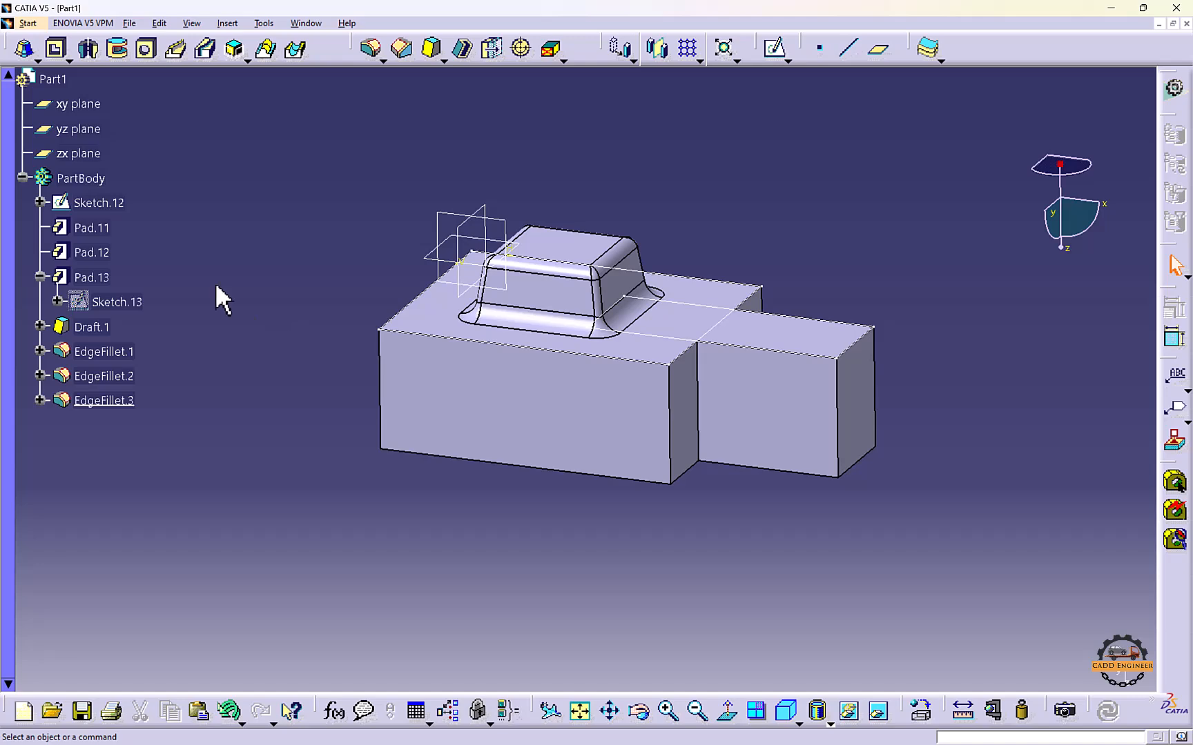
{"action": "left_click", "coordinate": [103, 203]}
{"action": "left_click", "coordinate": [100, 400], "text": "shift"}
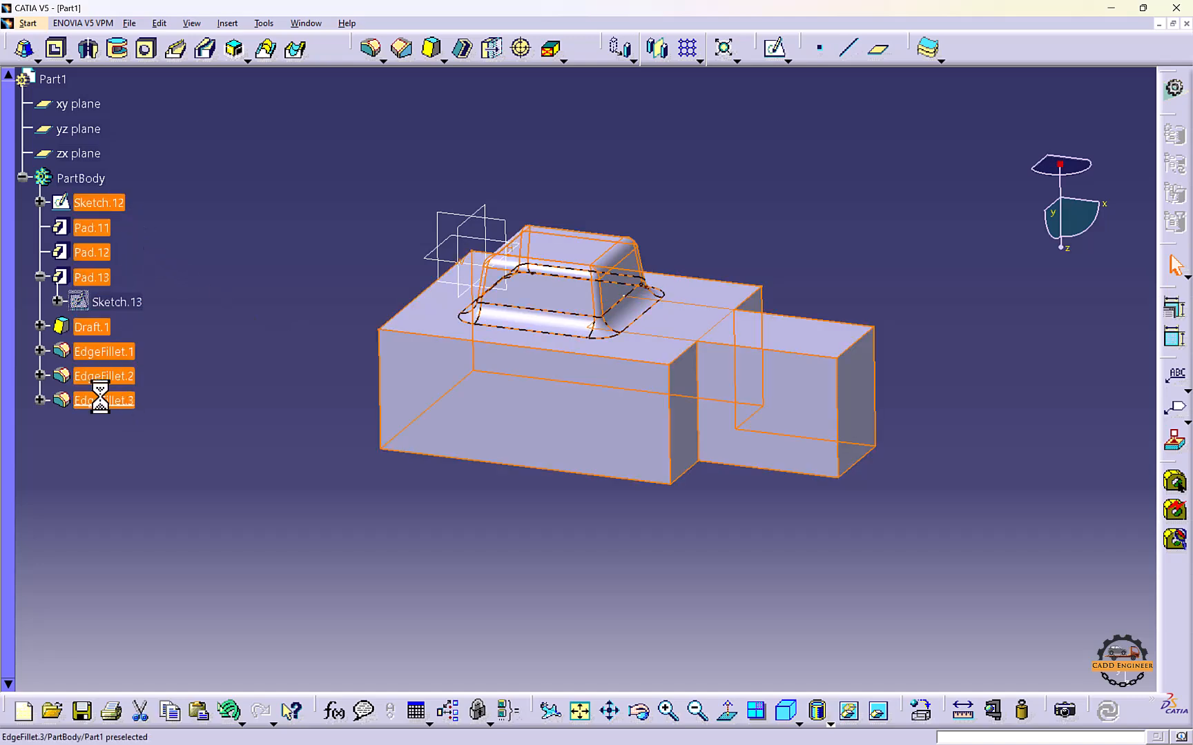
{"action": "right_click", "coordinate": [100, 401]}
{"action": "left_click", "coordinate": [141, 592]}
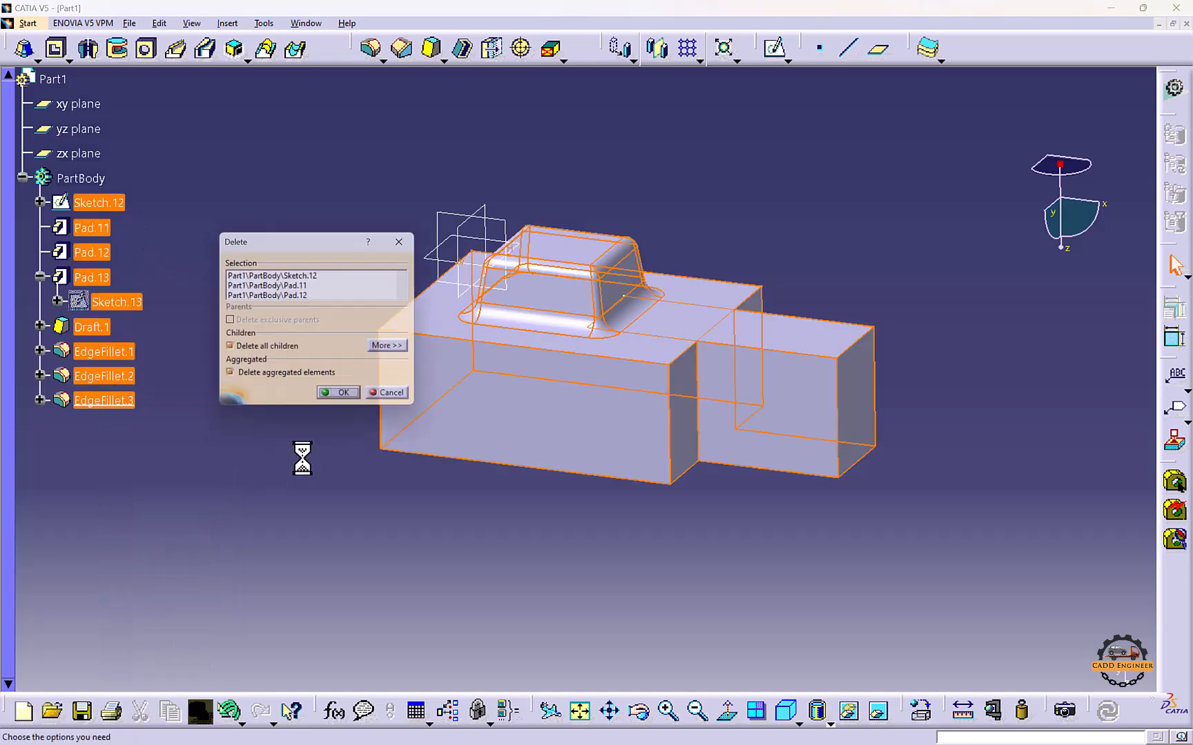
{"action": "left_click", "coordinate": [345, 394]}
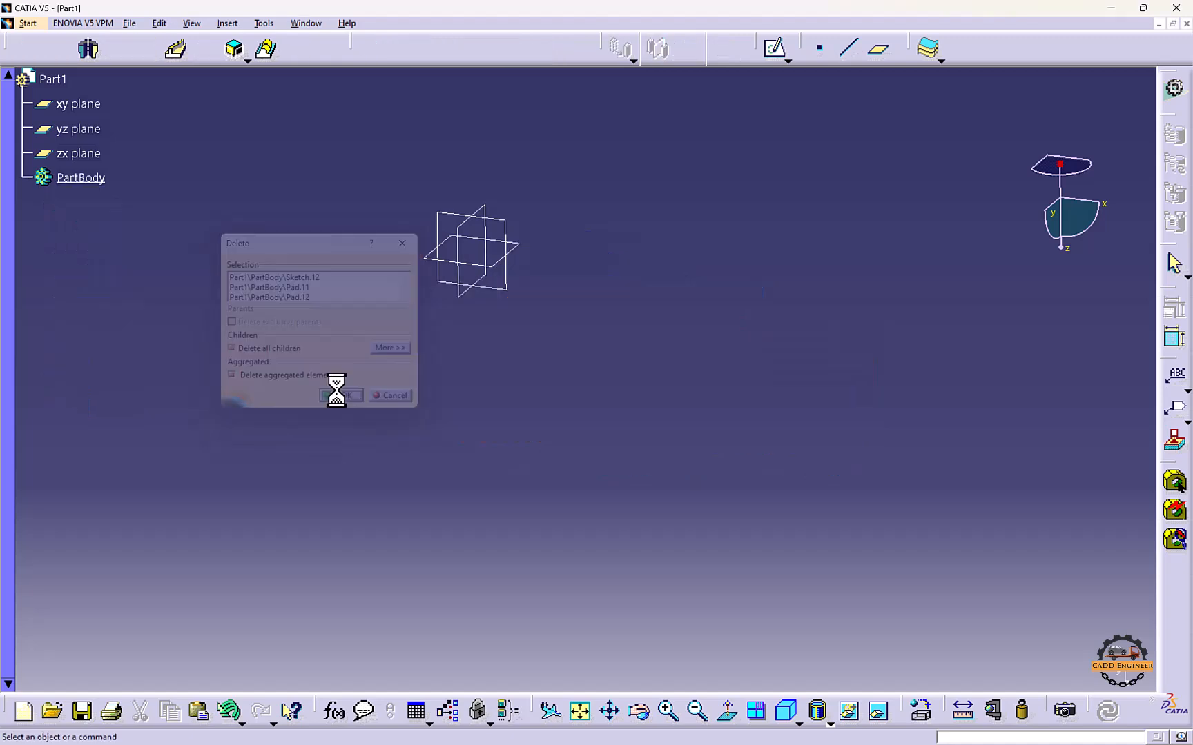
Start a sketch on the xy plane and draw a rectangle about 33 by 18 mm from the origin
{"action": "left_click", "coordinate": [419, 255]}
{"action": "left_click", "coordinate": [769, 48]}
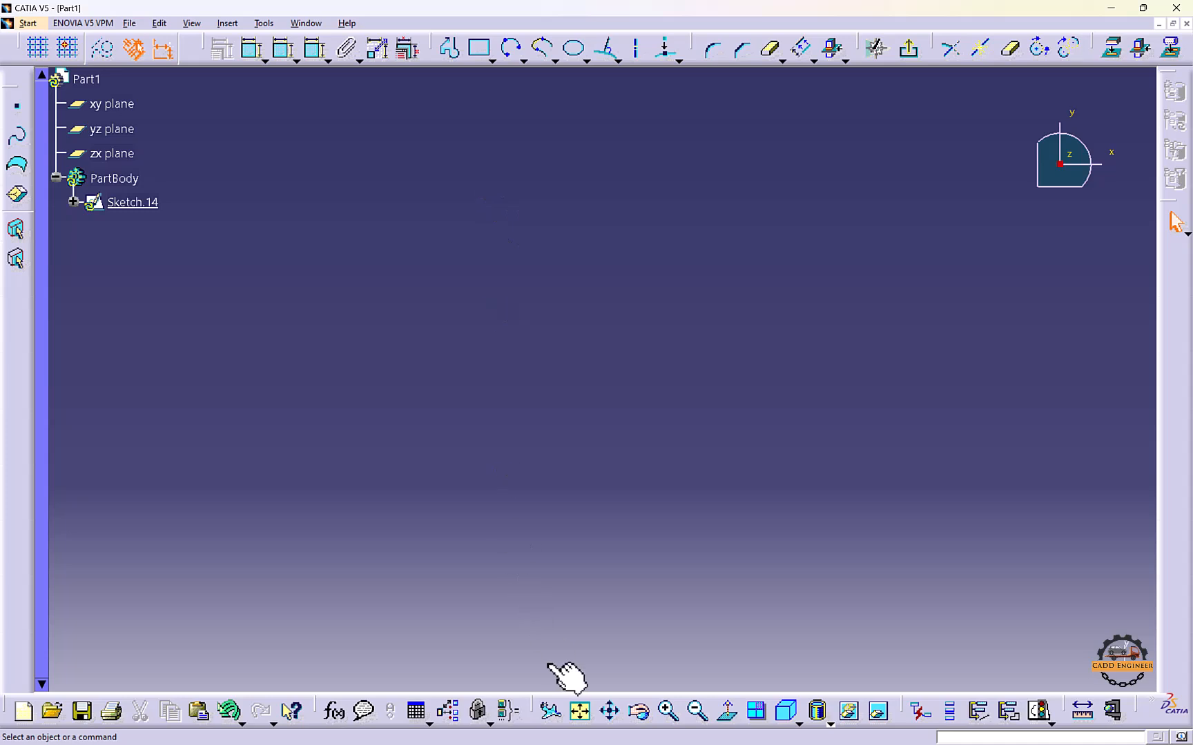
{"action": "left_click", "coordinate": [580, 711]}
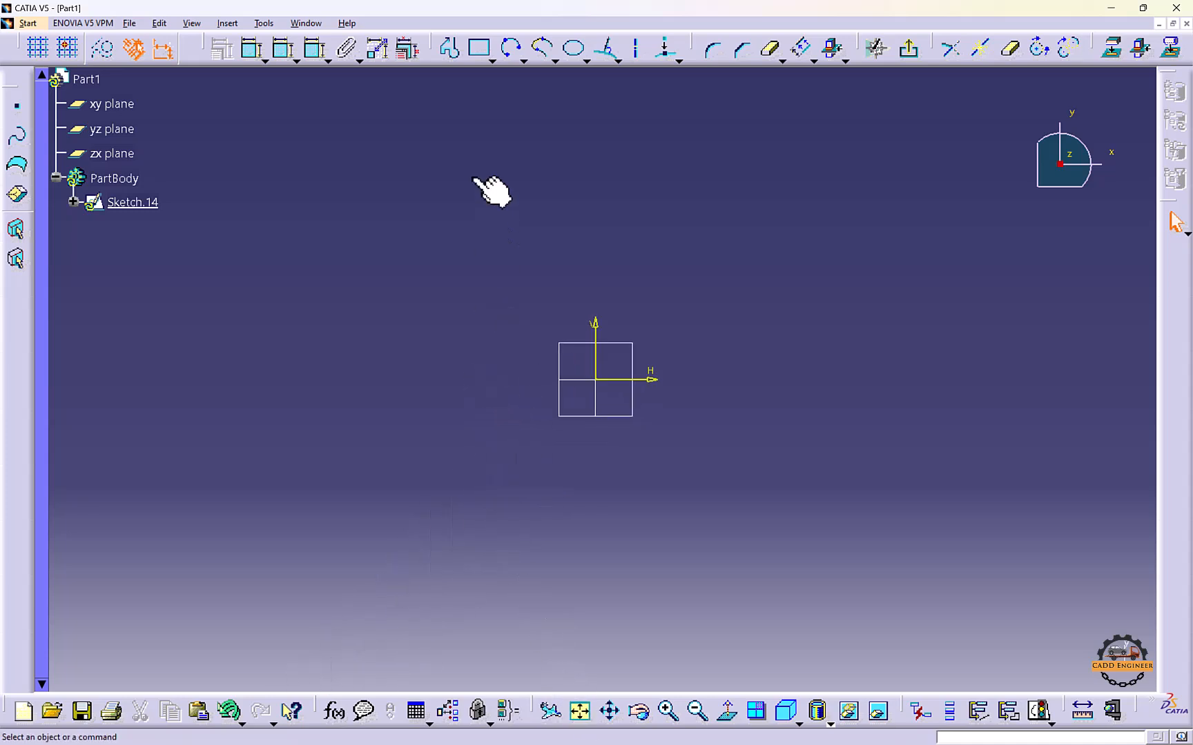
{"action": "left_click", "coordinate": [478, 48]}
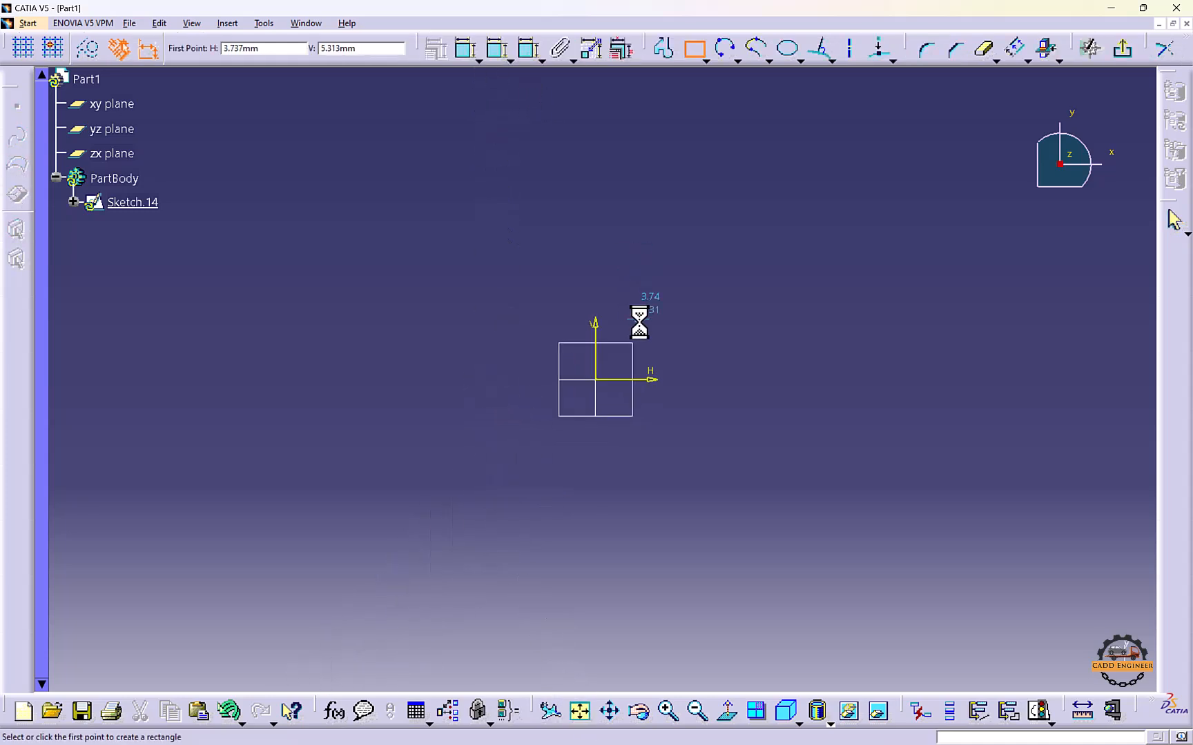
{"action": "left_click", "coordinate": [595, 379]}
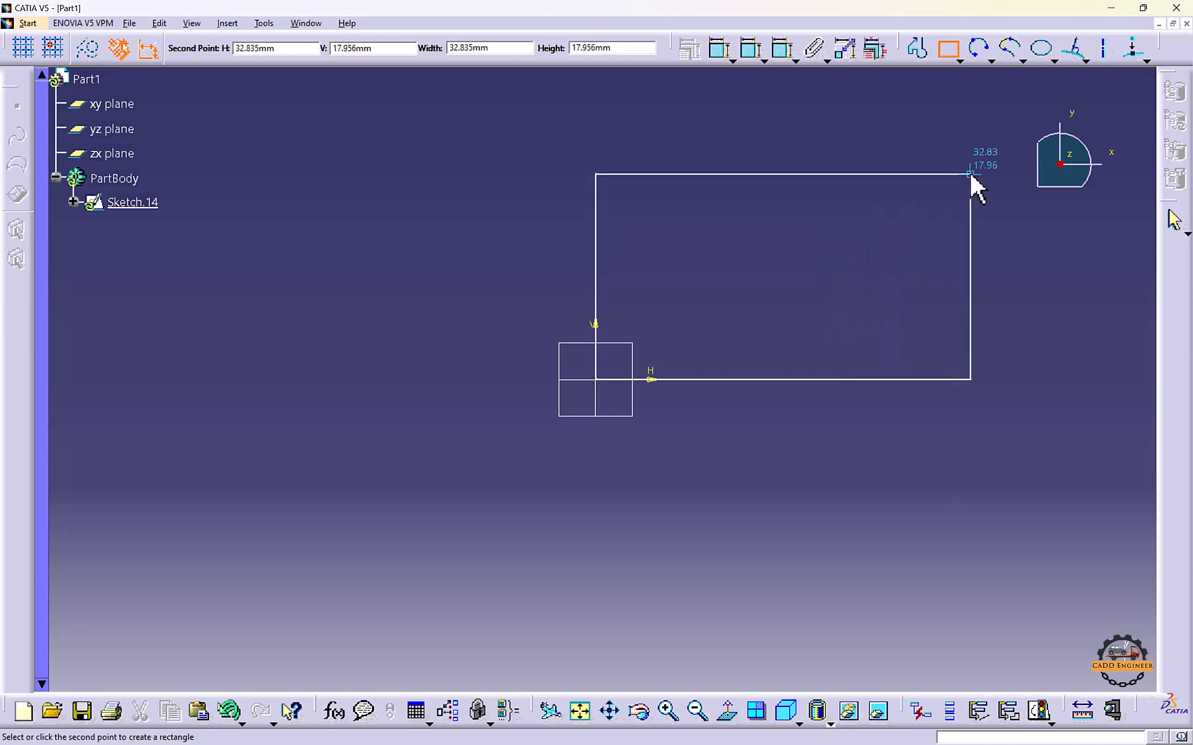
{"action": "left_click", "coordinate": [968, 171]}
{"action": "middle_click_drag", "start_coordinate": [884, 200], "coordinate": [769, 225]}
{"action": "left_click", "coordinate": [770, 224]}
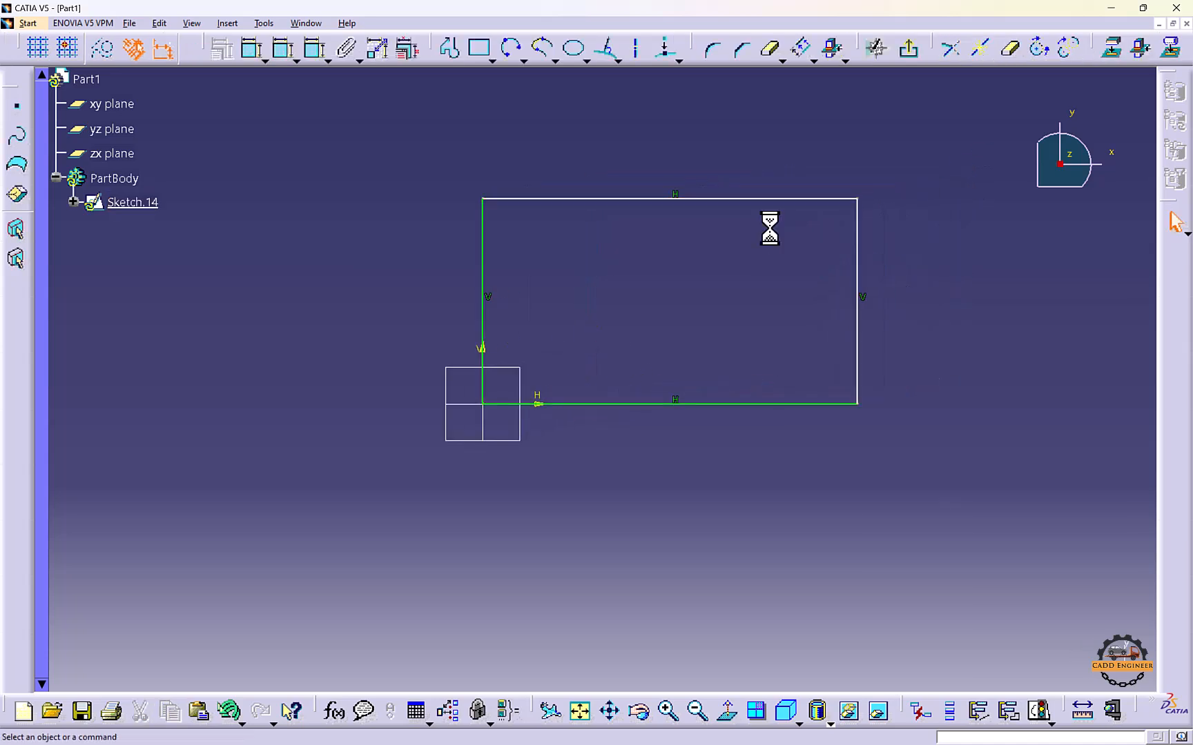
Inside the rectangle, sketch a small square about 2.8 mm wide and a hexagon about 3.8 mm across flats near the upper edge
{"action": "left_click", "coordinate": [478, 48]}
{"action": "left_click", "coordinate": [529, 250]}
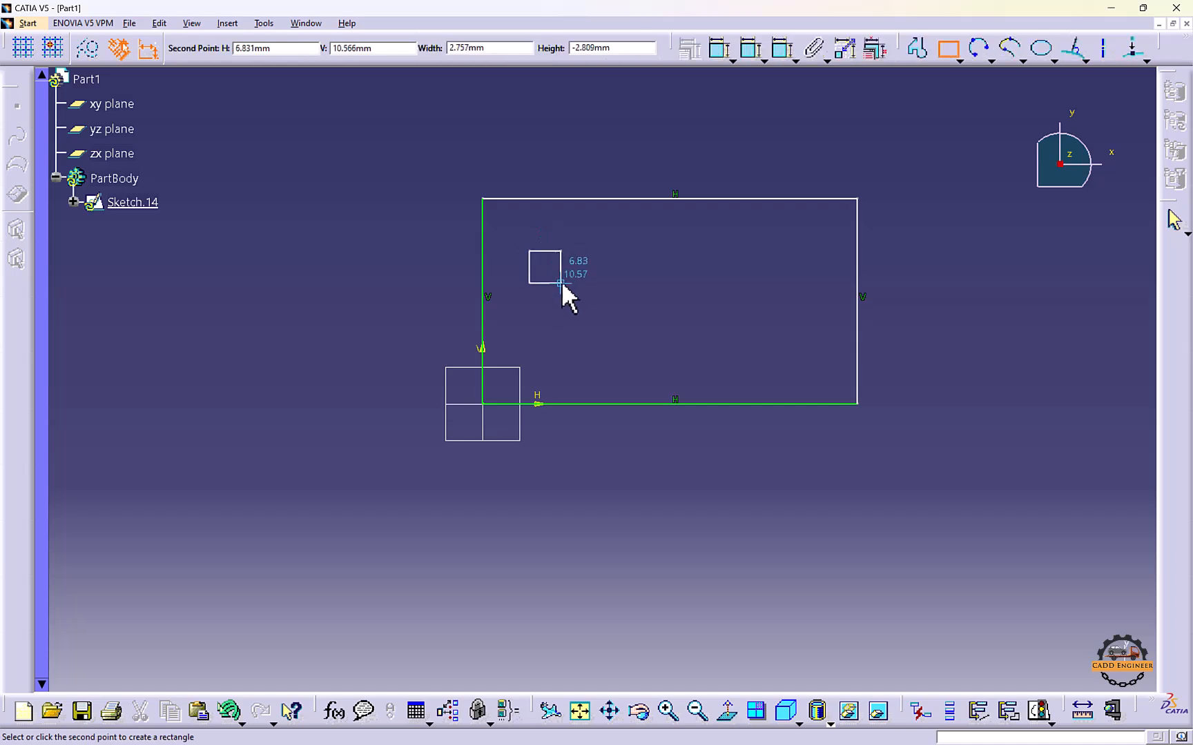
{"action": "left_click", "coordinate": [560, 283]}
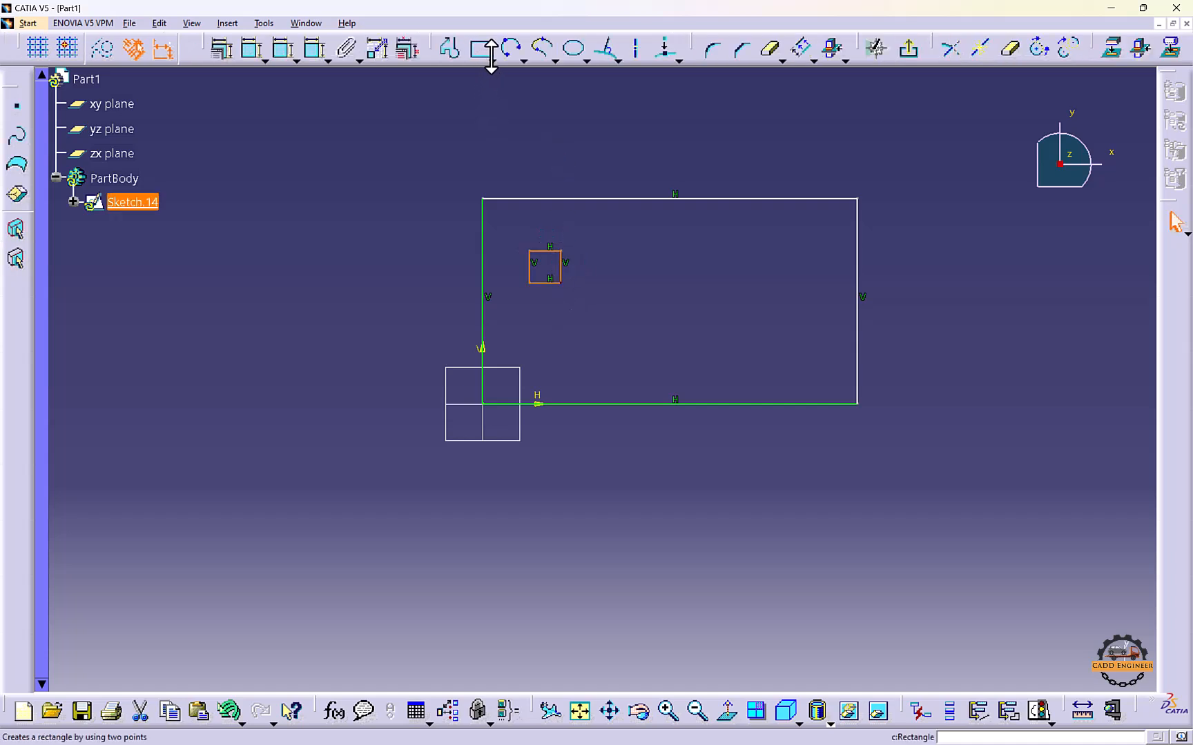
{"action": "left_click", "coordinate": [491, 60]}
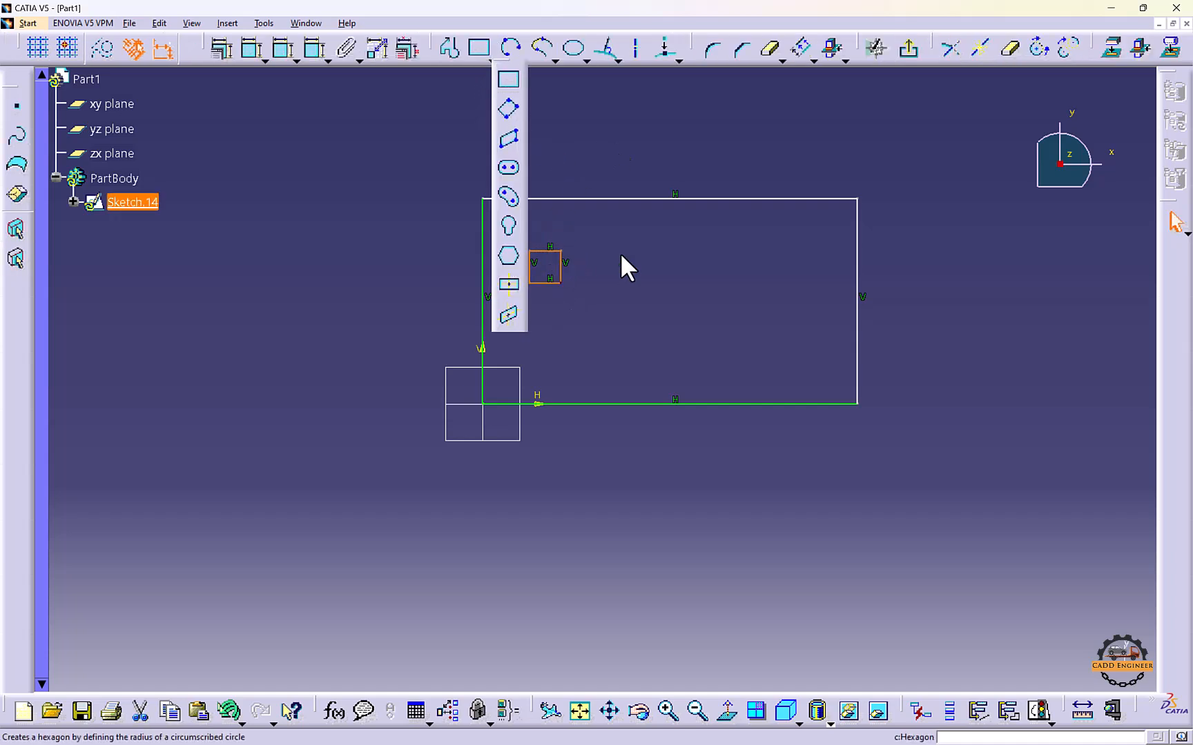
{"action": "left_click", "coordinate": [508, 255]}
{"action": "left_click", "coordinate": [707, 244]}
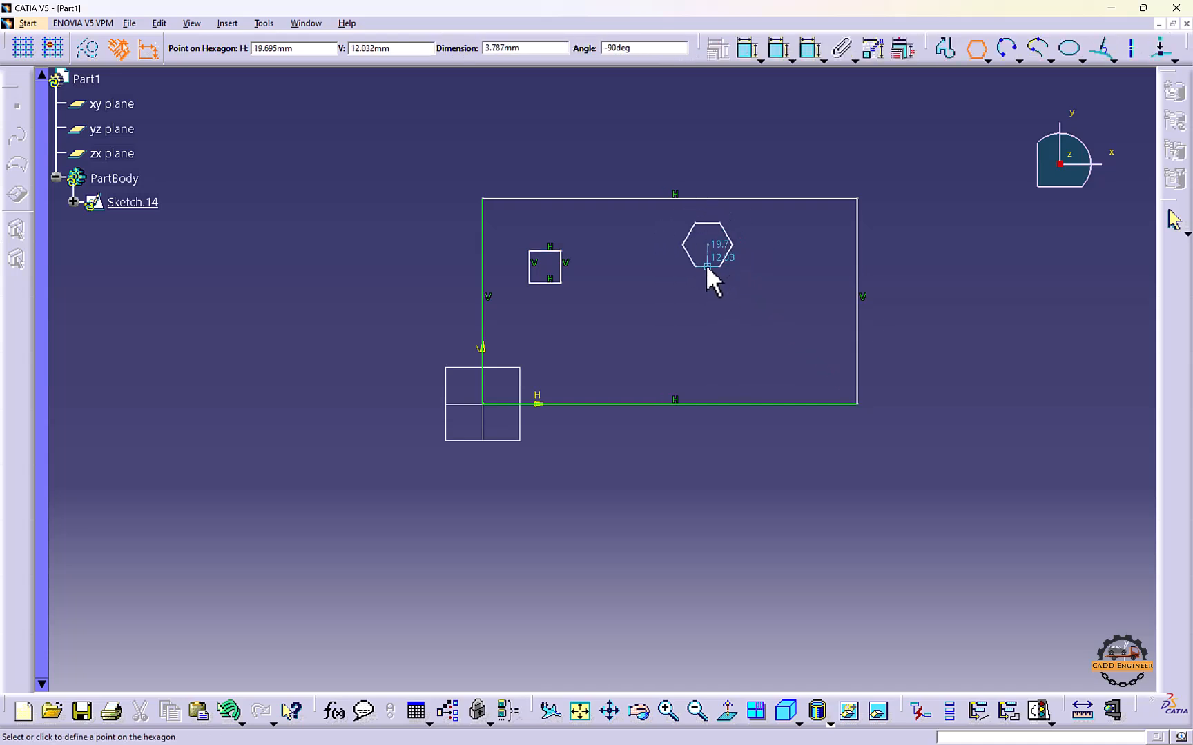
{"action": "left_click", "coordinate": [706, 267]}
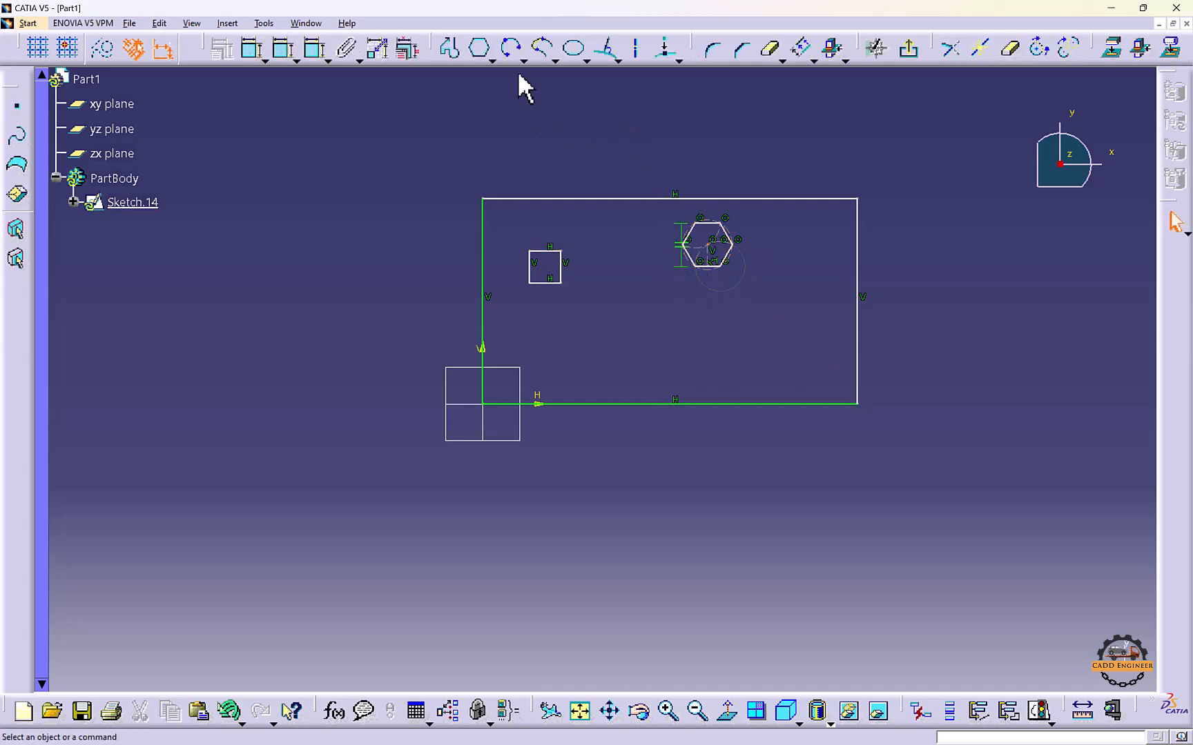
{"action": "left_click", "coordinate": [491, 60]}
{"action": "left_click", "coordinate": [508, 205]}
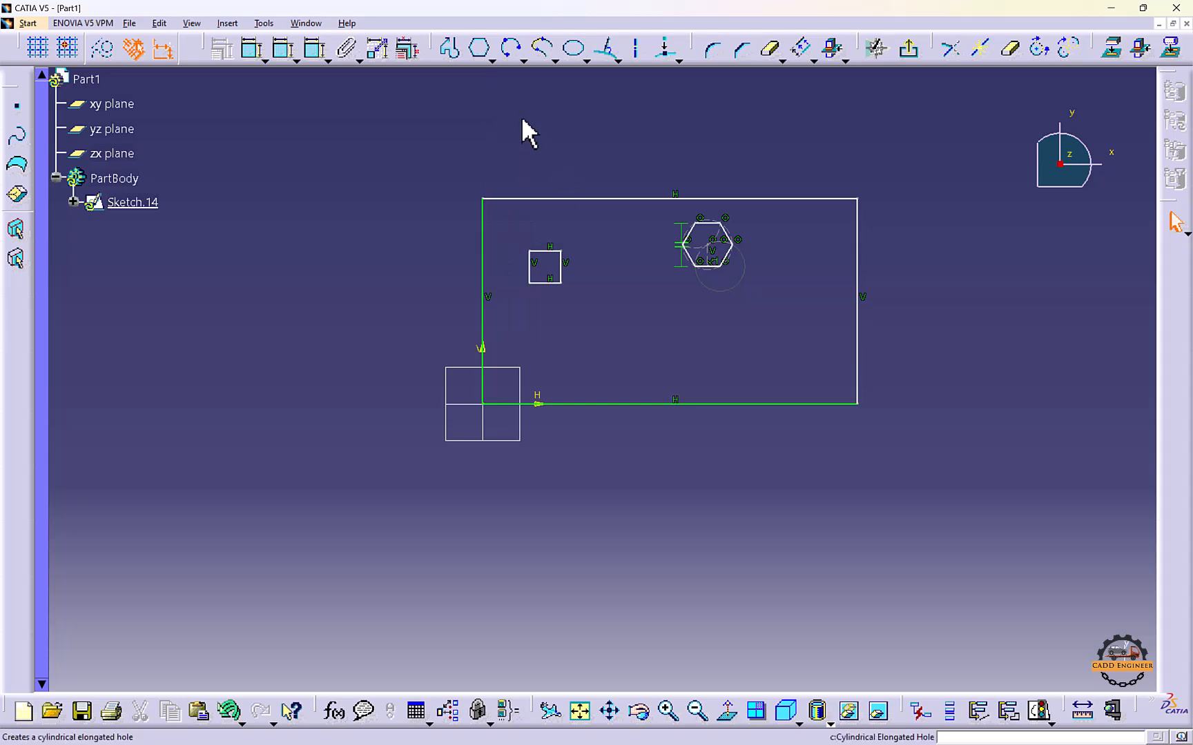
{"action": "key", "text": "Escape"}
Sketch two concentric circles near the middle of the rectangle, between the square and the hexagon
{"action": "left_click", "coordinate": [524, 60]}
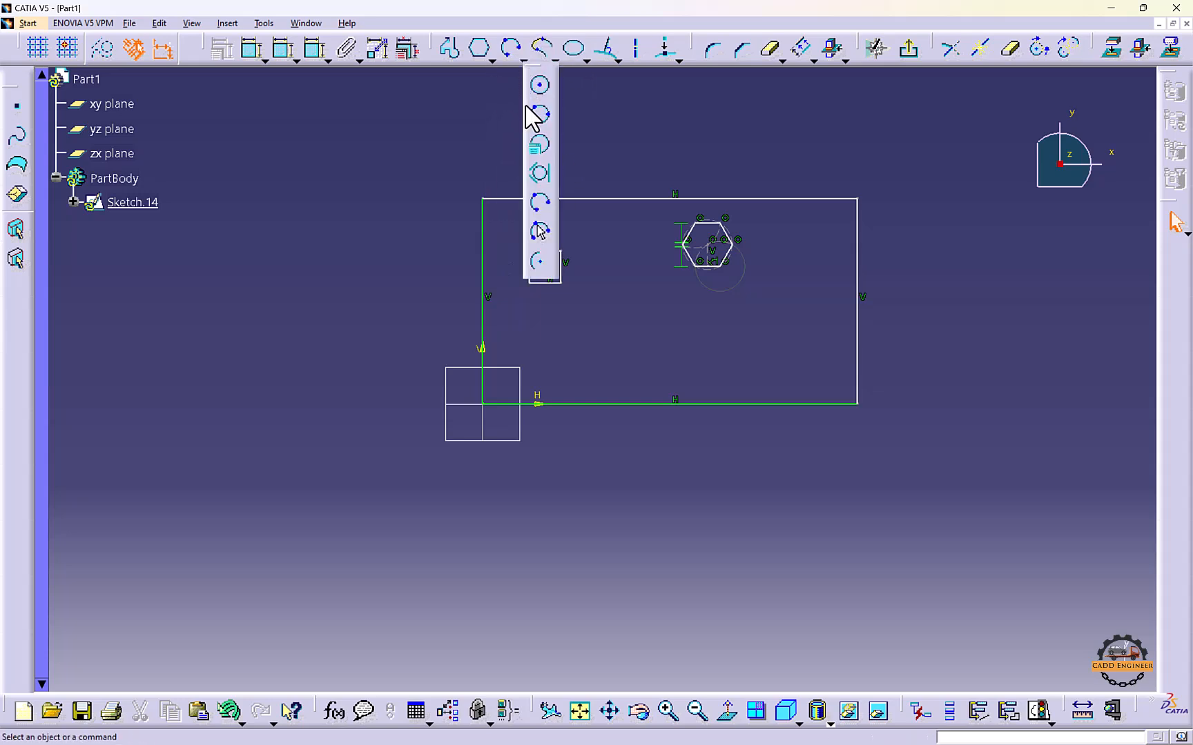
{"action": "left_click", "coordinate": [541, 88]}
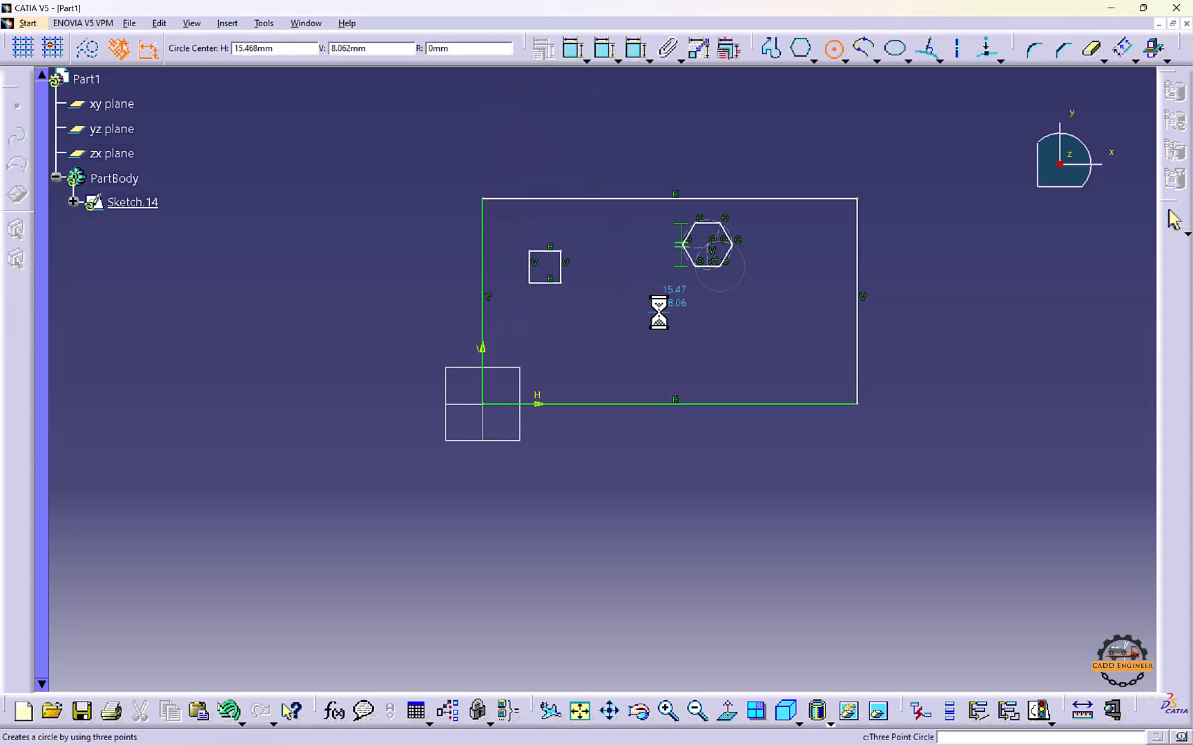
{"action": "left_click", "coordinate": [652, 319]}
{"action": "left_click", "coordinate": [677, 346]}
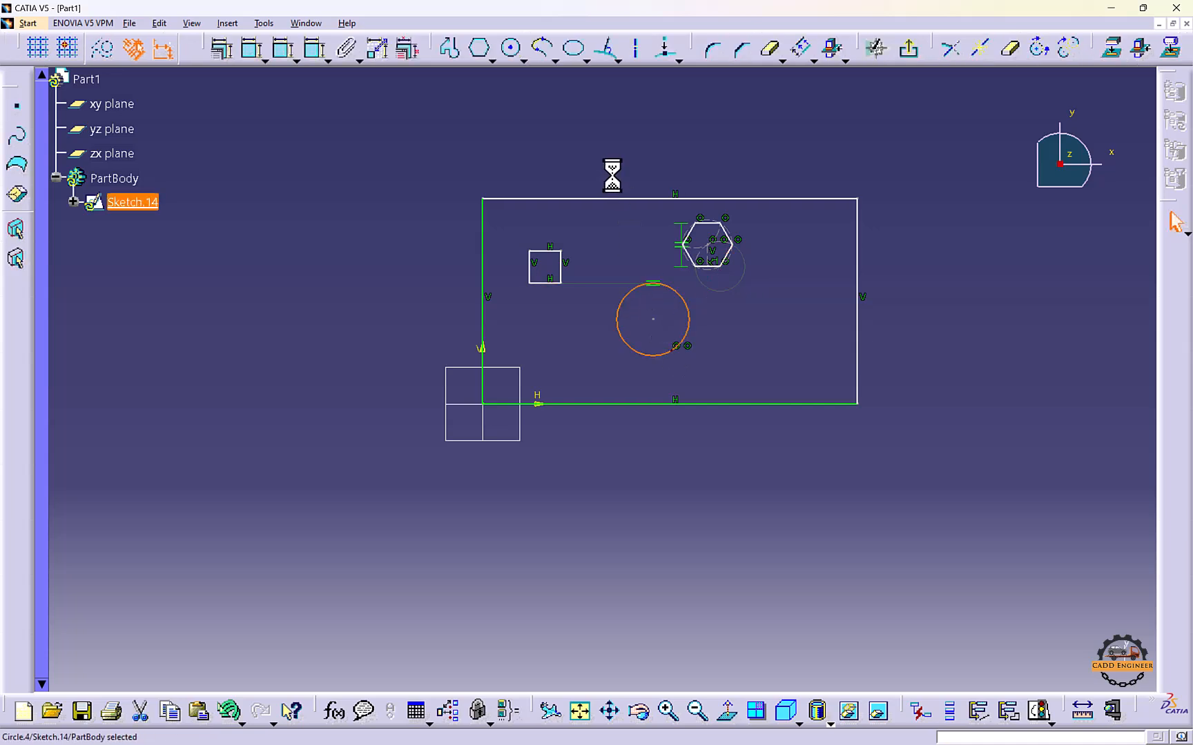
{"action": "left_click", "coordinate": [515, 51]}
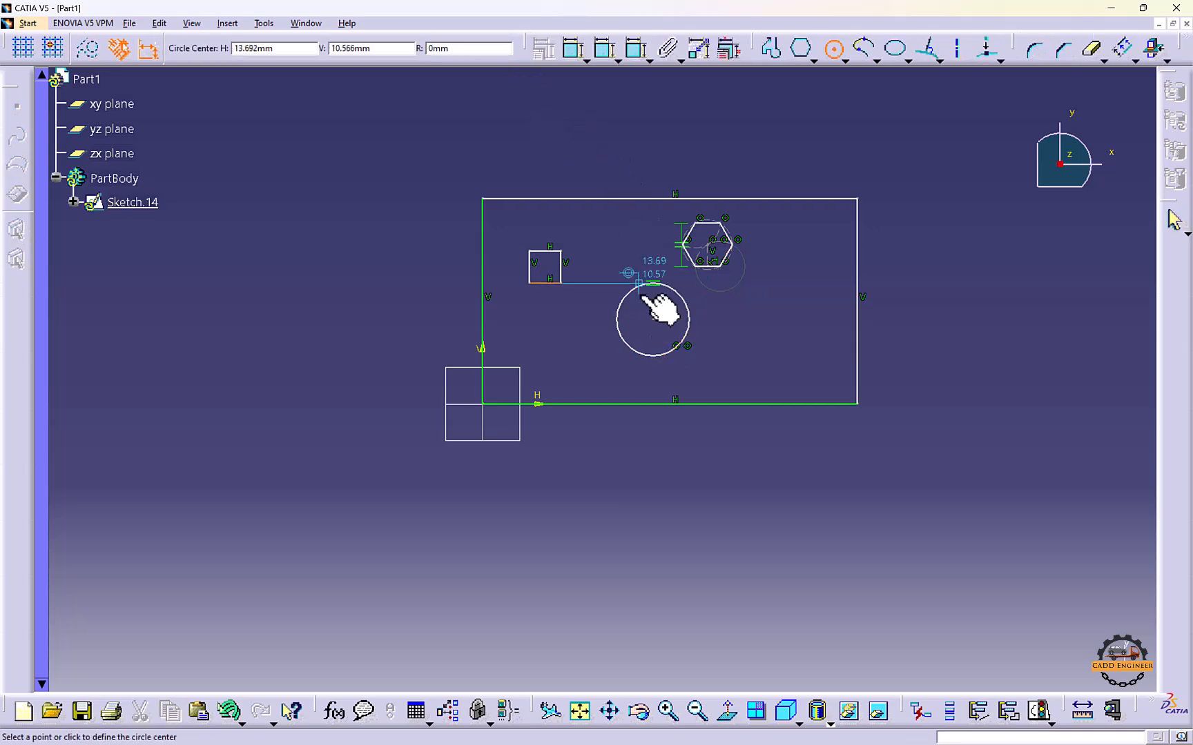
{"action": "left_click", "coordinate": [654, 330]}
{"action": "left_click", "coordinate": [666, 340]}
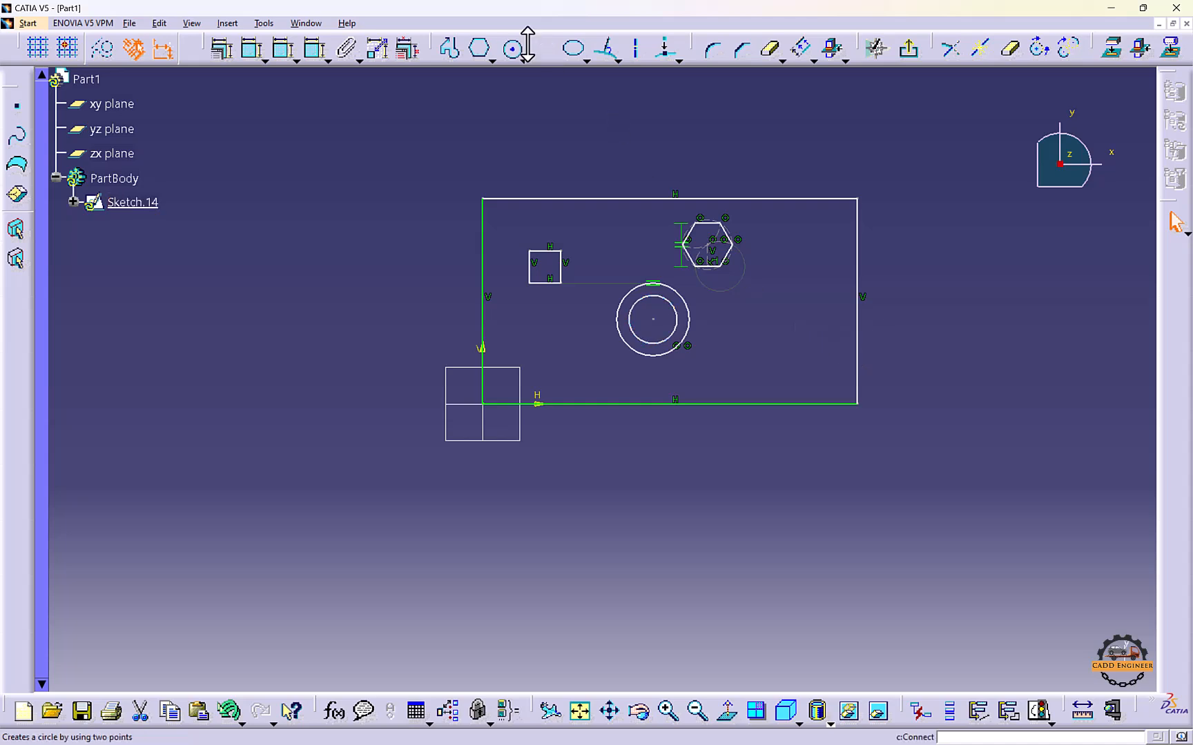
Sketch a separate circle near the rectangle's lower-right corner and exit the sketch
{"action": "left_click", "coordinate": [516, 50]}
{"action": "left_click", "coordinate": [805, 358]}
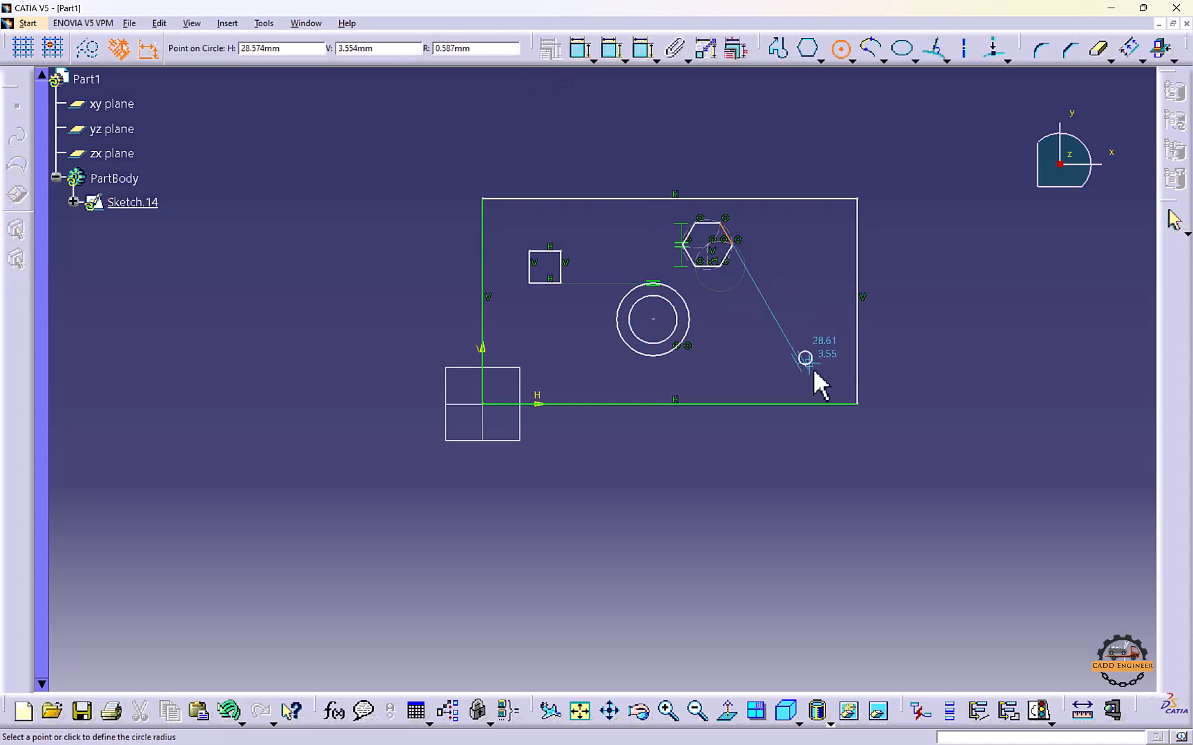
{"action": "left_click", "coordinate": [826, 379]}
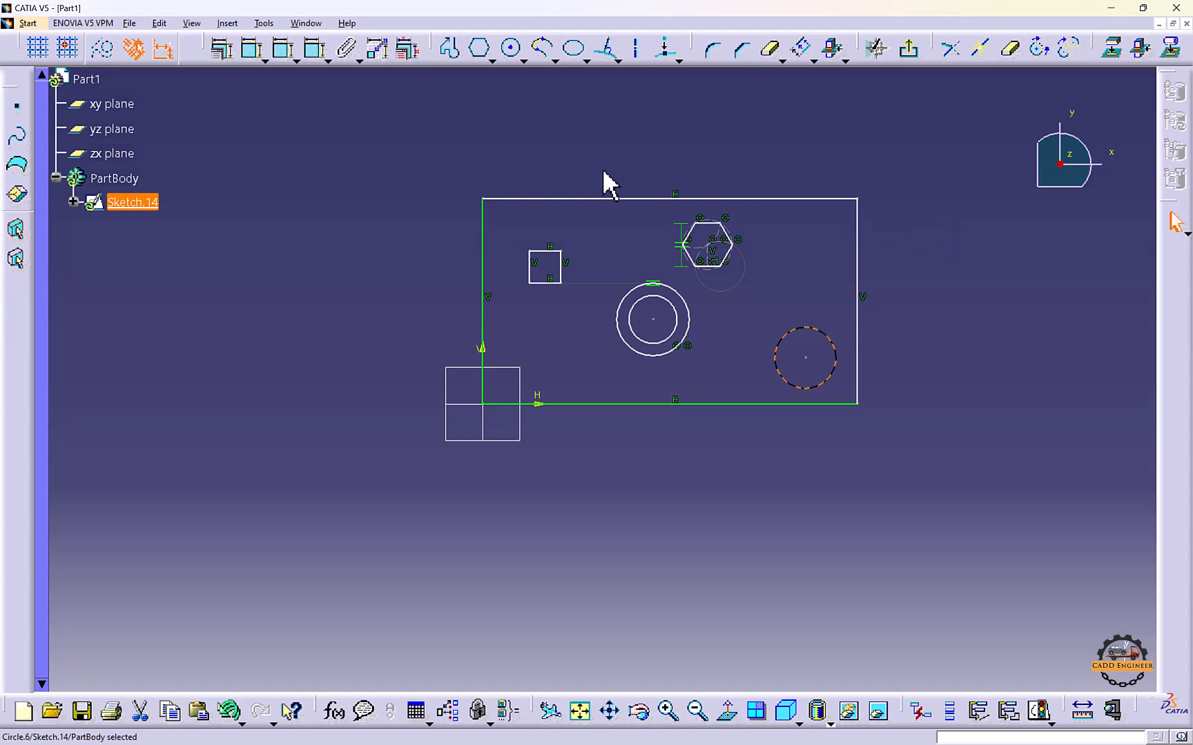
{"action": "left_click", "coordinate": [908, 47]}
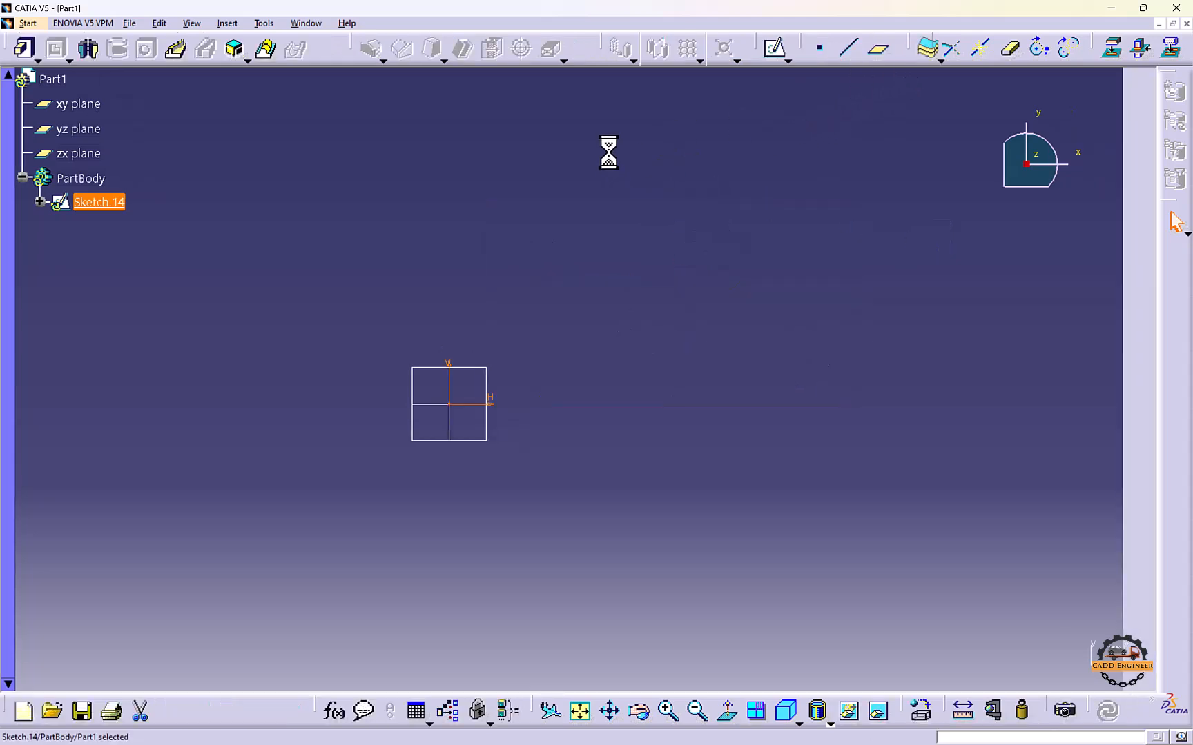
Start a plain 5 mm pad from the whole sketch and cancel it
{"action": "left_click", "coordinate": [21, 53]}
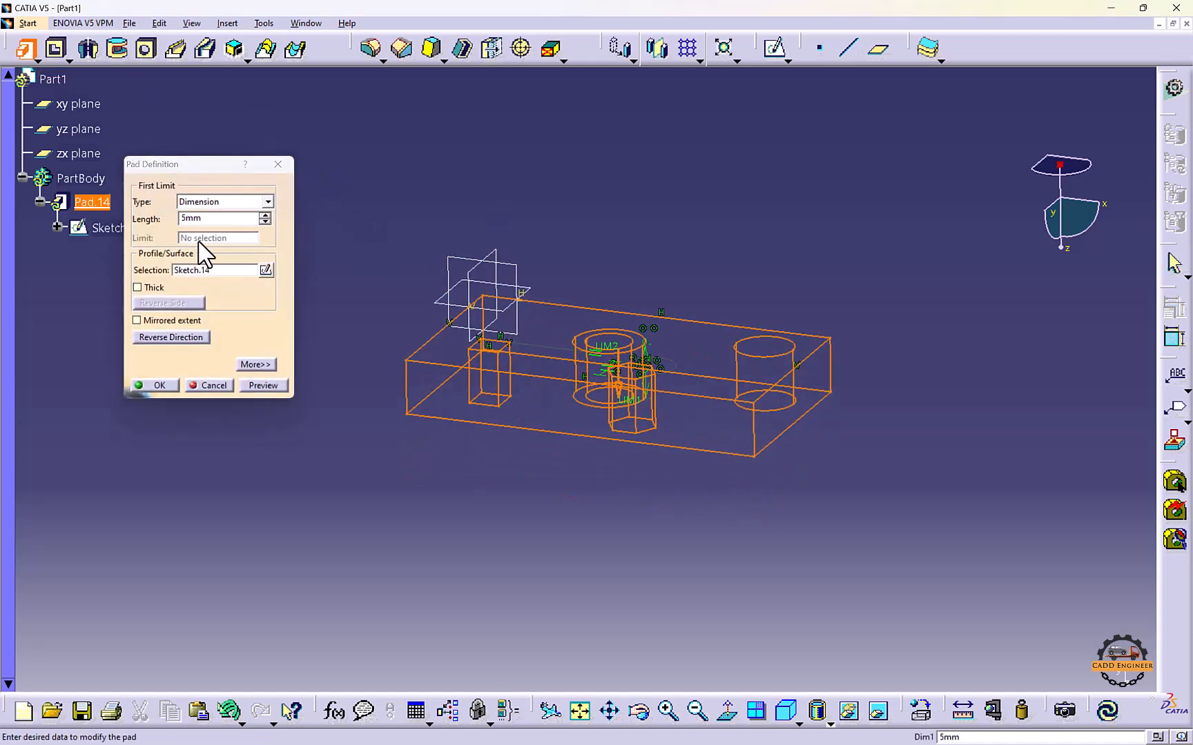
{"action": "left_click", "coordinate": [278, 163]}
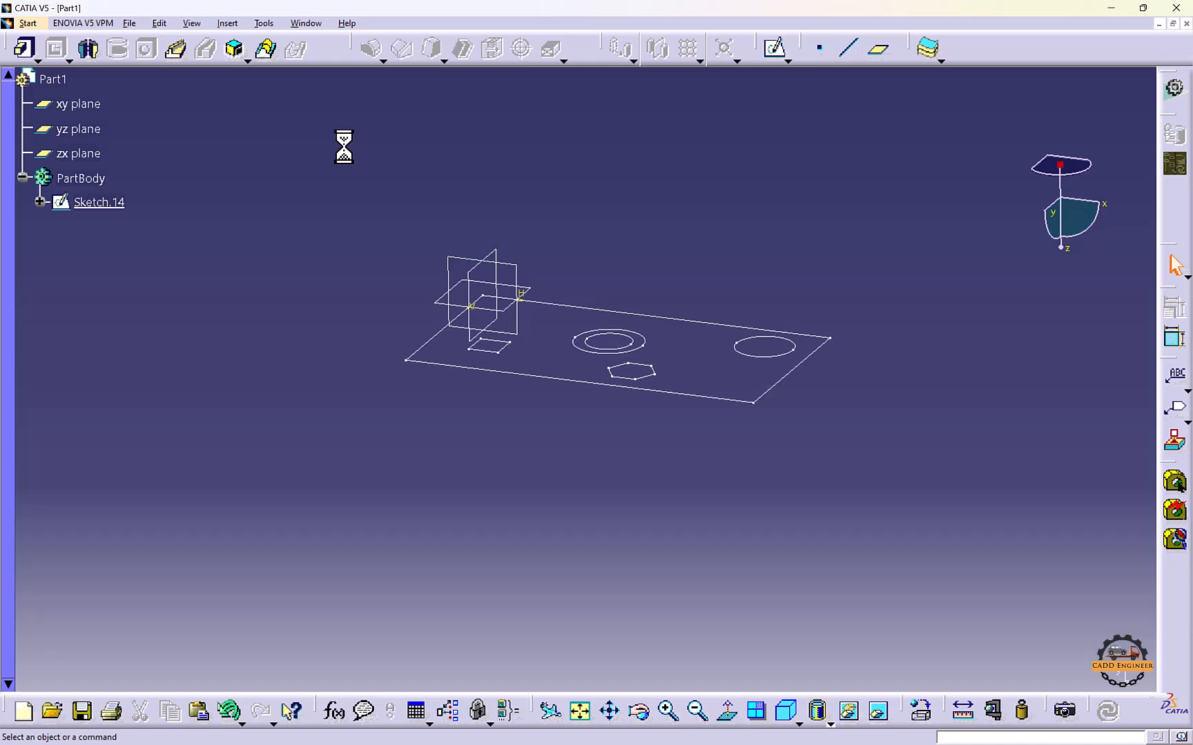
Bring up the pad variants and start a Multi-Pad using the new multi-profile sketch
{"action": "left_click", "coordinate": [38, 61]}
{"action": "left_click_drag", "start_coordinate": [47, 70], "coordinate": [217, 136]}
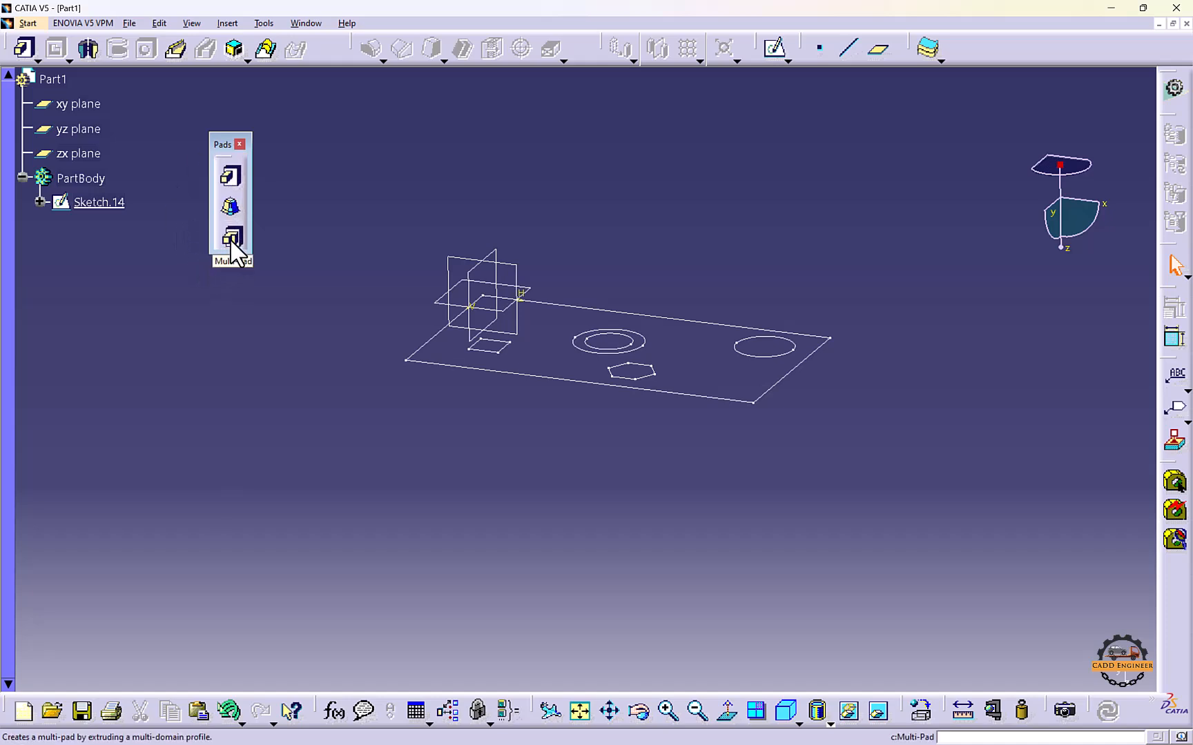
{"action": "left_click", "coordinate": [227, 22]}
{"action": "mouse_move", "coordinate": [285, 228]}
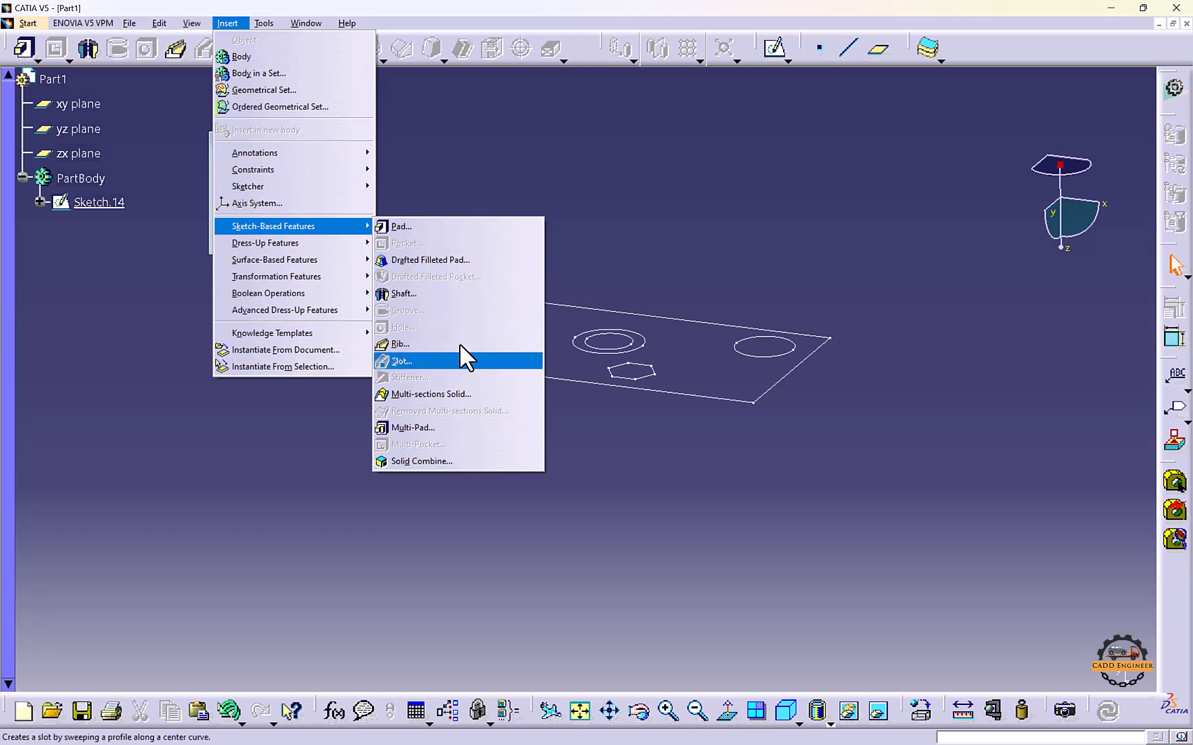
{"action": "left_click", "coordinate": [505, 166]}
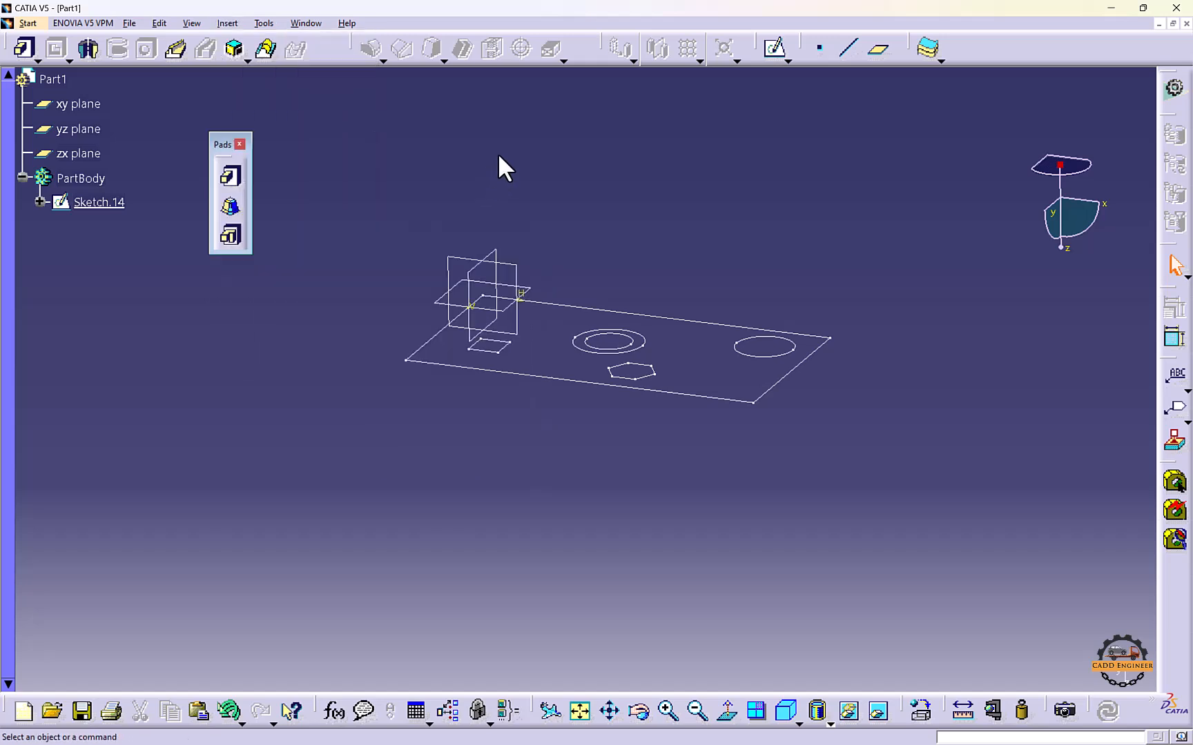
{"action": "left_click", "coordinate": [233, 237]}
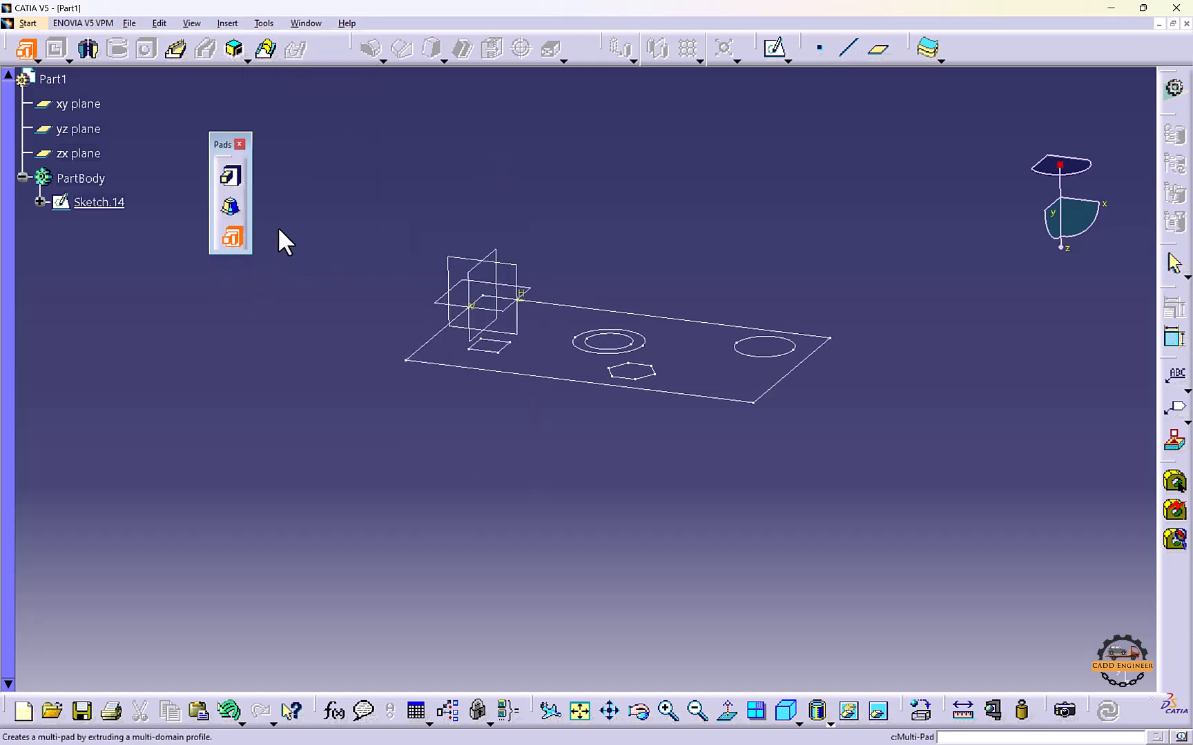
{"action": "left_click", "coordinate": [418, 347]}
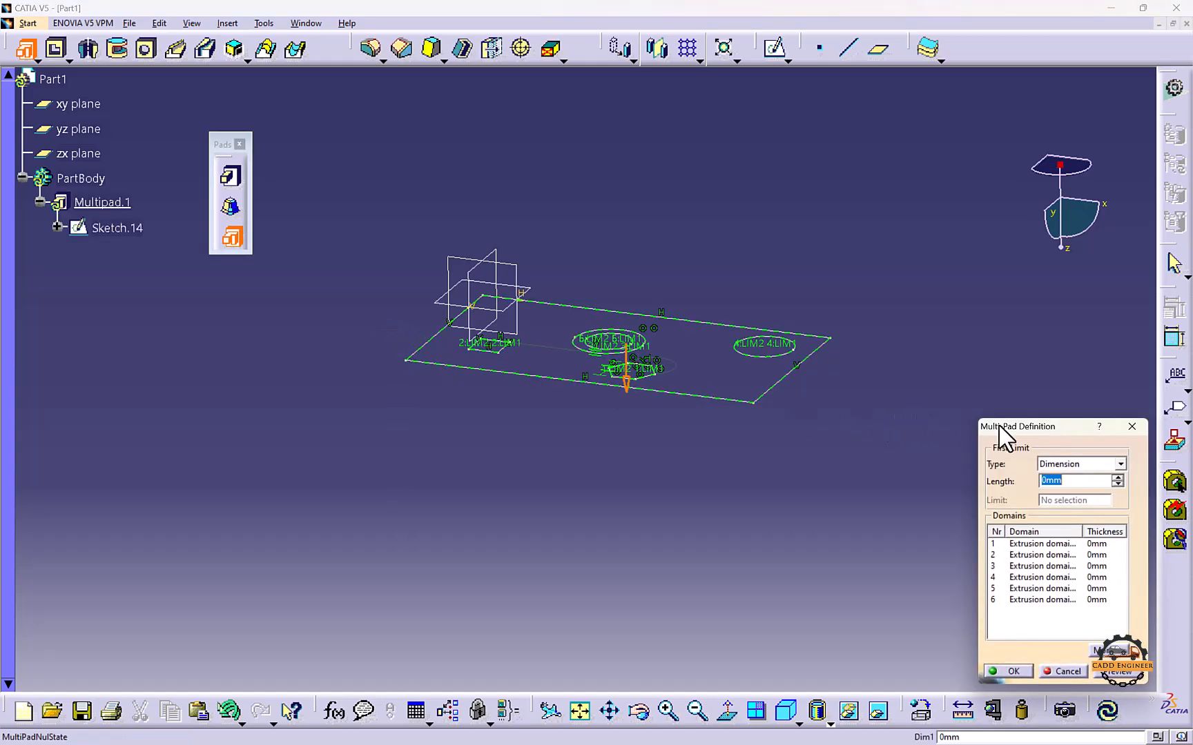
{"action": "left_click_drag", "start_coordinate": [999, 428], "coordinate": [914, 163]}
{"action": "middle_click_drag", "start_coordinate": [724, 235], "coordinate": [694, 249]}
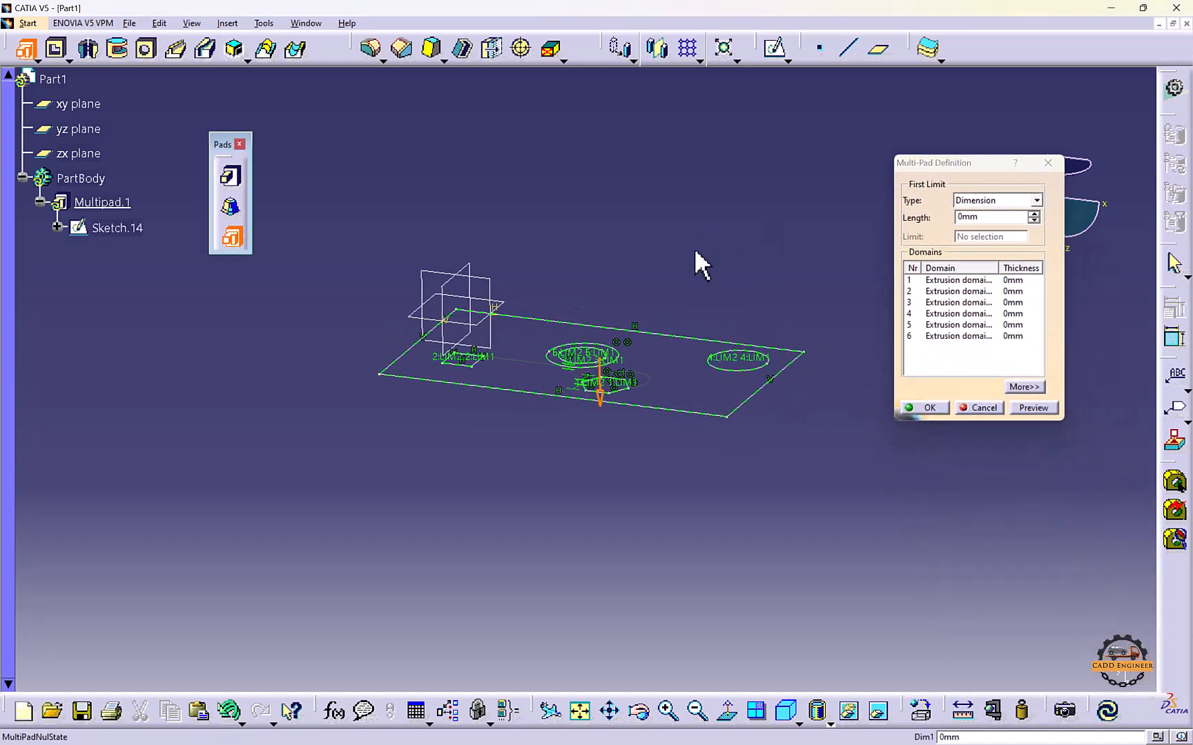
Go through the extrusion domains to identify which sketch profile each one covers
{"action": "double_click", "coordinate": [984, 218]}
{"action": "key", "text": "Return"}
{"action": "left_click", "coordinate": [943, 280]}
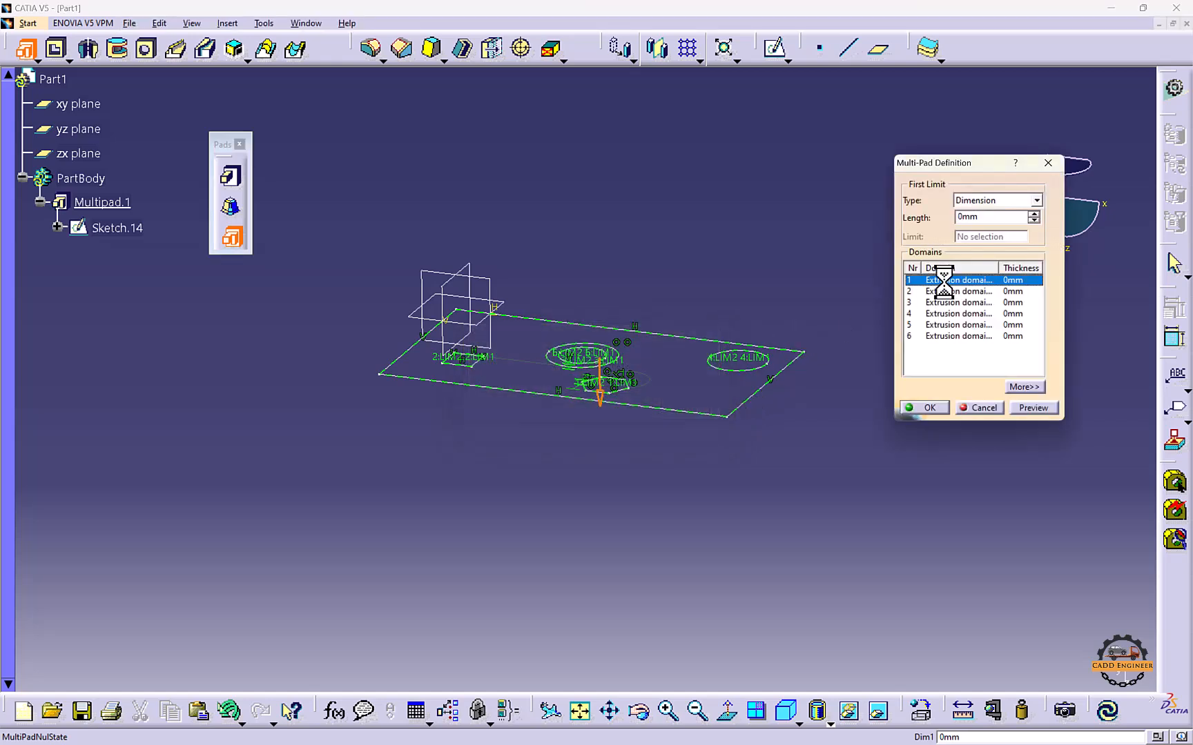
{"action": "left_click", "coordinate": [957, 292]}
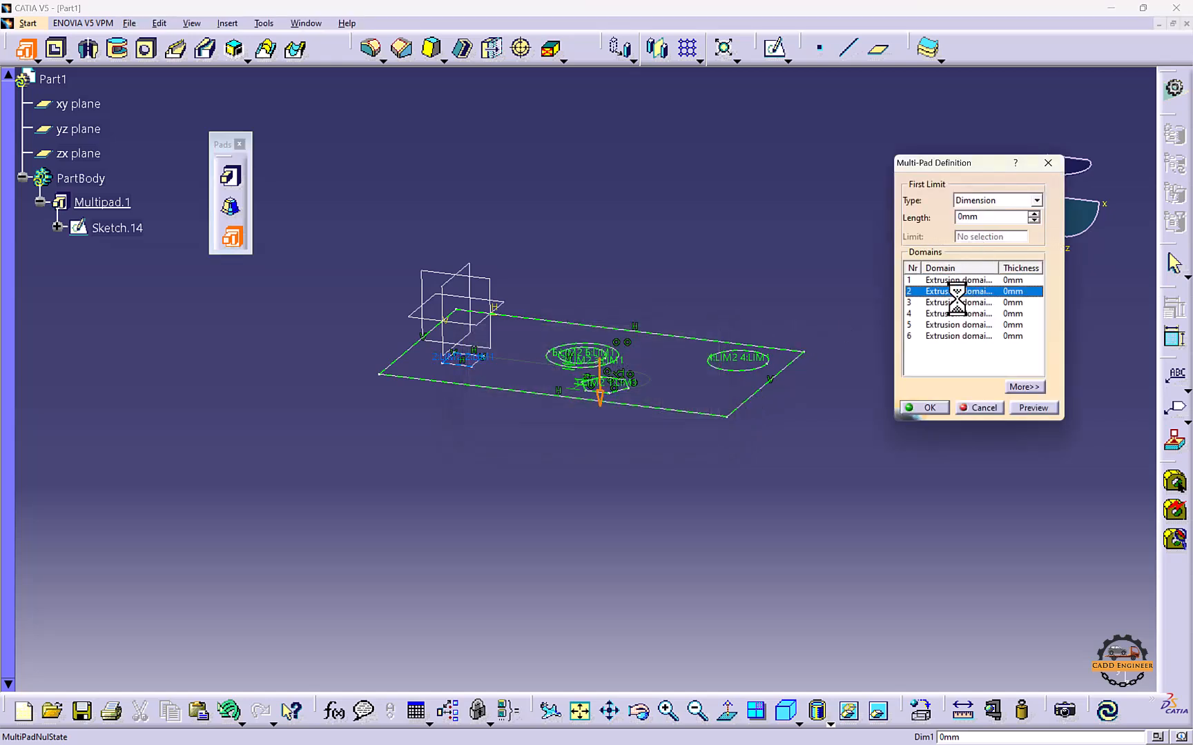
{"action": "left_click", "coordinate": [954, 314]}
{"action": "left_click", "coordinate": [953, 336]}
{"action": "left_click", "coordinate": [955, 325]}
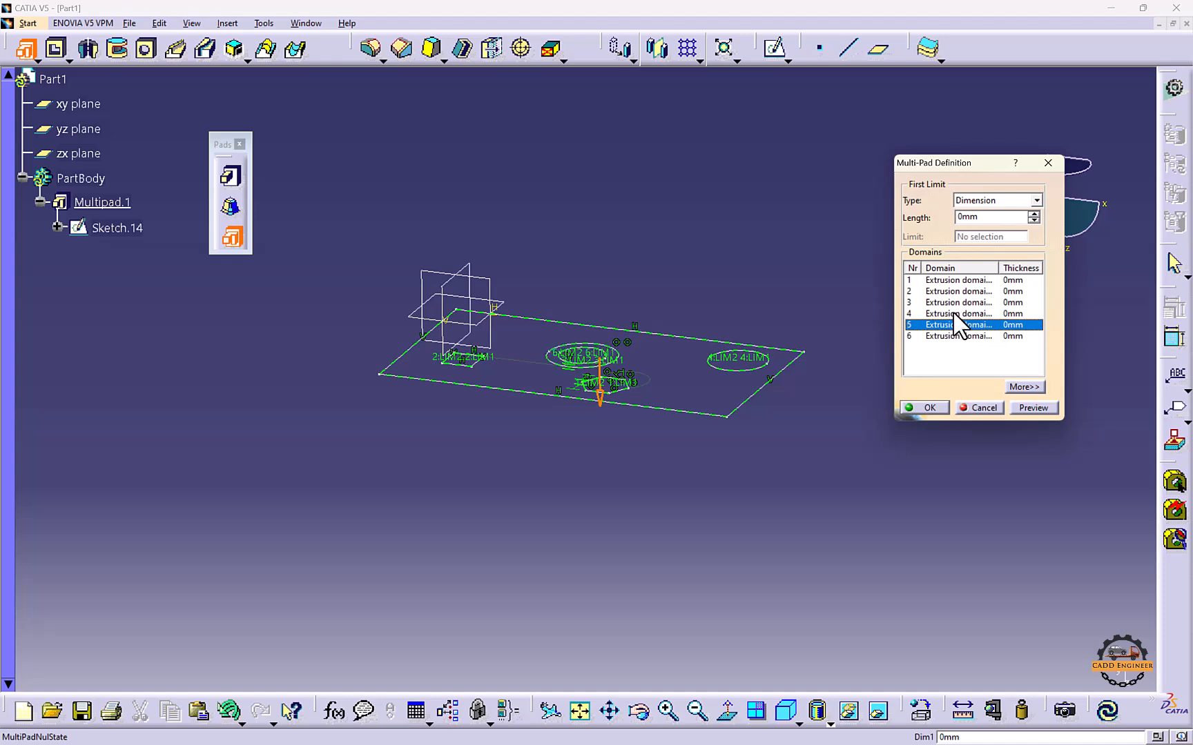
{"action": "left_click", "coordinate": [956, 314]}
Set the length of the outer rectangle's extrusion domain to 10 mm and reduce it to 5 mm
{"action": "left_click", "coordinate": [958, 303]}
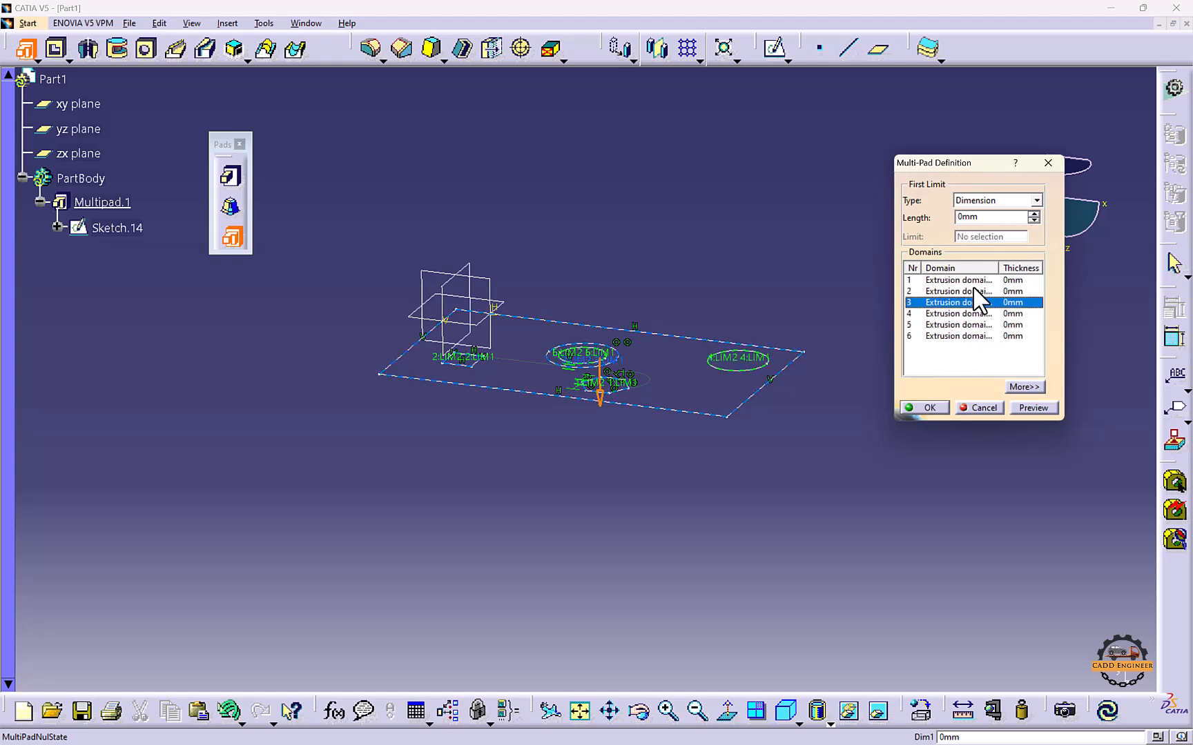
{"action": "double_click", "coordinate": [988, 218]}
{"action": "type", "text": "10"}
{"action": "key", "text": "Return"}
{"action": "left_click_drag", "start_coordinate": [994, 219], "coordinate": [930, 224]}
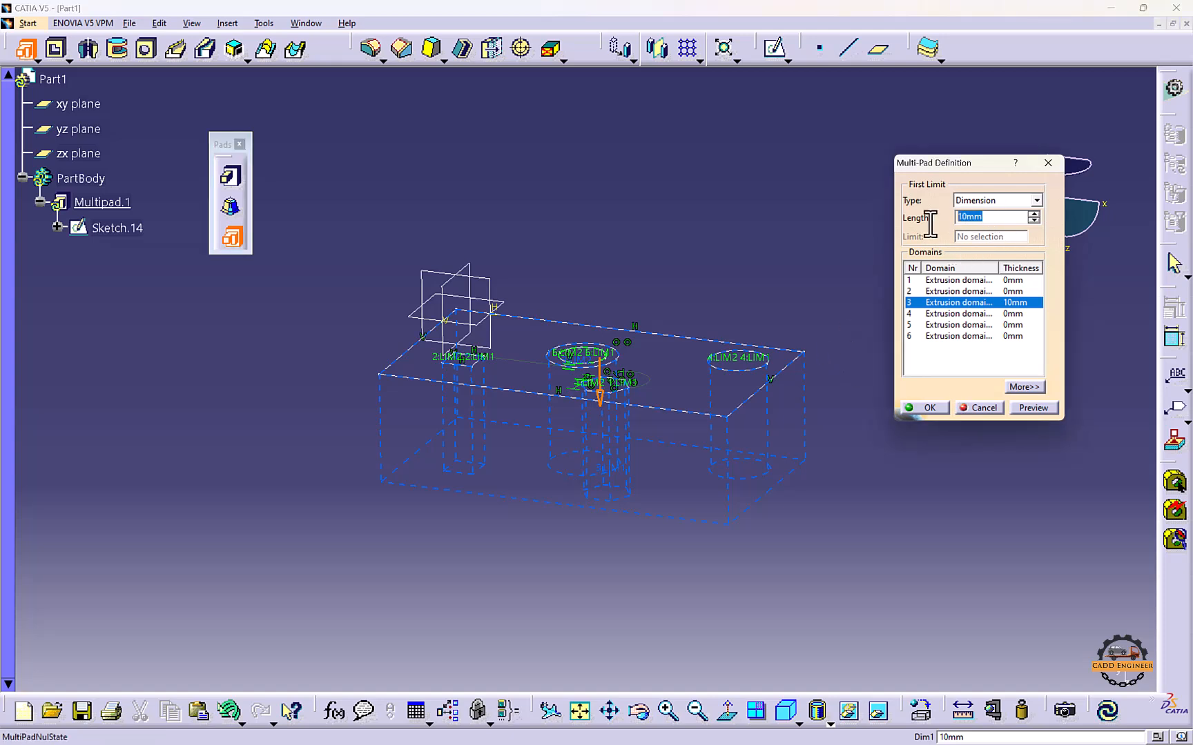
{"action": "type", "text": "5"}
{"action": "key", "text": "Return"}
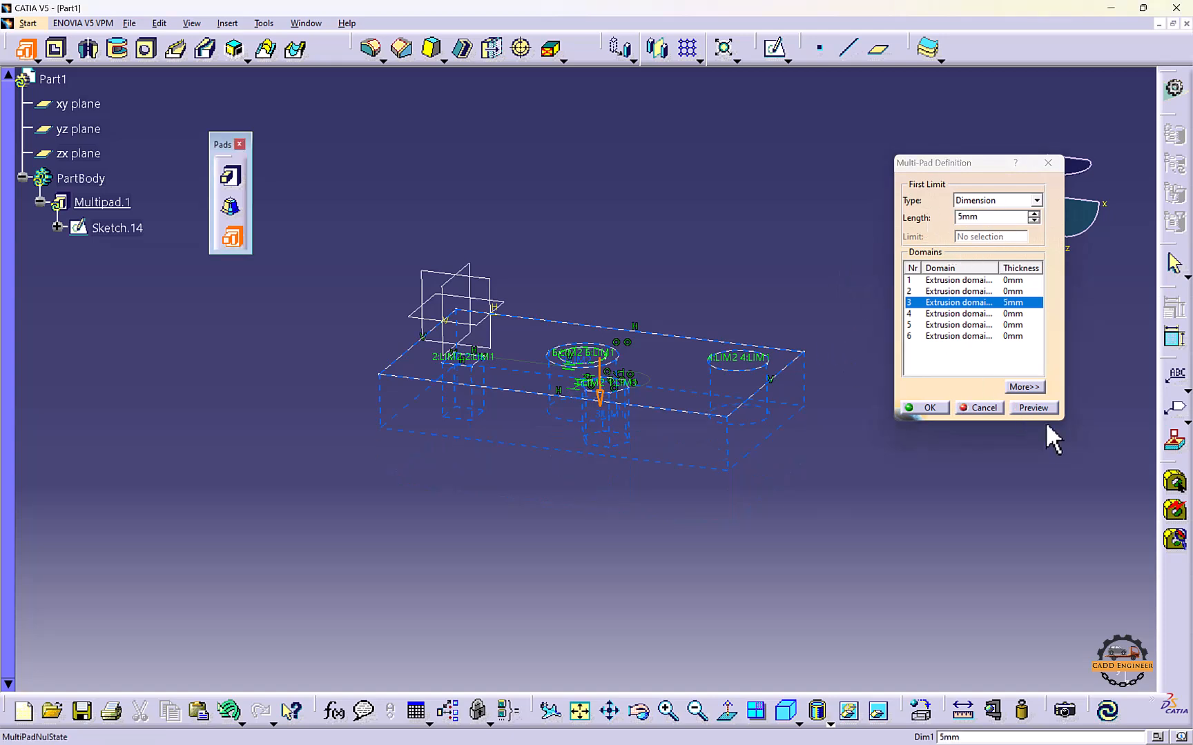
Set the hexagon's extrusion domain to 2 mm and select the small square's domain
{"action": "left_click", "coordinate": [960, 281]}
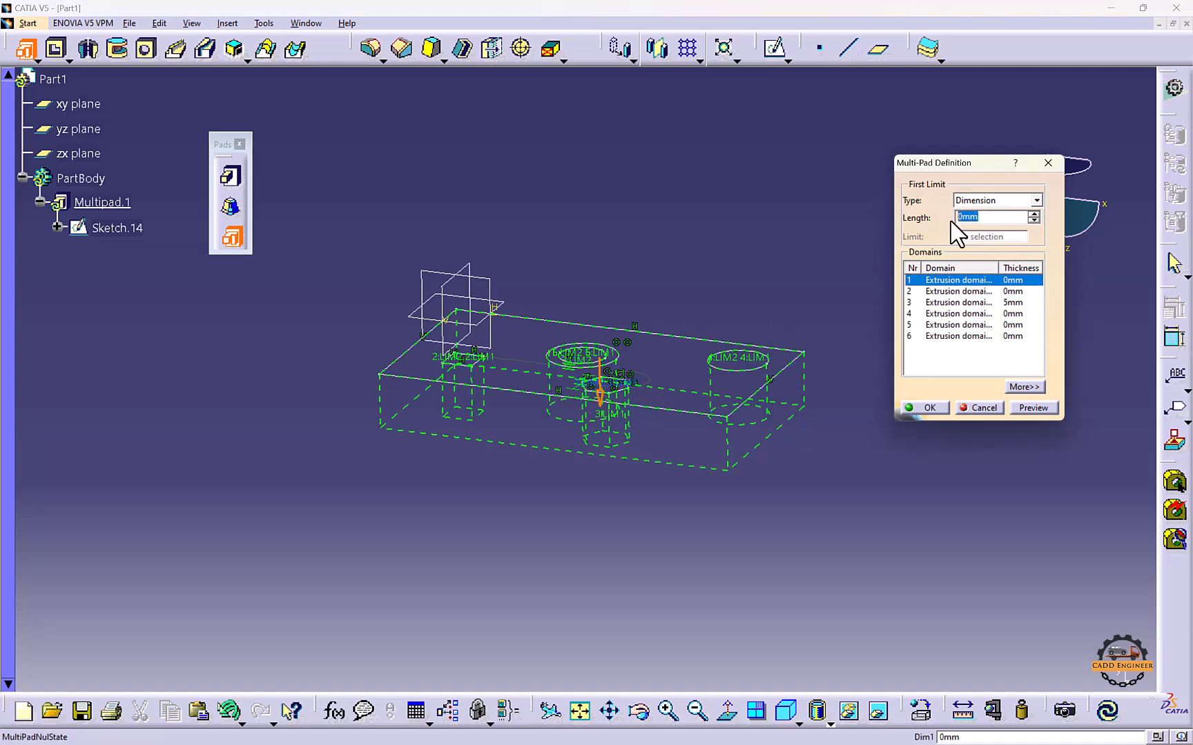
{"action": "left_click", "coordinate": [844, 239]}
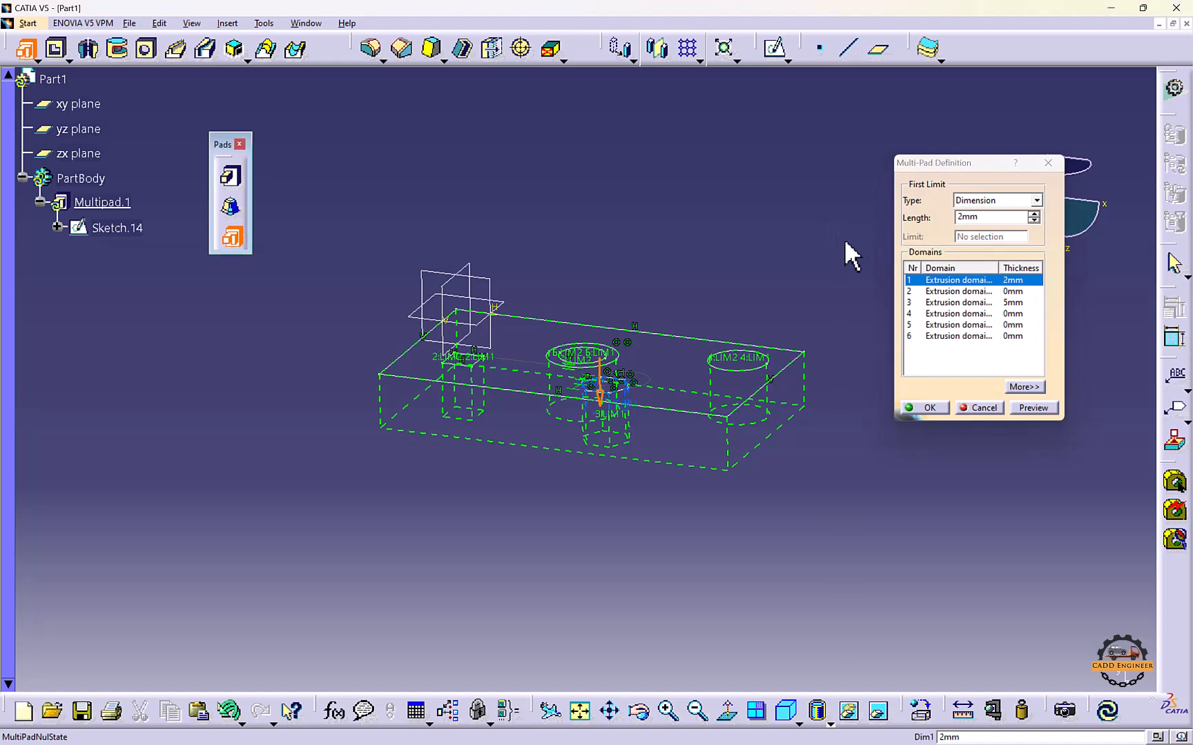
{"action": "left_click", "coordinate": [949, 291]}
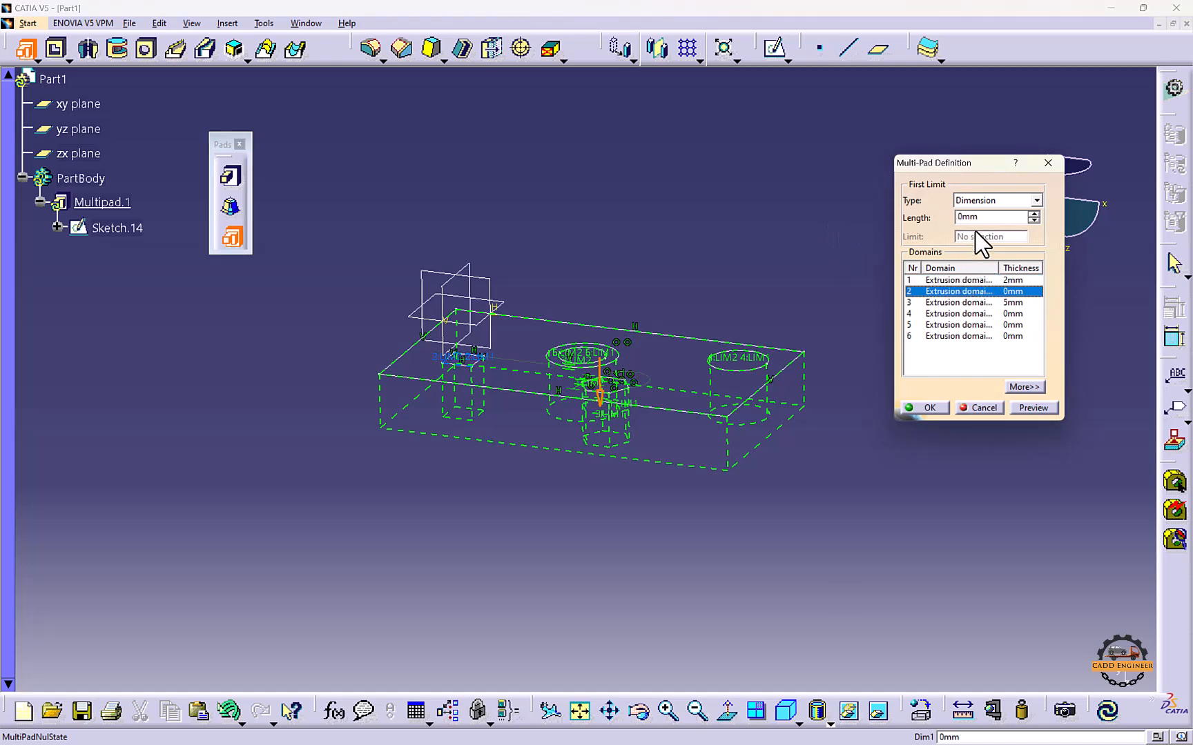
Set the length of extrusion domain 2 to 15 mm and reverse the multi-pad's extrusion direction
{"action": "left_click_drag", "start_coordinate": [982, 217], "coordinate": [954, 216]}
{"action": "left_click", "coordinate": [764, 241]}
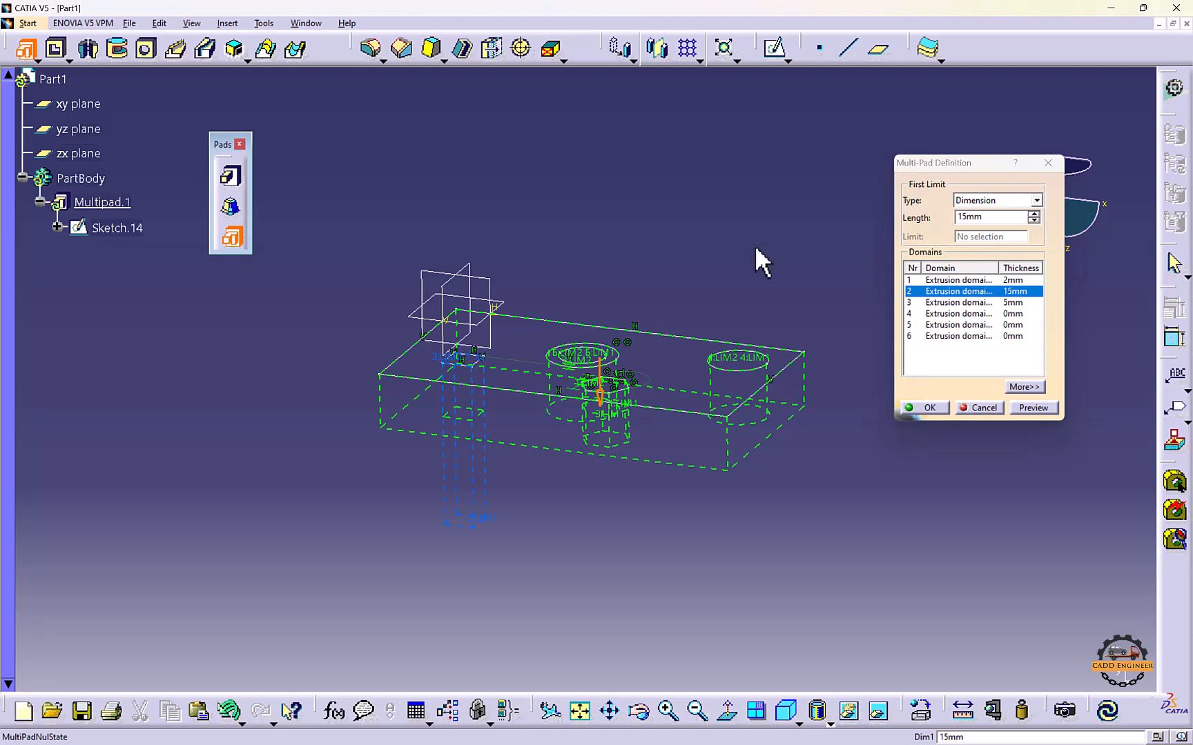
{"action": "middle_click_drag", "start_coordinate": [703, 370], "coordinate": [560, 435]}
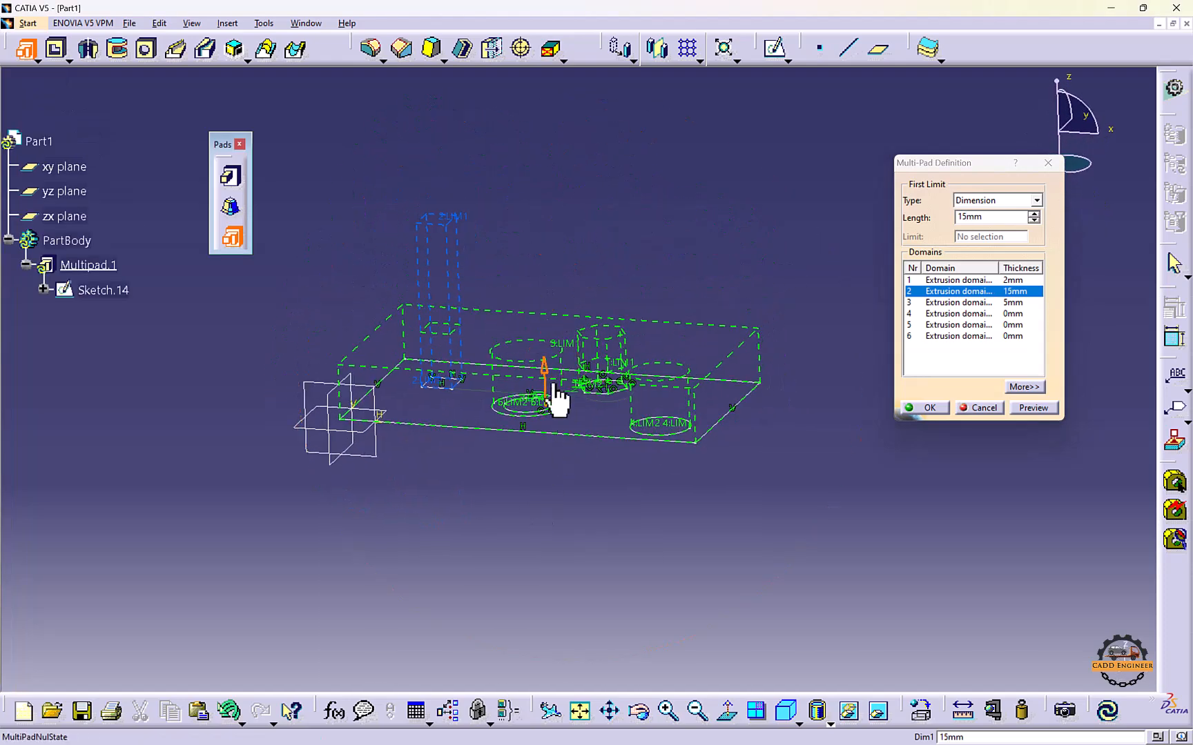
{"action": "left_click", "coordinate": [544, 372]}
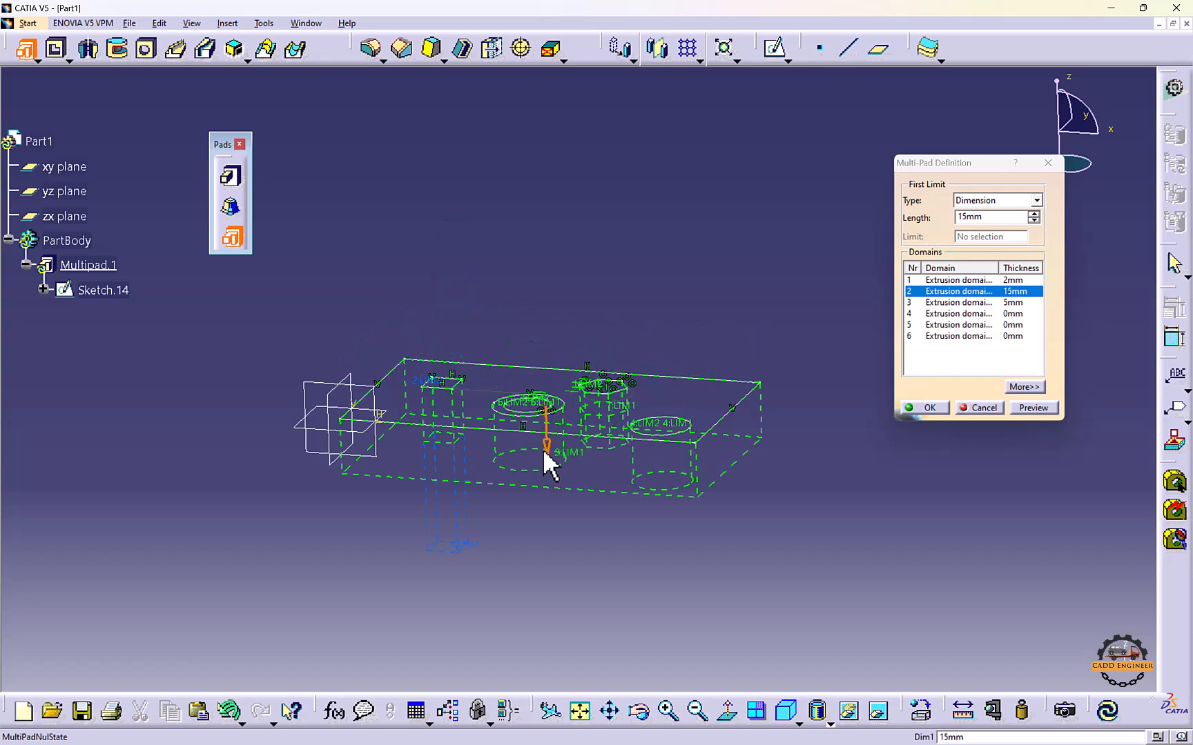
{"action": "left_click", "coordinate": [546, 450]}
{"action": "mouse_move", "coordinate": [546, 392]}
{"action": "middle_mouse_down"}
{"action": "mouse_move", "coordinate": [513, 479]}
{"action": "mouse_move", "coordinate": [452, 457]}
{"action": "mouse_move", "coordinate": [485, 371]}
{"action": "mouse_move", "coordinate": [453, 218]}
{"action": "mouse_move", "coordinate": [488, 258]}
{"action": "mouse_move", "coordinate": [420, 335]}
{"action": "mouse_move", "coordinate": [458, 434]}
{"action": "mouse_move", "coordinate": [487, 336]}
{"action": "middle_mouse_up"}
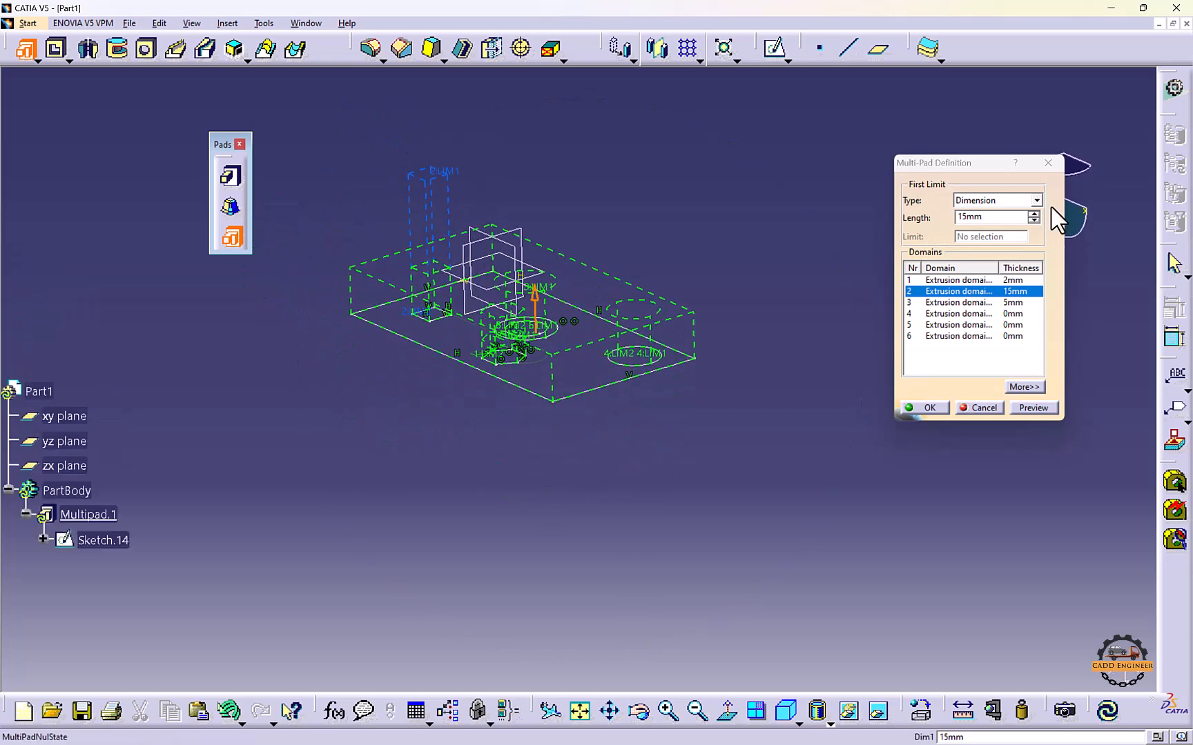
Set the length of extrusion domain 4 to 5 mm and of extrusion domain 5 to 20 mm
{"action": "left_click", "coordinate": [970, 314]}
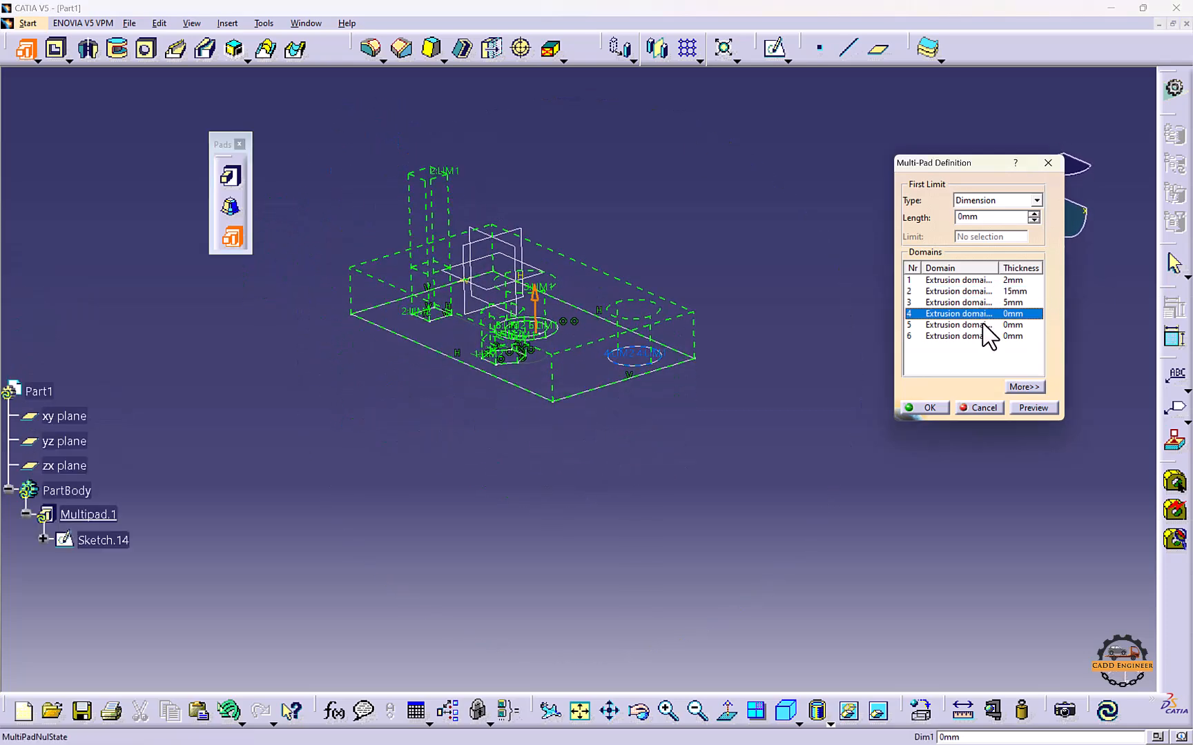
{"action": "left_click_drag", "start_coordinate": [983, 216], "coordinate": [912, 217]}
{"action": "type", "text": "5"}
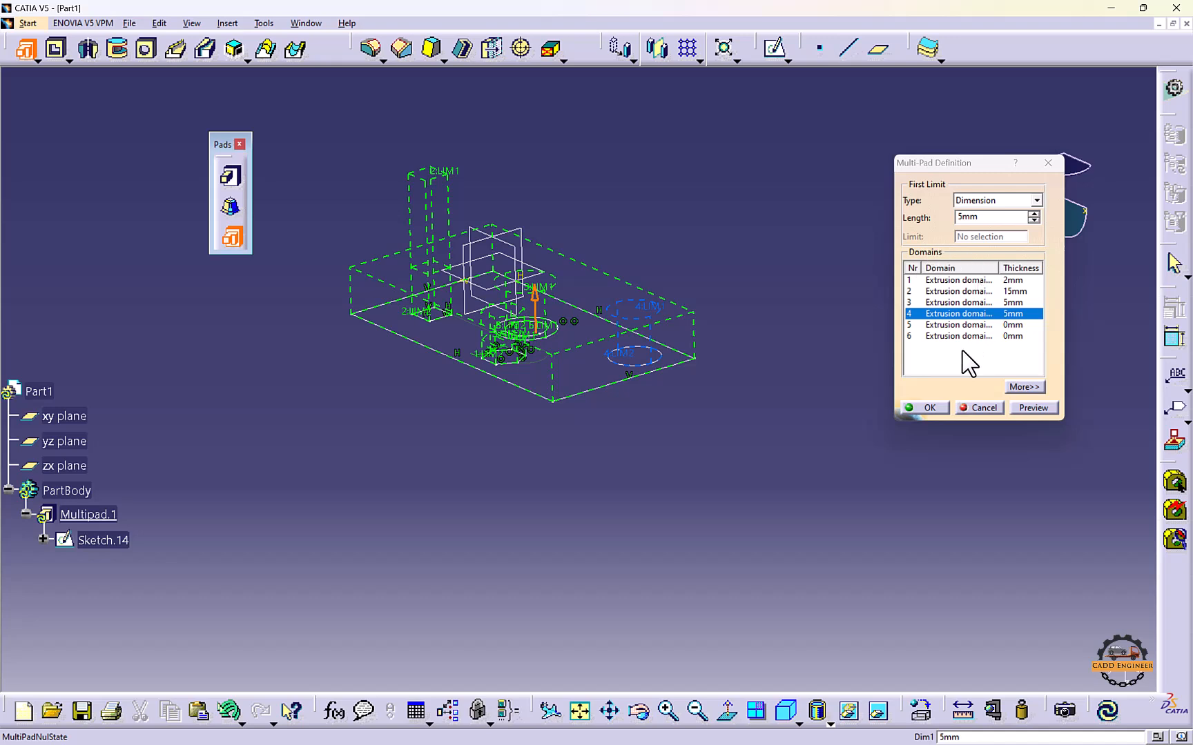
{"action": "left_click", "coordinate": [967, 326]}
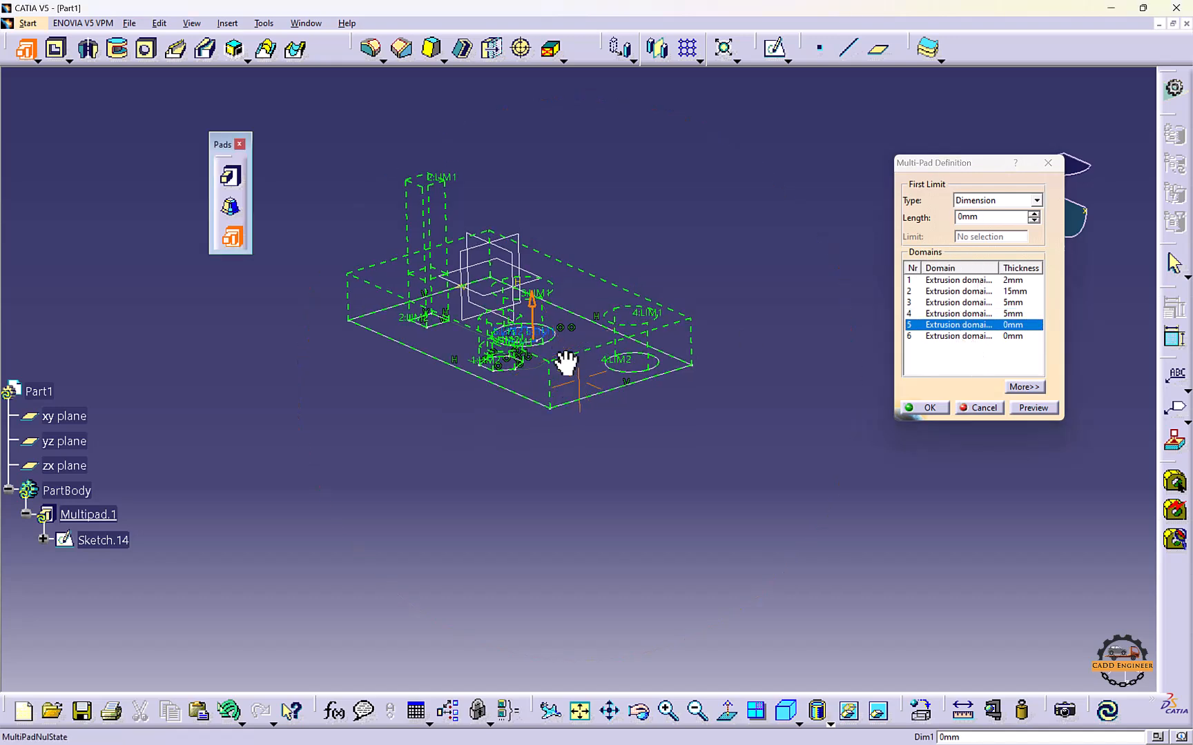
{"action": "left_click_drag", "start_coordinate": [994, 218], "coordinate": [946, 213]}
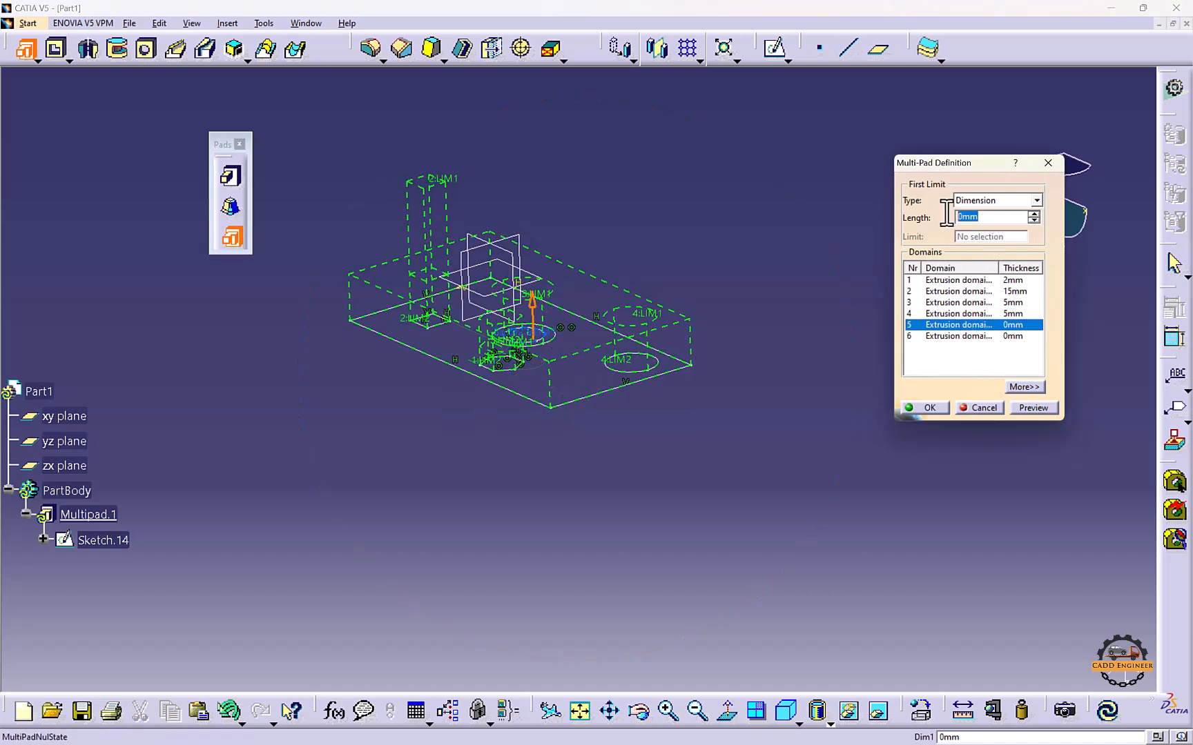
{"action": "type", "text": "20"}
Set the length of extrusion domain 6, the outer ring of the central cylinder, to 16 mm
{"action": "left_click", "coordinate": [994, 336]}
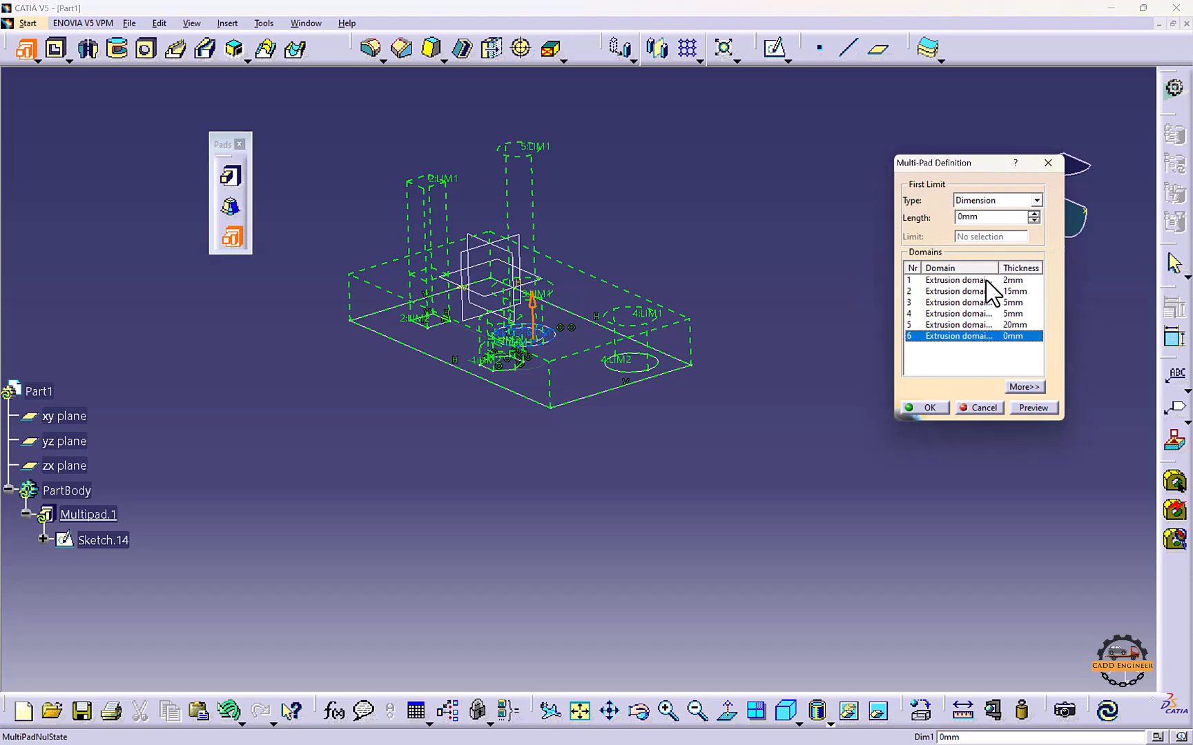
{"action": "left_click_drag", "start_coordinate": [991, 218], "coordinate": [912, 224]}
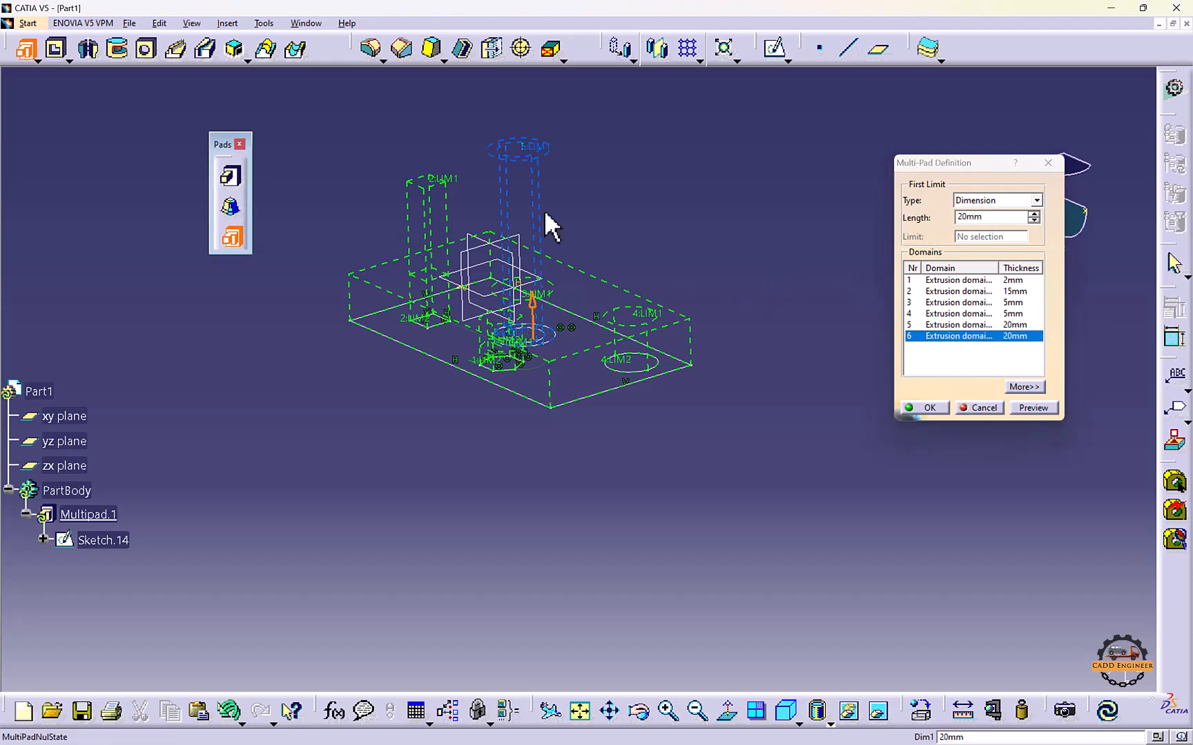
{"action": "middle_click_drag", "start_coordinate": [545, 213], "coordinate": [500, 238]}
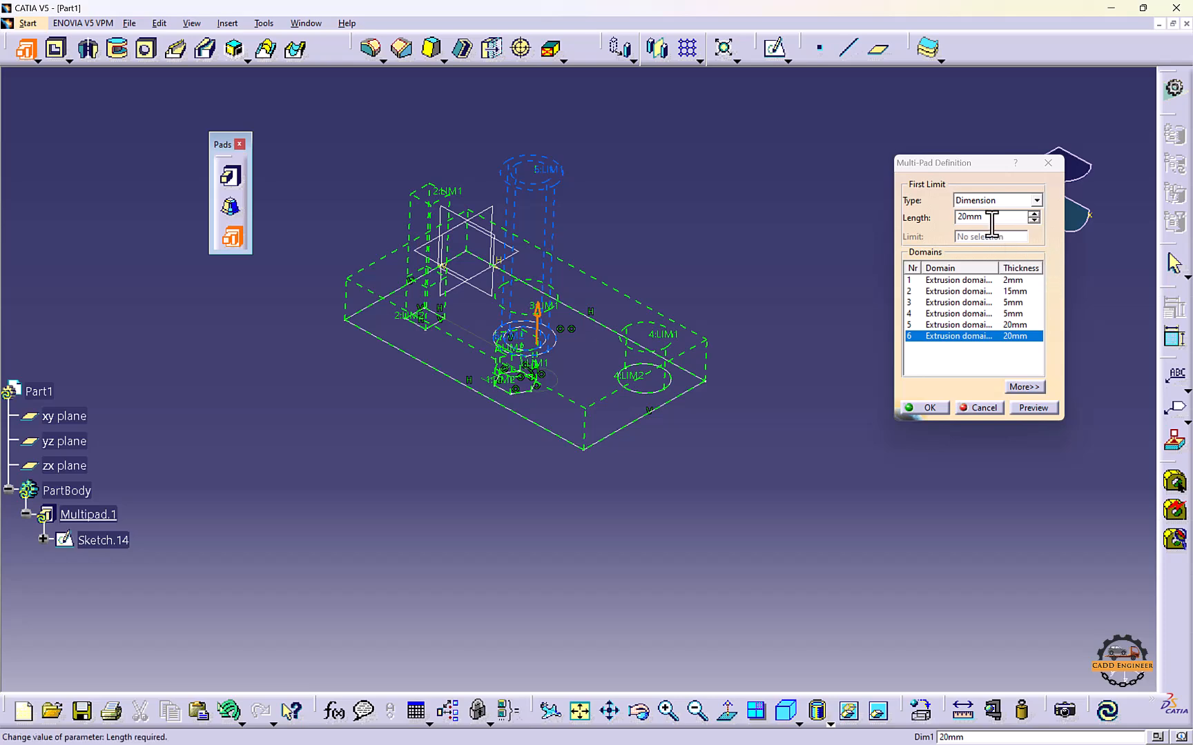
{"action": "left_click_drag", "start_coordinate": [992, 217], "coordinate": [927, 214]}
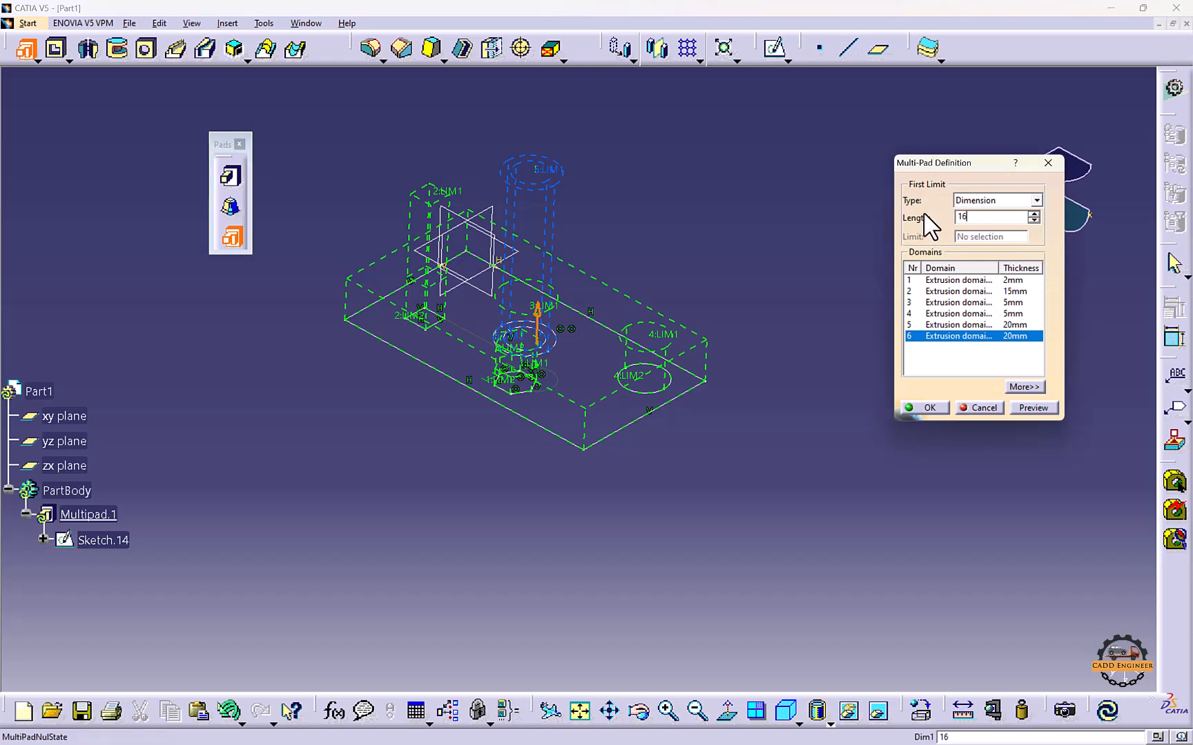
{"action": "type", "text": "16"}
{"action": "middle_click_drag", "start_coordinate": [870, 301], "coordinate": [745, 249]}
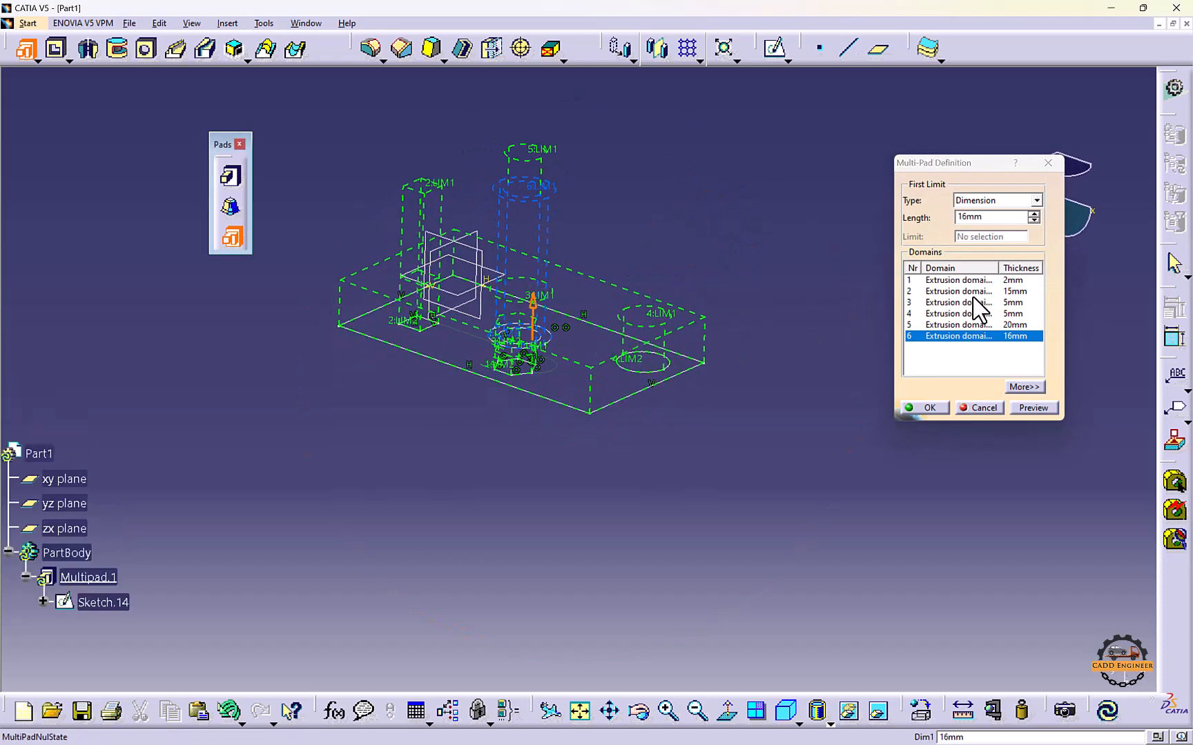
Set the length of extrusion domain 2, the square boss, to 10 mm and preview the multi-pad
{"action": "left_click", "coordinate": [980, 292]}
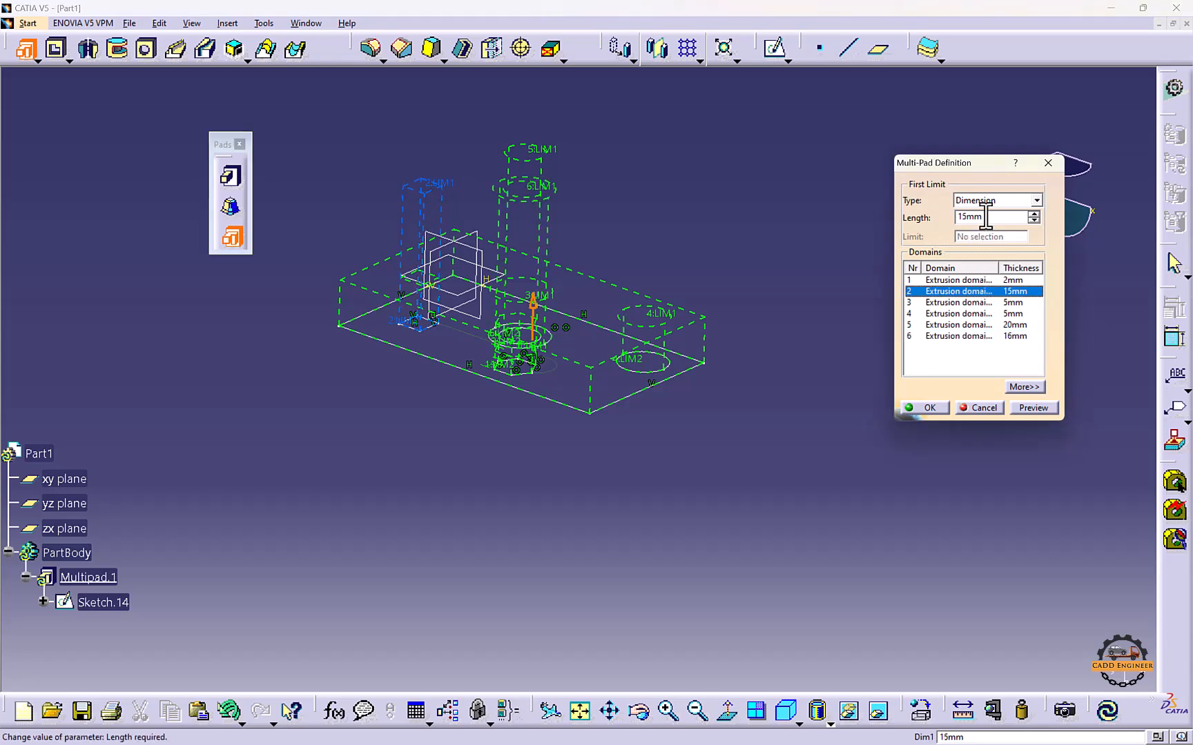
{"action": "left_click_drag", "start_coordinate": [991, 216], "coordinate": [933, 227]}
{"action": "left_click", "coordinate": [840, 230]}
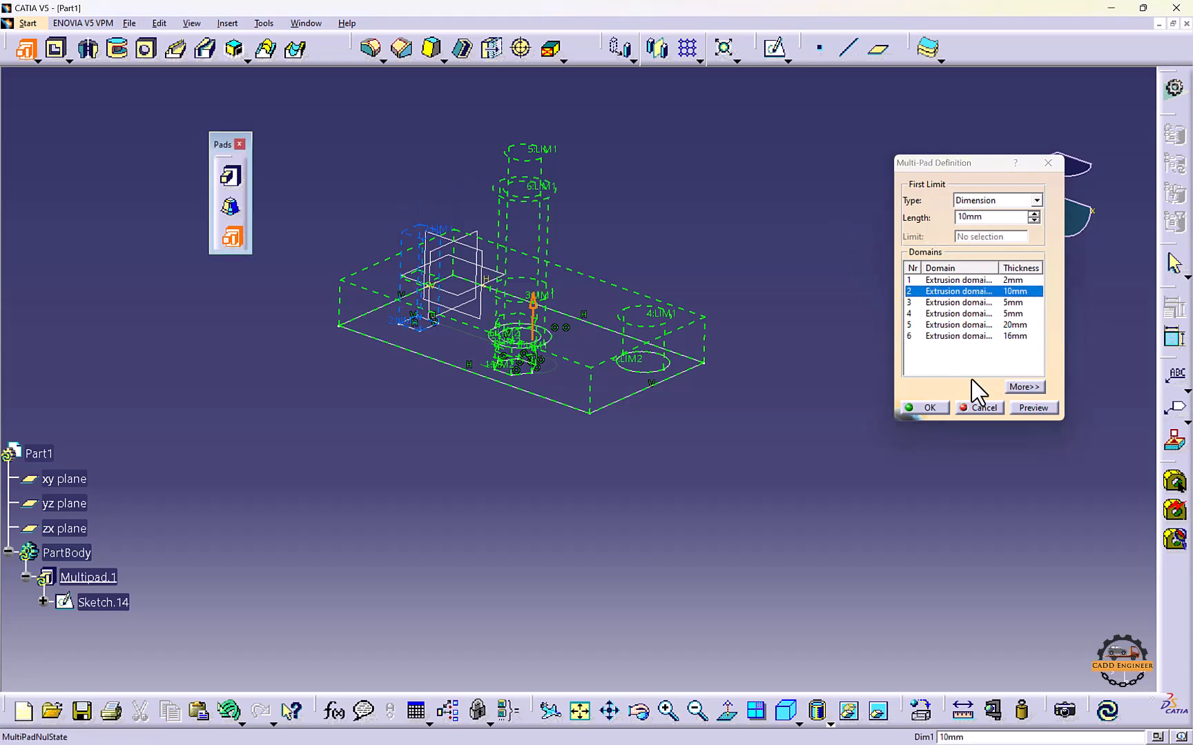
{"action": "left_click", "coordinate": [1029, 408]}
Set the length of extrusion domain 5, the cylinder's inner core, to 16 mm and create the multi-pad
{"action": "left_click", "coordinate": [985, 324]}
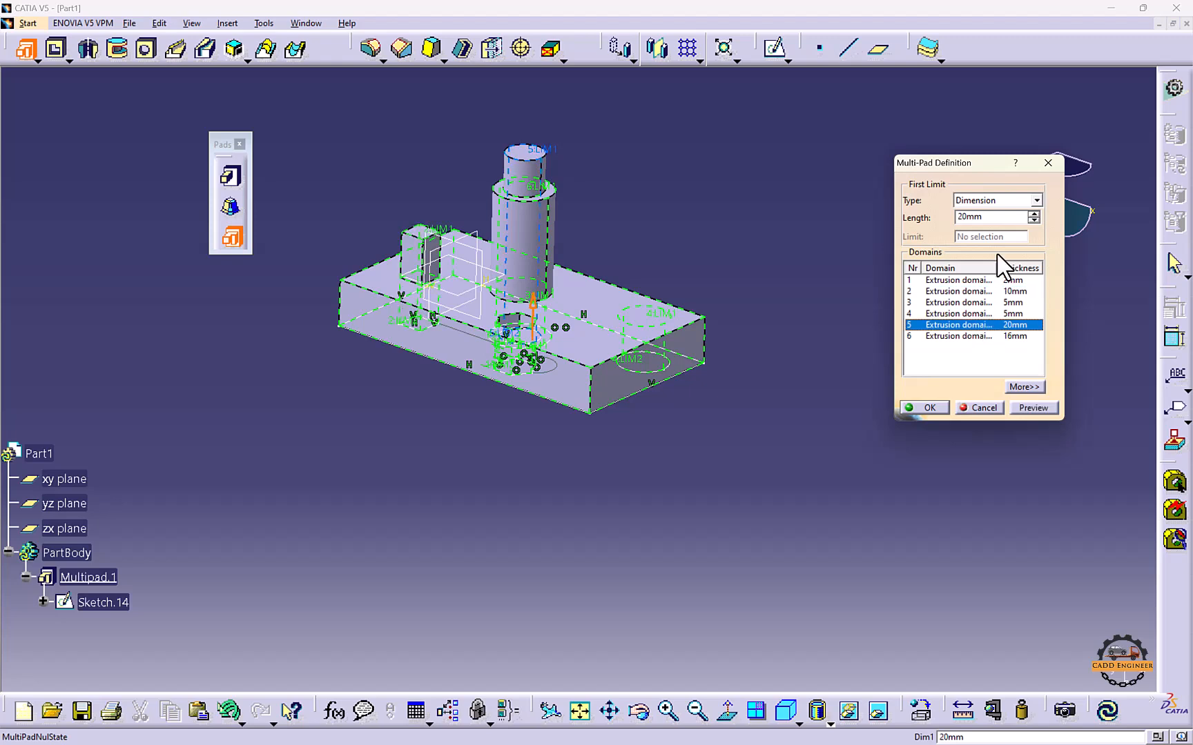
{"action": "double_click", "coordinate": [1001, 217]}
{"action": "type", "text": "16"}
{"action": "left_click", "coordinate": [878, 312]}
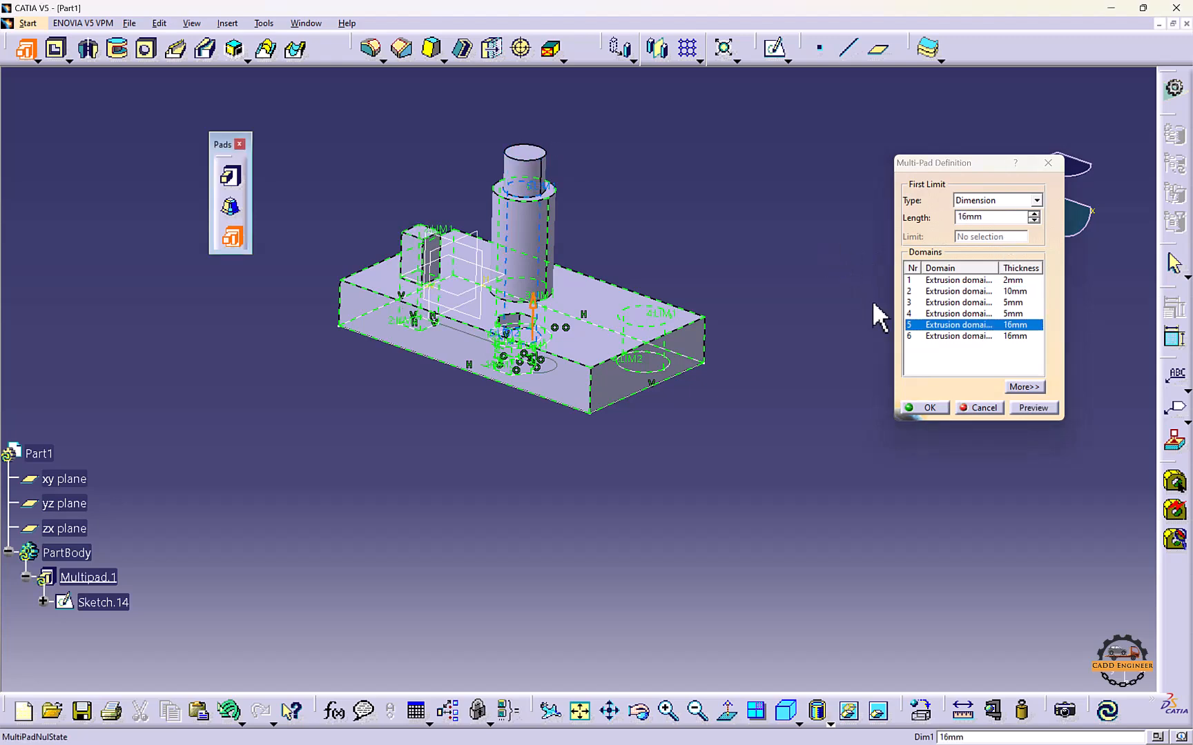
{"action": "left_click", "coordinate": [936, 406]}
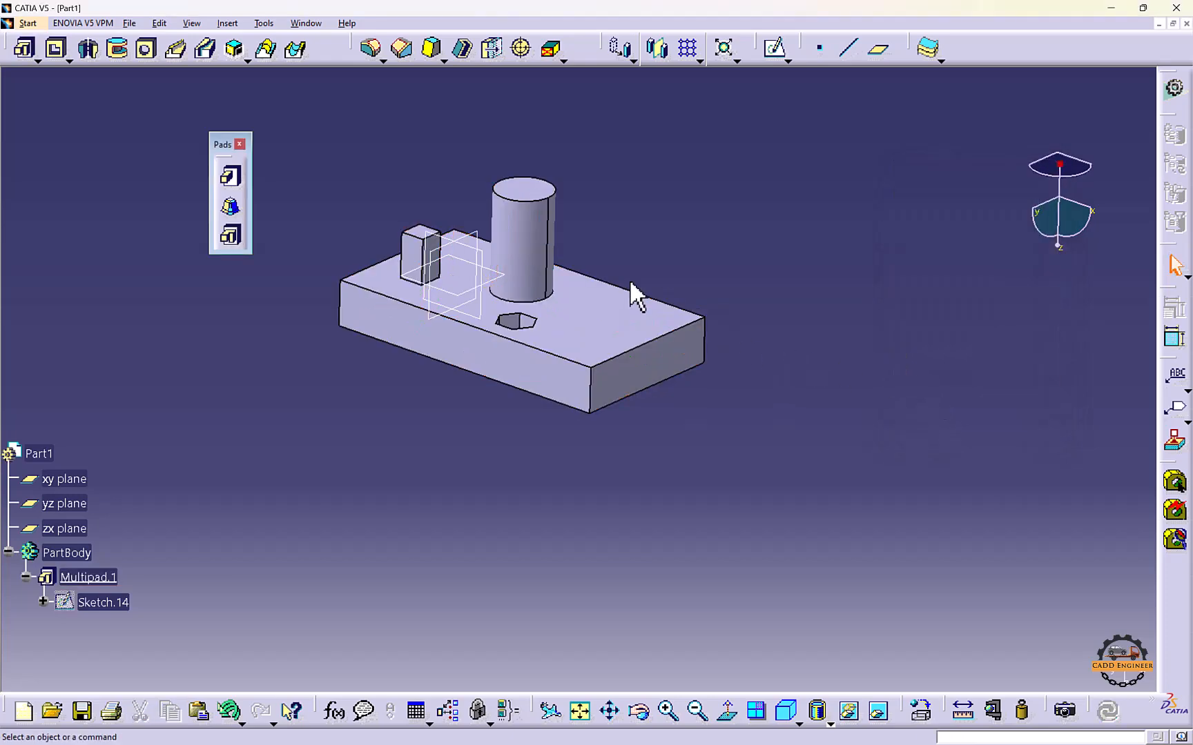
Edit Multipad.1 and set the length of extrusion domain 5 to 0 mm to hollow out the cylinder
{"action": "middle_click_drag", "start_coordinate": [630, 280], "coordinate": [526, 333]}
{"action": "double_click", "coordinate": [103, 578]}
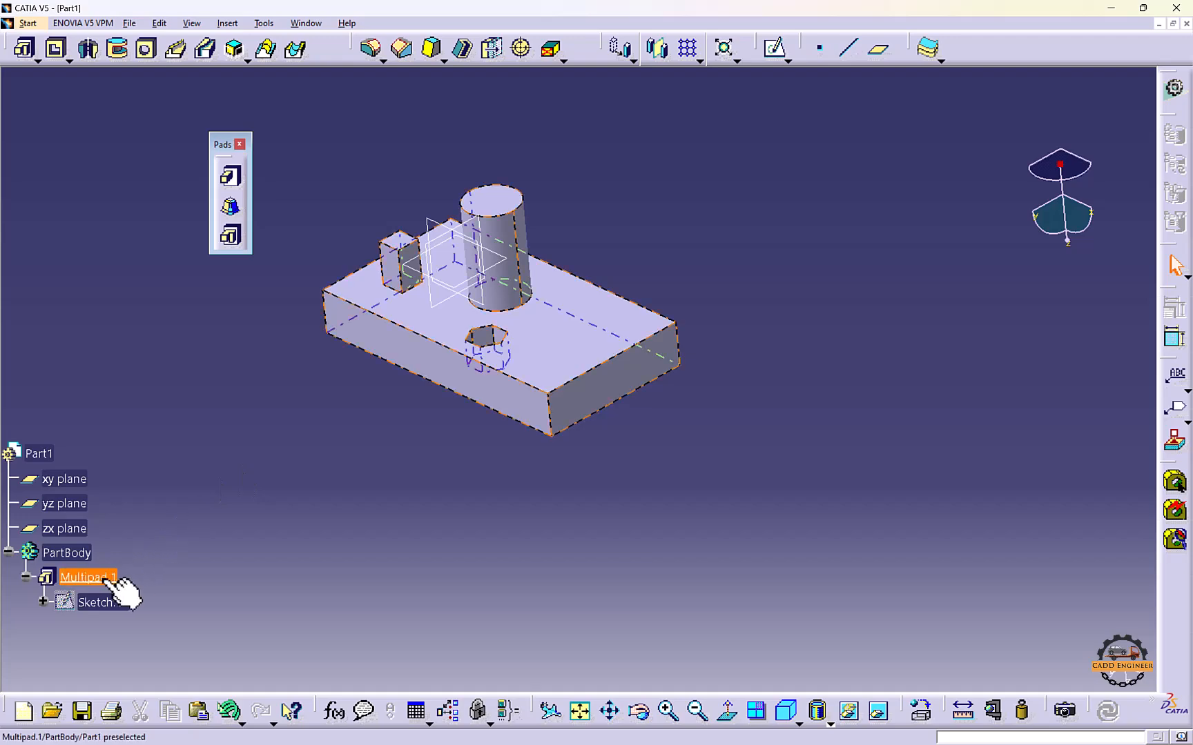
{"action": "left_click", "coordinate": [1005, 325]}
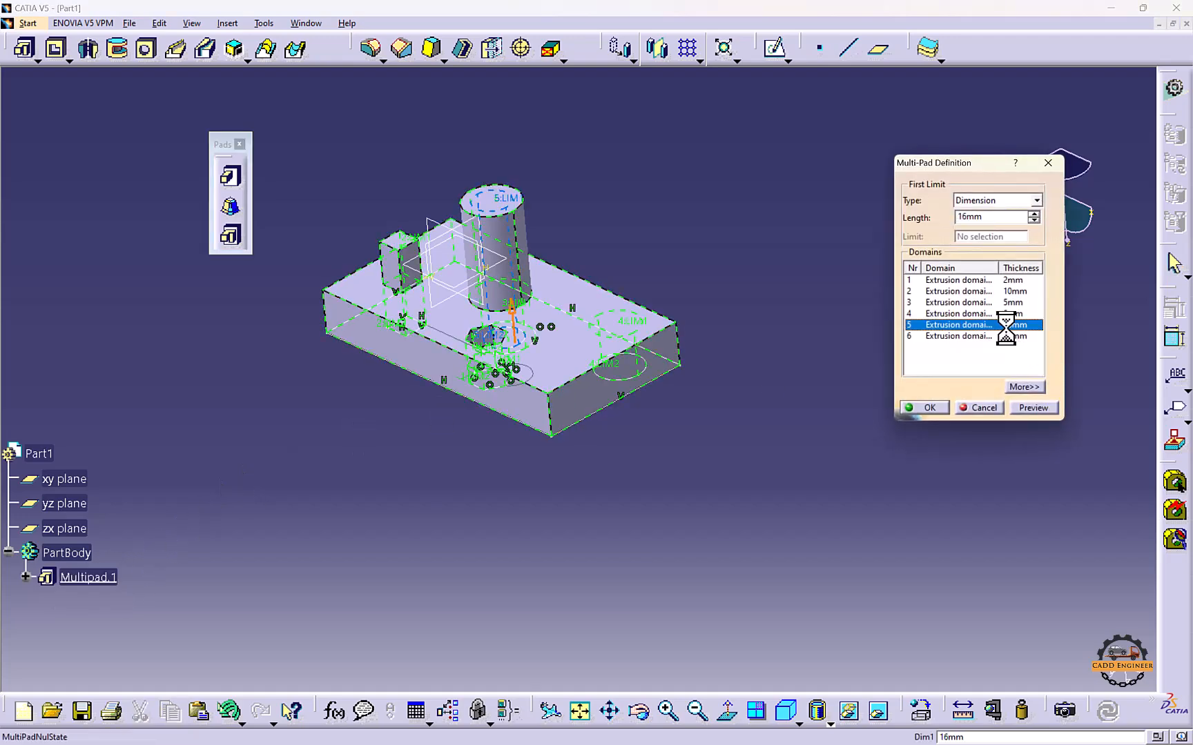
{"action": "middle_click_drag", "start_coordinate": [695, 311], "coordinate": [608, 414]}
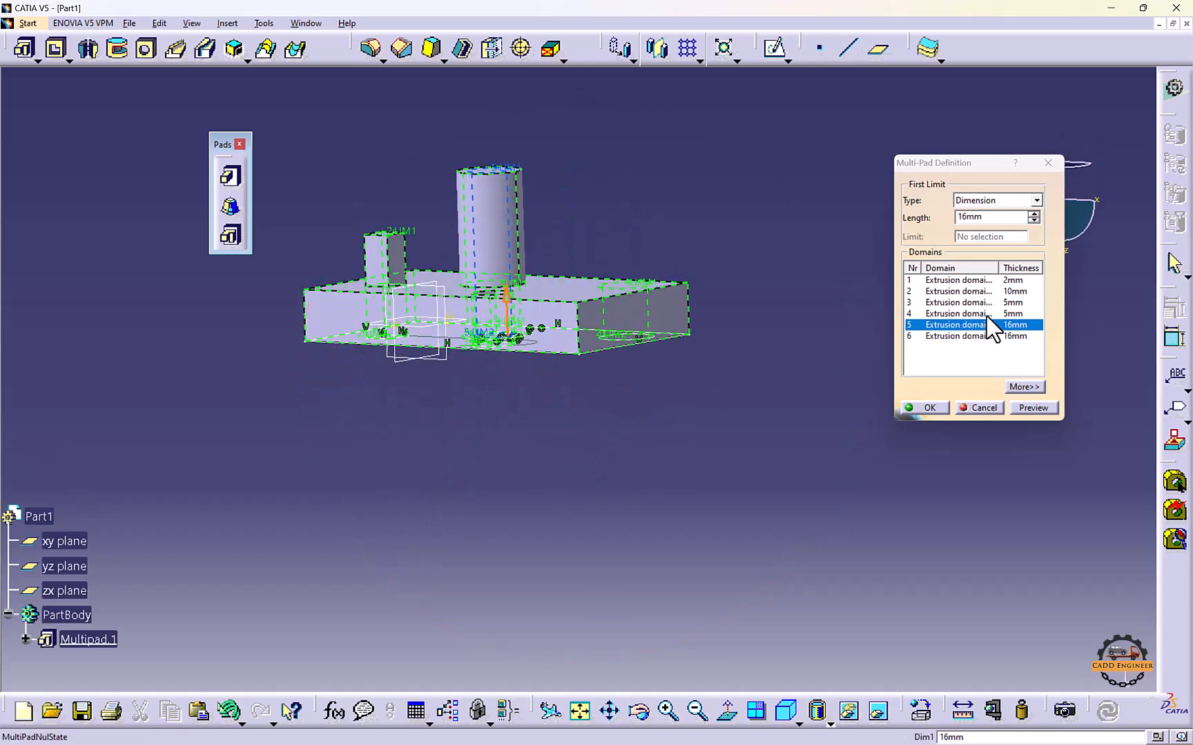
{"action": "left_click_drag", "start_coordinate": [997, 216], "coordinate": [924, 230]}
{"action": "type", "text": "0"}
{"action": "middle_click_drag", "start_coordinate": [686, 173], "coordinate": [648, 324]}
{"action": "left_click", "coordinate": [1014, 405]}
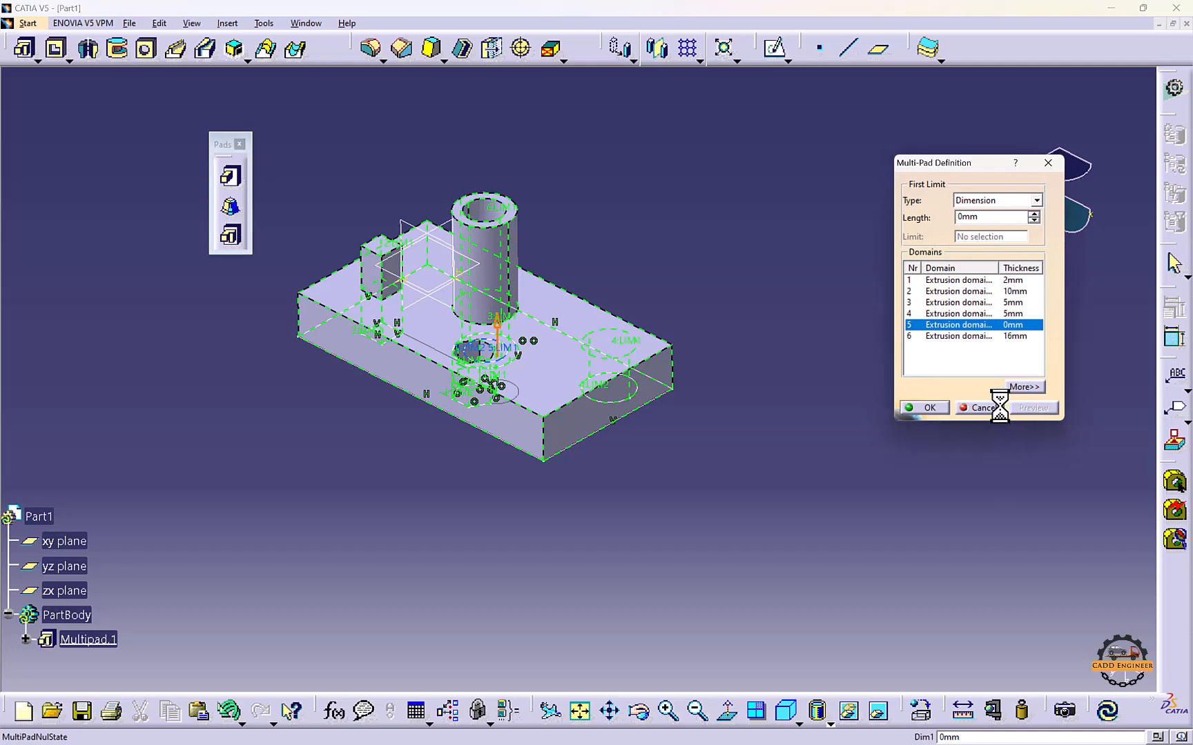
{"action": "middle_click_drag", "start_coordinate": [498, 160], "coordinate": [479, 211]}
{"action": "scroll", "coordinate": [519, 279], "scroll_direction": "up", "scroll_amount": 1}
{"action": "middle_click_drag", "start_coordinate": [519, 280], "coordinate": [638, 232]}
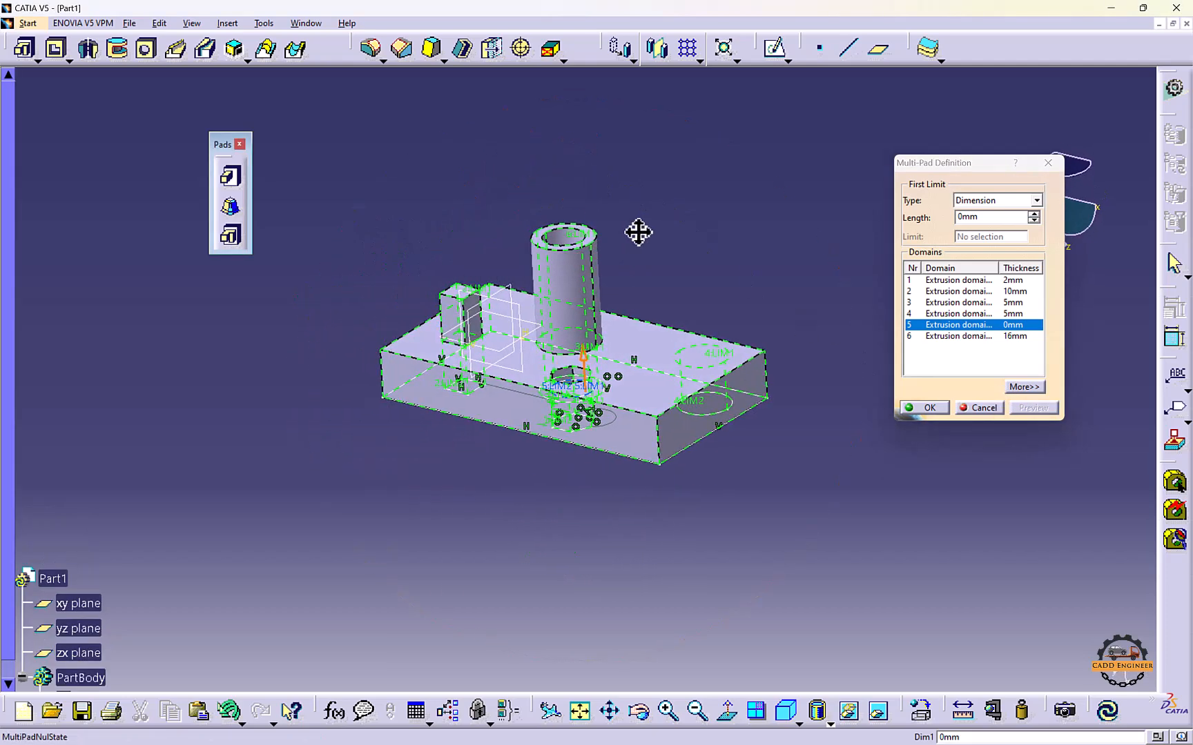
{"action": "scroll", "coordinate": [638, 233], "scroll_direction": "up", "scroll_amount": 1}
{"action": "left_click", "coordinate": [915, 407]}
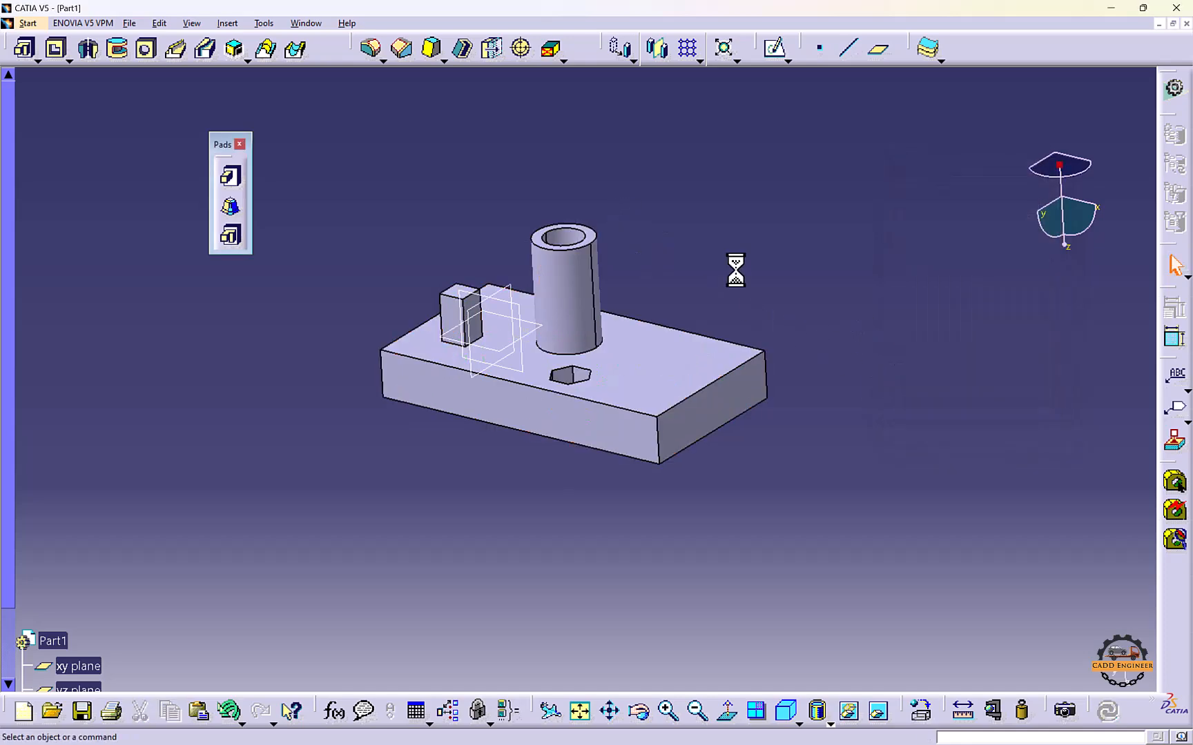
On the plate's top face, sketch a closed profile with an angled corner, a tangent arc and an about 5 mm straight edge beside the cylinder
{"action": "middle_click_drag", "start_coordinate": [732, 266], "coordinate": [666, 413]}
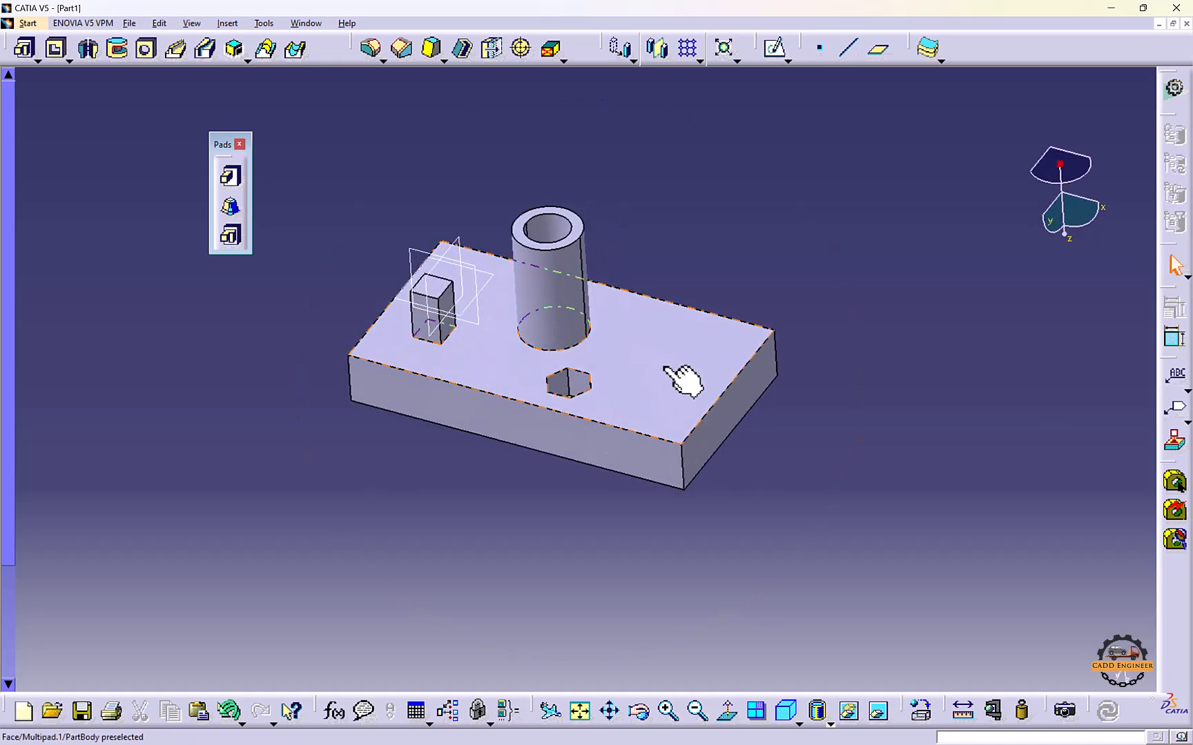
{"action": "middle_click_drag", "start_coordinate": [345, 394], "coordinate": [319, 343]}
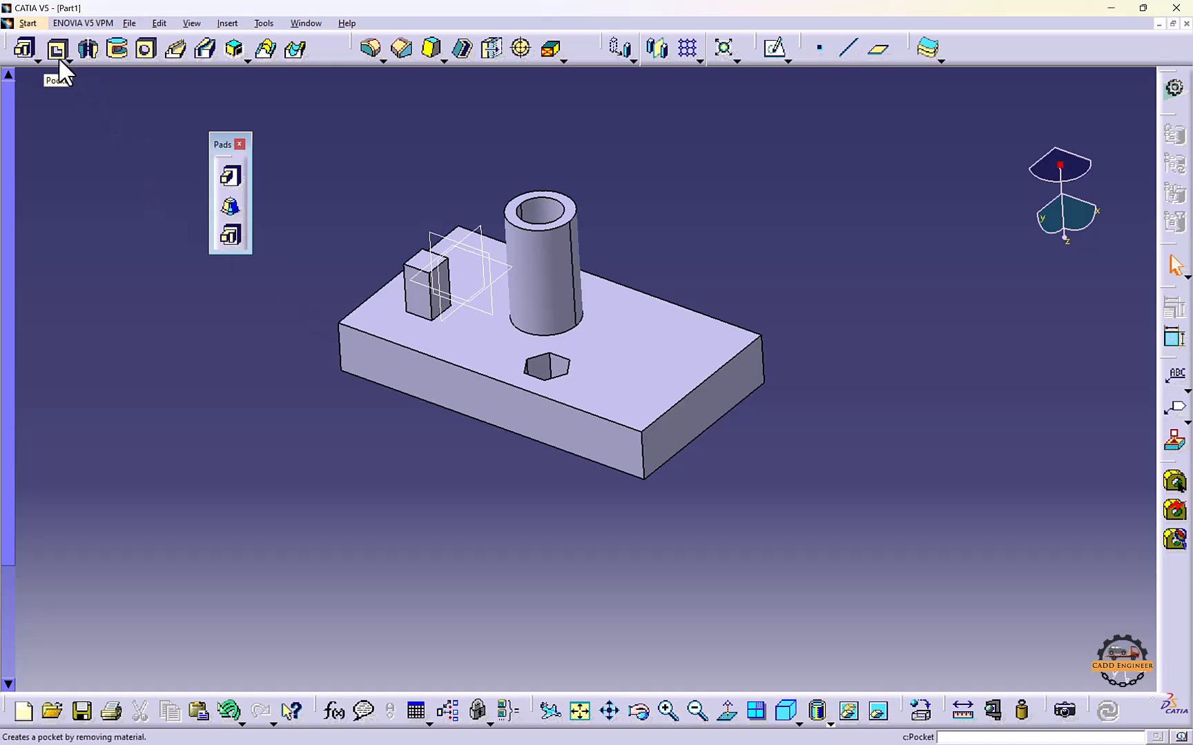
{"action": "left_click", "coordinate": [773, 50]}
{"action": "left_click", "coordinate": [639, 352]}
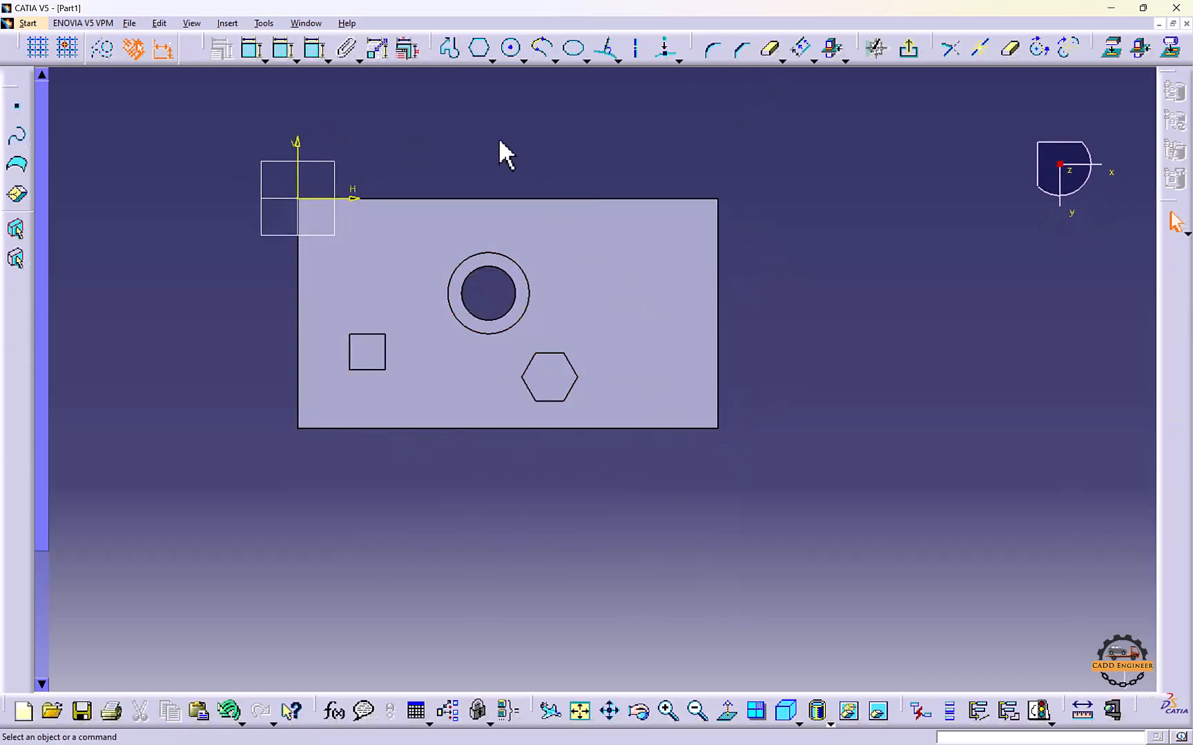
{"action": "left_click", "coordinate": [455, 54]}
{"action": "left_click", "coordinate": [596, 240]}
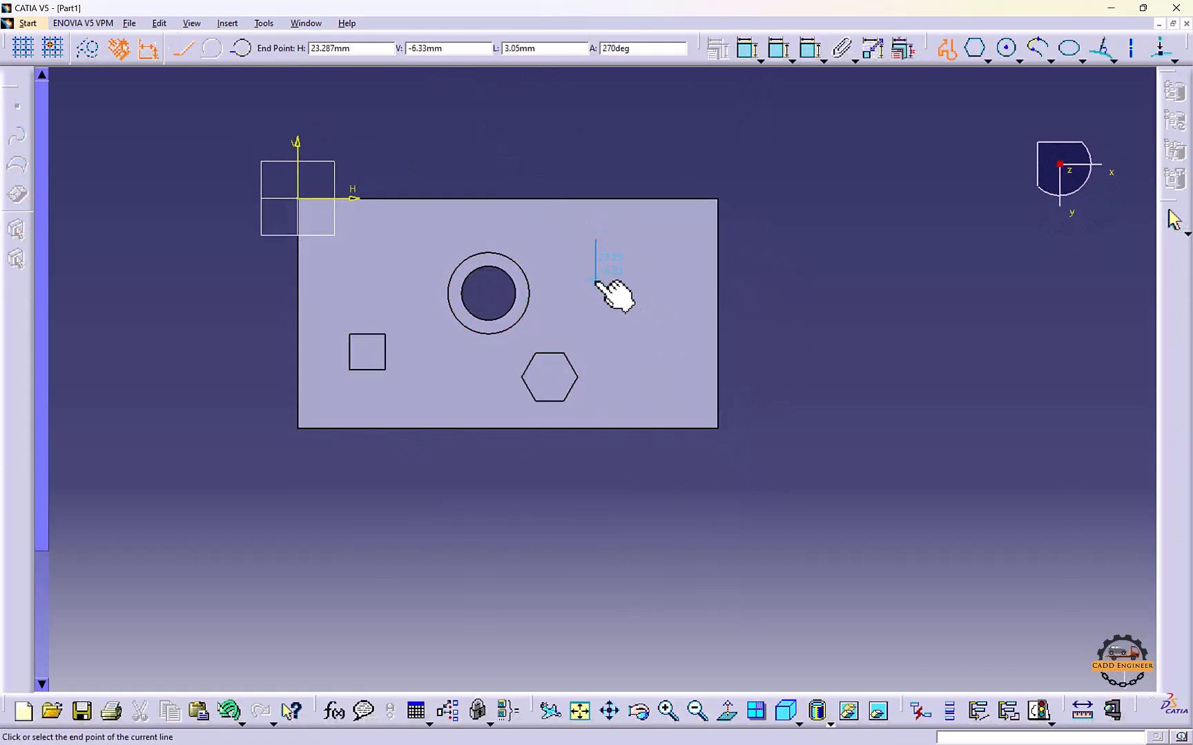
{"action": "left_click", "coordinate": [596, 285]}
{"action": "left_click", "coordinate": [617, 308]}
{"action": "left_click", "coordinate": [659, 308]}
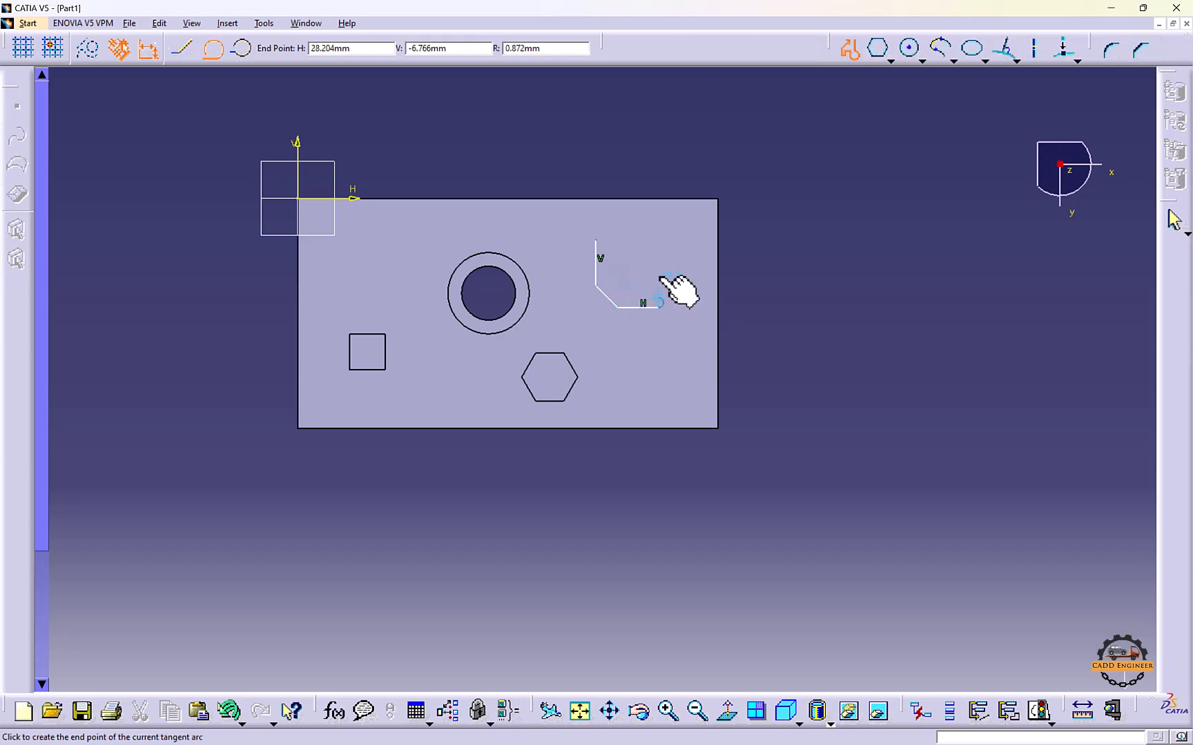
{"action": "left_click", "coordinate": [660, 272]}
{"action": "left_click", "coordinate": [659, 241]}
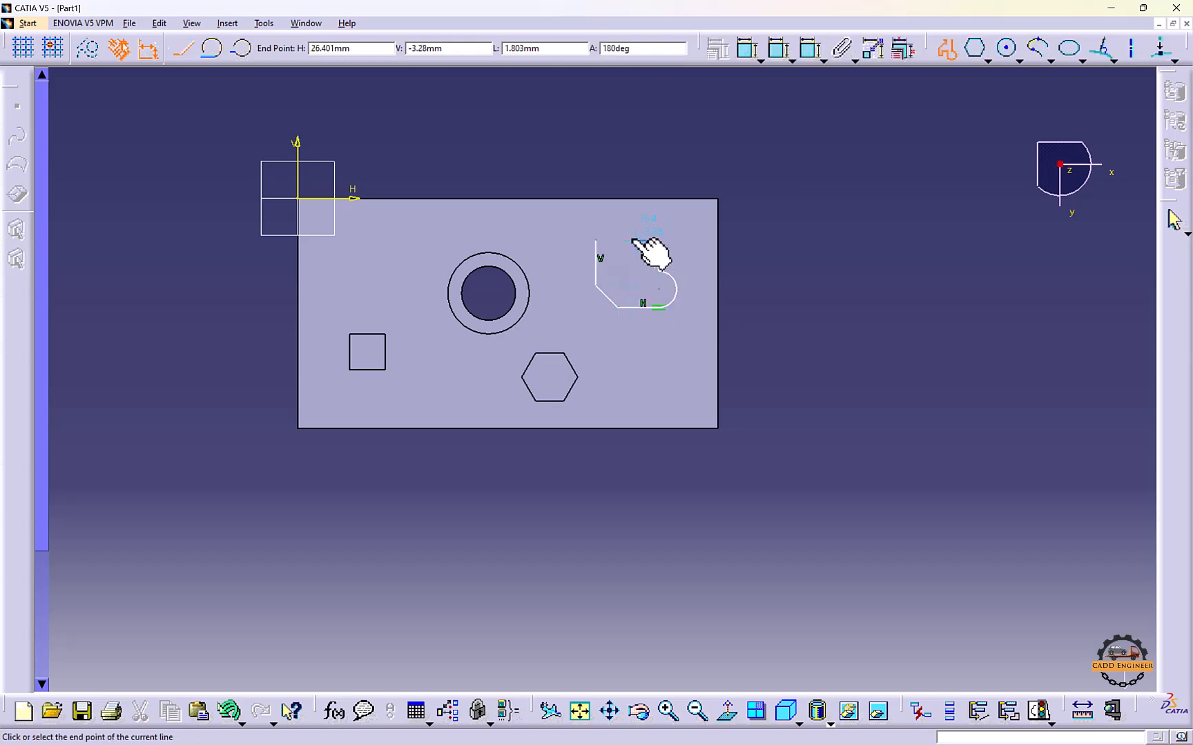
{"action": "left_click", "coordinate": [595, 241]}
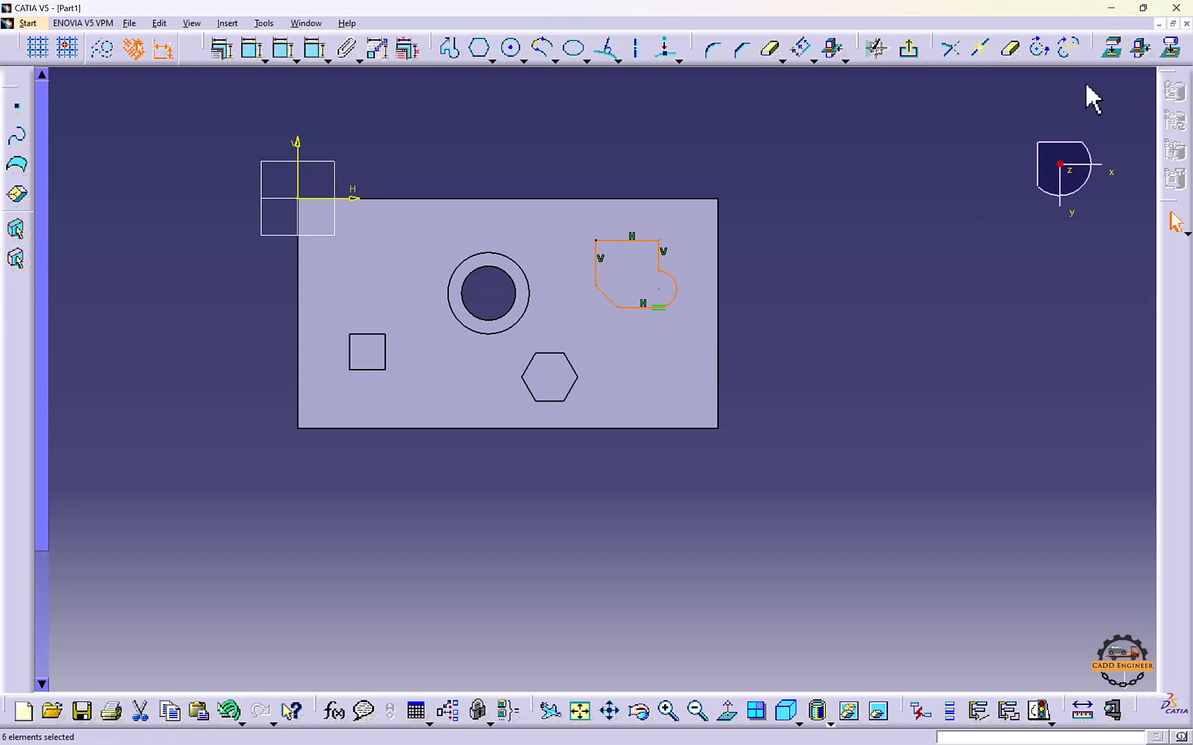
{"action": "left_click", "coordinate": [910, 50]}
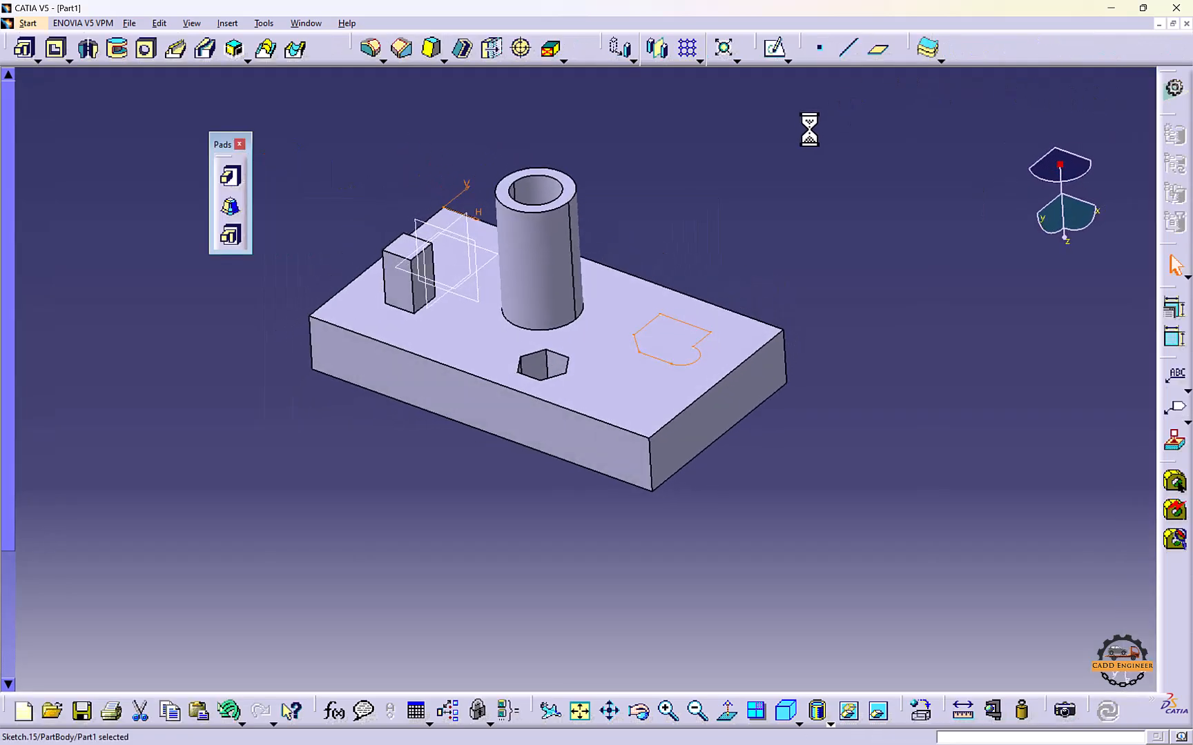
Cut the new profile into the plate as a pocket with a depth of 2 mm
{"action": "left_click", "coordinate": [57, 49]}
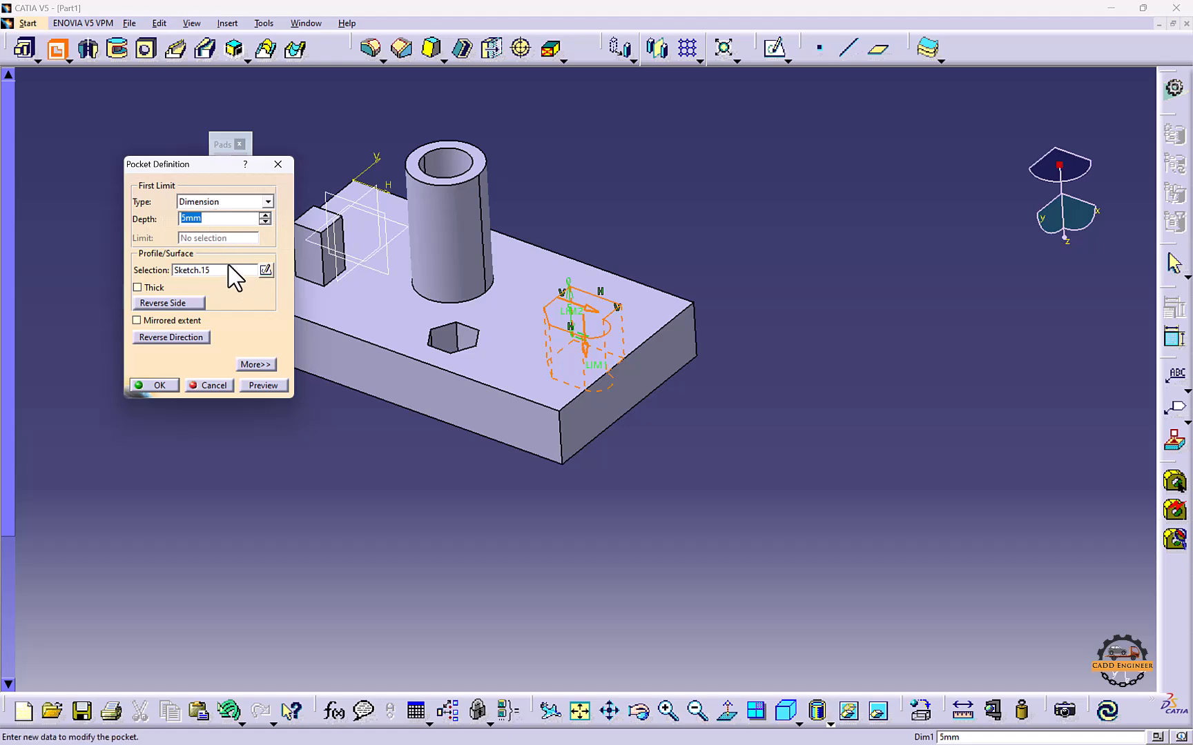
{"action": "type", "text": "2"}
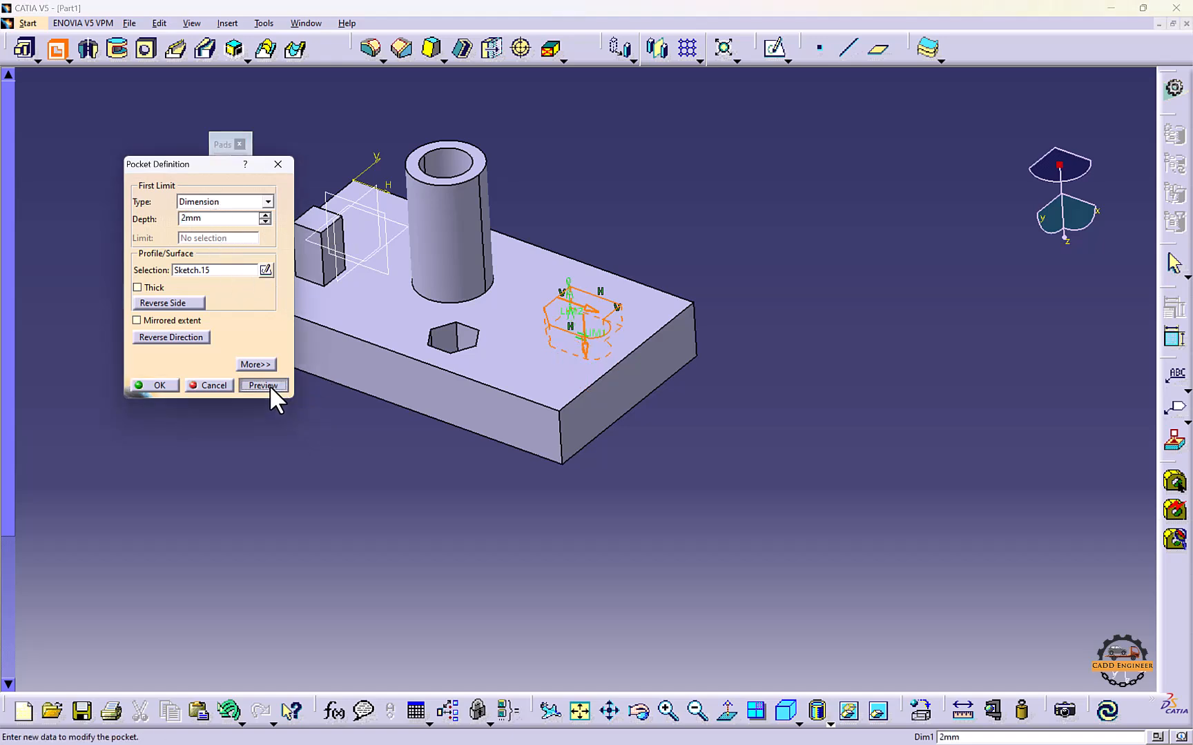
{"action": "left_click", "coordinate": [263, 386]}
{"action": "left_click", "coordinate": [167, 387]}
{"action": "scroll", "coordinate": [133, 315], "scroll_direction": "down", "scroll_amount": 5}
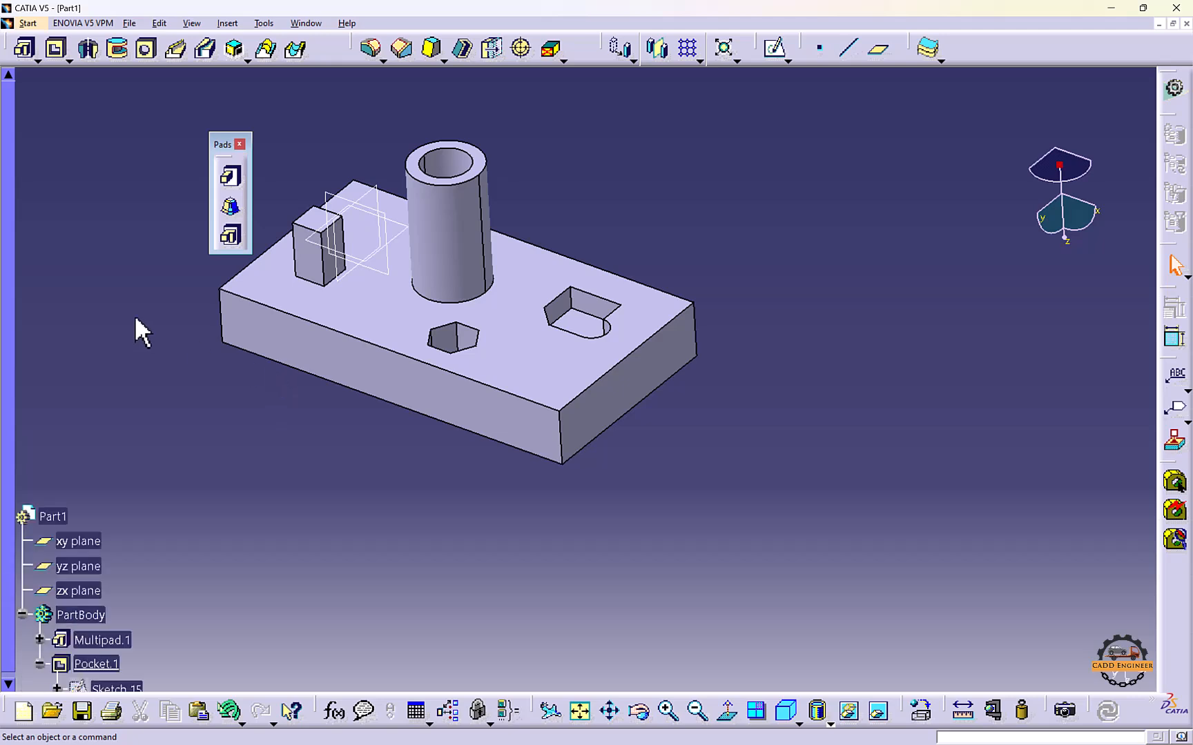
Edit Pocket.1, change its limit type to Up to next and preview the cut through the plate
{"action": "double_click", "coordinate": [100, 233]}
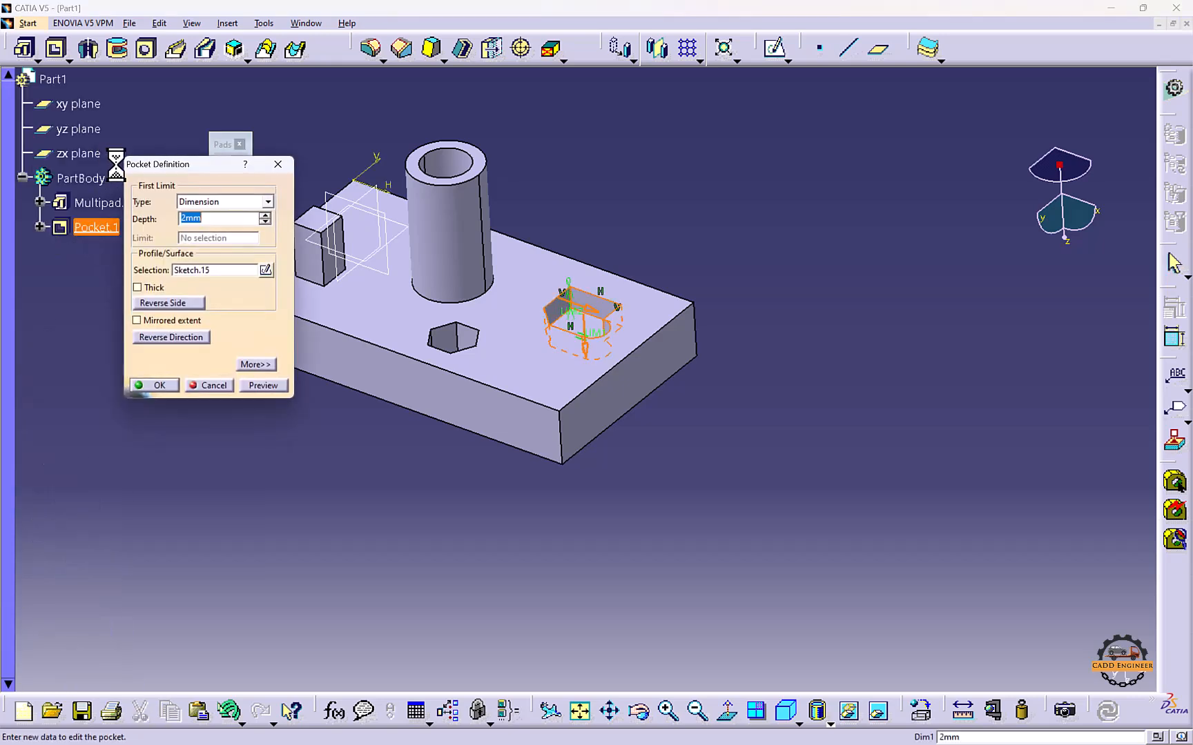
{"action": "left_click", "coordinate": [214, 202]}
{"action": "left_click", "coordinate": [200, 226]}
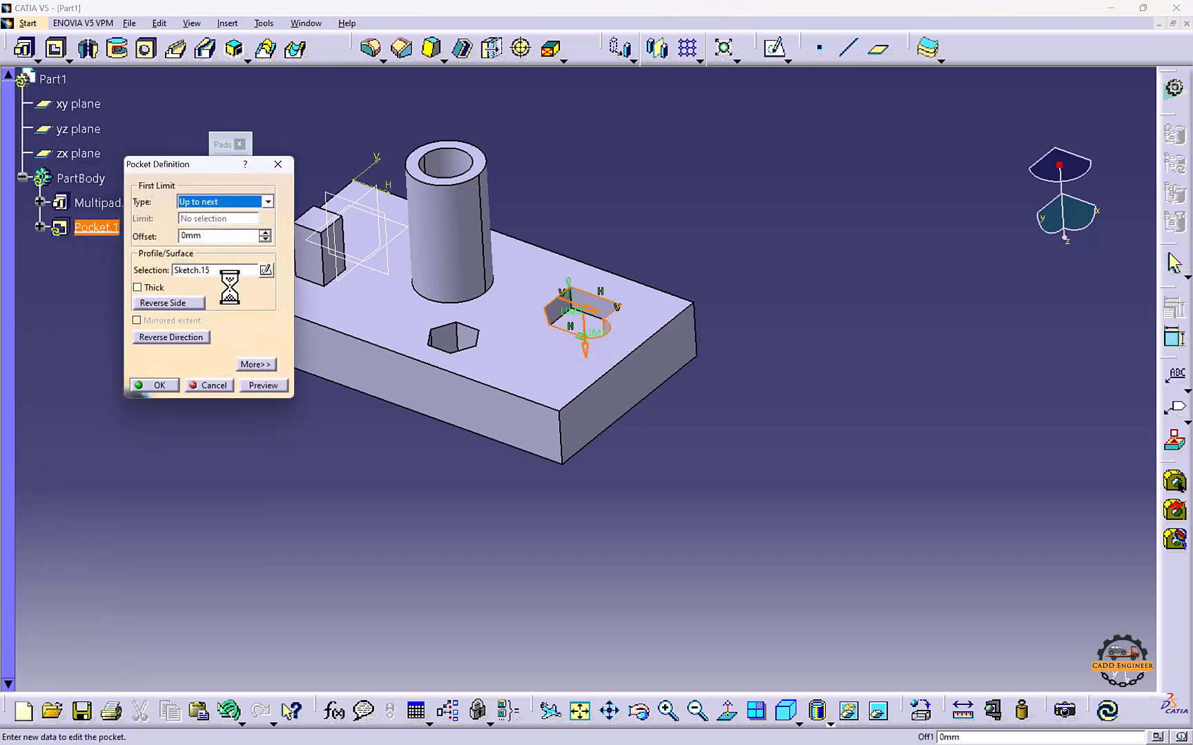
{"action": "left_click", "coordinate": [263, 385]}
{"action": "middle_click_drag", "start_coordinate": [628, 320], "coordinate": [507, 310]}
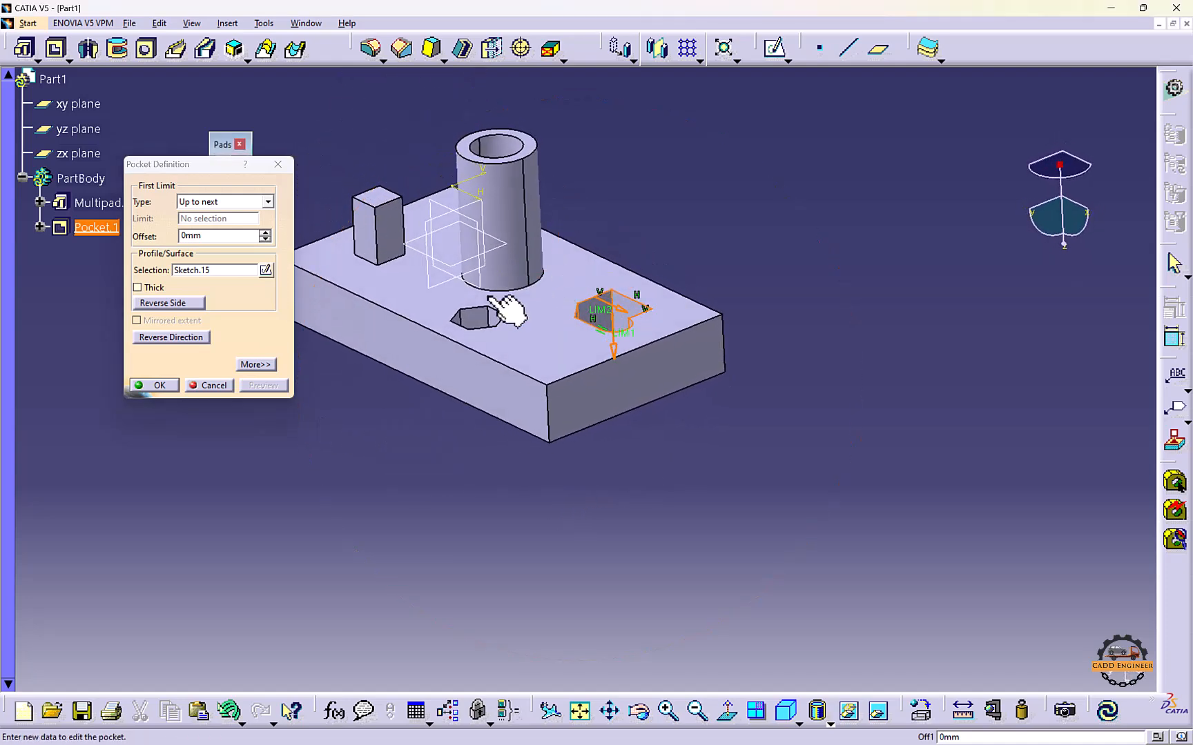
{"action": "left_click", "coordinate": [159, 385]}
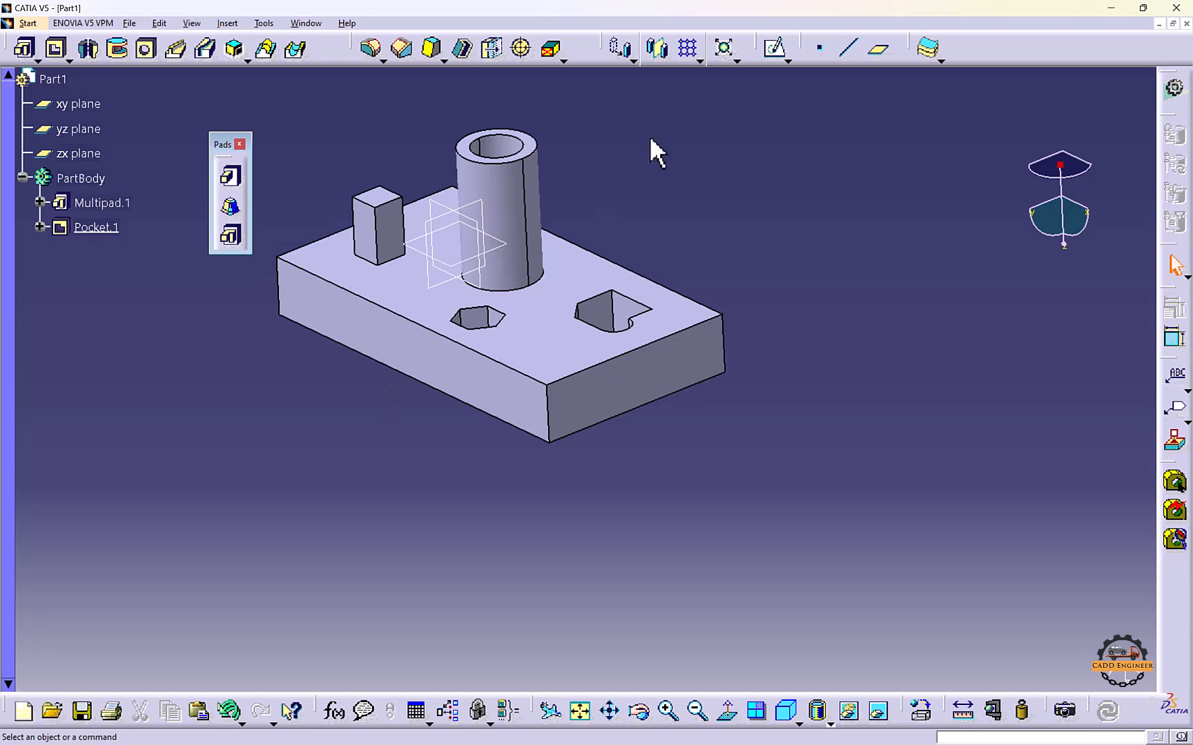
{"action": "left_click", "coordinate": [879, 49]}
{"action": "left_click", "coordinate": [583, 332]}
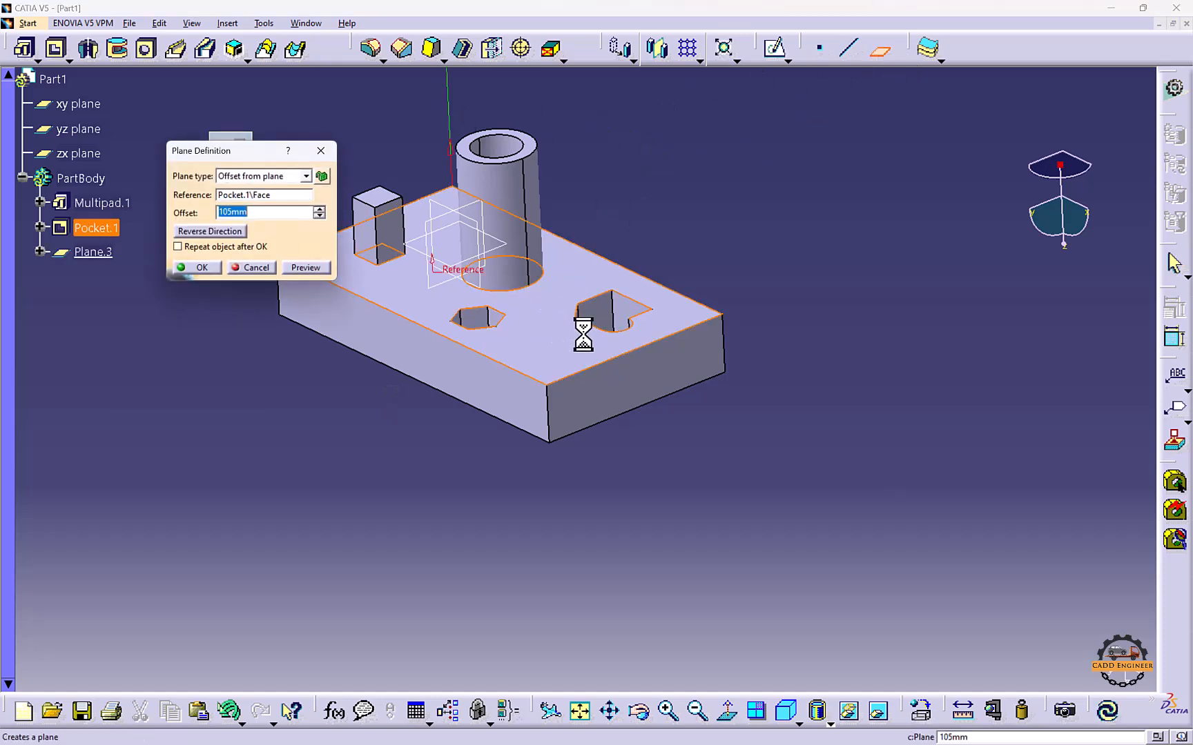
{"action": "middle_click_drag", "start_coordinate": [561, 304], "coordinate": [650, 505]}
{"action": "middle_click_drag", "start_coordinate": [601, 325], "coordinate": [608, 260]}
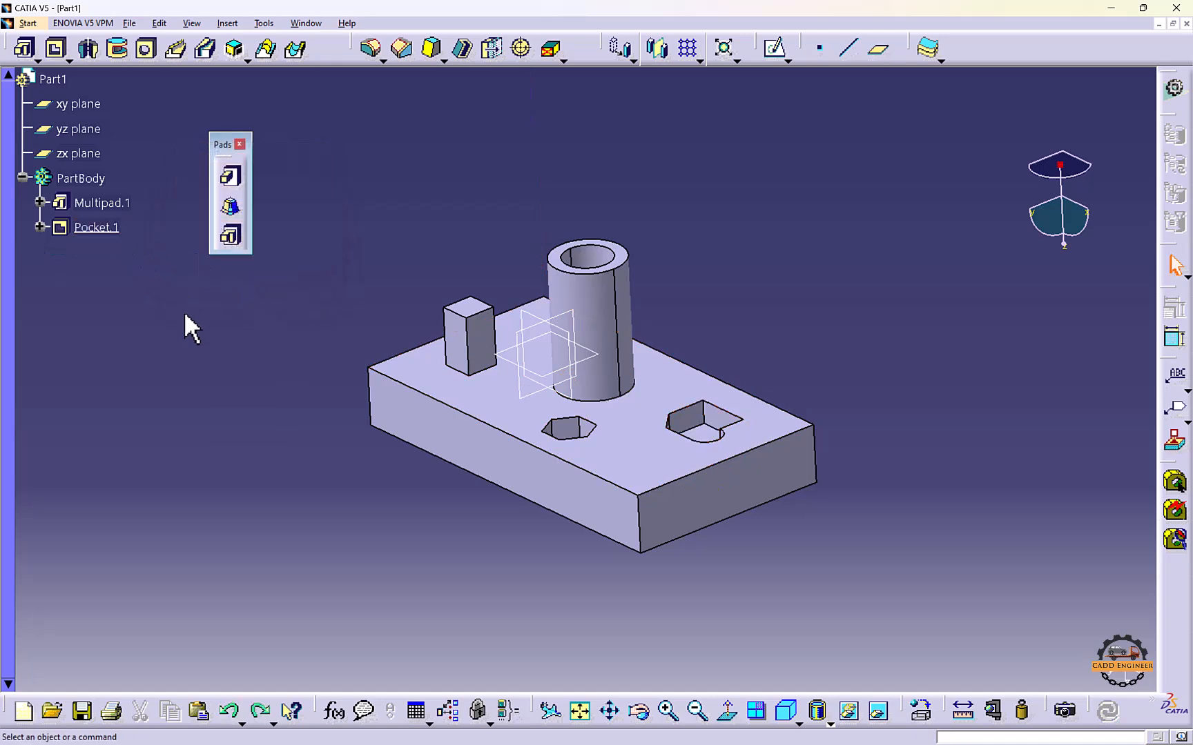
Undo the last pocket edit and the pocket itself, back to the bare profile sketch on the plate
{"action": "key", "text": "ctrl+z"}
{"action": "key", "text": "ctrl+z"}
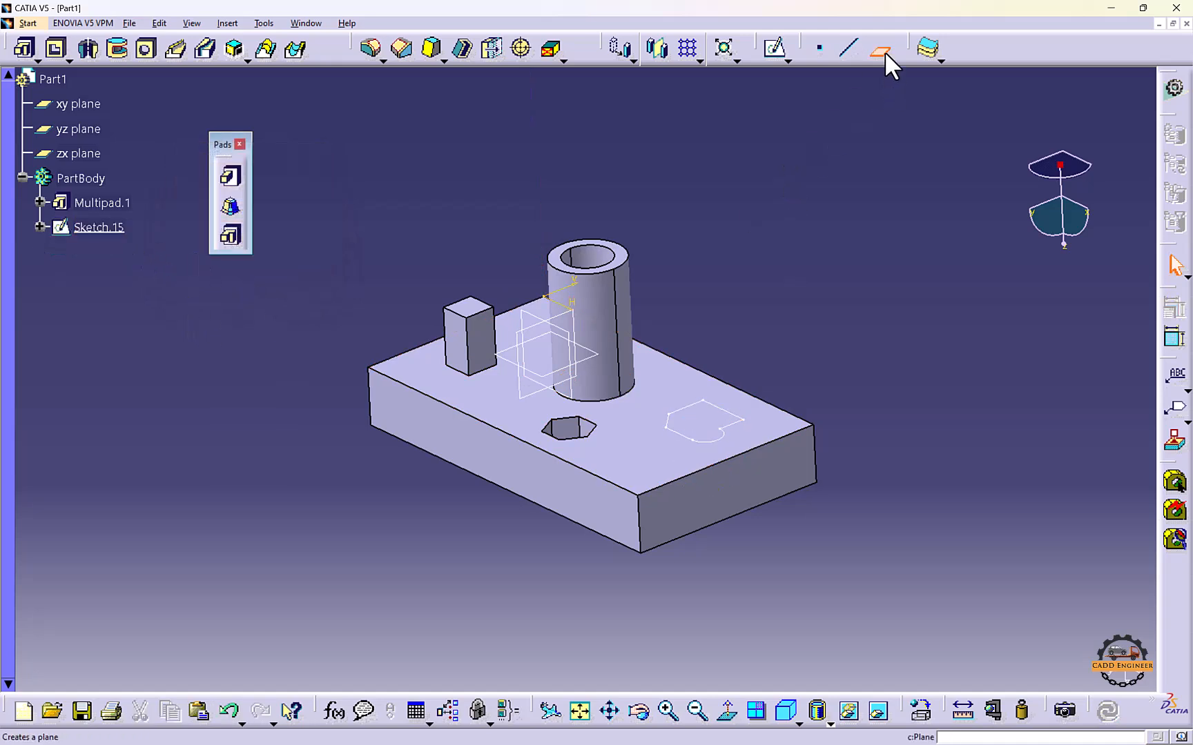
Create a plane offset -3 mm from the plate's top face, inside the plate's thickness
{"action": "left_click", "coordinate": [880, 51]}
{"action": "left_click", "coordinate": [671, 400]}
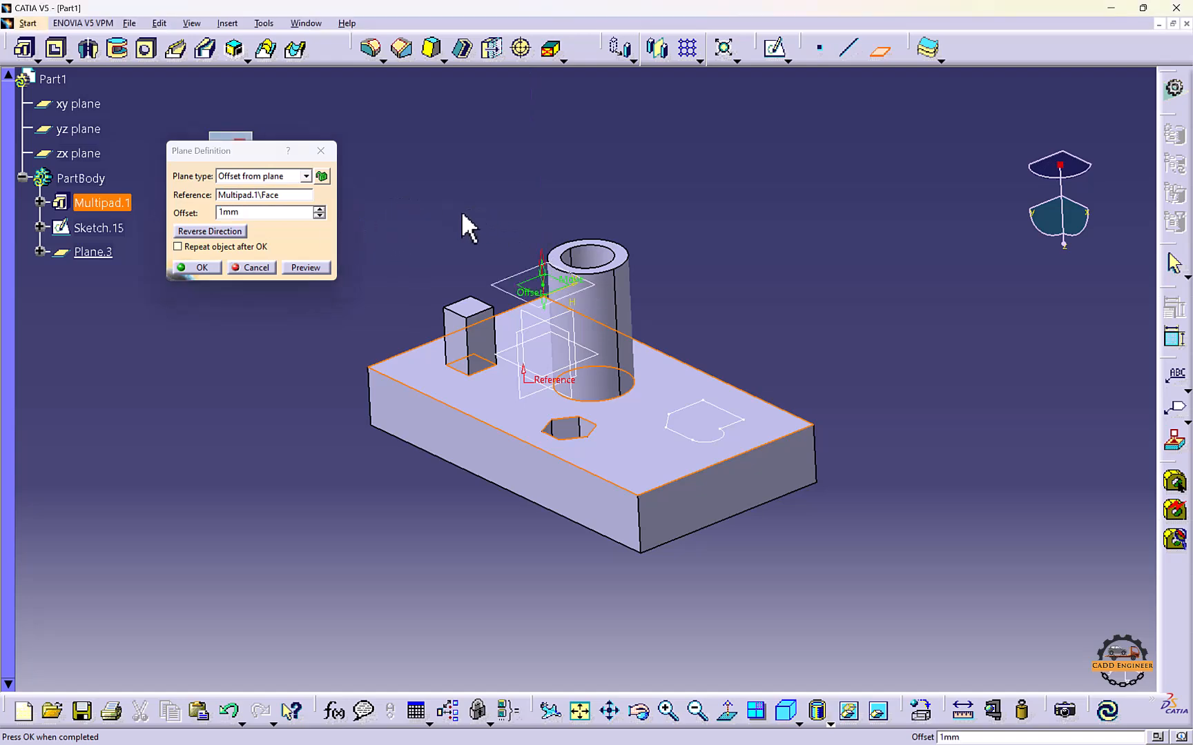
{"action": "left_click_drag", "start_coordinate": [541, 269], "coordinate": [530, 380]}
{"action": "middle_click_drag", "start_coordinate": [530, 380], "coordinate": [609, 405]}
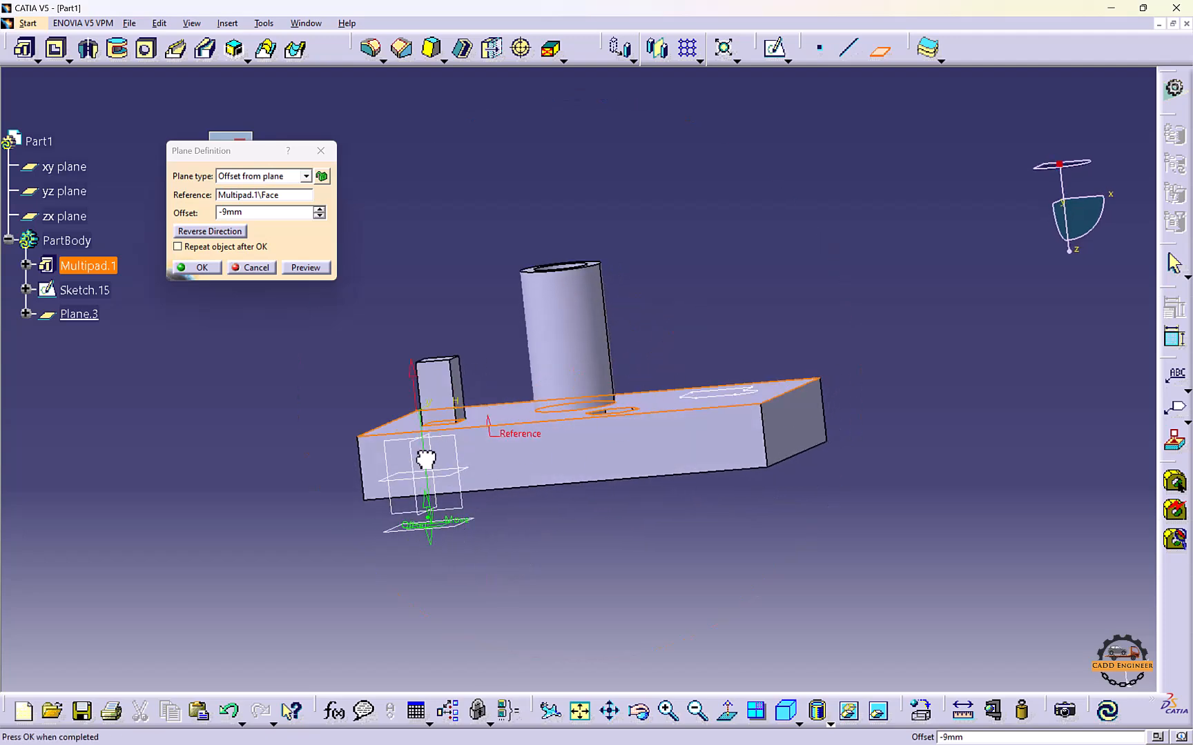
{"action": "left_click_drag", "start_coordinate": [431, 521], "coordinate": [423, 464]}
{"action": "middle_click_drag", "start_coordinate": [422, 463], "coordinate": [469, 474]}
{"action": "left_click_drag", "start_coordinate": [334, 468], "coordinate": [334, 442]}
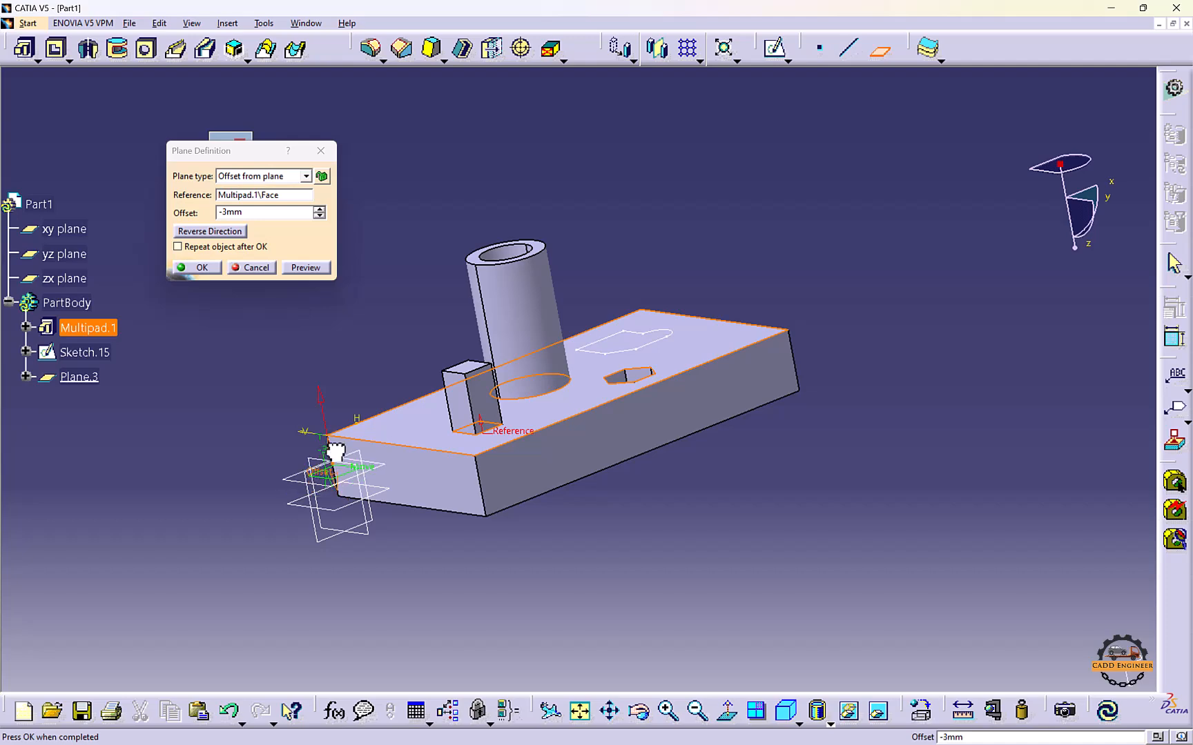
{"action": "middle_click_drag", "start_coordinate": [465, 472], "coordinate": [457, 445]}
{"action": "left_click", "coordinate": [245, 266]}
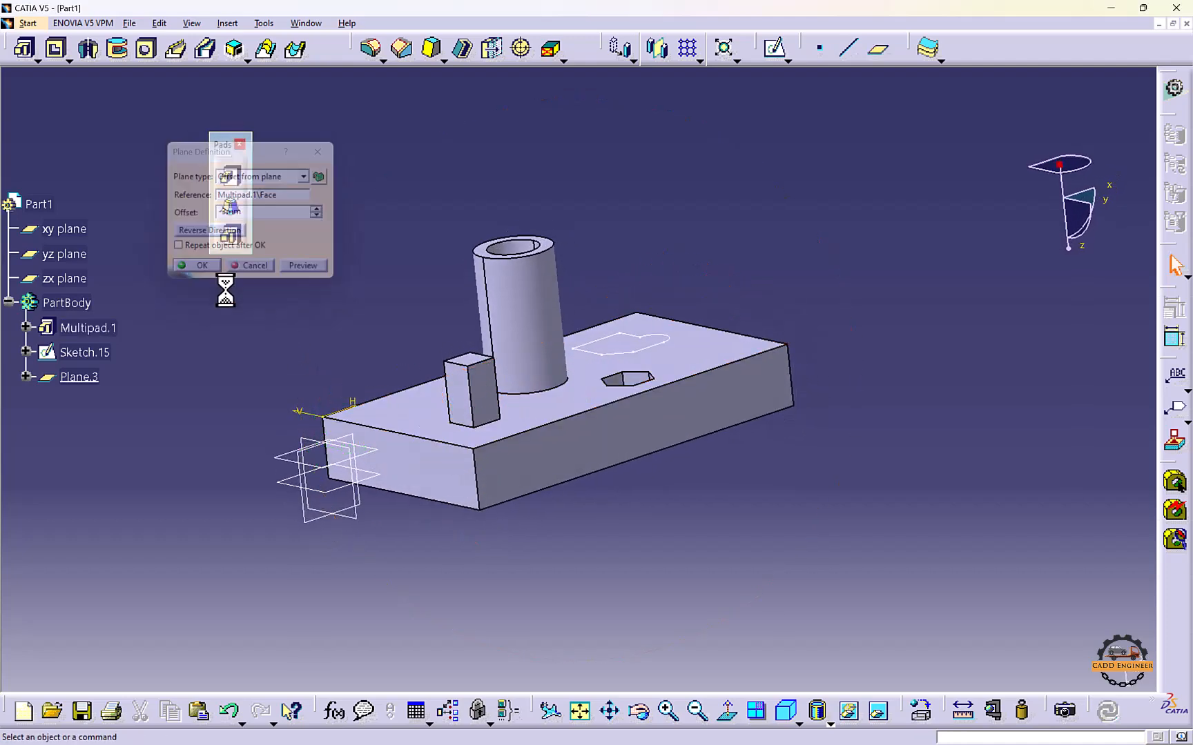
Cut Sketch.15 into the plate as a pocket with limit type Up to plane, limited by Plane.3
{"action": "middle_click_drag", "start_coordinate": [565, 346], "coordinate": [422, 421]}
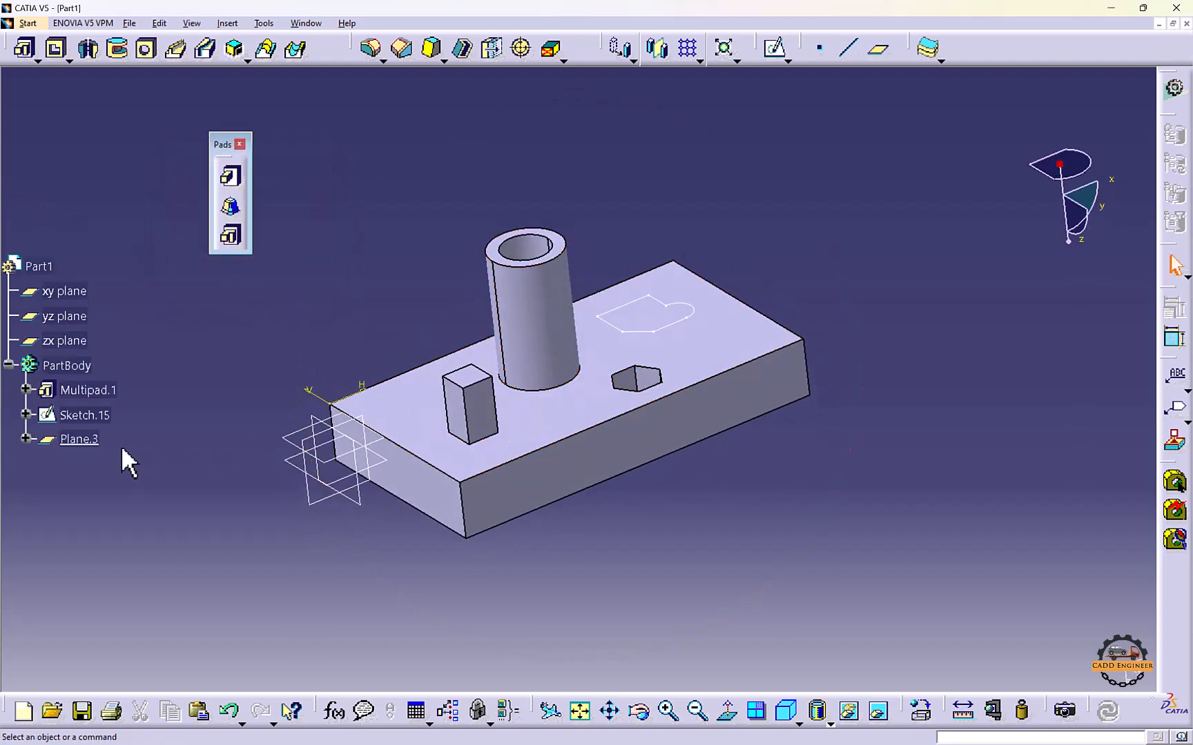
{"action": "left_click", "coordinate": [90, 415]}
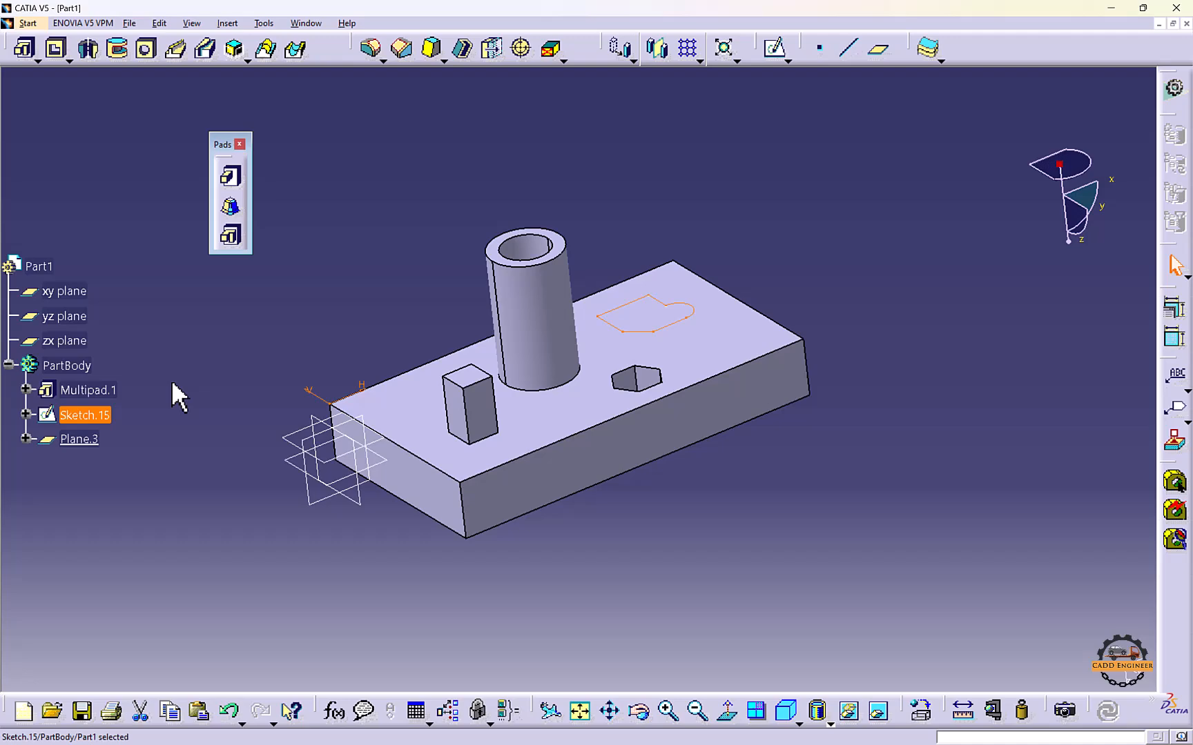
{"action": "left_click", "coordinate": [56, 49]}
{"action": "mouse_move", "coordinate": [441, 290]}
{"action": "middle_mouse_down"}
{"action": "mouse_move", "coordinate": [453, 250]}
{"action": "mouse_move", "coordinate": [445, 257]}
{"action": "middle_mouse_up"}
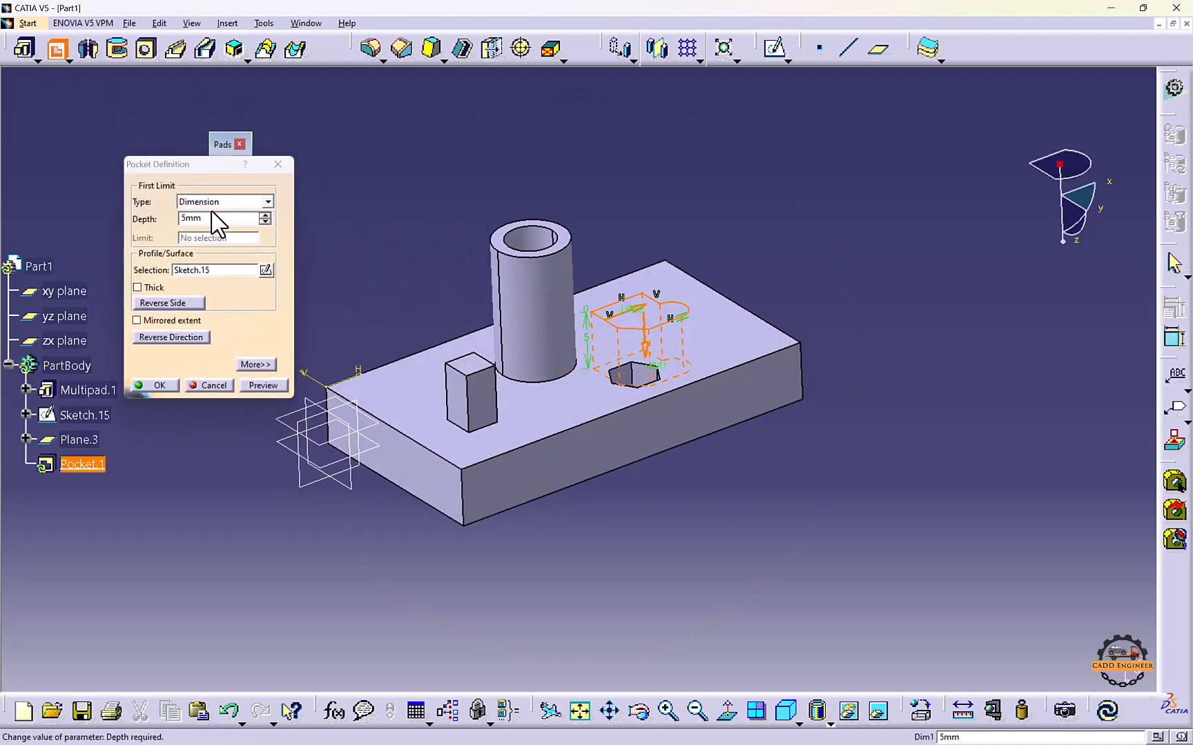
{"action": "left_click", "coordinate": [213, 202]}
{"action": "left_click", "coordinate": [211, 248]}
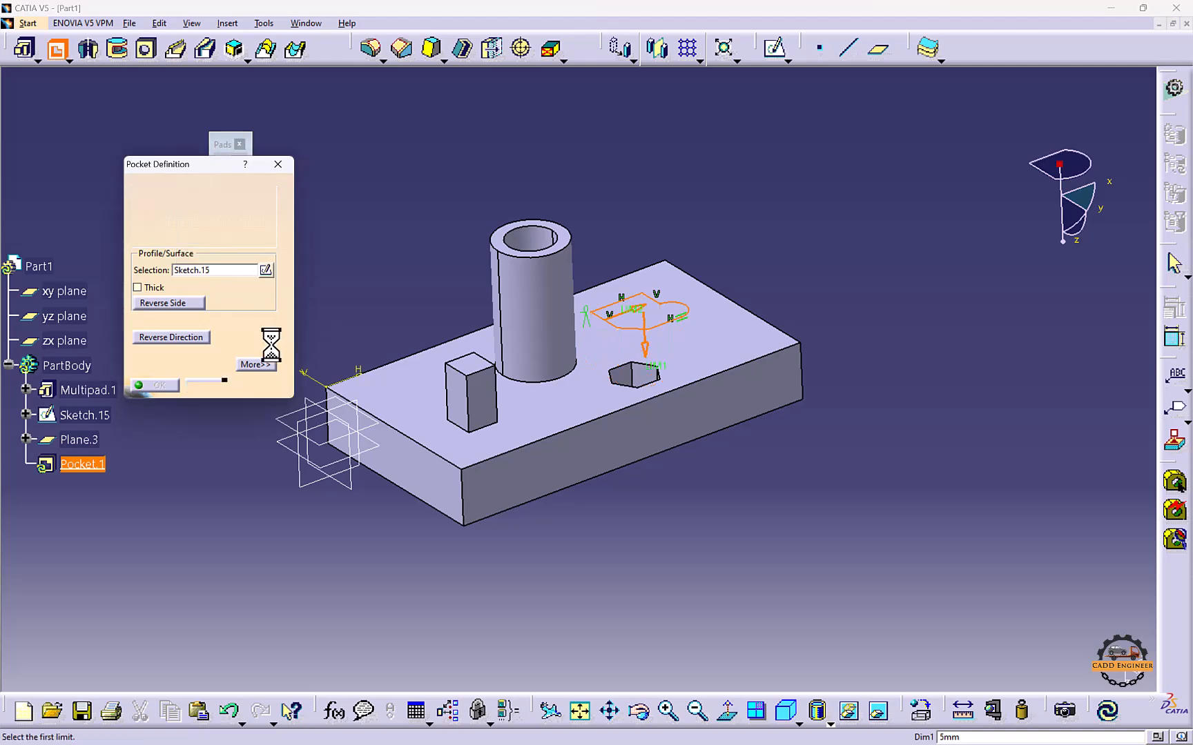
{"action": "left_click", "coordinate": [306, 431]}
{"action": "middle_click_drag", "start_coordinate": [466, 359], "coordinate": [515, 490]}
{"action": "left_click", "coordinate": [157, 385]}
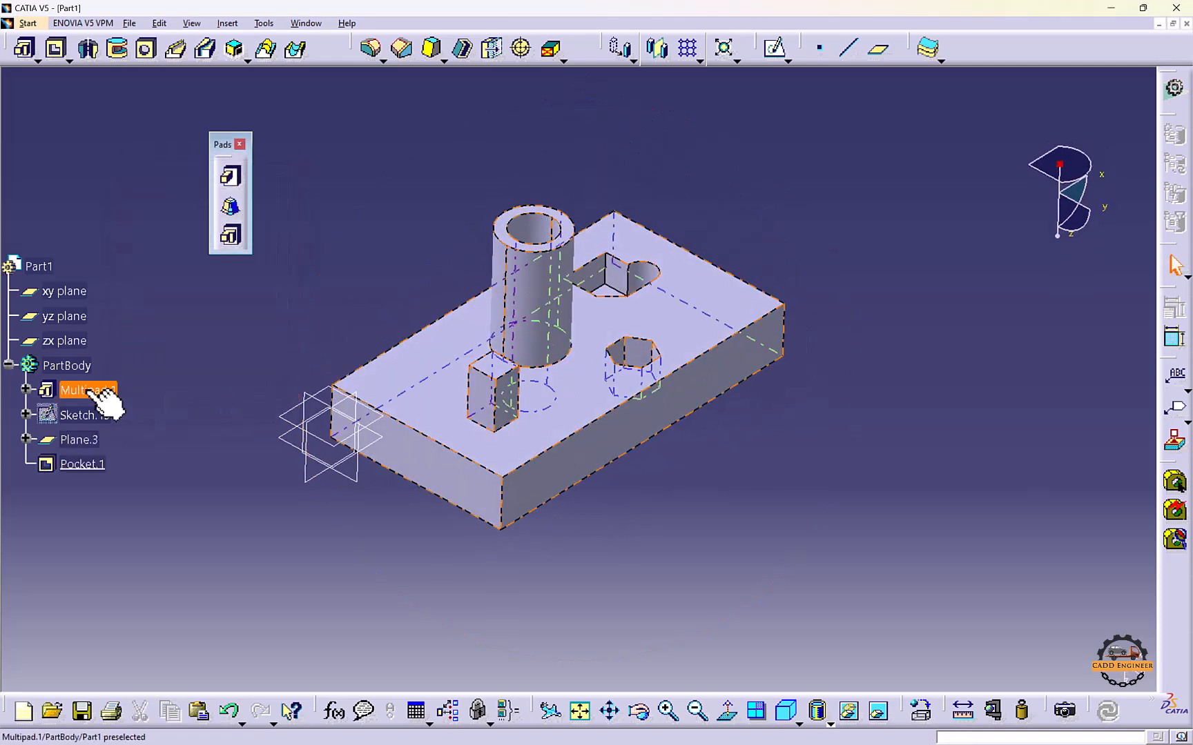
{"action": "double_click", "coordinate": [82, 464]}
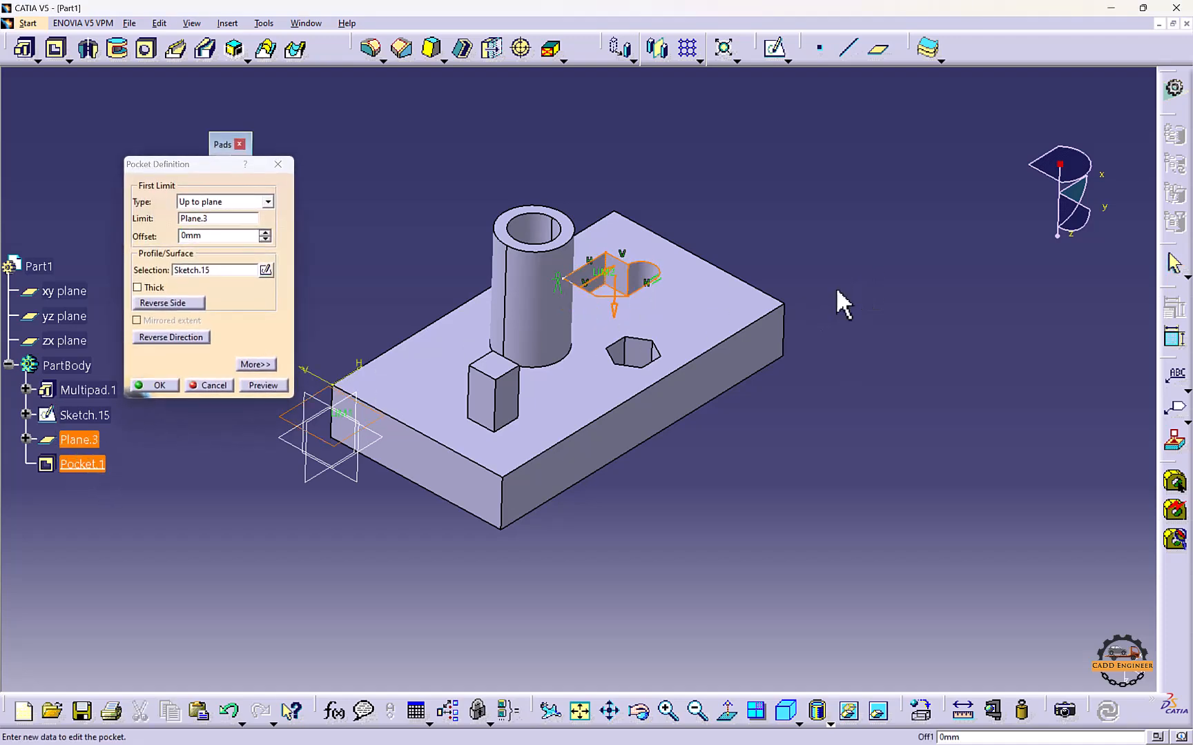
{"action": "left_click", "coordinate": [278, 164]}
Delete the pocket limited by Plane.3 while keeping its profile sketch
{"action": "middle_click_drag", "start_coordinate": [530, 195], "coordinate": [518, 225]}
{"action": "scroll", "coordinate": [490, 249], "scroll_direction": "up", "scroll_amount": 1}
{"action": "middle_click_drag", "start_coordinate": [739, 374], "coordinate": [718, 404]}
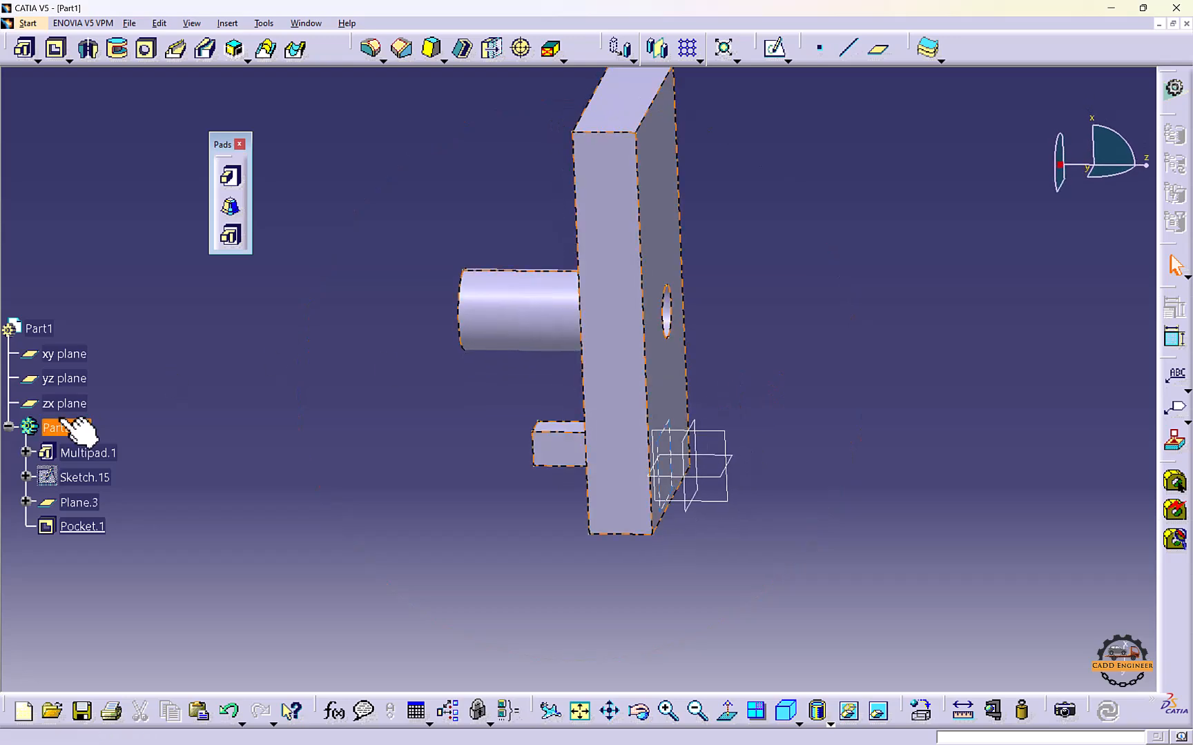
{"action": "right_click", "coordinate": [71, 530]}
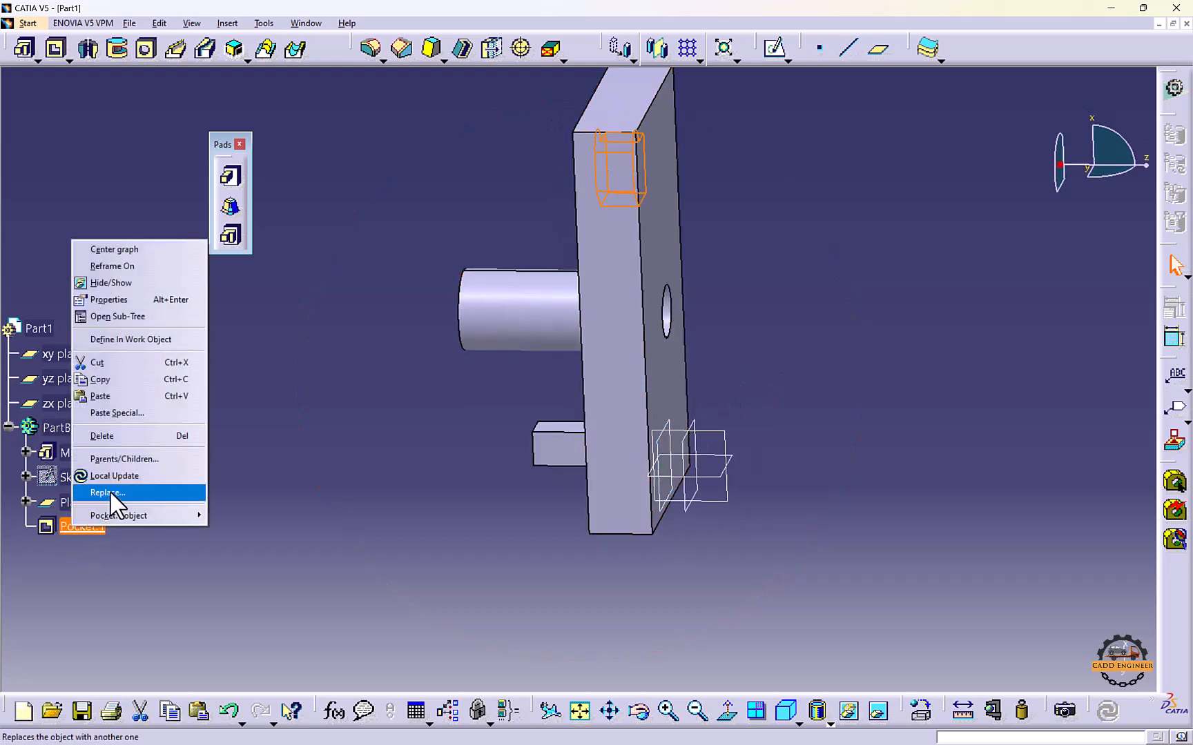
{"action": "left_click", "coordinate": [124, 435]}
{"action": "left_click", "coordinate": [343, 400]}
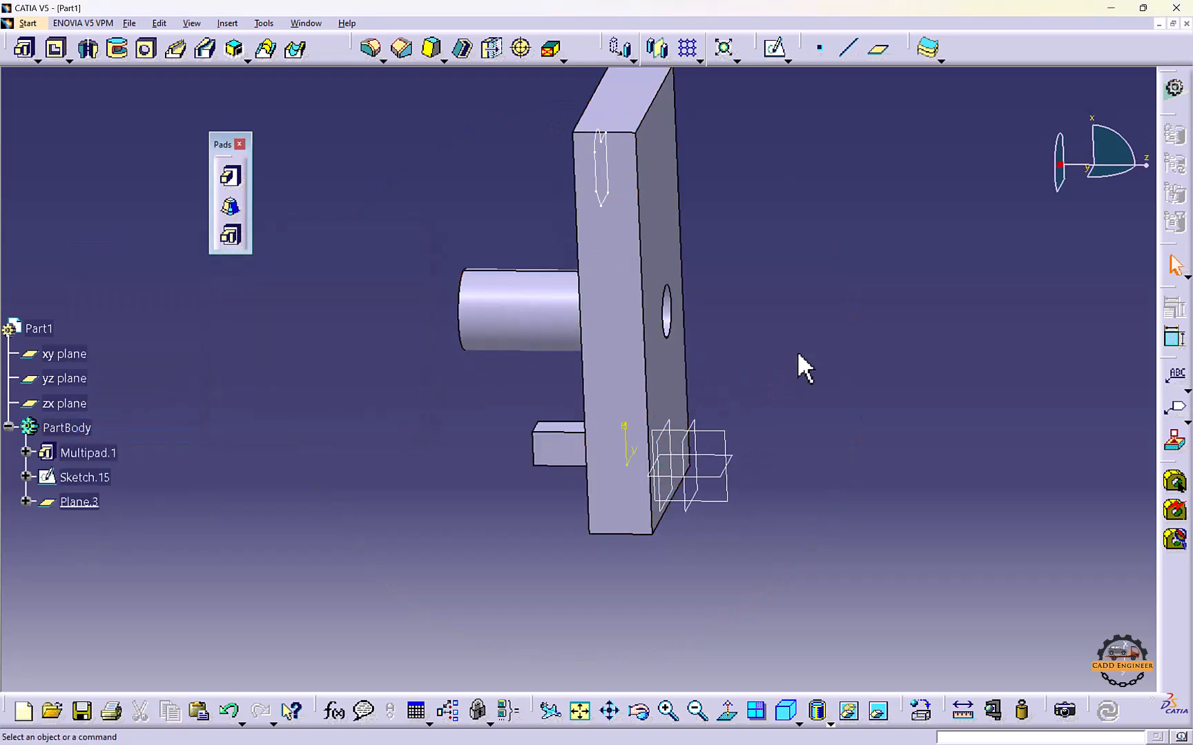
Create a plane offset 8 mm from the xy plane, outside the plate's underside, and repeat it with 2 further instances
{"action": "middle_click_drag", "start_coordinate": [798, 350], "coordinate": [639, 365]}
{"action": "left_click", "coordinate": [879, 51]}
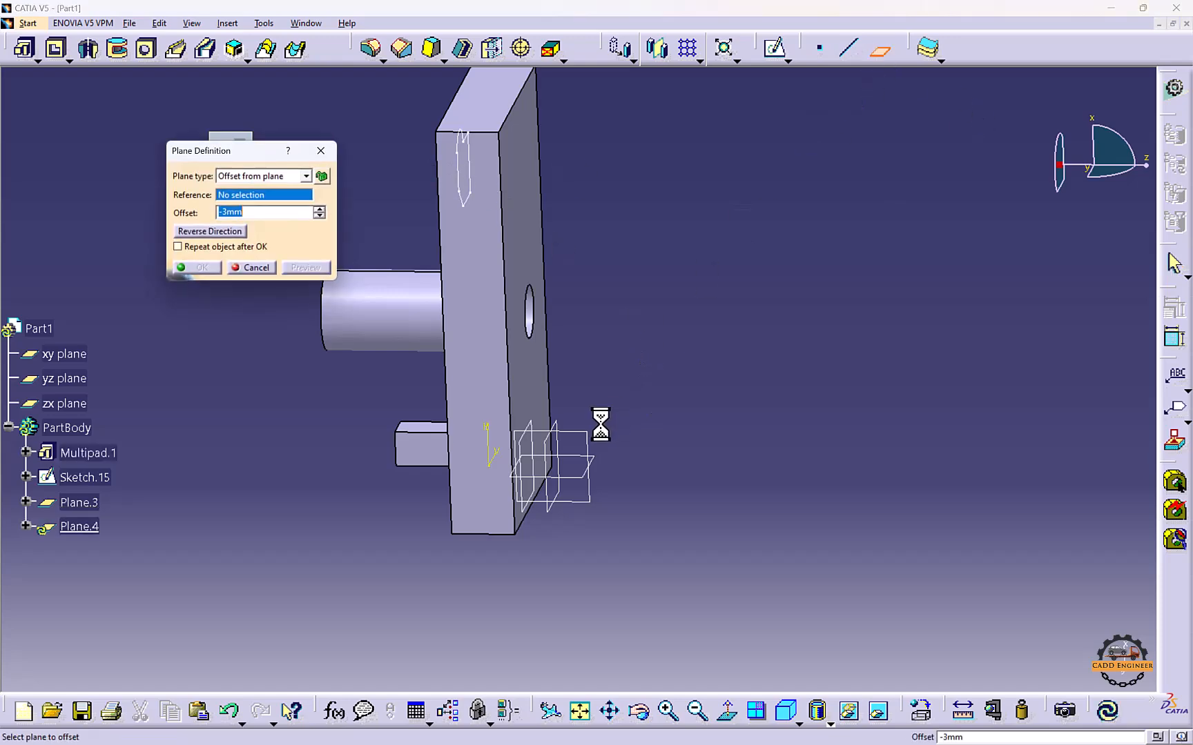
{"action": "left_click", "coordinate": [549, 428]}
{"action": "middle_click_drag", "start_coordinate": [618, 418], "coordinate": [808, 511]}
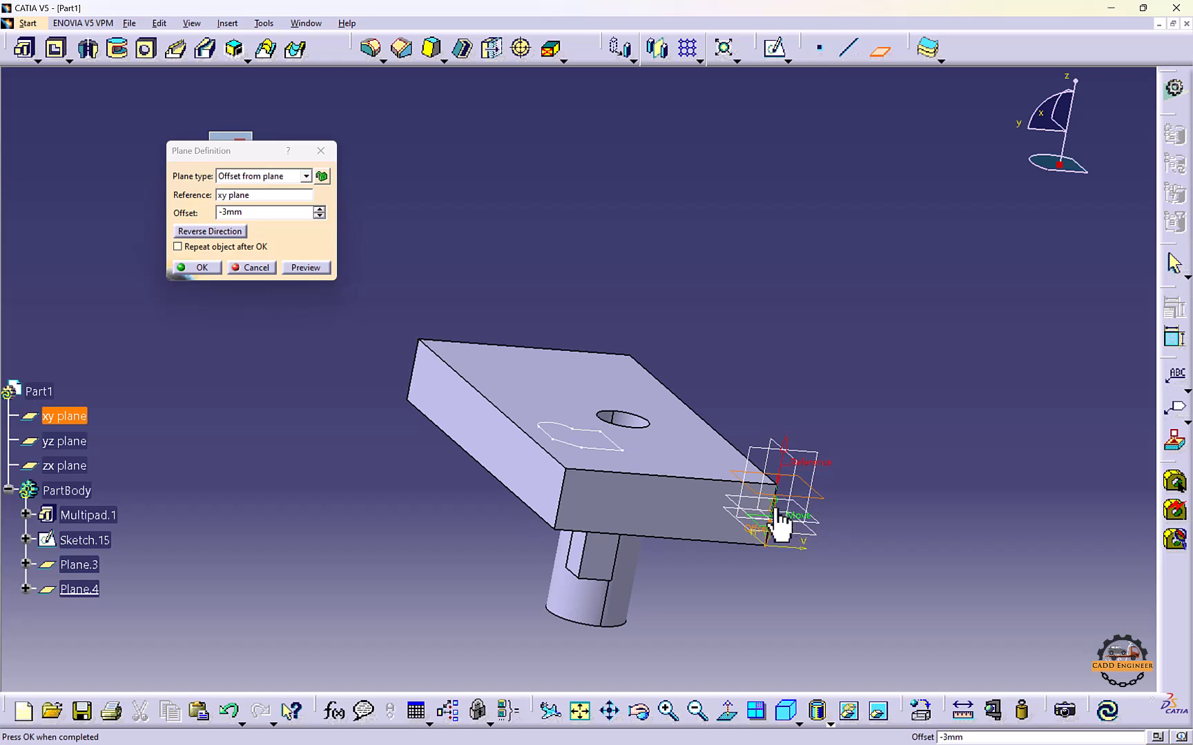
{"action": "left_click_drag", "start_coordinate": [779, 525], "coordinate": [804, 358]}
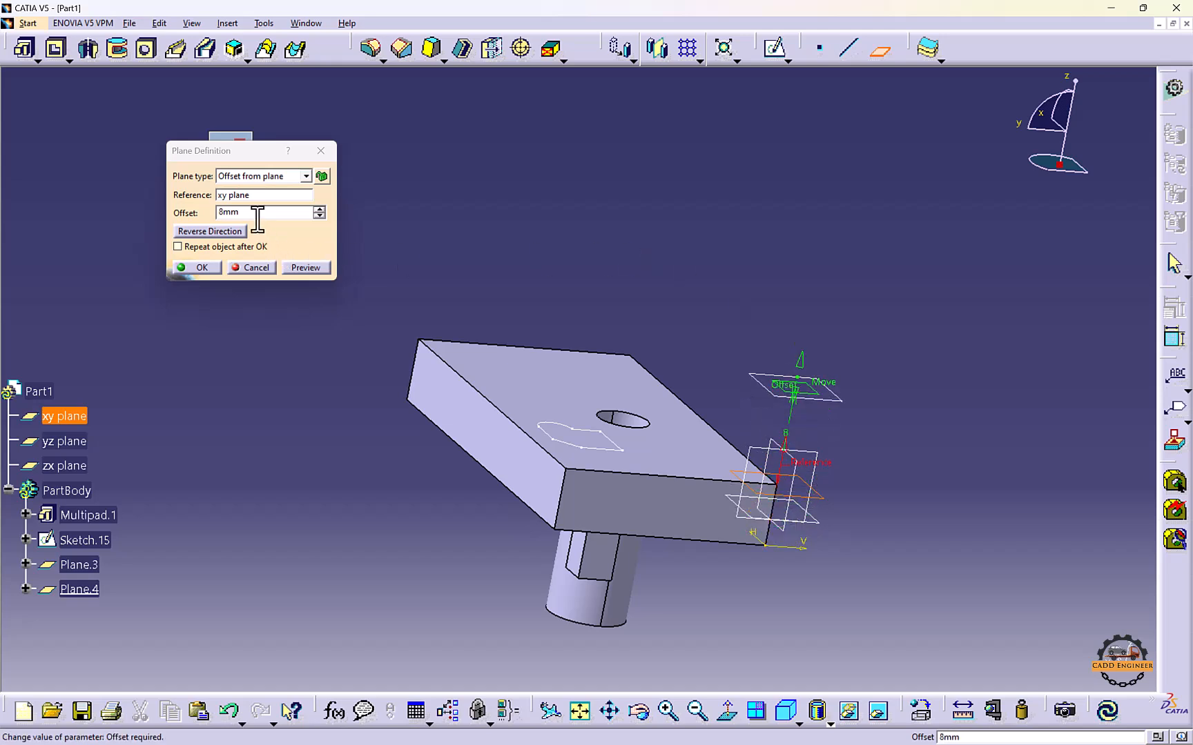
{"action": "left_click", "coordinate": [202, 235]}
{"action": "left_click", "coordinate": [192, 234]}
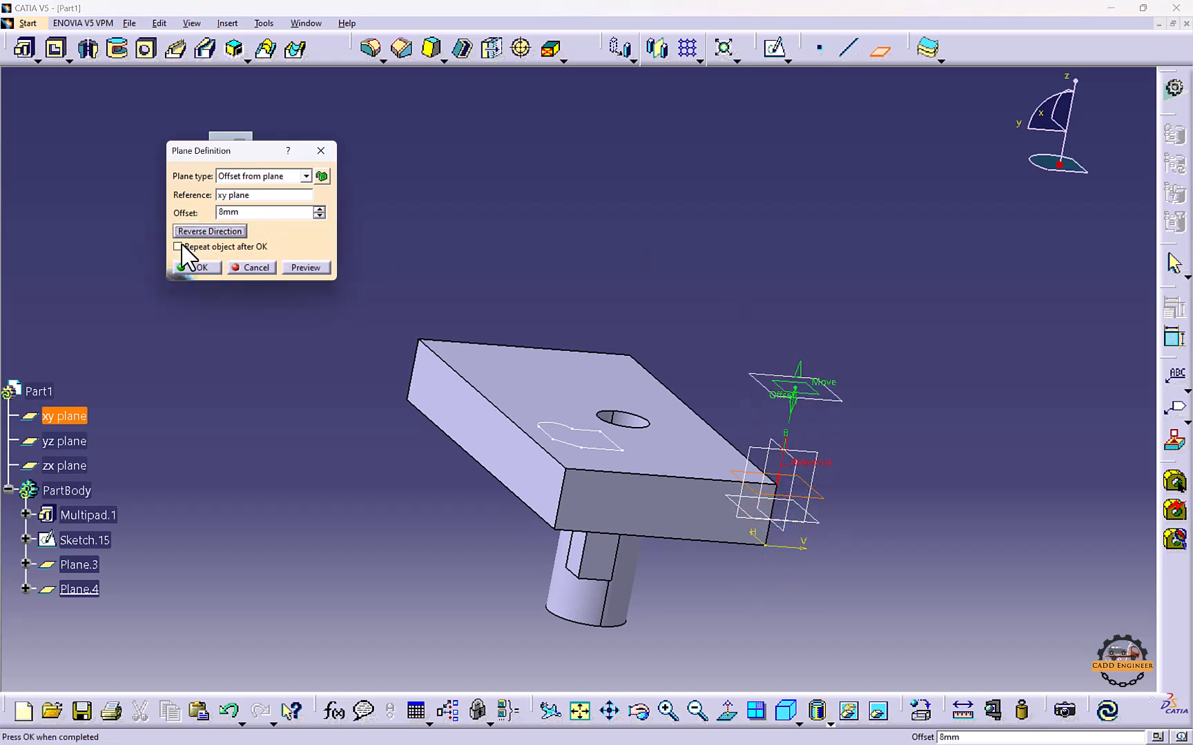
{"action": "left_click", "coordinate": [201, 268]}
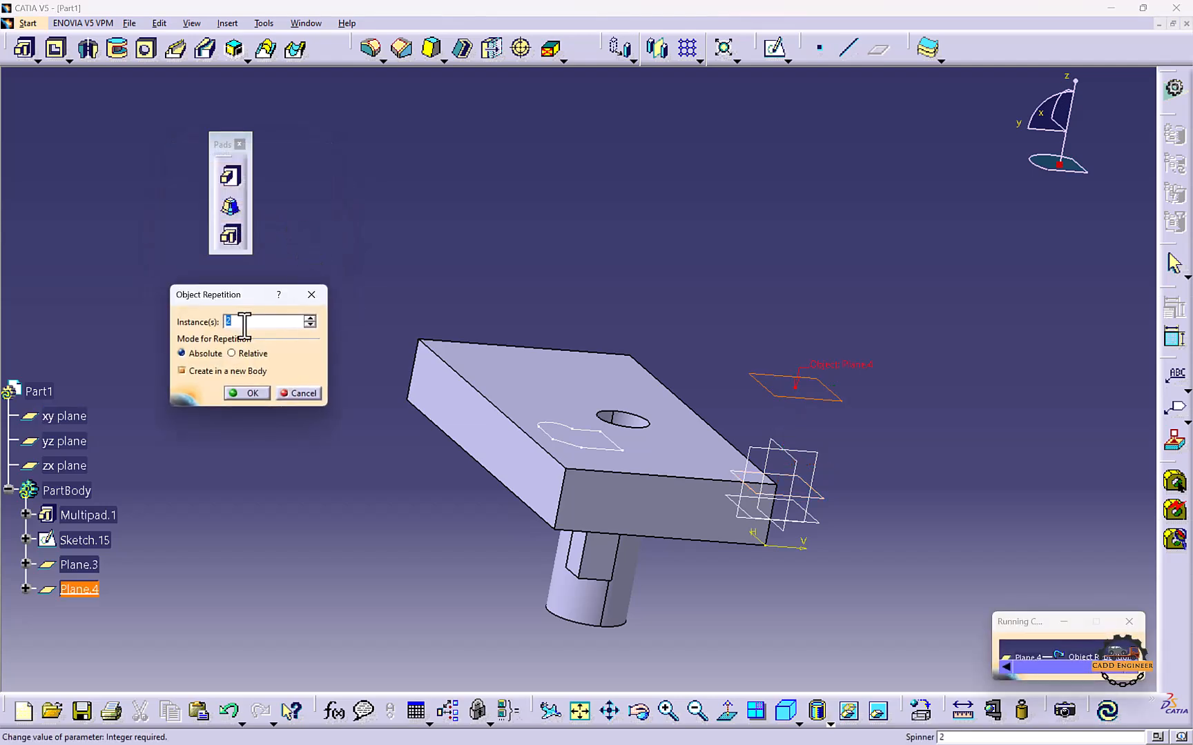
{"action": "left_click", "coordinate": [243, 394]}
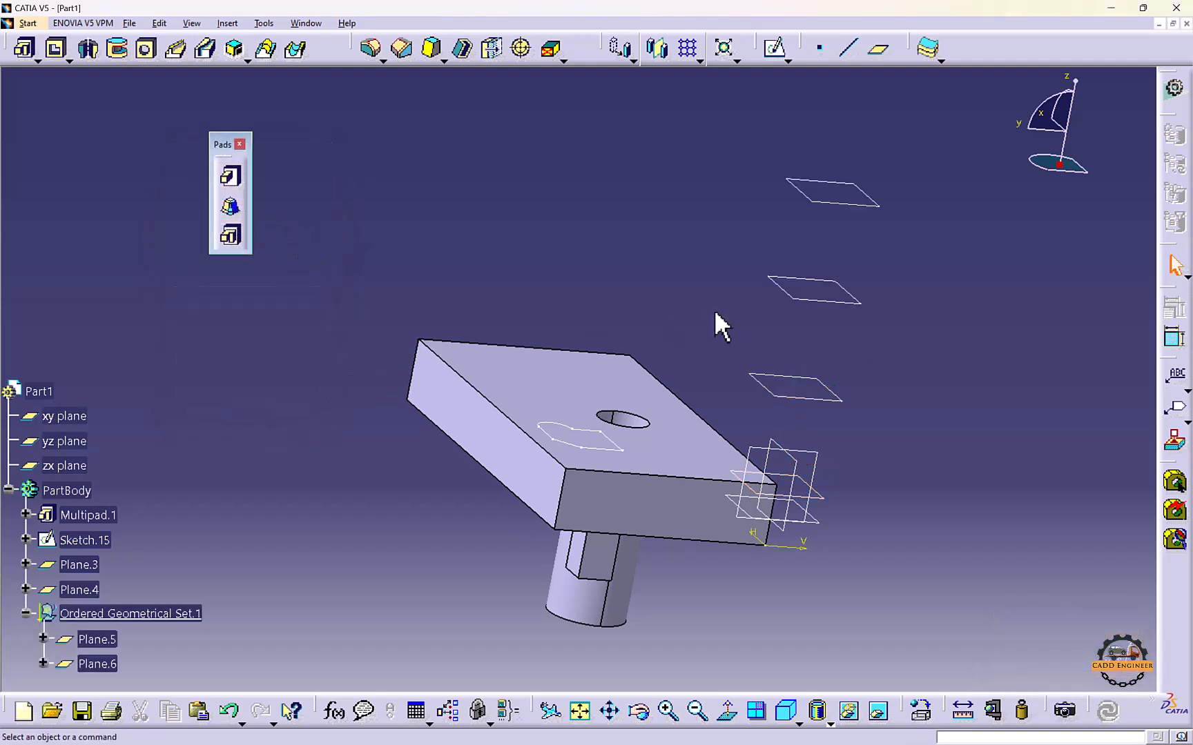
On the 8 mm offset plane, sketch a rectangle that encloses the pocket profile and ends at the plate's nearby corner
{"action": "middle_click_drag", "start_coordinate": [714, 309], "coordinate": [697, 417]}
{"action": "left_click", "coordinate": [697, 417]}
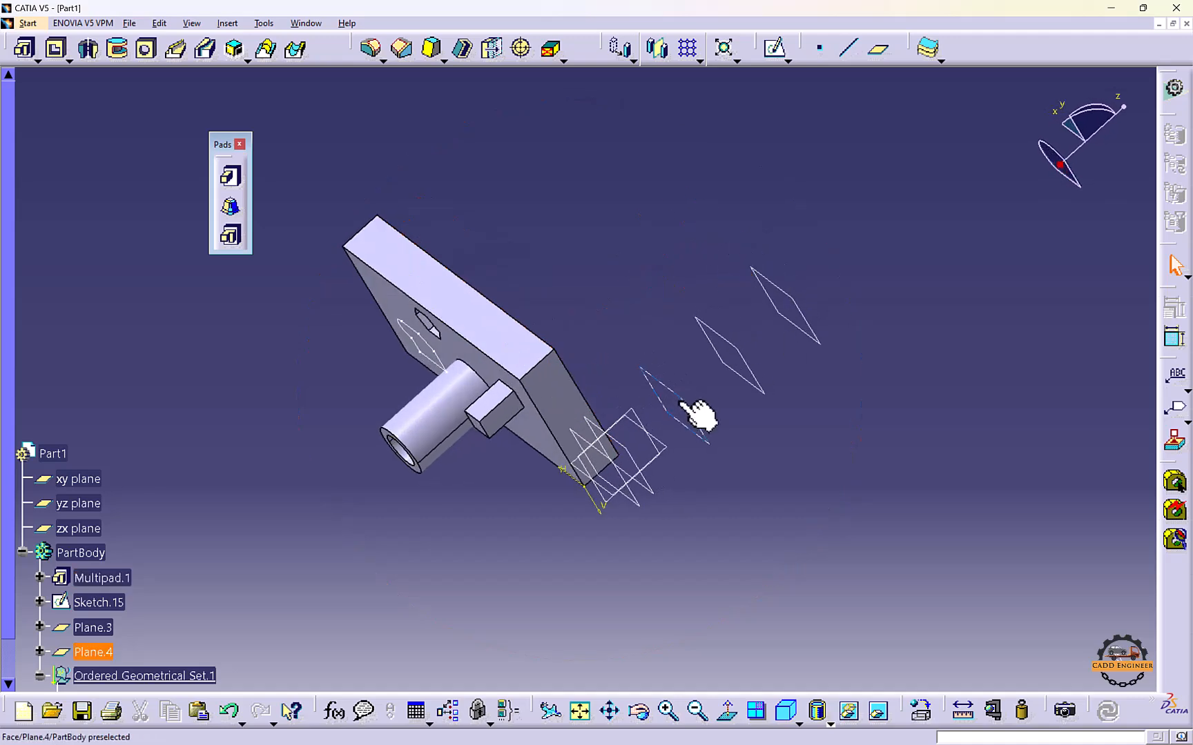
{"action": "left_click", "coordinate": [773, 47]}
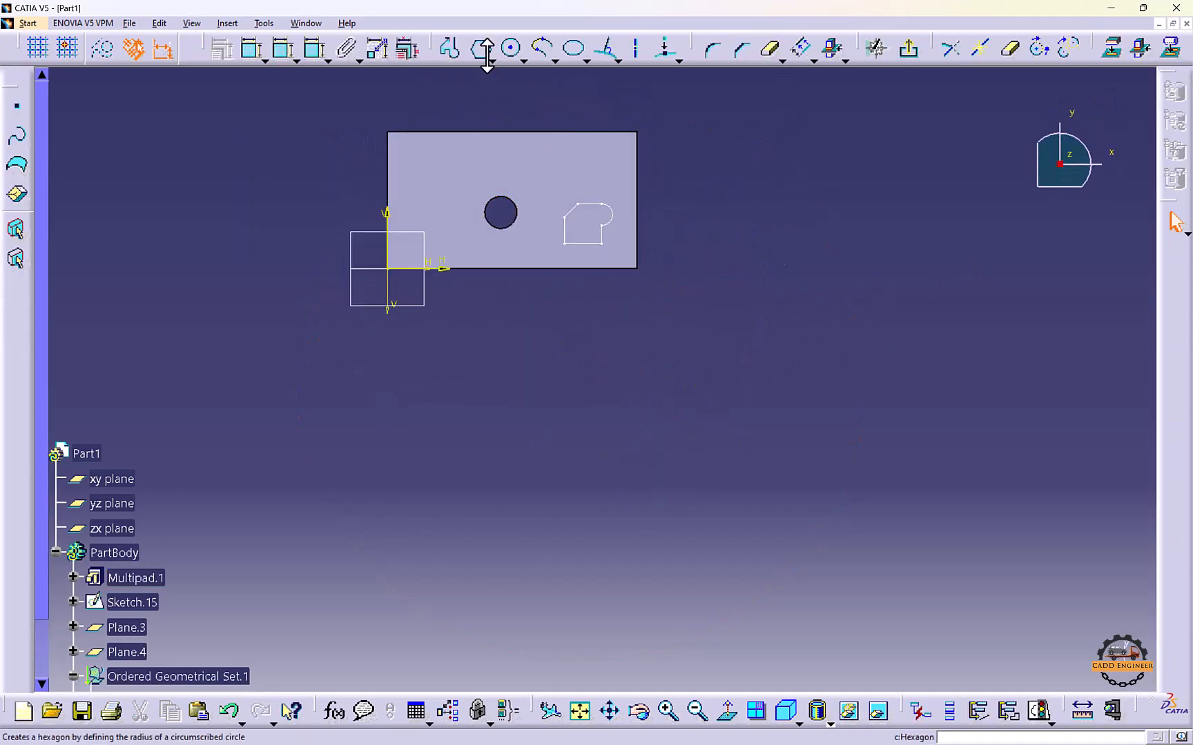
{"action": "left_click", "coordinate": [493, 60]}
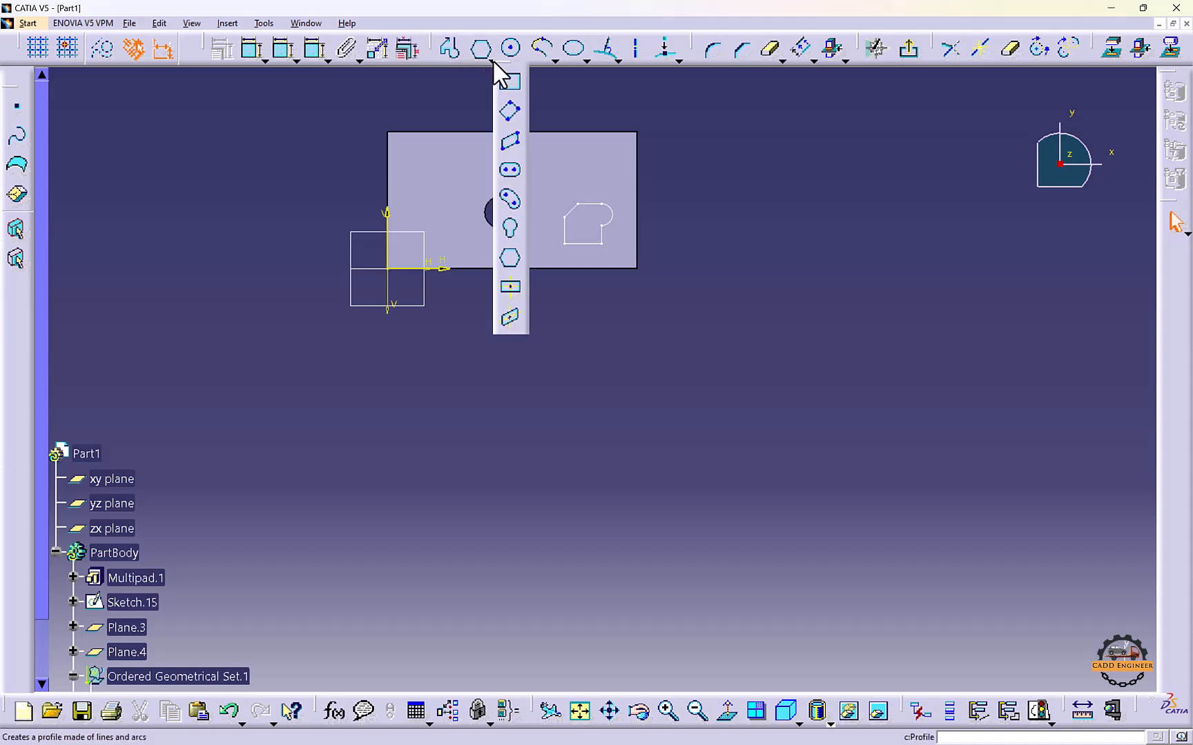
{"action": "left_click", "coordinate": [512, 87]}
{"action": "left_click", "coordinate": [535, 137]}
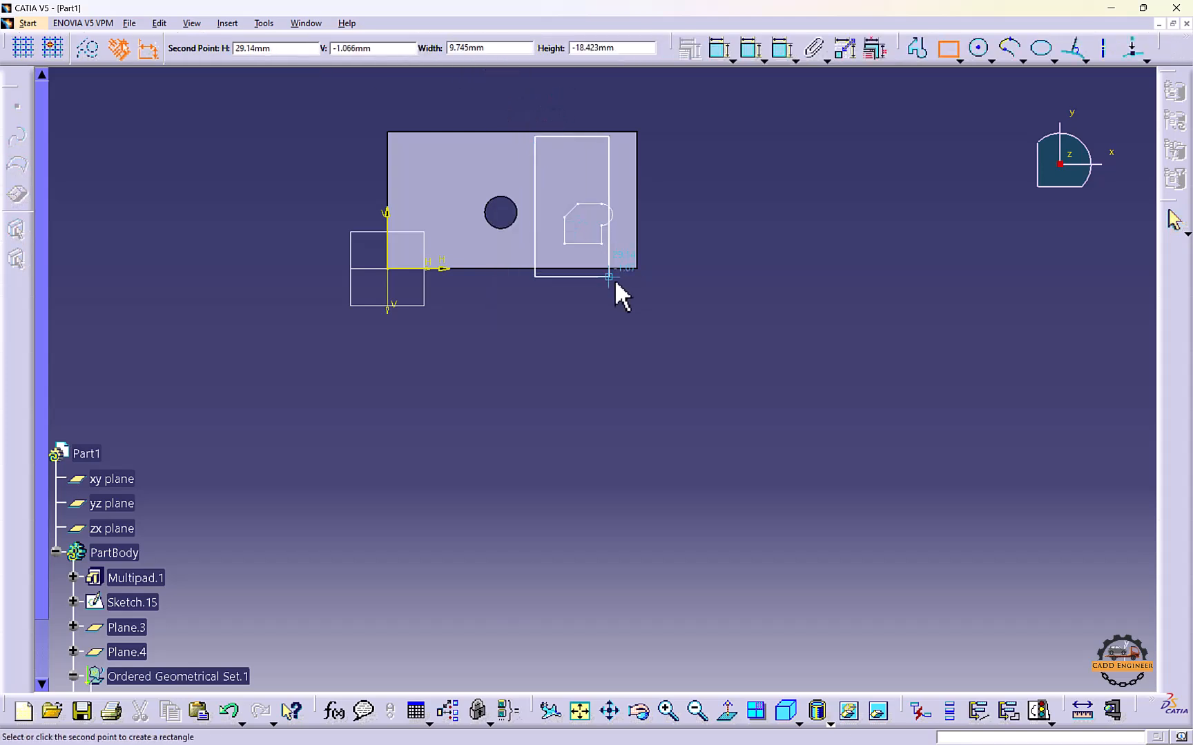
{"action": "left_click", "coordinate": [642, 268]}
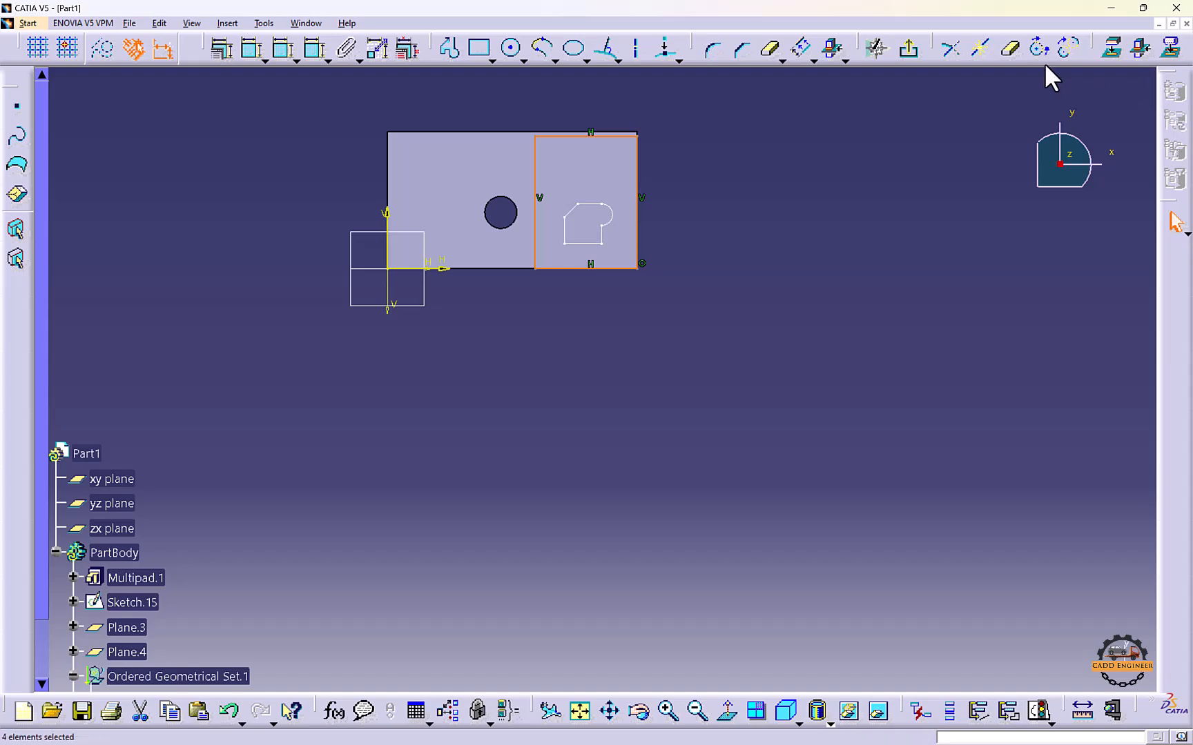
{"action": "left_click", "coordinate": [909, 51]}
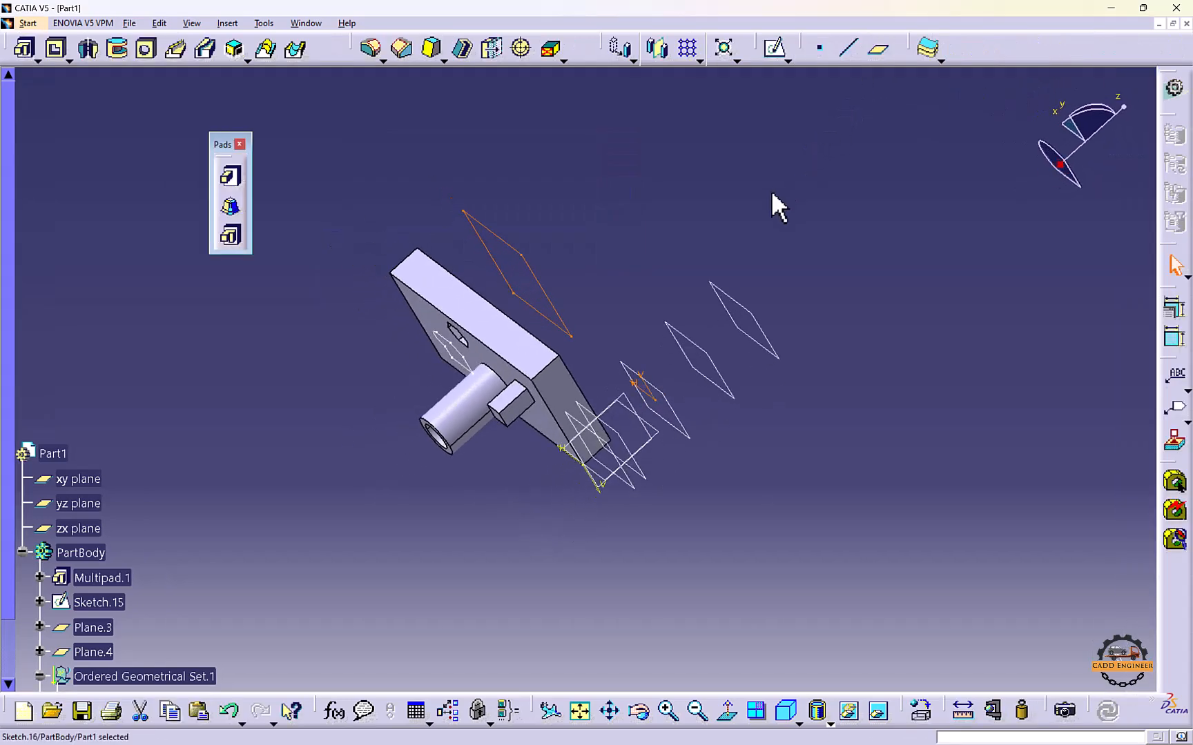
On the middle of the three repeated planes, sketch a slightly larger rectangle enclosing the first rectangle
{"action": "middle_click_drag", "start_coordinate": [521, 169], "coordinate": [580, 418]}
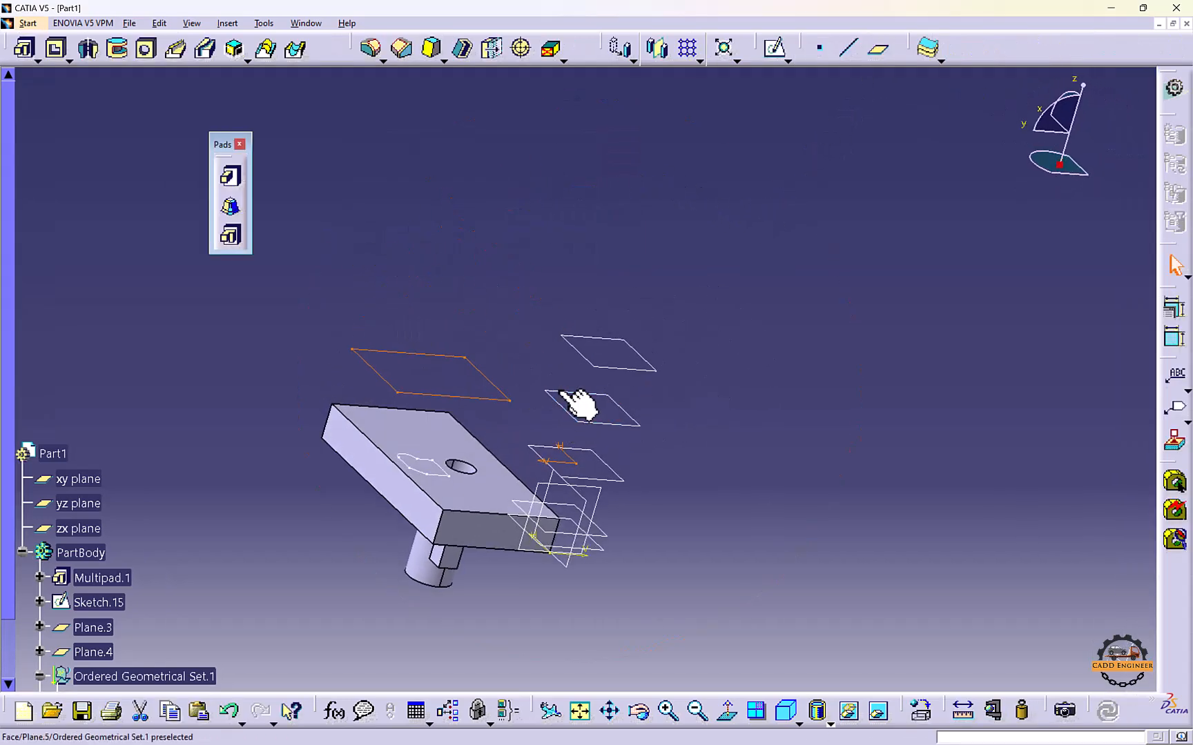
{"action": "left_click", "coordinate": [561, 392]}
{"action": "left_click", "coordinate": [774, 49]}
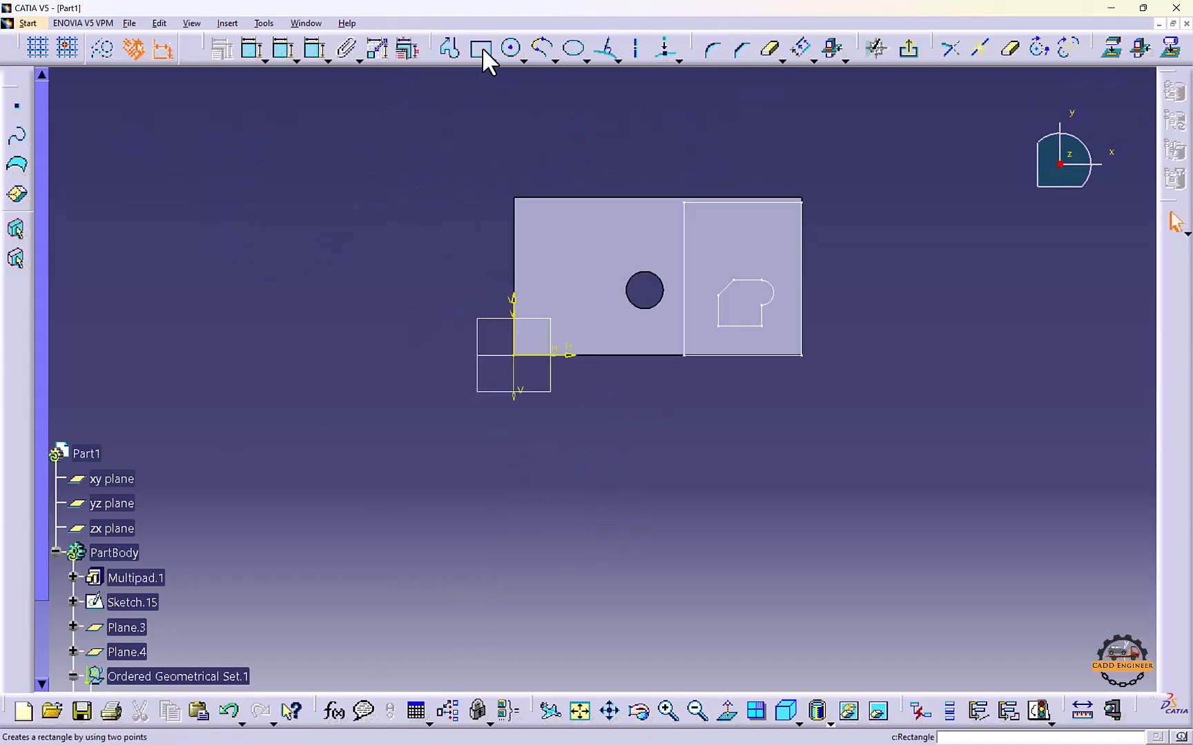
{"action": "left_click", "coordinate": [481, 48]}
{"action": "left_click", "coordinate": [678, 192]}
{"action": "left_click", "coordinate": [807, 381]}
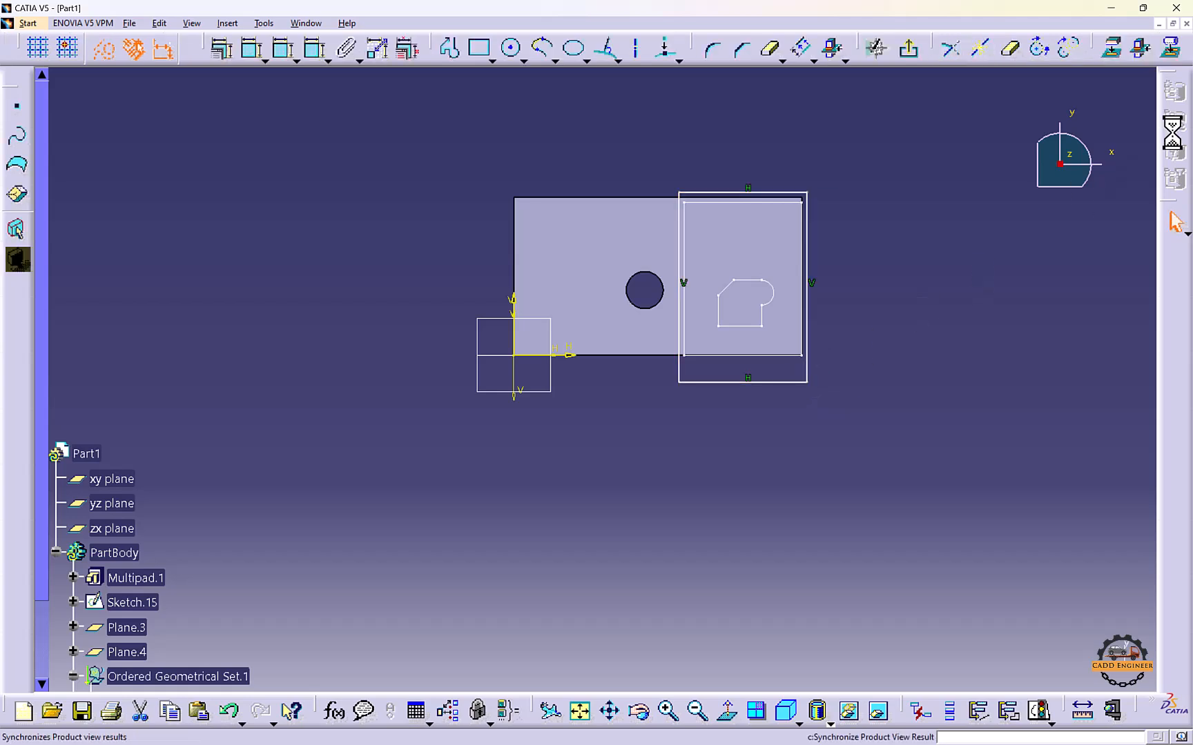
Exit the sketch and extrude the smaller rectangle, Sketch.16, as a 2 mm pad
{"action": "left_click", "coordinate": [911, 52]}
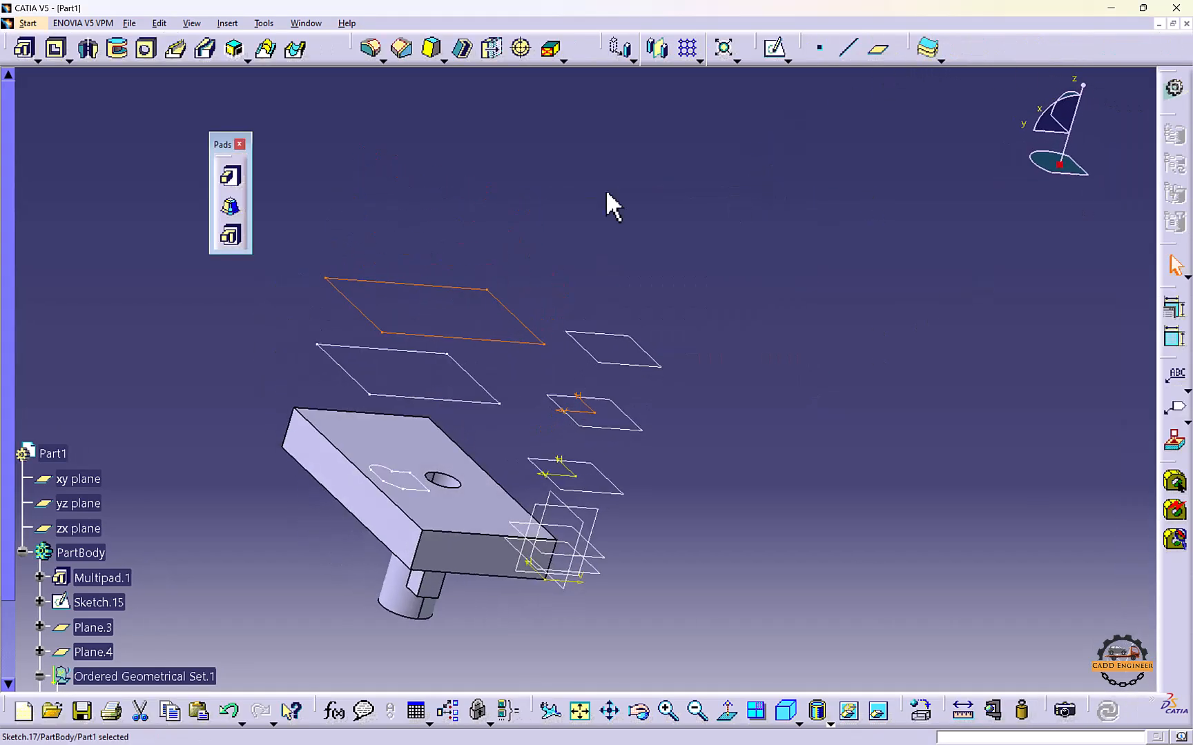
{"action": "left_click", "coordinate": [96, 440]}
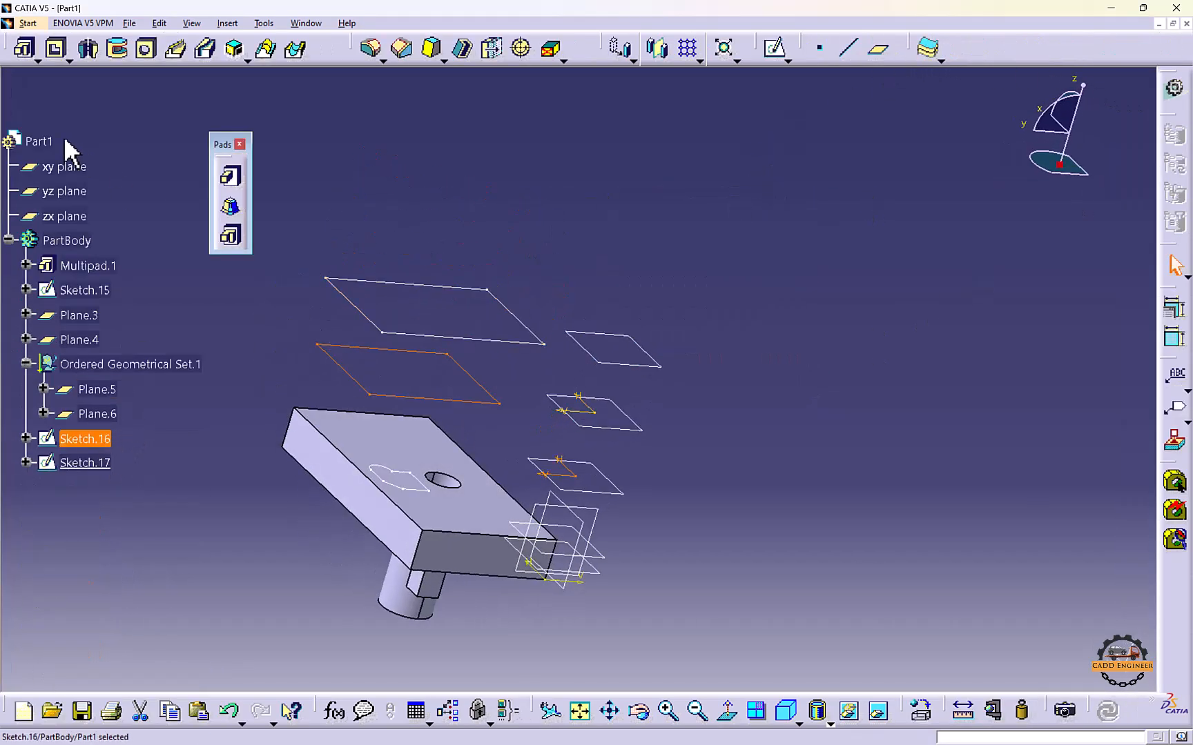
{"action": "left_click", "coordinate": [29, 47]}
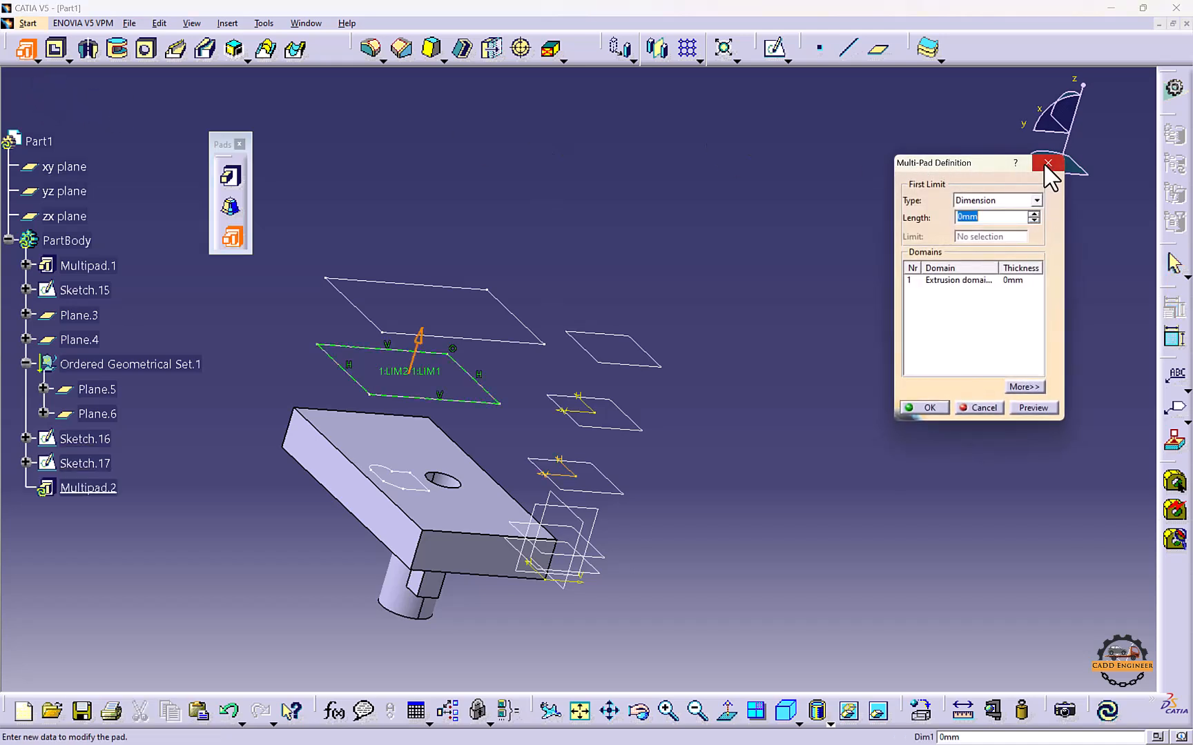
{"action": "left_click", "coordinate": [1046, 164]}
{"action": "left_click", "coordinate": [37, 60]}
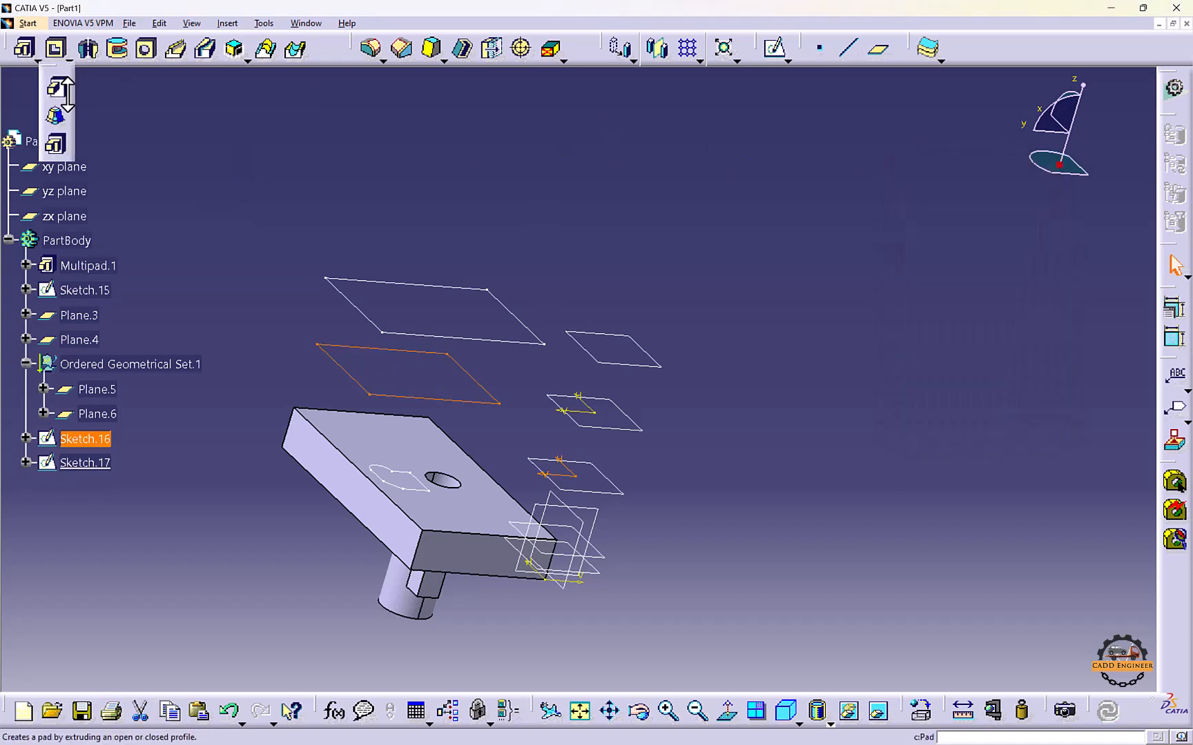
{"action": "left_click", "coordinate": [56, 88]}
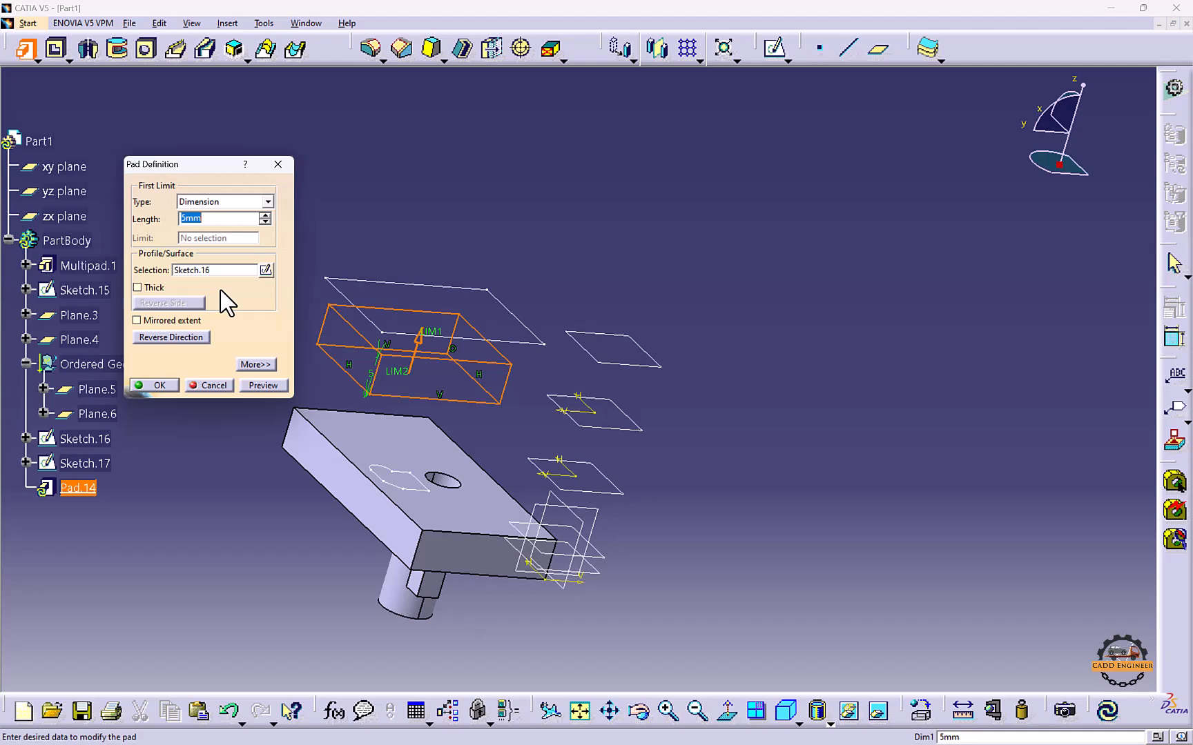
{"action": "key", "text": "Return"}
Extrude the larger rectangle, Sketch.17, as a pad with a length of 2 mm
{"action": "left_click", "coordinate": [61, 463]}
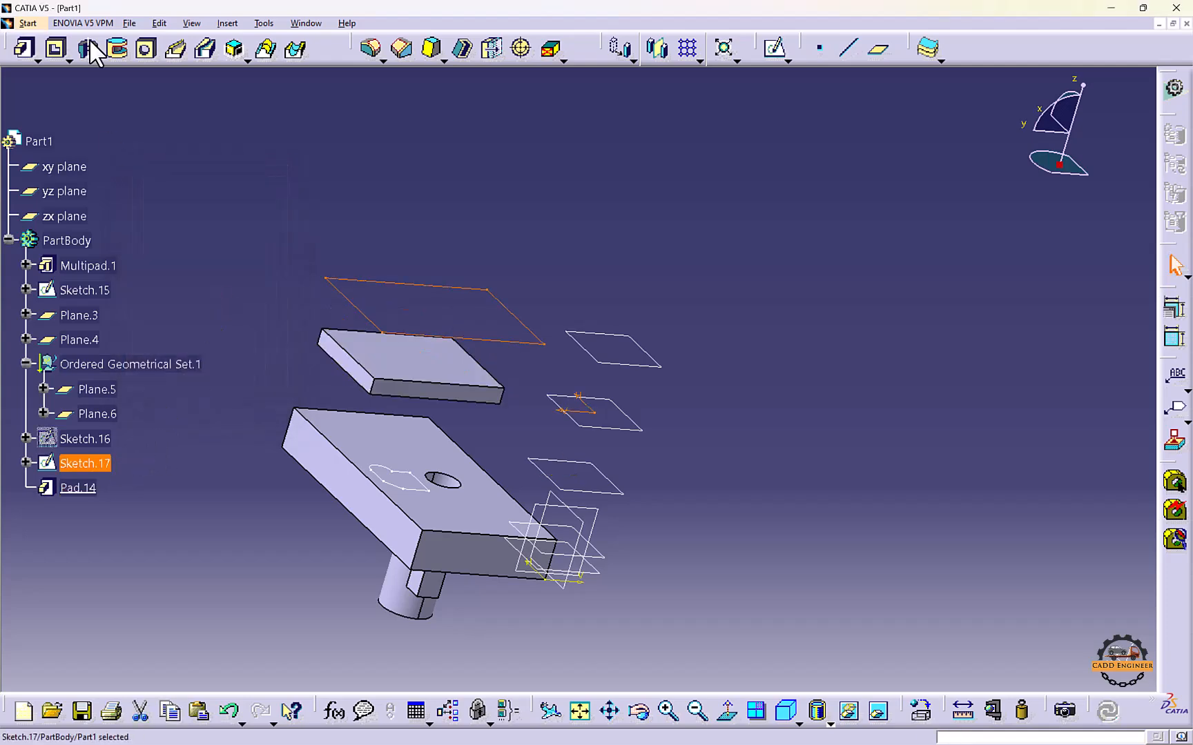
{"action": "left_click", "coordinate": [22, 49]}
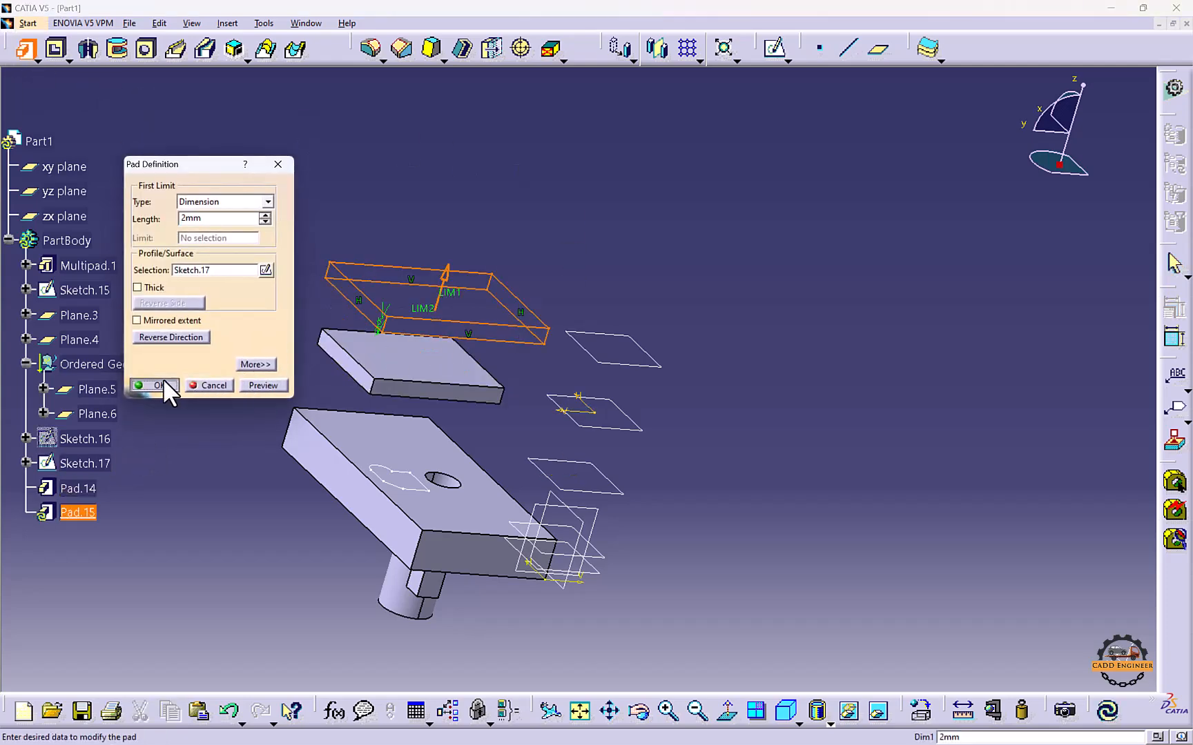
{"action": "left_click", "coordinate": [163, 384]}
Start a pocket from the Sketch.15 profile with the Up to last limit and preview the cut through the plates
{"action": "middle_click_drag", "start_coordinate": [333, 308], "coordinate": [350, 413]}
{"action": "scroll", "coordinate": [609, 272], "scroll_direction": "up", "scroll_amount": 1}
{"action": "scroll", "coordinate": [495, 277], "scroll_direction": "up", "scroll_amount": 1}
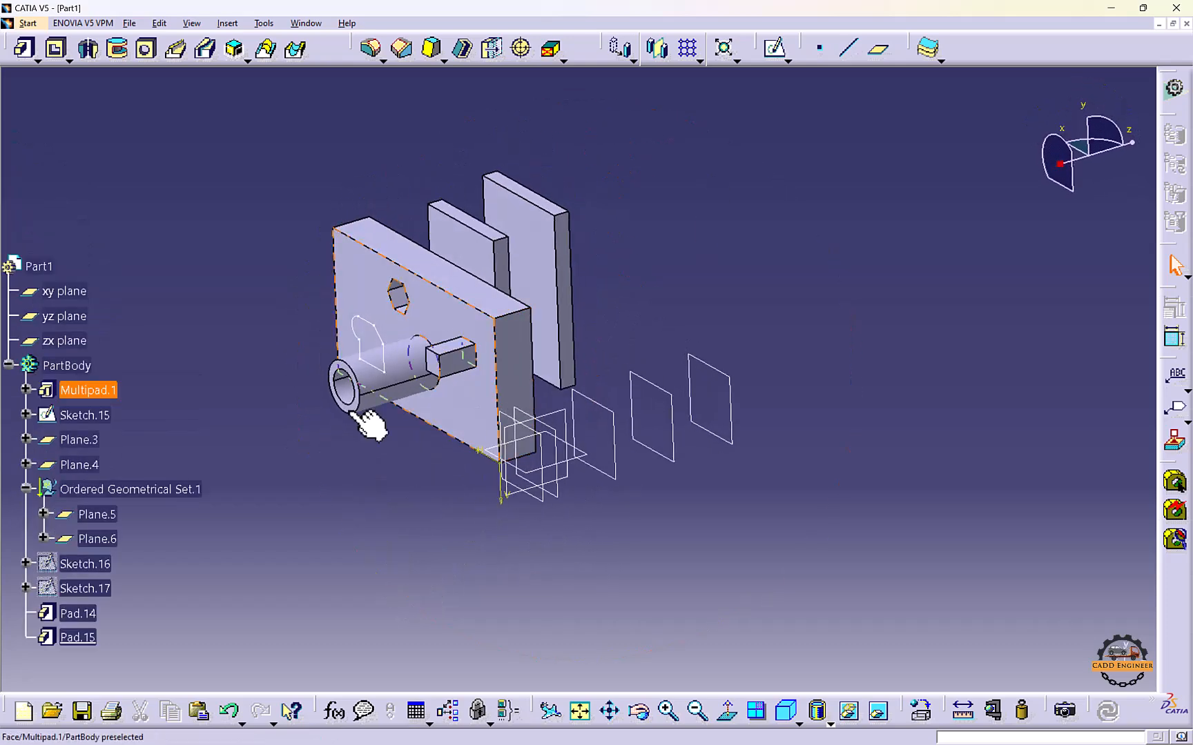
{"action": "left_click", "coordinate": [86, 588]}
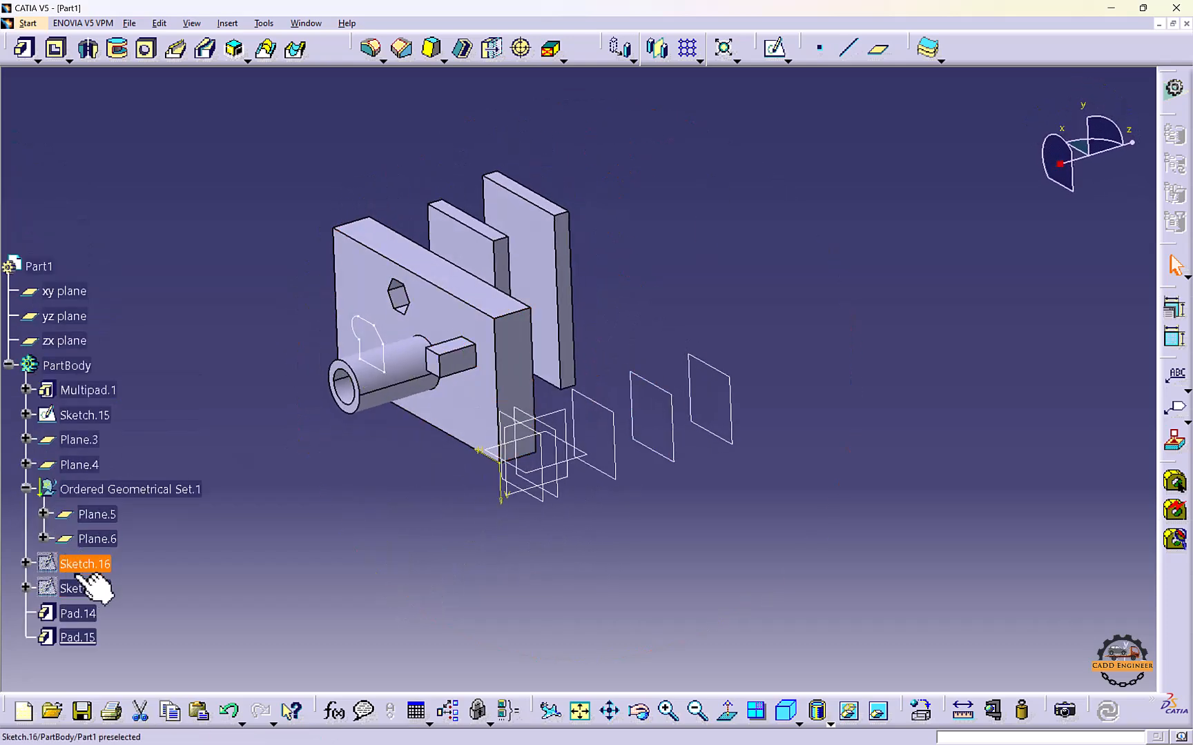
{"action": "left_click", "coordinate": [366, 328]}
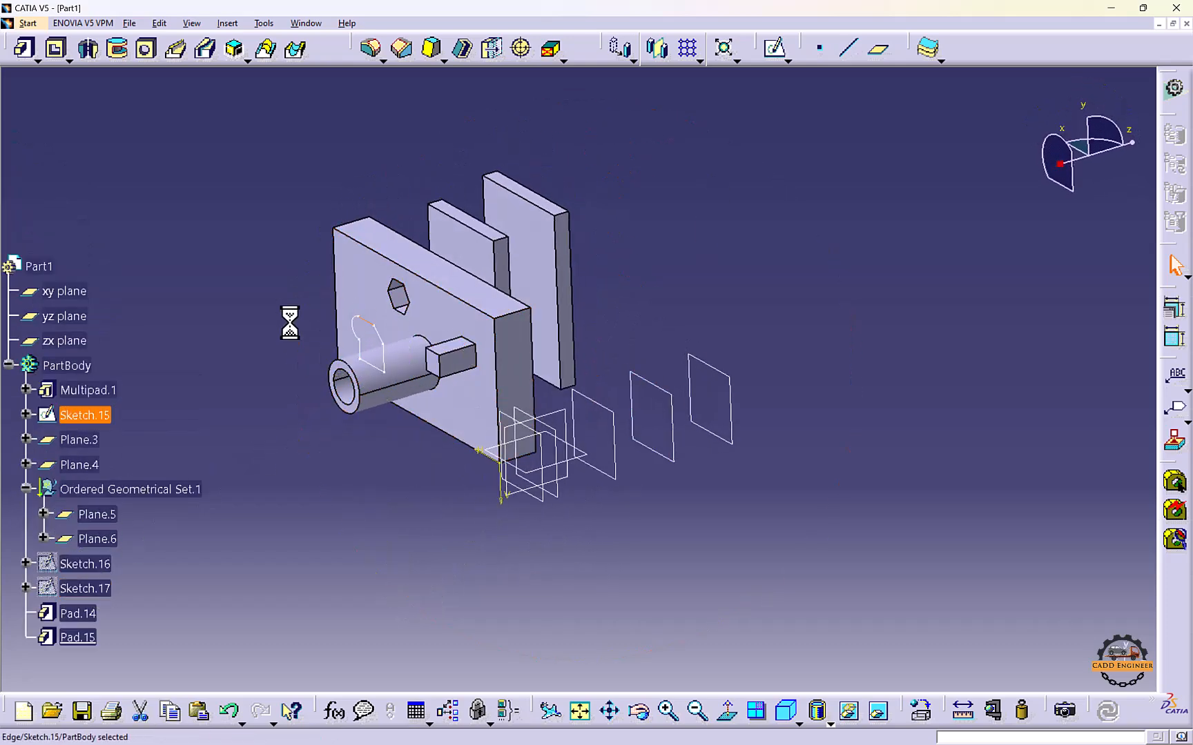
{"action": "left_click", "coordinate": [55, 48]}
{"action": "left_click", "coordinate": [224, 202]}
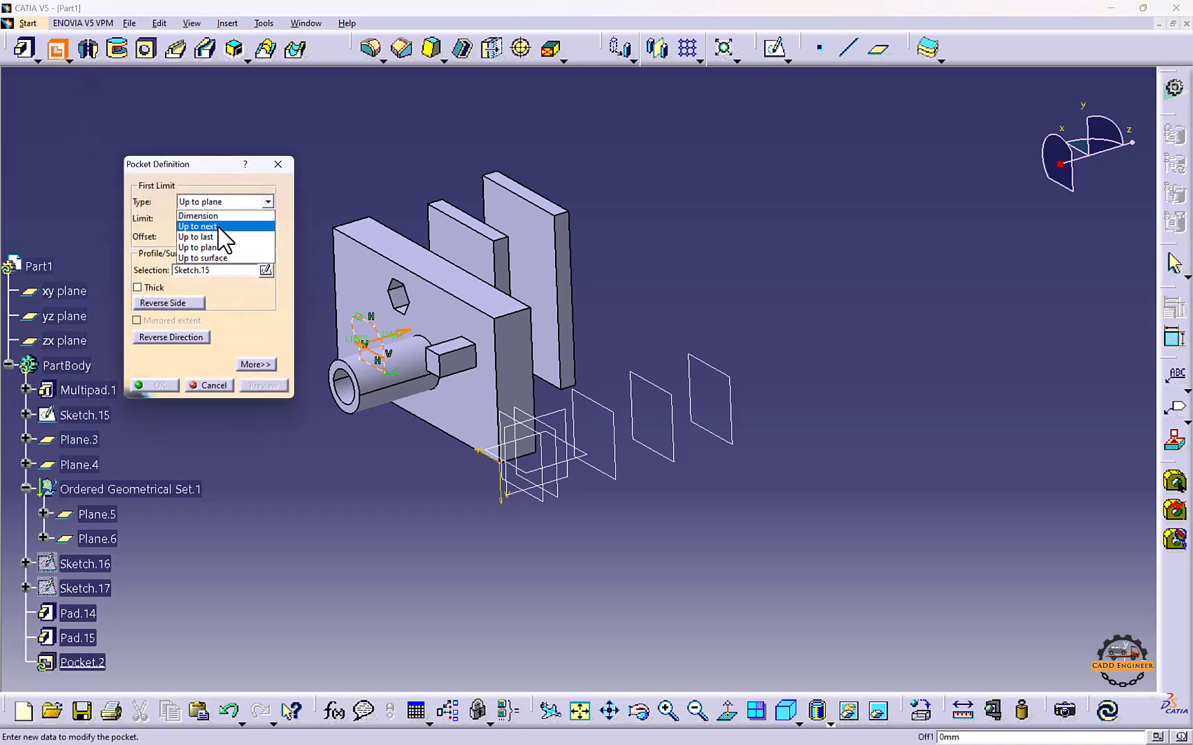
{"action": "left_click", "coordinate": [200, 237]}
{"action": "middle_click_drag", "start_coordinate": [477, 290], "coordinate": [441, 306]}
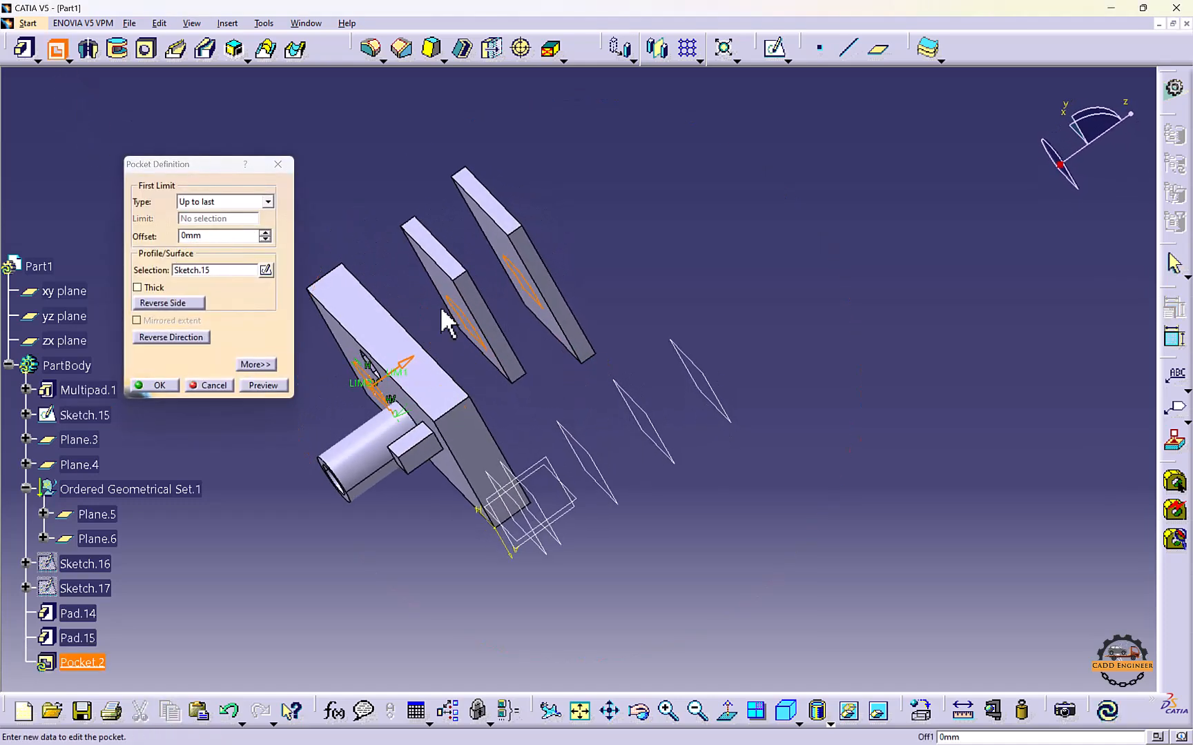
{"action": "left_click", "coordinate": [280, 385]}
{"action": "middle_click_drag", "start_coordinate": [479, 333], "coordinate": [680, 265]}
Change the pocket's limit type to Up to surface, pick the near face of the outermost plate, and apply the pocket
{"action": "left_click", "coordinate": [266, 203]}
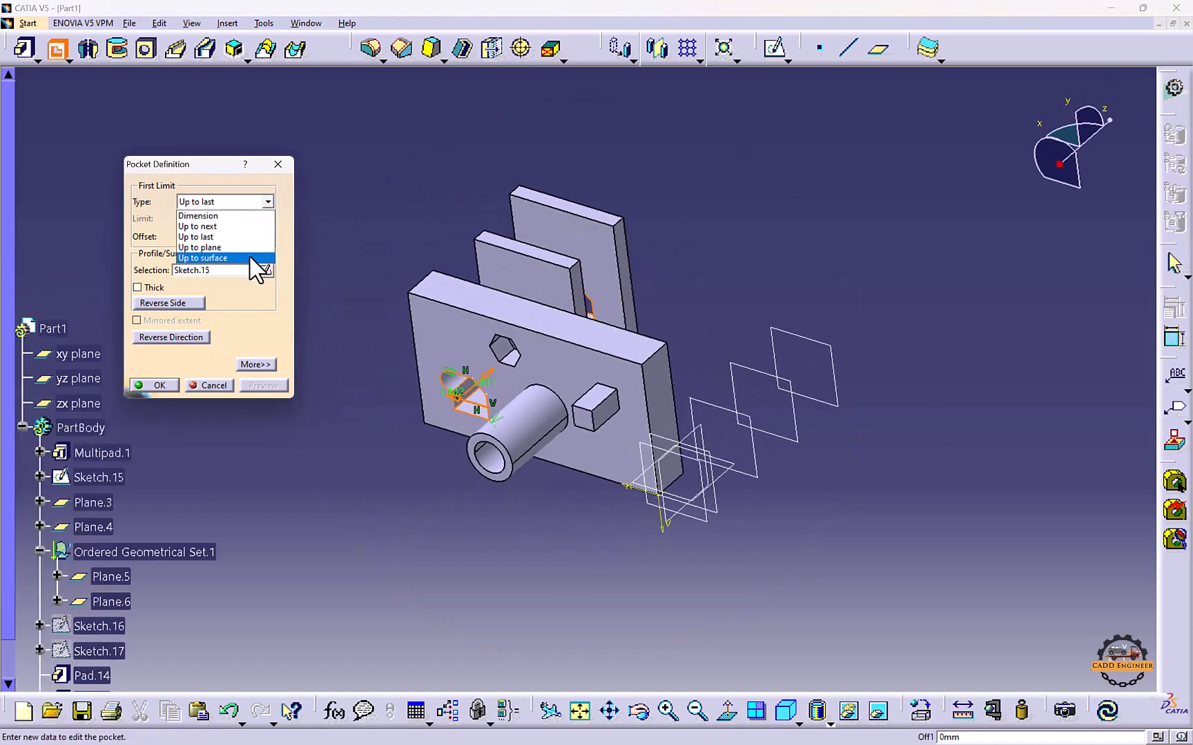
{"action": "left_click", "coordinate": [228, 258]}
{"action": "left_click", "coordinate": [597, 254]}
{"action": "middle_click_drag", "start_coordinate": [609, 263], "coordinate": [476, 383]}
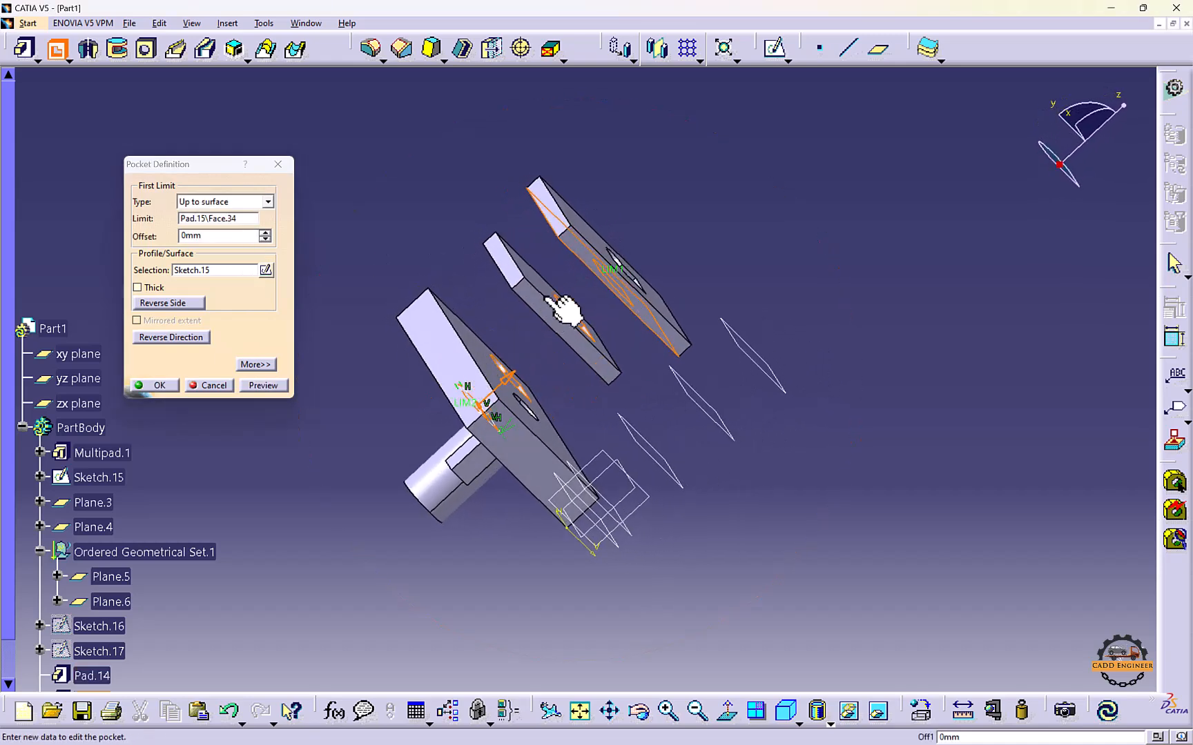
{"action": "left_click", "coordinate": [160, 385]}
Edit the pocket so its limiting surface is the far face of the outermost plate, then inspect the cut
{"action": "middle_click_drag", "start_coordinate": [394, 306], "coordinate": [642, 280]}
{"action": "scroll", "coordinate": [120, 484], "scroll_direction": "down", "scroll_amount": 5}
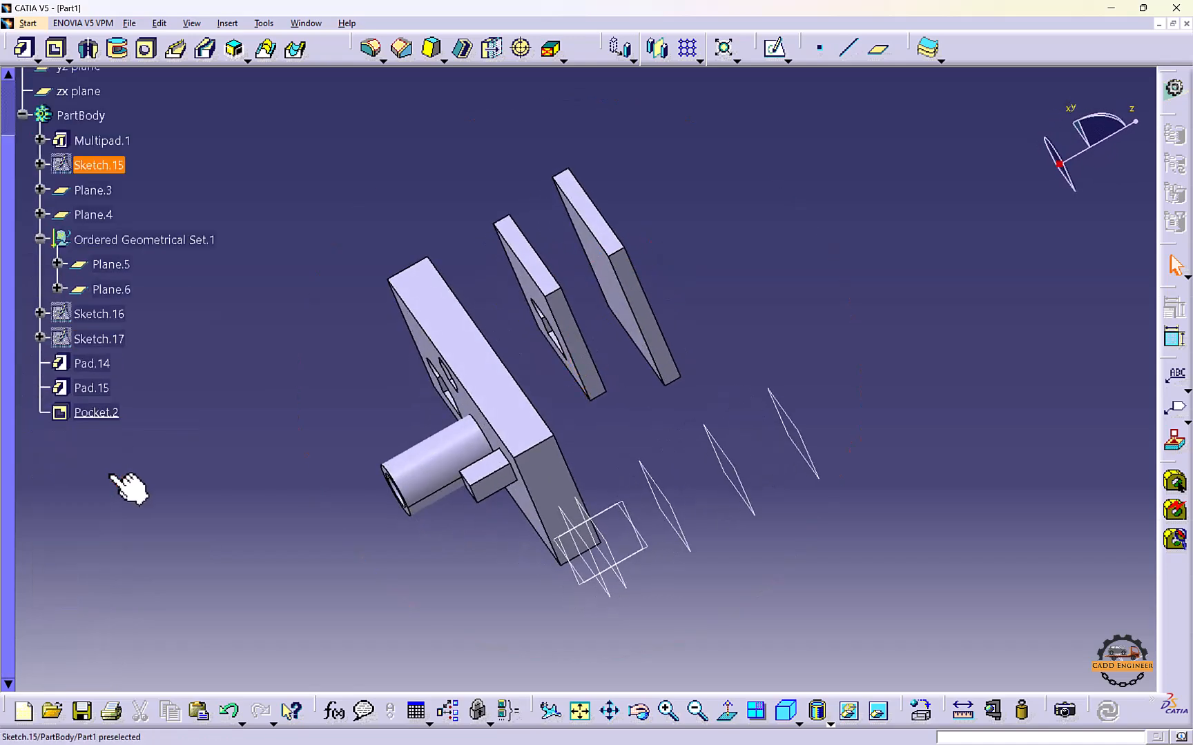
{"action": "double_click", "coordinate": [93, 413]}
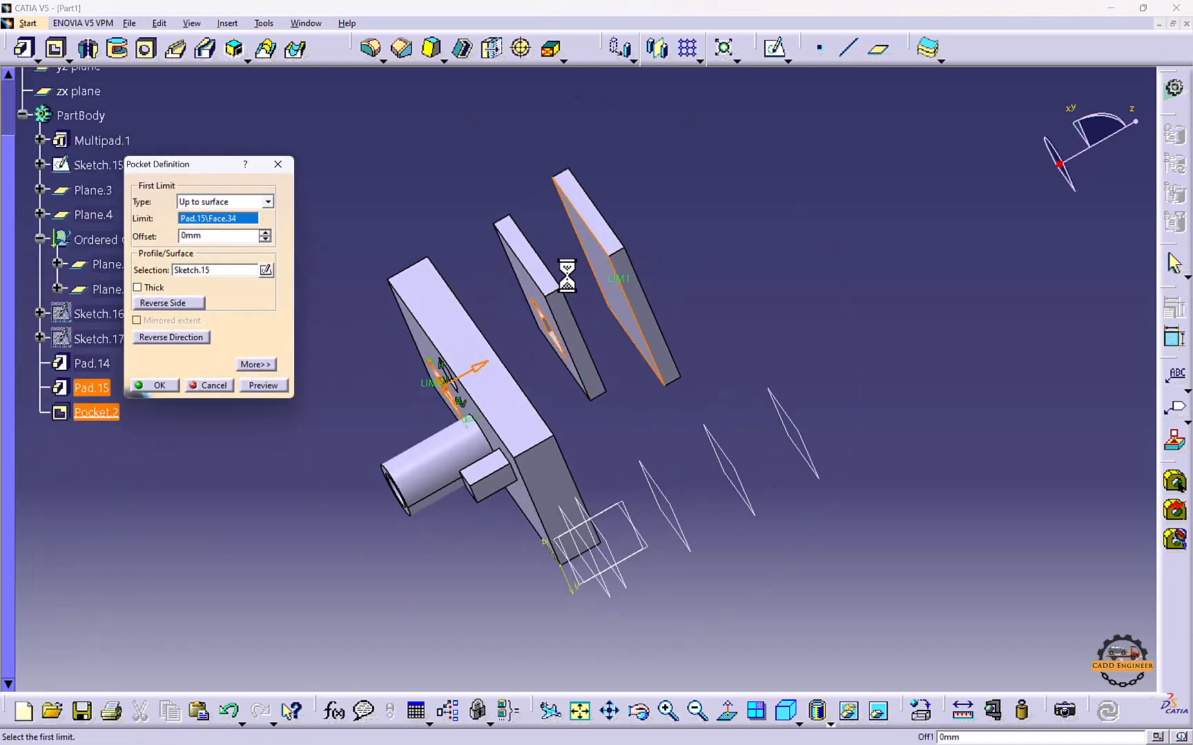
{"action": "left_click", "coordinate": [639, 290]}
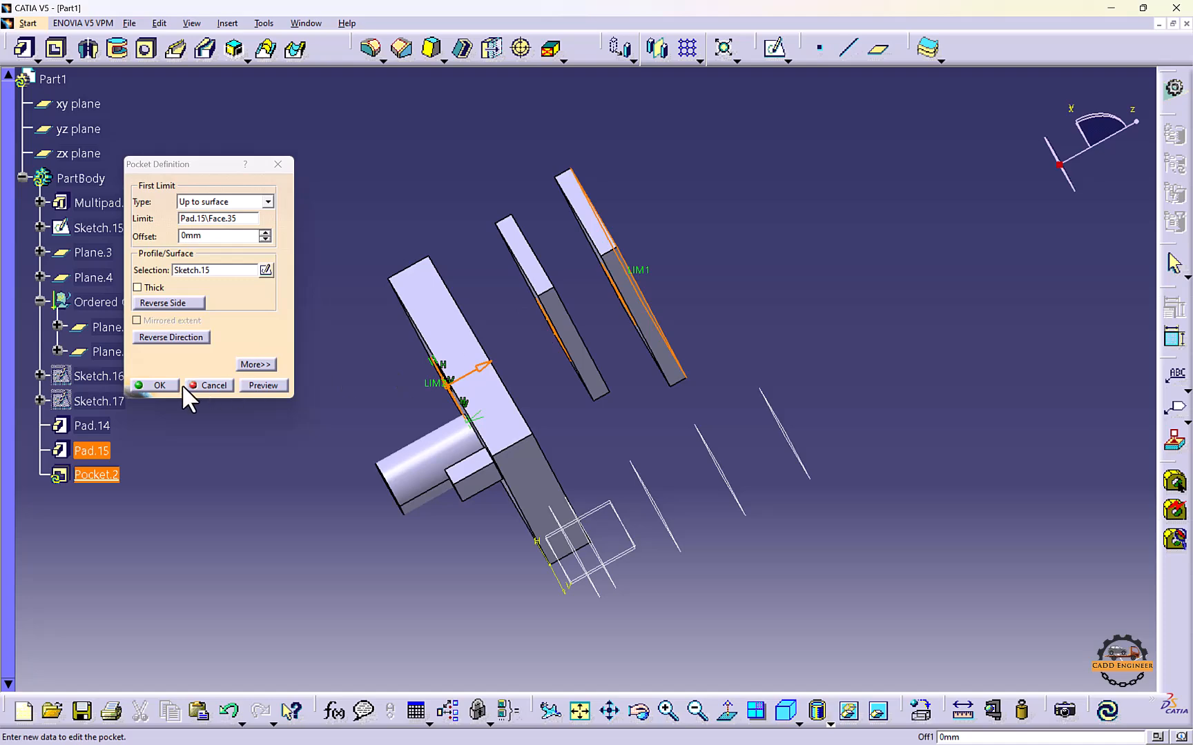
{"action": "middle_click_drag", "start_coordinate": [524, 386], "coordinate": [664, 271]}
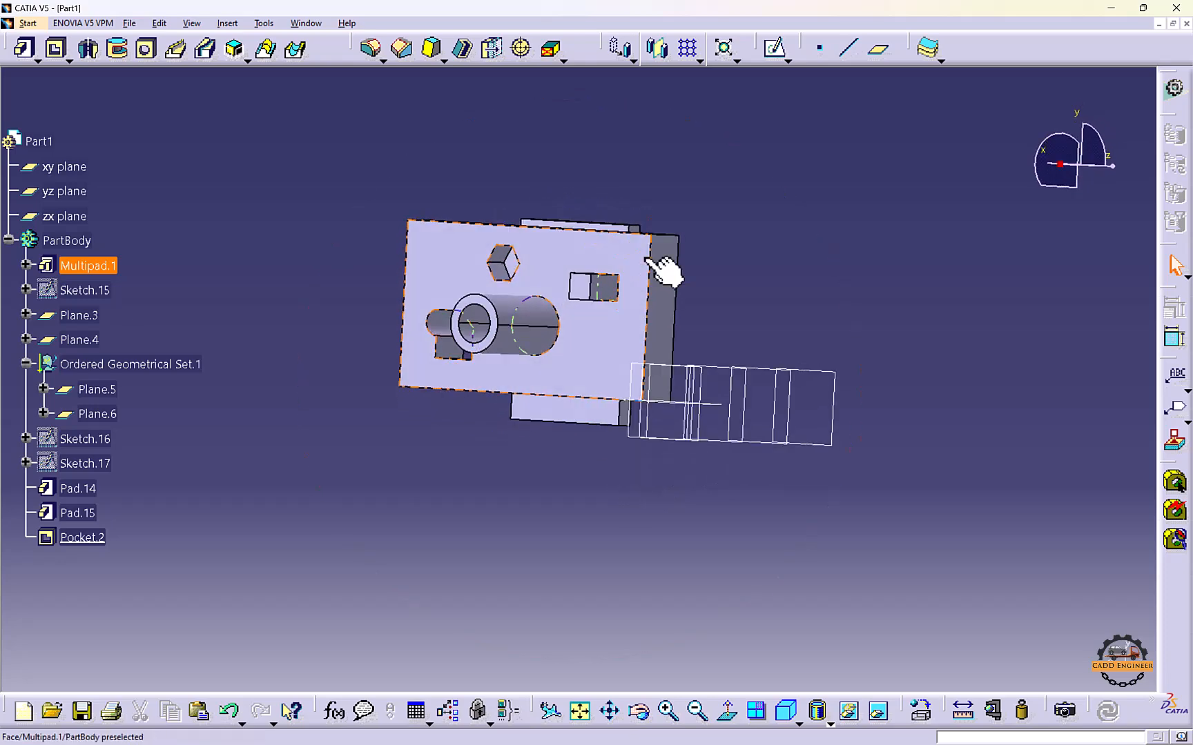
Delete everything in the PartBody, from Multipad.1 through Pocket.2, leaving it empty
{"action": "scroll", "coordinate": [133, 224], "scroll_direction": "down", "scroll_amount": 2}
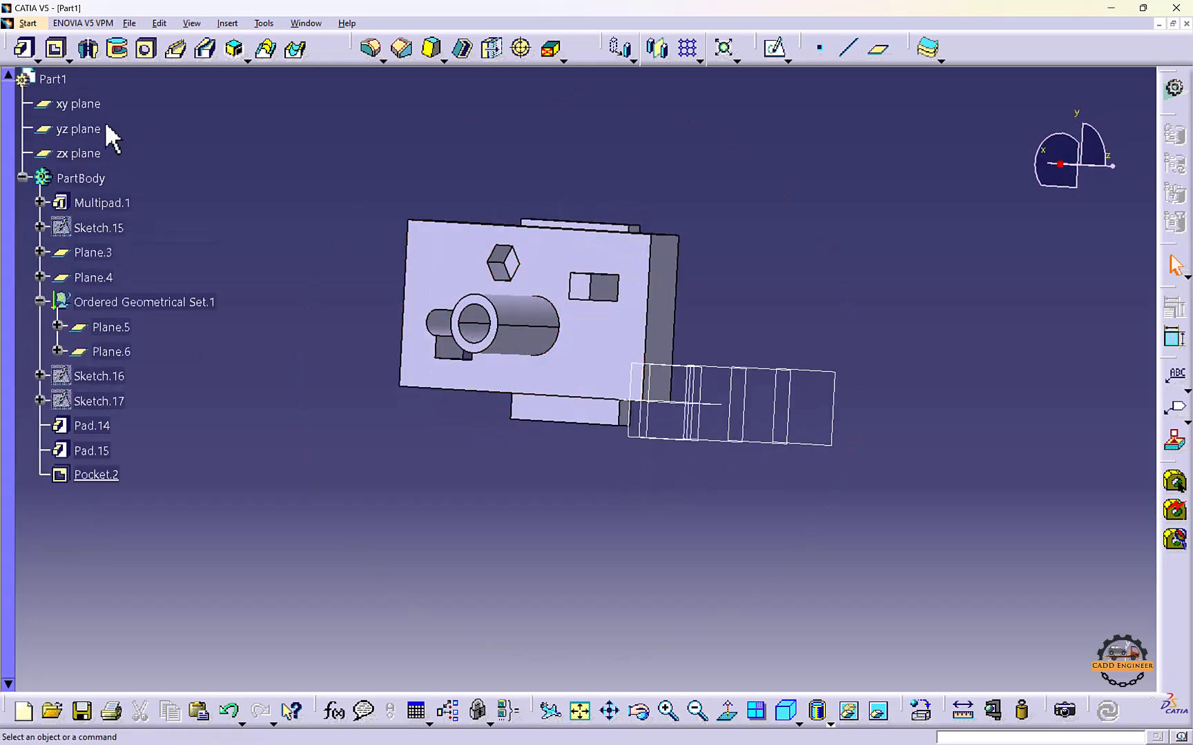
{"action": "left_click", "coordinate": [96, 202]}
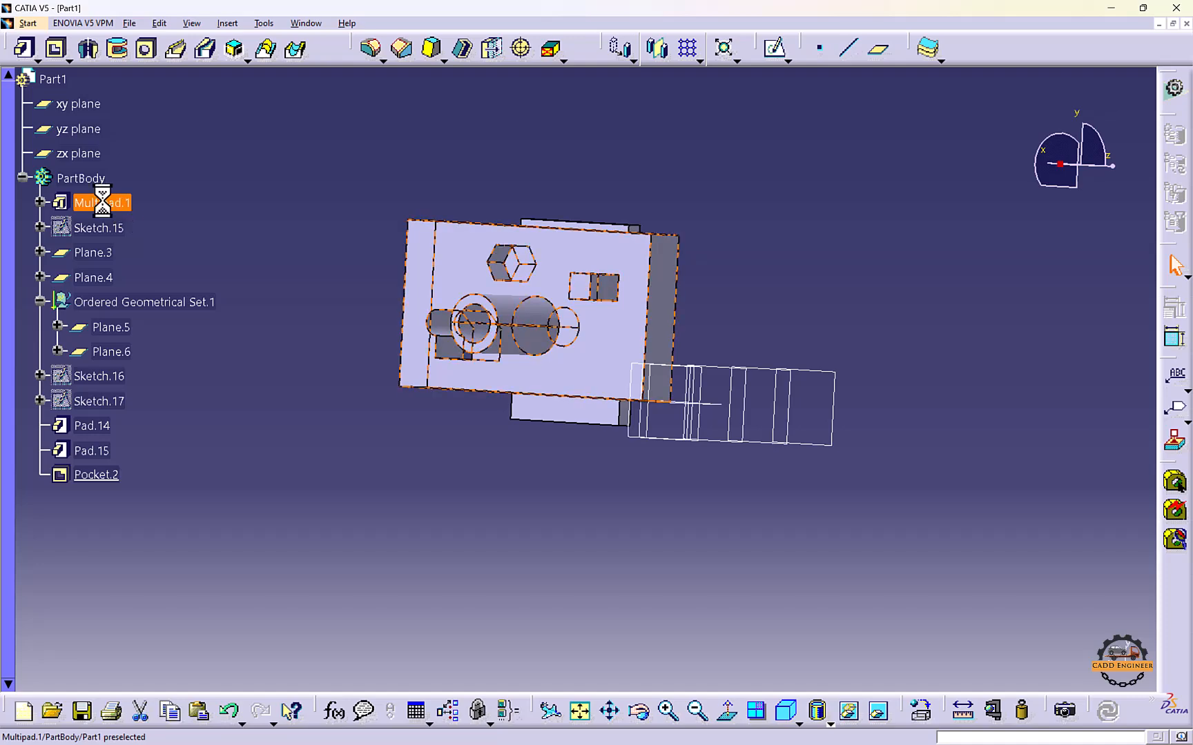
{"action": "left_click", "coordinate": [97, 474], "text": "shift"}
{"action": "right_click", "coordinate": [95, 471]}
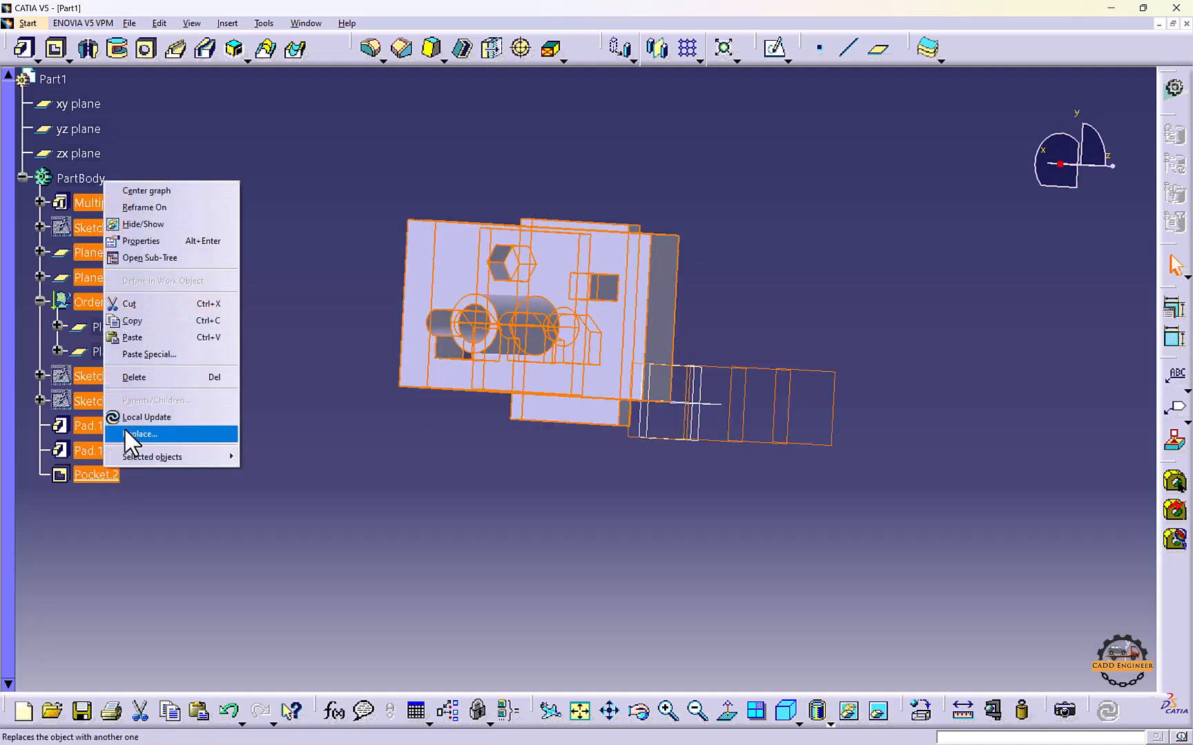
{"action": "left_click", "coordinate": [150, 376]}
{"action": "left_click", "coordinate": [359, 394]}
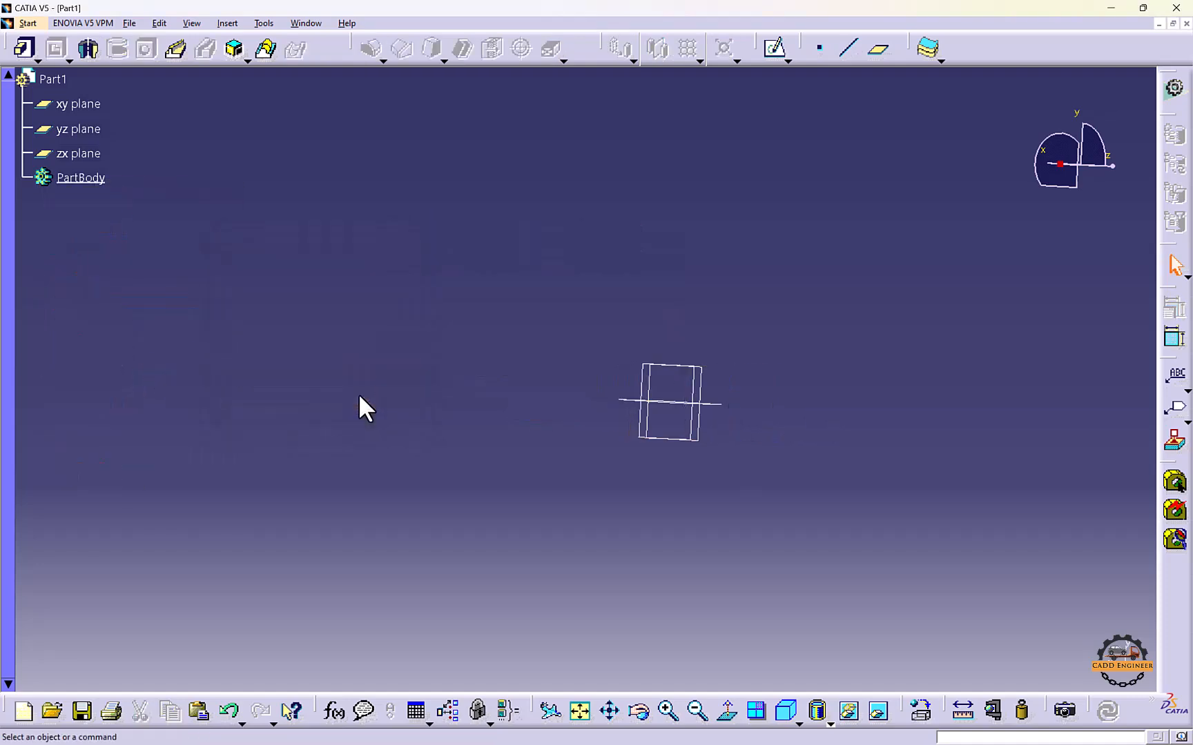
Open a new sketch on the xy plane and draw a vertical axis line through the origin
{"action": "middle_click_drag", "start_coordinate": [547, 394], "coordinate": [398, 347]}
{"action": "middle_click_drag", "start_coordinate": [496, 341], "coordinate": [599, 339]}
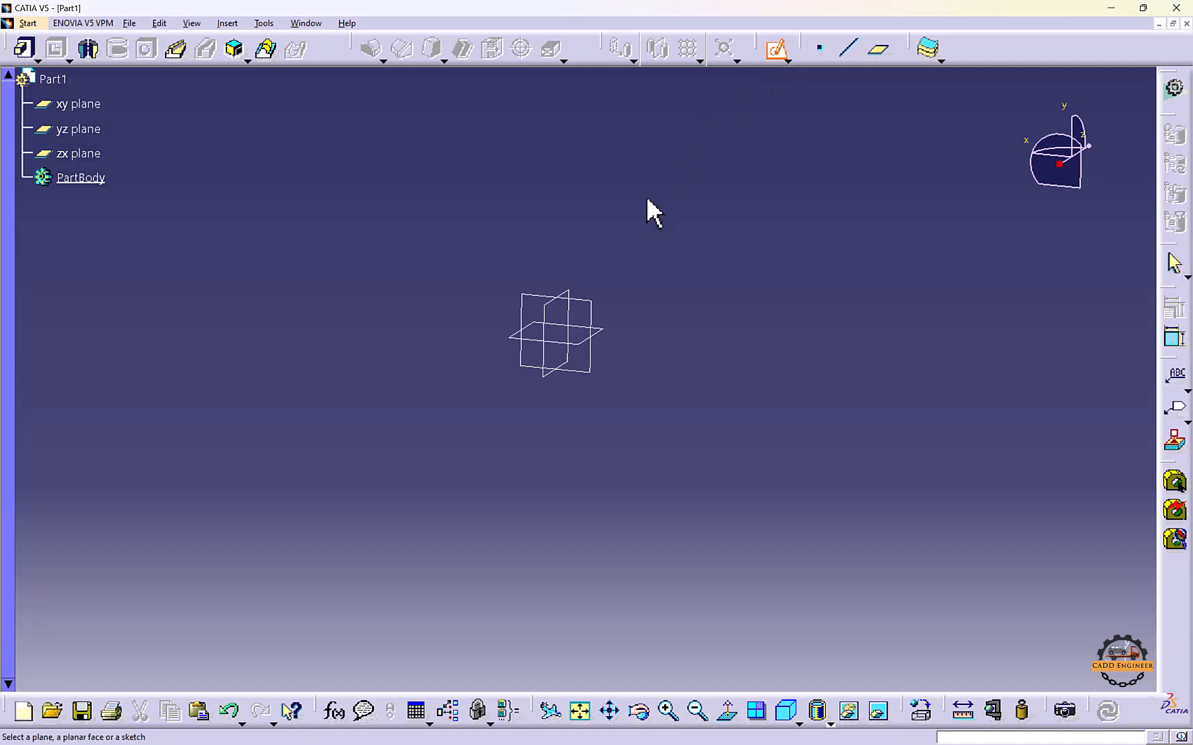
{"action": "left_click", "coordinate": [586, 322]}
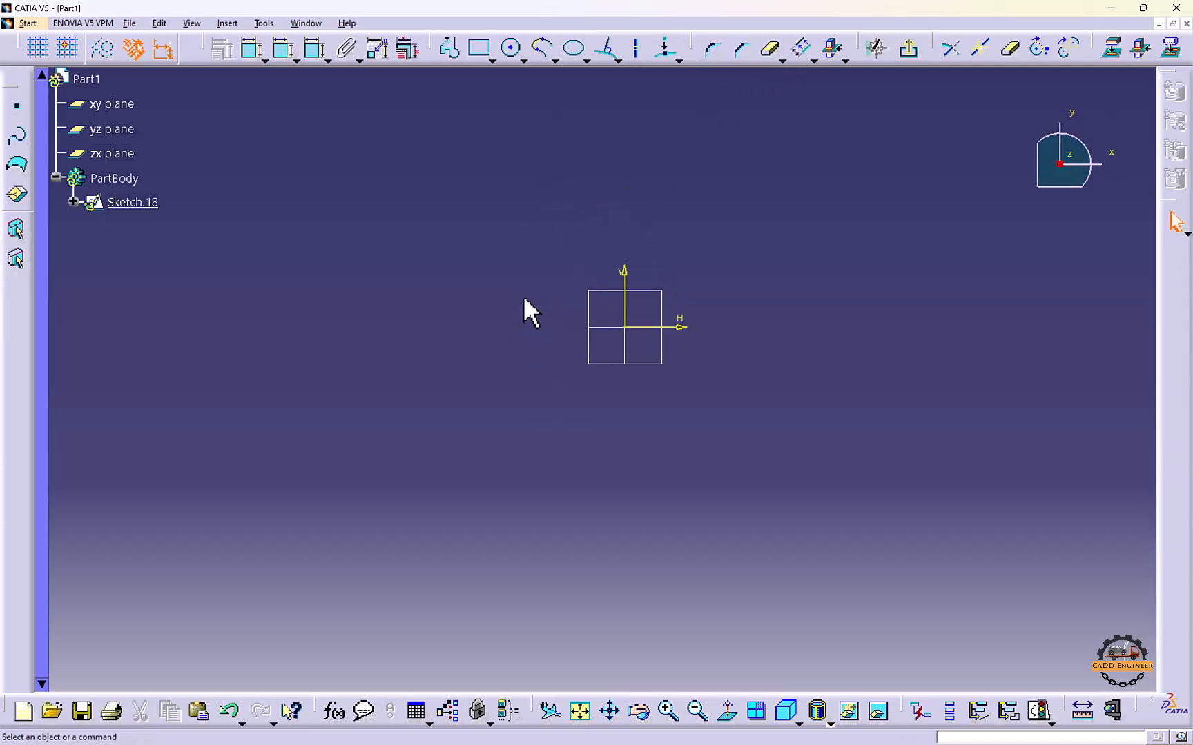
{"action": "middle_click_drag", "start_coordinate": [386, 256], "coordinate": [379, 254]}
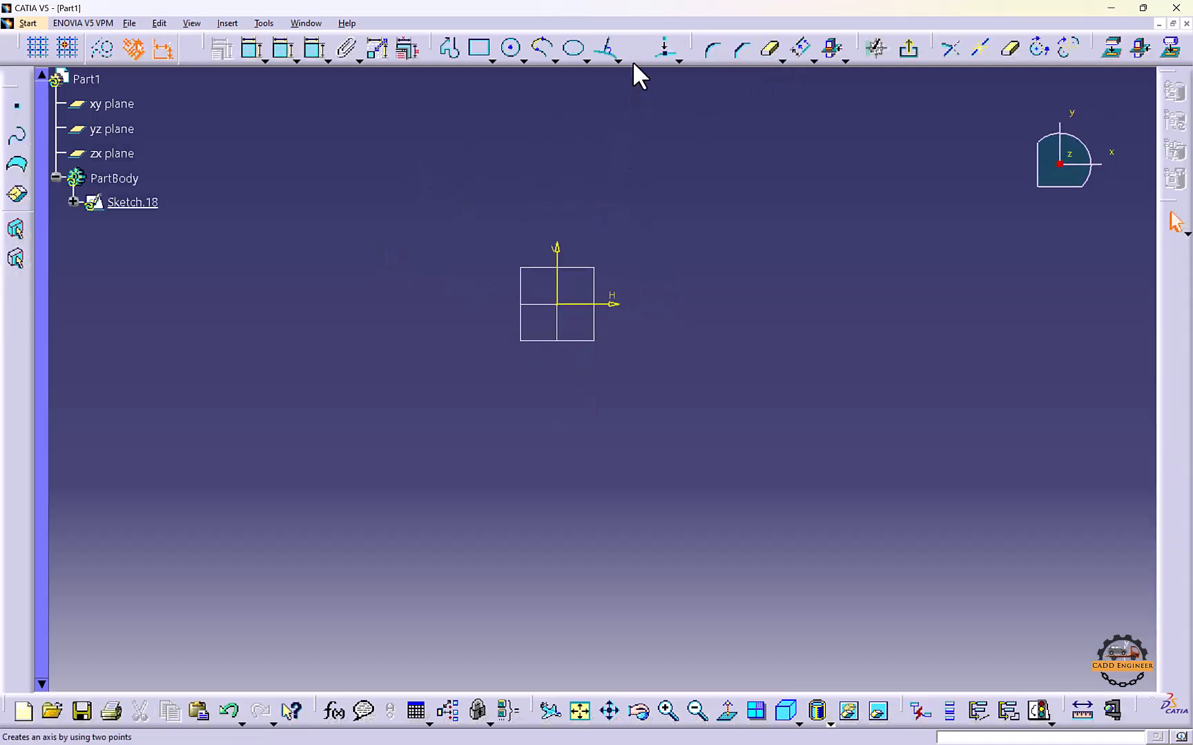
{"action": "left_click", "coordinate": [634, 58]}
{"action": "left_click", "coordinate": [557, 146]}
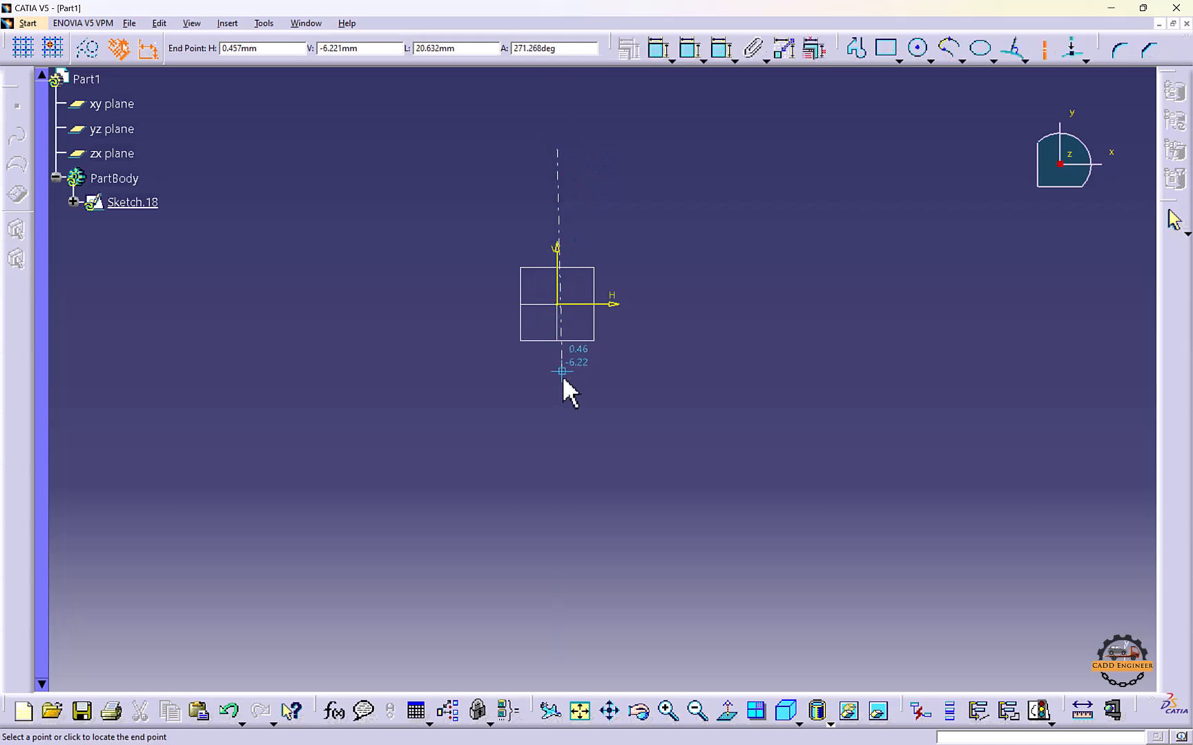
{"action": "left_click", "coordinate": [557, 447]}
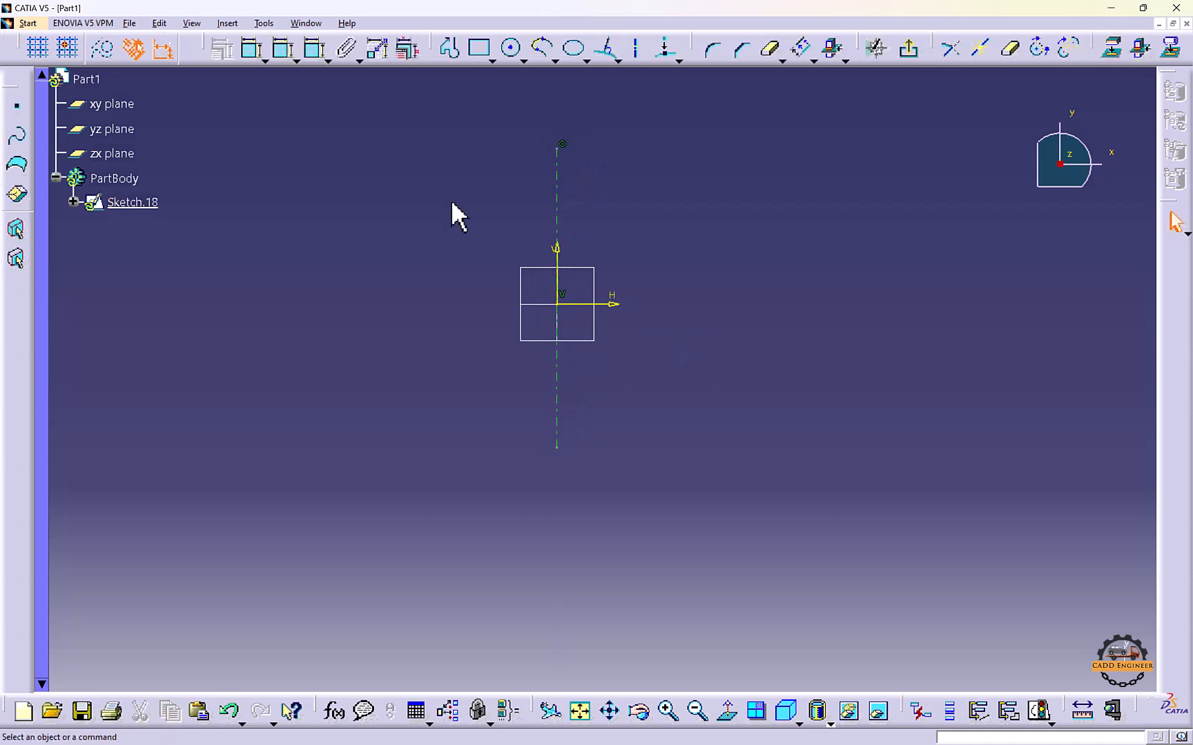
Draw a closed stepped profile with slanted inner edges on the negative H side of the axis, starting at about H -13 mm, V 14 mm
{"action": "left_click", "coordinate": [451, 49]}
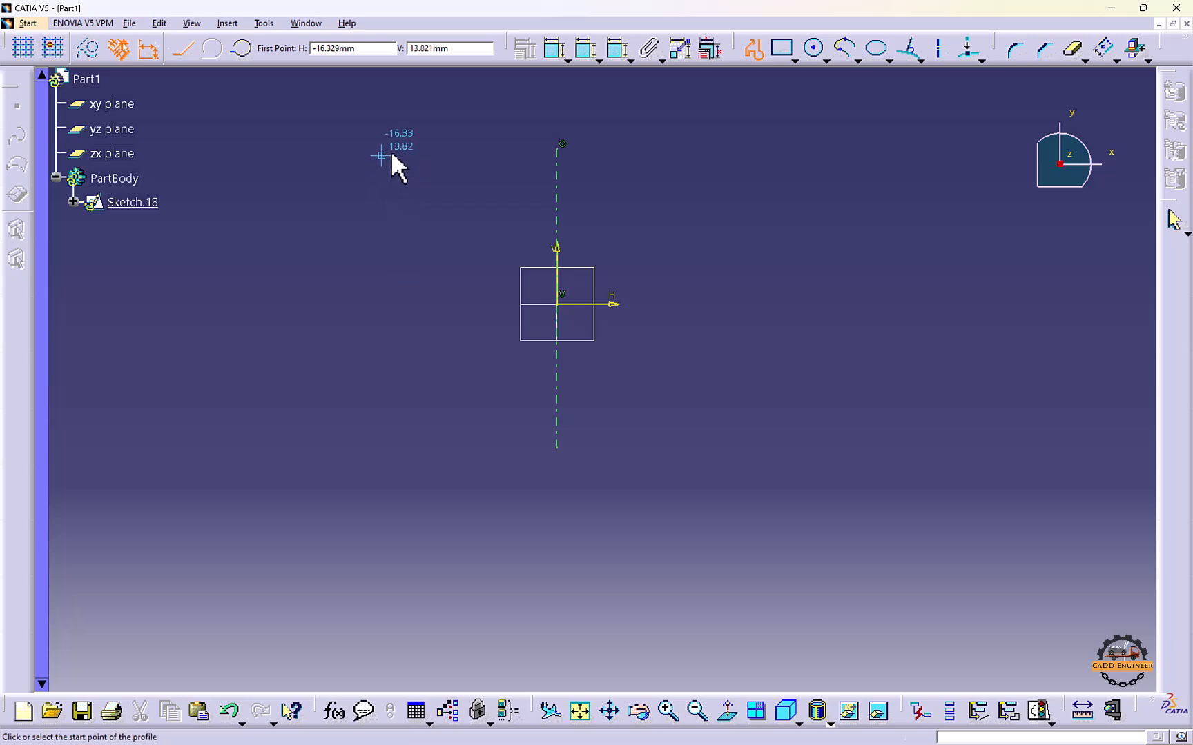
{"action": "left_click", "coordinate": [416, 149]}
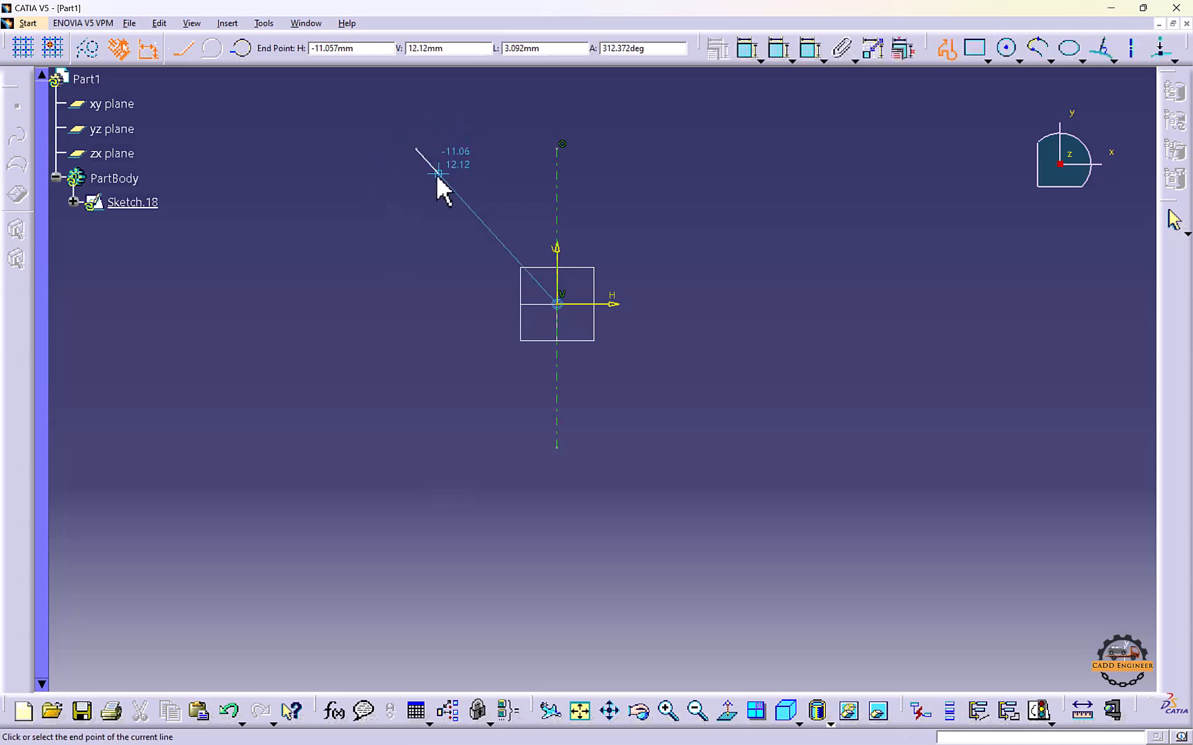
{"action": "left_click", "coordinate": [476, 149]}
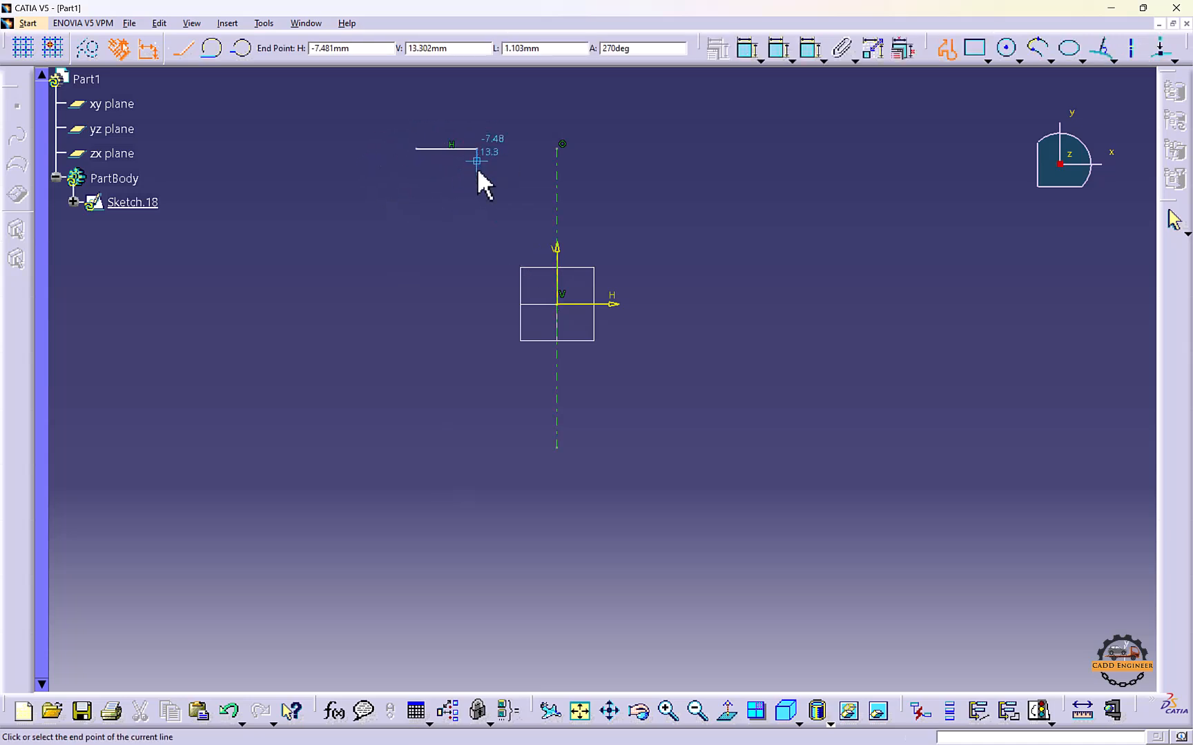
{"action": "left_click", "coordinate": [476, 219]}
{"action": "left_click", "coordinate": [496, 250]}
{"action": "left_click", "coordinate": [496, 324]}
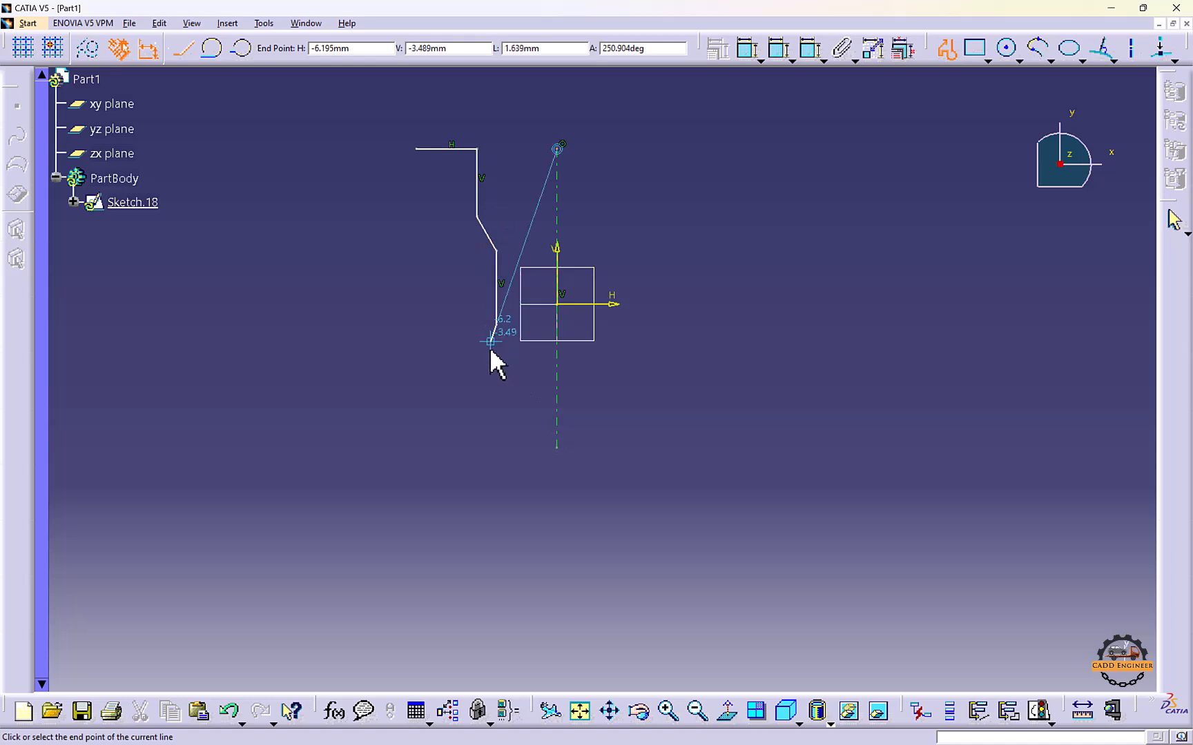
{"action": "left_click", "coordinate": [427, 433]}
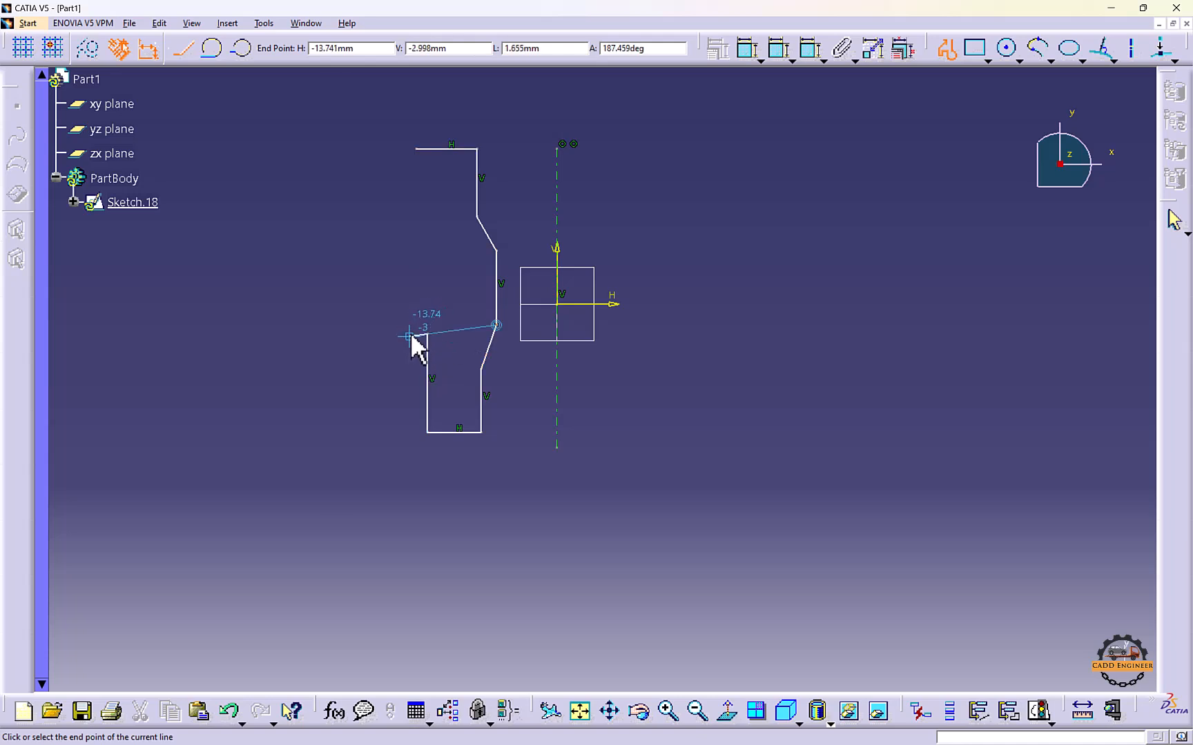
{"action": "left_click", "coordinate": [411, 334]}
{"action": "left_click", "coordinate": [411, 235]}
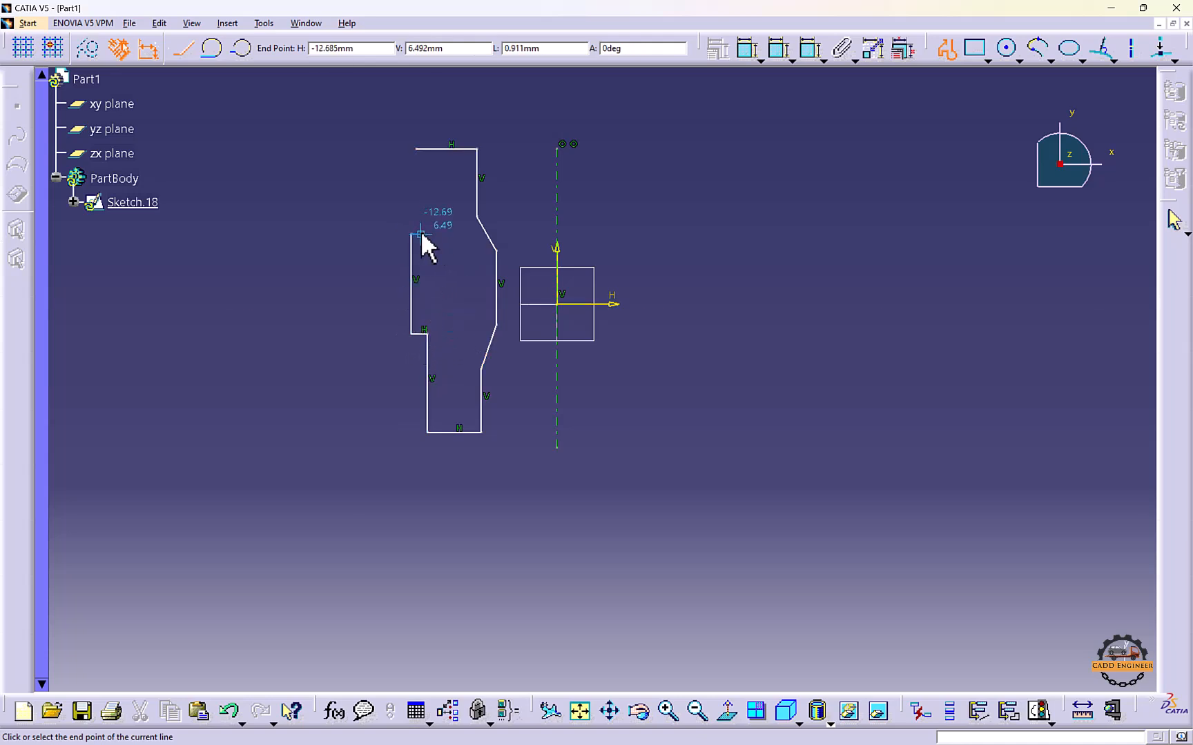
{"action": "left_click", "coordinate": [421, 185]}
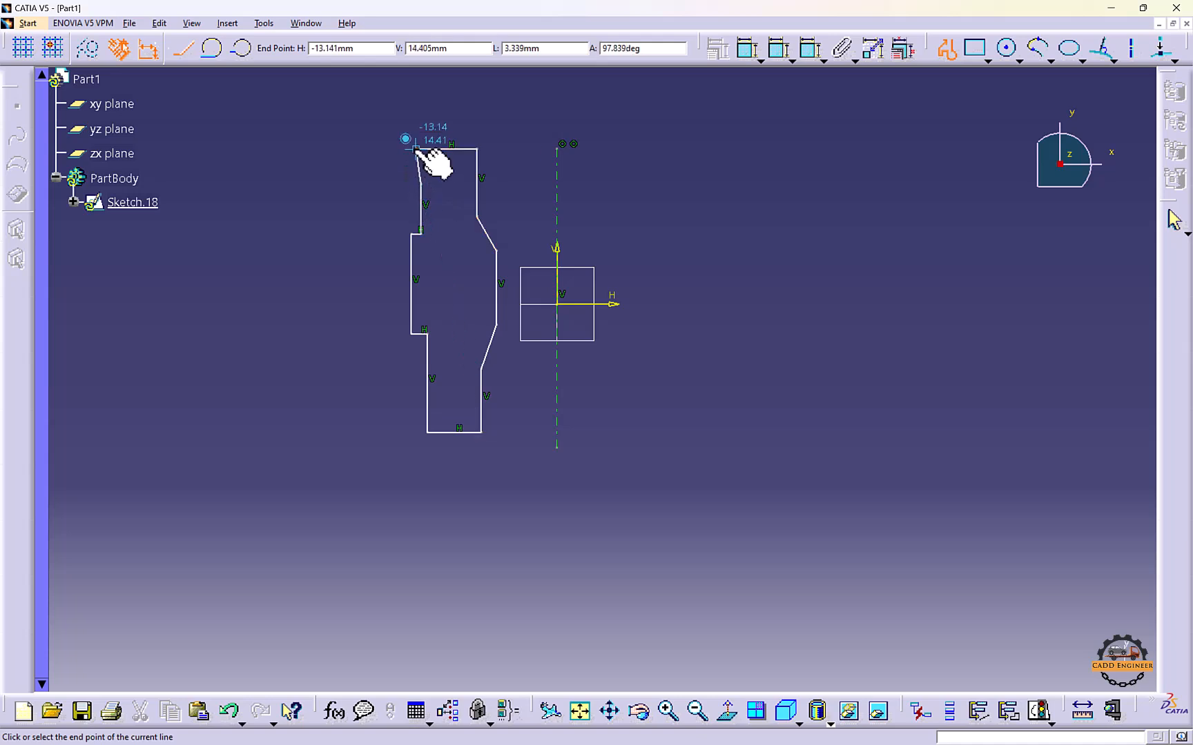
{"action": "left_click", "coordinate": [416, 149]}
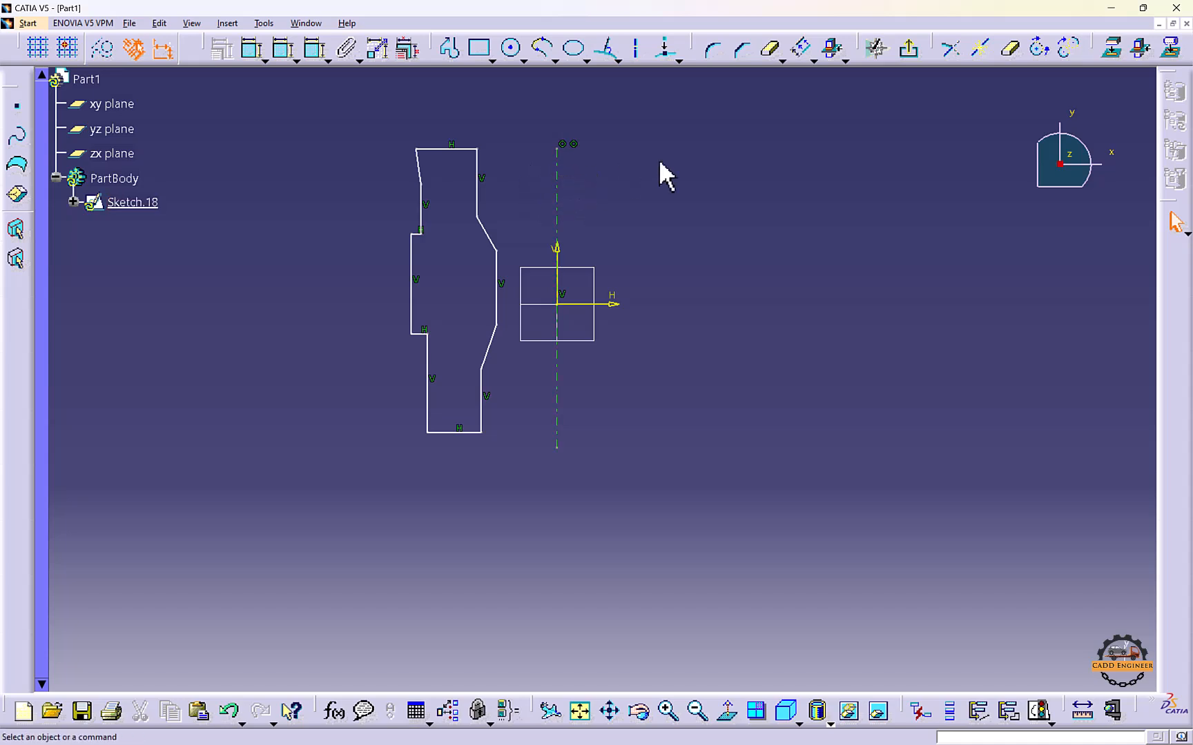
Leave the sketch and preview a shaft that revolves the stepped profile 360 deg around the sketch axis
{"action": "left_click", "coordinate": [911, 50]}
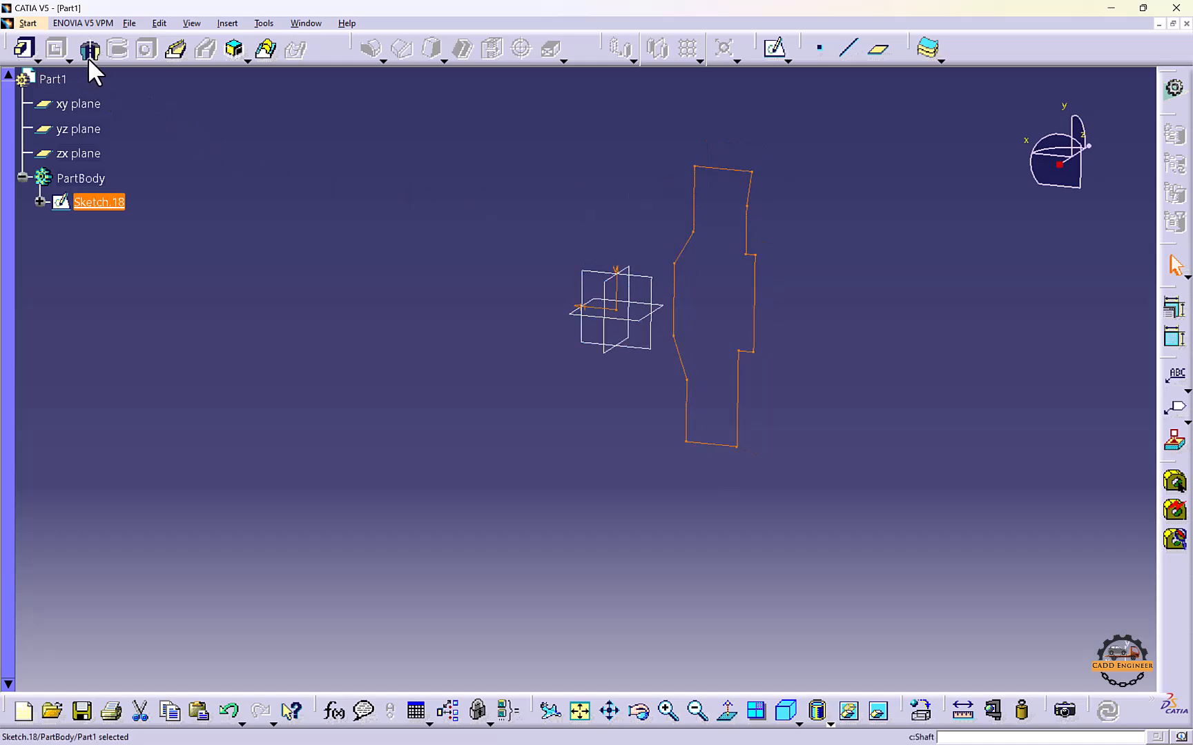
{"action": "left_click", "coordinate": [88, 54]}
{"action": "middle_click_drag", "start_coordinate": [329, 242], "coordinate": [321, 242]}
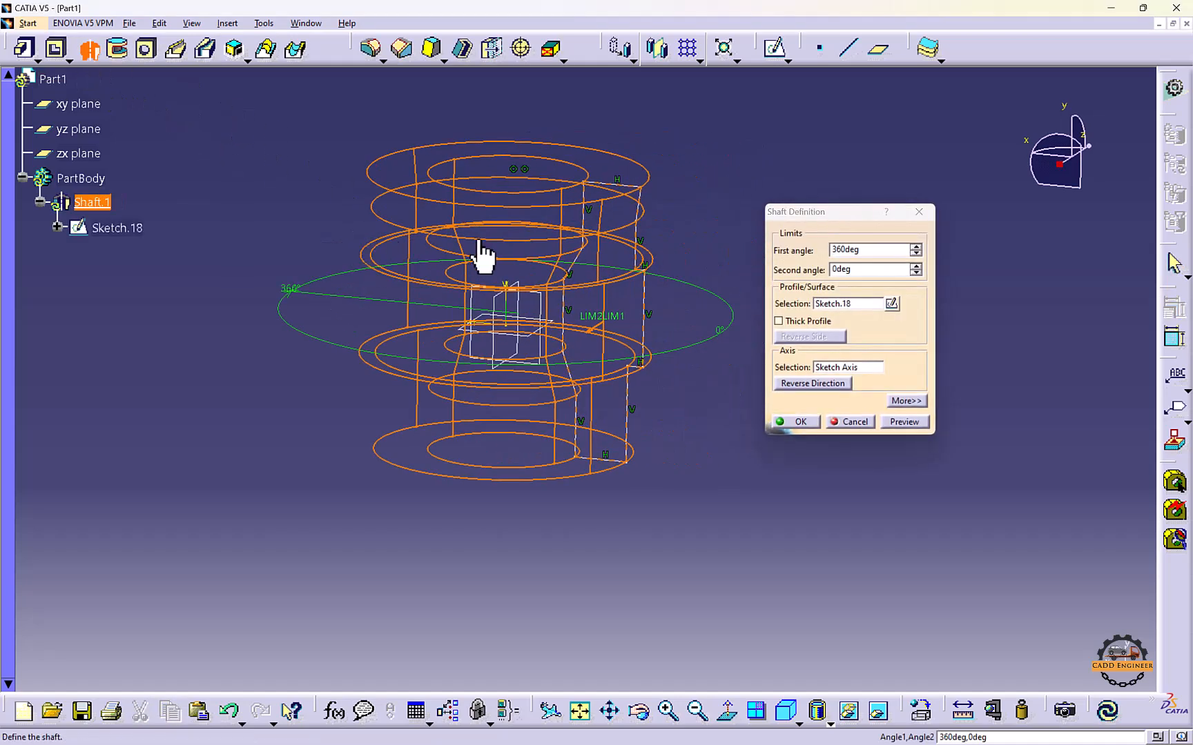
{"action": "left_click", "coordinate": [904, 421]}
{"action": "middle_click_drag", "start_coordinate": [662, 363], "coordinate": [427, 272]}
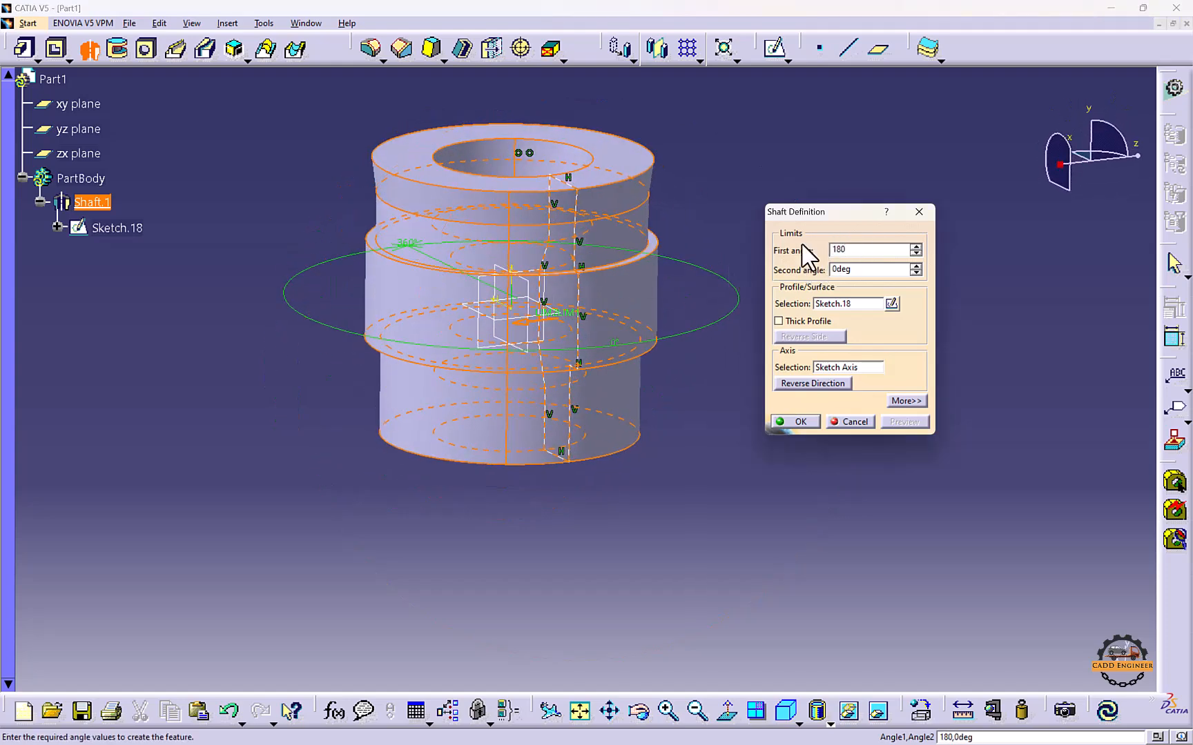
Set the shaft's first angle to 180 deg and preview the half-revolved body from several sides
{"action": "left_click", "coordinate": [910, 423]}
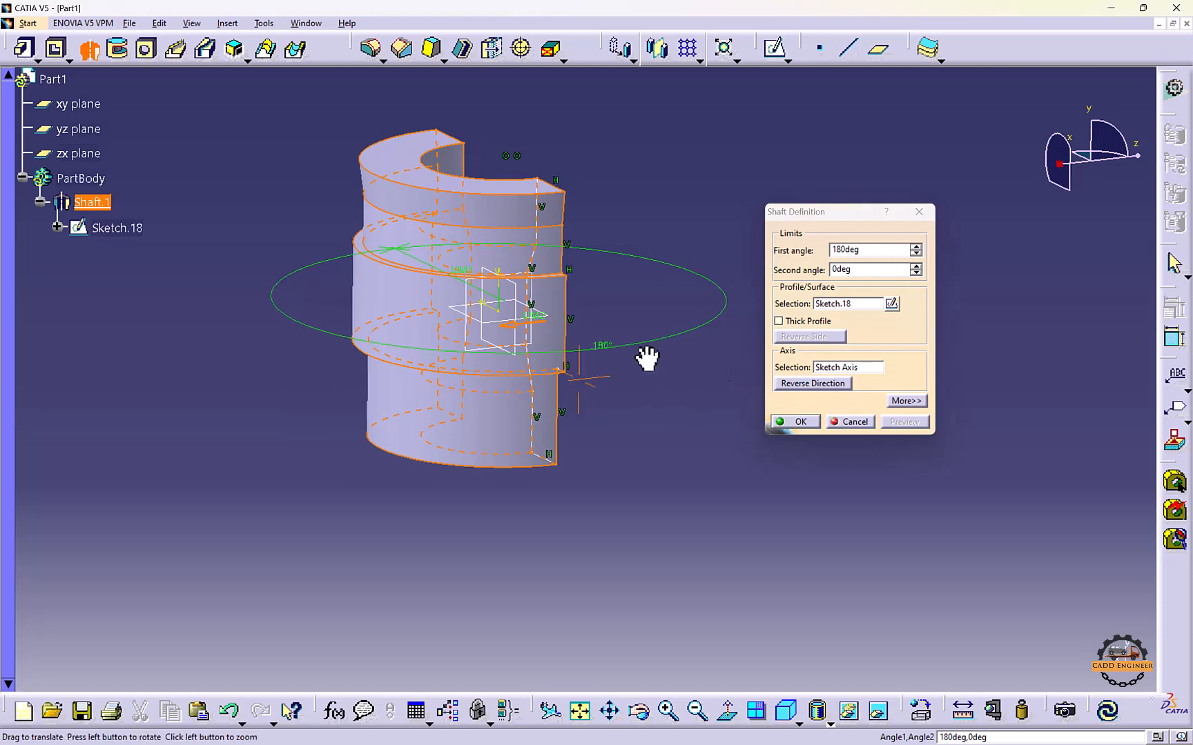
{"action": "middle_click_drag", "start_coordinate": [648, 359], "coordinate": [576, 248]}
{"action": "right_click", "coordinate": [586, 308]}
{"action": "left_click", "coordinate": [351, 325]}
{"action": "scroll", "coordinate": [352, 325], "scroll_direction": "up", "scroll_amount": 1}
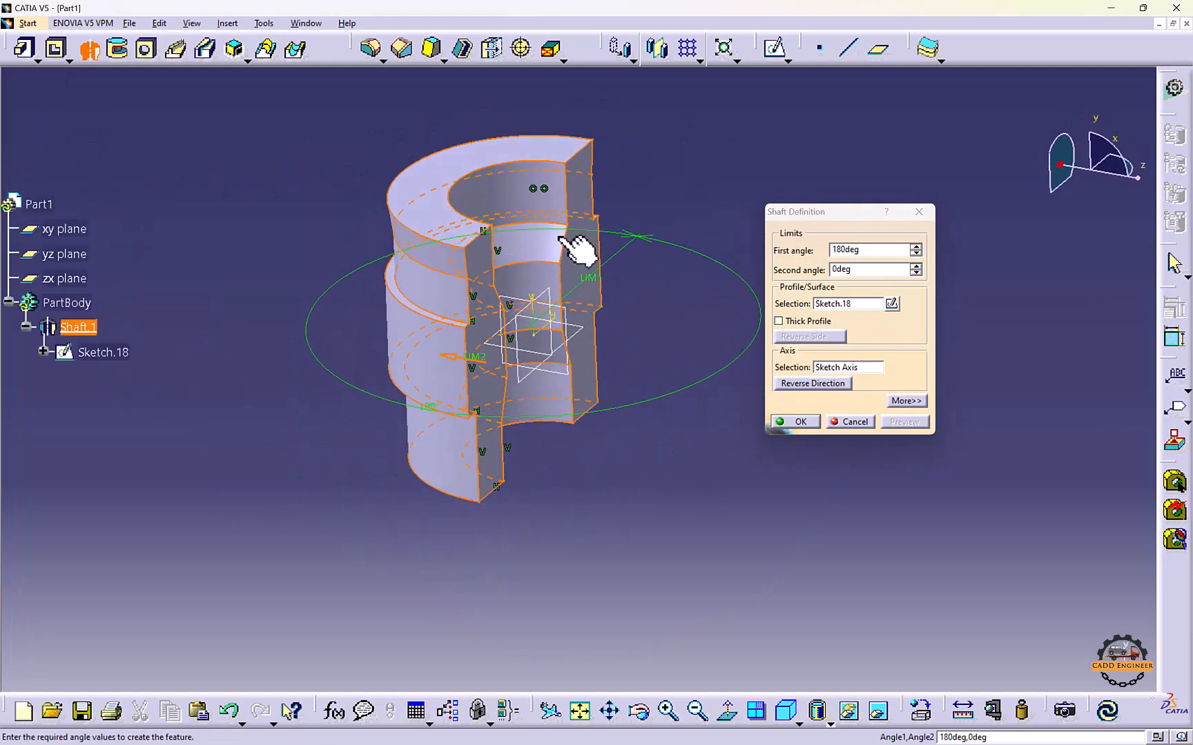
Set the shaft's second angle to 34 deg and its first angle to 167 deg, and preview the result
{"action": "left_click", "coordinate": [915, 268]}
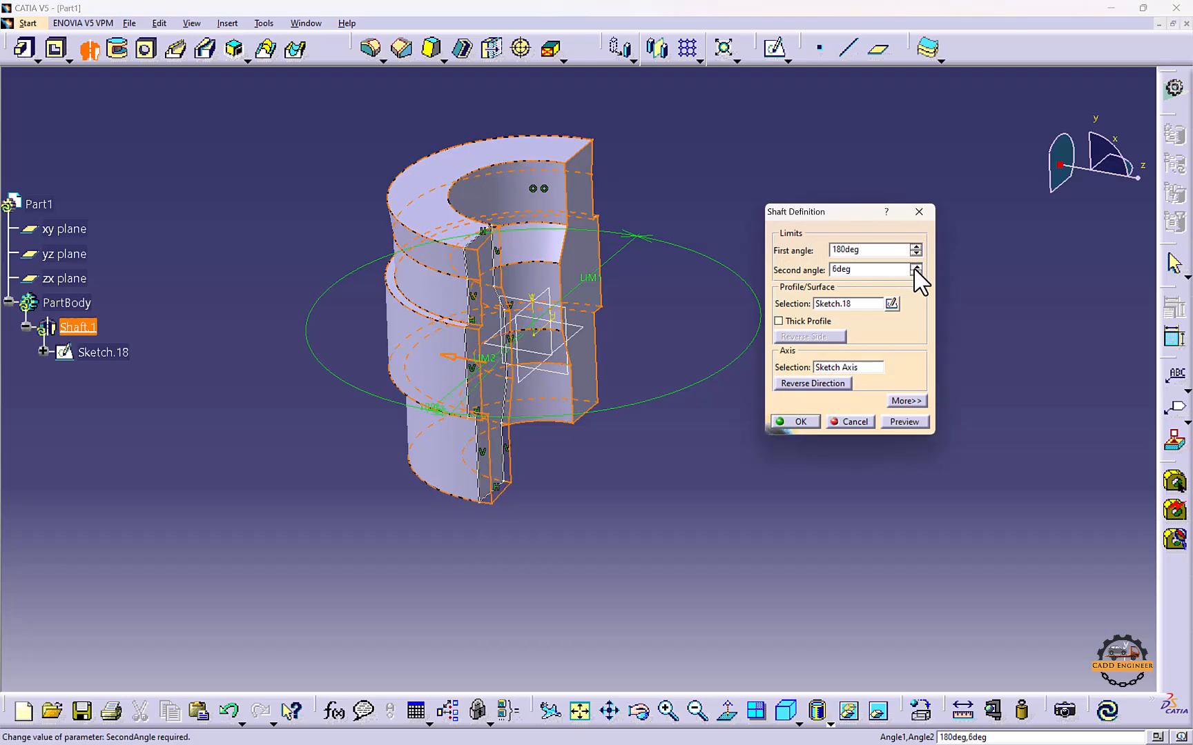
{"action": "left_click", "coordinate": [915, 268]}
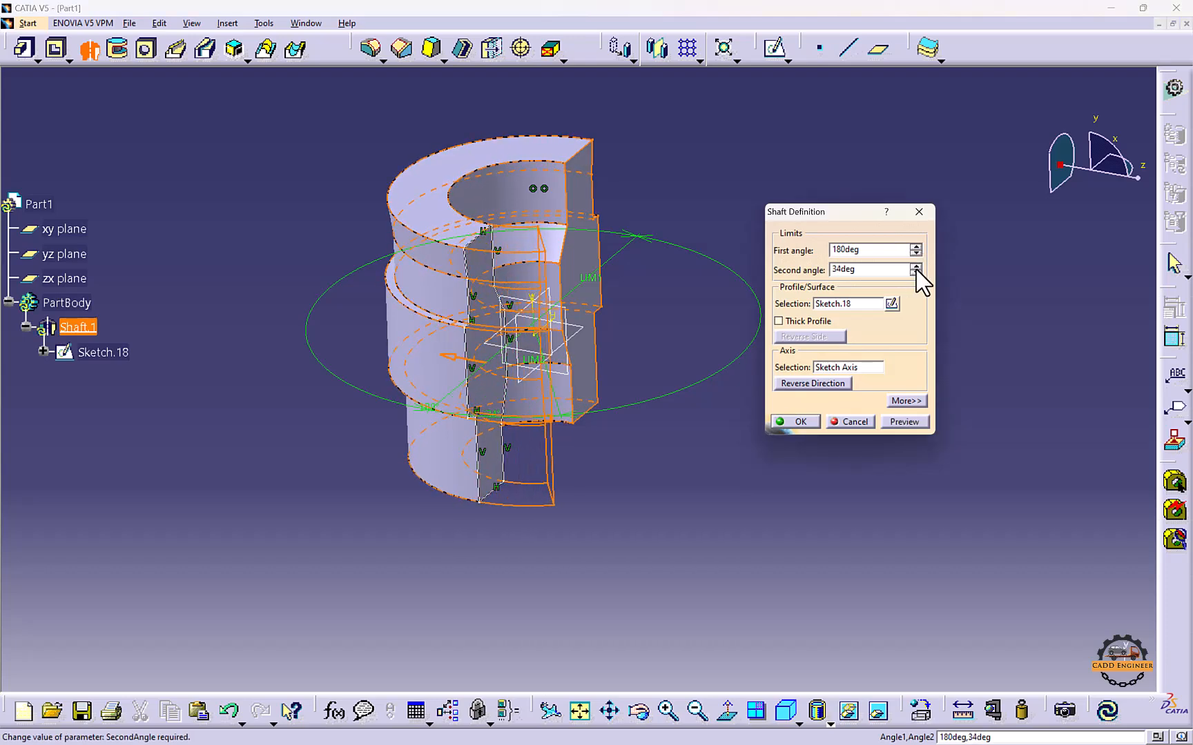
{"action": "left_click", "coordinate": [915, 253]}
{"action": "left_click", "coordinate": [915, 255]}
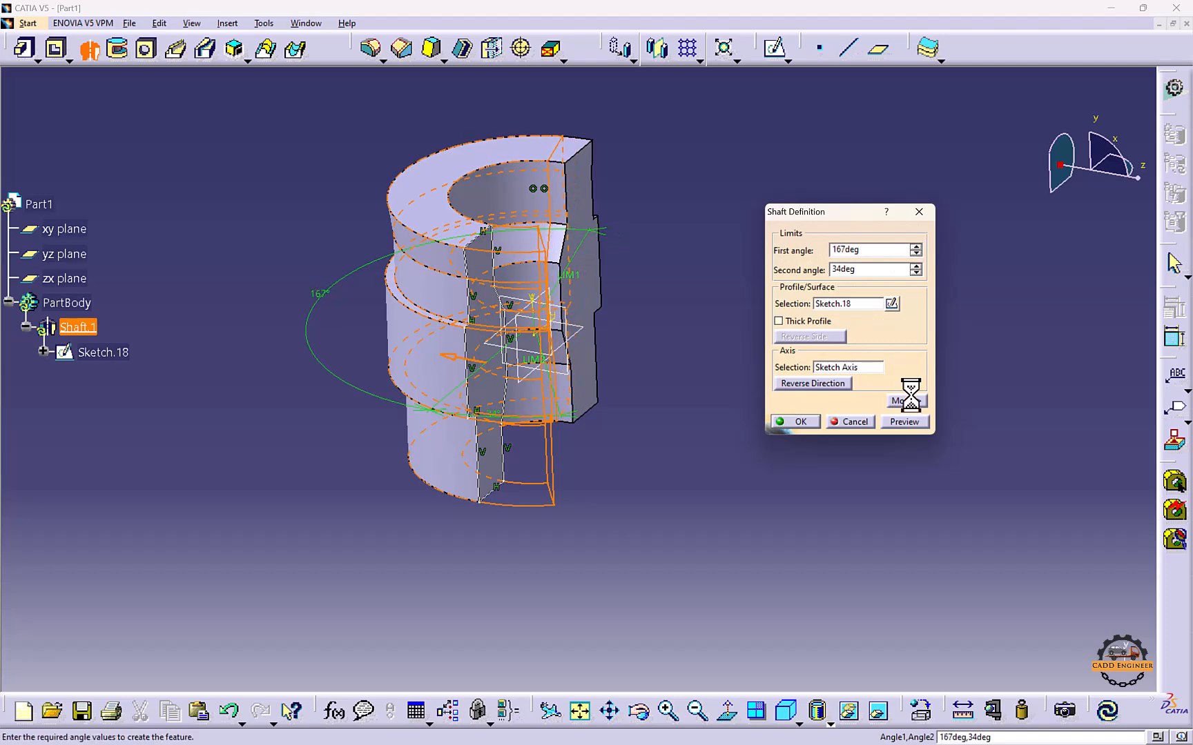
{"action": "left_click", "coordinate": [904, 421]}
{"action": "middle_click_drag", "start_coordinate": [696, 385], "coordinate": [705, 302]}
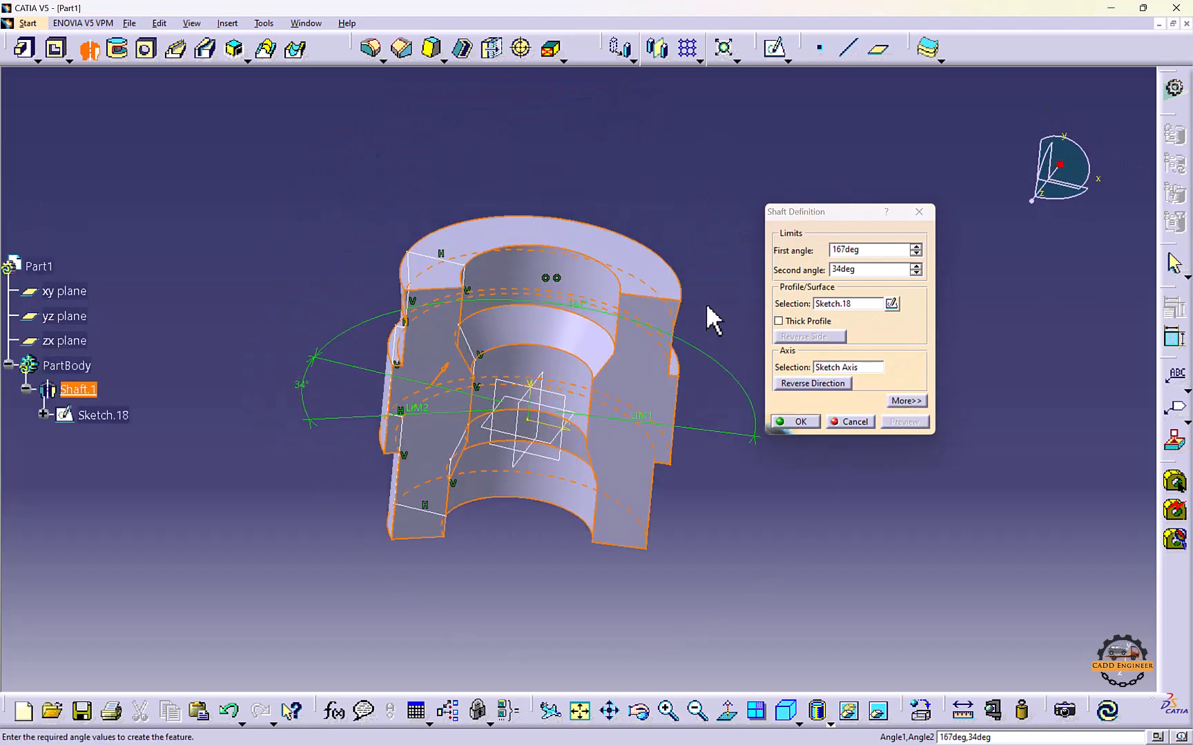
Enable the thick profile option for the shaft, set Thickness1 to 2 mm and preview the hollow walls
{"action": "left_click", "coordinate": [778, 321]}
{"action": "left_click", "coordinate": [1028, 422]}
{"action": "middle_click_drag", "start_coordinate": [621, 296], "coordinate": [566, 207]}
{"action": "double_click", "coordinate": [1000, 248]}
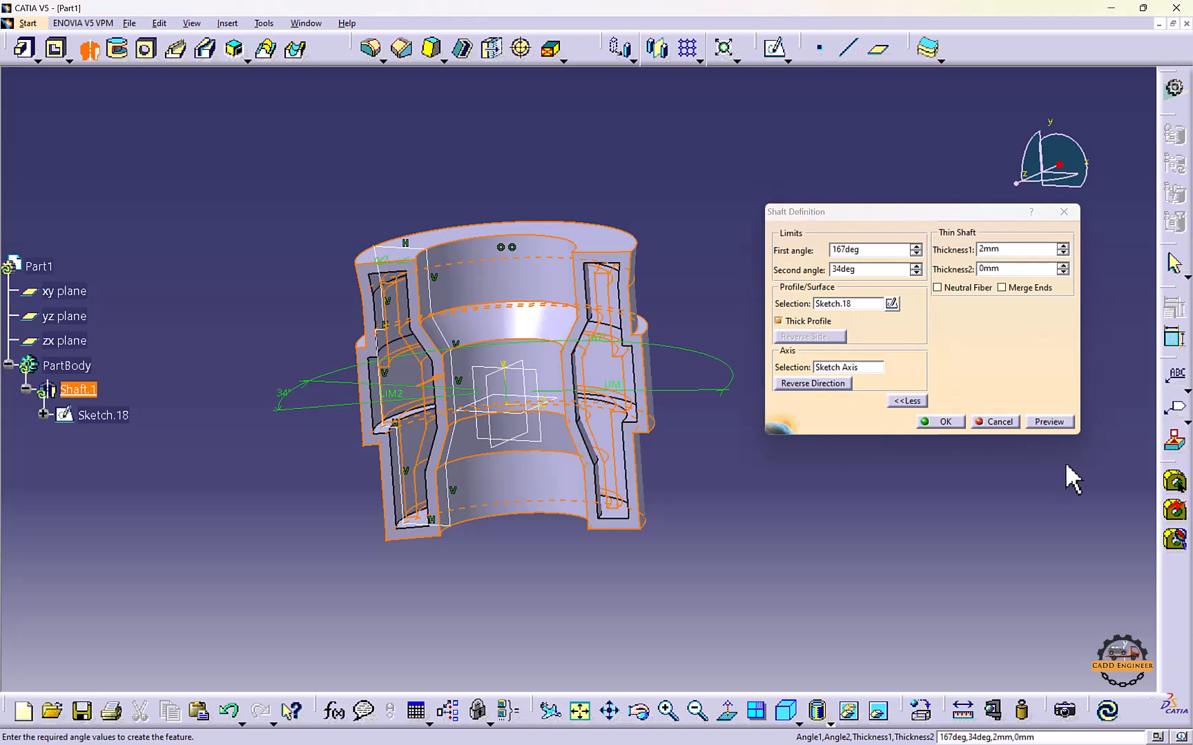
{"action": "left_click", "coordinate": [1040, 422]}
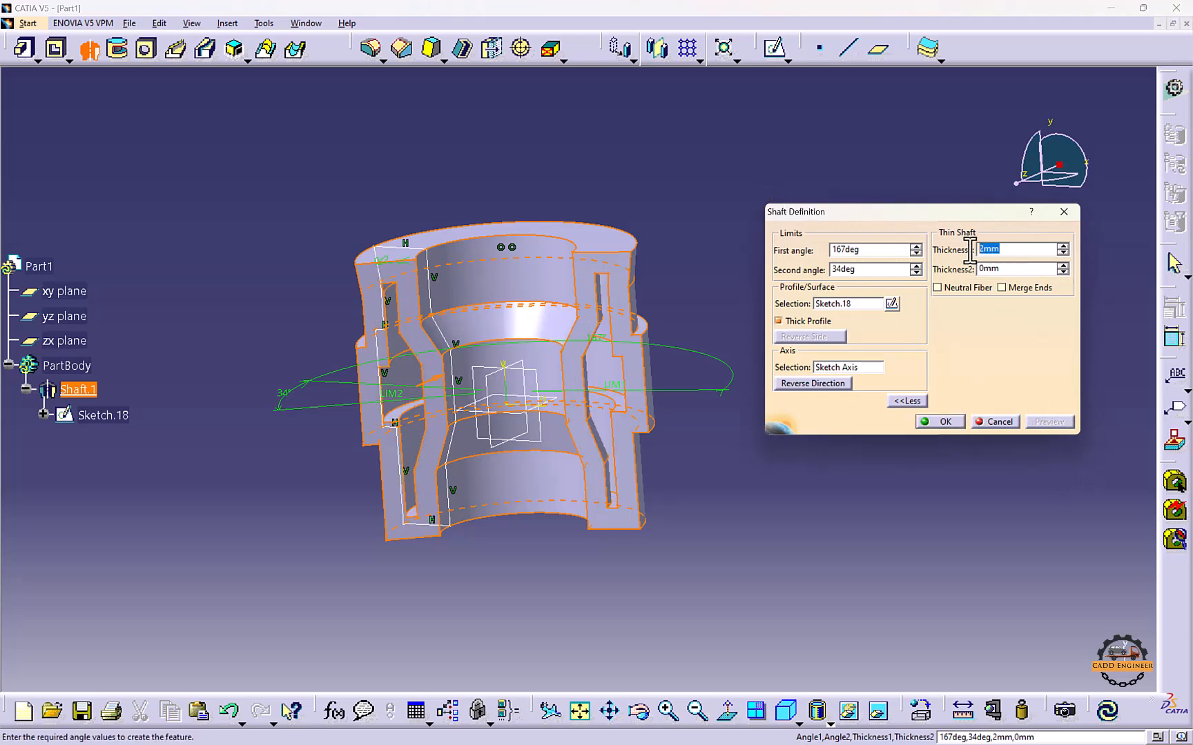
Reduce the shaft's Thickness1 to 0.5 mm, preview it and create the thin-walled shaft
{"action": "key", "text": "Return"}
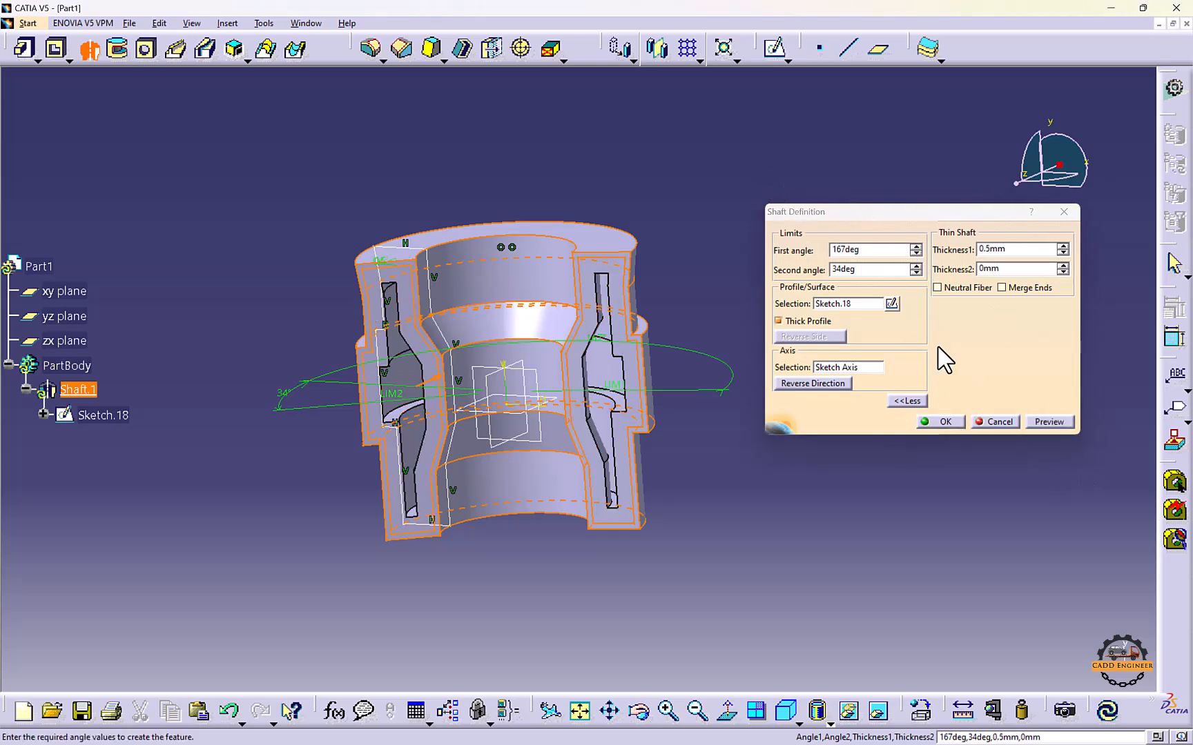
{"action": "left_click", "coordinate": [1049, 422]}
{"action": "middle_click_drag", "start_coordinate": [689, 308], "coordinate": [579, 386]}
{"action": "left_click", "coordinate": [923, 425]}
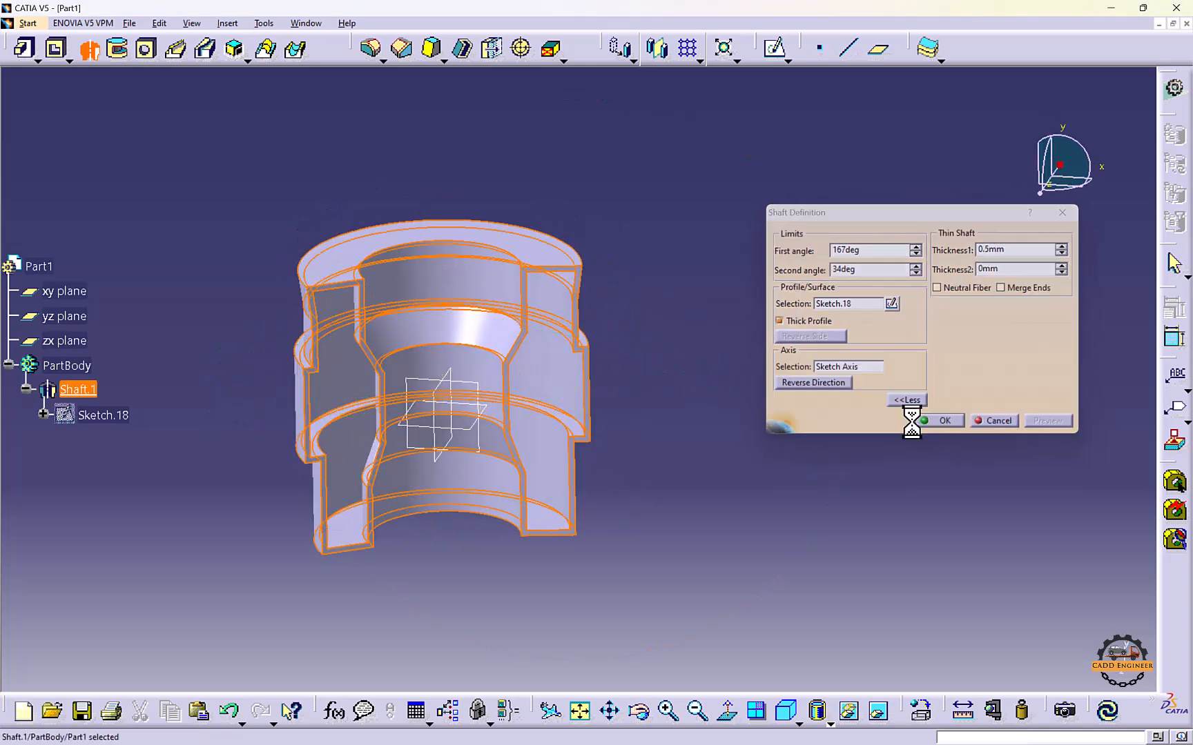
{"action": "middle_click_drag", "start_coordinate": [70, 386], "coordinate": [186, 327]}
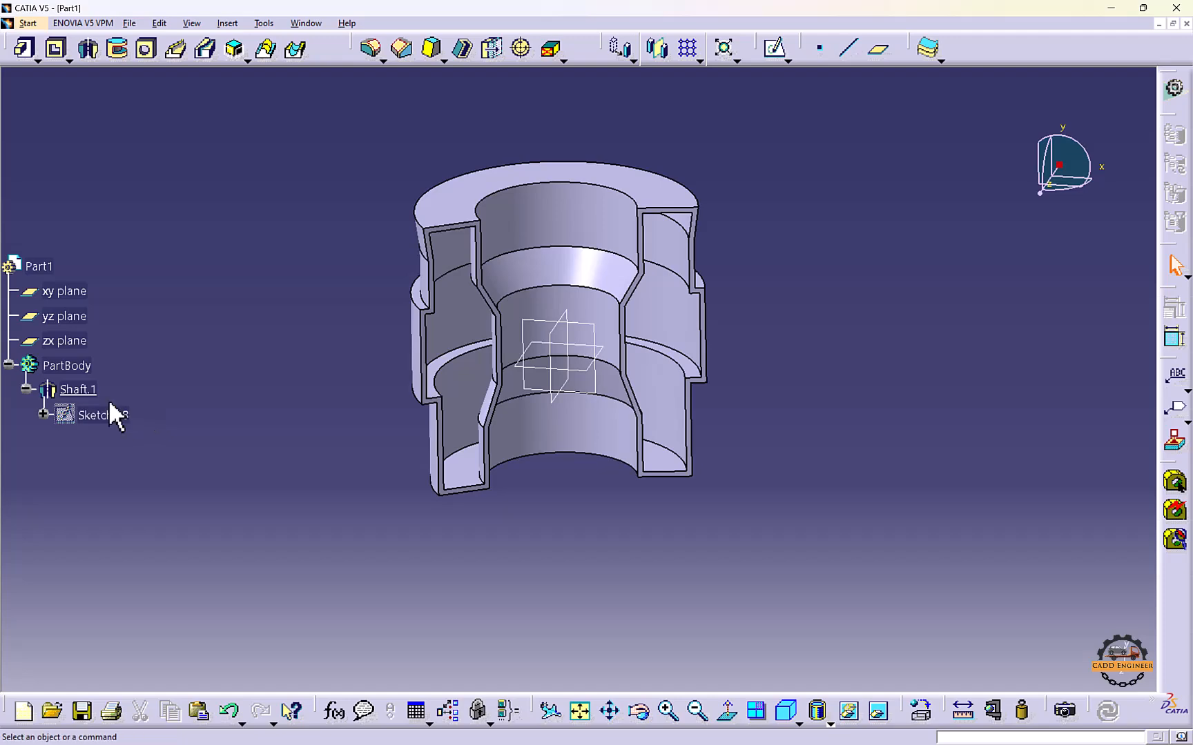
Delete Shaft.1 together with its sketch so that the PartBody is empty
{"action": "right_click", "coordinate": [79, 390]}
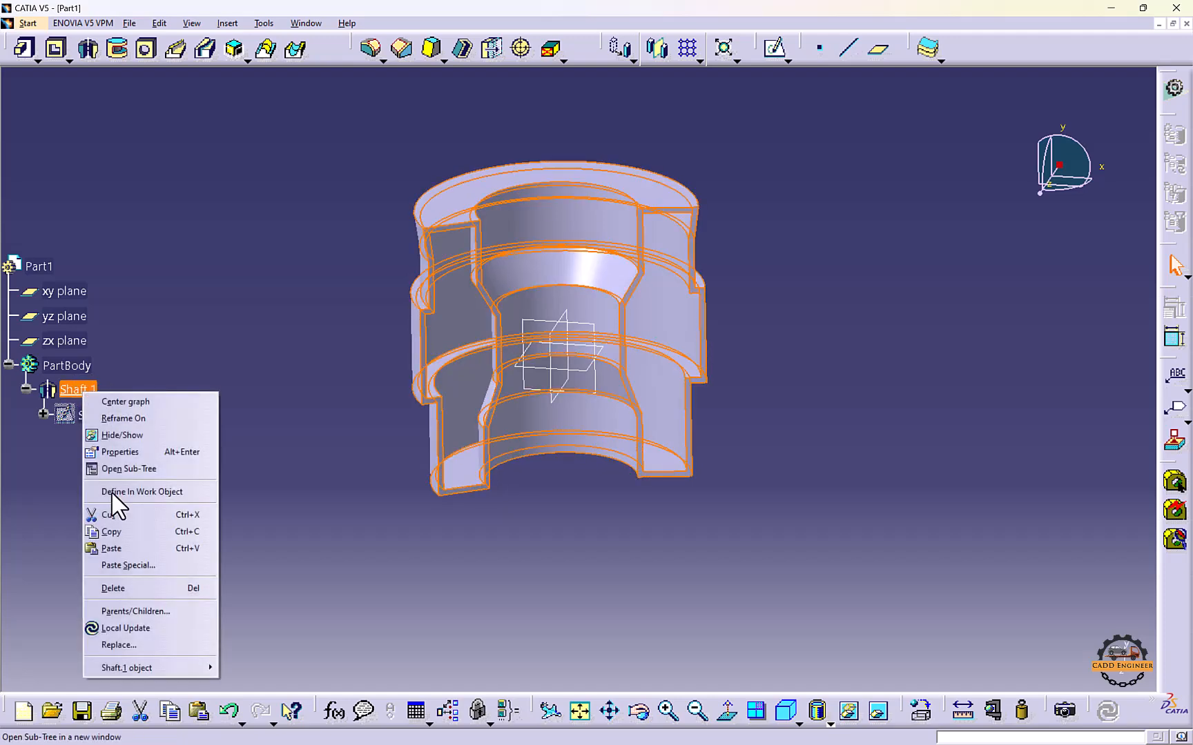
{"action": "left_click", "coordinate": [113, 588]}
{"action": "left_click", "coordinate": [344, 401]}
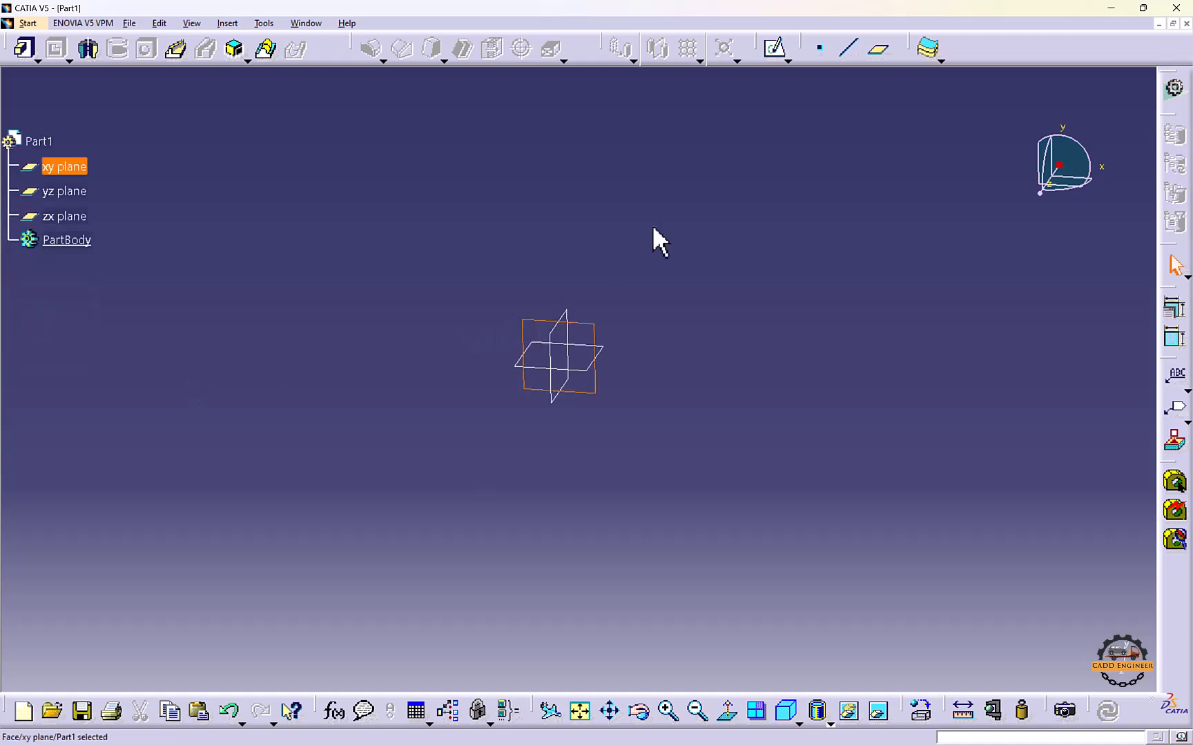
Sketch a circle centred on the origin on the xy plane and leave the sketch
{"action": "left_click", "coordinate": [773, 48]}
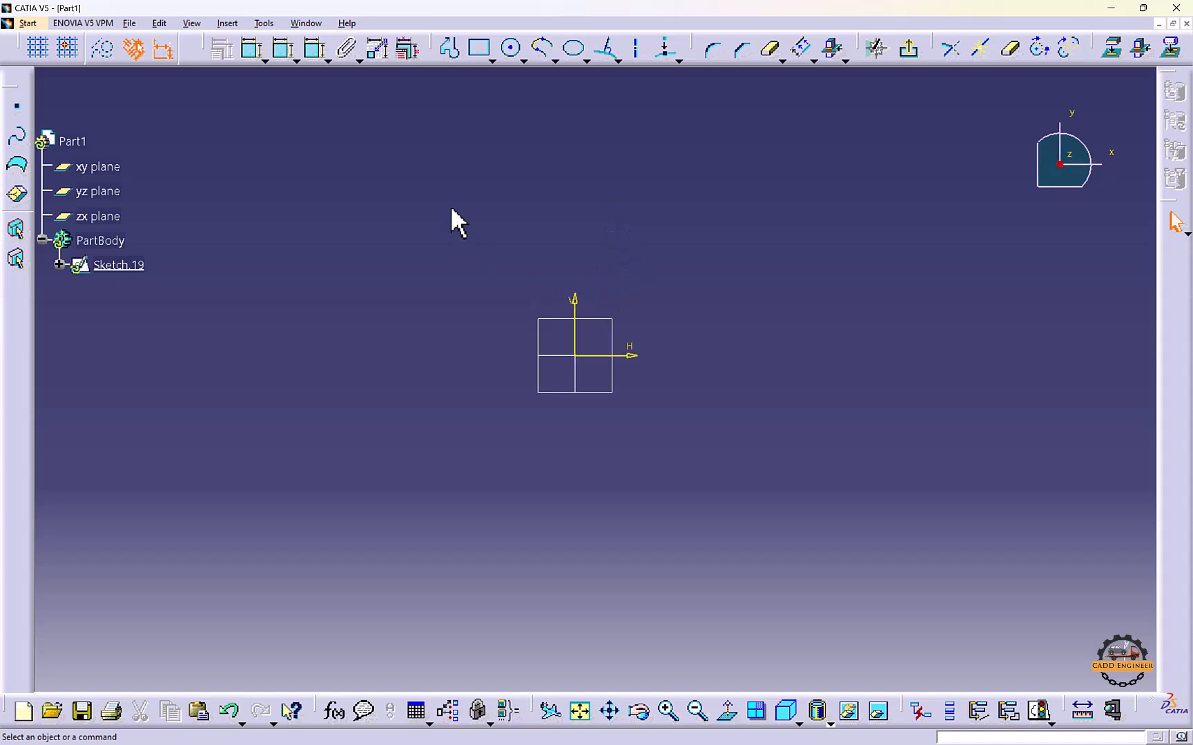
{"action": "left_click", "coordinate": [511, 49]}
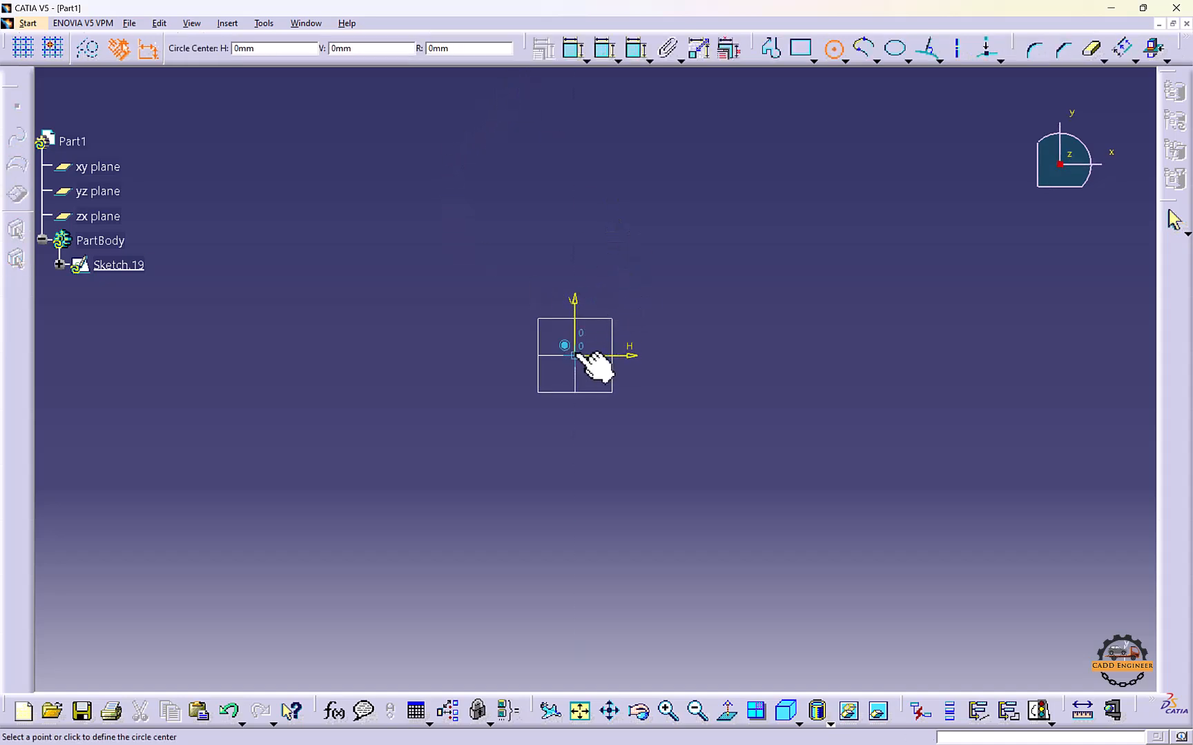
{"action": "left_click", "coordinate": [574, 356]}
{"action": "left_click", "coordinate": [651, 422]}
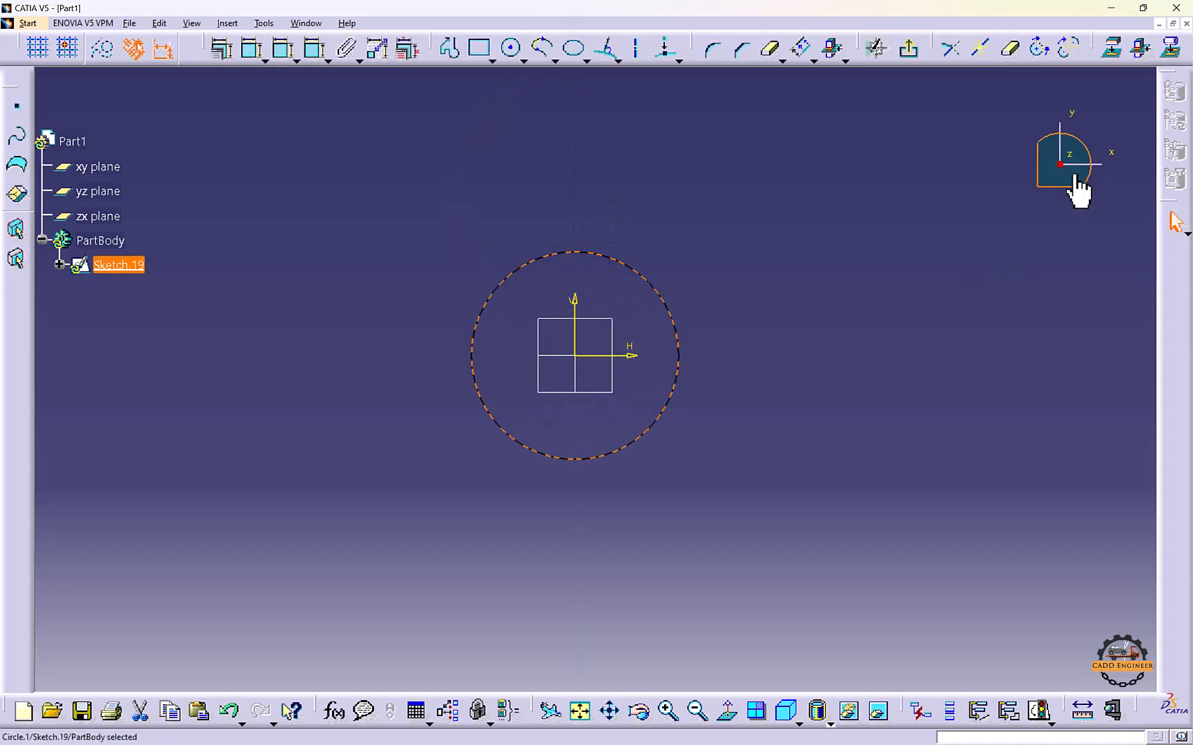
{"action": "left_click", "coordinate": [908, 52]}
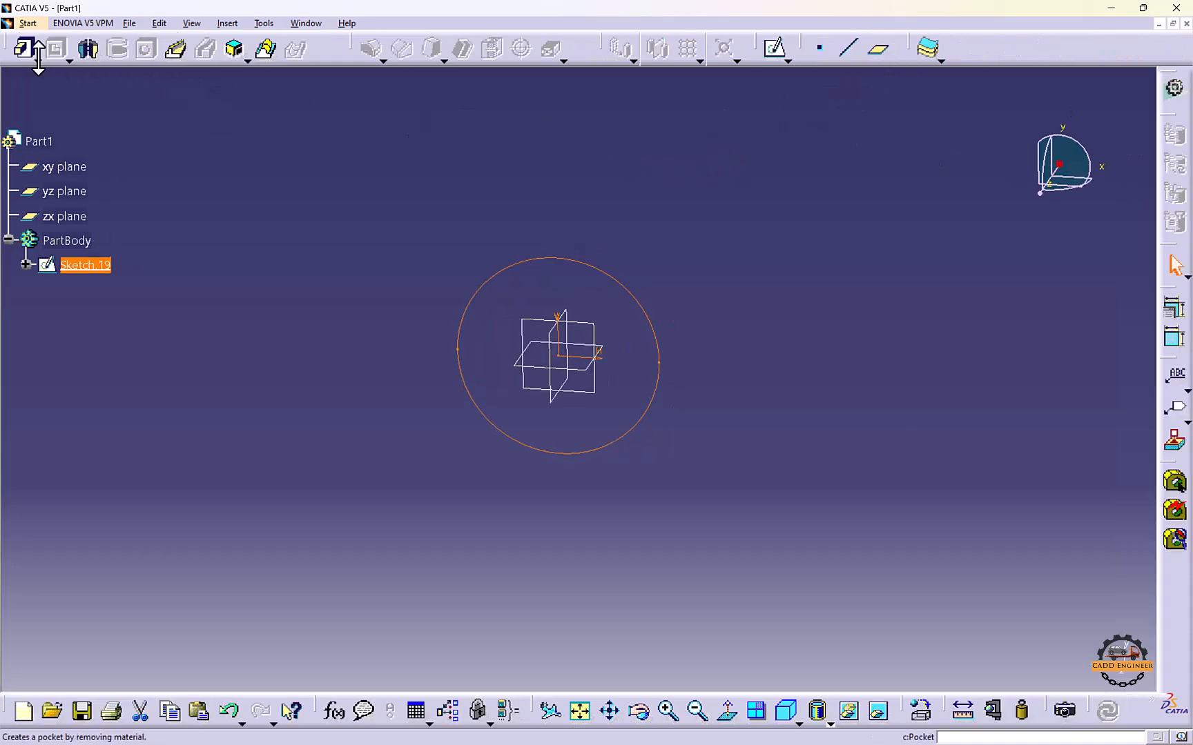
Pad the circle with a length of 19 mm and mirrored extent to form a solid cylinder
{"action": "left_click", "coordinate": [24, 50]}
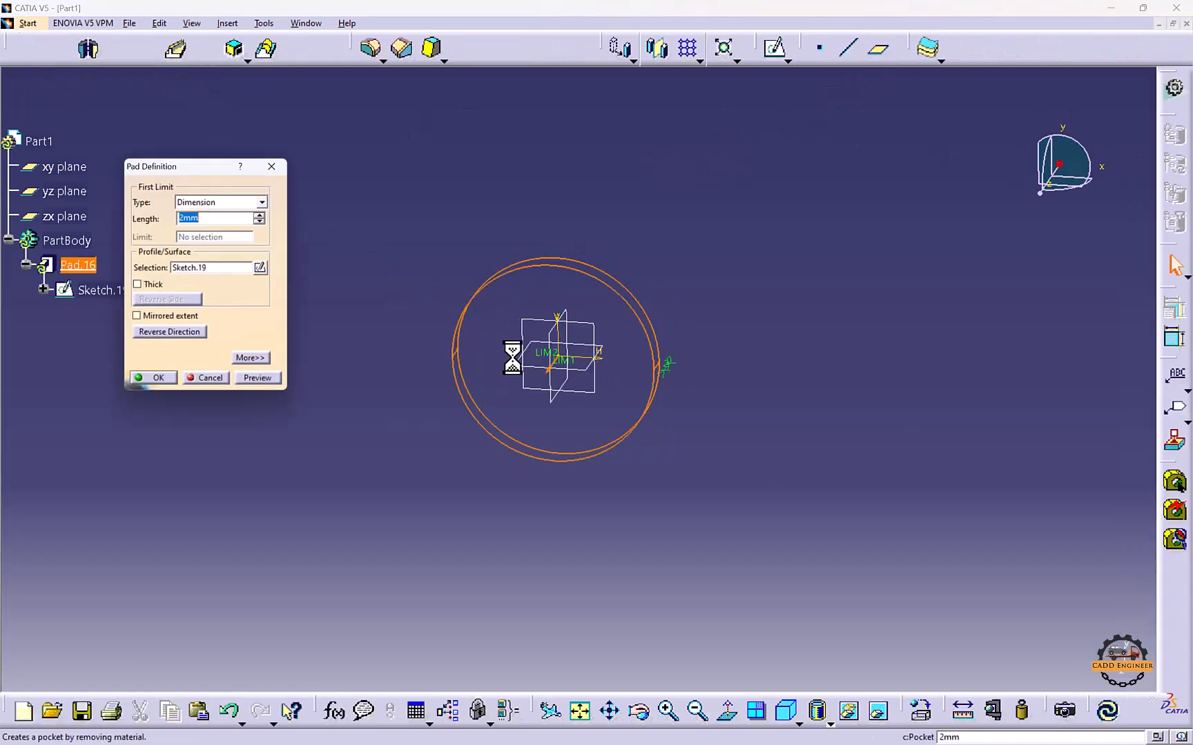
{"action": "left_click", "coordinate": [137, 320]}
{"action": "middle_click_drag", "start_coordinate": [381, 373], "coordinate": [573, 303]}
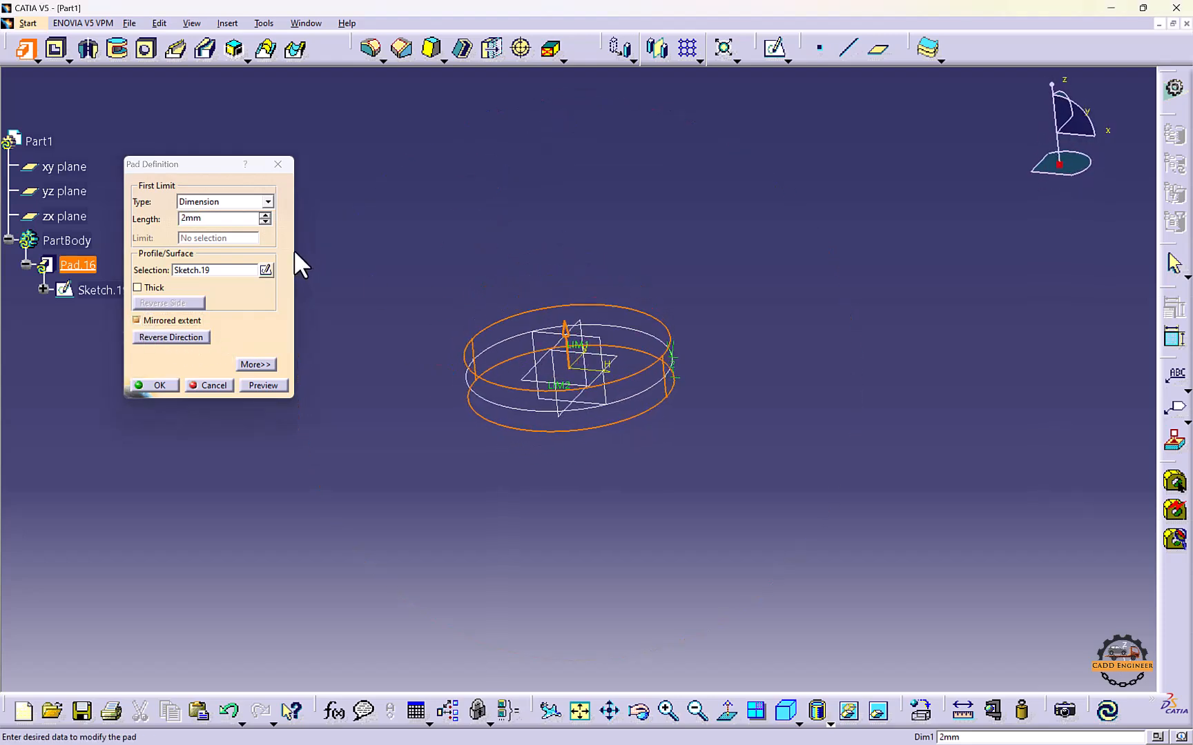
{"action": "left_click", "coordinate": [265, 215]}
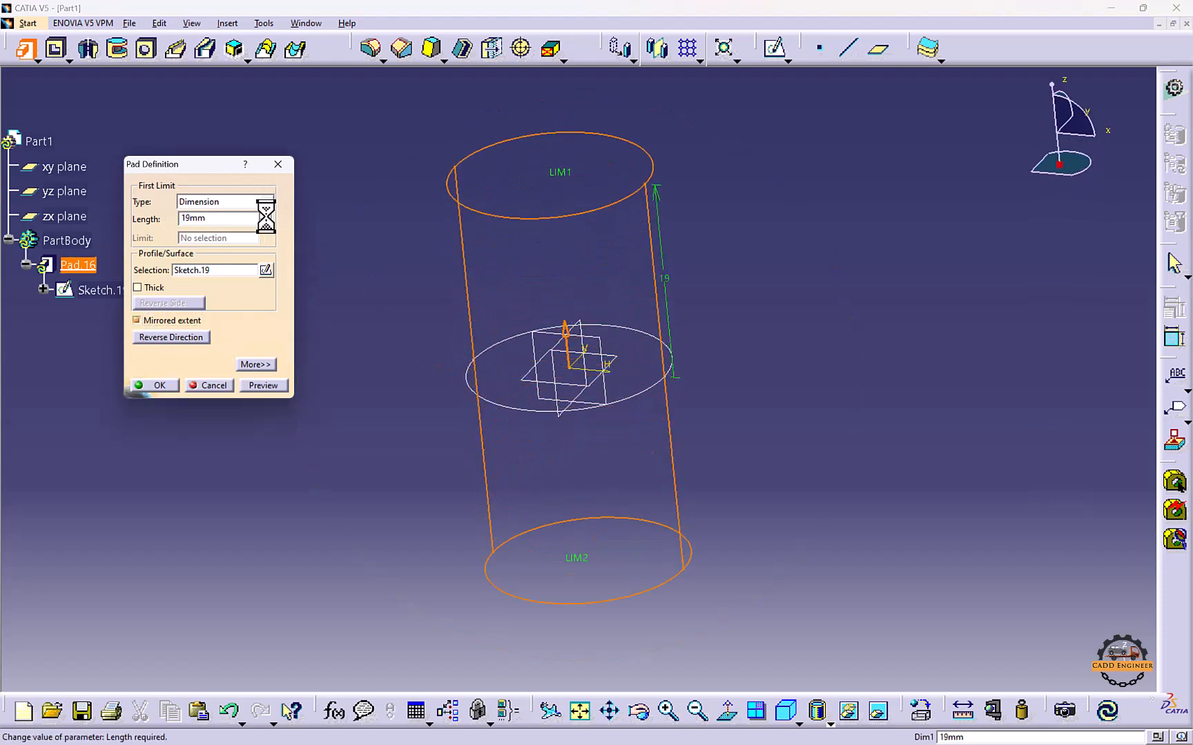
{"action": "left_click", "coordinate": [160, 384]}
{"action": "middle_click_drag", "start_coordinate": [372, 341], "coordinate": [441, 323]}
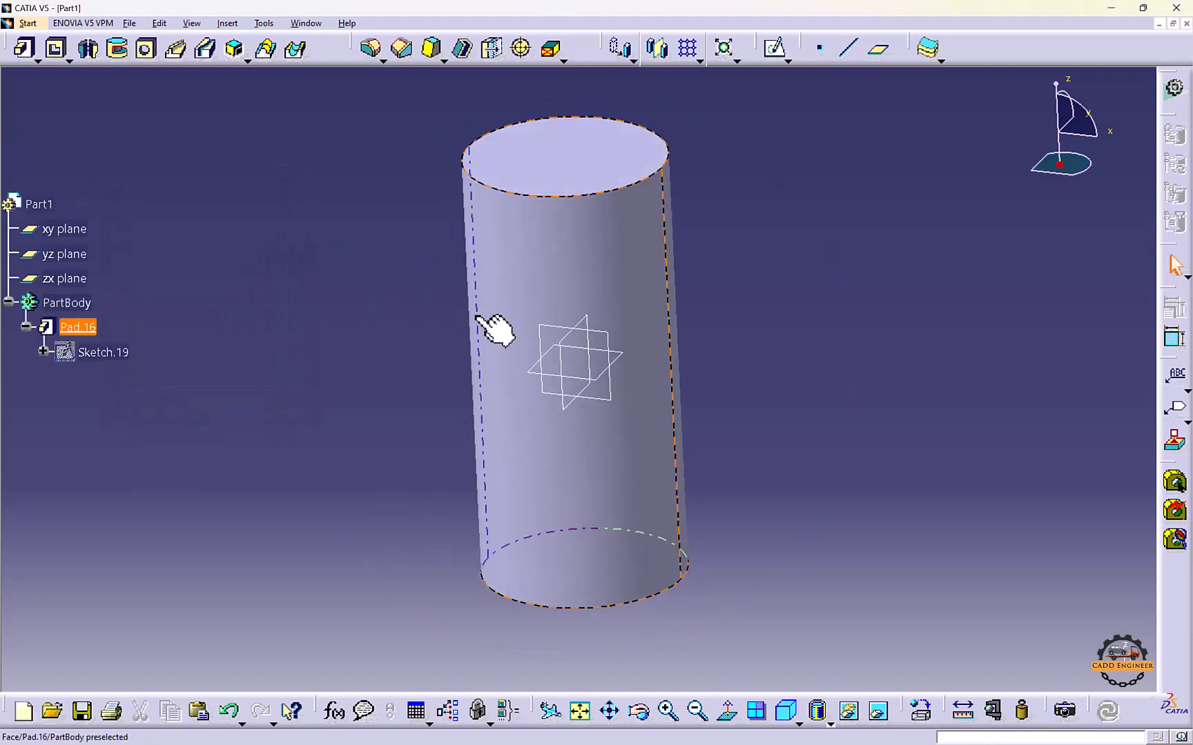
On the zx plane, sketch a circle of about 3.3 mm radius centred near the cylinder's upper side edge on the positive H side
{"action": "left_click", "coordinate": [765, 51]}
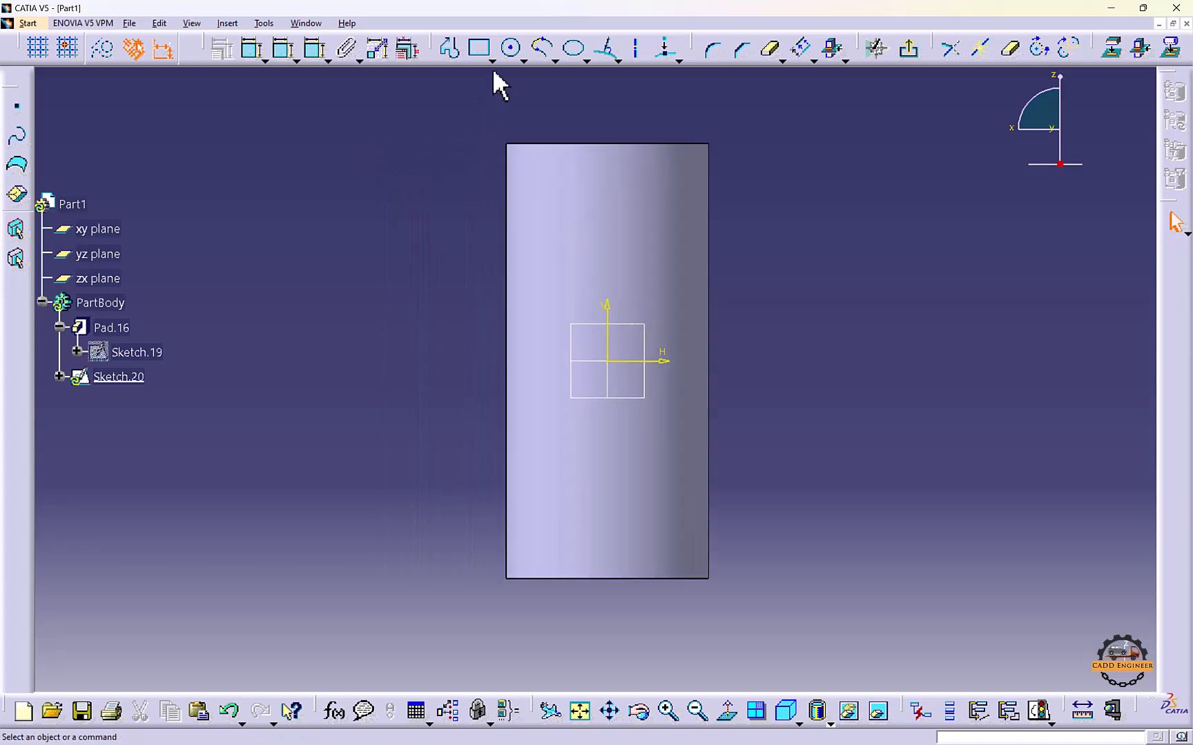
{"action": "left_click", "coordinate": [510, 48]}
{"action": "left_click", "coordinate": [702, 219]}
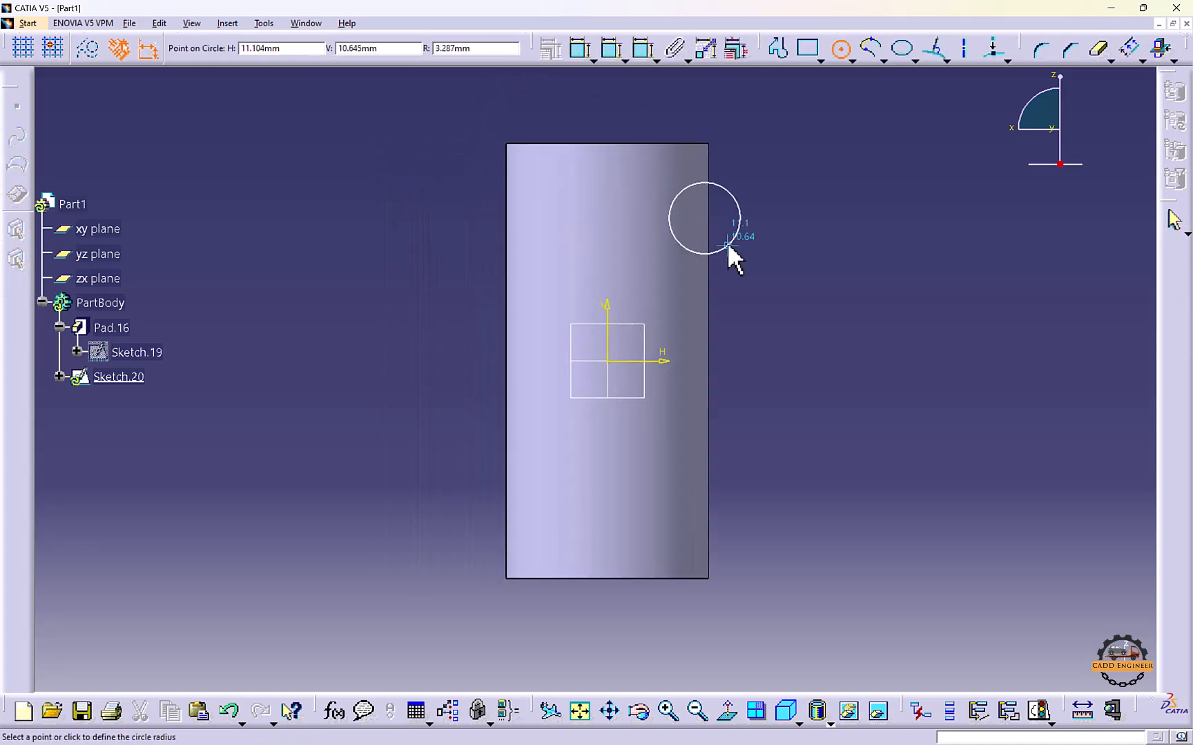
{"action": "left_click", "coordinate": [726, 242]}
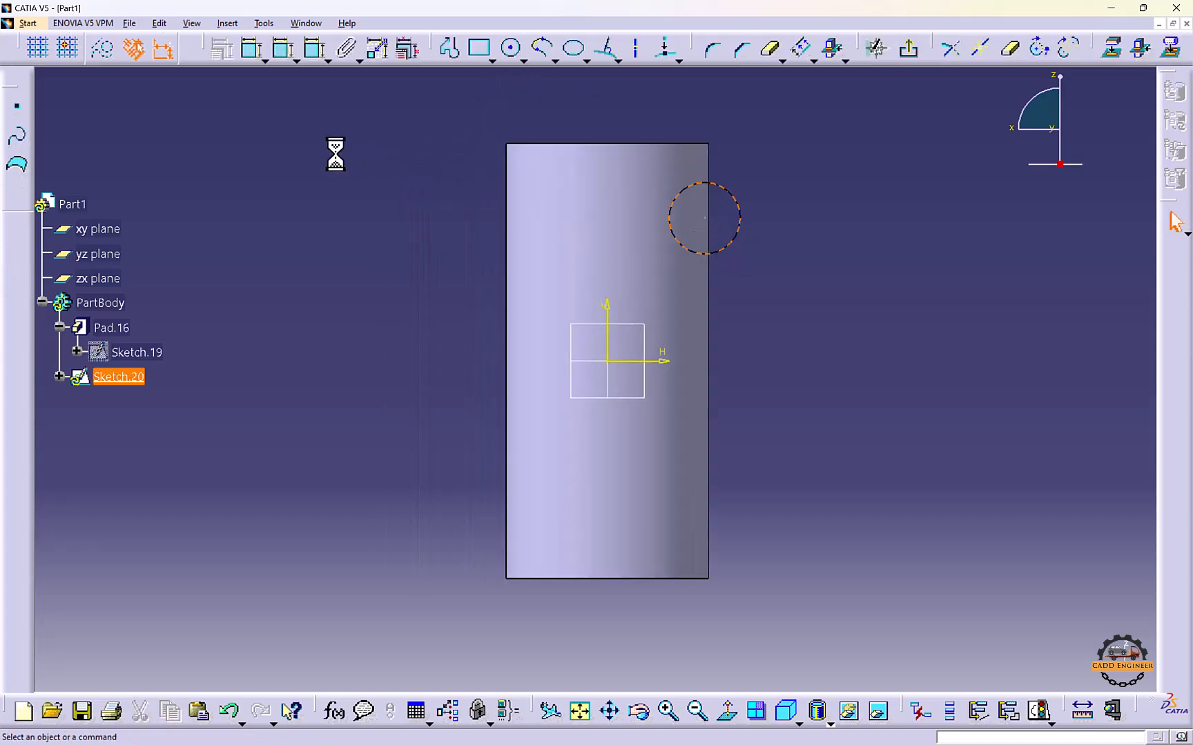
Add a near-vertical axis line from the origin to just above the cylinder's top, and leave the sketch
{"action": "left_click", "coordinate": [635, 50]}
{"action": "left_click", "coordinate": [607, 360]}
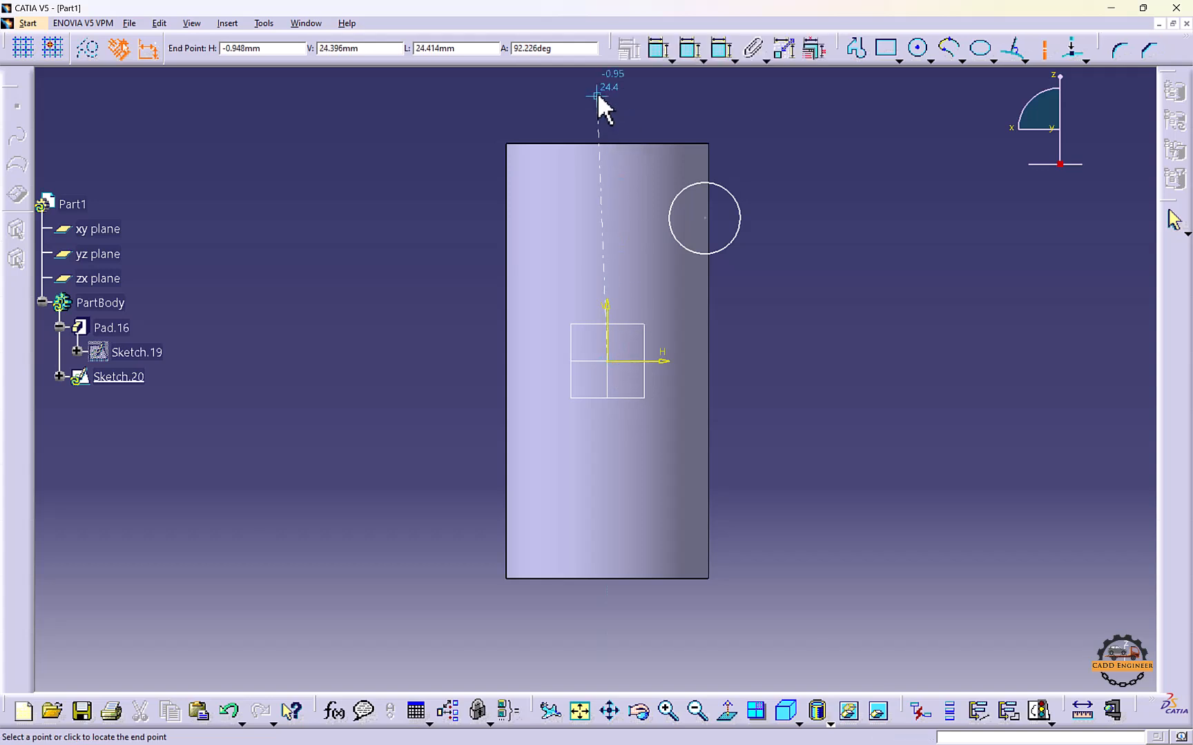
{"action": "left_click", "coordinate": [611, 90]}
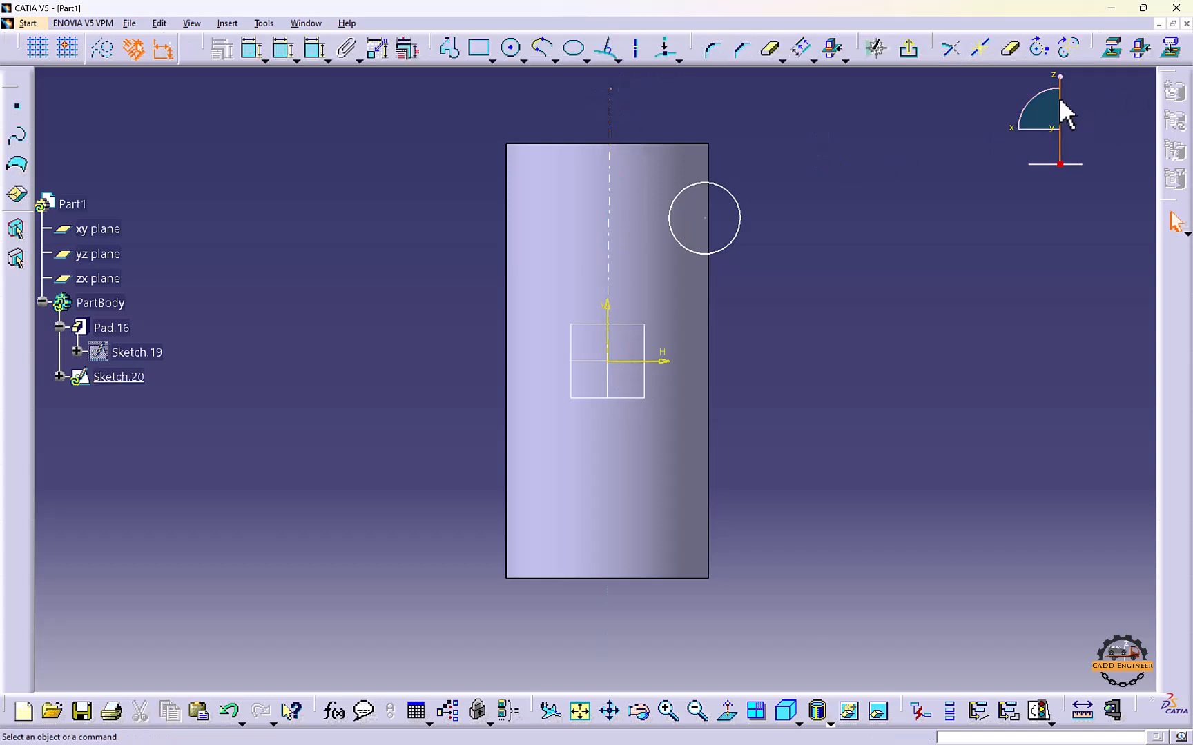
{"action": "left_click", "coordinate": [908, 49]}
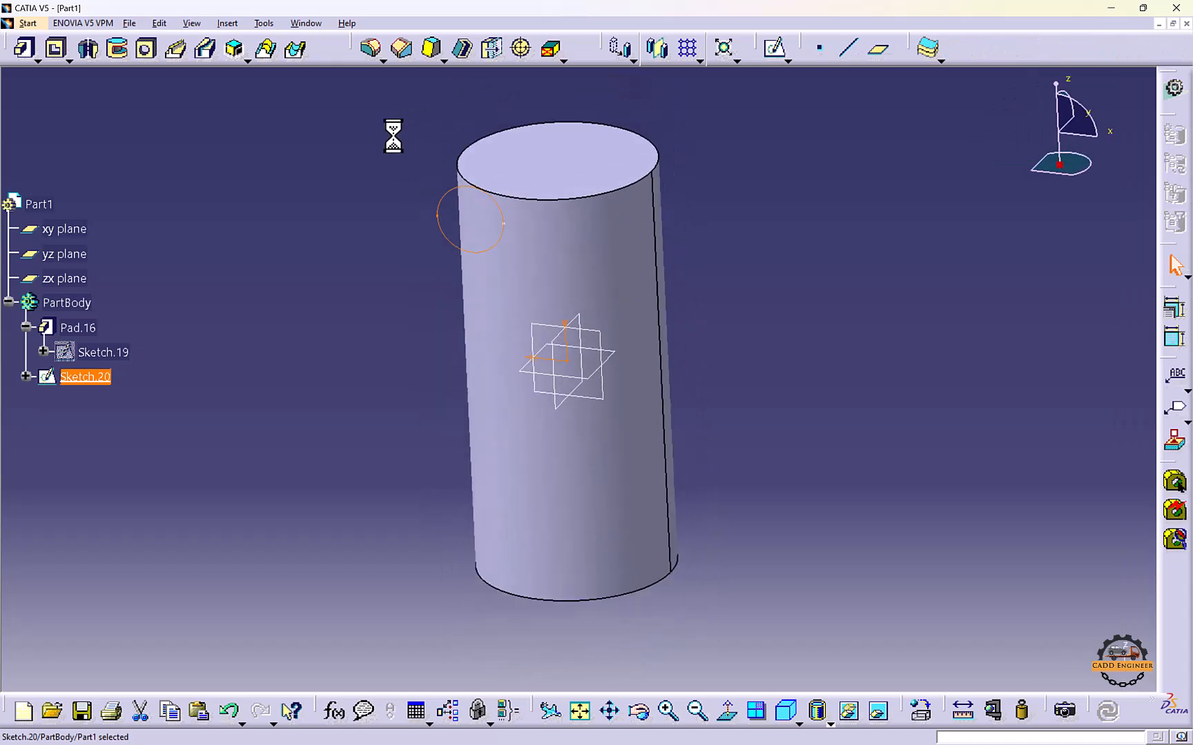
Cut a groove by revolving the small circle around the sketch axis, with angles of 167 deg and 34 deg
{"action": "left_click", "coordinate": [118, 52]}
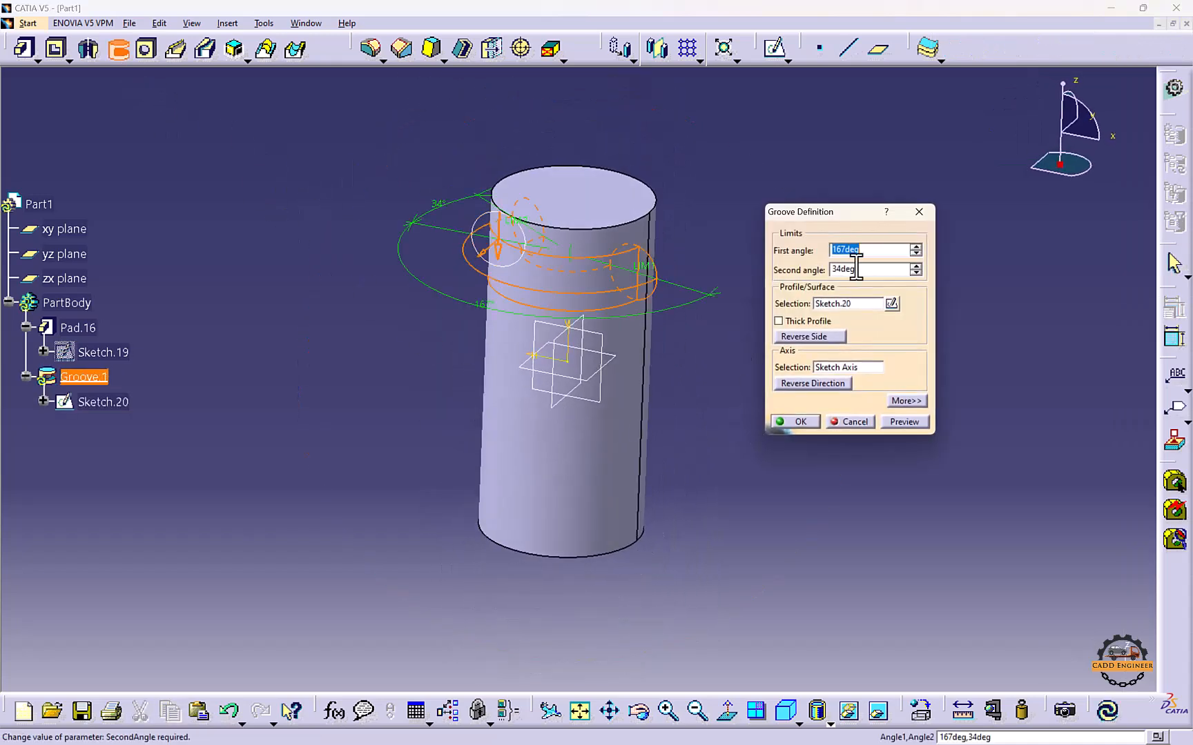
{"action": "left_click", "coordinate": [797, 422]}
{"action": "mouse_move", "coordinate": [611, 363]}
{"action": "middle_mouse_down"}
{"action": "mouse_move", "coordinate": [753, 258]}
{"action": "mouse_move", "coordinate": [594, 352]}
{"action": "middle_mouse_up"}
Edit the groove to a second angle of 0 deg and a first angle covering the full turn around the cylinder
{"action": "double_click", "coordinate": [84, 377]}
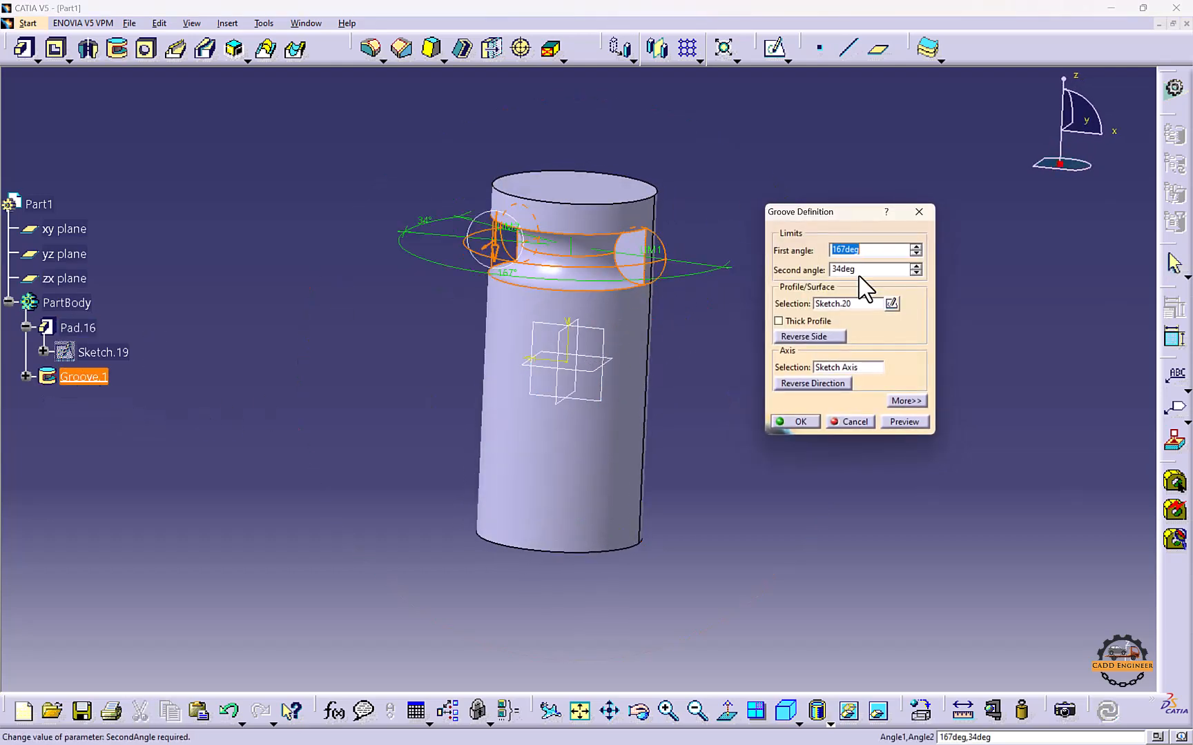
{"action": "key", "text": "Tab"}
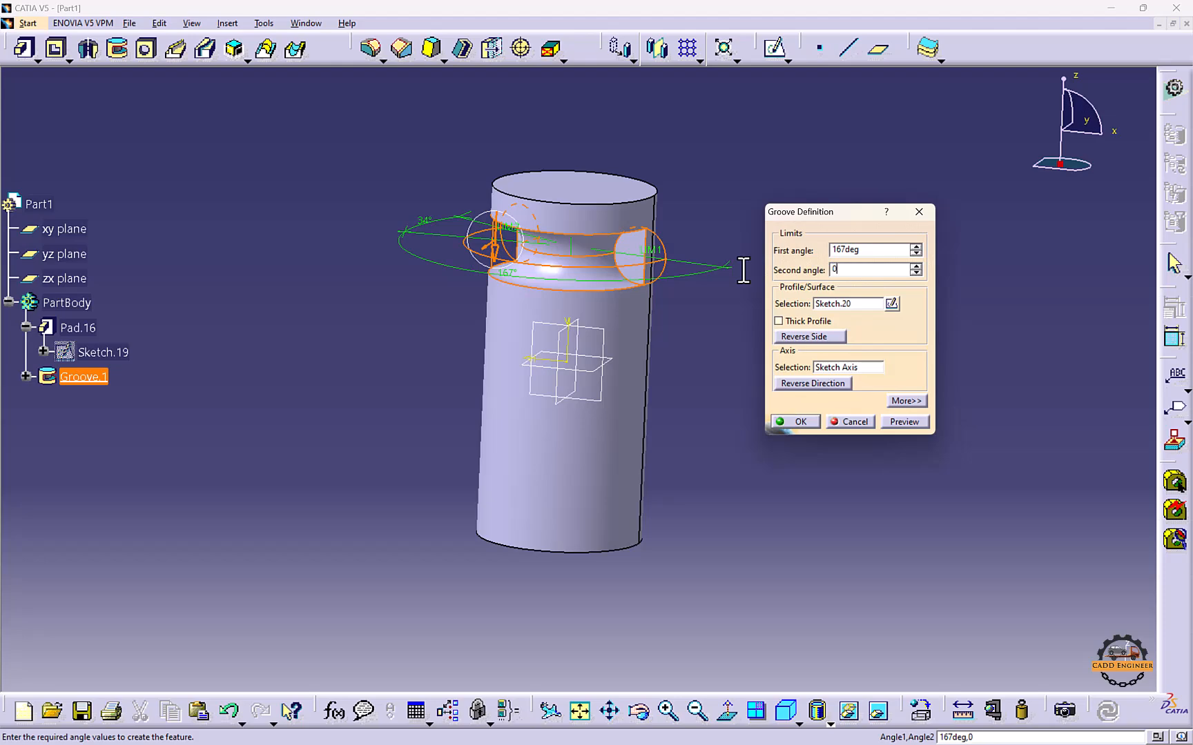
{"action": "key", "text": "Tab"}
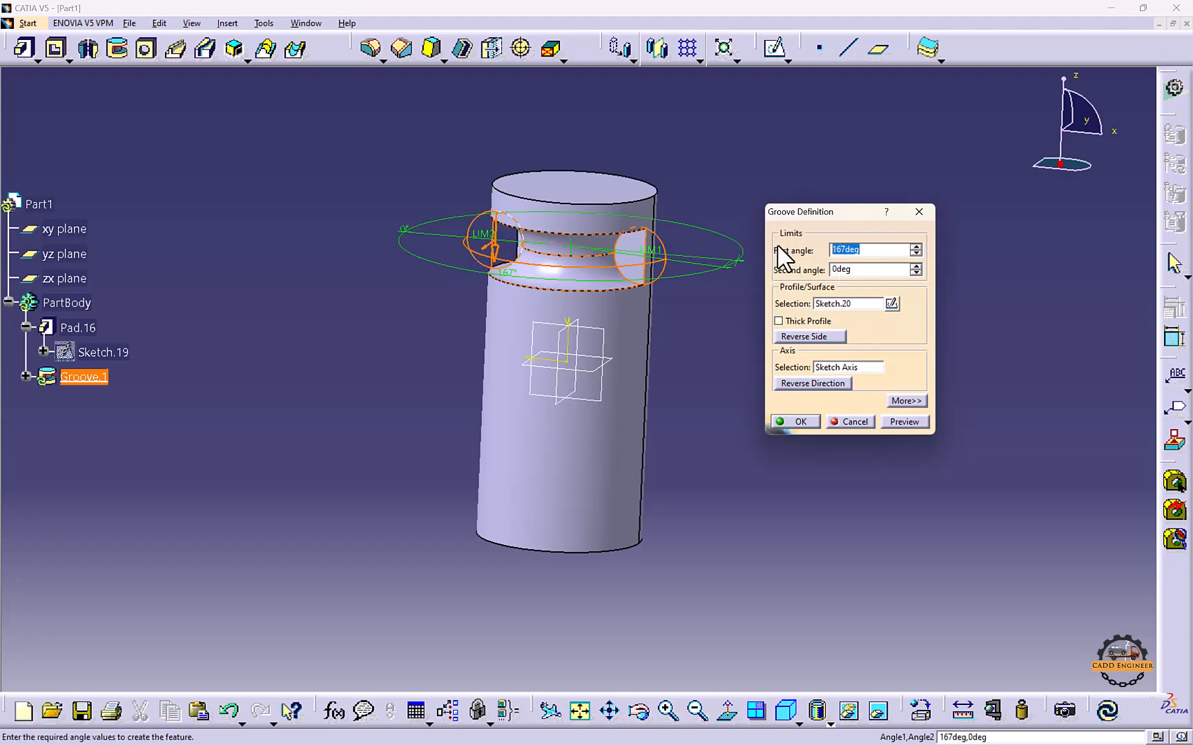
{"action": "key", "text": "Return"}
{"action": "middle_click_drag", "start_coordinate": [780, 255], "coordinate": [618, 354]}
{"action": "left_click", "coordinate": [600, 348]}
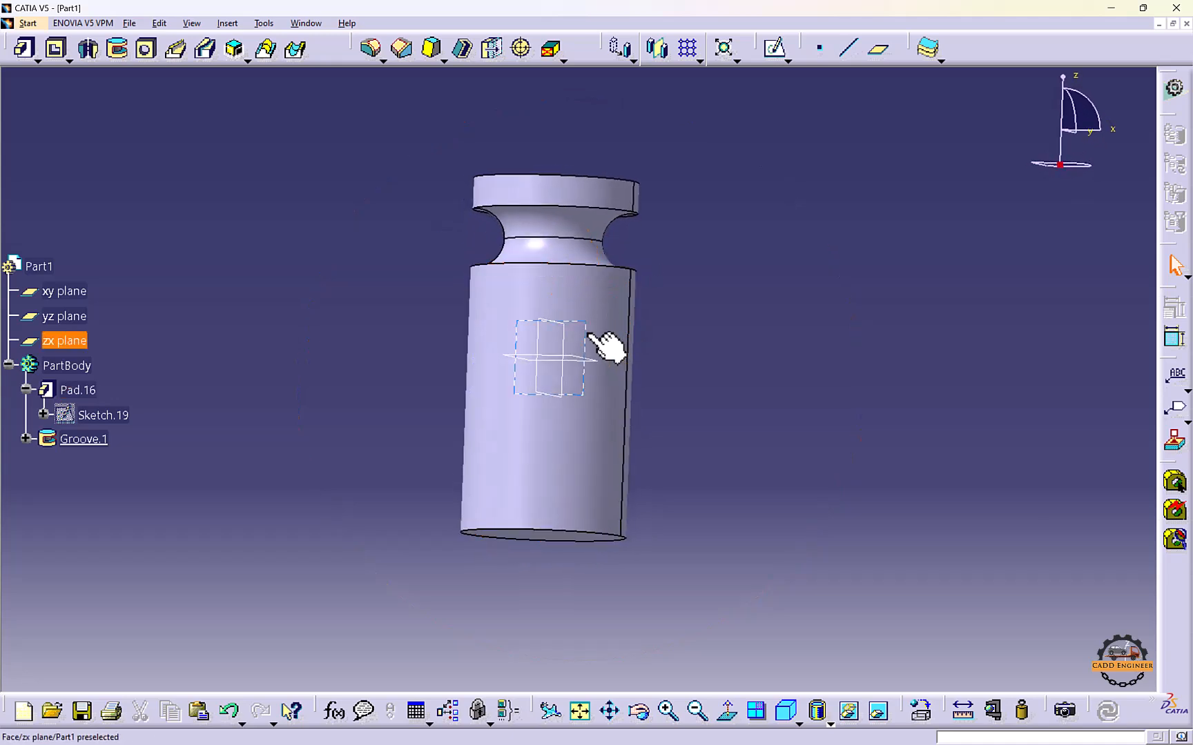
On the zx plane, sketch an upright rectangle straddling the cylinder's side edge just below mid-height, on the positive H side, and leave the sketch
{"action": "left_click", "coordinate": [775, 47]}
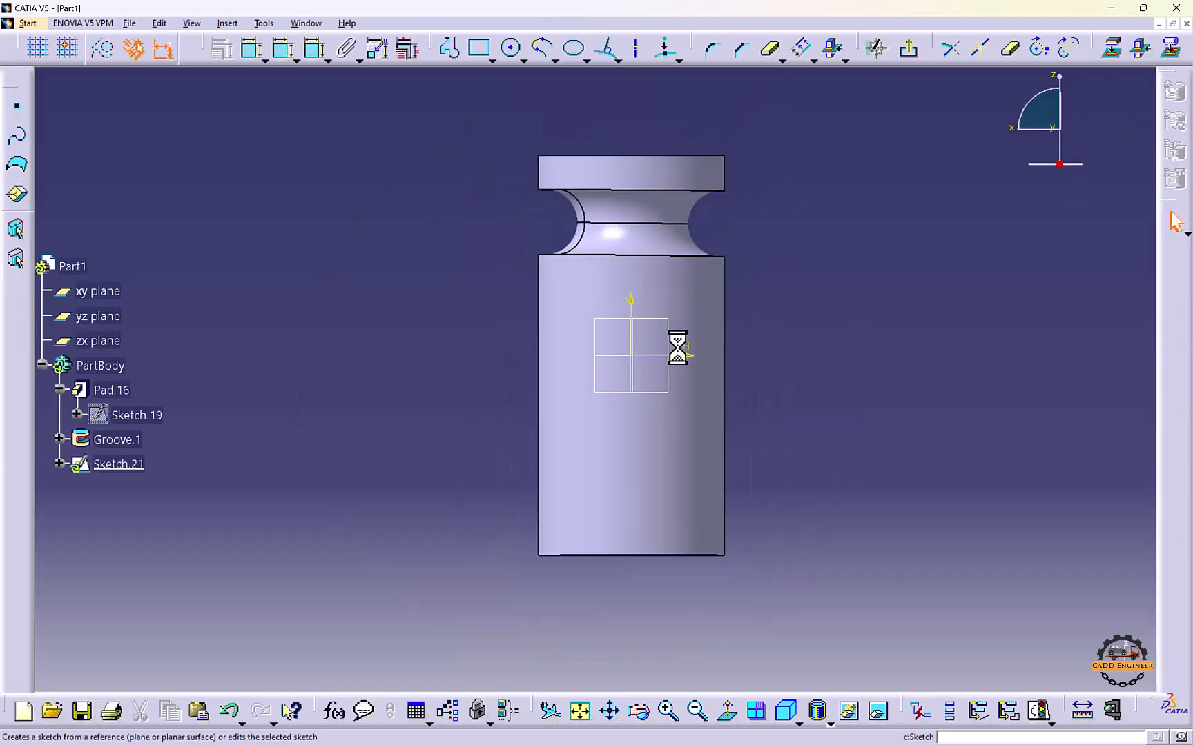
{"action": "left_click", "coordinate": [490, 59]}
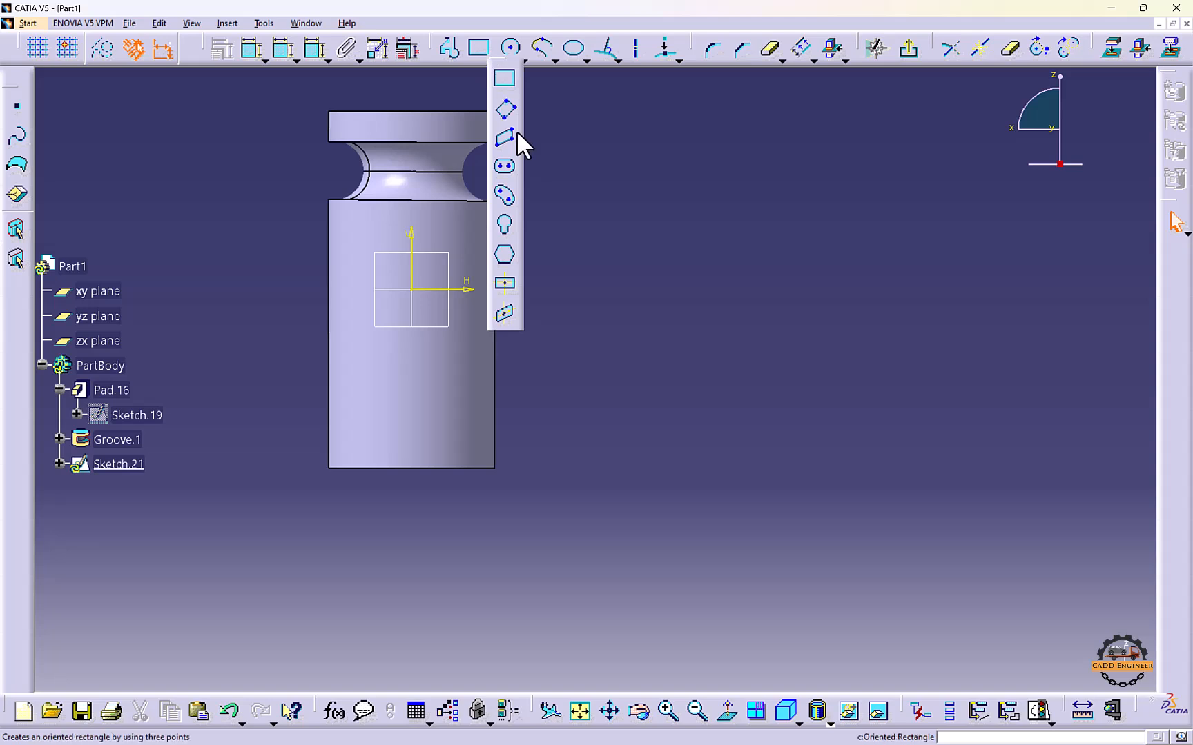
{"action": "left_click", "coordinate": [504, 78]}
{"action": "left_click", "coordinate": [484, 279]}
{"action": "left_click", "coordinate": [521, 365]}
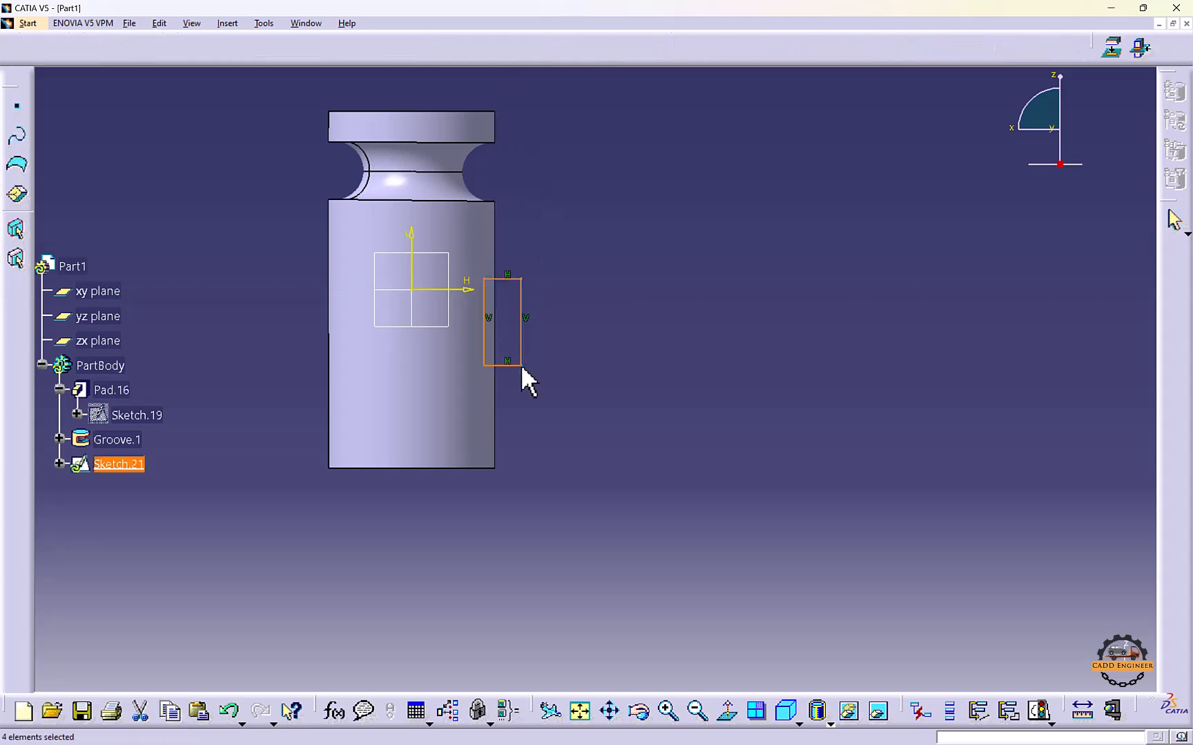
{"action": "left_click_drag", "start_coordinate": [484, 301], "coordinate": [481, 292]}
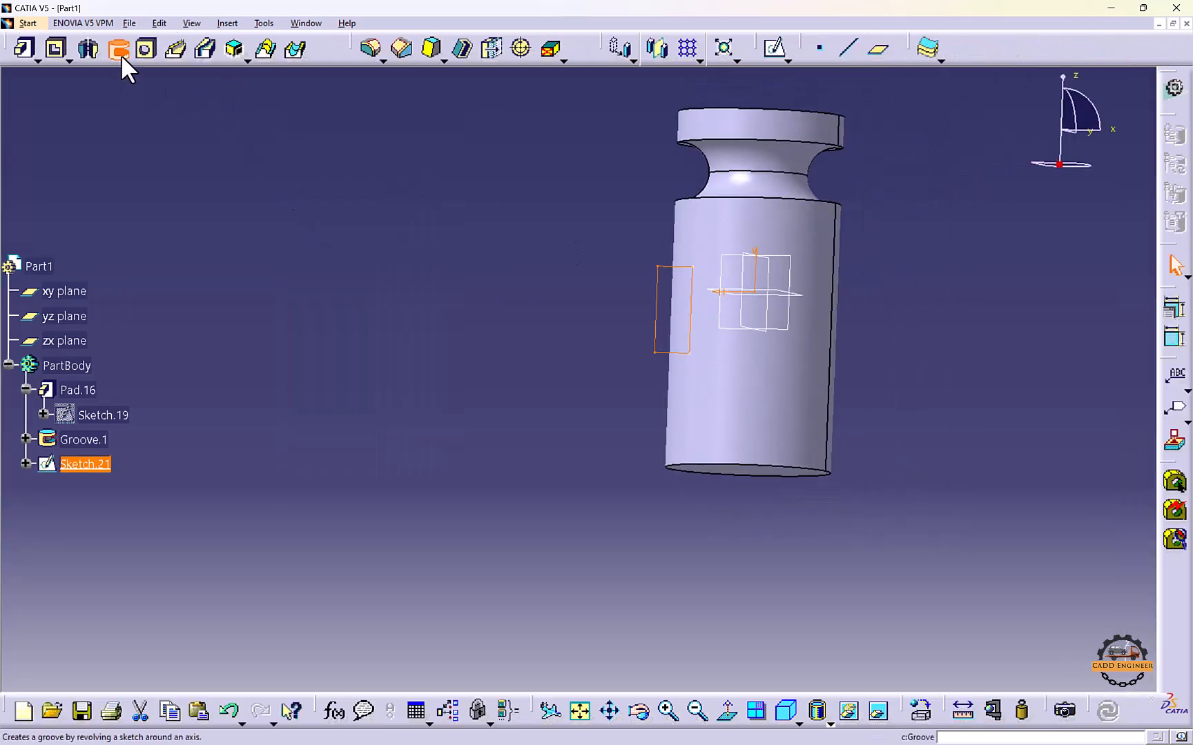
Cut a groove by revolving the rectangle around the sketch's V direction with a first angle of 150 deg
{"action": "left_click", "coordinate": [120, 51]}
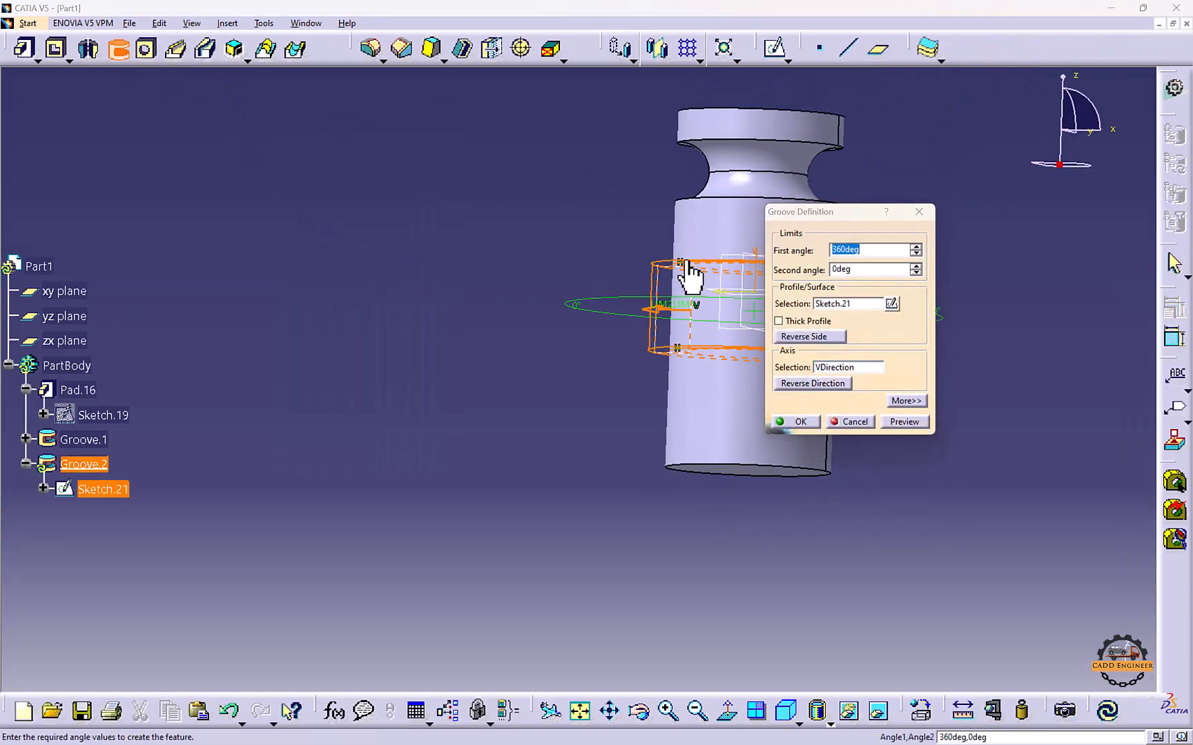
{"action": "middle_click_drag", "start_coordinate": [686, 276], "coordinate": [662, 348]}
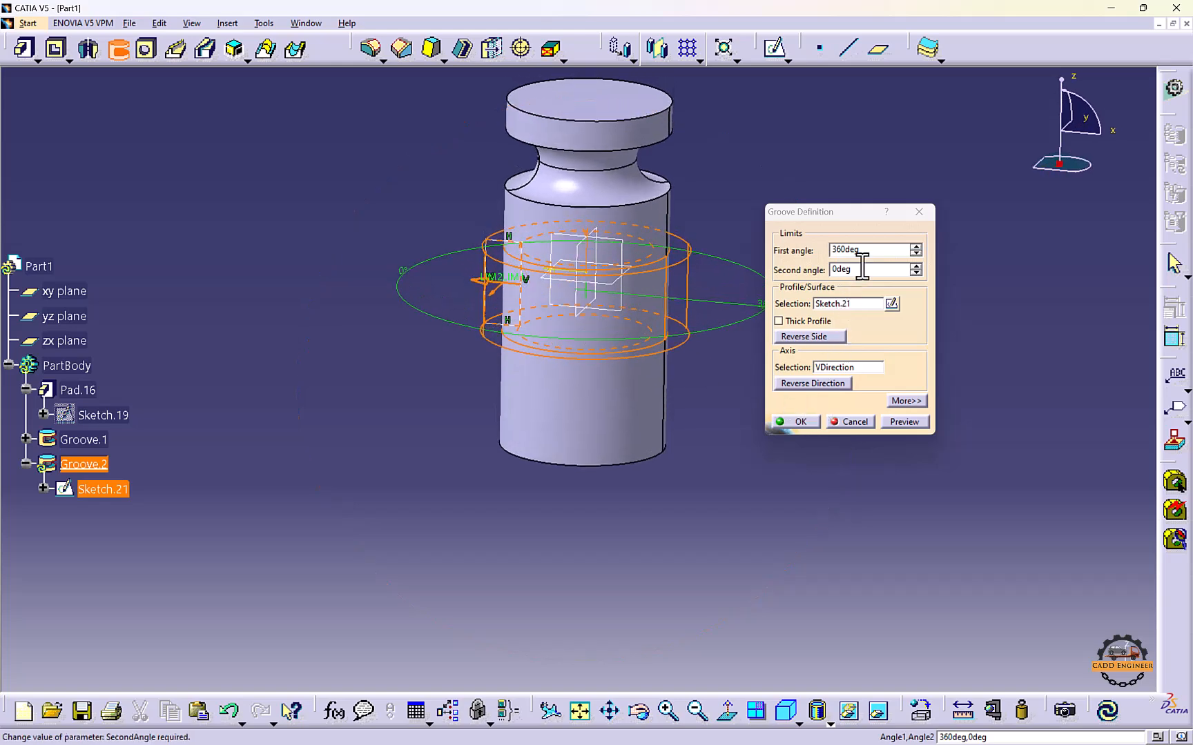
{"action": "left_click", "coordinate": [772, 251]}
{"action": "type", "text": "15"}
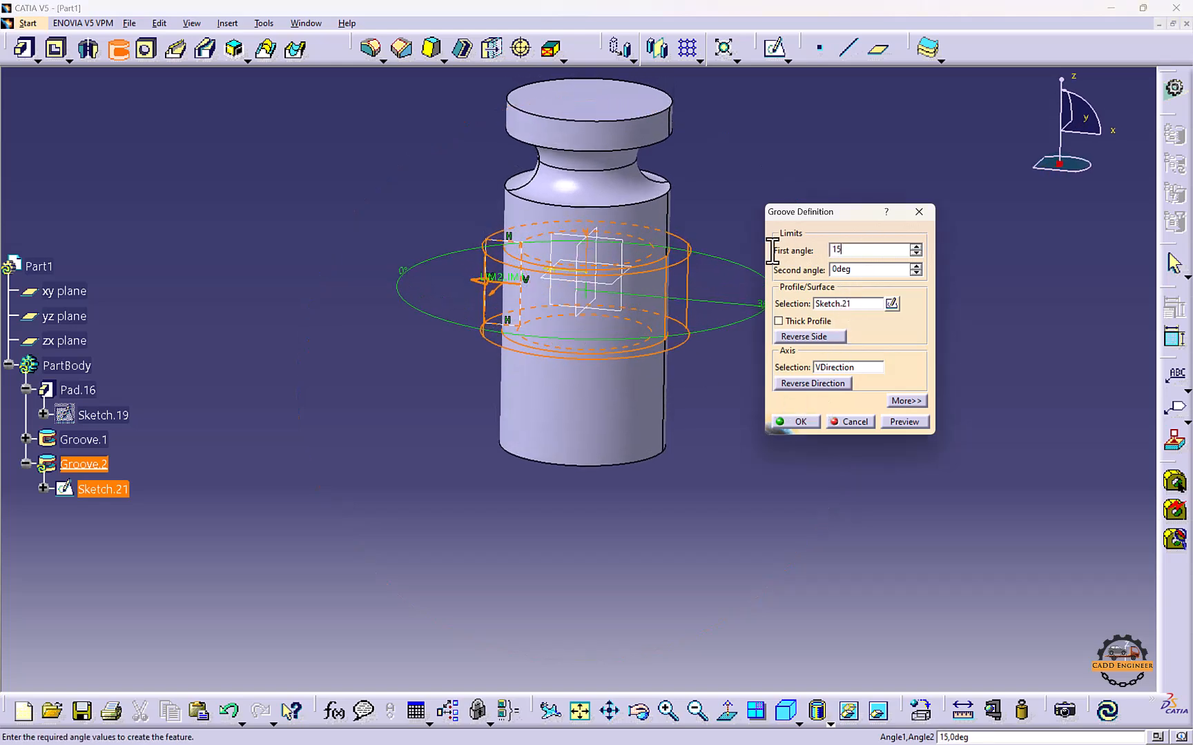
{"action": "type", "text": "0"}
{"action": "key", "text": "Return"}
Open a new sketch on the yz plane through the grooved cylinder
{"action": "middle_click_drag", "start_coordinate": [607, 332], "coordinate": [580, 285]}
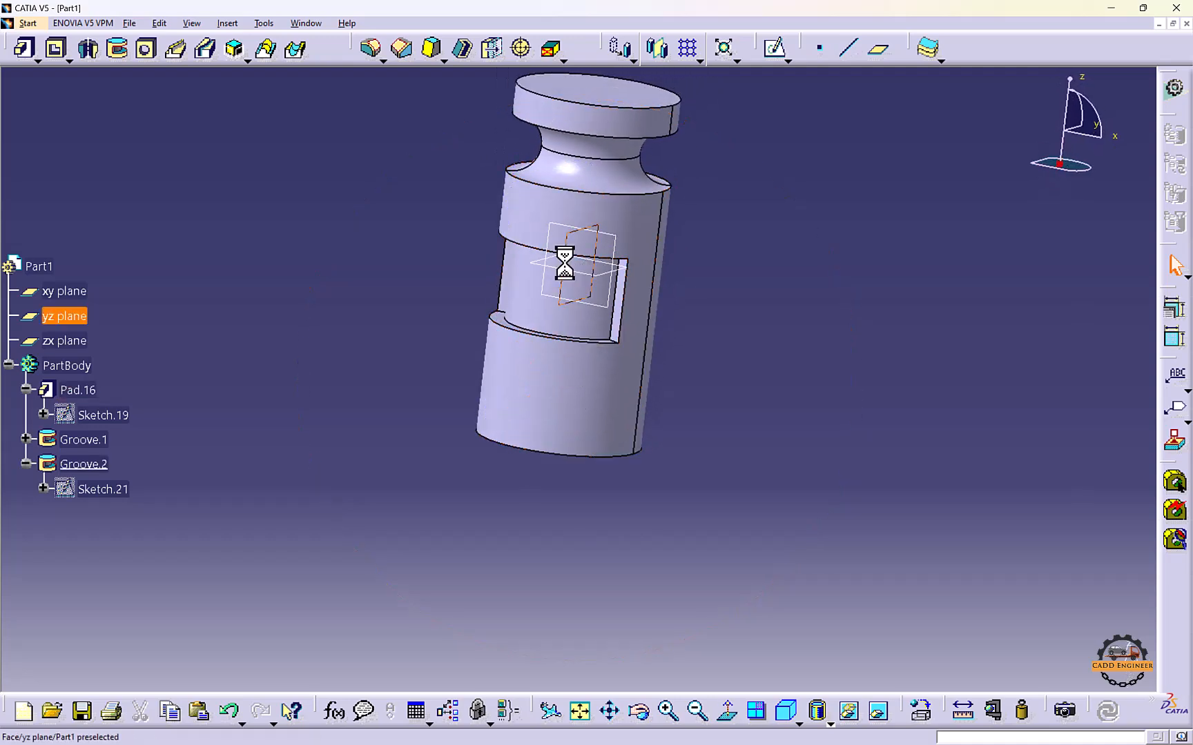
{"action": "left_click", "coordinate": [774, 48]}
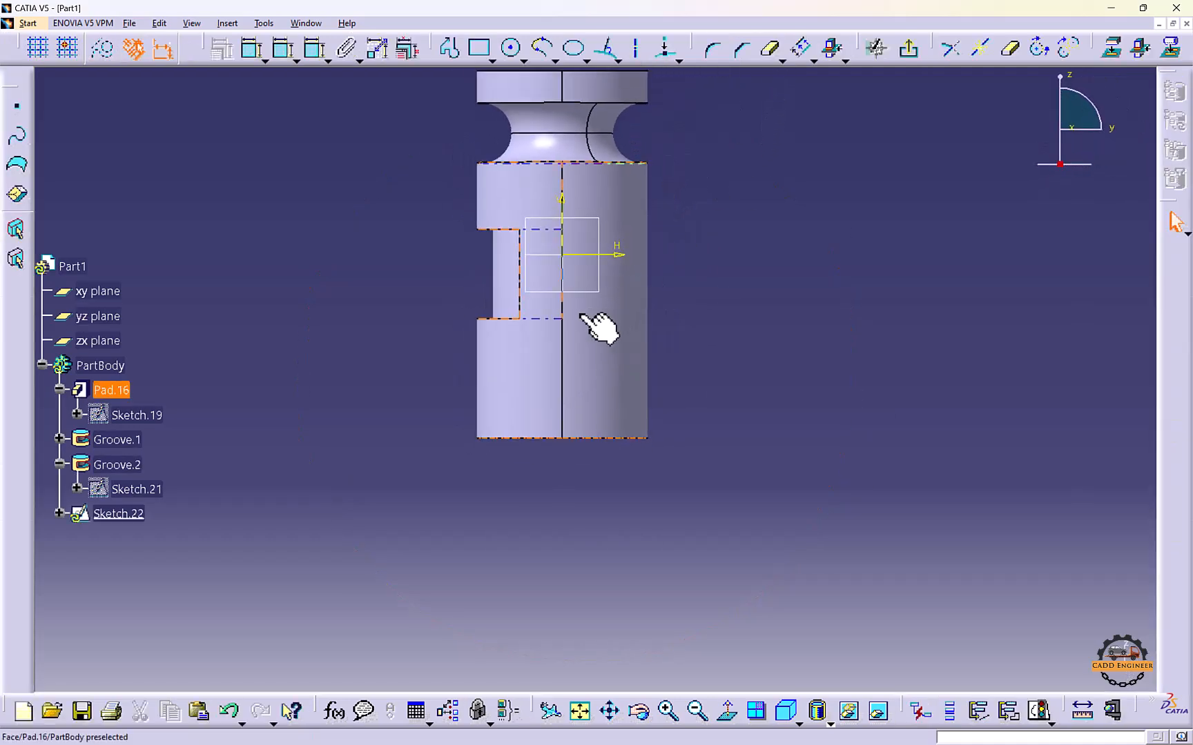
{"action": "left_click", "coordinate": [448, 49]}
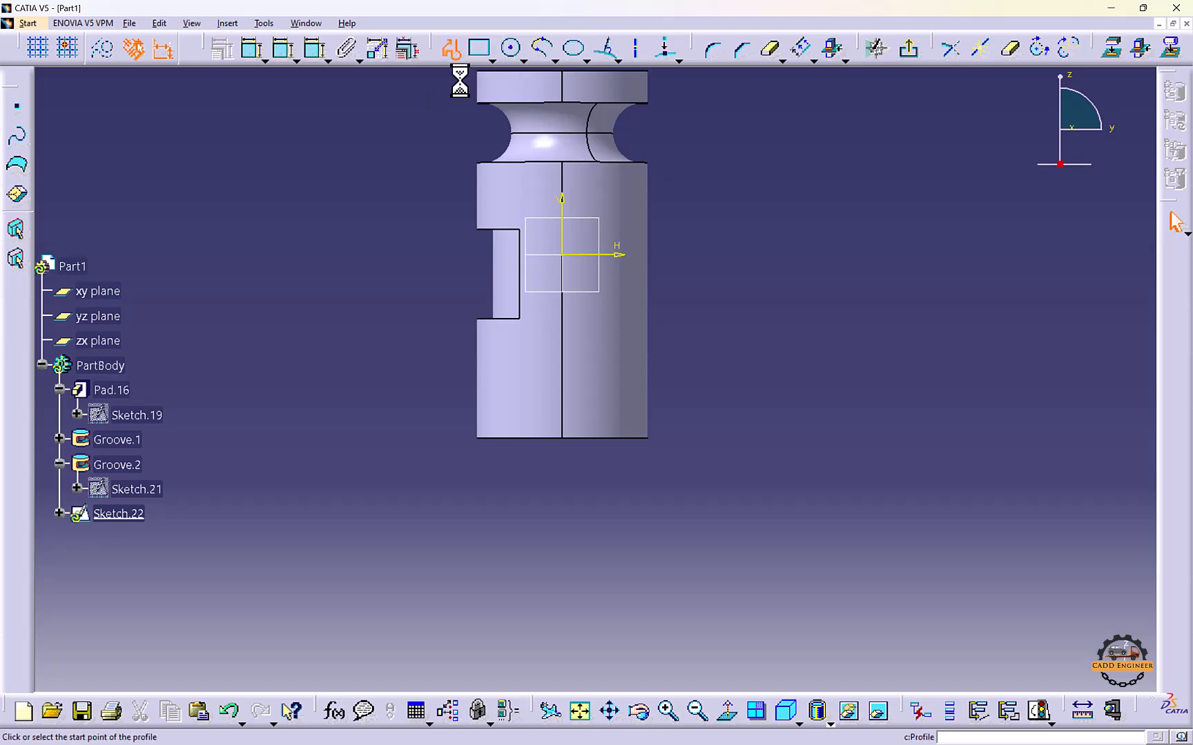
{"action": "left_click", "coordinate": [546, 294]}
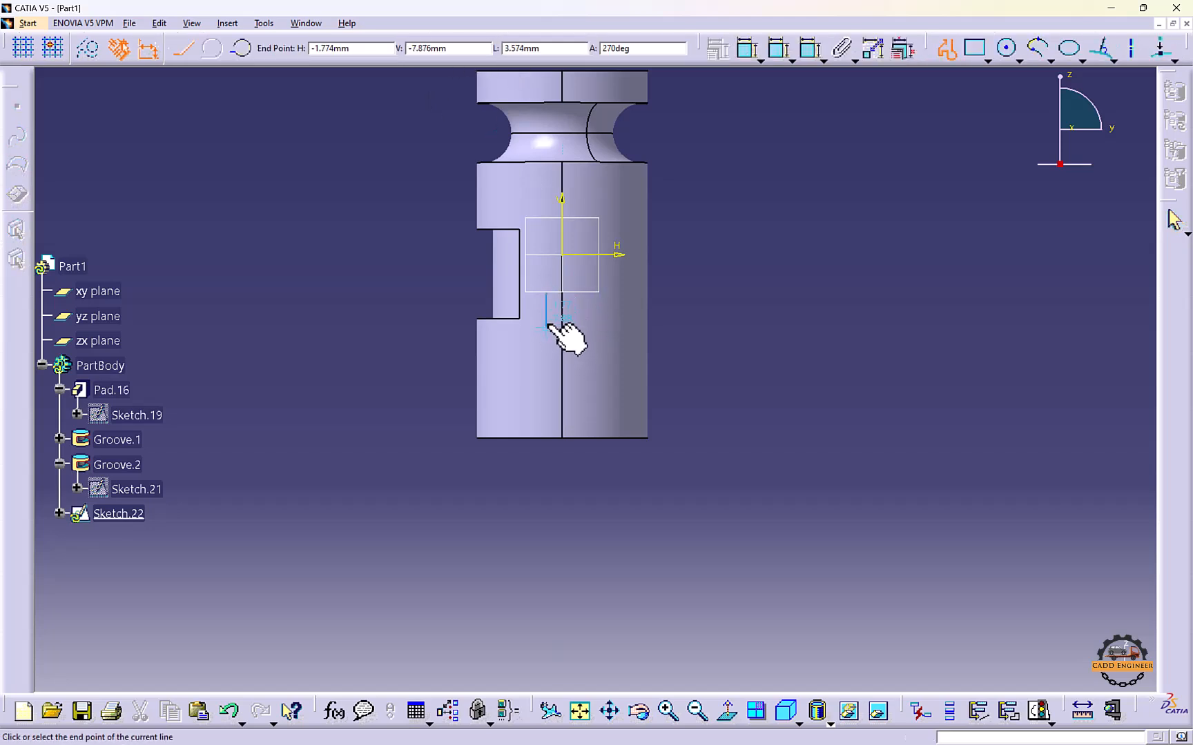
{"action": "key", "text": "Escape"}
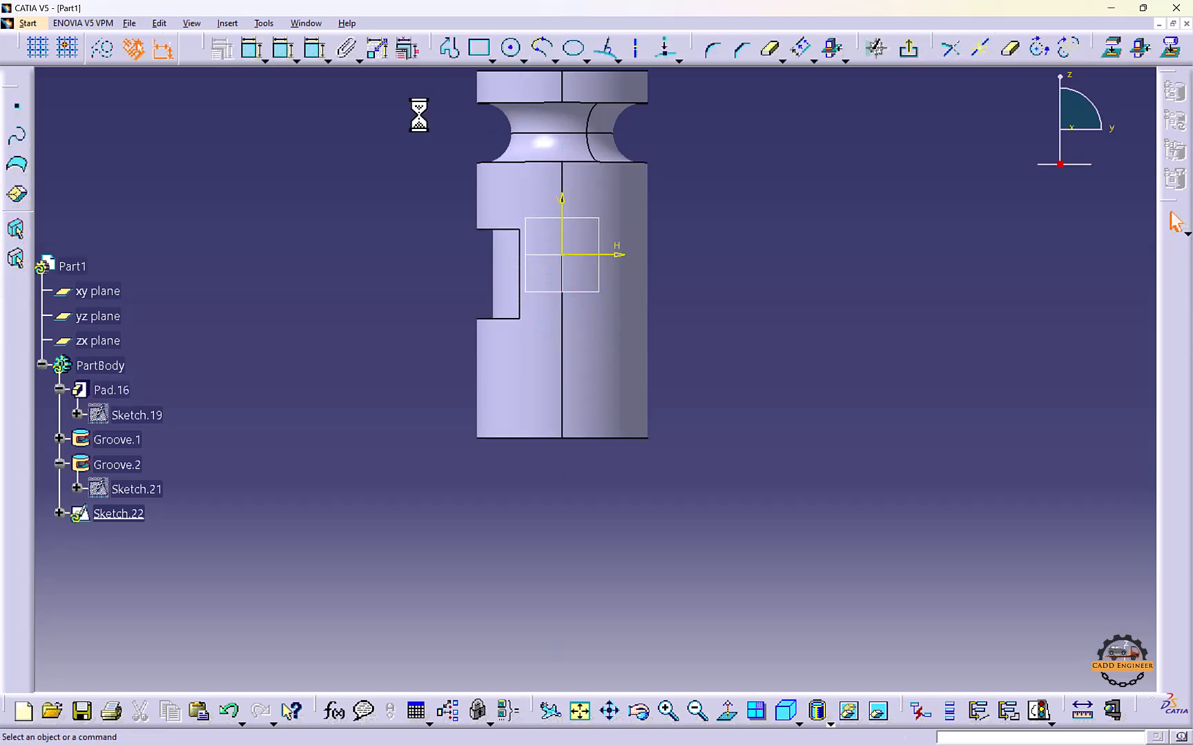
Sketch a closed stepped profile beside the cylinder's centreline, widening to about 5 mm at the cylinder's lower end, and leave the sketch
{"action": "left_click", "coordinate": [447, 52]}
{"action": "left_click", "coordinate": [566, 300]}
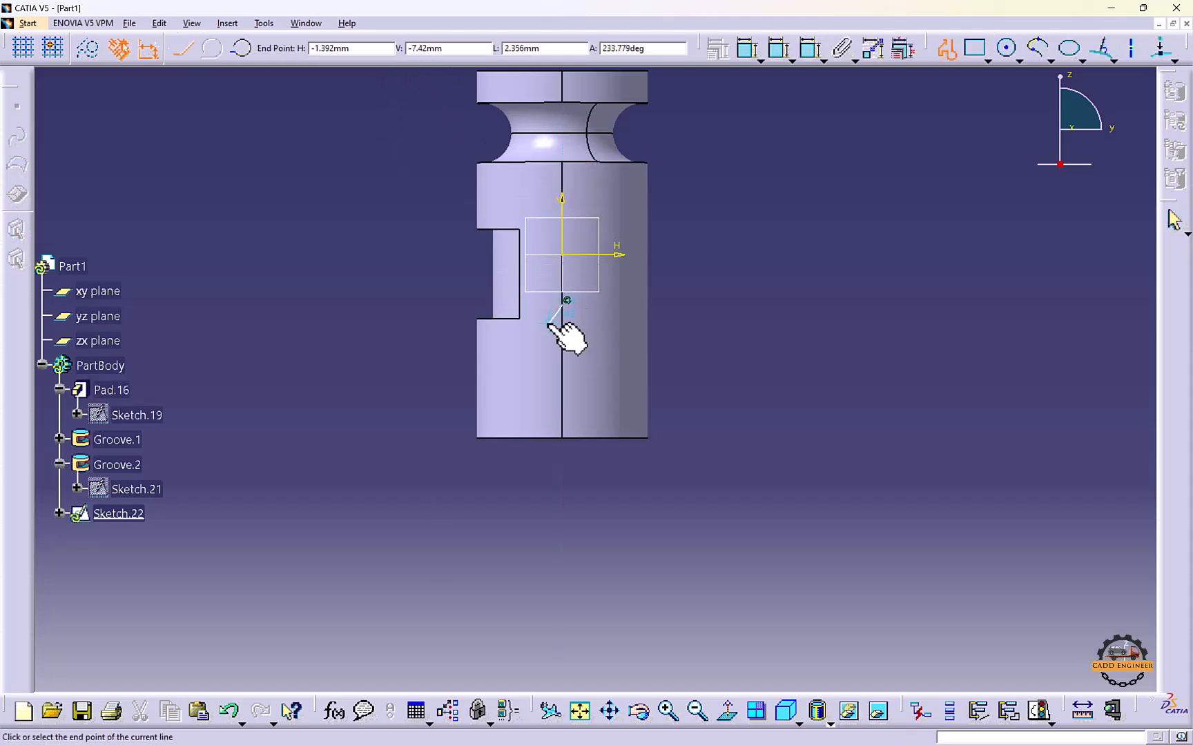
{"action": "left_click", "coordinate": [539, 337]}
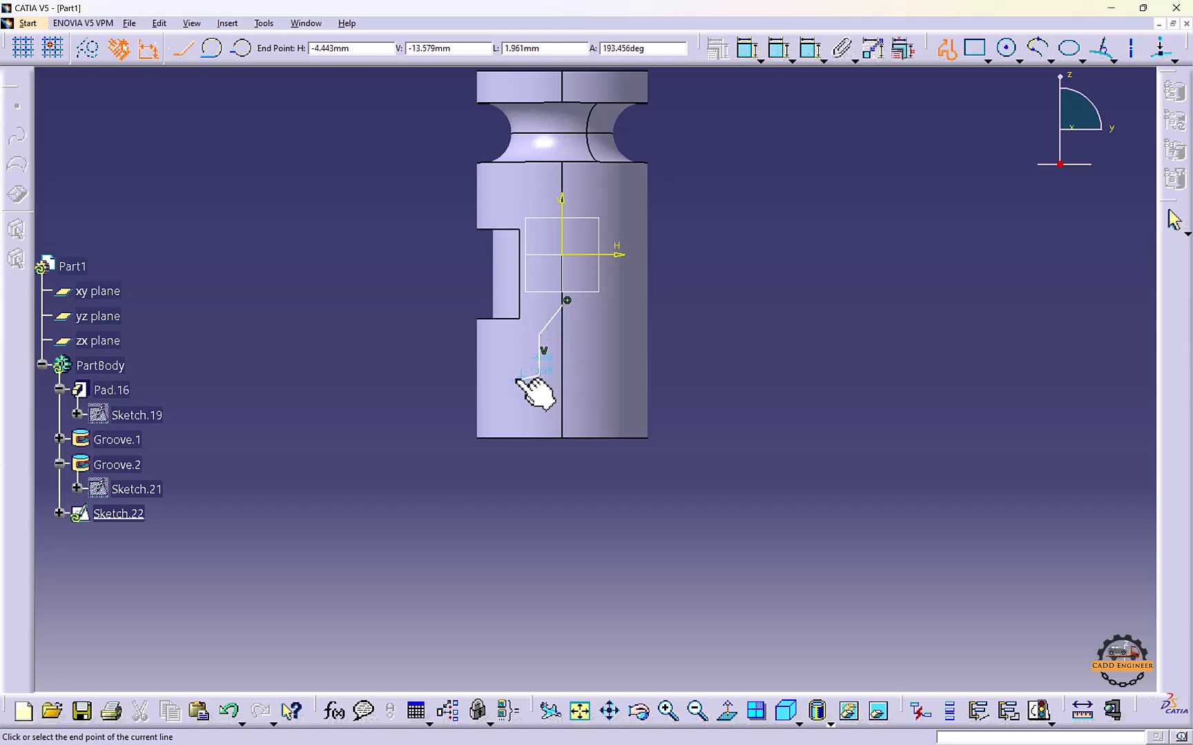
{"action": "left_click", "coordinate": [516, 397]}
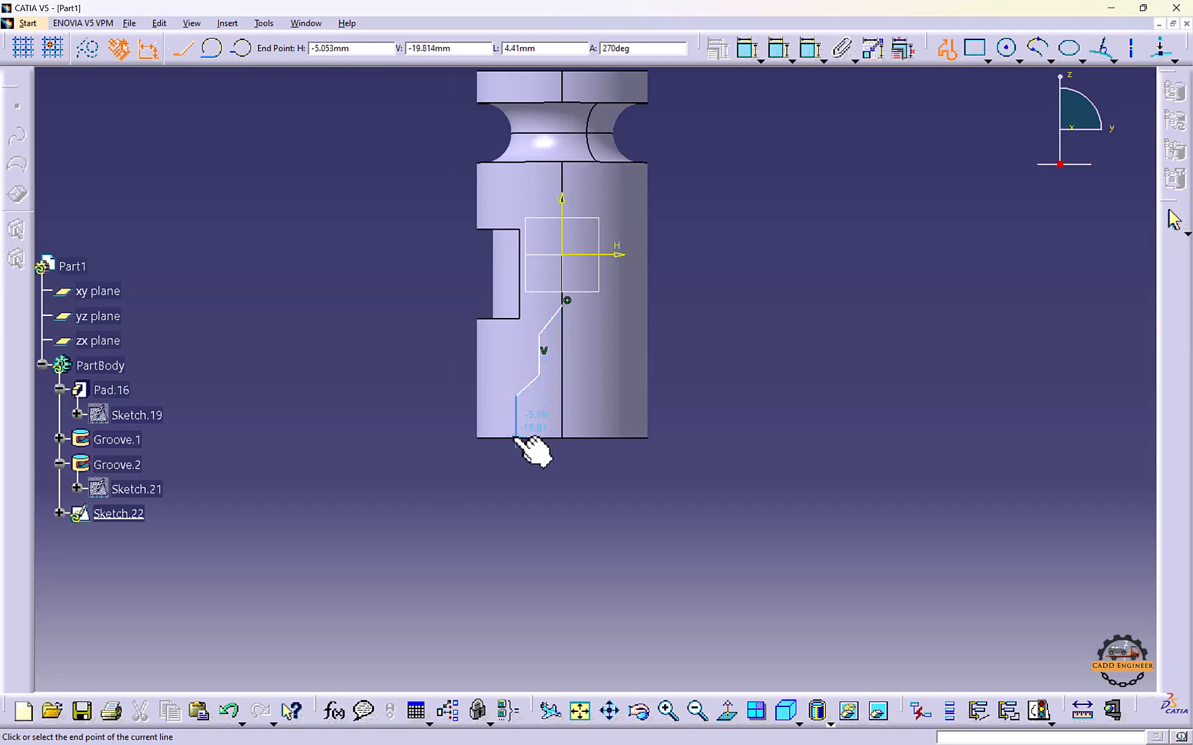
{"action": "left_click", "coordinate": [516, 439]}
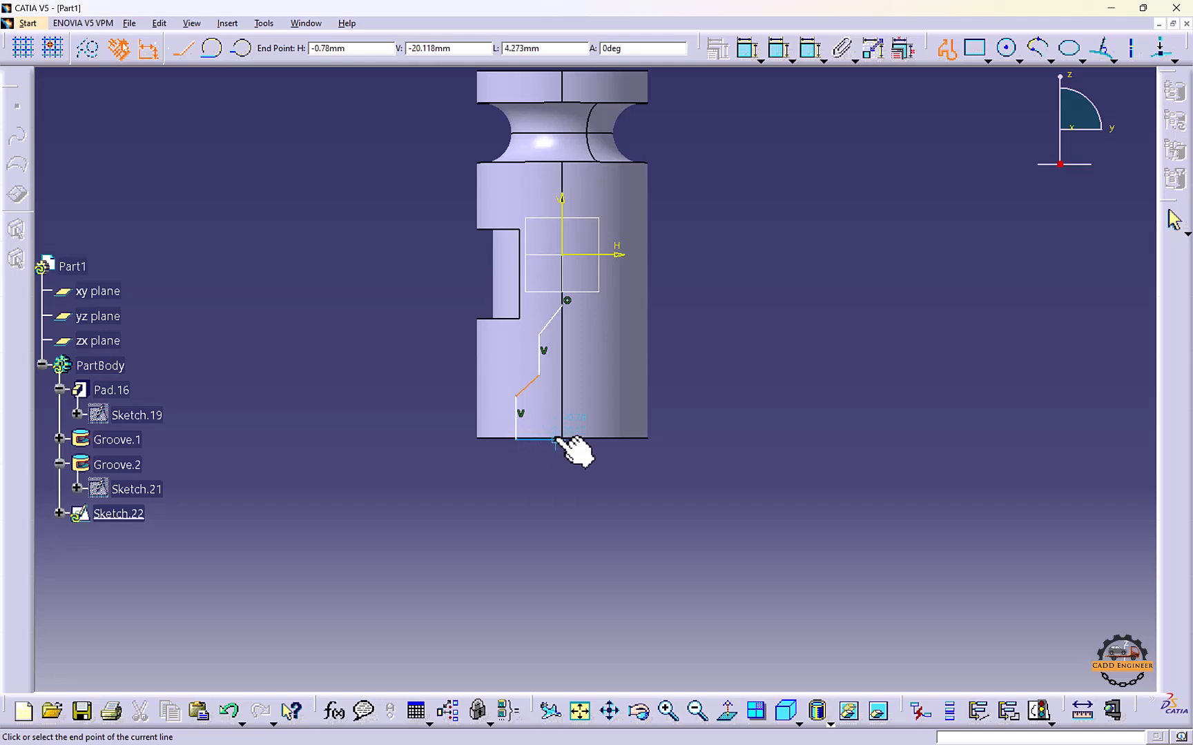
{"action": "left_click", "coordinate": [563, 439]}
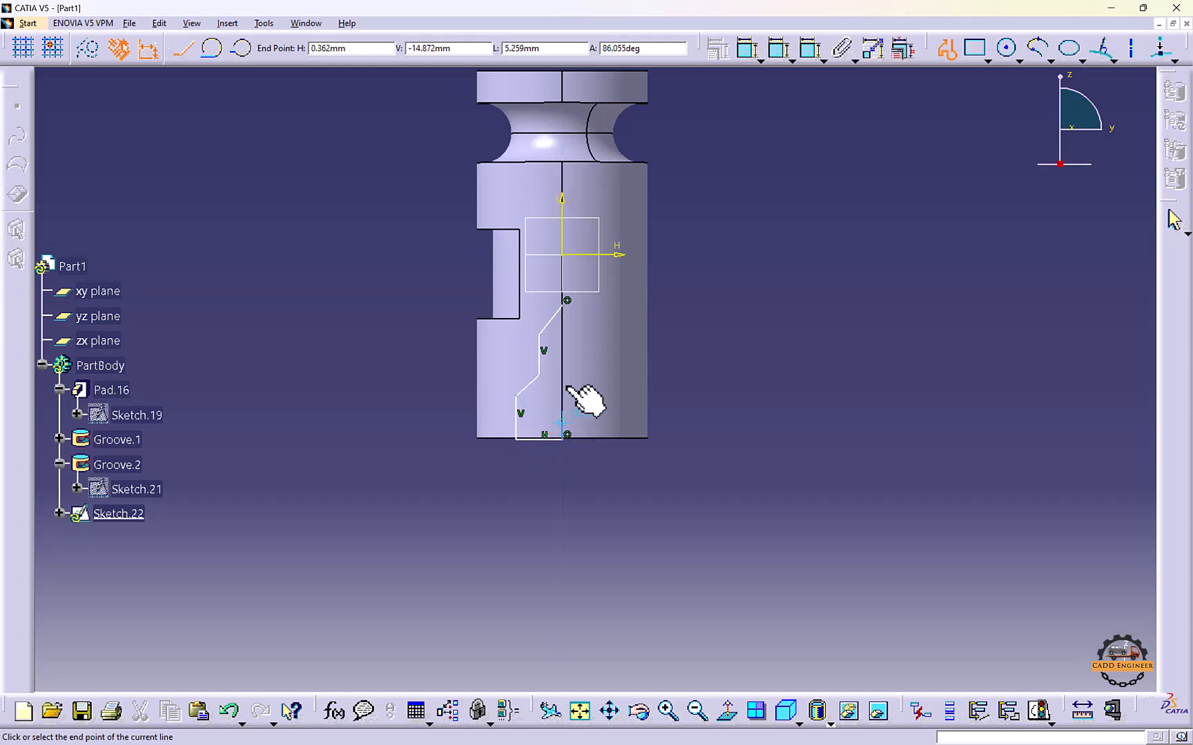
{"action": "left_click", "coordinate": [566, 301]}
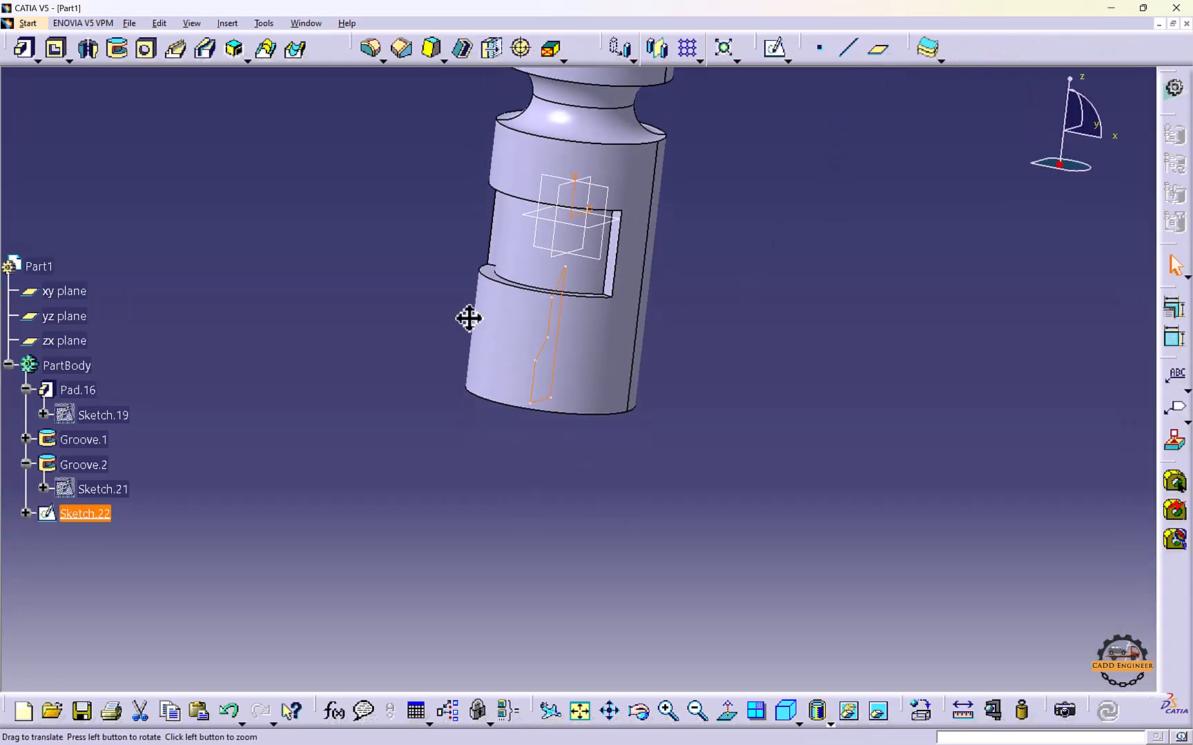
Cut a groove by revolving the stepped profile 360 deg around its straight edge on the cylinder's centreline
{"action": "middle_click_drag", "start_coordinate": [607, 448], "coordinate": [381, 397]}
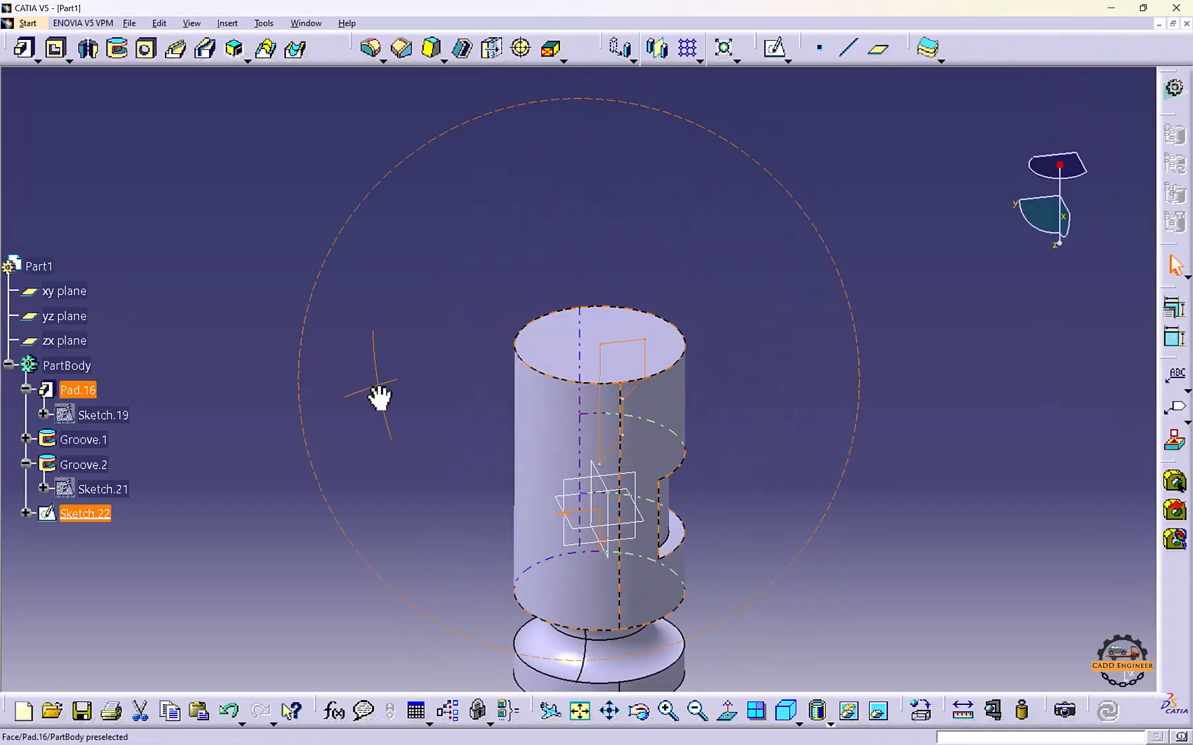
{"action": "scroll", "coordinate": [530, 435], "scroll_direction": "up", "scroll_amount": 1}
{"action": "middle_click_drag", "start_coordinate": [530, 435], "coordinate": [602, 283]}
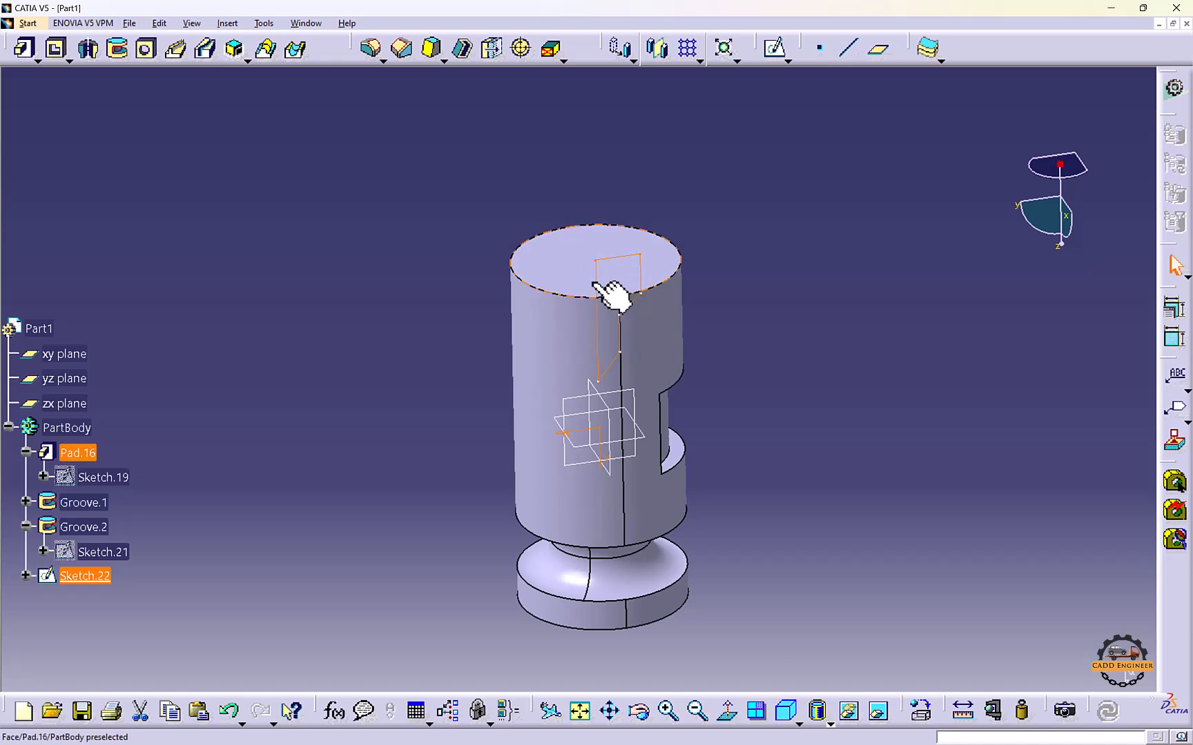
{"action": "scroll", "coordinate": [193, 393], "scroll_direction": "down", "scroll_amount": 2}
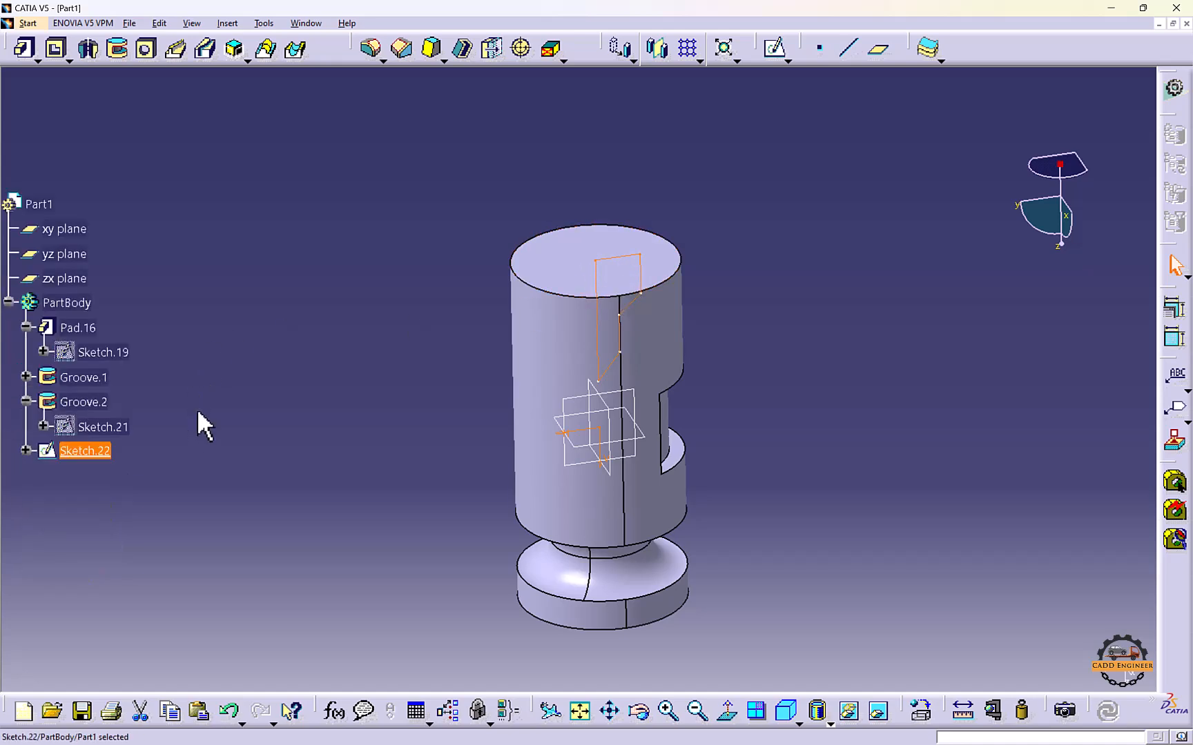
{"action": "left_click", "coordinate": [118, 49]}
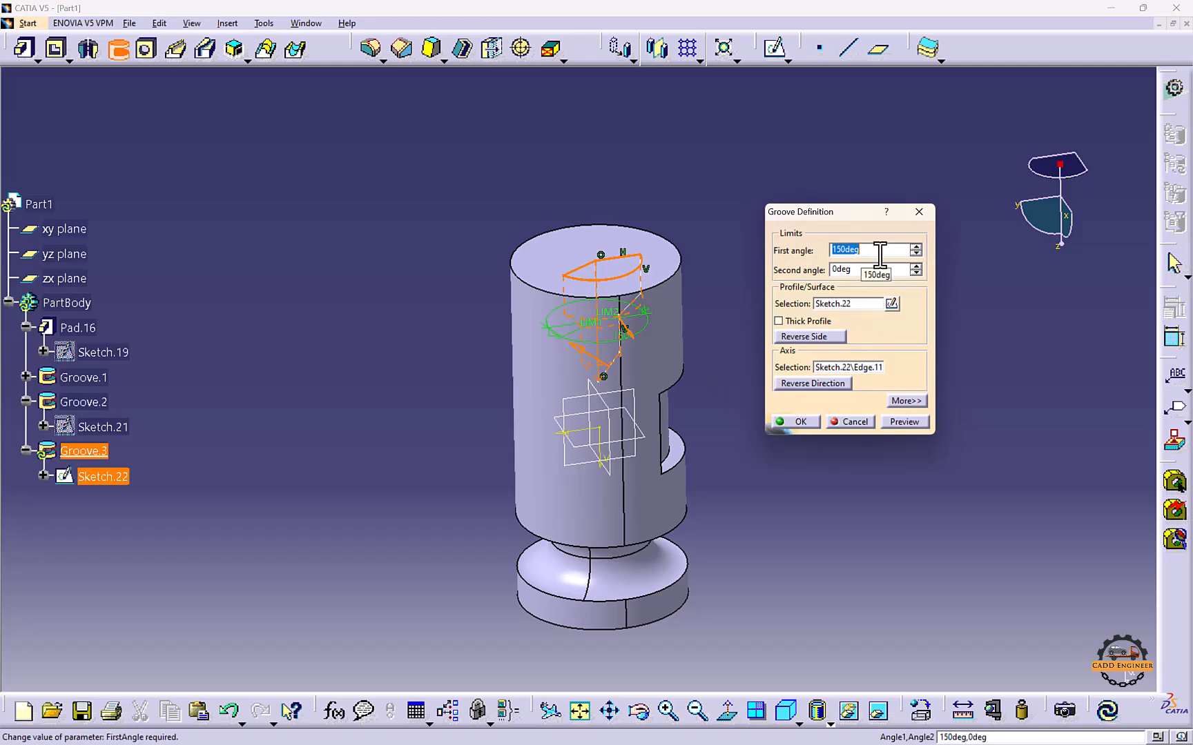
{"action": "type", "text": "360"}
{"action": "key", "text": "Return"}
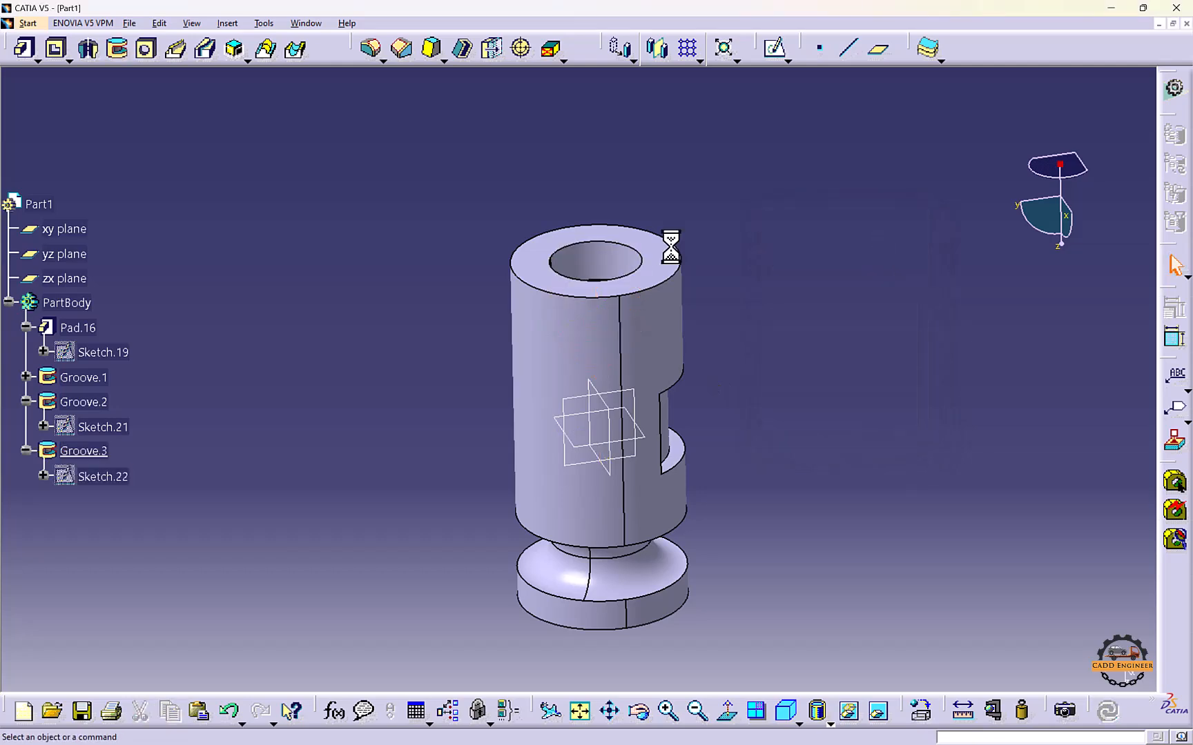
Examine the stepped bore in a section cut, turning the cutting plane lengthwise through the part, and close the section
{"action": "middle_click_drag", "start_coordinate": [670, 239], "coordinate": [645, 348]}
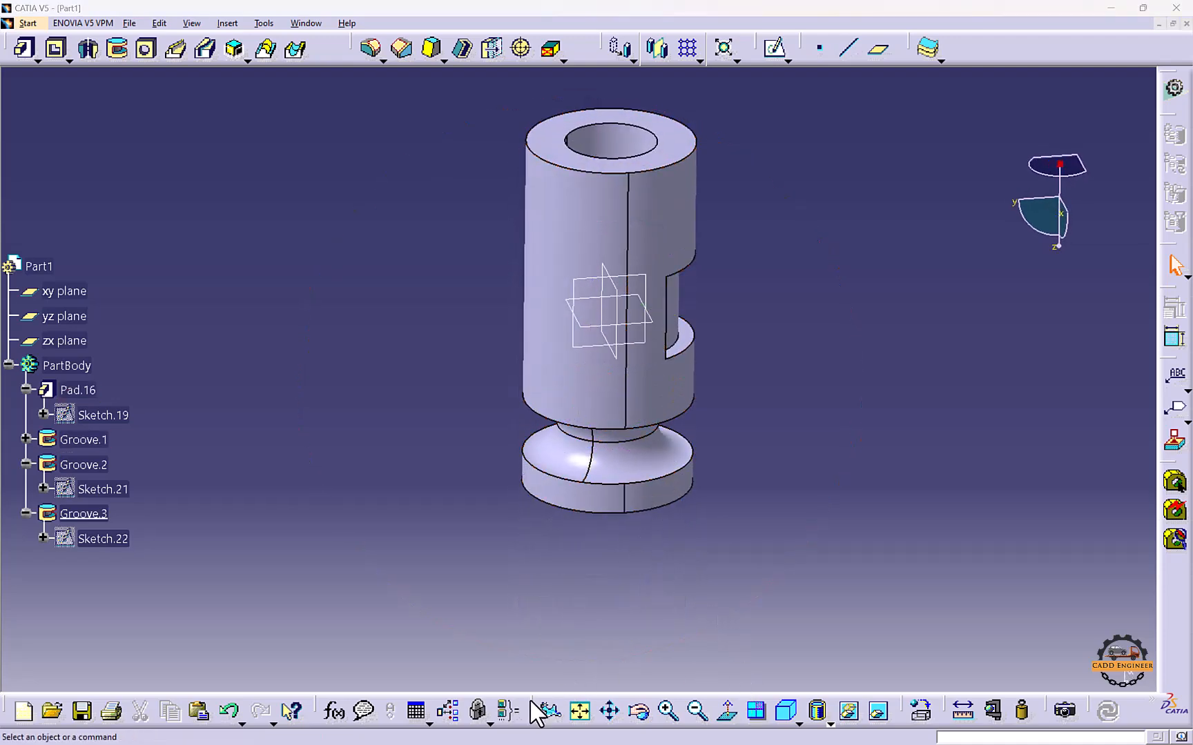
{"action": "left_click_drag", "start_coordinate": [531, 701], "coordinate": [552, 652]}
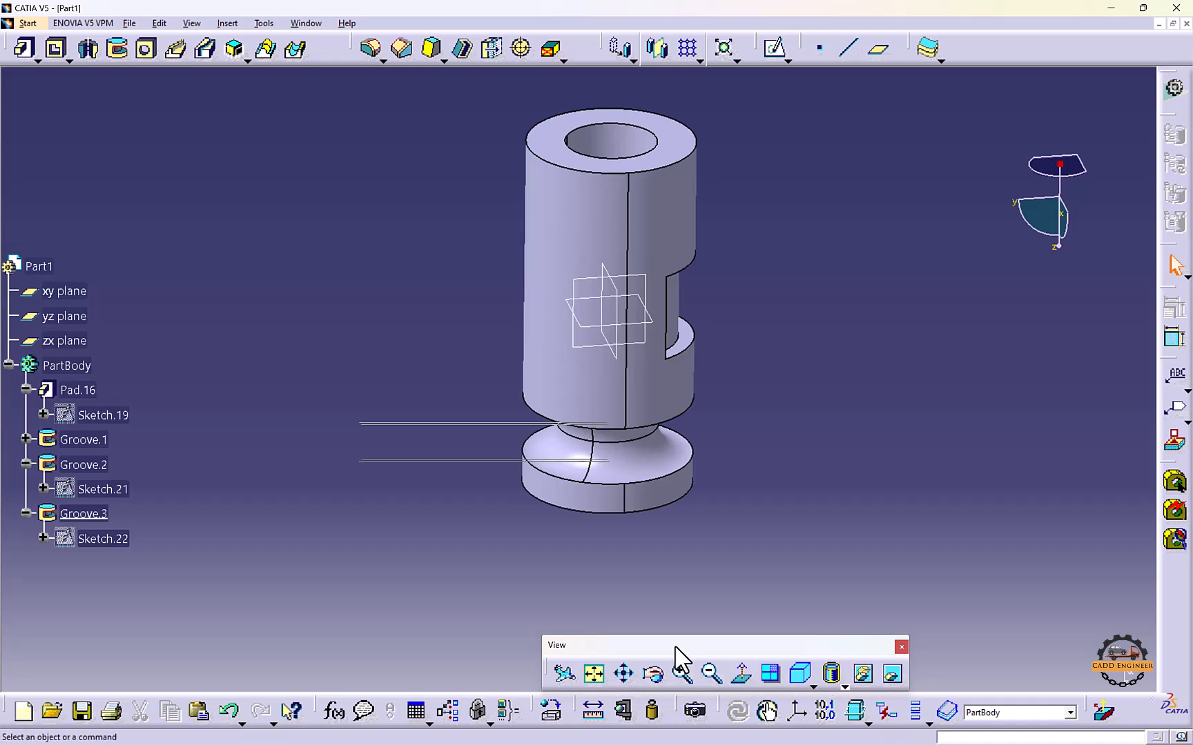
{"action": "left_click_drag", "start_coordinate": [675, 648], "coordinate": [672, 612]}
{"action": "left_click_drag", "start_coordinate": [732, 711], "coordinate": [744, 679]}
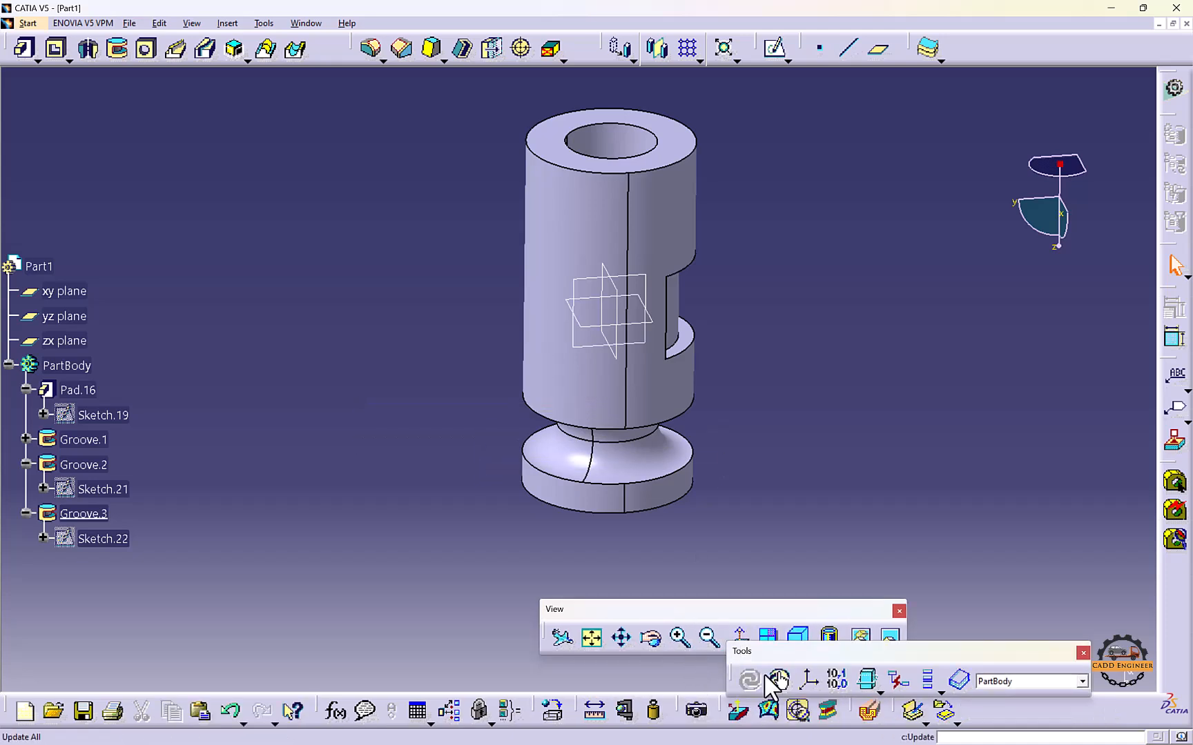
{"action": "left_click", "coordinate": [872, 711]}
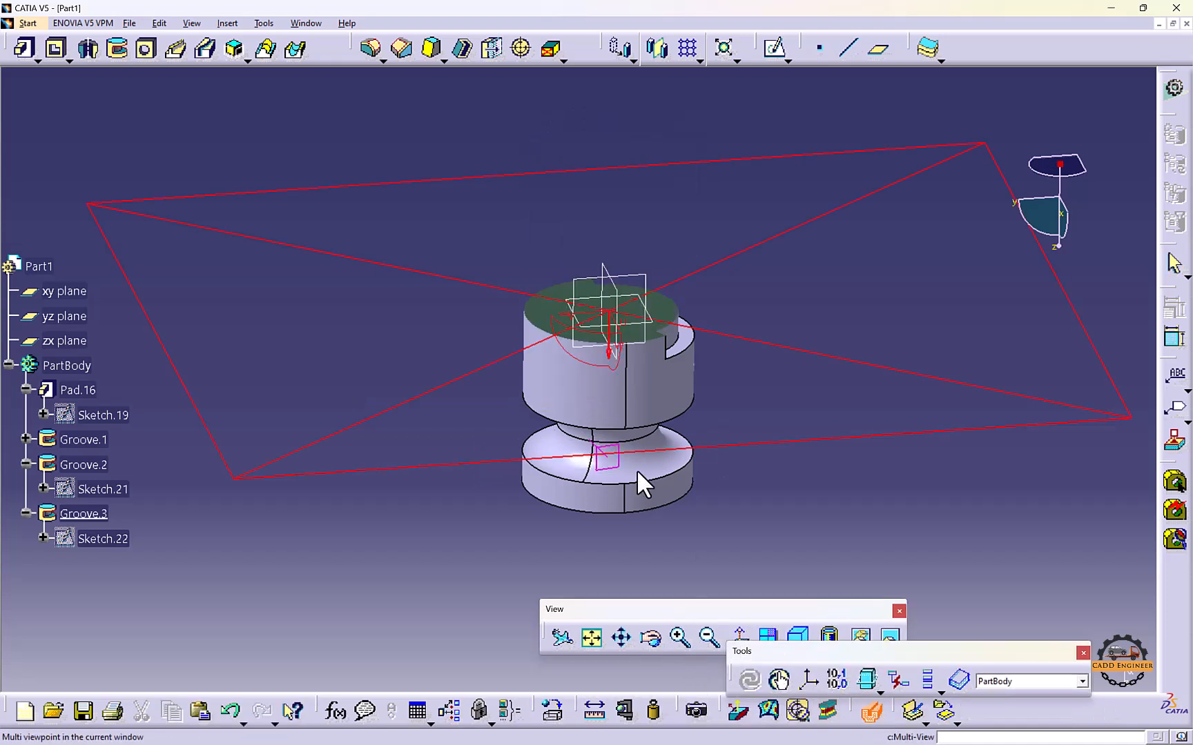
{"action": "left_click", "coordinate": [637, 392]}
{"action": "middle_click_drag", "start_coordinate": [671, 234], "coordinate": [668, 311]}
{"action": "left_click", "coordinate": [670, 318]}
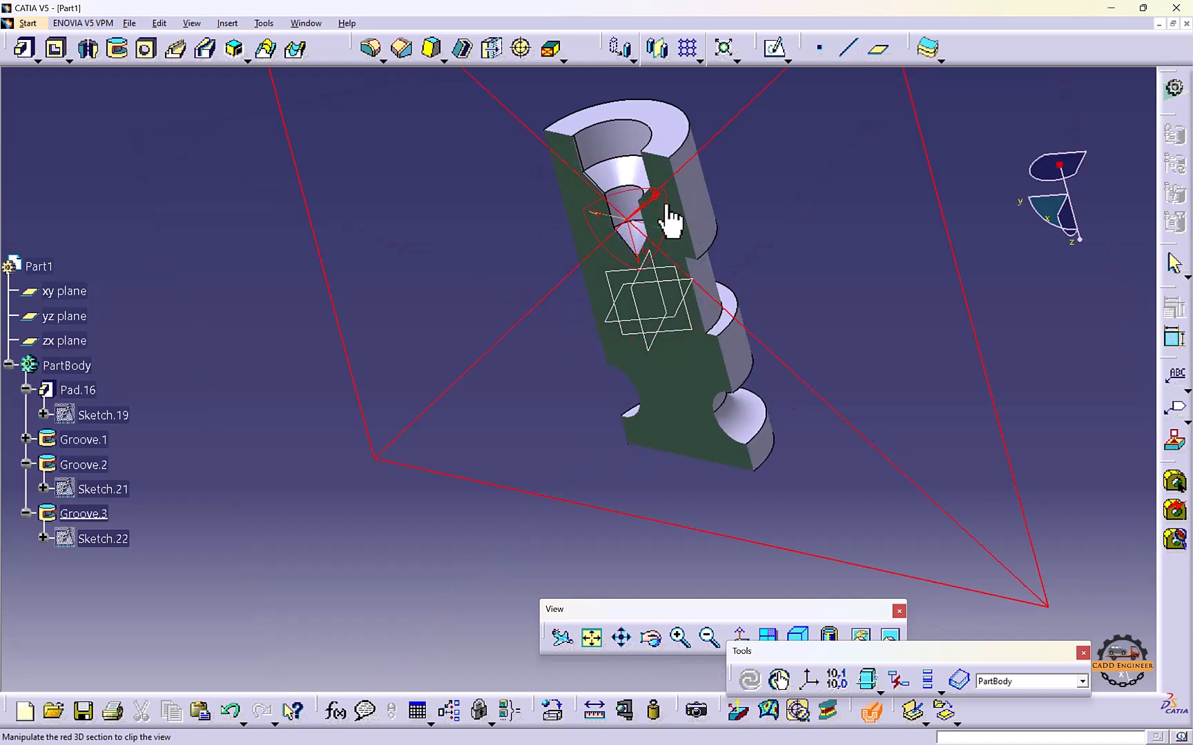
{"action": "mouse_move", "coordinate": [666, 216]}
{"action": "left_mouse_down"}
{"action": "mouse_move", "coordinate": [646, 217]}
{"action": "mouse_move", "coordinate": [705, 195]}
{"action": "mouse_move", "coordinate": [567, 225]}
{"action": "mouse_move", "coordinate": [649, 200]}
{"action": "left_mouse_up"}
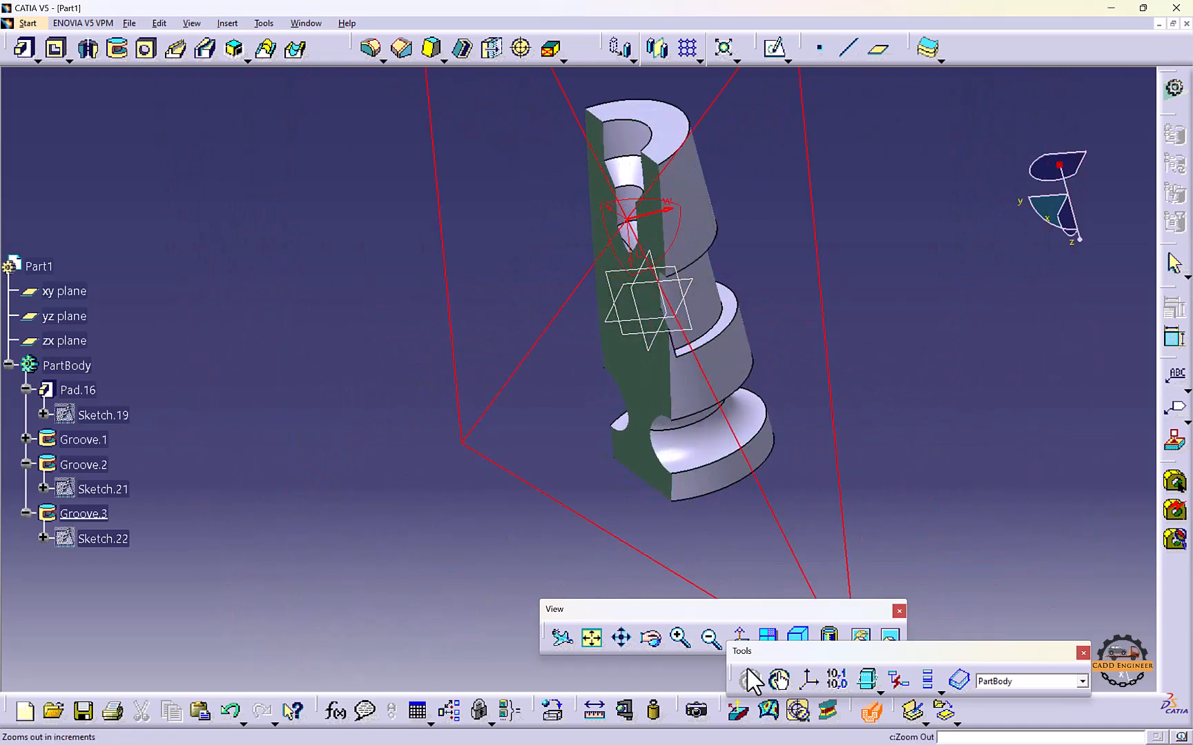
{"action": "left_click", "coordinate": [871, 711]}
{"action": "left_click_drag", "start_coordinate": [798, 654], "coordinate": [816, 707]}
{"action": "left_click_drag", "start_coordinate": [698, 610], "coordinate": [693, 709]}
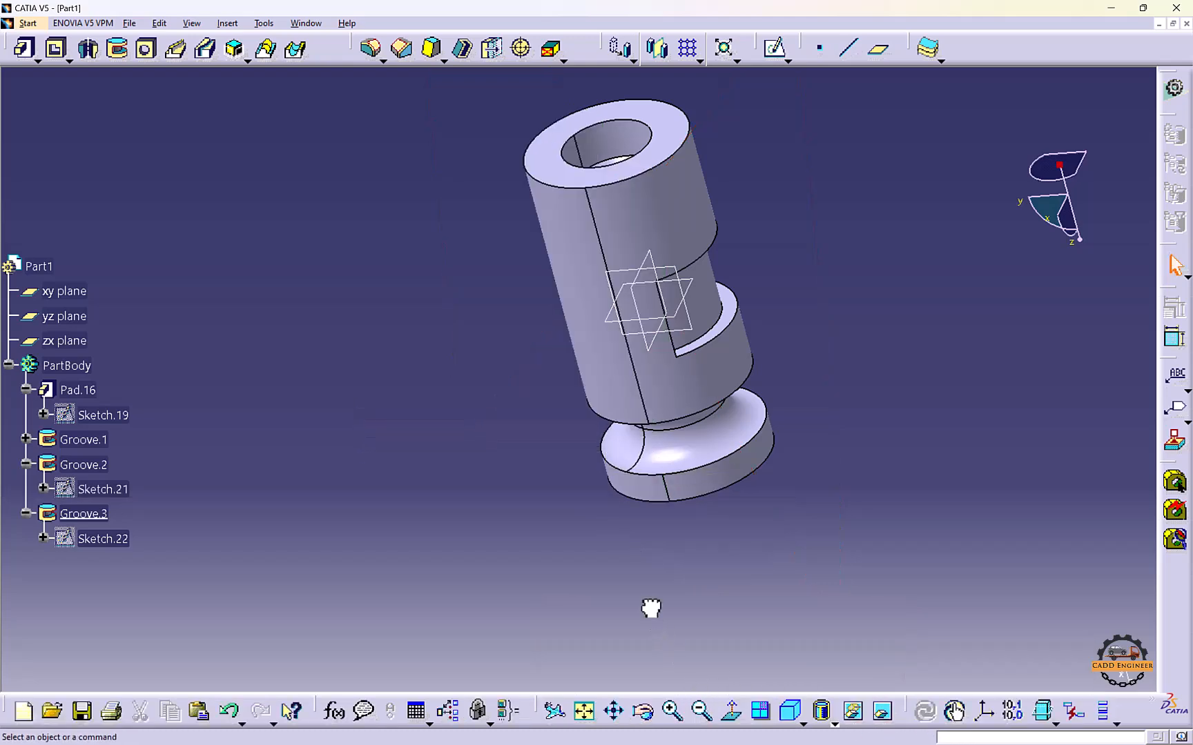
Delete the pad and all three grooves from the part body, together with their sketches
{"action": "middle_click_drag", "start_coordinate": [585, 556], "coordinate": [259, 247]}
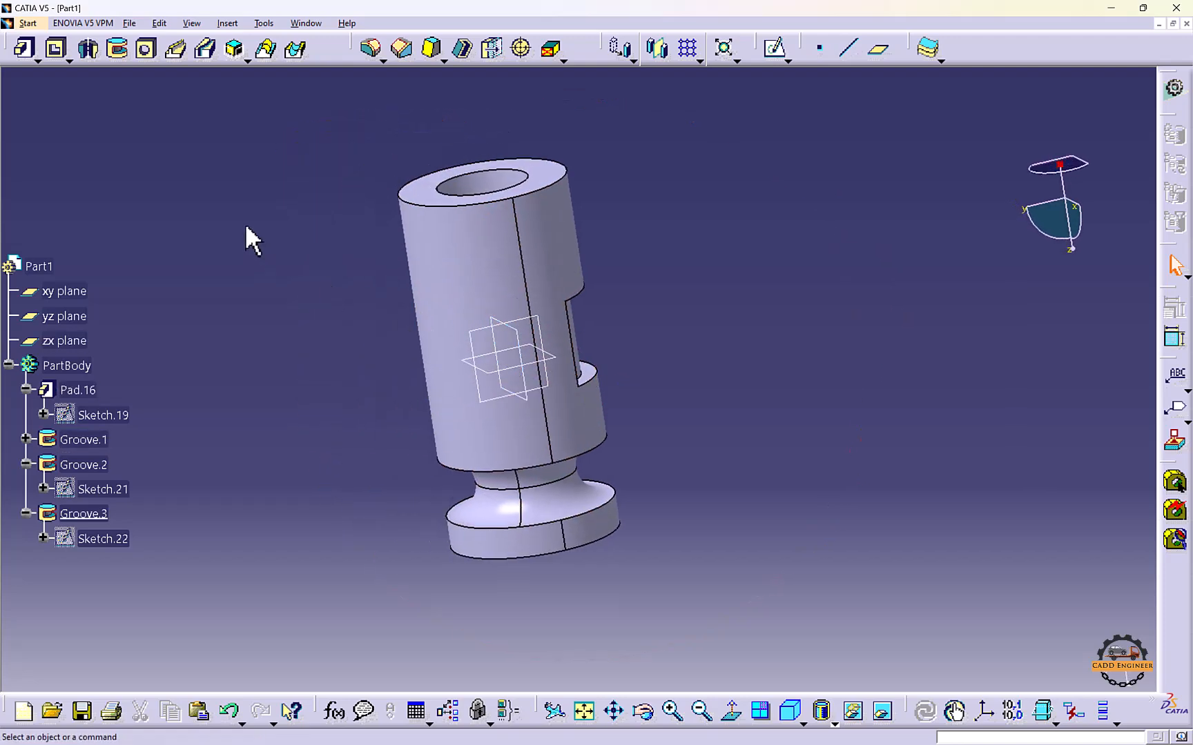
{"action": "left_click", "coordinate": [93, 203]}
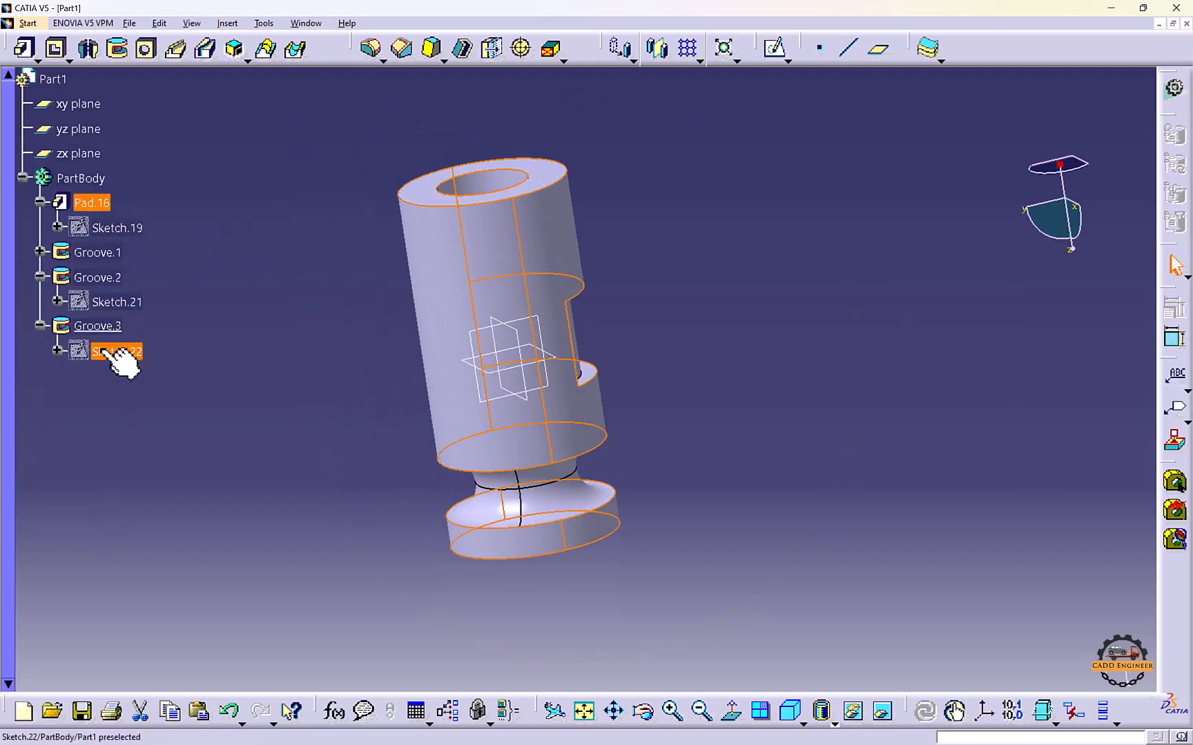
{"action": "left_click", "coordinate": [97, 327], "text": "shift"}
{"action": "right_click", "coordinate": [101, 328]}
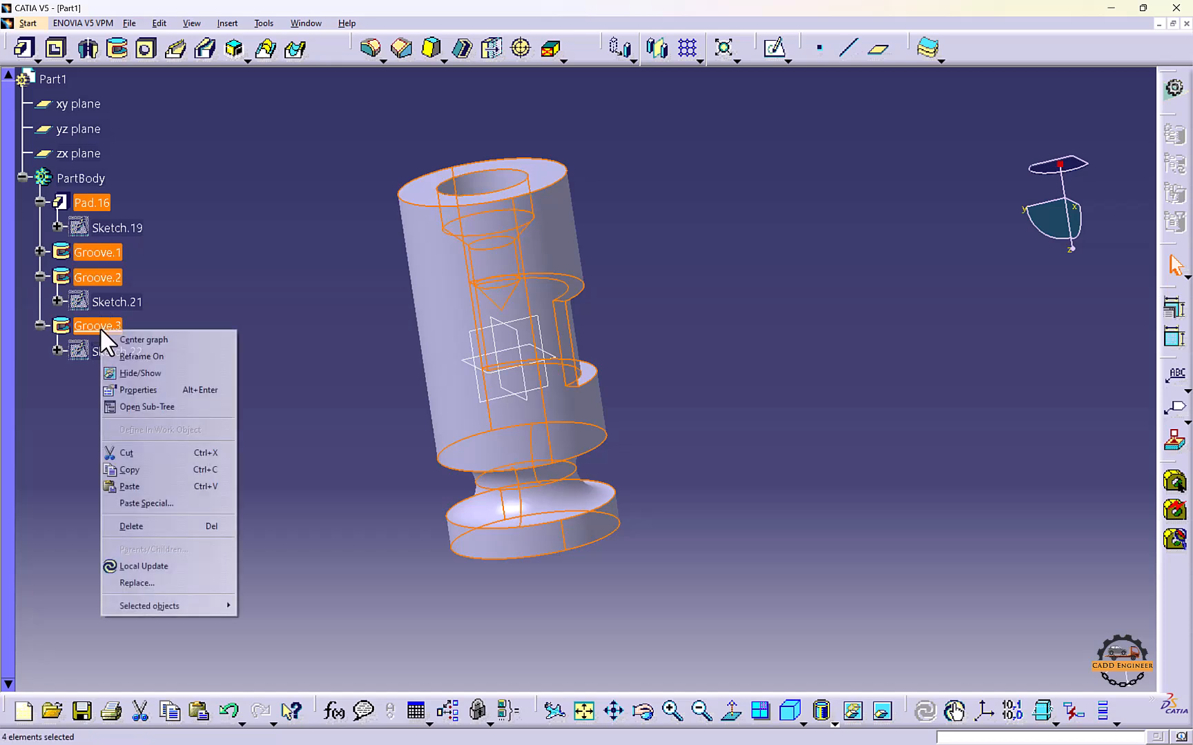
{"action": "left_click", "coordinate": [159, 523]}
{"action": "left_click", "coordinate": [339, 399]}
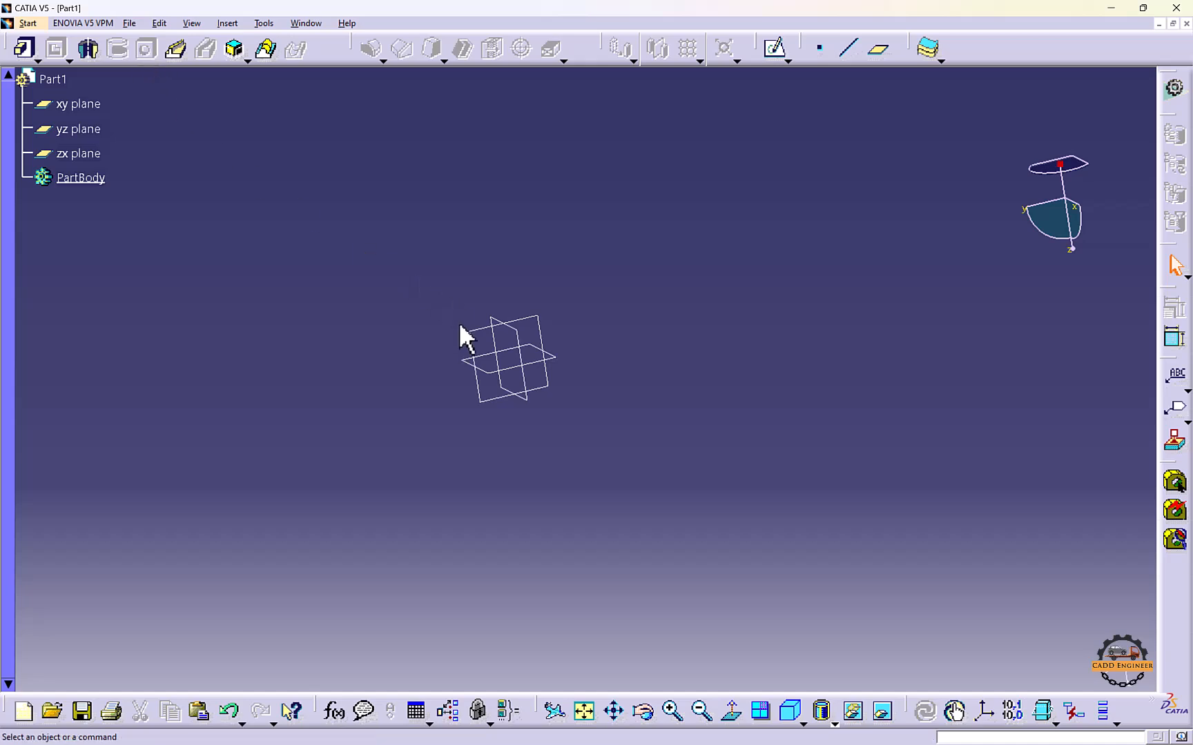
Sketch a rectangle about 45 mm wide and 22 mm high, centred on the origin on the yz plane, and leave the sketch
{"action": "left_click", "coordinate": [477, 341]}
{"action": "left_click", "coordinate": [773, 47]}
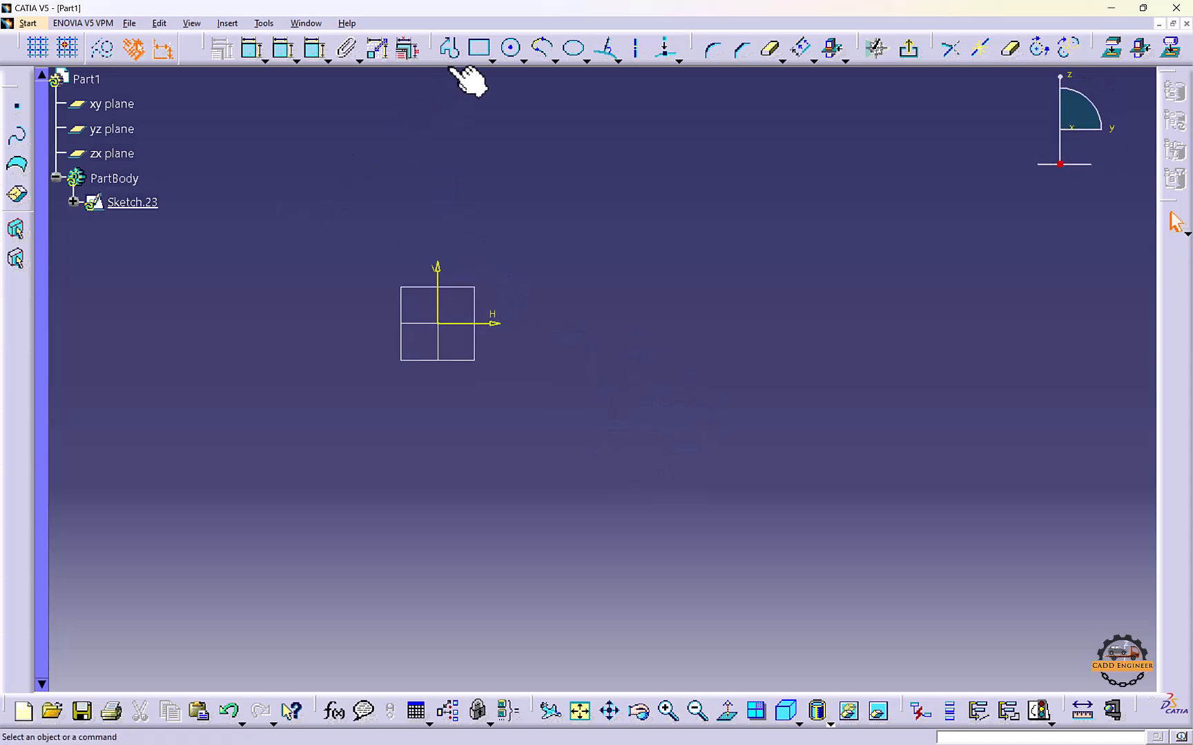
{"action": "left_click", "coordinate": [491, 60]}
{"action": "left_click", "coordinate": [512, 289]}
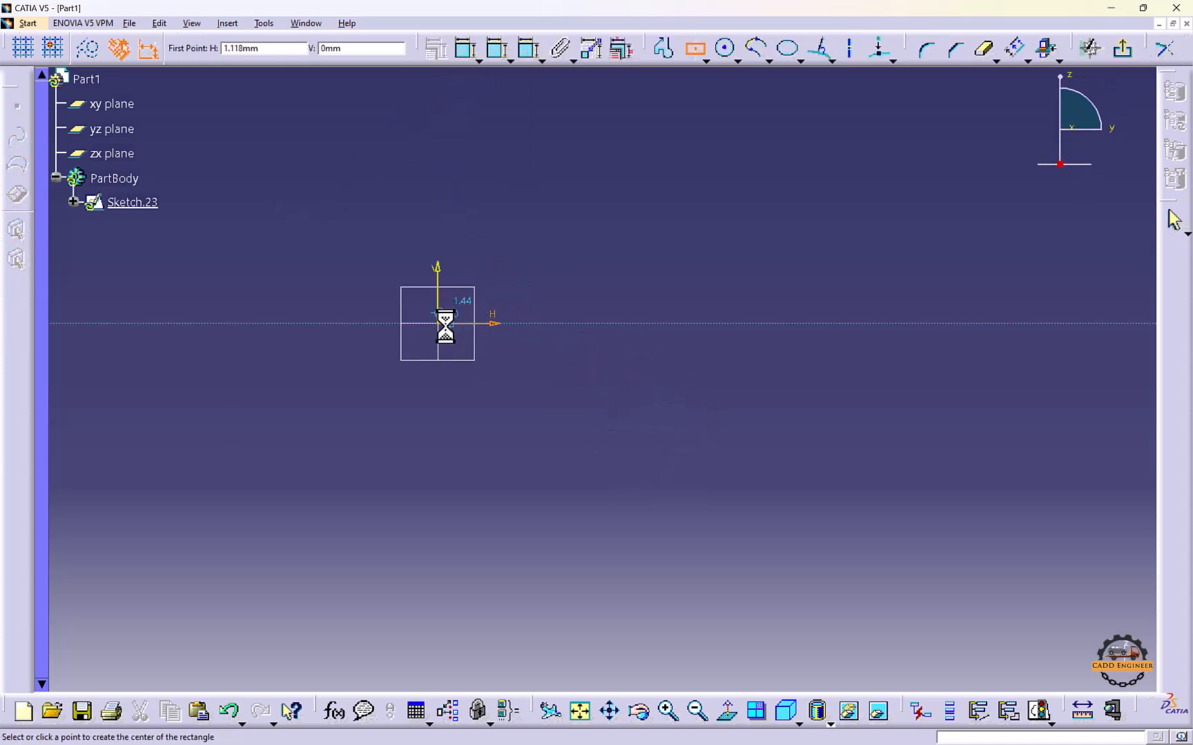
{"action": "left_click", "coordinate": [438, 323]}
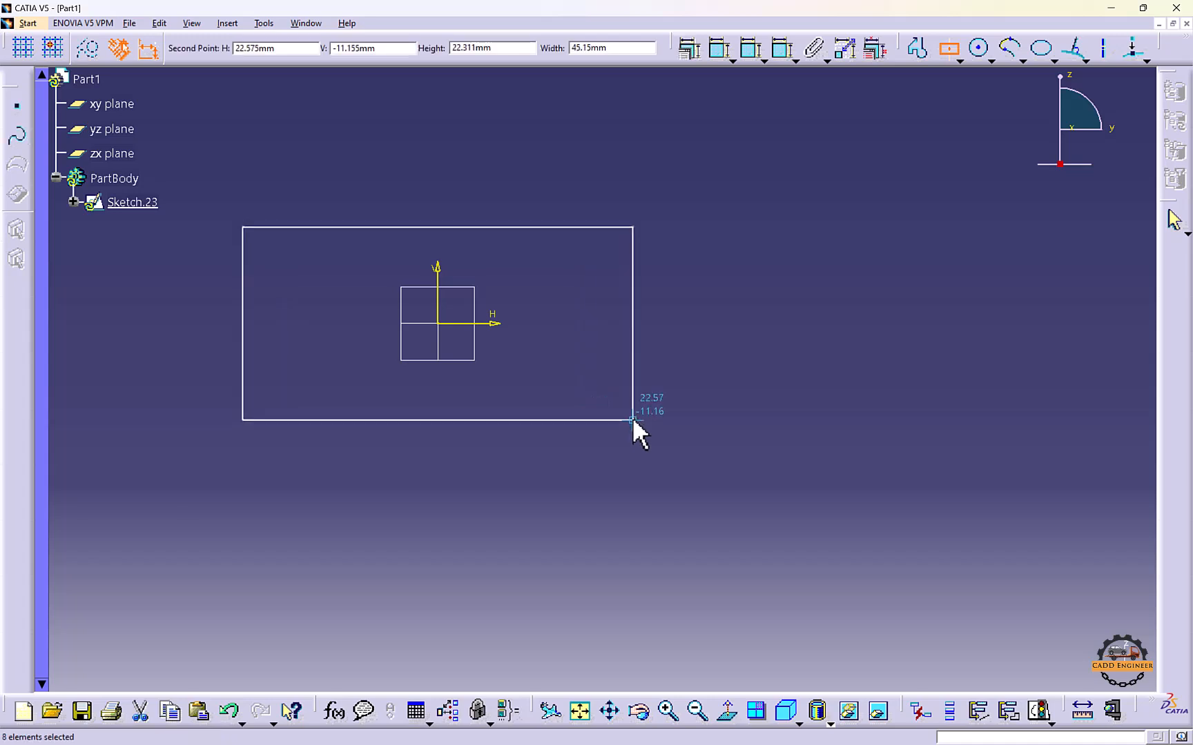
{"action": "left_click", "coordinate": [633, 419]}
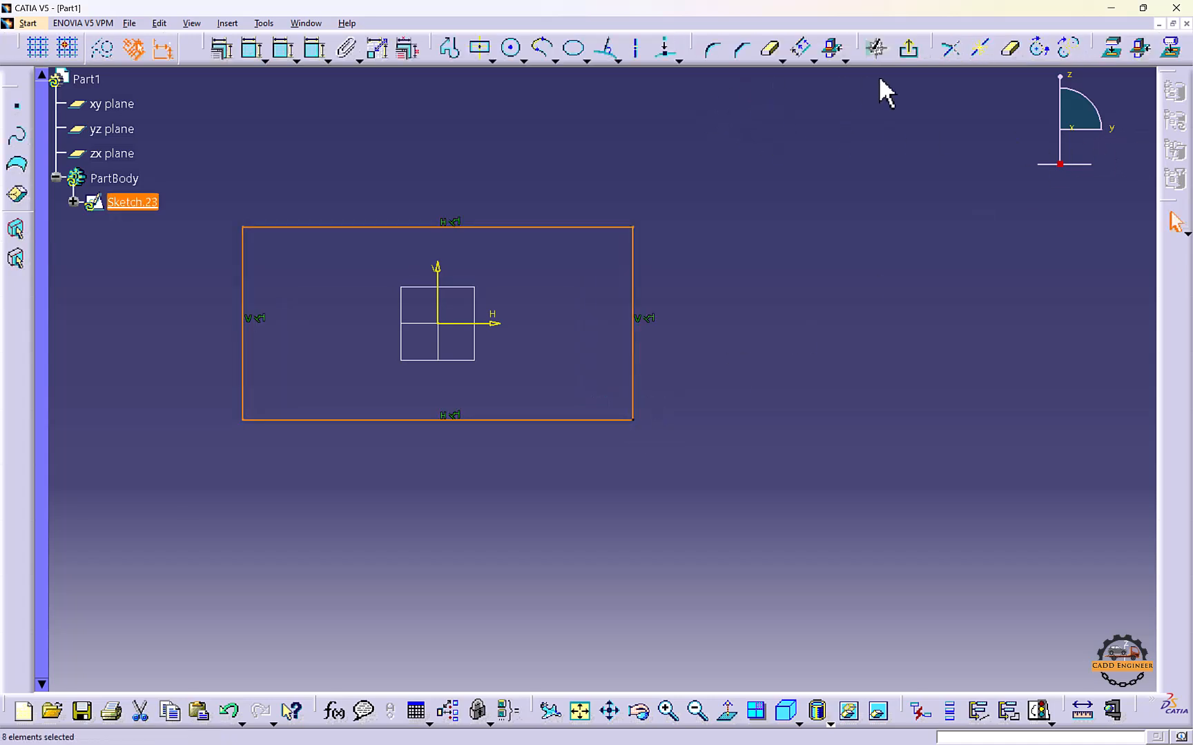
{"action": "left_click", "coordinate": [908, 48]}
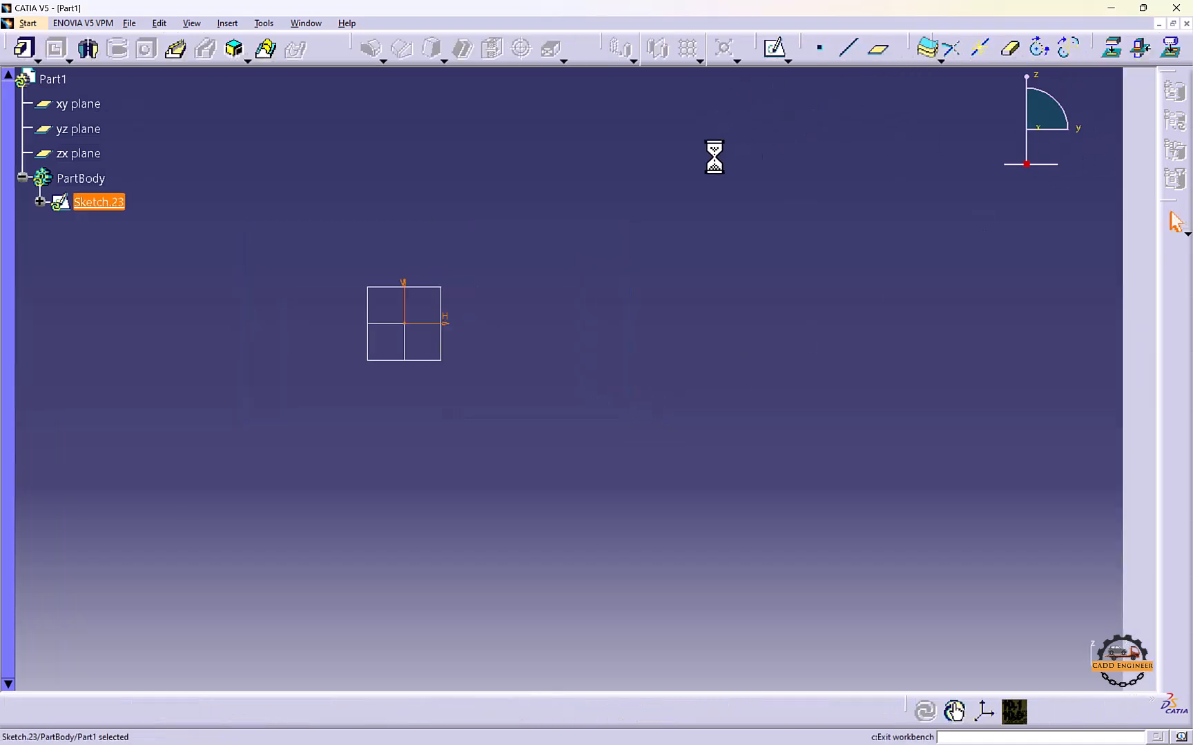
Extrude the centred rectangle into a pad 20 mm long
{"action": "left_click", "coordinate": [31, 54]}
{"action": "middle_click_drag", "start_coordinate": [561, 370], "coordinate": [614, 120]}
{"action": "left_click", "coordinate": [154, 386]}
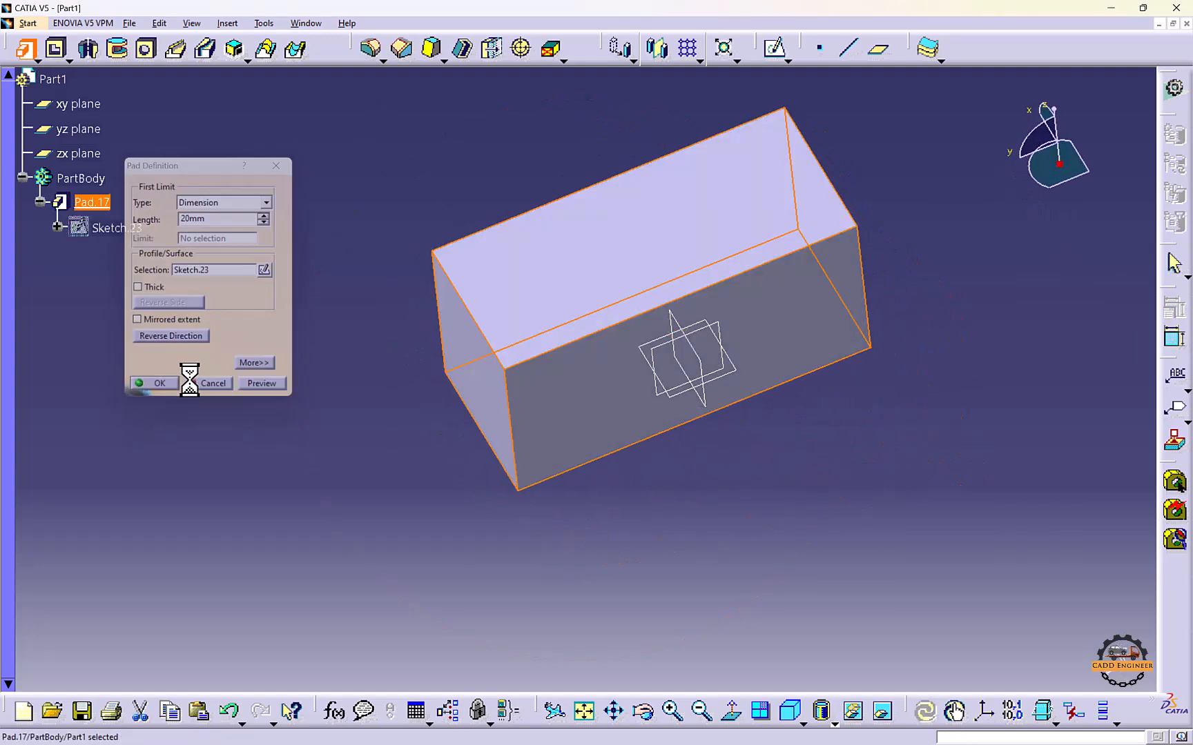
Place a blind hole near one end of the block's top face, with diameter 5 mm and depth 15 mm
{"action": "middle_click_drag", "start_coordinate": [341, 367], "coordinate": [428, 311]}
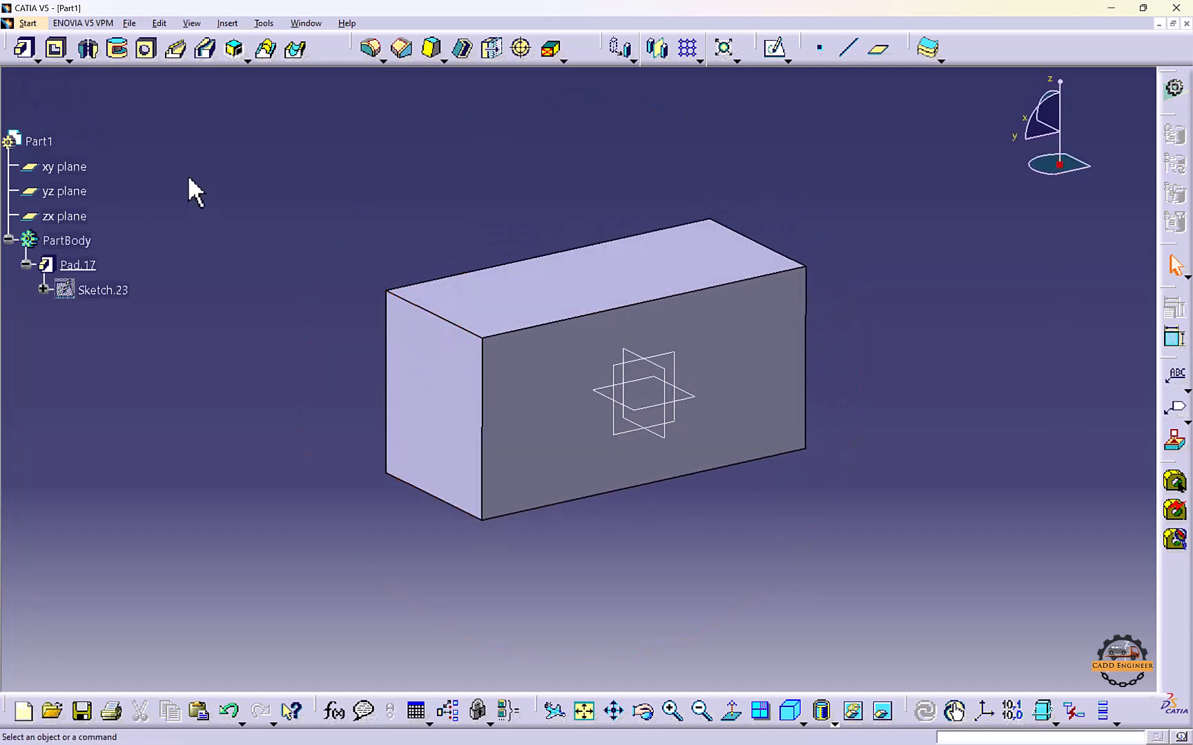
{"action": "left_click", "coordinate": [148, 51]}
{"action": "left_click", "coordinate": [463, 280]}
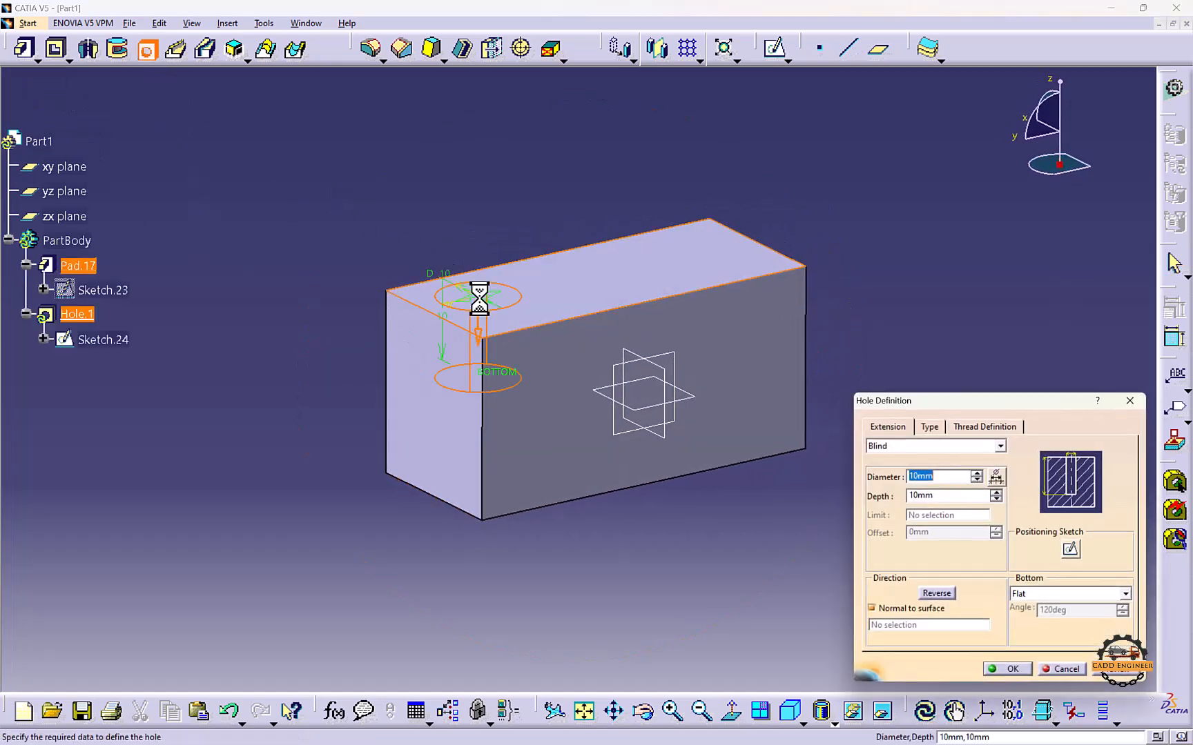
{"action": "middle_click_drag", "start_coordinate": [473, 290], "coordinate": [351, 248]}
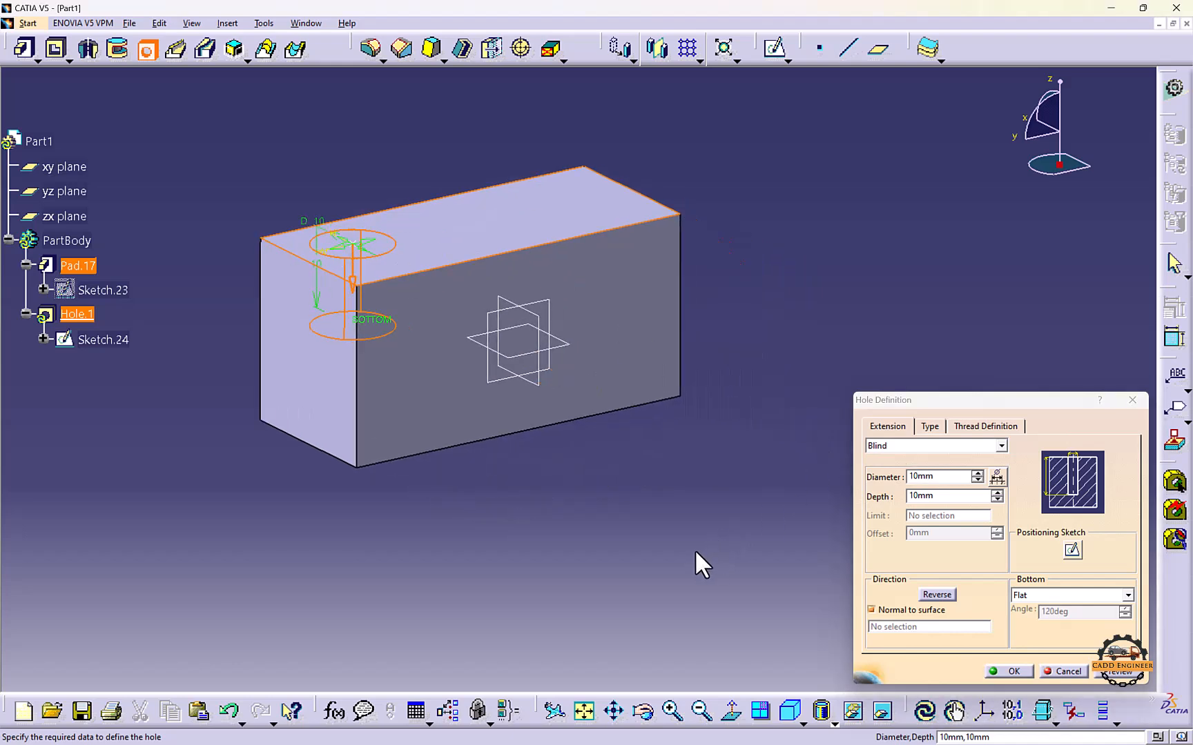
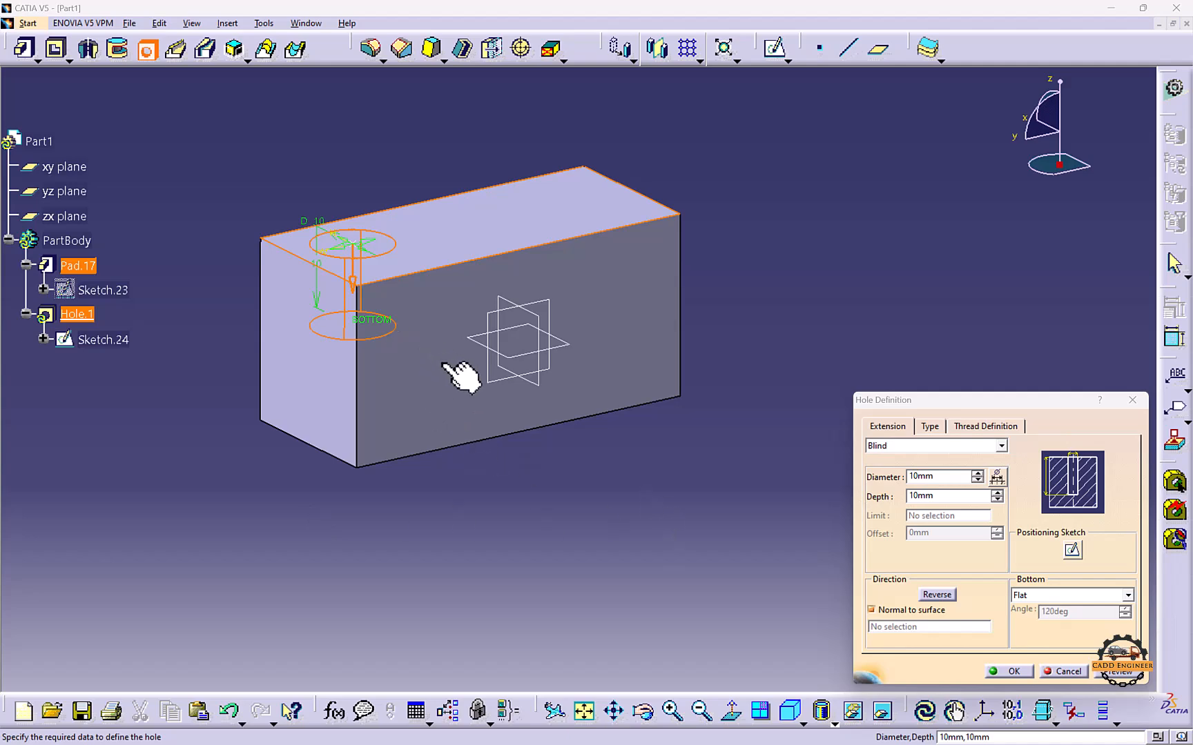
{"action": "mouse_move", "coordinate": [461, 376]}
{"action": "middle_mouse_down"}
{"action": "mouse_move", "coordinate": [415, 392]}
{"action": "mouse_move", "coordinate": [494, 487]}
{"action": "mouse_move", "coordinate": [521, 550]}
{"action": "mouse_move", "coordinate": [528, 414]}
{"action": "mouse_move", "coordinate": [467, 365]}
{"action": "middle_mouse_up"}
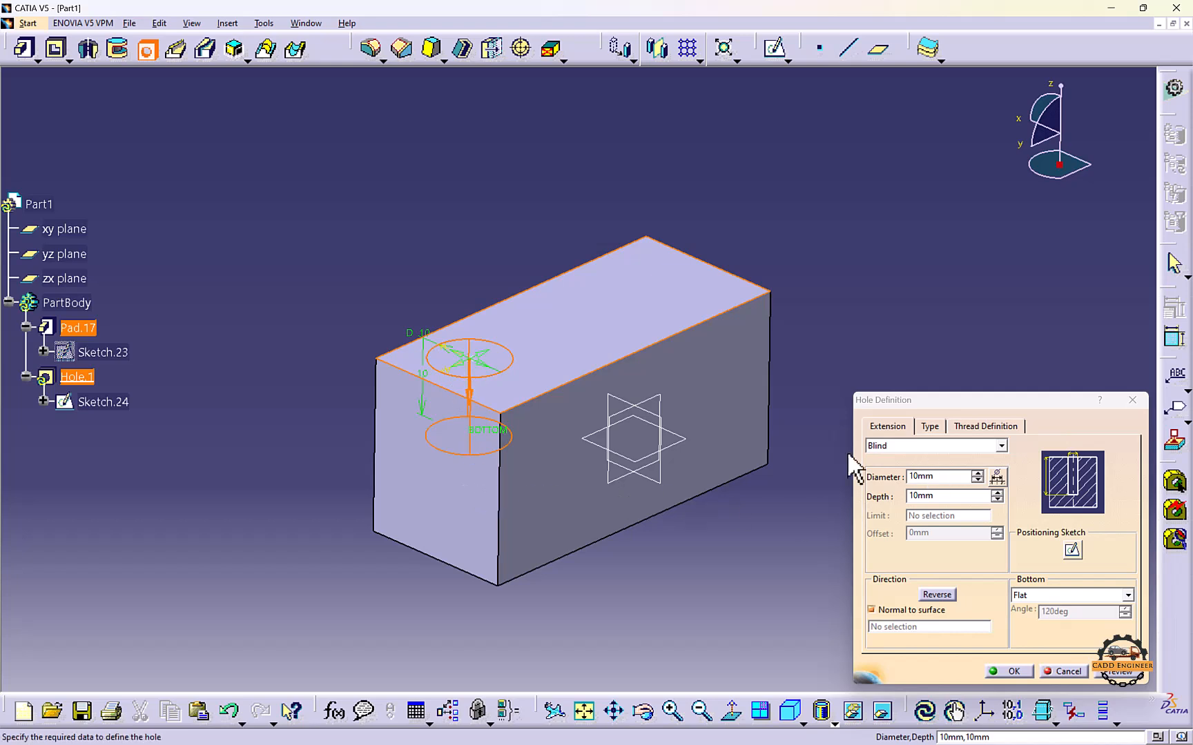
{"action": "double_click", "coordinate": [929, 476]}
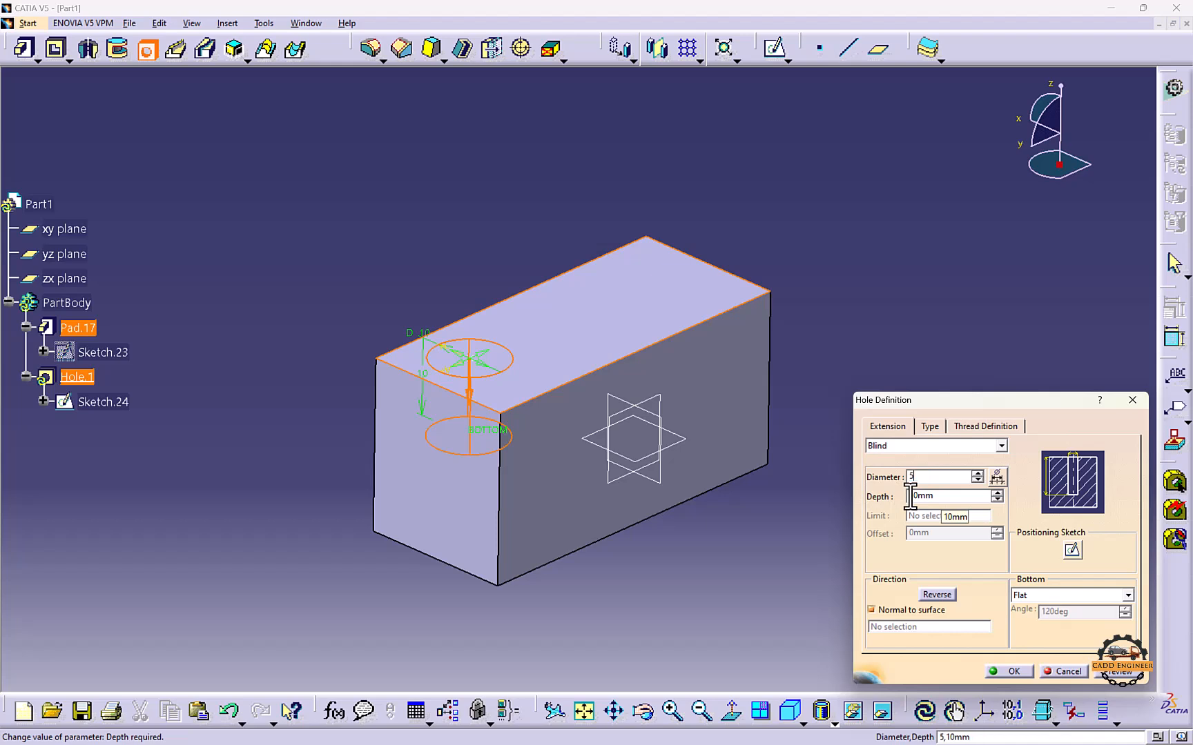
{"action": "key", "text": "Return"}
{"action": "double_click", "coordinate": [949, 496]}
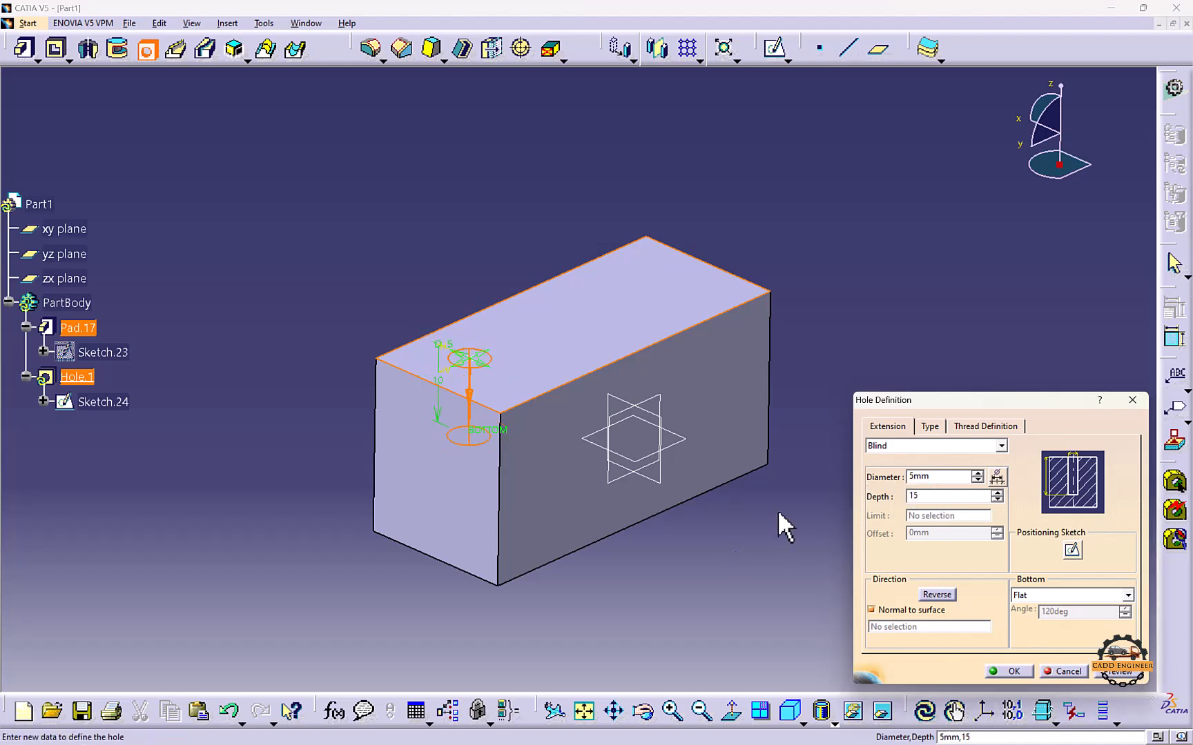
{"action": "type", "text": "15"}
{"action": "key", "text": "Return"}
Give the blind hole a V-Bottom with a 120 deg angle and create it
{"action": "middle_click_drag", "start_coordinate": [687, 519], "coordinate": [542, 491]}
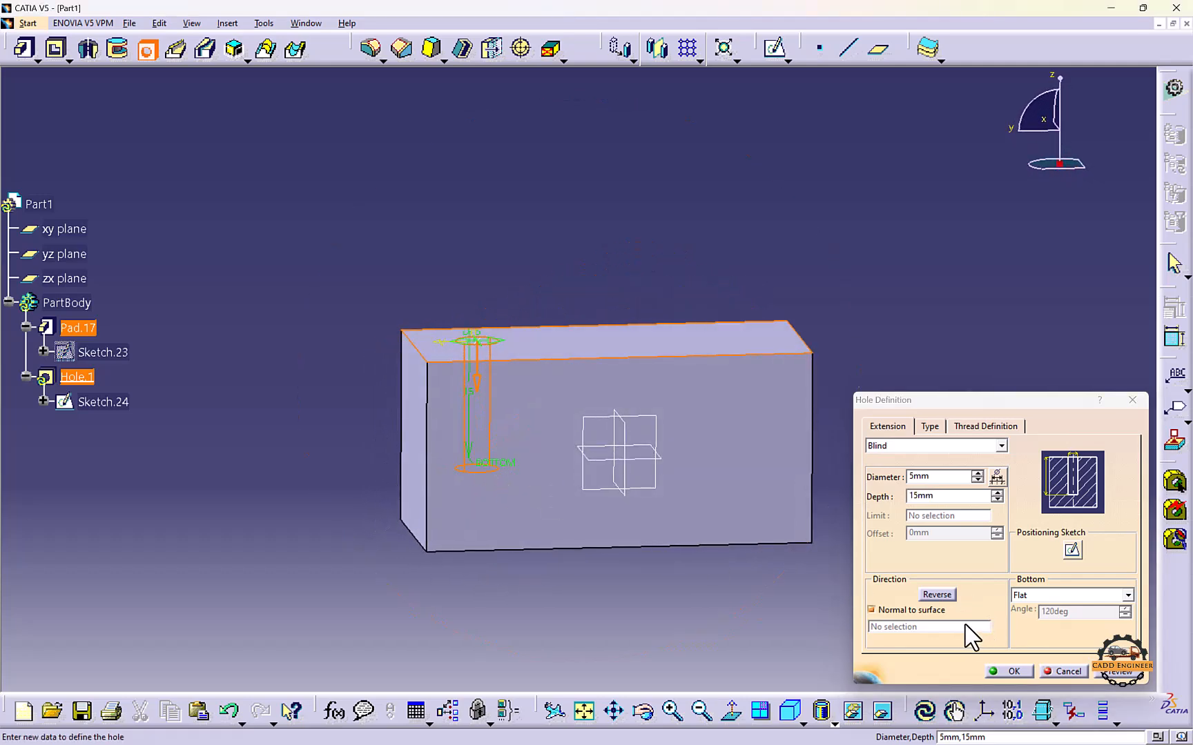
{"action": "middle_click_drag", "start_coordinate": [527, 400], "coordinate": [625, 533]}
{"action": "left_click", "coordinate": [1093, 595]}
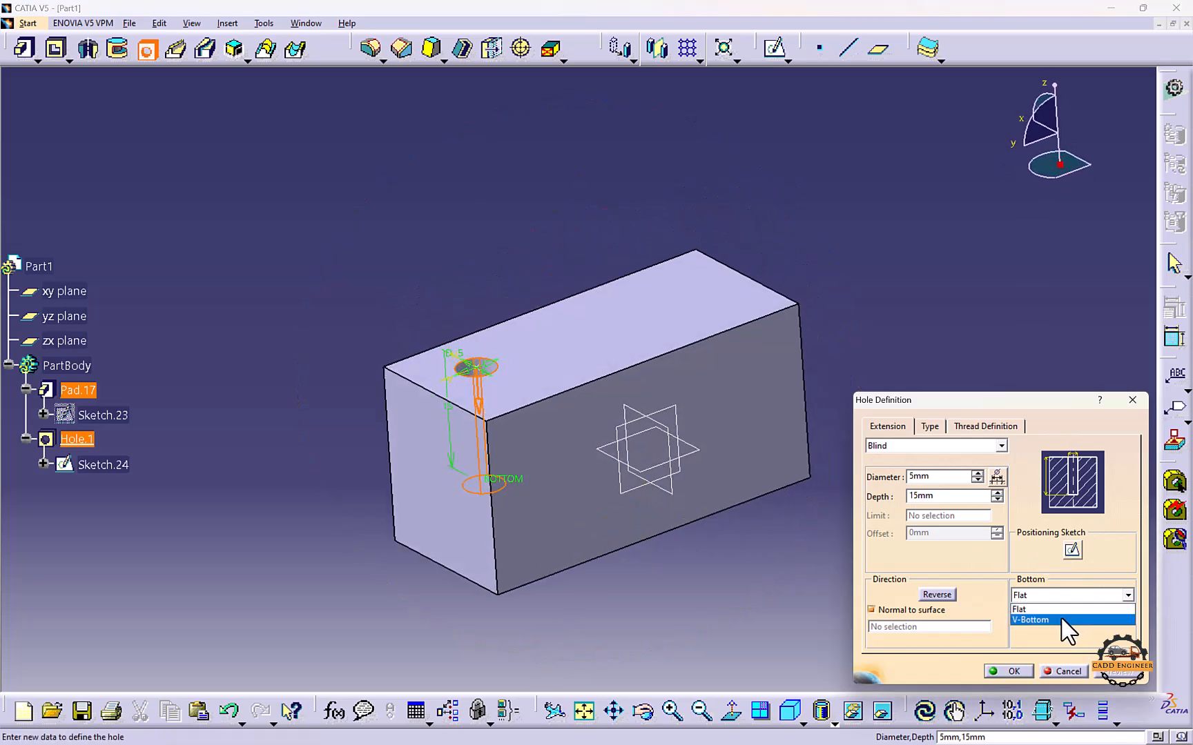
{"action": "left_click", "coordinate": [1066, 622]}
{"action": "middle_click_drag", "start_coordinate": [733, 556], "coordinate": [663, 424]}
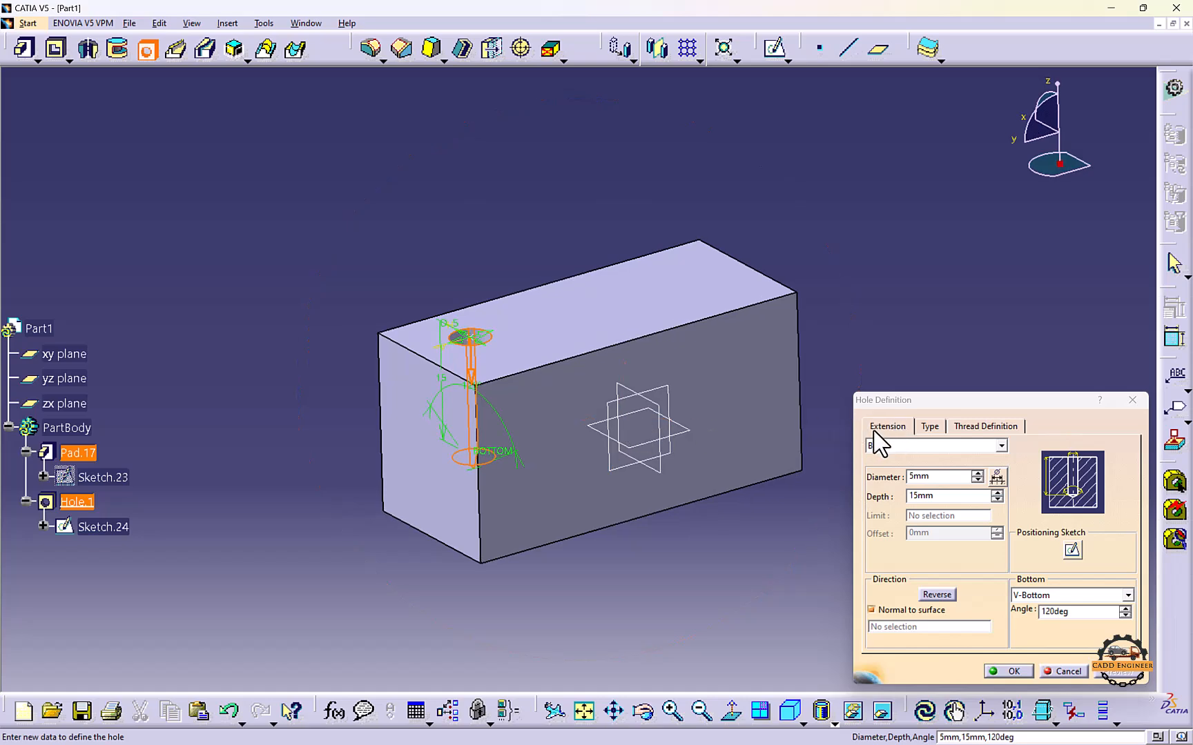
{"action": "left_click", "coordinate": [990, 670]}
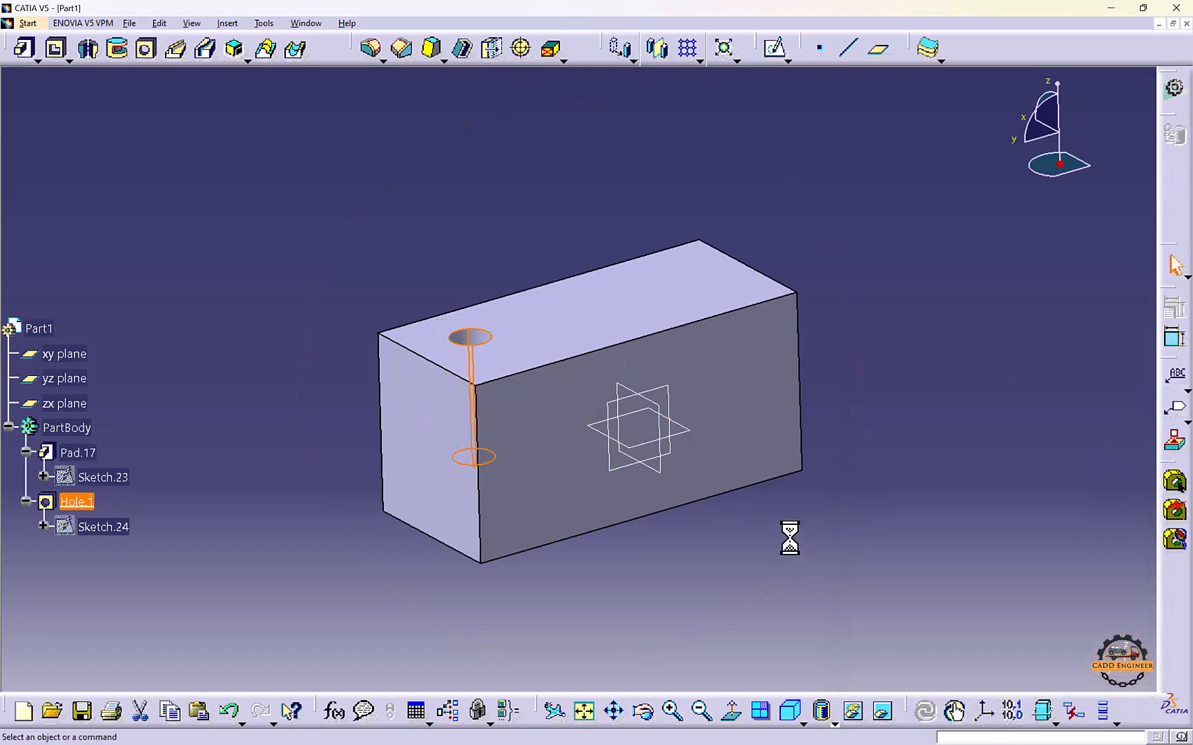
Place a second hole beside the first on the top face, as a Counterbored type with a 5 mm counterbore diameter
{"action": "middle_click_drag", "start_coordinate": [594, 328], "coordinate": [391, 180]}
{"action": "left_click", "coordinate": [145, 48]}
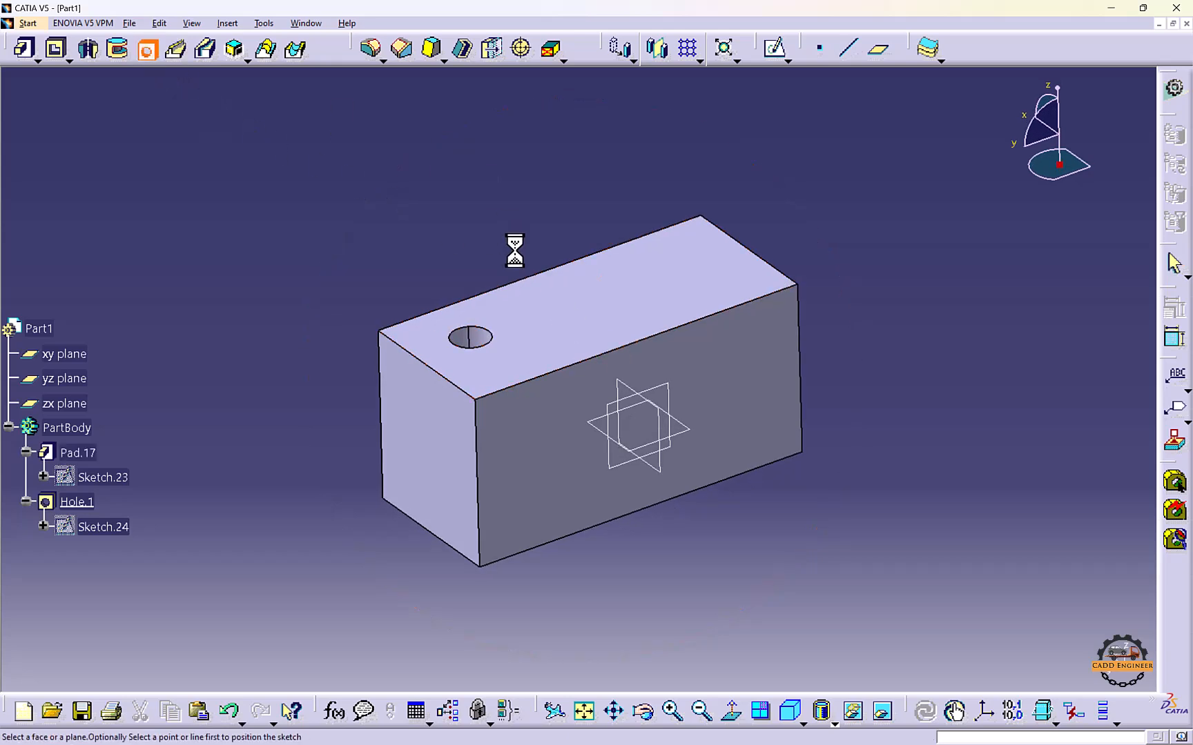
{"action": "left_click", "coordinate": [546, 303]}
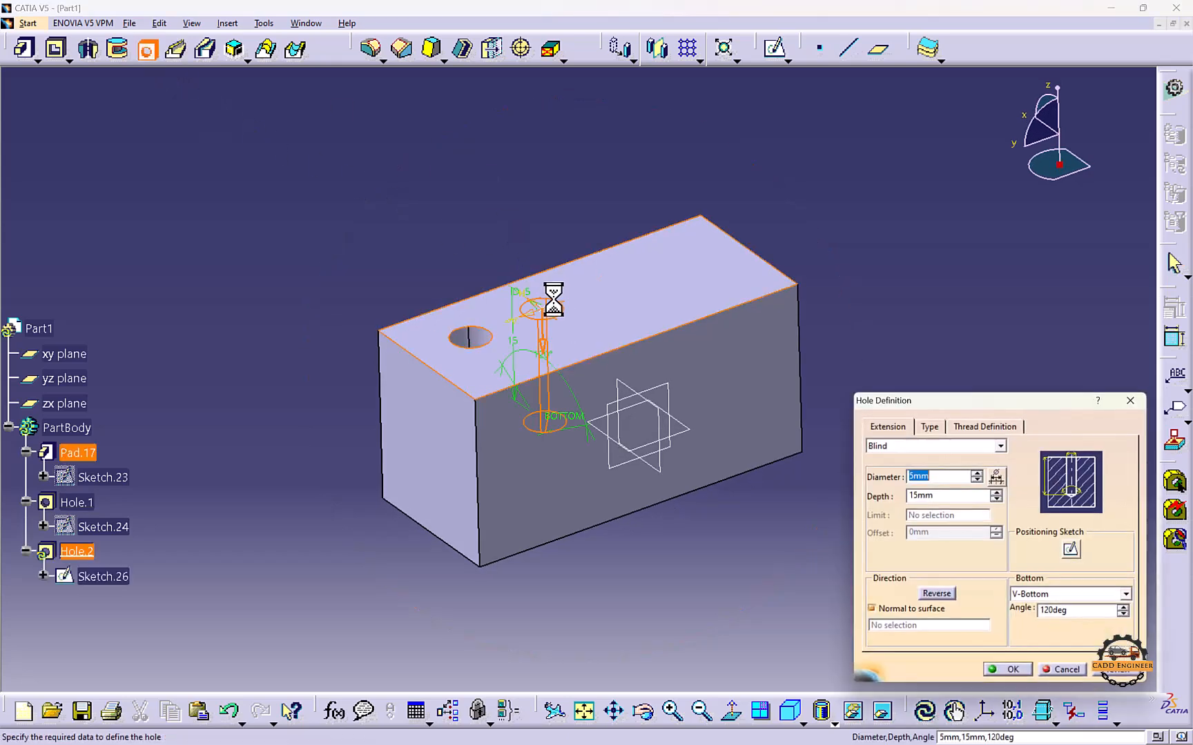
{"action": "left_click", "coordinate": [929, 428]}
{"action": "left_click", "coordinate": [938, 446]}
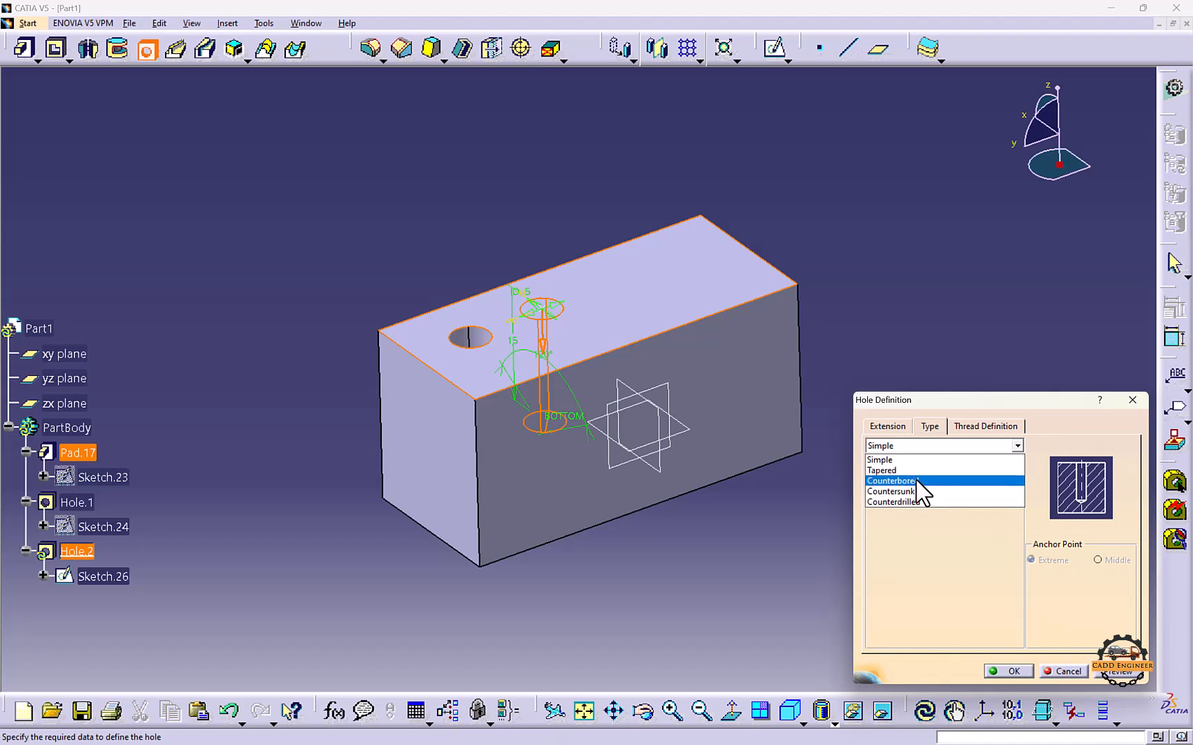
{"action": "left_click", "coordinate": [891, 482]}
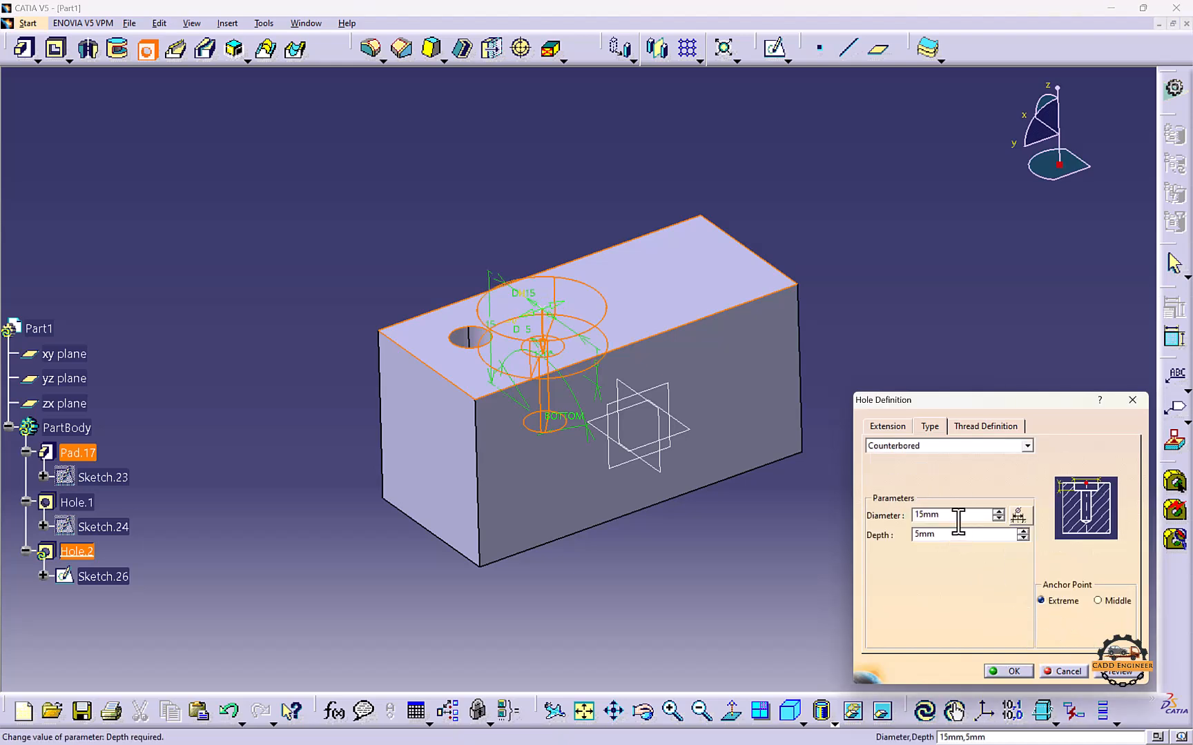
{"action": "left_click_drag", "start_coordinate": [951, 515], "coordinate": [890, 524]}
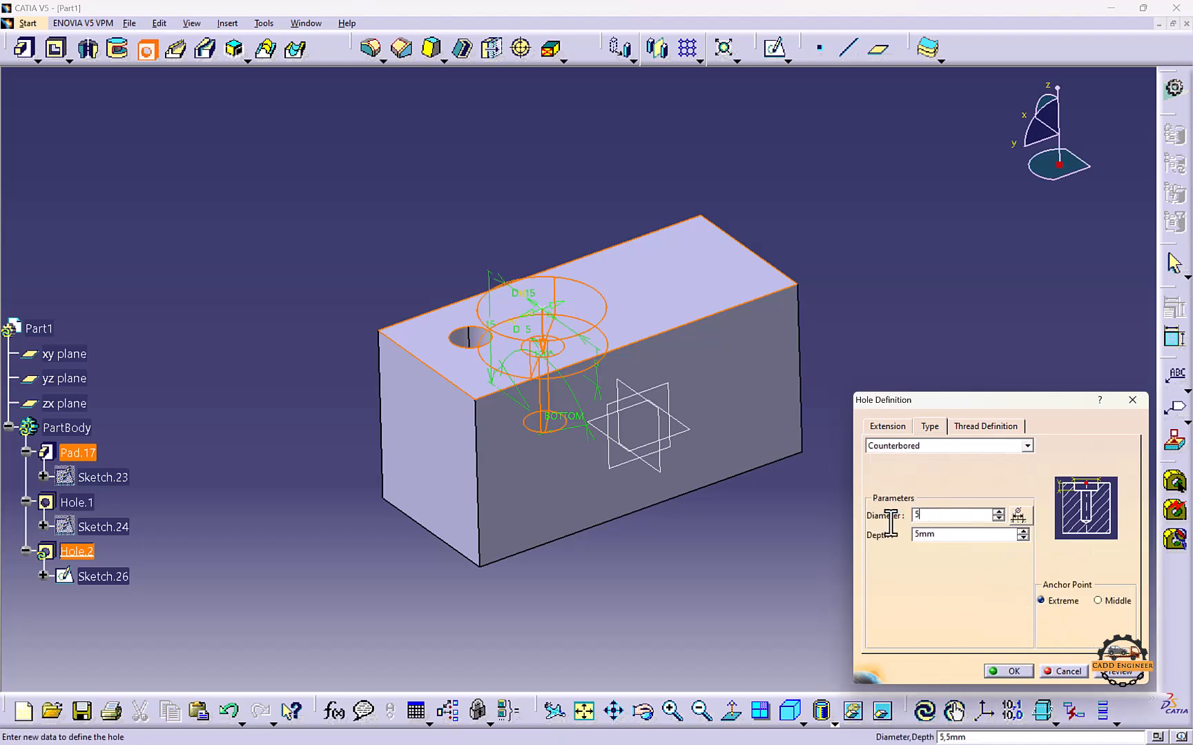
Set the counterbored hole's own diameter to 3 mm
{"action": "left_click", "coordinate": [894, 428]}
{"action": "left_click_drag", "start_coordinate": [928, 476], "coordinate": [859, 476]}
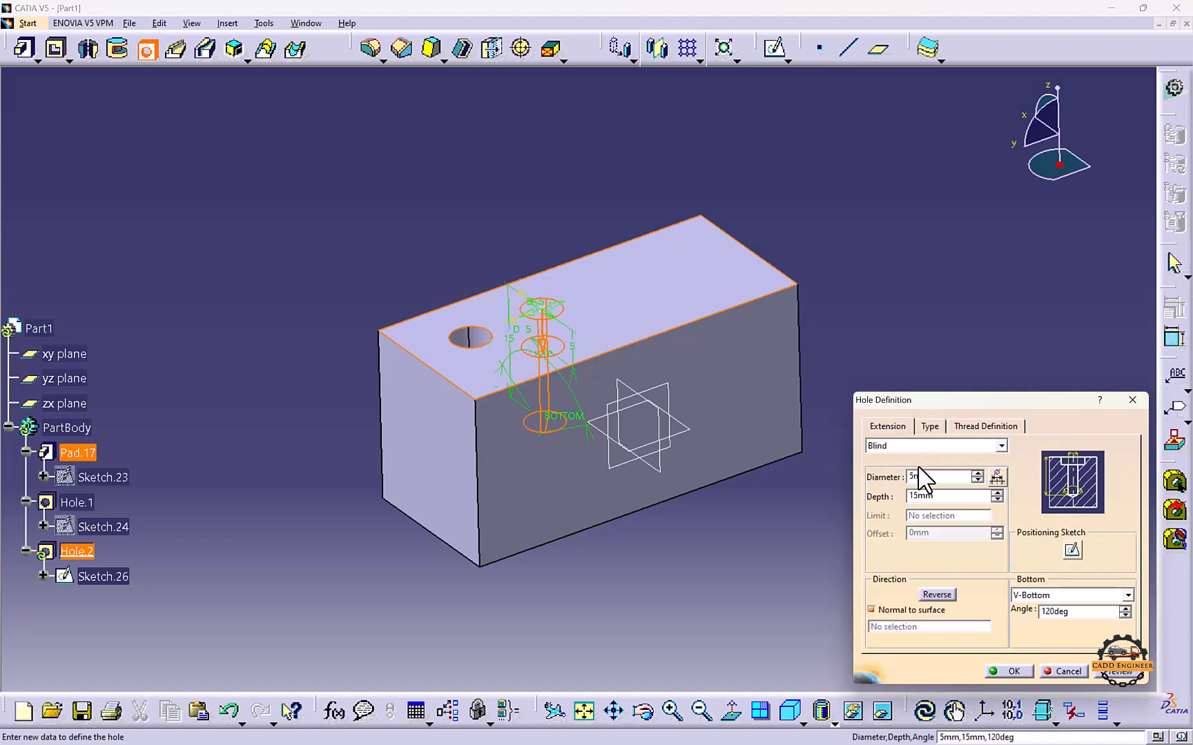
{"action": "key", "text": "Return"}
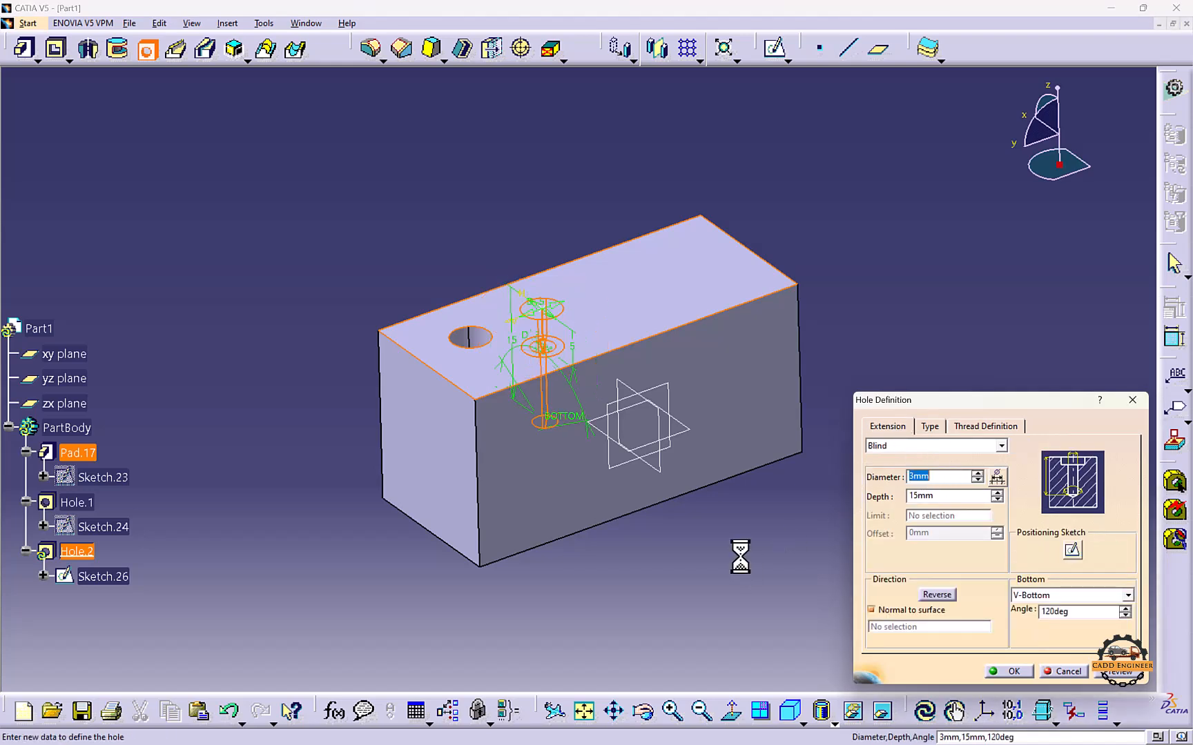
Set the counterbore depth to 2 mm and create the second hole
{"action": "left_click", "coordinate": [929, 426]}
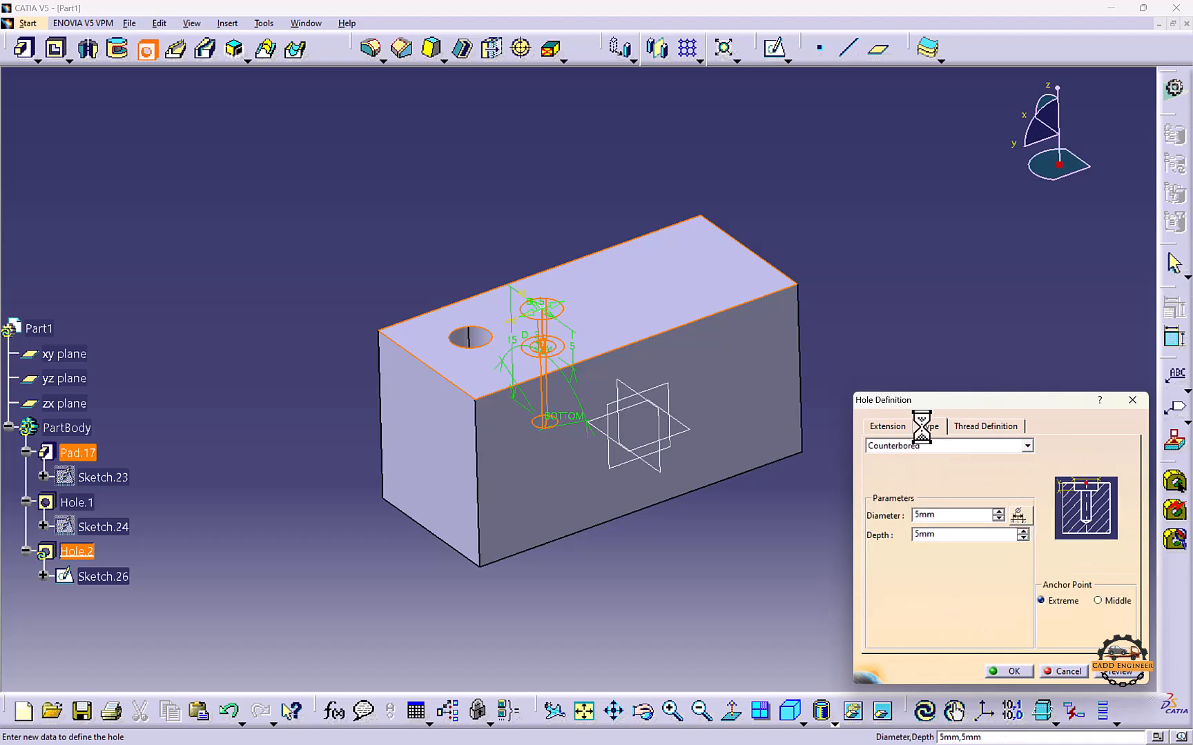
{"action": "left_click_drag", "start_coordinate": [952, 534], "coordinate": [890, 542]}
{"action": "type", "text": "1"}
{"action": "key", "text": "Return"}
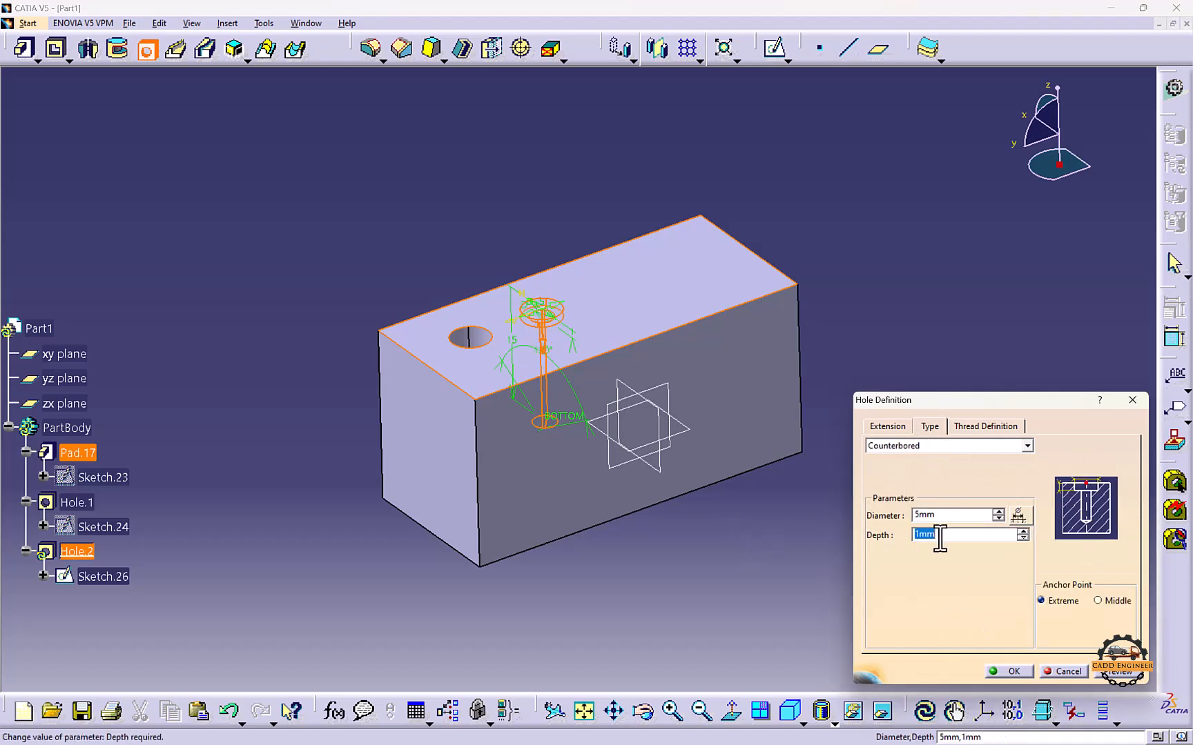
{"action": "type", "text": "2"}
{"action": "key", "text": "Return"}
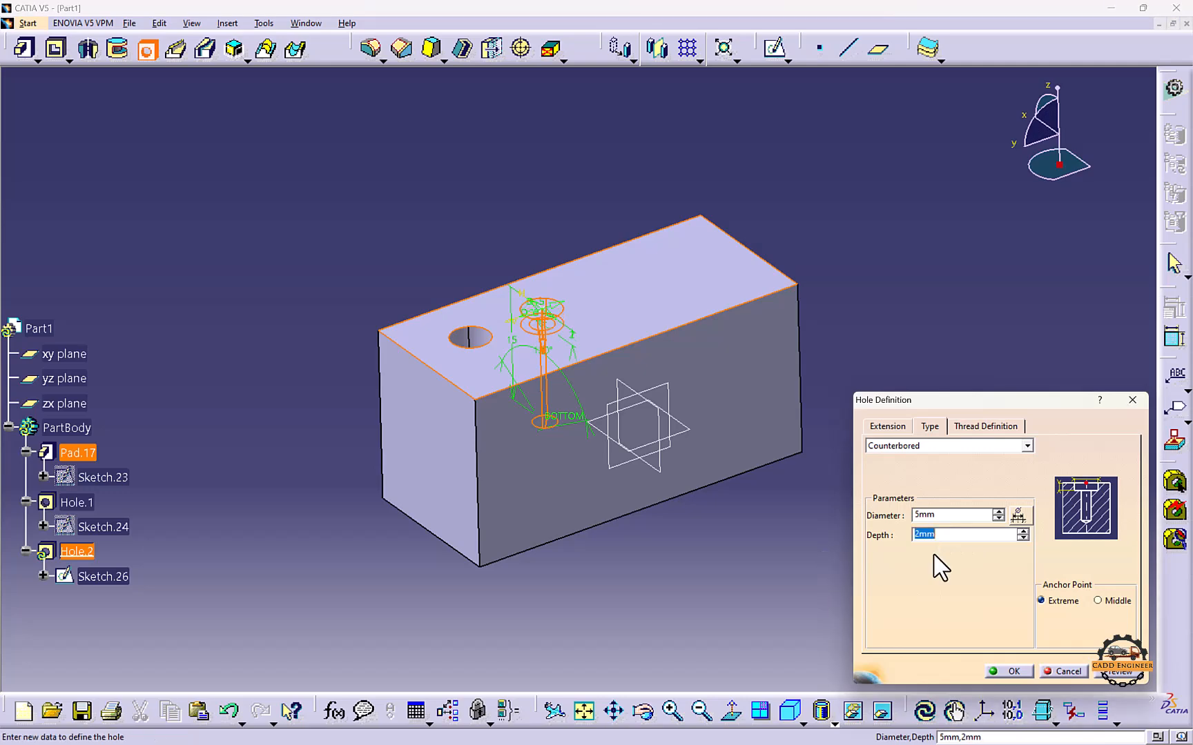
{"action": "left_click", "coordinate": [1113, 672]}
{"action": "middle_click_drag", "start_coordinate": [586, 386], "coordinate": [561, 338]}
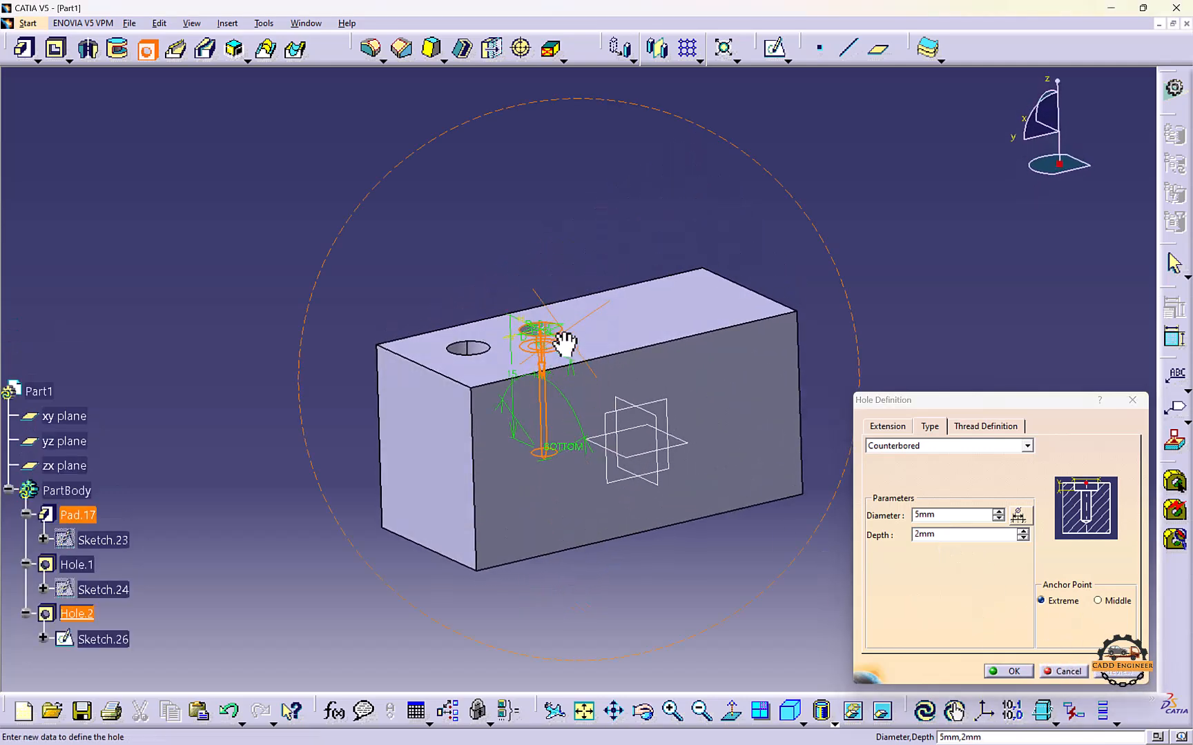
{"action": "left_click", "coordinate": [1008, 671]}
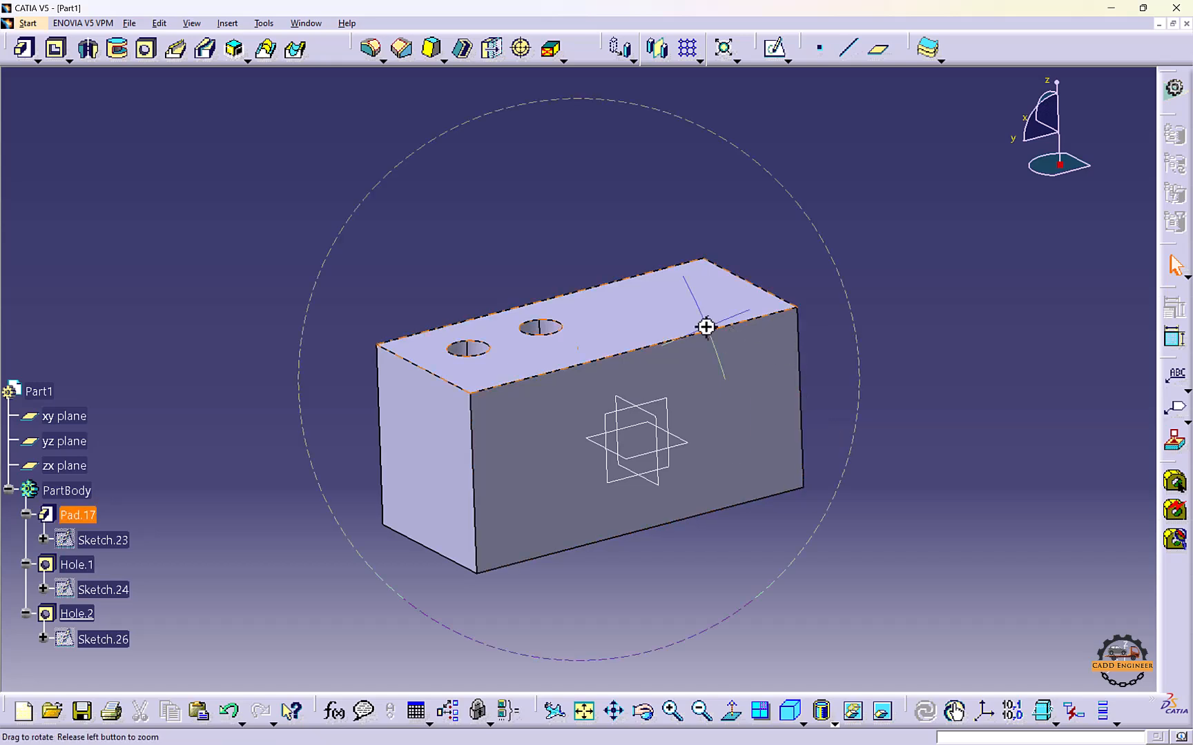
Place a third hole on the top face beyond the counterbored one and shift it slightly towards the back edge
{"action": "middle_click_drag", "start_coordinate": [705, 325], "coordinate": [593, 331]}
{"action": "left_click", "coordinate": [145, 51]}
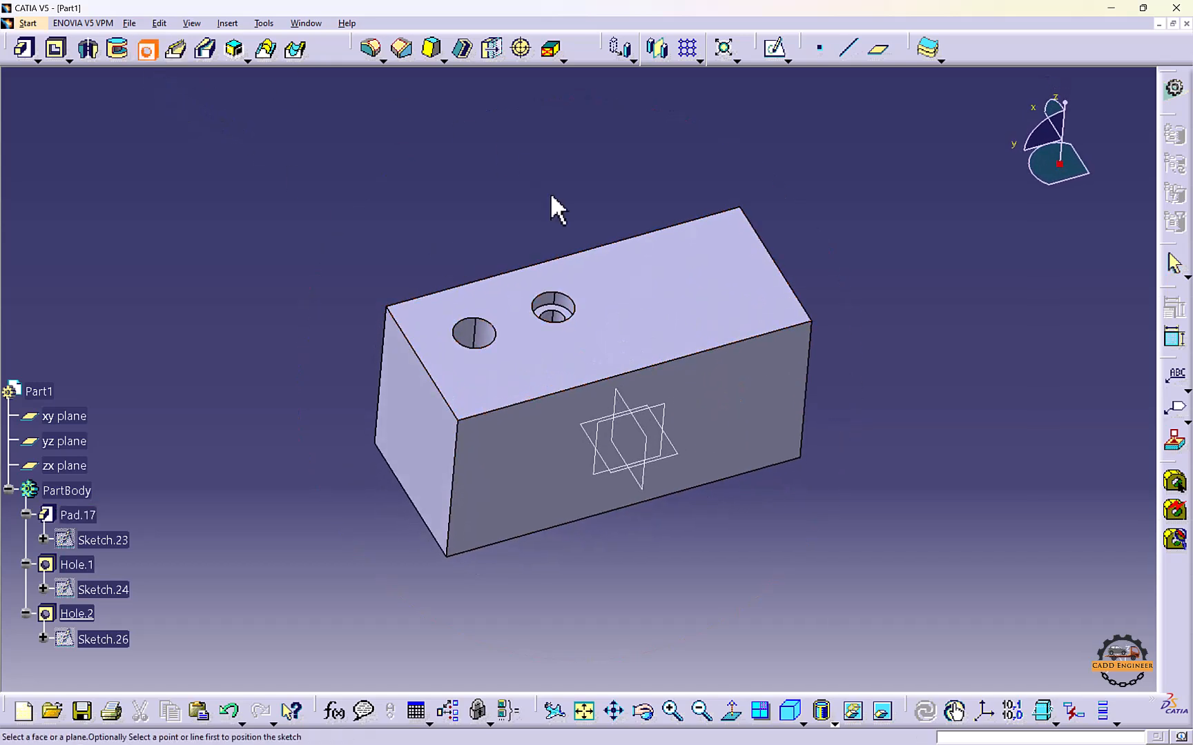
{"action": "left_click", "coordinate": [617, 302]}
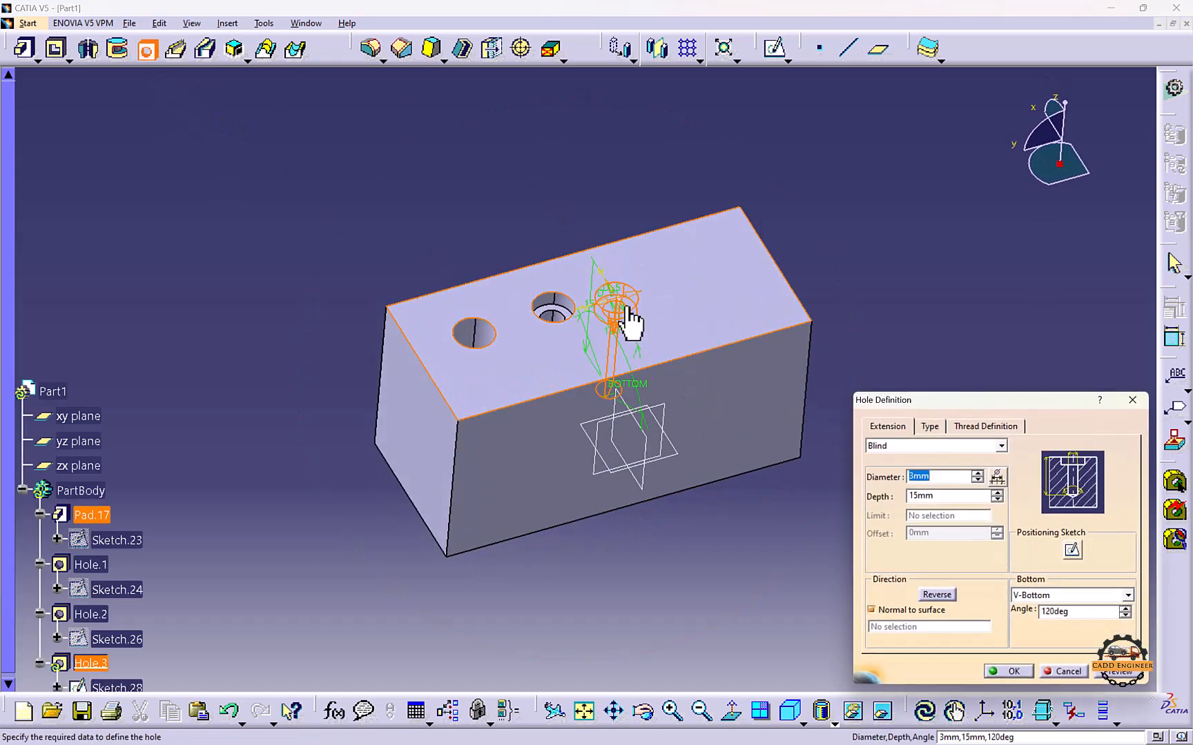
{"action": "mouse_move", "coordinate": [636, 298]}
{"action": "left_mouse_down"}
{"action": "mouse_move", "coordinate": [642, 288]}
{"action": "mouse_move", "coordinate": [625, 285]}
{"action": "left_mouse_up"}
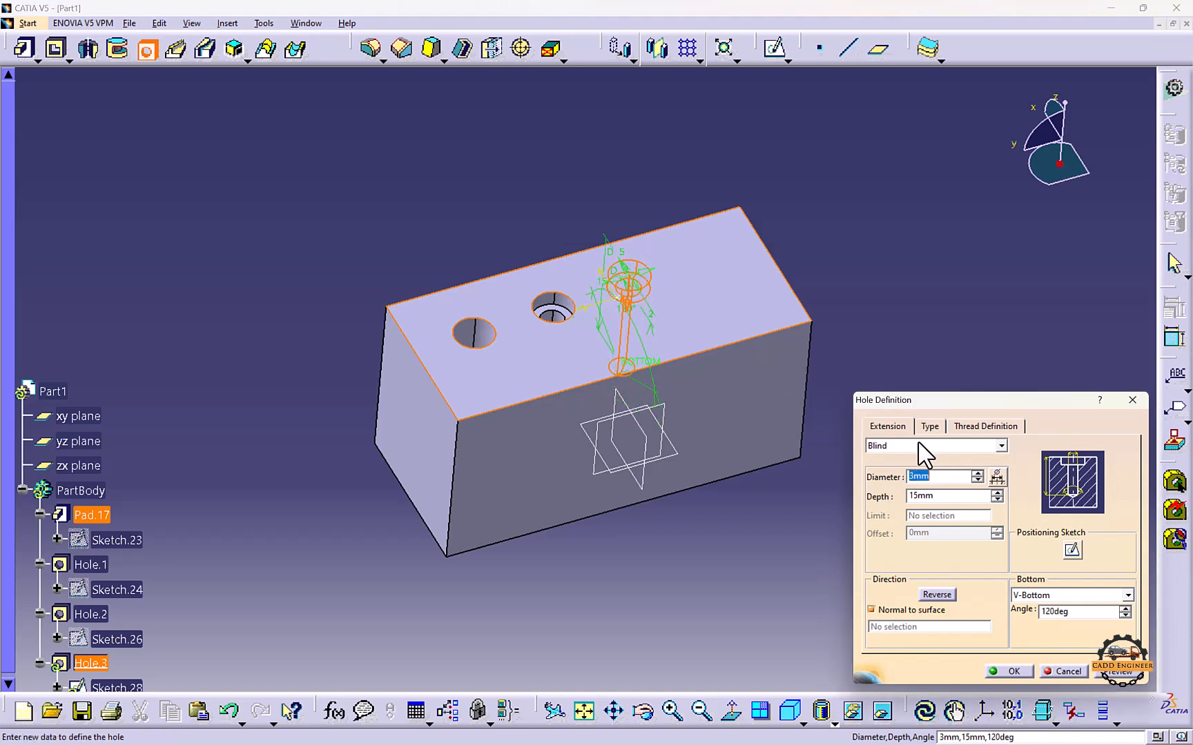
Change the third hole's type to Tapered with a taper angle of 45 deg
{"action": "left_click", "coordinate": [928, 427]}
{"action": "left_click", "coordinate": [904, 446]}
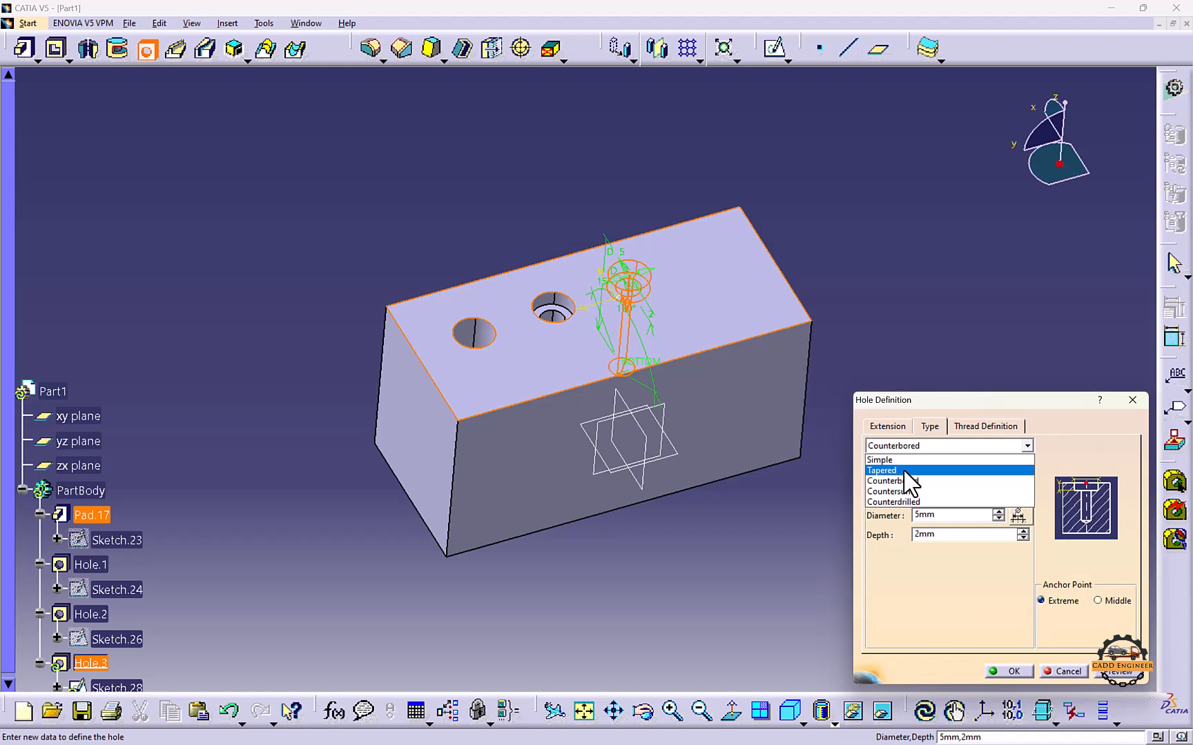
{"action": "left_click", "coordinate": [911, 467]}
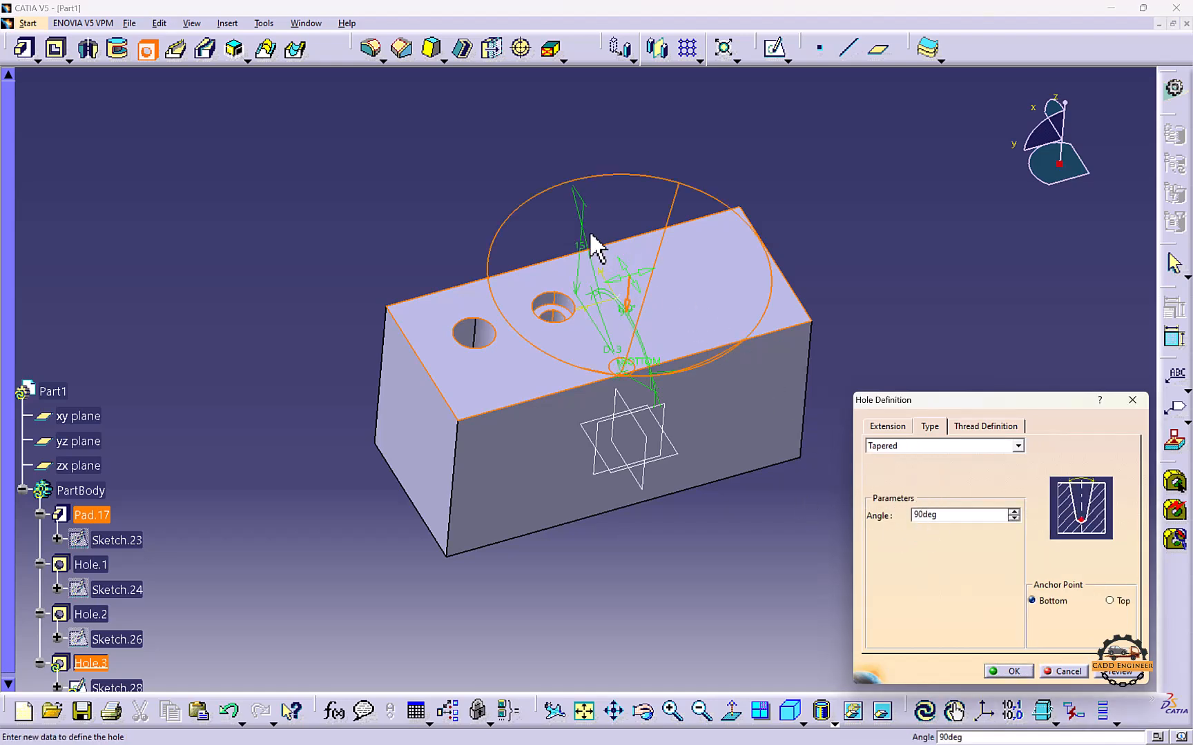
{"action": "left_click_drag", "start_coordinate": [949, 515], "coordinate": [866, 503]}
{"action": "key", "text": "Return"}
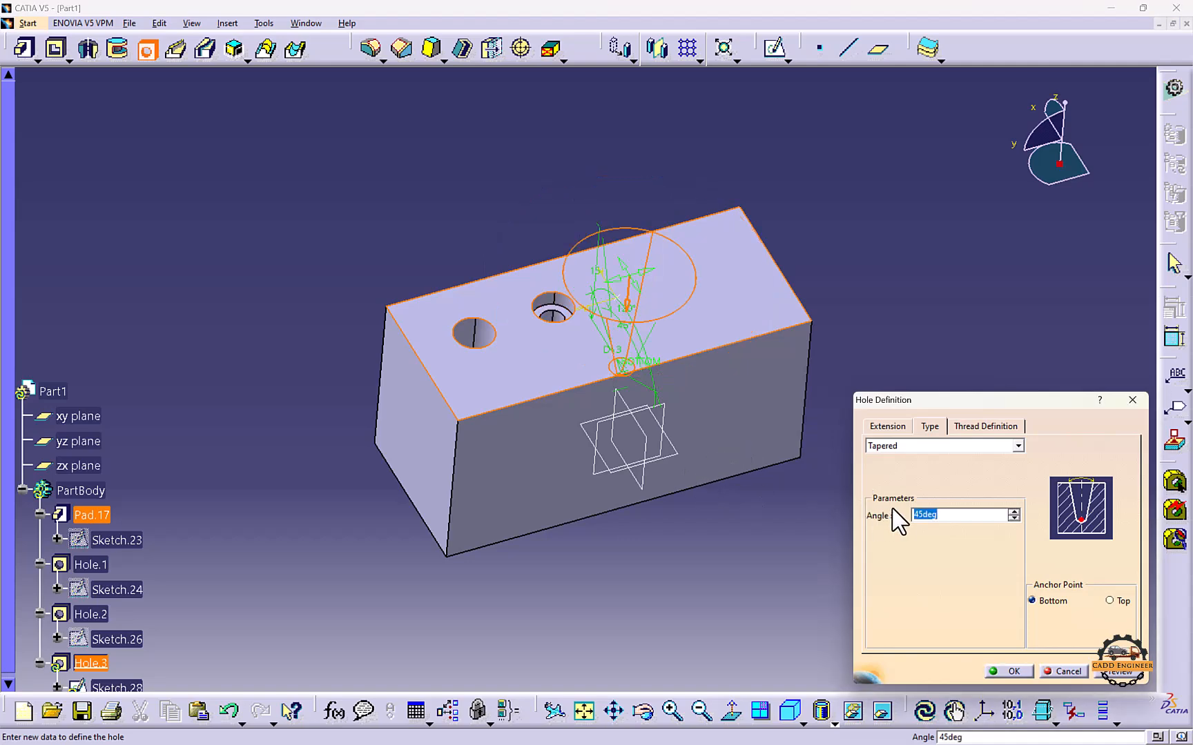
Set the third hole's taper angle to 10 deg
{"action": "key", "text": "Return"}
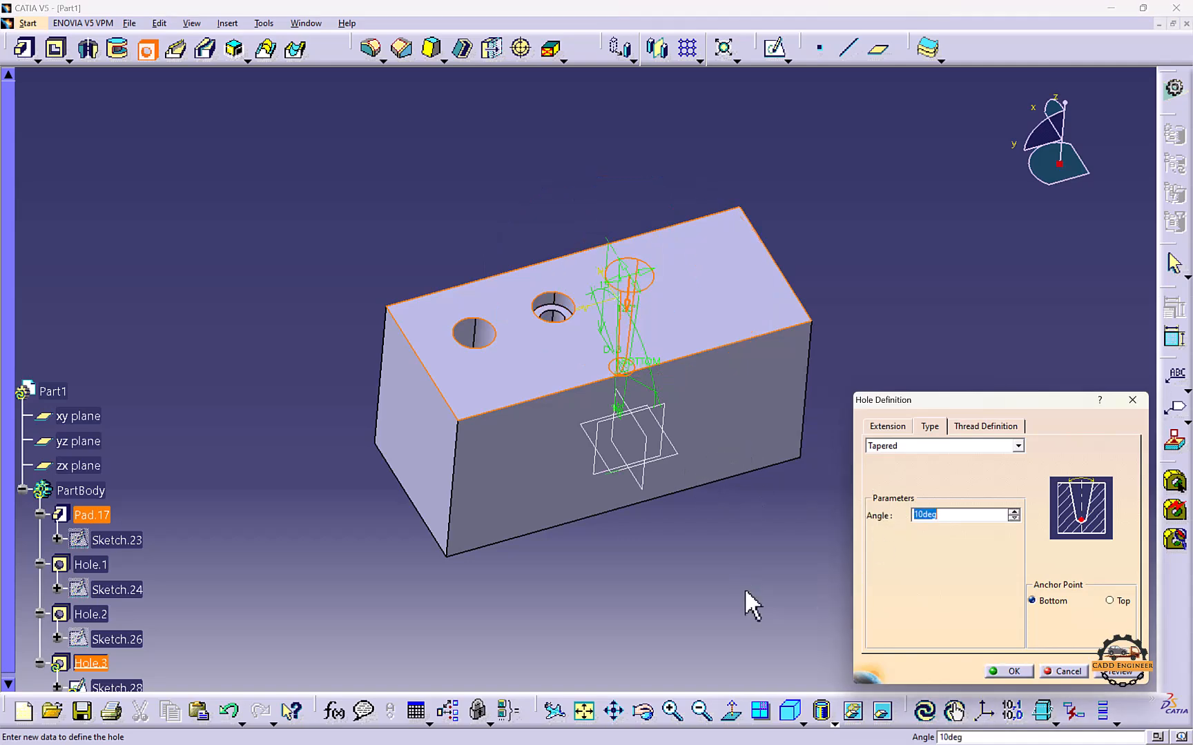
{"action": "middle_click_drag", "start_coordinate": [724, 479], "coordinate": [678, 311]}
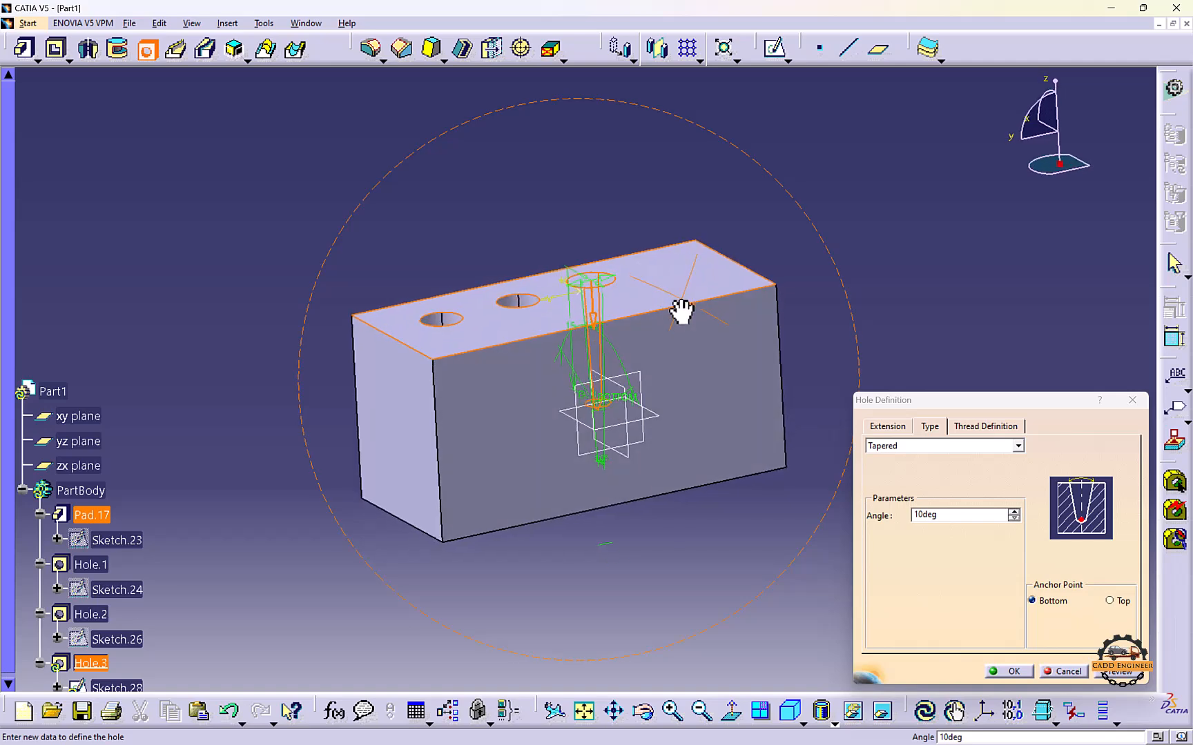
Switch the third hole's type to Countersunk and set its countersink angle to 5 deg
{"action": "left_click", "coordinate": [925, 447]}
{"action": "left_click", "coordinate": [897, 491]}
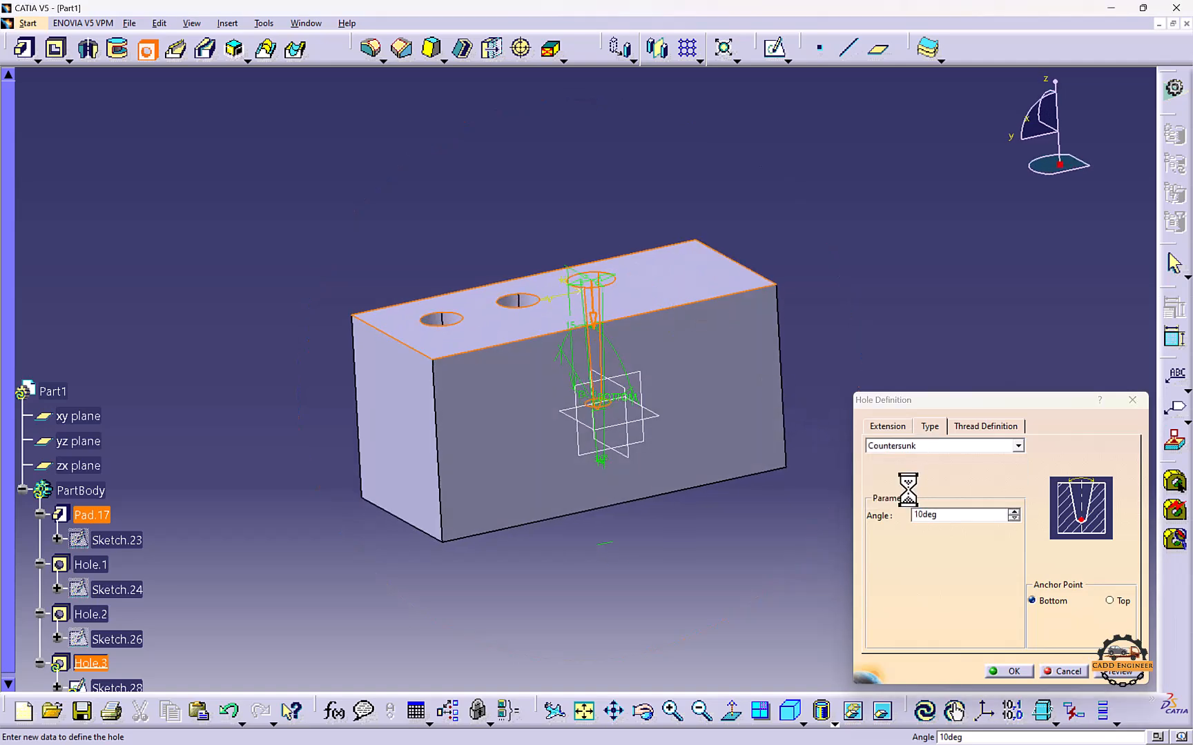
{"action": "middle_click_drag", "start_coordinate": [652, 404], "coordinate": [672, 499]}
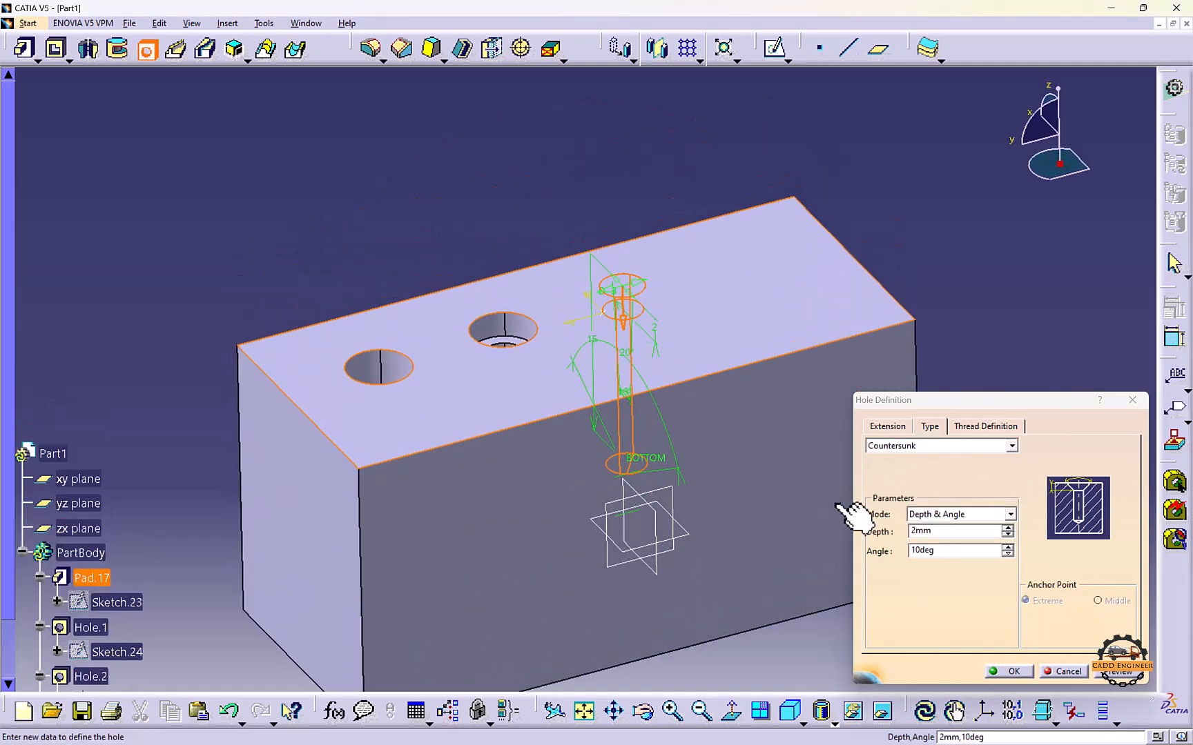
{"action": "left_click_drag", "start_coordinate": [945, 533], "coordinate": [885, 550]}
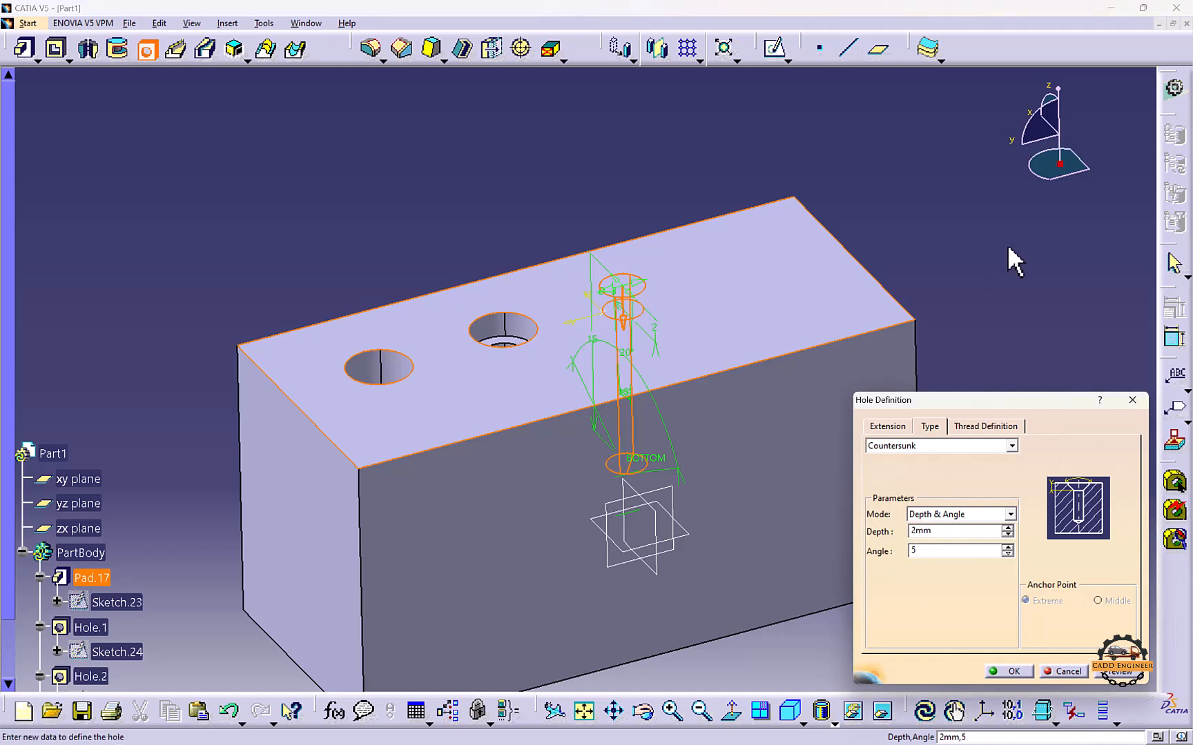
{"action": "key", "text": "Return"}
Try a depth of 5 mm for the countersunk hole and settle on a depth of 10 mm
{"action": "left_click", "coordinate": [891, 426]}
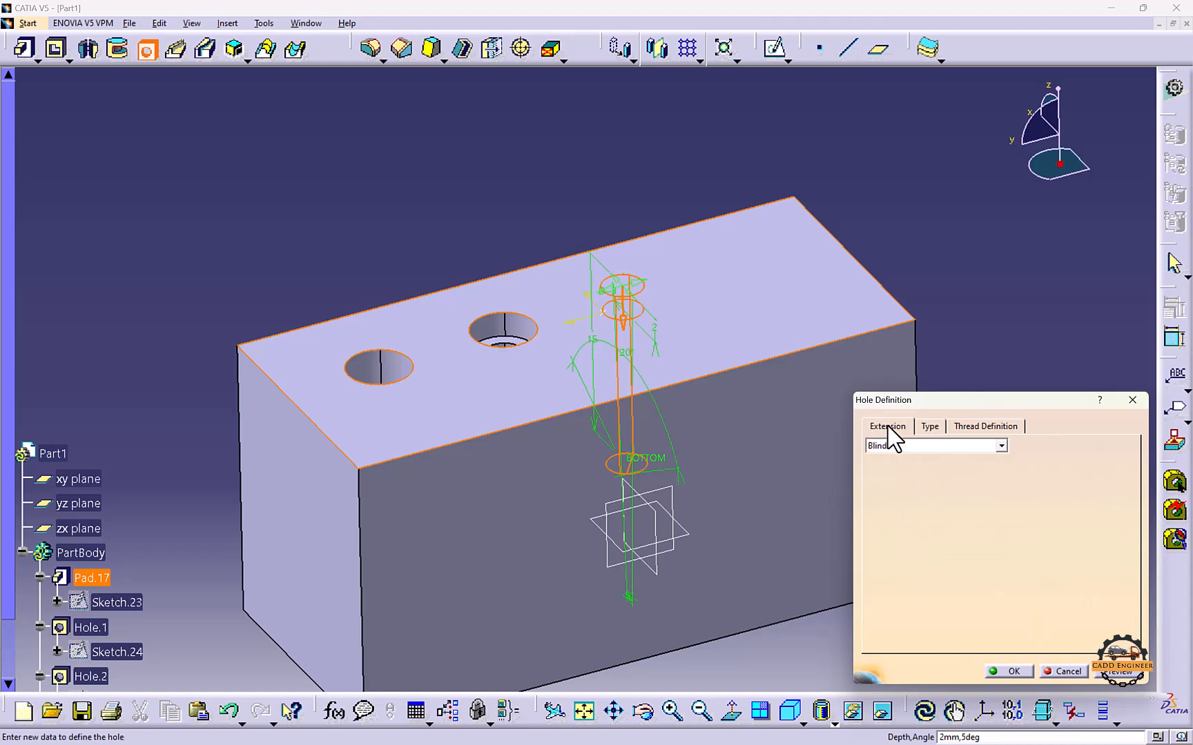
{"action": "left_click_drag", "start_coordinate": [936, 495], "coordinate": [868, 495]}
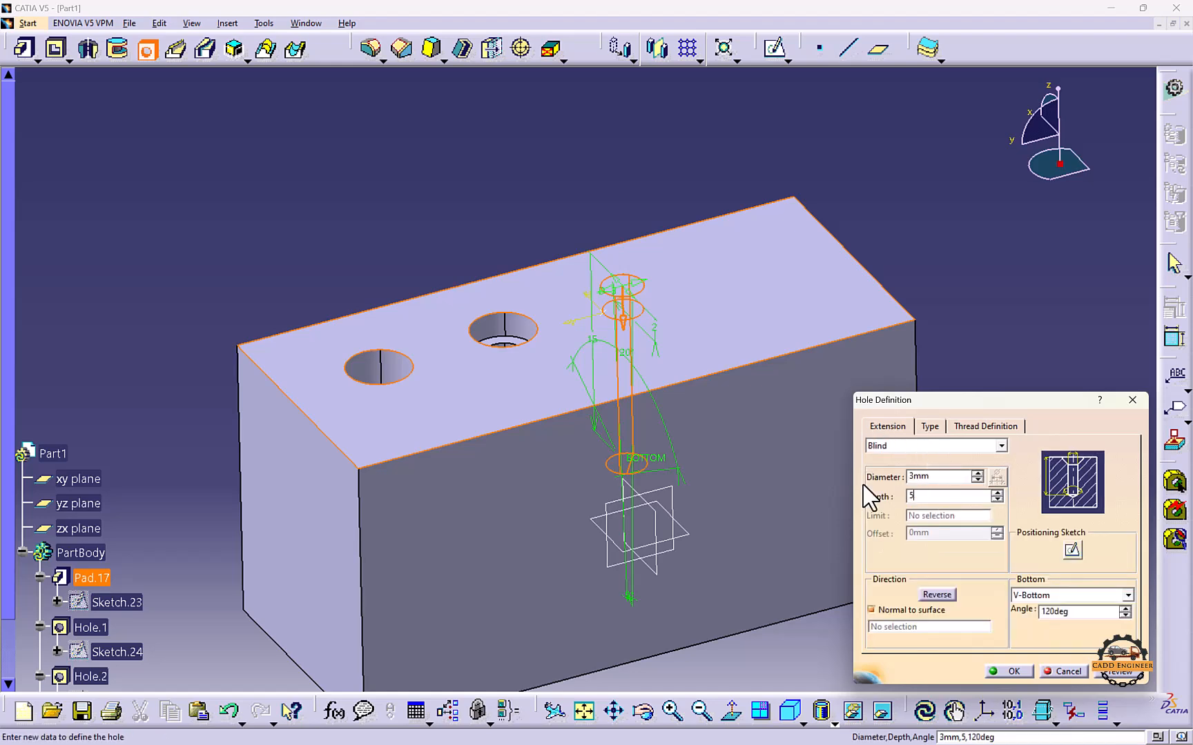
{"action": "type", "text": "5"}
{"action": "key", "text": "Return"}
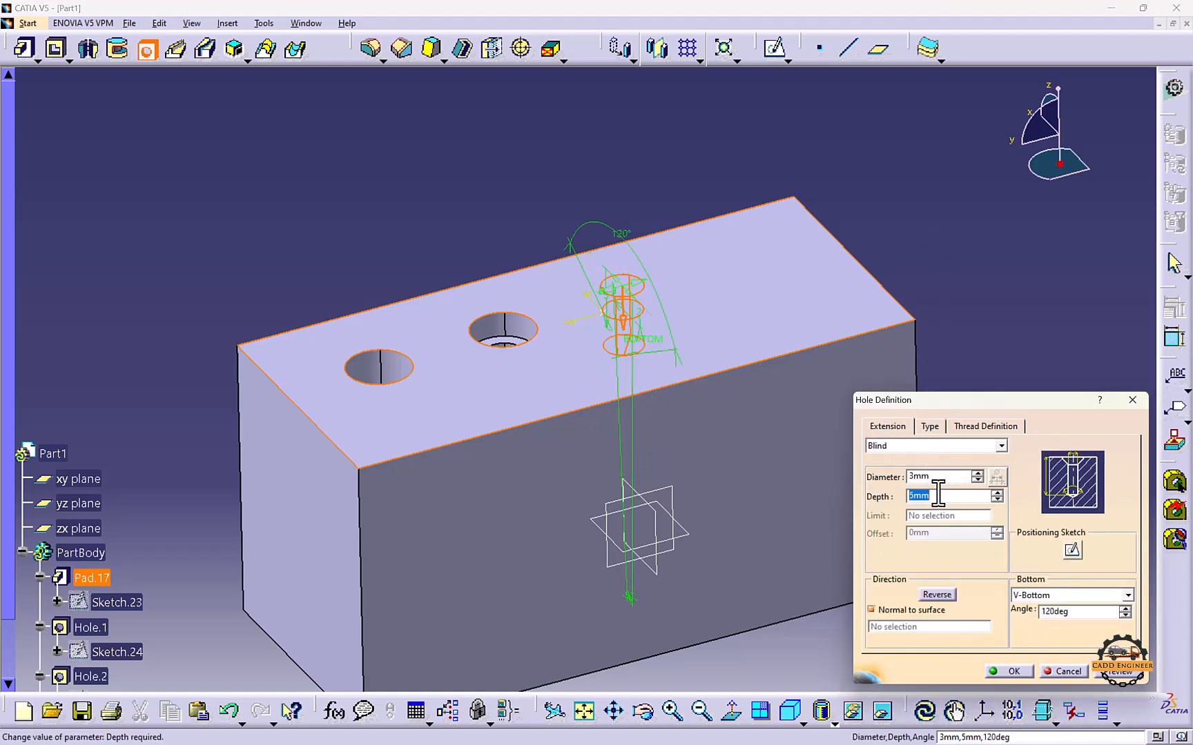
{"action": "type", "text": "10"}
{"action": "key", "text": "Return"}
Set the countersink depth to 1 mm and create the third hole
{"action": "left_click", "coordinate": [930, 425]}
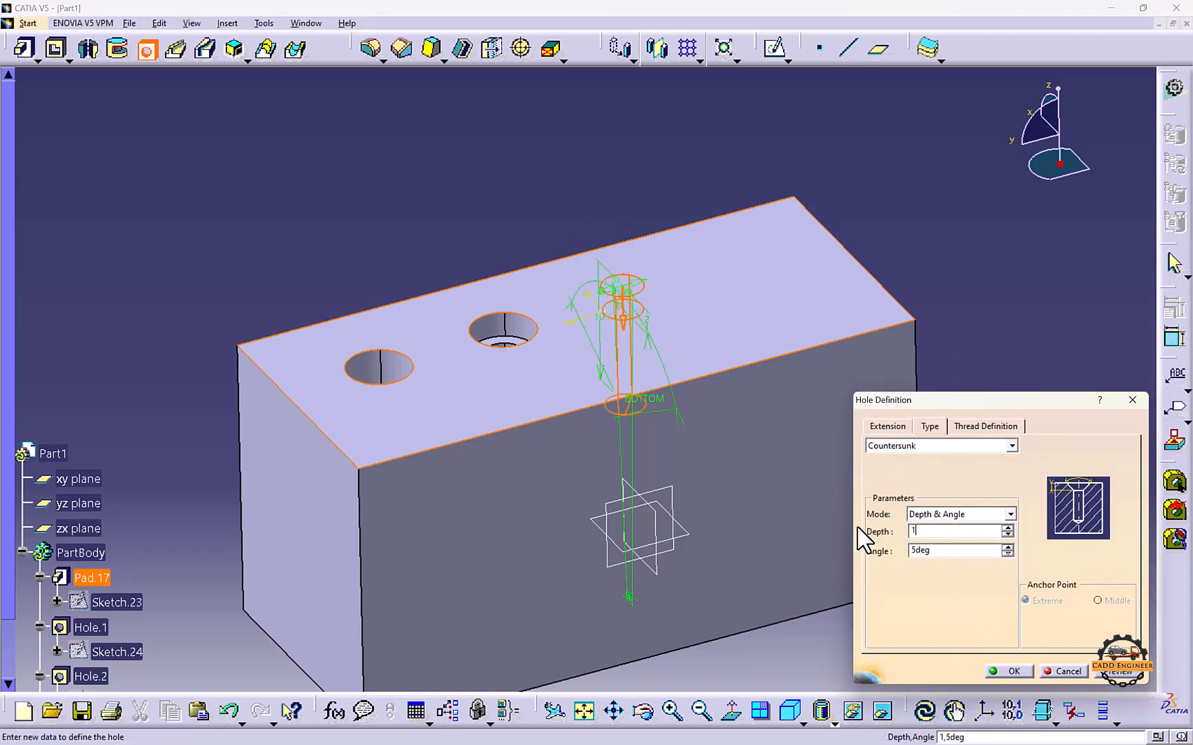
{"action": "type", "text": "1"}
{"action": "key", "text": "Return"}
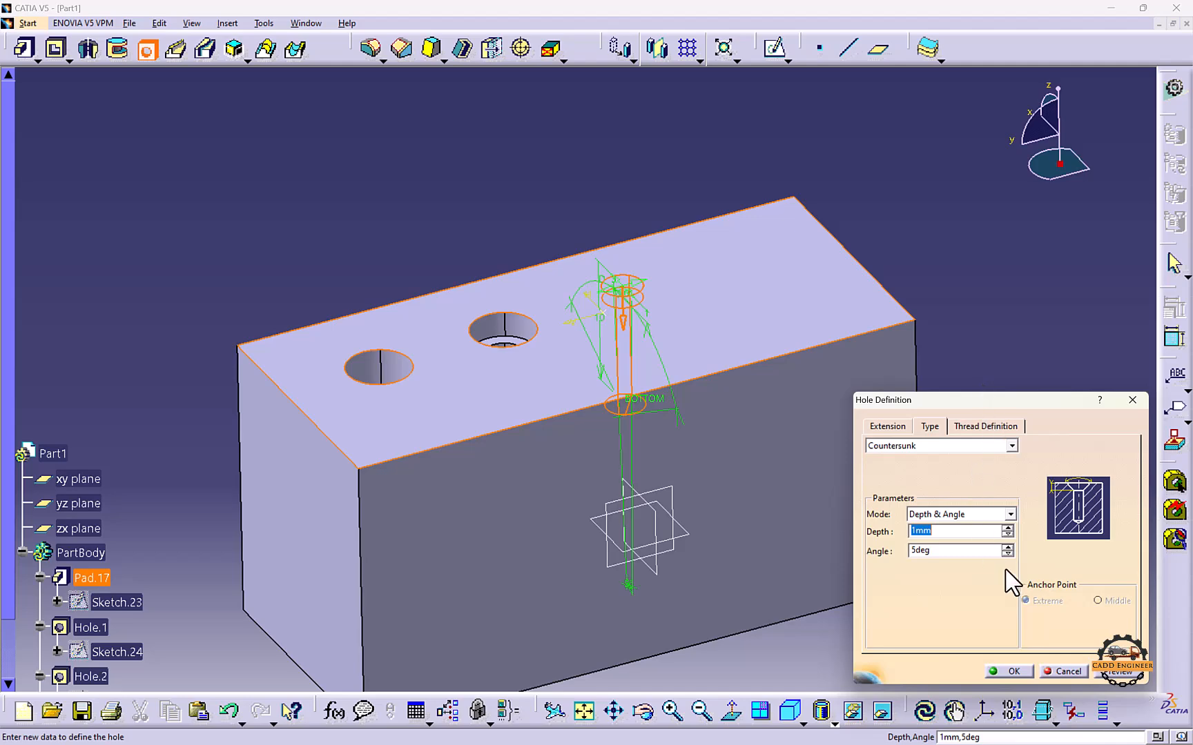
{"action": "left_click", "coordinate": [1113, 675]}
{"action": "left_click", "coordinate": [941, 552]}
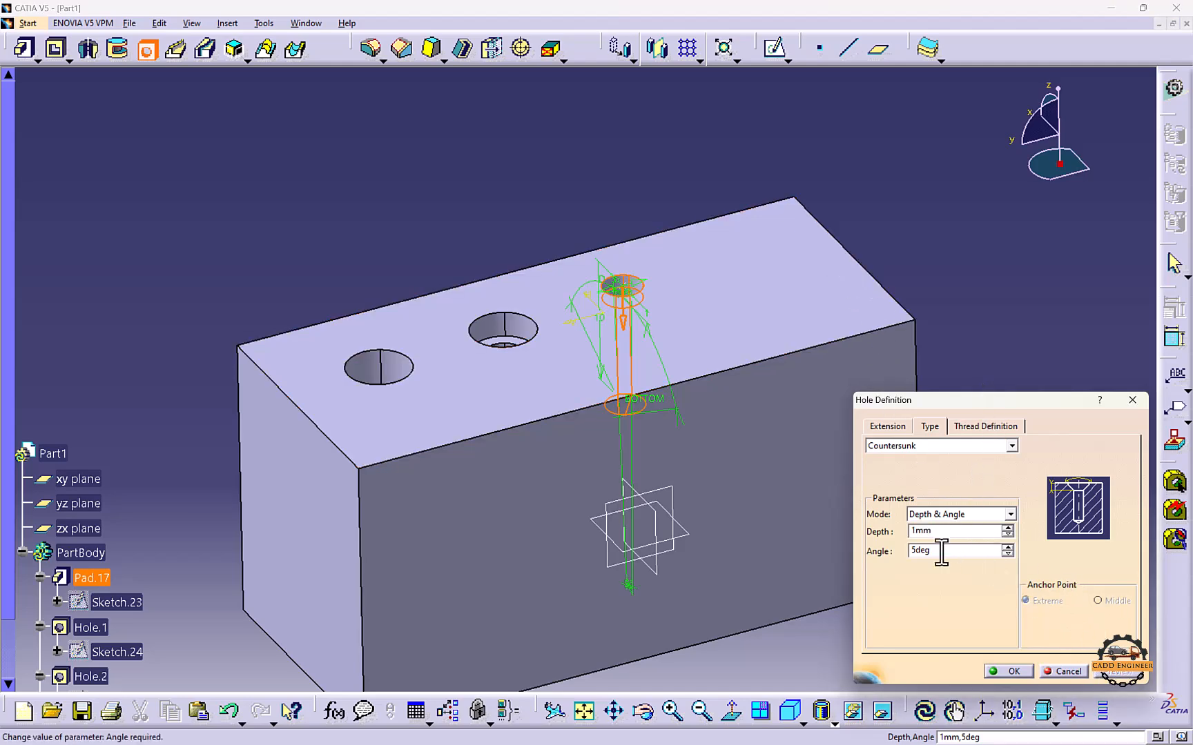
{"action": "left_click", "coordinate": [1003, 668]}
{"action": "middle_click_drag", "start_coordinate": [689, 176], "coordinate": [642, 160]}
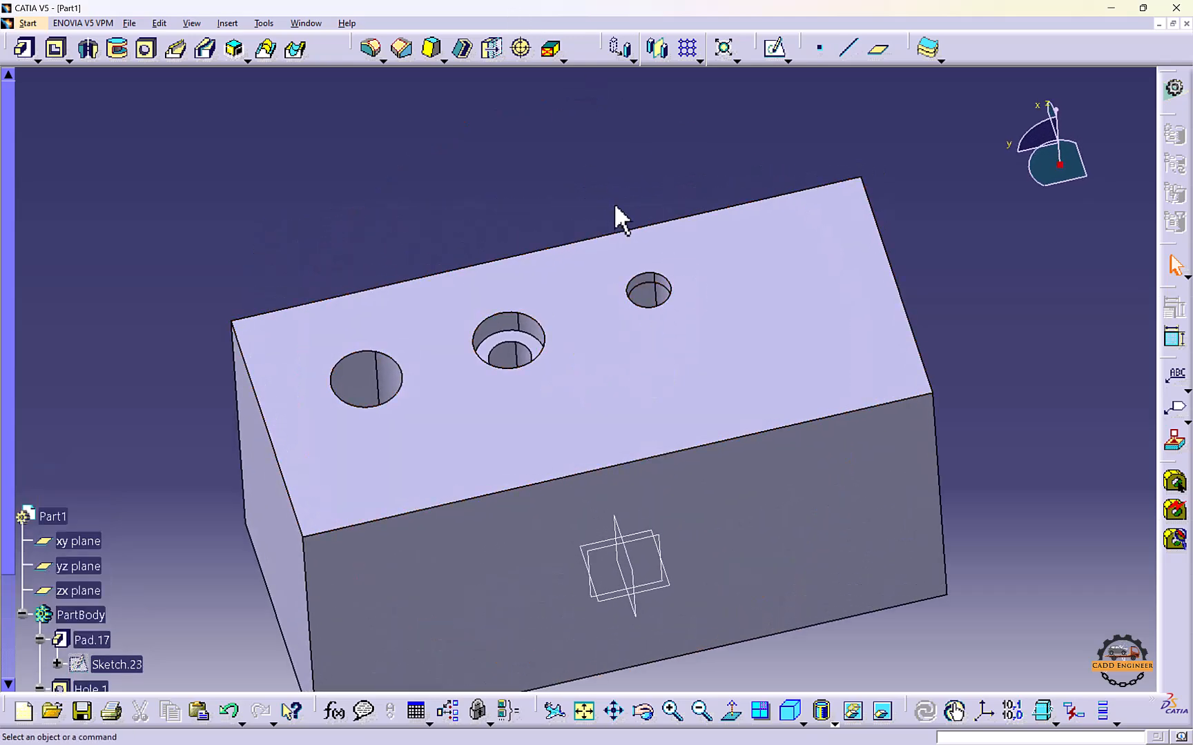
Edit the countersunk third hole and change its countersink angle to 45 deg
{"action": "middle_click_drag", "start_coordinate": [614, 206], "coordinate": [556, 49]}
{"action": "double_click", "coordinate": [604, 180]}
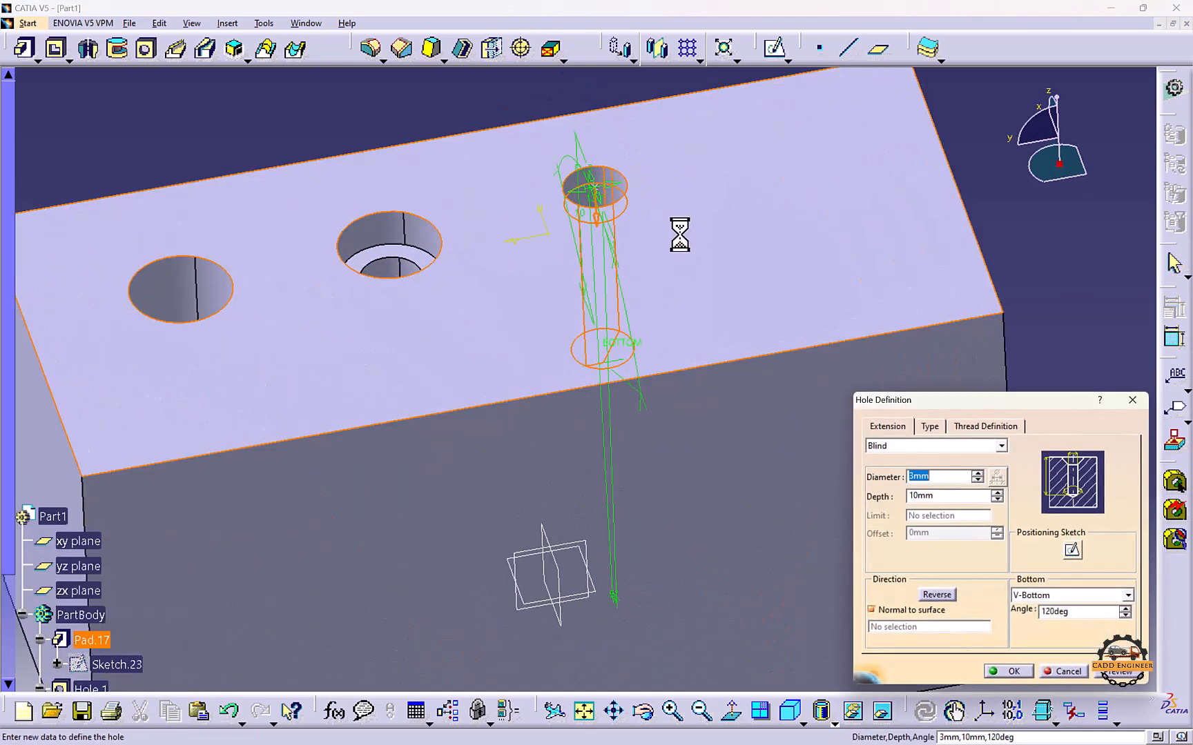
{"action": "left_click", "coordinate": [930, 426]}
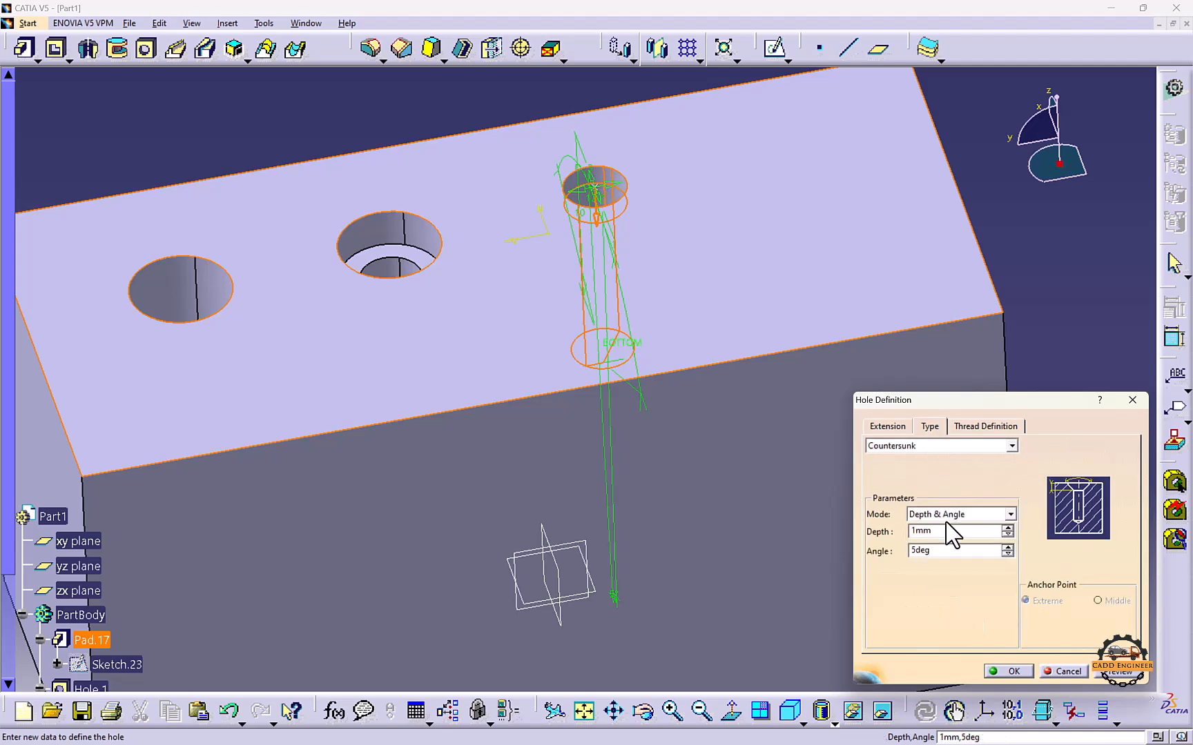
{"action": "left_click", "coordinate": [952, 532]}
{"action": "key", "text": "Tab"}
{"action": "type", "text": "45"}
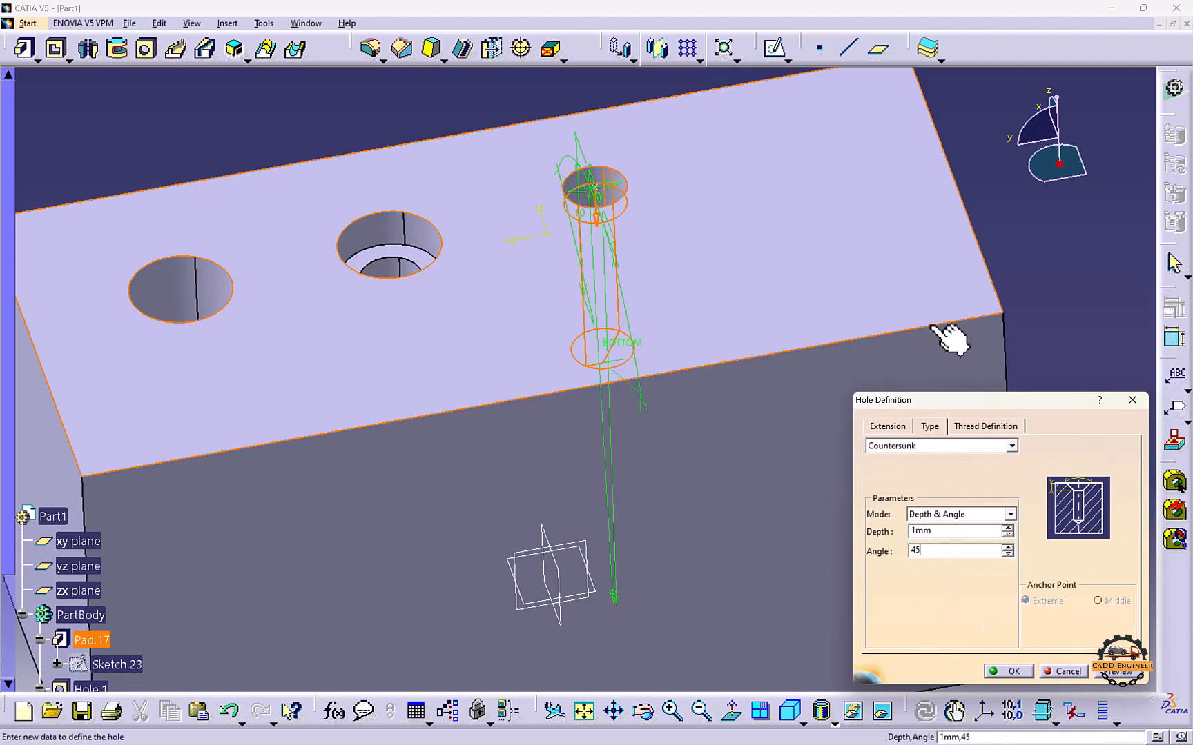
{"action": "key", "text": "Return"}
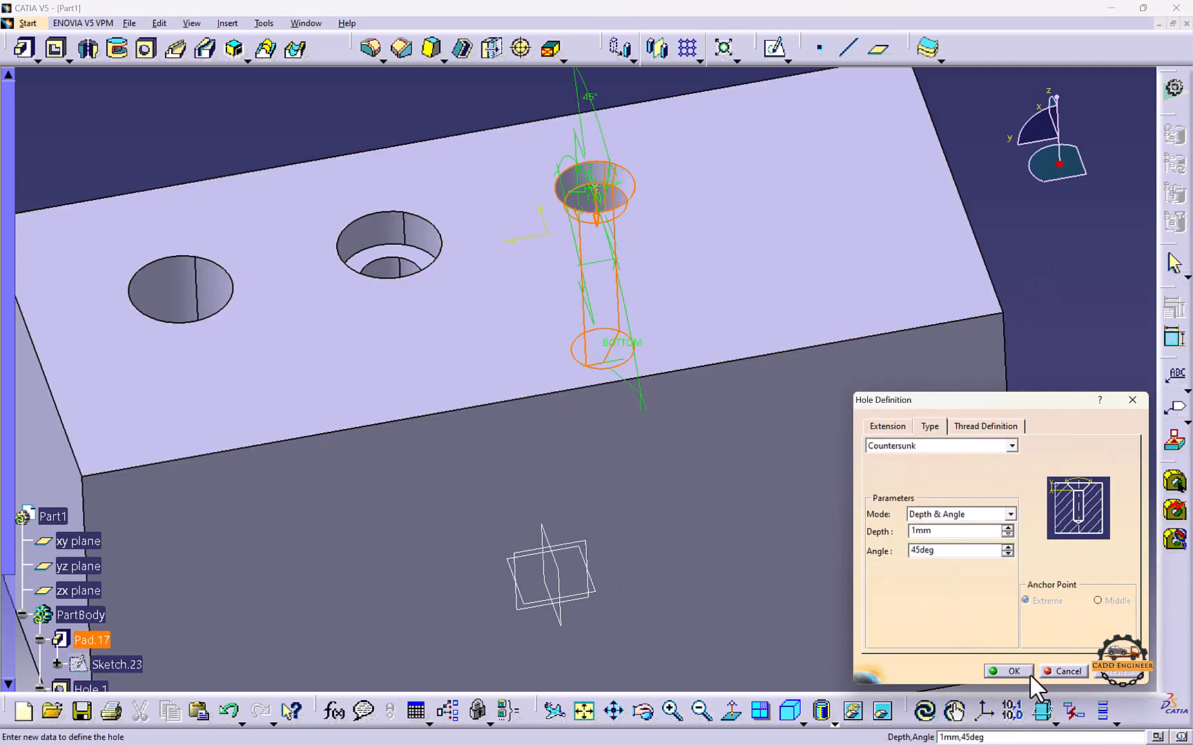
{"action": "left_click", "coordinate": [1013, 671]}
Place a fourth hole on the block's top face beyond the countersunk one and make it threaded
{"action": "middle_click_drag", "start_coordinate": [402, 294], "coordinate": [638, 376]}
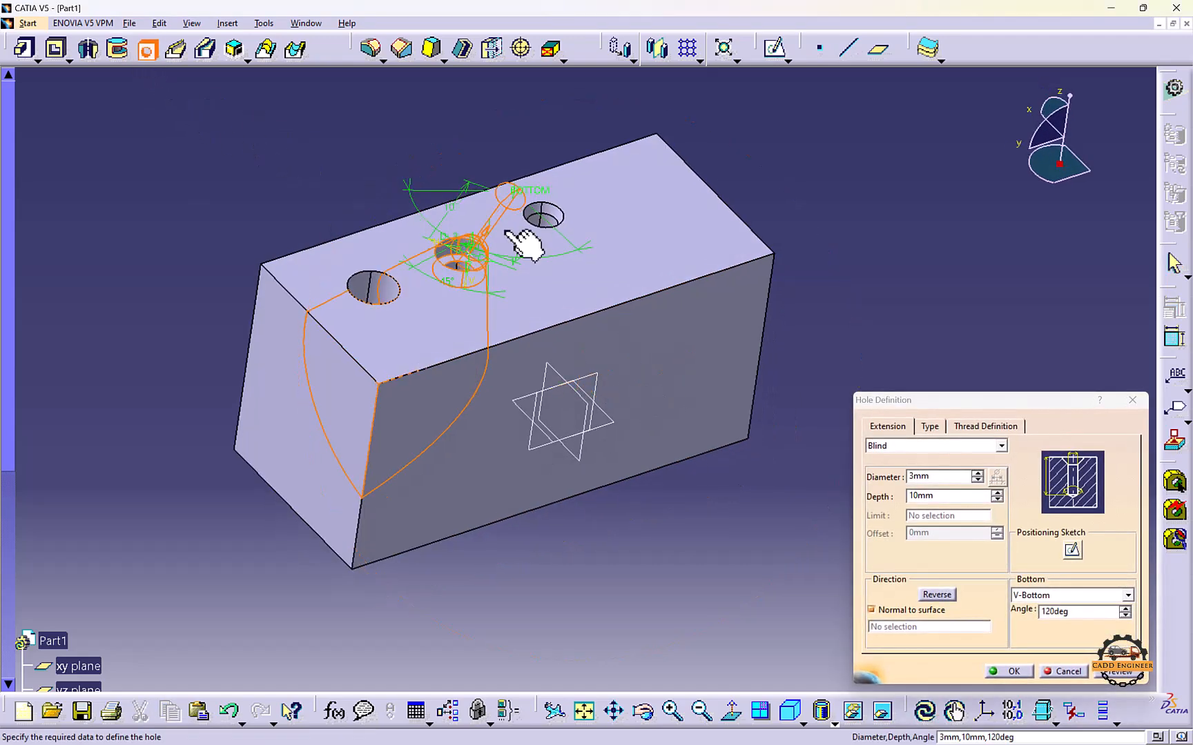
{"action": "left_click", "coordinate": [1129, 402]}
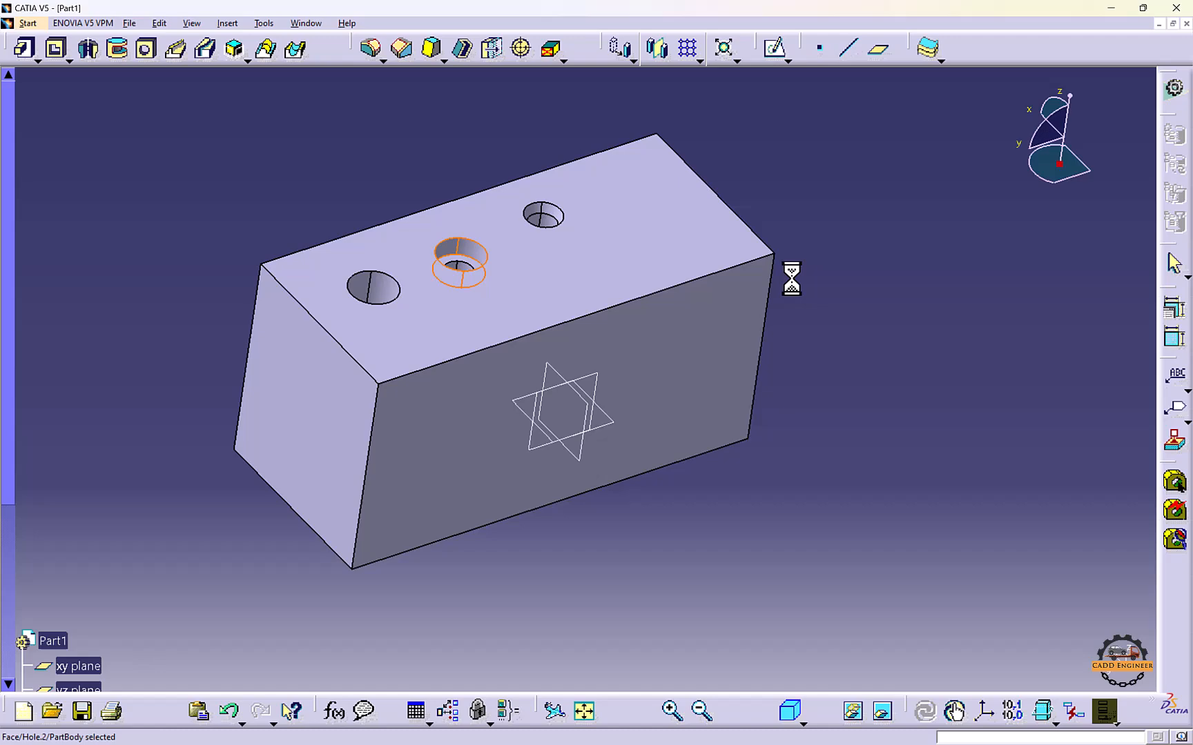
{"action": "left_click", "coordinate": [144, 48]}
{"action": "left_click", "coordinate": [633, 233]}
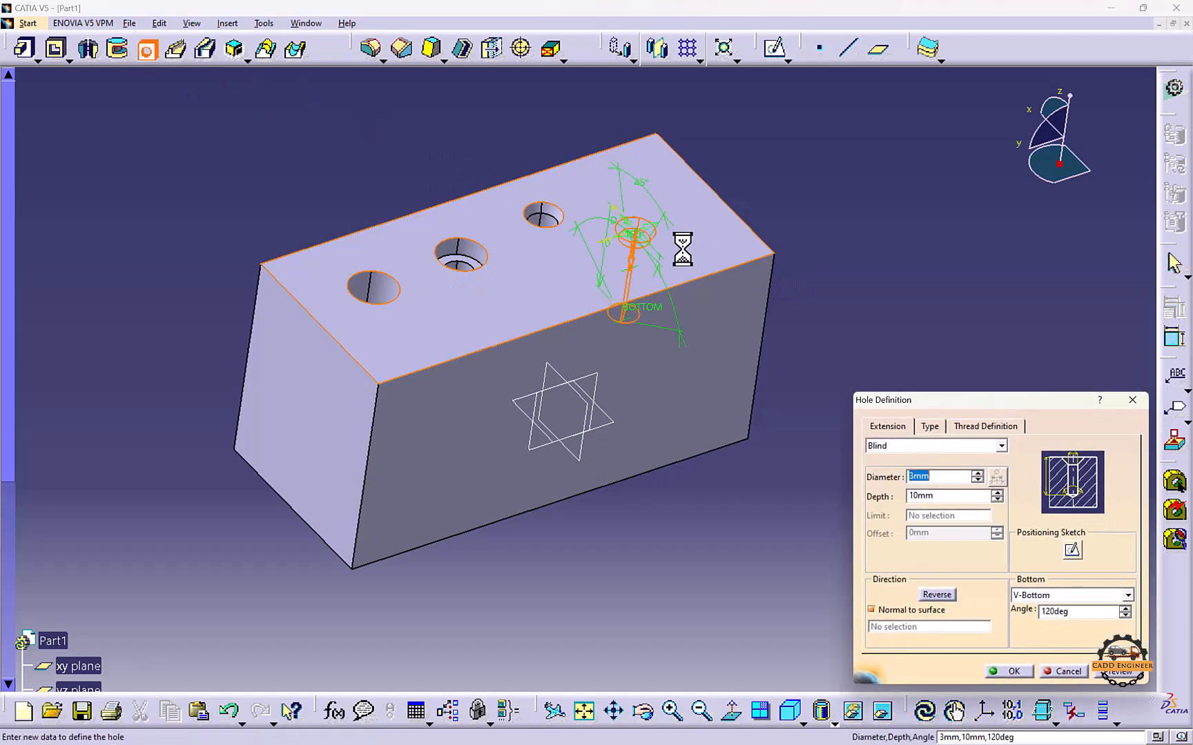
{"action": "left_click", "coordinate": [961, 427]}
{"action": "middle_click_drag", "start_coordinate": [721, 404], "coordinate": [672, 381]}
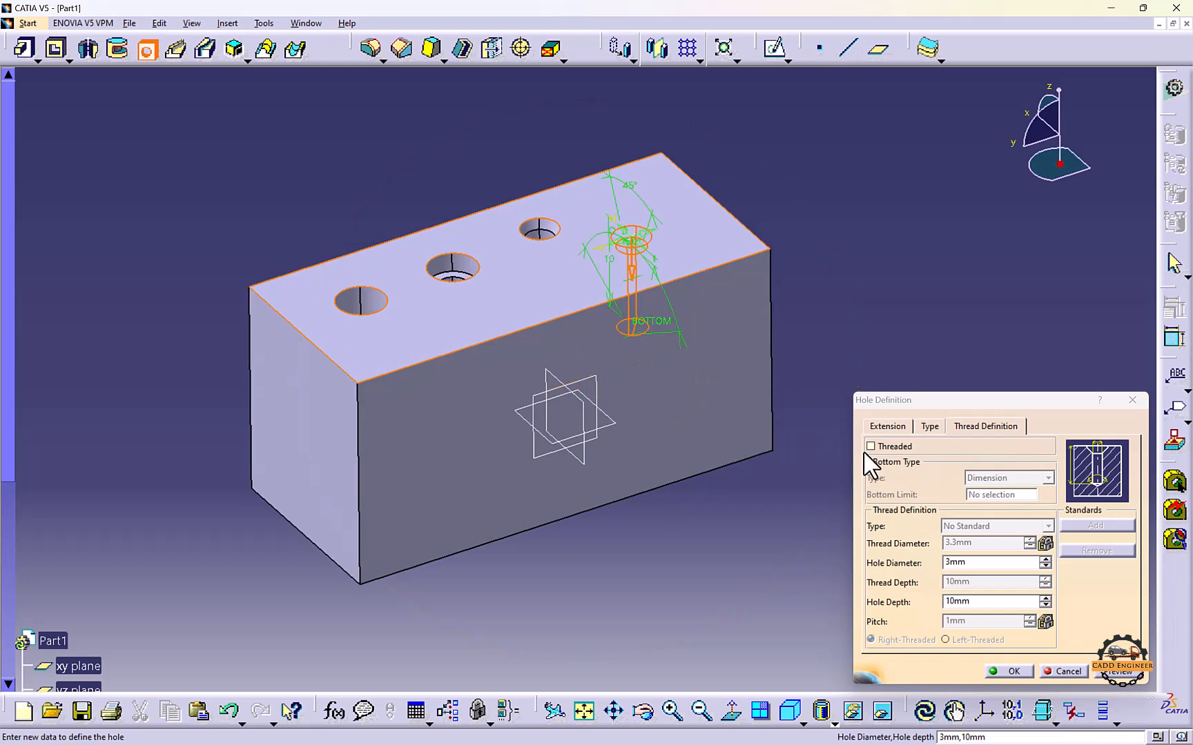
{"action": "left_click", "coordinate": [870, 446]}
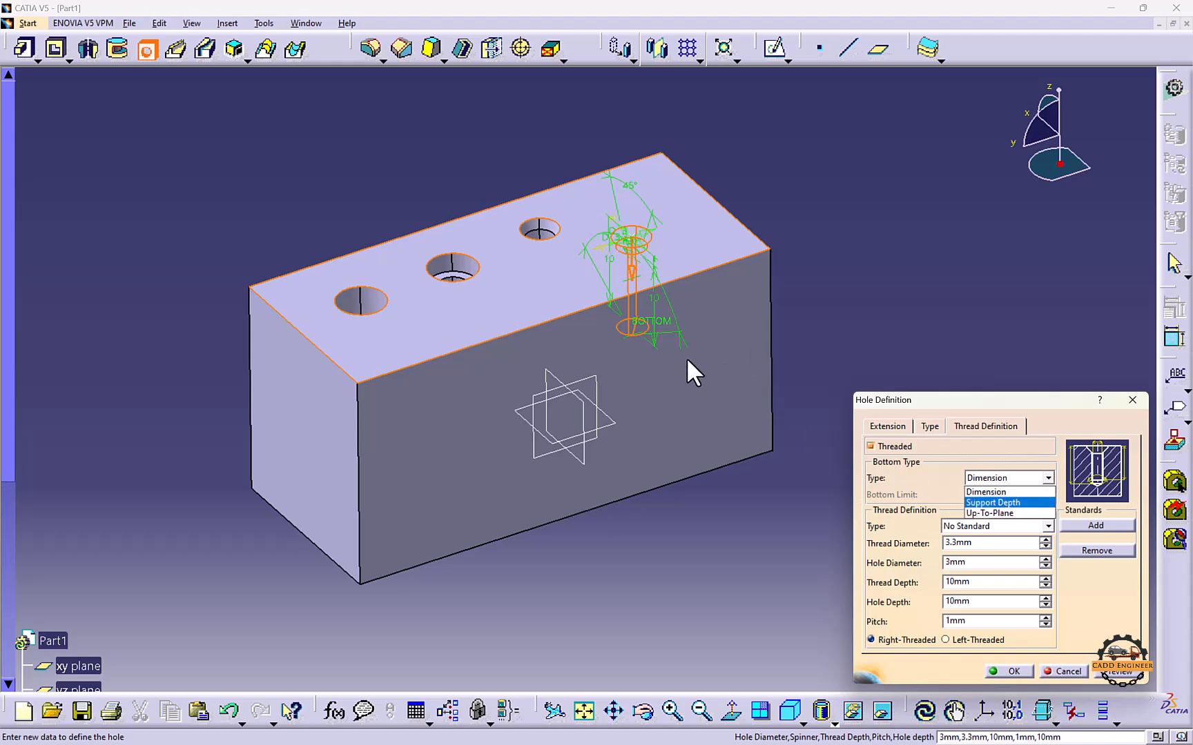
Try the Metric Thin Pitch standard for the fourth hole's thread and look through its thread sizes
{"action": "left_click", "coordinate": [847, 479]}
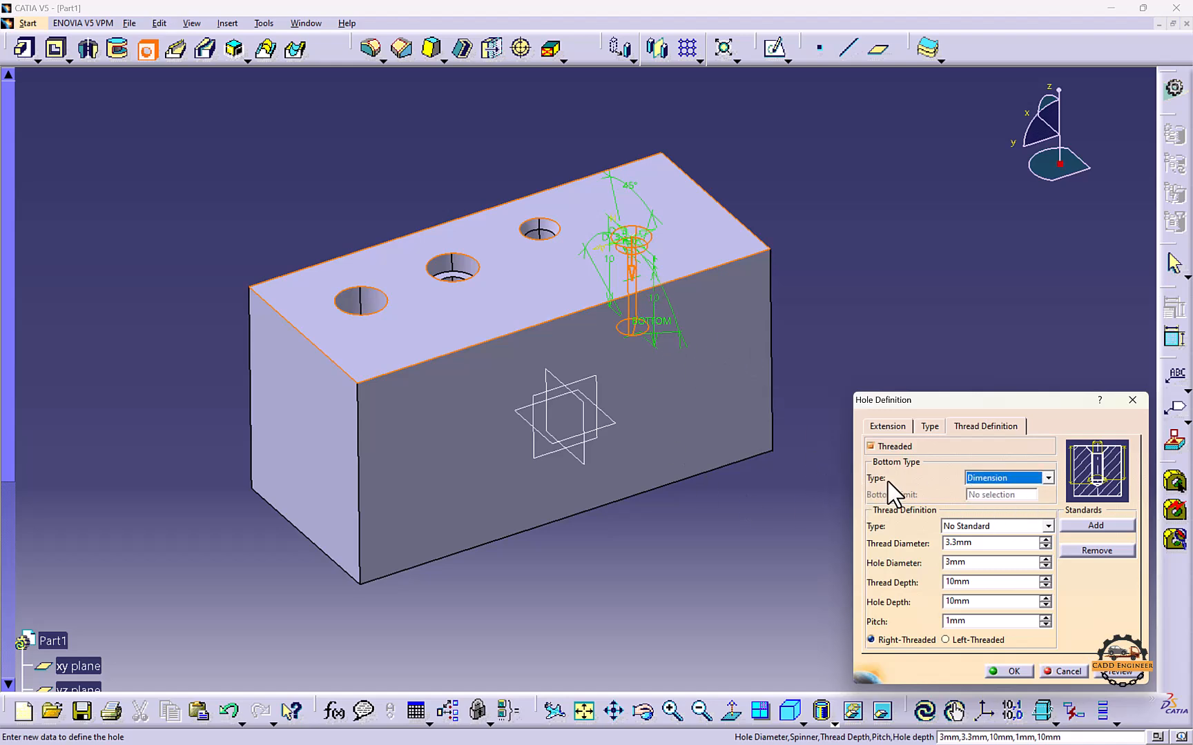
{"action": "left_click", "coordinate": [983, 526]}
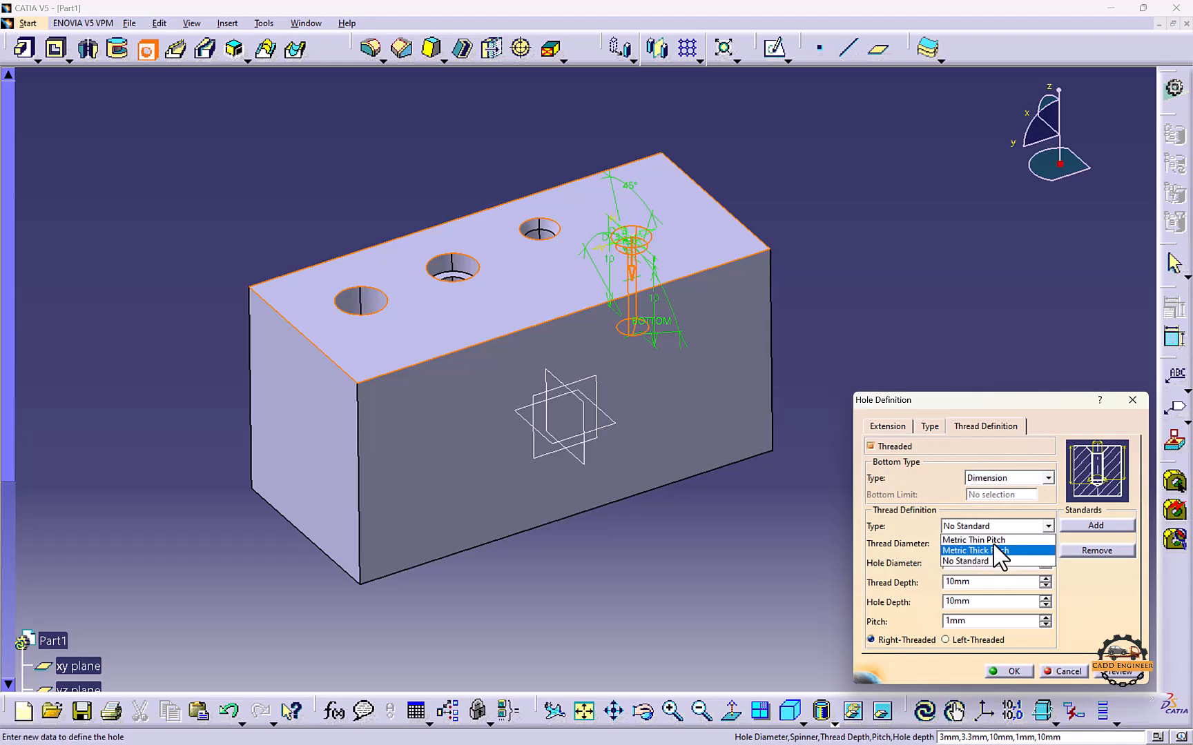
{"action": "left_click", "coordinate": [986, 540]}
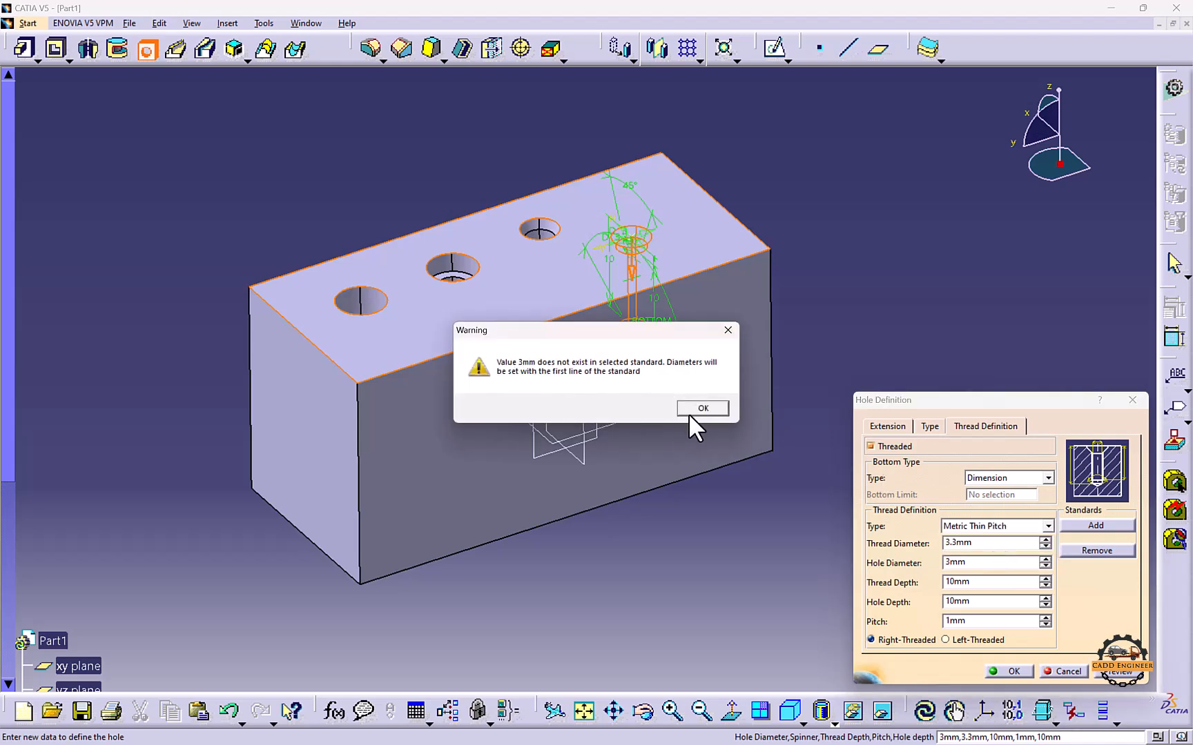
{"action": "left_click", "coordinate": [690, 413]}
{"action": "left_click", "coordinate": [1015, 526]}
{"action": "left_click", "coordinate": [1015, 526]}
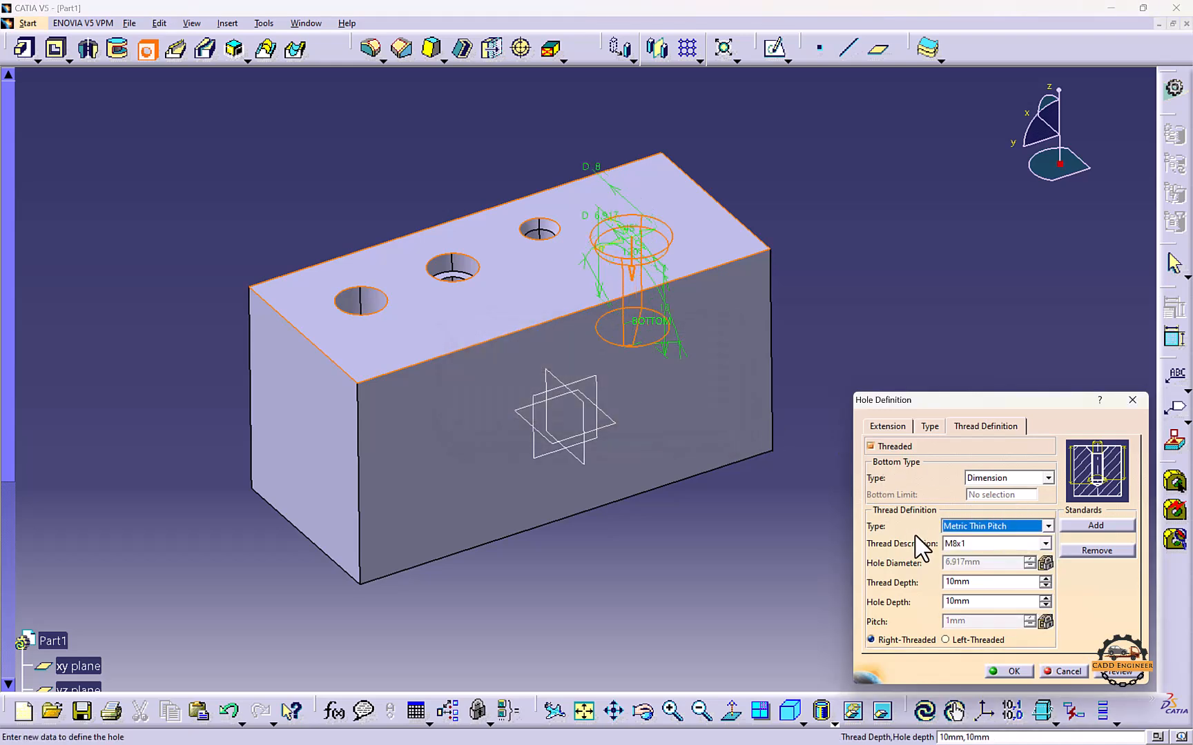
{"action": "left_click", "coordinate": [958, 543]}
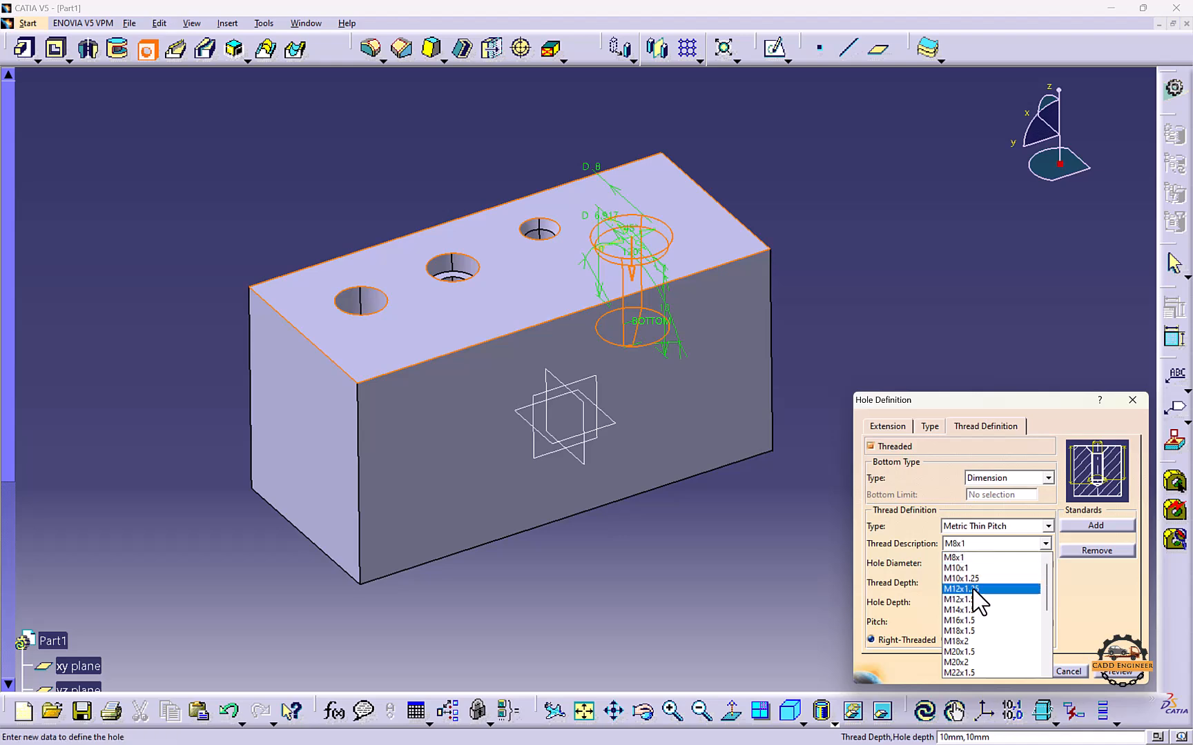
{"action": "left_click", "coordinate": [905, 571]}
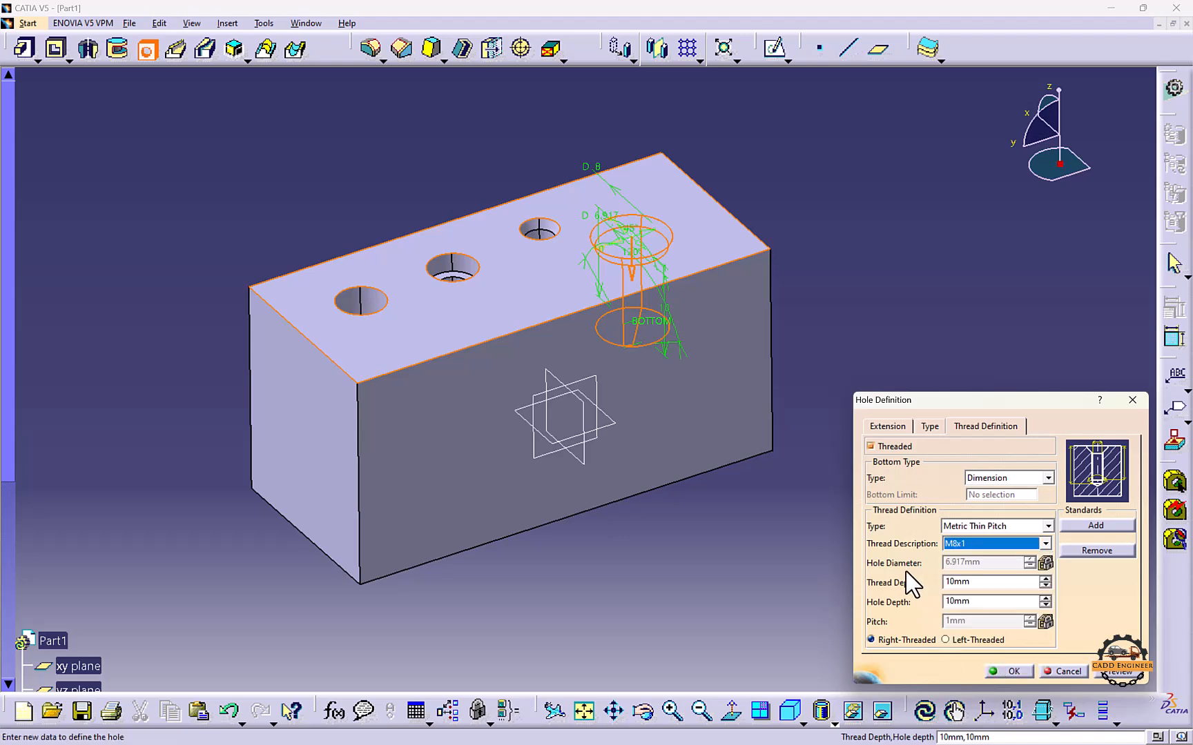
Set the fourth hole's thread standard to Metric Thick Pitch with an M12 thread
{"action": "left_click", "coordinate": [987, 526]}
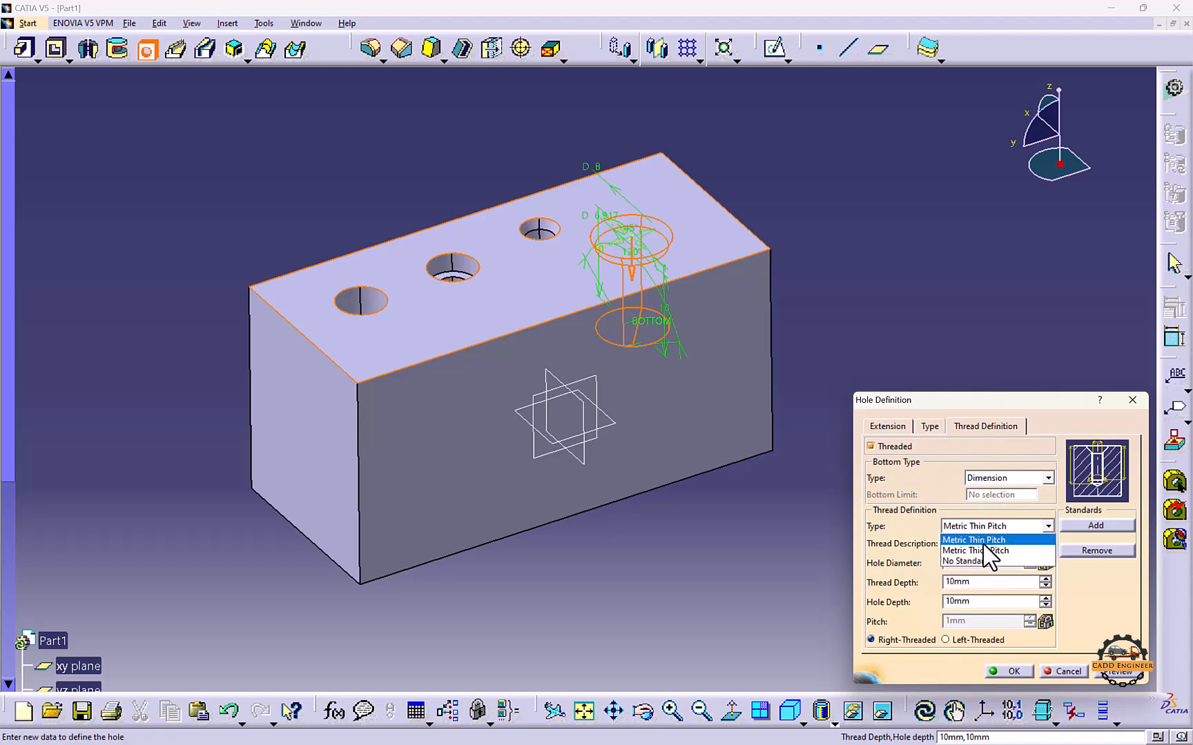
{"action": "left_click", "coordinate": [984, 550]}
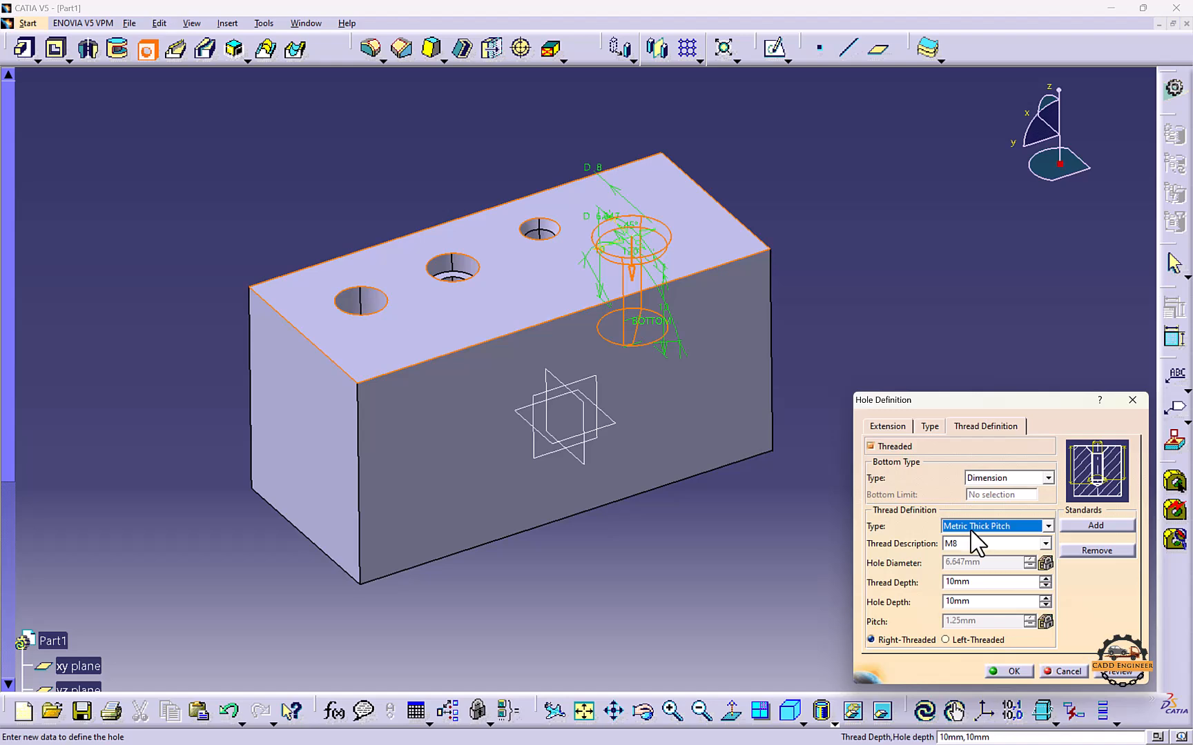
{"action": "left_click", "coordinate": [982, 545]}
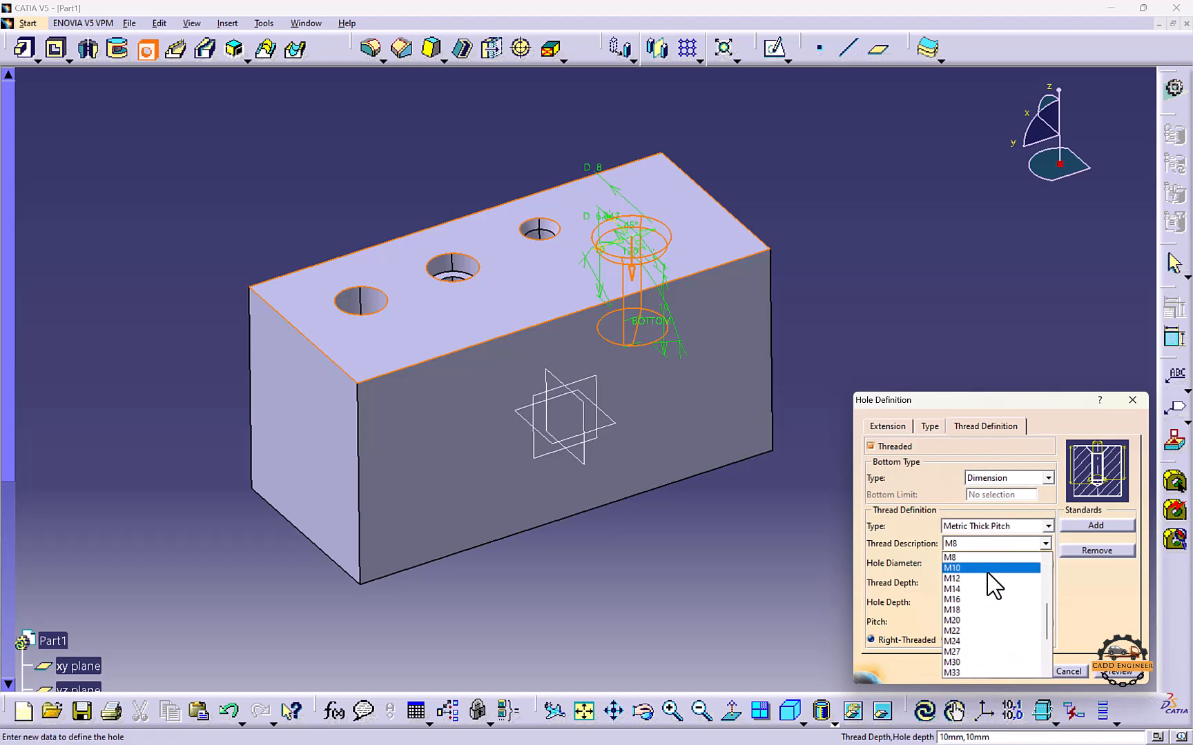
{"action": "left_click", "coordinate": [979, 579]}
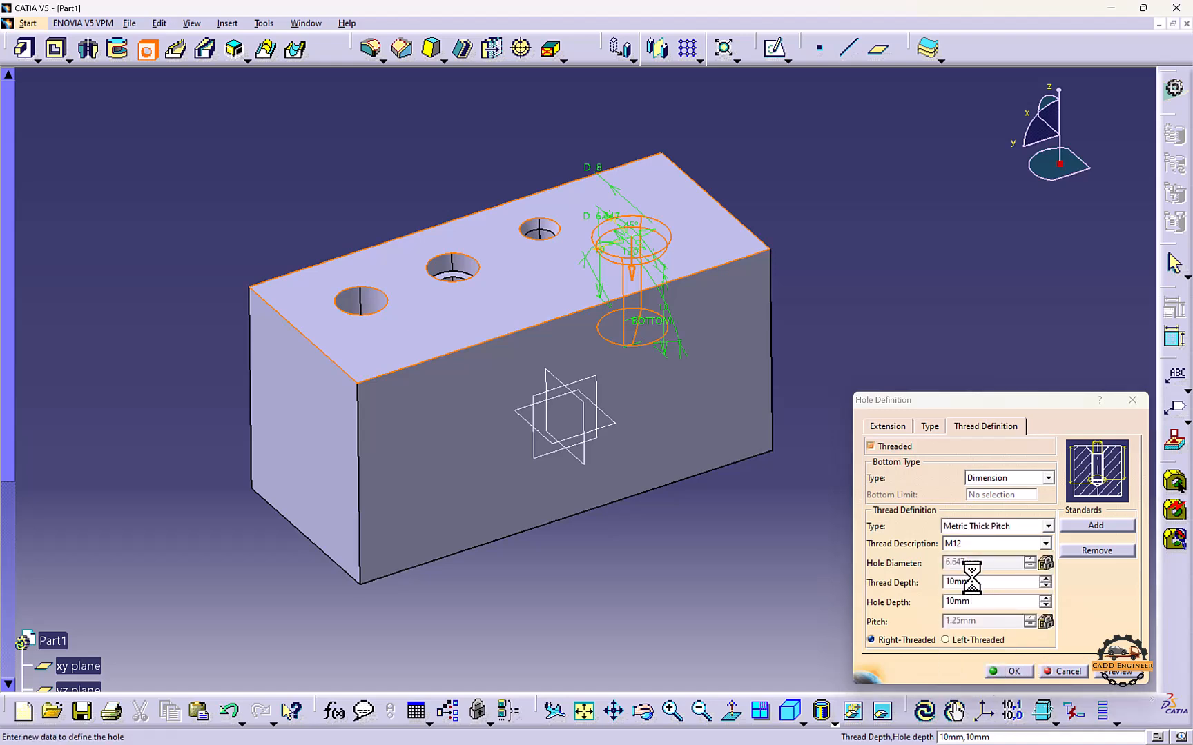
Change the thread size to M4, keeping Metric Thick Pitch, and create the fourth hole
{"action": "left_click", "coordinate": [981, 526]}
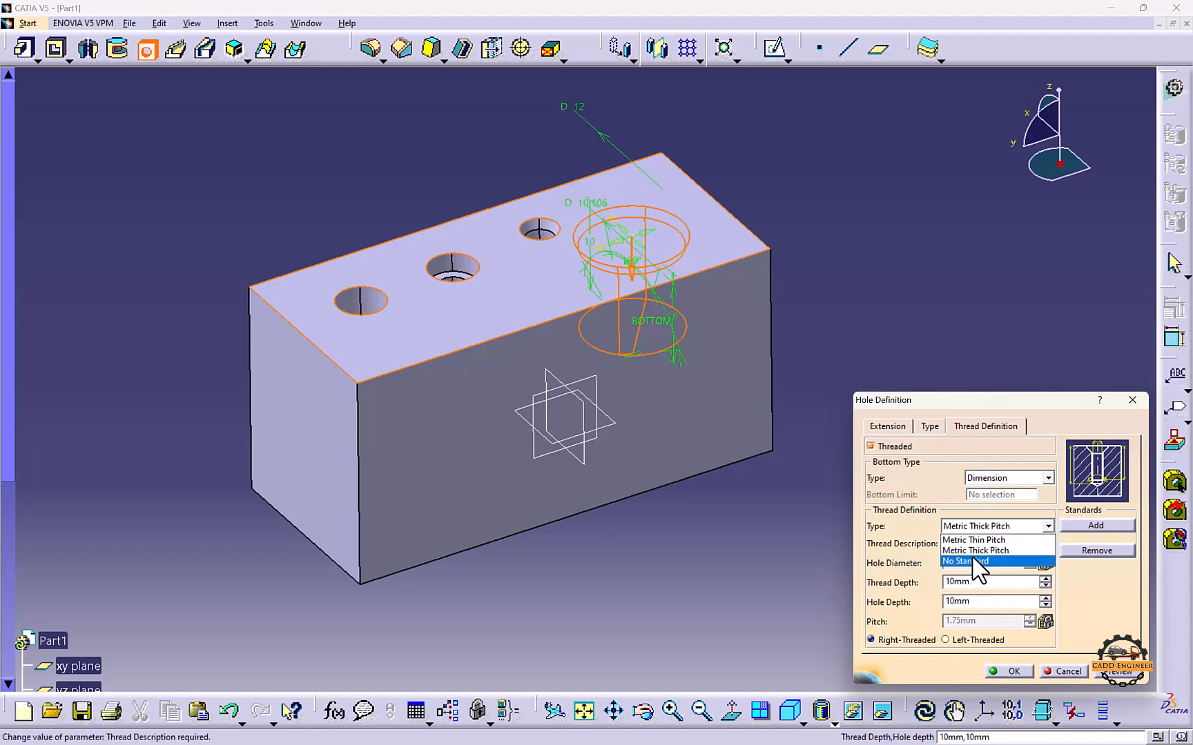
{"action": "left_click", "coordinate": [974, 555]}
{"action": "left_click", "coordinate": [973, 544]}
{"action": "scroll", "coordinate": [967, 573], "scroll_direction": "up", "scroll_amount": 5}
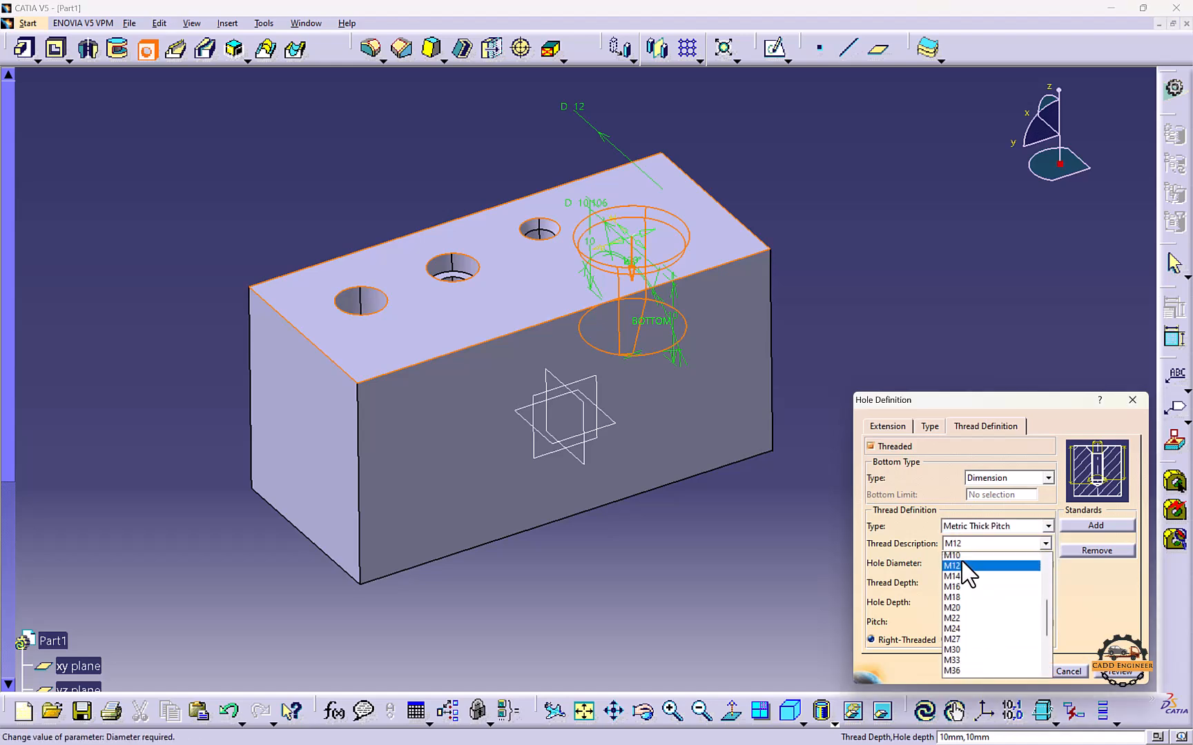
{"action": "left_click", "coordinate": [964, 620]}
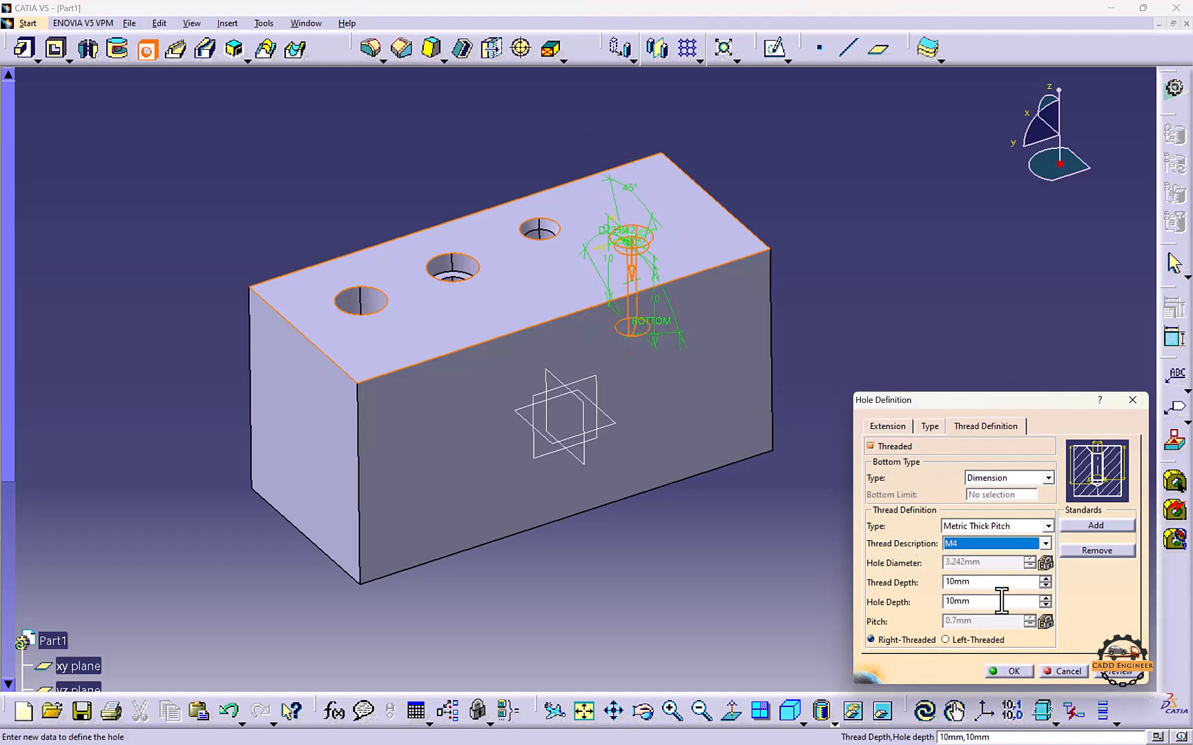
{"action": "left_click", "coordinate": [1001, 670]}
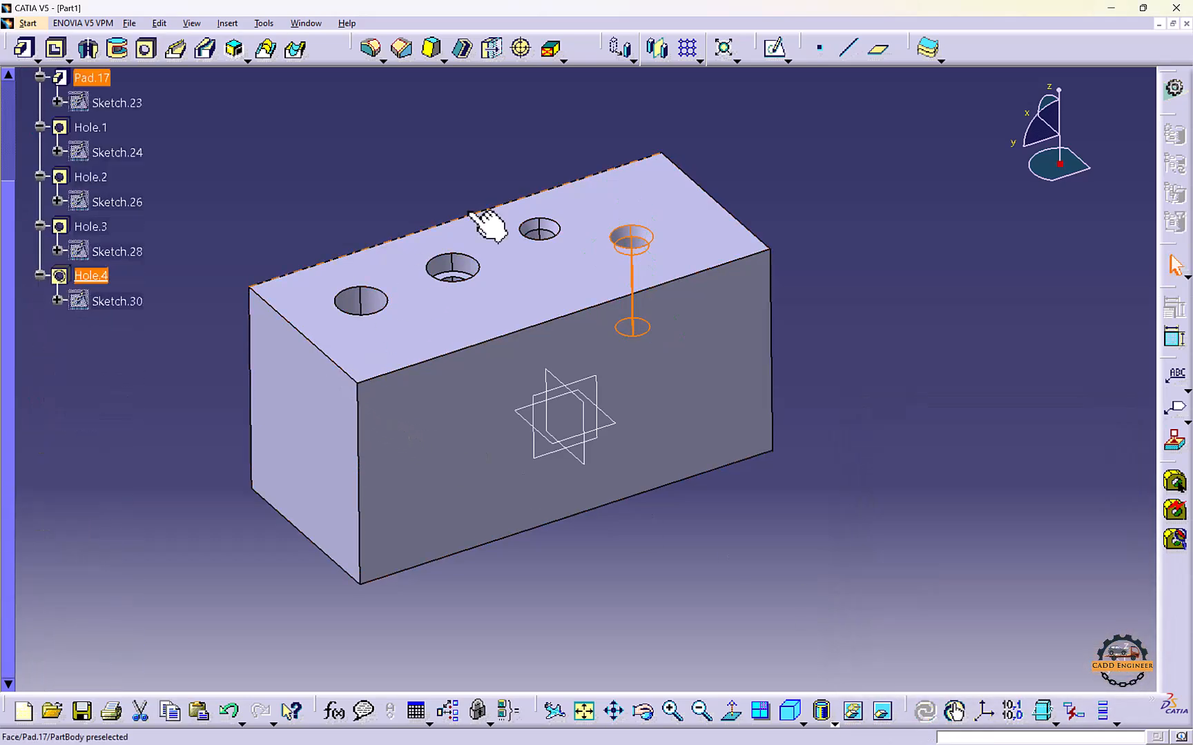
Start a new drawing in the Drafting workbench while the block with four holes remains open
{"action": "middle_click_drag", "start_coordinate": [623, 147], "coordinate": [580, 337]}
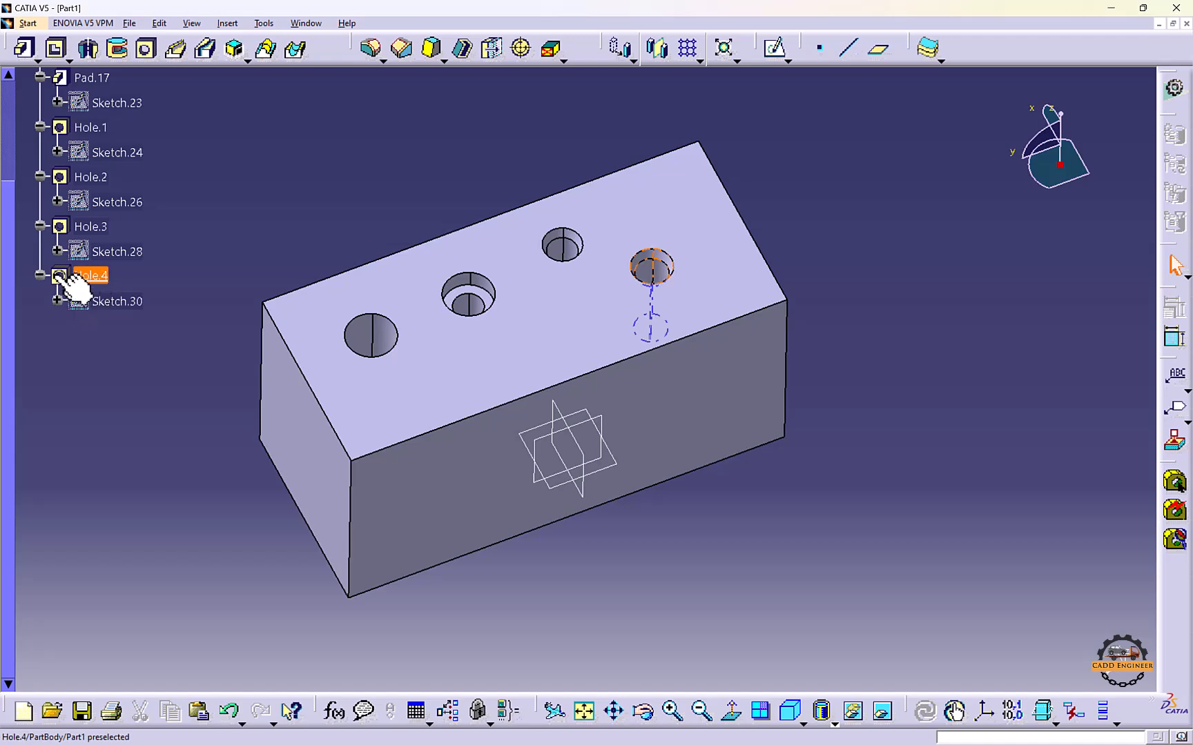
{"action": "middle_click_drag", "start_coordinate": [562, 549], "coordinate": [535, 456]}
{"action": "middle_click_drag", "start_coordinate": [674, 274], "coordinate": [570, 227]}
{"action": "left_click", "coordinate": [28, 23]}
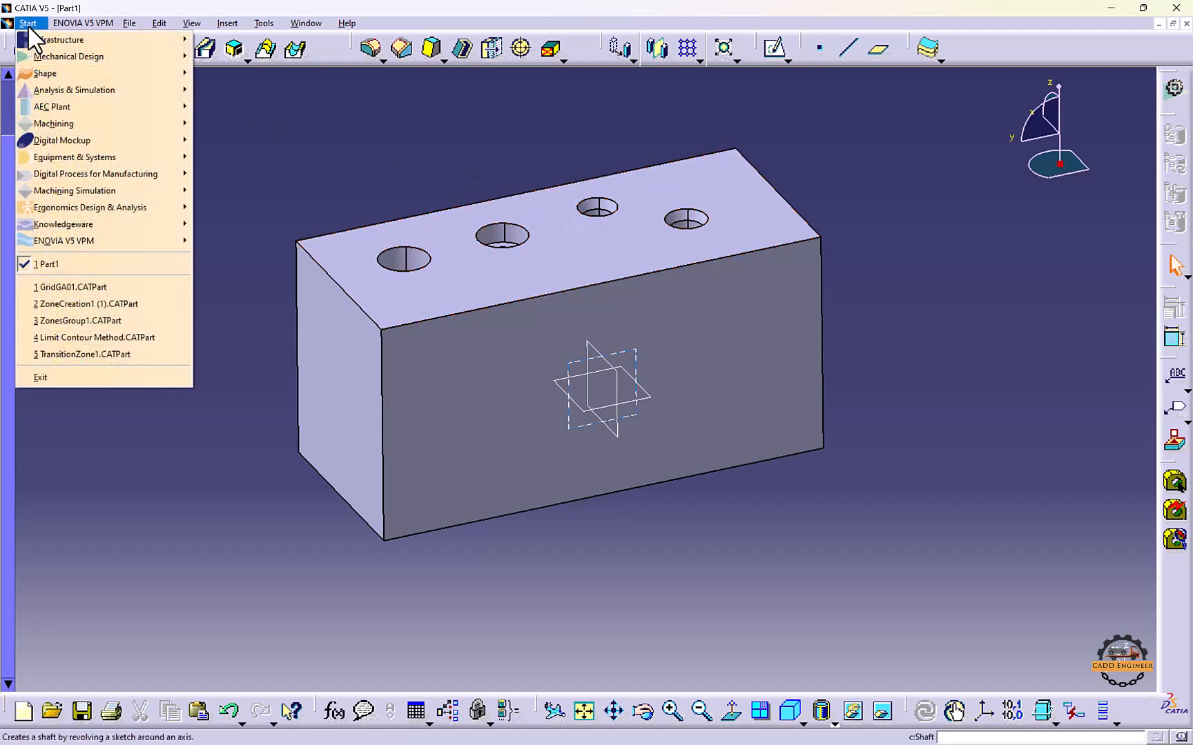
{"action": "mouse_move", "coordinate": [48, 57]}
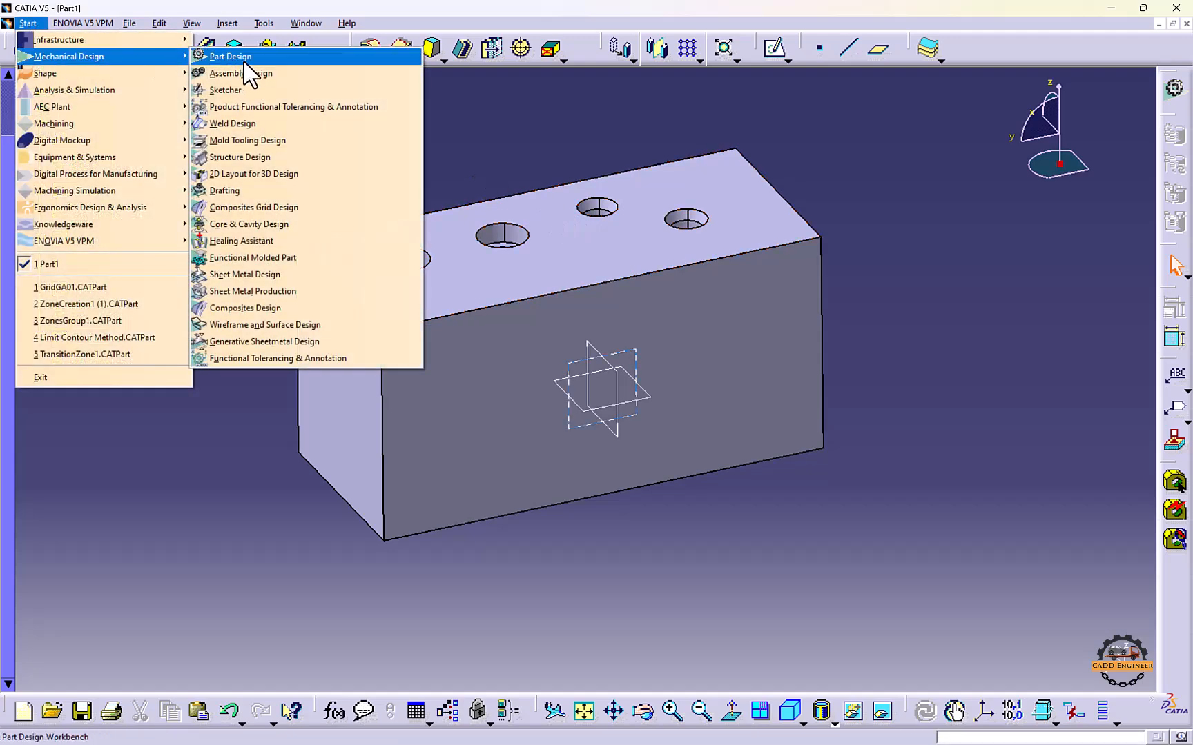
{"action": "left_click", "coordinate": [254, 190]}
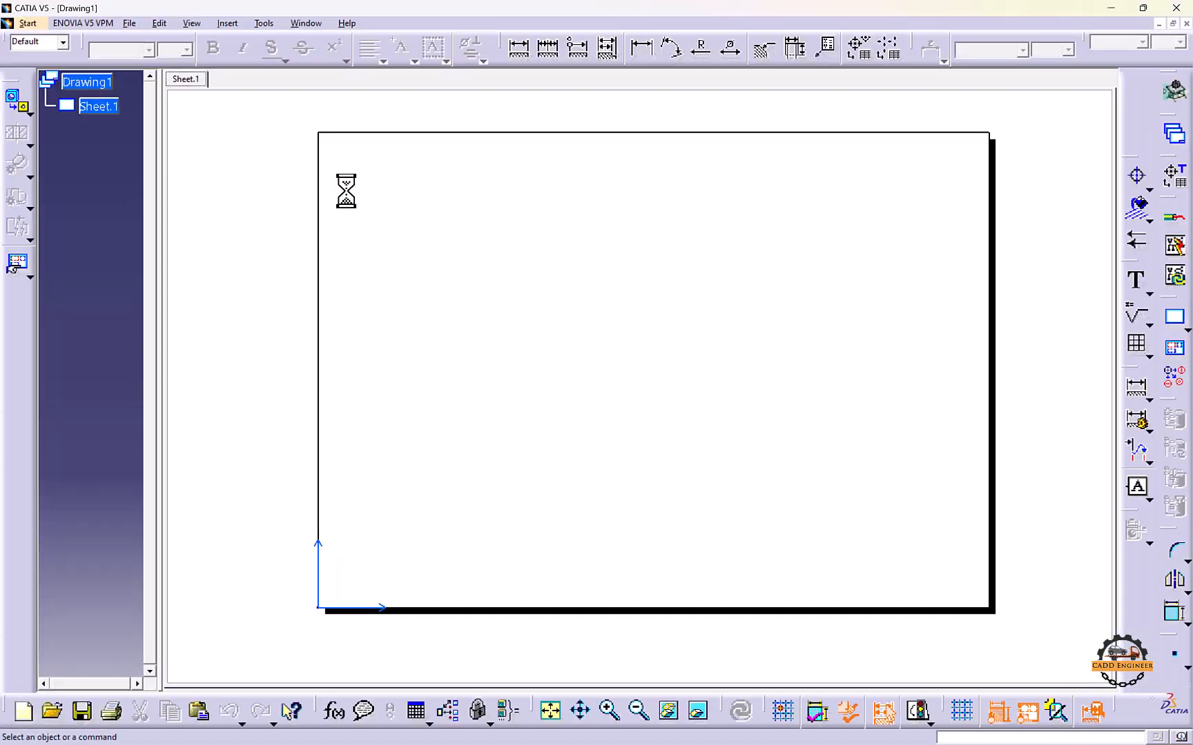
Generate a front view of the block on the drawing sheet, using its long side face as the reference plane
{"action": "left_click", "coordinate": [306, 23]}
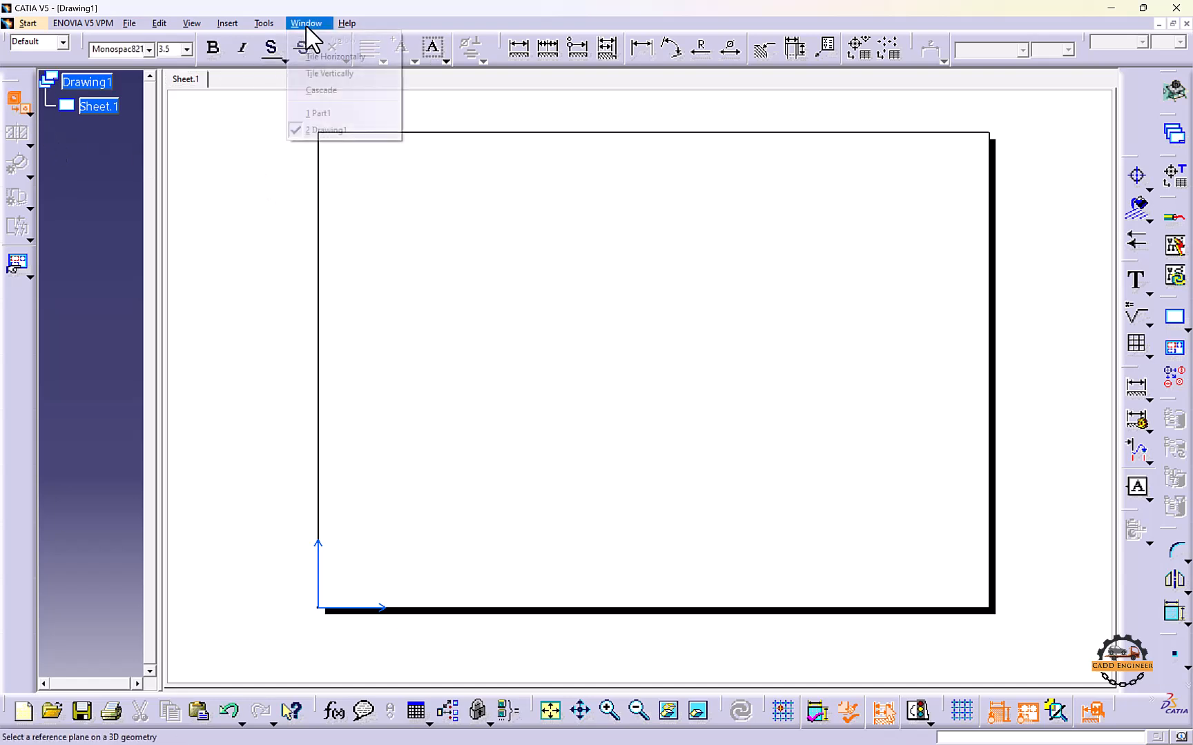
{"action": "left_click", "coordinate": [321, 113]}
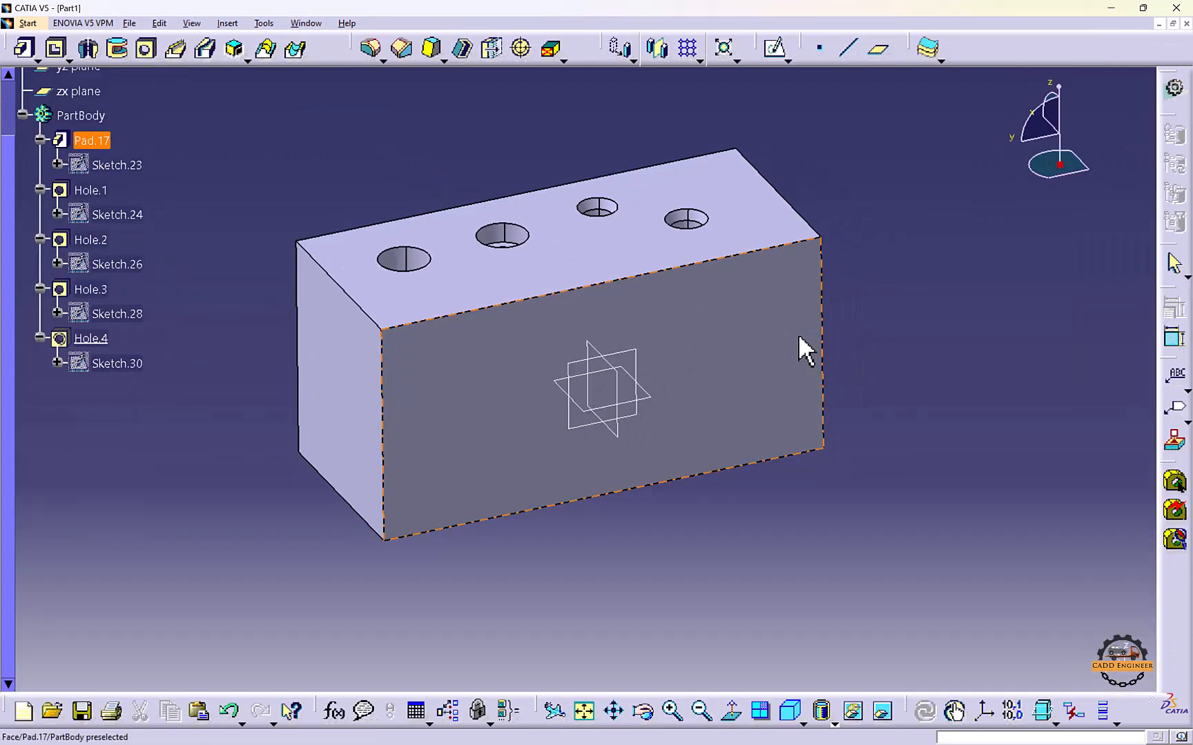
{"action": "left_click", "coordinate": [789, 338]}
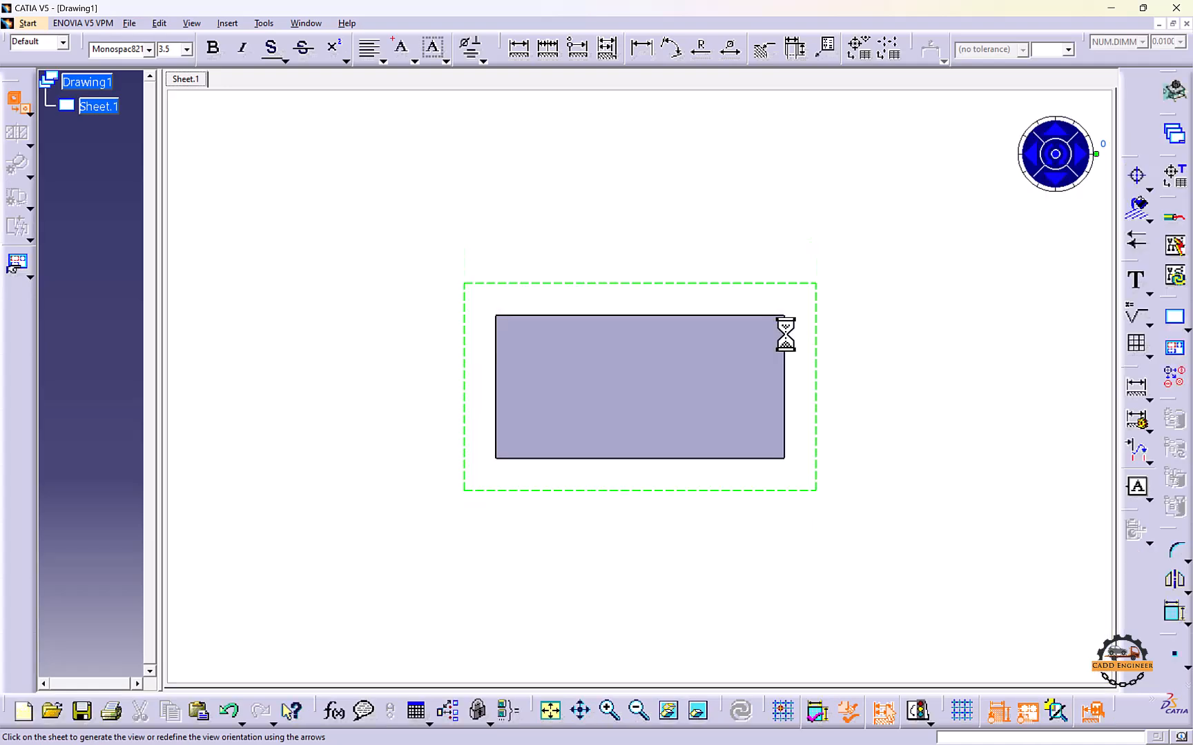
{"action": "left_click", "coordinate": [767, 314]}
{"action": "right_click", "coordinate": [704, 317]}
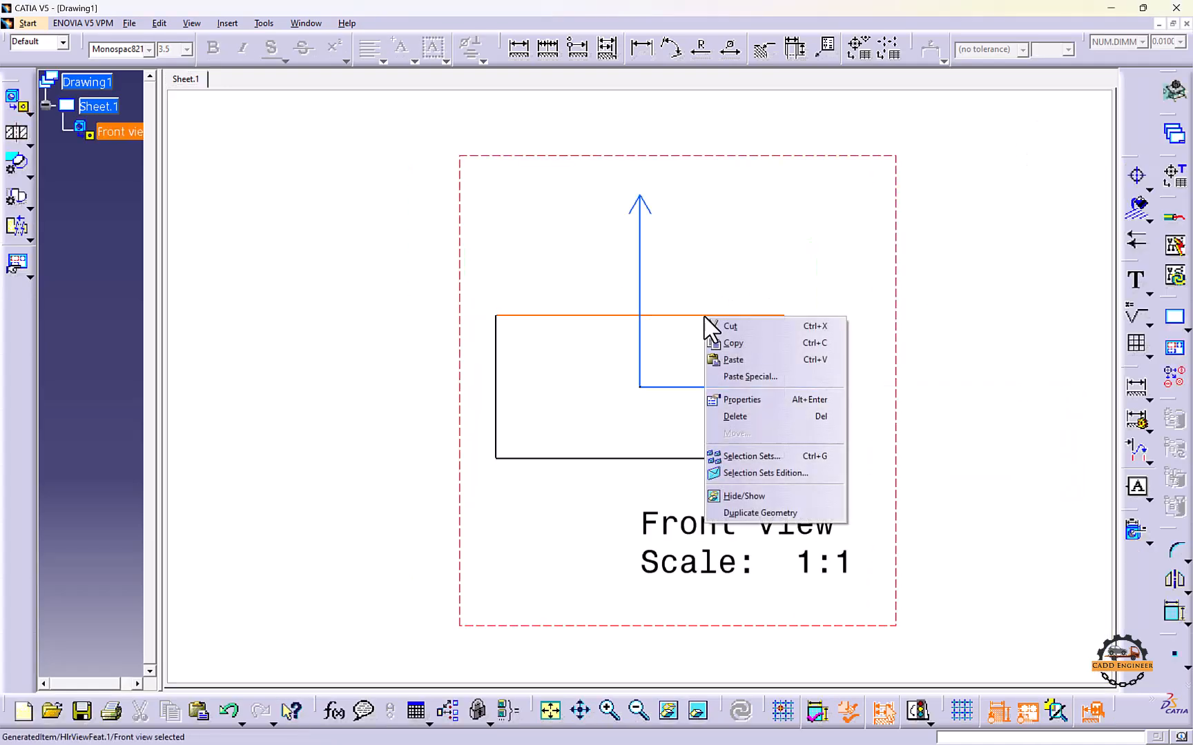
{"action": "left_click", "coordinate": [752, 400]}
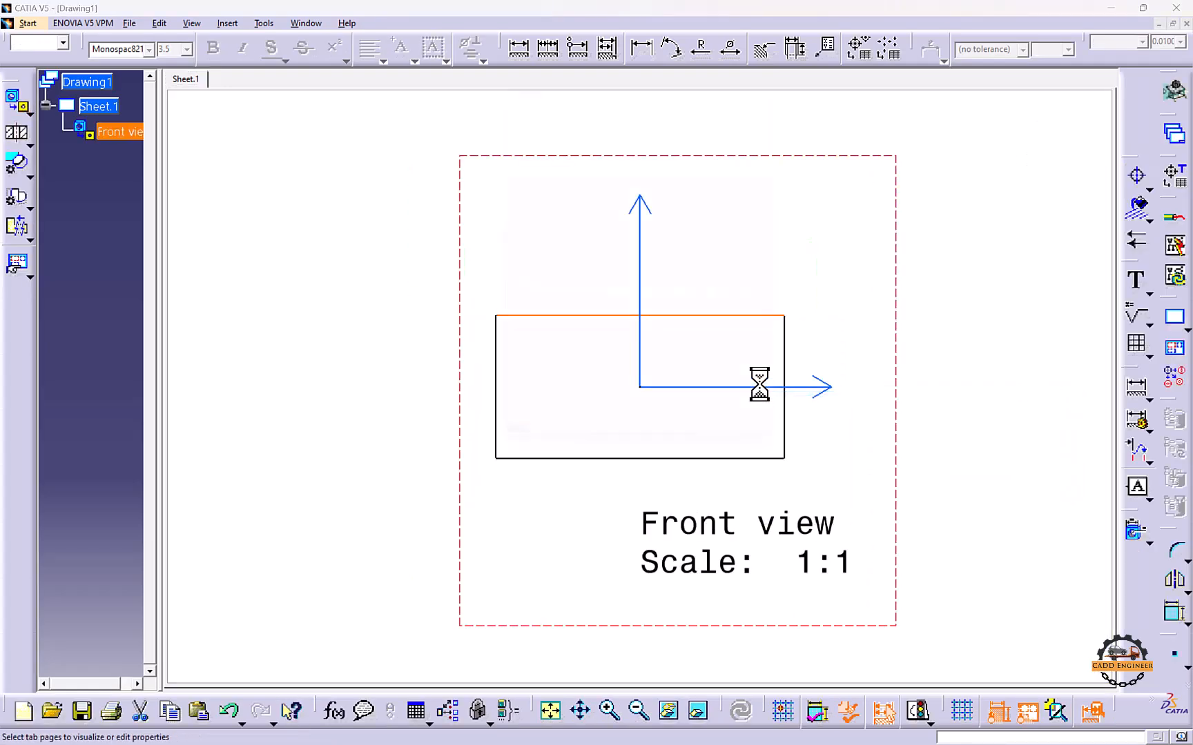
{"action": "left_click", "coordinate": [798, 74]}
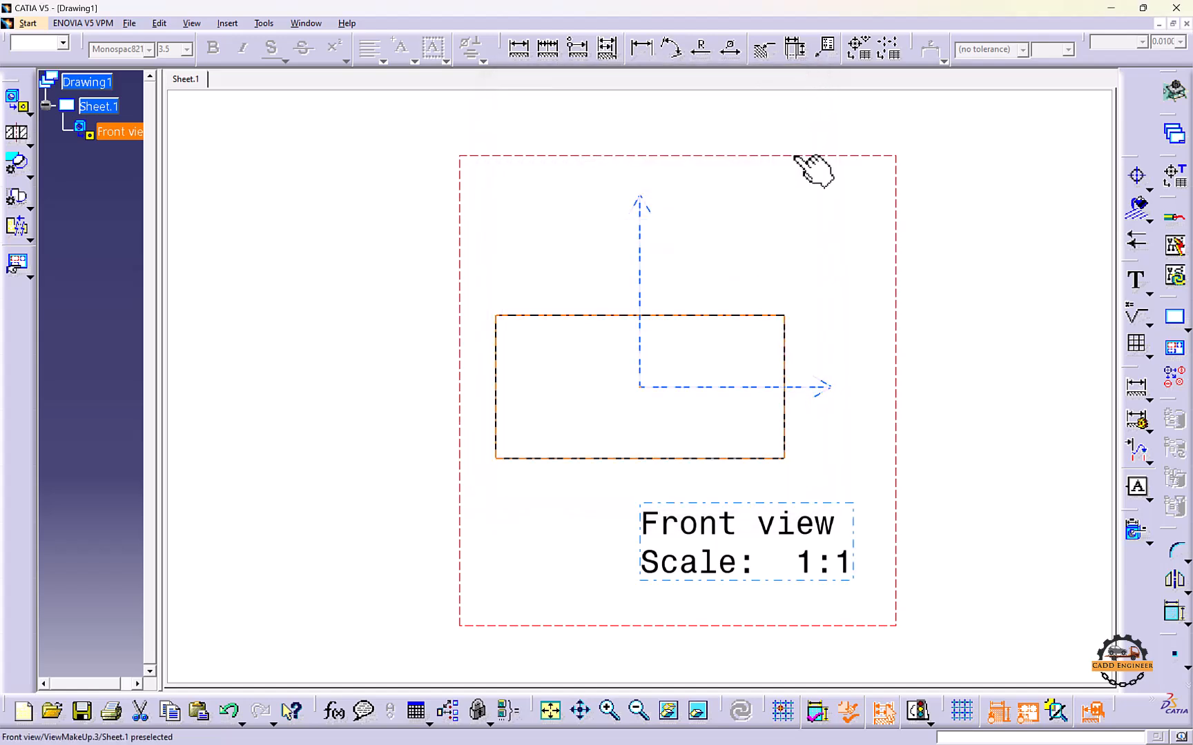
Display hidden lines and threads in the front view through the view's properties
{"action": "right_click", "coordinate": [796, 160]}
{"action": "left_click", "coordinate": [824, 241]}
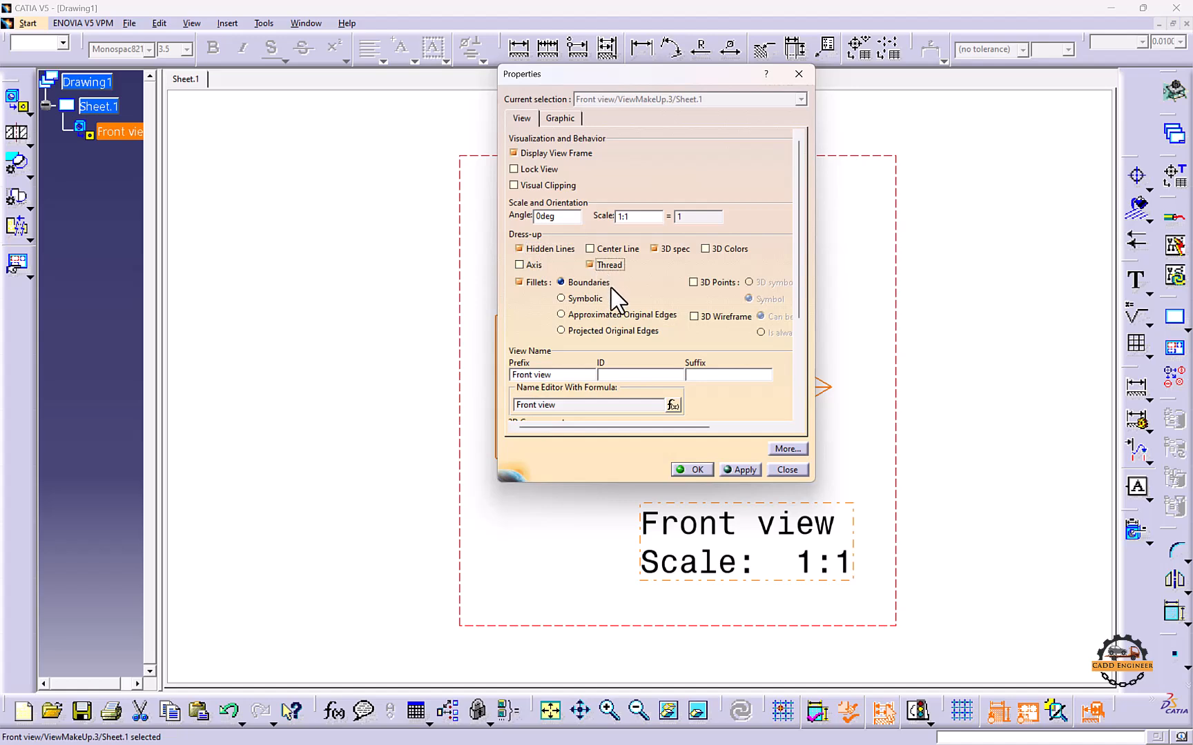
{"action": "left_click", "coordinate": [739, 470]}
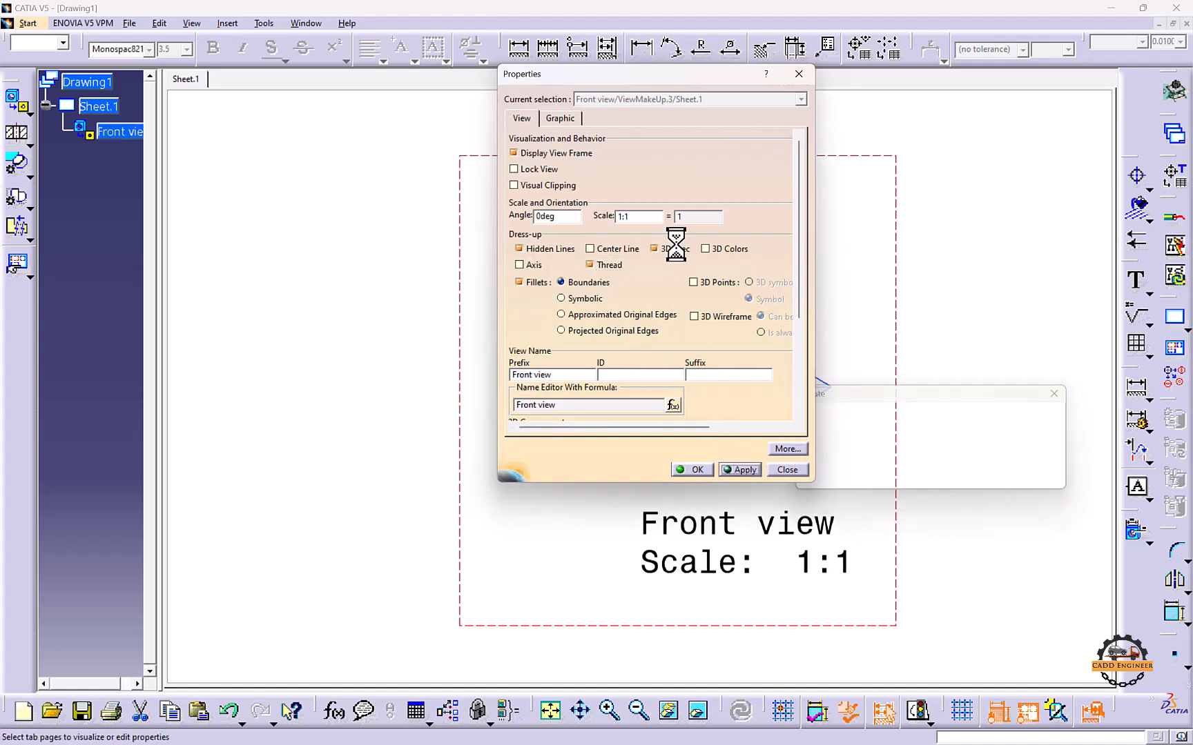
{"action": "left_click_drag", "start_coordinate": [670, 82], "coordinate": [410, 103]}
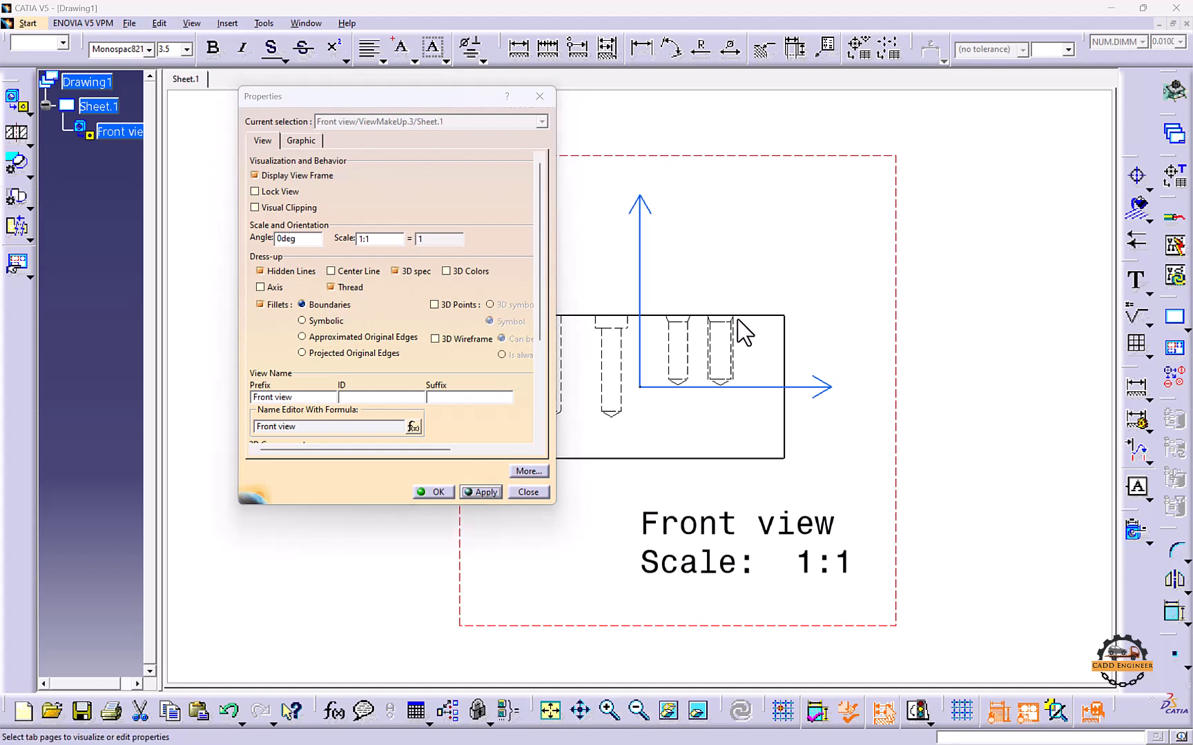
{"action": "left_click", "coordinate": [434, 492]}
Examine the hidden hole profiles in the front view, especially the thread lines of the fourth hole
{"action": "left_click_drag", "start_coordinate": [735, 410], "coordinate": [655, 360]}
{"action": "middle_click_drag", "start_coordinate": [654, 360], "coordinate": [658, 296], "text": "ctrl"}
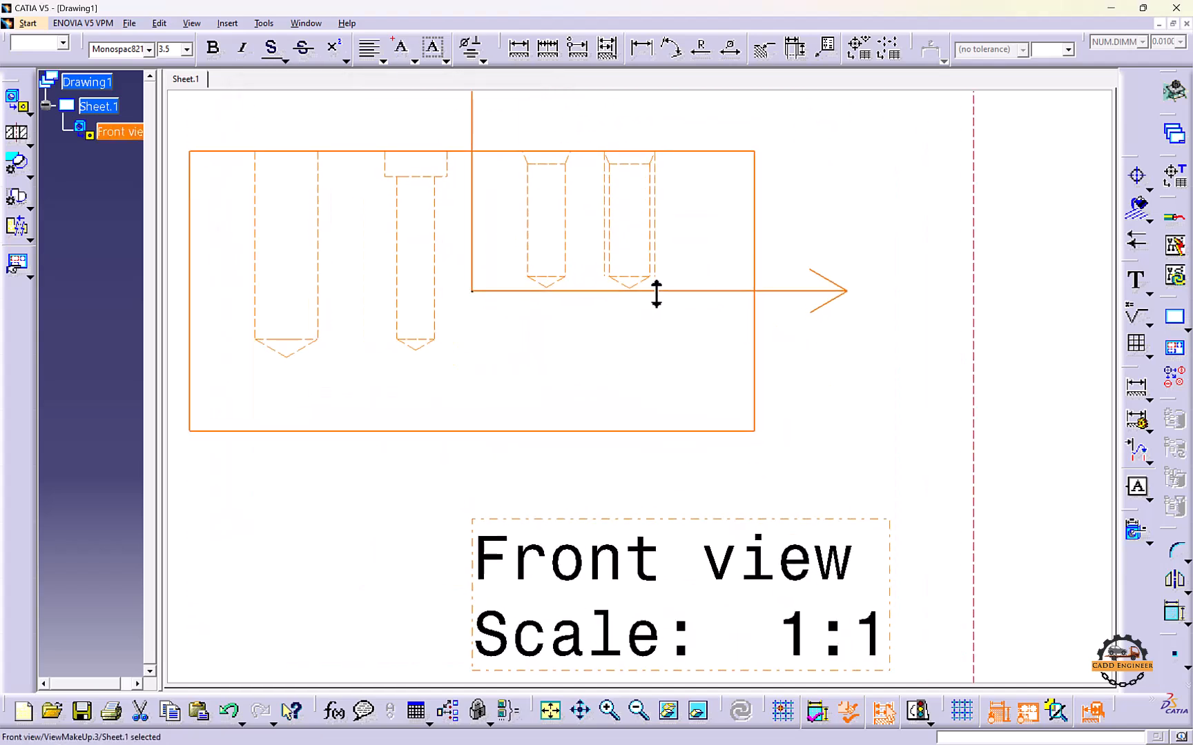
{"action": "left_click", "coordinate": [906, 278]}
{"action": "left_click_drag", "start_coordinate": [602, 161], "coordinate": [714, 303]}
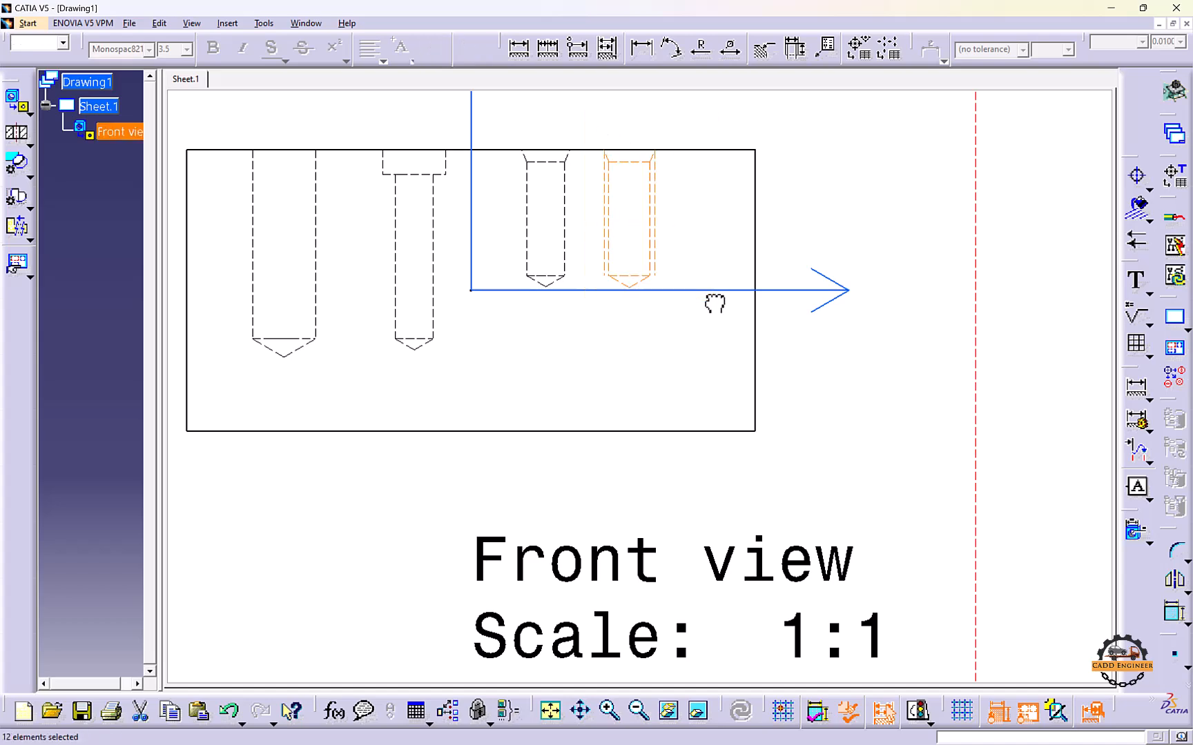
{"action": "left_click", "coordinate": [801, 213]}
{"action": "middle_click_drag", "start_coordinate": [801, 214], "coordinate": [826, 297], "text": "ctrl"}
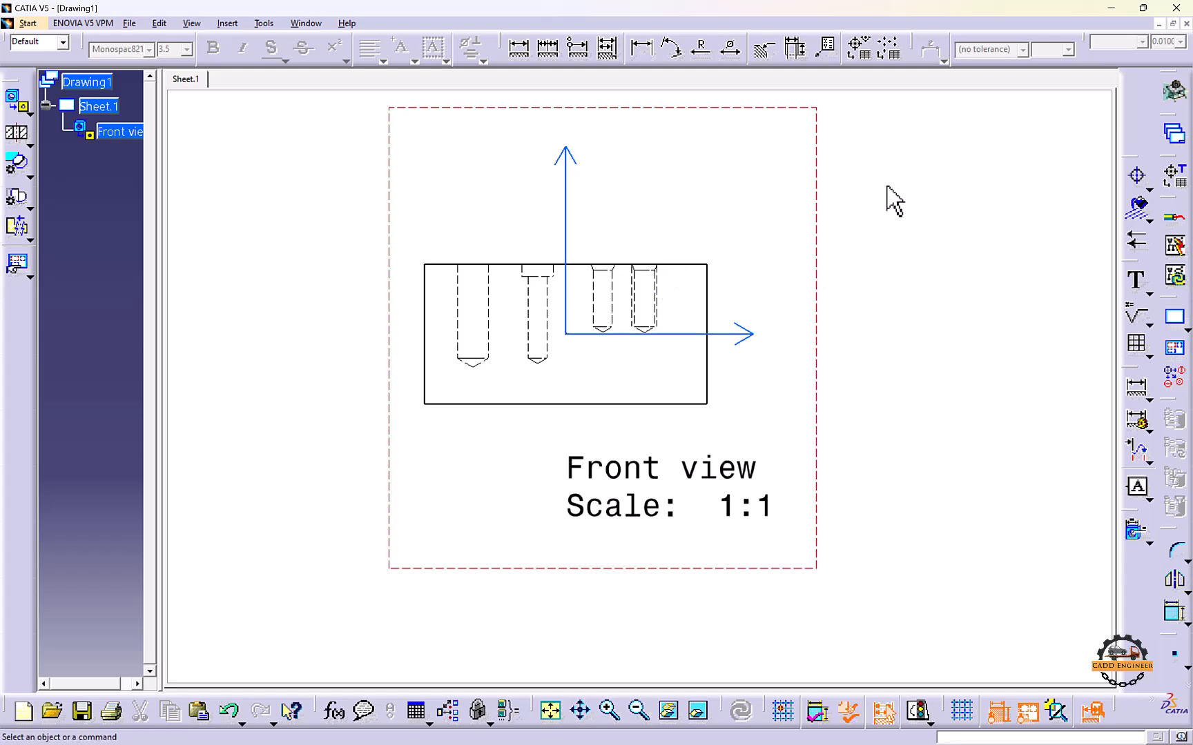
Close the drawing without saving it and return to the block part
{"action": "left_click", "coordinate": [1187, 23]}
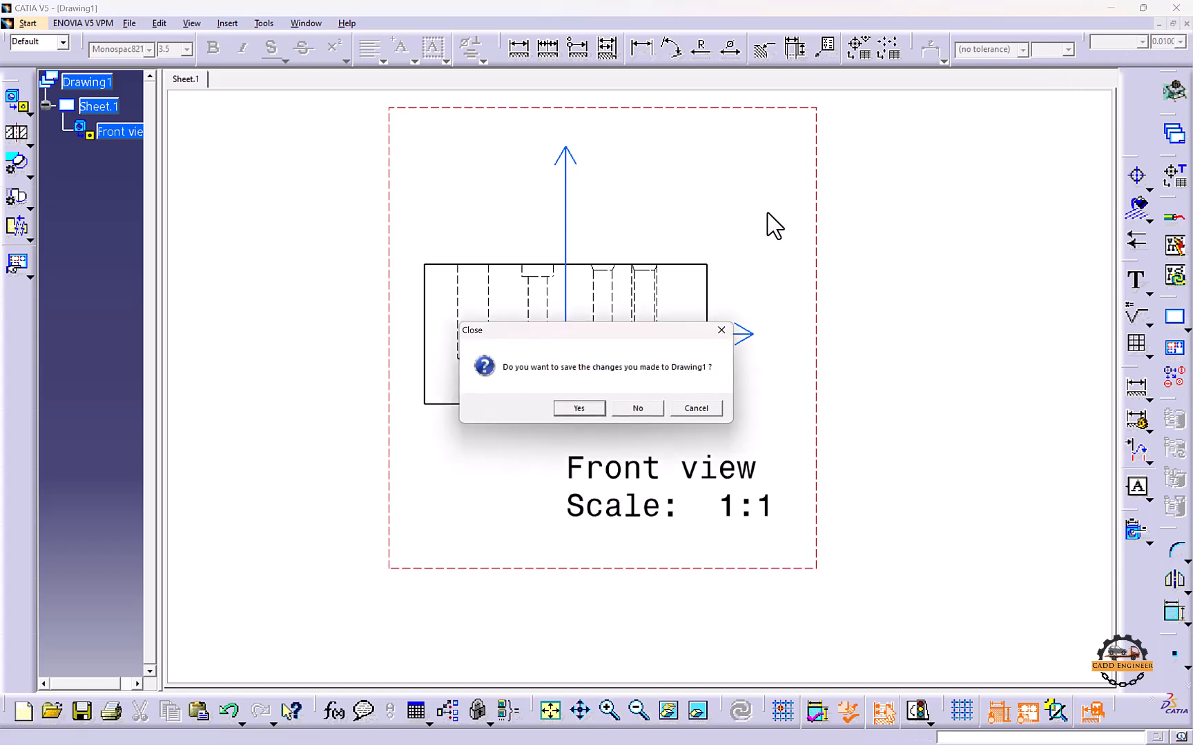
{"action": "left_click", "coordinate": [636, 408]}
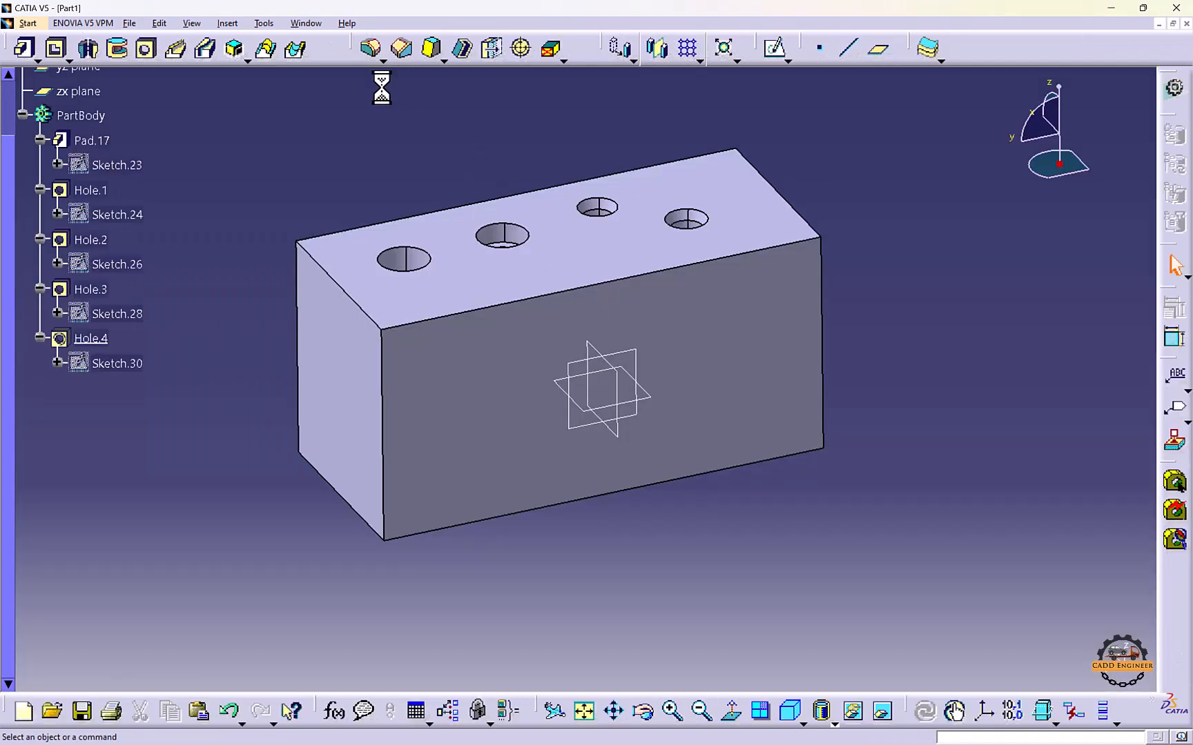
{"action": "mouse_move", "coordinate": [377, 162]}
{"action": "middle_mouse_down"}
{"action": "mouse_move", "coordinate": [368, 170]}
{"action": "mouse_move", "coordinate": [408, 197]}
{"action": "middle_mouse_up"}
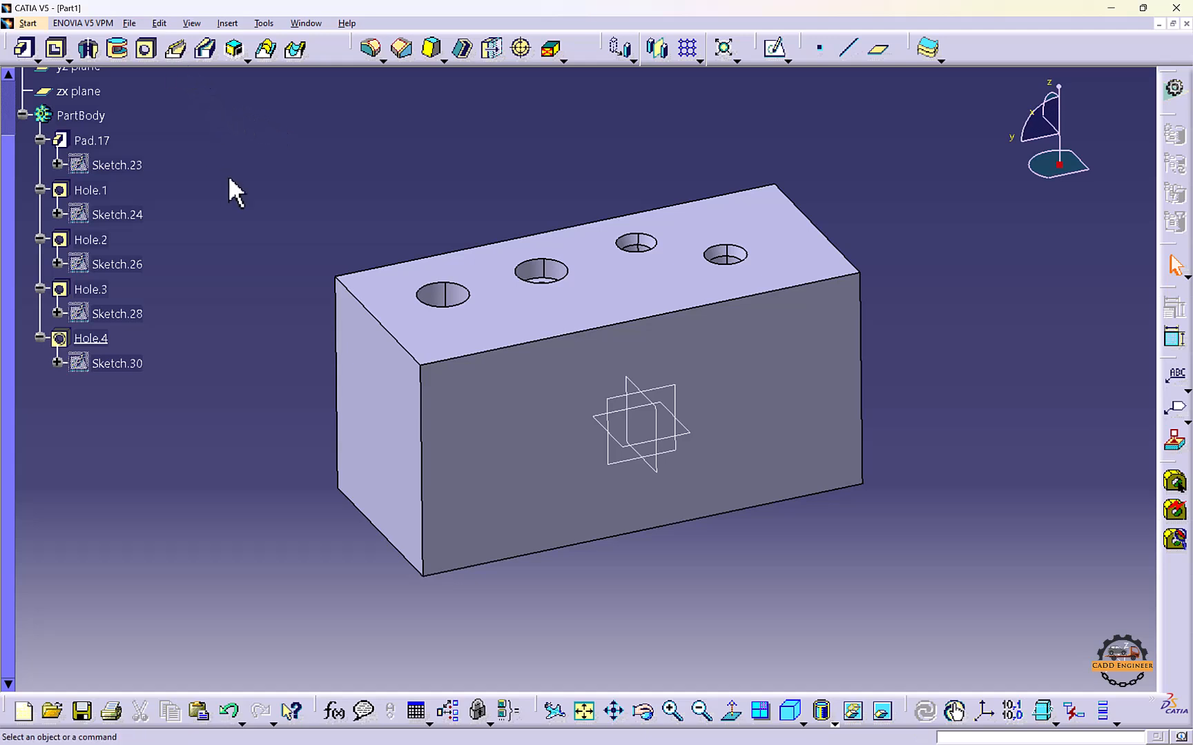
Delete the block's pad and all four holes together with their sketches, leaving the part body empty
{"action": "left_click", "coordinate": [100, 141]}
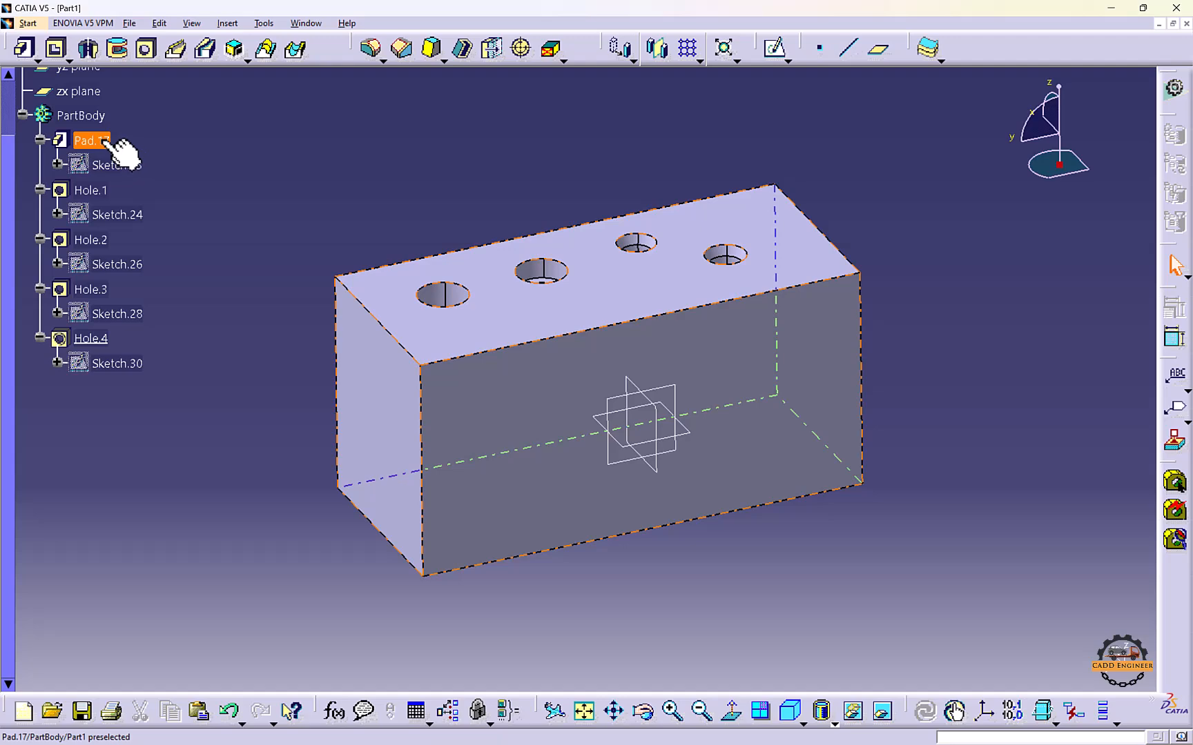
{"action": "left_click", "coordinate": [91, 338], "text": "shift"}
{"action": "right_click", "coordinate": [101, 339]}
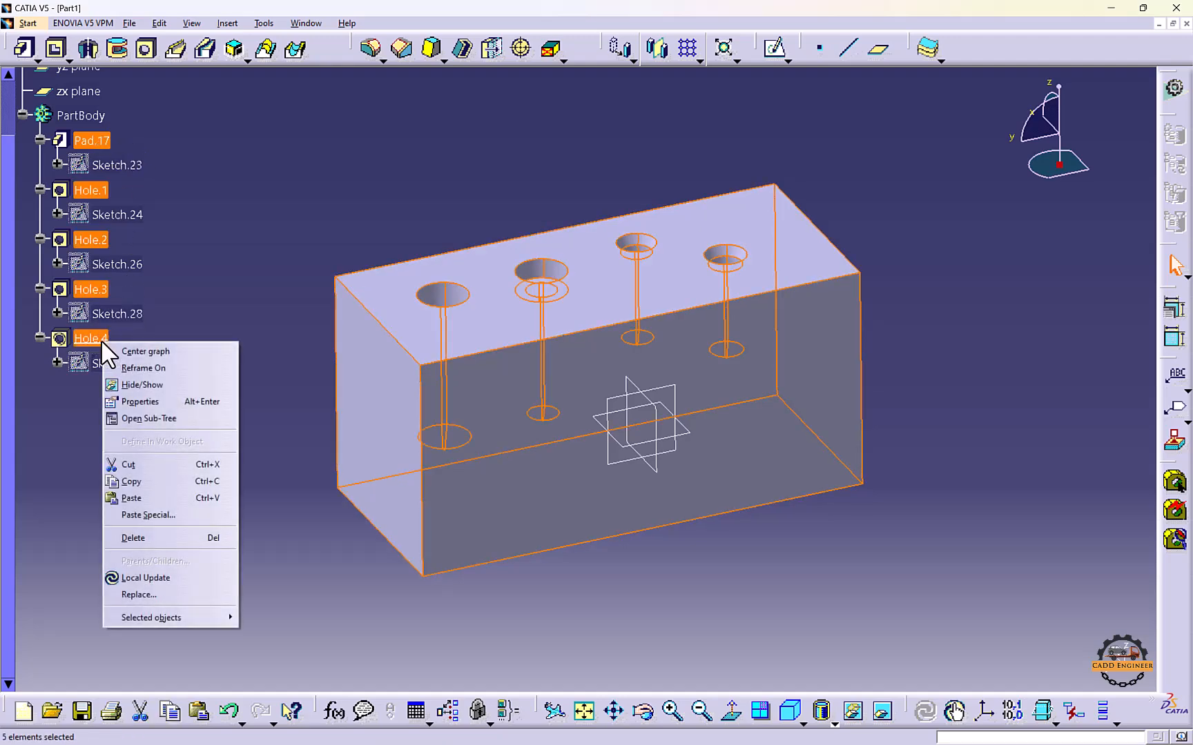
{"action": "left_click", "coordinate": [164, 536]}
{"action": "left_click", "coordinate": [337, 394]}
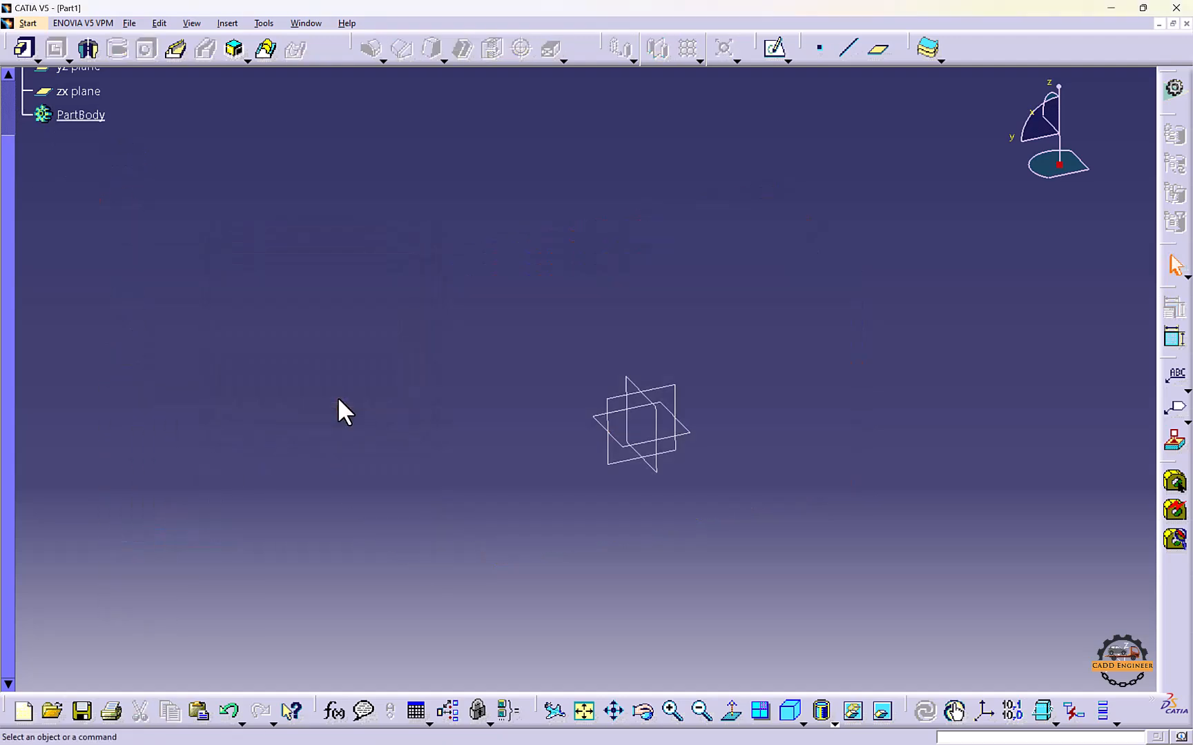
Sketch an open, rising spline on the yz plane from the origin through five more points, spanning about 50 mm horizontally
{"action": "left_click", "coordinate": [649, 388]}
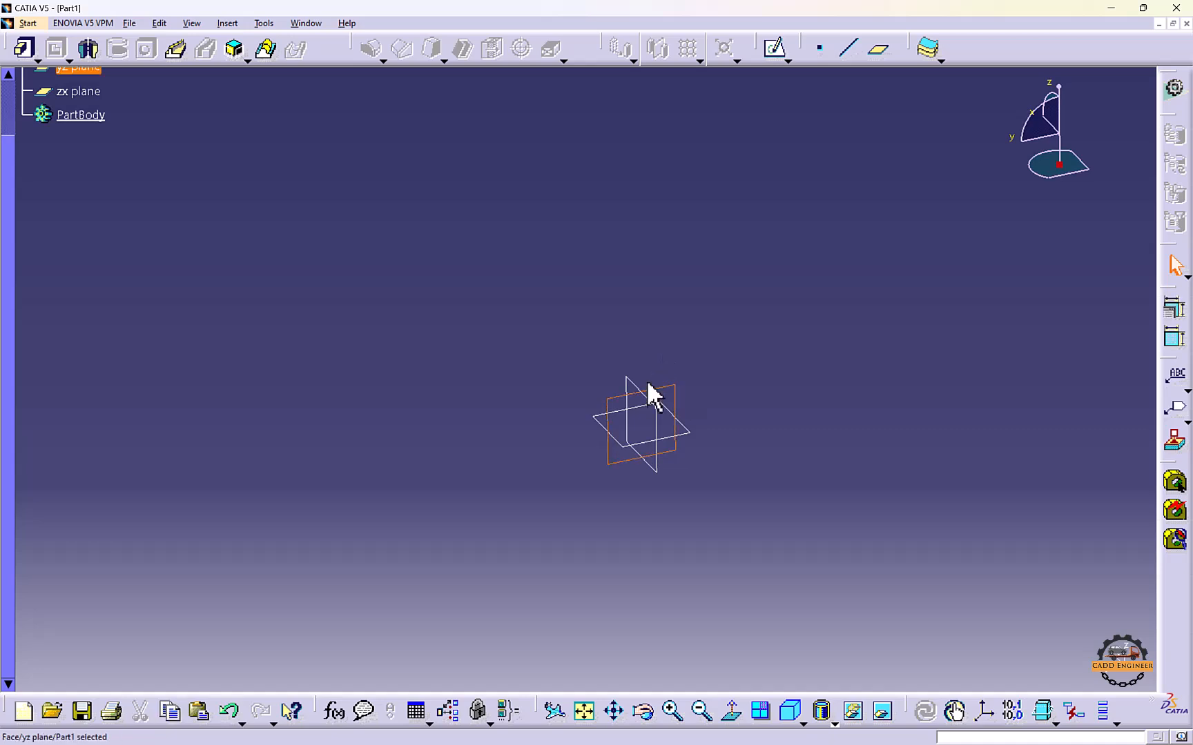
{"action": "left_click", "coordinate": [776, 50]}
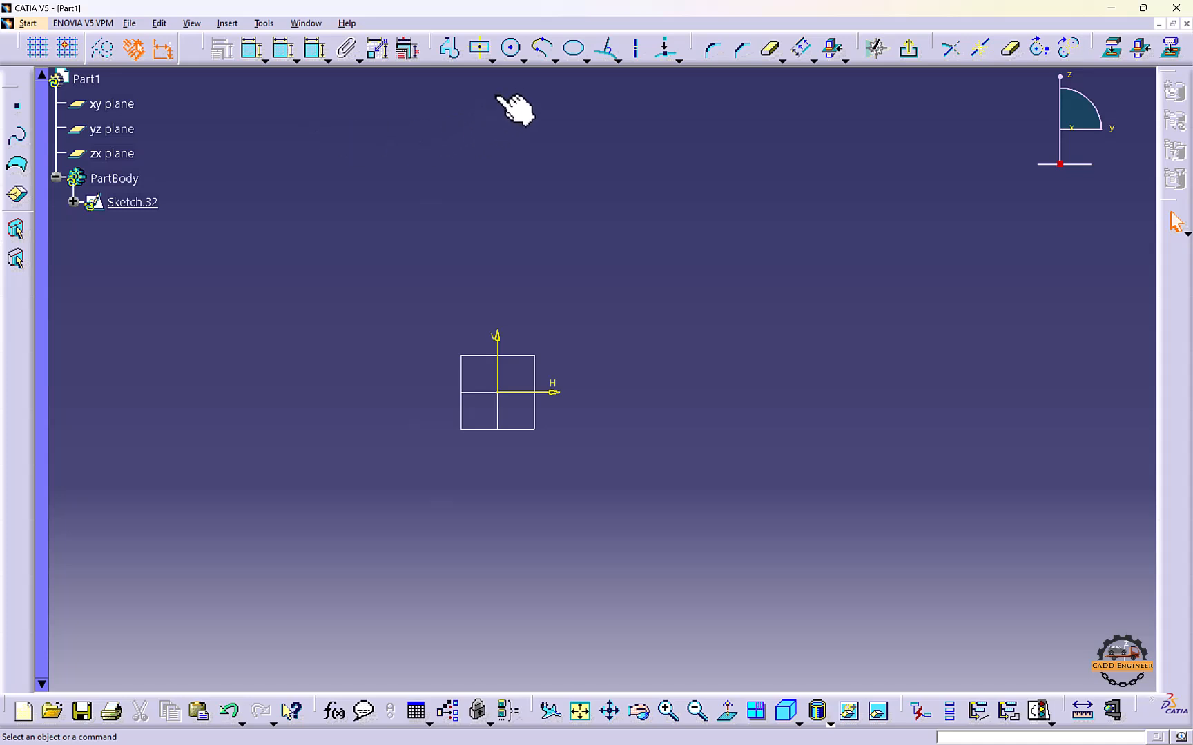
{"action": "left_click", "coordinate": [557, 62]}
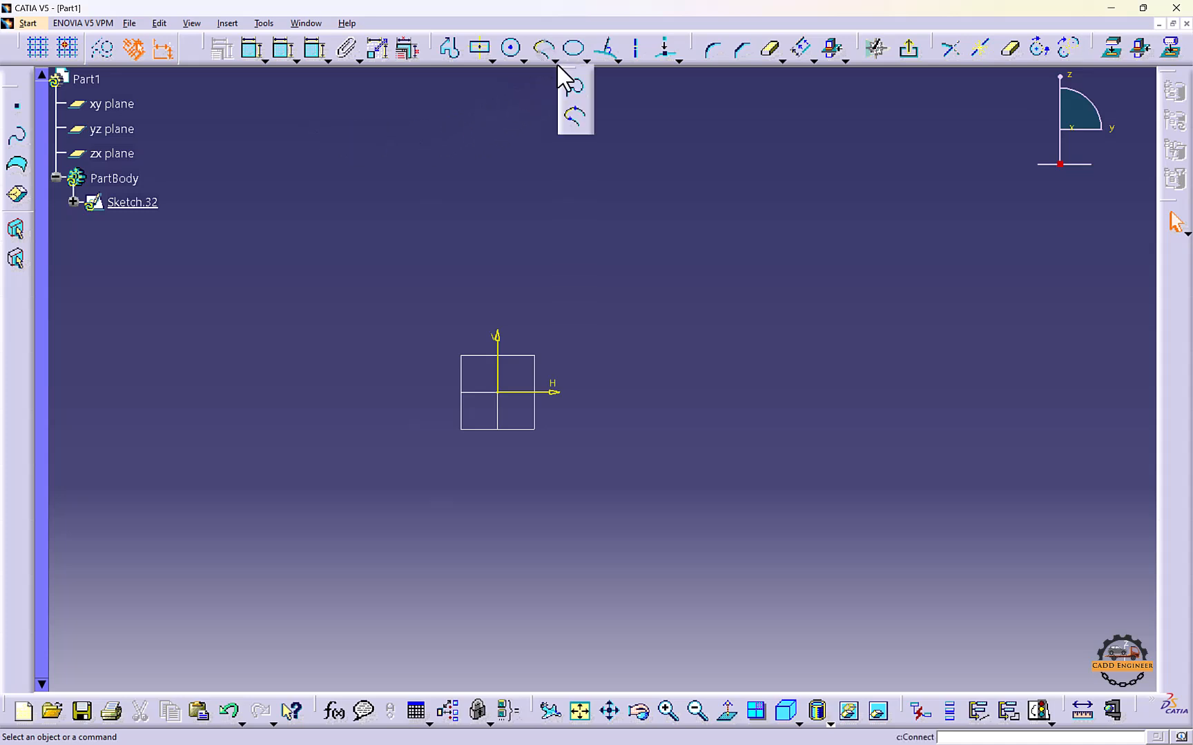
{"action": "left_click", "coordinate": [573, 110]}
{"action": "left_click", "coordinate": [497, 392]}
{"action": "left_click", "coordinate": [595, 329]}
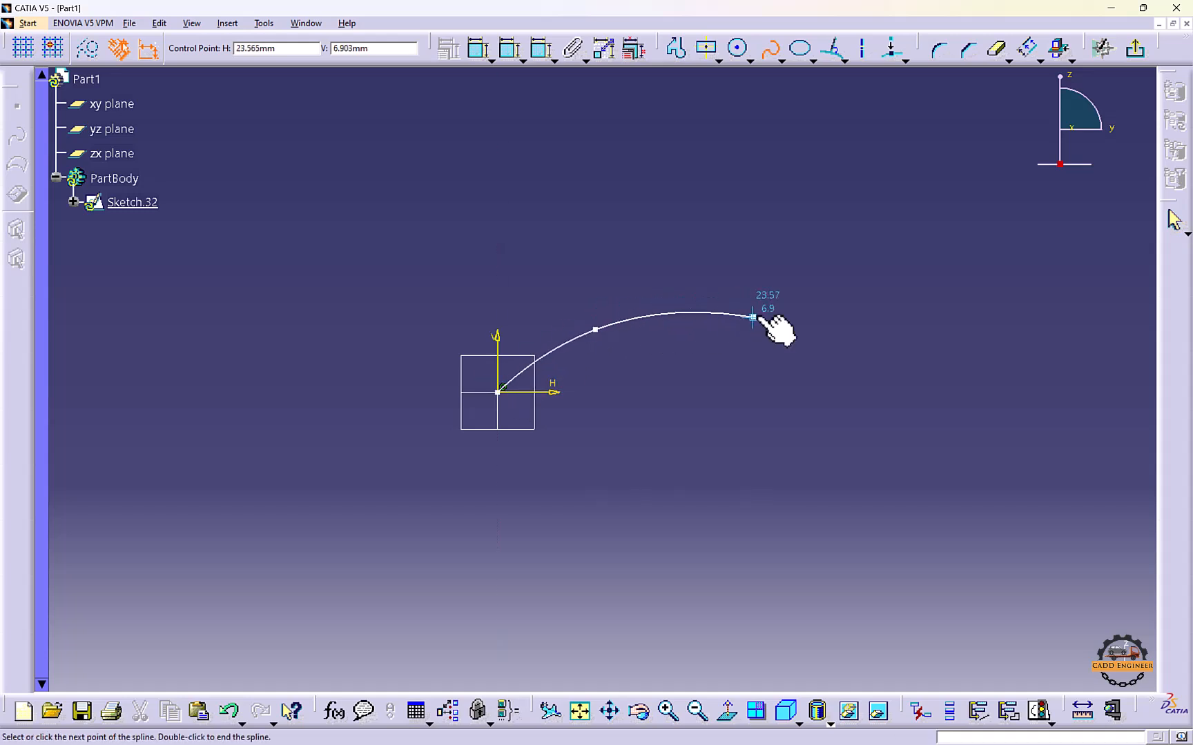
{"action": "left_click", "coordinate": [757, 316]}
{"action": "left_click", "coordinate": [863, 291]}
{"action": "left_click", "coordinate": [995, 227]}
{"action": "left_click", "coordinate": [1042, 198]}
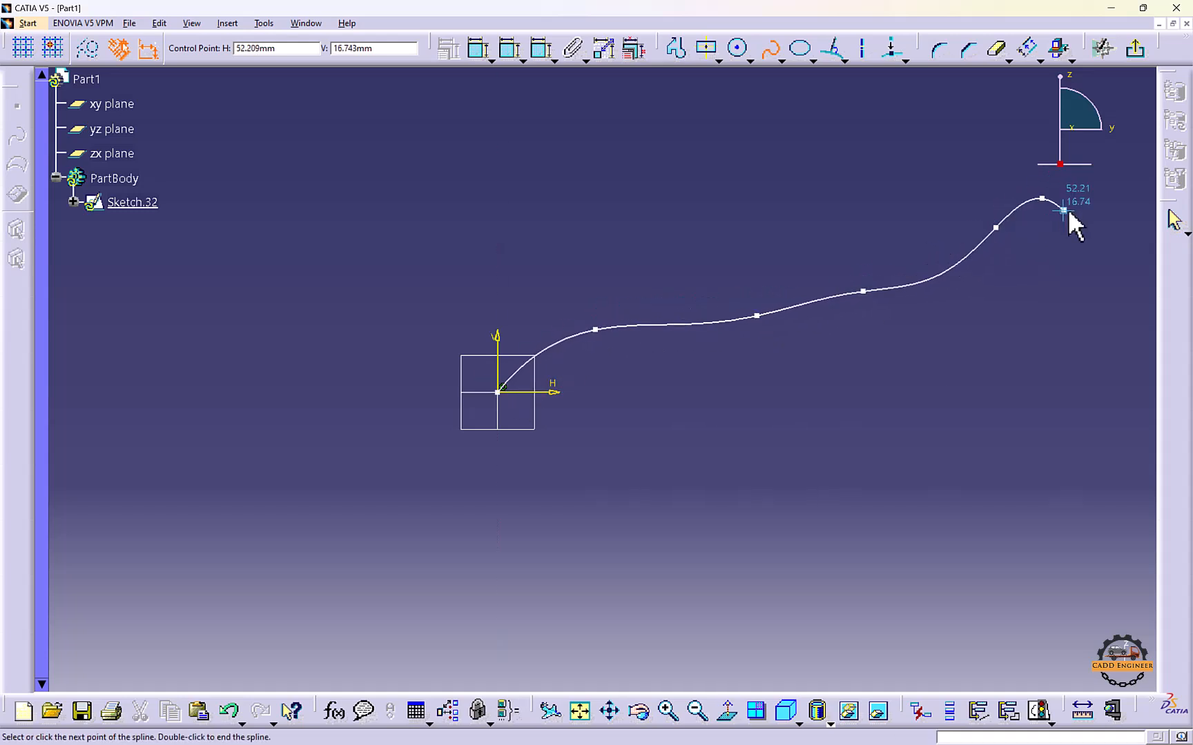
{"action": "key", "text": "Escape"}
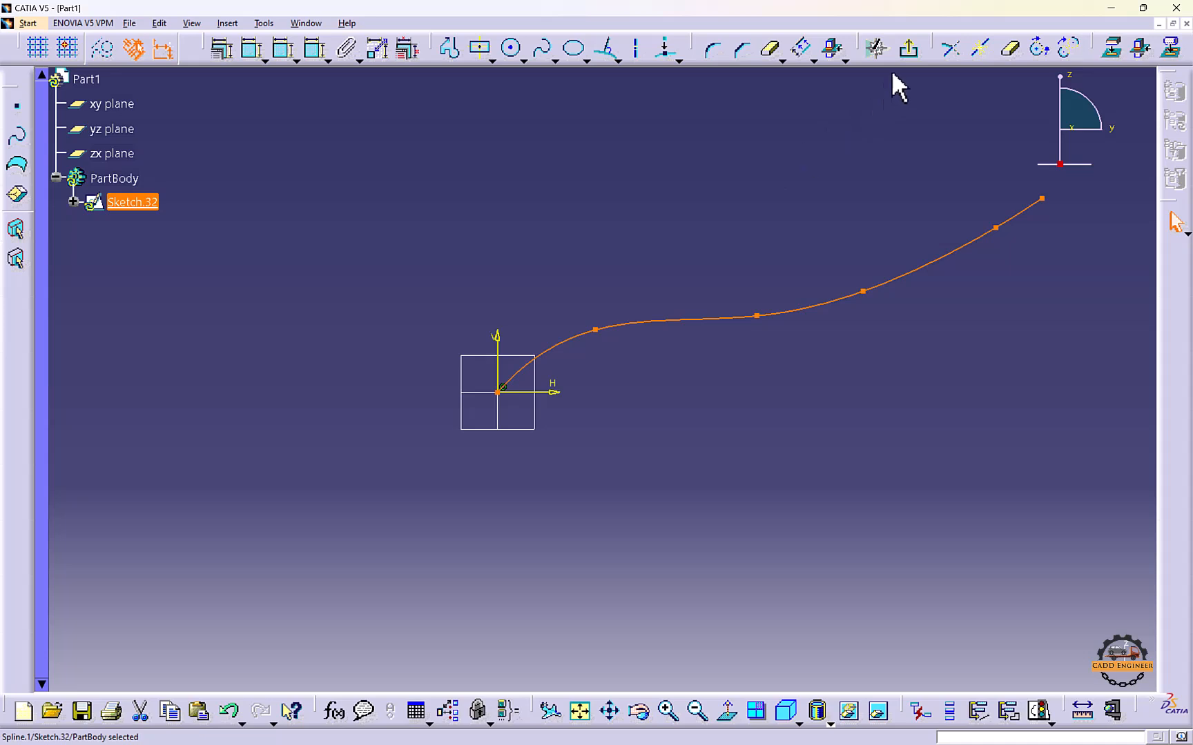
{"action": "left_click", "coordinate": [908, 48]}
{"action": "middle_click_drag", "start_coordinate": [450, 199], "coordinate": [585, 194]}
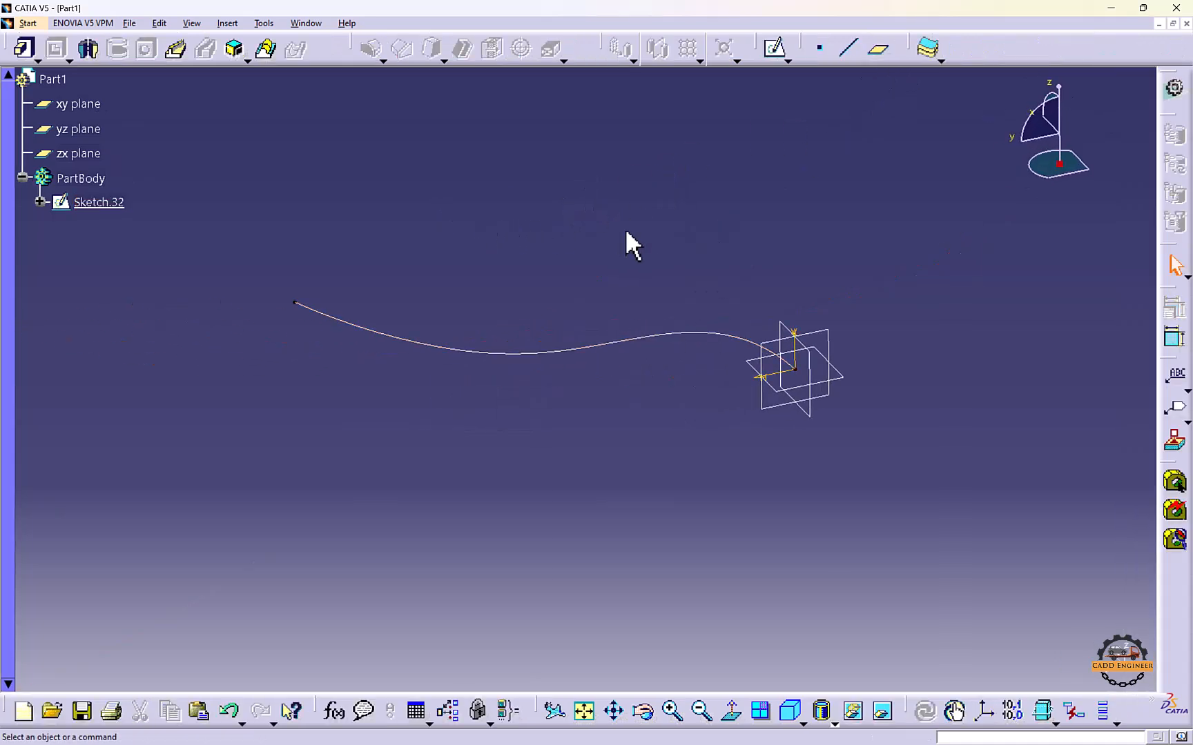
{"action": "left_click", "coordinate": [813, 336]}
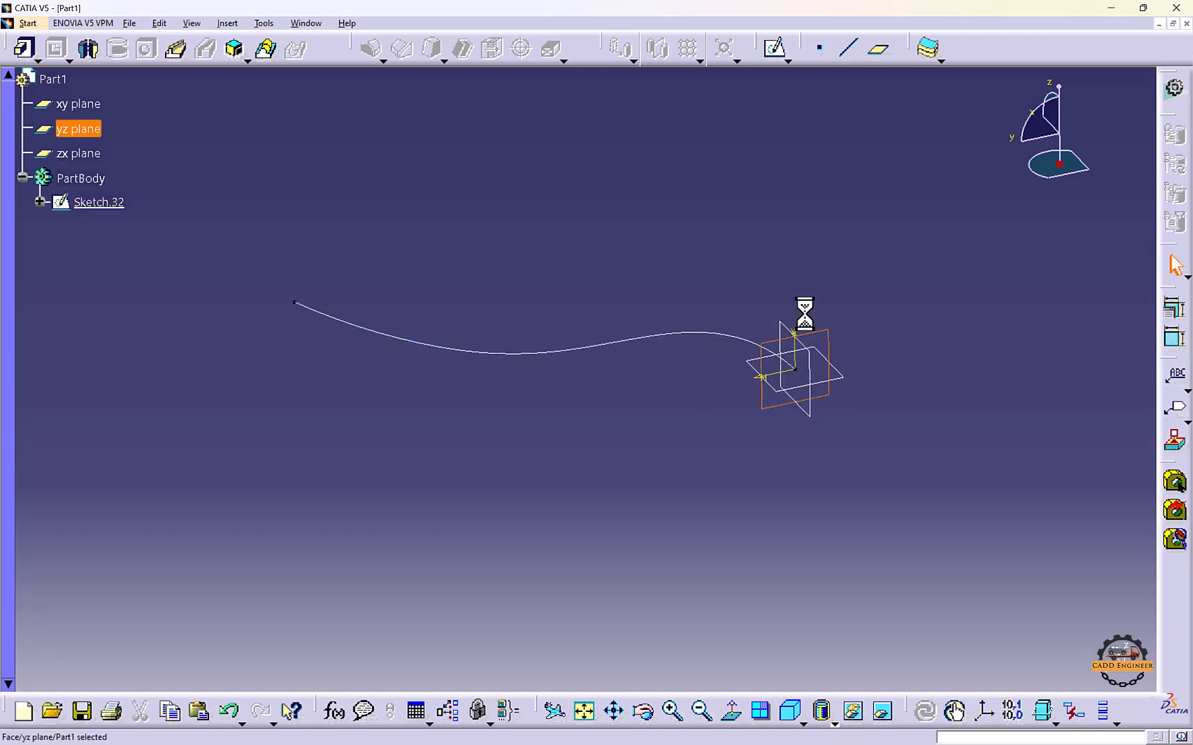
{"action": "left_click", "coordinate": [776, 48]}
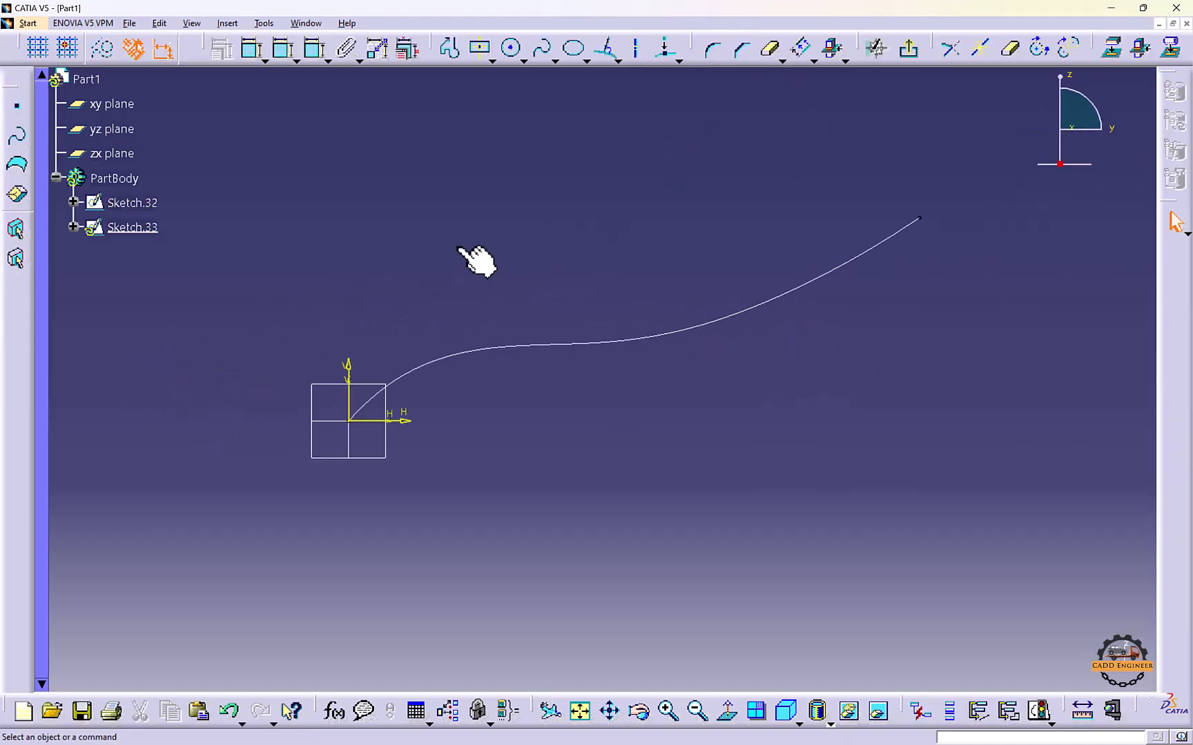
{"action": "mouse_move", "coordinate": [474, 258]}
{"action": "middle_mouse_down"}
{"action": "mouse_move", "coordinate": [473, 223]}
{"action": "mouse_move", "coordinate": [487, 329]}
{"action": "mouse_move", "coordinate": [518, 337]}
{"action": "middle_mouse_up"}
{"action": "left_click", "coordinate": [511, 49]}
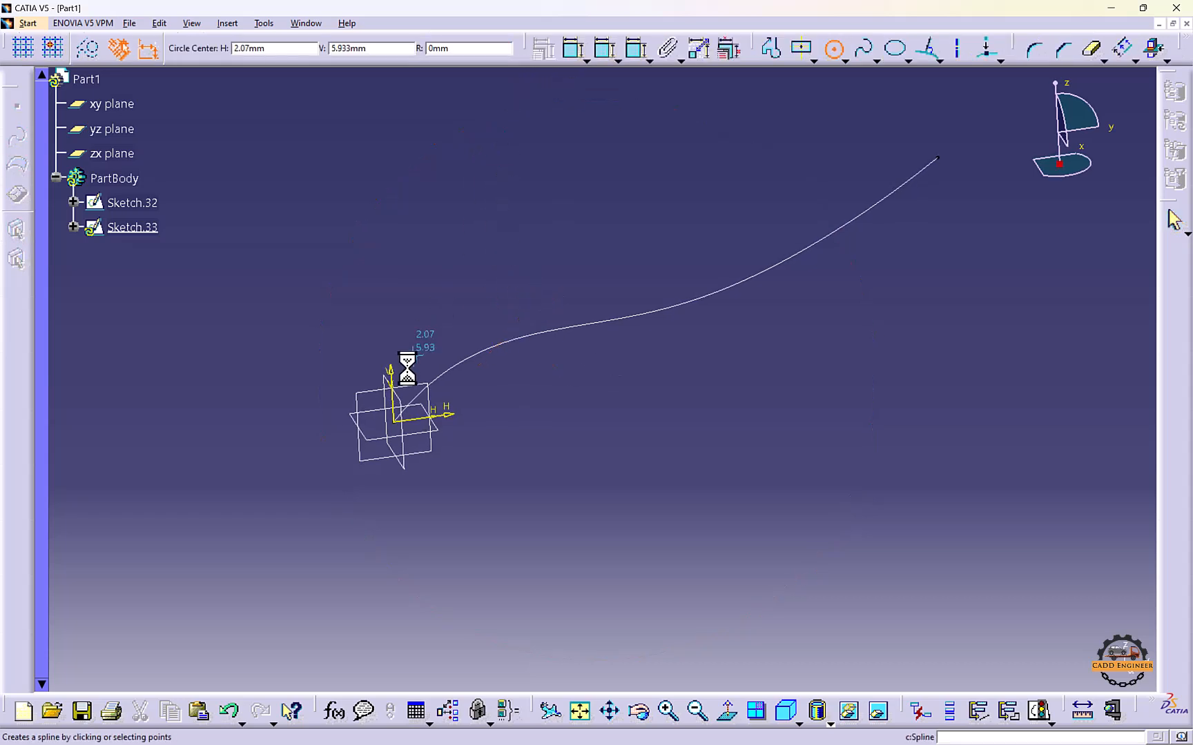
{"action": "left_click", "coordinate": [393, 421]}
{"action": "mouse_move", "coordinate": [410, 444]}
{"action": "middle_mouse_down"}
{"action": "mouse_move", "coordinate": [410, 530]}
{"action": "mouse_move", "coordinate": [625, 450]}
{"action": "middle_mouse_up"}
{"action": "key", "text": "Escape"}
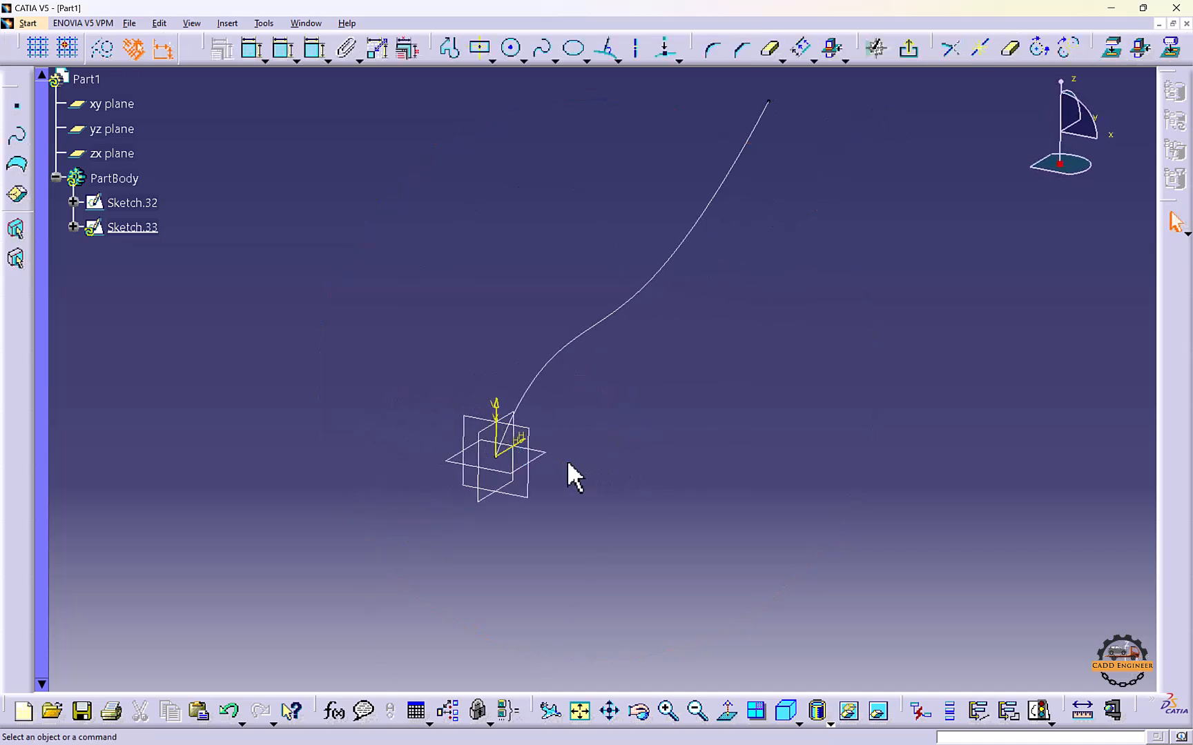
{"action": "left_click", "coordinate": [543, 455]}
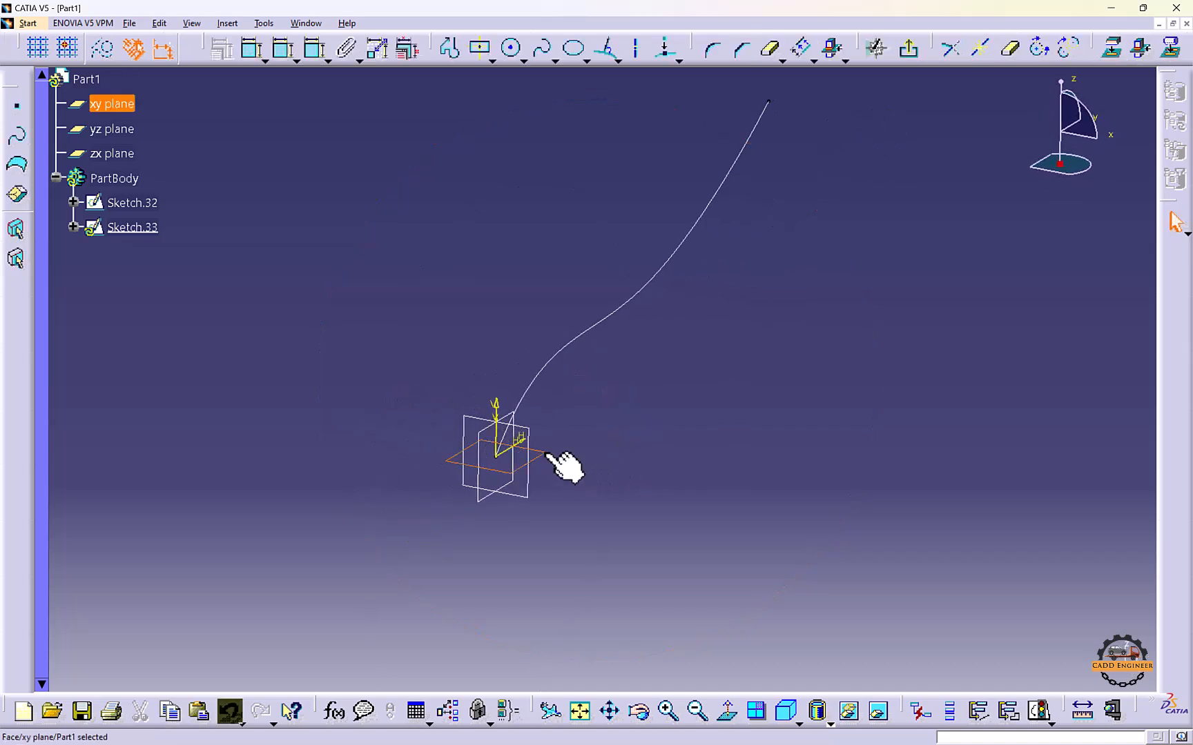
{"action": "left_click", "coordinate": [909, 58]}
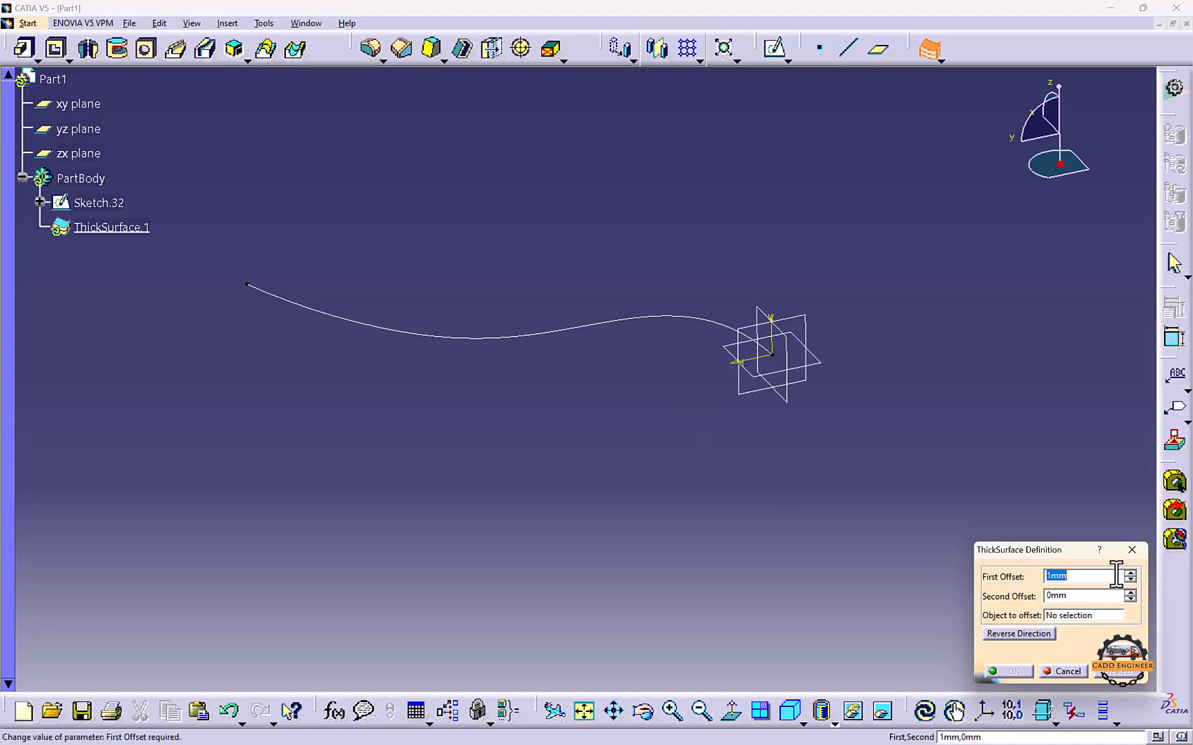
{"action": "left_click", "coordinate": [1131, 550]}
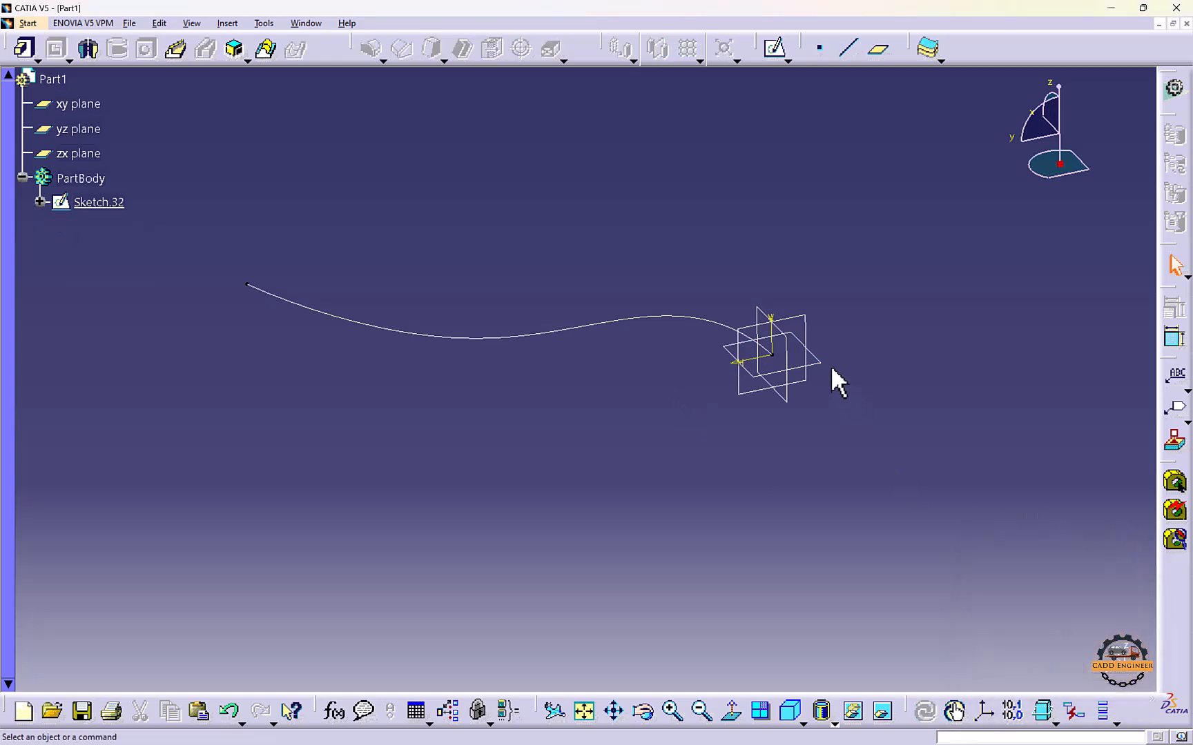
Create a reference plane of type Normal to curve, using the spline sketch as the curve and the origin as the point
{"action": "mouse_move", "coordinate": [835, 380]}
{"action": "middle_mouse_down"}
{"action": "mouse_move", "coordinate": [772, 479]}
{"action": "mouse_move", "coordinate": [841, 524]}
{"action": "mouse_move", "coordinate": [705, 401]}
{"action": "mouse_move", "coordinate": [605, 390]}
{"action": "mouse_move", "coordinate": [652, 325]}
{"action": "mouse_move", "coordinate": [676, 327]}
{"action": "middle_mouse_up"}
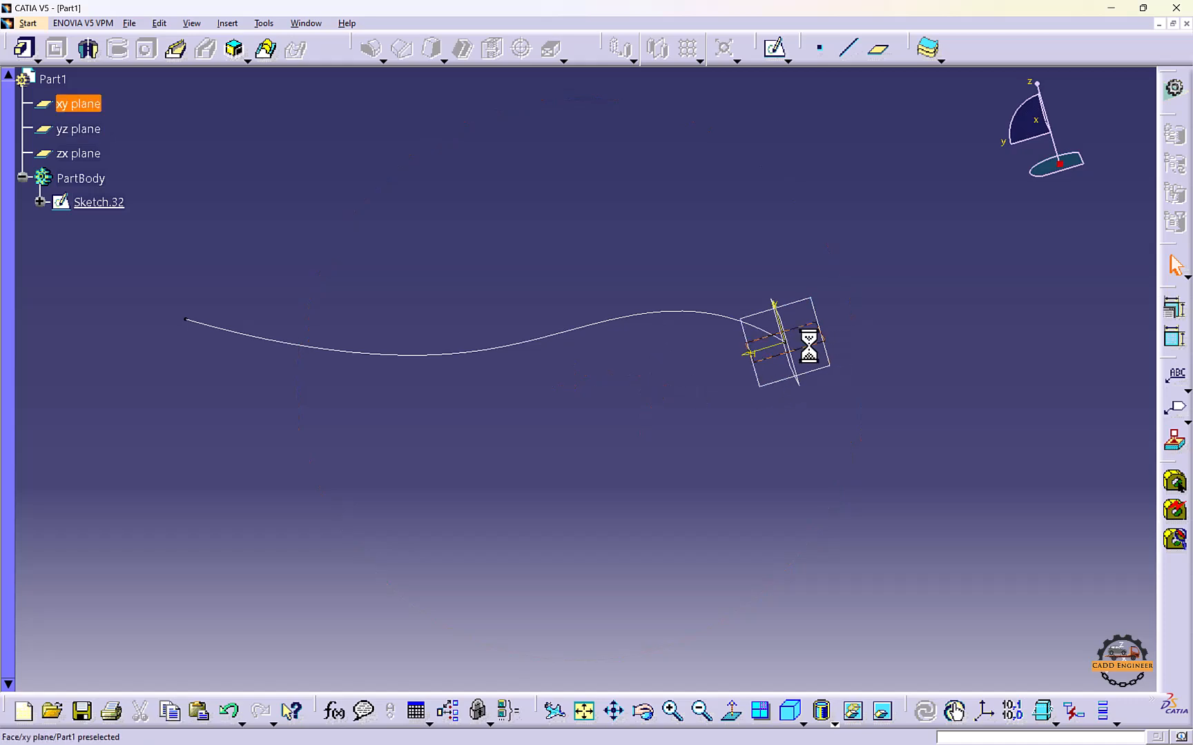
{"action": "left_click", "coordinate": [718, 171]}
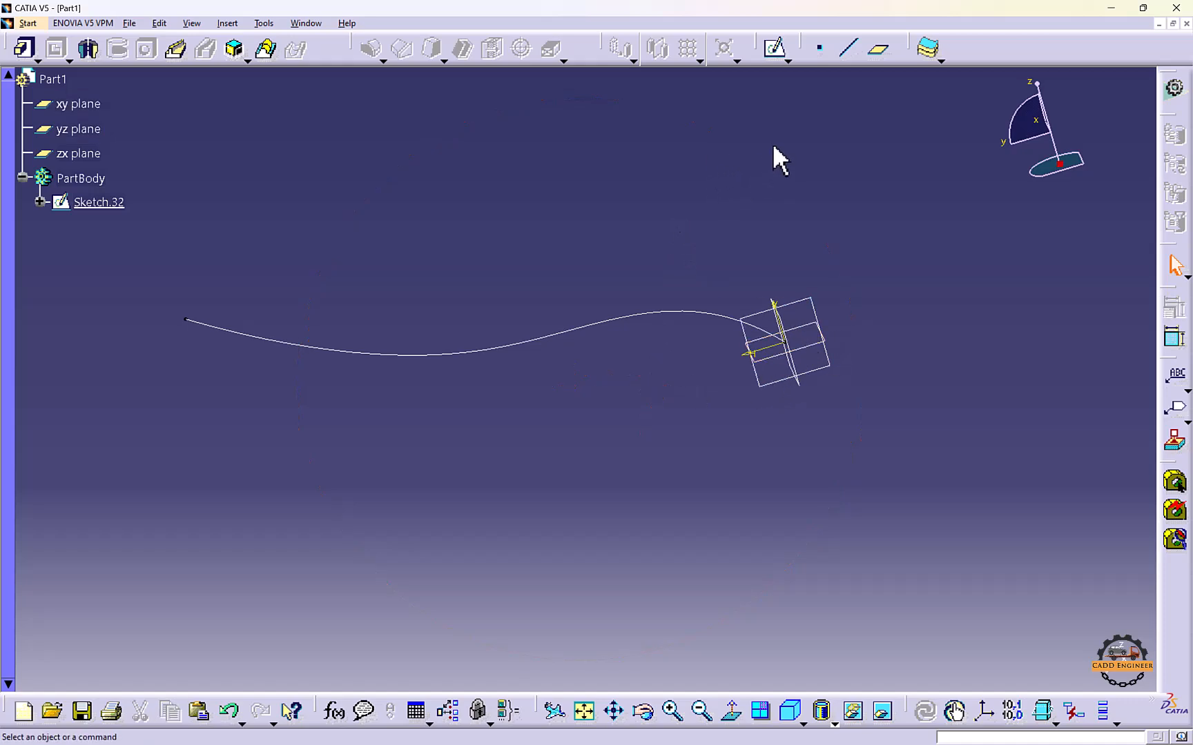
{"action": "middle_click_drag", "start_coordinate": [697, 194], "coordinate": [788, 292]}
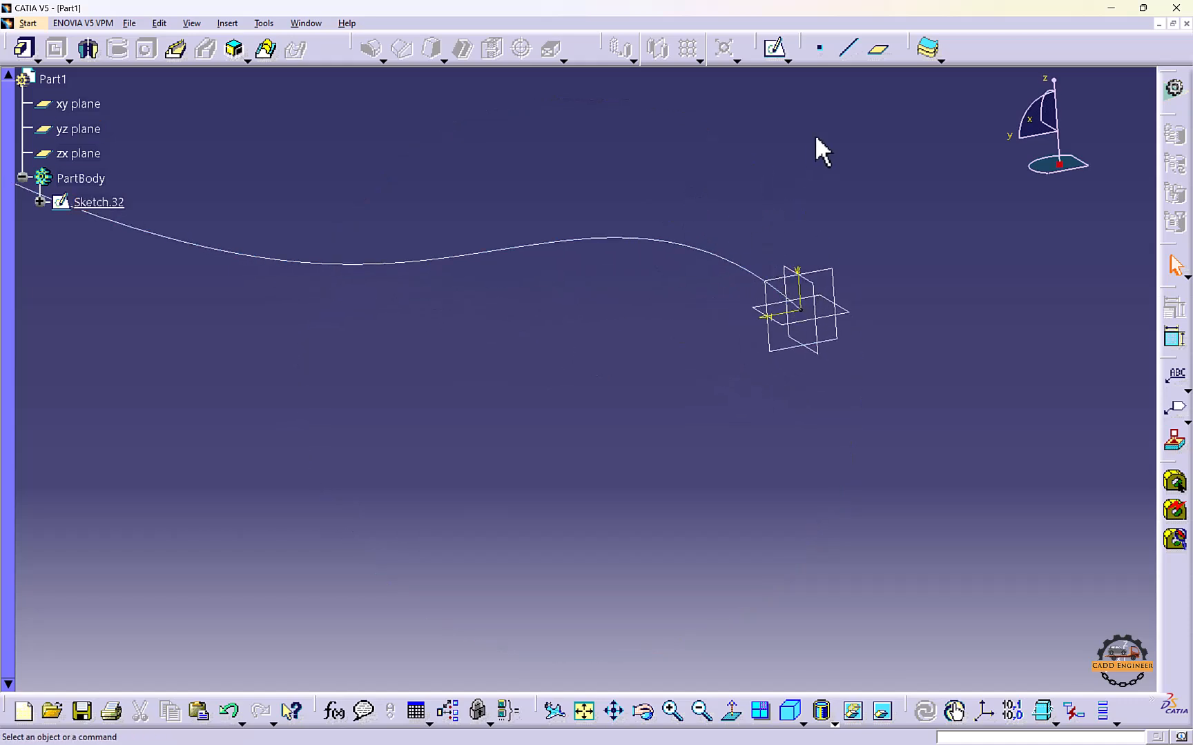
{"action": "left_click", "coordinate": [880, 51]}
{"action": "left_click", "coordinate": [752, 275]}
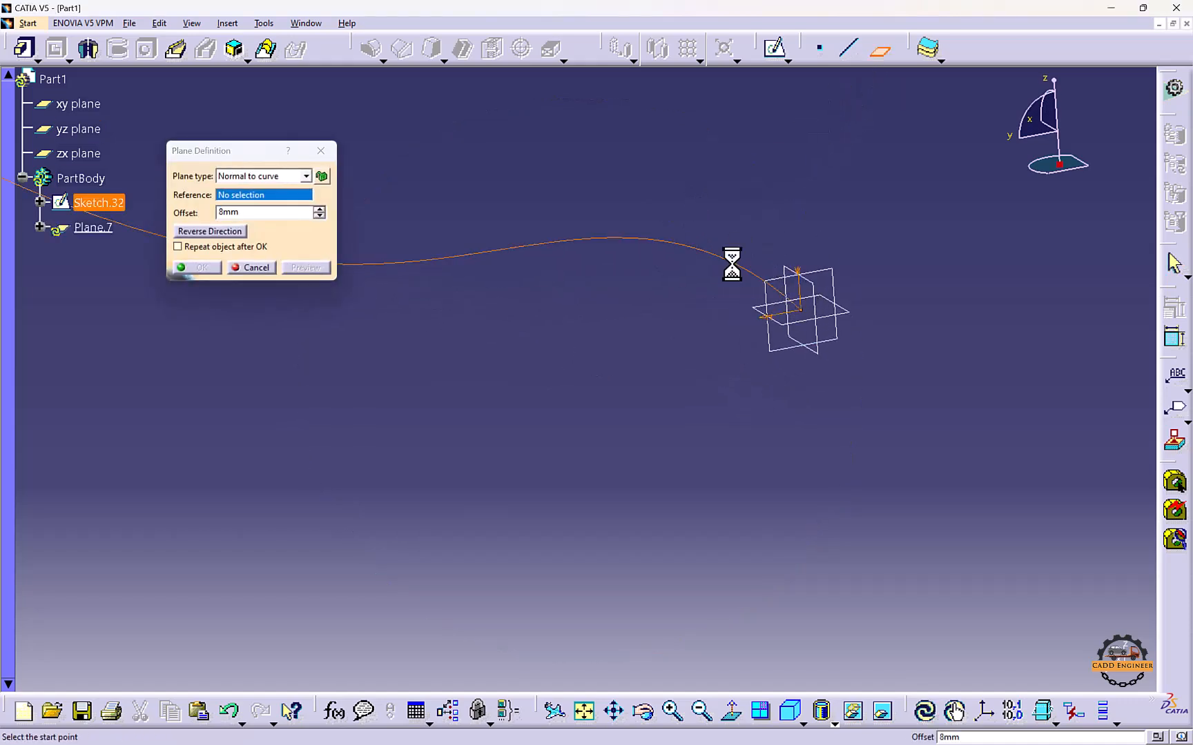
{"action": "left_click", "coordinate": [802, 310]}
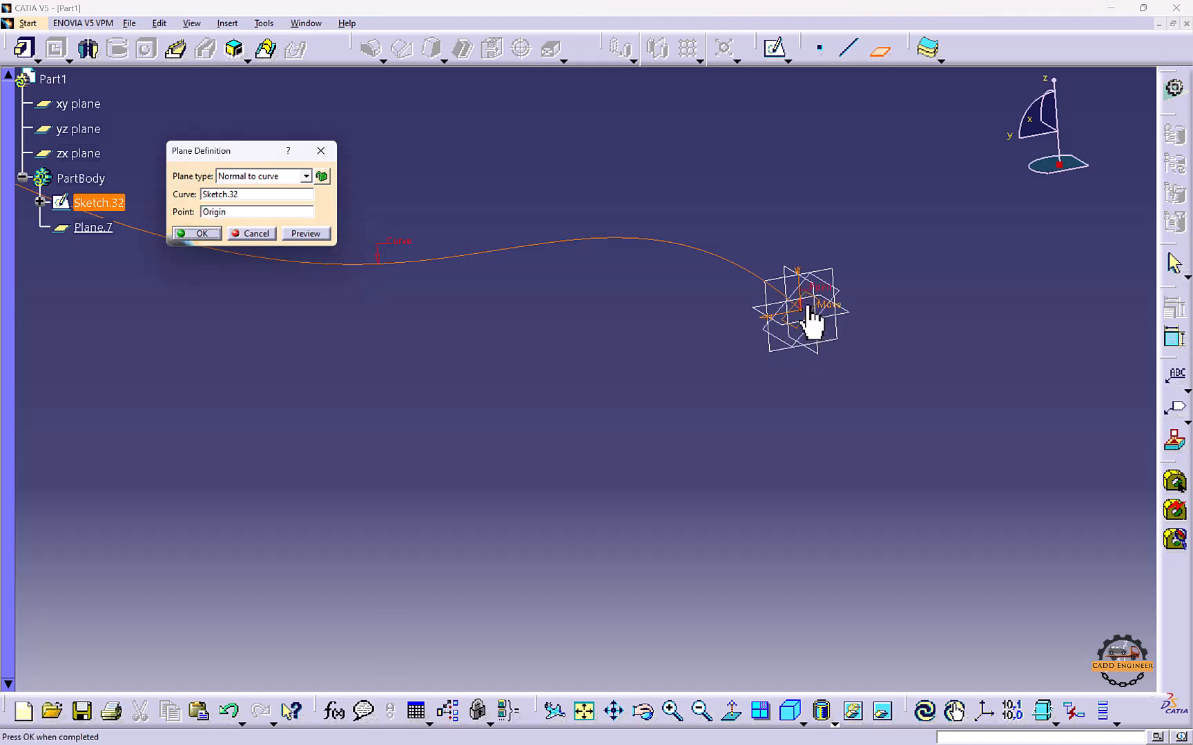
{"action": "left_click", "coordinate": [201, 233]}
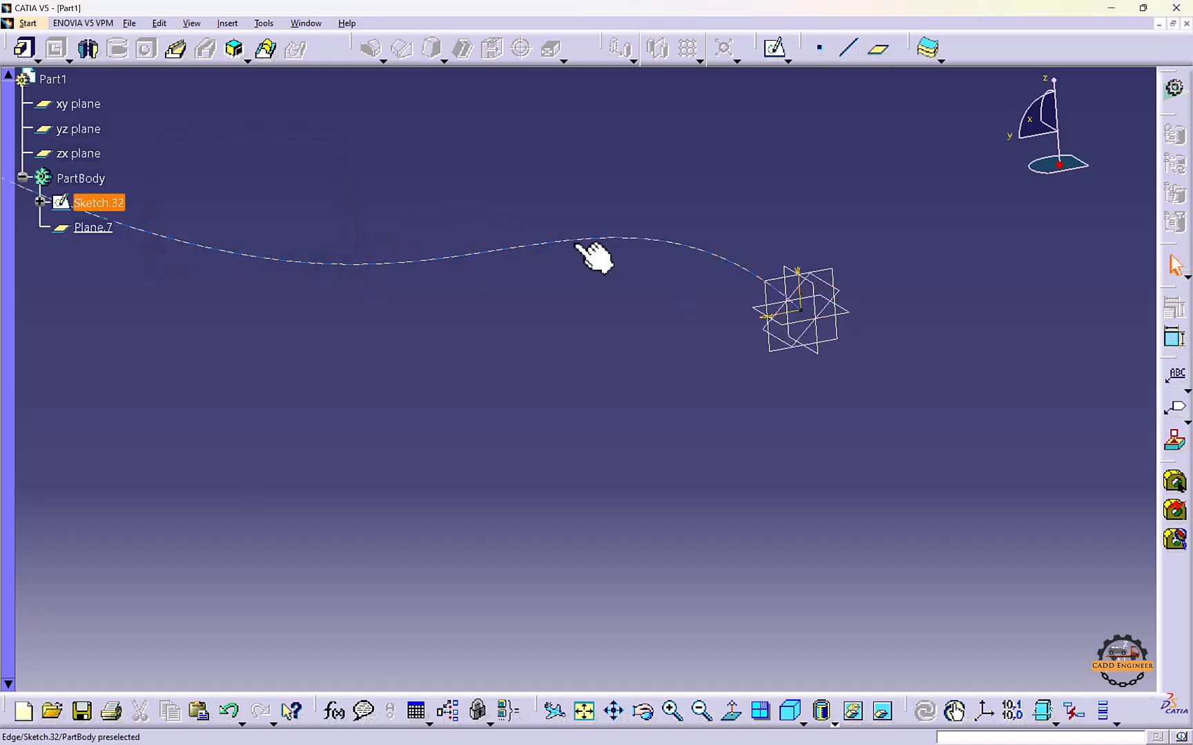
Hide the yz, zx and xy reference planes, keeping only the plane normal to the spline displayed
{"action": "right_click", "coordinate": [780, 283]}
{"action": "left_click", "coordinate": [814, 323]}
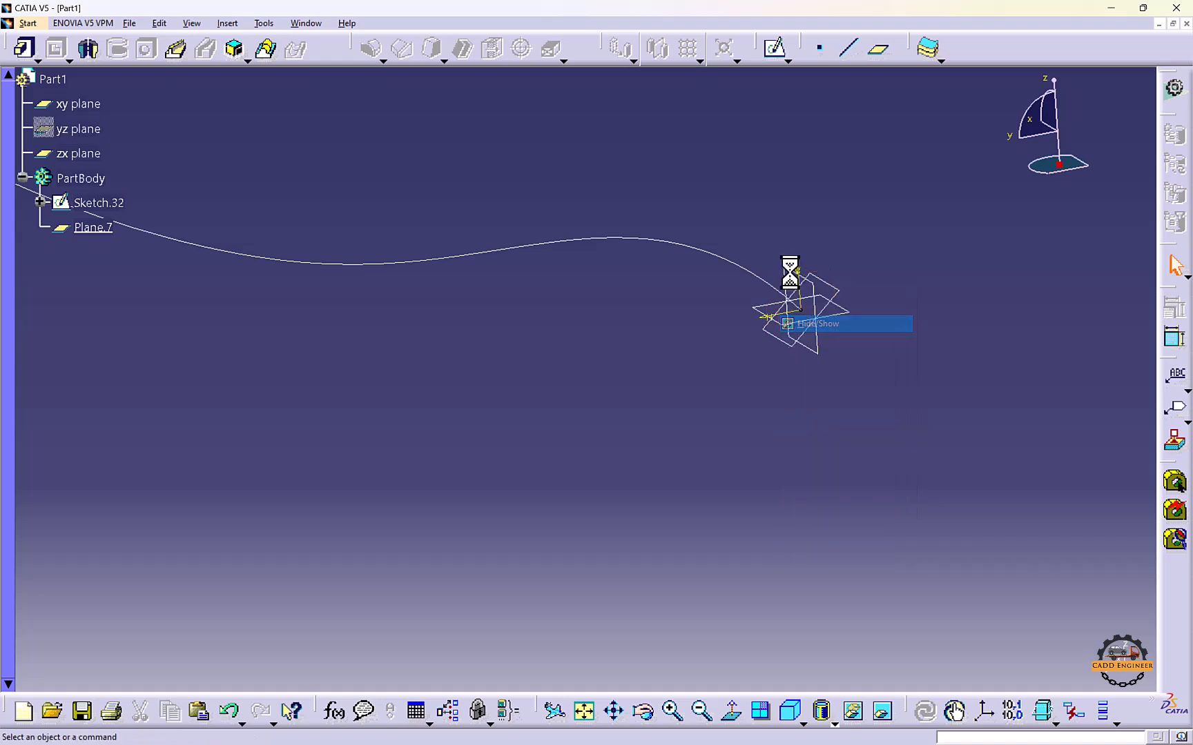
{"action": "right_click", "coordinate": [791, 269]}
{"action": "left_click", "coordinate": [818, 310]}
{"action": "right_click", "coordinate": [761, 307]}
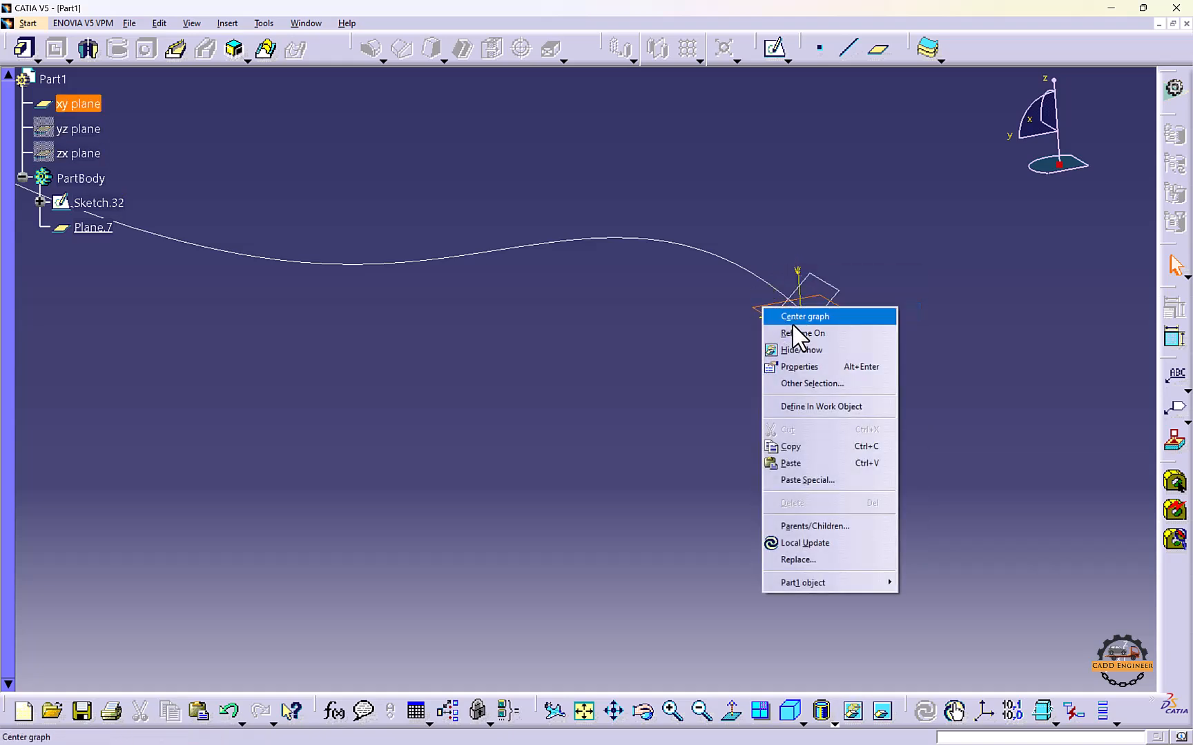
{"action": "left_click", "coordinate": [798, 332]}
Sketch a circle centred on the origin on the plane normal to the spline, and finish the sketch
{"action": "left_click", "coordinate": [836, 311]}
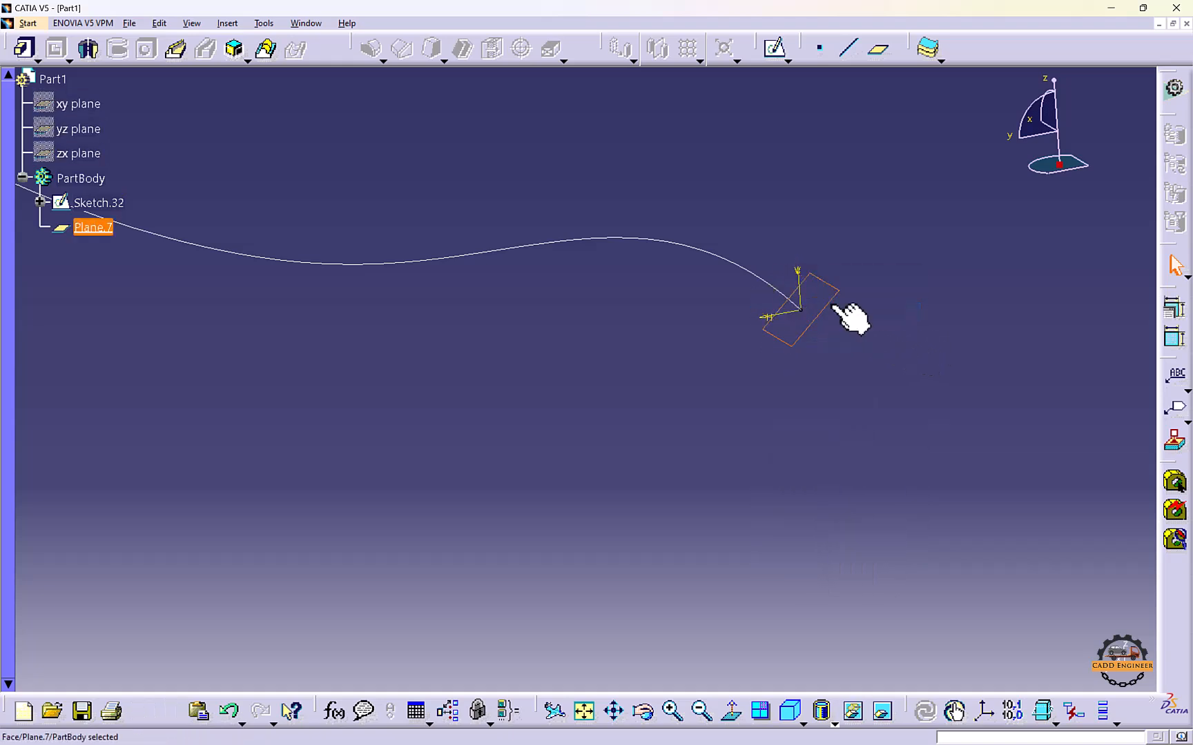
{"action": "left_click", "coordinate": [774, 49]}
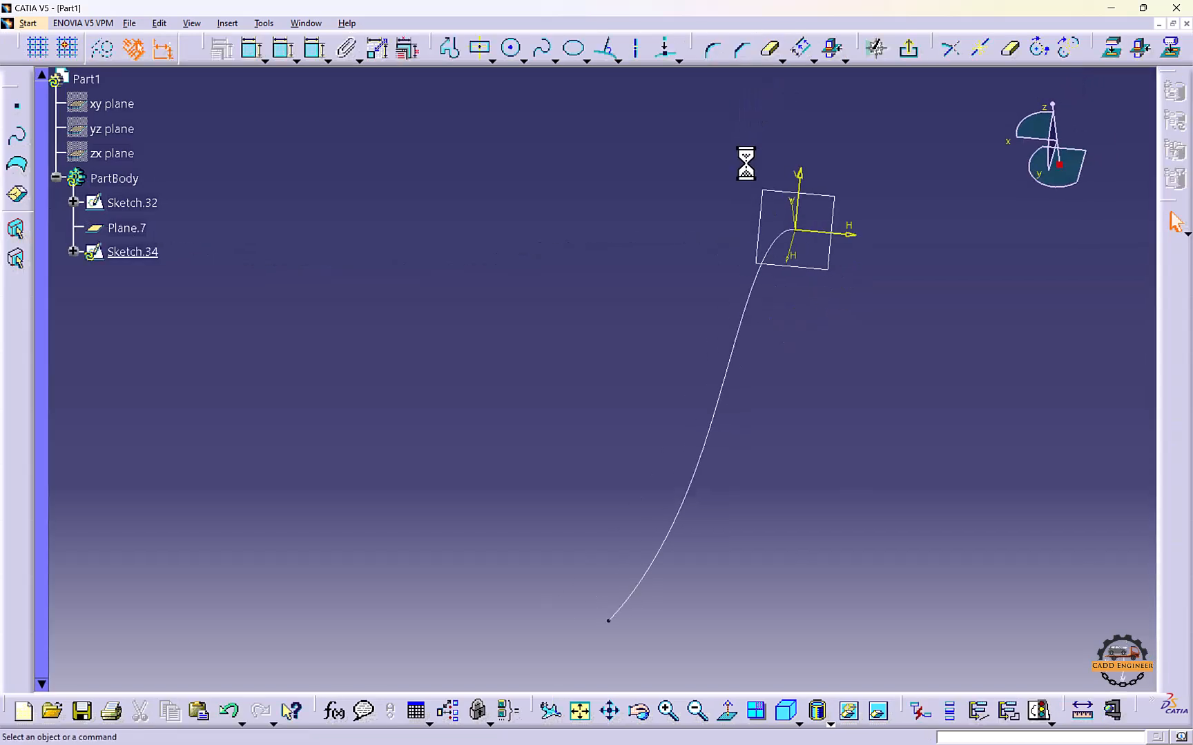
{"action": "left_click", "coordinate": [510, 48]}
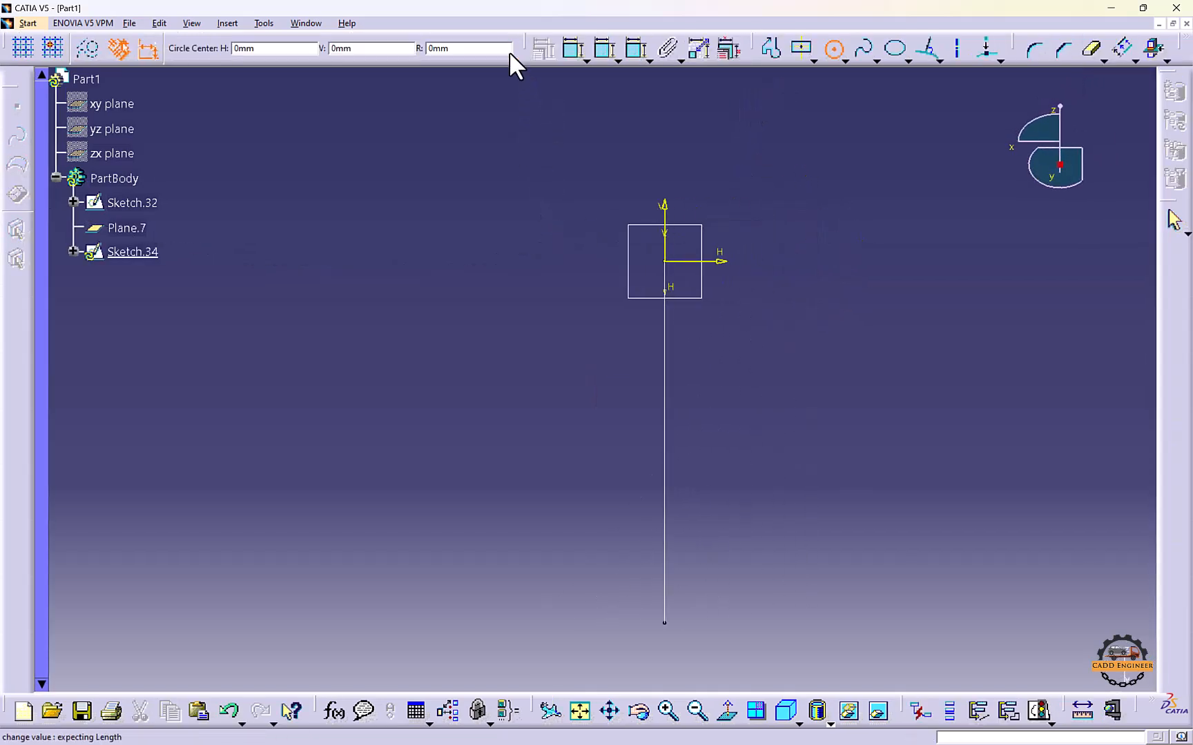
{"action": "left_click", "coordinate": [664, 261]}
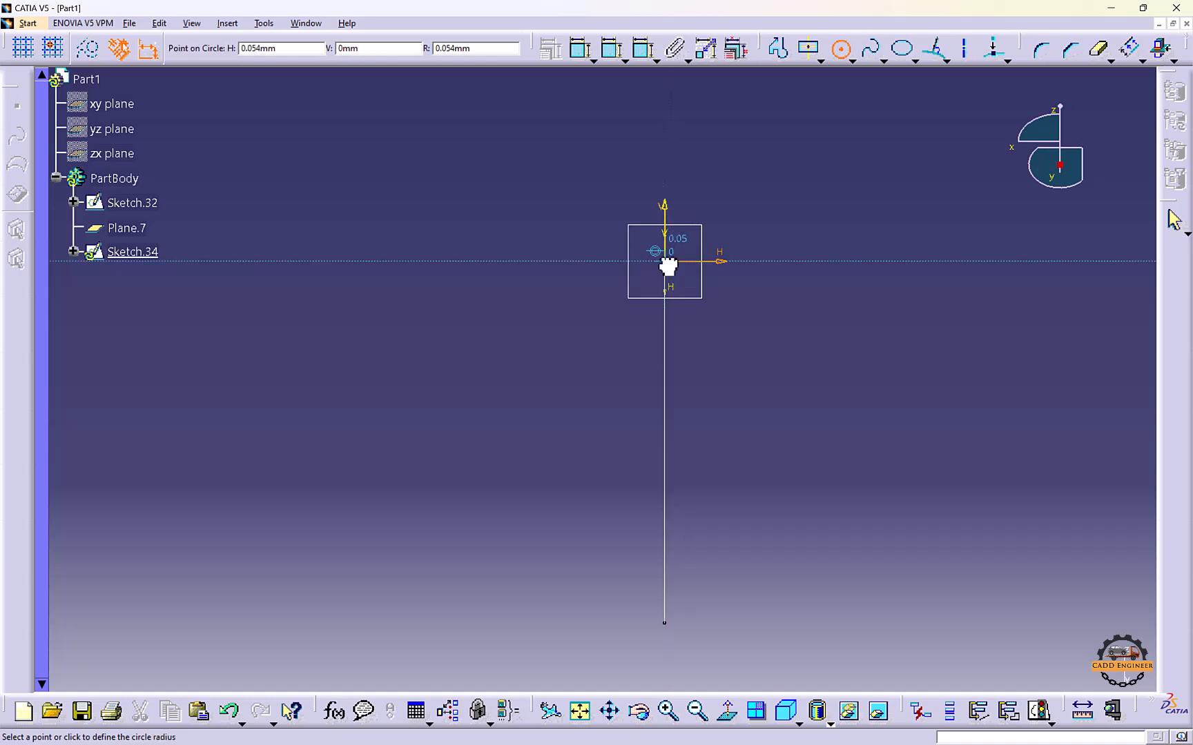
{"action": "left_click", "coordinate": [704, 285]}
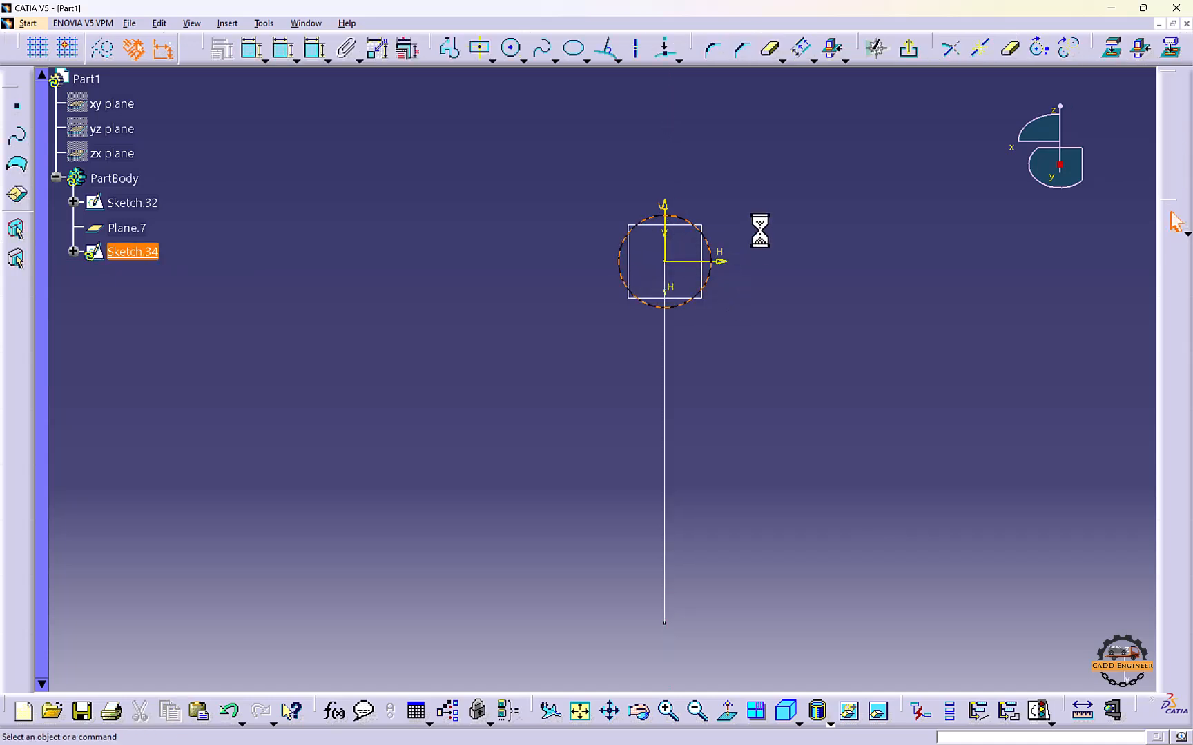
{"action": "left_click", "coordinate": [513, 50]}
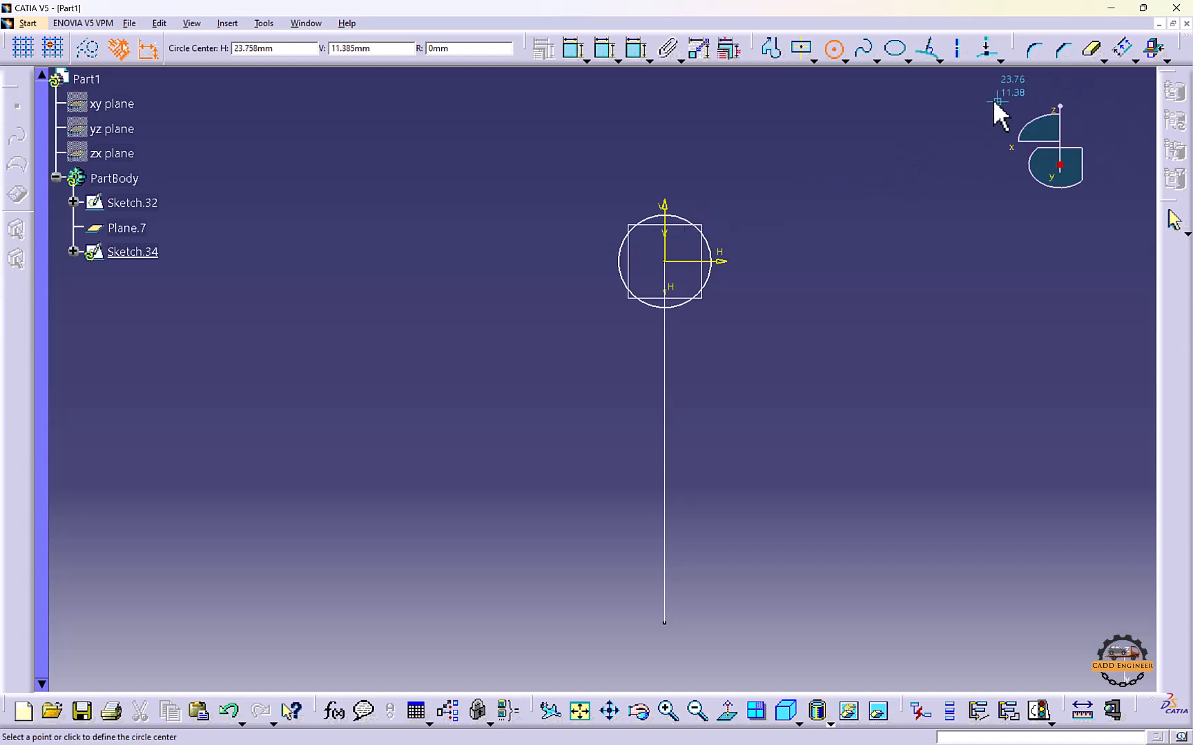
{"action": "key", "text": "Escape"}
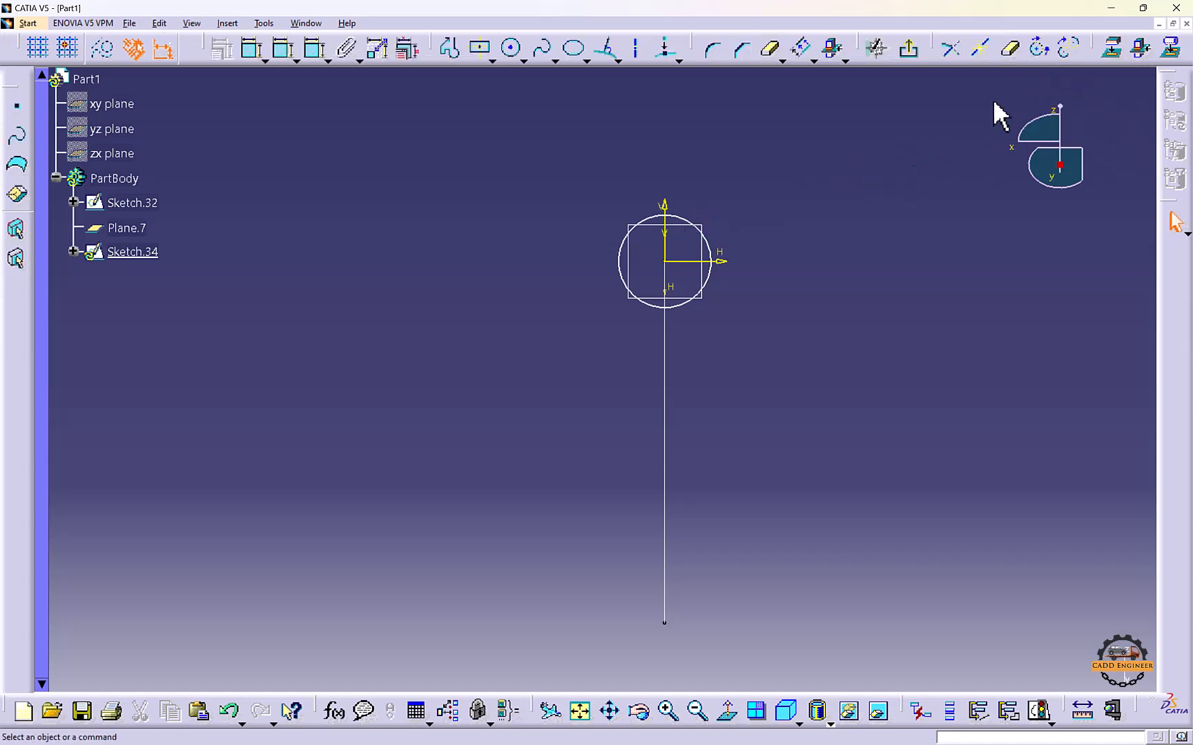
{"action": "left_click", "coordinate": [908, 48]}
Set up a Rib sweeping the circle along the spline with Keep angle, preview it, and enable Thick Profile
{"action": "mouse_move", "coordinate": [859, 347]}
{"action": "middle_mouse_down"}
{"action": "mouse_move", "coordinate": [866, 370]}
{"action": "mouse_move", "coordinate": [830, 413]}
{"action": "mouse_move", "coordinate": [386, 157]}
{"action": "mouse_move", "coordinate": [492, 162]}
{"action": "middle_mouse_up"}
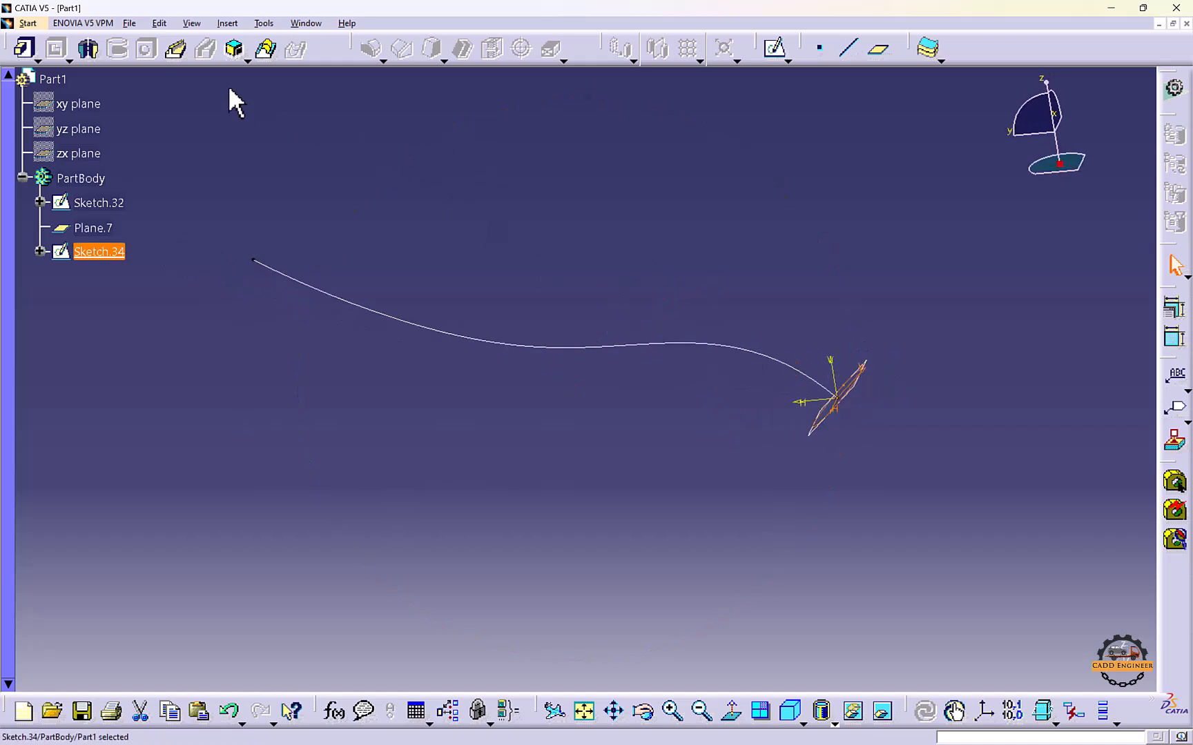
{"action": "left_click", "coordinate": [179, 53]}
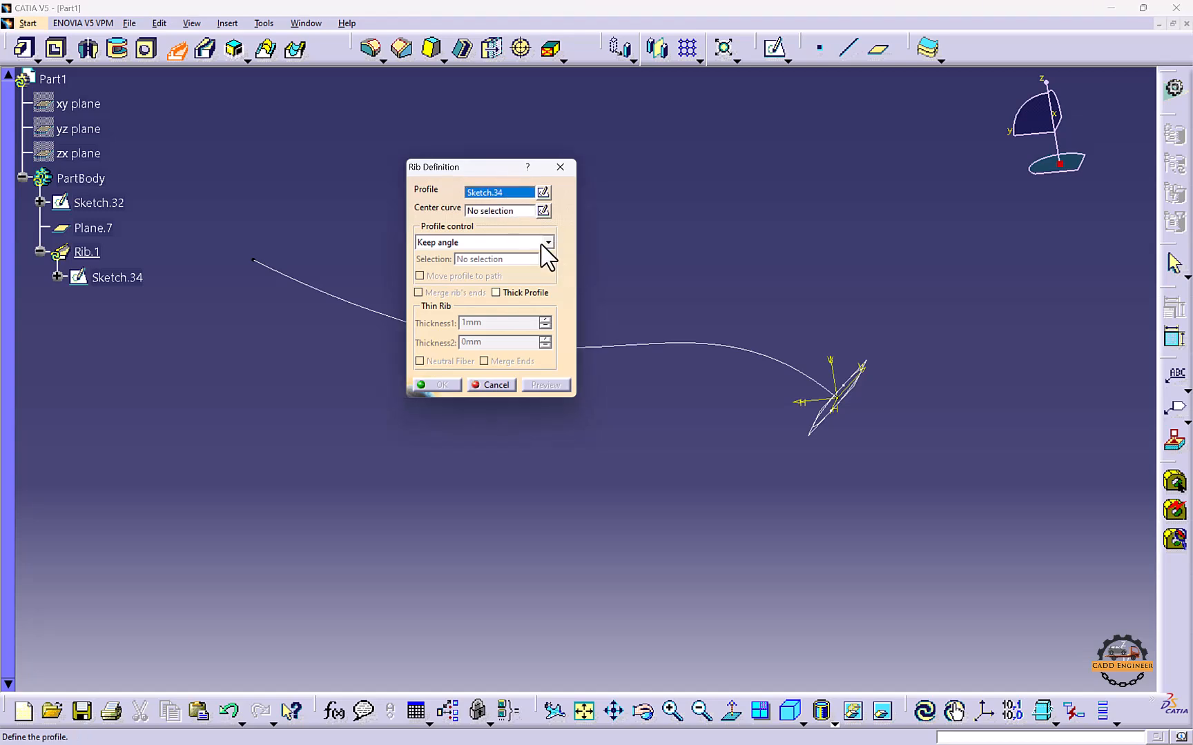
{"action": "left_click", "coordinate": [663, 343]}
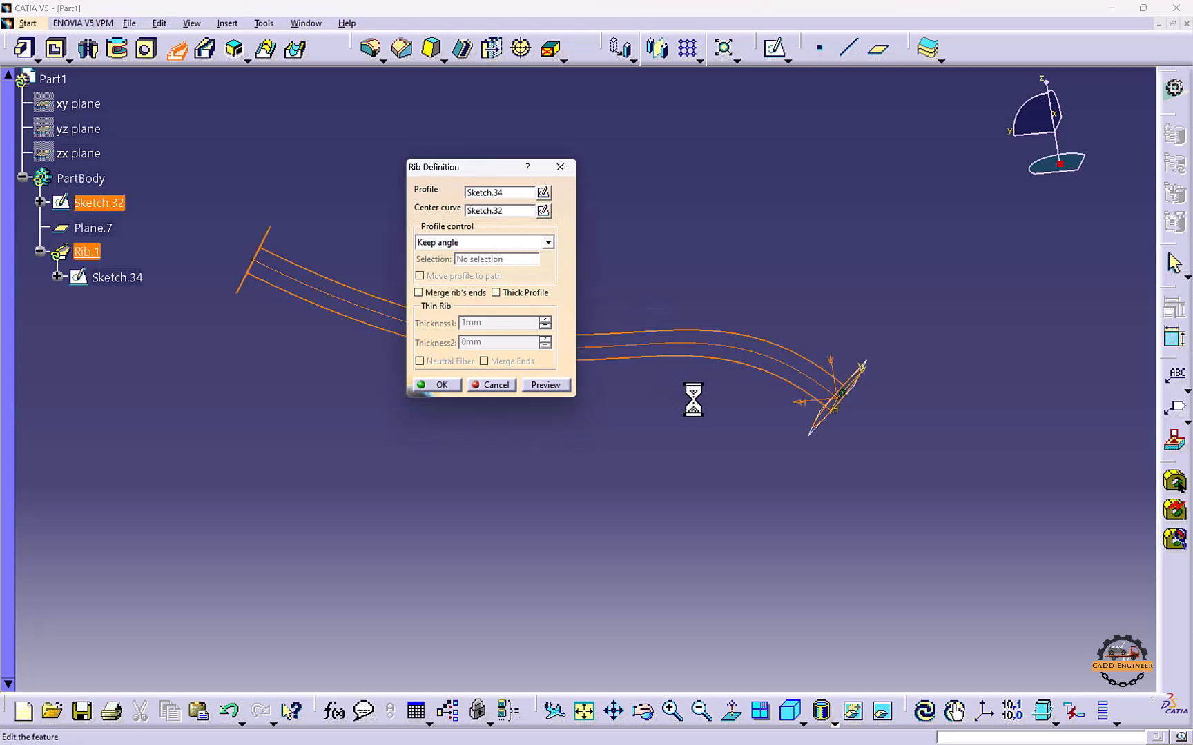
{"action": "middle_click_drag", "start_coordinate": [692, 399], "coordinate": [820, 407]}
{"action": "left_click_drag", "start_coordinate": [461, 167], "coordinate": [191, 165]}
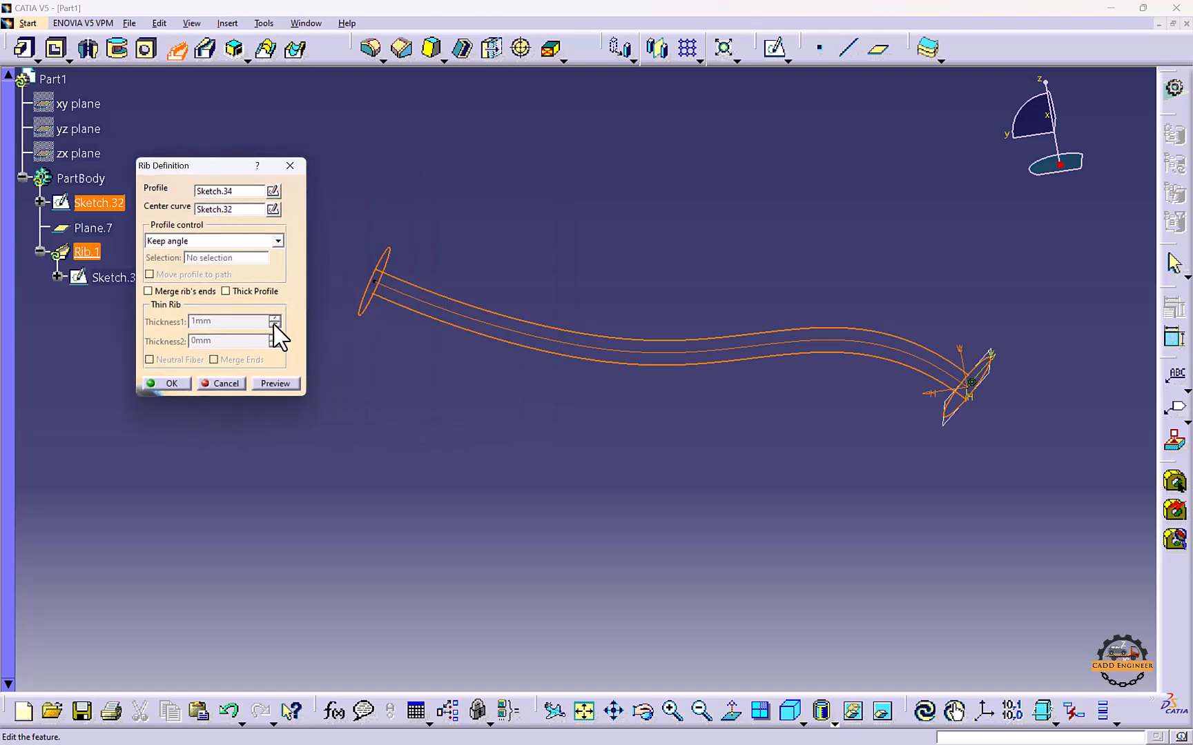
{"action": "left_click", "coordinate": [276, 383]}
{"action": "middle_click_drag", "start_coordinate": [482, 425], "coordinate": [659, 443]}
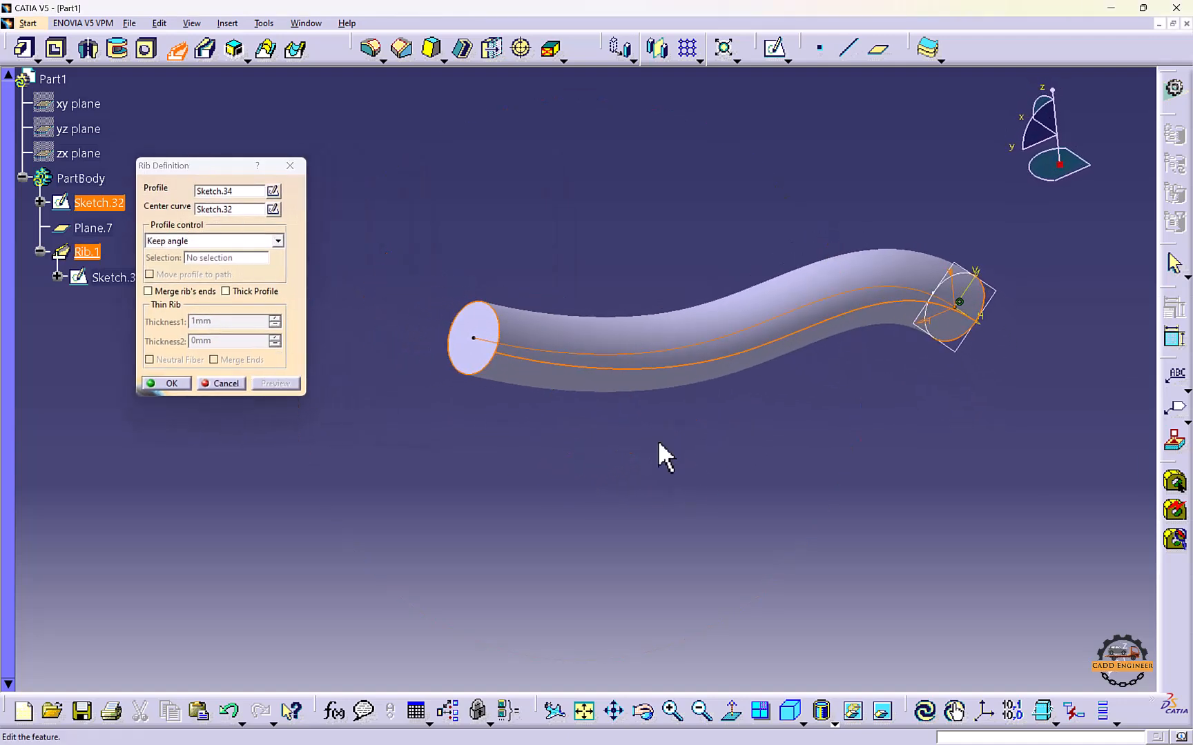
{"action": "left_click", "coordinate": [227, 291]}
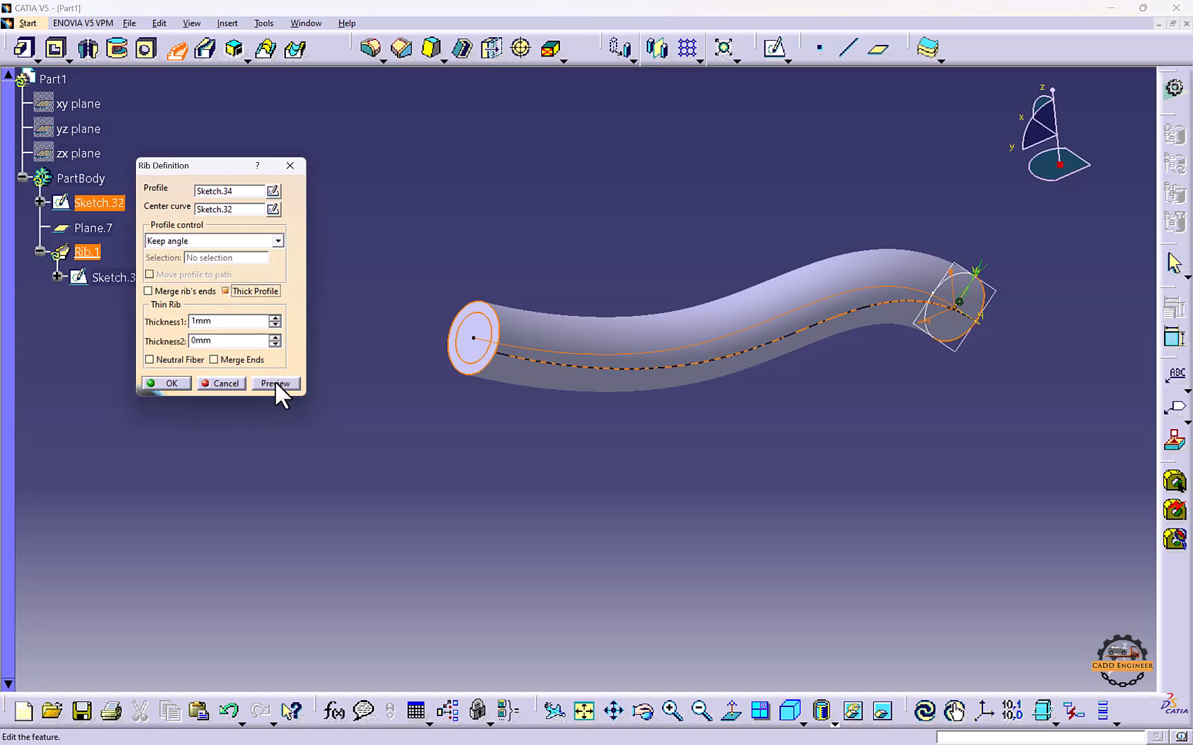
Try a Thickness1 of 2 mm for the rib, and return it to 1 mm
{"action": "double_click", "coordinate": [194, 321]}
{"action": "type", "text": "2"}
{"action": "key", "text": "Return"}
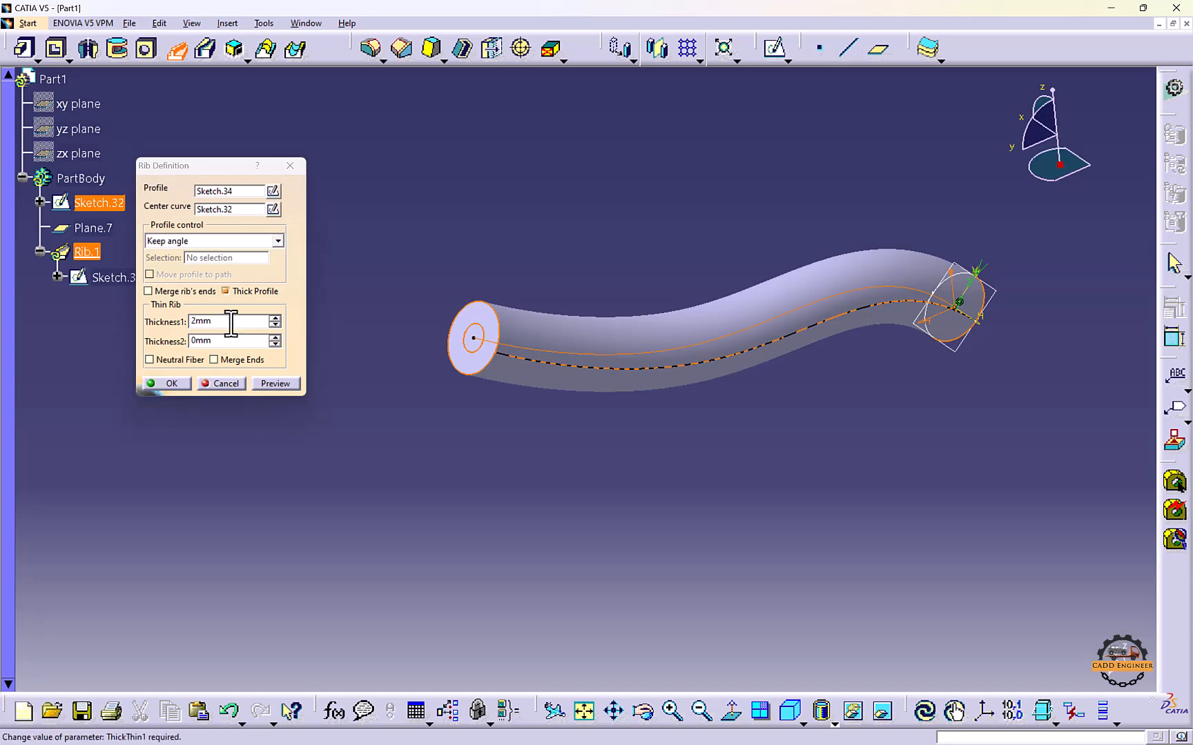
{"action": "double_click", "coordinate": [172, 321]}
{"action": "left_click", "coordinate": [421, 512]}
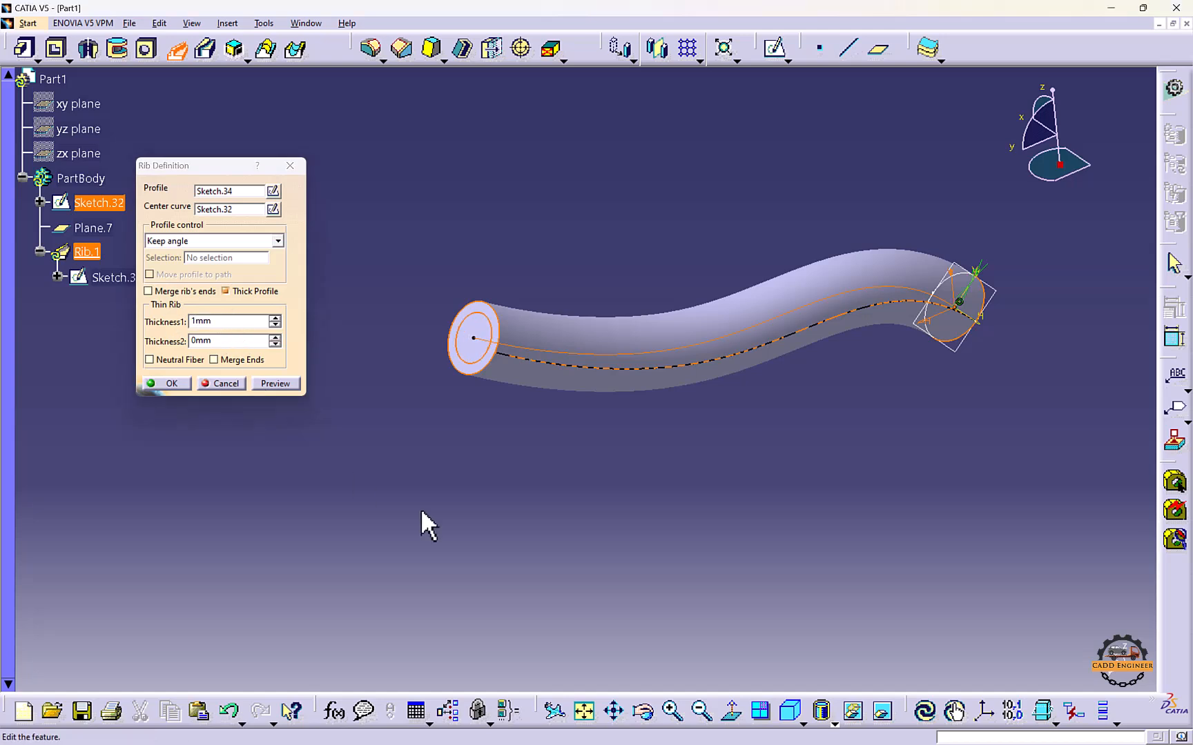
Set the rib's Thickness1 to 0.5 mm, preview the hollow tube, and create the rib
{"action": "double_click", "coordinate": [198, 321]}
{"action": "type", "text": ".5"}
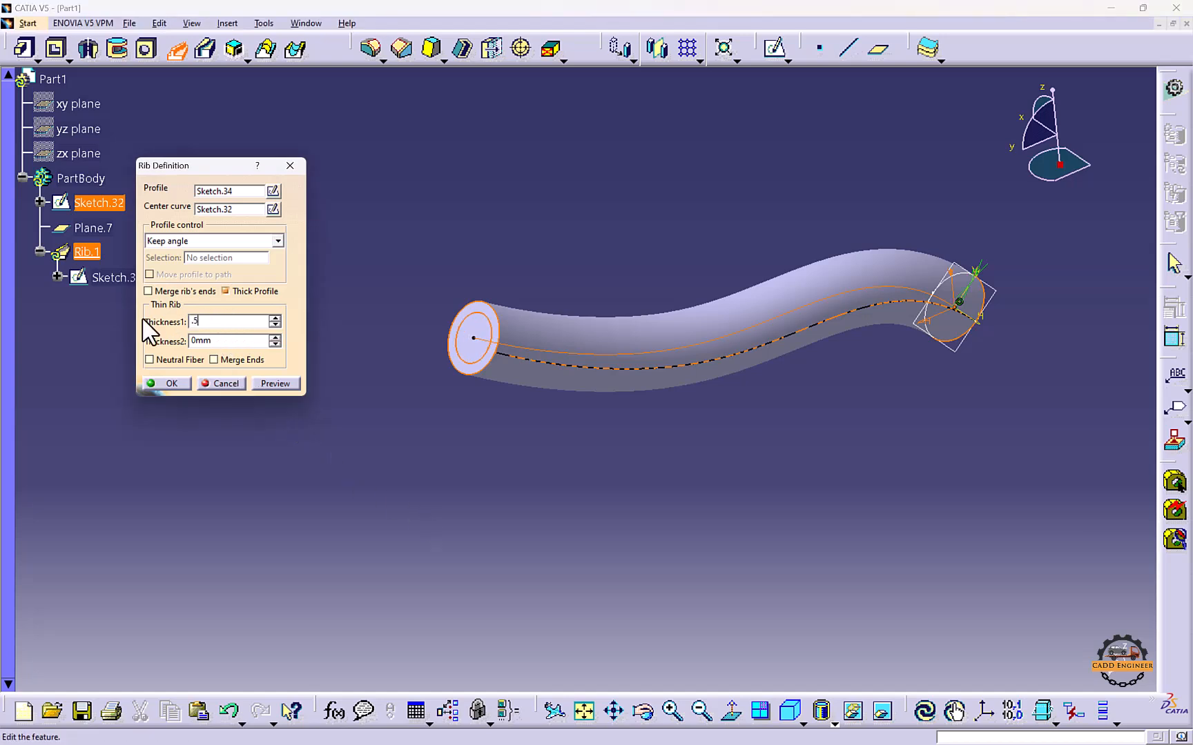
{"action": "left_click", "coordinate": [261, 383]}
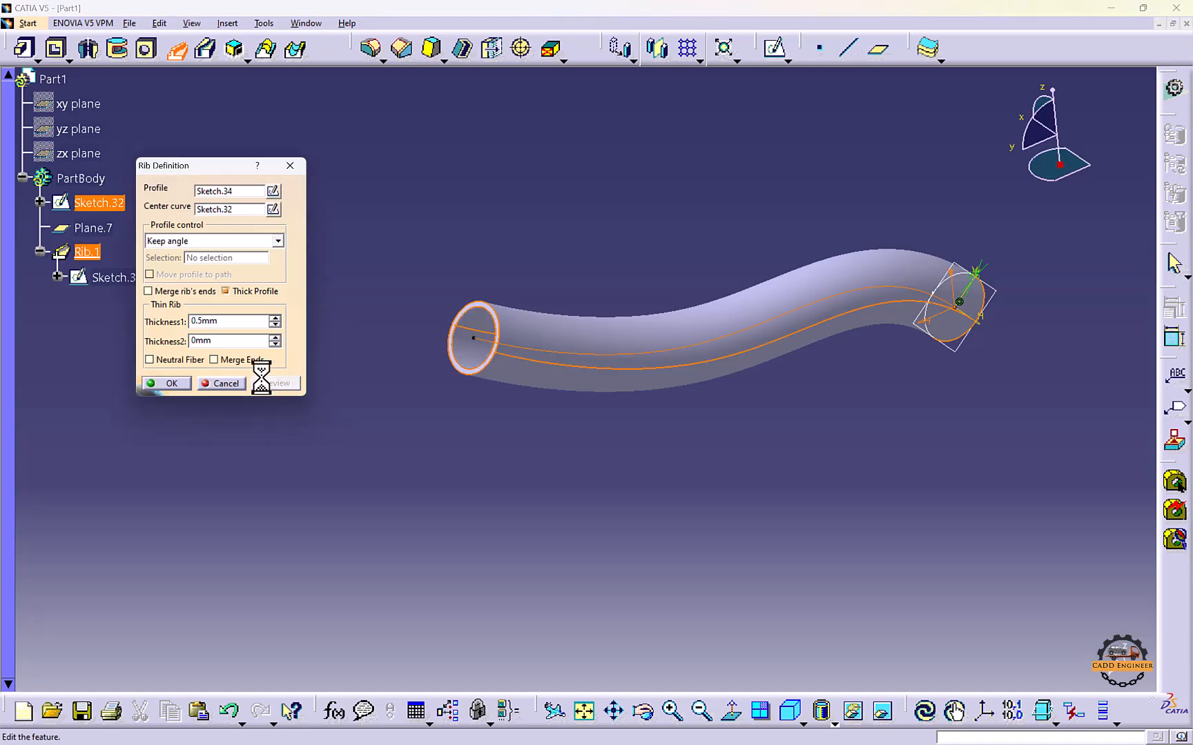
{"action": "left_click", "coordinate": [187, 383]}
Delete the hollow rib and its circle profile sketch, keeping the spline and the plane normal to it
{"action": "middle_click_drag", "start_coordinate": [325, 427], "coordinate": [168, 384]}
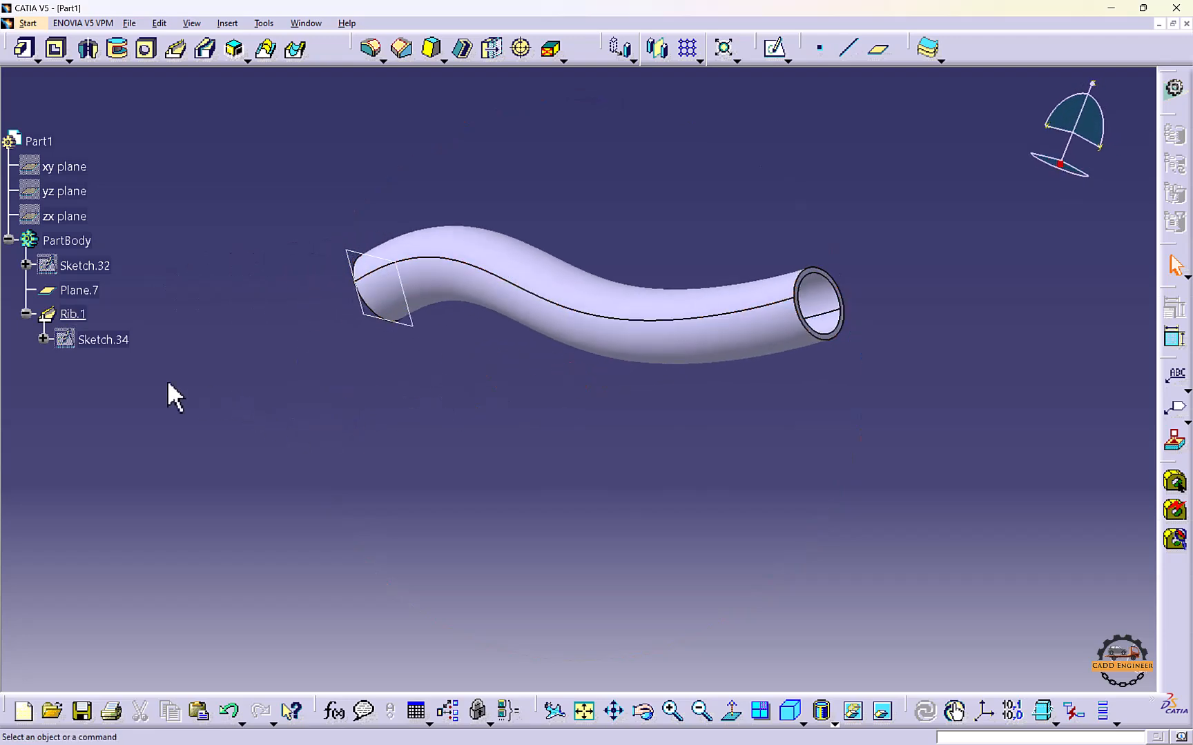
{"action": "left_click", "coordinate": [73, 376]}
{"action": "right_click", "coordinate": [72, 376]}
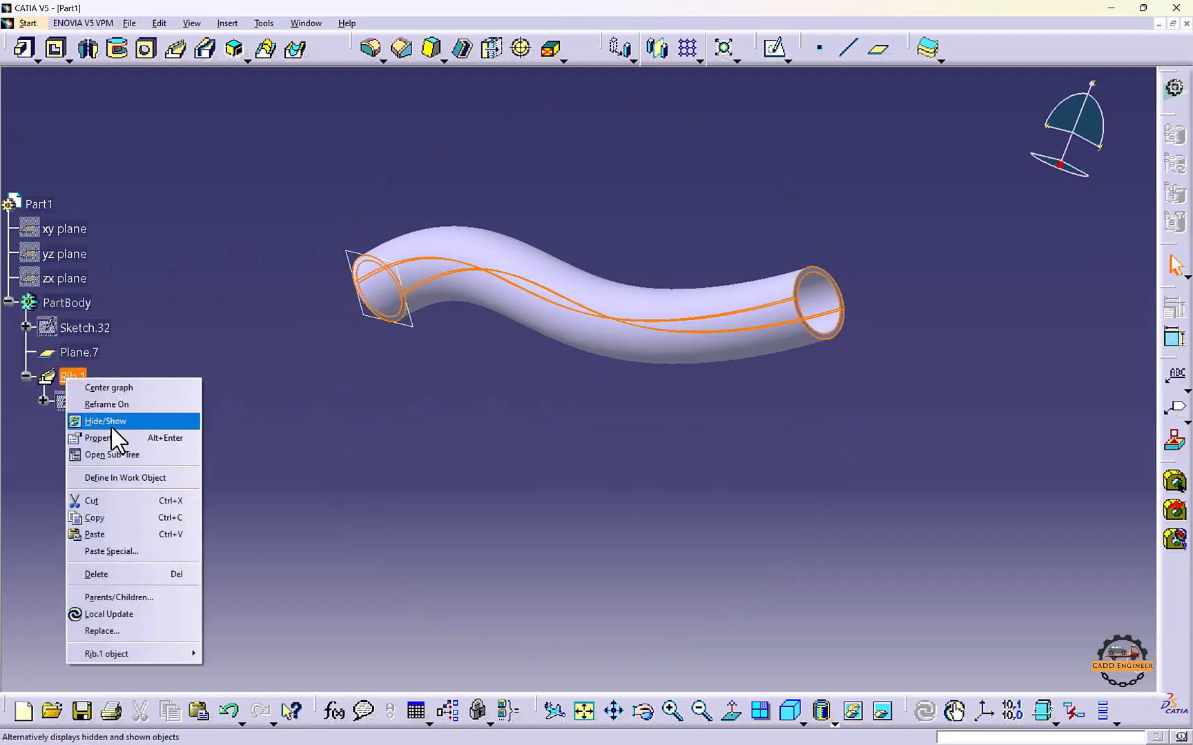
{"action": "left_click", "coordinate": [124, 574]}
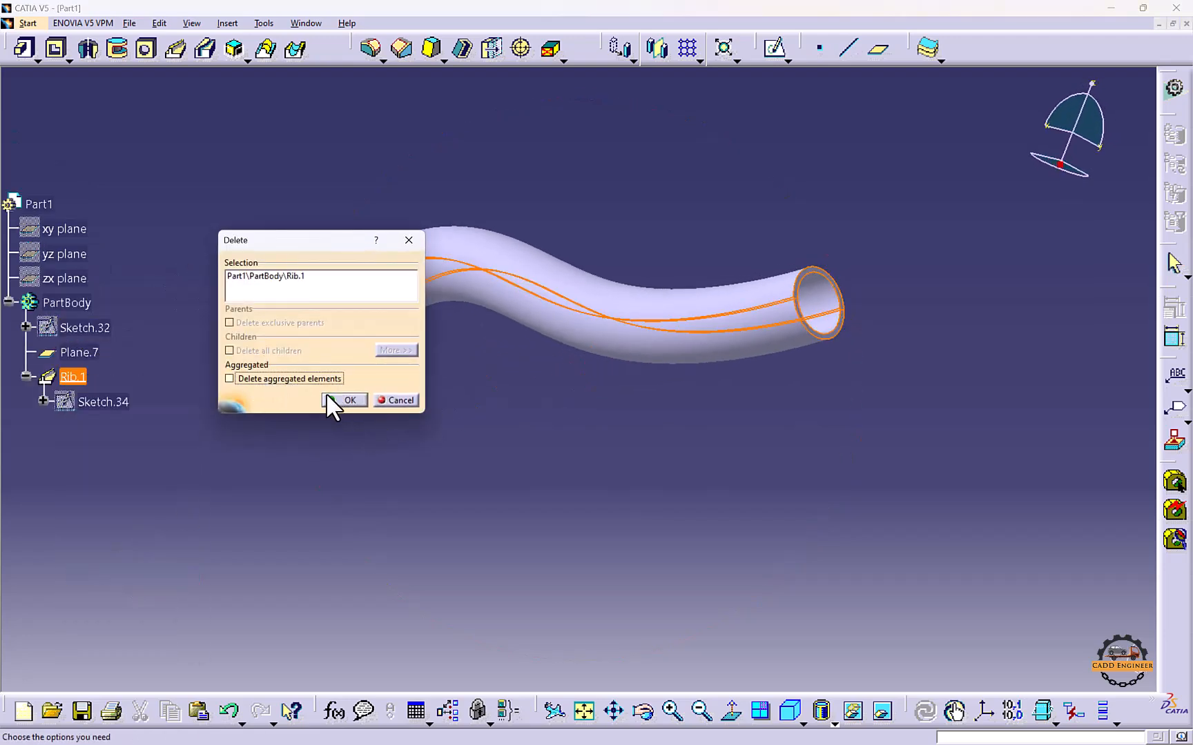
{"action": "left_click", "coordinate": [343, 401]}
{"action": "left_click", "coordinate": [375, 271]}
{"action": "right_click", "coordinate": [356, 258]}
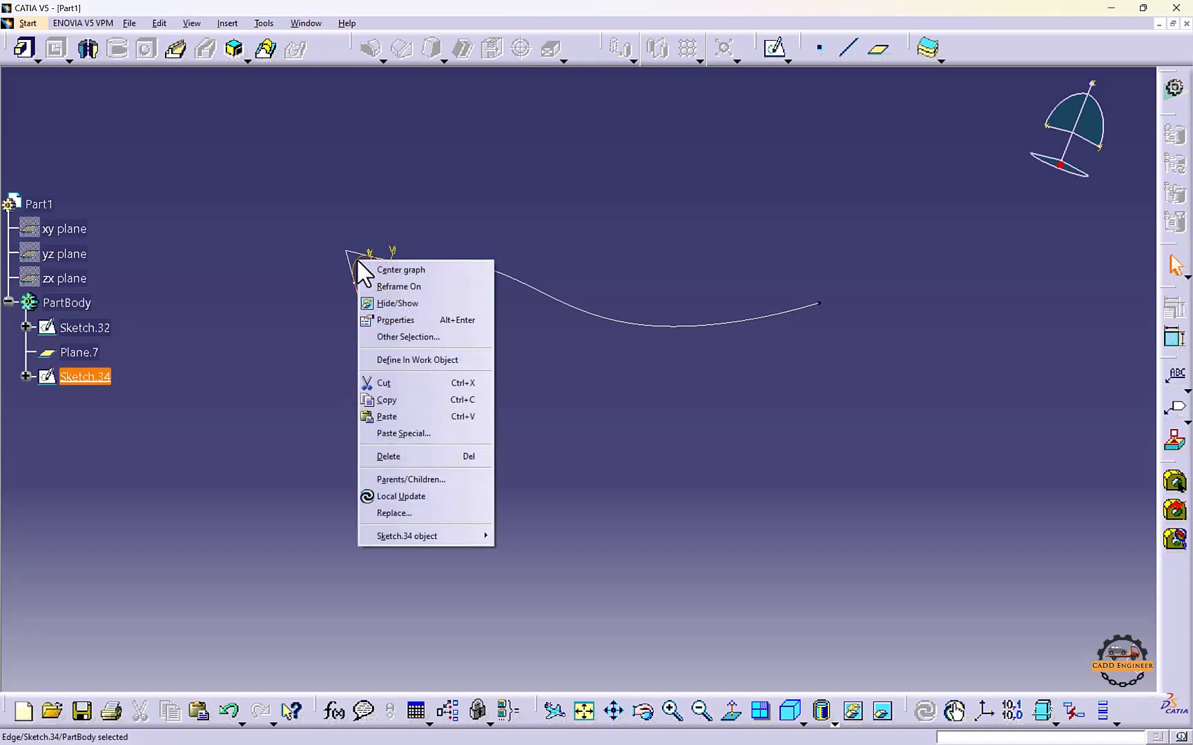
{"action": "left_click", "coordinate": [393, 456]}
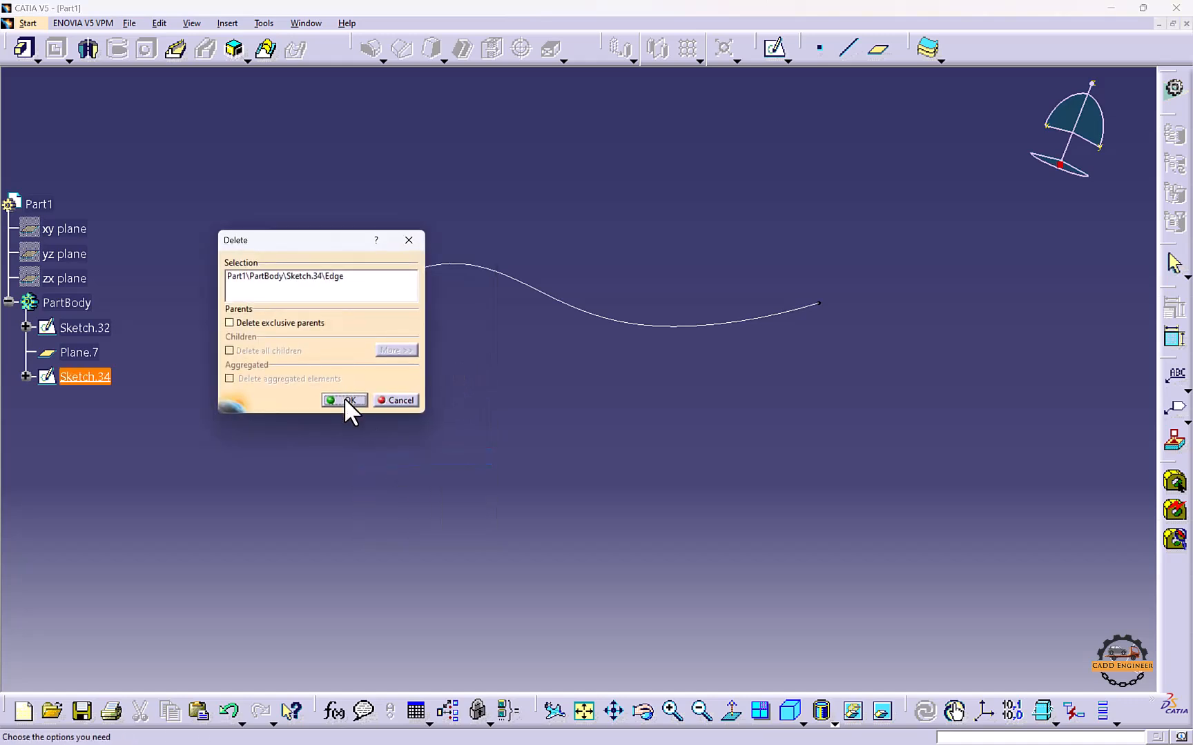
{"action": "left_click", "coordinate": [345, 400]}
Sketch a closed L-shaped profile from the origin, about 8.6 mm wide and 9.9 mm high, on the plane normal to the spline, and finish the sketch
{"action": "middle_click_drag", "start_coordinate": [395, 463], "coordinate": [463, 414]}
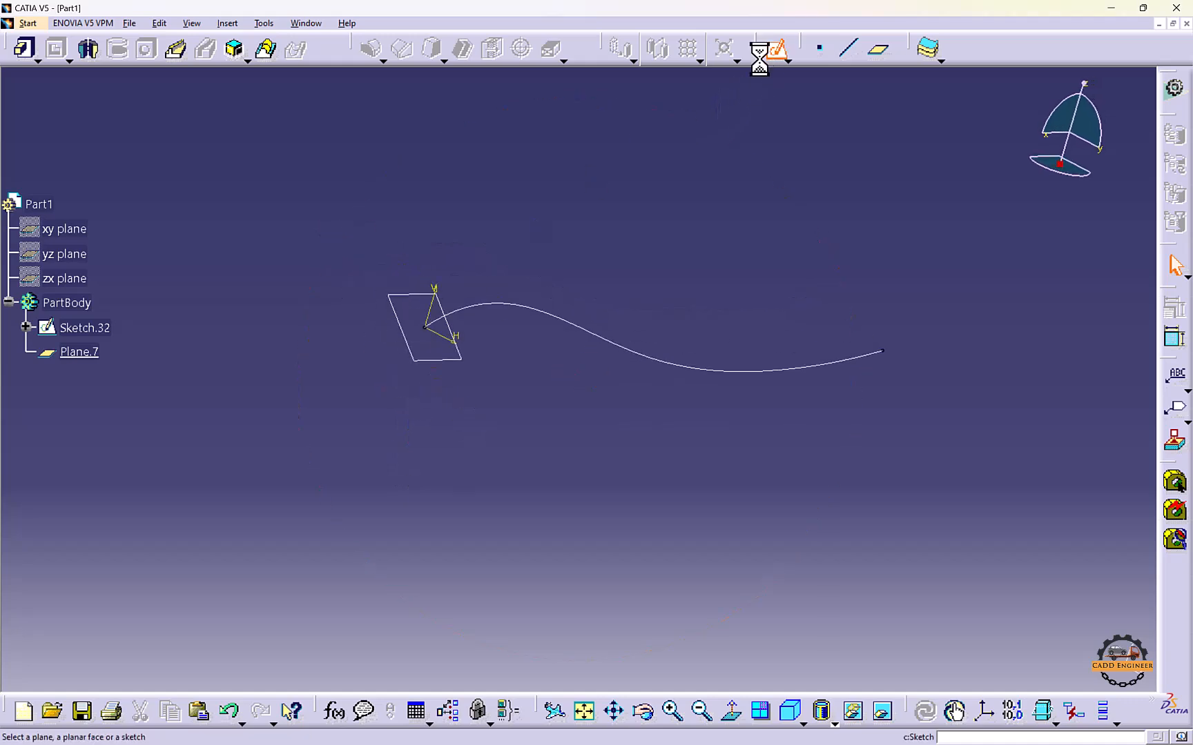
{"action": "left_click", "coordinate": [411, 296]}
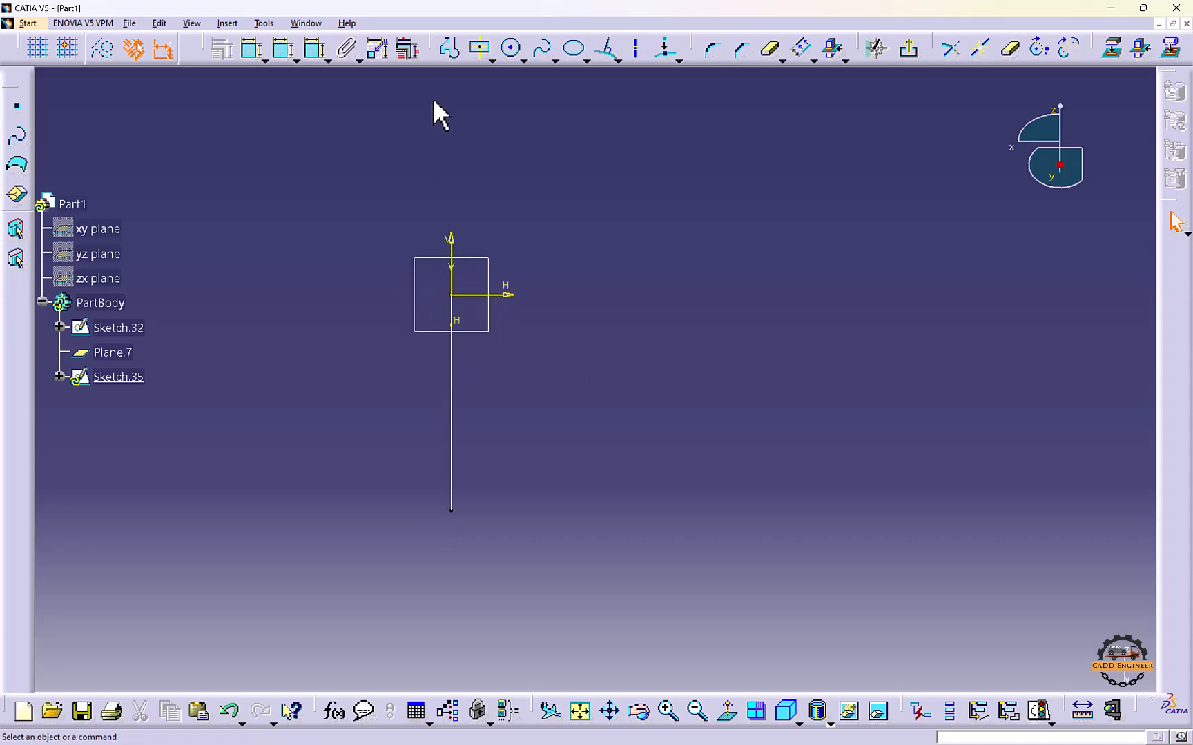
{"action": "left_click", "coordinate": [449, 49]}
{"action": "left_click", "coordinate": [452, 295]}
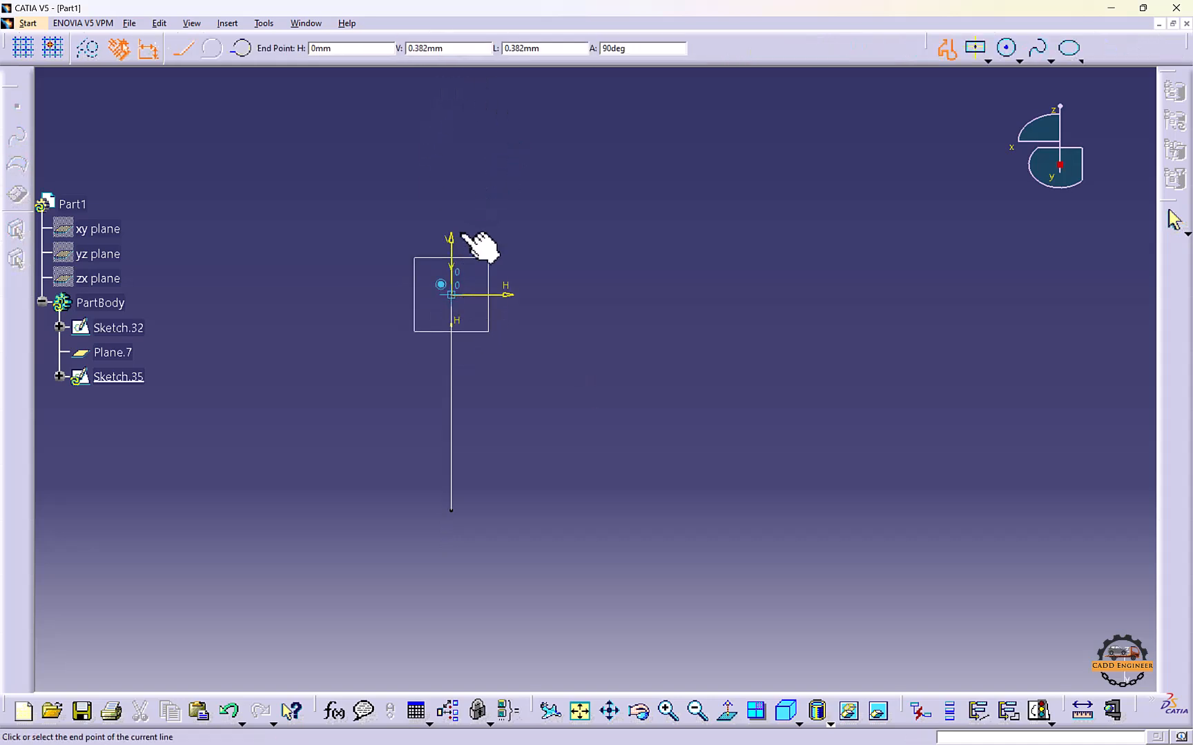
{"action": "left_click", "coordinate": [452, 212]}
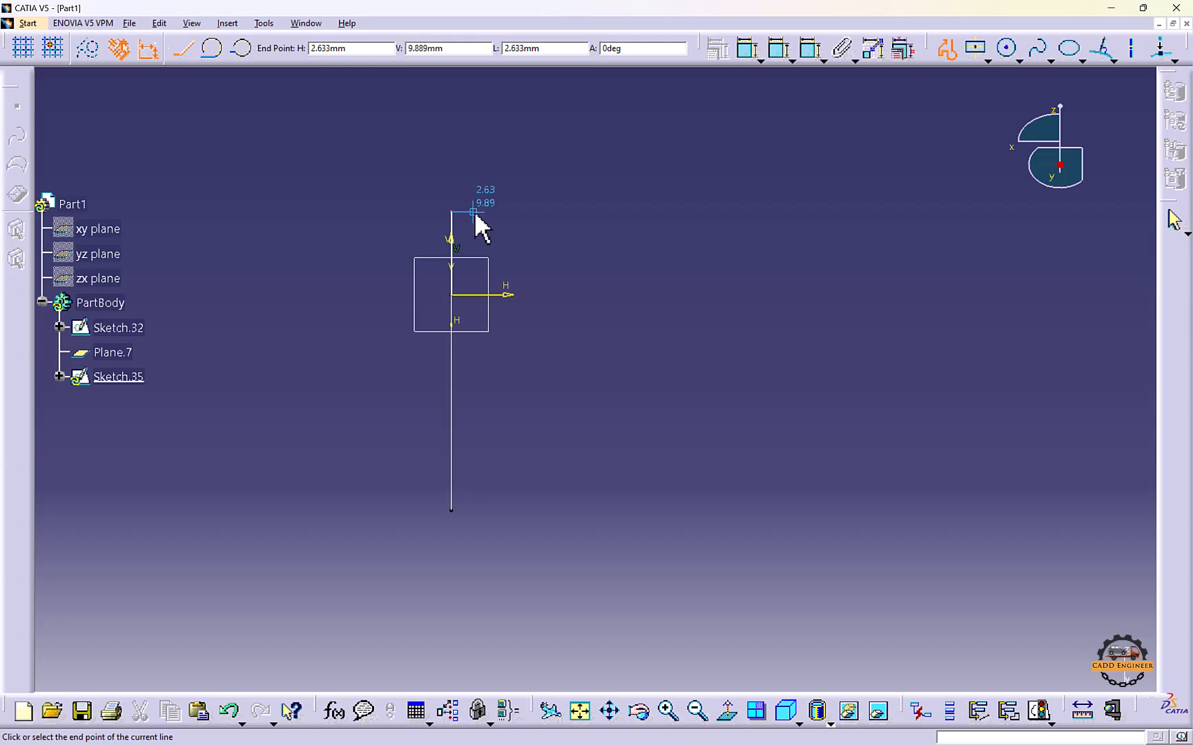
{"action": "left_click", "coordinate": [470, 270]}
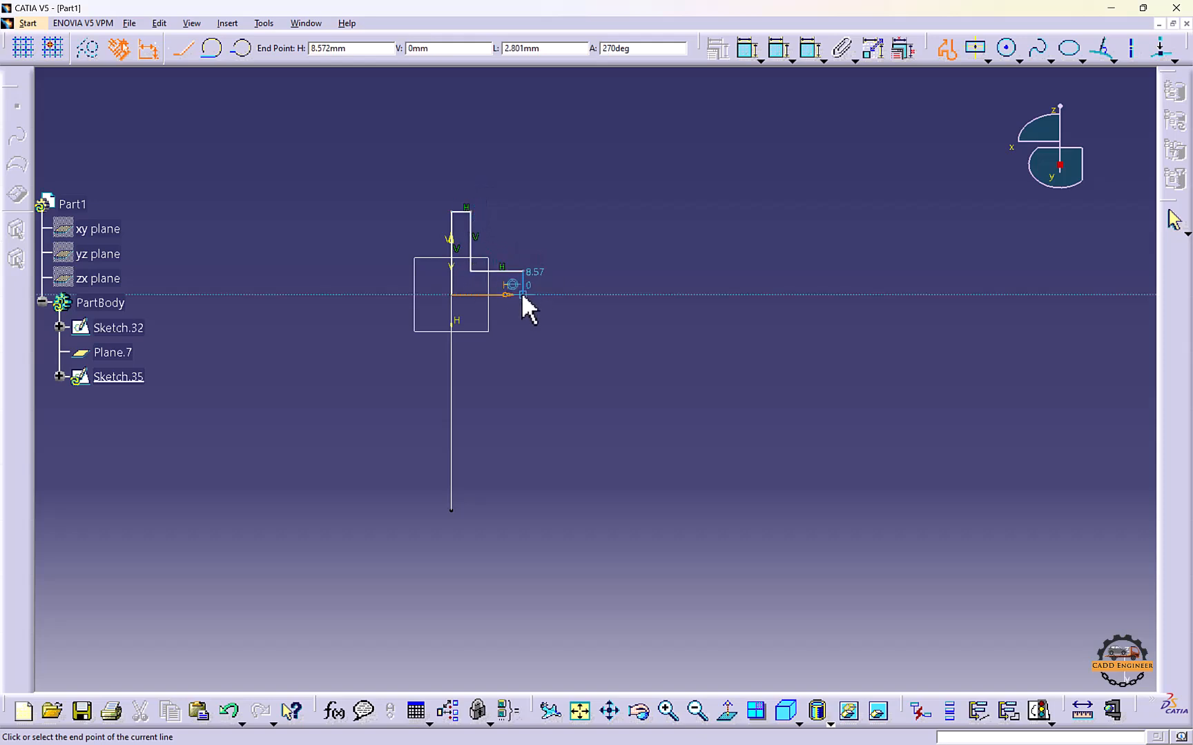
{"action": "left_click", "coordinate": [522, 295]}
{"action": "left_click", "coordinate": [475, 295]}
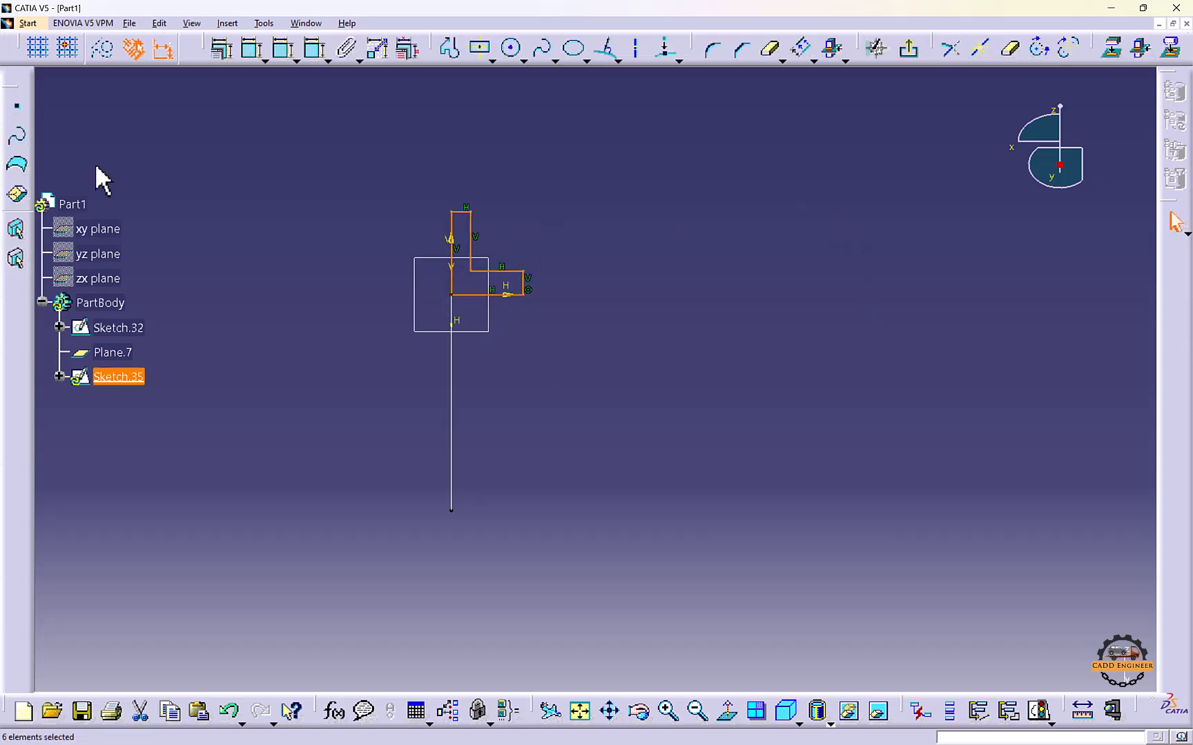
{"action": "left_click", "coordinate": [909, 48]}
Create a Rib sweeping the L-shaped profile along the spline with Keep angle and without Thick Profile, previewing it before confirming
{"action": "mouse_move", "coordinate": [689, 213]}
{"action": "middle_mouse_down"}
{"action": "mouse_move", "coordinate": [508, 360]}
{"action": "mouse_move", "coordinate": [516, 396]}
{"action": "mouse_move", "coordinate": [524, 319]}
{"action": "mouse_move", "coordinate": [420, 319]}
{"action": "middle_mouse_up"}
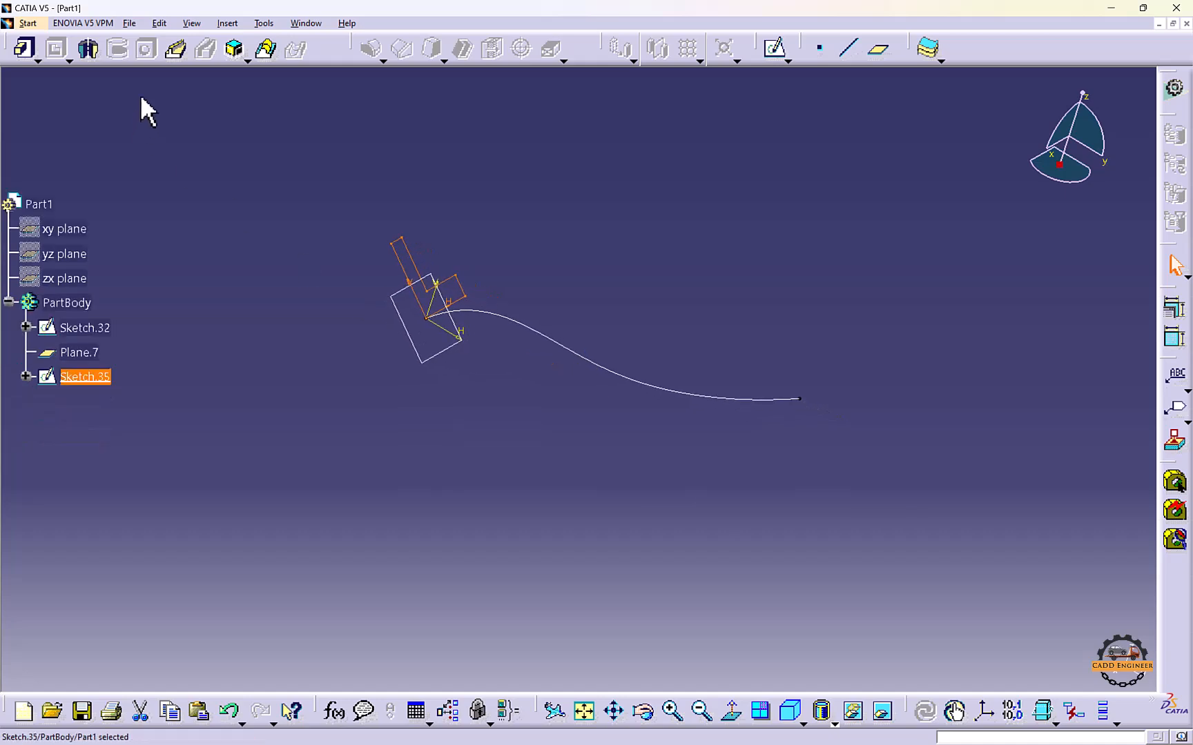
{"action": "left_click", "coordinate": [178, 55]}
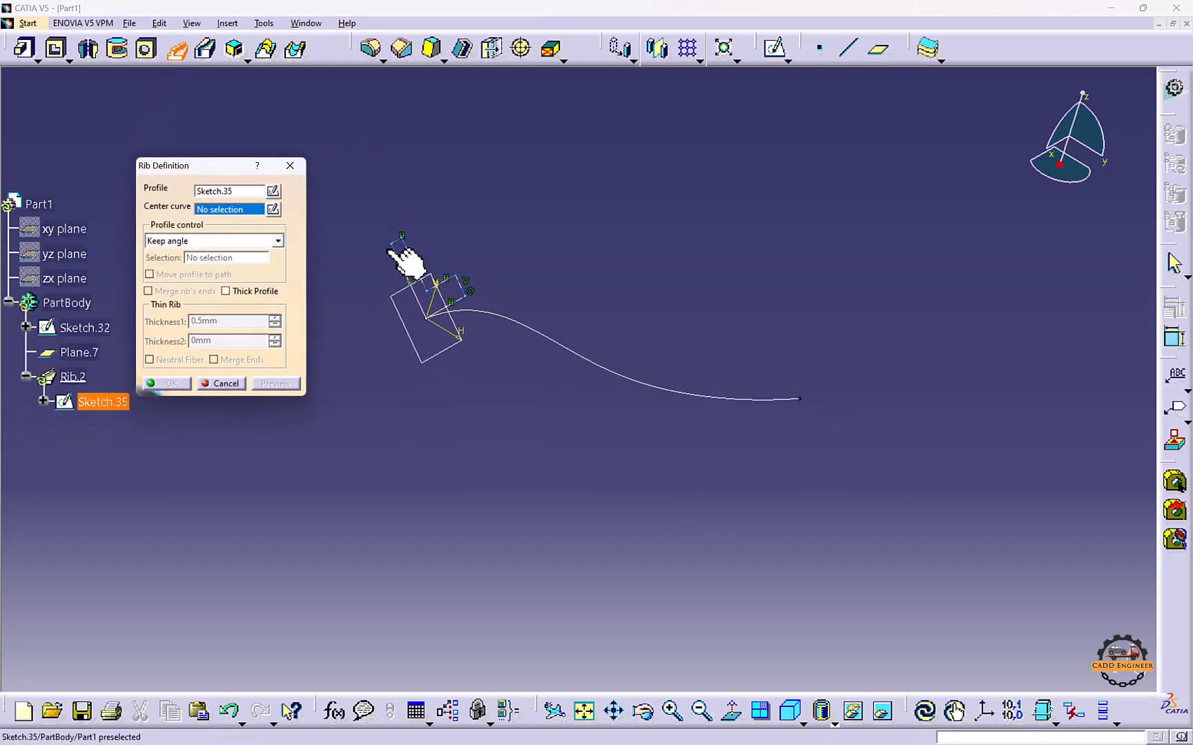
{"action": "left_click", "coordinate": [492, 316]}
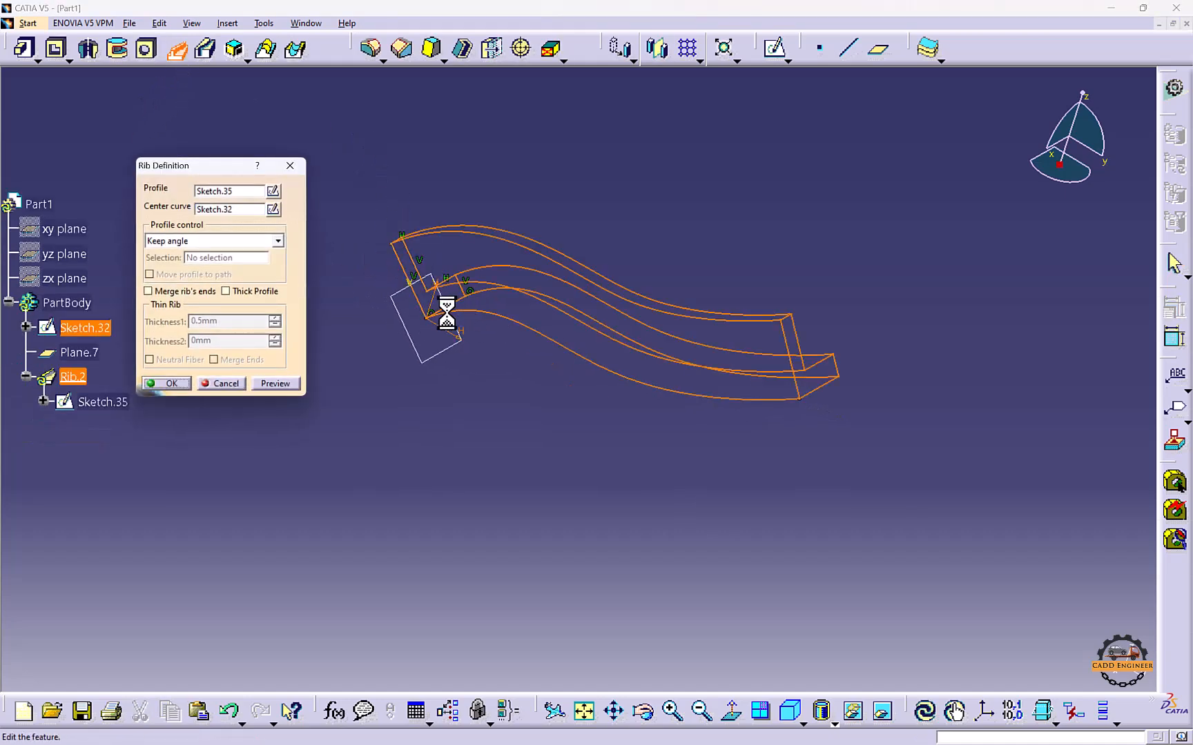
{"action": "left_click", "coordinate": [276, 383]}
{"action": "left_click", "coordinate": [174, 383]}
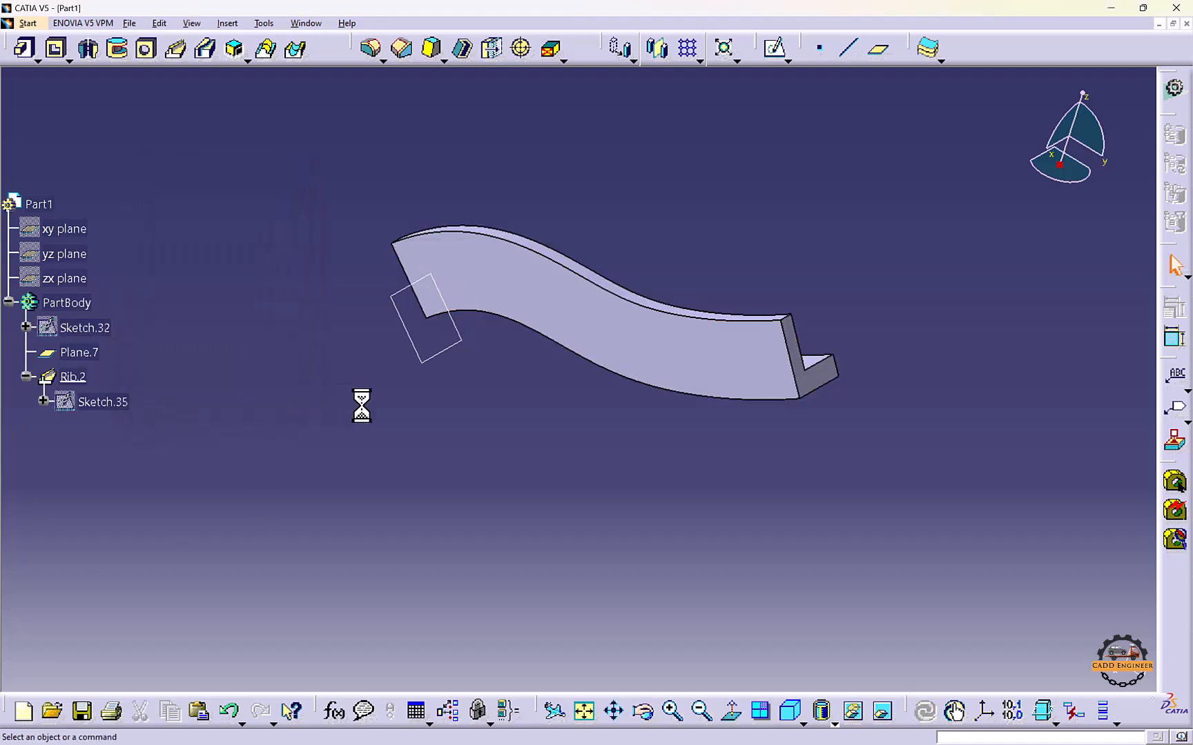
{"action": "middle_click_drag", "start_coordinate": [360, 405], "coordinate": [538, 400]}
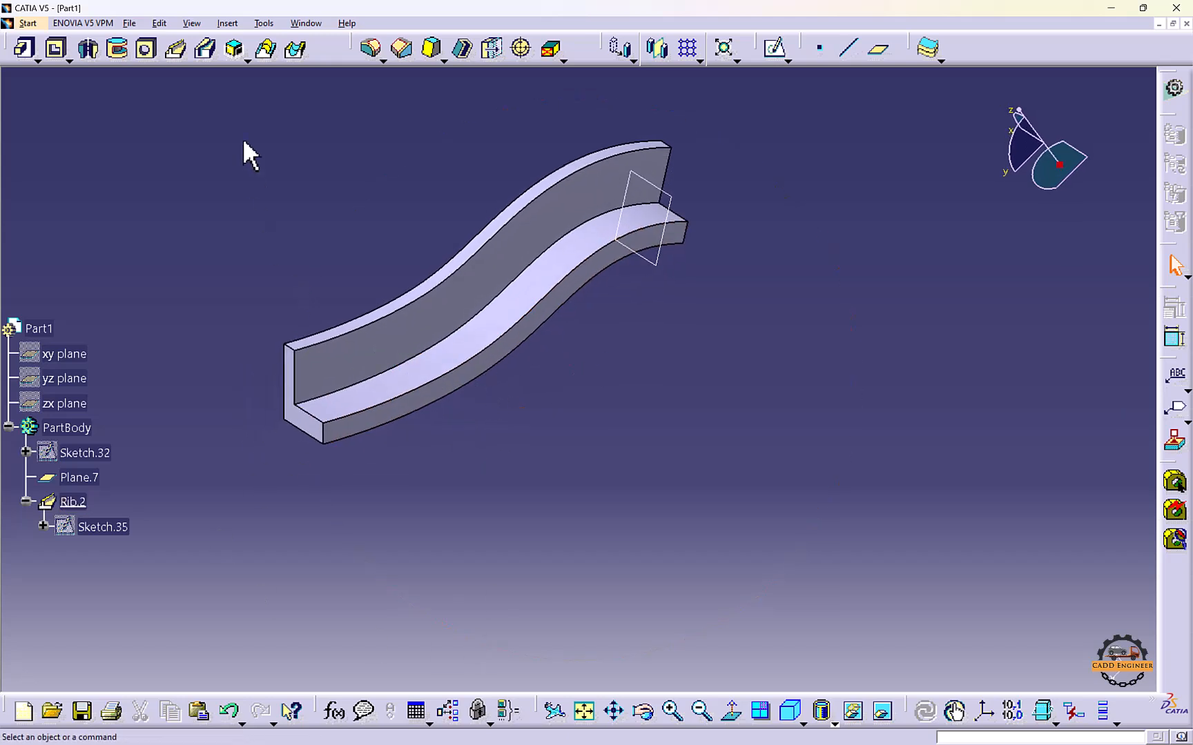
Delete the L-shaped rib together with its profile sketch, the normal plane and the spline sketch, including all children and aggregated elements
{"action": "scroll", "coordinate": [216, 147], "scroll_direction": "down", "scroll_amount": 5}
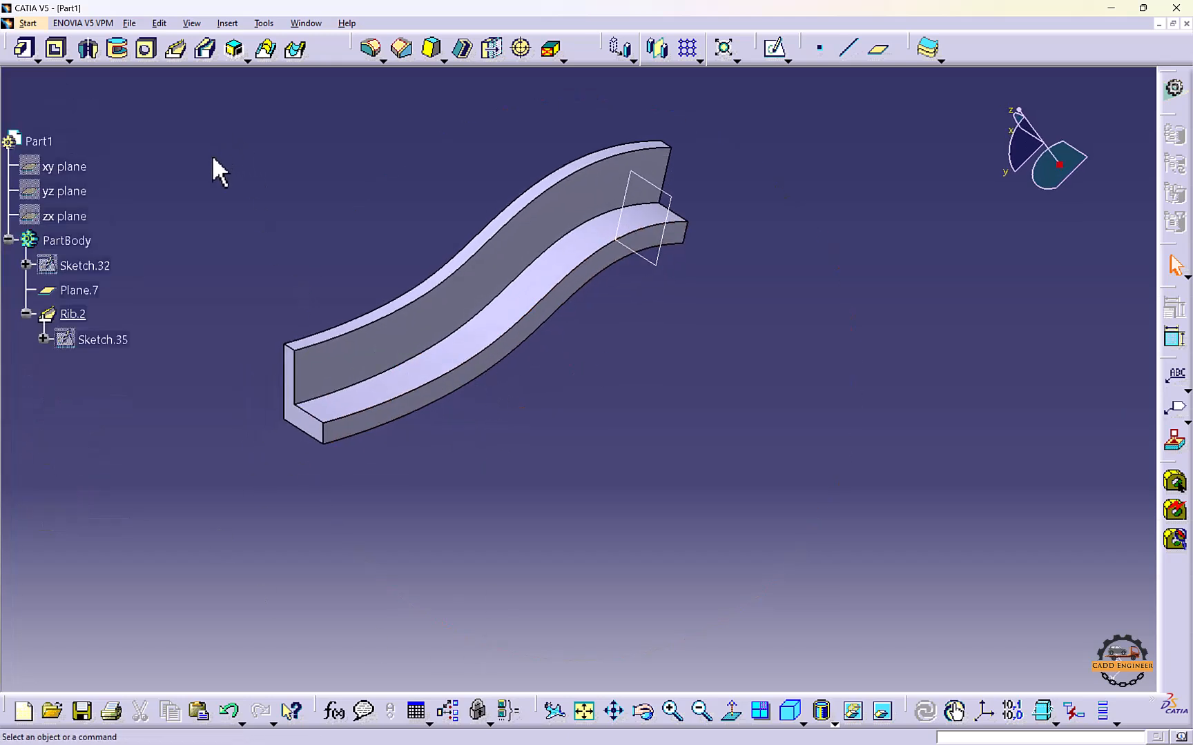
{"action": "left_click", "coordinate": [72, 314]}
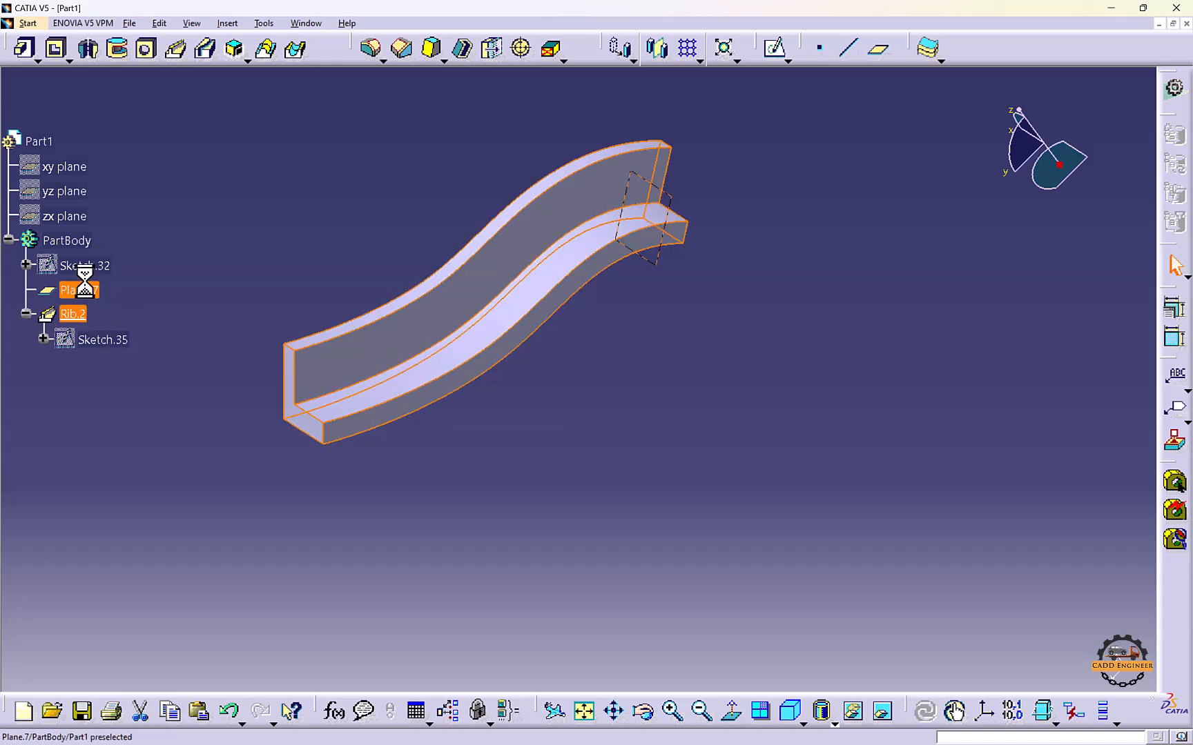
{"action": "left_click", "coordinate": [83, 265], "text": "shift"}
{"action": "right_click", "coordinate": [93, 323]}
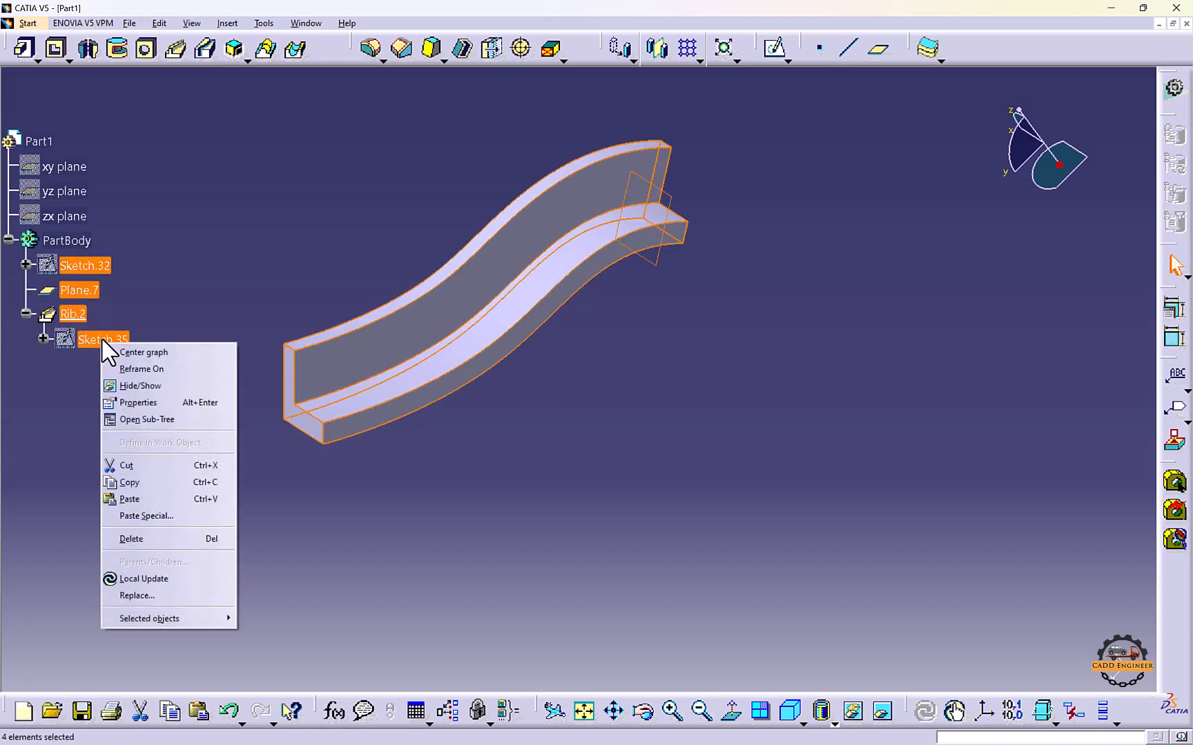
{"action": "left_click", "coordinate": [142, 535]}
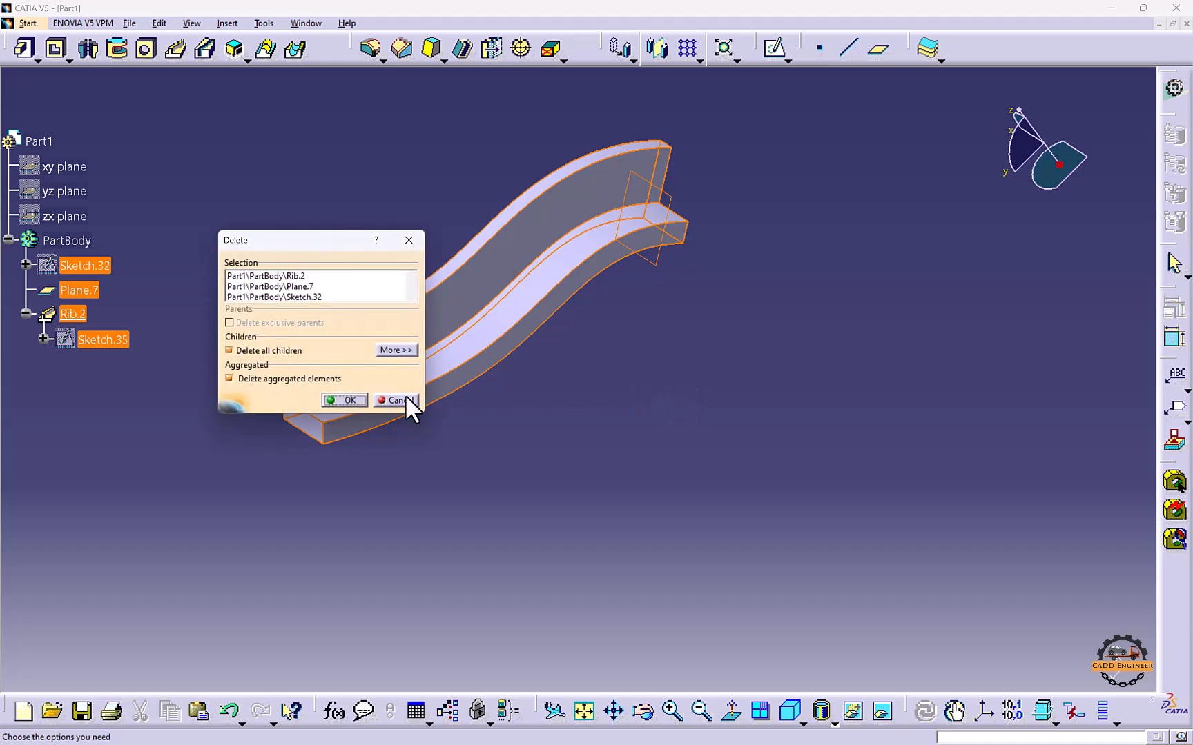
{"action": "left_click", "coordinate": [338, 401]}
Sketch a centered rectangle about the origin on the xy plane, and finish the sketch
{"action": "left_click", "coordinate": [771, 53]}
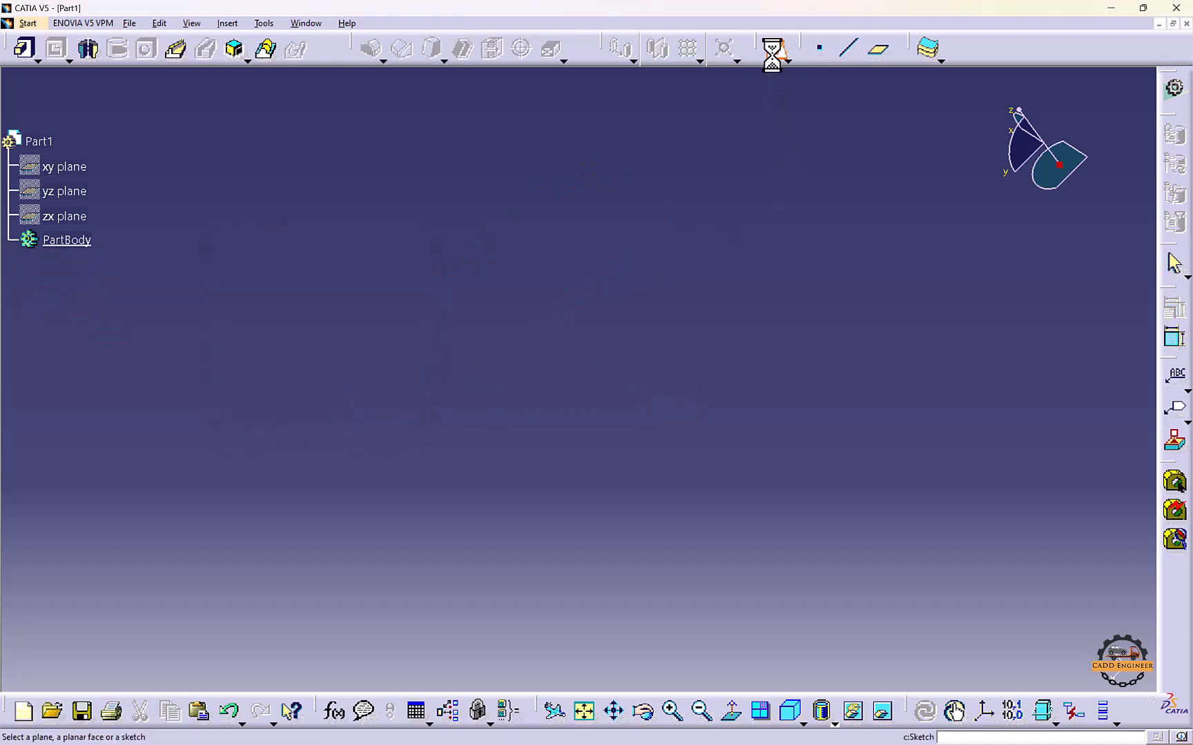
{"action": "left_click", "coordinate": [74, 167]}
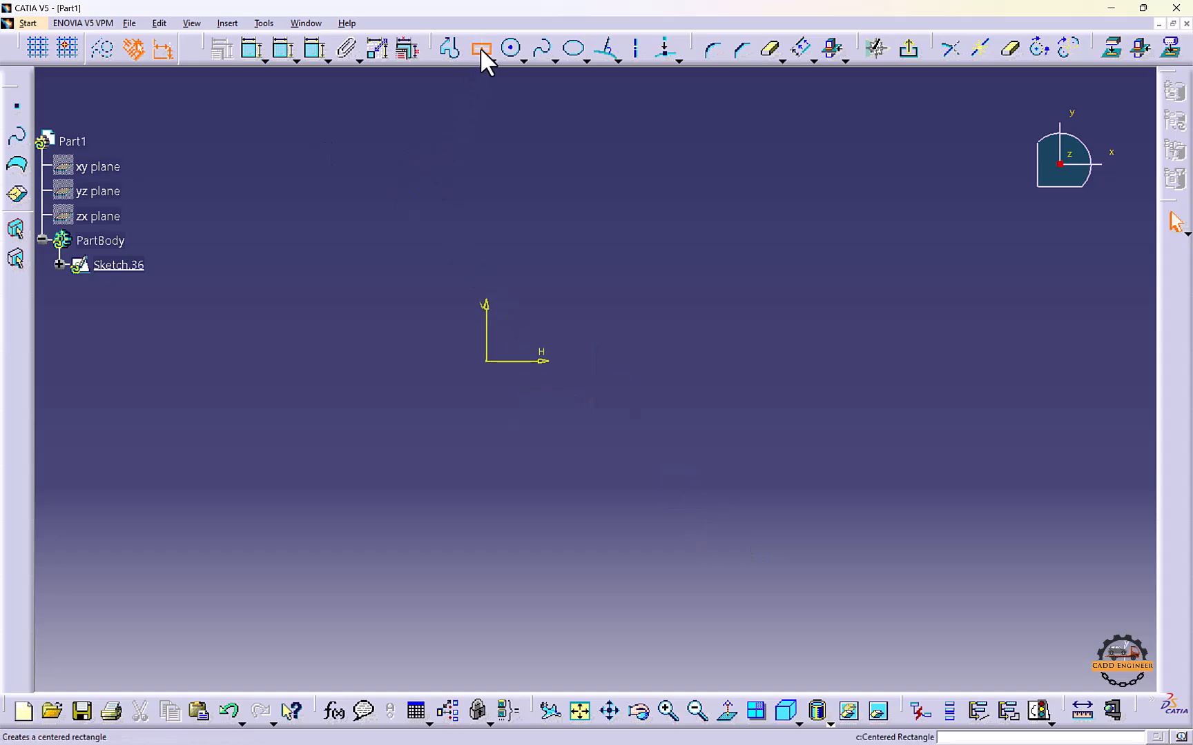
{"action": "left_click", "coordinate": [479, 47]}
{"action": "left_click", "coordinate": [486, 361]}
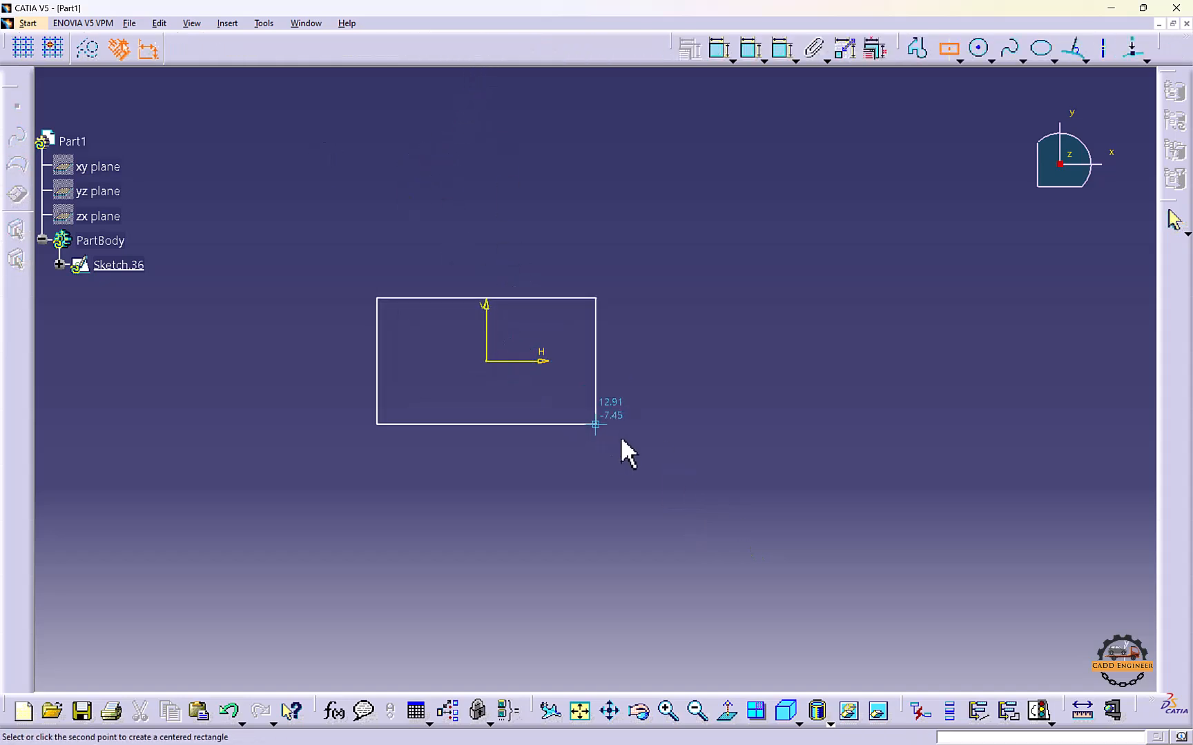
{"action": "left_click", "coordinate": [674, 446]}
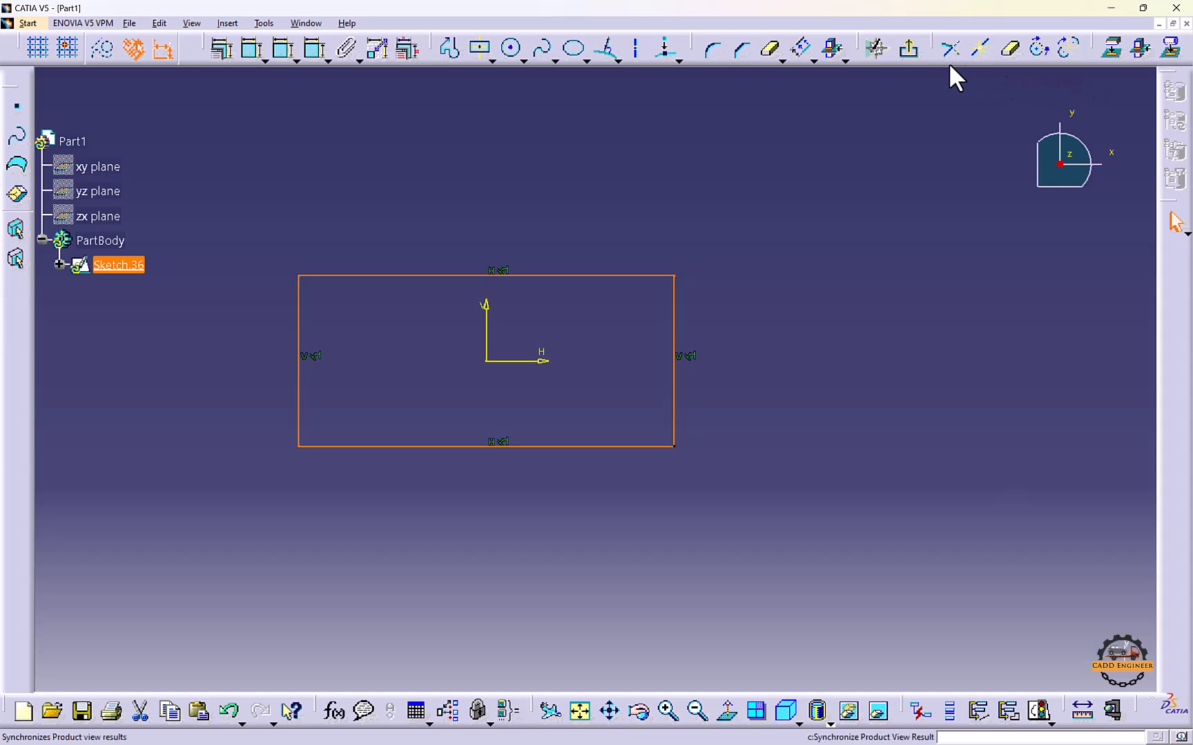
{"action": "left_click", "coordinate": [910, 50]}
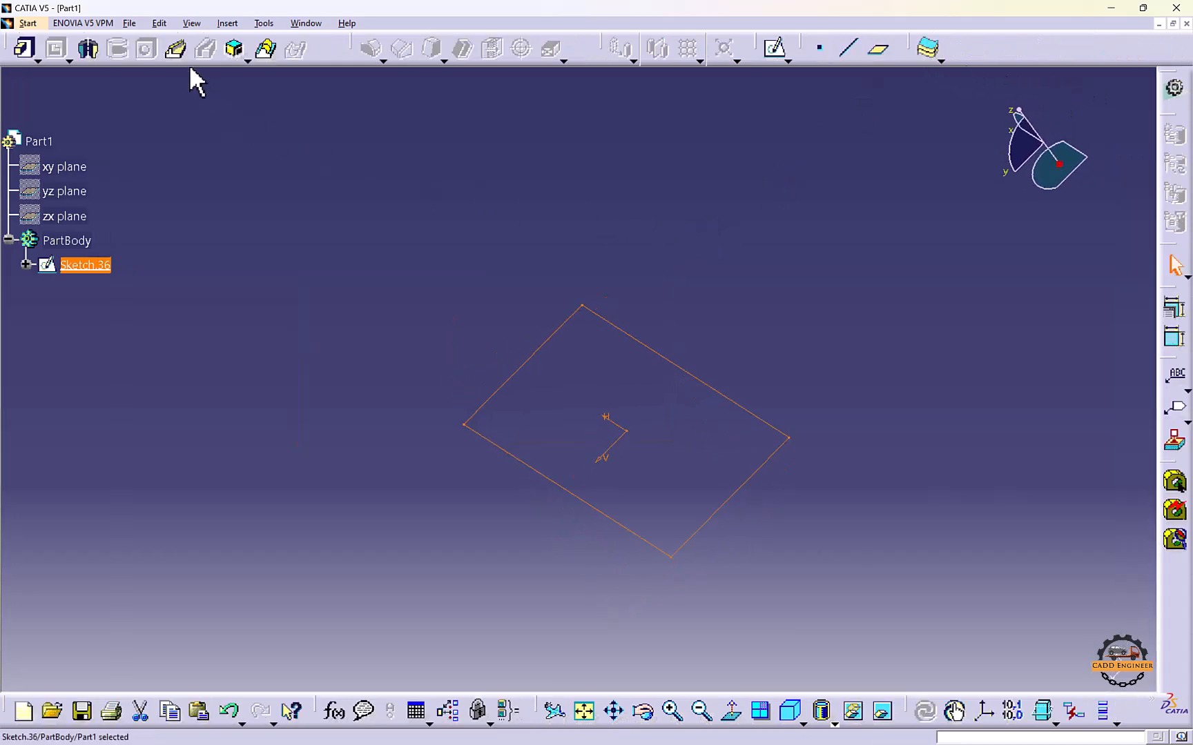
Extrude the rectangle into a 9 mm pad
{"action": "left_click", "coordinate": [175, 49]}
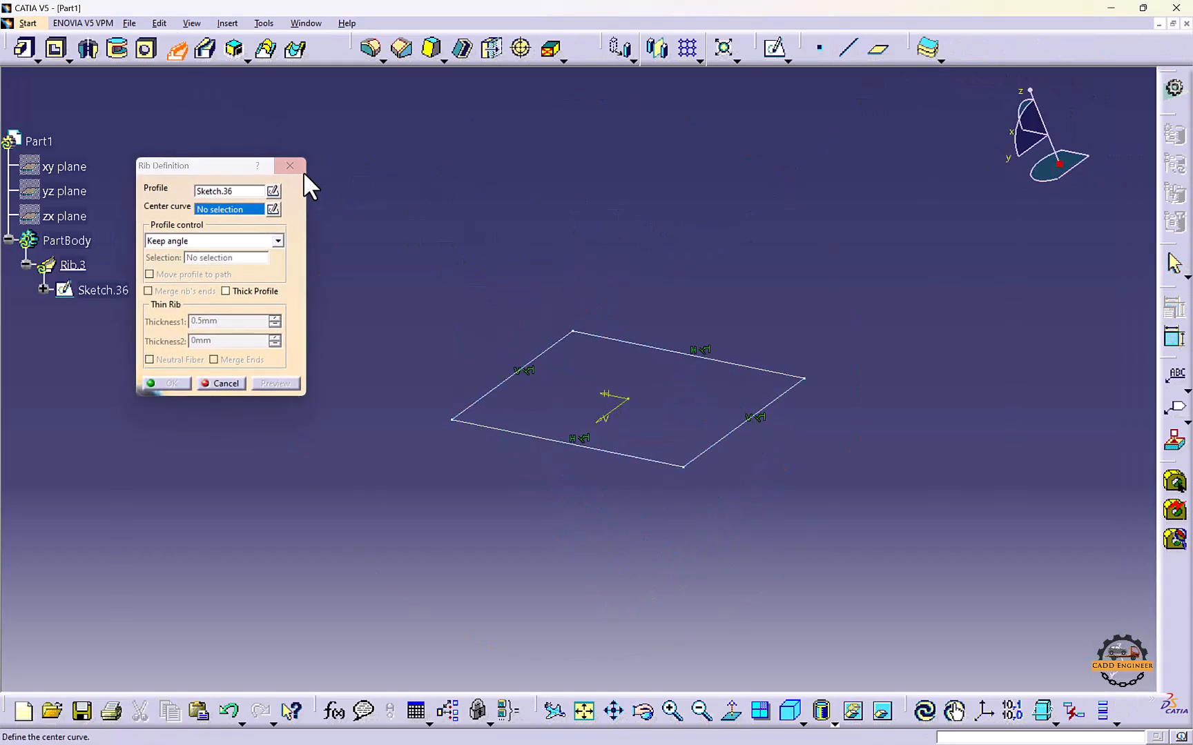
{"action": "left_click", "coordinate": [301, 170]}
{"action": "left_click", "coordinate": [26, 48]}
{"action": "middle_click_drag", "start_coordinate": [588, 366], "coordinate": [665, 374]}
{"action": "left_click_drag", "start_coordinate": [607, 261], "coordinate": [585, 327]}
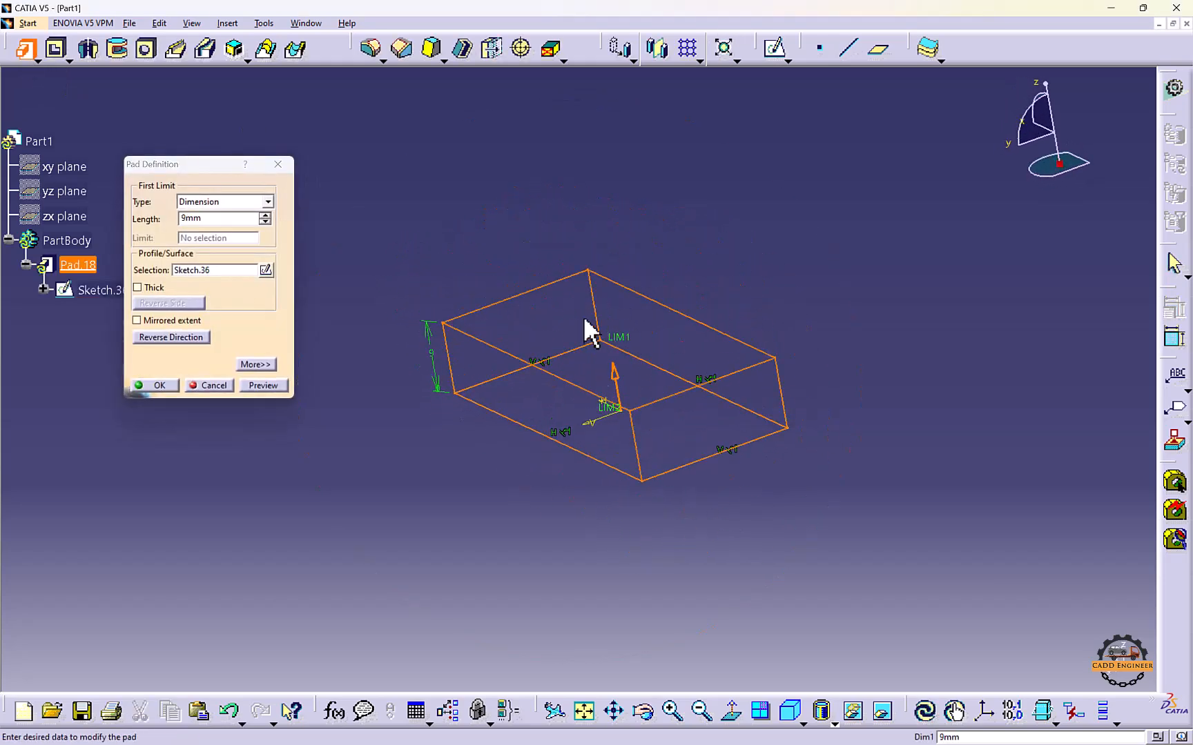
{"action": "middle_click_drag", "start_coordinate": [586, 327], "coordinate": [633, 356]}
{"action": "left_click", "coordinate": [159, 385]}
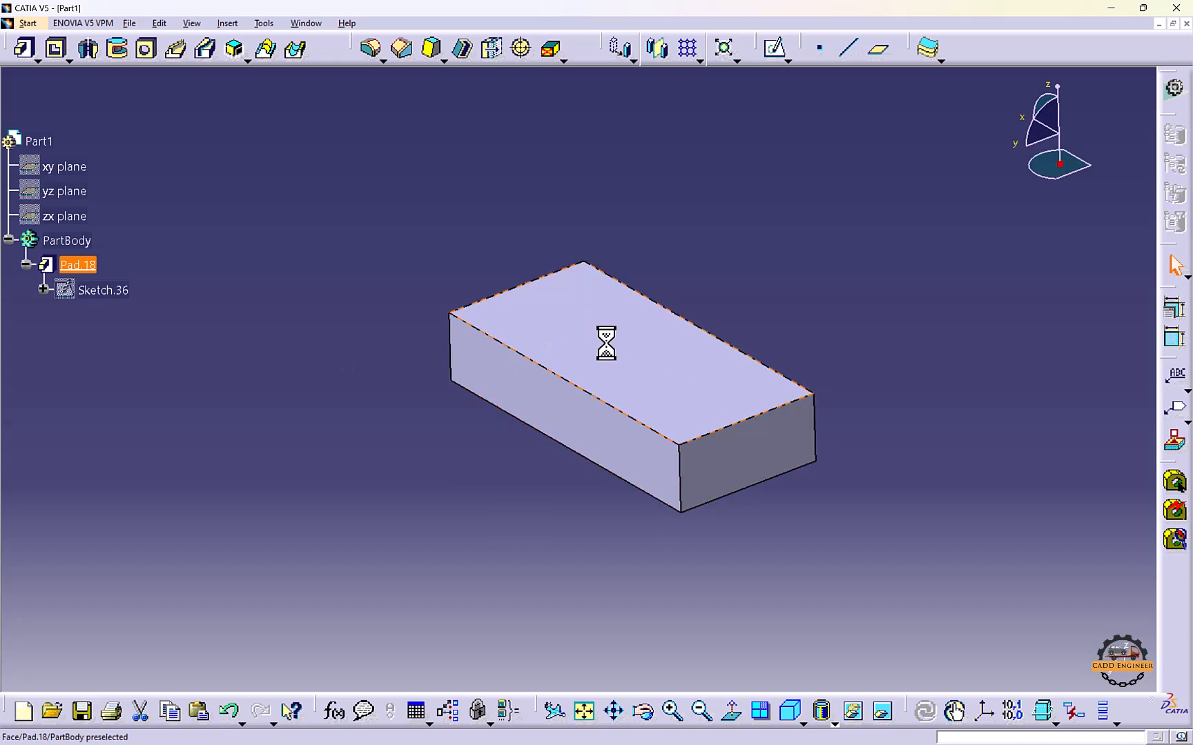
Start a sketch on the pad's top face
{"action": "left_click", "coordinate": [772, 48]}
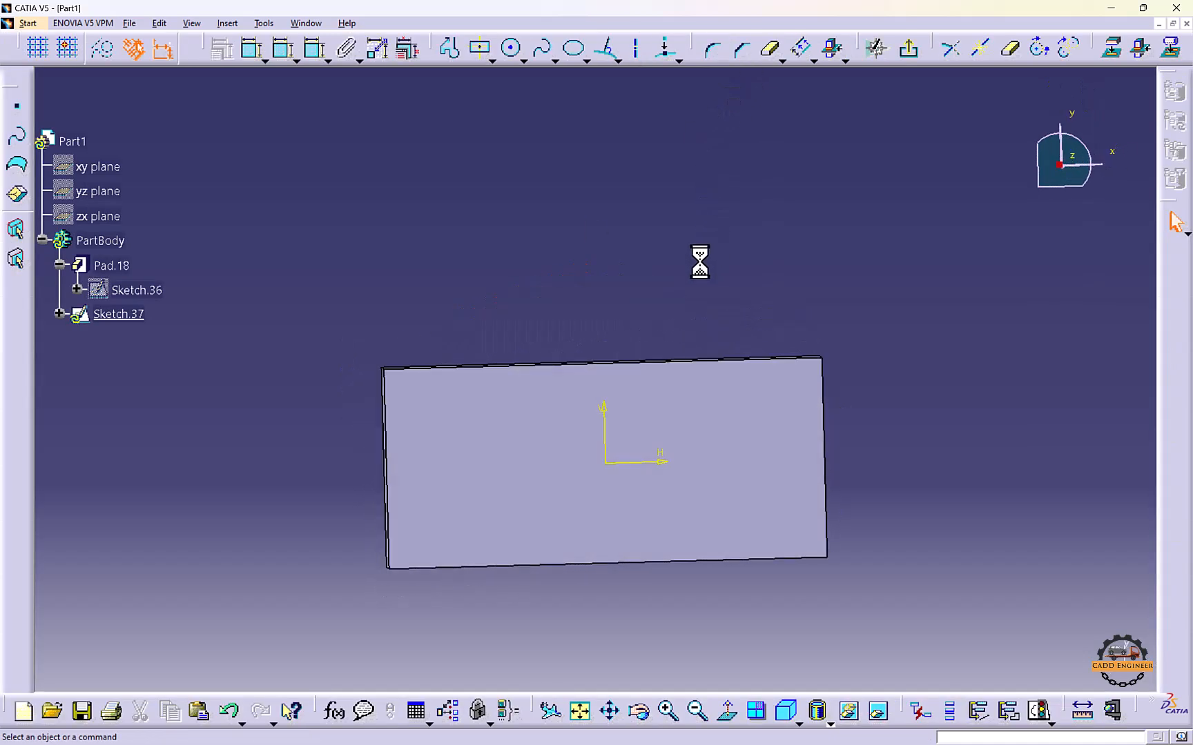
Draw a five-point spline across the block's top face, extending beyond both short edges, and exit the sketch
{"action": "left_click", "coordinate": [542, 50]}
{"action": "left_click", "coordinate": [367, 410]}
{"action": "left_click", "coordinate": [448, 383]}
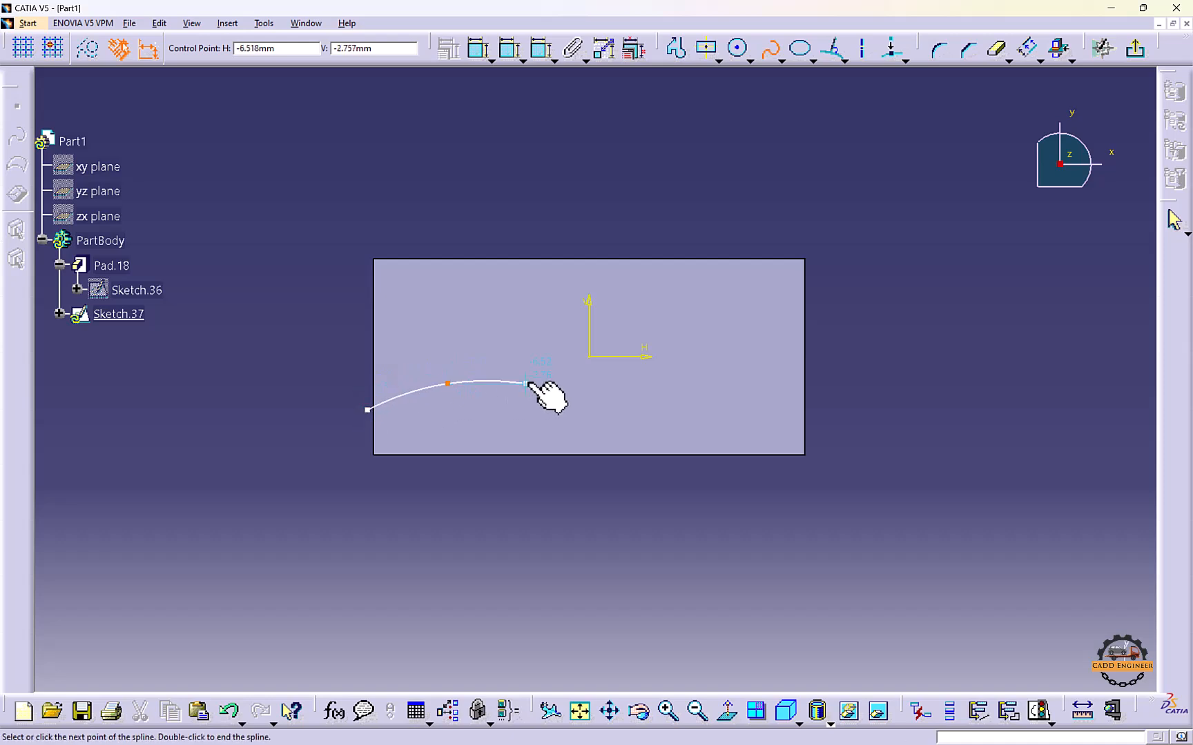
{"action": "left_click", "coordinate": [594, 383]}
{"action": "left_click", "coordinate": [715, 349]}
{"action": "left_click", "coordinate": [859, 277]}
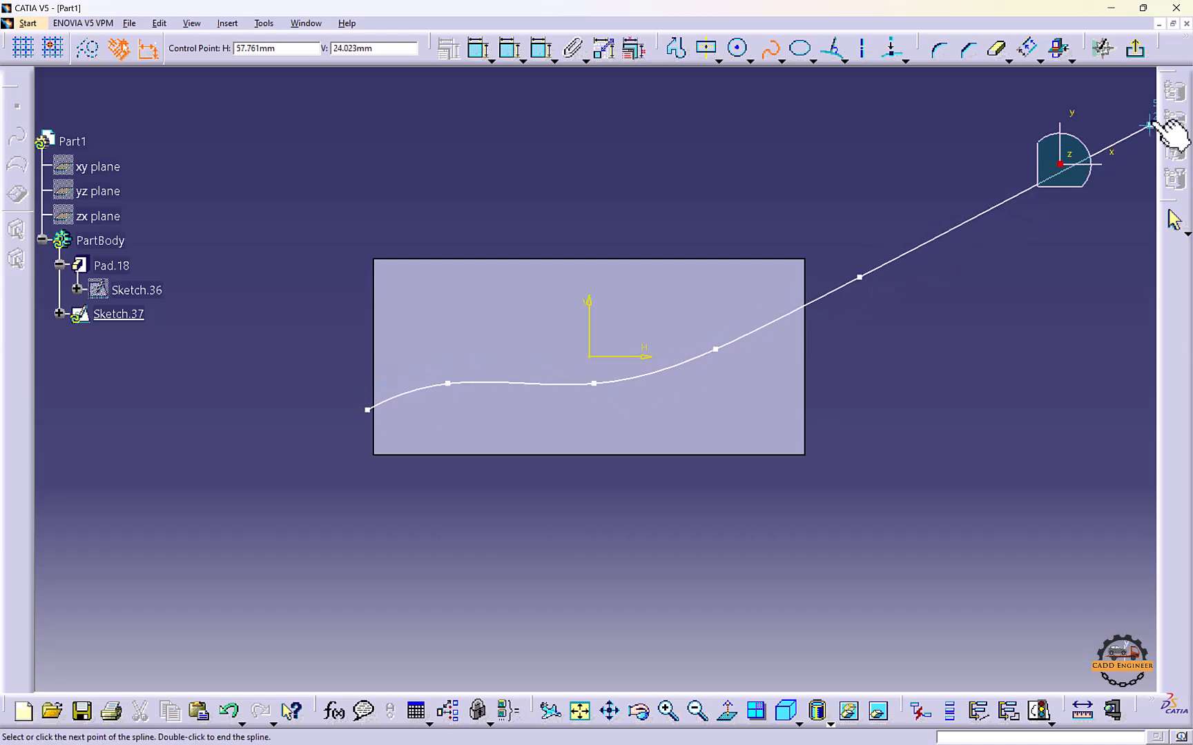
{"action": "left_click", "coordinate": [1138, 59]}
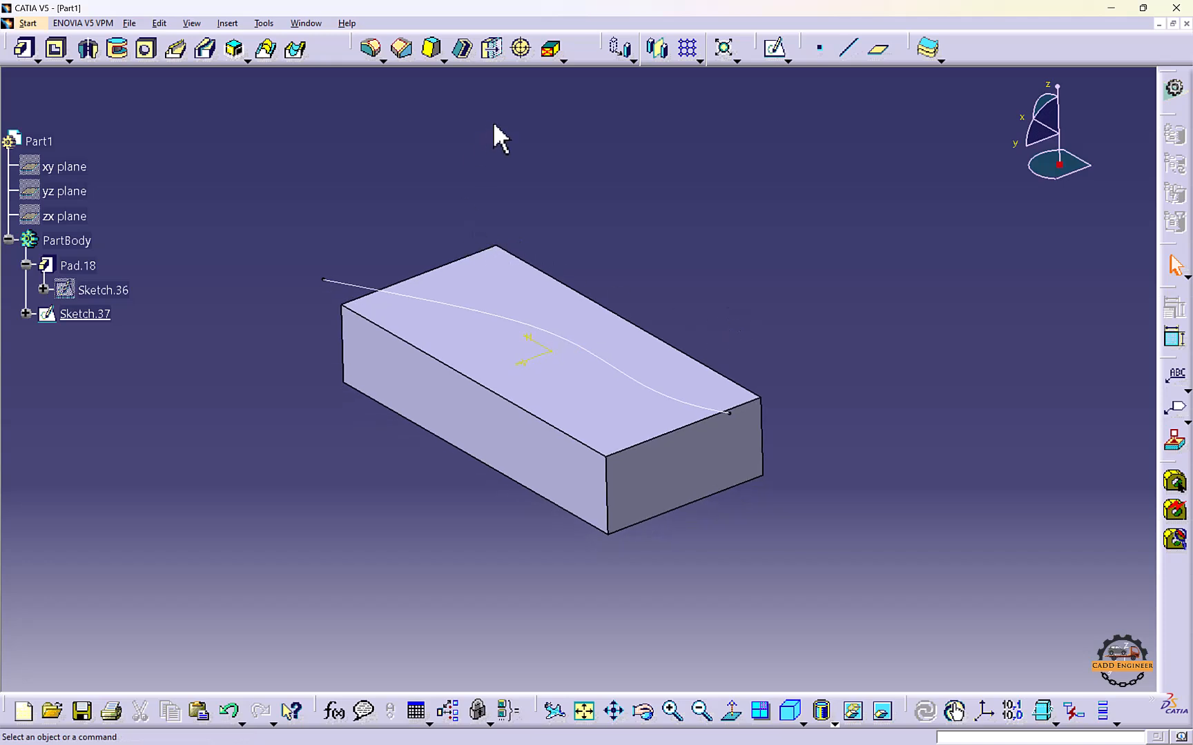
Create a plane normal to the spline at its end point outside the block
{"action": "left_click", "coordinate": [879, 51]}
{"action": "left_click", "coordinate": [373, 289]}
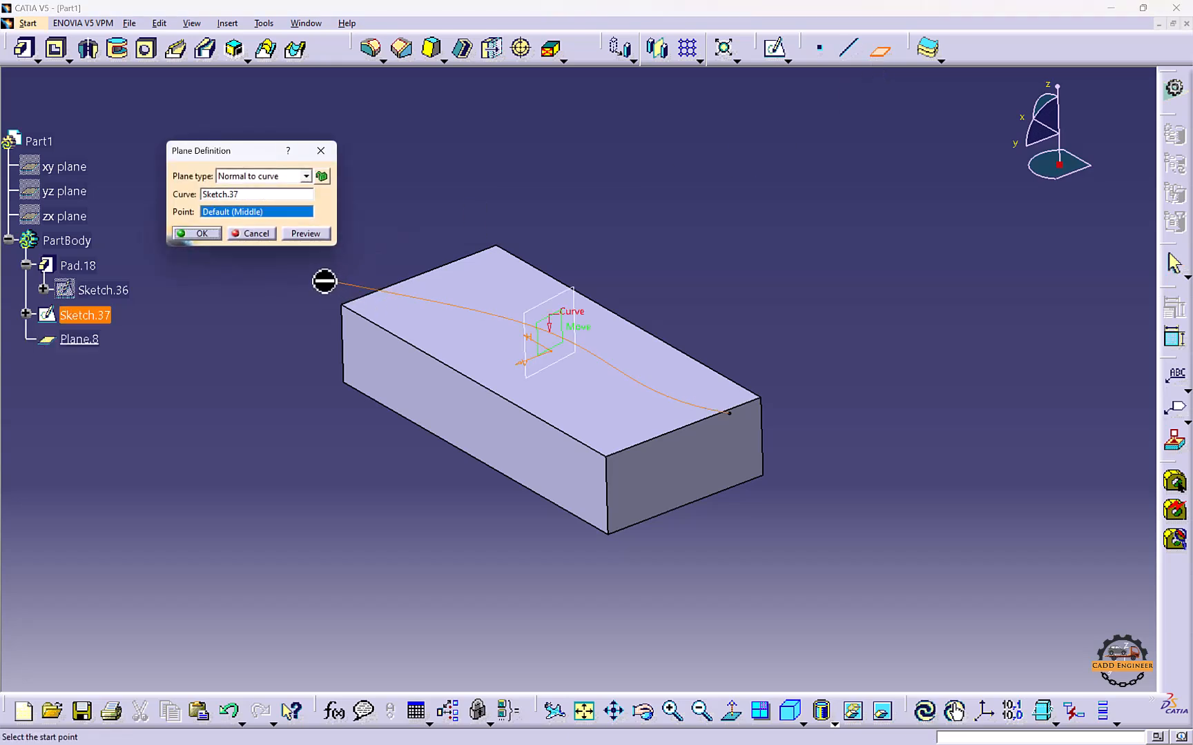
{"action": "left_click", "coordinate": [323, 280]}
{"action": "left_click", "coordinate": [203, 234]}
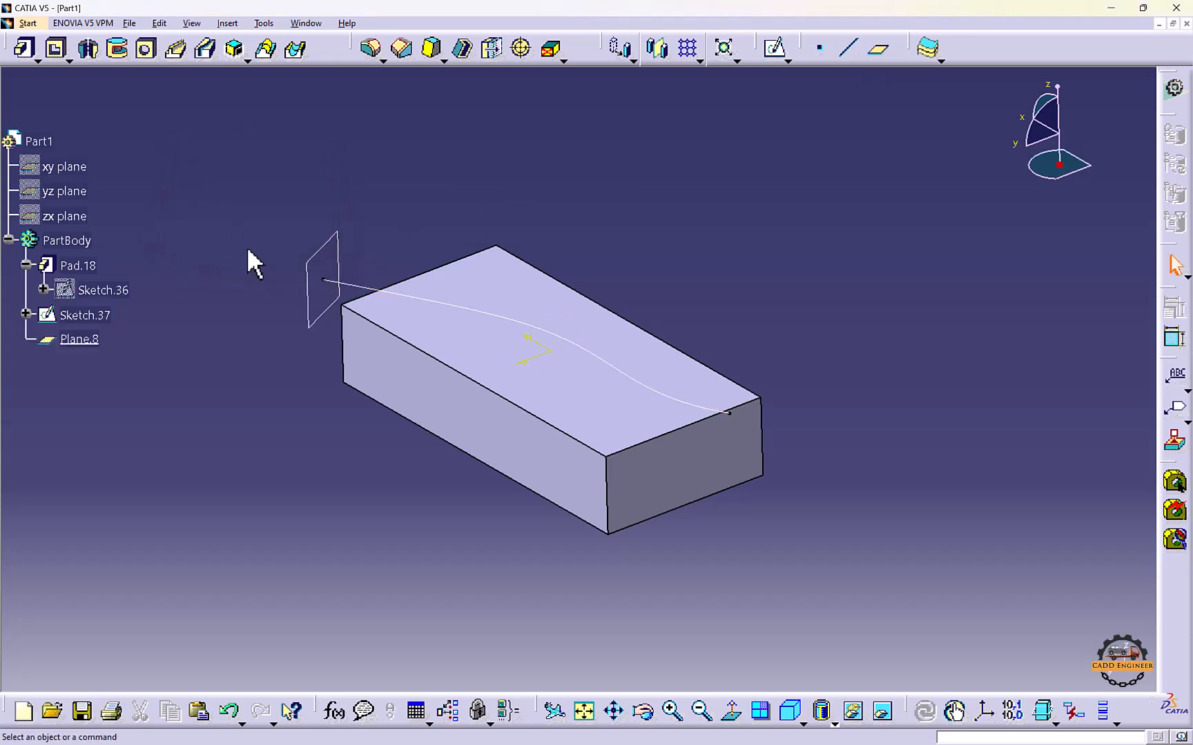
Start a sketch on the plane normal to the spline and draw a circle centred on the spline's end point
{"action": "left_click", "coordinate": [333, 263]}
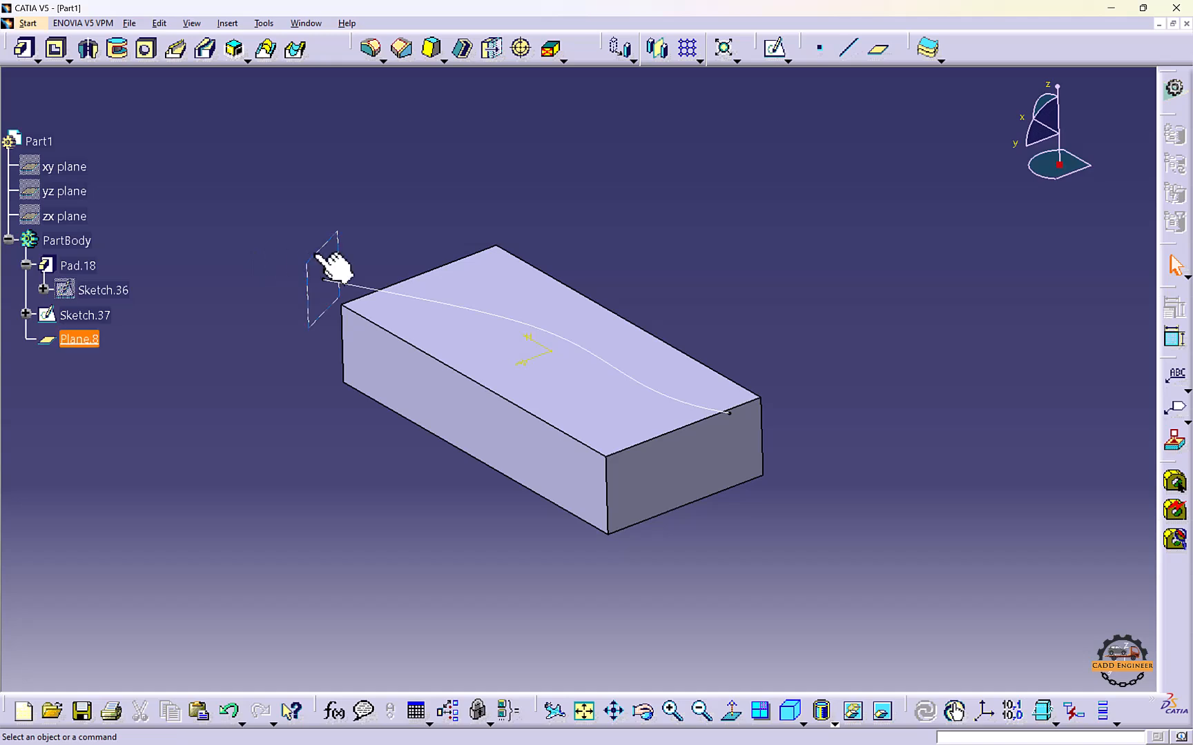
{"action": "left_click", "coordinate": [773, 49]}
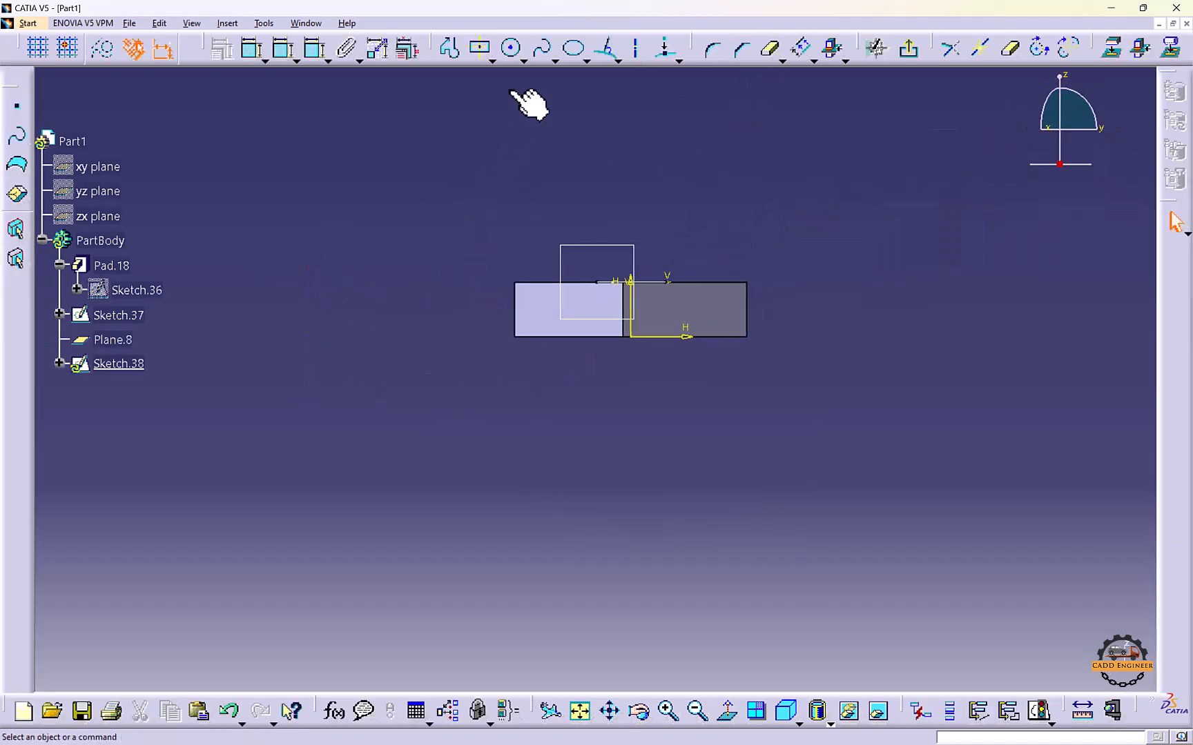
{"action": "left_click", "coordinate": [596, 282]}
{"action": "left_click", "coordinate": [512, 48]}
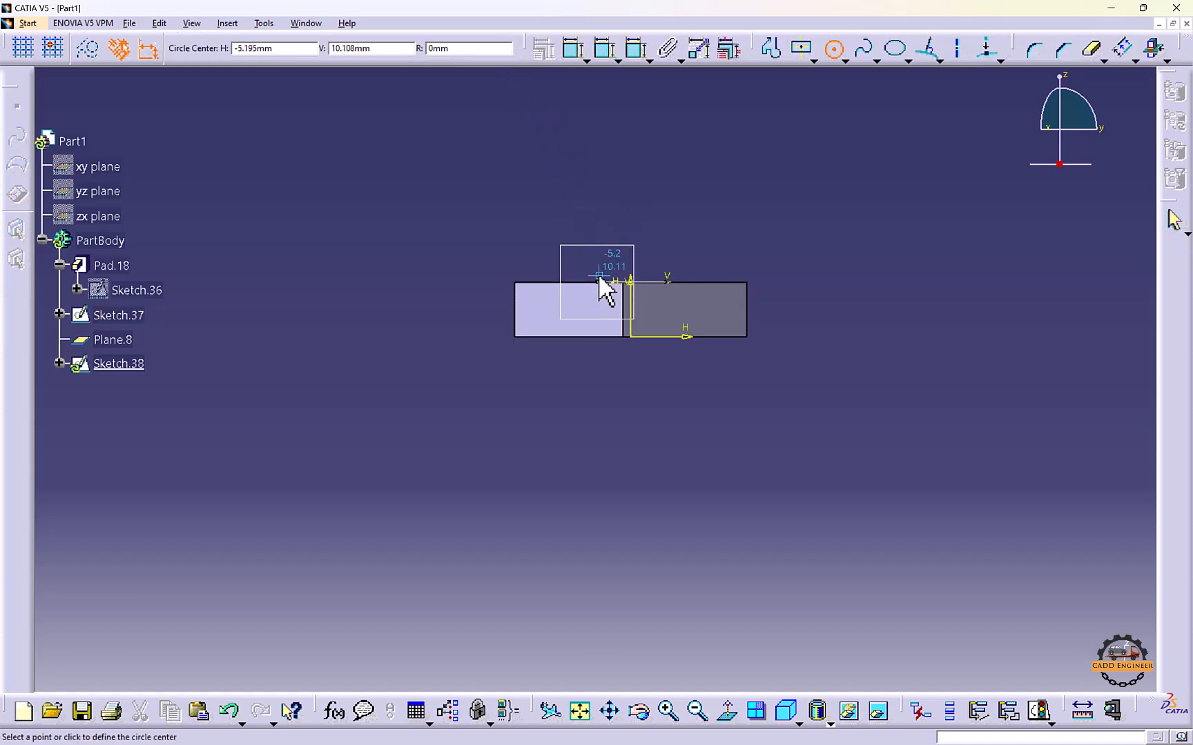
{"action": "left_click", "coordinate": [598, 283]}
{"action": "left_click", "coordinate": [605, 311]}
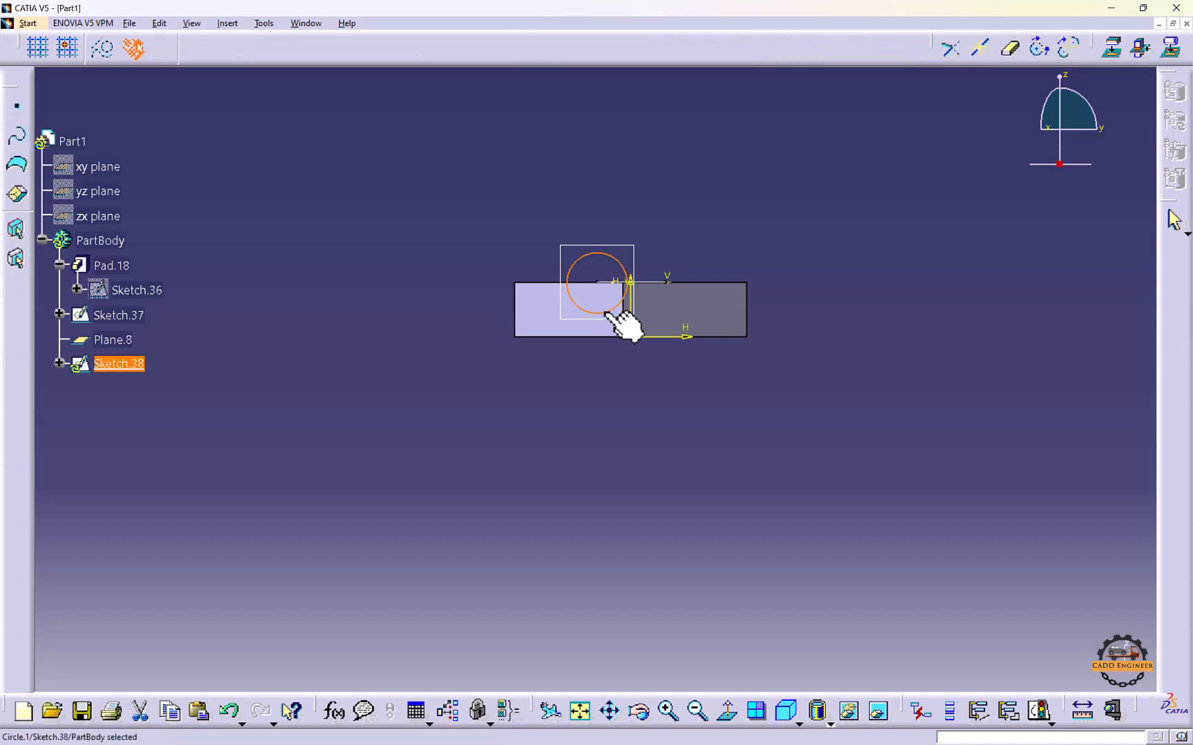
Reduce the circle's diameter freehand and exit the sketch
{"action": "mouse_move", "coordinate": [622, 276]}
{"action": "middle_mouse_down"}
{"action": "mouse_move", "coordinate": [597, 382]}
{"action": "mouse_move", "coordinate": [611, 383]}
{"action": "middle_mouse_up"}
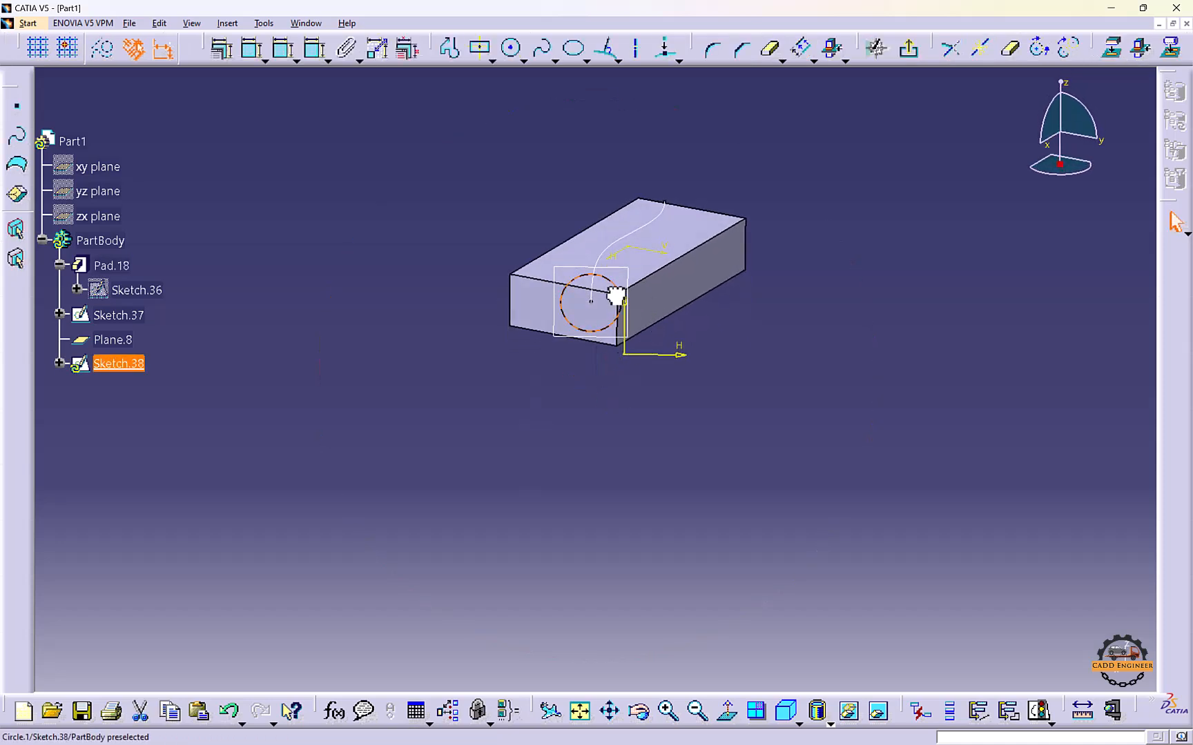
{"action": "left_click_drag", "start_coordinate": [623, 294], "coordinate": [598, 308]}
{"action": "left_click", "coordinate": [615, 286]}
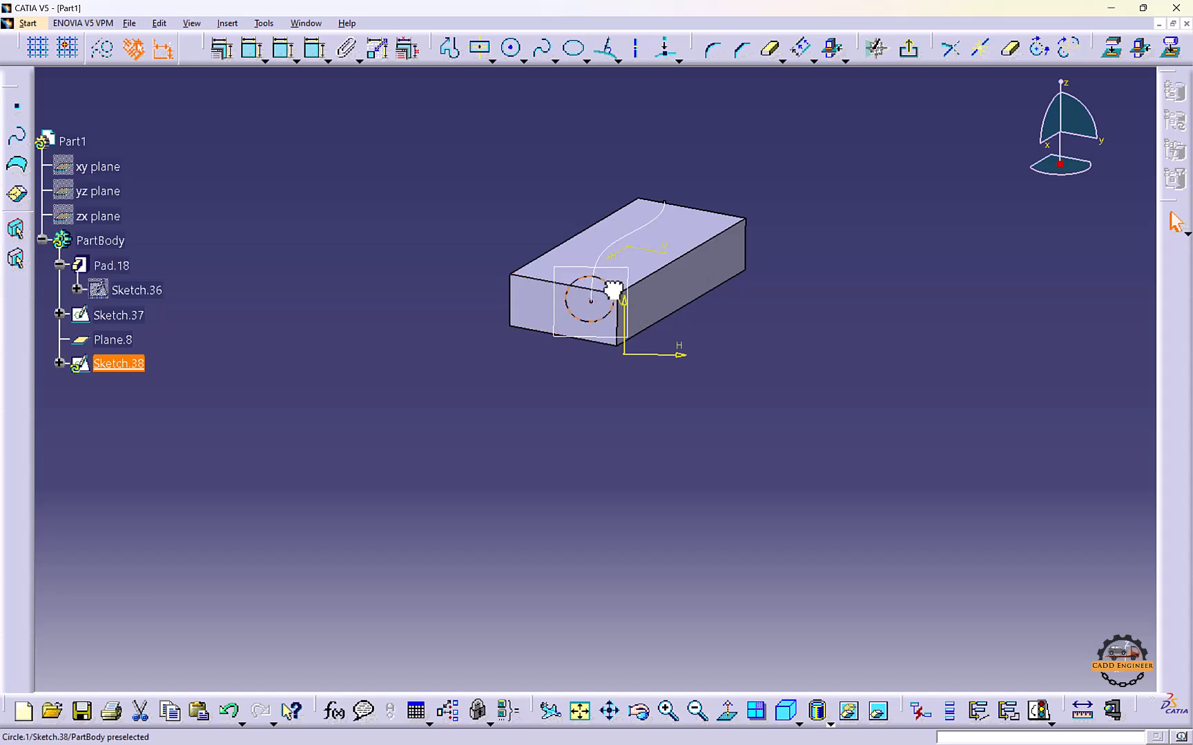
{"action": "left_click", "coordinate": [613, 290]}
{"action": "left_click", "coordinate": [910, 51]}
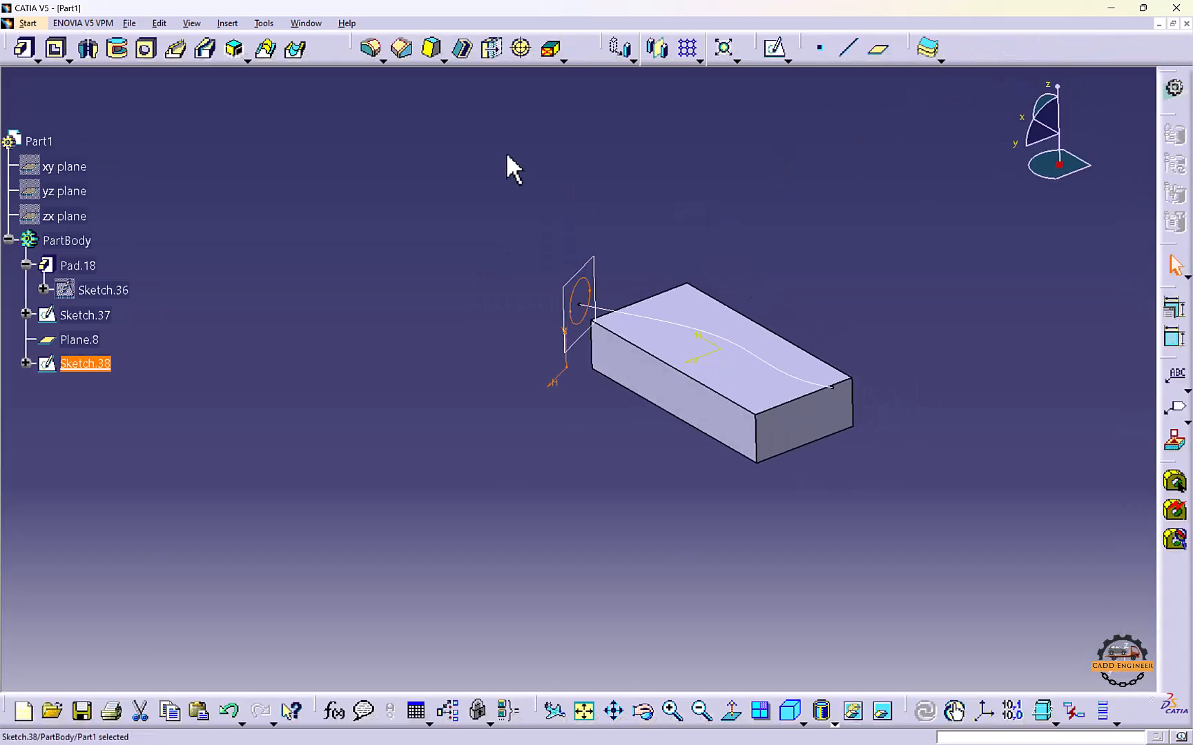
Cut a slot in the block using the circle as profile and the spline as center curve, with Keep angle control
{"action": "left_click", "coordinate": [209, 56]}
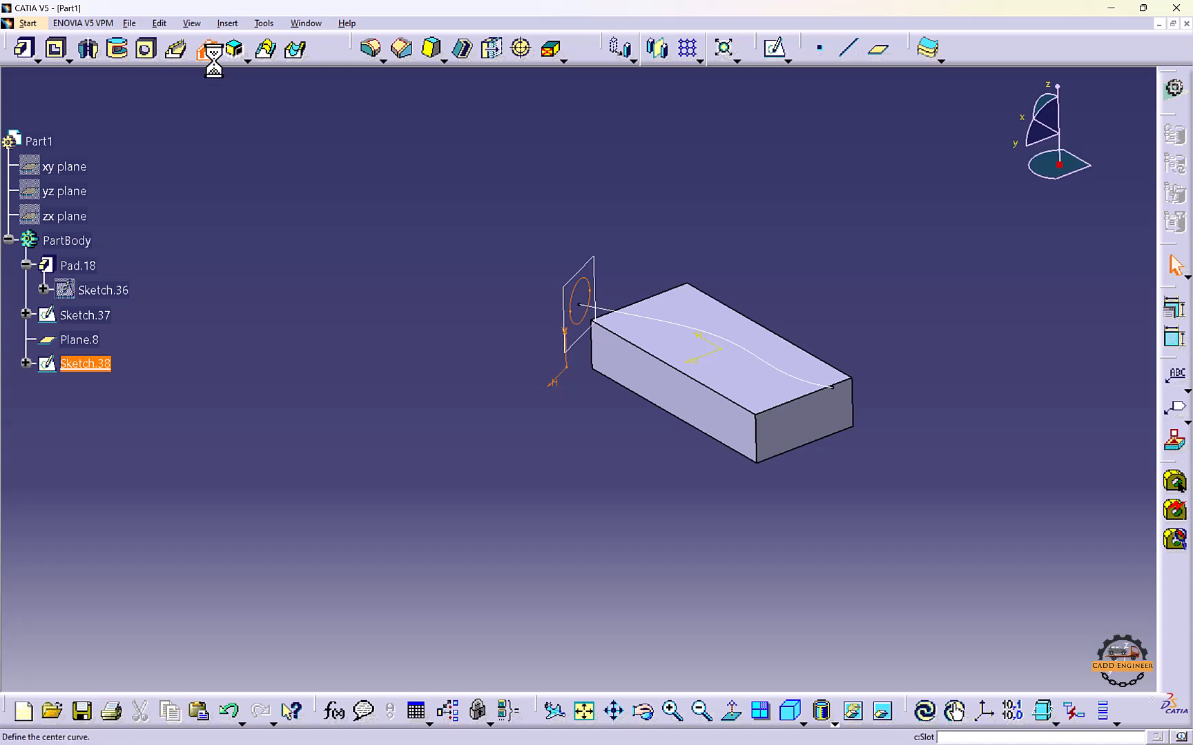
{"action": "left_click", "coordinate": [599, 309]}
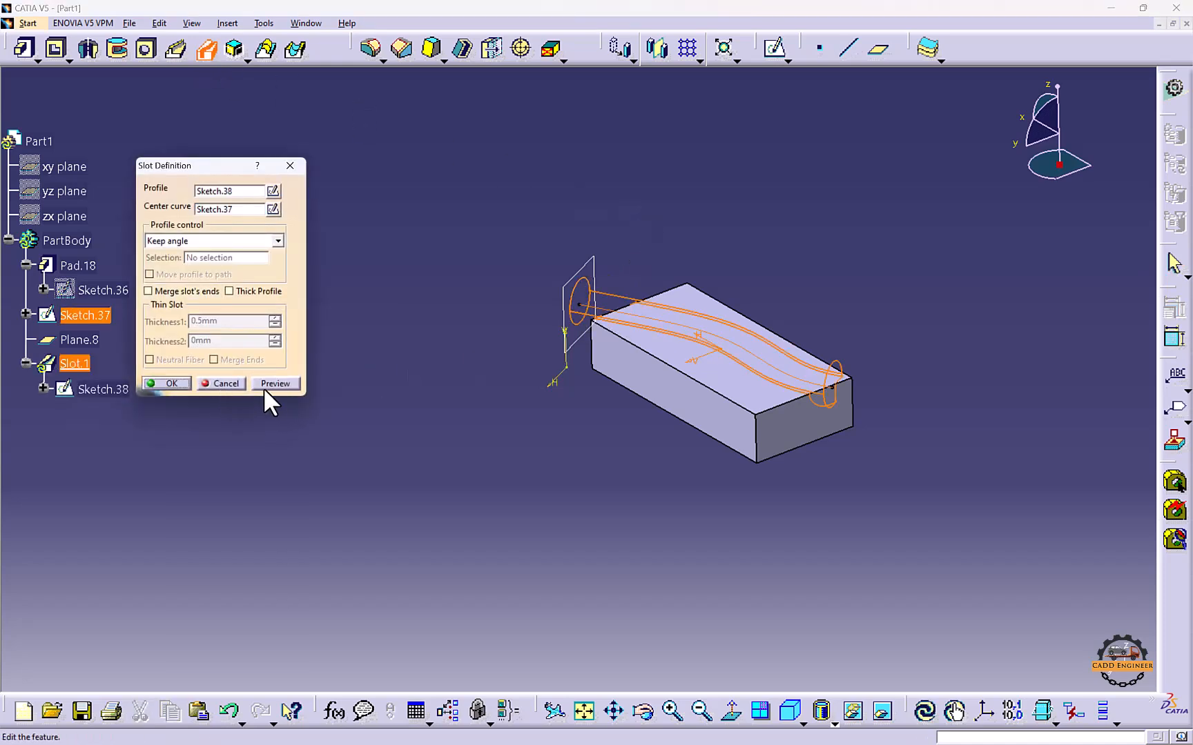
{"action": "left_click", "coordinate": [274, 381]}
{"action": "left_click", "coordinate": [170, 384]}
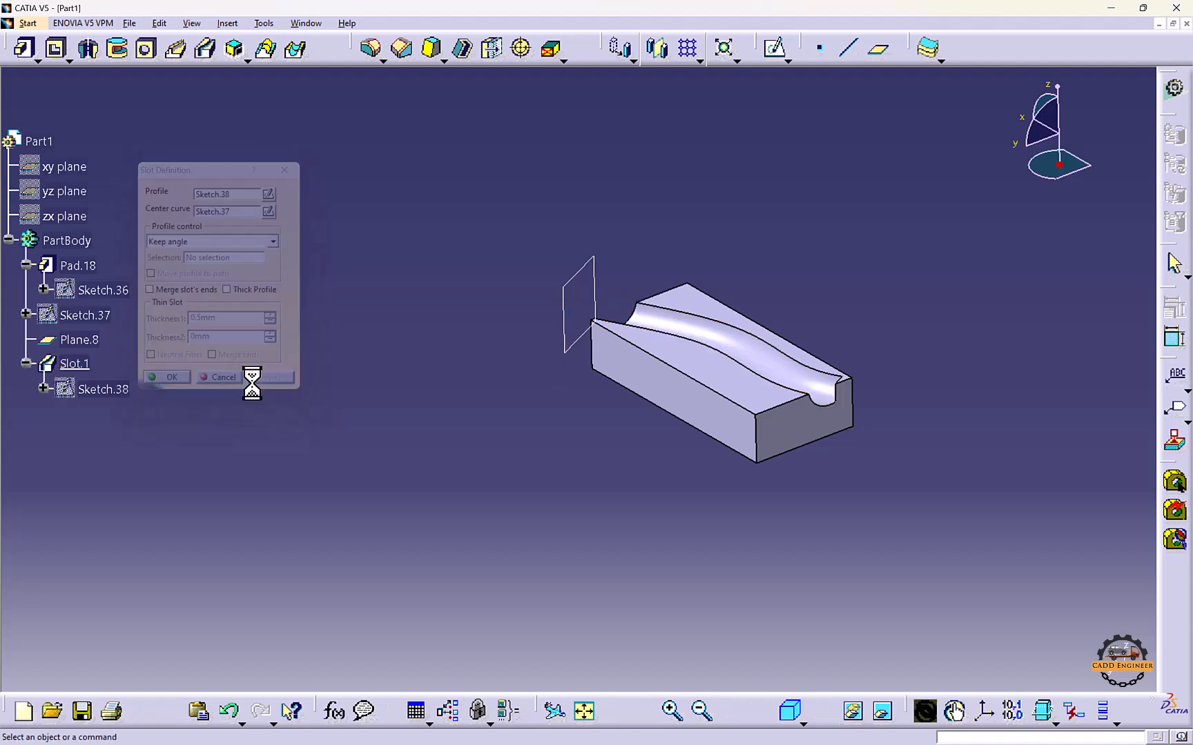
Edit the slot's center curve sketch, moving the spline's end point farther beyond the block's short edge, and exit the sketch
{"action": "middle_click_drag", "start_coordinate": [663, 403], "coordinate": [588, 363]}
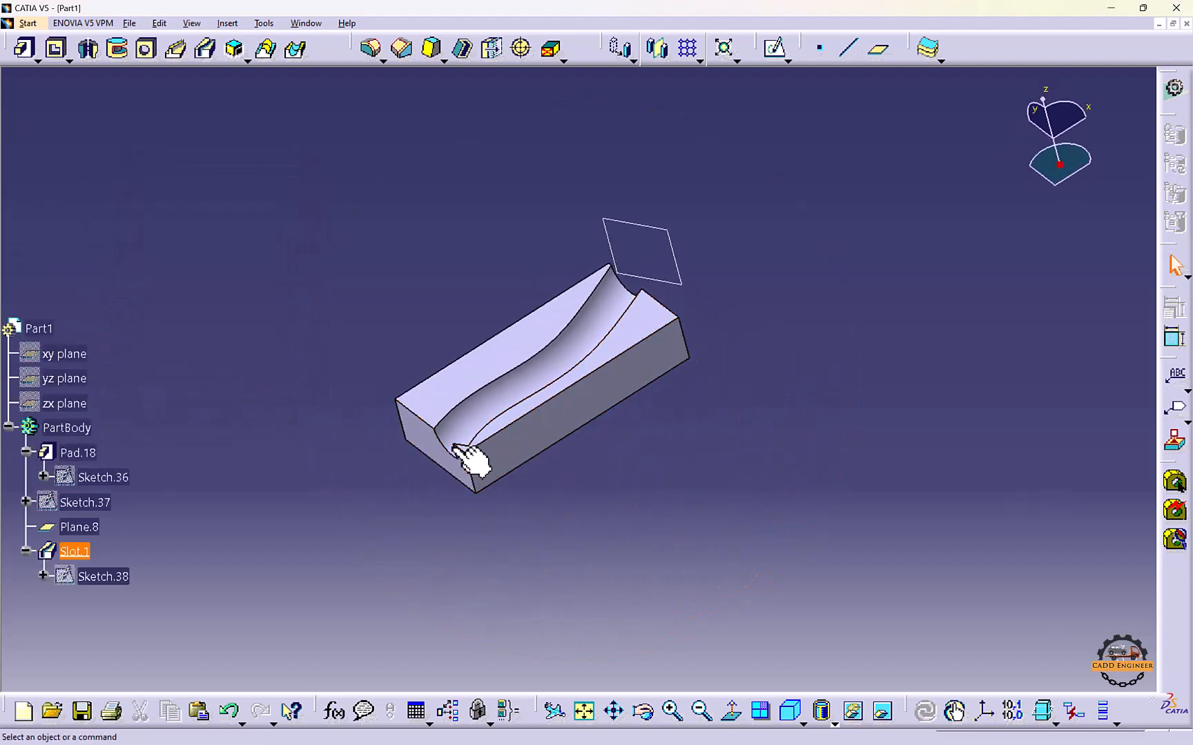
{"action": "middle_click_drag", "start_coordinate": [474, 466], "coordinate": [596, 405]}
{"action": "scroll", "coordinate": [112, 531], "scroll_direction": "down", "scroll_amount": 3}
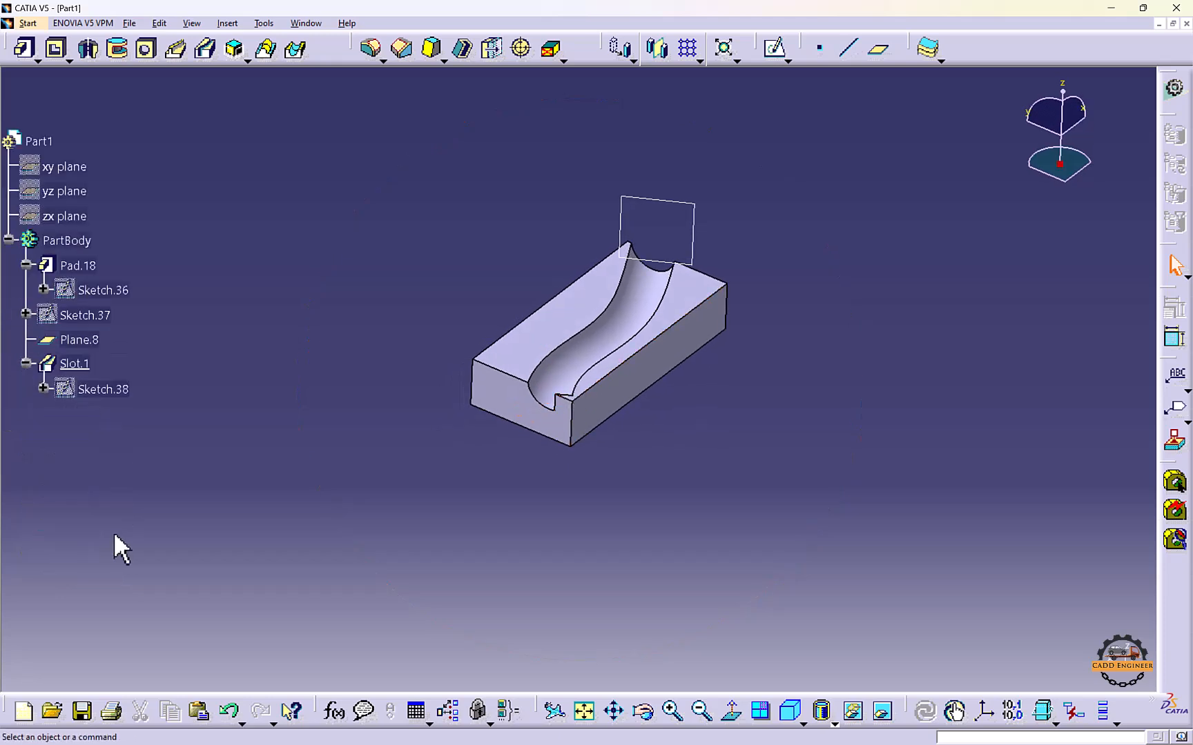
{"action": "double_click", "coordinate": [111, 390]}
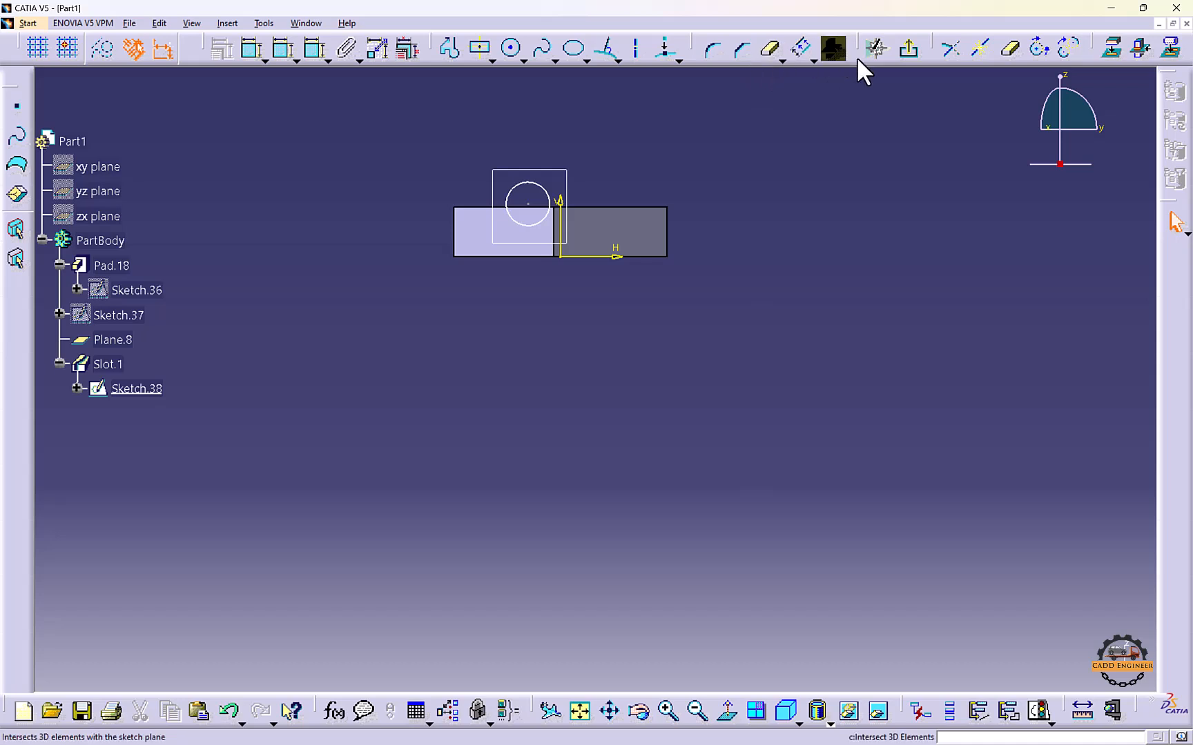
{"action": "double_click", "coordinate": [103, 314]}
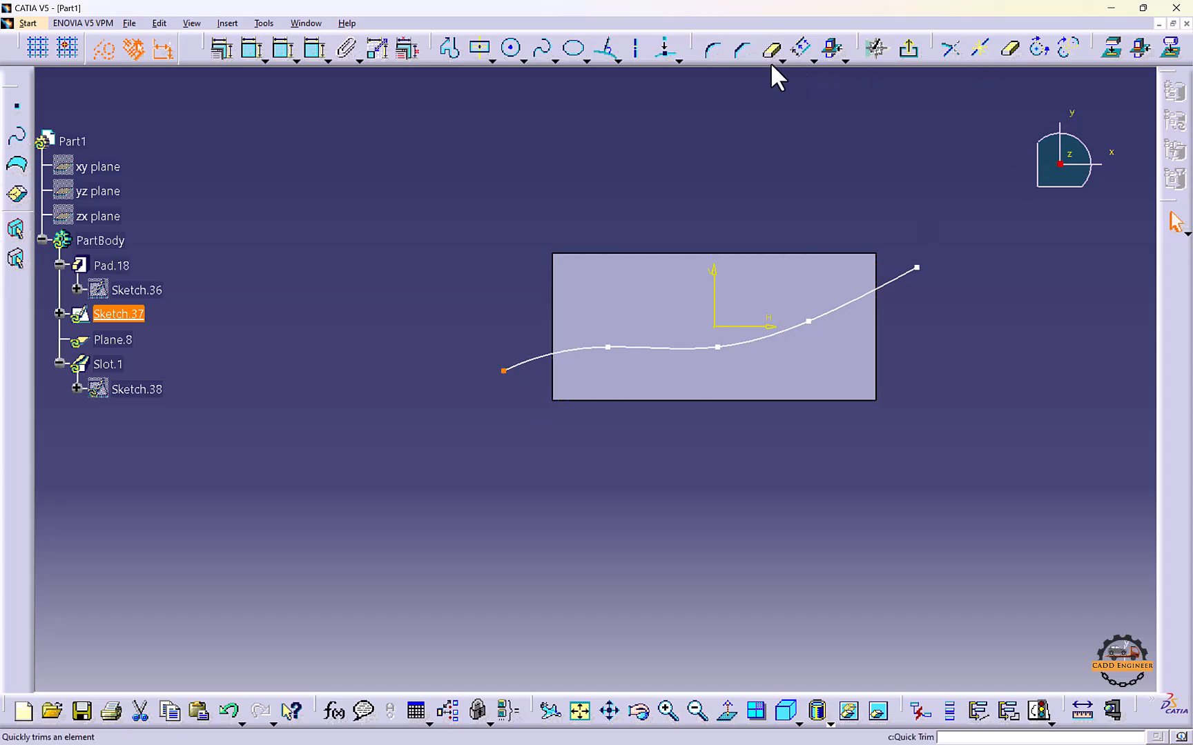
{"action": "left_click", "coordinate": [913, 56]}
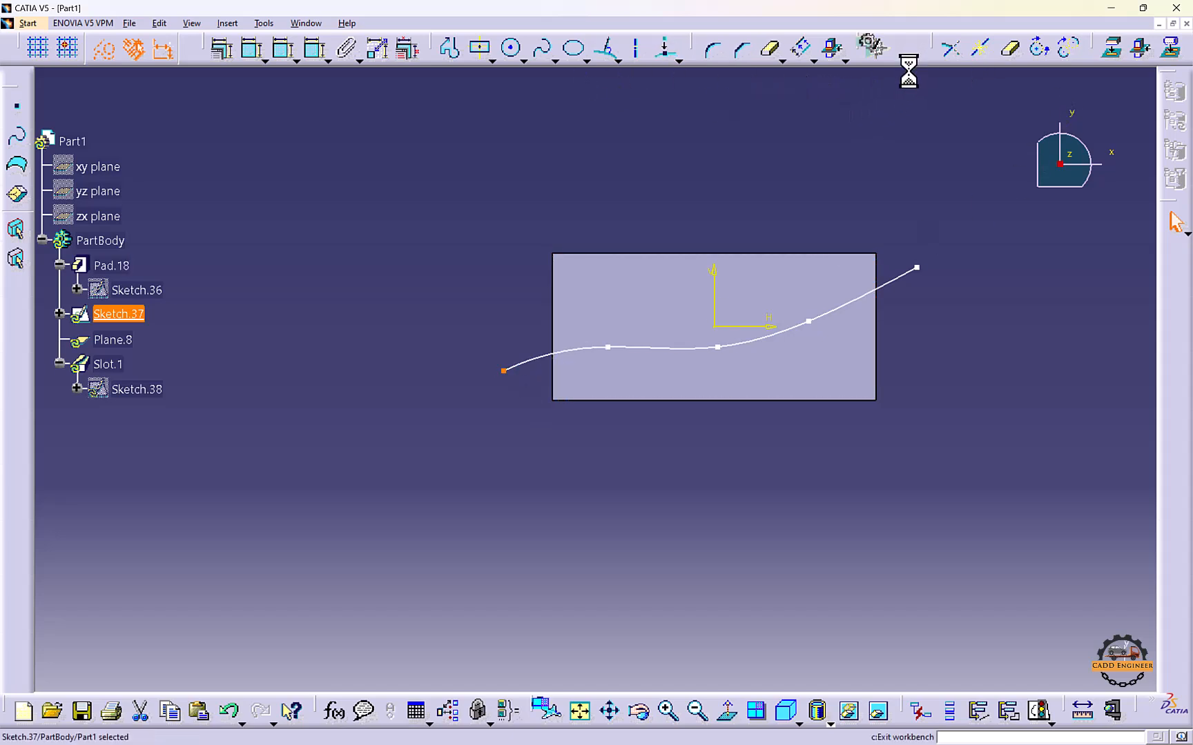
Delete the pad and the slot together with their sketches and the plane, leaving the part body empty
{"action": "mouse_move", "coordinate": [846, 272]}
{"action": "middle_mouse_down"}
{"action": "mouse_move", "coordinate": [815, 357]}
{"action": "mouse_move", "coordinate": [612, 370]}
{"action": "mouse_move", "coordinate": [673, 322]}
{"action": "mouse_move", "coordinate": [583, 343]}
{"action": "middle_mouse_up"}
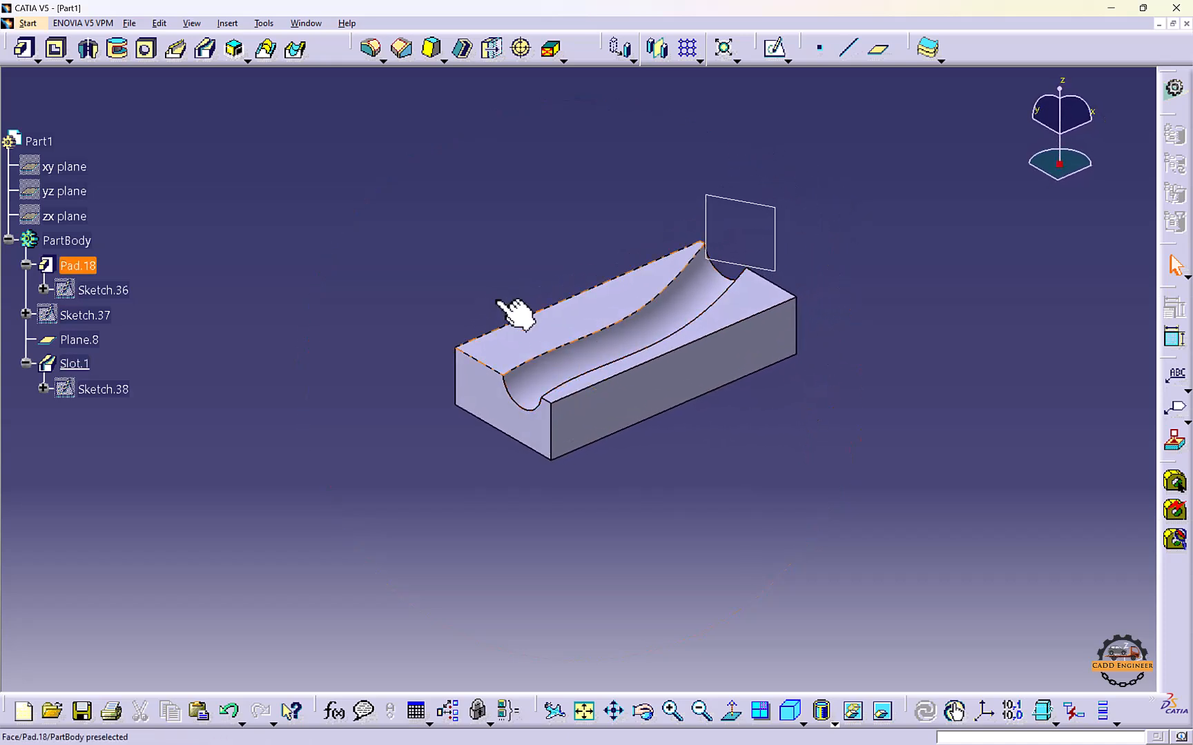
{"action": "middle_click_drag", "start_coordinate": [448, 261], "coordinate": [416, 225]}
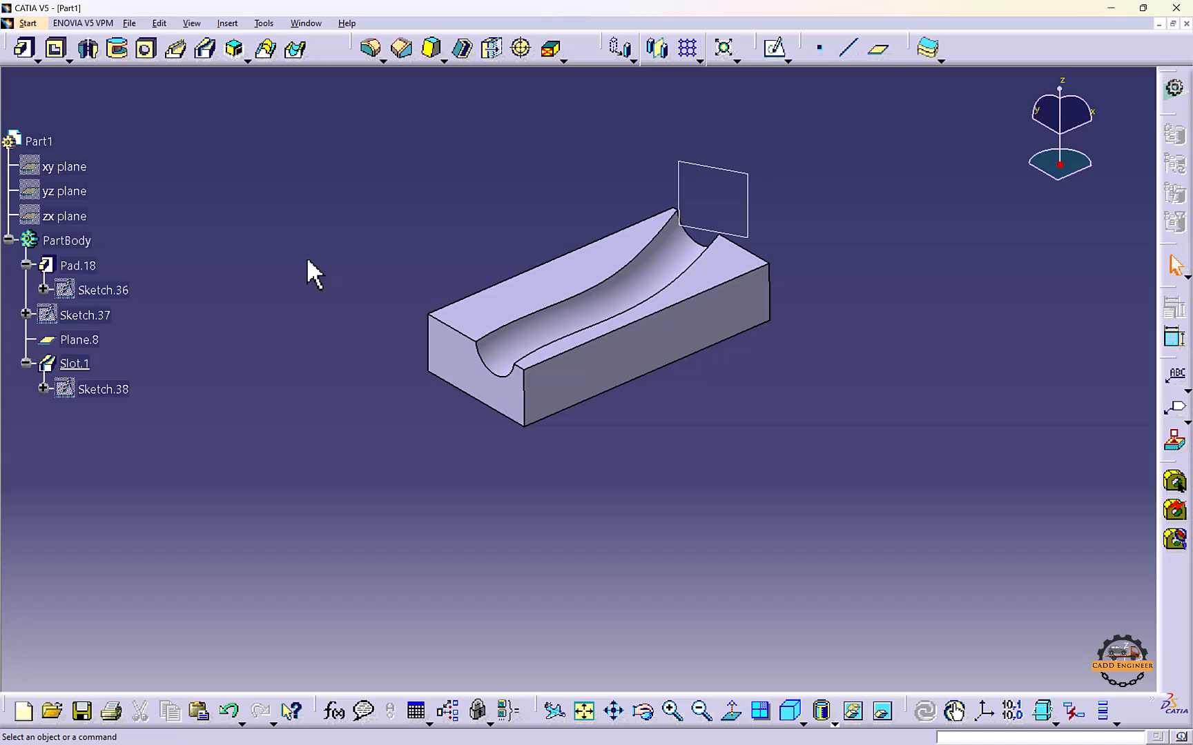
{"action": "left_click", "coordinate": [87, 266]}
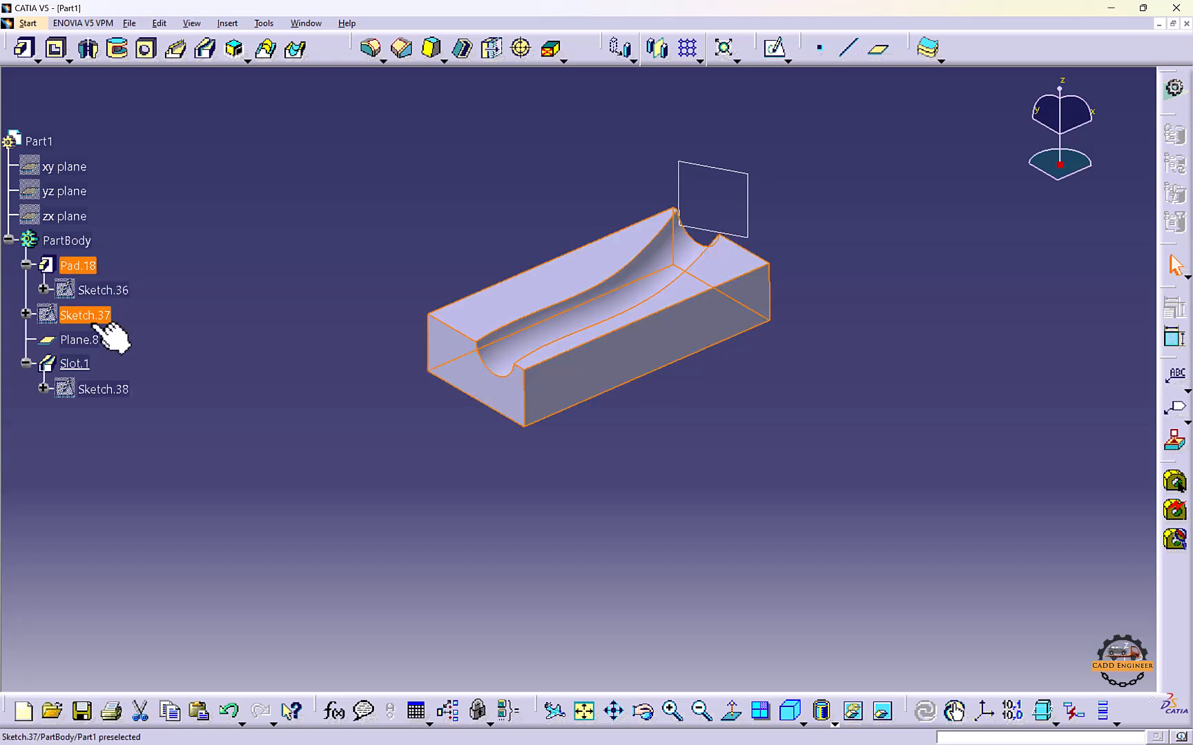
{"action": "left_click", "coordinate": [82, 363], "text": "ctrl"}
{"action": "right_click", "coordinate": [94, 362]}
{"action": "left_click", "coordinate": [135, 567]}
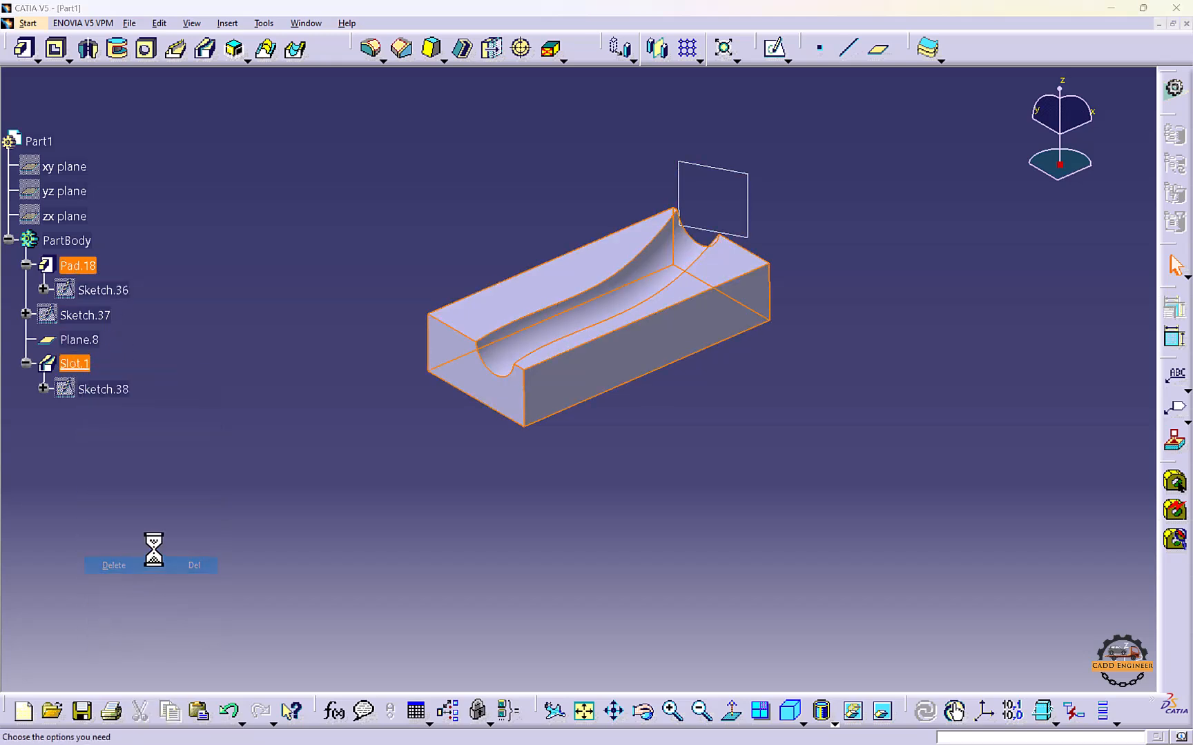
{"action": "left_click", "coordinate": [343, 401]}
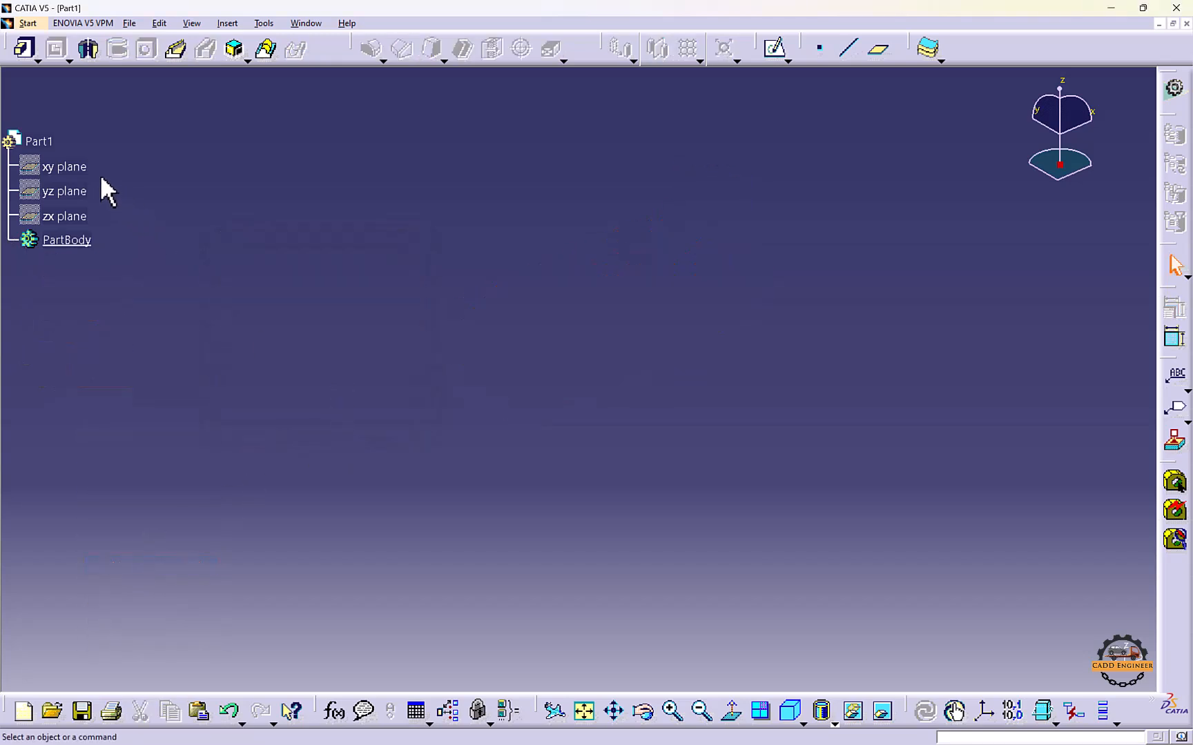
Start a sketch on the xy plane and draw a profile's horizontal top line, short vertical side and tangent arc of about 5.4 mm radius
{"action": "left_click", "coordinate": [69, 167]}
{"action": "left_click", "coordinate": [788, 61]}
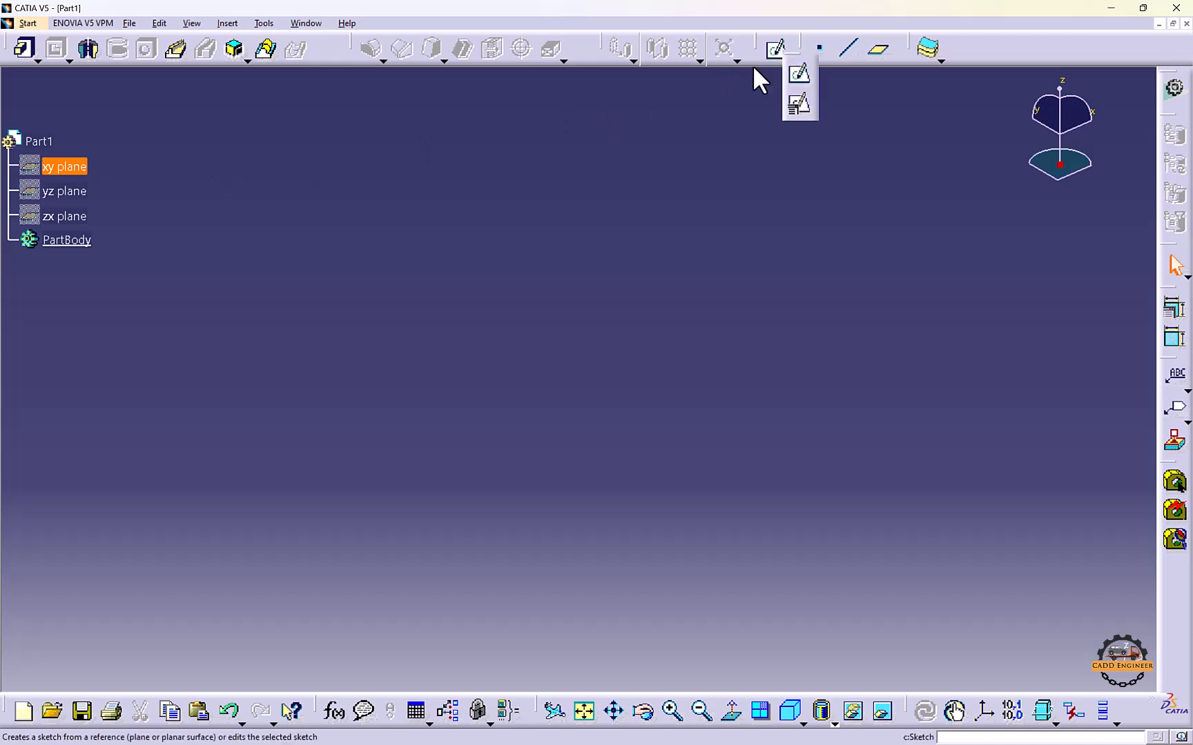
{"action": "left_click", "coordinate": [797, 74]}
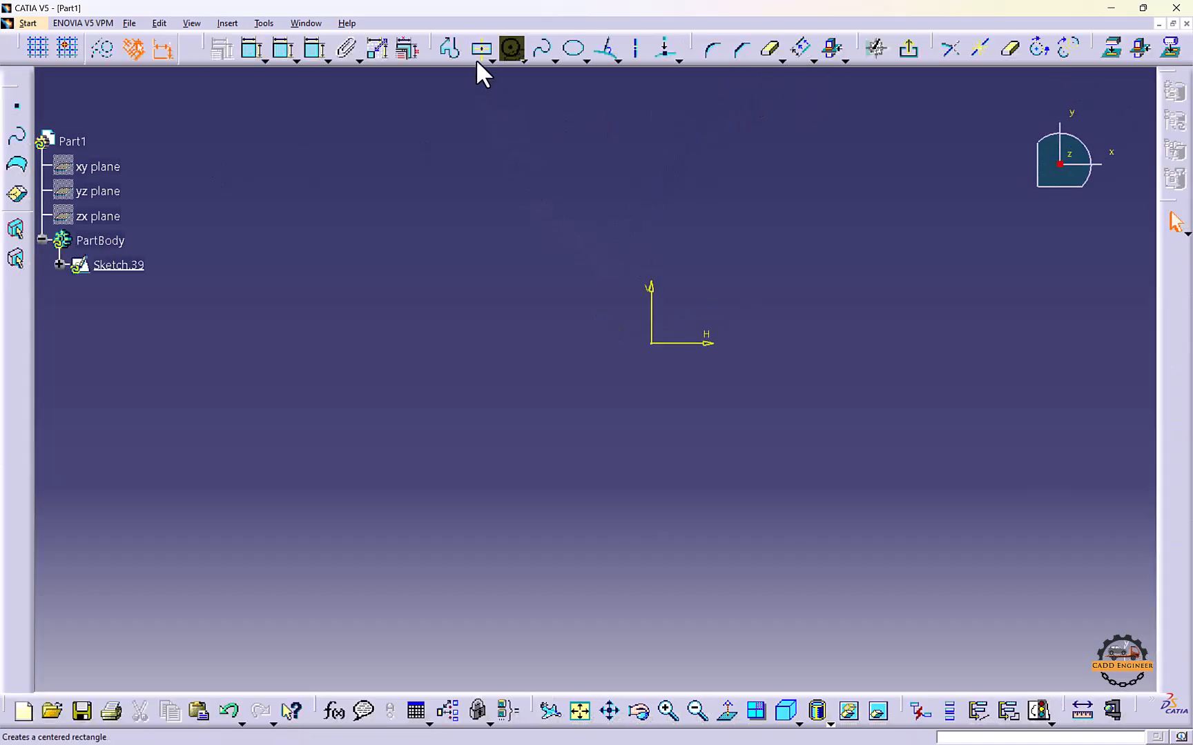
{"action": "left_click", "coordinate": [455, 47]}
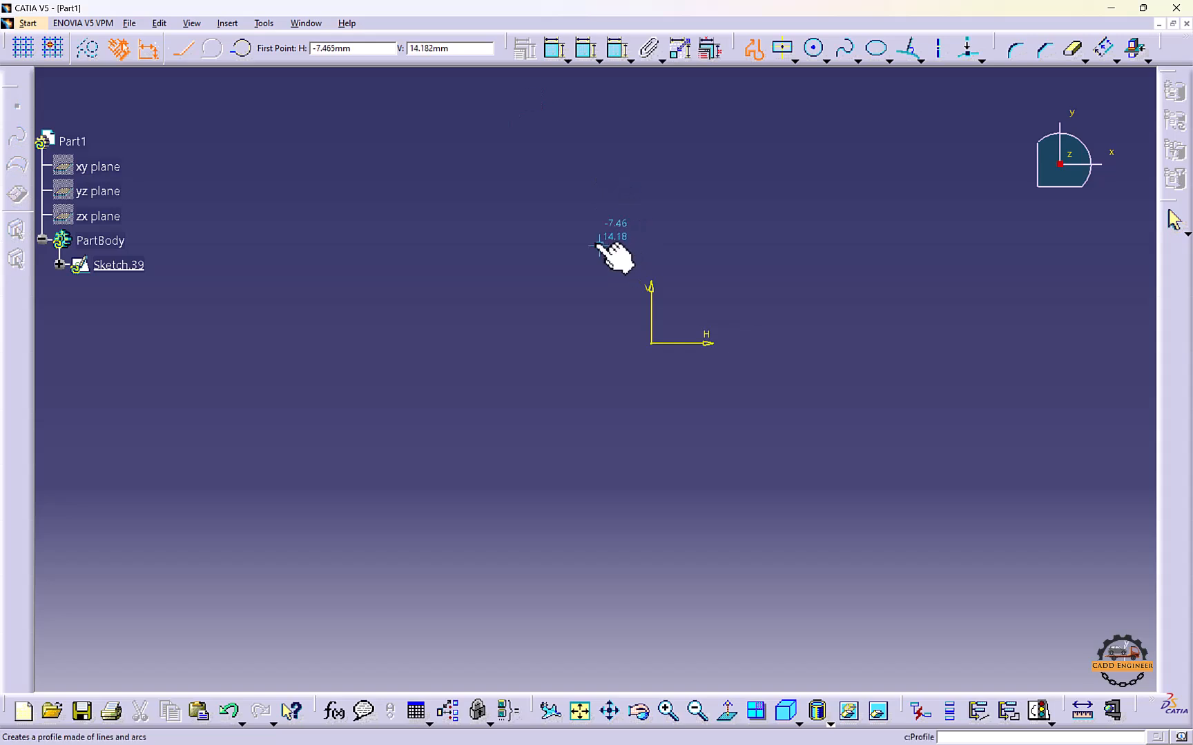
{"action": "left_click", "coordinate": [590, 216]}
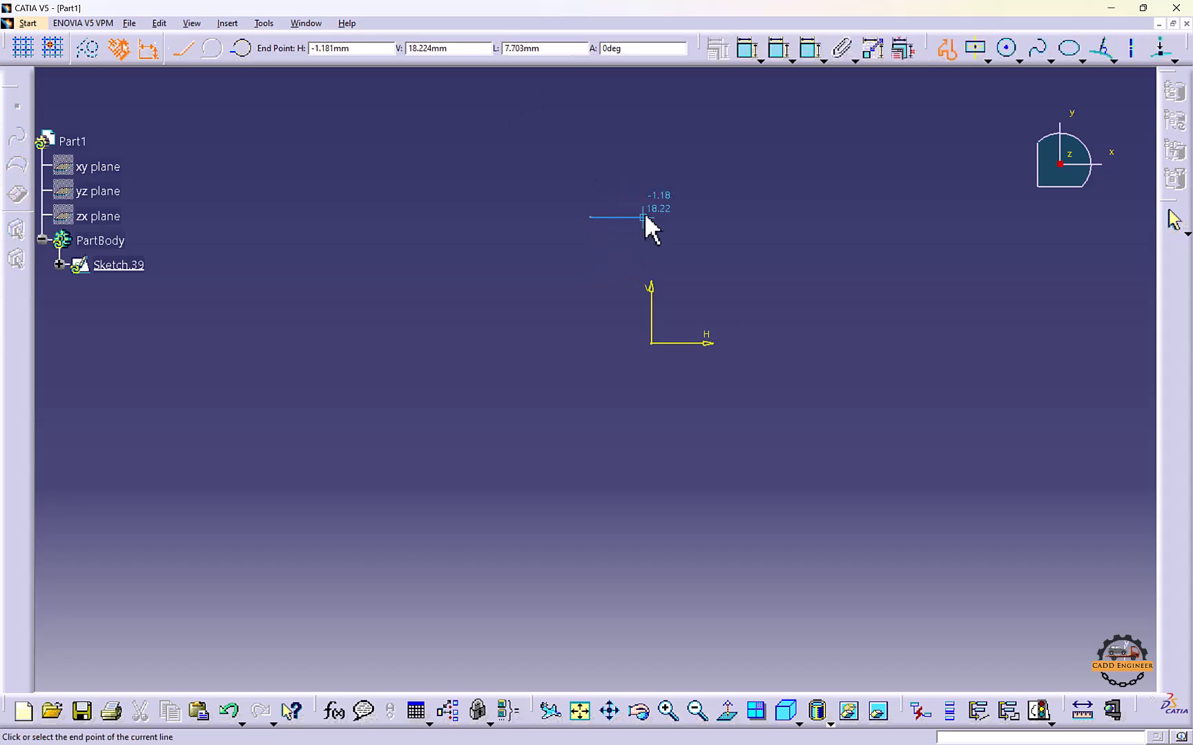
{"action": "left_click", "coordinate": [740, 215]}
{"action": "left_click", "coordinate": [739, 254]}
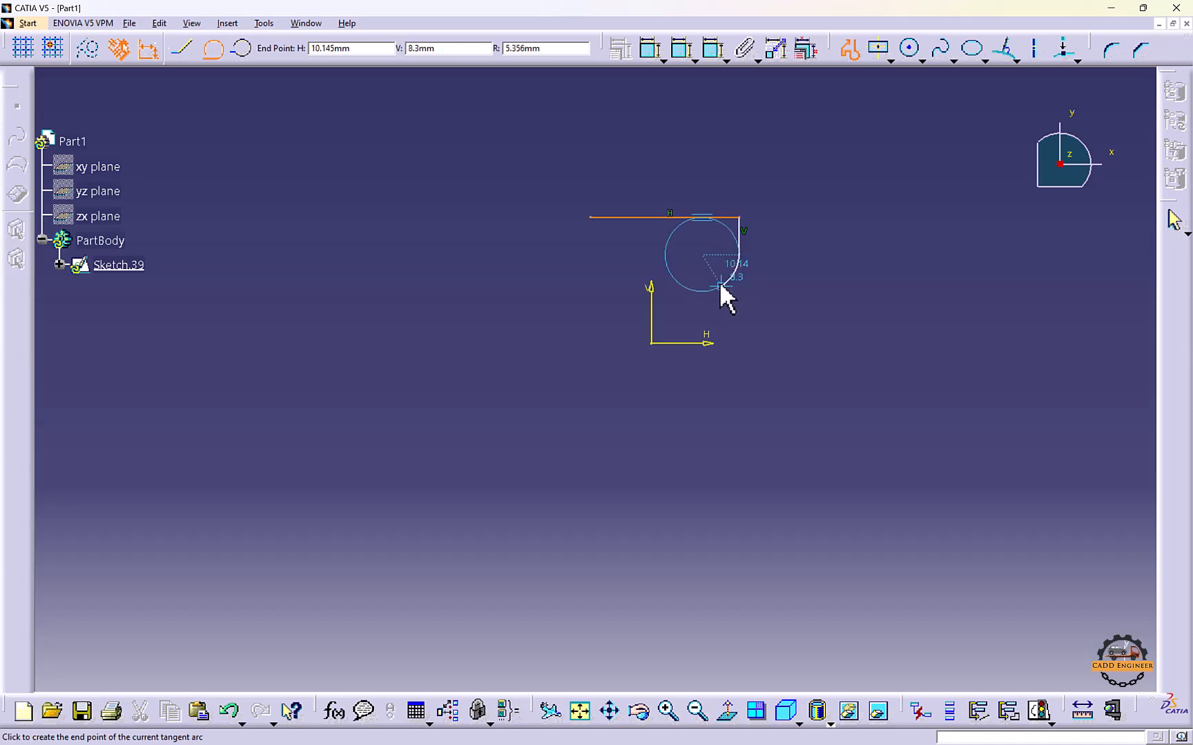
{"action": "left_click", "coordinate": [722, 285]}
Continue the profile from the arc with stepped horizontal and vertical lines, its base on the H axis, and close it at the start point
{"action": "left_click", "coordinate": [692, 285]}
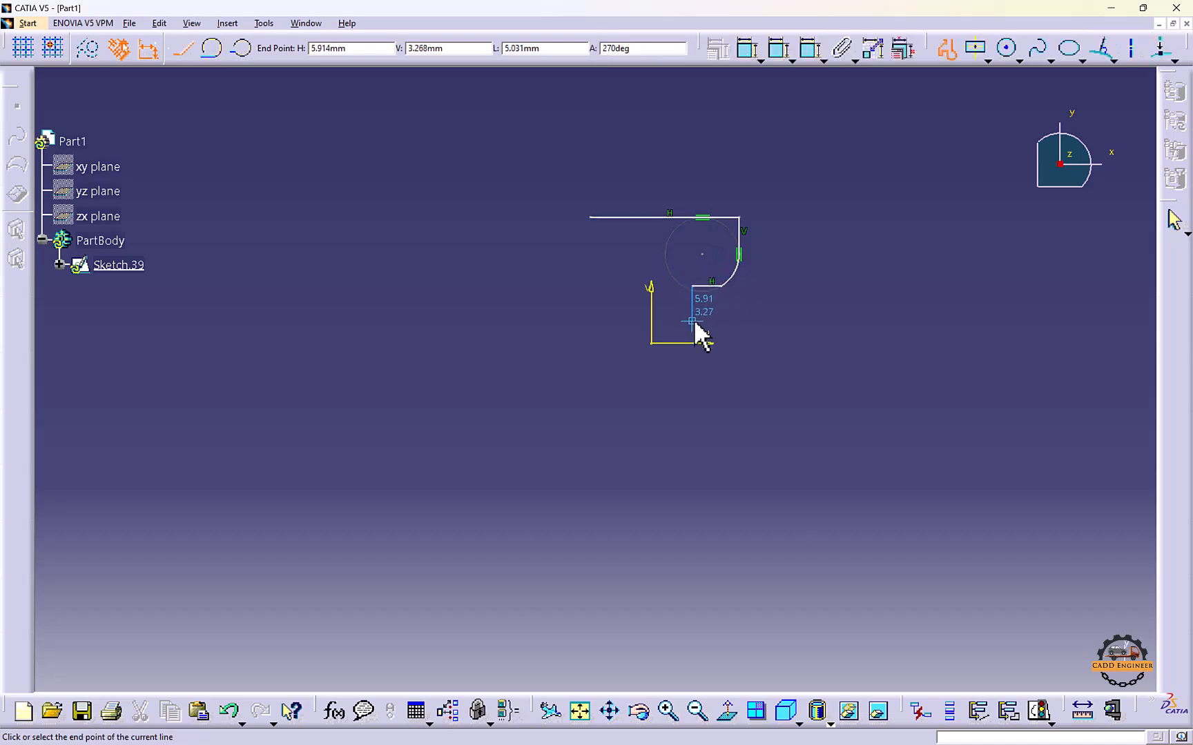
{"action": "left_click", "coordinate": [743, 320]}
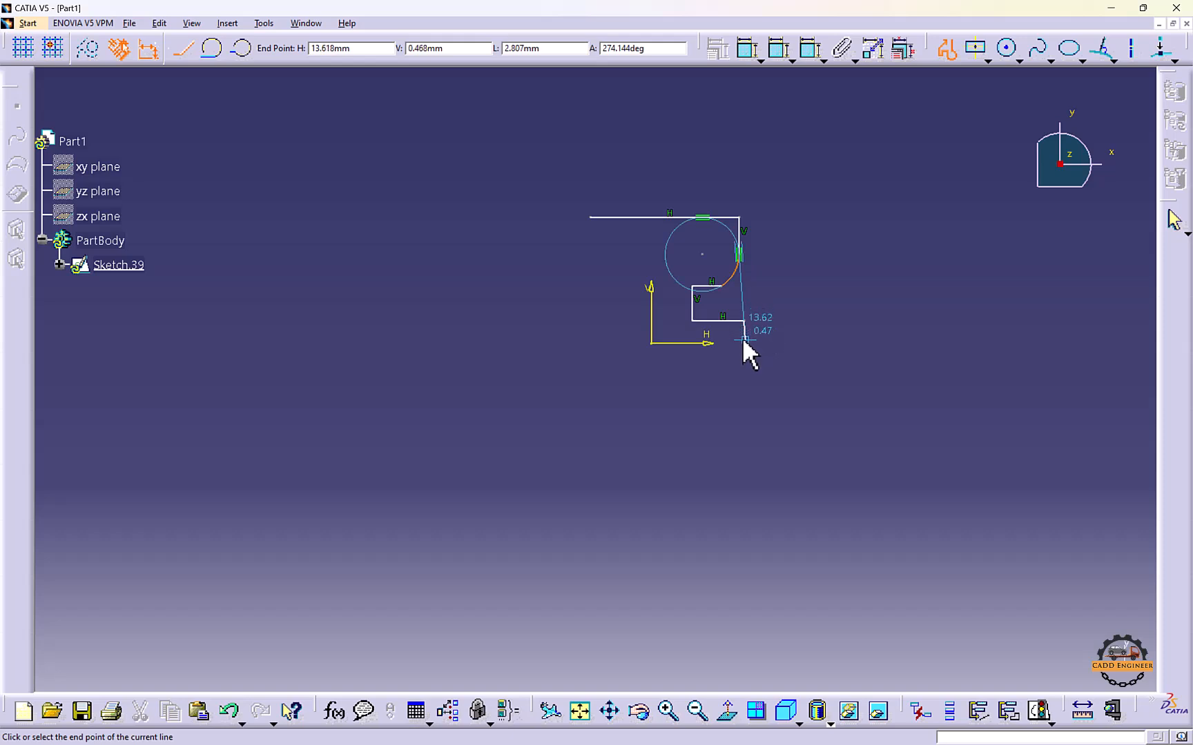
{"action": "left_click", "coordinate": [744, 343]}
{"action": "left_click", "coordinate": [630, 341]}
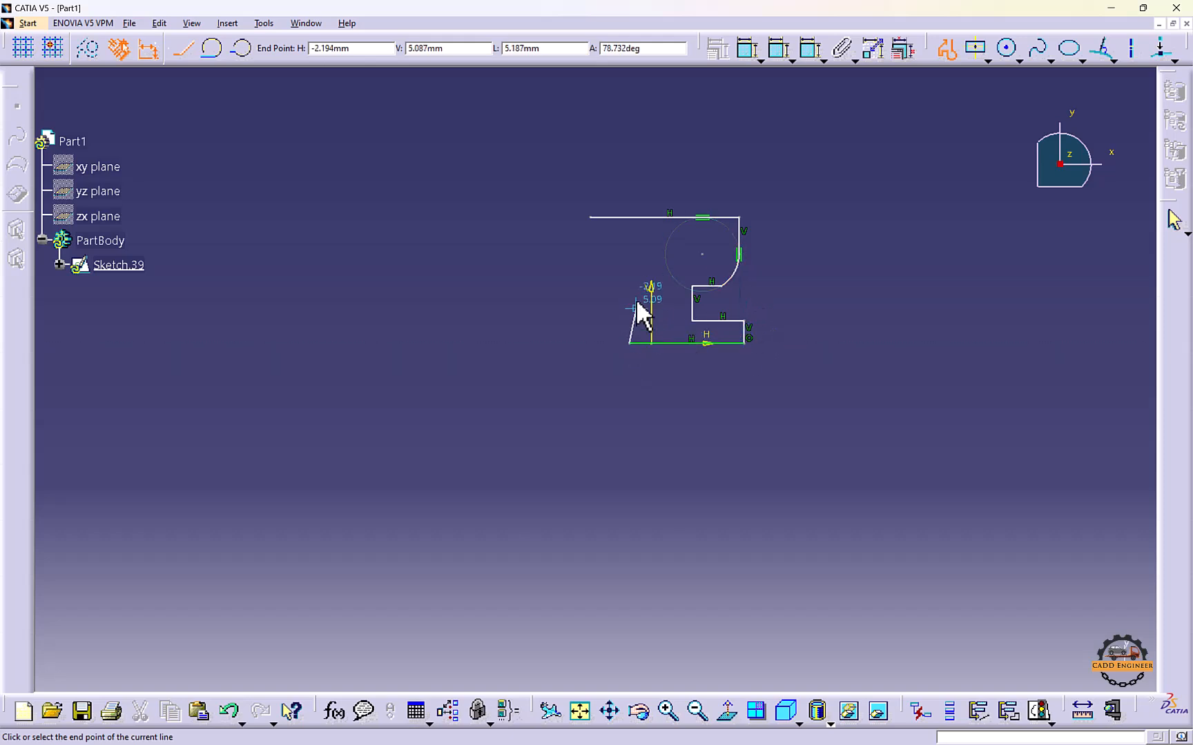
{"action": "left_click", "coordinate": [629, 259]}
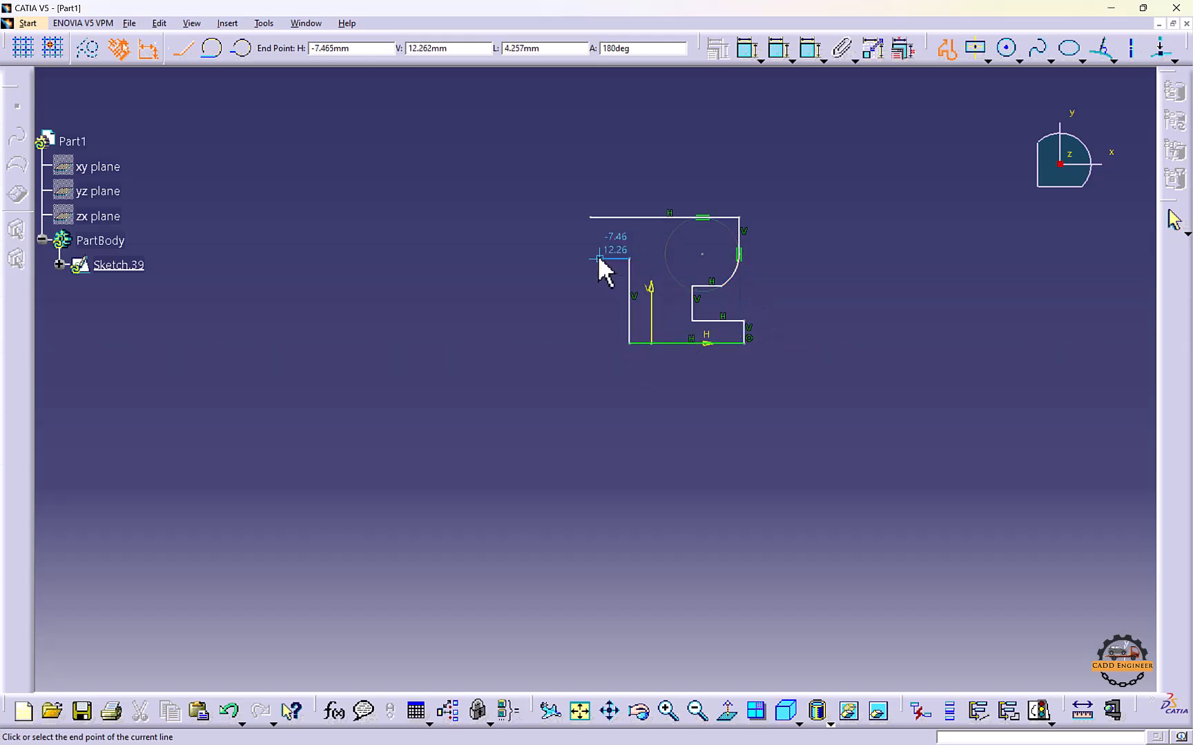
{"action": "left_click", "coordinate": [590, 259]}
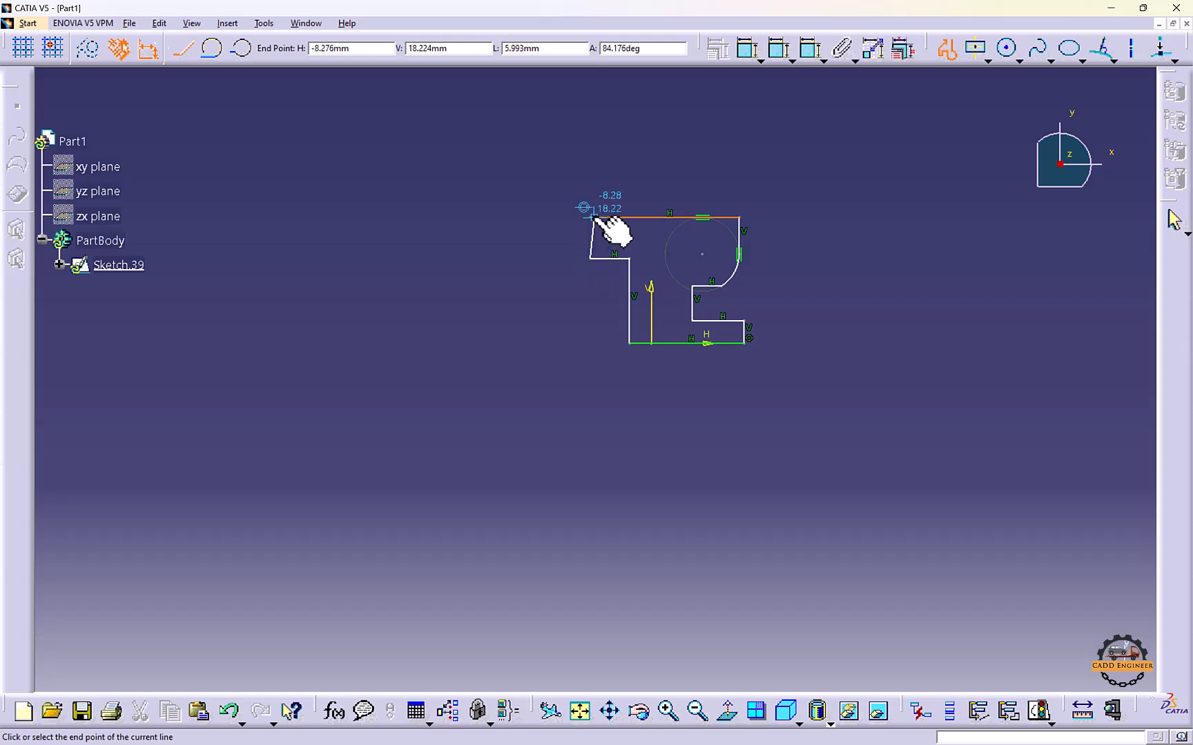
{"action": "left_click", "coordinate": [592, 218]}
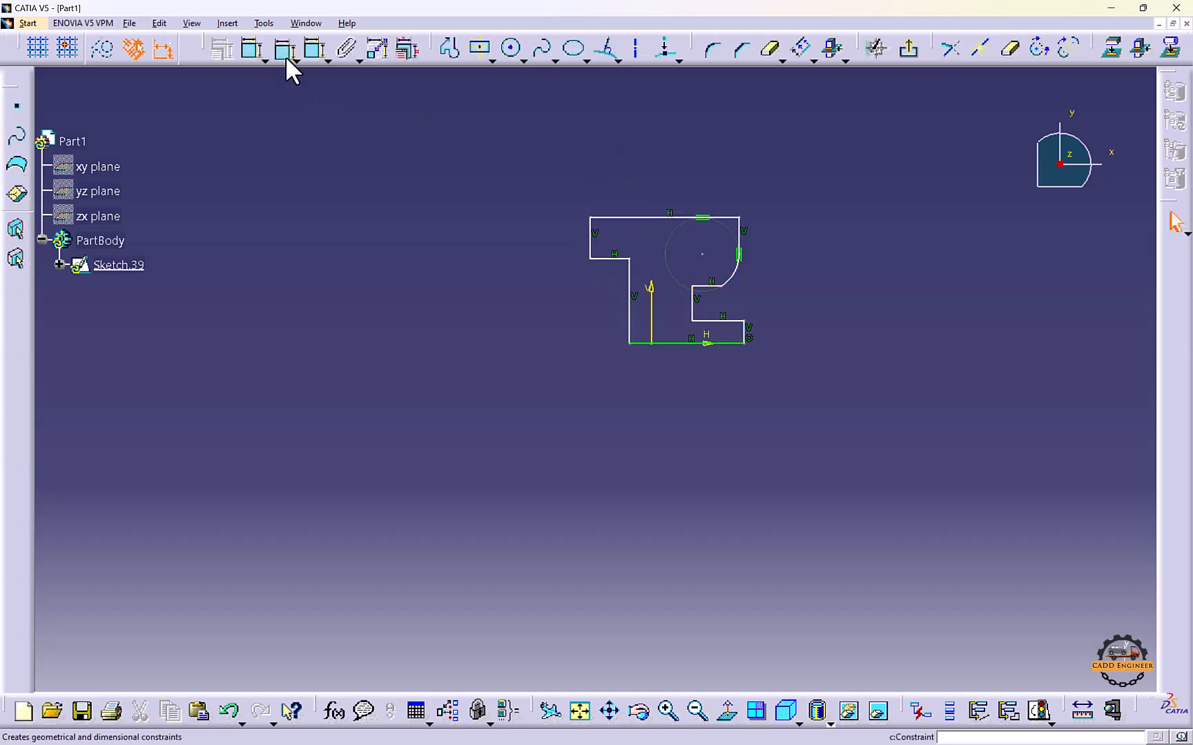
Constrain the distance between the profile's base line and top line to 18 mm and exit the sketch
{"action": "left_click", "coordinate": [245, 52]}
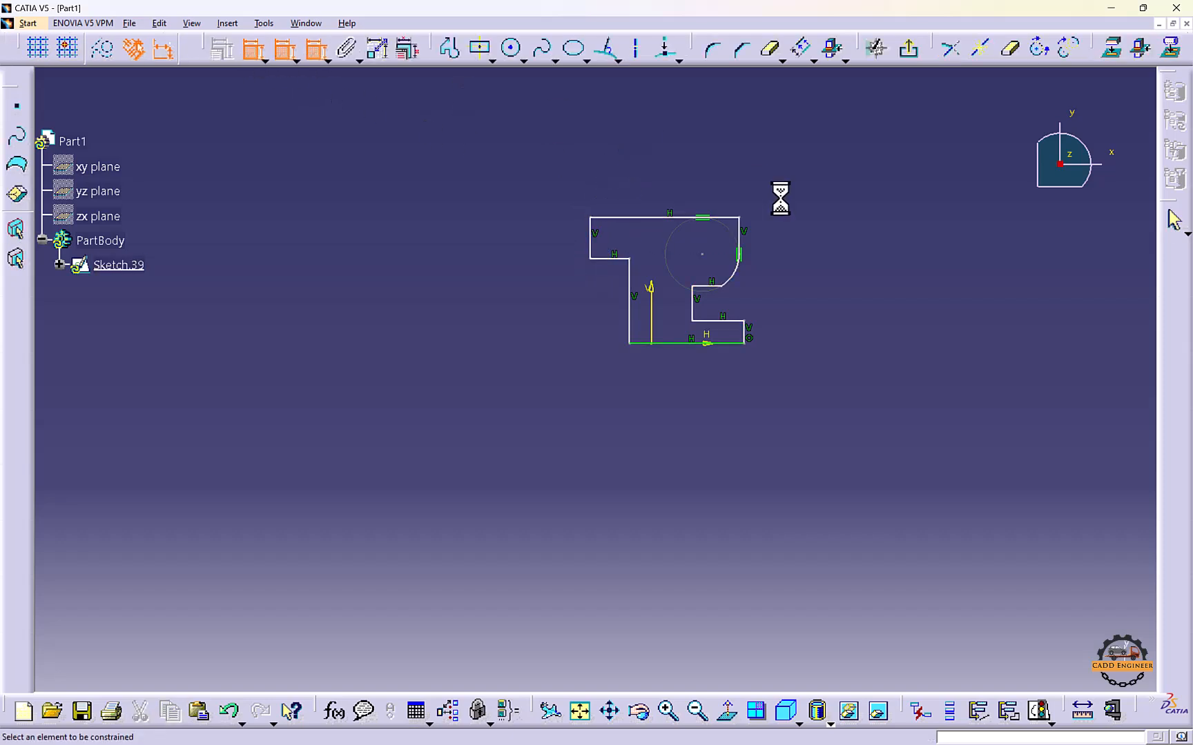
{"action": "left_click", "coordinate": [676, 343]}
{"action": "left_click", "coordinate": [678, 220]}
{"action": "left_click", "coordinate": [519, 262]}
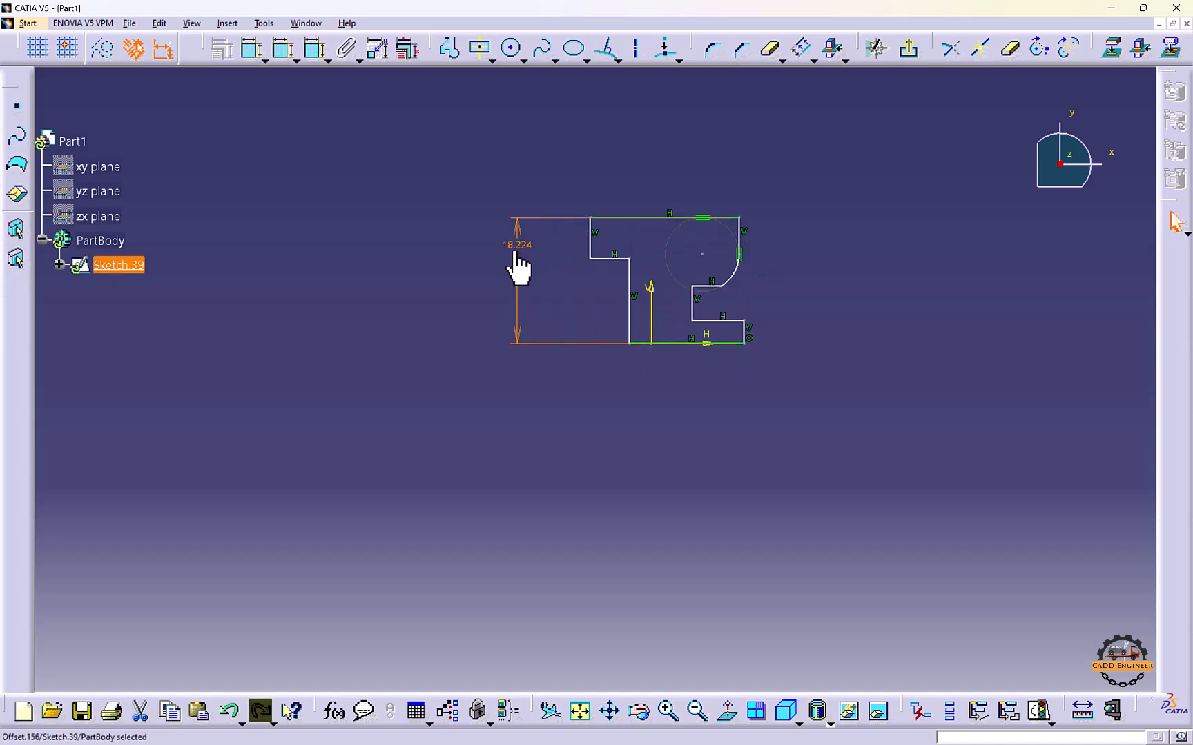
{"action": "double_click", "coordinate": [516, 250]}
{"action": "type", "text": "18"}
{"action": "key", "text": "Return"}
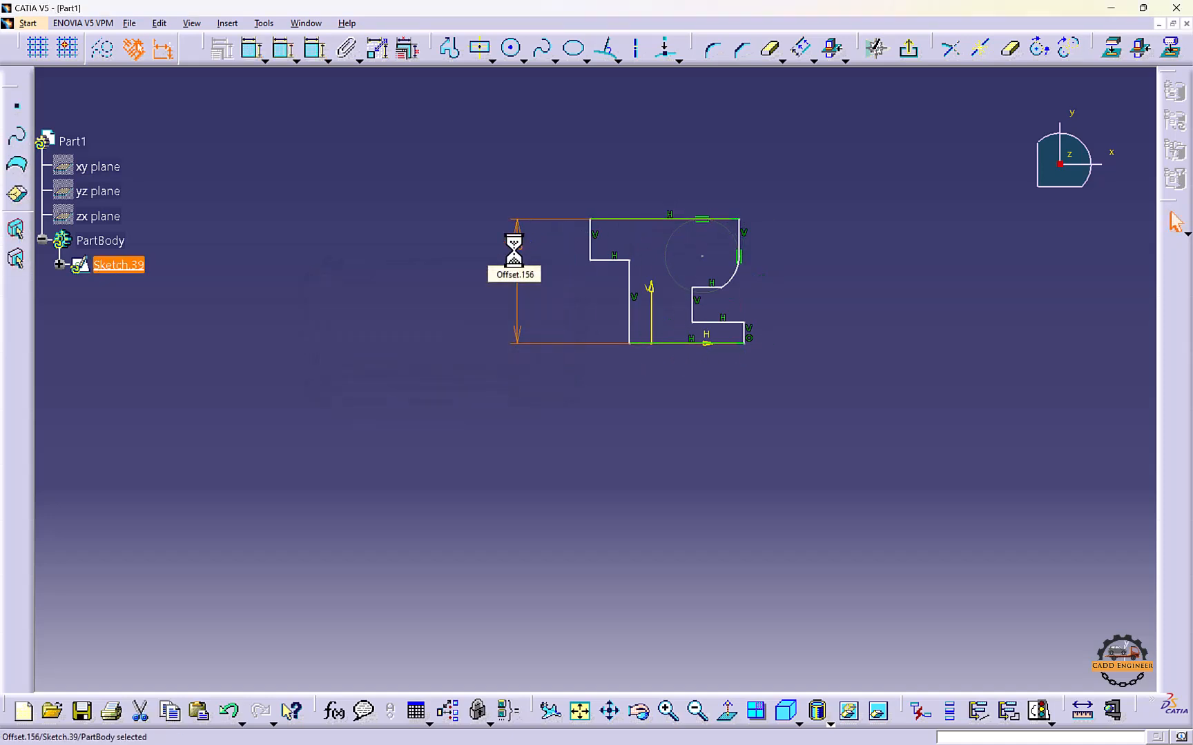
{"action": "left_click", "coordinate": [911, 50]}
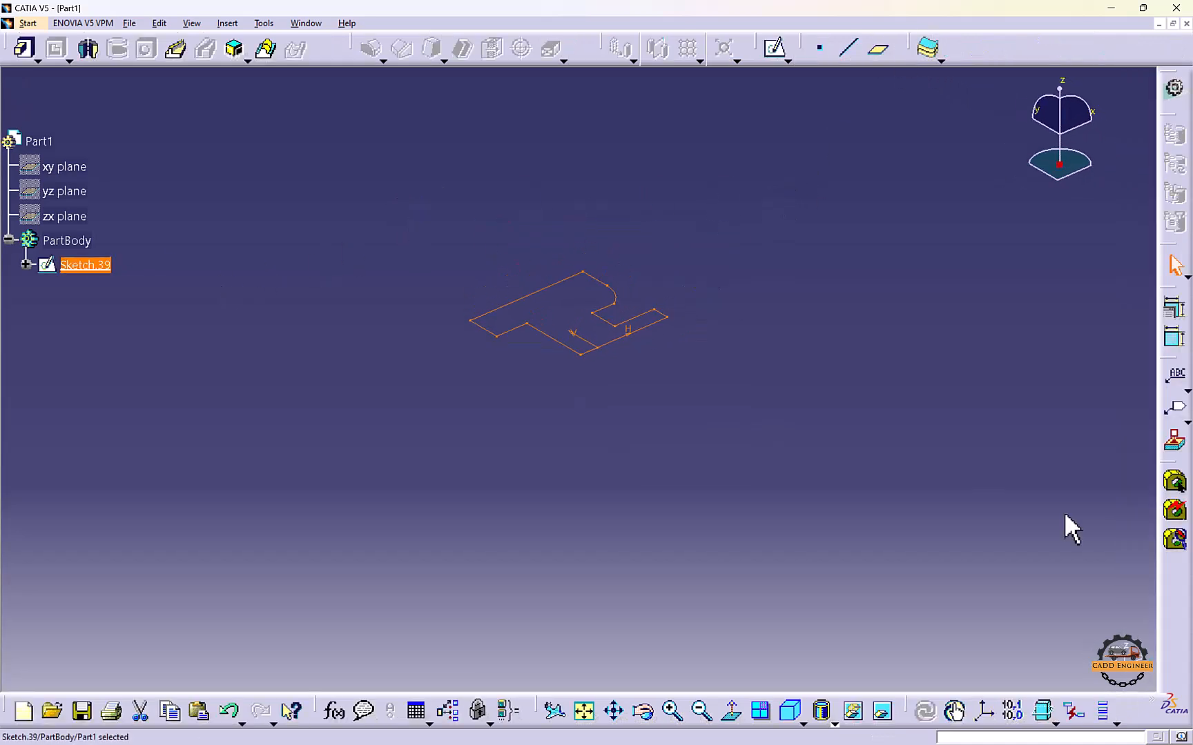
{"action": "left_click", "coordinate": [48, 190]}
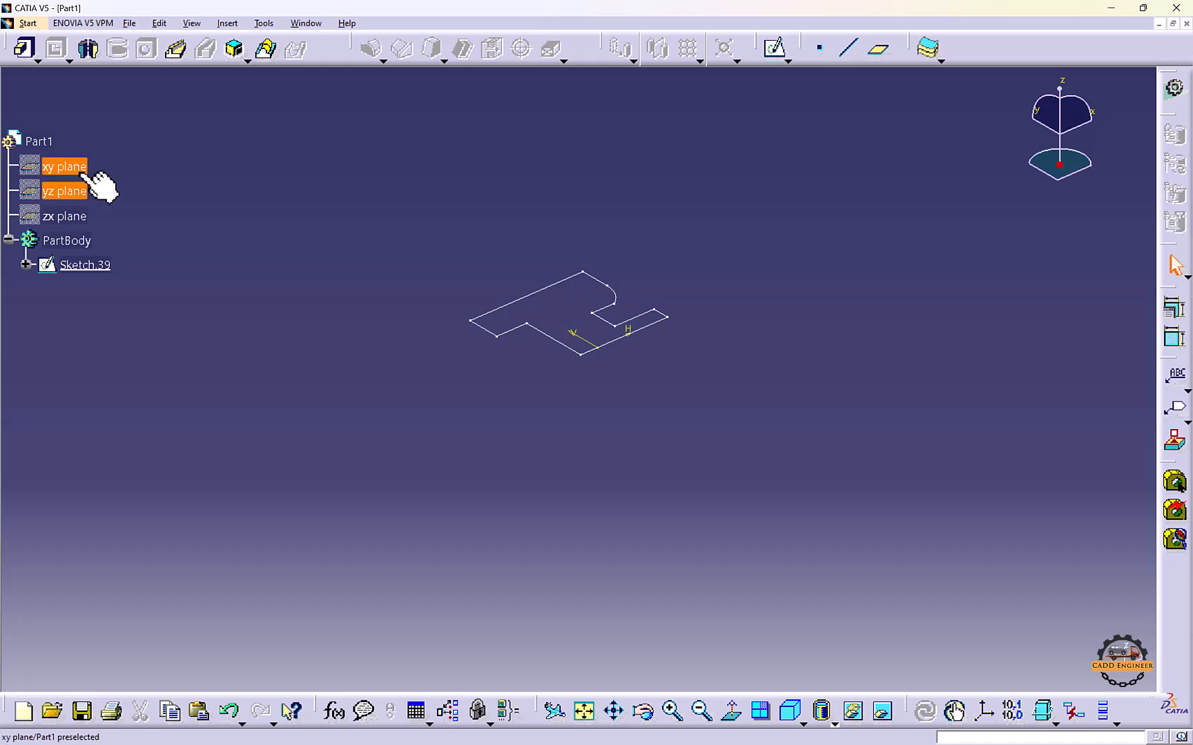
{"action": "left_click", "coordinate": [773, 48]}
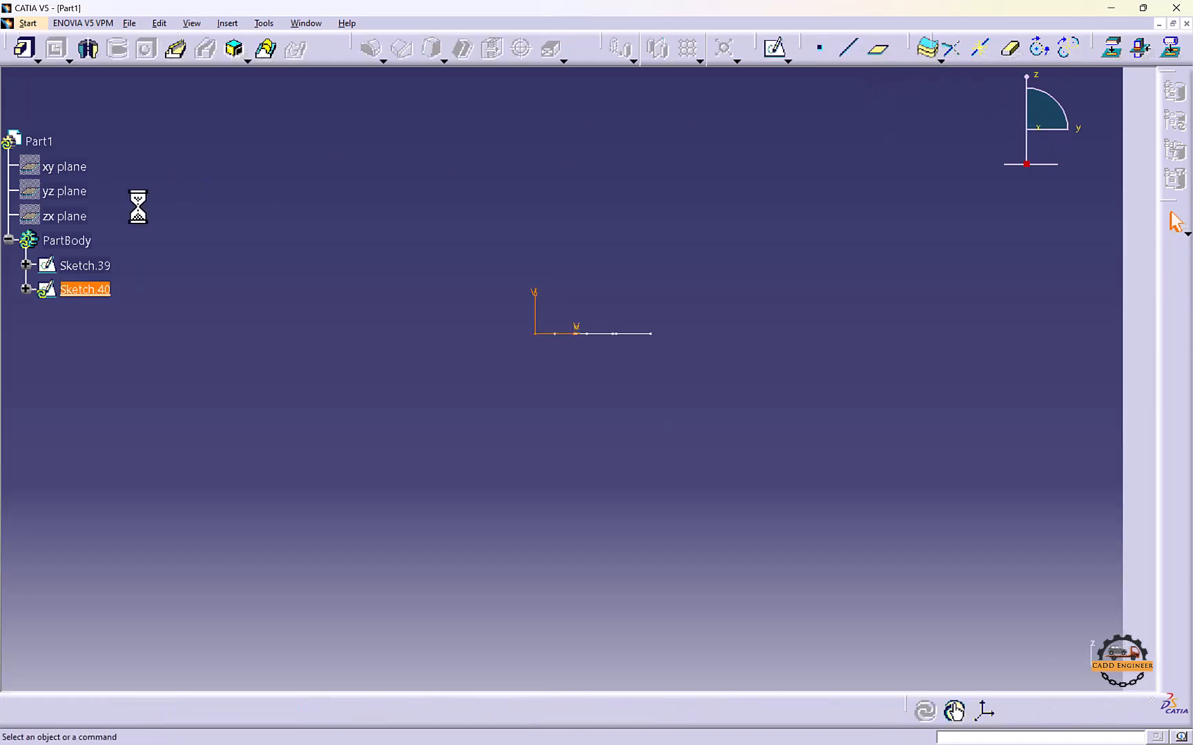
{"action": "left_click", "coordinate": [81, 217]}
{"action": "left_click", "coordinate": [774, 47]}
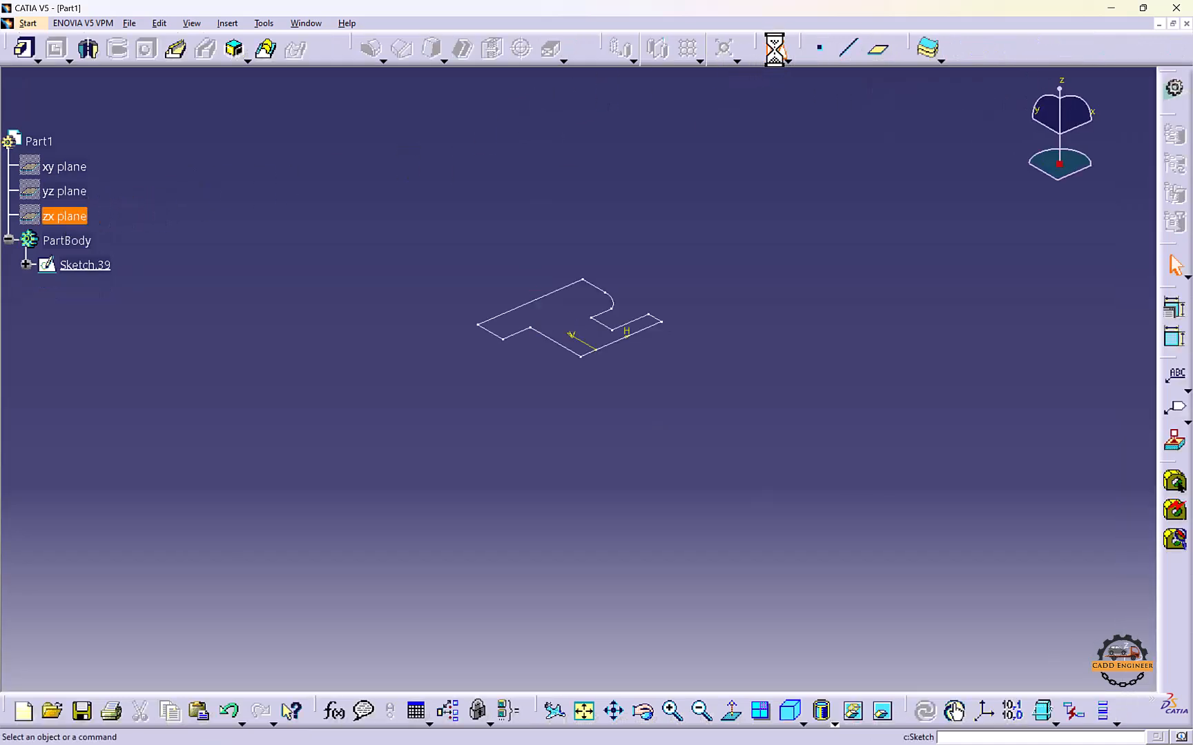
{"action": "mouse_move", "coordinate": [639, 240]}
{"action": "middle_mouse_down"}
{"action": "mouse_move", "coordinate": [590, 378]}
{"action": "mouse_move", "coordinate": [737, 407]}
{"action": "mouse_move", "coordinate": [565, 314]}
{"action": "mouse_move", "coordinate": [695, 236]}
{"action": "mouse_move", "coordinate": [753, 497]}
{"action": "mouse_move", "coordinate": [743, 379]}
{"action": "mouse_move", "coordinate": [671, 394]}
{"action": "mouse_move", "coordinate": [557, 306]}
{"action": "mouse_move", "coordinate": [584, 302]}
{"action": "mouse_move", "coordinate": [519, 287]}
{"action": "middle_mouse_up"}
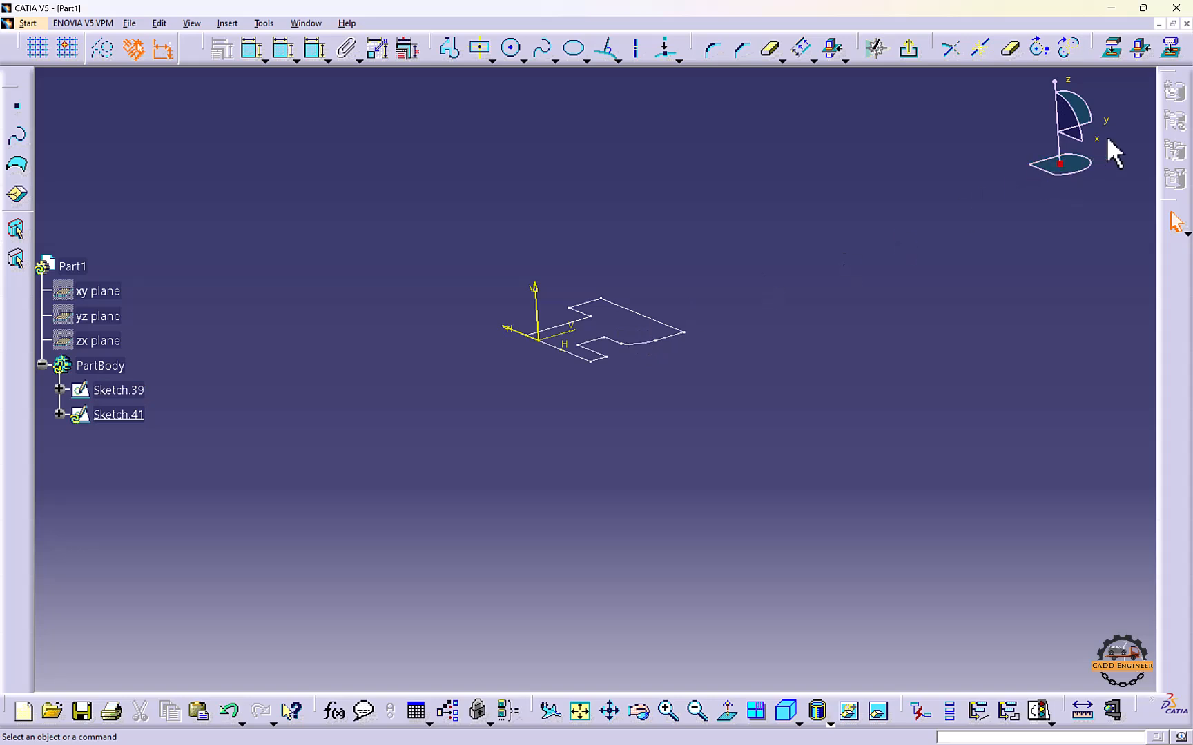
{"action": "left_click", "coordinate": [912, 54]}
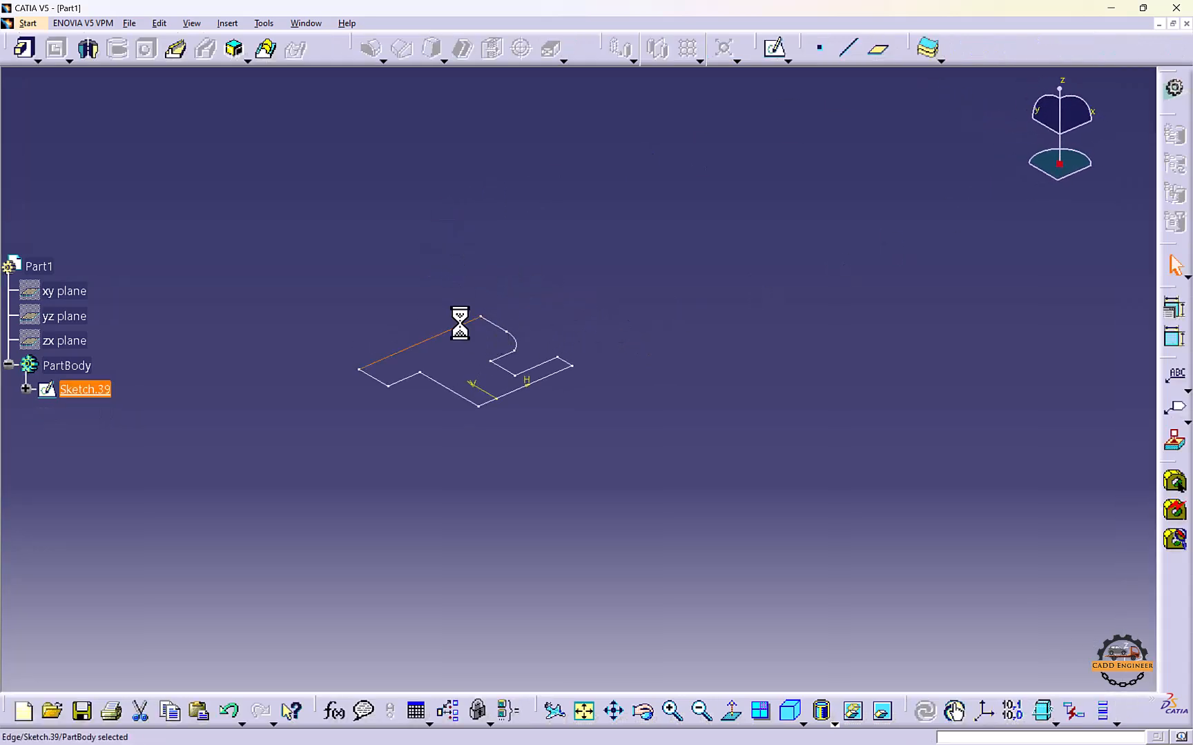
{"action": "left_click", "coordinate": [96, 291]}
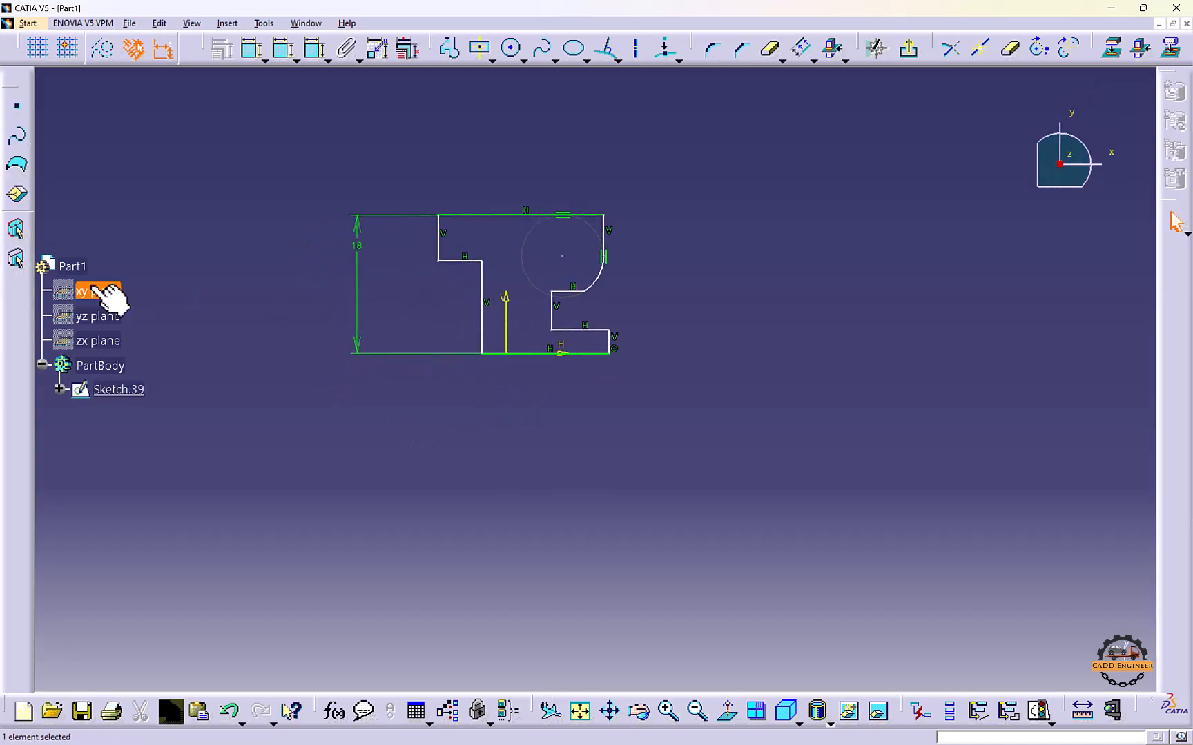
{"action": "left_click", "coordinate": [911, 48]}
Show the hidden xy plane and yz plane
{"action": "left_click", "coordinate": [69, 291]}
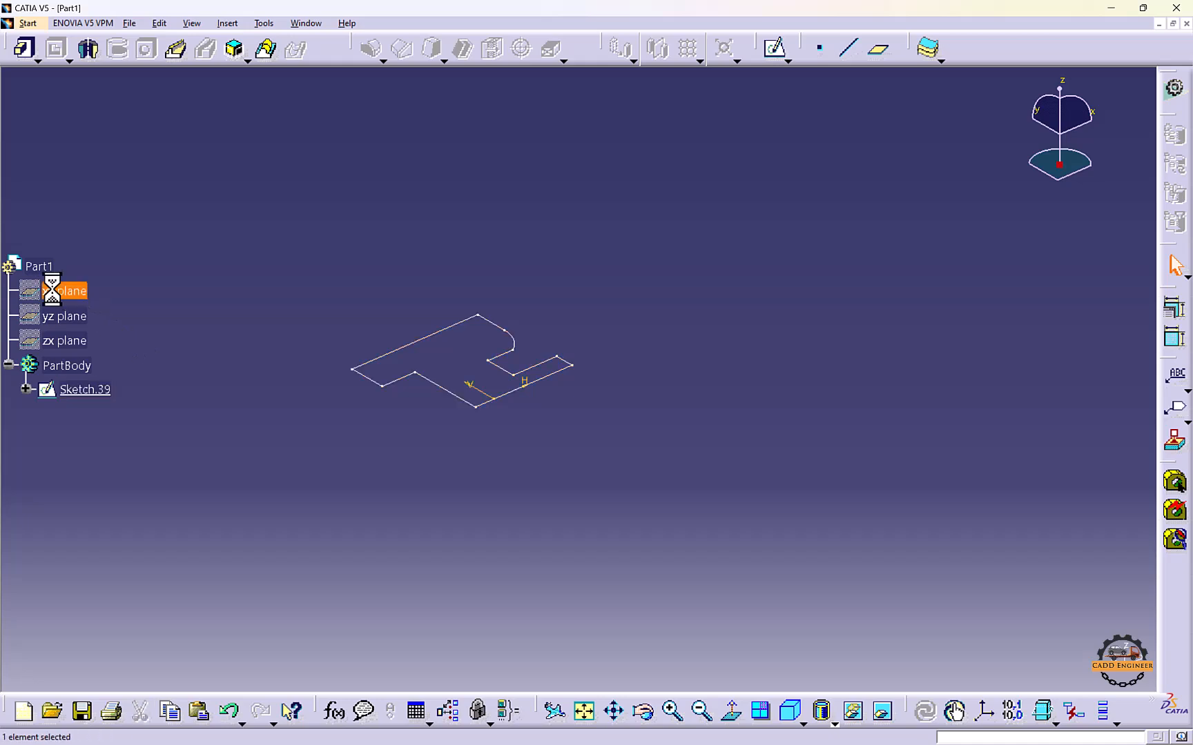
{"action": "right_click", "coordinate": [72, 292]}
{"action": "left_click", "coordinate": [122, 332]}
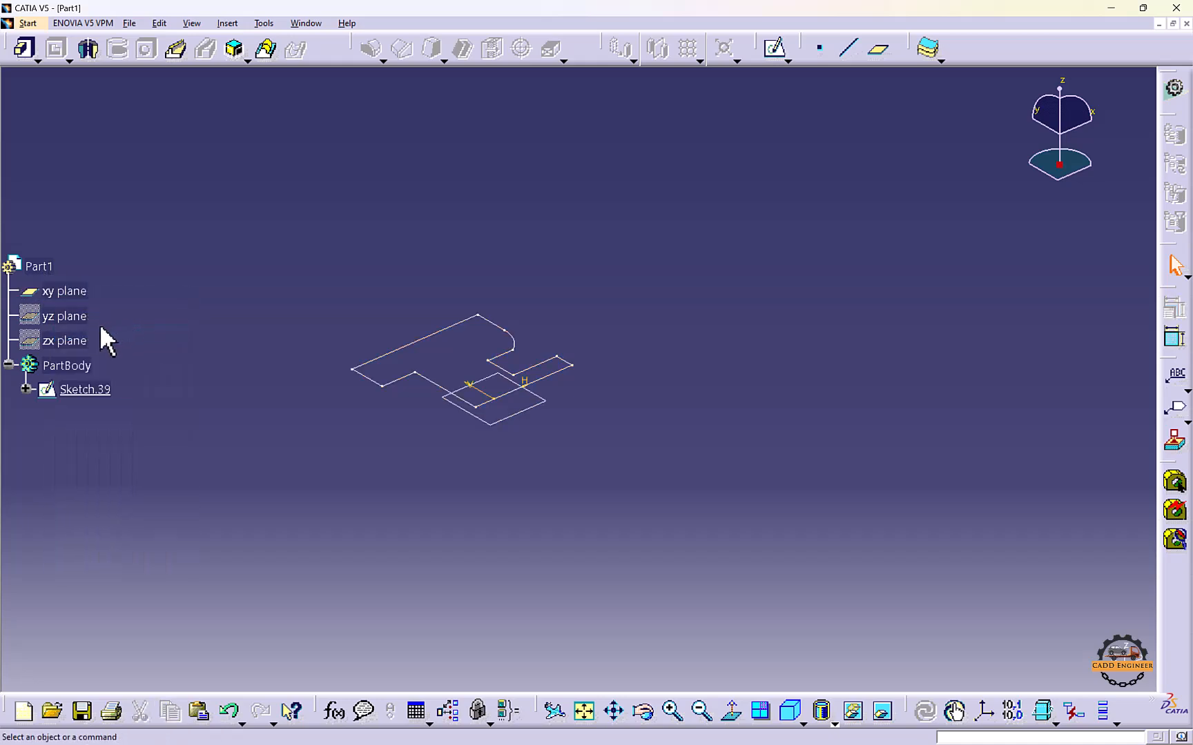
{"action": "left_click", "coordinate": [82, 317]}
{"action": "right_click", "coordinate": [87, 317]}
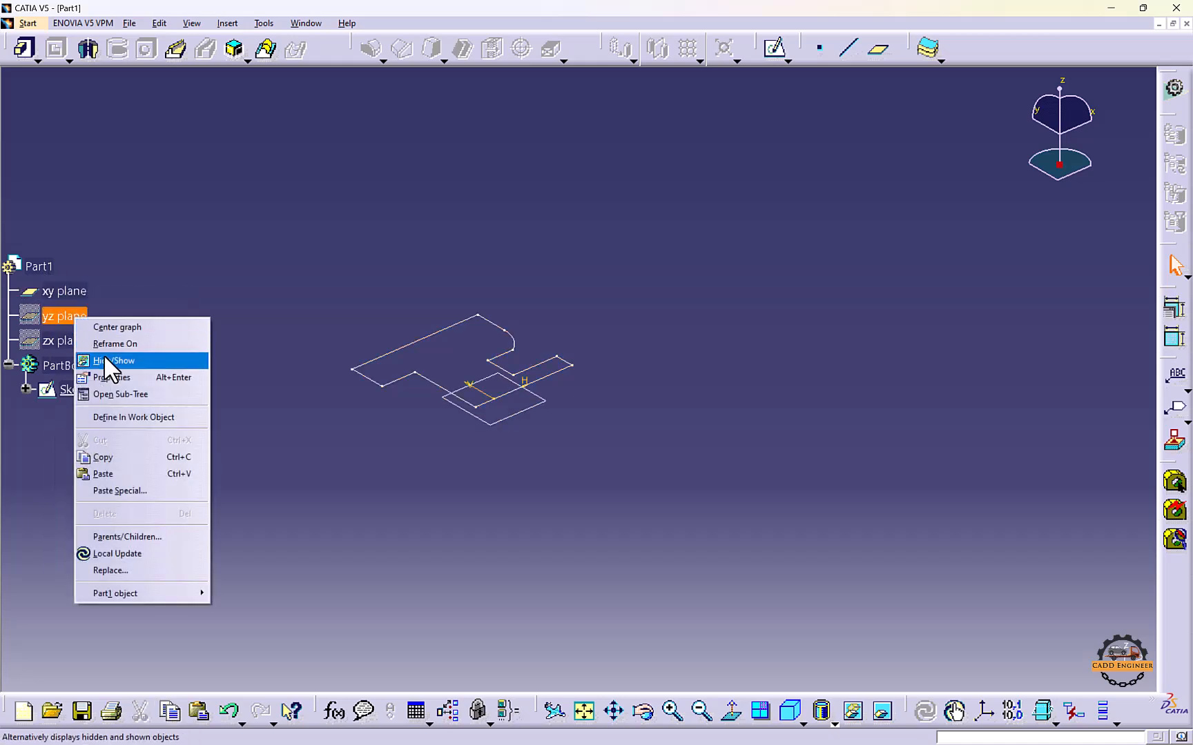
{"action": "left_click", "coordinate": [103, 356]}
Start a sketch on the yz plane and draw a profile's vertical line along the V axis, stepped lines and tangent arc of about 2.6 mm radius
{"action": "left_click", "coordinate": [470, 362]}
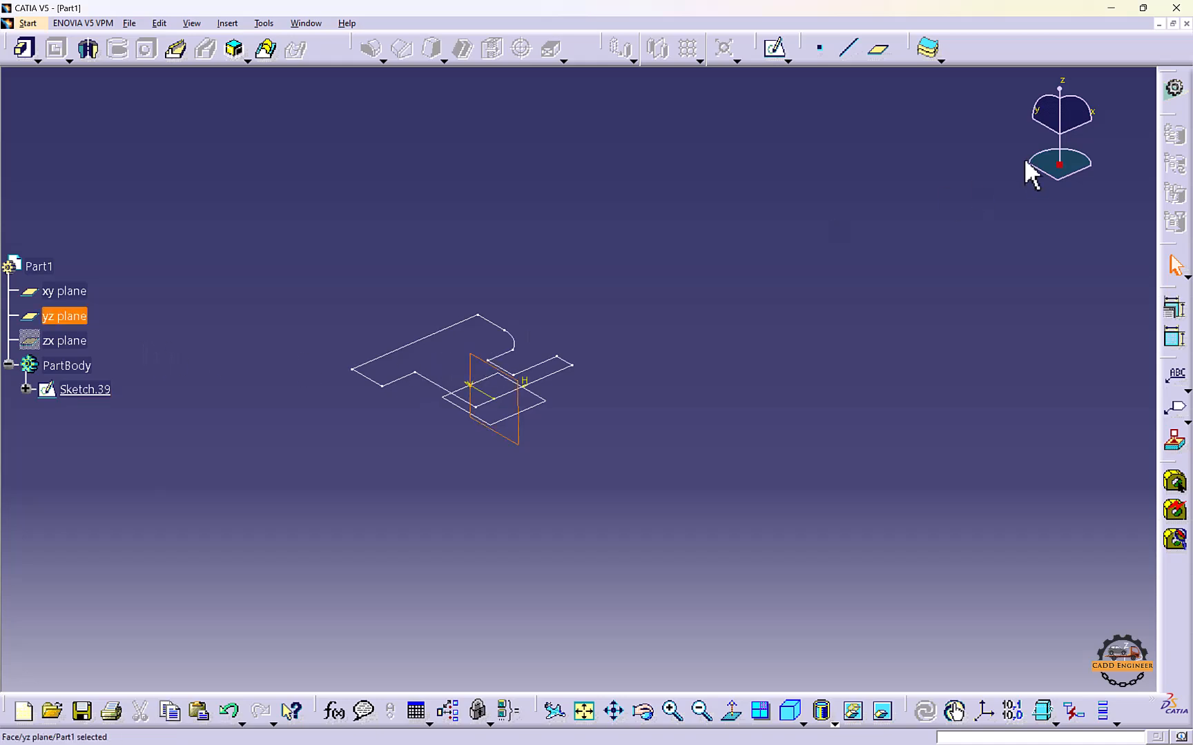
{"action": "left_click", "coordinate": [774, 49]}
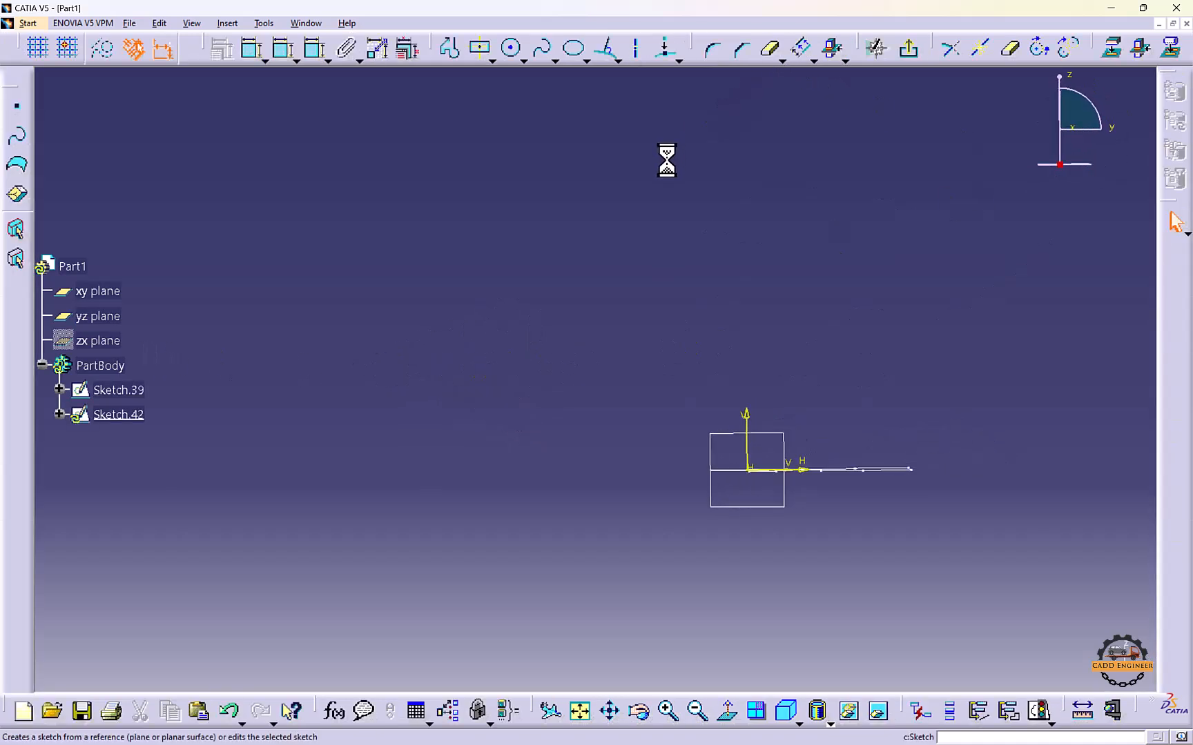
{"action": "left_click", "coordinate": [449, 48]}
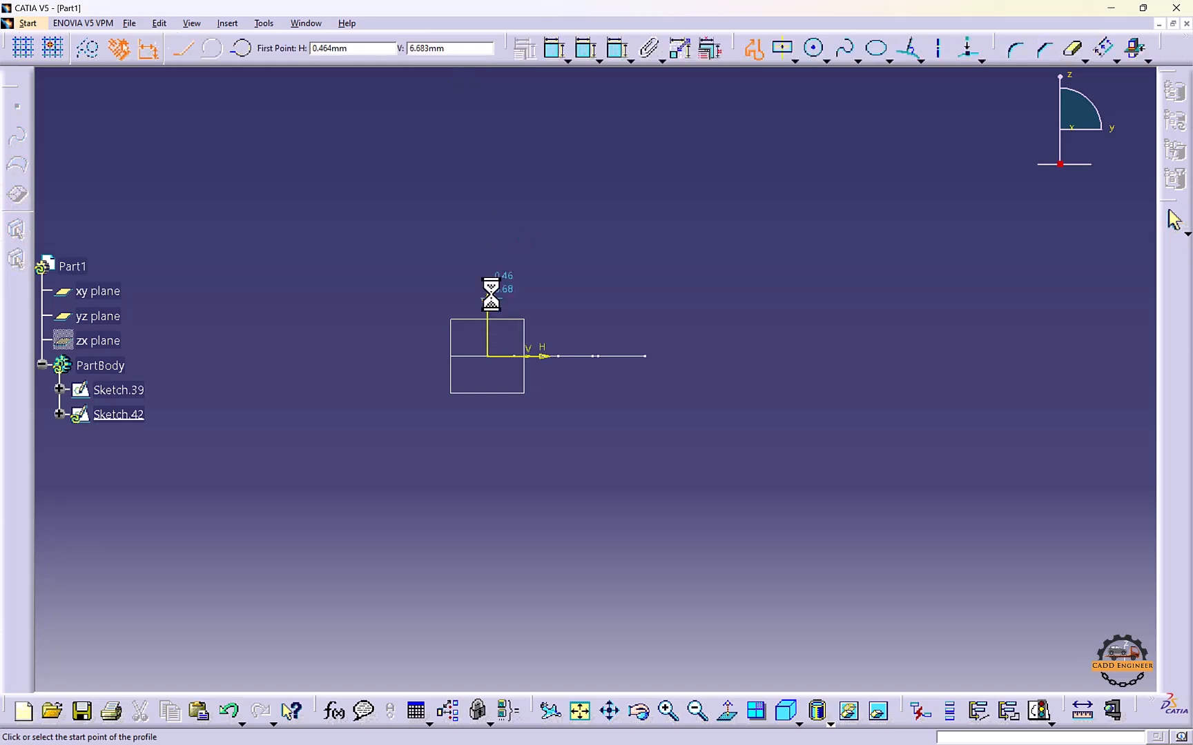
{"action": "left_click", "coordinate": [487, 286]}
{"action": "left_click", "coordinate": [487, 393]}
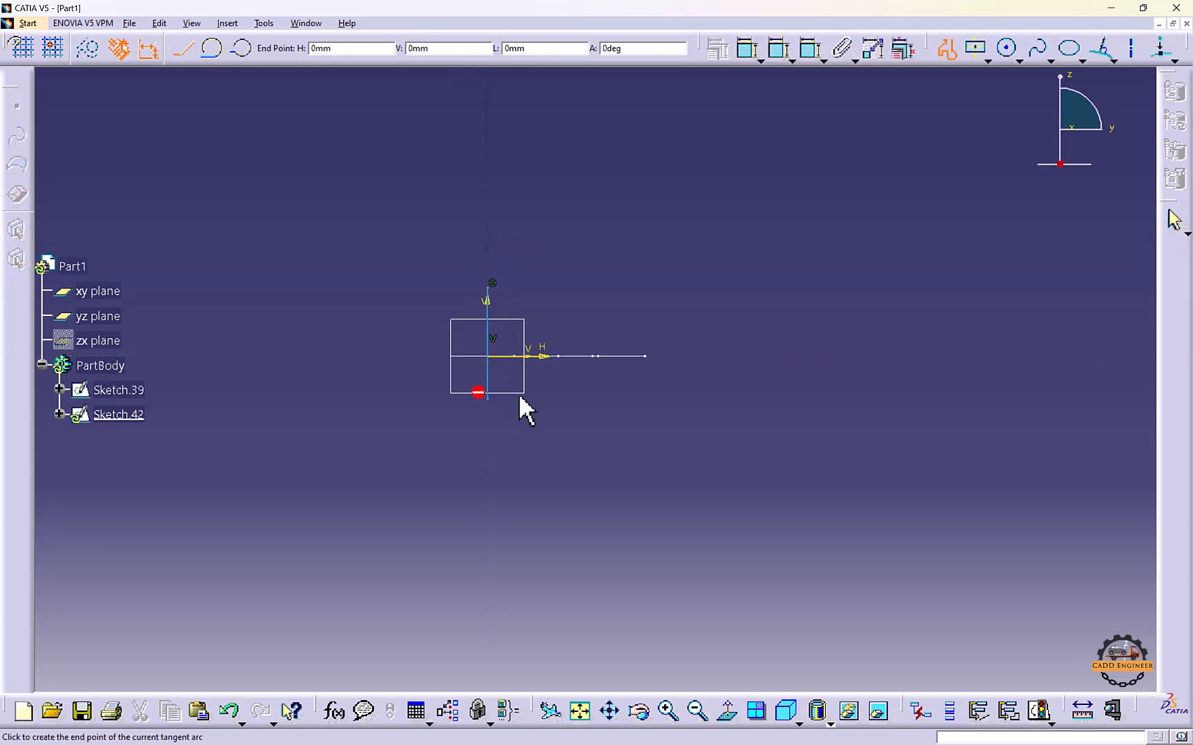
{"action": "left_click_drag", "start_coordinate": [487, 393], "coordinate": [549, 390]}
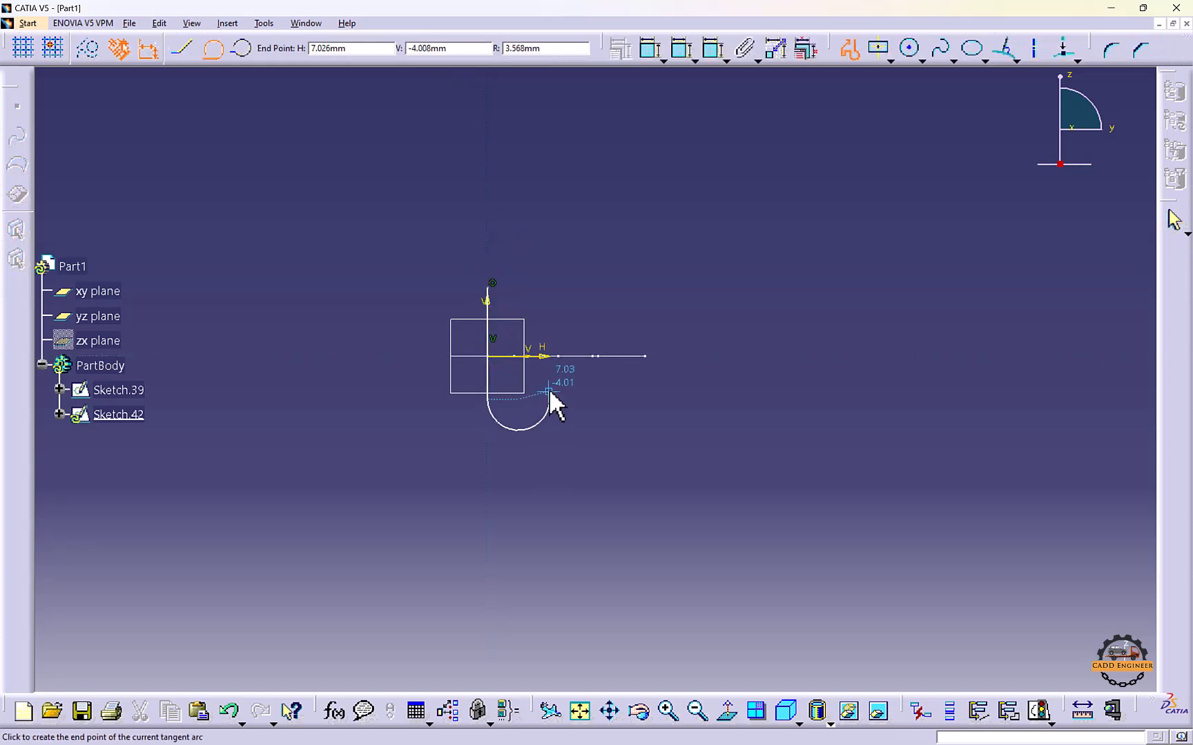
{"action": "left_click", "coordinate": [181, 48]}
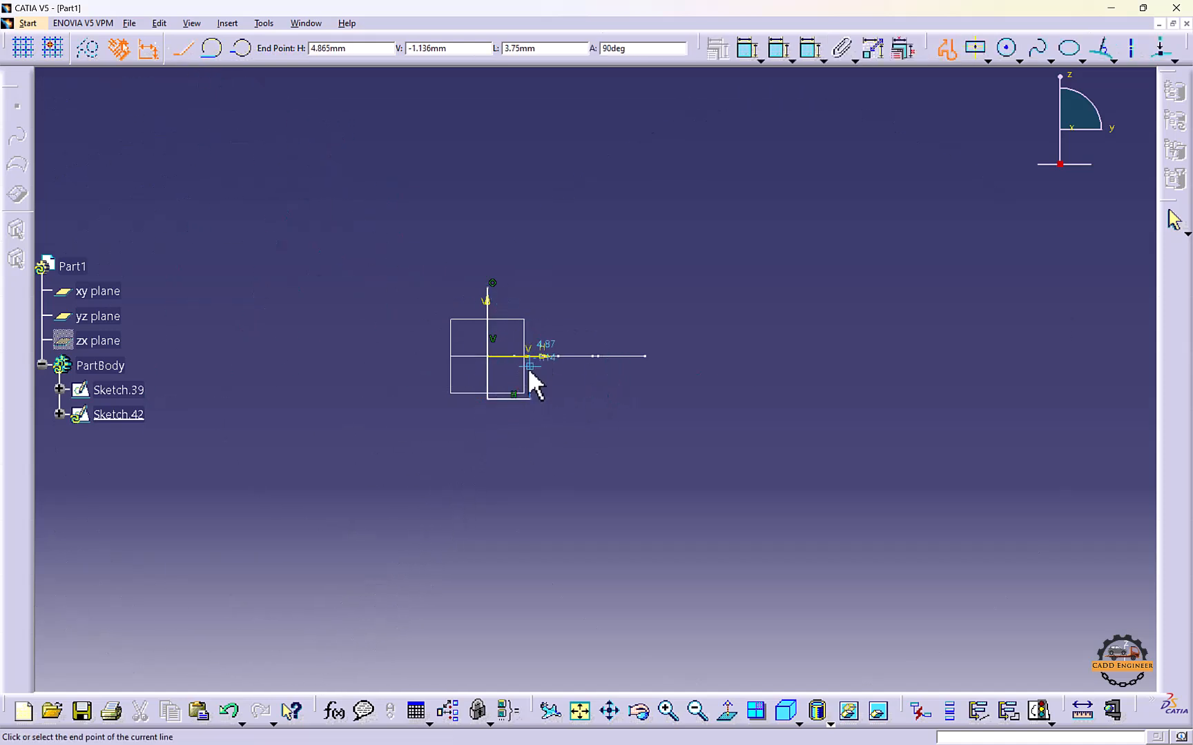
{"action": "left_click_drag", "start_coordinate": [530, 373], "coordinate": [595, 376]}
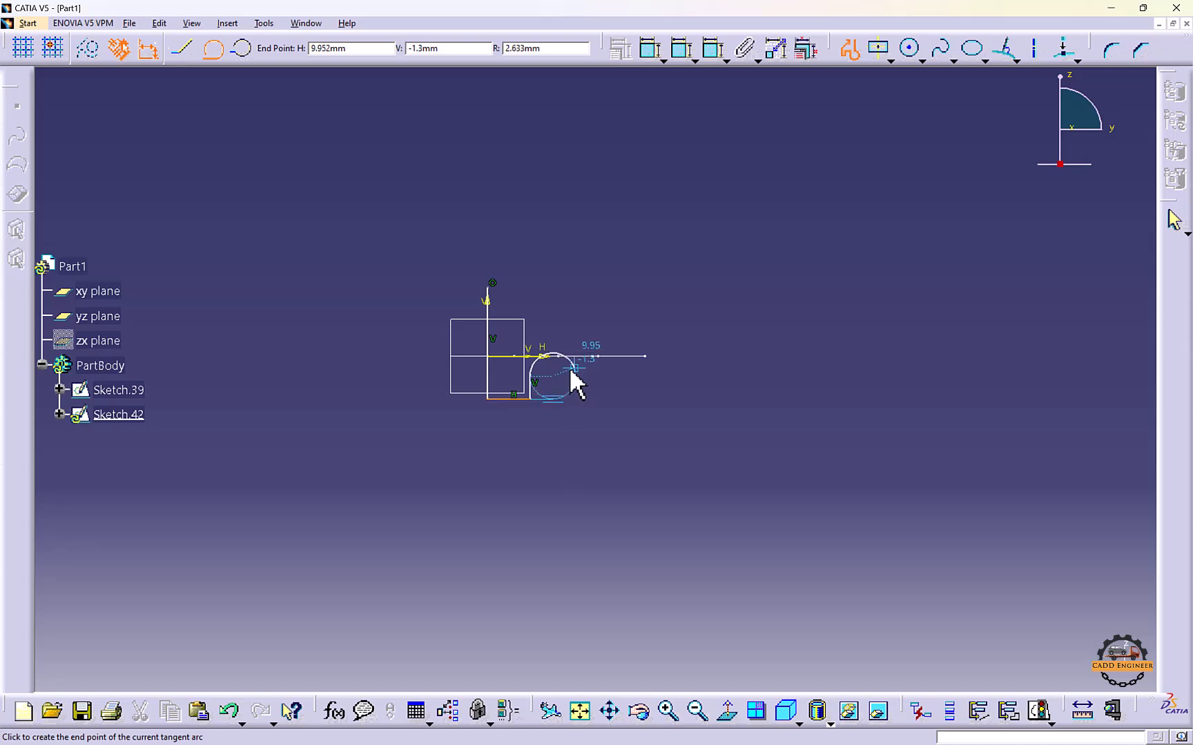
{"action": "left_click", "coordinate": [576, 374]}
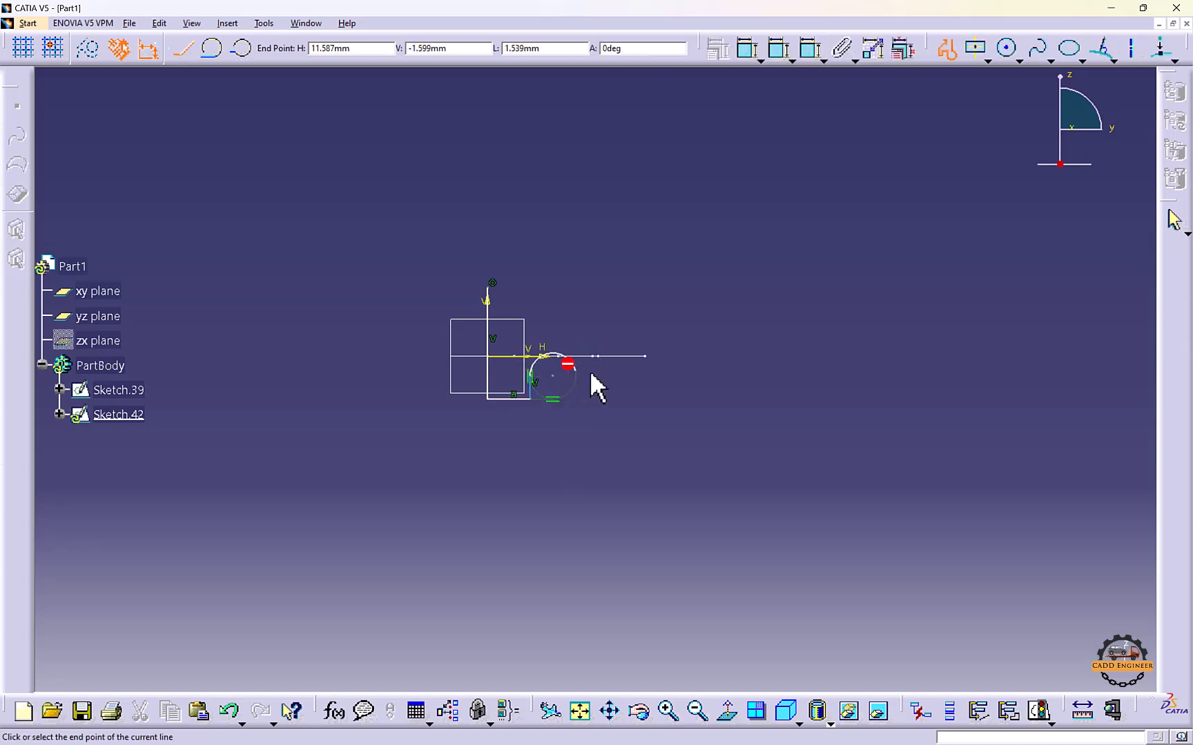
Complete the yz profile from the arc with stepped lines and one sloped edge, closing it at the start point on the V axis
{"action": "left_click", "coordinate": [634, 369]}
{"action": "left_click", "coordinate": [634, 343]}
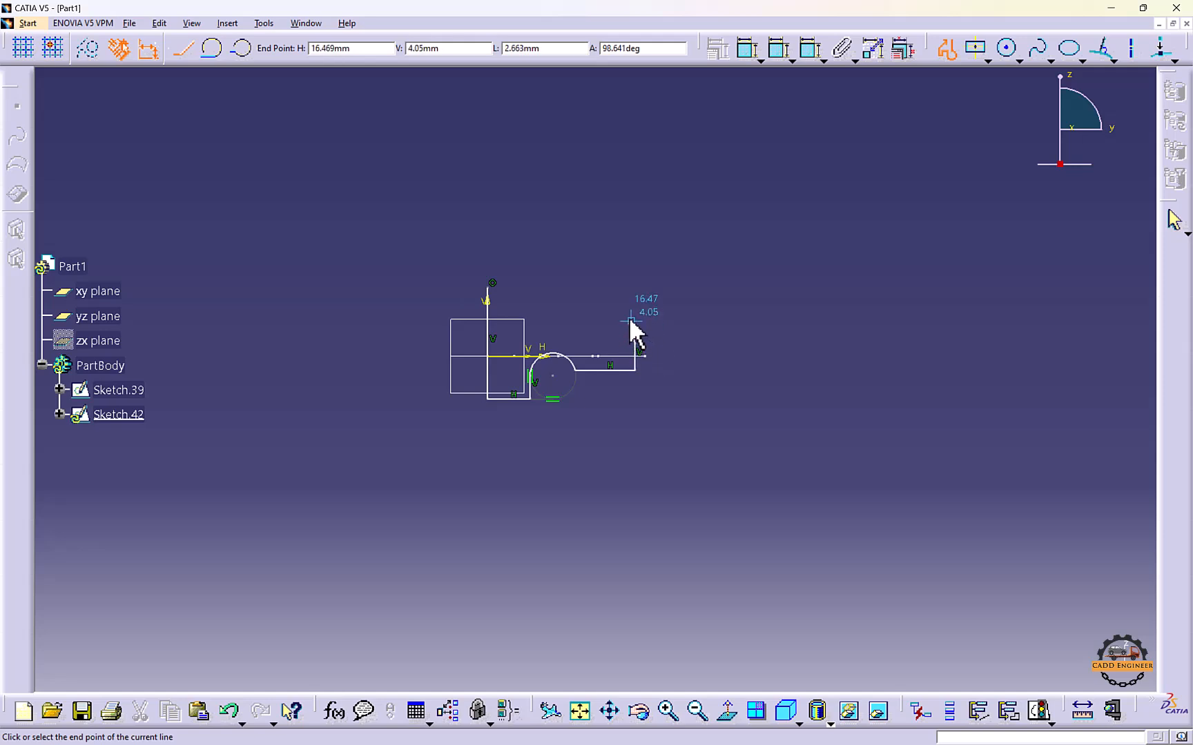
{"action": "left_click", "coordinate": [605, 332]}
{"action": "left_click", "coordinate": [604, 294]}
{"action": "left_click", "coordinate": [562, 294]}
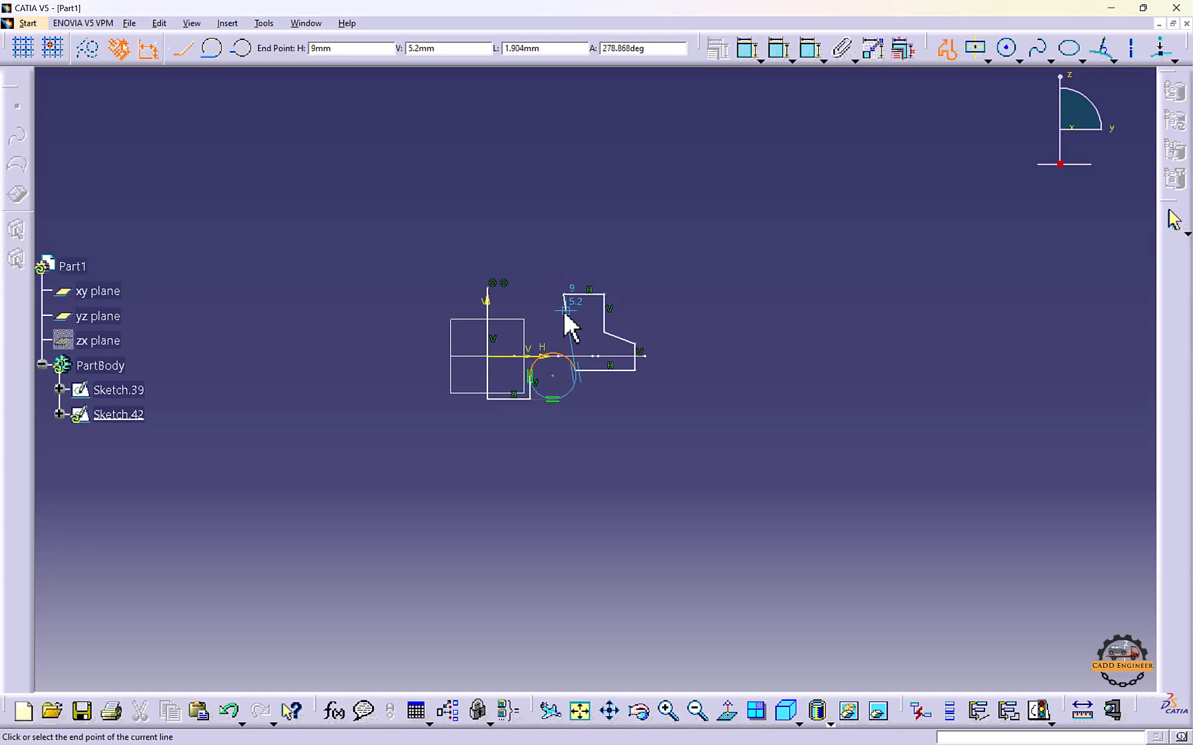
{"action": "left_click", "coordinate": [562, 316]}
{"action": "left_click", "coordinate": [529, 316]}
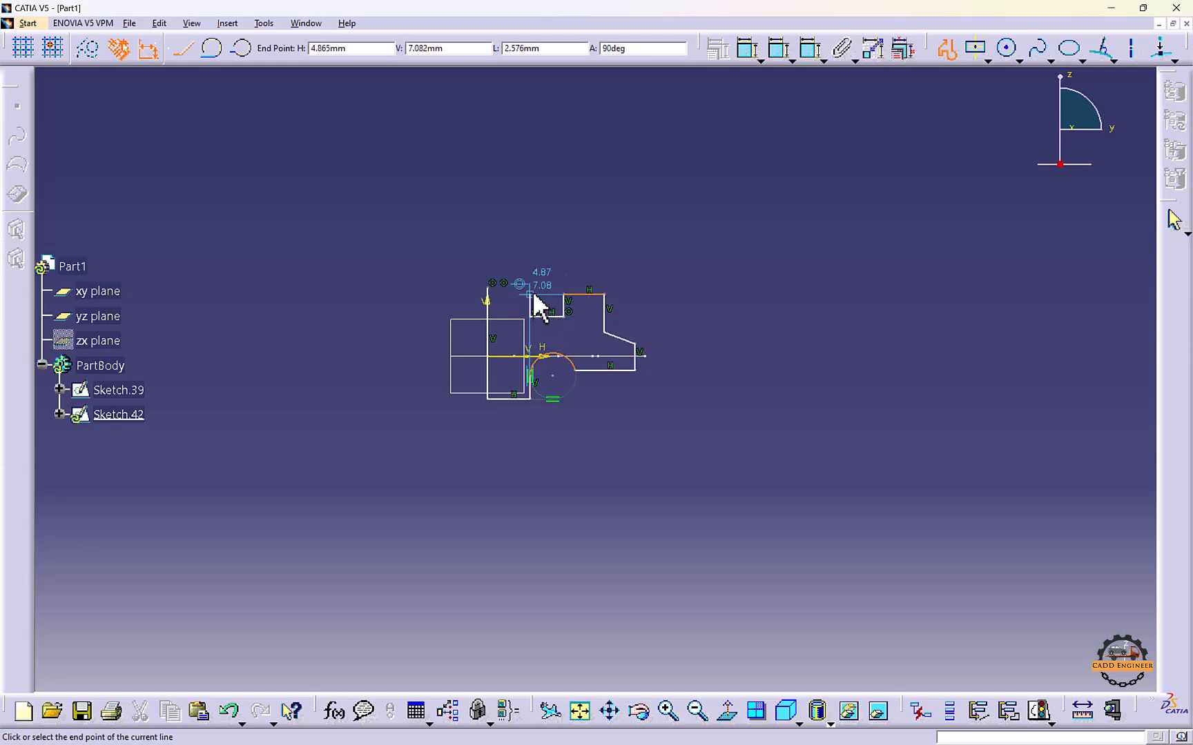
{"action": "left_click", "coordinate": [529, 287]}
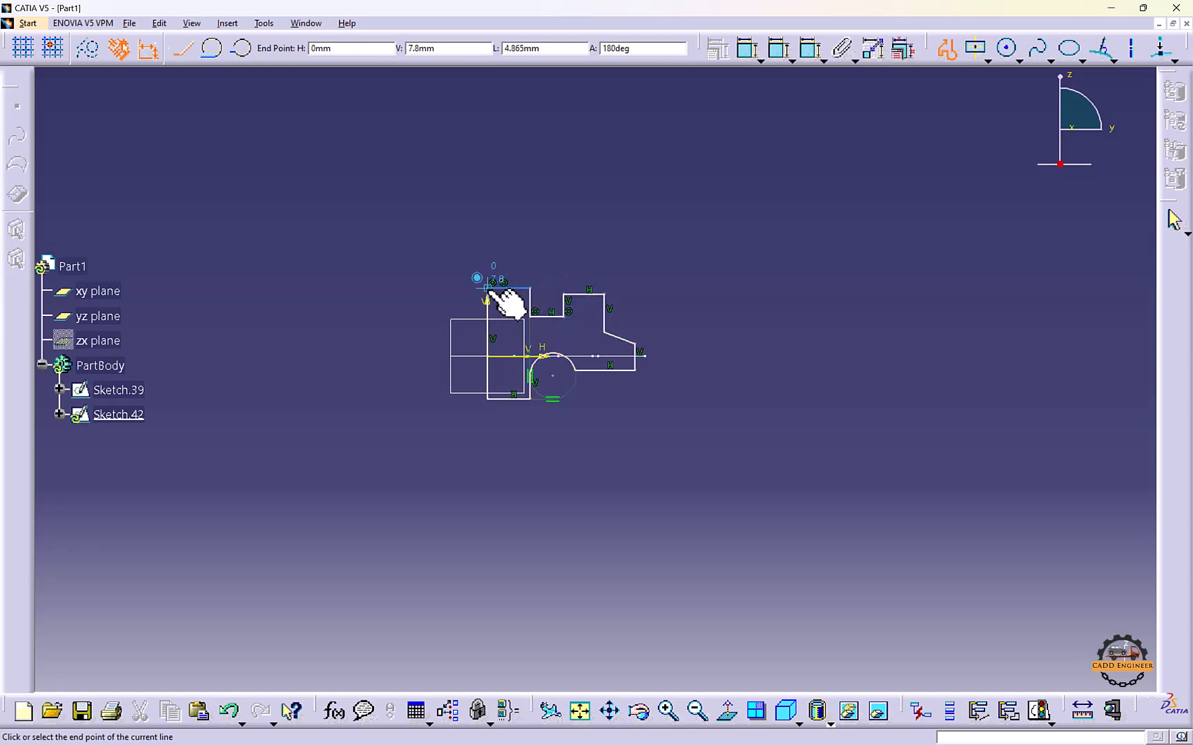
{"action": "left_click", "coordinate": [487, 288]}
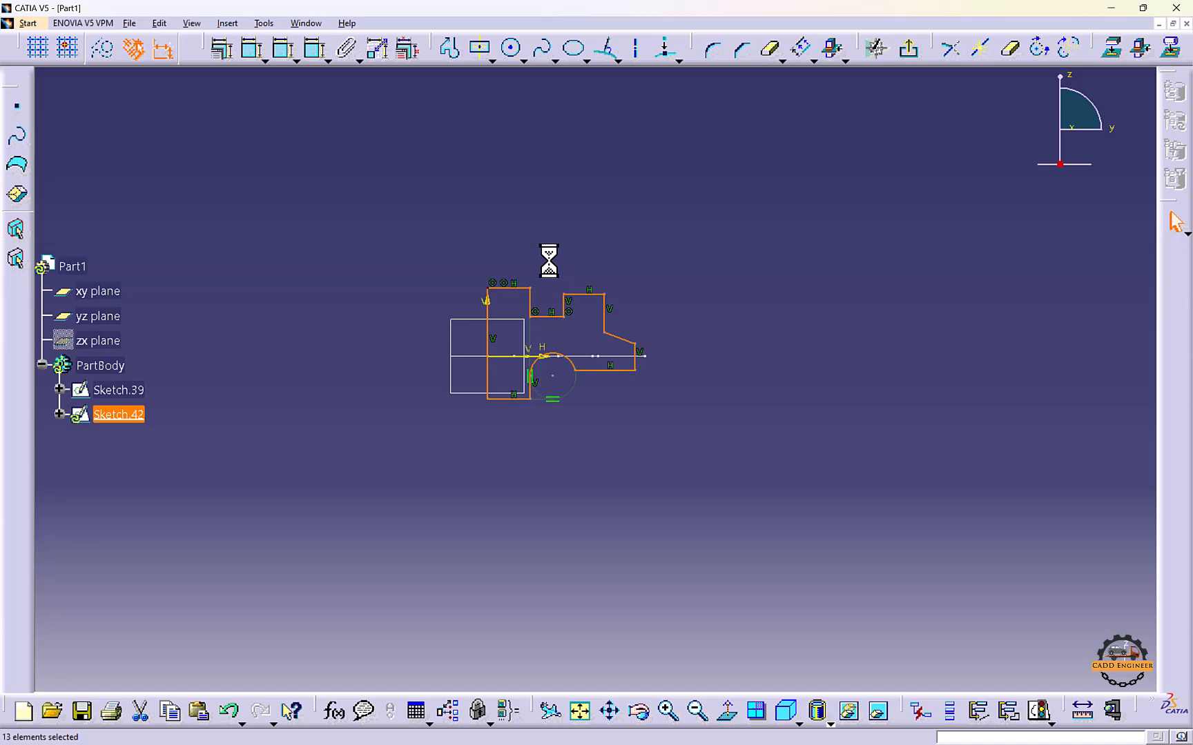
Constrain the distance between the yz profile's line on the V axis and its farthest vertical edge to 18 mm
{"action": "left_click", "coordinate": [250, 49]}
{"action": "left_click", "coordinate": [487, 331]}
{"action": "left_click", "coordinate": [636, 364]}
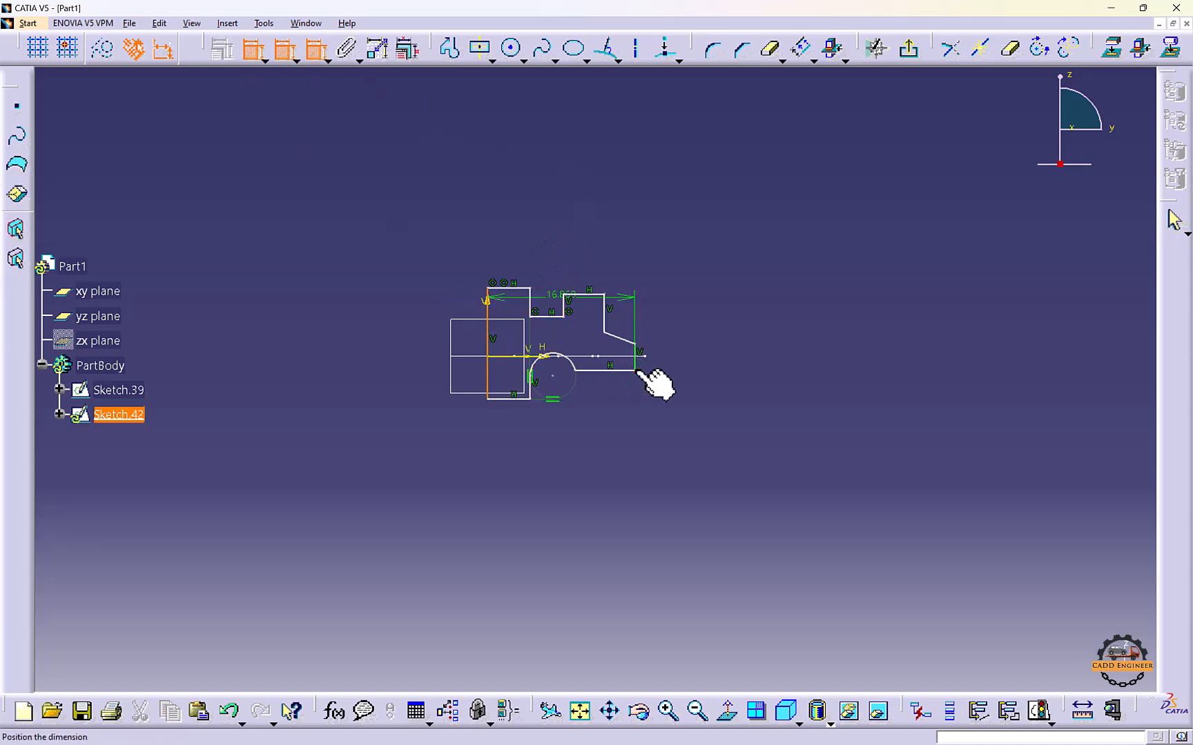
{"action": "left_click", "coordinate": [645, 426]}
{"action": "double_click", "coordinate": [618, 429]}
{"action": "type", "text": "18"}
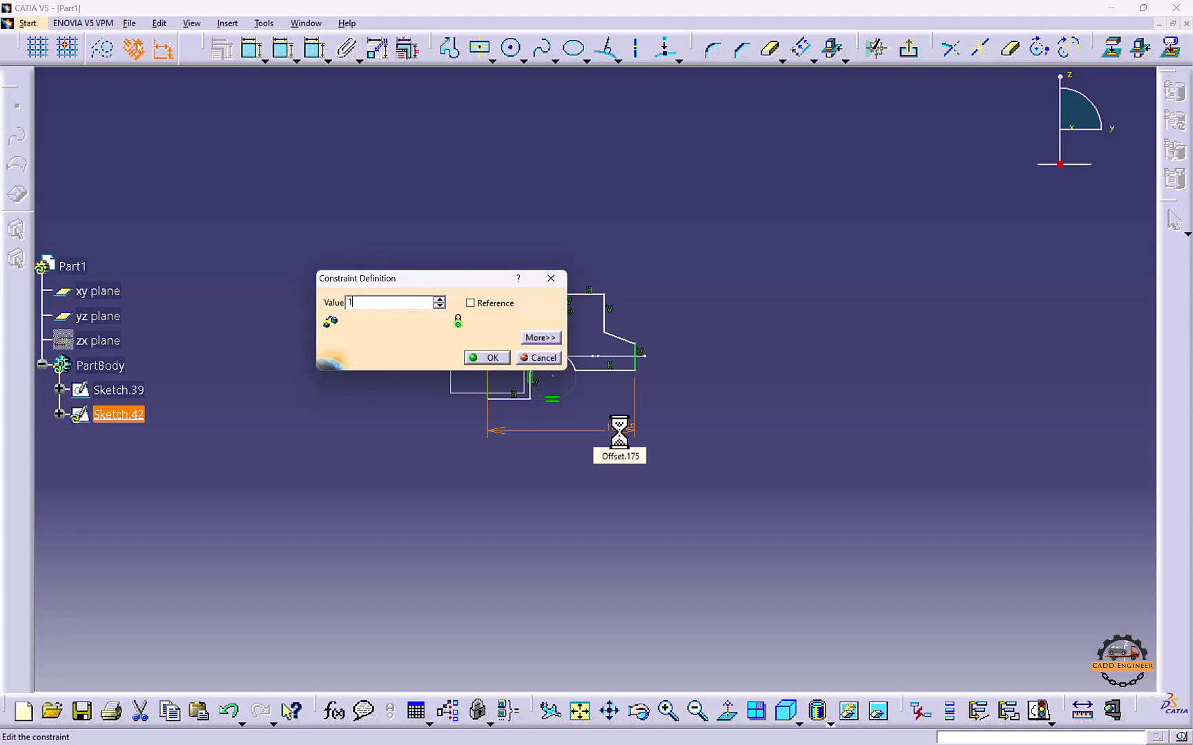
{"action": "key", "text": "Return"}
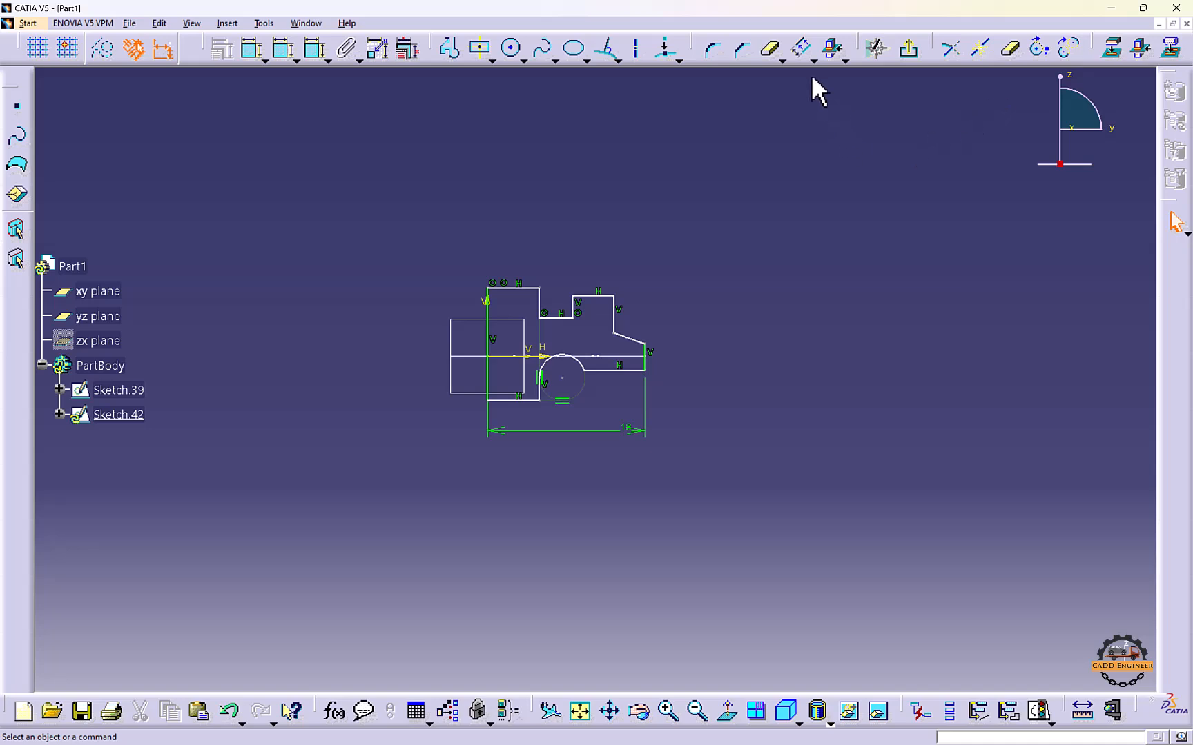
Leave the sketch and create a Solid Combine from the xy and yz plane profiles, each projected normal to its profile
{"action": "left_click", "coordinate": [907, 50]}
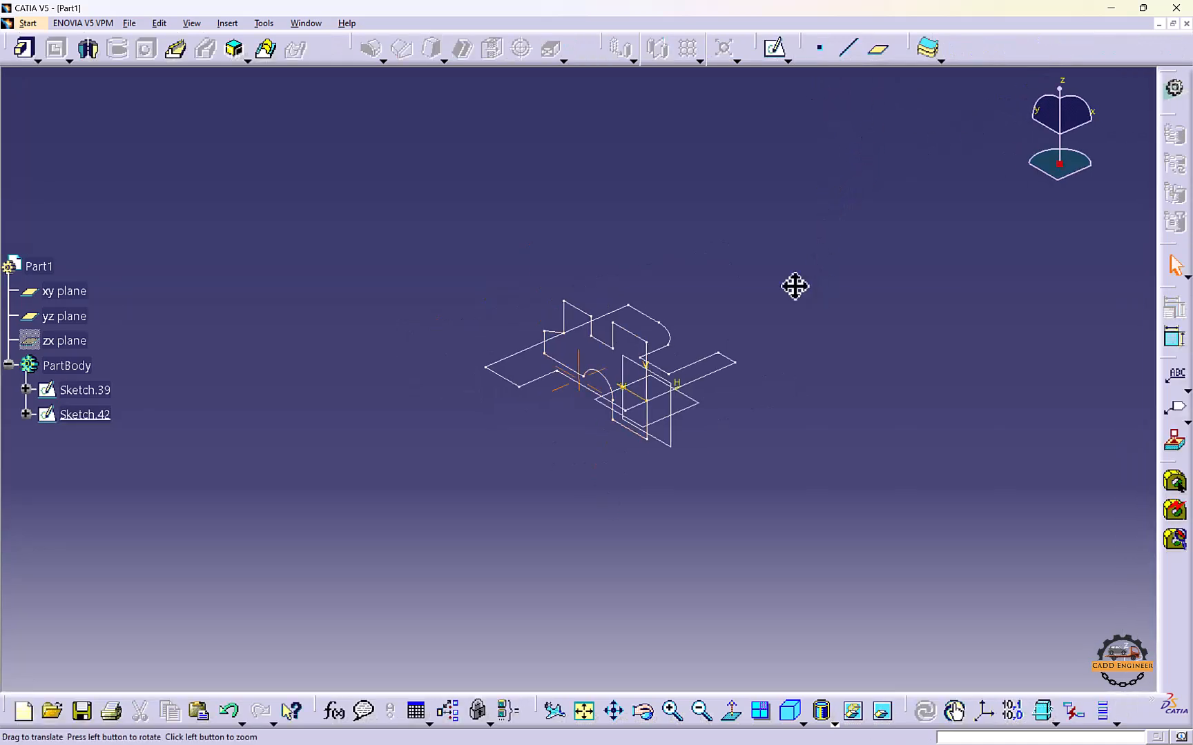
{"action": "middle_click_drag", "start_coordinate": [794, 286], "coordinate": [628, 205]}
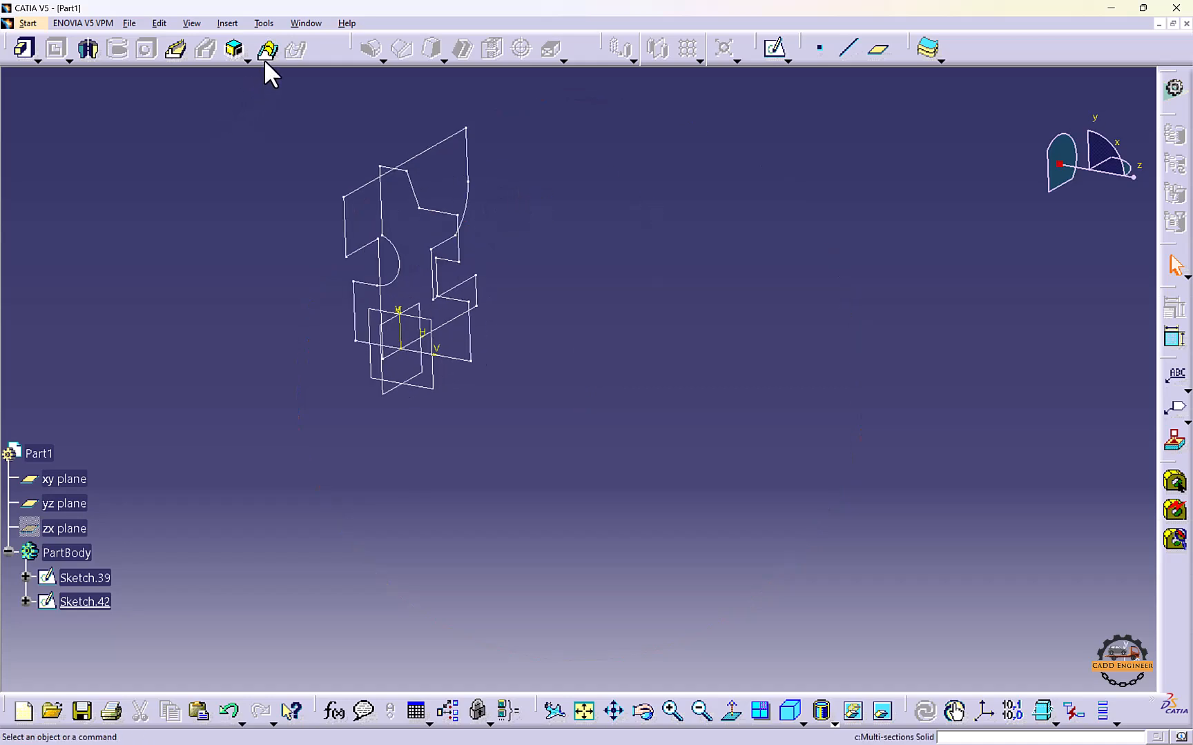
{"action": "left_click", "coordinate": [234, 51]}
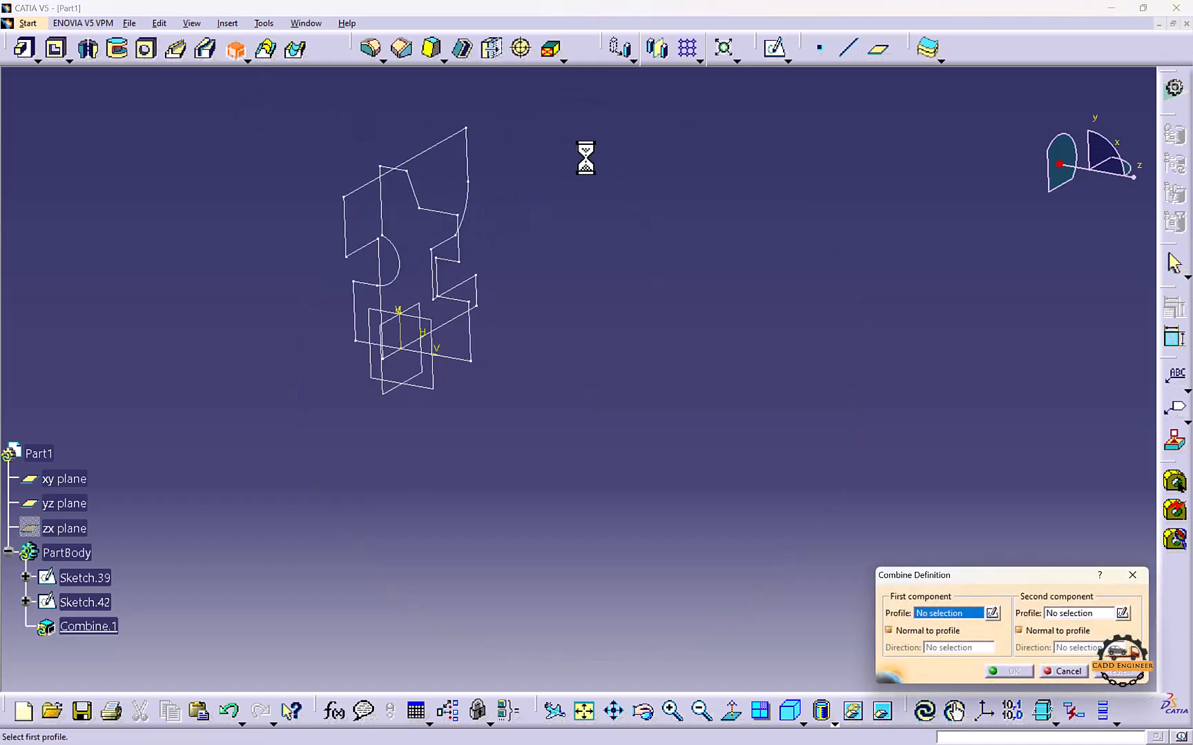
{"action": "left_click", "coordinate": [465, 151]}
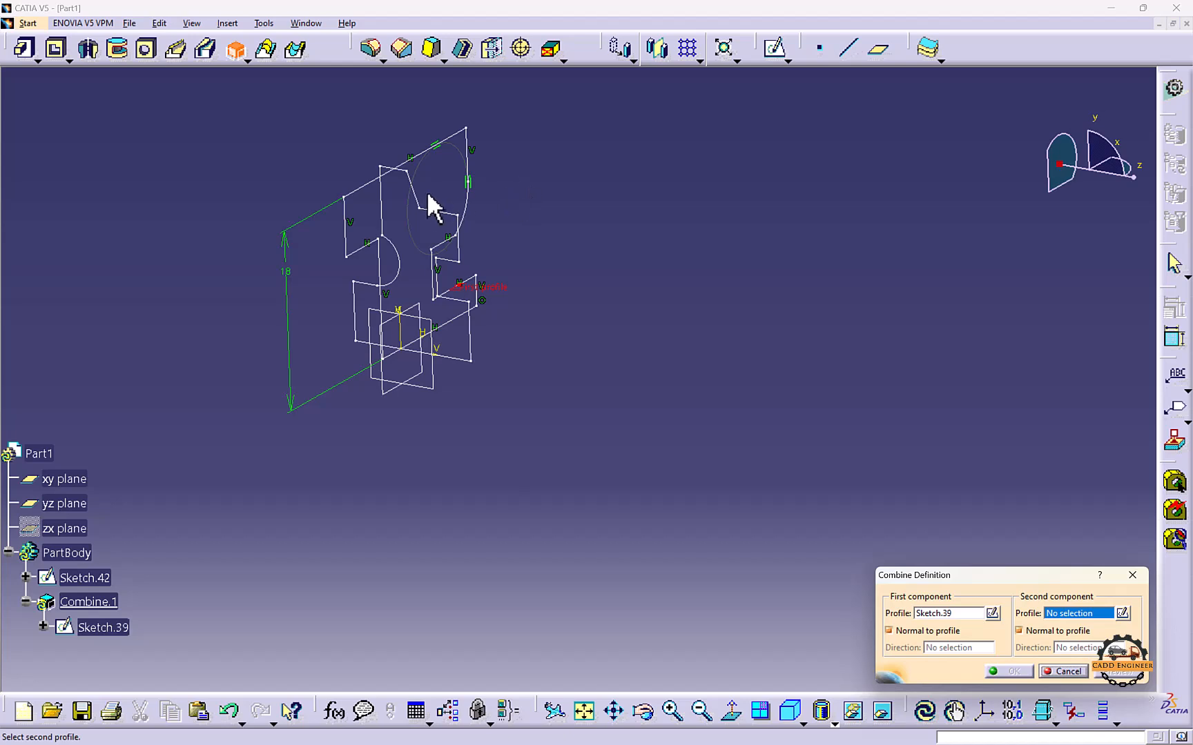
{"action": "left_click", "coordinate": [457, 225]}
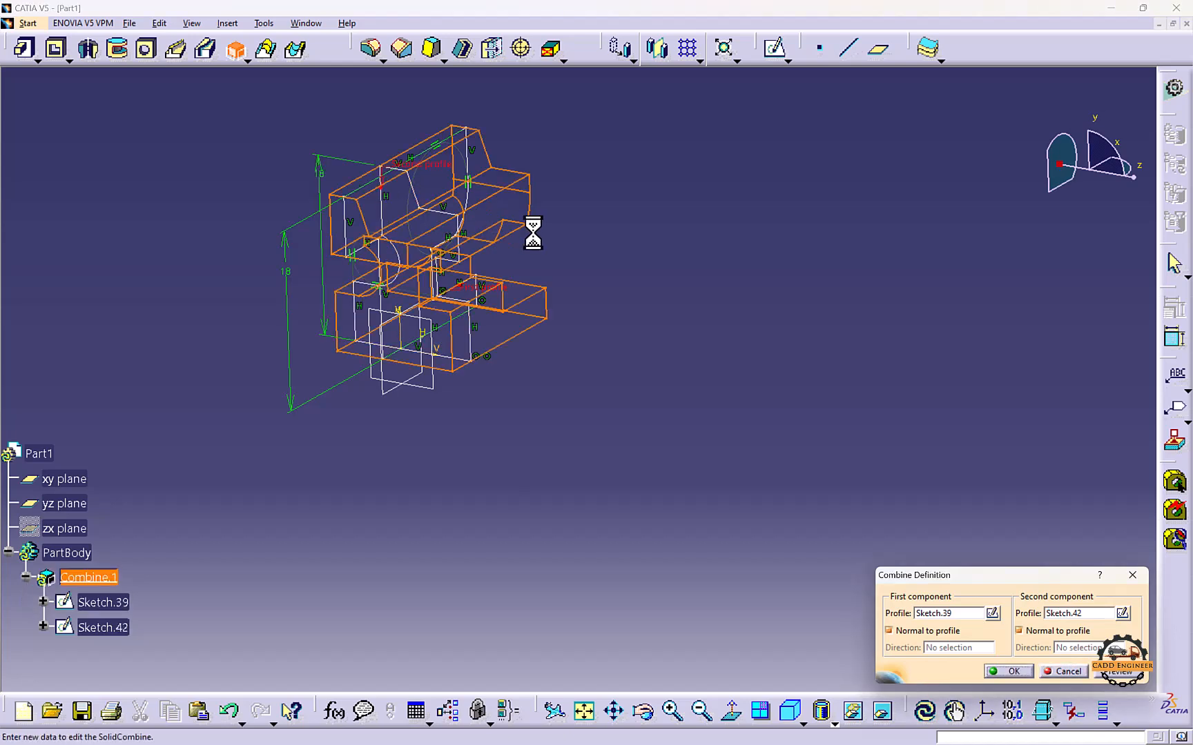
{"action": "left_click", "coordinate": [1122, 673]}
{"action": "left_click", "coordinate": [1014, 671]}
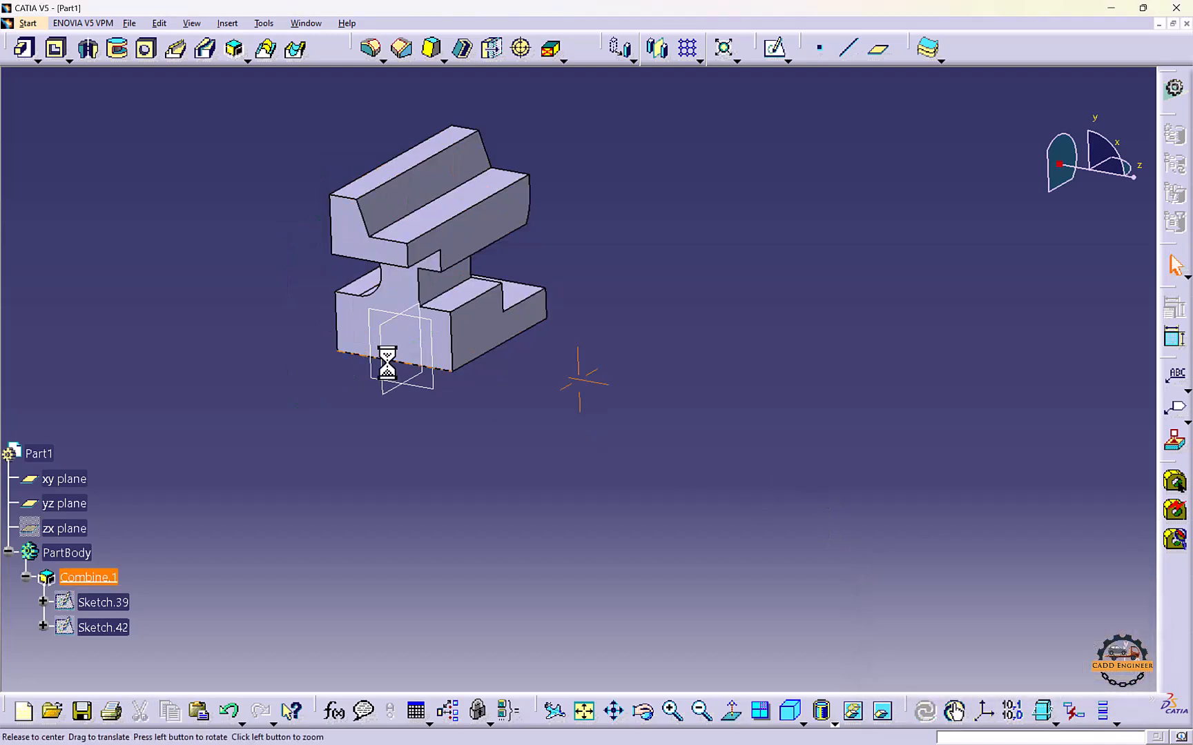
{"action": "middle_click_drag", "start_coordinate": [580, 376], "coordinate": [511, 316]}
{"action": "right_click", "coordinate": [607, 372]}
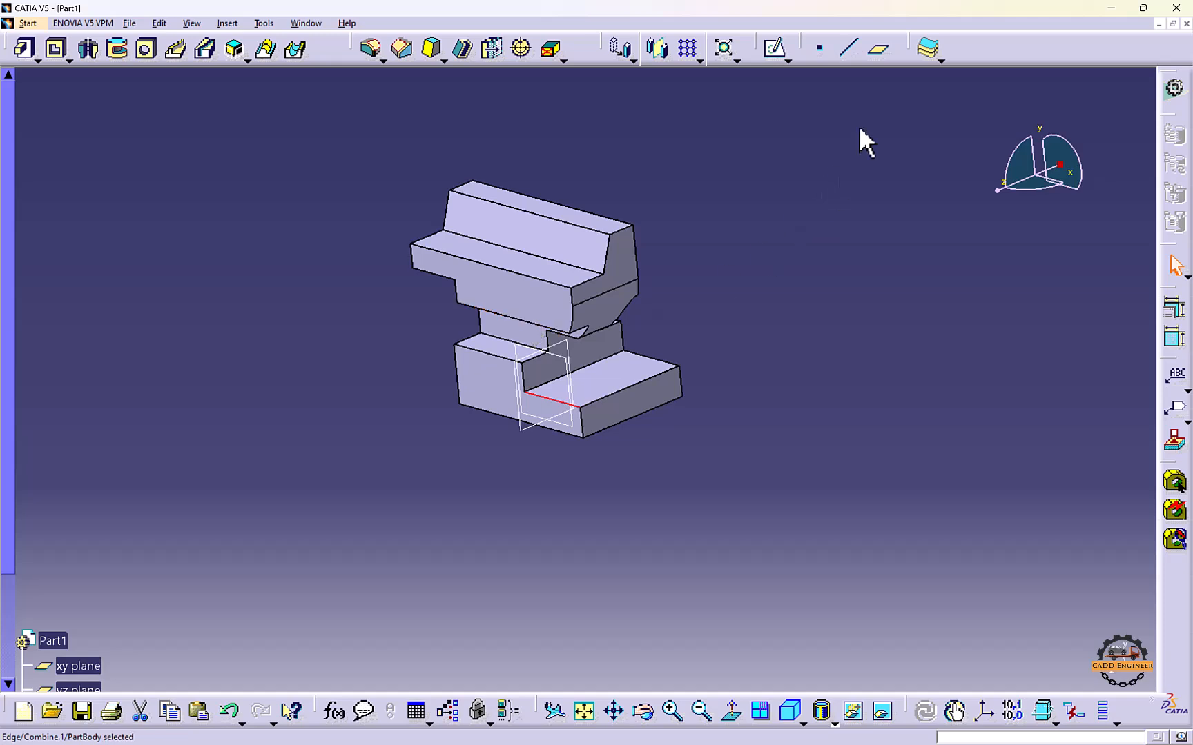
{"action": "middle_click_drag", "start_coordinate": [598, 300], "coordinate": [742, 320]}
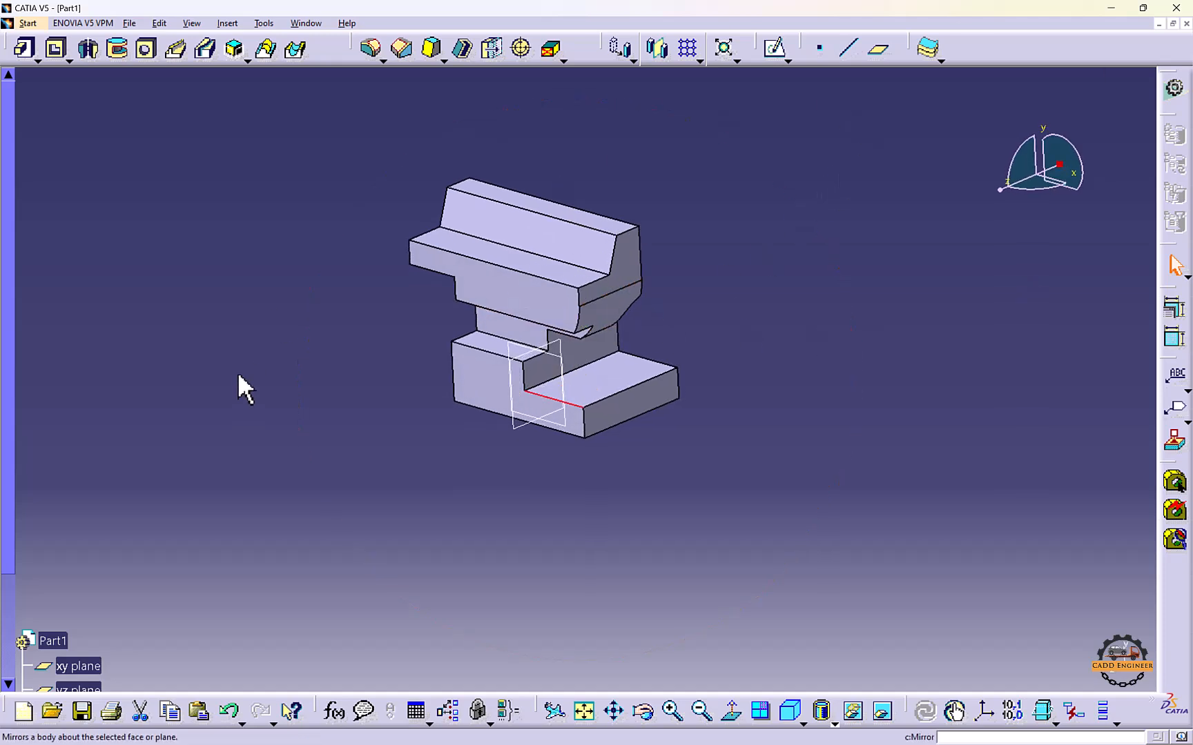
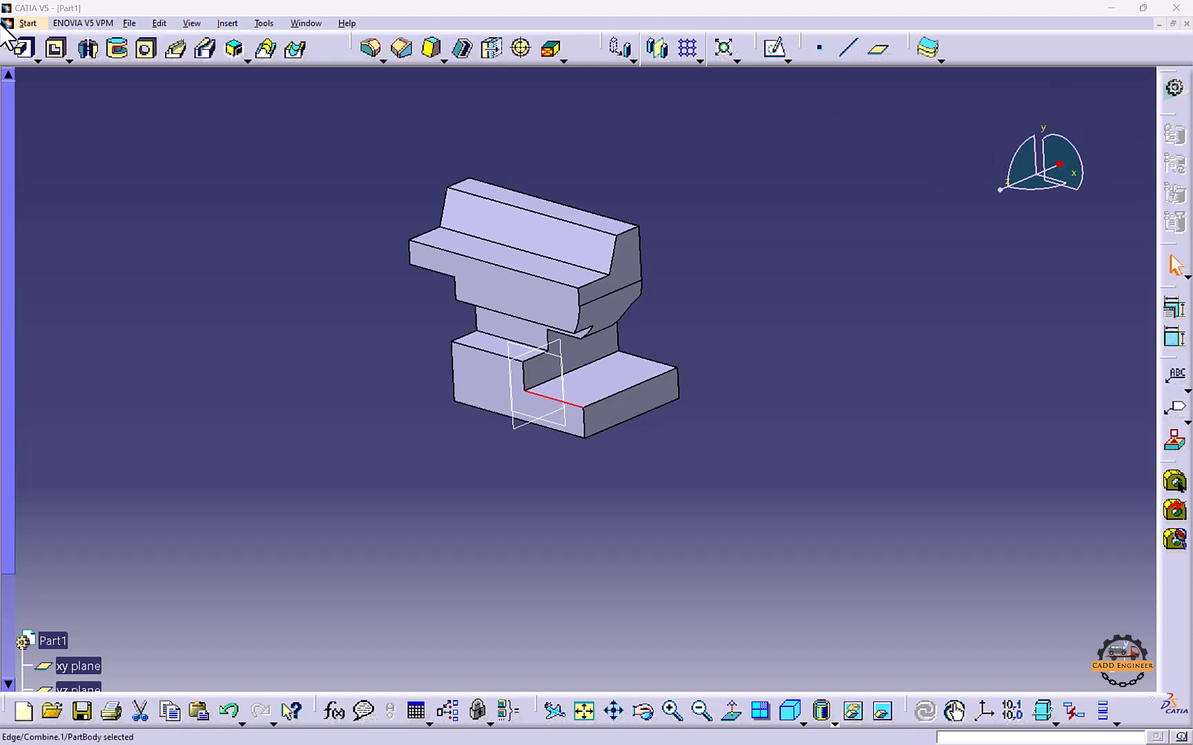
Delete the combined solid and both of its profile sketches, including all children
{"action": "scroll", "coordinate": [31, 125], "scroll_direction": "down", "scroll_amount": 10}
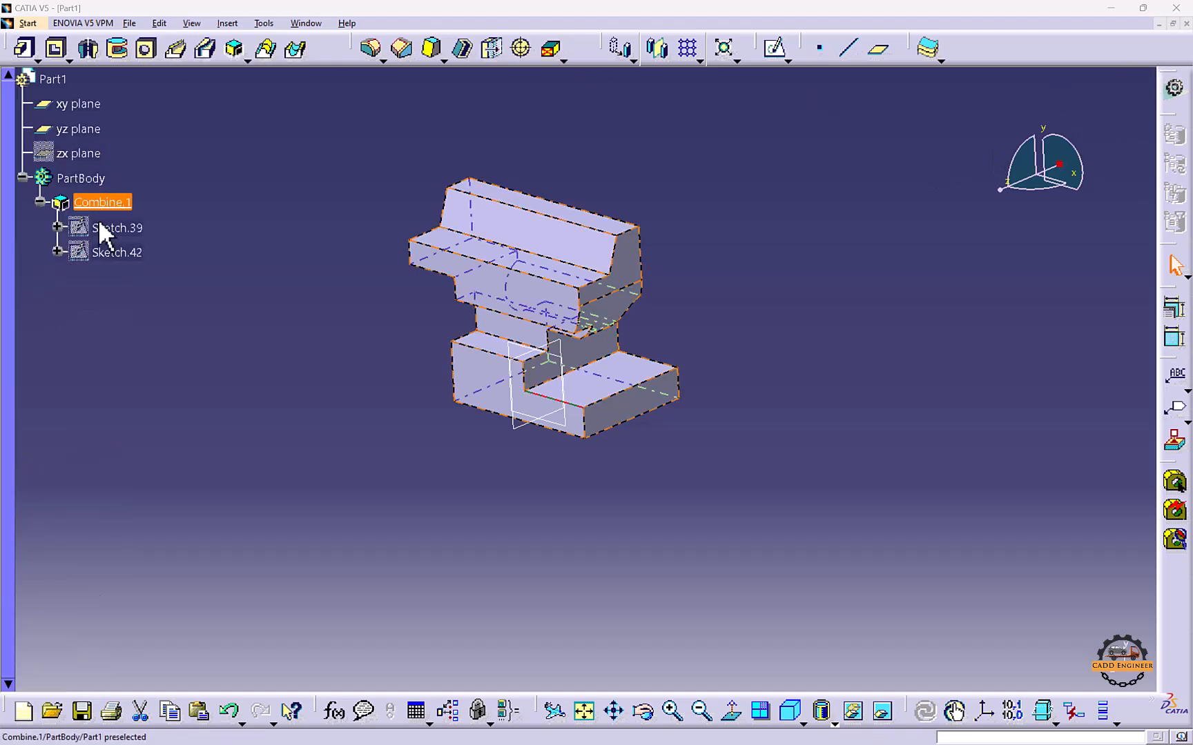
{"action": "right_click", "coordinate": [115, 252]}
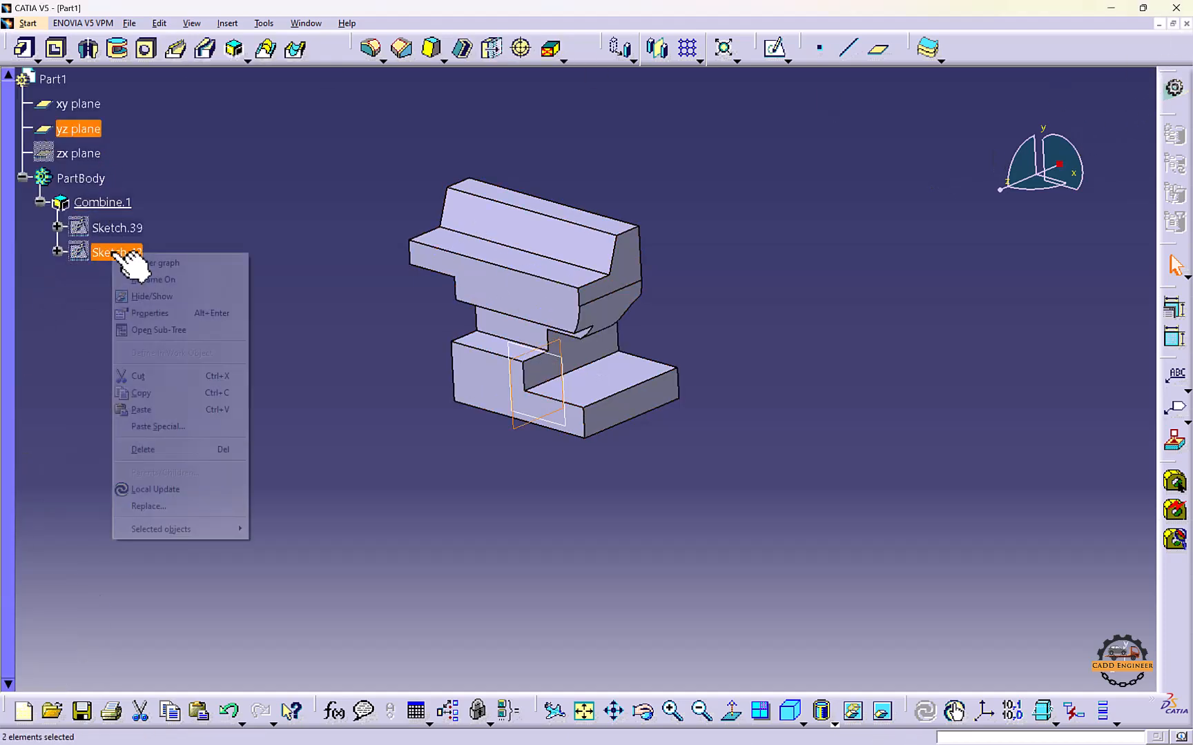
{"action": "left_click", "coordinate": [145, 449]}
{"action": "left_click", "coordinate": [690, 406]}
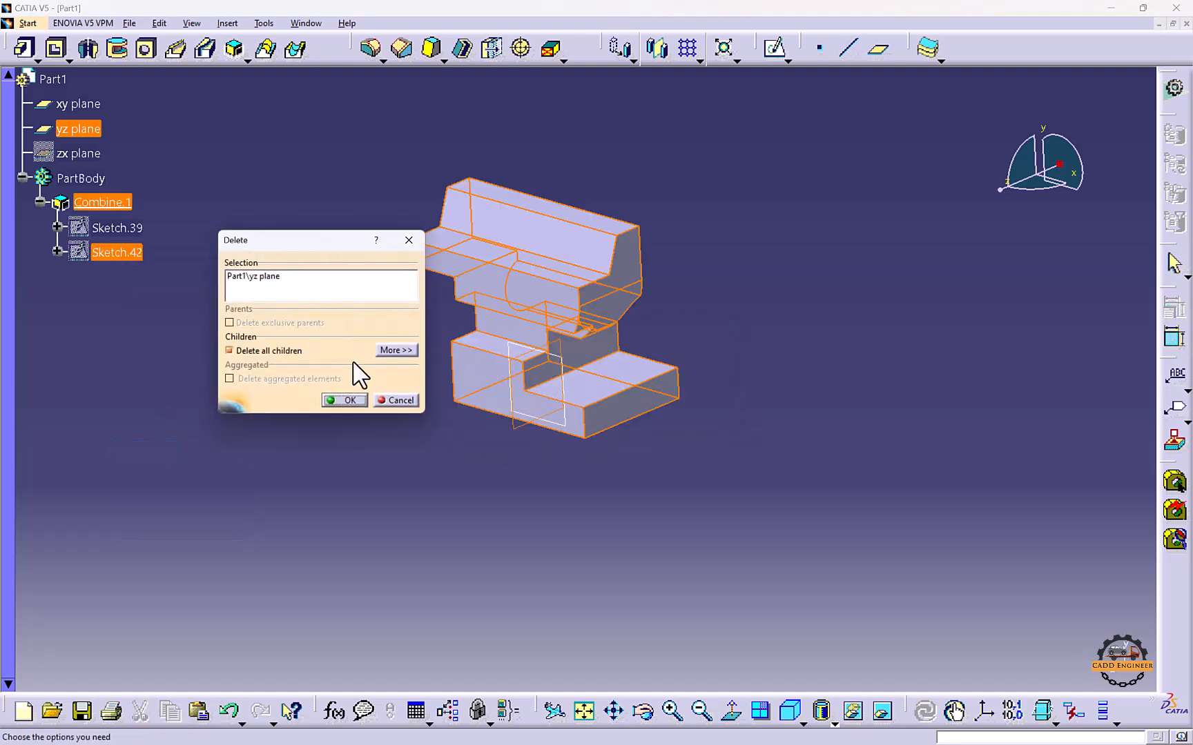
{"action": "left_click", "coordinate": [342, 400]}
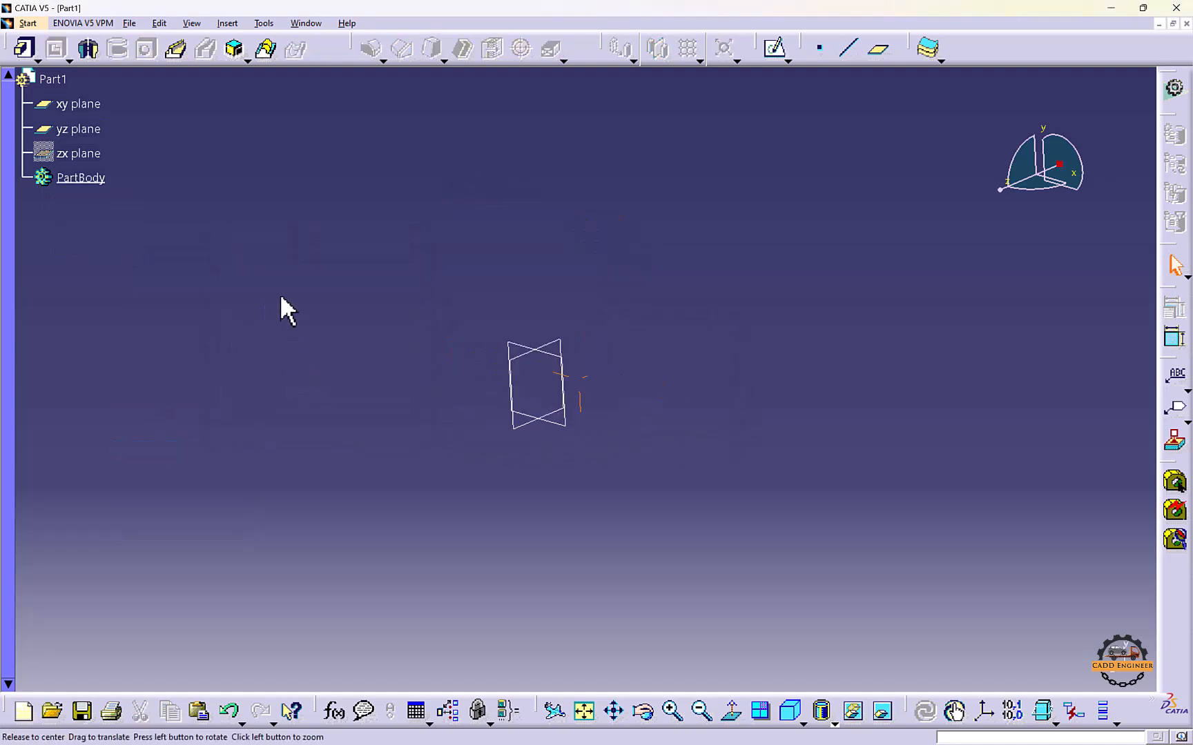
Show the hidden zx plane and sketch a centred rectangle about 16 mm square at the origin of the xy plane
{"action": "right_click", "coordinate": [78, 154]}
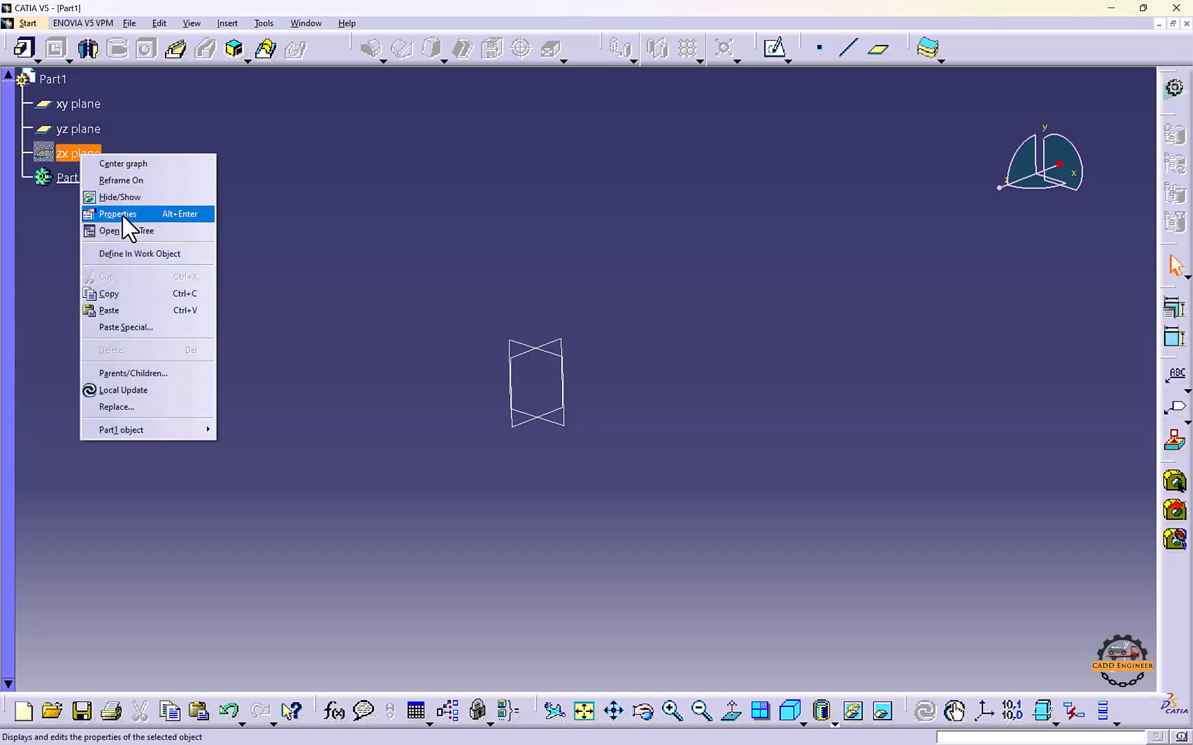
{"action": "left_click", "coordinate": [193, 197]}
{"action": "left_click", "coordinate": [541, 352]}
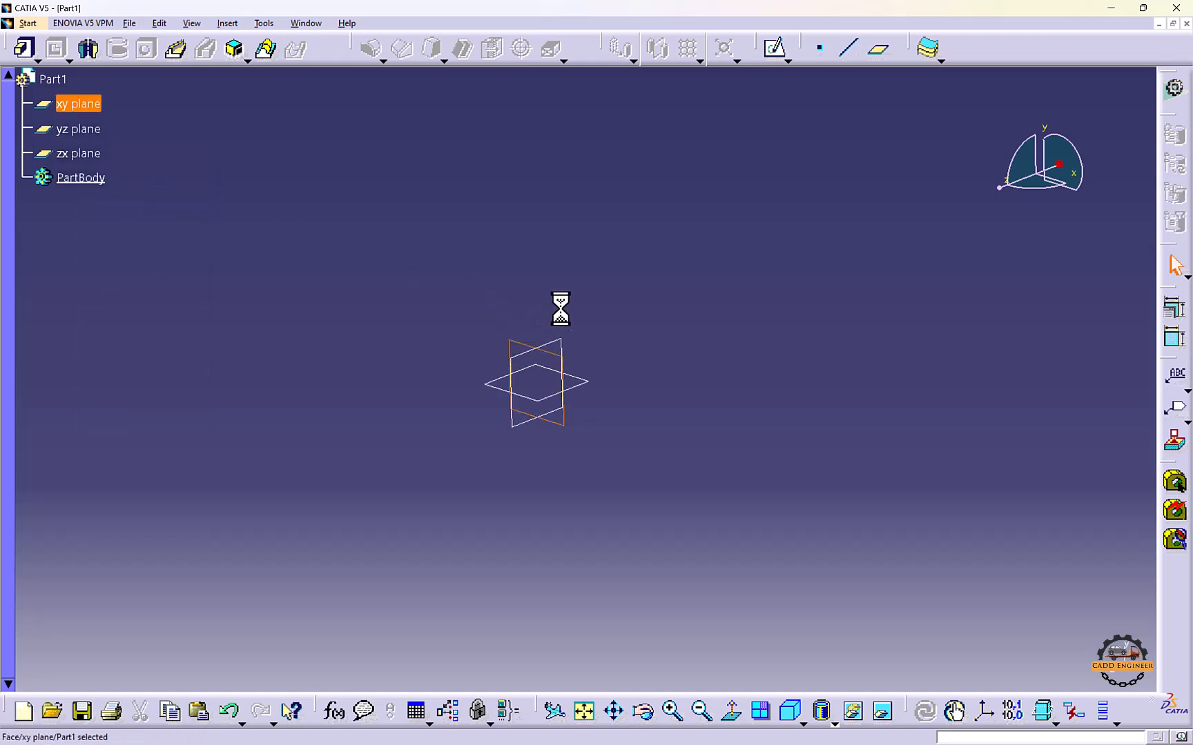
{"action": "left_click", "coordinate": [778, 48]}
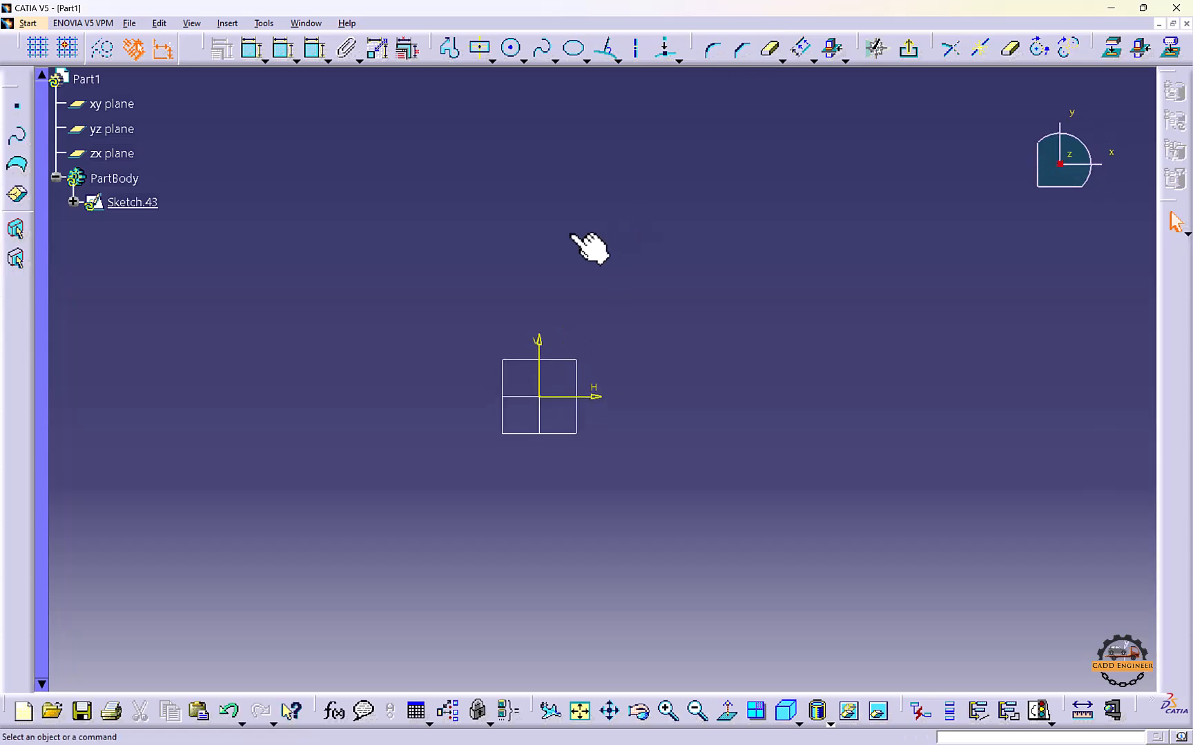
{"action": "left_click", "coordinate": [481, 48]}
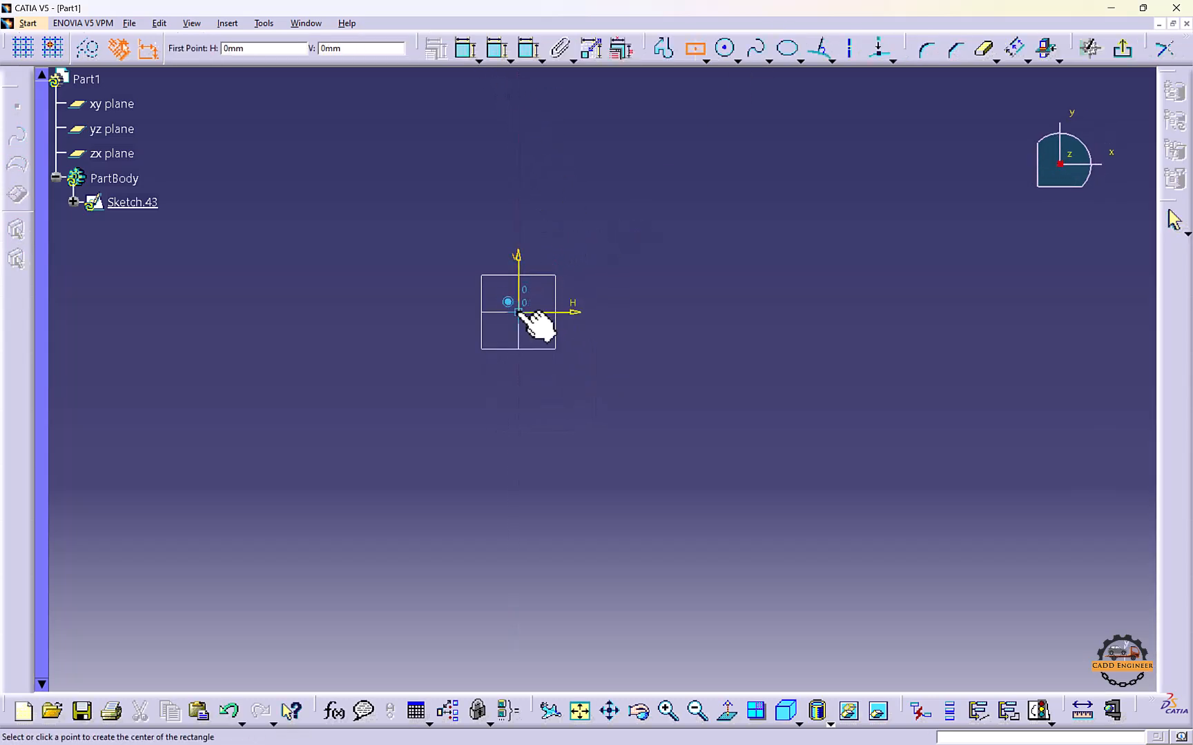
{"action": "left_click", "coordinate": [519, 314]}
{"action": "left_click", "coordinate": [601, 394]}
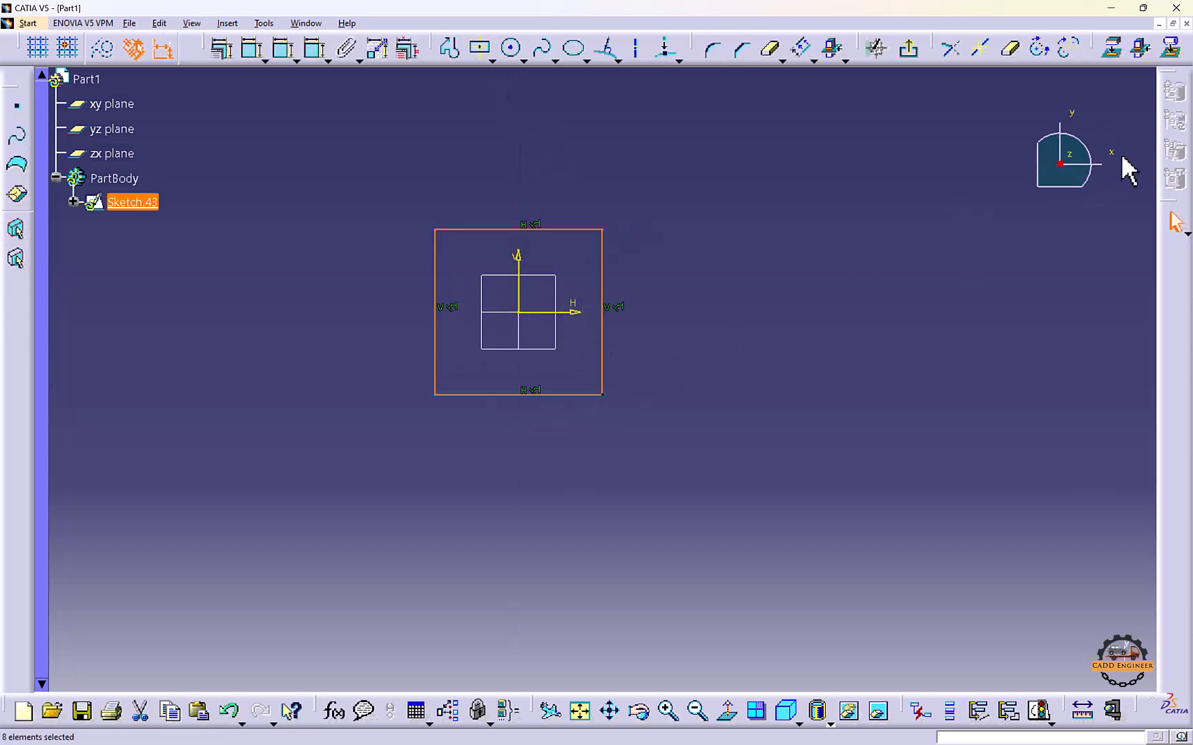
{"action": "left_click", "coordinate": [659, 245]}
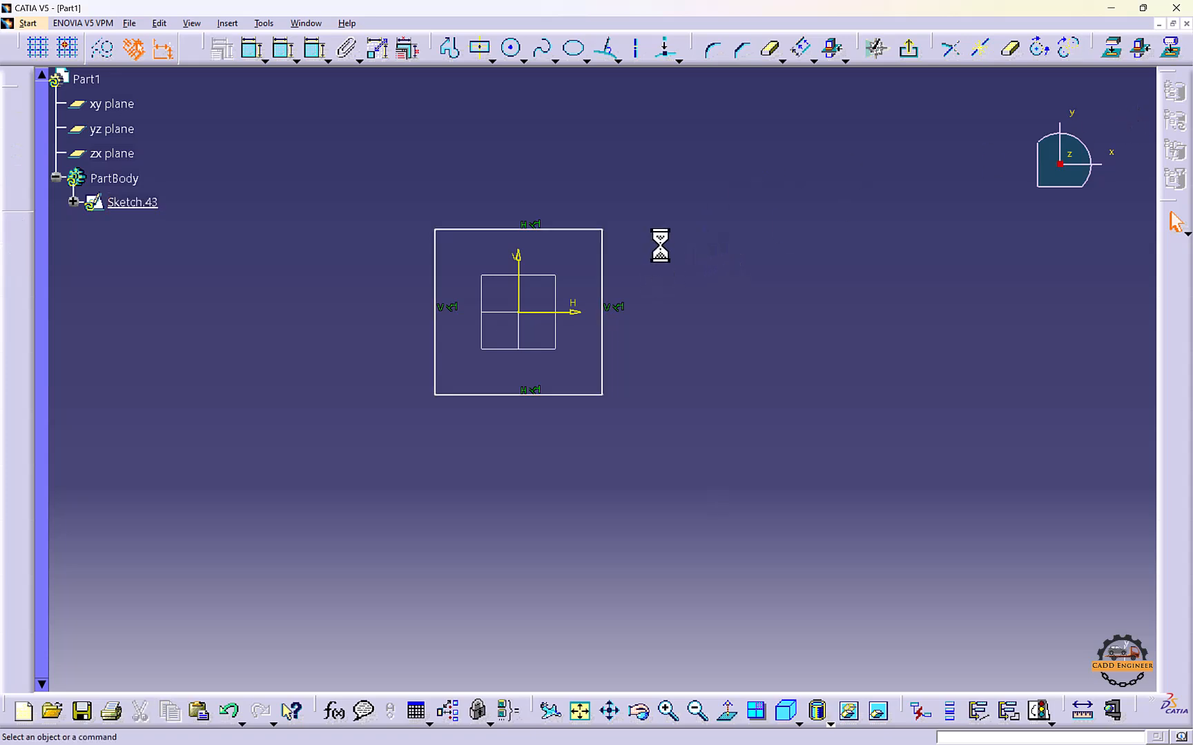
Constrain the rectangle's height to 16 mm
{"action": "left_click", "coordinate": [254, 50]}
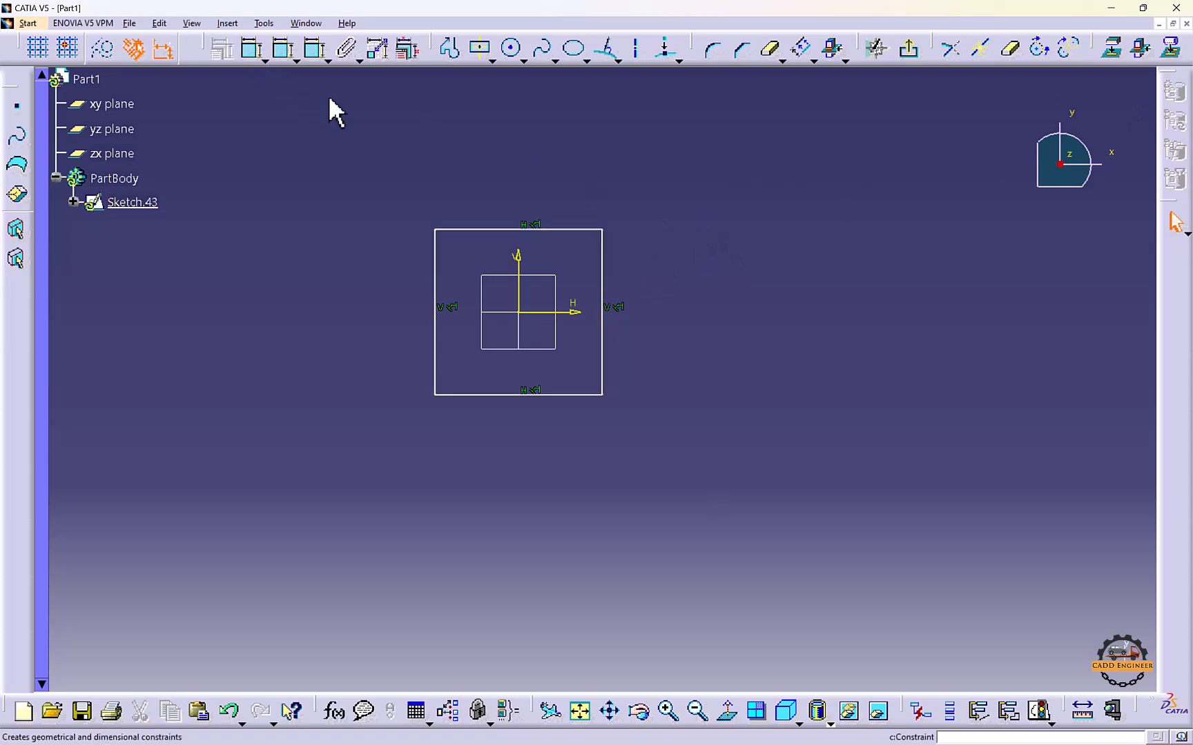
{"action": "left_click", "coordinate": [604, 291]}
{"action": "left_click", "coordinate": [644, 307]}
{"action": "double_click", "coordinate": [642, 284]}
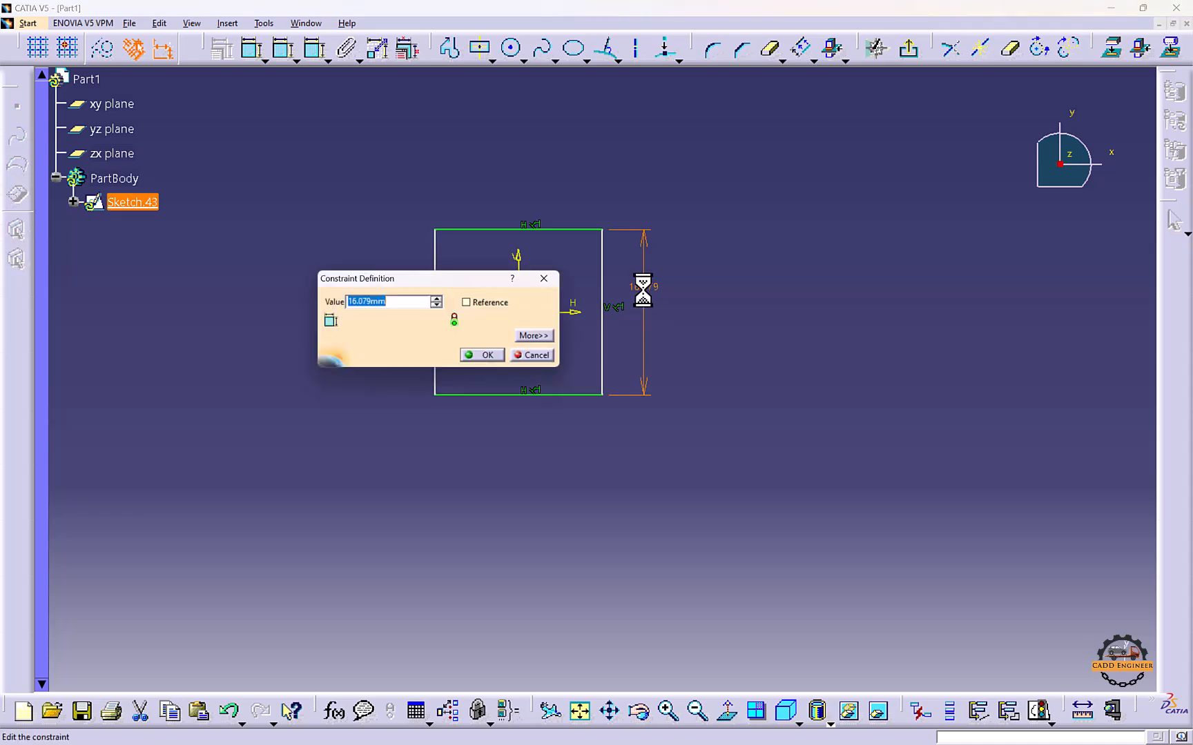
{"action": "key", "text": "Return"}
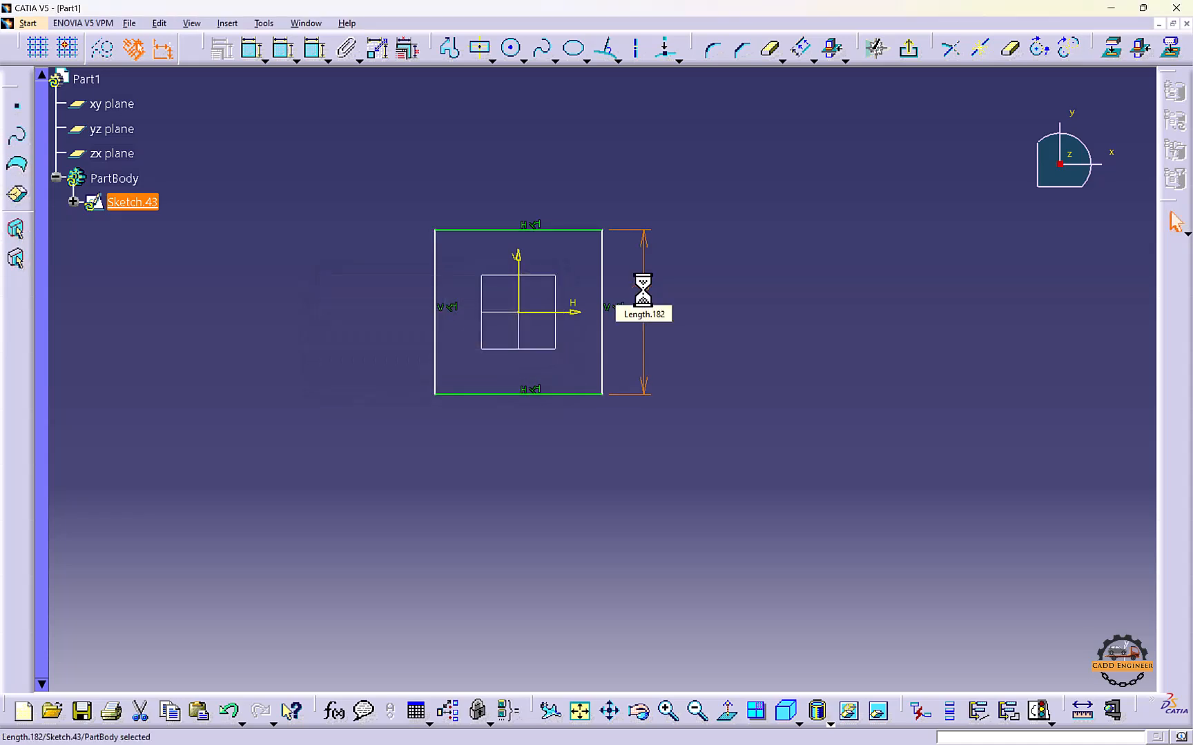
Constrain the rectangle's width to 18 mm and exit the sketch
{"action": "left_click", "coordinate": [255, 50]}
{"action": "left_click", "coordinate": [495, 229]}
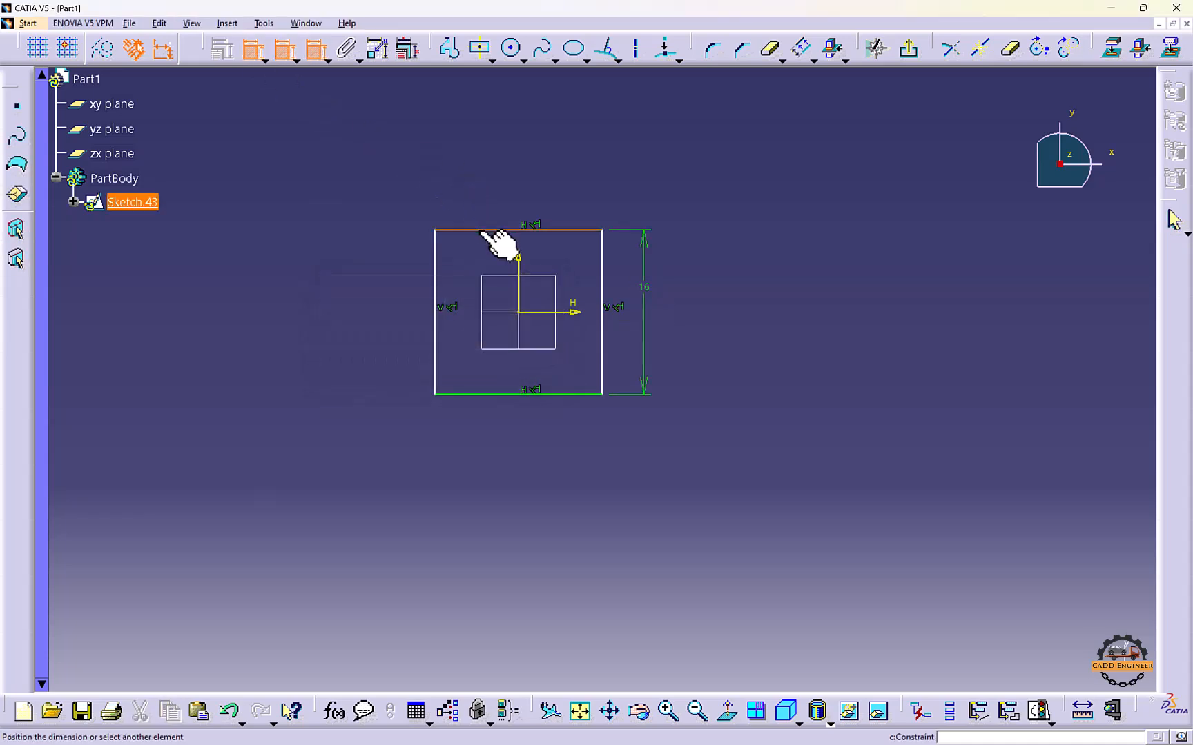
{"action": "left_click", "coordinate": [502, 201]}
{"action": "double_click", "coordinate": [501, 200]}
{"action": "type", "text": "18mm"}
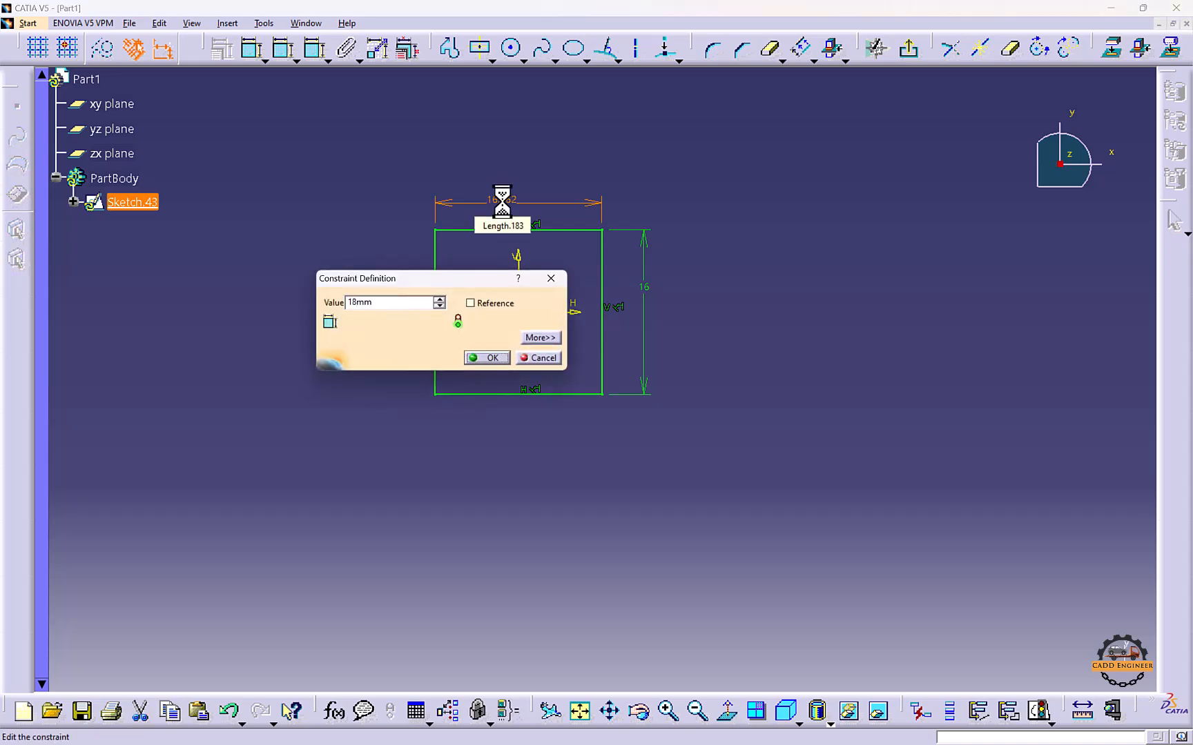
{"action": "type", "text": "8"}
{"action": "key", "text": "Return"}
{"action": "left_click", "coordinate": [909, 48]}
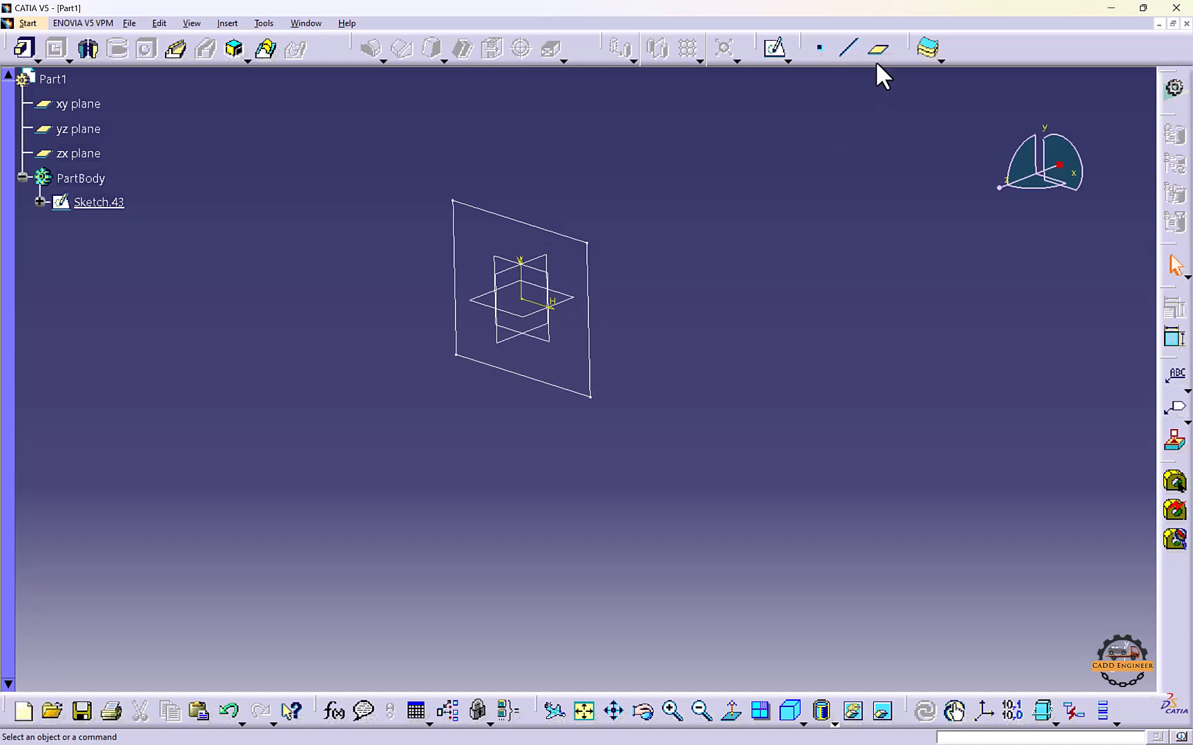
Create a reference plane offset 20 mm from the xy plane
{"action": "left_click", "coordinate": [877, 53]}
{"action": "left_click", "coordinate": [541, 265]}
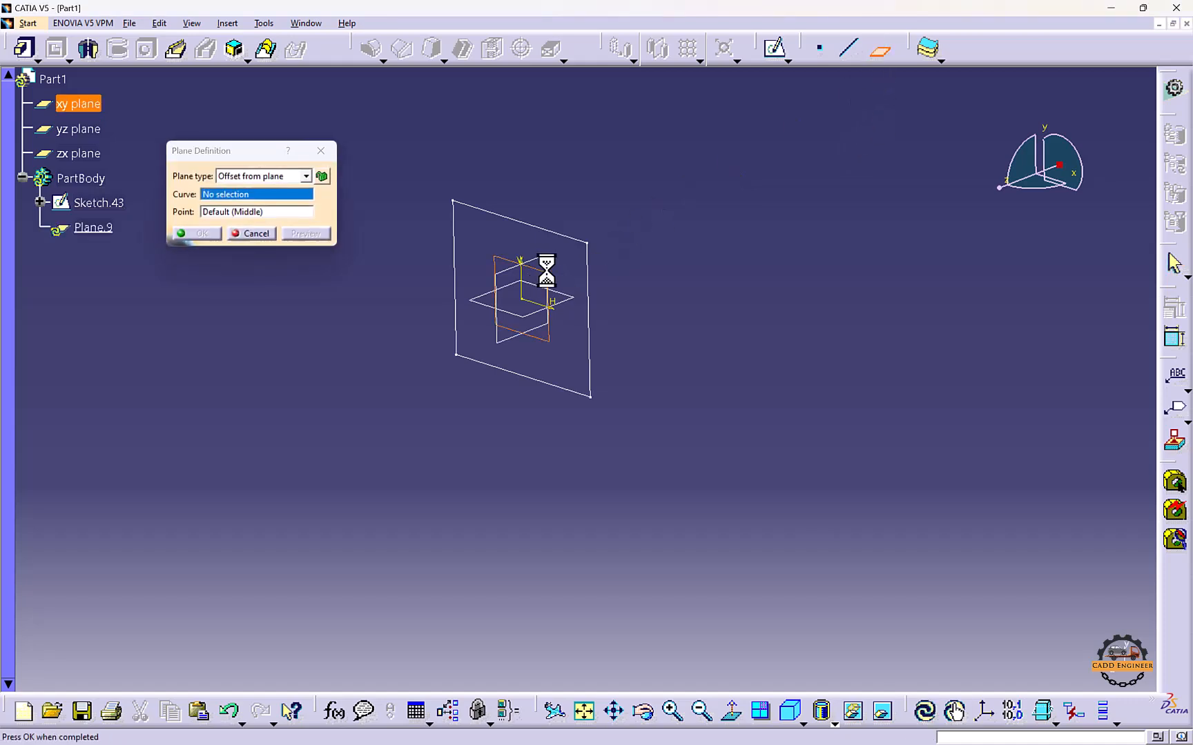
{"action": "middle_click_drag", "start_coordinate": [581, 274], "coordinate": [746, 235]}
{"action": "left_click_drag", "start_coordinate": [604, 296], "coordinate": [524, 337]}
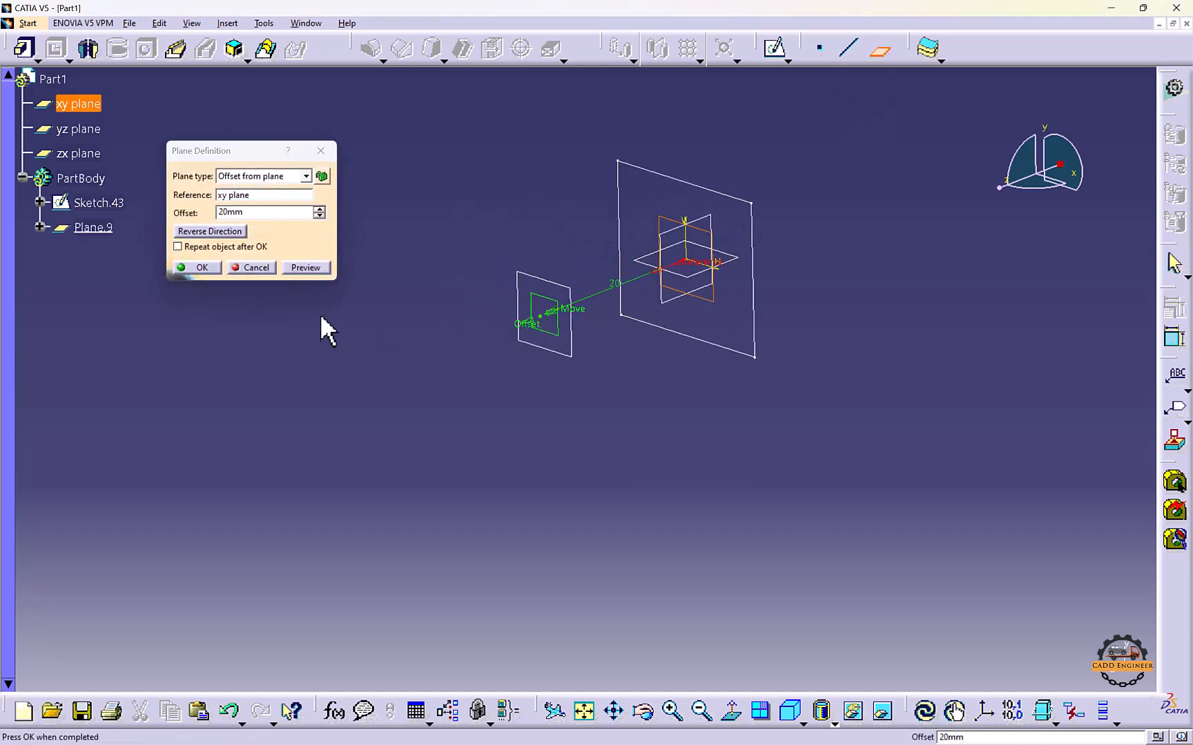
{"action": "left_click", "coordinate": [199, 267]}
Sketch a smaller centred rectangle at the origin of the new offset plane and exit the sketch
{"action": "left_click", "coordinate": [554, 292]}
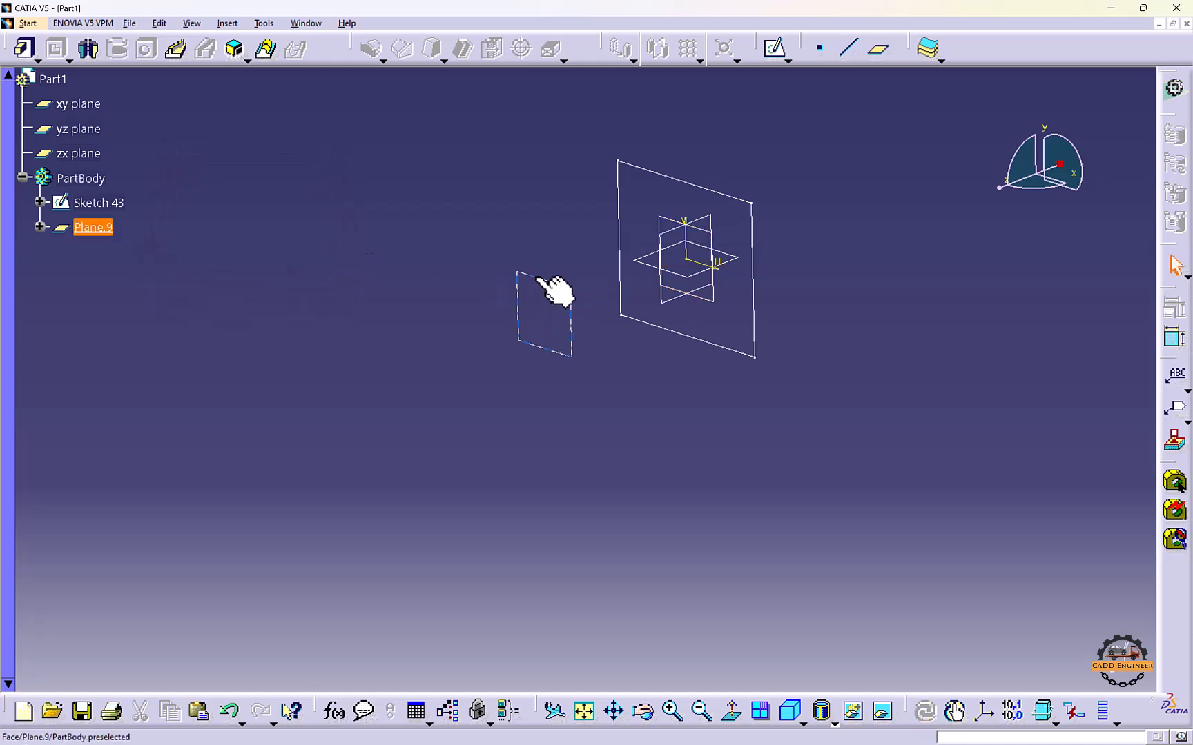
{"action": "left_click", "coordinate": [774, 48]}
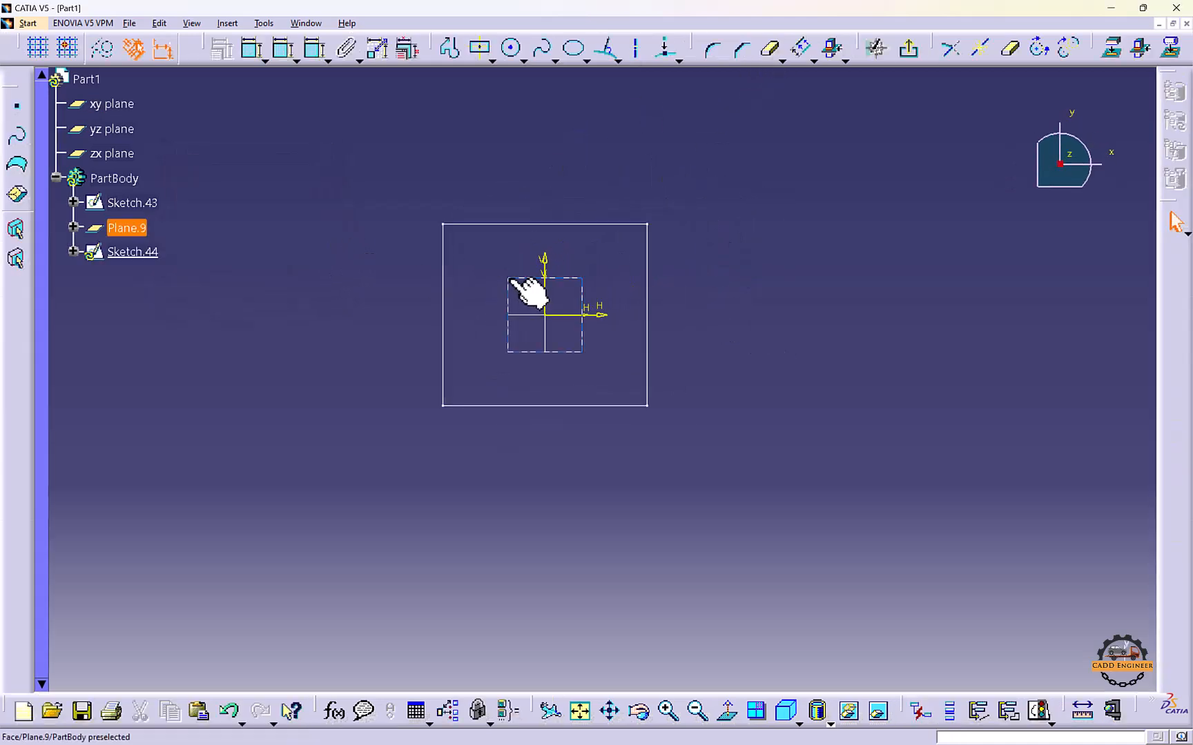
{"action": "left_click", "coordinate": [481, 48]}
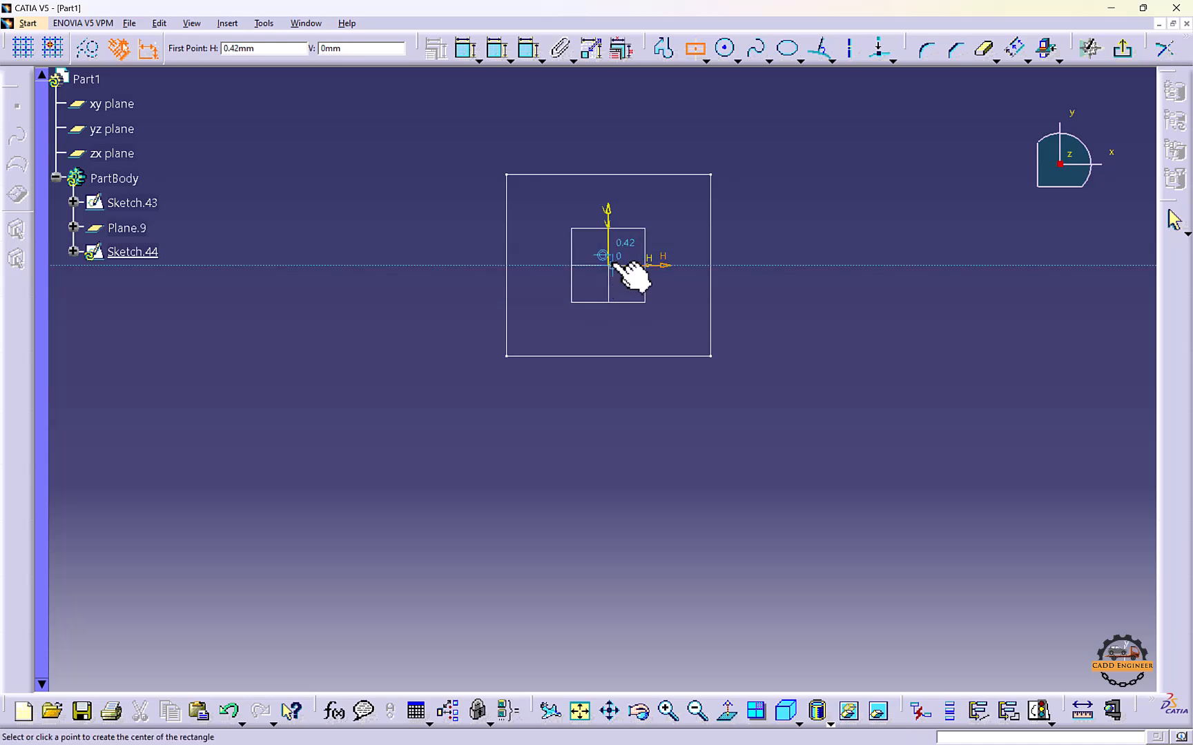
{"action": "left_click", "coordinate": [608, 265]}
{"action": "left_click", "coordinate": [664, 318]}
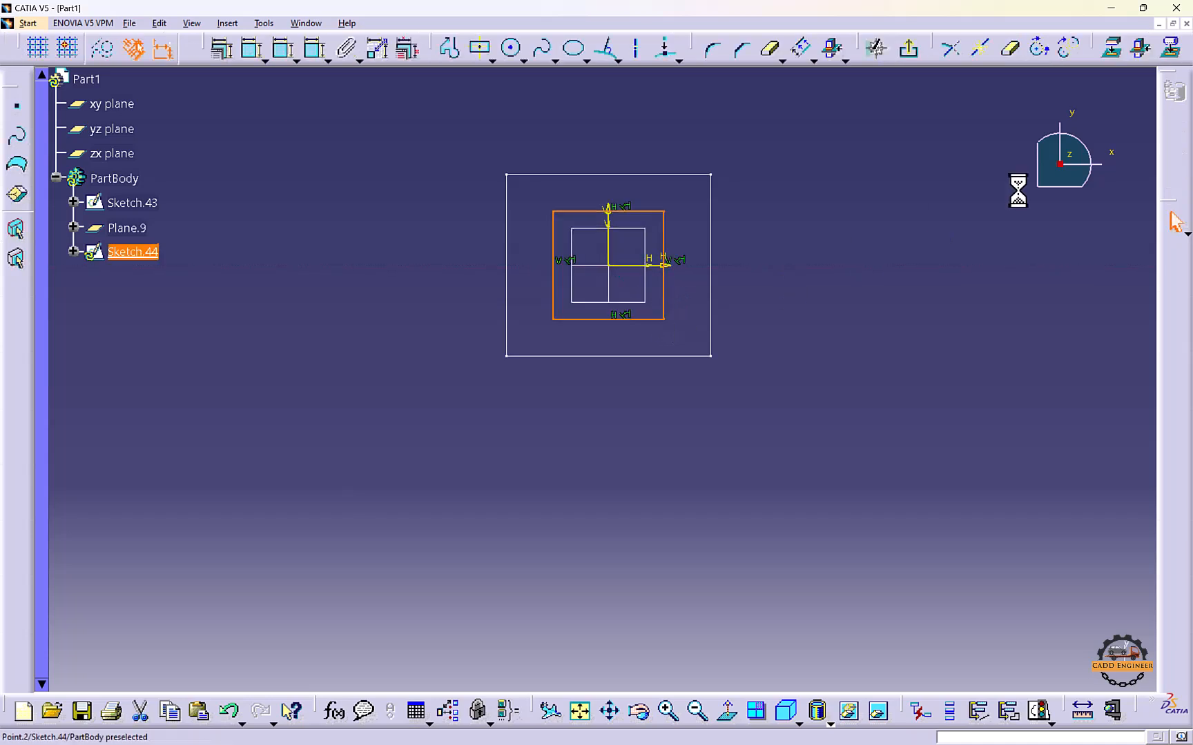
{"action": "left_click", "coordinate": [908, 50]}
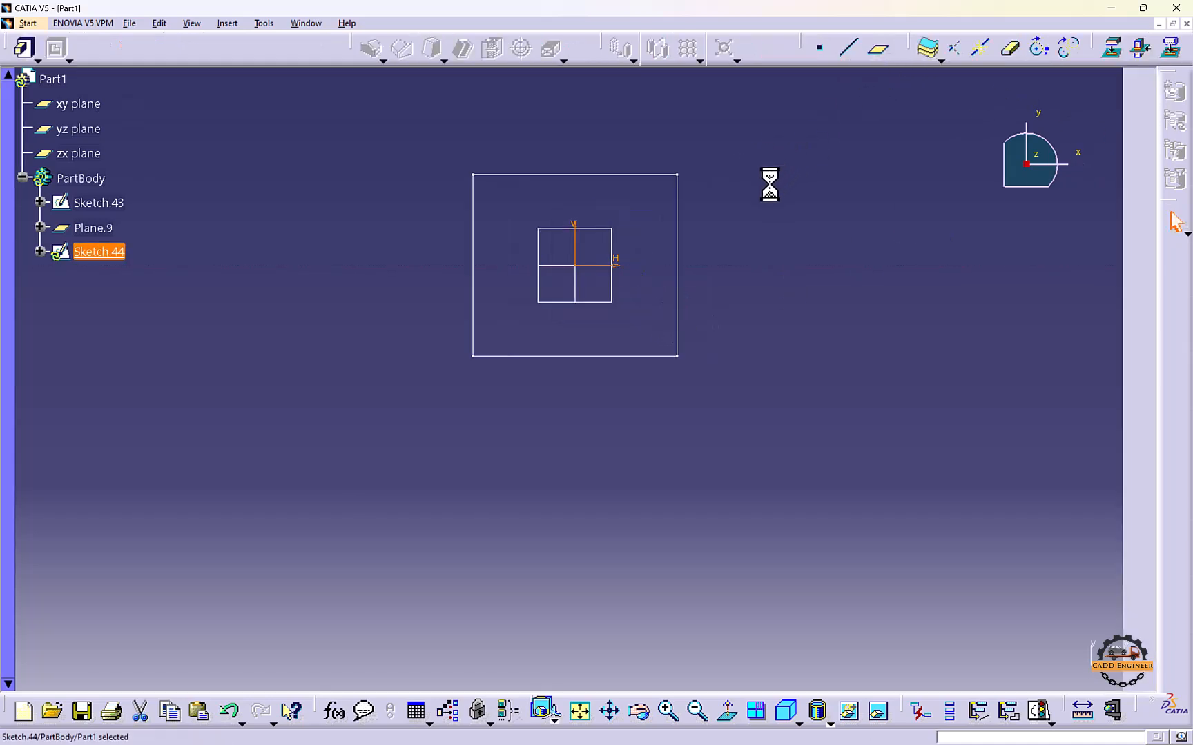
Create a second reference plane offset 20 mm from the first offset plane
{"action": "left_click", "coordinate": [878, 49]}
{"action": "left_click", "coordinate": [585, 254]}
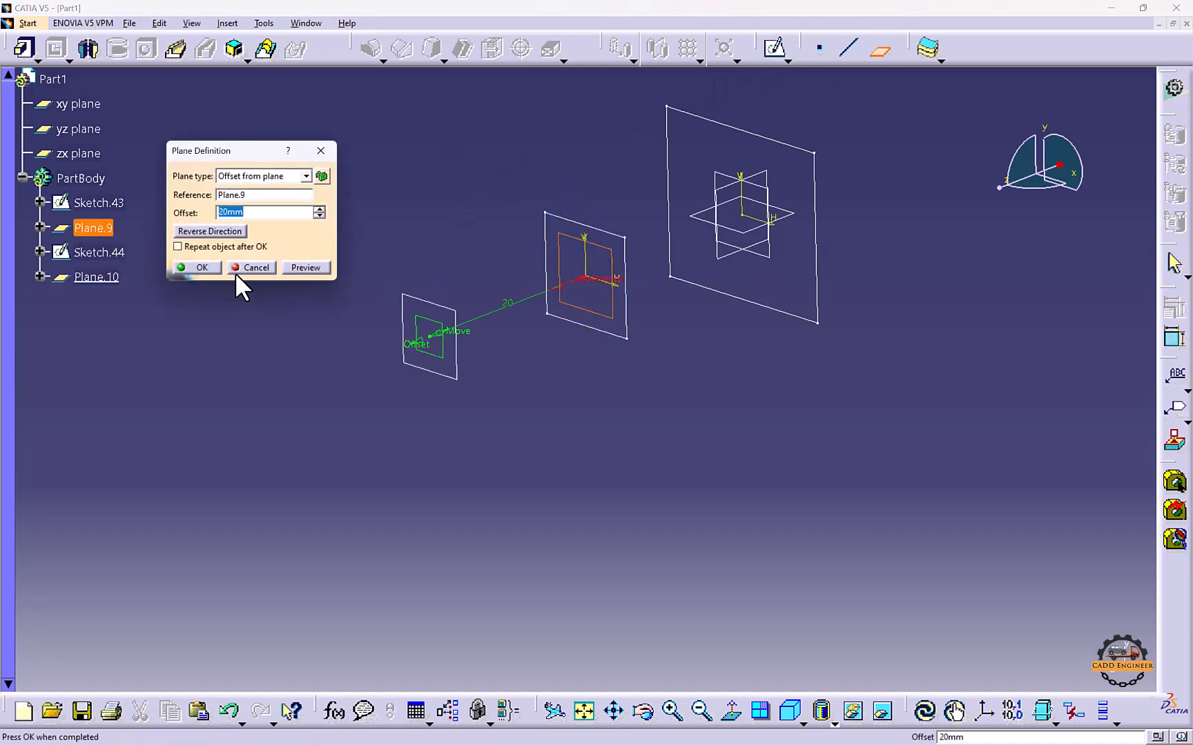
{"action": "left_click", "coordinate": [207, 267]}
Sketch a centred rectangle at the origin of the second offset plane, shrink it to just outside the middle rectangle, and exit the sketch
{"action": "left_click", "coordinate": [414, 297]}
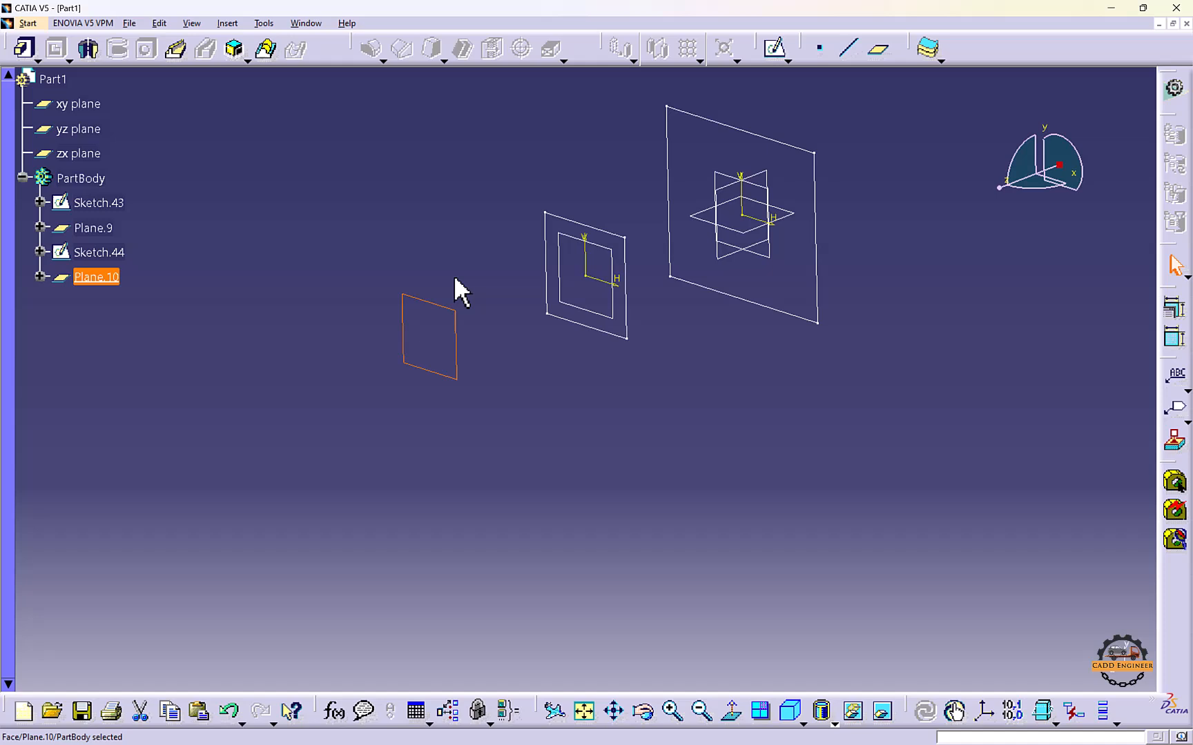
{"action": "left_click", "coordinate": [775, 49]}
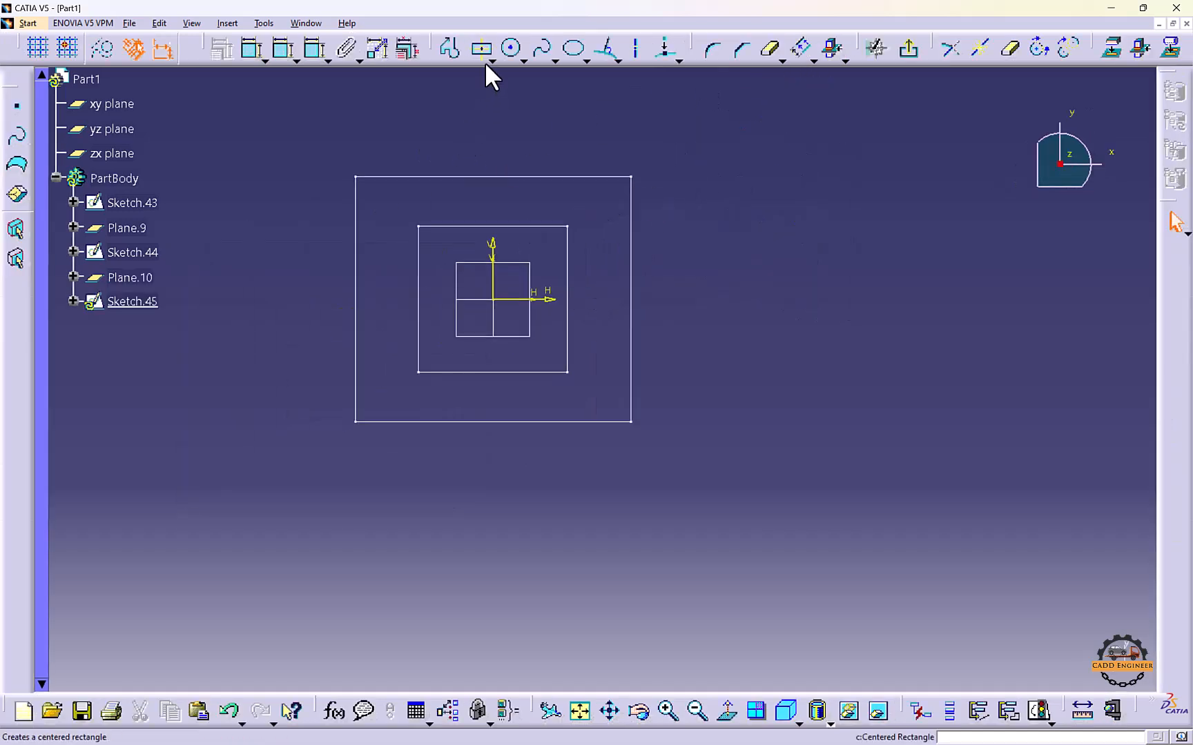
{"action": "left_click", "coordinate": [482, 50]}
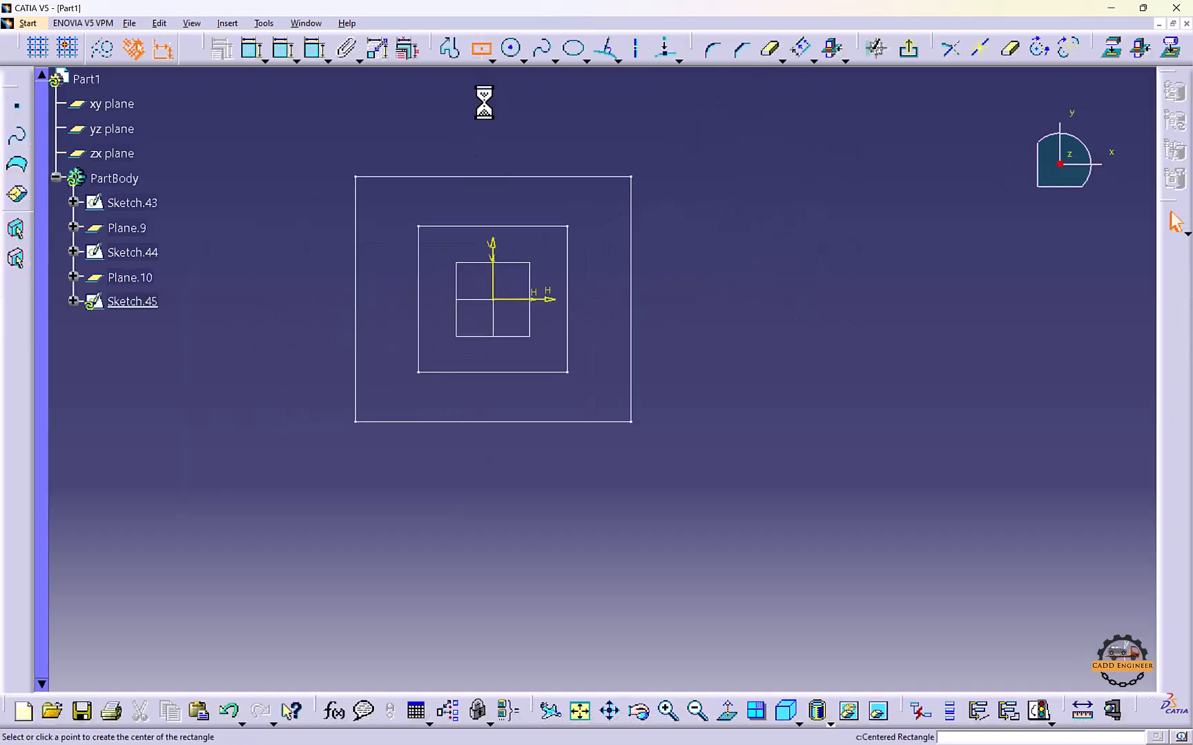
{"action": "left_click", "coordinate": [492, 299]}
{"action": "left_click", "coordinate": [604, 407]}
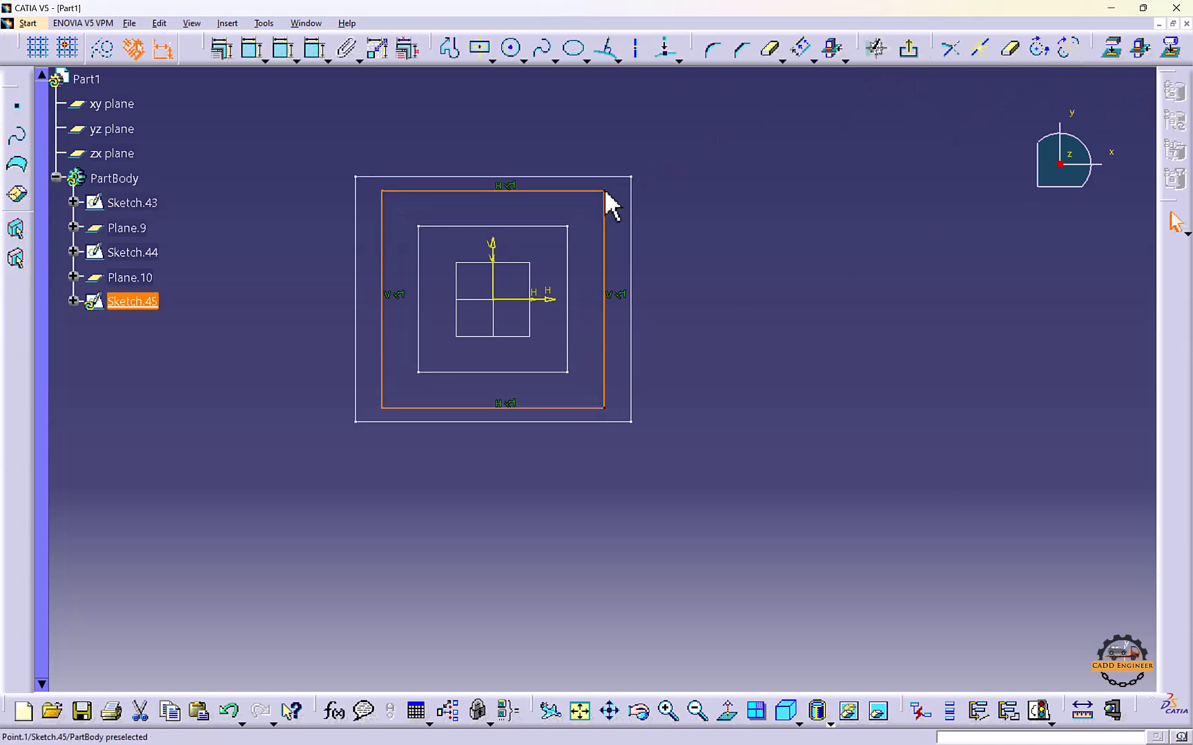
{"action": "left_click_drag", "start_coordinate": [605, 192], "coordinate": [586, 217]}
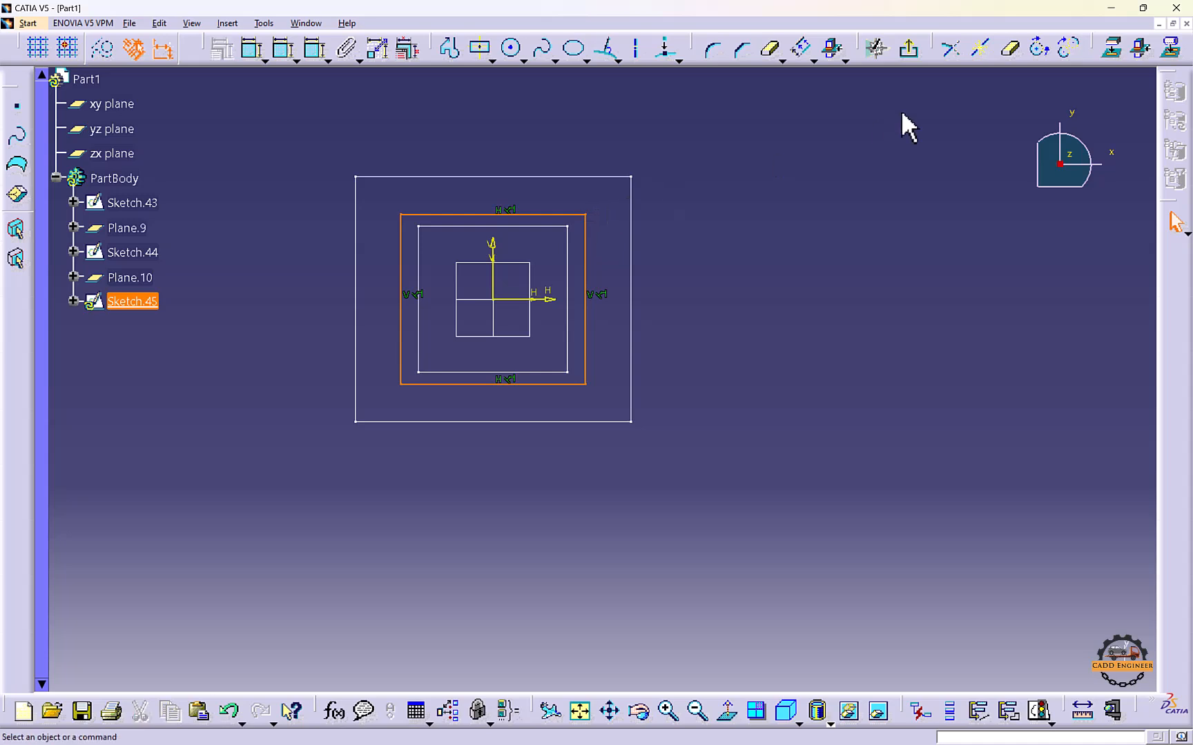
{"action": "left_click", "coordinate": [908, 47]}
Define a multi-sections solid through the three rectangles, starting from the xy plane, and preview it
{"action": "mouse_move", "coordinate": [738, 175]}
{"action": "middle_mouse_down"}
{"action": "mouse_move", "coordinate": [535, 234]}
{"action": "mouse_move", "coordinate": [519, 200]}
{"action": "mouse_move", "coordinate": [491, 200]}
{"action": "middle_mouse_up"}
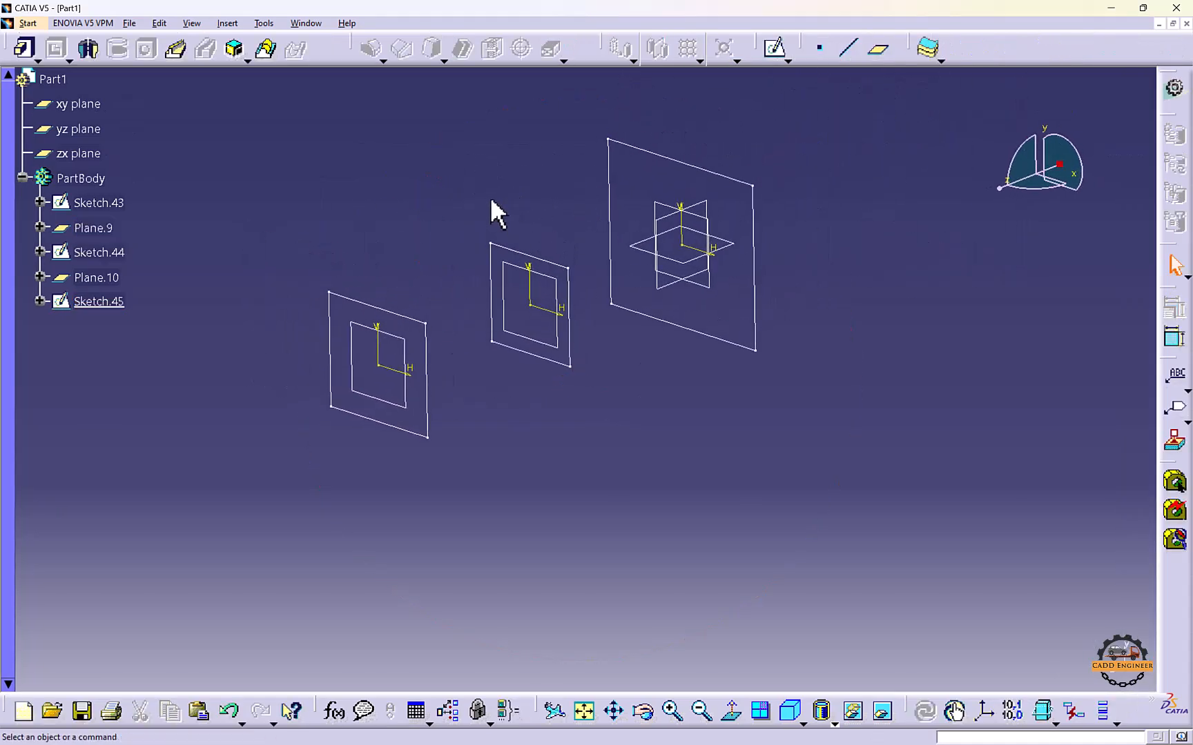
{"action": "left_click", "coordinate": [262, 56]}
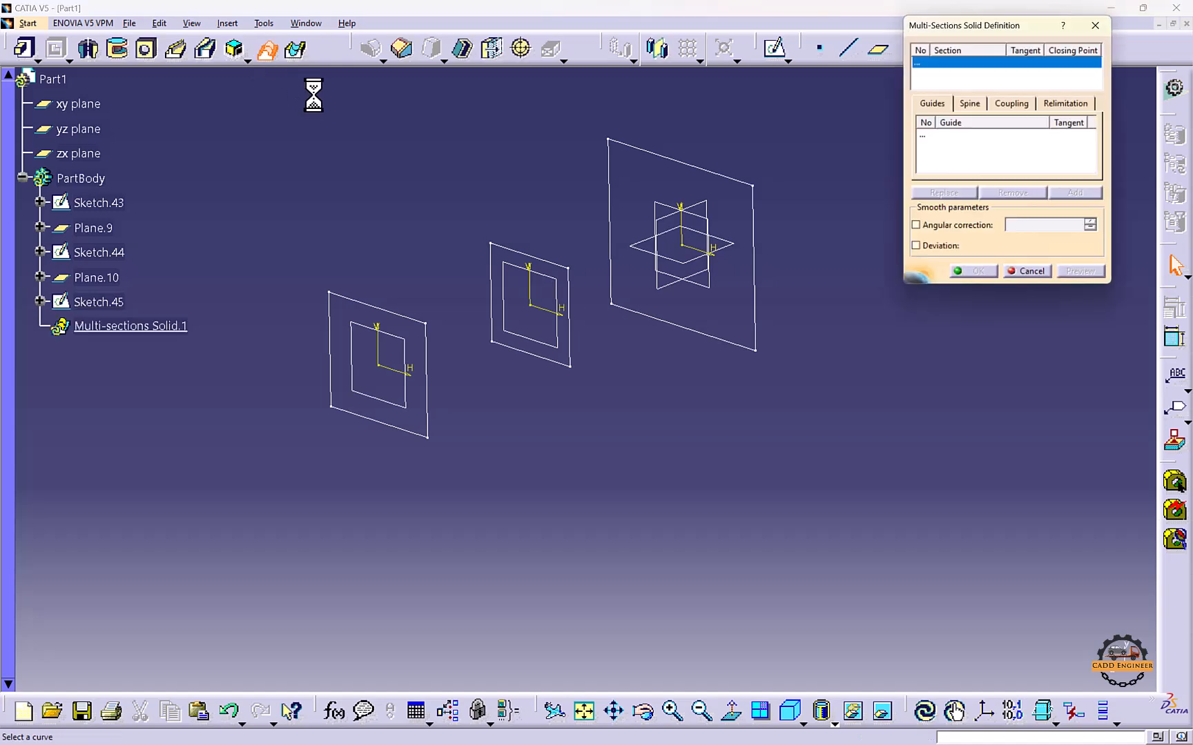
{"action": "left_click", "coordinate": [660, 159]}
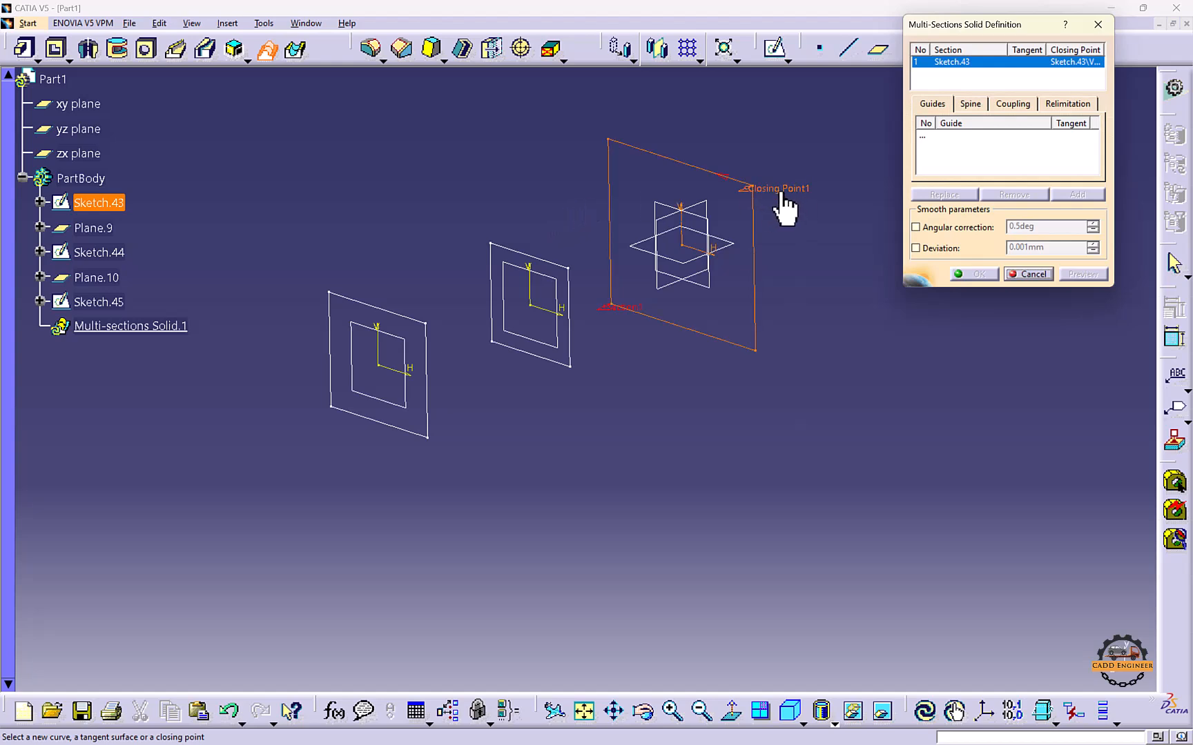
{"action": "left_click", "coordinate": [550, 261]}
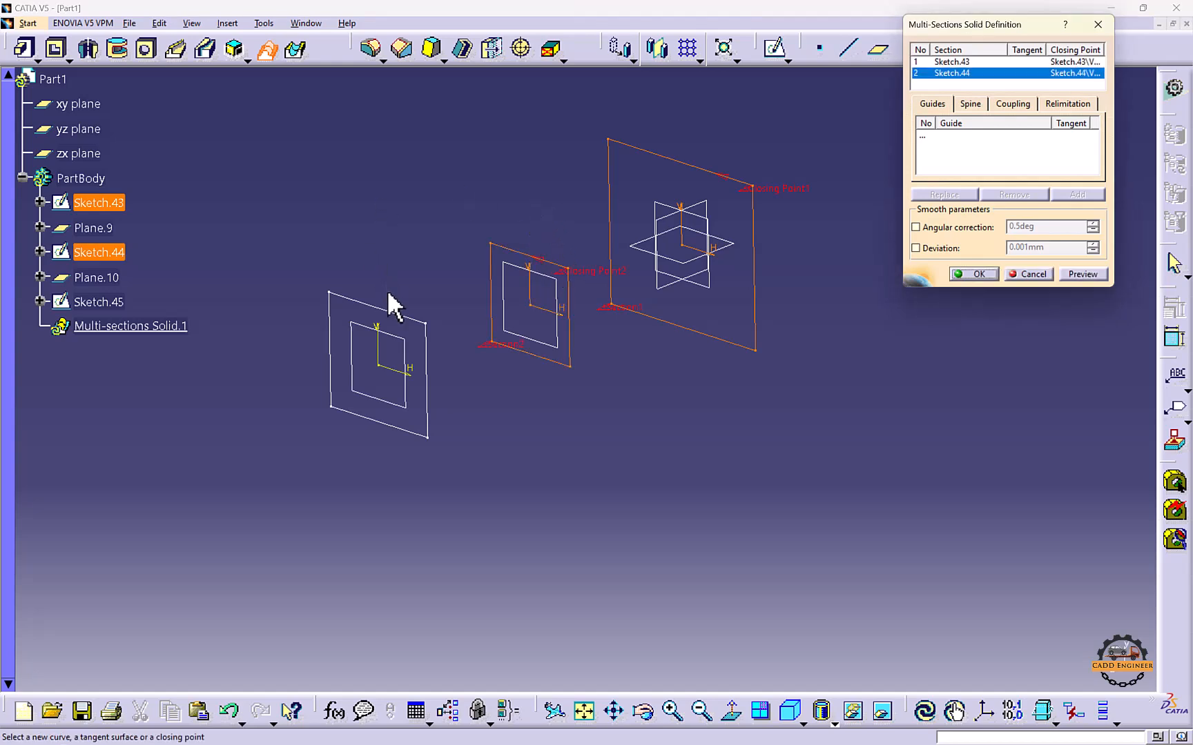
{"action": "left_click", "coordinate": [395, 314]}
{"action": "left_click", "coordinate": [1081, 274]}
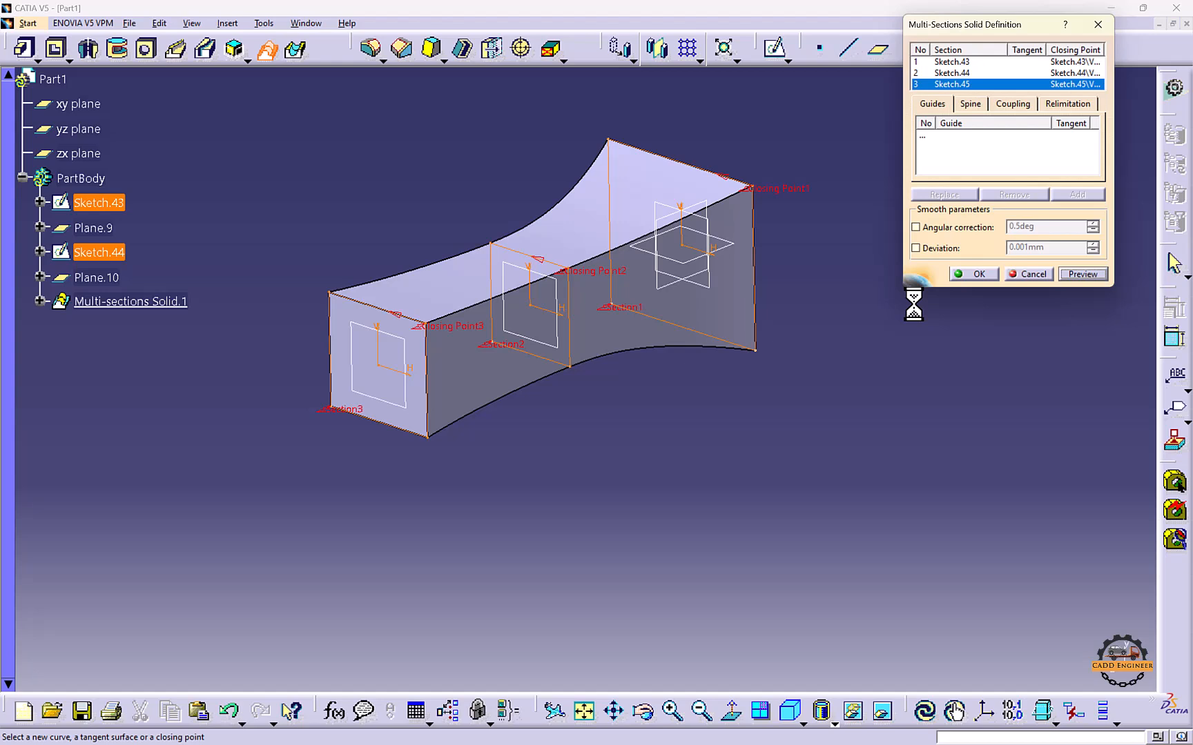
Replace the xy-plane section's closing point with the other upper corner of its rectangle and preview the solid
{"action": "right_click", "coordinate": [793, 199]}
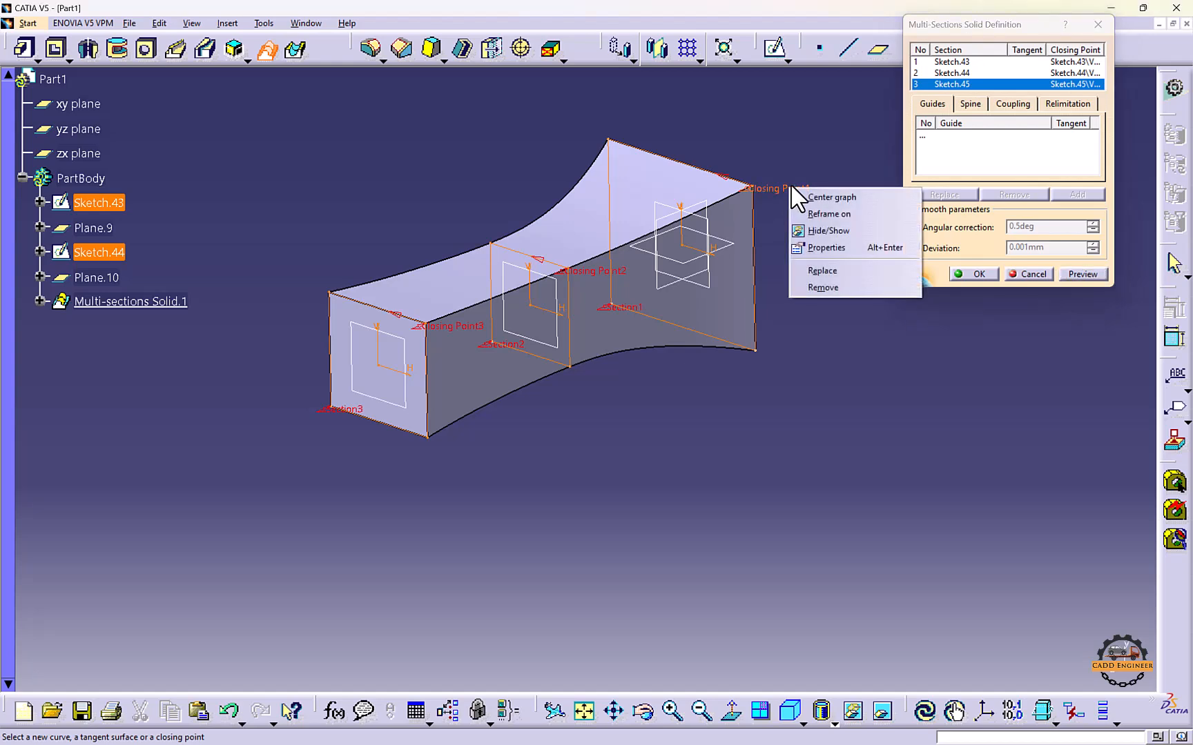
{"action": "left_click", "coordinate": [820, 271]}
{"action": "left_click", "coordinate": [608, 140]}
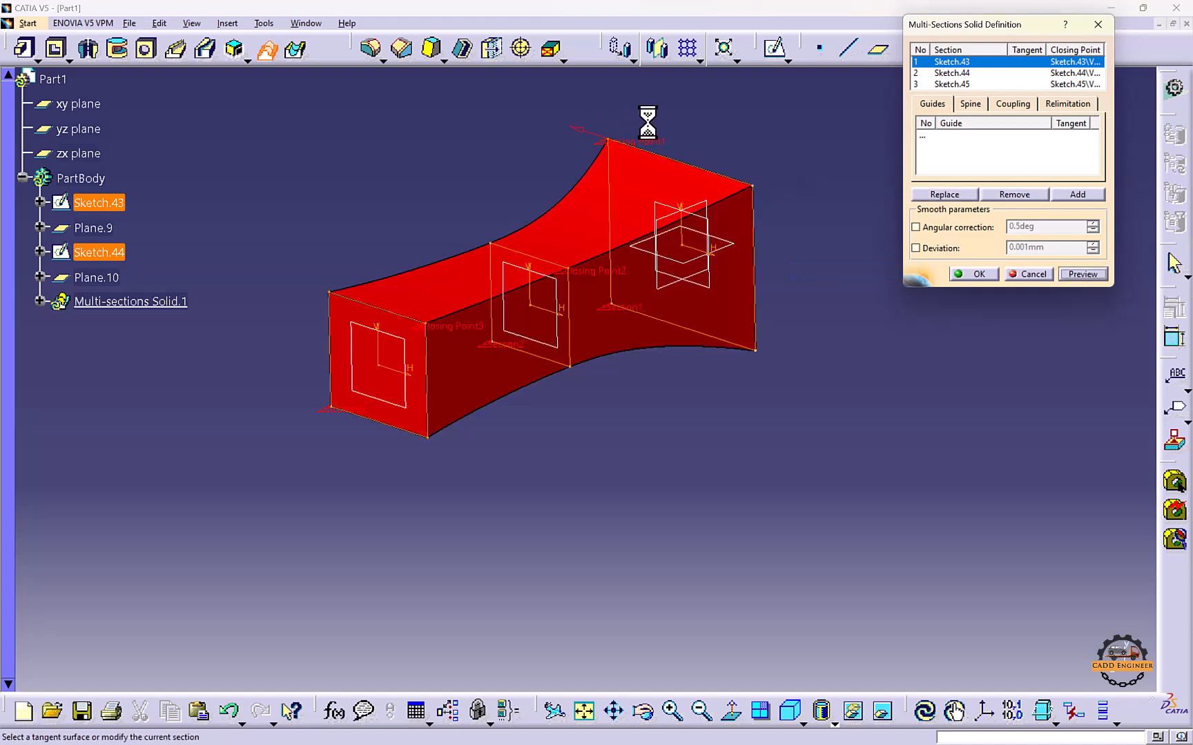
{"action": "left_click", "coordinate": [1081, 276]}
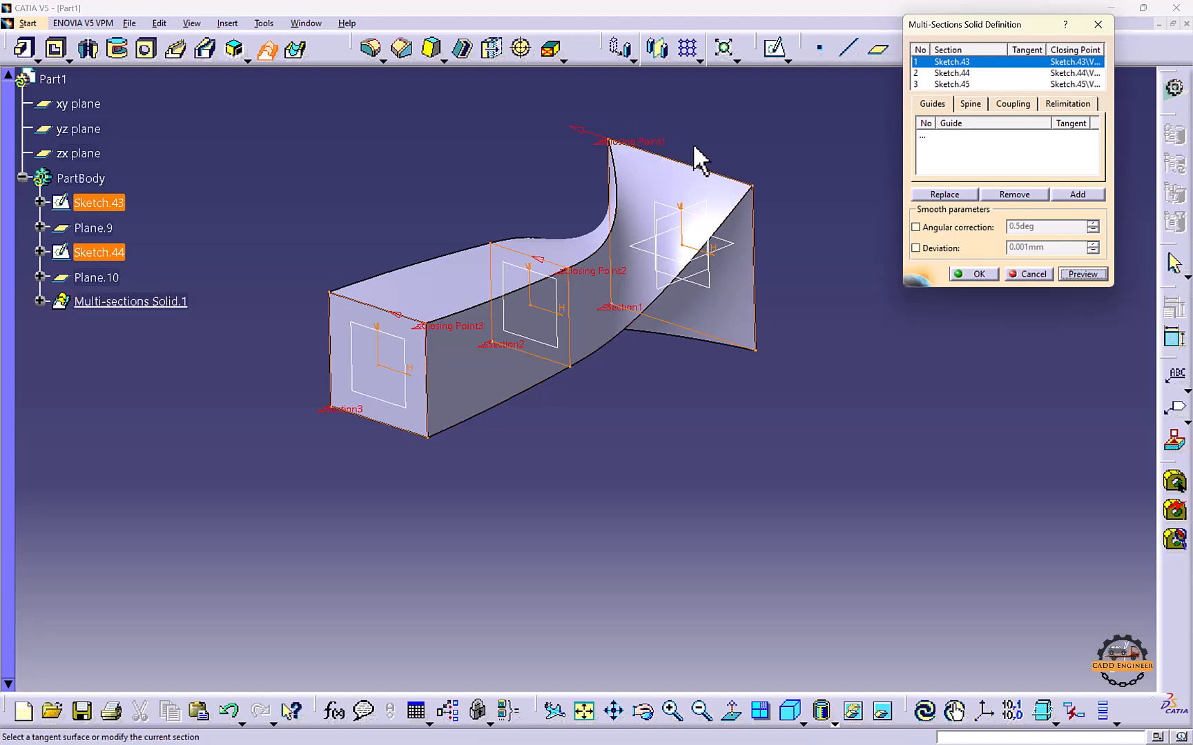
Try reversing the closing point direction on the xy-plane section and preview the solid
{"action": "left_click", "coordinate": [582, 137]}
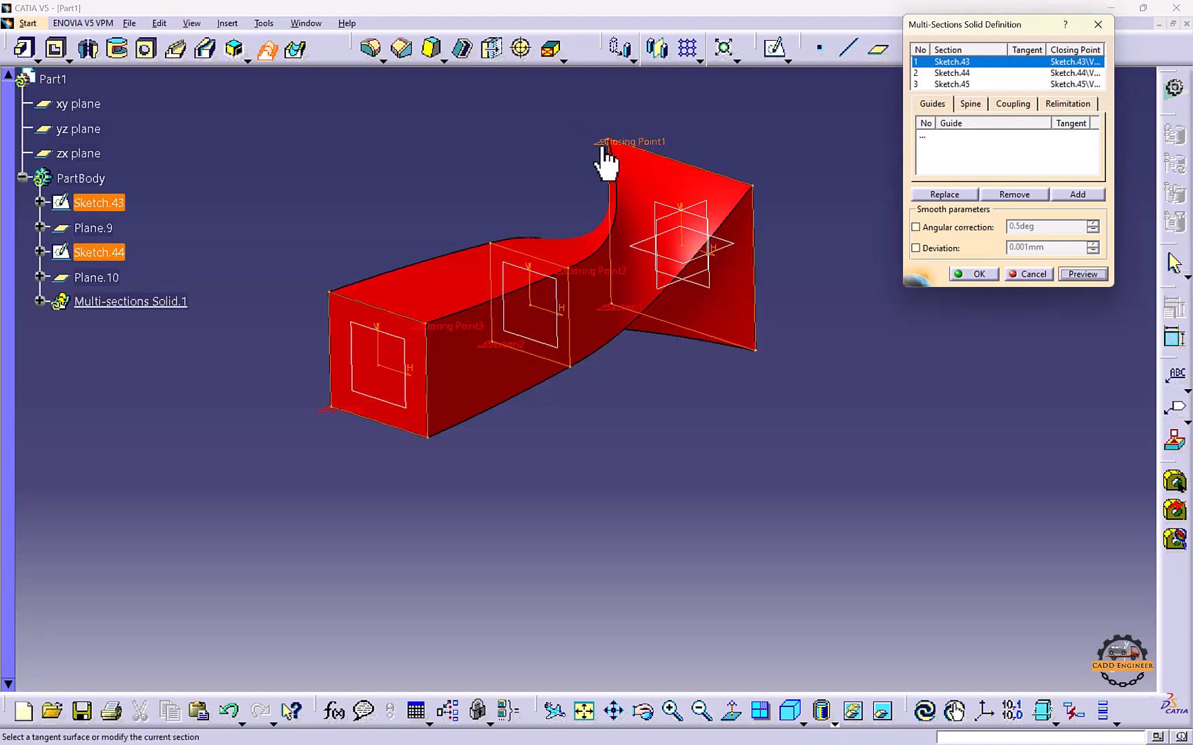
{"action": "left_click", "coordinate": [1063, 273]}
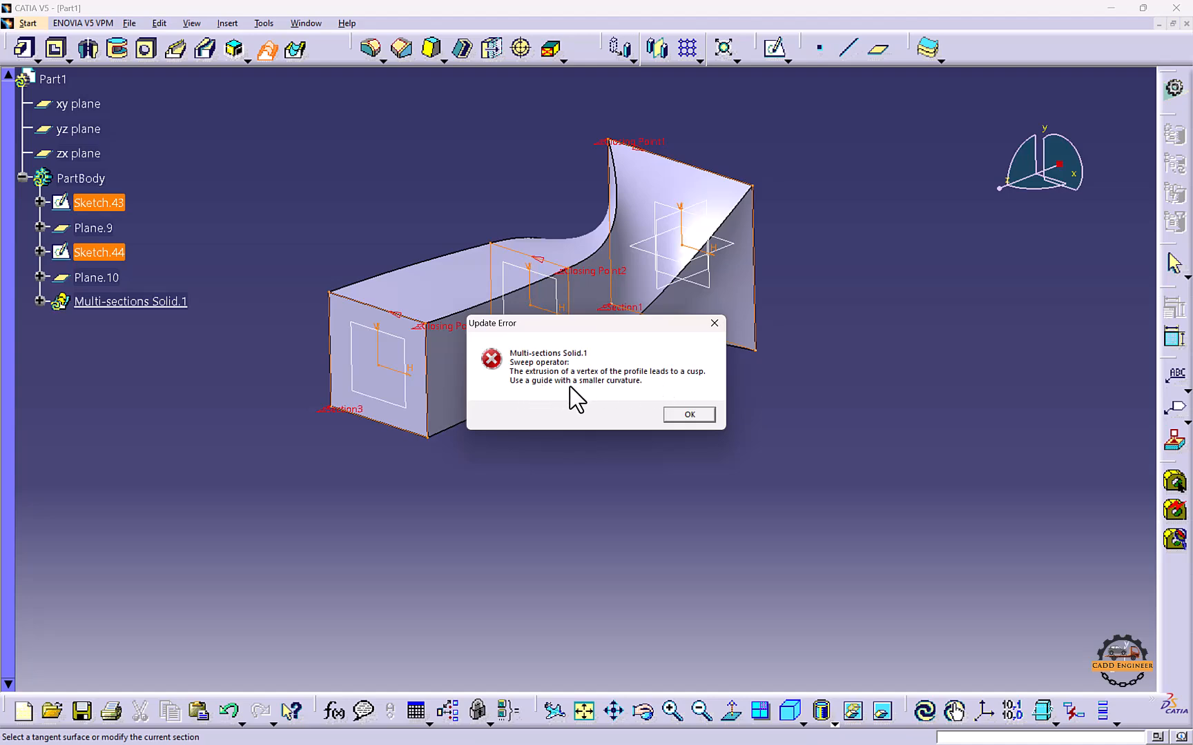
{"action": "left_click", "coordinate": [687, 415]}
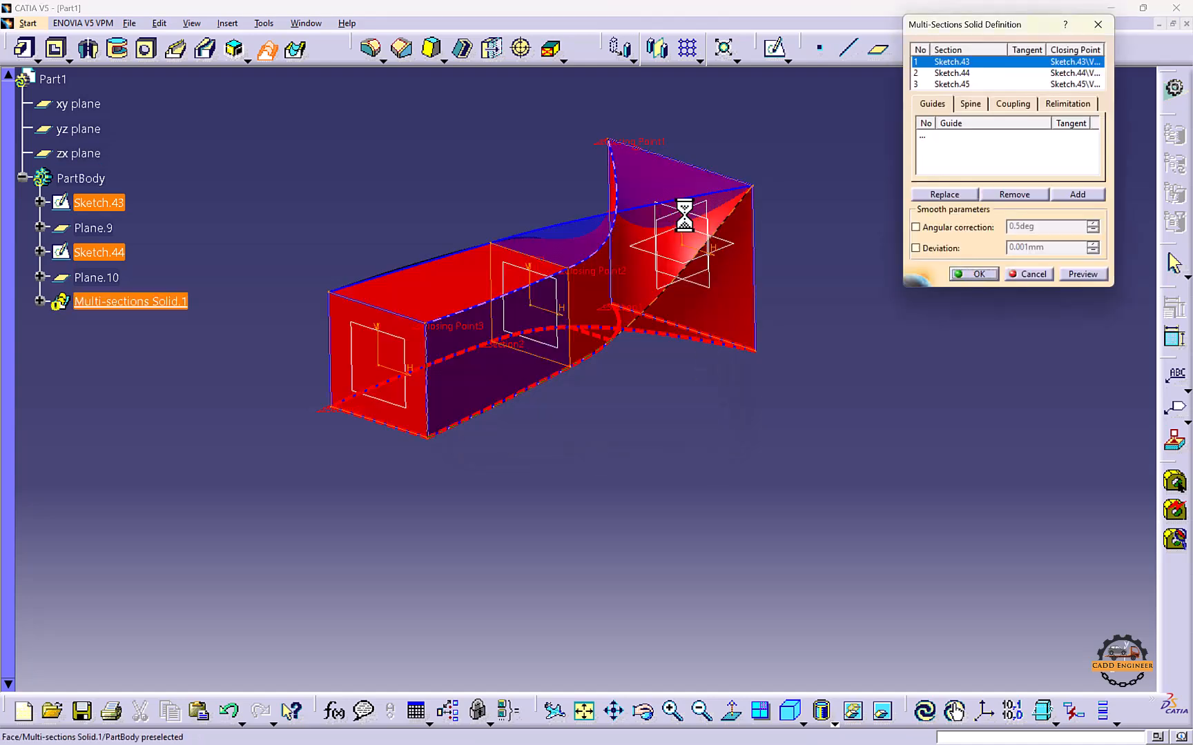
Move the xy-plane section's closing point back to its original corner, reverse its direction, and create the multi-sections solid
{"action": "right_click", "coordinate": [649, 145]}
{"action": "left_click", "coordinate": [682, 226]}
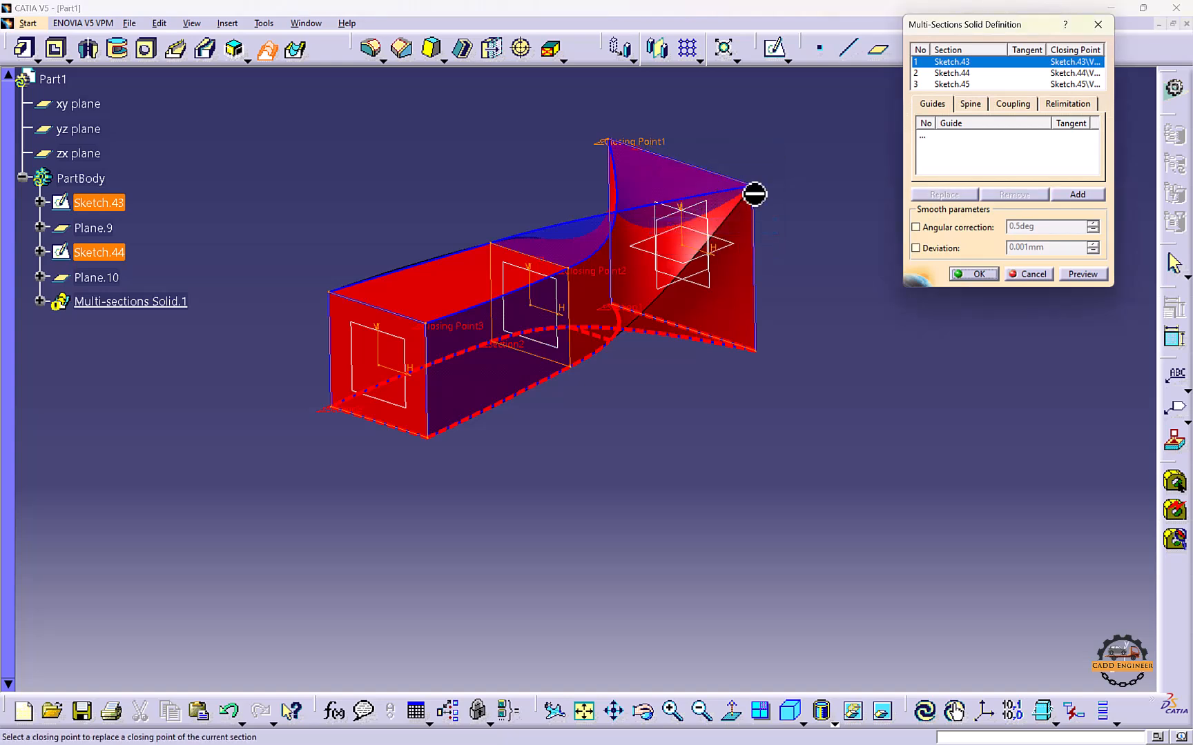
{"action": "left_click", "coordinate": [752, 187]}
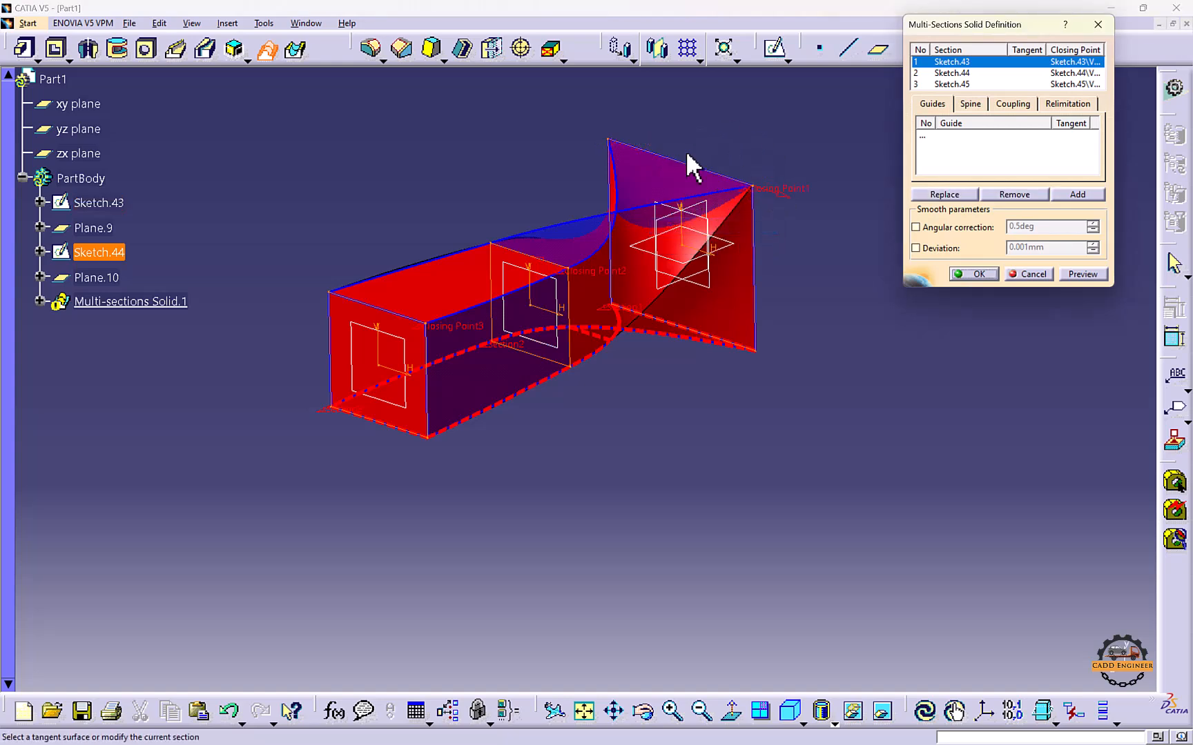
{"action": "left_click", "coordinate": [770, 198]}
{"action": "left_click", "coordinate": [1083, 275]}
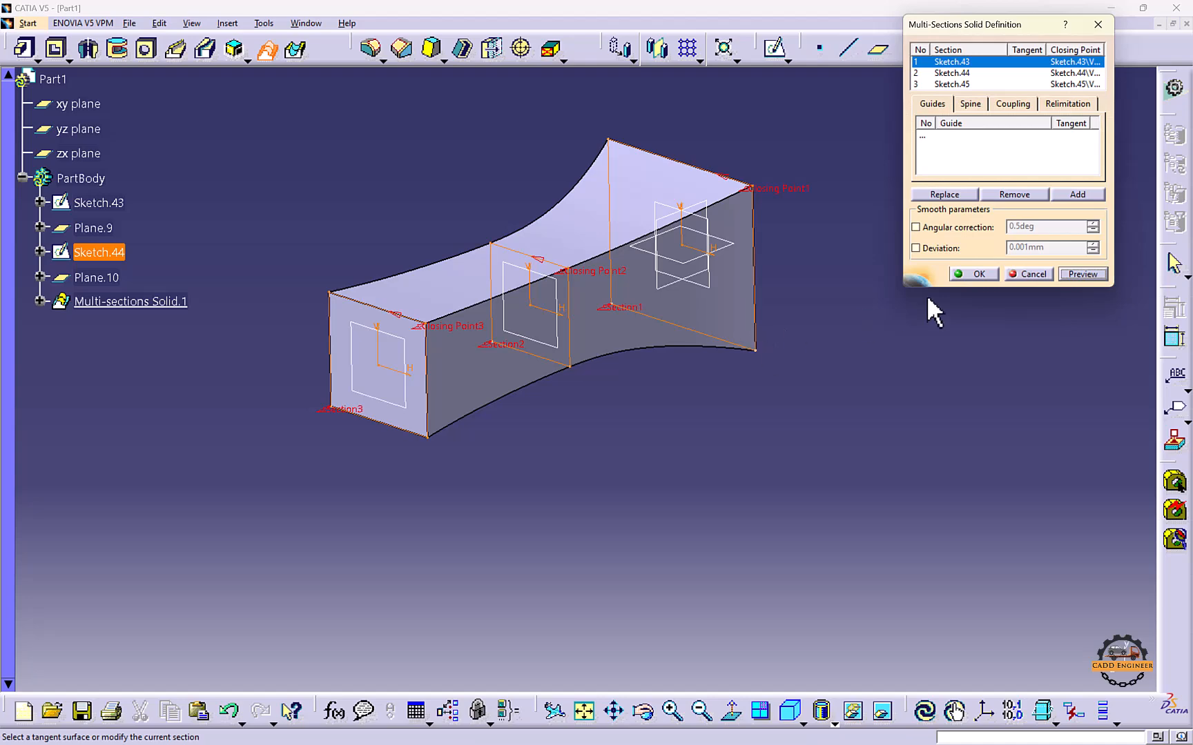
{"action": "left_click", "coordinate": [964, 273]}
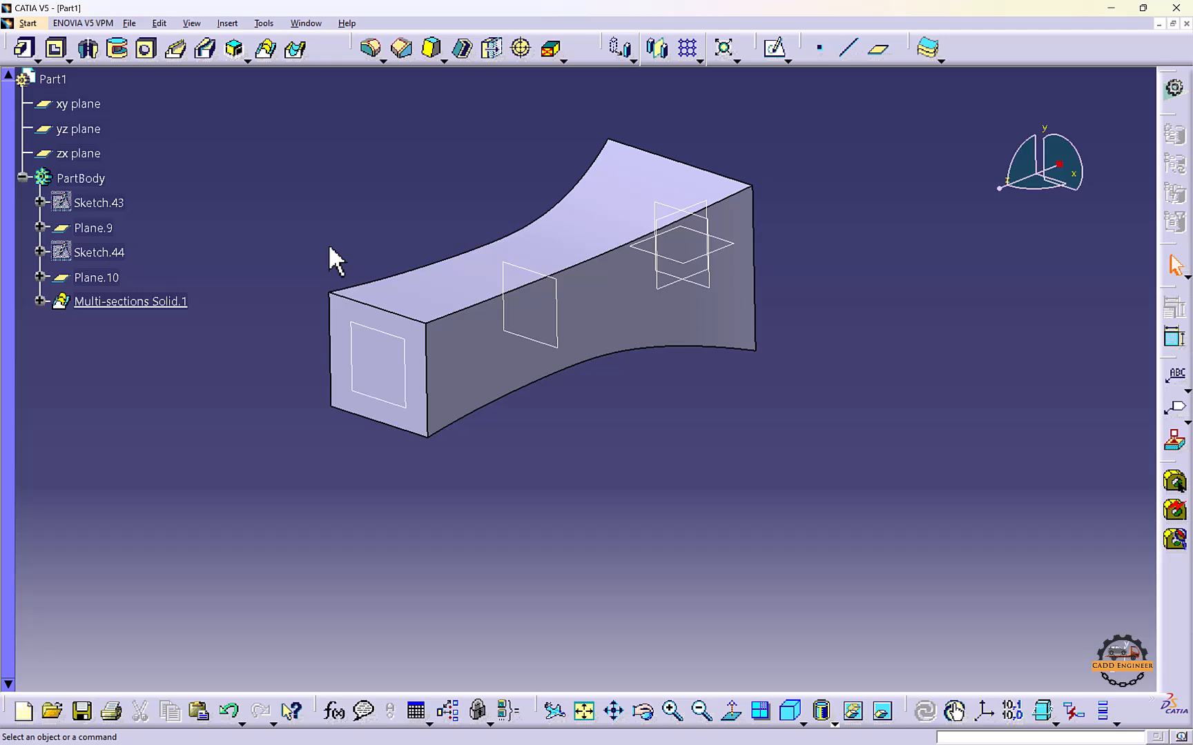
Delete the multi-sections solid while keeping its aggregated sketches
{"action": "right_click", "coordinate": [153, 301]}
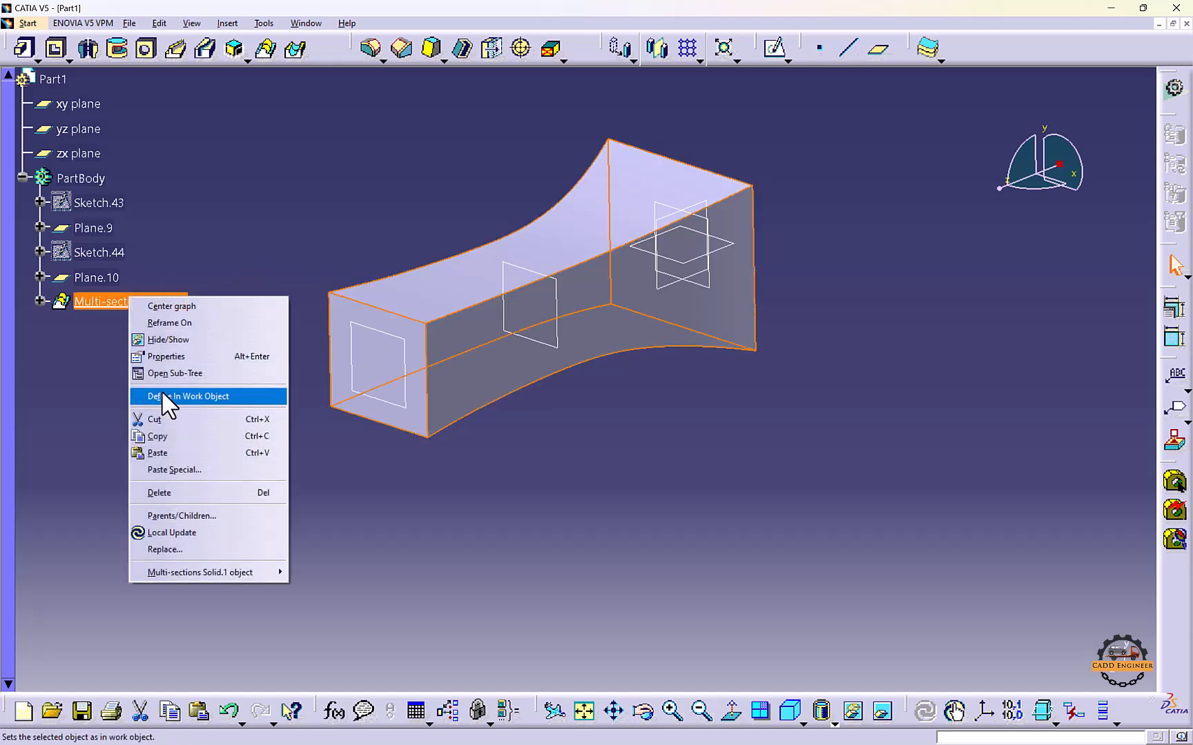
{"action": "left_click", "coordinate": [234, 492]}
{"action": "left_click", "coordinate": [290, 379]}
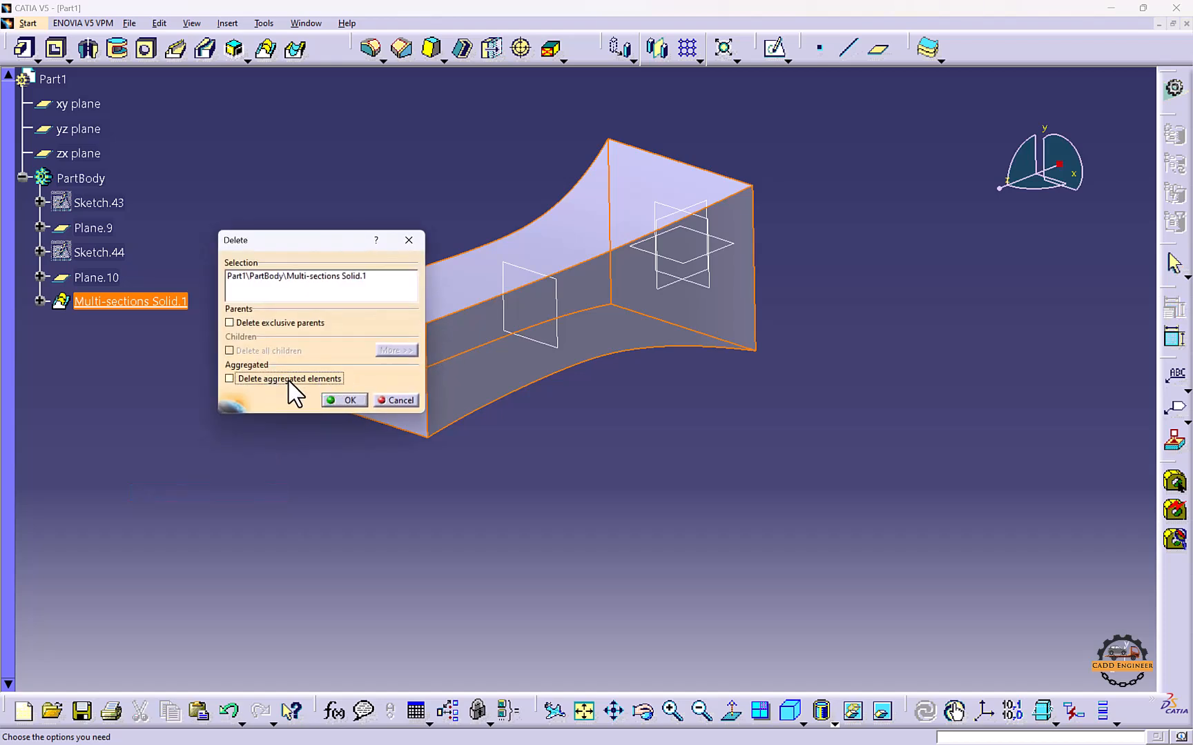
{"action": "left_click", "coordinate": [343, 400]}
Sketch an S-shaped spline on the yz plane from the origin through the middle and end section centres, bulging to opposite sides, and exit the sketch
{"action": "left_click", "coordinate": [683, 228]}
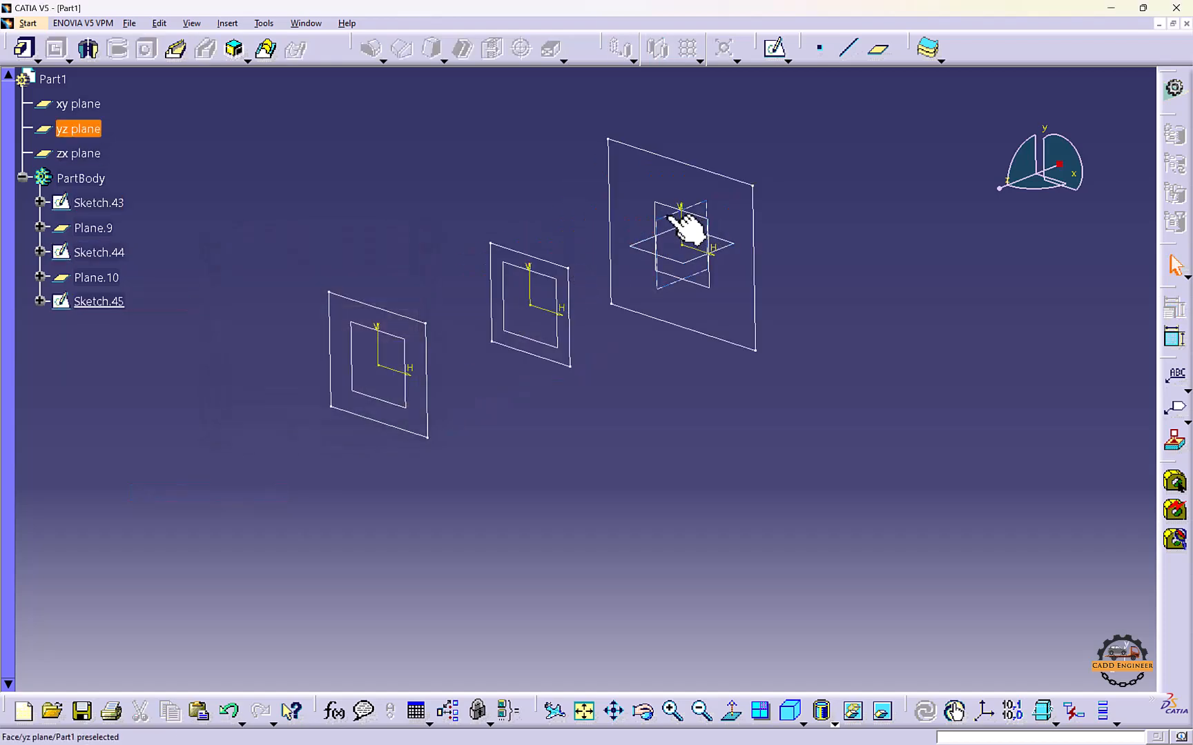
{"action": "left_click", "coordinate": [774, 47]}
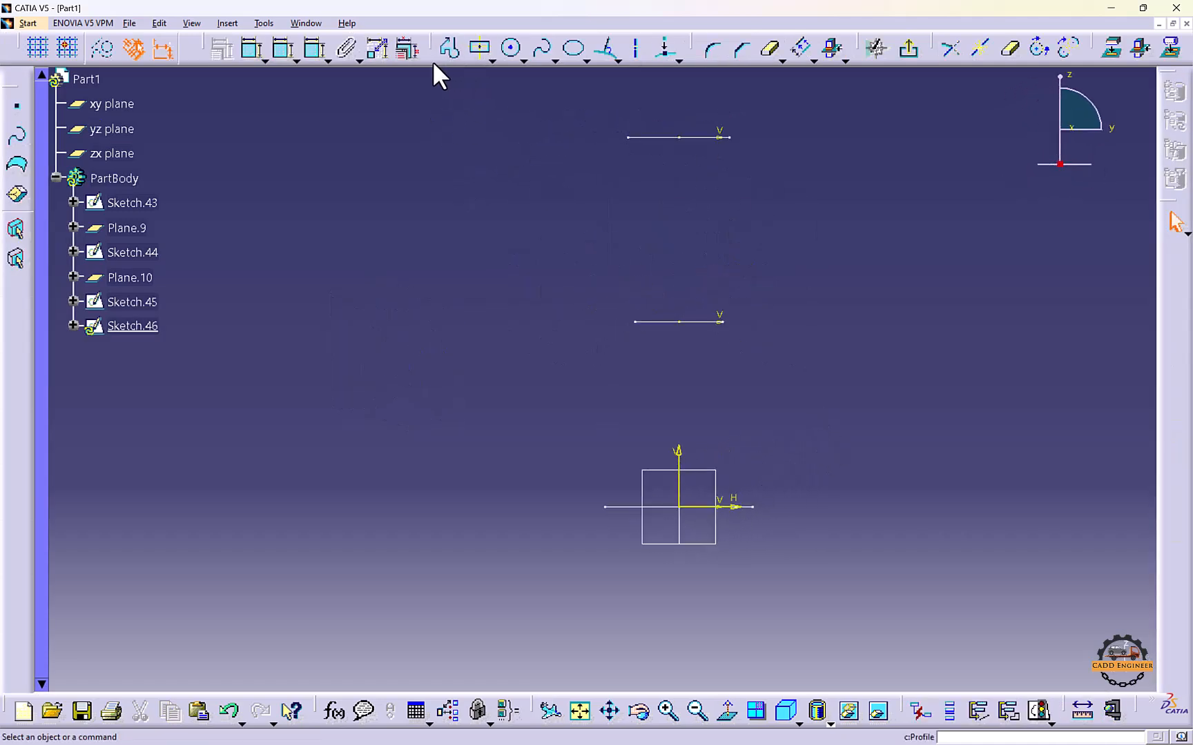
{"action": "left_click", "coordinate": [537, 51]}
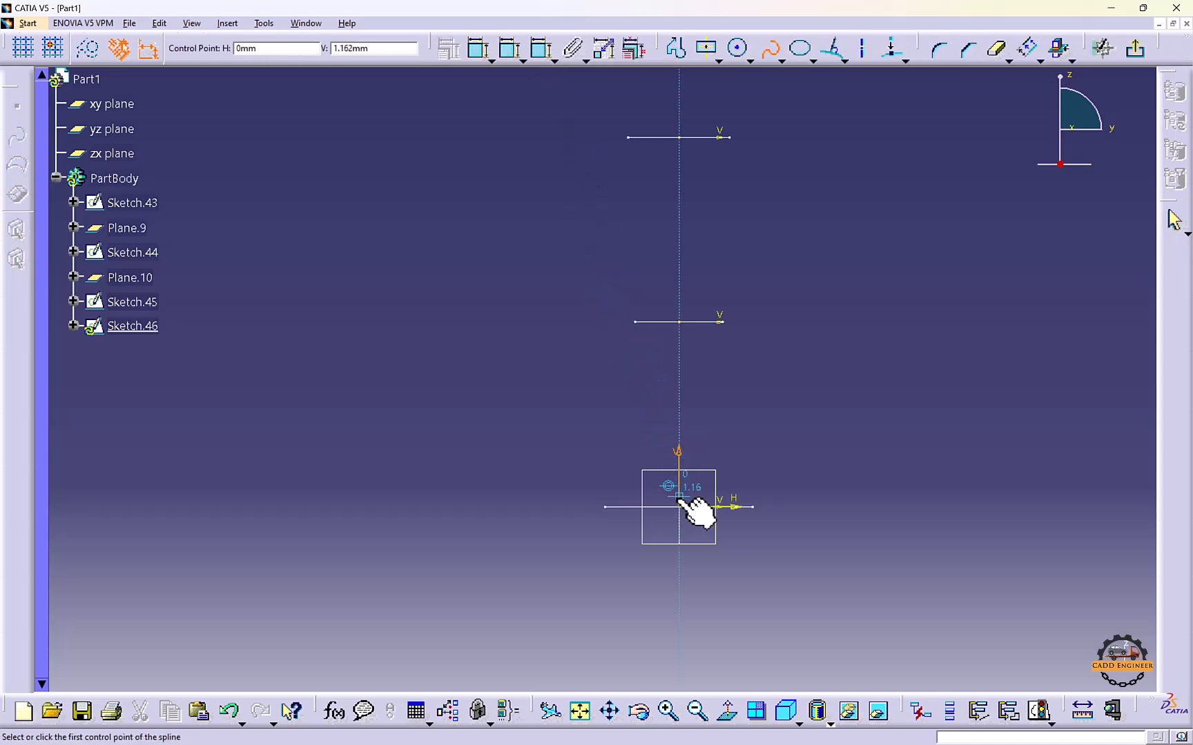
{"action": "left_click", "coordinate": [667, 428]}
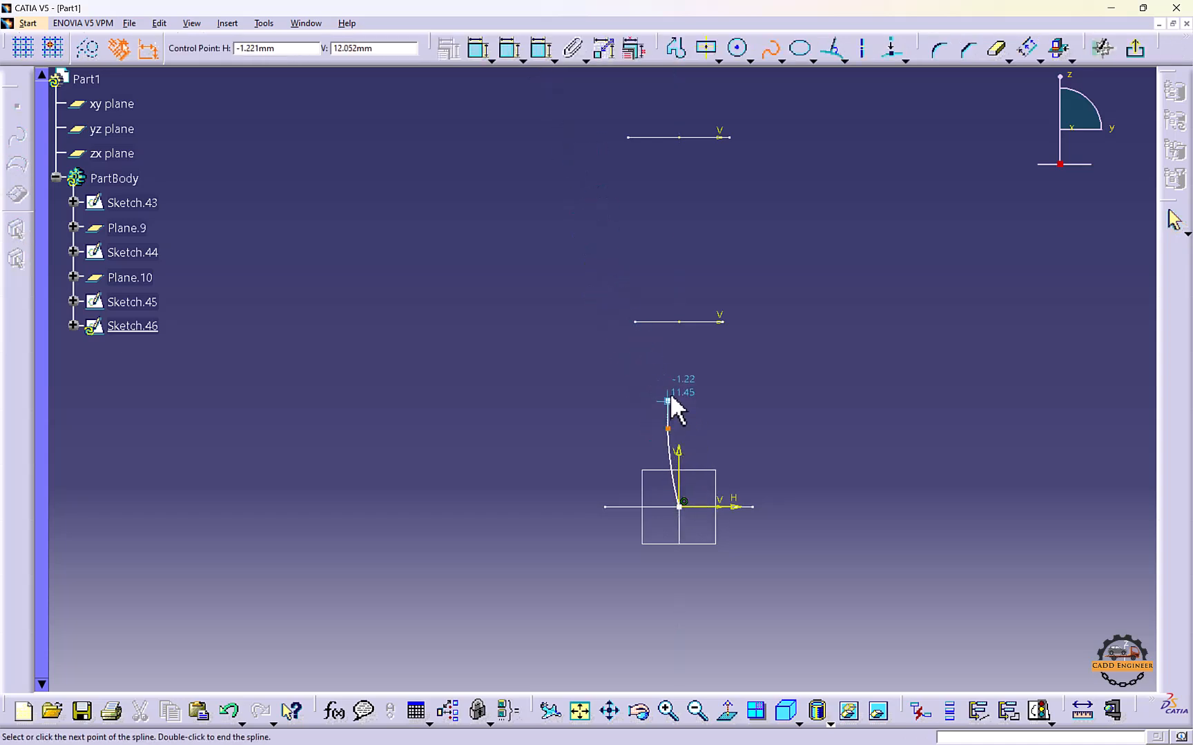
{"action": "left_click", "coordinate": [679, 319]}
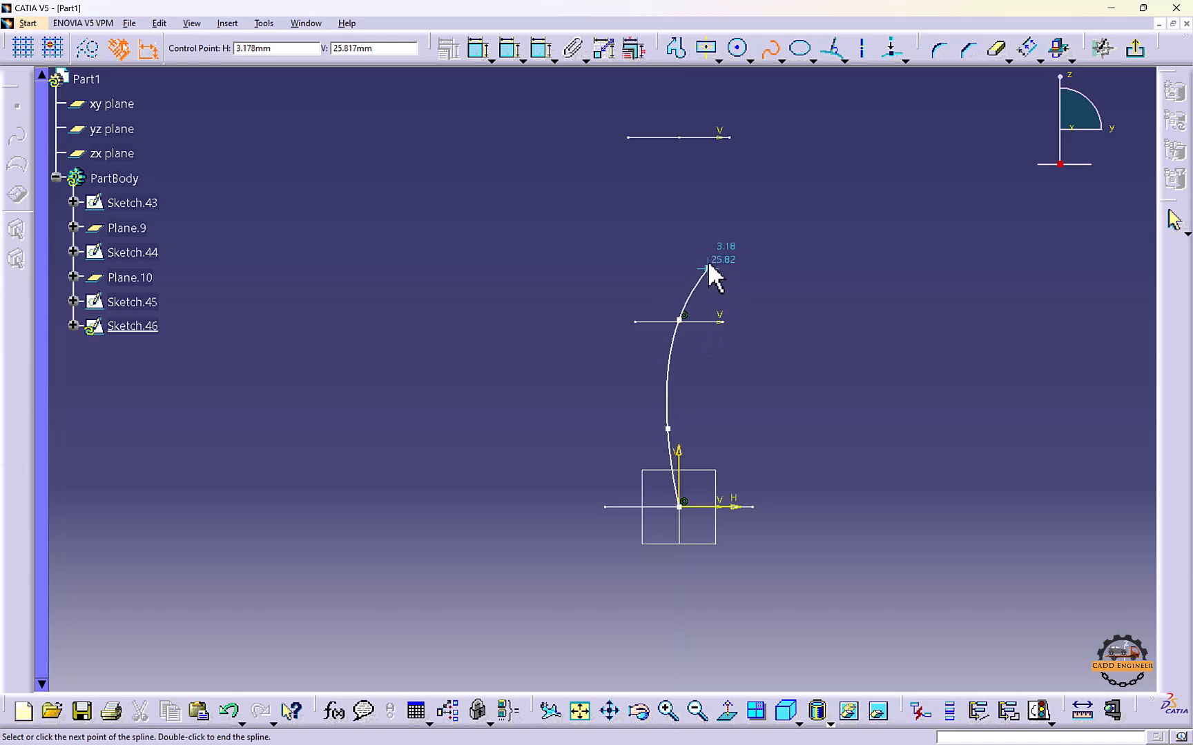
{"action": "left_click", "coordinate": [708, 241]}
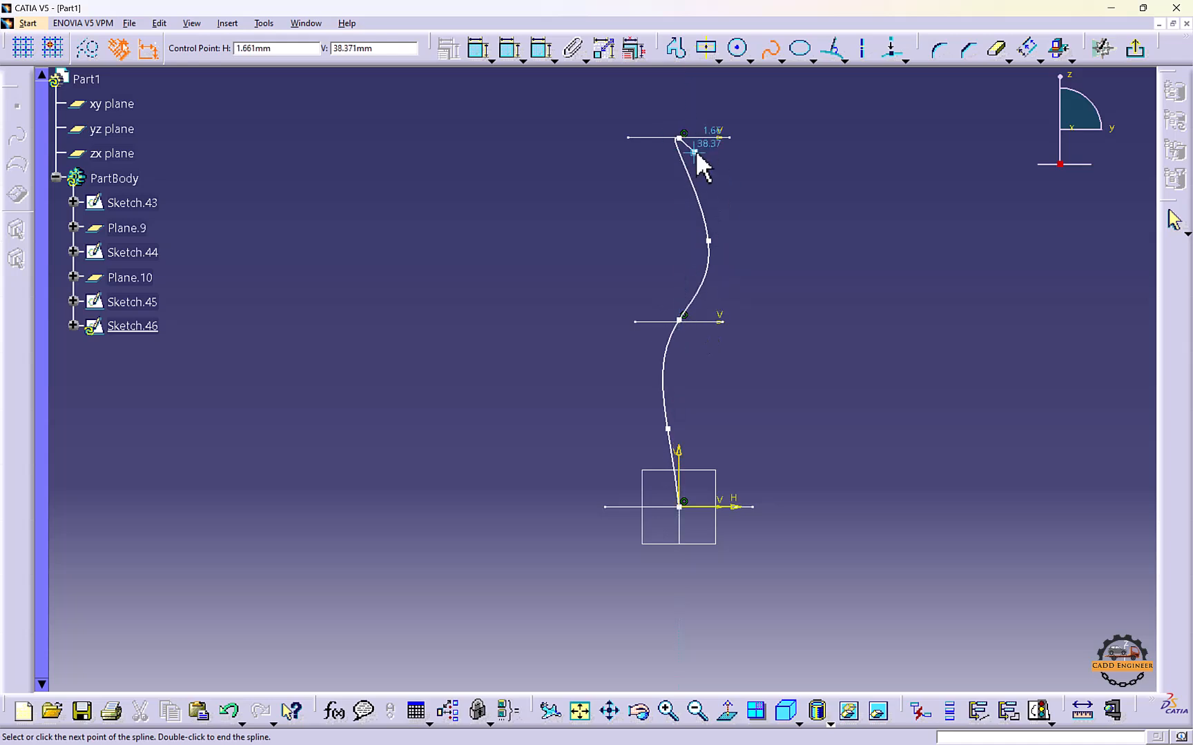
{"action": "double_click", "coordinate": [679, 138]}
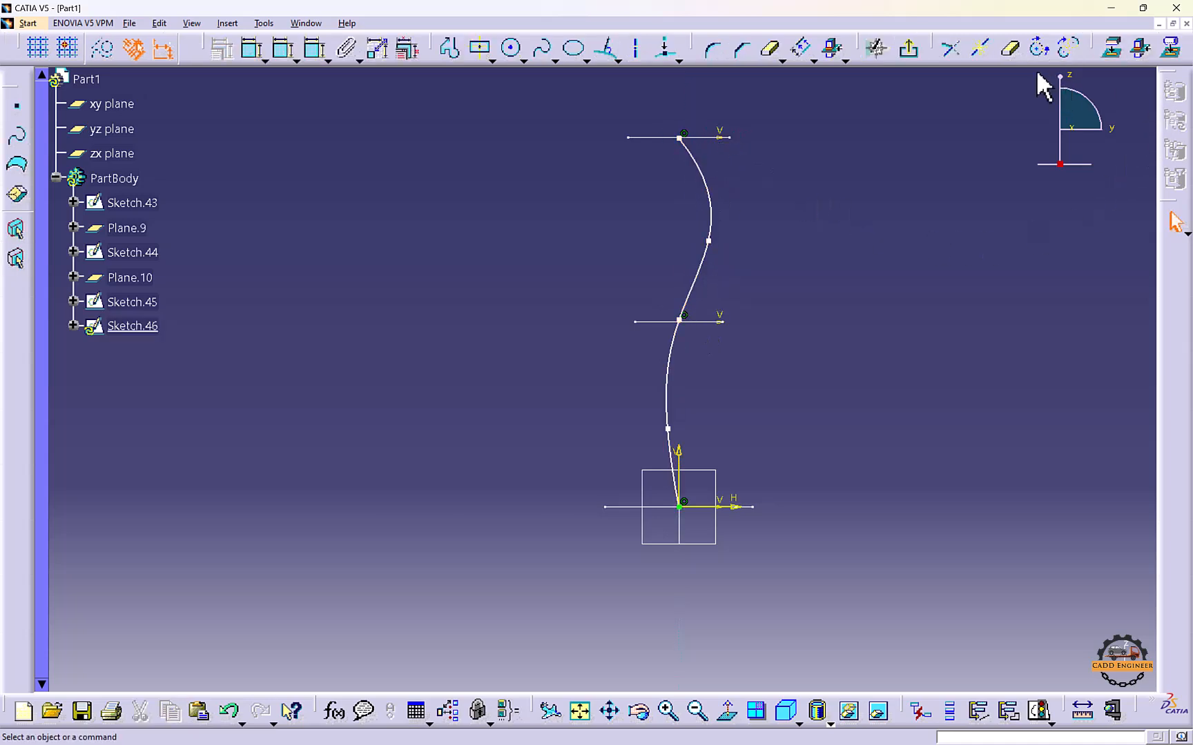
{"action": "left_click", "coordinate": [905, 52]}
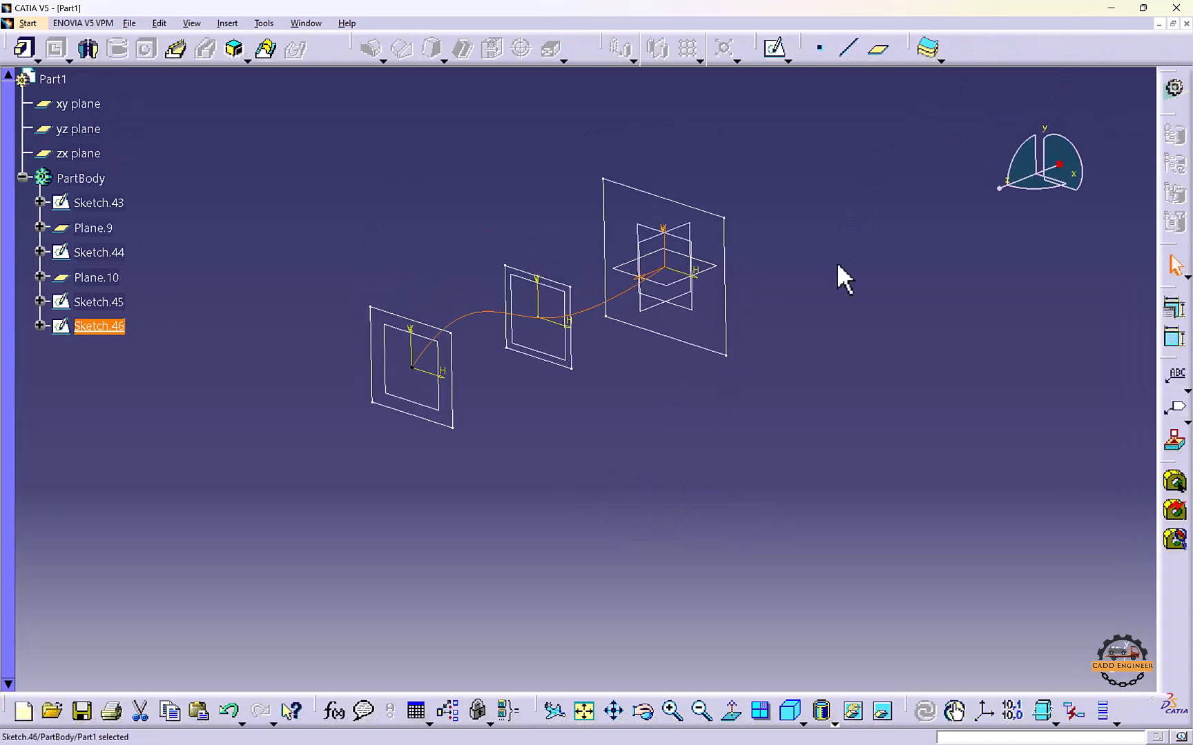
{"action": "left_click", "coordinate": [666, 450]}
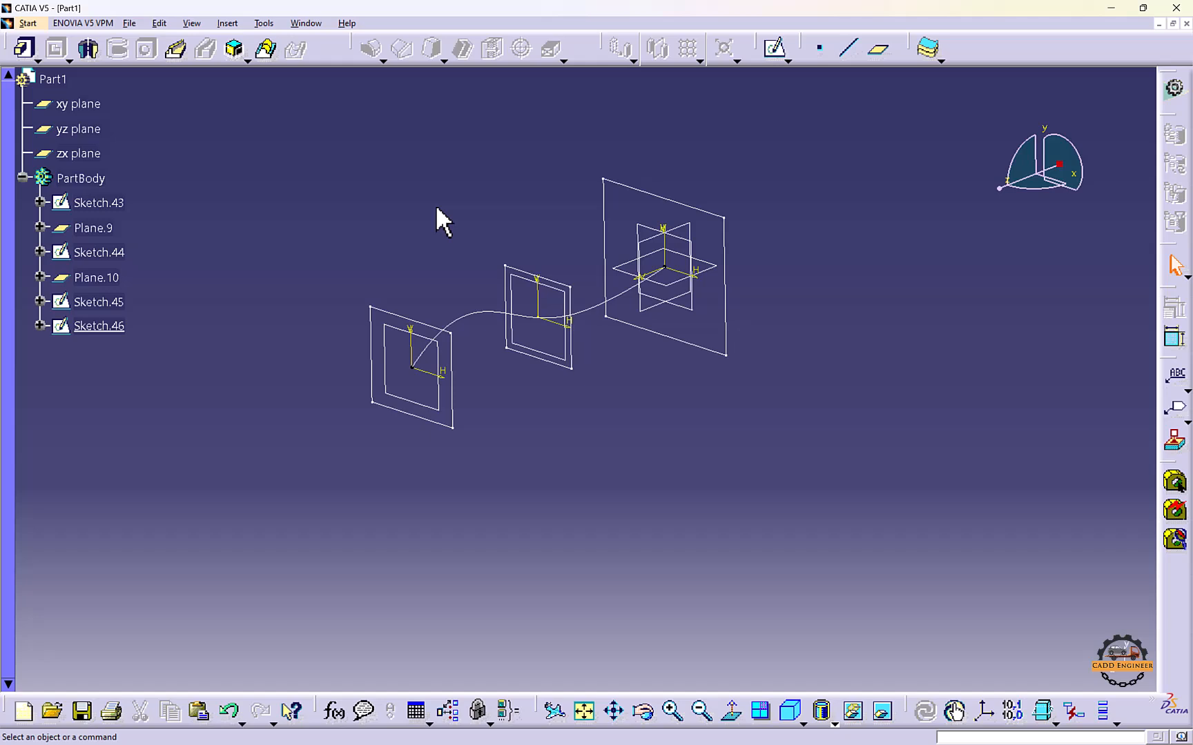
Start a multi-sections solid through the end, middle and xy-plane rectangle sketches, in that order
{"action": "left_click", "coordinate": [266, 48]}
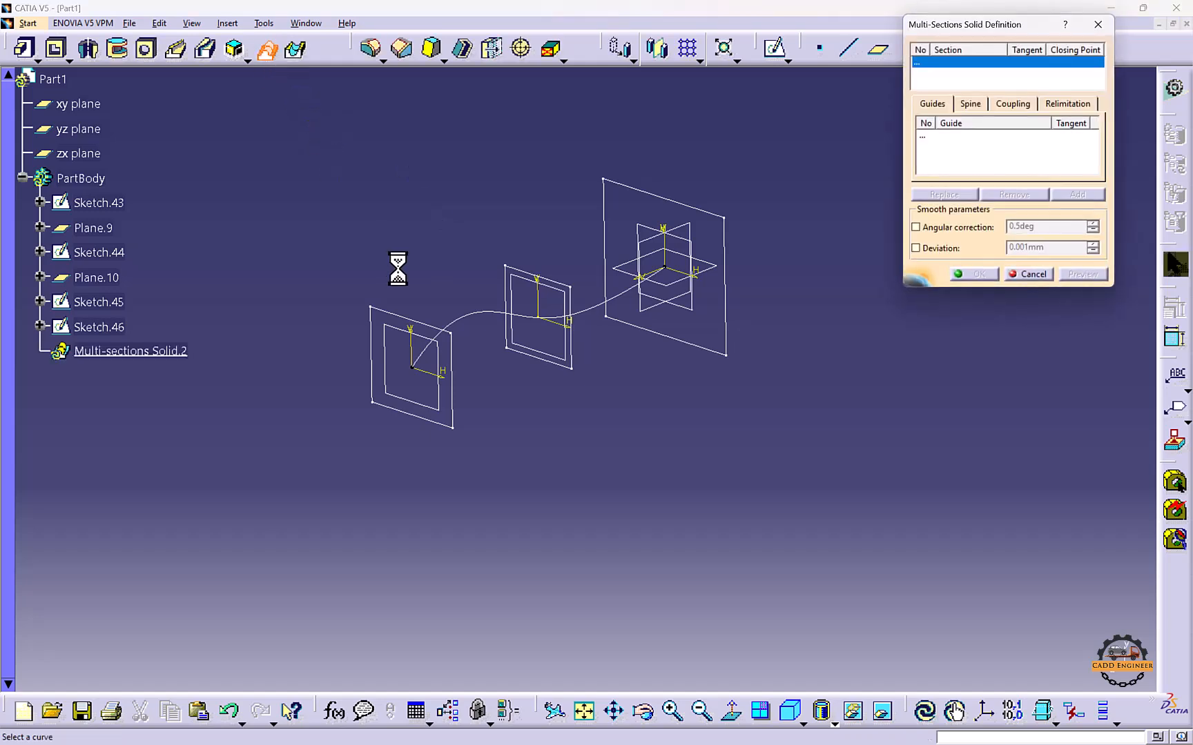
{"action": "left_click", "coordinate": [448, 335]}
{"action": "left_click", "coordinate": [543, 277]}
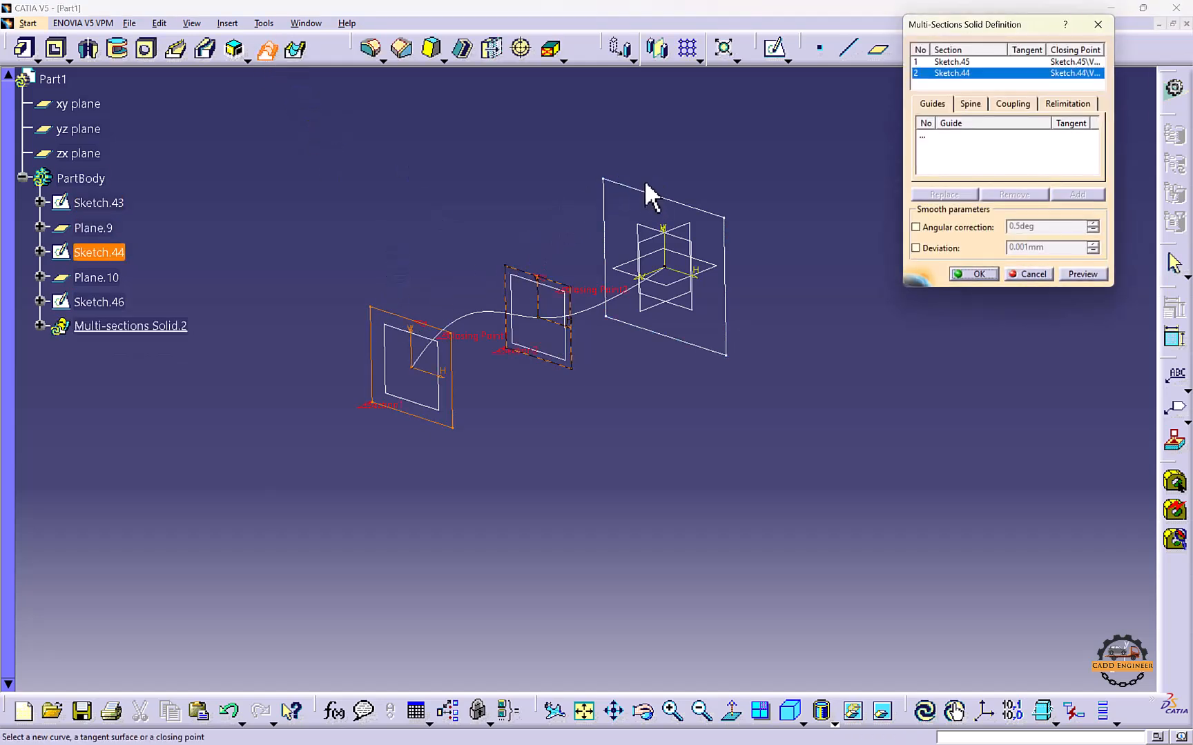
{"action": "left_click", "coordinate": [657, 200]}
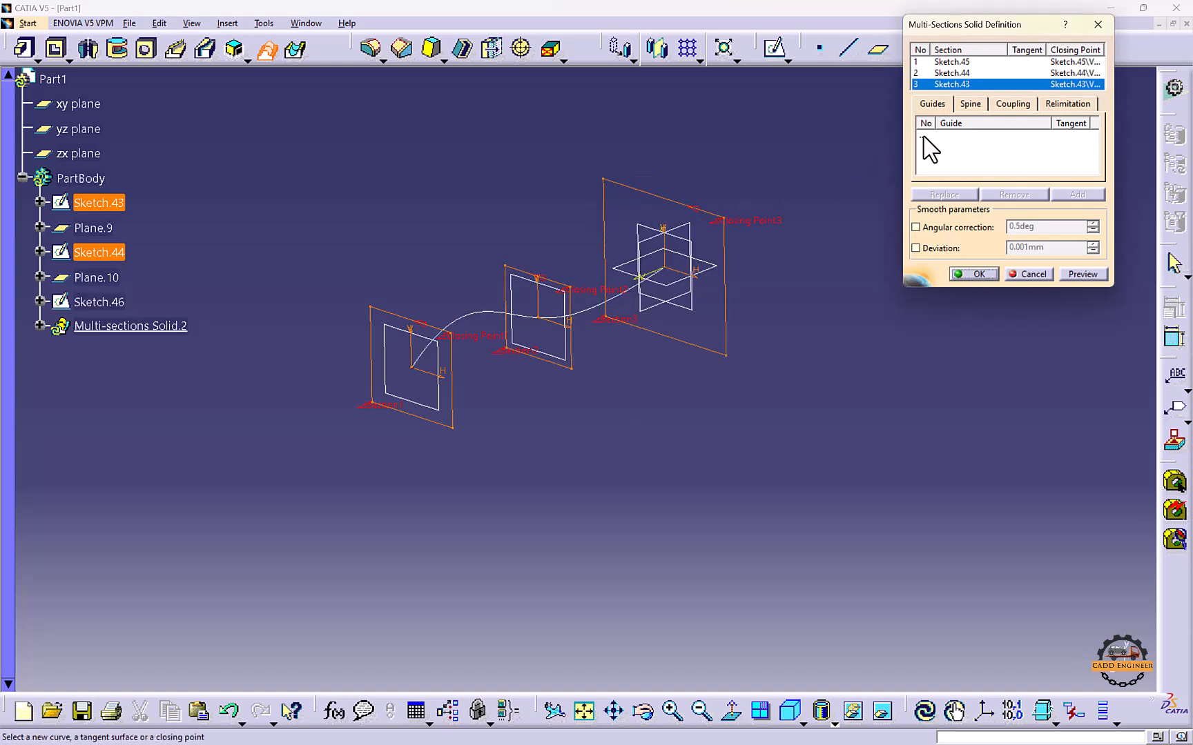
Try to build the multi-sections solid with the S-shaped spline as its guide curve
{"action": "left_click", "coordinate": [925, 137]}
{"action": "left_click", "coordinate": [615, 305]}
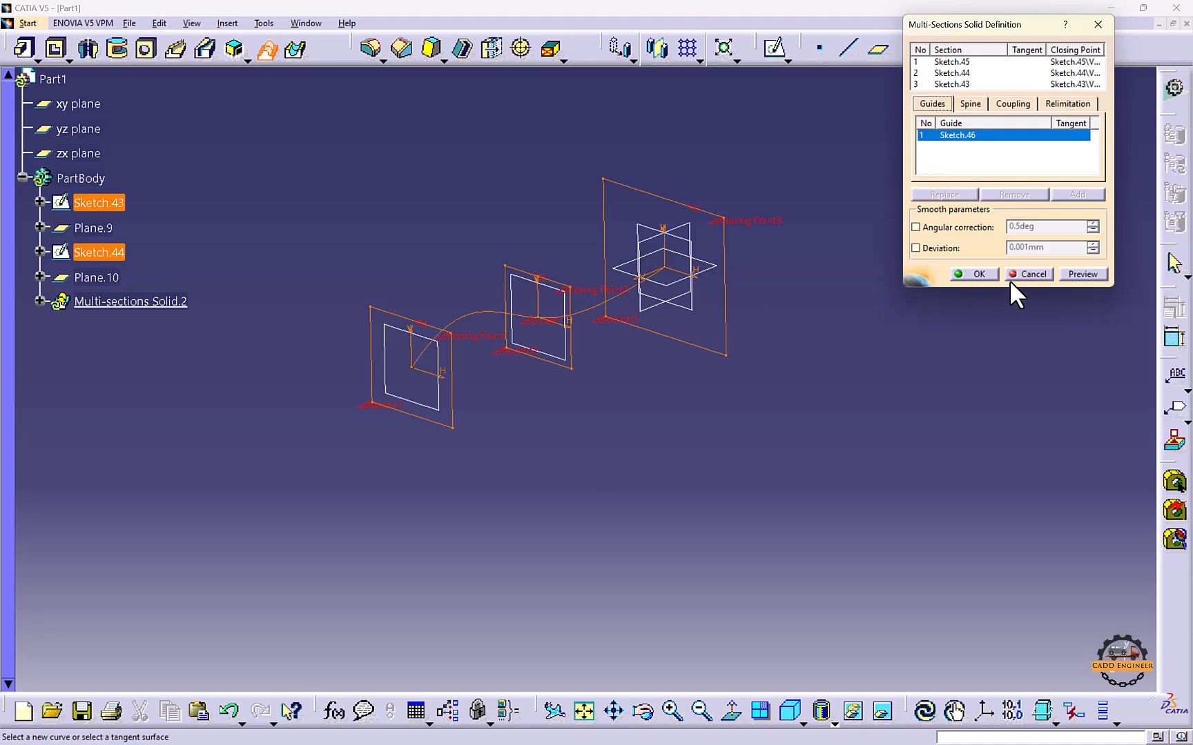
{"action": "left_click", "coordinate": [976, 274]}
{"action": "left_click", "coordinate": [729, 309]}
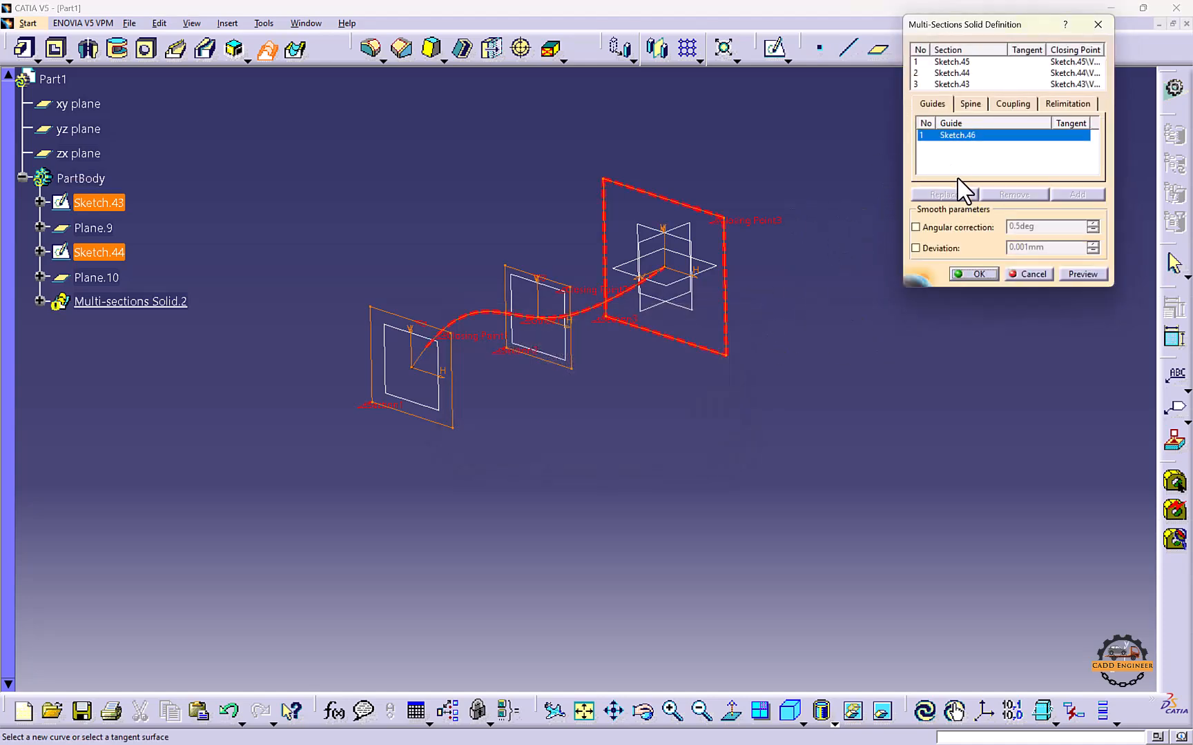
Set the S-shaped spline as the spine, remove it from the guides, and create the multi-sections solid
{"action": "left_click", "coordinate": [968, 109]}
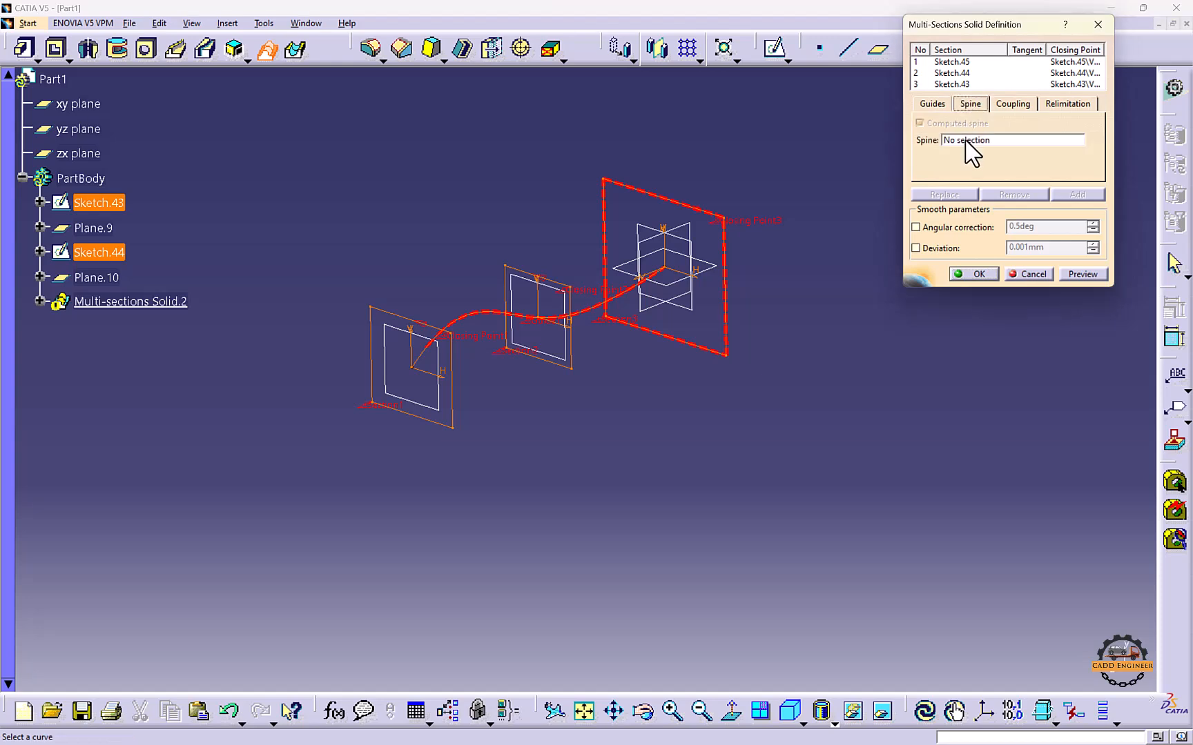
{"action": "left_click", "coordinate": [618, 301]}
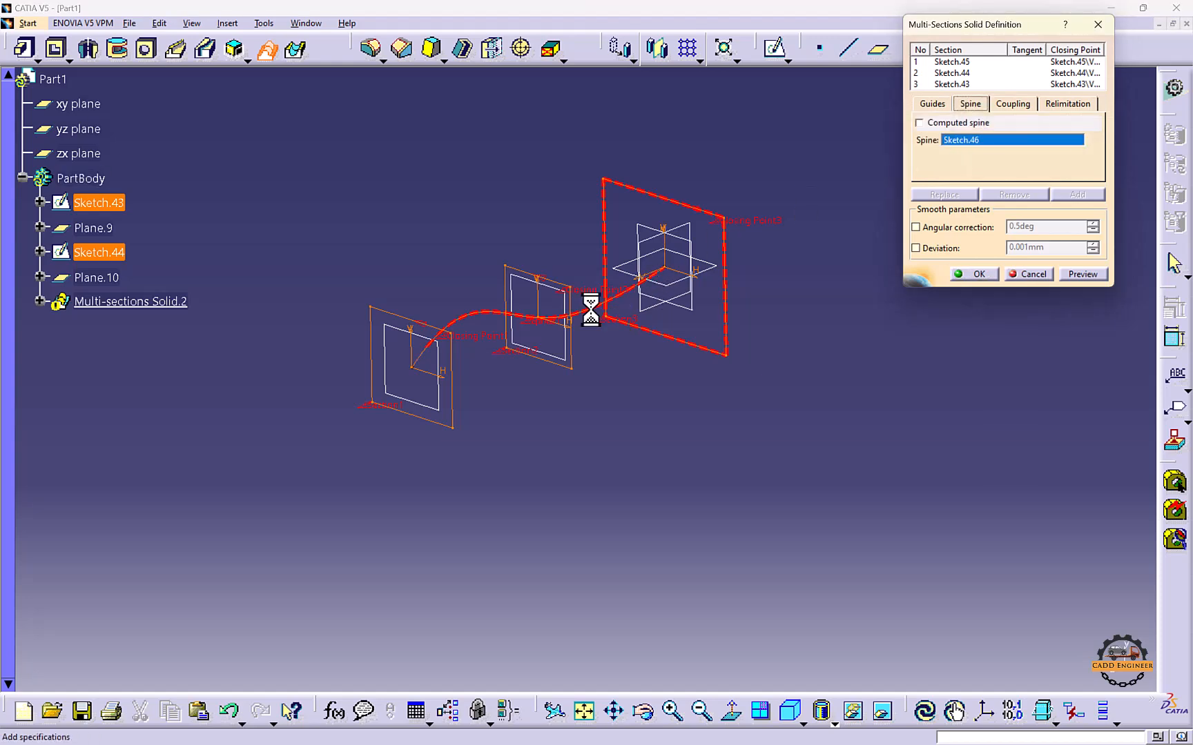
{"action": "left_click", "coordinate": [925, 107]}
{"action": "right_click", "coordinate": [937, 136]}
{"action": "left_click", "coordinate": [965, 162]}
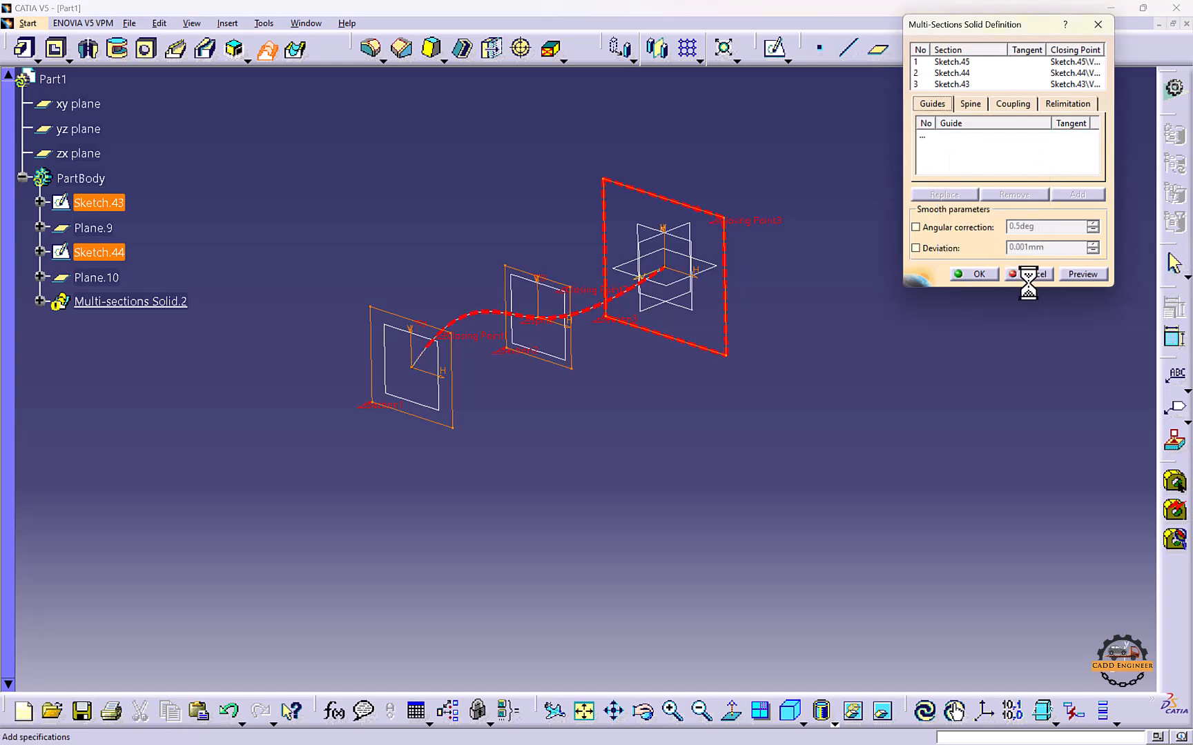
{"action": "left_click", "coordinate": [1080, 273]}
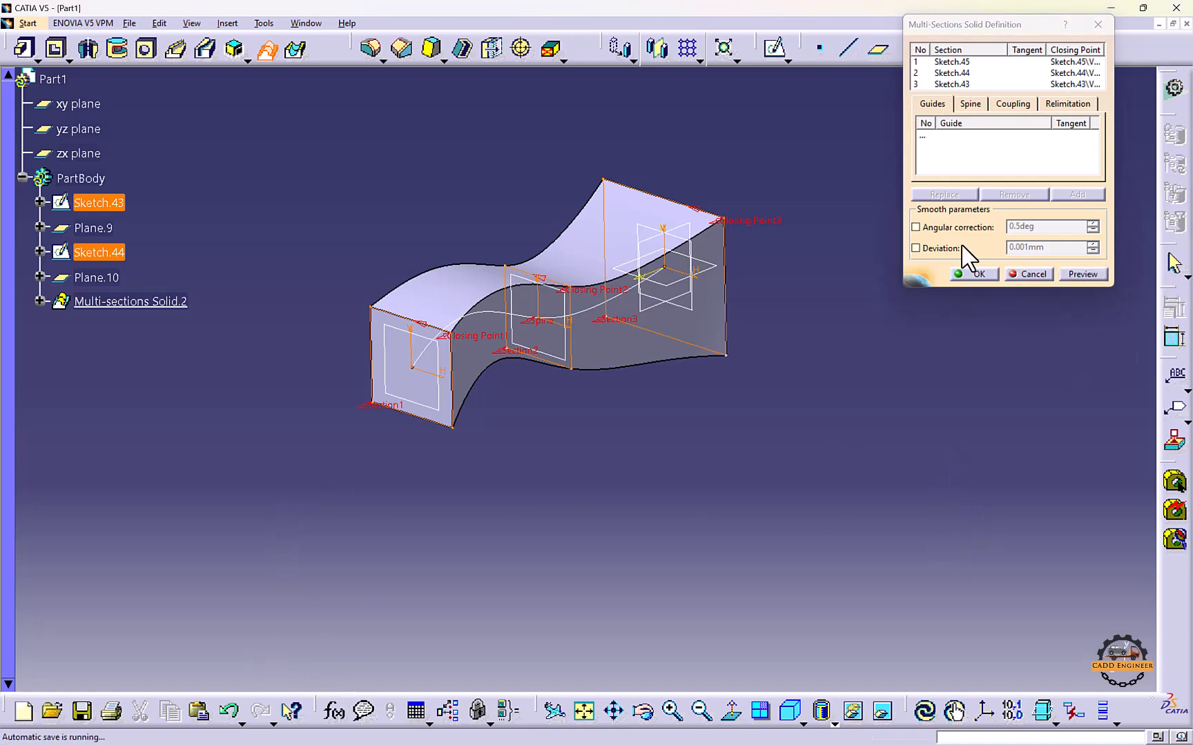
{"action": "left_click", "coordinate": [974, 273]}
{"action": "middle_click_drag", "start_coordinate": [860, 346], "coordinate": [689, 367]}
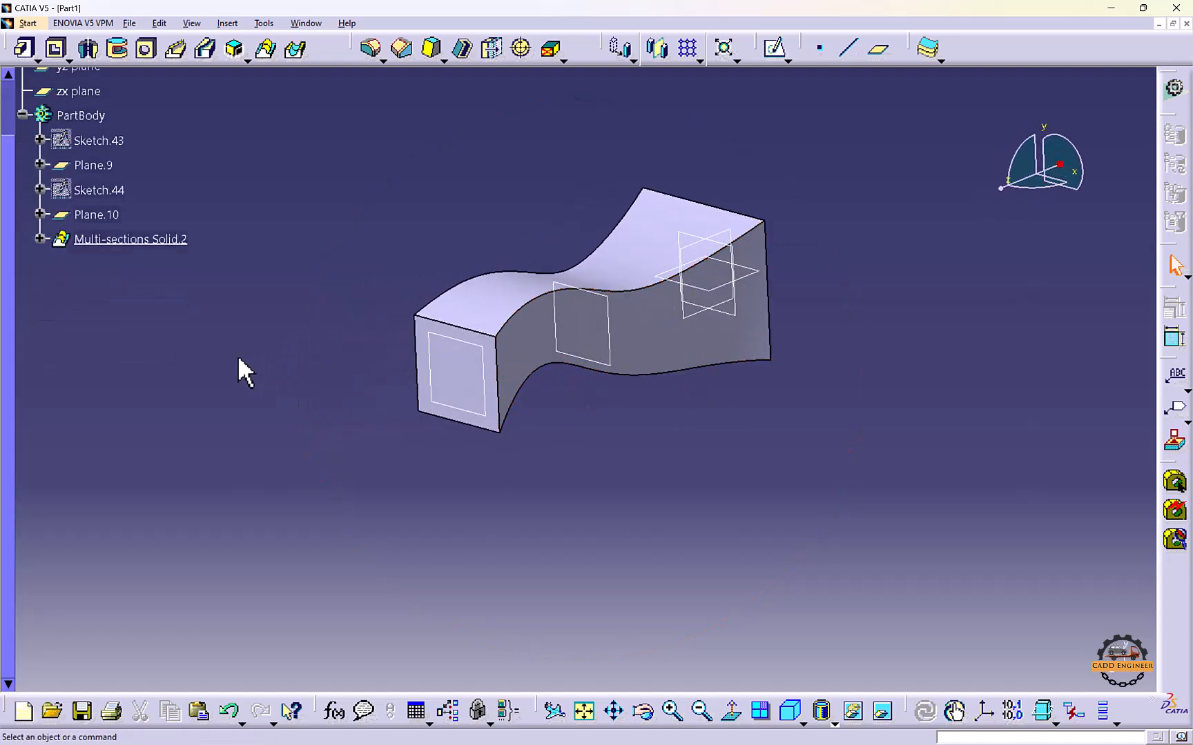
Delete the multi-sections solid while keeping its aggregated sketches
{"action": "right_click", "coordinate": [131, 304]}
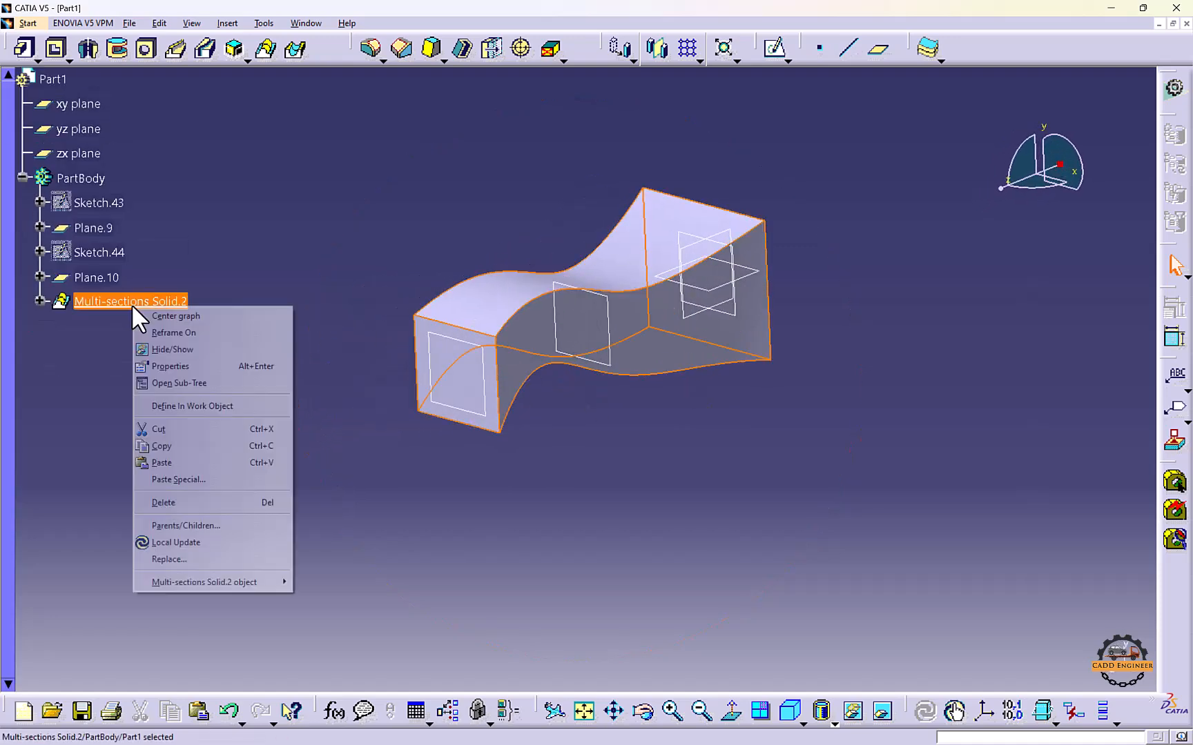
{"action": "left_click", "coordinate": [198, 501]}
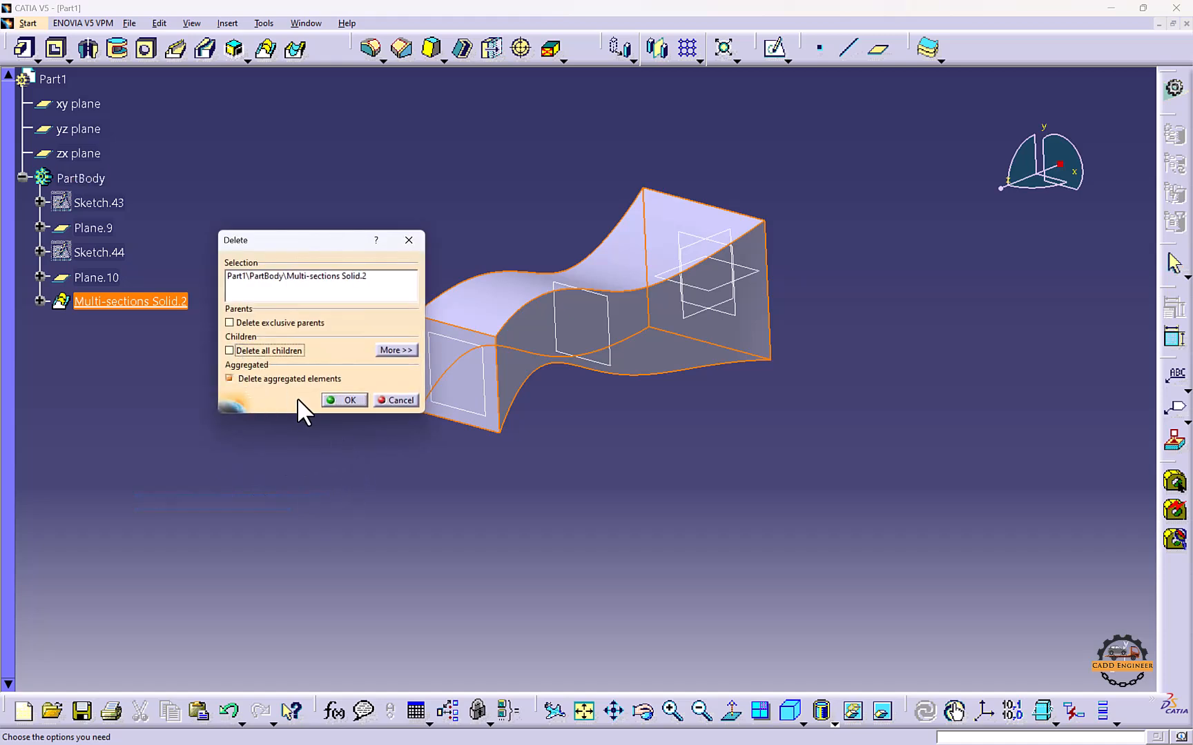
{"action": "left_click", "coordinate": [344, 401]}
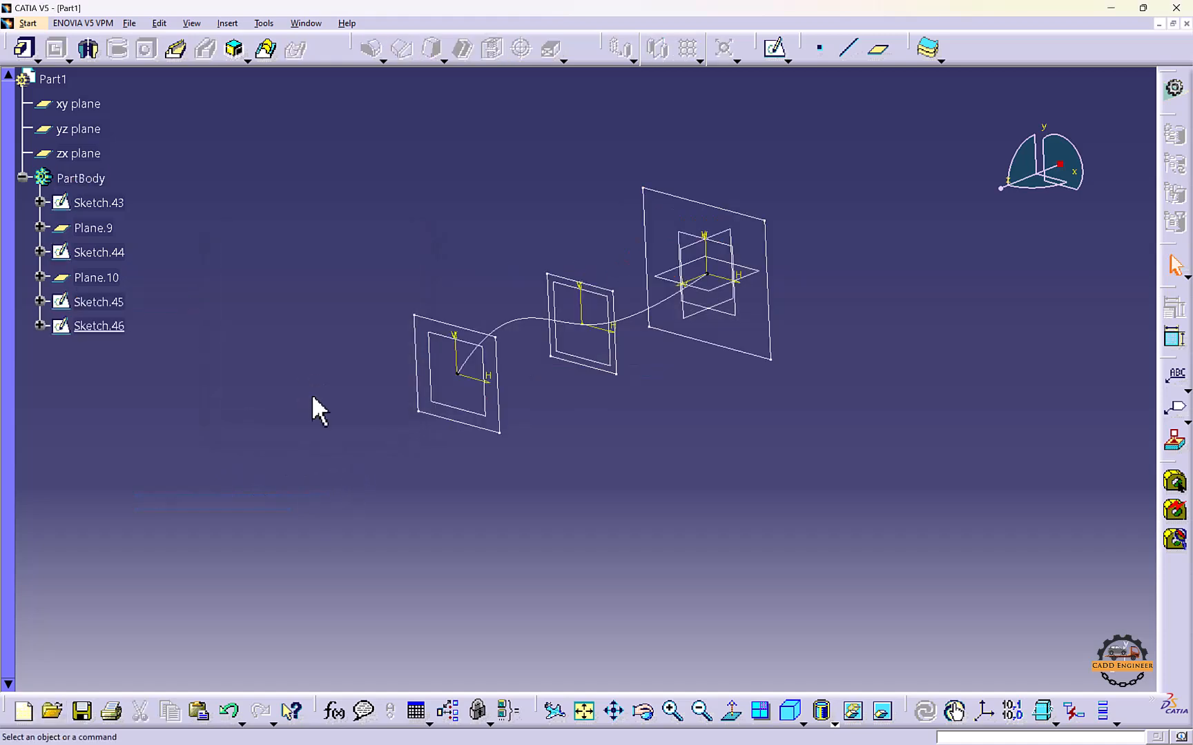
Delete the S-shaped spline sketch and the rectangle sketch on the farthest offset plane
{"action": "right_click", "coordinate": [104, 330]}
{"action": "left_click", "coordinate": [161, 530]}
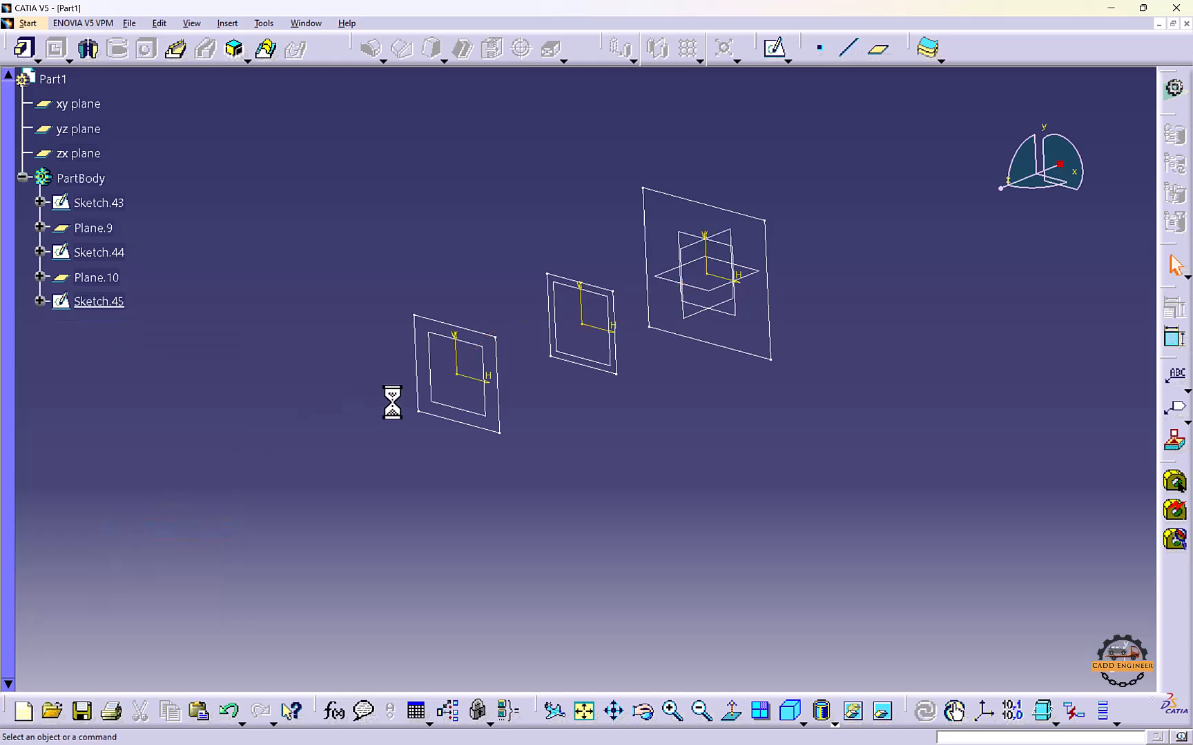
{"action": "right_click", "coordinate": [118, 314]}
{"action": "left_click", "coordinate": [138, 496]}
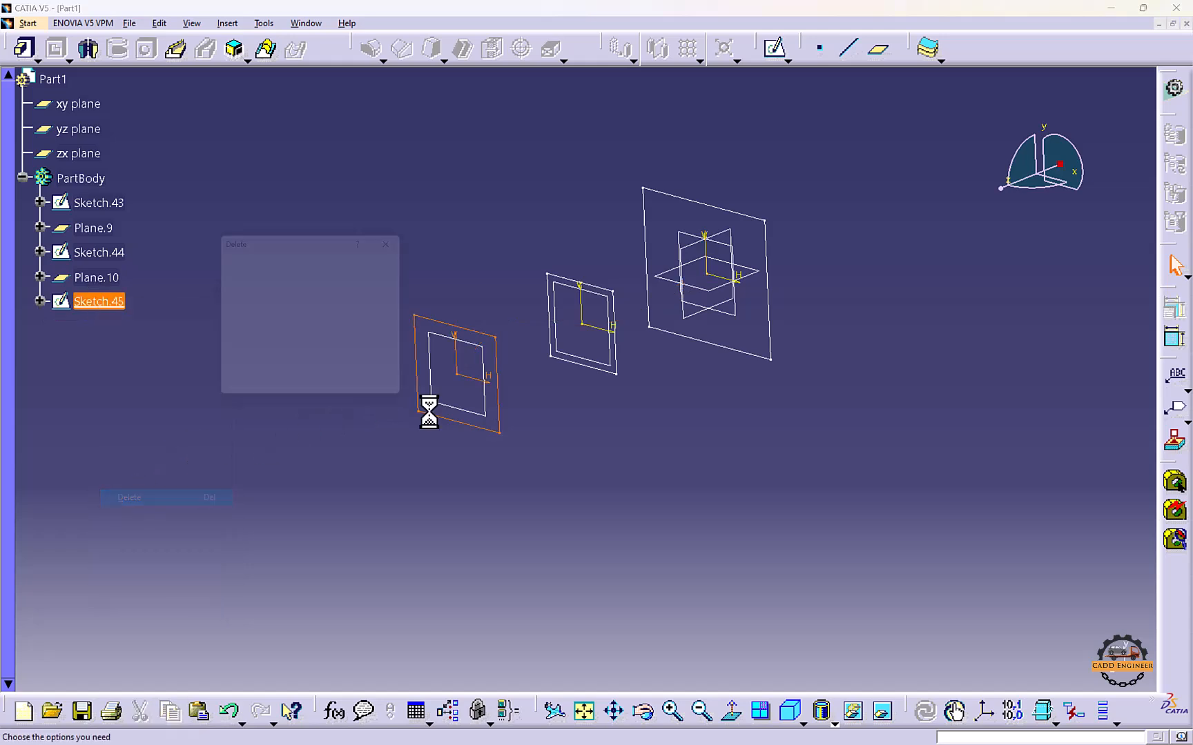
{"action": "left_click", "coordinate": [334, 397]}
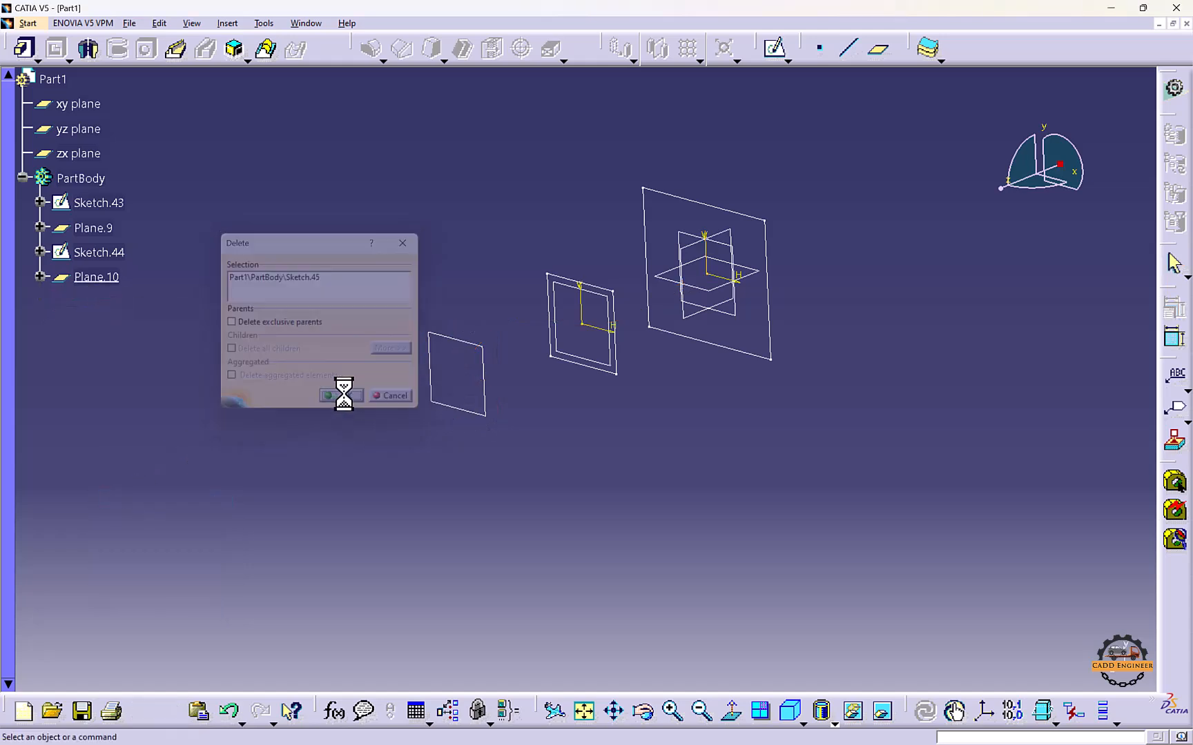
Move the middle section's plane farther from the xy plane and hide the empty outermost plane
{"action": "double_click", "coordinate": [103, 229]}
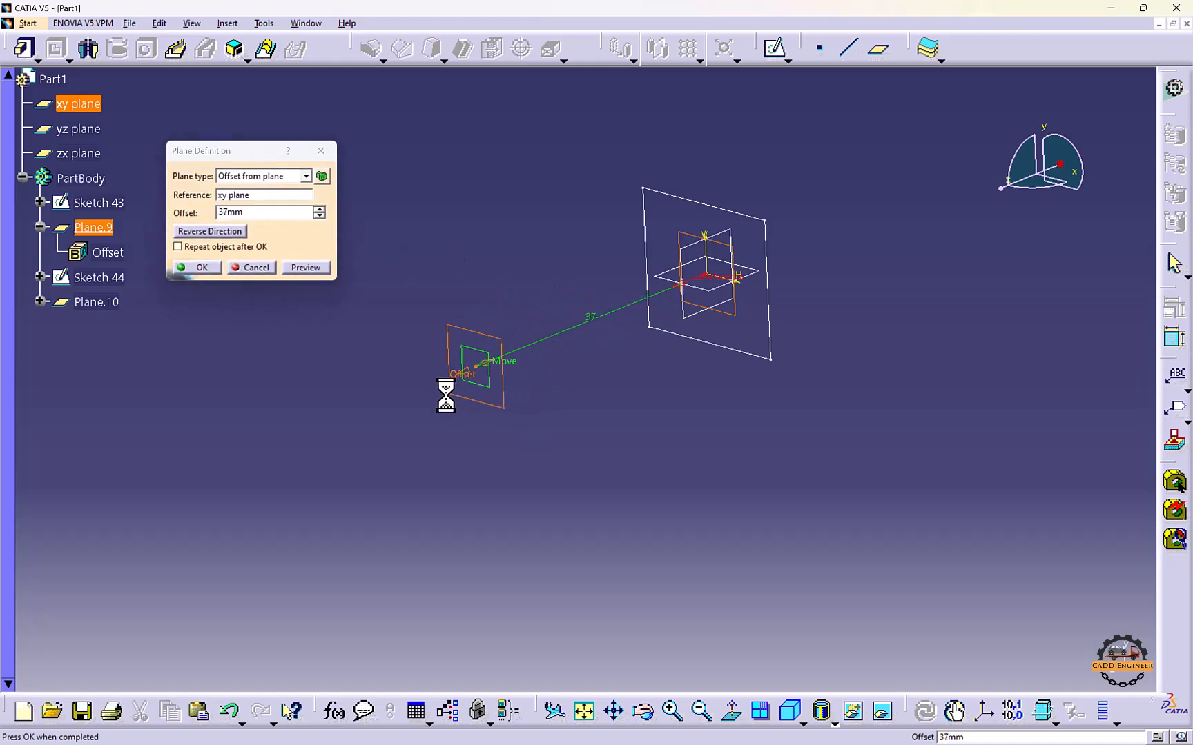
{"action": "left_click_drag", "start_coordinate": [446, 395], "coordinate": [403, 404]}
{"action": "left_click", "coordinate": [200, 268]}
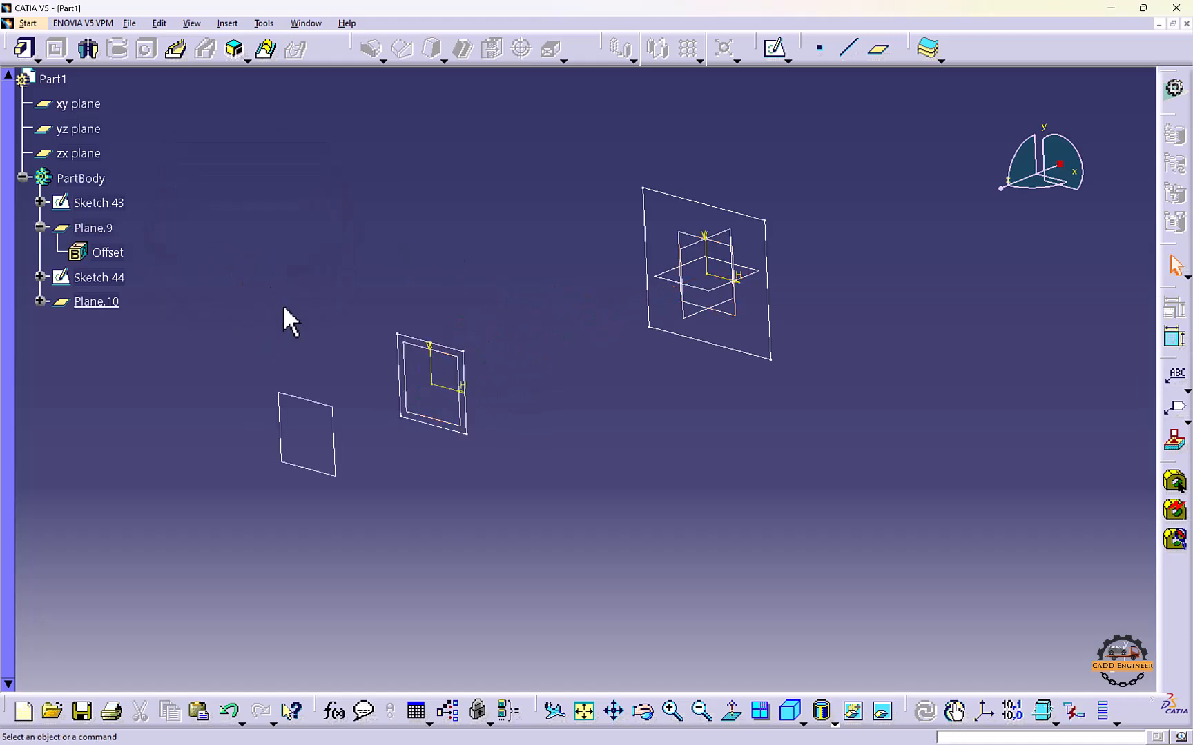
{"action": "left_click", "coordinate": [296, 395]}
{"action": "right_click", "coordinate": [296, 390]}
{"action": "left_click", "coordinate": [327, 439]}
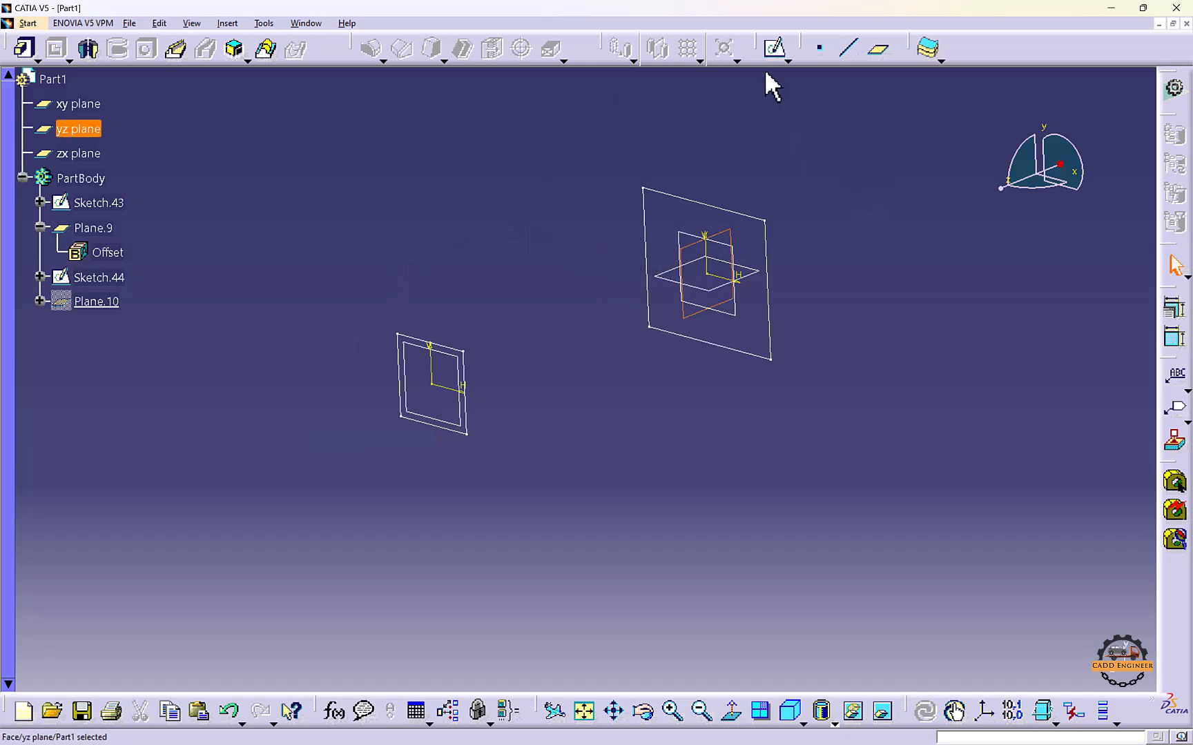
Sketch a five-point spline on the yz plane from the offset rectangle's upper edge to the xy-plane rectangle's upper edge, bulging outward
{"action": "left_click", "coordinate": [774, 48]}
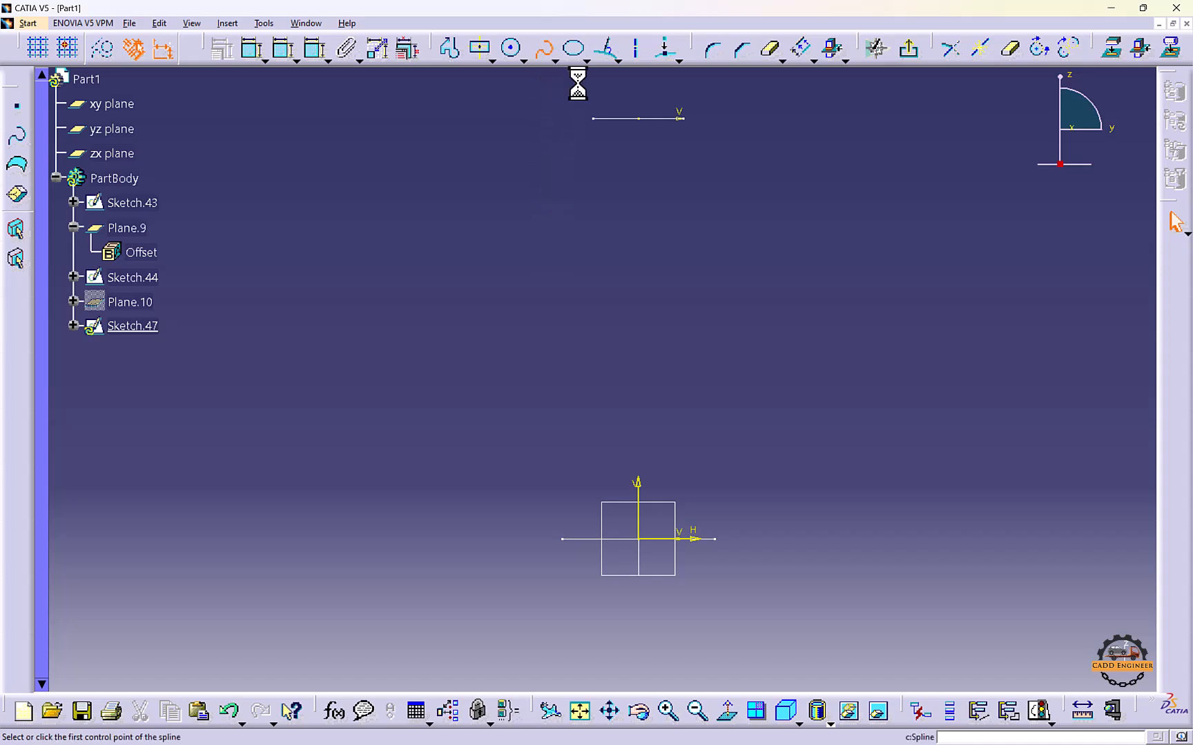
{"action": "left_click", "coordinate": [719, 178]}
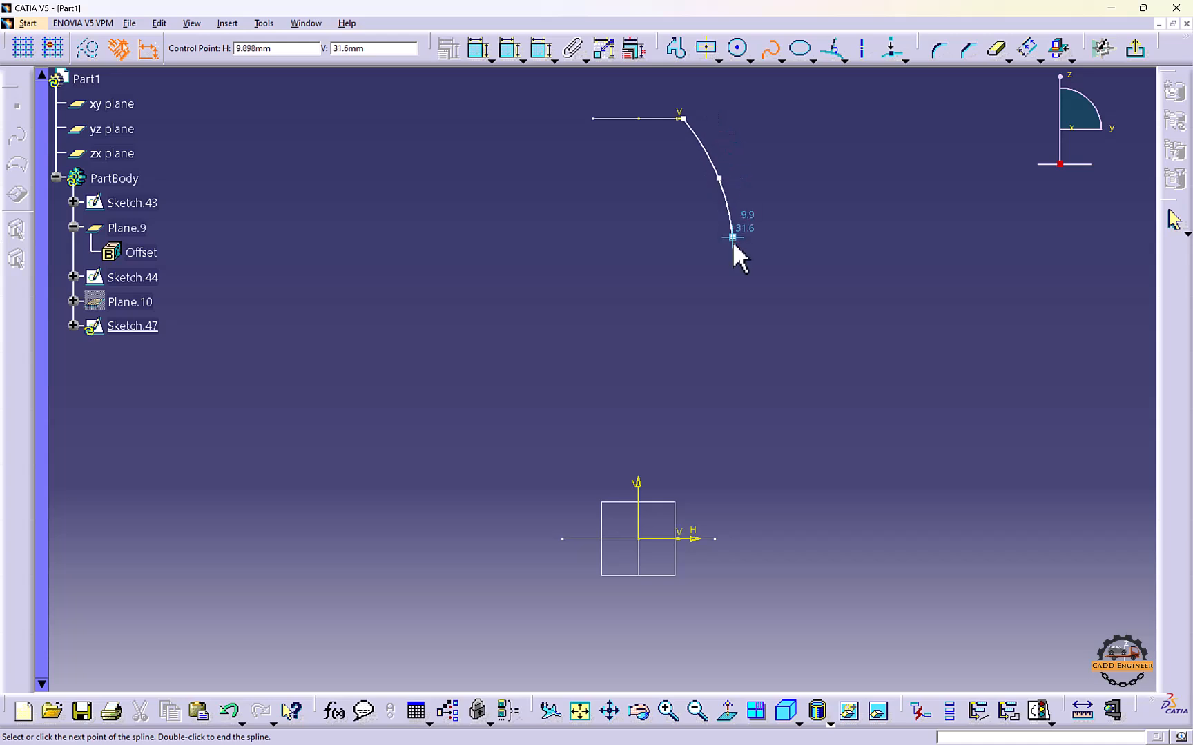
{"action": "left_click", "coordinate": [731, 283]}
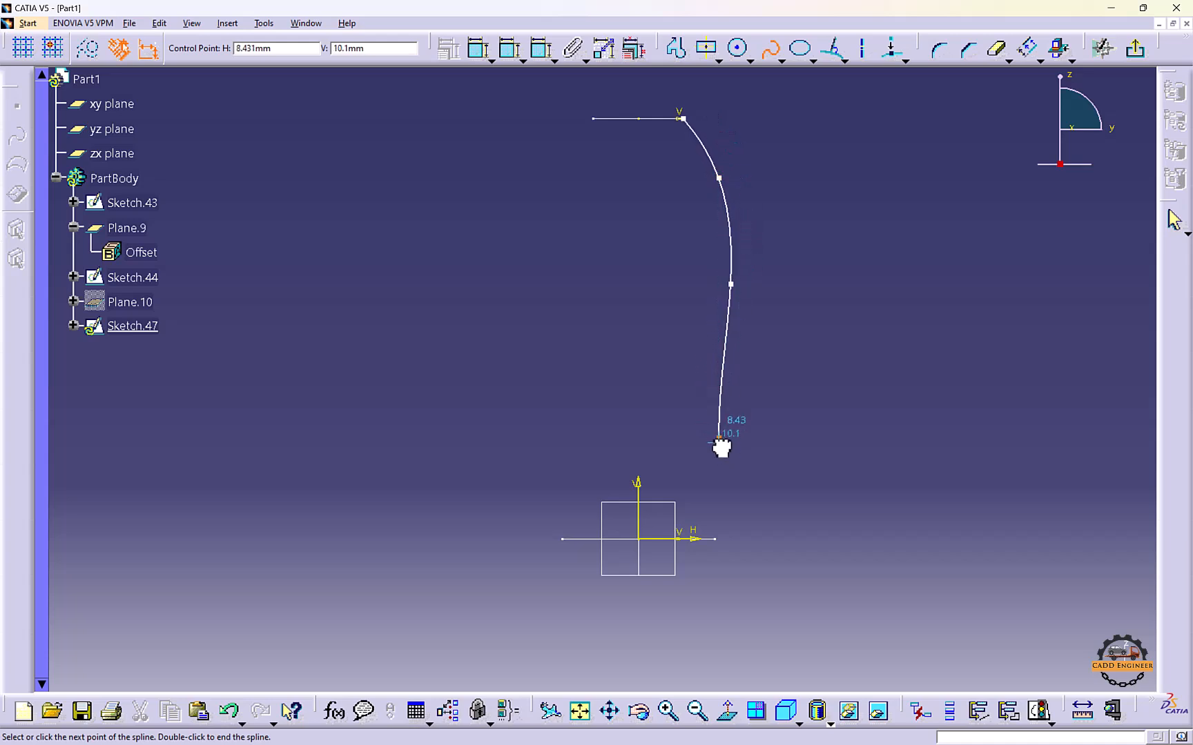
{"action": "double_click", "coordinate": [718, 537]}
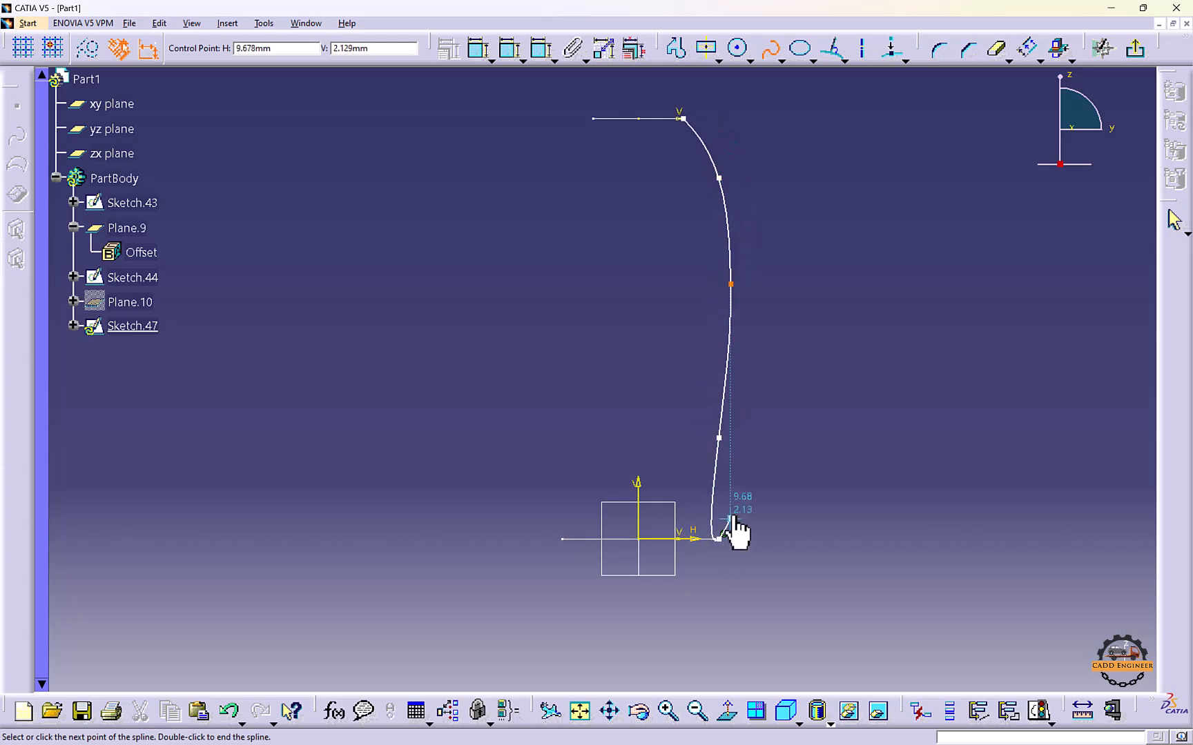
Constrain the spline's end point to be coincident with the upper edge of the xy-plane rectangle
{"action": "mouse_move", "coordinate": [815, 427]}
{"action": "middle_mouse_down"}
{"action": "mouse_move", "coordinate": [759, 300]}
{"action": "mouse_move", "coordinate": [476, 408]}
{"action": "mouse_move", "coordinate": [646, 327]}
{"action": "mouse_move", "coordinate": [615, 391]}
{"action": "mouse_move", "coordinate": [580, 390]}
{"action": "middle_mouse_up"}
{"action": "scroll", "coordinate": [580, 391], "scroll_direction": "up", "scroll_amount": 1}
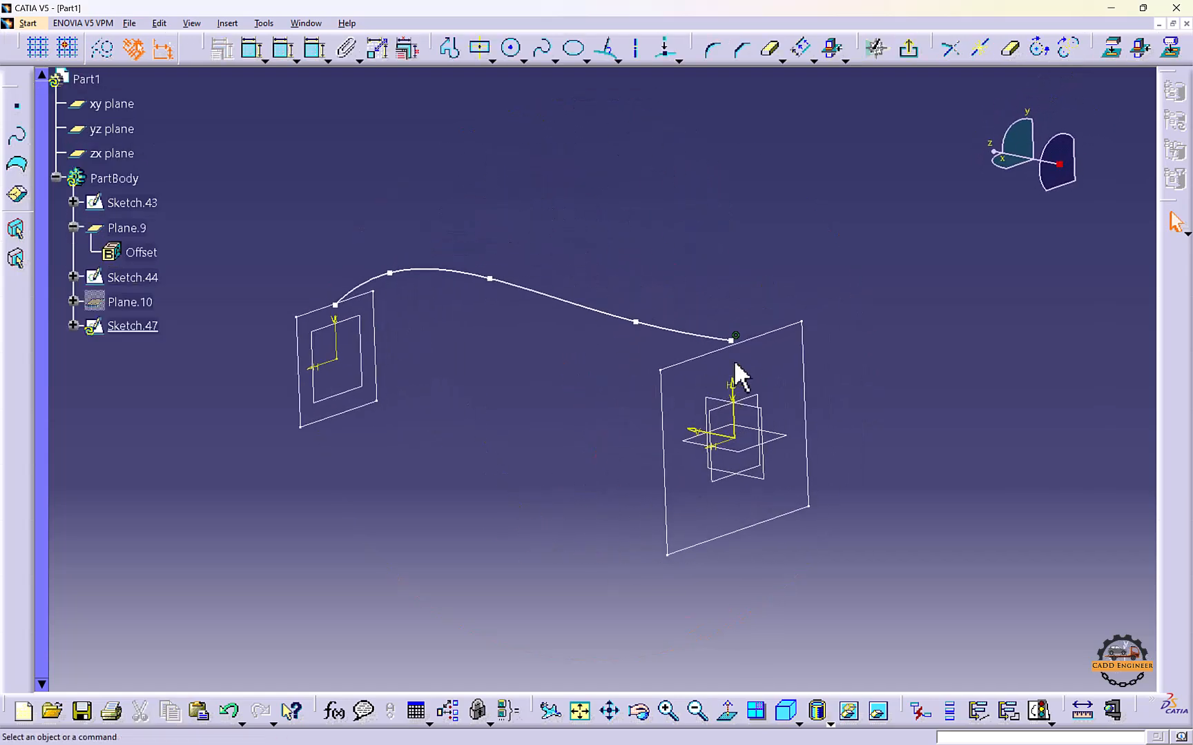
{"action": "left_click", "coordinate": [730, 341]}
{"action": "left_click", "coordinate": [757, 338]}
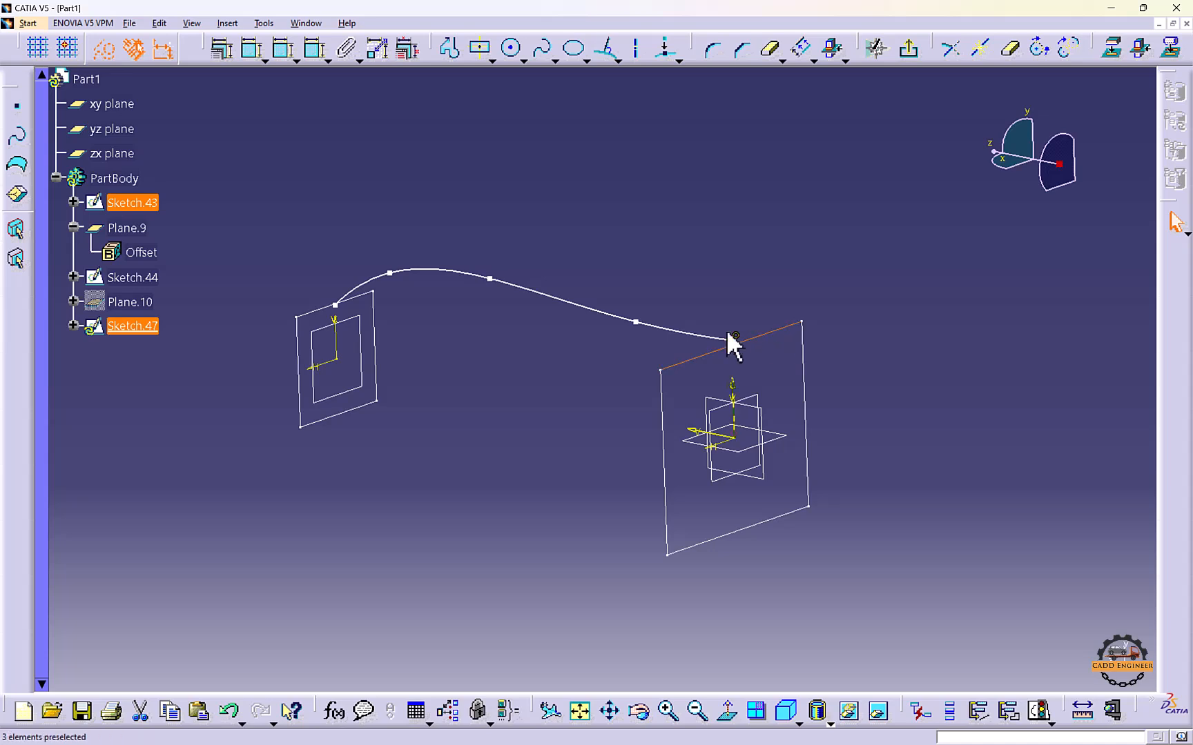
{"action": "left_click", "coordinate": [224, 54]}
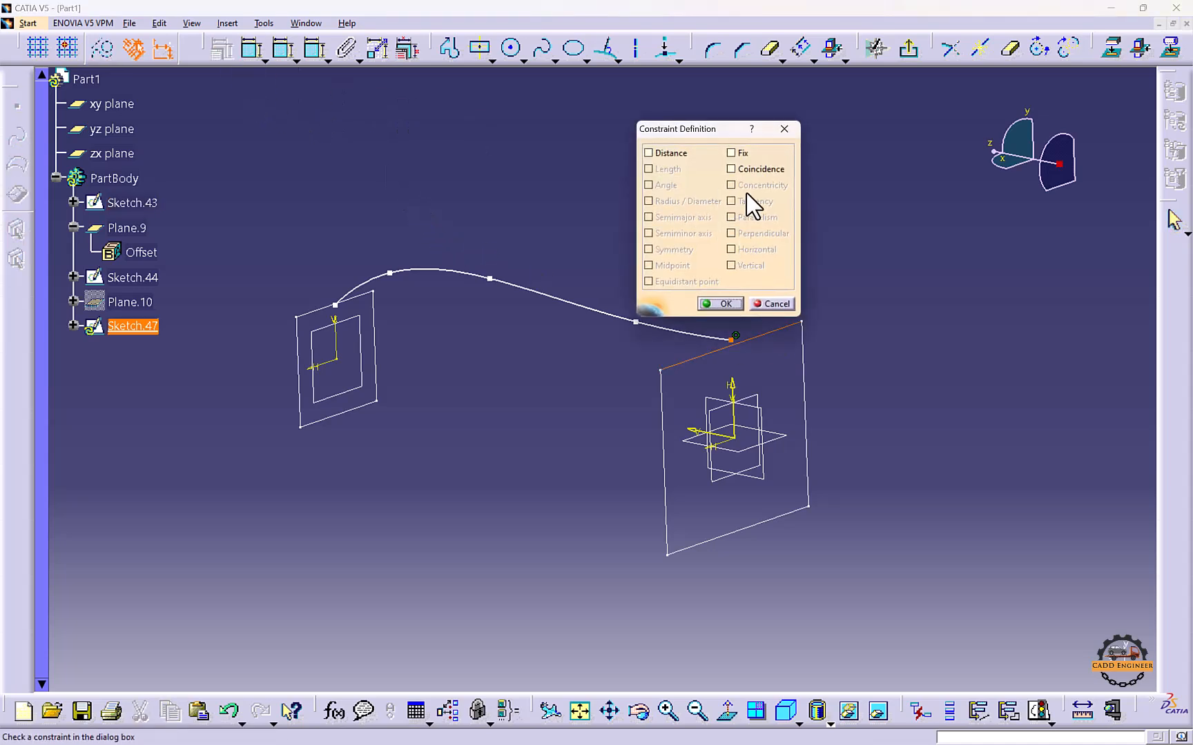
{"action": "left_click", "coordinate": [721, 303]}
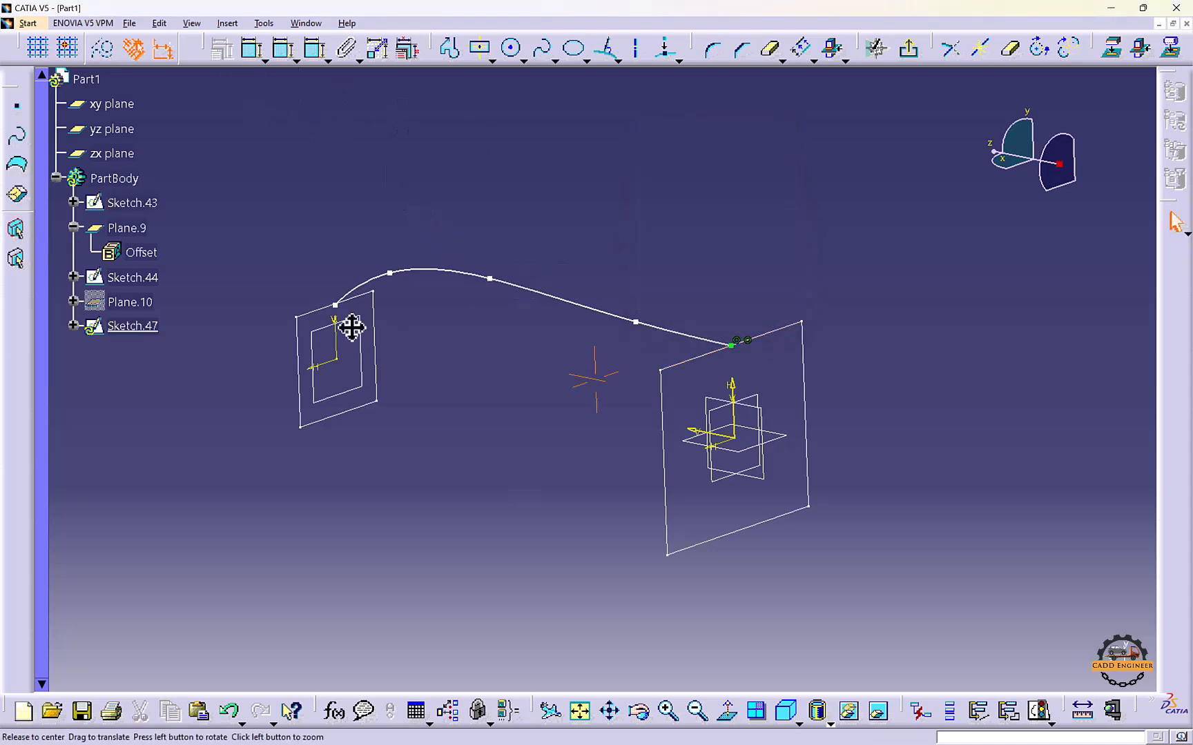
Constrain the spline's start point to be coincident with the upper edge of the offset-plane rectangle
{"action": "middle_click_drag", "start_coordinate": [345, 325], "coordinate": [495, 288]}
{"action": "left_click", "coordinate": [496, 284]}
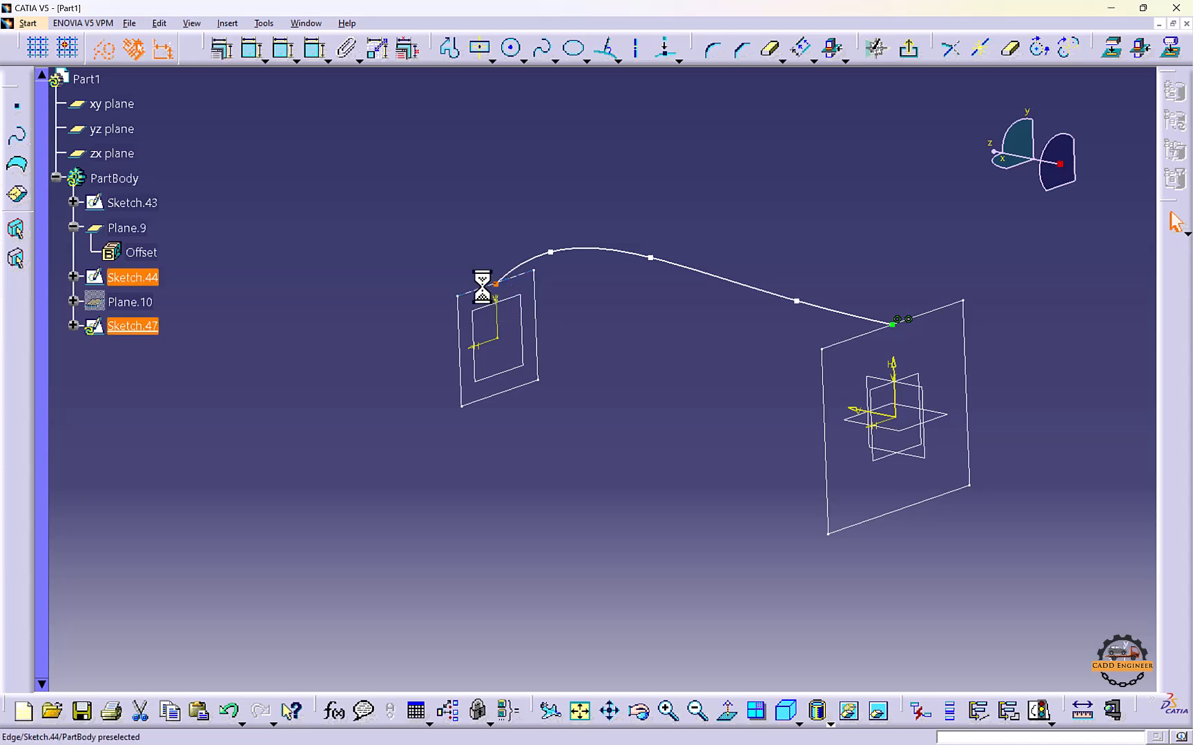
{"action": "left_click", "coordinate": [230, 53]}
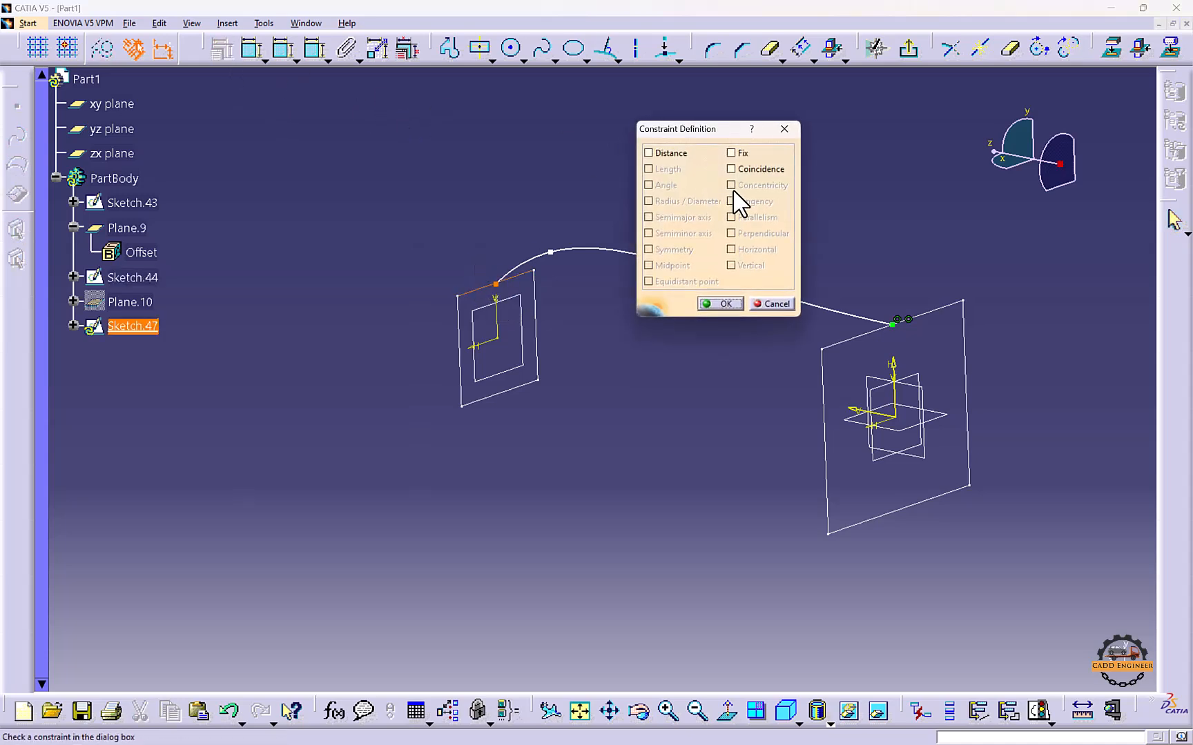
{"action": "left_click", "coordinate": [734, 170]}
{"action": "left_click", "coordinate": [720, 304]}
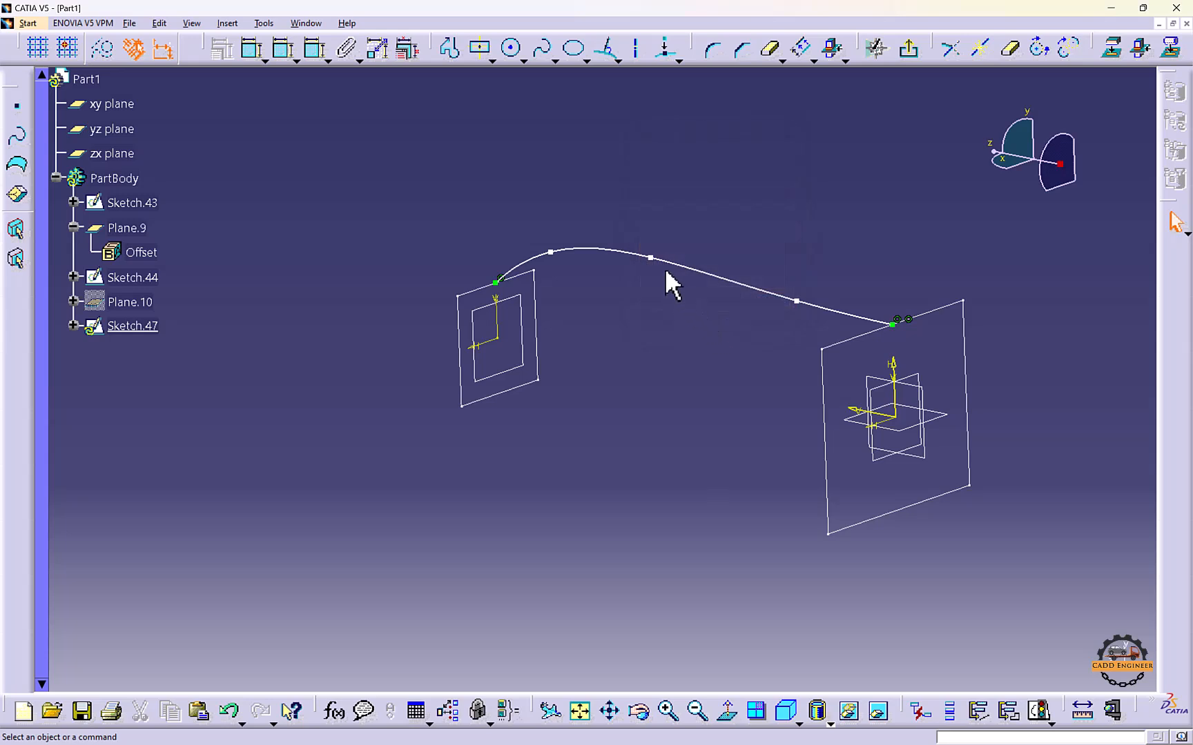
Reshape the spline through its interior control points into one arch bulging most near the xy-plane section, and exit the sketch
{"action": "left_click_drag", "start_coordinate": [652, 258], "coordinate": [664, 243]}
{"action": "left_click_drag", "start_coordinate": [796, 301], "coordinate": [817, 280]}
{"action": "middle_click_drag", "start_coordinate": [732, 335], "coordinate": [825, 310]}
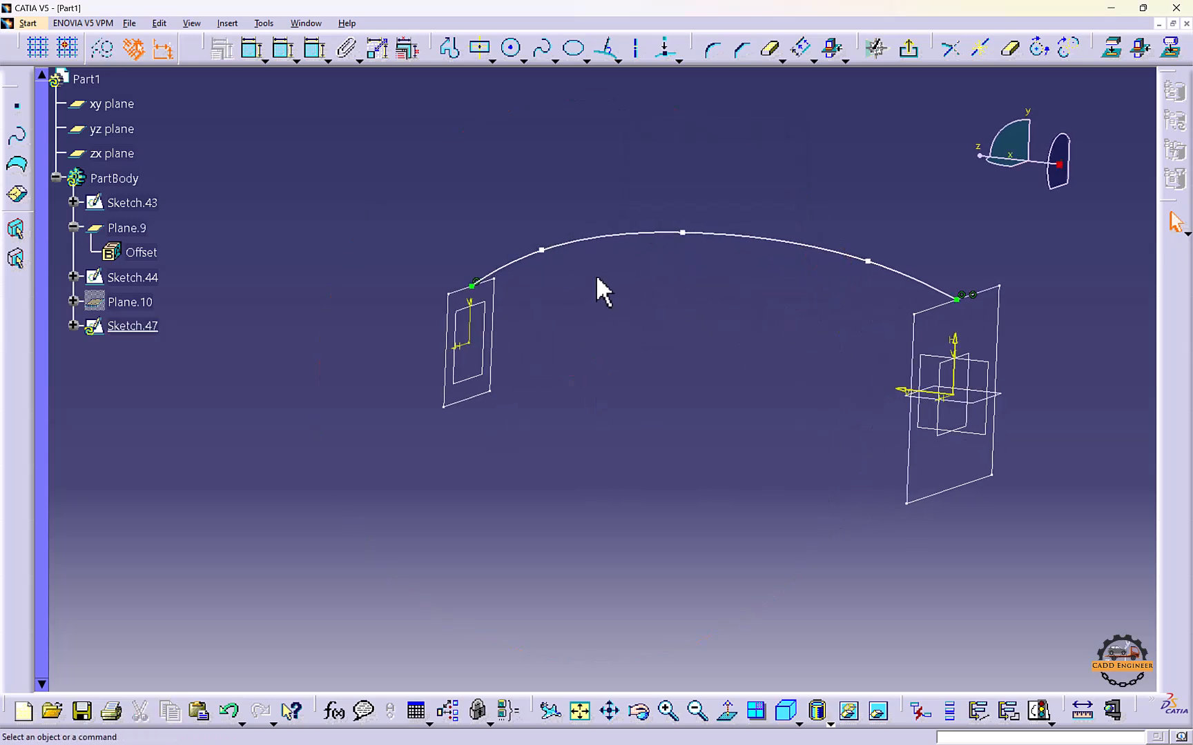
{"action": "left_click_drag", "start_coordinate": [541, 252], "coordinate": [548, 275]}
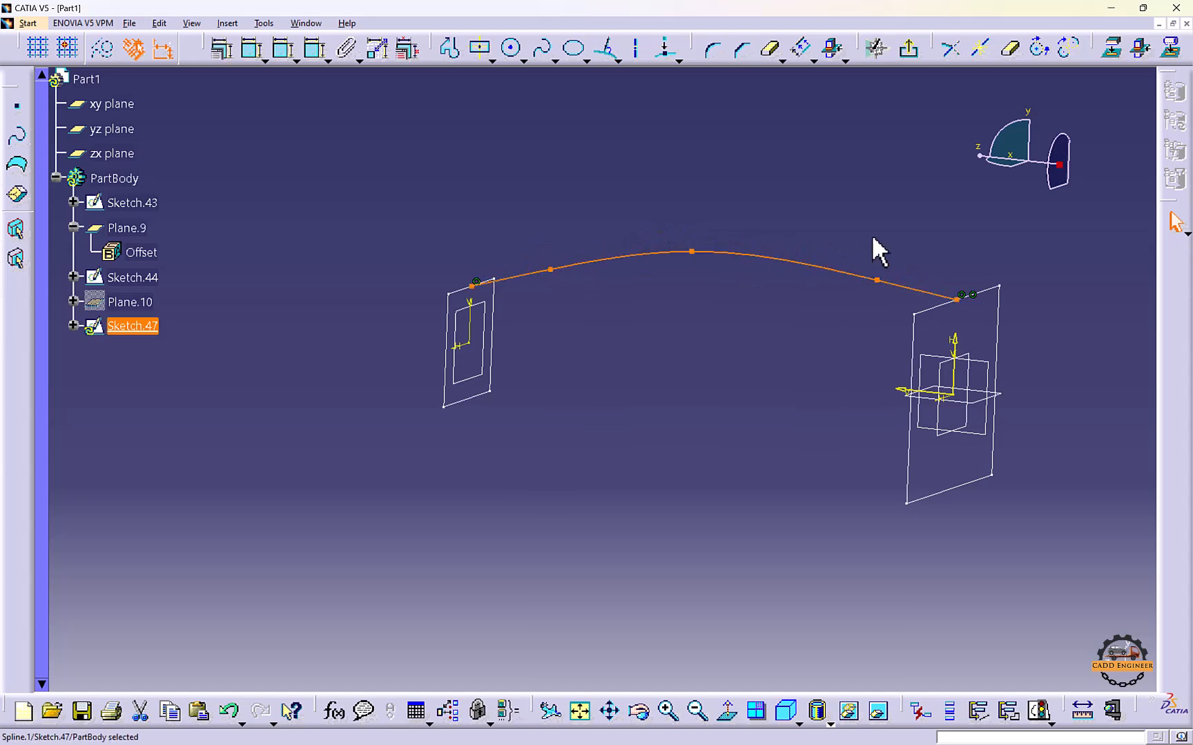
{"action": "left_click_drag", "start_coordinate": [880, 283], "coordinate": [872, 251]}
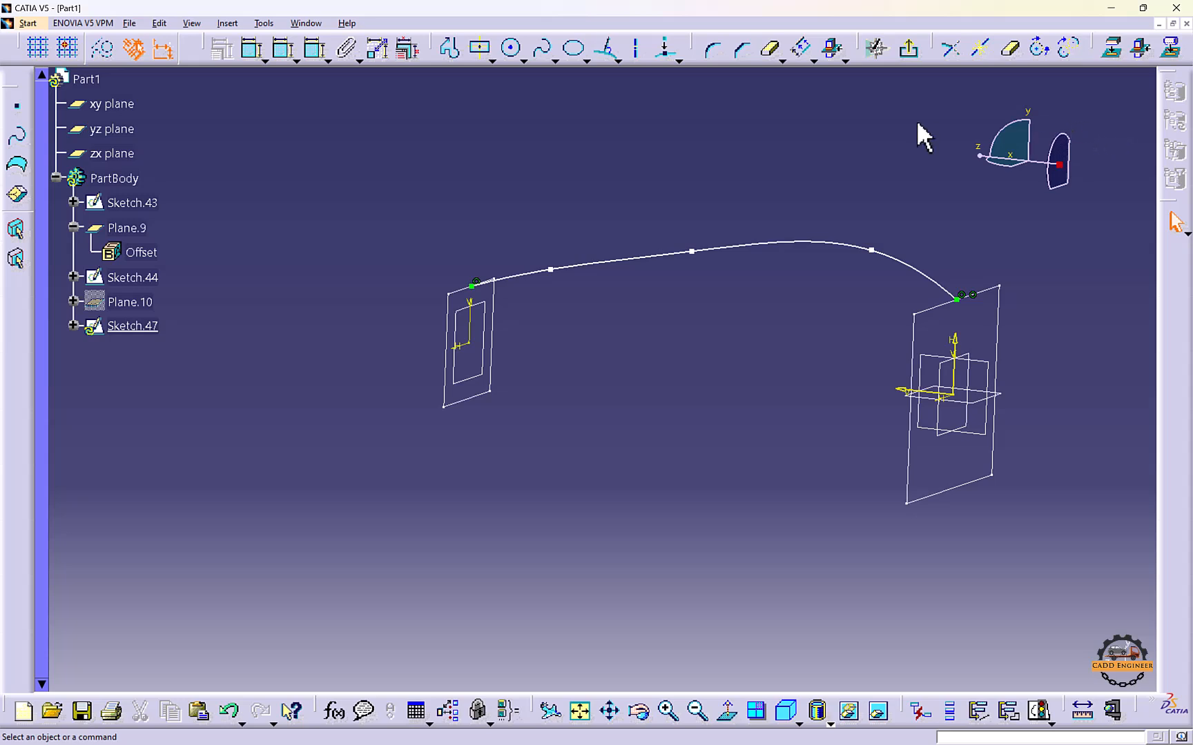
{"action": "left_click", "coordinate": [910, 49]}
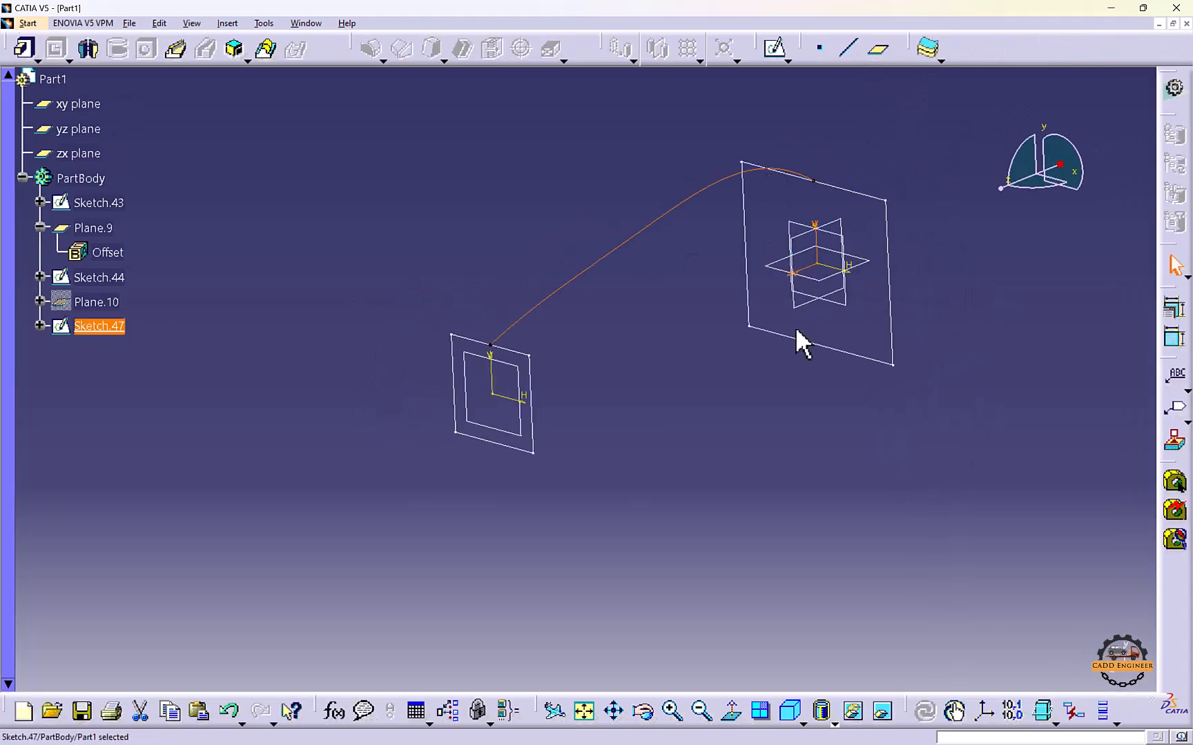
Sketch a five-point spline on the yz plane from the offset rectangle's lower edge to the xy-plane rectangle's lower edge, bulging outward
{"action": "left_click", "coordinate": [809, 318]}
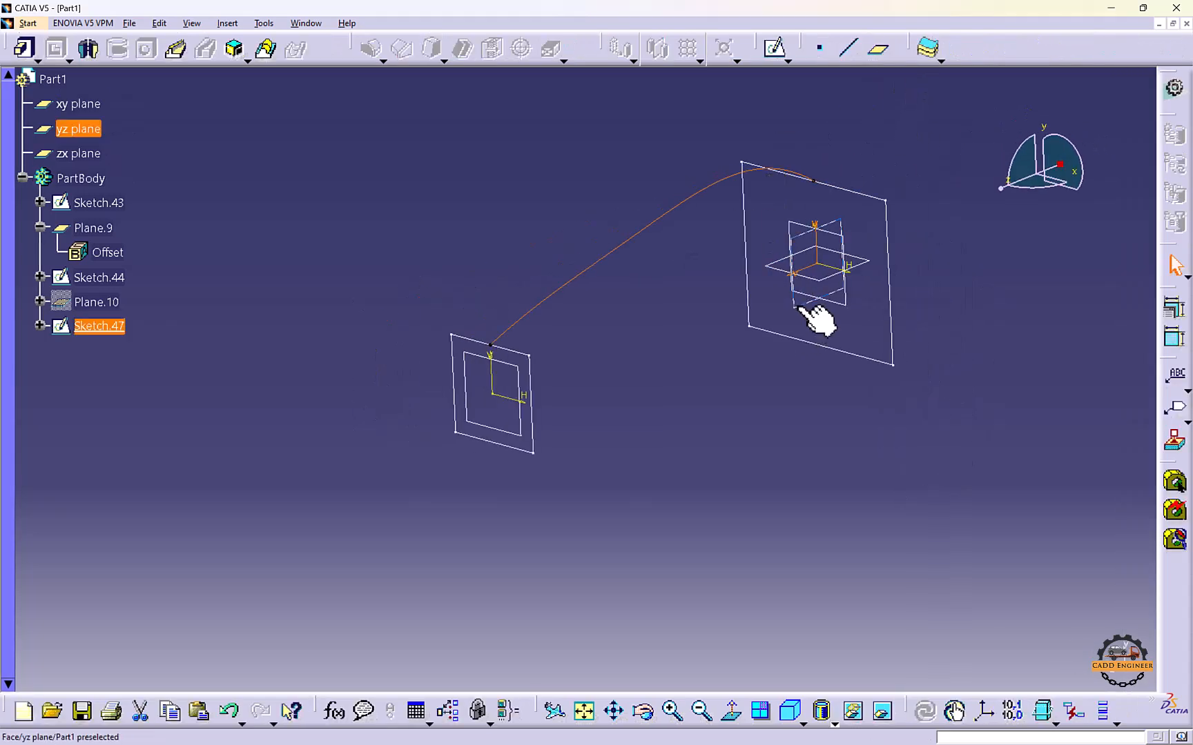
{"action": "left_click", "coordinate": [788, 61]}
{"action": "left_click", "coordinate": [800, 80]}
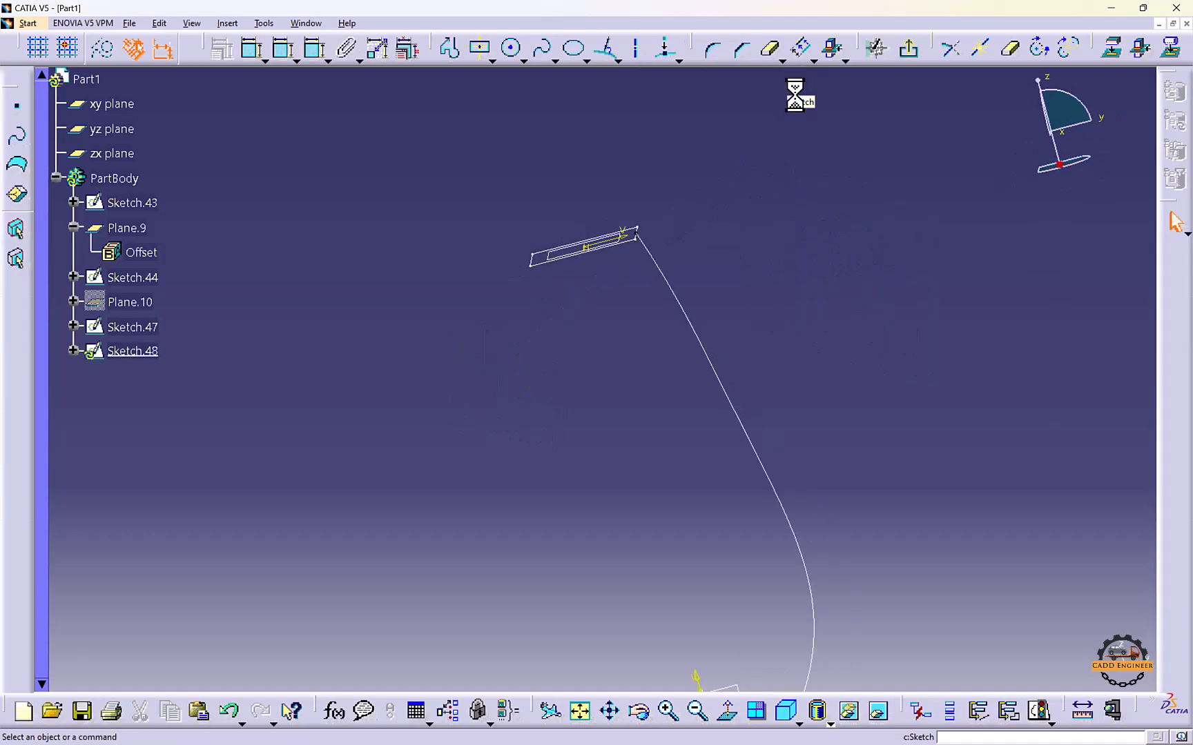
{"action": "left_click", "coordinate": [541, 47]}
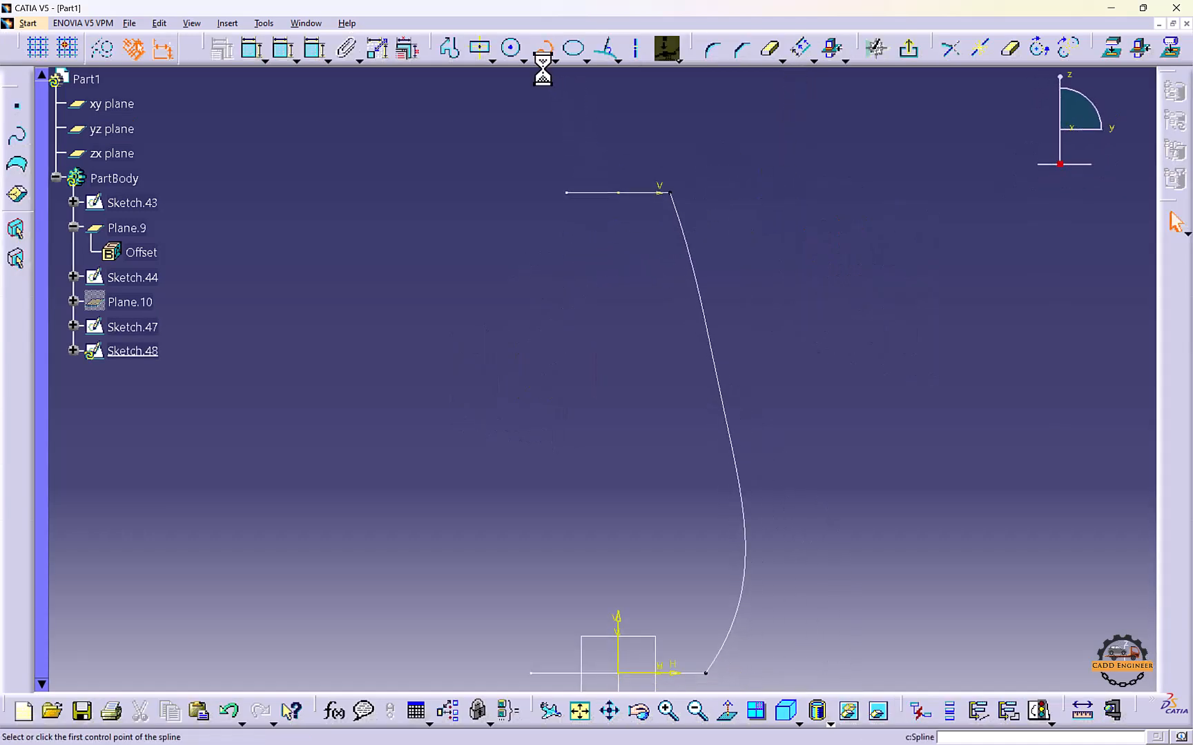
{"action": "left_click", "coordinate": [659, 151]}
{"action": "left_click", "coordinate": [614, 194]}
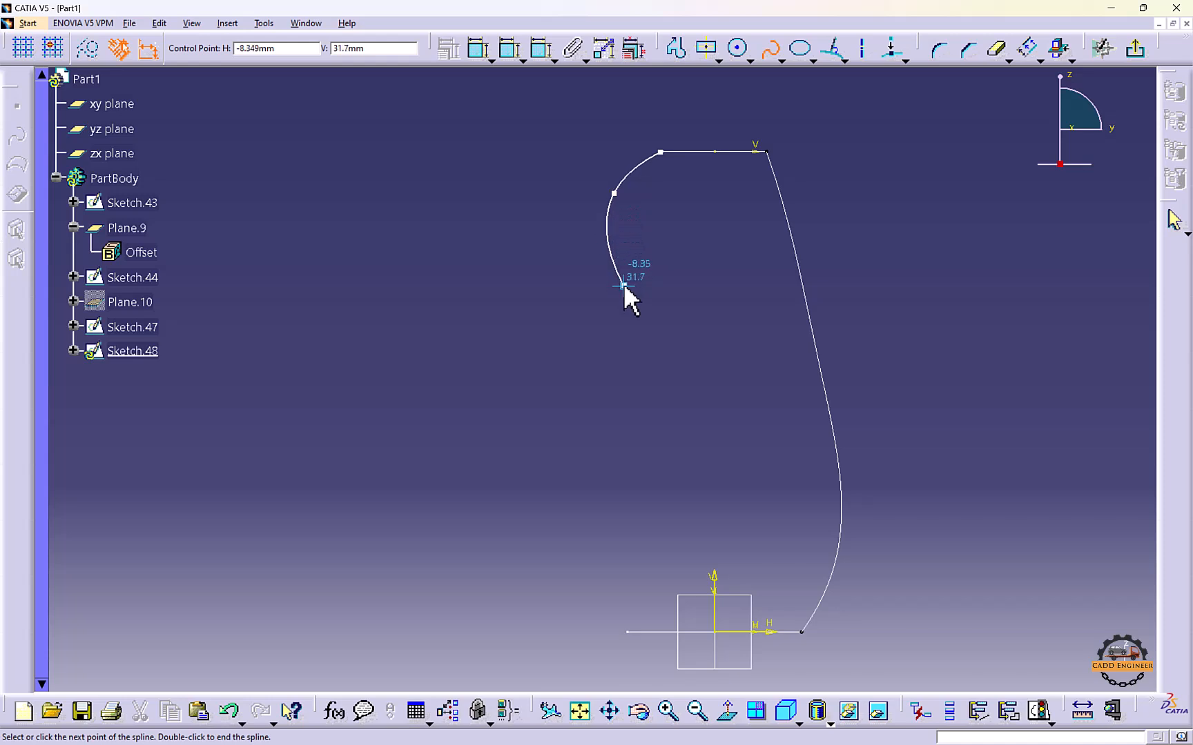
{"action": "key", "text": "ctrl+z"}
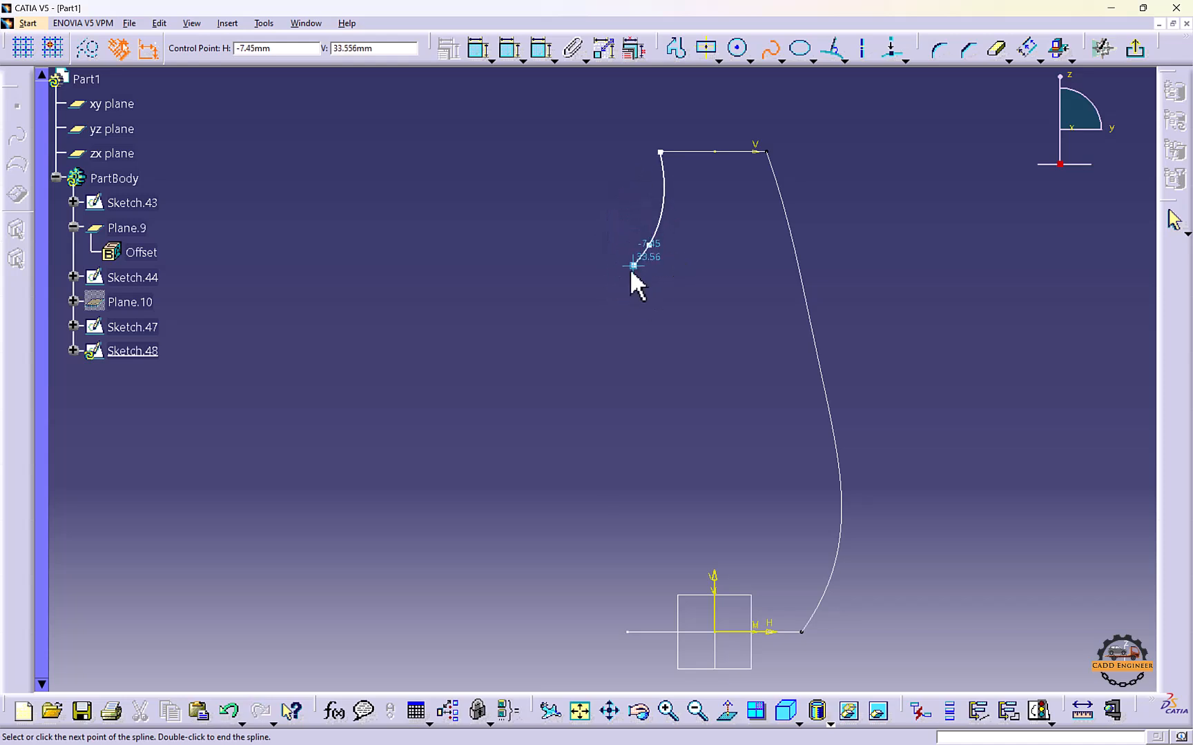
{"action": "left_click", "coordinate": [622, 340]}
{"action": "left_click", "coordinate": [610, 442]}
{"action": "middle_click_drag", "start_coordinate": [615, 463], "coordinate": [641, 376]}
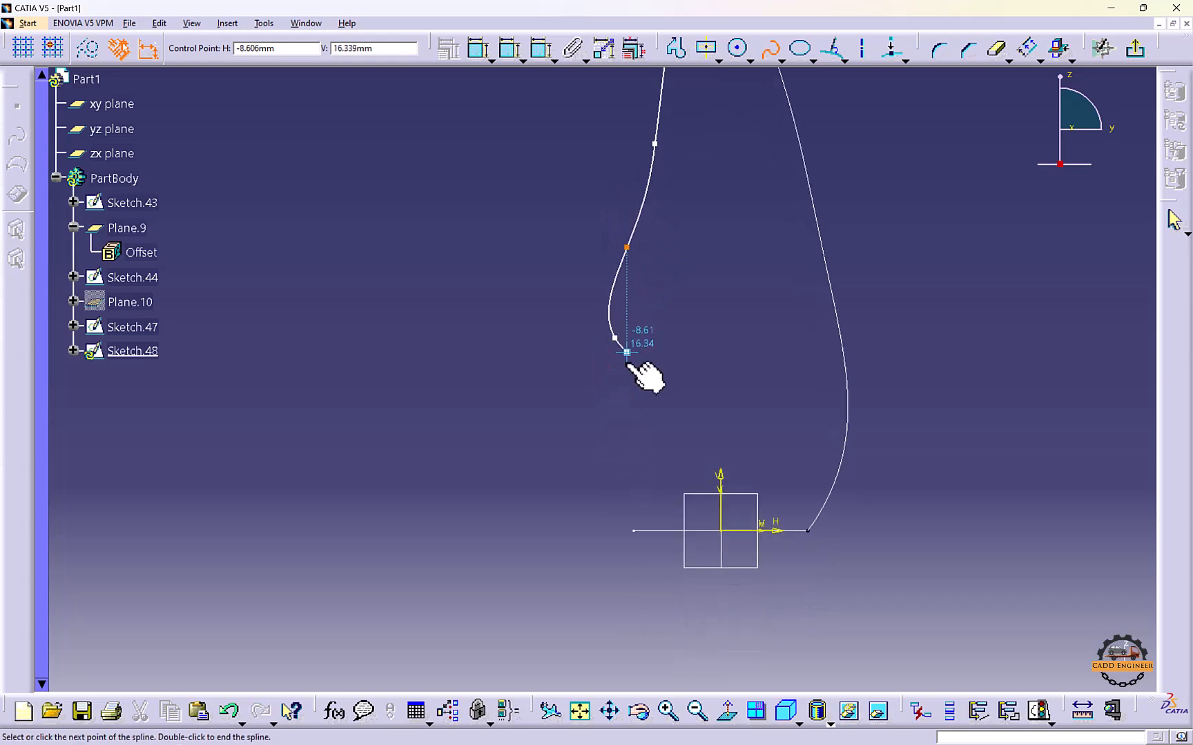
{"action": "left_click", "coordinate": [633, 531]}
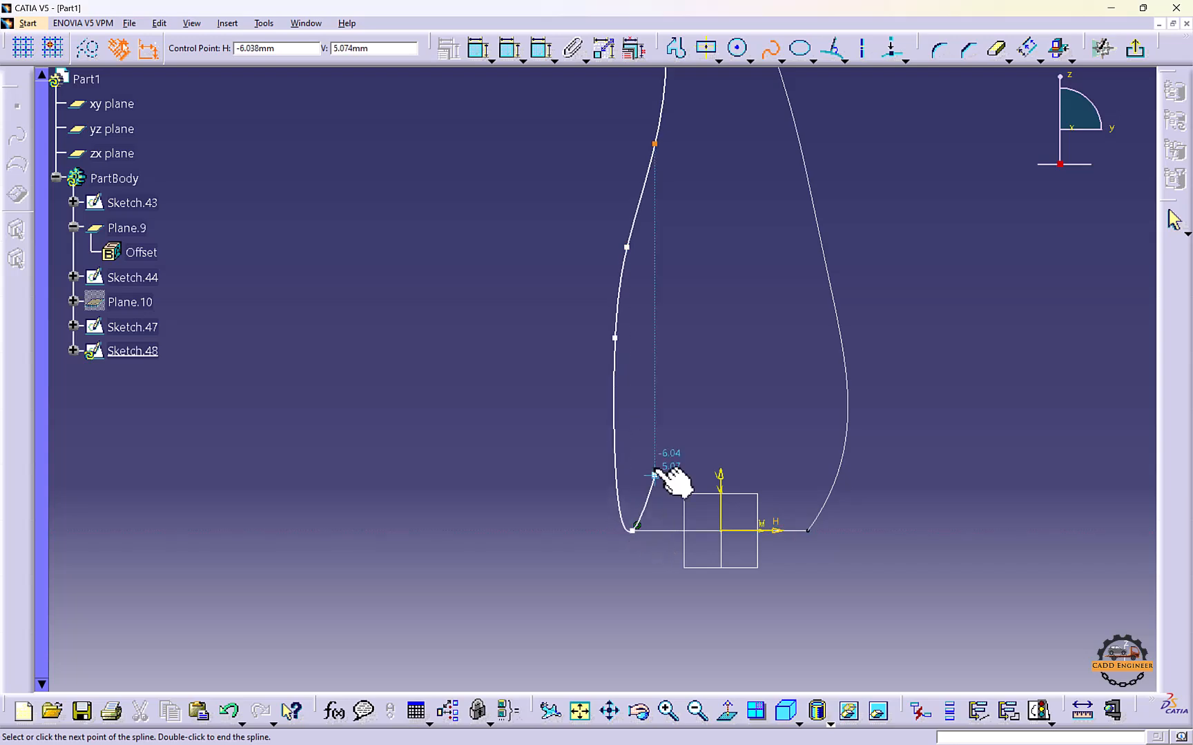
{"action": "key", "text": "Escape"}
Constrain the lower spline's end point to be coincident with the lower edge of the xy-plane rectangle
{"action": "mouse_move", "coordinate": [729, 434]}
{"action": "middle_mouse_down"}
{"action": "mouse_move", "coordinate": [538, 248]}
{"action": "mouse_move", "coordinate": [752, 418]}
{"action": "mouse_move", "coordinate": [551, 341]}
{"action": "mouse_move", "coordinate": [644, 348]}
{"action": "mouse_move", "coordinate": [771, 432]}
{"action": "middle_mouse_up"}
{"action": "left_click", "coordinate": [736, 414]}
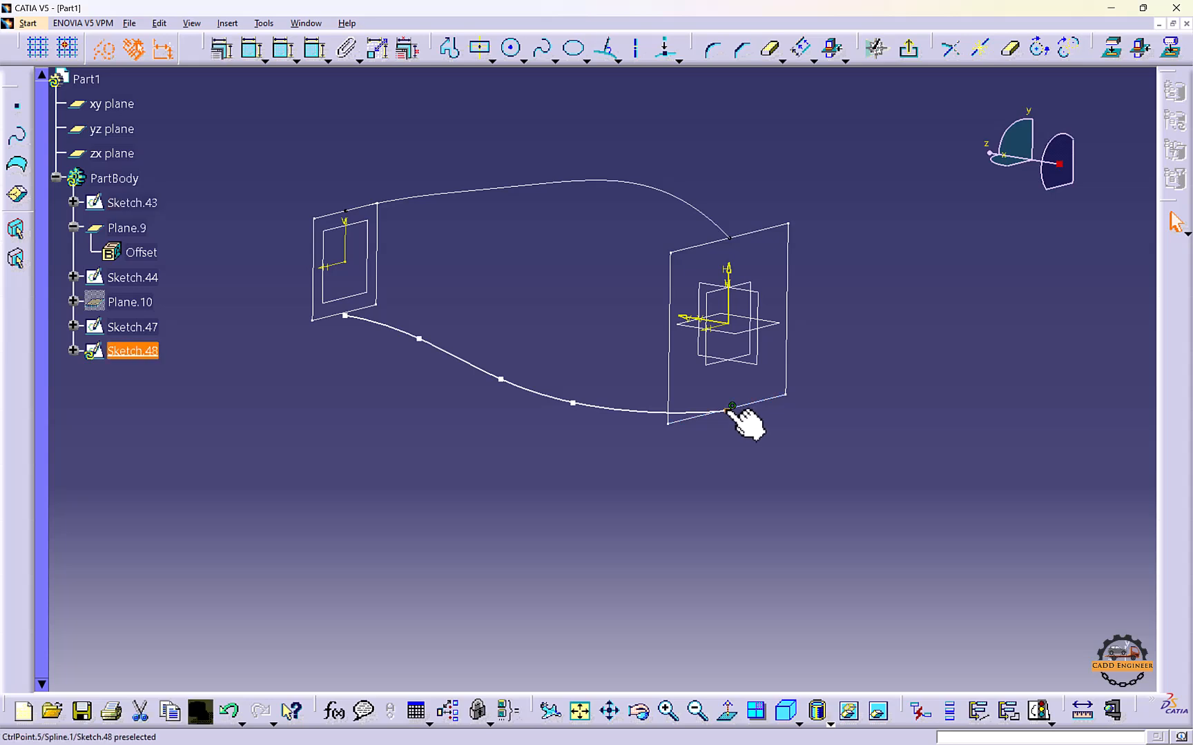
{"action": "left_click", "coordinate": [223, 50]}
{"action": "left_click", "coordinate": [738, 169]}
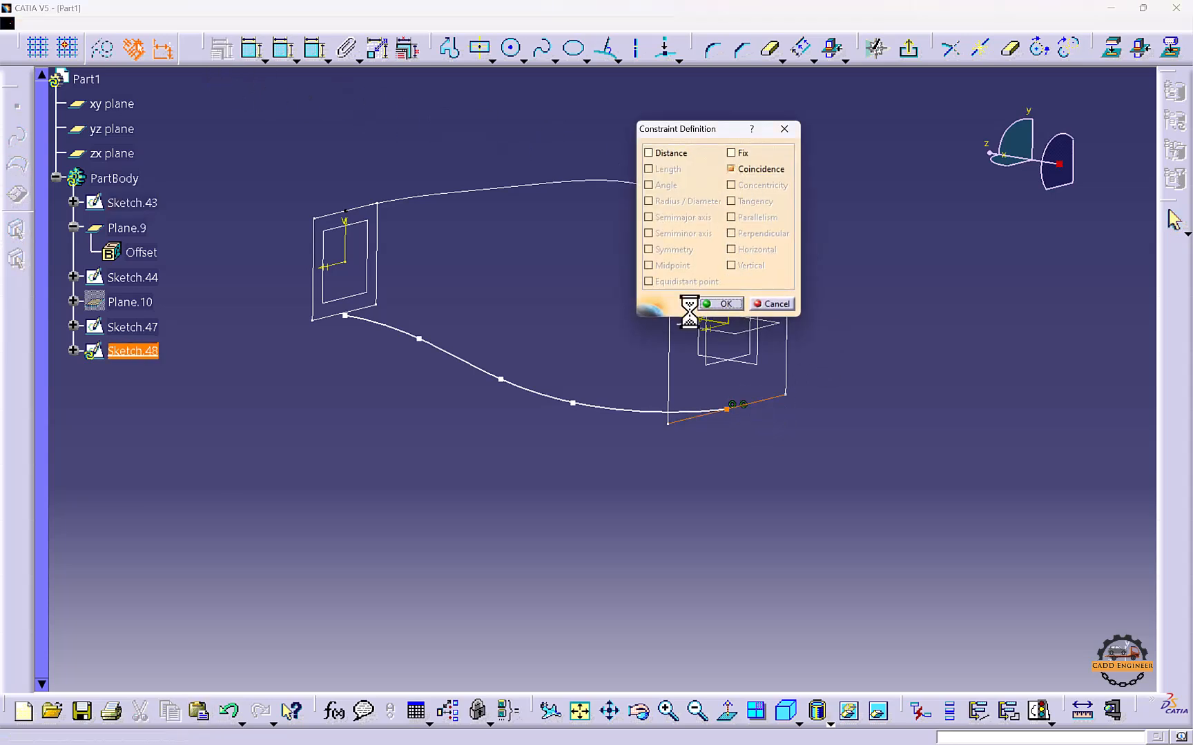
{"action": "left_click", "coordinate": [715, 304]}
Constrain the lower spline's start point to be coincident with the offset rectangle's lower edge, and exit the sketch
{"action": "left_click", "coordinate": [345, 316]}
{"action": "left_click", "coordinate": [351, 314], "text": "ctrl"}
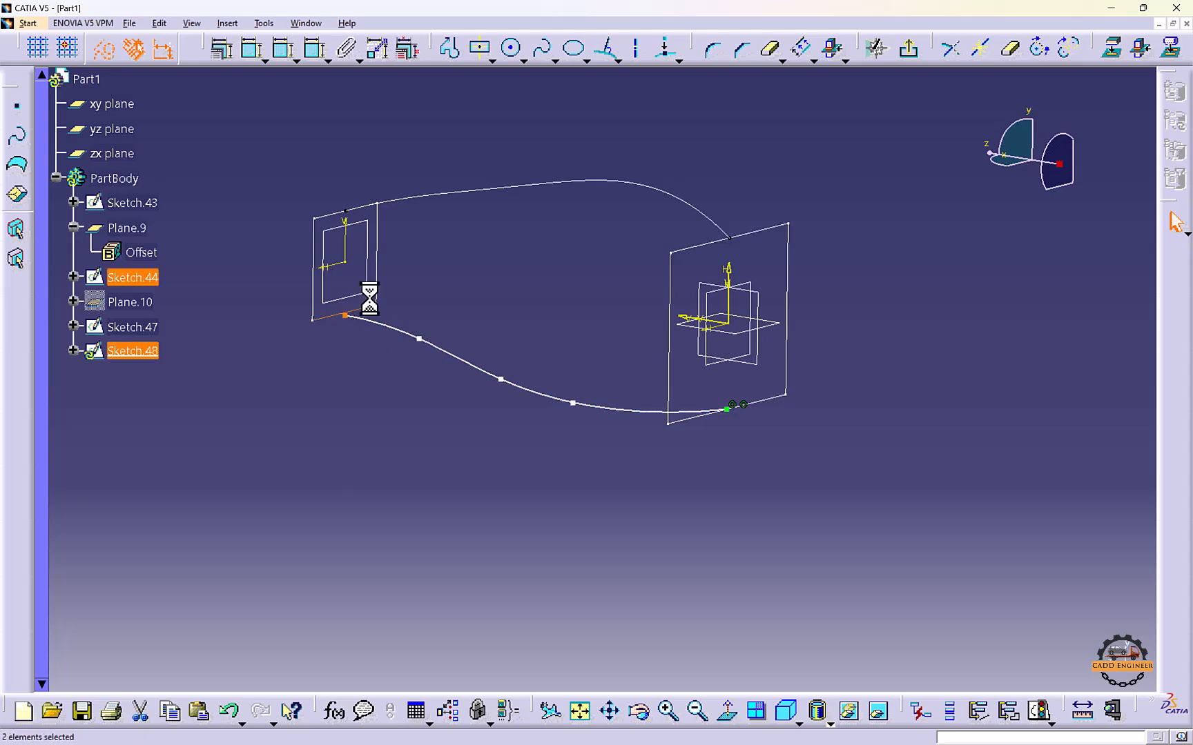
{"action": "left_click", "coordinate": [222, 50]}
{"action": "left_click", "coordinate": [731, 169]}
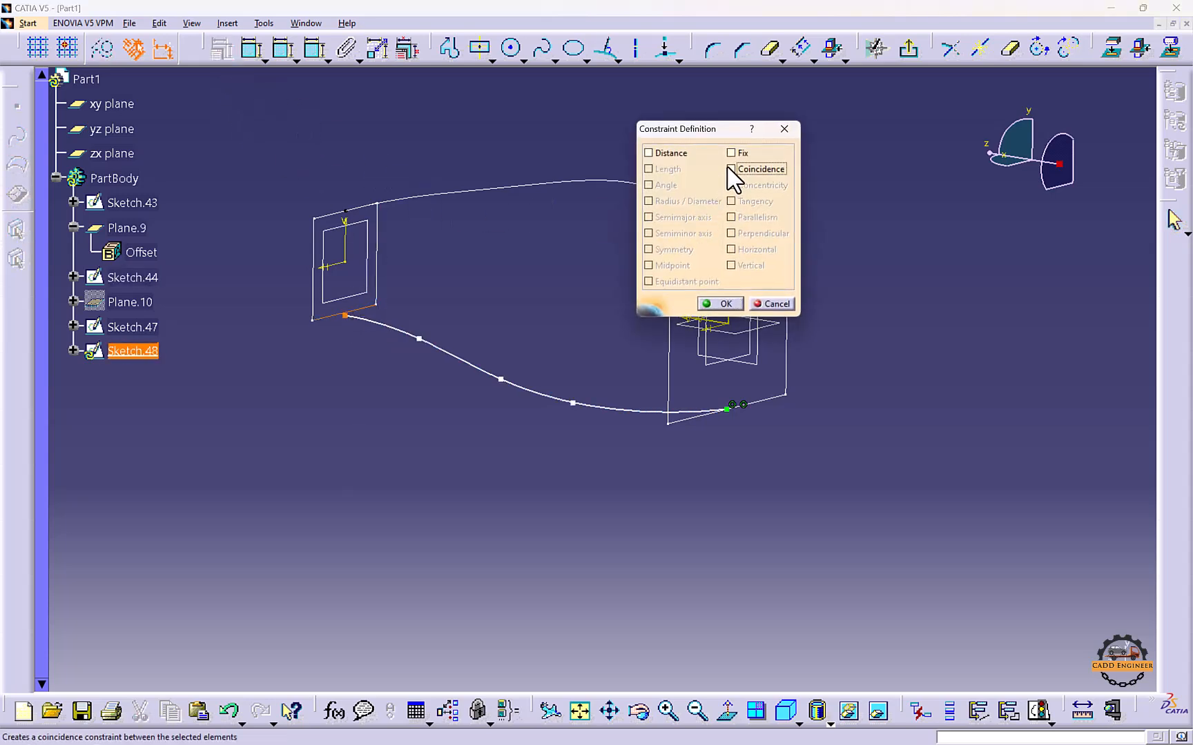
{"action": "left_click", "coordinate": [719, 305]}
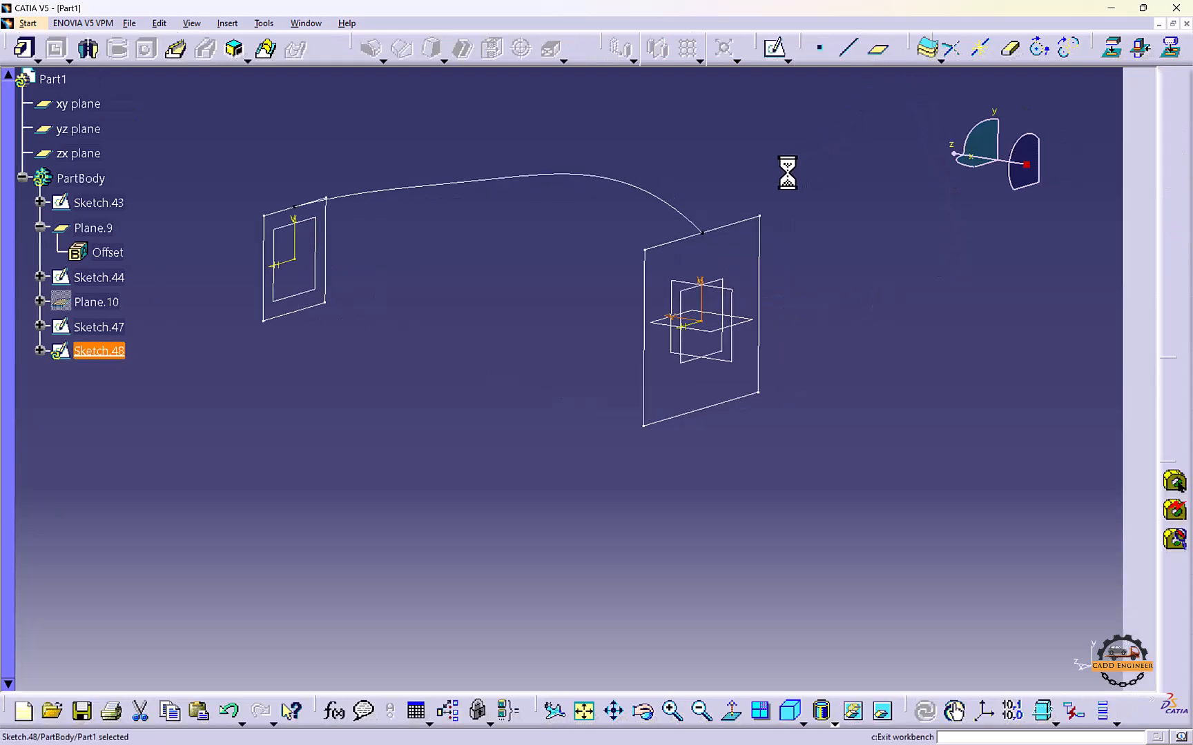
Set up a multi-sections solid with the xy-plane rectangle and the offset-plane rectangle as sections, and preview it without guides
{"action": "middle_click_drag", "start_coordinate": [695, 116], "coordinate": [521, 249]}
{"action": "left_click", "coordinate": [265, 56]}
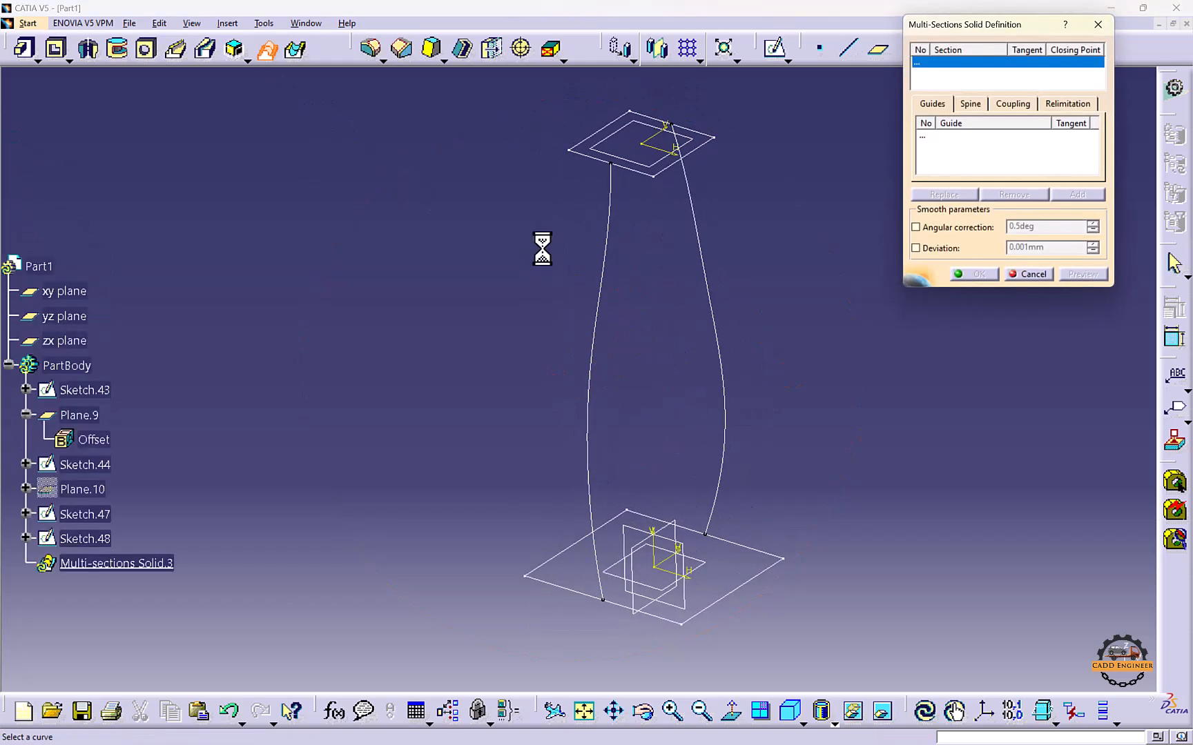
{"action": "left_click", "coordinate": [705, 532]}
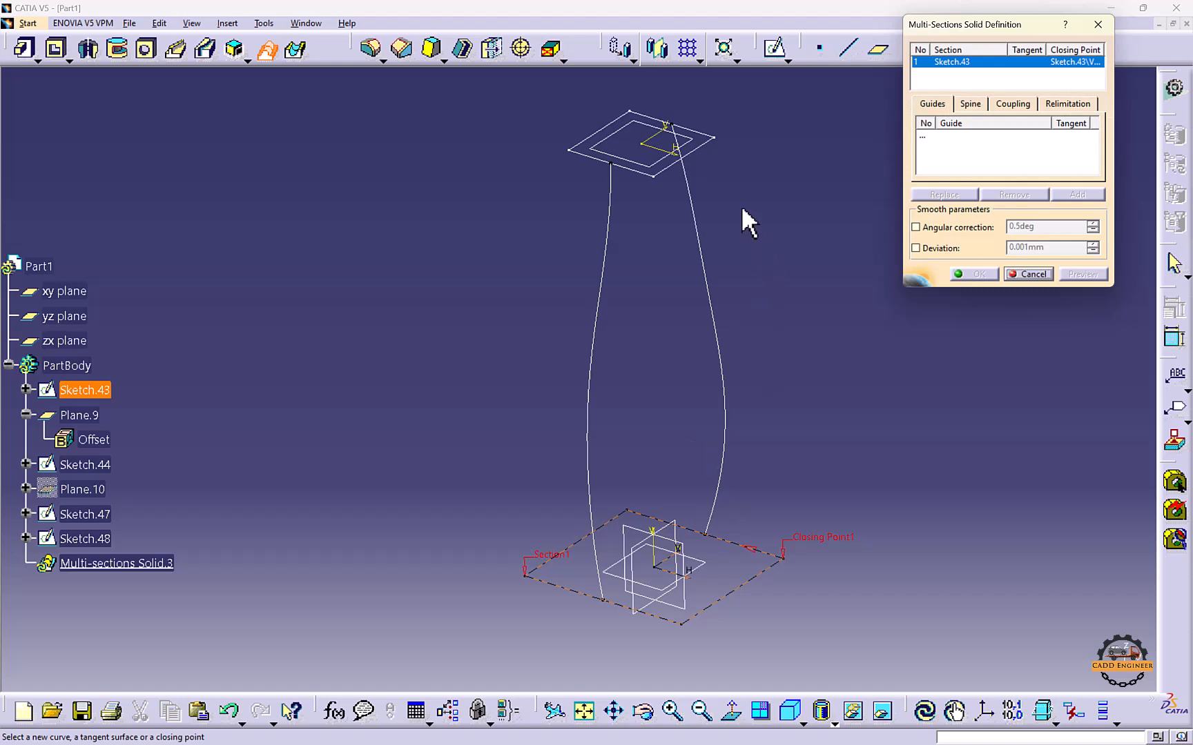
{"action": "left_click", "coordinate": [715, 140]}
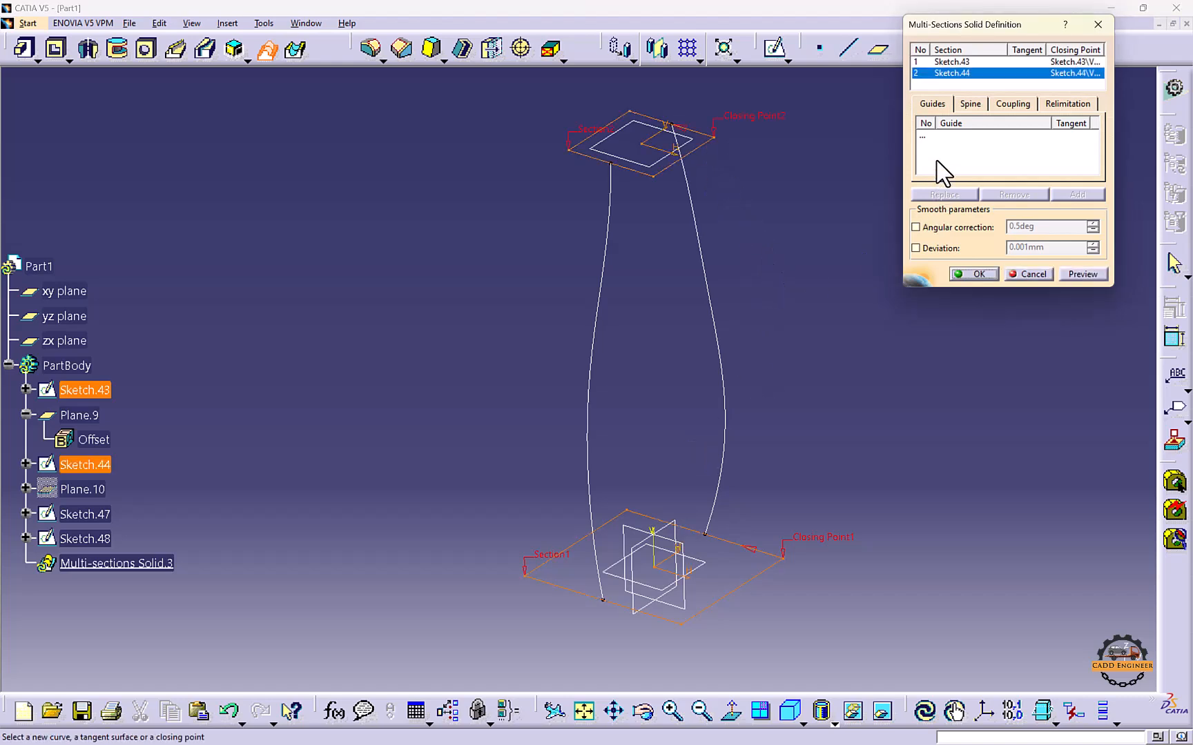
{"action": "left_click", "coordinate": [928, 137]}
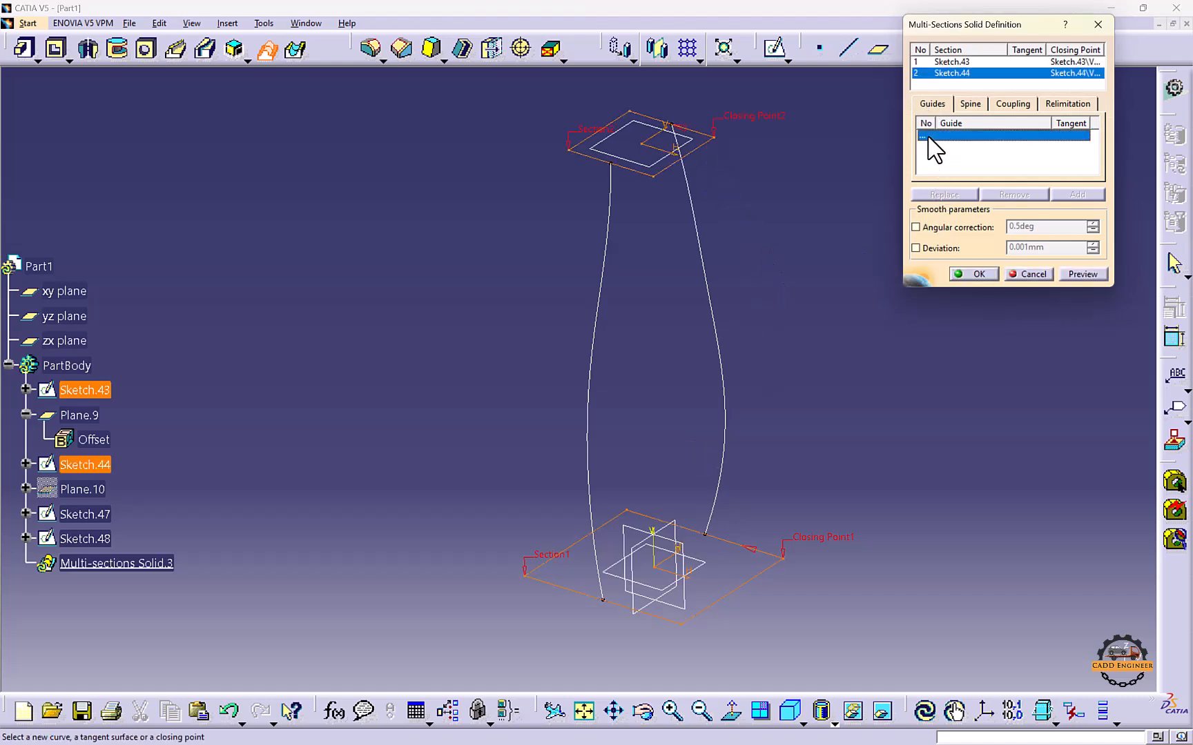
{"action": "left_click", "coordinate": [1082, 274]}
{"action": "middle_click_drag", "start_coordinate": [817, 288], "coordinate": [752, 332]}
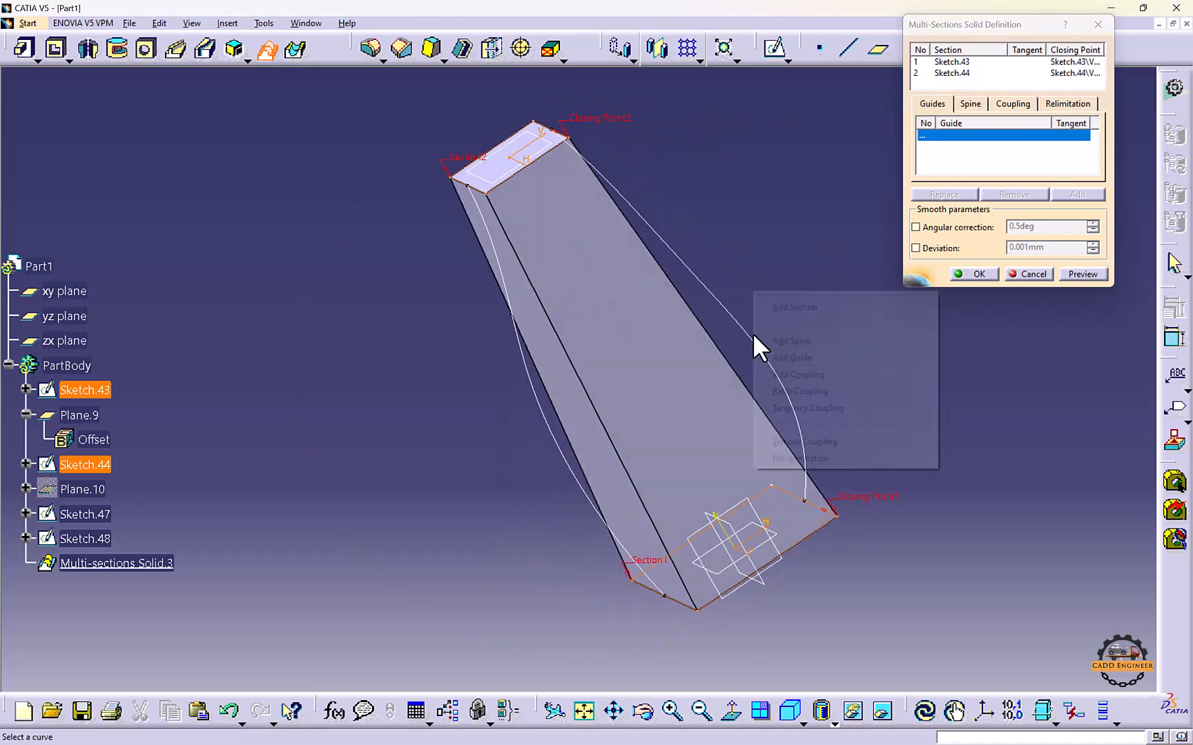
Add the upper and lower splines as guides, previewing the shape after each one, and create the multi-sections solid
{"action": "left_click", "coordinate": [697, 259]}
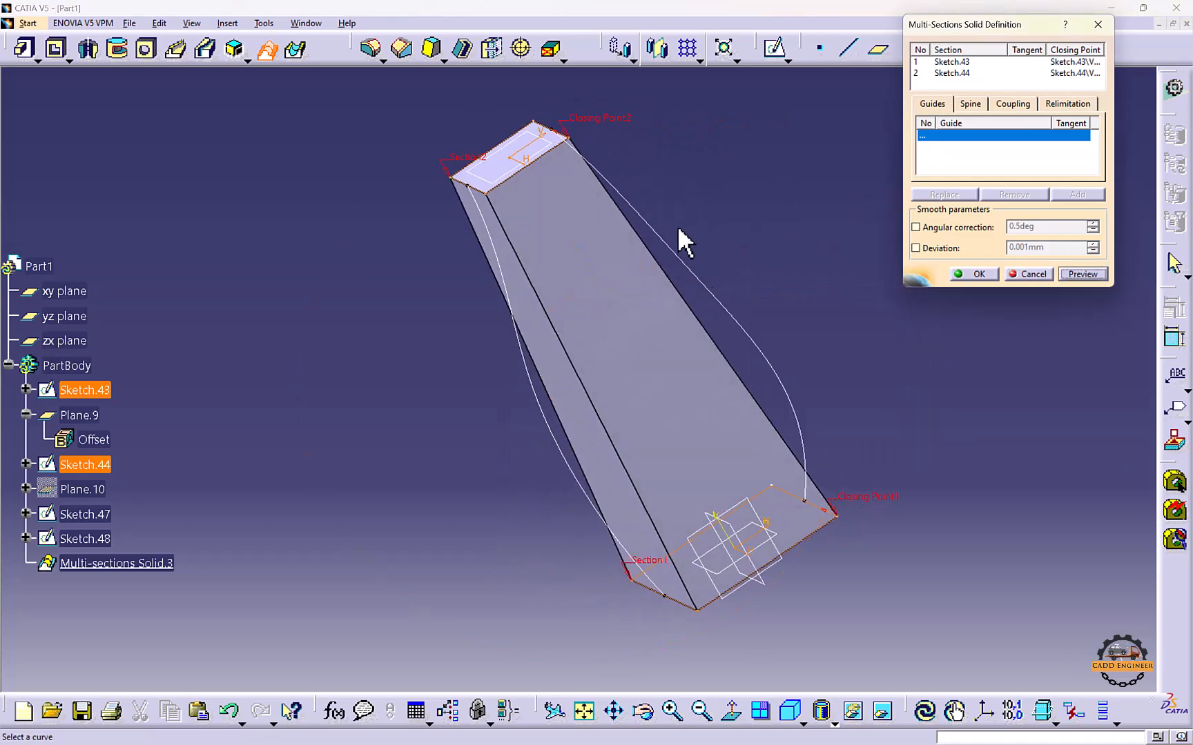
{"action": "left_click", "coordinate": [667, 248]}
{"action": "left_click", "coordinate": [1069, 279]}
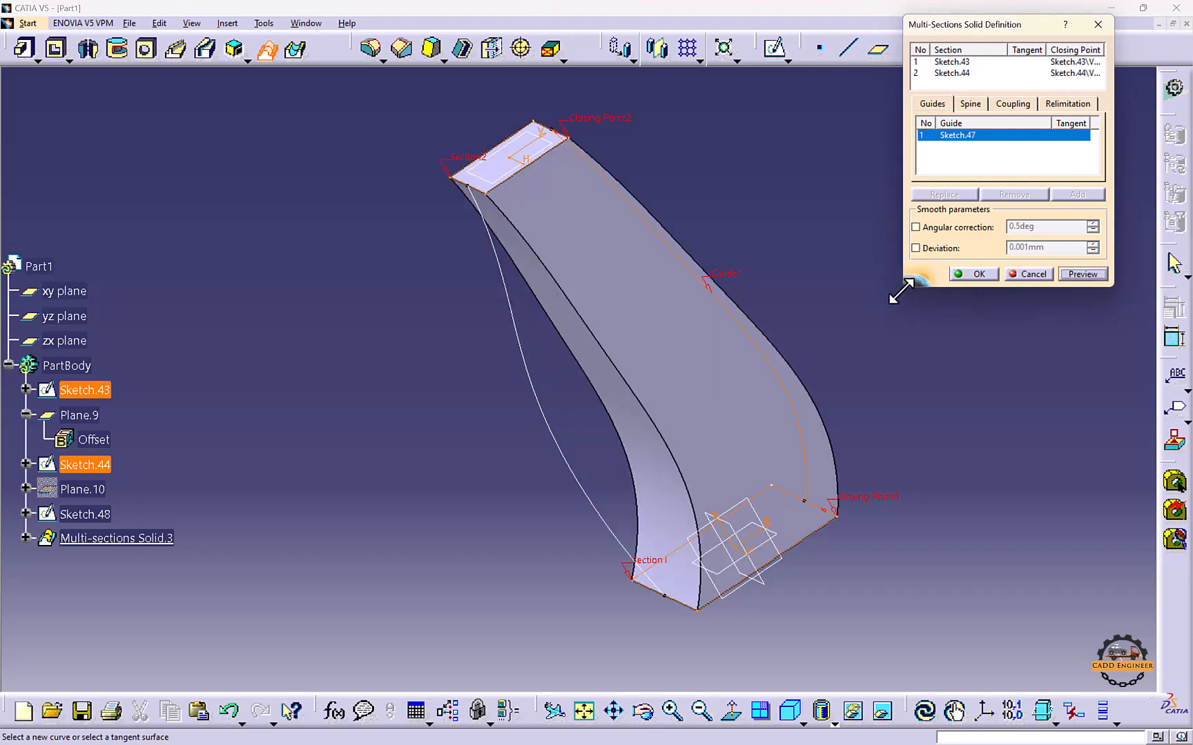
{"action": "middle_click_drag", "start_coordinate": [777, 288], "coordinate": [846, 247]}
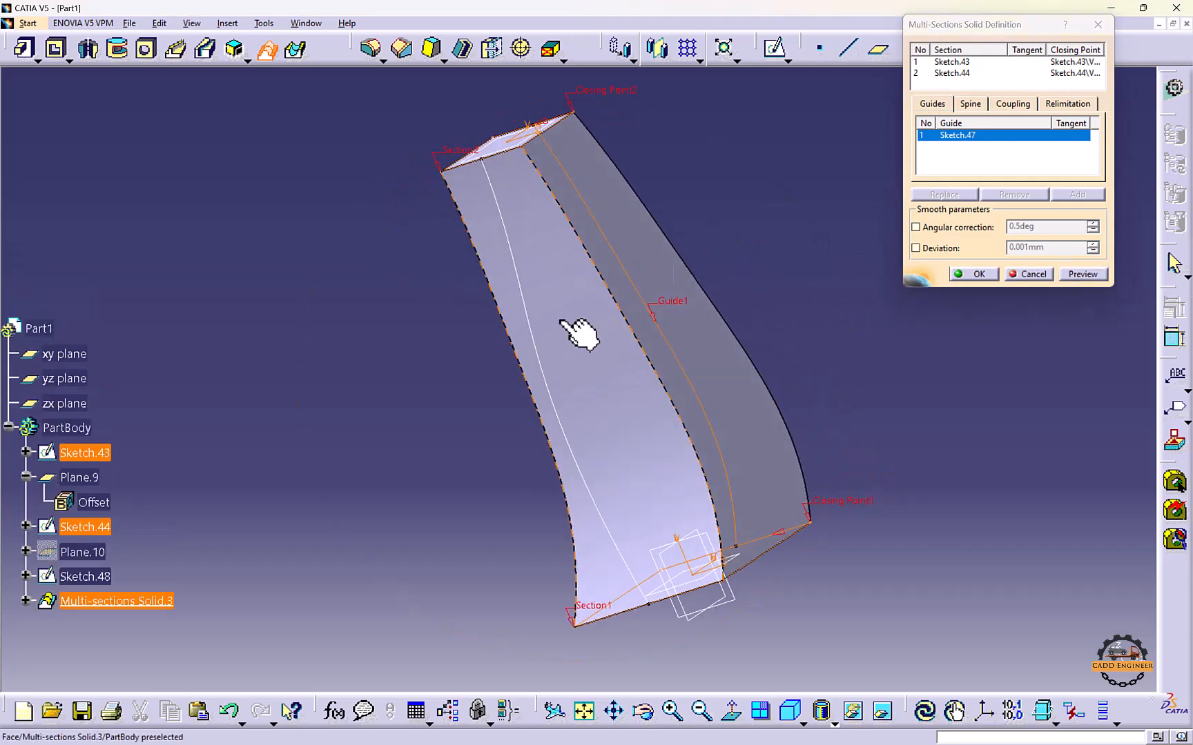
{"action": "left_click", "coordinate": [533, 324]}
{"action": "left_click", "coordinate": [1078, 276]}
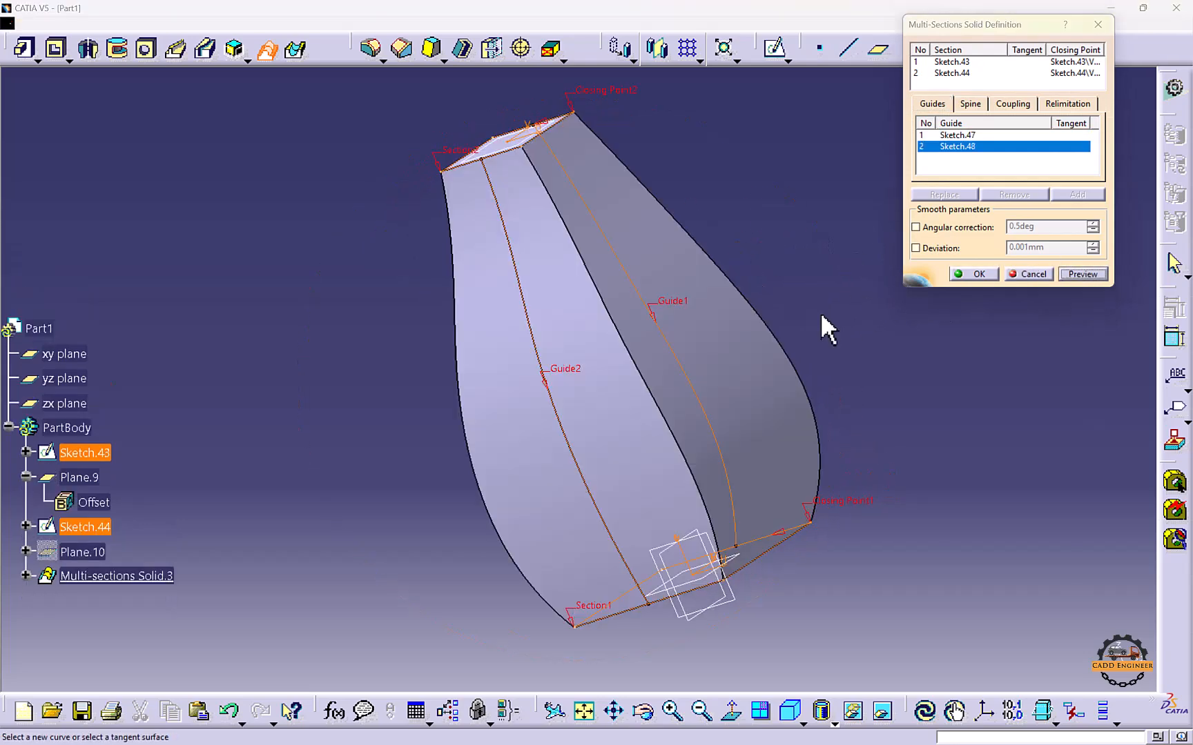
{"action": "middle_click_drag", "start_coordinate": [823, 320], "coordinate": [575, 314]}
{"action": "left_click", "coordinate": [973, 274]}
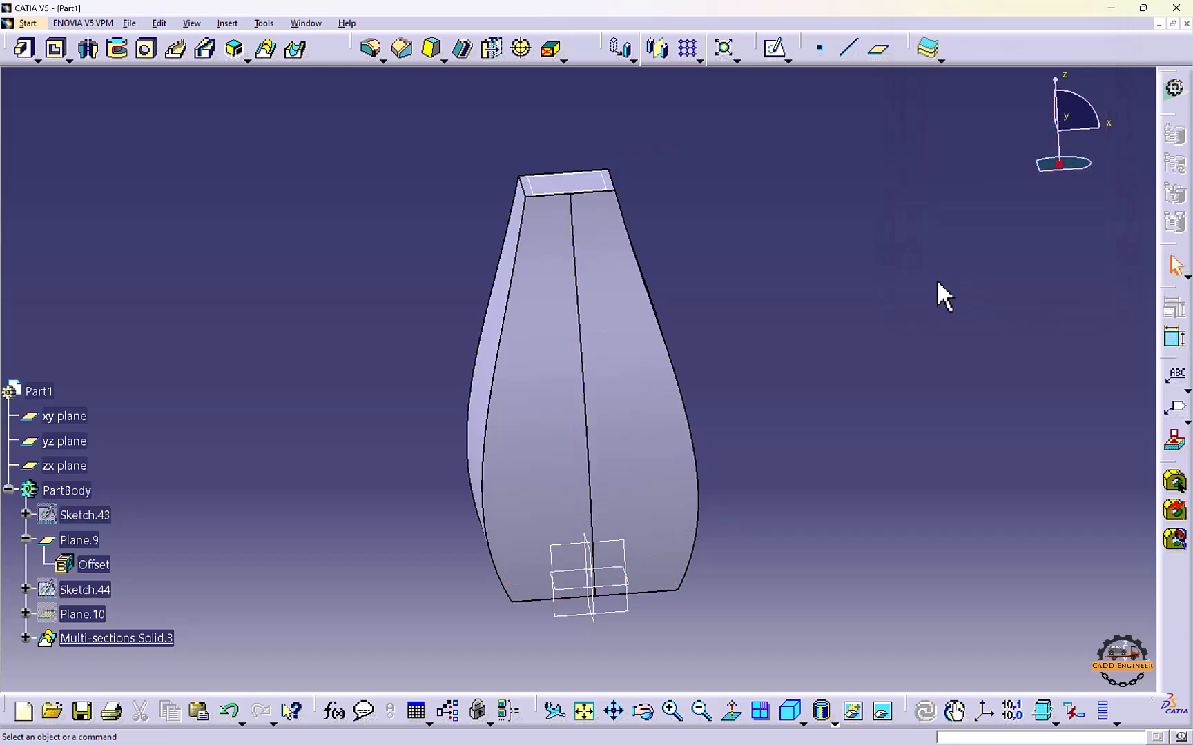
Delete the guided multi-sections solid together with its aggregated elements, keeping its exclusive parents
{"action": "middle_click_drag", "start_coordinate": [752, 397], "coordinate": [601, 369]}
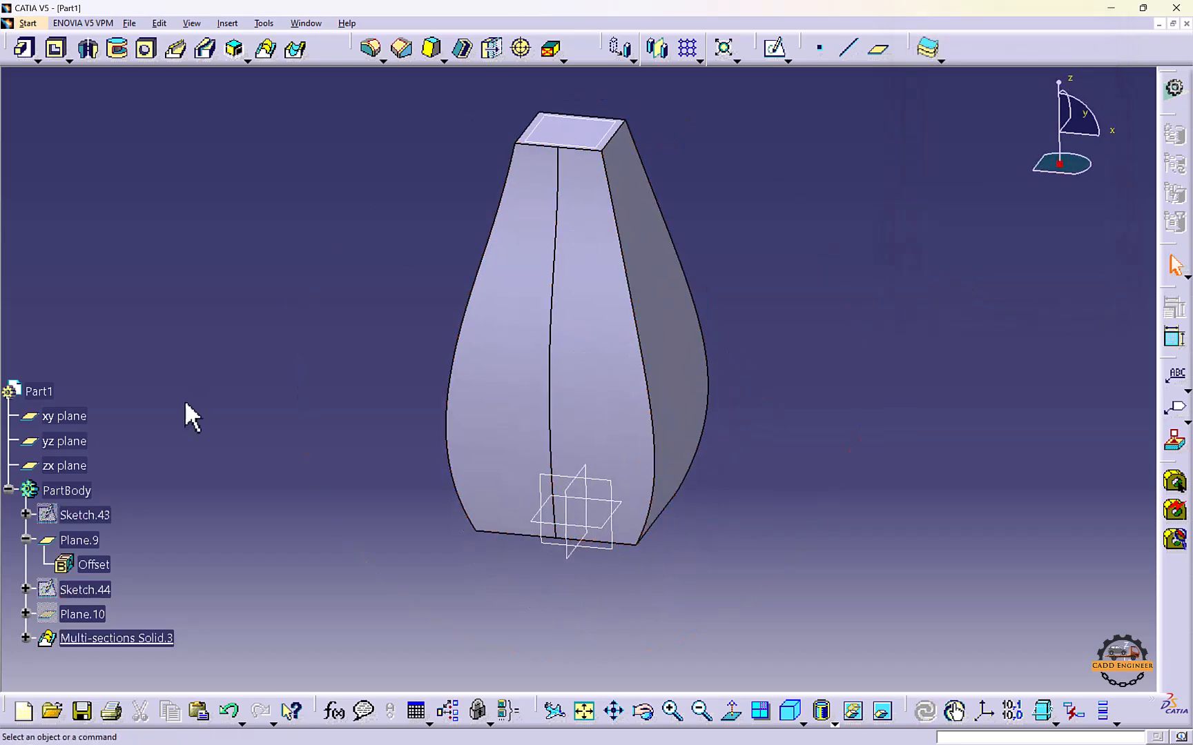
{"action": "scroll", "coordinate": [169, 455], "scroll_direction": "down", "scroll_amount": 5}
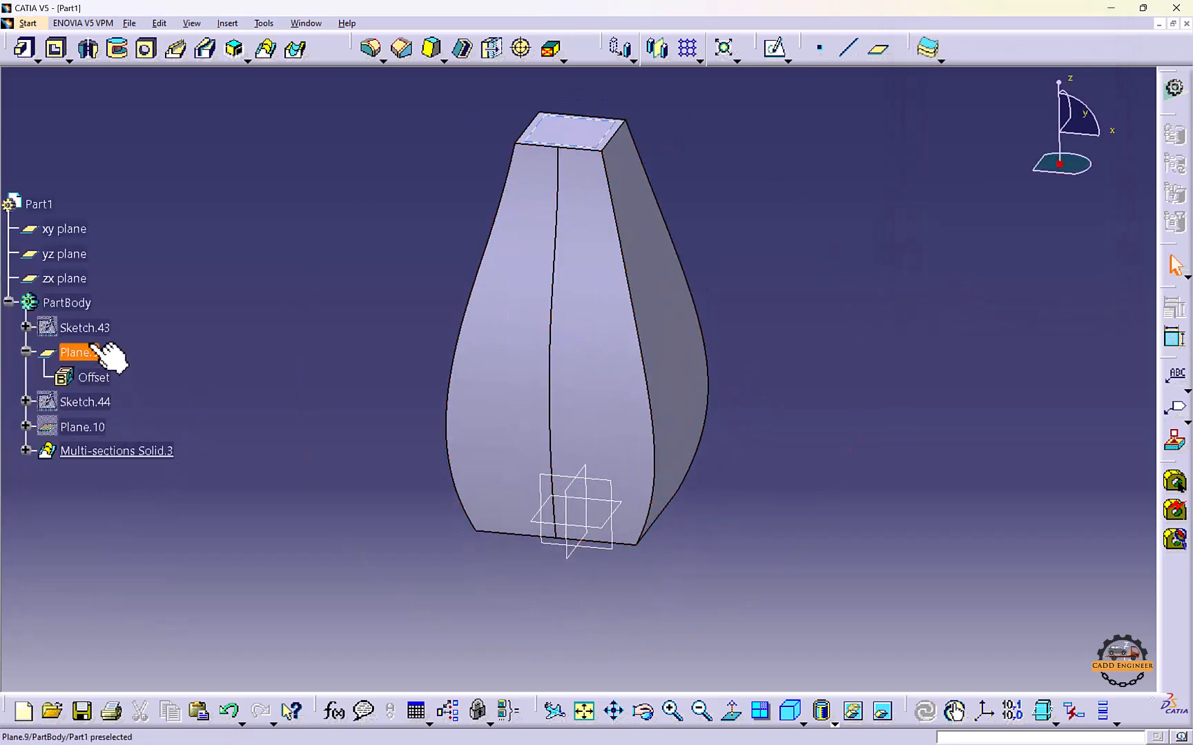
{"action": "right_click", "coordinate": [122, 452]}
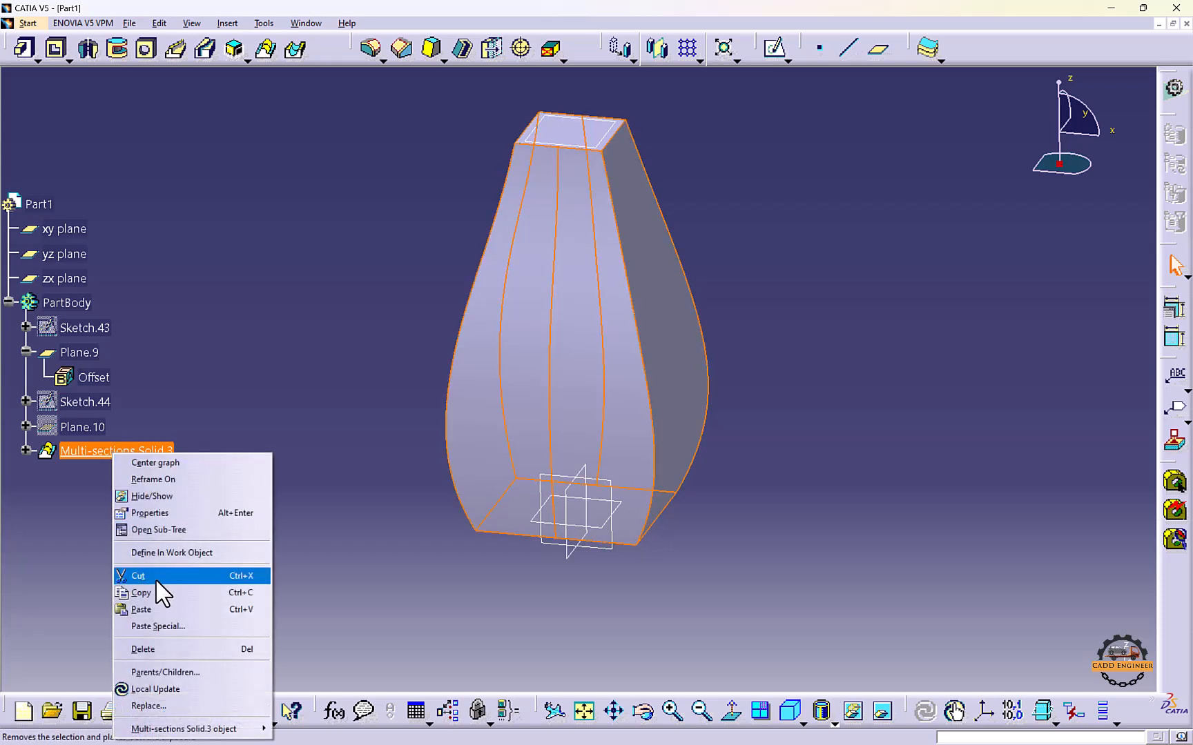
{"action": "left_click", "coordinate": [148, 648]}
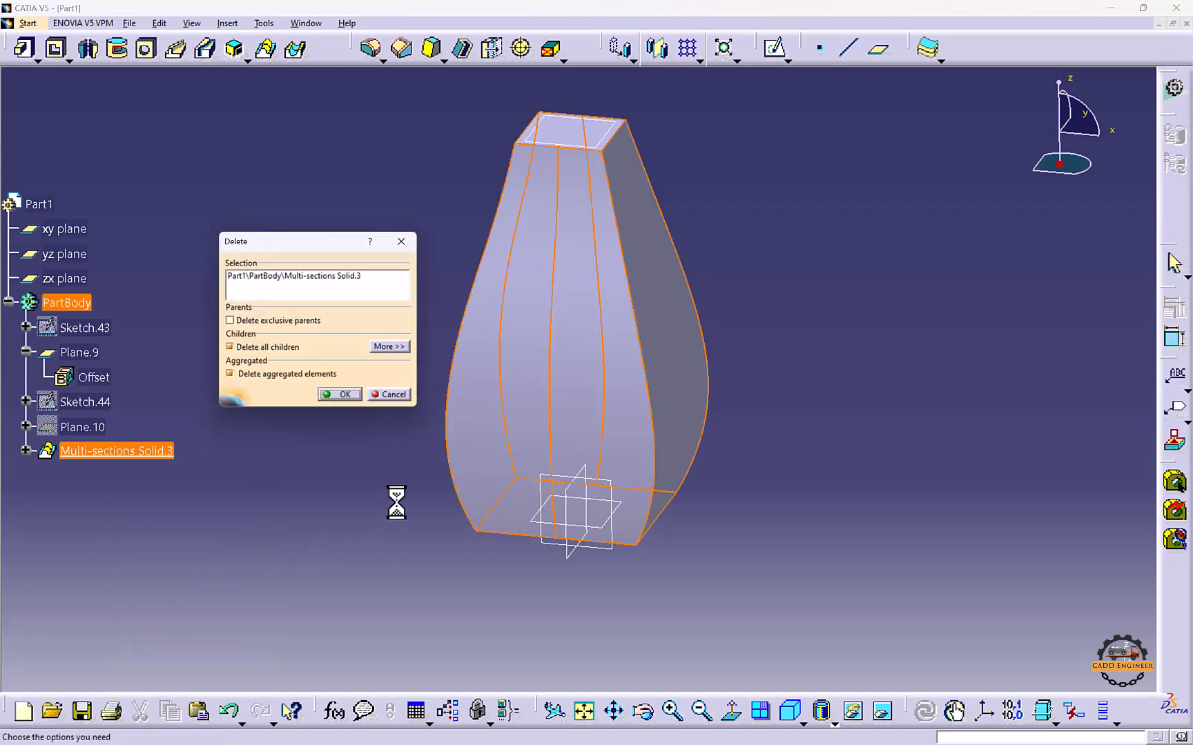
{"action": "left_click", "coordinate": [337, 400]}
Set the offset of Plane.9 from the xy plane to 30 mm
{"action": "middle_click_drag", "start_coordinate": [626, 370], "coordinate": [479, 399]}
{"action": "double_click", "coordinate": [118, 435]}
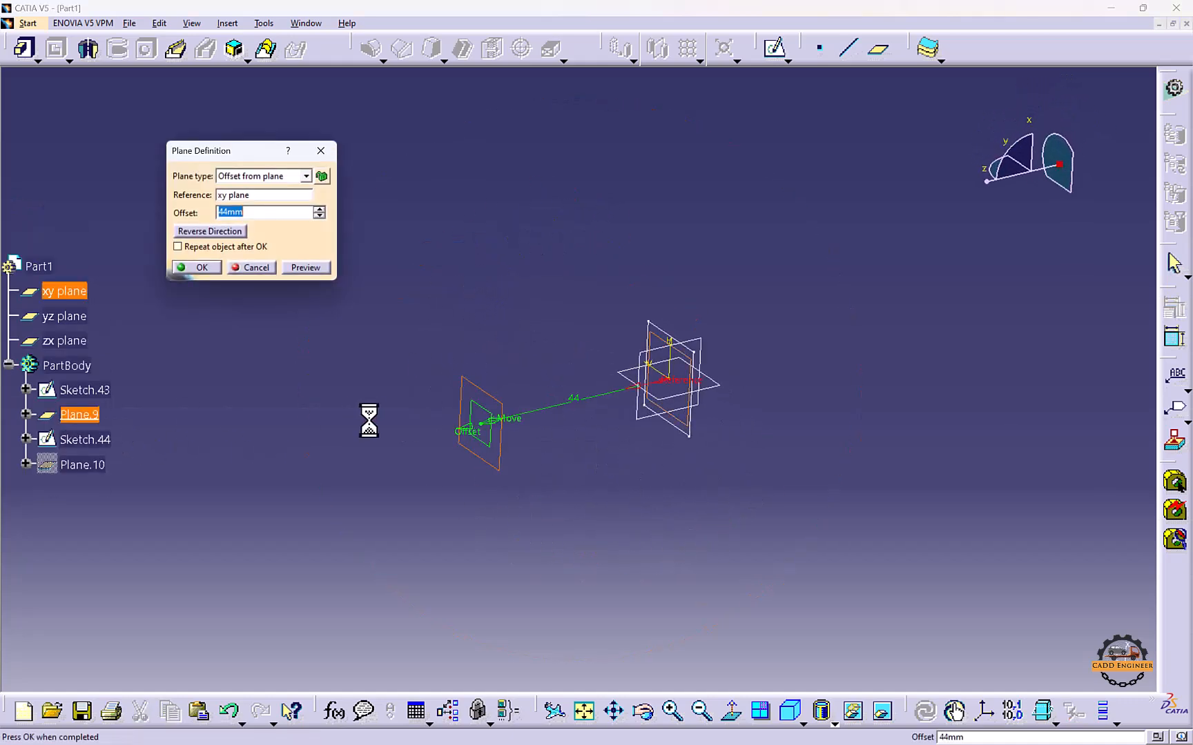
{"action": "left_click_drag", "start_coordinate": [483, 442], "coordinate": [544, 417]}
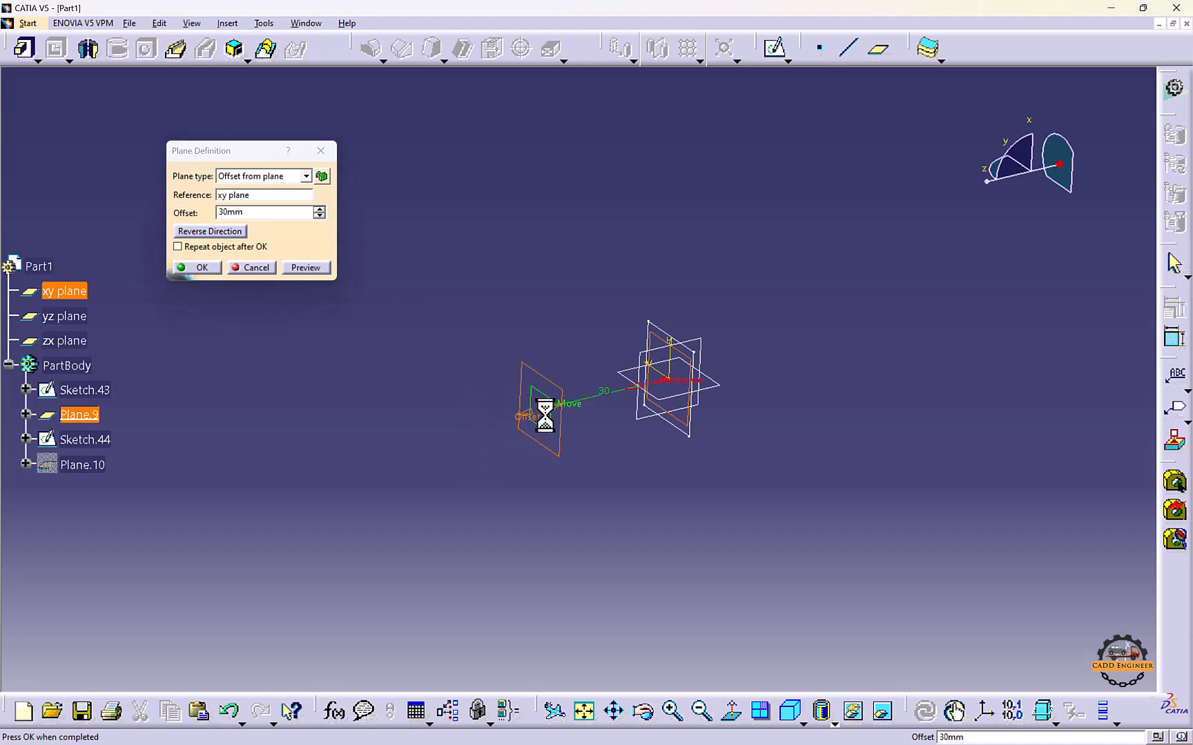
{"action": "left_click", "coordinate": [208, 272]}
Unhide Plane.10, the parallel plane beyond the offset rectangle
{"action": "middle_click_drag", "start_coordinate": [622, 377], "coordinate": [704, 266]}
{"action": "right_click", "coordinate": [94, 528]}
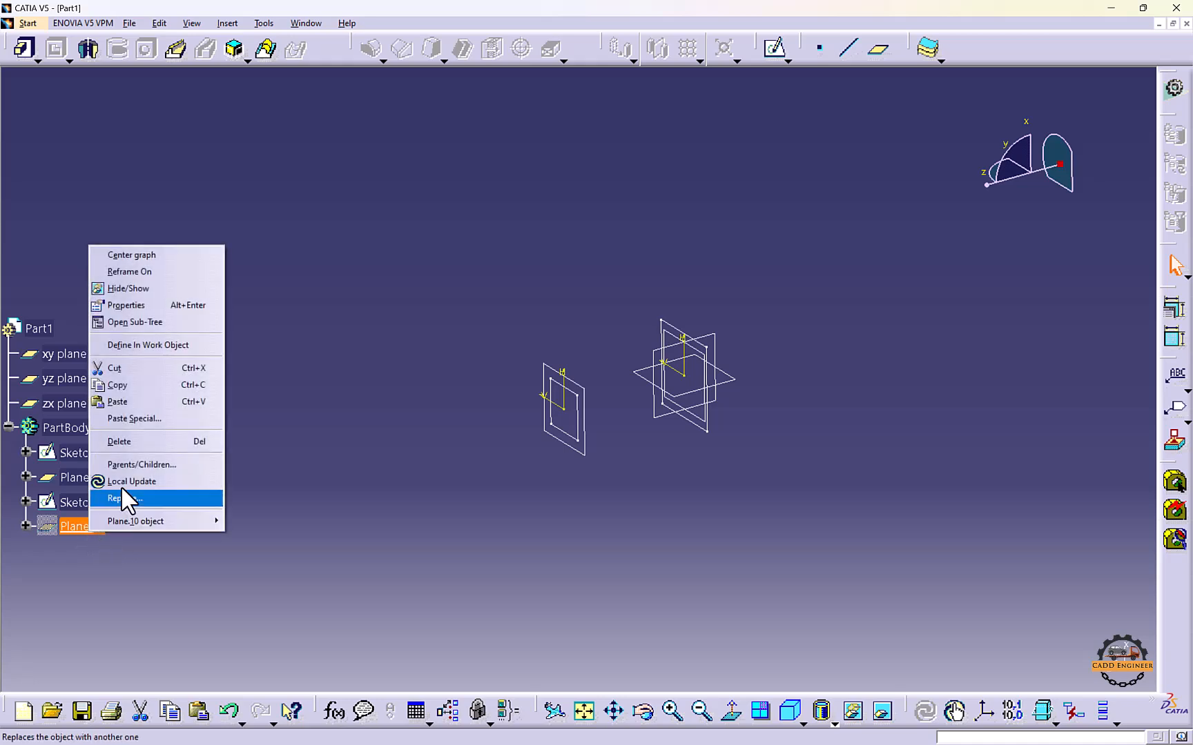
{"action": "left_click", "coordinate": [136, 290]}
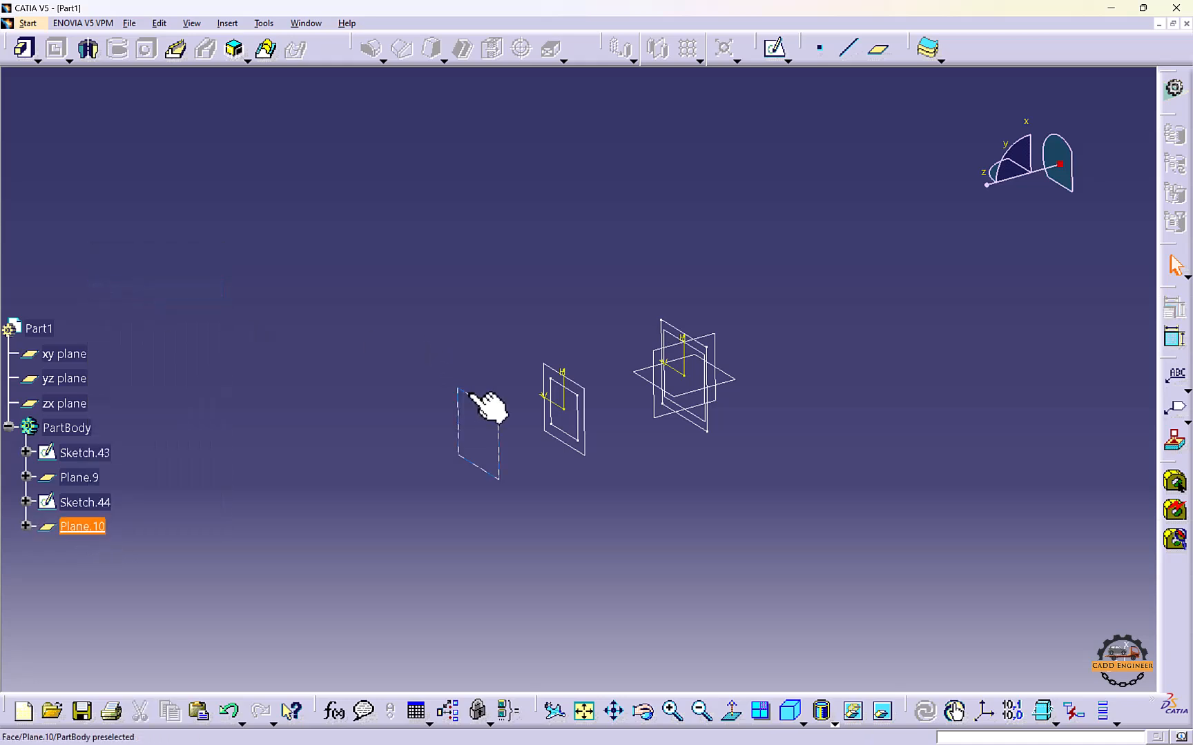
Sketch an origin-centred circle on Plane.10, large enough to enclose both rectangles, and exit the sketch
{"action": "left_click", "coordinate": [777, 52]}
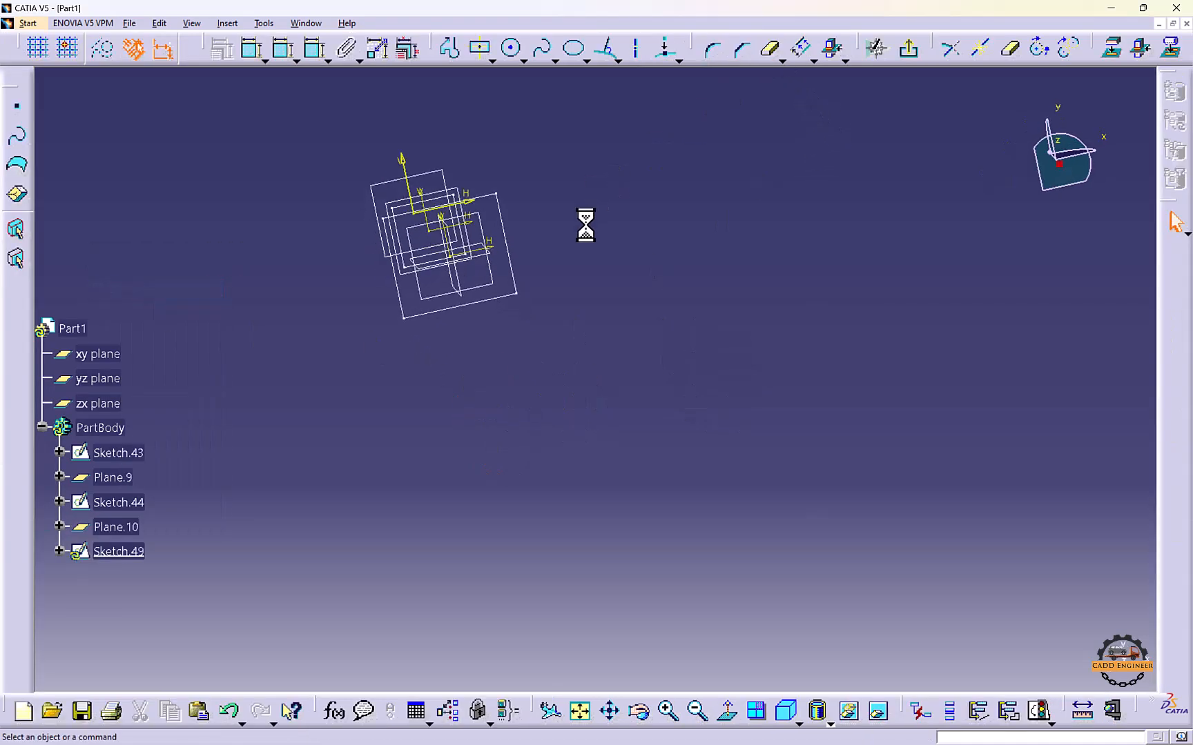
{"action": "middle_click_drag", "start_coordinate": [510, 314], "coordinate": [543, 452]}
{"action": "left_click", "coordinate": [511, 49]}
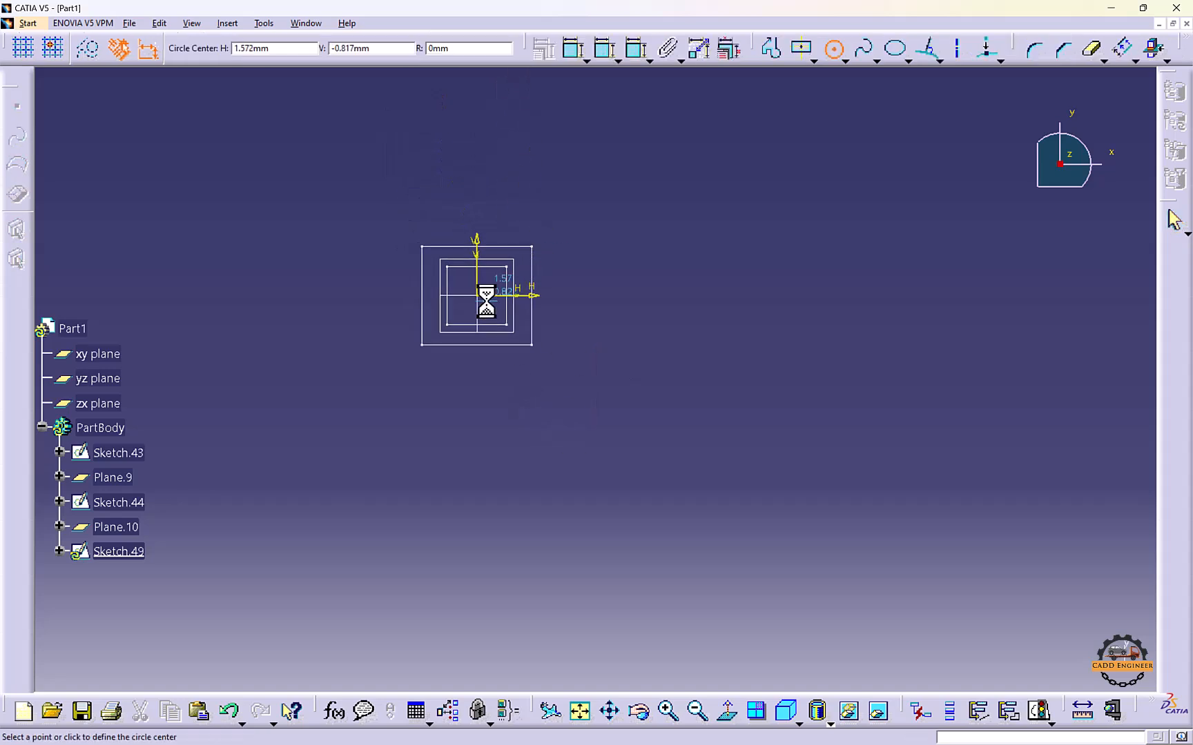
{"action": "left_click", "coordinate": [477, 295]}
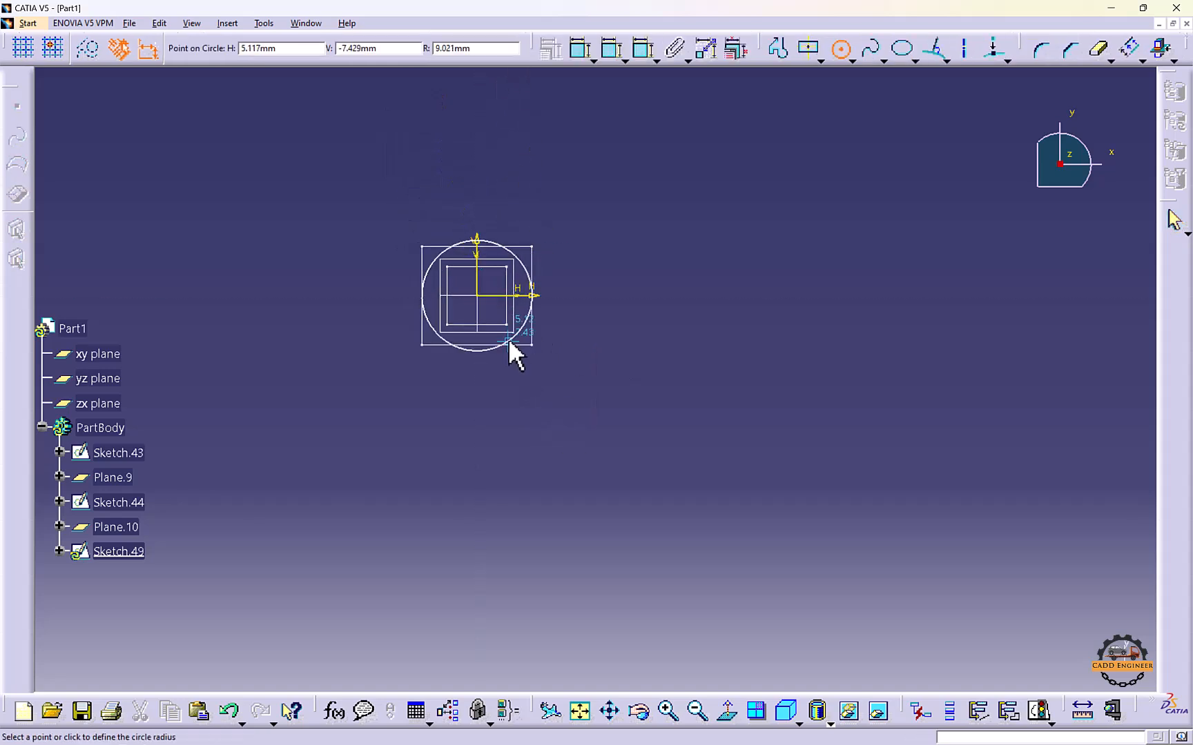
{"action": "left_click", "coordinate": [521, 363]}
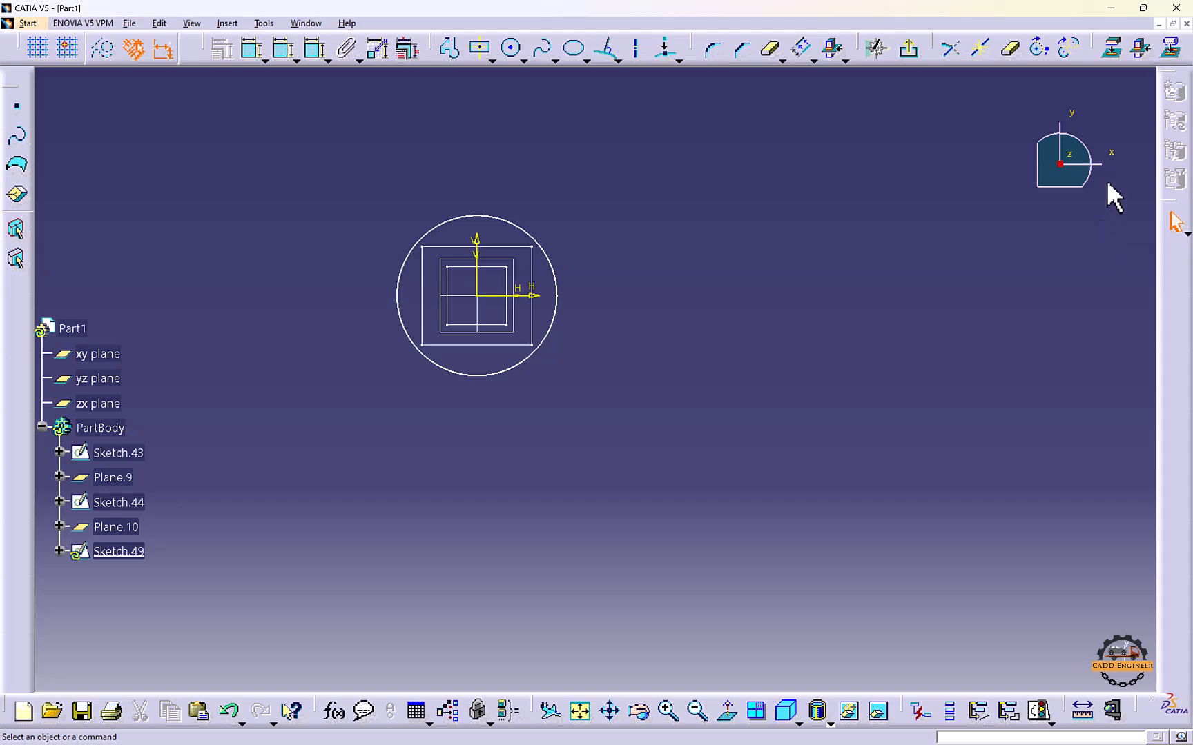
{"action": "left_click", "coordinate": [908, 50]}
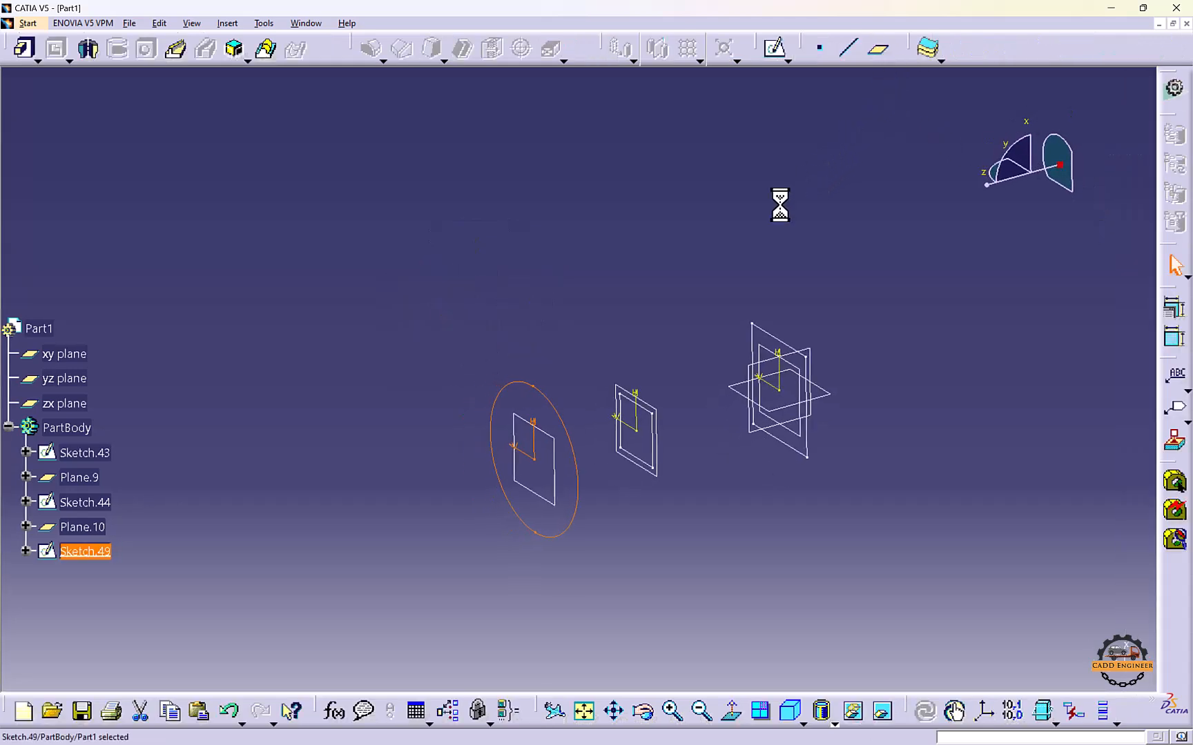
Try a multi-sections solid through the circle sketch, Sketch.44 and Sketch.43, previewing it with the default coupling
{"action": "left_click", "coordinate": [265, 48]}
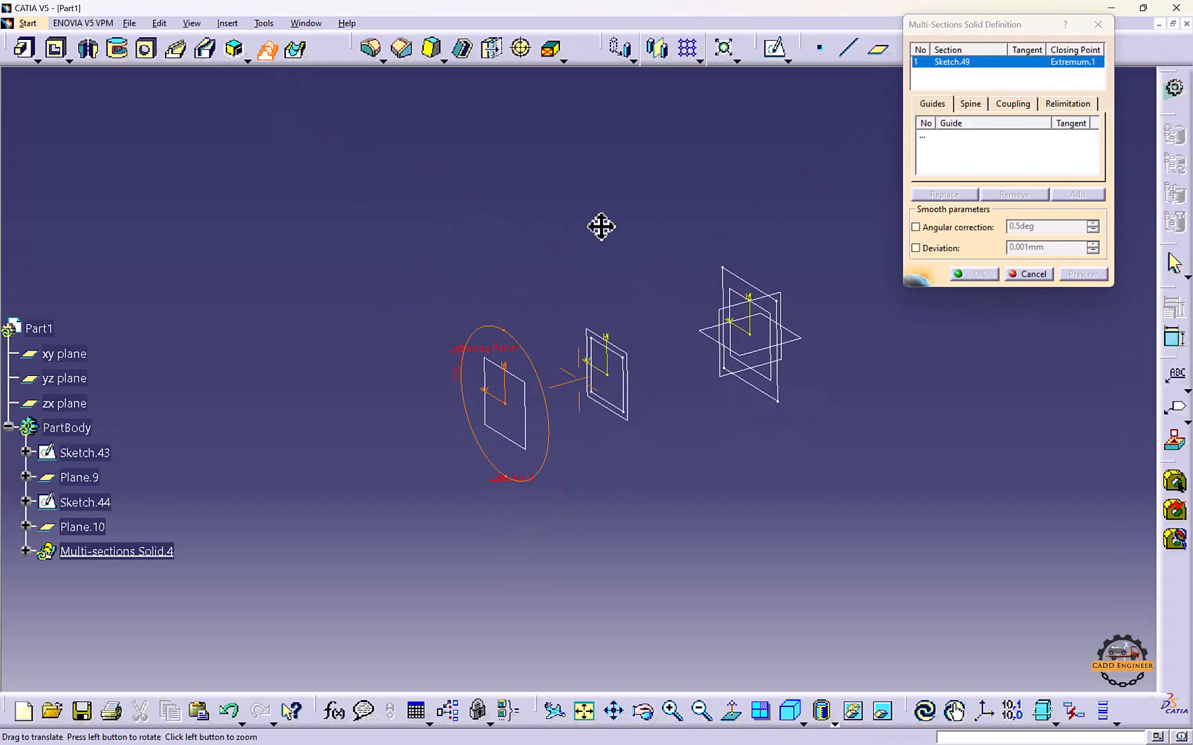
{"action": "mouse_move", "coordinate": [601, 226]}
{"action": "middle_mouse_down"}
{"action": "mouse_move", "coordinate": [578, 229]}
{"action": "mouse_move", "coordinate": [524, 307]}
{"action": "middle_mouse_up"}
{"action": "left_click", "coordinate": [527, 304]}
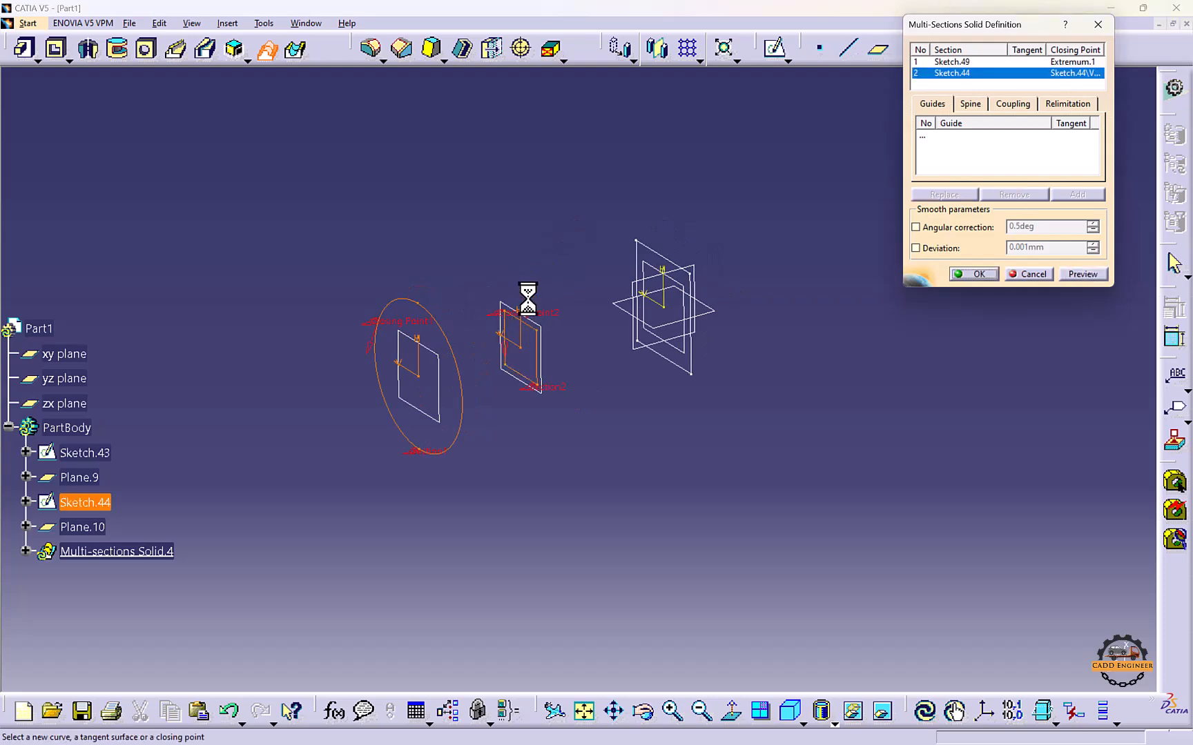
{"action": "left_click", "coordinate": [682, 270]}
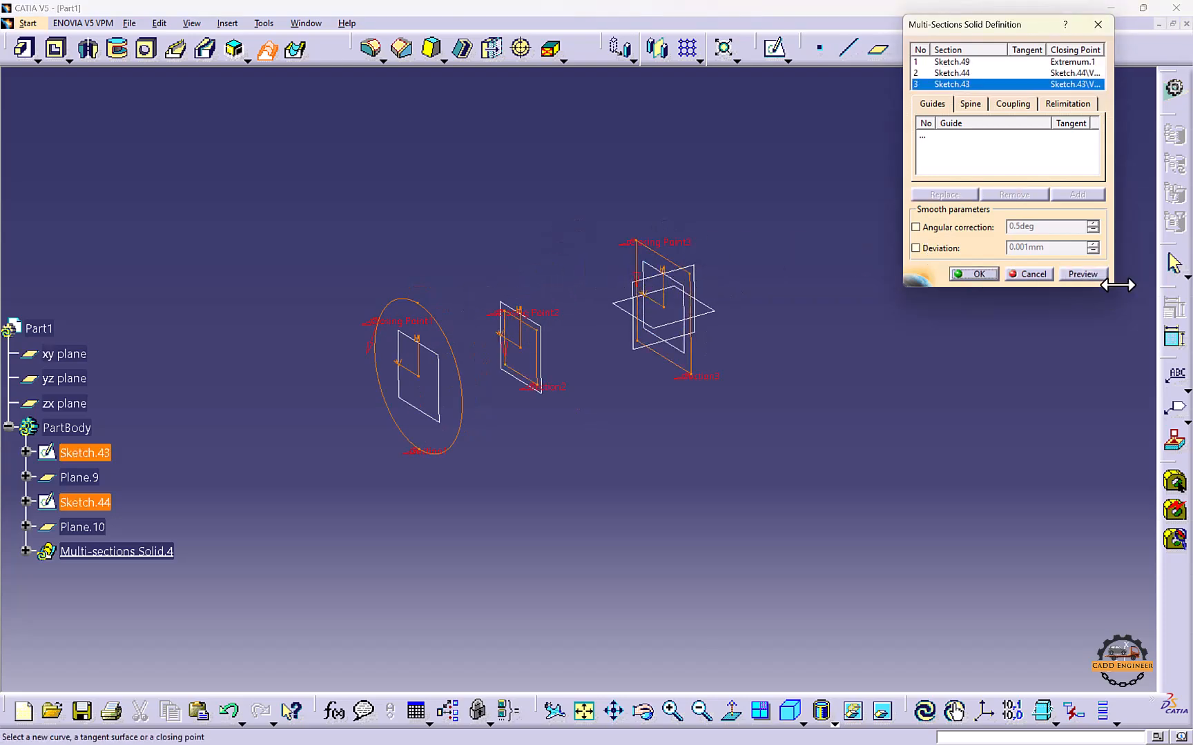
{"action": "left_click", "coordinate": [1097, 276]}
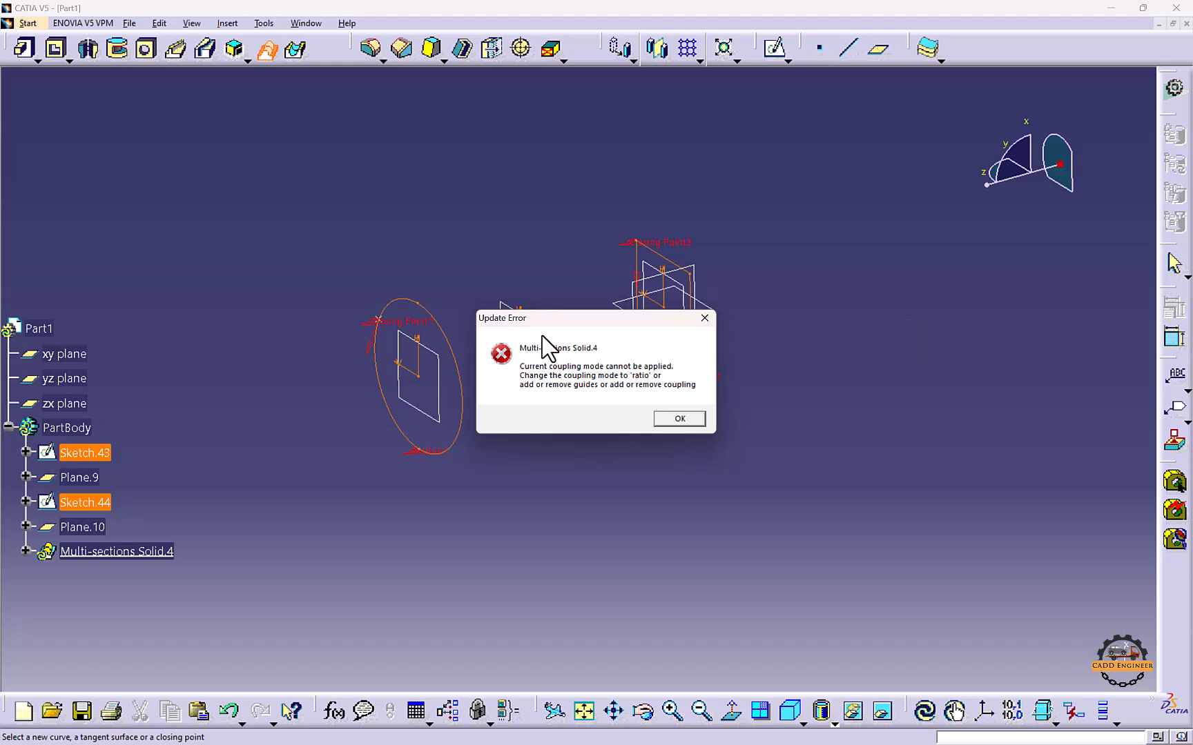
{"action": "mouse_move", "coordinate": [554, 323]}
{"action": "left_mouse_down"}
{"action": "mouse_move", "coordinate": [803, 293]}
{"action": "mouse_move", "coordinate": [828, 274]}
{"action": "left_mouse_up"}
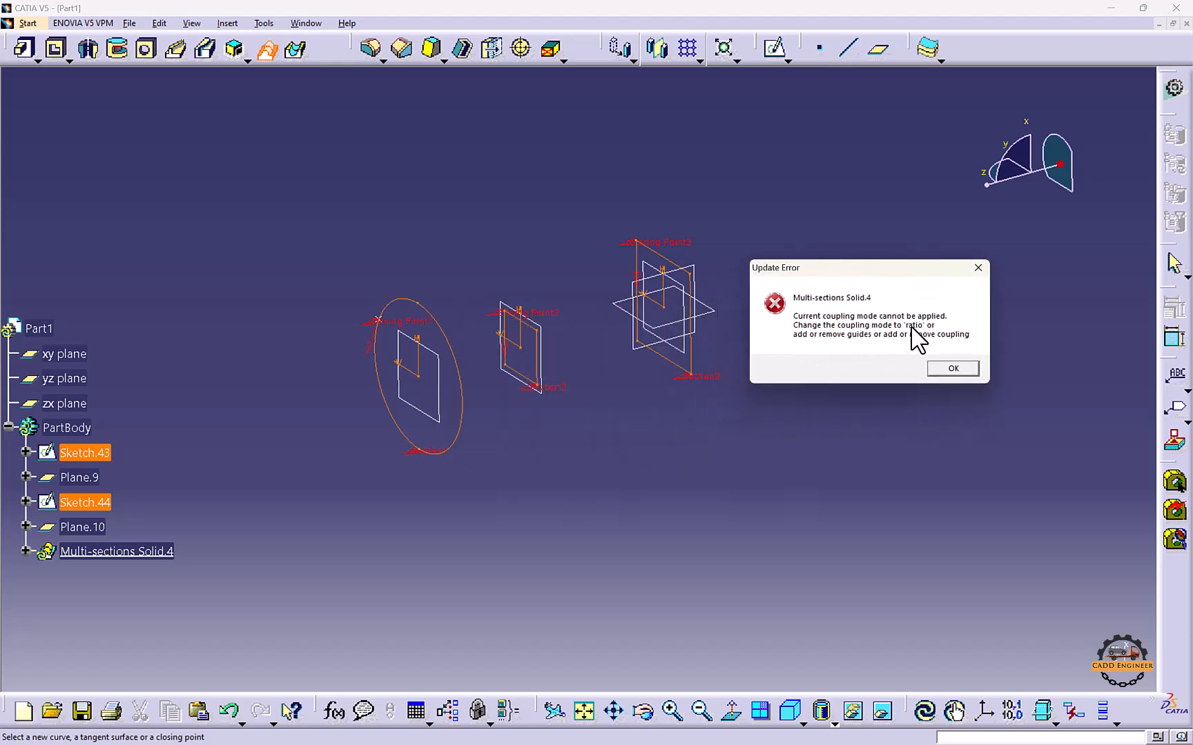
{"action": "left_click", "coordinate": [951, 369]}
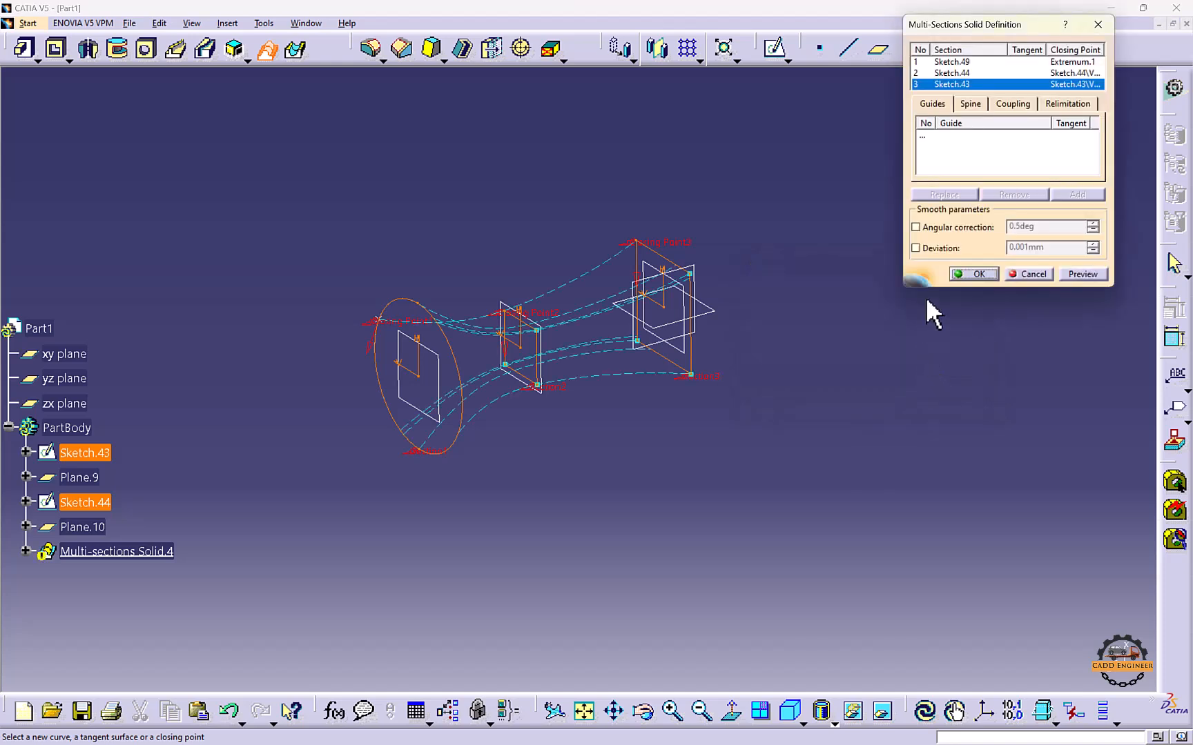
Preview the multi-sections solid with Ratio sections coupling, inspect its shape from several angles, and cancel the definition
{"action": "left_click", "coordinate": [1012, 105]}
{"action": "left_click", "coordinate": [1014, 124]}
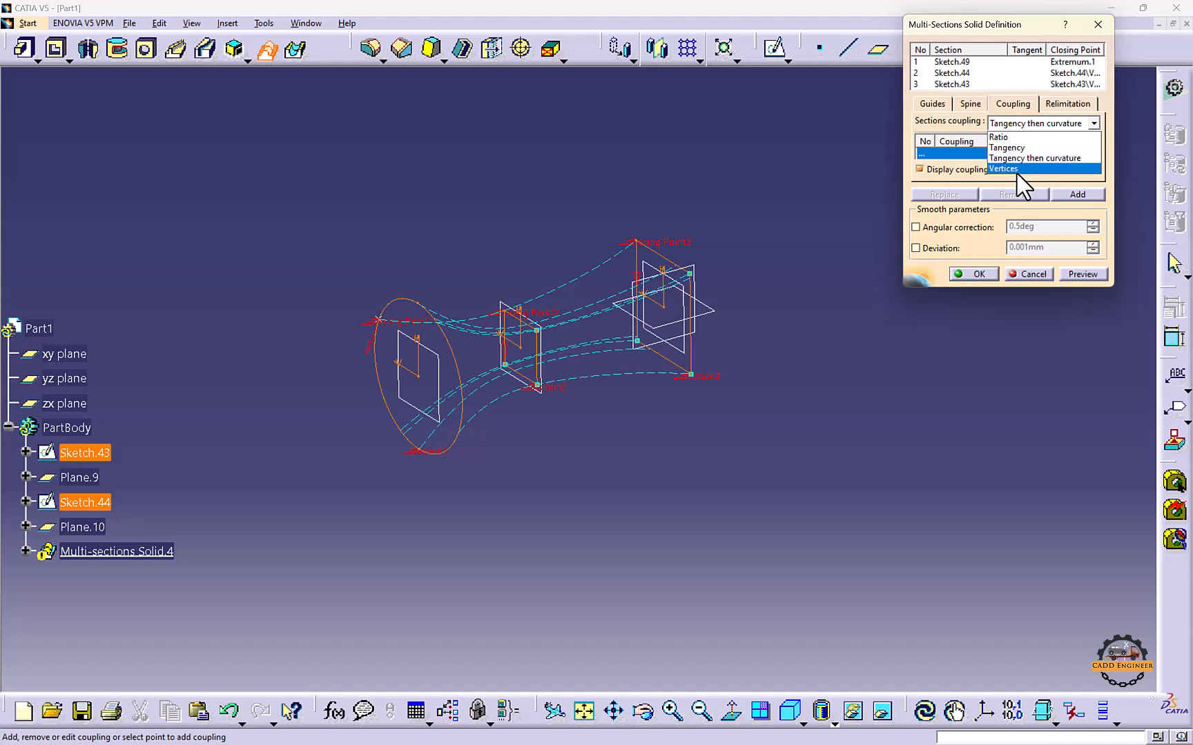
{"action": "left_click", "coordinate": [1004, 137]}
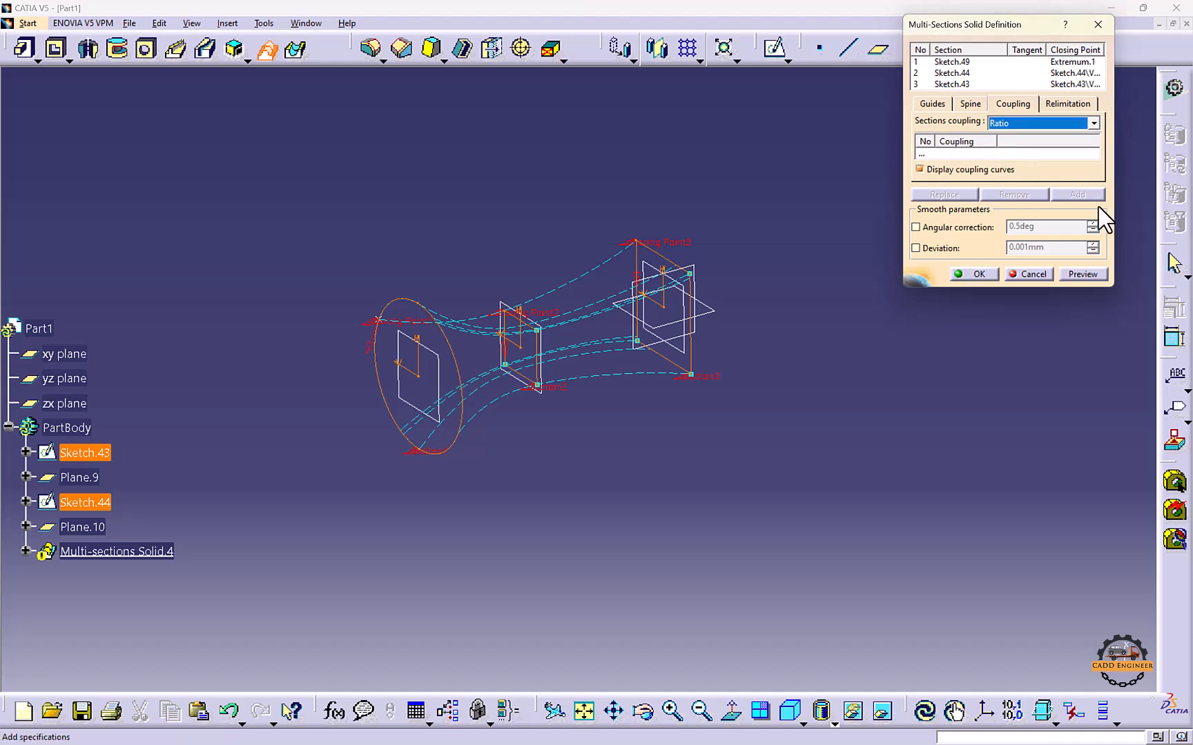
{"action": "left_click", "coordinate": [1083, 274]}
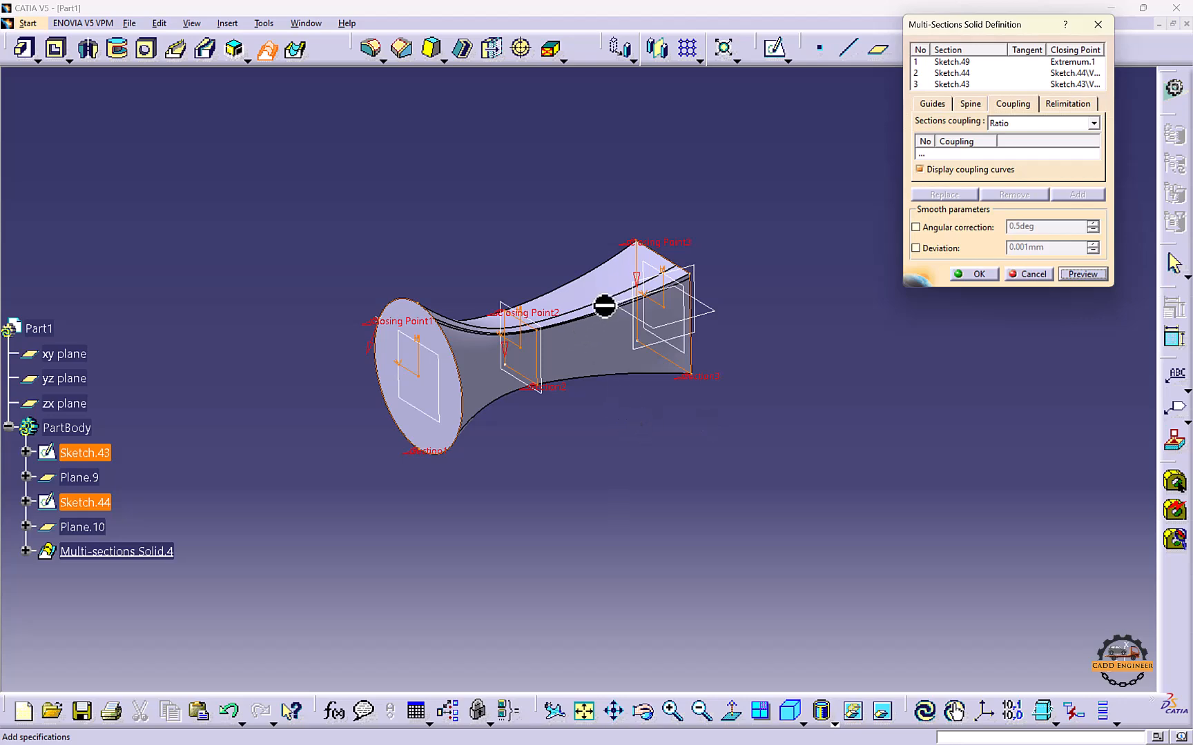
{"action": "middle_click_drag", "start_coordinate": [604, 309], "coordinate": [501, 545]}
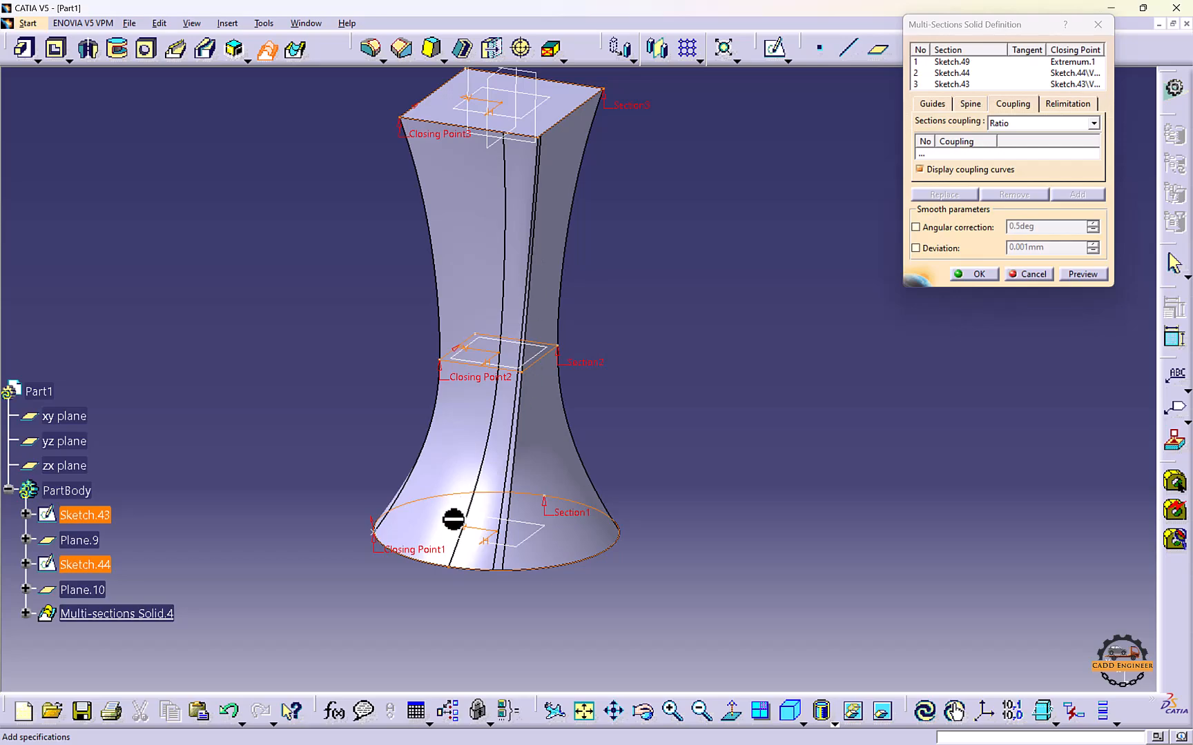
{"action": "middle_click_drag", "start_coordinate": [336, 445], "coordinate": [507, 469]}
{"action": "middle_click_drag", "start_coordinate": [599, 518], "coordinate": [532, 394]}
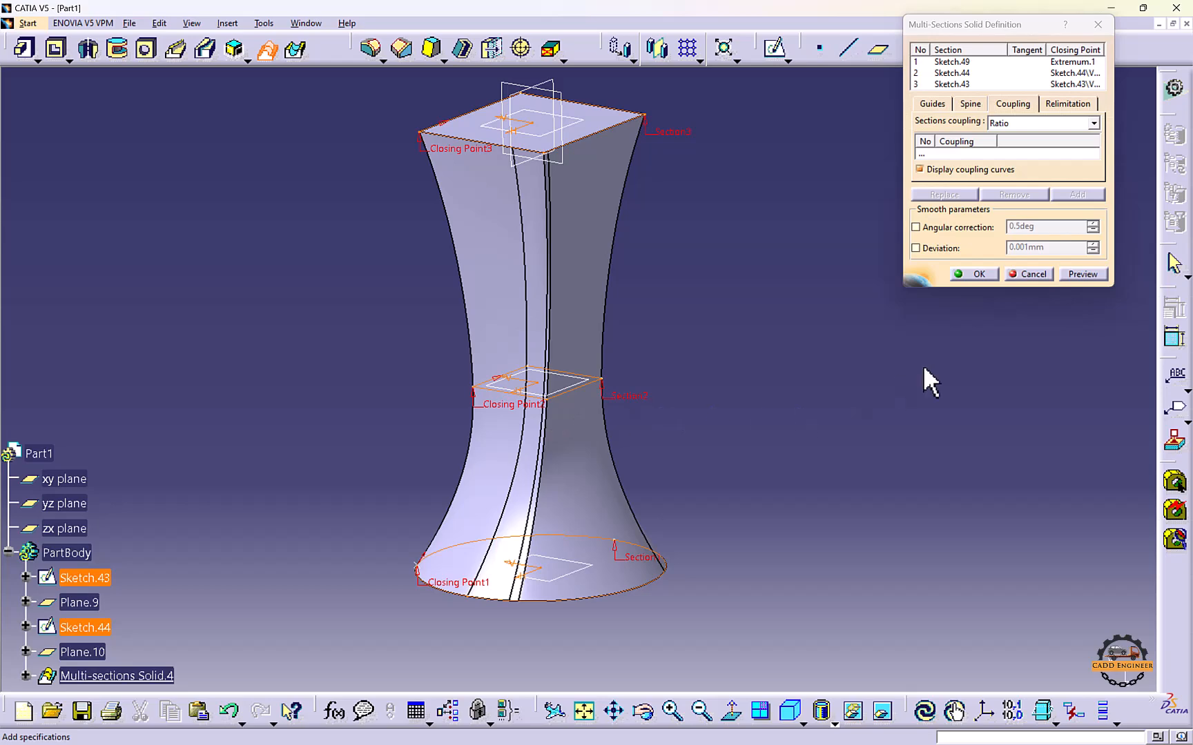
{"action": "left_click", "coordinate": [1028, 275]}
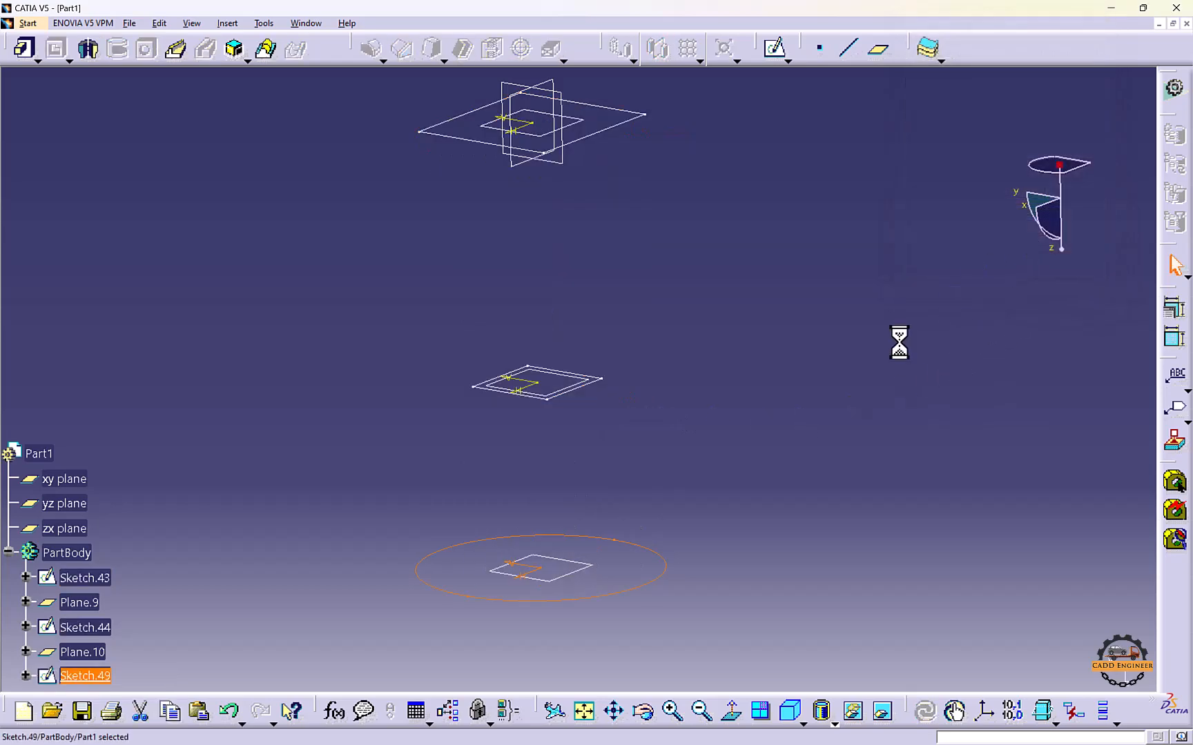
Edit the circle's sketch and draw two crossing axis lines across the circle along the large rectangle's diagonals
{"action": "mouse_move", "coordinate": [643, 409]}
{"action": "middle_mouse_down"}
{"action": "mouse_move", "coordinate": [641, 394]}
{"action": "mouse_move", "coordinate": [653, 463]}
{"action": "middle_mouse_up"}
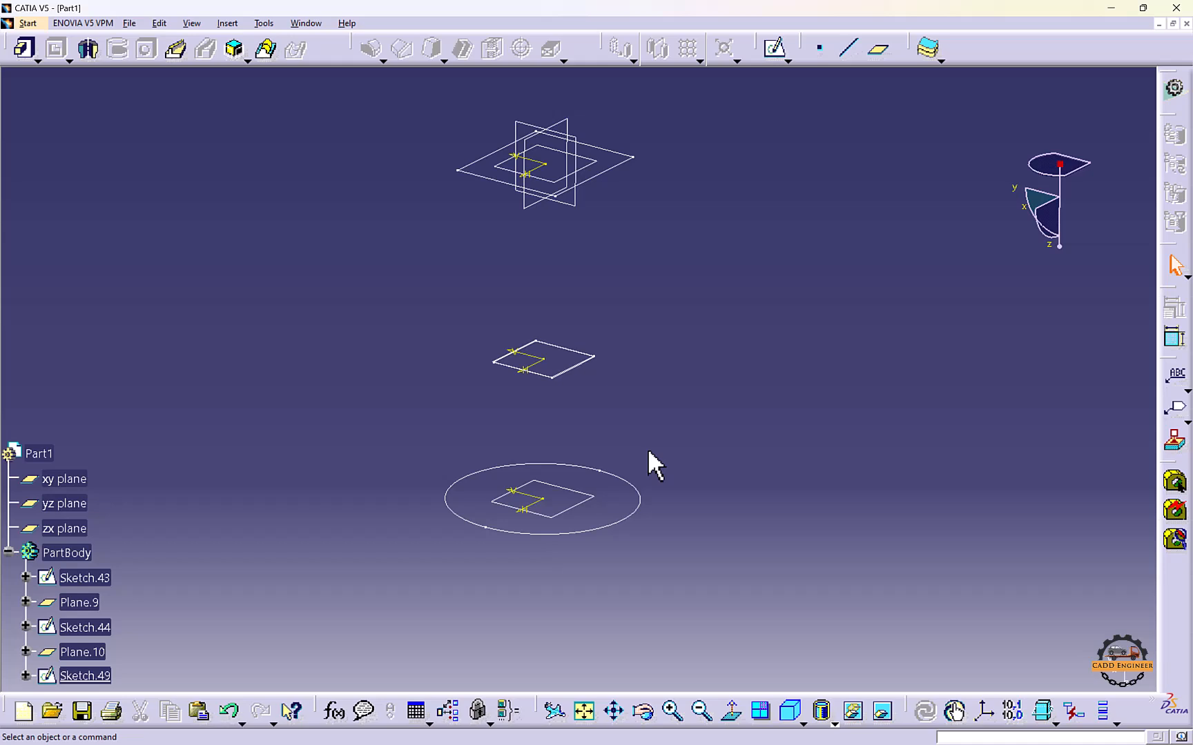
{"action": "double_click", "coordinate": [568, 465]}
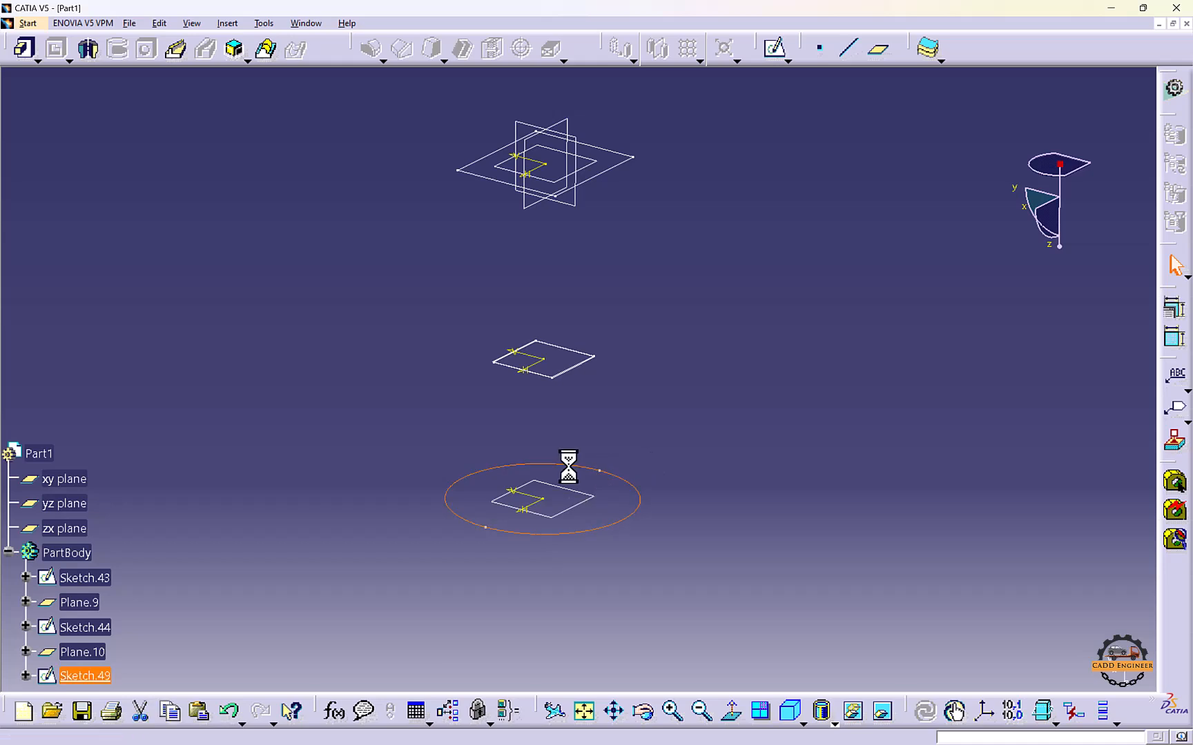
{"action": "mouse_move", "coordinate": [707, 431]}
{"action": "middle_mouse_down"}
{"action": "mouse_move", "coordinate": [495, 328]}
{"action": "mouse_move", "coordinate": [467, 258]}
{"action": "mouse_move", "coordinate": [467, 200]}
{"action": "middle_mouse_up"}
{"action": "left_click", "coordinate": [467, 259]}
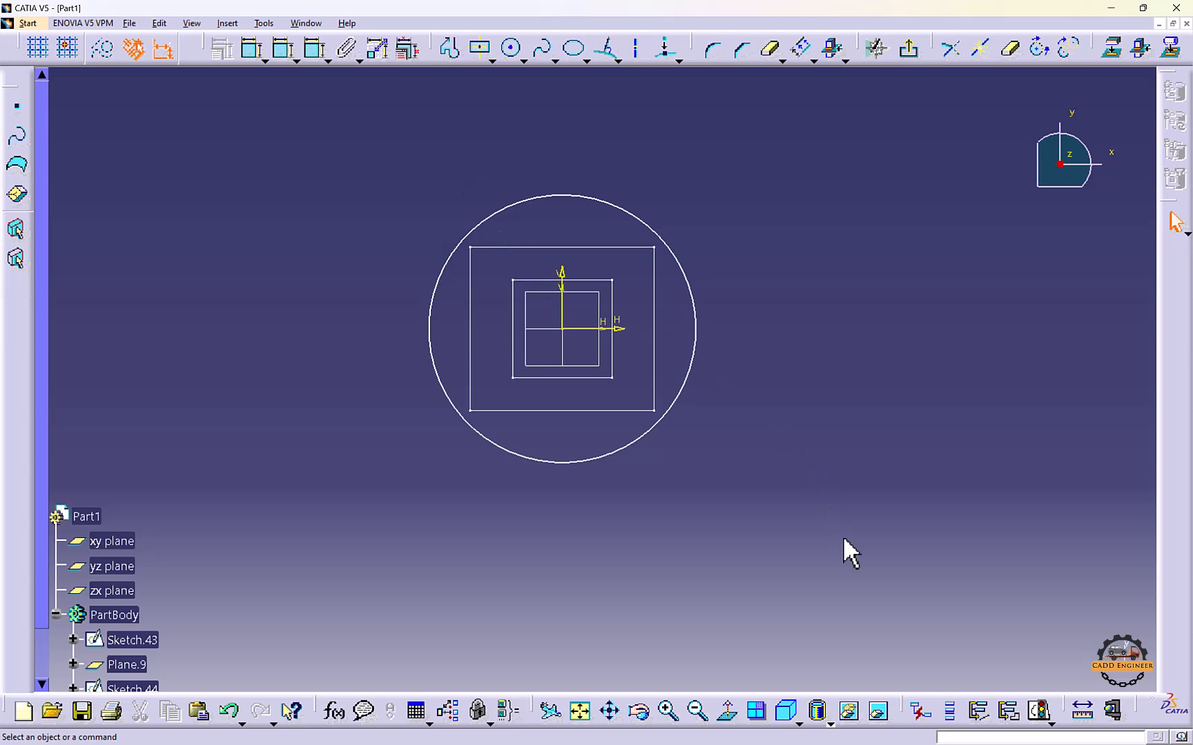
{"action": "left_click", "coordinate": [640, 47]}
{"action": "left_click", "coordinate": [562, 328]}
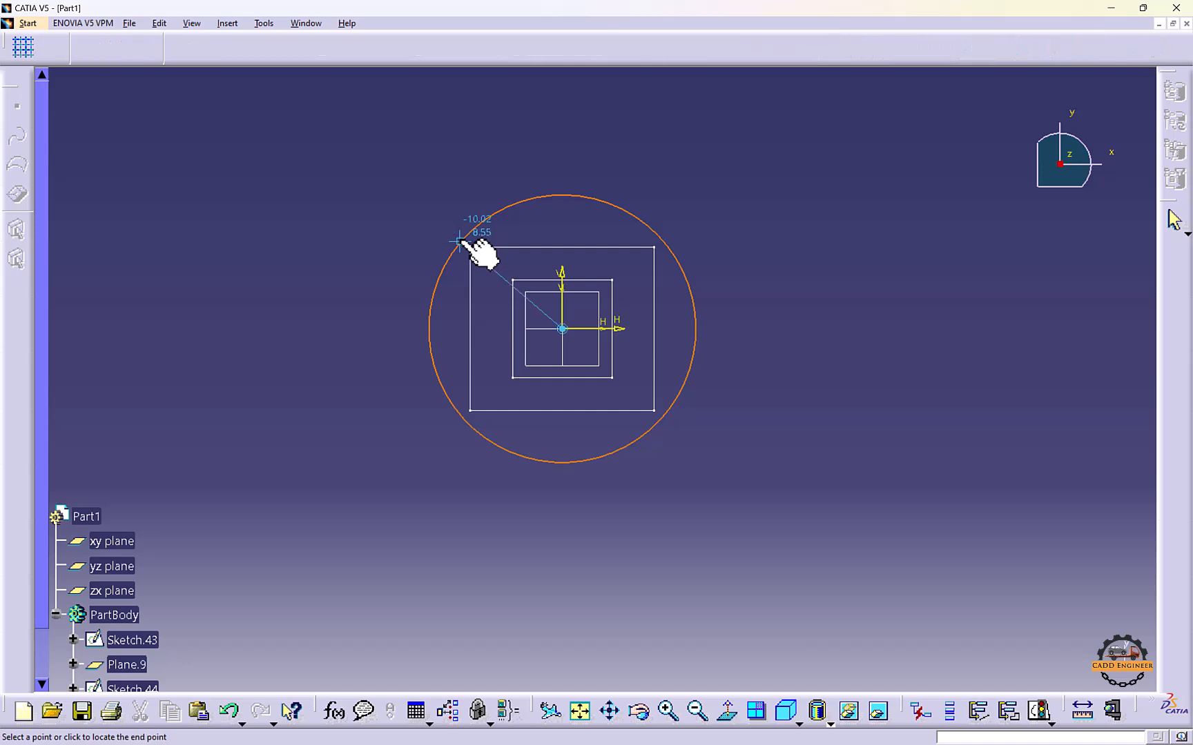
{"action": "left_click", "coordinate": [460, 242]}
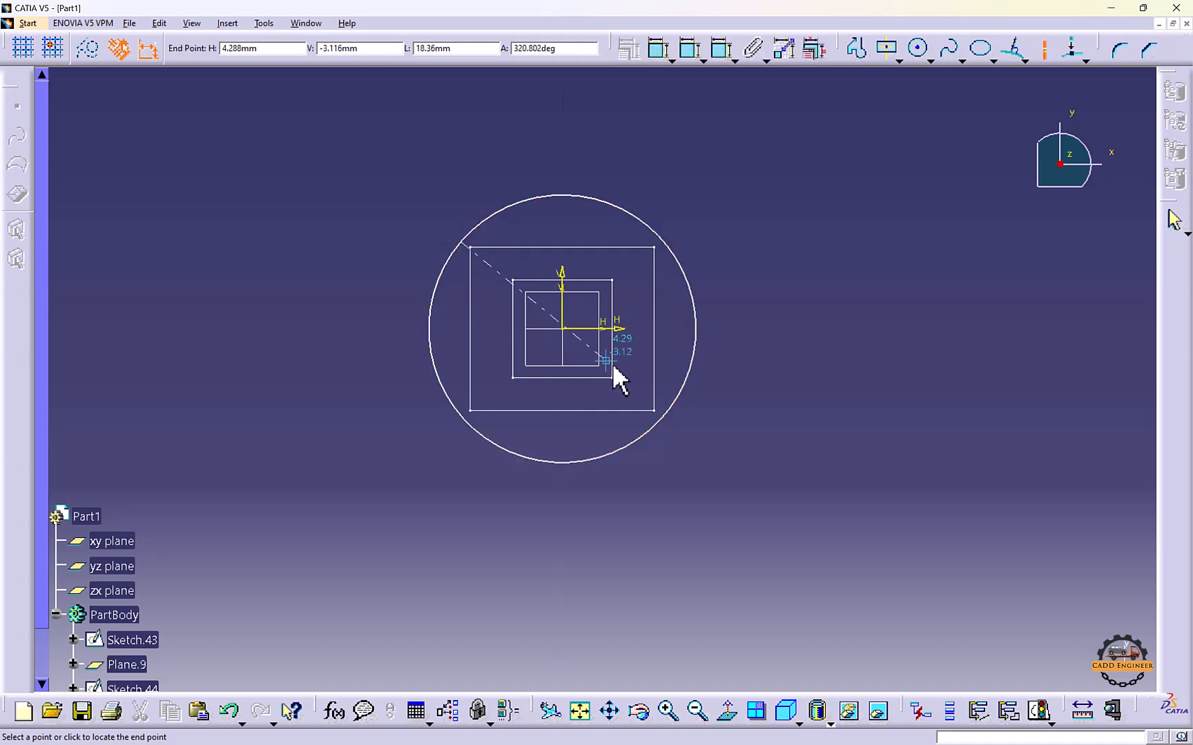
{"action": "left_click", "coordinate": [659, 417]}
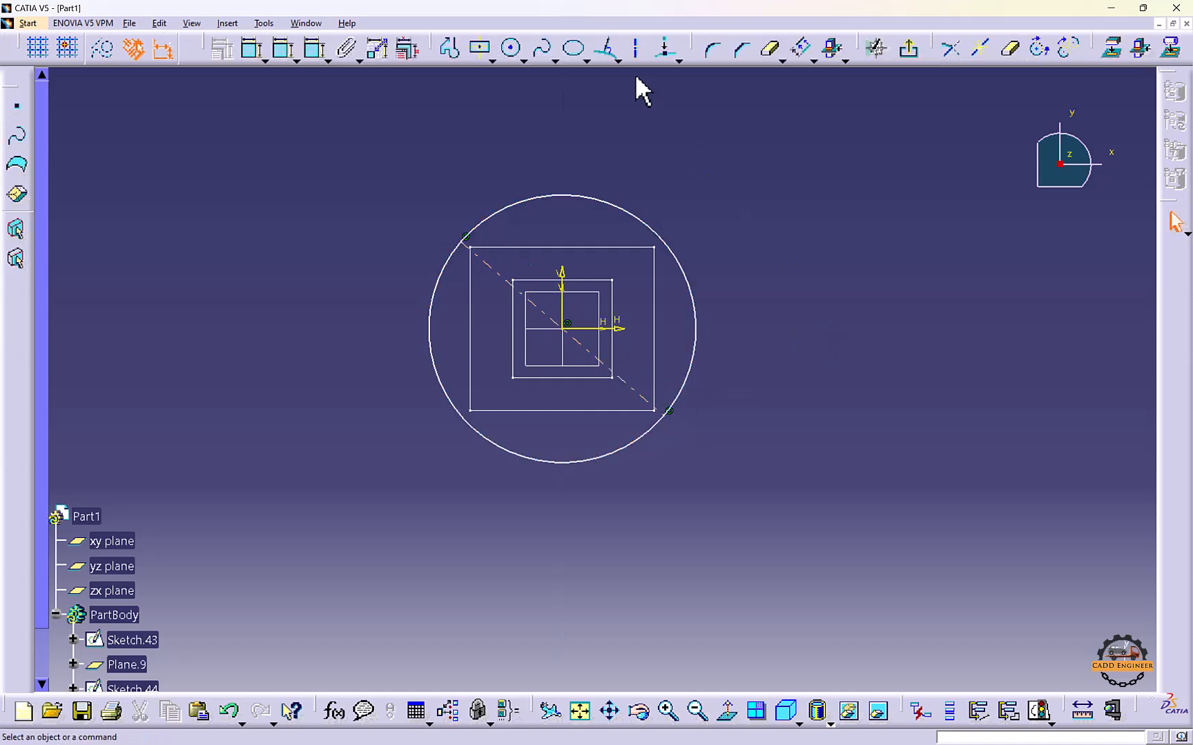
{"action": "left_click", "coordinate": [635, 48]}
{"action": "left_click", "coordinate": [663, 238]}
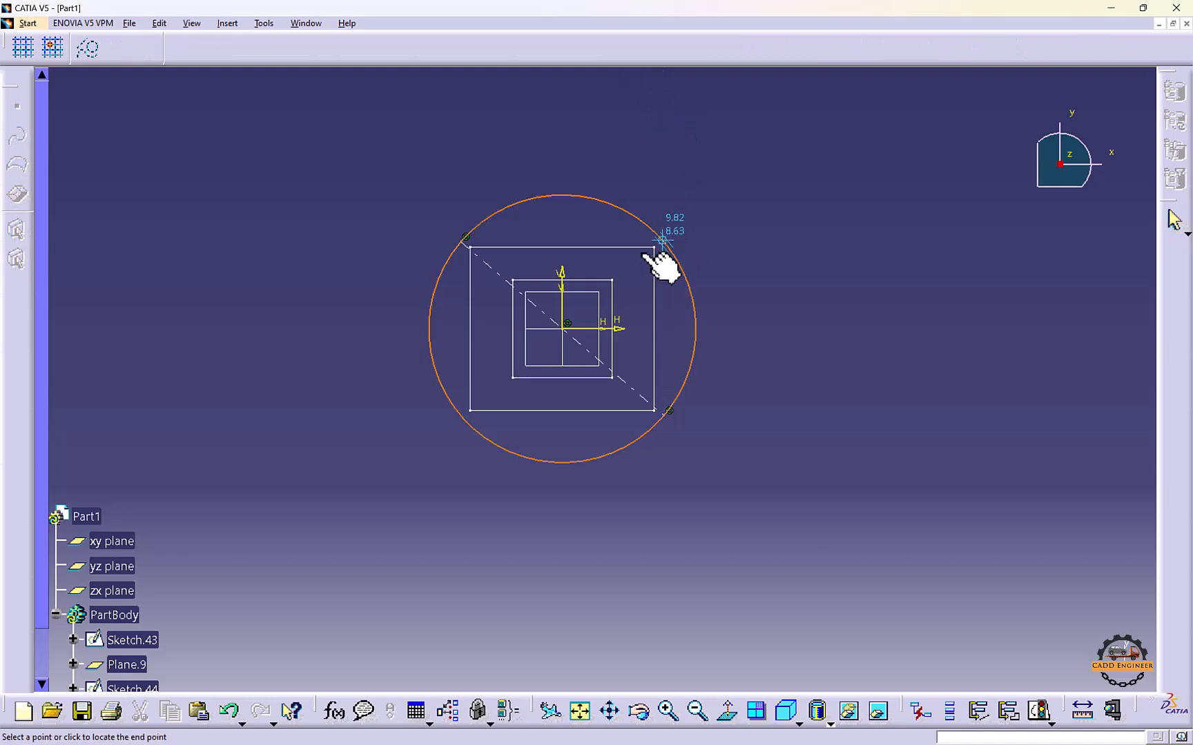
{"action": "left_click", "coordinate": [458, 417]}
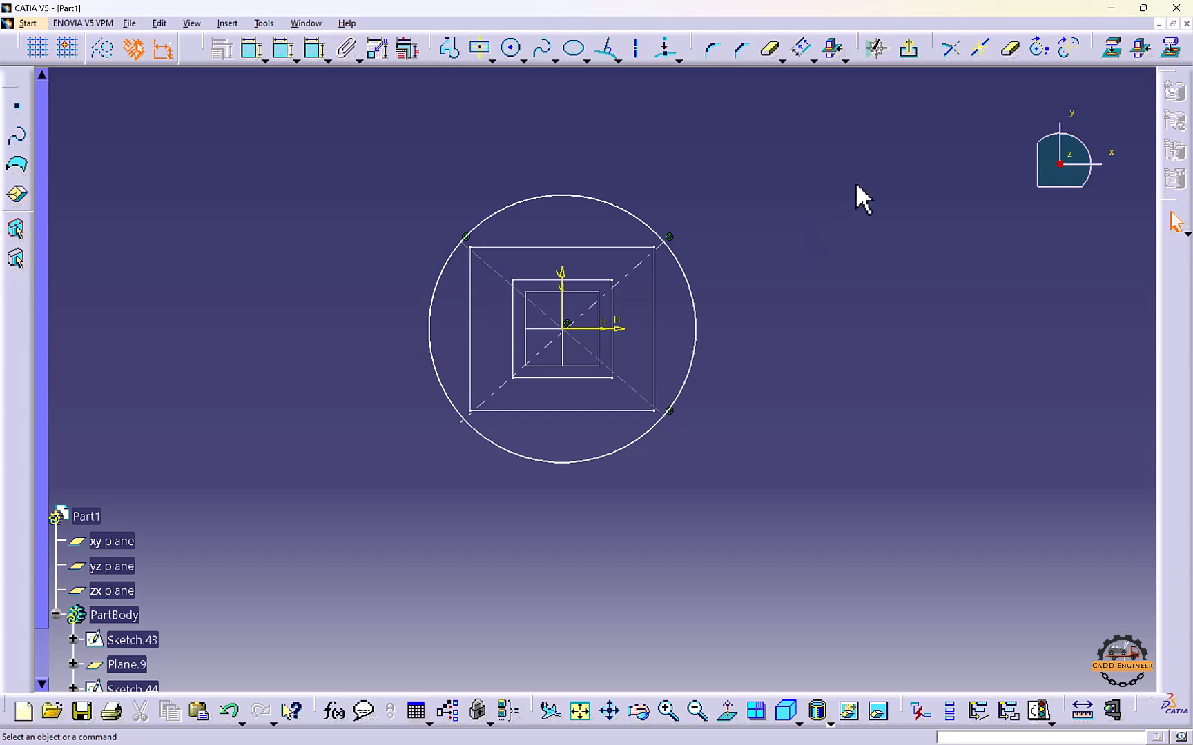
Break the circle where the two diagonal axes cross it with Quick Trim's Break and Keep option, retaining all arcs
{"action": "left_click", "coordinate": [1007, 52]}
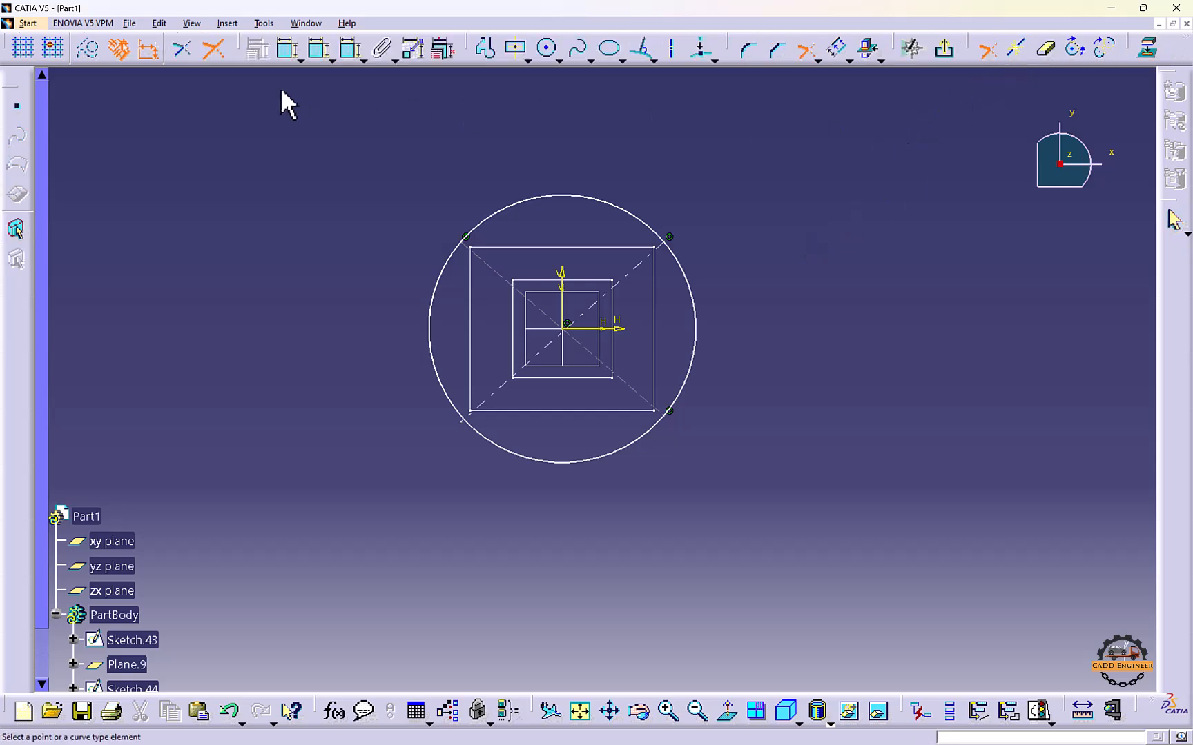
{"action": "left_click", "coordinate": [1045, 50]}
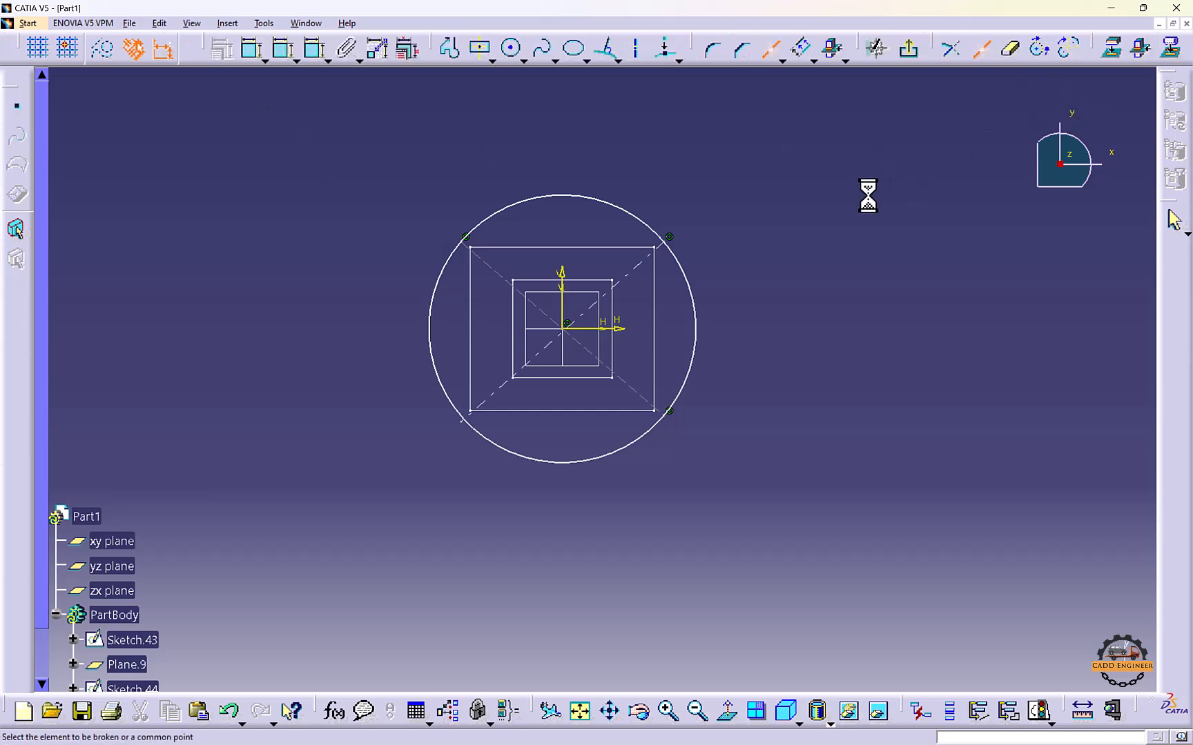
{"action": "left_click_drag", "start_coordinate": [939, 49], "coordinate": [878, 97]}
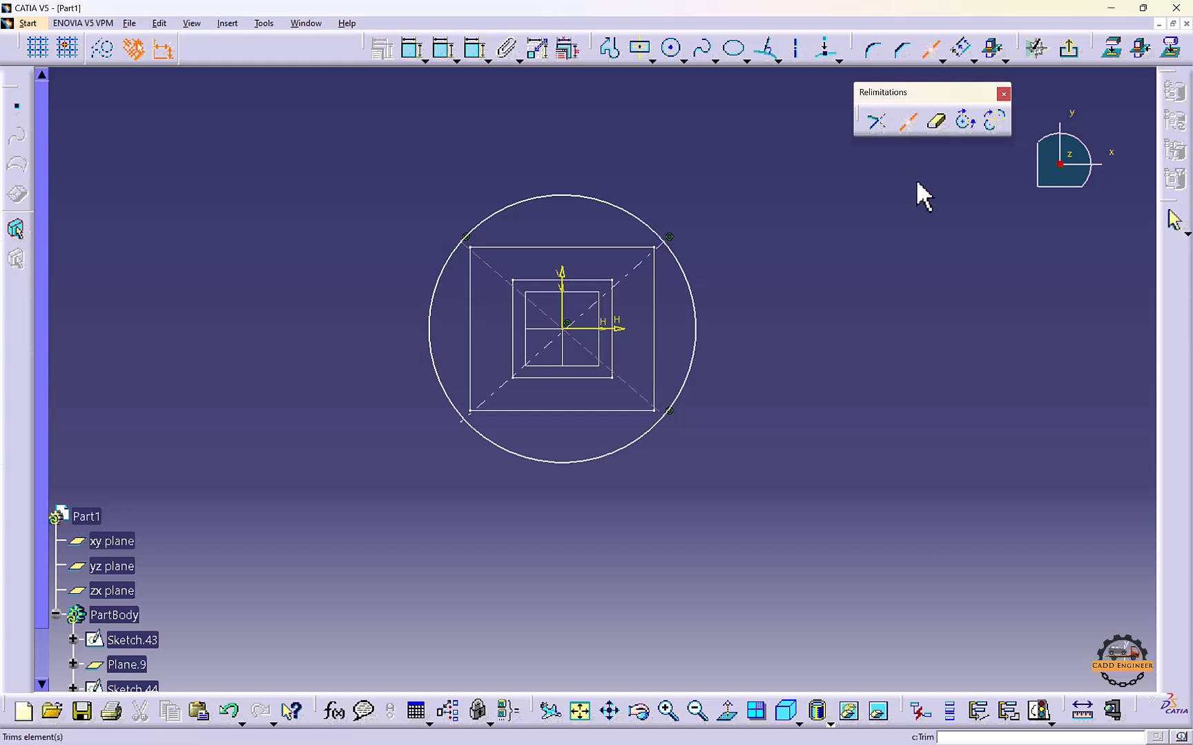
{"action": "left_click", "coordinate": [937, 124]}
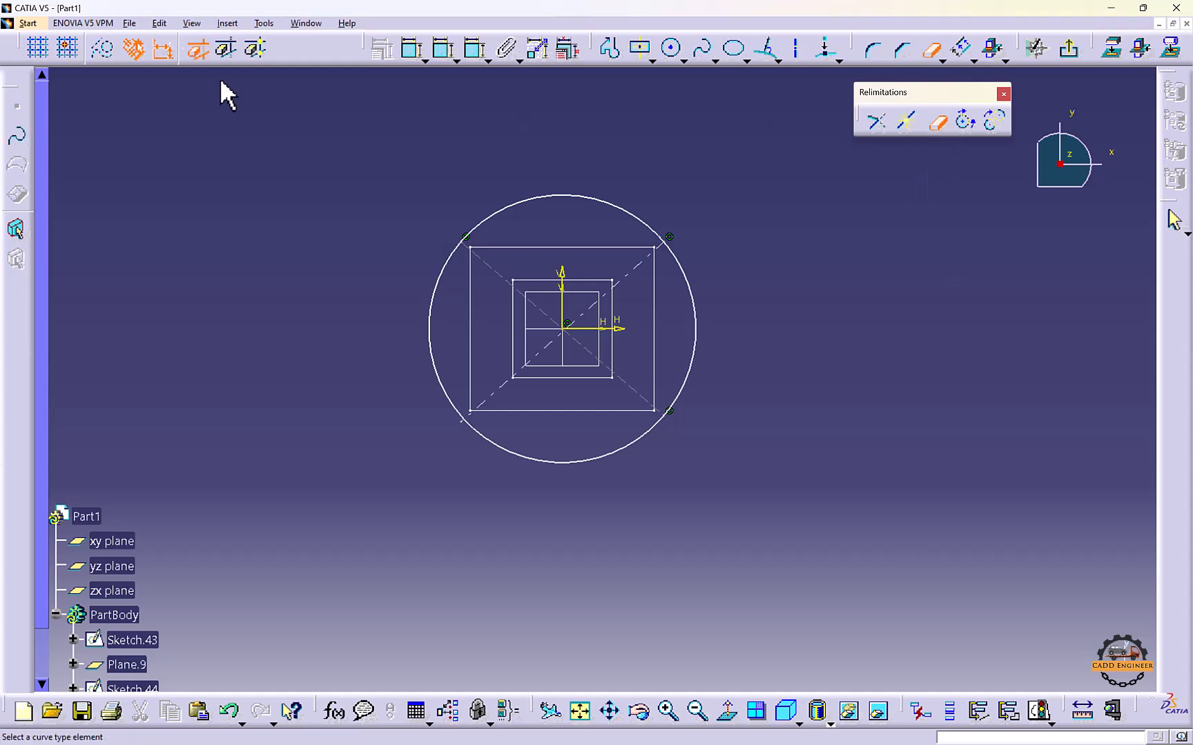
{"action": "left_click", "coordinate": [256, 51]}
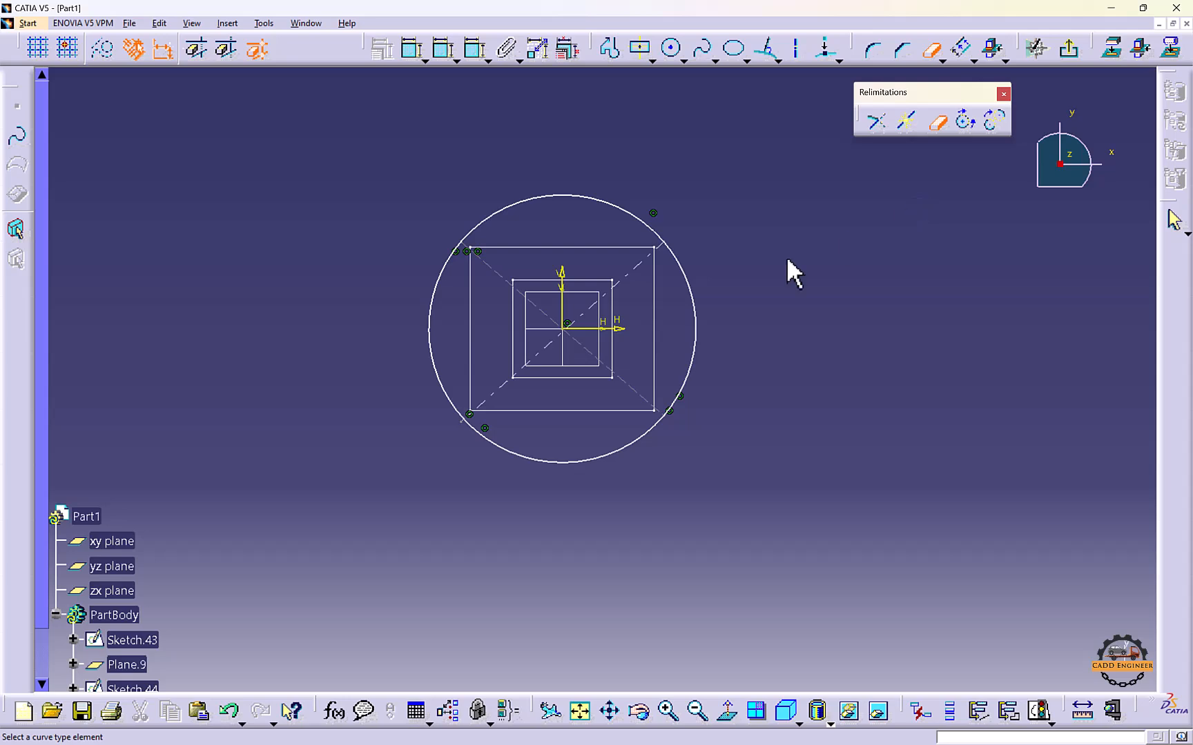
Delete both diagonal axis lines from the circle's sketch and exit the sketch
{"action": "left_click", "coordinate": [635, 263]}
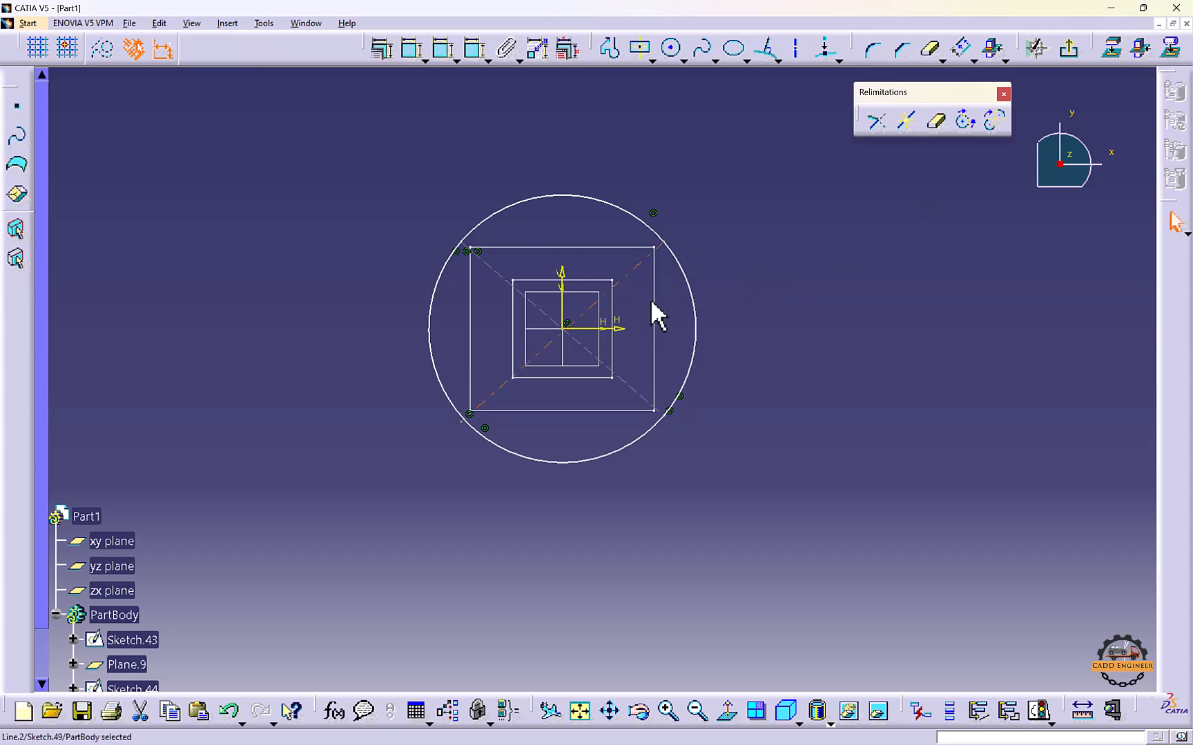
{"action": "key", "text": "Delete"}
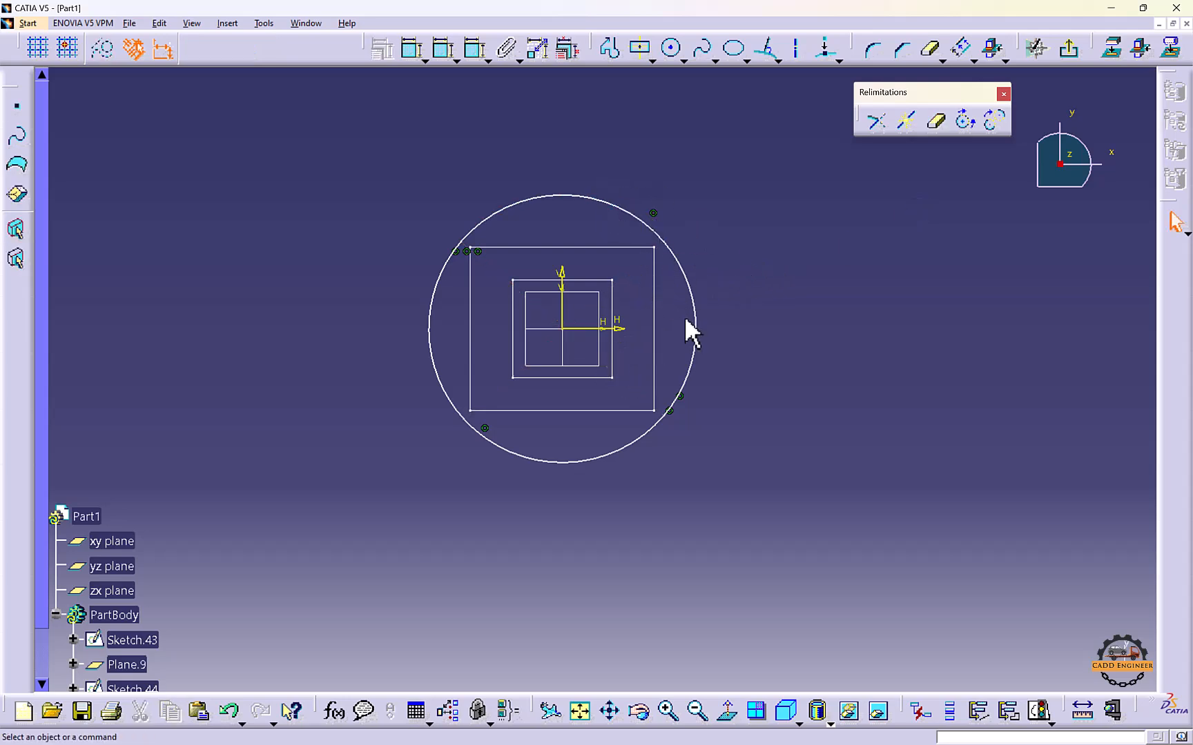
{"action": "left_click", "coordinate": [1069, 48]}
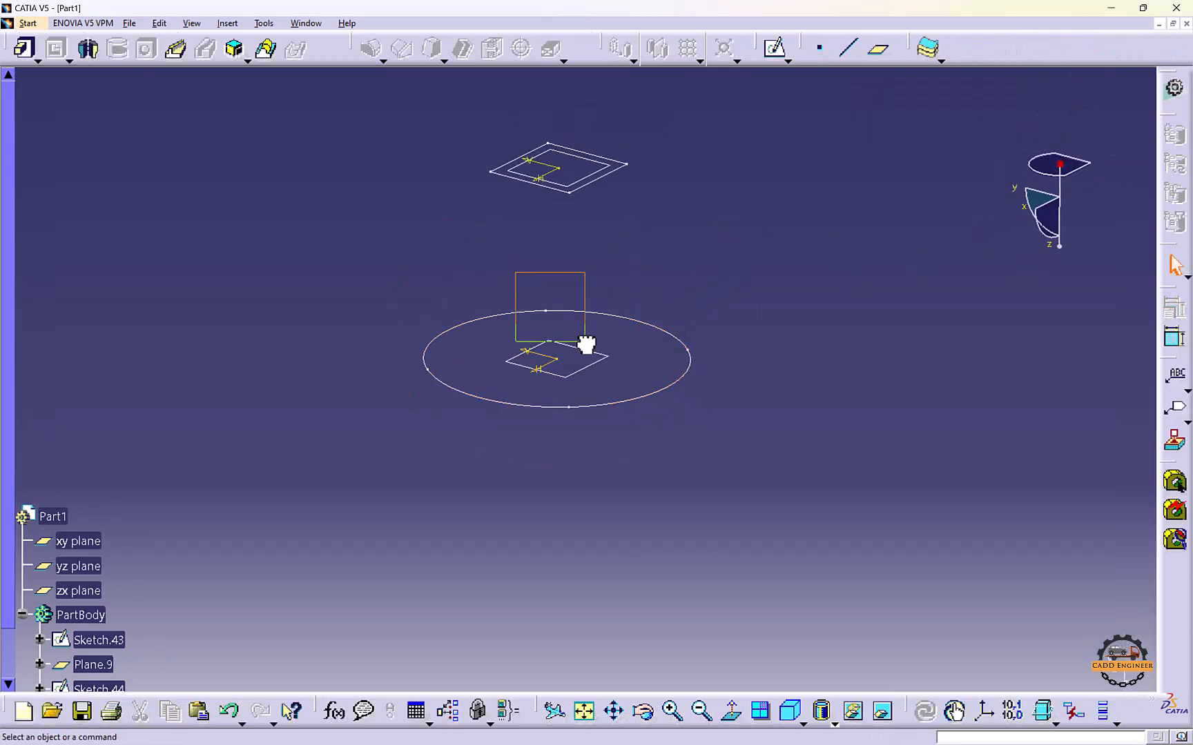
Define a multi-sections solid through Sketch.43, Sketch.44 and the divided circle in Sketch.49, and try computing it with the default coupling
{"action": "mouse_move", "coordinate": [604, 192]}
{"action": "middle_mouse_down"}
{"action": "mouse_move", "coordinate": [584, 317]}
{"action": "mouse_move", "coordinate": [588, 341]}
{"action": "mouse_move", "coordinate": [610, 348]}
{"action": "middle_mouse_up"}
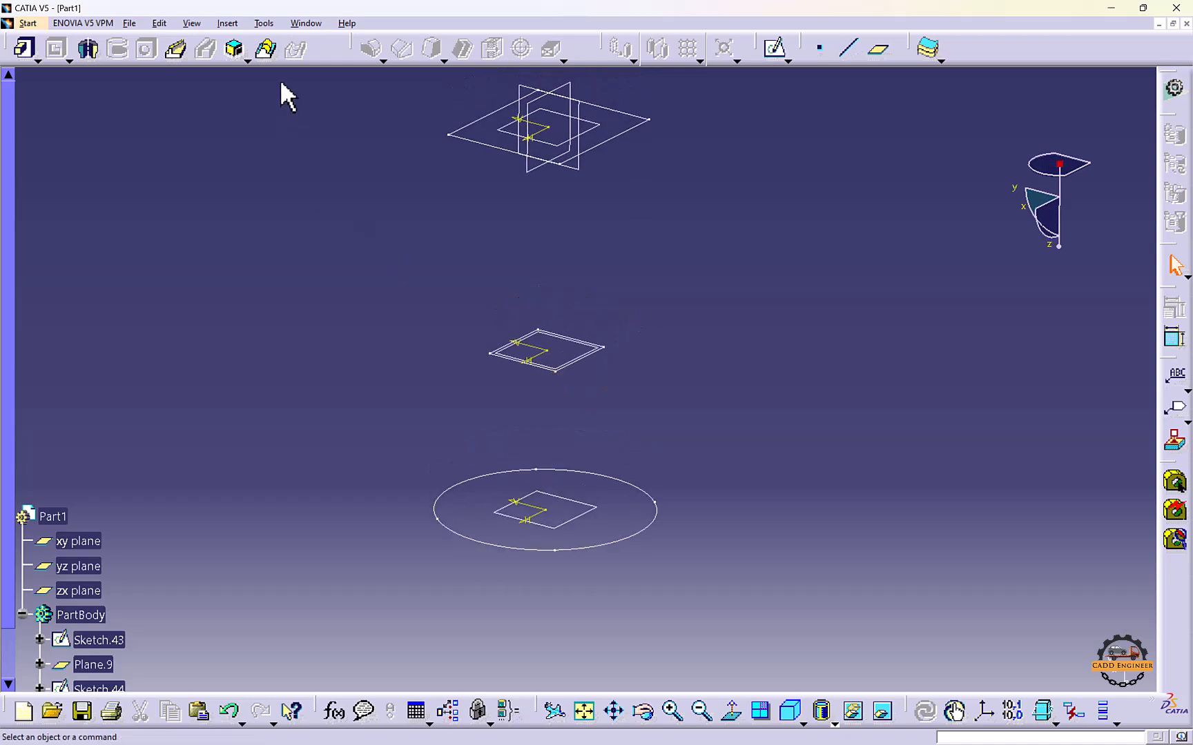
{"action": "left_click", "coordinate": [265, 49]}
{"action": "left_click", "coordinate": [633, 125]}
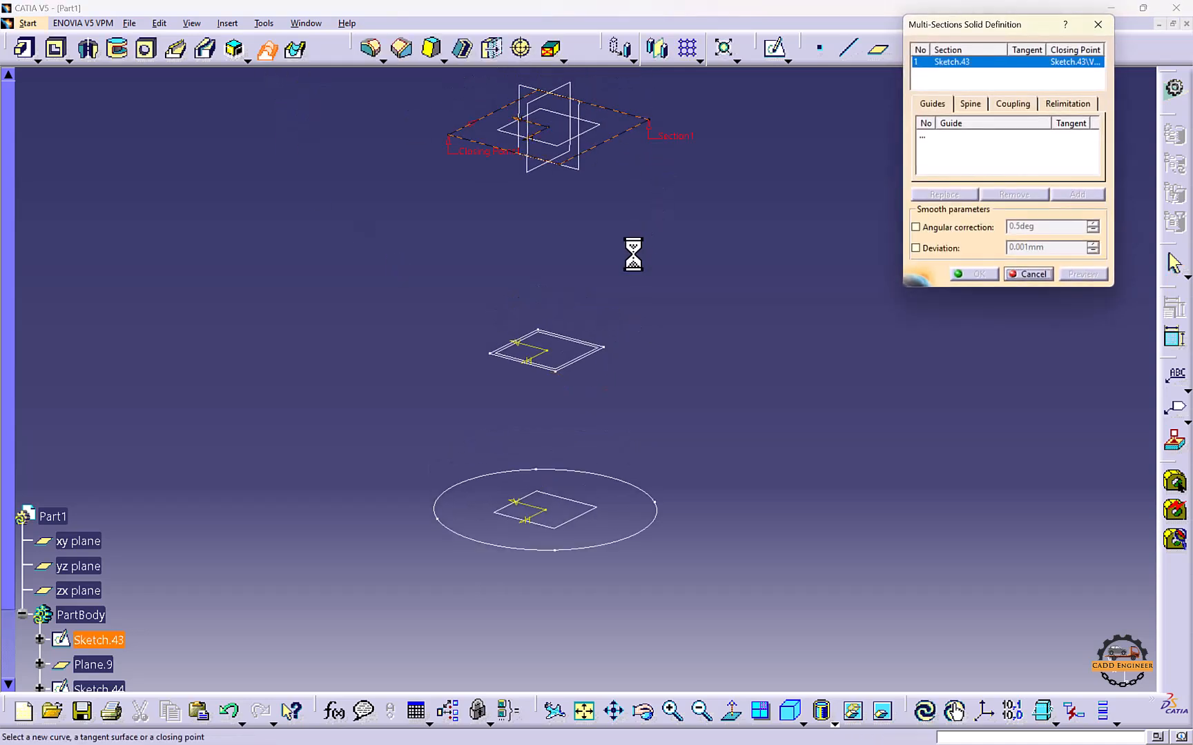
{"action": "left_click", "coordinate": [588, 357]}
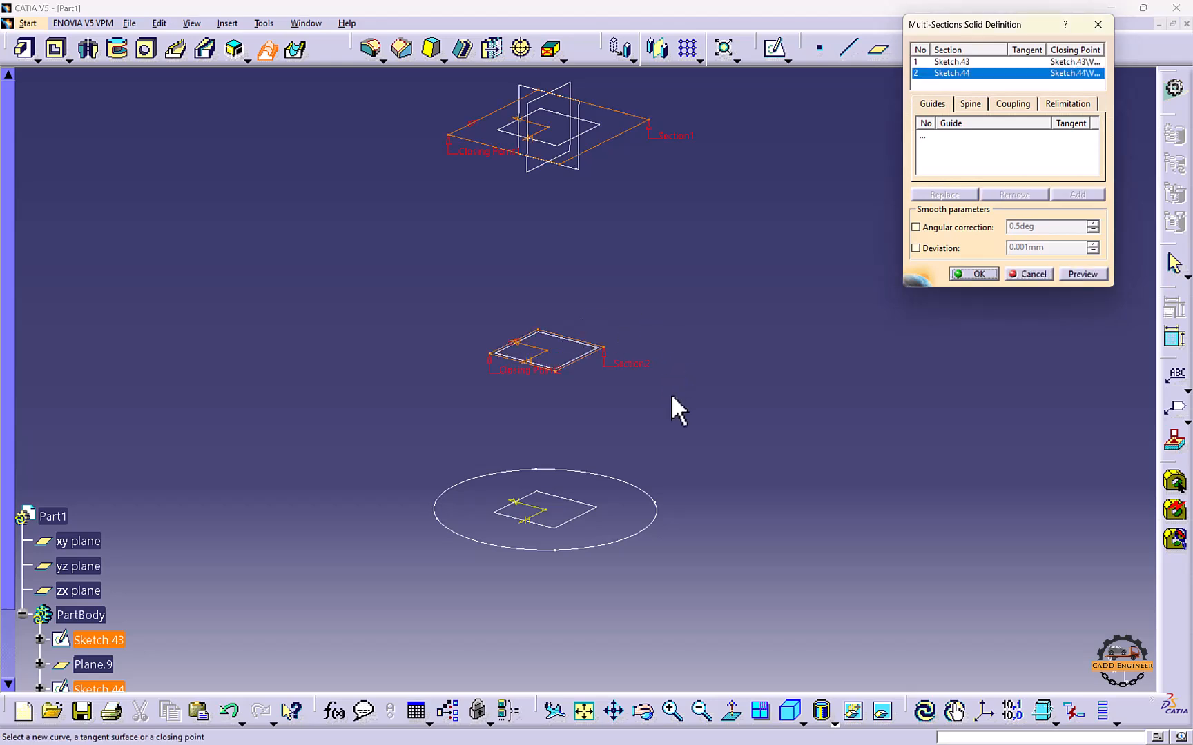
{"action": "left_click", "coordinate": [632, 484]}
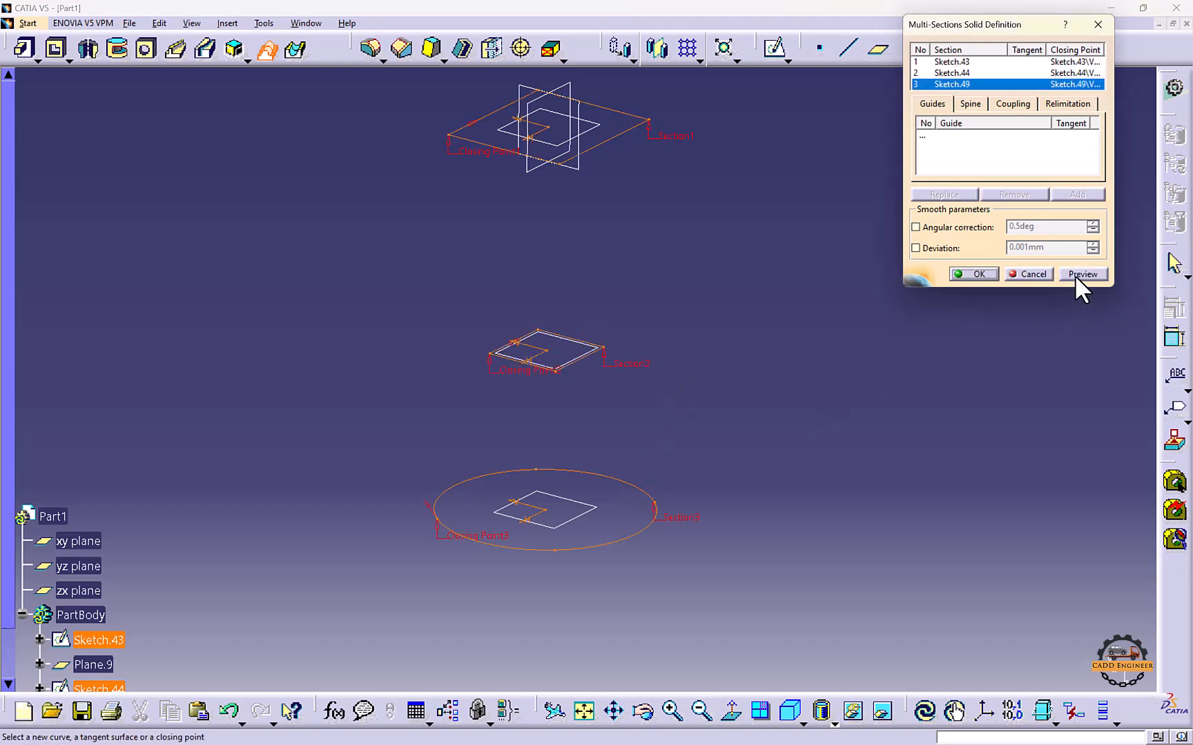
{"action": "left_click", "coordinate": [974, 274]}
{"action": "left_click", "coordinate": [709, 319]}
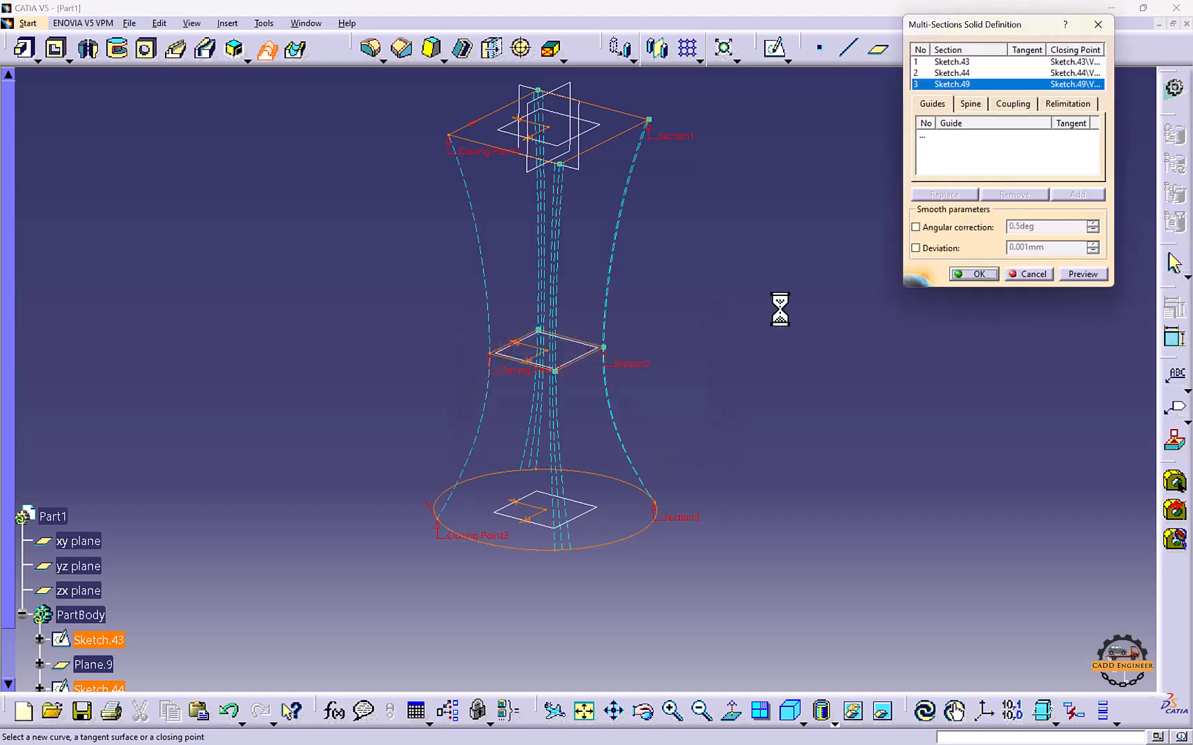
Set the sections coupling to Vertices, preview and inspect the multi-sections solid, and discard the definition
{"action": "left_click", "coordinate": [1012, 104]}
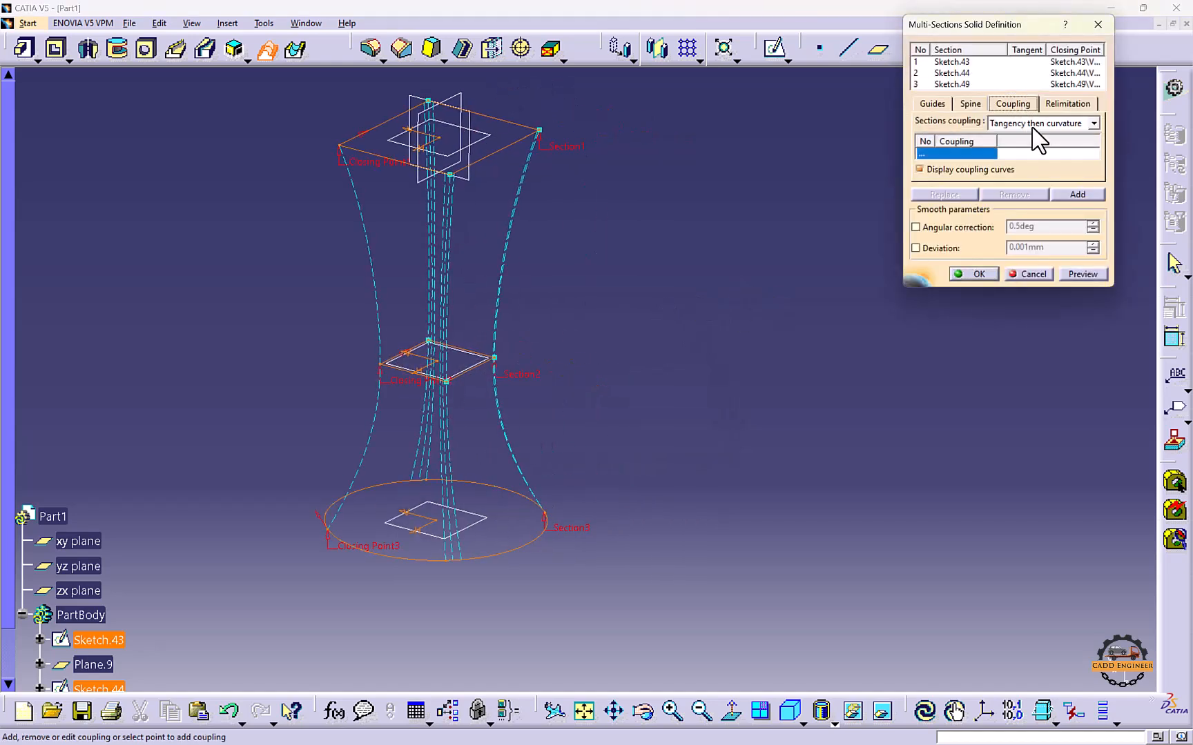
{"action": "left_click", "coordinate": [1039, 125]}
{"action": "left_click", "coordinate": [1033, 170]}
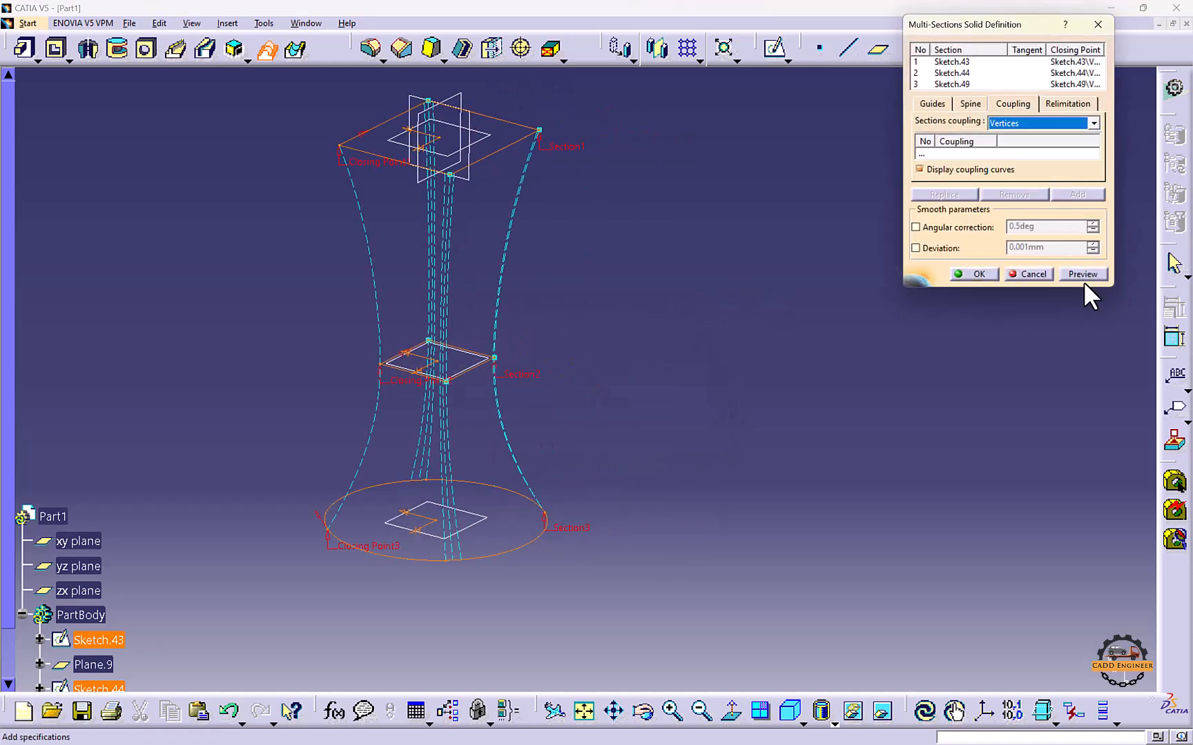
{"action": "left_click", "coordinate": [1082, 274]}
{"action": "mouse_move", "coordinate": [606, 279]}
{"action": "middle_mouse_down"}
{"action": "mouse_move", "coordinate": [784, 241]}
{"action": "mouse_move", "coordinate": [689, 345]}
{"action": "mouse_move", "coordinate": [708, 346]}
{"action": "mouse_move", "coordinate": [575, 372]}
{"action": "mouse_move", "coordinate": [552, 281]}
{"action": "mouse_move", "coordinate": [572, 338]}
{"action": "mouse_move", "coordinate": [641, 120]}
{"action": "middle_mouse_up"}
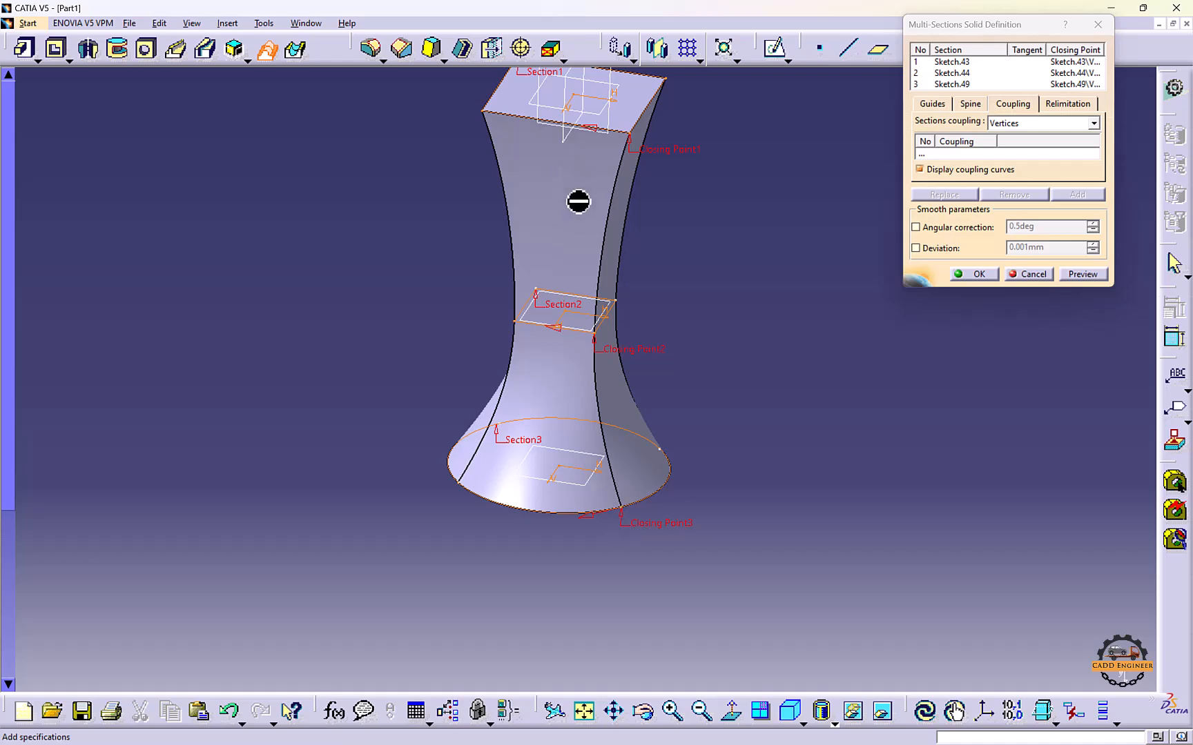
{"action": "middle_click_drag", "start_coordinate": [628, 314], "coordinate": [497, 214]}
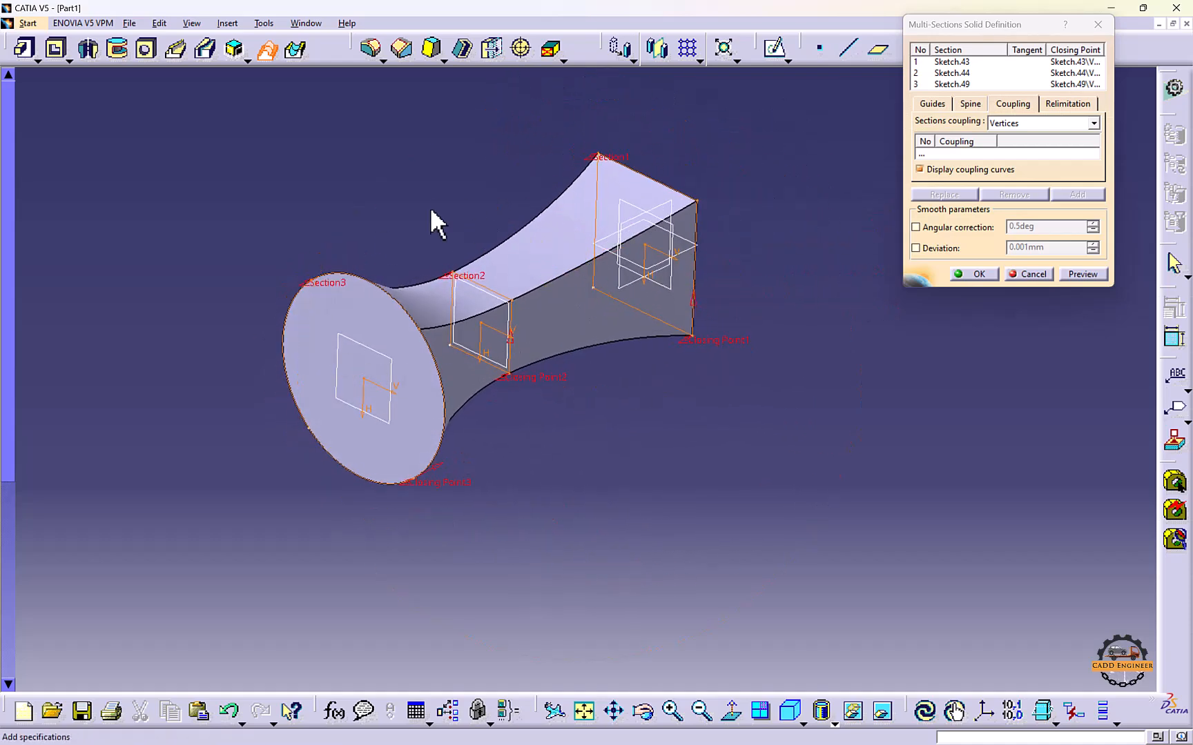
{"action": "left_click", "coordinate": [1029, 275]}
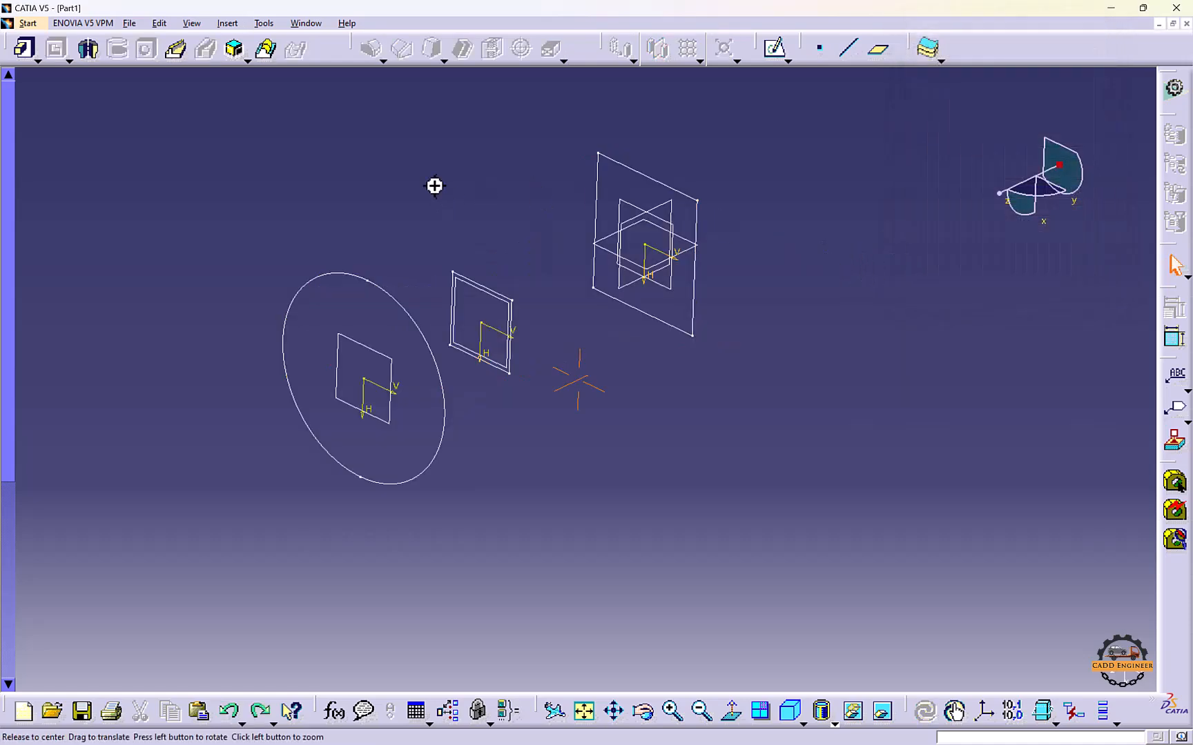
Start a sketch on the circle's plane and place four points on the circle near the large rectangle's corners
{"action": "mouse_move", "coordinate": [434, 183]}
{"action": "middle_mouse_down"}
{"action": "mouse_move", "coordinate": [434, 271]}
{"action": "mouse_move", "coordinate": [506, 364]}
{"action": "mouse_move", "coordinate": [533, 345]}
{"action": "middle_mouse_up"}
{"action": "left_click", "coordinate": [510, 485]}
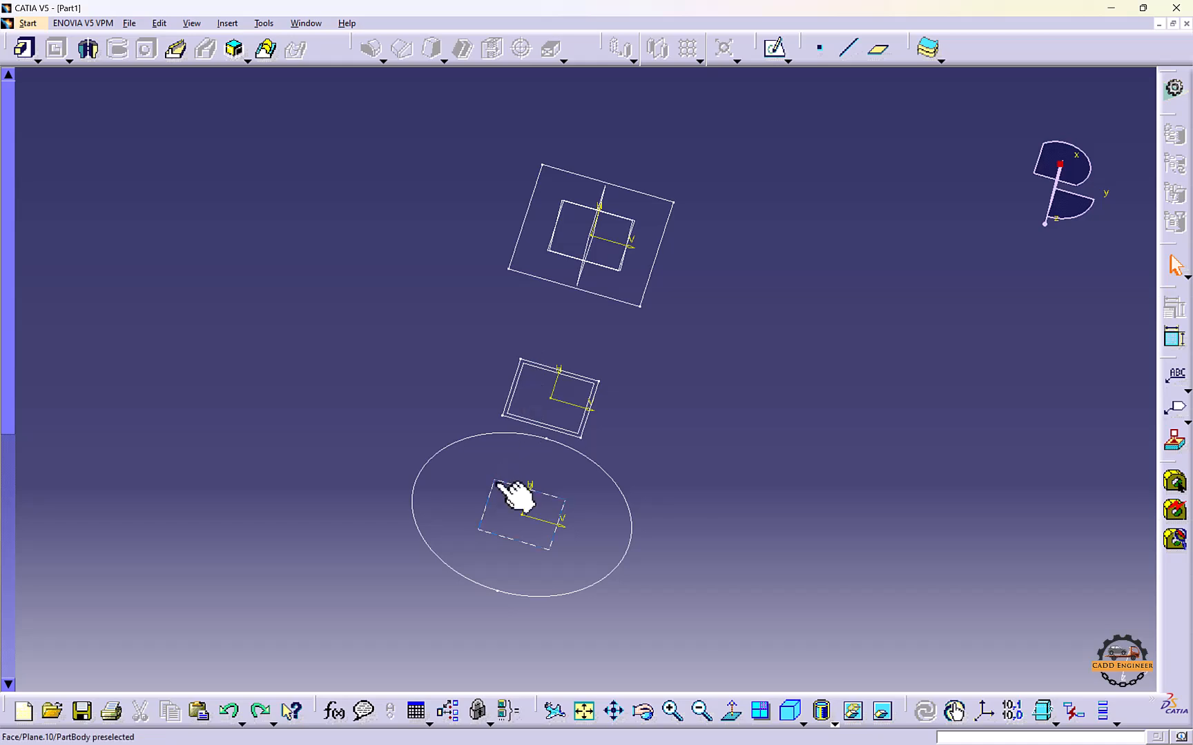
{"action": "left_click", "coordinate": [775, 48]}
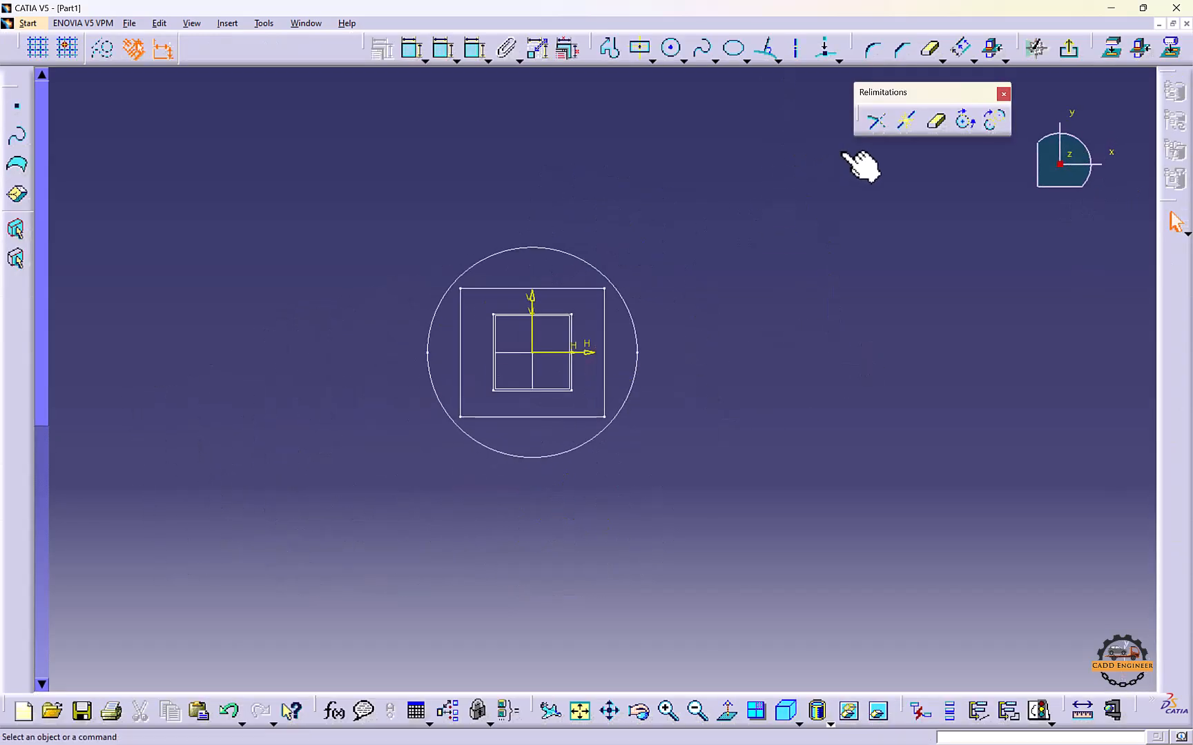
{"action": "left_click", "coordinate": [839, 60]}
{"action": "left_click", "coordinate": [859, 89]}
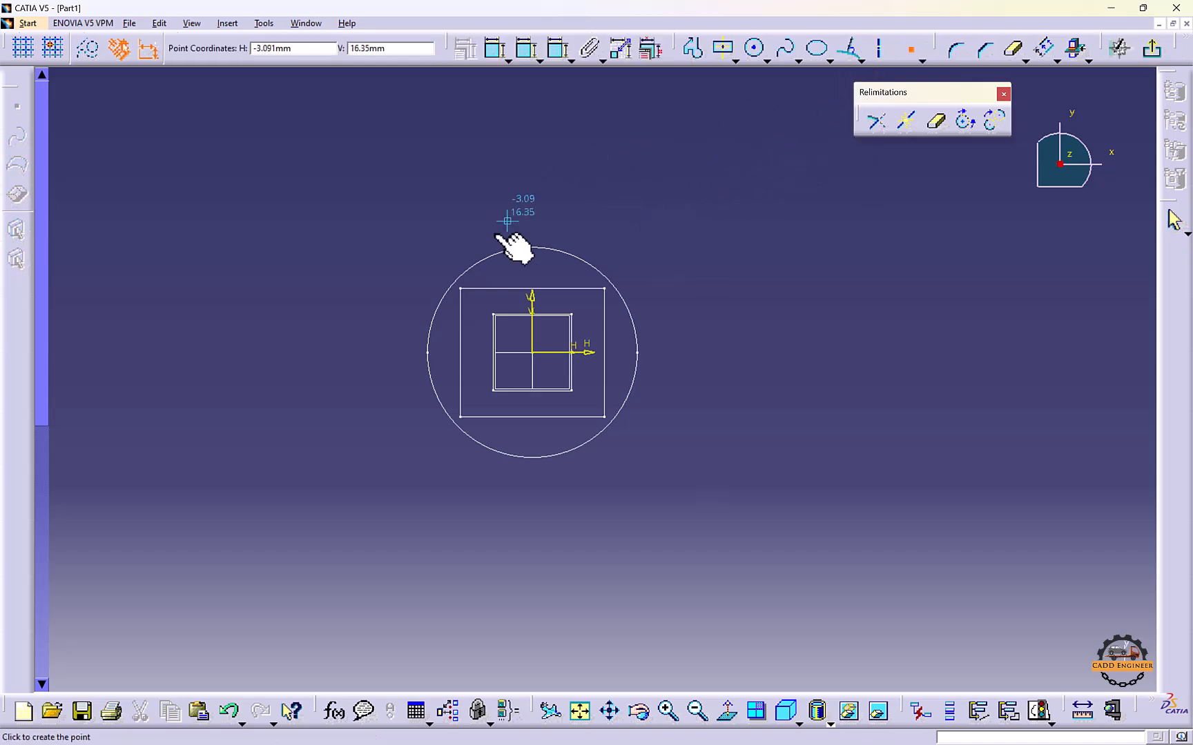
{"action": "left_click", "coordinate": [454, 282]}
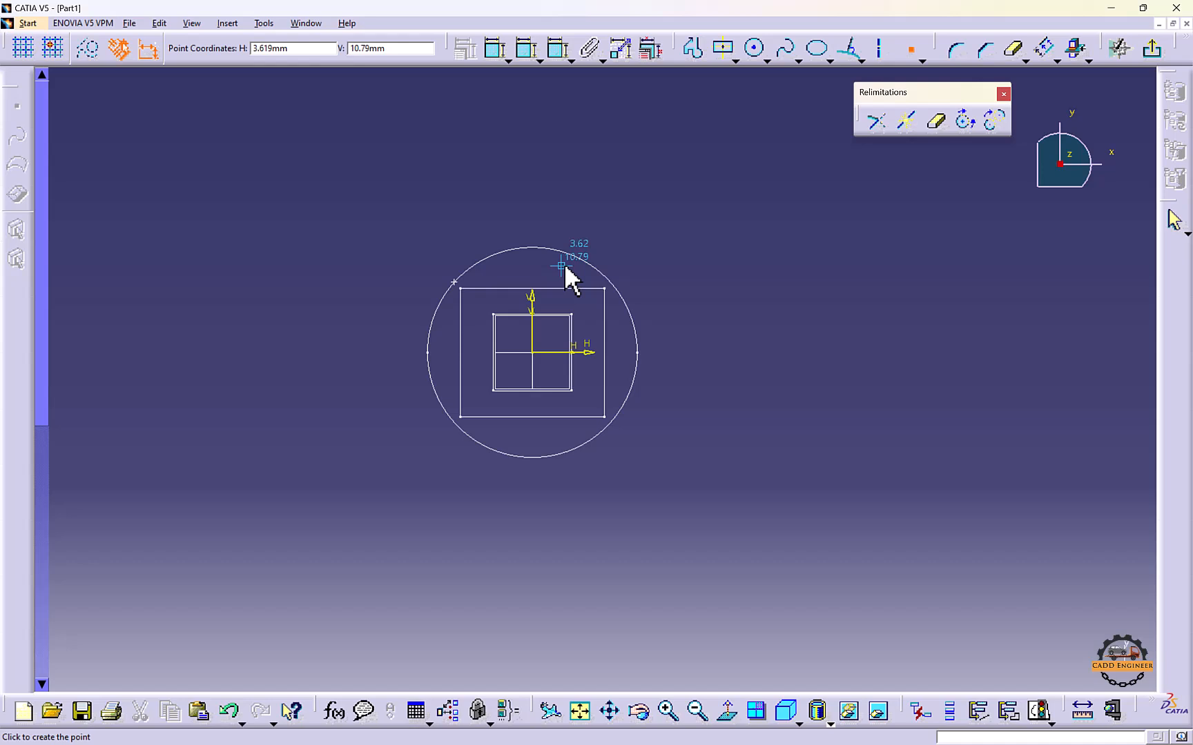
{"action": "left_click", "coordinate": [605, 275]}
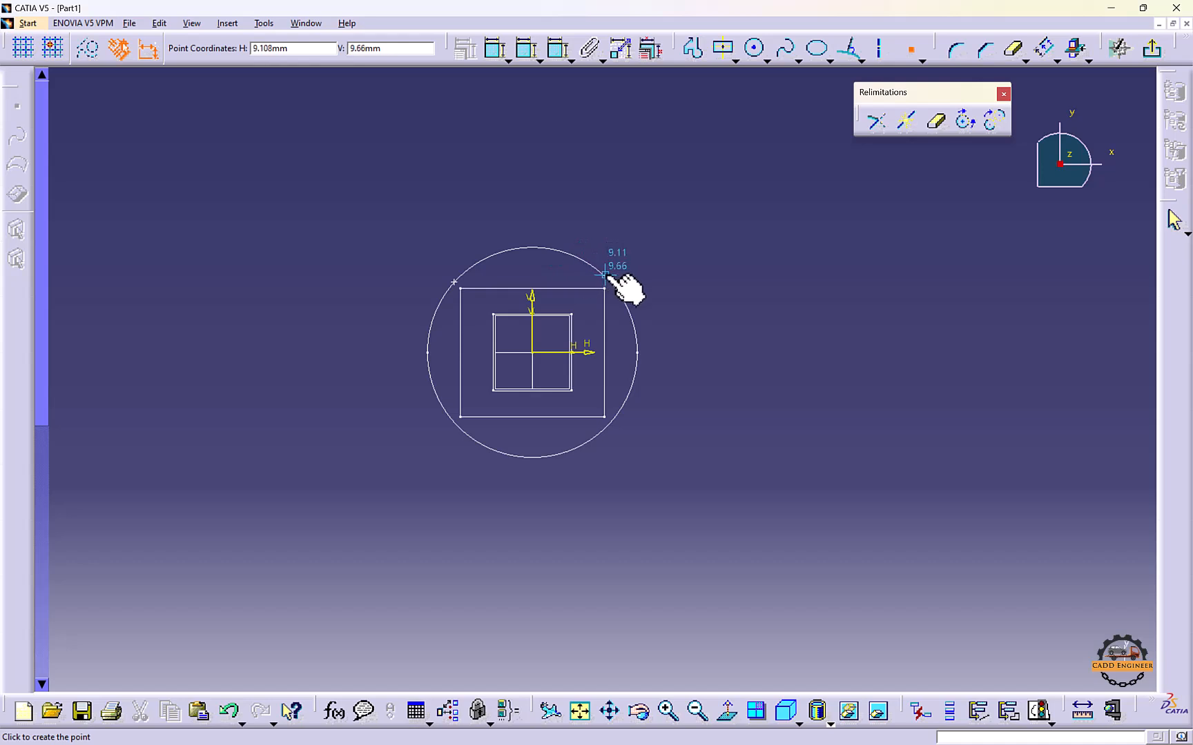
{"action": "left_click", "coordinate": [453, 422]}
{"action": "left_click", "coordinate": [605, 422]}
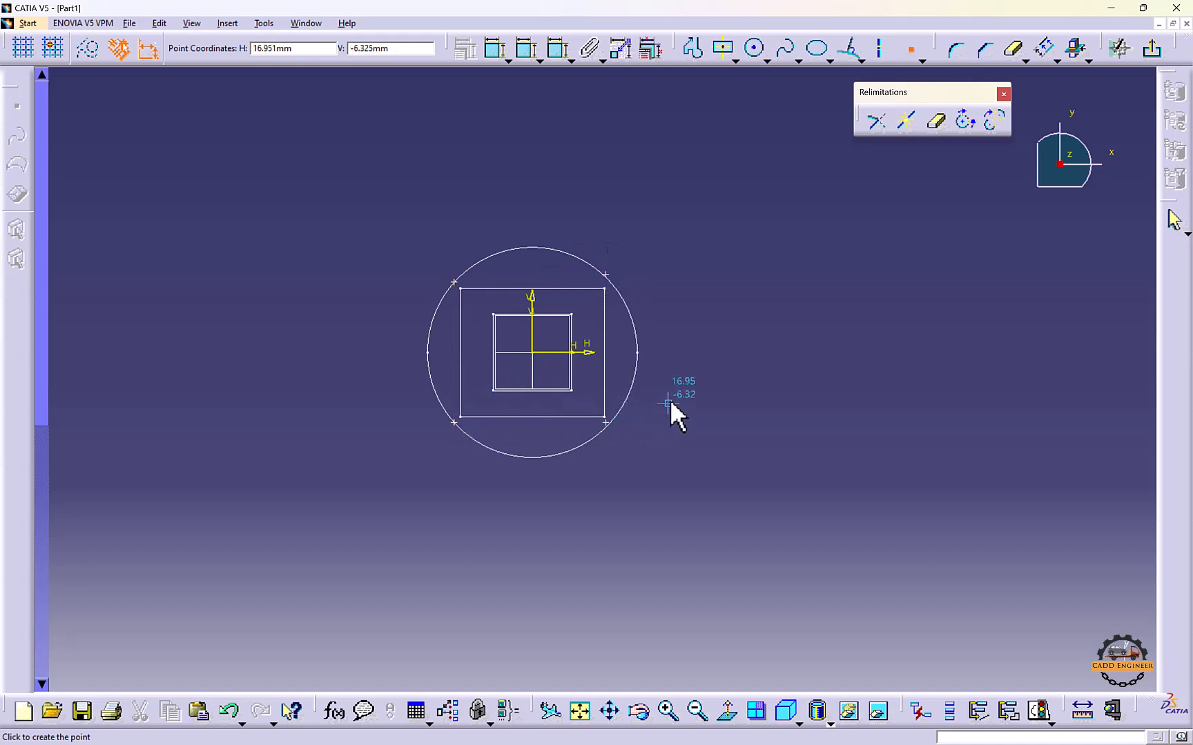
{"action": "key", "text": "Escape"}
Constrain the two upper points to be coincident with the circle
{"action": "left_click", "coordinate": [453, 283]}
{"action": "left_click", "coordinate": [469, 269], "text": "ctrl"}
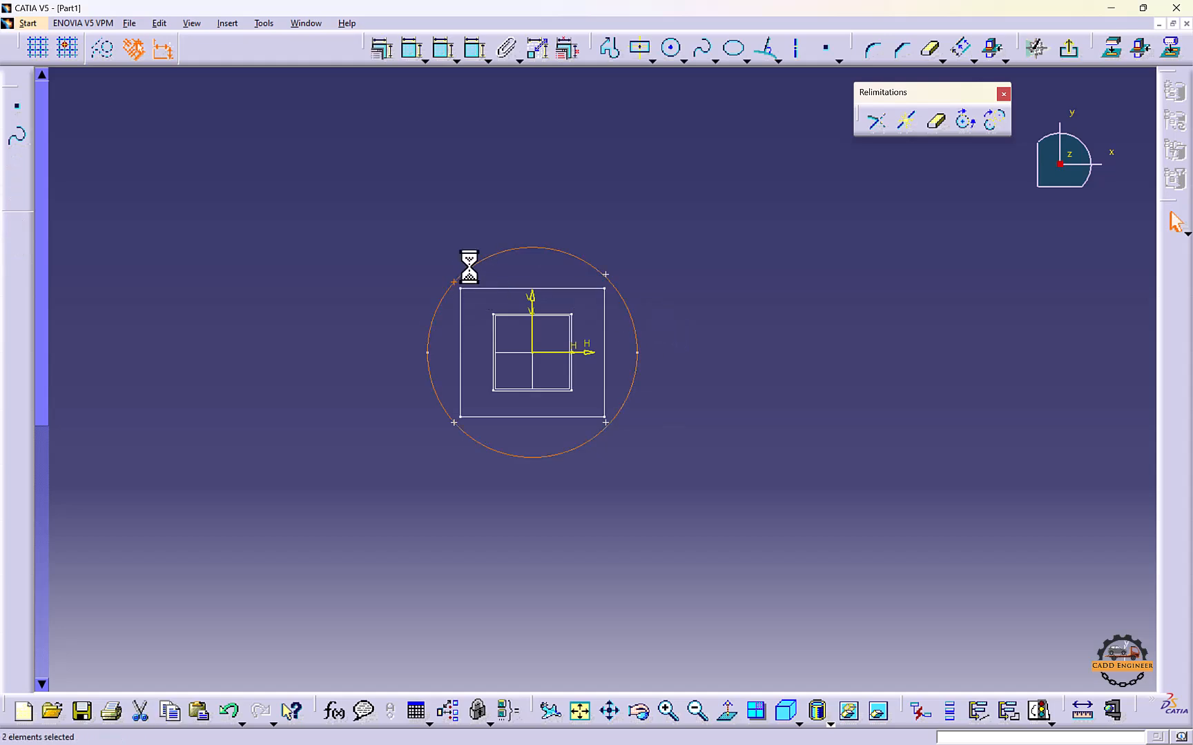
{"action": "left_click", "coordinate": [382, 49]}
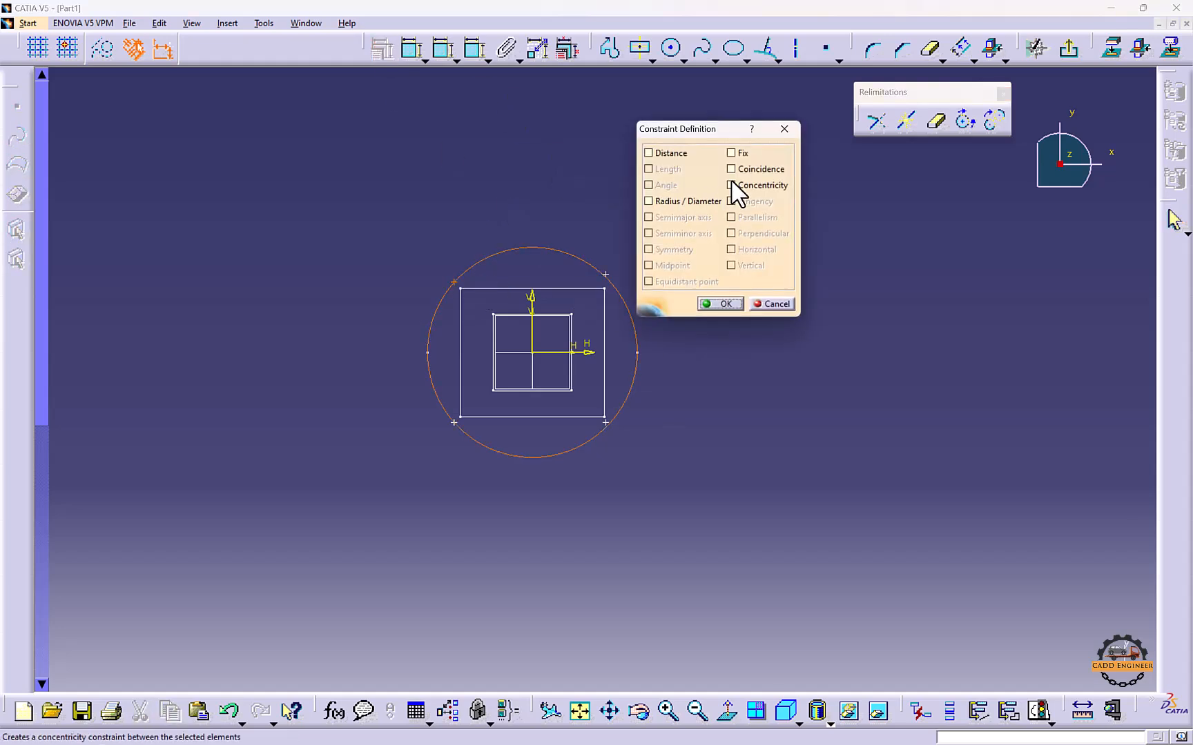
{"action": "left_click", "coordinate": [730, 169]}
{"action": "left_click", "coordinate": [722, 304]}
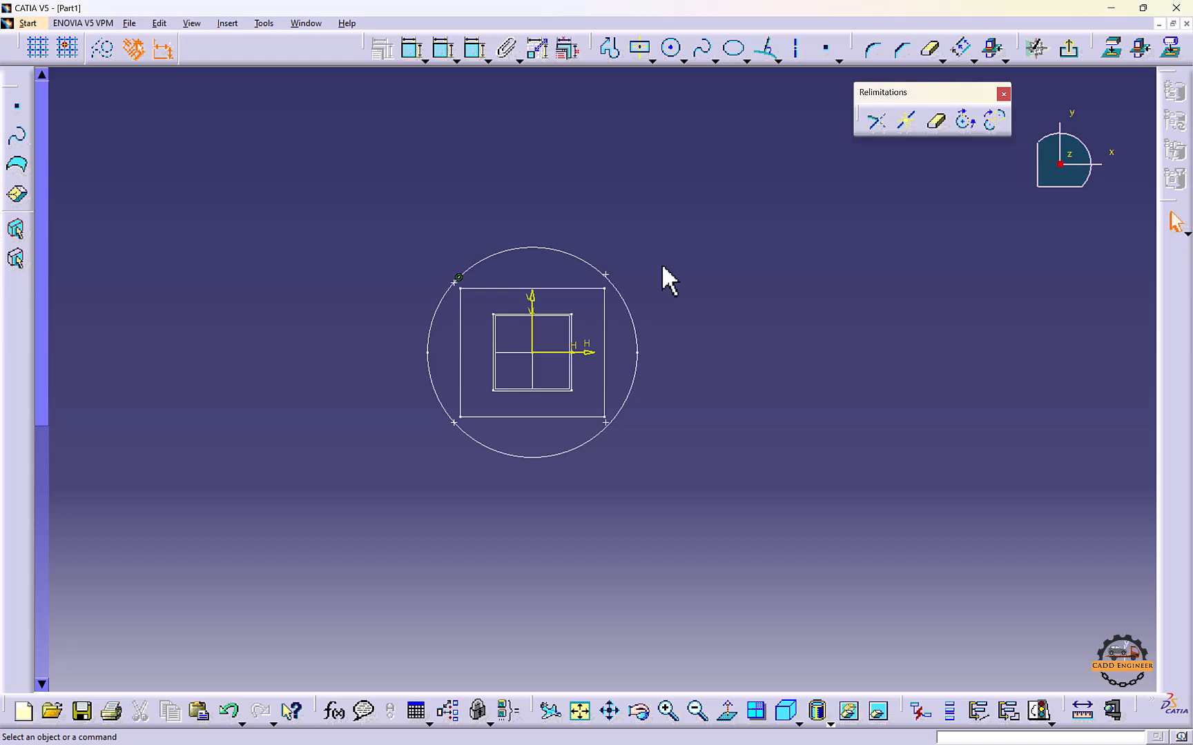
{"action": "left_click", "coordinate": [606, 273]}
{"action": "left_click", "coordinate": [618, 289], "text": "ctrl"}
{"action": "left_click", "coordinate": [382, 49]}
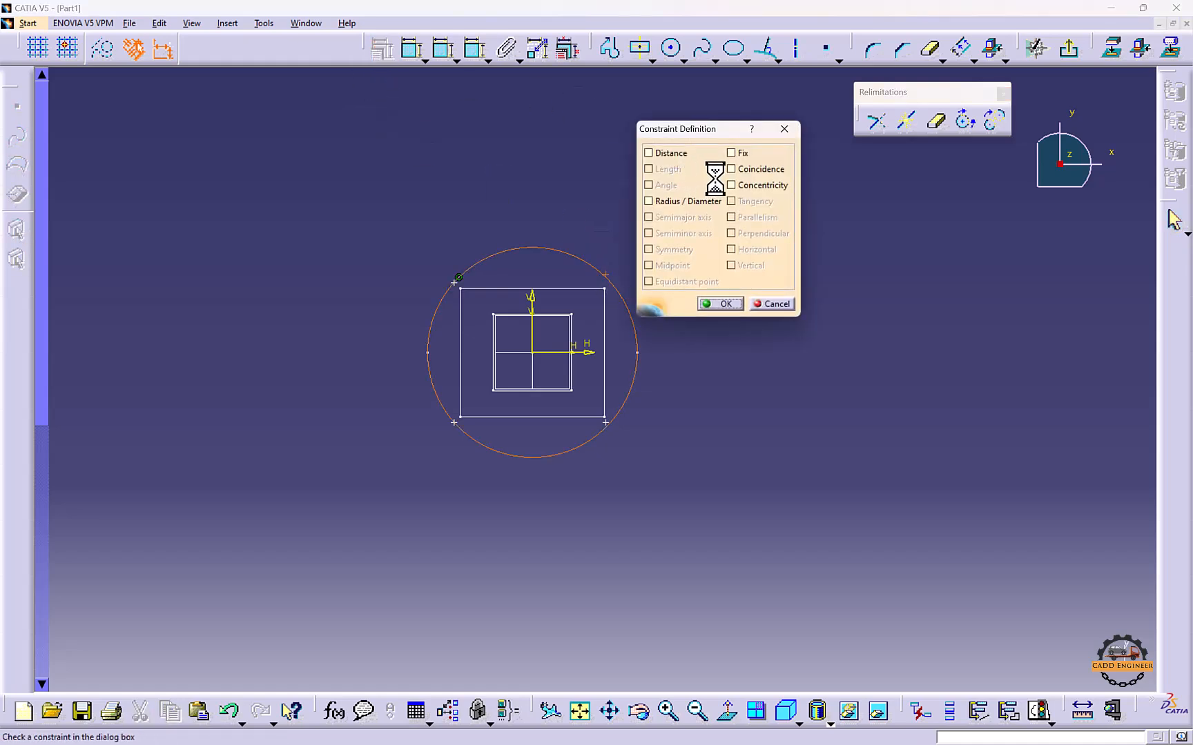
{"action": "left_click", "coordinate": [731, 170]}
{"action": "left_click", "coordinate": [739, 303]}
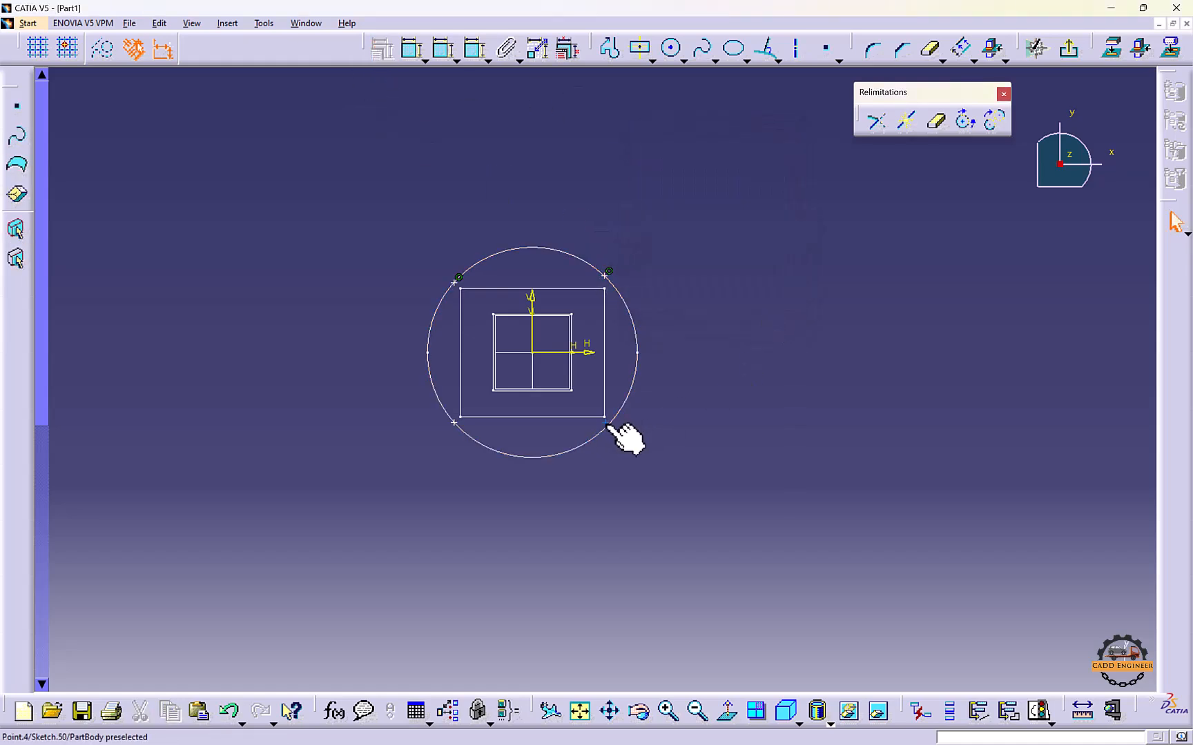
Constrain the lower-right point to be coincident with the circle
{"action": "left_click", "coordinate": [608, 424]}
{"action": "left_click", "coordinate": [620, 414], "text": "ctrl"}
{"action": "left_click", "coordinate": [384, 50]}
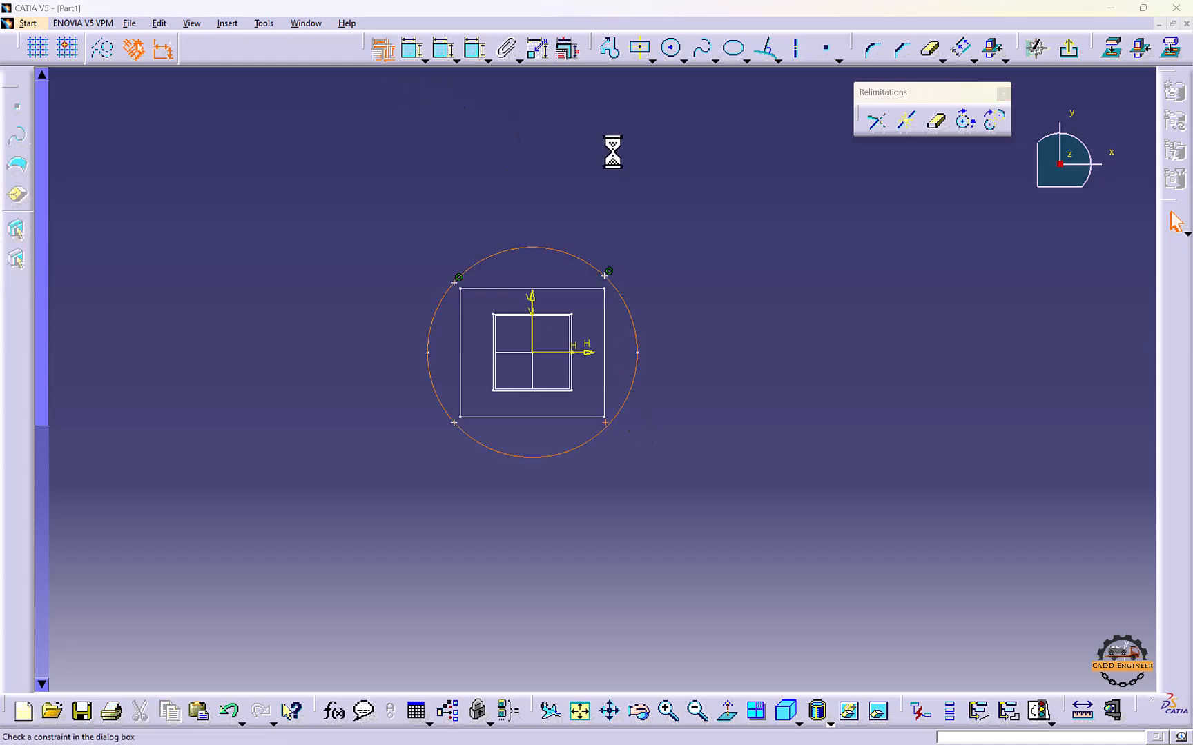
{"action": "left_click", "coordinate": [729, 303]}
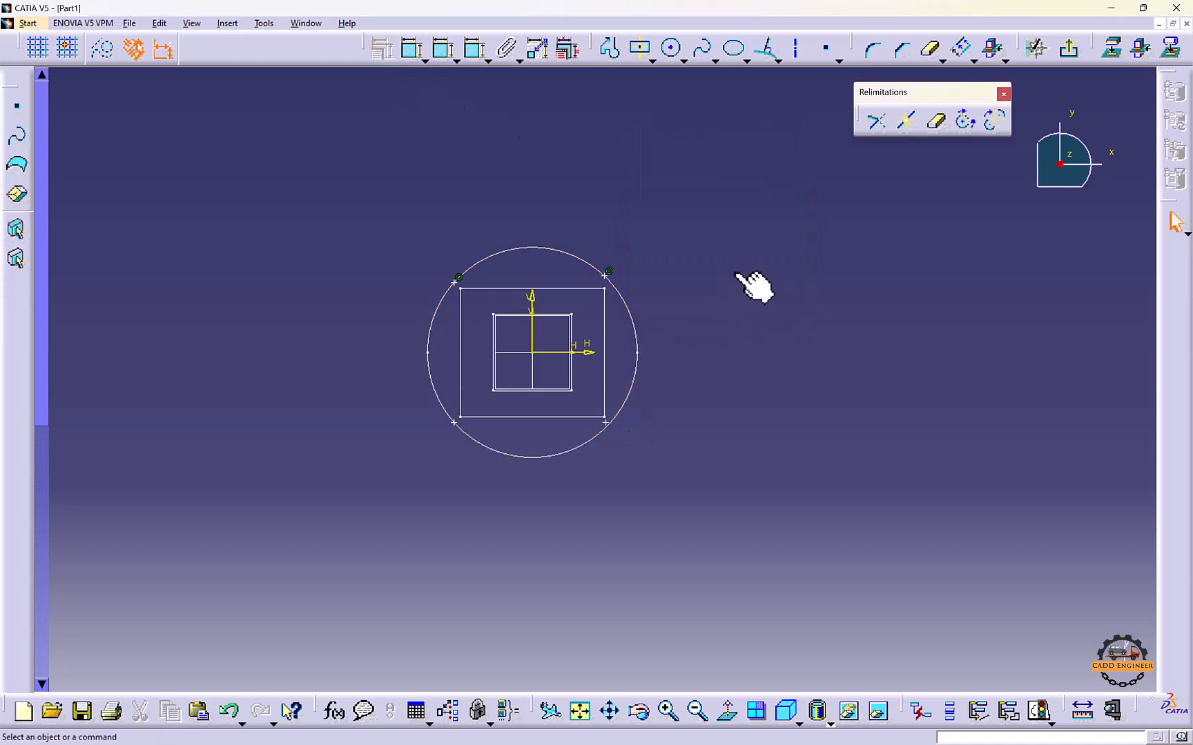
{"action": "left_click", "coordinate": [624, 416]}
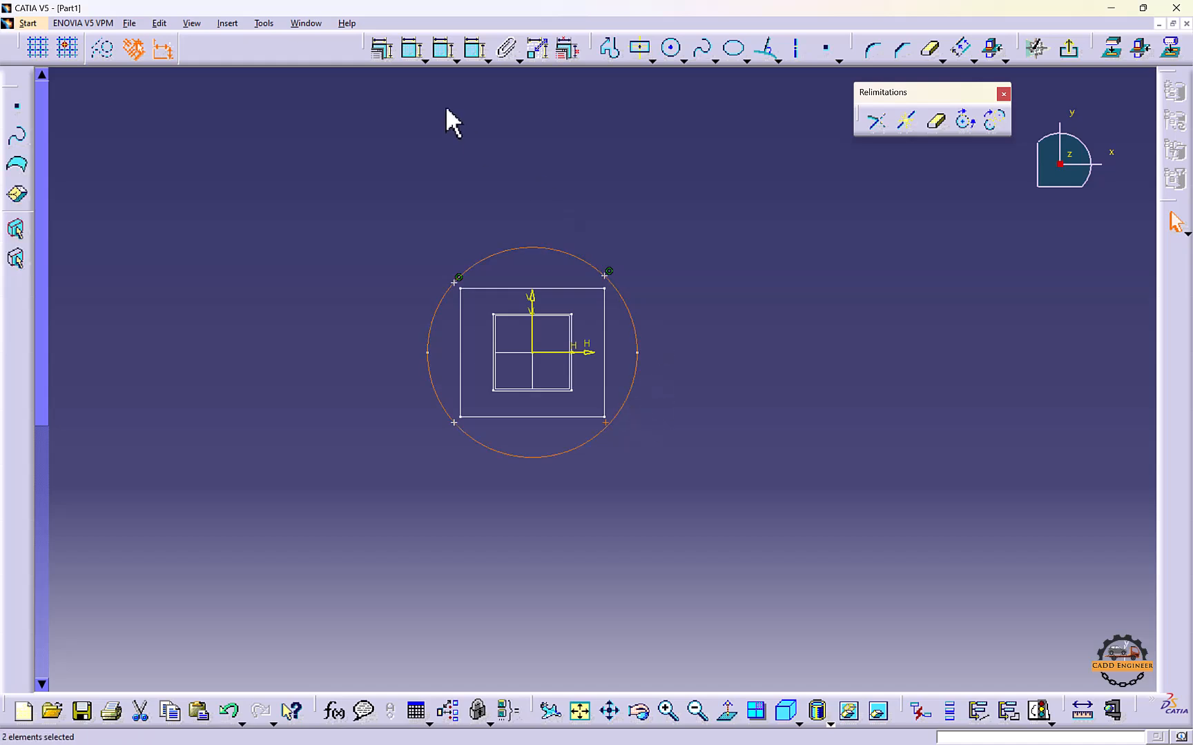
{"action": "left_click", "coordinate": [383, 53]}
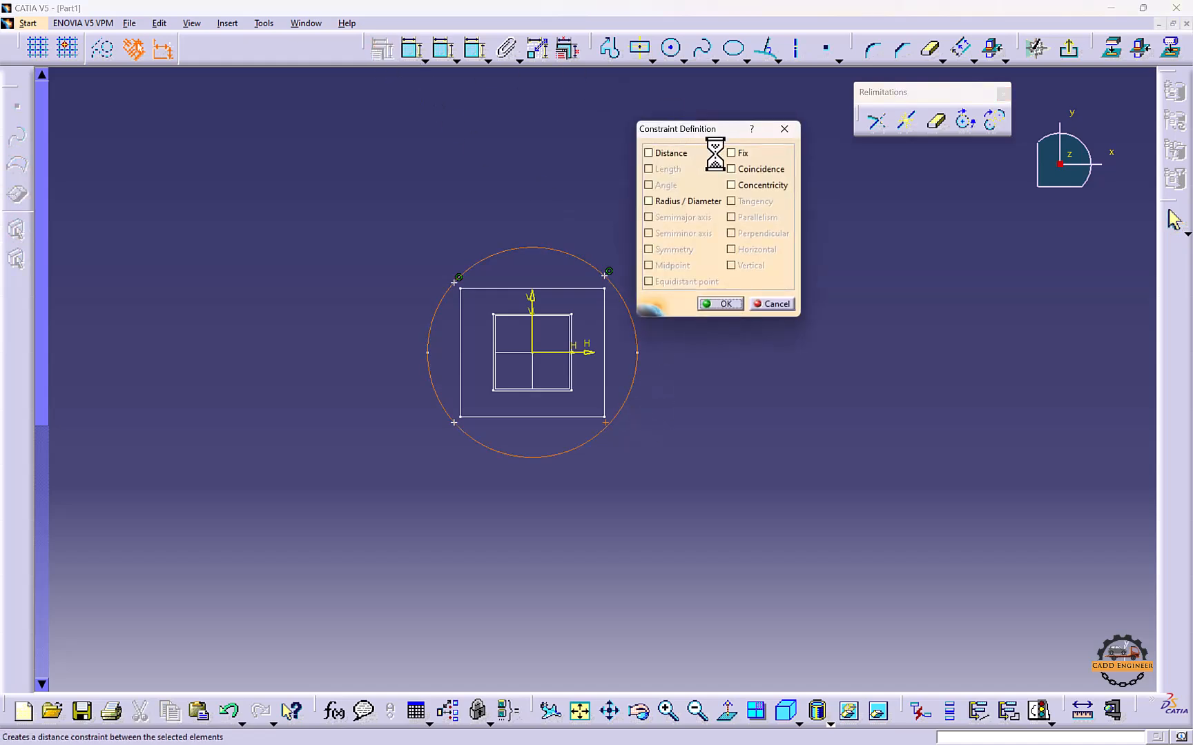
{"action": "left_click", "coordinate": [720, 303]}
Constrain the lower-left point to be coincident with the circle and exit the sketch
{"action": "left_click", "coordinate": [453, 423]}
{"action": "left_click", "coordinate": [449, 416], "text": "ctrl"}
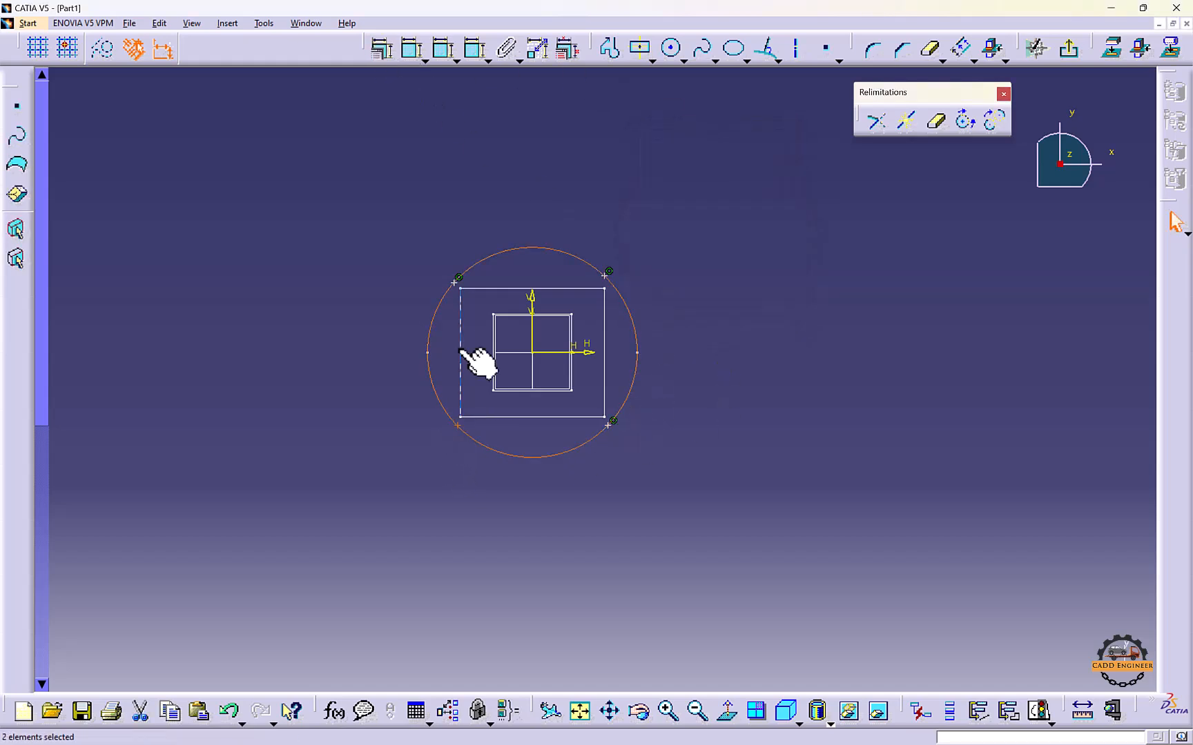
{"action": "left_click", "coordinate": [384, 55]}
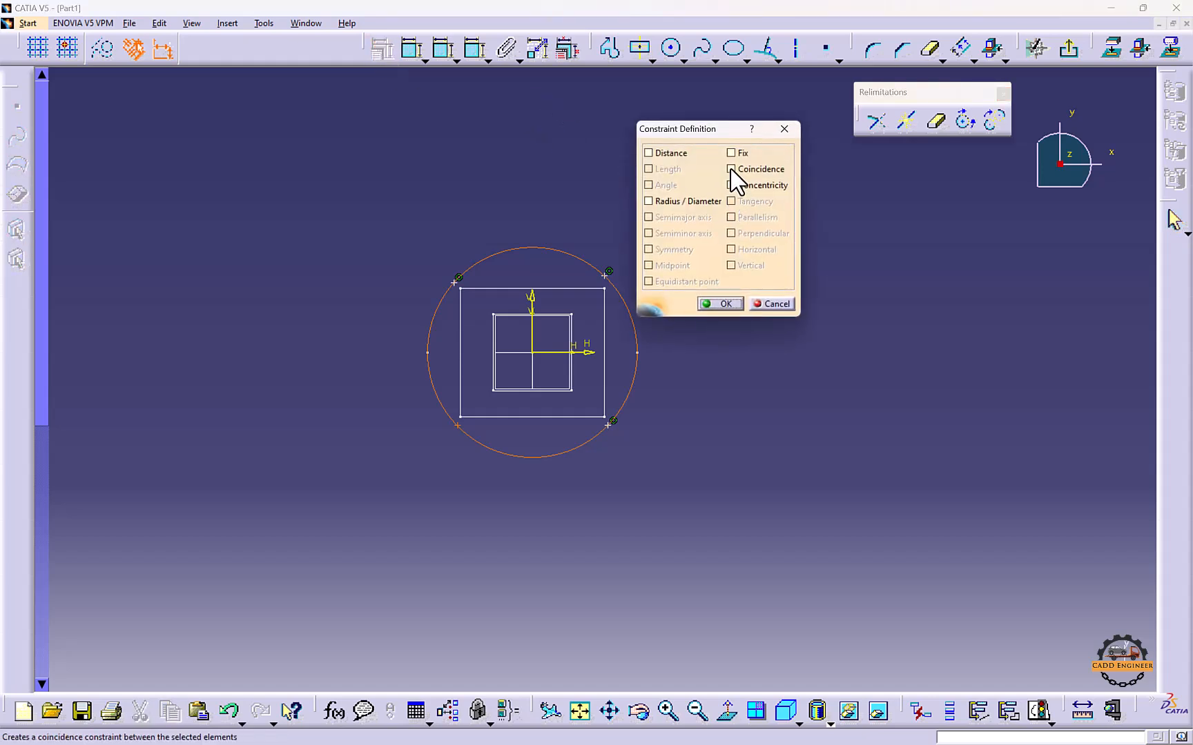
{"action": "left_click", "coordinate": [730, 168]}
{"action": "left_click", "coordinate": [723, 304]}
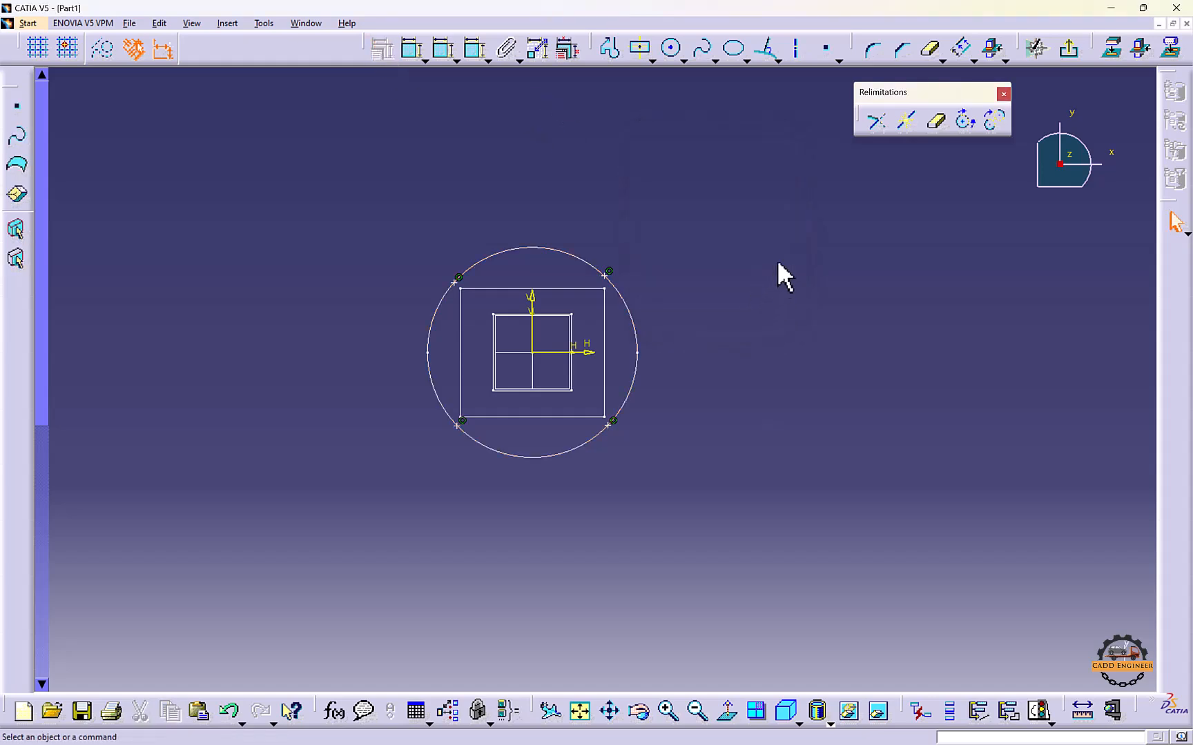
{"action": "left_click", "coordinate": [1063, 59]}
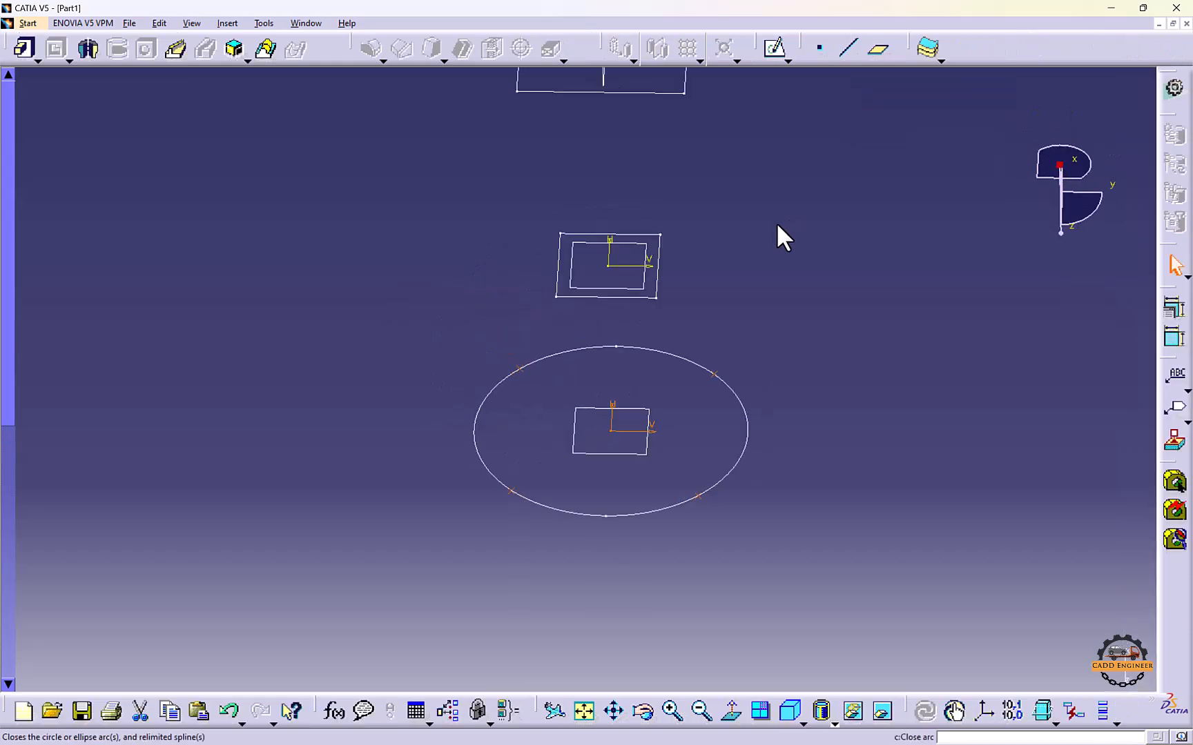
Start a multi-sections solid with Sketch.43, Sketch.44 and the circle in Sketch.49 as its sections
{"action": "mouse_move", "coordinate": [777, 231]}
{"action": "middle_mouse_down"}
{"action": "mouse_move", "coordinate": [718, 242]}
{"action": "mouse_move", "coordinate": [665, 146]}
{"action": "mouse_move", "coordinate": [606, 298]}
{"action": "mouse_move", "coordinate": [735, 317]}
{"action": "mouse_move", "coordinate": [524, 229]}
{"action": "mouse_move", "coordinate": [309, 176]}
{"action": "middle_mouse_up"}
{"action": "left_click", "coordinate": [266, 48]}
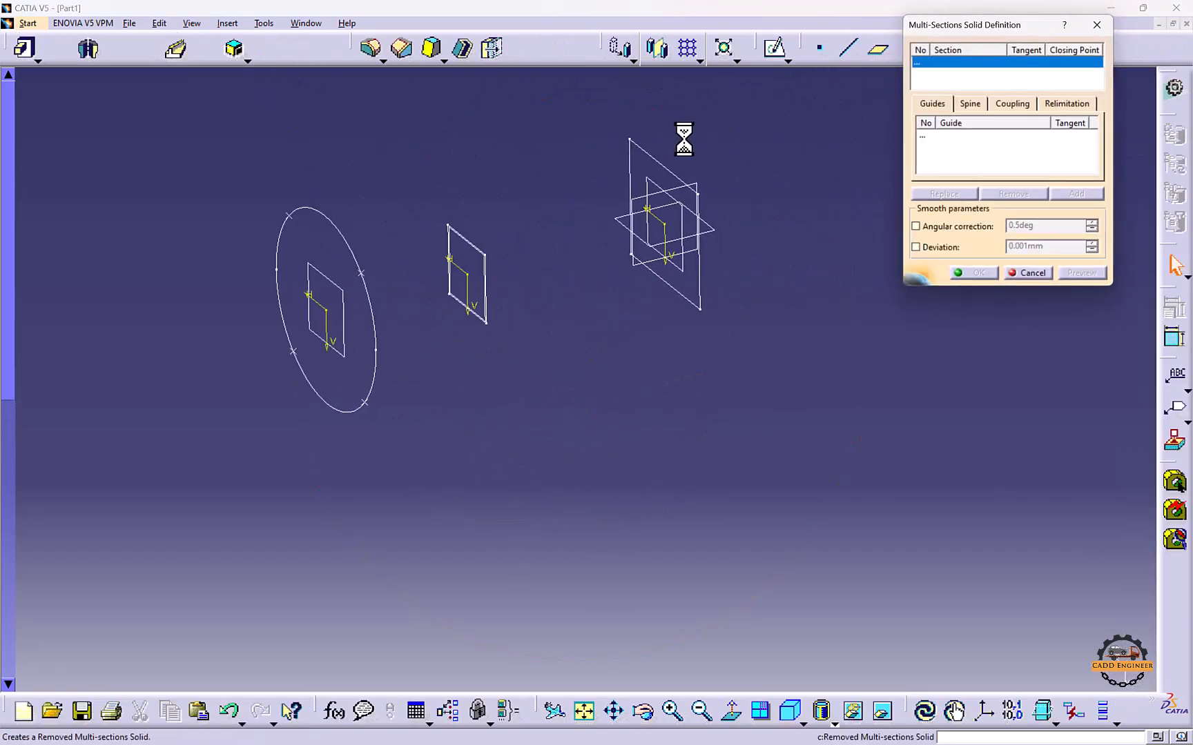
{"action": "left_click", "coordinate": [664, 176]}
{"action": "left_click", "coordinate": [478, 241]}
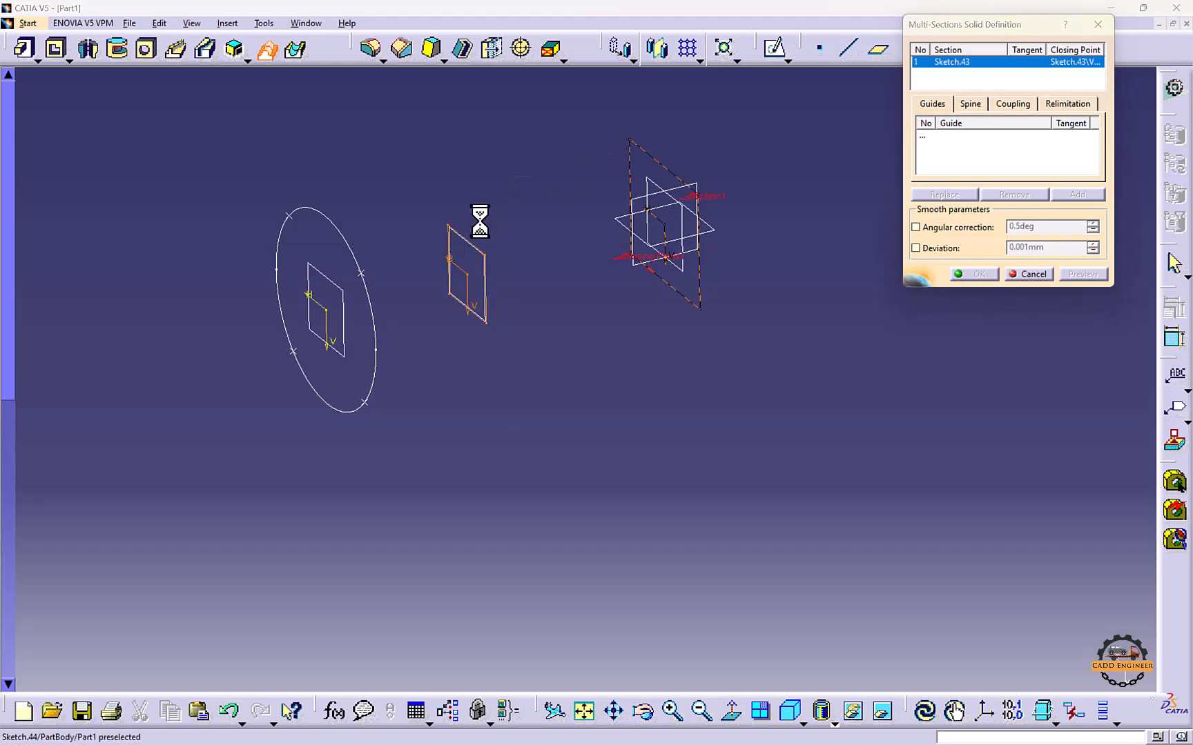
{"action": "left_click", "coordinate": [338, 226]}
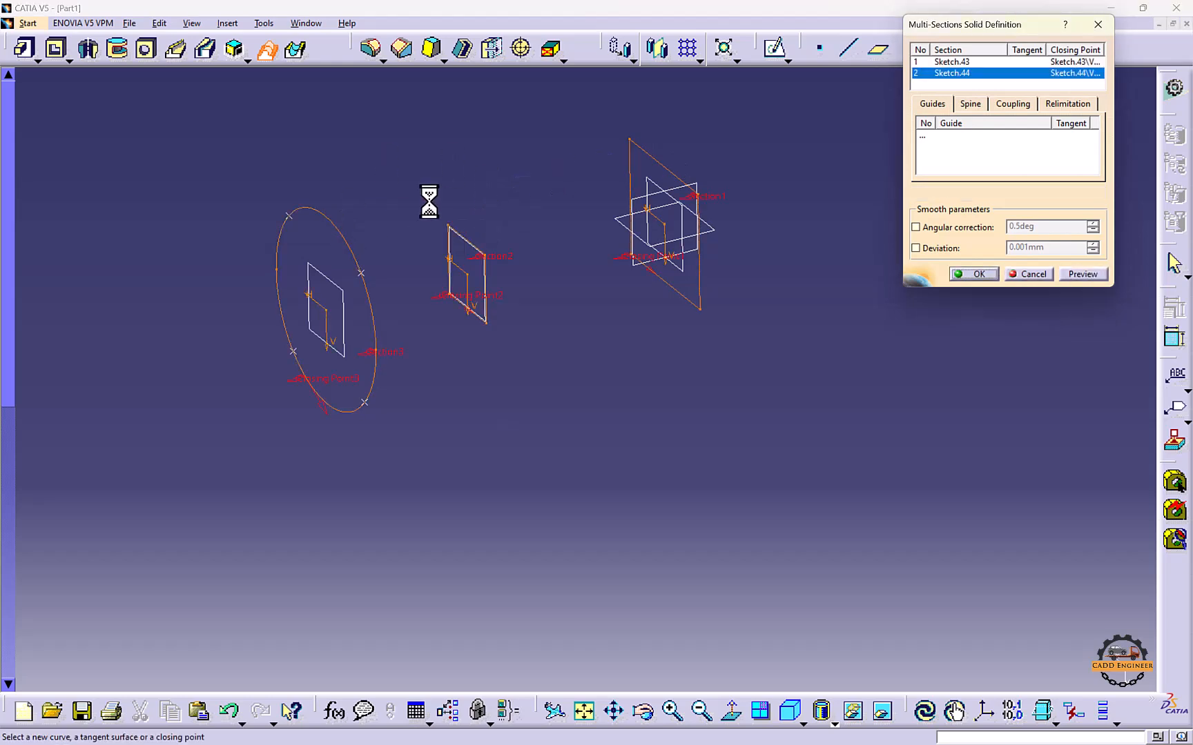
Keep the sections coupling at Tangency then curvature and try to preview the solid
{"action": "left_click", "coordinate": [1012, 104]}
{"action": "left_click", "coordinate": [1043, 125]}
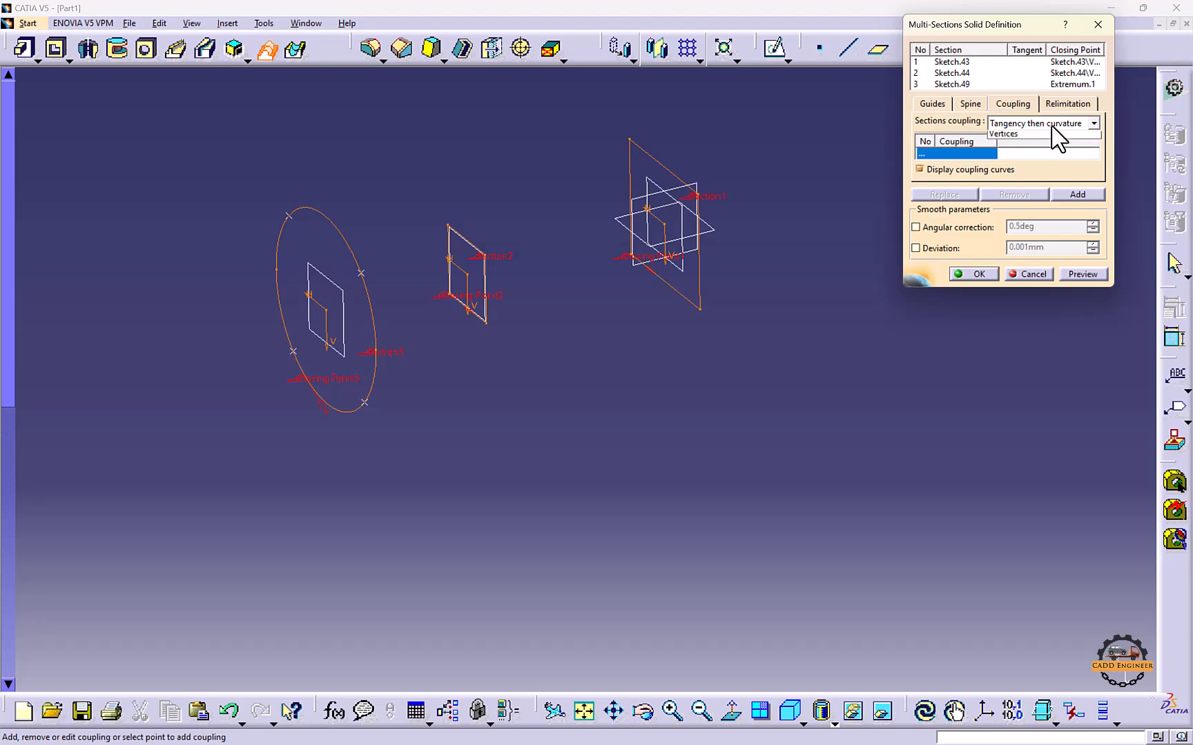
{"action": "left_click", "coordinate": [975, 142]}
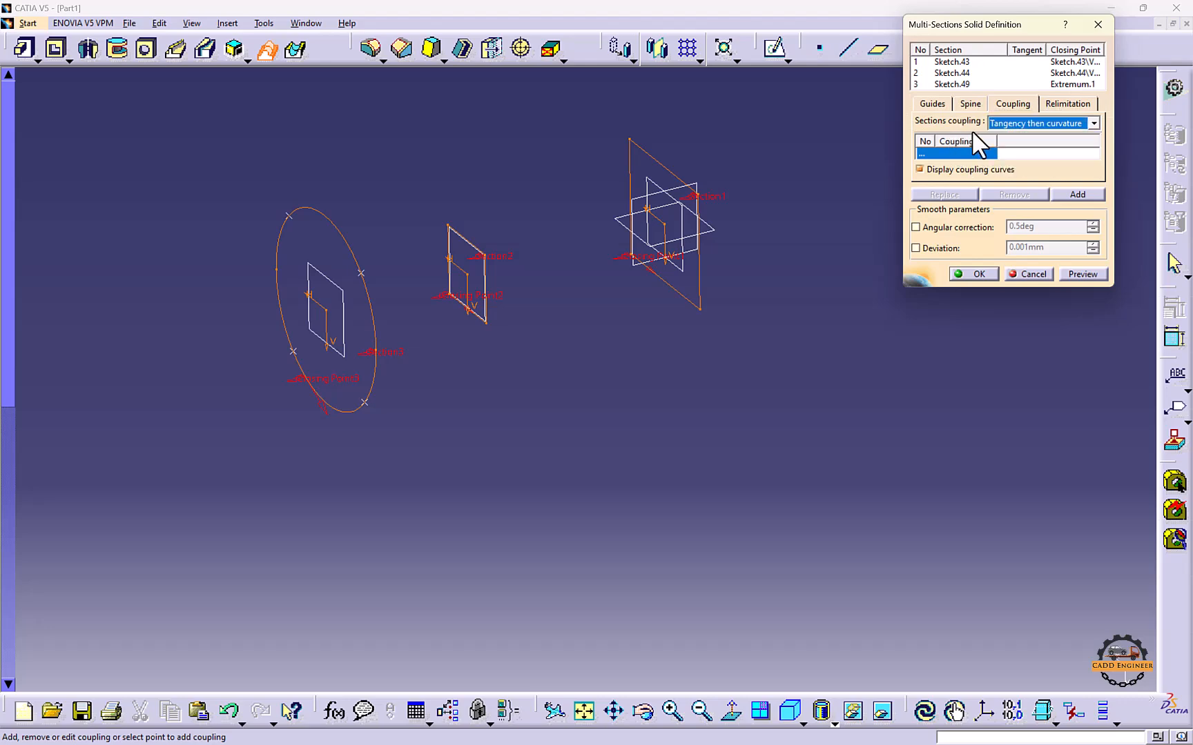
{"action": "left_click", "coordinate": [1078, 273]}
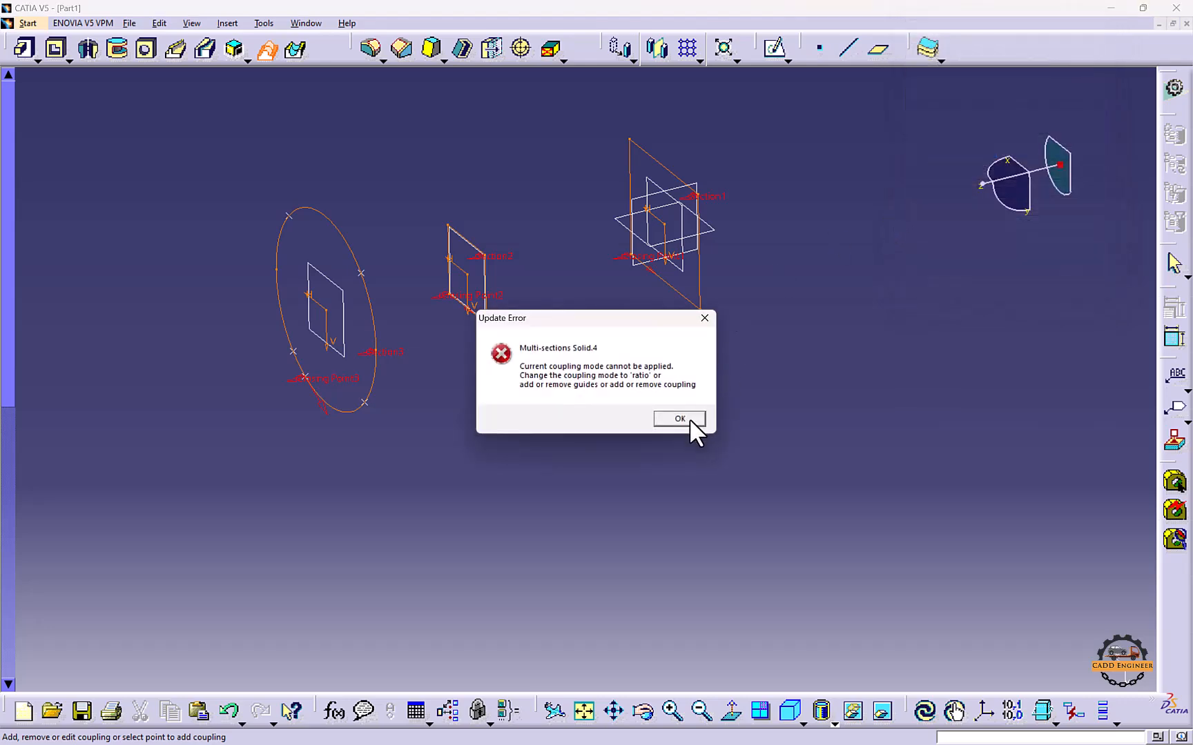
{"action": "left_click", "coordinate": [679, 419]}
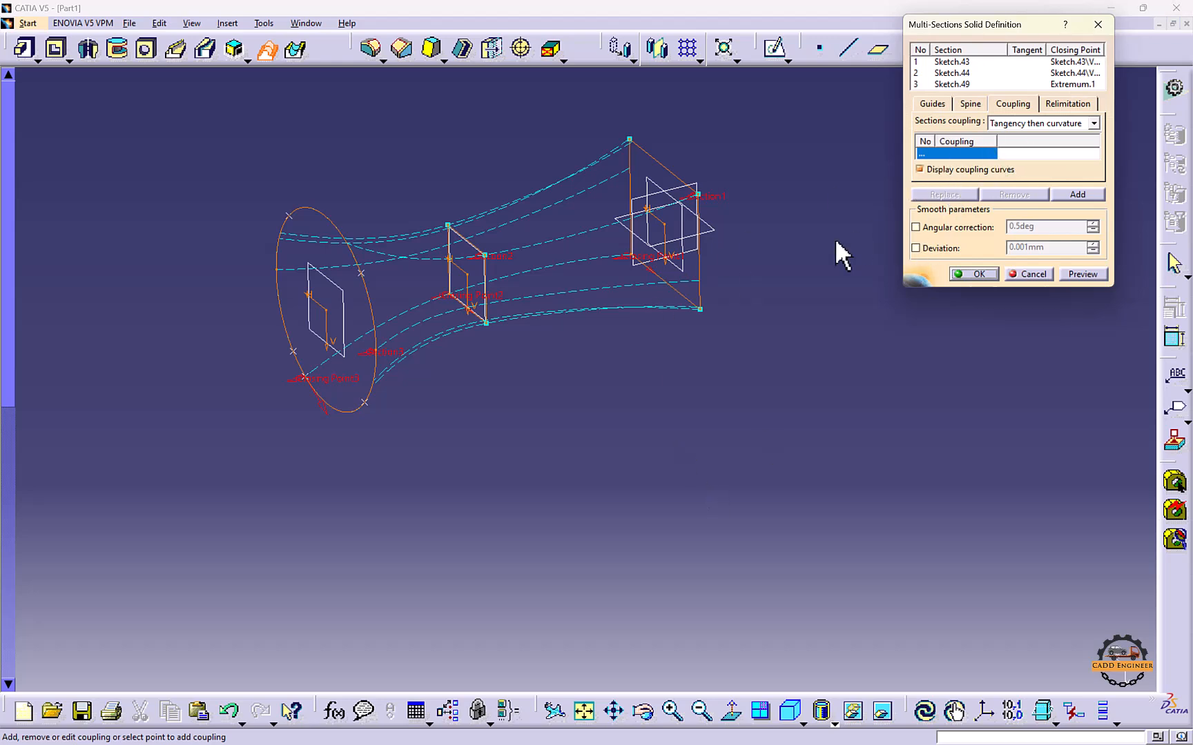
{"action": "middle_click_drag", "start_coordinate": [693, 387], "coordinate": [599, 432]}
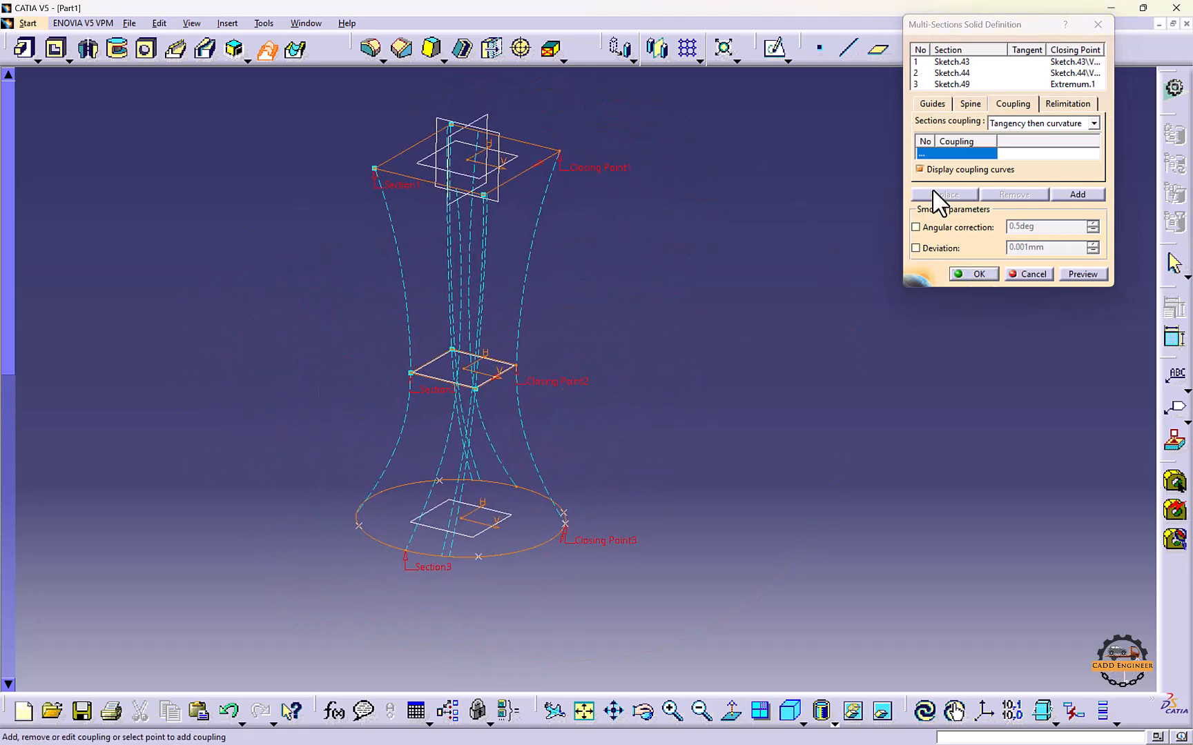
{"action": "left_click", "coordinate": [478, 556]}
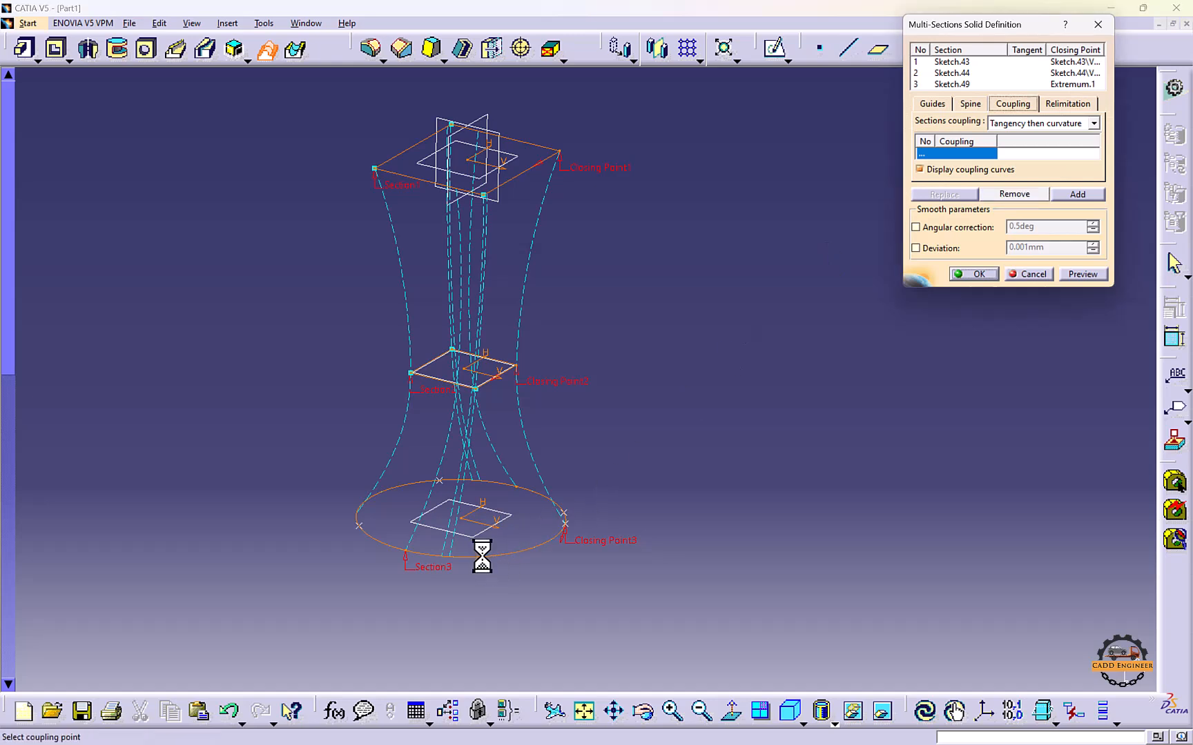
{"action": "left_click", "coordinate": [699, 410]}
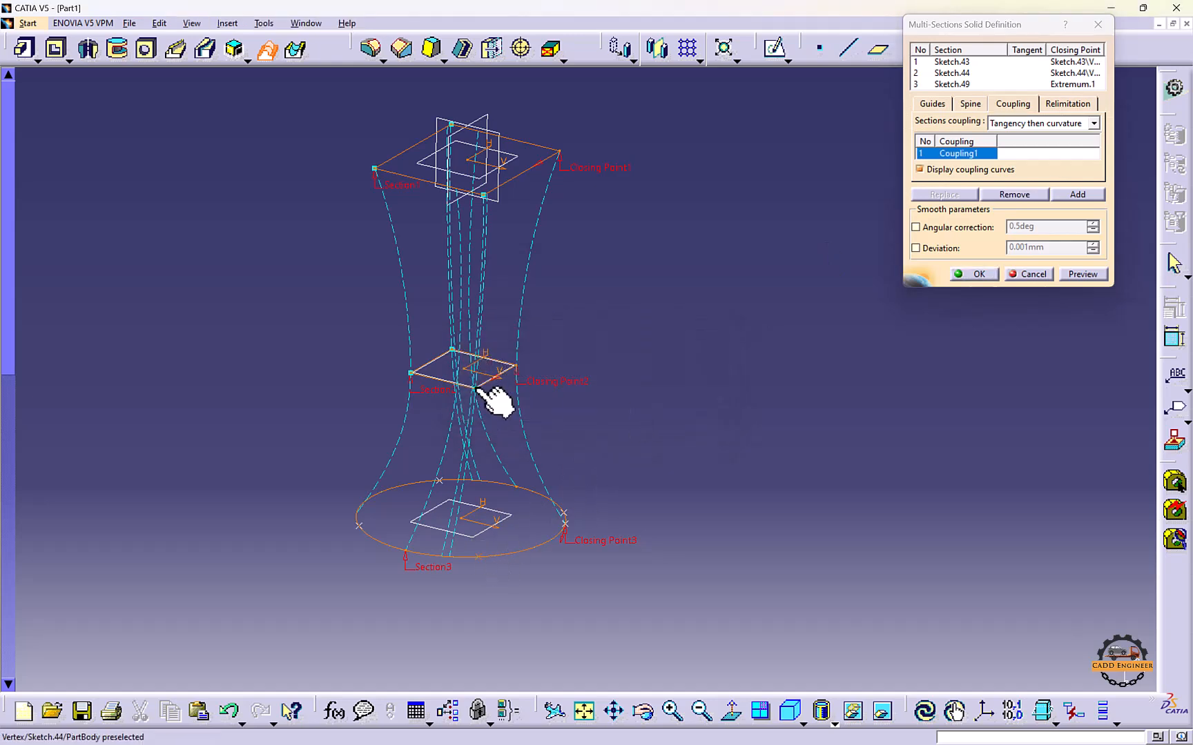
{"action": "left_click", "coordinate": [476, 389]}
{"action": "left_click", "coordinate": [698, 409]}
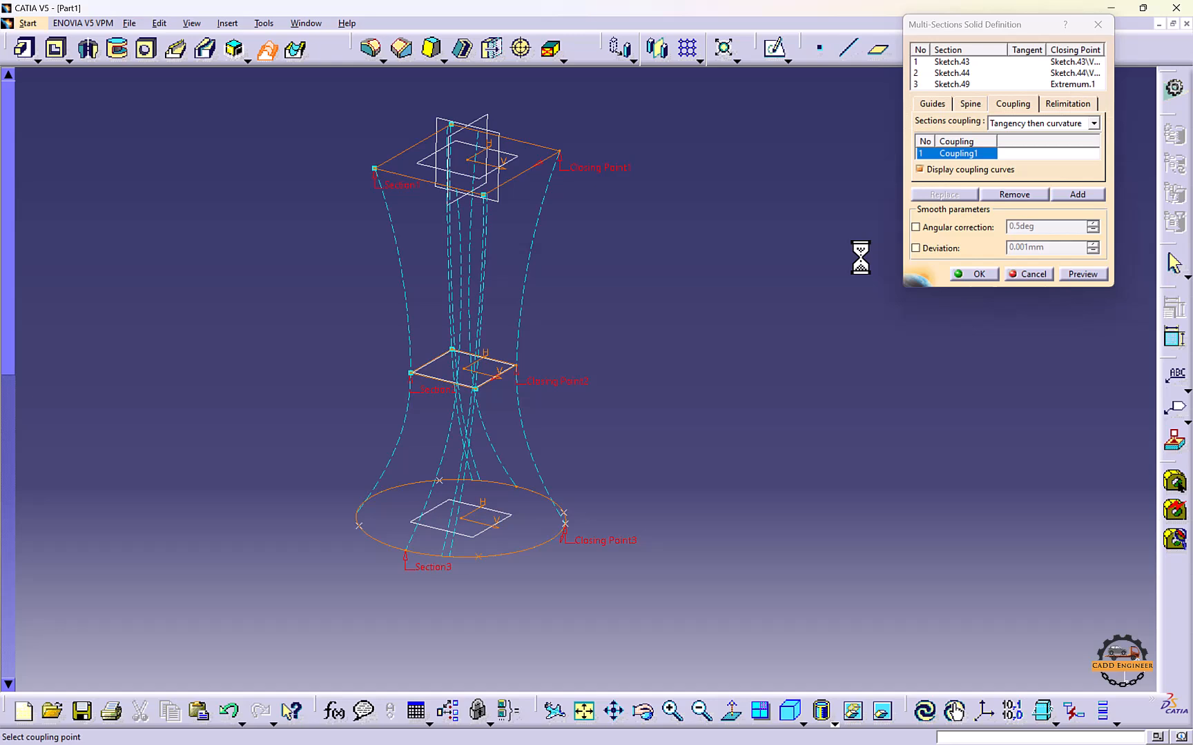
{"action": "left_click", "coordinate": [1024, 198]}
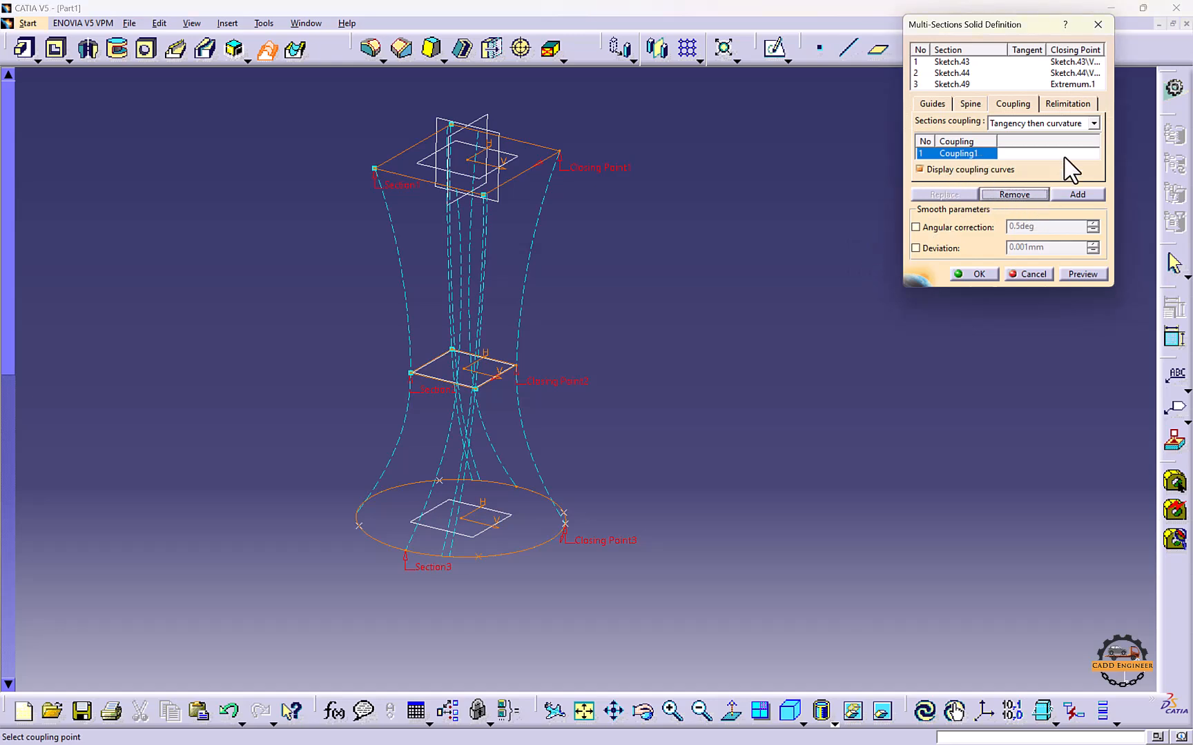
{"action": "left_click", "coordinate": [1096, 26]}
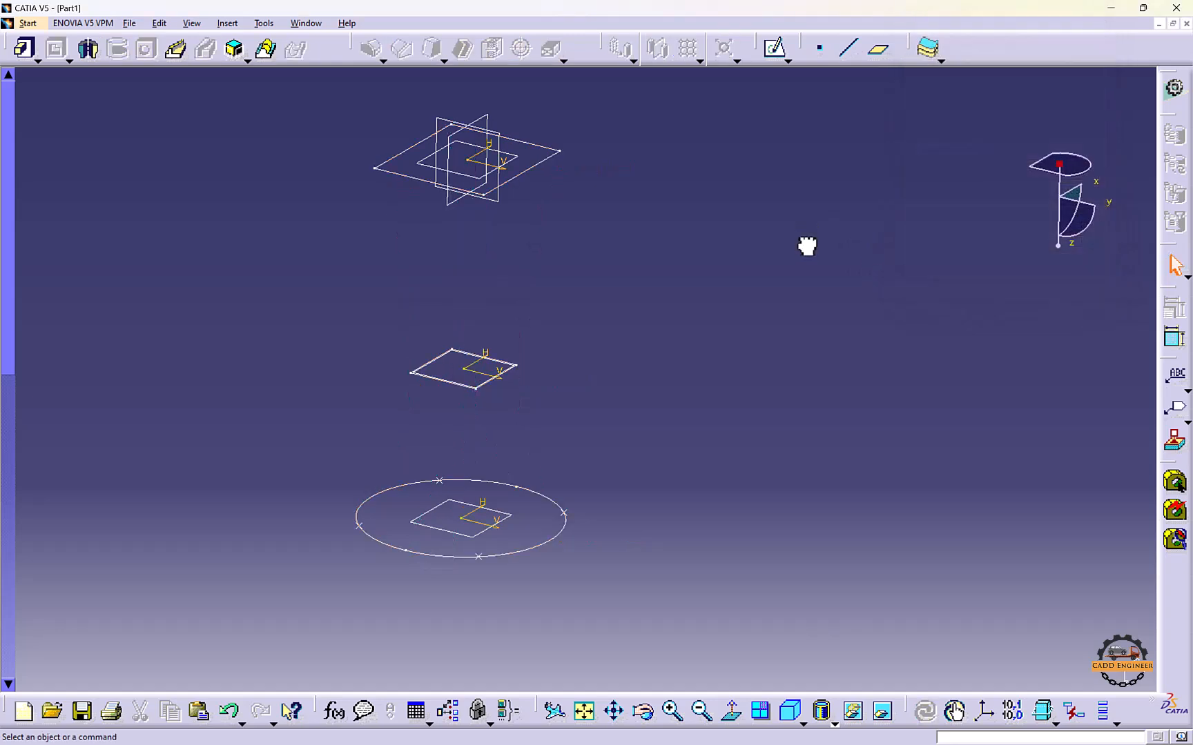
Start a new multi-sections solid with Sketch.43, Sketch.44 and the circle in Sketch.49 as its sections
{"action": "left_click", "coordinate": [267, 55]}
{"action": "mouse_move", "coordinate": [552, 258]}
{"action": "middle_mouse_down"}
{"action": "mouse_move", "coordinate": [594, 257]}
{"action": "mouse_move", "coordinate": [585, 265]}
{"action": "middle_mouse_up"}
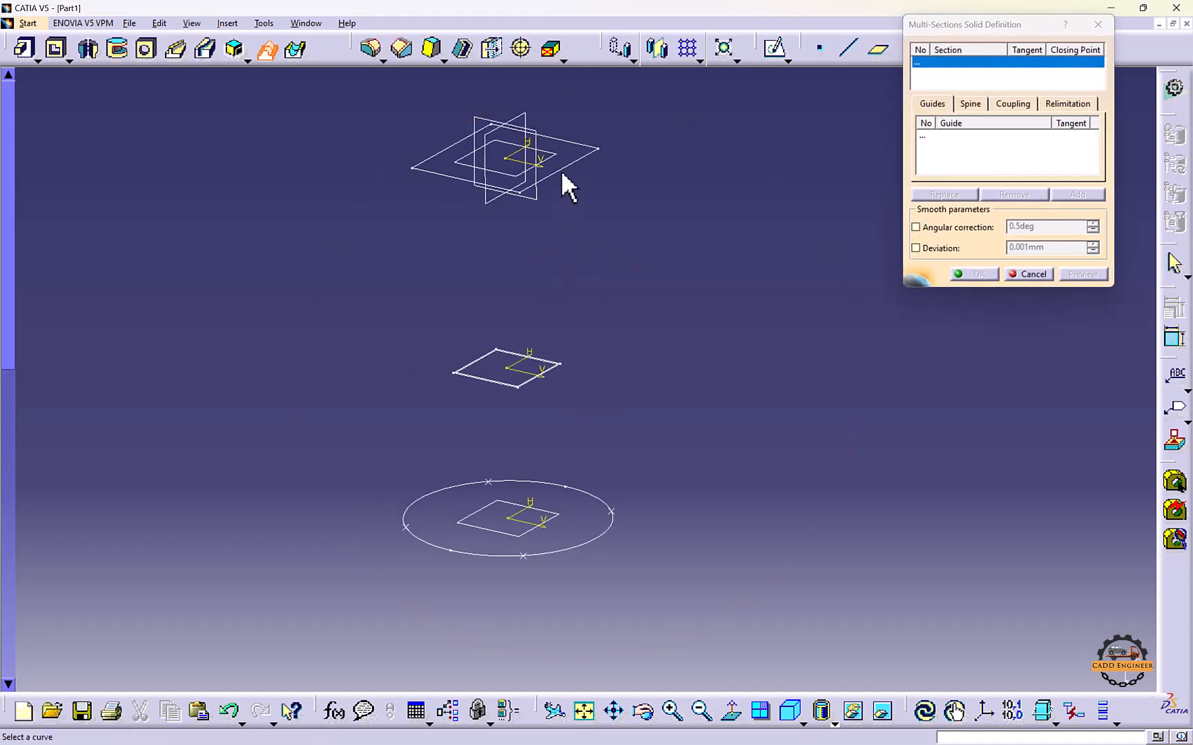
{"action": "left_click", "coordinate": [562, 175]}
{"action": "left_click", "coordinate": [537, 358]}
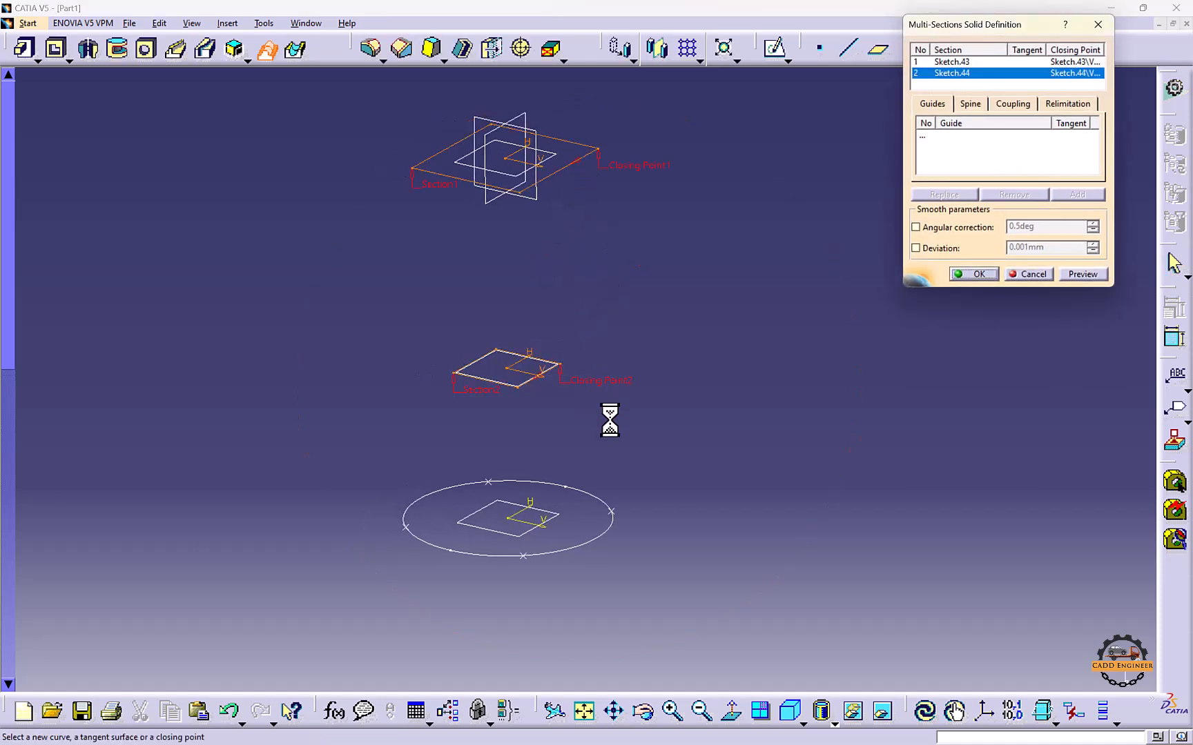
{"action": "left_click", "coordinate": [596, 496]}
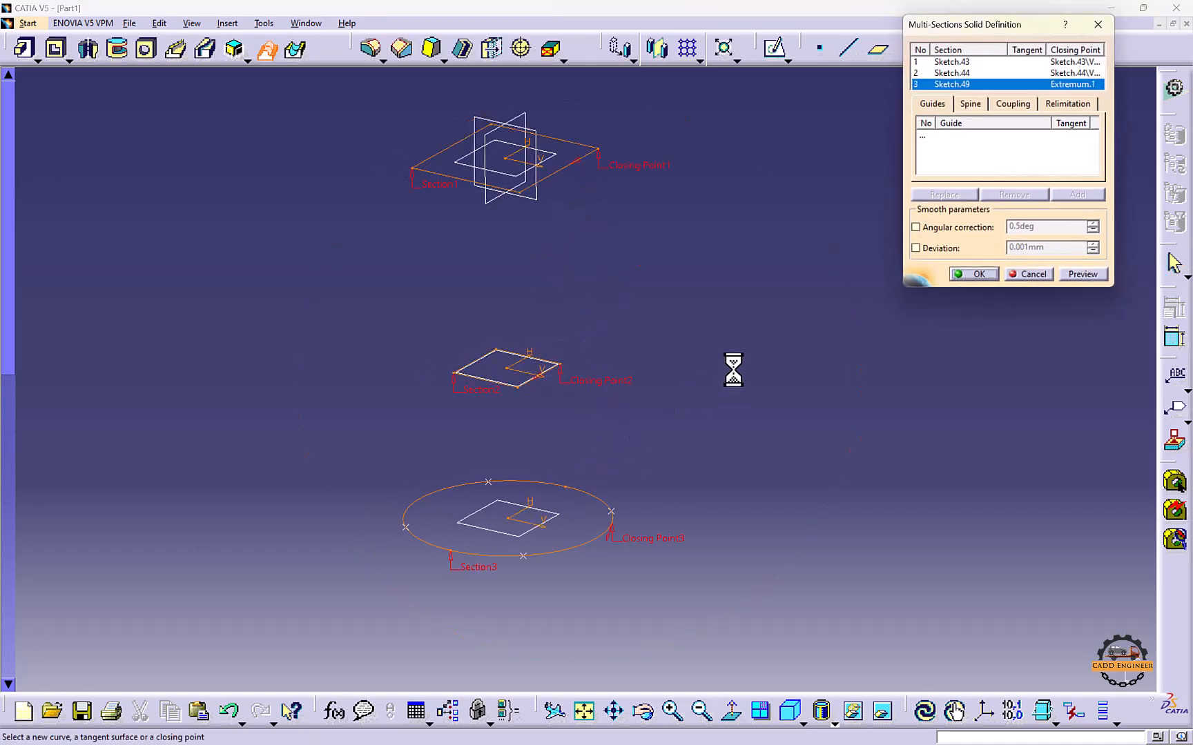
Add a coupling through the front corners of both rectangles and the front point on the circle
{"action": "left_click", "coordinate": [1011, 104]}
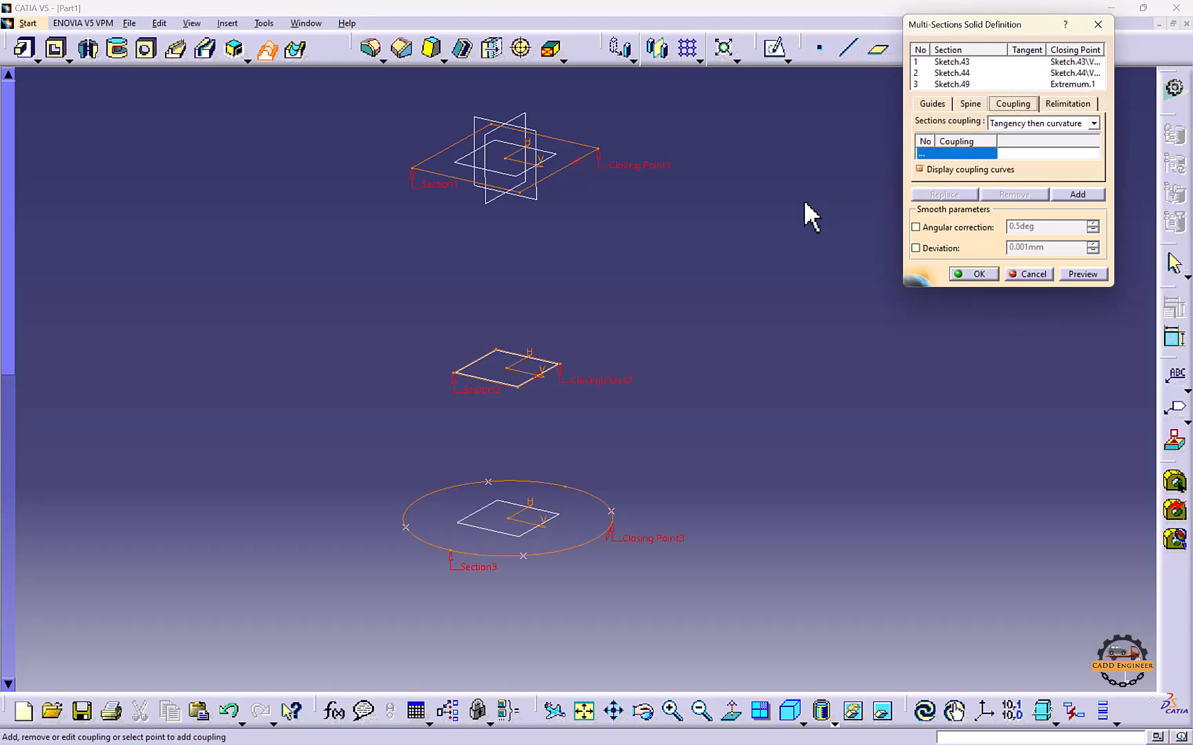
{"action": "left_click", "coordinate": [523, 196]}
{"action": "left_click", "coordinate": [517, 387]}
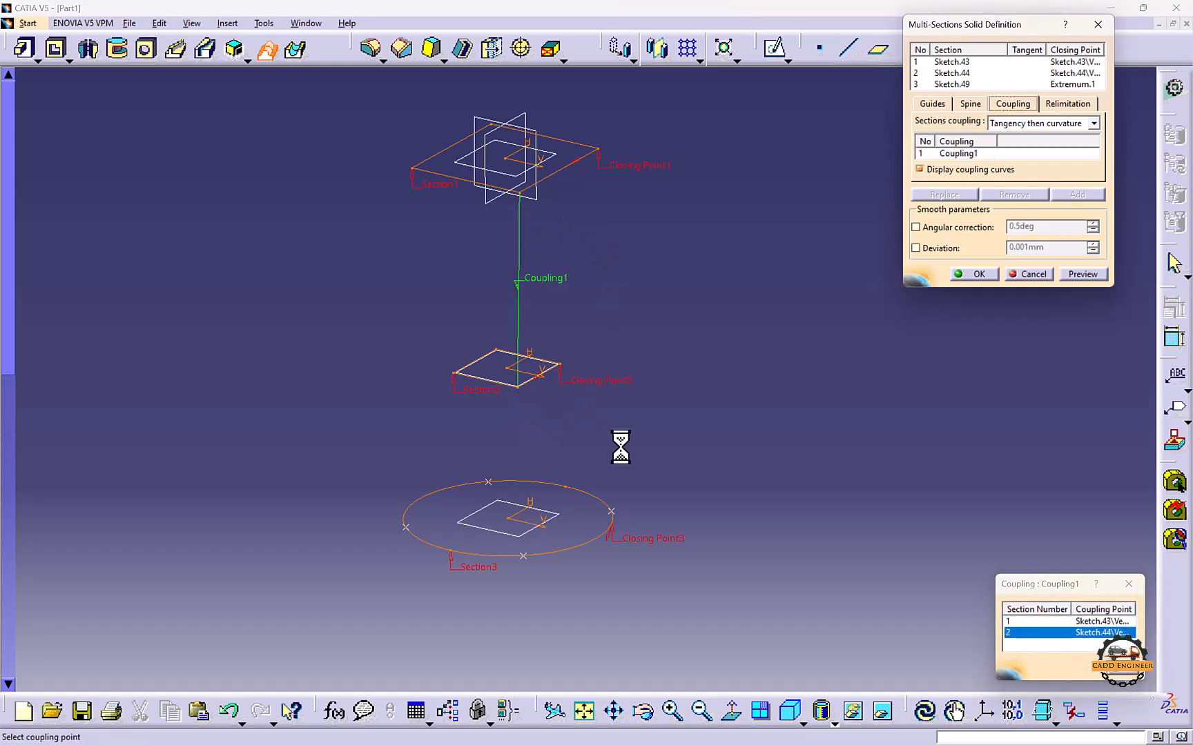
{"action": "left_click", "coordinate": [524, 557]}
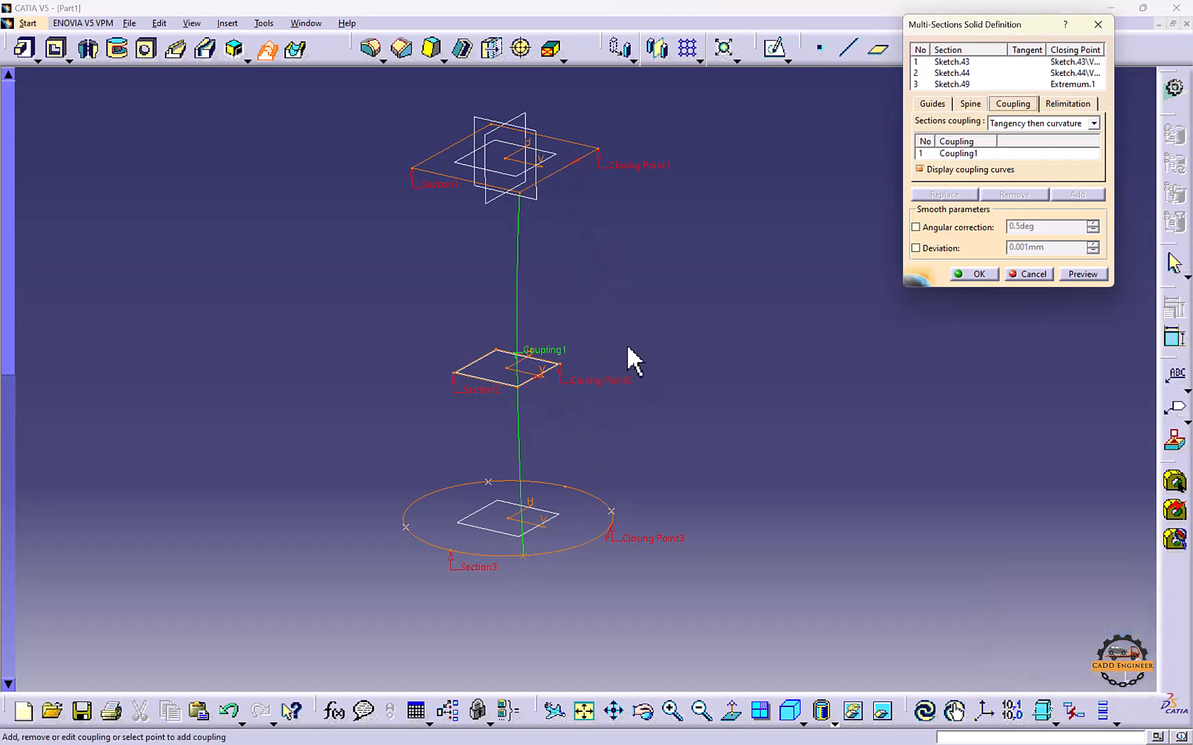
Add a second coupling through the rectangle corners labelled Section1 and Section2 and the matching left point on the circle
{"action": "left_click", "coordinate": [951, 153]}
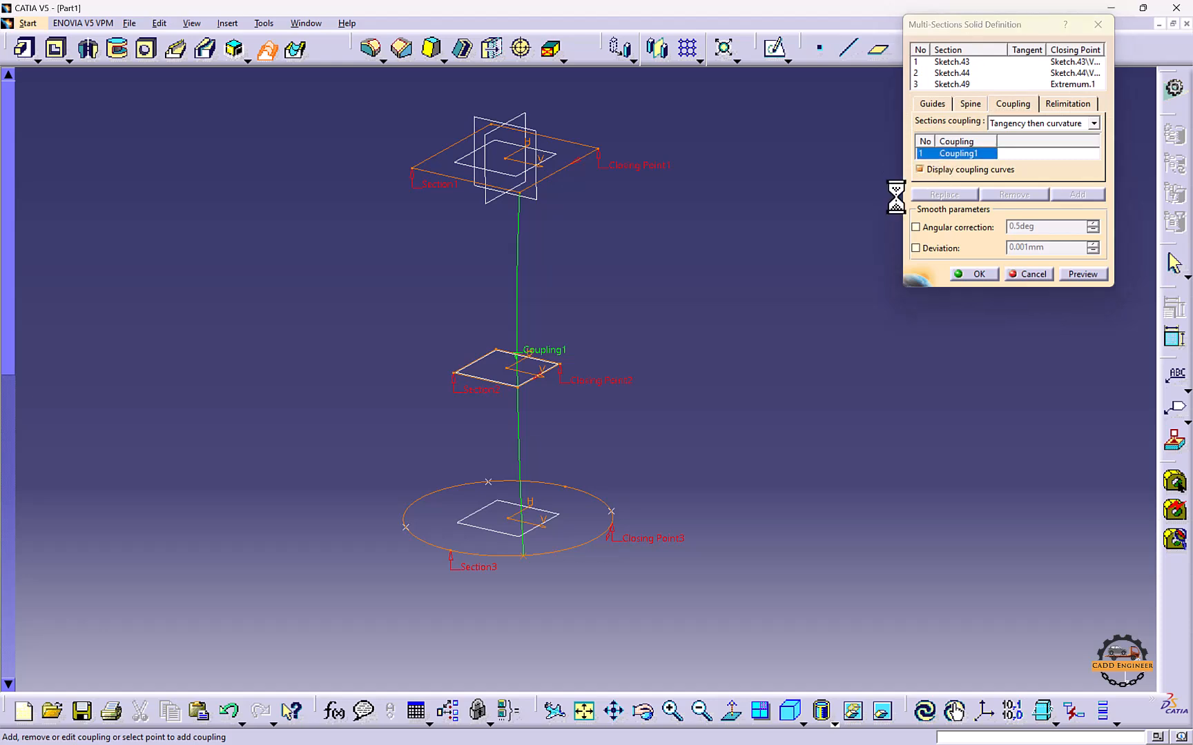
{"action": "left_click", "coordinate": [412, 169]}
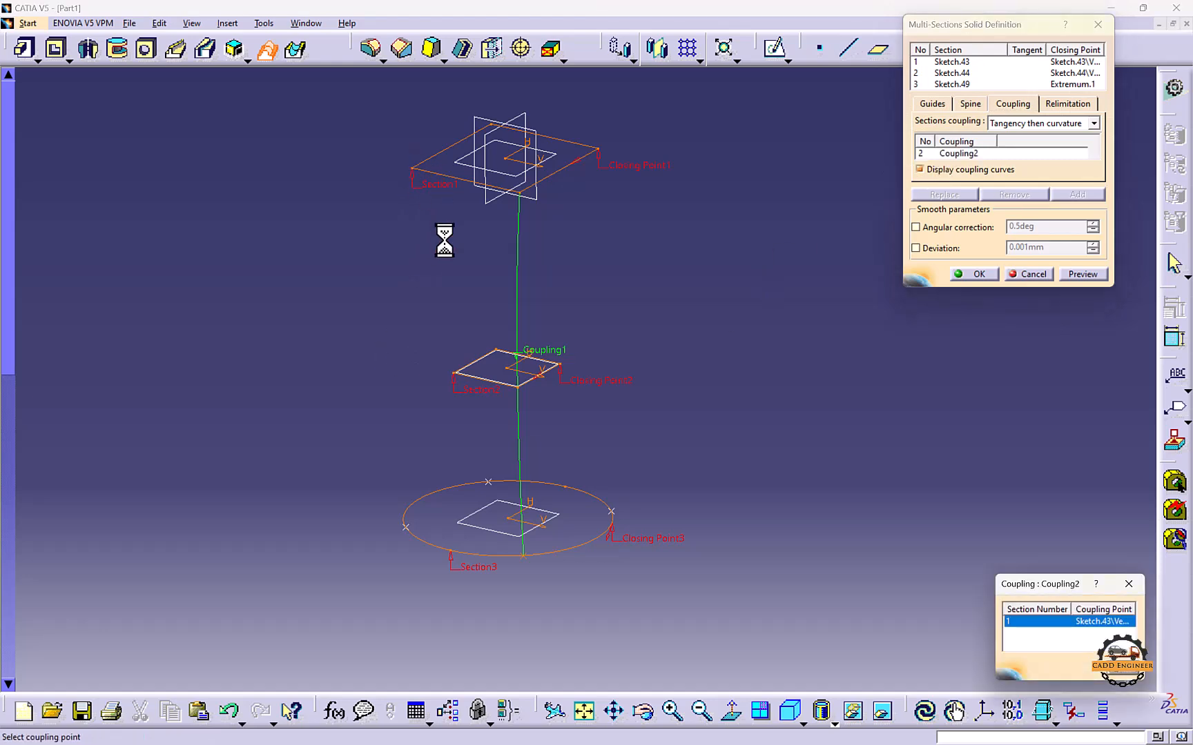
{"action": "left_click", "coordinate": [454, 374]}
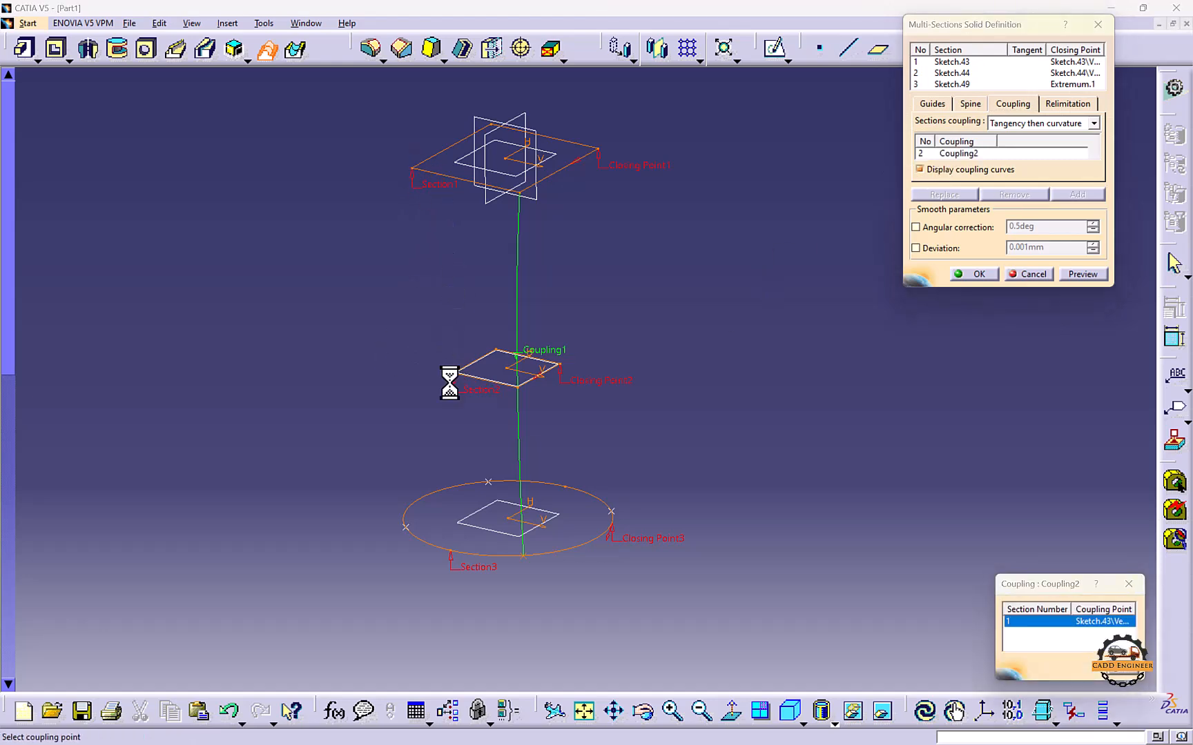
{"action": "left_click", "coordinate": [406, 528]}
{"action": "middle_click_drag", "start_coordinate": [457, 471], "coordinate": [768, 319]}
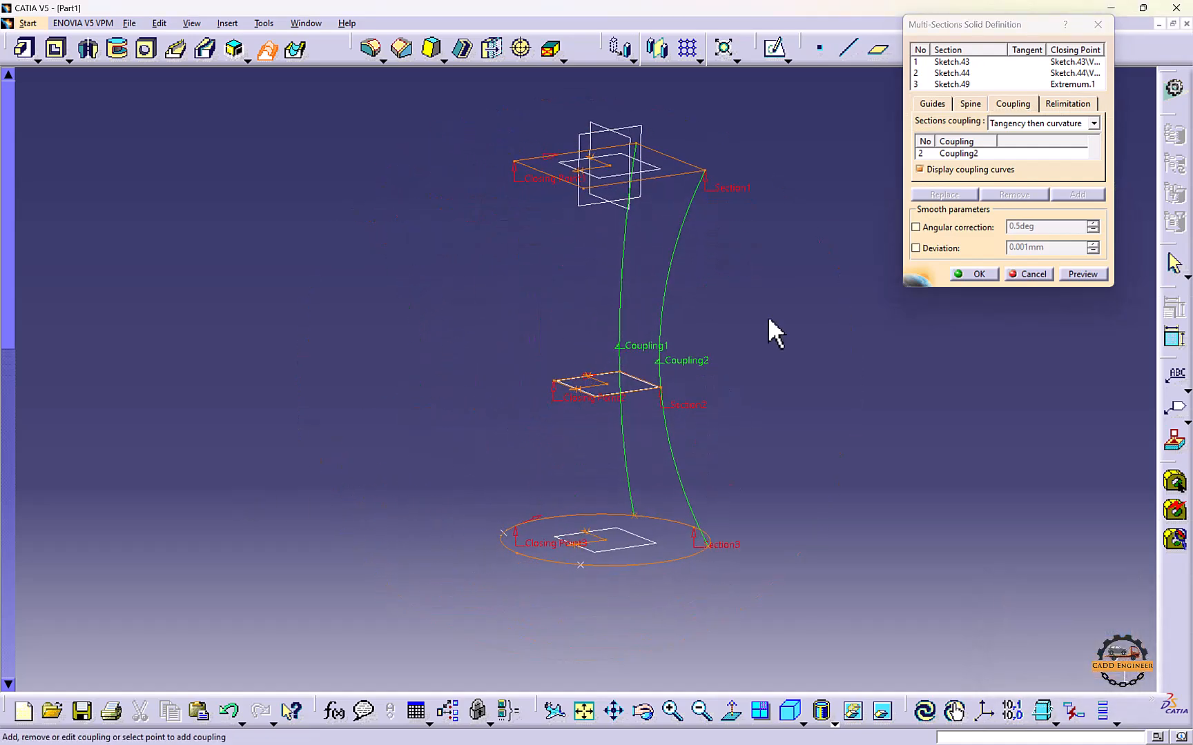
Add a third coupling through the rectangle corners diagonally opposite Coupling1 and the matching point on the circle
{"action": "left_click", "coordinate": [936, 153]}
{"action": "middle_click_drag", "start_coordinate": [719, 215], "coordinate": [707, 242]}
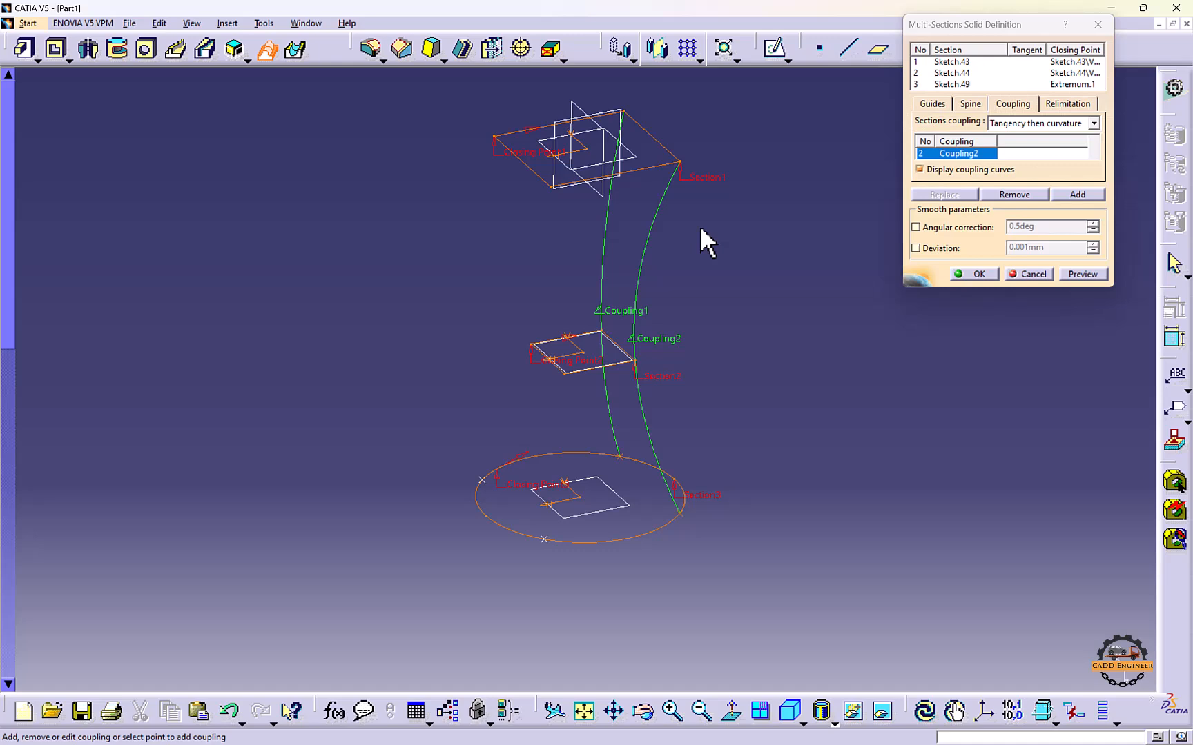
{"action": "left_click", "coordinate": [553, 187]}
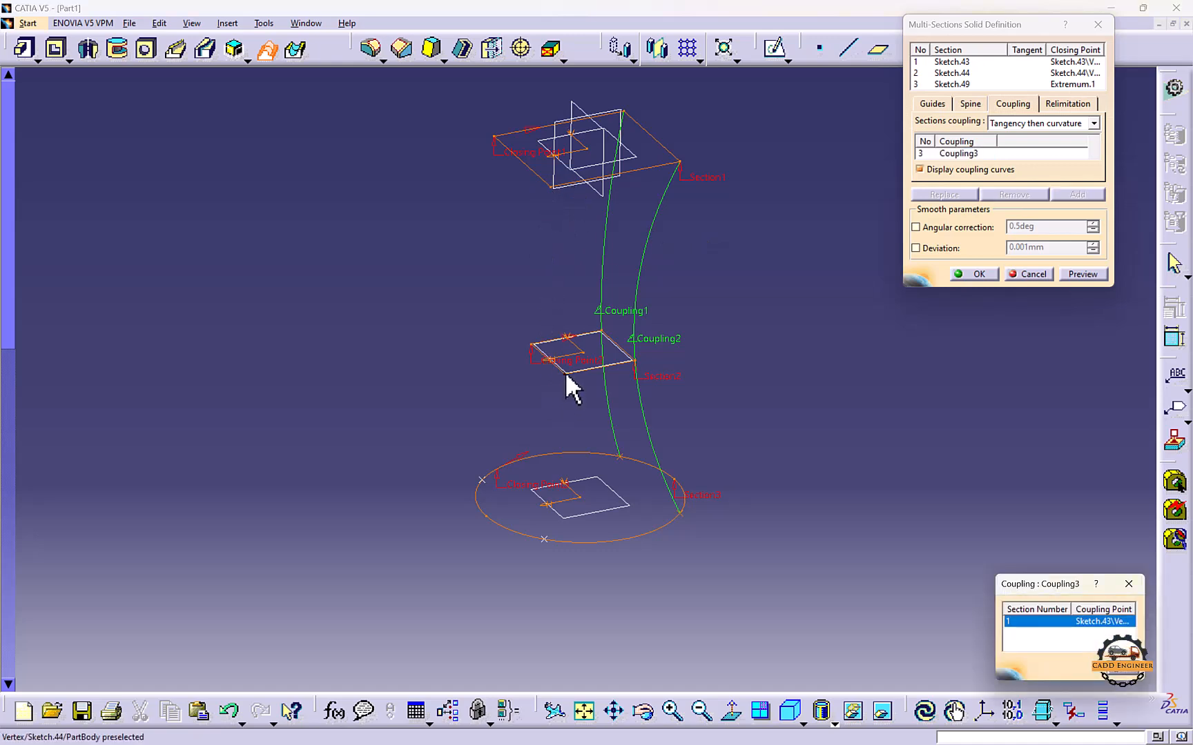
{"action": "left_click", "coordinate": [565, 374]}
{"action": "left_click", "coordinate": [544, 539]}
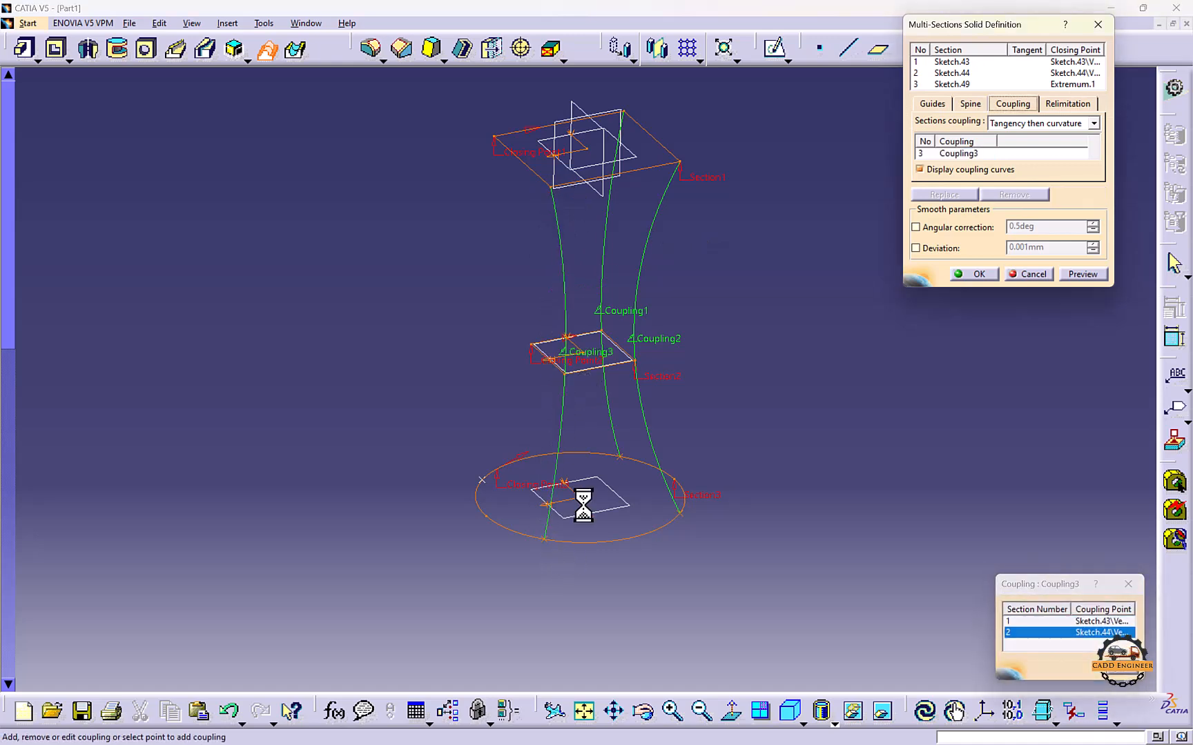
Add a fourth coupling through the closing-point corners of both rectangles and the last free point on the circle
{"action": "left_click", "coordinate": [958, 153]}
{"action": "middle_click_drag", "start_coordinate": [540, 380], "coordinate": [530, 231]}
{"action": "left_click", "coordinate": [536, 210]}
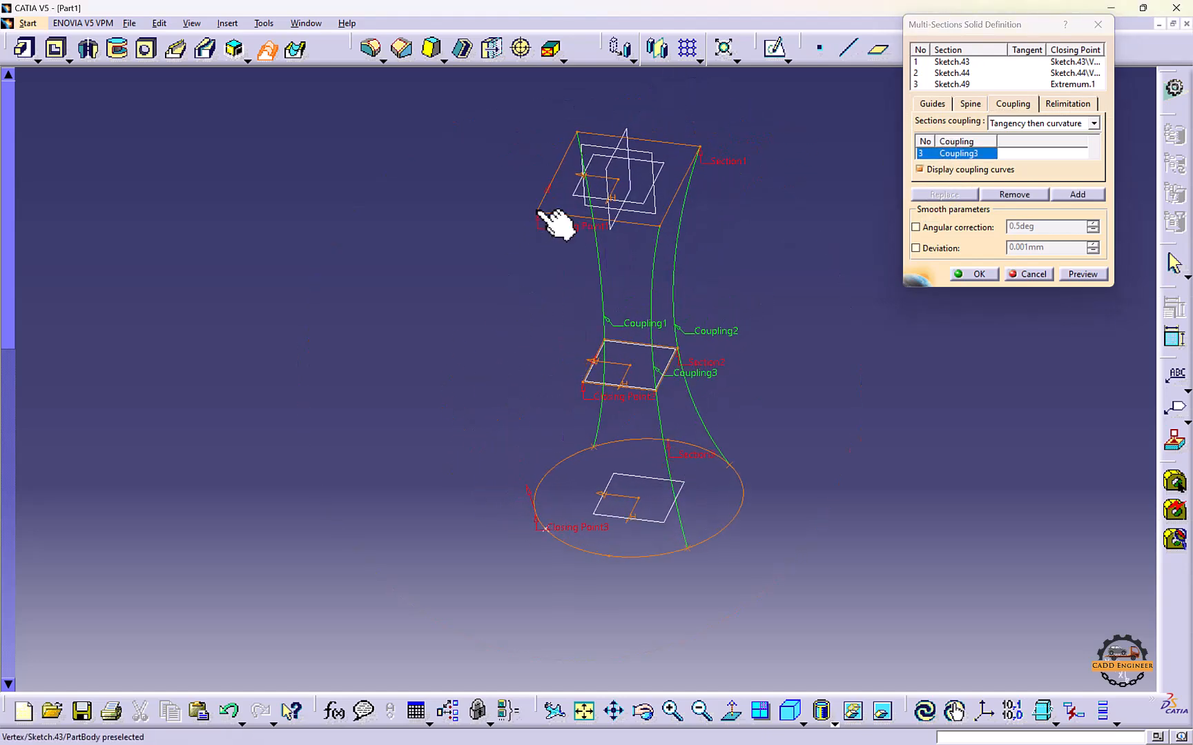
{"action": "left_click", "coordinate": [584, 381]}
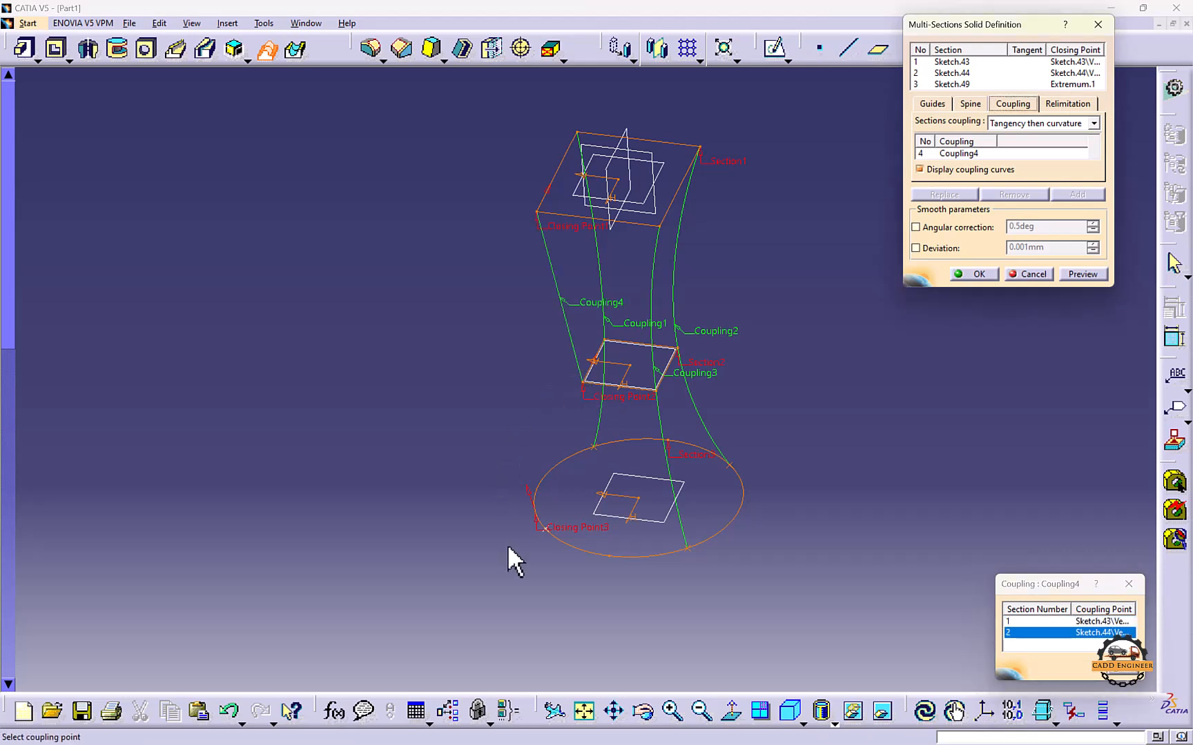
{"action": "left_click", "coordinate": [545, 528]}
{"action": "middle_click_drag", "start_coordinate": [546, 527], "coordinate": [414, 414]}
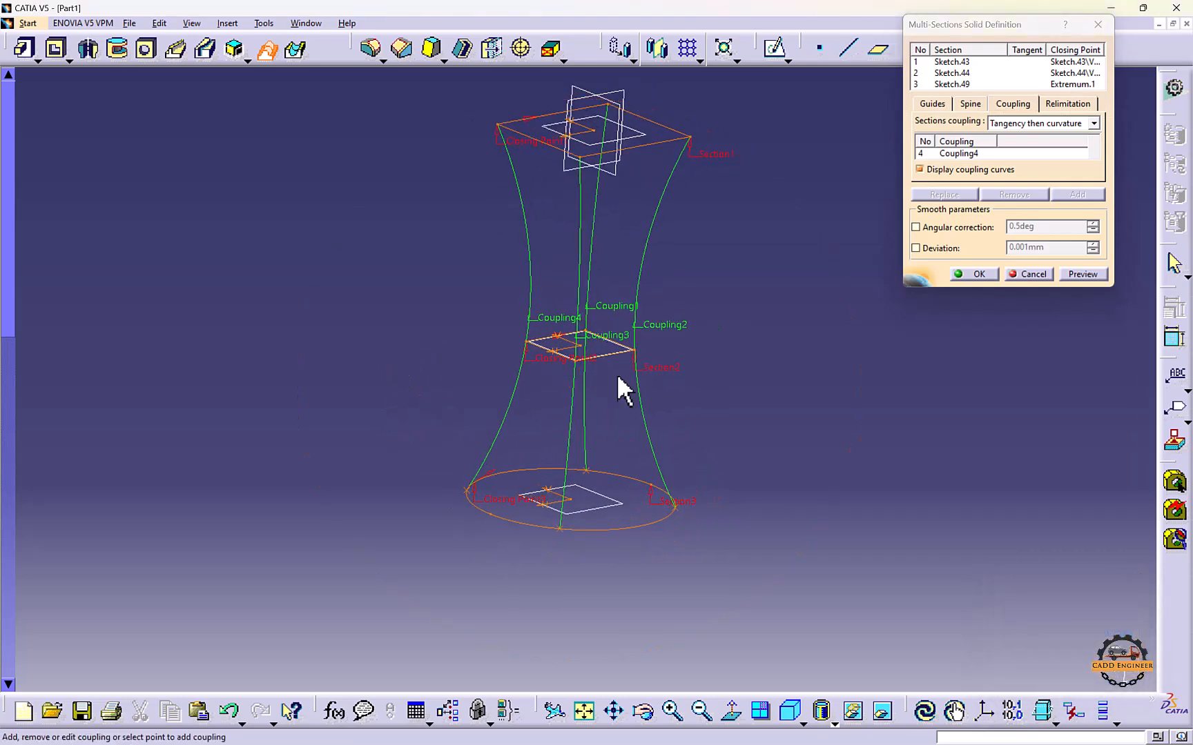
Try to preview the solid with Tangency then curvature coupling, and again with the sections coupling set to Ratio
{"action": "left_click", "coordinate": [1074, 276]}
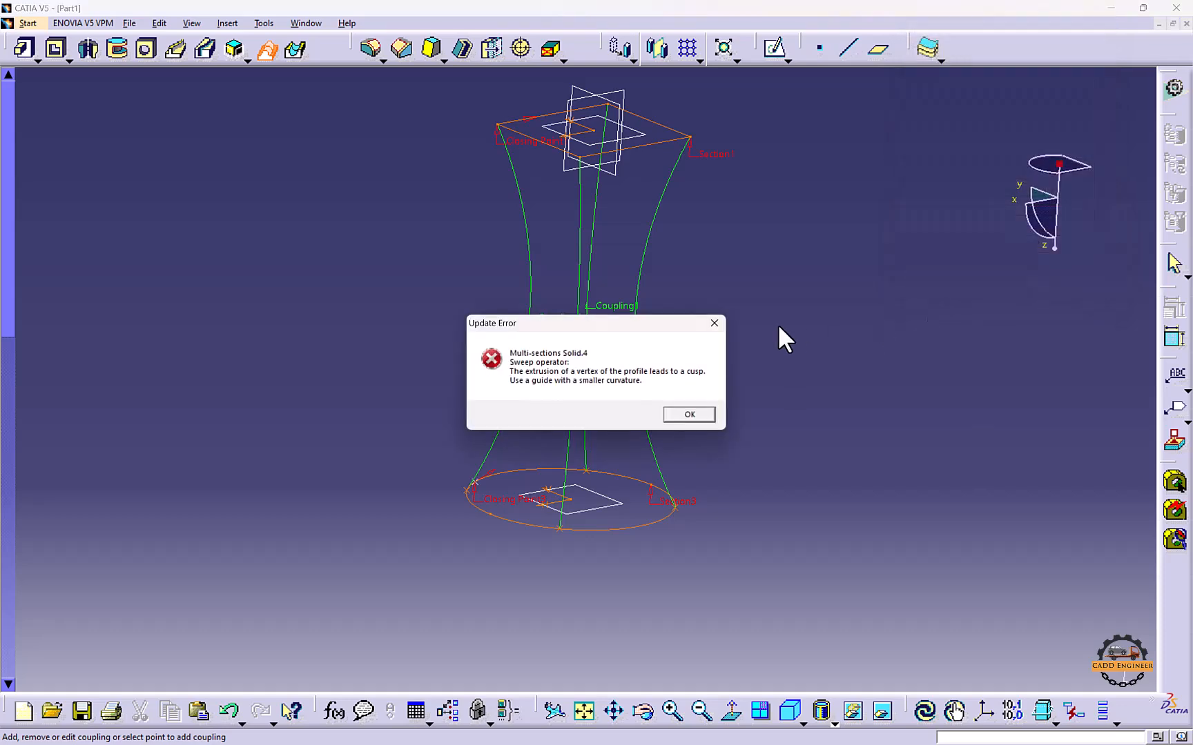
{"action": "left_click", "coordinate": [691, 414]}
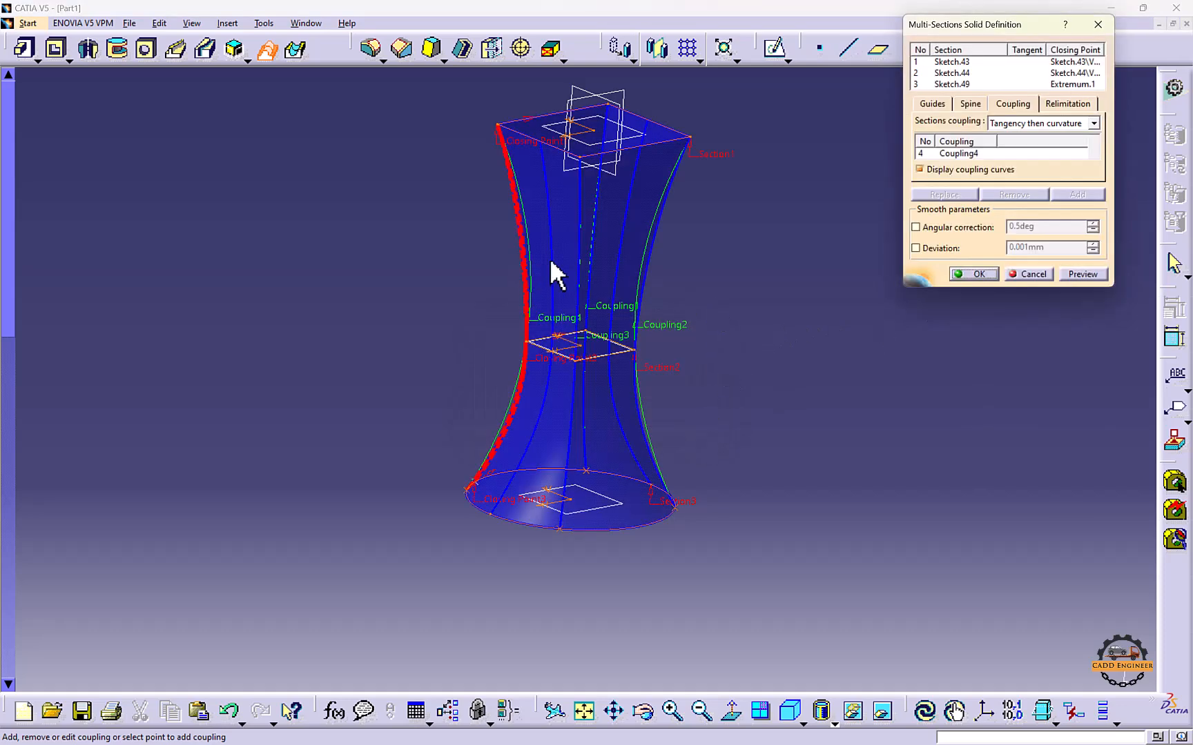
{"action": "left_click", "coordinate": [1093, 123]}
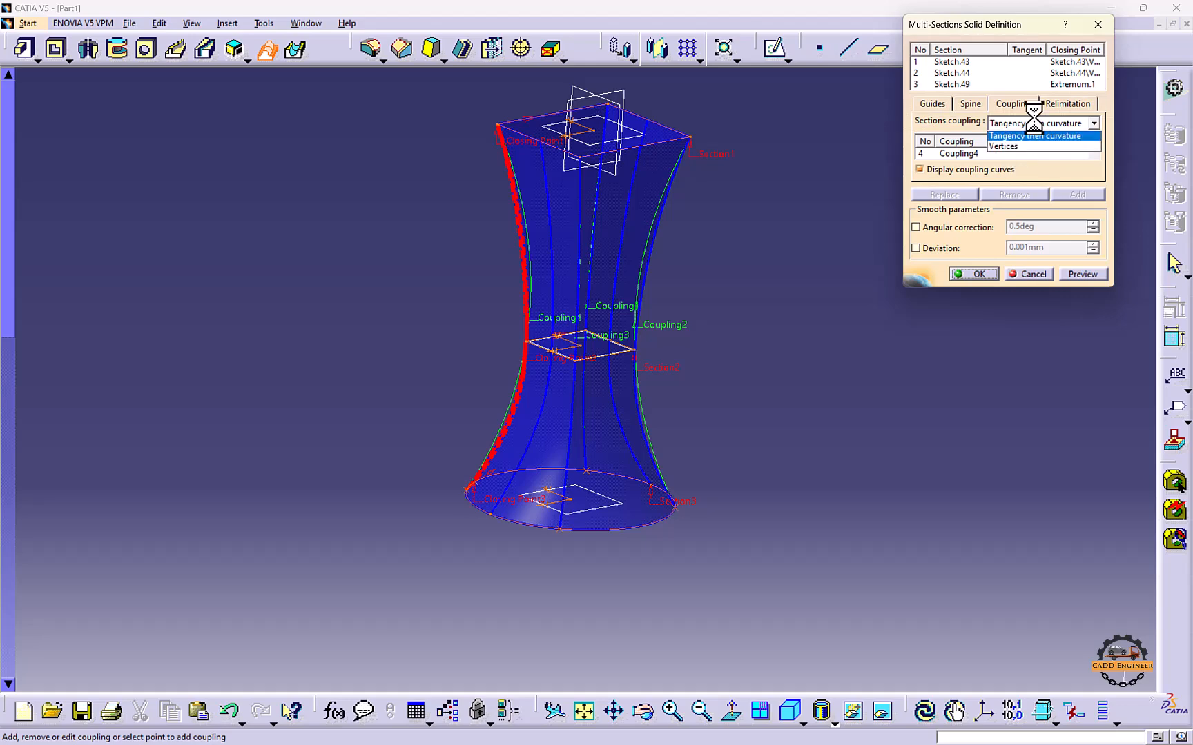
{"action": "left_click", "coordinate": [1030, 137]}
{"action": "left_click", "coordinate": [1082, 274]}
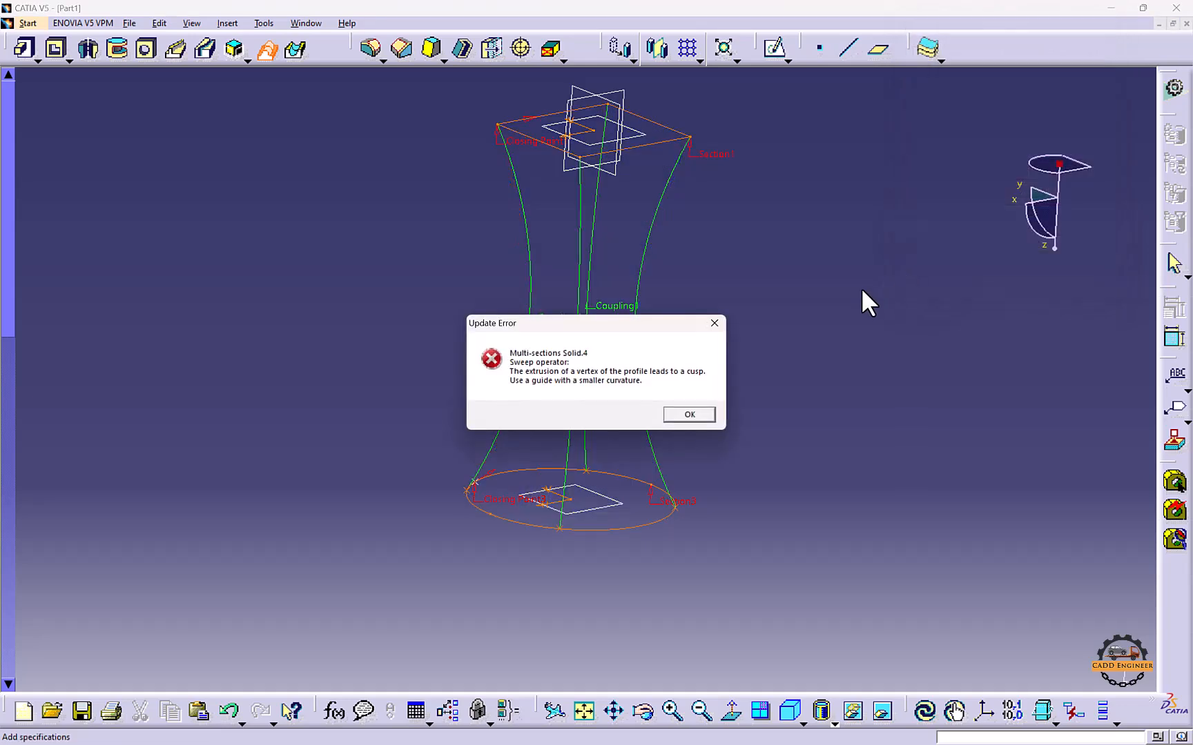
{"action": "left_click", "coordinate": [700, 413]}
{"action": "middle_click_drag", "start_coordinate": [705, 364], "coordinate": [469, 373]}
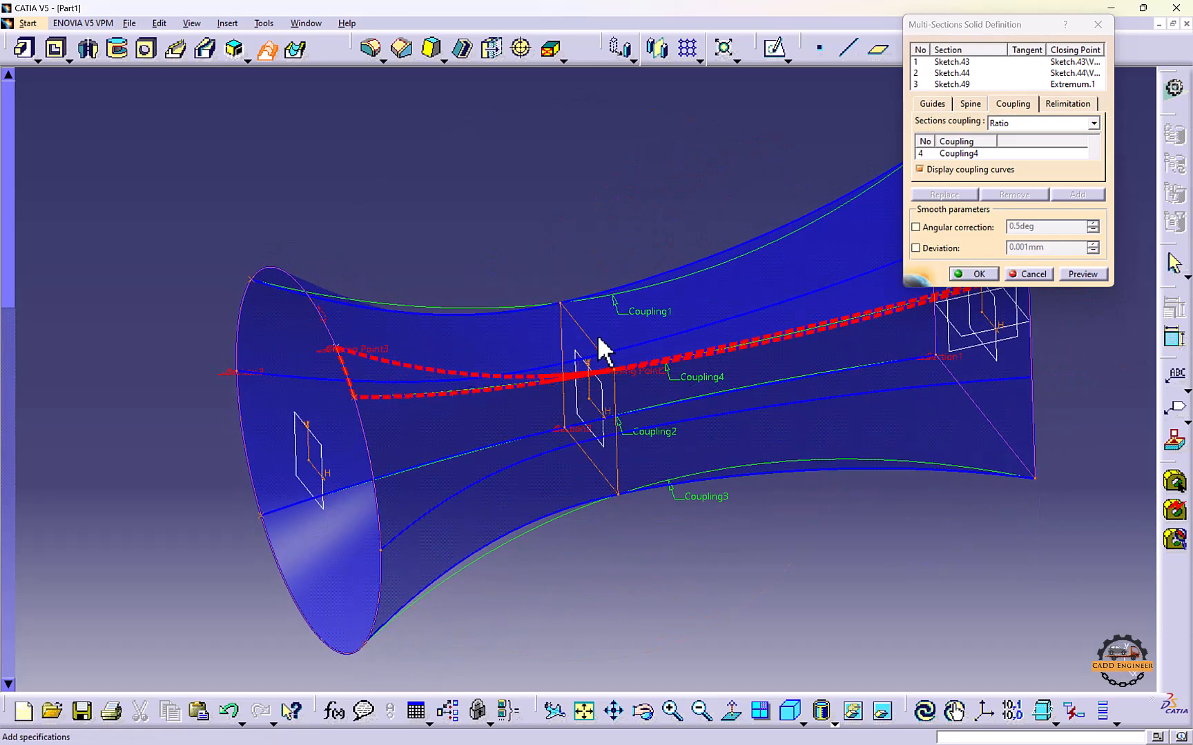
{"action": "middle_click_drag", "start_coordinate": [617, 334], "coordinate": [292, 349]}
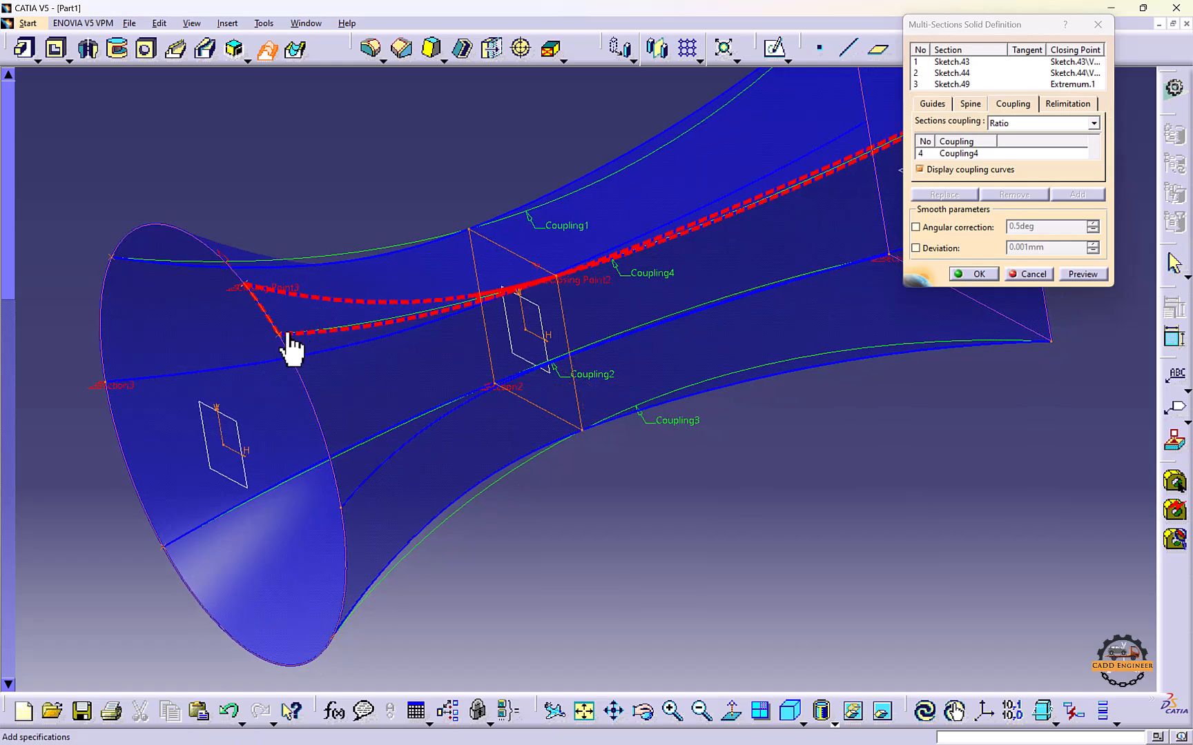
Remove Coupling4, which runs through the closing-point corners, from the coupling list
{"action": "left_click", "coordinate": [950, 153]}
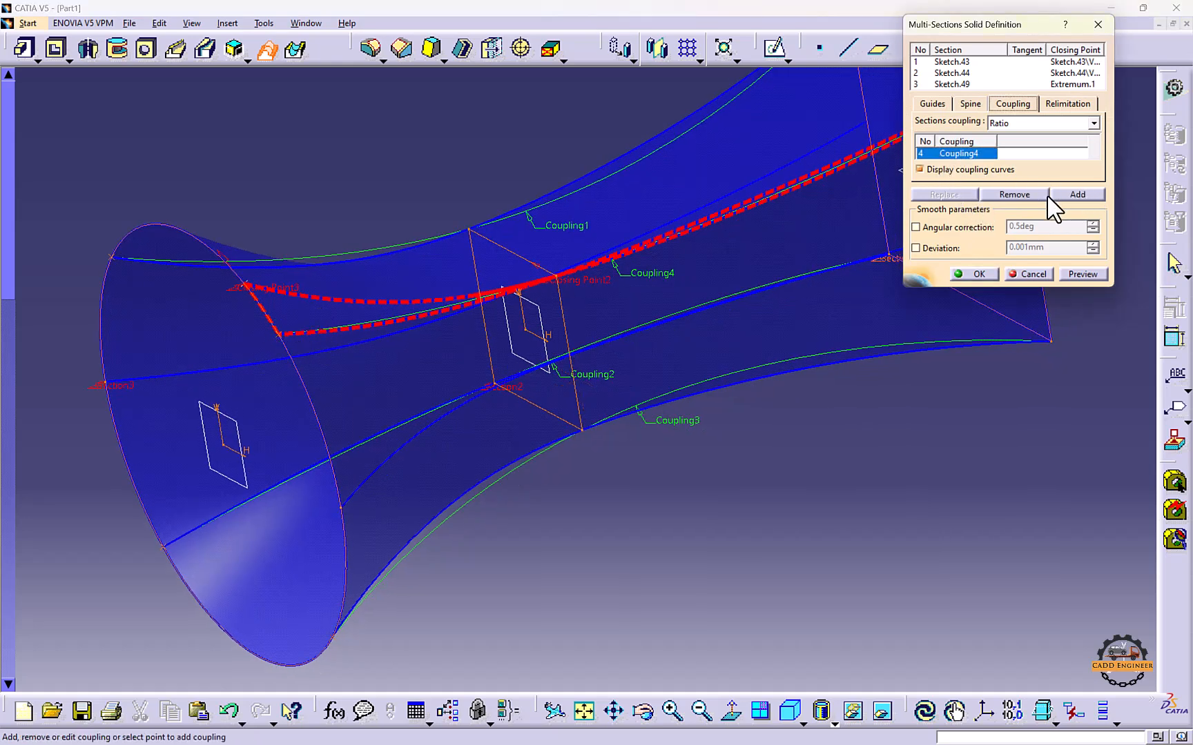
{"action": "left_click", "coordinate": [1044, 196]}
{"action": "middle_click_drag", "start_coordinate": [718, 272], "coordinate": [713, 205]}
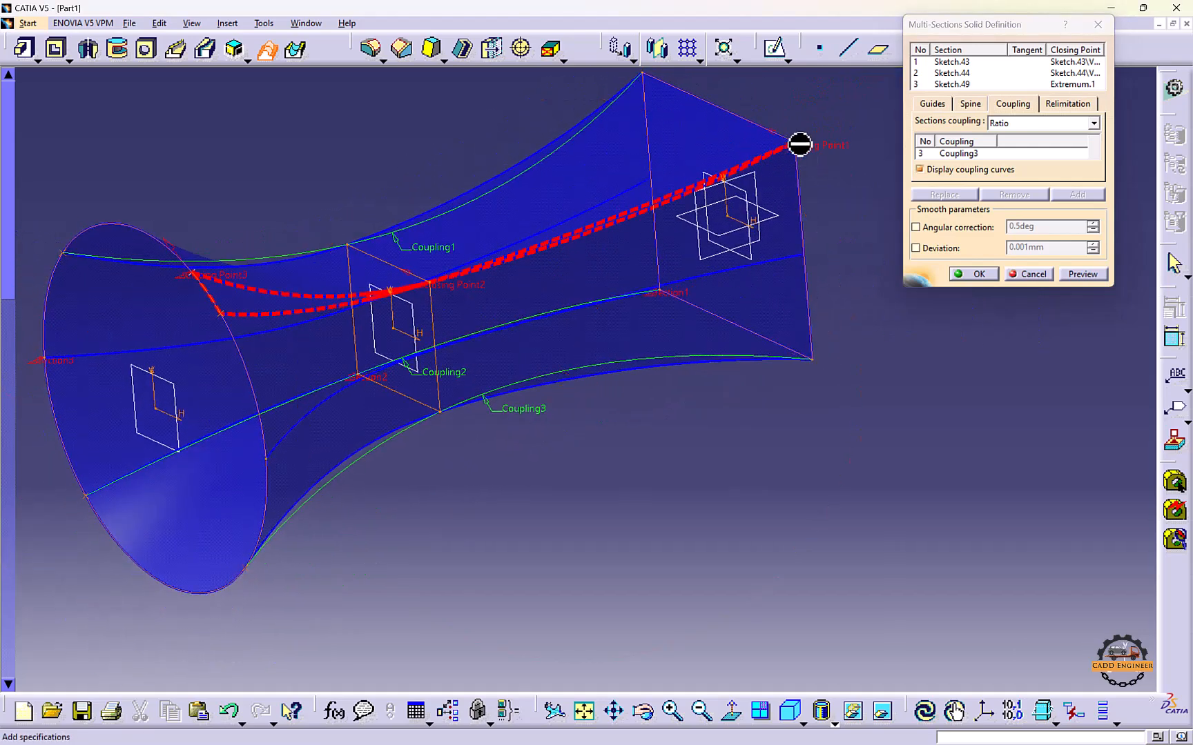
Recreate the coupling from the closing-point corners of both rectangles to the circle's nearby point and try previewing the solid
{"action": "left_click", "coordinate": [957, 154]}
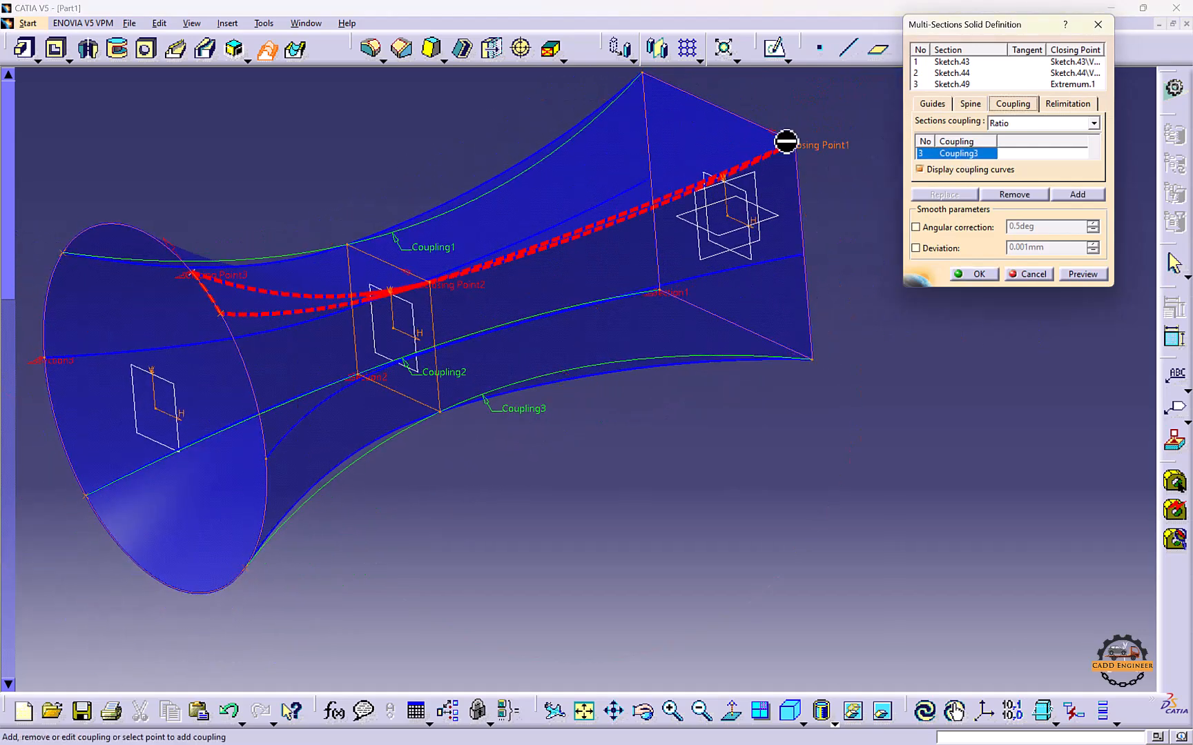
{"action": "left_click", "coordinate": [795, 144]}
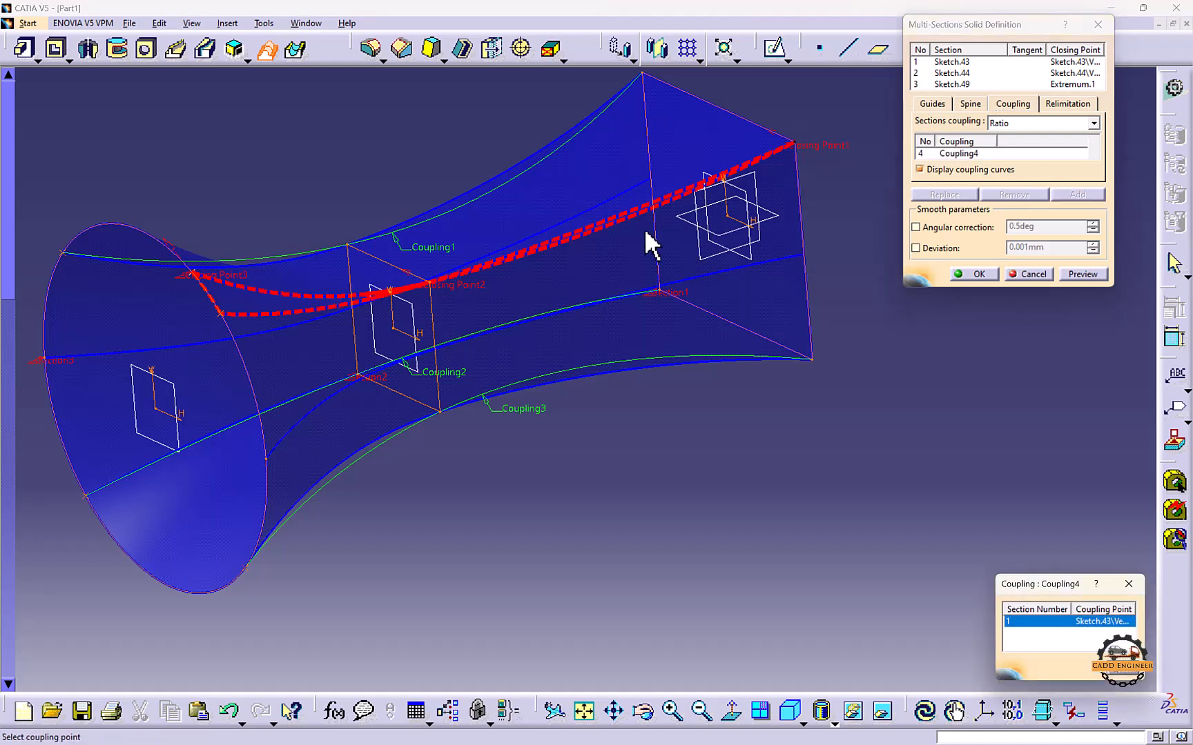
{"action": "left_click", "coordinate": [431, 283]}
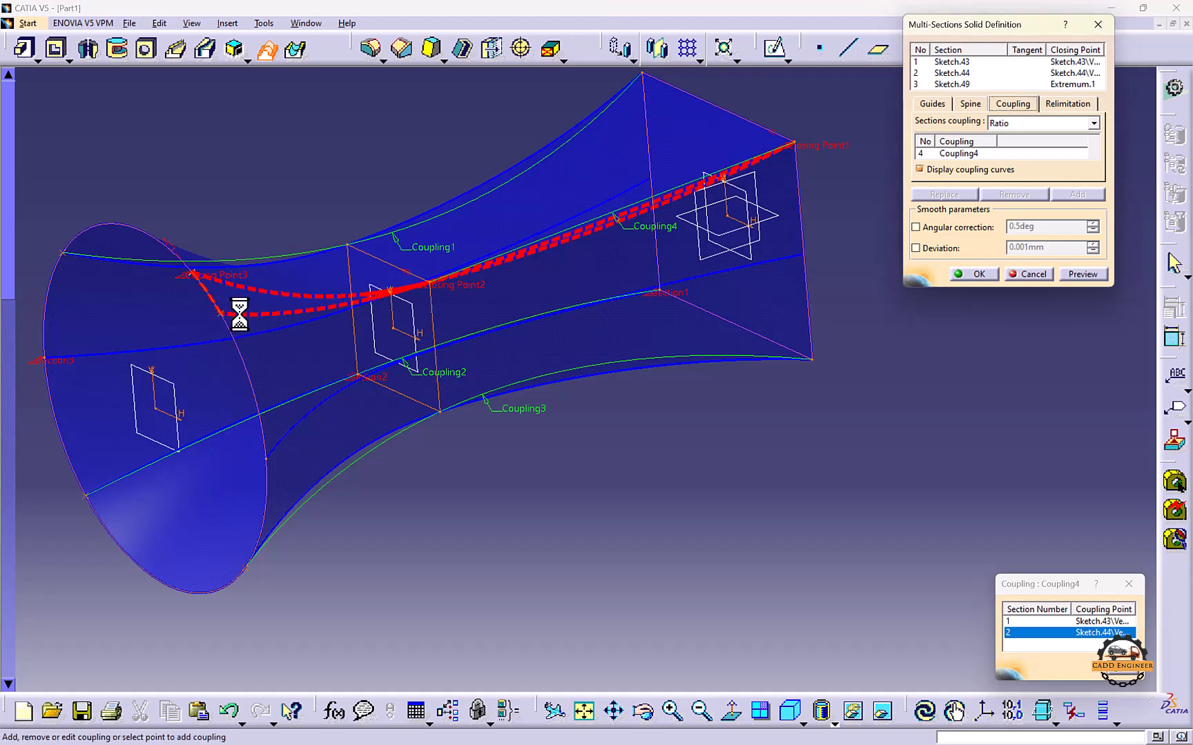
{"action": "left_click", "coordinate": [231, 311]}
{"action": "left_click", "coordinate": [1080, 273]}
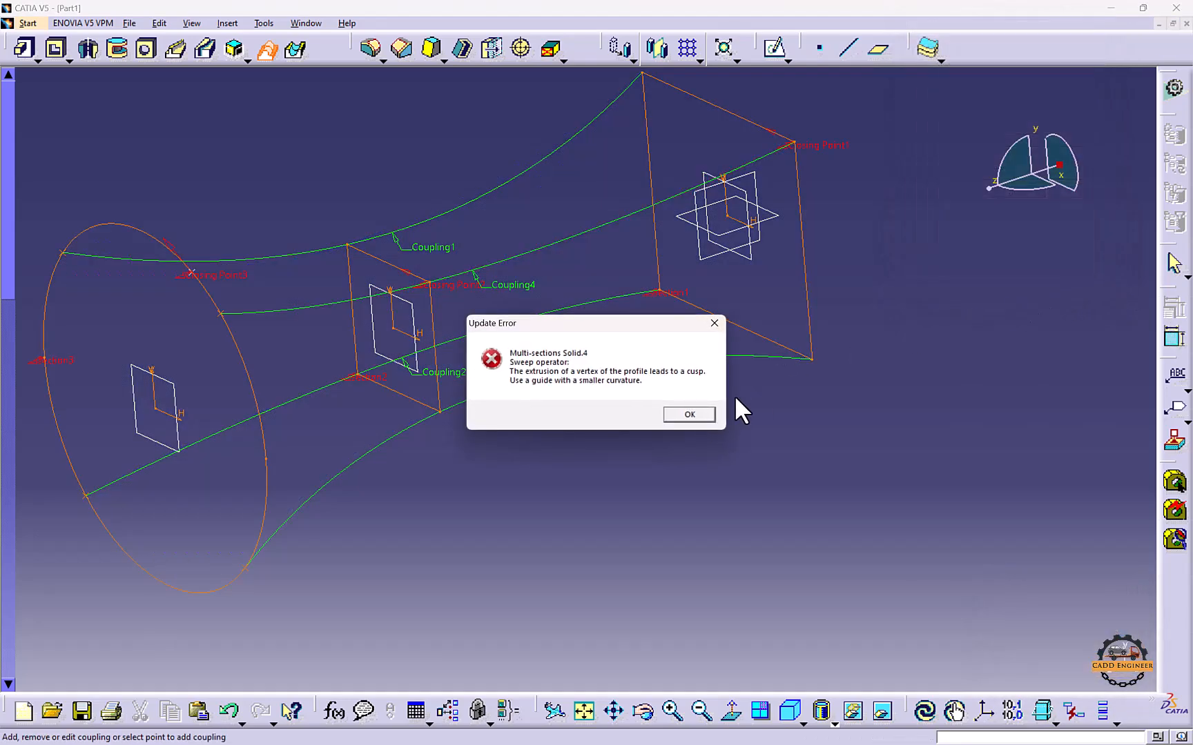
{"action": "left_click", "coordinate": [687, 416]}
{"action": "middle_click_drag", "start_coordinate": [376, 323], "coordinate": [669, 314]}
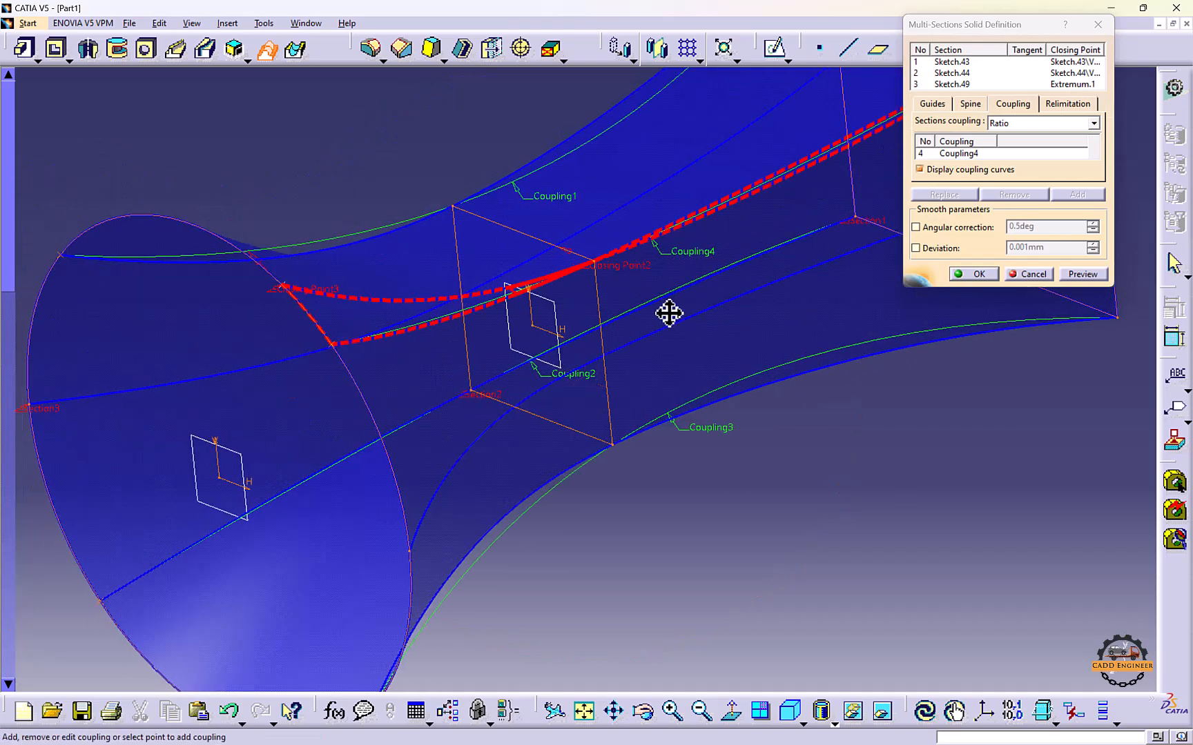
Replace the circle's closing point with the circle point used by Coupling4, preview the result and create the multi-sections solid
{"action": "right_click", "coordinate": [322, 294]}
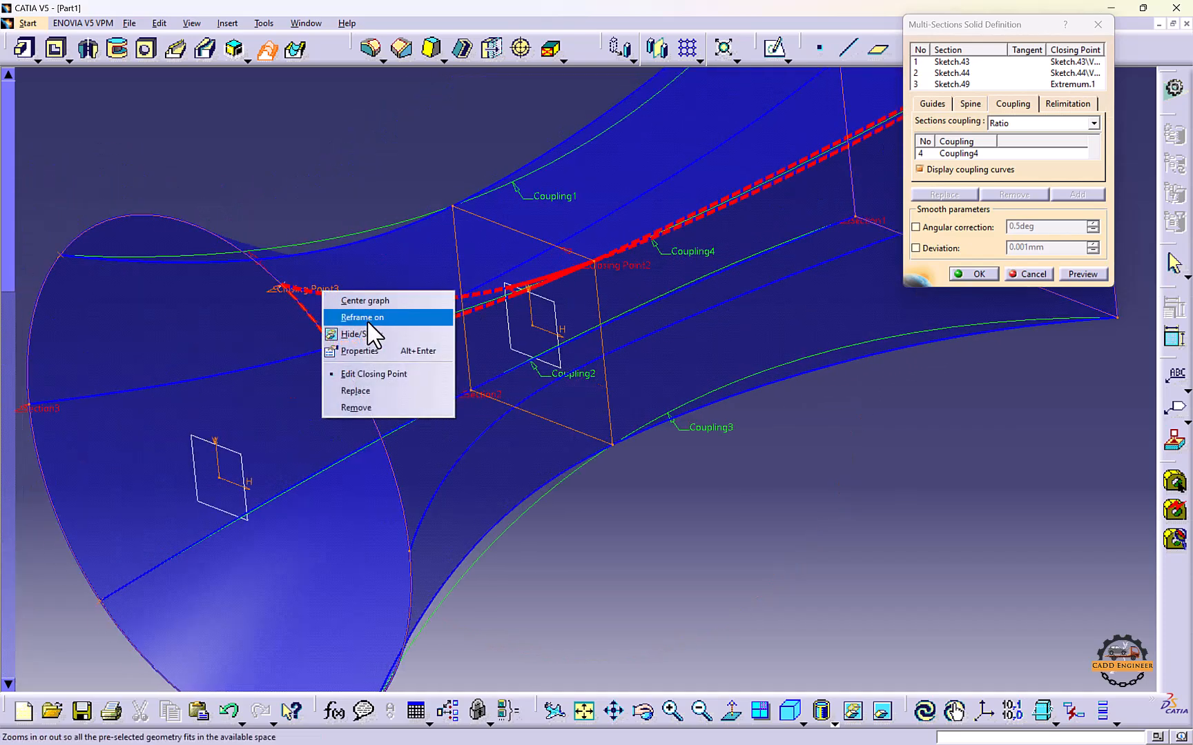
{"action": "left_click", "coordinate": [371, 391]}
{"action": "left_click", "coordinate": [334, 344]}
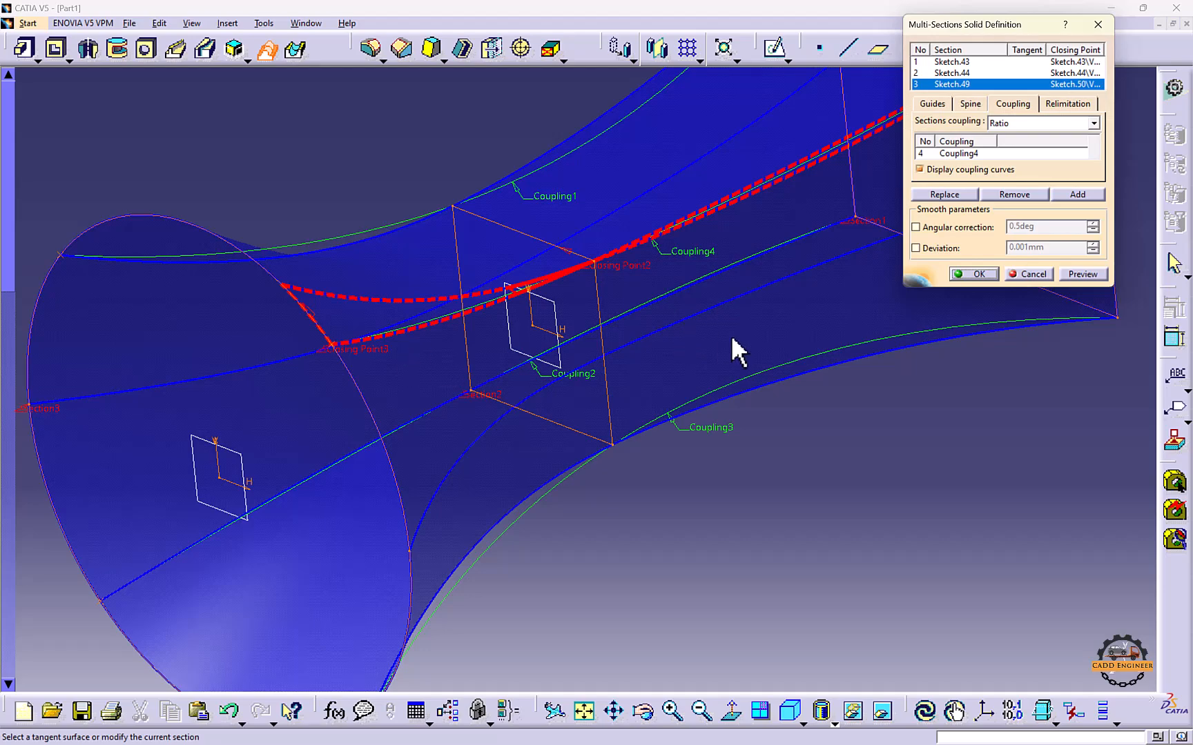
{"action": "left_click", "coordinate": [1081, 274]}
{"action": "middle_click_drag", "start_coordinate": [825, 341], "coordinate": [622, 503]}
{"action": "left_click", "coordinate": [960, 273]}
{"action": "middle_click_drag", "start_coordinate": [484, 376], "coordinate": [504, 300]}
Sketch a centred rectangle about 10.3 mm wide and 8 mm high on the rectangular end face, above the origin
{"action": "left_click", "coordinate": [820, 357]}
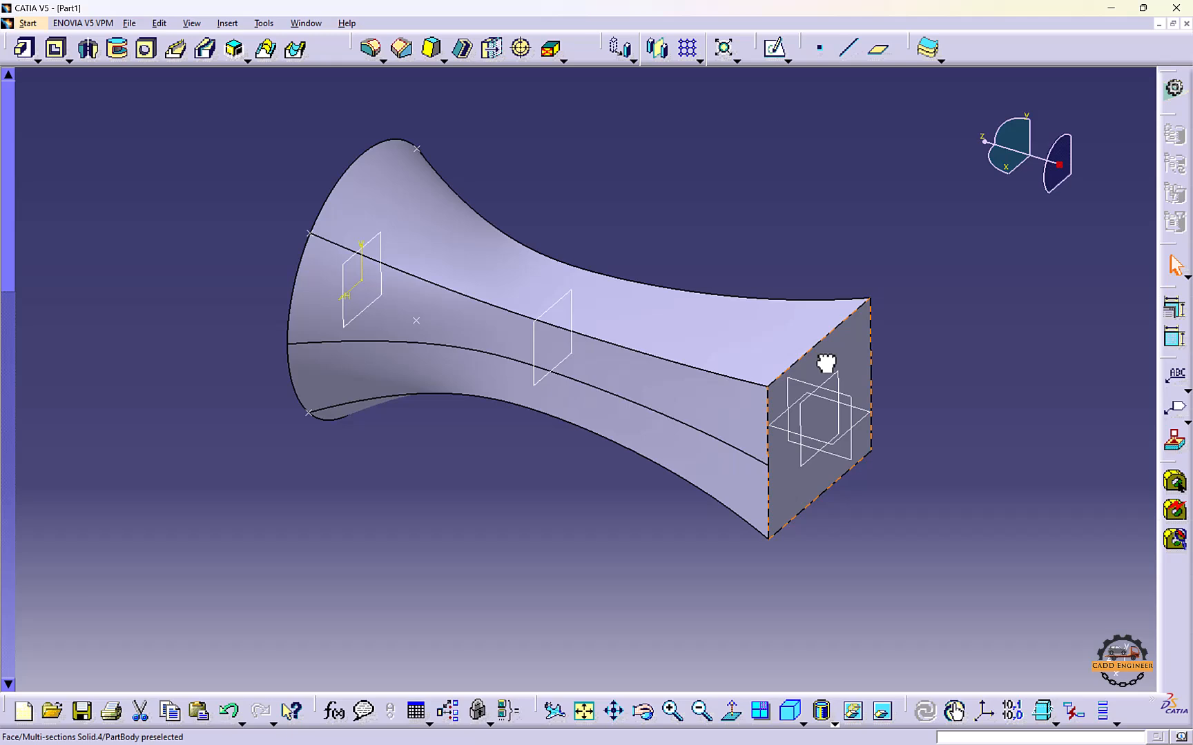
{"action": "left_click", "coordinate": [774, 47]}
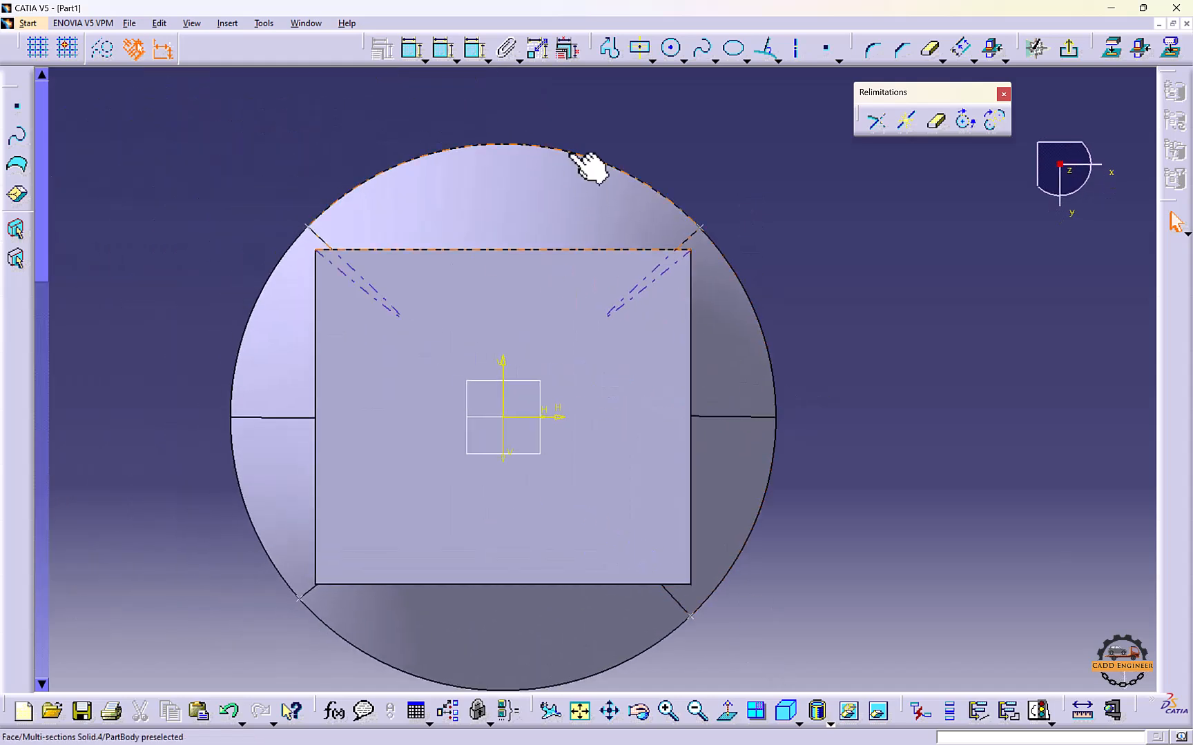
{"action": "left_click", "coordinate": [640, 49]}
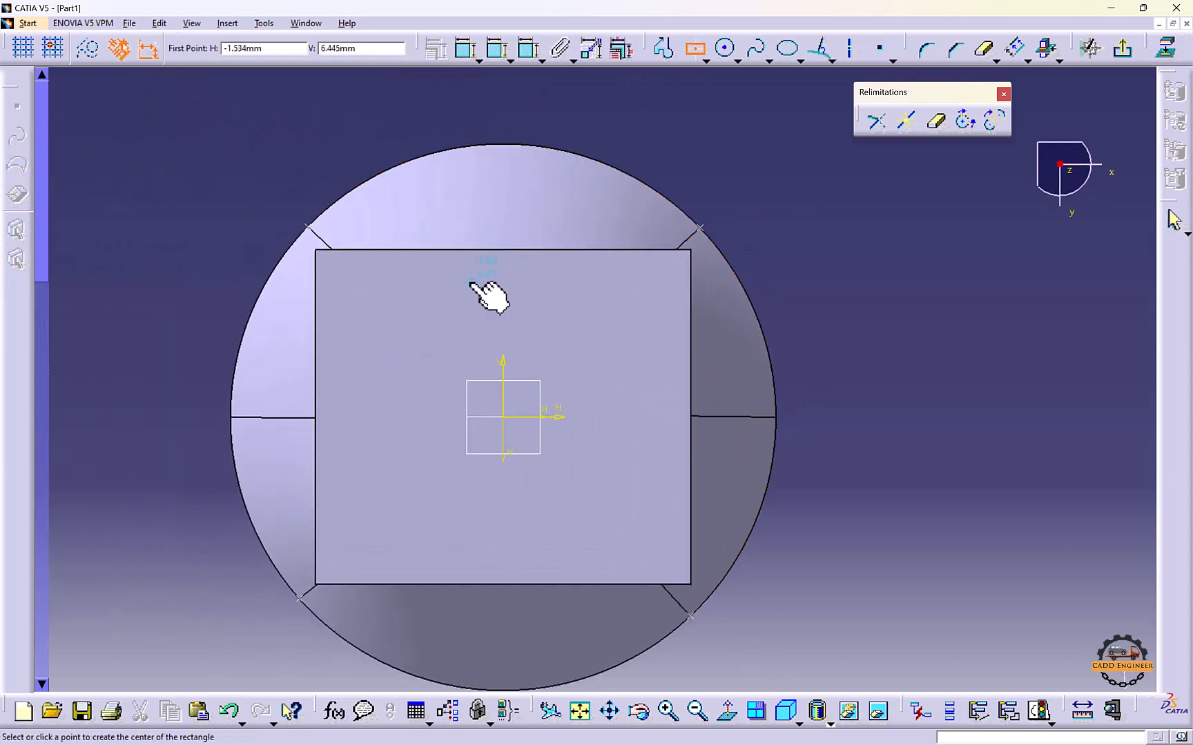
{"action": "left_click", "coordinate": [507, 278]}
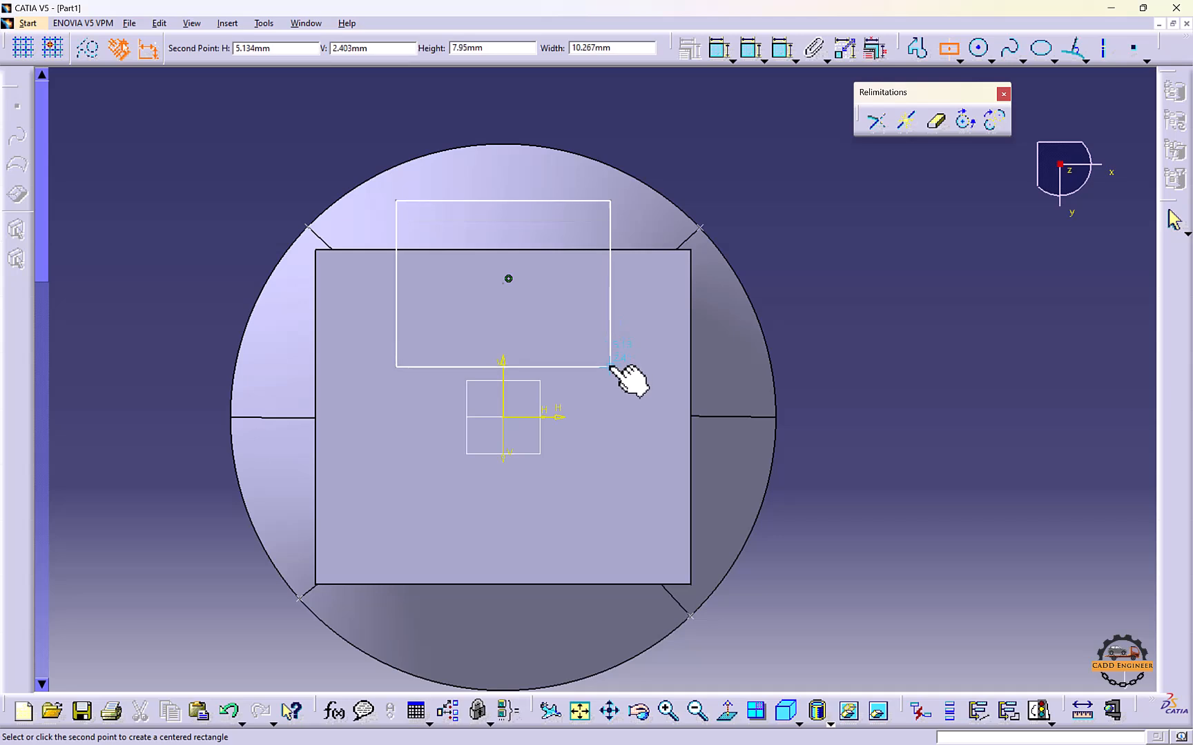
{"action": "left_click", "coordinate": [610, 367]}
Move the rectangle up so it straddles the end face's upper edge, narrow it slightly and exit the sketch
{"action": "left_click_drag", "start_coordinate": [508, 279], "coordinate": [507, 246]}
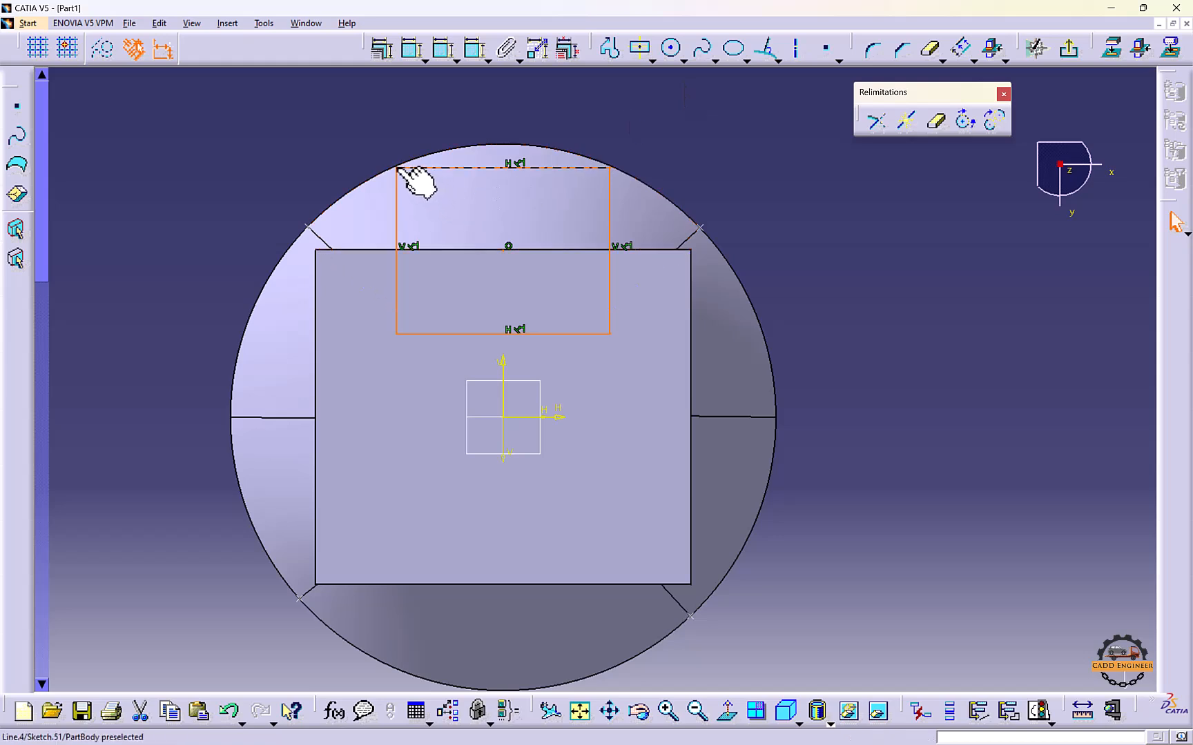
{"action": "left_click_drag", "start_coordinate": [400, 168], "coordinate": [356, 164]}
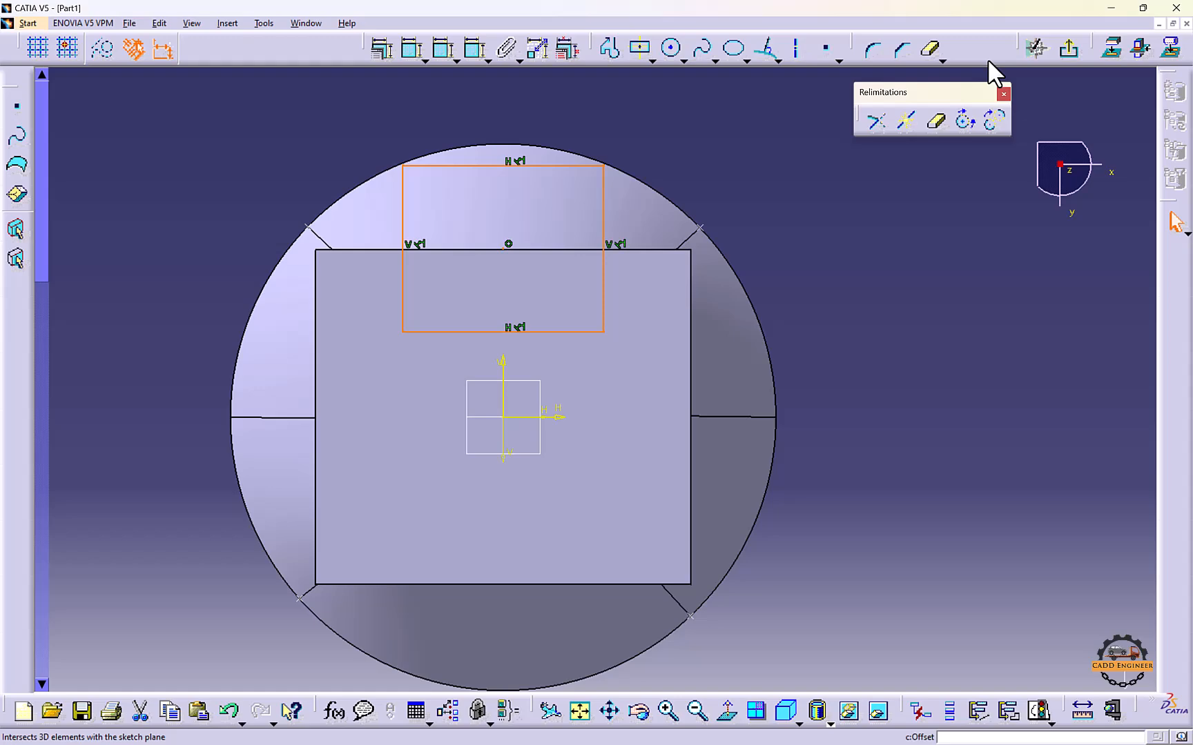
{"action": "left_click", "coordinate": [1066, 53]}
Sketch a wider centred rectangle on the circular end face, straddling the circle's edge beside the first rectangle, and exit the sketch
{"action": "mouse_move", "coordinate": [780, 218]}
{"action": "middle_mouse_down"}
{"action": "mouse_move", "coordinate": [922, 297]}
{"action": "mouse_move", "coordinate": [753, 364]}
{"action": "mouse_move", "coordinate": [226, 197]}
{"action": "middle_mouse_up"}
{"action": "left_click", "coordinate": [897, 234]}
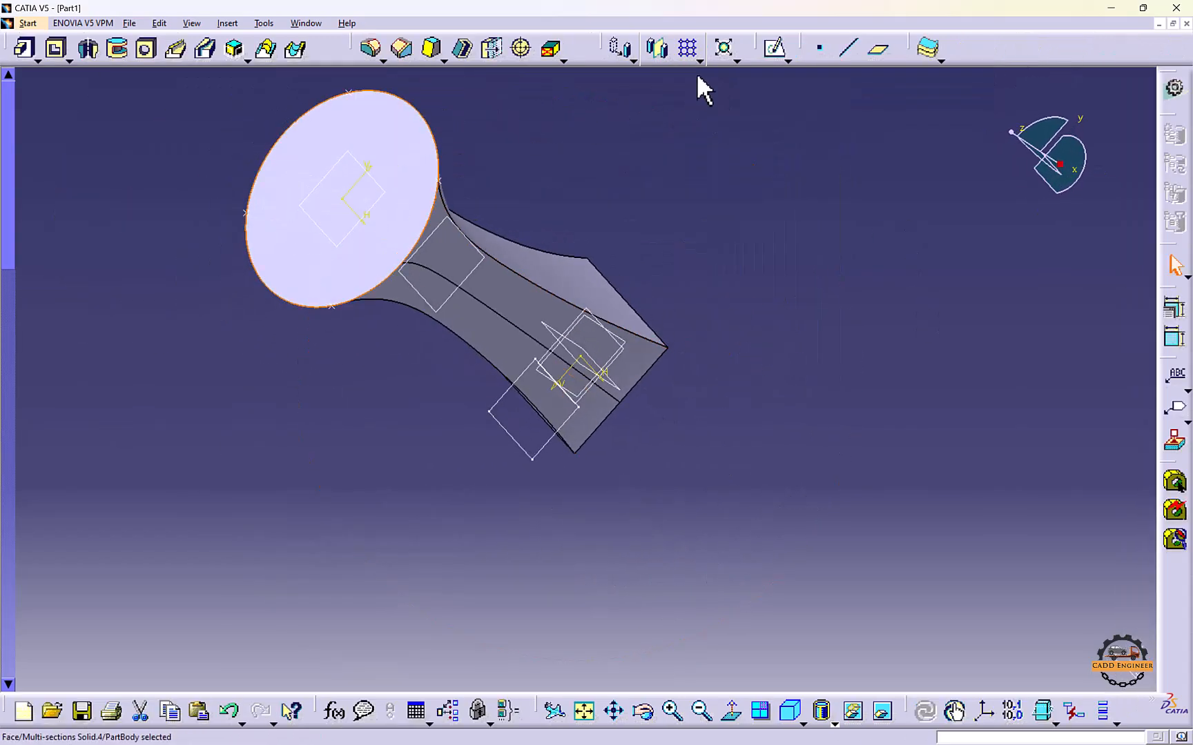
{"action": "left_click", "coordinate": [773, 49]}
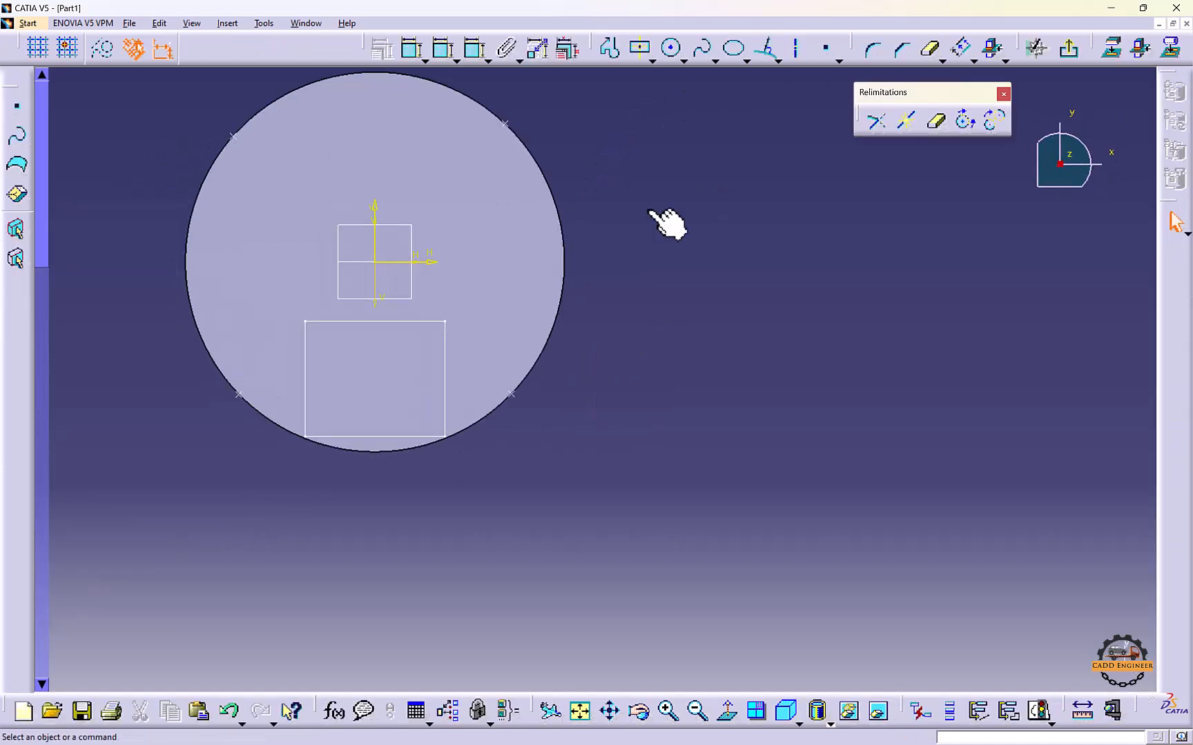
{"action": "left_click", "coordinate": [639, 49]}
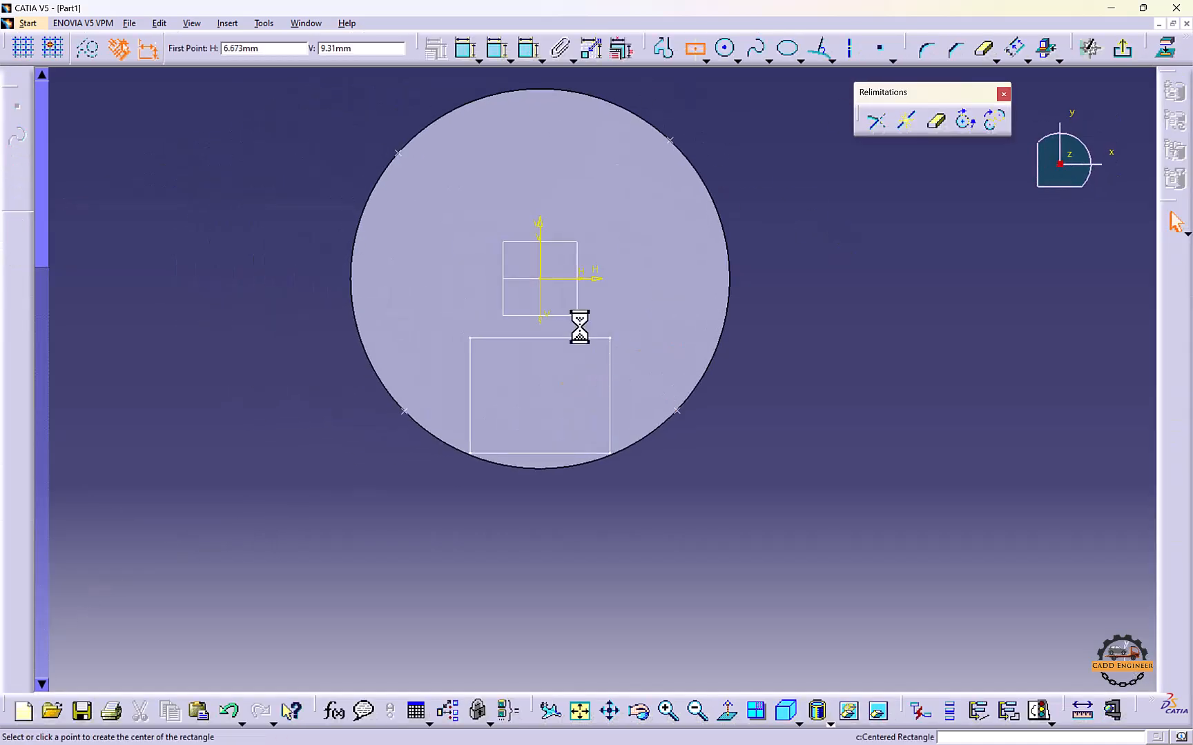
{"action": "left_click", "coordinate": [540, 442]}
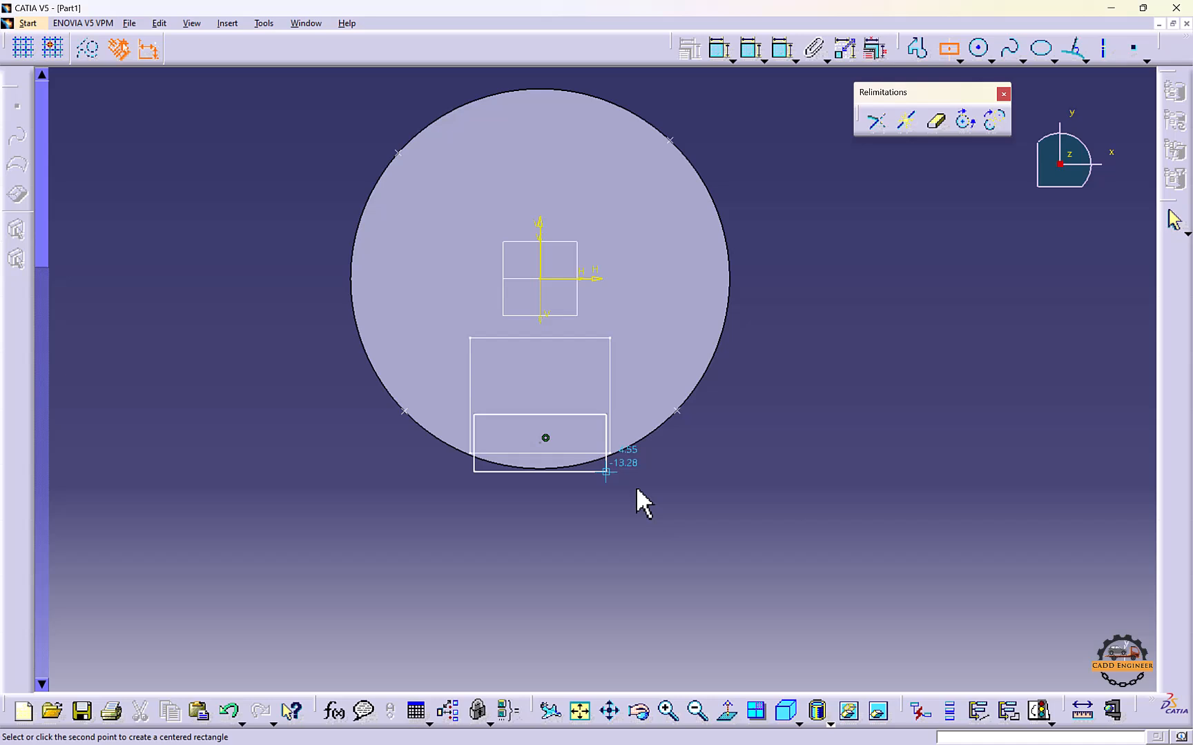
{"action": "left_click", "coordinate": [665, 519]}
{"action": "left_click", "coordinate": [853, 467]}
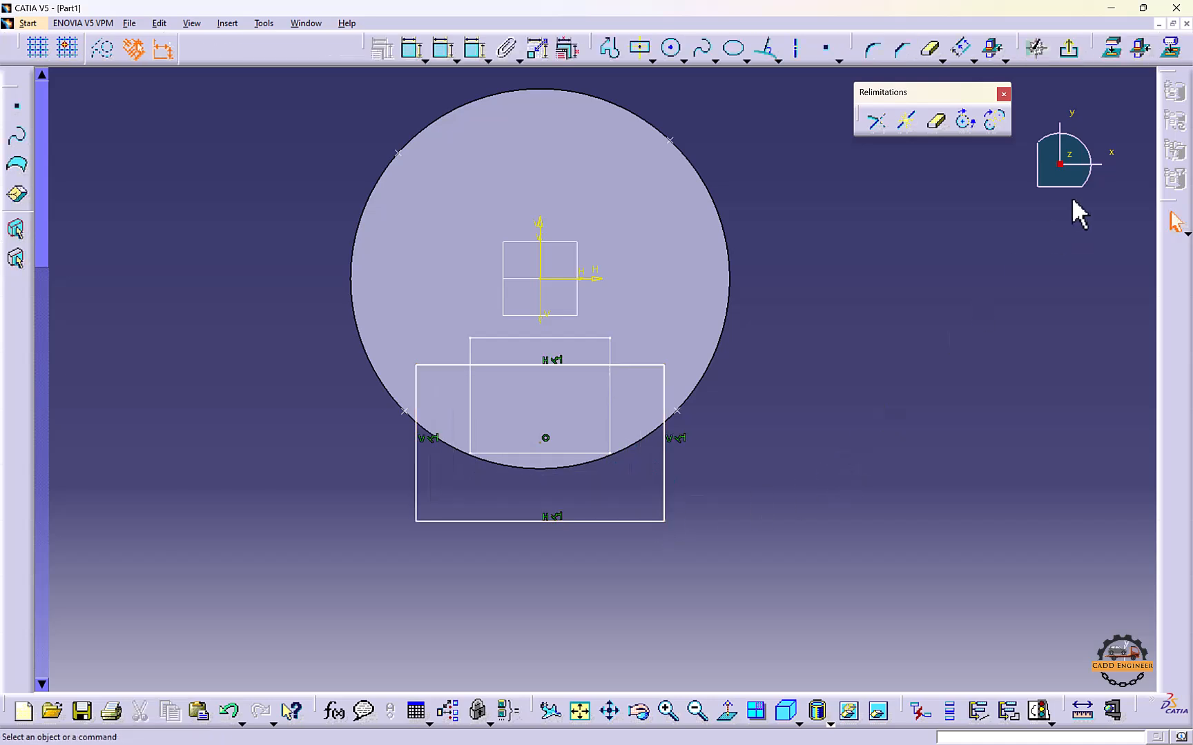
{"action": "left_click", "coordinate": [1068, 49]}
Start a Removed Multi-sections Solid through Sketch.52 and Sketch.51 and preview it
{"action": "mouse_move", "coordinate": [692, 311]}
{"action": "middle_mouse_down"}
{"action": "mouse_move", "coordinate": [653, 297]}
{"action": "mouse_move", "coordinate": [761, 90]}
{"action": "mouse_move", "coordinate": [635, 373]}
{"action": "mouse_move", "coordinate": [590, 386]}
{"action": "mouse_move", "coordinate": [590, 404]}
{"action": "mouse_move", "coordinate": [639, 439]}
{"action": "mouse_move", "coordinate": [586, 362]}
{"action": "mouse_move", "coordinate": [649, 447]}
{"action": "mouse_move", "coordinate": [603, 426]}
{"action": "mouse_move", "coordinate": [493, 298]}
{"action": "middle_mouse_up"}
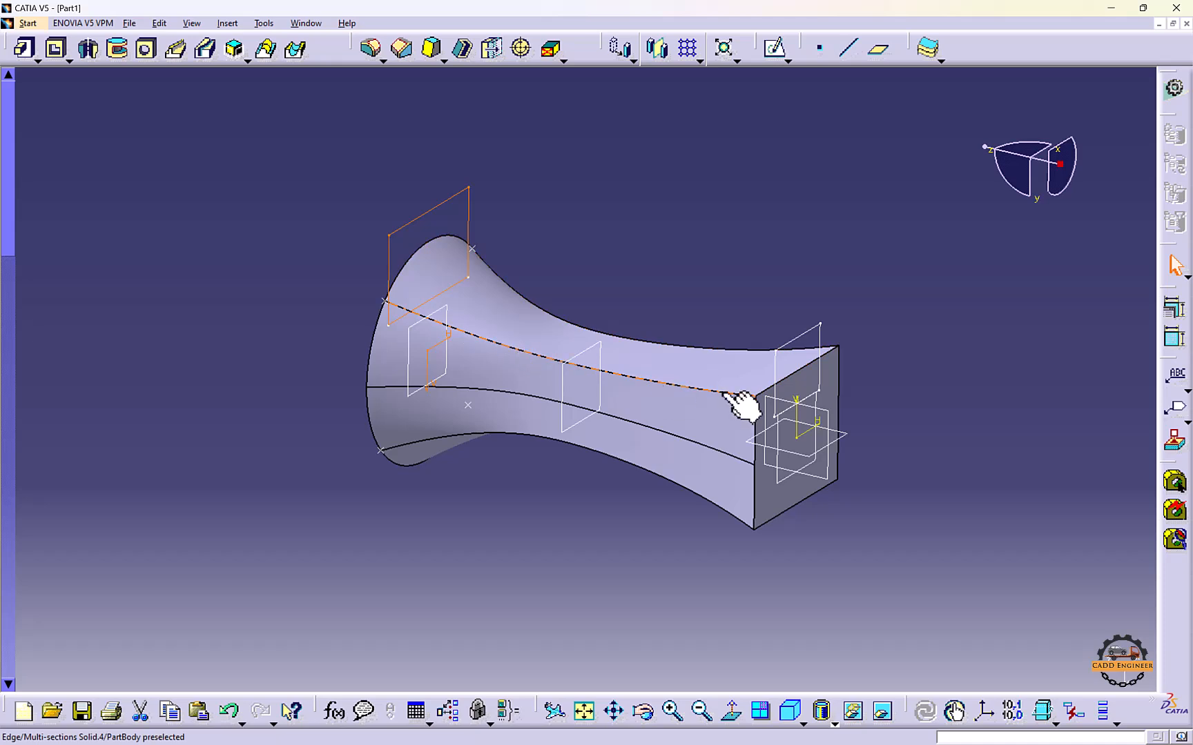
{"action": "middle_click_drag", "start_coordinate": [636, 279], "coordinate": [446, 157]}
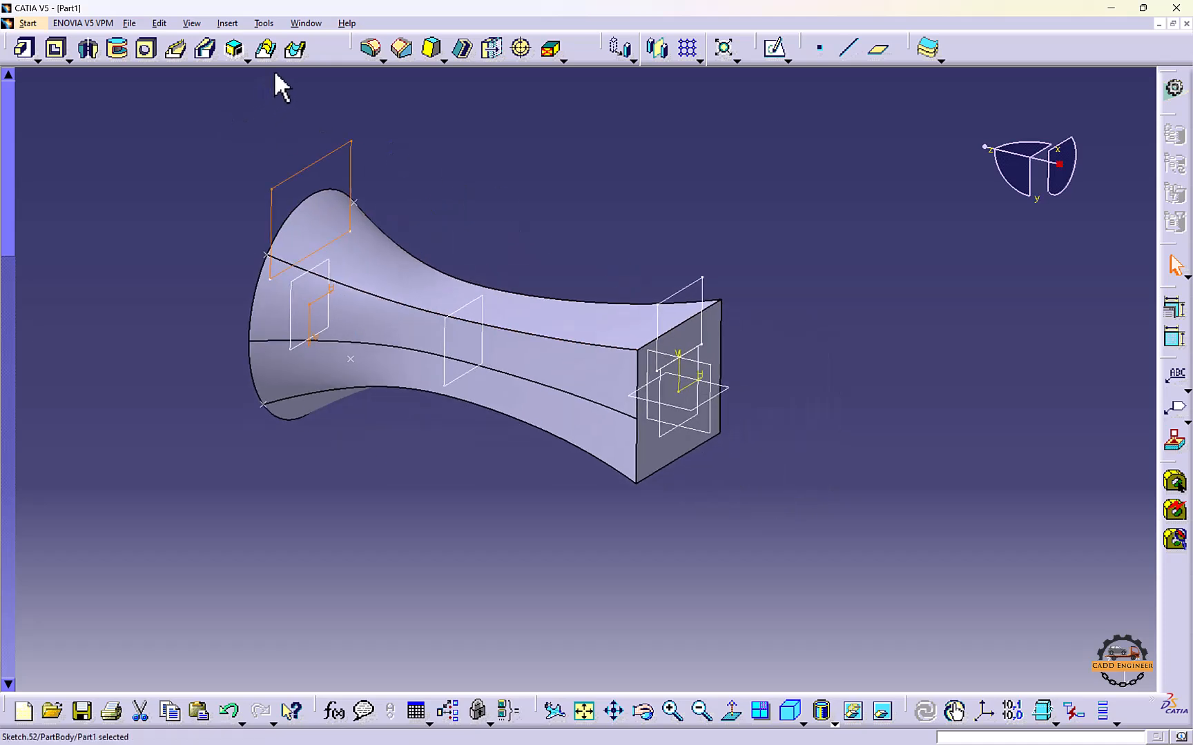
{"action": "left_click", "coordinate": [295, 48]}
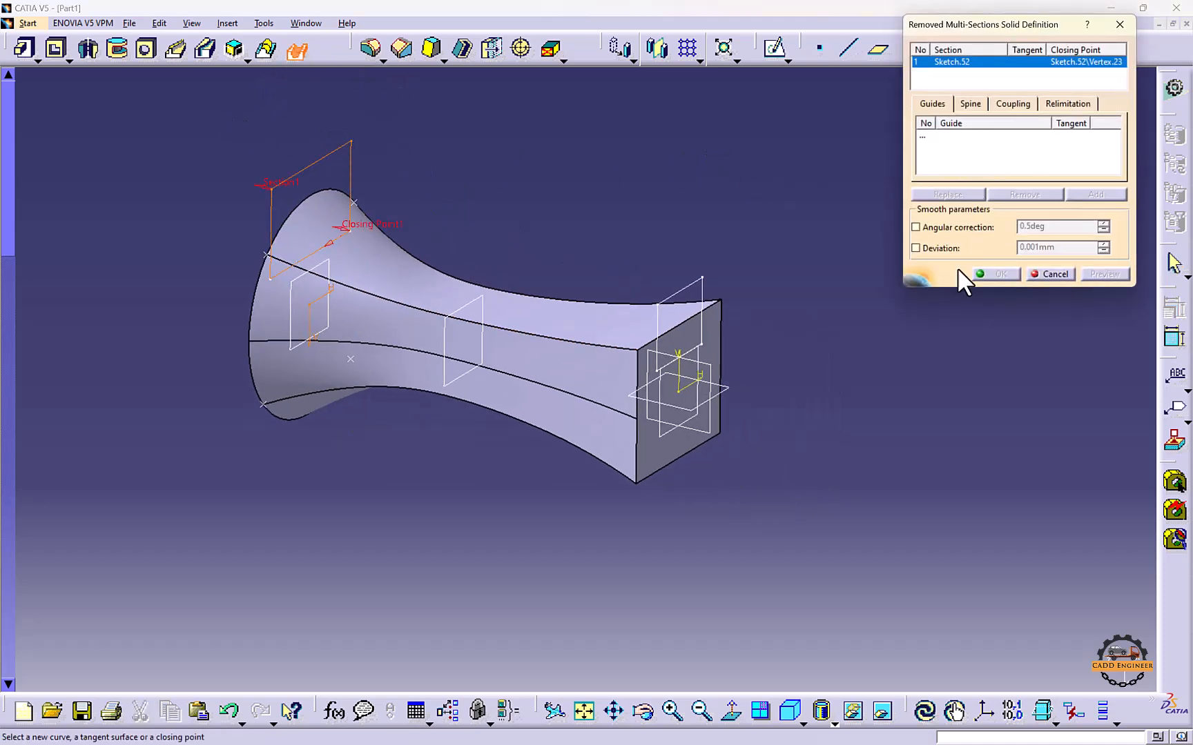
{"action": "left_click", "coordinate": [687, 296]}
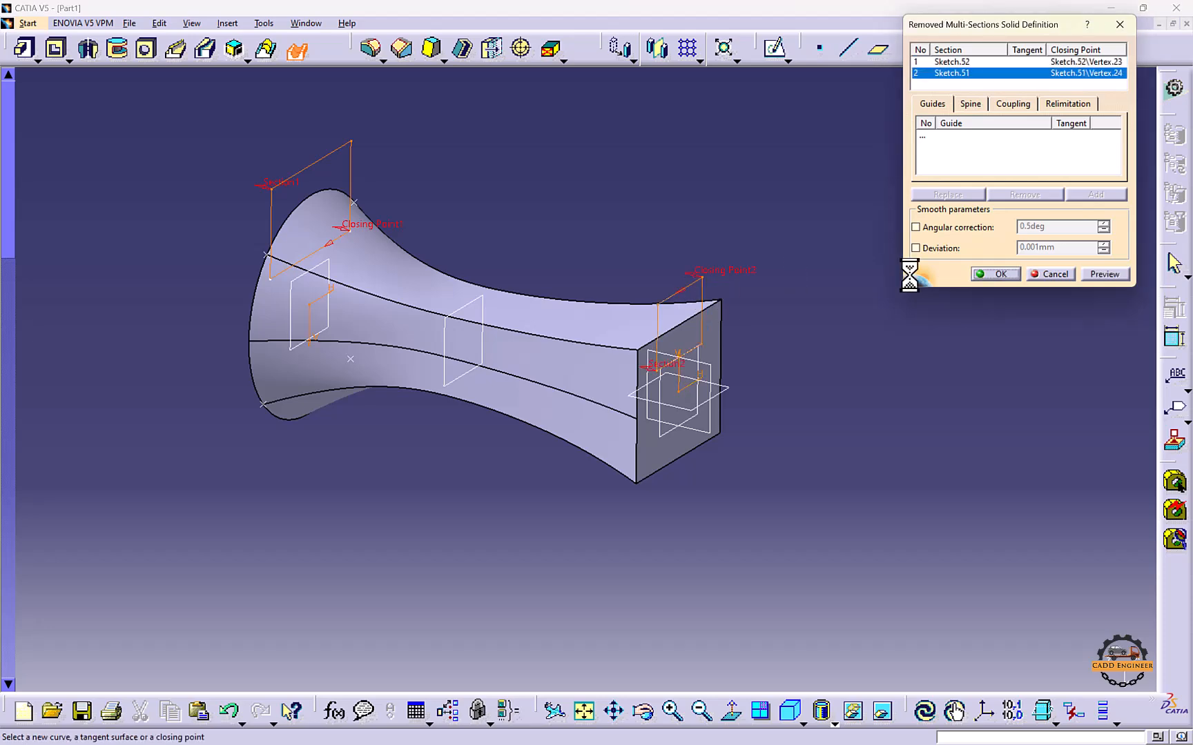
{"action": "left_click", "coordinate": [1096, 273]}
{"action": "left_click", "coordinate": [718, 413]}
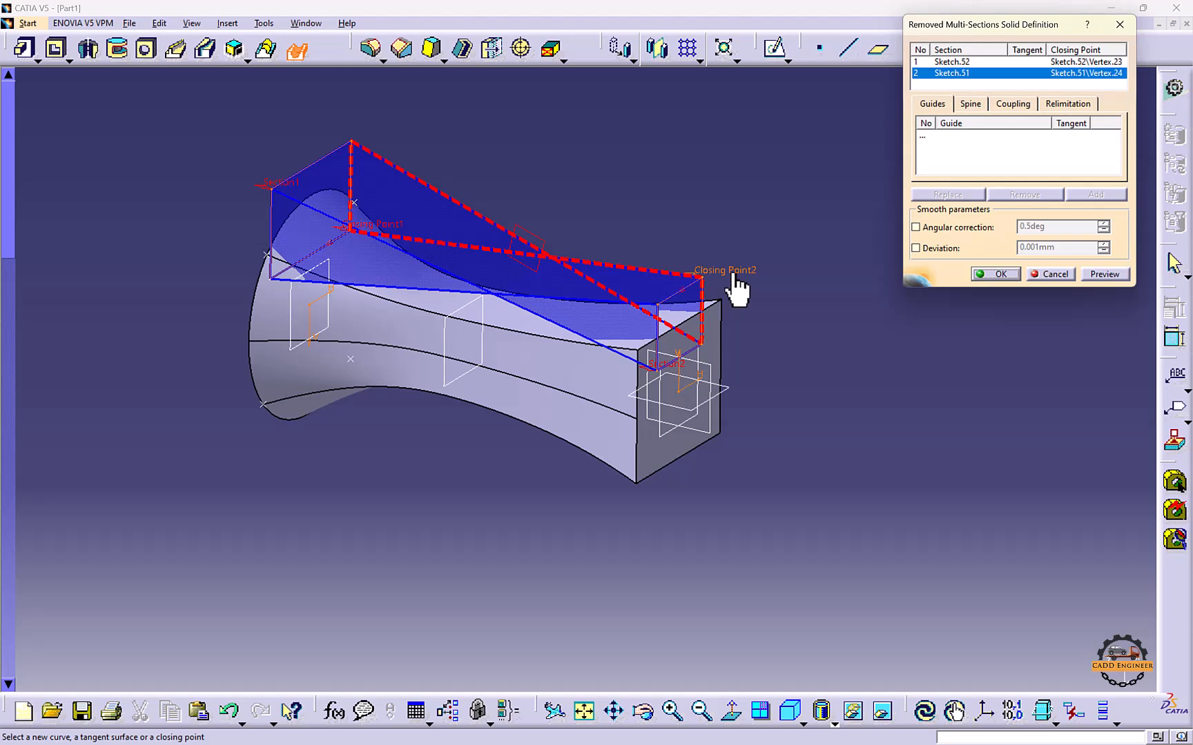
Replace the closing point of Sketch.52 with the rectangle corner matching the other section's closing point, preview and create the cut
{"action": "right_click", "coordinate": [371, 227]}
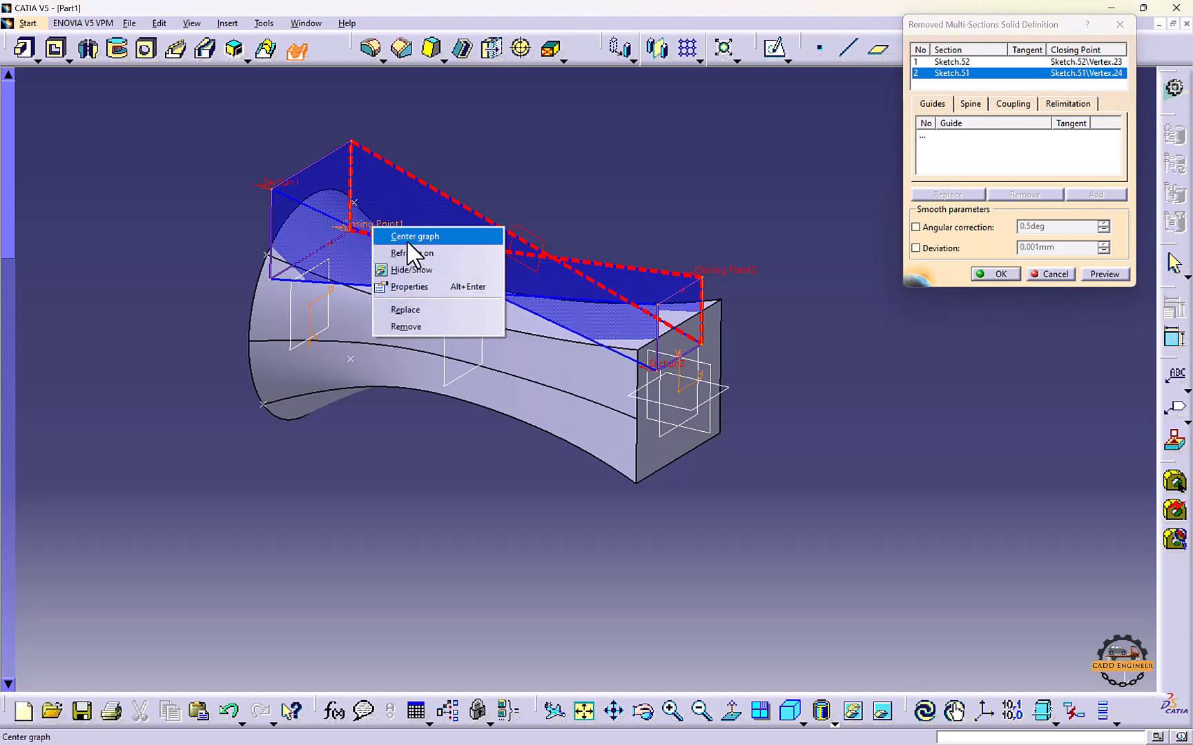
{"action": "left_click", "coordinate": [407, 306]}
{"action": "left_click", "coordinate": [351, 142]}
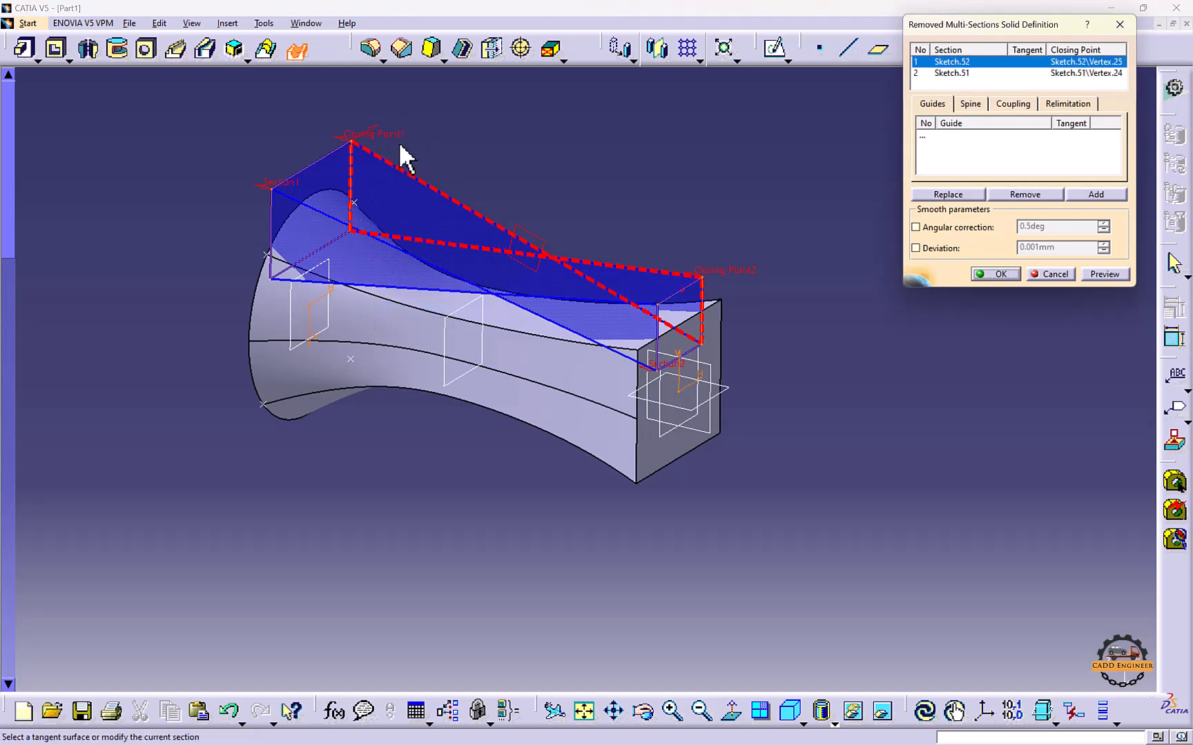
{"action": "left_click", "coordinate": [1108, 276]}
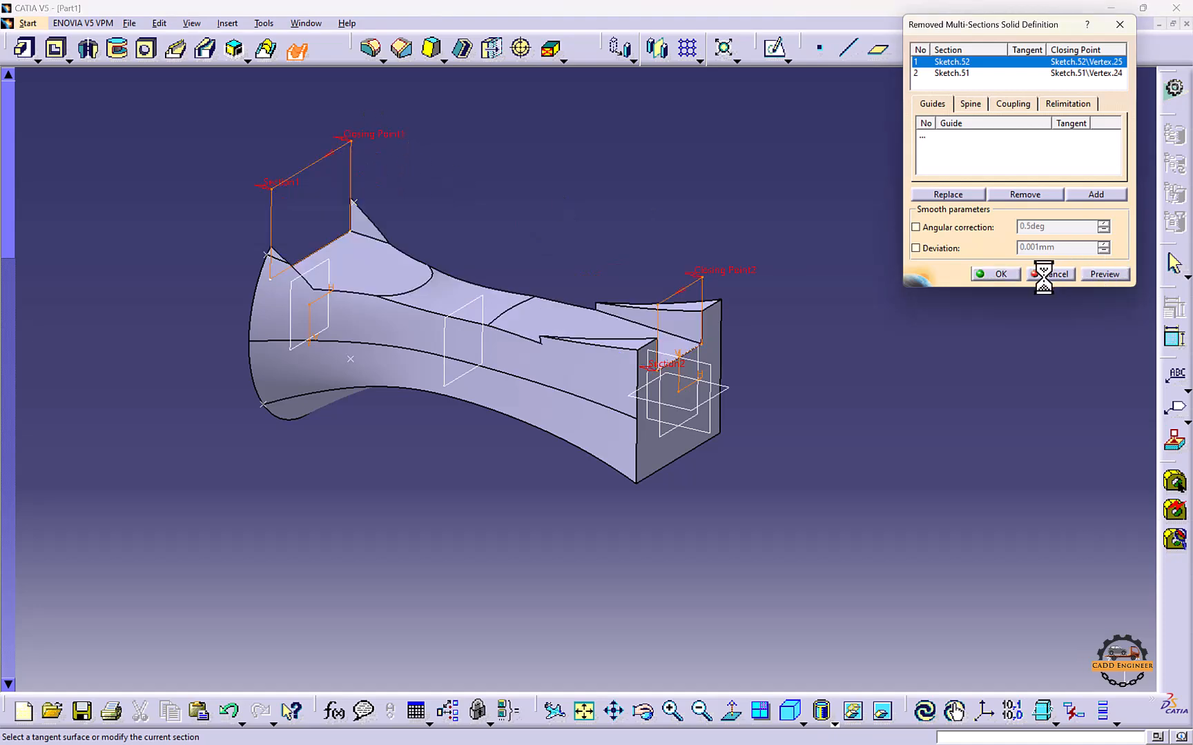
{"action": "middle_click_drag", "start_coordinate": [774, 302], "coordinate": [778, 353]}
{"action": "middle_click_drag", "start_coordinate": [619, 293], "coordinate": [629, 319]}
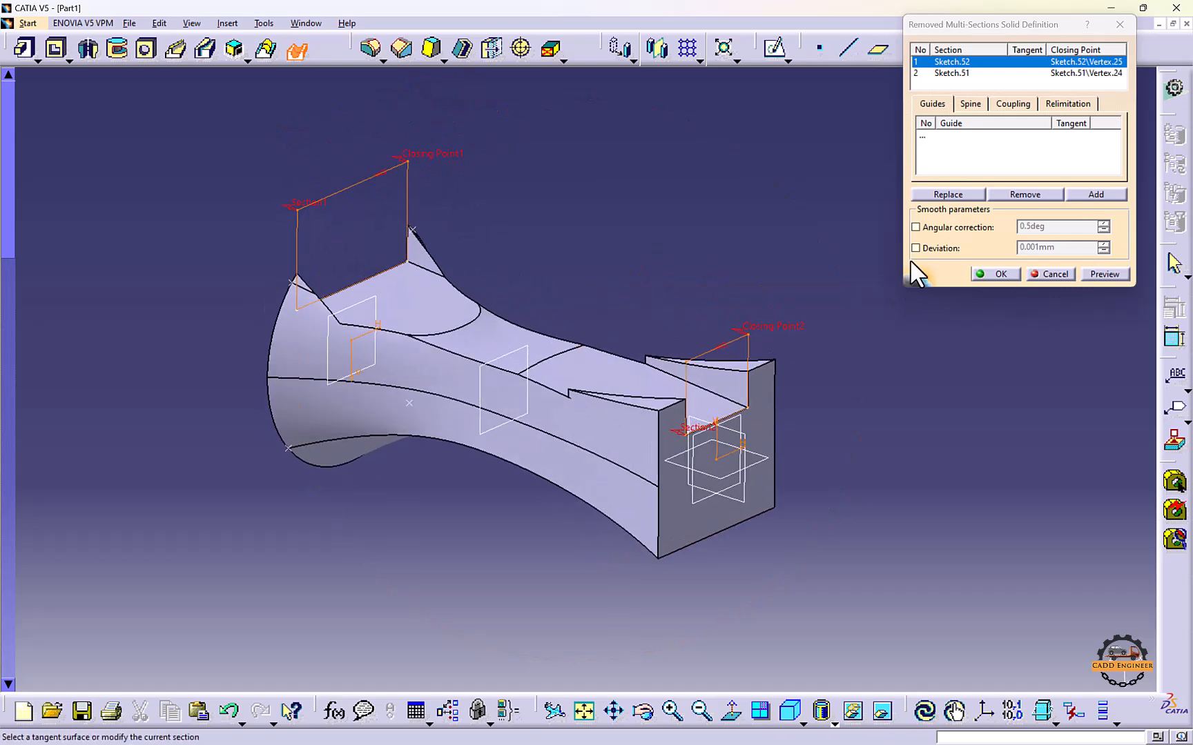
{"action": "left_click", "coordinate": [994, 274]}
Show the specification tree, edit Sketch.51 under Multi-sections Solid.5 by stretching its rectangle taller, and exit the sketch
{"action": "middle_click_drag", "start_coordinate": [400, 234], "coordinate": [404, 341]}
{"action": "key", "text": "F3"}
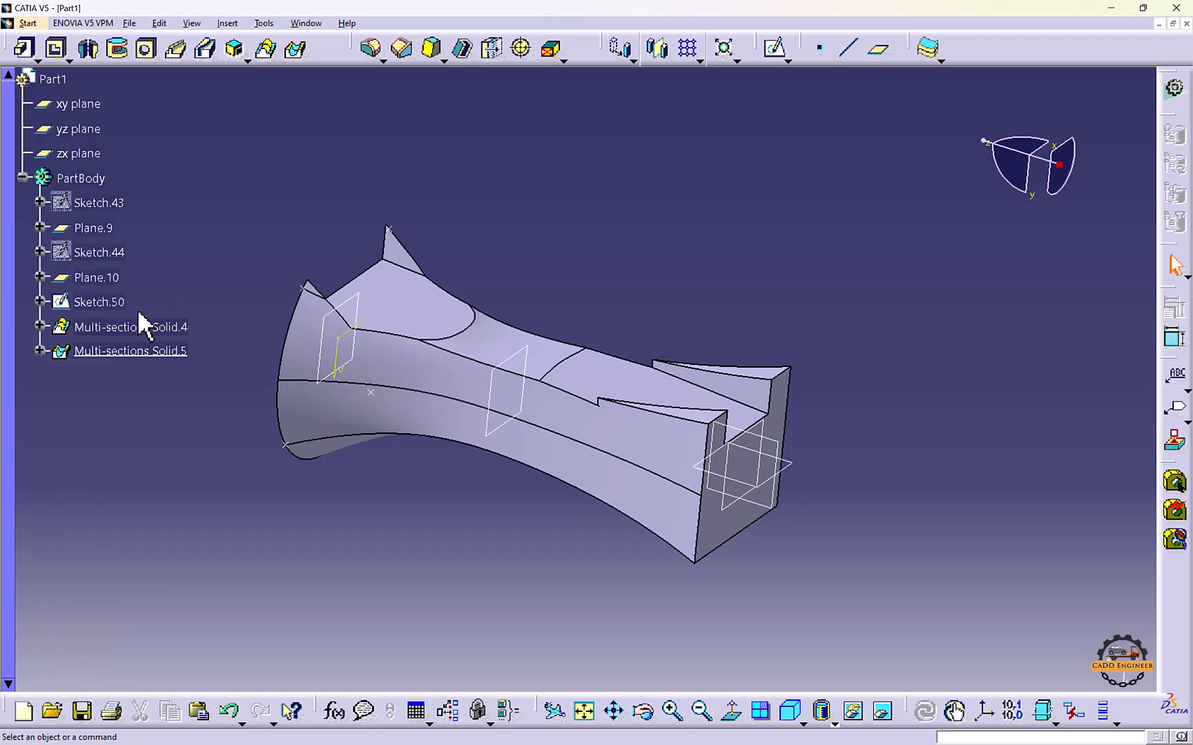
{"action": "left_click", "coordinate": [40, 351]}
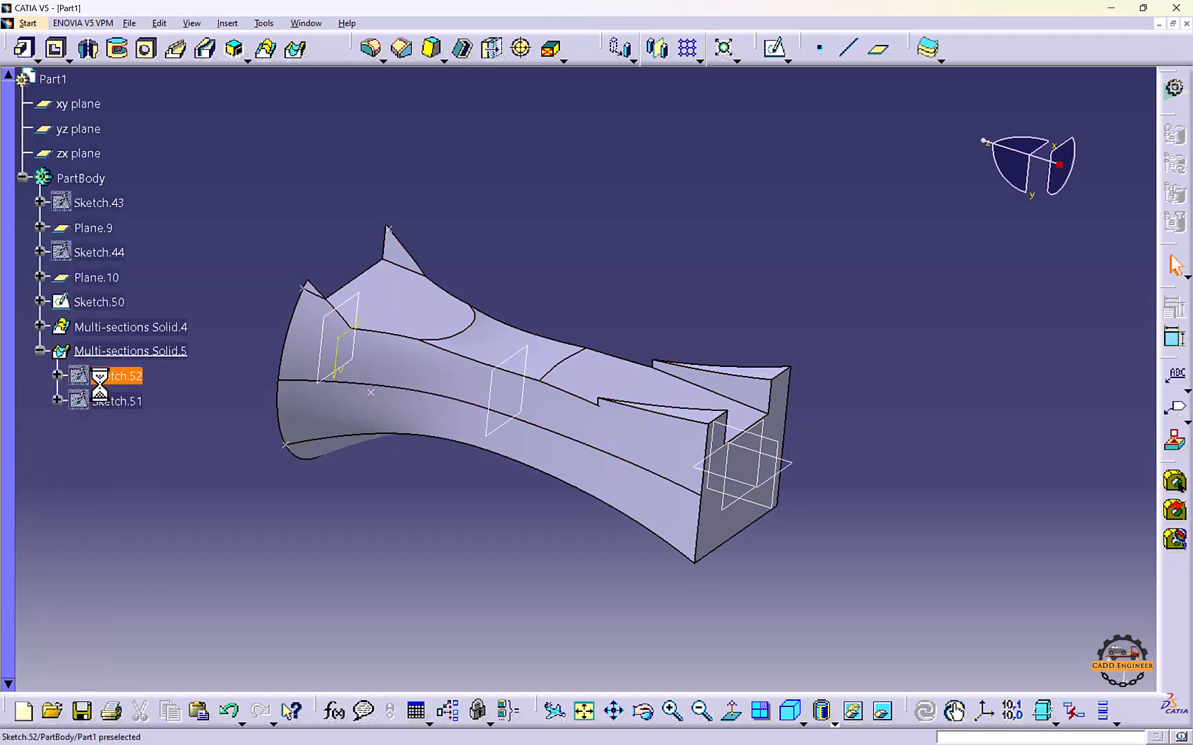
{"action": "double_click", "coordinate": [117, 400]}
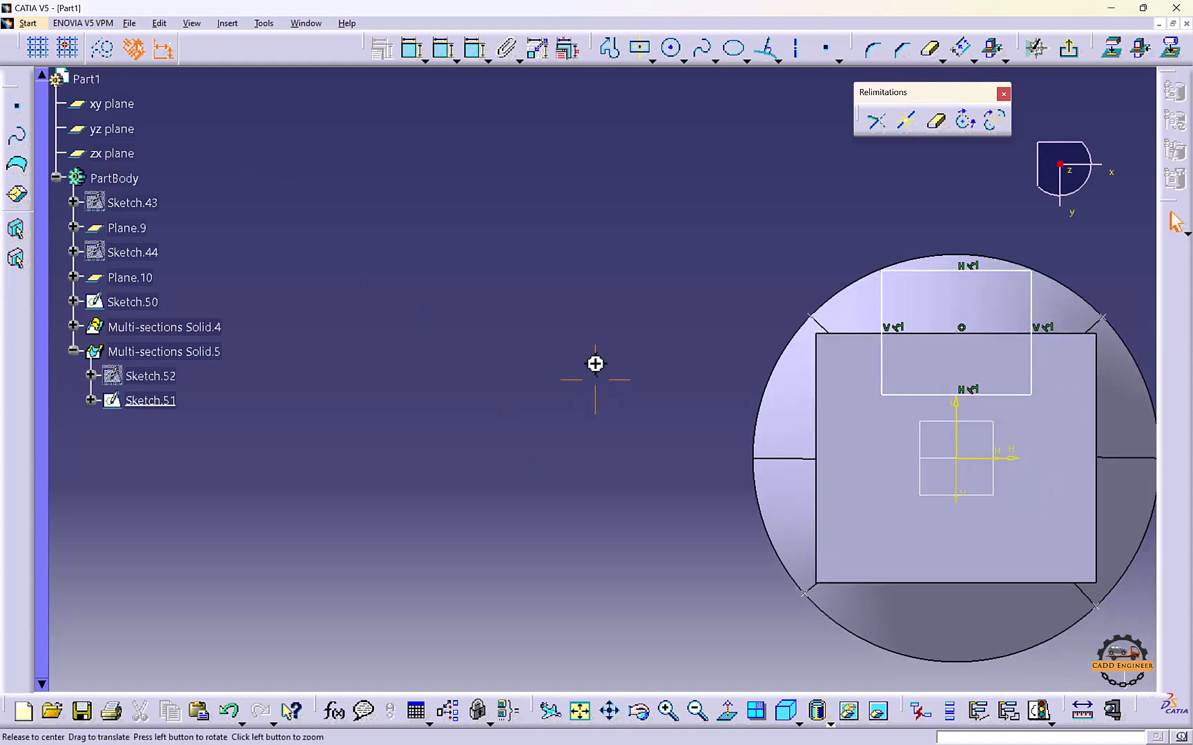
{"action": "key", "text": "ctrl+v"}
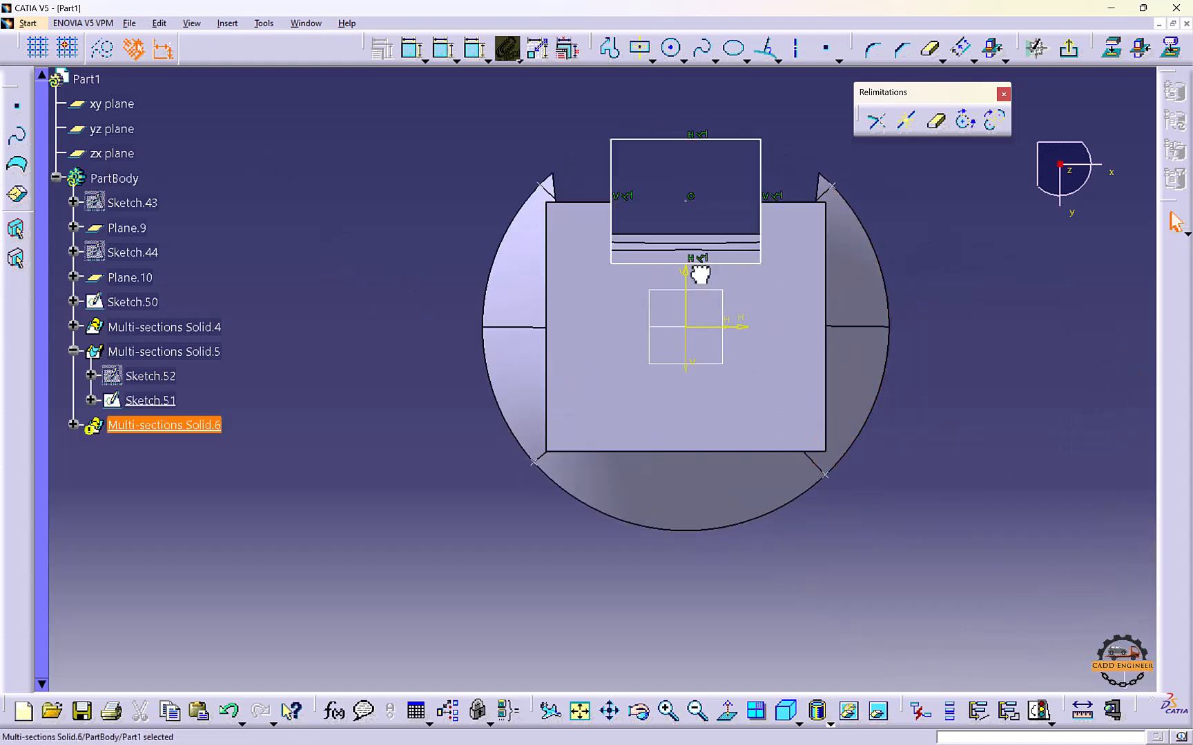
{"action": "mouse_move", "coordinate": [701, 292]}
{"action": "left_mouse_down"}
{"action": "mouse_move", "coordinate": [683, 276]}
{"action": "mouse_move", "coordinate": [648, 316]}
{"action": "mouse_move", "coordinate": [648, 336]}
{"action": "left_mouse_up"}
{"action": "left_click_drag", "start_coordinate": [736, 140], "coordinate": [733, 102]}
{"action": "left_click", "coordinate": [1068, 48]}
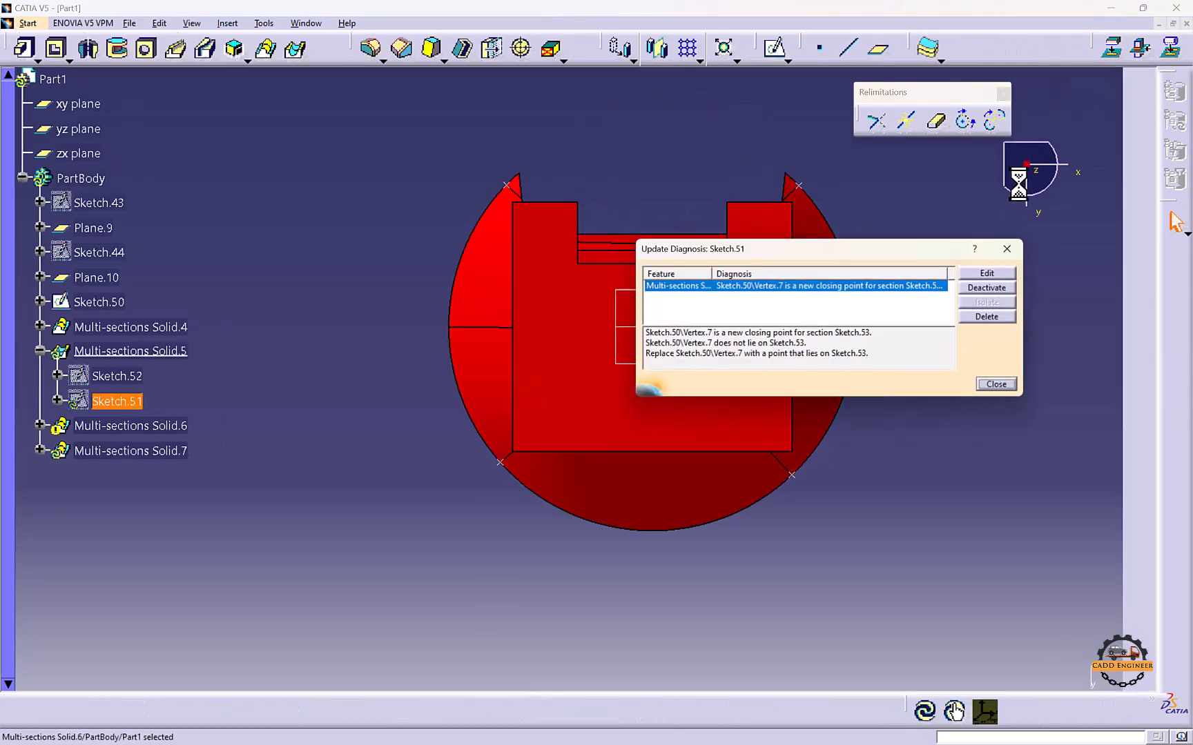
Delete the accidentally pasted Multi-sections Solid.6 and Multi-sections Solid.7 together with their aggregated elements
{"action": "middle_click_drag", "start_coordinate": [610, 331], "coordinate": [575, 414]}
{"action": "scroll", "coordinate": [854, 385], "scroll_direction": "up", "scroll_amount": 1}
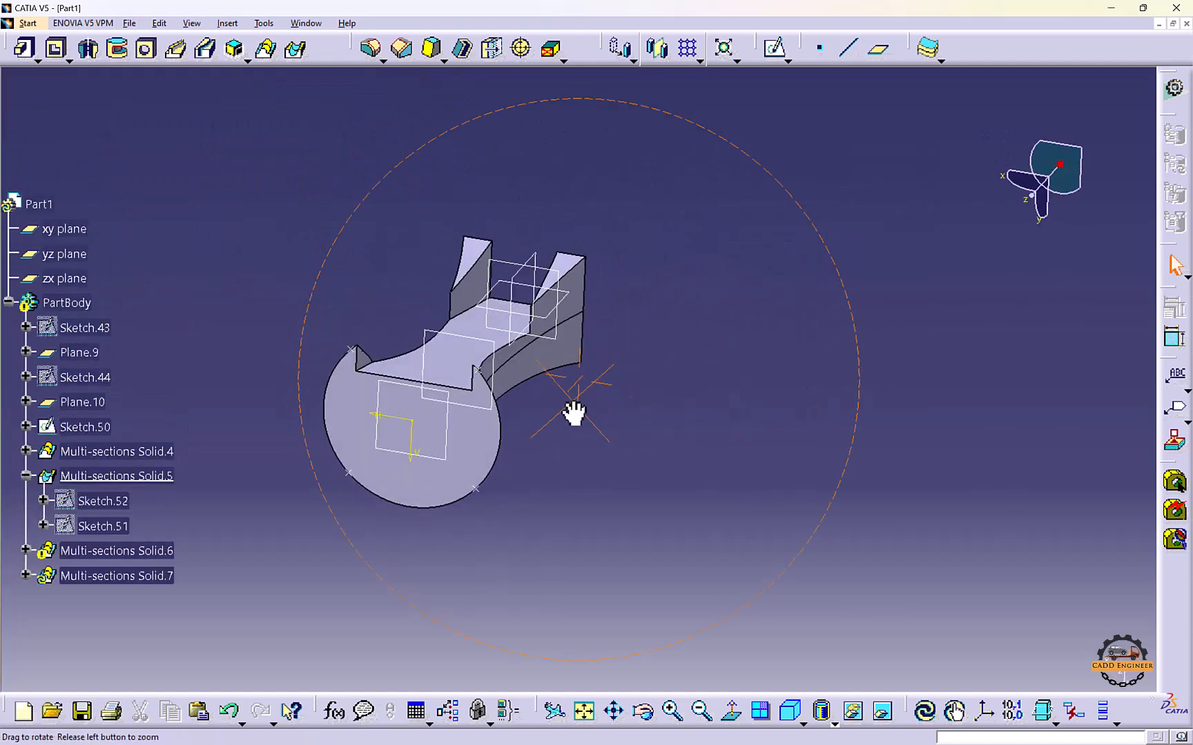
{"action": "left_click", "coordinate": [25, 550]}
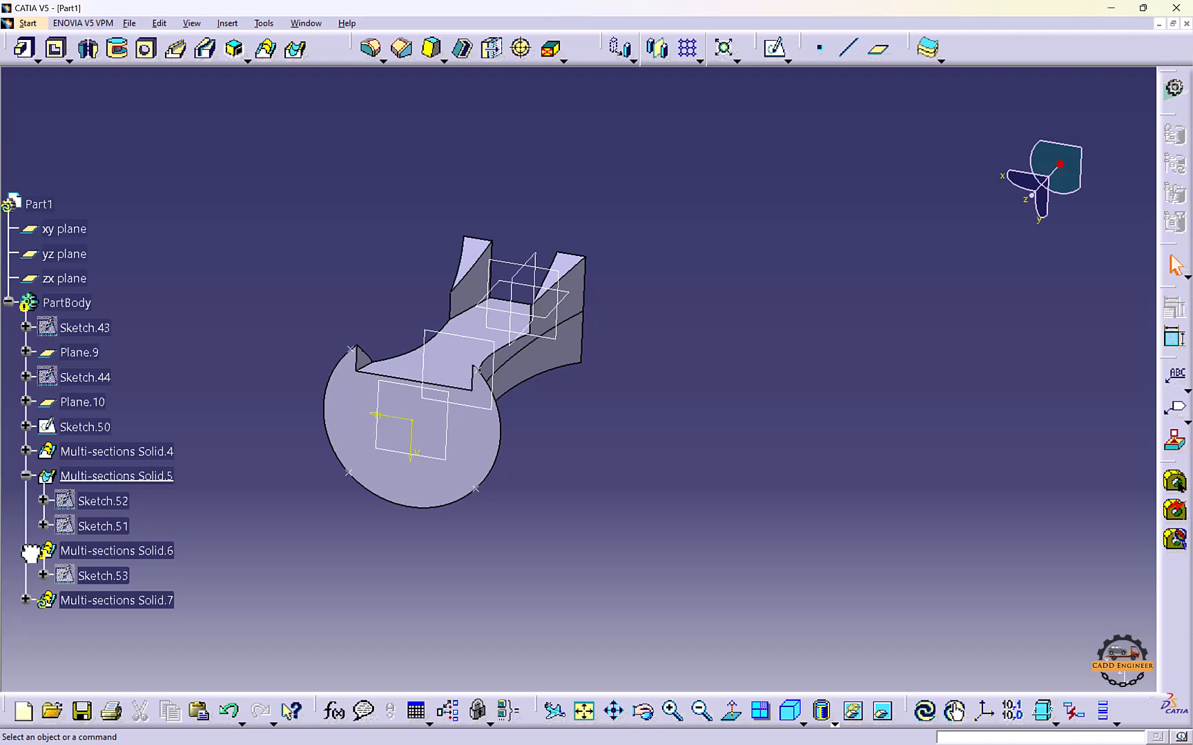
{"action": "right_click", "coordinate": [107, 552]}
{"action": "left_click", "coordinate": [195, 460]}
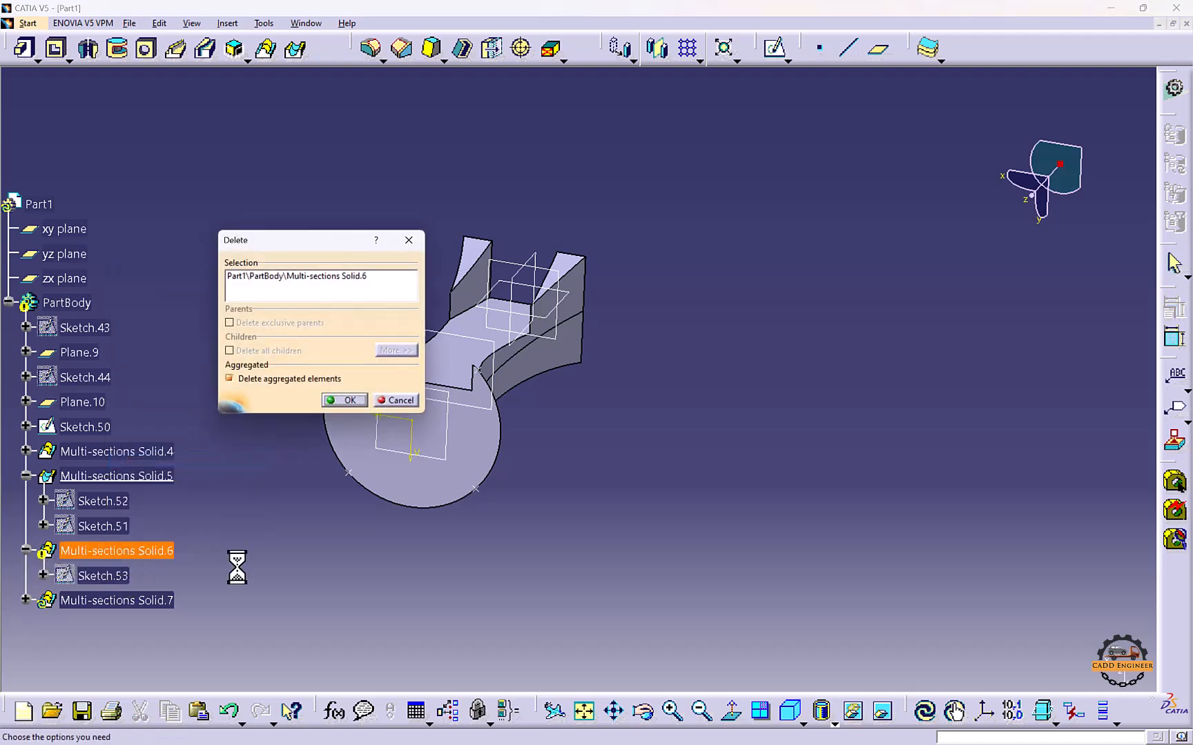
{"action": "left_click", "coordinate": [331, 397]}
{"action": "right_click", "coordinate": [141, 550]}
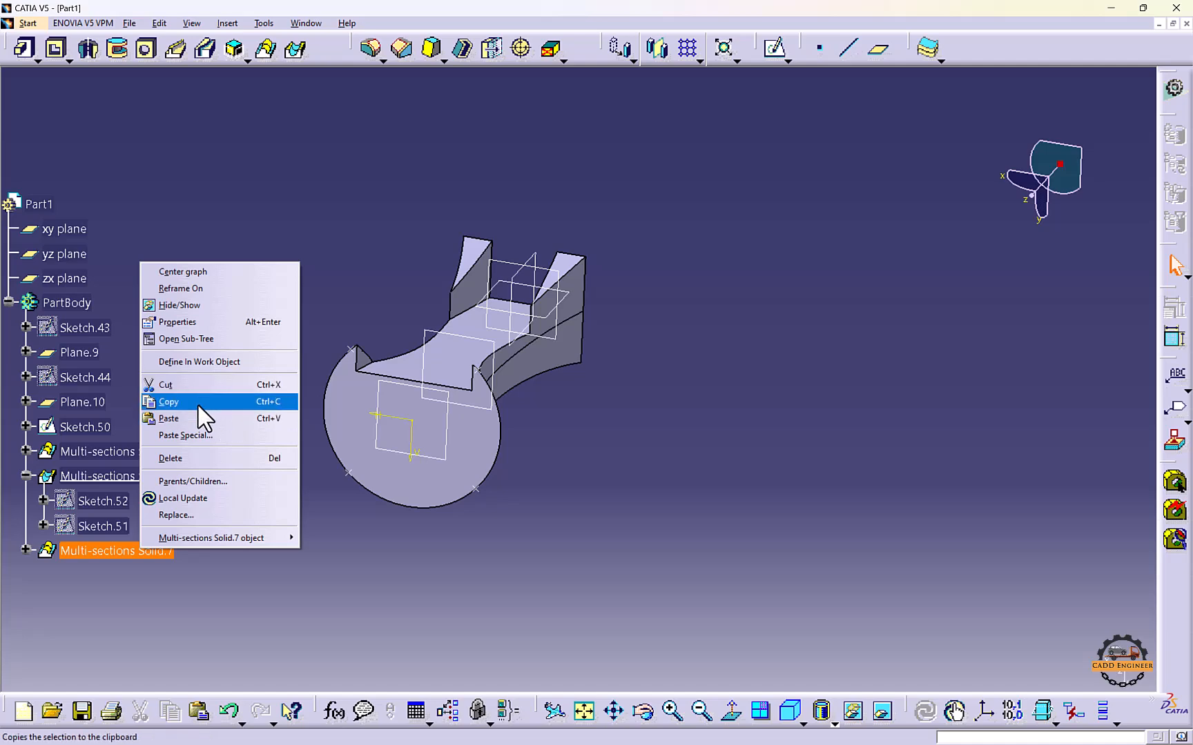
{"action": "left_click", "coordinate": [200, 459]}
{"action": "left_click", "coordinate": [339, 394]}
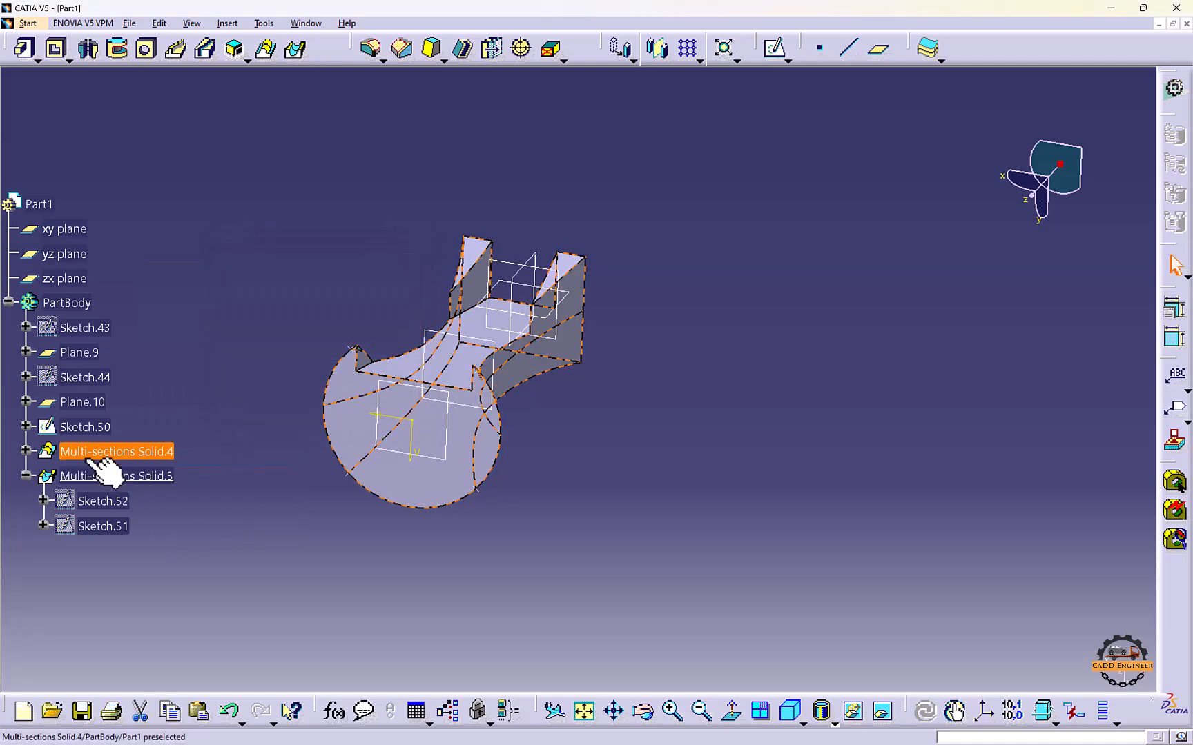
Narrow the rectangle in Sketch.51 by moving its vertical side inward, and exit the sketch
{"action": "double_click", "coordinate": [109, 527]}
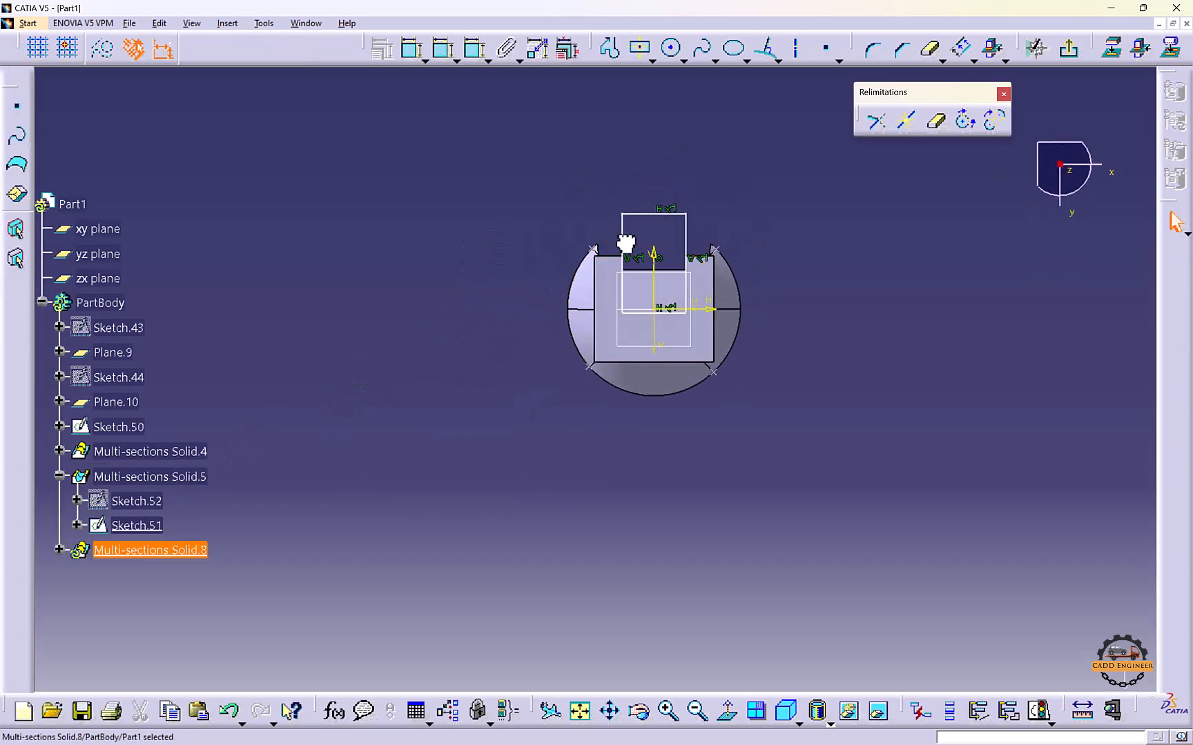
{"action": "left_click_drag", "start_coordinate": [622, 244], "coordinate": [637, 238]}
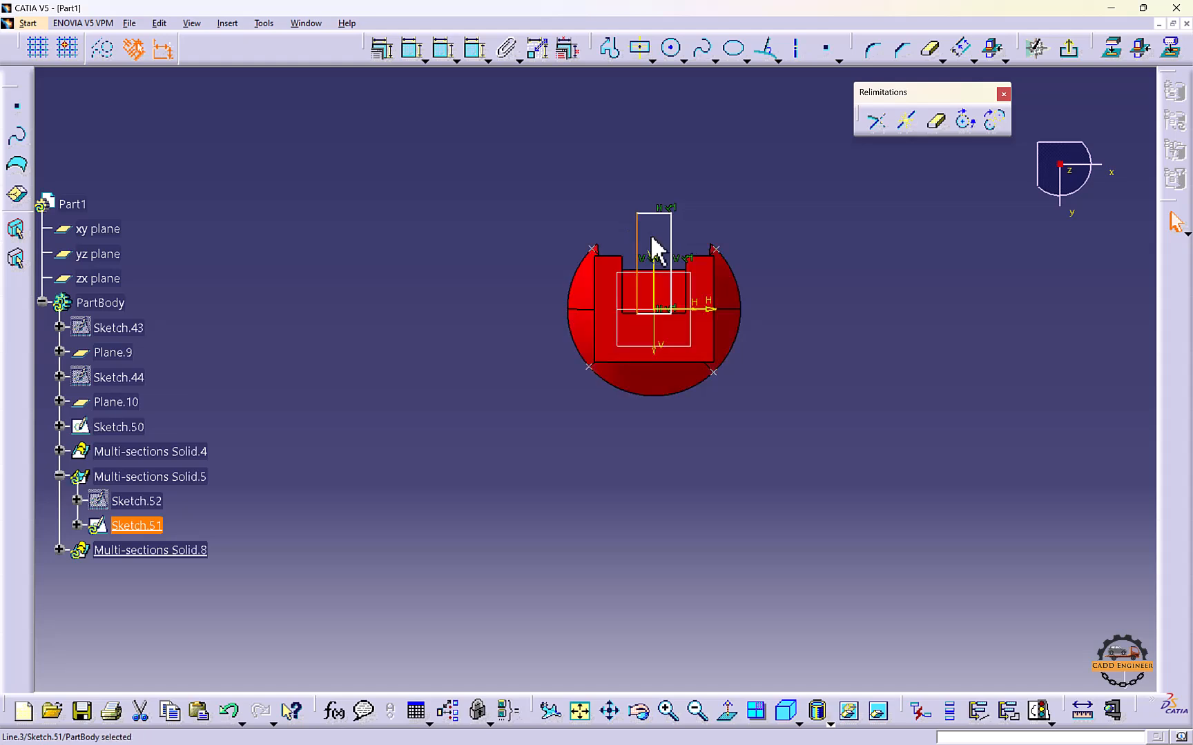
{"action": "left_click", "coordinate": [1070, 49]}
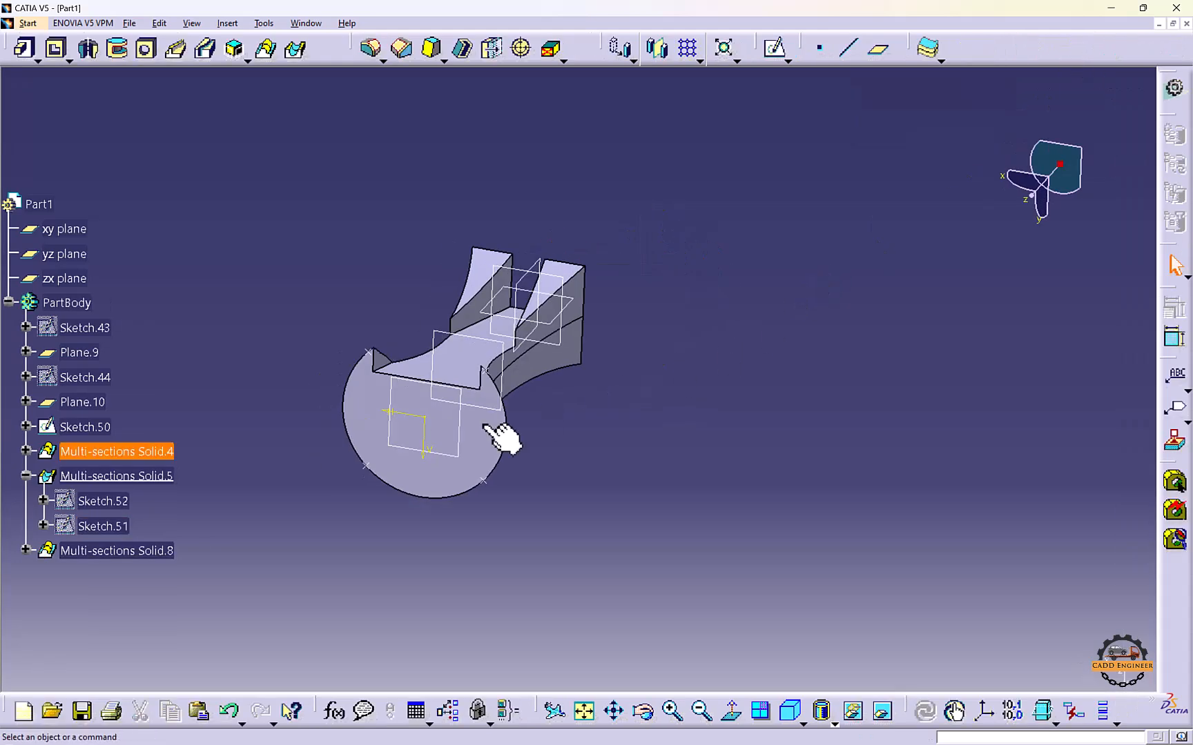
Reopen and leave Sketch.51 unedited, and open Sketch.52 for editing
{"action": "double_click", "coordinate": [106, 527]}
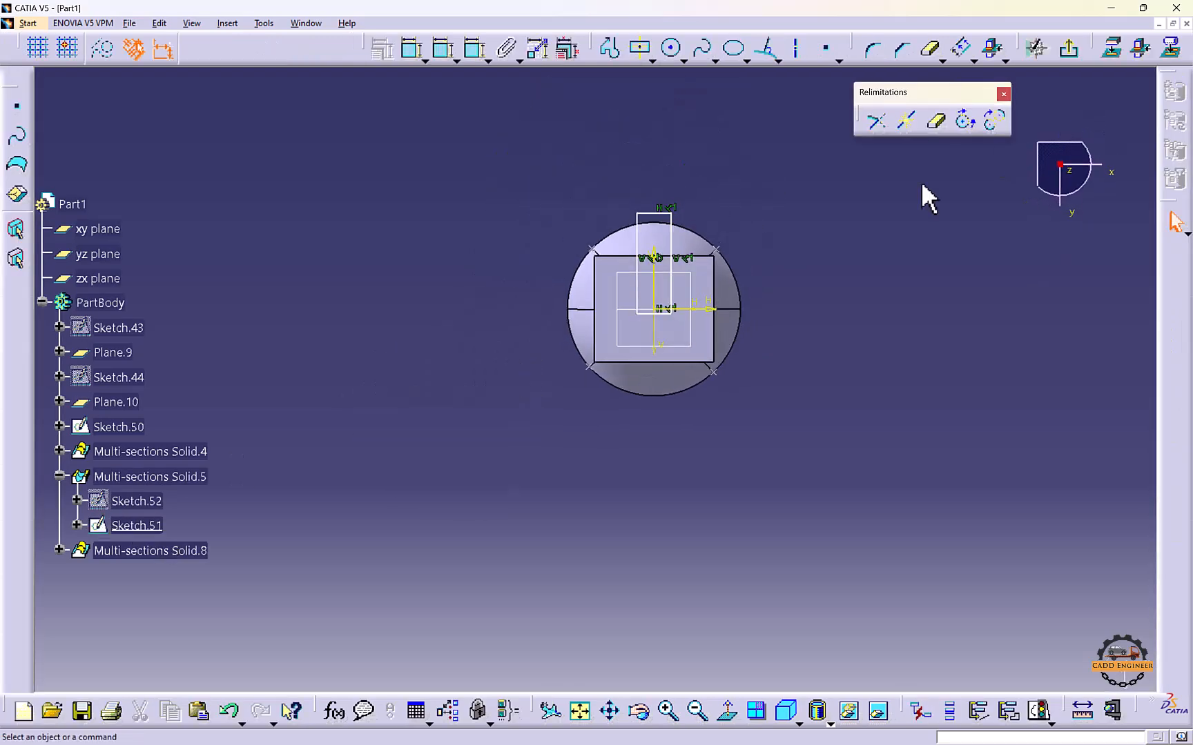
{"action": "left_click", "coordinate": [1071, 49]}
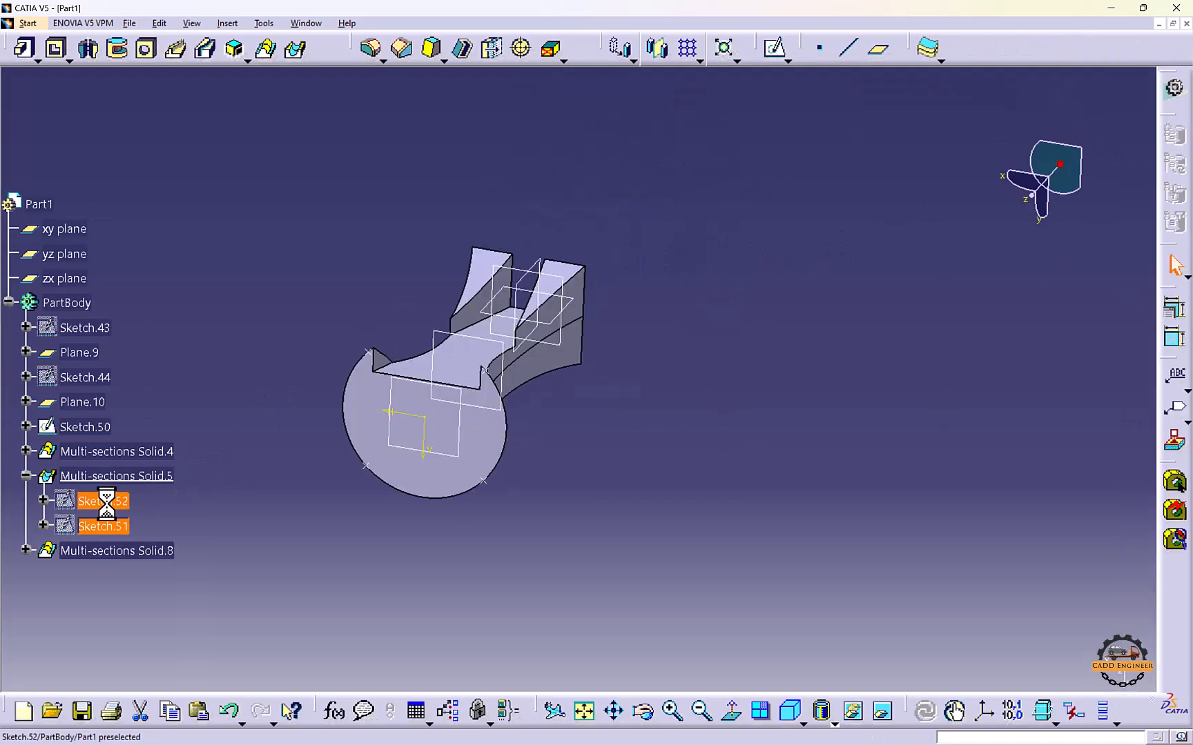
{"action": "double_click", "coordinate": [110, 501]}
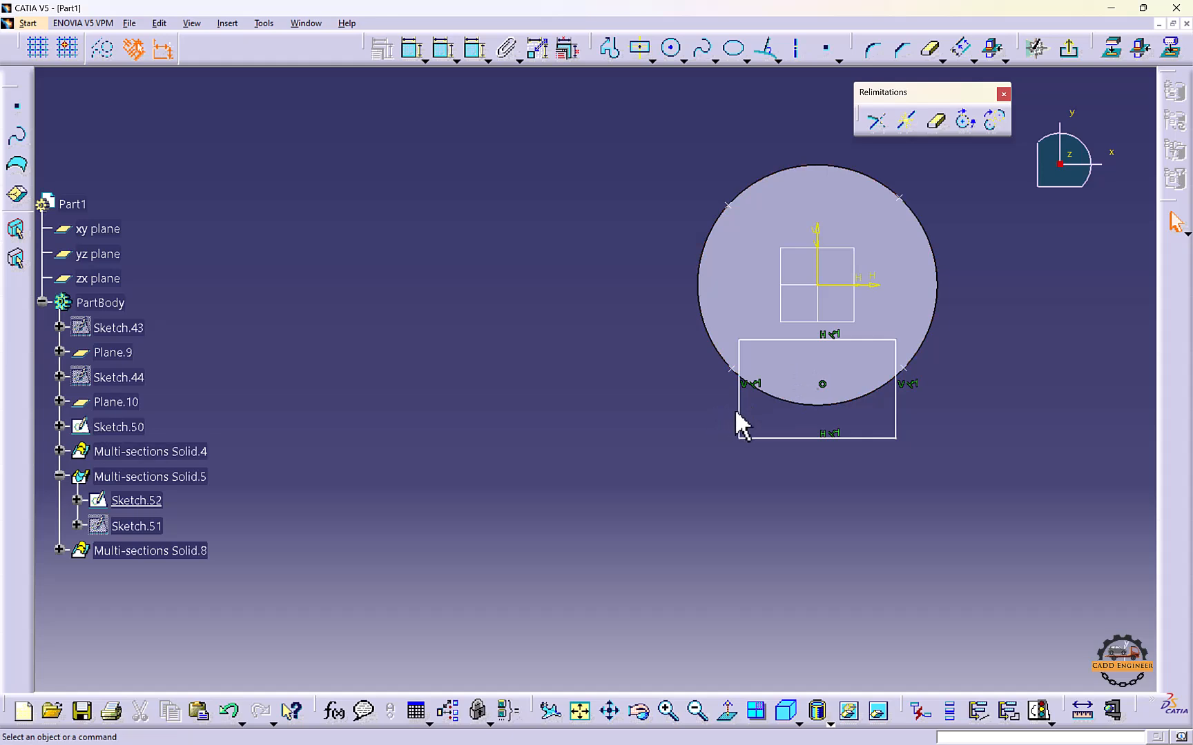
Reshape the rectangle at the circle's lower edge into a narrower, taller profile and exit the sketch
{"action": "mouse_move", "coordinate": [741, 413]}
{"action": "left_mouse_down"}
{"action": "mouse_move", "coordinate": [780, 413]}
{"action": "mouse_move", "coordinate": [838, 447]}
{"action": "left_mouse_up"}
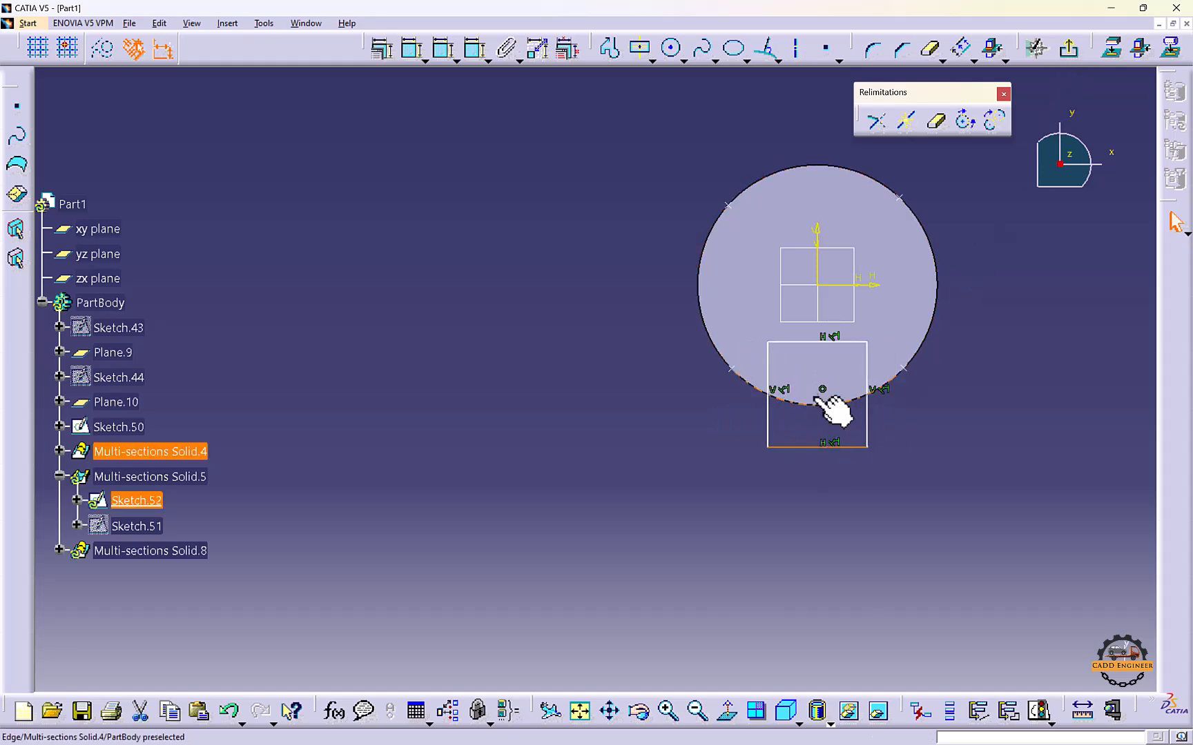
{"action": "left_click_drag", "start_coordinate": [768, 349], "coordinate": [780, 345]}
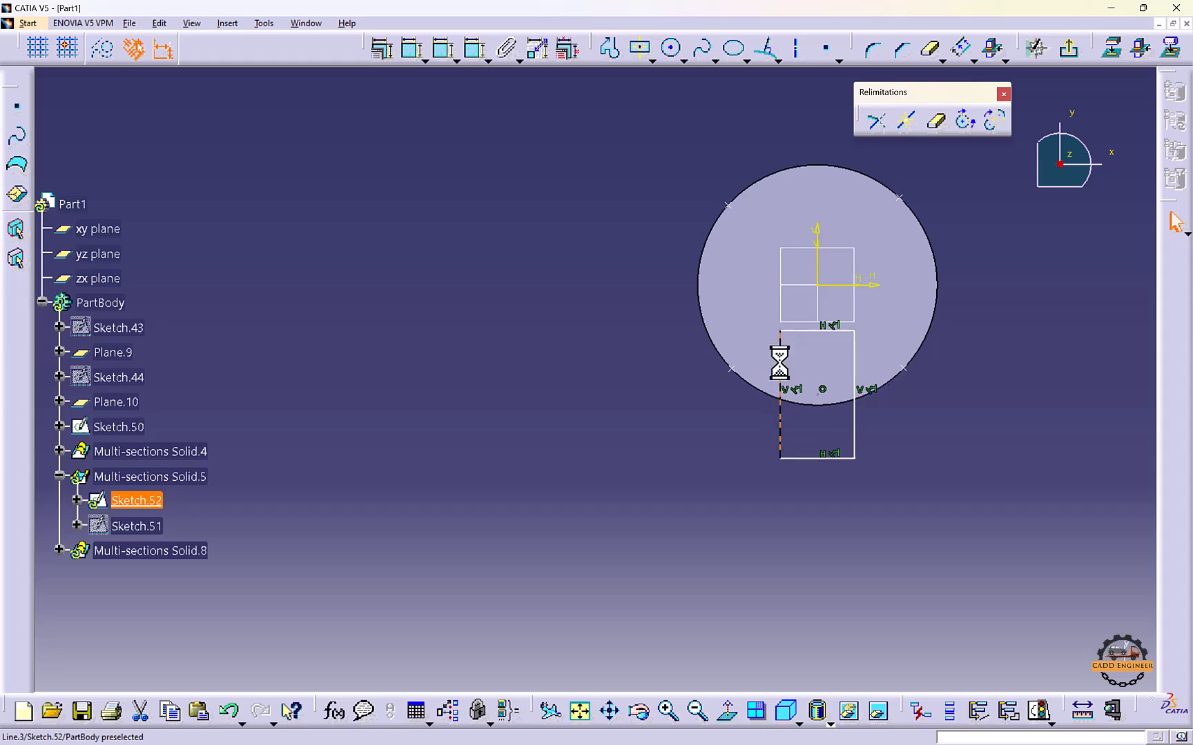
{"action": "left_click", "coordinate": [1068, 51]}
Delete all features in PartBody, from Sketch.43 through Multi-sections Solid.8
{"action": "mouse_move", "coordinate": [968, 378]}
{"action": "middle_mouse_down"}
{"action": "mouse_move", "coordinate": [743, 389]}
{"action": "mouse_move", "coordinate": [551, 452]}
{"action": "mouse_move", "coordinate": [509, 391]}
{"action": "mouse_move", "coordinate": [476, 565]}
{"action": "mouse_move", "coordinate": [515, 414]}
{"action": "mouse_move", "coordinate": [681, 418]}
{"action": "mouse_move", "coordinate": [702, 359]}
{"action": "middle_mouse_up"}
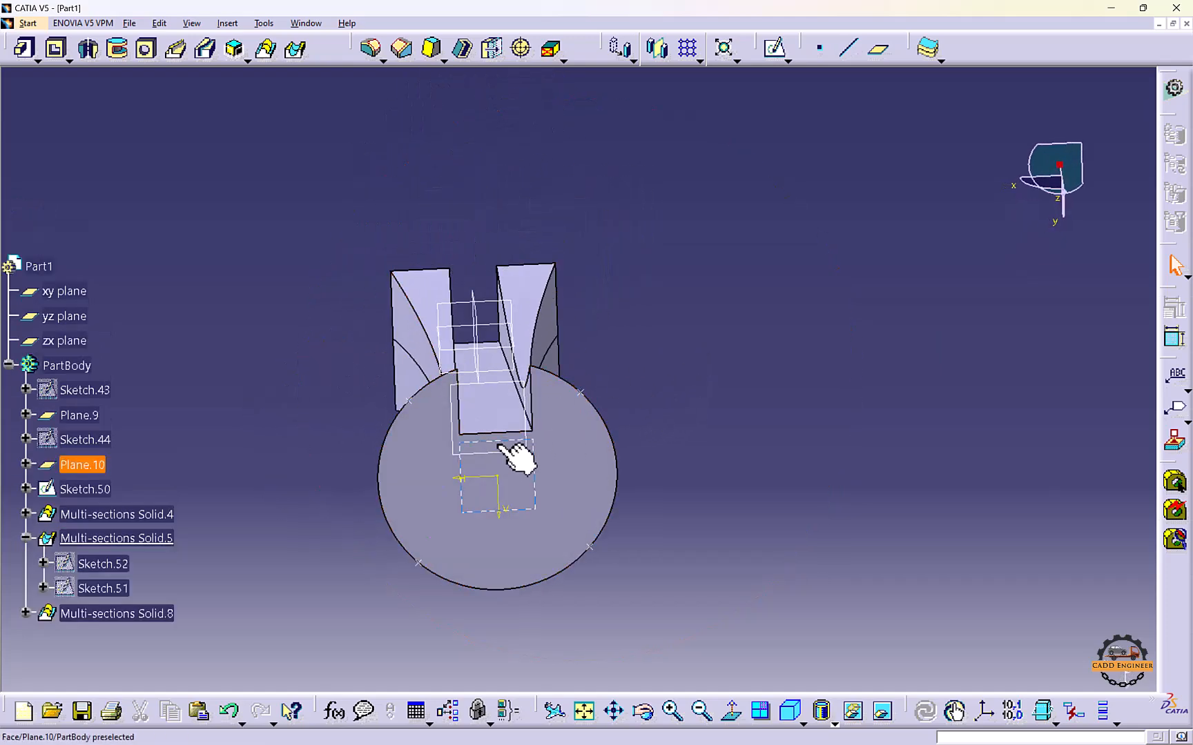
{"action": "mouse_move", "coordinate": [638, 424]}
{"action": "middle_mouse_down"}
{"action": "mouse_move", "coordinate": [544, 478]}
{"action": "mouse_move", "coordinate": [553, 435]}
{"action": "mouse_move", "coordinate": [649, 435]}
{"action": "middle_mouse_up"}
{"action": "middle_click_drag", "start_coordinate": [556, 337], "coordinate": [547, 283]}
{"action": "scroll", "coordinate": [305, 368], "scroll_direction": "down", "scroll_amount": 2}
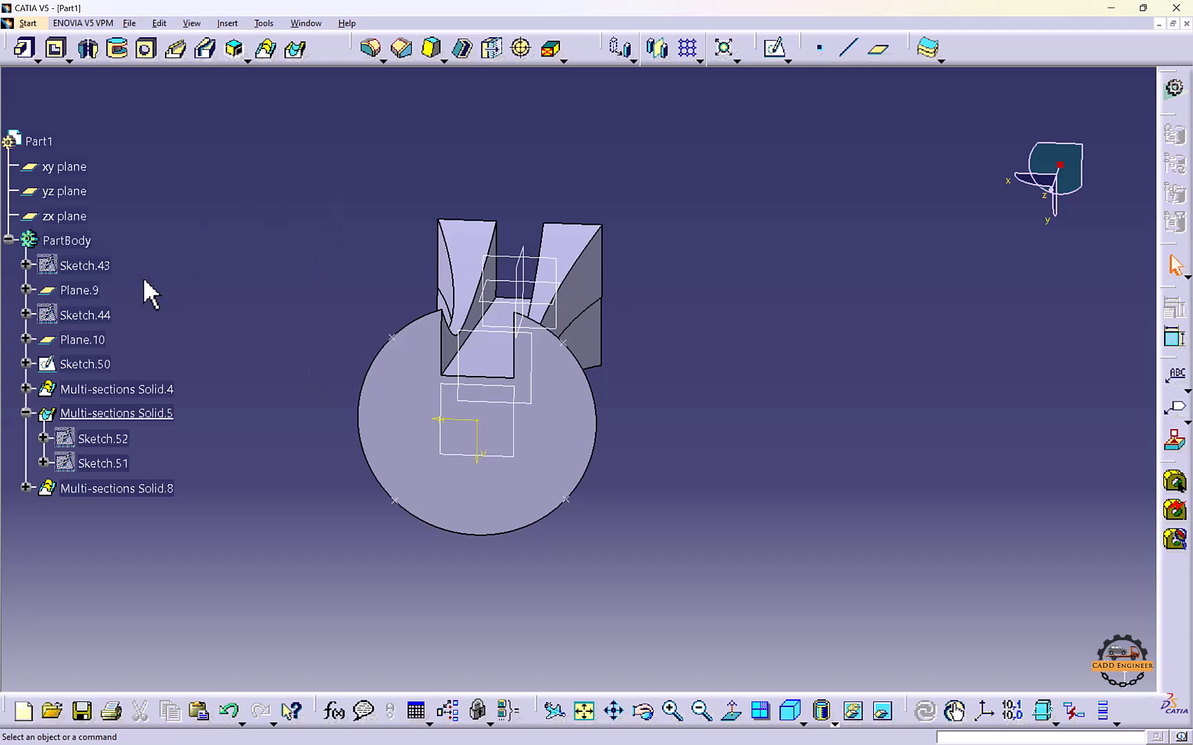
{"action": "left_click", "coordinate": [97, 203]}
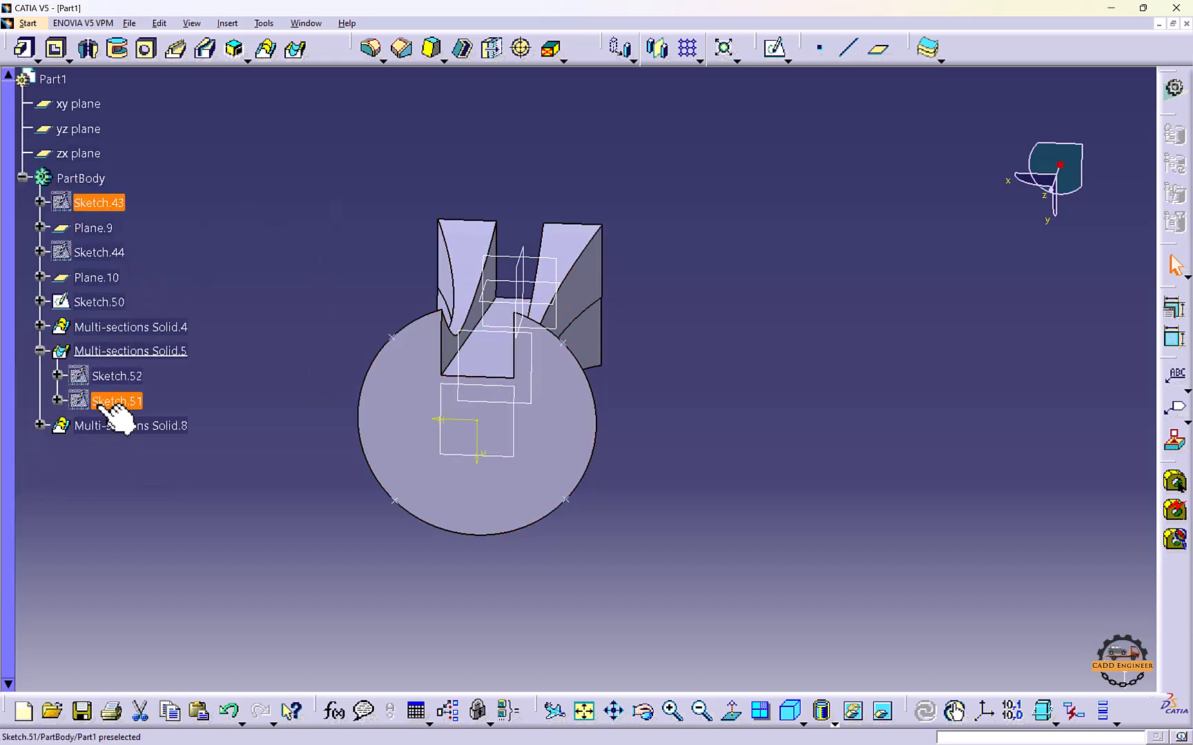
{"action": "left_click", "coordinate": [103, 425], "text": "shift"}
{"action": "right_click", "coordinate": [100, 422]}
{"action": "left_click", "coordinate": [169, 618]}
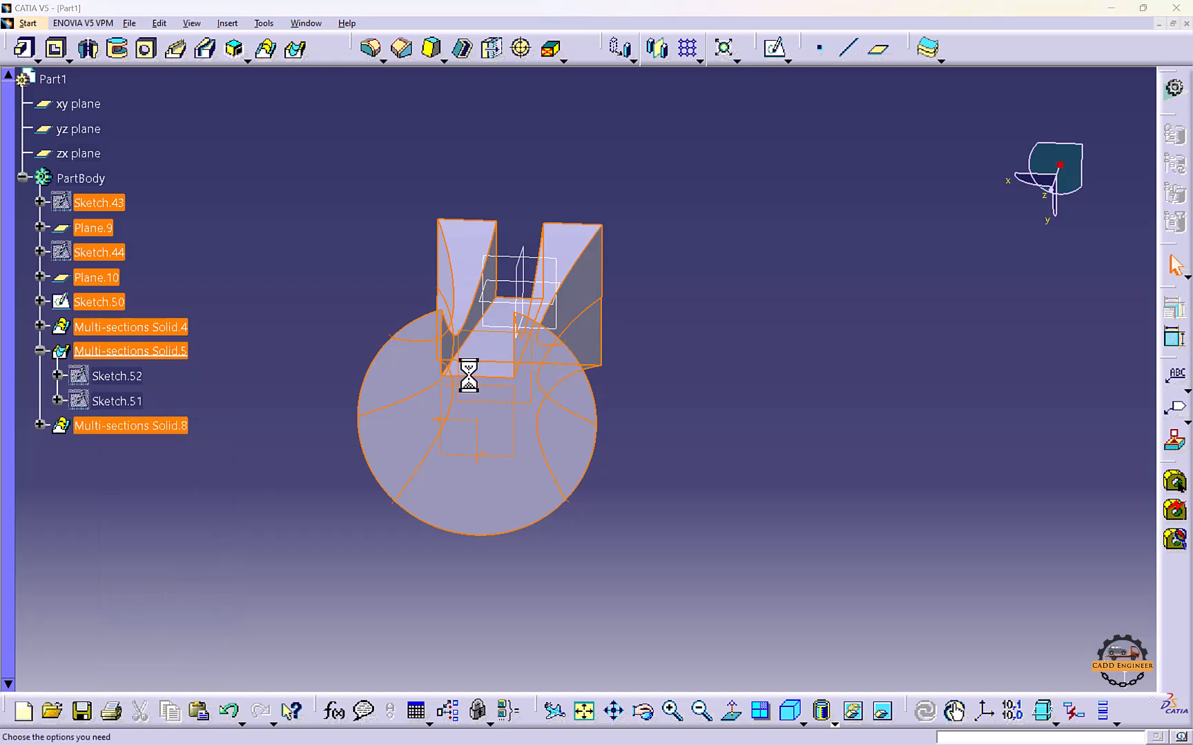
{"action": "left_click", "coordinate": [346, 399]}
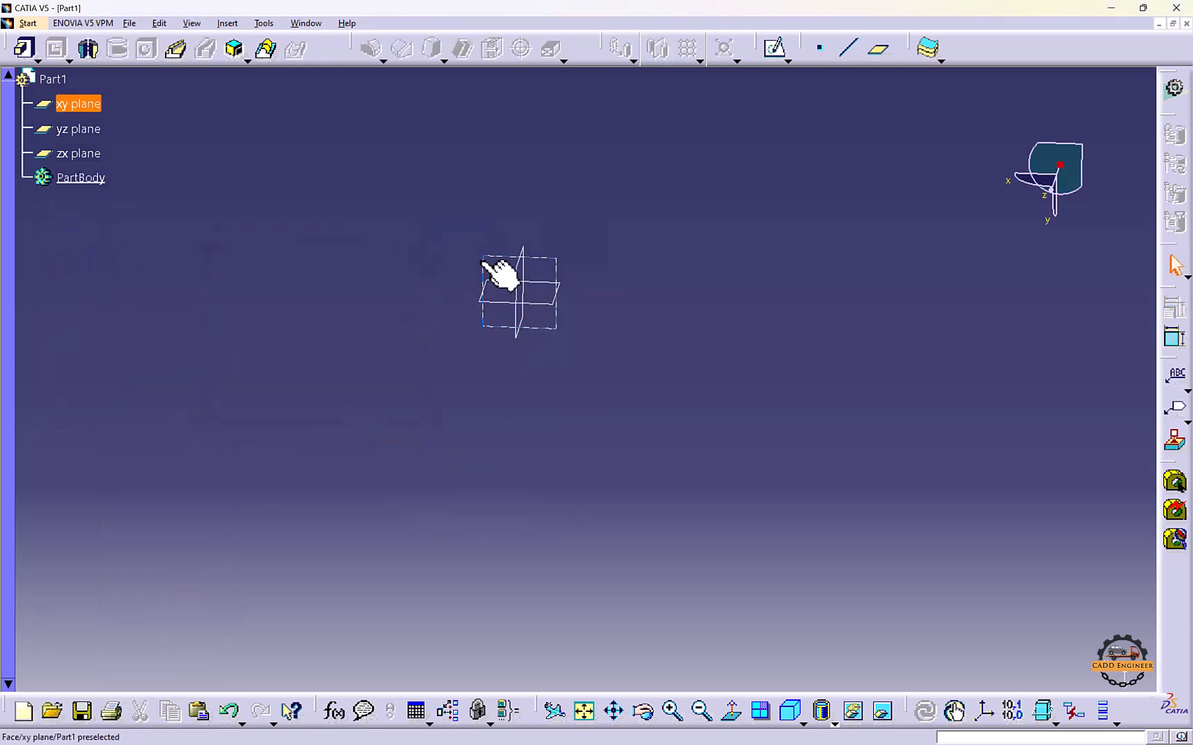
Start a sketch on the xy plane and draw a centered rectangle about 27 mm wide and 30 mm high at the origin
{"action": "left_click", "coordinate": [770, 59]}
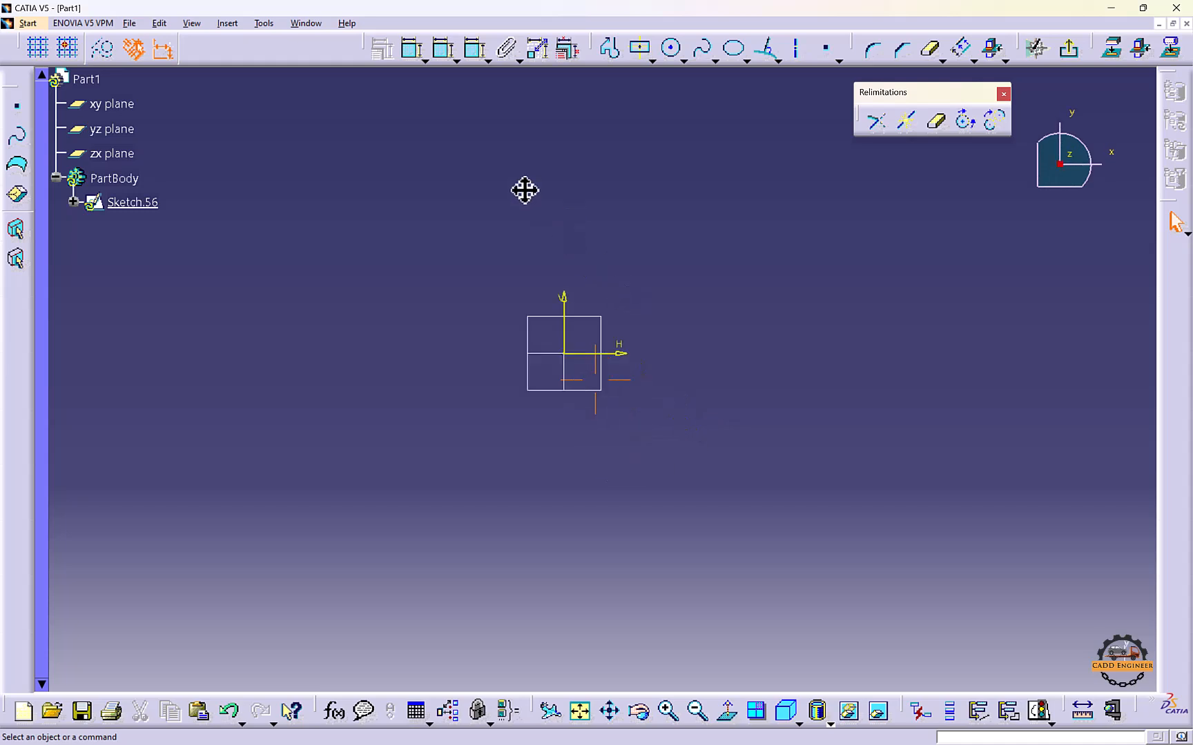
{"action": "left_click", "coordinate": [641, 48]}
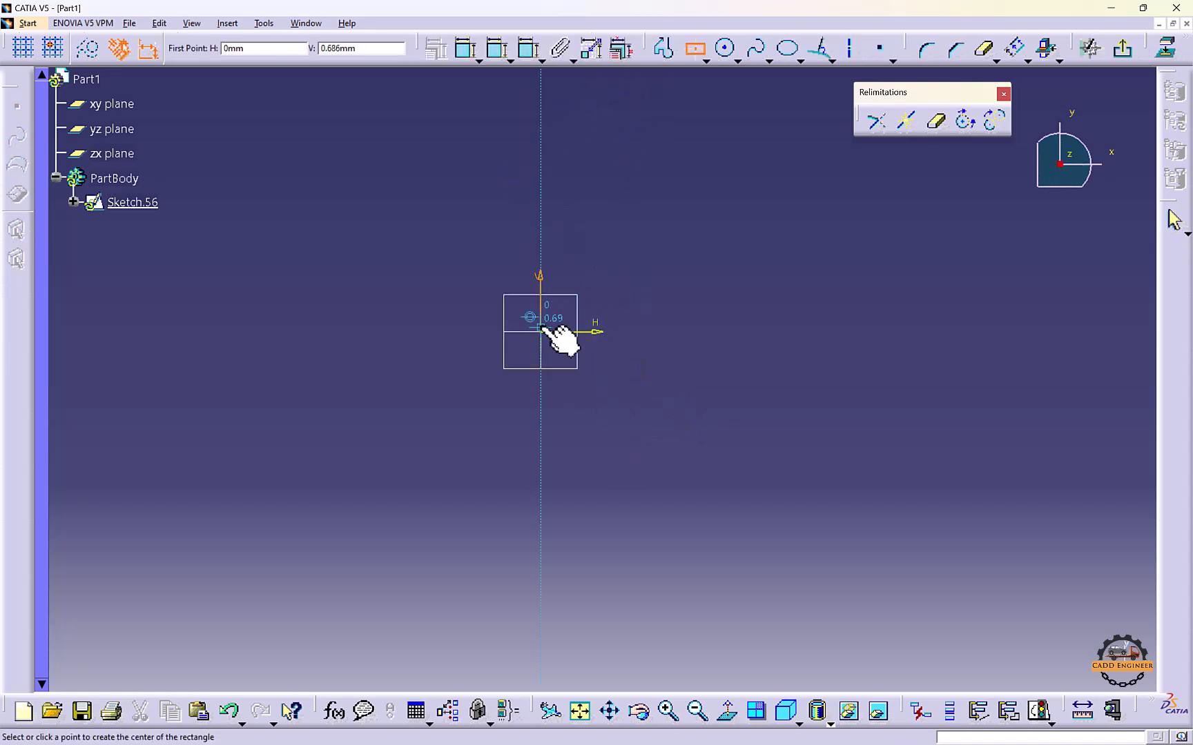
{"action": "left_click", "coordinate": [540, 332]}
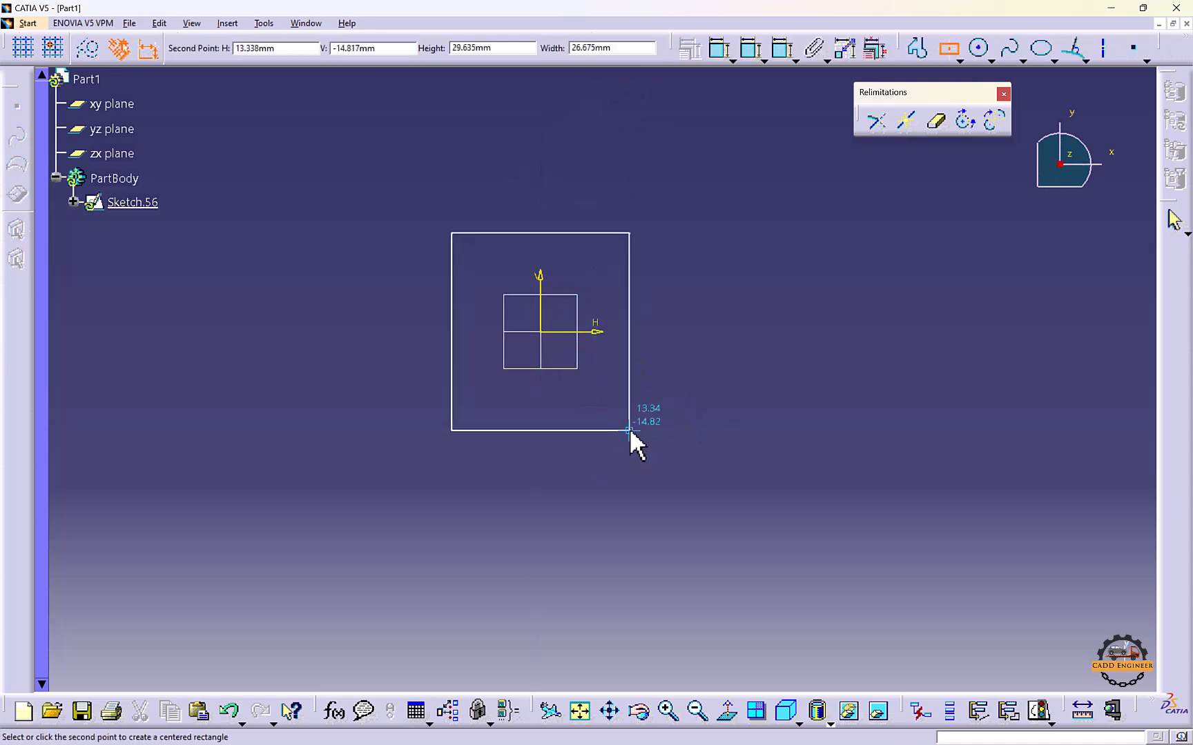
{"action": "left_click", "coordinate": [630, 429]}
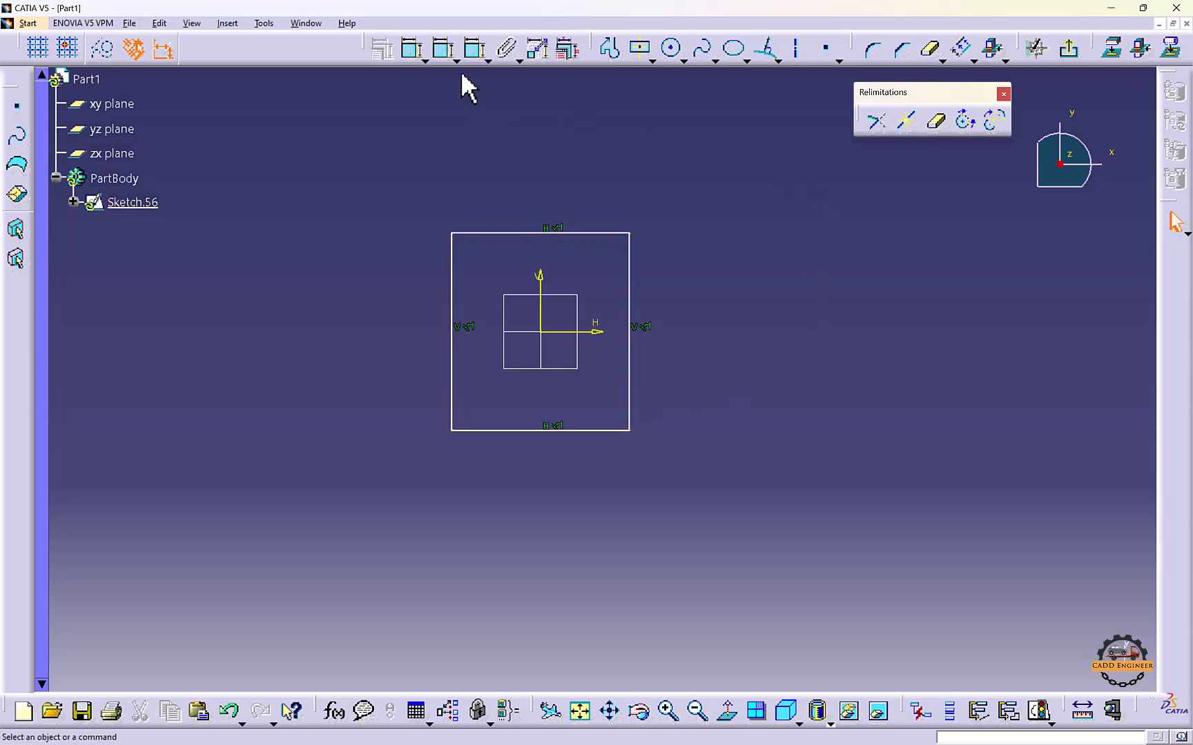
Dimension the rectangle's width and set it to 30 mm
{"action": "left_click", "coordinate": [517, 234]}
{"action": "left_click", "coordinate": [529, 198]}
{"action": "double_click", "coordinate": [528, 197]}
{"action": "type", "text": "30mm"}
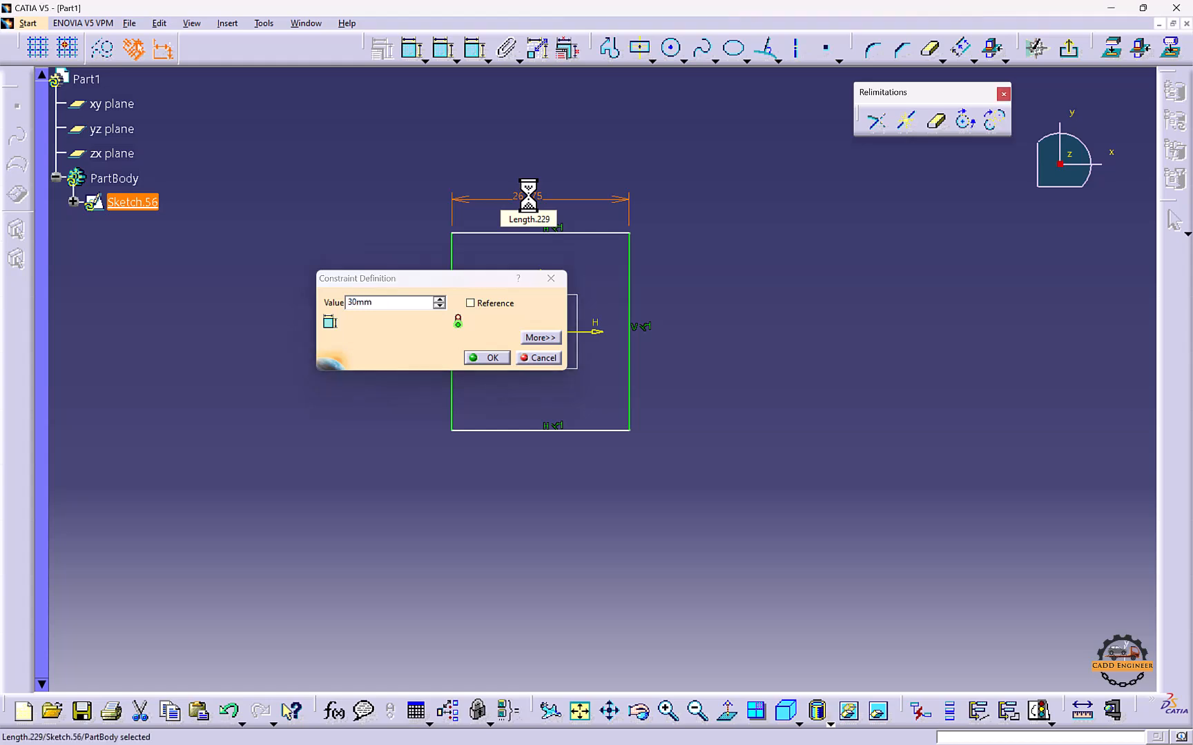
{"action": "key", "text": "Return"}
Dimension the rectangle's height as 35 mm and exit the sketch
{"action": "left_click", "coordinate": [456, 58]}
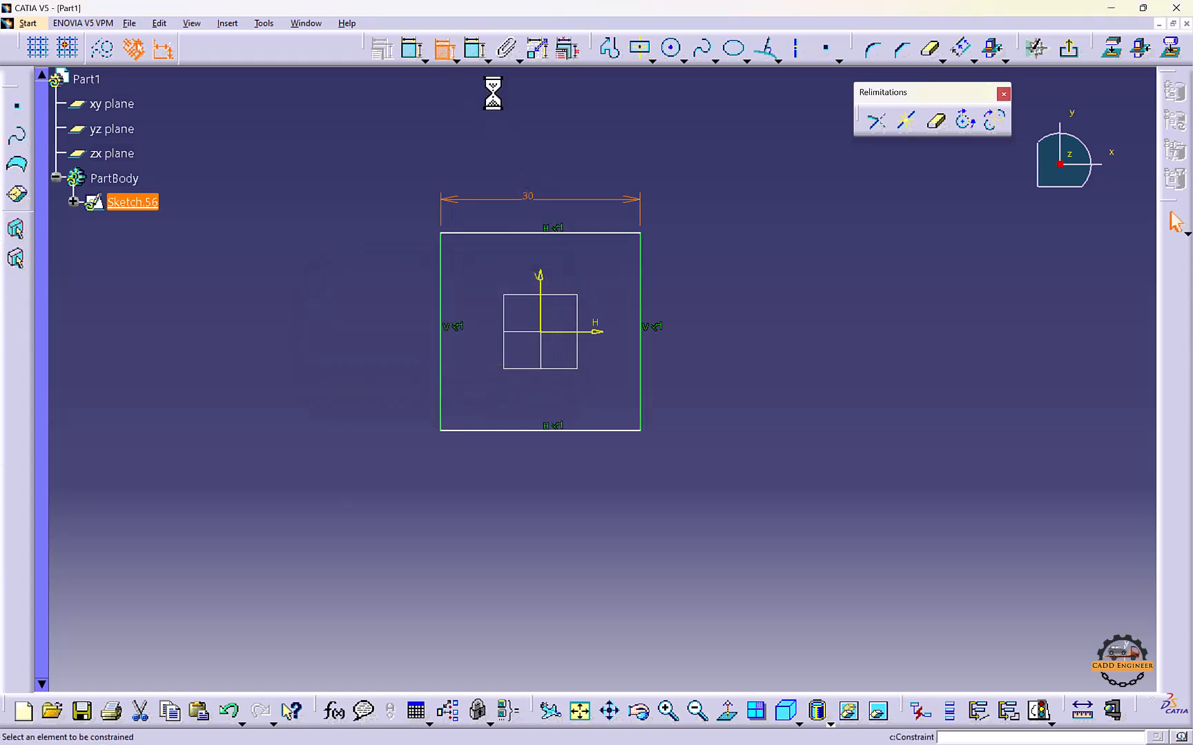
{"action": "left_click", "coordinate": [639, 276]}
{"action": "left_click", "coordinate": [704, 323]}
{"action": "double_click", "coordinate": [690, 307]}
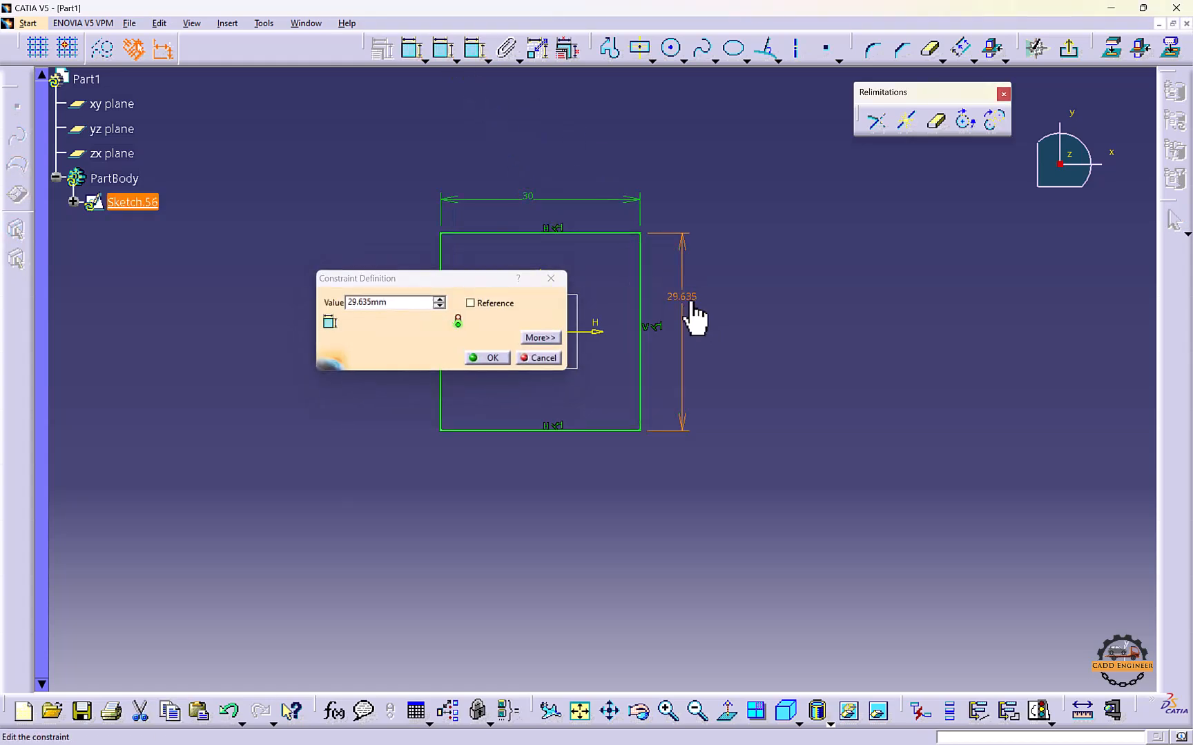
{"action": "type", "text": "35"}
{"action": "key", "text": "Return"}
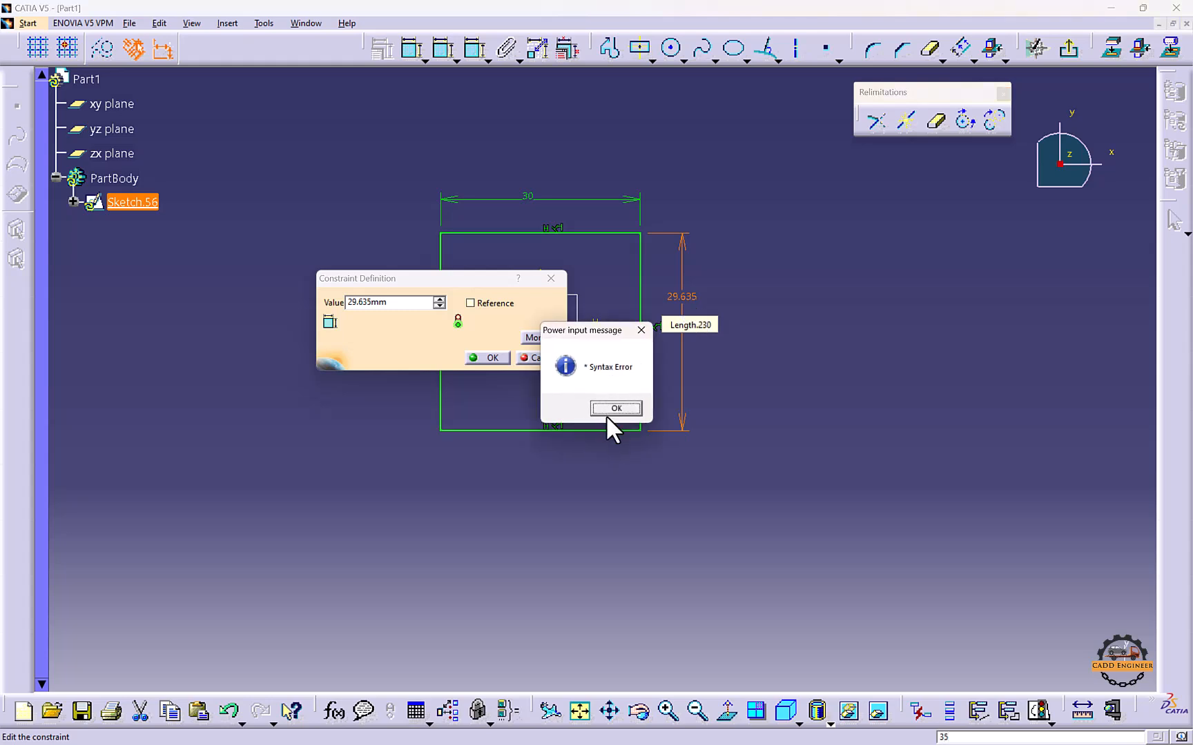
{"action": "left_click", "coordinate": [614, 414]}
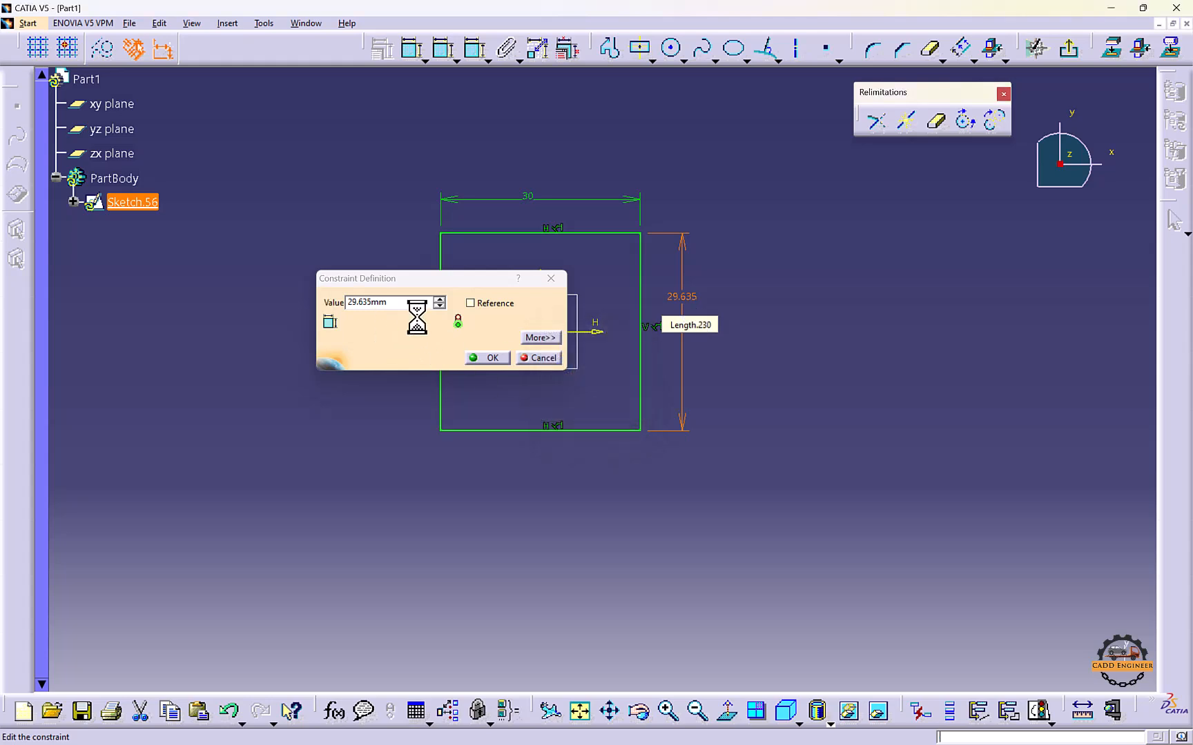
{"action": "left_click_drag", "start_coordinate": [414, 303], "coordinate": [335, 297]}
{"action": "type", "text": "35"}
{"action": "key", "text": "Return"}
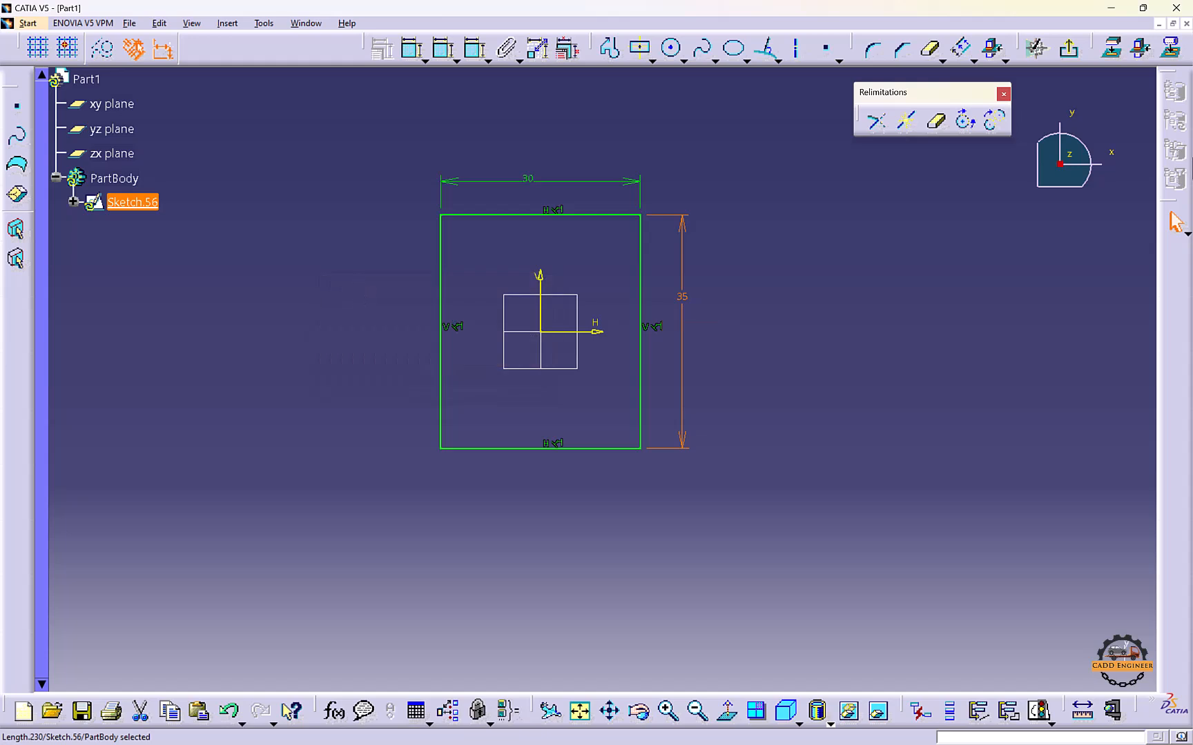
{"action": "left_click", "coordinate": [1070, 50]}
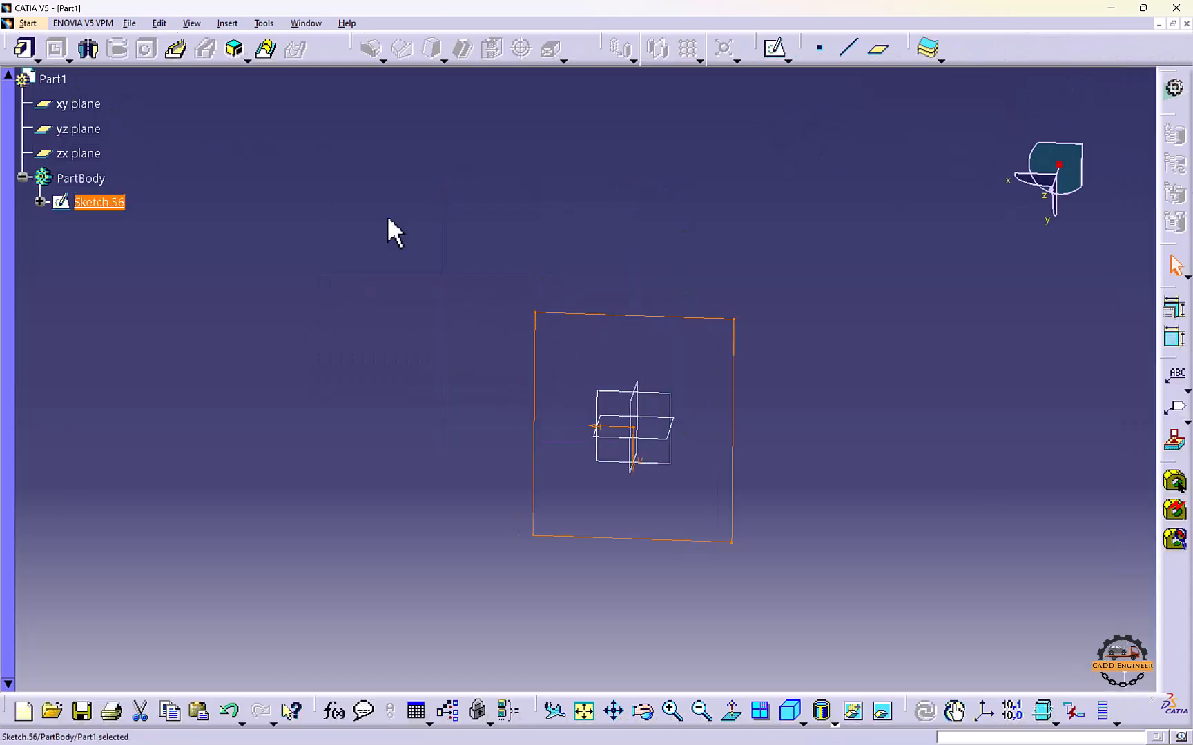
Pad the rectangular sketch into a long solid block using the Dimension limit type
{"action": "left_click", "coordinate": [24, 49]}
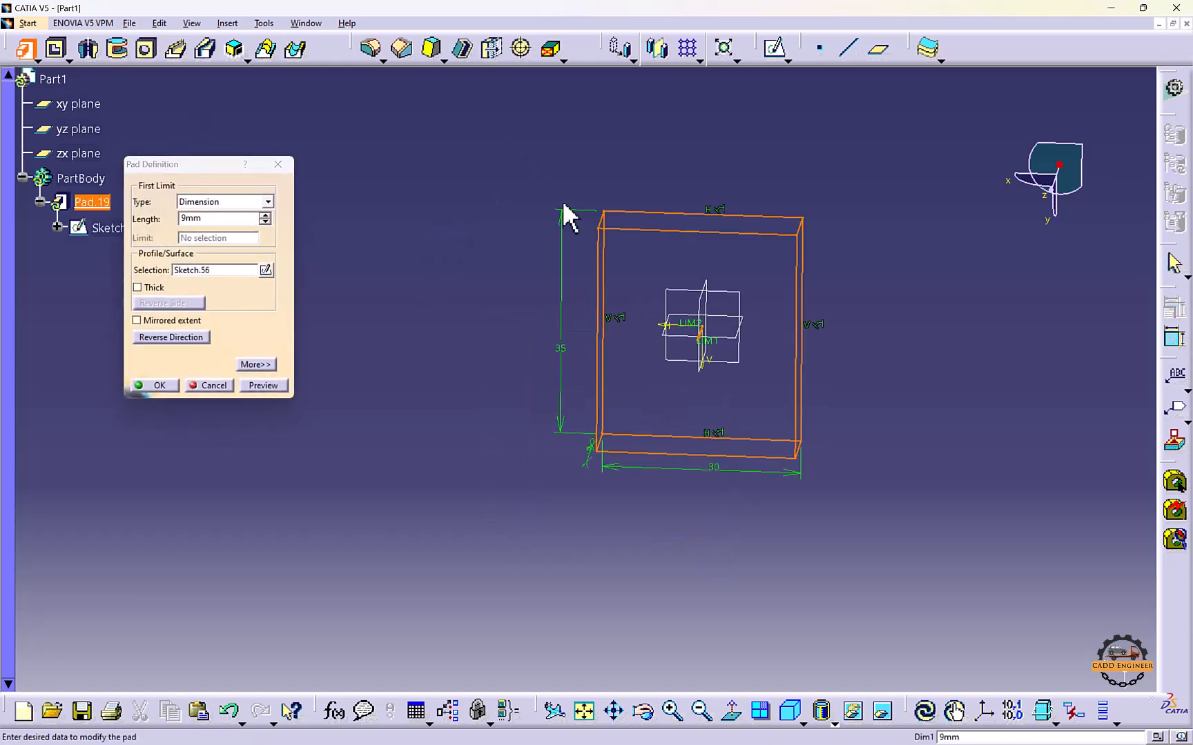
{"action": "middle_click_drag", "start_coordinate": [710, 241], "coordinate": [330, 304]}
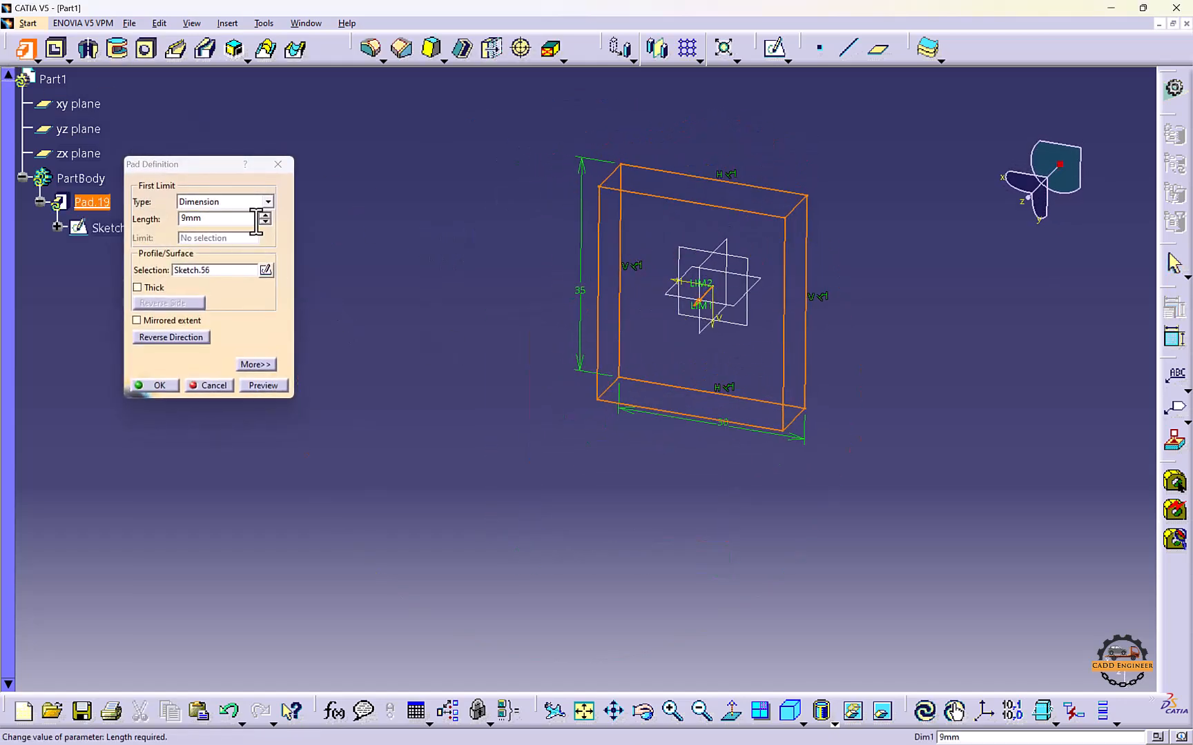
{"action": "left_click_drag", "start_coordinate": [265, 218], "coordinate": [264, 219]}
{"action": "left_click", "coordinate": [153, 384]}
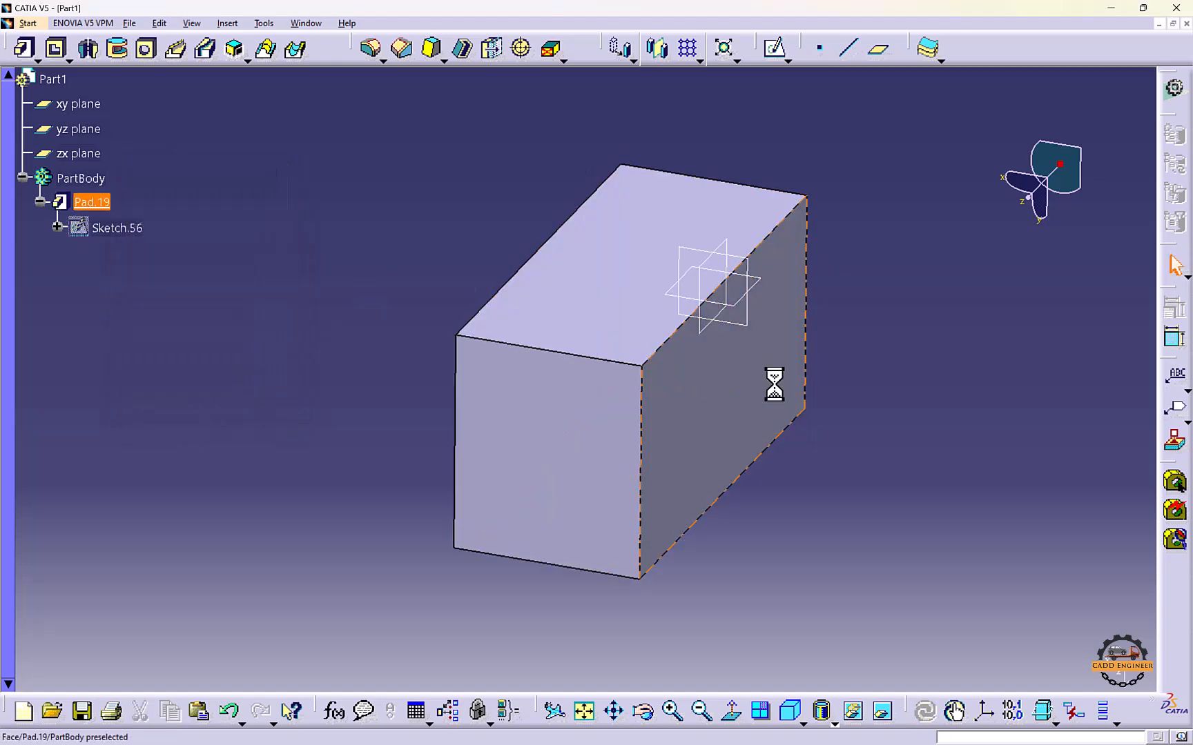
Apply a 4 mm edge fillet to one long upper edge of the block
{"action": "mouse_move", "coordinate": [771, 381]}
{"action": "middle_mouse_down"}
{"action": "mouse_move", "coordinate": [682, 336]}
{"action": "mouse_move", "coordinate": [508, 394]}
{"action": "mouse_move", "coordinate": [449, 363]}
{"action": "middle_mouse_up"}
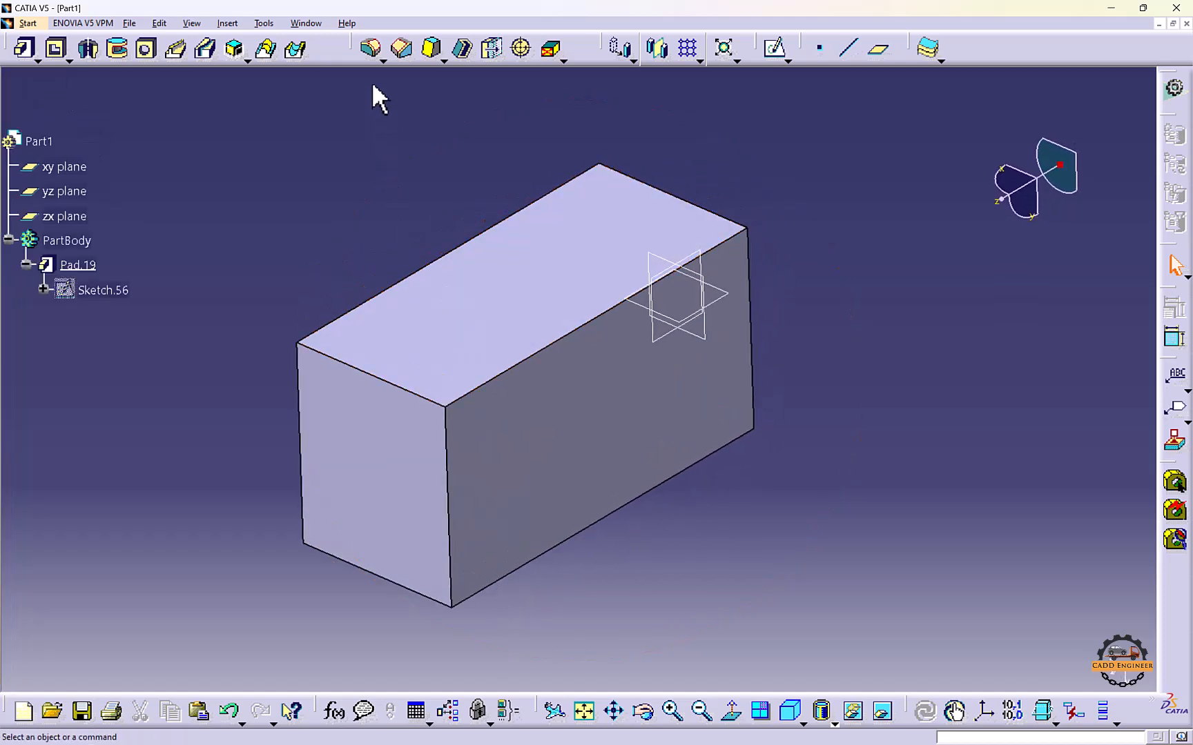
{"action": "left_click", "coordinate": [369, 48]}
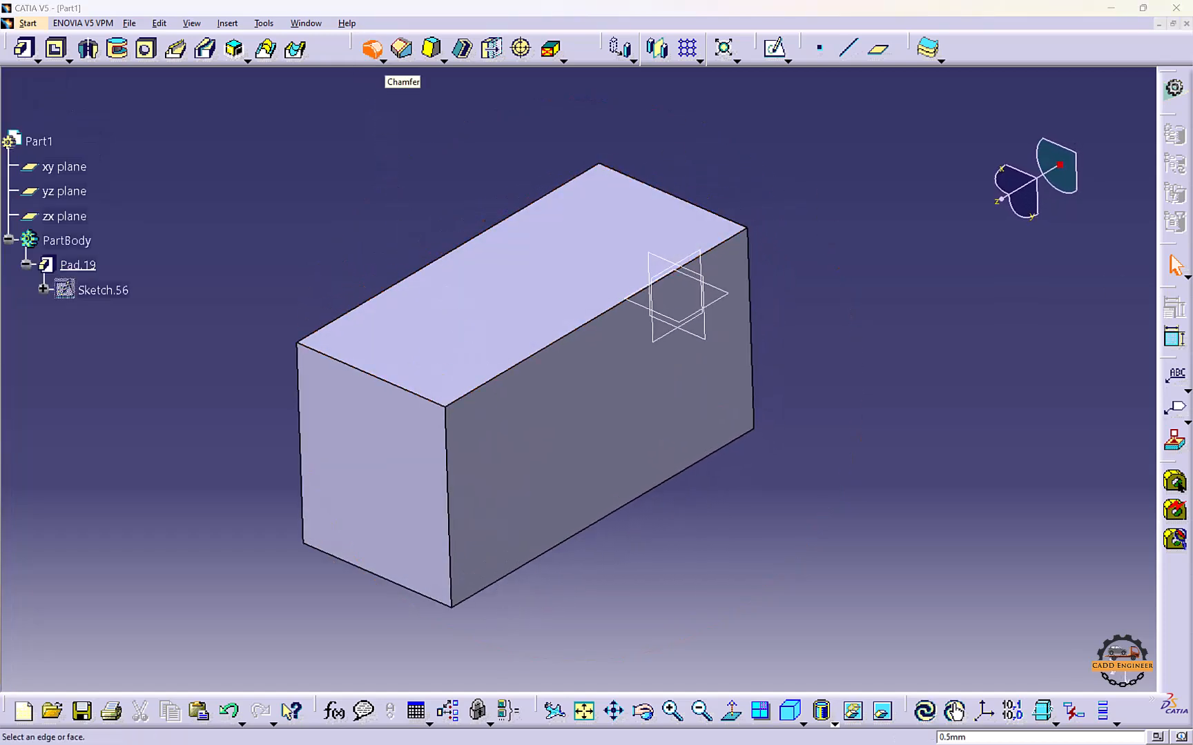
{"action": "middle_click_drag", "start_coordinate": [426, 546], "coordinate": [404, 476]}
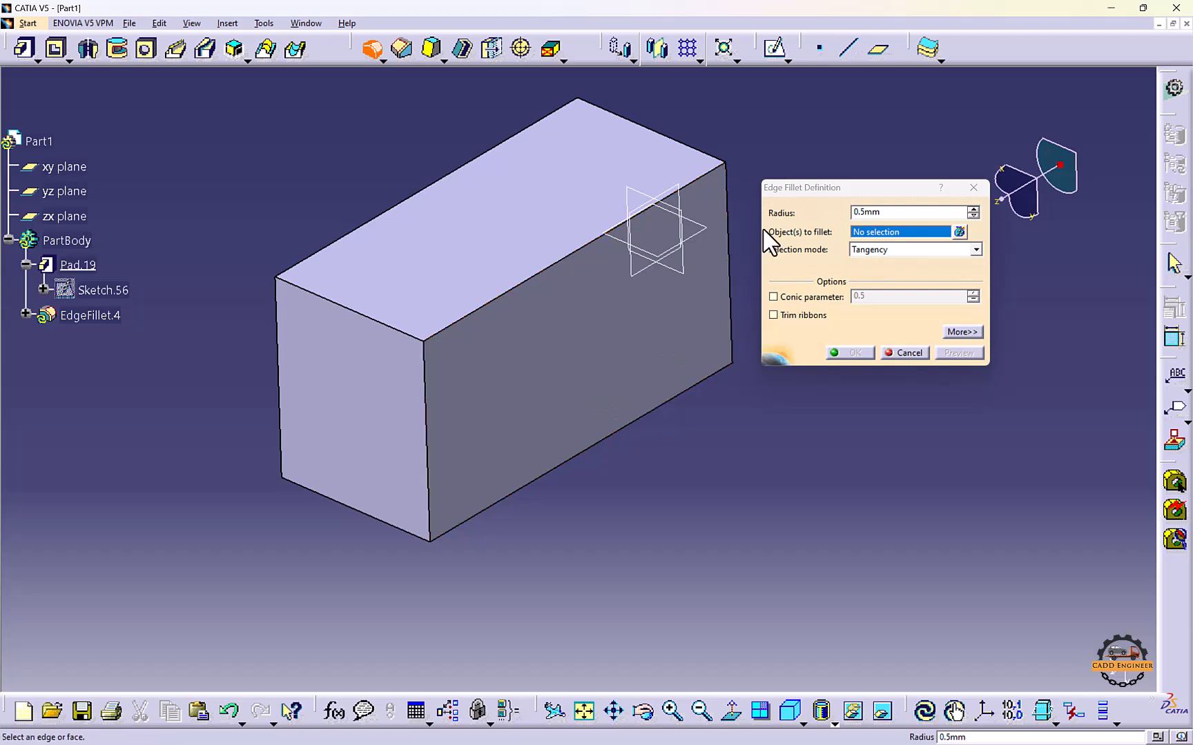
{"action": "left_click", "coordinate": [588, 245]}
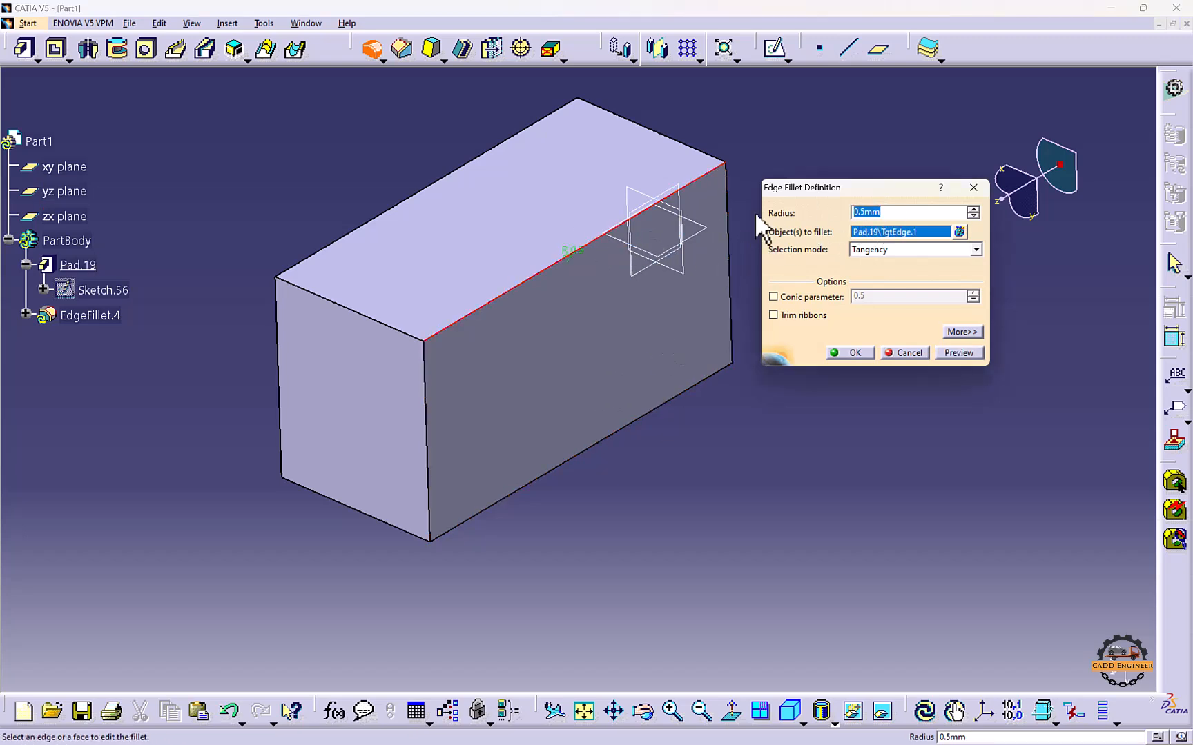
{"action": "type", "text": "4"}
{"action": "left_click", "coordinate": [954, 350]}
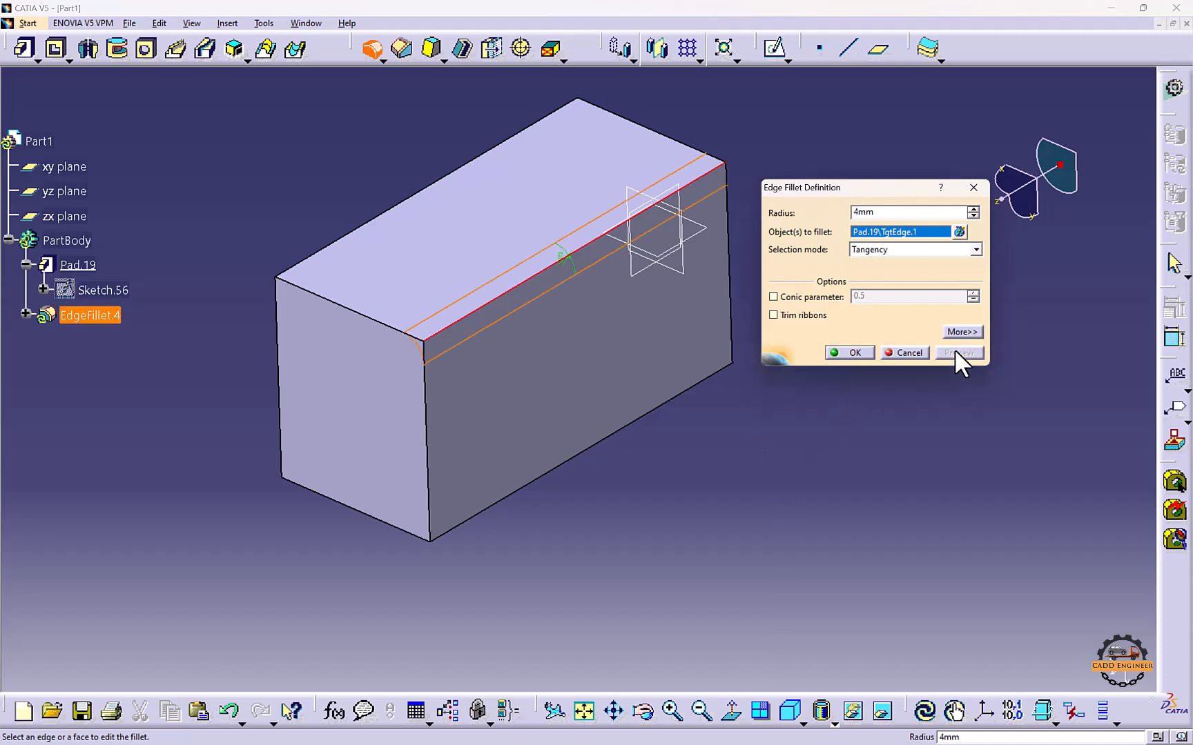
{"action": "left_click", "coordinate": [837, 350]}
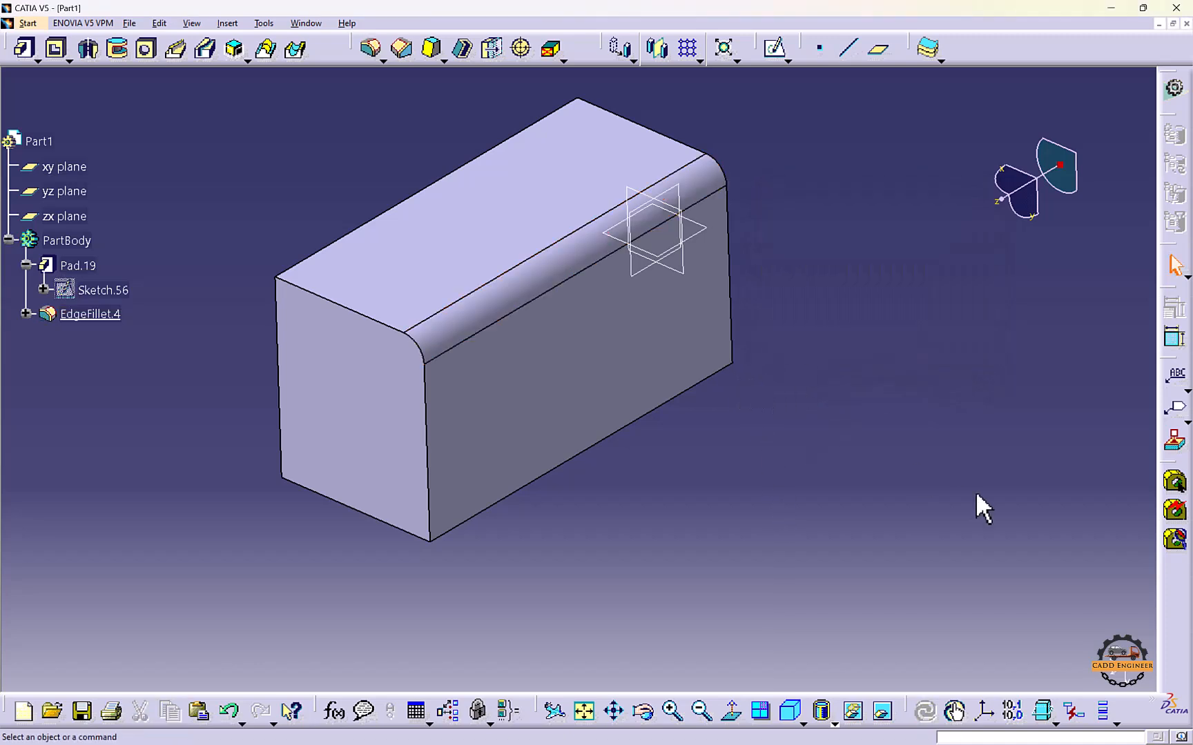
Add a 4 mm edge fillet with a conic parameter of 0.5 to the block's opposite long upper edge
{"action": "left_click", "coordinate": [371, 48]}
{"action": "middle_click_drag", "start_coordinate": [420, 192], "coordinate": [399, 333]}
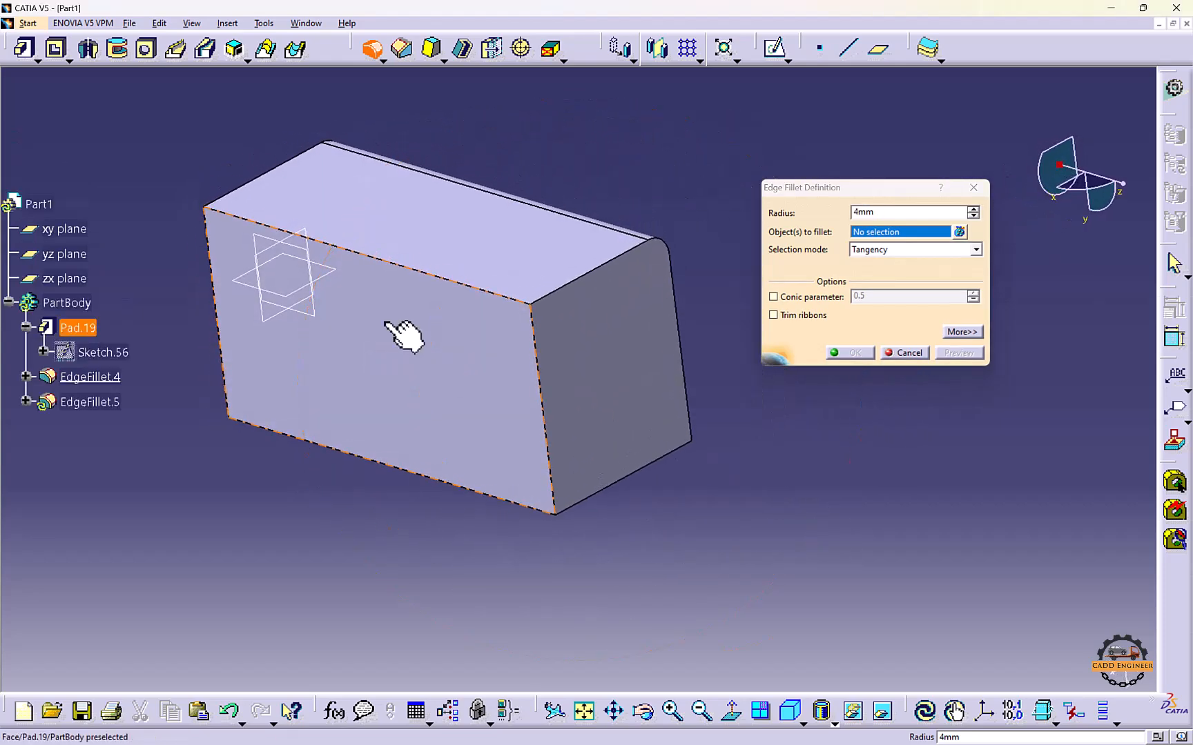
{"action": "left_click", "coordinate": [773, 297]}
{"action": "middle_click_drag", "start_coordinate": [301, 256], "coordinate": [634, 276]}
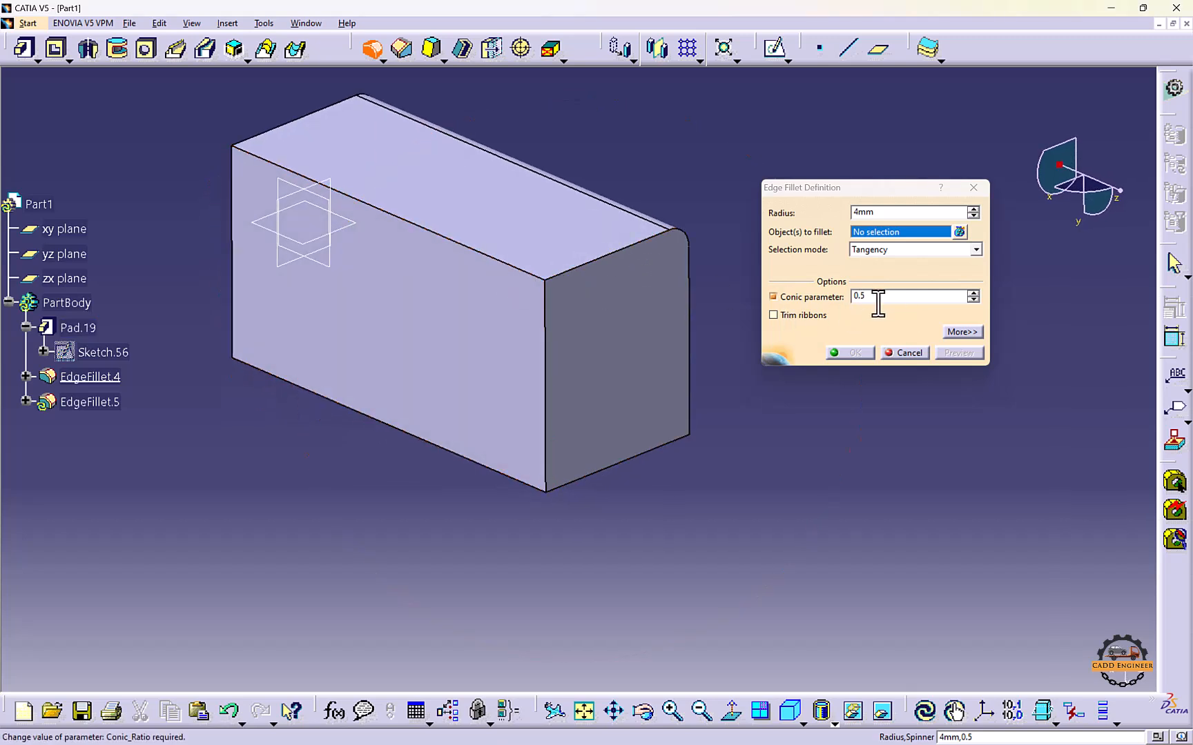
{"action": "left_click", "coordinate": [482, 253]}
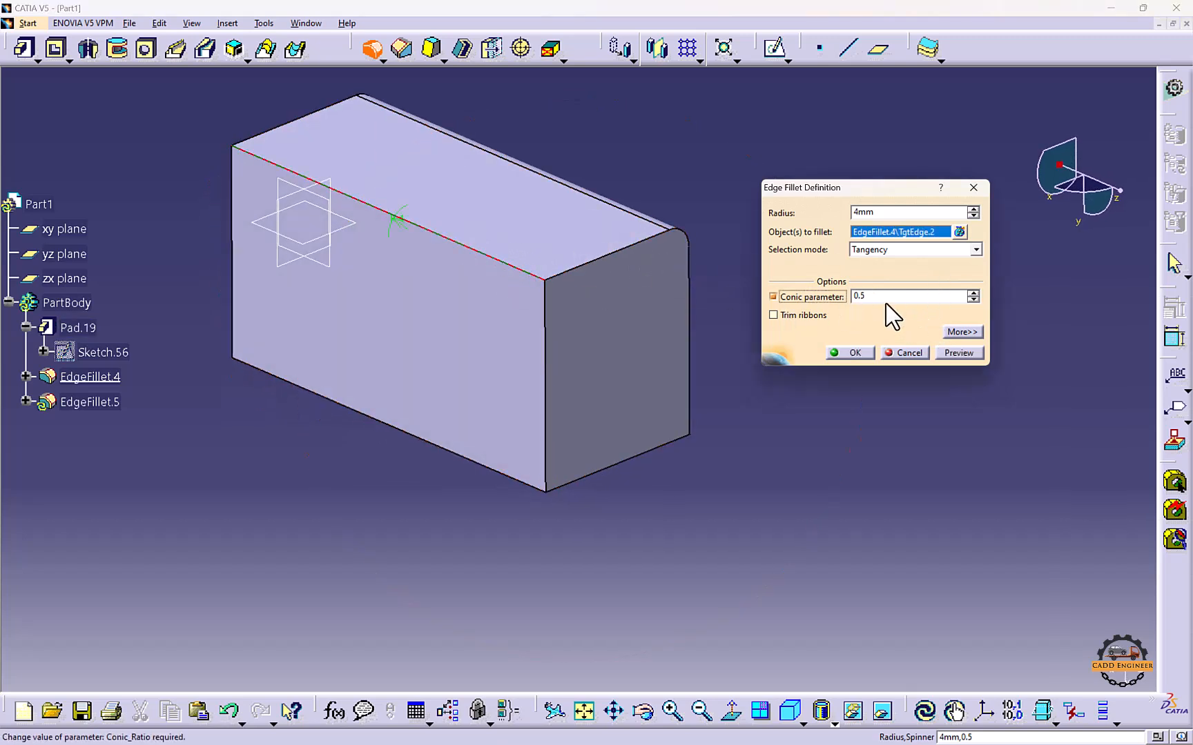
{"action": "left_click", "coordinate": [954, 354]}
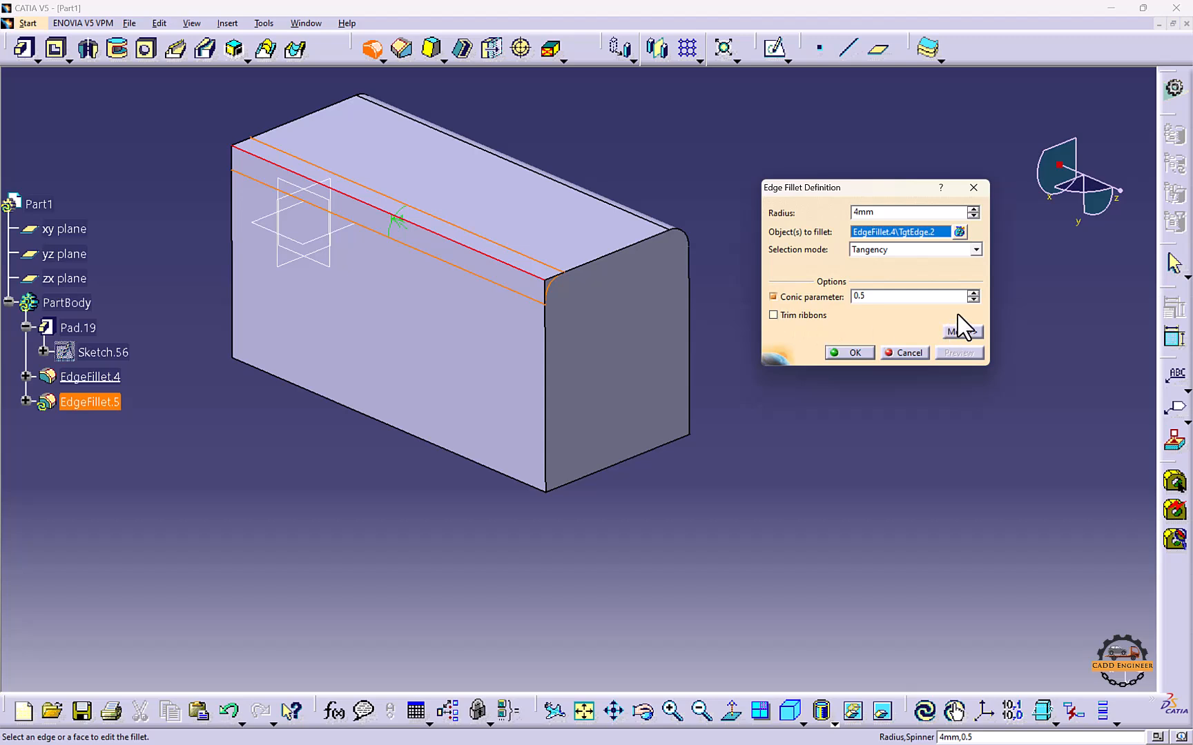
{"action": "left_click", "coordinate": [869, 352]}
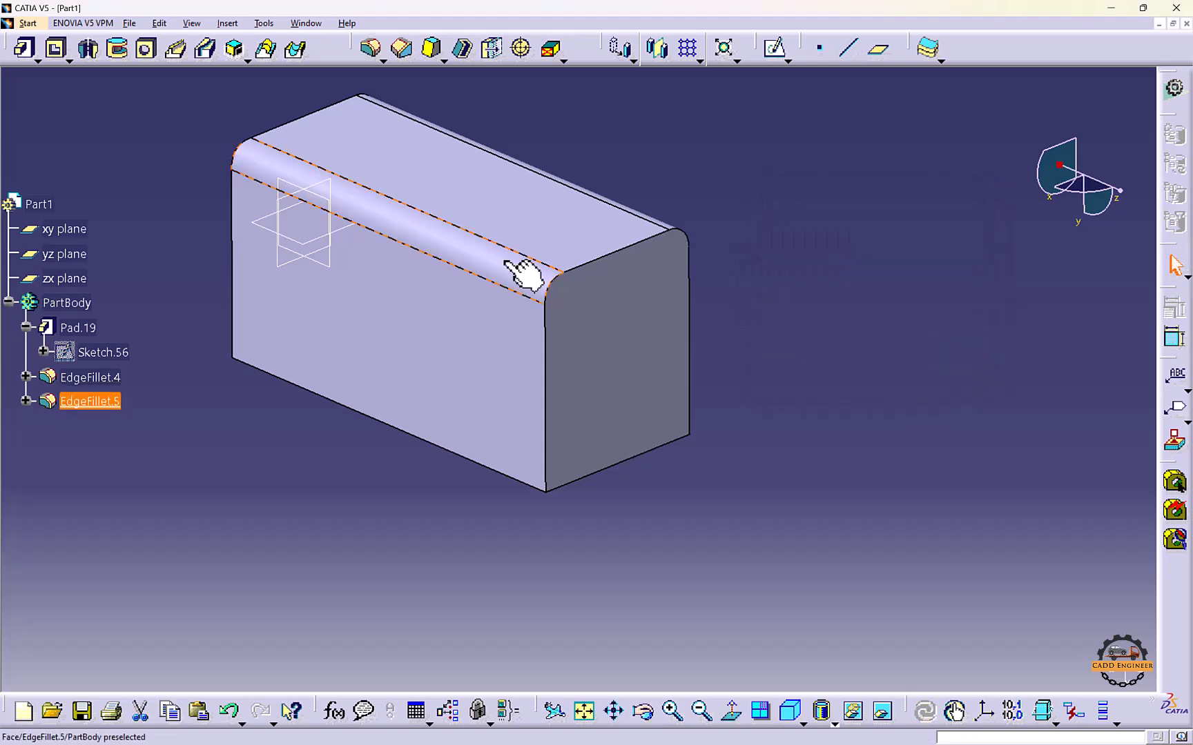
Change the conic parameter of EdgeFillet.5 to 0.75
{"action": "double_click", "coordinate": [97, 402]}
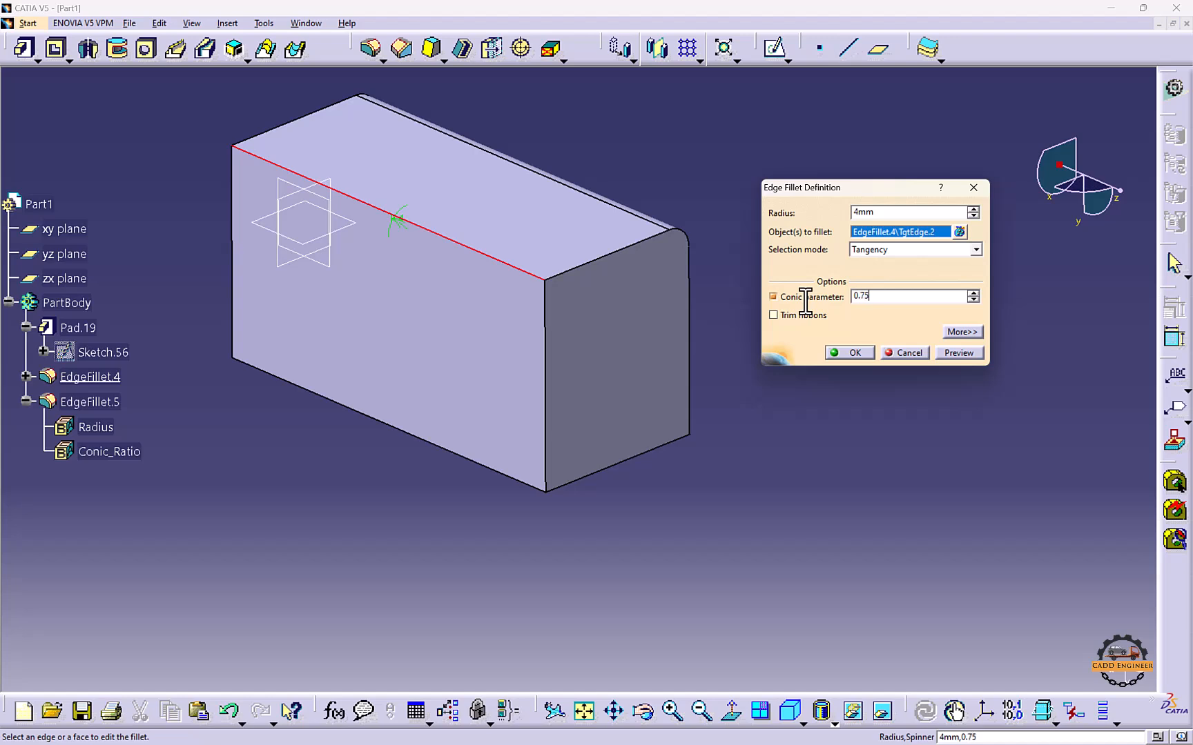
{"action": "key", "text": "Return"}
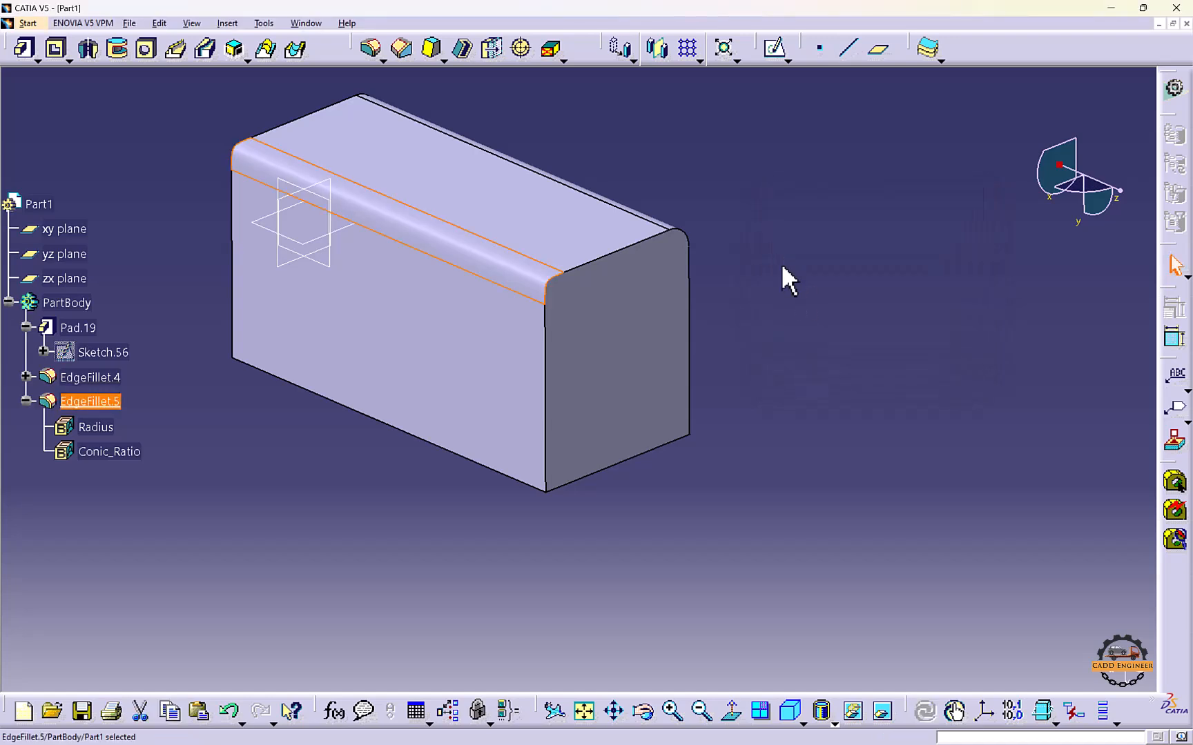
Set the conic parameter of EdgeFillet.5 to 0.05 and inspect the filleted edge
{"action": "double_click", "coordinate": [103, 402]}
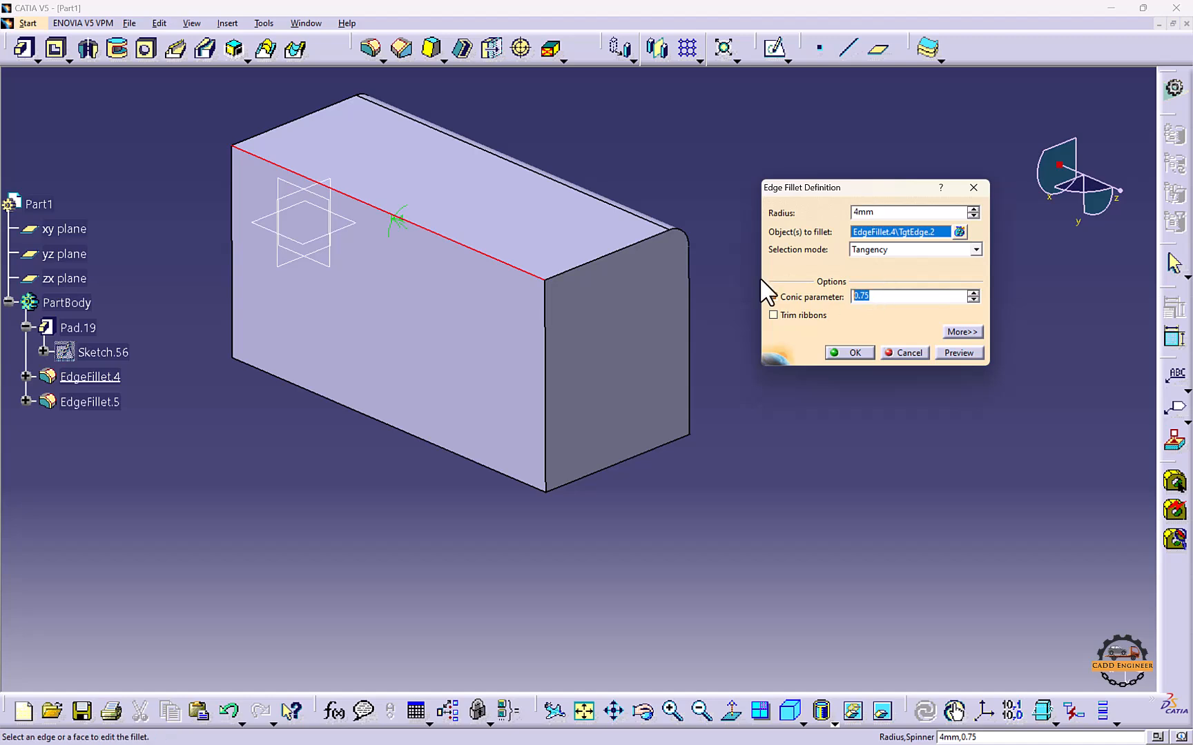
{"action": "type", "text": "0.05"}
{"action": "key", "text": "Return"}
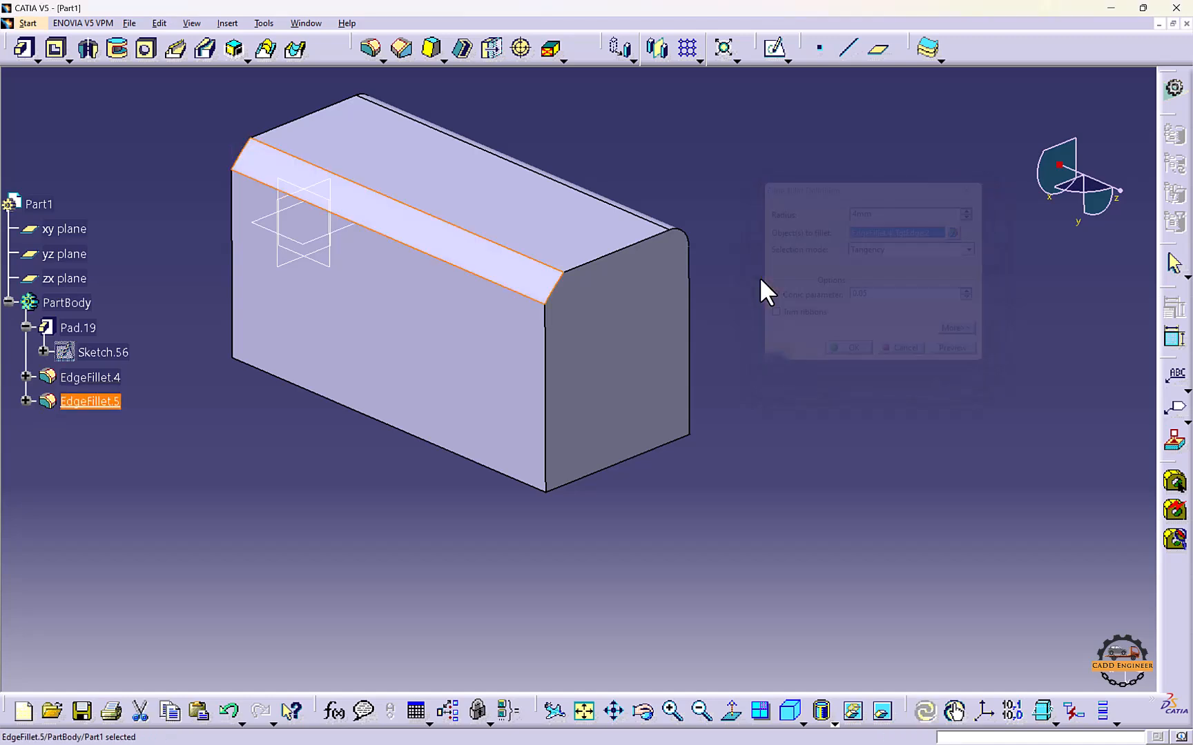
{"action": "left_click", "coordinate": [595, 314]}
{"action": "mouse_move", "coordinate": [597, 314]}
{"action": "middle_mouse_down"}
{"action": "mouse_move", "coordinate": [541, 333]}
{"action": "mouse_move", "coordinate": [589, 316]}
{"action": "middle_mouse_up"}
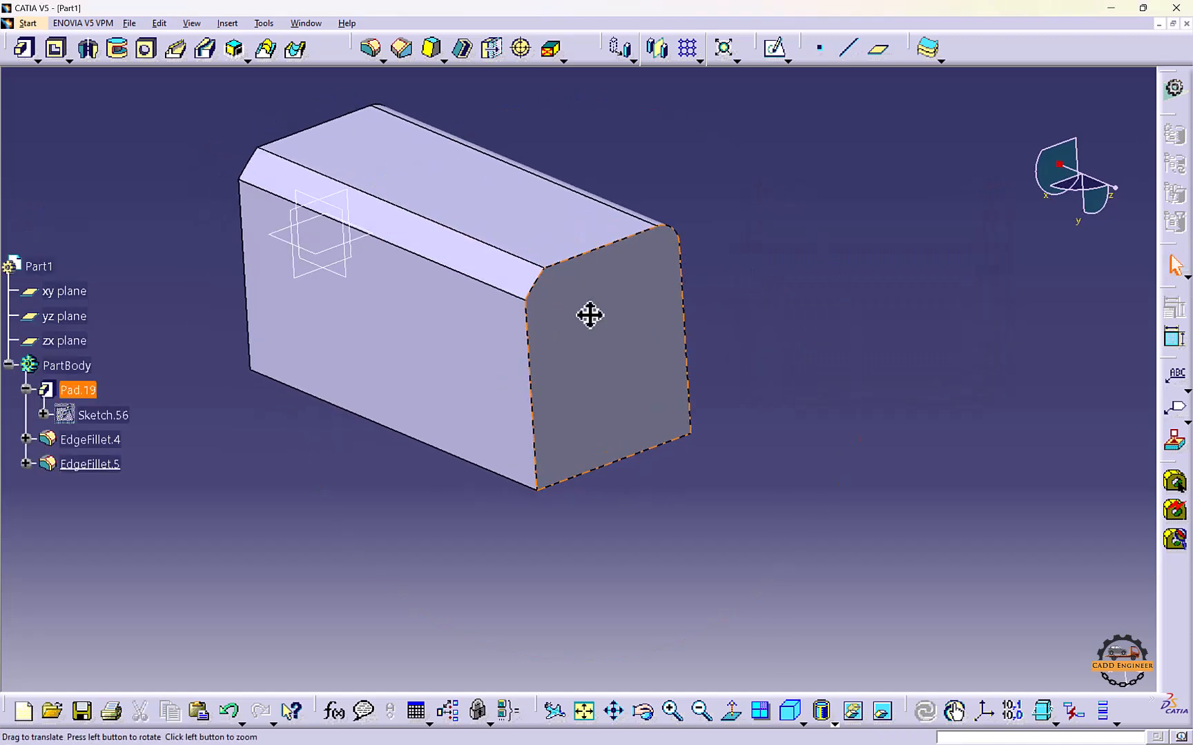
Change the conic parameter of EdgeFillet.5 to 0.2 and inspect the block
{"action": "double_click", "coordinate": [80, 464]}
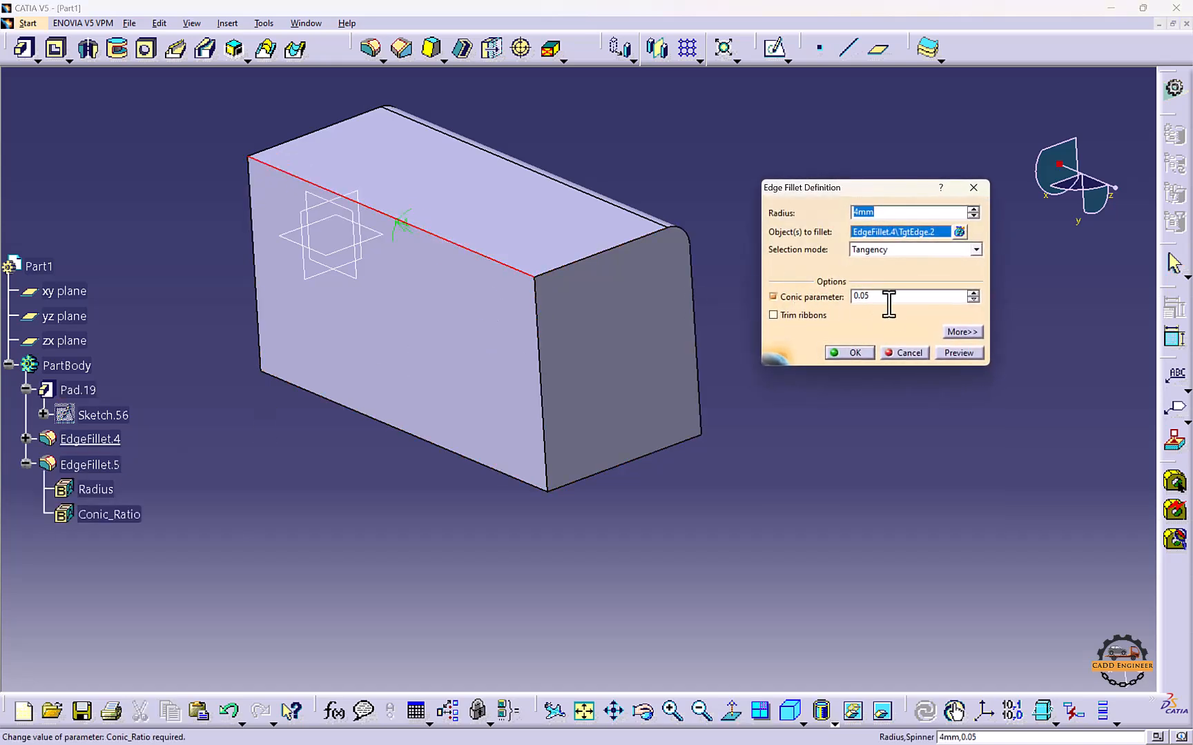
{"action": "left_click_drag", "start_coordinate": [878, 295], "coordinate": [774, 294]}
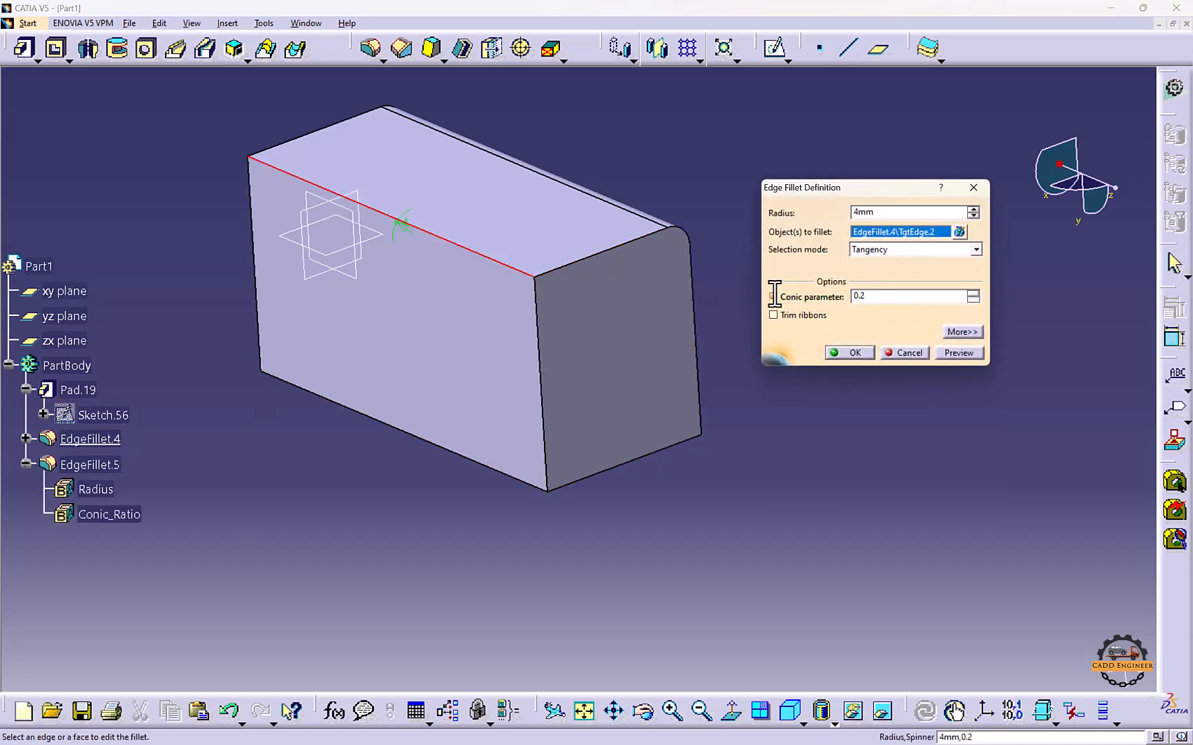
{"action": "key", "text": "Return"}
{"action": "left_click", "coordinate": [706, 360]}
{"action": "middle_click_drag", "start_coordinate": [707, 360], "coordinate": [381, 296]}
{"action": "scroll", "coordinate": [149, 558], "scroll_direction": "down", "scroll_amount": 3}
Delete EdgeFillet.5 from the part body
{"action": "right_click", "coordinate": [94, 403]}
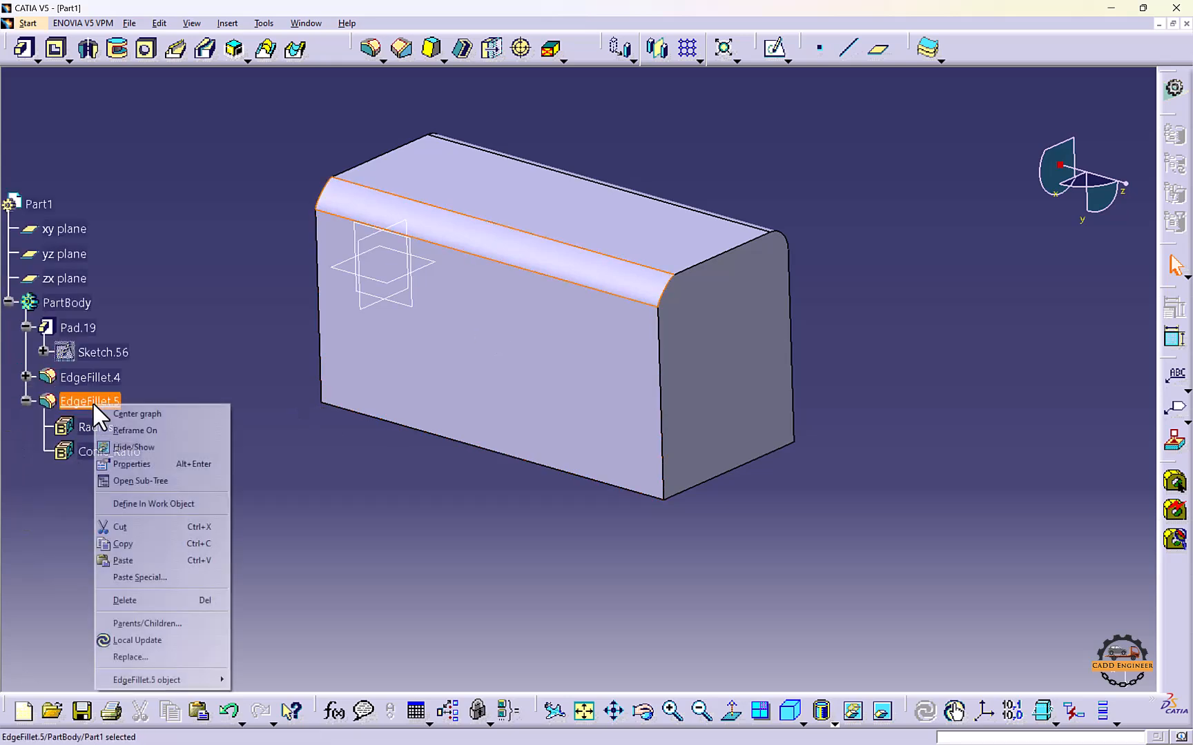
{"action": "left_click", "coordinate": [153, 599]}
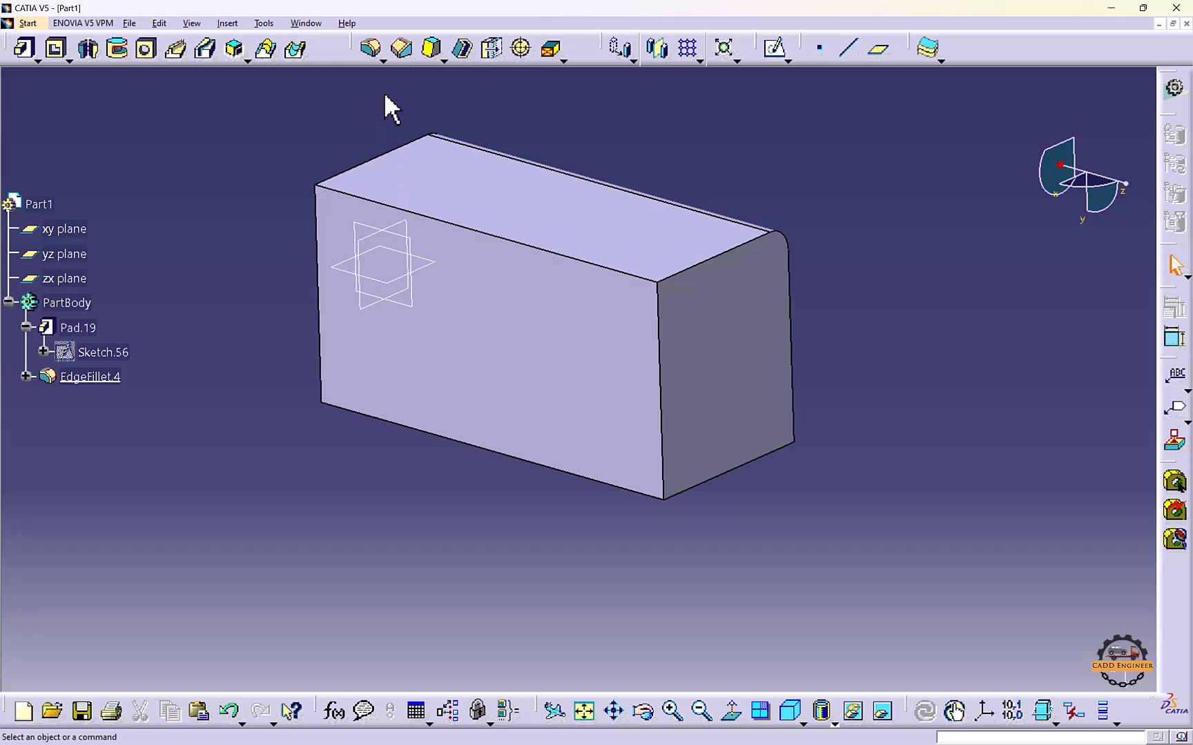
Start a variable radius fillet on the block's sharp long upper edge and set the radius at its far end to 8 mm
{"action": "left_click", "coordinate": [383, 61]}
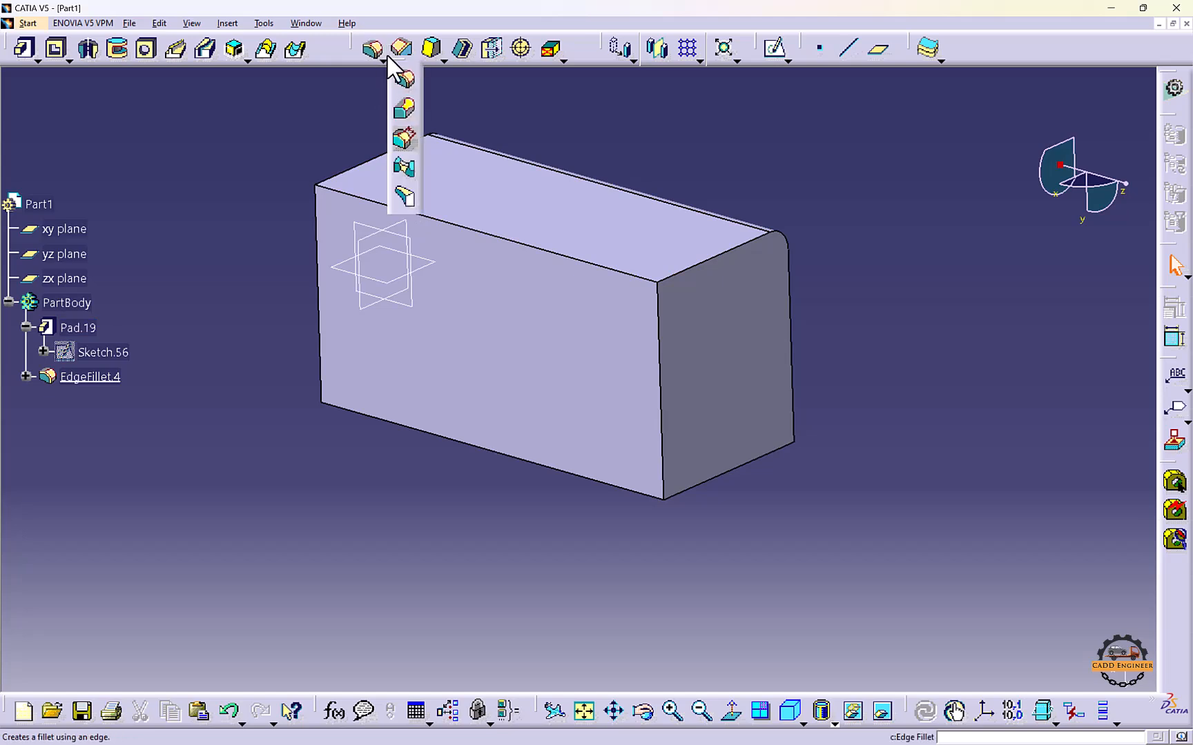
{"action": "left_click", "coordinate": [408, 112]}
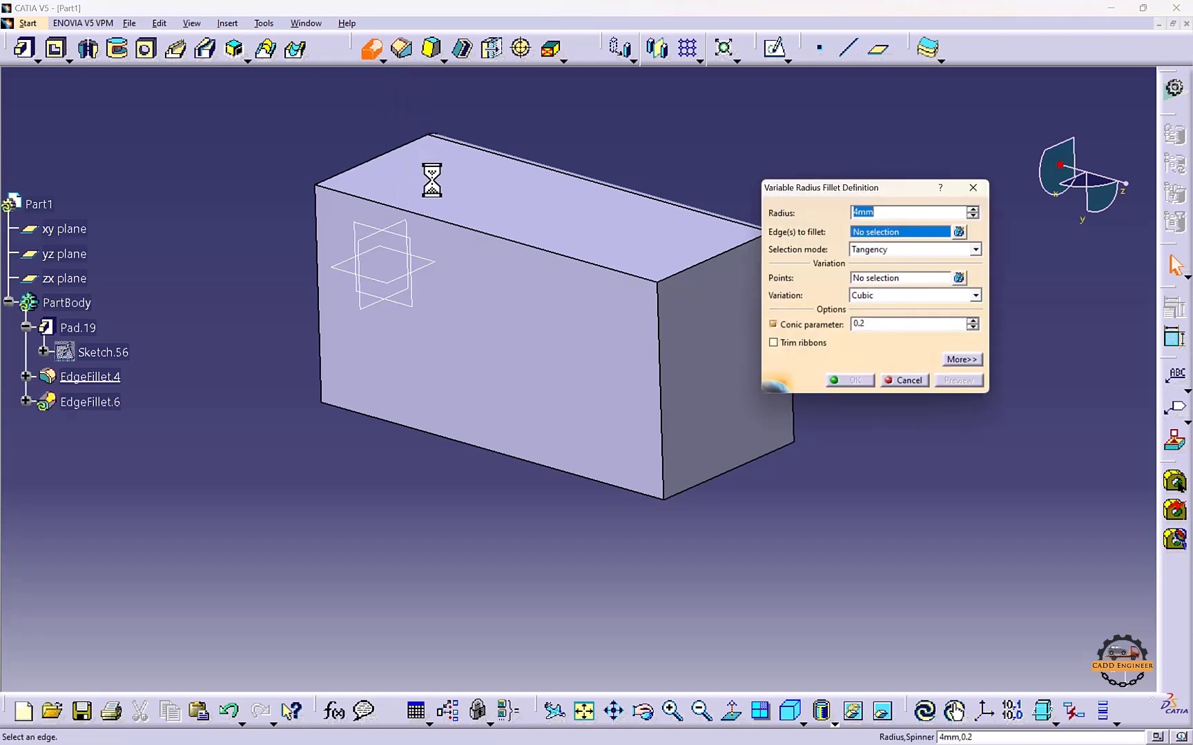
{"action": "left_click", "coordinate": [457, 228]}
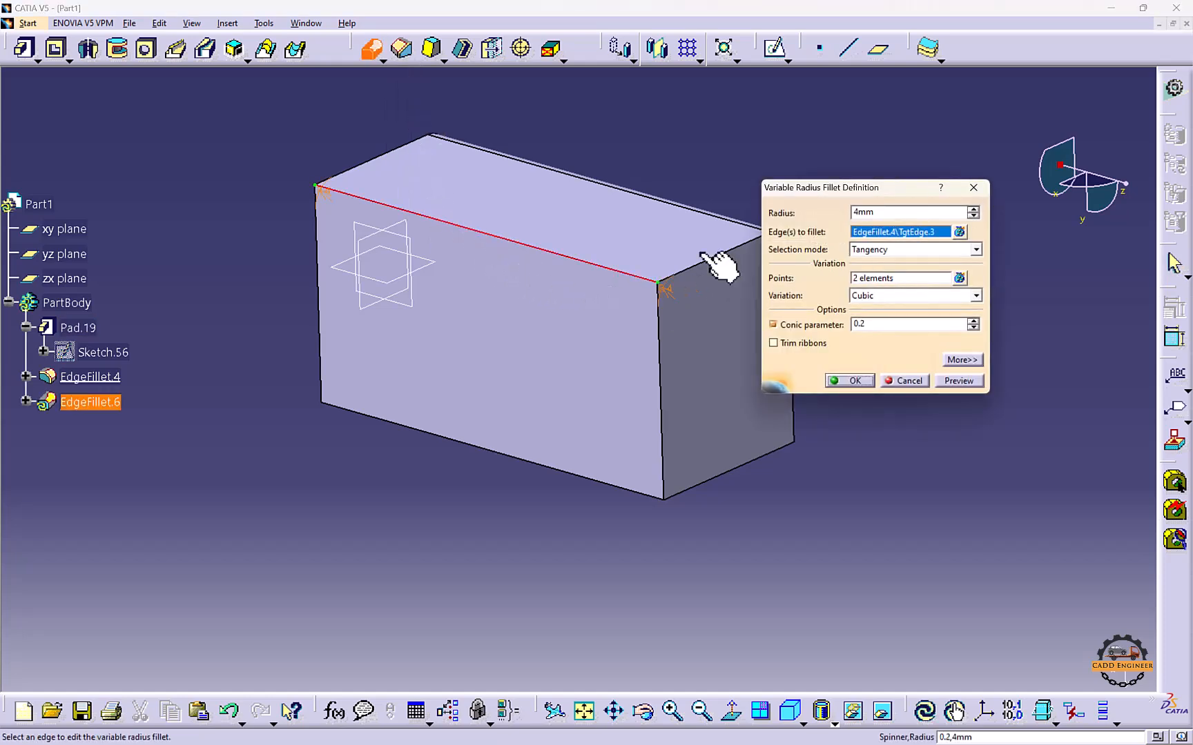
{"action": "double_click", "coordinate": [324, 196]}
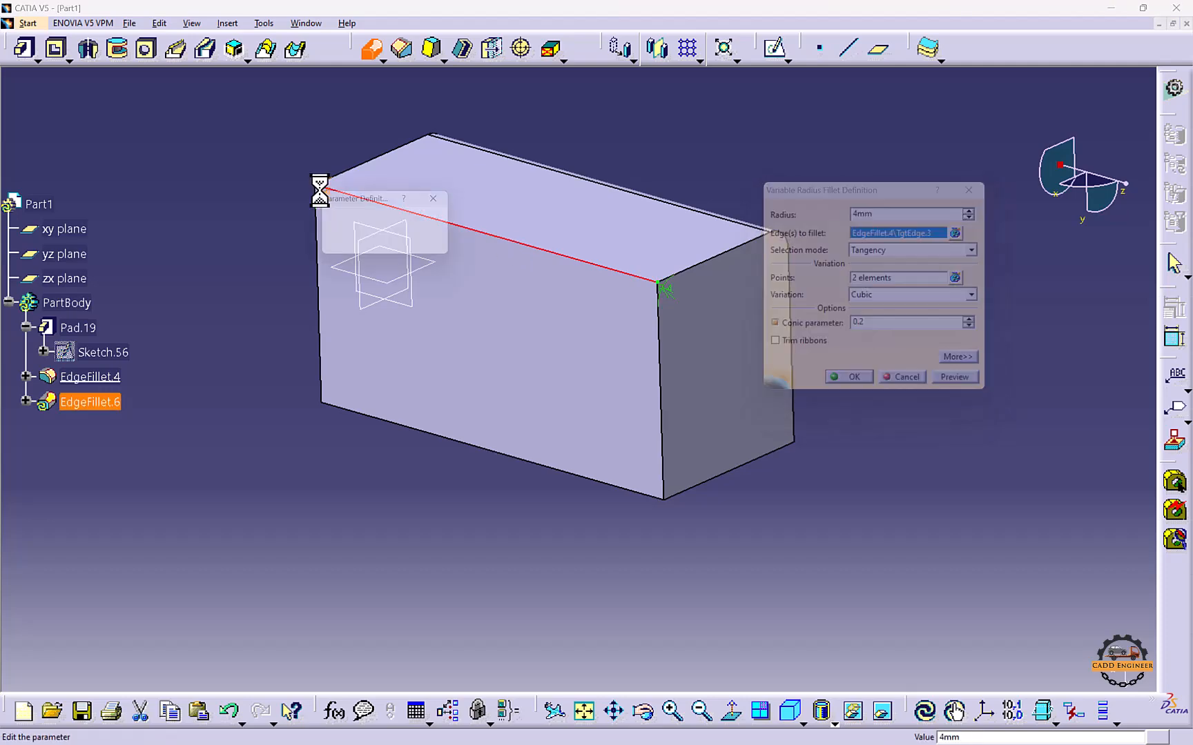
{"action": "type", "text": "8"}
{"action": "key", "text": "Return"}
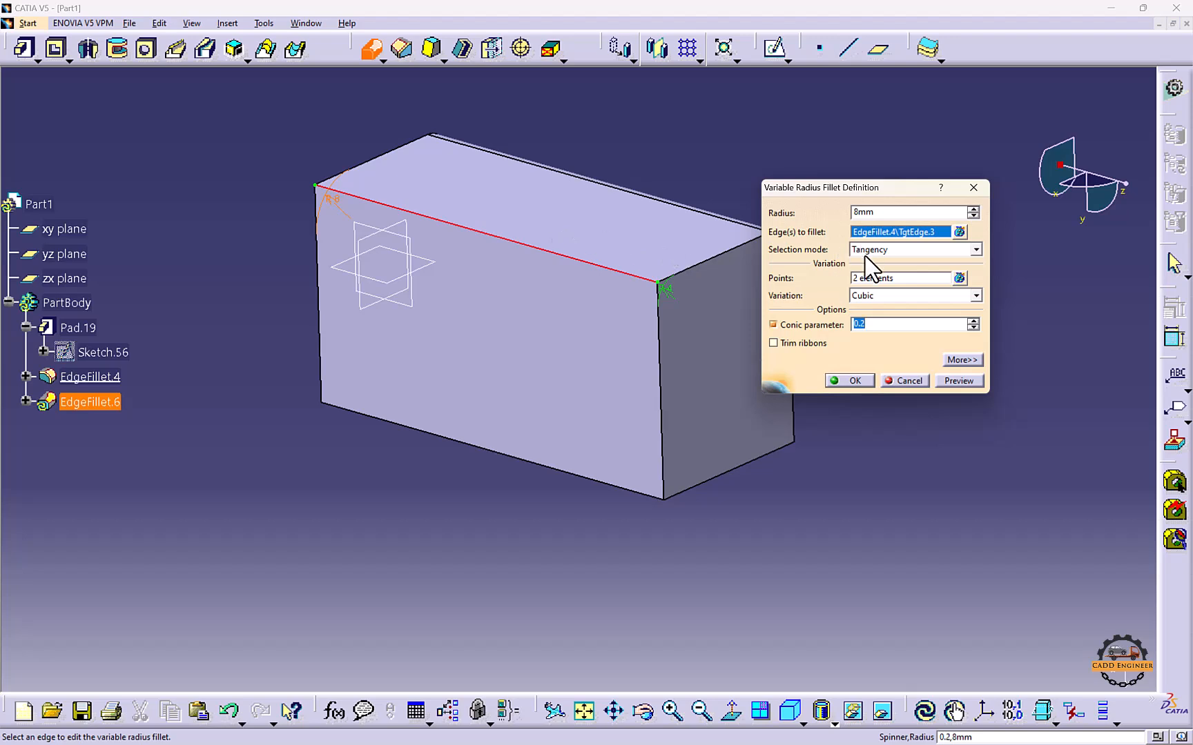
Add a variation point near the middle of the edge with a 3 mm radius and preview the variable fillet
{"action": "left_click", "coordinate": [864, 279]}
{"action": "left_click", "coordinate": [479, 231]}
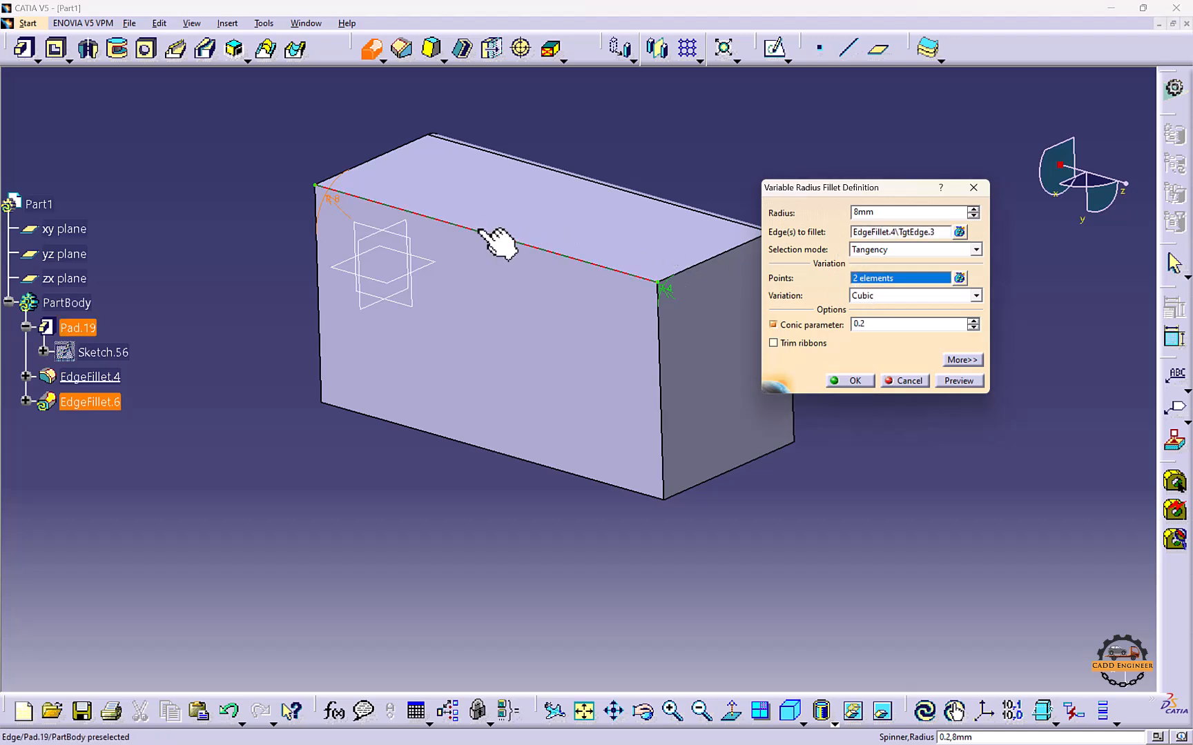
{"action": "double_click", "coordinate": [495, 247]}
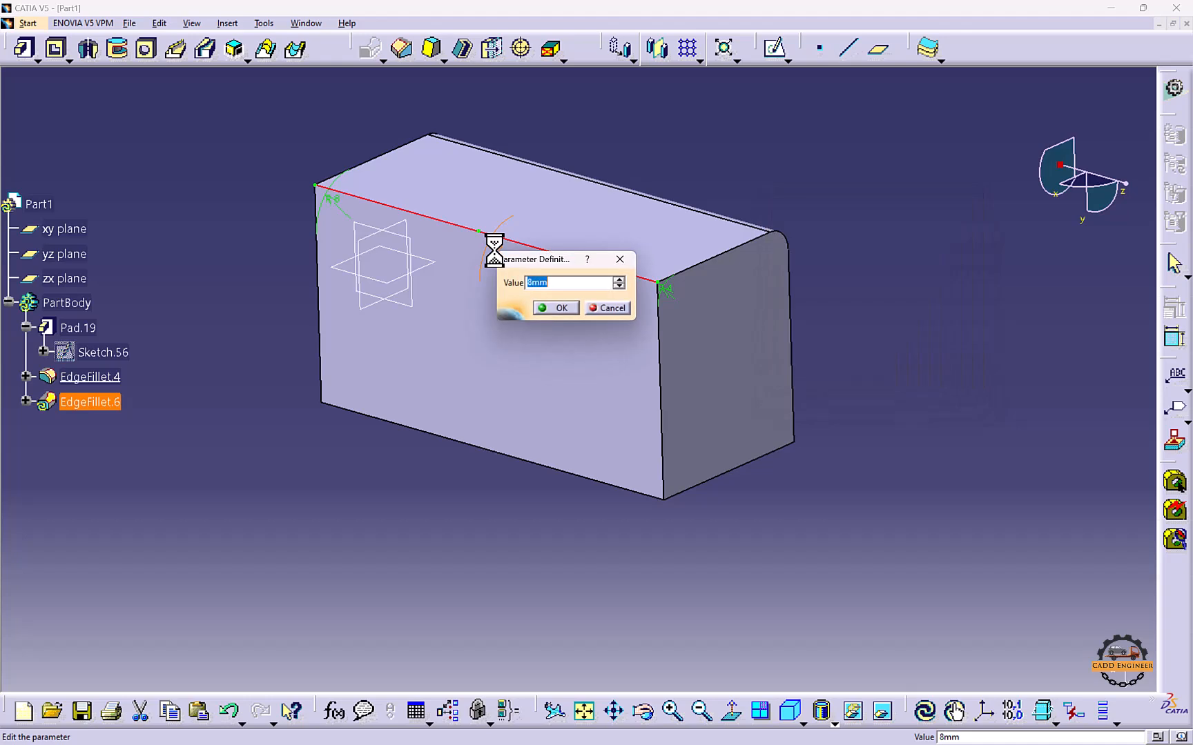
{"action": "type", "text": "3"}
{"action": "key", "text": "Return"}
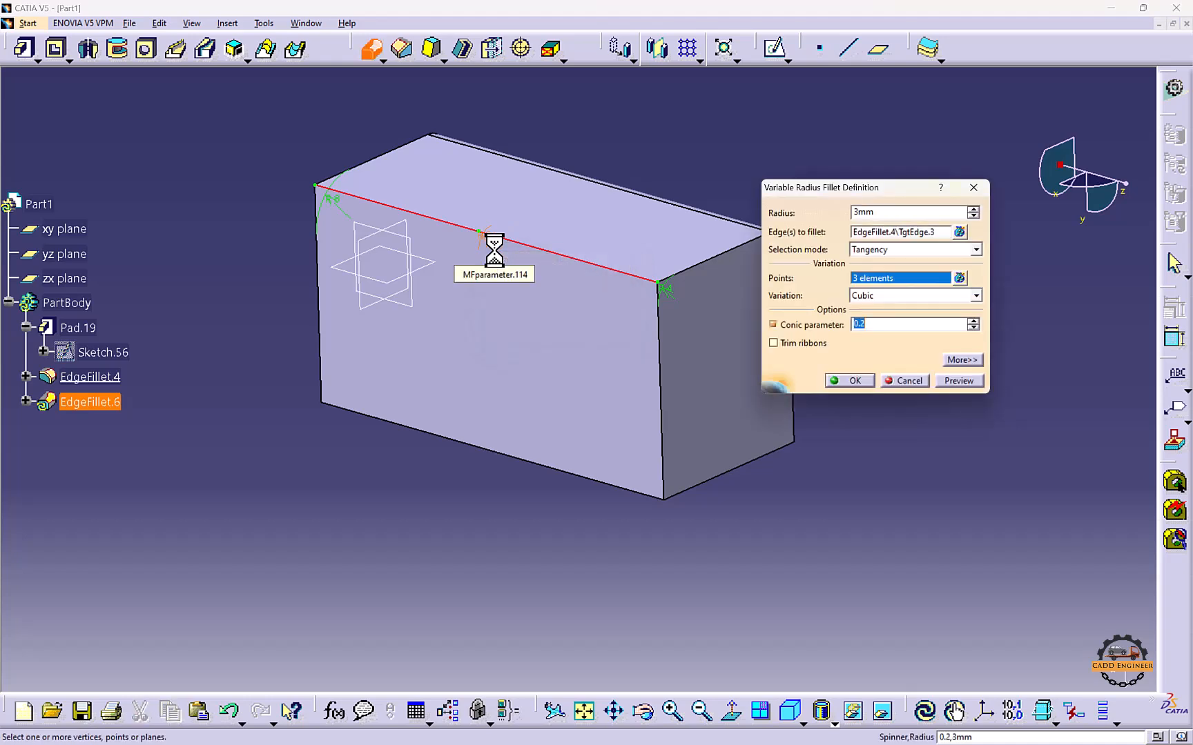
{"action": "left_click", "coordinate": [959, 380]}
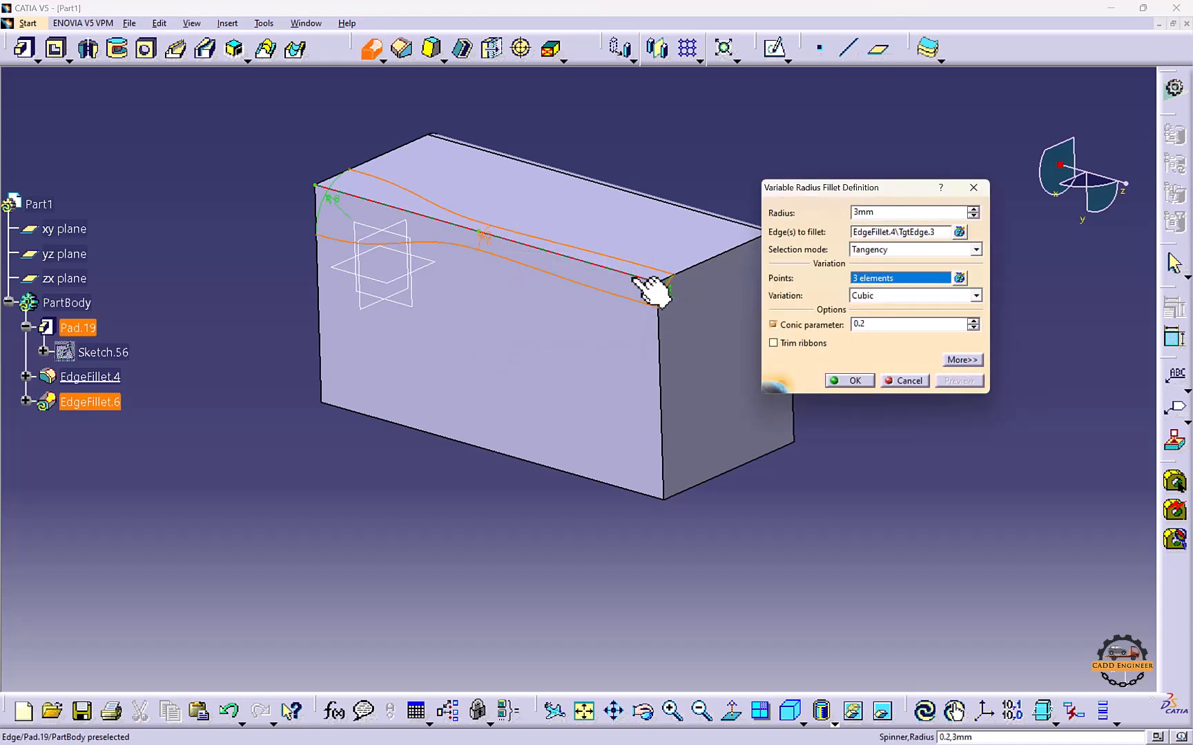
Add another variation point between the middle and the near end with a 6 mm radius, and create the variable radius fillet
{"action": "left_click", "coordinate": [572, 259]}
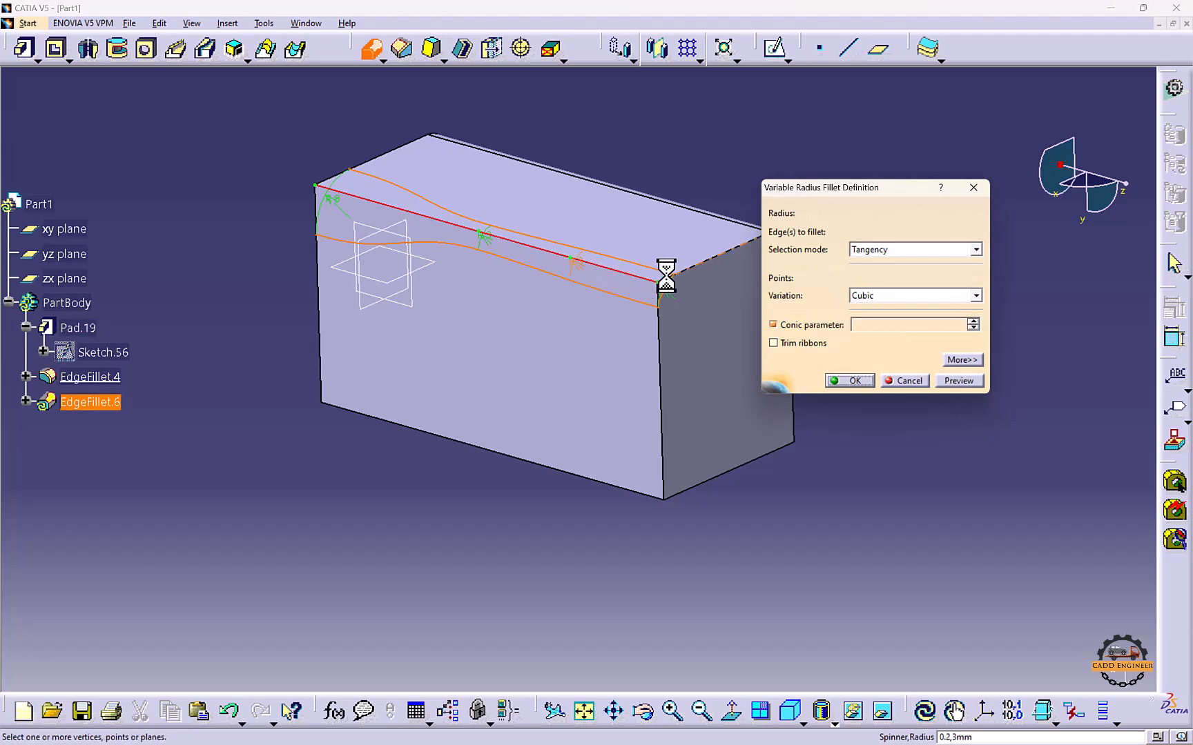
{"action": "double_click", "coordinate": [572, 261]}
{"action": "key", "text": "Return"}
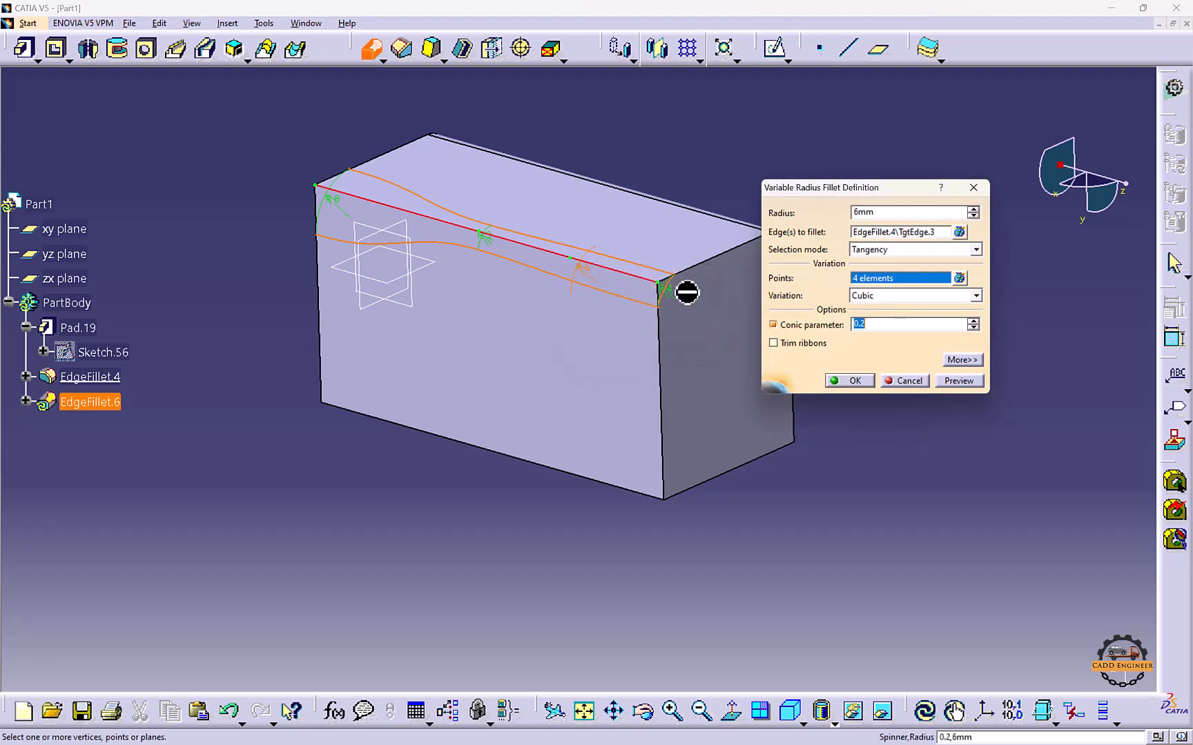
{"action": "left_click", "coordinate": [846, 381]}
{"action": "middle_click_drag", "start_coordinate": [814, 373], "coordinate": [492, 345]}
Delete both EdgeFillet.4 and the variable radius fillet EdgeFillet.6, keeping the pad
{"action": "left_click", "coordinate": [106, 437]}
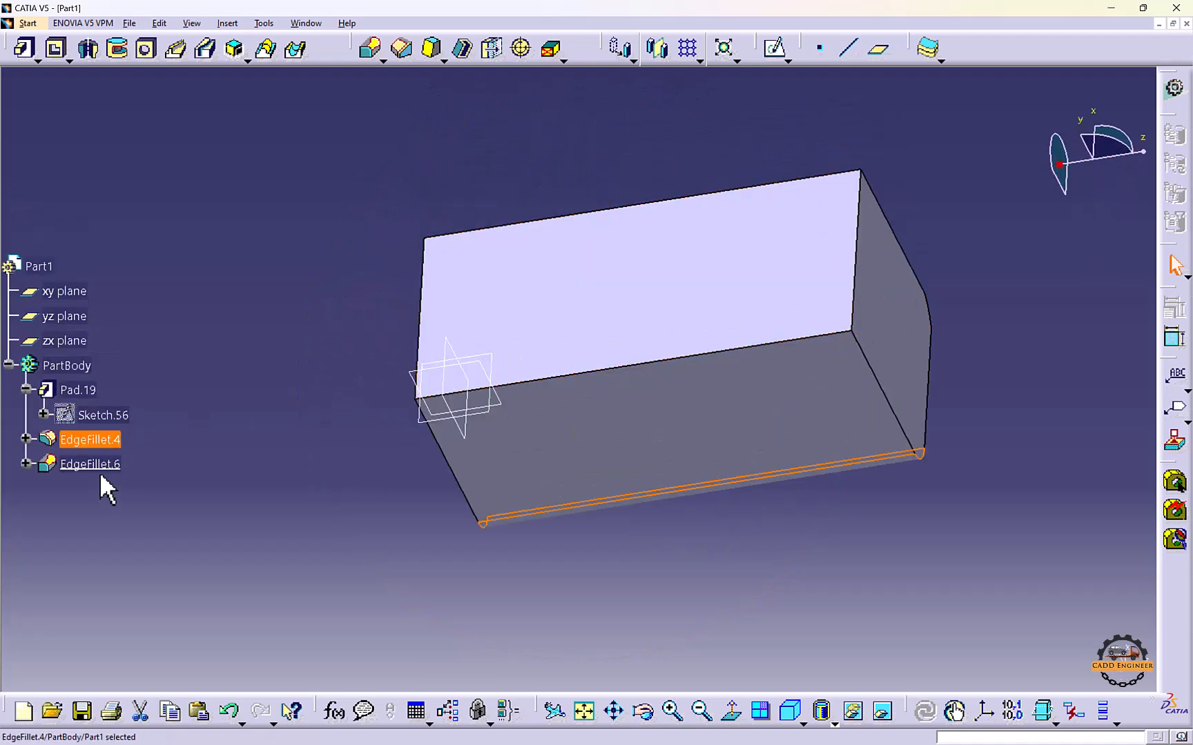
{"action": "left_click", "coordinate": [102, 462], "text": "ctrl"}
{"action": "left_click", "coordinate": [81, 387], "text": "ctrl"}
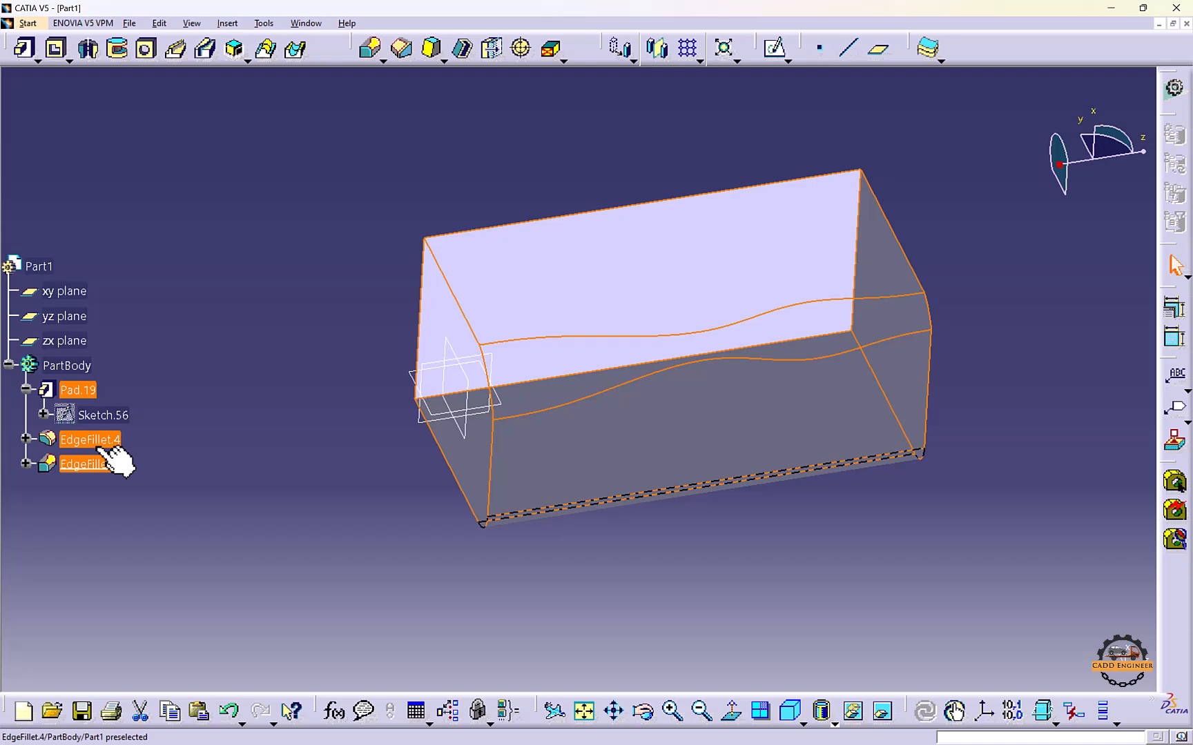
{"action": "left_click", "coordinate": [80, 390], "text": "ctrl"}
{"action": "right_click", "coordinate": [100, 443]}
{"action": "left_click", "coordinate": [159, 638]}
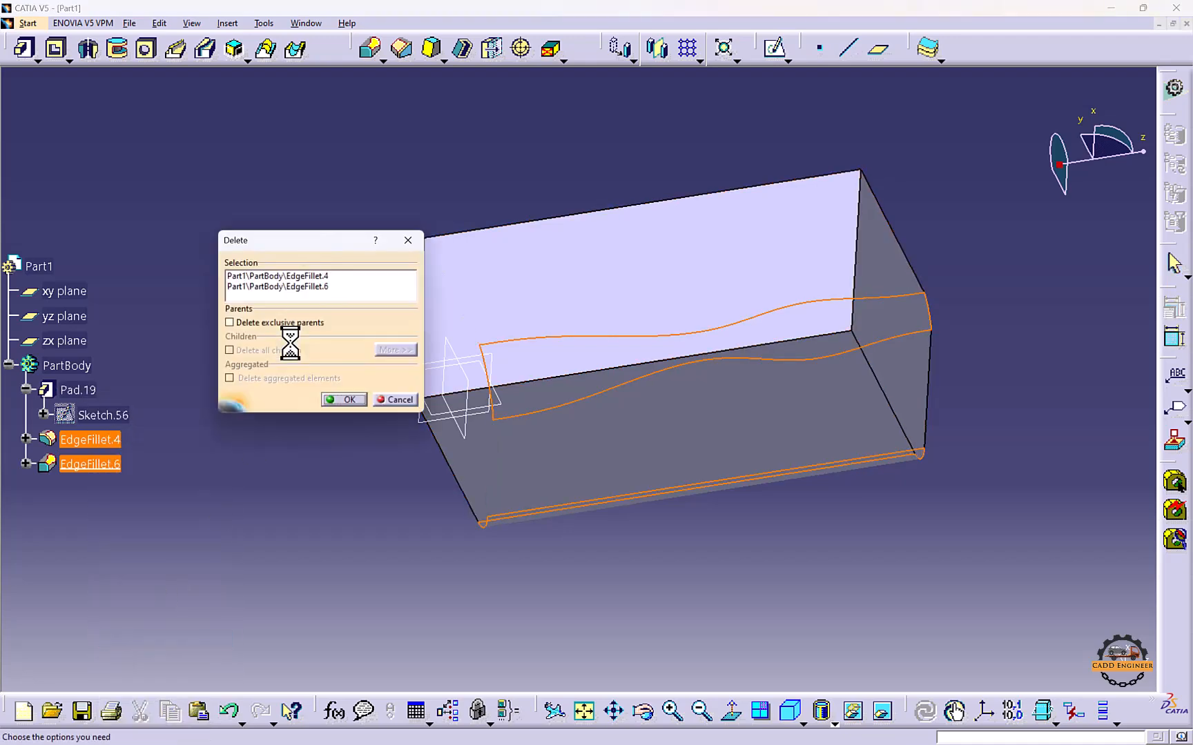
{"action": "left_click", "coordinate": [338, 400]}
Start a tritangent fillet with two opposite long side faces of the block as the faces to fillet
{"action": "left_click", "coordinate": [383, 61]}
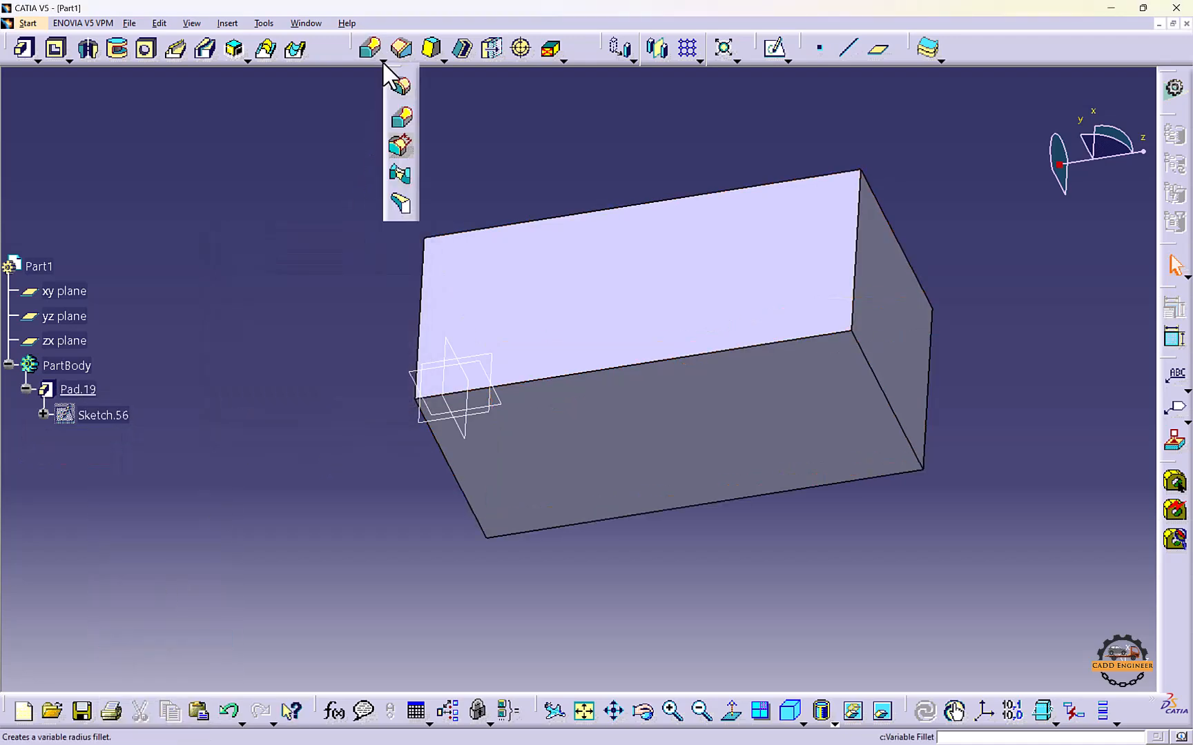
{"action": "left_click", "coordinate": [402, 206]}
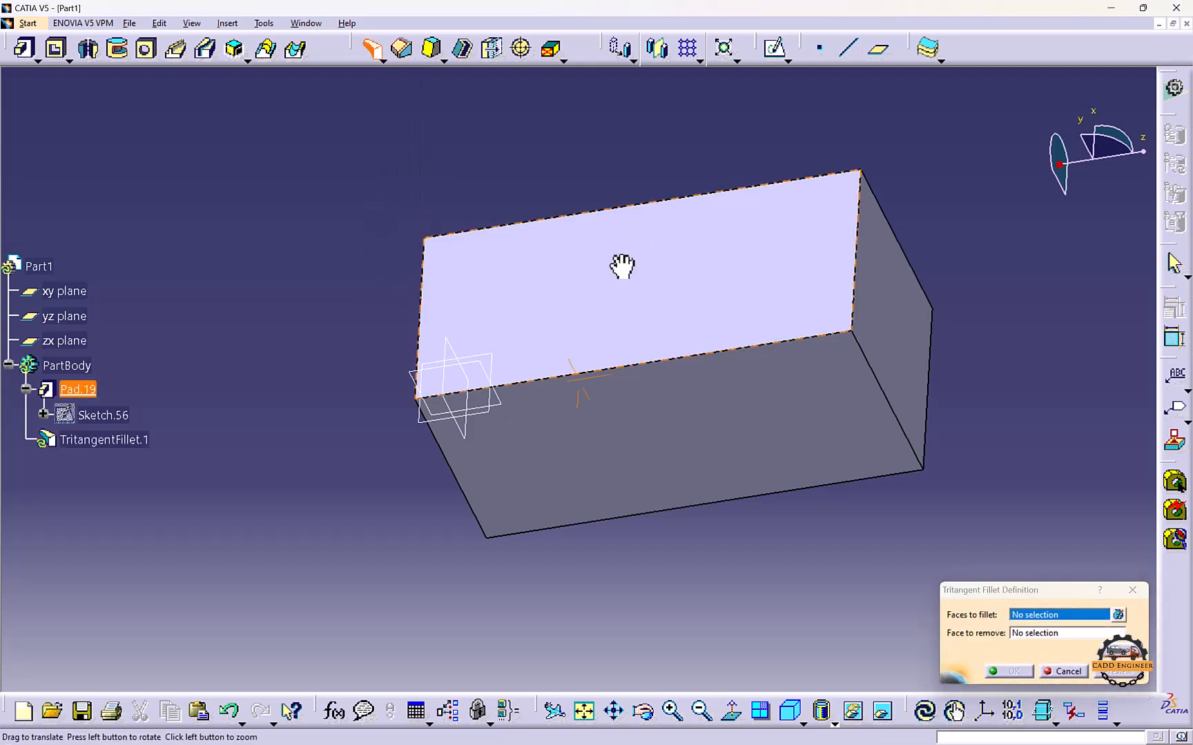
{"action": "middle_click_drag", "start_coordinate": [620, 266], "coordinate": [570, 214]}
{"action": "middle_click_drag", "start_coordinate": [414, 279], "coordinate": [532, 425]}
{"action": "left_click", "coordinate": [476, 335]}
{"action": "middle_click_drag", "start_coordinate": [733, 350], "coordinate": [682, 353]}
{"action": "left_click", "coordinate": [737, 370]}
Use the block's end face between them as the face to remove, preview, and create the tritangent fillet
{"action": "left_click_drag", "start_coordinate": [1022, 591], "coordinate": [989, 382]}
{"action": "middle_click_drag", "start_coordinate": [843, 409], "coordinate": [909, 549]}
{"action": "left_click", "coordinate": [605, 173]}
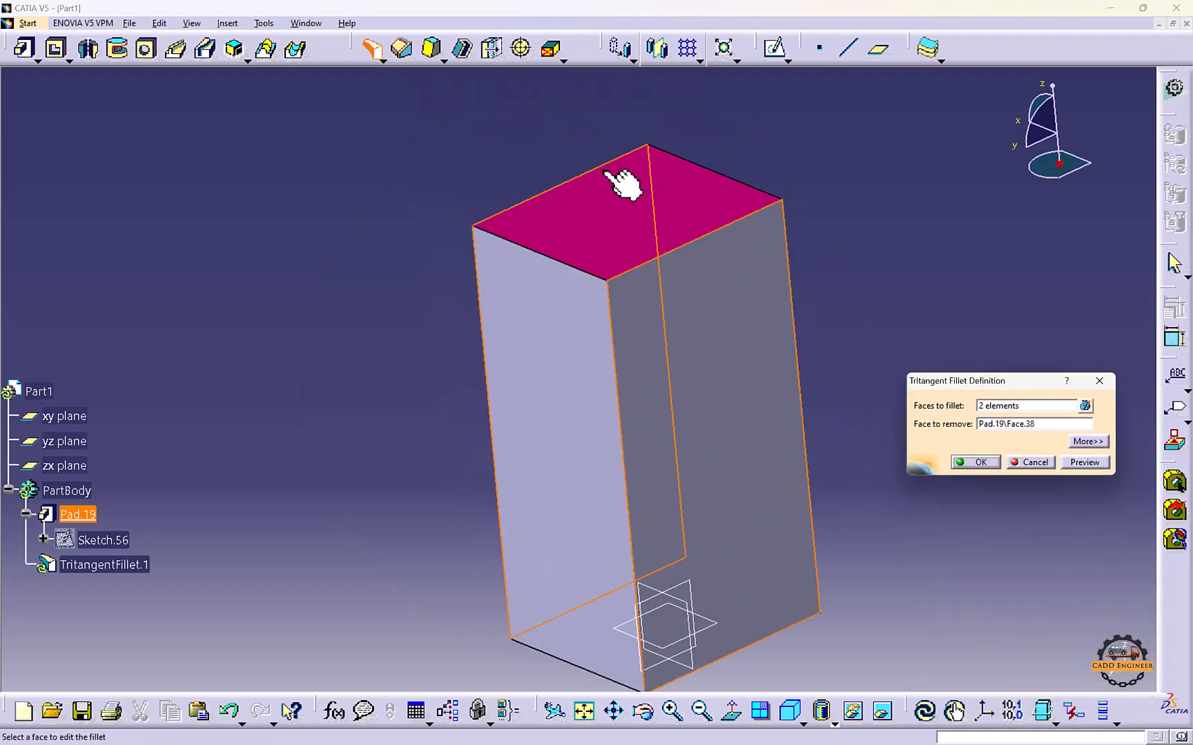
{"action": "left_click", "coordinate": [1076, 462]}
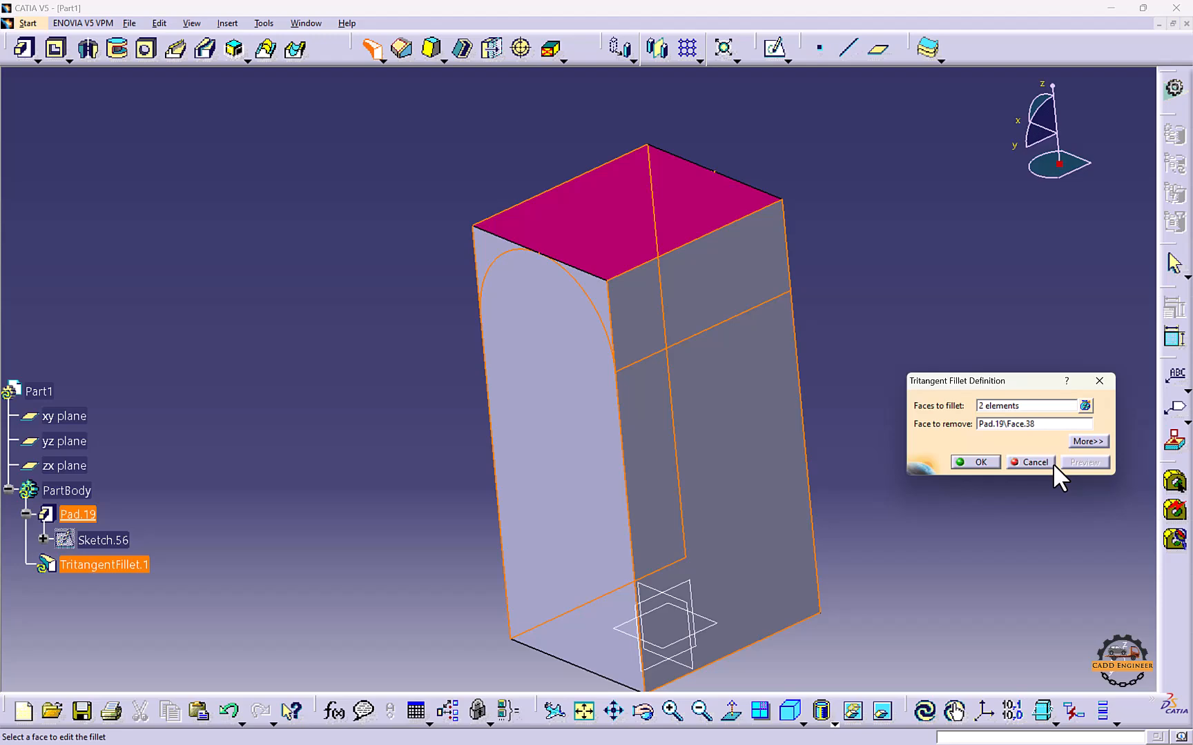
{"action": "left_click", "coordinate": [974, 464]}
{"action": "middle_click_drag", "start_coordinate": [567, 378], "coordinate": [424, 310]}
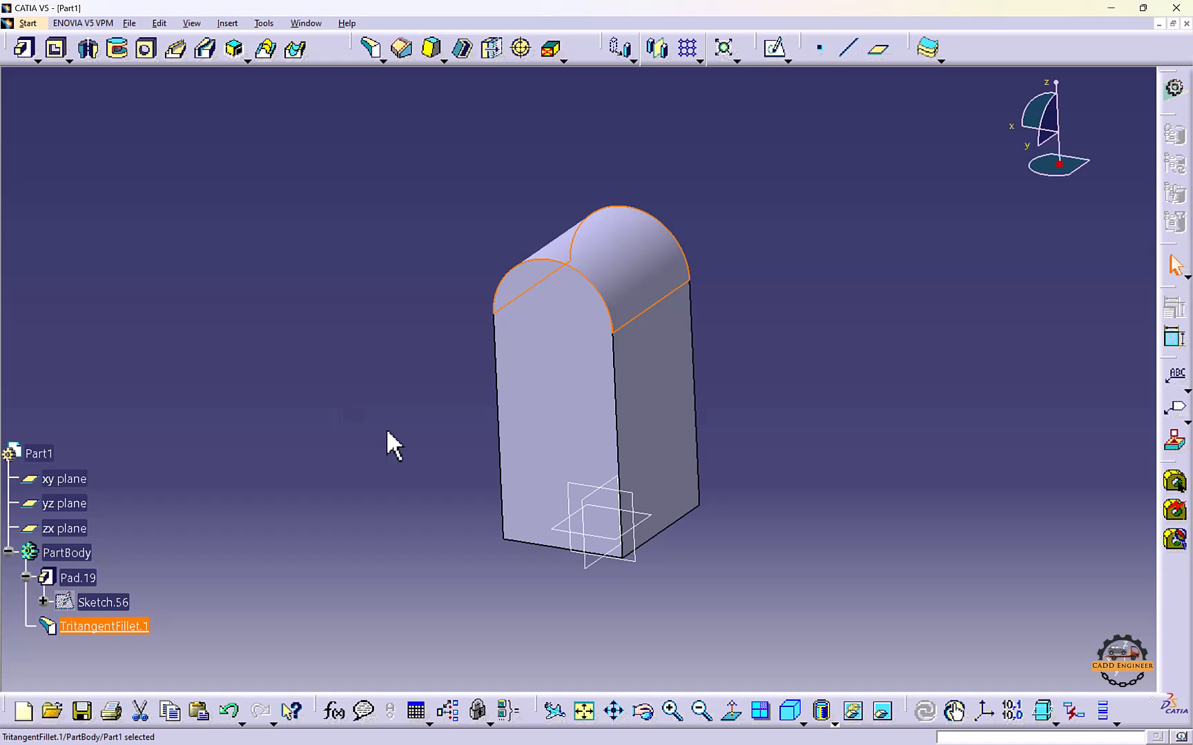
Apply a chordal fillet with a 12 mm chordal length to the upper edge of the block's flat end face
{"action": "middle_click_drag", "start_coordinate": [764, 434], "coordinate": [578, 215]}
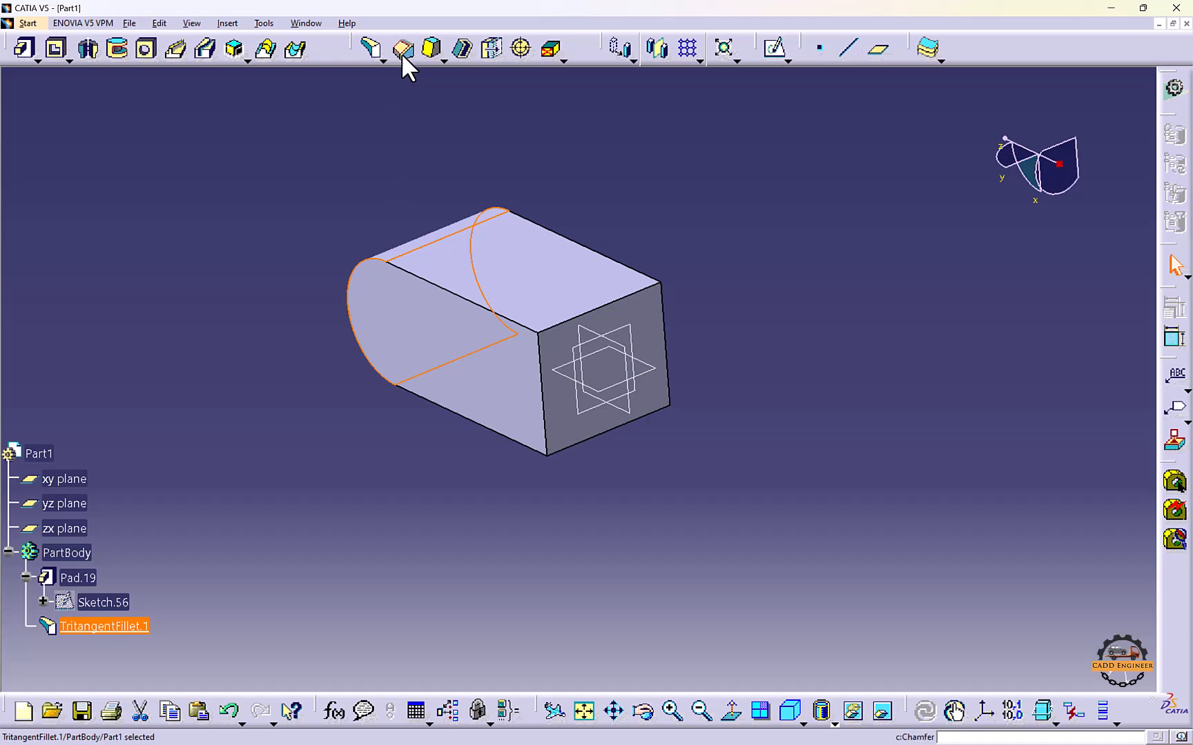
{"action": "left_click", "coordinate": [383, 60]}
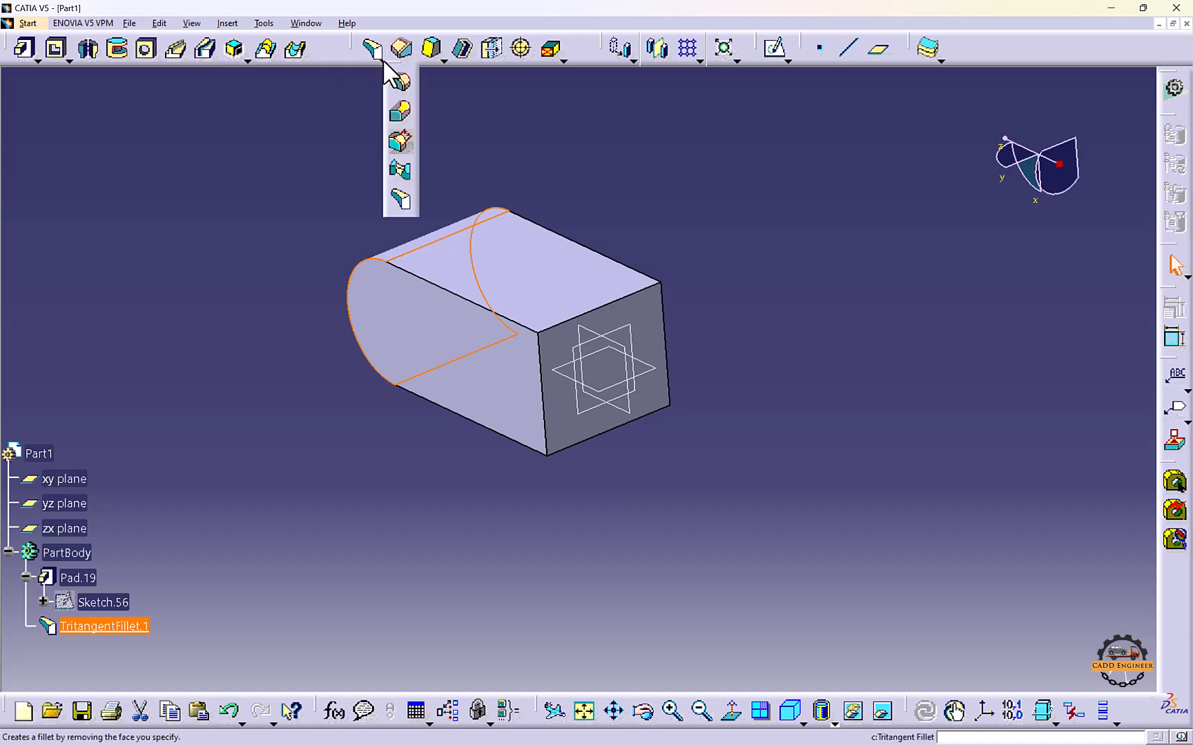
{"action": "left_click", "coordinate": [400, 141]}
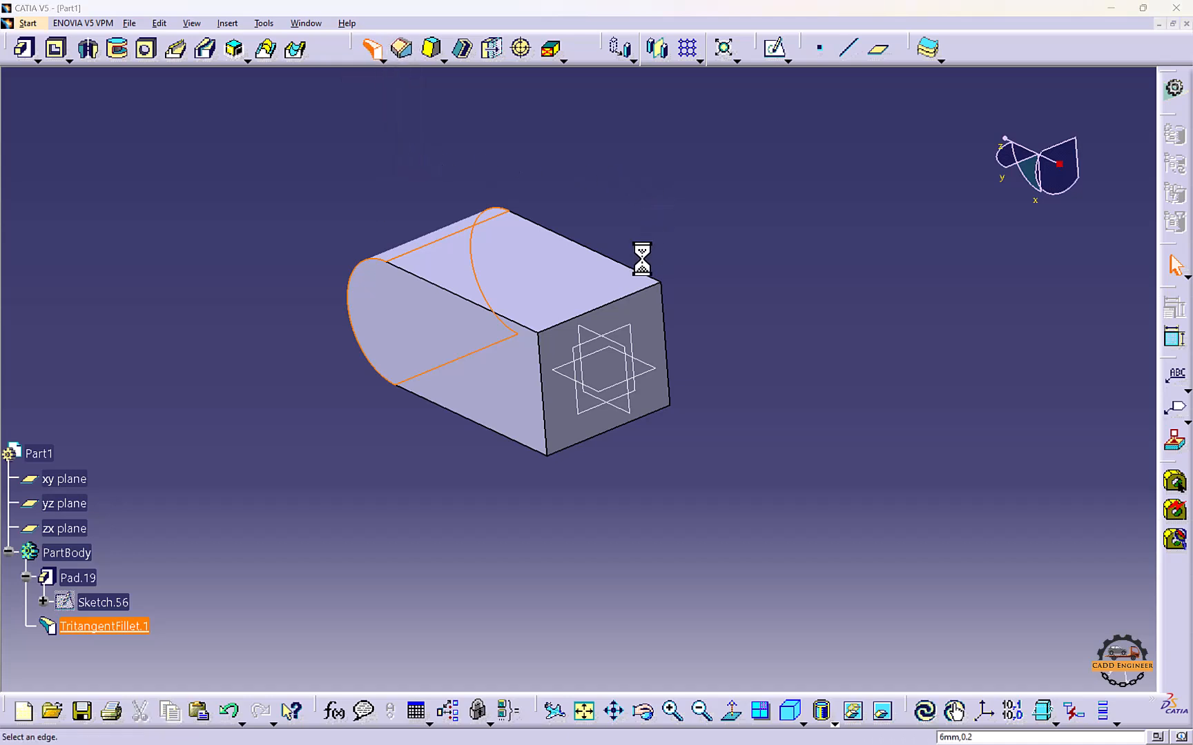
{"action": "left_click", "coordinate": [637, 295]}
{"action": "left_click_drag", "start_coordinate": [881, 212], "coordinate": [794, 213]}
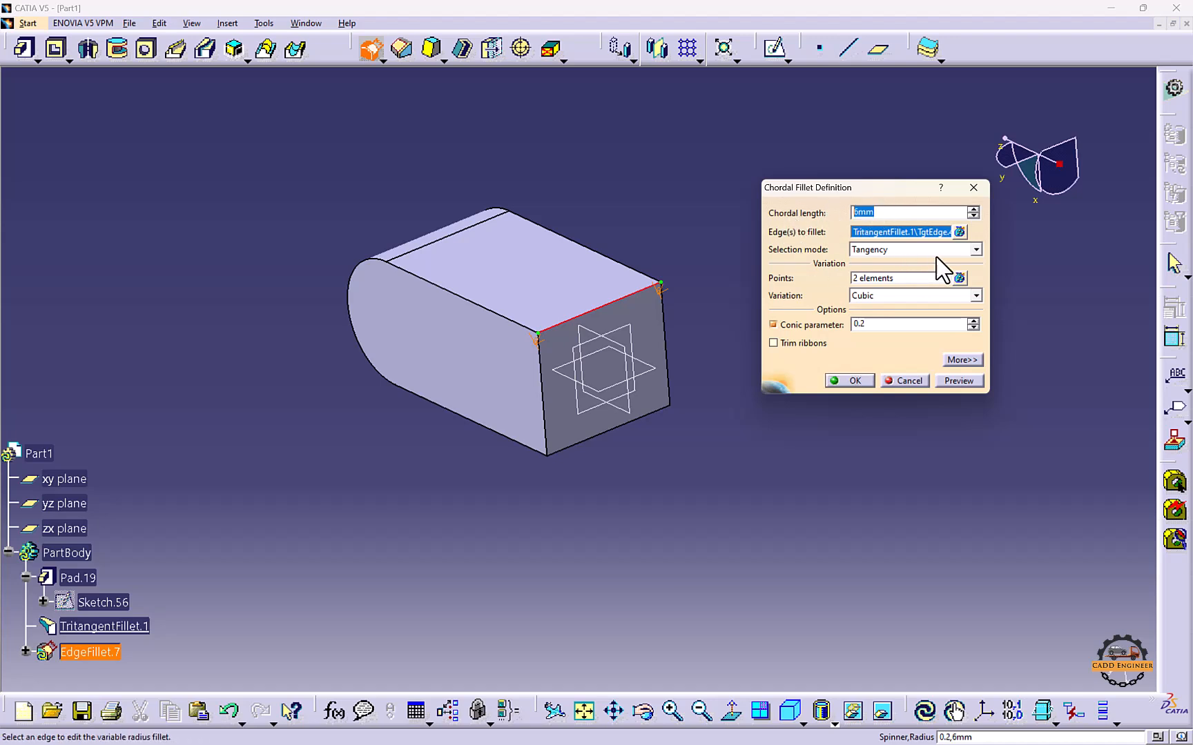
{"action": "left_click", "coordinate": [972, 209]}
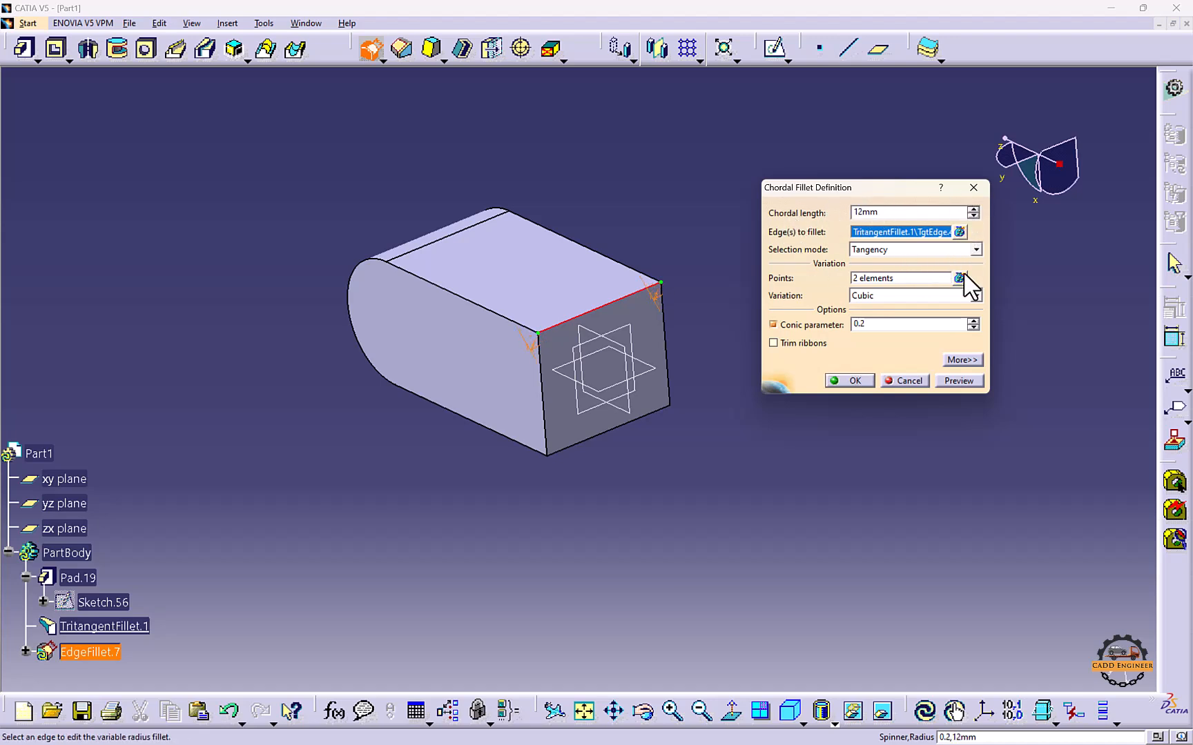
{"action": "left_click", "coordinate": [852, 381]}
{"action": "middle_click_drag", "start_coordinate": [521, 375], "coordinate": [566, 338]}
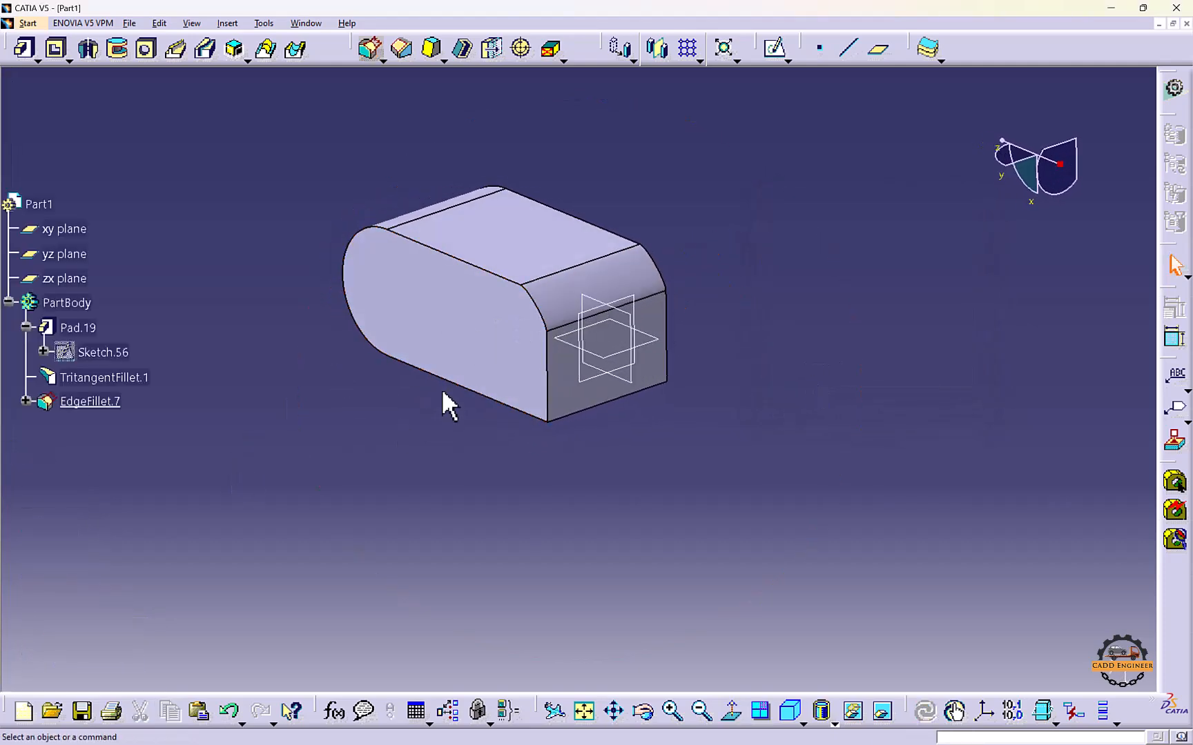
{"action": "middle_click_drag", "start_coordinate": [442, 392], "coordinate": [390, 396]}
Delete the chordal edge fillet and the tritangent fillet, keeping the block's pad
{"action": "right_click", "coordinate": [105, 400]}
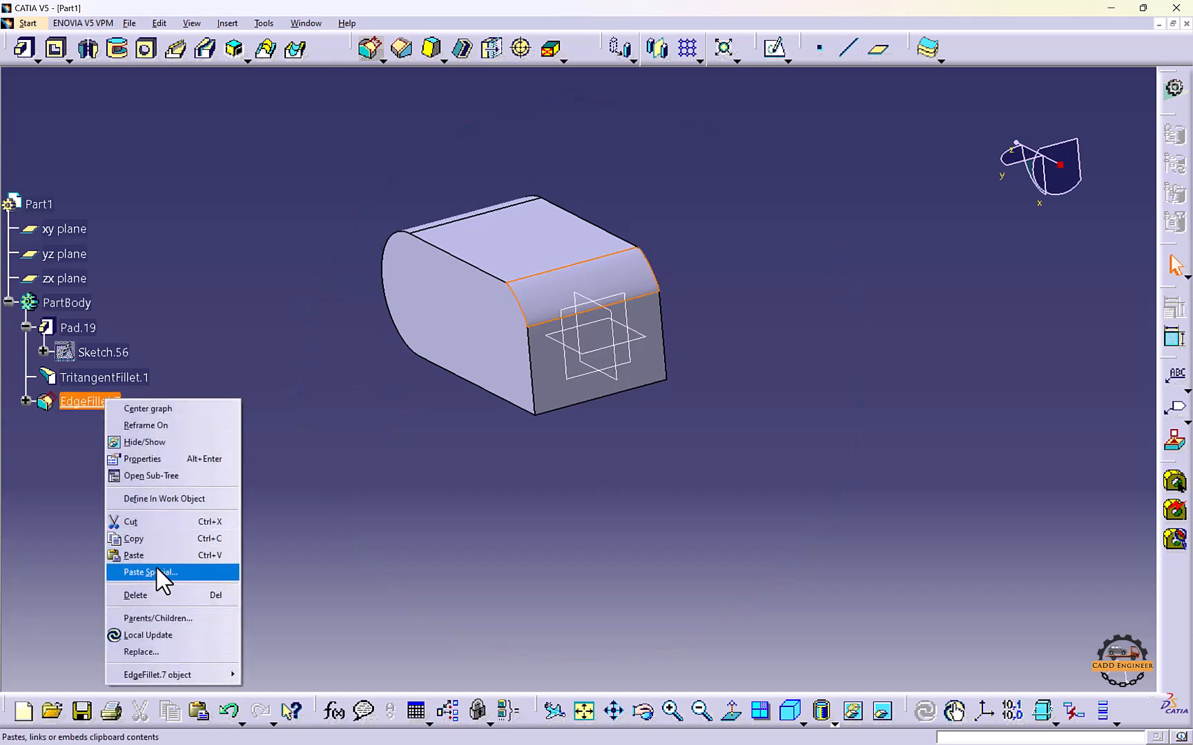
{"action": "left_click", "coordinate": [138, 595]}
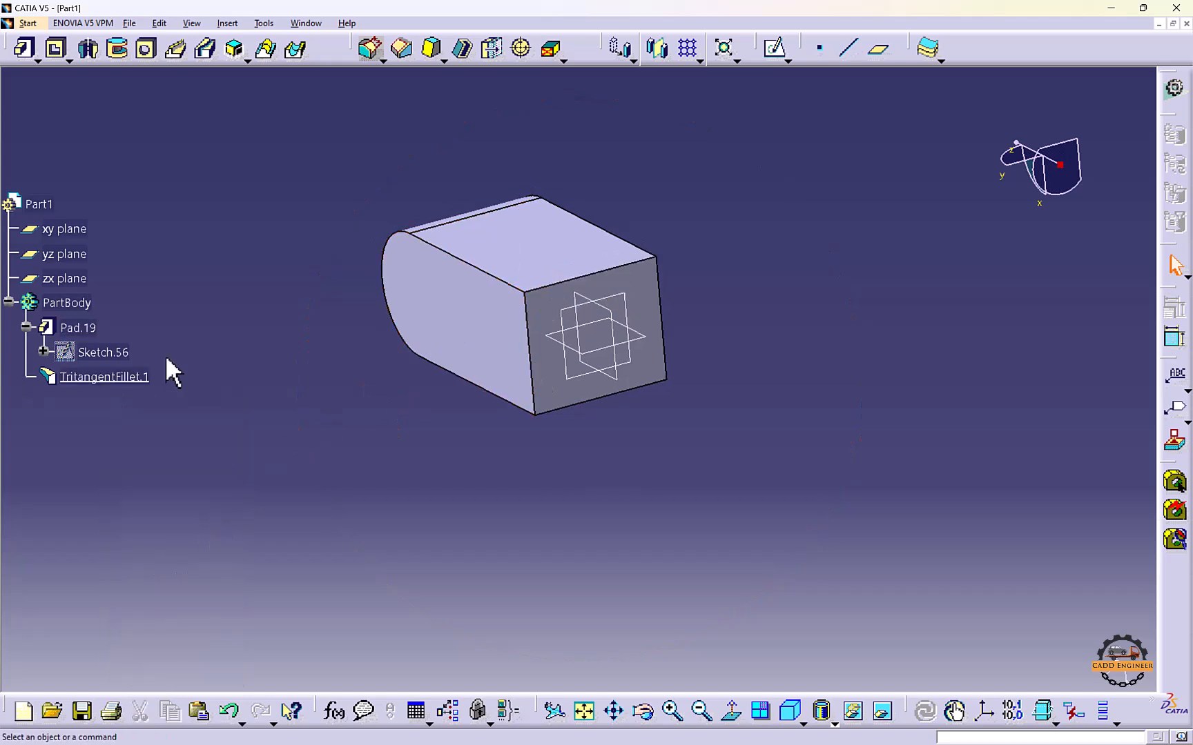
{"action": "right_click", "coordinate": [118, 380]}
{"action": "left_click", "coordinate": [178, 569]}
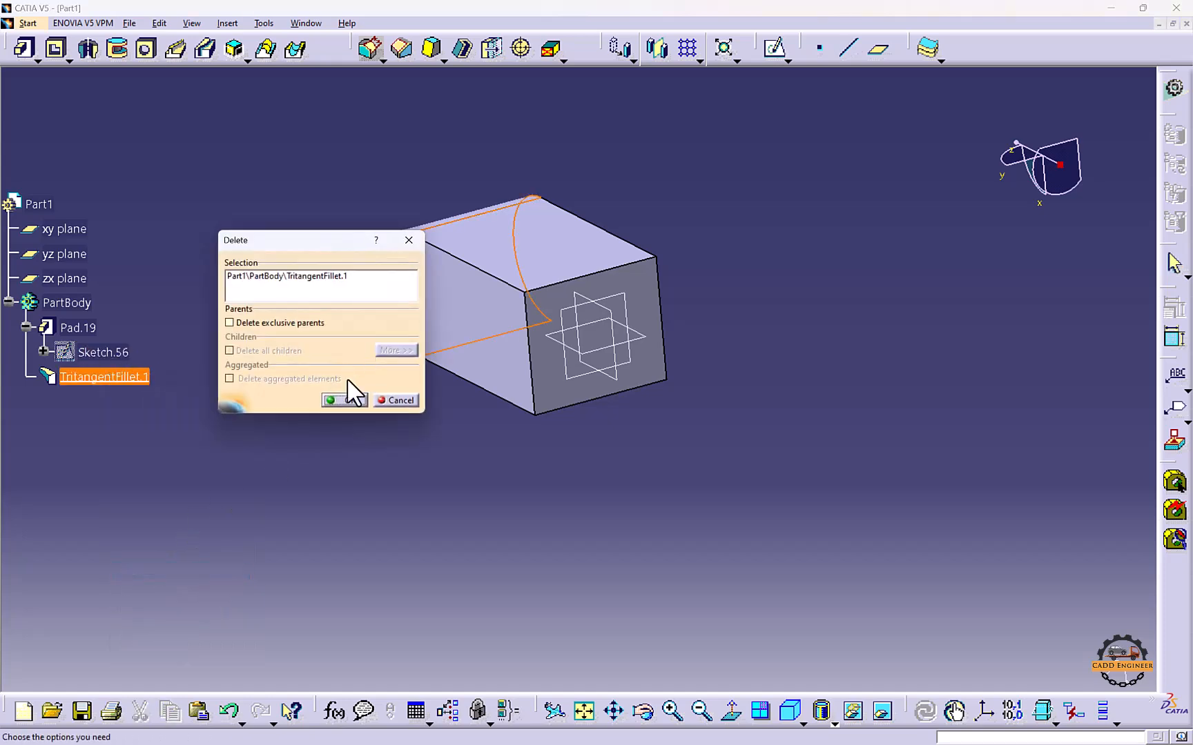
{"action": "left_click", "coordinate": [348, 395]}
Create a positioned-free sketch on the block's upper face and draw a circle centred on the vertical axis, near the origin end
{"action": "left_click", "coordinate": [482, 240]}
{"action": "left_click", "coordinate": [783, 57]}
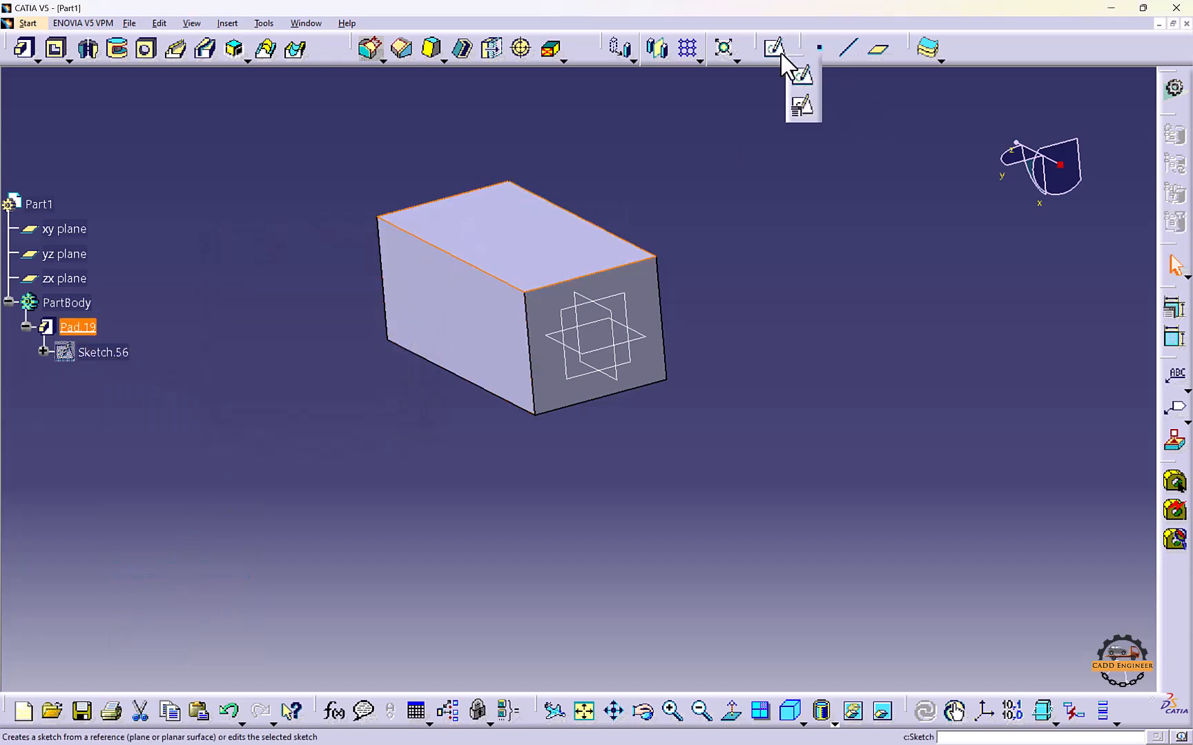
{"action": "left_click", "coordinate": [797, 80]}
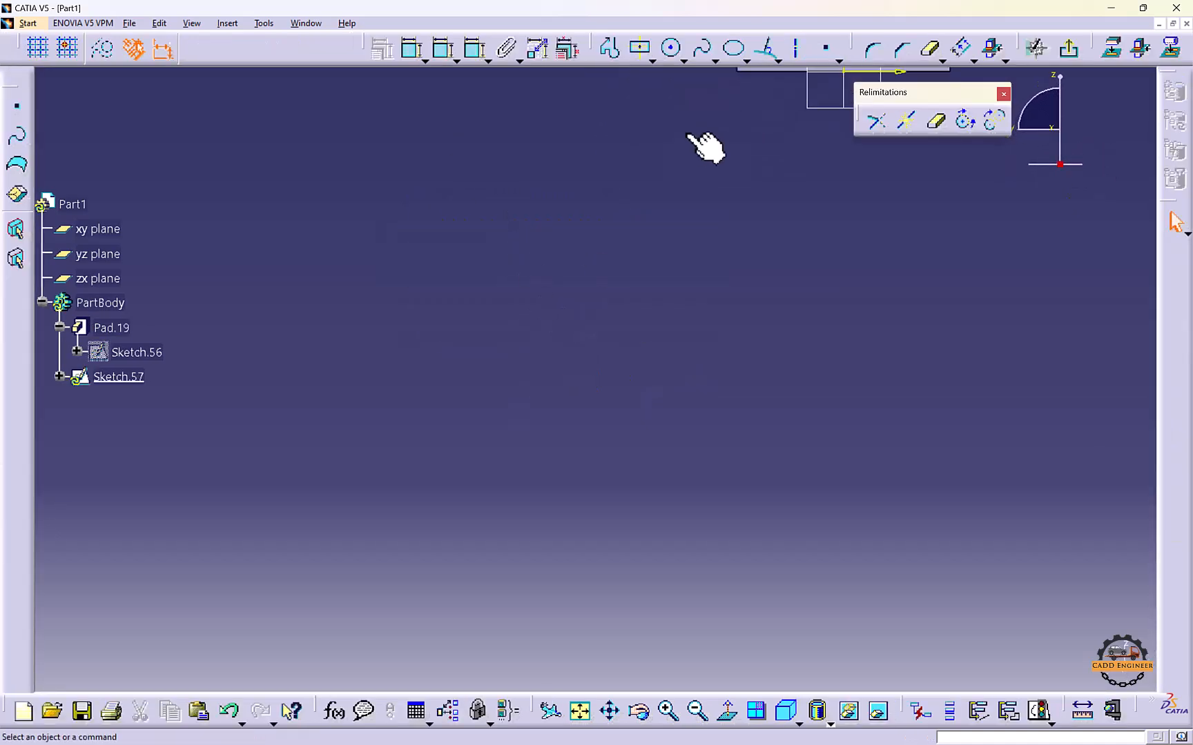
{"action": "mouse_move", "coordinate": [705, 147]}
{"action": "middle_mouse_down"}
{"action": "mouse_move", "coordinate": [582, 271]}
{"action": "mouse_move", "coordinate": [455, 333]}
{"action": "middle_mouse_up"}
{"action": "left_click", "coordinate": [670, 47]}
{"action": "middle_click_drag", "start_coordinate": [569, 158], "coordinate": [560, 318]}
{"action": "left_click", "coordinate": [508, 446]}
{"action": "left_click", "coordinate": [545, 461]}
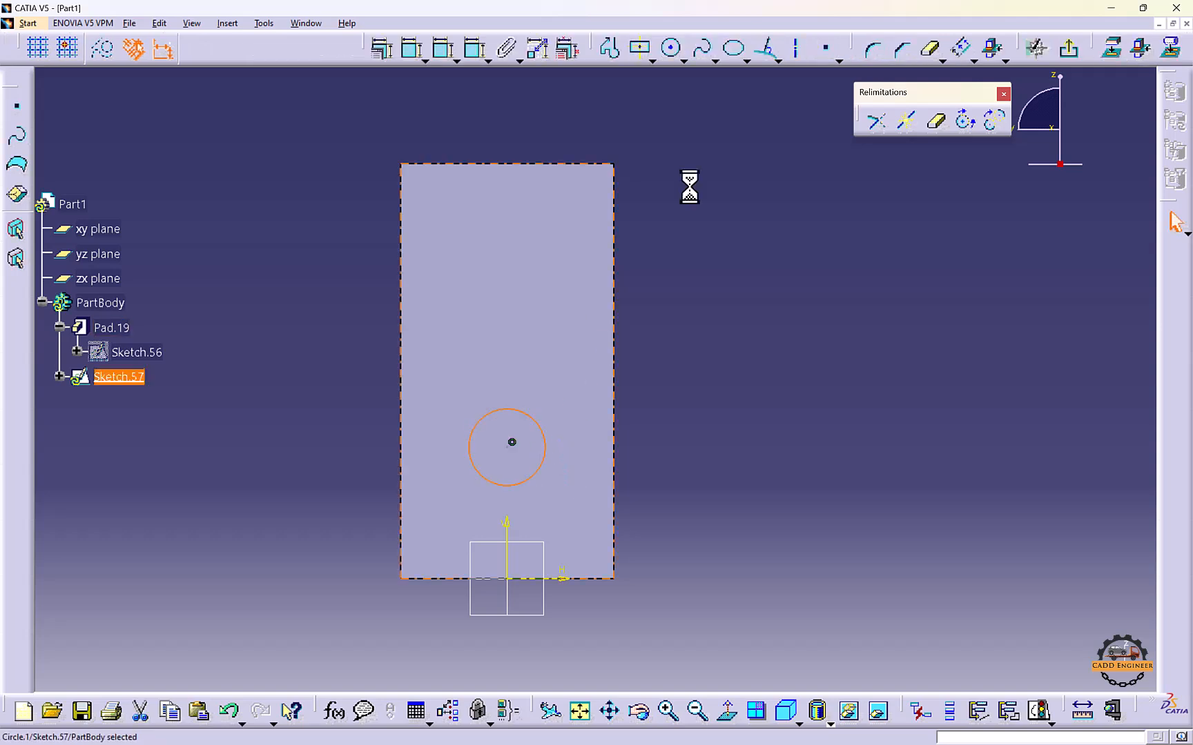
Sketch a second circle of about the same size farther along the vertical axis, shift it slightly away from the first, and exit the sketch
{"action": "left_click", "coordinate": [670, 49]}
{"action": "left_click", "coordinate": [511, 340]}
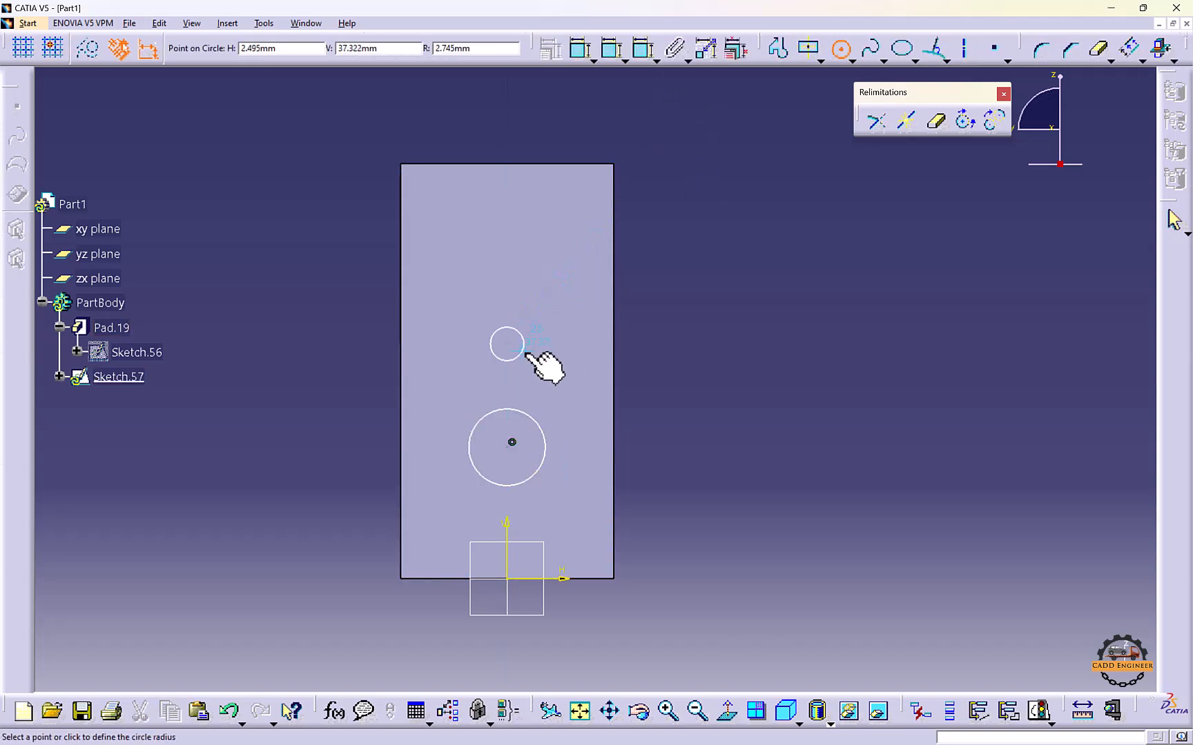
{"action": "left_click", "coordinate": [545, 359]}
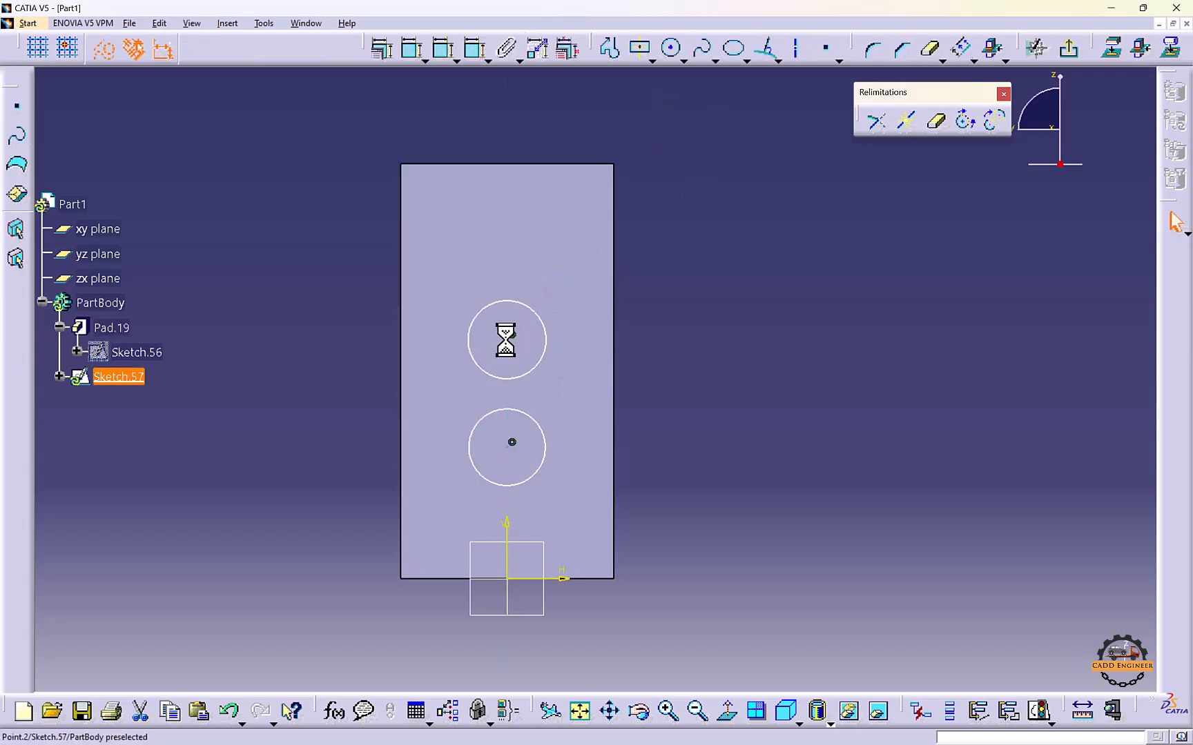
{"action": "left_click", "coordinate": [510, 328]}
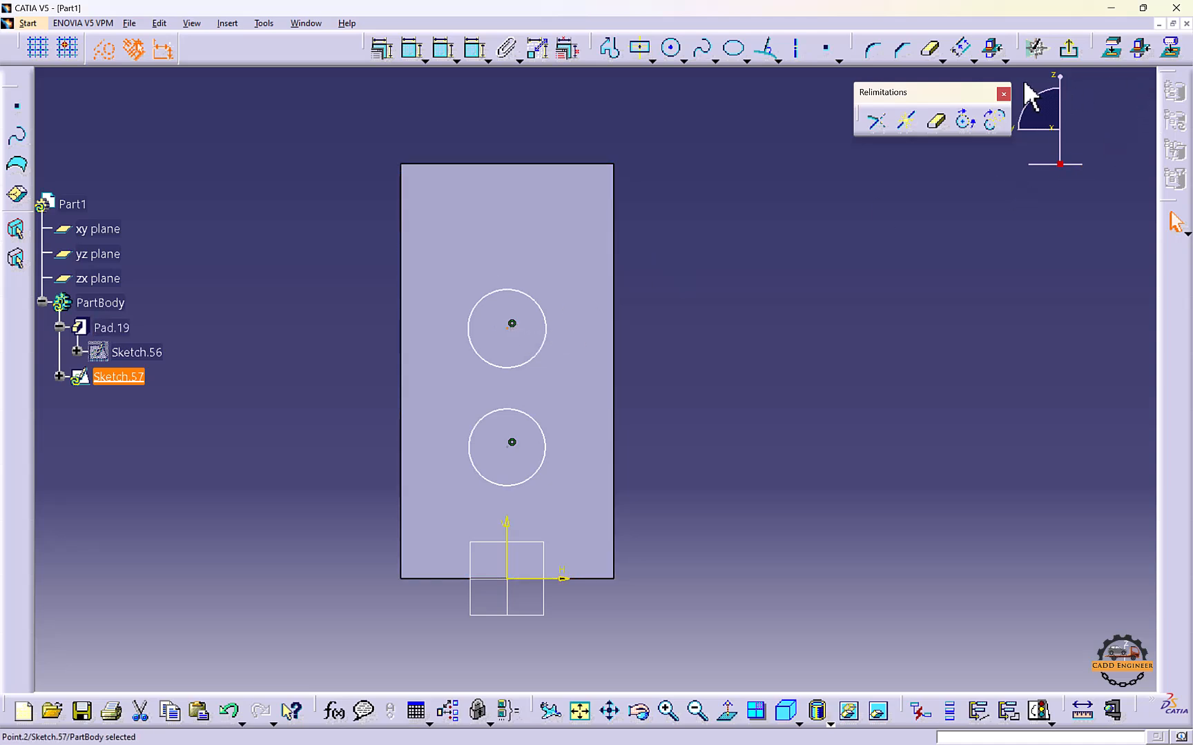
{"action": "left_click", "coordinate": [1067, 50]}
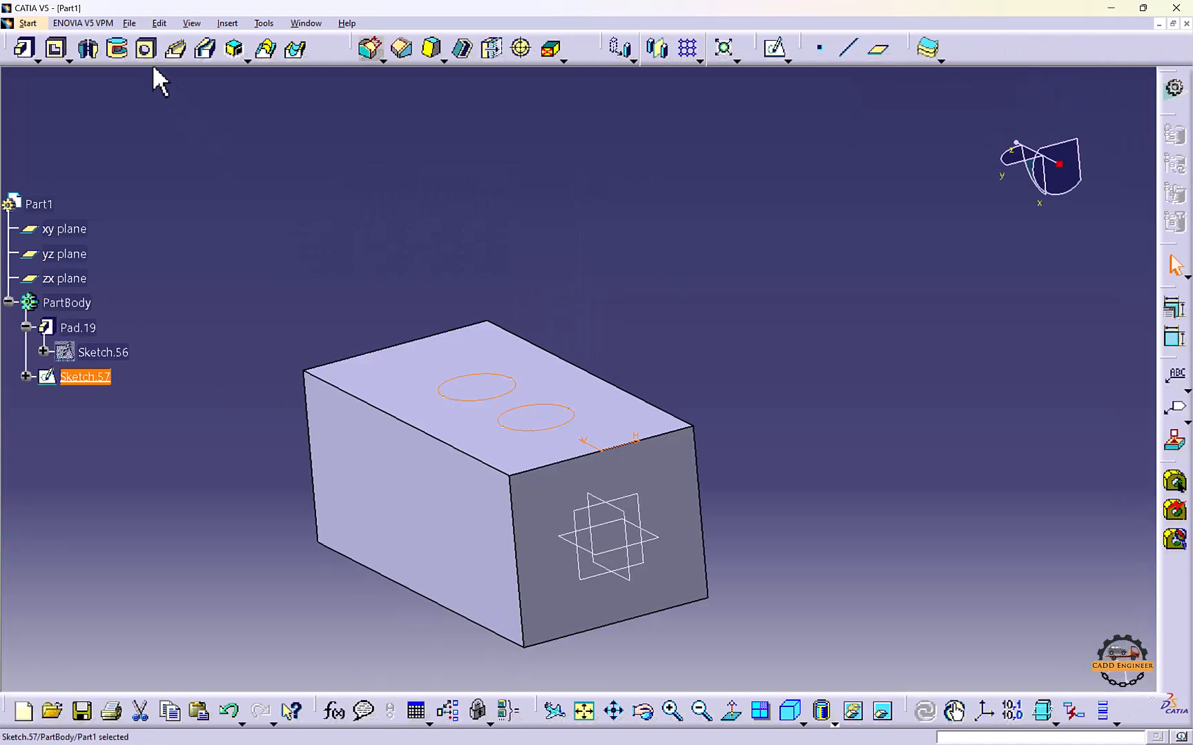
Pad the two-circle sketch 11 mm upward from the block's upper face
{"action": "left_click", "coordinate": [19, 54]}
{"action": "middle_click_drag", "start_coordinate": [468, 261], "coordinate": [561, 385]}
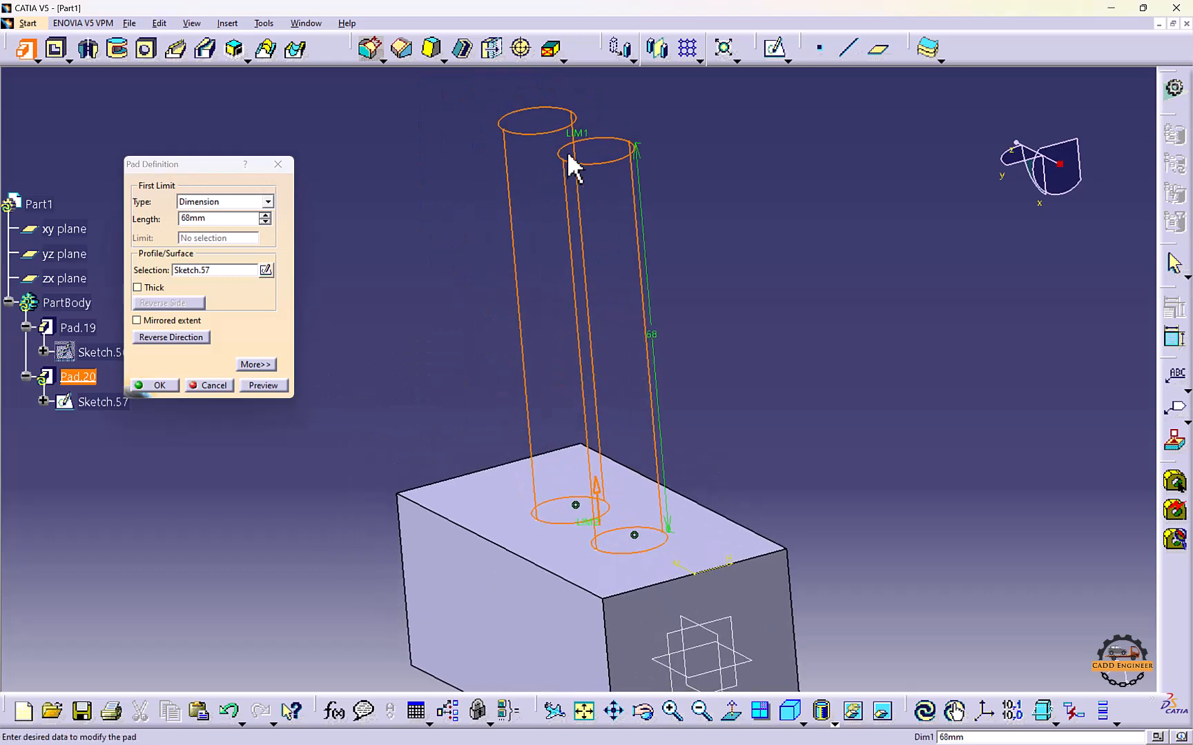
{"action": "left_click_drag", "start_coordinate": [570, 162], "coordinate": [610, 453]}
{"action": "middle_click_drag", "start_coordinate": [609, 453], "coordinate": [576, 249]}
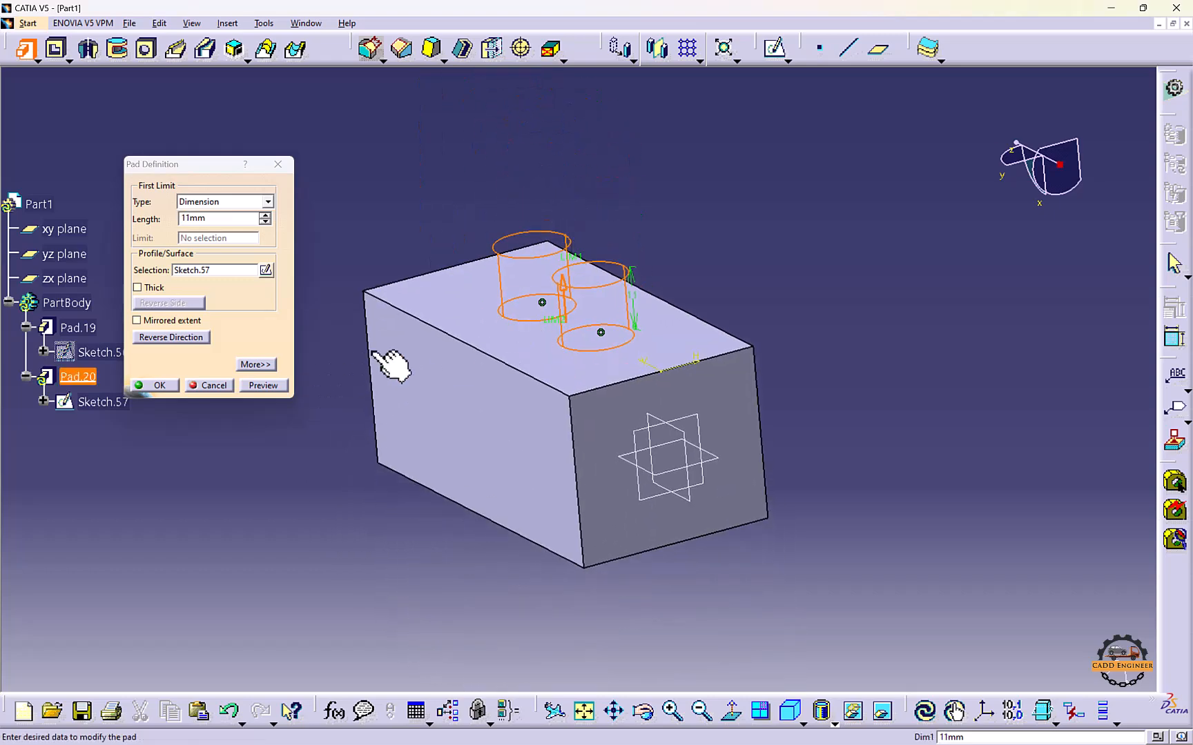
{"action": "left_click", "coordinate": [153, 385]}
Draft the side face of the cylinder farther from the origin end by 8 degrees, using its top face as the neutral element
{"action": "middle_click_drag", "start_coordinate": [307, 445], "coordinate": [710, 343]}
{"action": "left_click", "coordinate": [430, 48]}
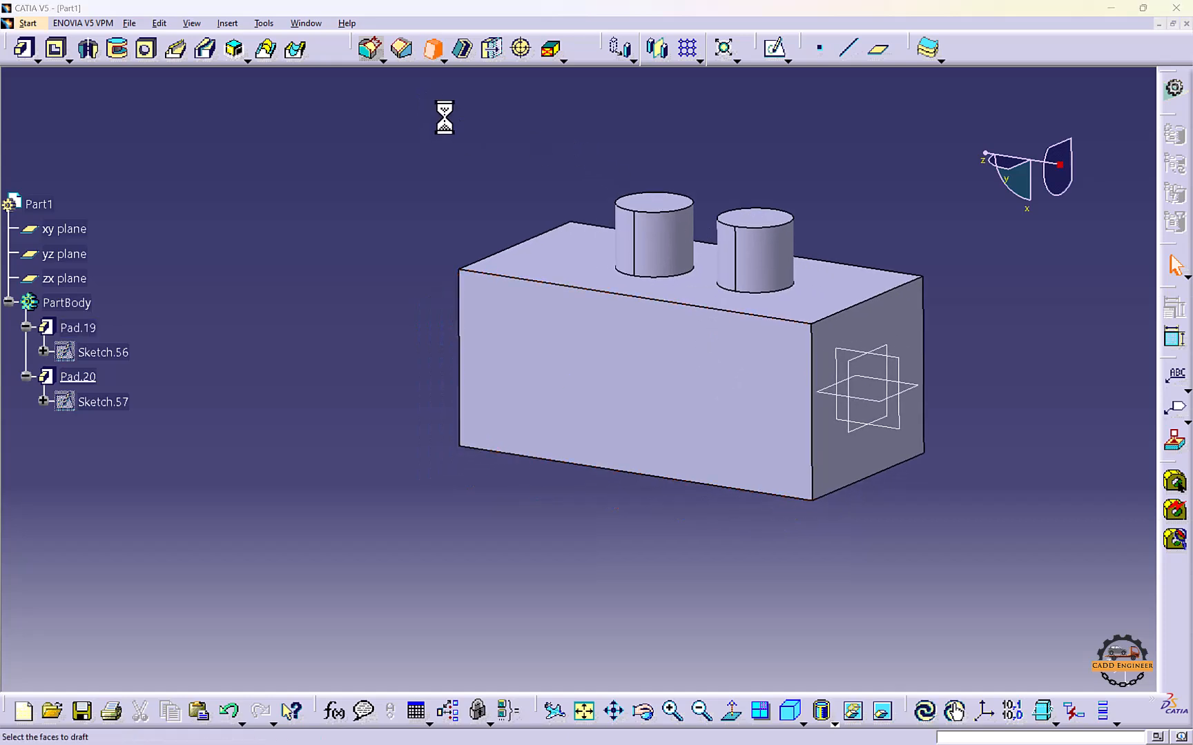
{"action": "left_click", "coordinate": [625, 236]}
{"action": "middle_click_drag", "start_coordinate": [620, 234], "coordinate": [506, 236]}
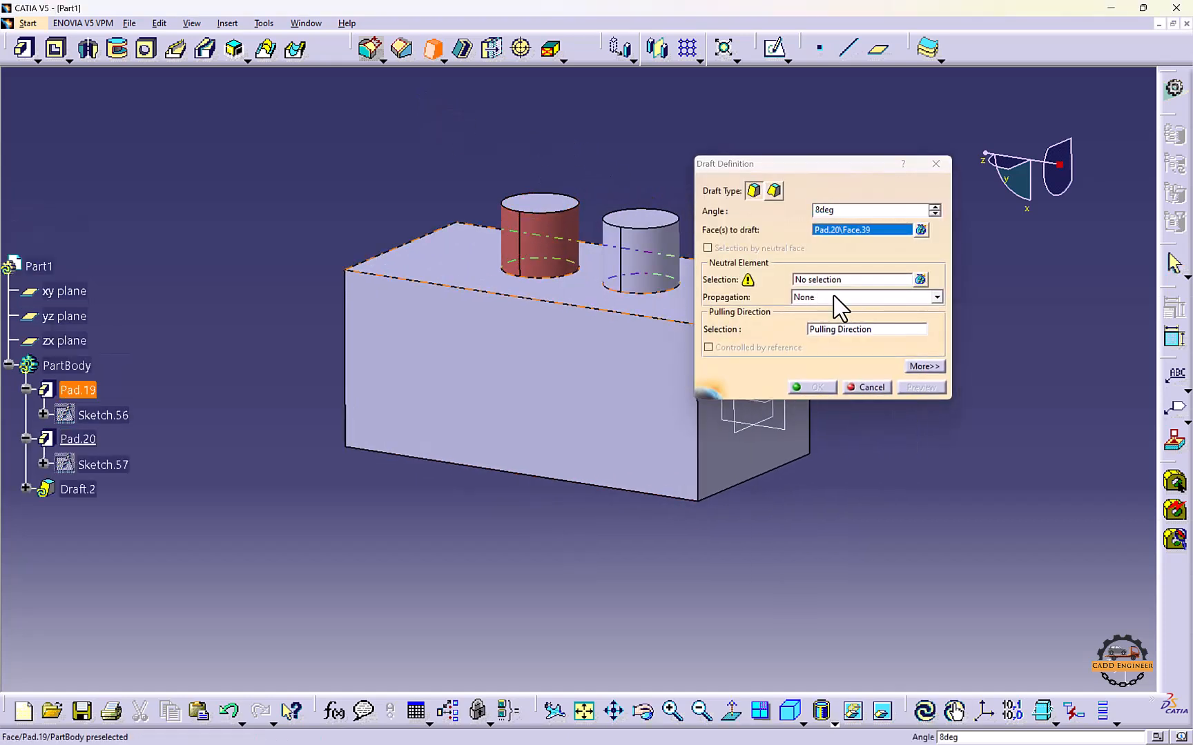
{"action": "left_click", "coordinate": [830, 280]}
{"action": "left_click", "coordinate": [545, 205]}
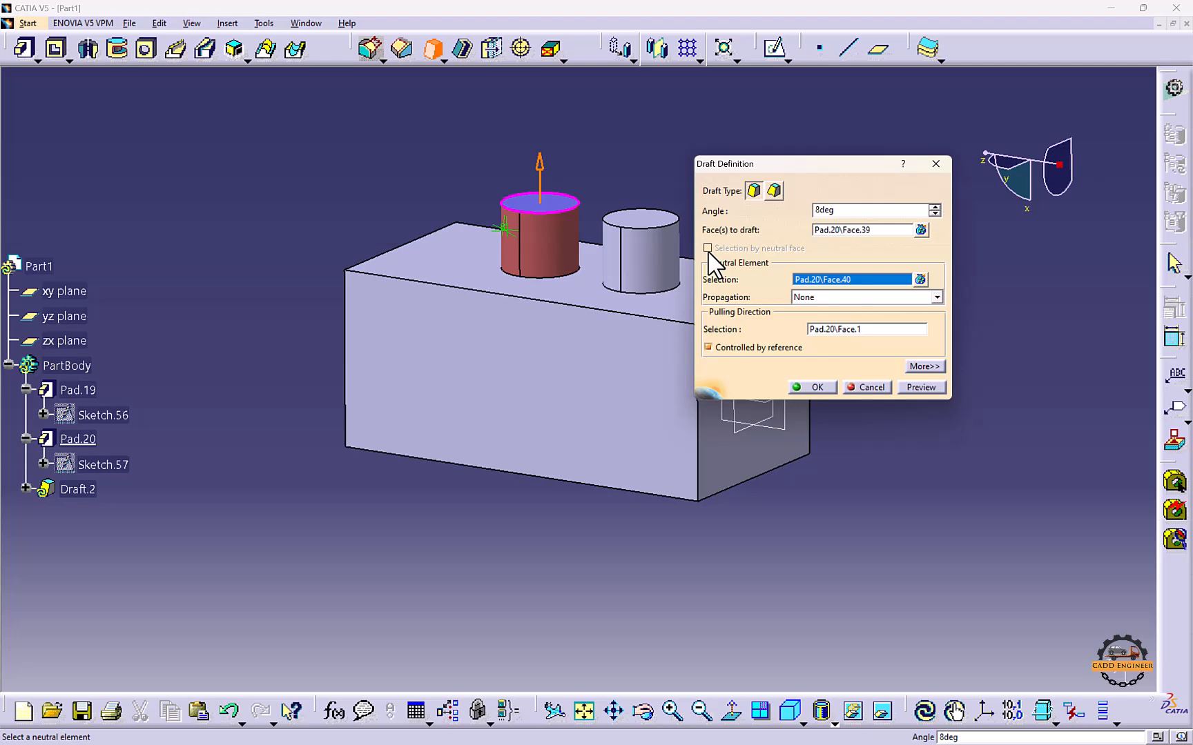
{"action": "left_click", "coordinate": [913, 388]}
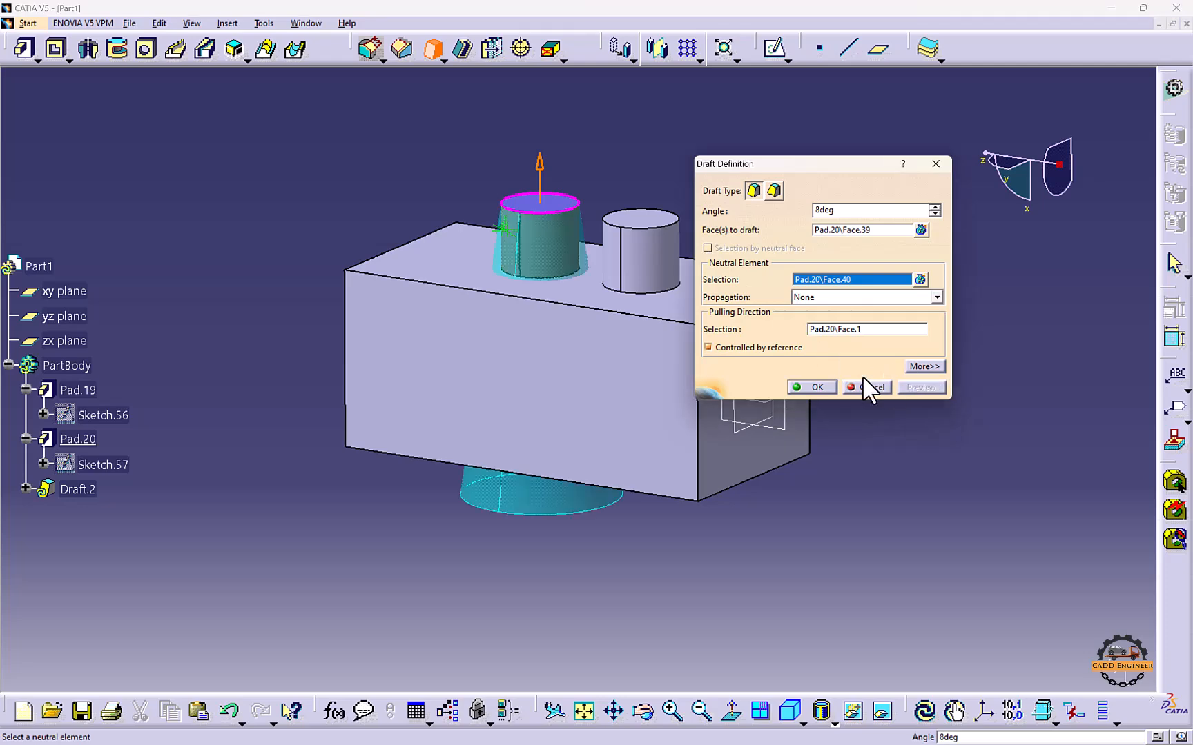
{"action": "left_click", "coordinate": [813, 389]}
Apply an 8-degree draft to the other cylinder's side face, with its own top face as the neutral element
{"action": "left_click", "coordinate": [428, 49]}
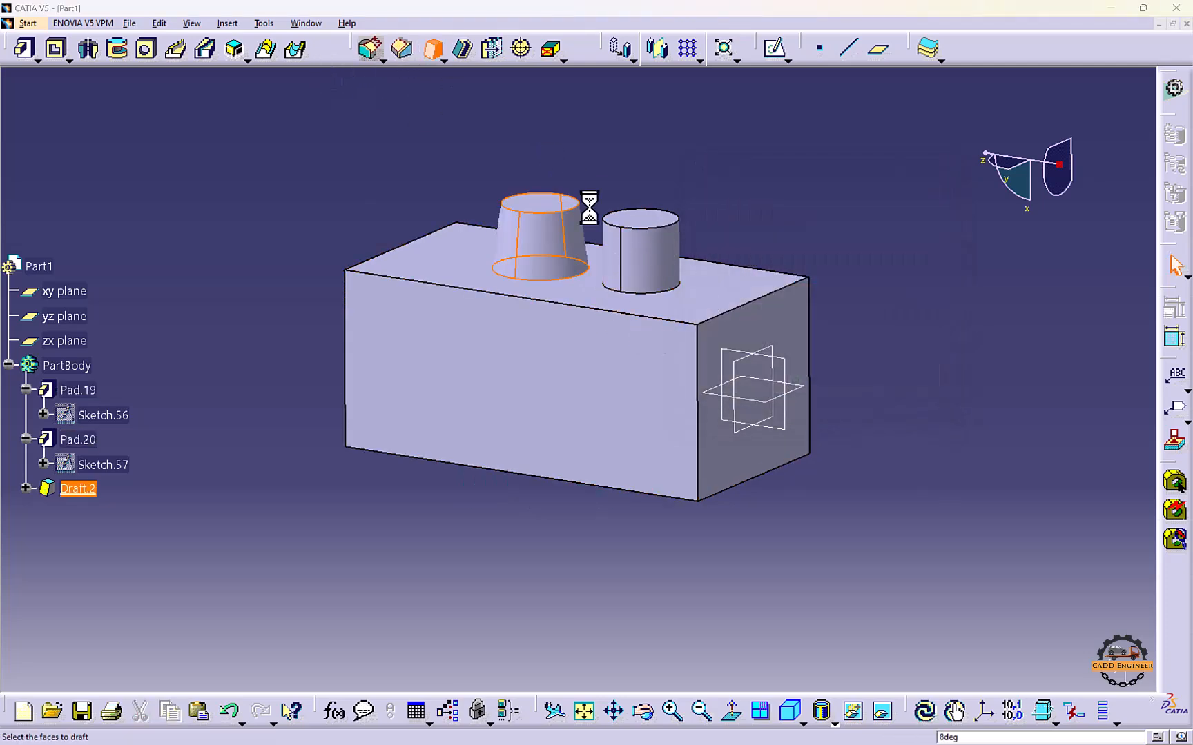
{"action": "left_click", "coordinate": [639, 252]}
{"action": "left_click", "coordinate": [831, 279]}
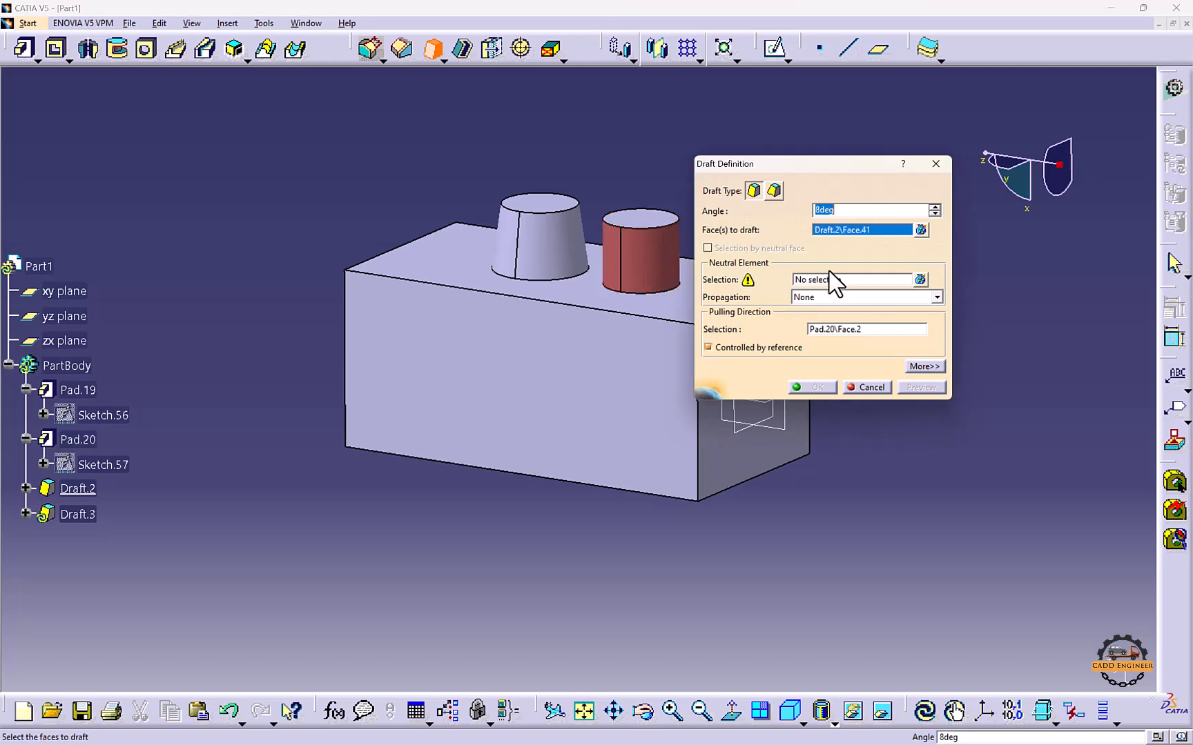
{"action": "left_click", "coordinate": [650, 227]}
{"action": "left_click", "coordinate": [811, 387]}
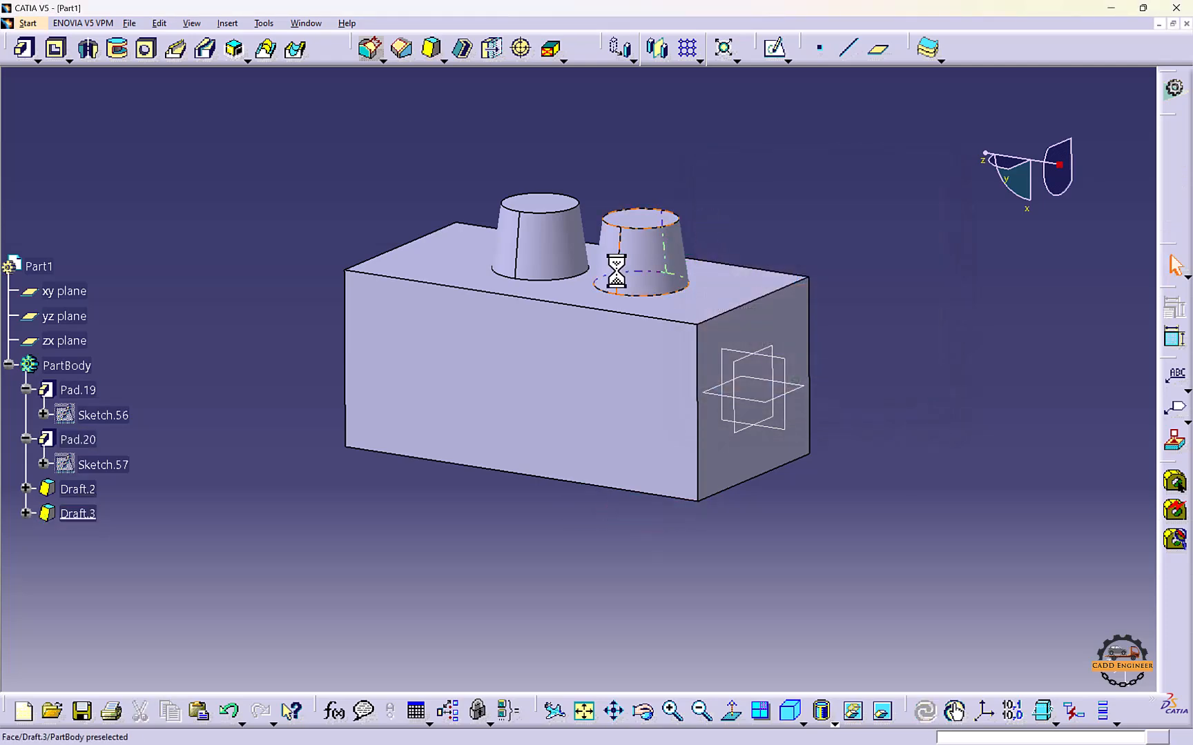
Start a face-face fillet between the side faces of the two tapered bosses and try previewing it with a 5 mm radius
{"action": "middle_click_drag", "start_coordinate": [615, 269], "coordinate": [649, 340]}
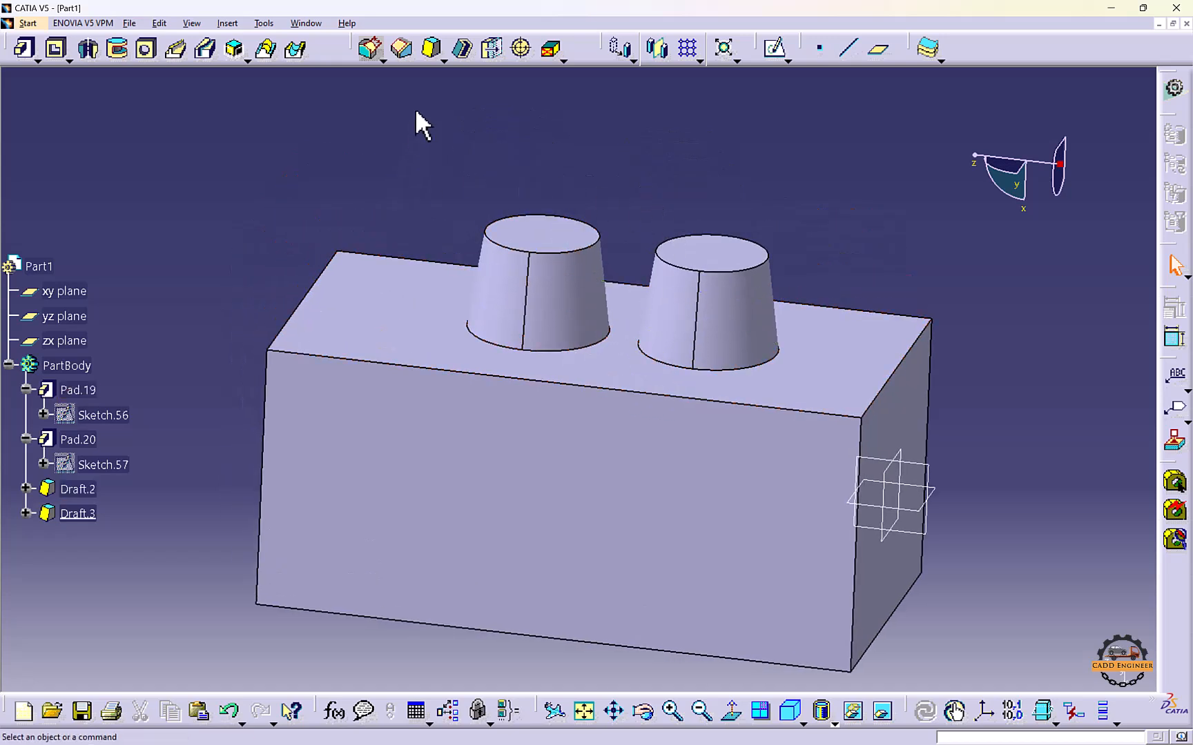
{"action": "left_click", "coordinate": [381, 61]}
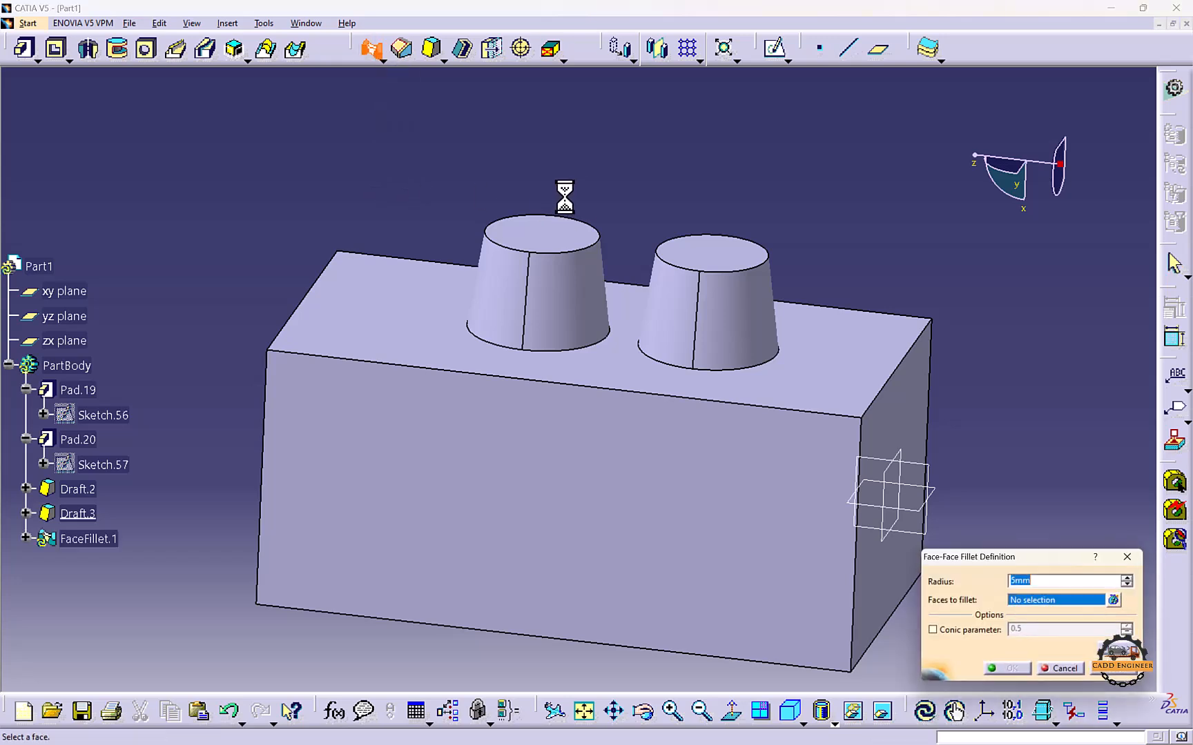
{"action": "middle_click_drag", "start_coordinate": [595, 207], "coordinate": [592, 179]}
{"action": "left_click", "coordinate": [580, 290]}
{"action": "left_click", "coordinate": [690, 307]}
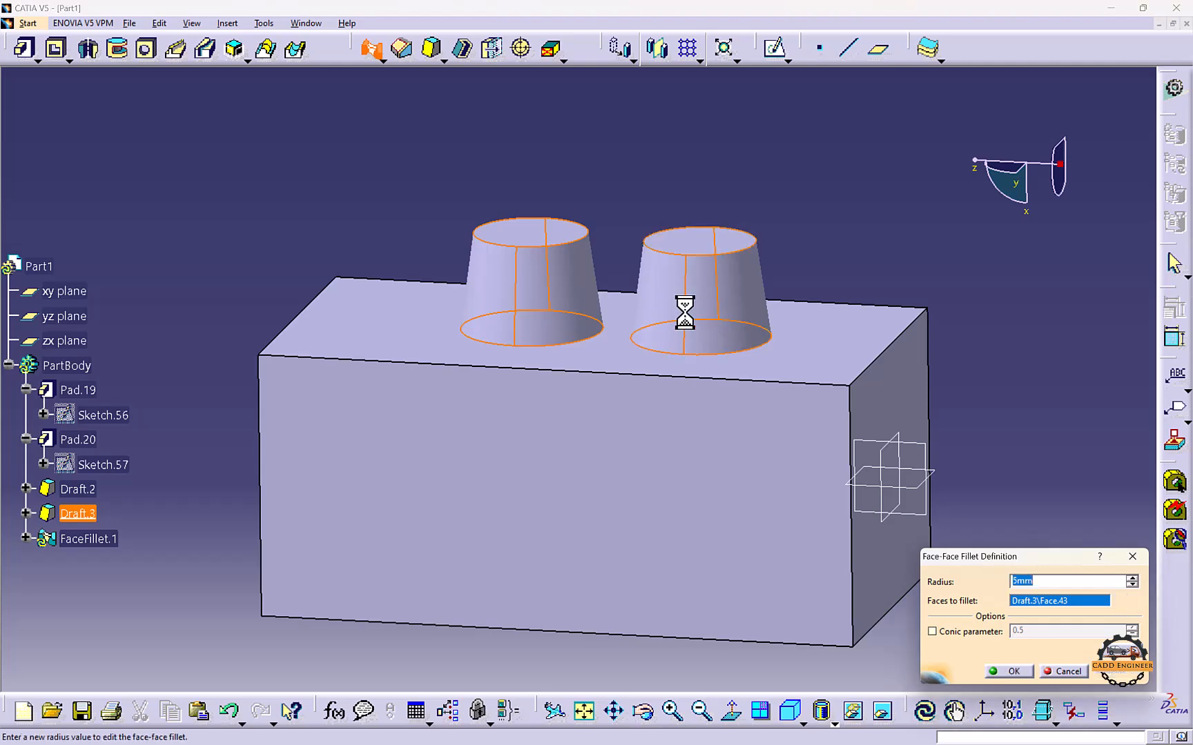
{"action": "middle_click_drag", "start_coordinate": [687, 309], "coordinate": [666, 204]}
{"action": "left_click_drag", "start_coordinate": [978, 570], "coordinate": [982, 388]}
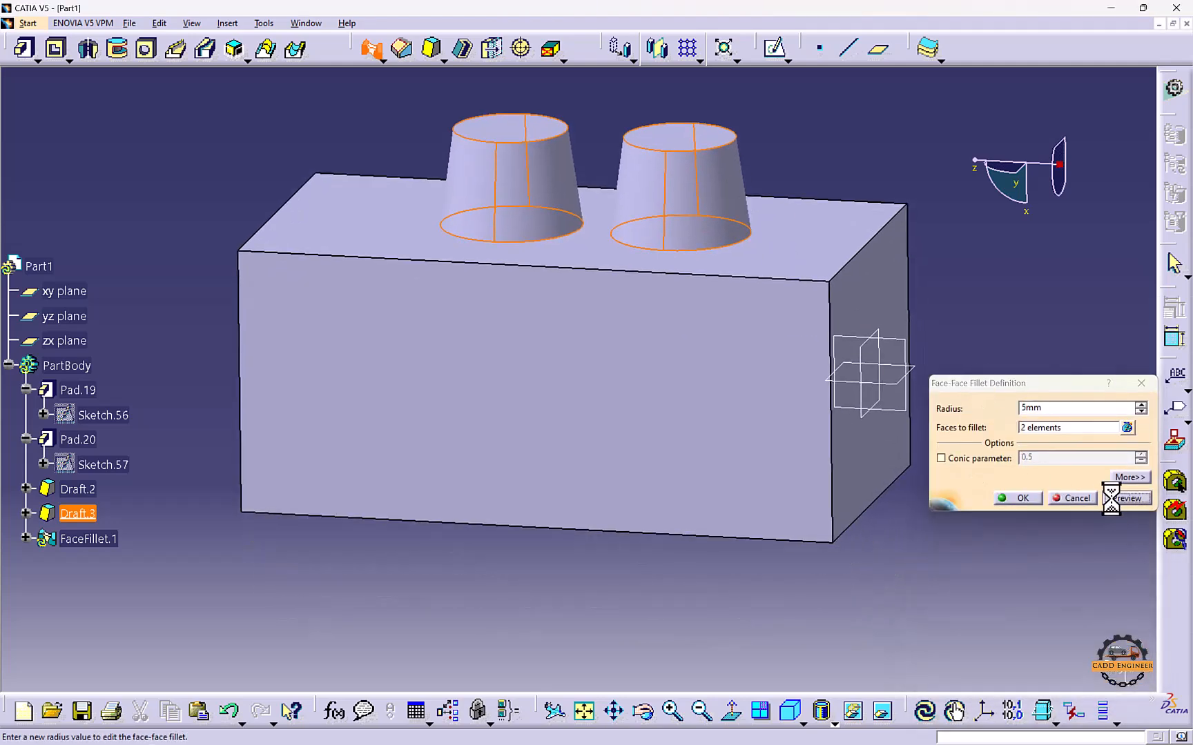
{"action": "left_click", "coordinate": [1011, 489]}
{"action": "left_click", "coordinate": [694, 411]}
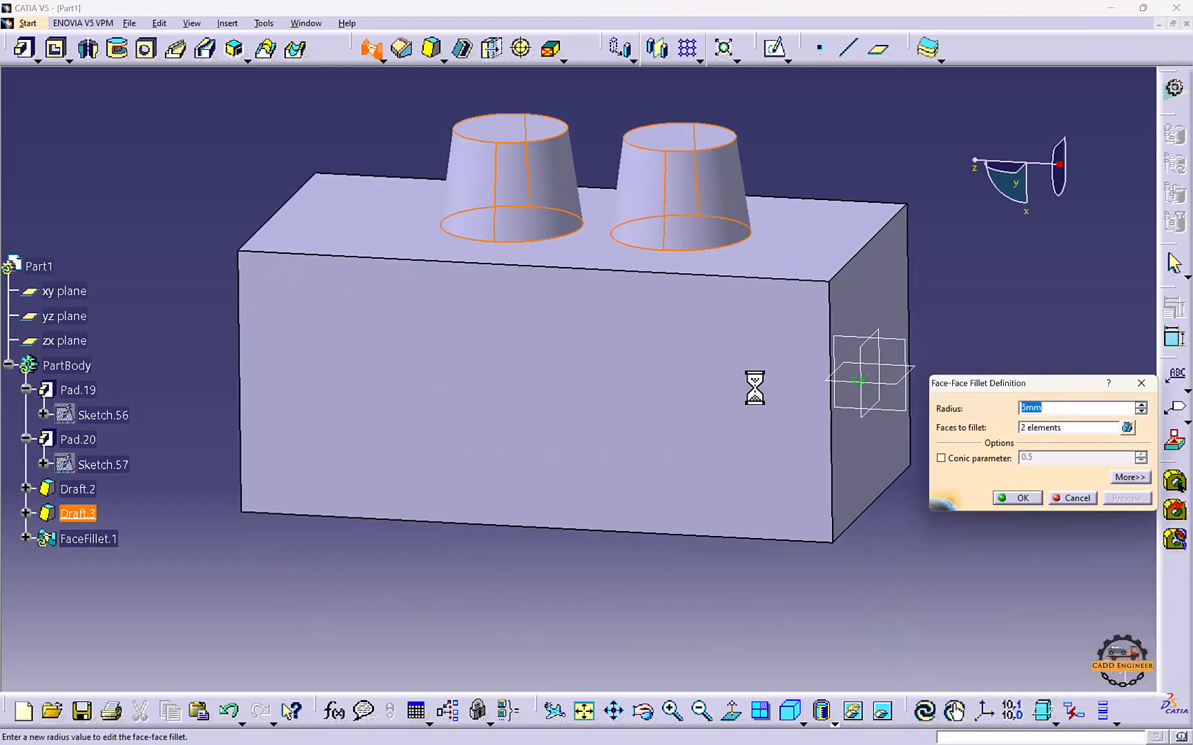
Try radii of 2 mm and 10 mm for the face-face fillet between the bosses
{"action": "key", "text": "Return"}
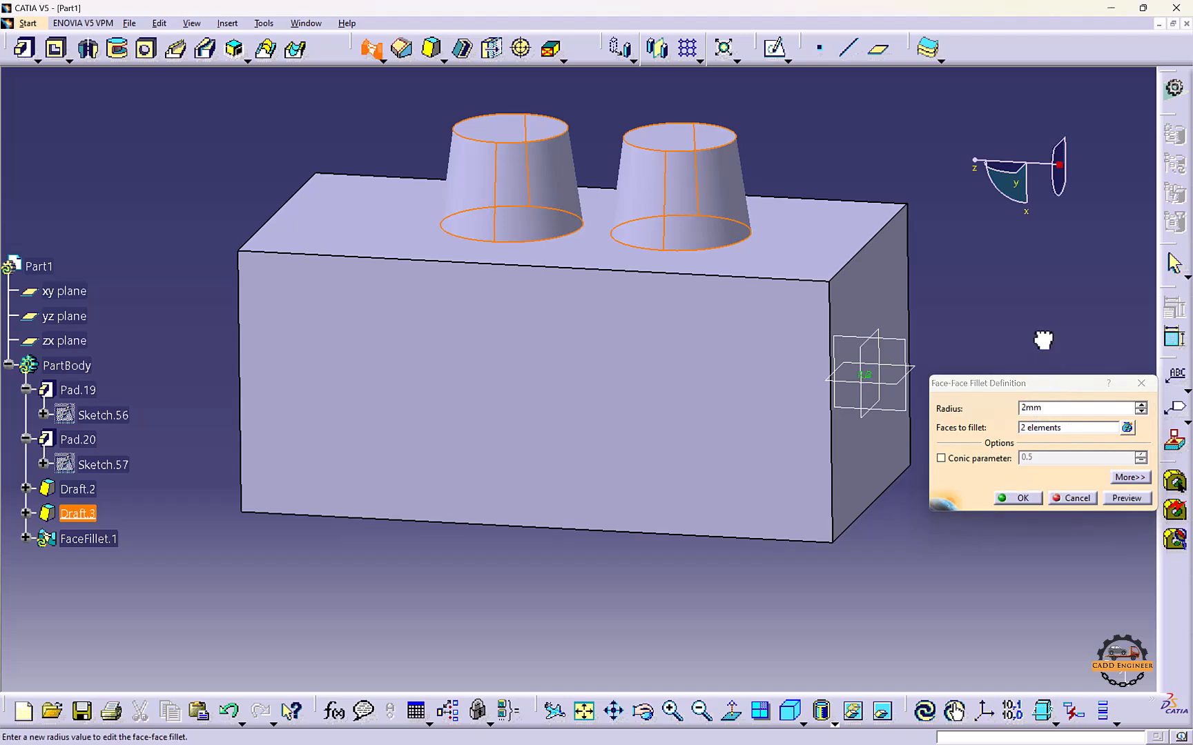
{"action": "left_click", "coordinate": [1118, 498]}
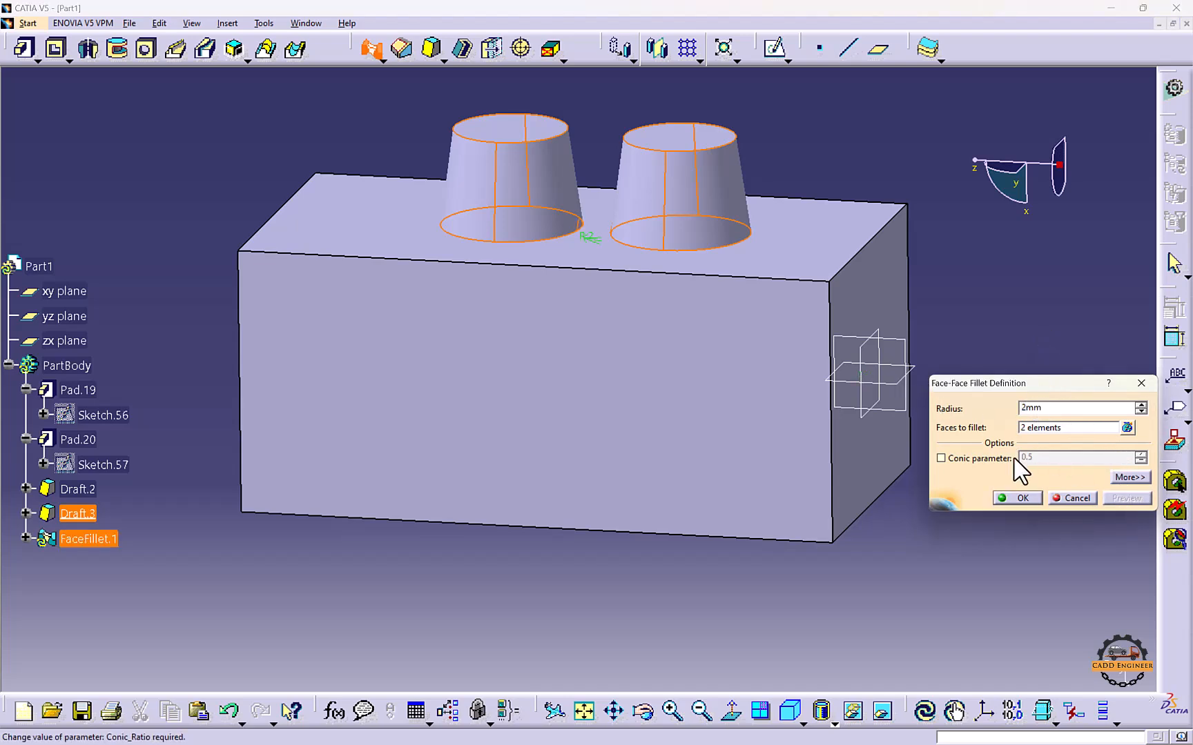
{"action": "left_click", "coordinate": [1020, 498]}
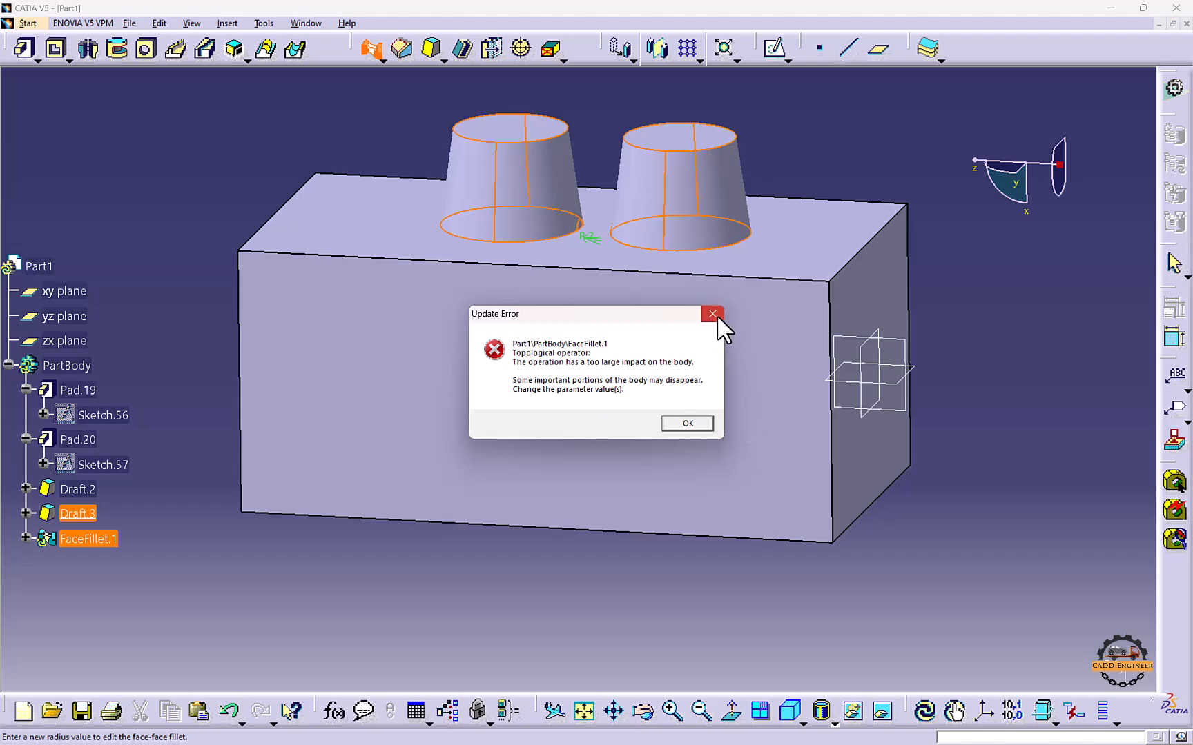
{"action": "left_click", "coordinate": [713, 314]}
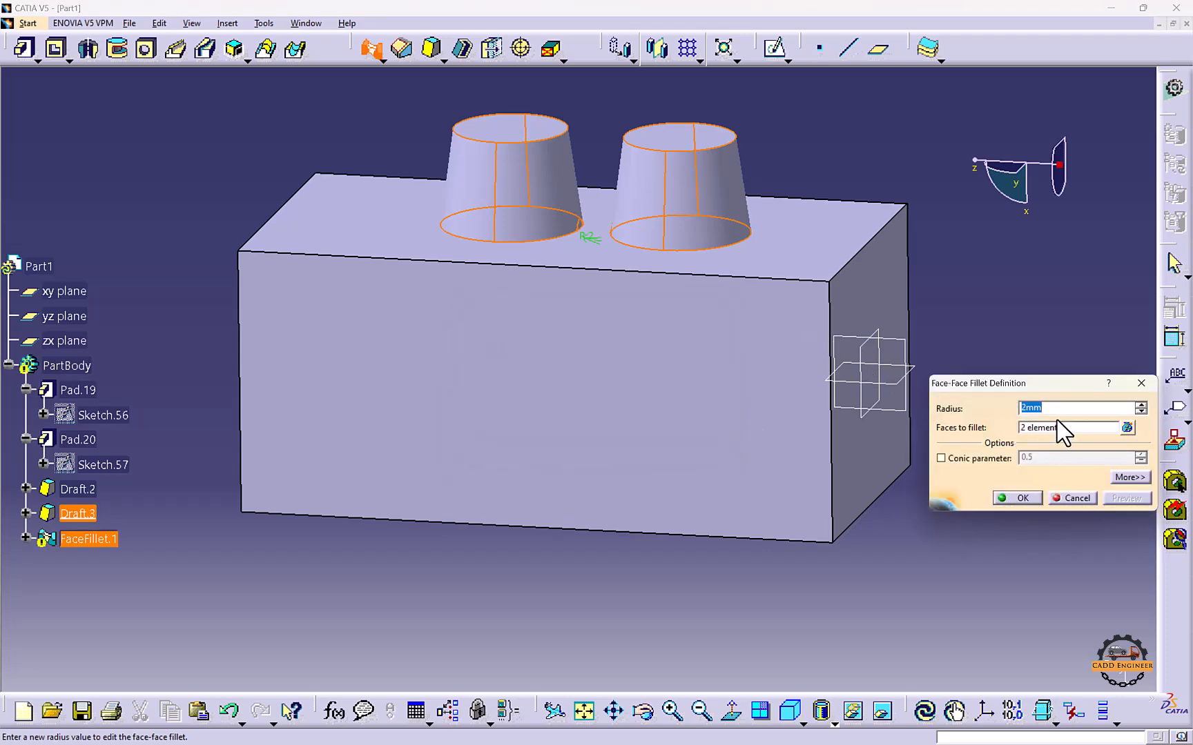
{"action": "key", "text": "Return"}
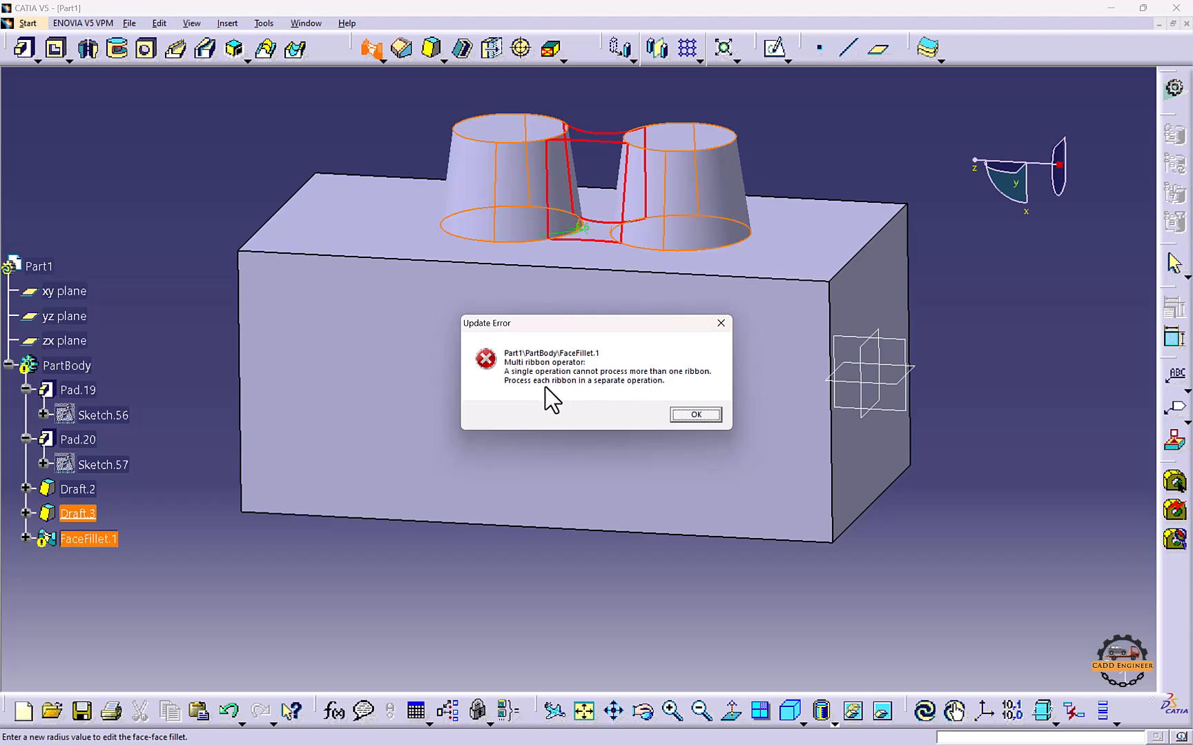
{"action": "left_click", "coordinate": [686, 414]}
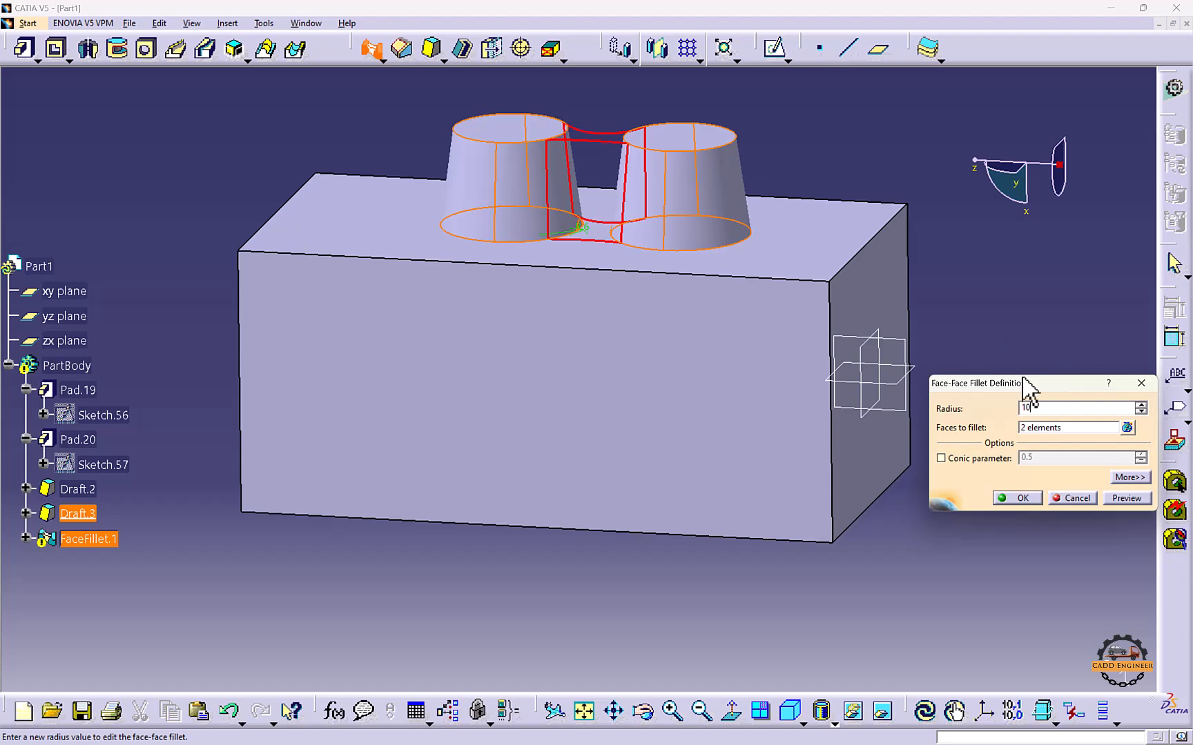
{"action": "left_click", "coordinate": [1126, 498]}
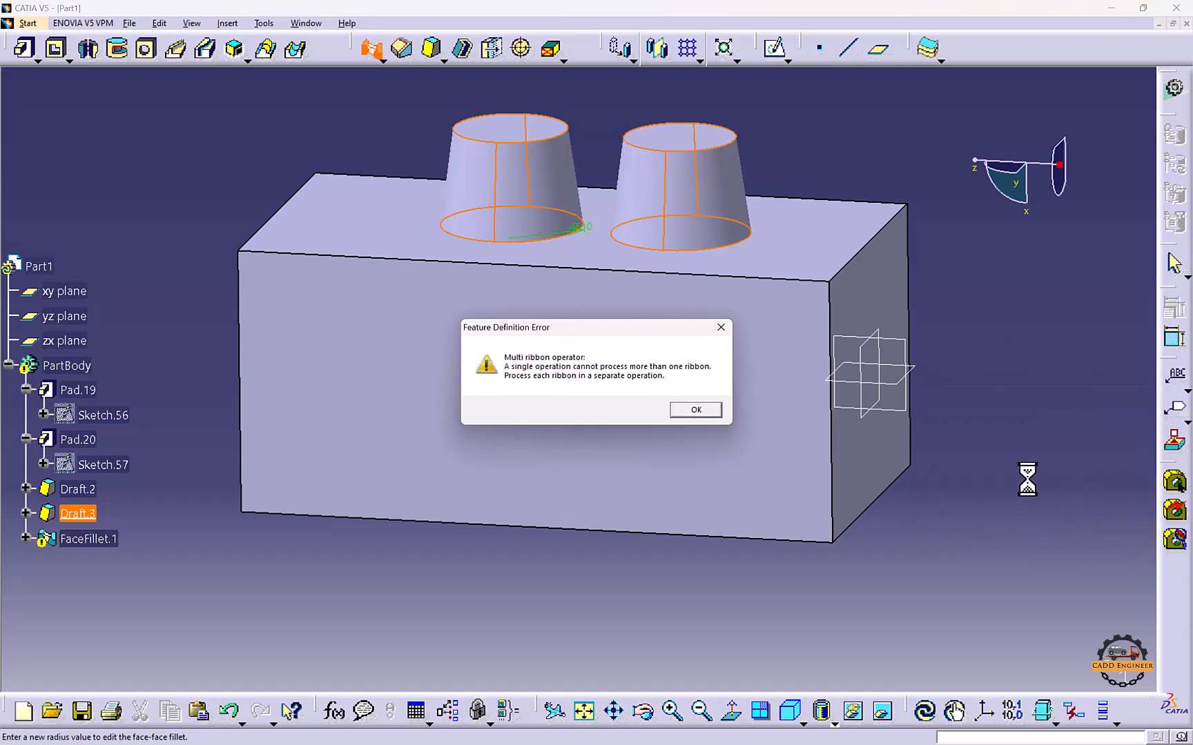
{"action": "left_click", "coordinate": [696, 411]}
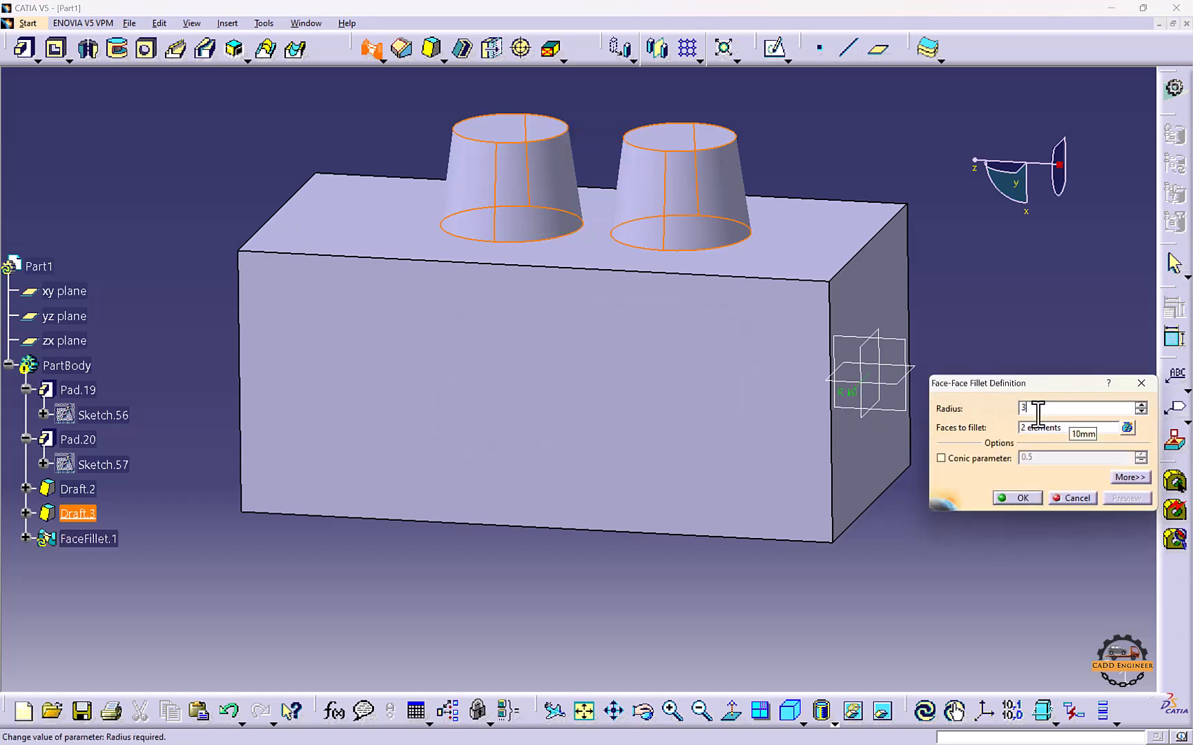
Set the face-face fillet radius to 3 mm, create the fillet, and inspect the bridge between the two bosses
{"action": "type", "text": "3"}
{"action": "key", "text": "Return"}
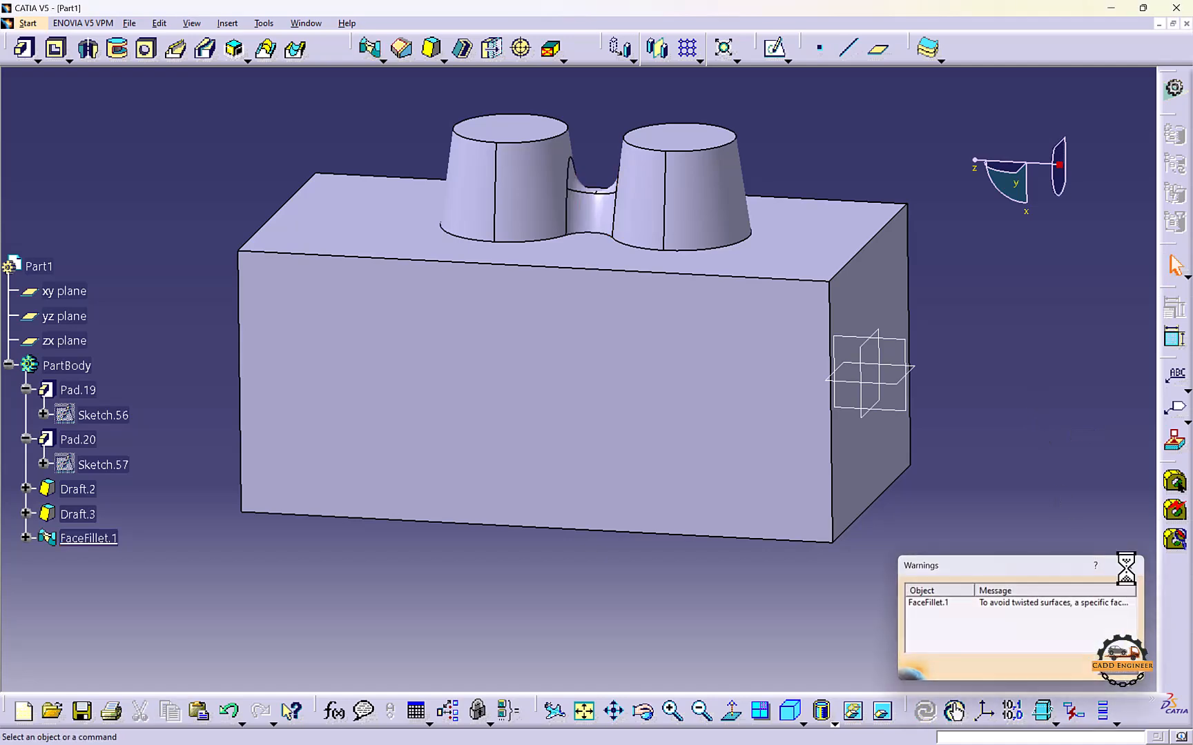
{"action": "middle_click_drag", "start_coordinate": [656, 248], "coordinate": [590, 294]}
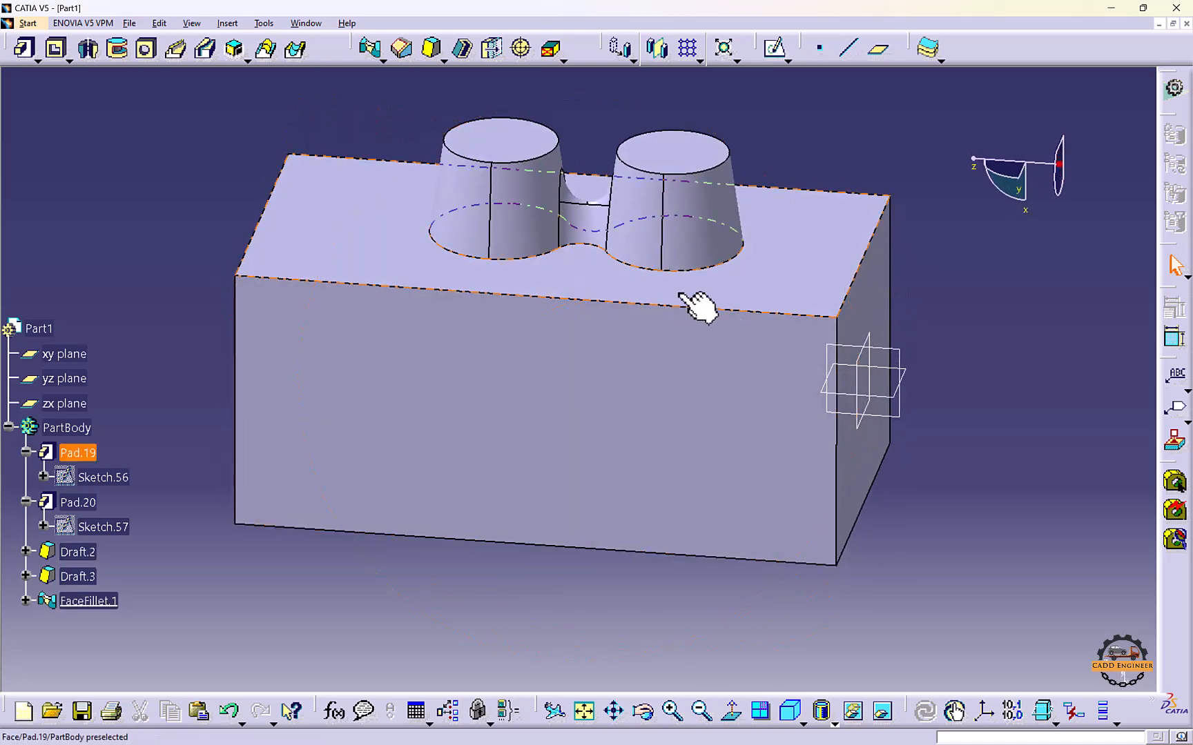
{"action": "middle_click_drag", "start_coordinate": [614, 286], "coordinate": [619, 319]}
{"action": "middle_click_drag", "start_coordinate": [442, 406], "coordinate": [485, 359]}
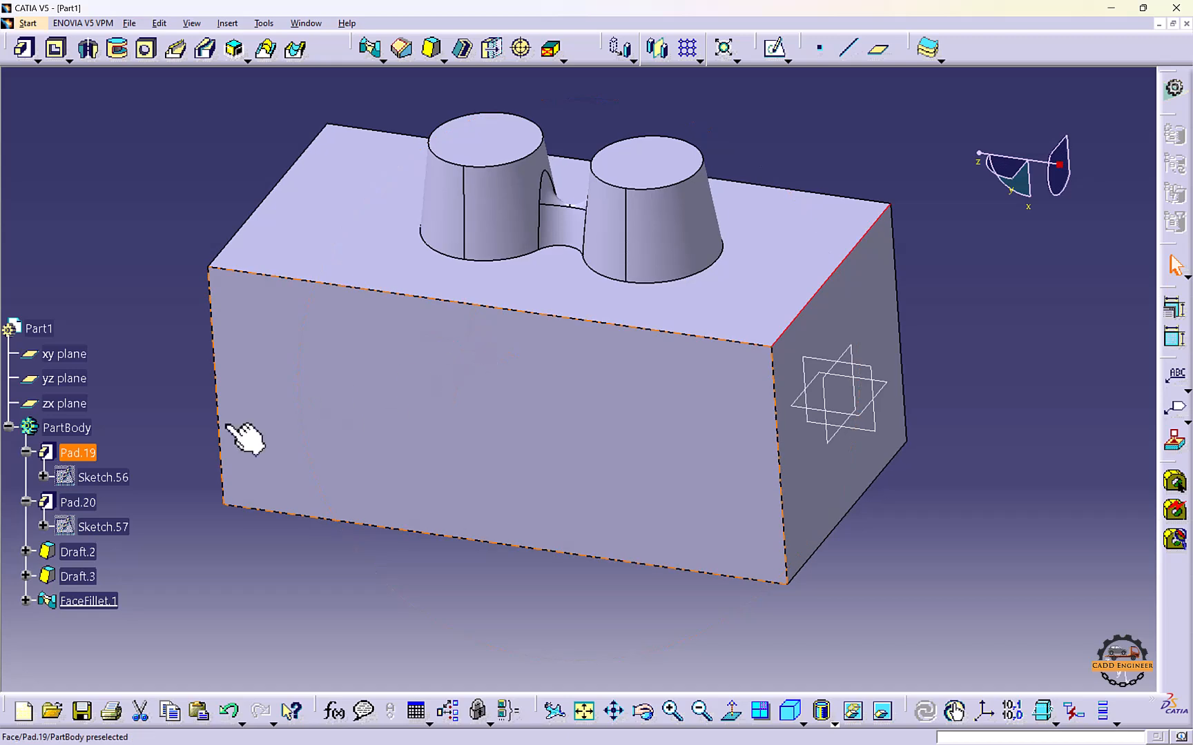
Delete the face-face fillet, both drafts and the pad with the two cylindrical bosses, keeping only the base block
{"action": "scroll", "coordinate": [100, 519], "scroll_direction": "down", "scroll_amount": 3}
{"action": "left_click", "coordinate": [88, 476], "text": "ctrl"}
{"action": "left_click", "coordinate": [77, 452], "text": "ctrl"}
{"action": "left_click", "coordinate": [77, 426], "text": "ctrl"}
{"action": "left_click", "coordinate": [82, 378], "text": "ctrl"}
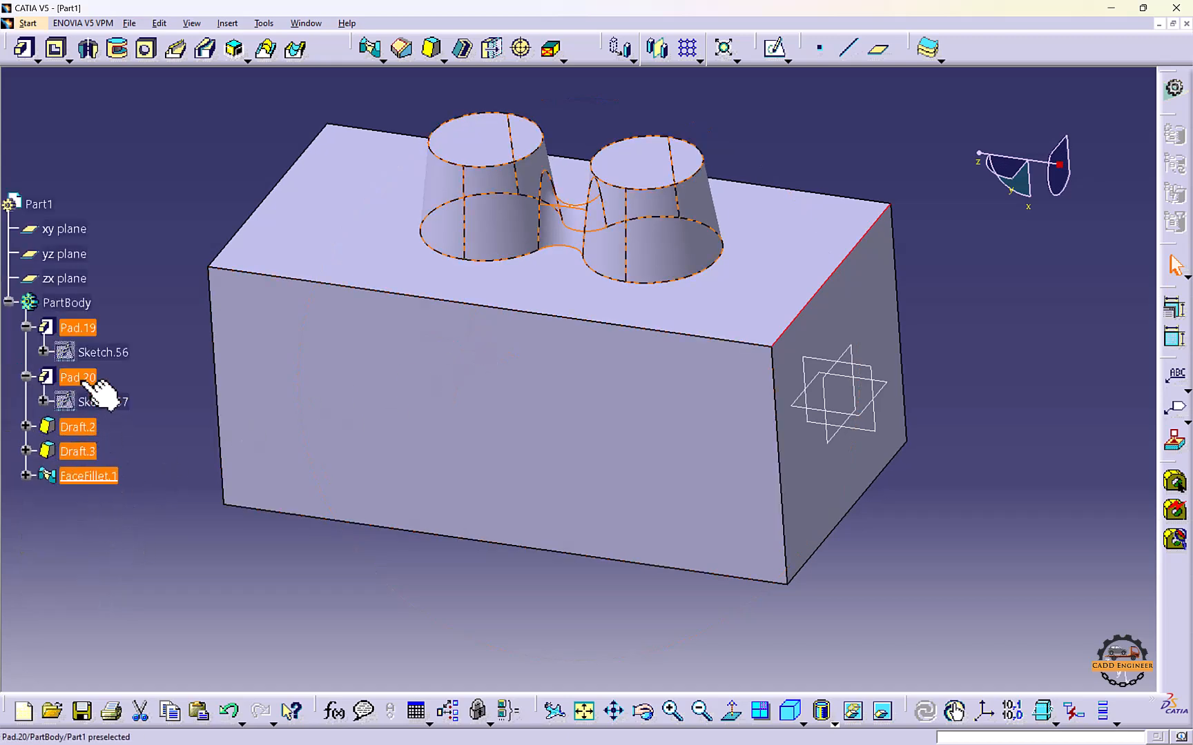
{"action": "right_click", "coordinate": [81, 380]}
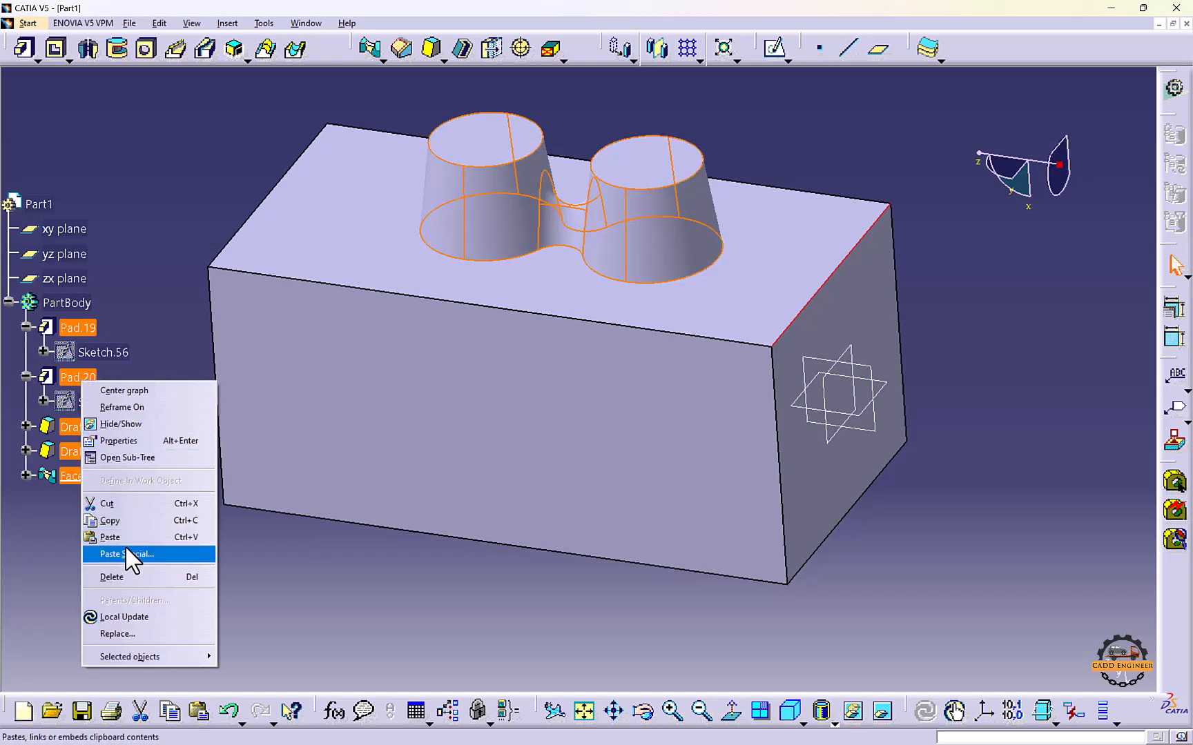
{"action": "left_click", "coordinate": [75, 329], "text": "ctrl"}
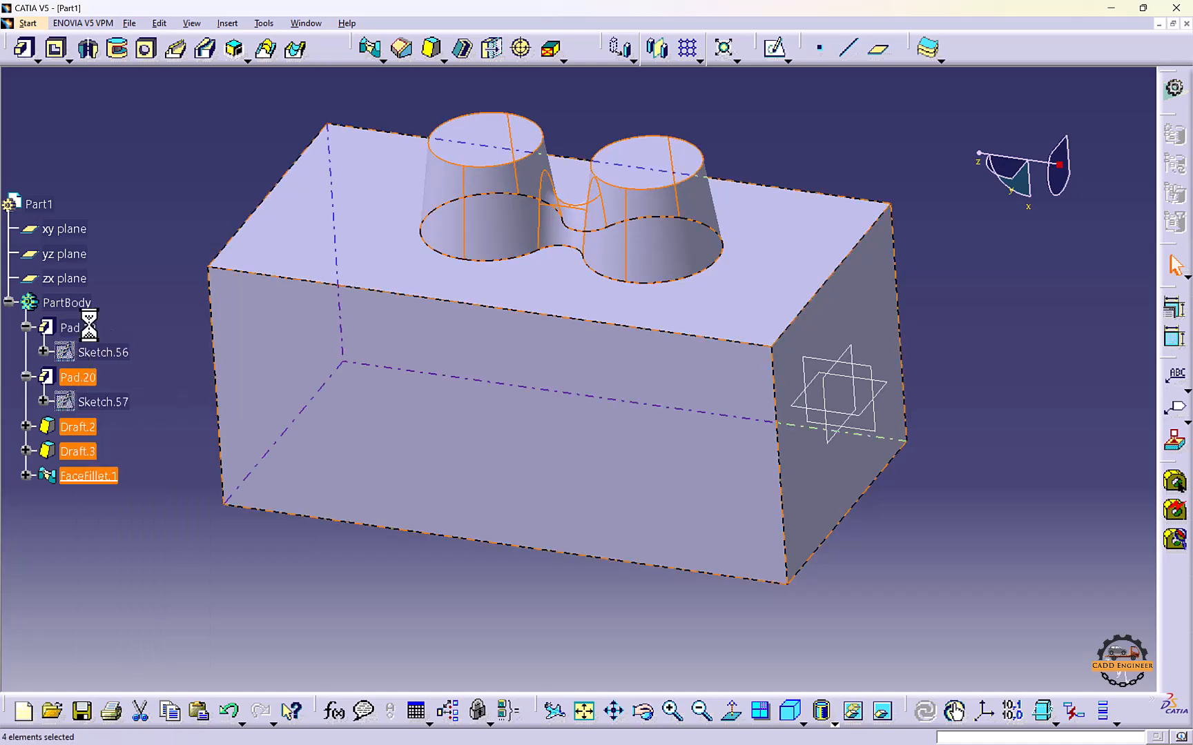
{"action": "right_click", "coordinate": [86, 378]}
{"action": "left_click", "coordinate": [118, 565]}
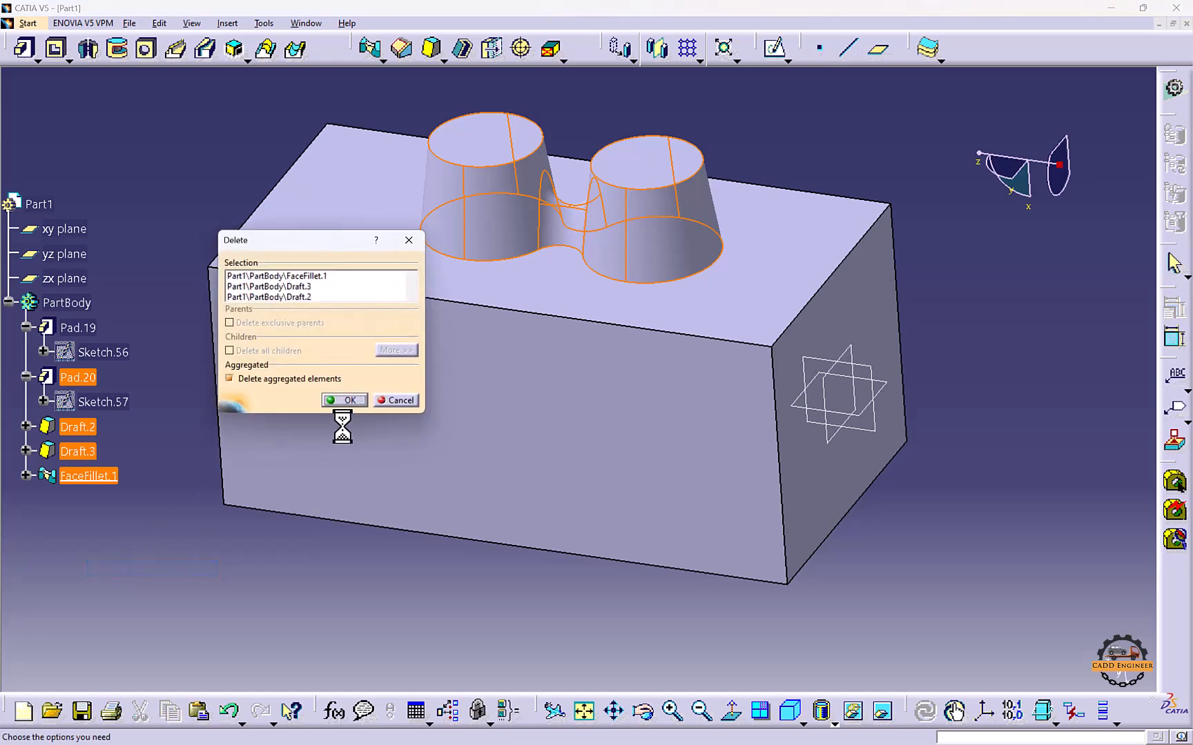
{"action": "left_click", "coordinate": [337, 396]}
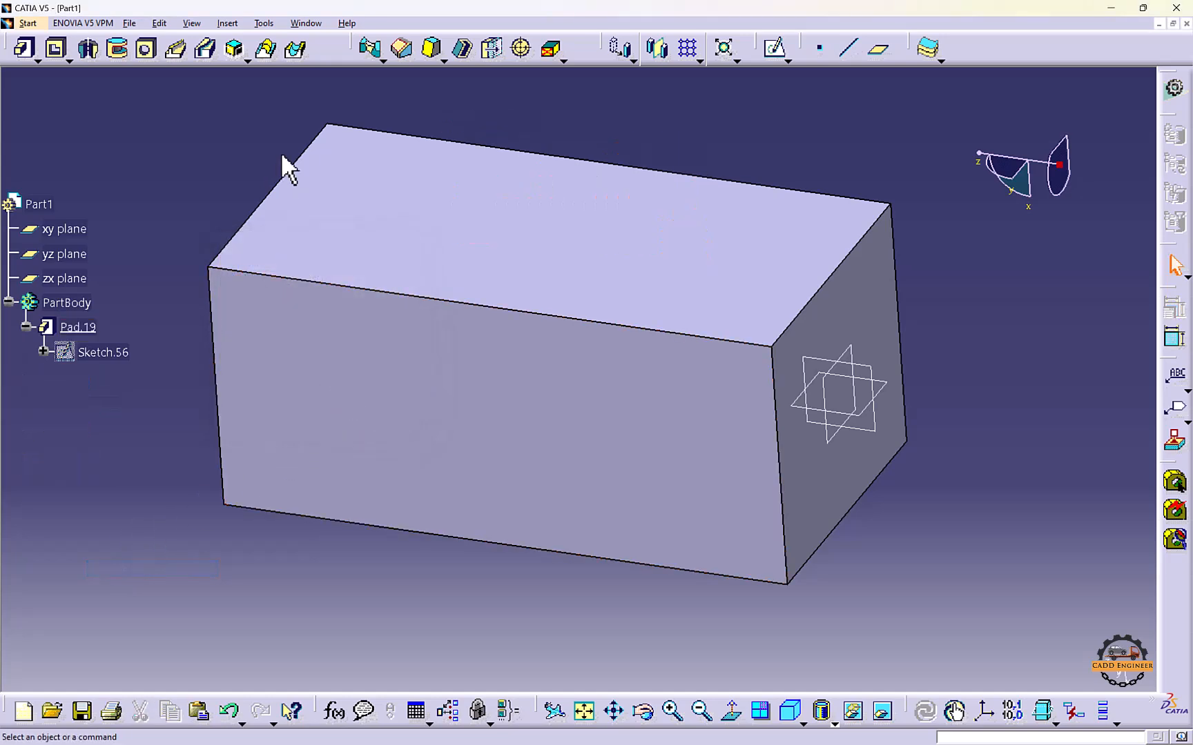
Chamfer one short top edge of the block in Length1/Angle mode with a 5 mm length and a 45-degree angle
{"action": "left_click", "coordinate": [403, 49]}
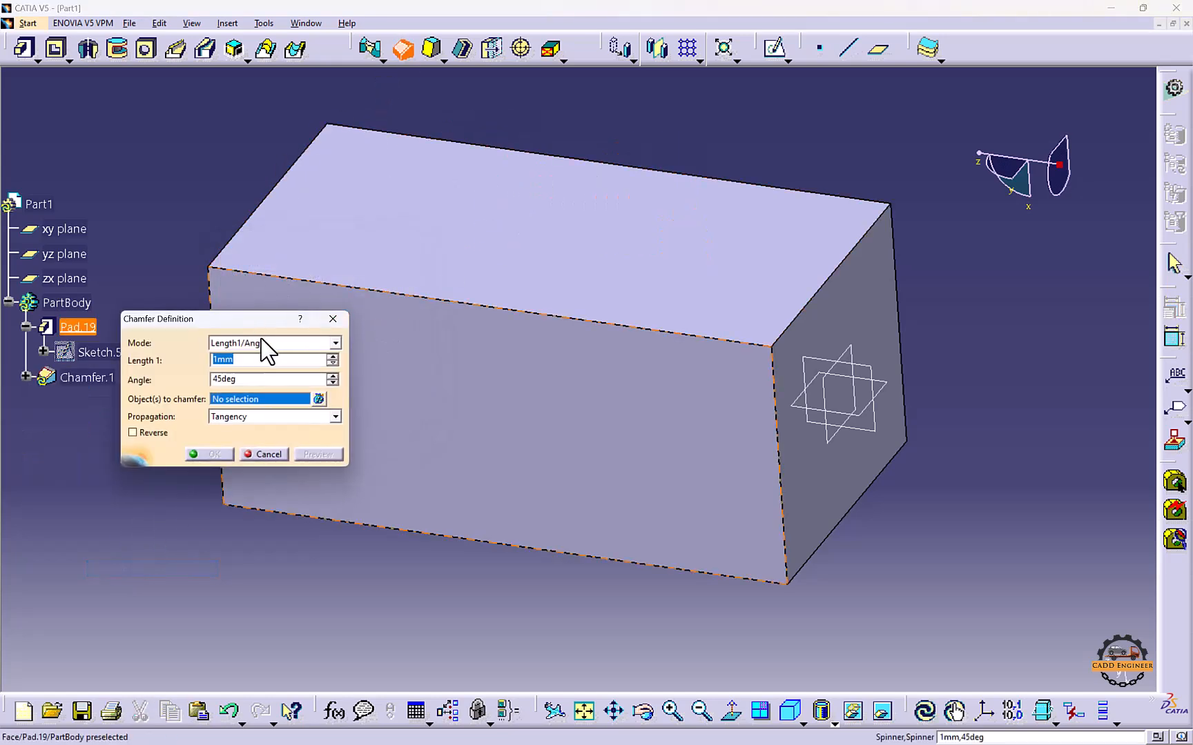
{"action": "left_click", "coordinate": [843, 265]}
{"action": "middle_click_drag", "start_coordinate": [681, 304], "coordinate": [621, 331]}
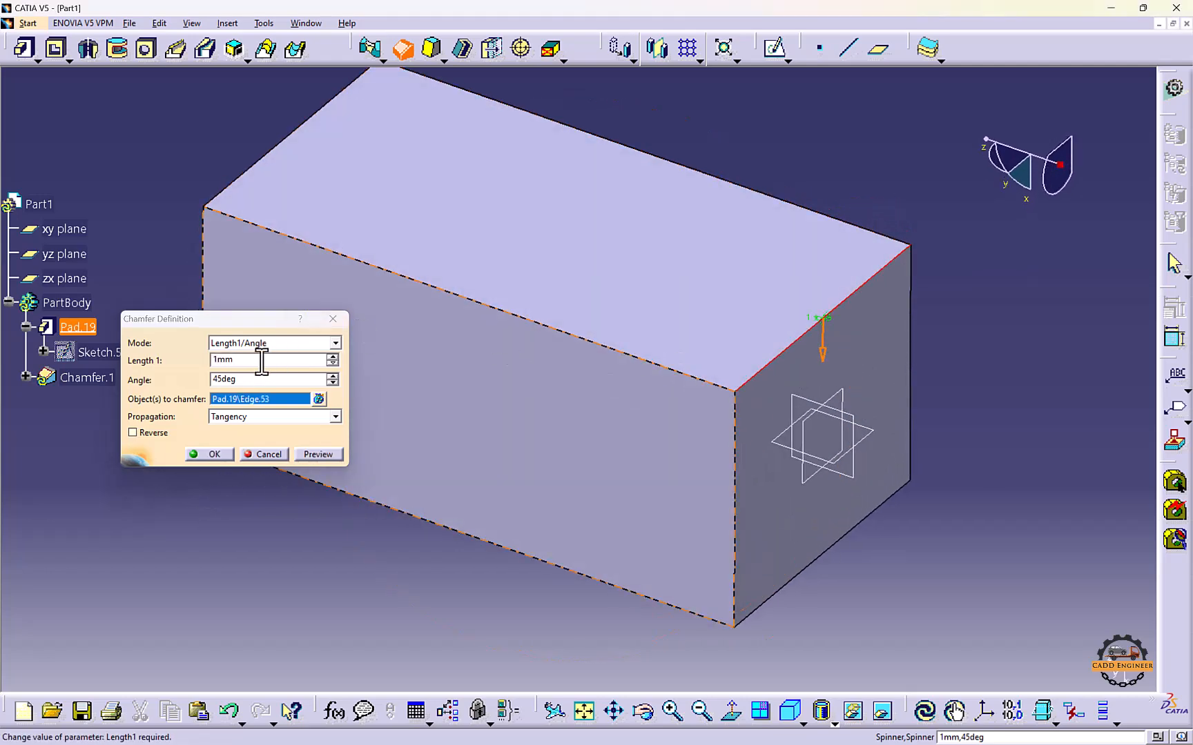
{"action": "double_click", "coordinate": [262, 360]}
{"action": "left_click", "coordinate": [276, 509]}
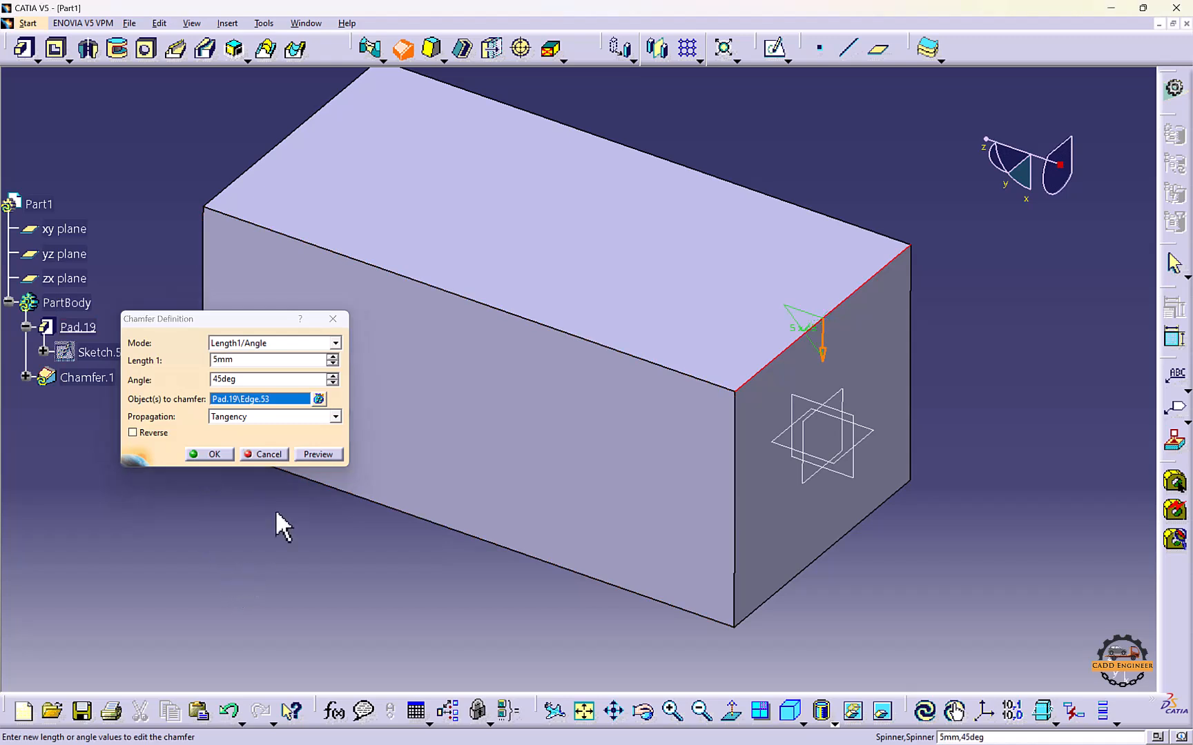
{"action": "left_click", "coordinate": [312, 457]}
{"action": "left_click", "coordinate": [210, 455]}
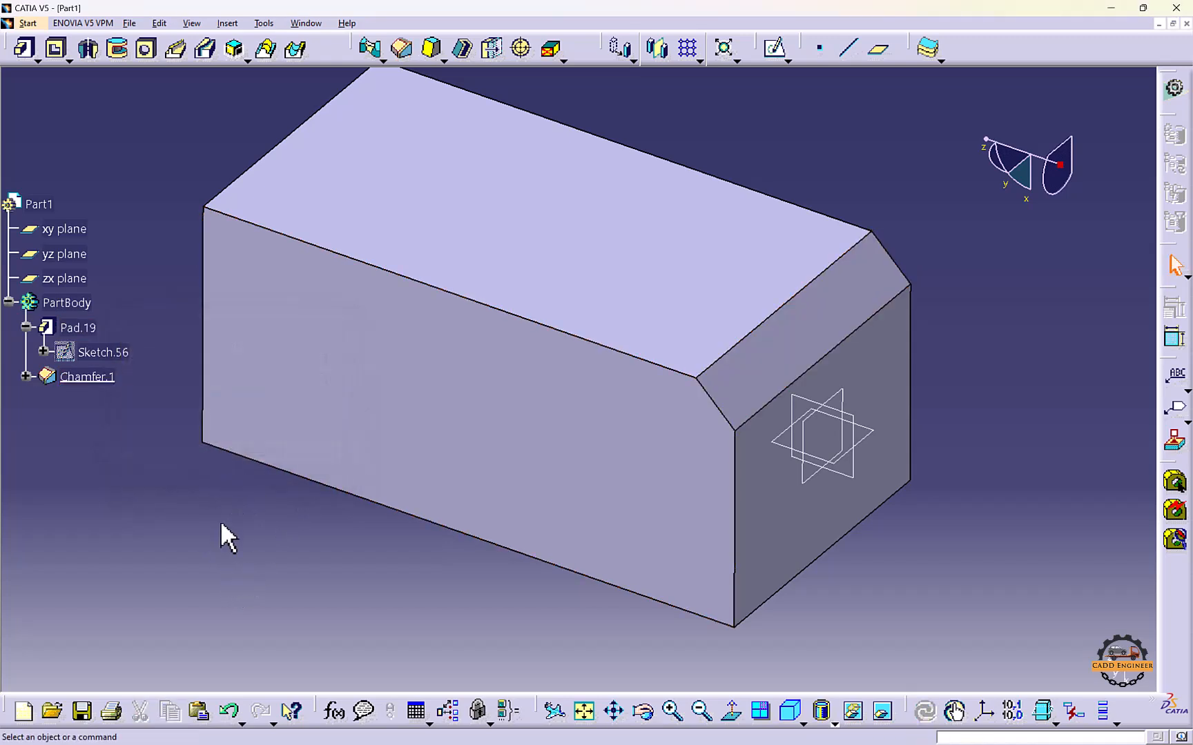
Chamfer the opposite short top edge in Length1/Length2 mode with a 5 mm first length and a different second length
{"action": "left_click", "coordinate": [401, 48]}
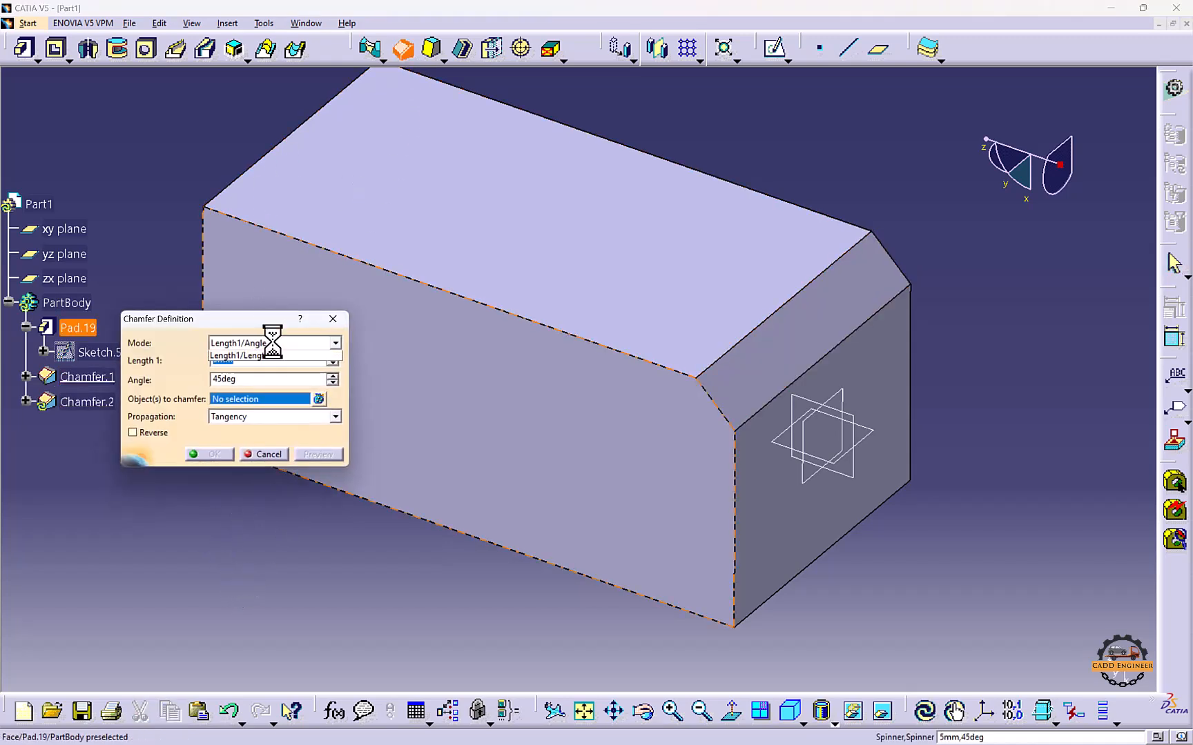
{"action": "left_click", "coordinate": [266, 355]}
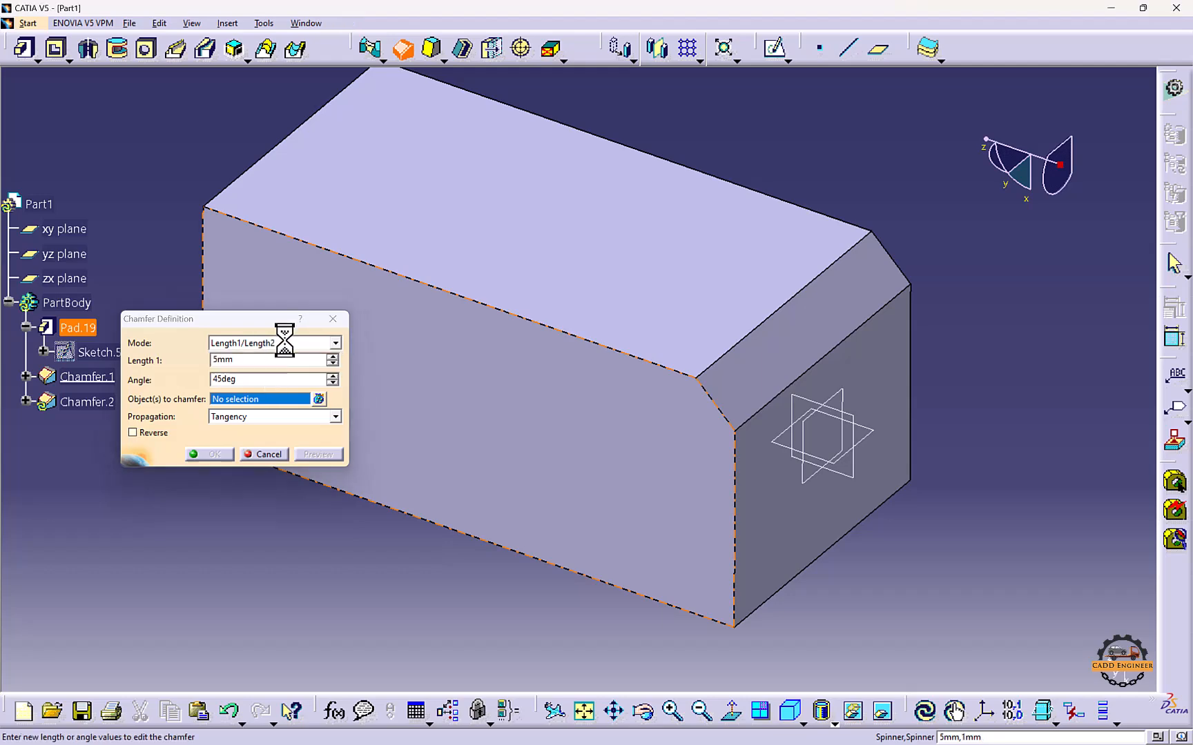
{"action": "left_click", "coordinate": [256, 167]}
{"action": "middle_click_drag", "start_coordinate": [269, 178], "coordinate": [434, 419]}
{"action": "double_click", "coordinate": [250, 380]}
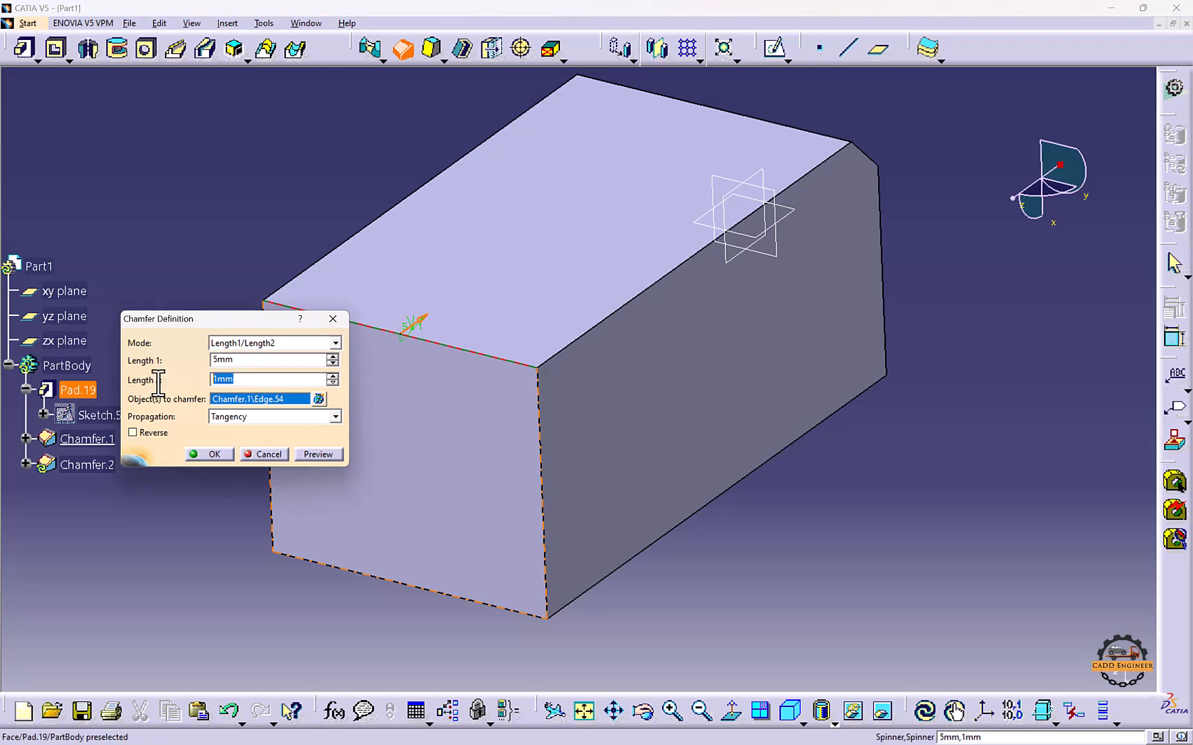
{"action": "key", "text": "Return"}
{"action": "scroll", "coordinate": [618, 463], "scroll_direction": "up", "scroll_amount": 1}
{"action": "middle_click_drag", "start_coordinate": [618, 463], "coordinate": [631, 514]}
{"action": "left_click", "coordinate": [465, 537]}
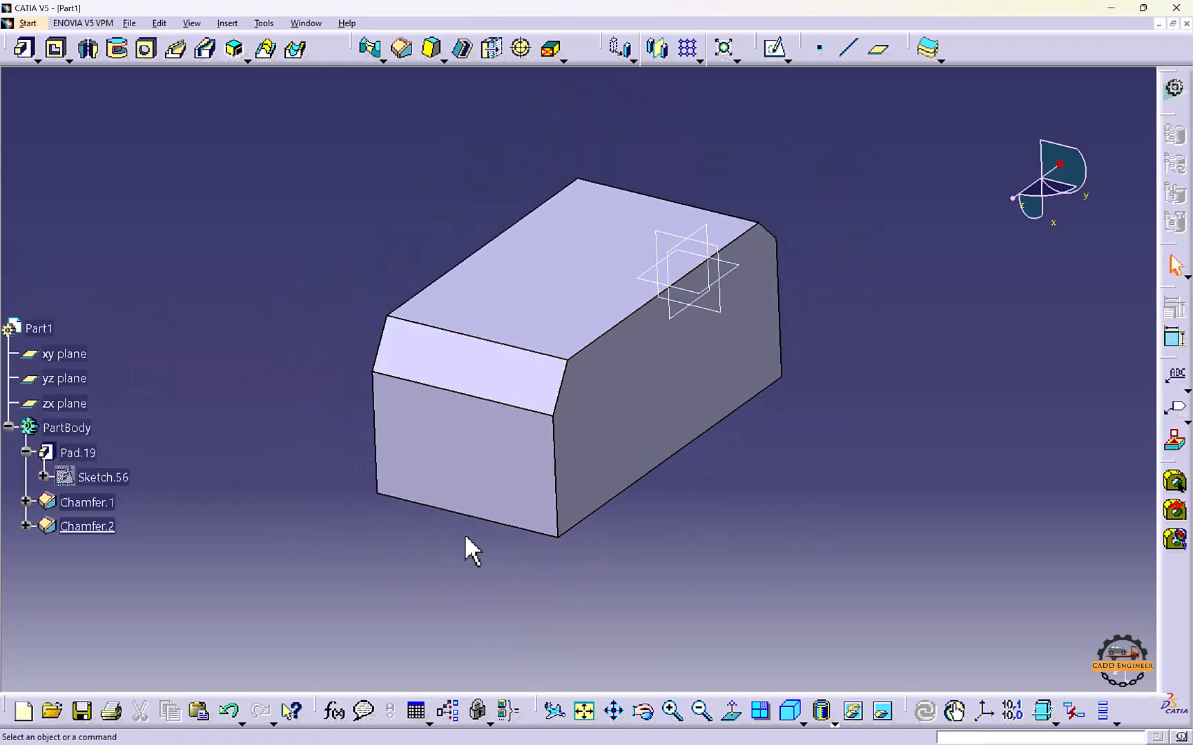
Delete both chamfers from the block
{"action": "left_click", "coordinate": [111, 525]}
{"action": "left_click", "coordinate": [96, 502], "text": "ctrl"}
{"action": "right_click", "coordinate": [97, 502]}
{"action": "left_click", "coordinate": [152, 418]}
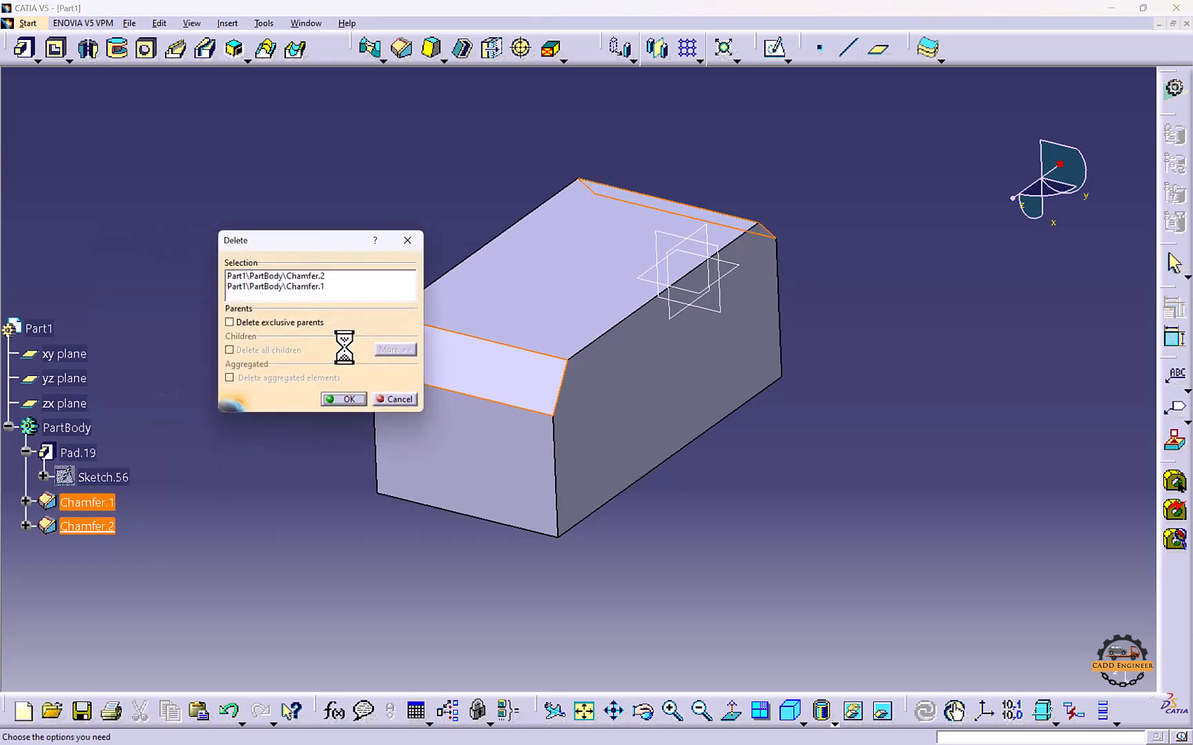
{"action": "left_click", "coordinate": [336, 397]}
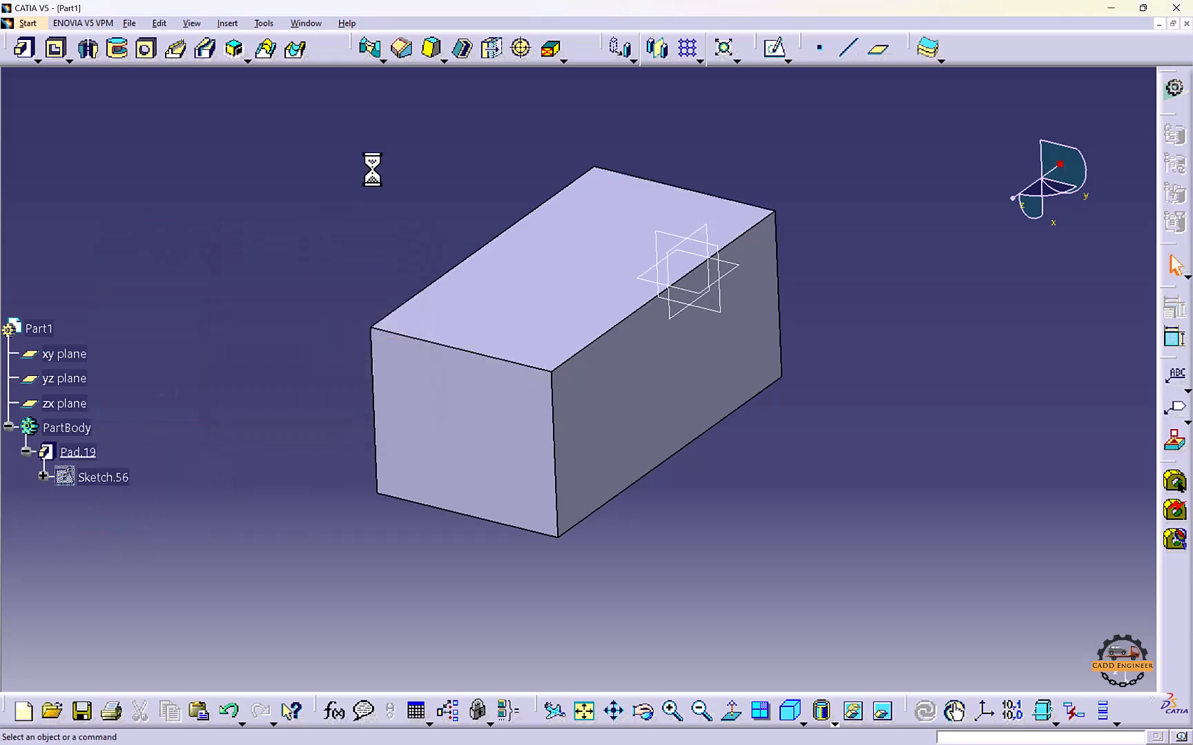
Preview an 8-degree constant draft on one long side face of the block, with the adjoining small end face as neutral element
{"action": "left_click", "coordinate": [443, 61]}
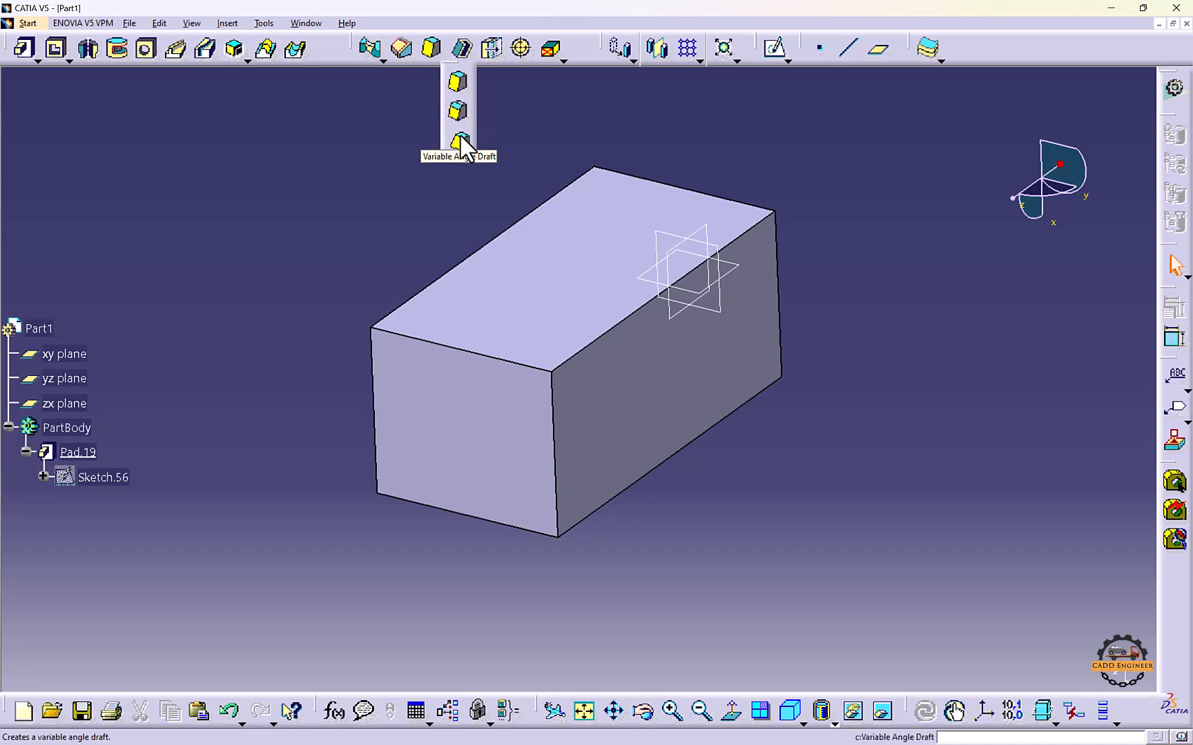
{"action": "left_click", "coordinate": [456, 81]}
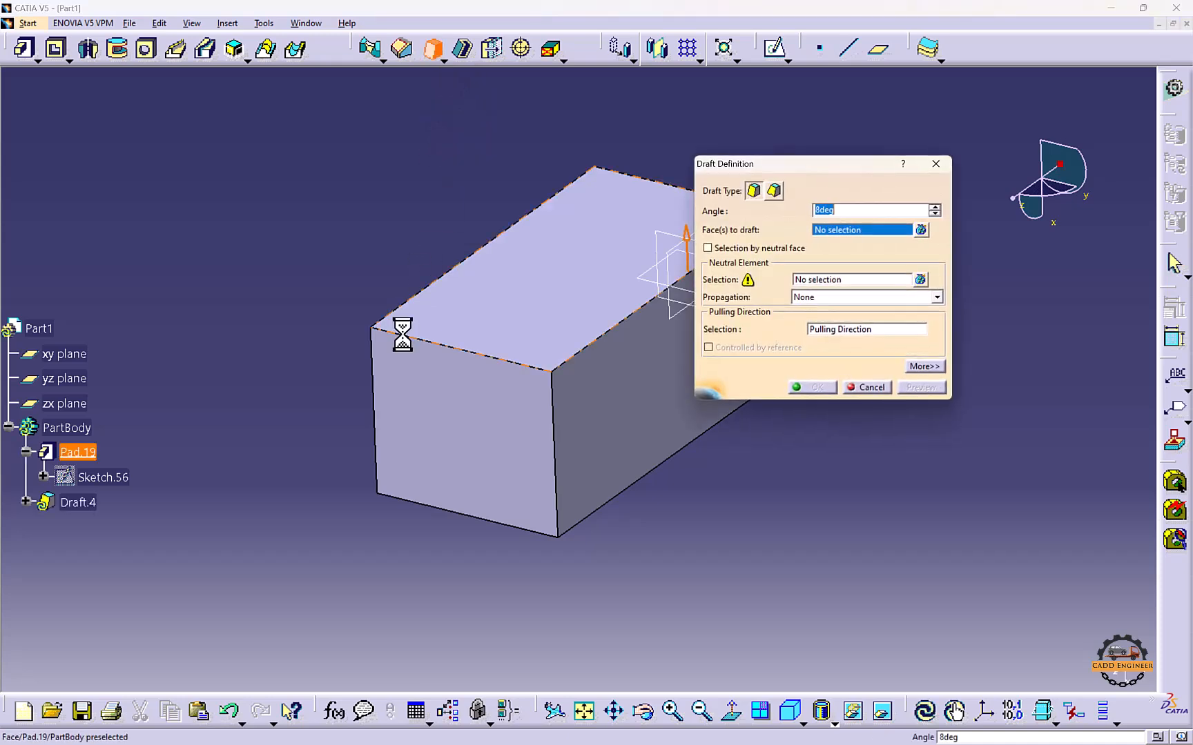
{"action": "middle_click_drag", "start_coordinate": [404, 345], "coordinate": [514, 247]}
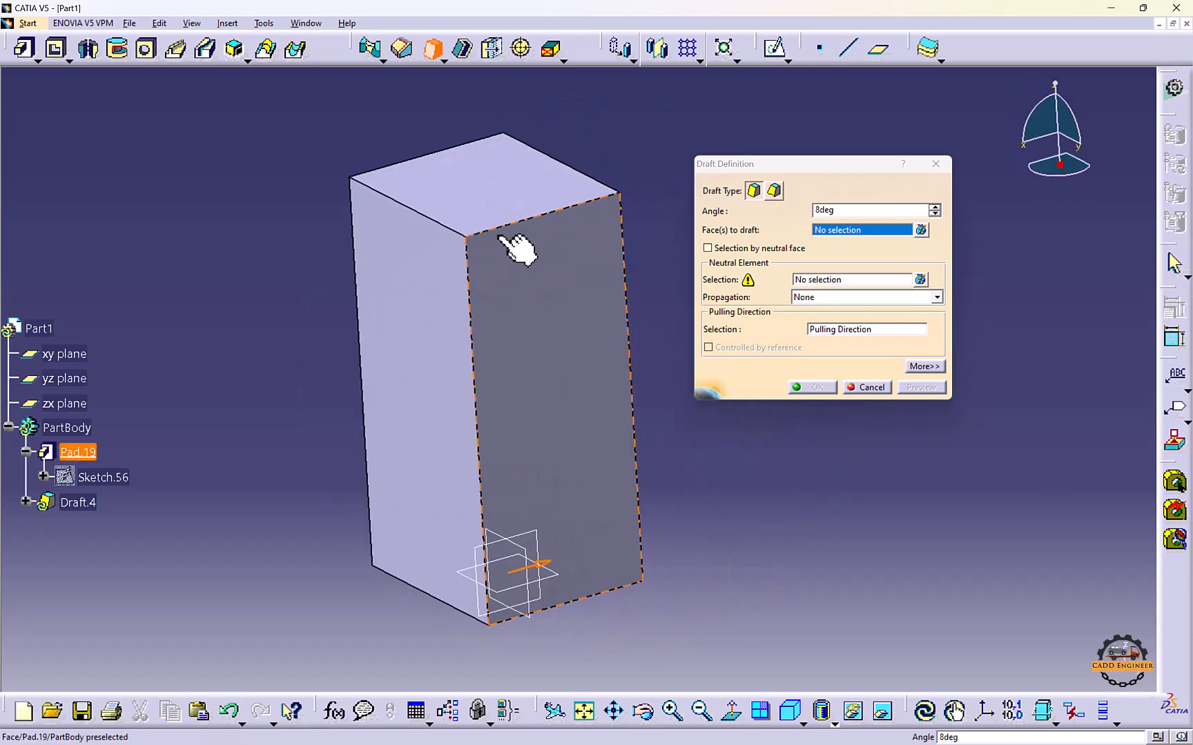
{"action": "middle_click_drag", "start_coordinate": [552, 400], "coordinate": [575, 373]}
{"action": "left_click", "coordinate": [453, 360]}
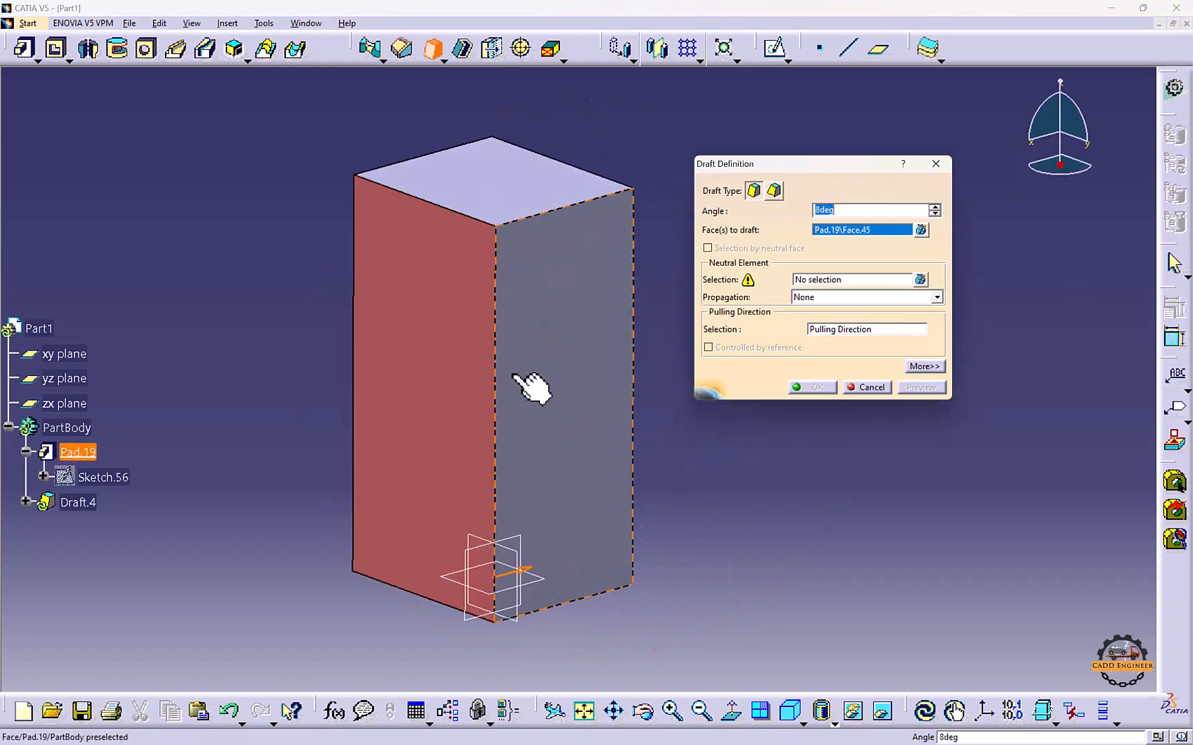
{"action": "left_click", "coordinate": [829, 283]}
{"action": "left_click", "coordinate": [511, 183]}
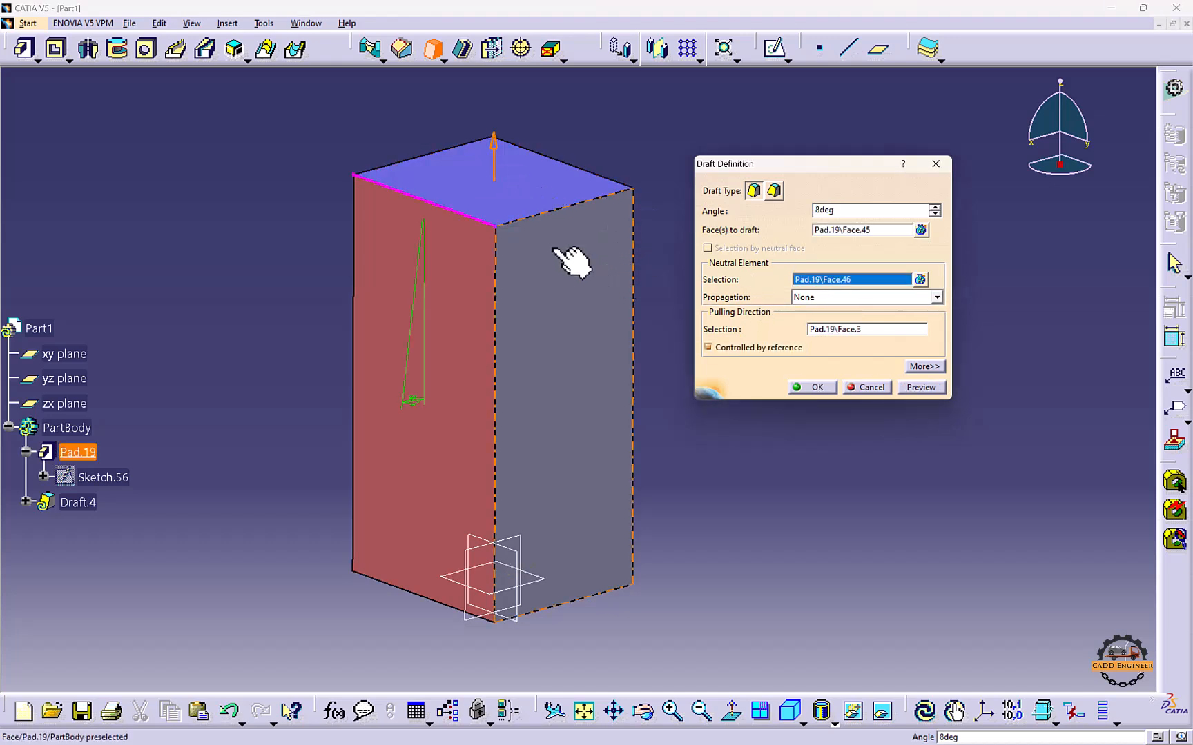
{"action": "left_click", "coordinate": [918, 386]}
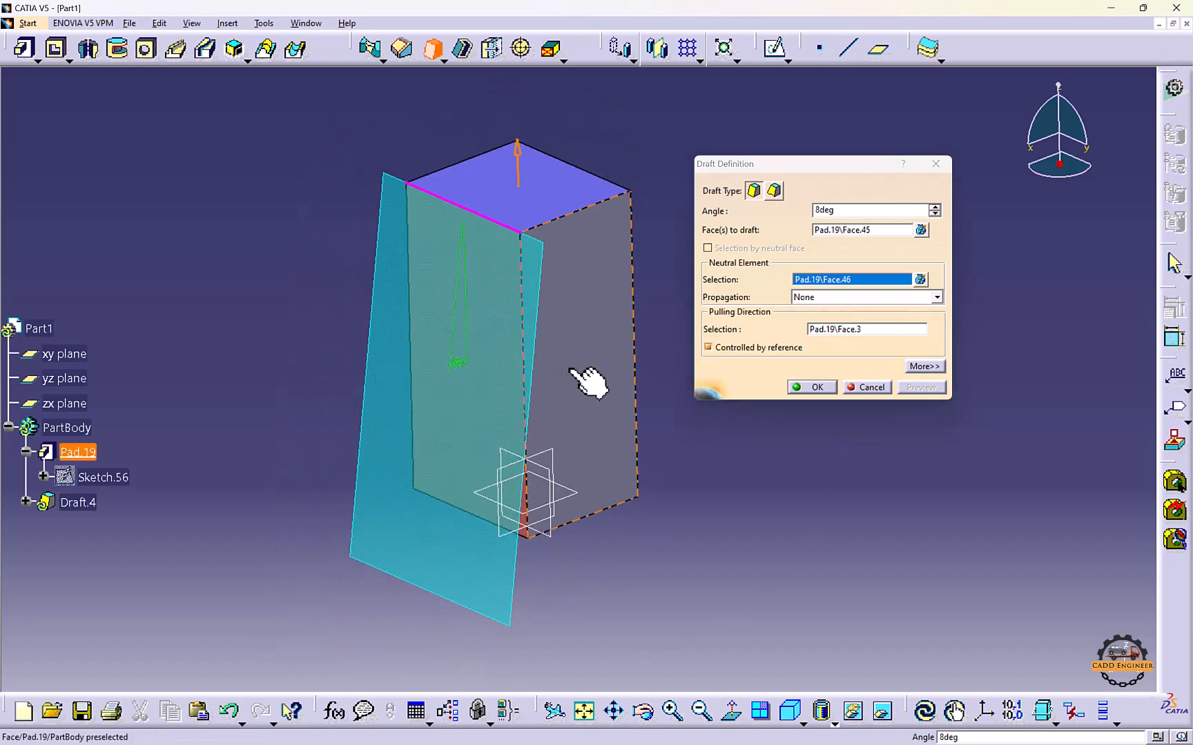
Add the block's three other long side faces to the 8-degree draft and preview it
{"action": "left_click", "coordinate": [830, 231]}
{"action": "left_click", "coordinate": [597, 297]}
{"action": "middle_click_drag", "start_coordinate": [596, 297], "coordinate": [228, 380]}
{"action": "left_click", "coordinate": [663, 331]}
{"action": "left_click", "coordinate": [642, 443]}
{"action": "middle_click_drag", "start_coordinate": [479, 319], "coordinate": [732, 438]}
{"action": "left_click", "coordinate": [921, 386]}
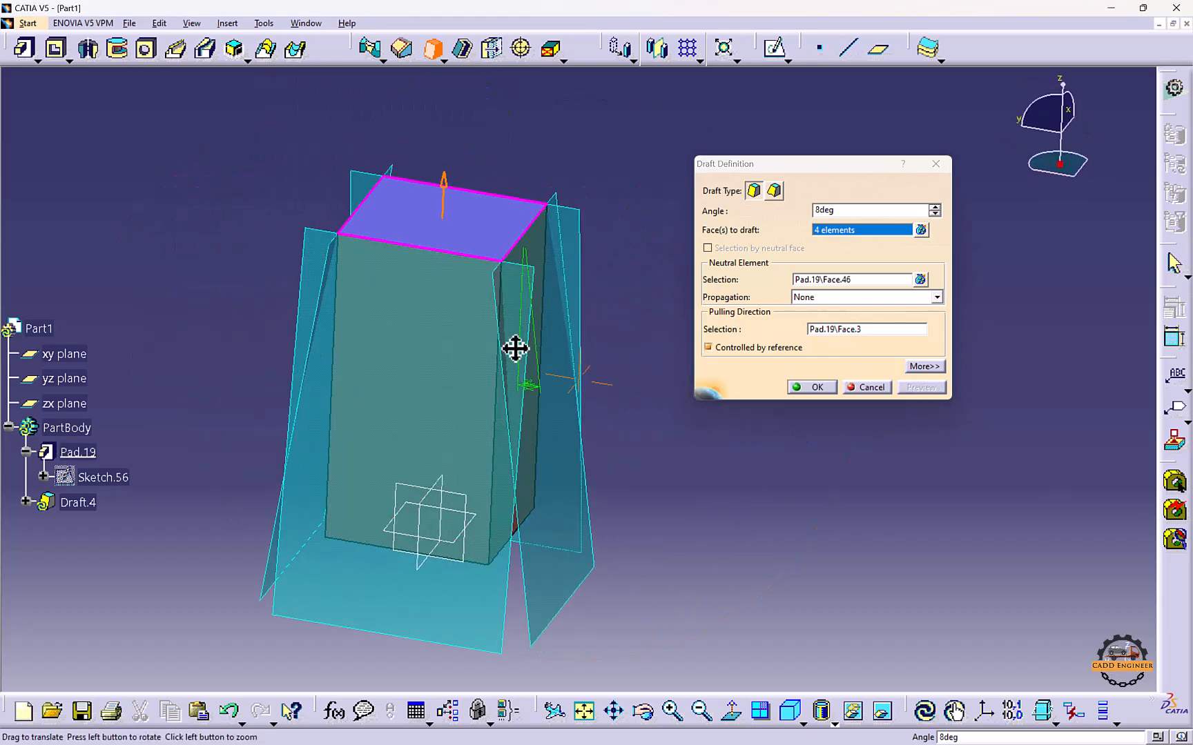
Undo the 8-degree draft on the block's four side faces
{"action": "middle_click_drag", "start_coordinate": [514, 344], "coordinate": [598, 250]}
{"action": "key", "text": "ctrl+z"}
{"action": "middle_click_drag", "start_coordinate": [604, 248], "coordinate": [607, 248]}
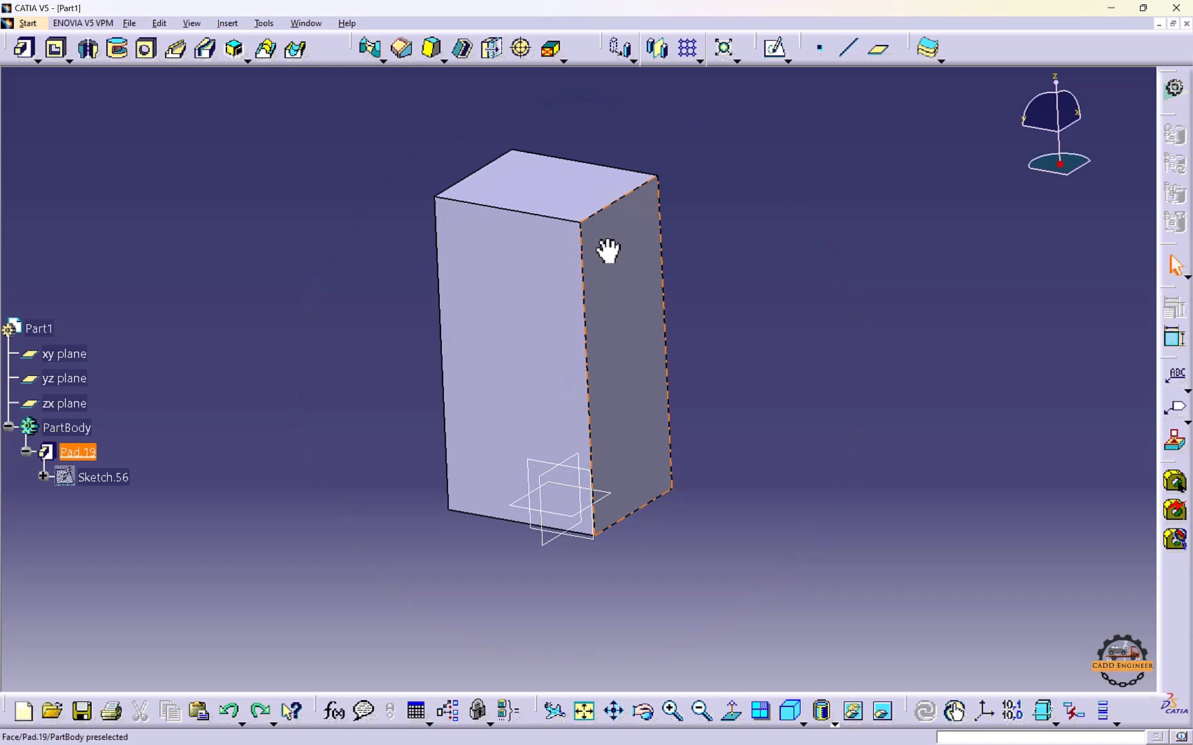
{"action": "left_click", "coordinate": [430, 166]}
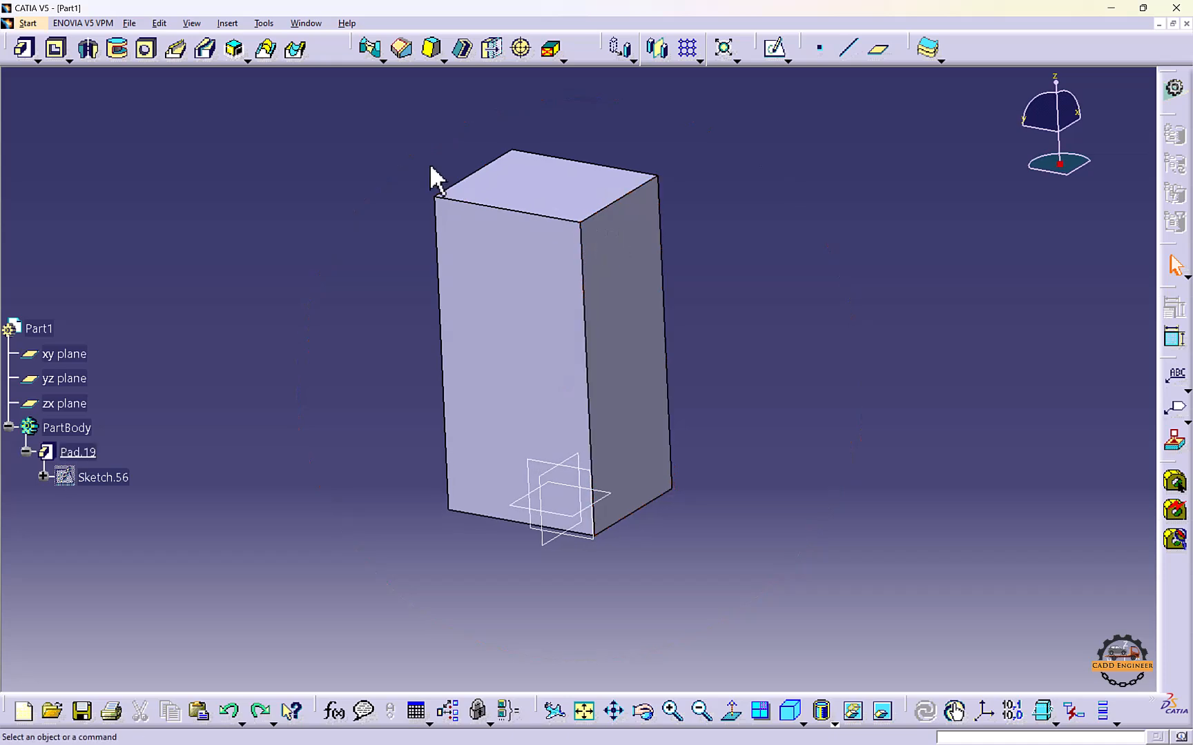
Start a variable-angle draft on one long side face of the block, using the upper end face as the neutral element
{"action": "left_click", "coordinate": [432, 50]}
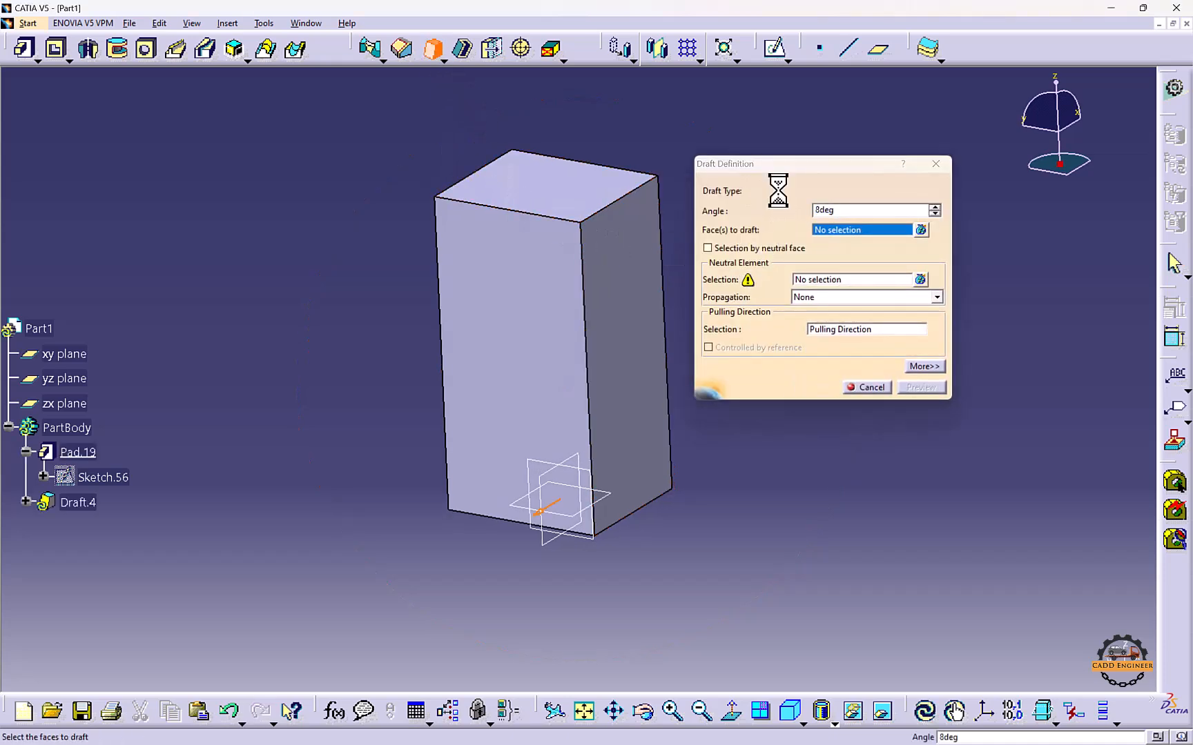
{"action": "left_click", "coordinate": [773, 191]}
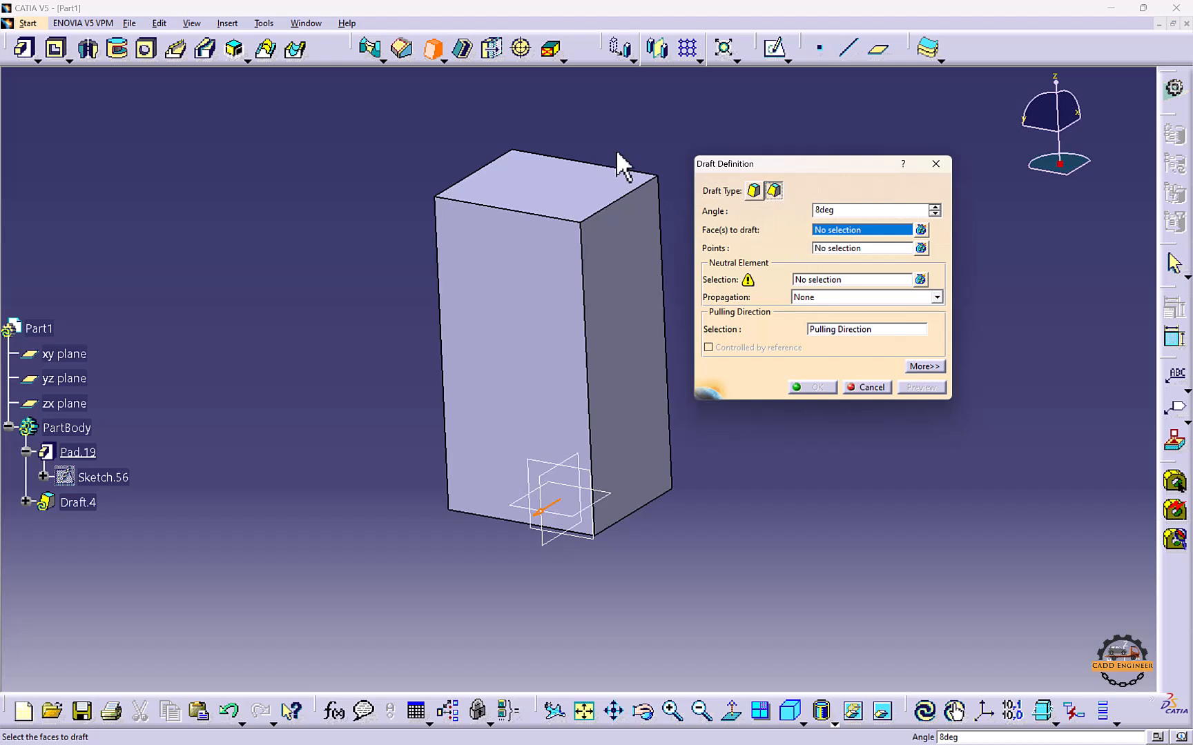
{"action": "left_click", "coordinate": [443, 60]}
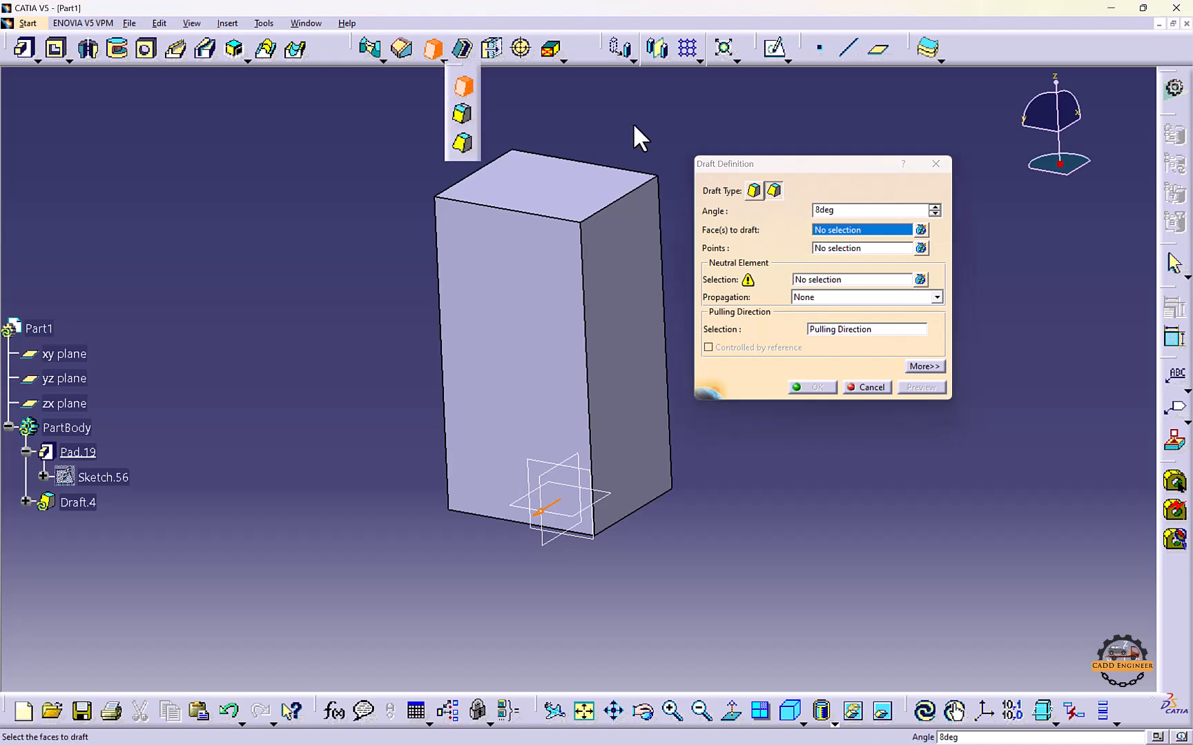
{"action": "left_click", "coordinate": [598, 125]}
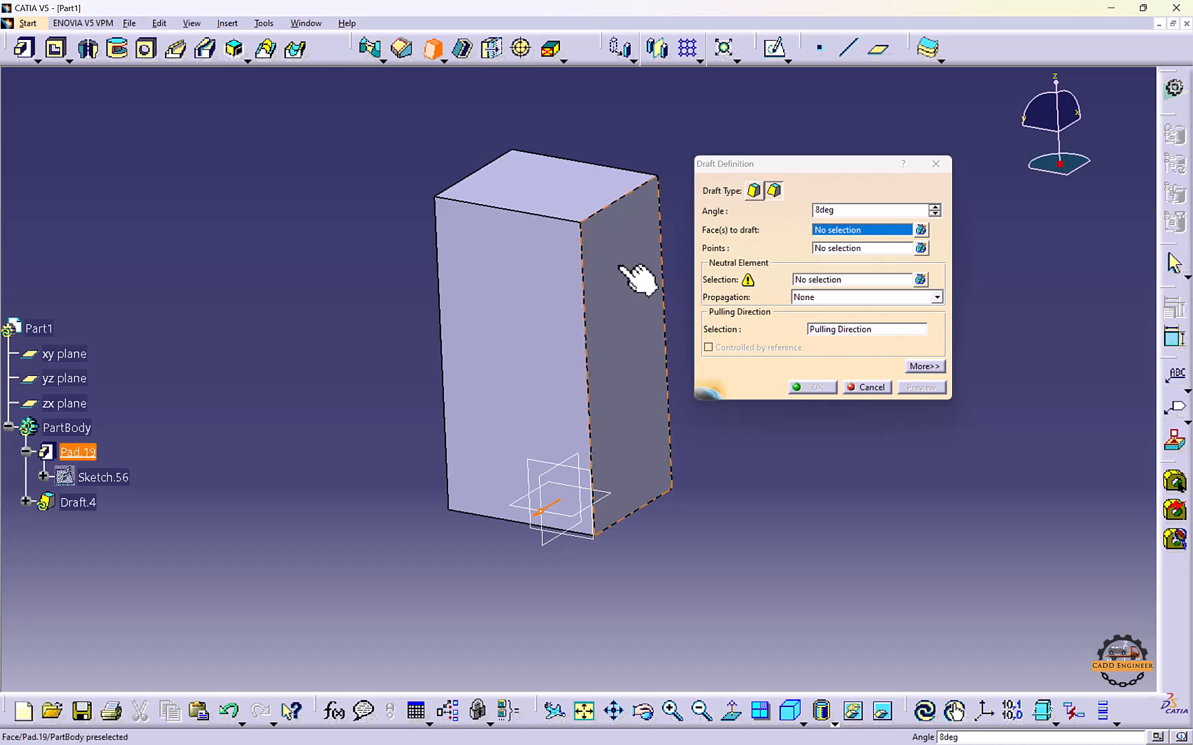
{"action": "left_click", "coordinate": [572, 276]}
{"action": "left_click", "coordinate": [818, 249]}
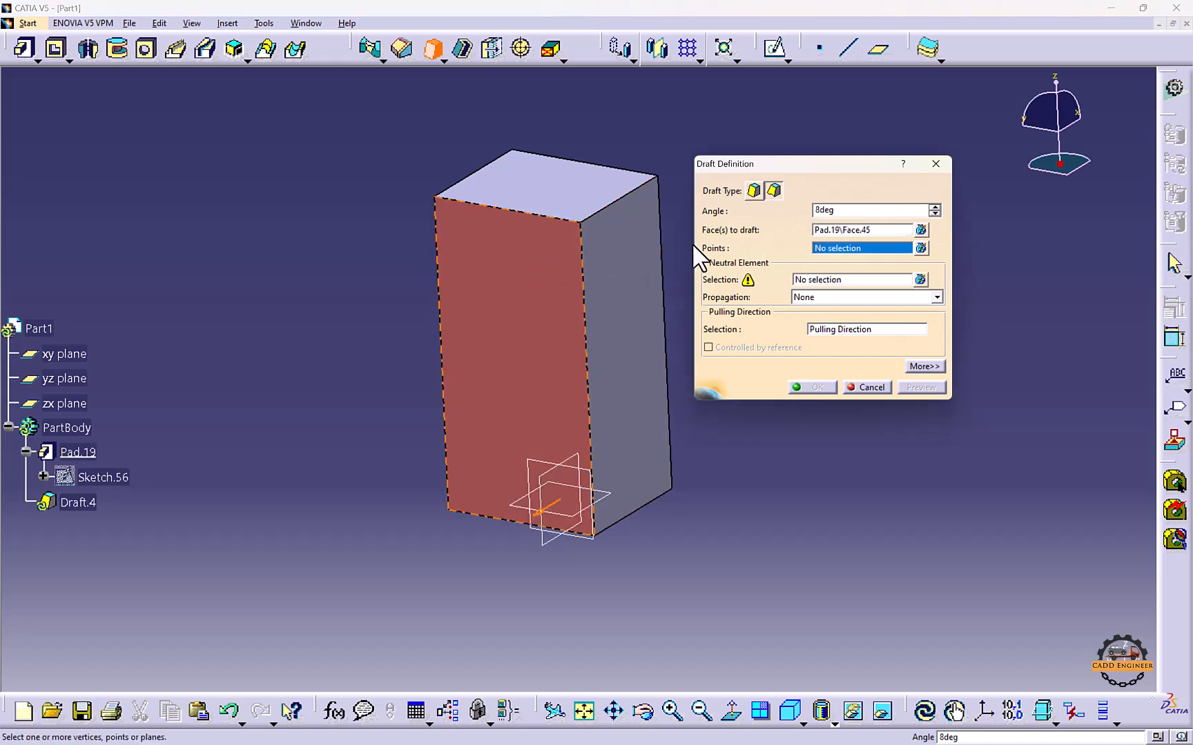
{"action": "left_click", "coordinate": [828, 281]}
{"action": "left_click", "coordinate": [581, 193]}
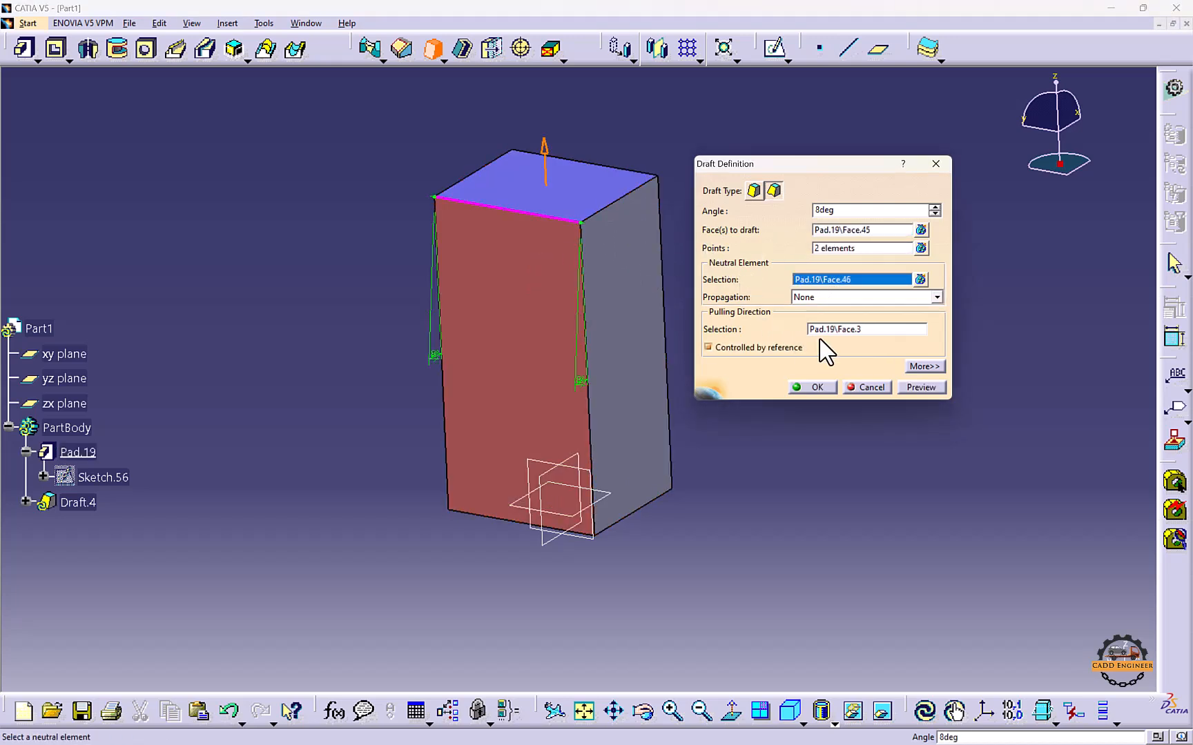
Set the draft angle at both end points of the neutral edge to 15 degrees
{"action": "double_click", "coordinate": [435, 355]}
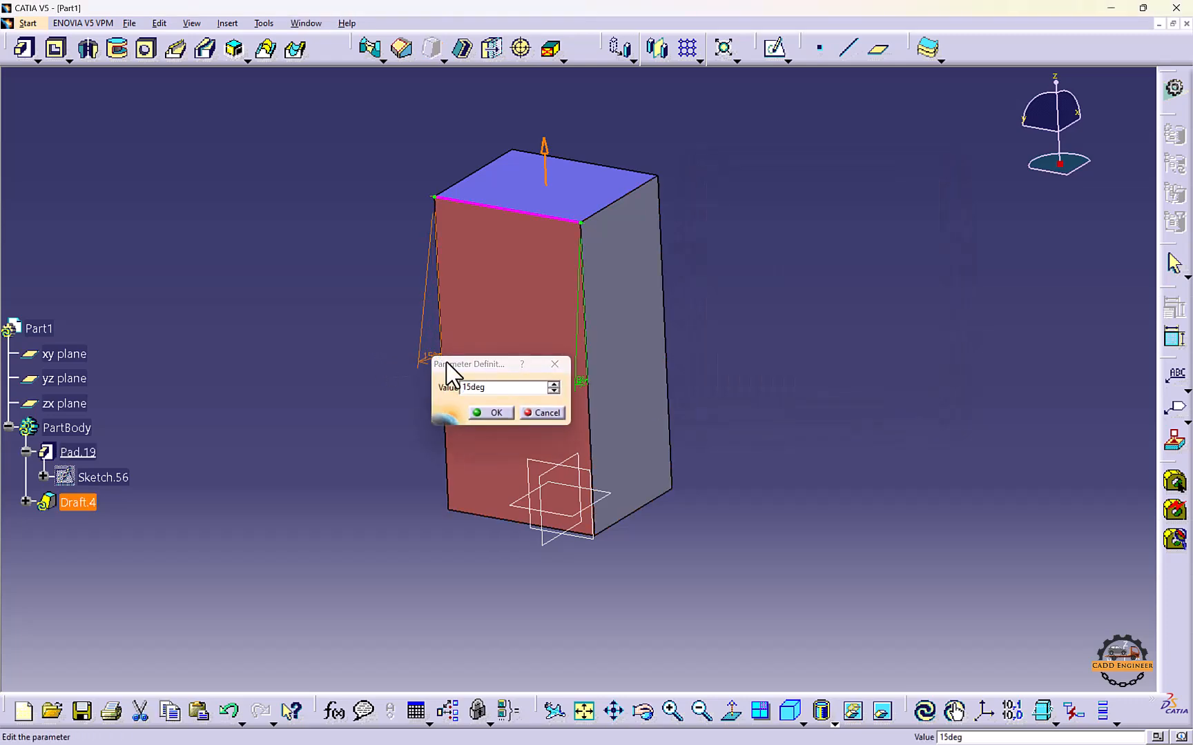
{"action": "left_click", "coordinate": [489, 413]}
{"action": "double_click", "coordinate": [583, 385]}
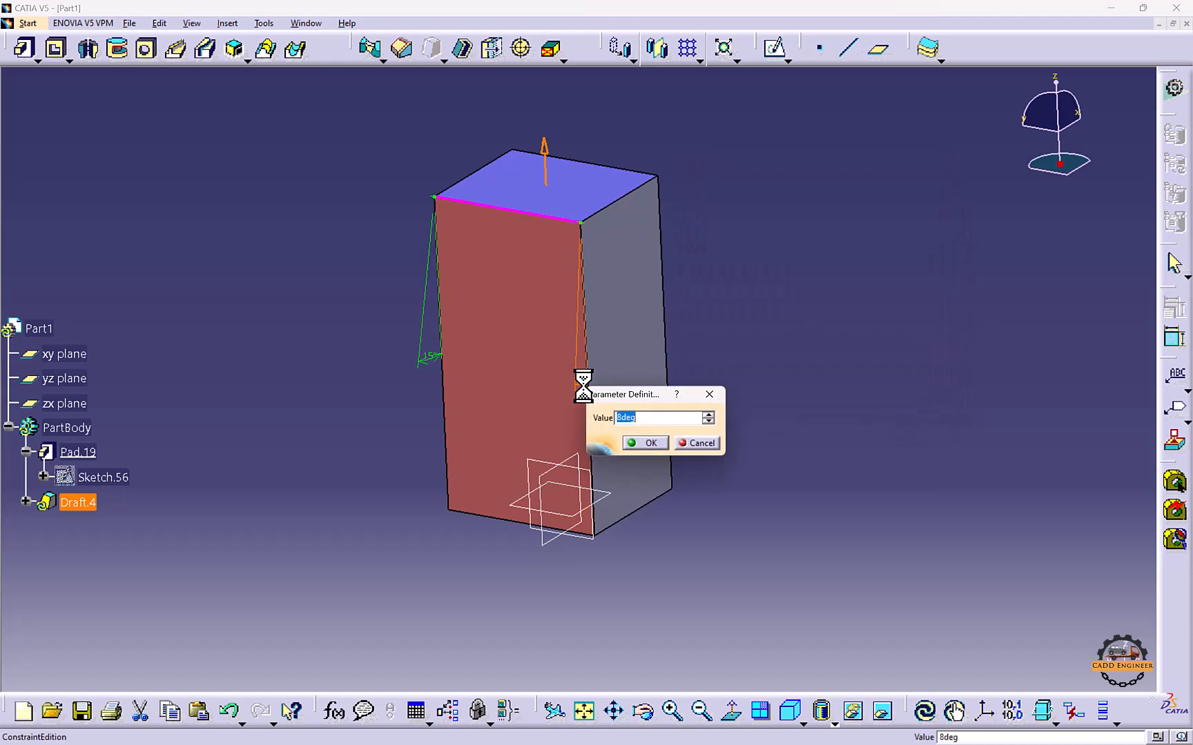
{"action": "key", "text": "Return"}
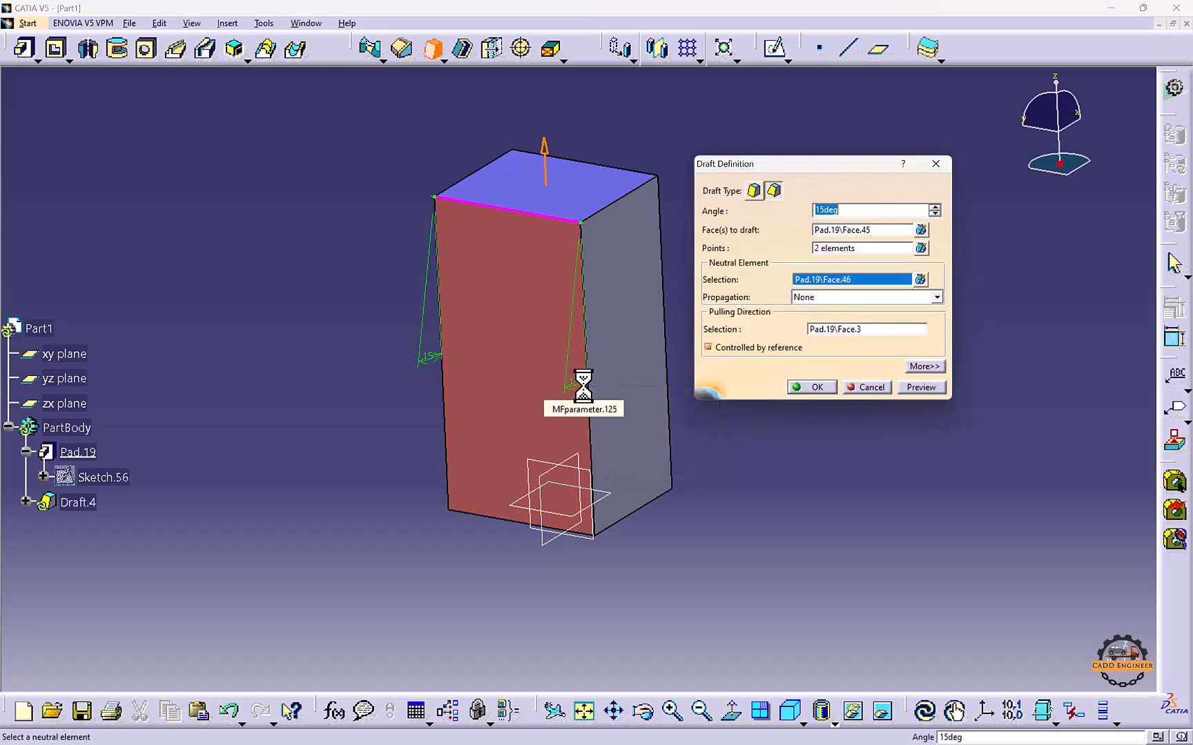
Add a third draft point along the neutral edge between its two end points and set its angle to 12 degrees
{"action": "left_click", "coordinate": [838, 248]}
{"action": "left_click", "coordinate": [478, 205]}
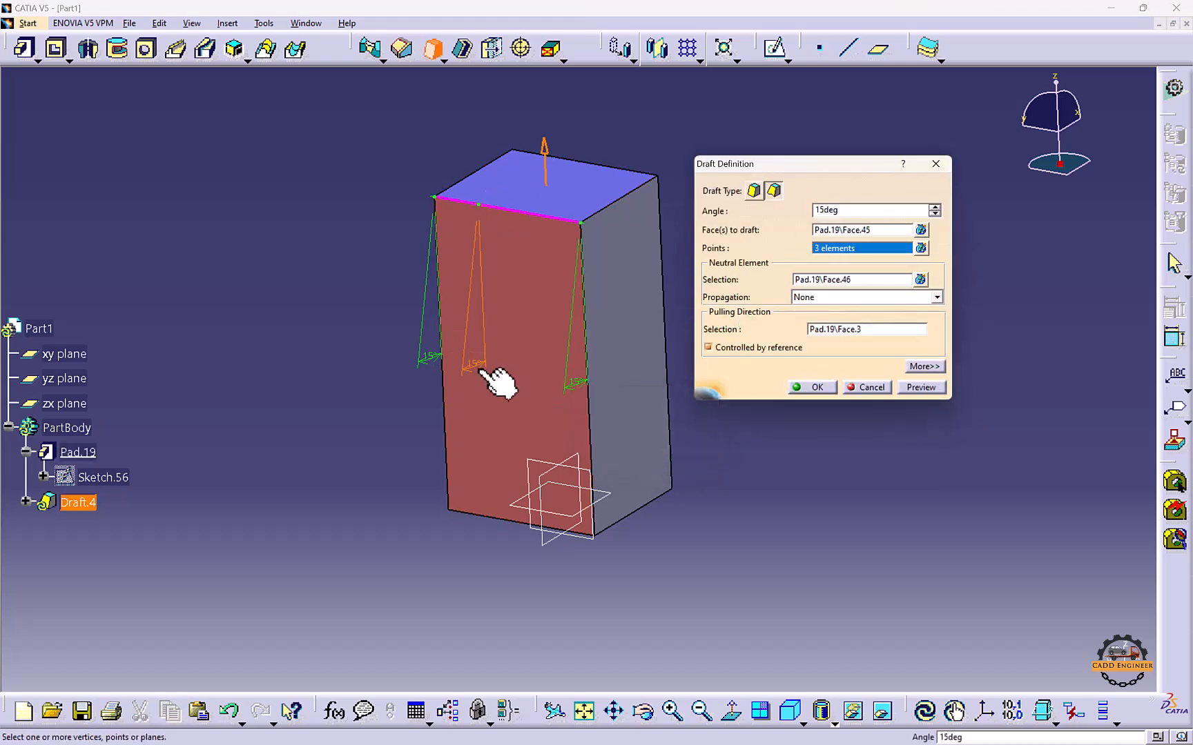
{"action": "double_click", "coordinate": [475, 361]}
{"action": "type", "text": "12"}
{"action": "key", "text": "Return"}
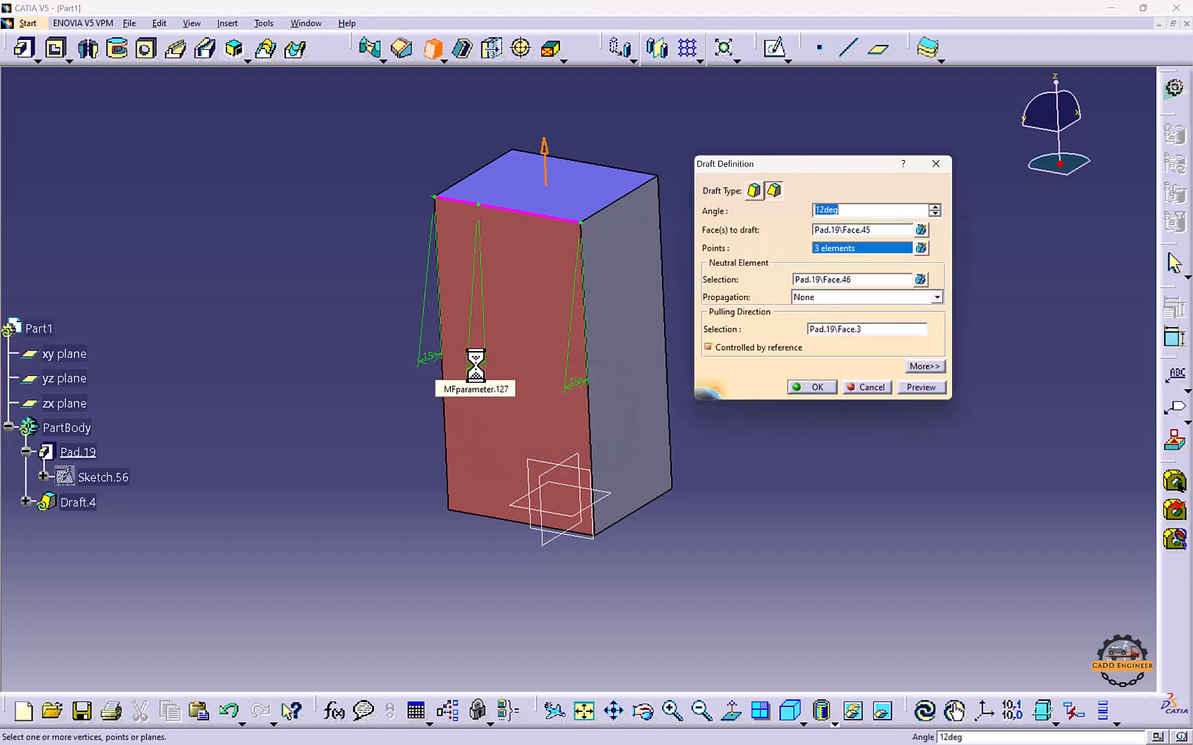
Add a fourth draft point near the end of the neutral edge, set its angle to 14 degrees, and complete the variable-angle draft
{"action": "left_click", "coordinate": [541, 216]}
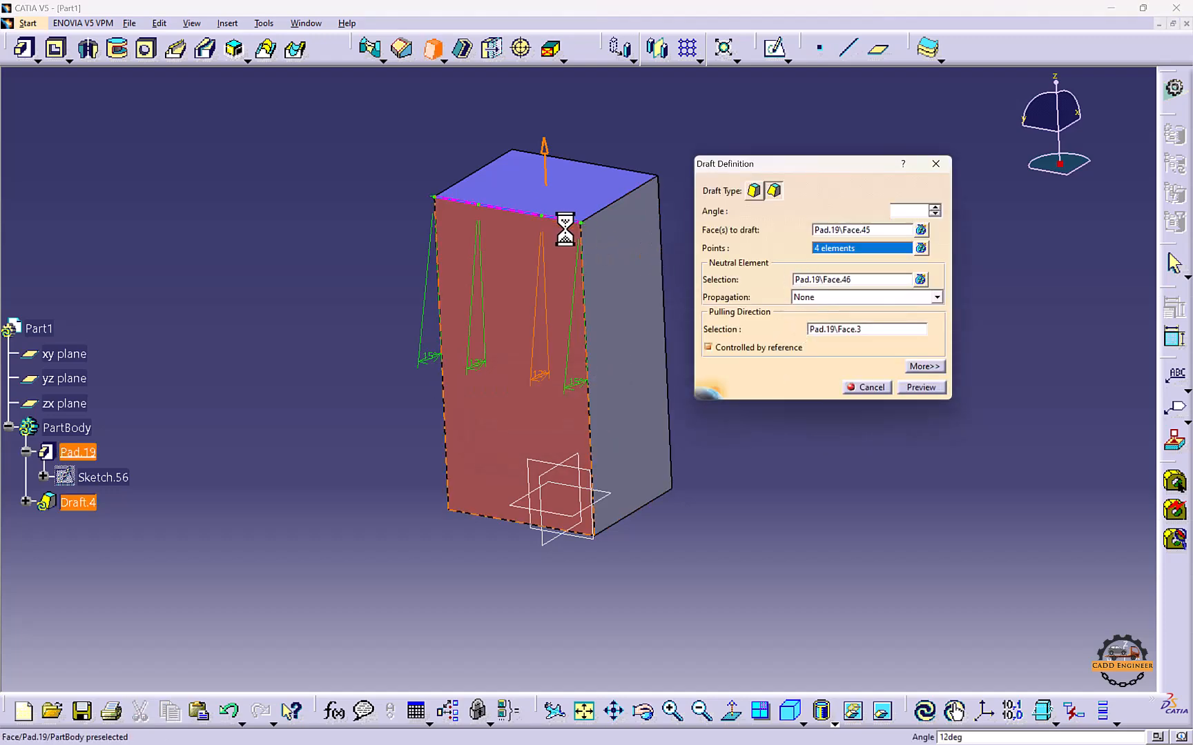
{"action": "double_click", "coordinate": [536, 374]}
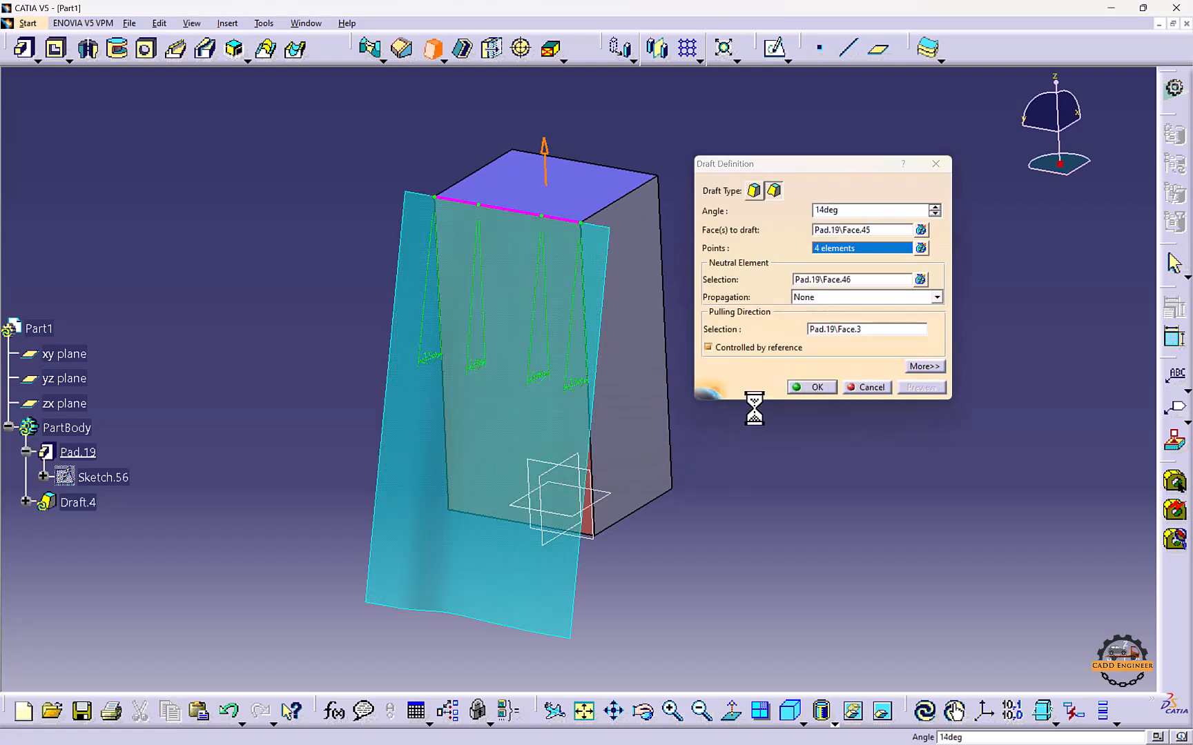
{"action": "left_click", "coordinate": [812, 387]}
{"action": "middle_click_drag", "start_coordinate": [649, 474], "coordinate": [672, 268]}
{"action": "middle_click_drag", "start_coordinate": [610, 364], "coordinate": [604, 402]}
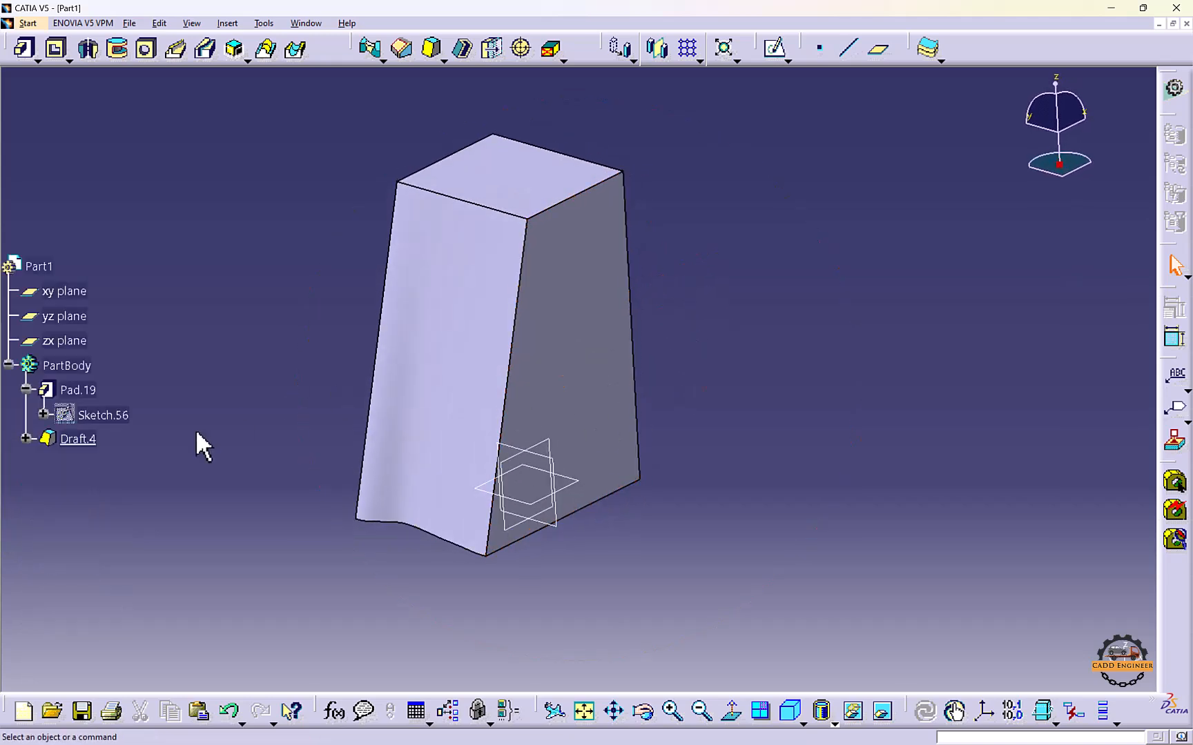
Delete the variable-angle draft feature from the block
{"action": "right_click", "coordinate": [73, 377]}
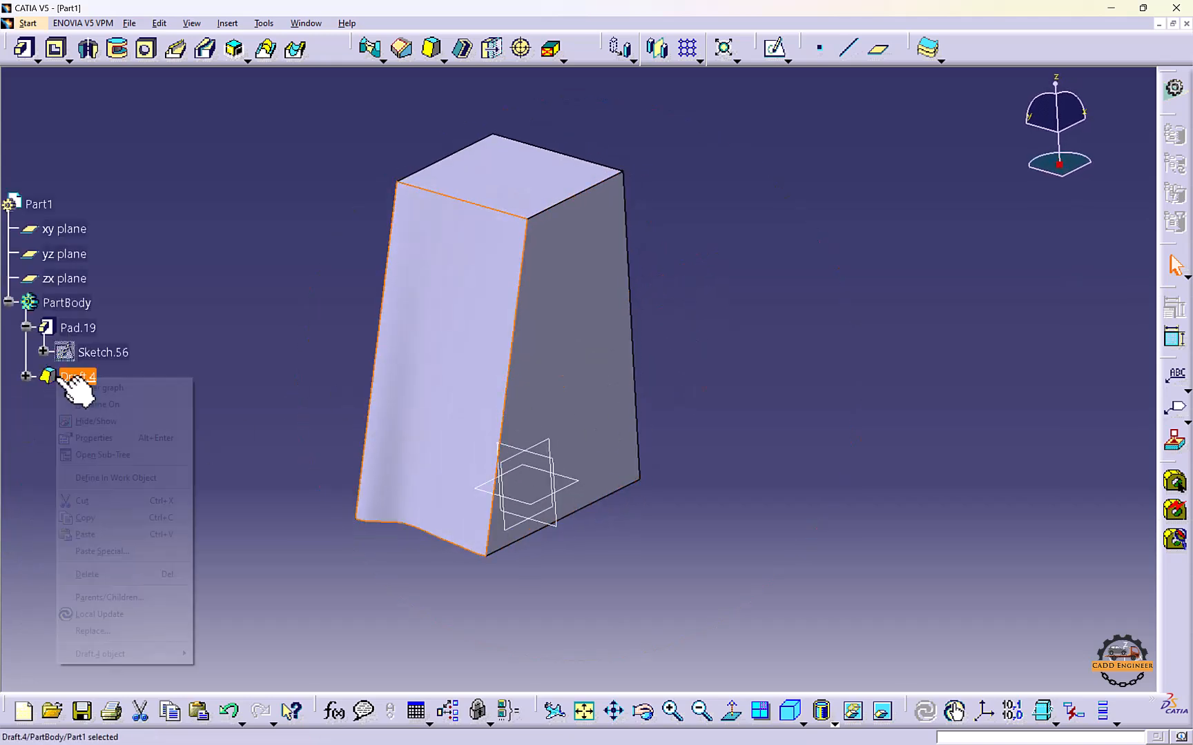
{"action": "left_click", "coordinate": [114, 574]}
{"action": "left_click", "coordinate": [338, 400]}
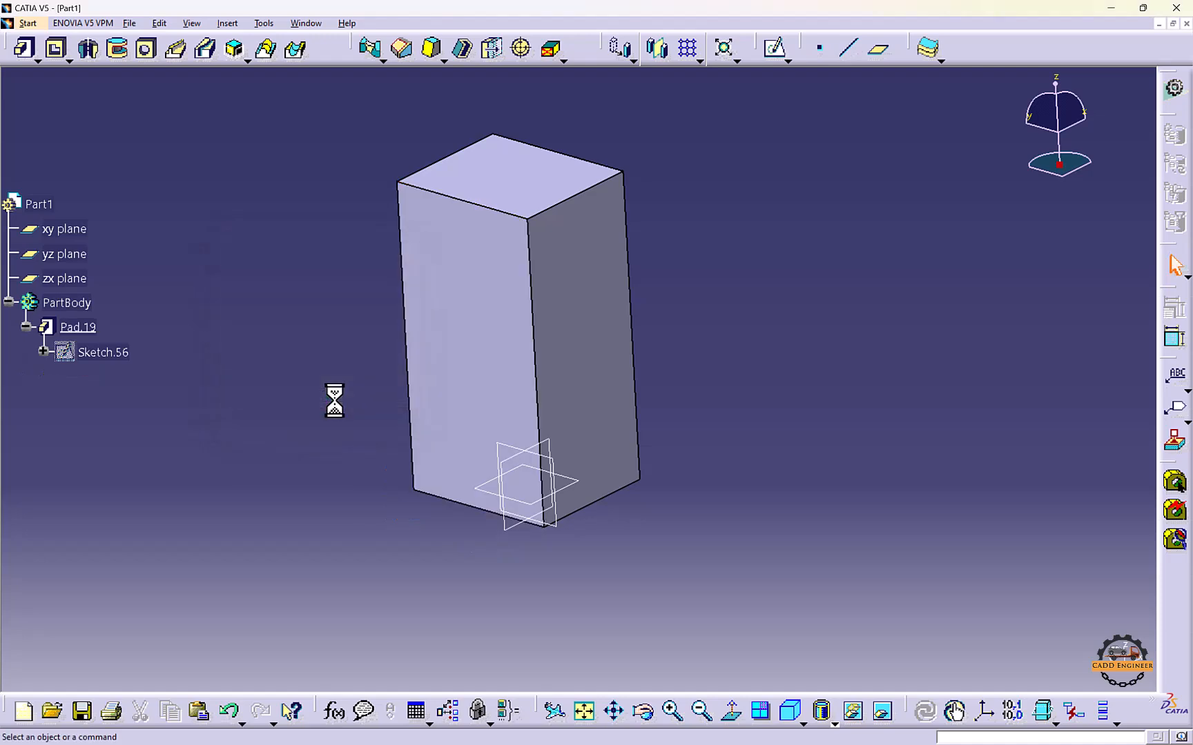
Apply an edge fillet with a 12 mm radius and a 0.2 conic parameter to one long upper edge of the block
{"action": "middle_click_drag", "start_coordinate": [333, 400], "coordinate": [483, 262]}
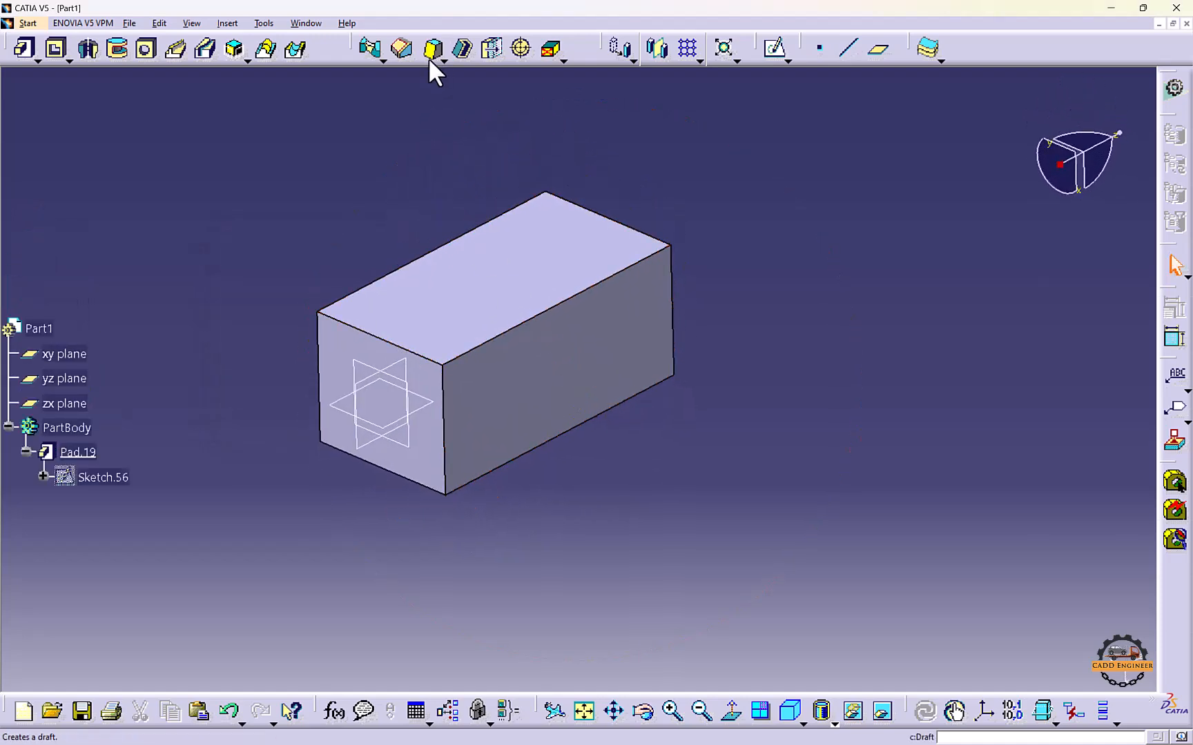
{"action": "left_click", "coordinate": [376, 57]}
{"action": "left_click", "coordinate": [382, 61]}
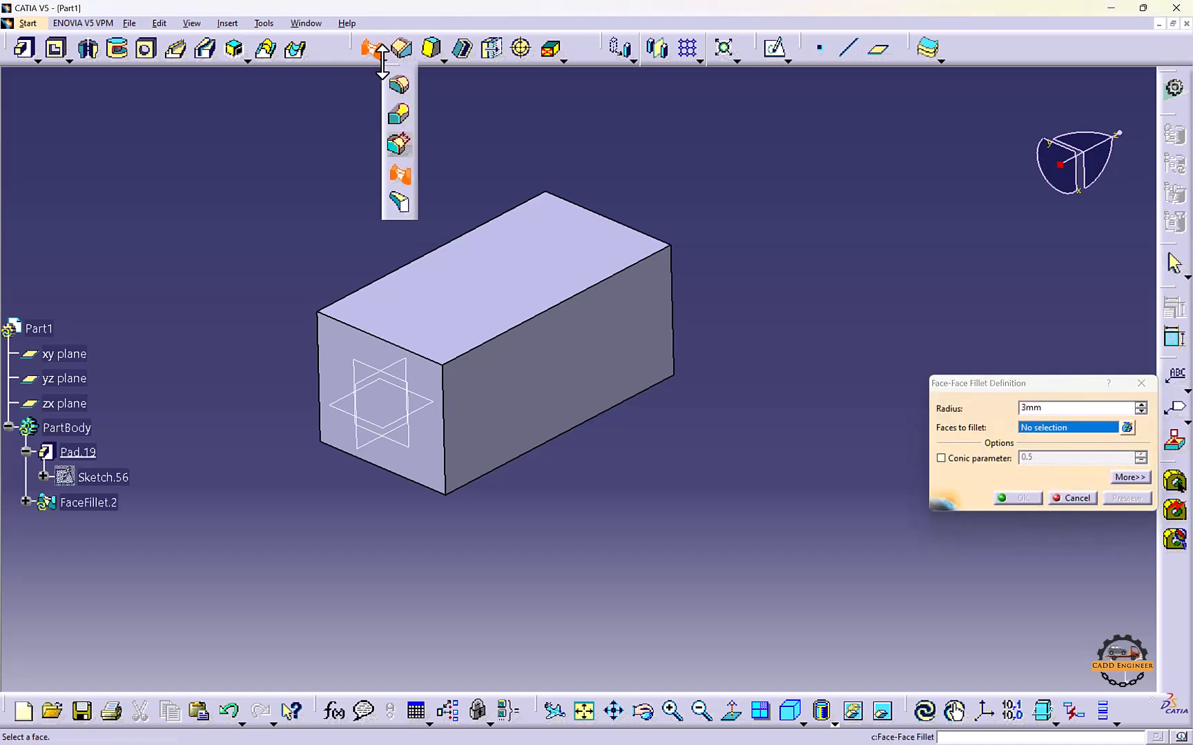
{"action": "left_click", "coordinate": [399, 84]}
{"action": "left_click", "coordinate": [599, 283]}
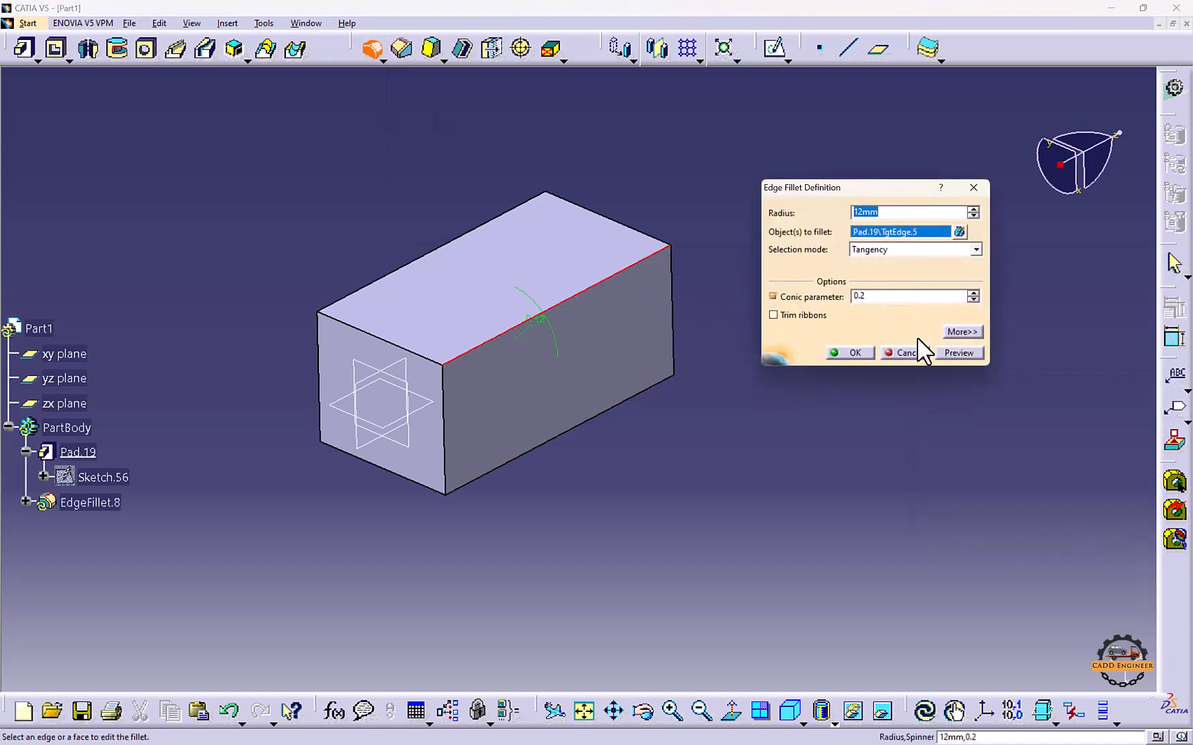
{"action": "left_click", "coordinate": [958, 353]}
{"action": "left_click", "coordinate": [847, 353]}
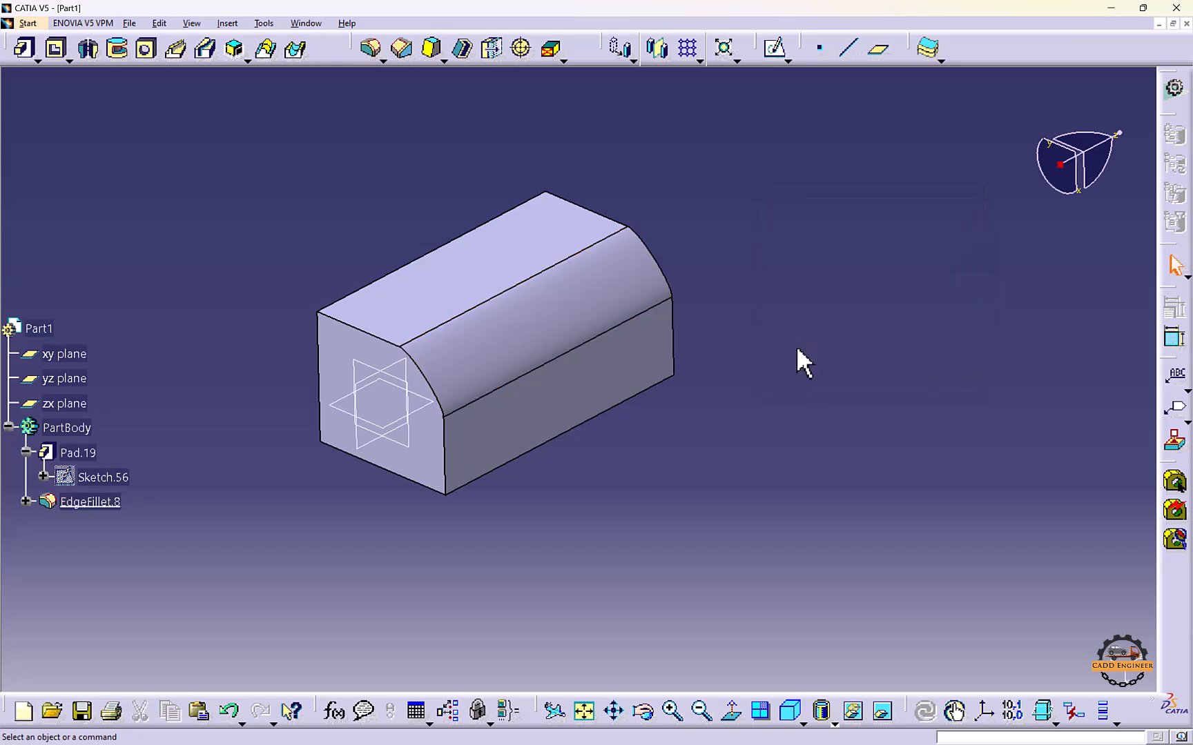
Edit the edge fillet to disable its conic parameter
{"action": "double_click", "coordinate": [89, 501]}
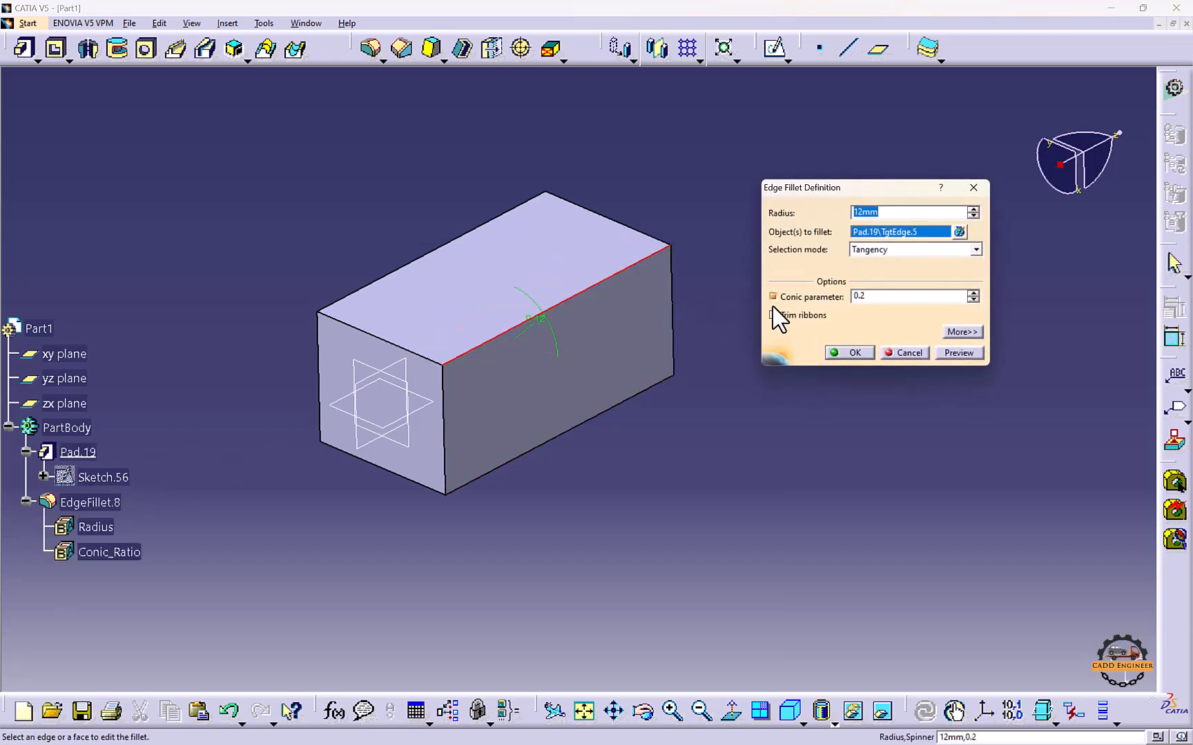
{"action": "left_click", "coordinate": [801, 297]}
{"action": "left_click", "coordinate": [944, 353]}
{"action": "left_click", "coordinate": [856, 353]}
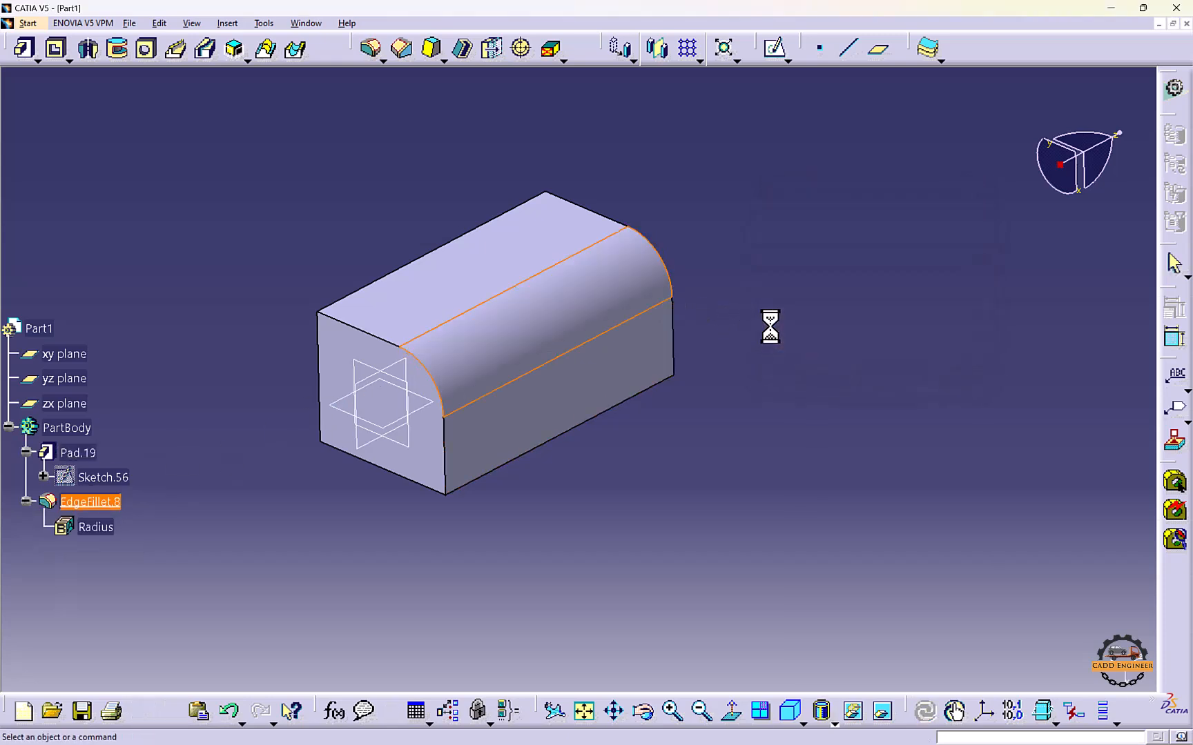
Set up and preview a 14-degree reflect-line draft on the fillet face, with the block's upper face as the pulling direction
{"action": "left_click", "coordinate": [435, 49]}
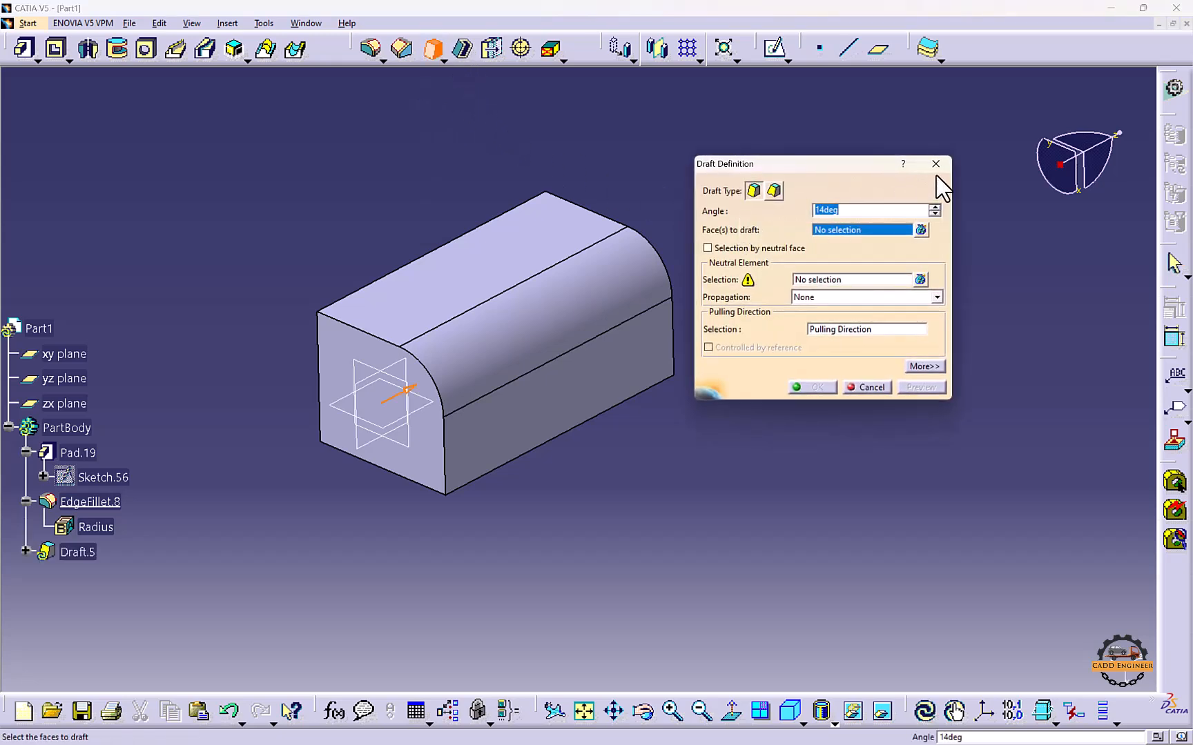
{"action": "left_click", "coordinate": [936, 166]}
{"action": "left_click", "coordinate": [444, 61]}
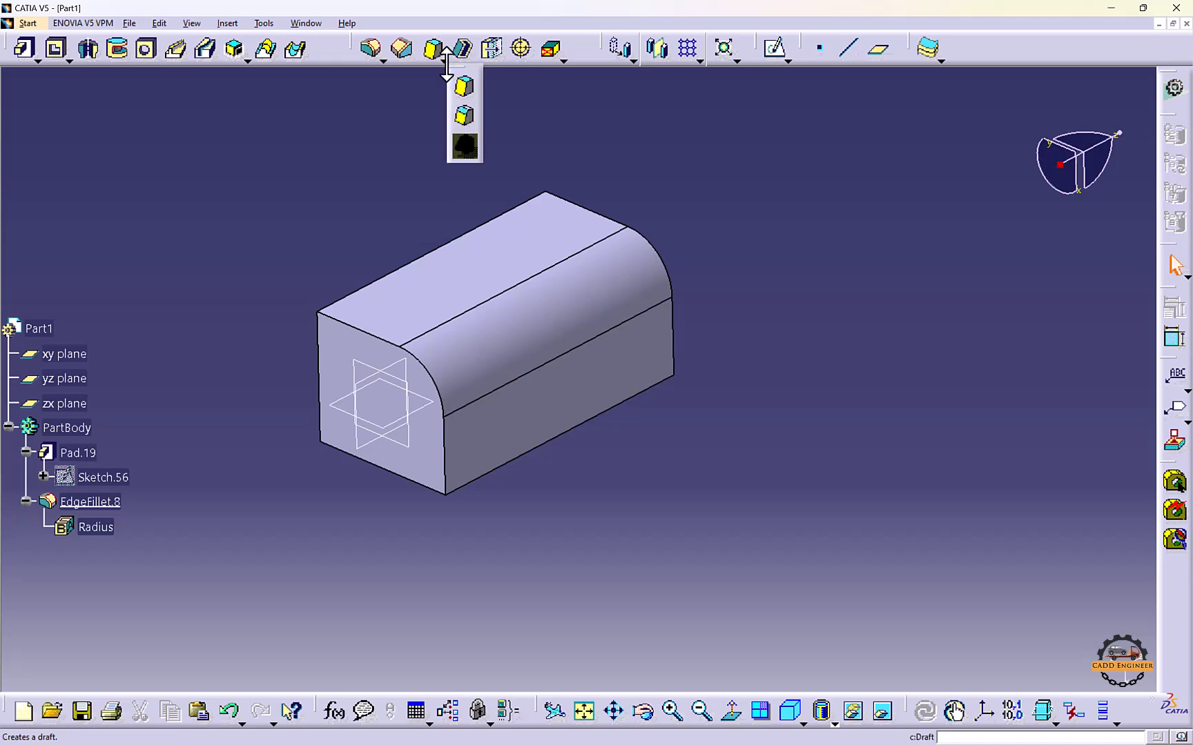
{"action": "left_click", "coordinate": [465, 117]}
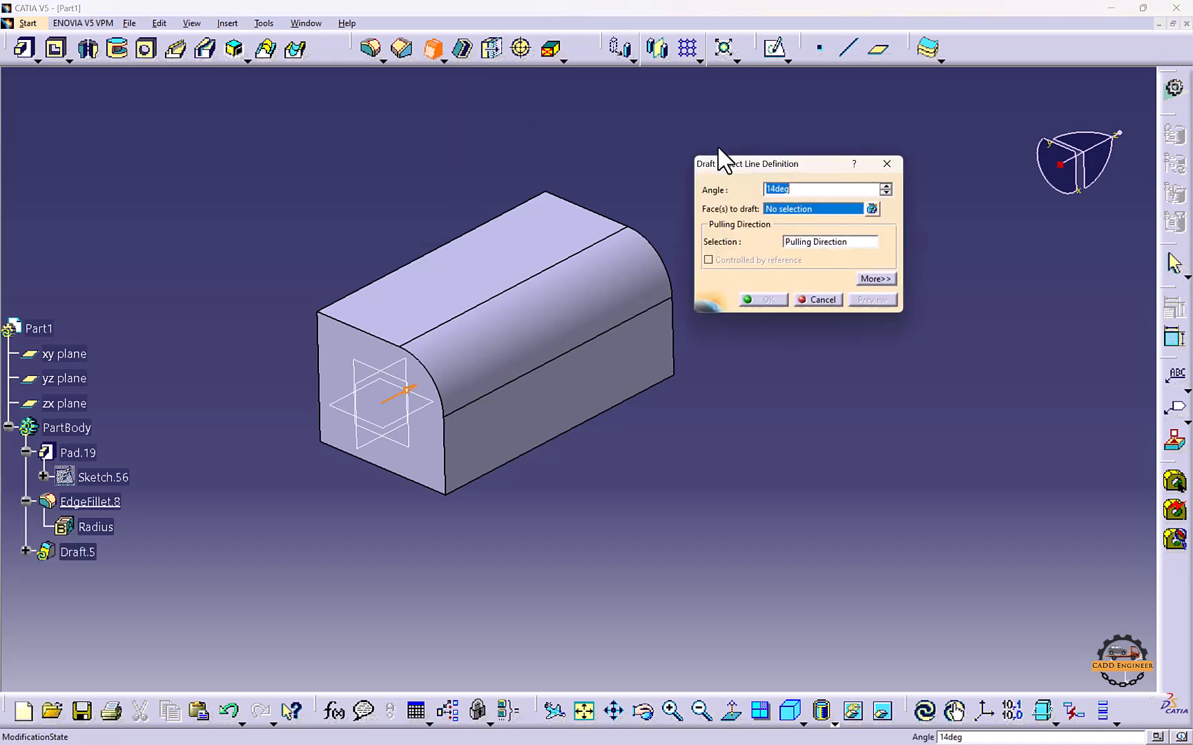
{"action": "left_click", "coordinate": [582, 312]}
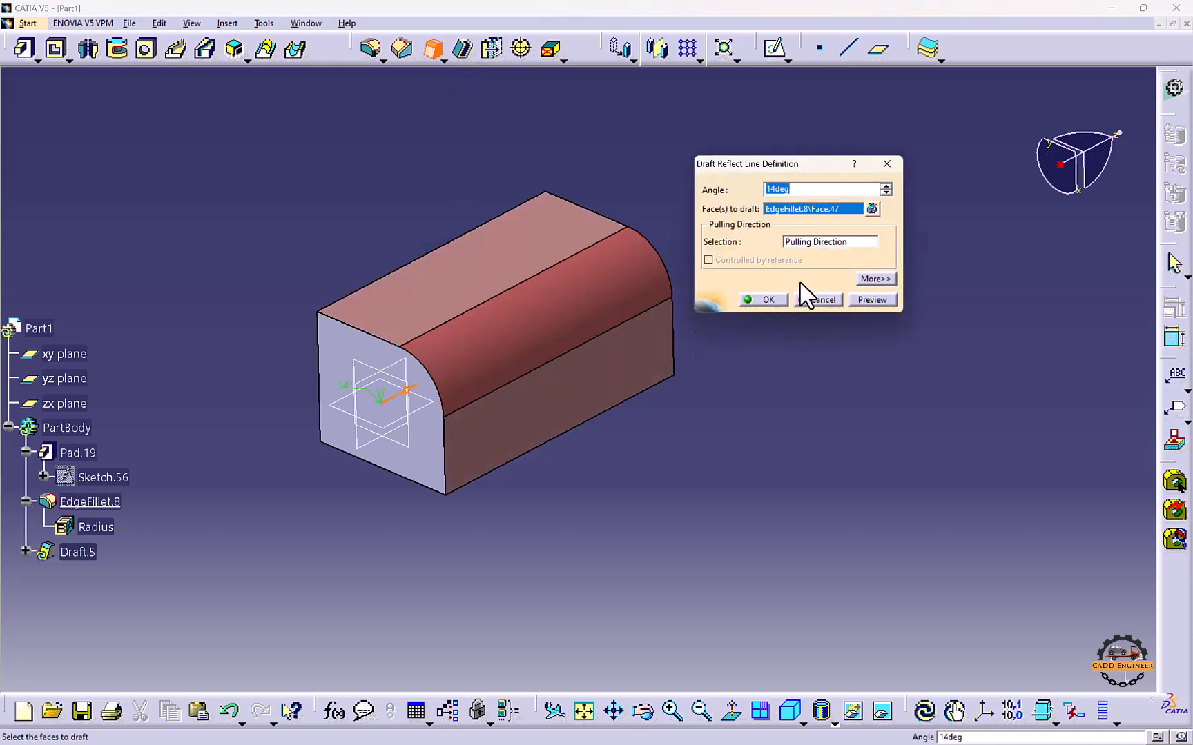
{"action": "left_click", "coordinate": [821, 241]}
{"action": "left_click", "coordinate": [582, 257]}
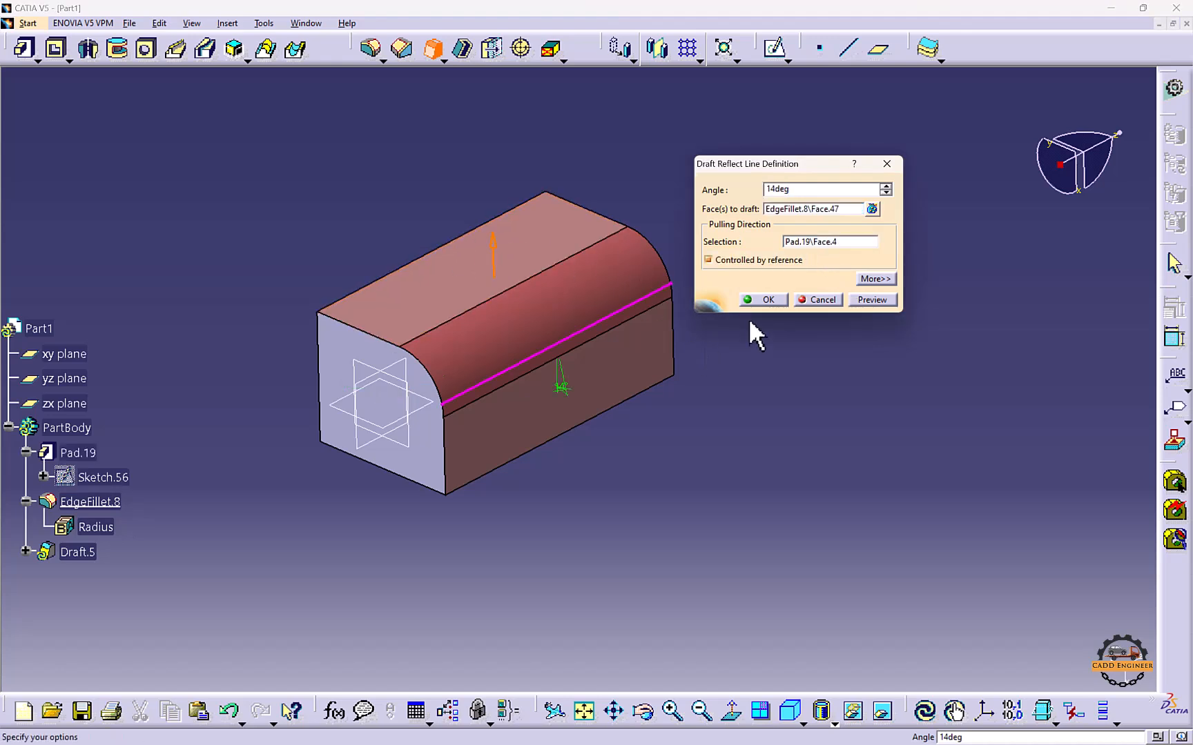
{"action": "left_click", "coordinate": [866, 300]}
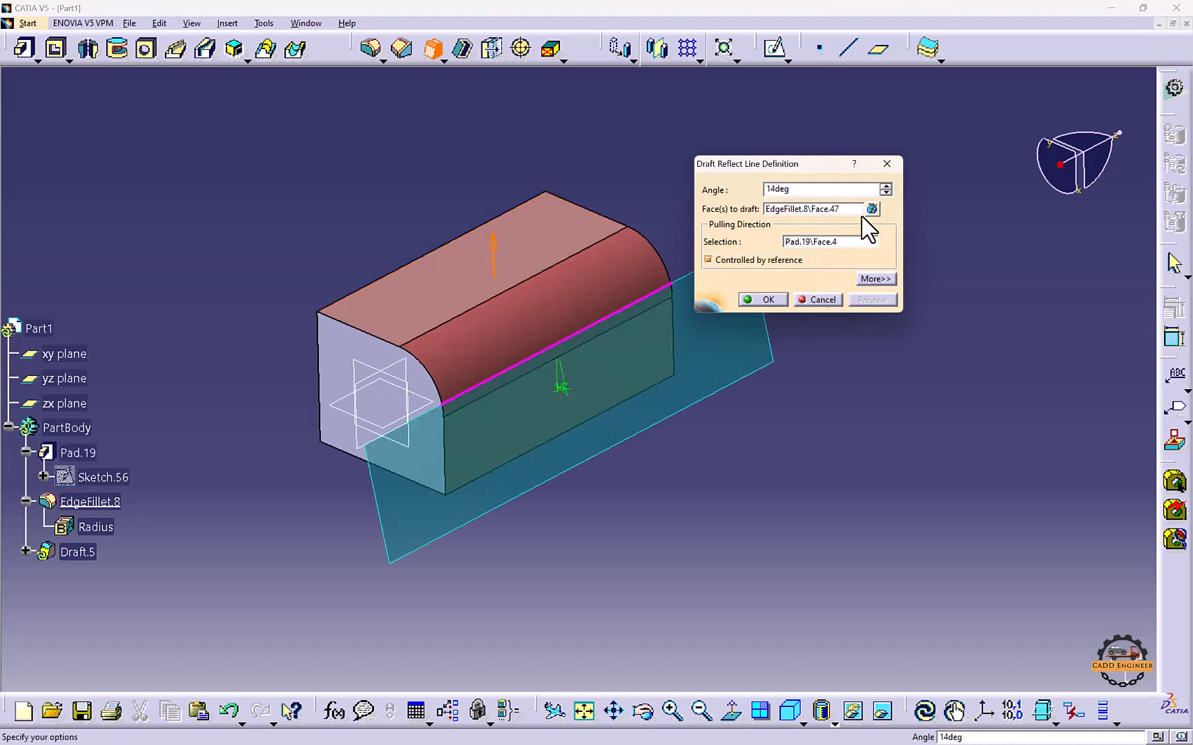
Set the reflect-line draft angle to 50 degrees and complete the draft
{"action": "left_click", "coordinate": [886, 186]}
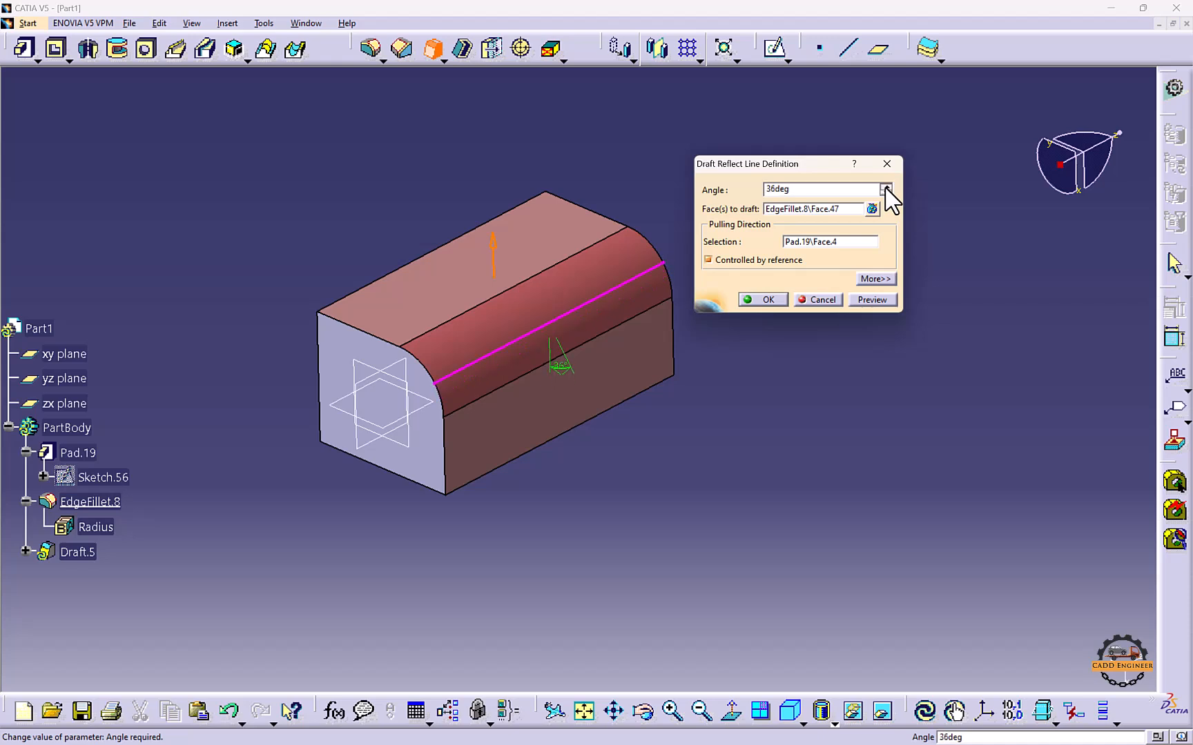
{"action": "left_click", "coordinate": [887, 188]}
{"action": "left_click", "coordinate": [886, 194]}
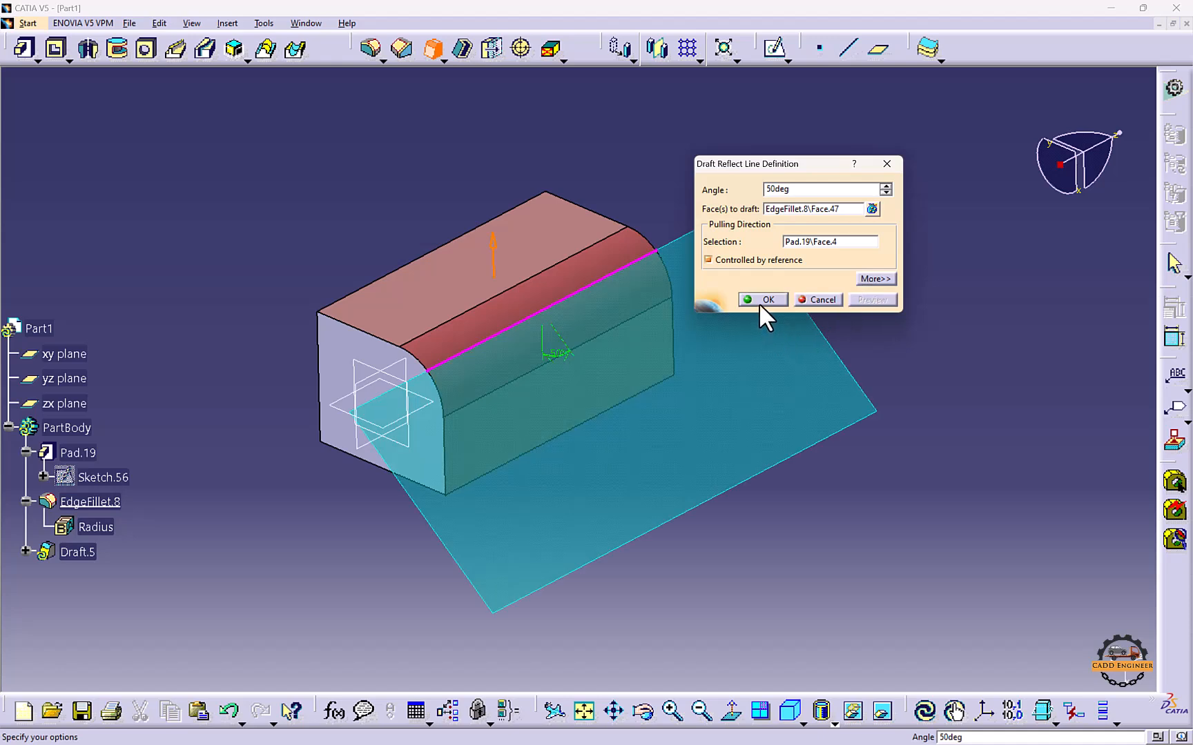
{"action": "left_click", "coordinate": [762, 299]}
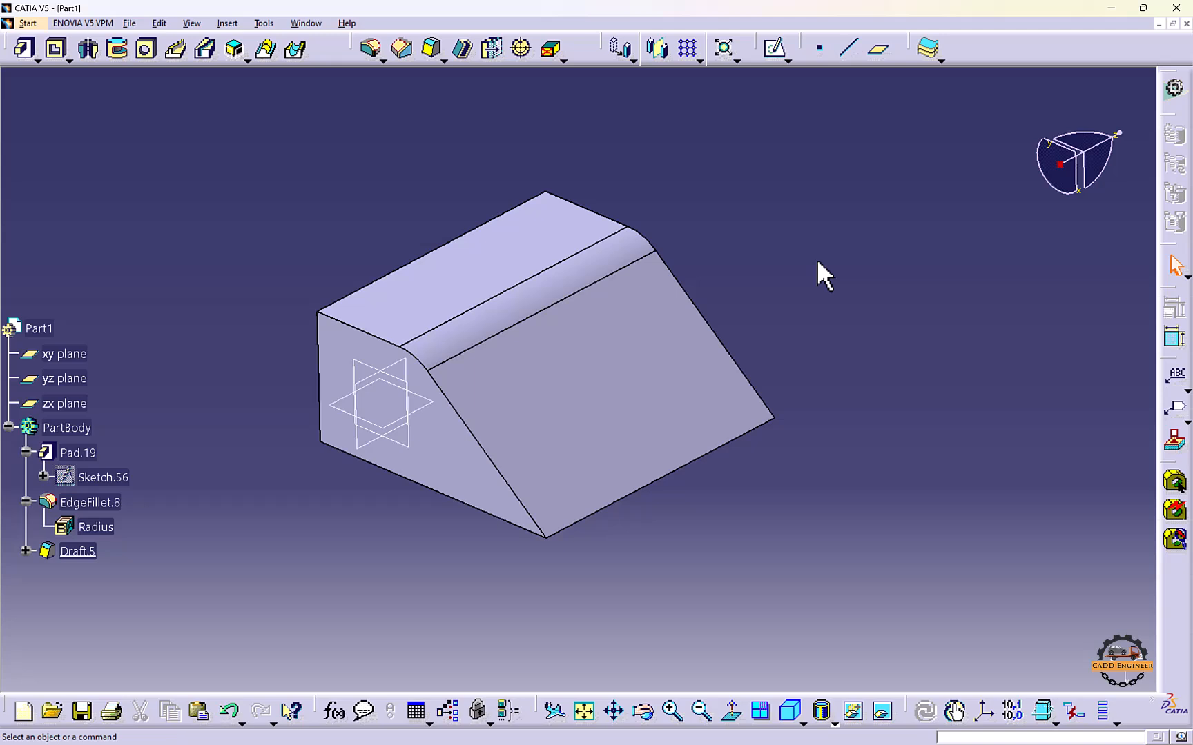
Thicken the front end face of the drafted block by 10 mm with the Thickness feature
{"action": "left_click", "coordinate": [494, 50]}
{"action": "middle_click_drag", "start_coordinate": [495, 220], "coordinate": [751, 138]}
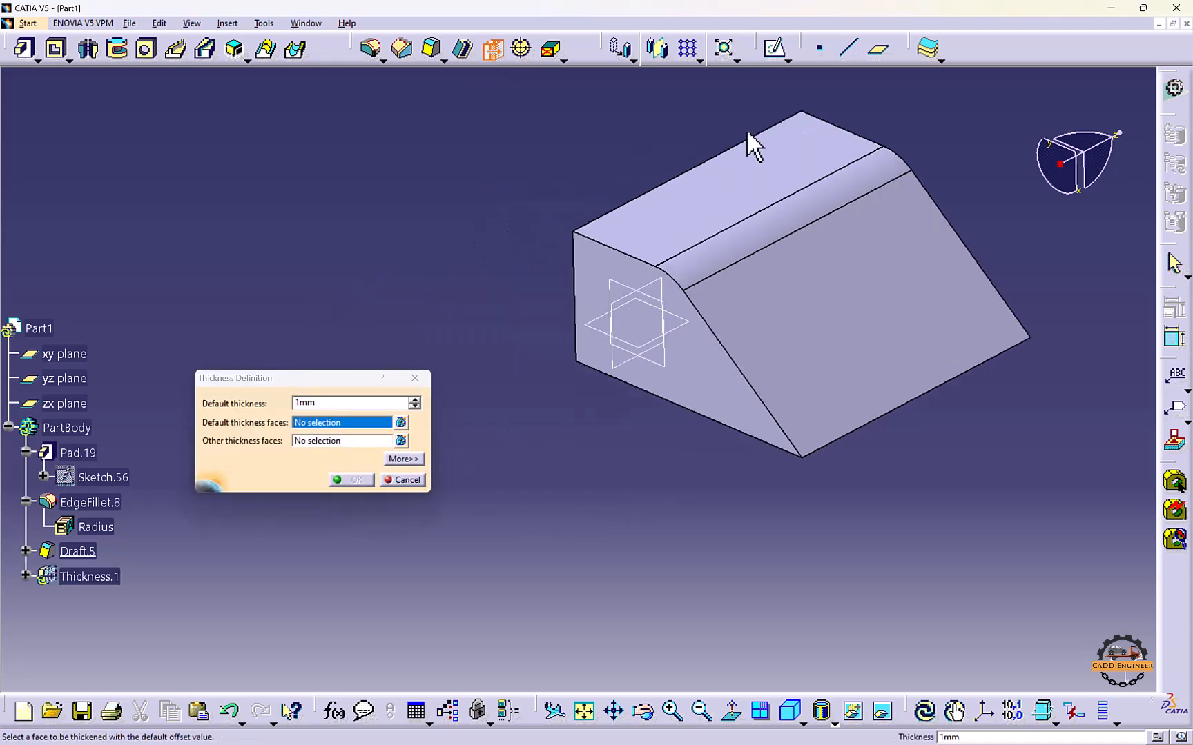
{"action": "left_click", "coordinate": [614, 280]}
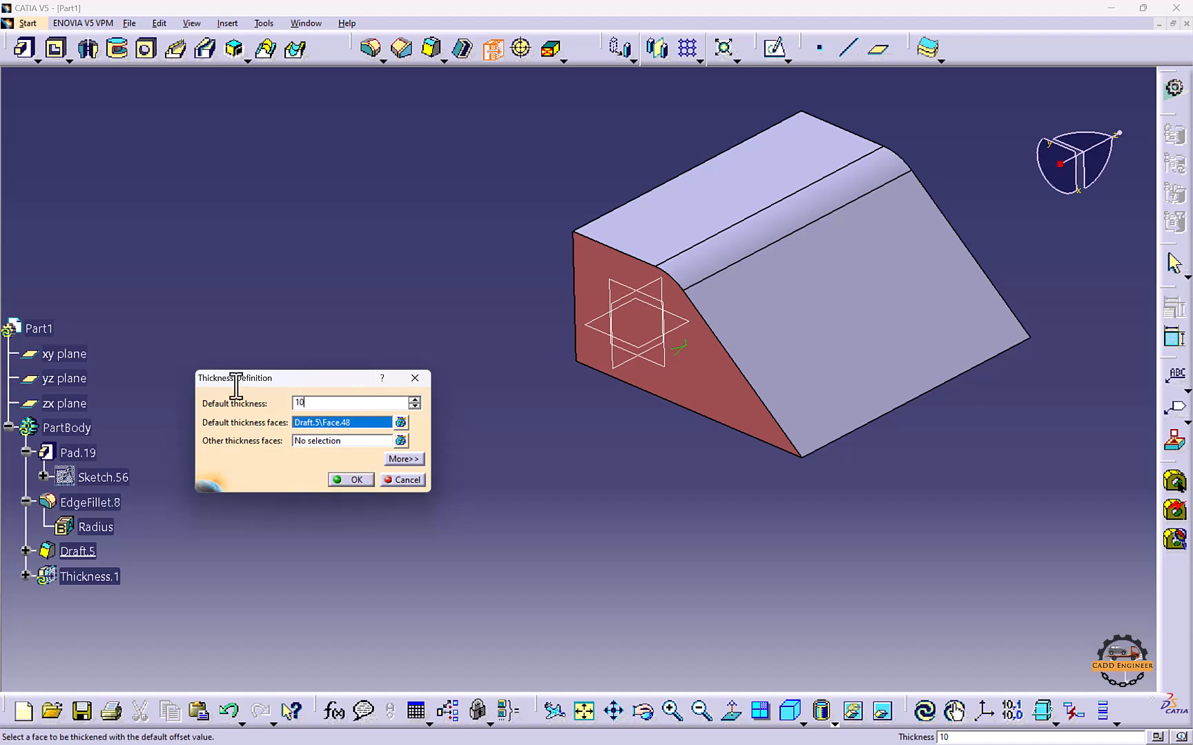
{"action": "key", "text": "Return"}
Add a second thickness of 50 mm to the same front end face
{"action": "left_click", "coordinate": [561, 60]}
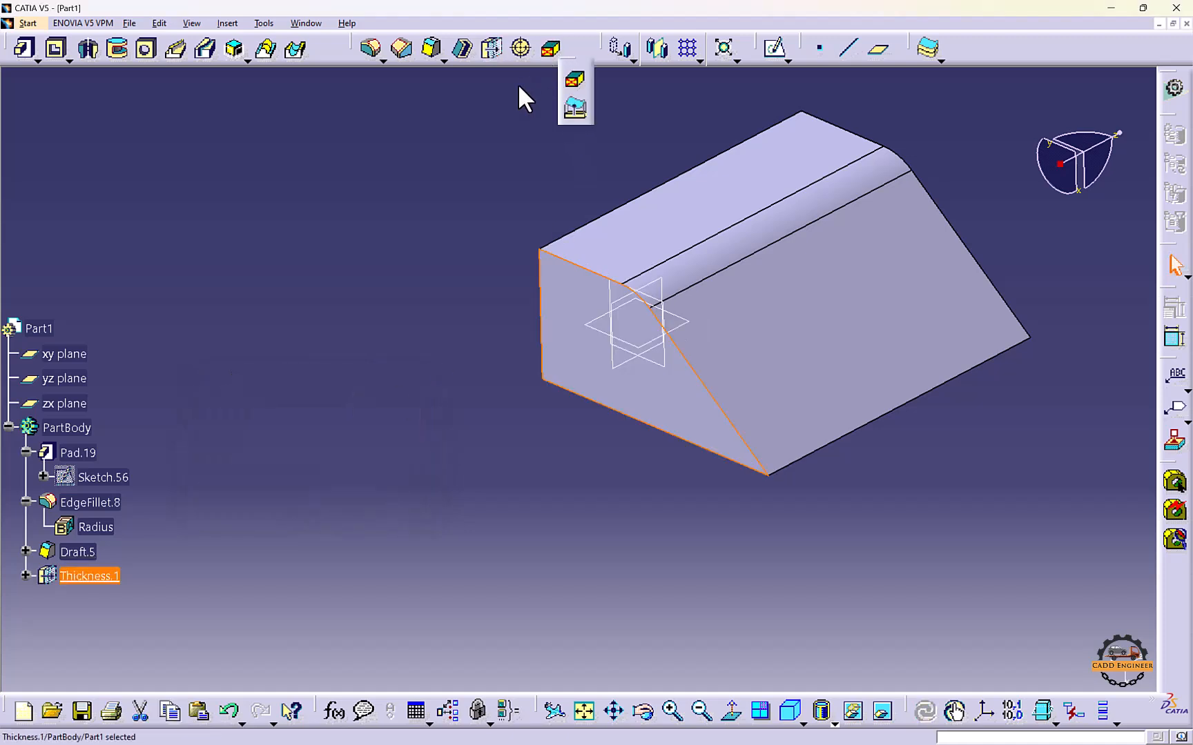
{"action": "left_click", "coordinate": [491, 49]}
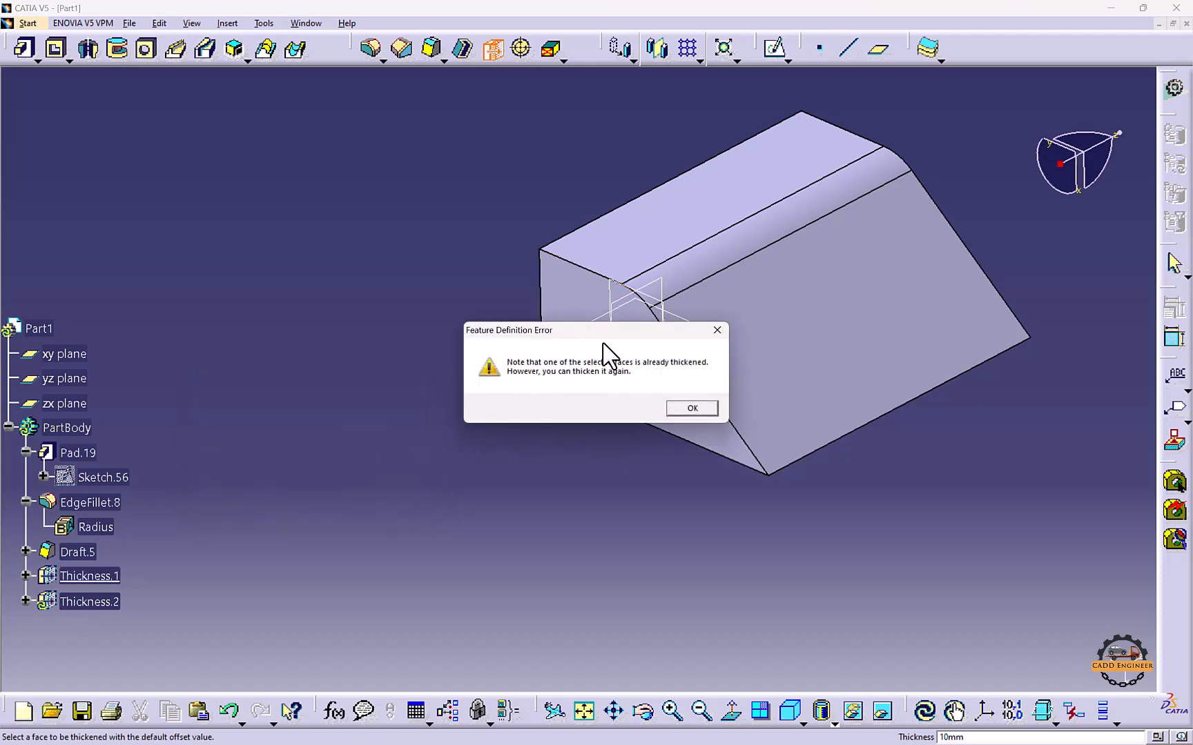
{"action": "left_click", "coordinate": [717, 330]}
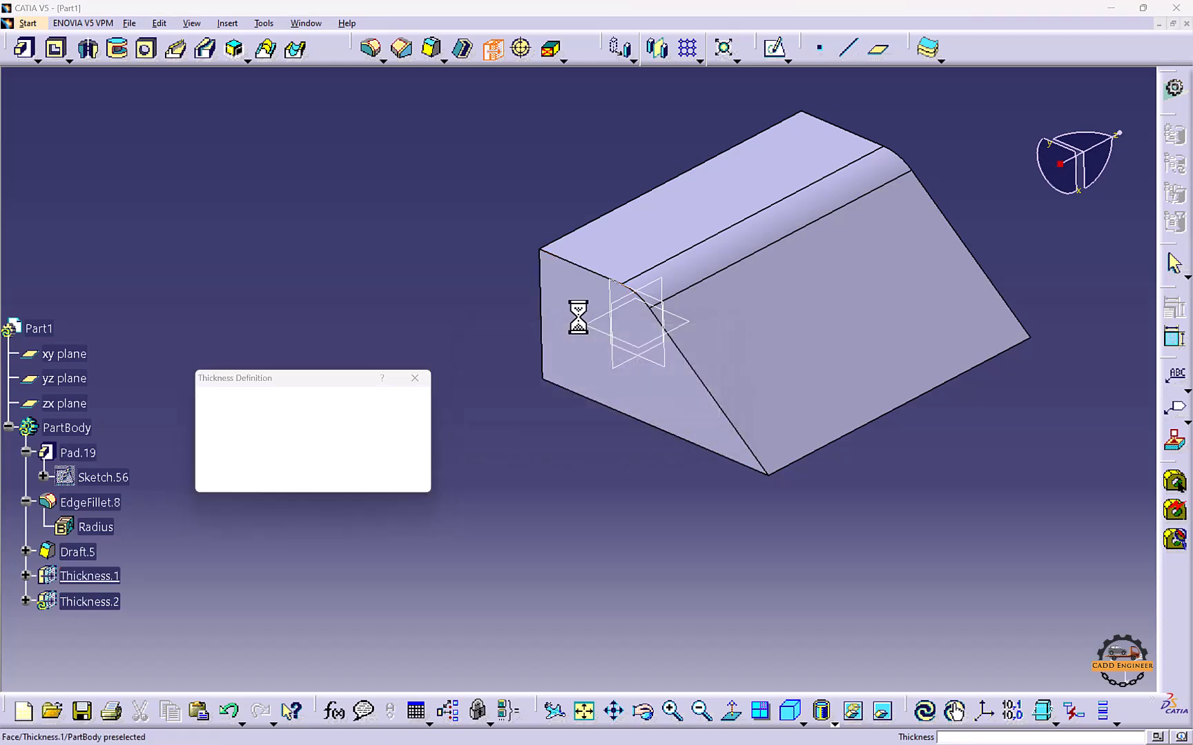
{"action": "left_click", "coordinate": [414, 379]}
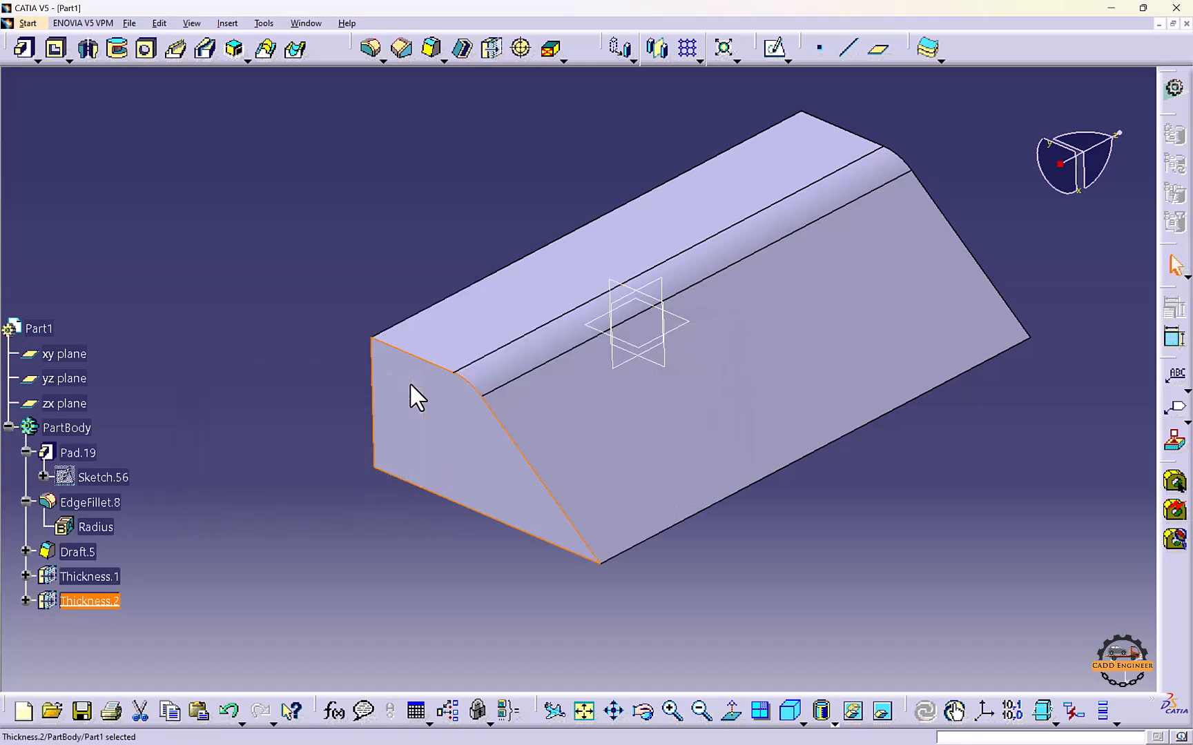
{"action": "left_click", "coordinate": [304, 297]}
Apply a third thickness of -70 mm to the front end face
{"action": "left_click", "coordinate": [492, 50]}
{"action": "left_click", "coordinate": [471, 452]}
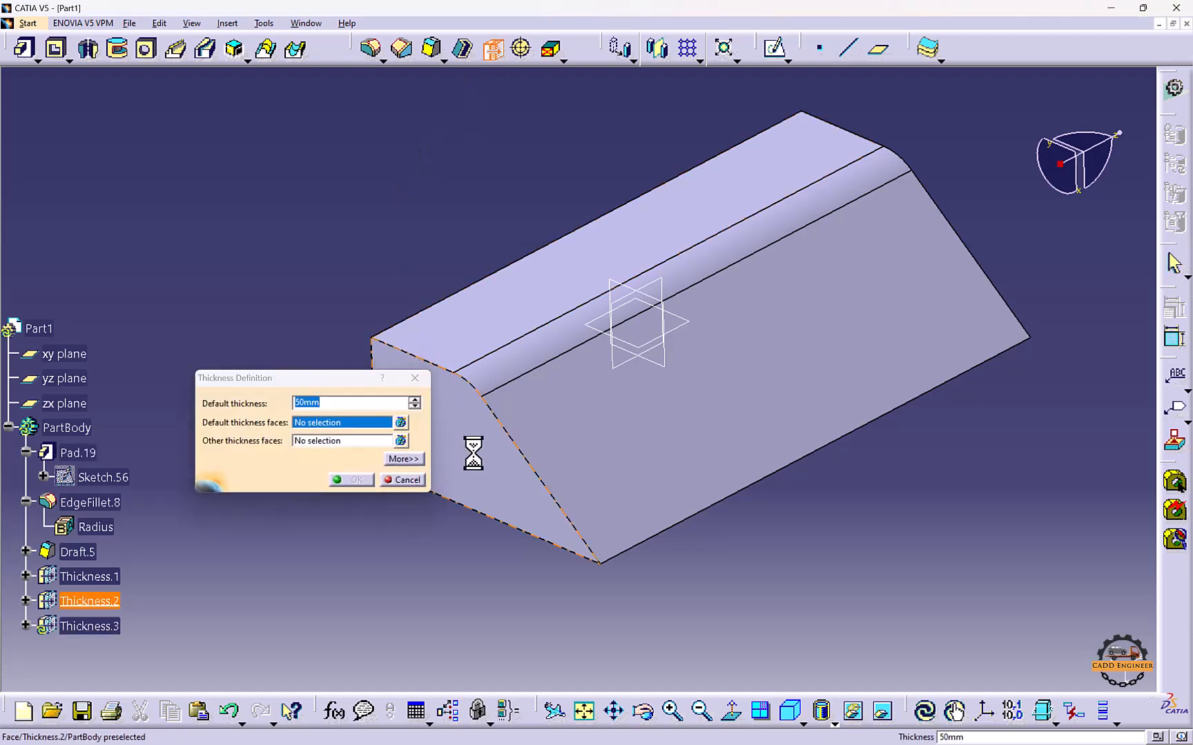
{"action": "left_click", "coordinate": [692, 409]}
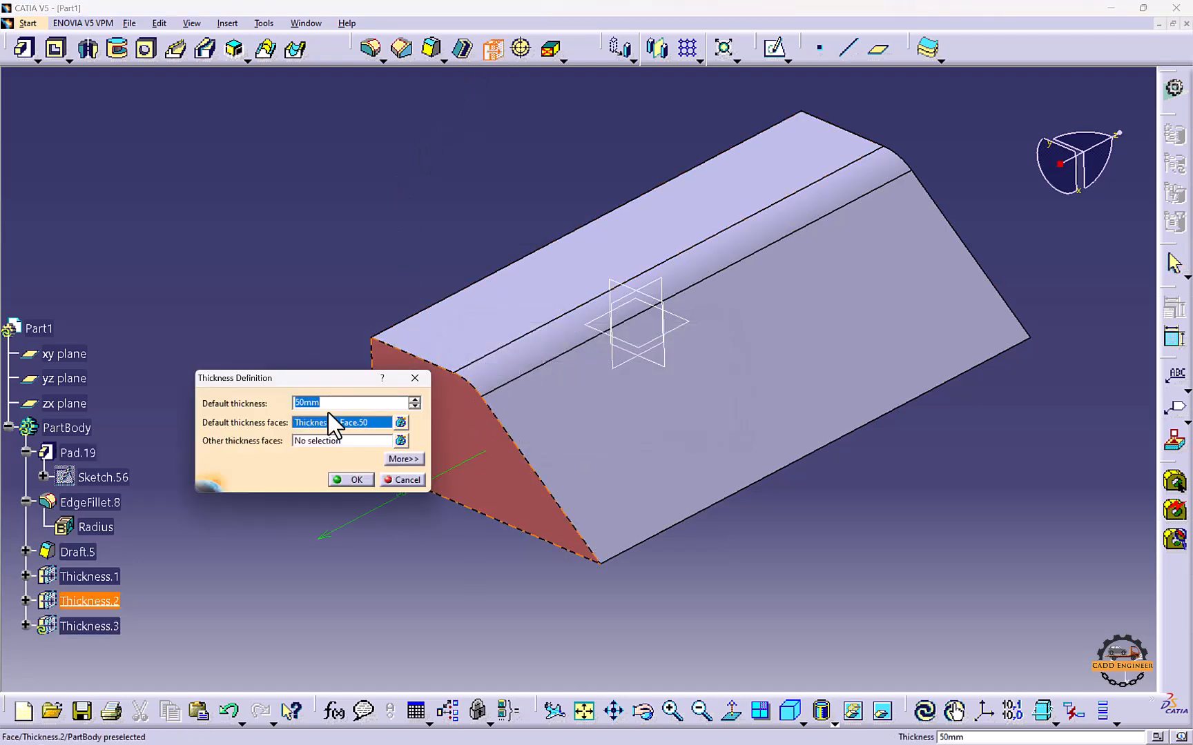
{"action": "type", "text": "-70"}
{"action": "key", "text": "Return"}
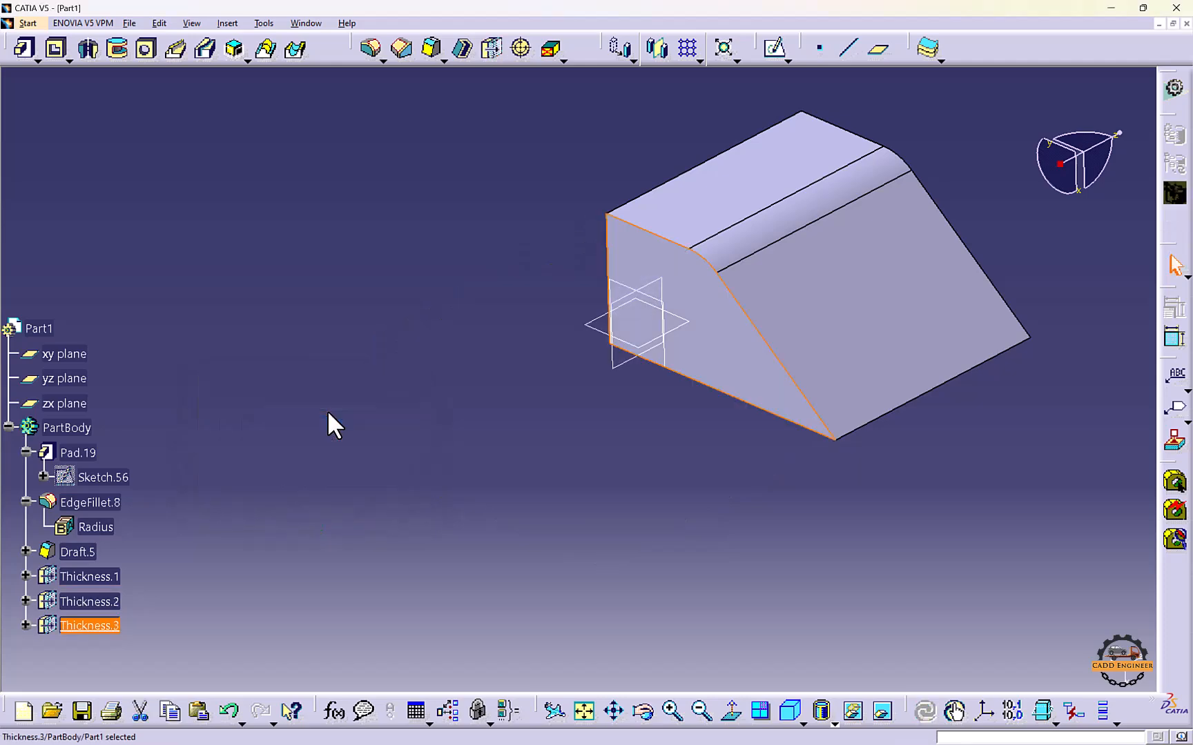
{"action": "left_click", "coordinate": [327, 410]}
Sketch a centered rectangle around the origin on the block's front end face and finish the sketch
{"action": "middle_click_drag", "start_coordinate": [748, 452], "coordinate": [584, 437]}
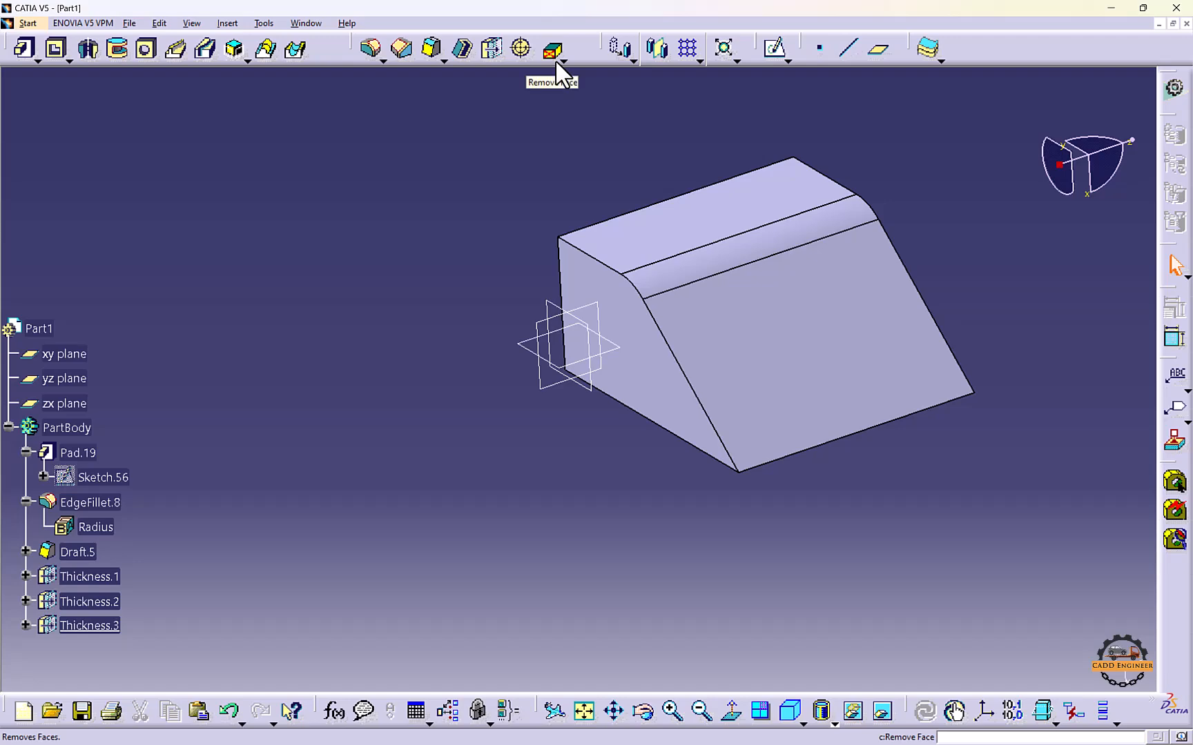
{"action": "left_click", "coordinate": [775, 48]}
{"action": "left_click", "coordinate": [596, 292]}
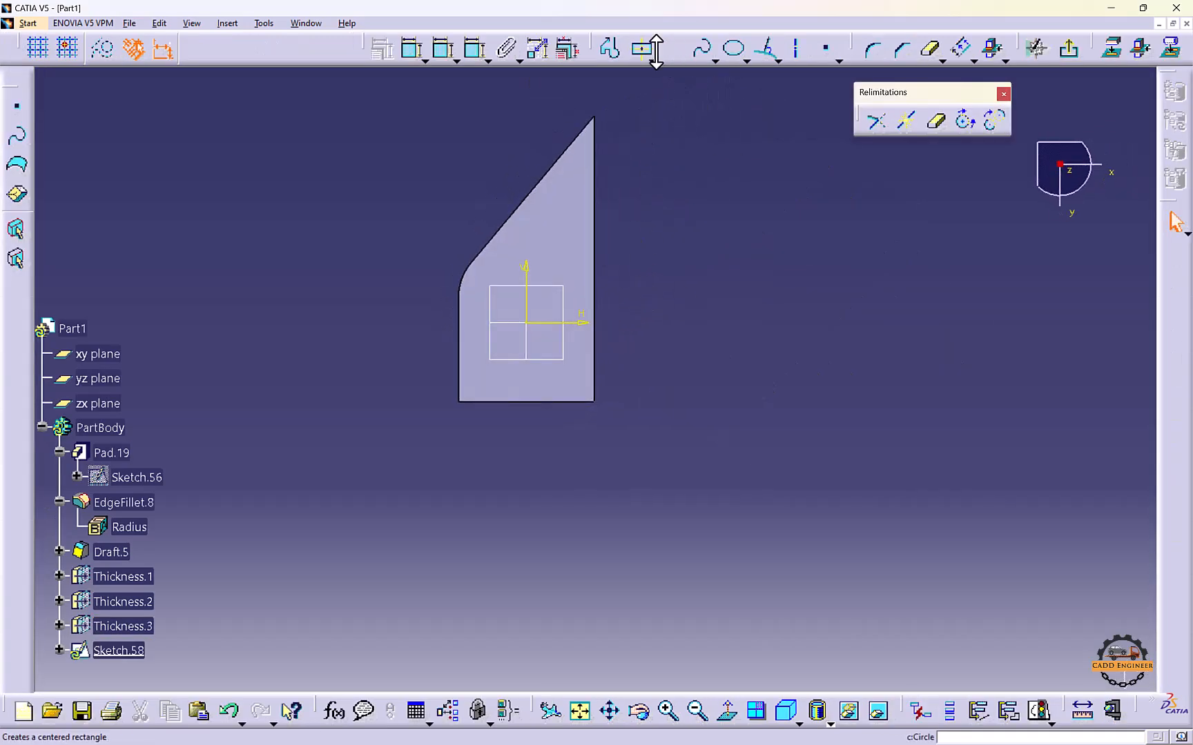
{"action": "left_click", "coordinate": [653, 50]}
{"action": "left_click", "coordinate": [525, 322]}
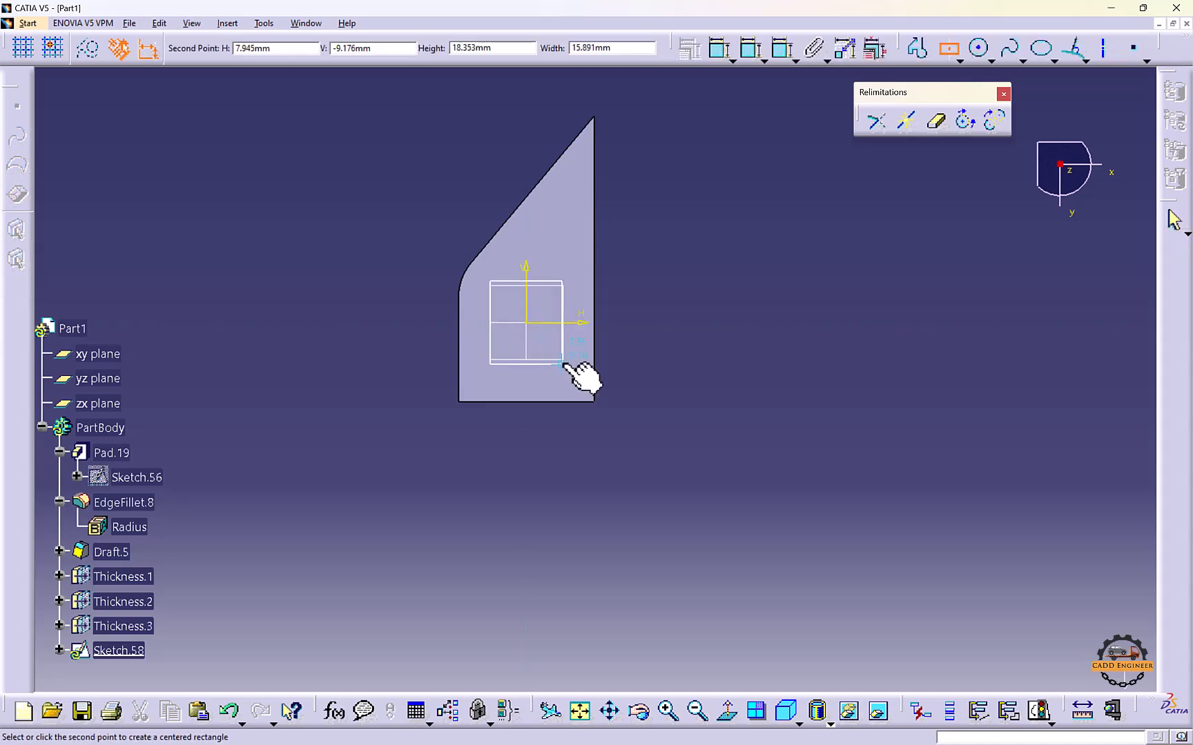
{"action": "left_click", "coordinate": [558, 343]}
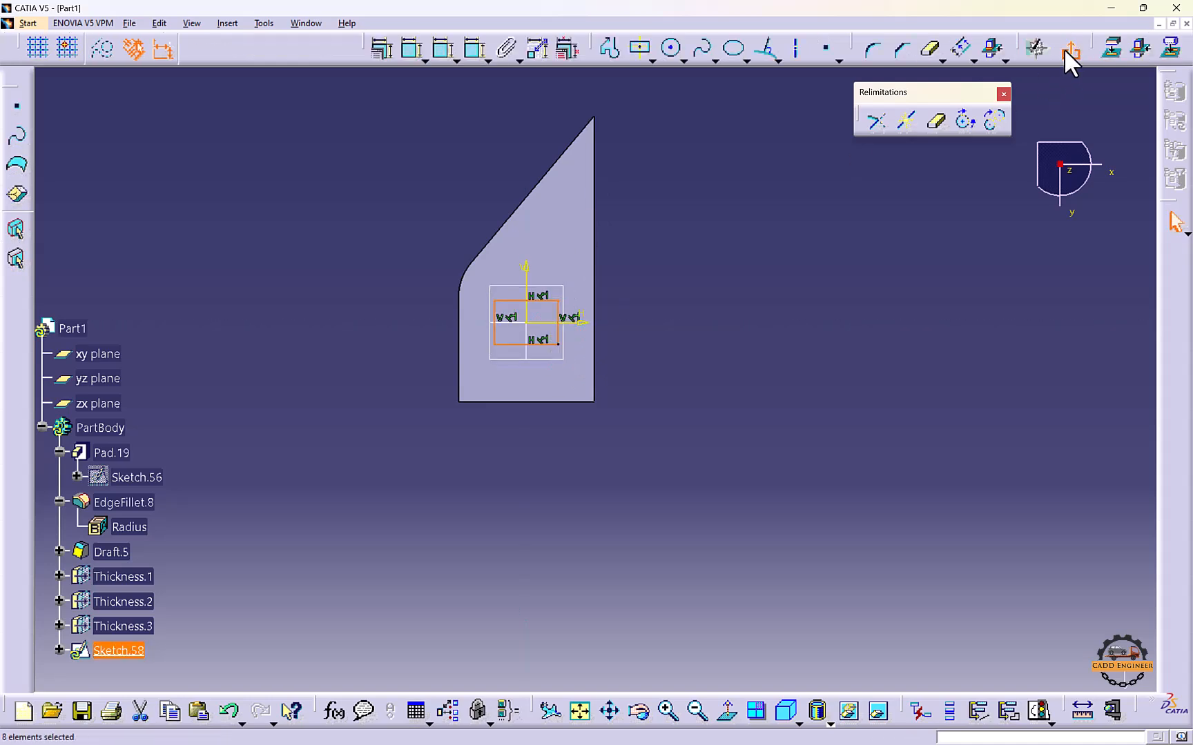
{"action": "left_click", "coordinate": [1071, 49]}
Cut a pocket from the rectangle sketch using a Dimension limit, reducing the depth to a shallow recess
{"action": "mouse_move", "coordinate": [512, 369]}
{"action": "middle_mouse_down"}
{"action": "mouse_move", "coordinate": [777, 155]}
{"action": "mouse_move", "coordinate": [502, 365]}
{"action": "mouse_move", "coordinate": [530, 313]}
{"action": "mouse_move", "coordinate": [541, 355]}
{"action": "mouse_move", "coordinate": [493, 311]}
{"action": "middle_mouse_up"}
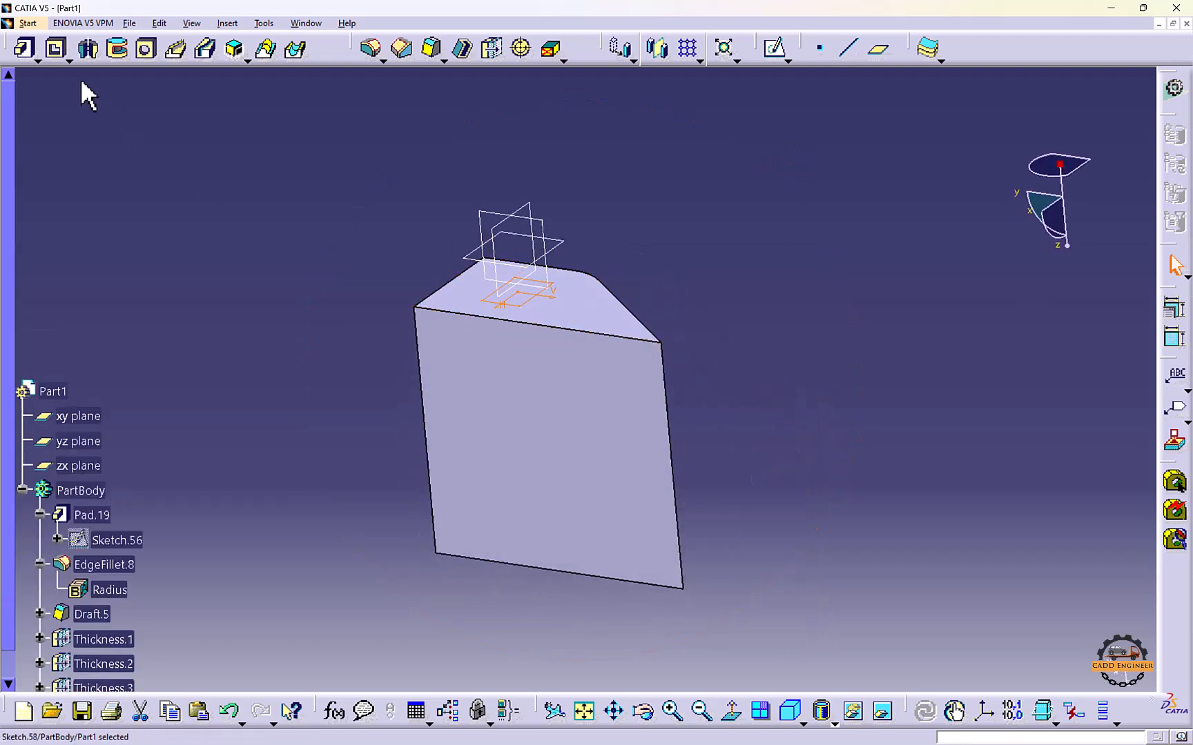
{"action": "left_click", "coordinate": [56, 48]}
{"action": "mouse_move", "coordinate": [410, 248]}
{"action": "middle_mouse_down"}
{"action": "mouse_move", "coordinate": [494, 338]}
{"action": "mouse_move", "coordinate": [559, 320]}
{"action": "mouse_move", "coordinate": [433, 347]}
{"action": "middle_mouse_up"}
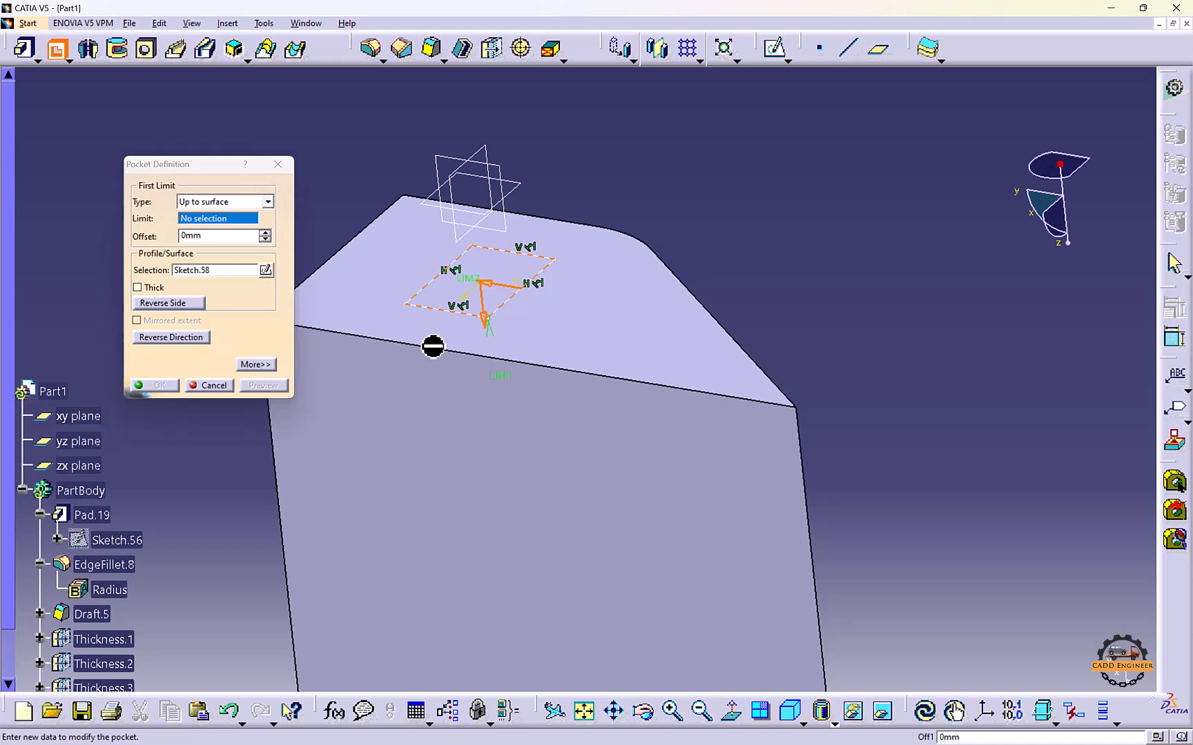
{"action": "left_click", "coordinate": [220, 202]}
{"action": "left_click", "coordinate": [217, 214]}
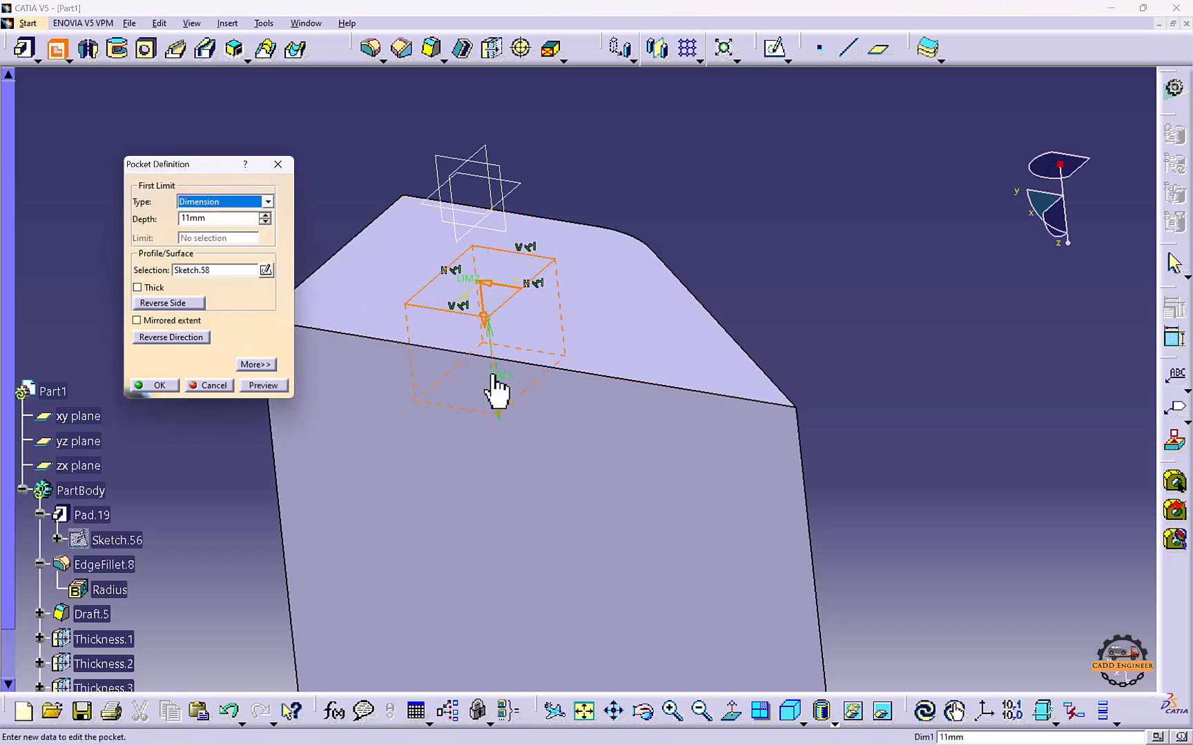
{"action": "left_click_drag", "start_coordinate": [484, 379], "coordinate": [518, 339]}
{"action": "left_click", "coordinate": [157, 385]}
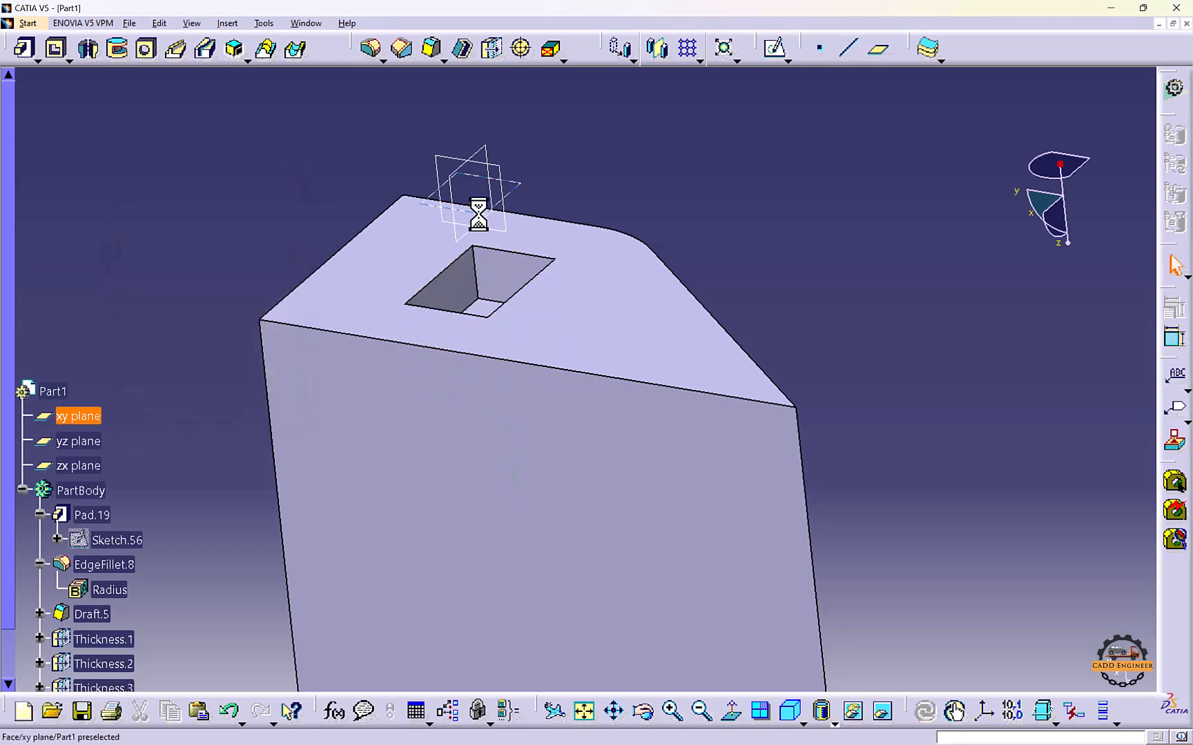
Start a Remove Face feature and select the pocket's floor and all four side walls as faces to remove
{"action": "middle_click_drag", "start_coordinate": [476, 207], "coordinate": [534, 306]}
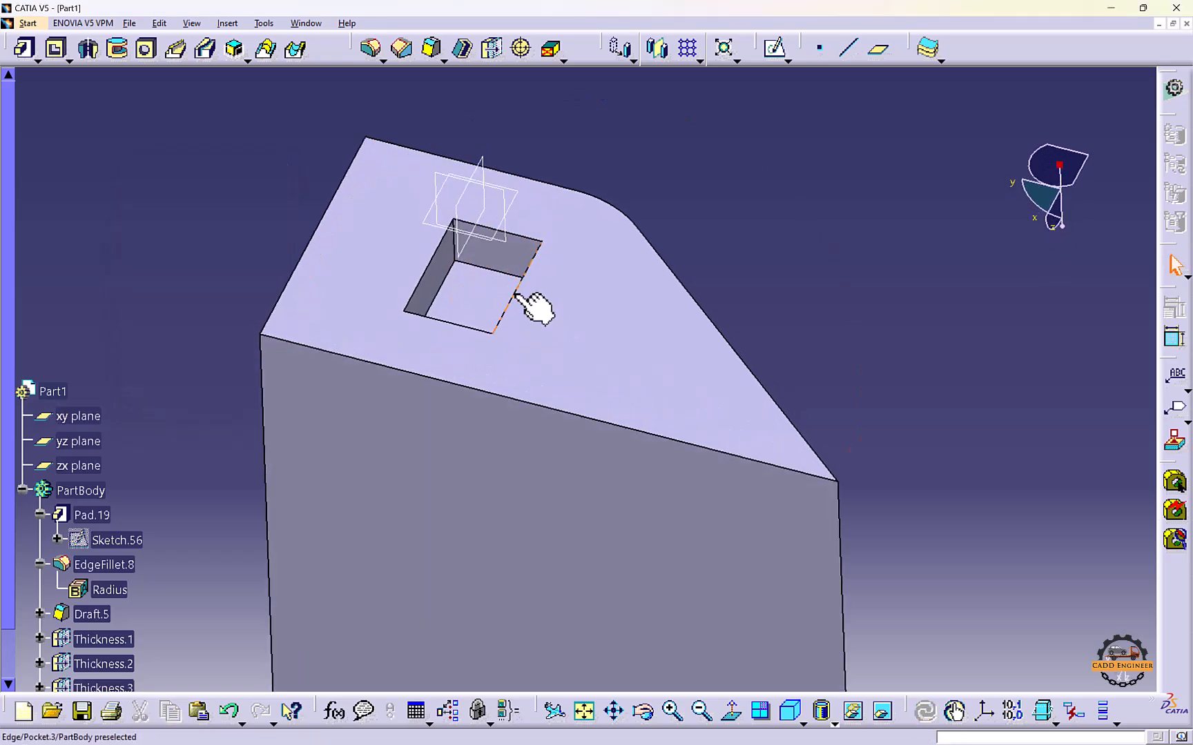
{"action": "left_click", "coordinate": [551, 53]}
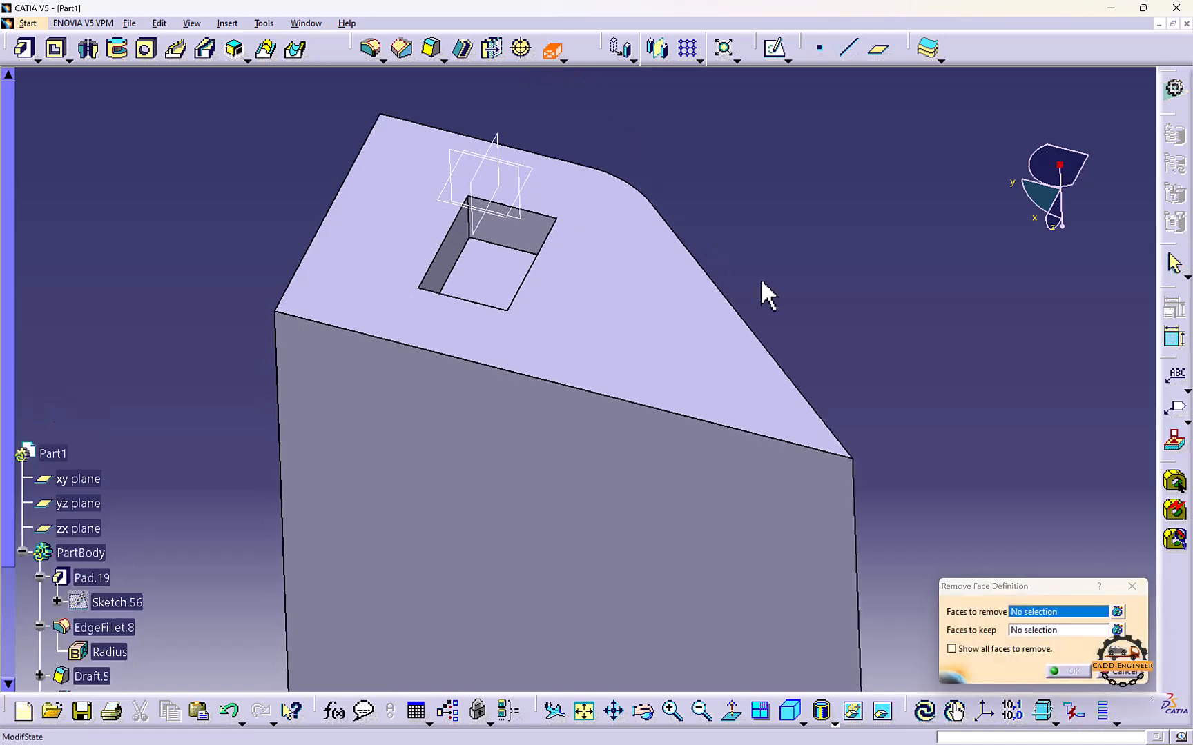
{"action": "left_click_drag", "start_coordinate": [951, 568], "coordinate": [875, 248]}
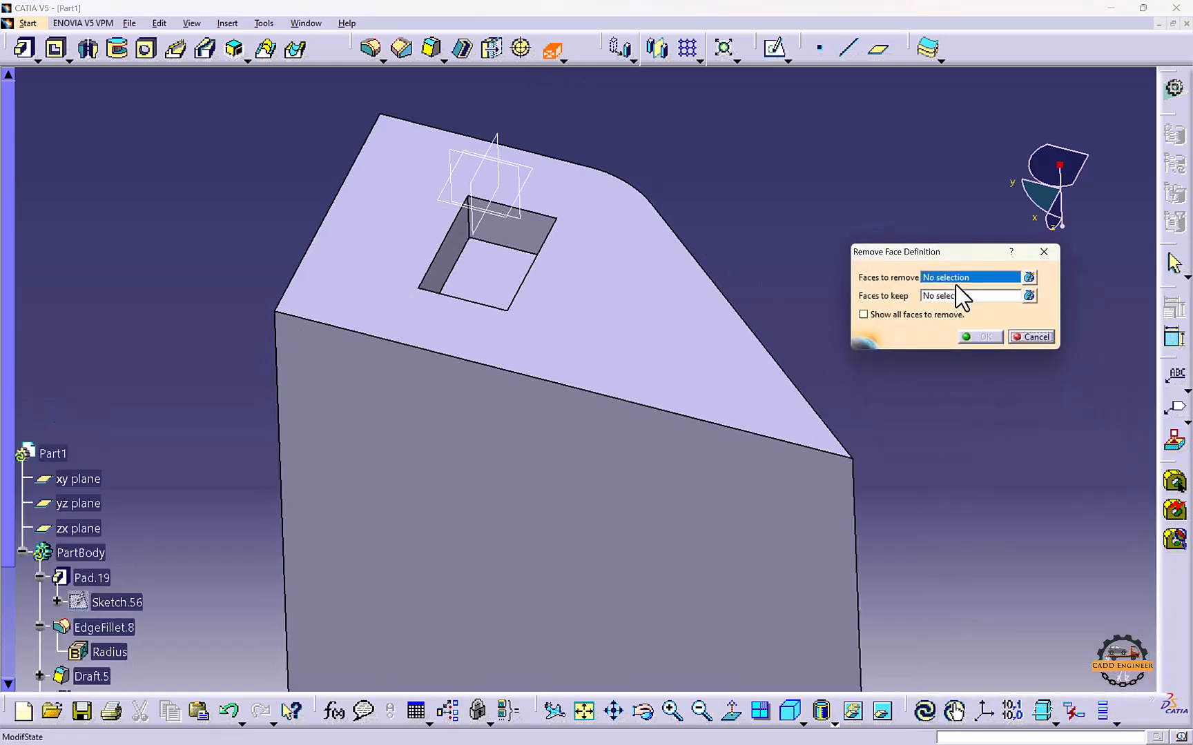
{"action": "left_click", "coordinate": [500, 263]}
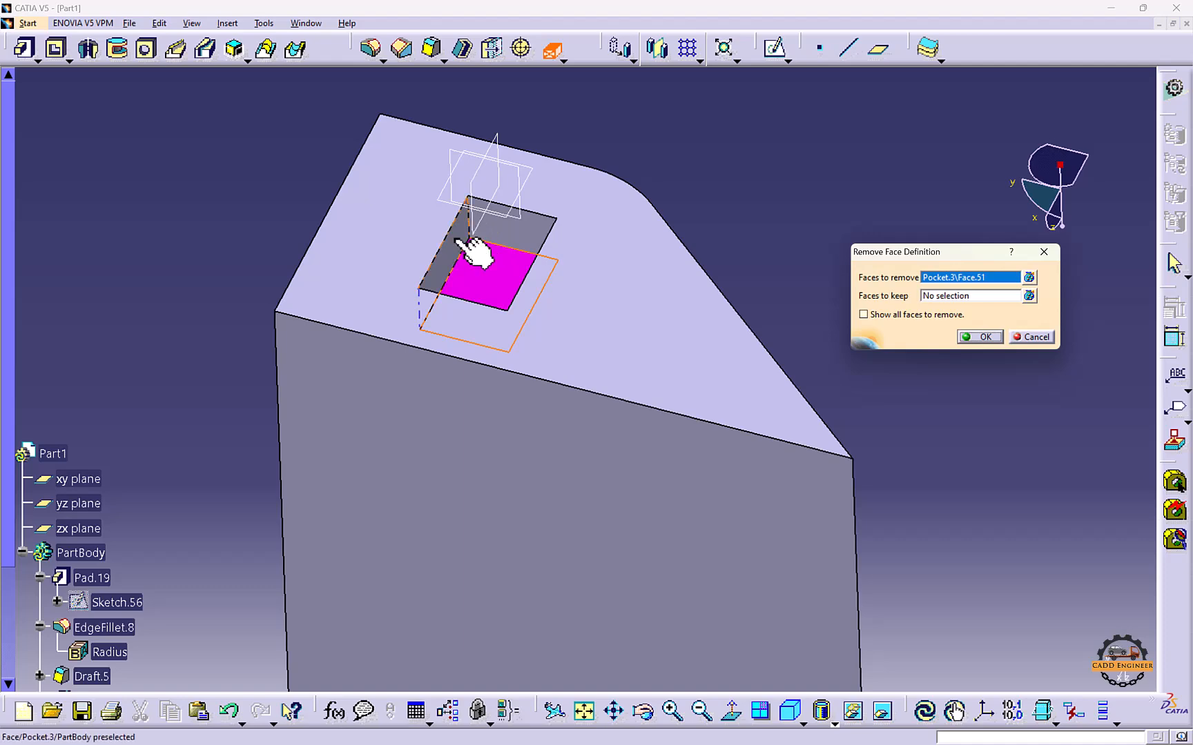
{"action": "left_click", "coordinate": [455, 242]}
{"action": "left_click", "coordinate": [504, 228]}
{"action": "middle_click_drag", "start_coordinate": [525, 243], "coordinate": [591, 416]}
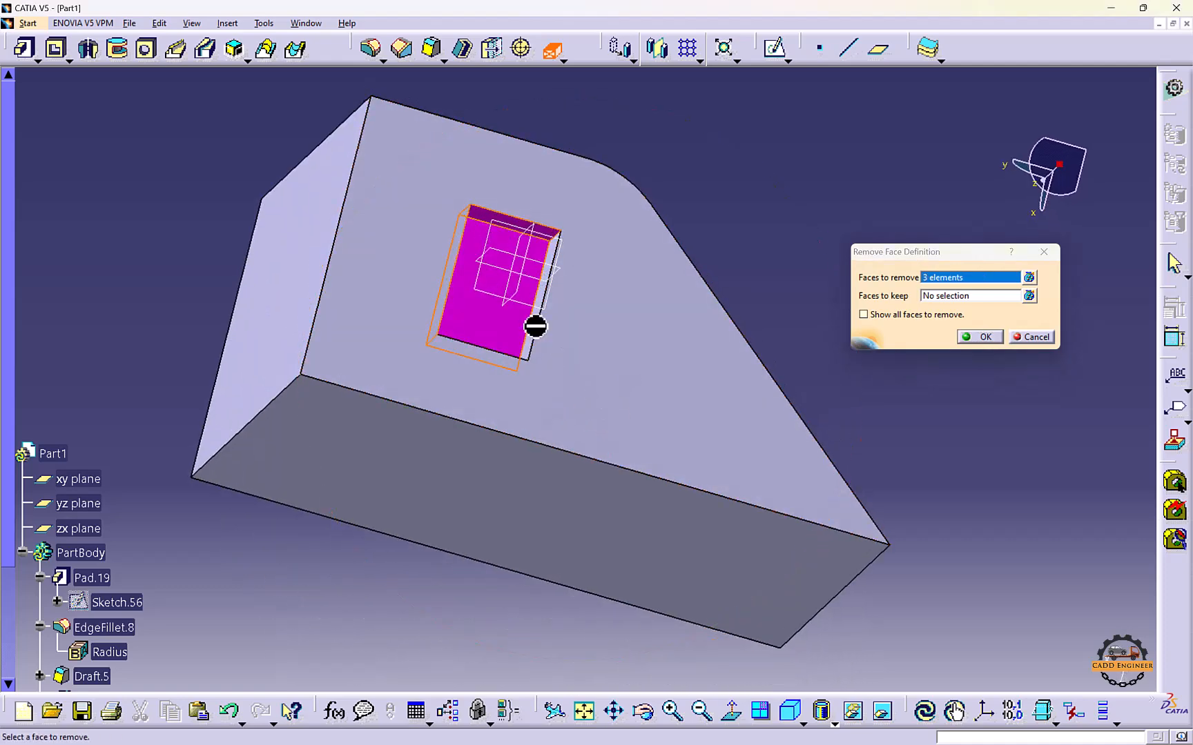
{"action": "middle_click_drag", "start_coordinate": [540, 324], "coordinate": [506, 510]}
{"action": "left_click", "coordinate": [542, 348]}
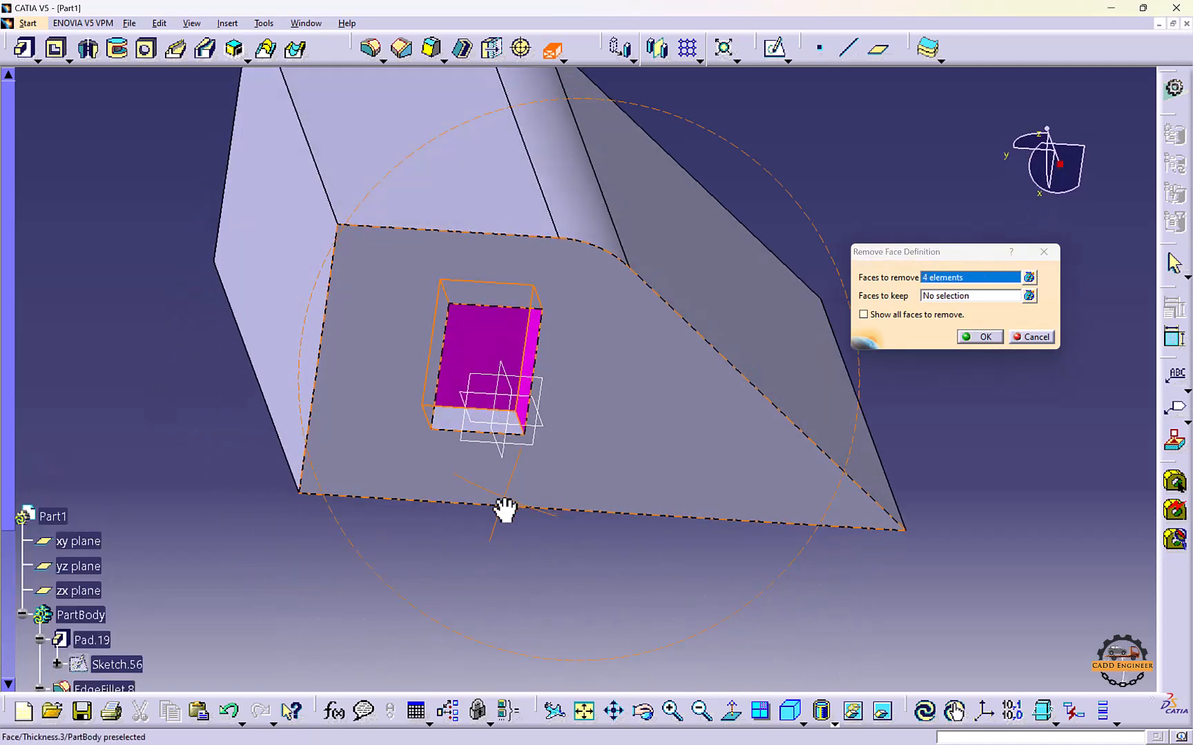
{"action": "left_click", "coordinate": [474, 426]}
{"action": "middle_click_drag", "start_coordinate": [474, 426], "coordinate": [487, 176]}
Set the block's end face around the pocket as the face to keep and apply the face removal
{"action": "left_click", "coordinate": [951, 297]}
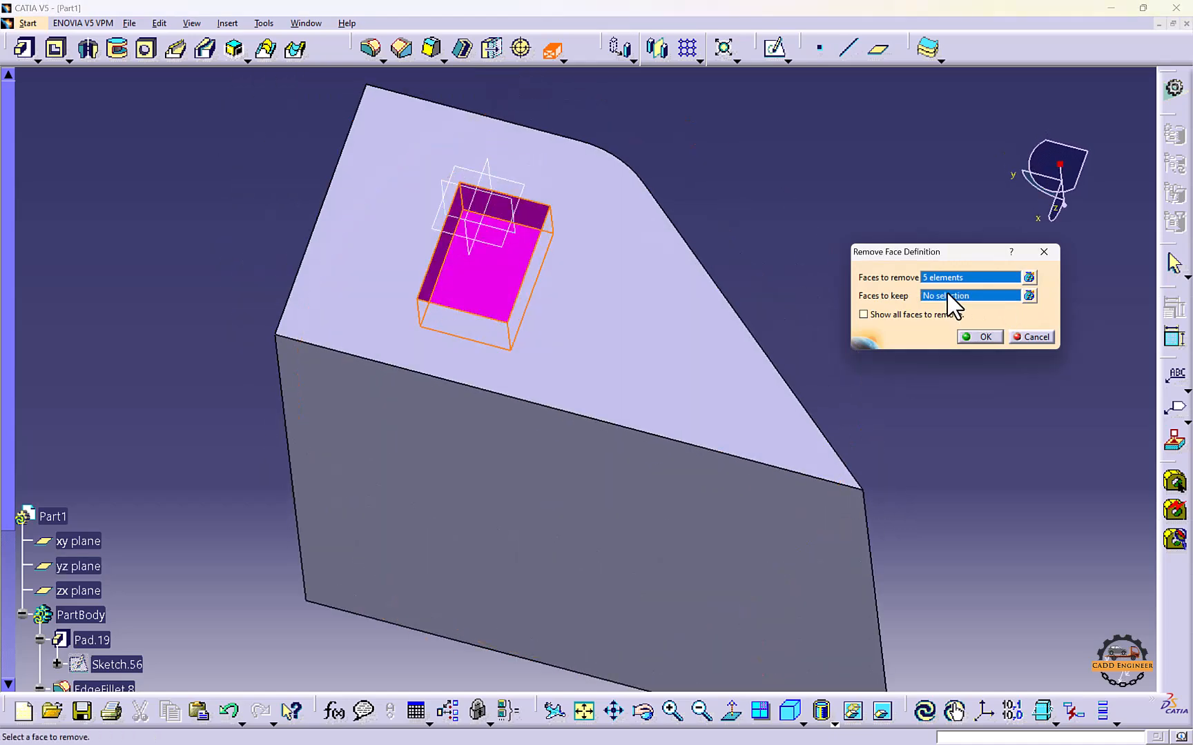
{"action": "left_click", "coordinate": [687, 312]}
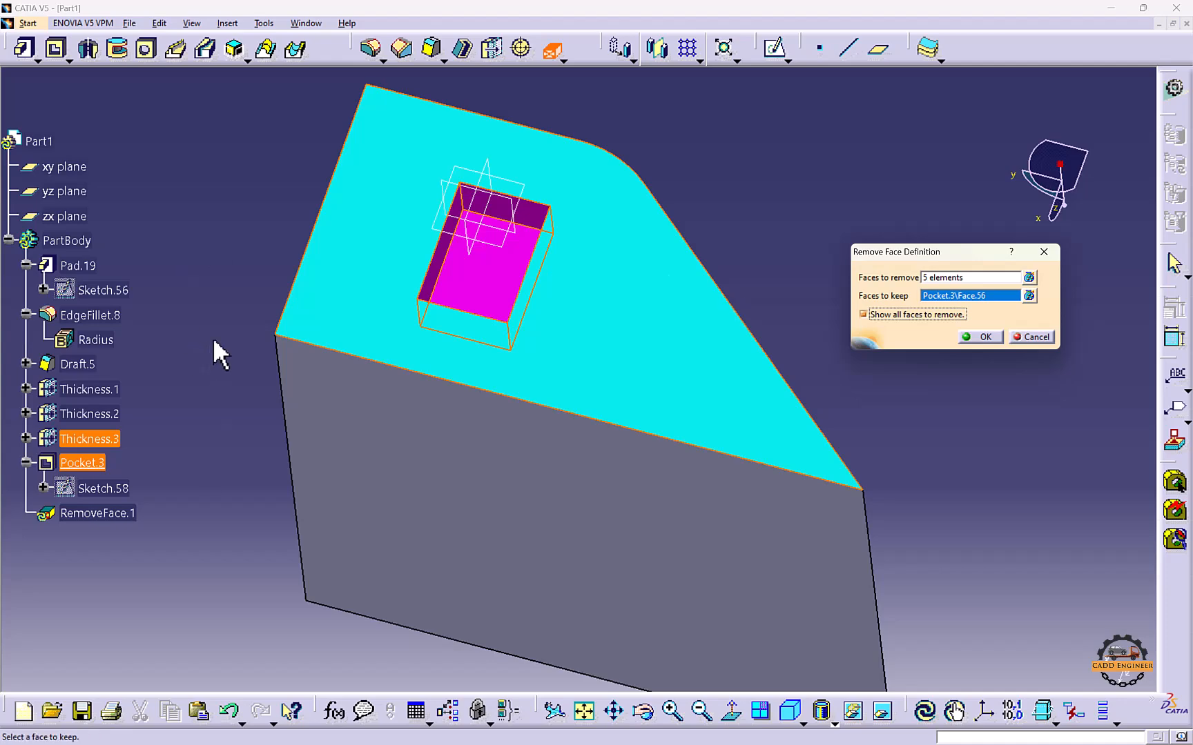
{"action": "left_click", "coordinate": [966, 333]}
{"action": "middle_click_drag", "start_coordinate": [665, 288], "coordinate": [471, 297]}
Sketch a wavy five-point spline on the xy plane just above the block's upper edge, wider than the block, and finish the sketch
{"action": "left_click", "coordinate": [559, 57]}
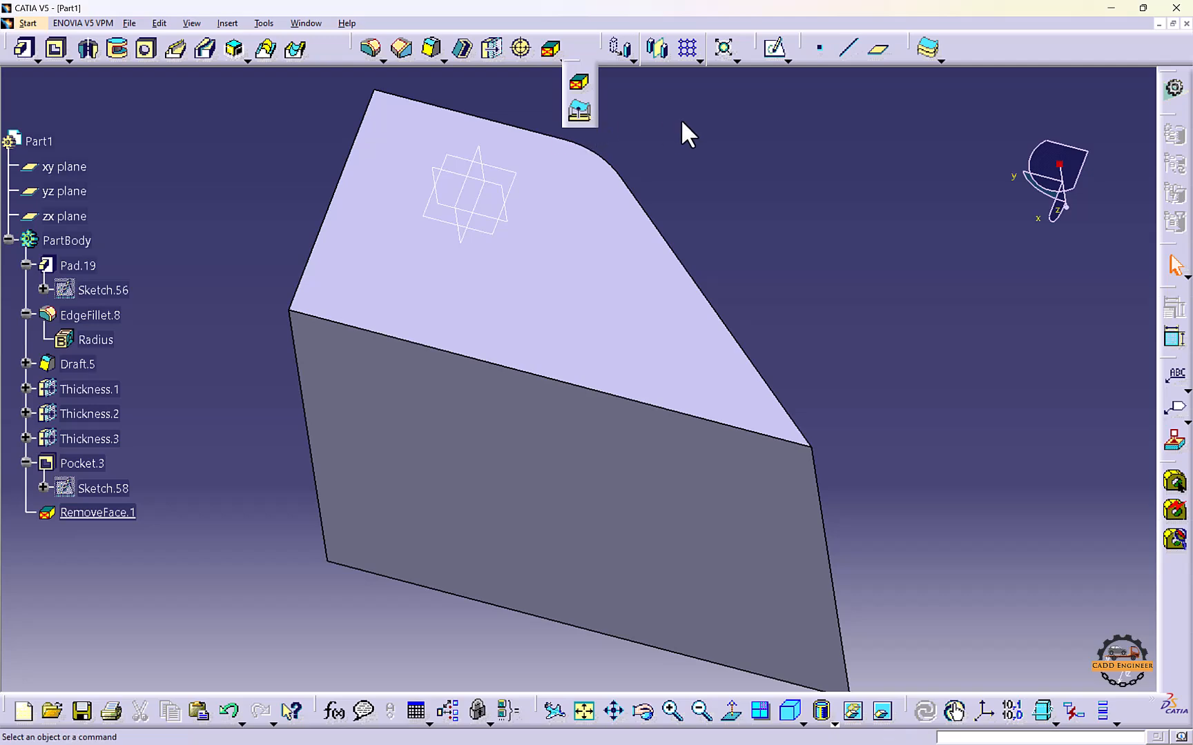
{"action": "middle_click_drag", "start_coordinate": [680, 118], "coordinate": [649, 314]}
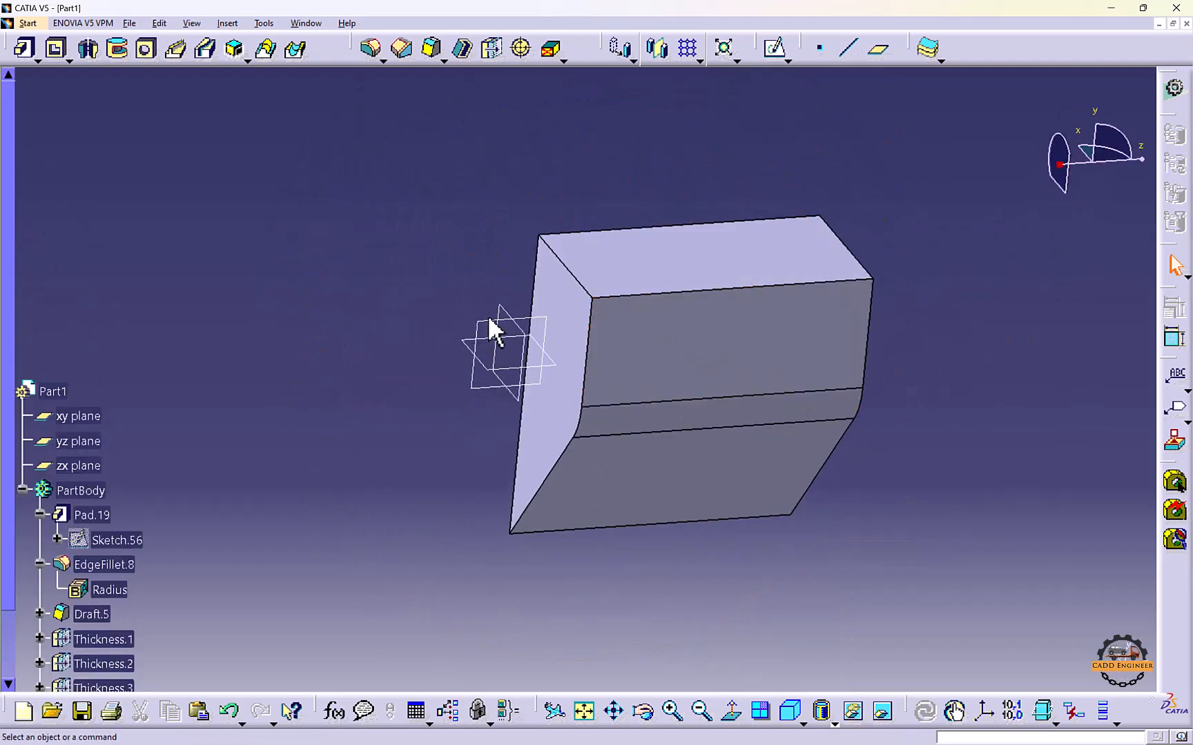
{"action": "left_click", "coordinate": [523, 319]}
{"action": "left_click", "coordinate": [775, 50]}
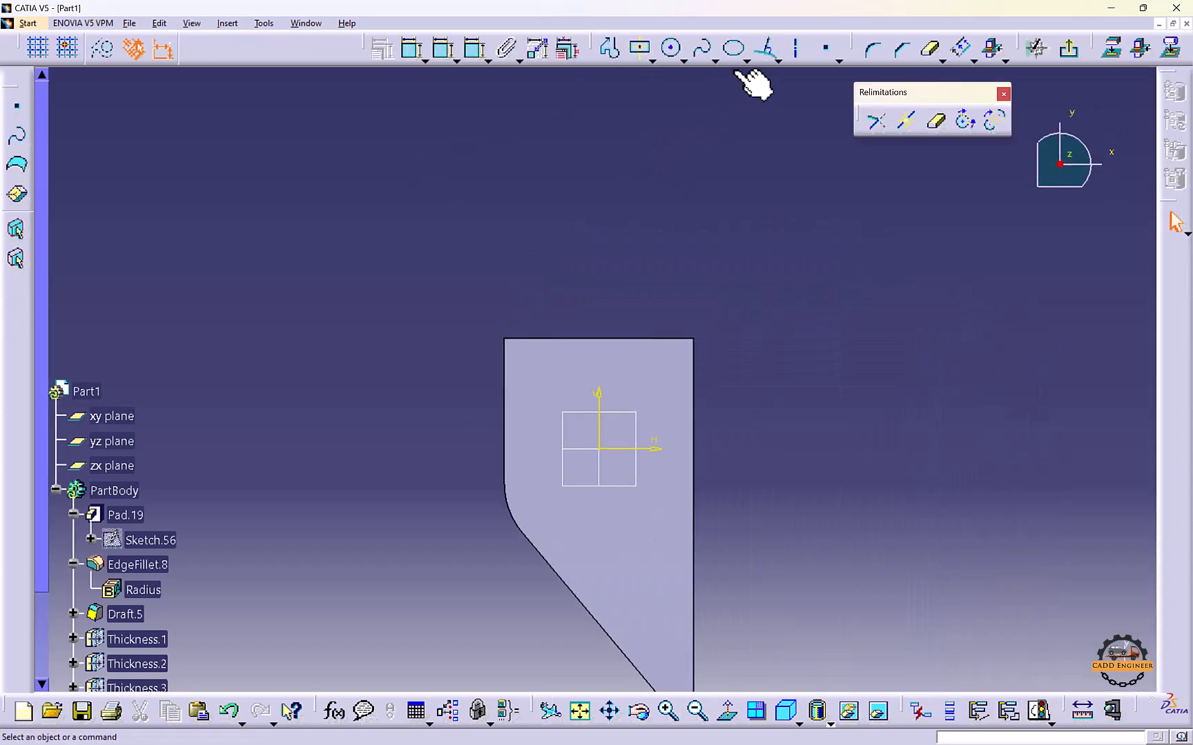
{"action": "left_click", "coordinate": [702, 49]}
{"action": "left_click", "coordinate": [443, 319]}
{"action": "left_click", "coordinate": [503, 283]}
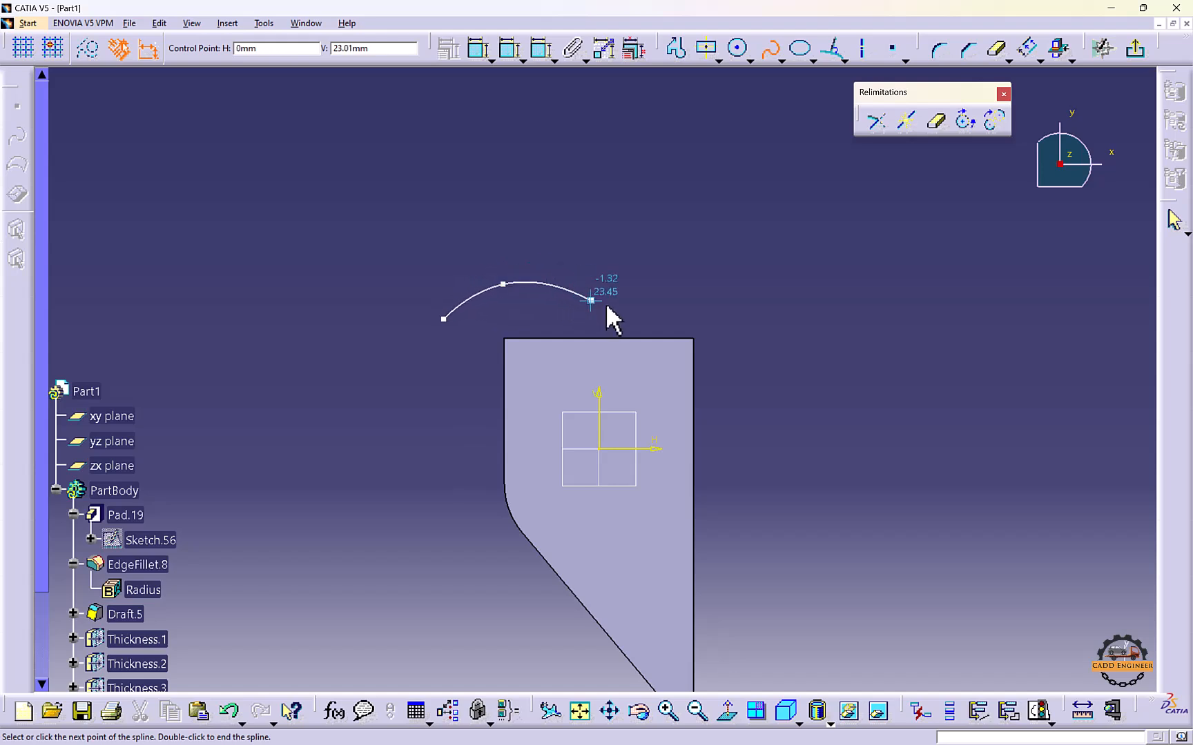
{"action": "left_click", "coordinate": [603, 304]}
{"action": "left_click", "coordinate": [691, 316]}
{"action": "left_click", "coordinate": [778, 319]}
{"action": "left_click", "coordinate": [1033, 191]}
{"action": "key", "text": "Escape"}
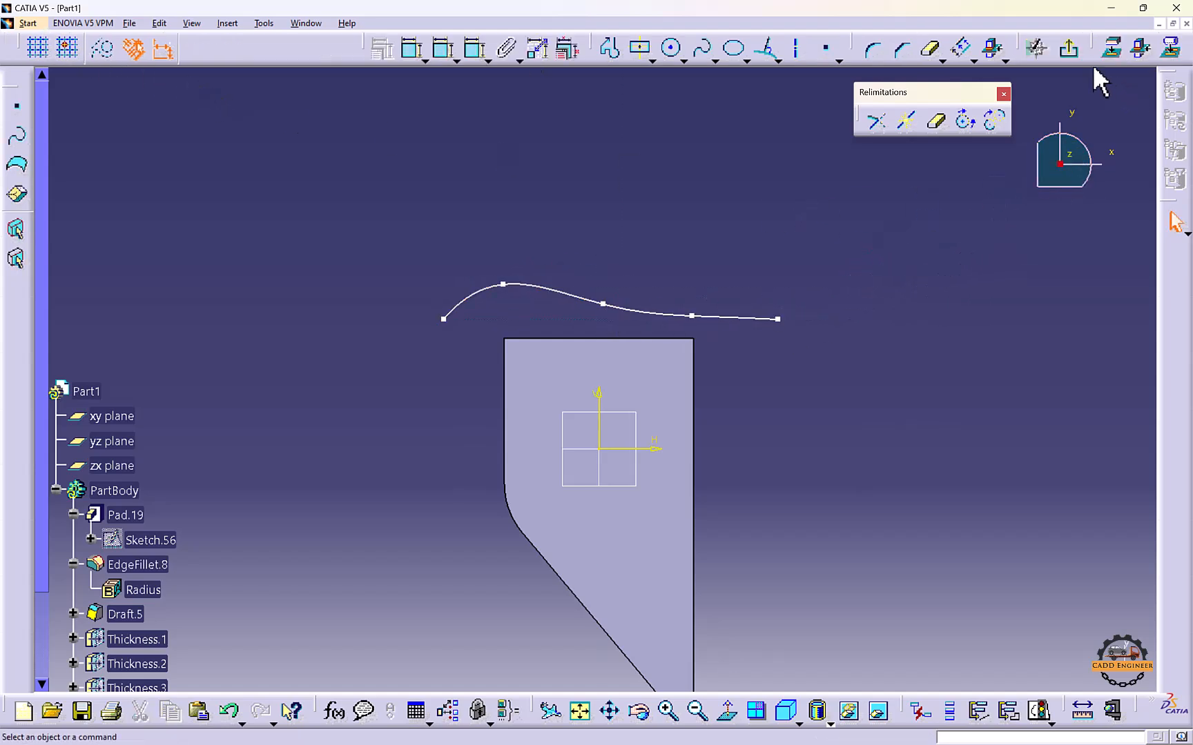
{"action": "left_click", "coordinate": [1069, 49]}
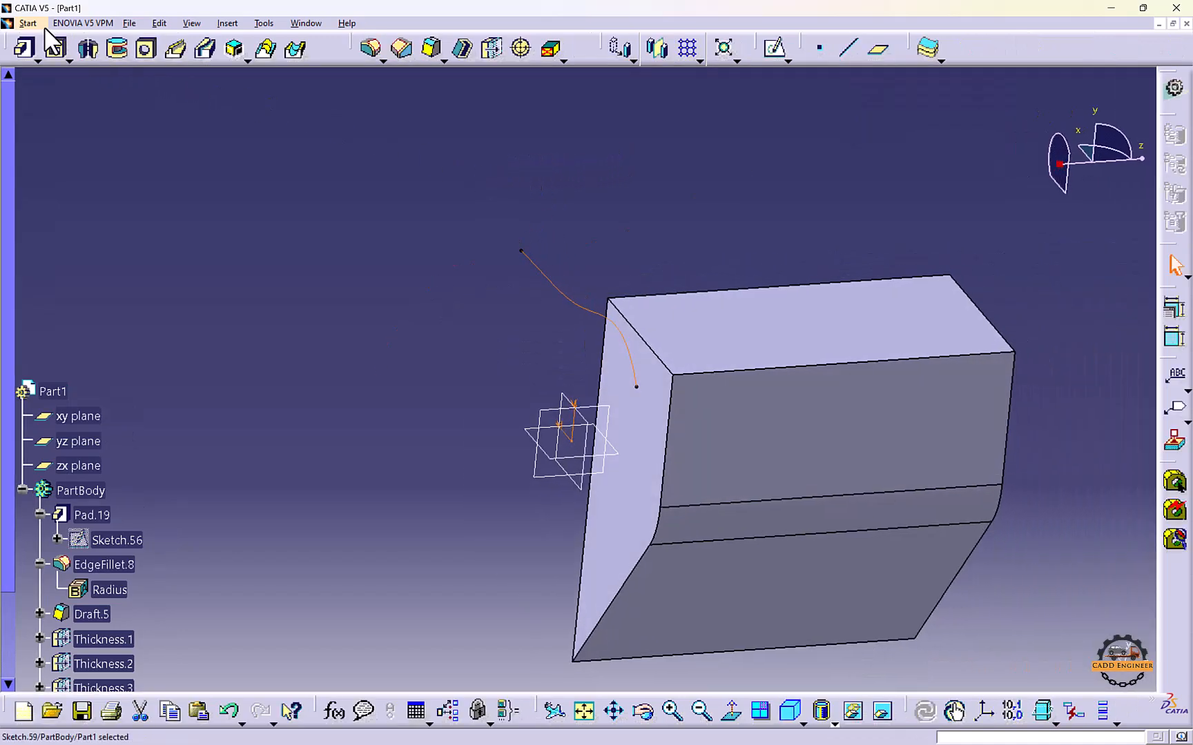
Switch to Wireframe and Surface Design and extrude the spline as a surface with Limit 2 set to 0 mm
{"action": "left_click", "coordinate": [29, 23]}
{"action": "mouse_move", "coordinate": [96, 56]}
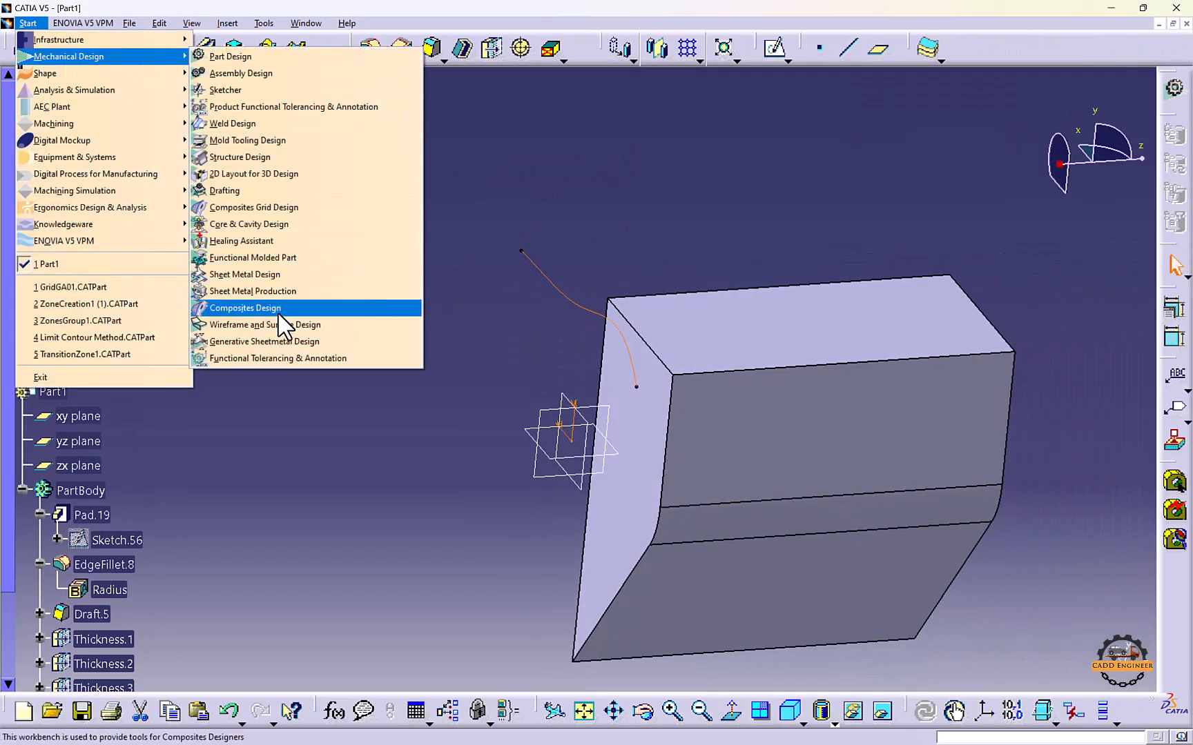
{"action": "left_click", "coordinate": [280, 324]}
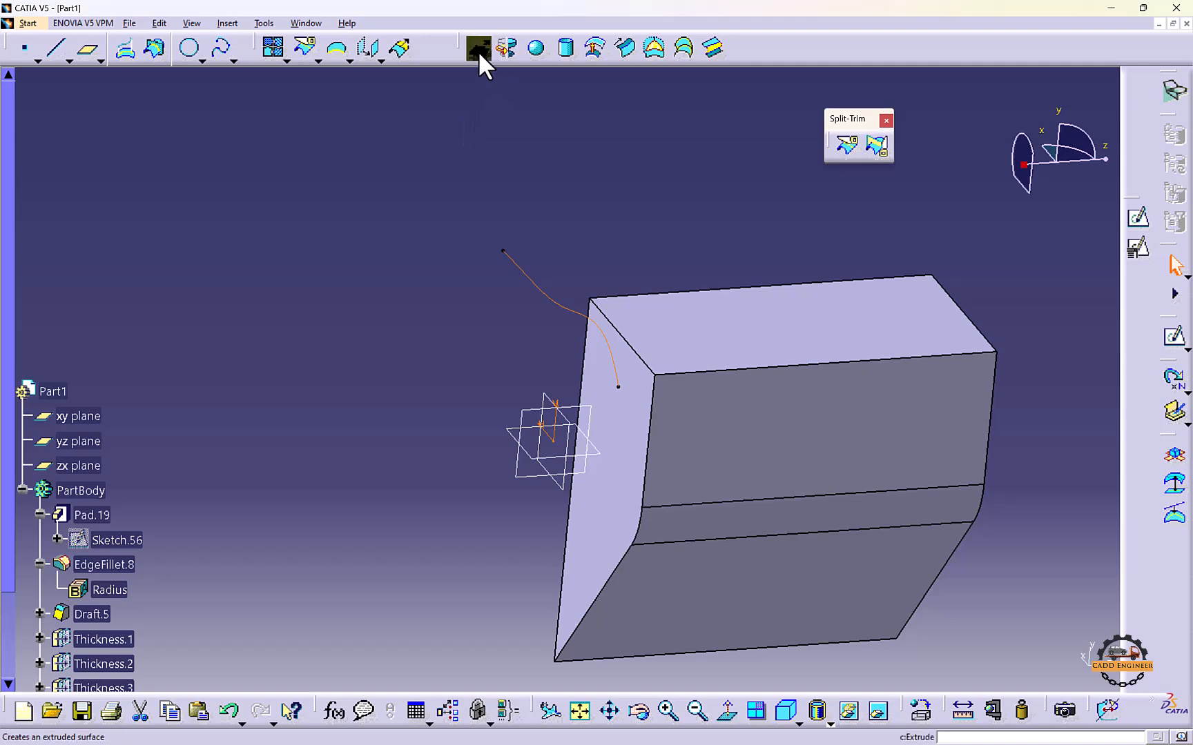
{"action": "left_click", "coordinate": [478, 48]}
{"action": "middle_click_drag", "start_coordinate": [578, 293], "coordinate": [887, 302]}
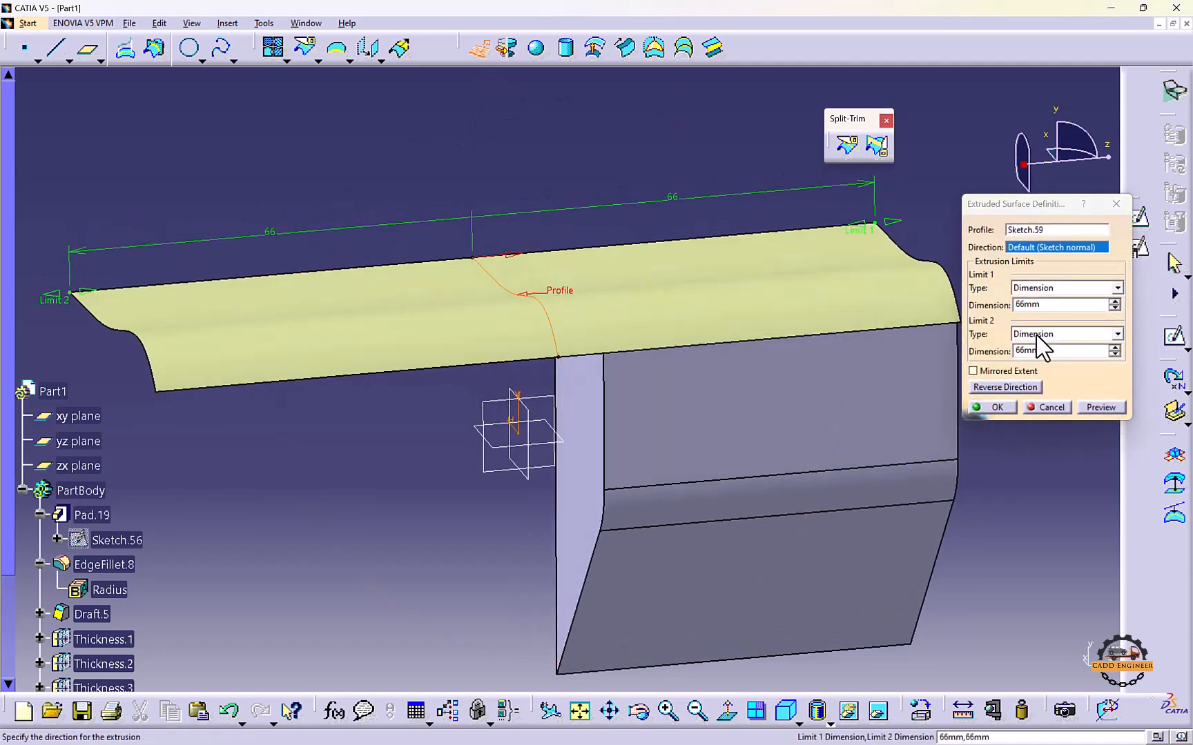
{"action": "left_click_drag", "start_coordinate": [1039, 351], "coordinate": [985, 352]}
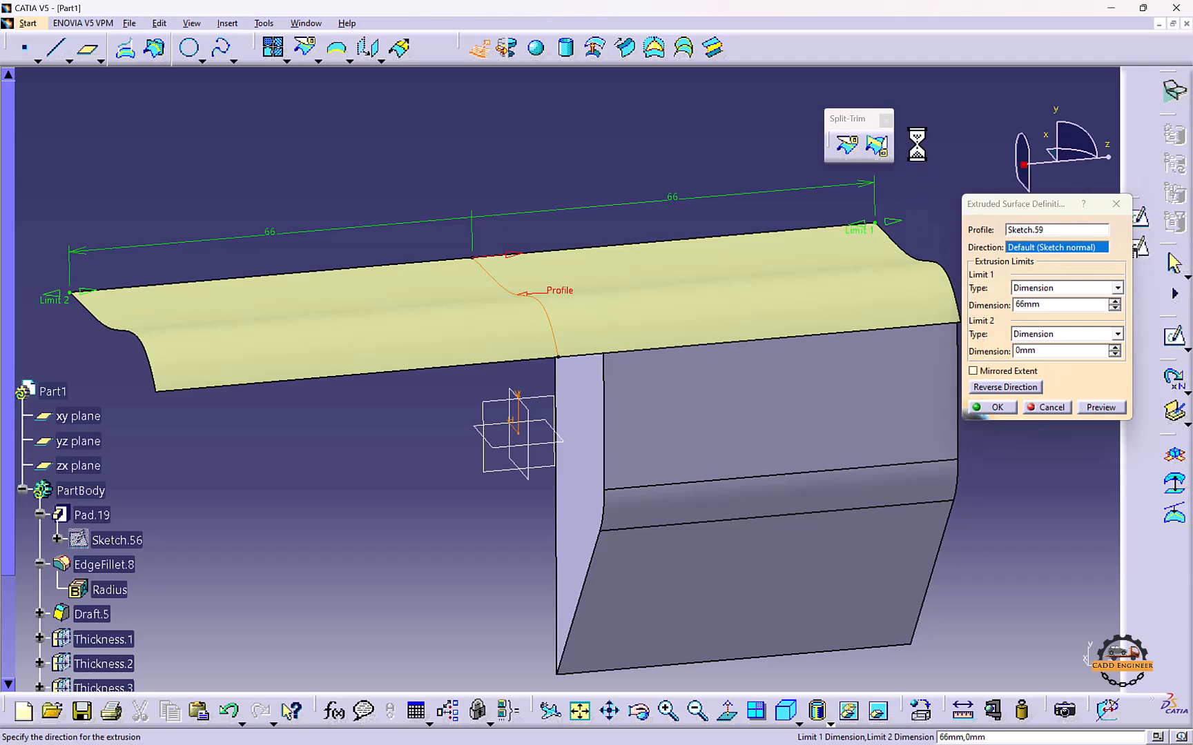
{"action": "key", "text": "Return"}
Extend the extruded surface's Limit 1 to 75 mm so it spans the block's length, and create the surface
{"action": "middle_click_drag", "start_coordinate": [706, 394], "coordinate": [768, 314]}
{"action": "double_click", "coordinate": [690, 301]}
{"action": "middle_click", "coordinate": [700, 335]}
{"action": "left_click_drag", "start_coordinate": [736, 238], "coordinate": [779, 230]}
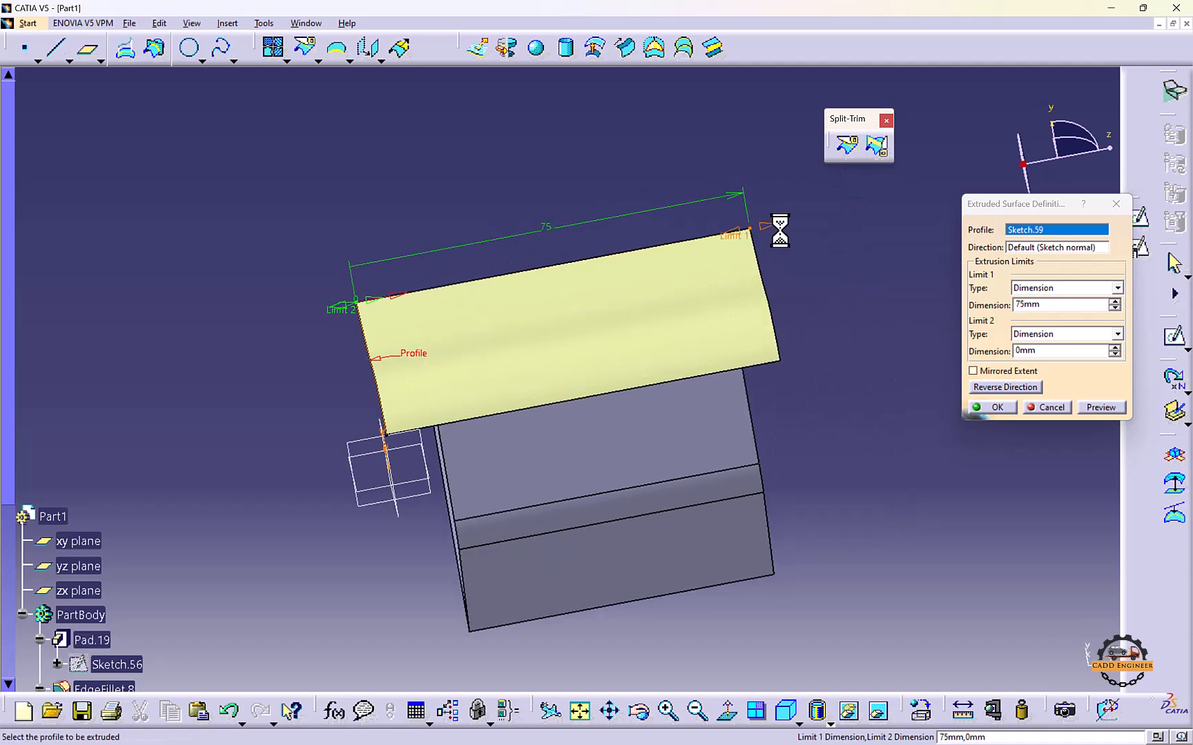
{"action": "left_click", "coordinate": [994, 409]}
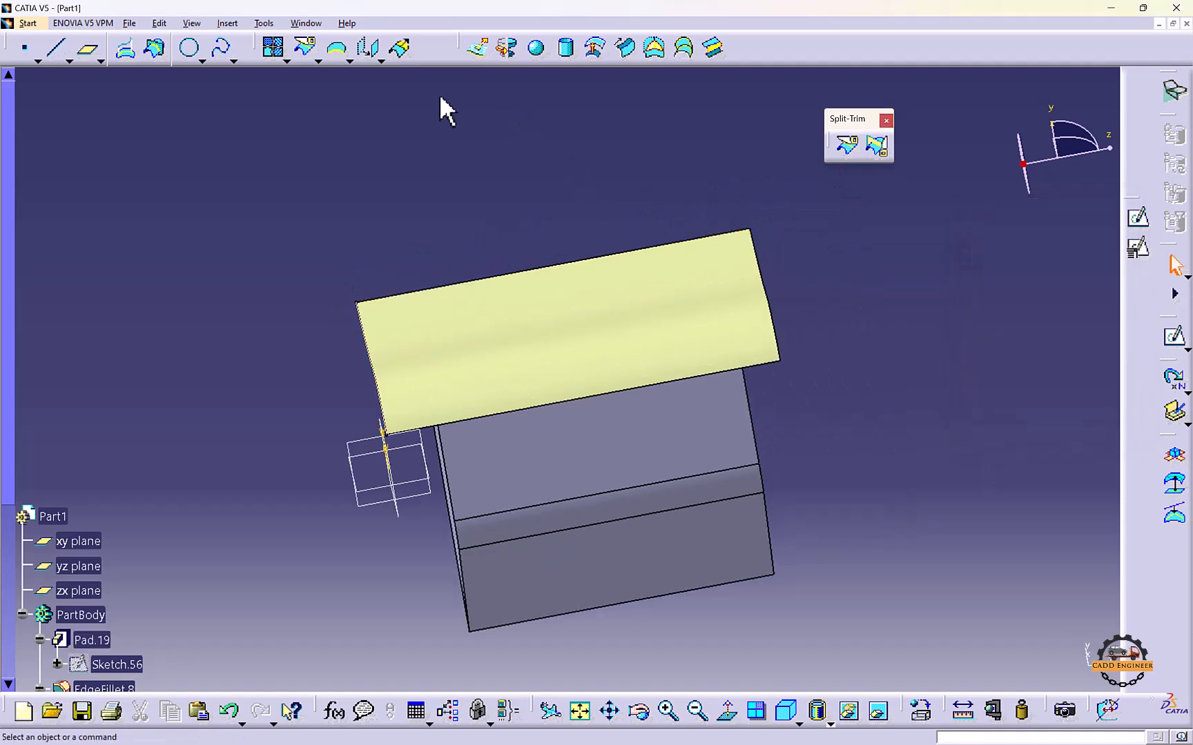
Return to the Part Design workbench and start the Replace Face feature
{"action": "left_click", "coordinate": [22, 23]}
{"action": "mouse_move", "coordinate": [80, 50]}
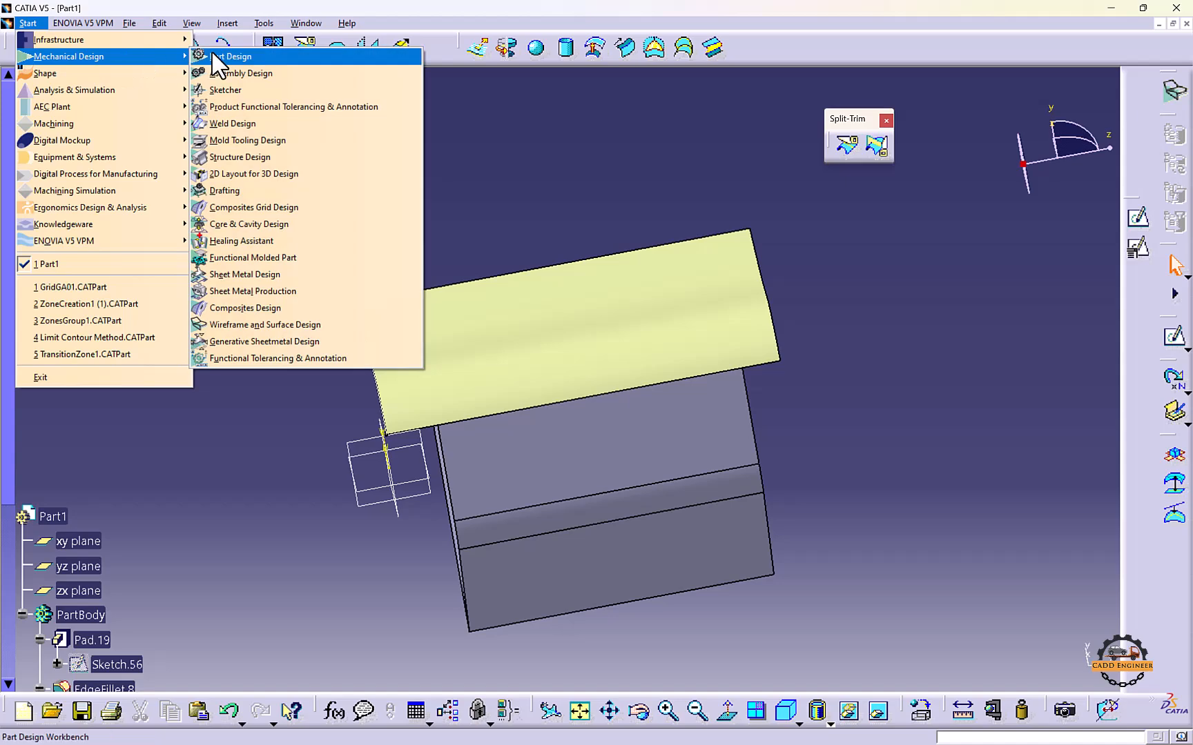
{"action": "left_click", "coordinate": [256, 51]}
{"action": "middle_click_drag", "start_coordinate": [591, 314], "coordinate": [556, 247]}
{"action": "left_click", "coordinate": [563, 61]}
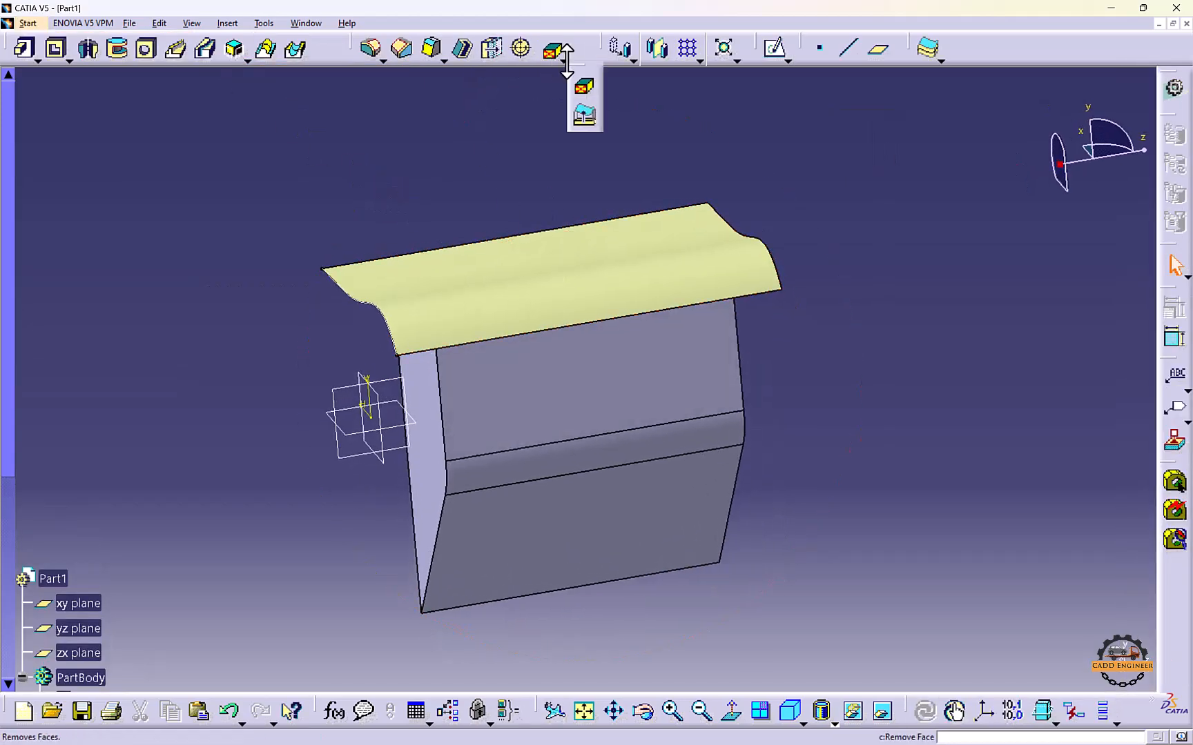
{"action": "left_click", "coordinate": [586, 119]}
Try to use the block's upper face as the replacing surface and the extruded surface as the face to remove
{"action": "middle_click_drag", "start_coordinate": [434, 271], "coordinate": [623, 248]}
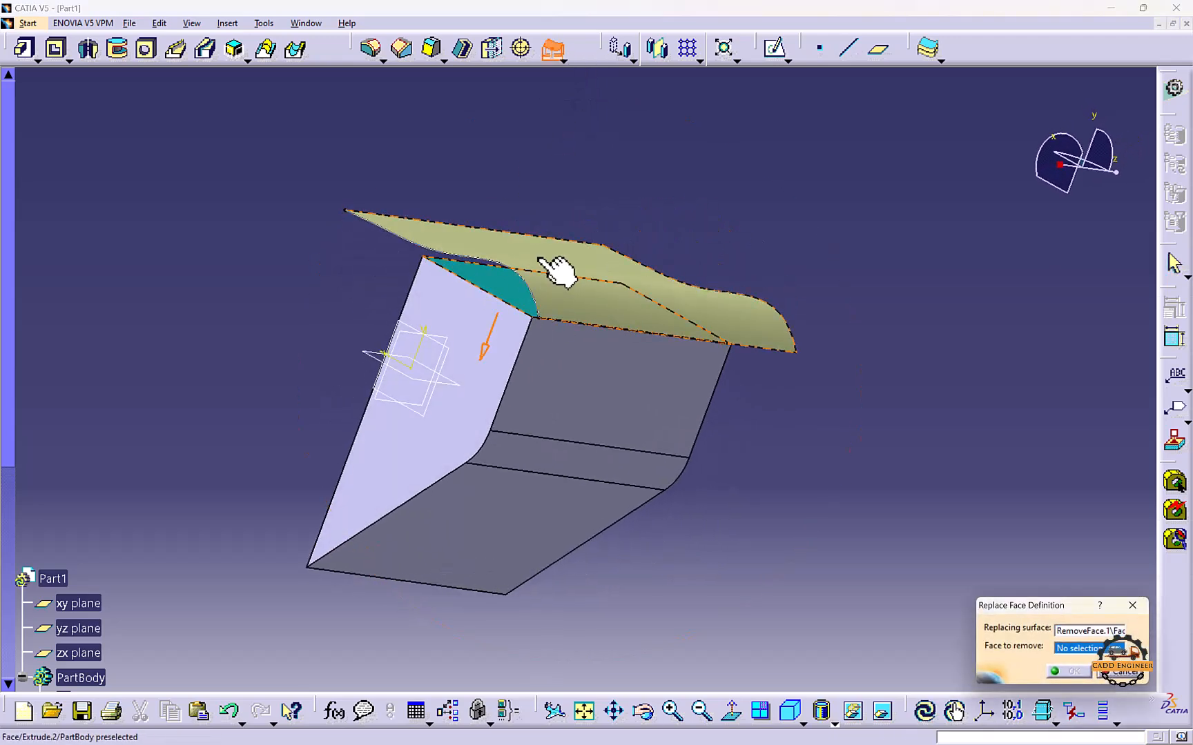
{"action": "left_click", "coordinate": [534, 235]}
{"action": "left_click", "coordinate": [652, 407]}
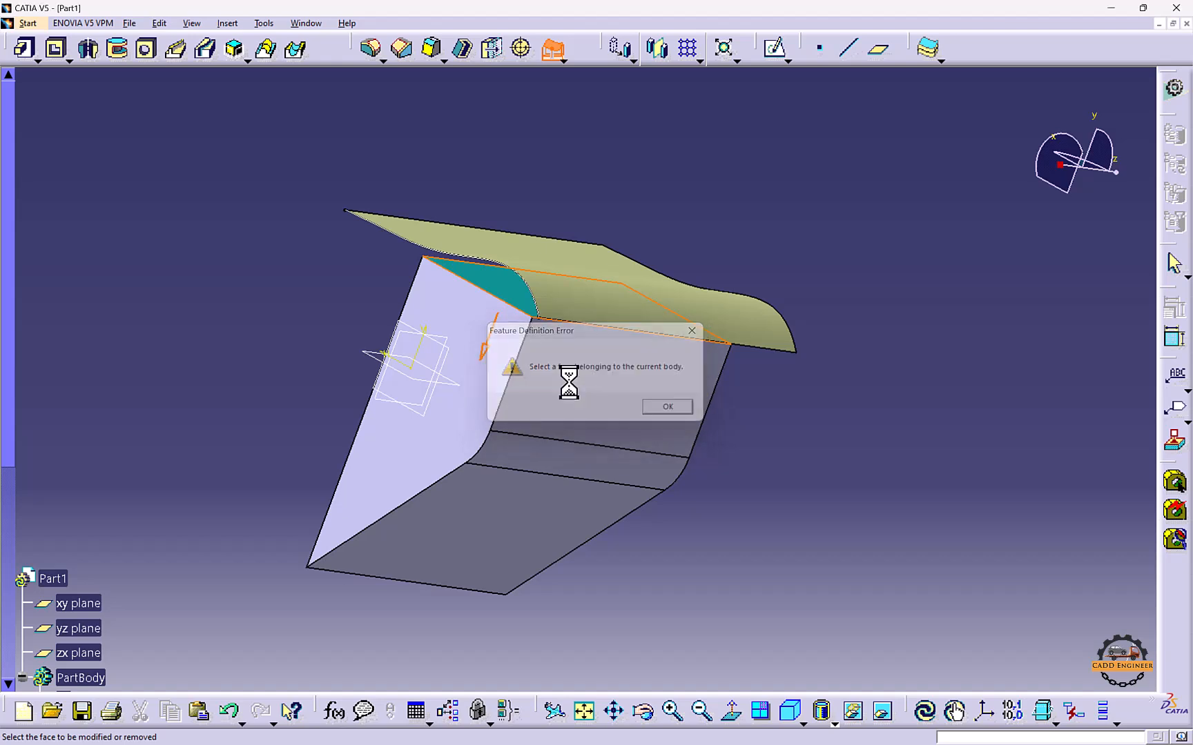
Set the block's upper face as the face to remove and the extruded surface as the replacing surface, and try to apply it
{"action": "left_click_drag", "start_coordinate": [1002, 607], "coordinate": [924, 277]}
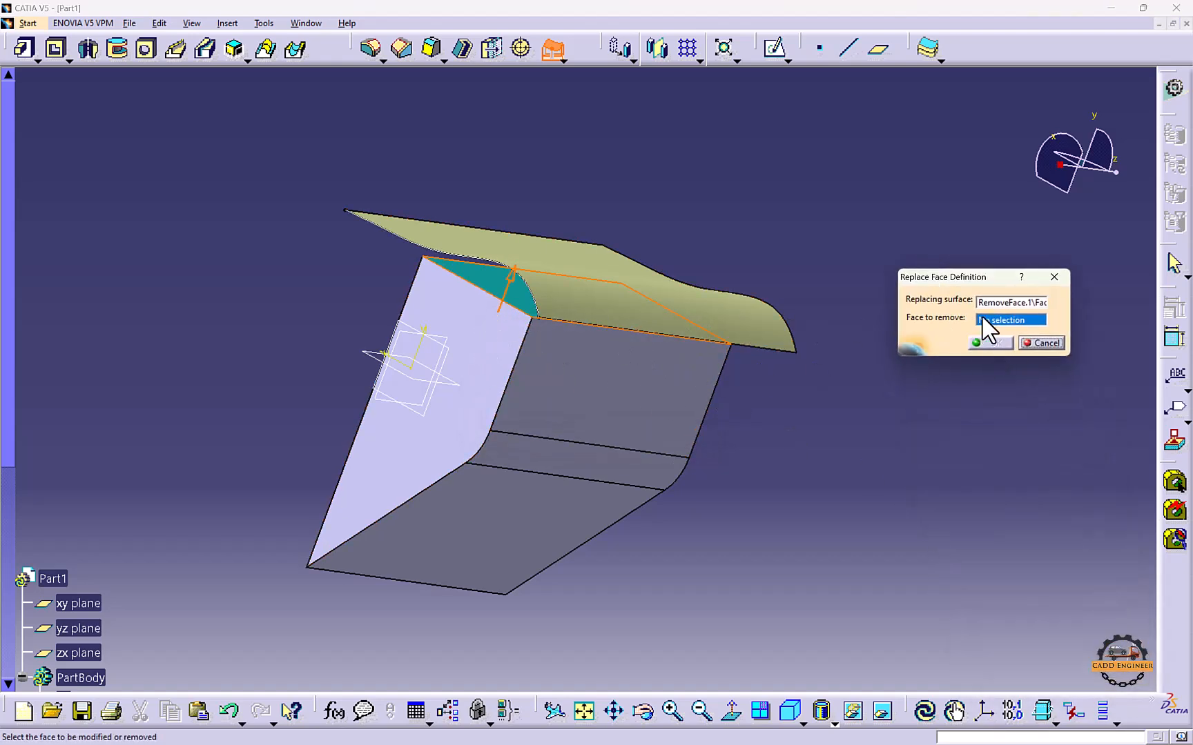
{"action": "left_click", "coordinate": [493, 287]}
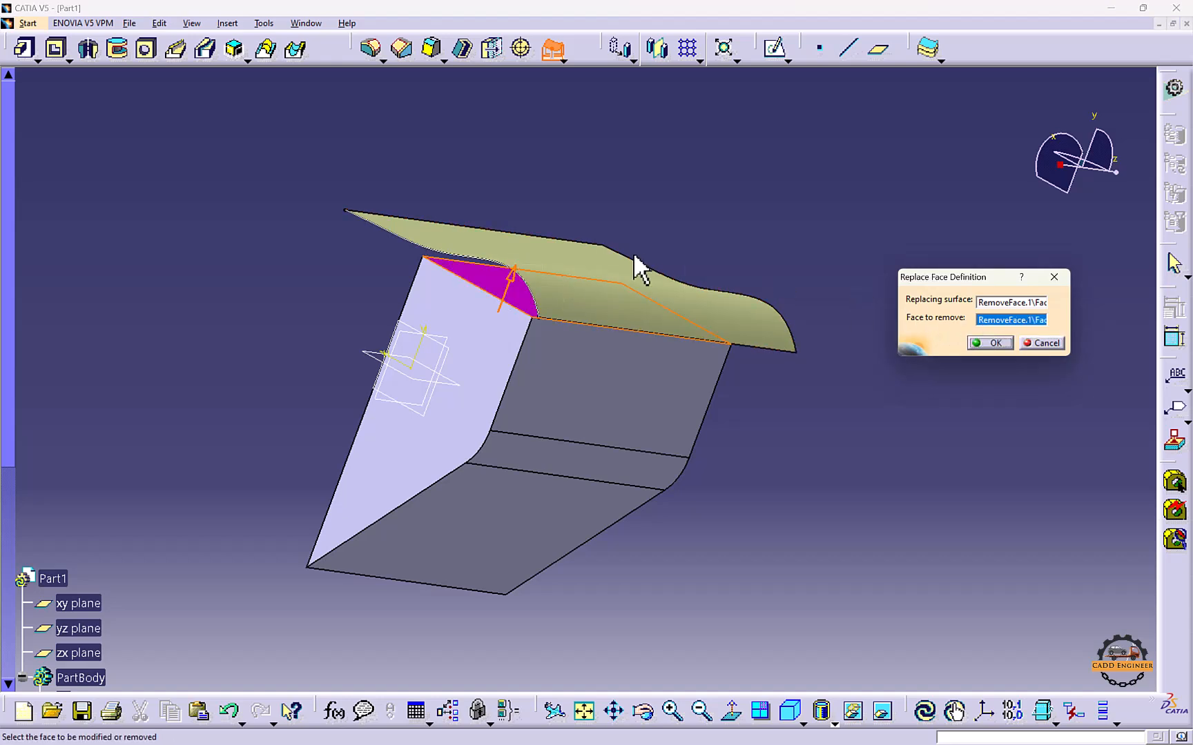
{"action": "left_click", "coordinate": [997, 302]}
{"action": "left_click", "coordinate": [570, 267]}
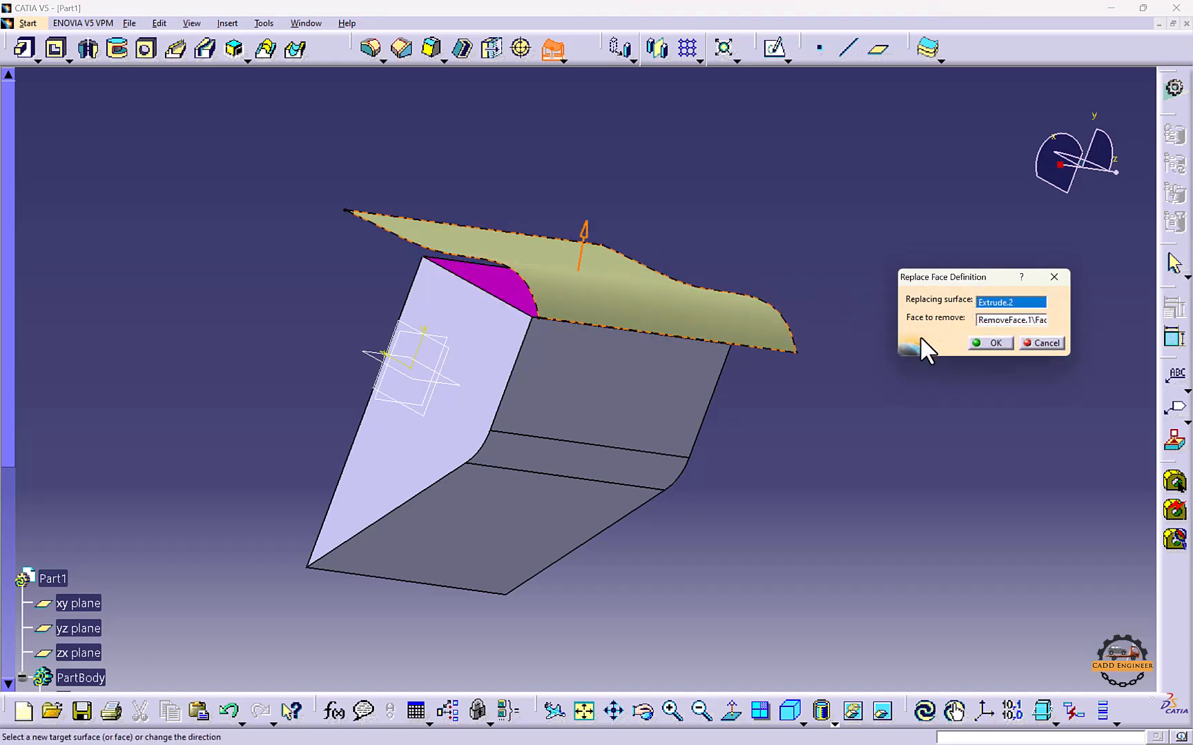
{"action": "left_click", "coordinate": [988, 345]}
{"action": "left_click", "coordinate": [703, 409]}
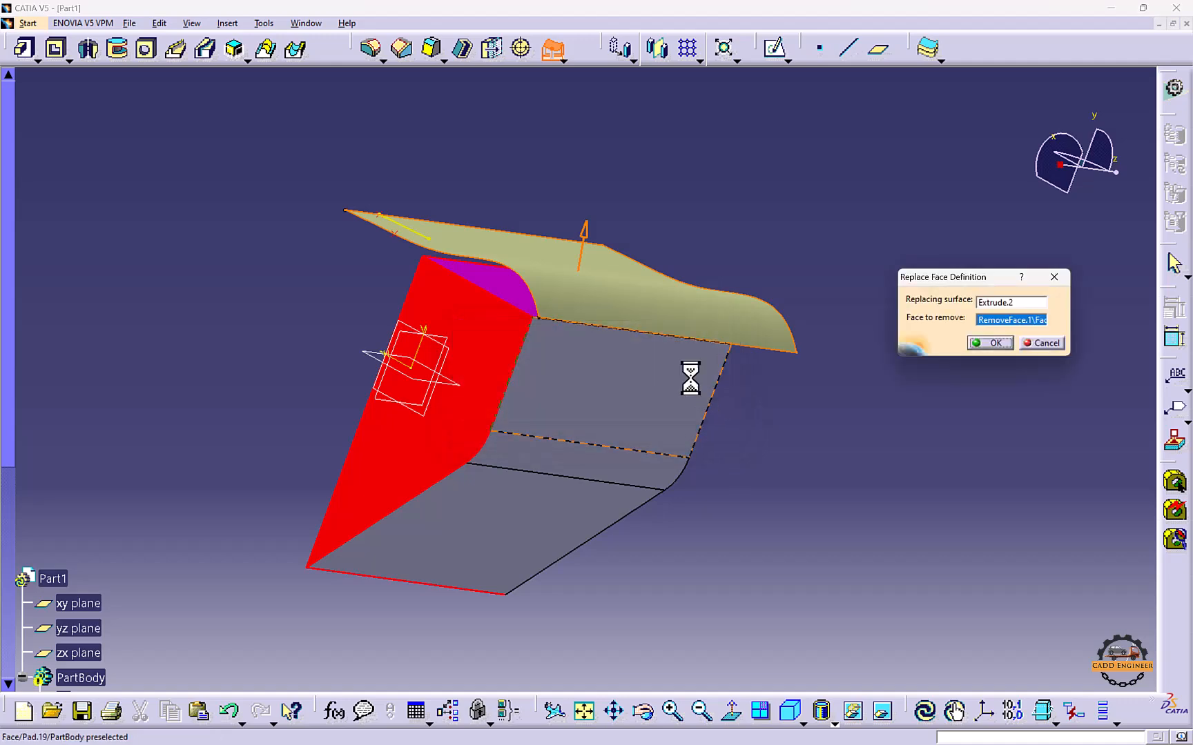
Reverse the replacing surface's direction so it points toward the block, and apply the face replacement
{"action": "middle_click_drag", "start_coordinate": [420, 354], "coordinate": [490, 317]}
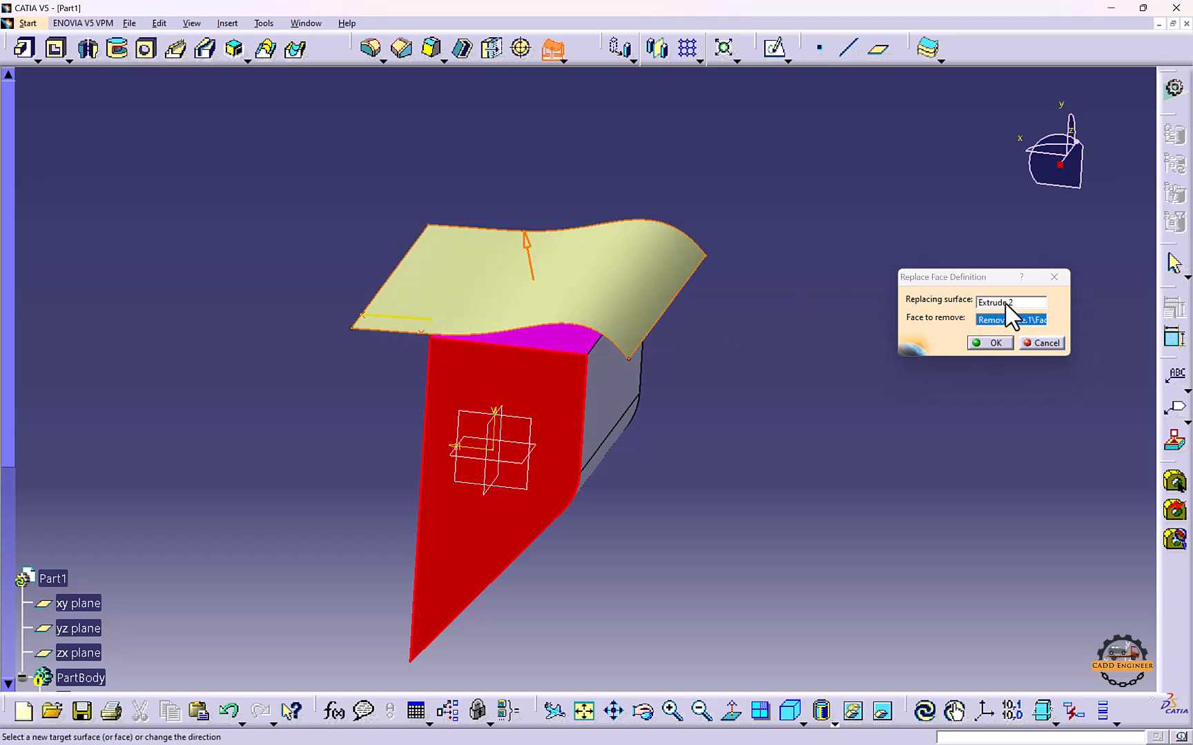
{"action": "left_click", "coordinate": [648, 287]}
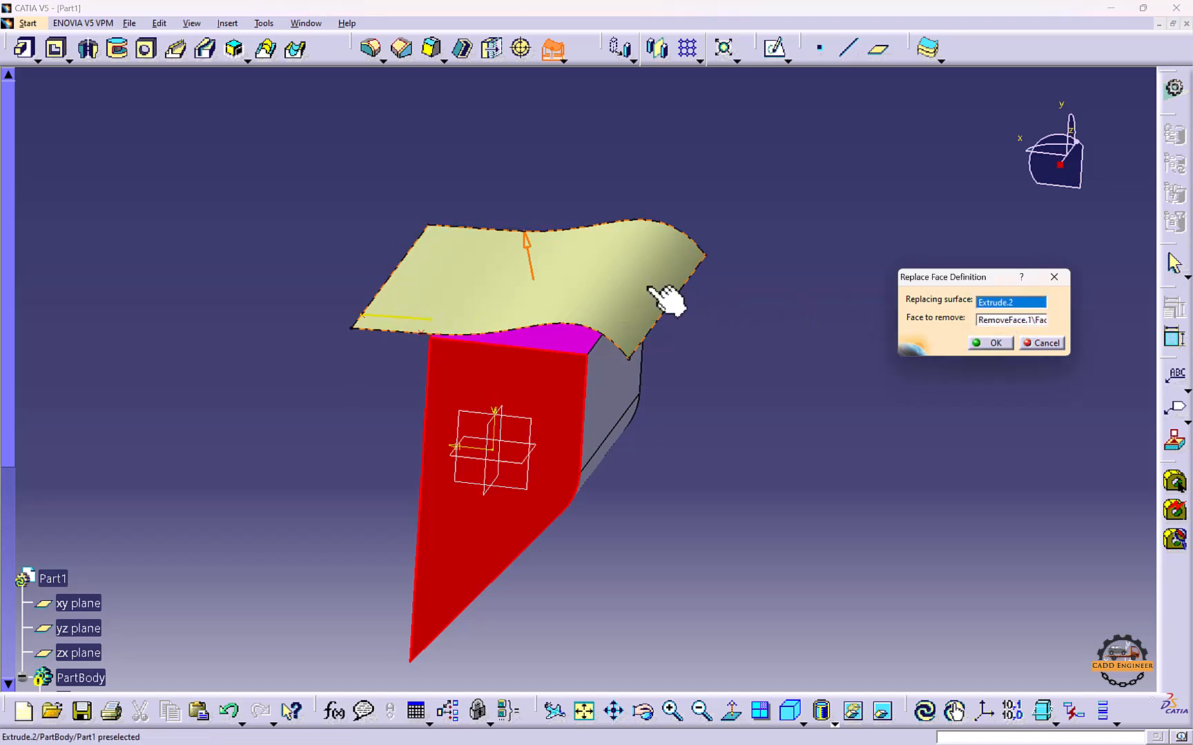
{"action": "left_click", "coordinate": [525, 236]}
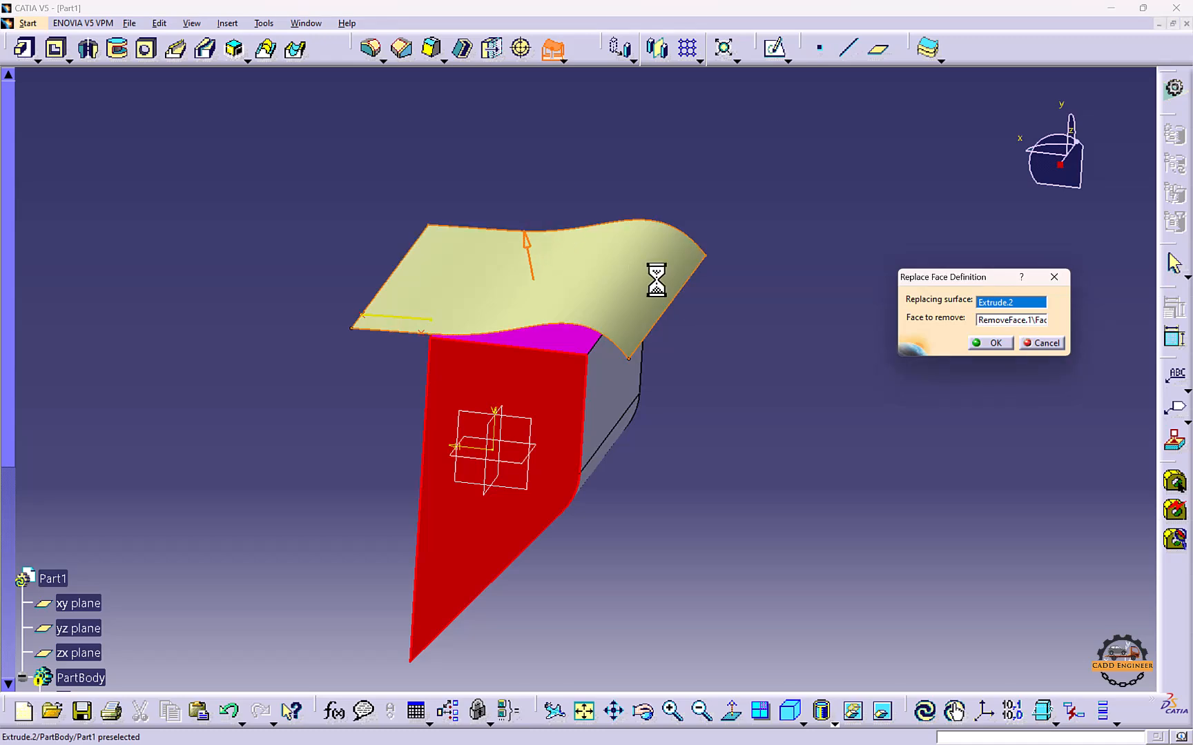
{"action": "left_click", "coordinate": [533, 243]}
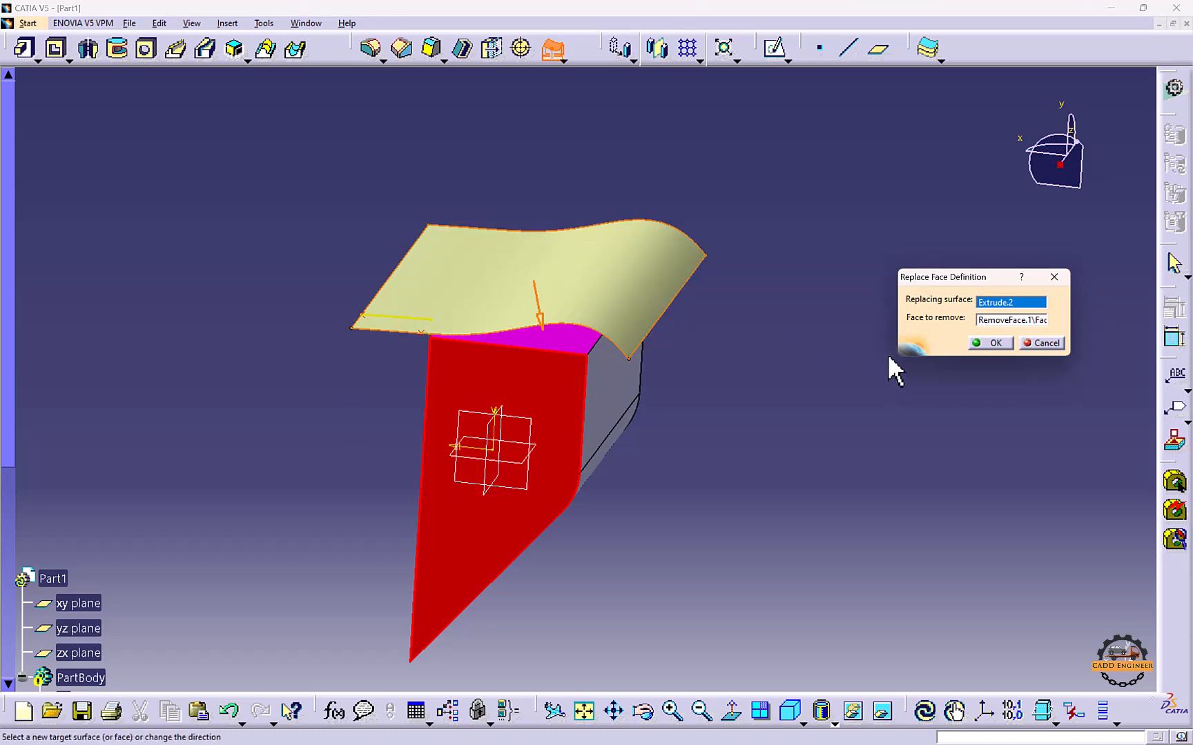
{"action": "left_click", "coordinate": [988, 340]}
Hide the extruded surface to inspect the reshaped block, and undo the hiding and the face replacement
{"action": "middle_click_drag", "start_coordinate": [676, 306], "coordinate": [582, 352]}
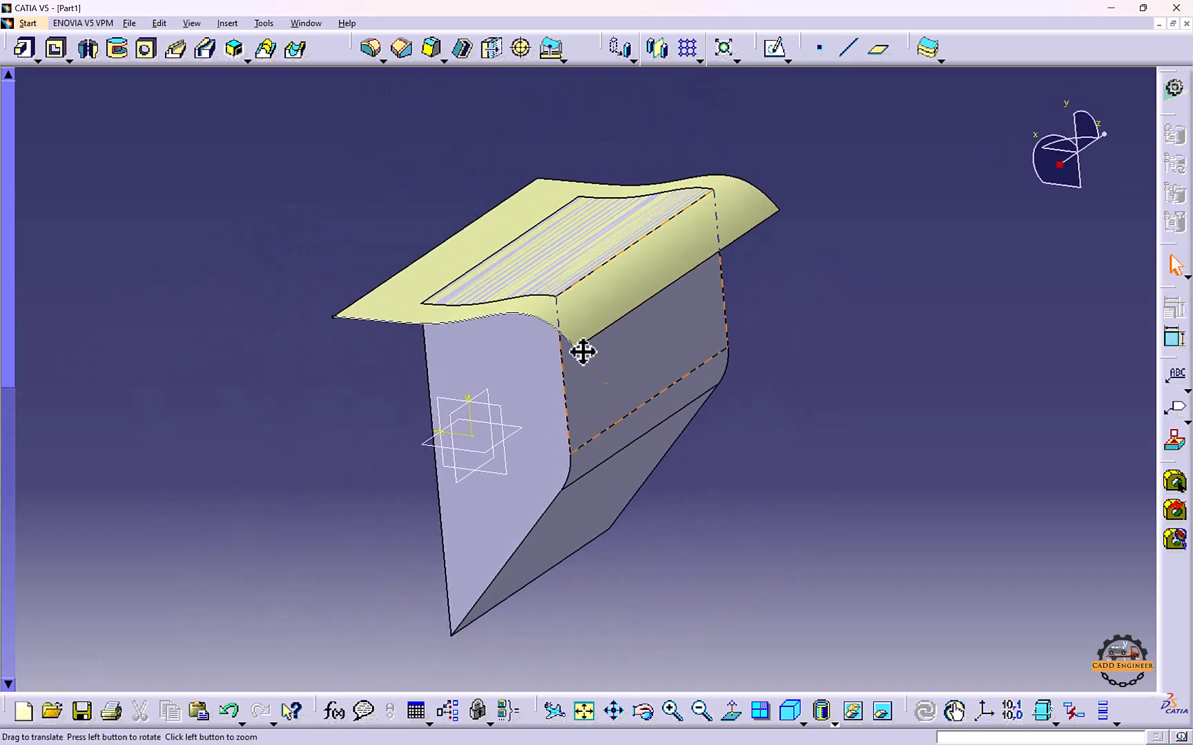
{"action": "right_click", "coordinate": [629, 298]}
{"action": "left_click", "coordinate": [673, 342]}
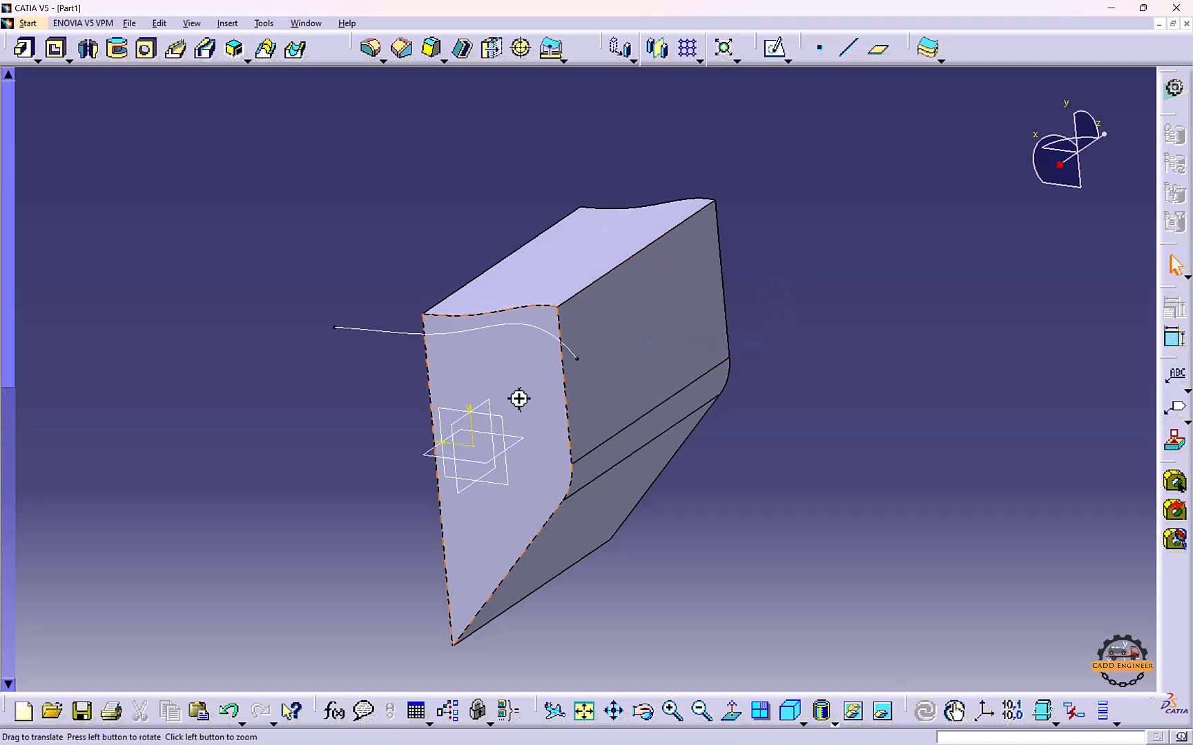
{"action": "middle_click_drag", "start_coordinate": [519, 398], "coordinate": [676, 404]}
{"action": "key", "text": "ctrl+z"}
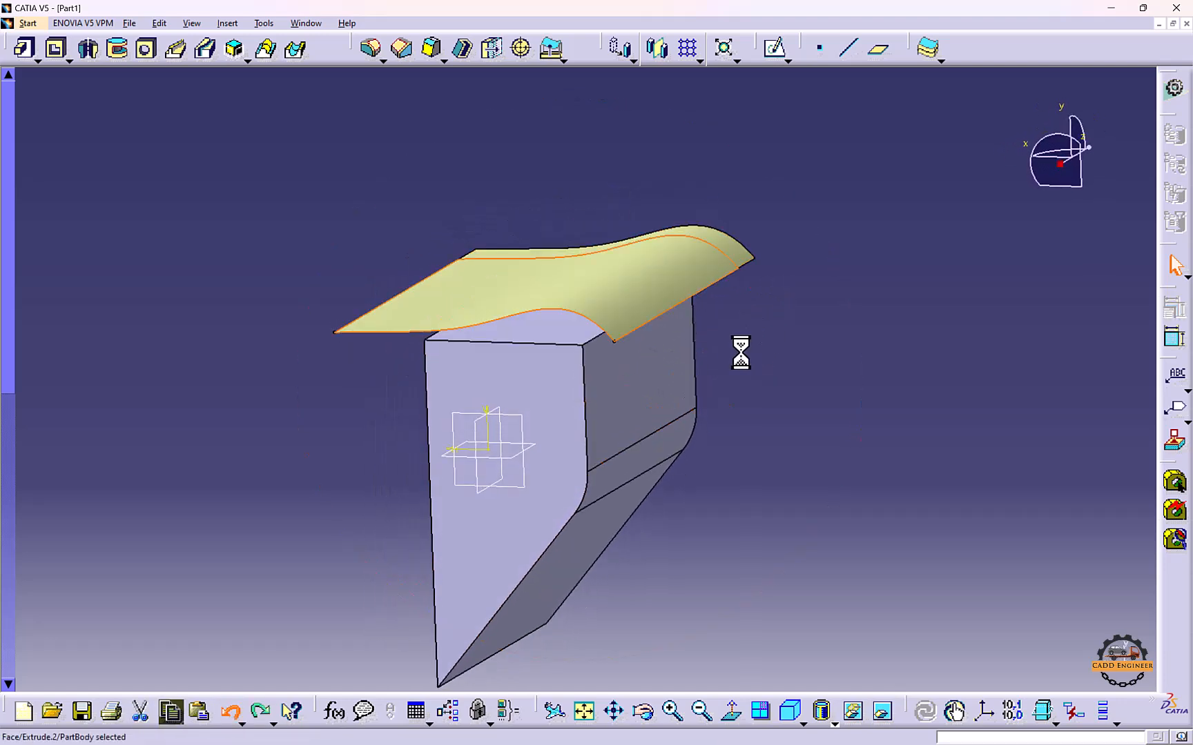
Edit the extruded surface's profile, Sketch.59, moving its curve down so the surface passes below the block's upper face
{"action": "double_click", "coordinate": [562, 188]}
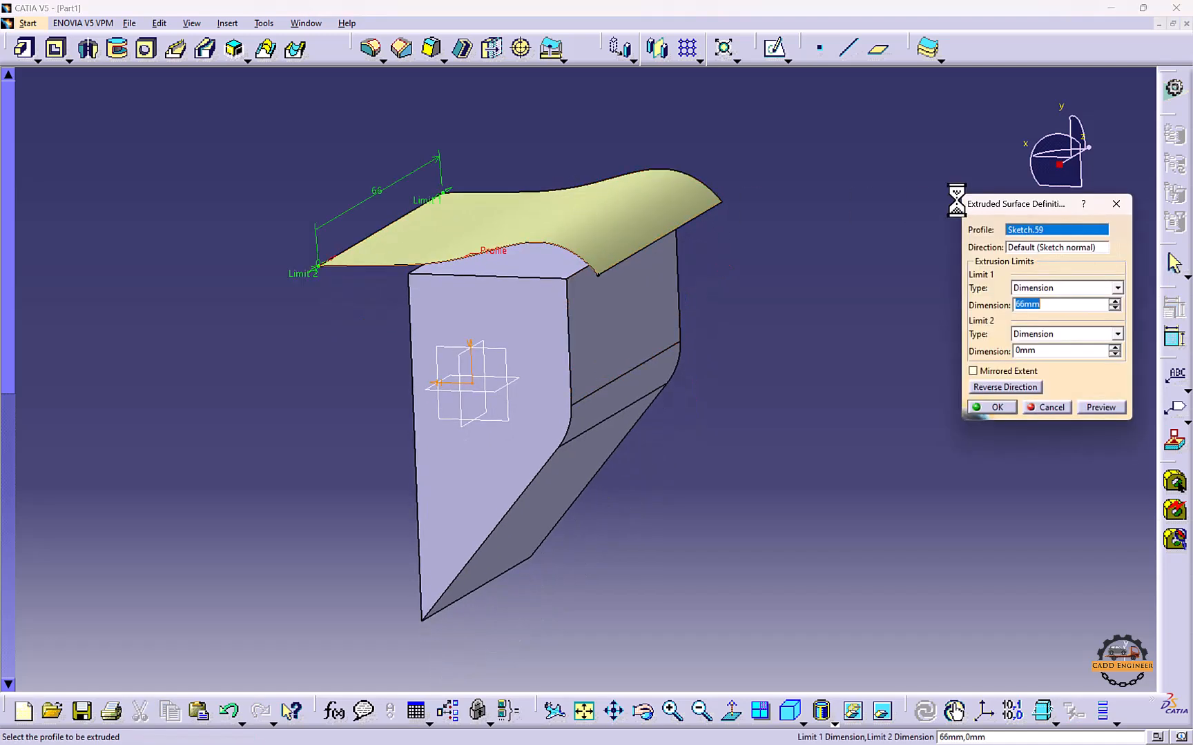
{"action": "left_click", "coordinate": [1116, 204]}
{"action": "key", "text": "F3"}
{"action": "scroll", "coordinate": [152, 307], "scroll_direction": "down", "scroll_amount": 3}
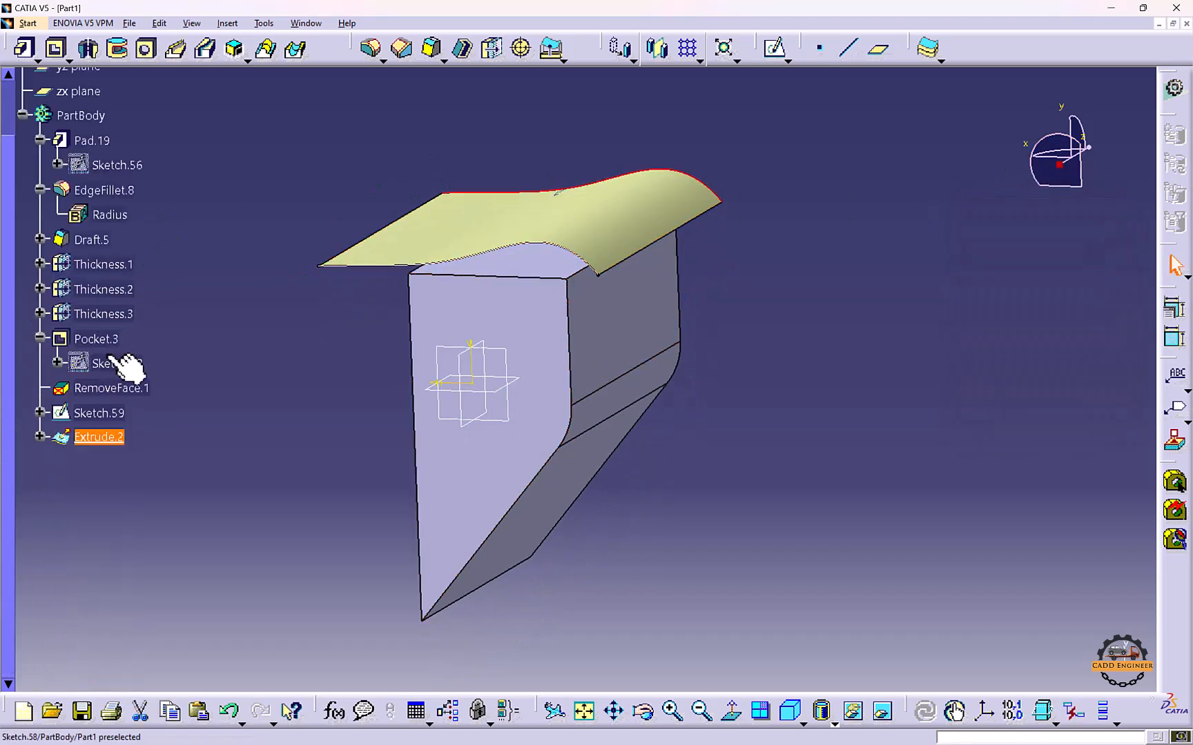
{"action": "left_click", "coordinate": [39, 436]}
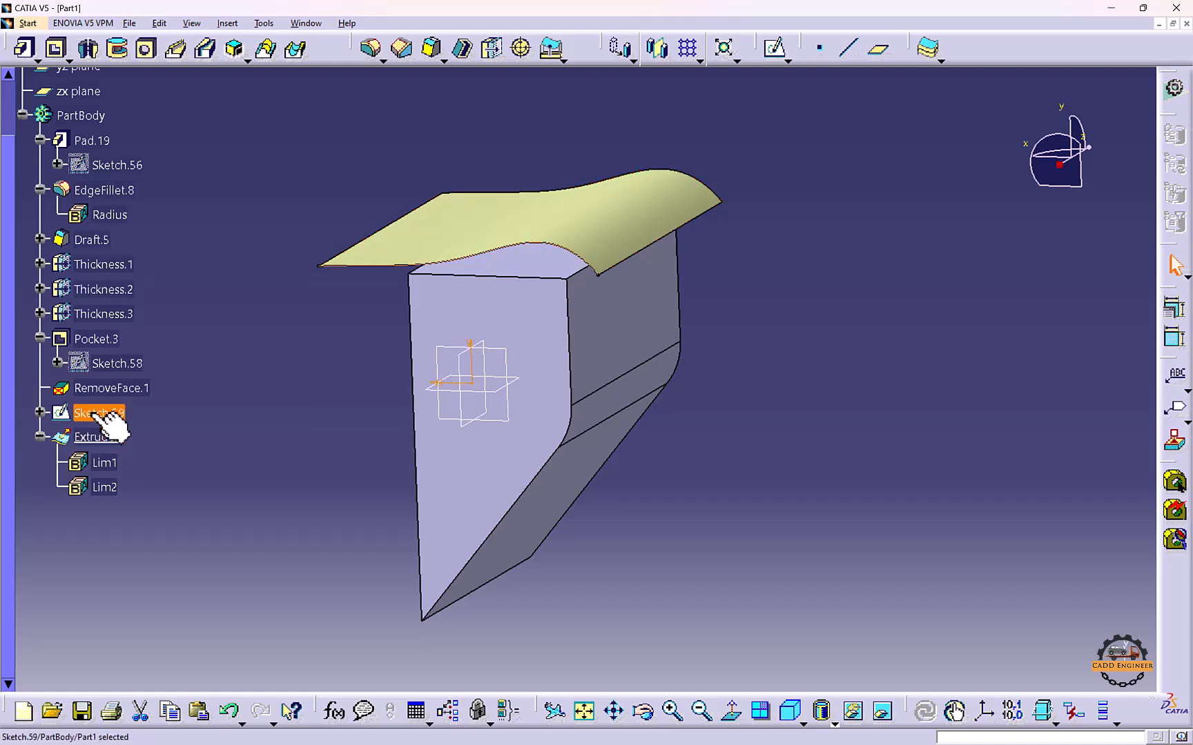
{"action": "double_click", "coordinate": [97, 412]}
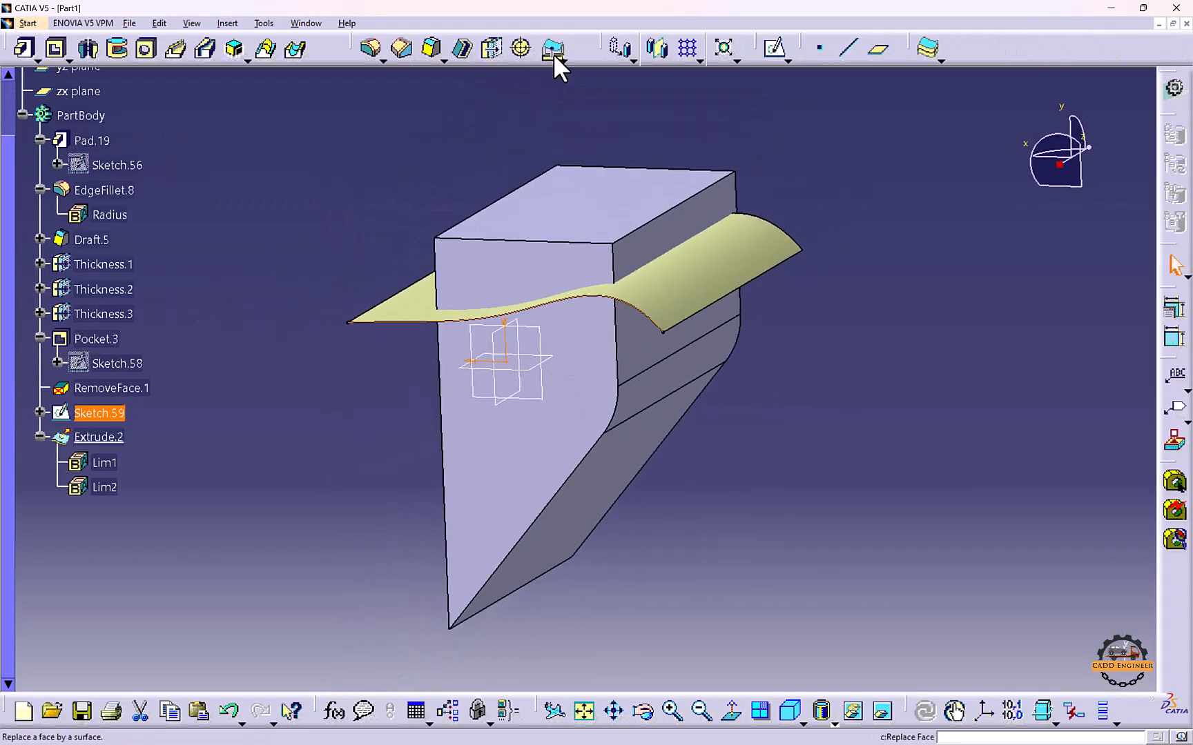
Try to replace the block's upper face with the extruded surface in both directions, and cancel the feature
{"action": "left_click", "coordinate": [551, 48]}
{"action": "left_click", "coordinate": [383, 308]}
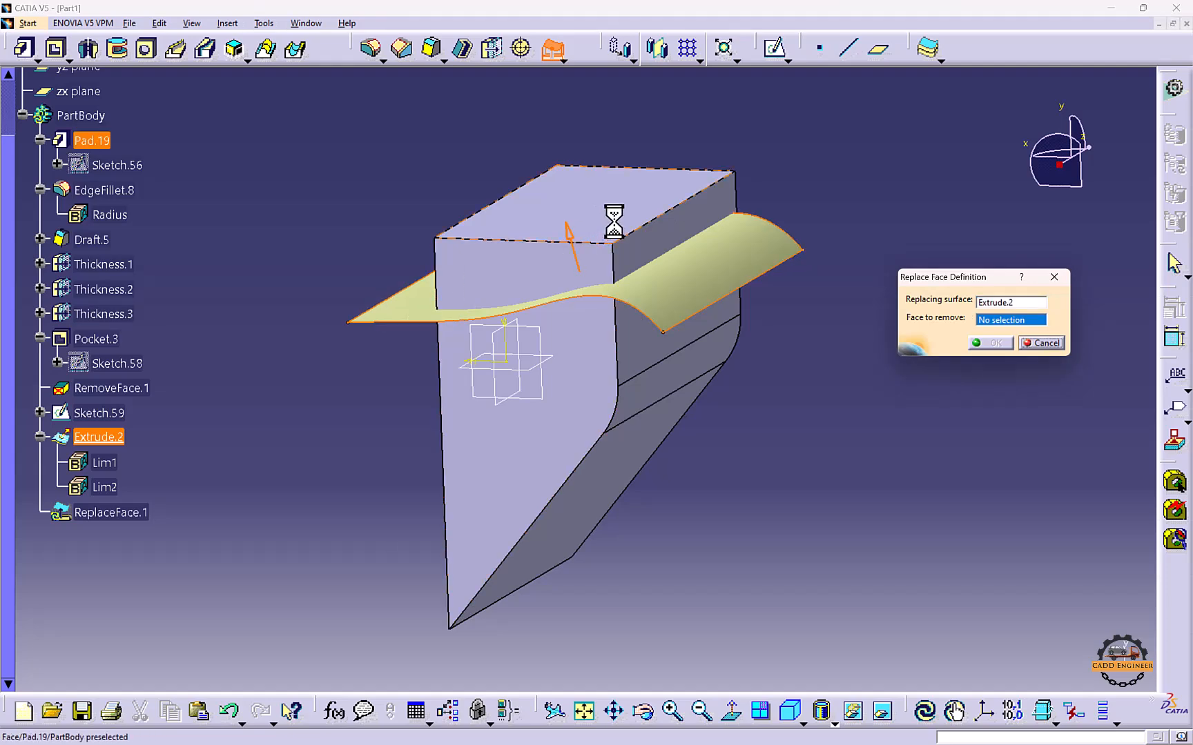
{"action": "left_click", "coordinate": [639, 205]}
{"action": "left_click", "coordinate": [989, 343]}
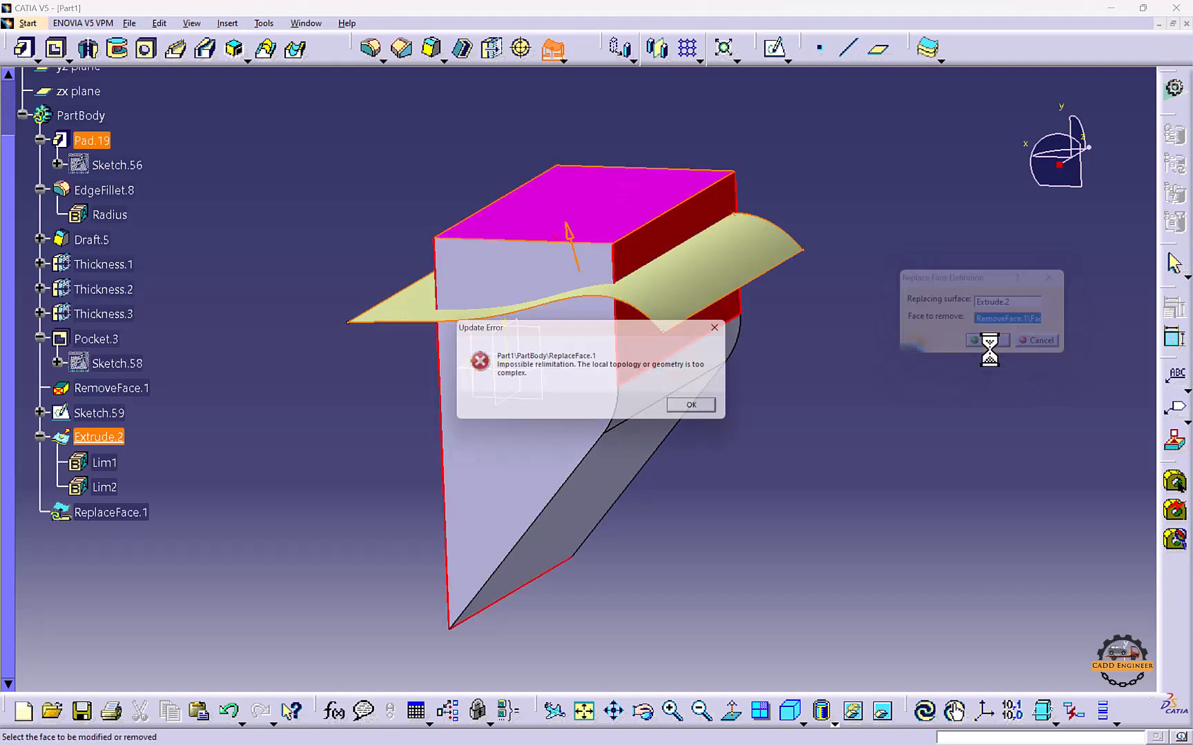
{"action": "left_click", "coordinate": [698, 408]}
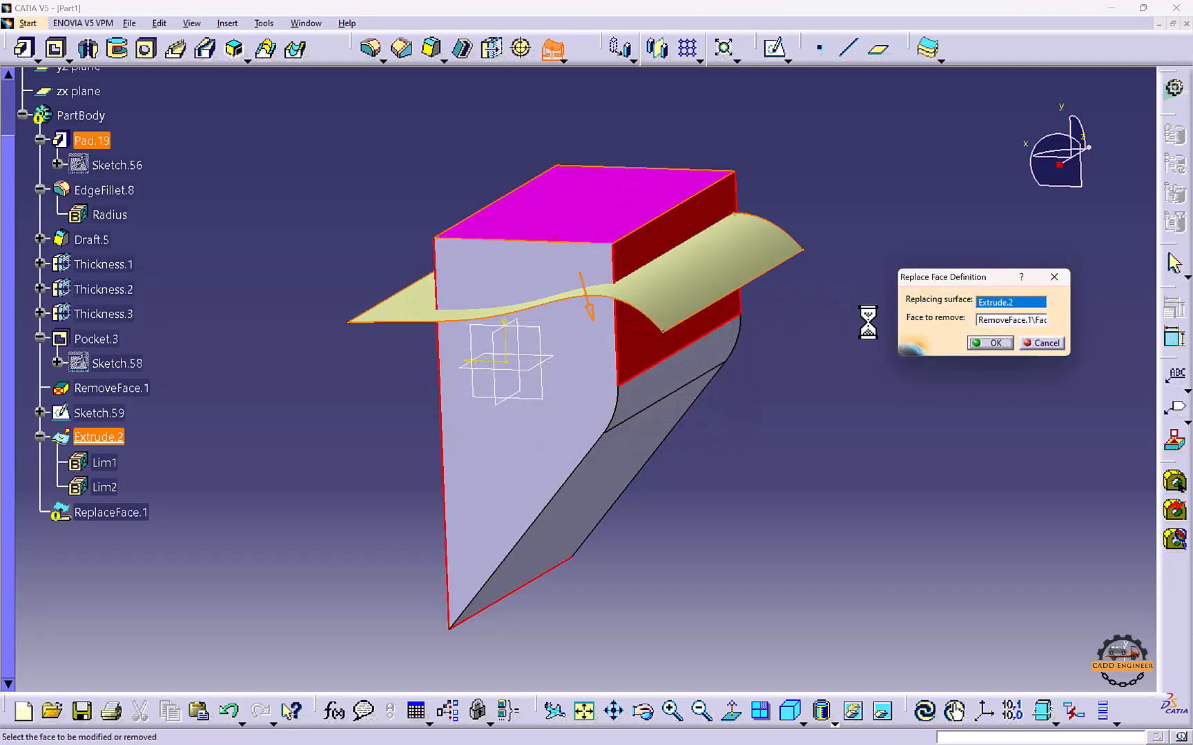
{"action": "left_click", "coordinate": [976, 342]}
{"action": "left_click", "coordinate": [709, 409]}
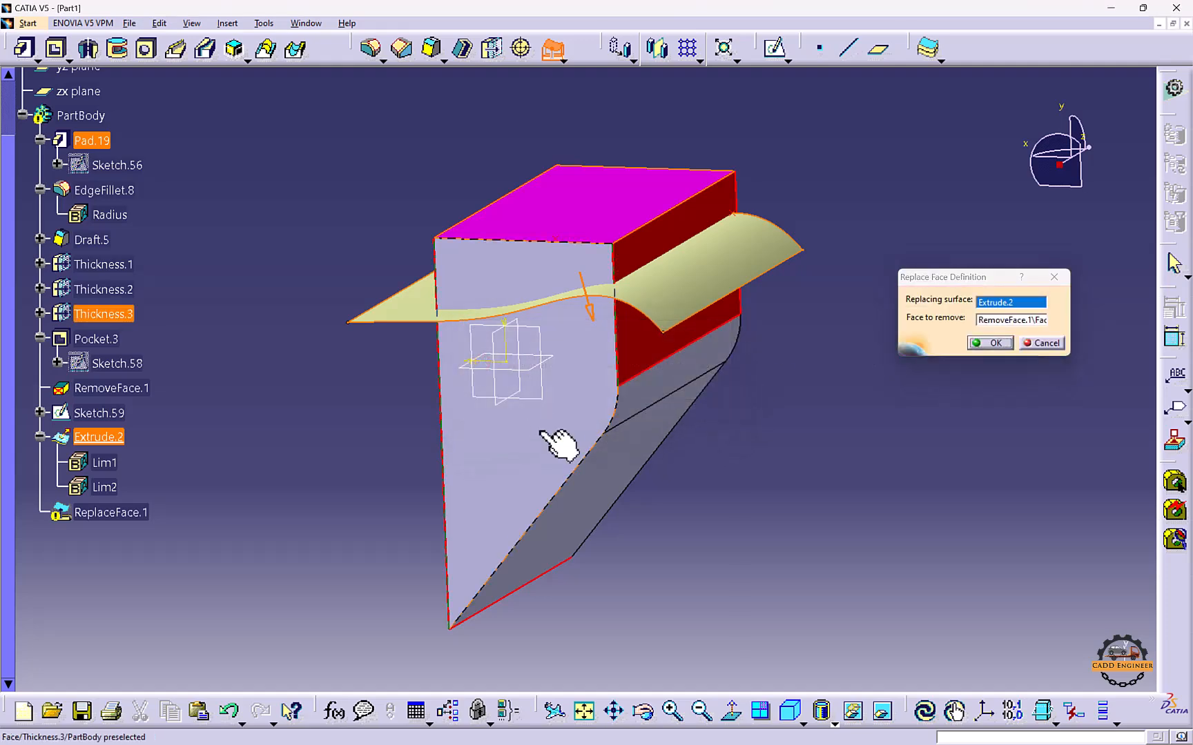
{"action": "middle_click_drag", "start_coordinate": [554, 443], "coordinate": [393, 498]}
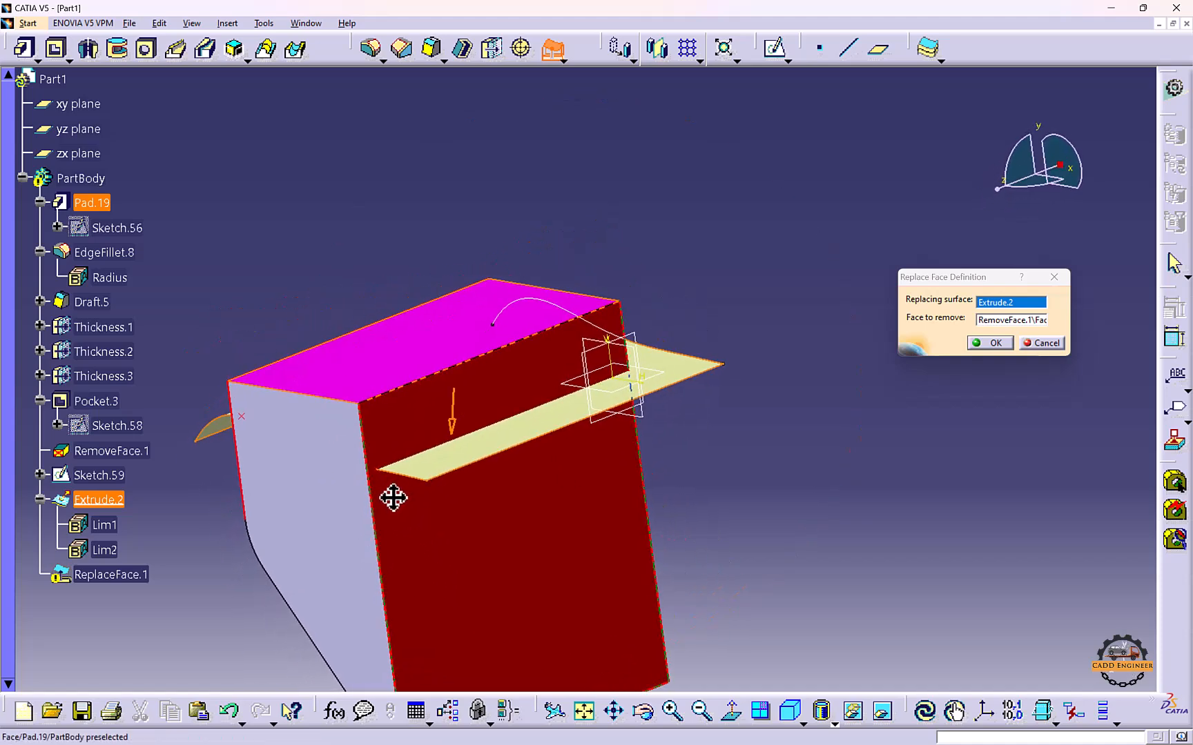
{"action": "left_click", "coordinate": [1034, 340]}
Extend the extruded surface's Limit 1 to 83 mm so it reaches past the end of the block
{"action": "middle_click_drag", "start_coordinate": [546, 471], "coordinate": [609, 472]}
{"action": "double_click", "coordinate": [549, 436]}
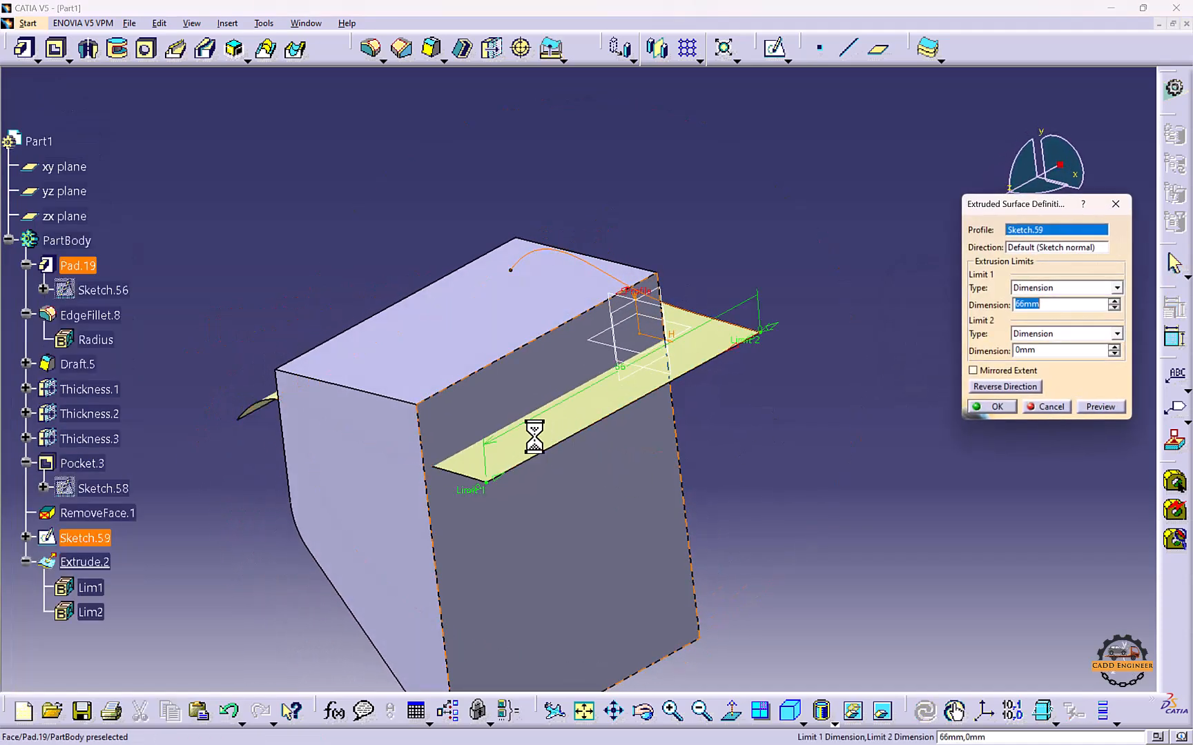
{"action": "left_click_drag", "start_coordinate": [489, 485], "coordinate": [405, 543]}
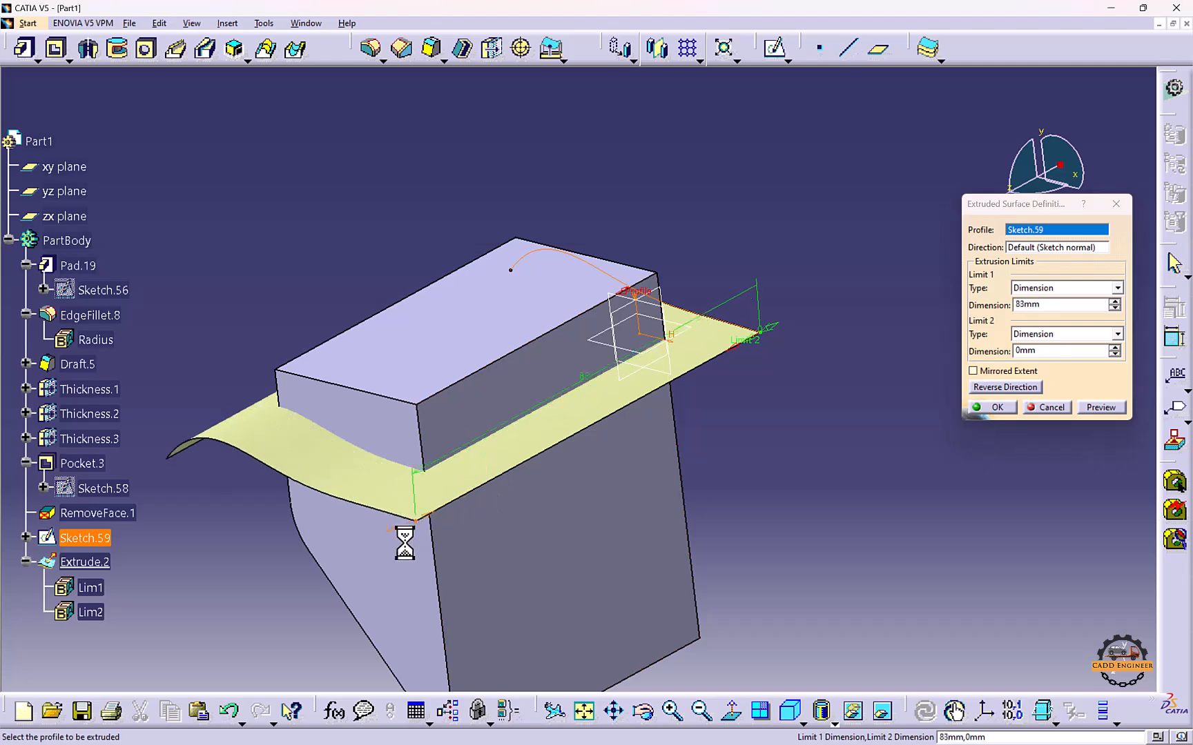
{"action": "left_click", "coordinate": [997, 407]}
Replace the block's upper face with the extruded surface, reversing the replacing direction to point down into the block
{"action": "scroll", "coordinate": [420, 304], "scroll_direction": "up", "scroll_amount": 1}
{"action": "middle_click_drag", "start_coordinate": [420, 303], "coordinate": [458, 245]}
{"action": "middle_click_drag", "start_coordinate": [556, 211], "coordinate": [455, 224]}
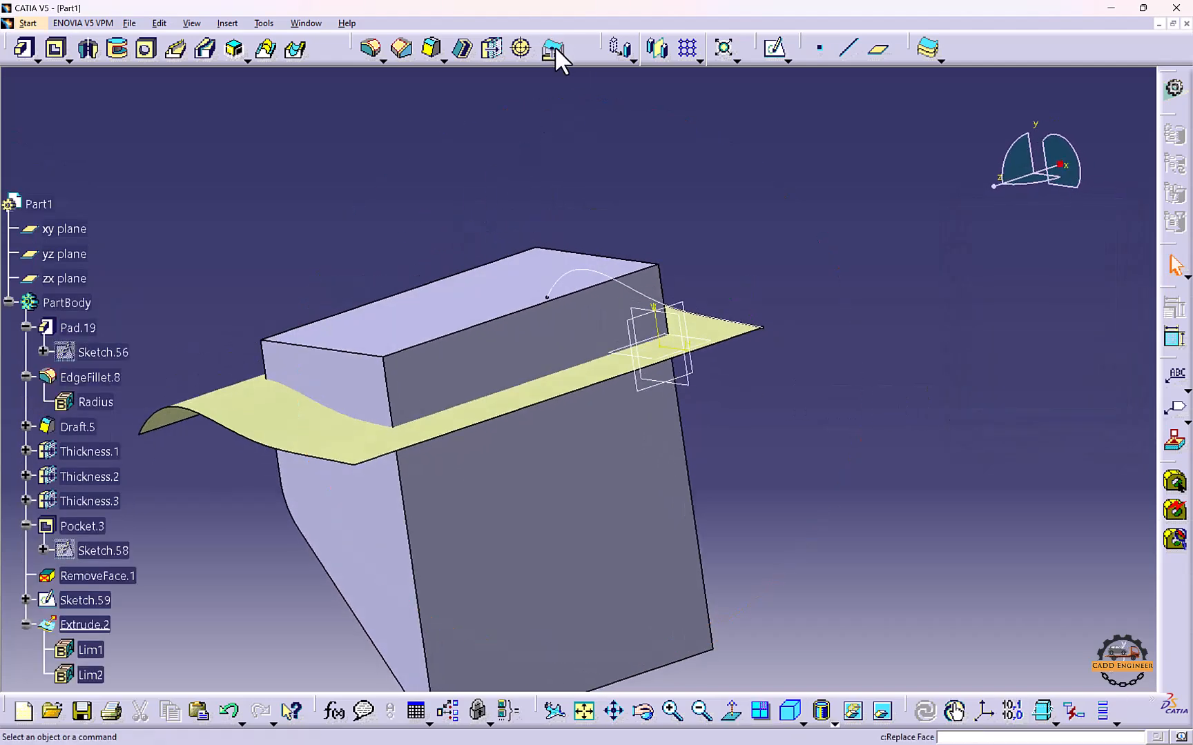
{"action": "left_click", "coordinate": [553, 49]}
{"action": "middle_click_drag", "start_coordinate": [786, 227], "coordinate": [649, 346]}
{"action": "left_click", "coordinate": [809, 362]}
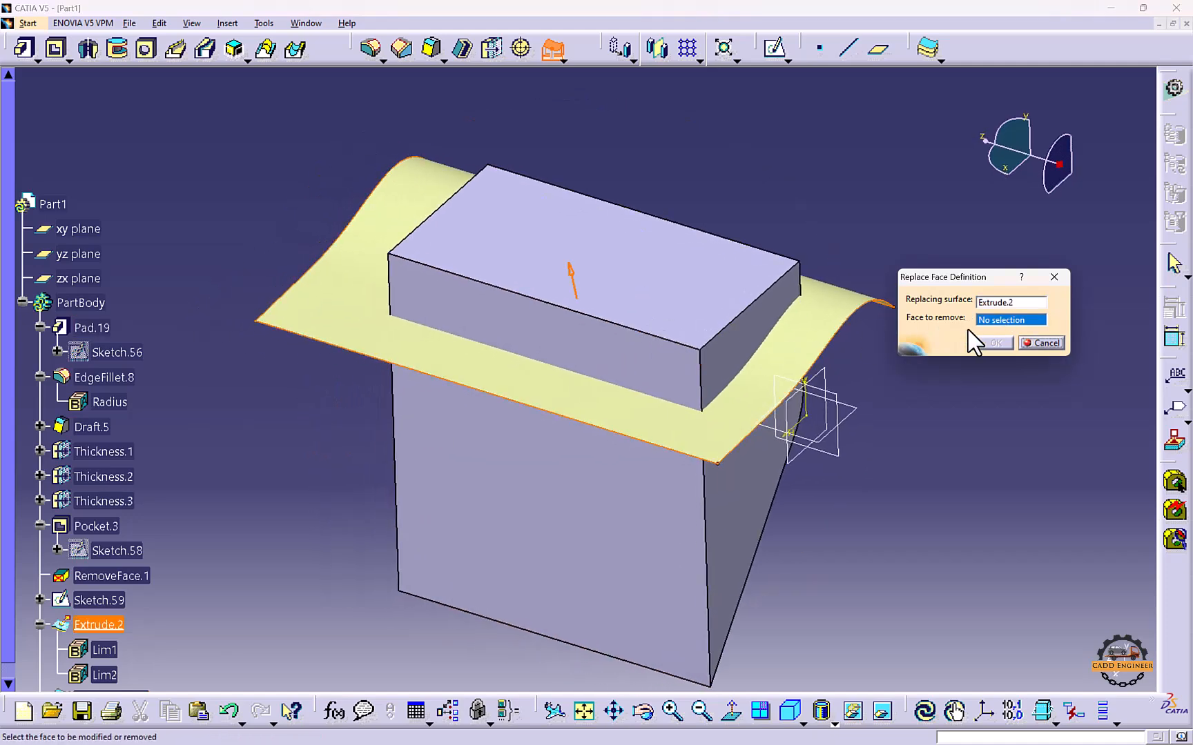
{"action": "left_click", "coordinate": [713, 274]}
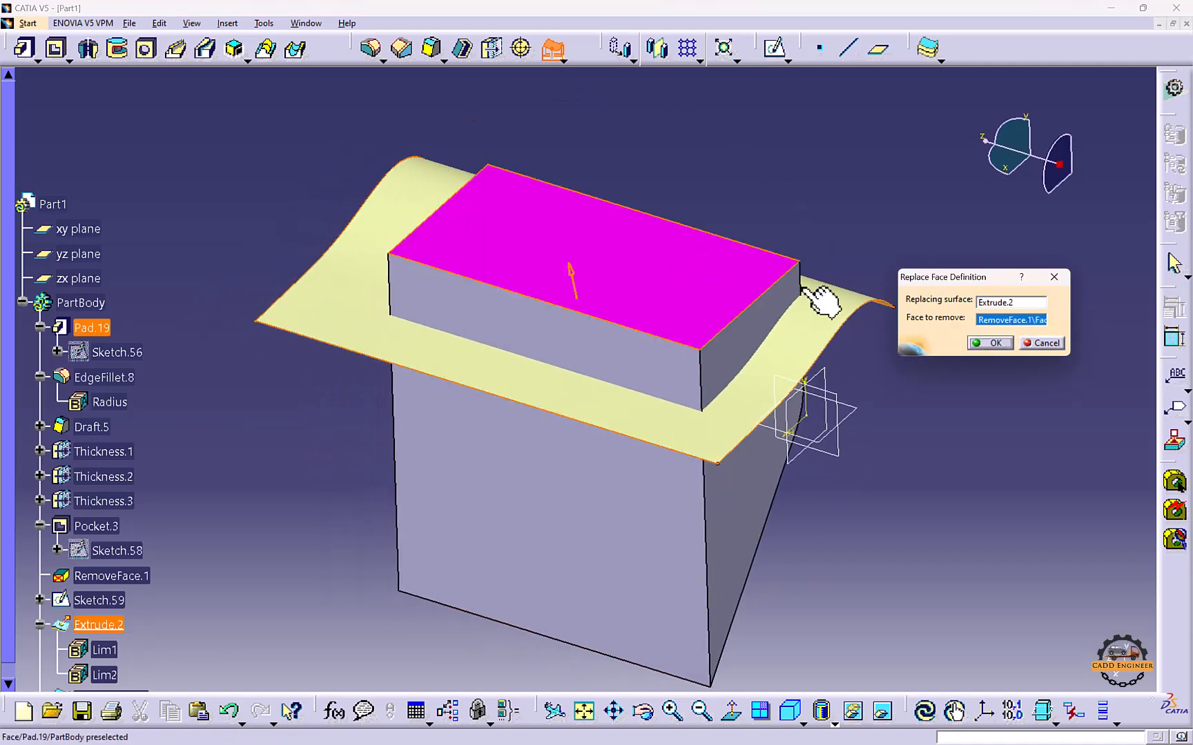
{"action": "left_click", "coordinate": [986, 343]}
{"action": "left_click", "coordinate": [671, 414]}
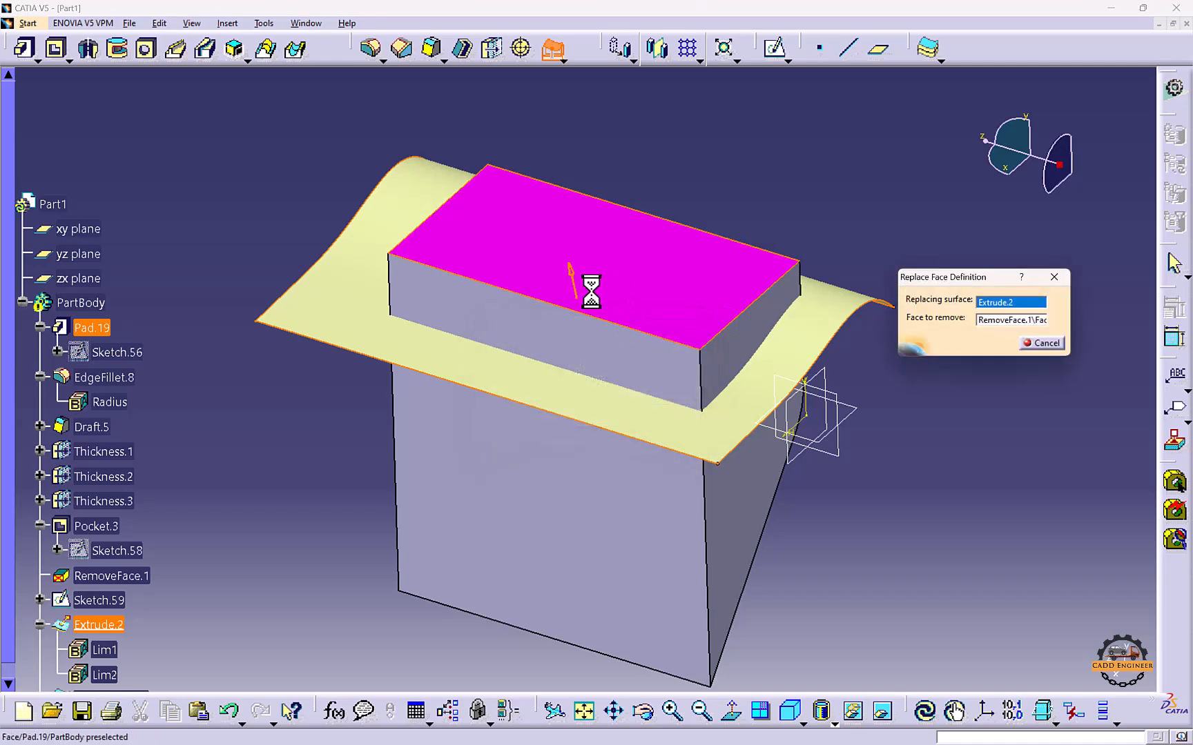
{"action": "left_click", "coordinate": [969, 340]}
Hide the extruded surface and inspect the block's new curved face
{"action": "middle_click_drag", "start_coordinate": [886, 346], "coordinate": [412, 381]}
{"action": "right_click", "coordinate": [718, 331]}
{"action": "left_click", "coordinate": [748, 357]}
{"action": "scroll", "coordinate": [730, 109], "scroll_direction": "up", "scroll_amount": 1}
{"action": "scroll", "coordinate": [568, 293], "scroll_direction": "up", "scroll_amount": 1}
Delete all features and sketches of the part body, from Pad.19 through ReplaceFace.1
{"action": "scroll", "coordinate": [345, 400], "scroll_direction": "down", "scroll_amount": 5}
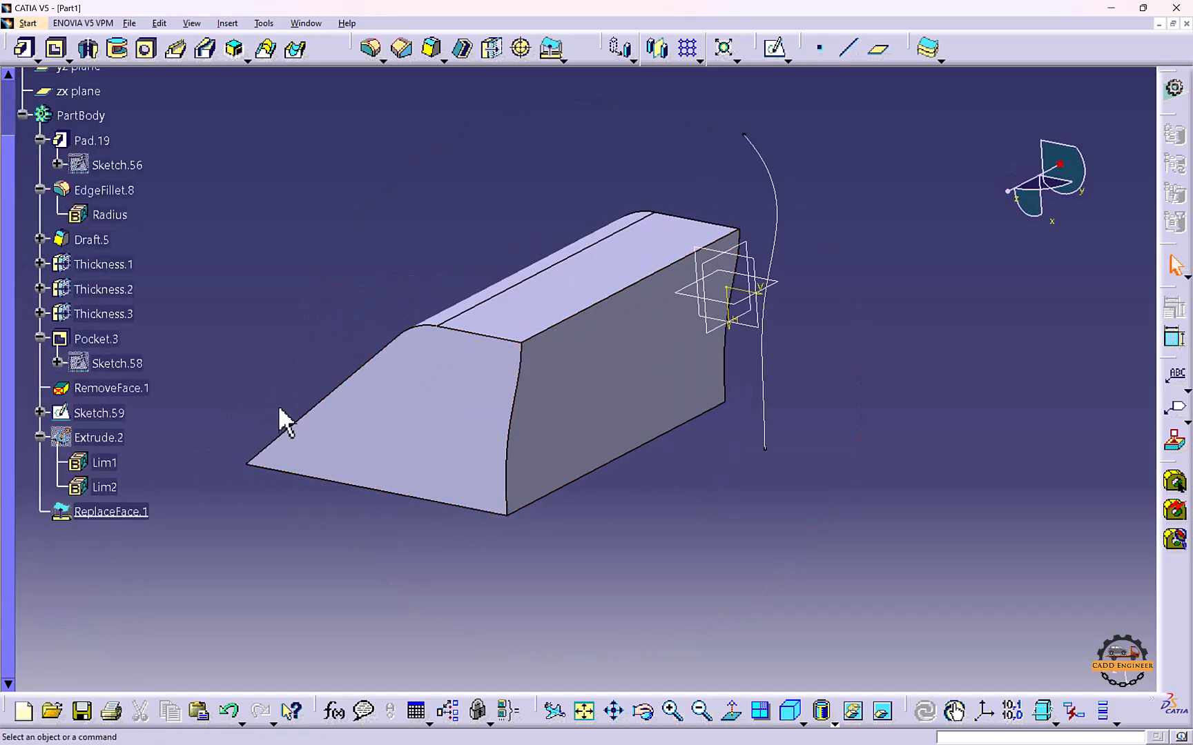
{"action": "left_click", "coordinate": [97, 141]}
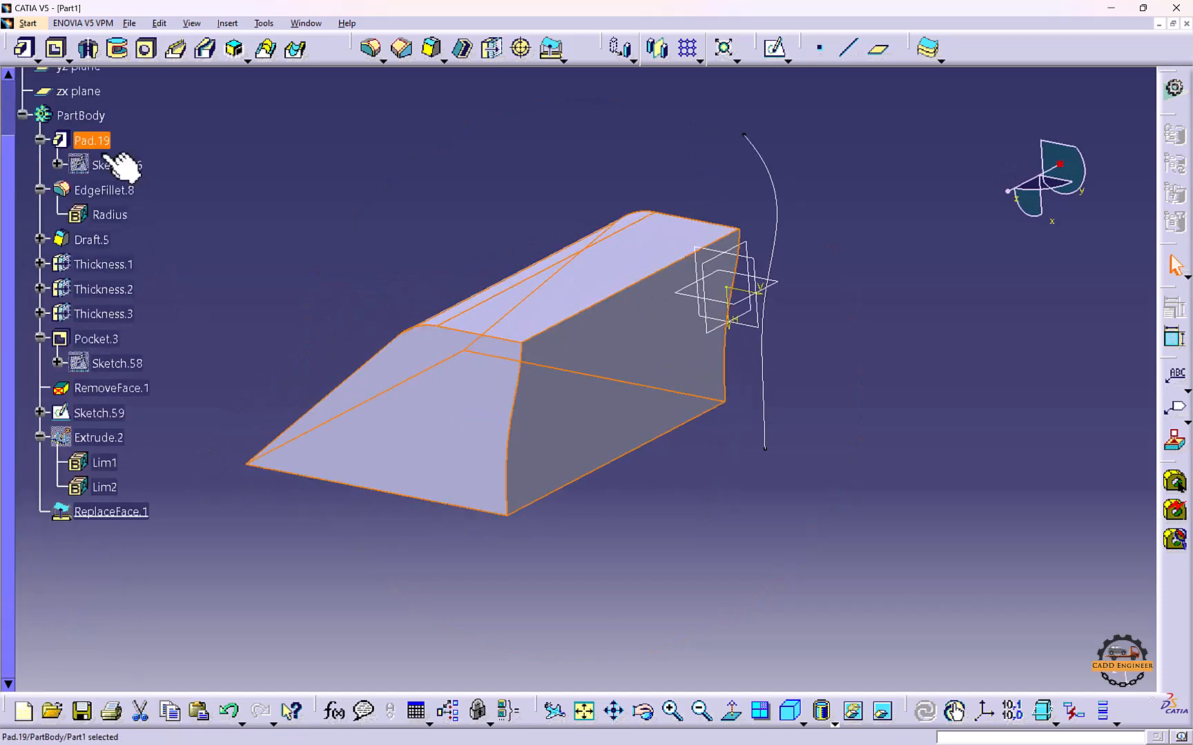
{"action": "left_click", "coordinate": [116, 514], "text": "shift"}
{"action": "right_click", "coordinate": [117, 516]}
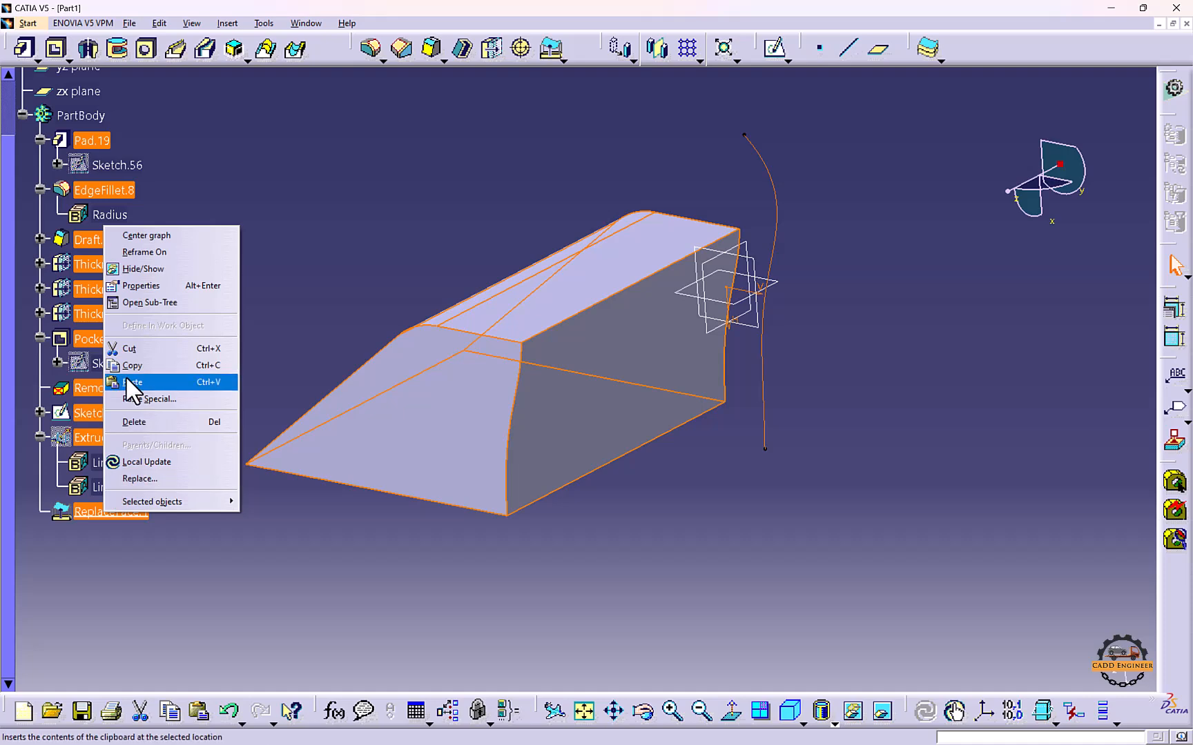
{"action": "left_click", "coordinate": [134, 421]}
{"action": "left_click", "coordinate": [343, 399]}
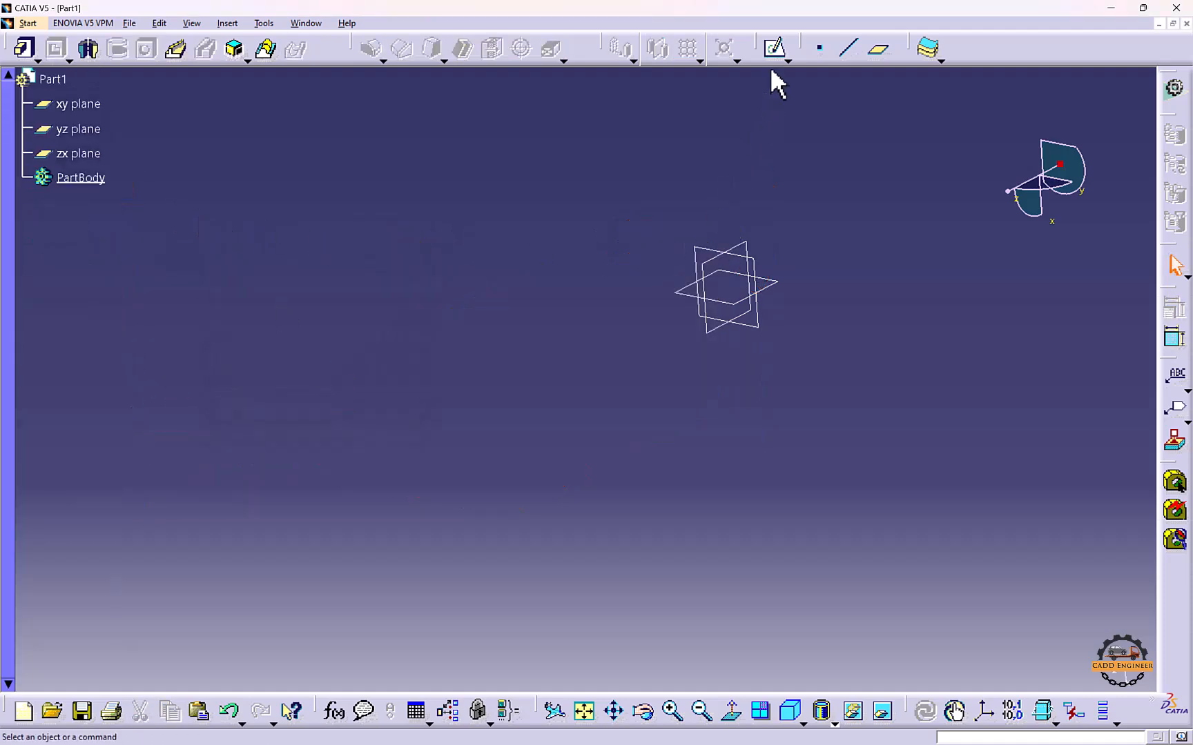
Create a sketch on the xy plane and draw a small circle centred on the origin
{"action": "left_click", "coordinate": [711, 262]}
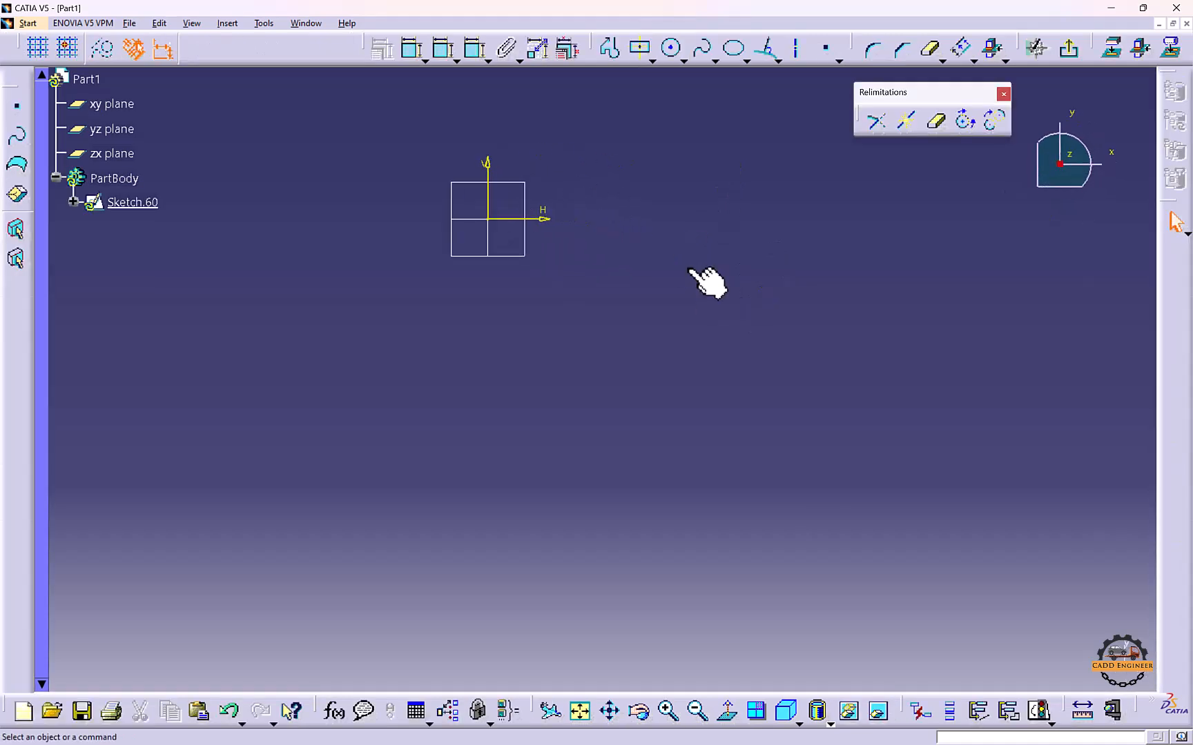
{"action": "left_click", "coordinate": [670, 48]}
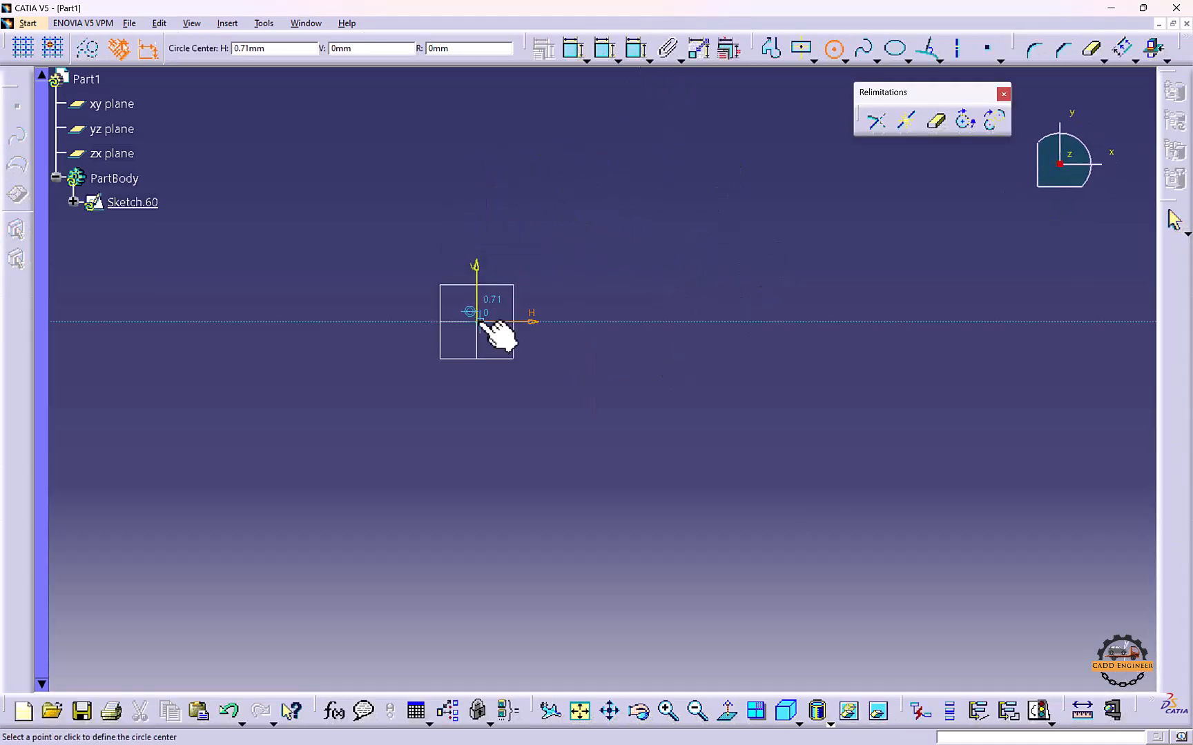
{"action": "left_click", "coordinate": [476, 322]}
{"action": "left_click", "coordinate": [491, 339]}
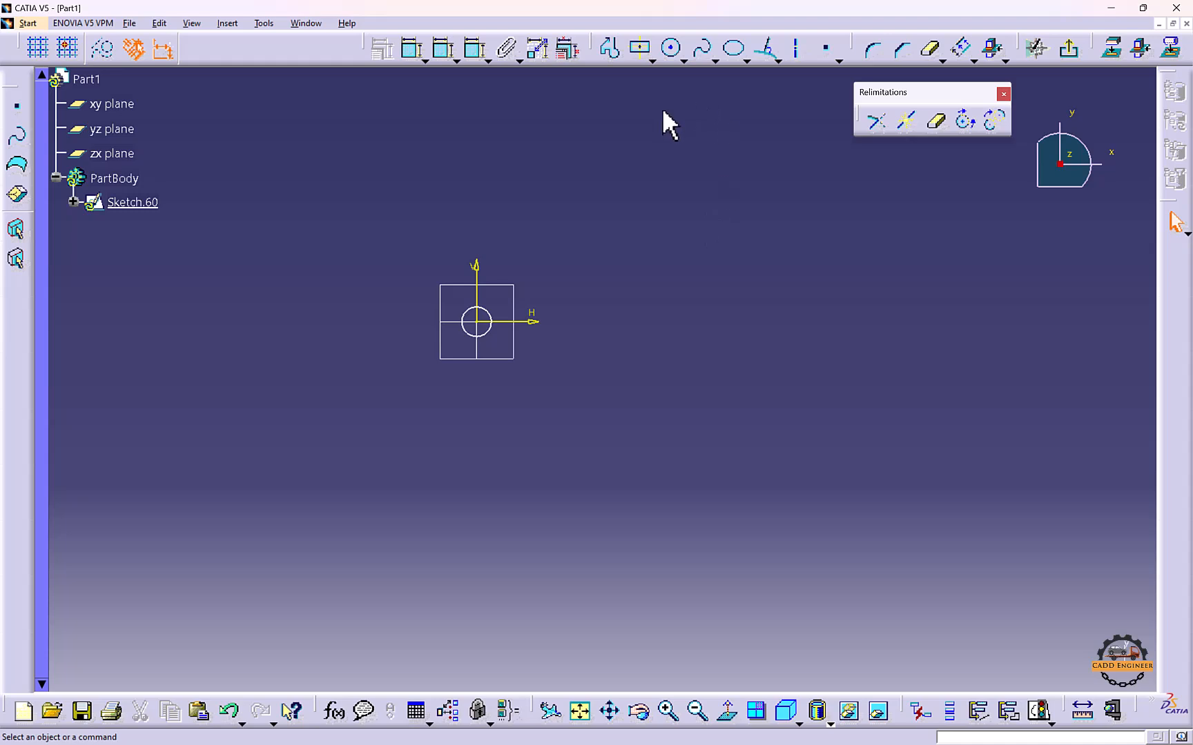
Add a radius constraint to the circle, set it to 20 mm, and place its label outside the circle
{"action": "left_click", "coordinate": [487, 314]}
{"action": "left_click", "coordinate": [573, 228]}
{"action": "double_click", "coordinate": [573, 229]}
{"action": "type", "text": "20"}
{"action": "key", "text": "Return"}
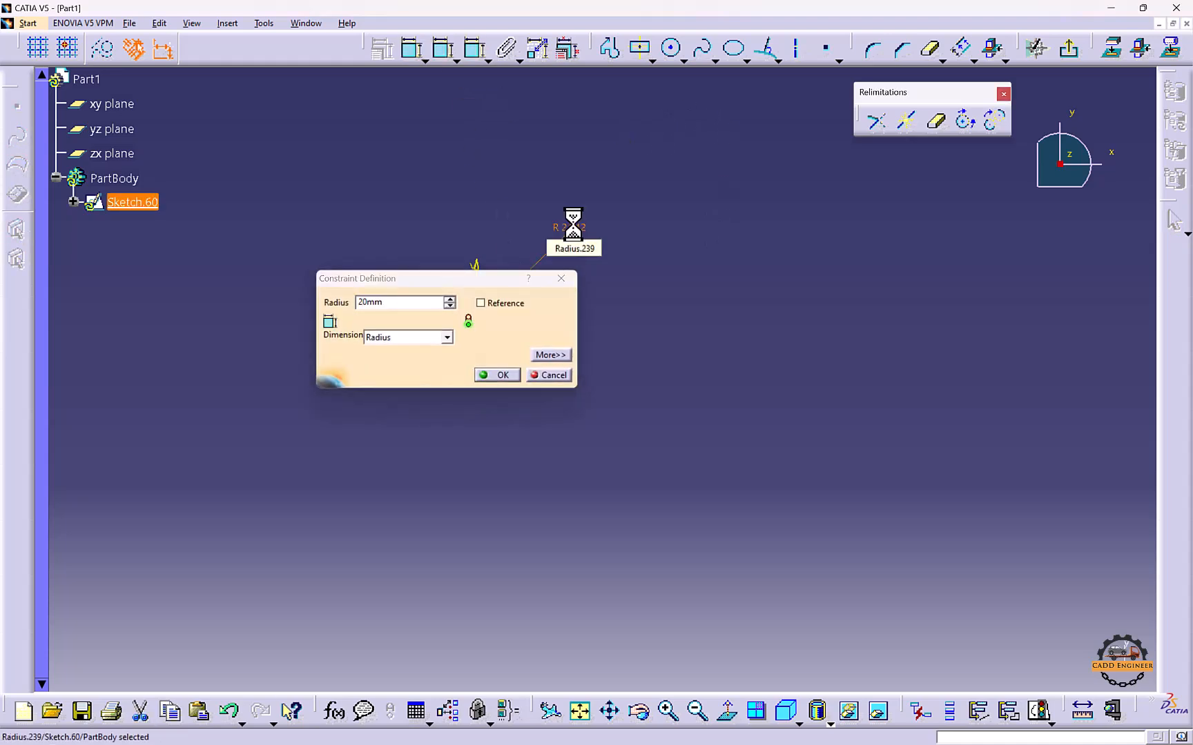
{"action": "left_click_drag", "start_coordinate": [638, 172], "coordinate": [602, 216]}
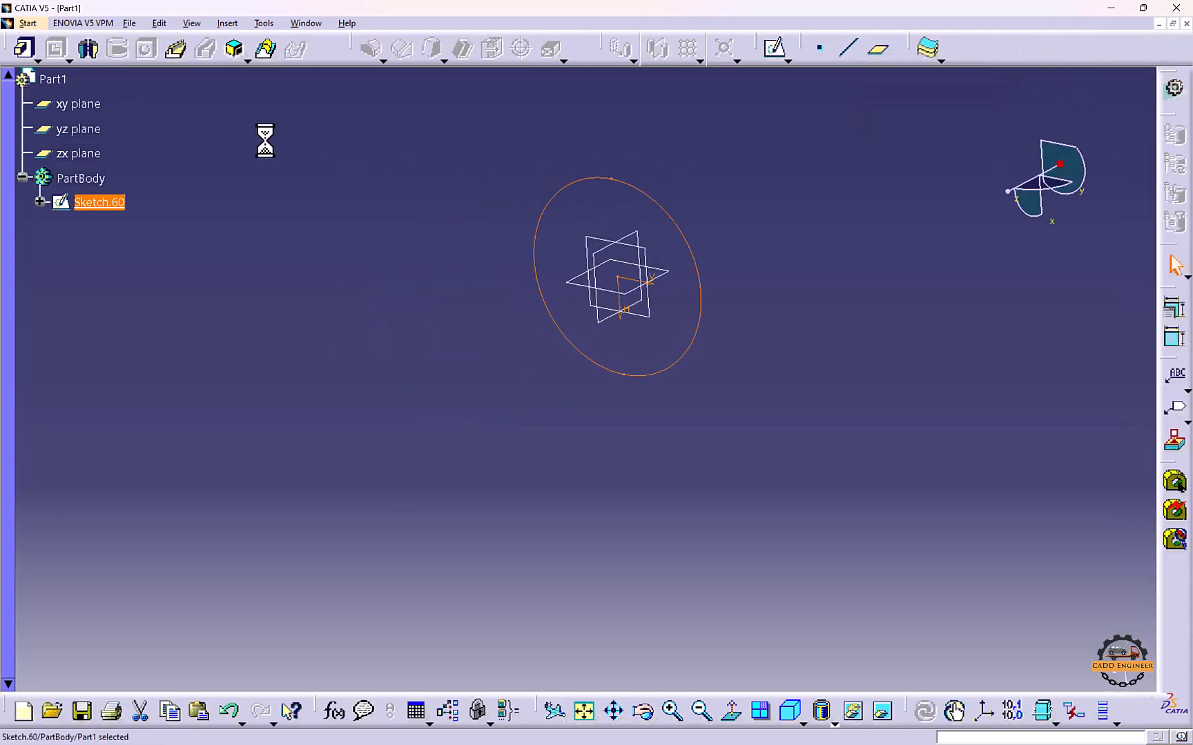
Reopen the circle's sketch, set its radius to 10 mm, and leave the sketch
{"action": "left_click", "coordinate": [32, 58]}
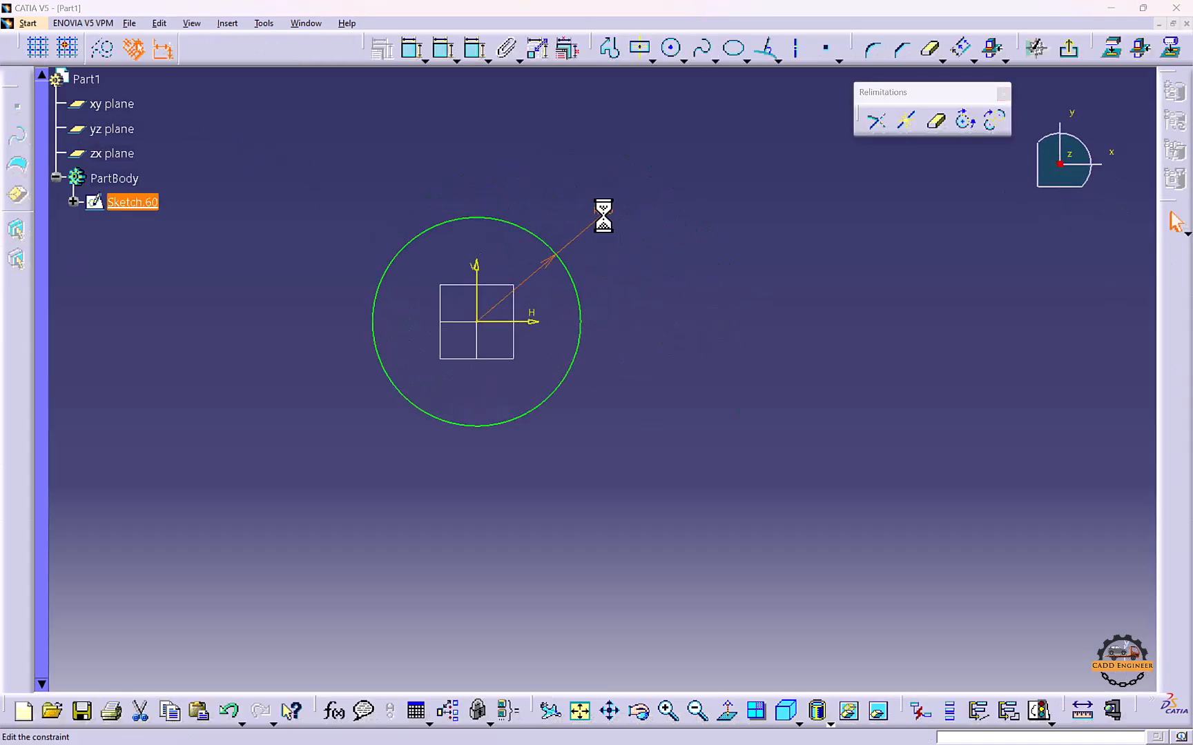
{"action": "double_click", "coordinate": [605, 218]}
{"action": "type", "text": "10"}
{"action": "key", "text": "Return"}
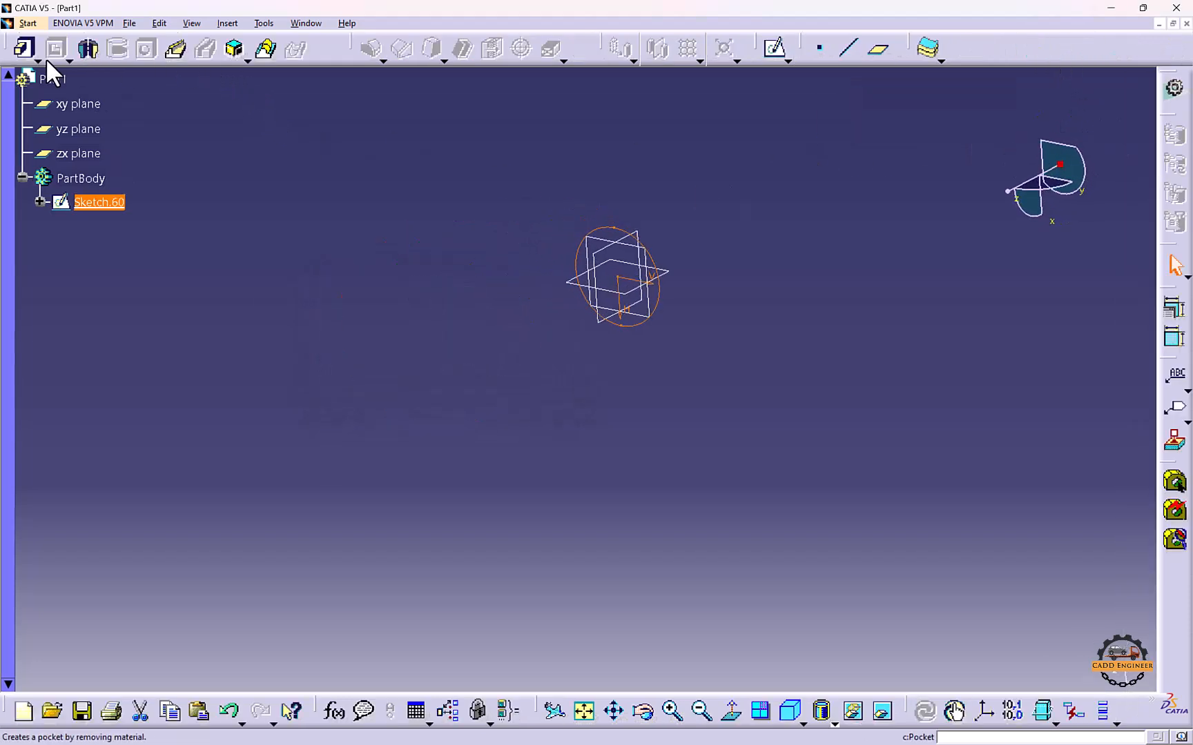
Pad the circle sketch to a length of 60 mm
{"action": "left_click", "coordinate": [25, 49]}
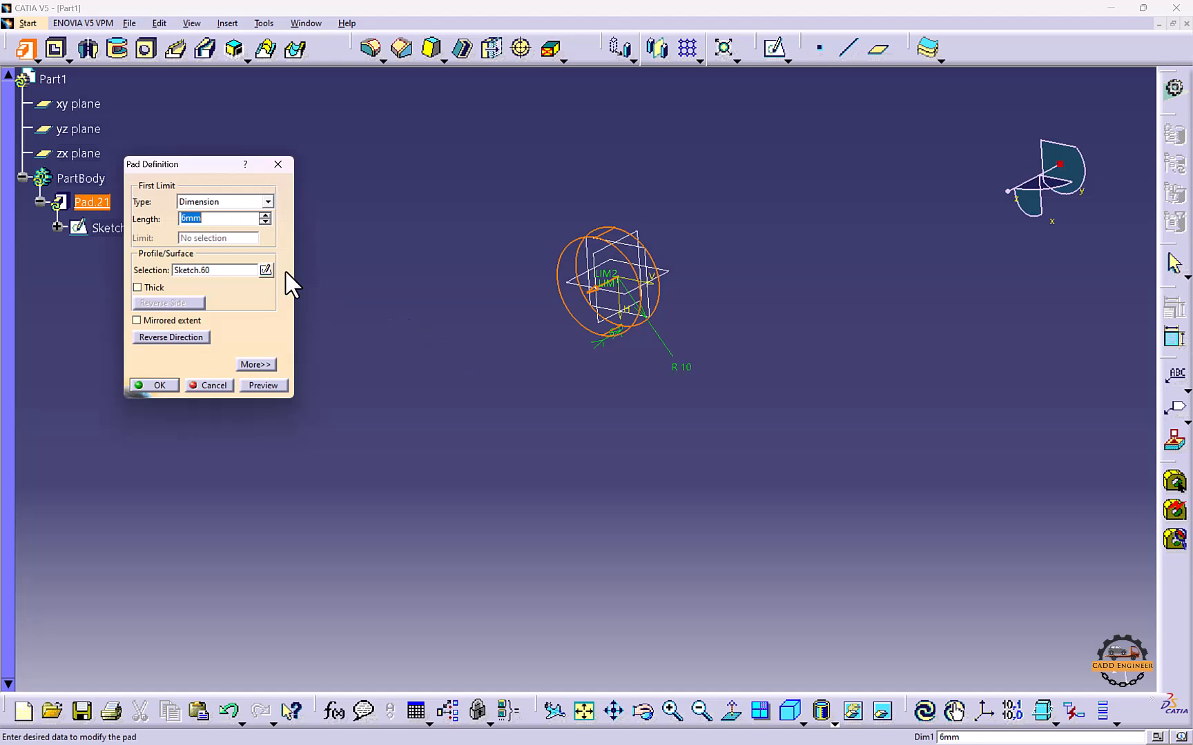
{"action": "type", "text": "40"}
{"action": "key", "text": "Return"}
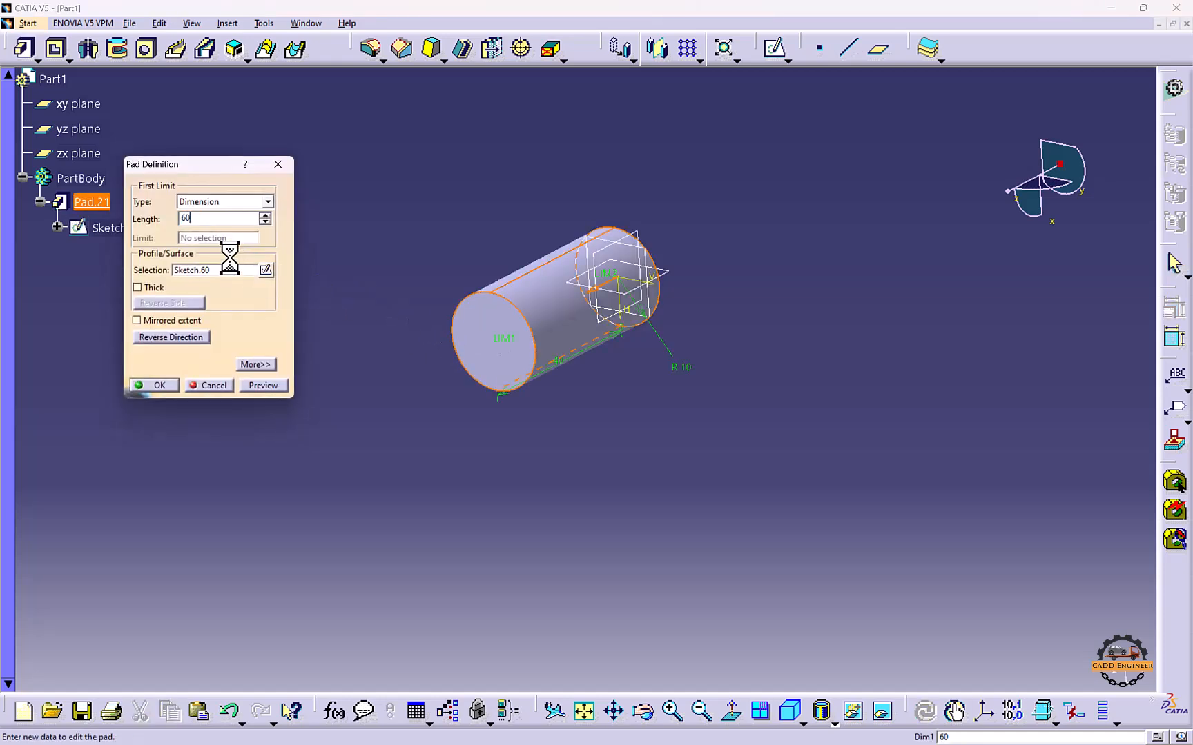
{"action": "key", "text": "Return"}
Sketch a centred rectangle about 27 by 27 mm on the cylinder's end face, centred on the origin, and leave the sketch
{"action": "left_click", "coordinate": [435, 394]}
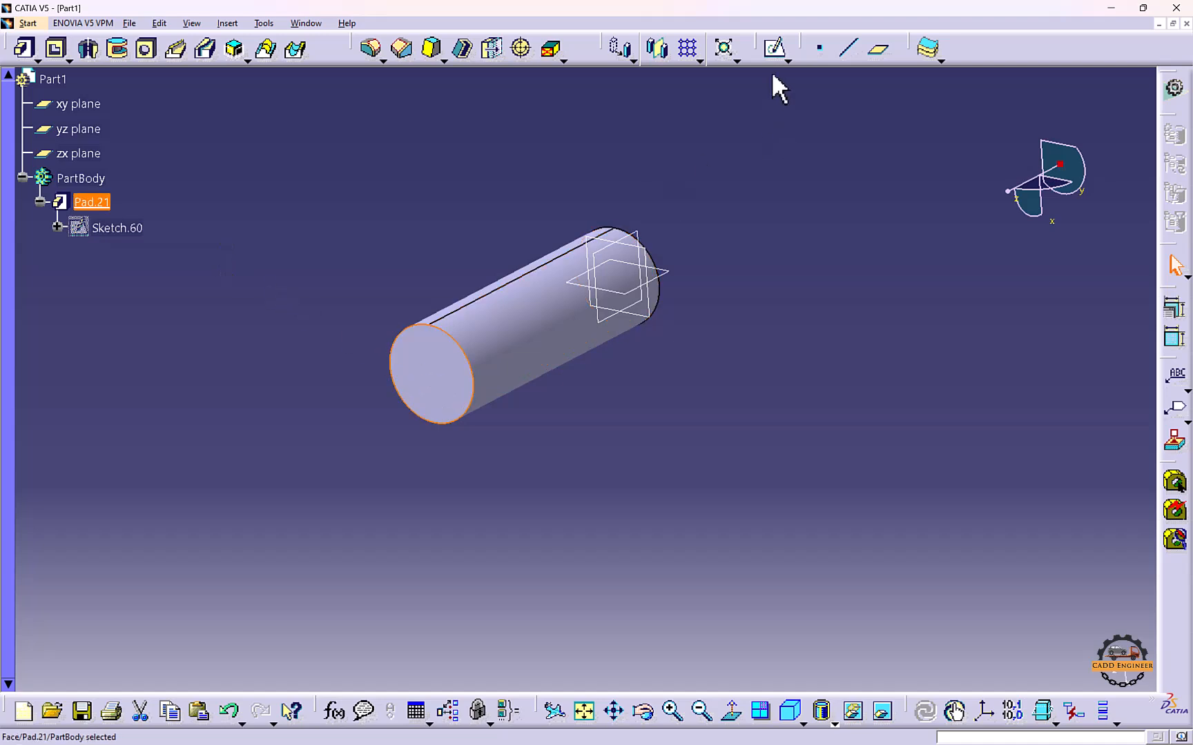
{"action": "left_click", "coordinate": [774, 47]}
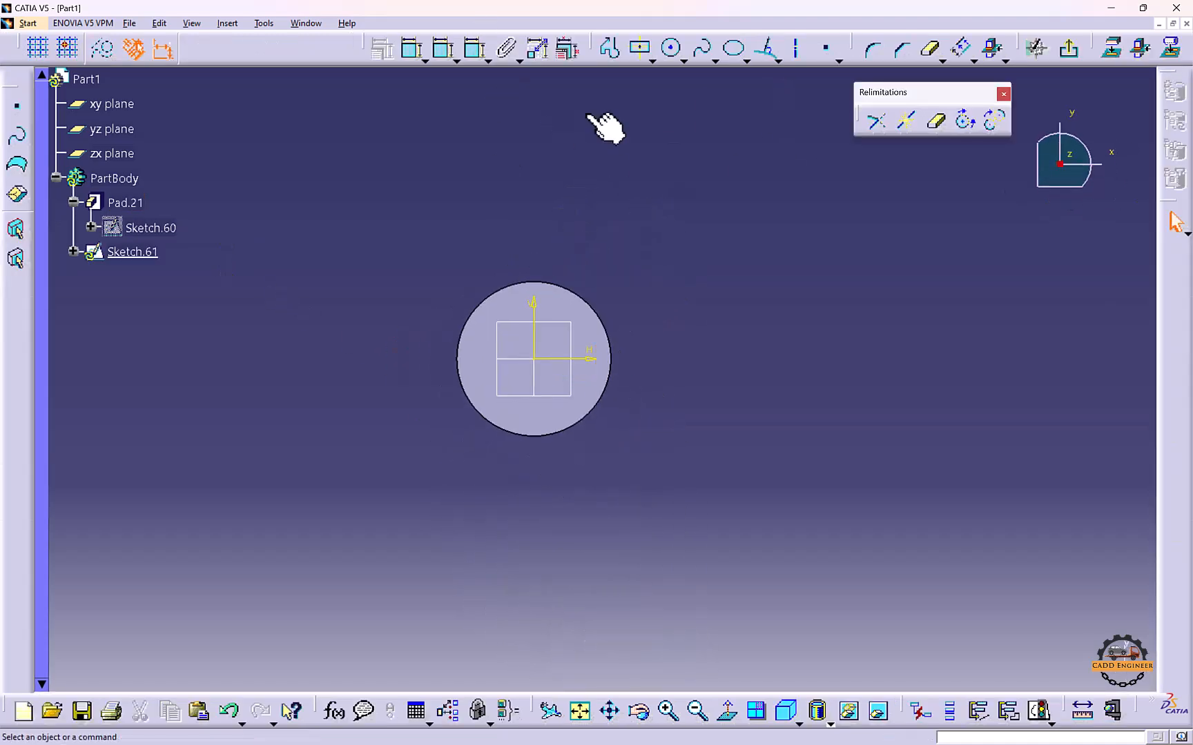
{"action": "left_click", "coordinate": [640, 47]}
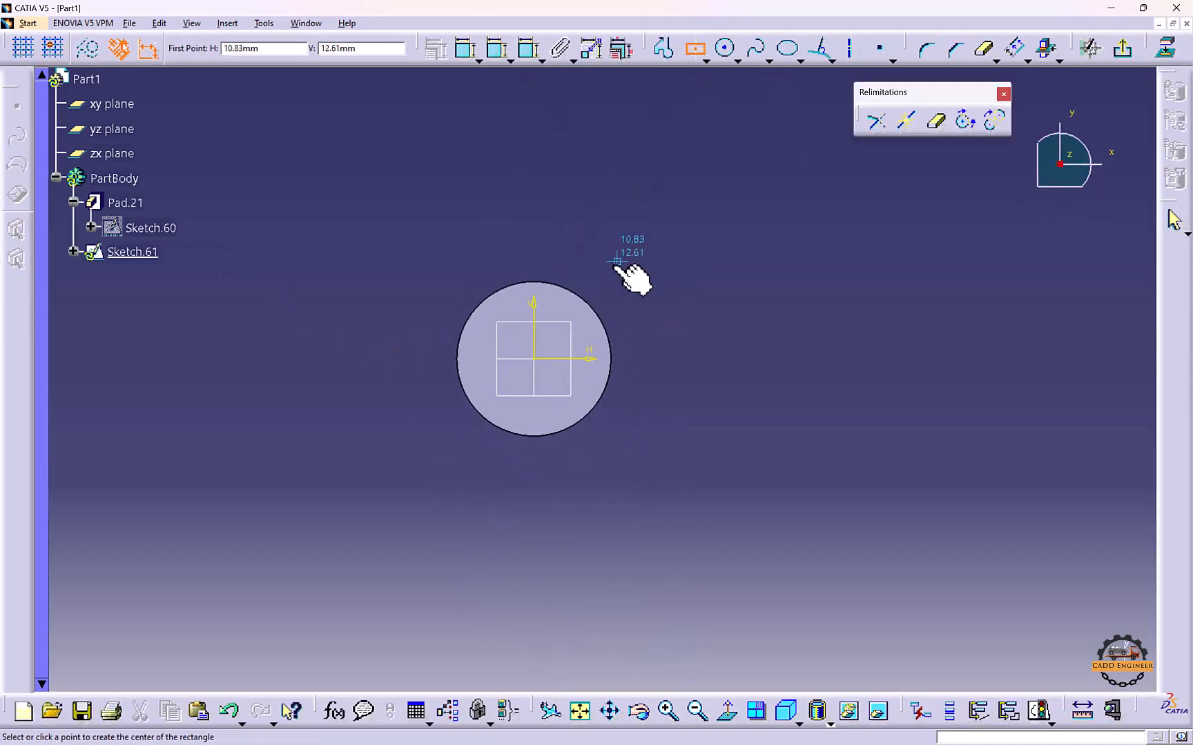
{"action": "left_click", "coordinate": [533, 359]}
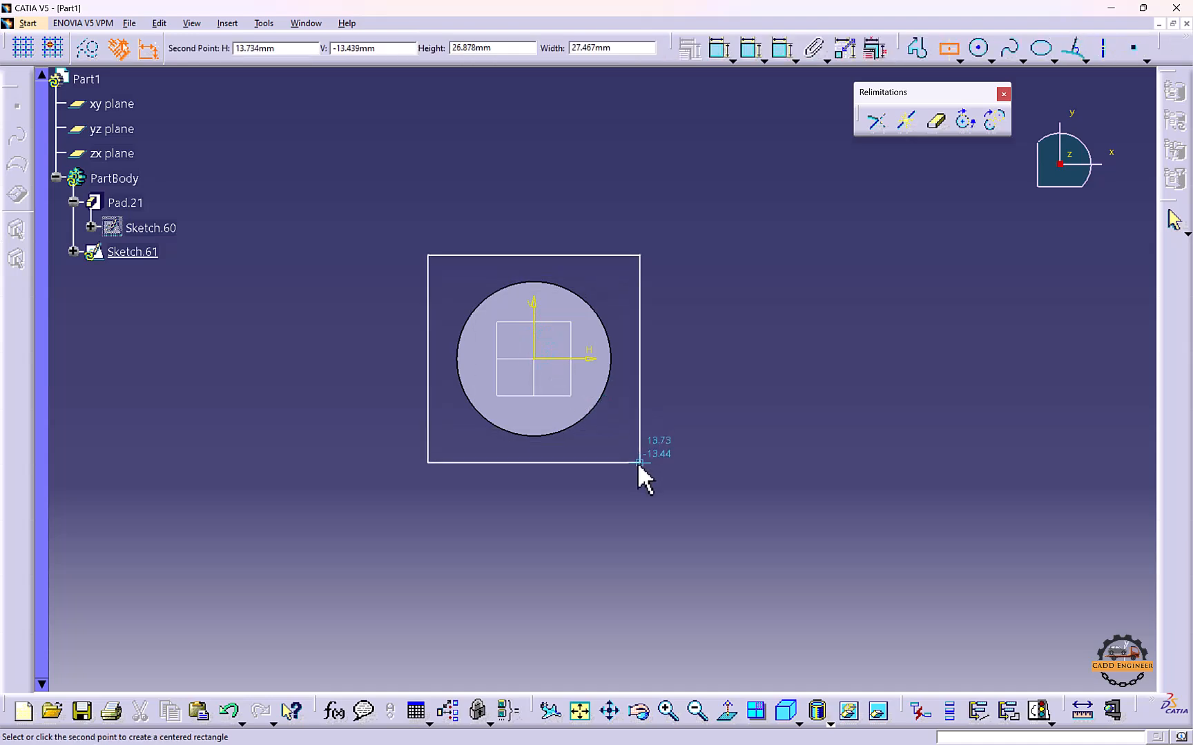
{"action": "left_click", "coordinate": [638, 463]}
{"action": "left_click", "coordinate": [1068, 48]}
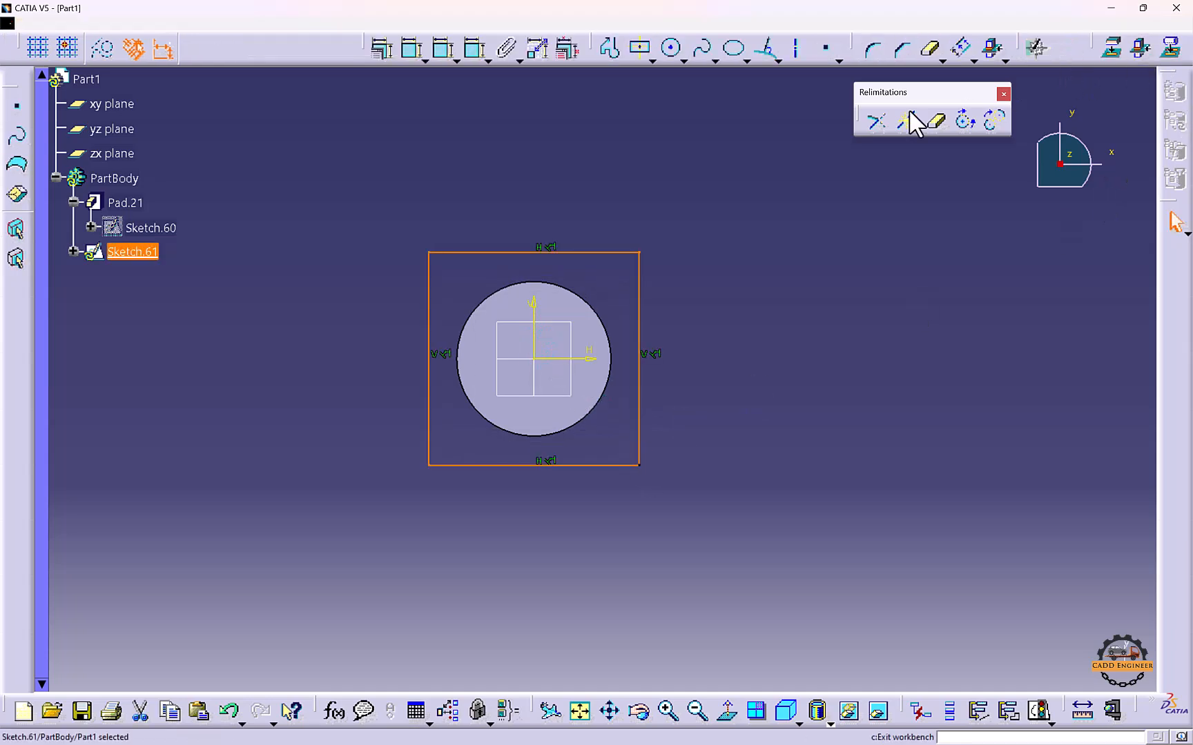
Pad the rectangle sketch by 5 mm and change the resulting head's length to 10 mm
{"action": "left_click", "coordinate": [27, 54]}
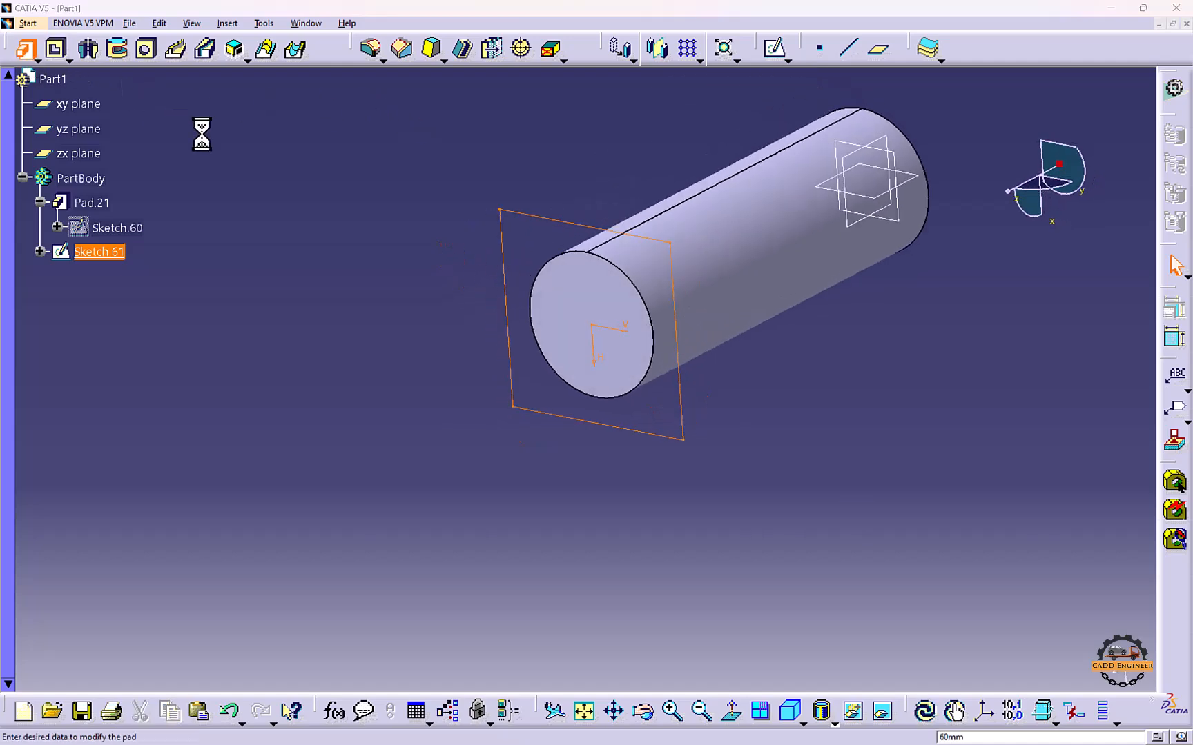
{"action": "type", "text": "5"}
{"action": "key", "text": "Return"}
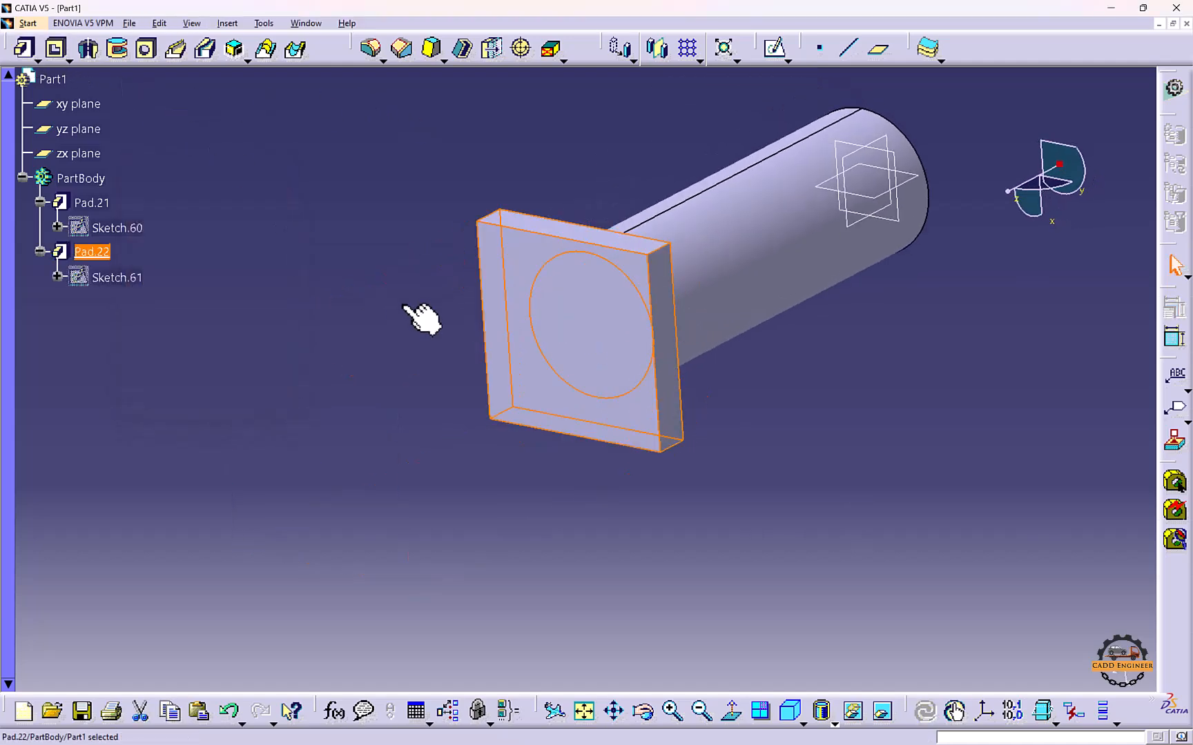
{"action": "middle_click_drag", "start_coordinate": [418, 314], "coordinate": [535, 193]}
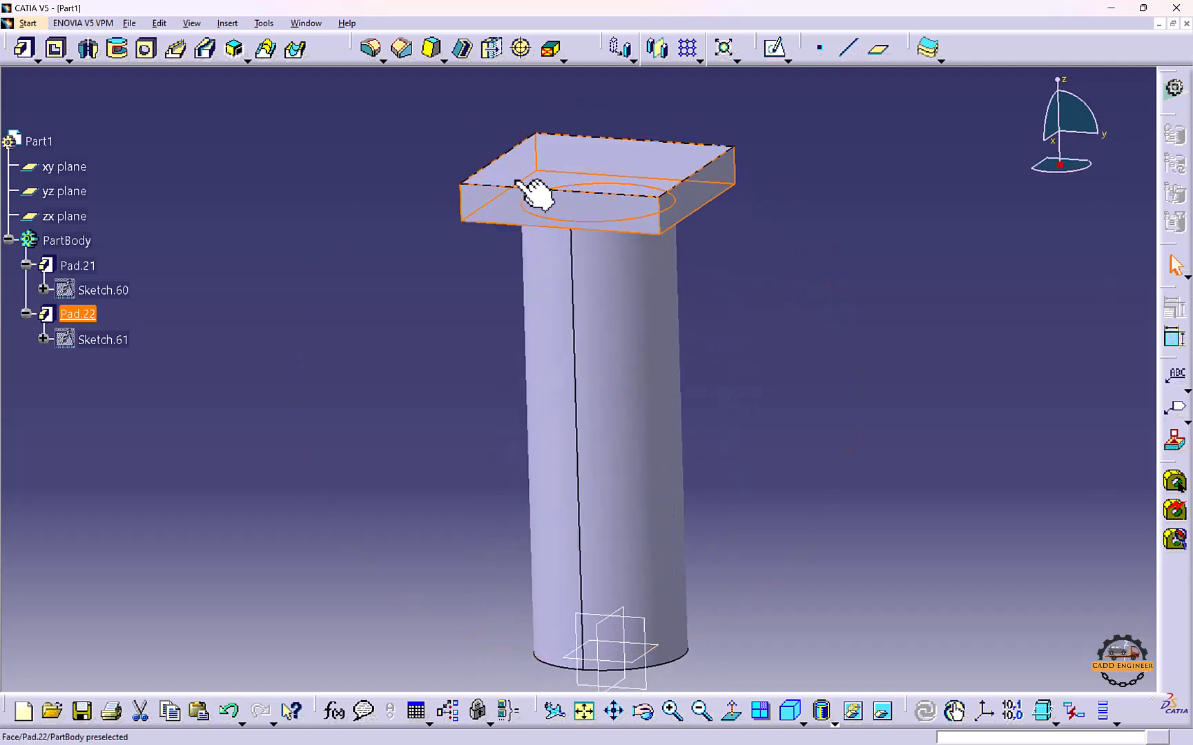
{"action": "double_click", "coordinate": [535, 194]}
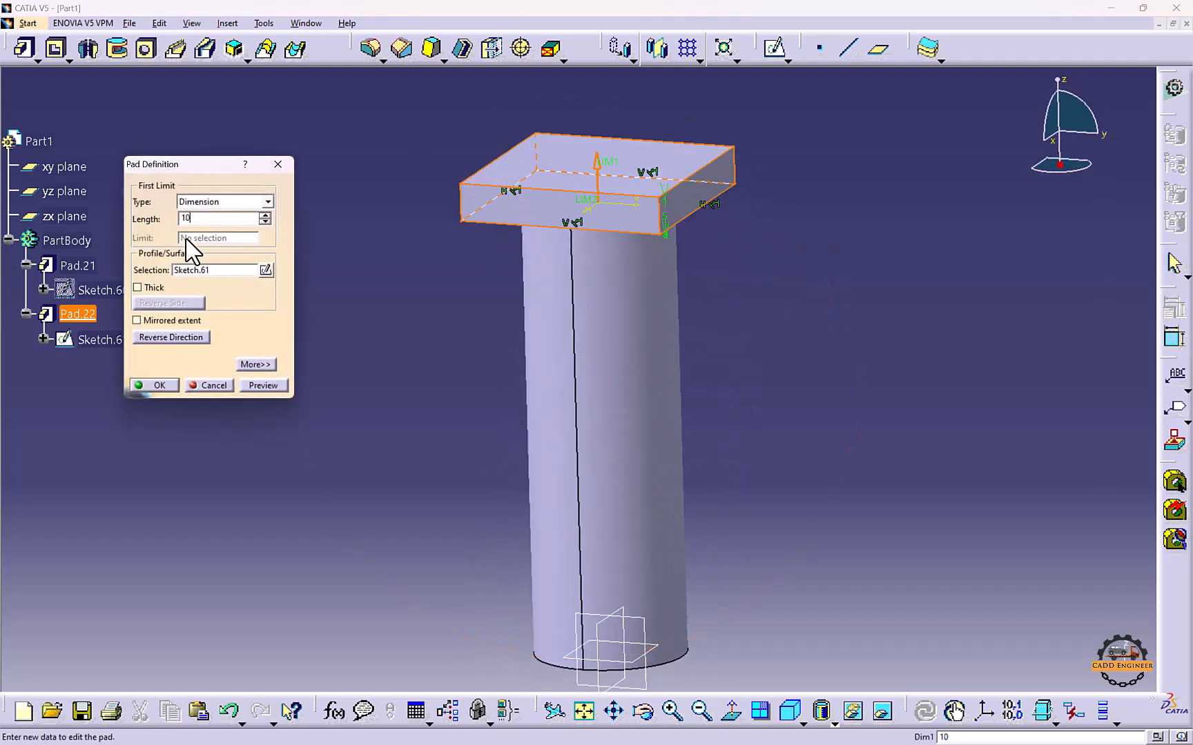
{"action": "key", "text": "Return"}
Start a Thread feature with the cylinder's outer surface as lateral face and its free end as limit face
{"action": "middle_click_drag", "start_coordinate": [319, 325], "coordinate": [527, 79]}
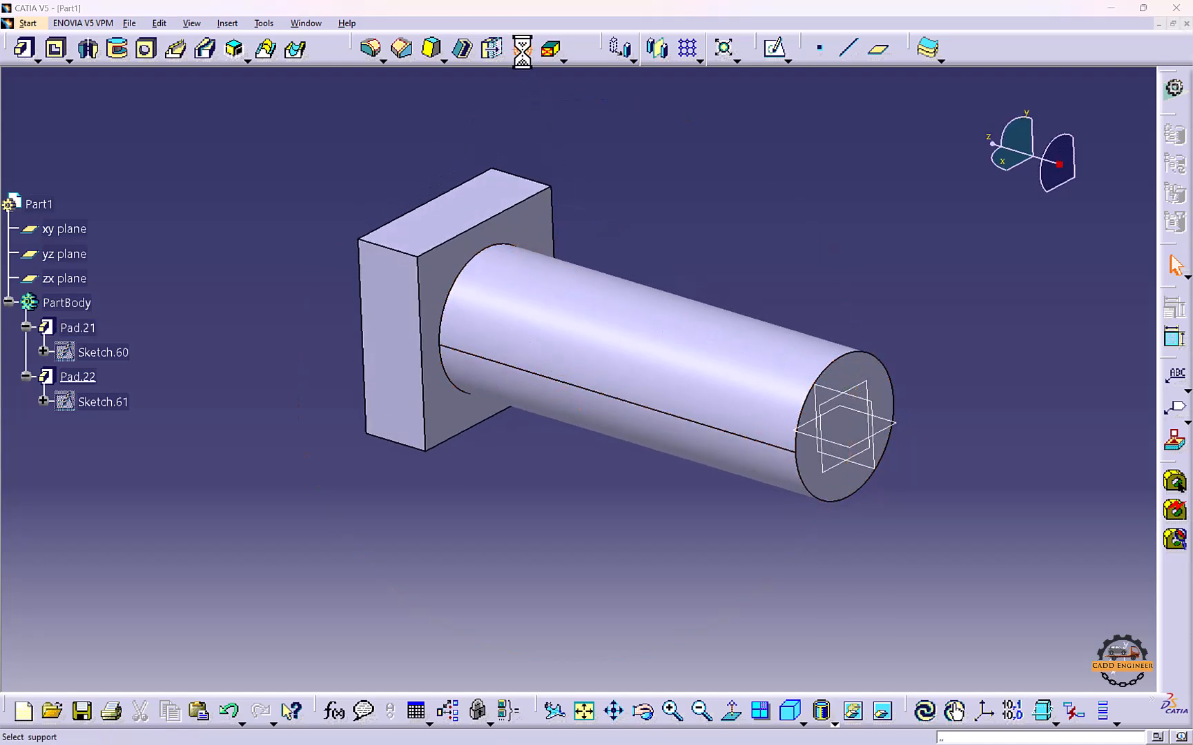
{"action": "left_click_drag", "start_coordinate": [980, 361], "coordinate": [956, 188]}
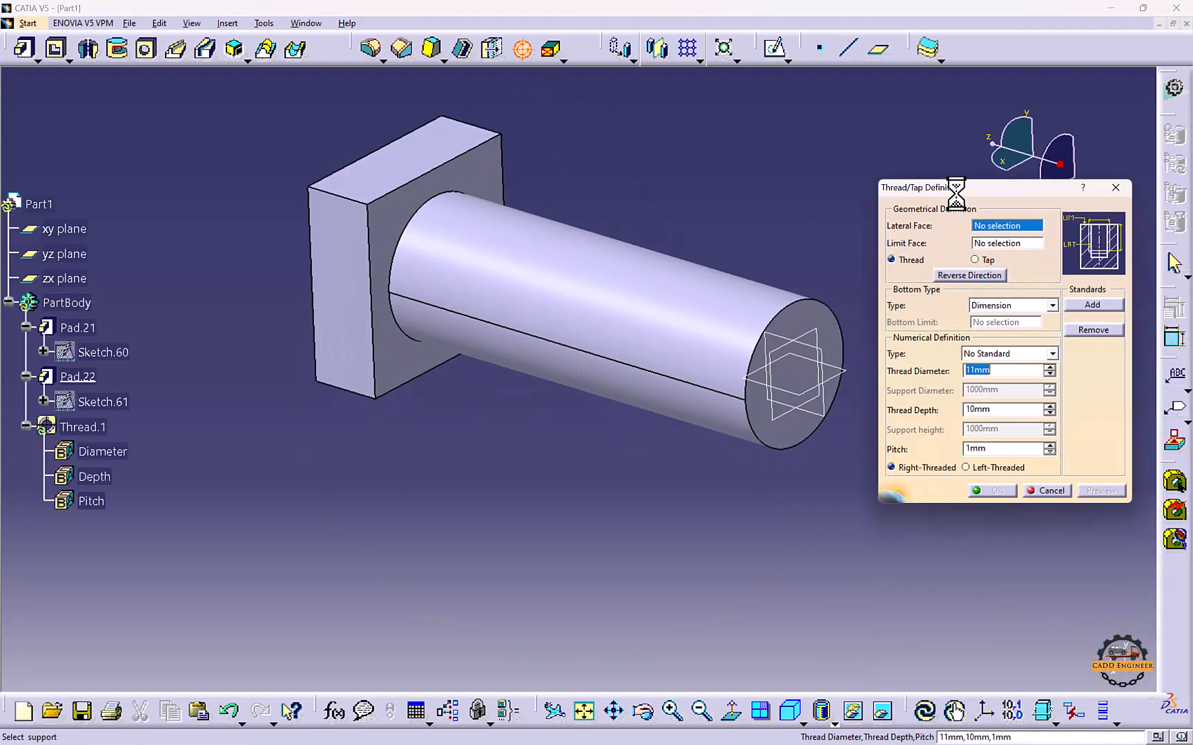
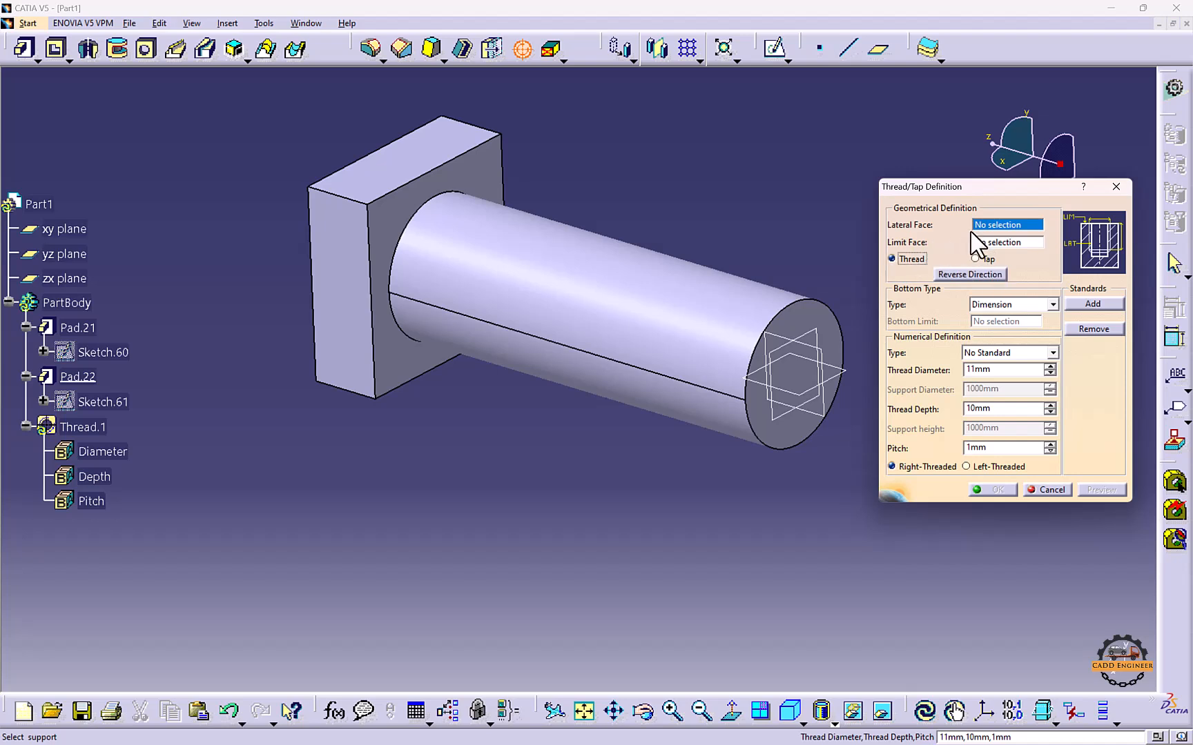
{"action": "left_click", "coordinate": [673, 275]}
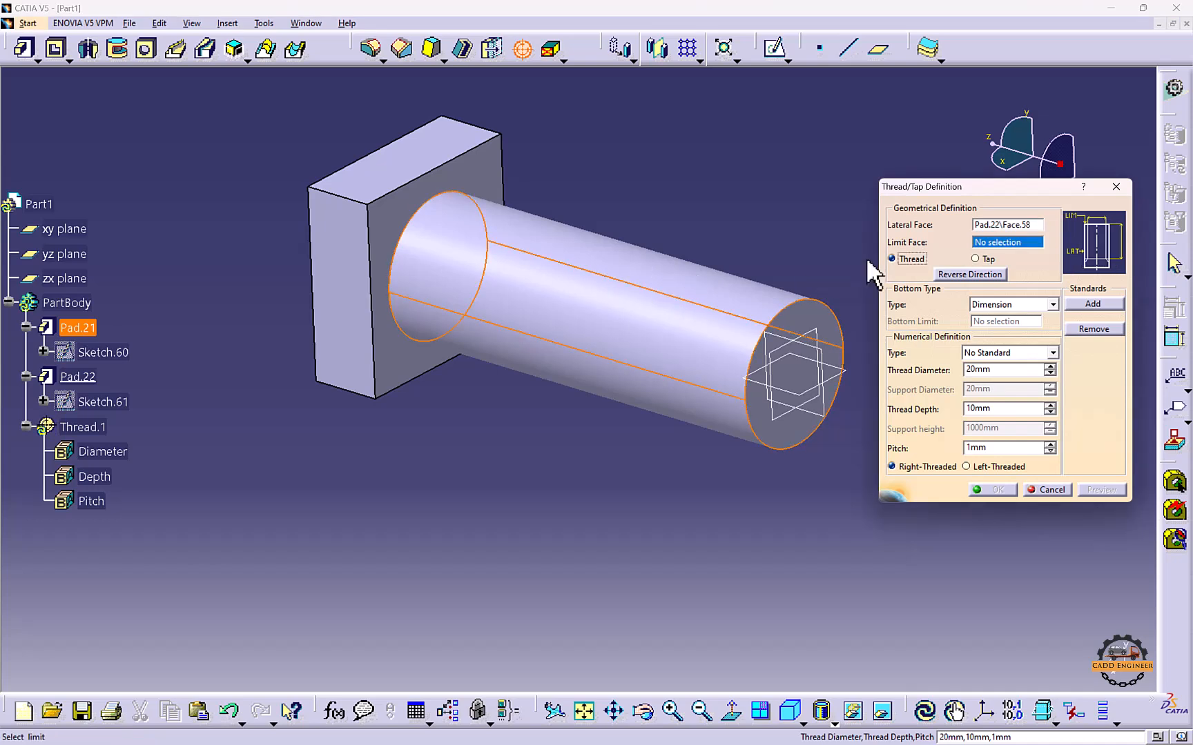
{"action": "left_click", "coordinate": [821, 321]}
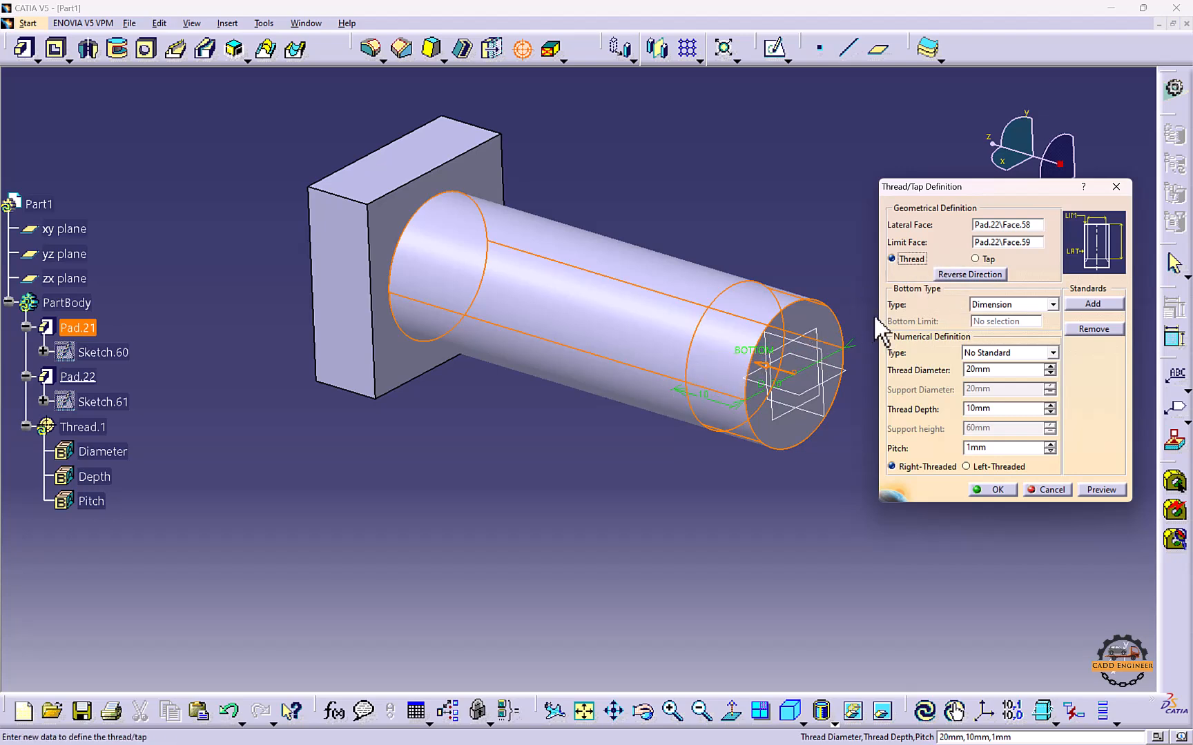
Set the thread depth to 30 mm and the type to Metric Thin Pitch M20x1.5, preview it and create the thread
{"action": "left_click", "coordinate": [1049, 405]}
{"action": "left_click_drag", "start_coordinate": [1050, 413], "coordinate": [1053, 406]}
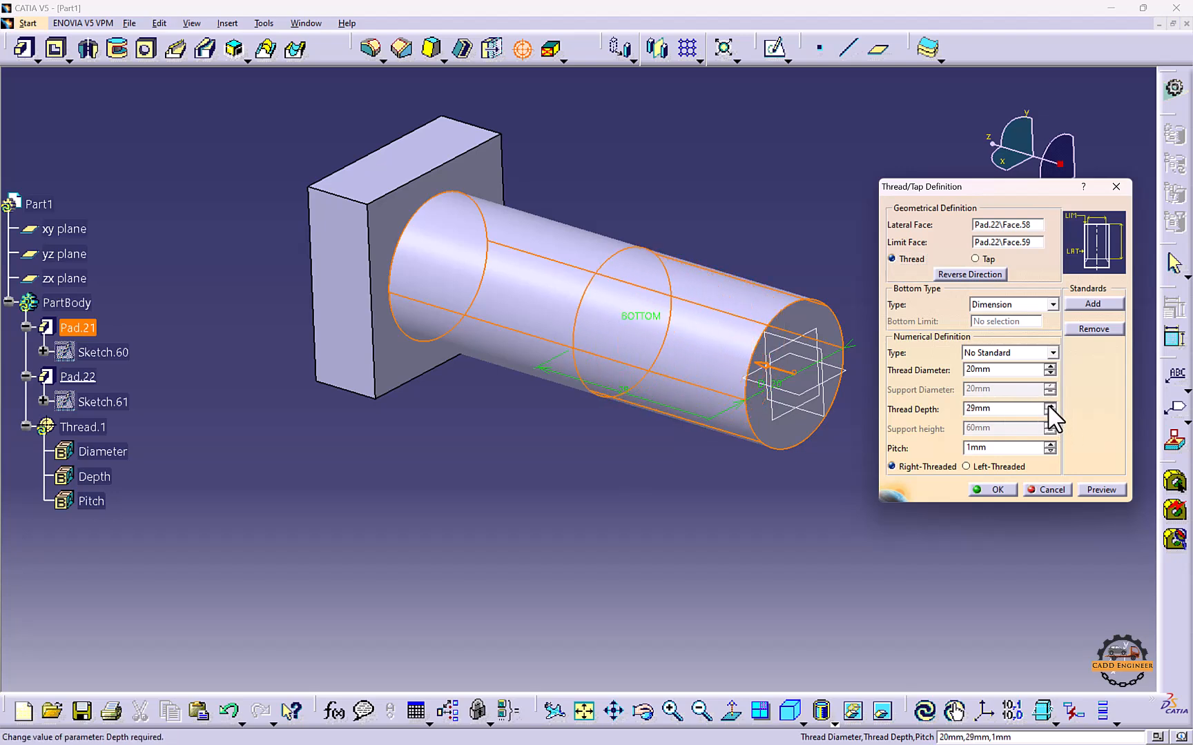
{"action": "left_click", "coordinate": [1027, 353]}
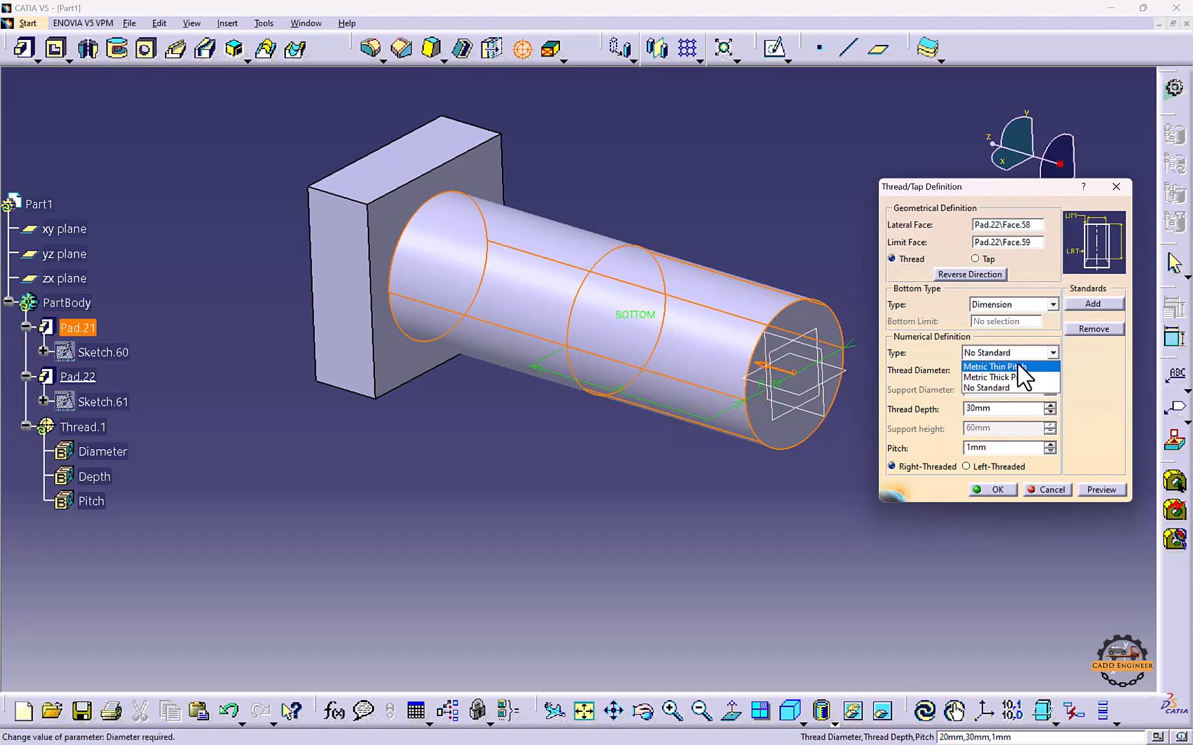
{"action": "left_click", "coordinate": [1014, 367]}
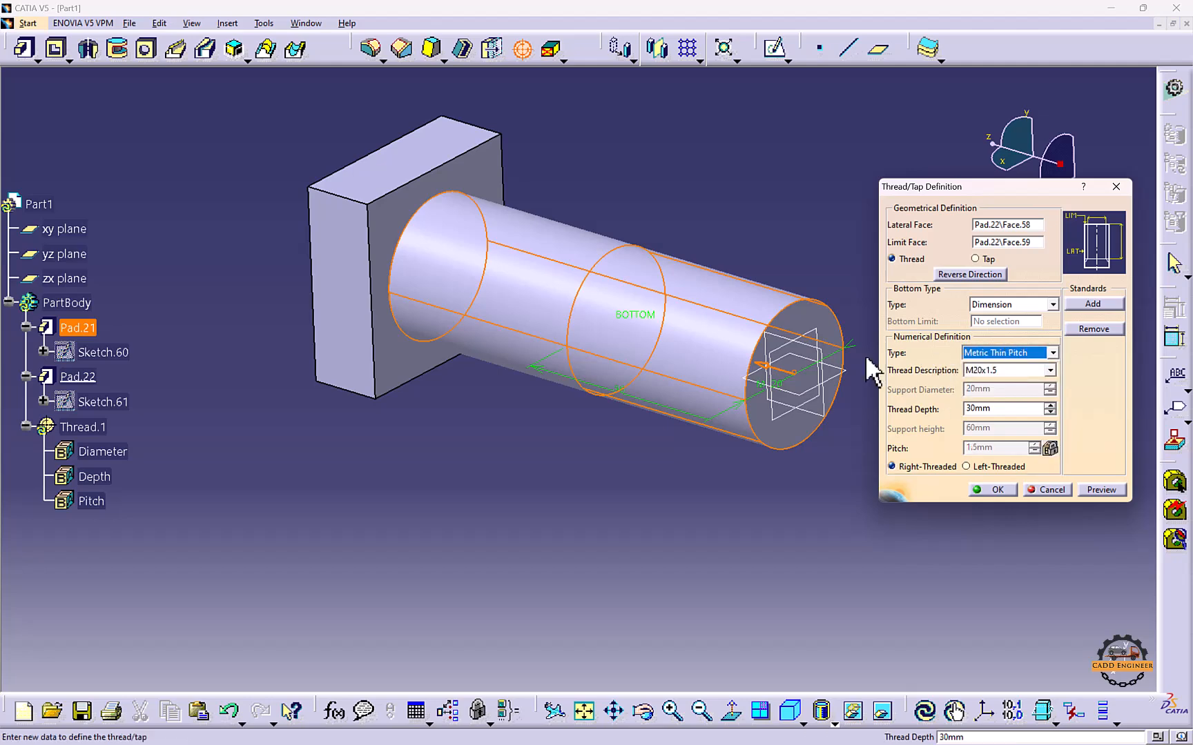
{"action": "left_click", "coordinate": [1095, 488]}
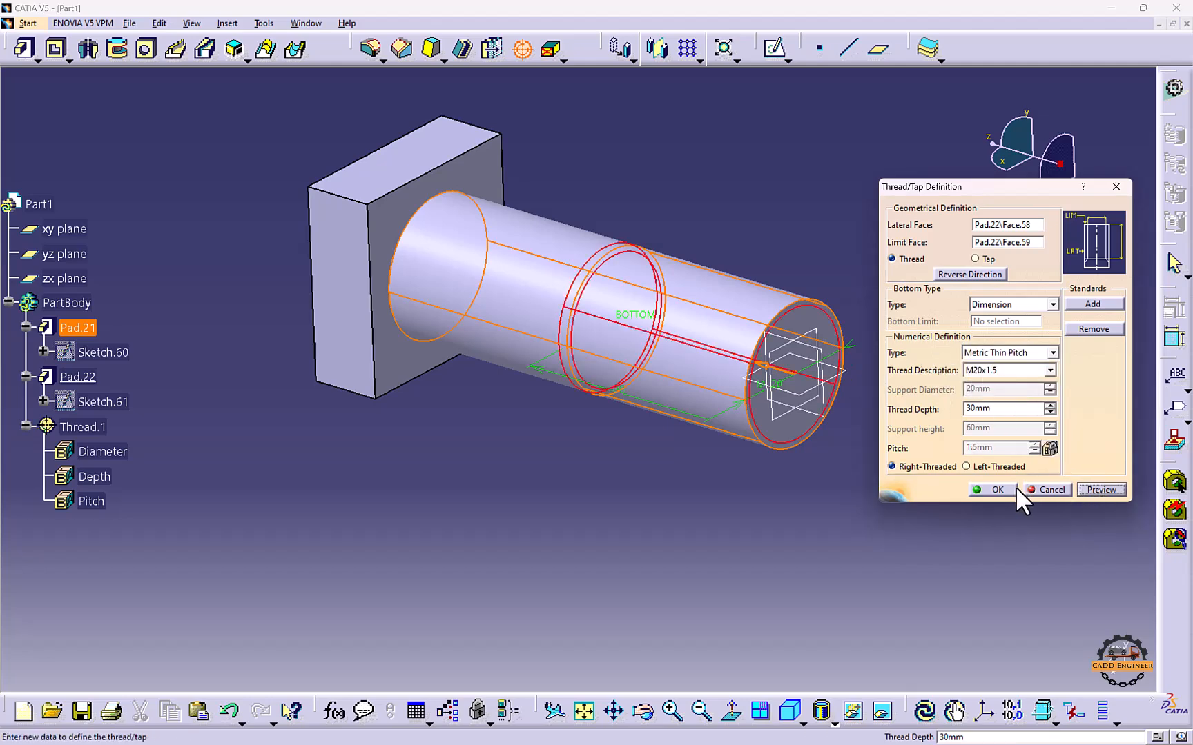
{"action": "left_click", "coordinate": [994, 489]}
Collapse the part body in the tree and create a new drawing with an empty A4 ISO sheet at scale 1:1
{"action": "middle_click_drag", "start_coordinate": [609, 293], "coordinate": [701, 297]}
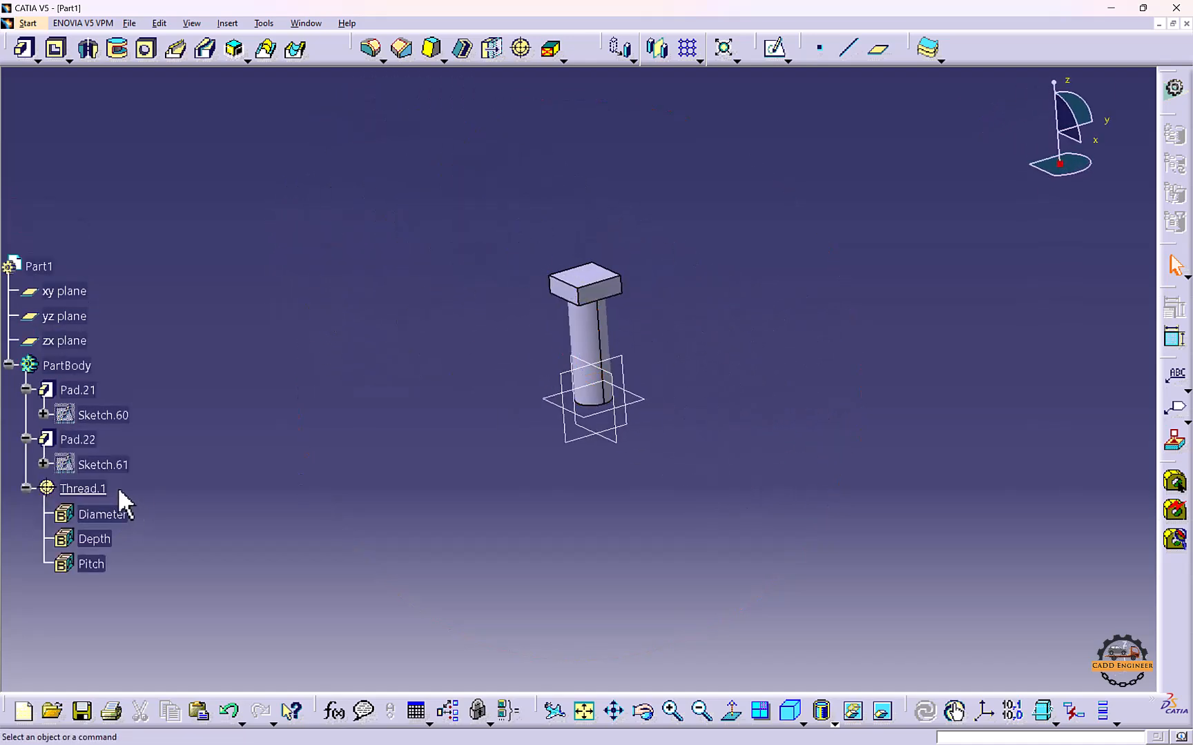
{"action": "left_click", "coordinate": [27, 488]}
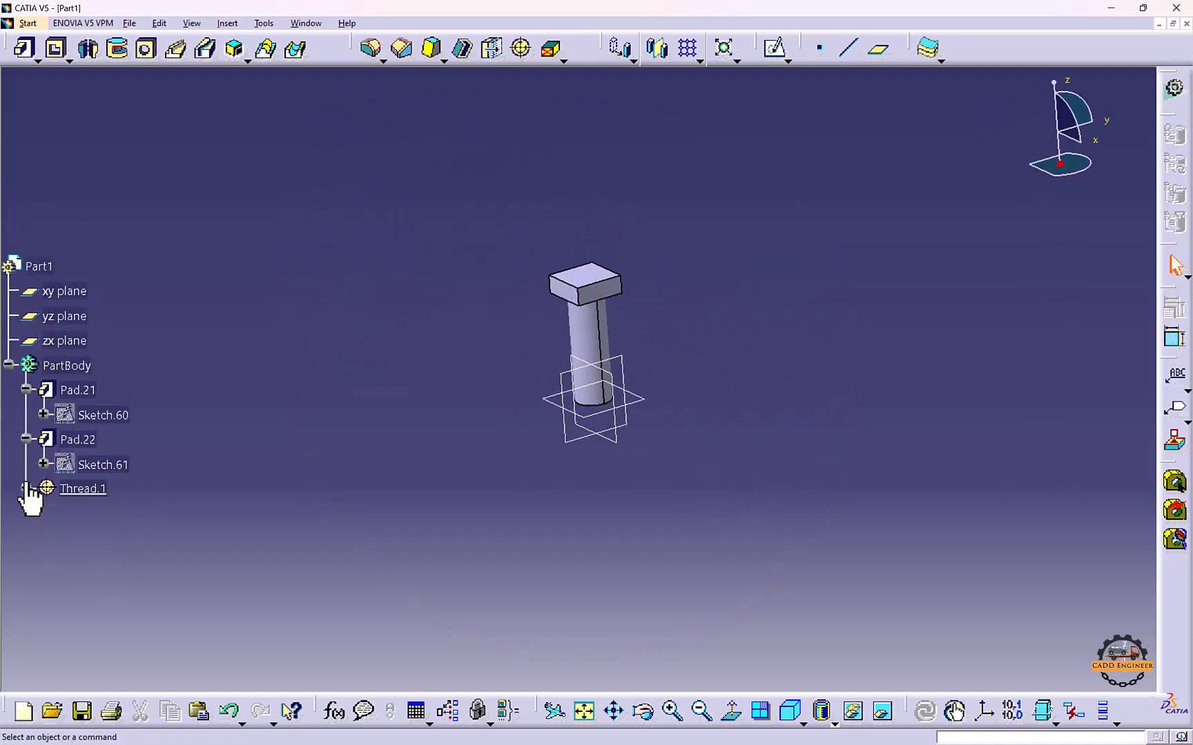
{"action": "left_click", "coordinate": [26, 440]}
{"action": "left_click", "coordinate": [8, 365]}
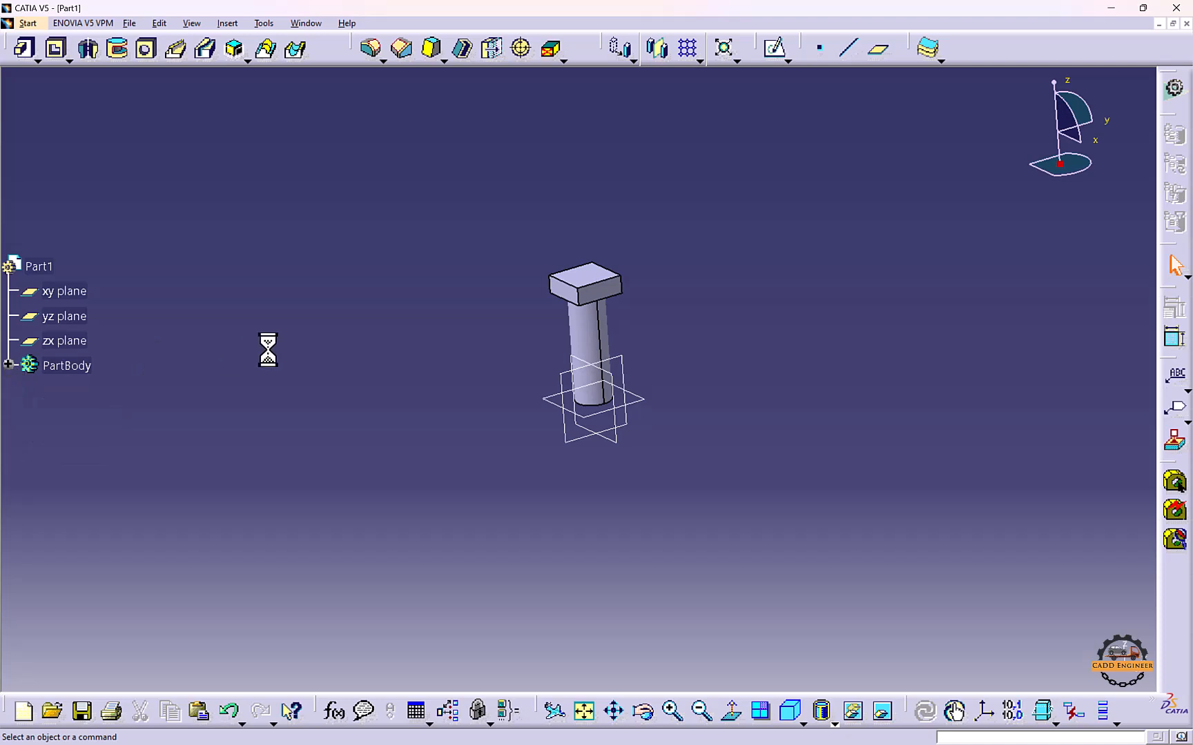
{"action": "left_click", "coordinate": [27, 23]}
{"action": "mouse_move", "coordinate": [103, 56]}
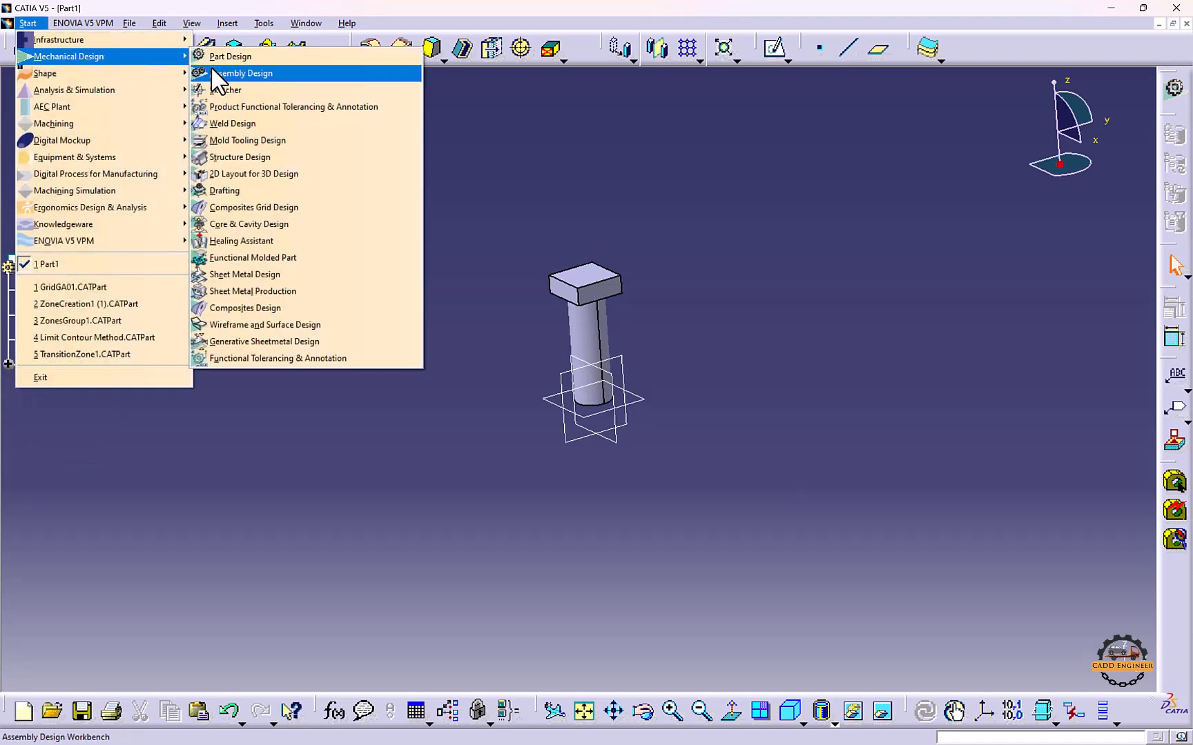
{"action": "left_click", "coordinate": [228, 191]}
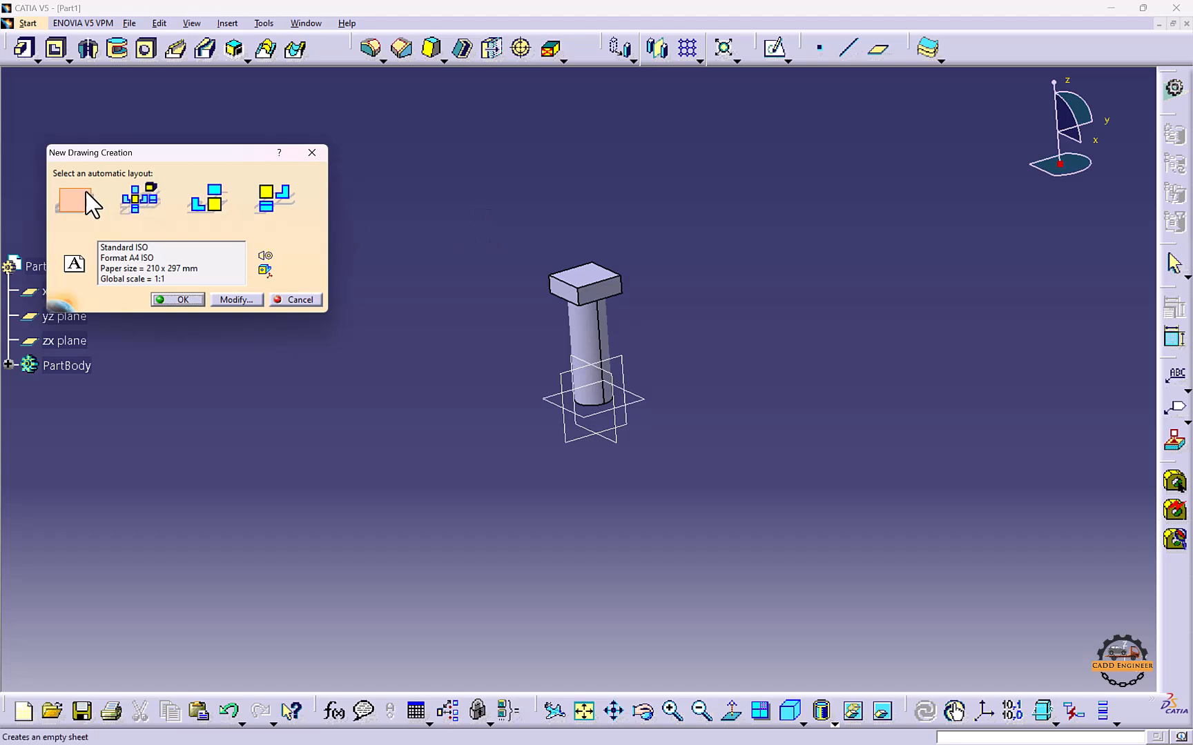
{"action": "left_click", "coordinate": [180, 299]}
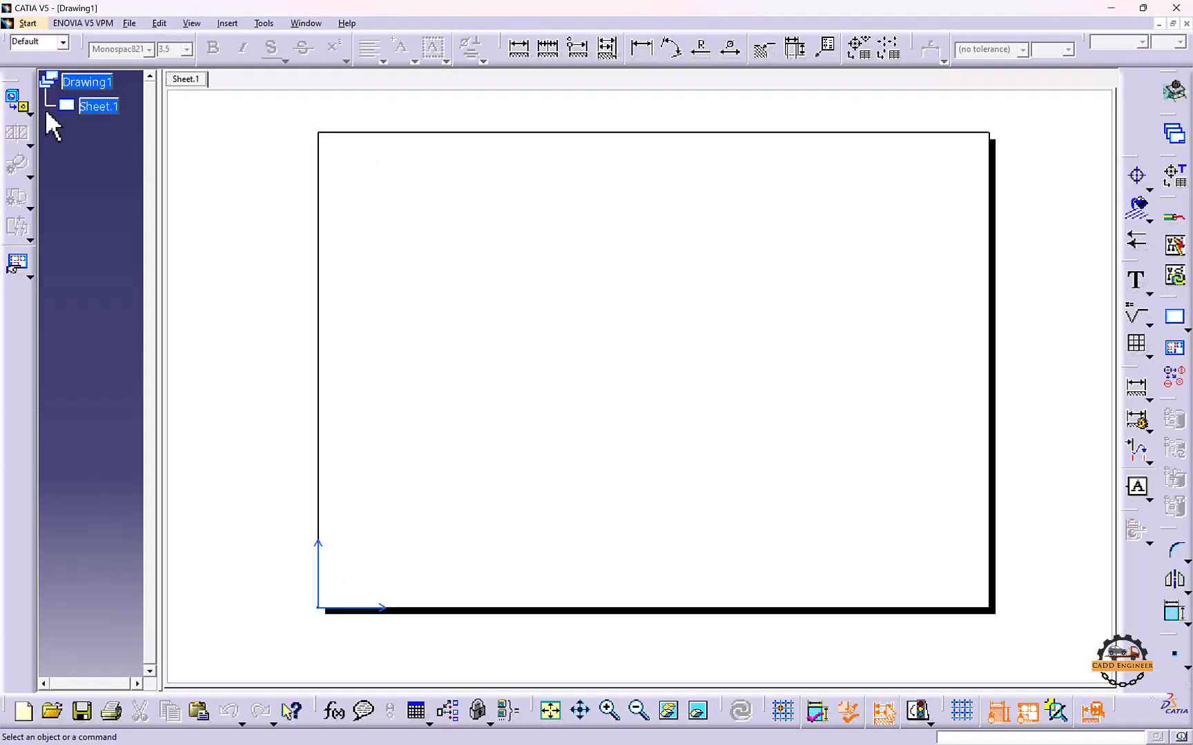
Generate a front view of Part1 on the drawing sheet, showing the bolt upright with its head on top
{"action": "left_click", "coordinate": [305, 23]}
{"action": "left_click", "coordinate": [362, 113]}
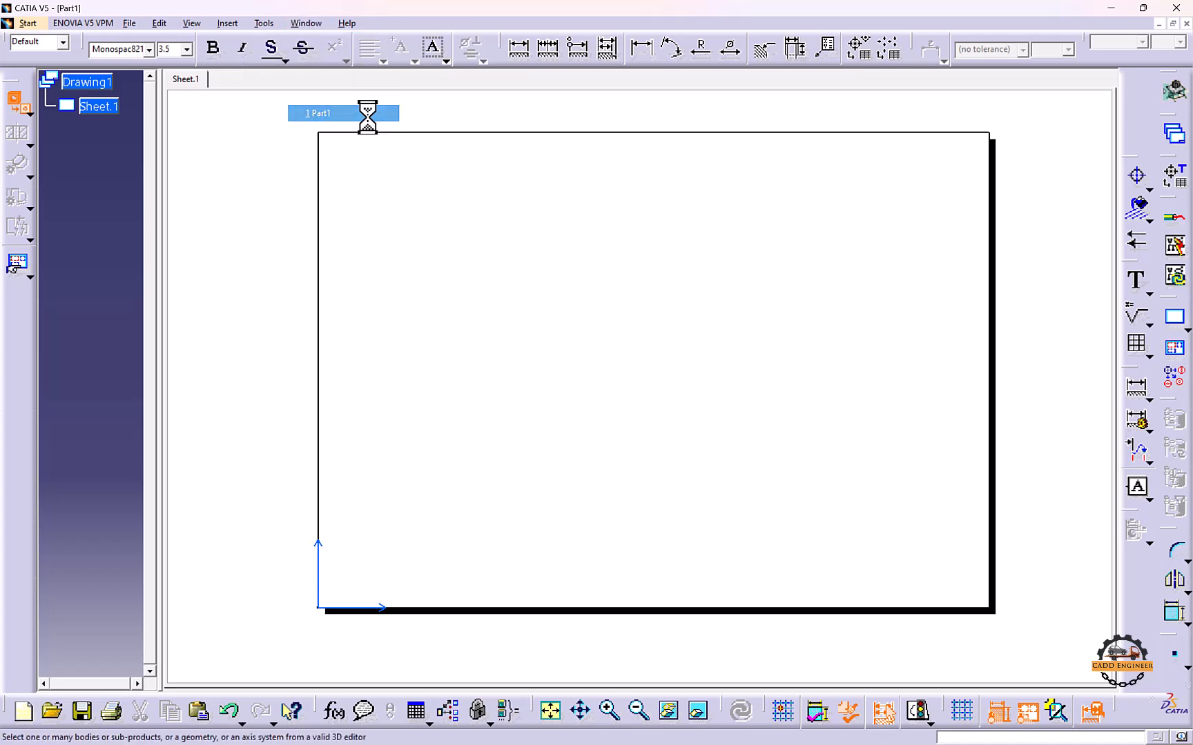
{"action": "left_click", "coordinate": [635, 383]}
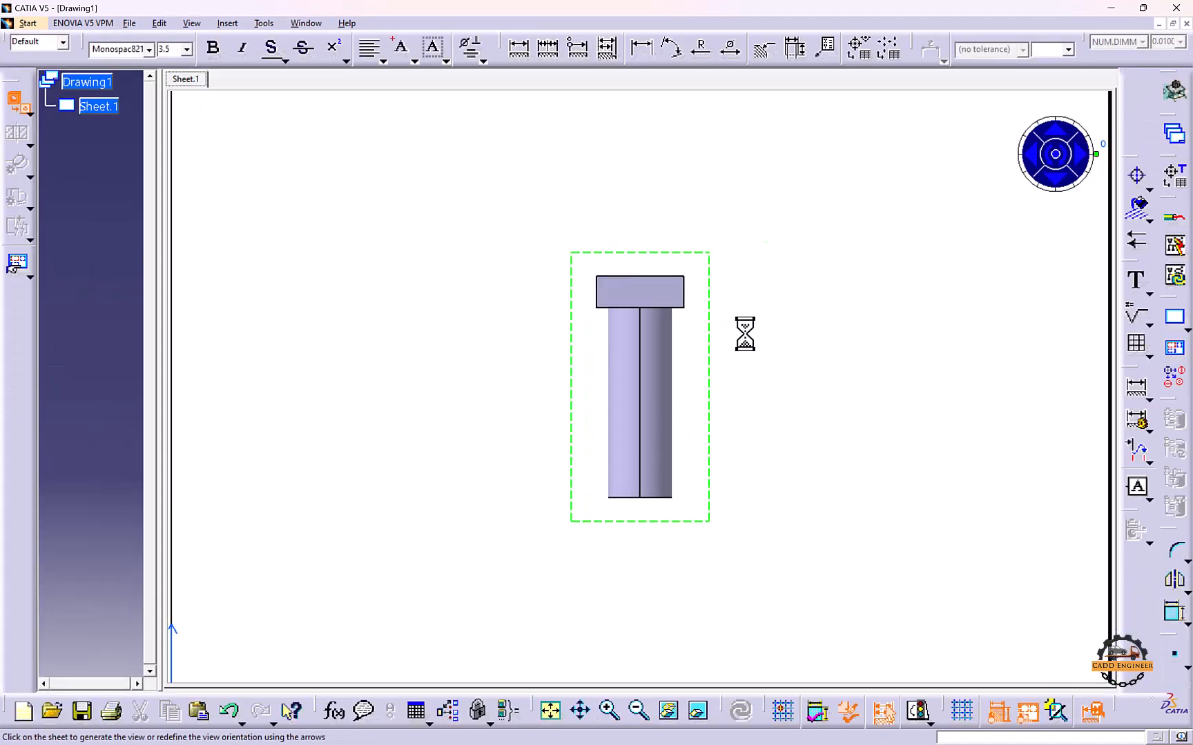
{"action": "left_click", "coordinate": [745, 328]}
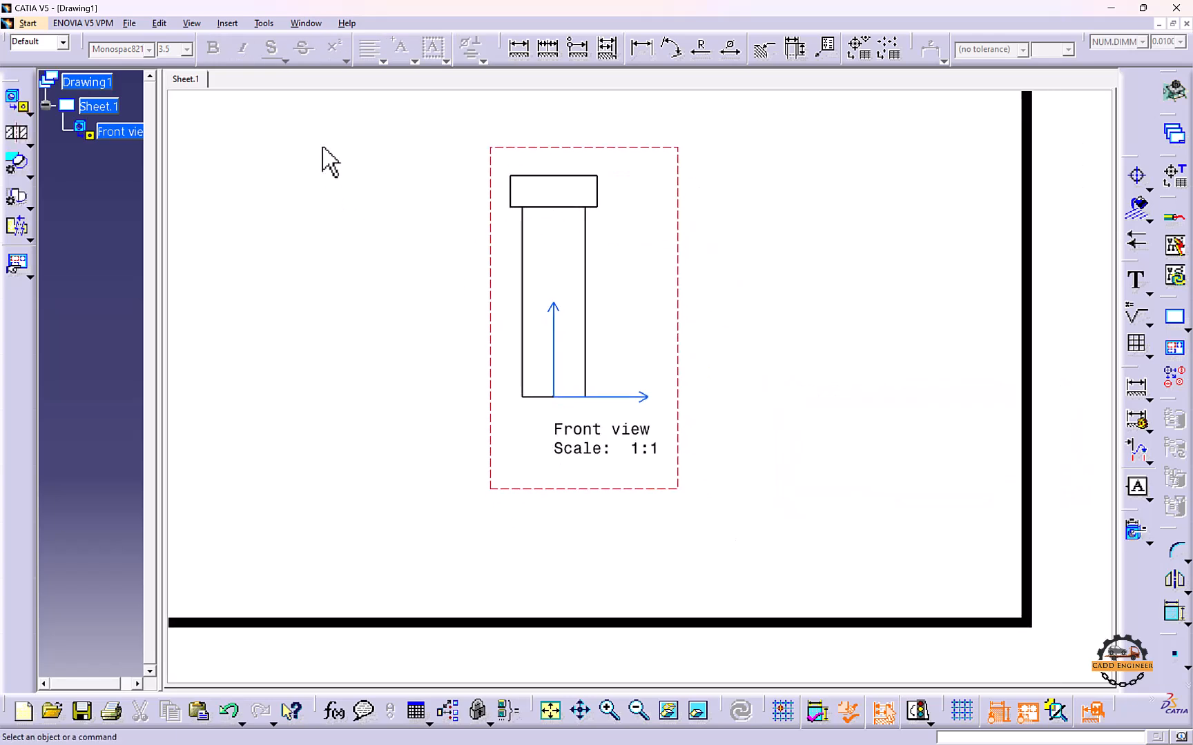
Enable the Thread dress-up display in the front view's properties
{"action": "right_click", "coordinate": [502, 147]}
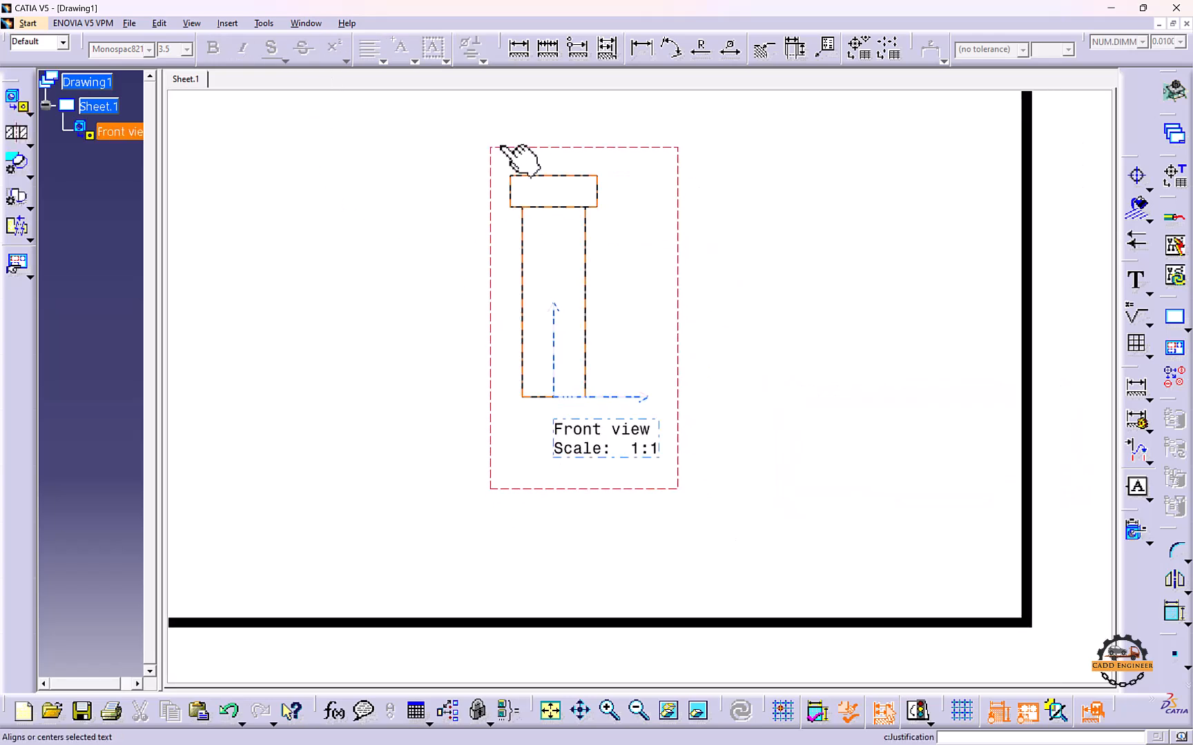
{"action": "left_click", "coordinate": [573, 231]}
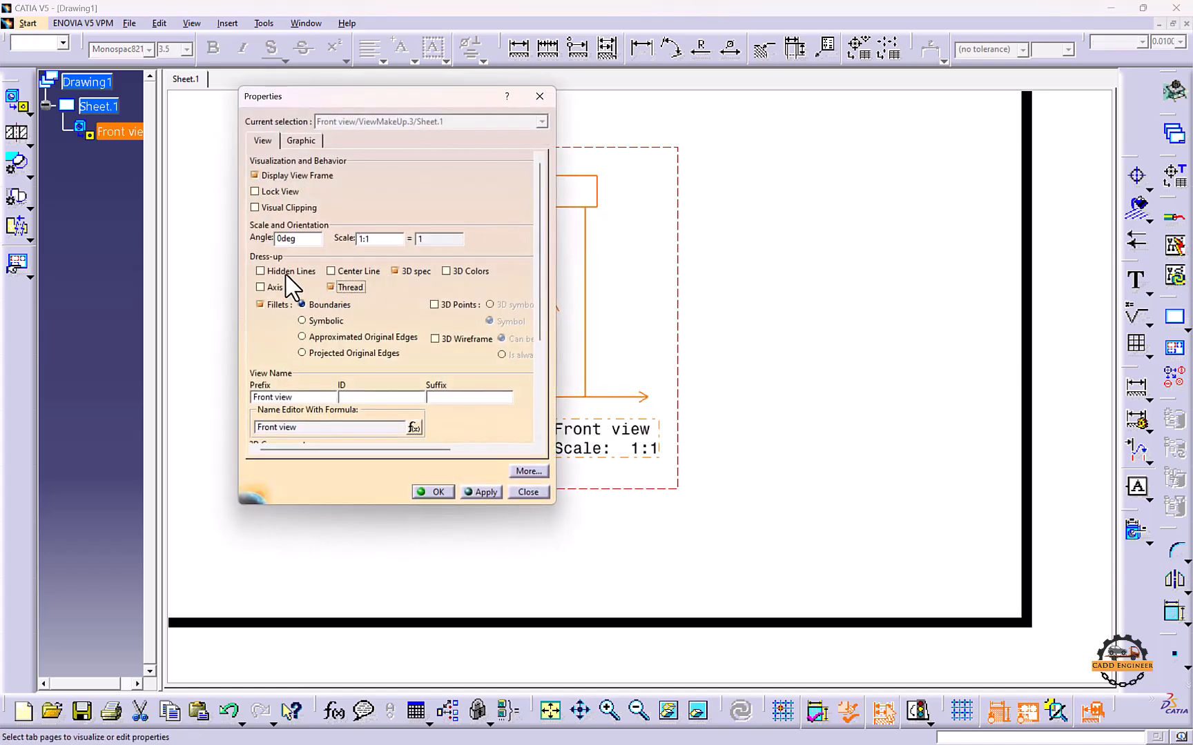
{"action": "left_click", "coordinate": [433, 492]}
Add thread dimensions to the front view, moving the depth dimension further right of the shank and the M20x1.5 label to its left
{"action": "left_click_drag", "start_coordinate": [461, 281], "coordinate": [671, 435]}
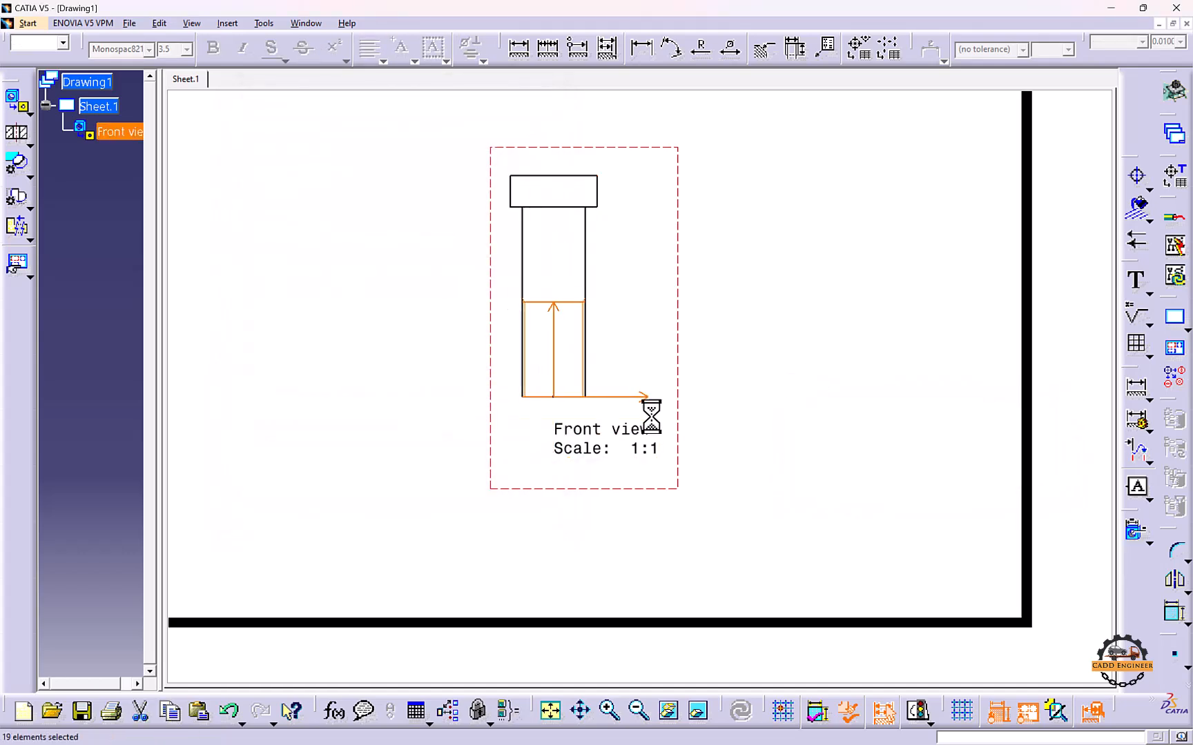
{"action": "middle_click_drag", "start_coordinate": [651, 413], "coordinate": [784, 407]}
{"action": "left_click", "coordinate": [781, 306]}
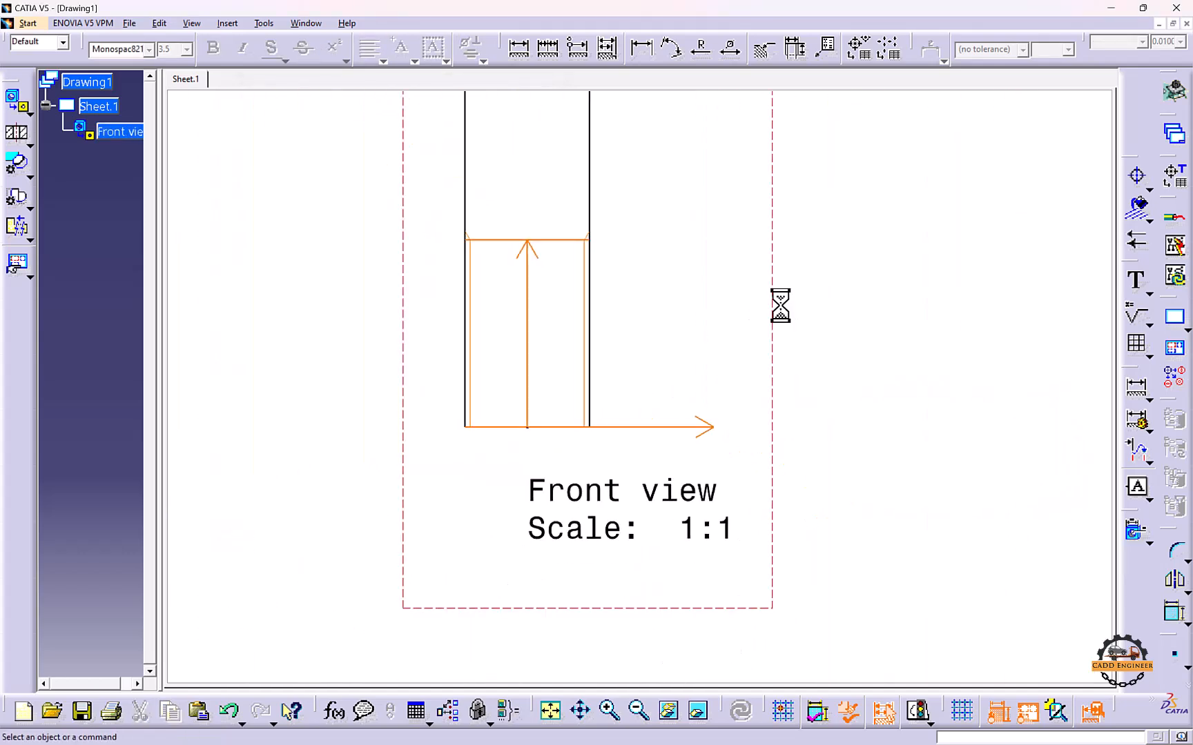
{"action": "left_click", "coordinate": [795, 46]}
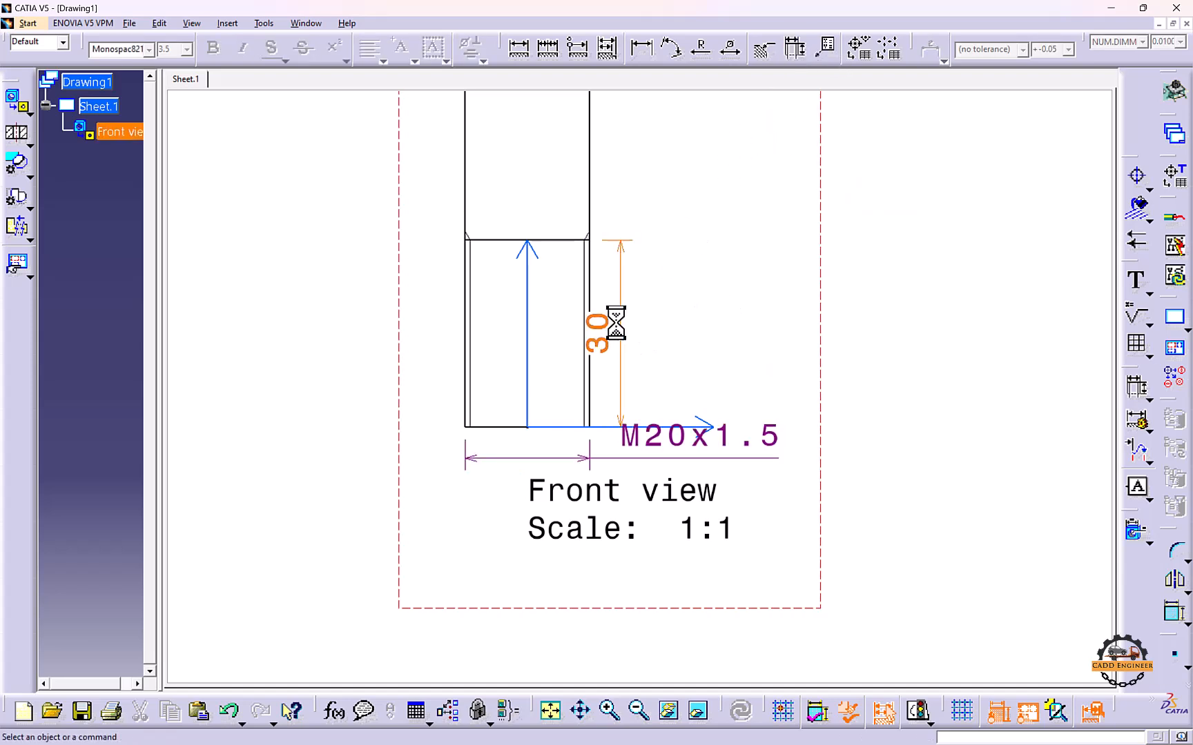
{"action": "left_click_drag", "start_coordinate": [608, 322], "coordinate": [718, 288]}
{"action": "left_click_drag", "start_coordinate": [777, 441], "coordinate": [349, 432]}
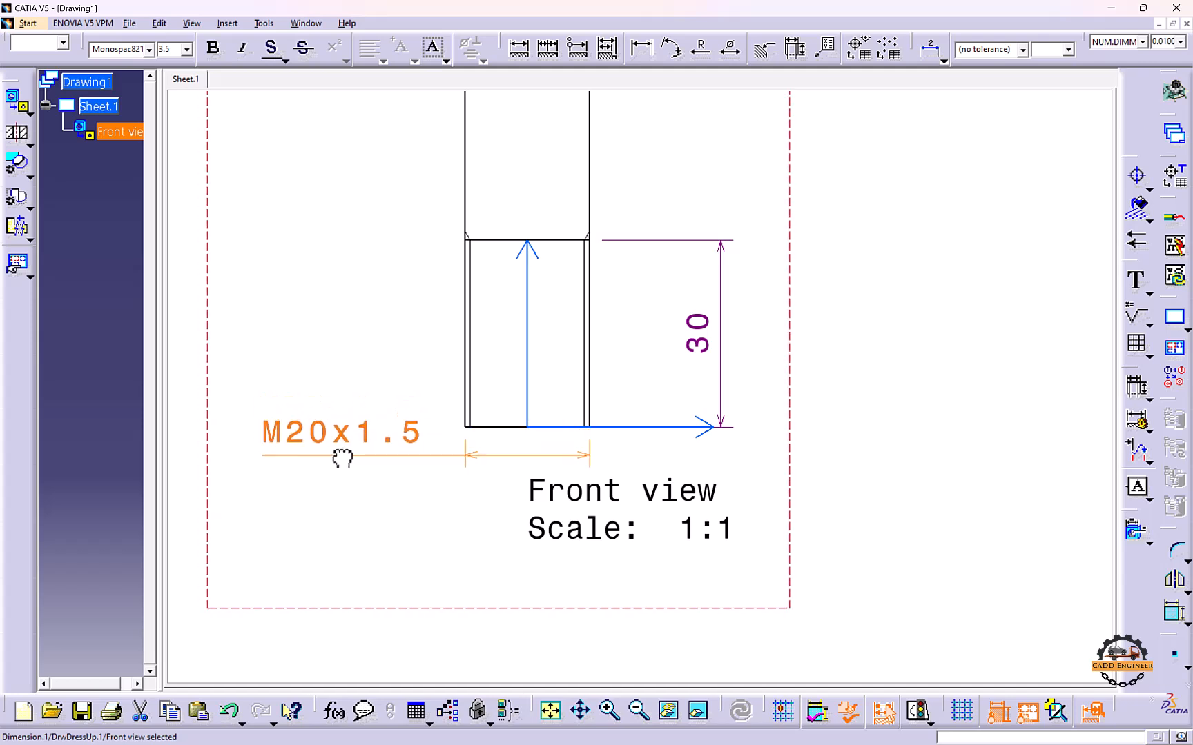
Delete the front view's label text from the sheet and close the drawing to return to the bolt part
{"action": "left_click", "coordinate": [386, 546]}
{"action": "mouse_move", "coordinate": [386, 546]}
{"action": "middle_mouse_down"}
{"action": "mouse_move", "coordinate": [431, 546]}
{"action": "mouse_move", "coordinate": [772, 422]}
{"action": "mouse_move", "coordinate": [678, 386]}
{"action": "mouse_move", "coordinate": [666, 431]}
{"action": "middle_mouse_up"}
{"action": "left_click", "coordinate": [591, 410]}
{"action": "key", "text": "Delete"}
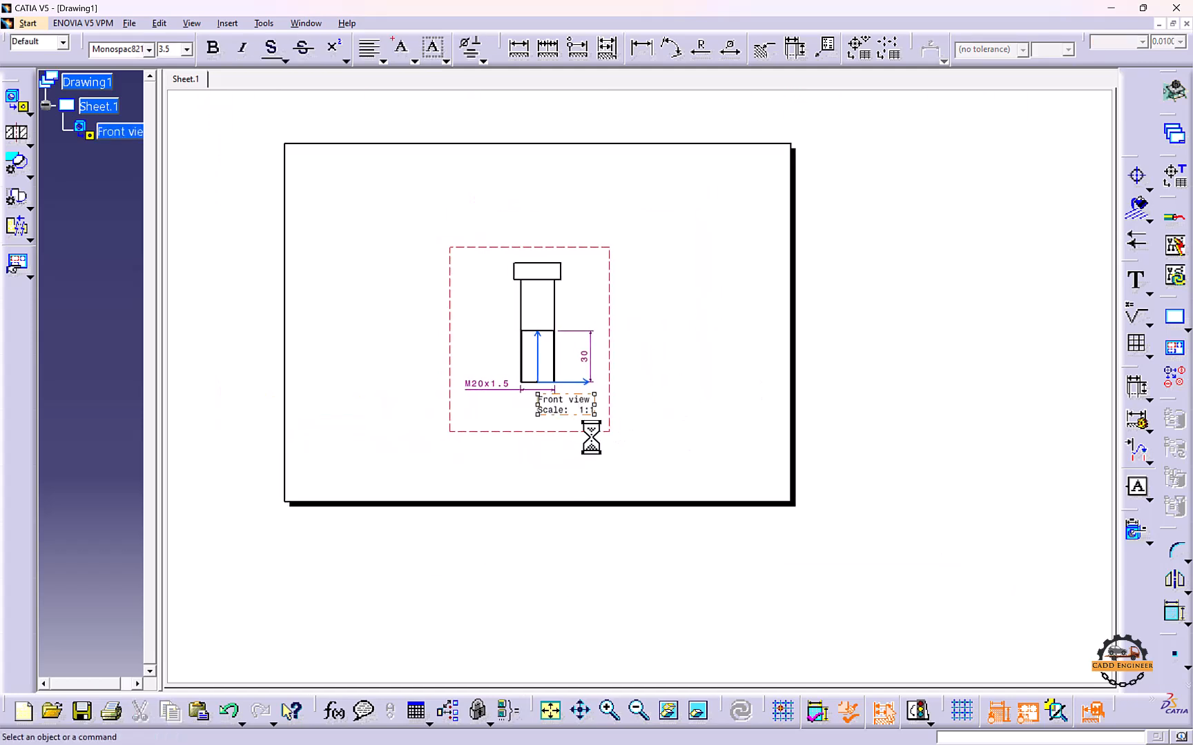
{"action": "left_click", "coordinate": [1185, 23]}
{"action": "left_click", "coordinate": [632, 407]}
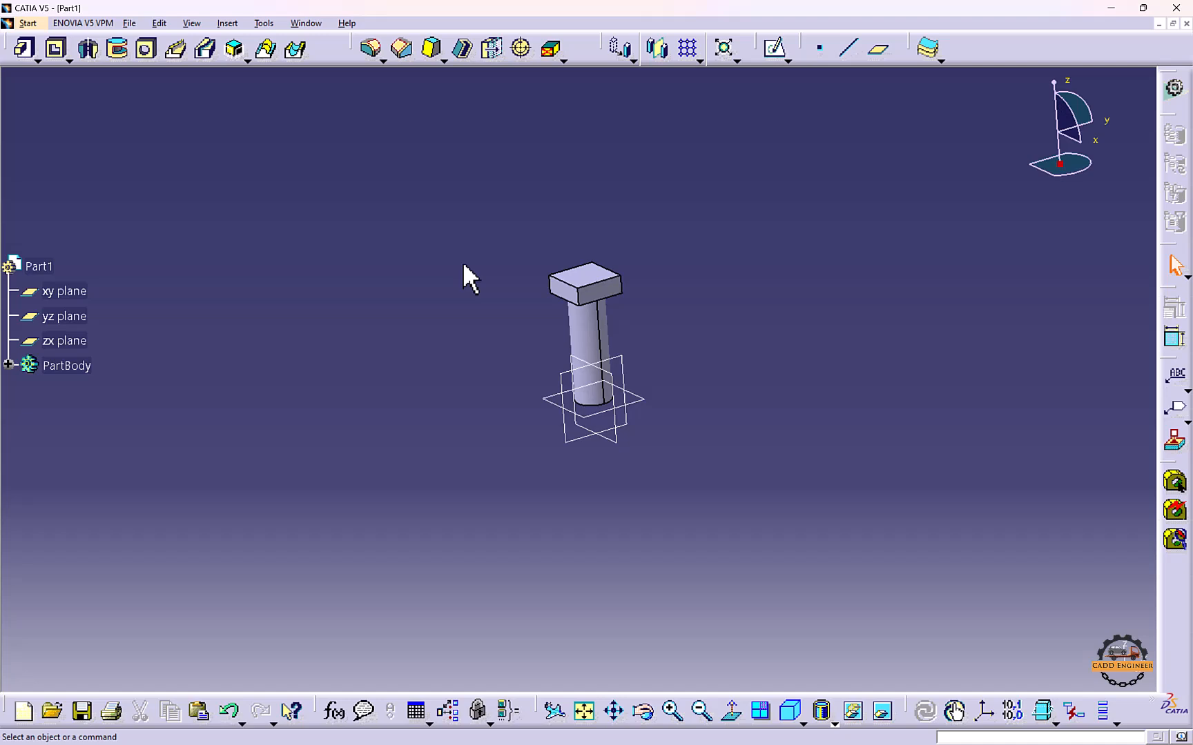
Undock the Transformation Features toolbar and translate the bolt body by -63 mm along its head's top face direction, keeping the transformation specifications
{"action": "left_click_drag", "start_coordinate": [607, 56], "coordinate": [452, 135]}
{"action": "left_click", "coordinate": [474, 171]}
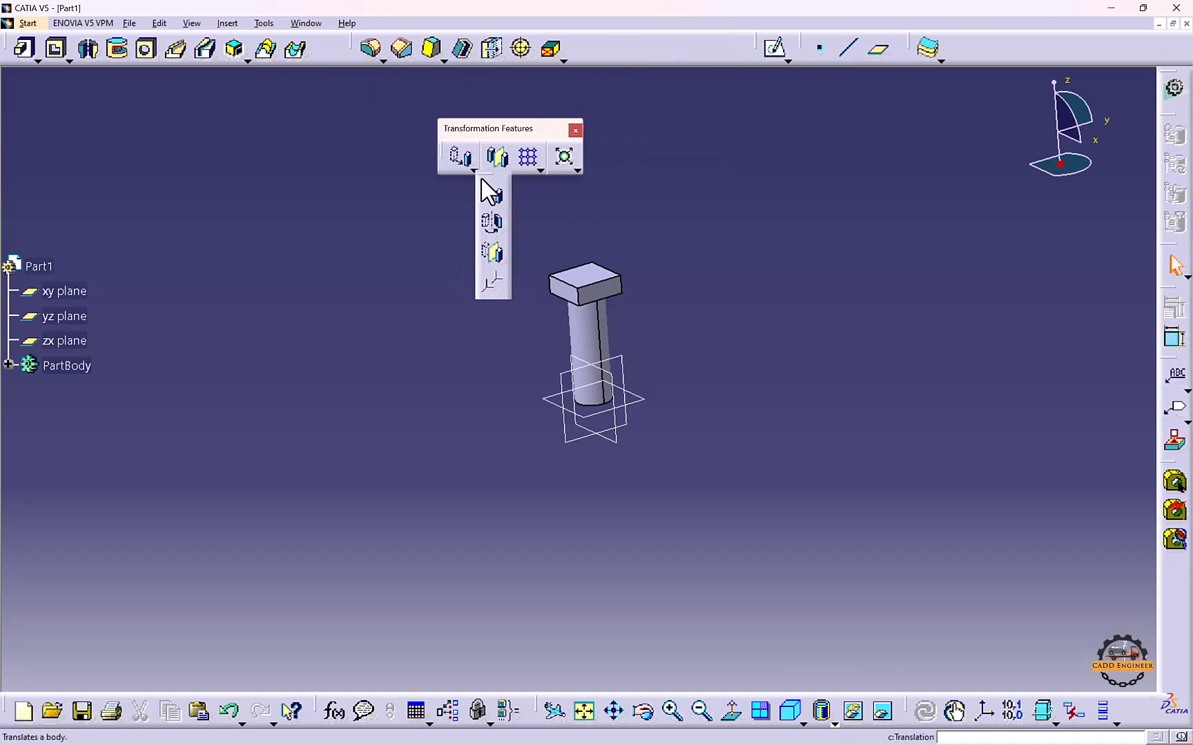
{"action": "left_click", "coordinate": [492, 198]}
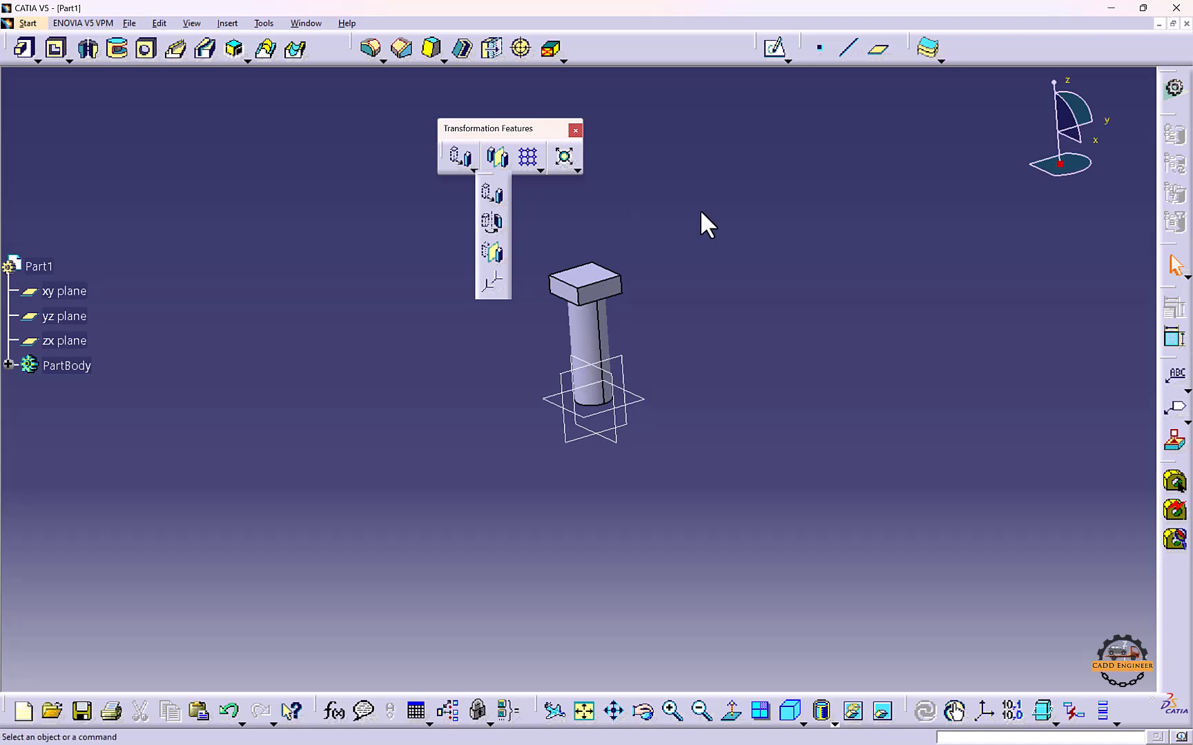
{"action": "left_click", "coordinate": [641, 409]}
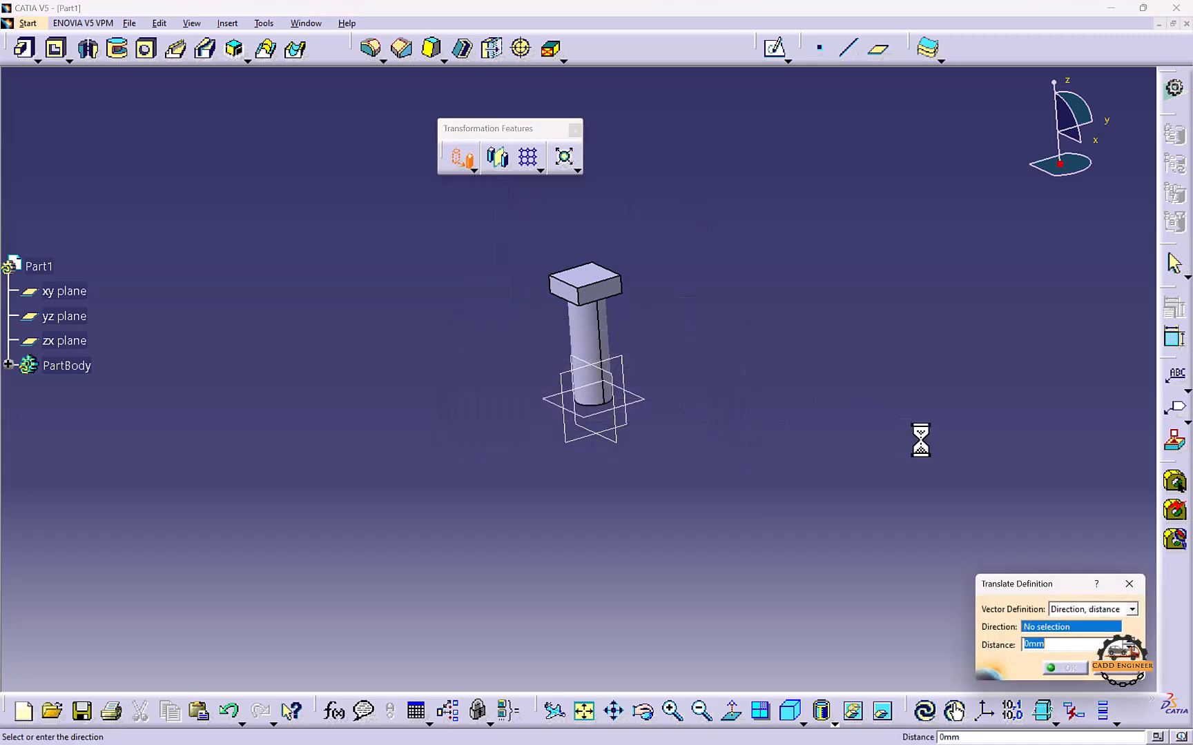
{"action": "left_click_drag", "start_coordinate": [1004, 590], "coordinate": [805, 278]}
{"action": "middle_click_drag", "start_coordinate": [805, 277], "coordinate": [640, 289]}
{"action": "left_click", "coordinate": [599, 284]}
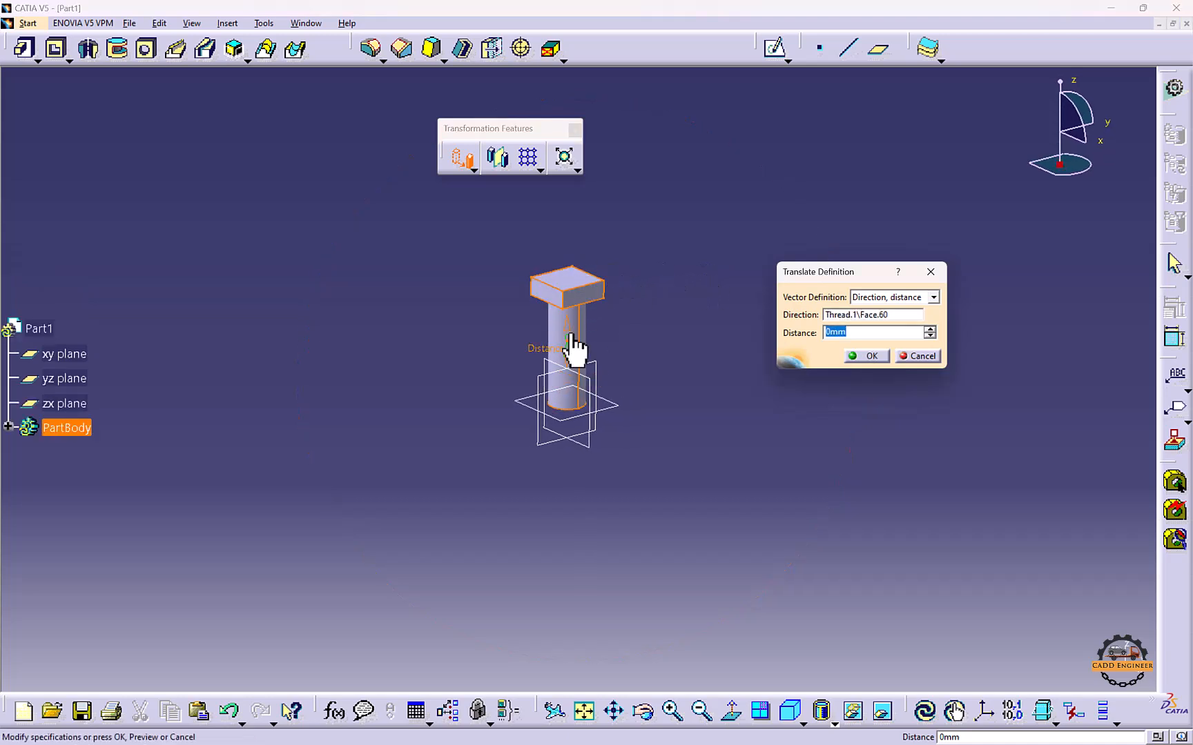
{"action": "left_click_drag", "start_coordinate": [575, 348], "coordinate": [615, 224]}
{"action": "middle_click_drag", "start_coordinate": [615, 223], "coordinate": [642, 399]}
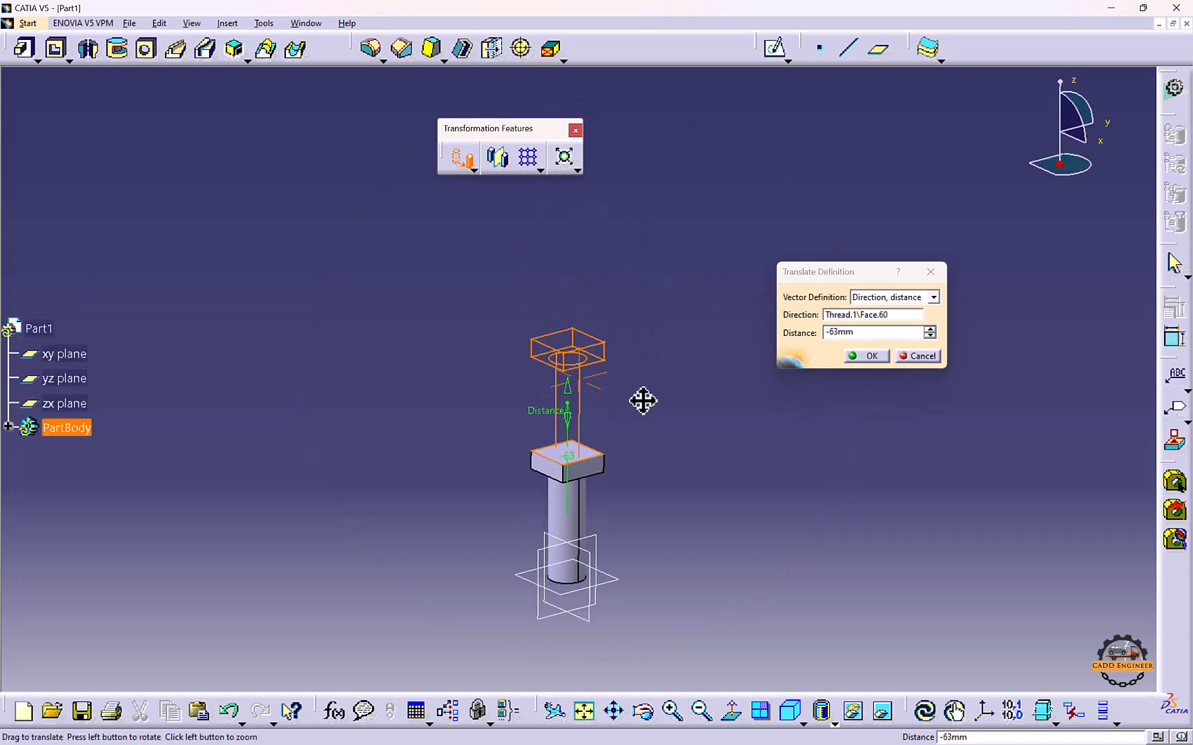
{"action": "left_click", "coordinate": [851, 356]}
Translate the body a second time by -141 mm along the direction of the head's side face, keeping the specifications
{"action": "left_click", "coordinate": [462, 161]}
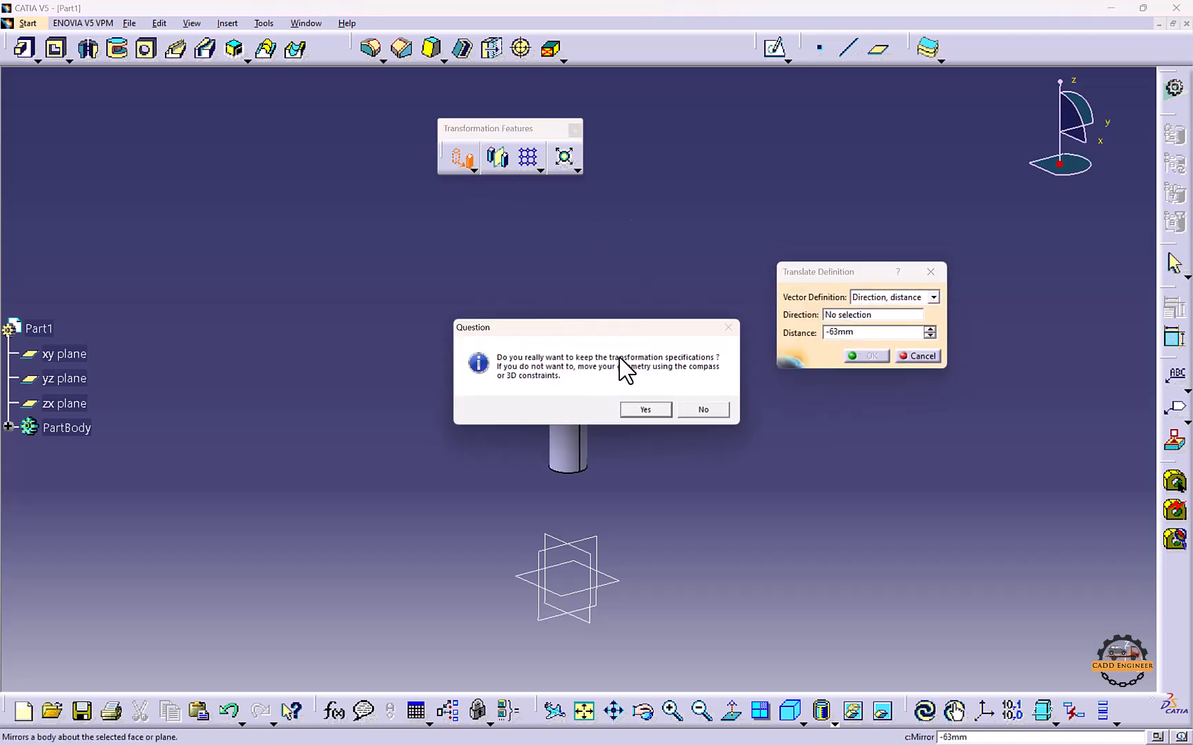
{"action": "left_click", "coordinate": [654, 409]}
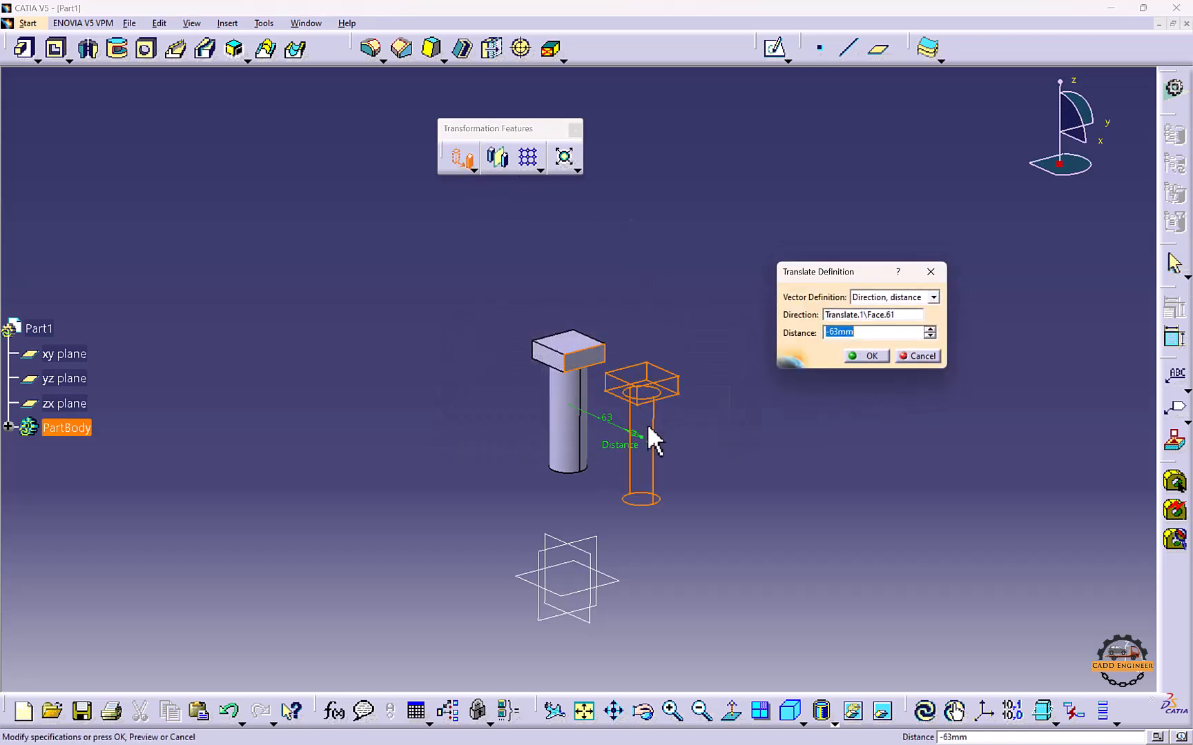
{"action": "left_click_drag", "start_coordinate": [644, 434], "coordinate": [741, 482]}
{"action": "middle_click_drag", "start_coordinate": [695, 512], "coordinate": [772, 360]}
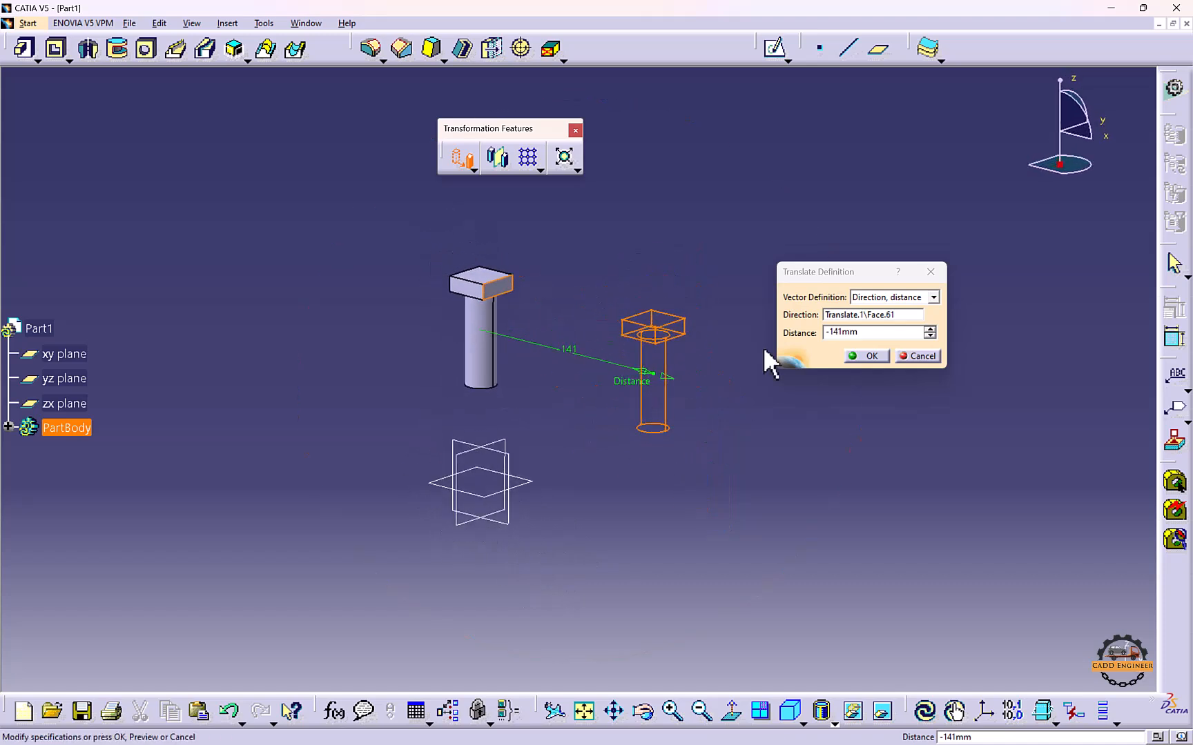
{"action": "left_click", "coordinate": [866, 356]}
Begin a point-to-point translation of the body and create its start point on the yz plane, above the origin
{"action": "left_click", "coordinate": [465, 162]}
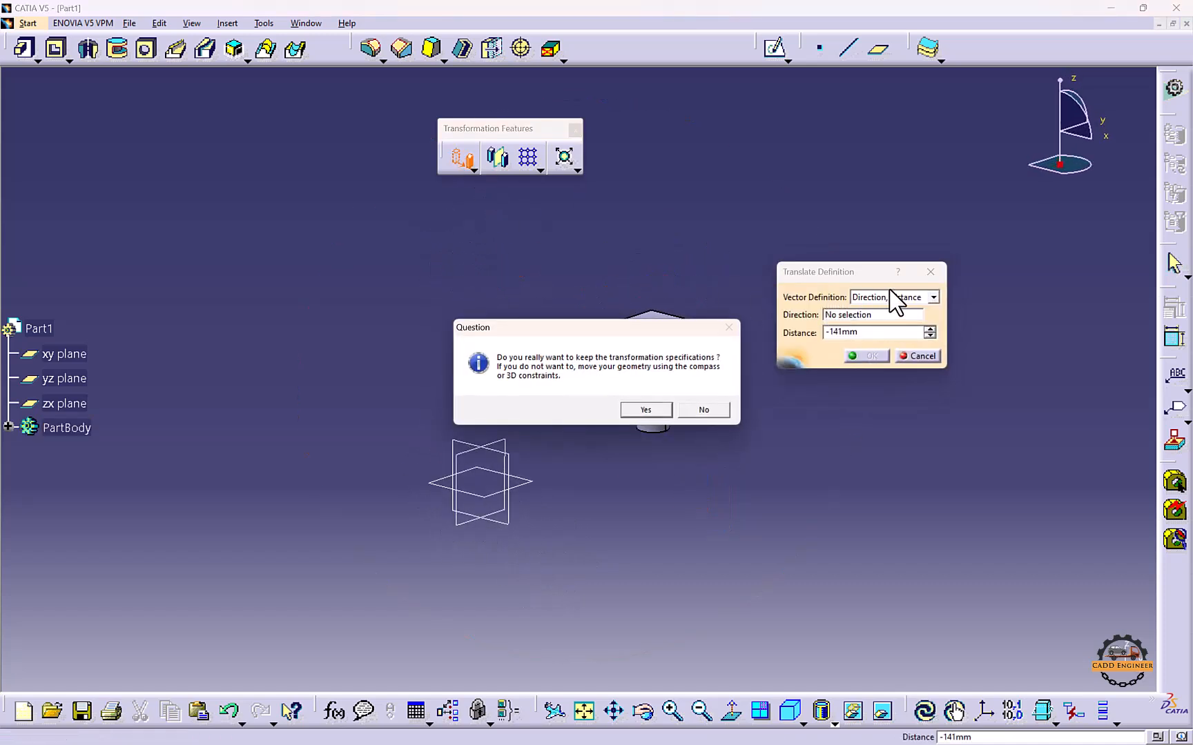
{"action": "left_click", "coordinate": [668, 409]}
{"action": "left_click", "coordinate": [904, 298]}
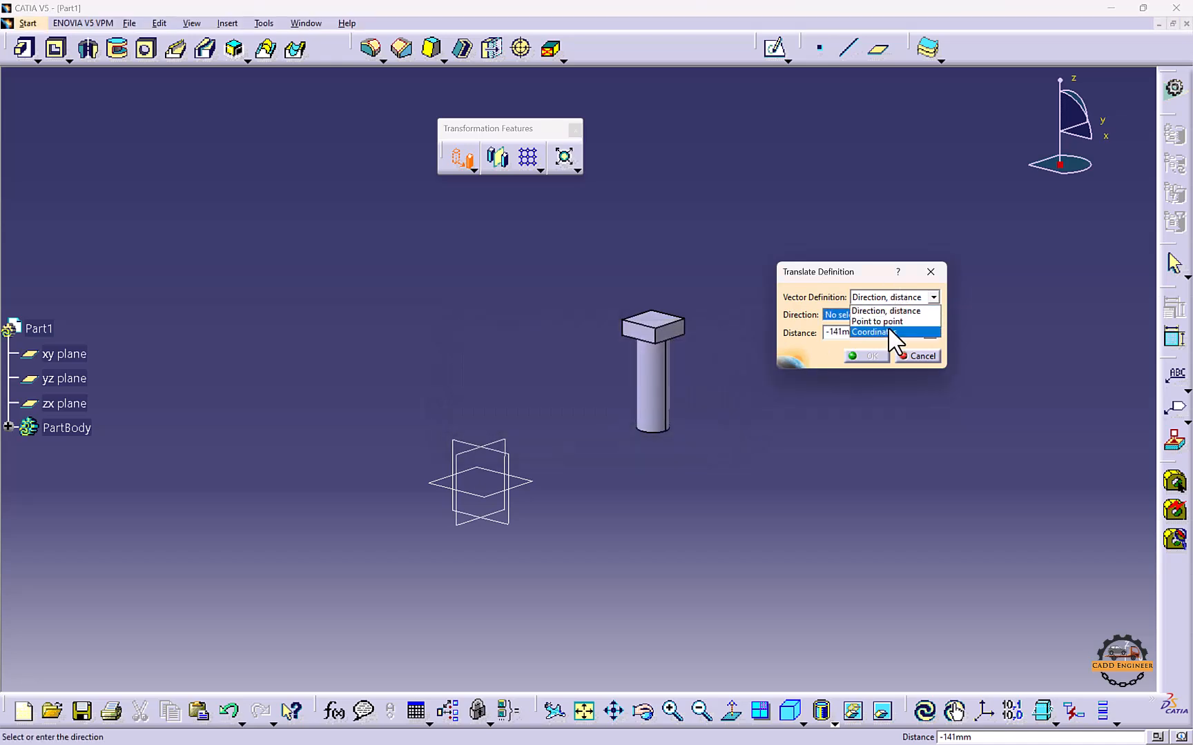
{"action": "left_click", "coordinate": [883, 322]}
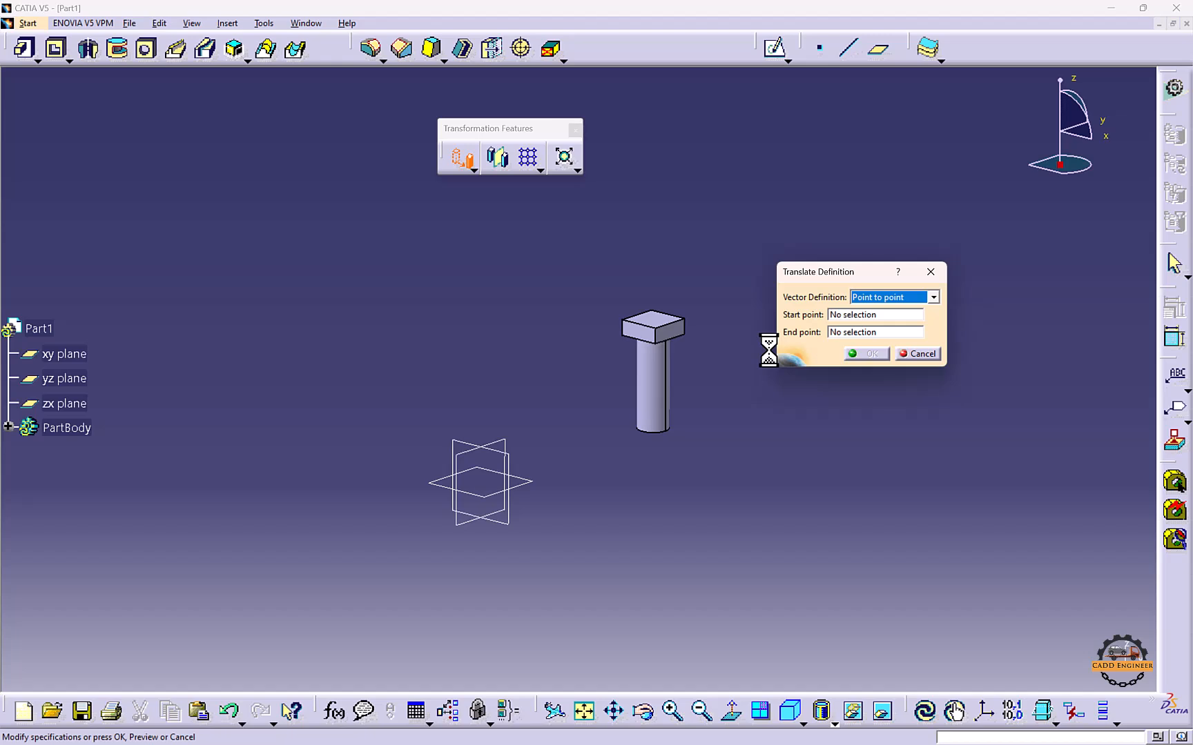
{"action": "right_click", "coordinate": [838, 323]}
{"action": "left_click", "coordinate": [893, 324]}
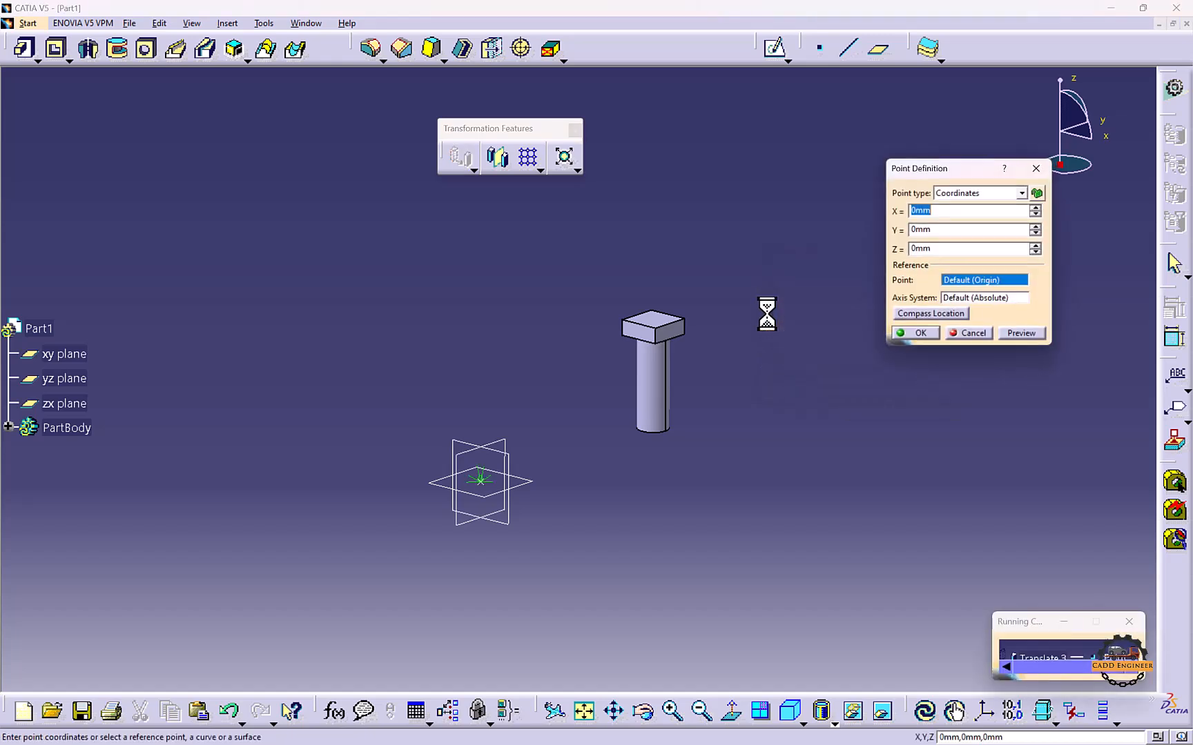
{"action": "left_click", "coordinate": [506, 445]}
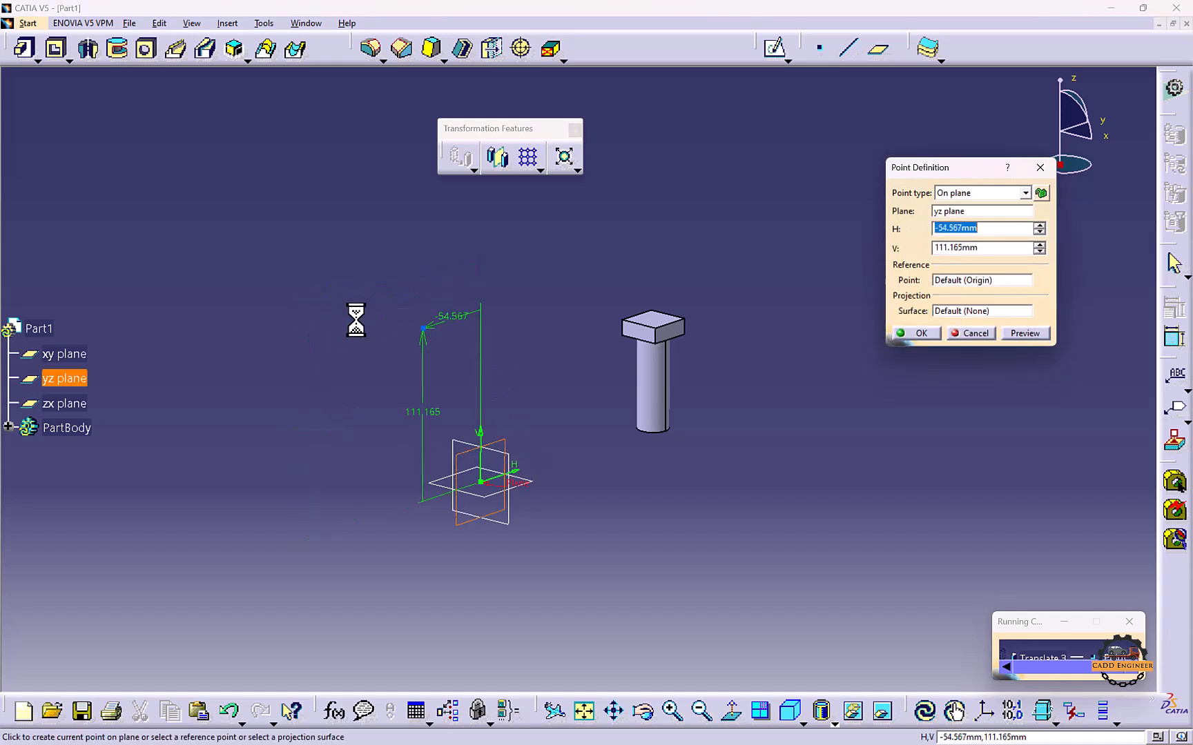
{"action": "left_click", "coordinate": [350, 319]}
{"action": "key", "text": "Return"}
Create the translation's end point on the xy plane and apply the point-to-point move
{"action": "right_click", "coordinate": [836, 338]}
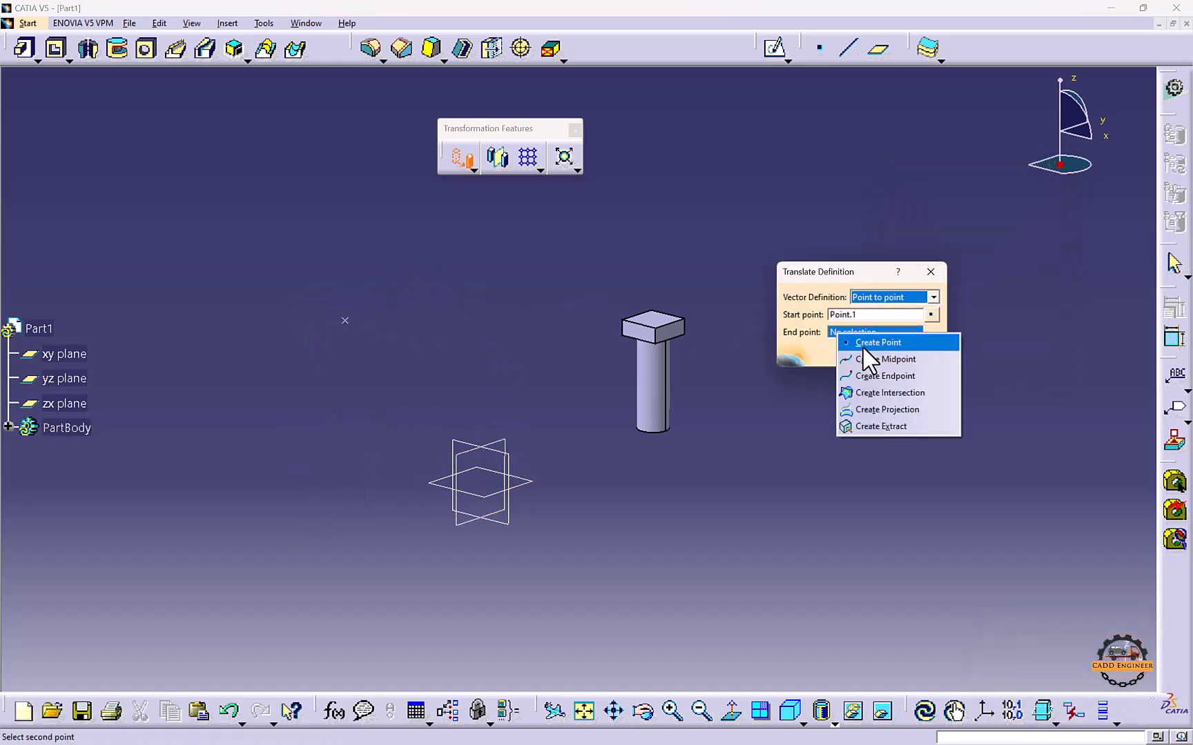
{"action": "left_click", "coordinate": [875, 341]}
{"action": "left_click", "coordinate": [528, 484]}
{"action": "left_click", "coordinate": [742, 438]}
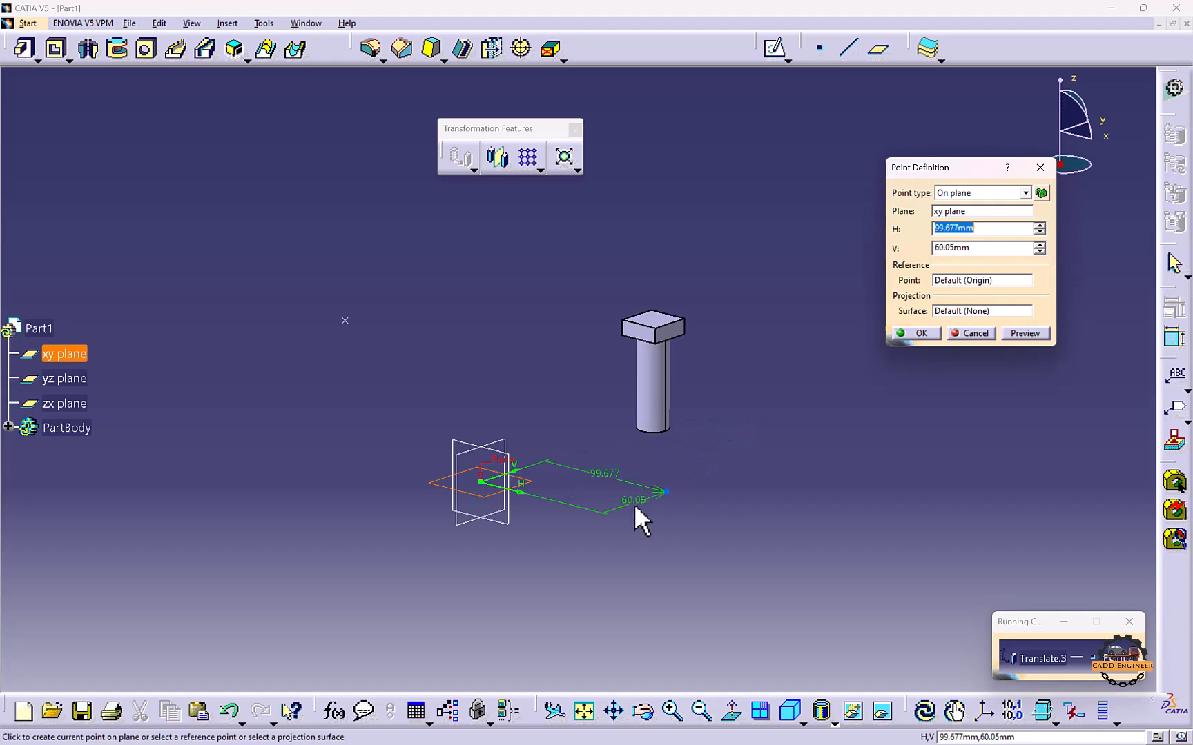
{"action": "left_click", "coordinate": [595, 514]}
{"action": "key", "text": "Return"}
{"action": "middle_click_drag", "start_coordinate": [746, 442], "coordinate": [523, 351]}
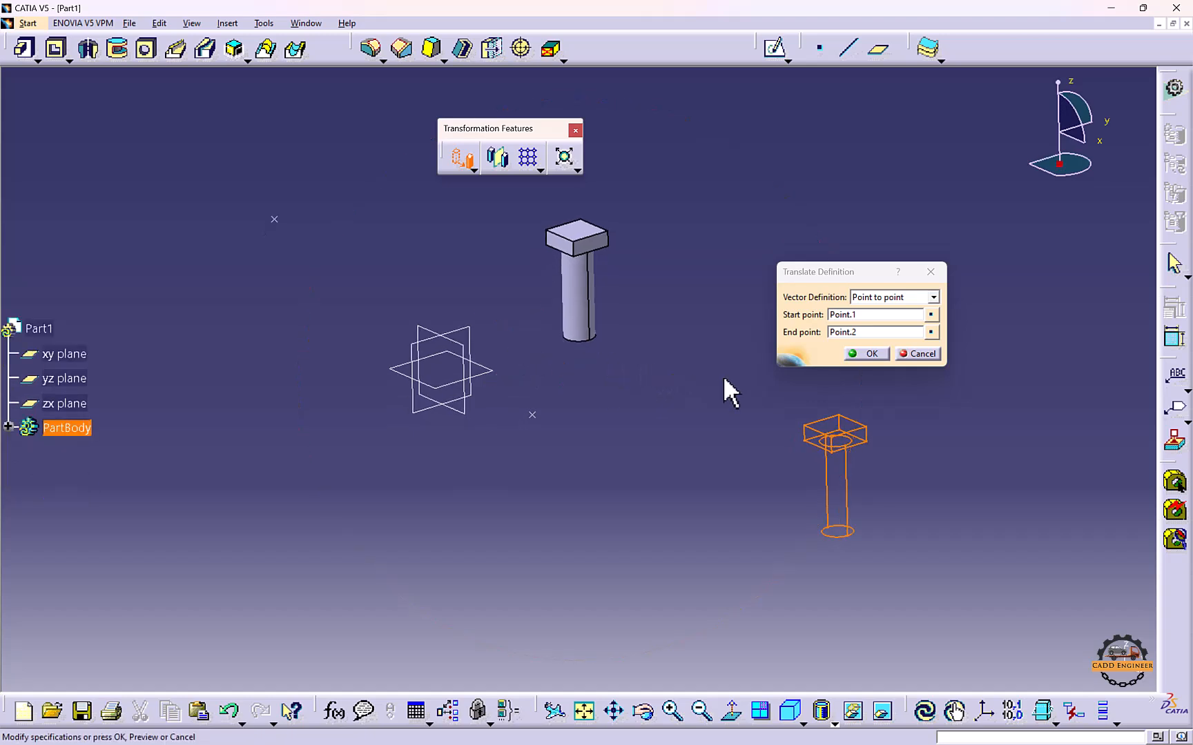
{"action": "left_click", "coordinate": [868, 354]}
Define a coordinates-based translation of the body with X at -100 mm and Y at -100 mm
{"action": "left_click", "coordinate": [459, 158]}
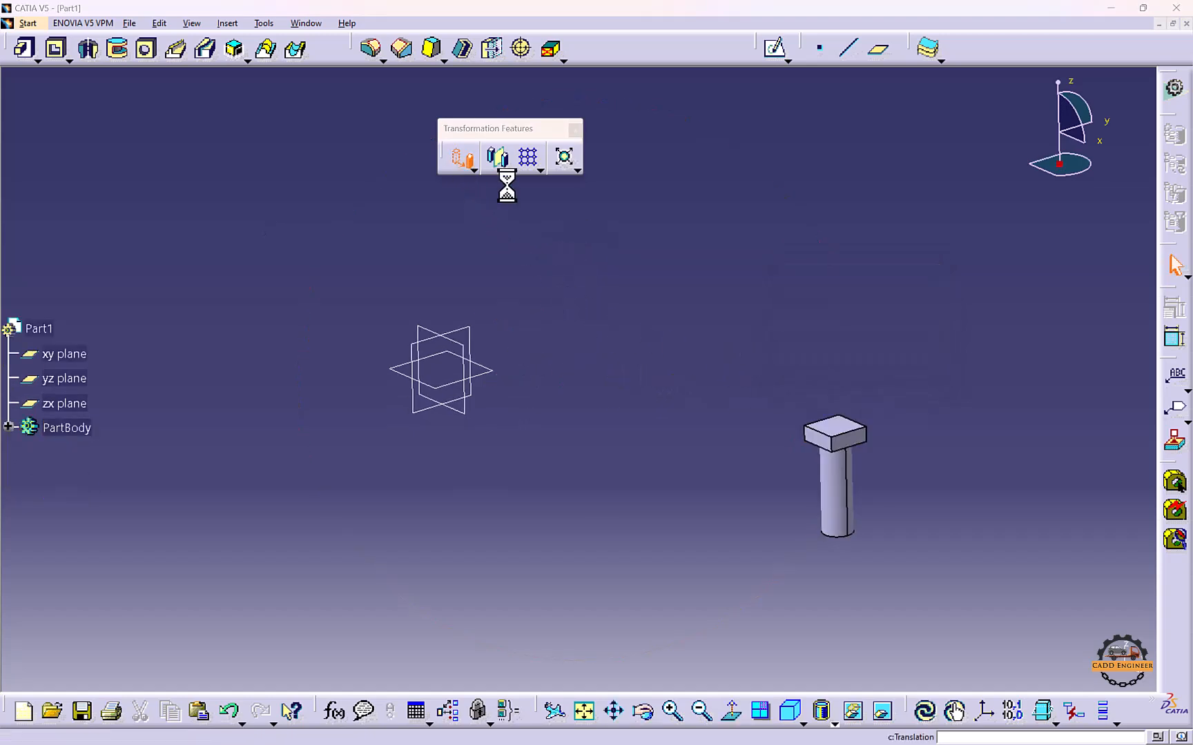
{"action": "left_click", "coordinate": [659, 410]}
{"action": "left_click", "coordinate": [890, 296]}
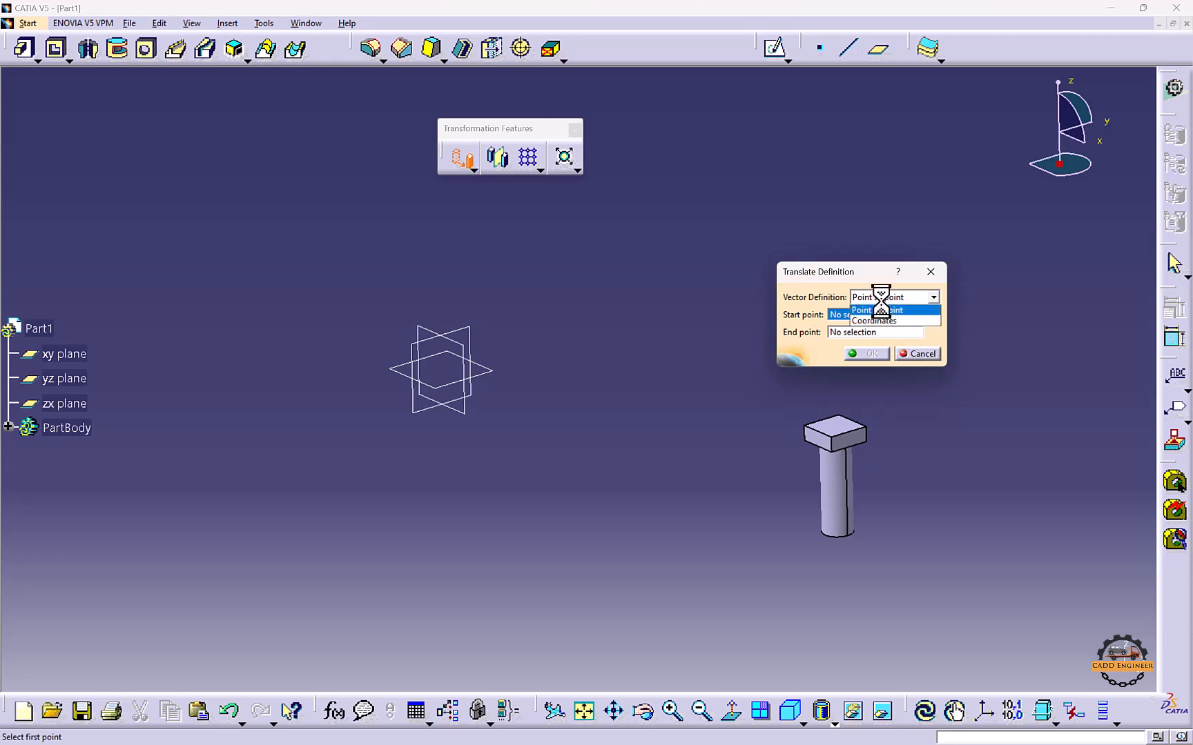
{"action": "left_click", "coordinate": [878, 339]}
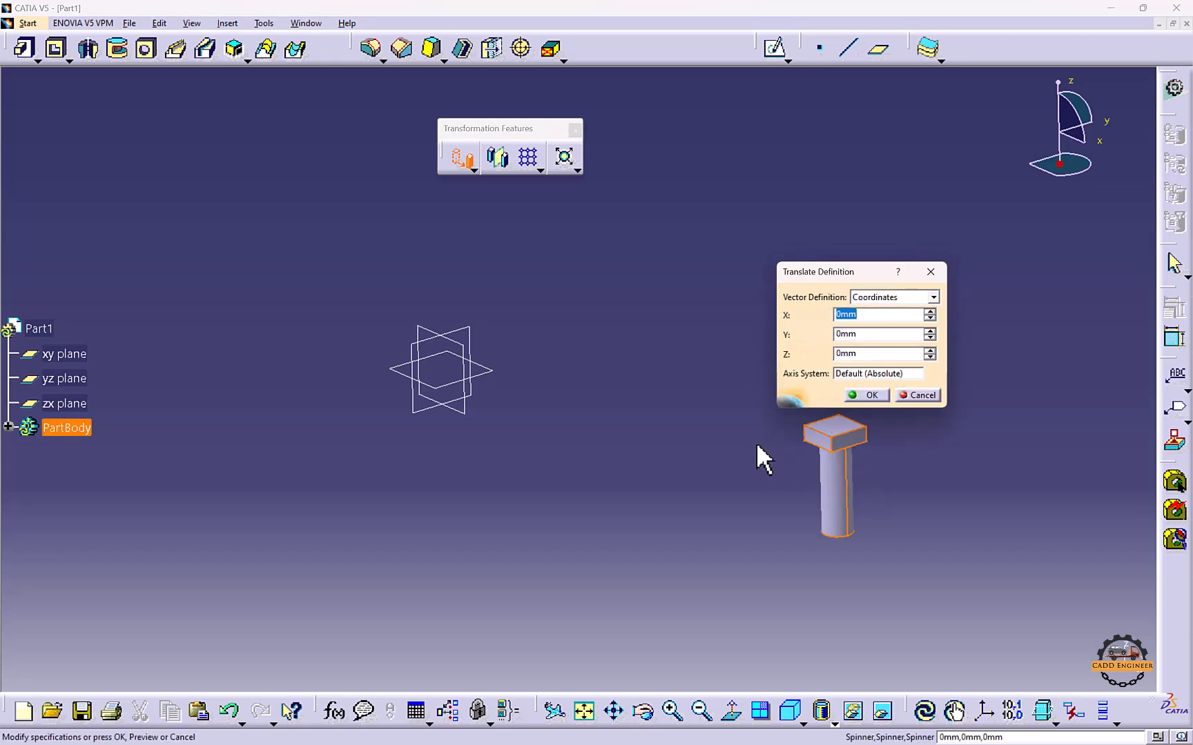
{"action": "middle_click_drag", "start_coordinate": [721, 420], "coordinate": [523, 301]}
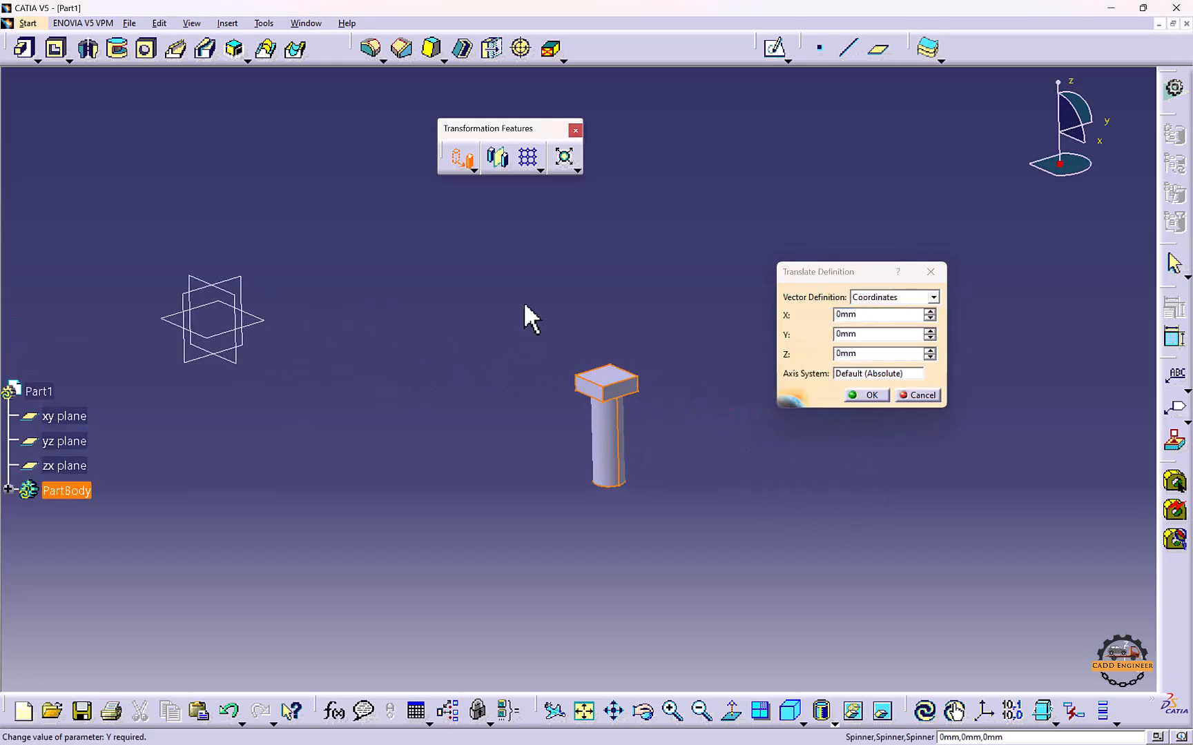
{"action": "left_click", "coordinate": [871, 315]}
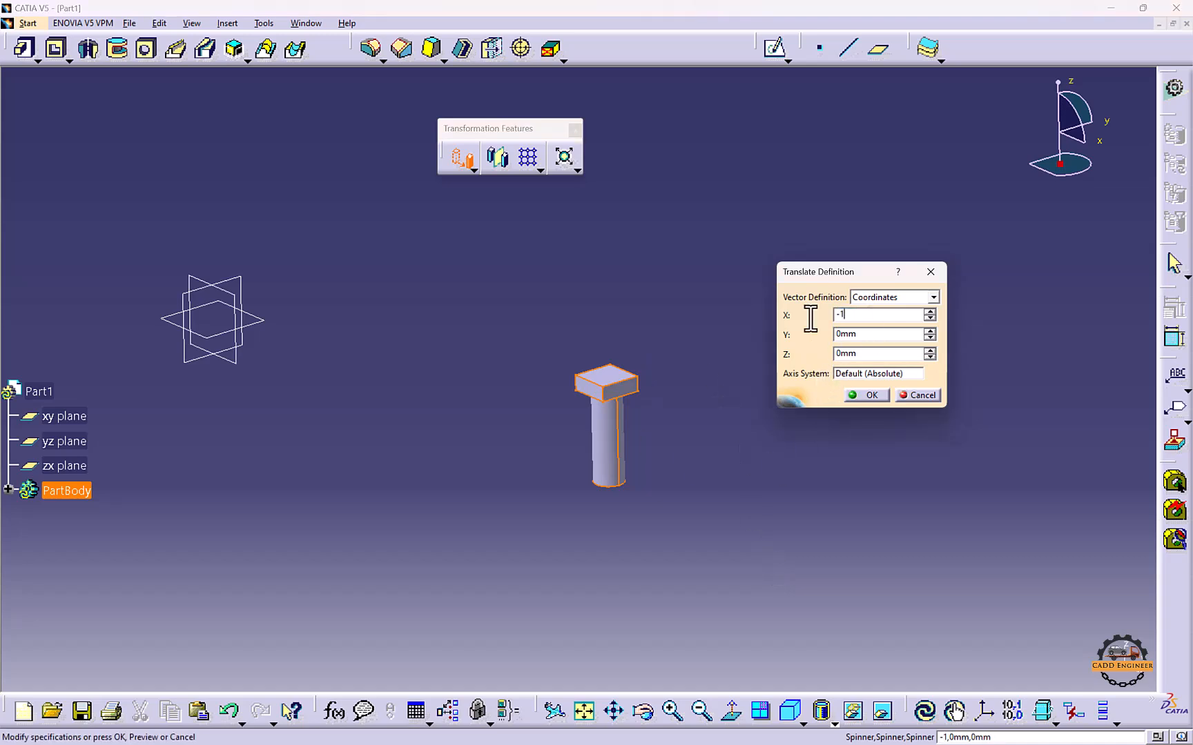
{"action": "type", "text": "-100mm"}
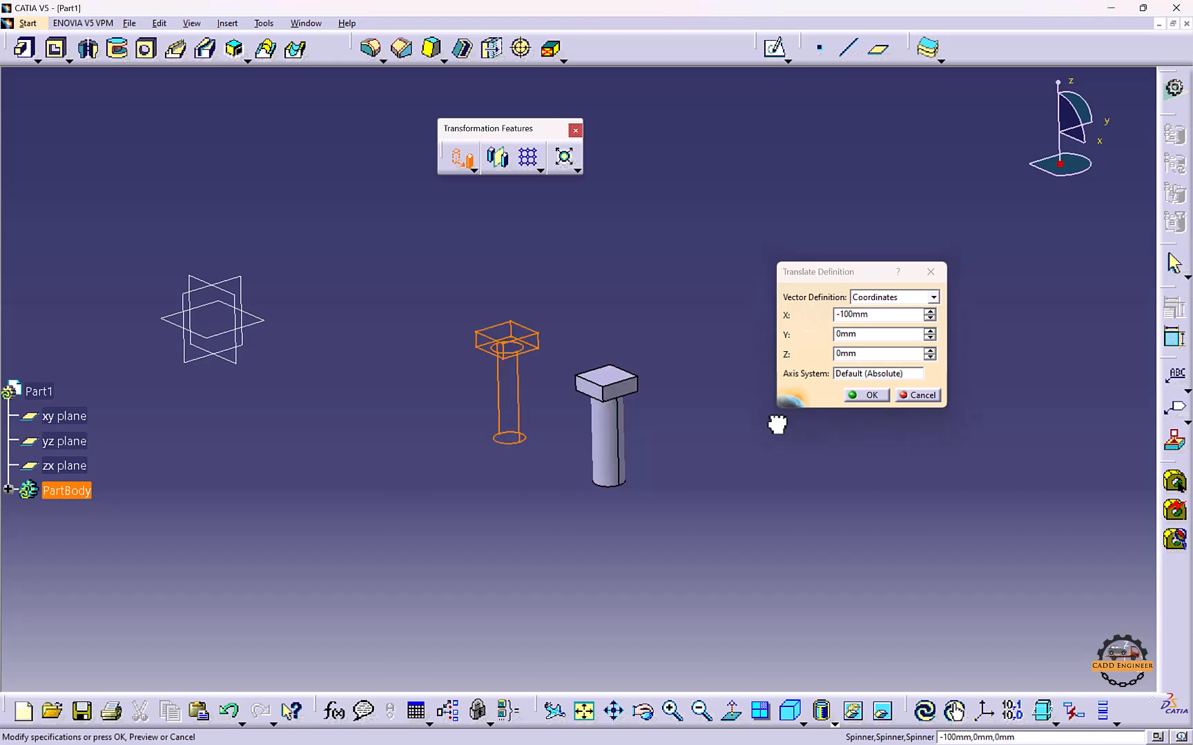
{"action": "key", "text": "Tab"}
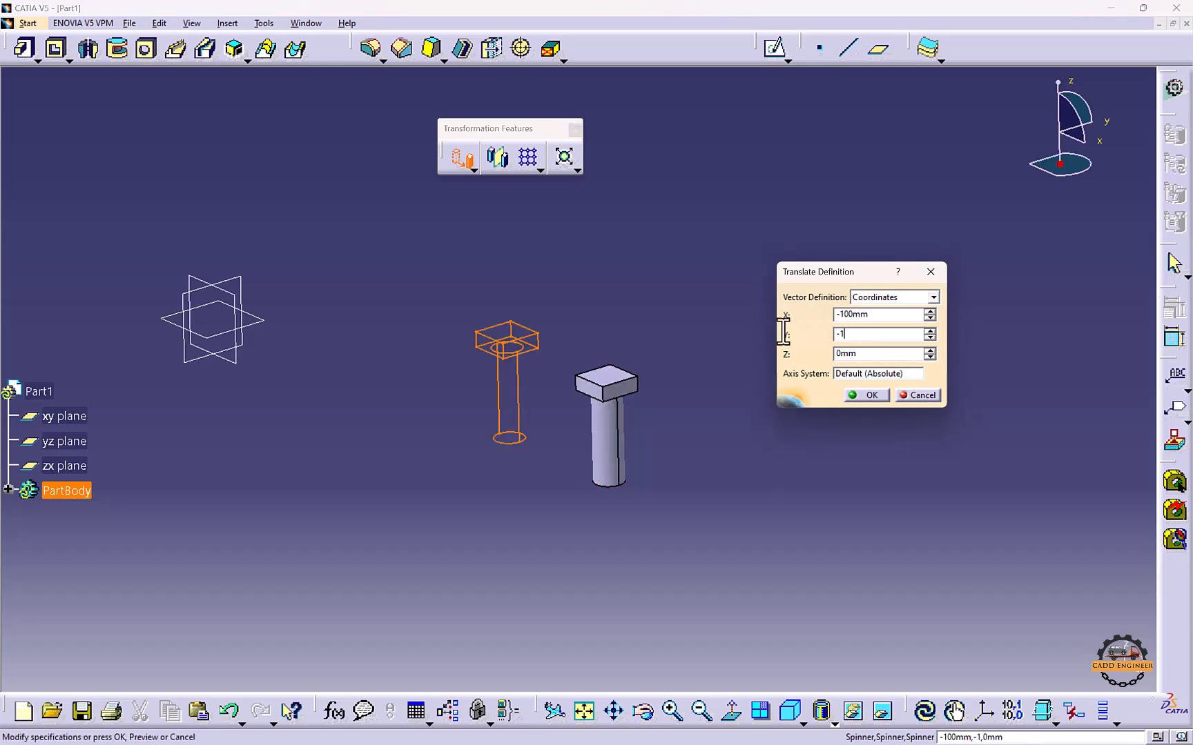
{"action": "middle_click_drag", "start_coordinate": [695, 509], "coordinate": [694, 508]}
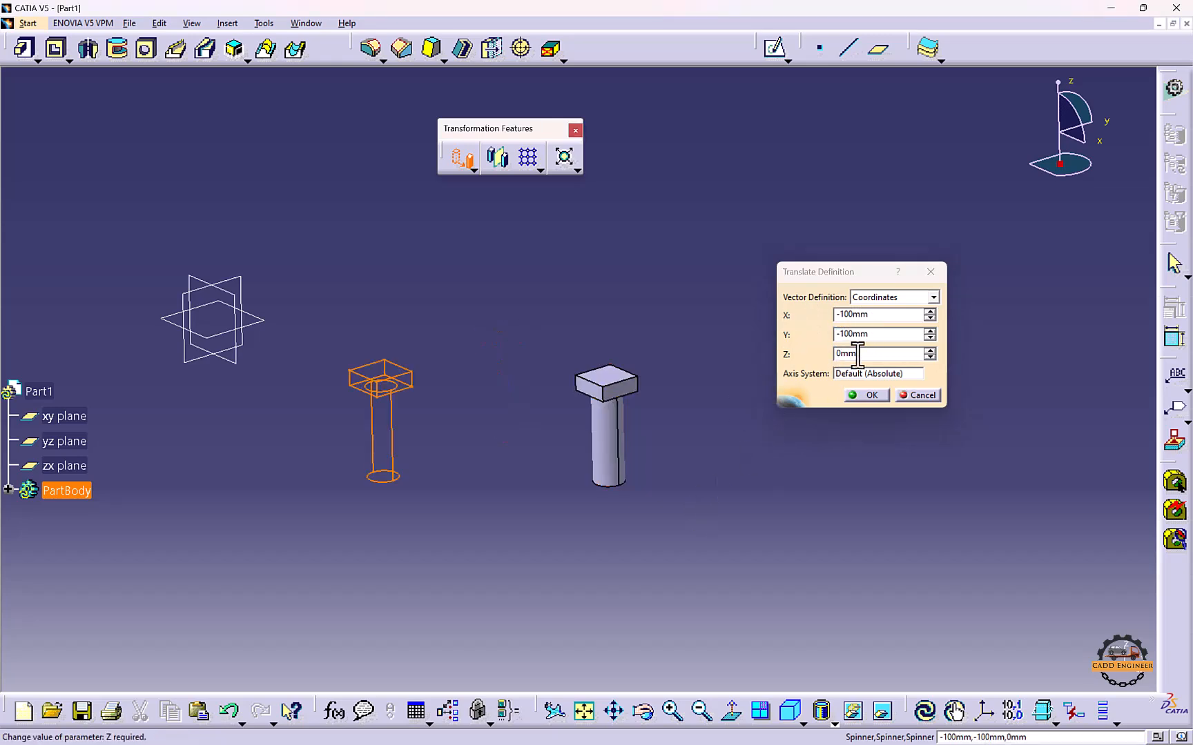
Change the translation's X value to -200 mm and apply the move
{"action": "left_click_drag", "start_coordinate": [882, 314], "coordinate": [767, 301]}
{"action": "type", "text": "-20"}
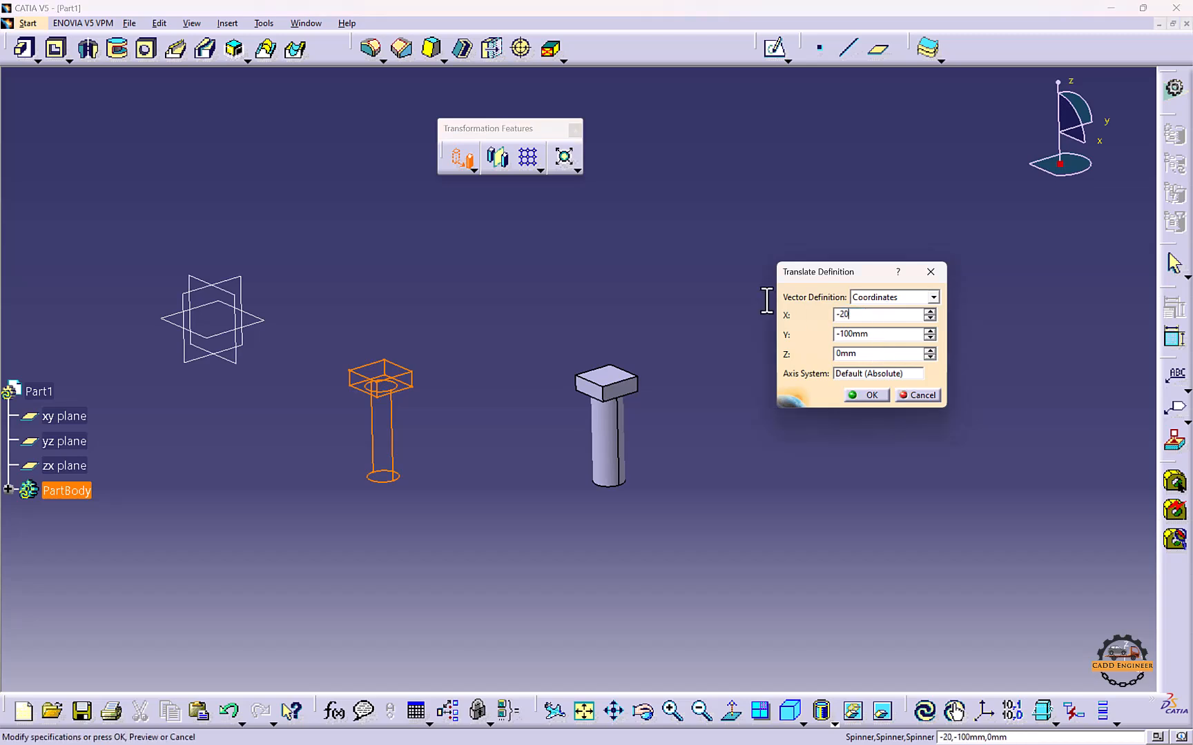
{"action": "type", "text": "0"}
{"action": "middle_click", "coordinate": [665, 484]}
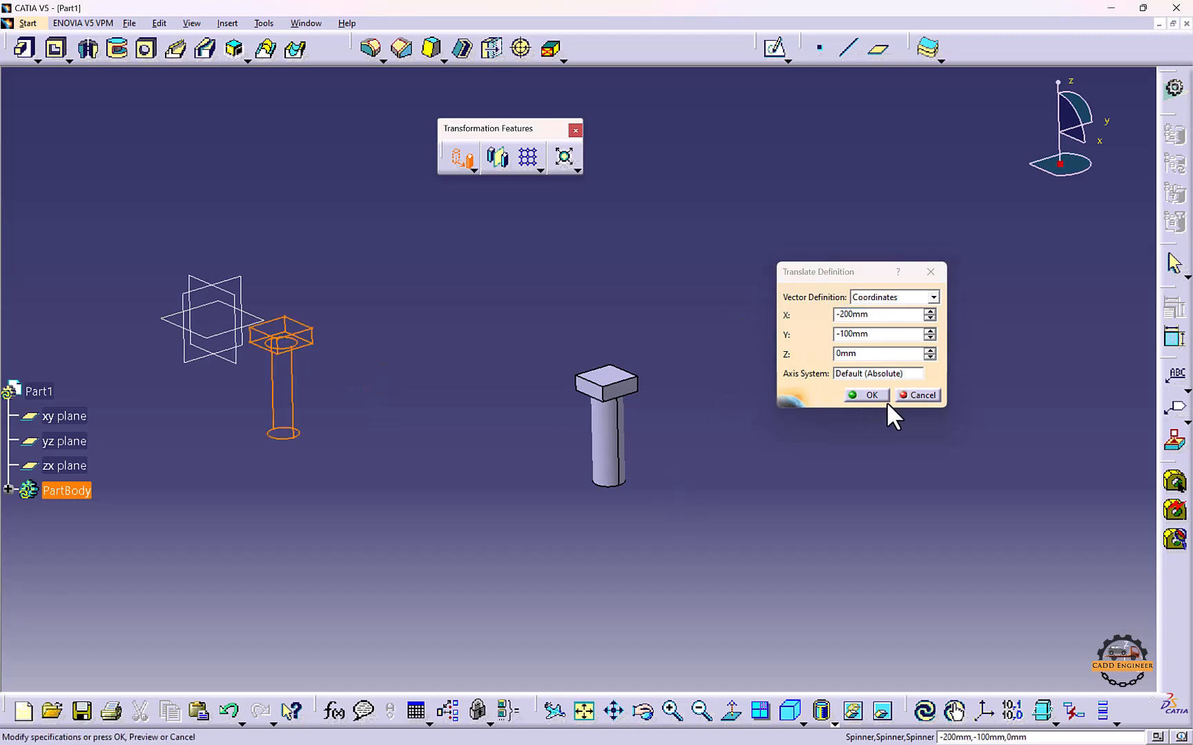
{"action": "left_click", "coordinate": [857, 390]}
Rotate the bolt body 90 degrees about the upper side edge of its head, keeping the transformation specifications
{"action": "middle_click", "coordinate": [412, 397]}
{"action": "scroll", "coordinate": [411, 396], "scroll_direction": "up", "scroll_amount": 1}
{"action": "middle_click_drag", "start_coordinate": [429, 413], "coordinate": [577, 375]}
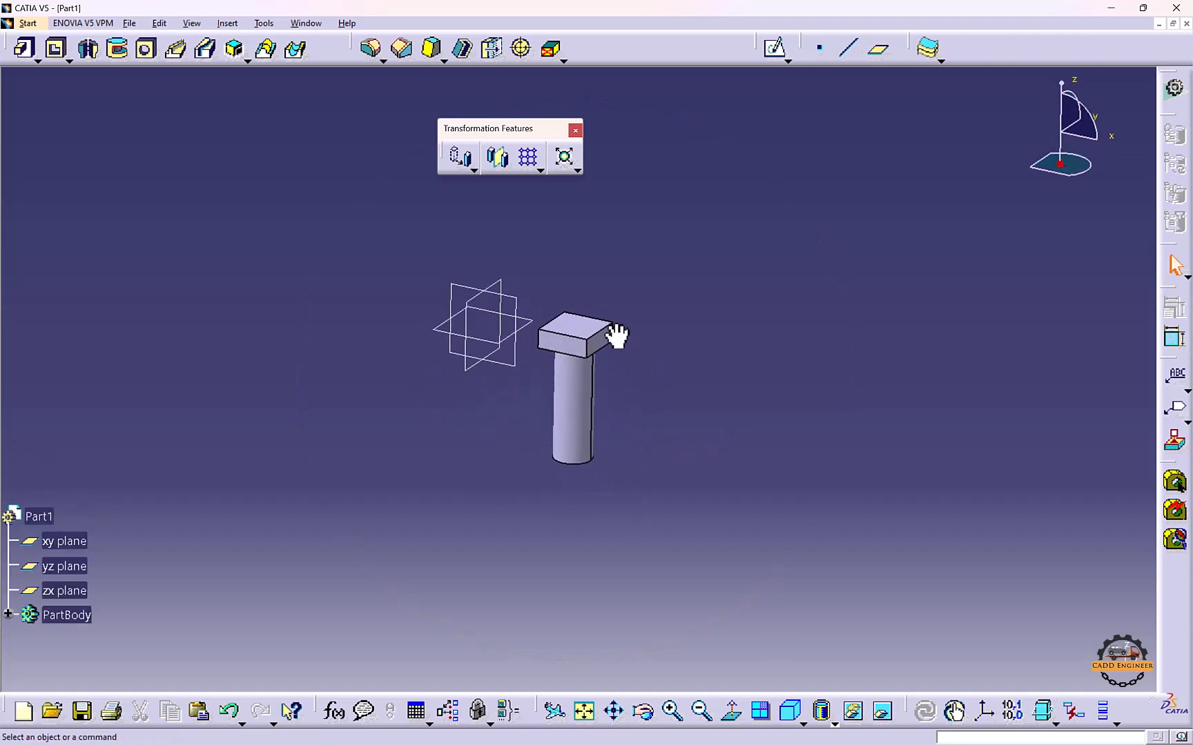
{"action": "left_click", "coordinate": [473, 167]}
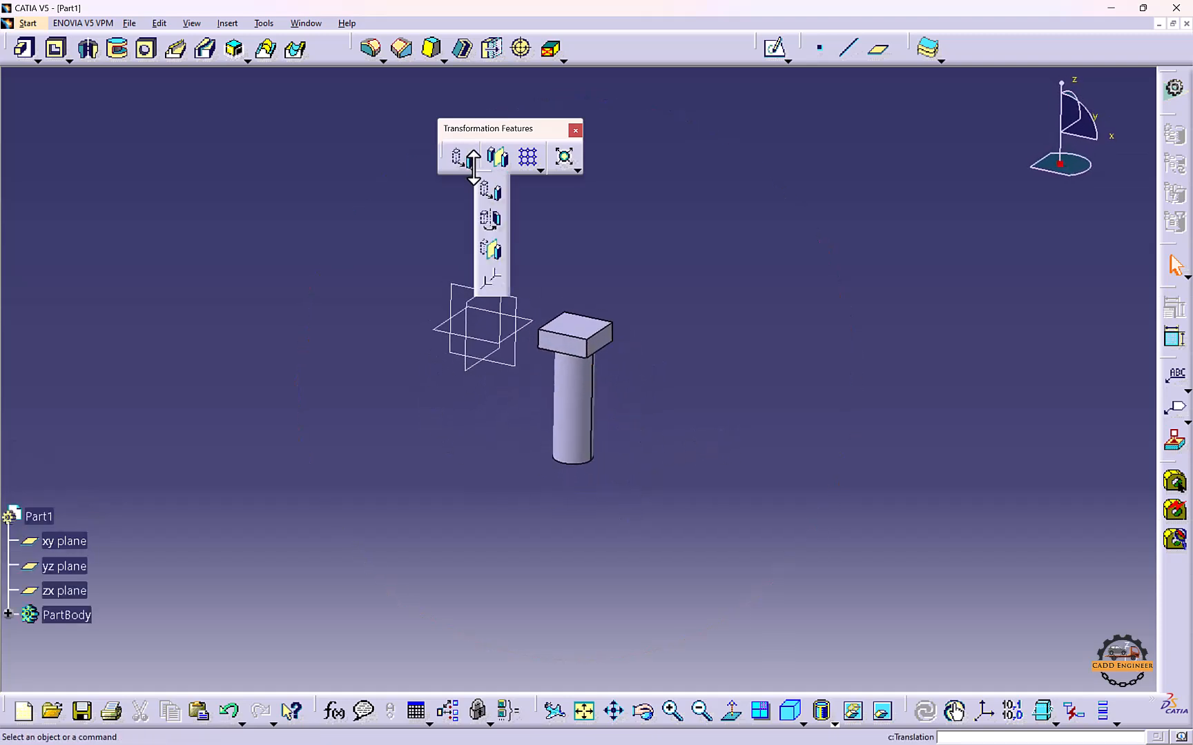
{"action": "left_click", "coordinate": [494, 230]}
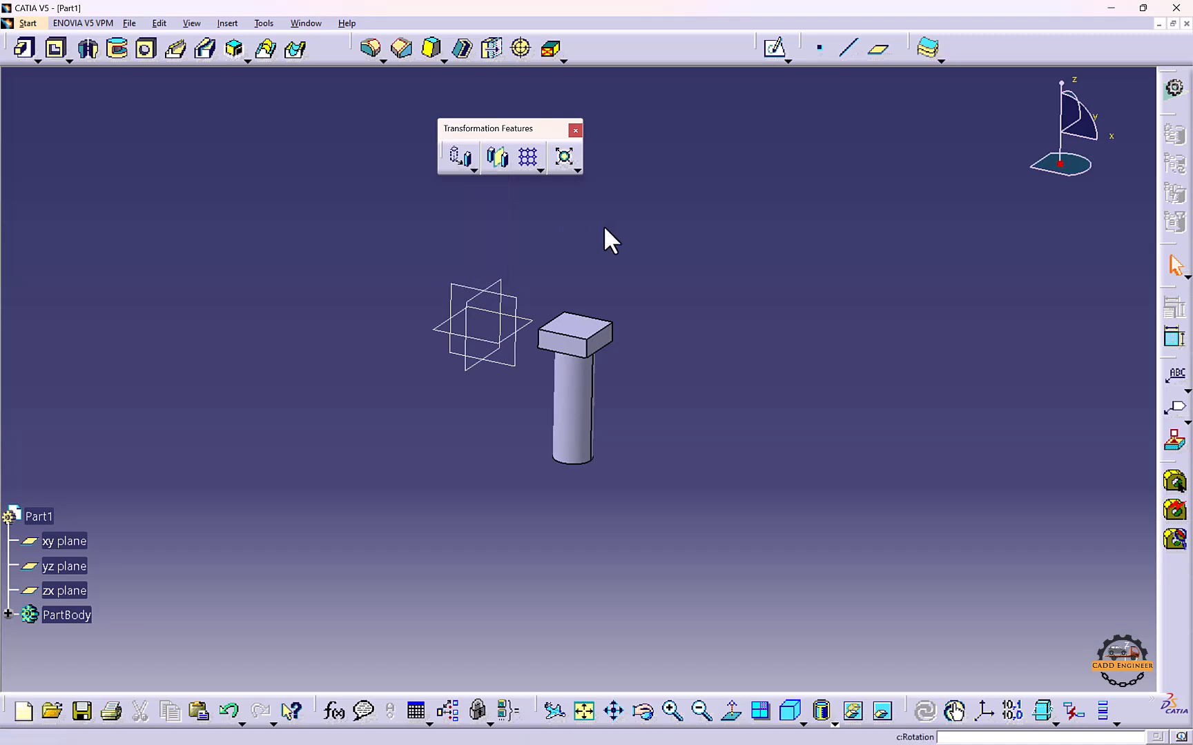
{"action": "left_click", "coordinate": [640, 408]}
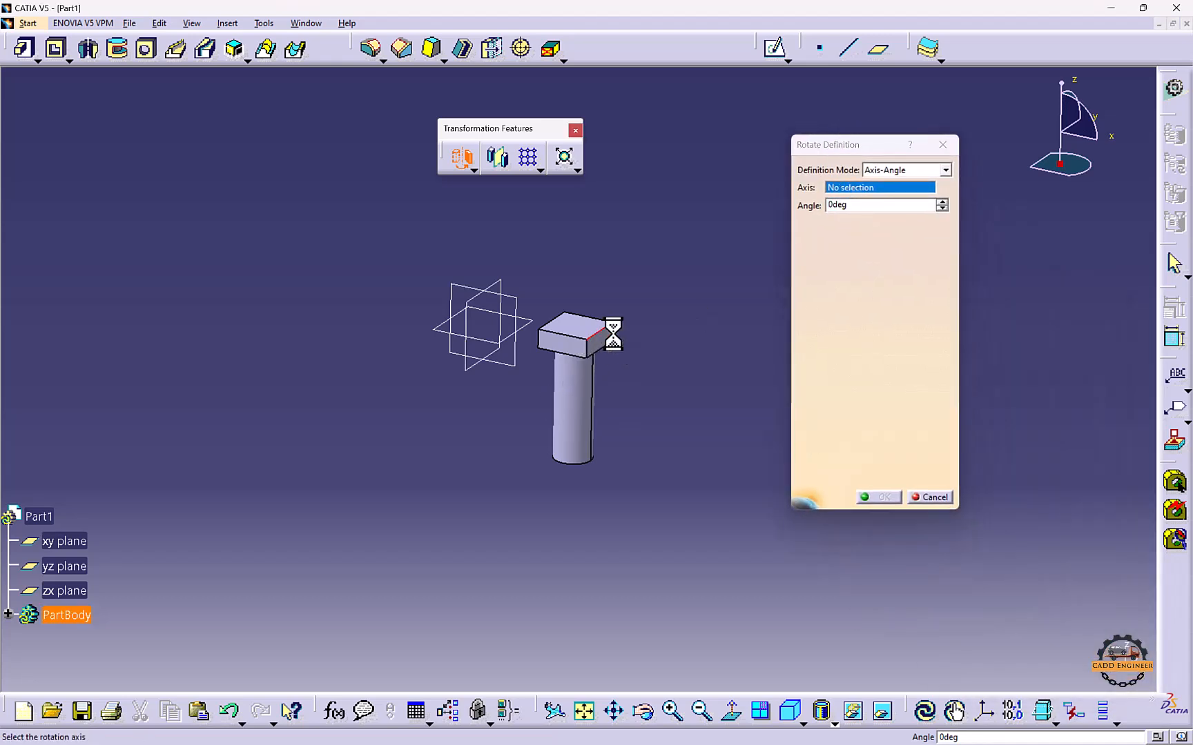
{"action": "left_click", "coordinate": [607, 331]}
{"action": "left_click_drag", "start_coordinate": [599, 425], "coordinate": [466, 315]}
{"action": "left_click_drag", "start_coordinate": [860, 205], "coordinate": [762, 205]}
{"action": "type", "text": "90"}
{"action": "key", "text": "Return"}
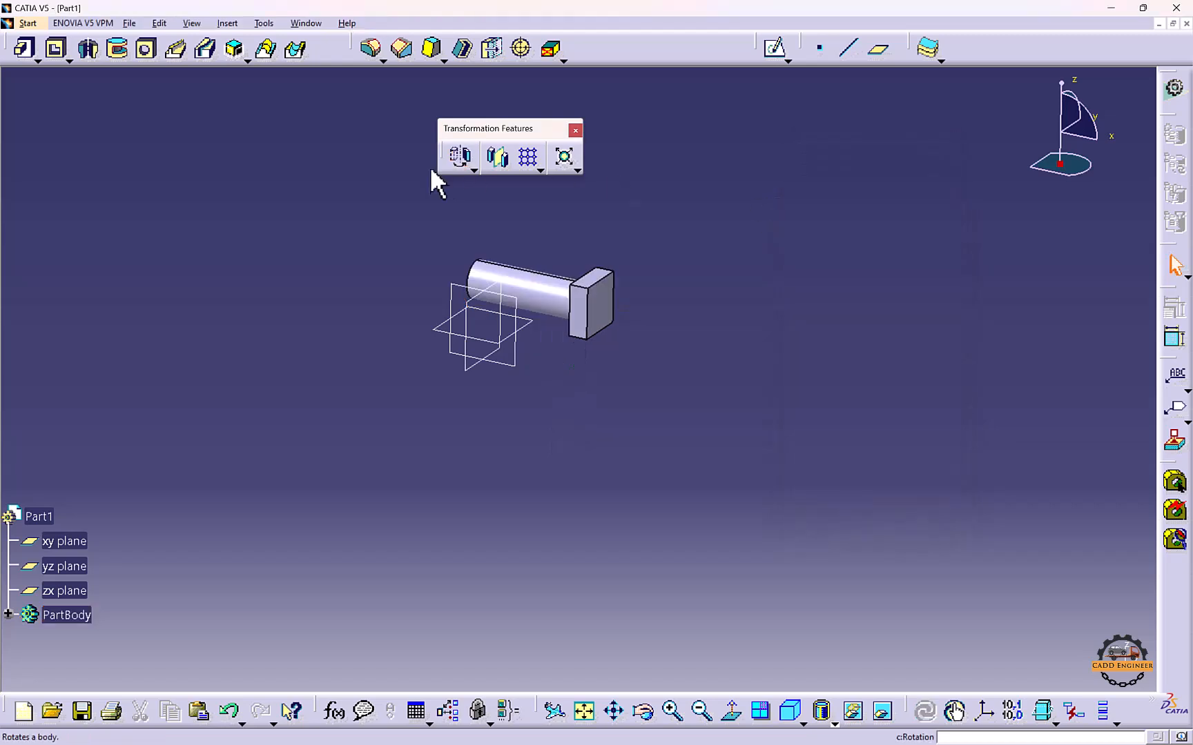
{"action": "left_click", "coordinate": [459, 158]}
{"action": "left_click", "coordinate": [628, 409]}
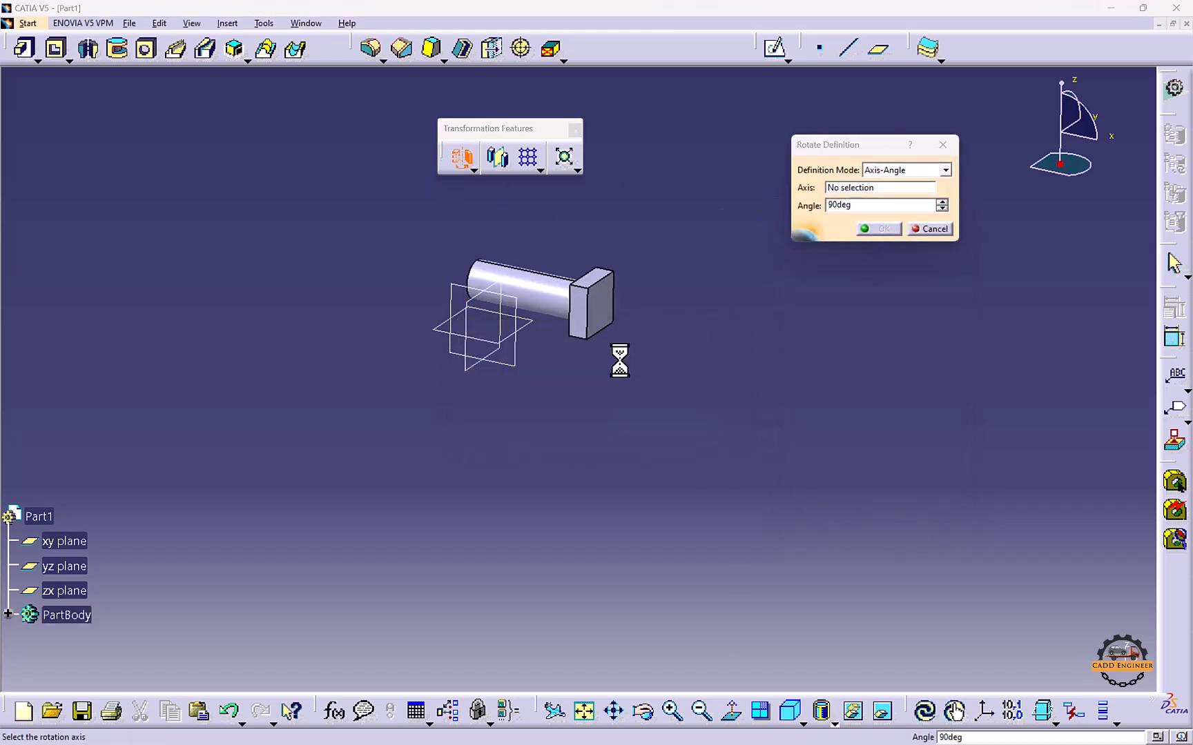
{"action": "left_click", "coordinate": [592, 323]}
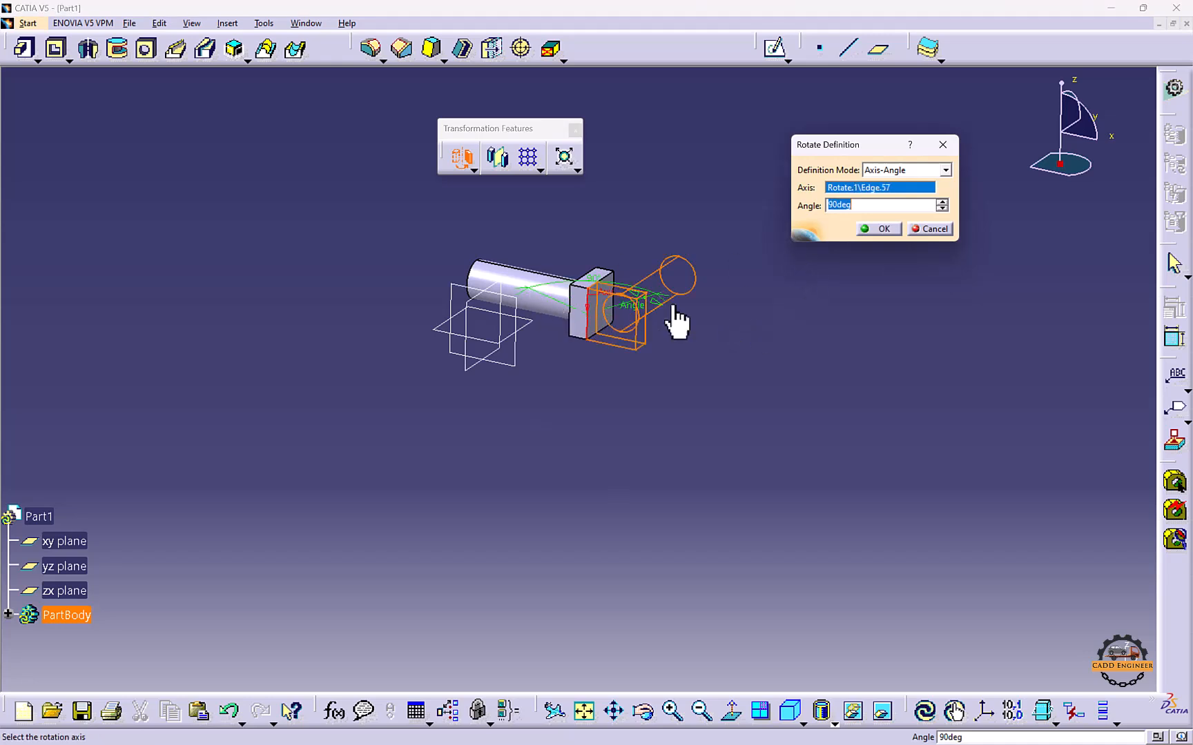
{"action": "left_click_drag", "start_coordinate": [652, 314], "coordinate": [717, 239]}
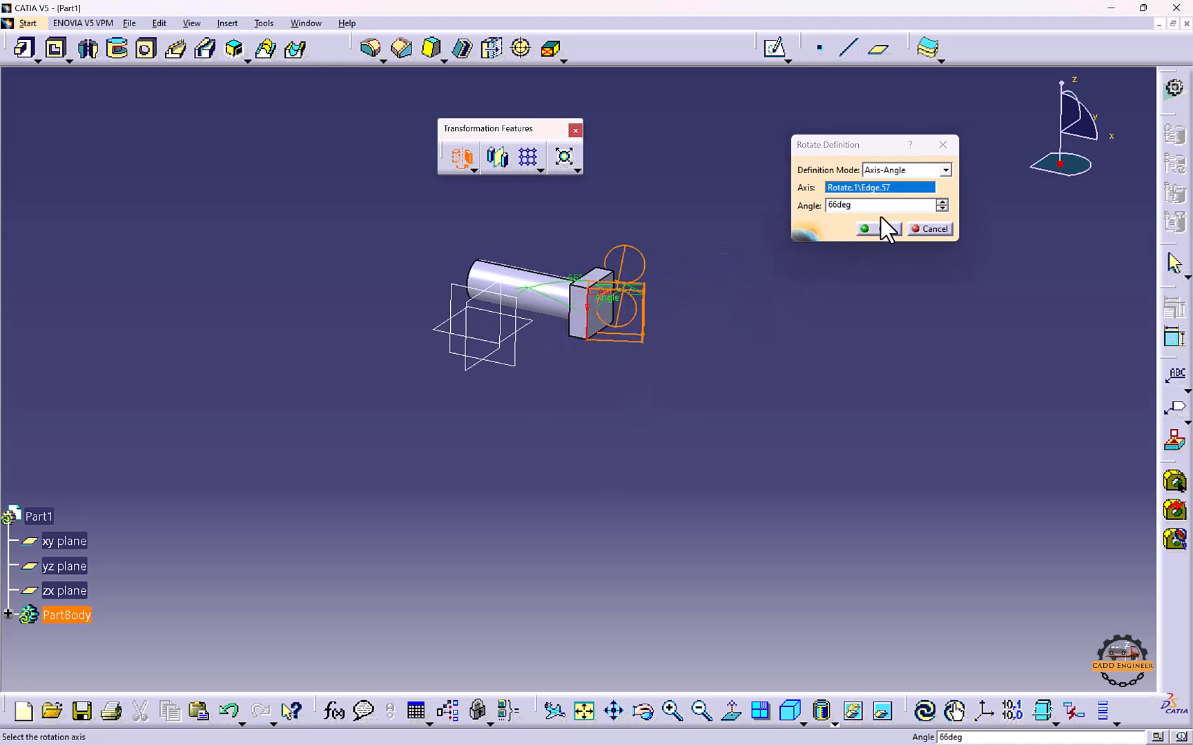
{"action": "left_click", "coordinate": [881, 205]}
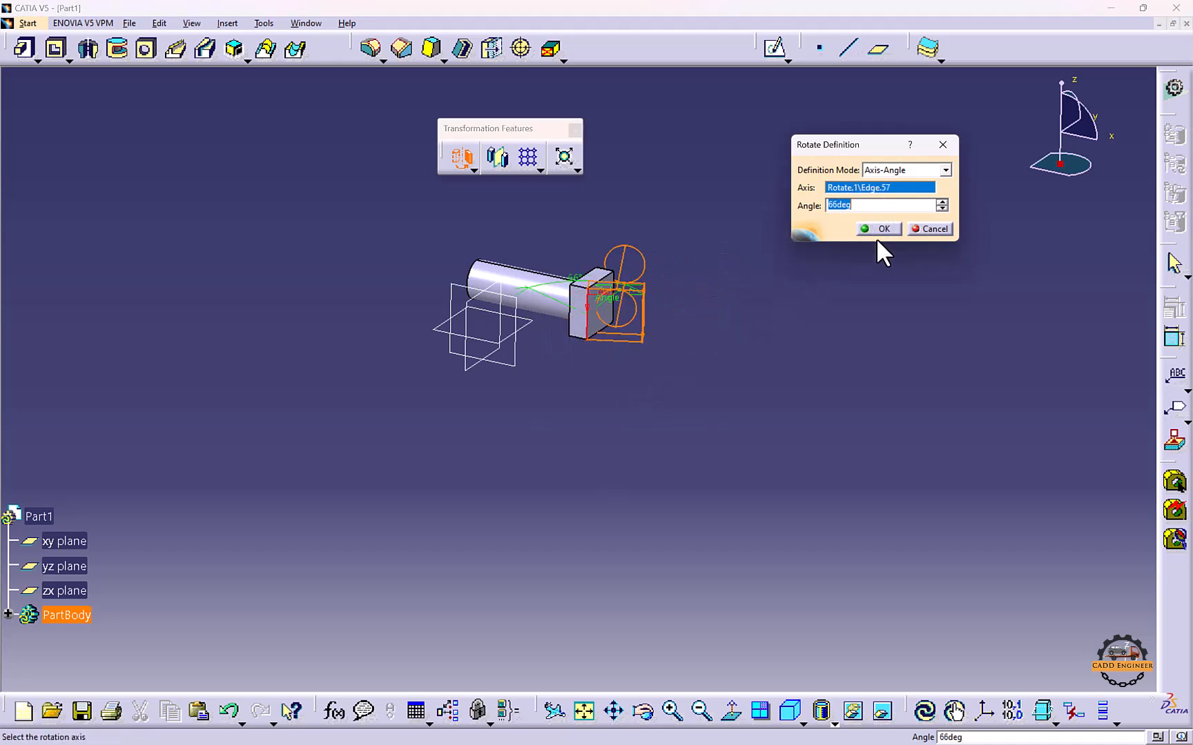
{"action": "left_click", "coordinate": [932, 229]}
Rotate the body in Axis-Two Elements mode about the head's short upper edge, using the xy and zx planes as elements
{"action": "left_click", "coordinate": [463, 158]}
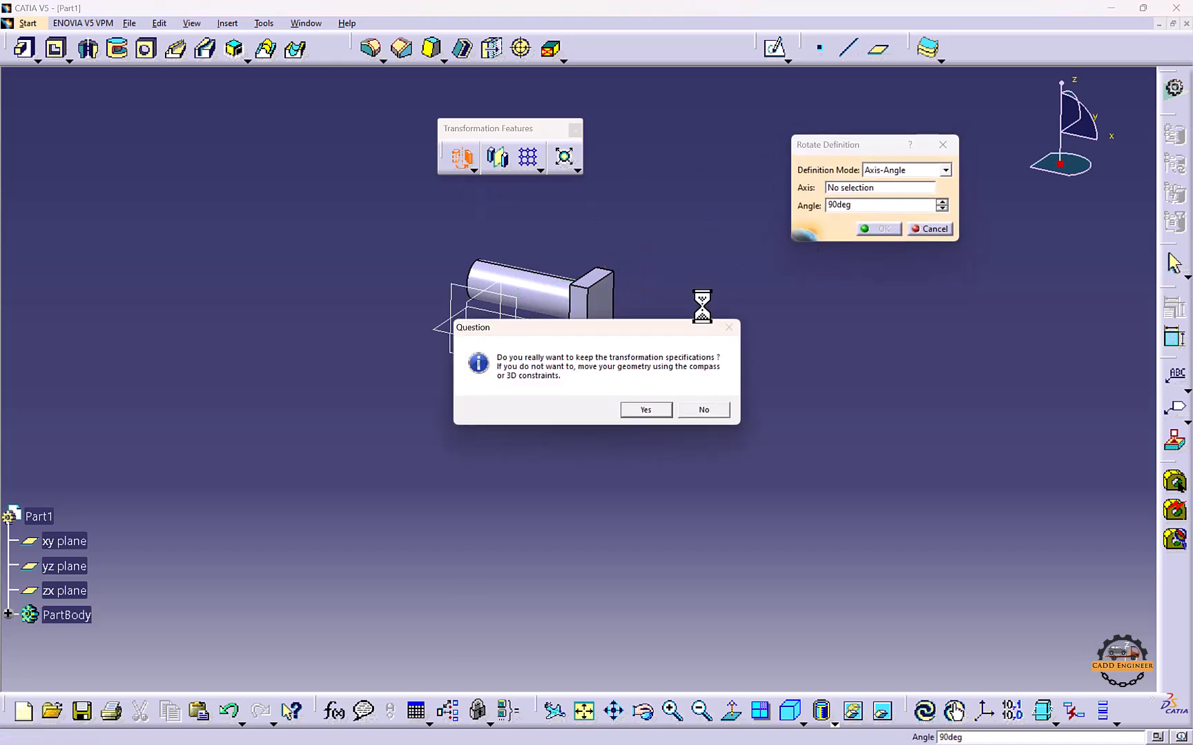
{"action": "left_click", "coordinate": [646, 410]}
{"action": "left_click", "coordinate": [897, 170]}
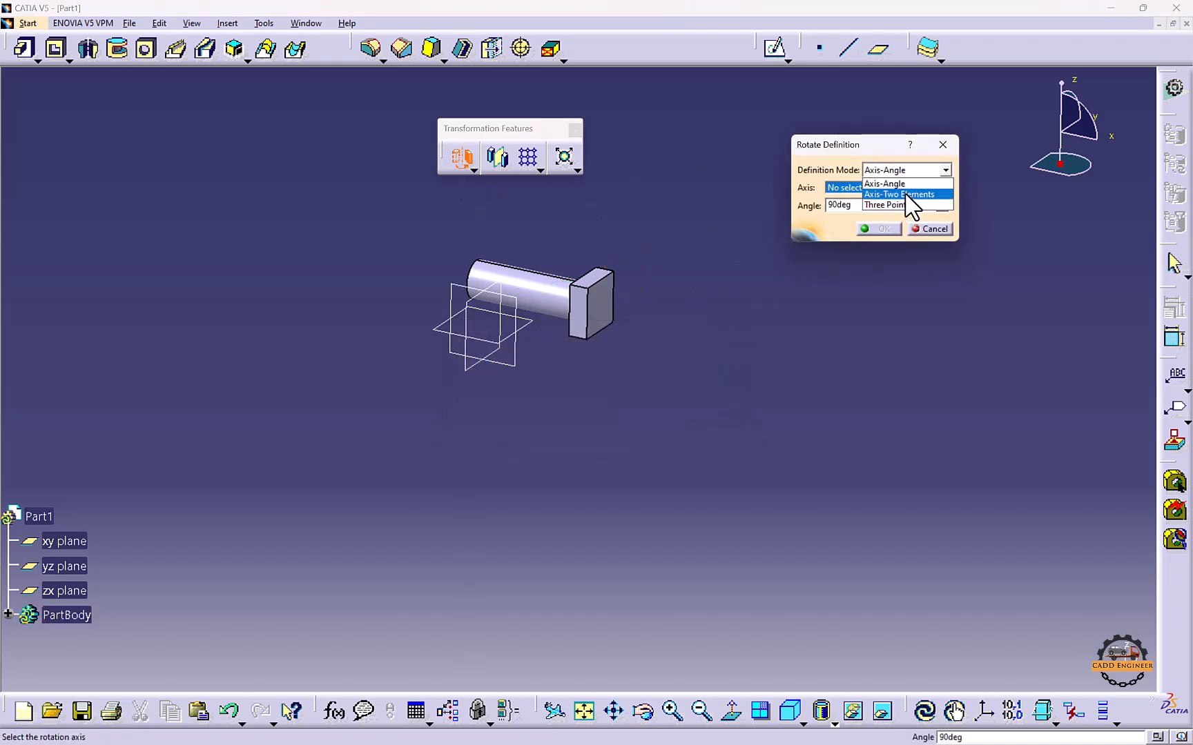
{"action": "left_click", "coordinate": [905, 195]}
{"action": "left_click", "coordinate": [894, 187]}
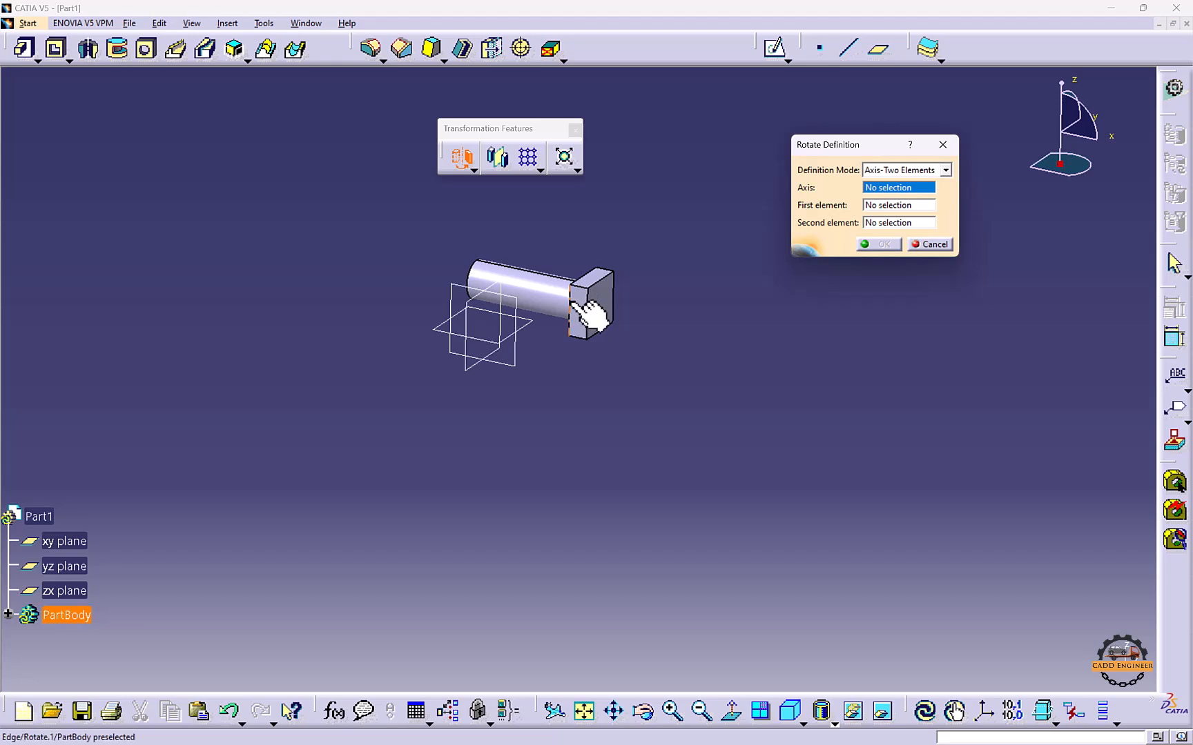
{"action": "left_click", "coordinate": [579, 286]}
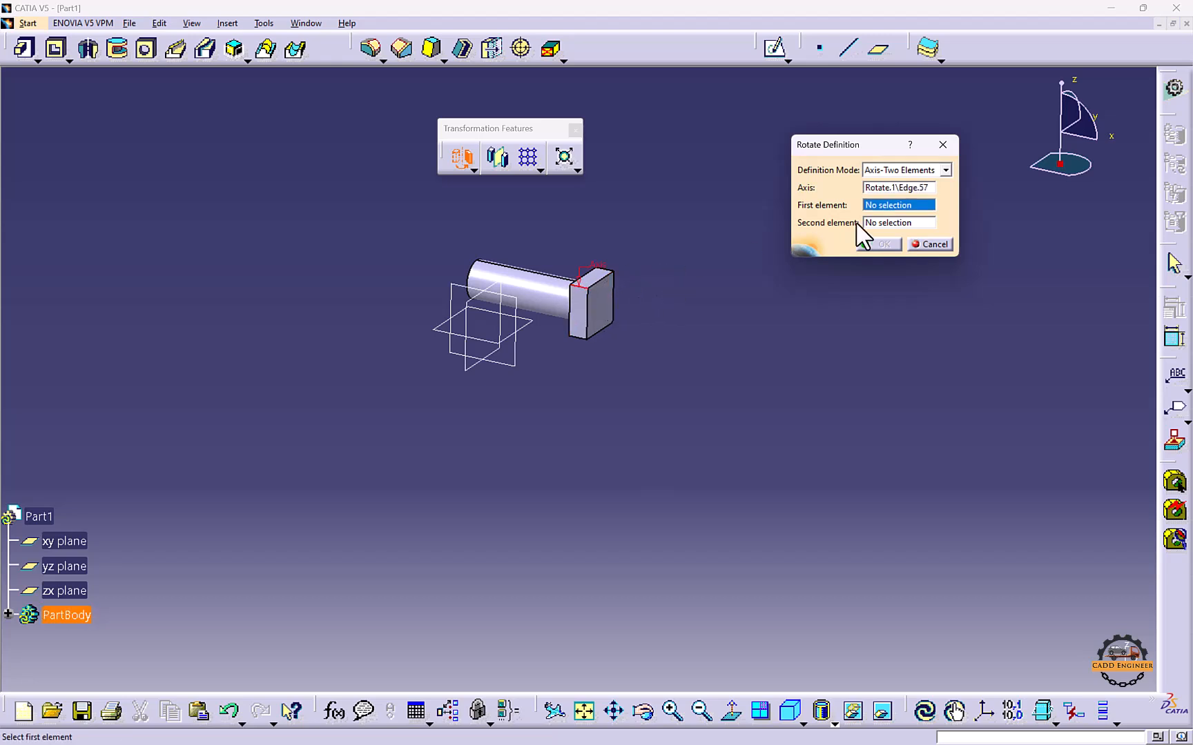
{"action": "right_click", "coordinate": [881, 207]}
{"action": "left_click", "coordinate": [595, 384]}
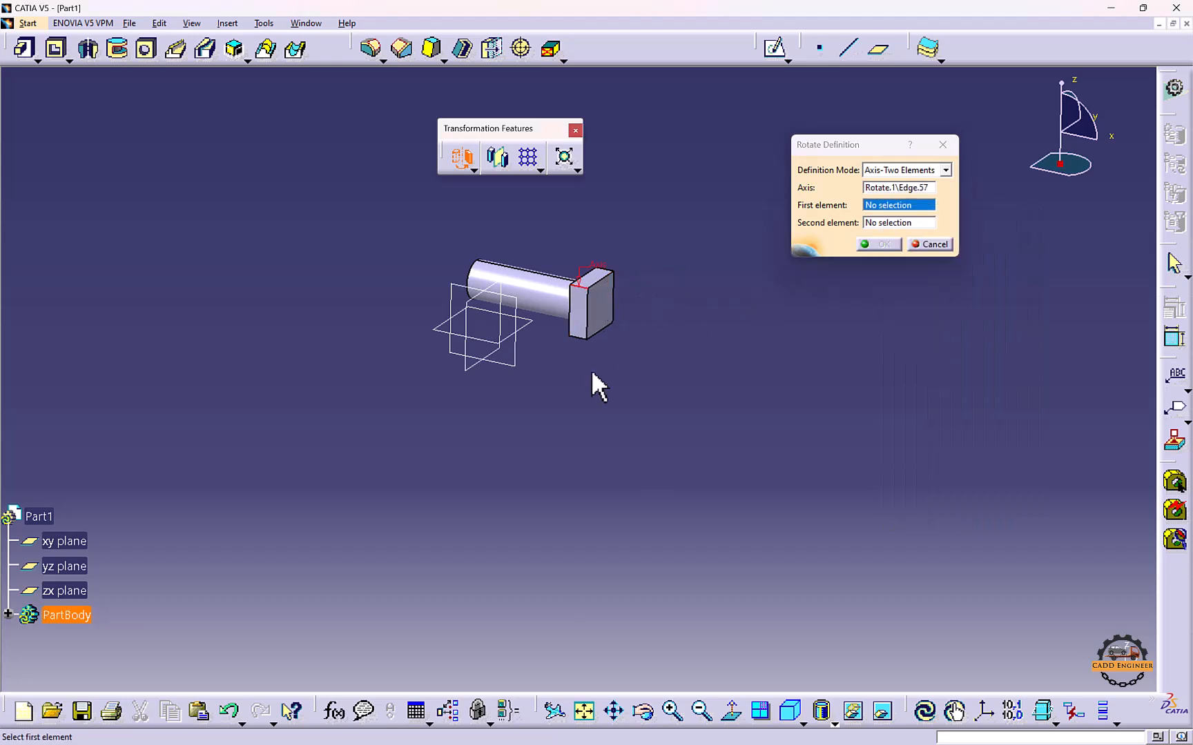
{"action": "left_click", "coordinate": [519, 341]}
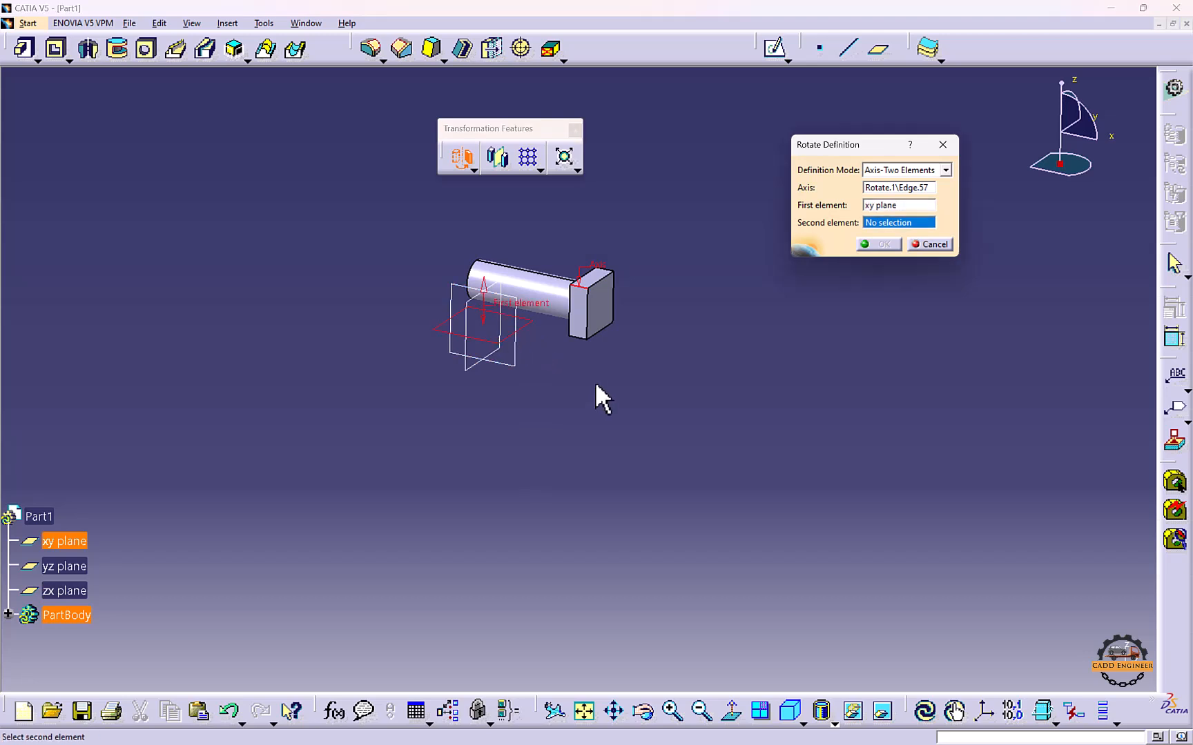
{"action": "left_click", "coordinate": [518, 358]}
{"action": "middle_click_drag", "start_coordinate": [612, 324], "coordinate": [592, 432]}
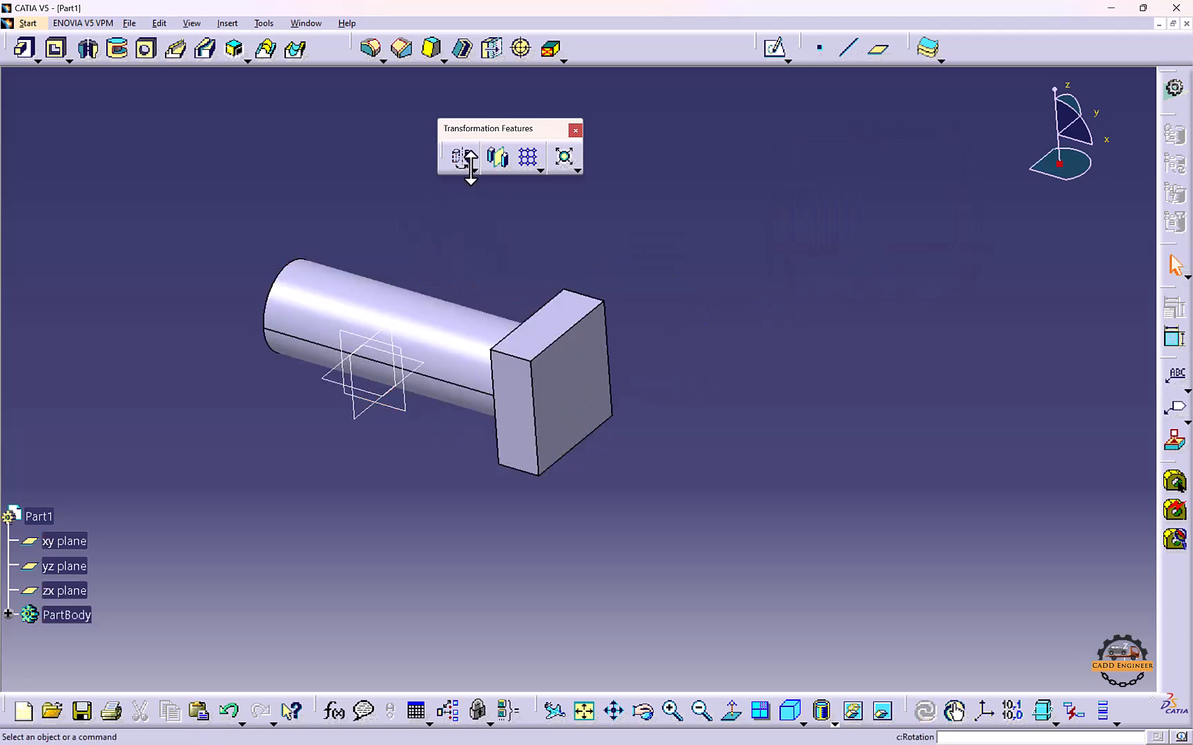
Define a Three Points rotation of the body and create its first point on the yz plane at about H -69.1 mm, V 64 mm
{"action": "left_click", "coordinate": [473, 169]}
{"action": "left_click", "coordinate": [487, 220]}
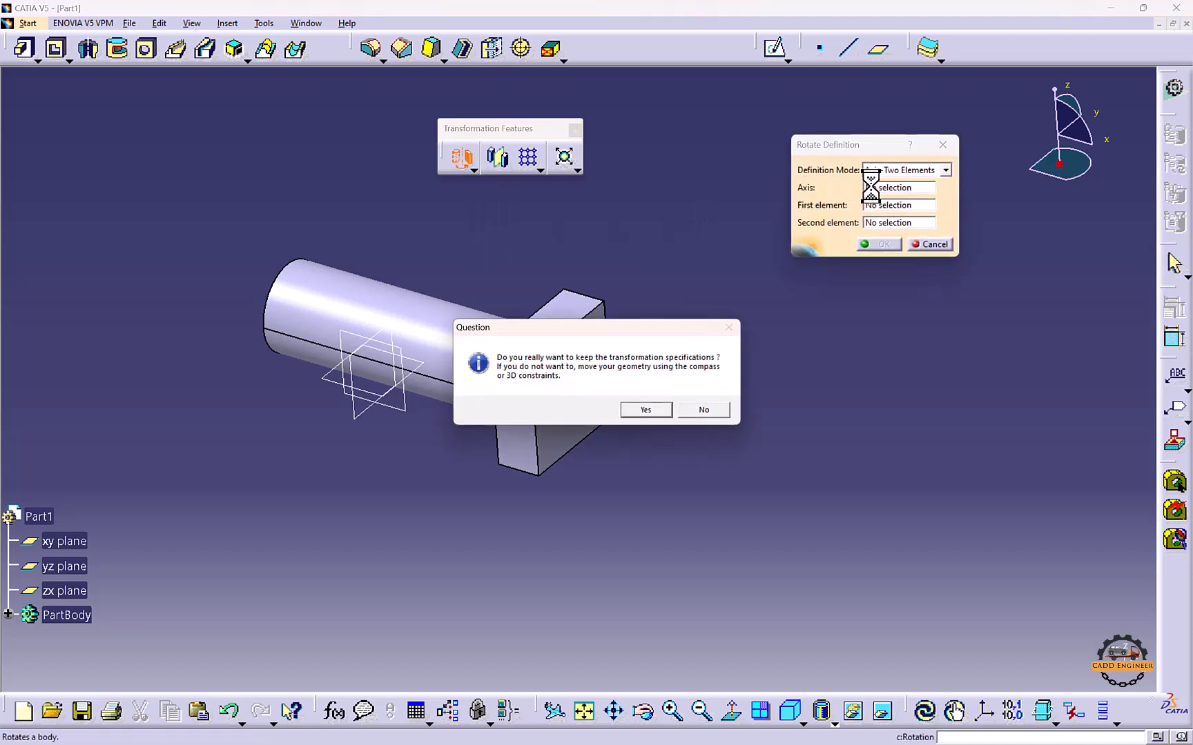
{"action": "key", "text": "Return"}
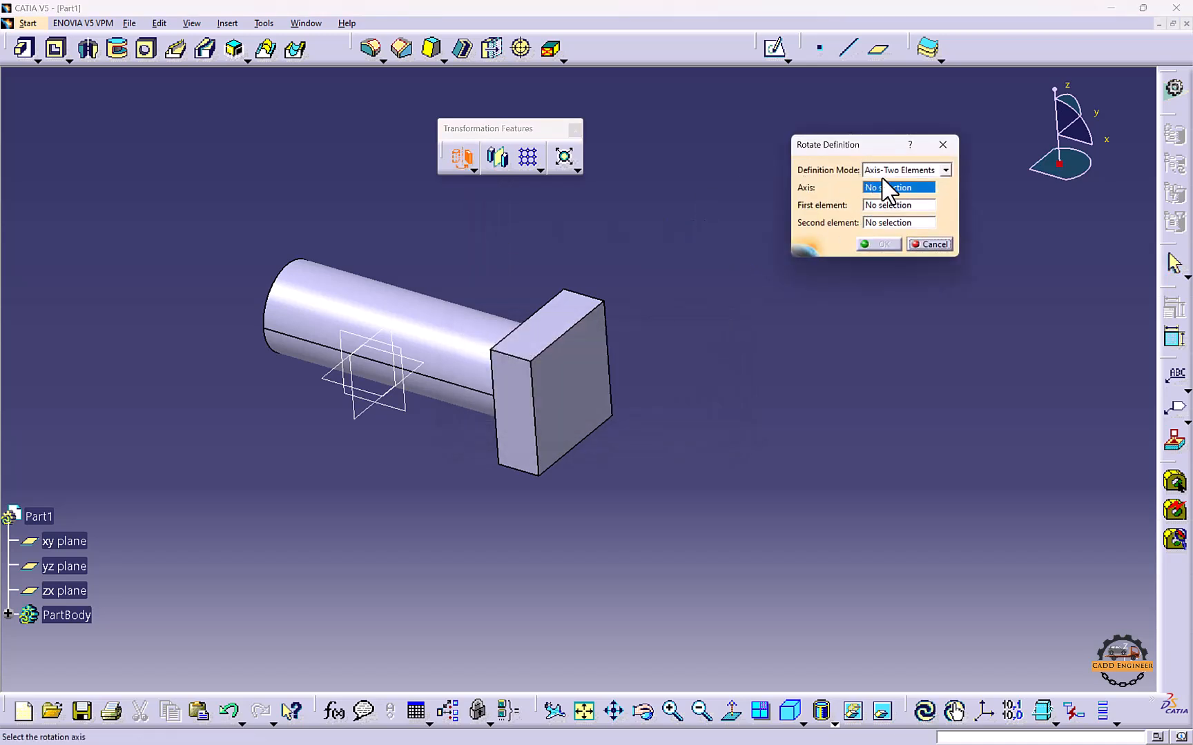
{"action": "left_click", "coordinate": [891, 170]}
{"action": "left_click", "coordinate": [886, 218]}
{"action": "middle_click_drag", "start_coordinate": [456, 400], "coordinate": [653, 455]}
{"action": "right_click", "coordinate": [890, 188]}
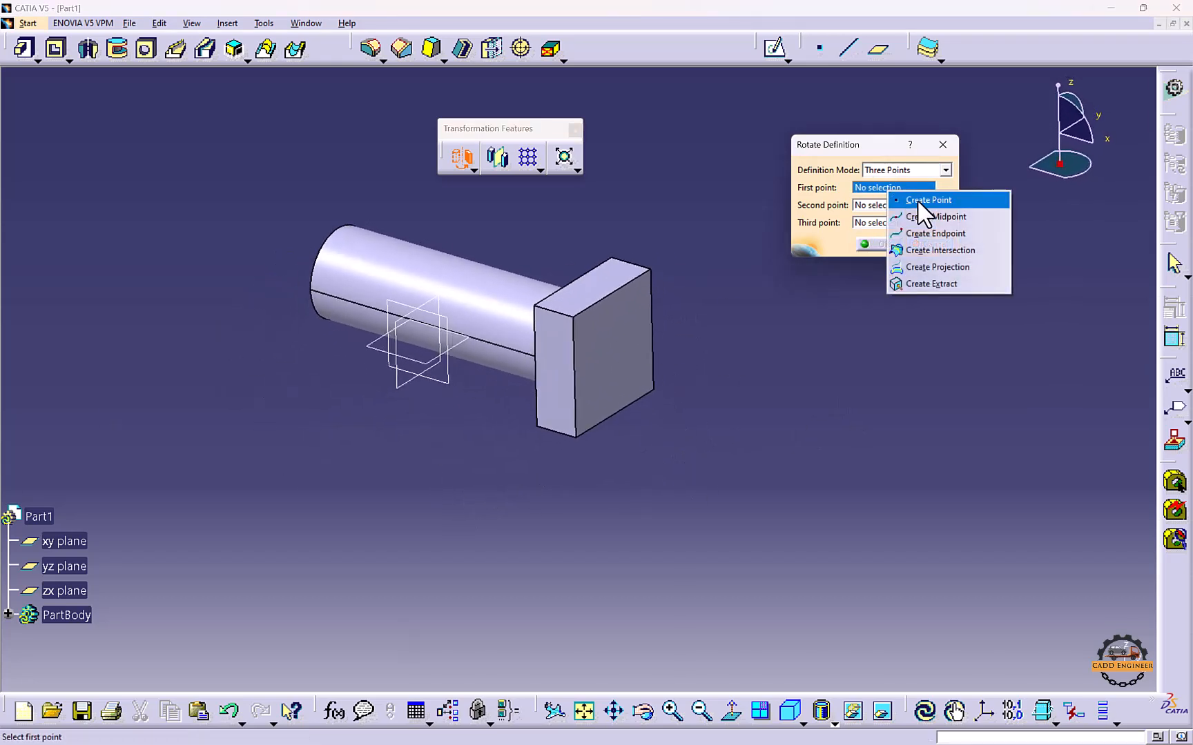
{"action": "left_click", "coordinate": [916, 199]}
{"action": "left_click", "coordinate": [399, 385]}
{"action": "left_click", "coordinate": [216, 179]}
{"action": "key", "text": "Return"}
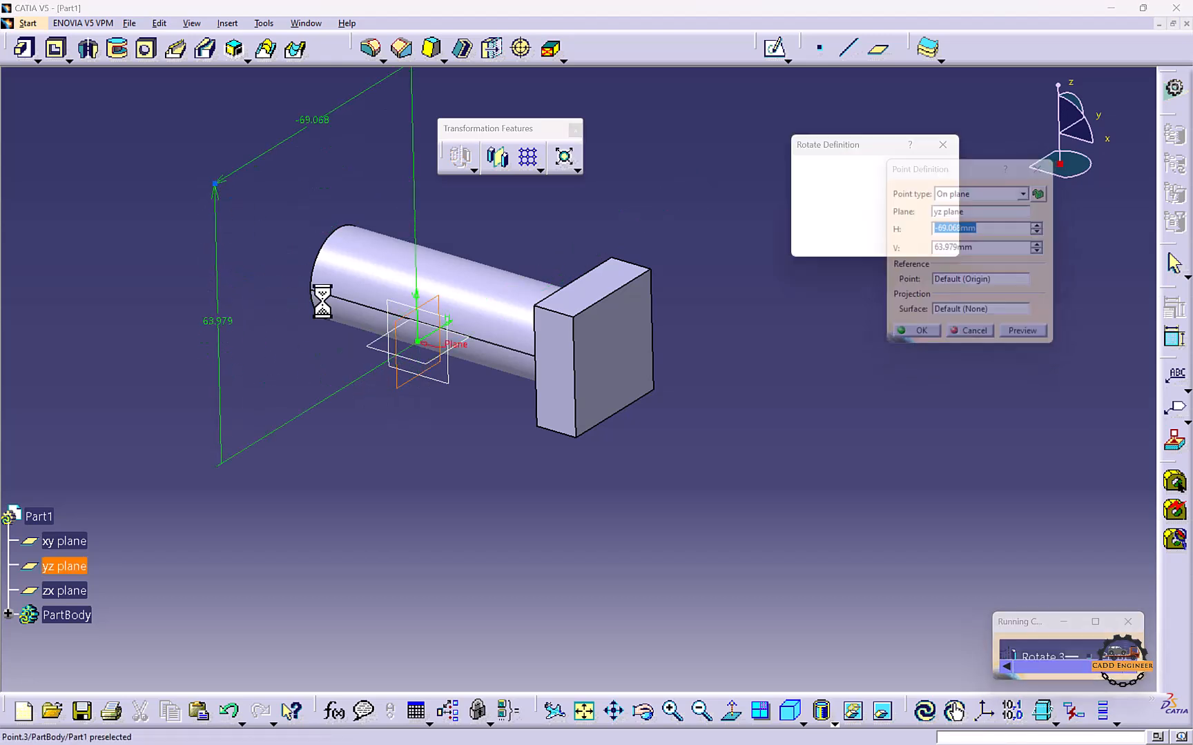
Create the rotation's second point on the zx plane at about H -34.3 mm, V 58.2 mm
{"action": "middle_click_drag", "start_coordinate": [322, 298], "coordinate": [362, 442]}
{"action": "right_click", "coordinate": [874, 206]}
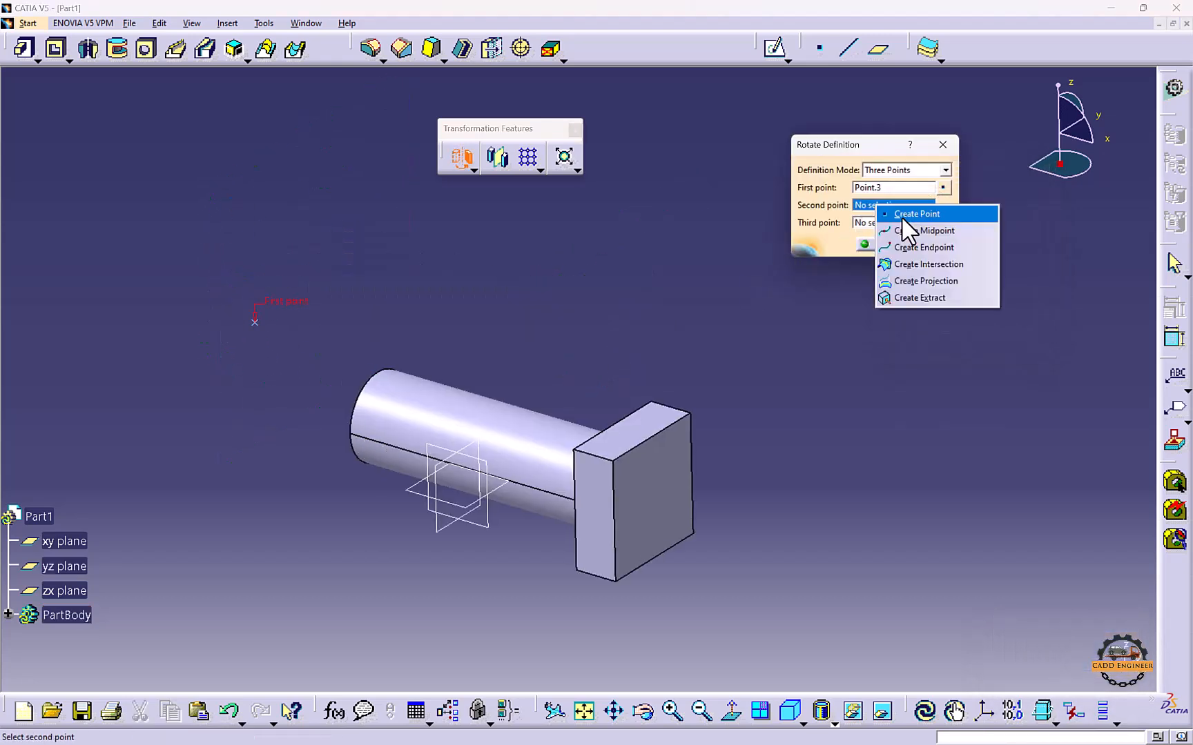
{"action": "left_click", "coordinate": [902, 216]}
{"action": "left_click", "coordinate": [583, 274]}
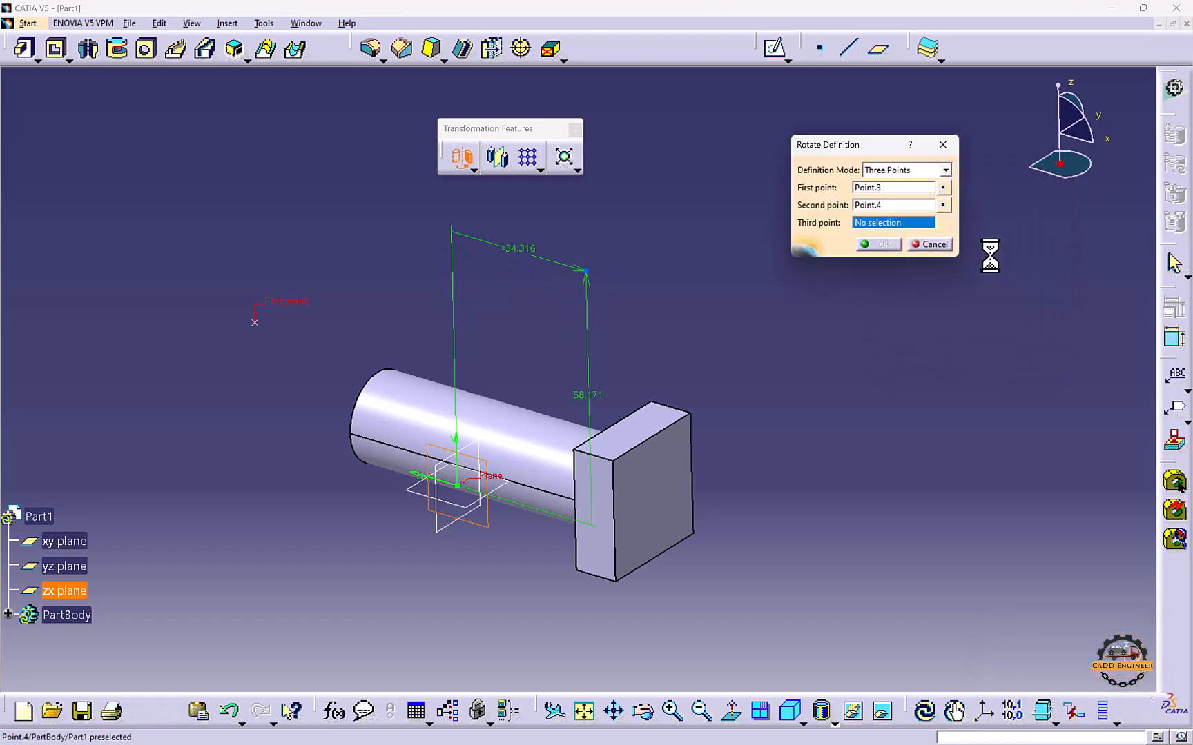
Create the rotation's third point on the yz plane at about H -47.6 mm, V -20.6 mm, and apply the three-point rotation
{"action": "right_click", "coordinate": [882, 229]}
{"action": "left_click", "coordinate": [911, 233]}
{"action": "middle_click_drag", "start_coordinate": [611, 362], "coordinate": [631, 271]}
{"action": "left_click", "coordinate": [498, 406]}
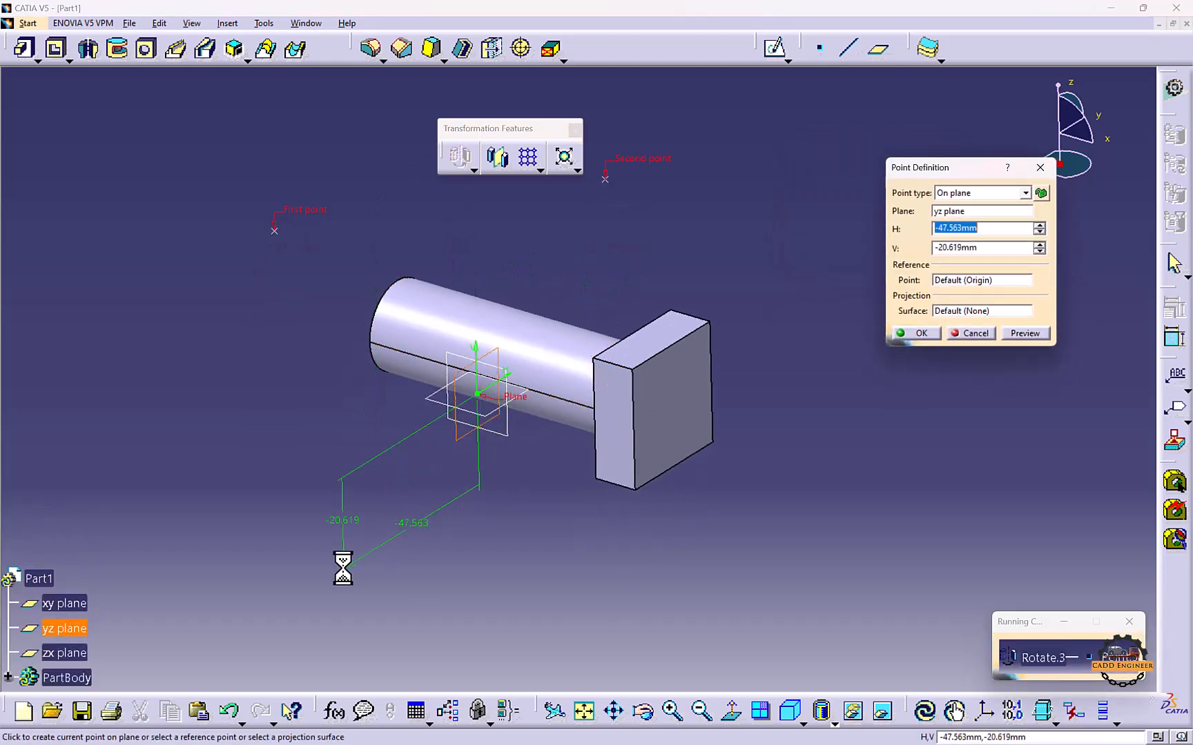
{"action": "left_click", "coordinate": [336, 572]}
{"action": "middle_click_drag", "start_coordinate": [503, 504], "coordinate": [586, 452]}
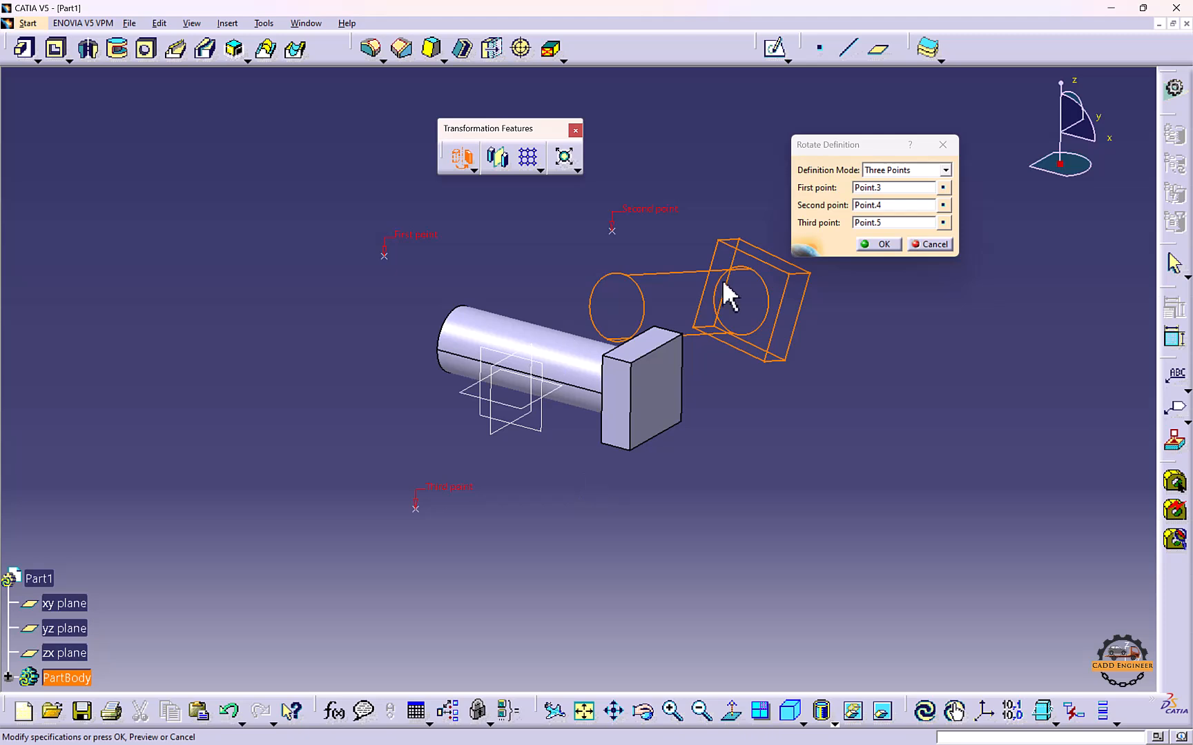
{"action": "left_click", "coordinate": [881, 245]}
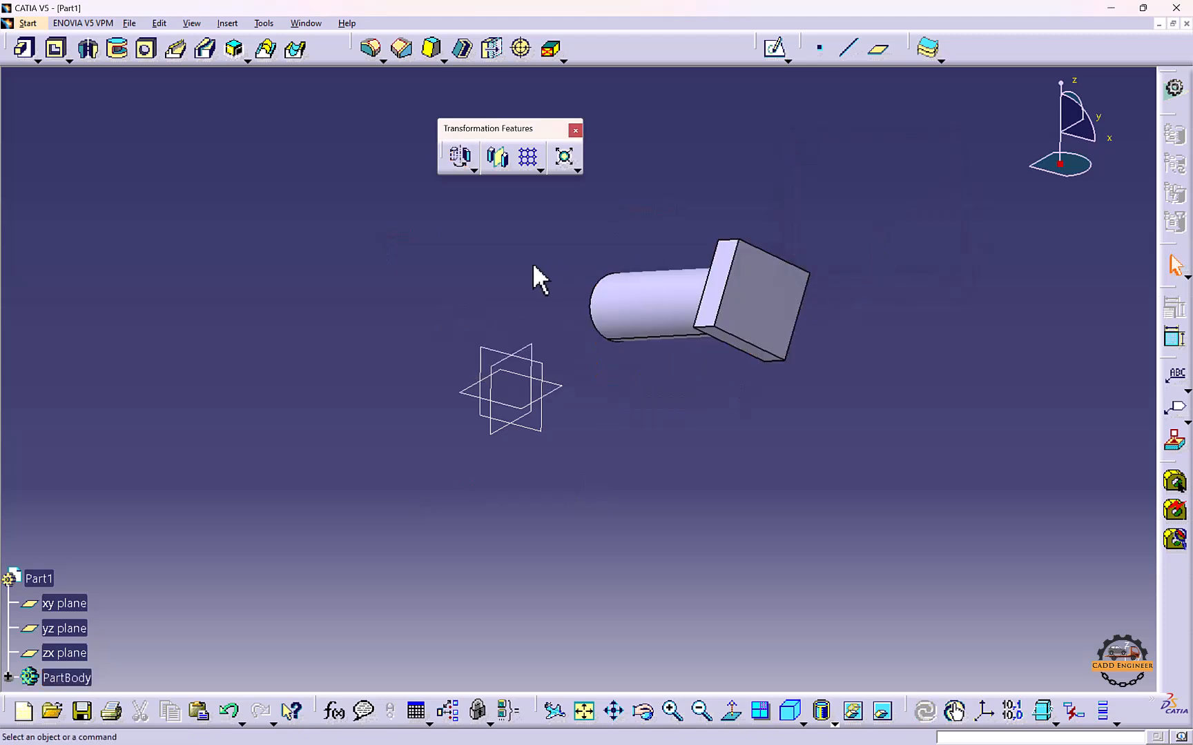
Undo all the rotations applied to the bolt body
{"action": "left_click", "coordinate": [472, 170]}
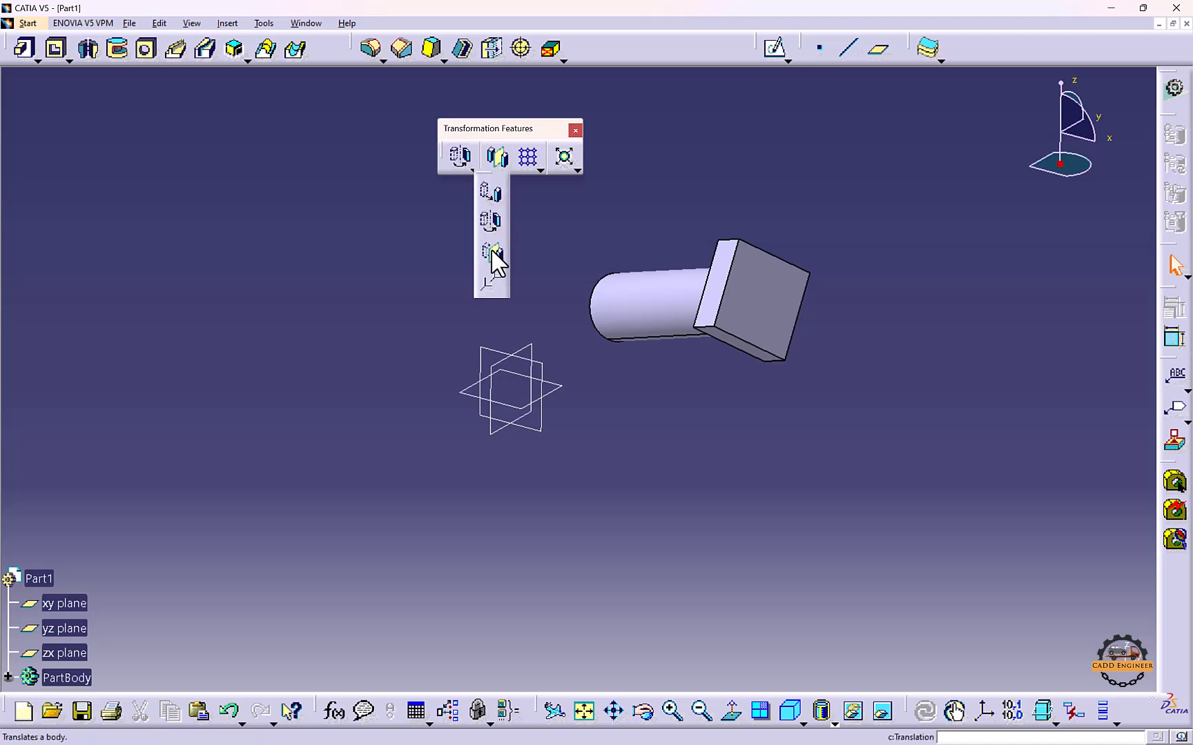
{"action": "left_click", "coordinate": [536, 295]}
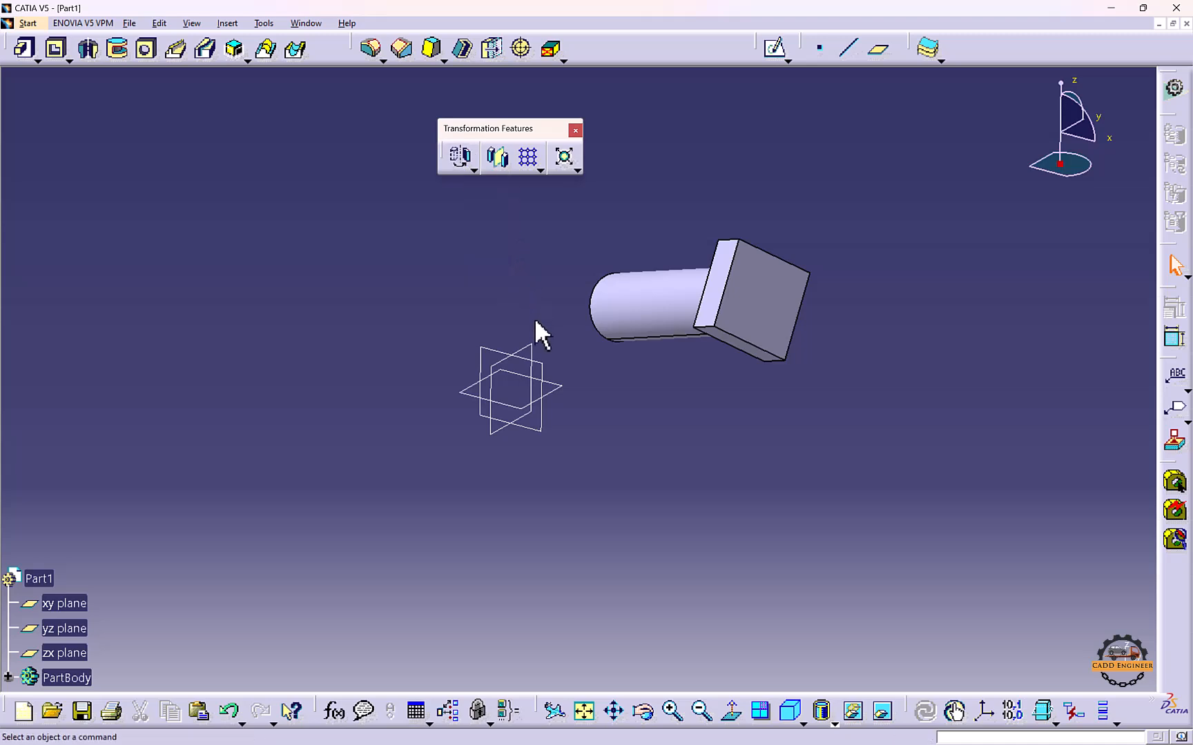
{"action": "key", "text": "ctrl+z"}
{"action": "key", "text": "ctrl+z"}
{"action": "middle_click_drag", "start_coordinate": [591, 468], "coordinate": [622, 406]}
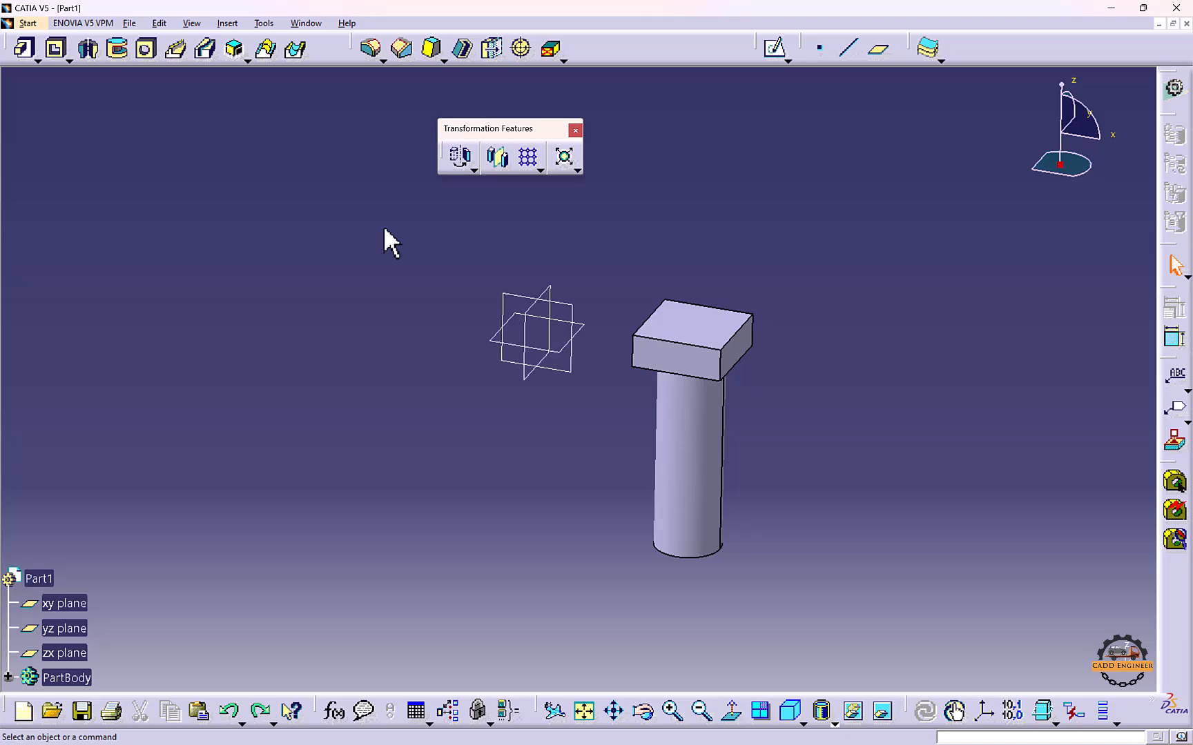
{"action": "left_click", "coordinate": [462, 156]}
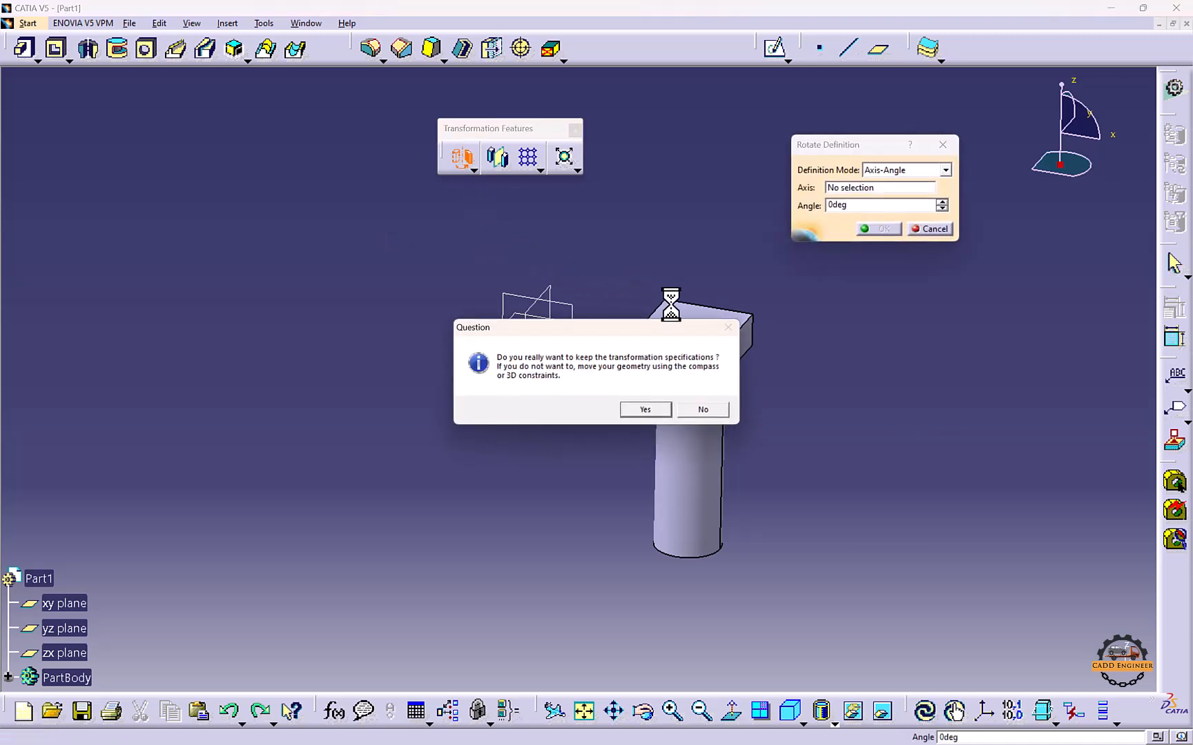
{"action": "left_click", "coordinate": [648, 407]}
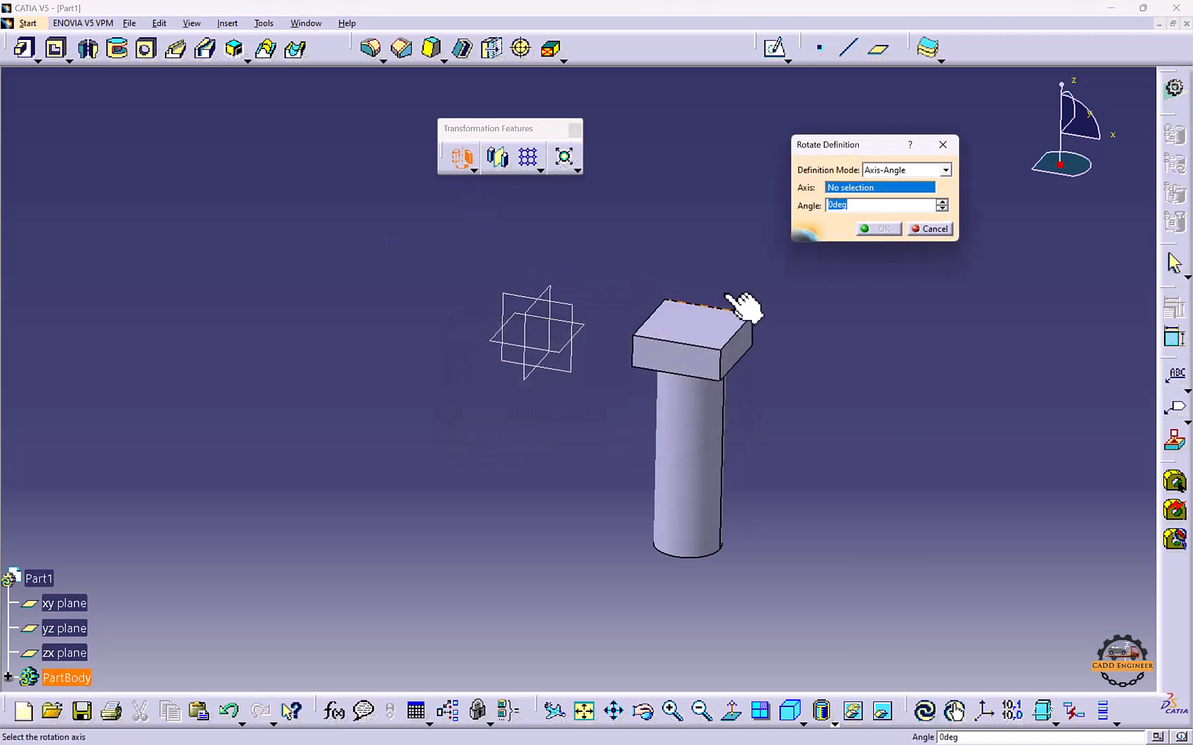
{"action": "left_click", "coordinate": [942, 143]}
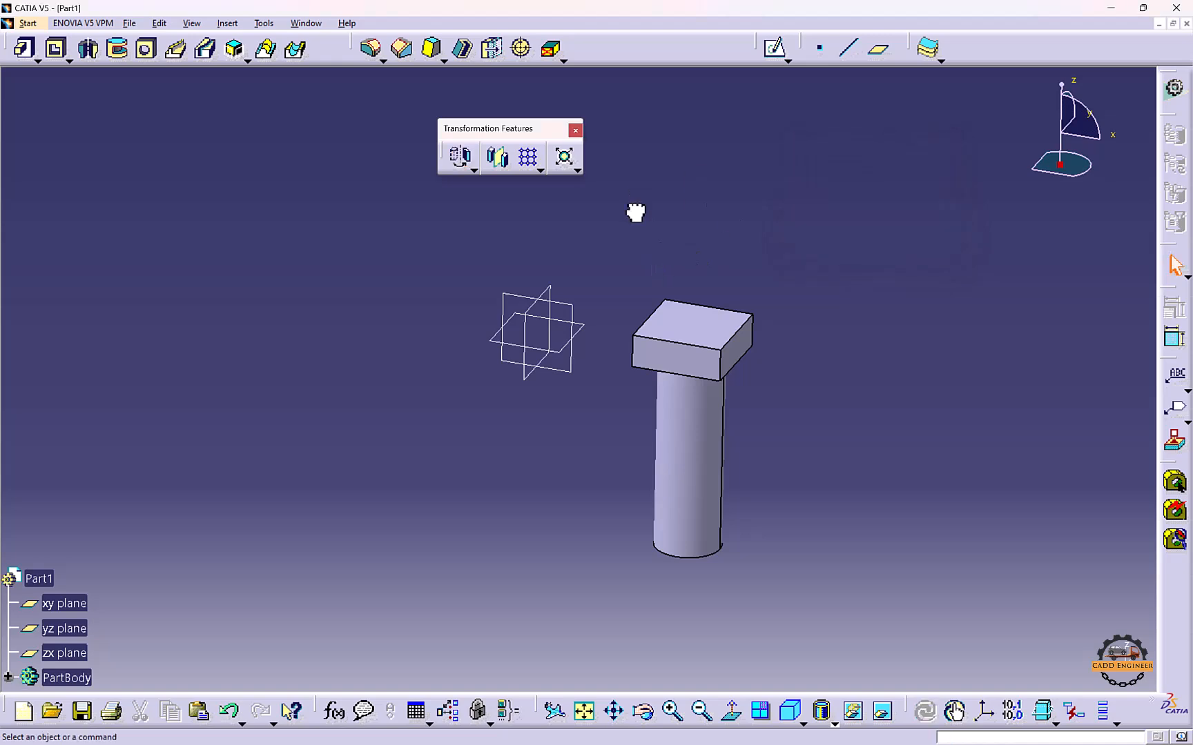
Apply a Symmetry of the bolt body about the yz plane, keeping the transformation specifications
{"action": "left_click", "coordinate": [501, 159]}
{"action": "left_click", "coordinate": [474, 170]}
{"action": "left_click", "coordinate": [487, 249]}
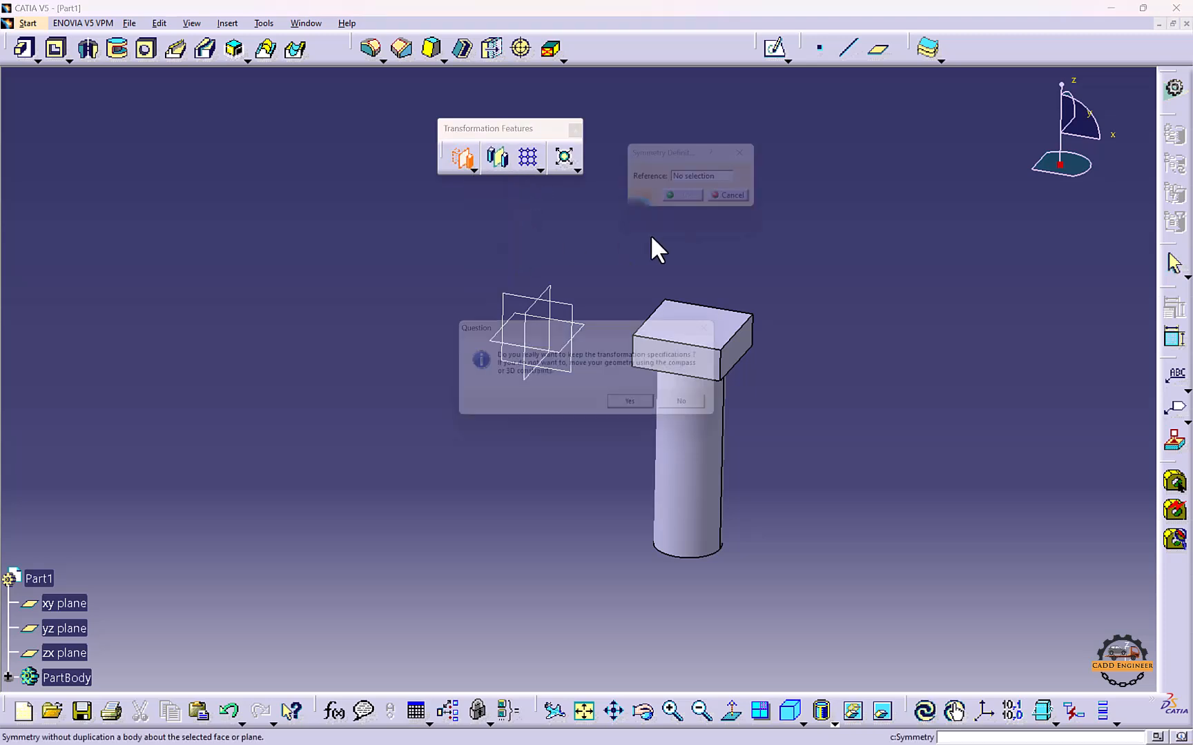
{"action": "left_click", "coordinate": [645, 409]}
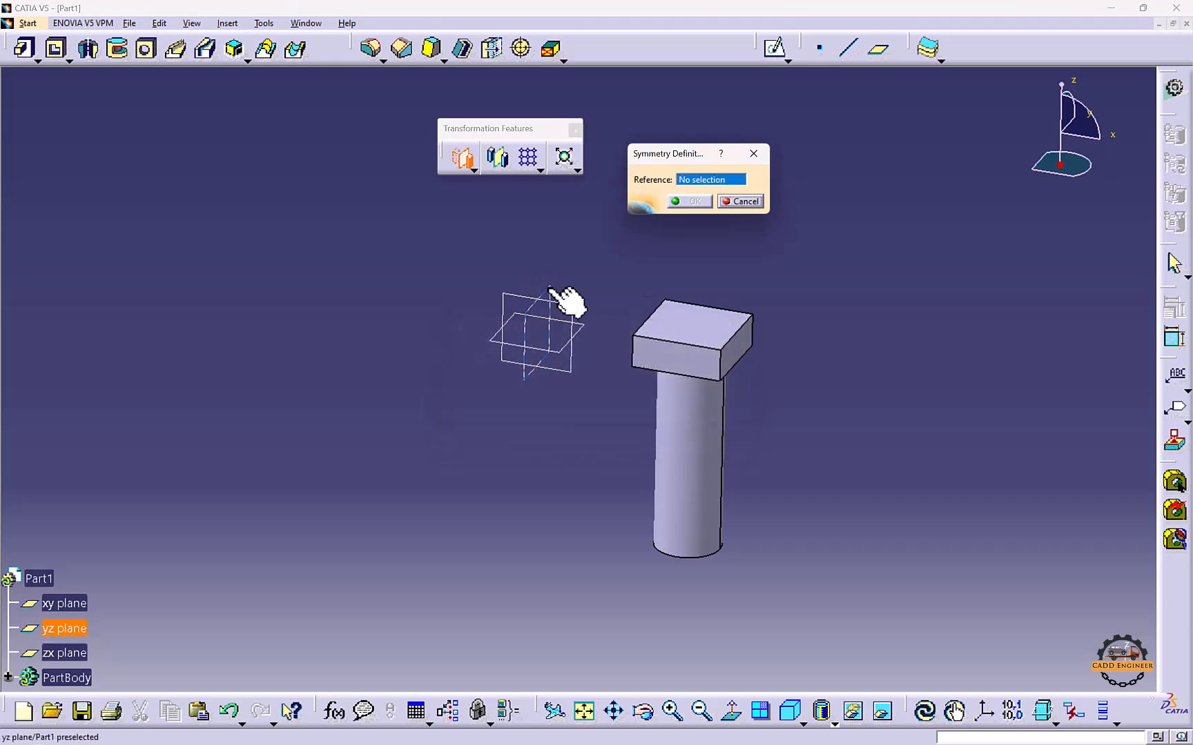
{"action": "left_click", "coordinate": [552, 290]}
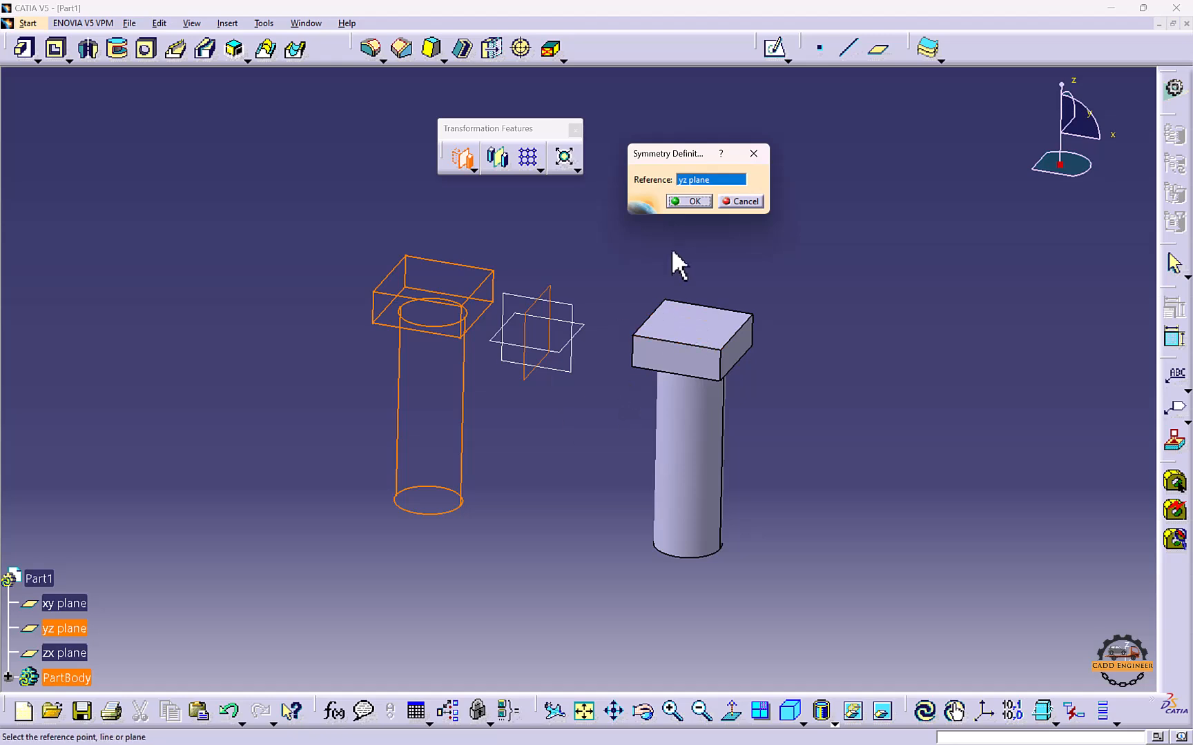
{"action": "left_click", "coordinate": [690, 200]}
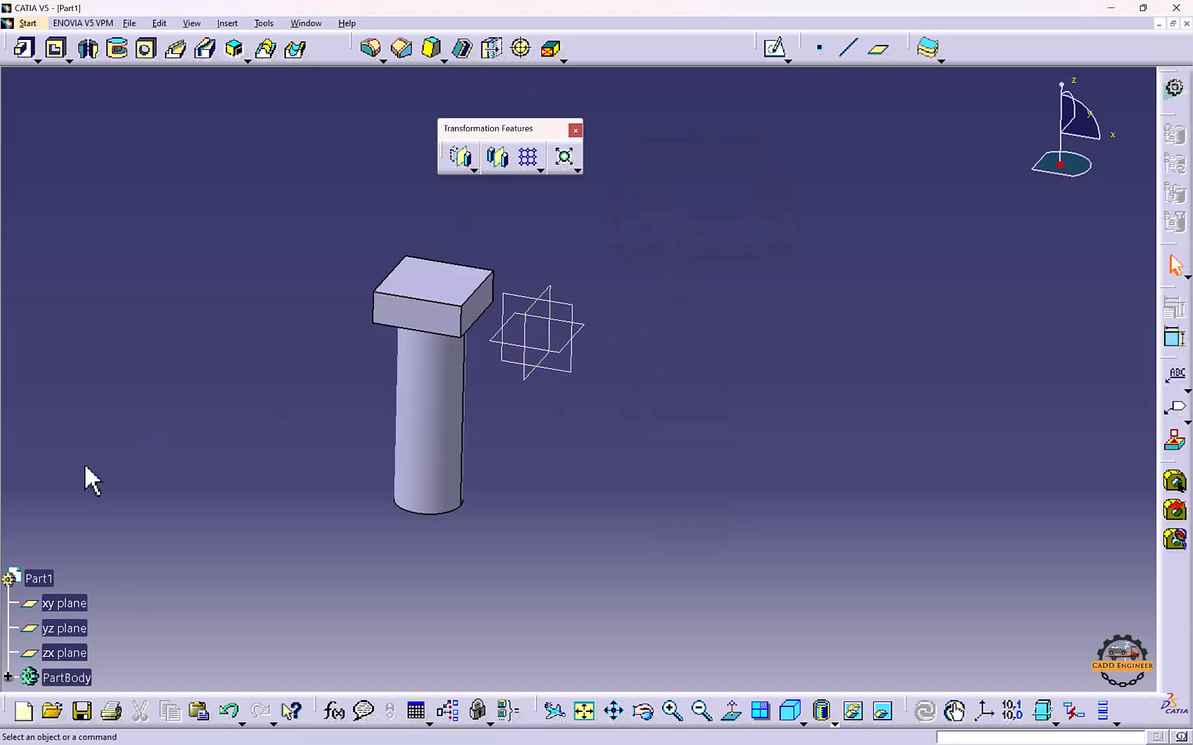
Select all PartBody features from Pad.21 through Symmetry.1 in the specification tree and bring up the actions available for them
{"action": "scroll", "coordinate": [85, 463], "scroll_direction": "down", "scroll_amount": 4}
{"action": "left_click", "coordinate": [9, 364]}
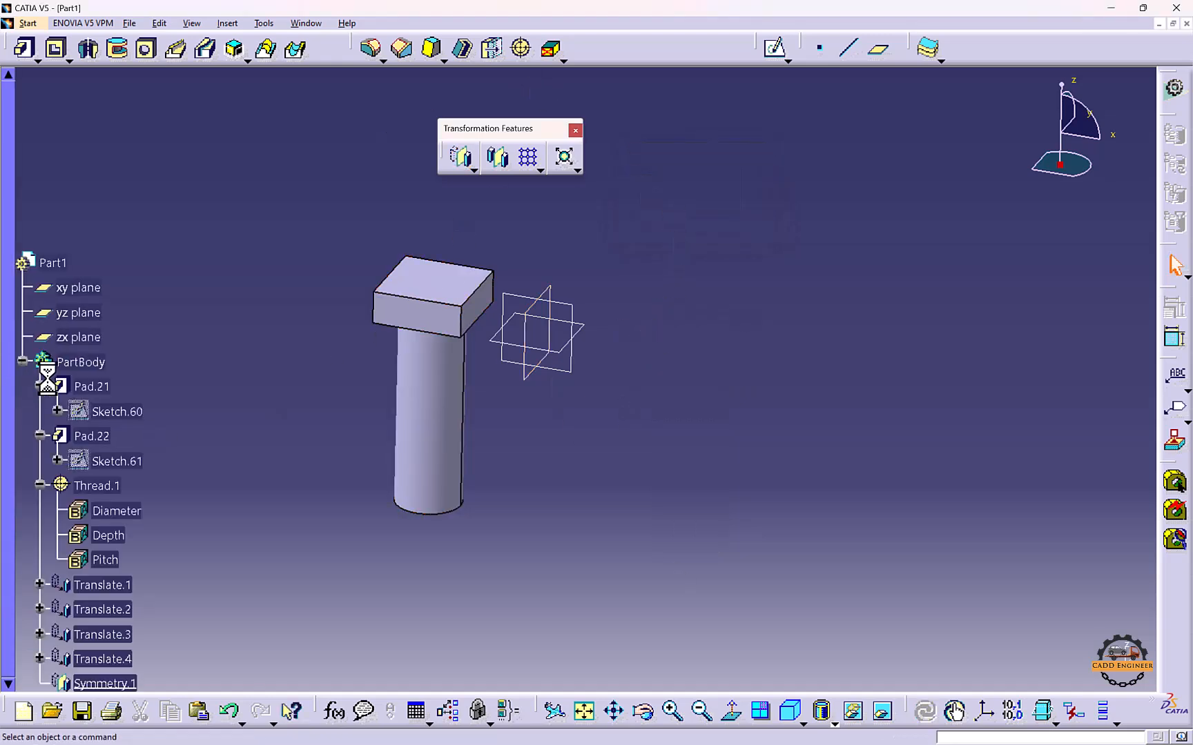
{"action": "left_click", "coordinate": [90, 390]}
{"action": "scroll", "coordinate": [103, 442], "scroll_direction": "down", "scroll_amount": 4}
{"action": "left_click", "coordinate": [104, 435], "text": "shift"}
{"action": "right_click", "coordinate": [103, 435]}
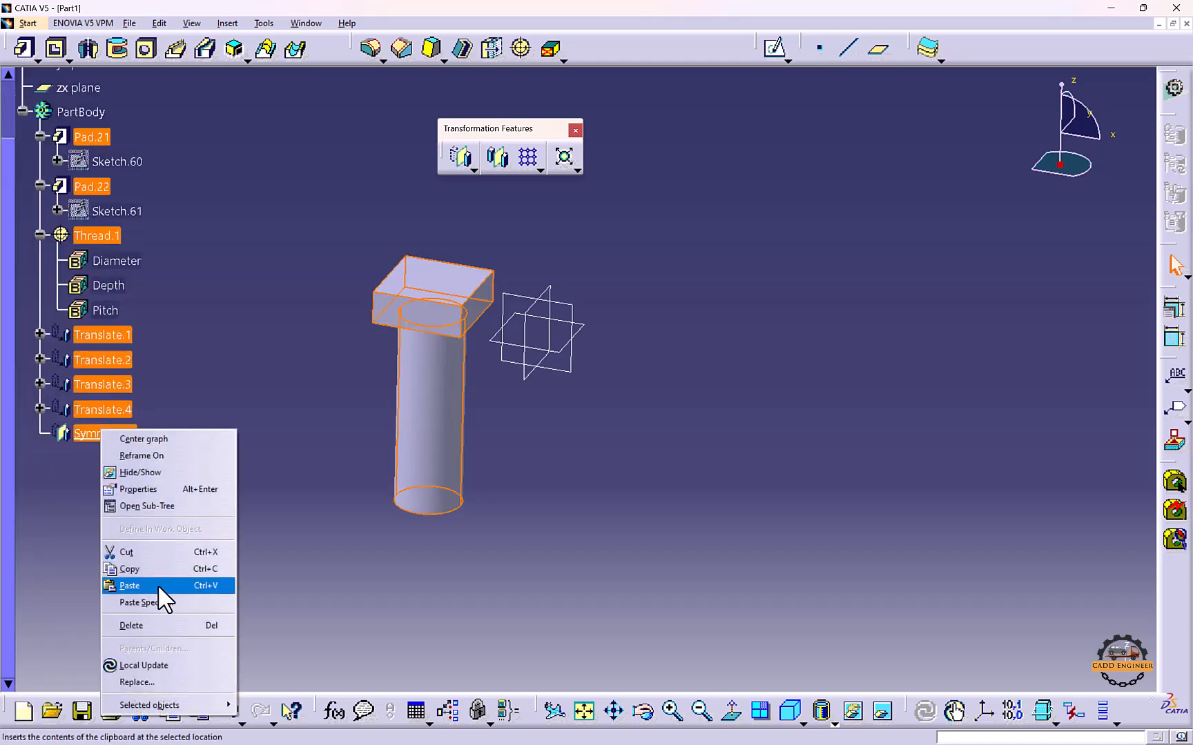
Delete all the selected bolt features from the PartBody
{"action": "left_click", "coordinate": [168, 625]}
{"action": "left_click", "coordinate": [343, 400]}
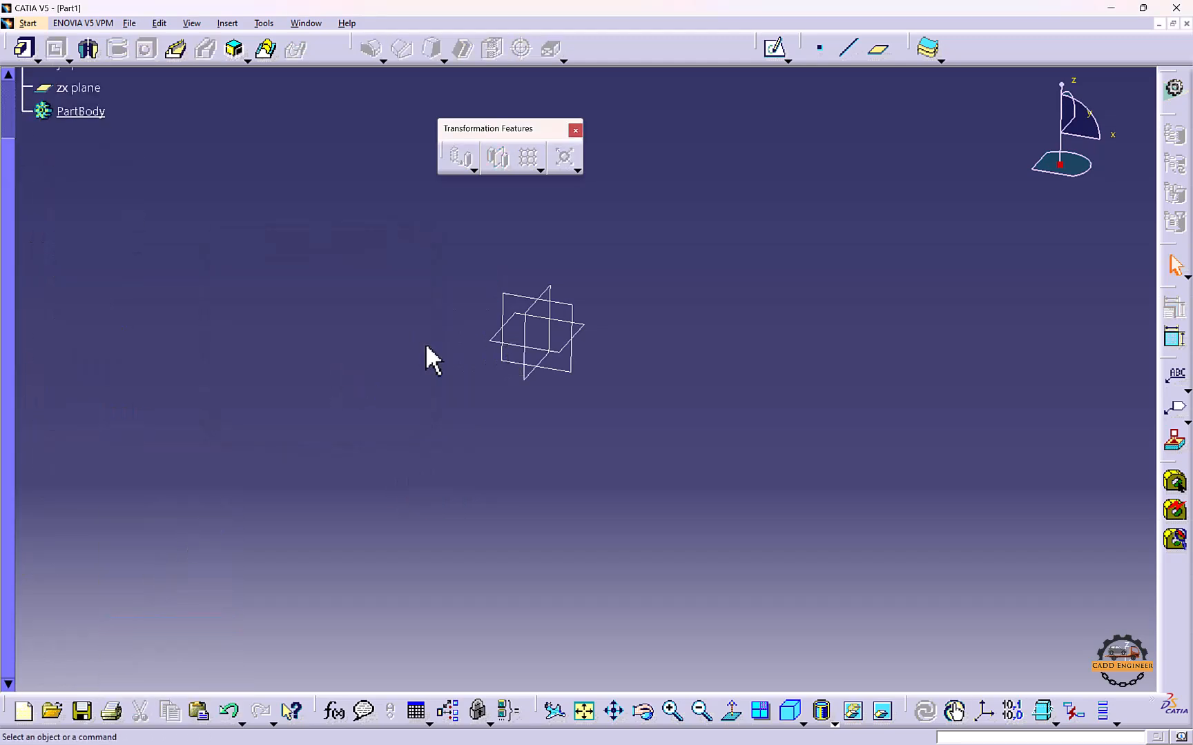
Sketch a centered rectangle at the origin on the xy plane and pad it 10 mm into a base plate
{"action": "left_click", "coordinate": [541, 293]}
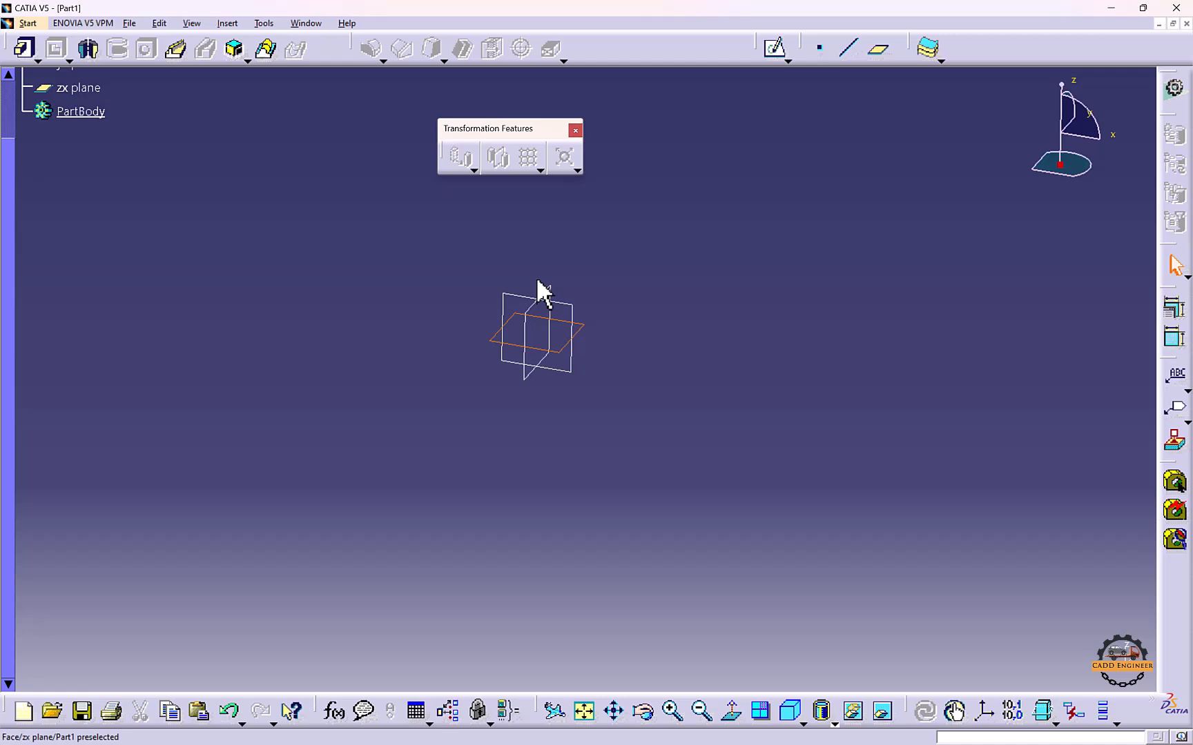
{"action": "left_click", "coordinate": [773, 47]}
{"action": "left_click", "coordinate": [641, 54]}
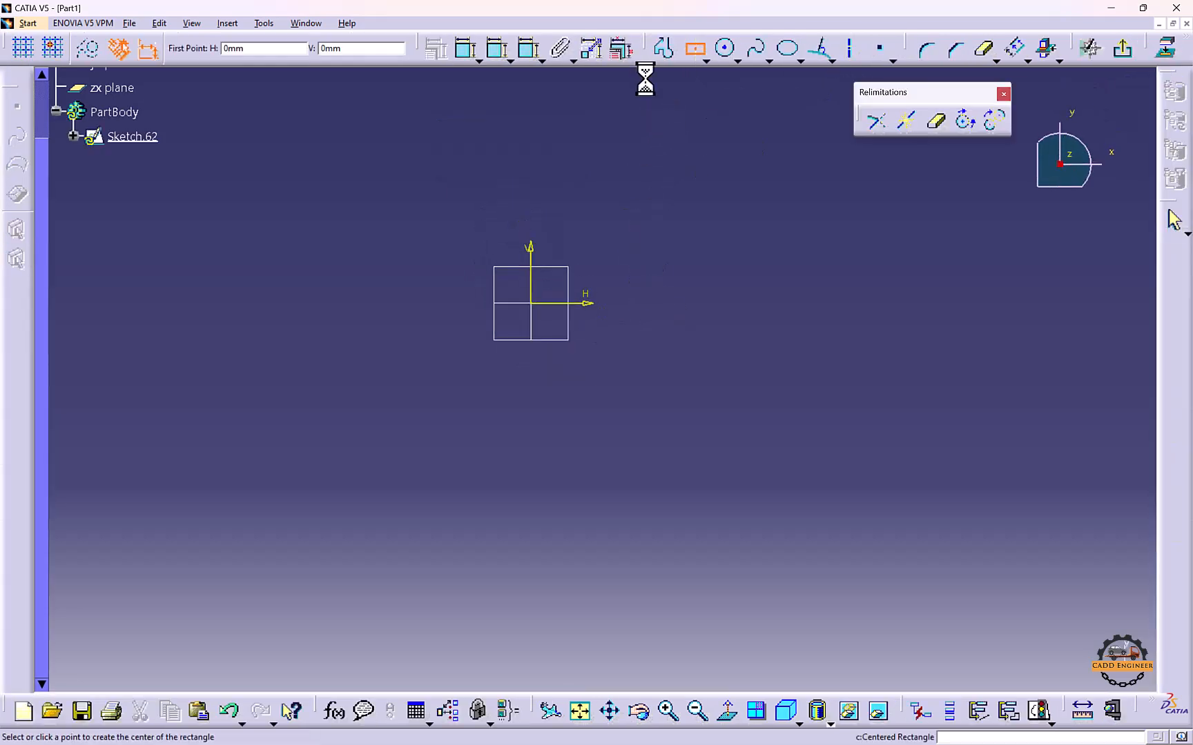
{"action": "left_click", "coordinate": [530, 303]}
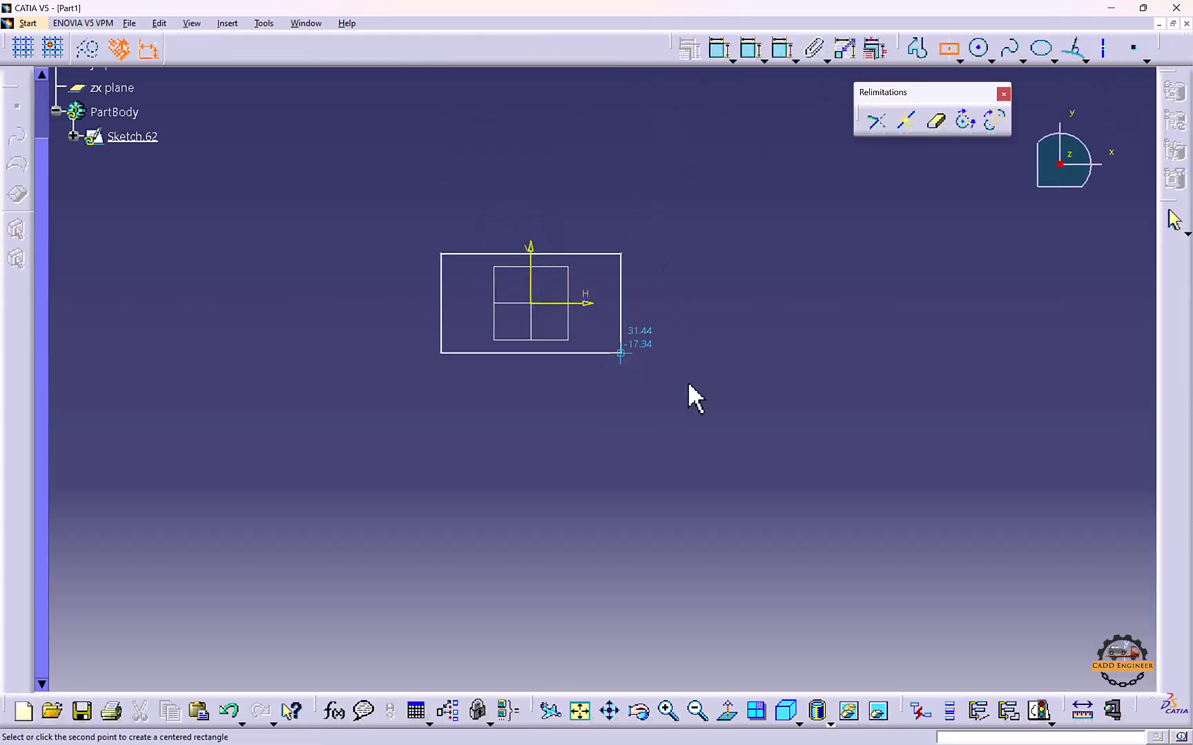
{"action": "left_click", "coordinate": [736, 394]}
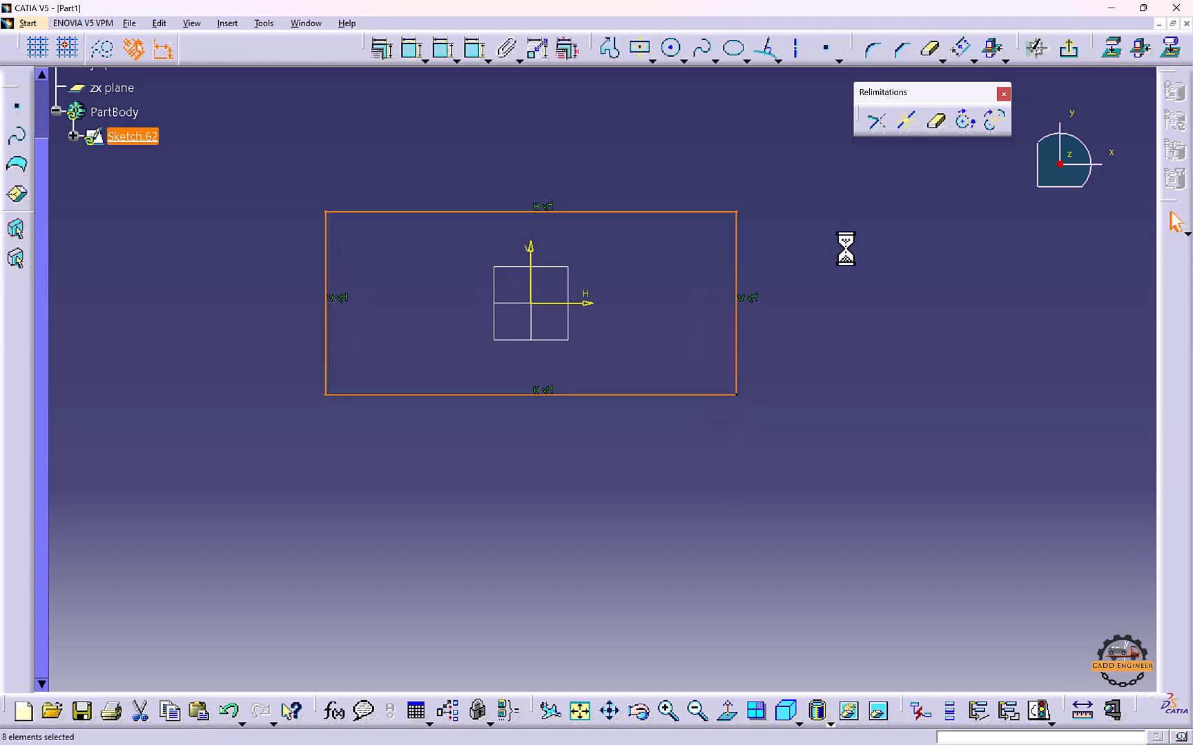
{"action": "left_click", "coordinate": [1070, 50]}
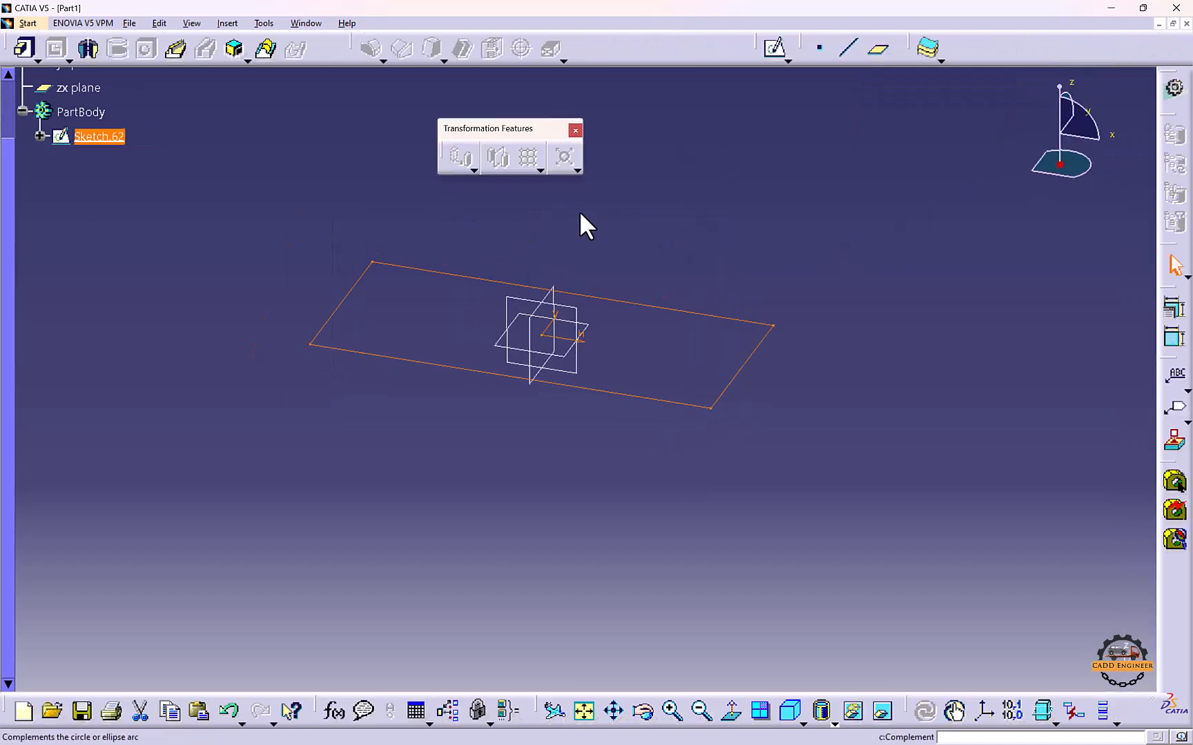
{"action": "left_click", "coordinate": [24, 48]}
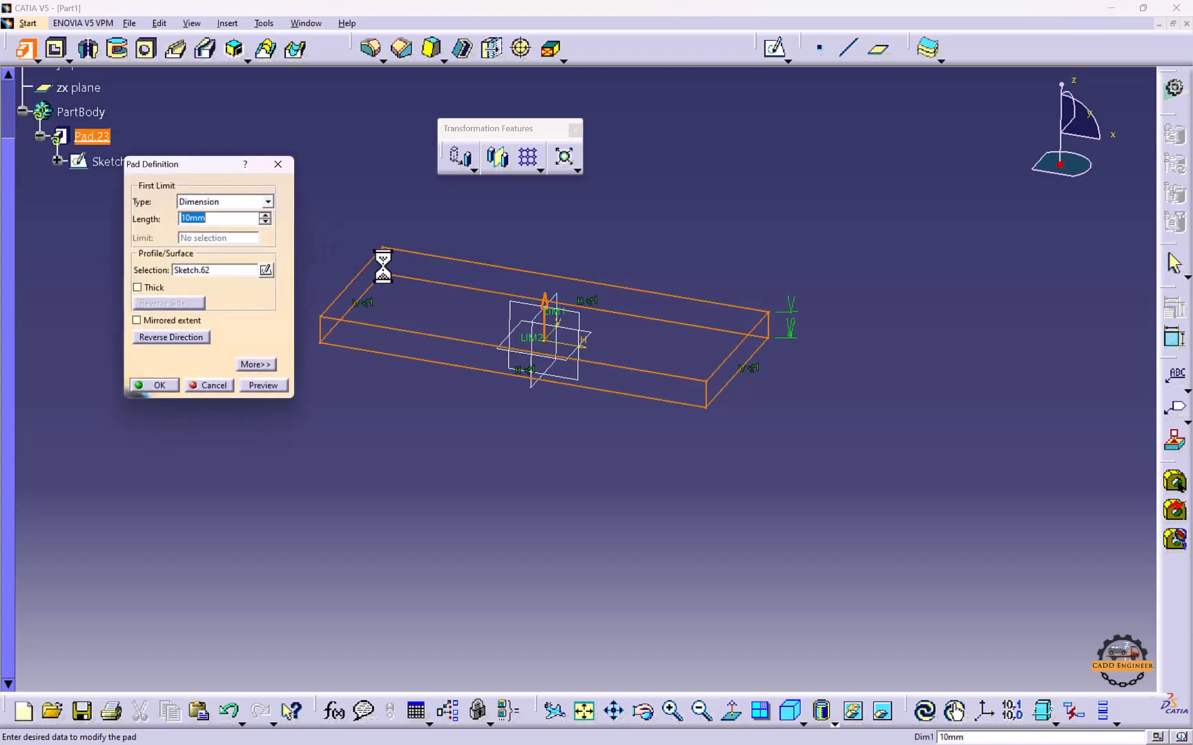
{"action": "left_click", "coordinate": [158, 385]}
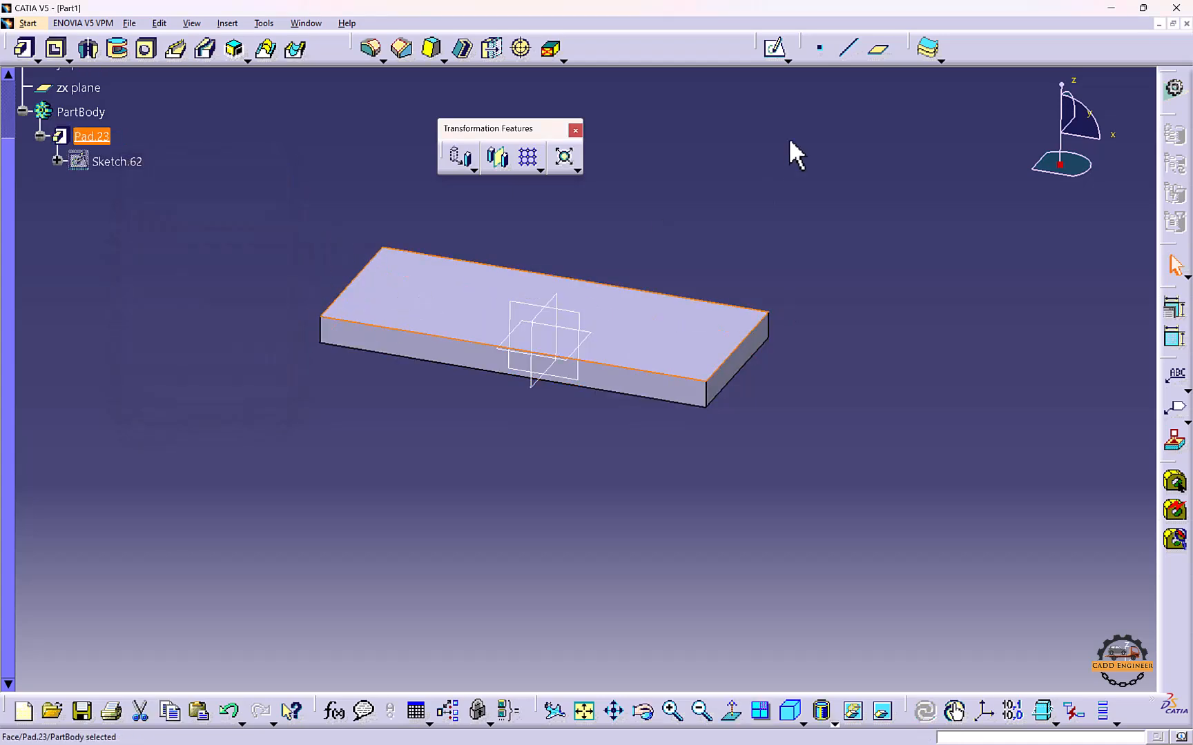
Sketch a small rectangle on the plate's top face, centred about 56 mm from the origin along negative H, and pad it 10 mm
{"action": "left_click", "coordinate": [776, 49]}
{"action": "left_click", "coordinate": [519, 252]}
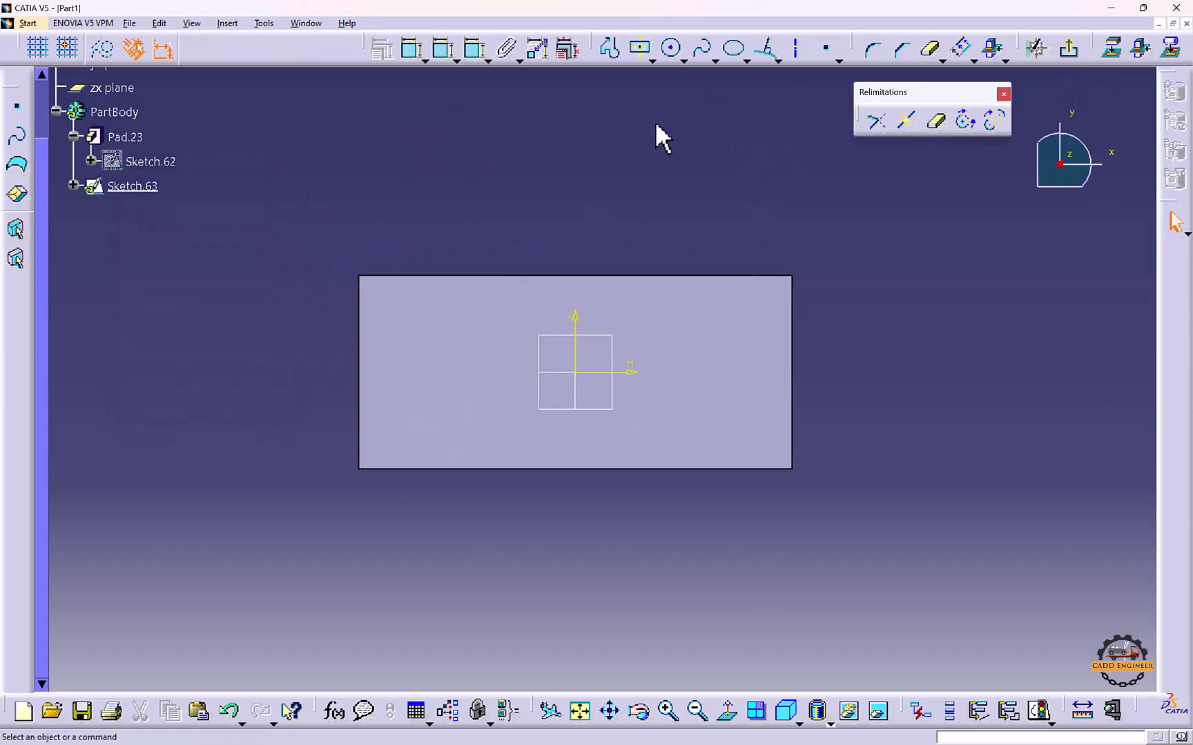
{"action": "left_click", "coordinate": [643, 49]}
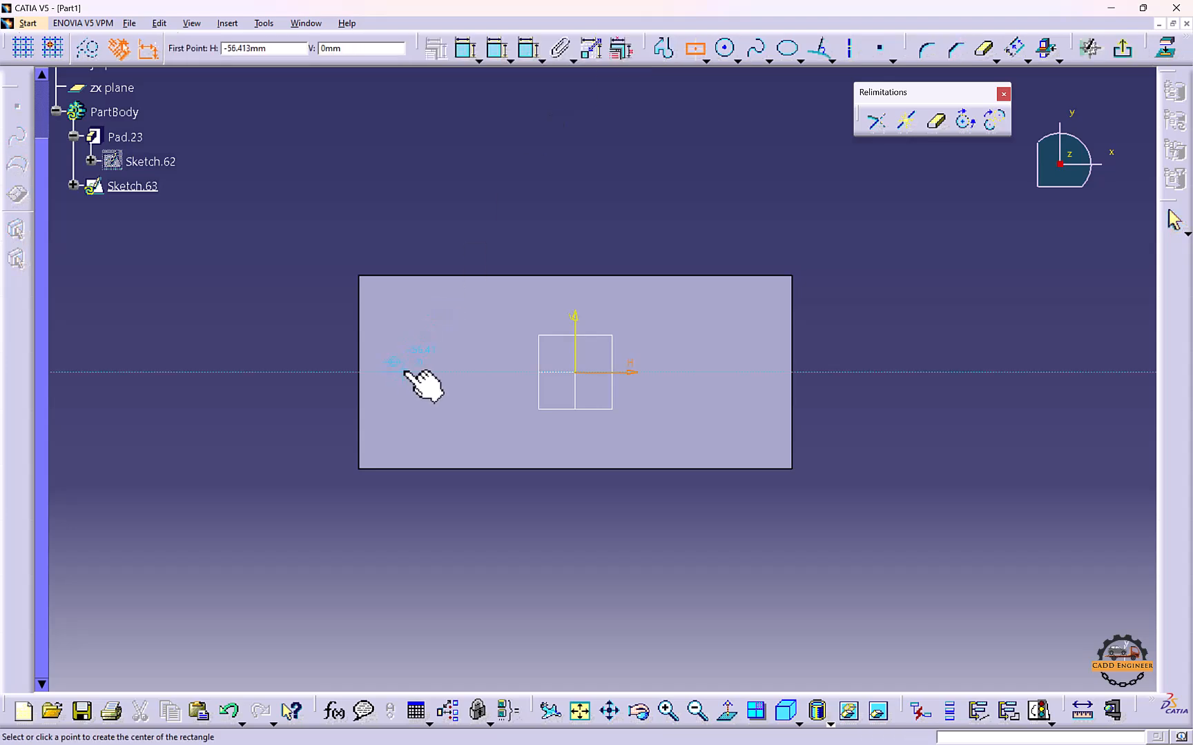
{"action": "left_click", "coordinate": [404, 372]}
{"action": "left_click", "coordinate": [426, 403]}
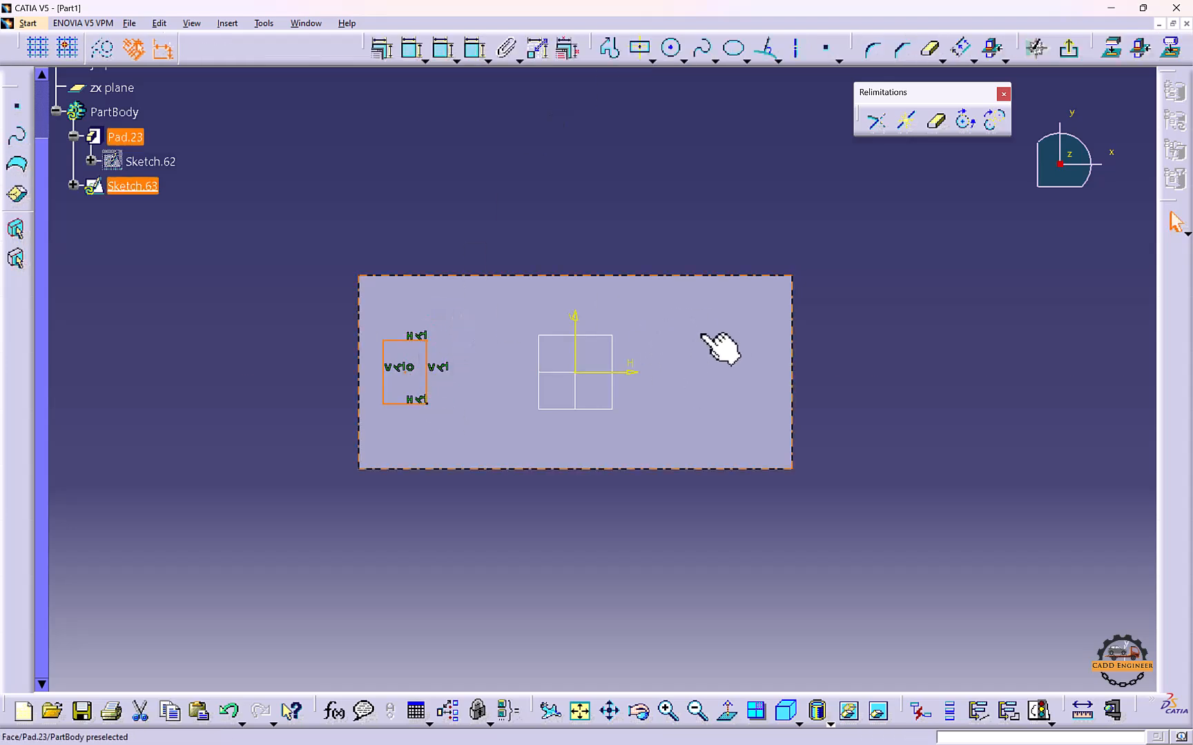
{"action": "left_click", "coordinate": [1071, 55]}
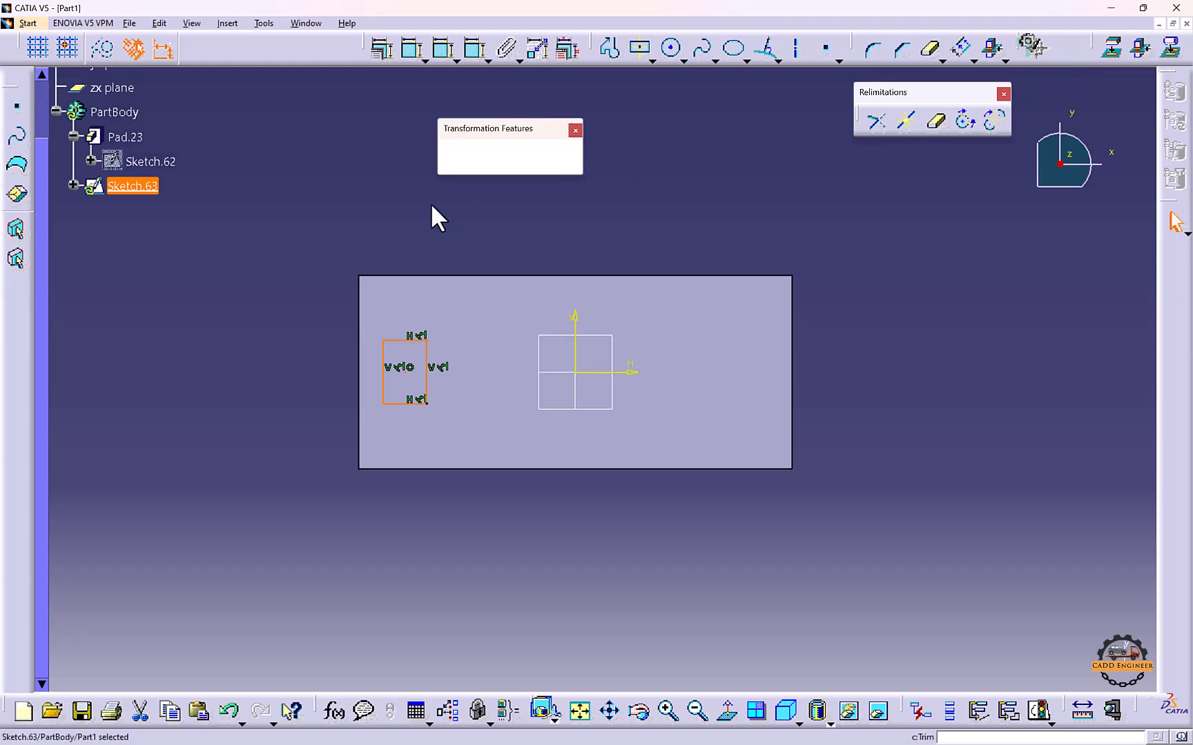
{"action": "left_click", "coordinate": [26, 50]}
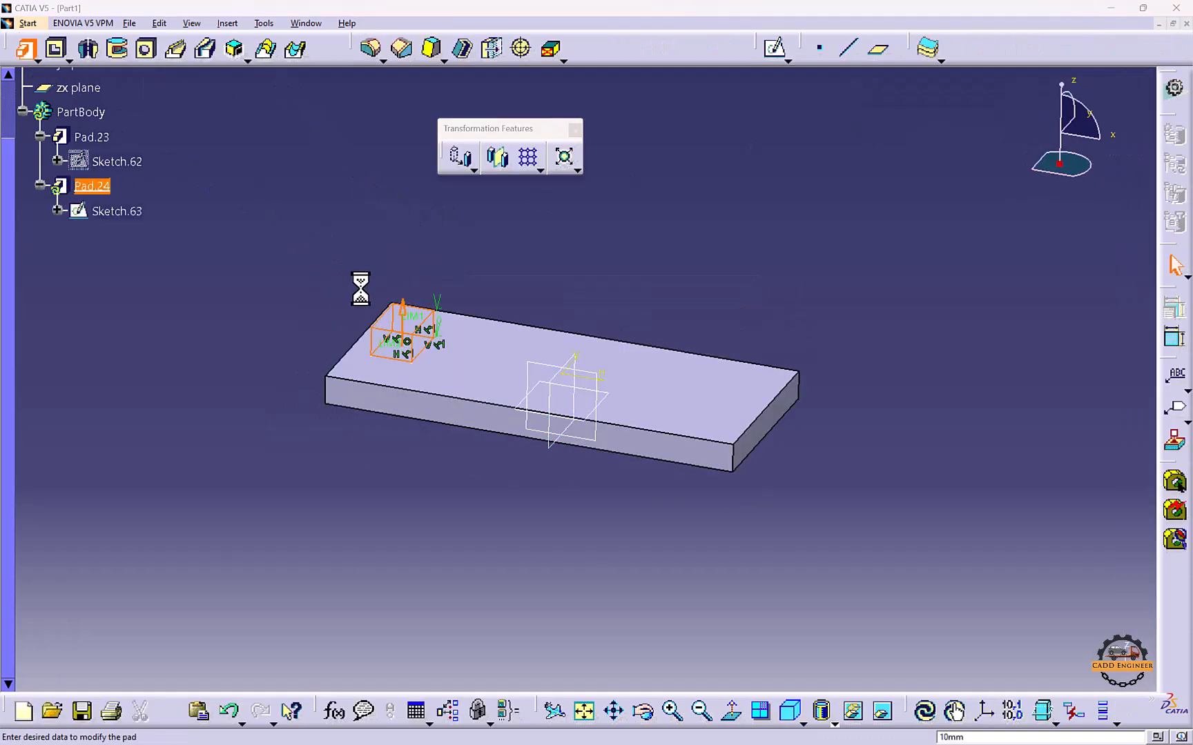
{"action": "left_click", "coordinate": [159, 385]}
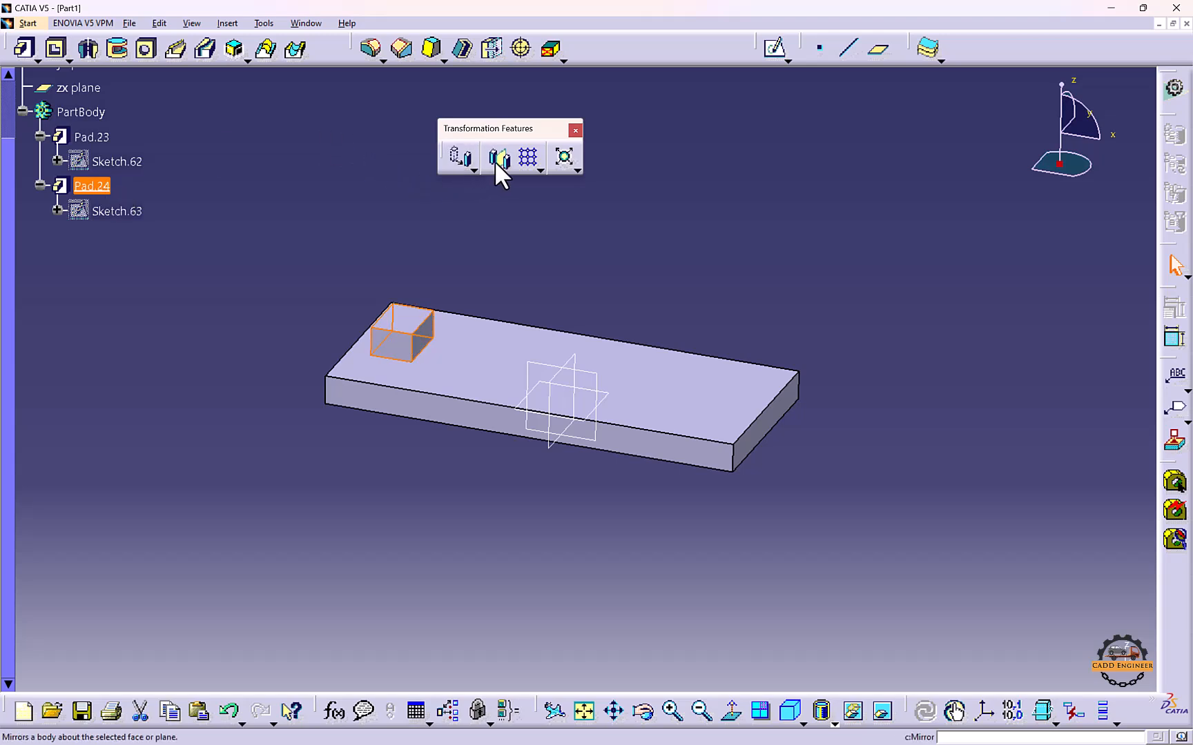
Apply a Symmetry about the yz plane to the body, keeping the transformation specifications, and undo it
{"action": "left_click", "coordinate": [473, 169]}
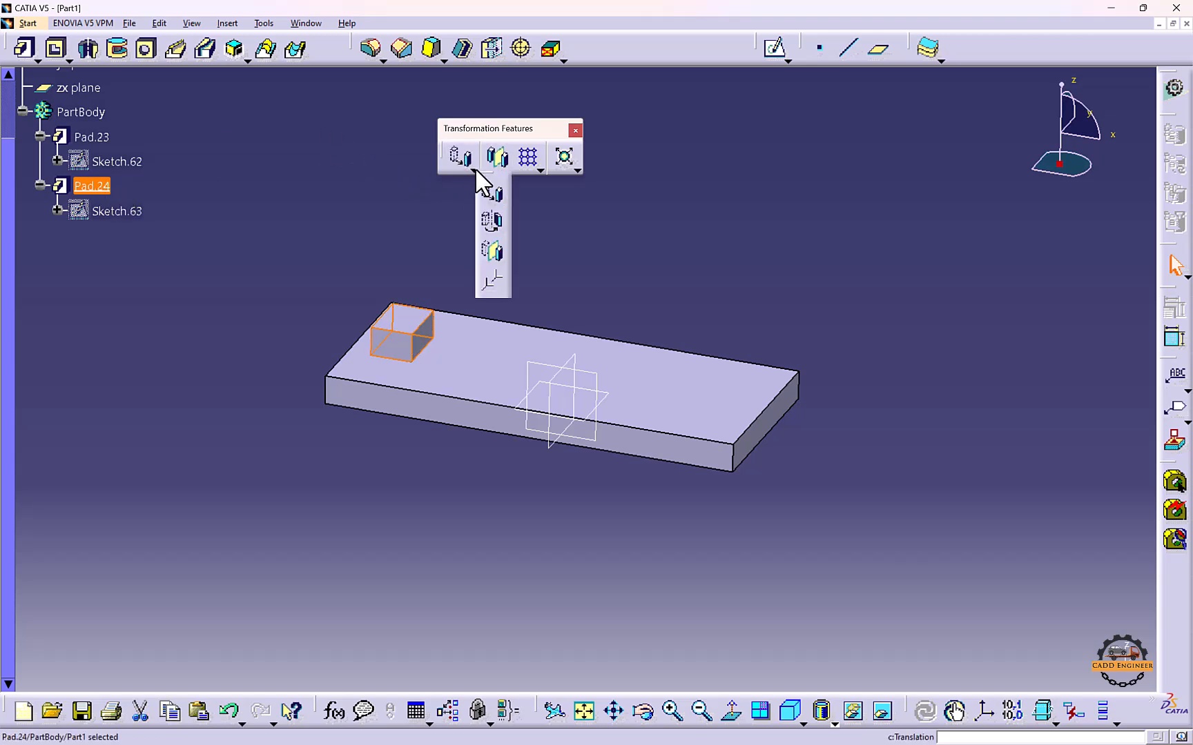
{"action": "left_click", "coordinate": [488, 257]}
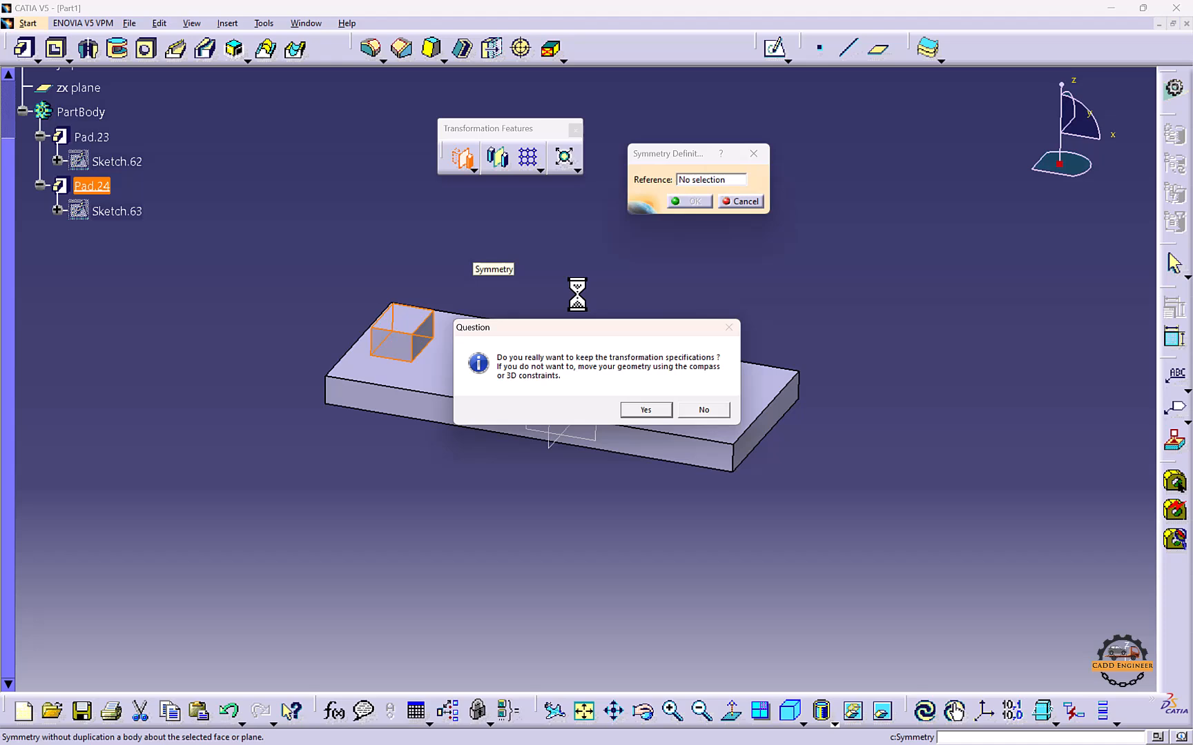
{"action": "left_click", "coordinate": [646, 409]}
{"action": "left_click", "coordinate": [598, 373]}
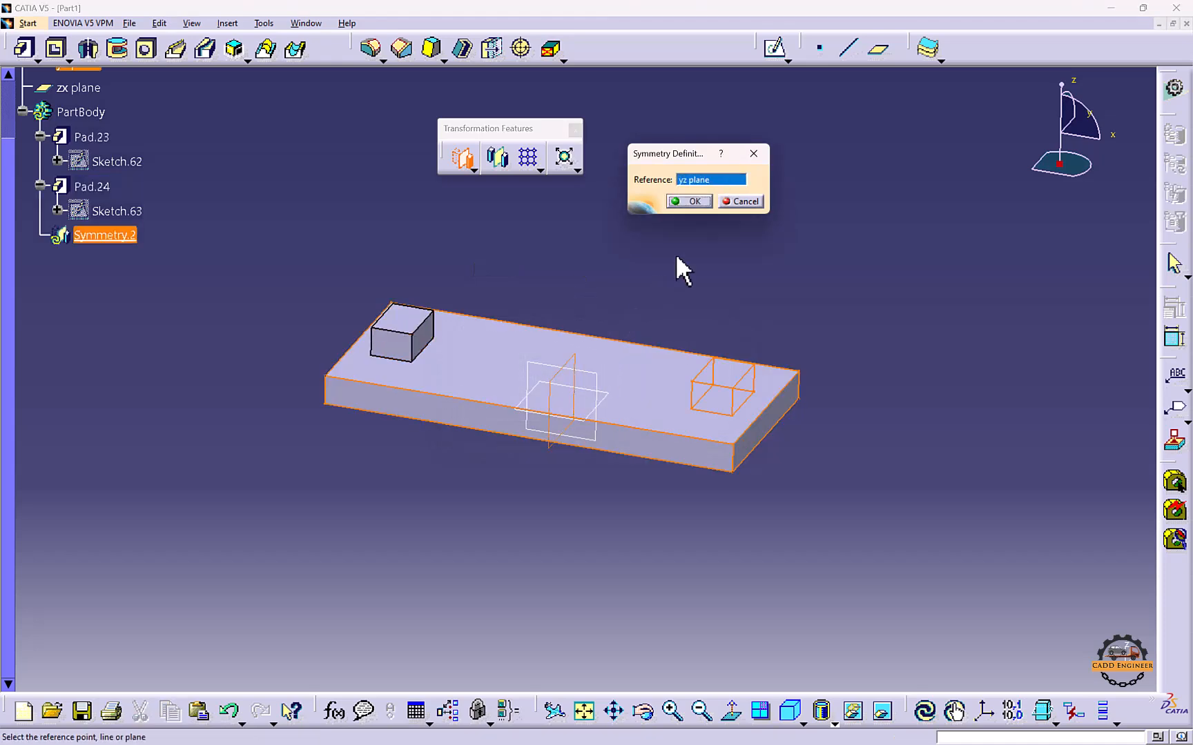
{"action": "left_click", "coordinate": [687, 201]}
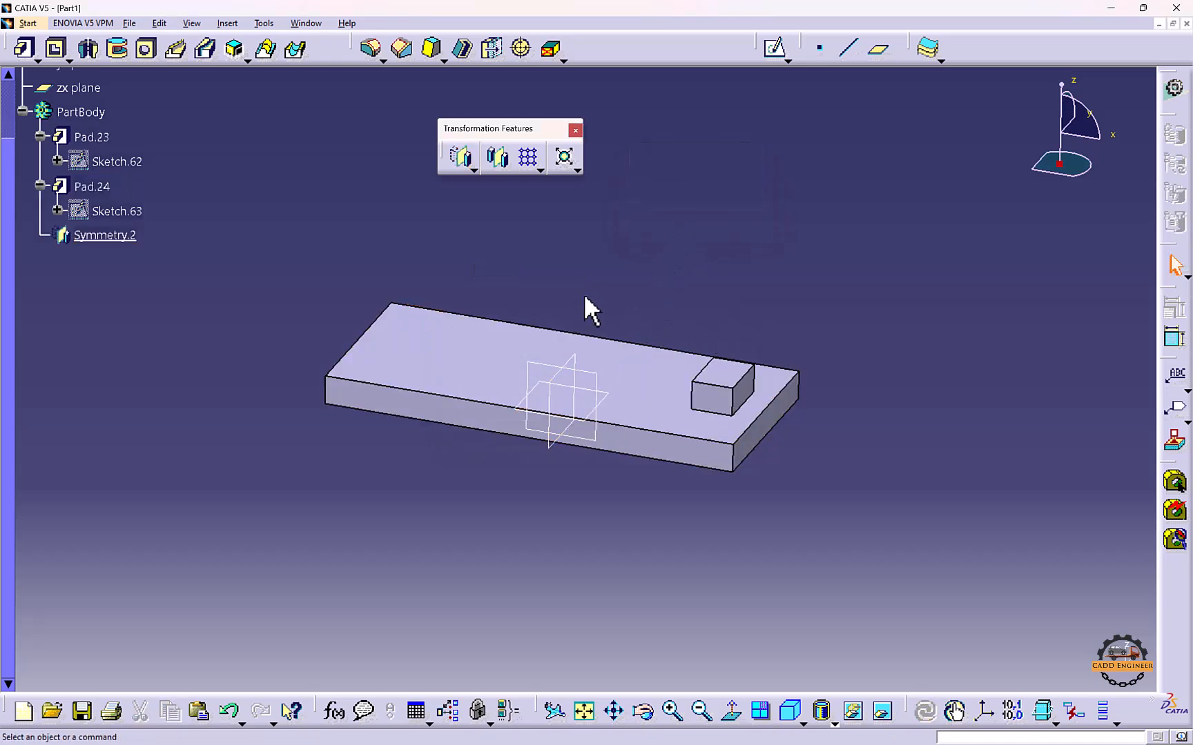
{"action": "key", "text": "ctrl+z"}
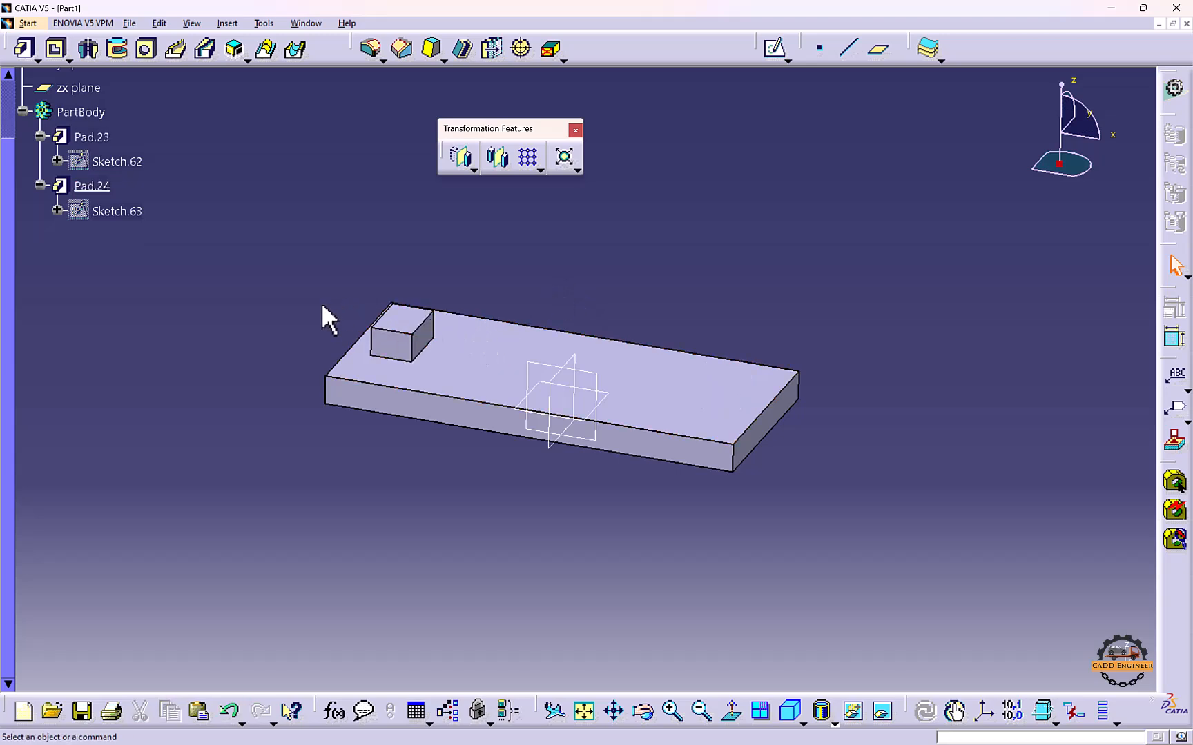
Mirror the small block about the yz plane to the other end of the plate
{"action": "left_click", "coordinate": [95, 186]}
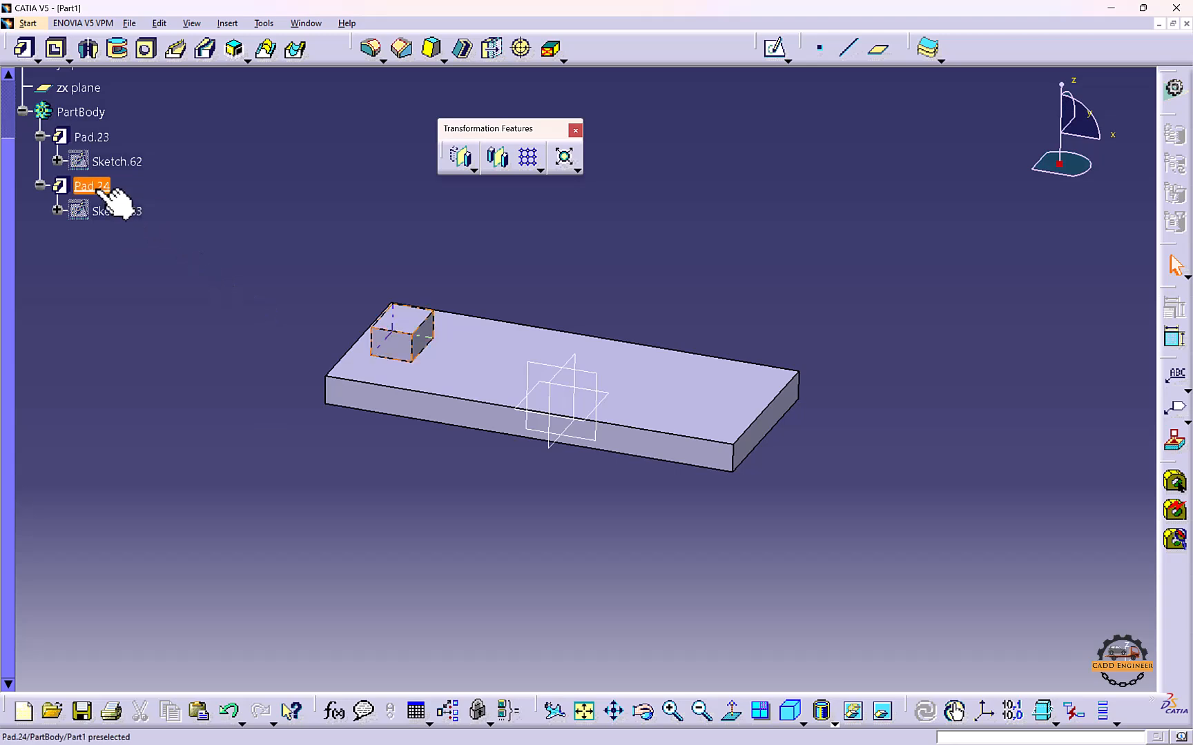
{"action": "left_click", "coordinate": [498, 159]}
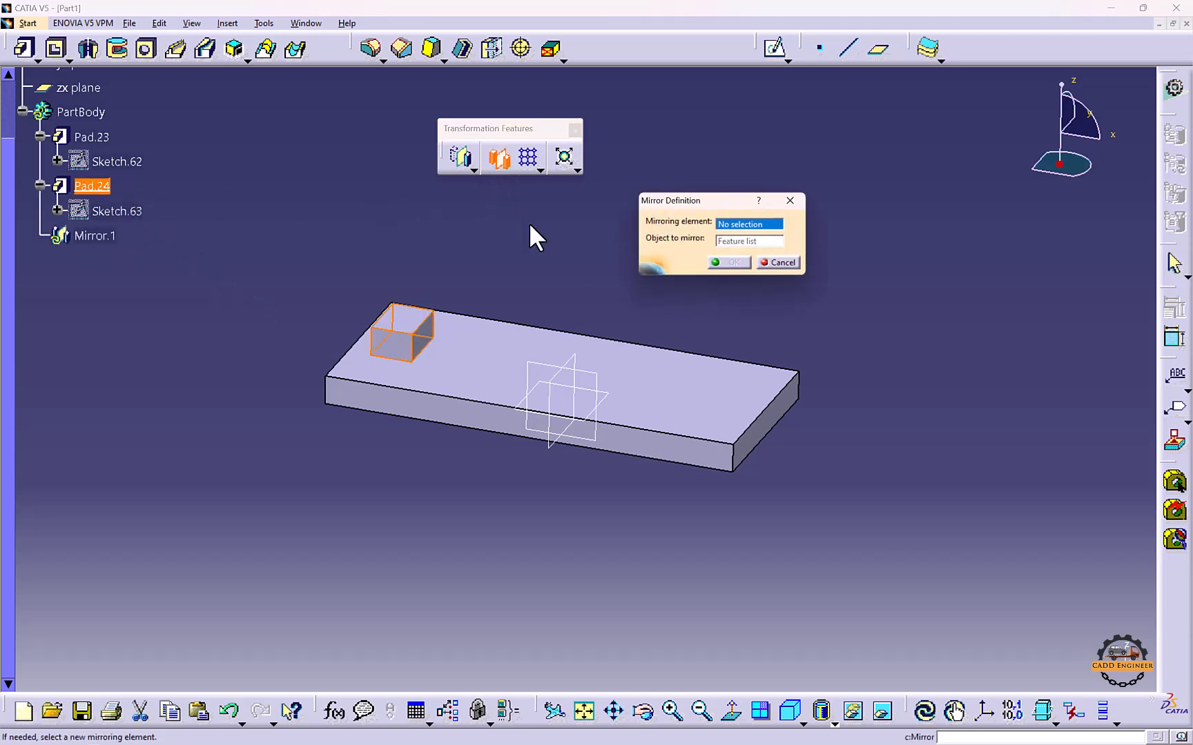
{"action": "left_click", "coordinate": [576, 363]}
{"action": "left_click", "coordinate": [733, 265]}
{"action": "middle_click_drag", "start_coordinate": [552, 318], "coordinate": [485, 325]}
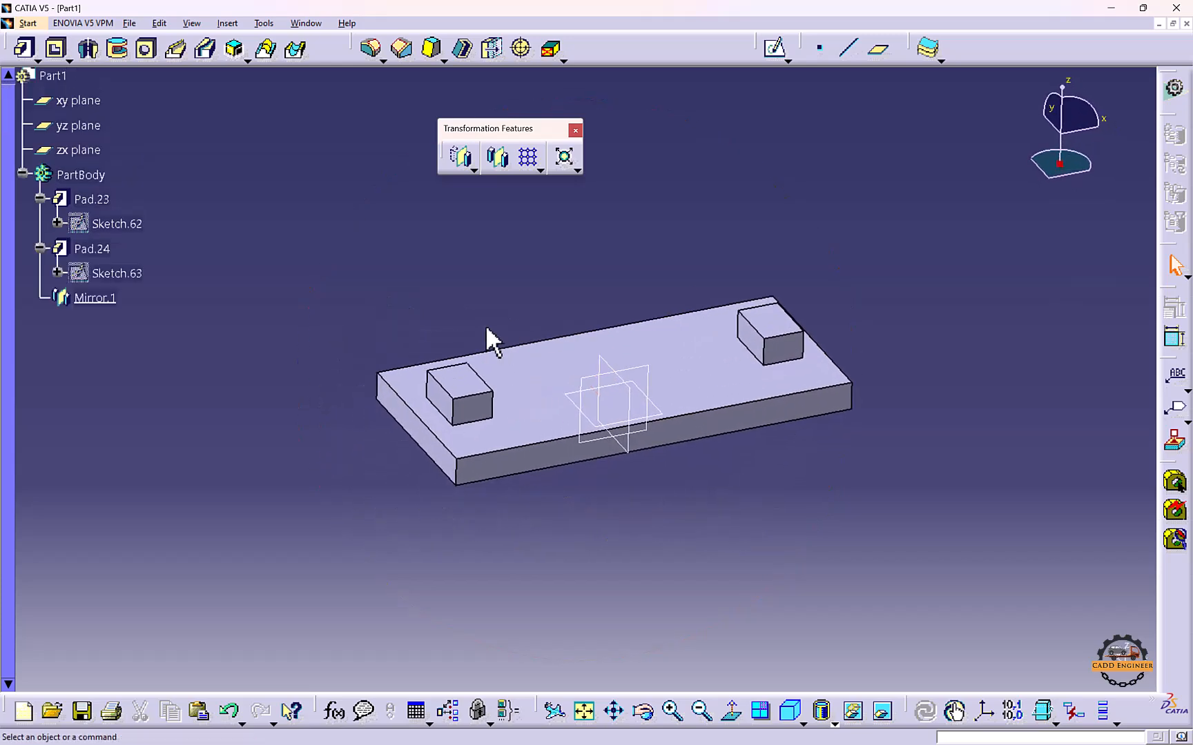
Delete the mirror feature and the small block's pad, leaving only the base plate
{"action": "right_click", "coordinate": [97, 301]}
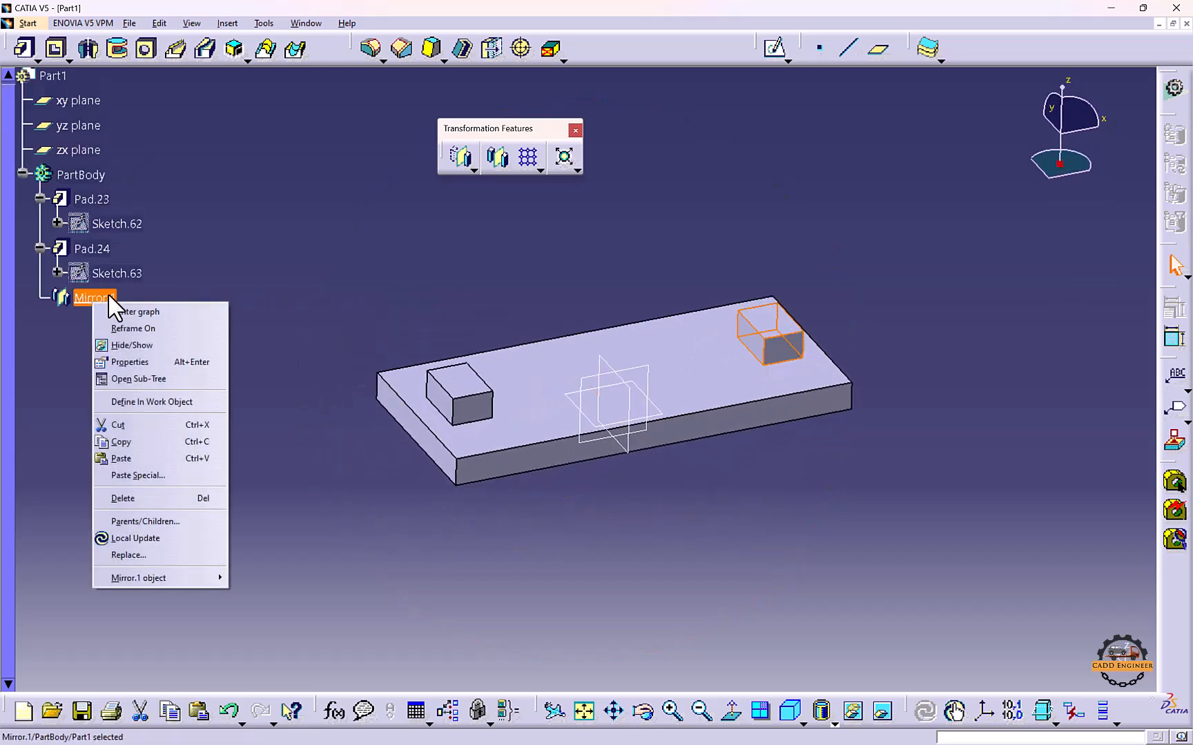
{"action": "left_click", "coordinate": [183, 497]}
{"action": "left_click", "coordinate": [344, 401]}
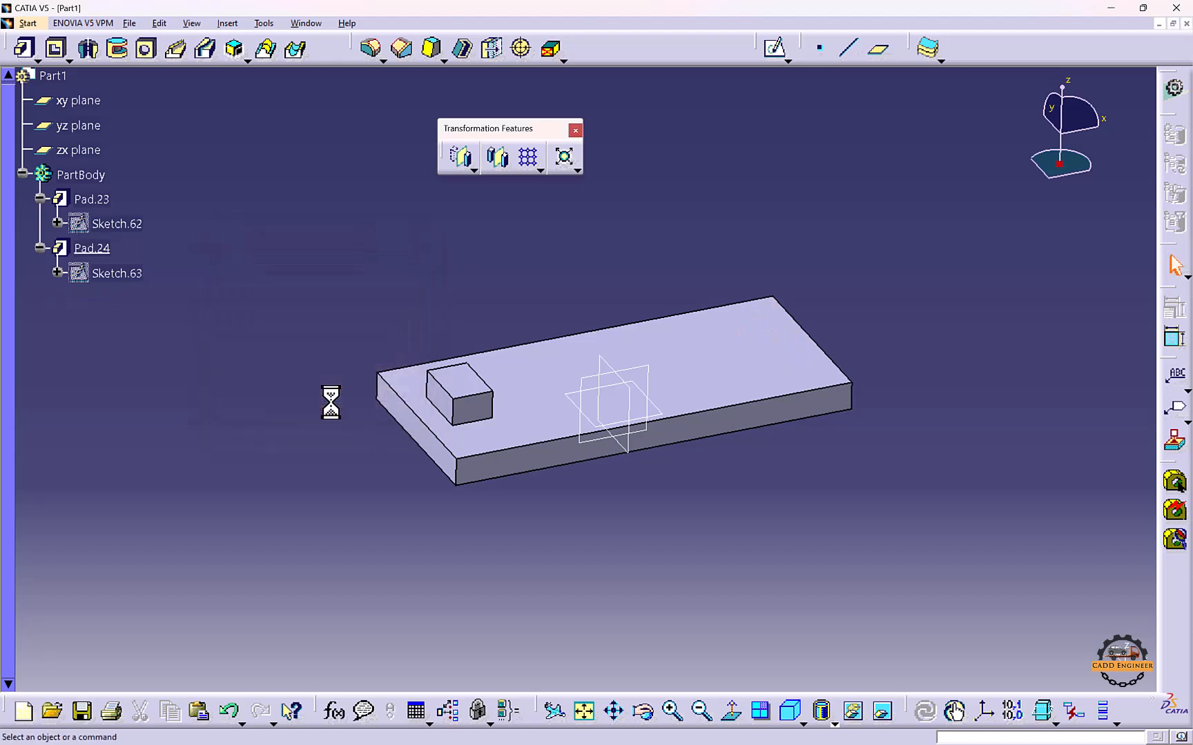
{"action": "left_click", "coordinate": [90, 250]}
{"action": "right_click", "coordinate": [83, 248]}
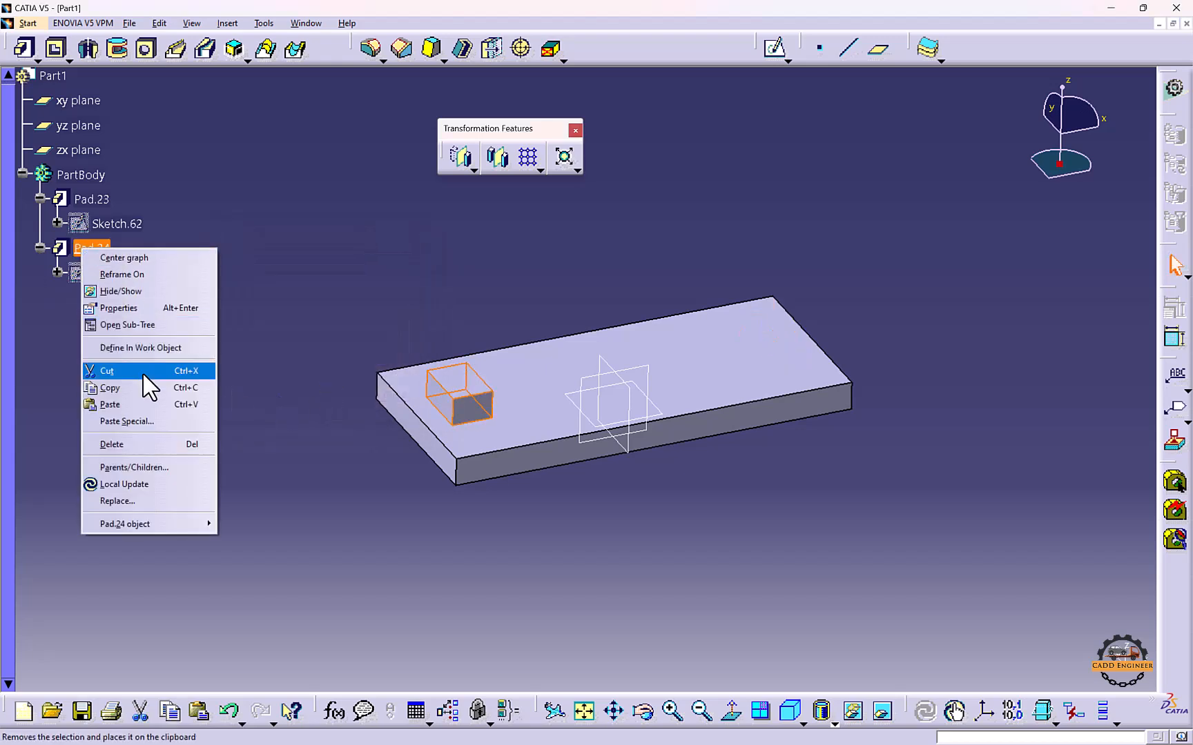
{"action": "left_click", "coordinate": [143, 442]}
{"action": "left_click", "coordinate": [344, 400]}
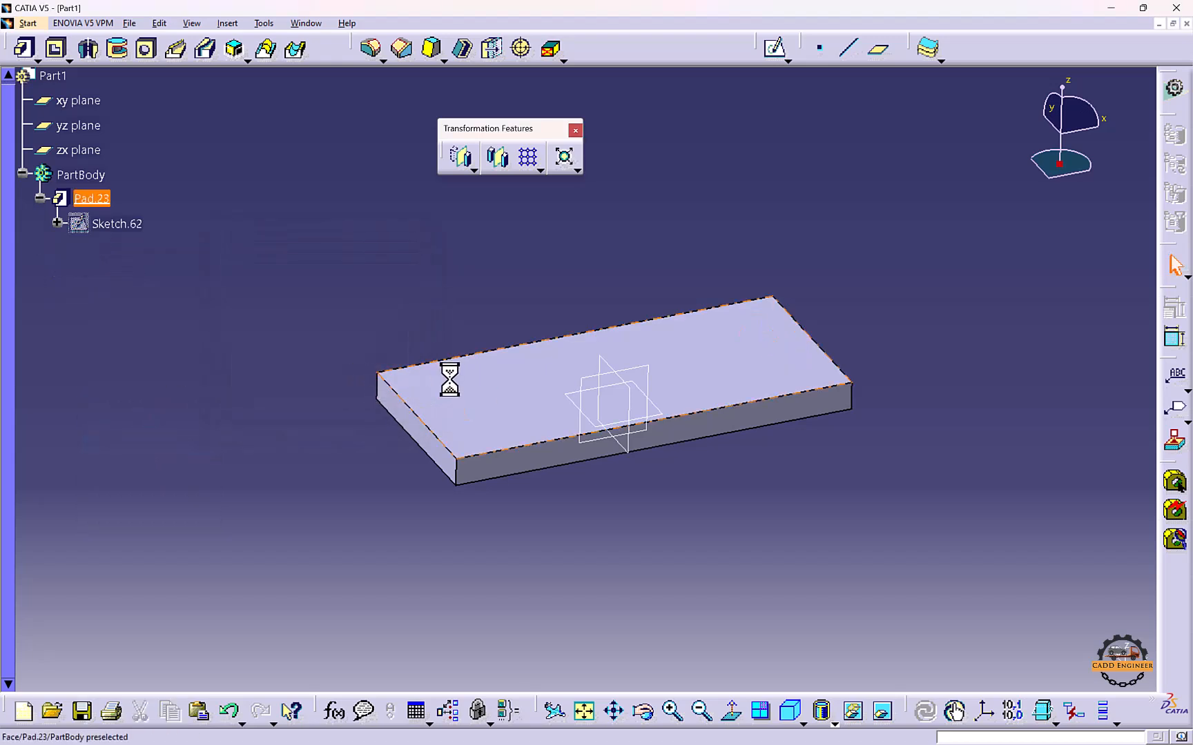
Sketch a small centered rectangle on the plate's top face, near its lower-left corner
{"action": "left_click", "coordinate": [461, 380]}
{"action": "left_click", "coordinate": [774, 47]}
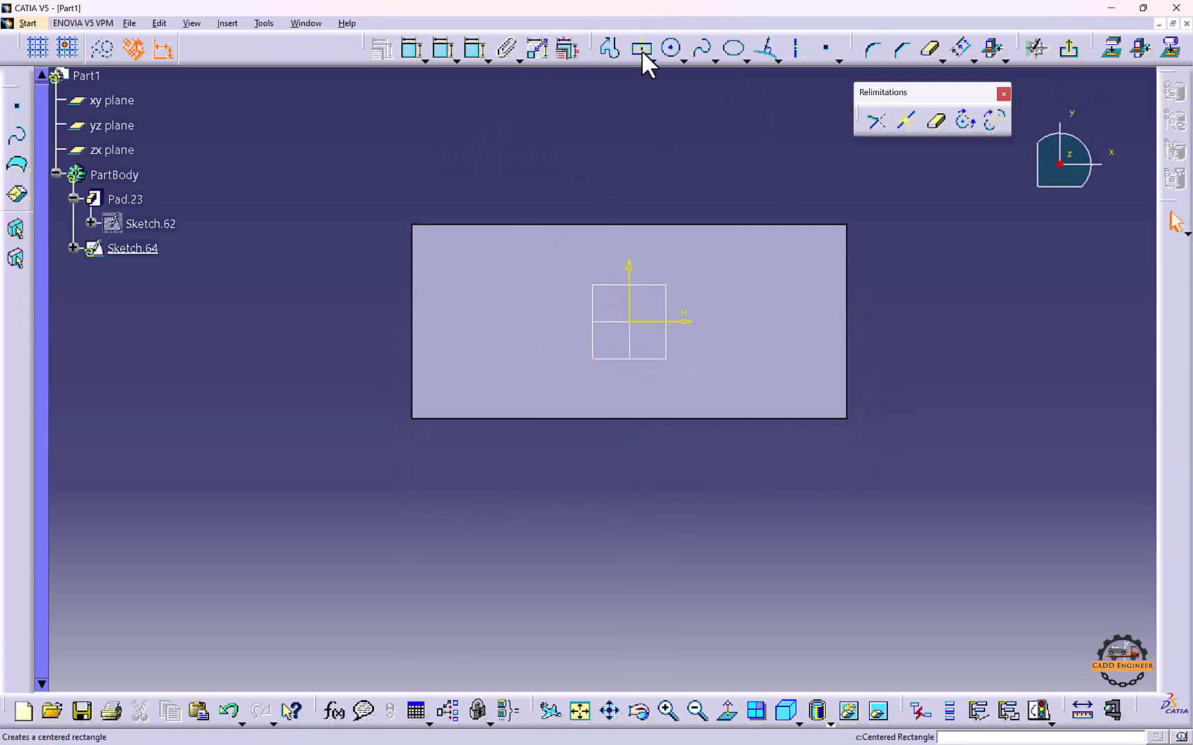
{"action": "left_click", "coordinate": [640, 48]}
{"action": "left_click", "coordinate": [447, 379]}
{"action": "left_click", "coordinate": [459, 391]}
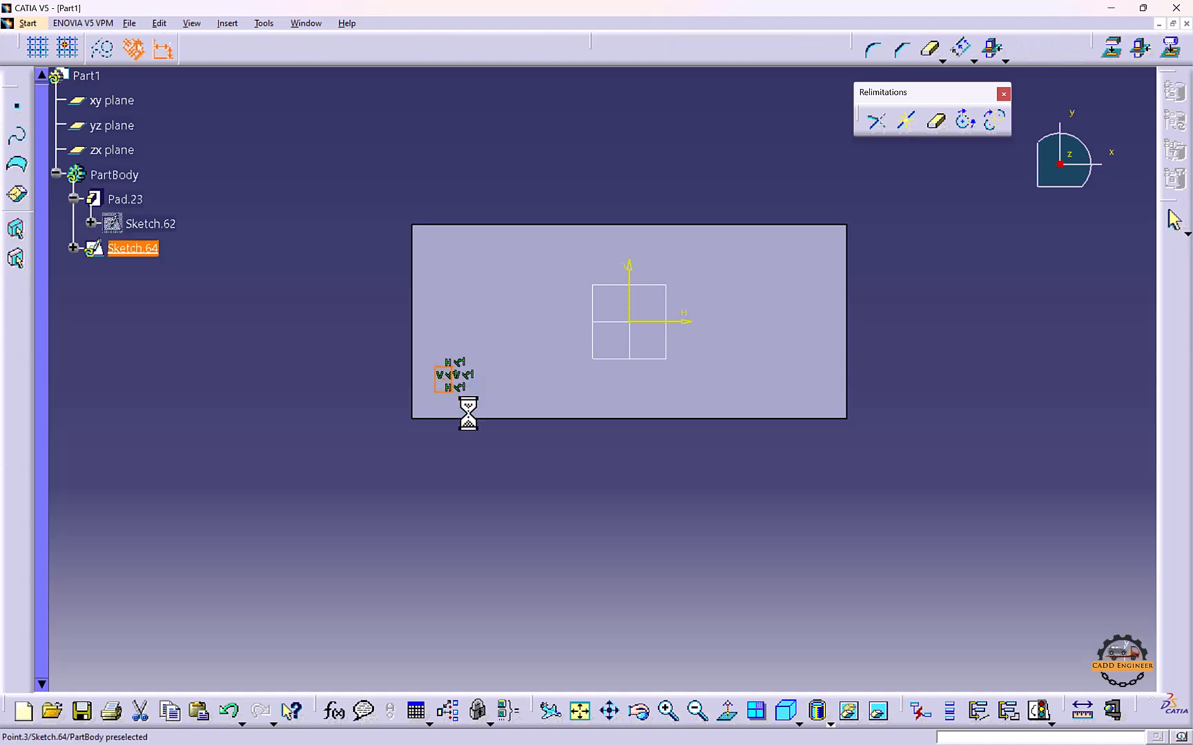
Dimension the small rectangle's vertical side and set it to 8 mm
{"action": "mouse_move", "coordinate": [610, 352]}
{"action": "middle_mouse_down"}
{"action": "mouse_move", "coordinate": [497, 213]}
{"action": "mouse_move", "coordinate": [564, 324]}
{"action": "middle_mouse_up"}
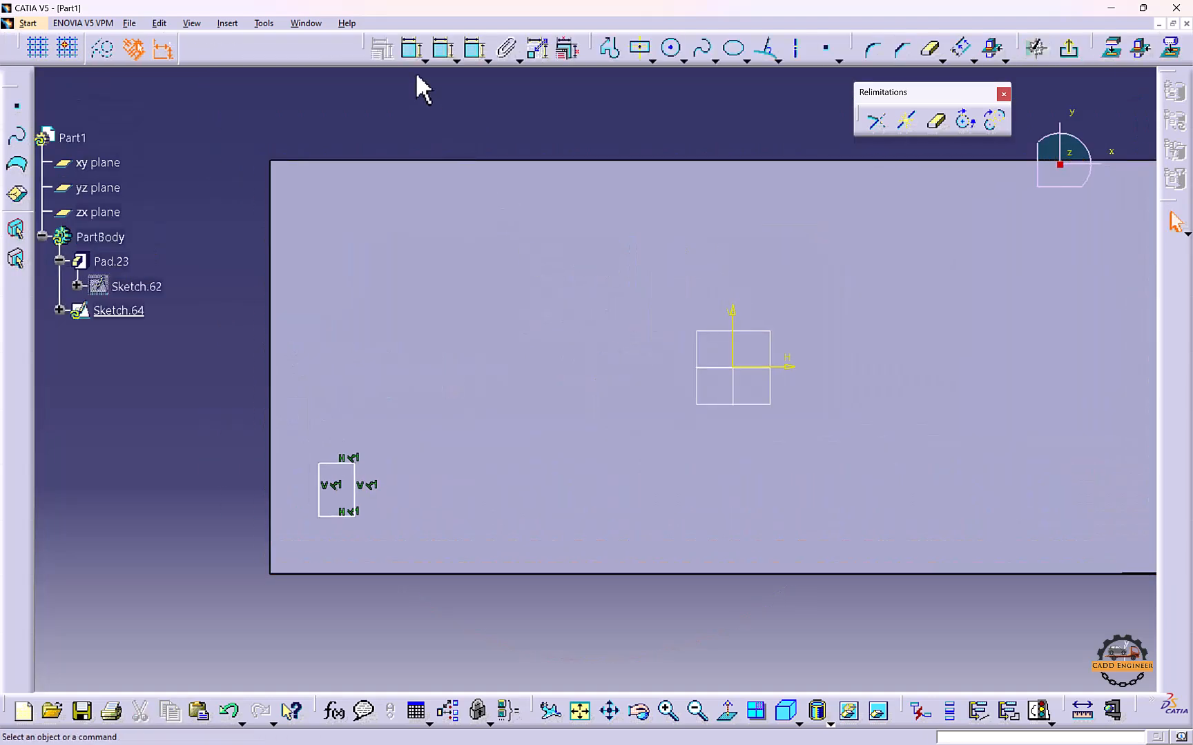
{"action": "left_click", "coordinate": [412, 49]}
{"action": "left_click", "coordinate": [319, 496]}
{"action": "left_click", "coordinate": [247, 497]}
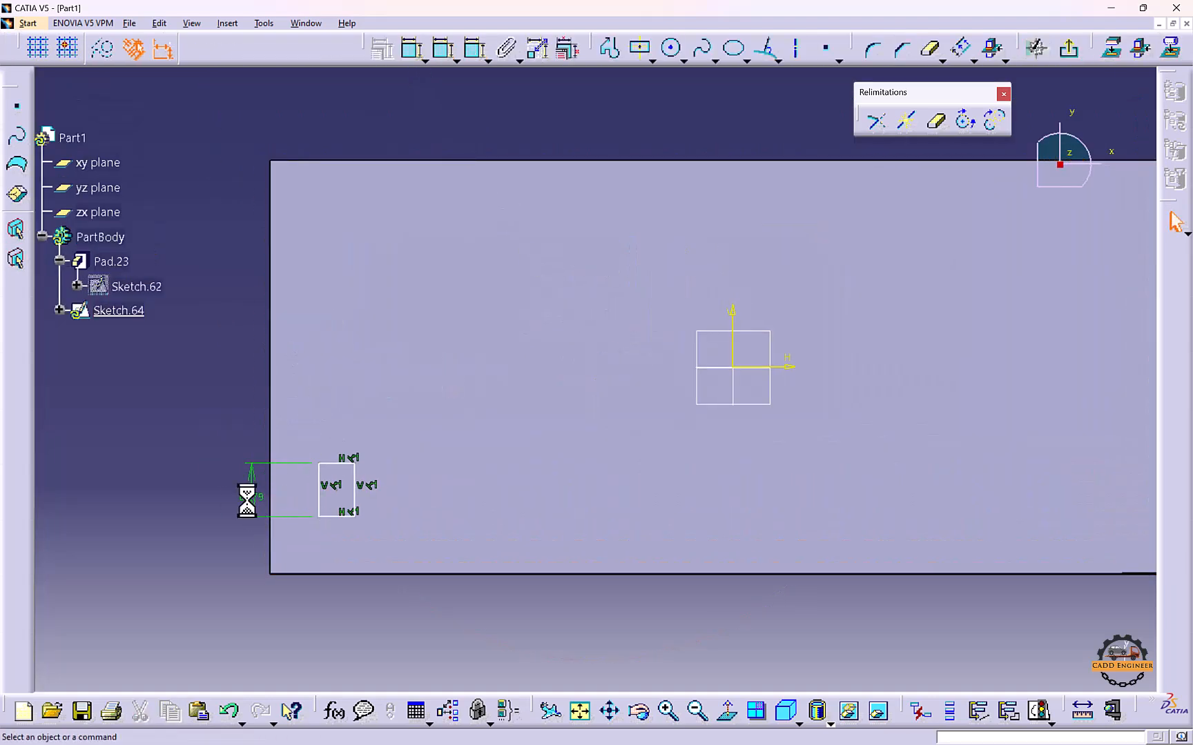
{"action": "double_click", "coordinate": [246, 497]}
{"action": "type", "text": "8"}
{"action": "key", "text": "Return"}
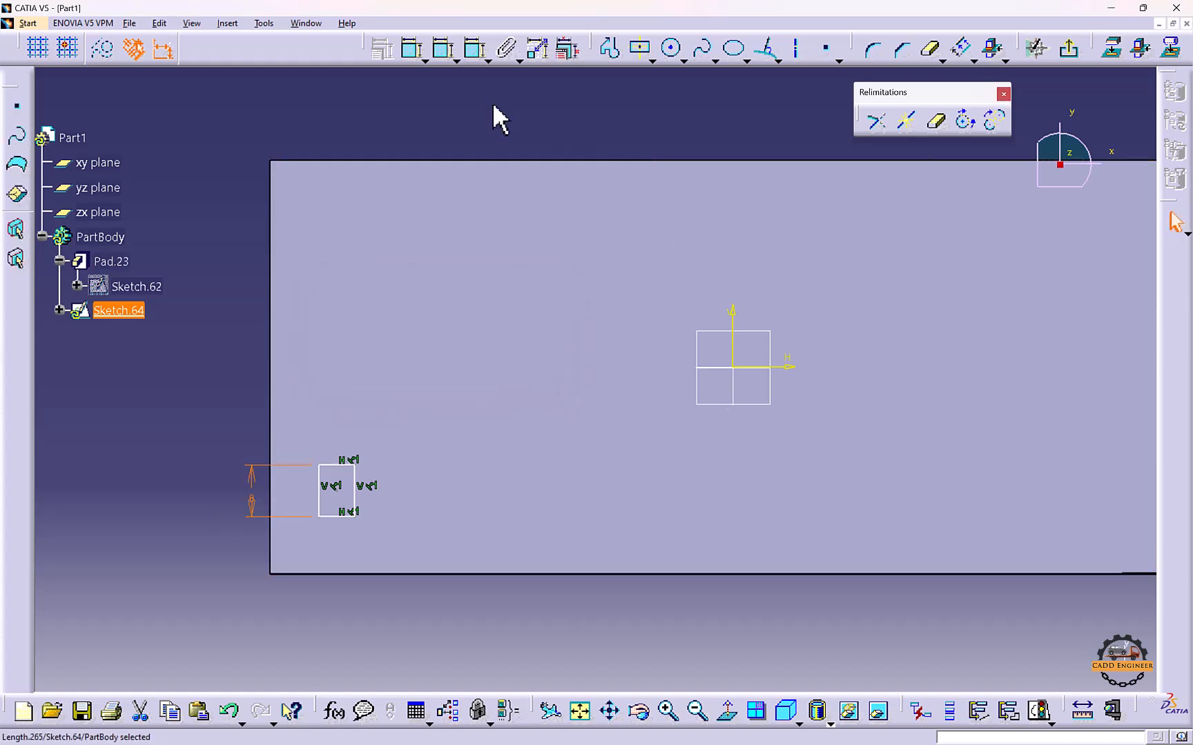
Dimension the small rectangle's horizontal side and set it to 5 mm
{"action": "left_click", "coordinate": [413, 50]}
{"action": "left_click", "coordinate": [332, 515]}
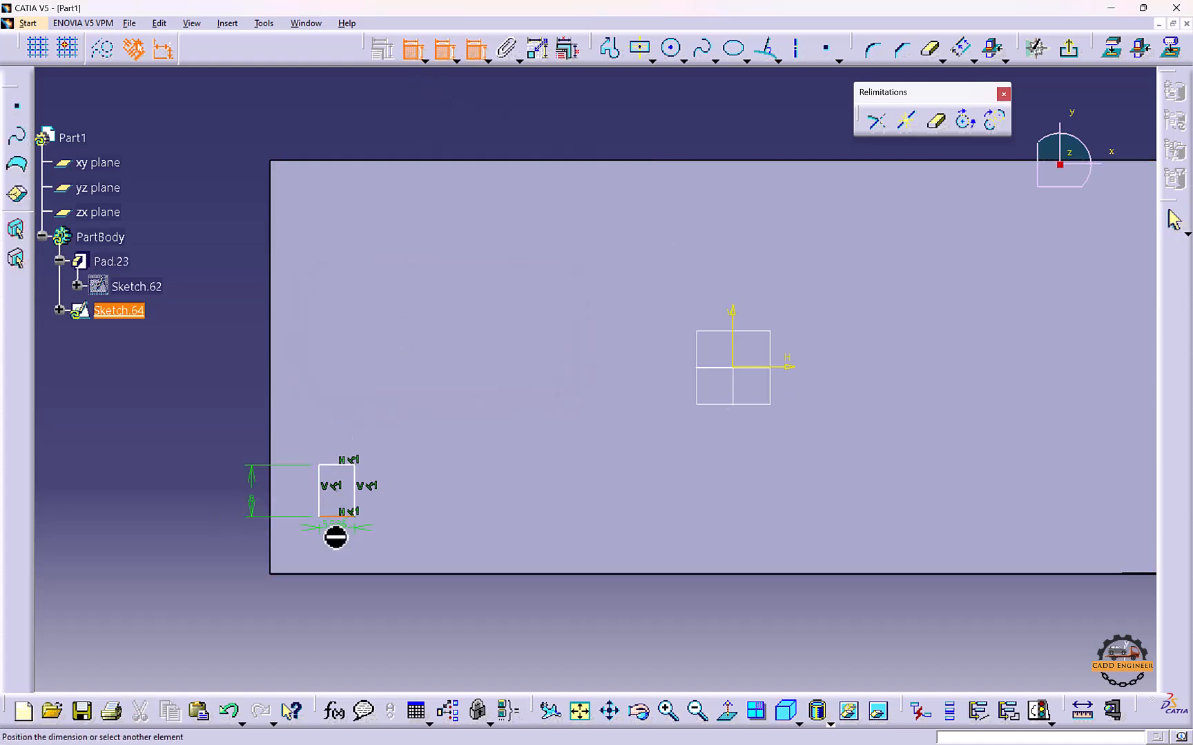
{"action": "double_click", "coordinate": [326, 526]}
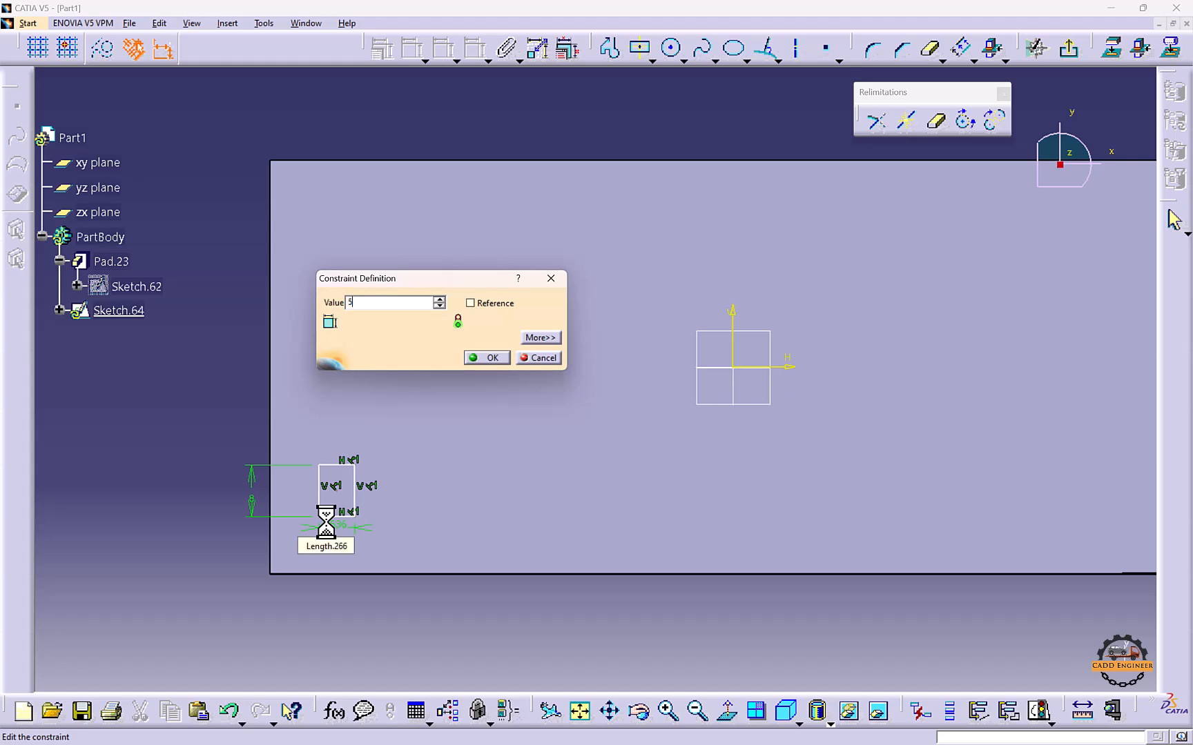
{"action": "key", "text": "Return"}
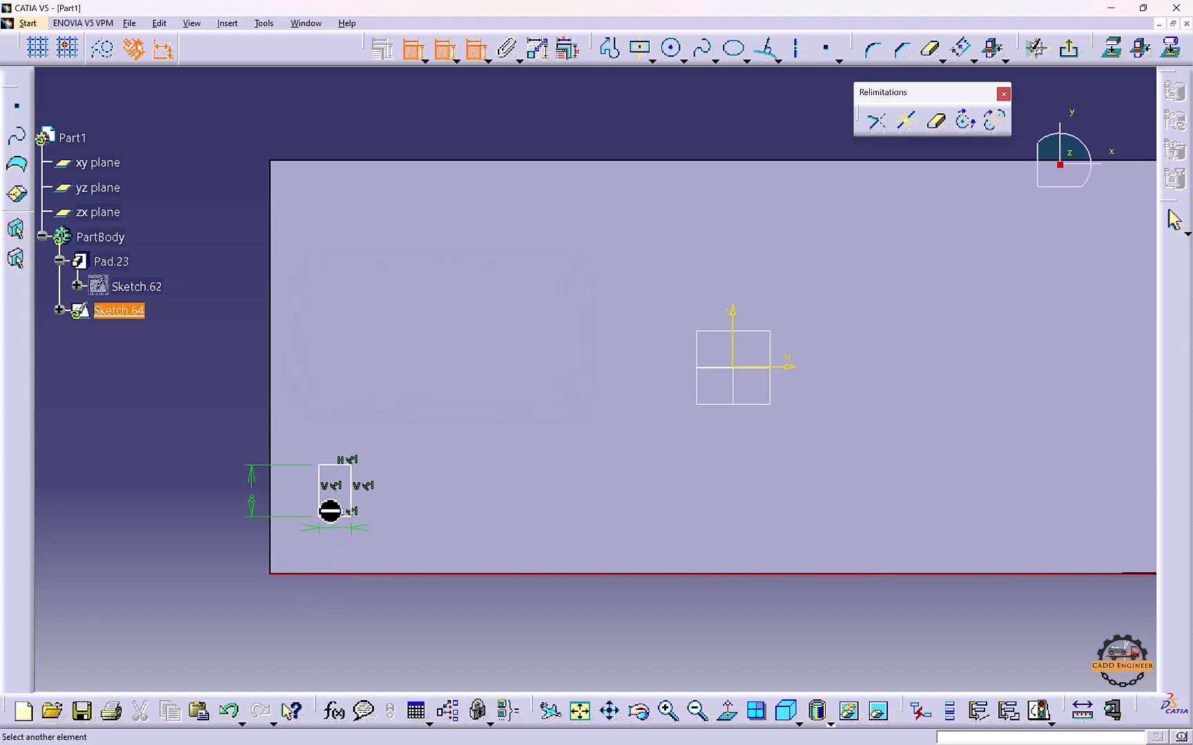
Dimension the offset between the small rectangle's lower side and the plate's lower edge, and shorten it
{"action": "left_click", "coordinate": [326, 516]}
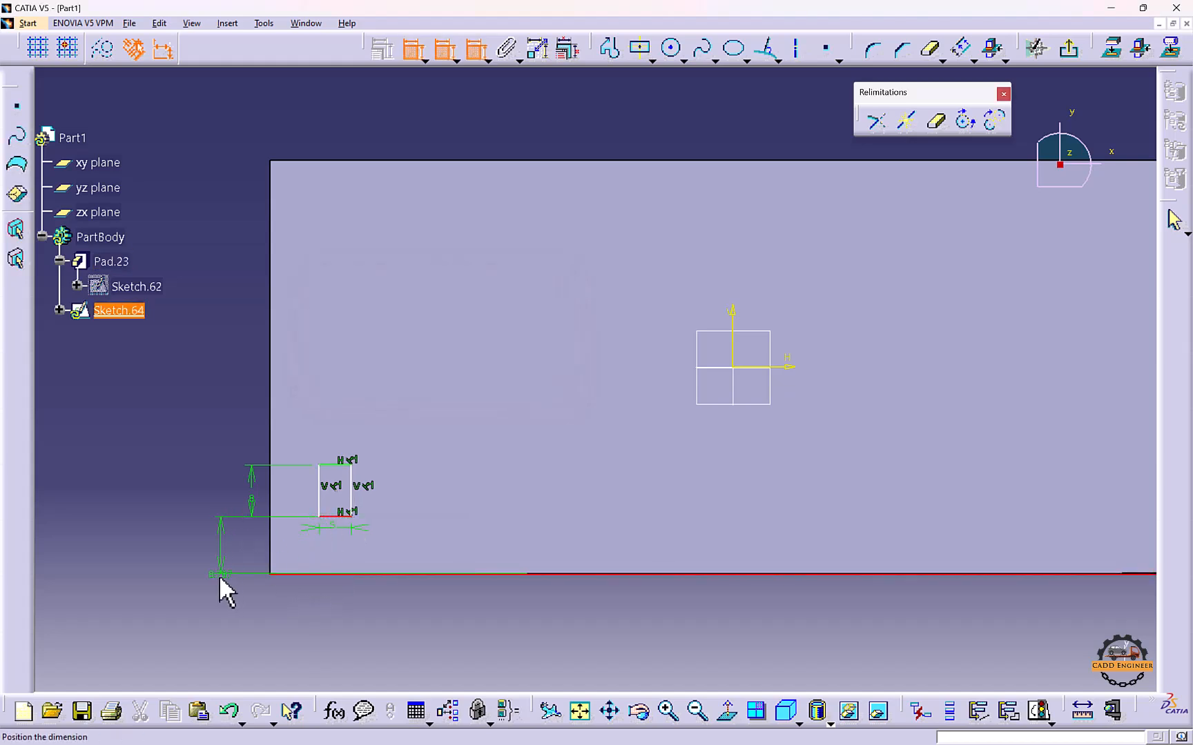
{"action": "left_click", "coordinate": [204, 567]}
{"action": "double_click", "coordinate": [203, 565]}
{"action": "type", "text": "8"}
{"action": "key", "text": "Return"}
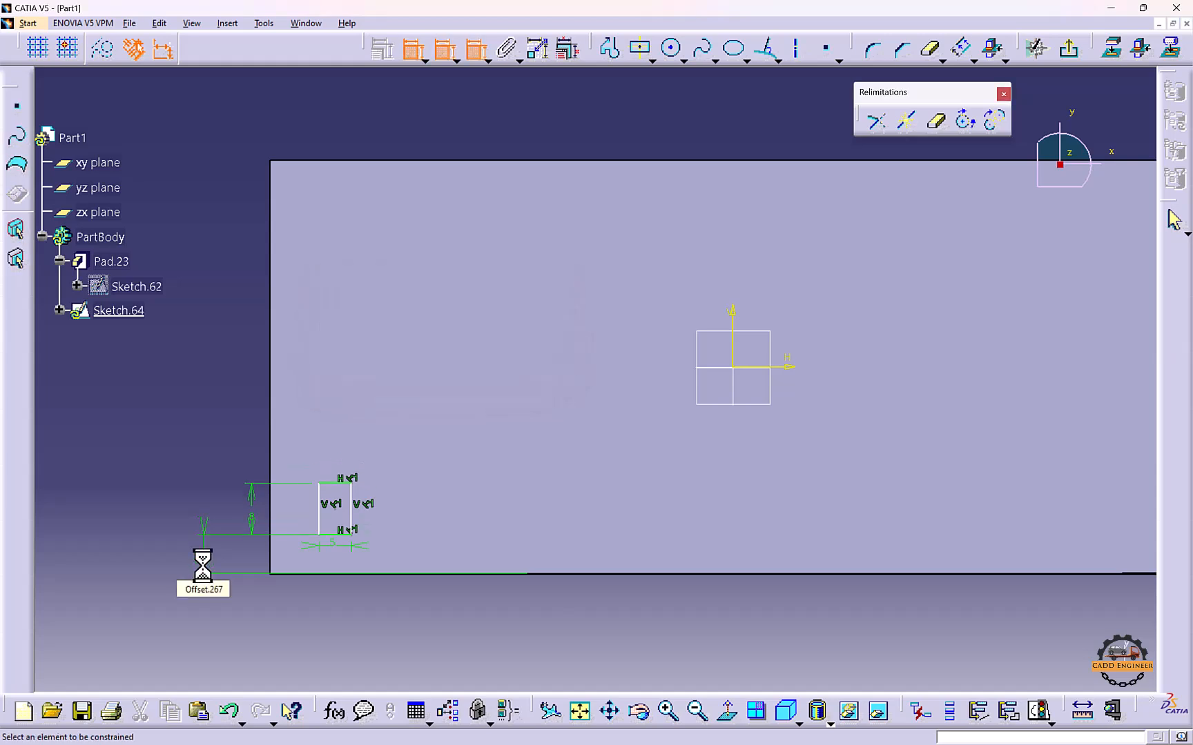
Dimension the gap between the small rectangle and the plate's nearest vertical edge, and set it to 7 mm
{"action": "left_click", "coordinate": [272, 523]}
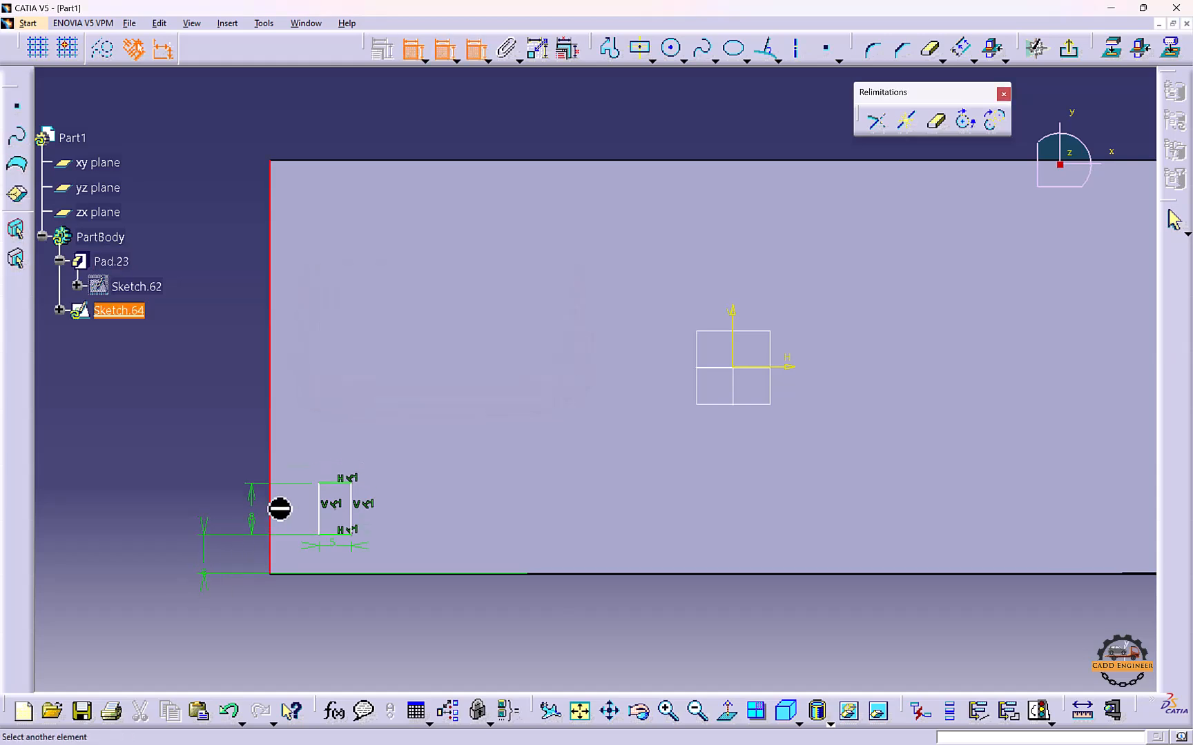
{"action": "left_click", "coordinate": [323, 509]}
{"action": "left_click", "coordinate": [246, 436]}
{"action": "double_click", "coordinate": [243, 431]}
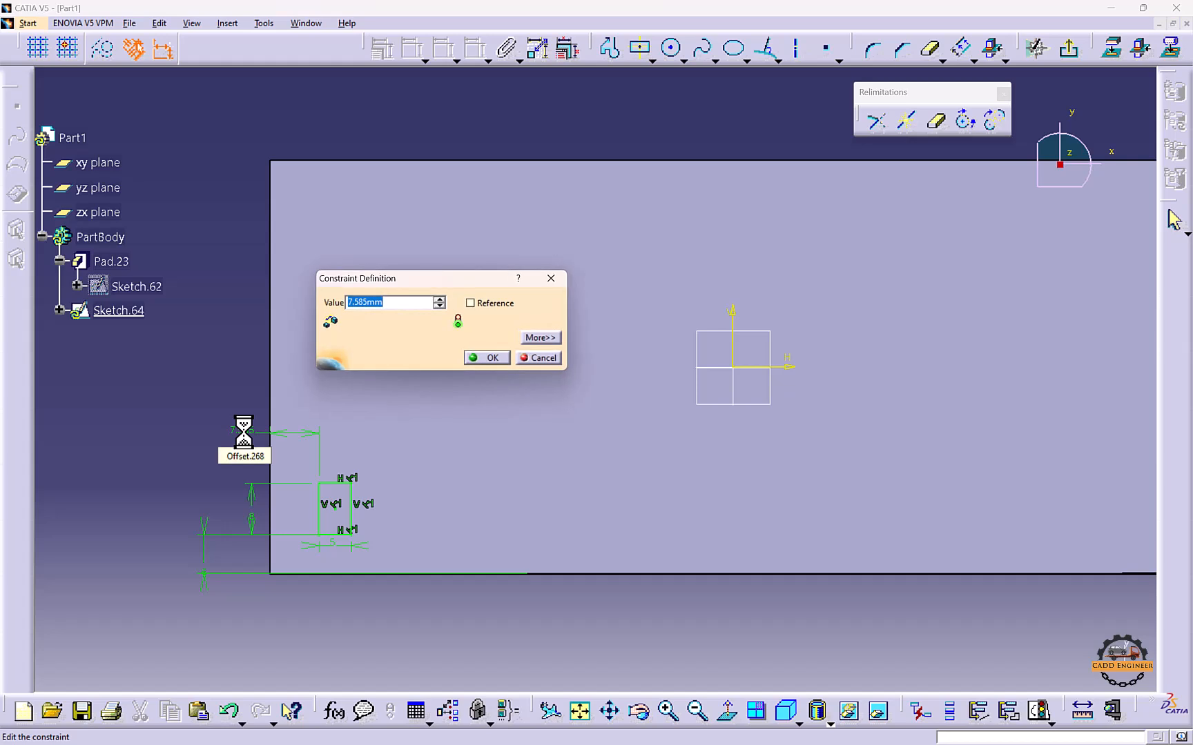
{"action": "type", "text": "7"}
{"action": "key", "text": "Return"}
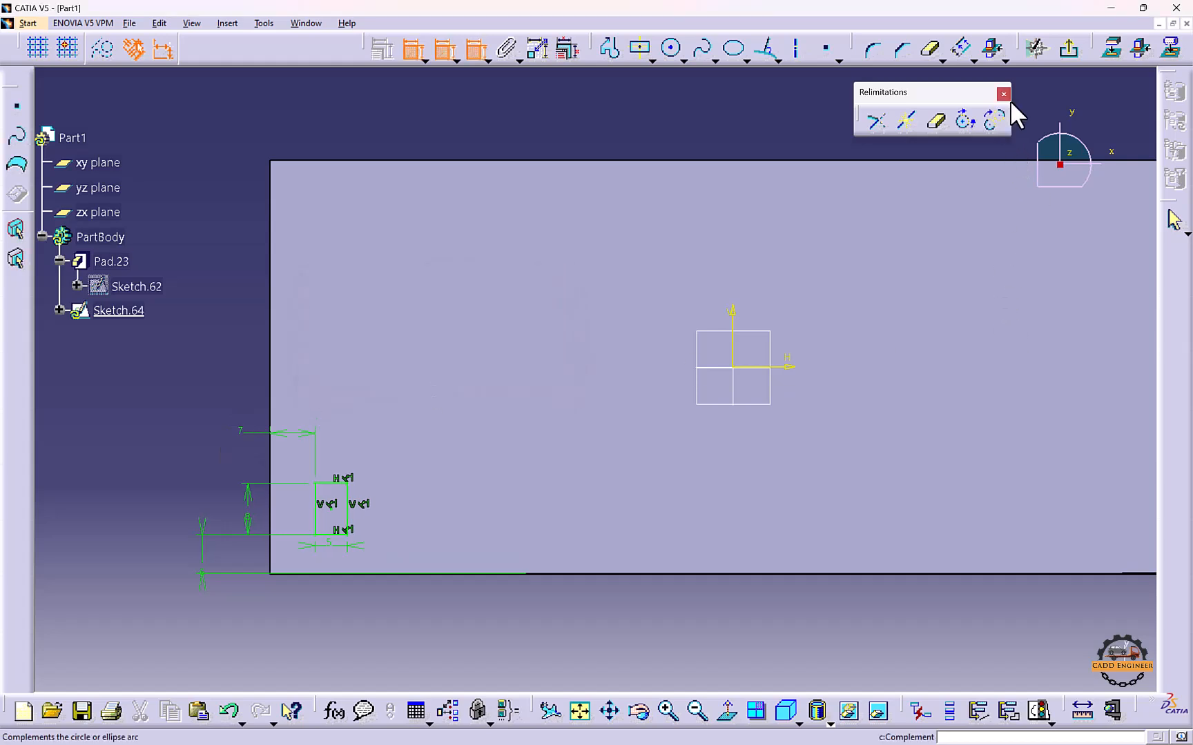
Exit the sketch and cut a 10 mm deep pocket from the small rectangle
{"action": "left_click", "coordinate": [1067, 49]}
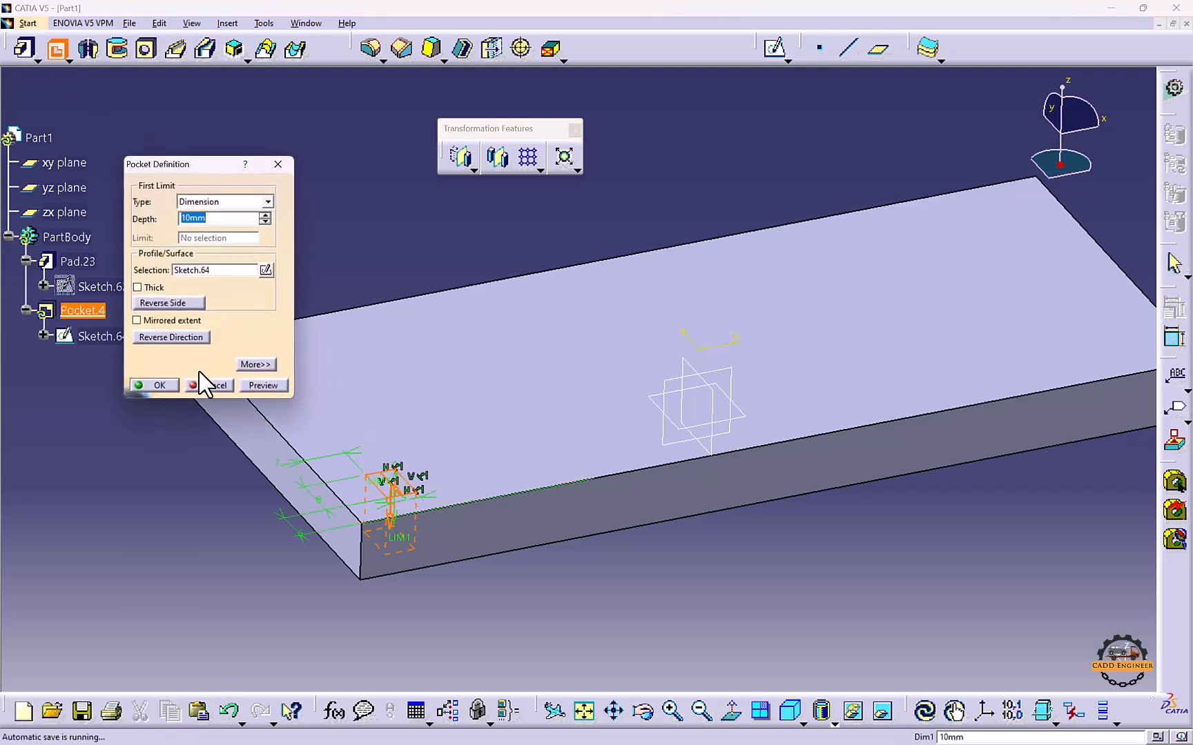
{"action": "left_click", "coordinate": [157, 385]}
{"action": "middle_click_drag", "start_coordinate": [498, 357], "coordinate": [532, 397]}
Start a rectangular pattern of the pocket using Instance(s) & Spacing with 5 instances in the first direction
{"action": "left_click", "coordinate": [82, 372]}
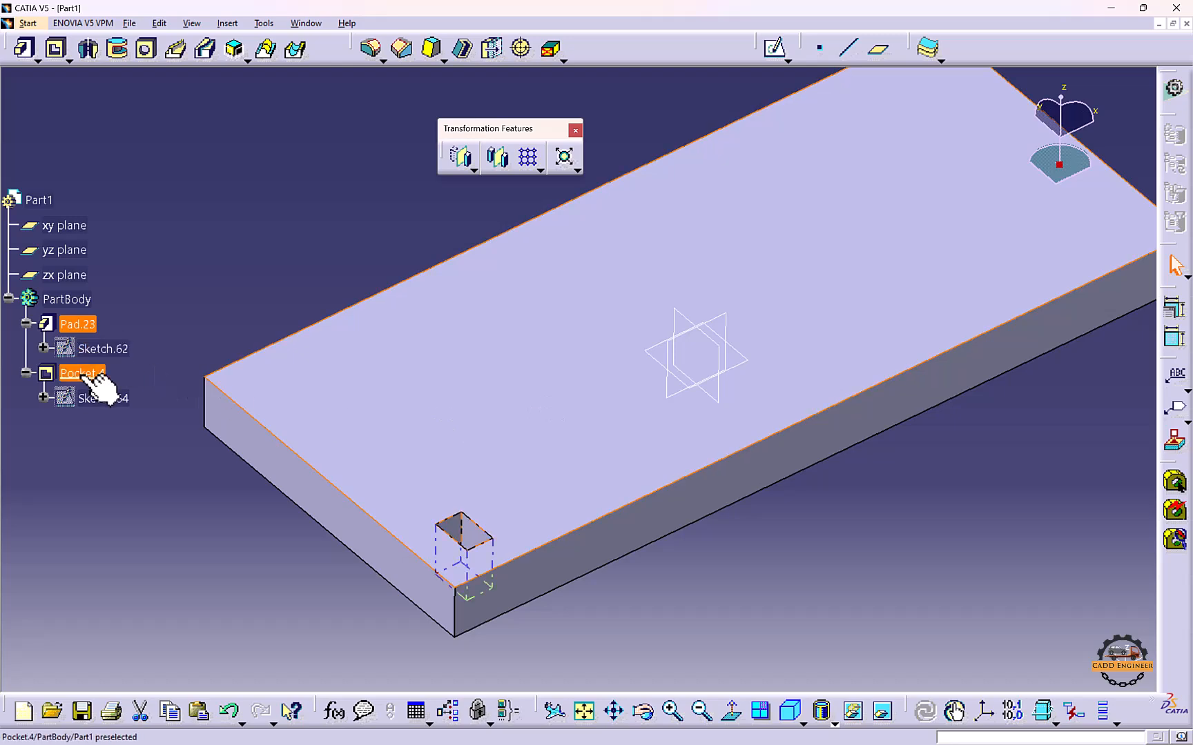
{"action": "left_click", "coordinate": [522, 156]}
{"action": "middle_click_drag", "start_coordinate": [498, 261], "coordinate": [455, 311]}
{"action": "left_click", "coordinate": [238, 176]}
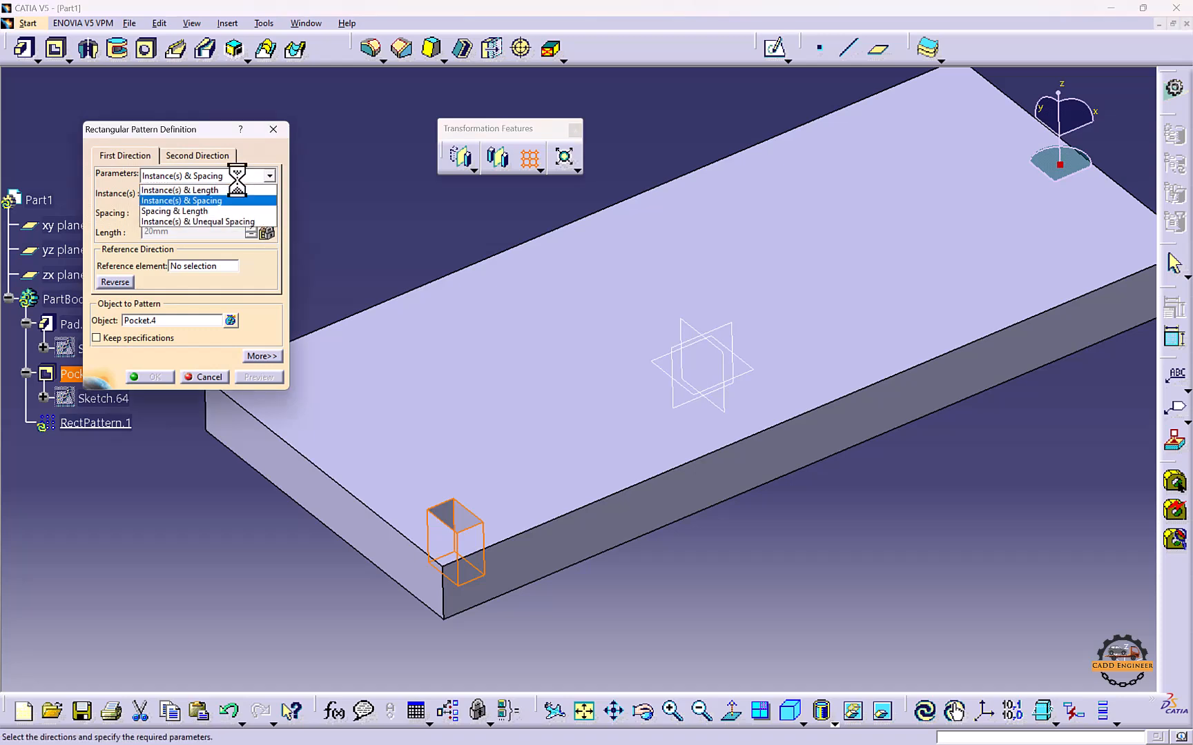
{"action": "left_click", "coordinate": [233, 200]}
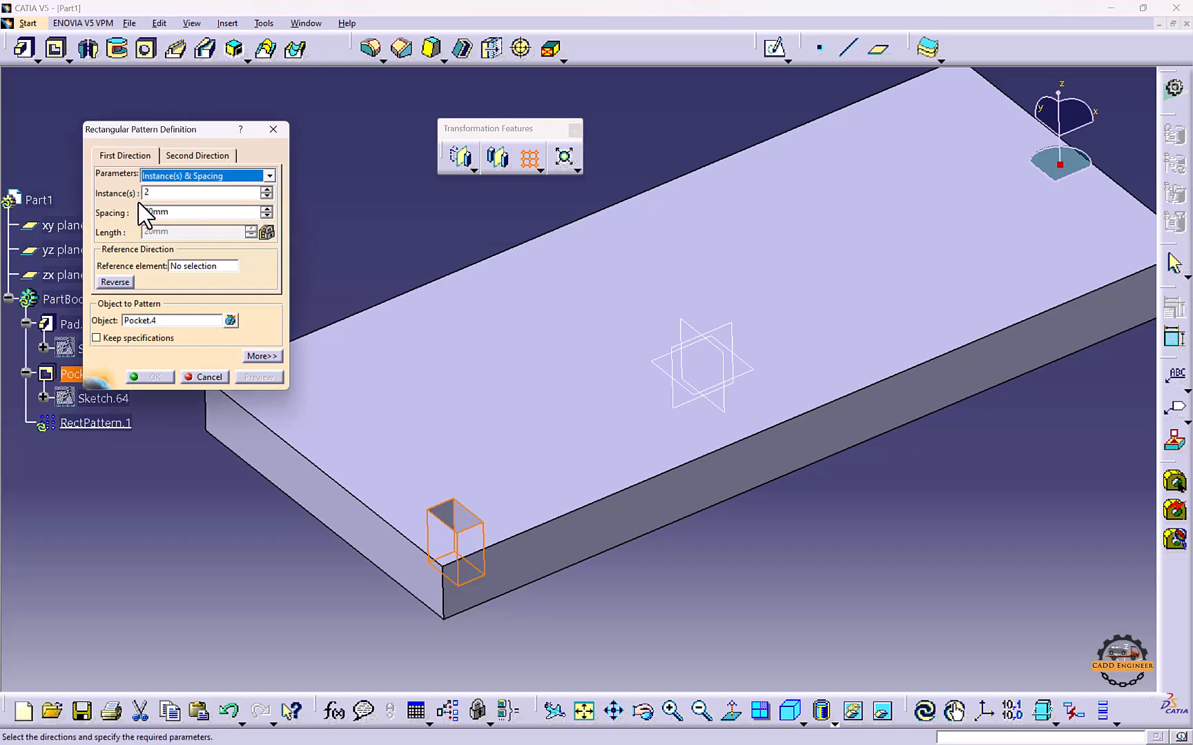
{"action": "double_click", "coordinate": [165, 192]}
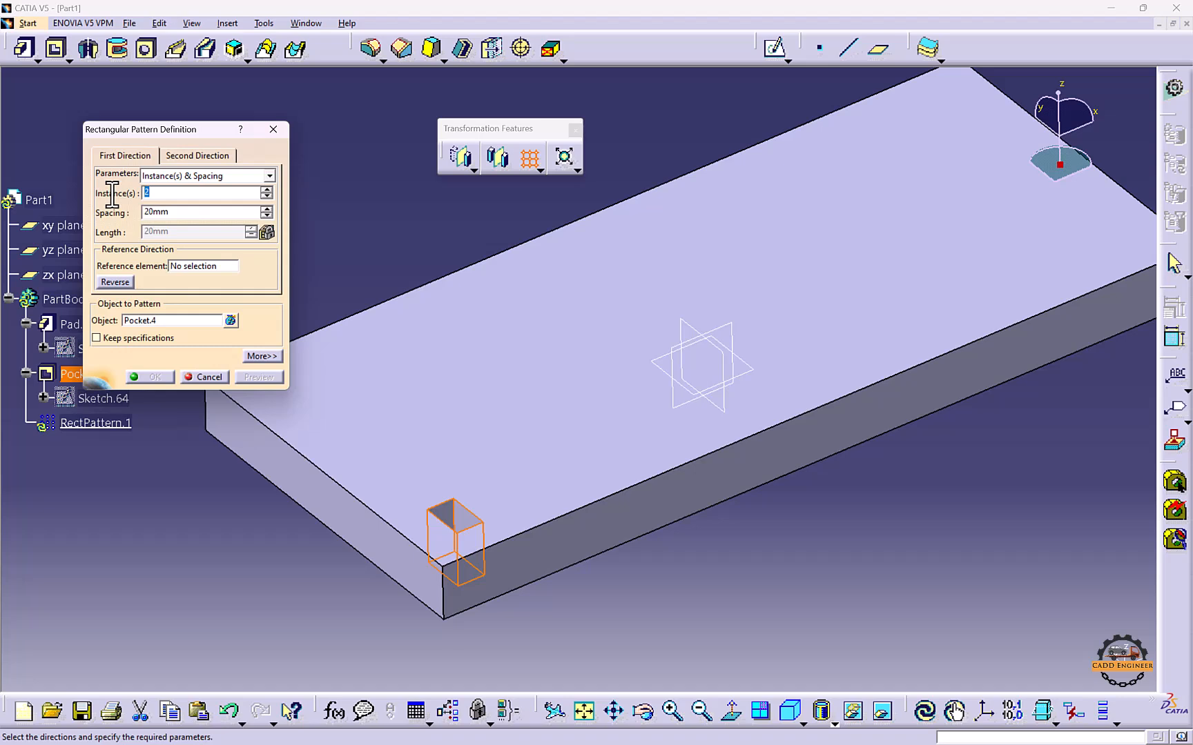
{"action": "type", "text": "5"}
{"action": "key", "text": "Return"}
Set the plate's top face as the pattern's reference element, replacing the first attempt with a pocket face
{"action": "left_click", "coordinate": [222, 266]}
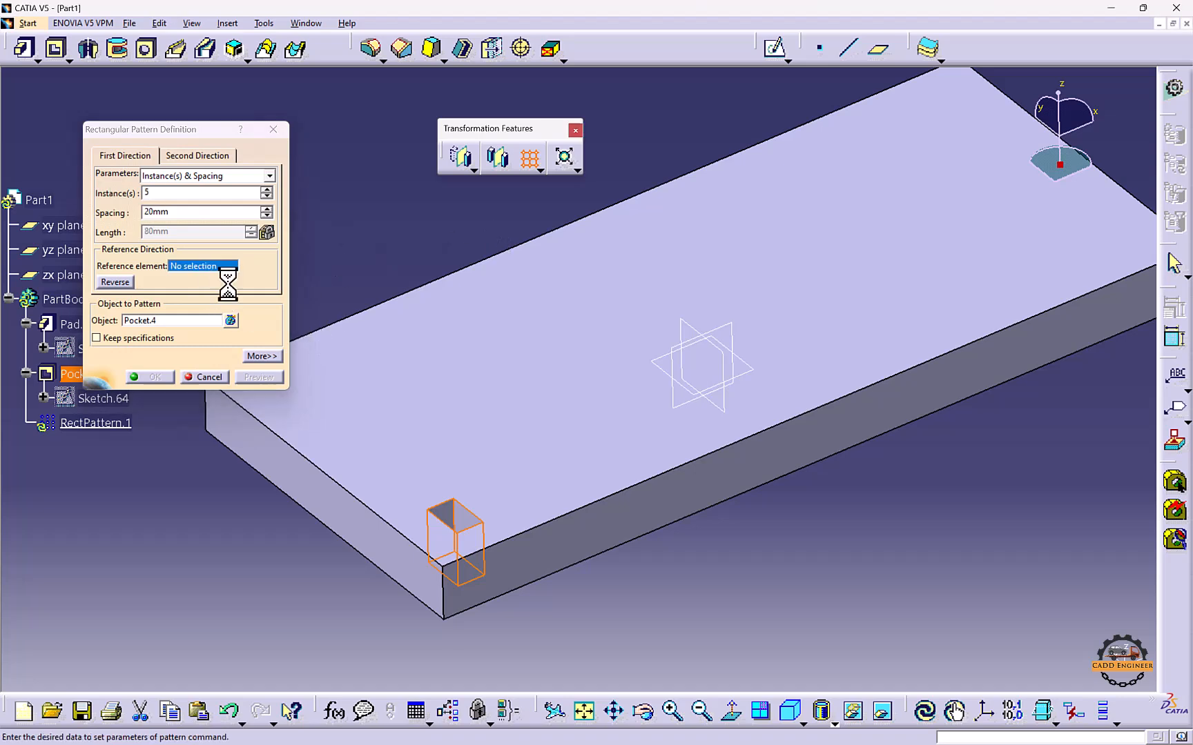
{"action": "left_click", "coordinate": [458, 521]}
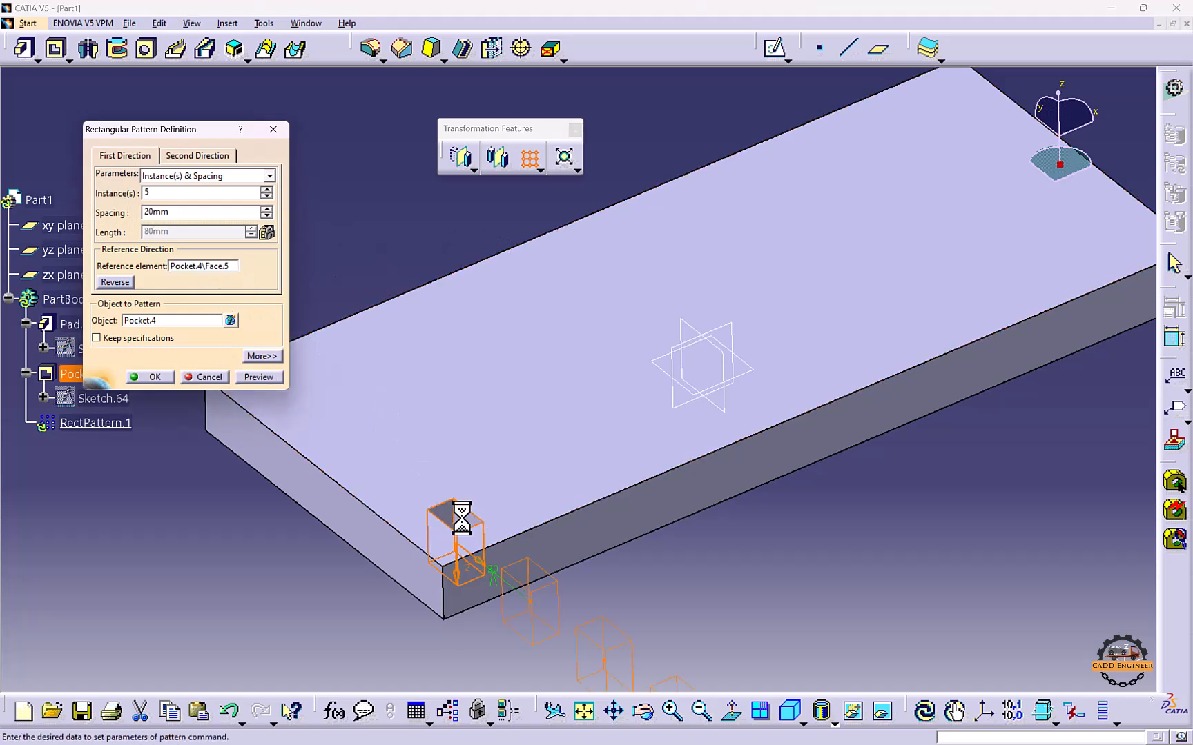
{"action": "left_click", "coordinate": [197, 266]}
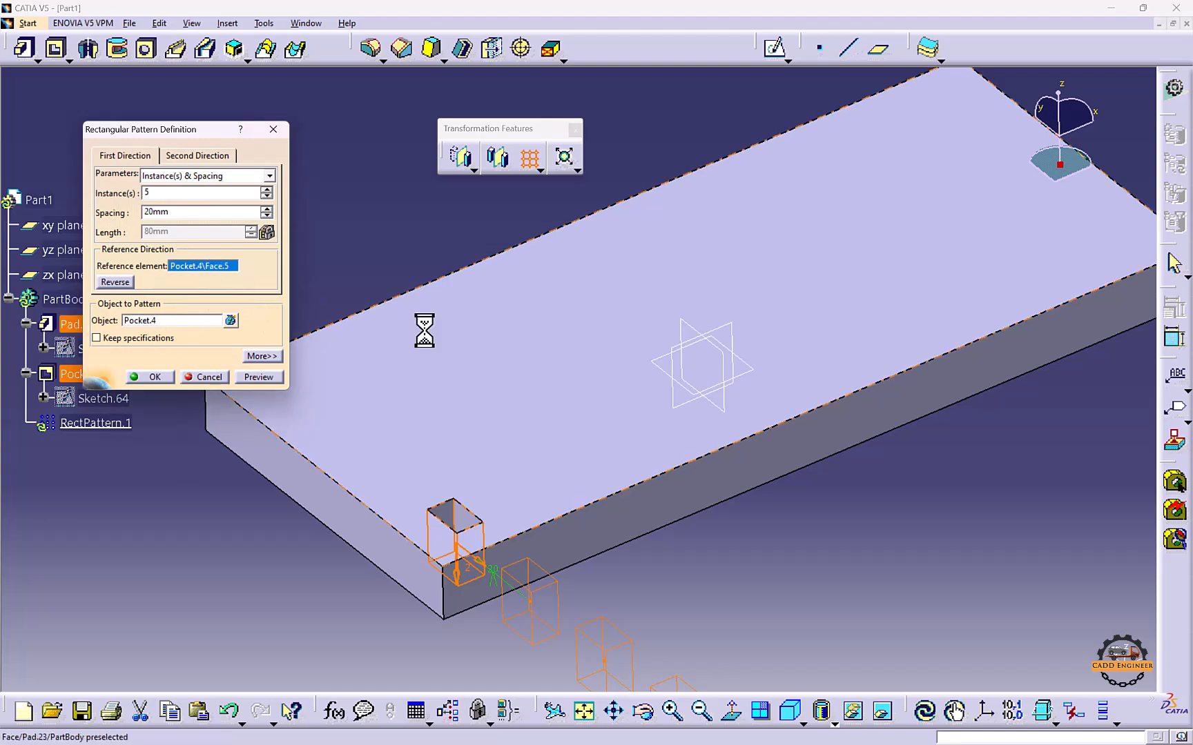
{"action": "left_click", "coordinate": [506, 350]}
{"action": "left_click", "coordinate": [154, 320]}
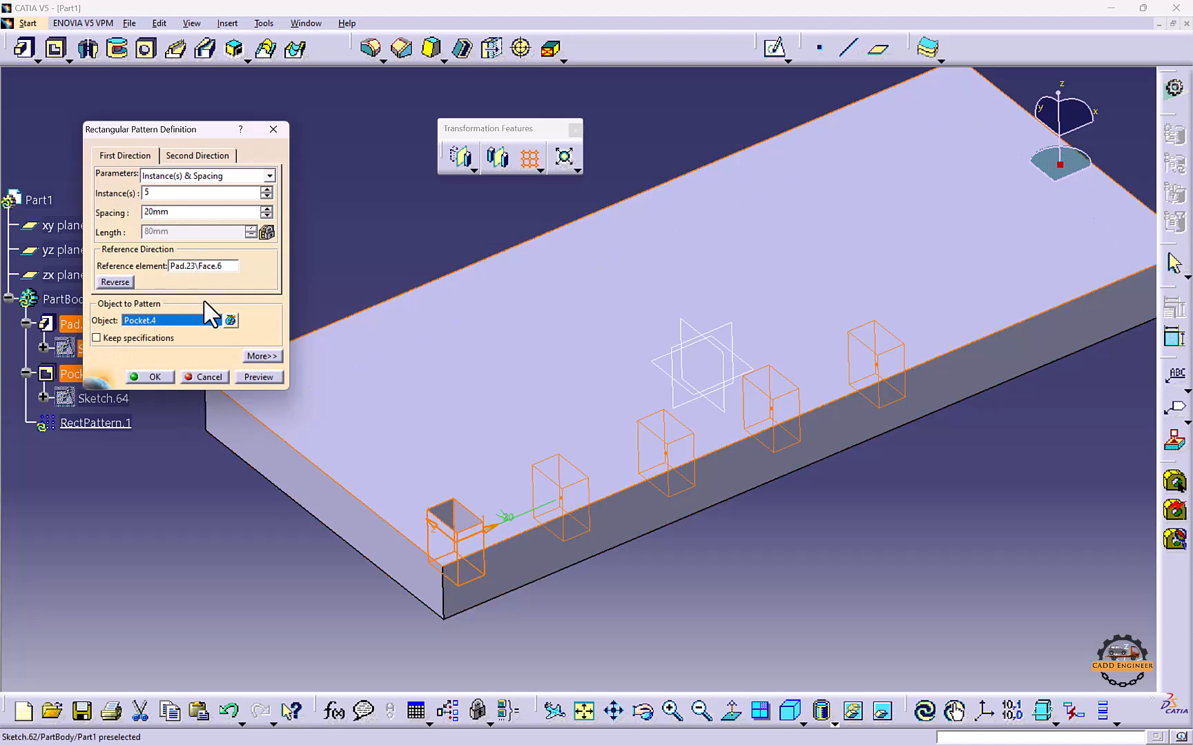
Set the pattern's first direction to 6 instances with 25 mm spacing
{"action": "middle_click_drag", "start_coordinate": [620, 351], "coordinate": [668, 370]}
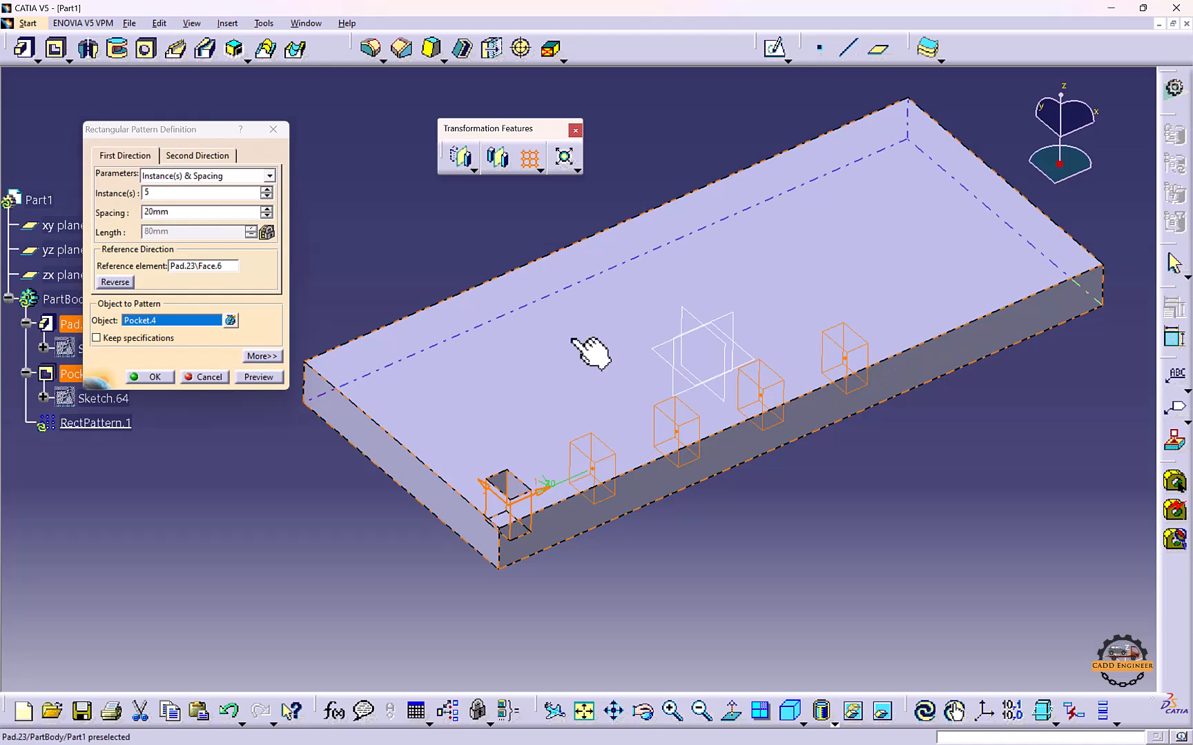
{"action": "left_click_drag", "start_coordinate": [179, 194], "coordinate": [122, 219]}
{"action": "type", "text": "6"}
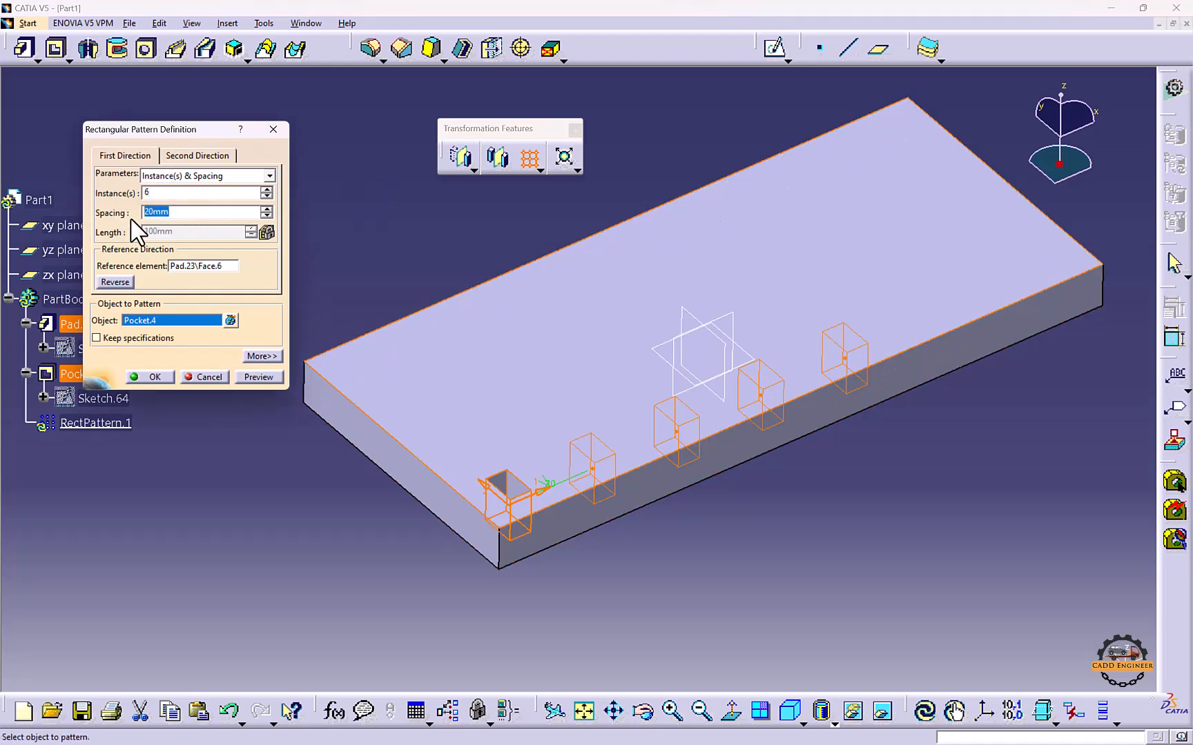
{"action": "type", "text": "25"}
{"action": "key", "text": "Return"}
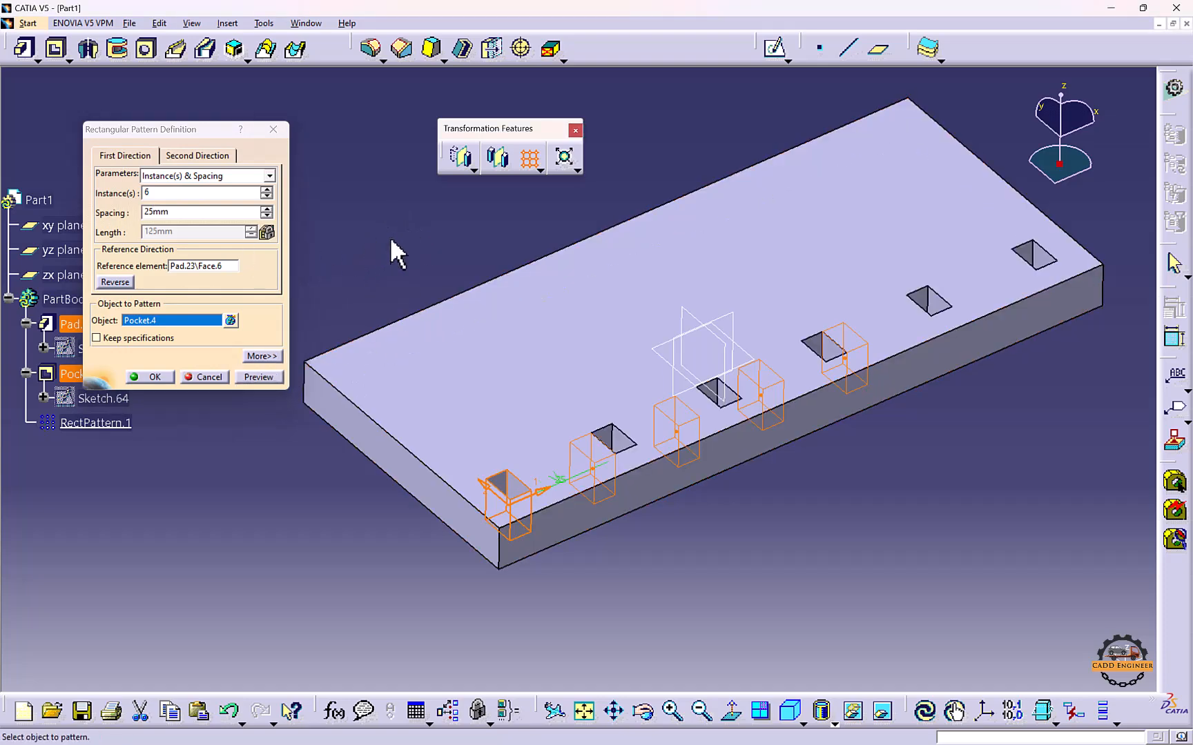
Set 3 instances for the pattern's second direction and preview the grid of pockets
{"action": "left_click", "coordinate": [200, 155]}
{"action": "left_click_drag", "start_coordinate": [173, 194], "coordinate": [128, 197]}
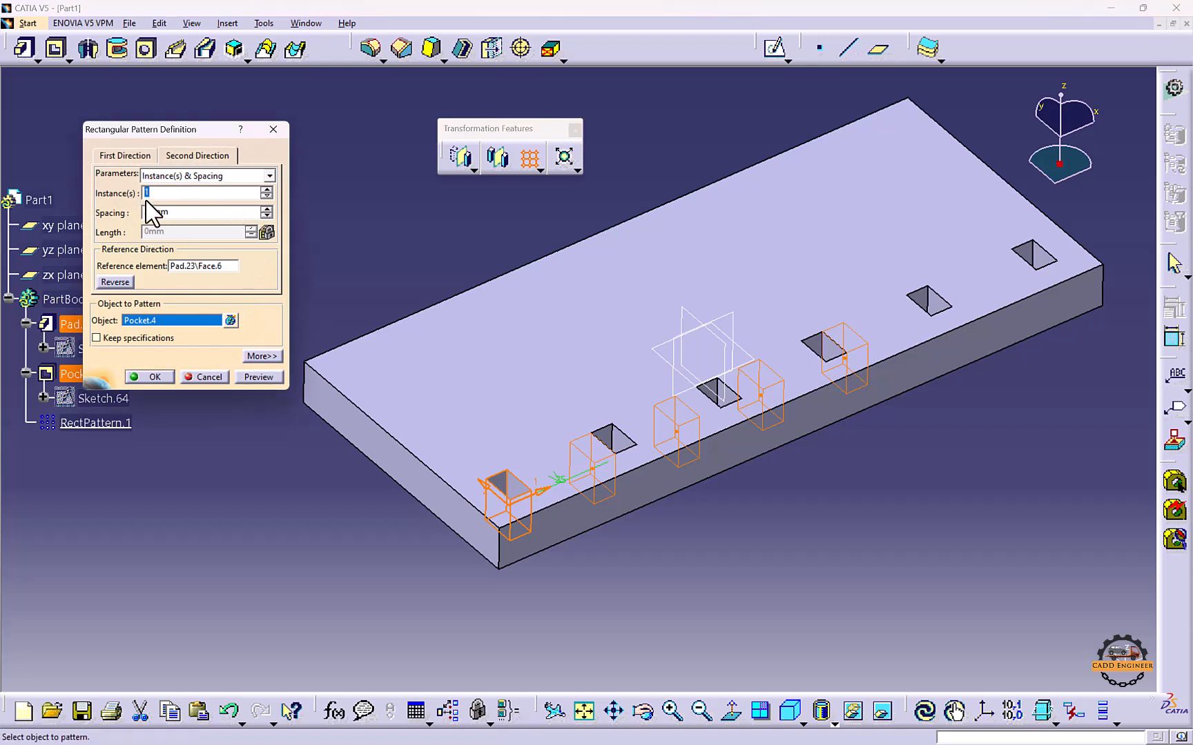
{"action": "type", "text": "3"}
{"action": "left_click", "coordinate": [259, 377]}
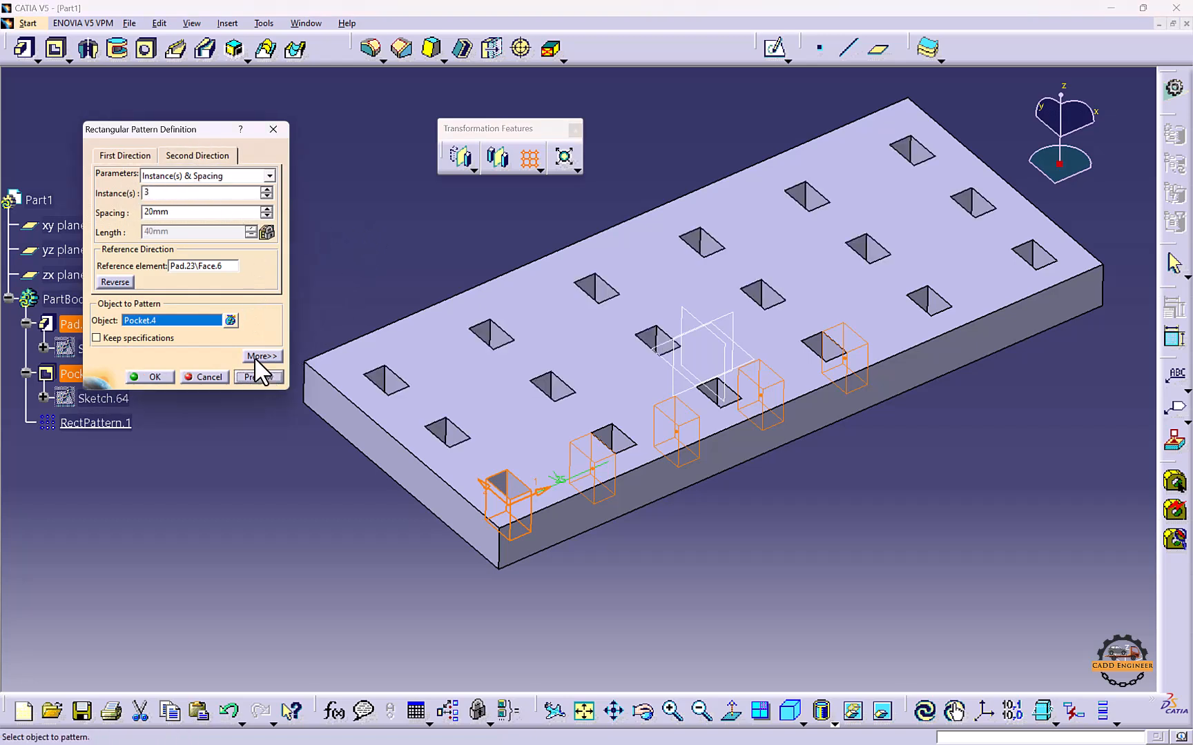
{"action": "middle_click_drag", "start_coordinate": [417, 314], "coordinate": [580, 365]}
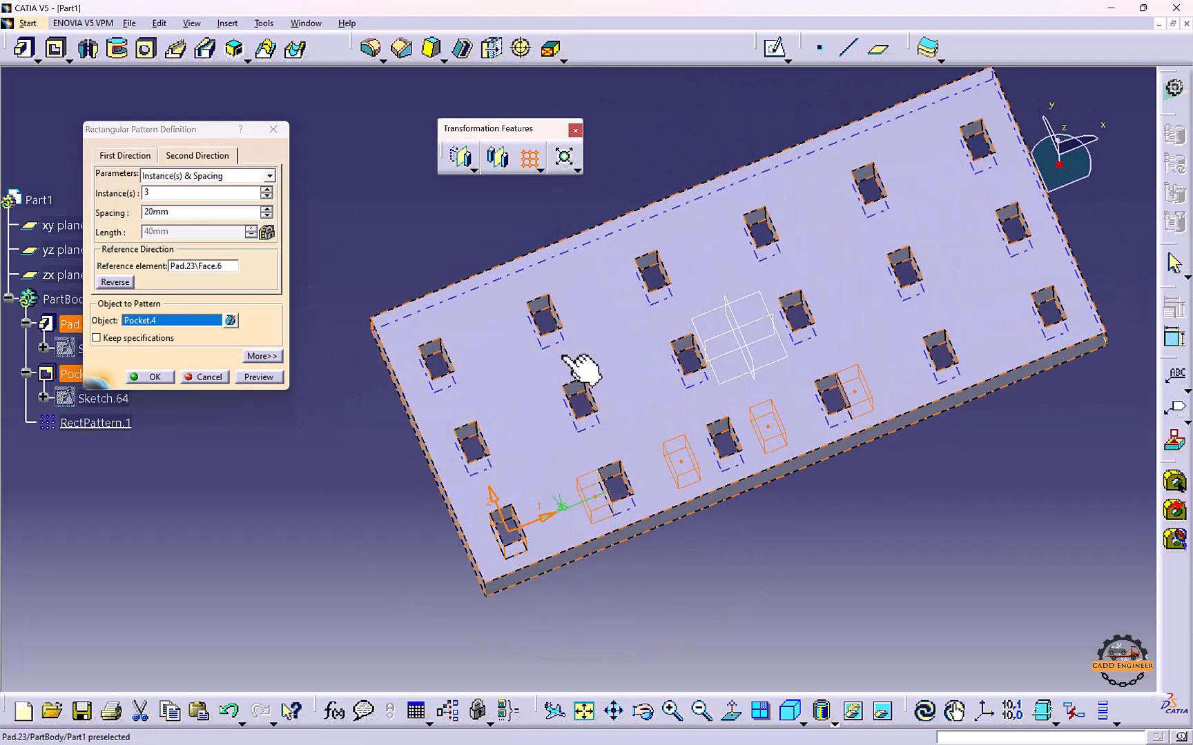
{"action": "left_click", "coordinate": [681, 462]}
{"action": "left_click", "coordinate": [768, 429]}
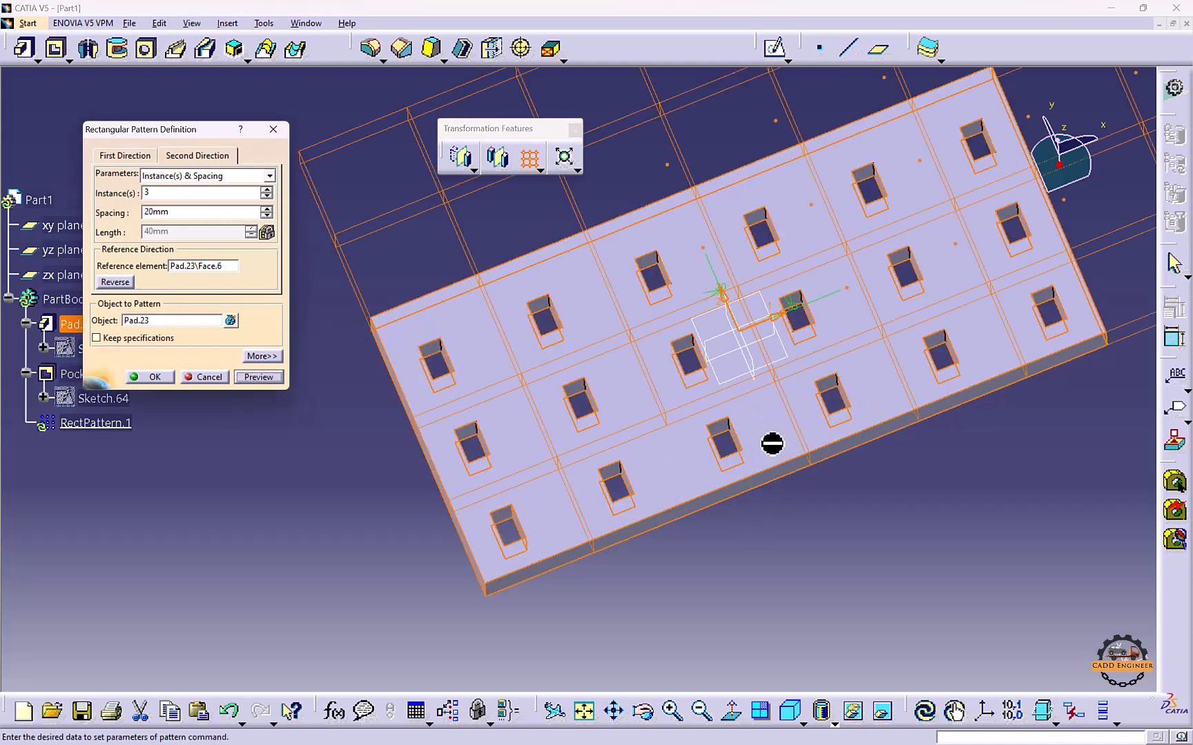
{"action": "left_click", "coordinate": [197, 266]}
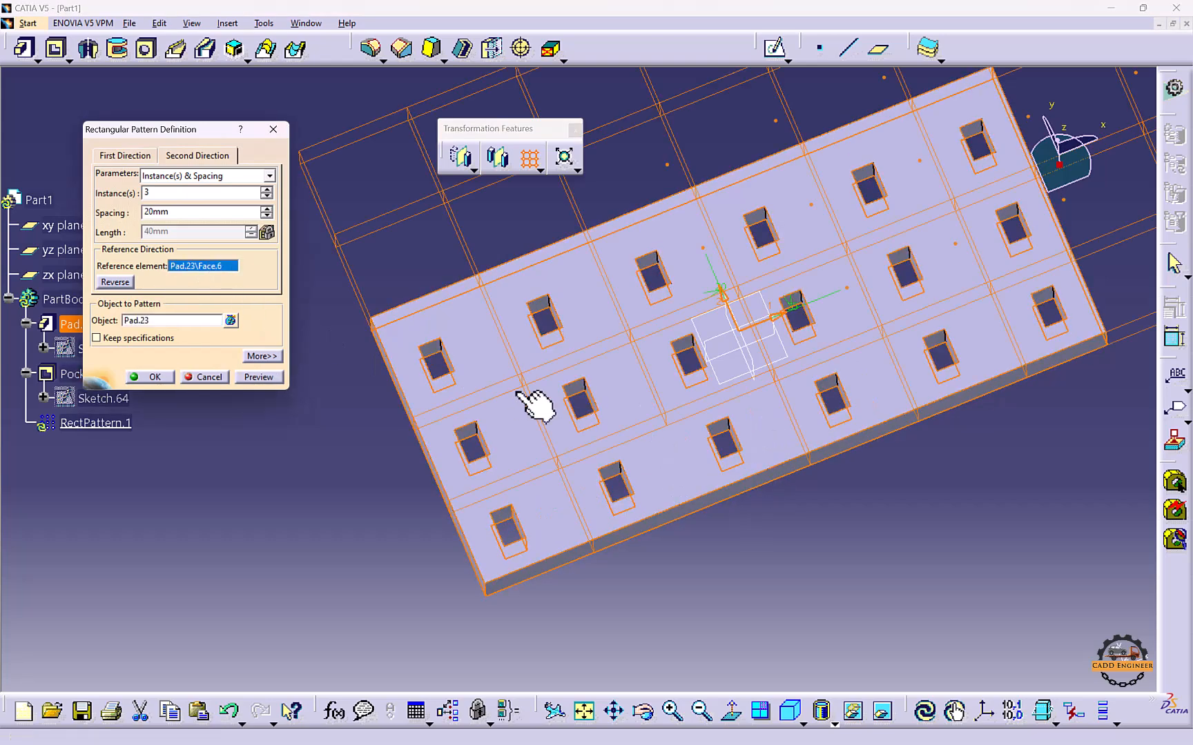
{"action": "left_click", "coordinate": [133, 322]}
{"action": "left_click", "coordinate": [69, 373]}
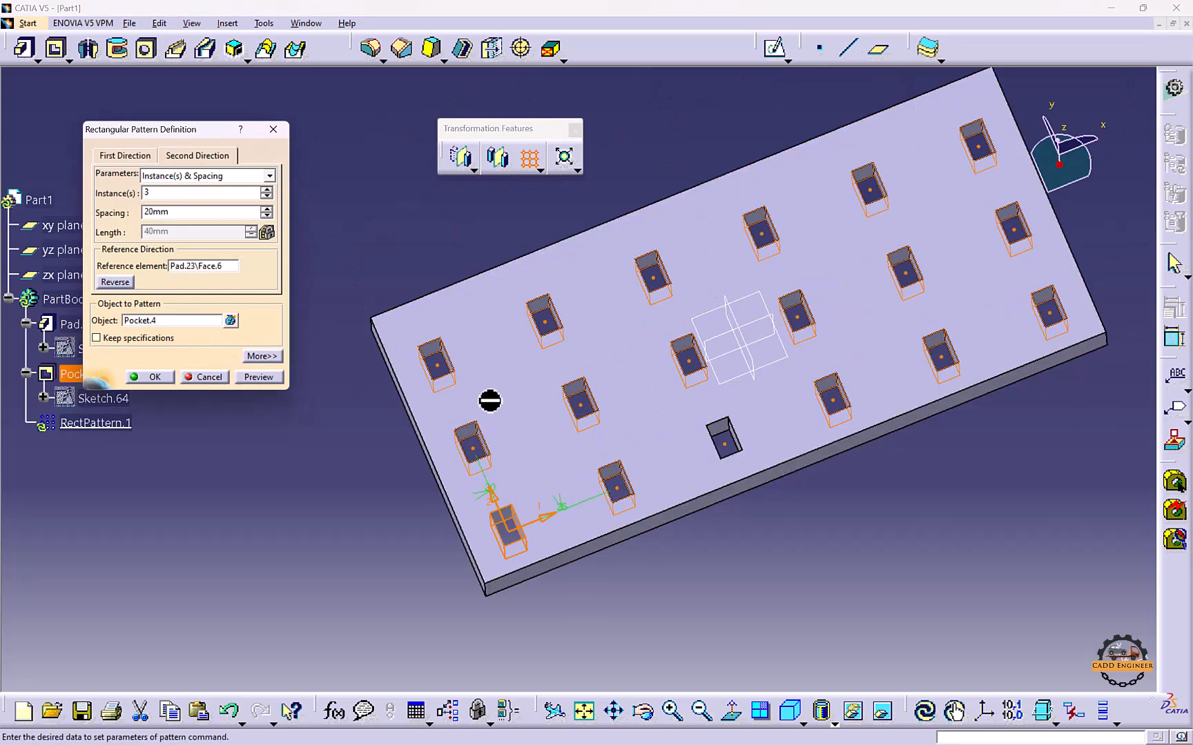
Exclude the first three pockets of the middle row from the pattern and create it
{"action": "left_click", "coordinate": [473, 448]}
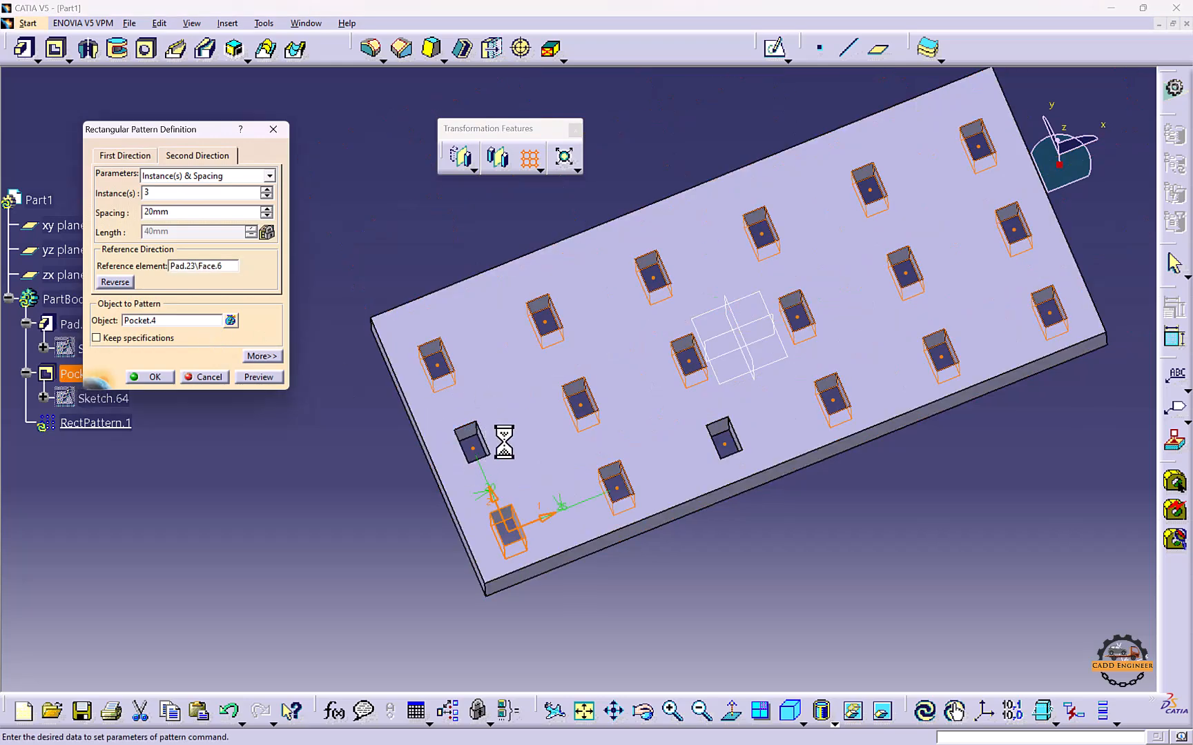
{"action": "left_click", "coordinate": [584, 409]}
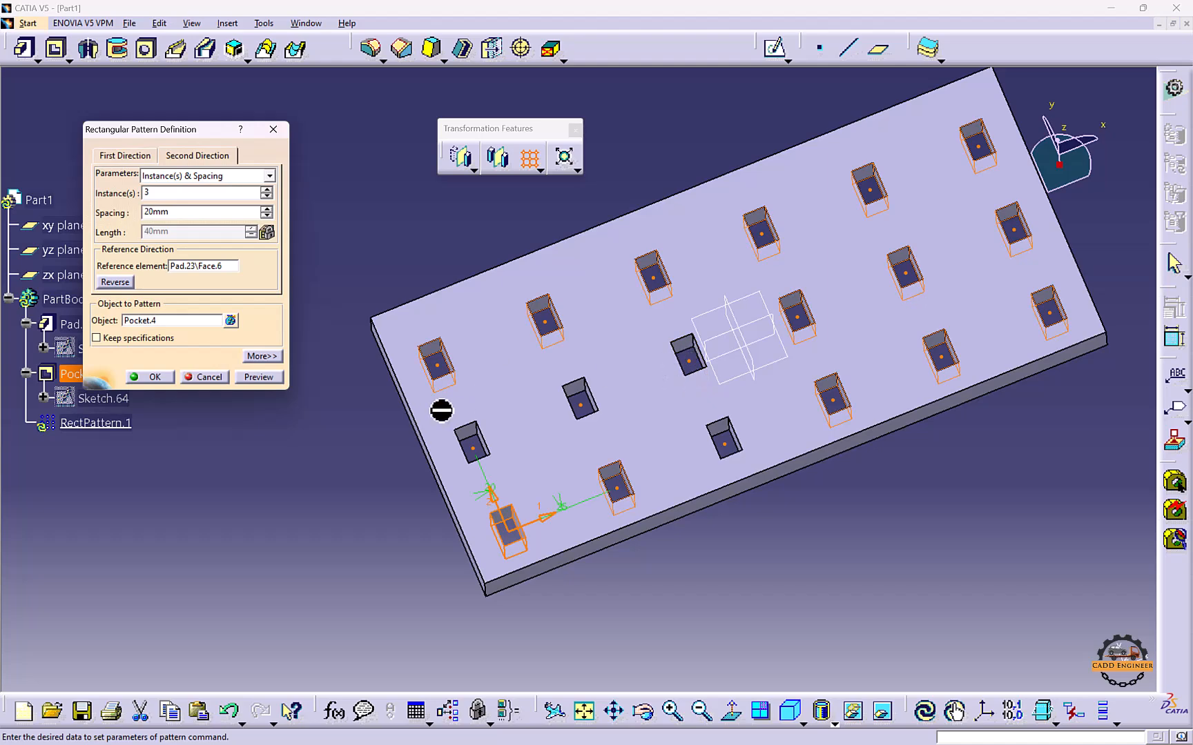
{"action": "left_click", "coordinate": [156, 376]}
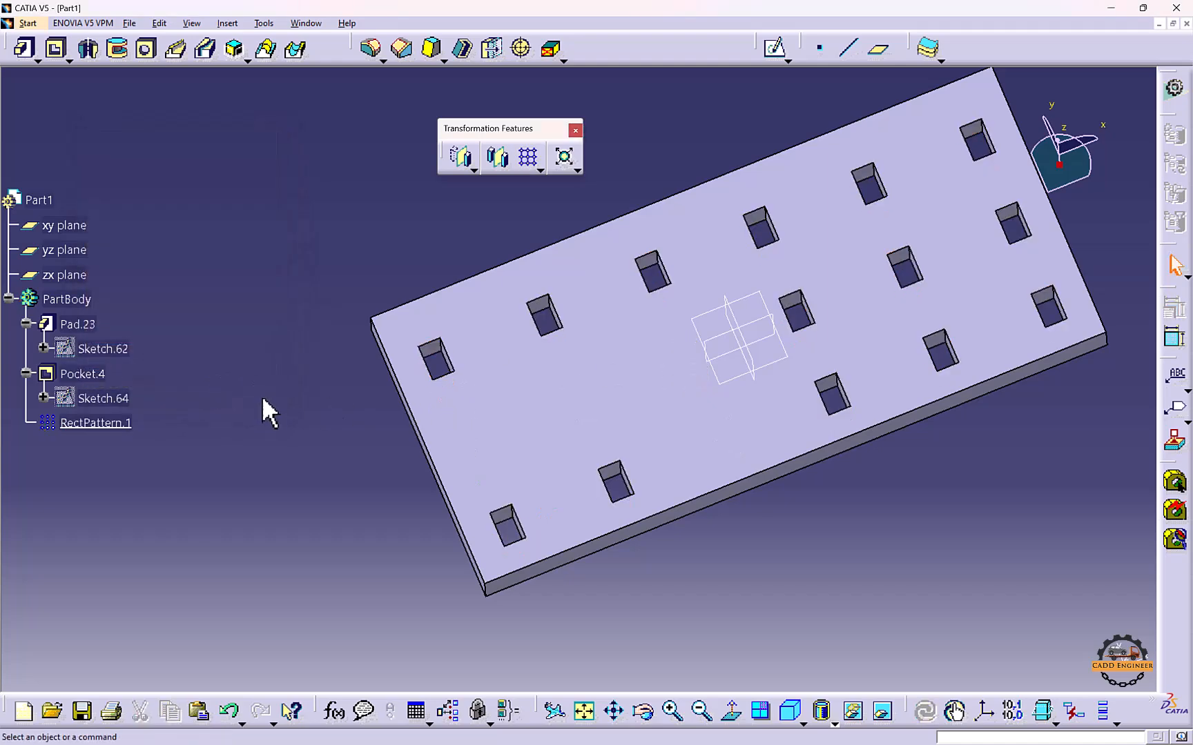
Edit the rectangular pattern to restore the excluded pockets in the middle and front rows, and confirm it
{"action": "double_click", "coordinate": [104, 423]}
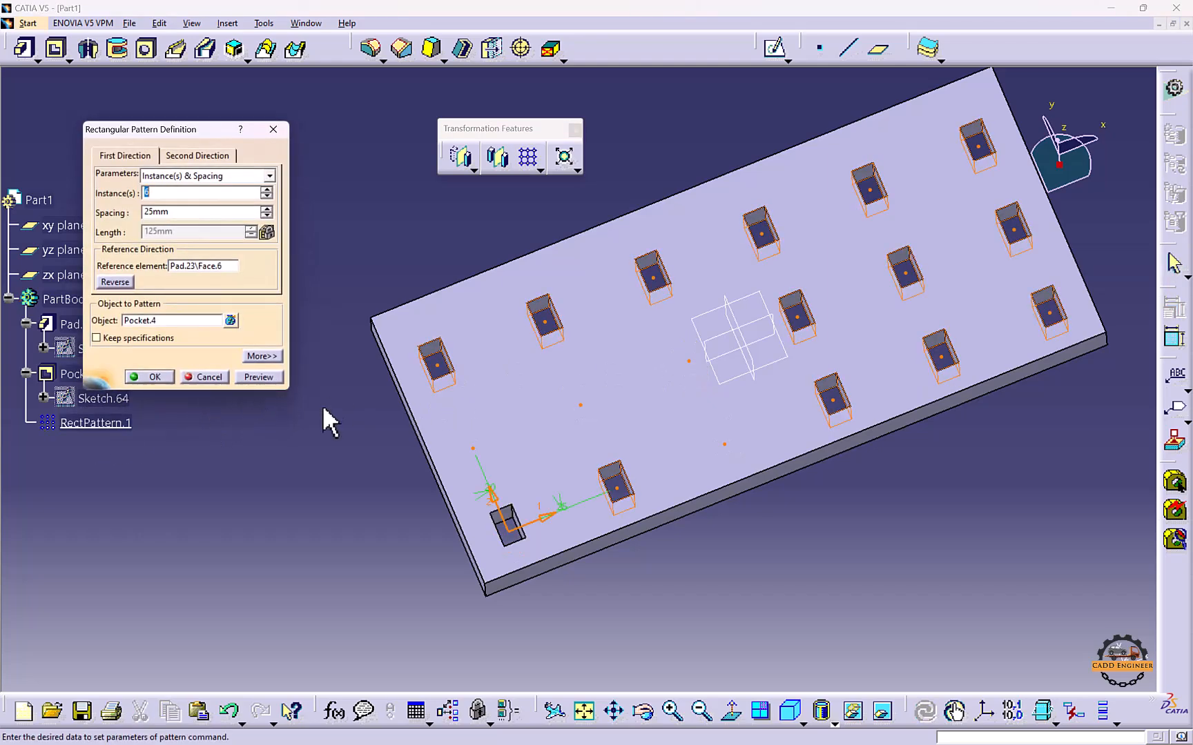
{"action": "left_click", "coordinate": [474, 449]}
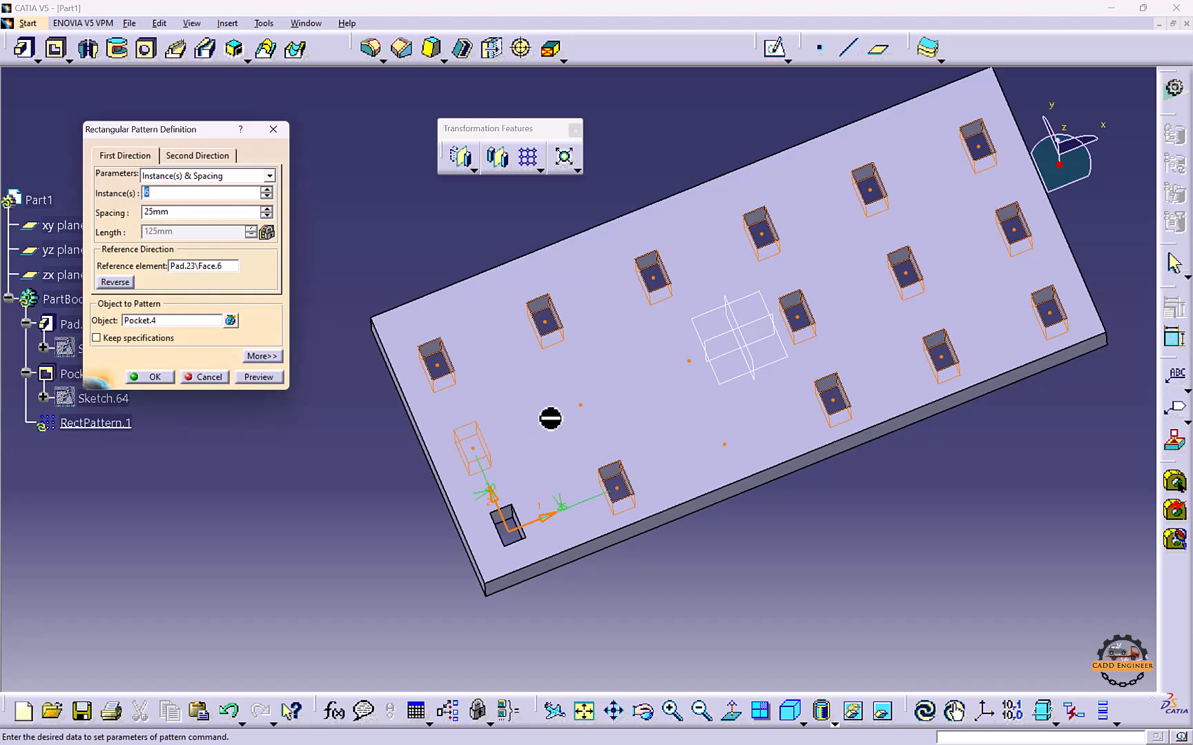
{"action": "left_click", "coordinate": [581, 407]}
{"action": "left_click", "coordinate": [727, 438]}
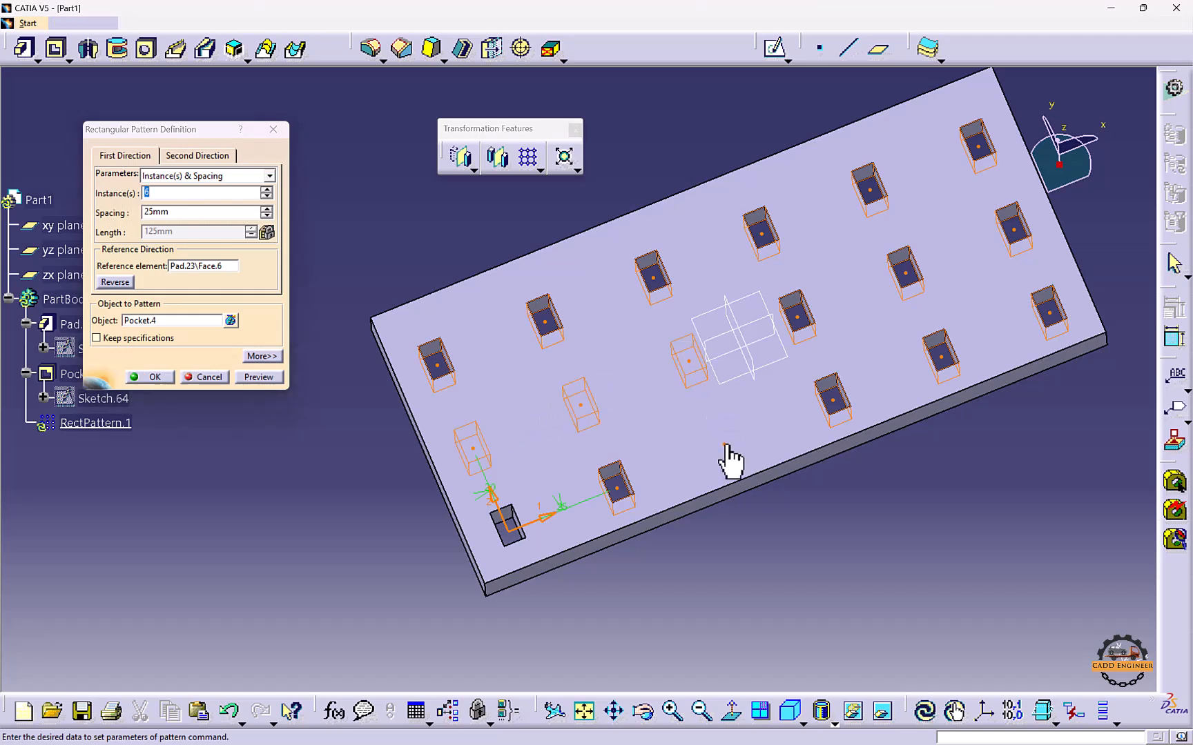
{"action": "left_click", "coordinate": [257, 376]}
{"action": "left_click", "coordinate": [151, 376]}
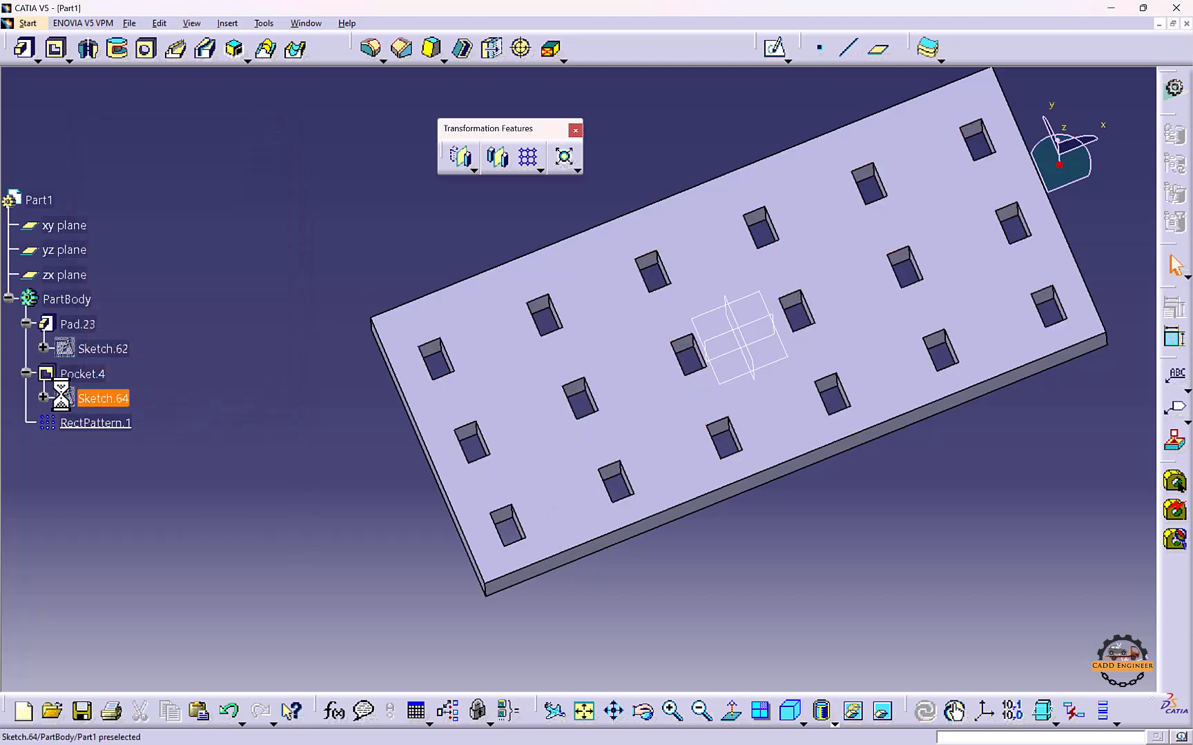
Reopen the rectangular pattern, switch its first direction to Instance(s) & Length, and set the length to 120 mm
{"action": "double_click", "coordinate": [81, 373]}
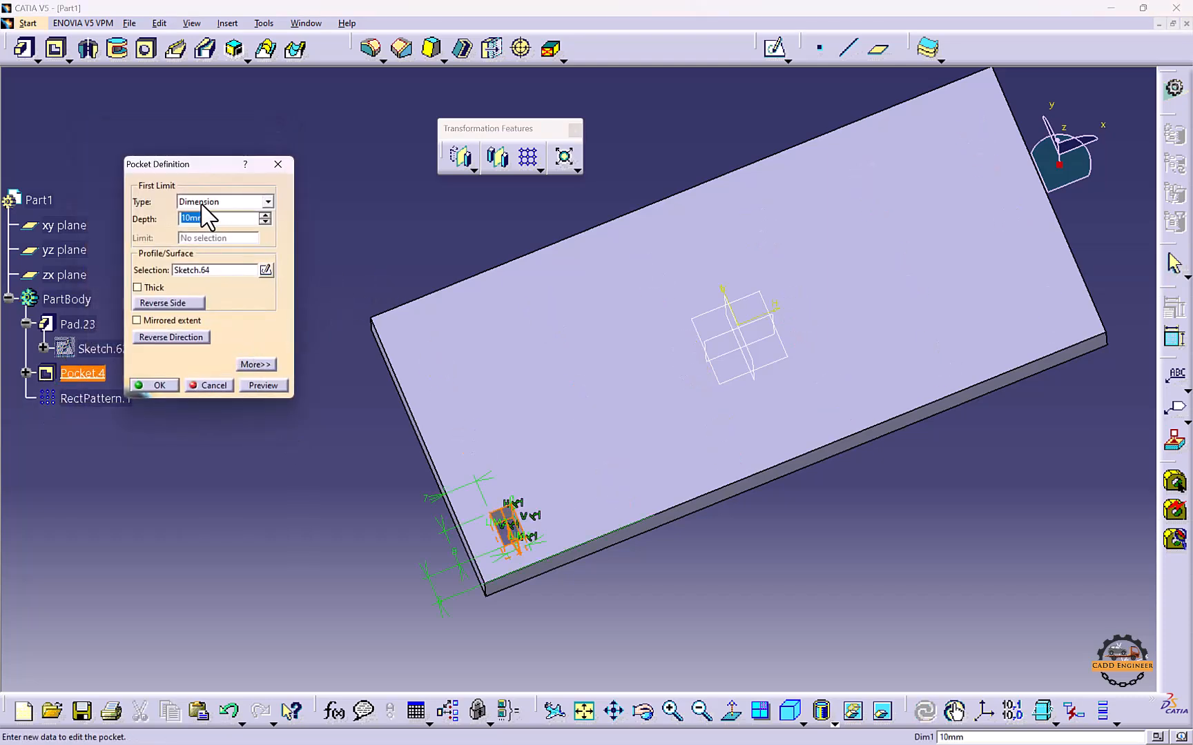
{"action": "left_click", "coordinate": [222, 385]}
{"action": "double_click", "coordinate": [95, 398]}
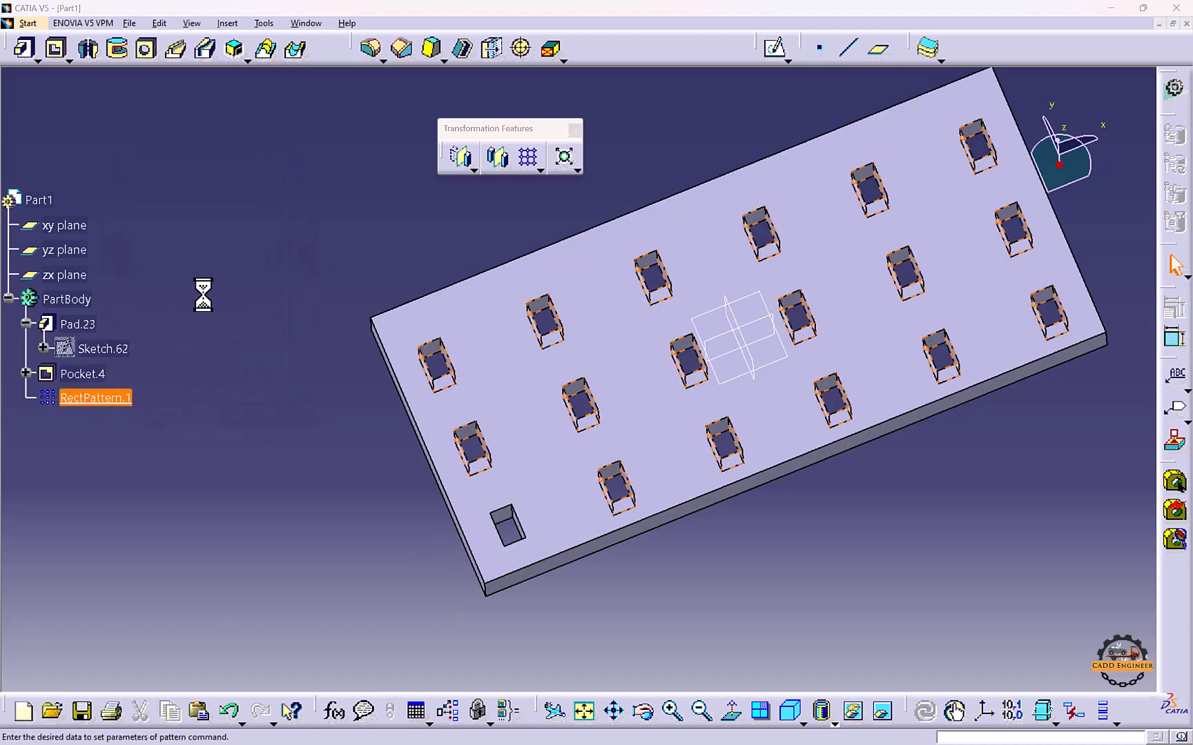
{"action": "left_click", "coordinate": [197, 176]}
{"action": "left_click", "coordinate": [197, 188]}
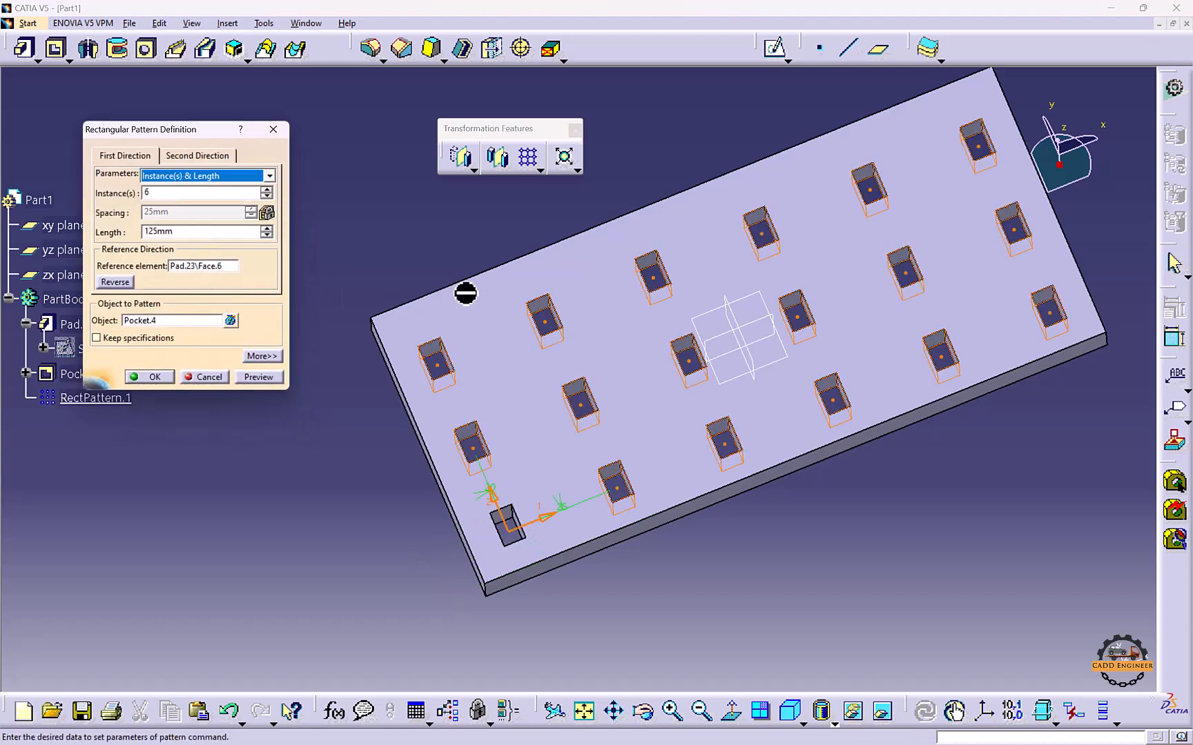
{"action": "double_click", "coordinate": [148, 231]}
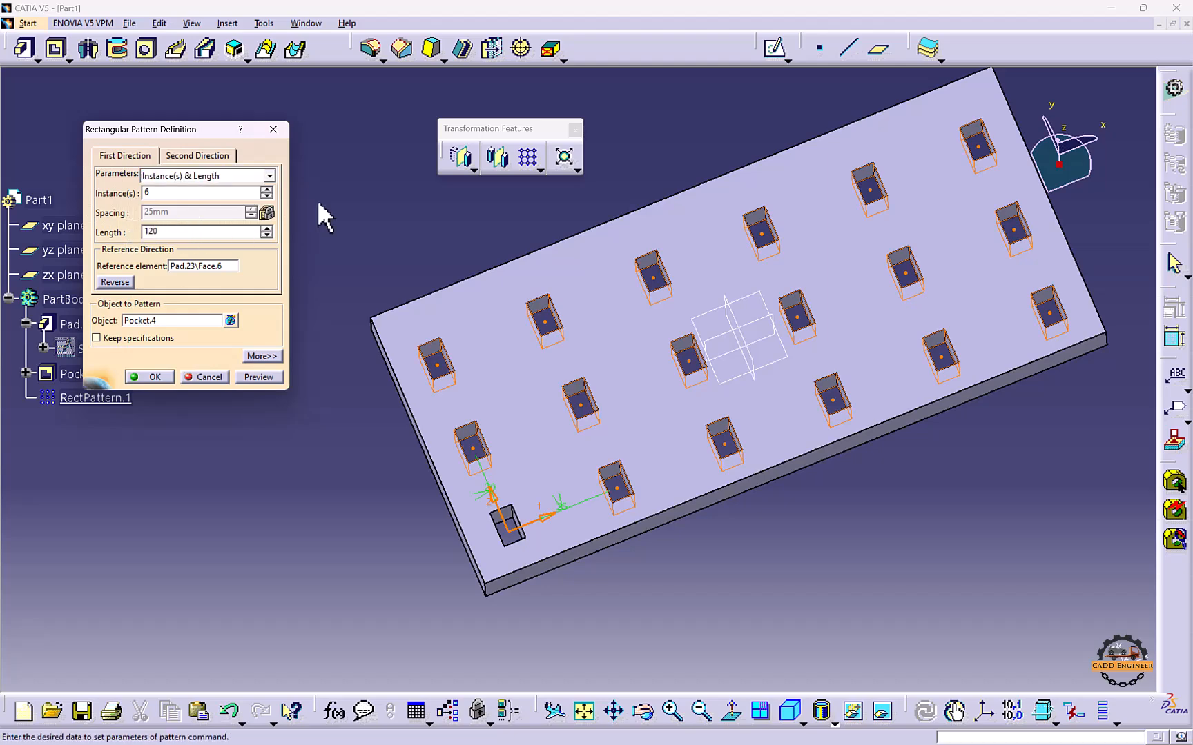
{"action": "key", "text": "Return"}
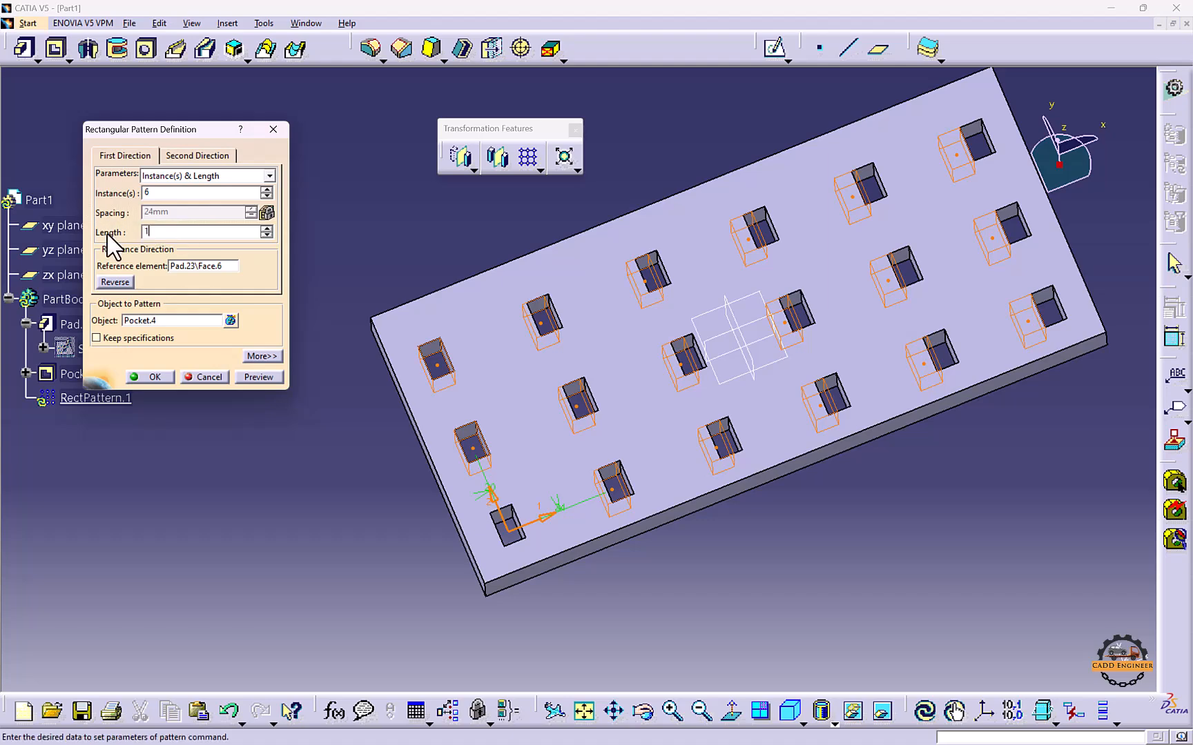
Set the rectangular pattern's first-direction length to 110 mm and preview the pockets
{"action": "key", "text": "Return"}
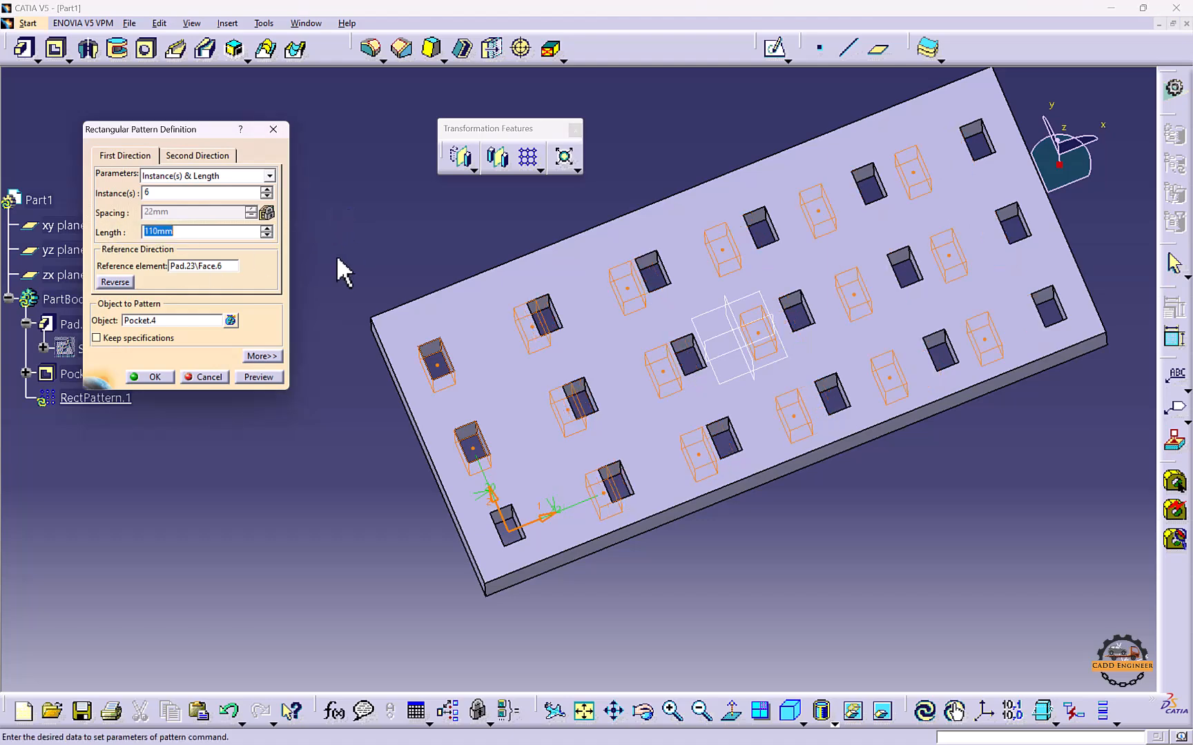
{"action": "left_click", "coordinate": [255, 380]}
{"action": "left_click_drag", "start_coordinate": [154, 193], "coordinate": [136, 192]}
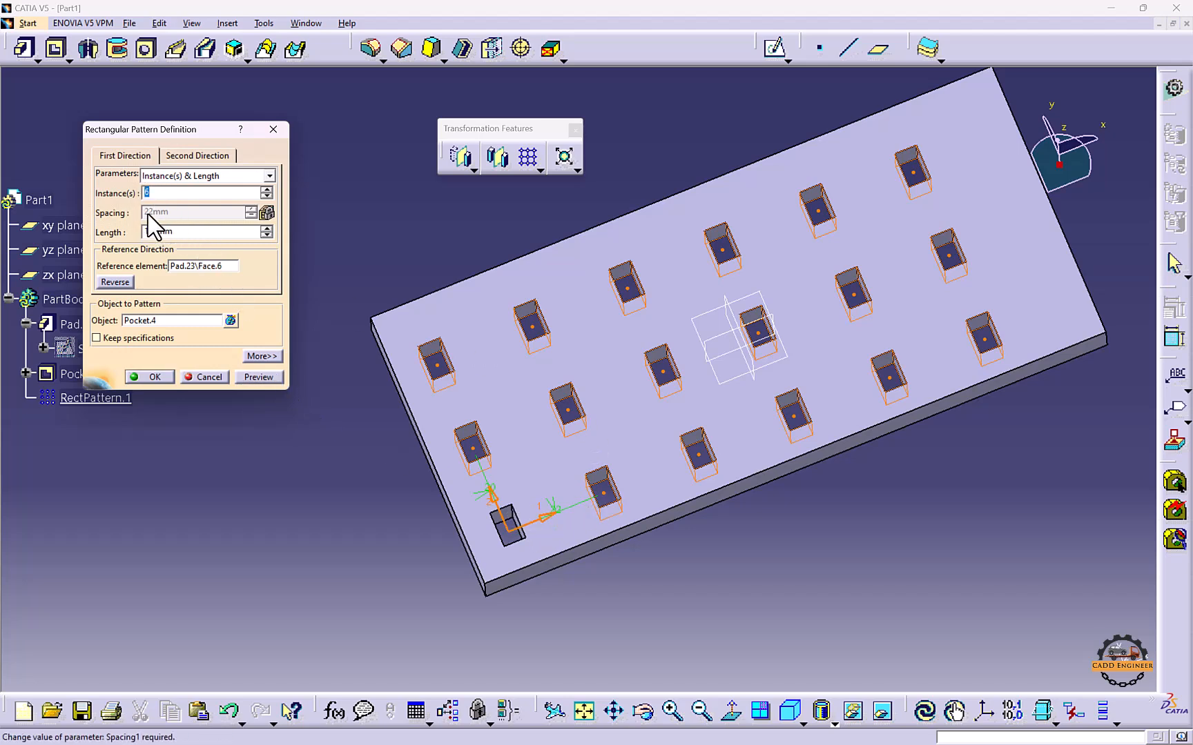
Switch the first direction to Spacing & Length with a 125 mm length and 20 mm spacing, and preview the pattern
{"action": "left_click", "coordinate": [200, 176]}
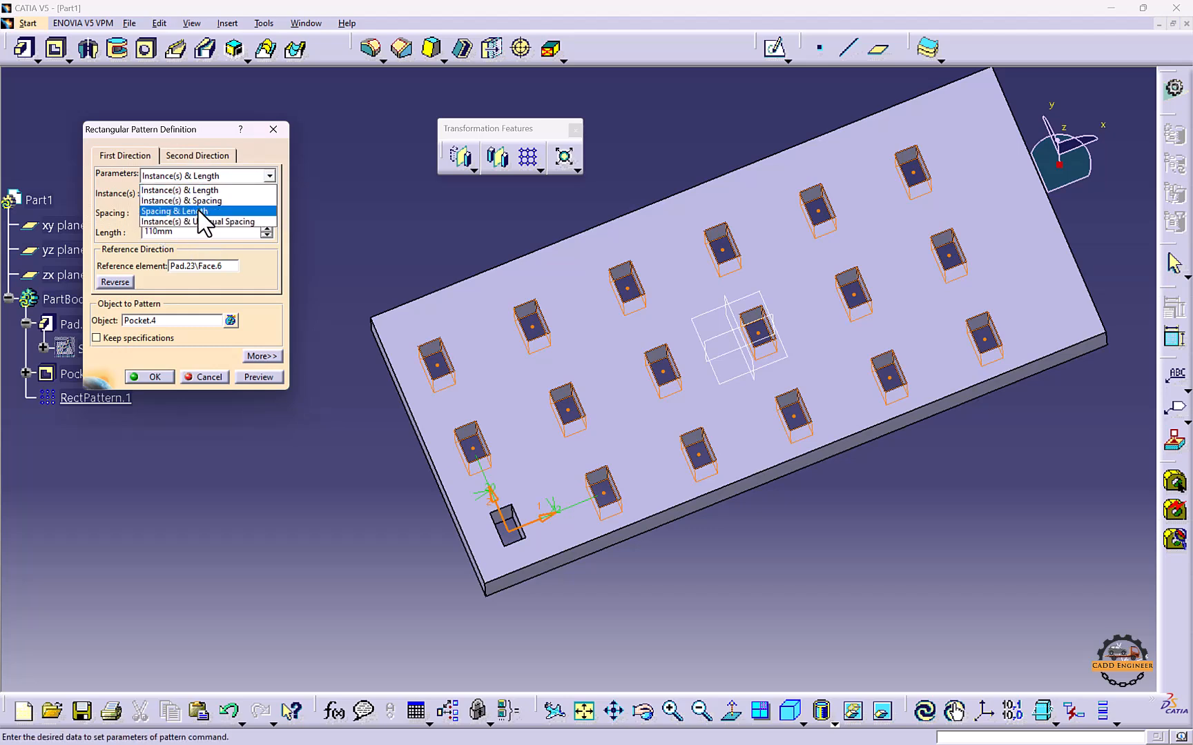
{"action": "left_click", "coordinate": [199, 211]}
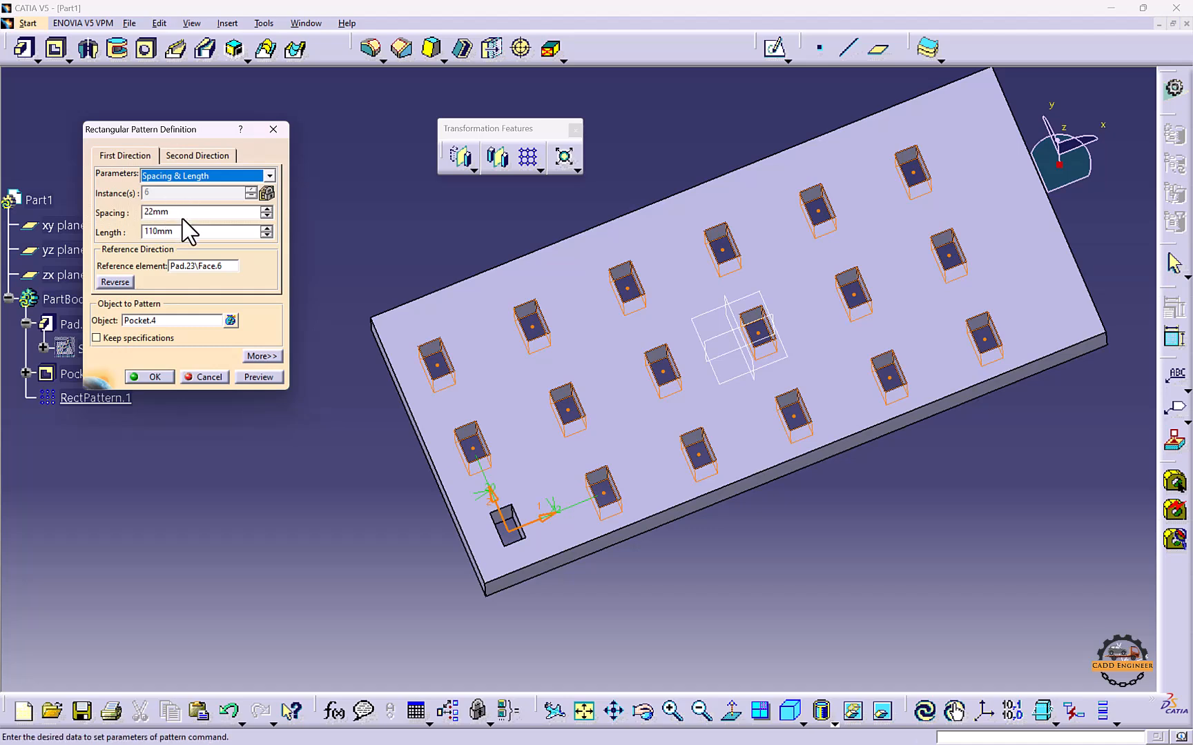
{"action": "left_click_drag", "start_coordinate": [184, 234], "coordinate": [148, 233]}
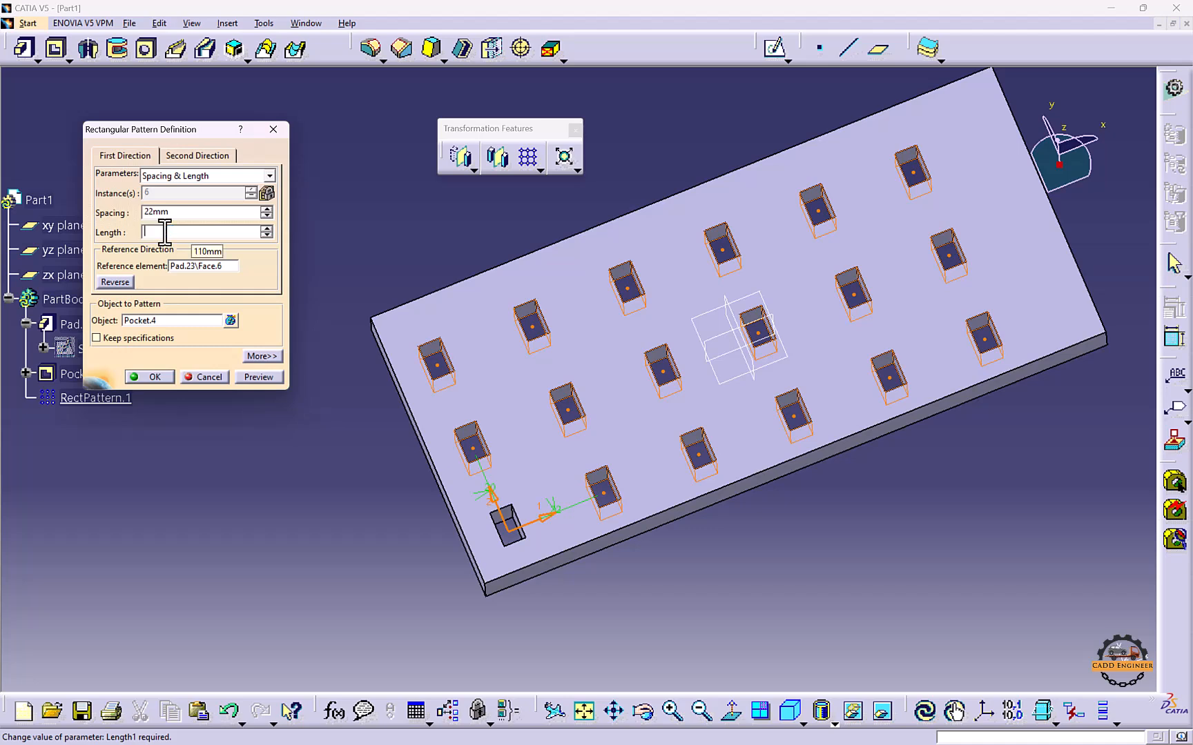
{"action": "type", "text": "25"}
{"action": "key", "text": "Return"}
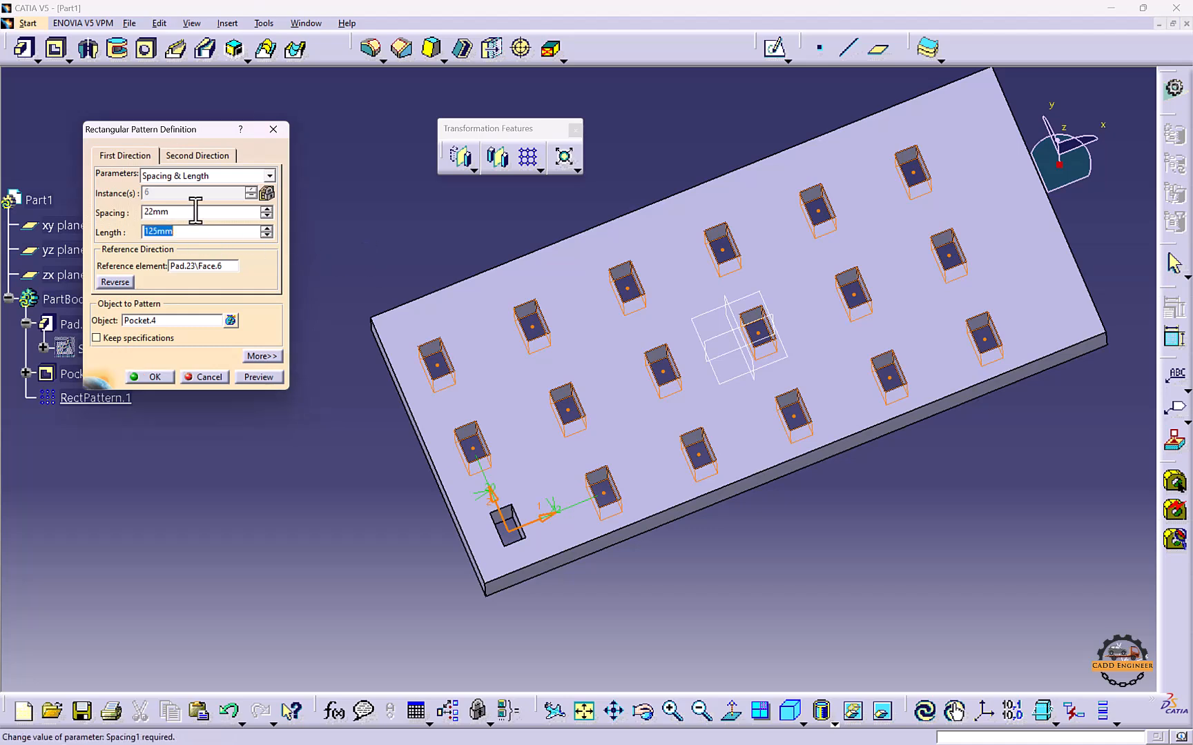
{"action": "left_click_drag", "start_coordinate": [193, 212], "coordinate": [92, 216]}
{"action": "type", "text": "20"}
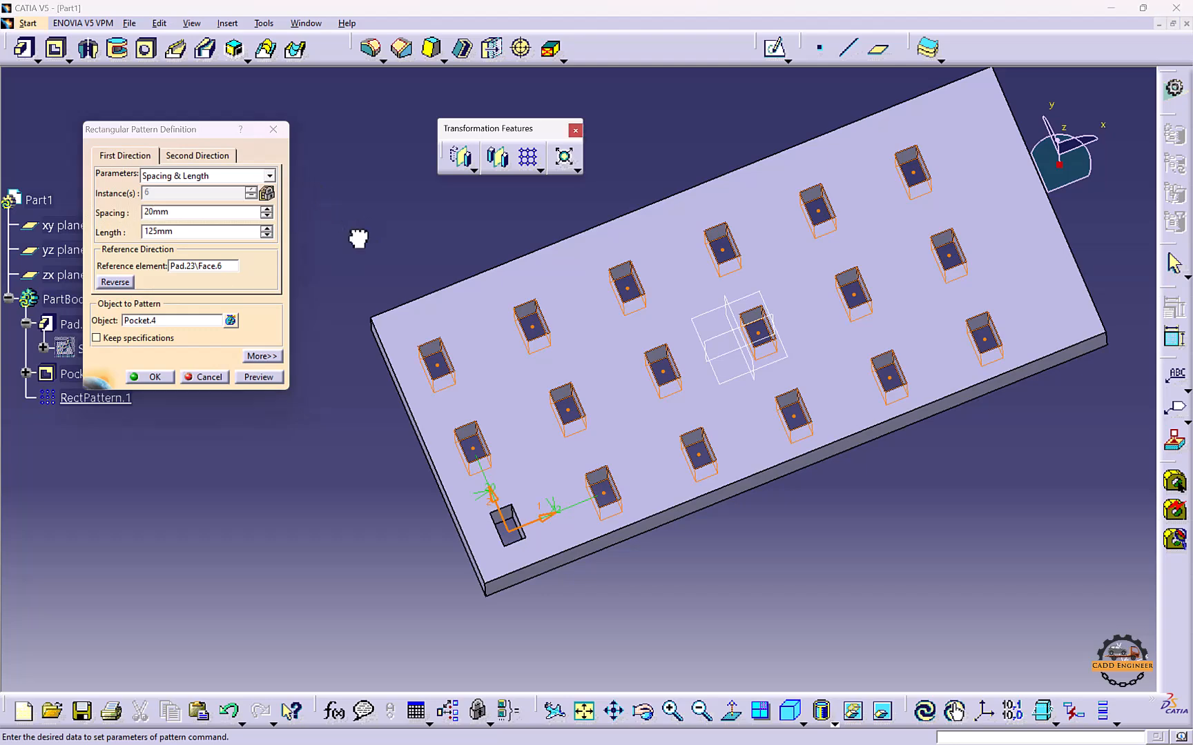
{"action": "left_click", "coordinate": [261, 377]}
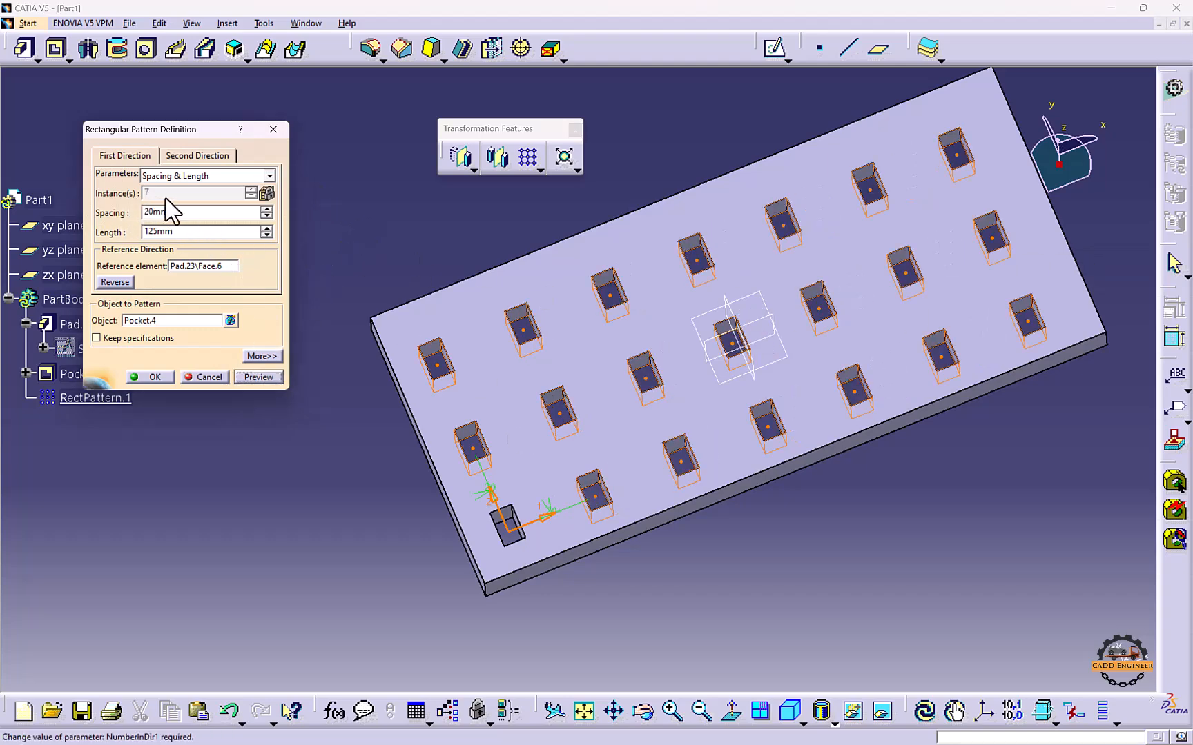
Switch the first direction to Instance(s) & Unequal Spacing and set the first gap beside the original pocket to 15 mm
{"action": "left_click", "coordinate": [204, 177]}
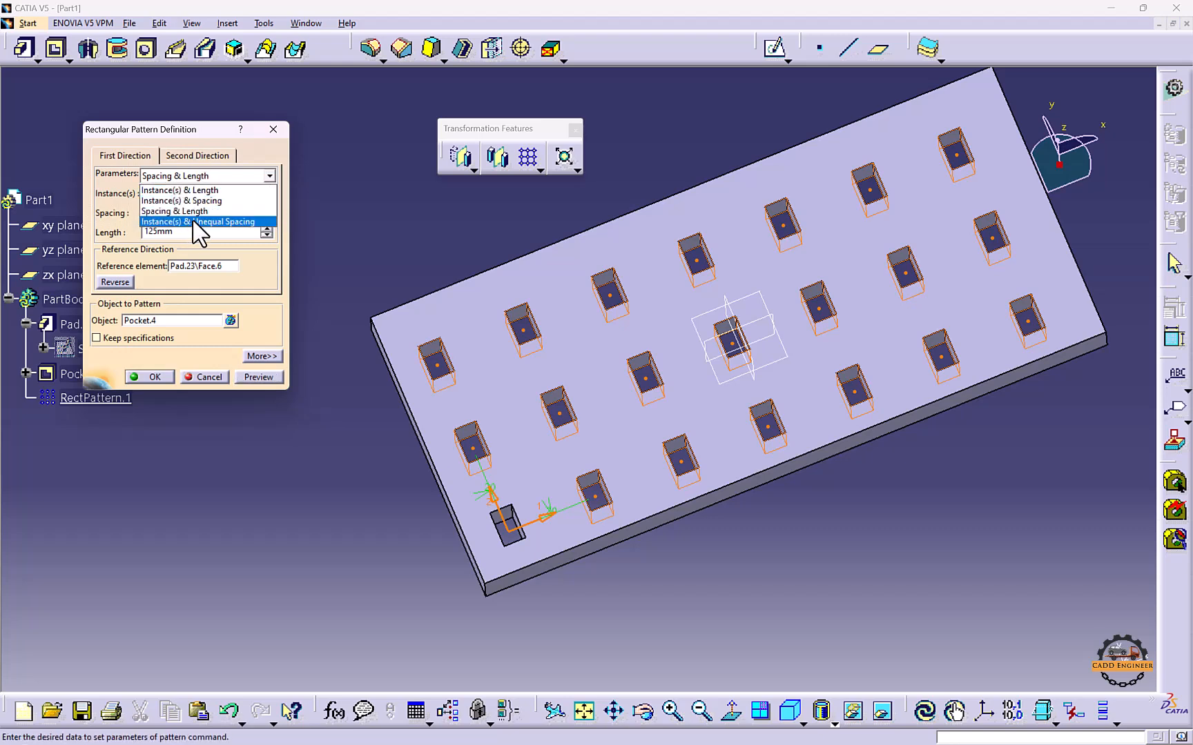
{"action": "left_click", "coordinate": [200, 222]}
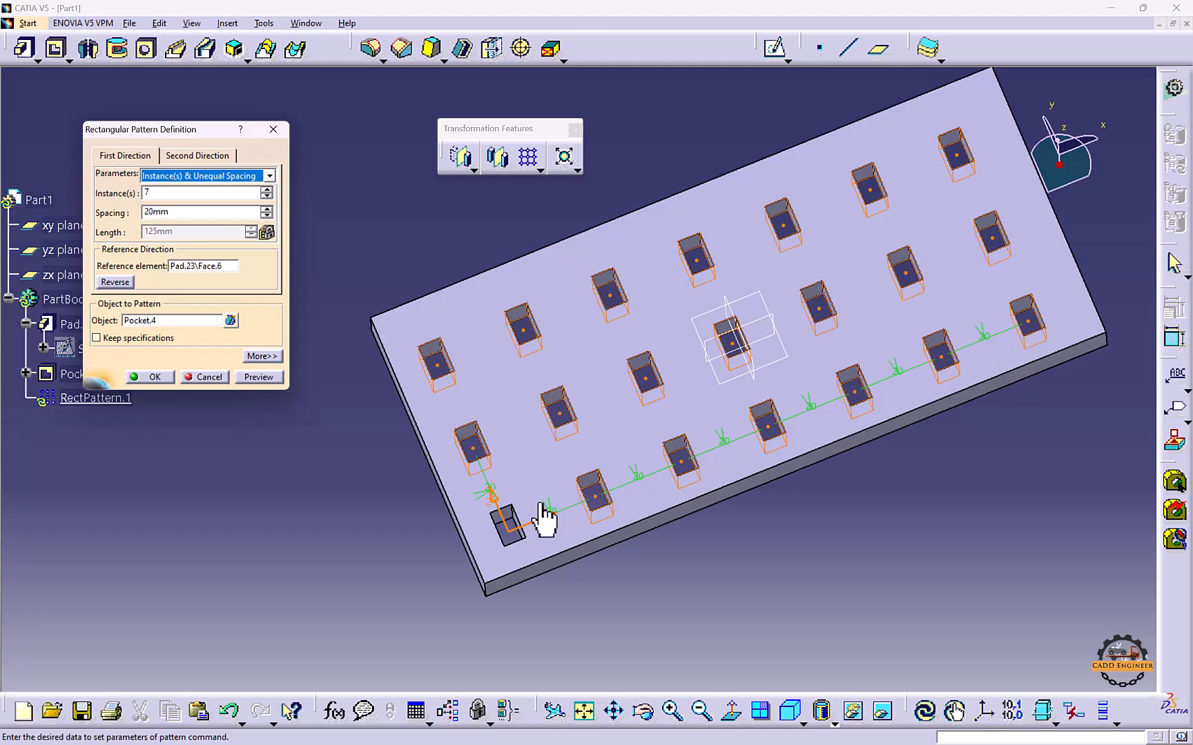
{"action": "middle_click_drag", "start_coordinate": [643, 487], "coordinate": [611, 349]}
{"action": "double_click", "coordinate": [541, 440]}
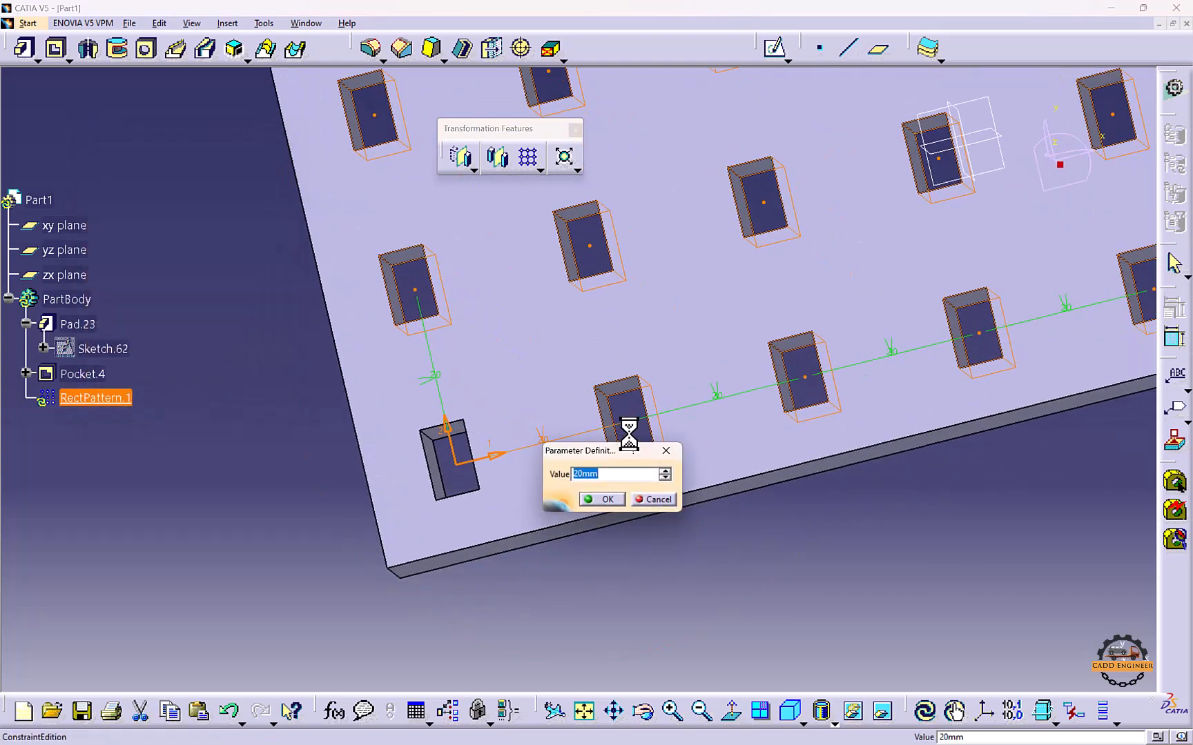
{"action": "key", "text": "Return"}
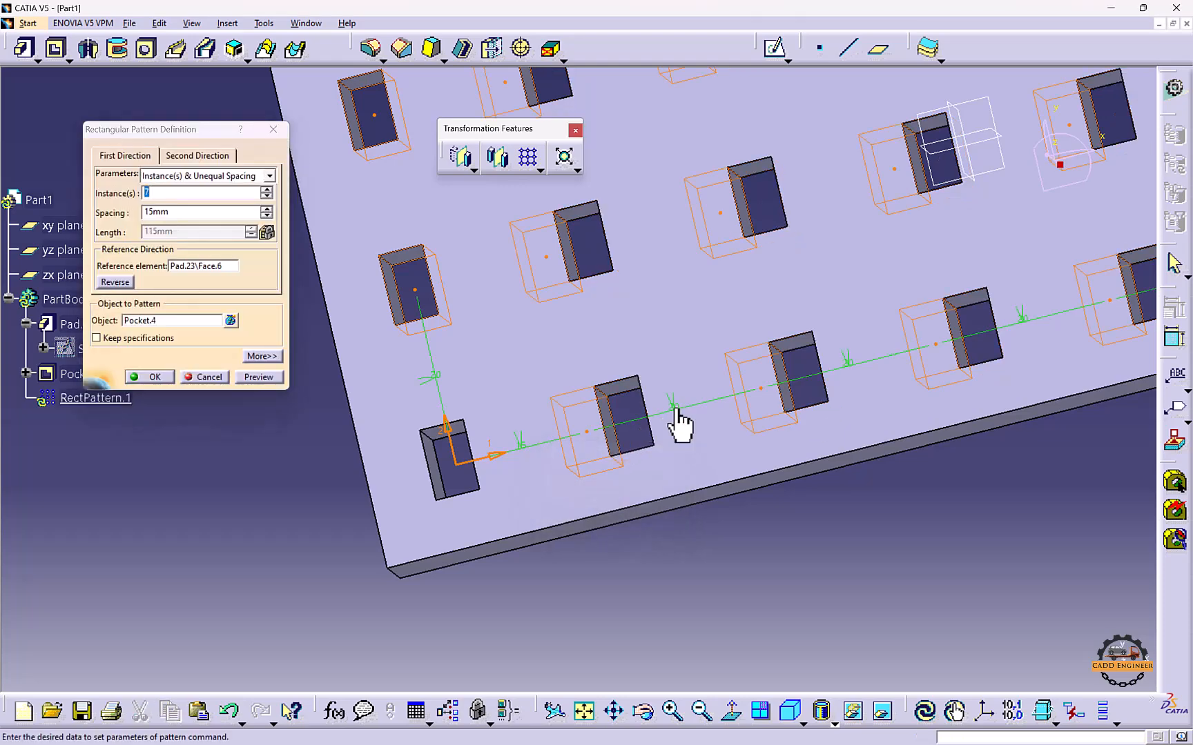
Set the second, third and fourth gaps along the first direction to 16, 18 and 22 mm and confirm the pattern
{"action": "double_click", "coordinate": [677, 417]}
{"action": "type", "text": "20"}
{"action": "key", "text": "Return"}
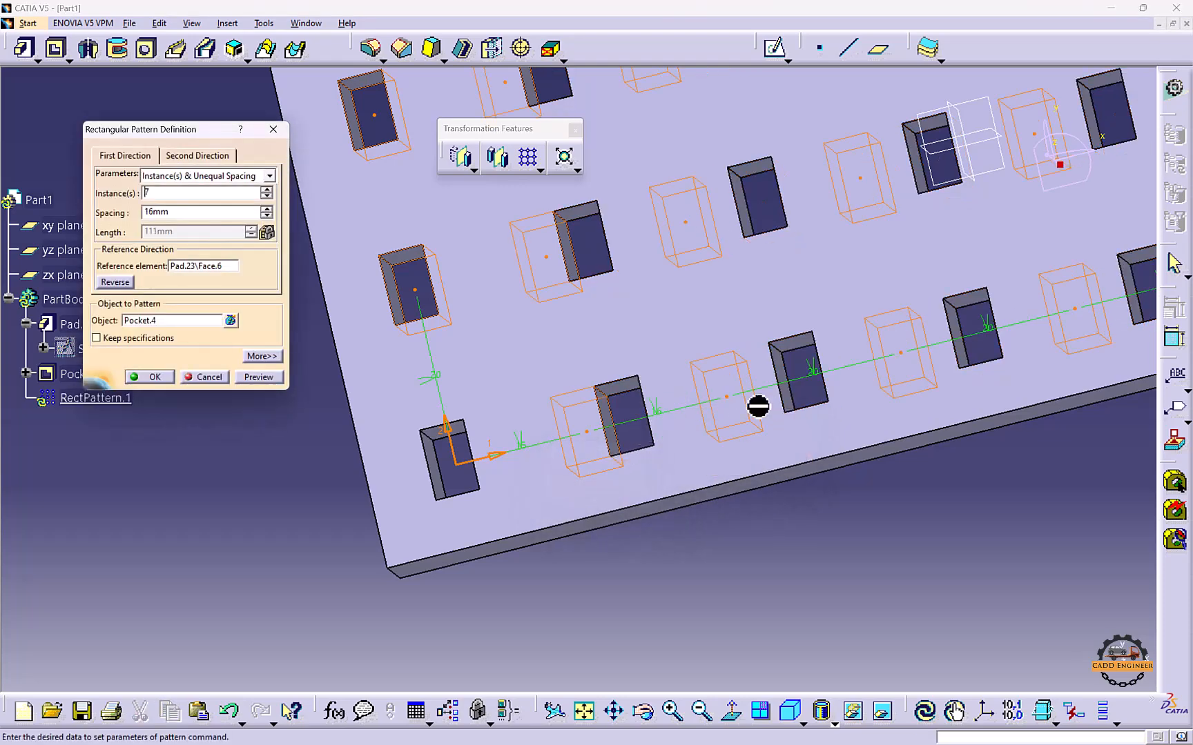
{"action": "double_click", "coordinate": [809, 376]}
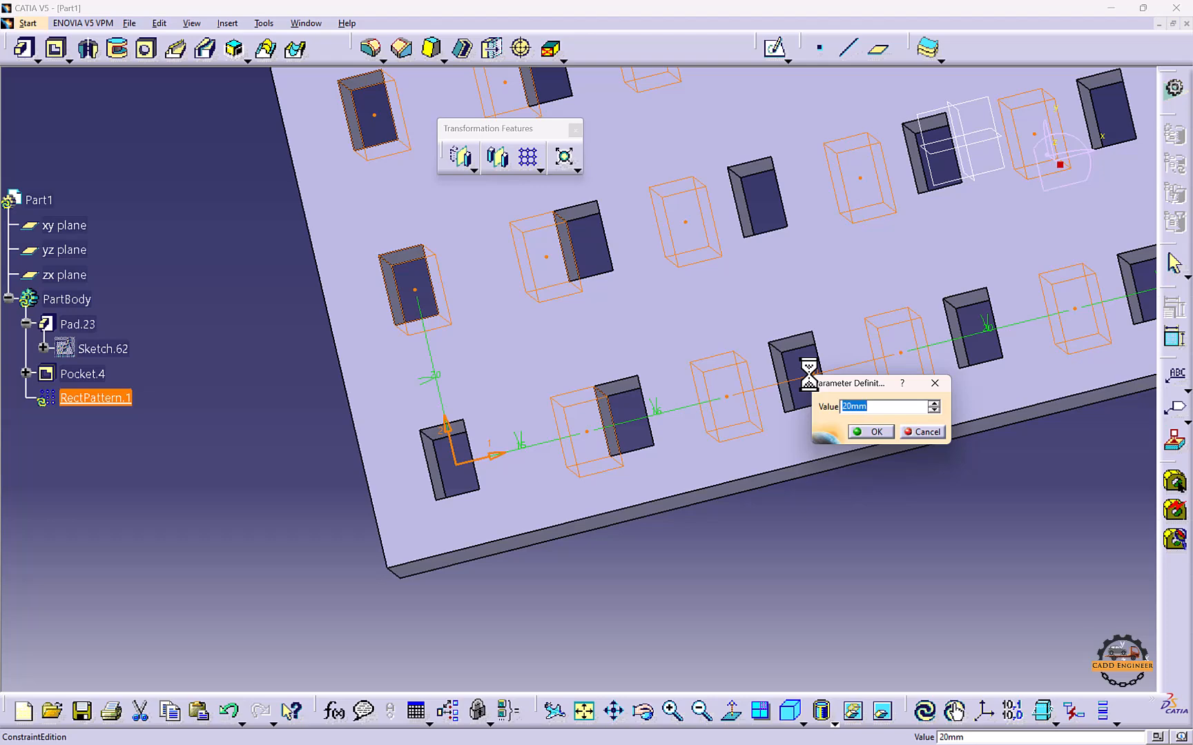
{"action": "type", "text": "18"}
{"action": "key", "text": "Return"}
{"action": "middle_click_drag", "start_coordinate": [801, 372], "coordinate": [809, 392]}
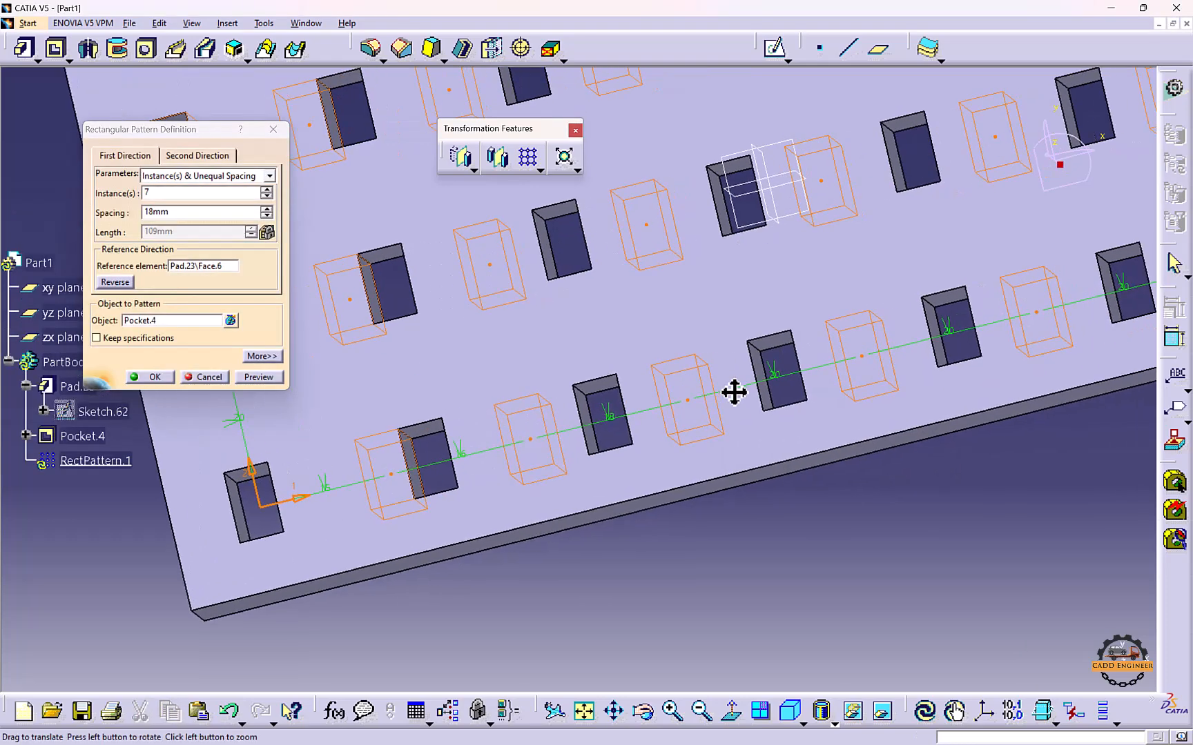
{"action": "double_click", "coordinate": [771, 376]}
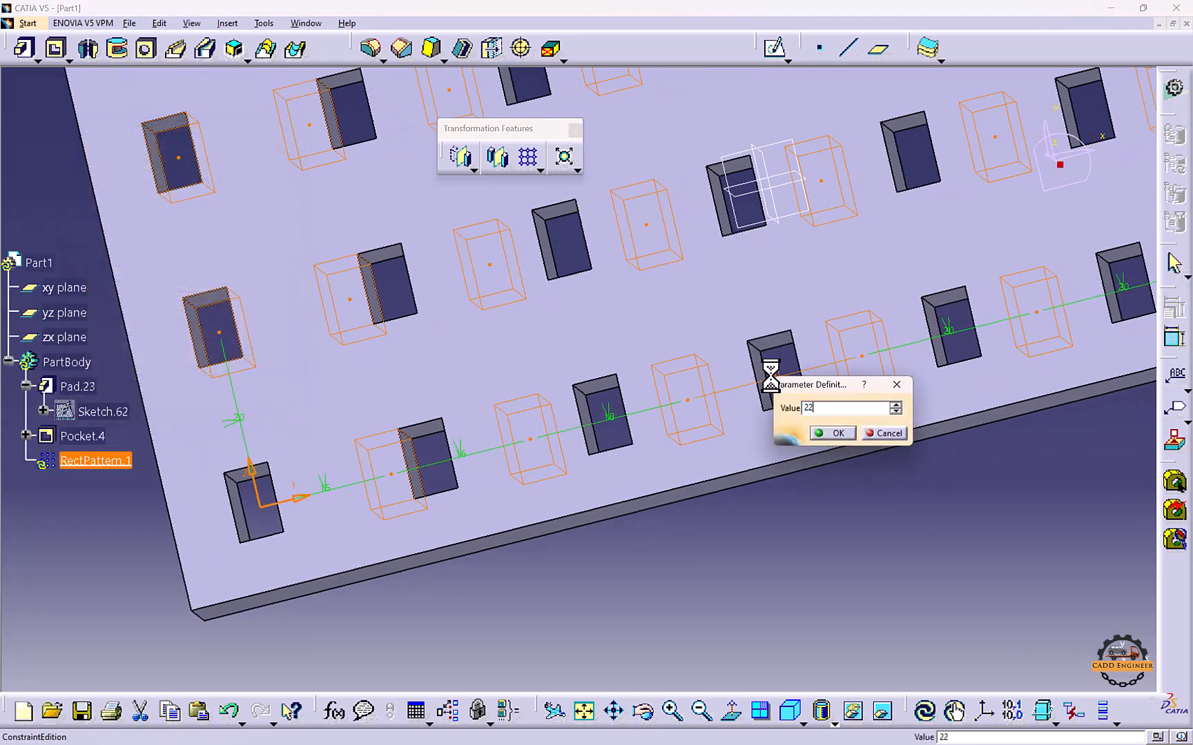
{"action": "type", "text": "22"}
{"action": "key", "text": "Return"}
{"action": "middle_click_drag", "start_coordinate": [483, 372], "coordinate": [619, 405]}
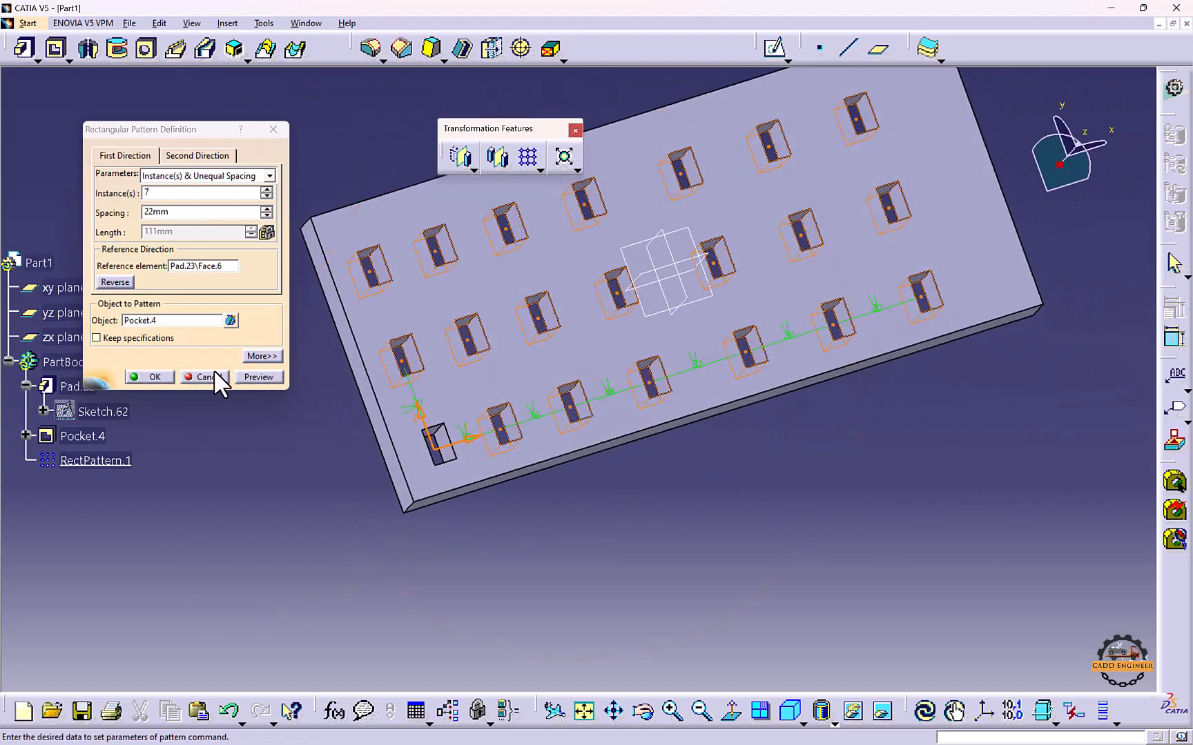
{"action": "left_click", "coordinate": [155, 377]}
Delete the rectangular pattern together with its exclusive parent pocket
{"action": "middle_click_drag", "start_coordinate": [330, 501], "coordinate": [546, 476]}
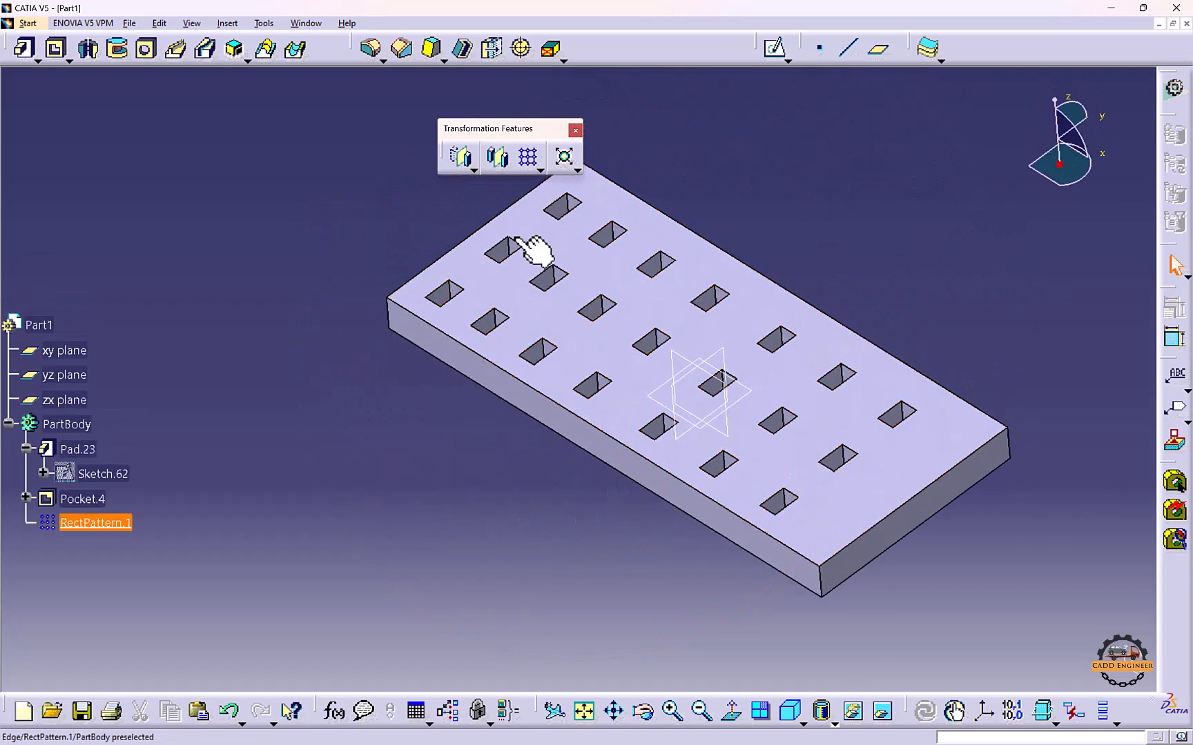
{"action": "left_click", "coordinate": [80, 452]}
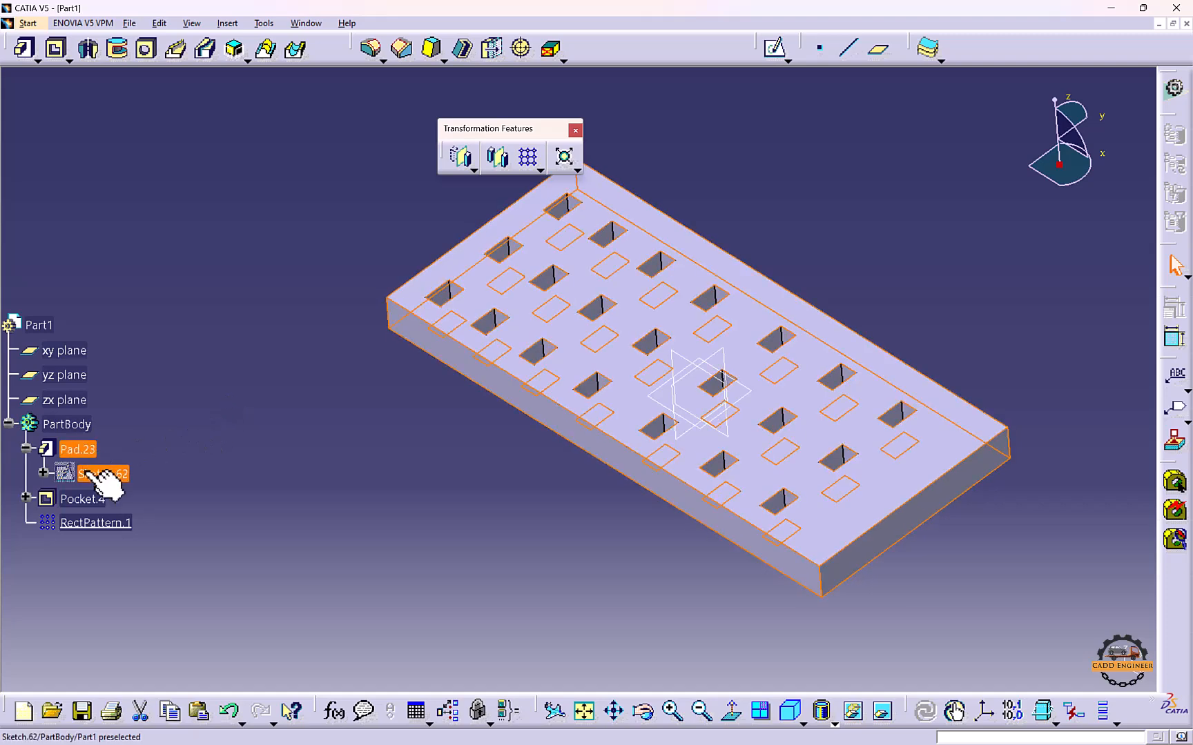
{"action": "left_click", "coordinate": [94, 501], "text": "ctrl"}
{"action": "right_click", "coordinate": [104, 522]}
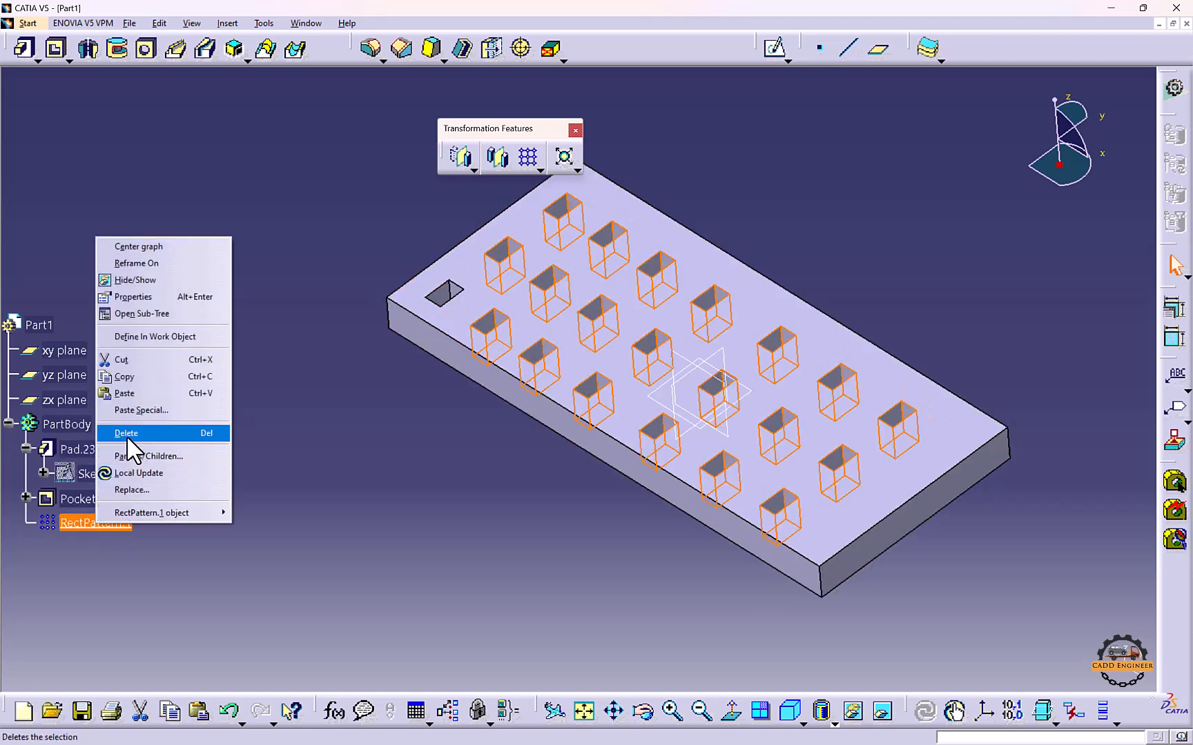
{"action": "left_click", "coordinate": [153, 434]}
{"action": "left_click", "coordinate": [230, 323]}
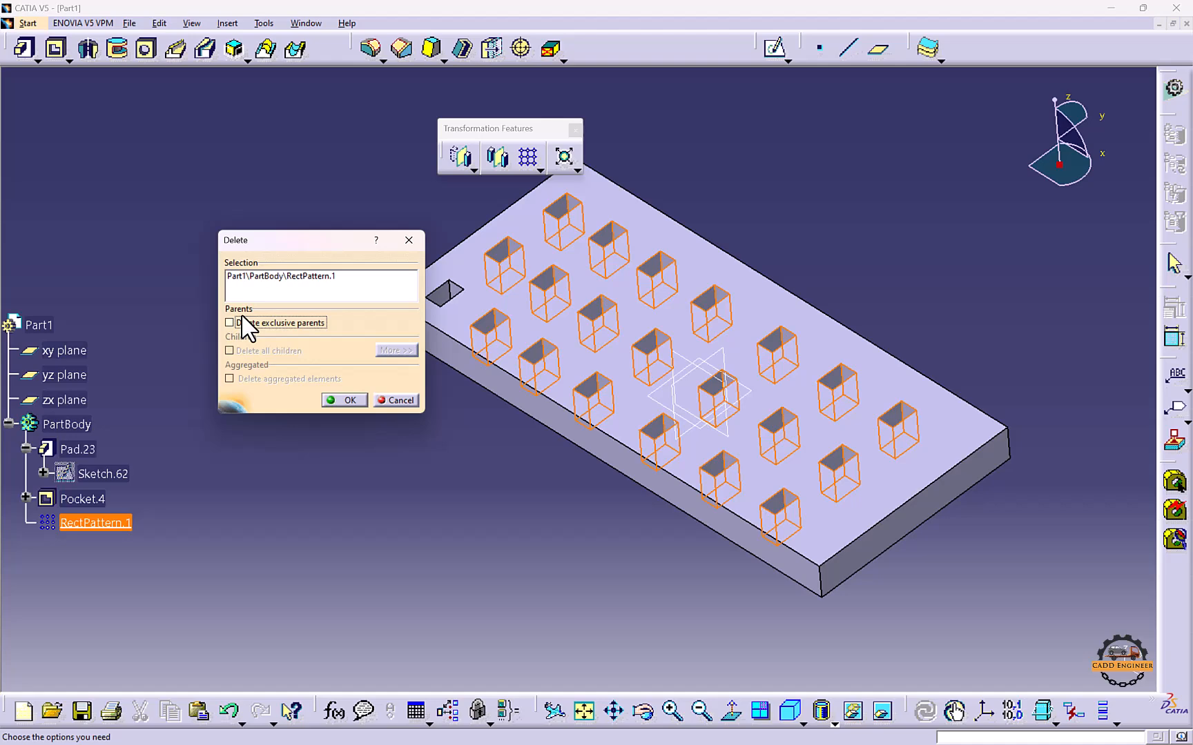
{"action": "left_click", "coordinate": [340, 399]}
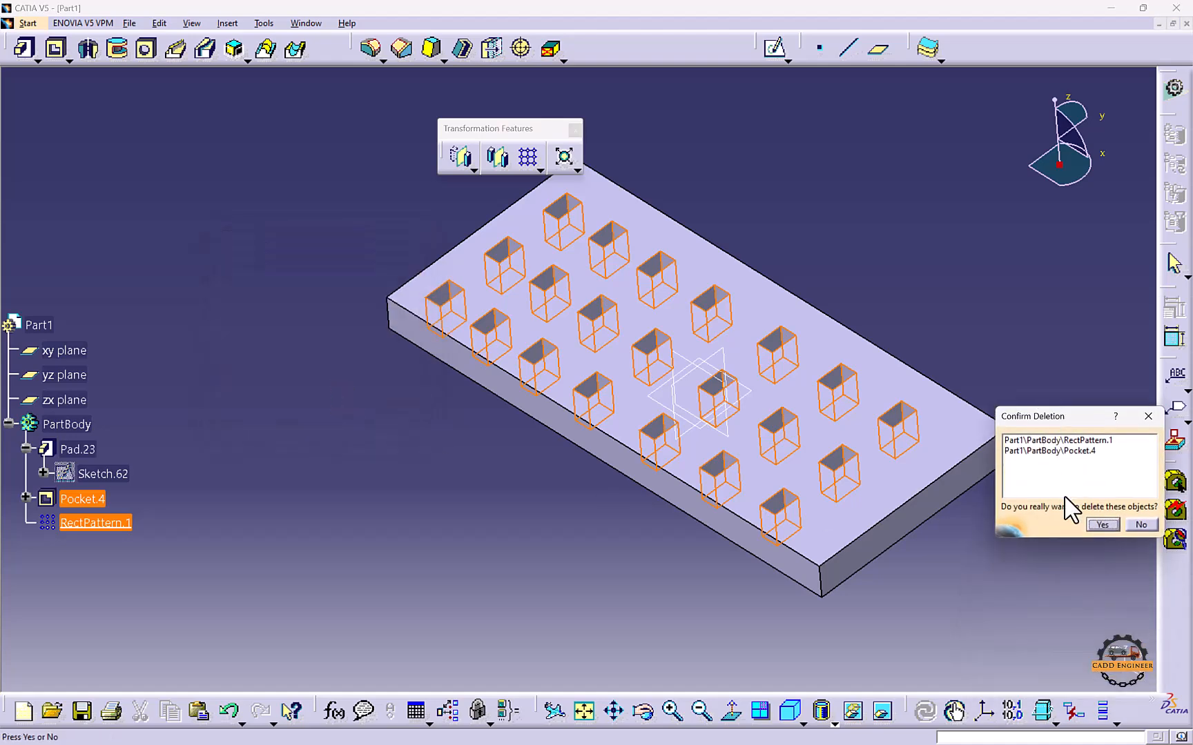
{"action": "left_click", "coordinate": [1028, 519]}
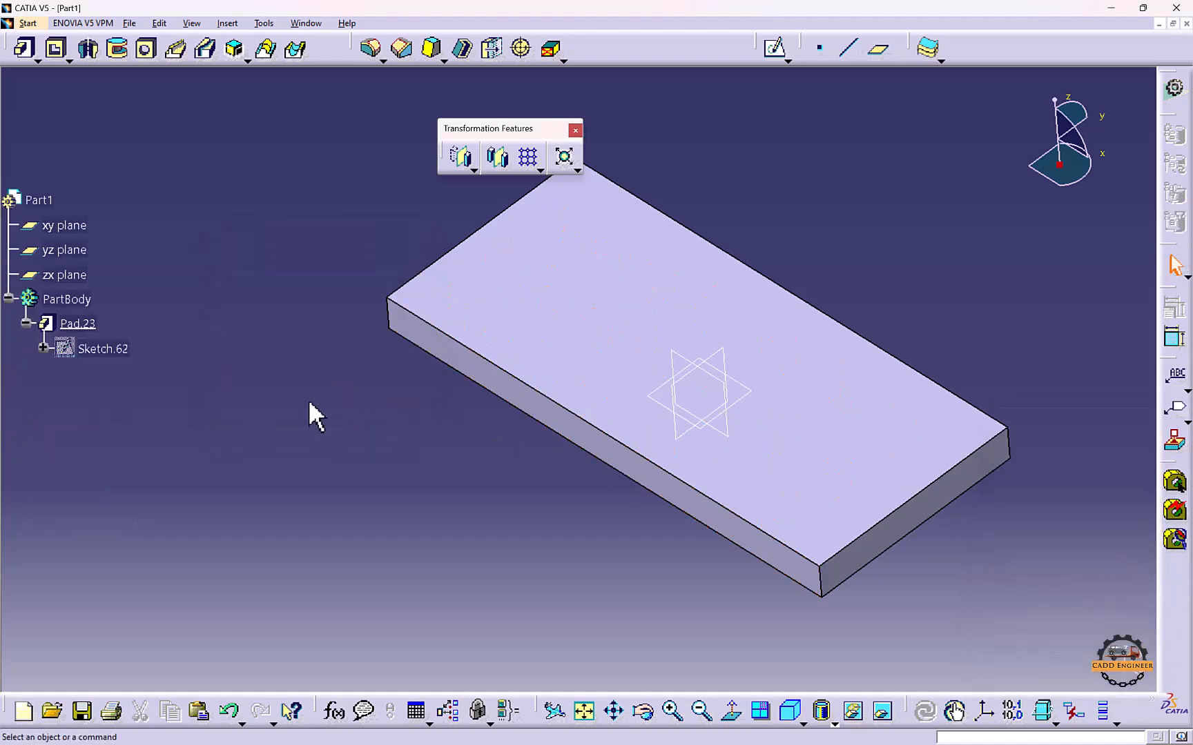
Delete the rectangular base pad along with its sketch
{"action": "right_click", "coordinate": [53, 325]}
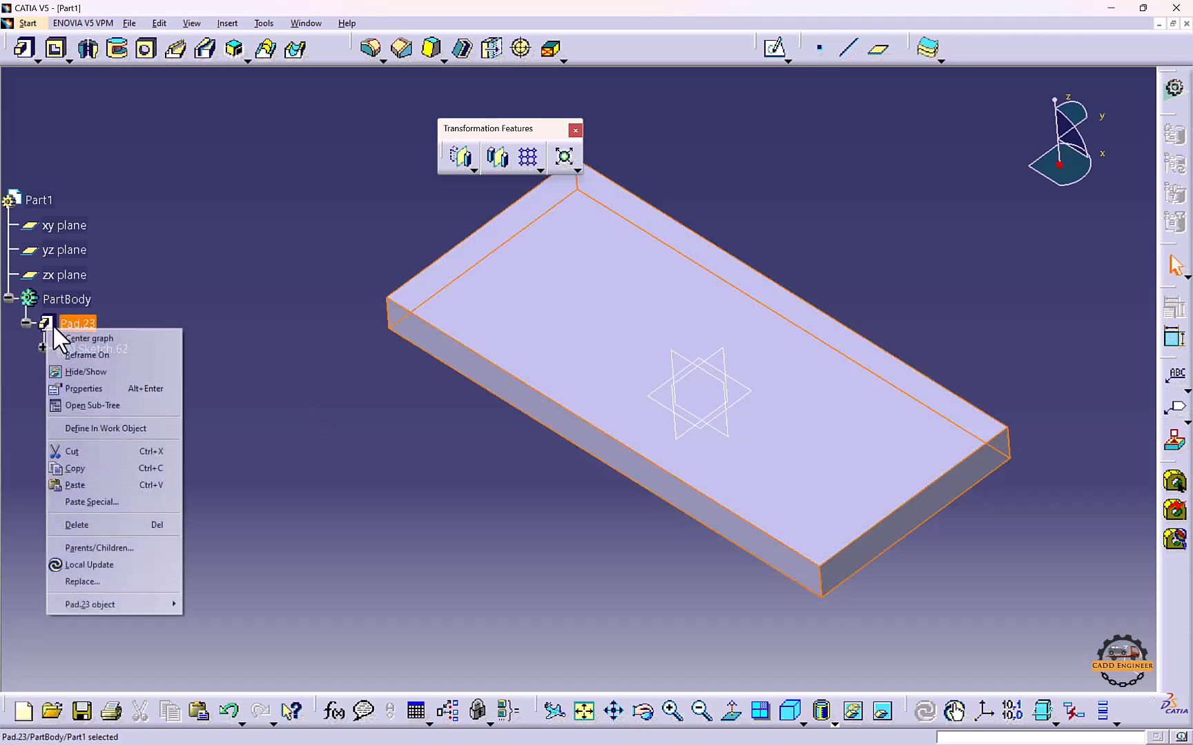
{"action": "left_click", "coordinate": [107, 519]}
{"action": "left_click", "coordinate": [342, 400]}
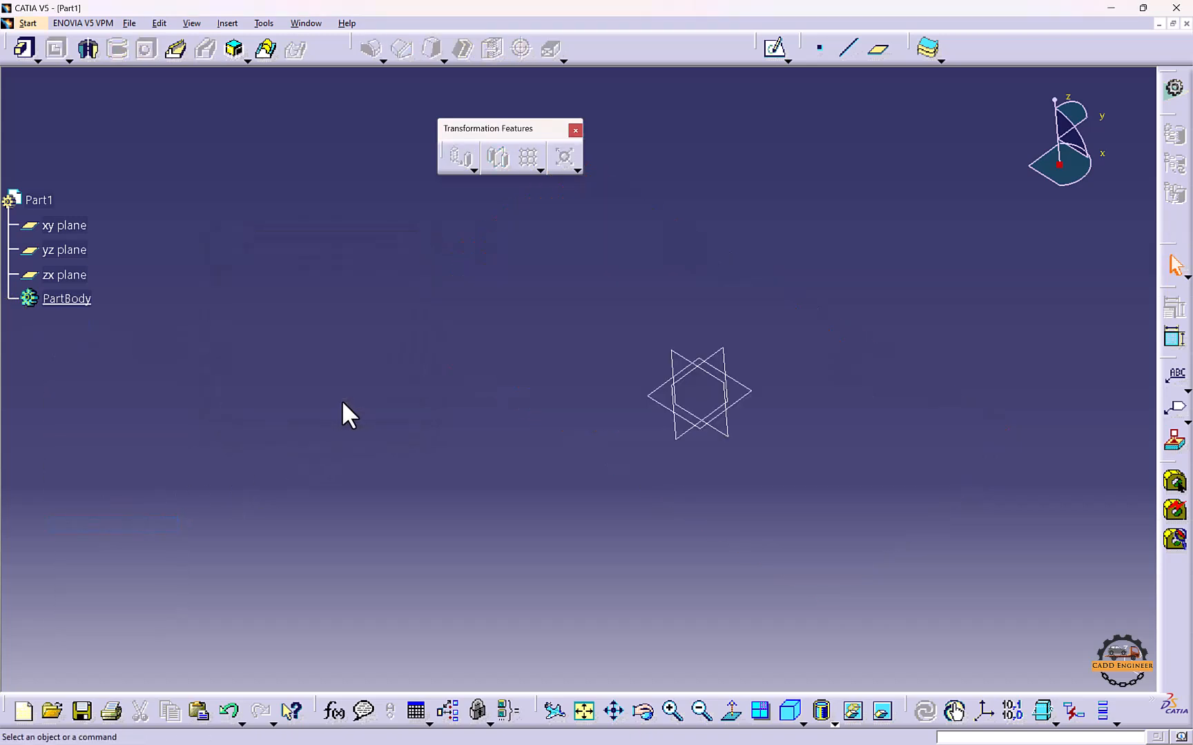
Start a sketch on the xy plane and draw a circle of about 34 mm radius centred on the origin
{"action": "left_click", "coordinate": [664, 393]}
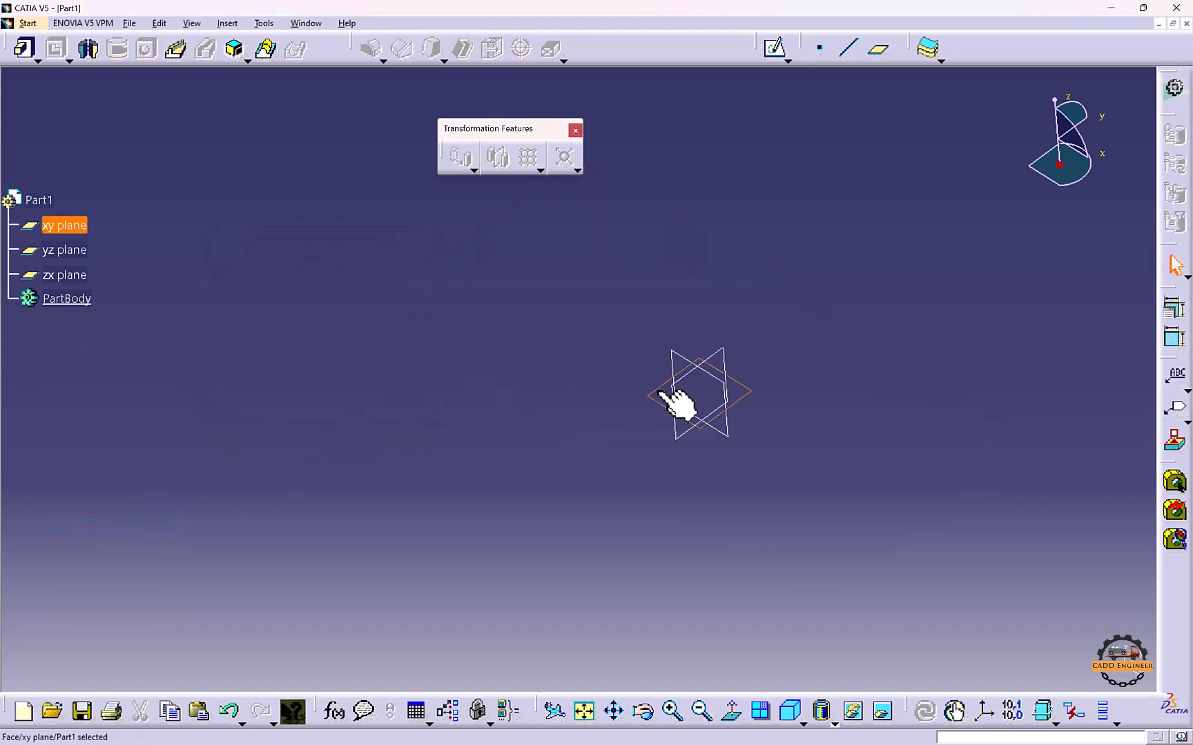
{"action": "left_click", "coordinate": [775, 48]}
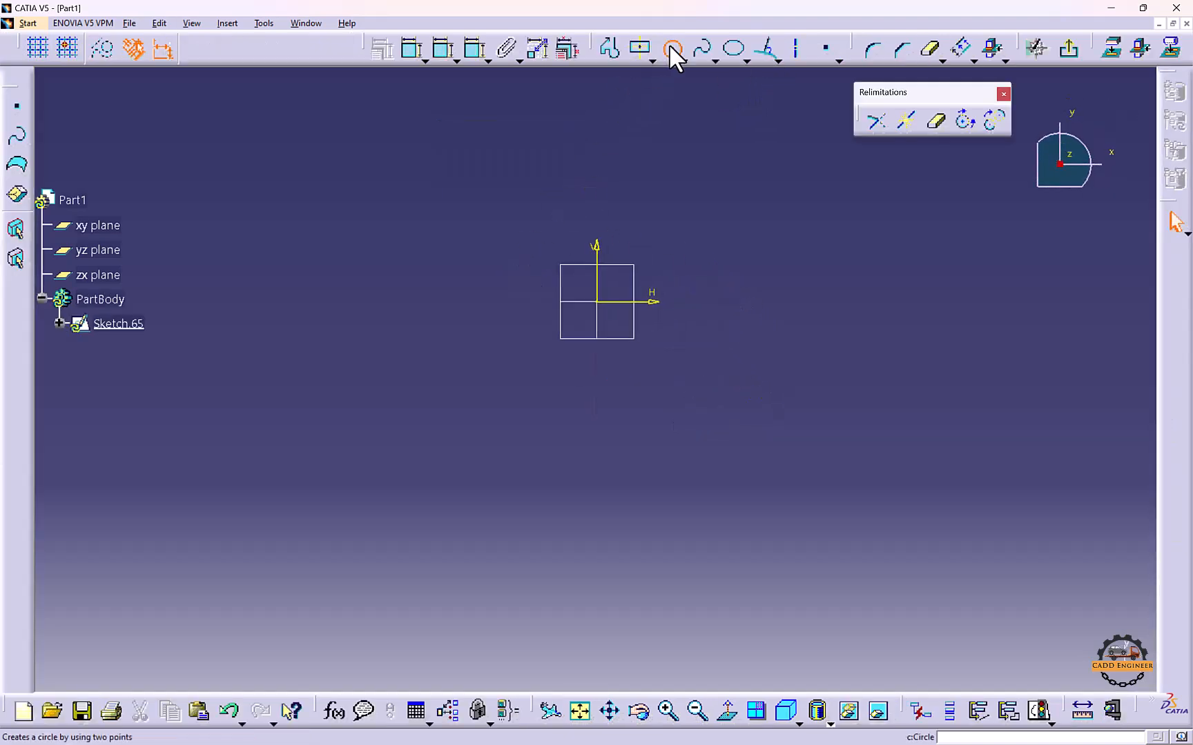
{"action": "left_click", "coordinate": [671, 47]}
{"action": "left_click", "coordinate": [597, 301]}
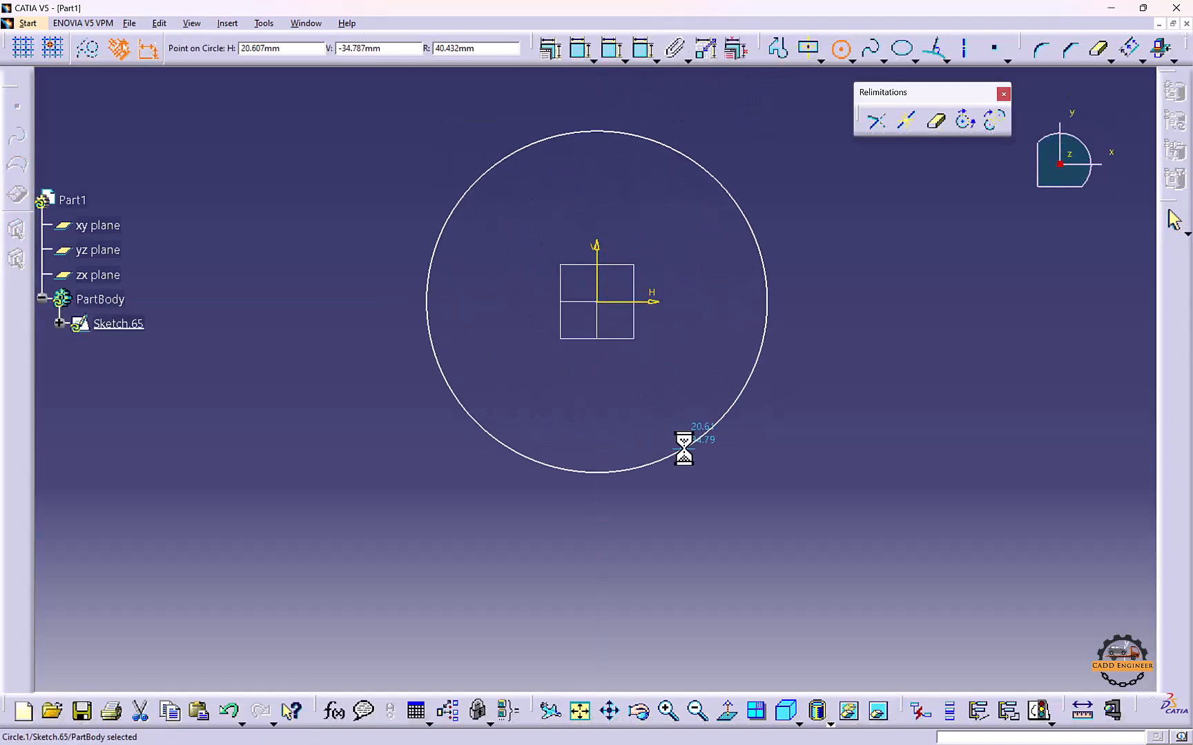
{"action": "left_click", "coordinate": [708, 387]}
{"action": "left_click", "coordinate": [708, 387]}
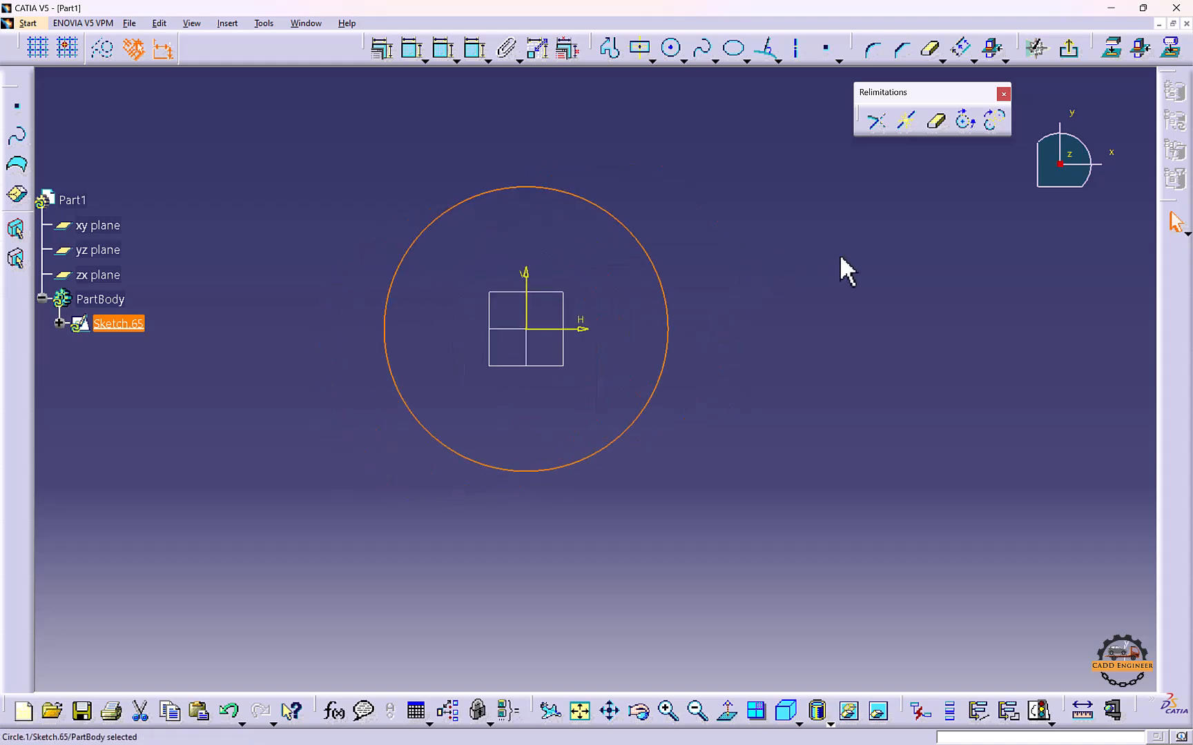
{"action": "left_click", "coordinate": [641, 178]}
Dimension the circle's radius and set it to 35 mm
{"action": "left_click", "coordinate": [407, 50]}
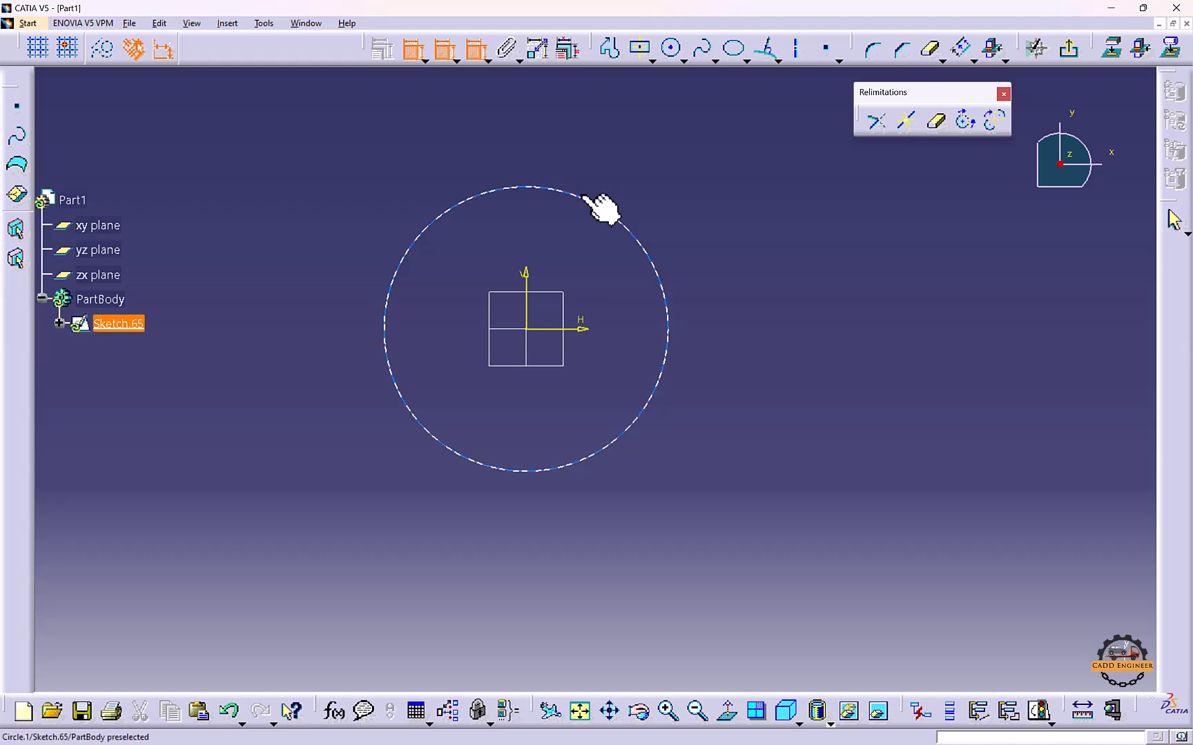
{"action": "left_click", "coordinate": [588, 199]}
{"action": "left_click", "coordinate": [597, 161]}
{"action": "double_click", "coordinate": [597, 166]}
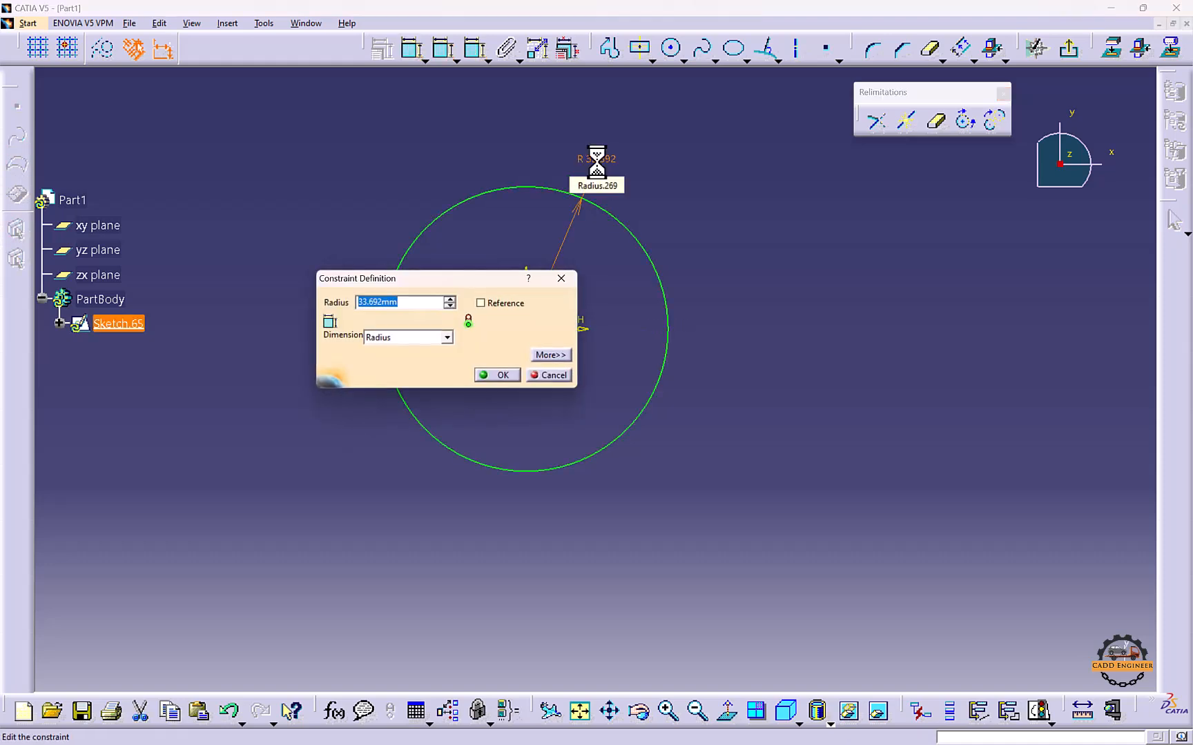
{"action": "type", "text": "35"}
{"action": "key", "text": "Return"}
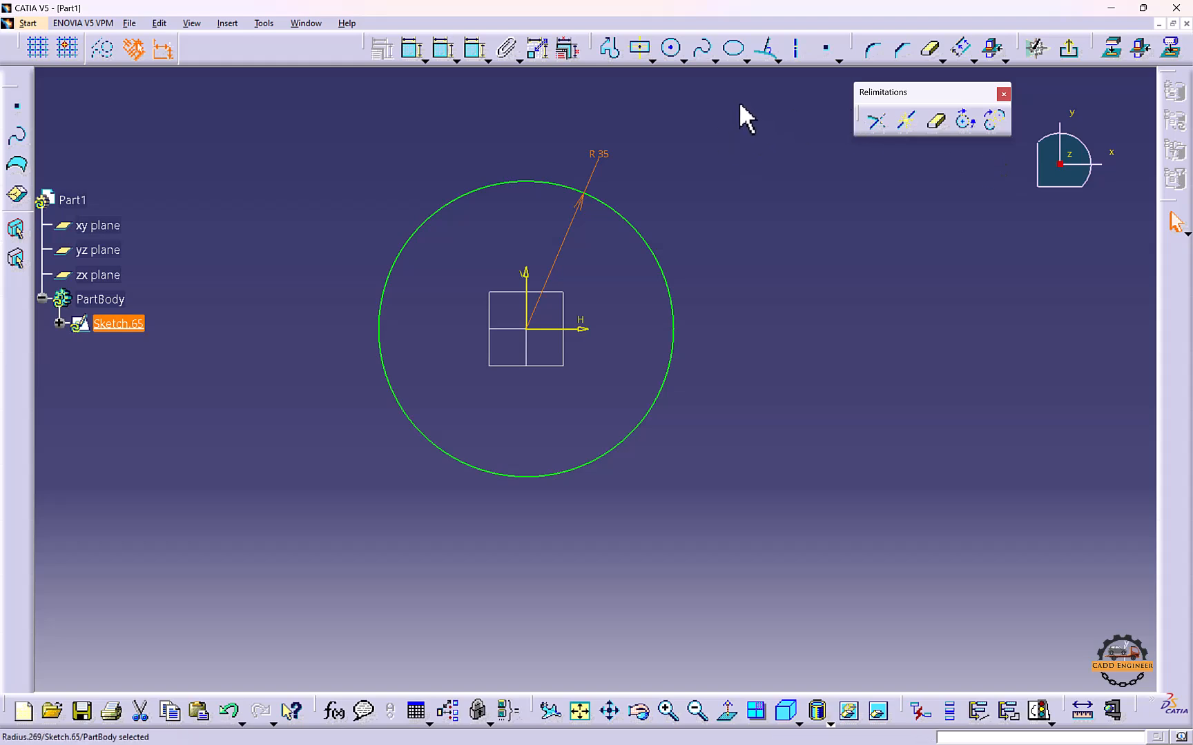
Exit the sketch and extrude the circle into a 10 mm thick pad
{"action": "left_click", "coordinate": [1071, 55]}
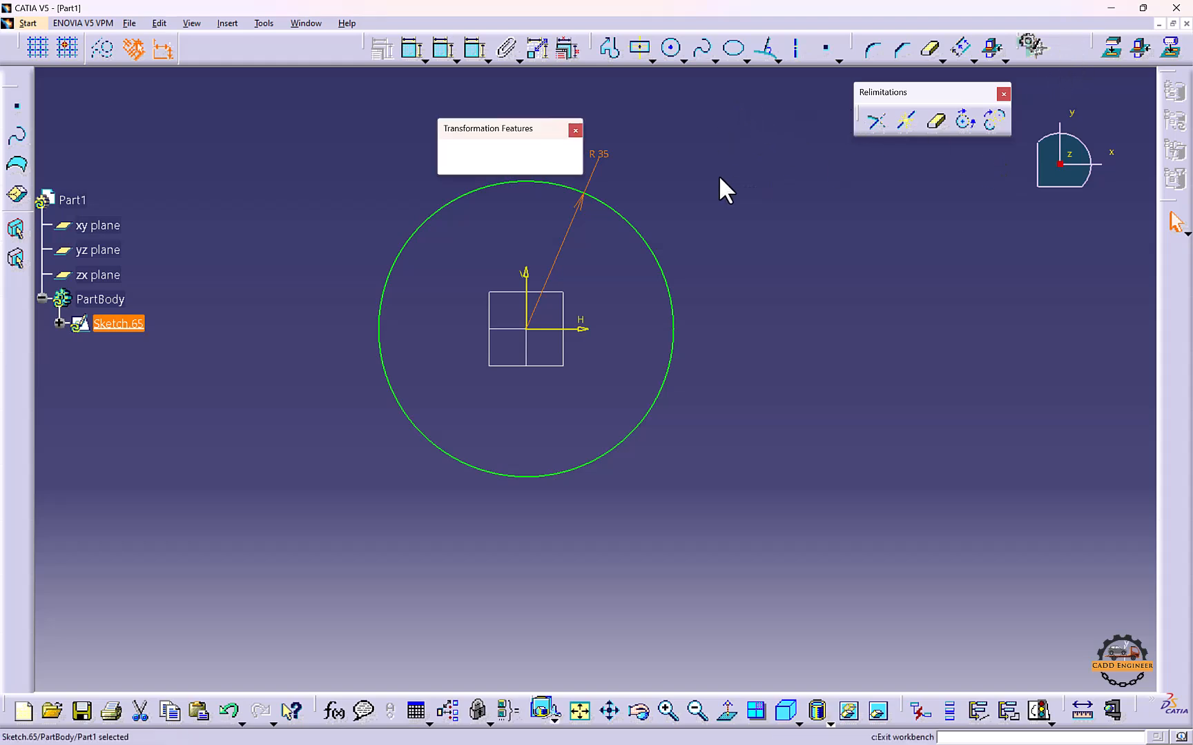
{"action": "left_click", "coordinate": [24, 58]}
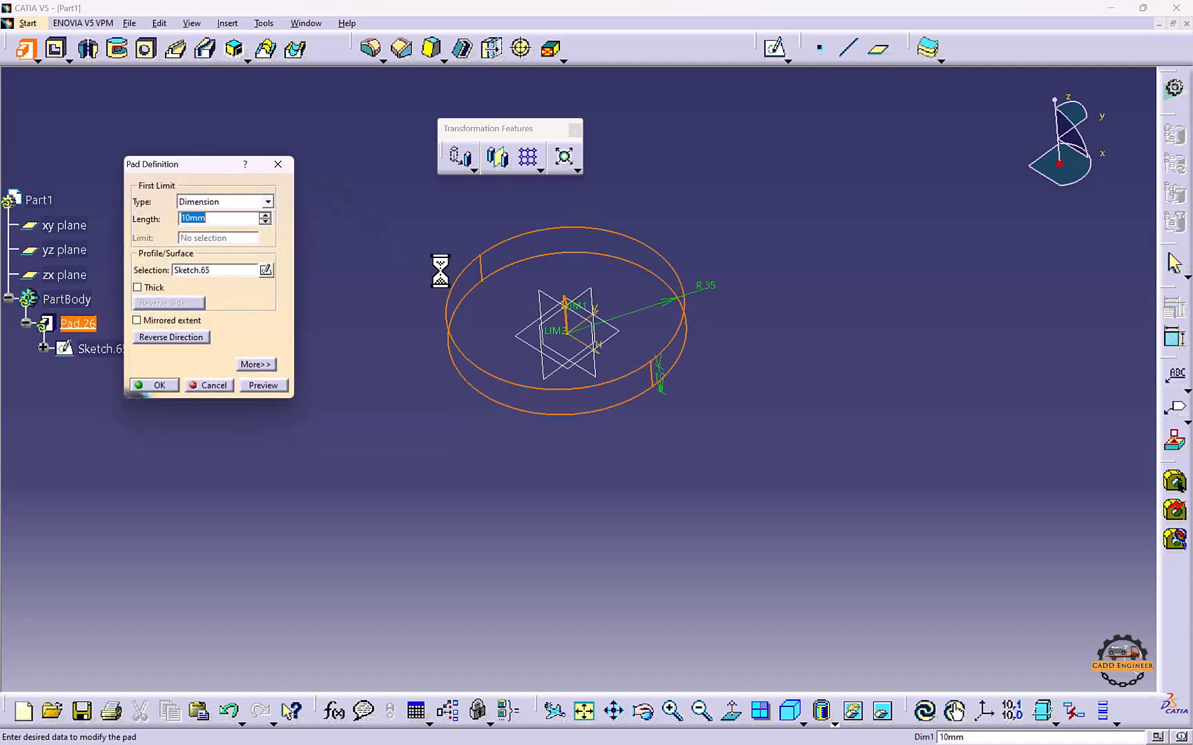
{"action": "left_click", "coordinate": [147, 388]}
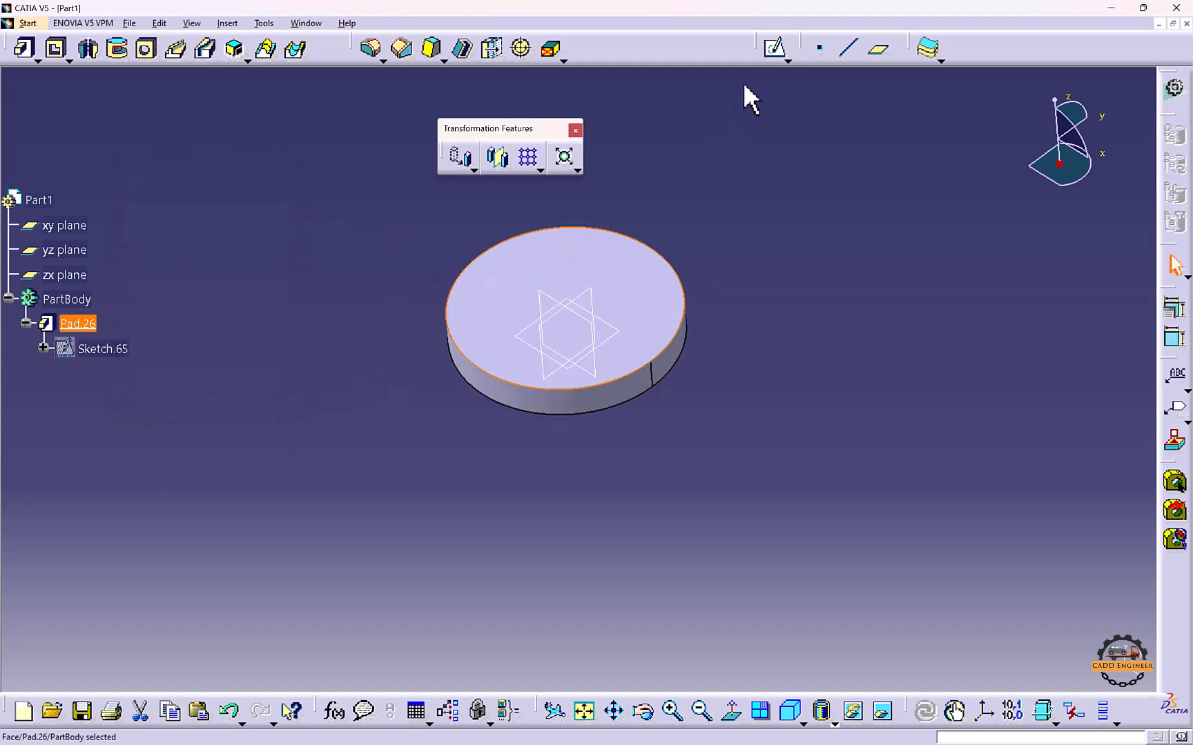
Sketch a circle of about 1.9 mm radius on the disc's top face, centred on the vertical axis above the origin, and exit the sketch
{"action": "left_click", "coordinate": [772, 48]}
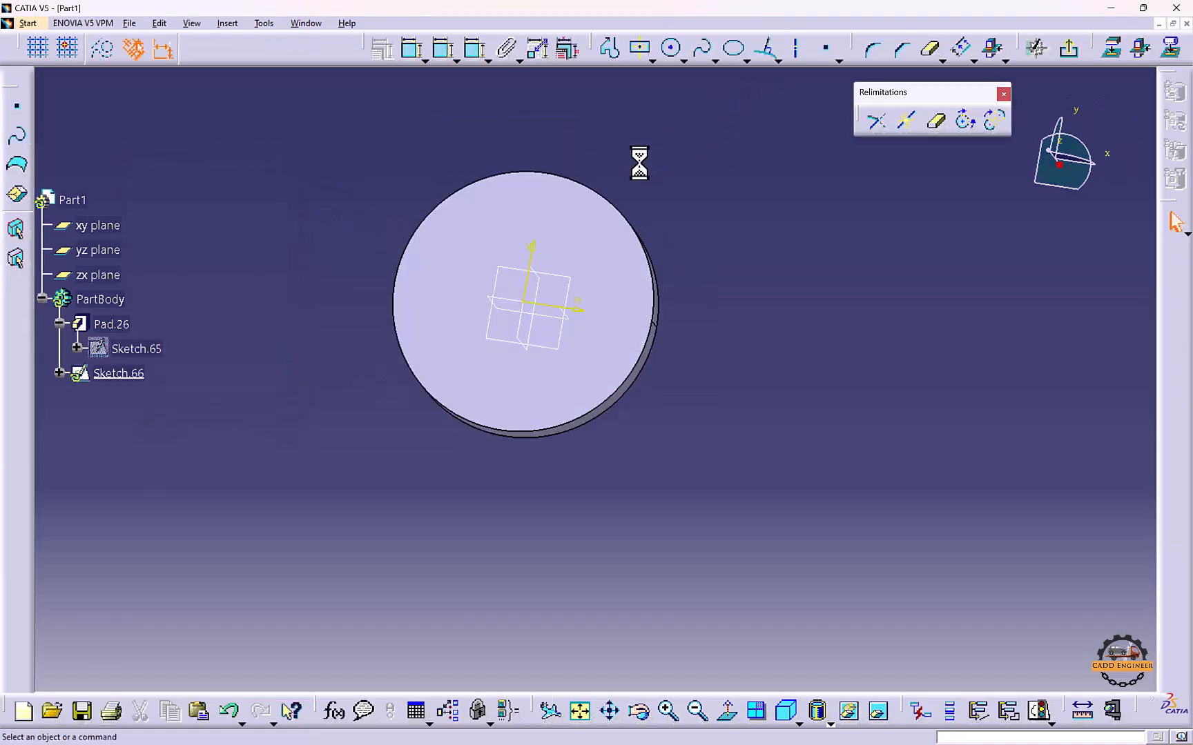
{"action": "left_click", "coordinate": [661, 51]}
{"action": "left_click", "coordinate": [508, 256]}
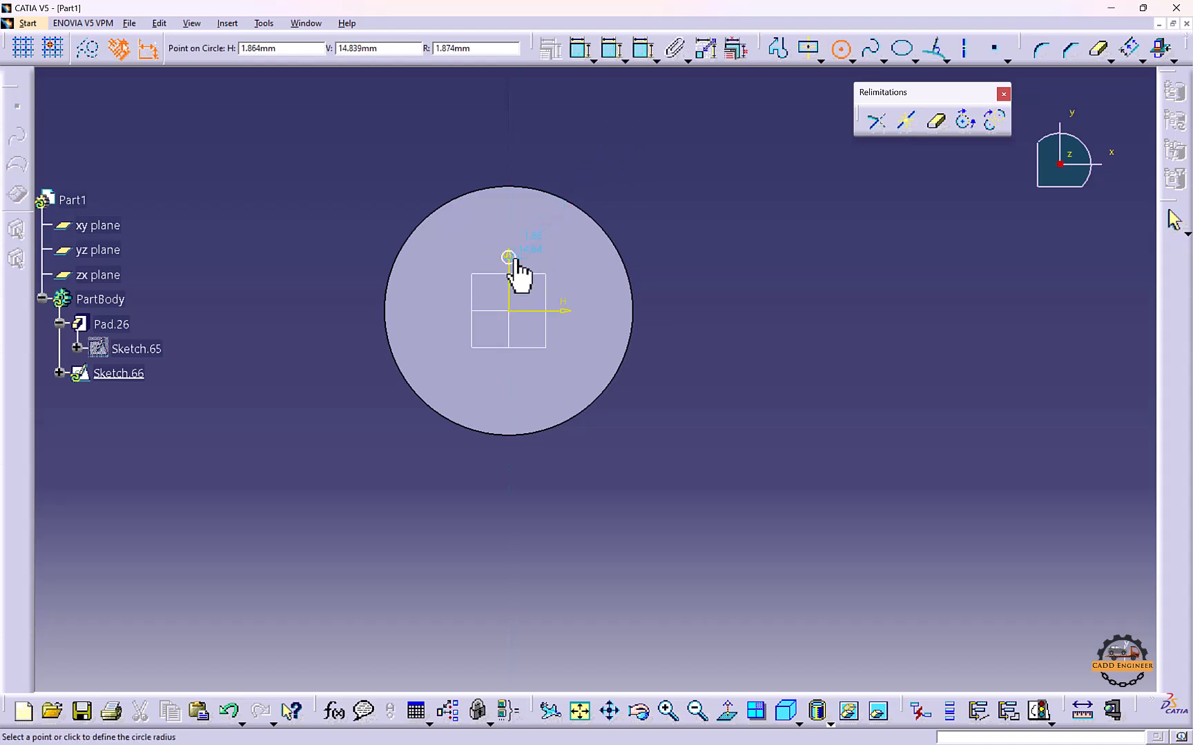
{"action": "left_click", "coordinate": [515, 261]}
{"action": "left_click", "coordinate": [691, 199]}
{"action": "left_click", "coordinate": [1058, 55]}
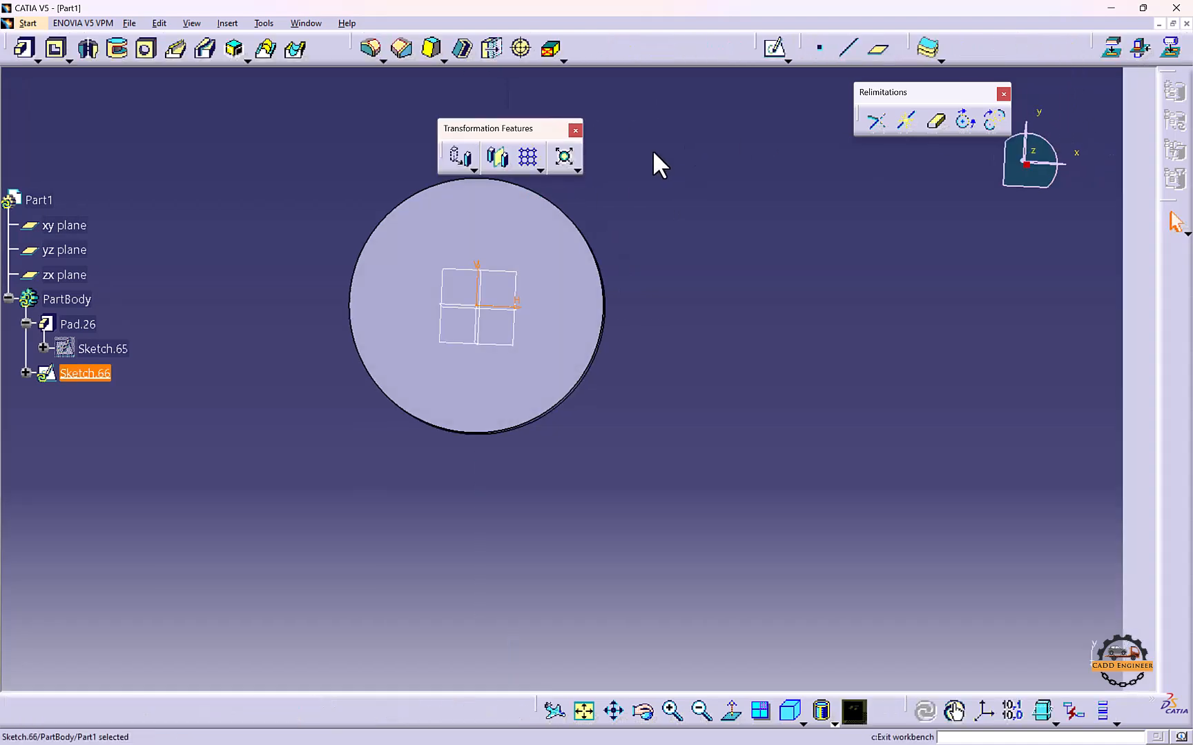
Cut the small circle into the disc as a 10 mm deep pocket
{"action": "left_click", "coordinate": [55, 49]}
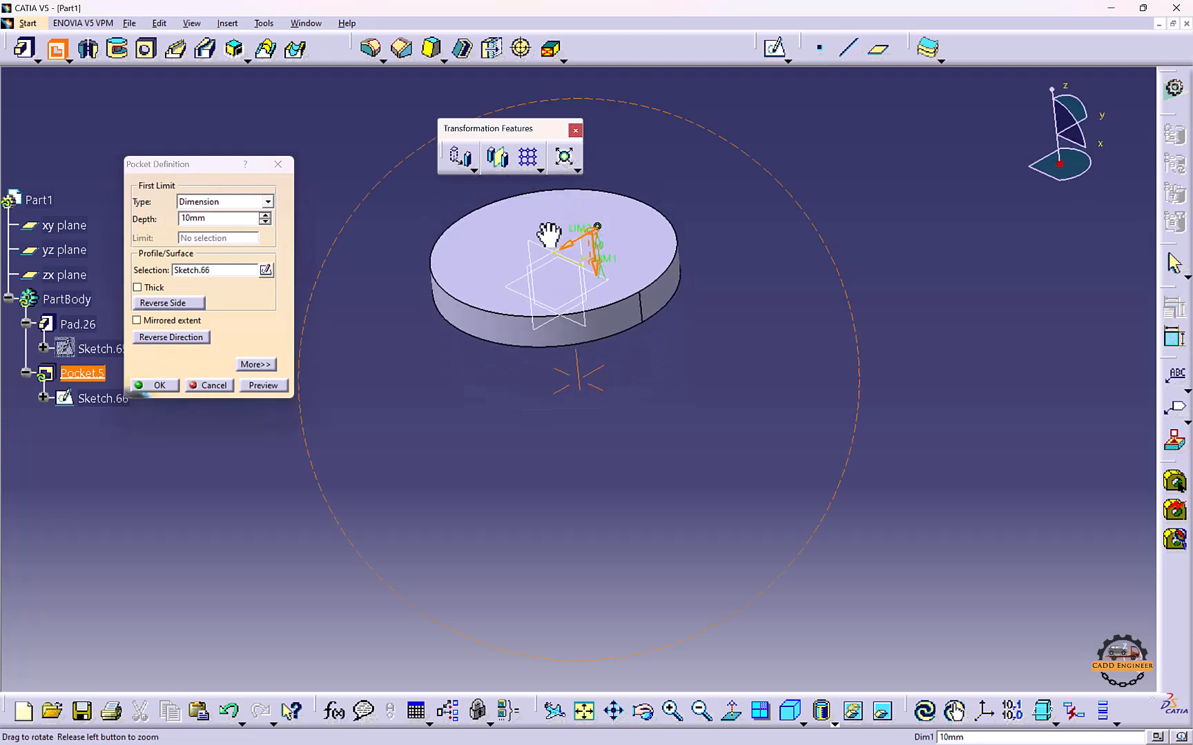
{"action": "middle_click_drag", "start_coordinate": [548, 235], "coordinate": [506, 139]}
{"action": "left_click", "coordinate": [150, 385]}
{"action": "middle_click_drag", "start_coordinate": [499, 253], "coordinate": [360, 447]}
Start a Circular Pattern of the pocket with the disc's top face as the reference element
{"action": "left_click", "coordinate": [79, 438]}
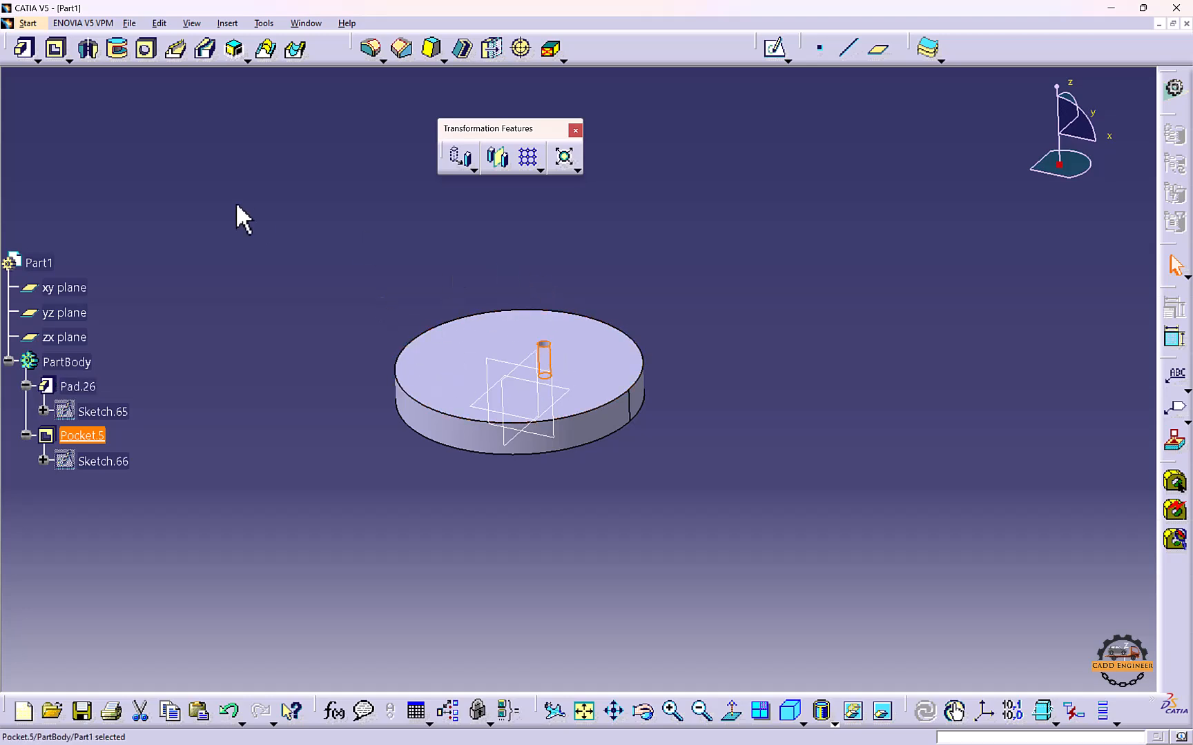
{"action": "left_click", "coordinate": [539, 169]}
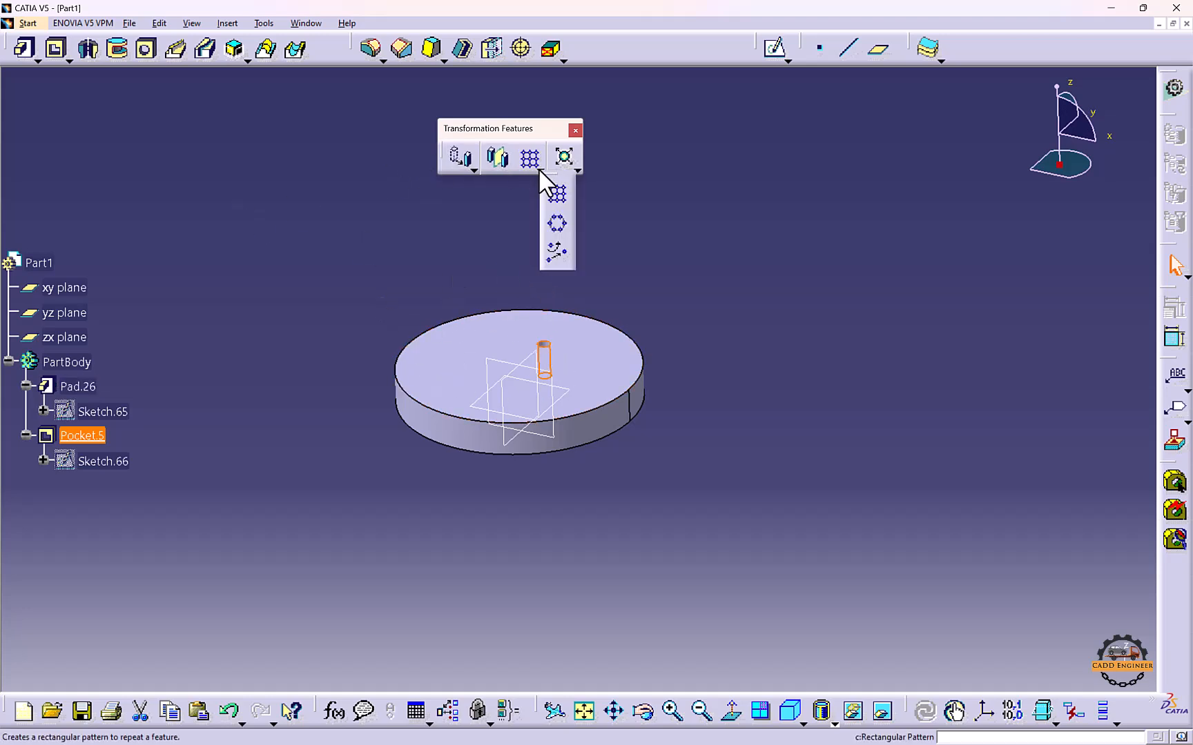
{"action": "left_click", "coordinate": [557, 223]}
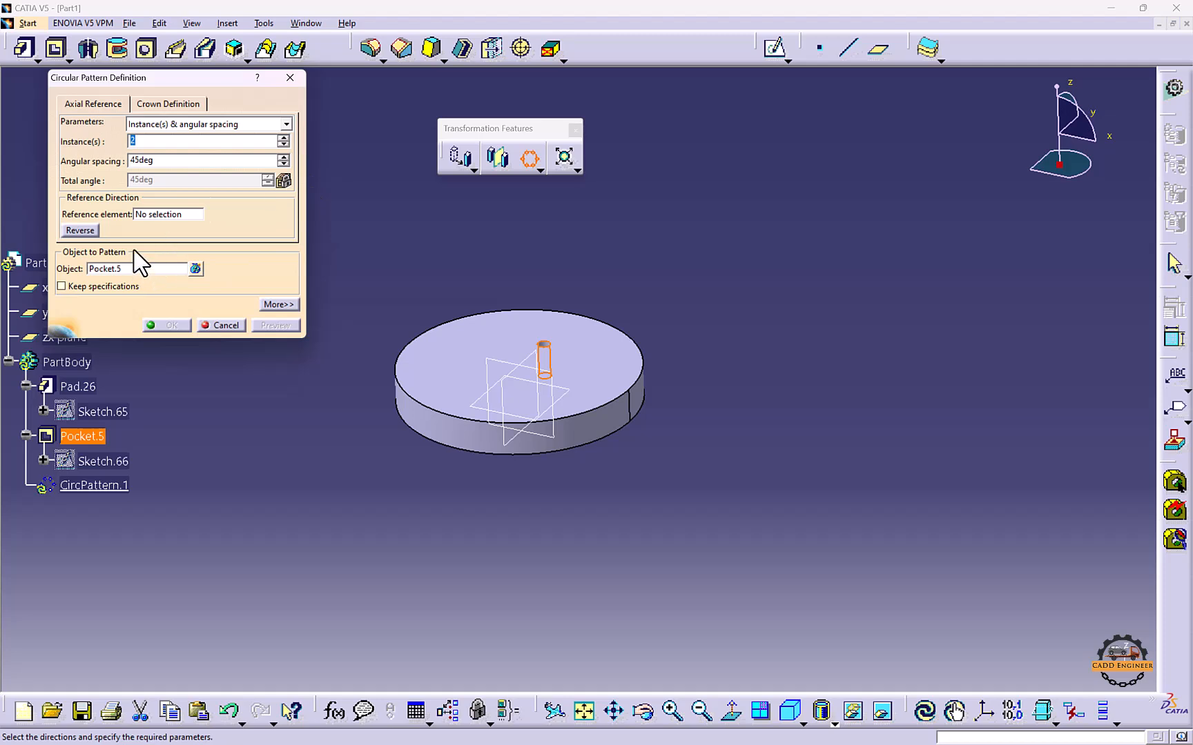
{"action": "left_click", "coordinate": [168, 213]}
{"action": "left_click", "coordinate": [466, 365]}
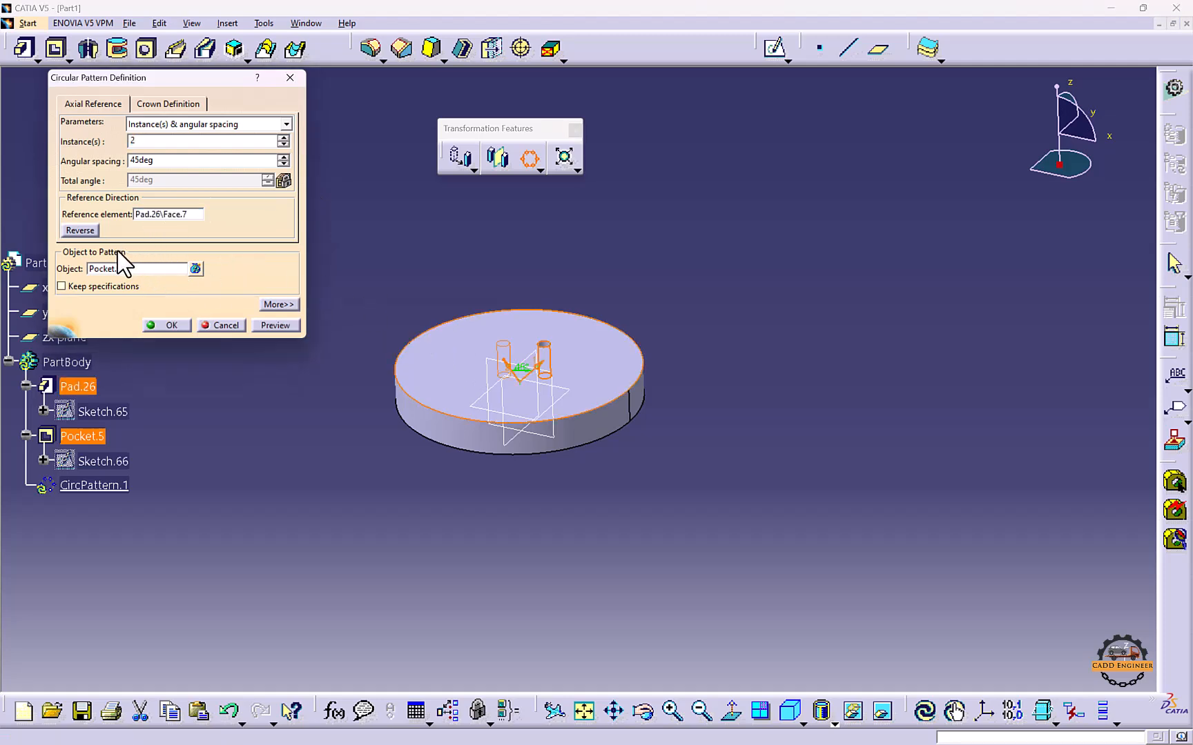
Set the circular pattern to 8 instances at 45° angular spacing and preview it
{"action": "left_click", "coordinate": [282, 137]}
{"action": "left_click", "coordinate": [282, 137]}
{"action": "left_click", "coordinate": [282, 137]}
{"action": "left_click", "coordinate": [282, 138]}
{"action": "left_click", "coordinate": [283, 138]}
{"action": "left_click", "coordinate": [283, 138]}
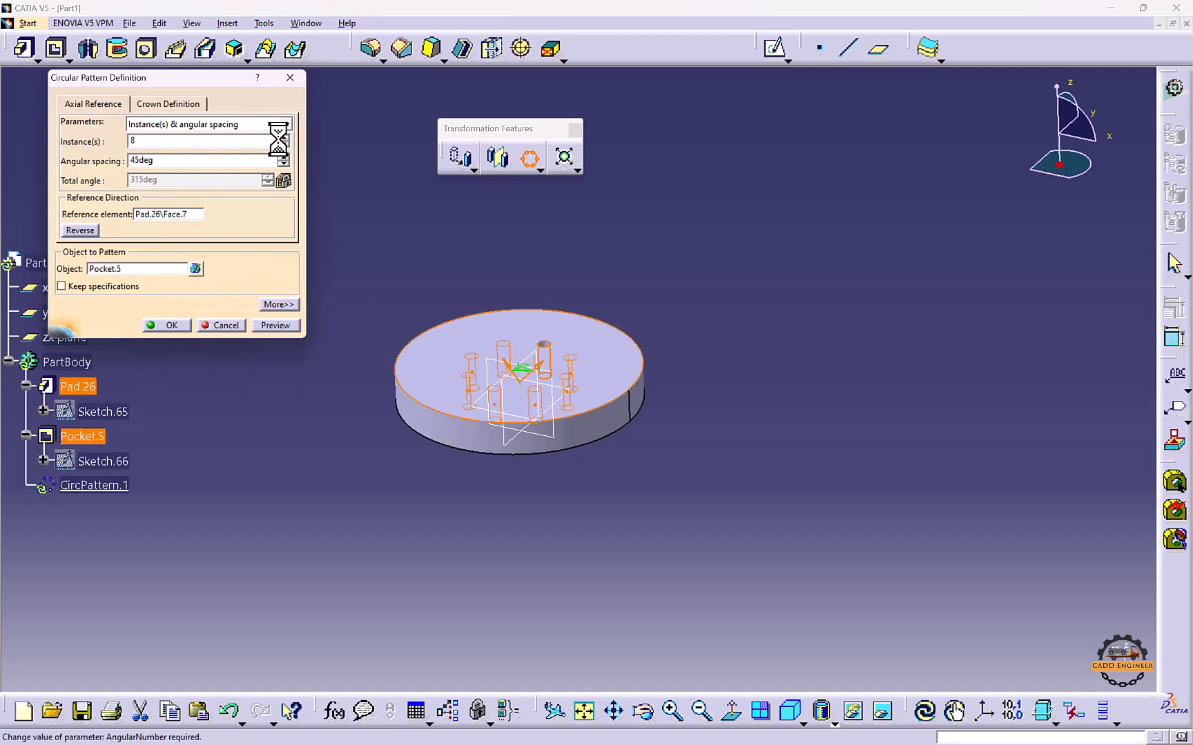
{"action": "middle_click_drag", "start_coordinate": [442, 276], "coordinate": [501, 317]}
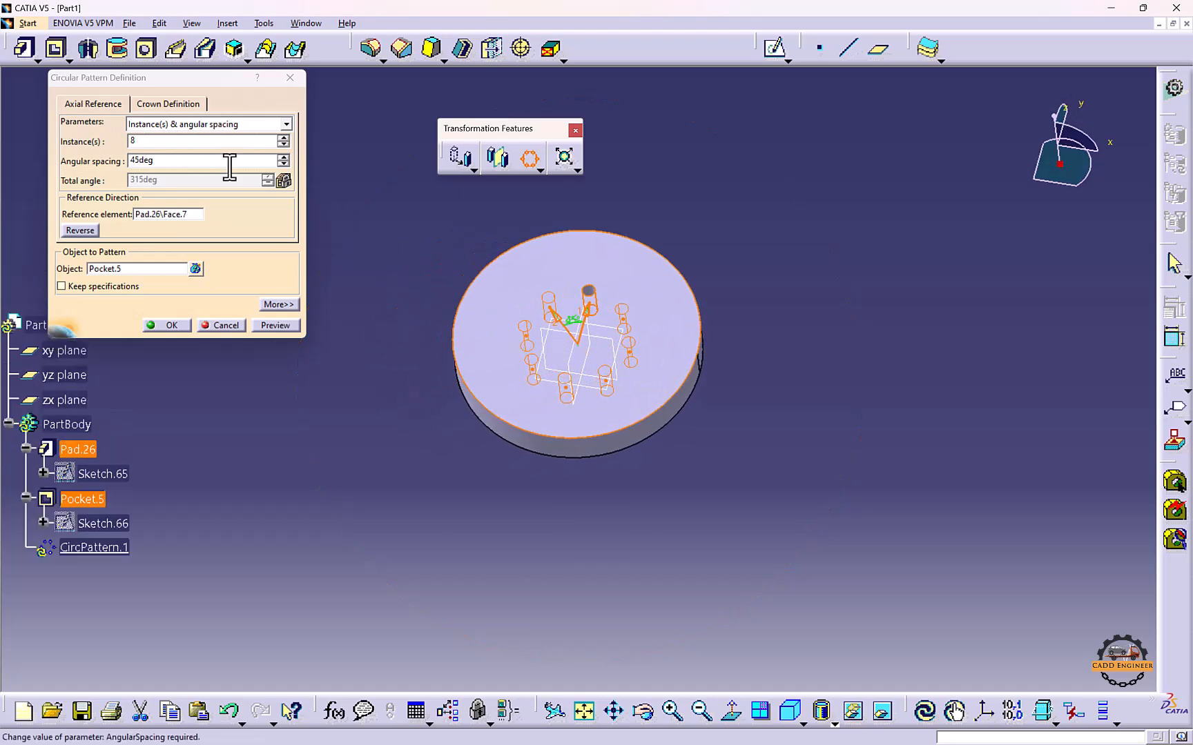
{"action": "left_click", "coordinate": [274, 325]}
{"action": "middle_click_drag", "start_coordinate": [404, 324], "coordinate": [389, 290]}
Switch the pattern parameters to Instance(s) & total angle, set the total angle to 360°, and preview the pattern
{"action": "left_click", "coordinate": [200, 125]}
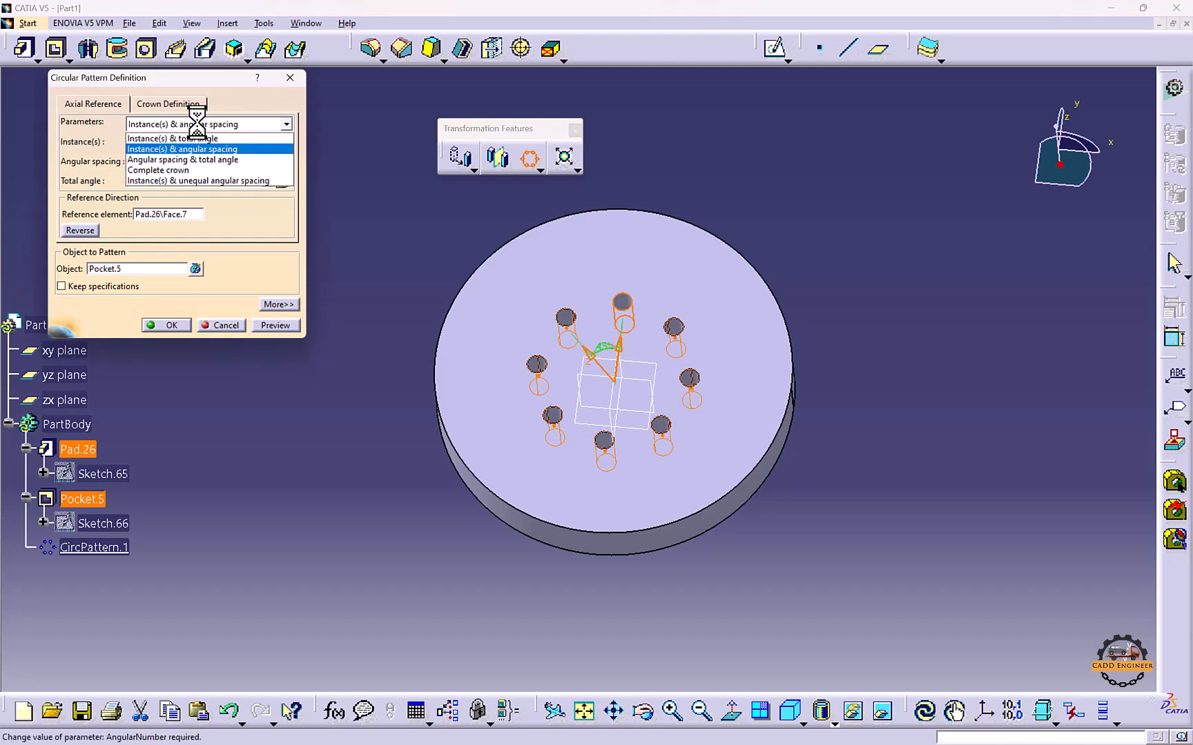
{"action": "left_click", "coordinate": [204, 138]}
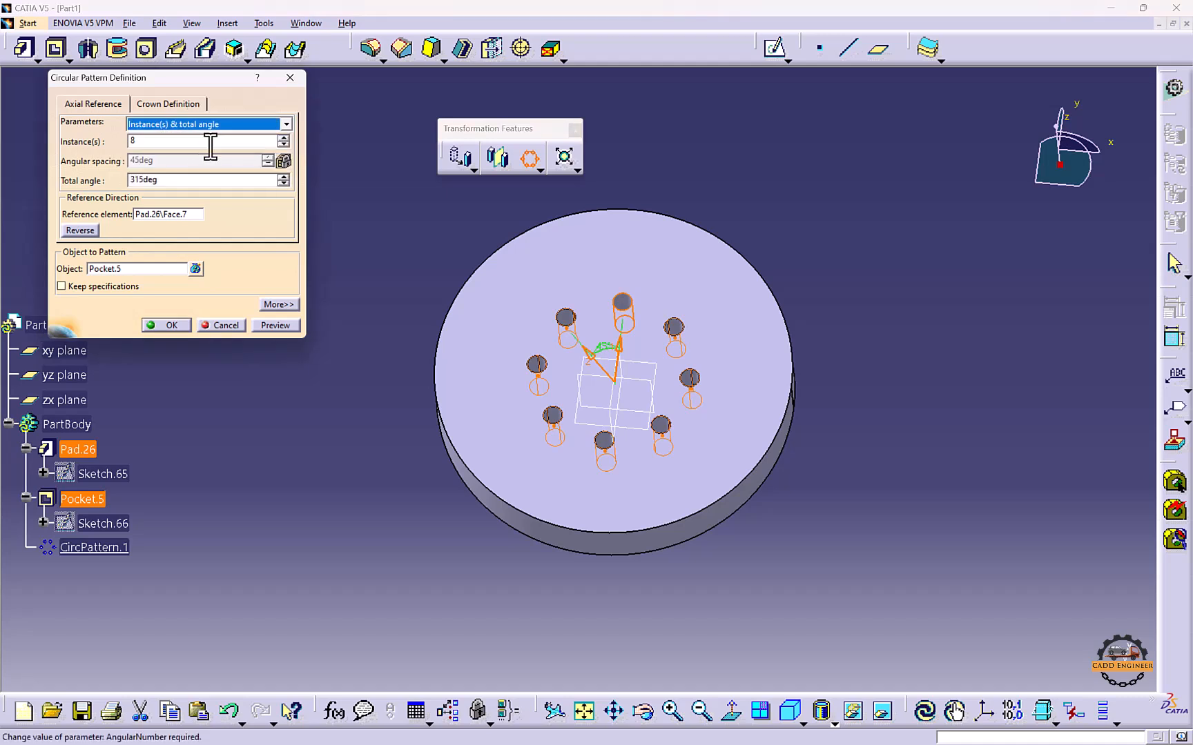
{"action": "double_click", "coordinate": [157, 181]}
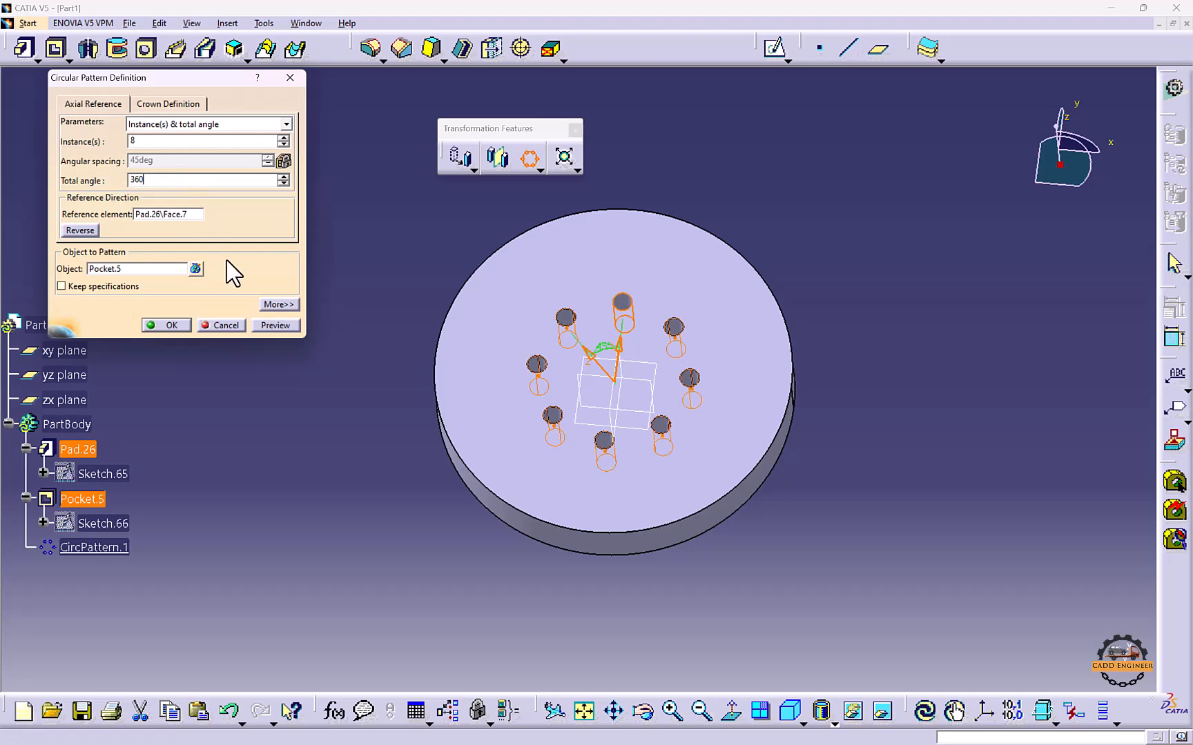
{"action": "left_click", "coordinate": [270, 324]}
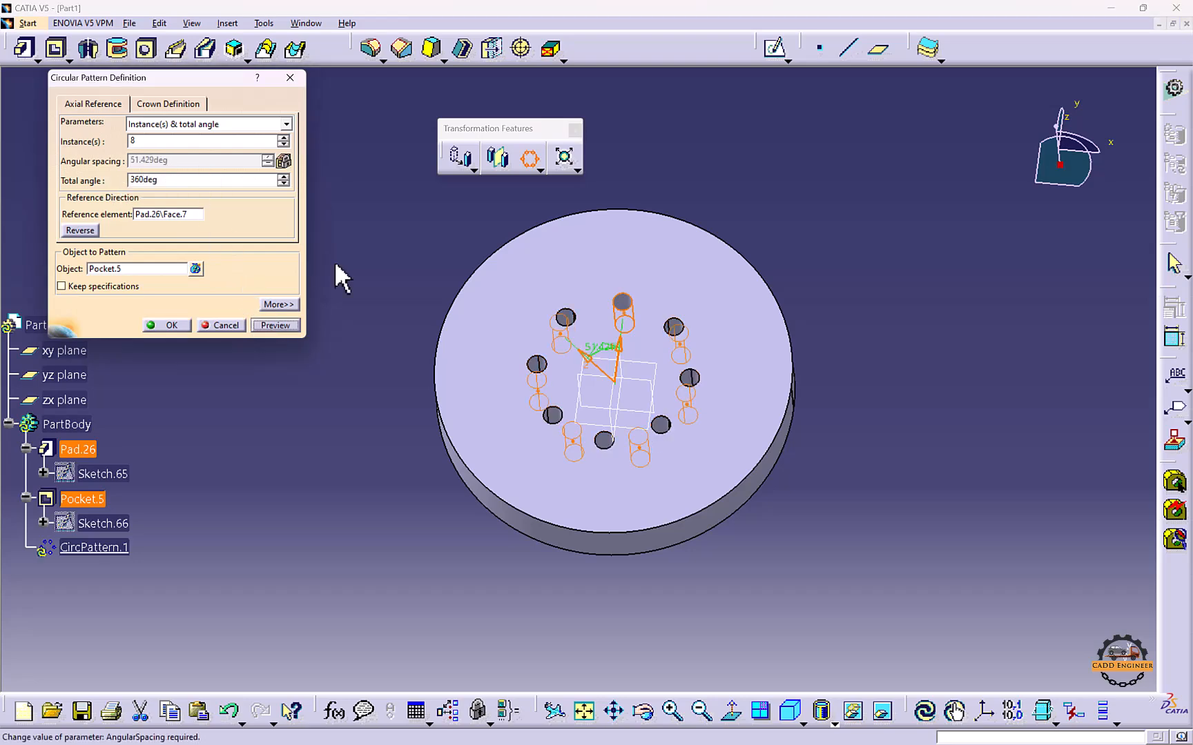
{"action": "left_click", "coordinate": [292, 328]}
{"action": "left_click", "coordinate": [700, 408]}
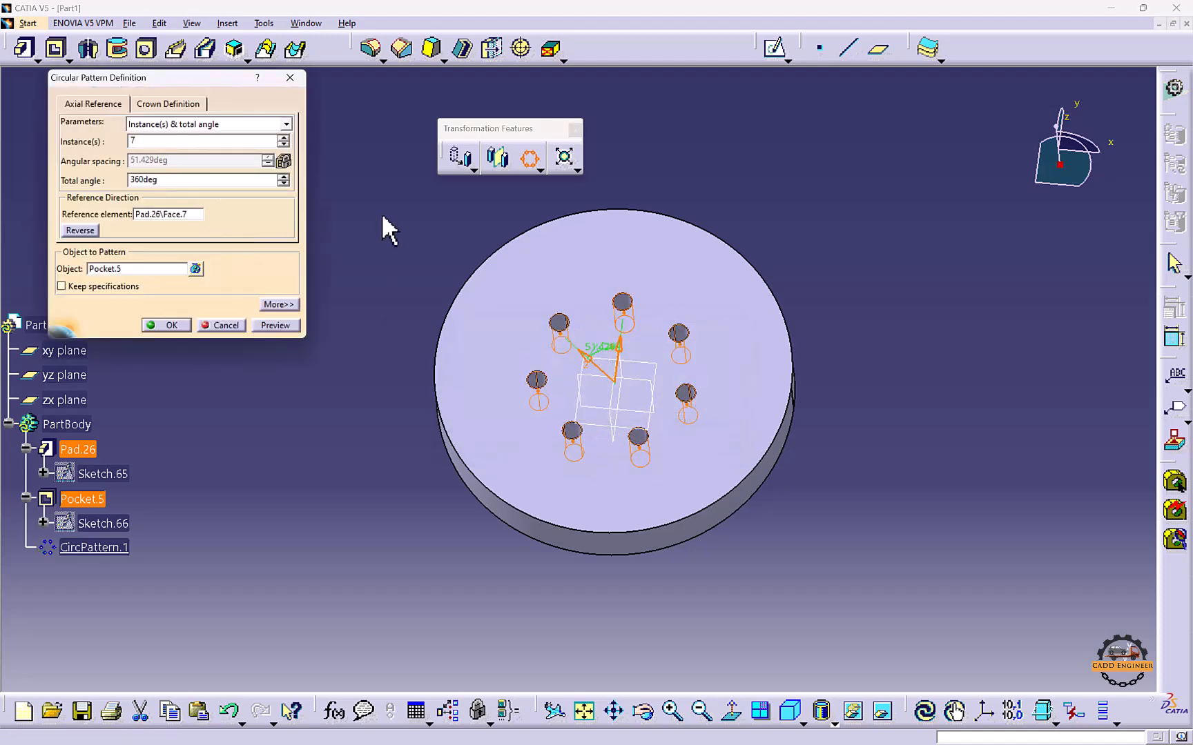
Preview the 360° circular pattern with 7 instances and again with 6 instances
{"action": "left_click", "coordinate": [285, 325]}
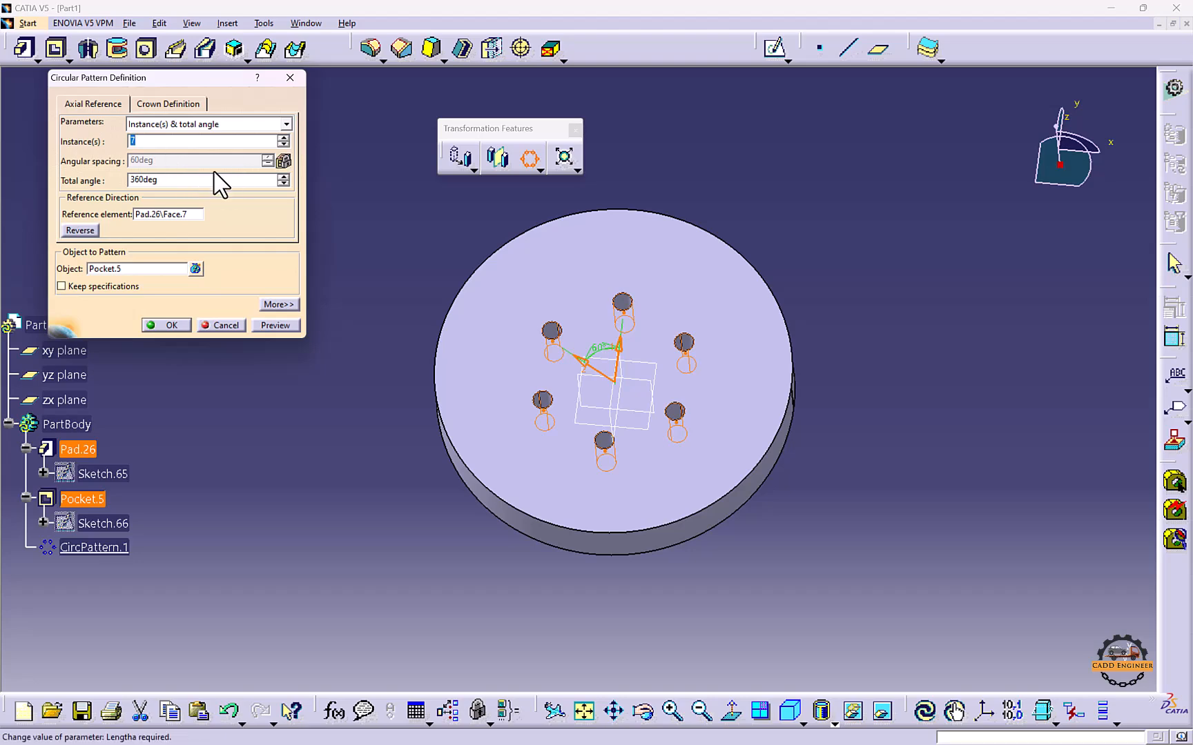
{"action": "type", "text": "5"}
{"action": "left_click", "coordinate": [280, 324]}
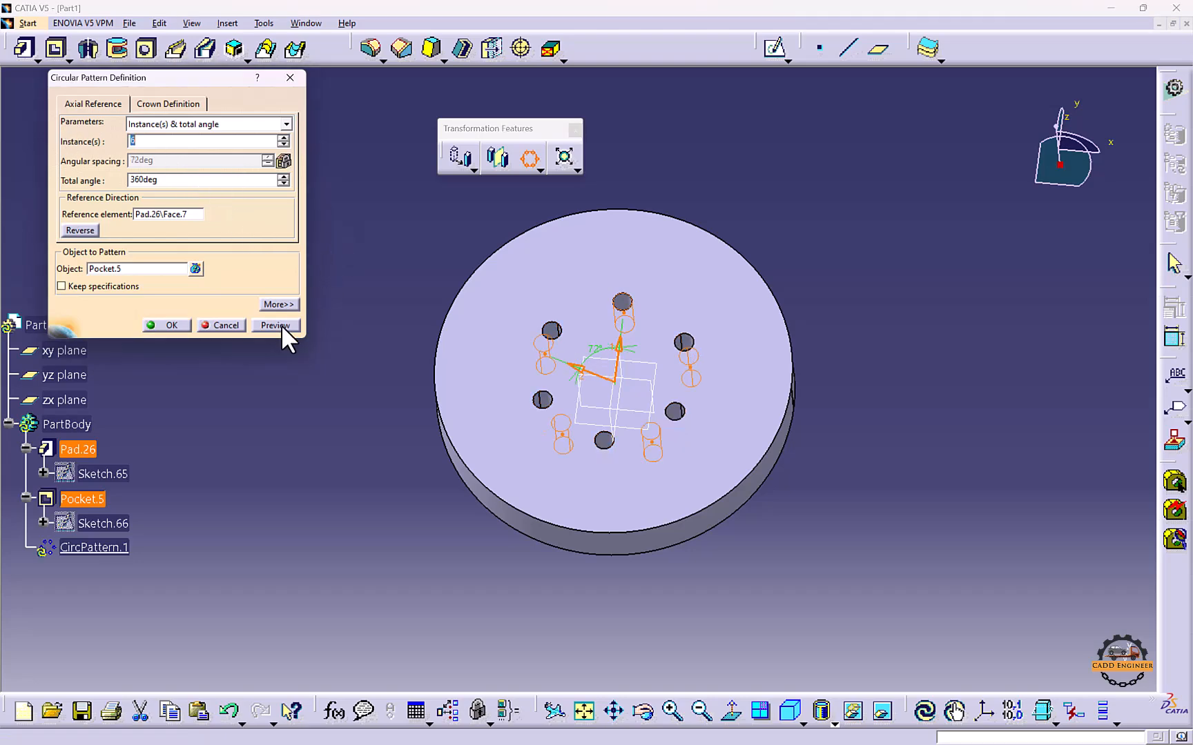
{"action": "left_click", "coordinate": [686, 405]}
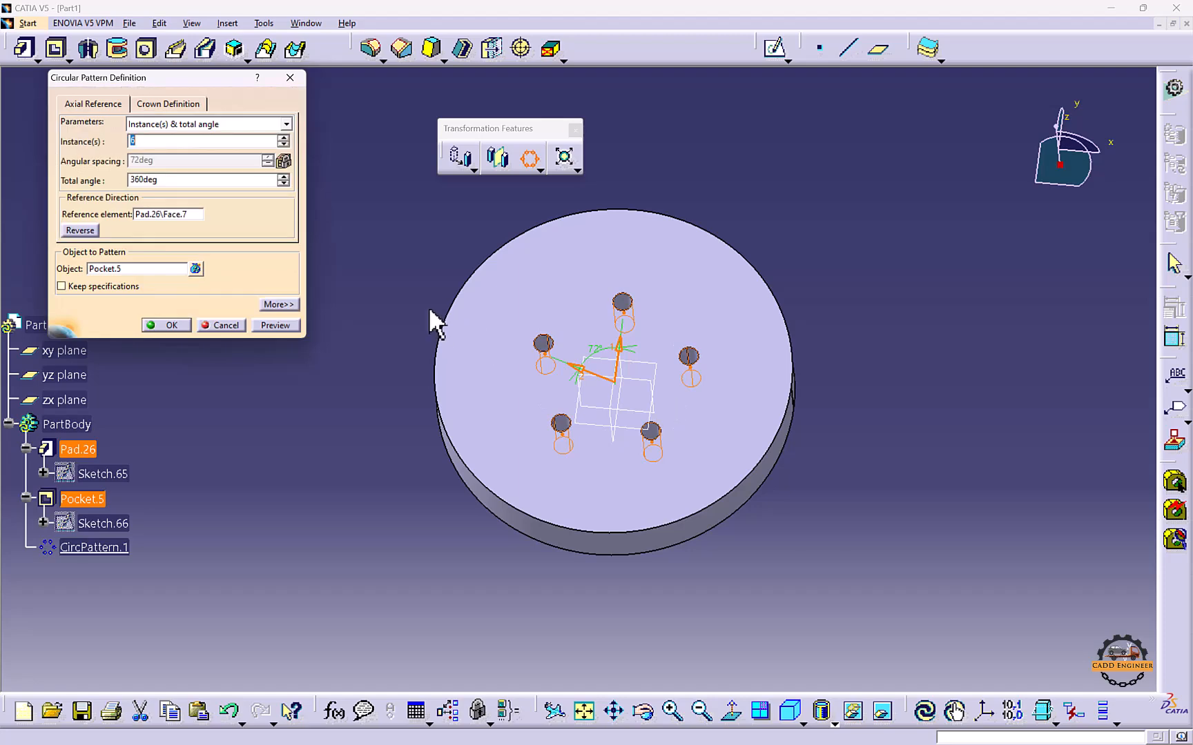
Reduce the circular pattern to 5 instances over 360° and preview it
{"action": "middle_click_drag", "start_coordinate": [429, 310], "coordinate": [427, 349]}
{"action": "left_click_drag", "start_coordinate": [144, 141], "coordinate": [110, 128]}
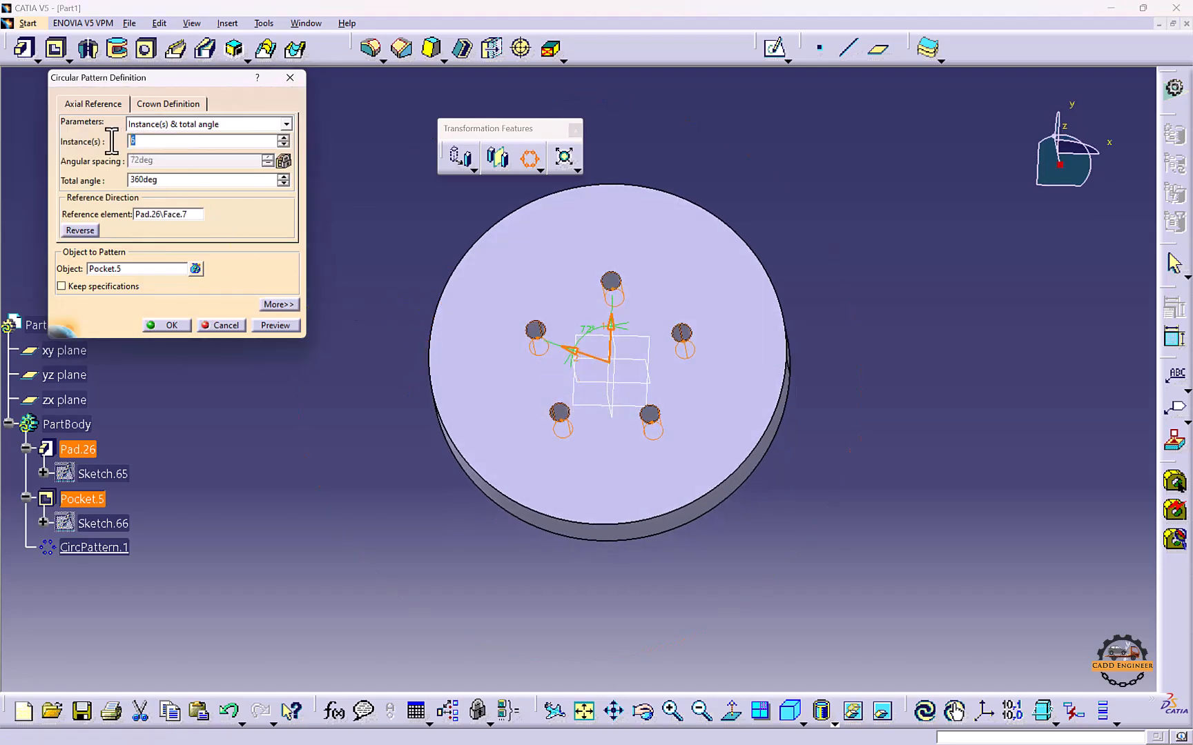
{"action": "type", "text": "5"}
{"action": "left_click", "coordinate": [293, 324]}
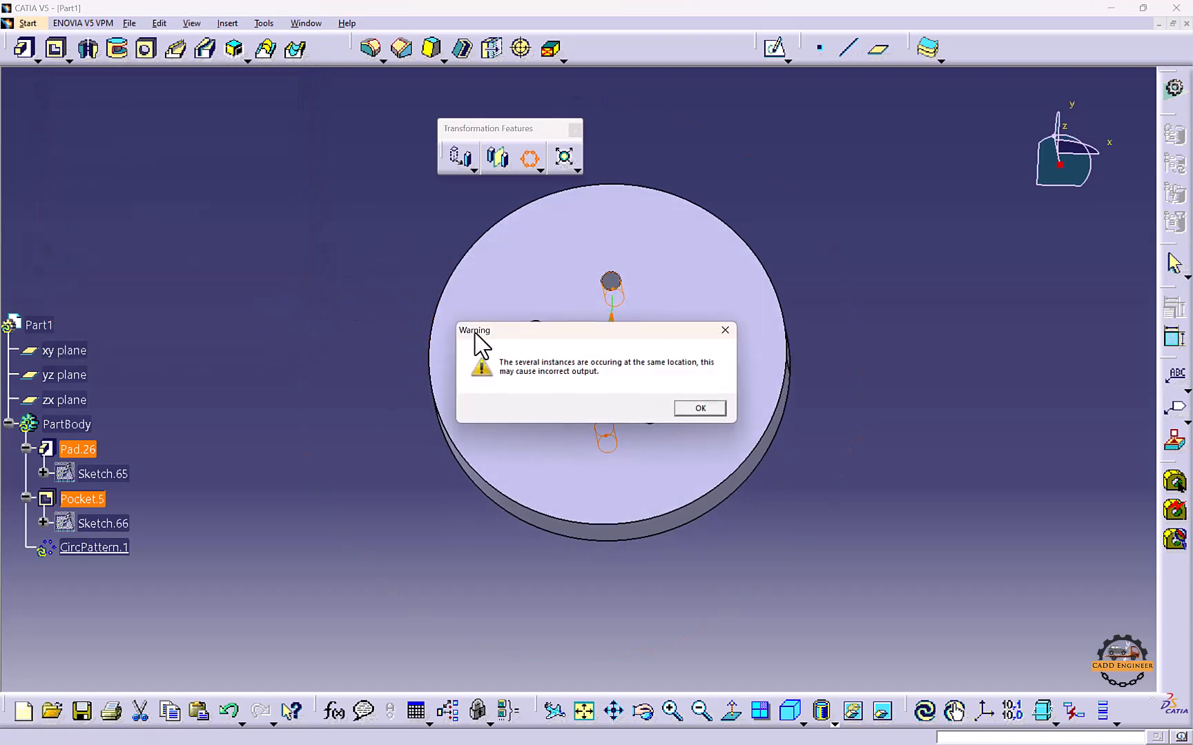
{"action": "left_click", "coordinate": [681, 411]}
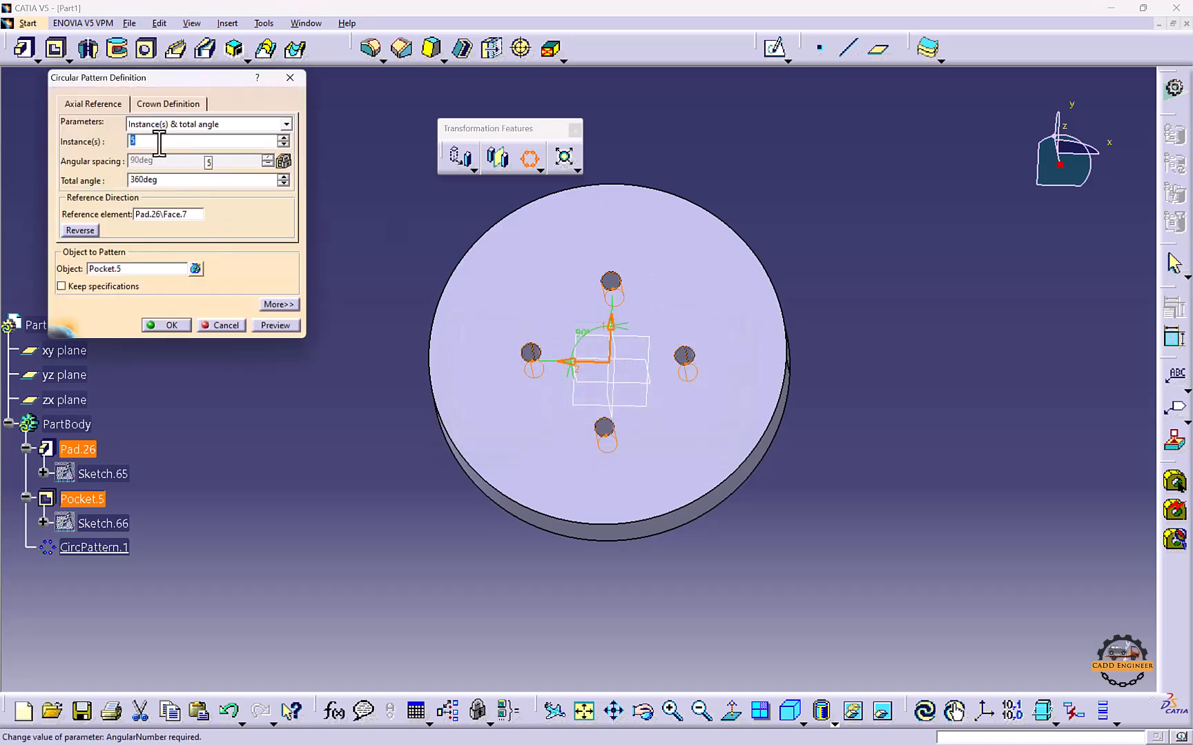
Set the circular pattern to 9 instances over the 360° total angle, preview it, and create the pattern
{"action": "type", "text": "9"}
{"action": "left_click", "coordinate": [278, 326]}
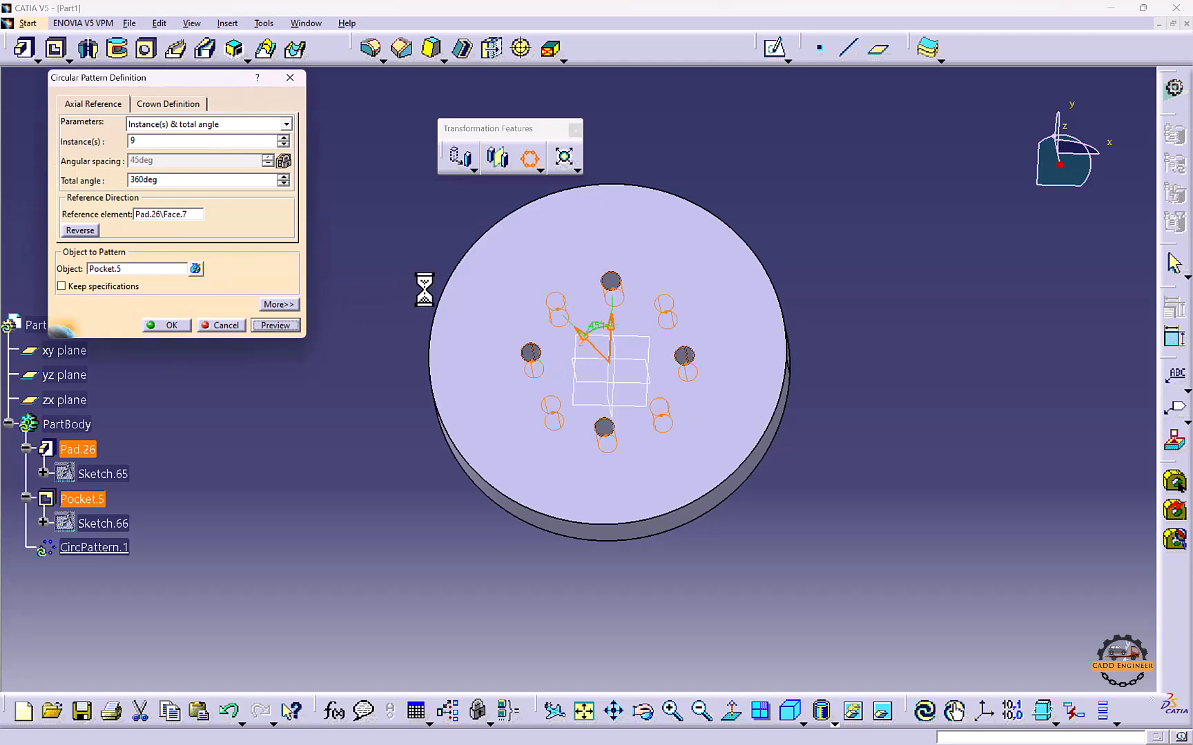
{"action": "left_click", "coordinate": [231, 125]}
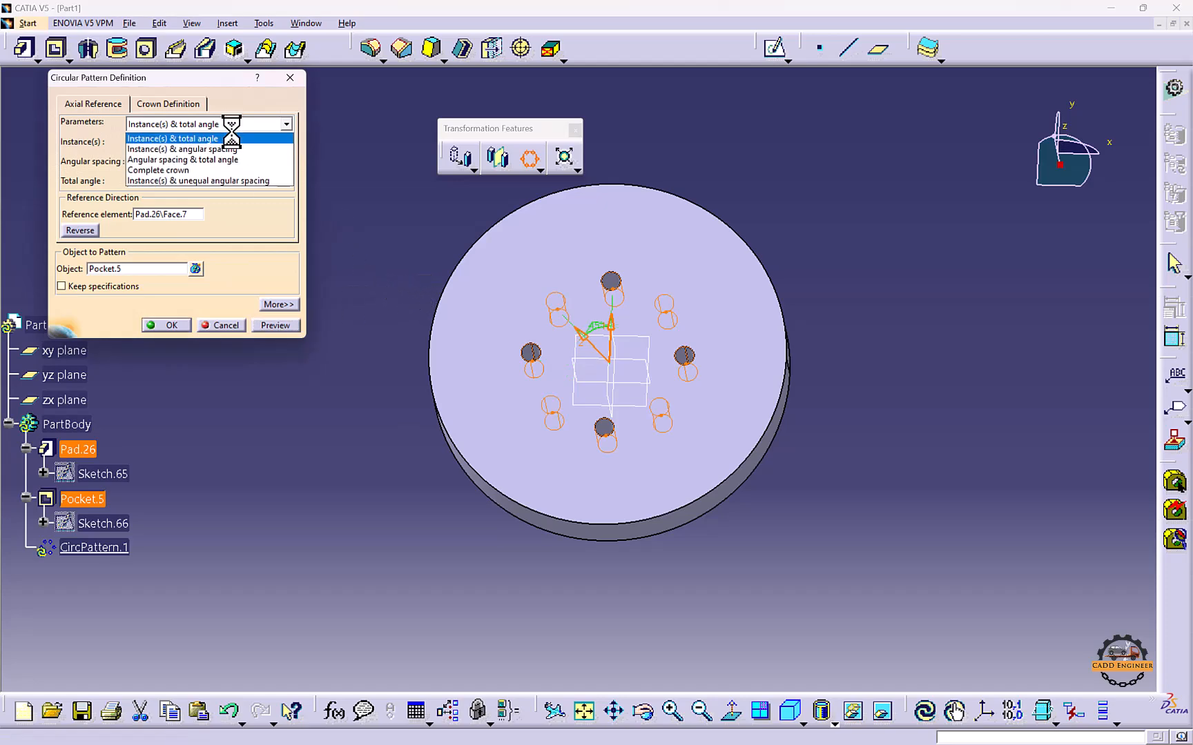
{"action": "left_click", "coordinate": [365, 158]}
{"action": "left_click", "coordinate": [166, 325]}
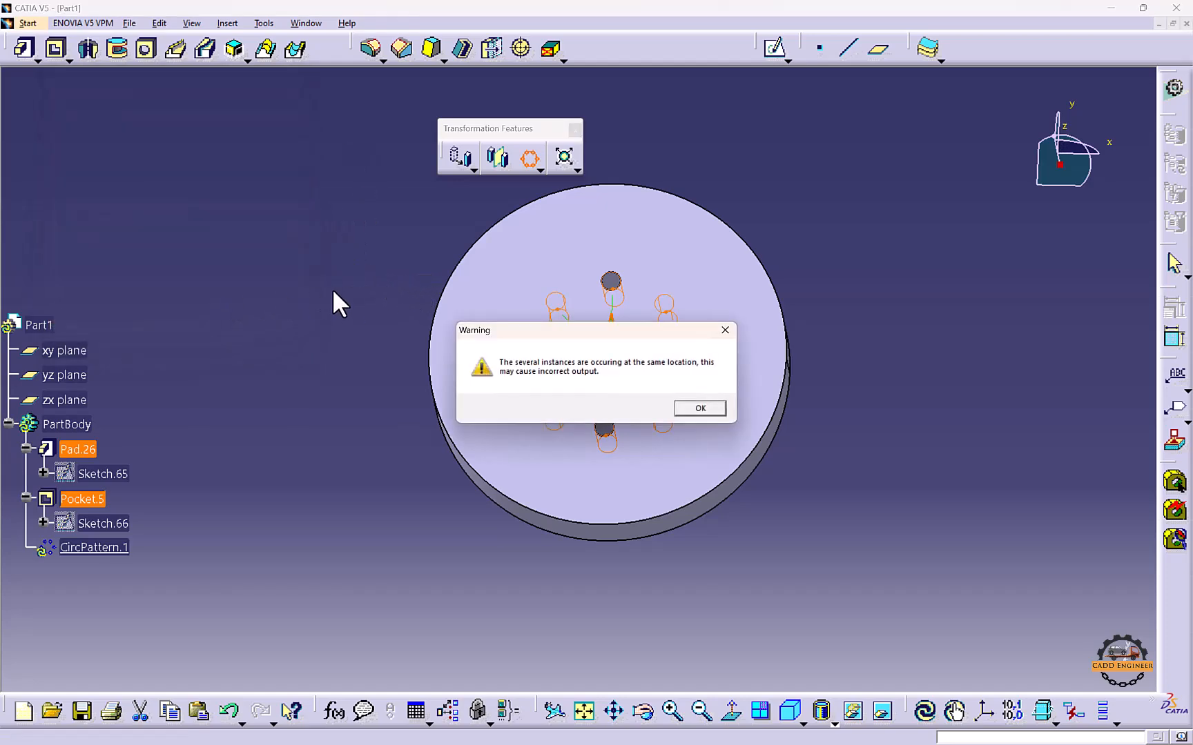
{"action": "left_click", "coordinate": [699, 407]}
{"action": "middle_click_drag", "start_coordinate": [652, 381], "coordinate": [607, 352]}
{"action": "left_click", "coordinate": [261, 354]}
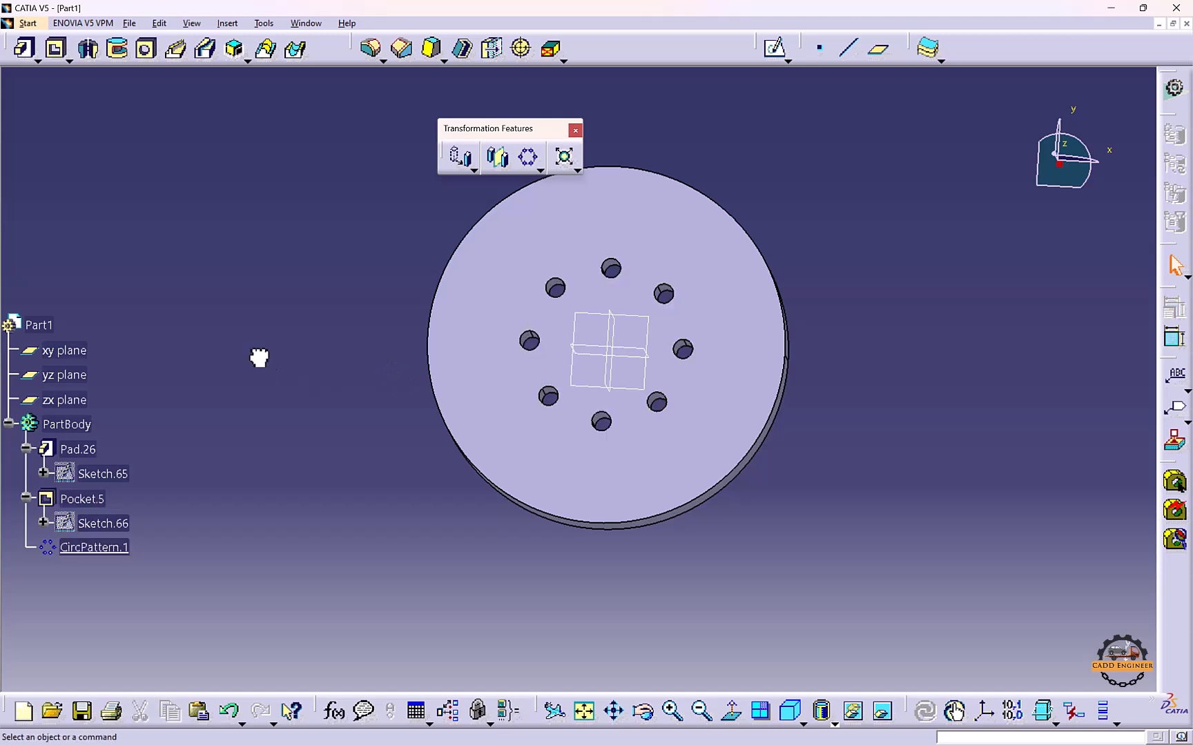
Reopen the circular pattern and switch it to Angular spacing & total angle with a 280° total angle and 55° spacing, previewing the changes
{"action": "double_click", "coordinate": [119, 547]}
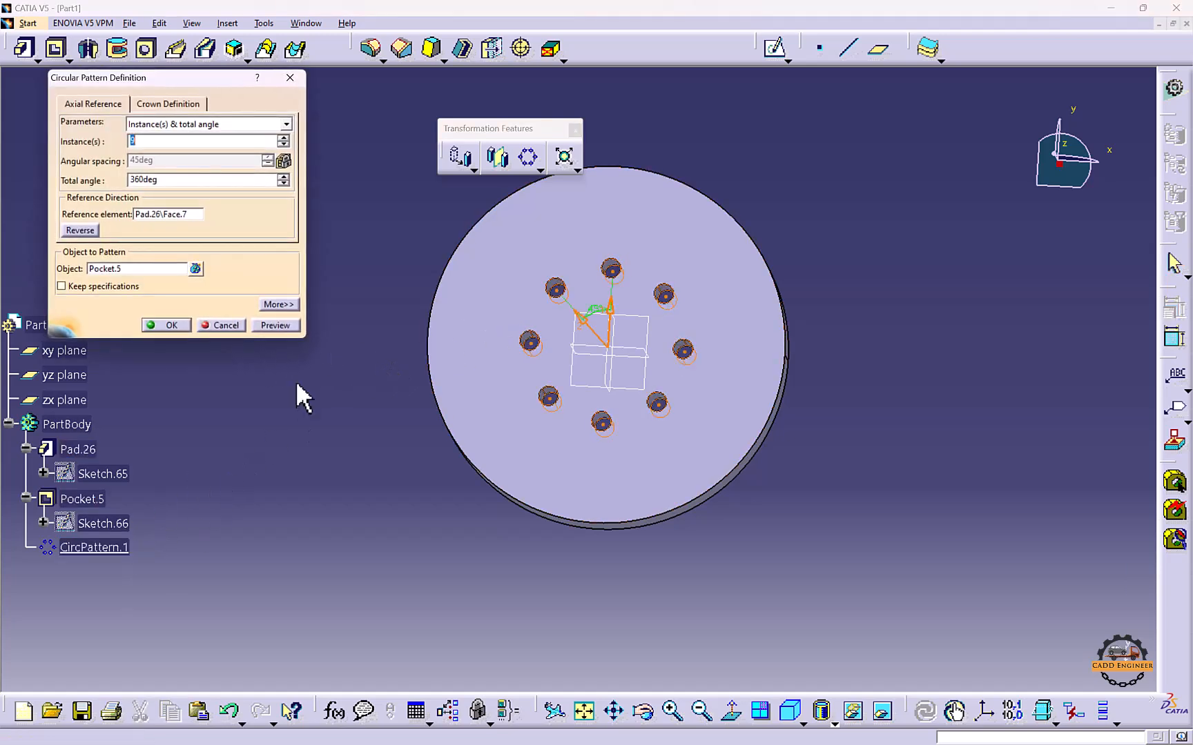
{"action": "left_click", "coordinate": [190, 125]}
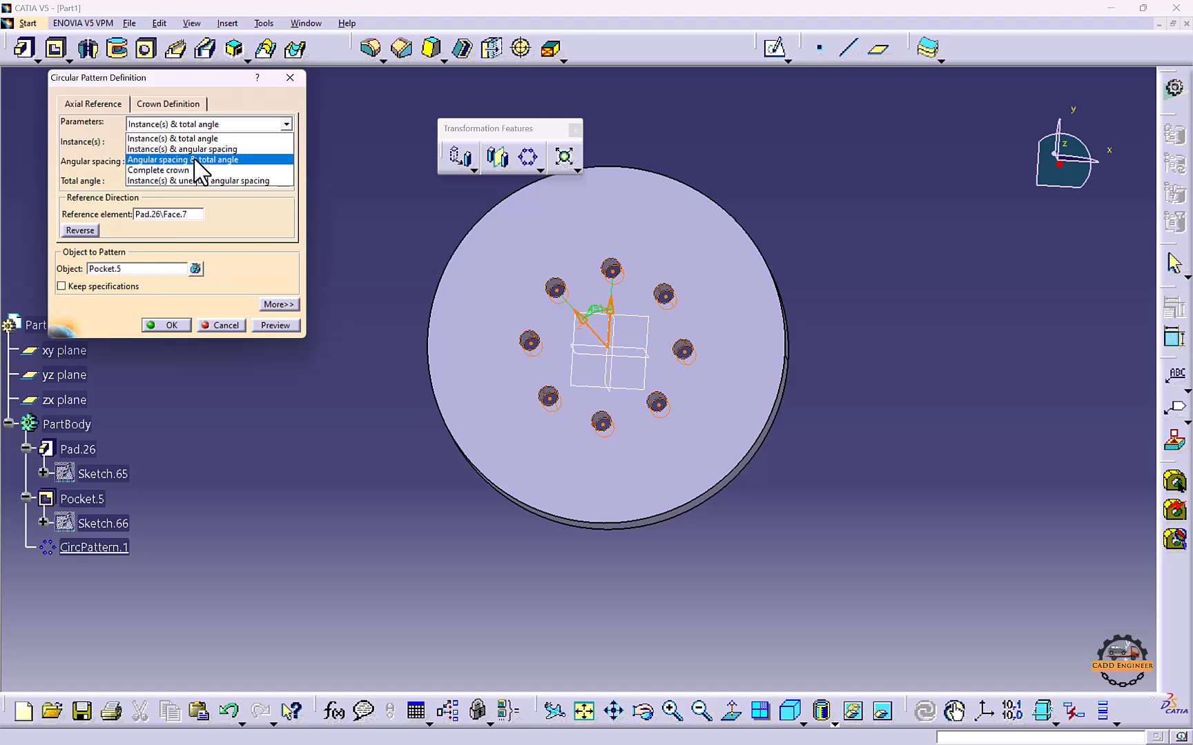
{"action": "left_click", "coordinate": [193, 160]}
{"action": "left_click", "coordinate": [166, 180]}
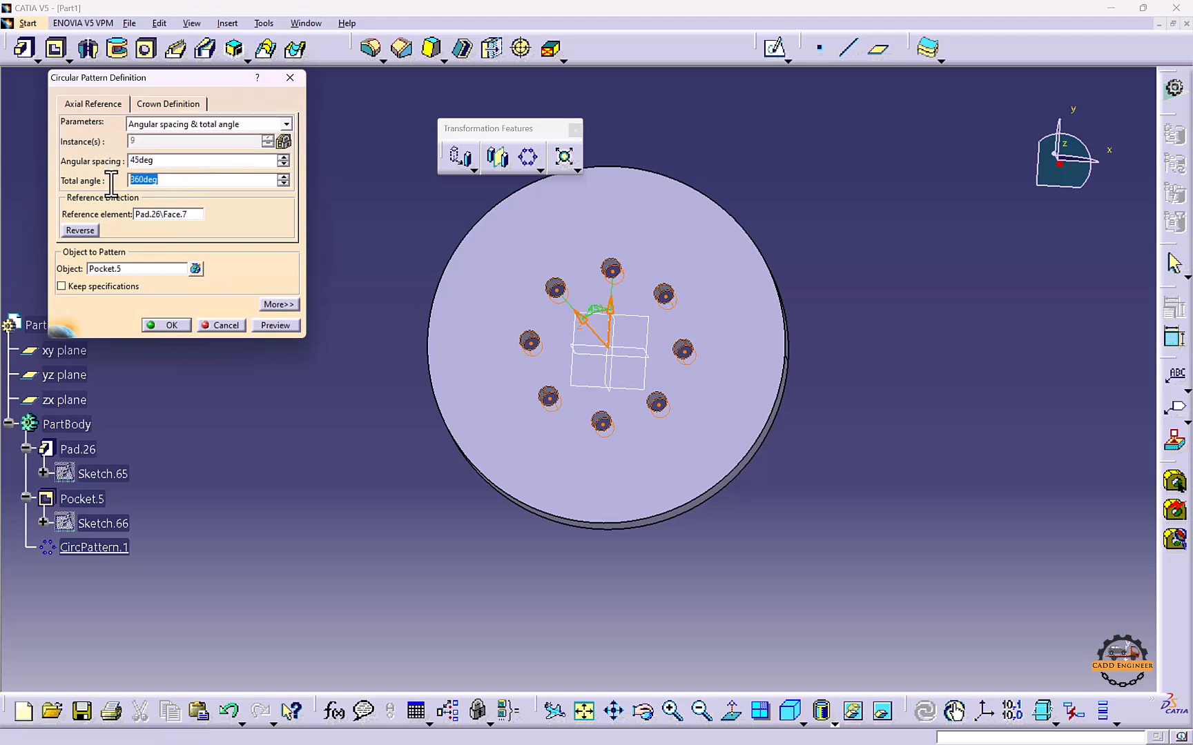
{"action": "type", "text": "280"}
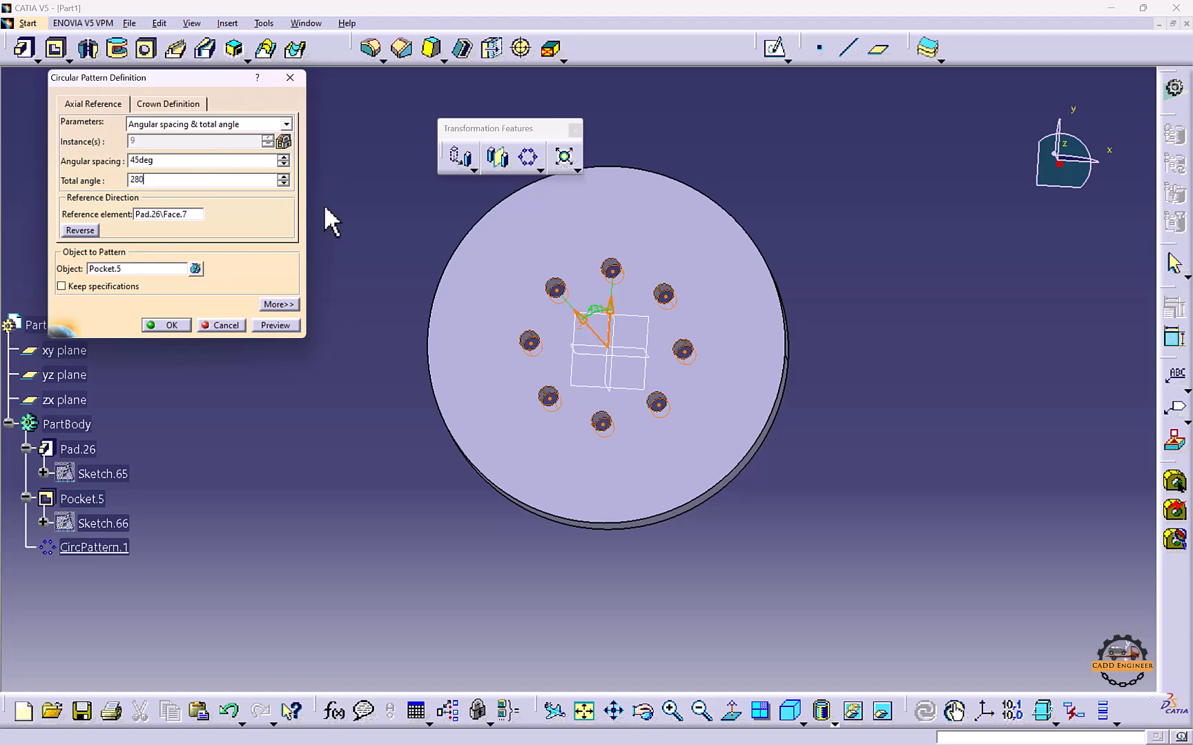
{"action": "key", "text": "Return"}
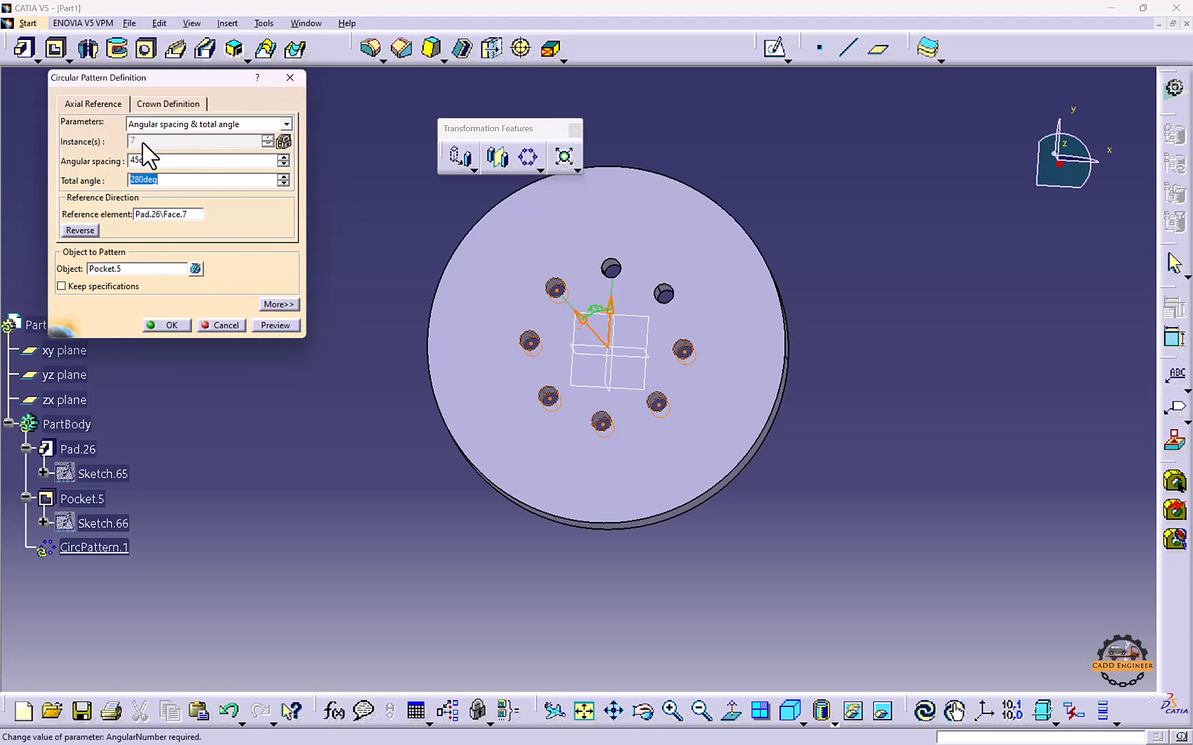
{"action": "left_click", "coordinate": [283, 323]}
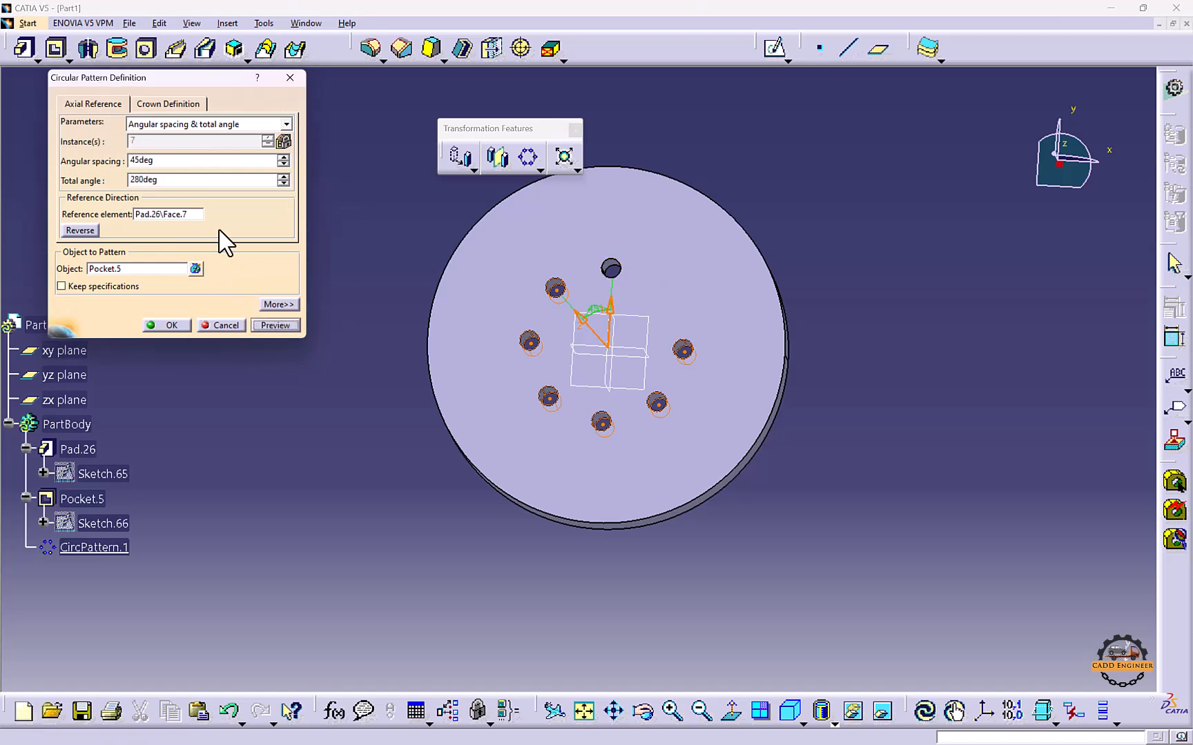
{"action": "left_click_drag", "start_coordinate": [161, 160], "coordinate": [81, 156]}
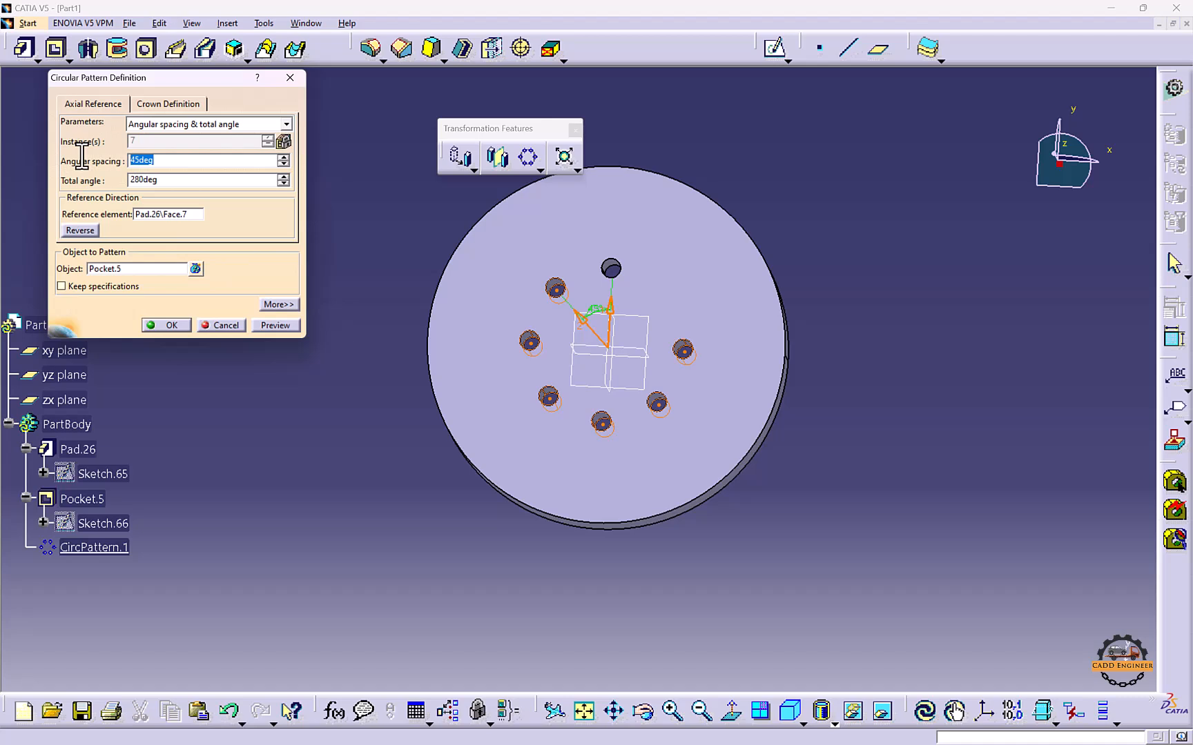
{"action": "key", "text": "Return"}
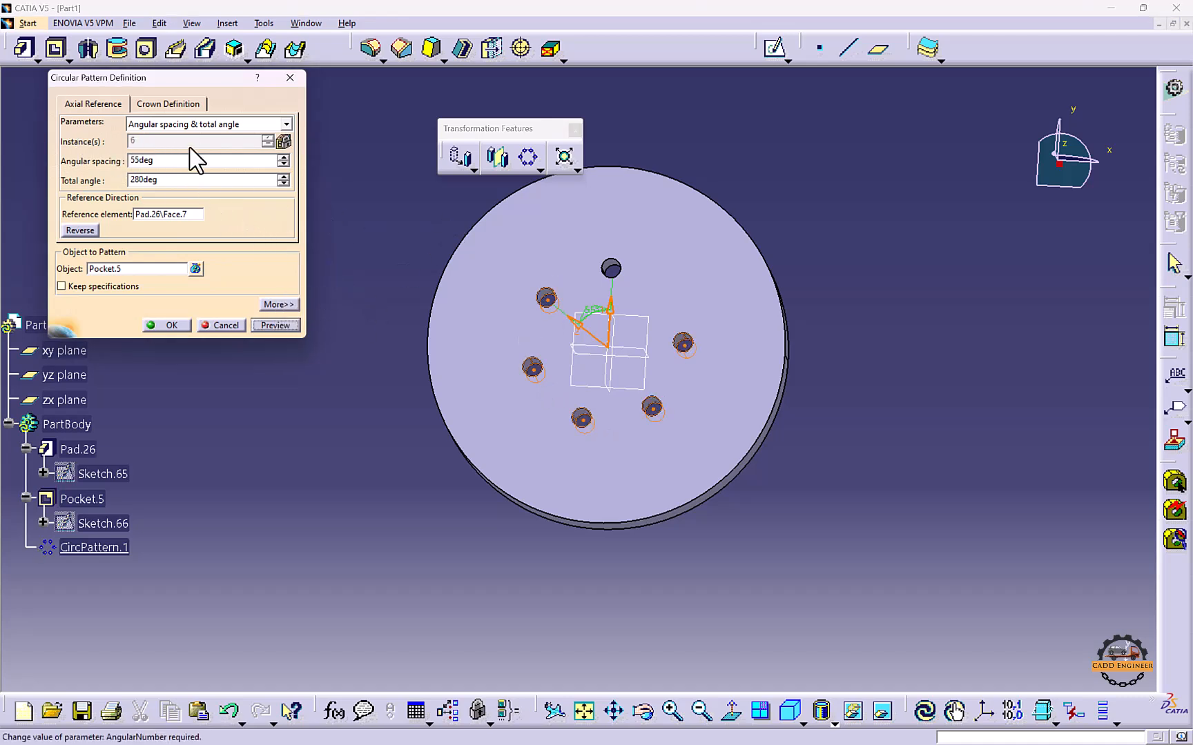
Switch the circular pattern to Complete crown with 10 instances, preview it, and apply the change
{"action": "left_click", "coordinate": [286, 124]}
{"action": "left_click", "coordinate": [194, 170]}
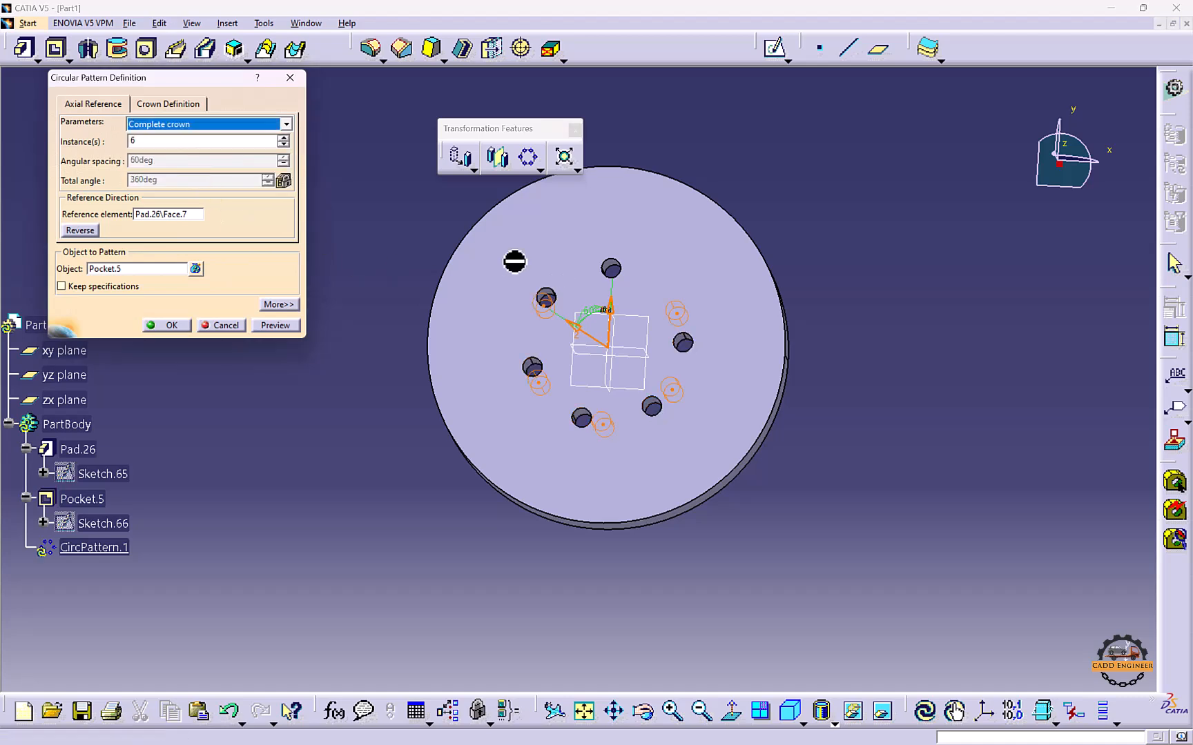
{"action": "double_click", "coordinate": [122, 141]}
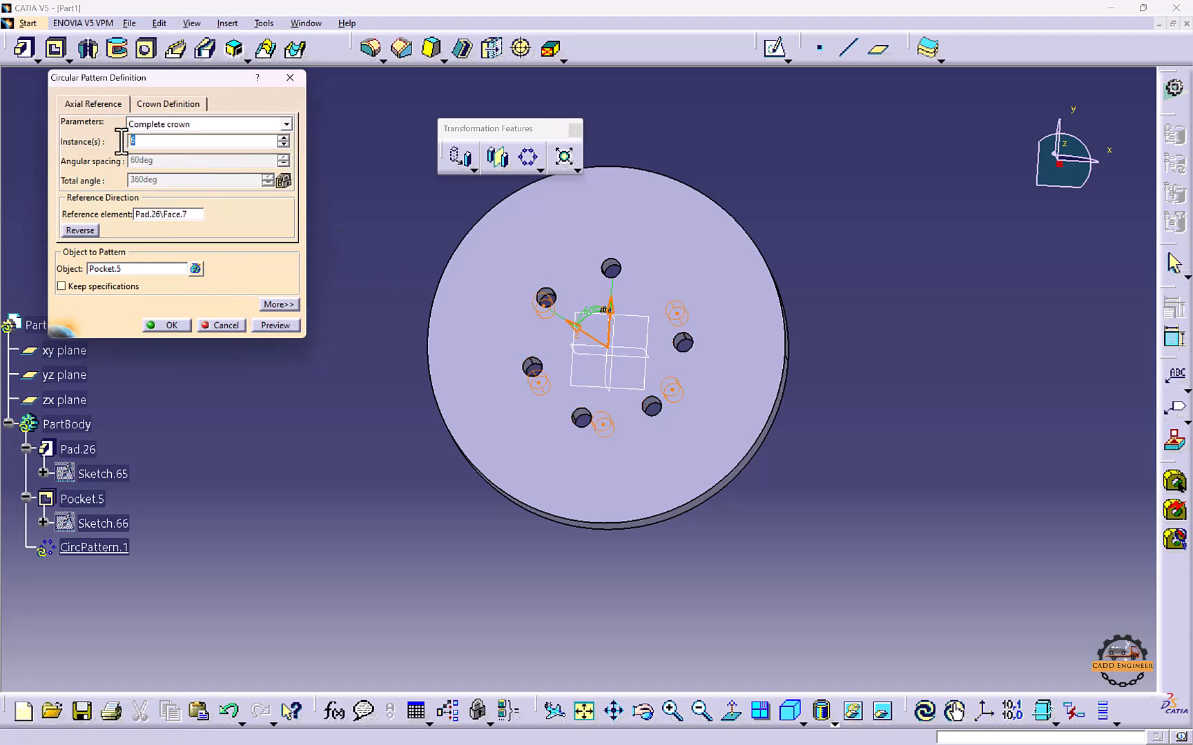
{"action": "key", "text": "Return"}
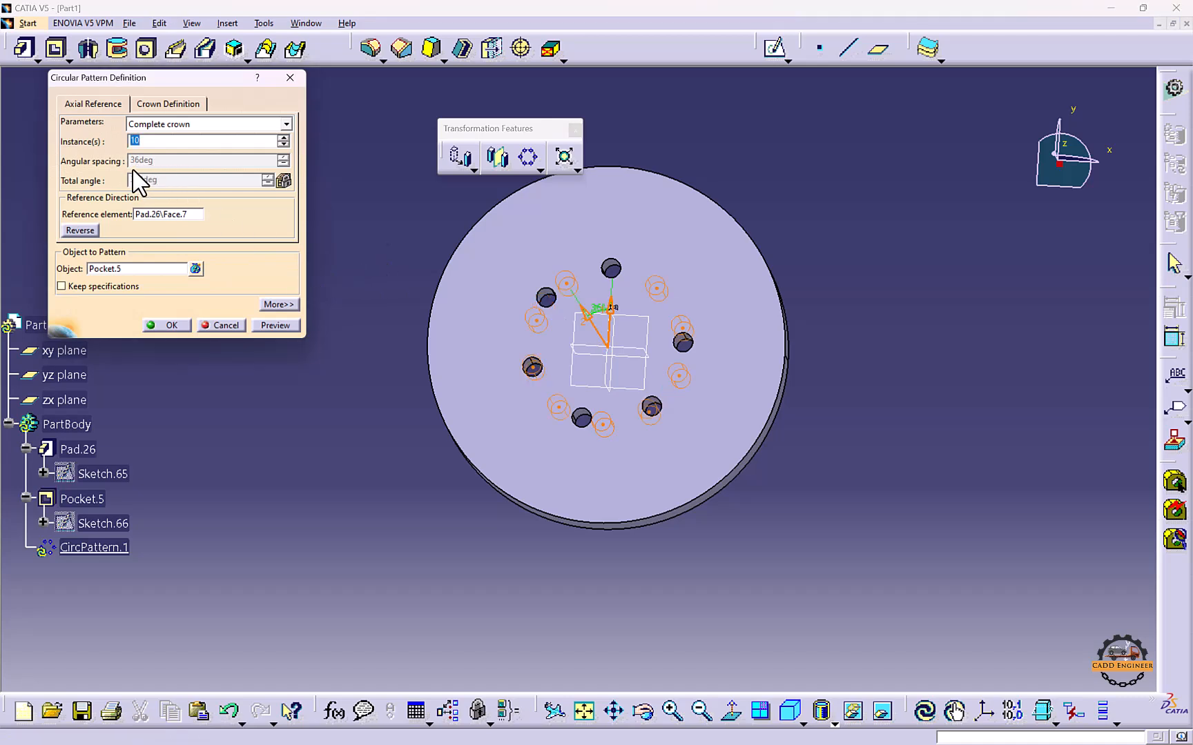
{"action": "left_click", "coordinate": [276, 326]}
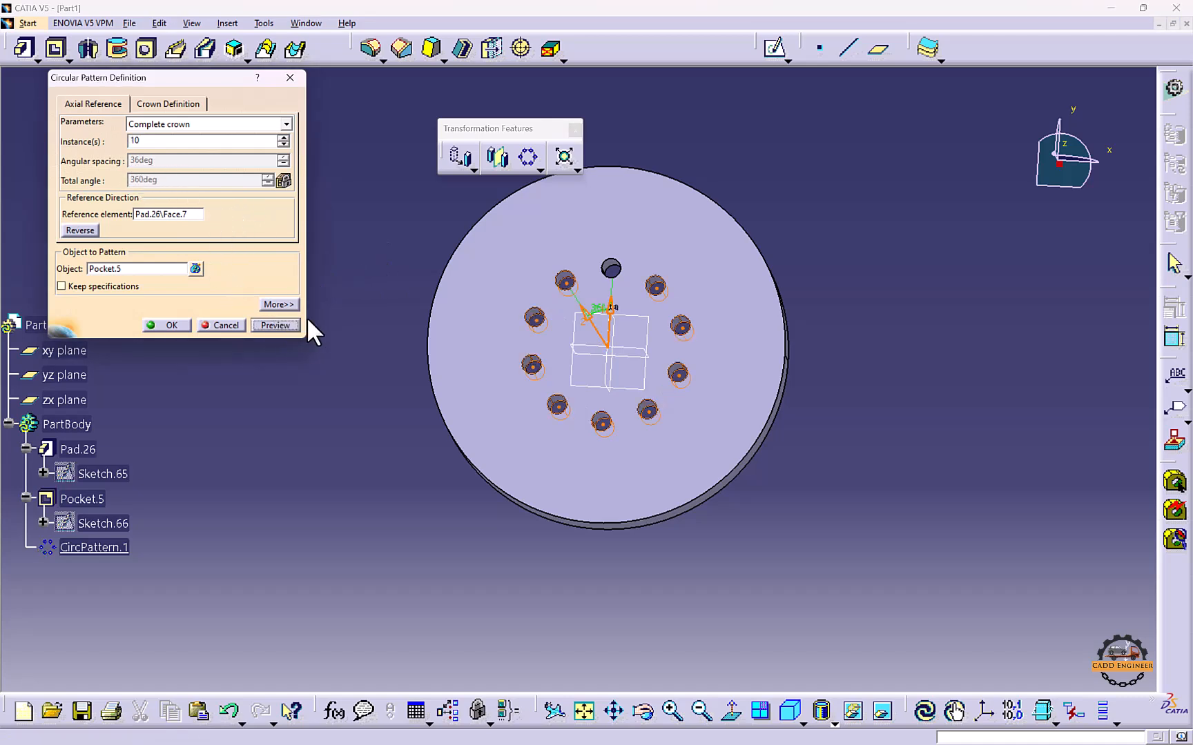
{"action": "left_click", "coordinate": [168, 325]}
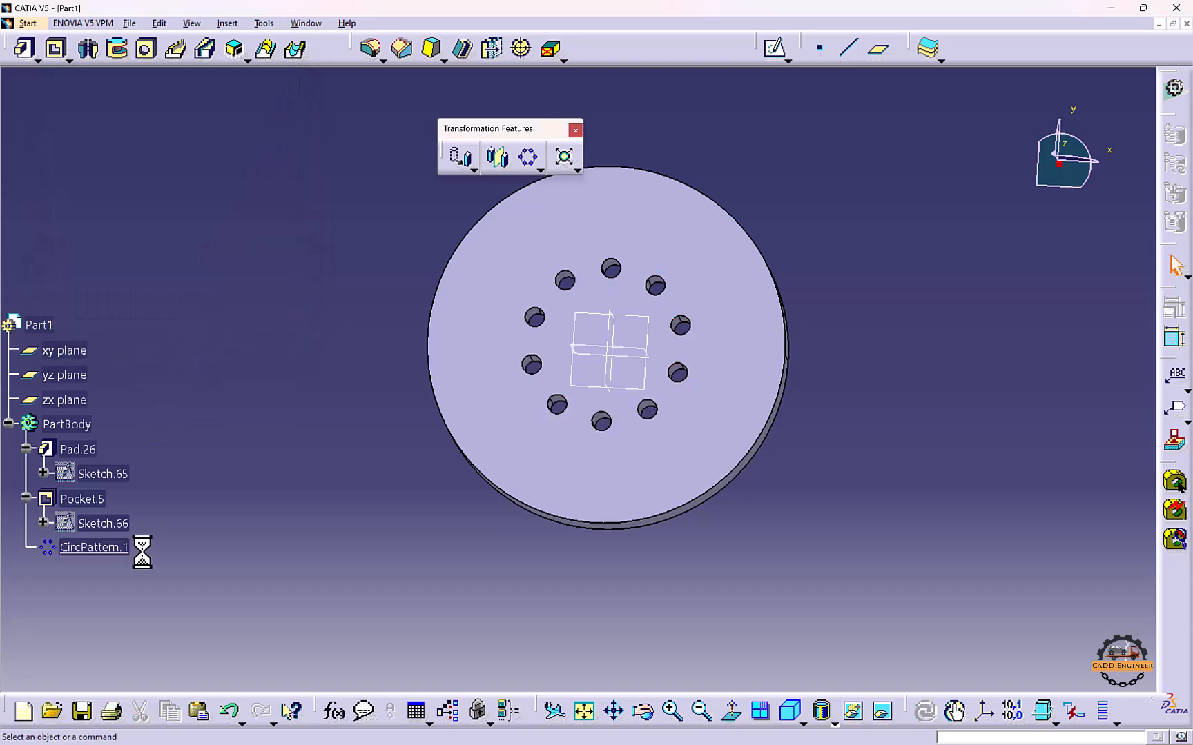
Reopen the circular pattern, set it to 6 instances, and preview the complete crown
{"action": "double_click", "coordinate": [104, 547]}
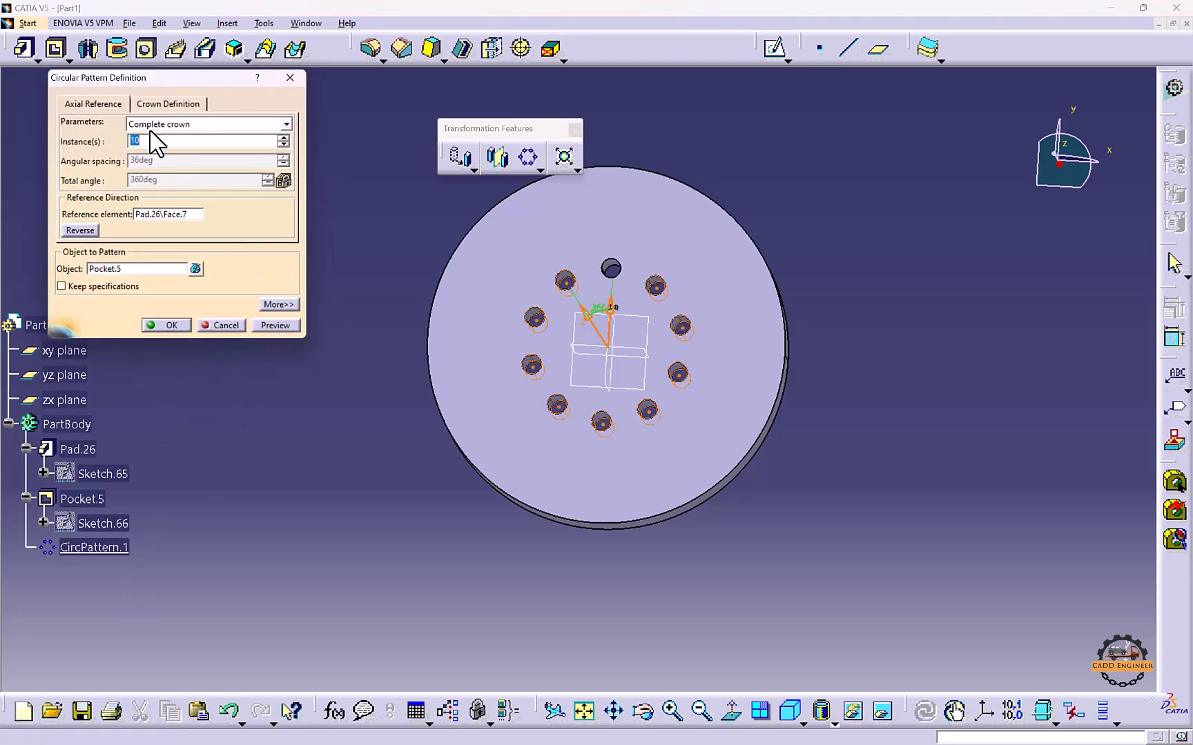
{"action": "type", "text": "6"}
{"action": "left_click", "coordinate": [276, 326]}
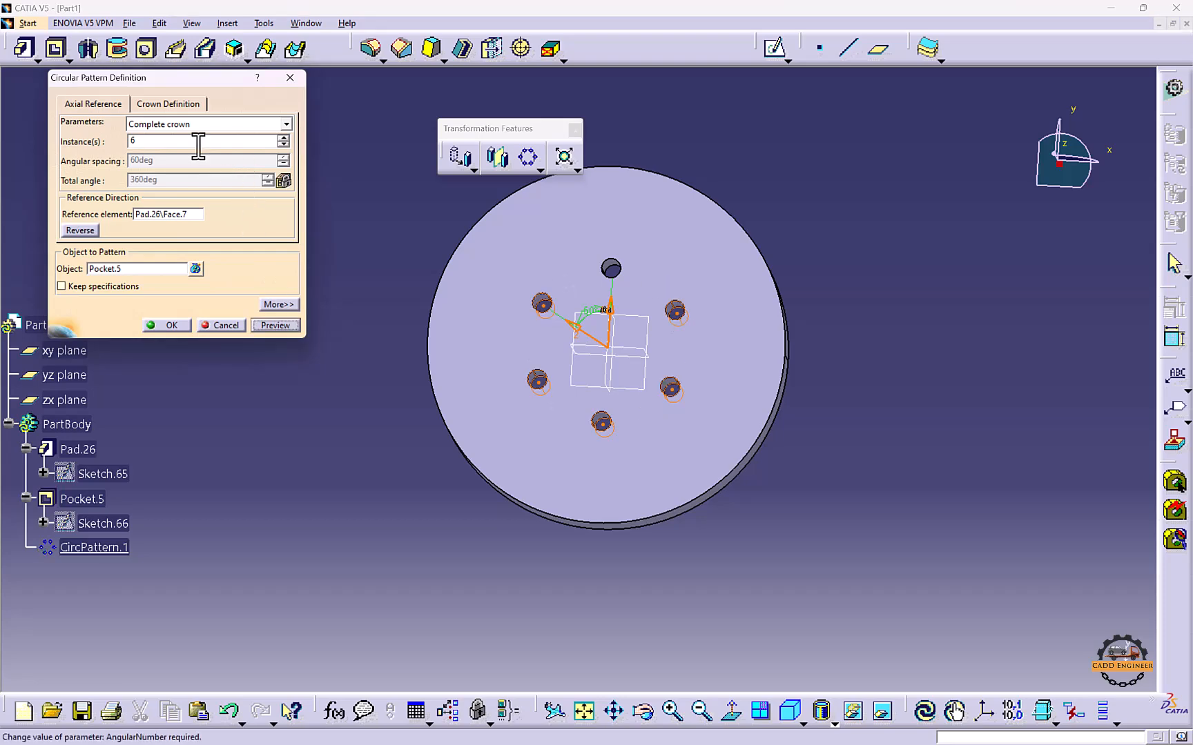
Switch the pattern to Instance(s) & unequal angular spacing, setting the second spacing to 55° and the first to 45°
{"action": "left_click", "coordinate": [190, 125]}
{"action": "left_click", "coordinate": [178, 182]}
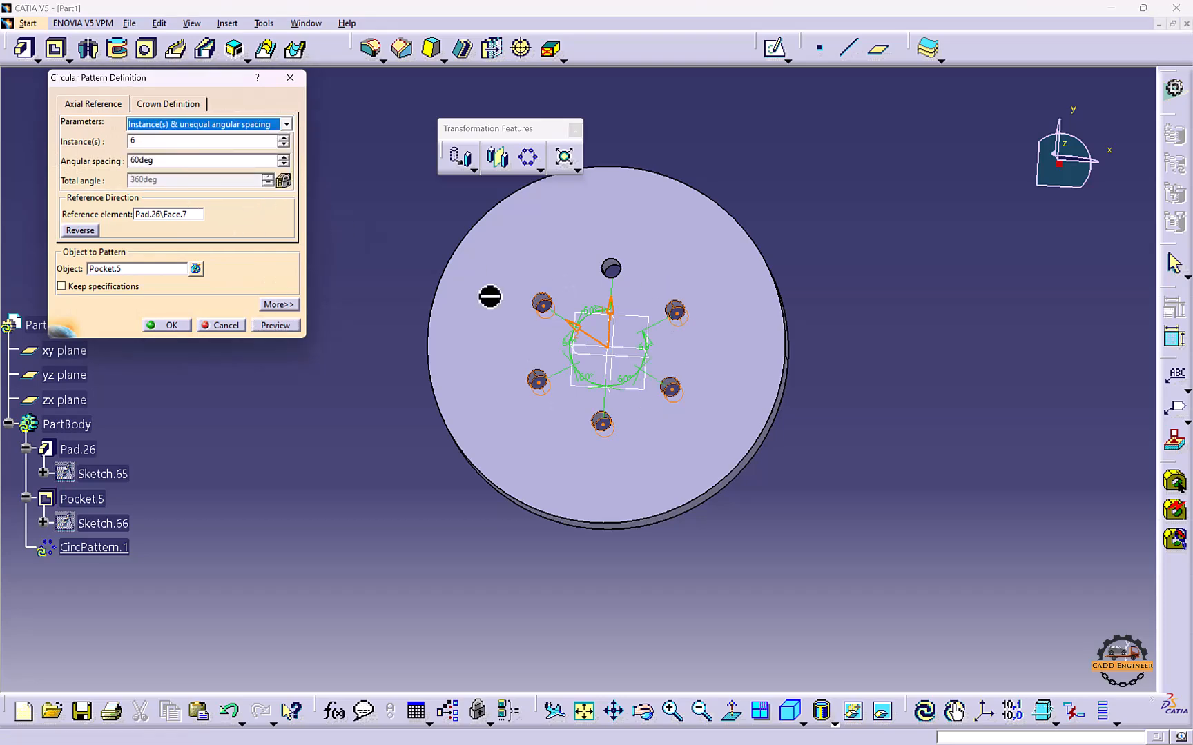
{"action": "double_click", "coordinate": [565, 343]}
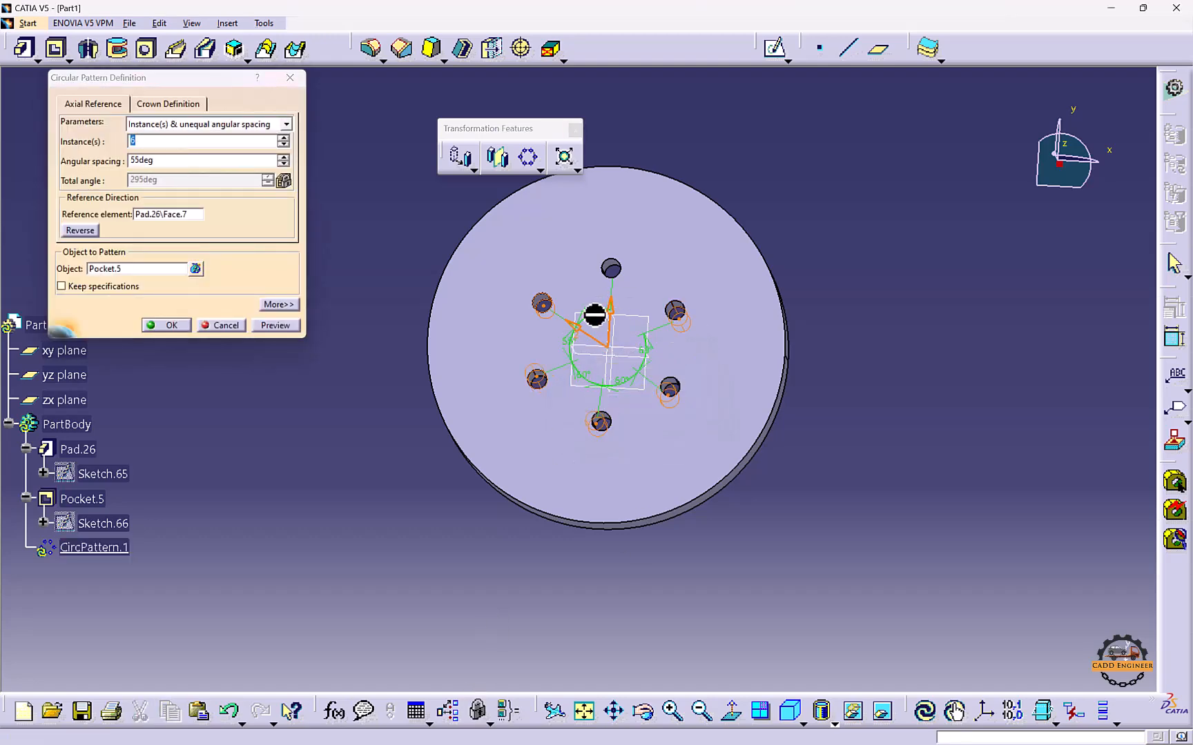
{"action": "double_click", "coordinate": [581, 319]}
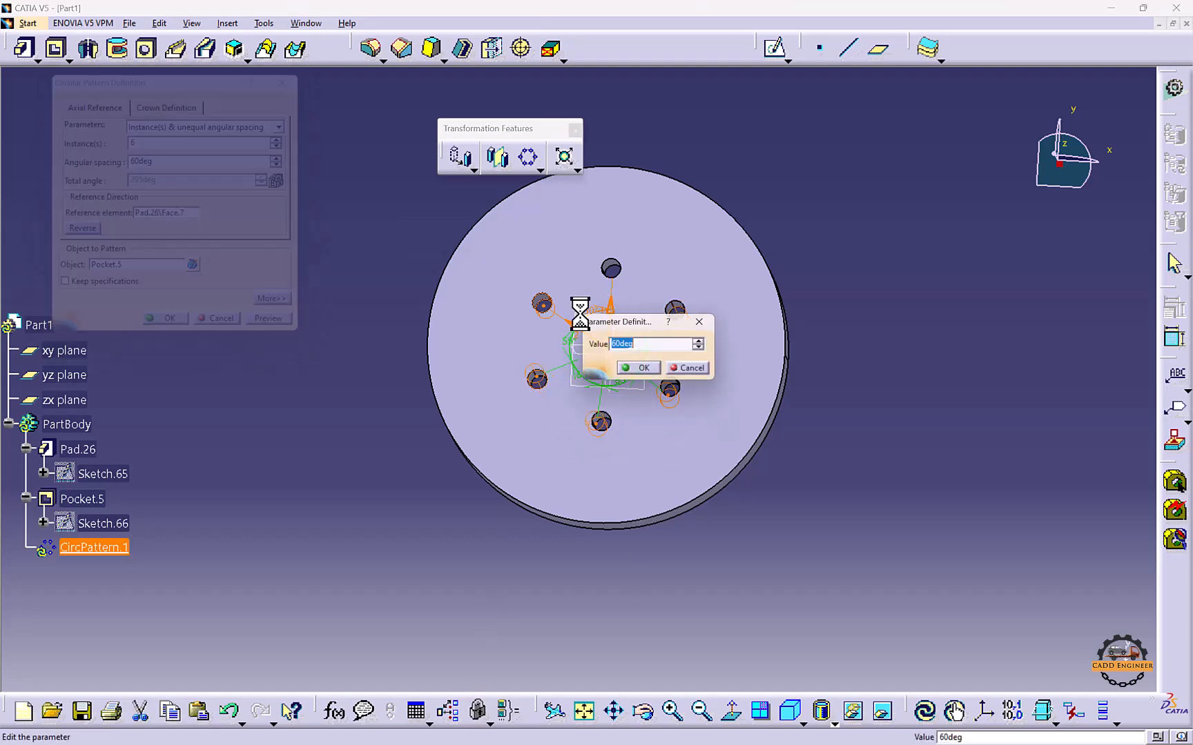
{"action": "type", "text": "45"}
{"action": "key", "text": "Return"}
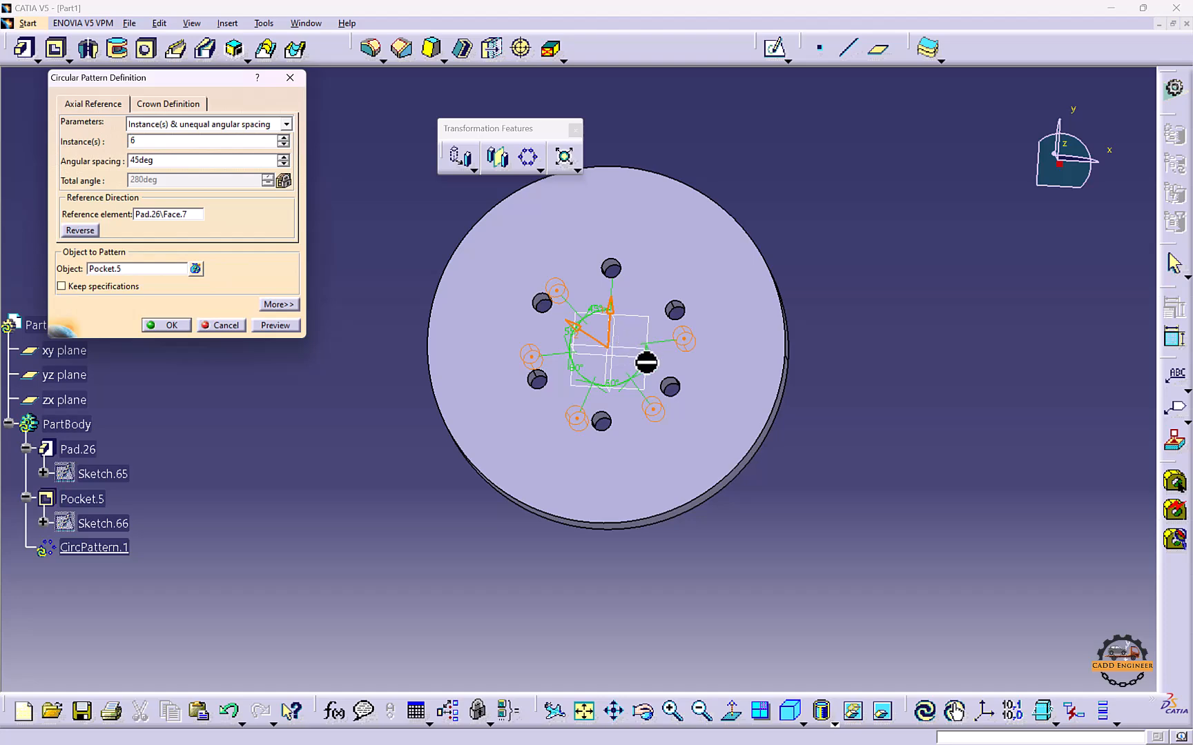
Set the fifth angular spacing to 68° and the third to 75°, then preview and apply the unequal pattern
{"action": "double_click", "coordinate": [639, 365]}
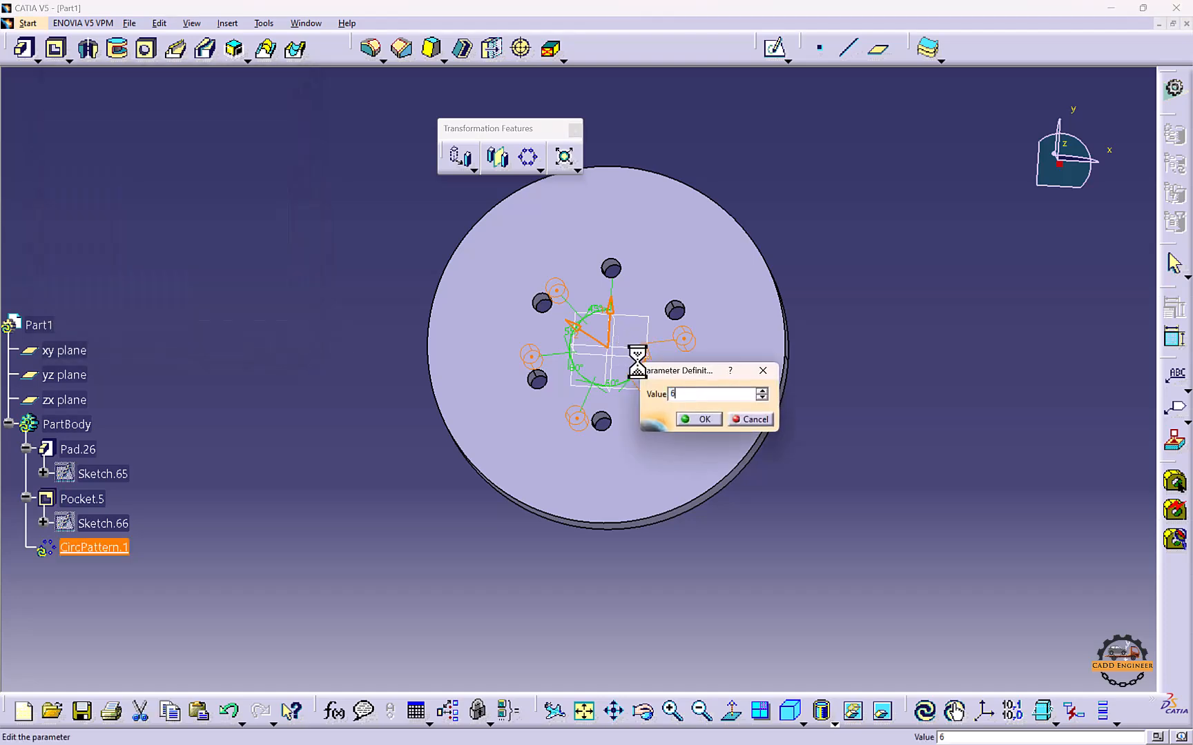
{"action": "key", "text": "Return"}
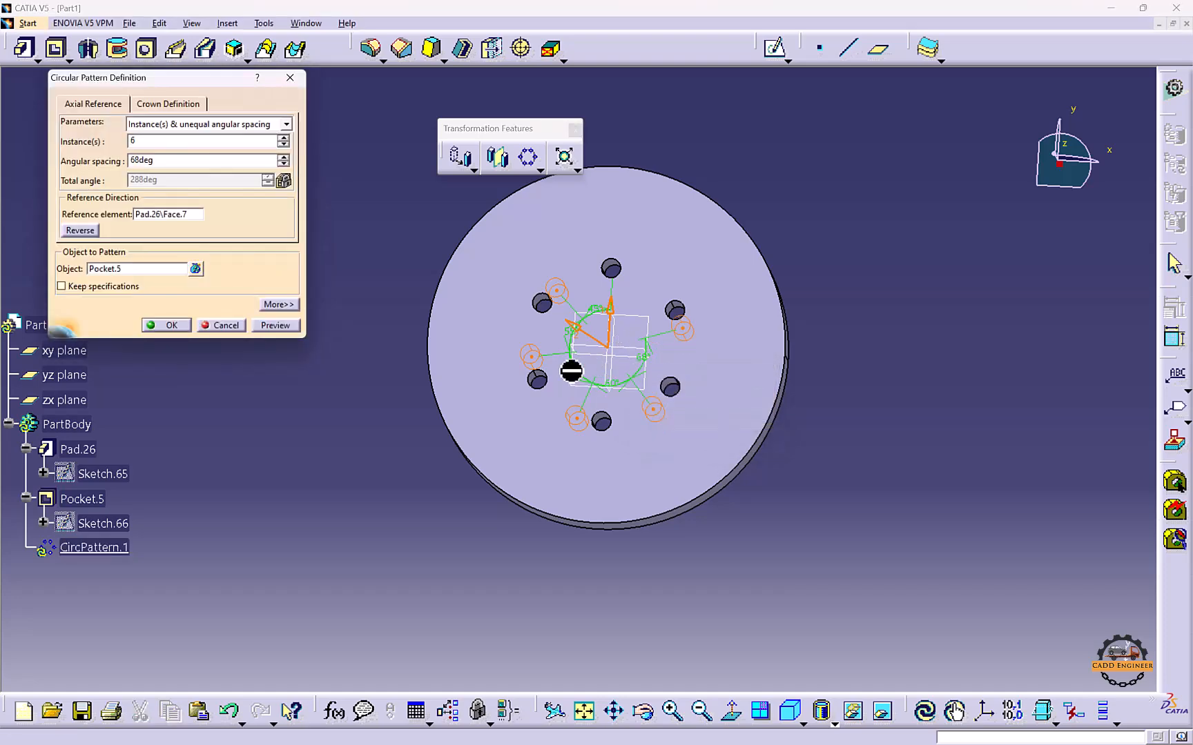
{"action": "double_click", "coordinate": [579, 383]}
{"action": "type", "text": "75"}
{"action": "key", "text": "Return"}
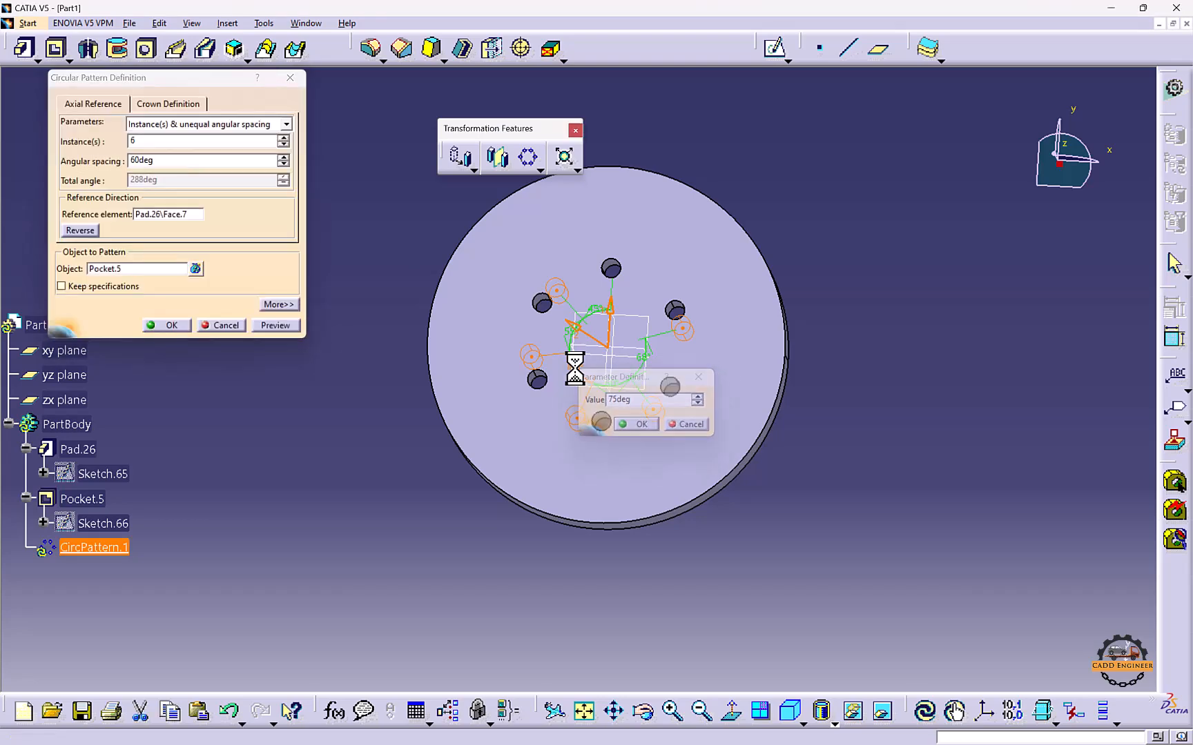
{"action": "left_click", "coordinate": [287, 326]}
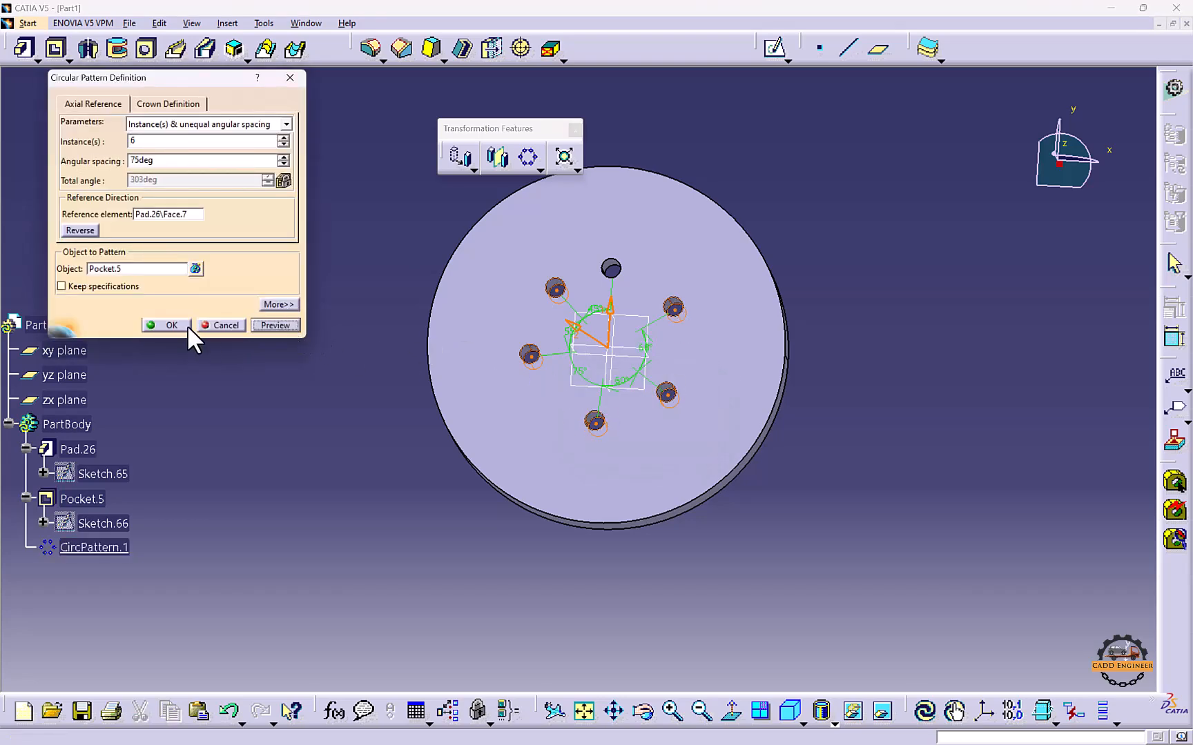
{"action": "left_click", "coordinate": [169, 325]}
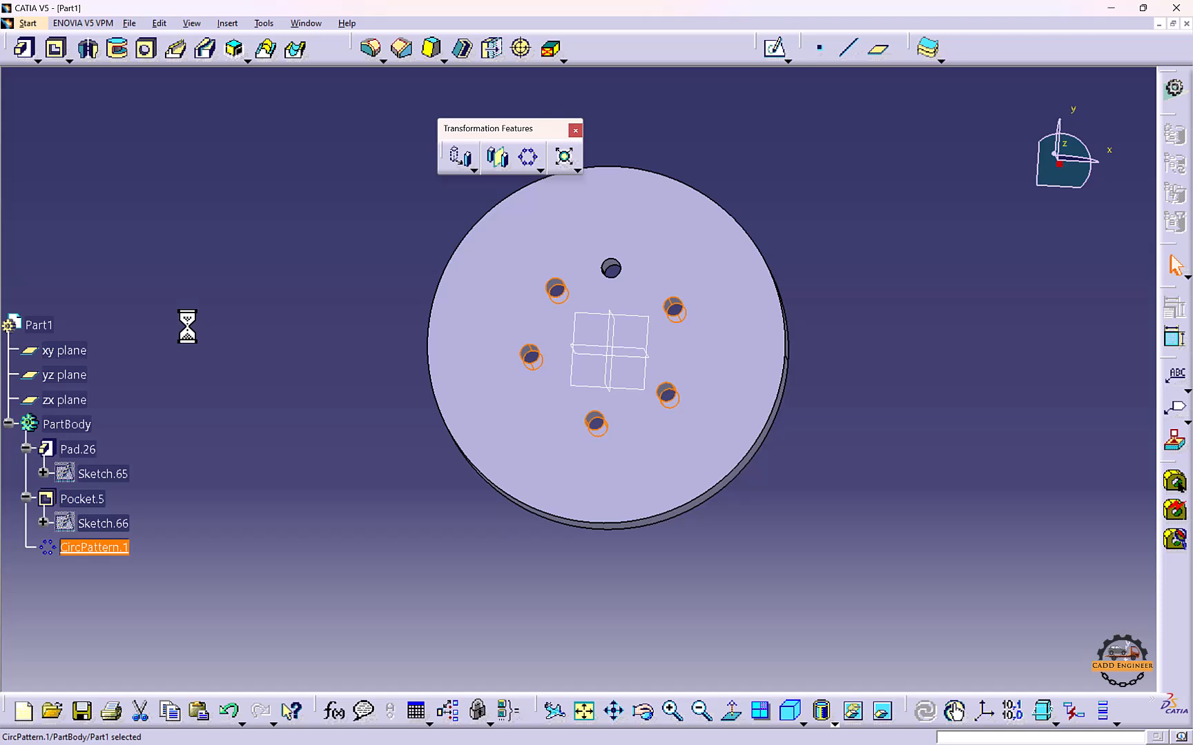
Reopen the circular pattern, switch its parameters to Complete crown, and preview the result
{"action": "left_click", "coordinate": [191, 334]}
{"action": "left_click", "coordinate": [93, 547]}
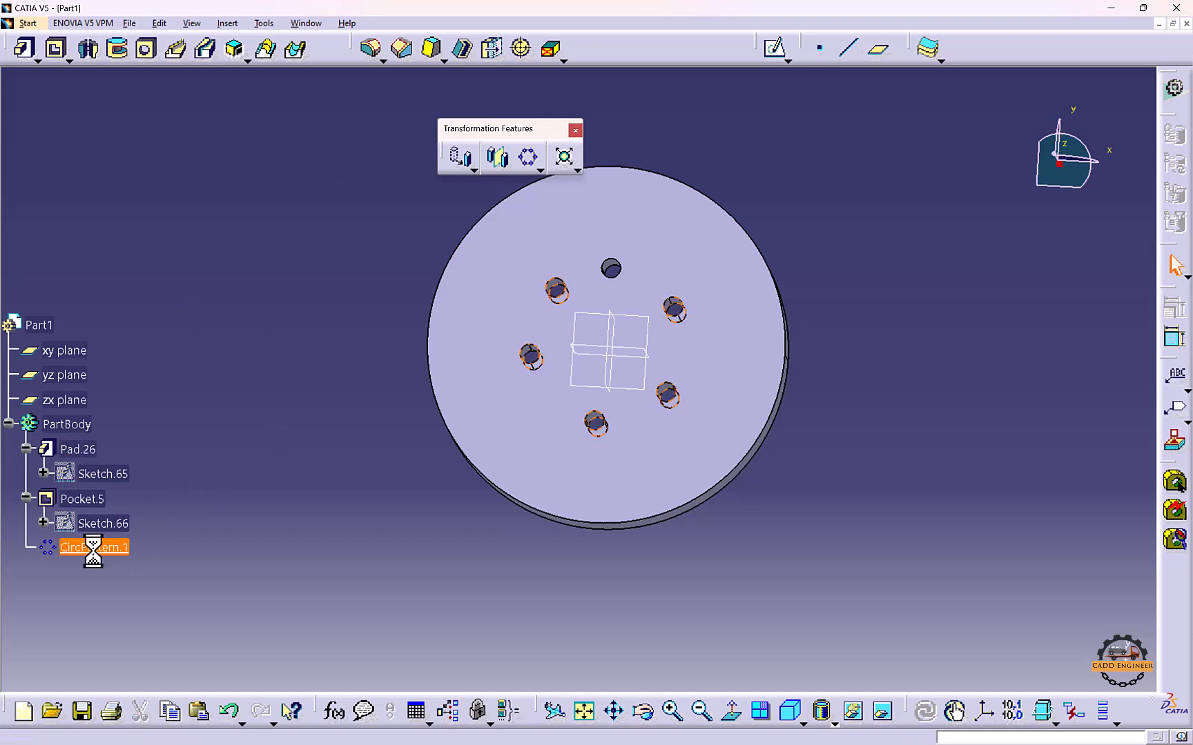
{"action": "left_click", "coordinate": [183, 125]}
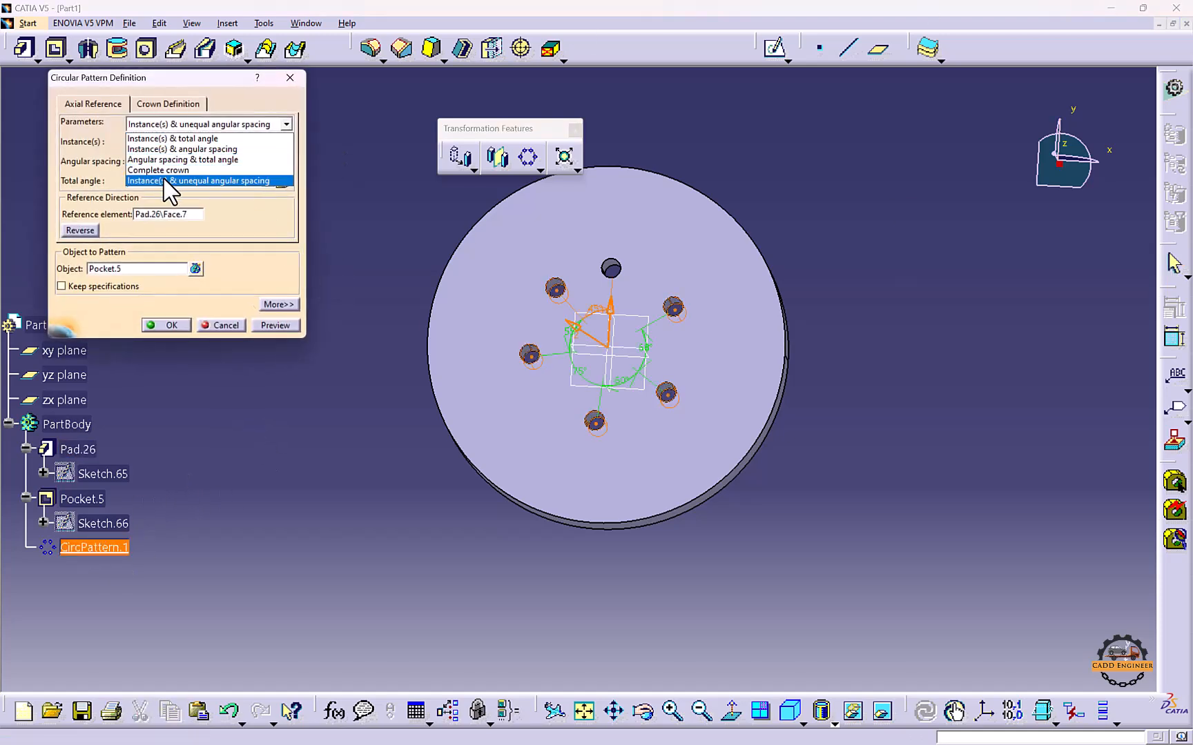
{"action": "left_click", "coordinate": [162, 170]}
{"action": "left_click", "coordinate": [274, 325]}
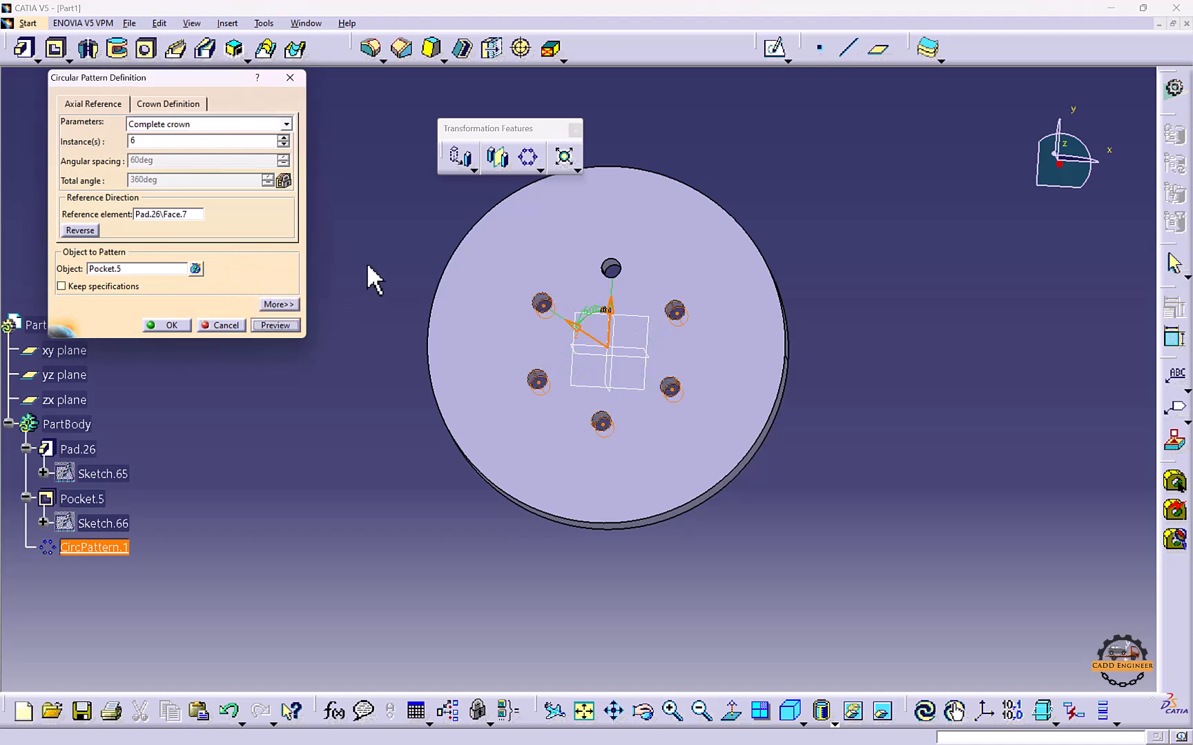
In the crown definition, set 3 circles with a circle spacing of 10 mm and preview the pattern
{"action": "middle_click_drag", "start_coordinate": [414, 304], "coordinate": [430, 296]}
{"action": "left_click", "coordinate": [169, 103]}
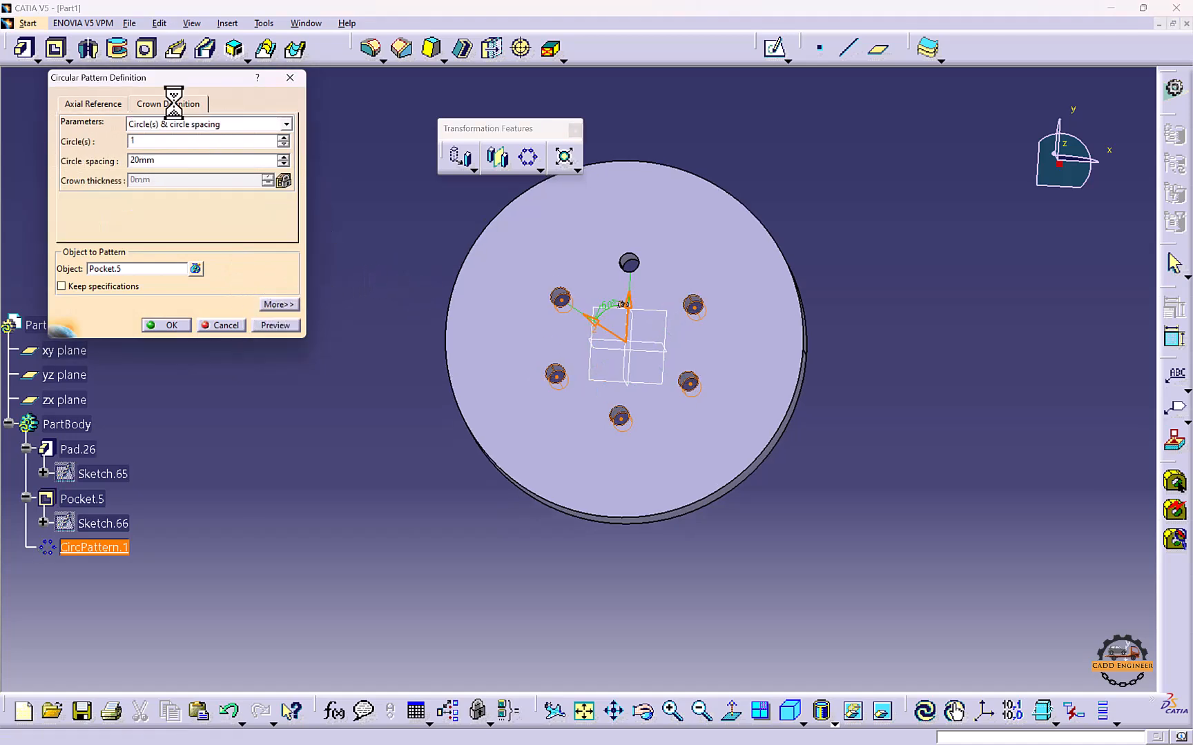
{"action": "left_click", "coordinate": [282, 137]}
{"action": "left_click", "coordinate": [282, 138]}
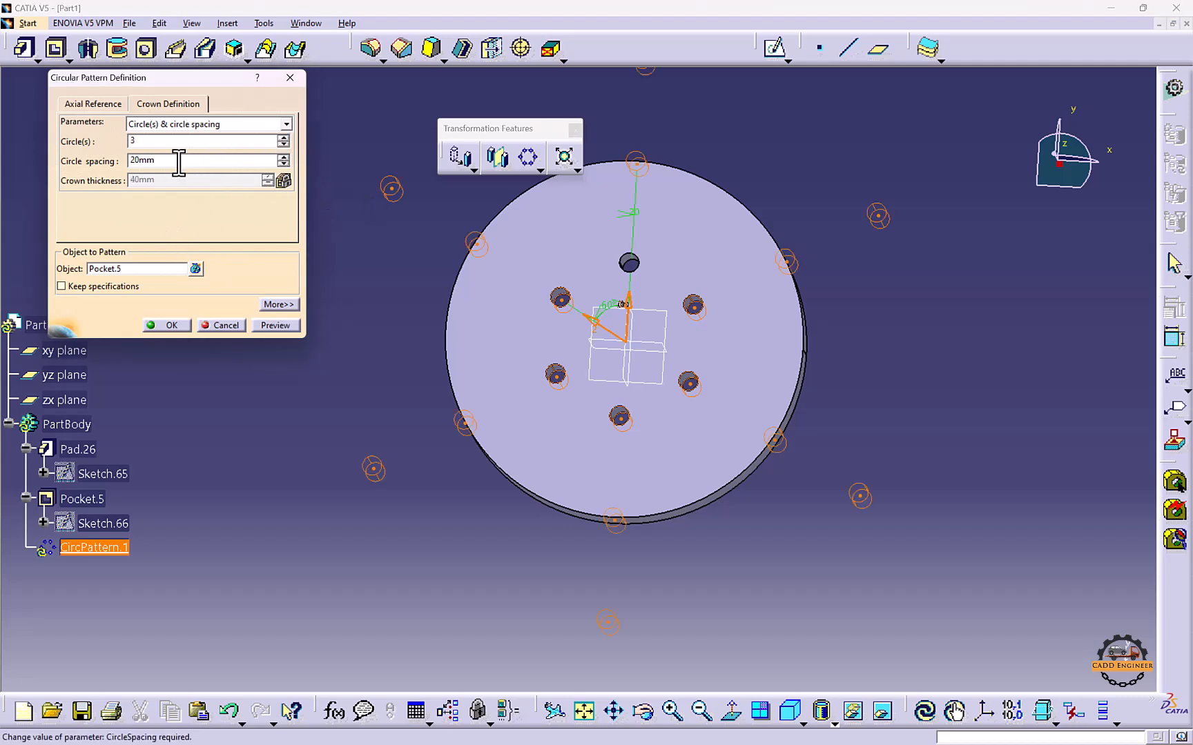
{"action": "left_click_drag", "start_coordinate": [176, 161], "coordinate": [89, 160]}
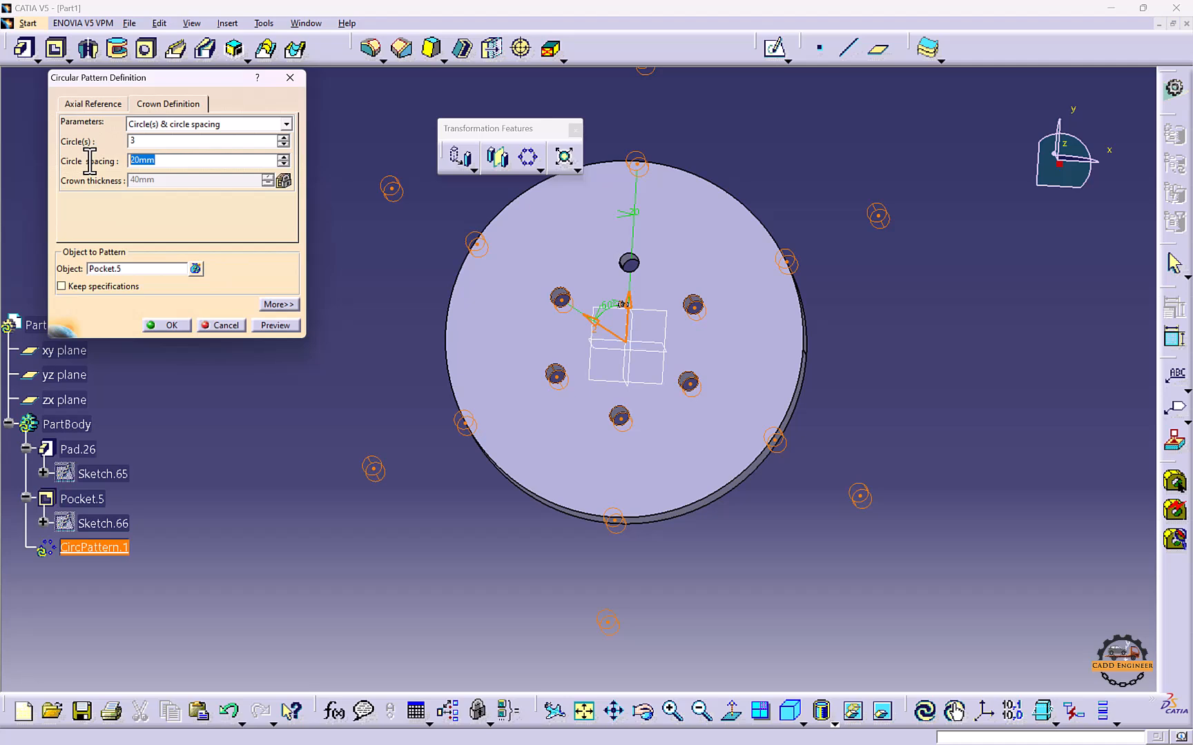
{"action": "key", "text": "Return"}
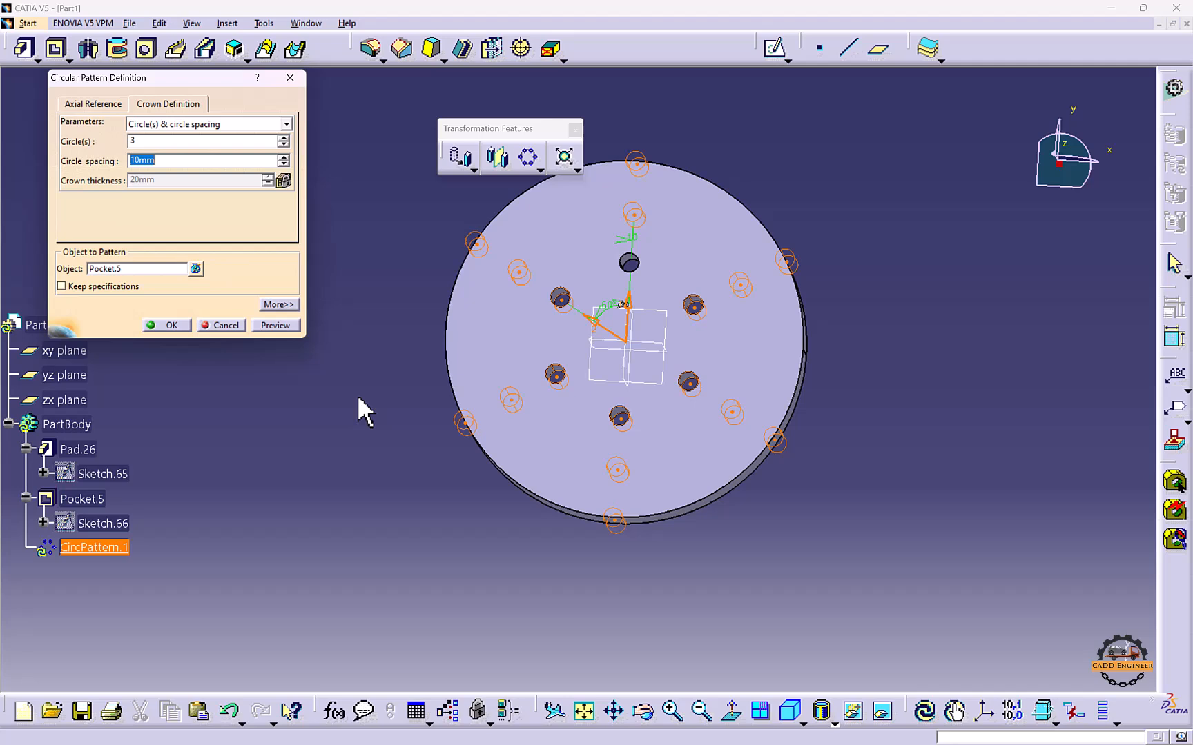
{"action": "left_click", "coordinate": [268, 325]}
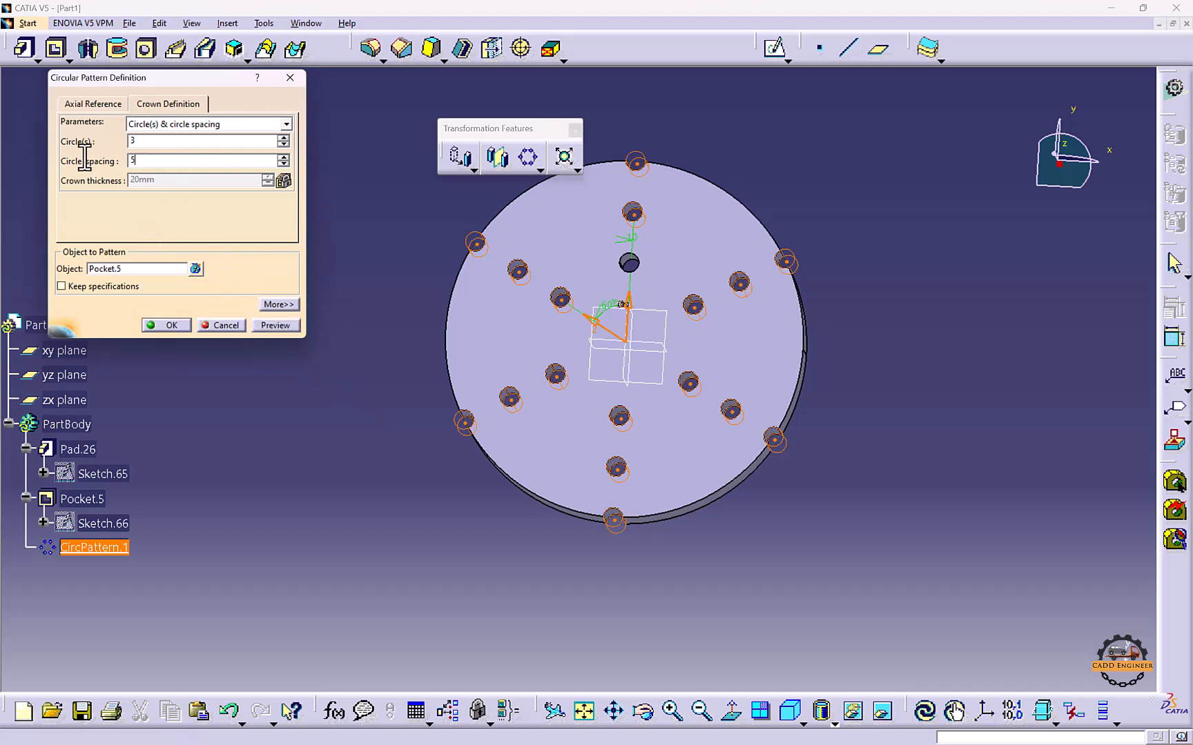
Reduce the circle spacing to 5 mm and preview the pattern
{"action": "type", "text": "5"}
{"action": "key", "text": "Return"}
{"action": "left_click", "coordinate": [283, 325]}
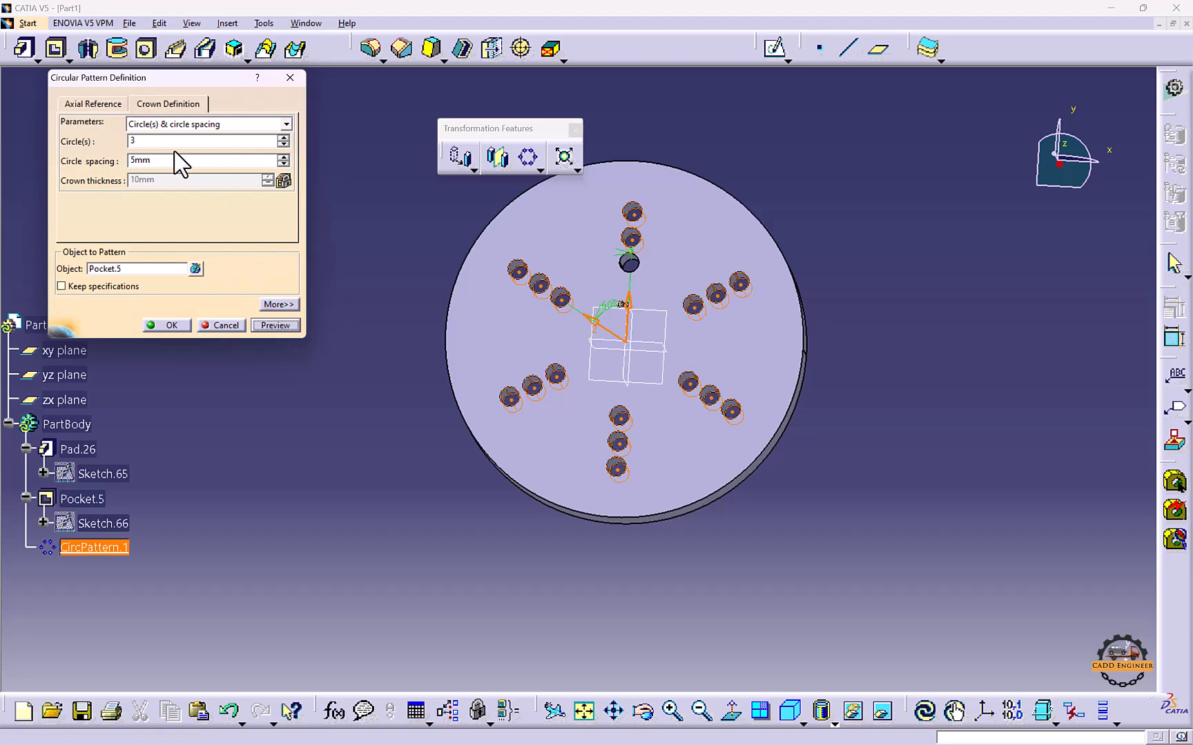
Set the circle spacing to 8 mm, preview the three-circle pattern, and apply it
{"action": "left_click_drag", "start_coordinate": [174, 160], "coordinate": [119, 161]}
{"action": "type", "text": "8"}
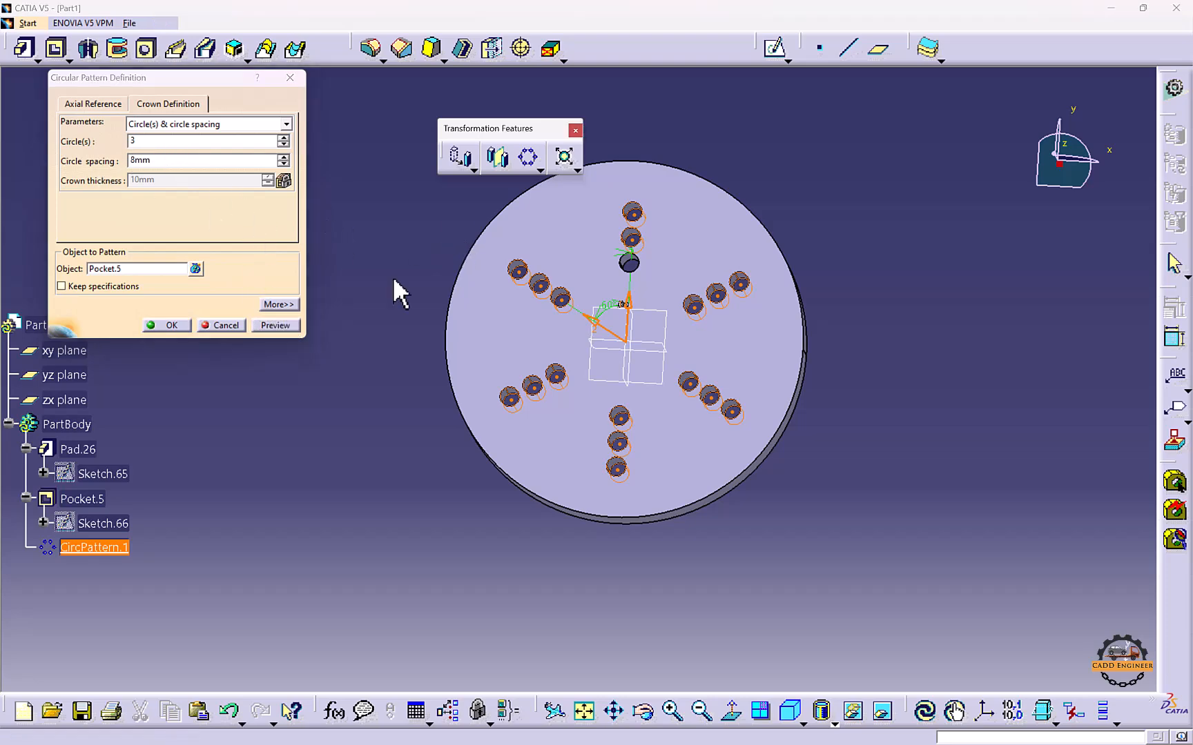
{"action": "left_click", "coordinate": [275, 322]}
{"action": "middle_click_drag", "start_coordinate": [433, 299], "coordinate": [474, 277]}
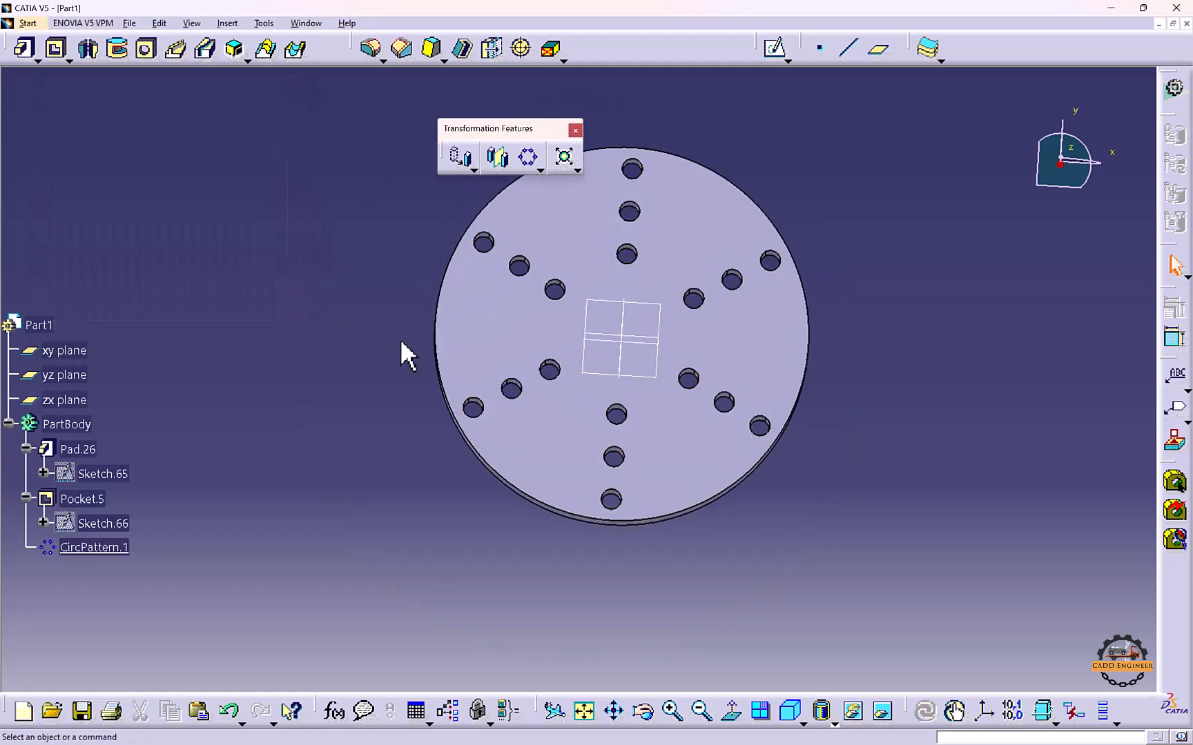
Try to delete the pad, the pocket and the circular pattern together
{"action": "middle_click_drag", "start_coordinate": [400, 339], "coordinate": [580, 263]}
{"action": "scroll", "coordinate": [181, 376], "scroll_direction": "down", "scroll_amount": 3}
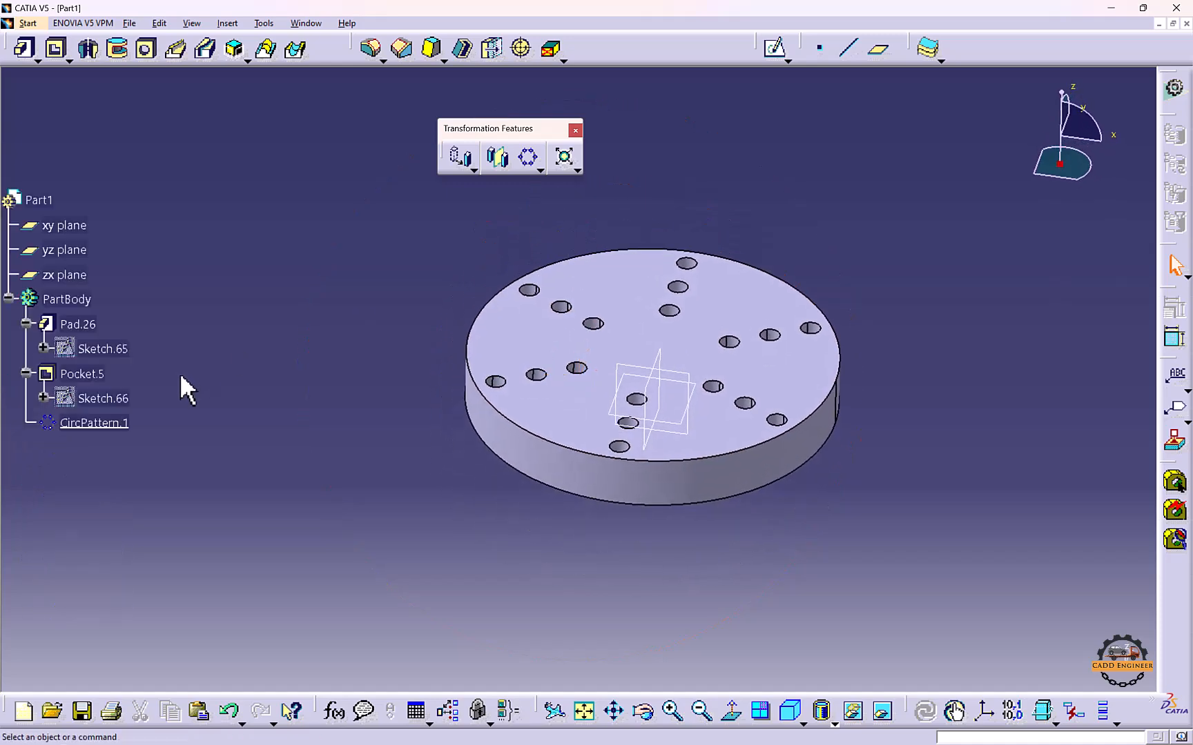
{"action": "left_click", "coordinate": [81, 325]}
{"action": "left_click", "coordinate": [86, 374], "text": "ctrl"}
{"action": "left_click", "coordinate": [80, 421], "text": "ctrl"}
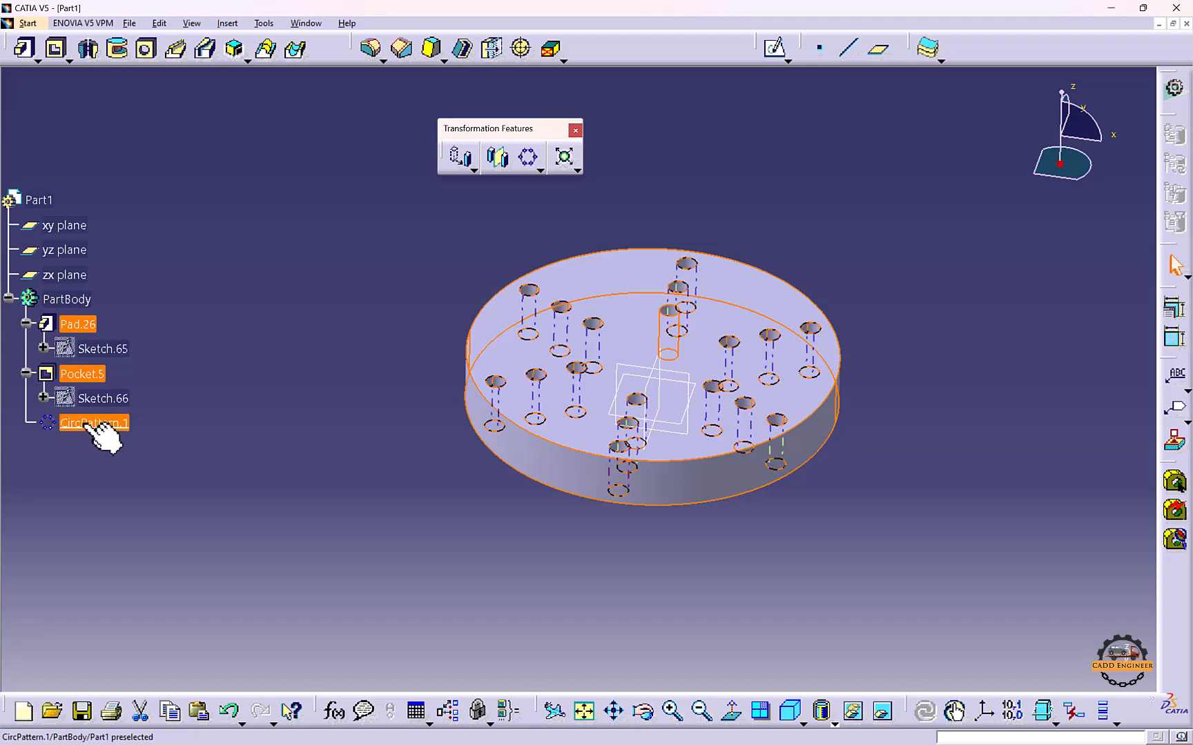
{"action": "right_click", "coordinate": [83, 376]}
{"action": "left_click", "coordinate": [120, 573]}
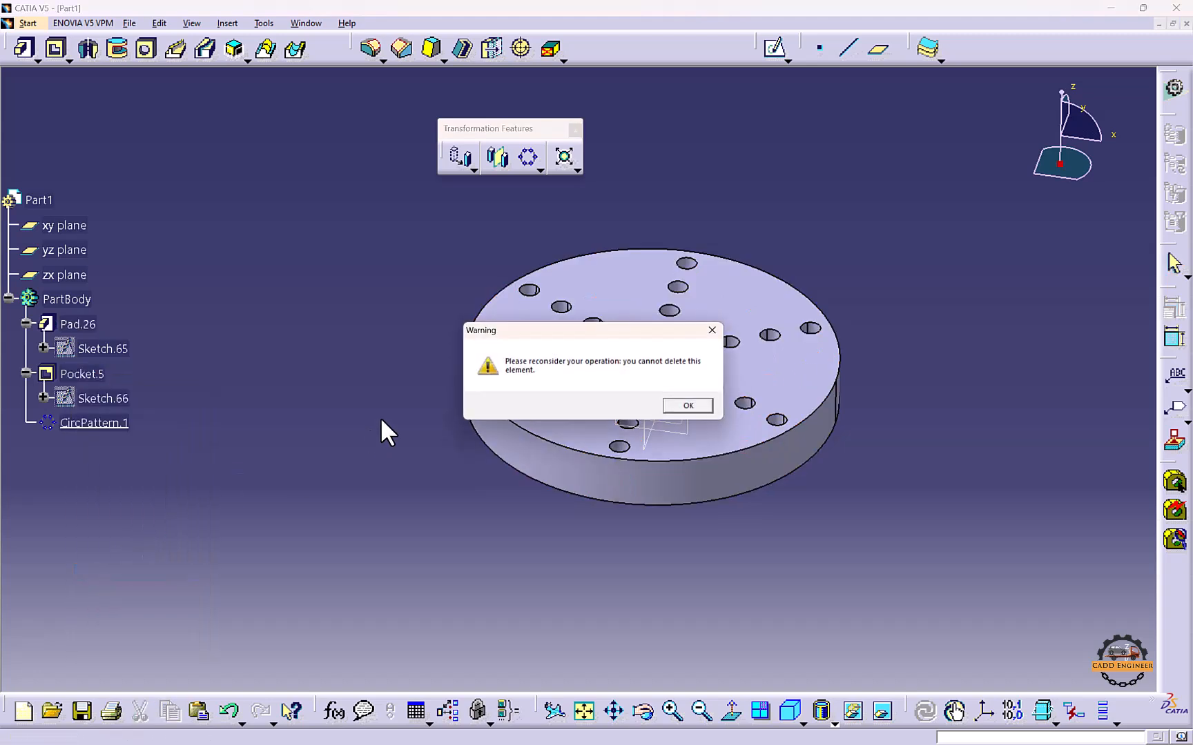
{"action": "left_click", "coordinate": [694, 409]}
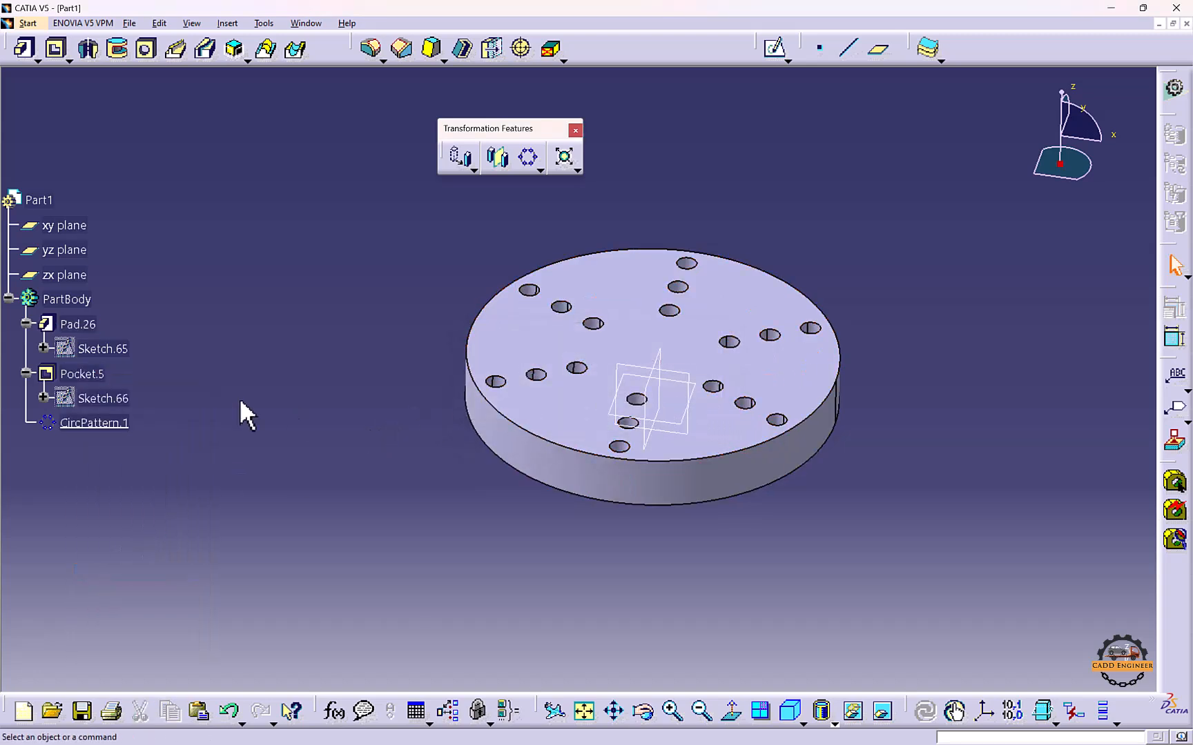
Try to delete only the pad and the pocket together
{"action": "left_click", "coordinate": [81, 324]}
{"action": "left_click", "coordinate": [98, 398]}
{"action": "left_click", "coordinate": [87, 374], "text": "ctrl"}
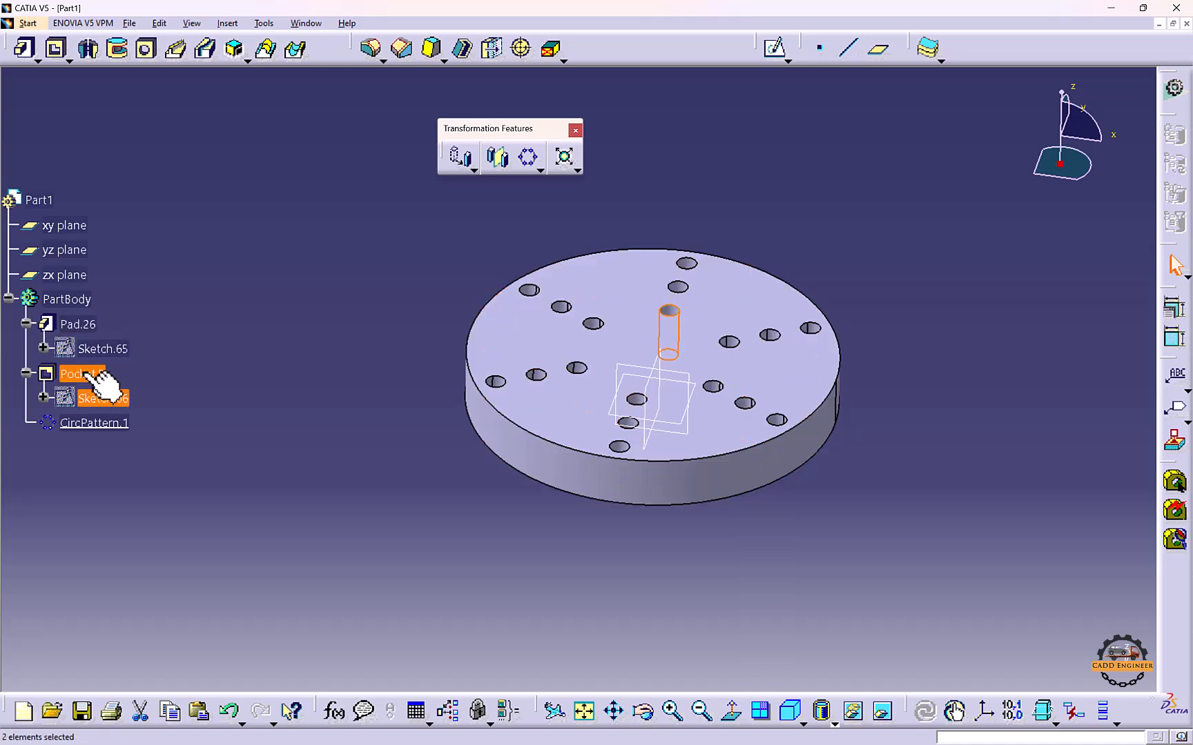
{"action": "right_click", "coordinate": [83, 373]}
{"action": "left_click", "coordinate": [80, 324]}
{"action": "right_click", "coordinate": [80, 324]}
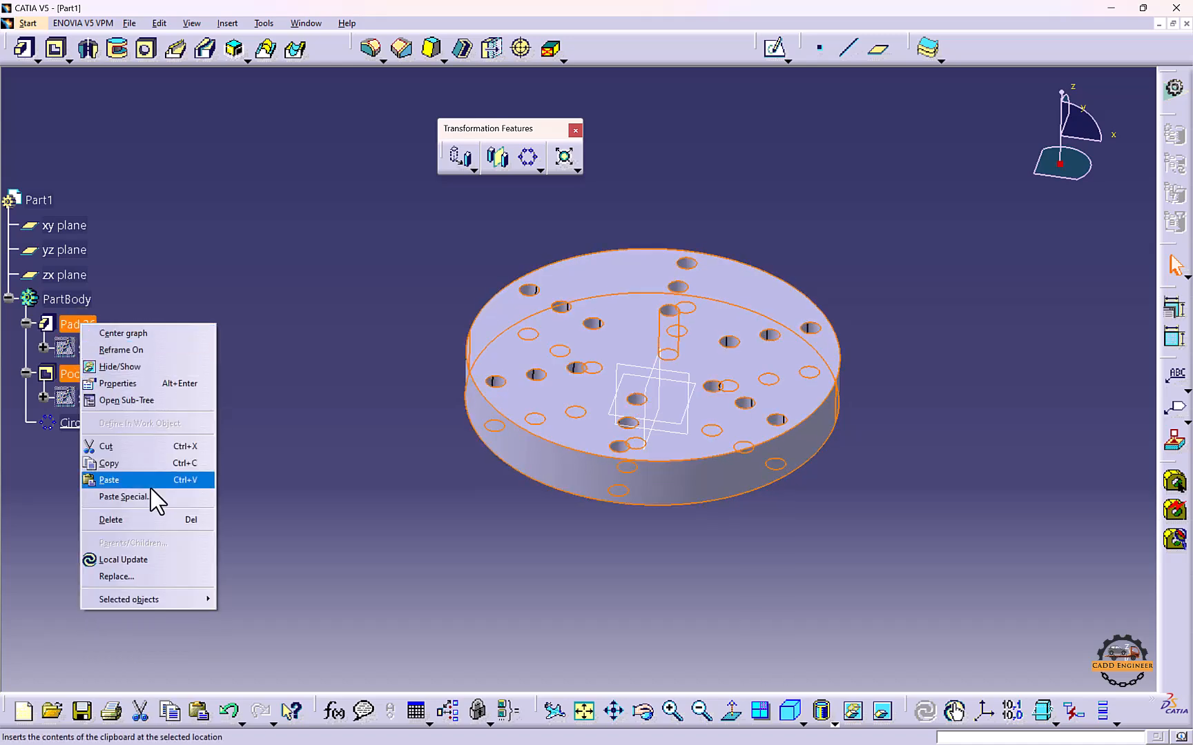
{"action": "left_click", "coordinate": [143, 527]}
{"action": "key", "text": "Return"}
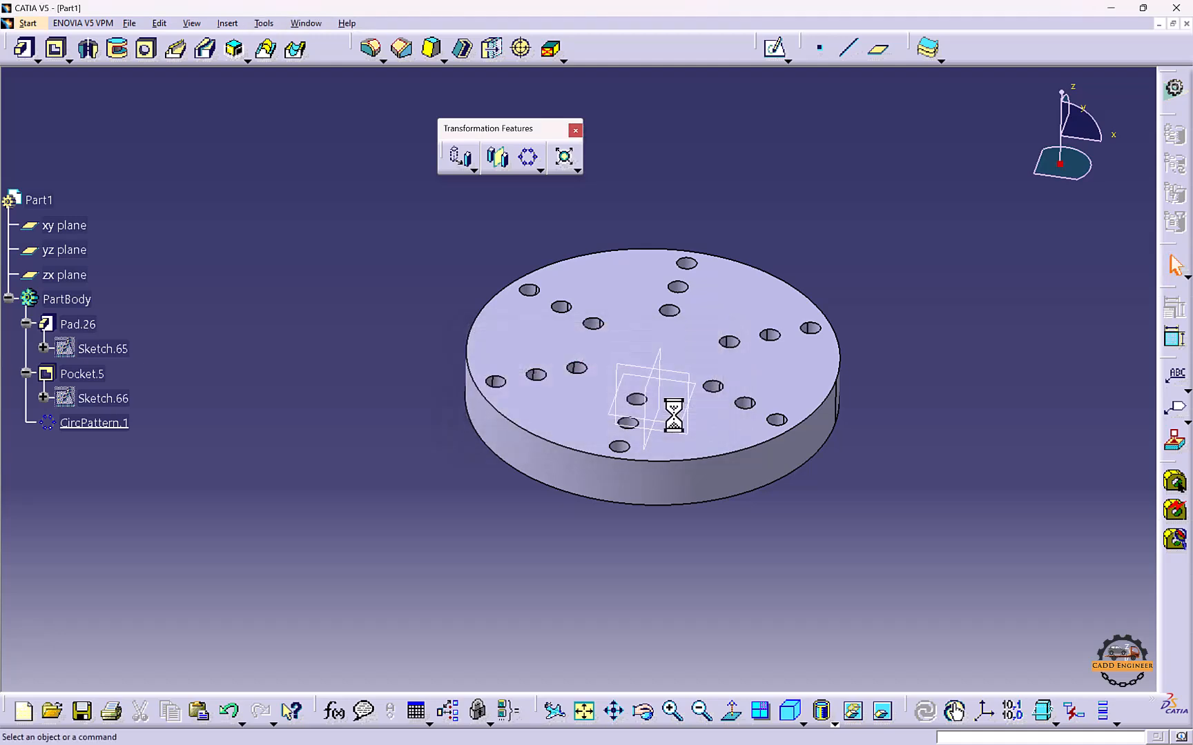
Delete the circular hole pattern from the disc
{"action": "left_click", "coordinate": [100, 325]}
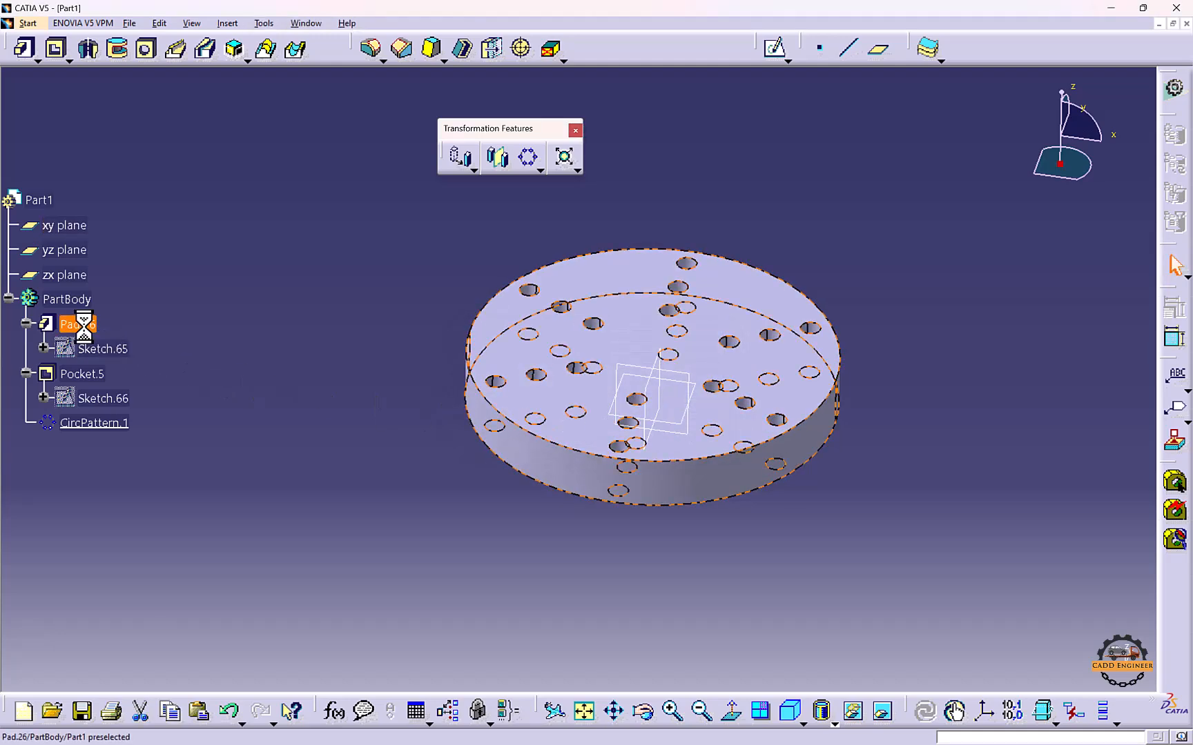
{"action": "right_click", "coordinate": [102, 417]}
{"action": "left_click", "coordinate": [131, 620]}
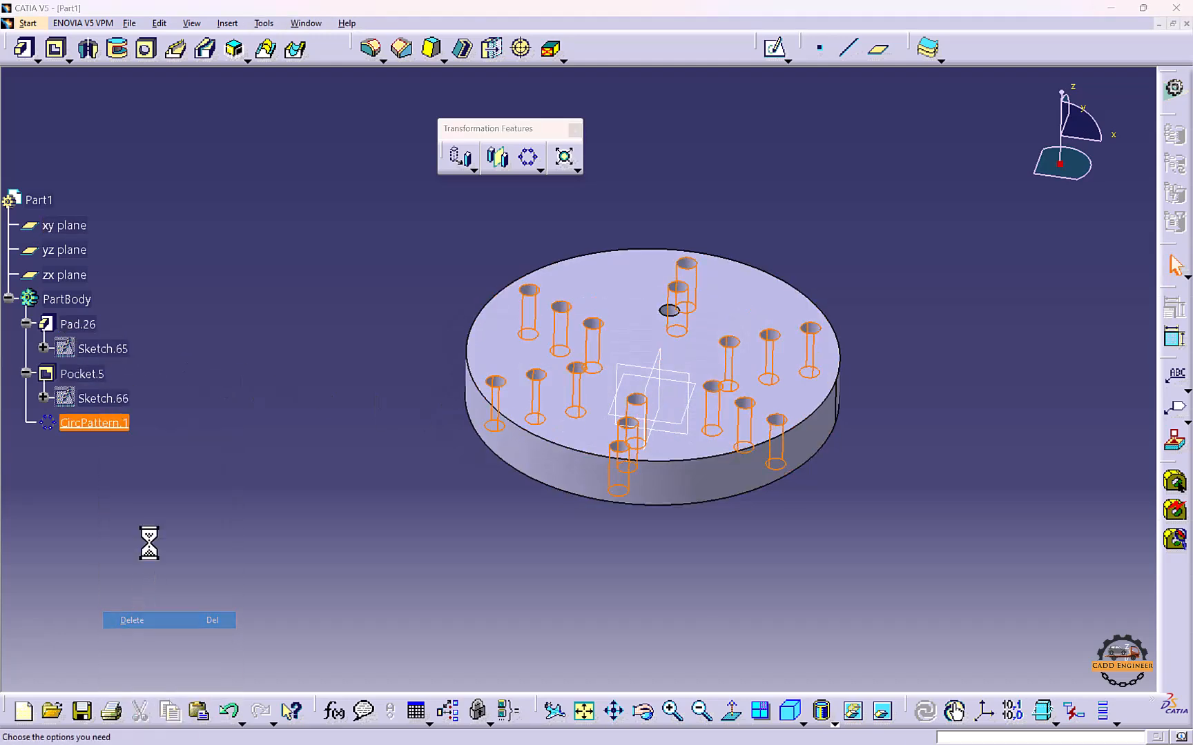
{"action": "left_click", "coordinate": [351, 398]}
Delete the disc pad and the hole pocket together with their sketches
{"action": "right_click", "coordinate": [76, 373]}
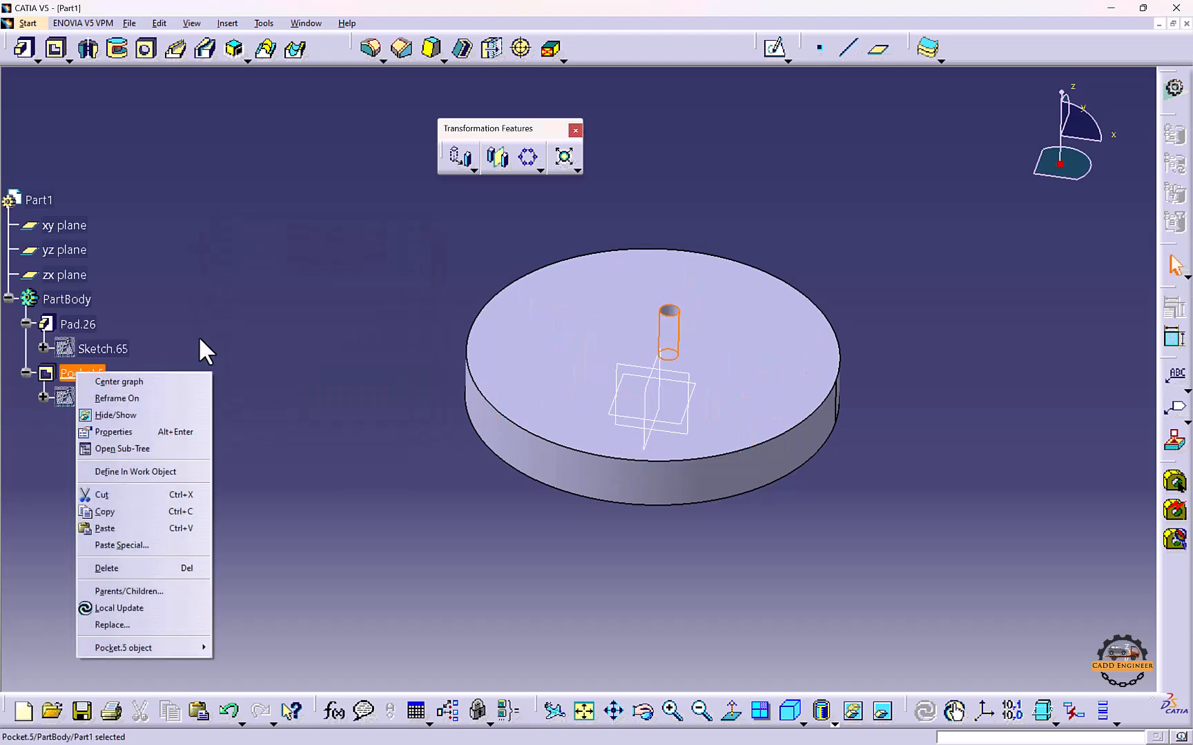
{"action": "left_click", "coordinate": [198, 336]}
{"action": "double_click", "coordinate": [76, 325]}
{"action": "left_click", "coordinate": [77, 373], "text": "ctrl"}
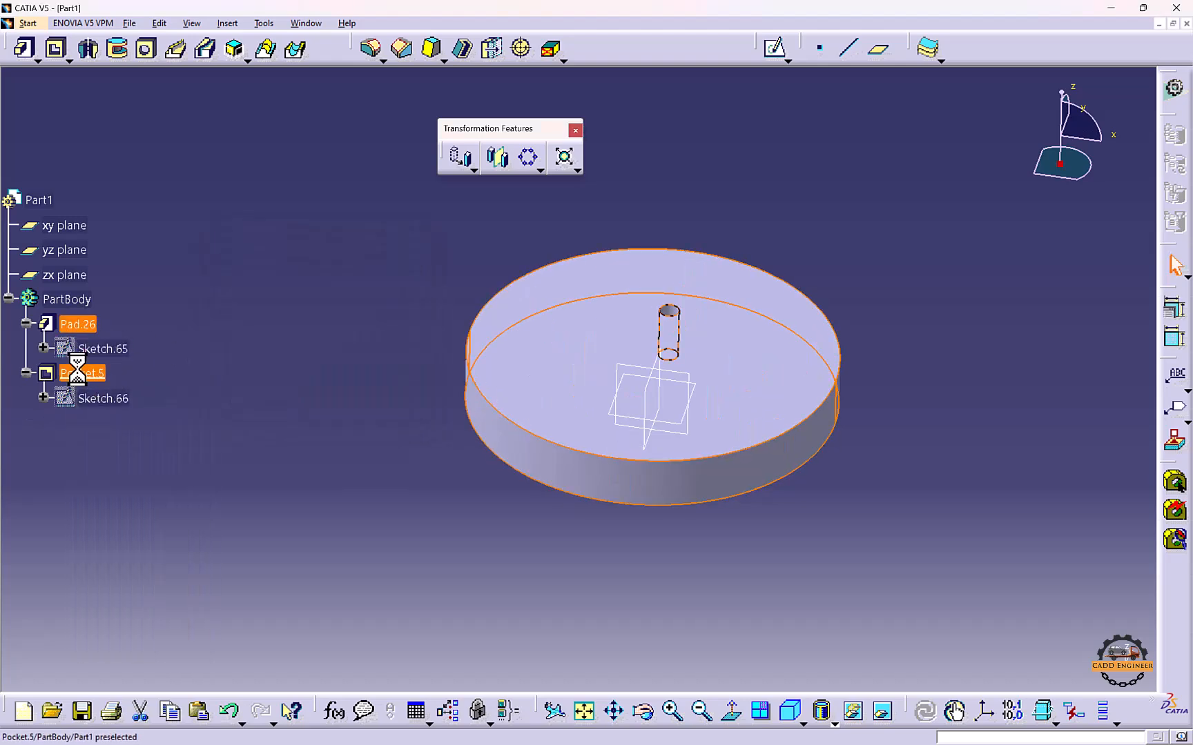
{"action": "right_click", "coordinate": [74, 367]}
{"action": "left_click", "coordinate": [138, 565]}
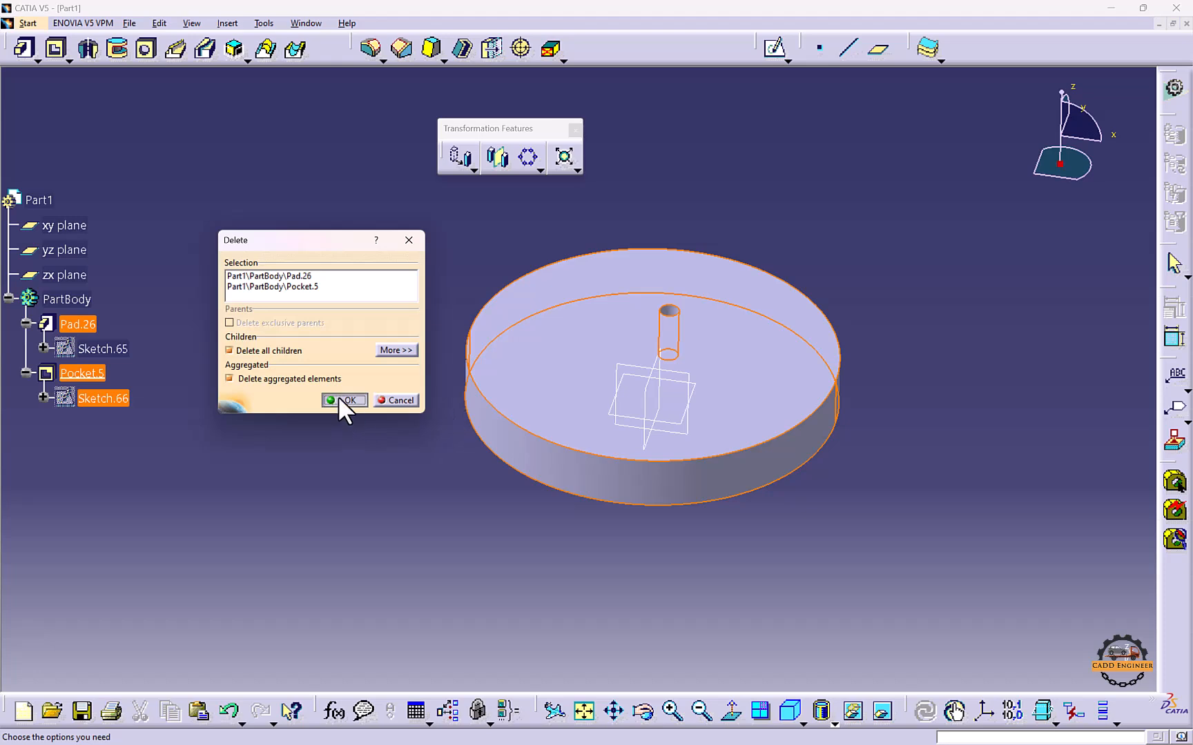
{"action": "left_click", "coordinate": [341, 400]}
Sketch a closed L-shaped profile on the xy plane starting at the origin, about 41 mm wide and 30 mm high
{"action": "left_click", "coordinate": [629, 378]}
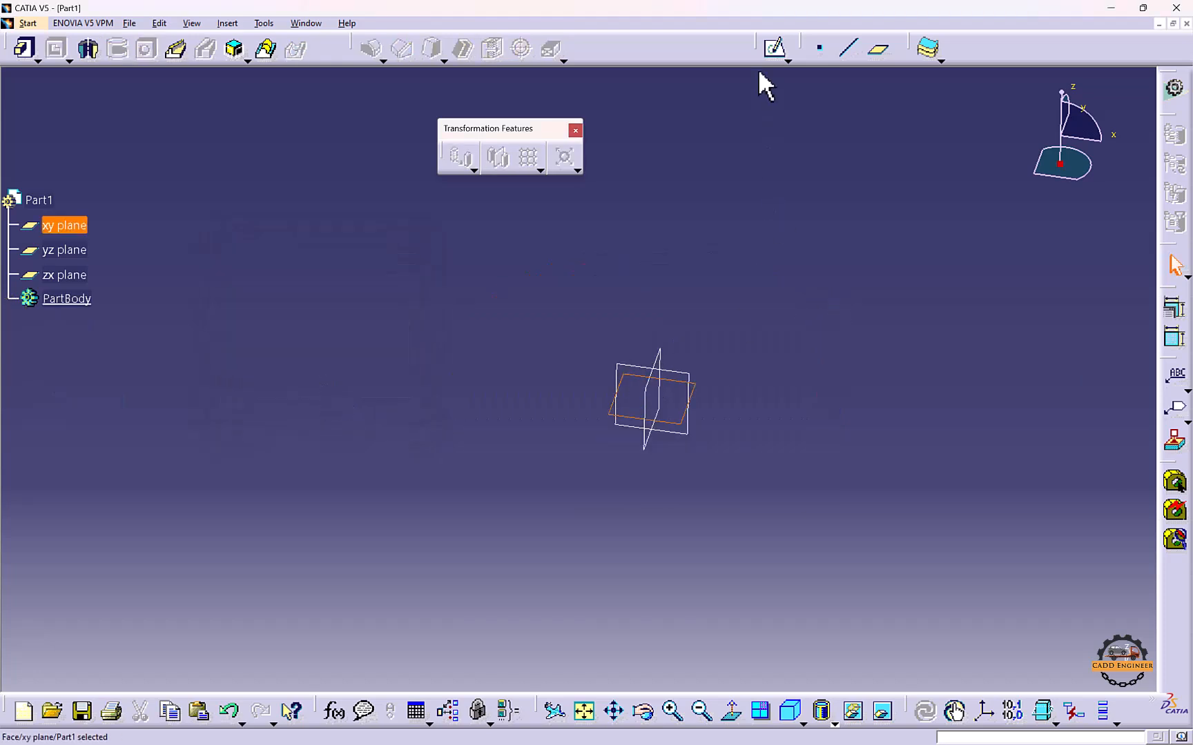
{"action": "left_click", "coordinate": [771, 49]}
{"action": "middle_click_drag", "start_coordinate": [615, 205], "coordinate": [488, 167]}
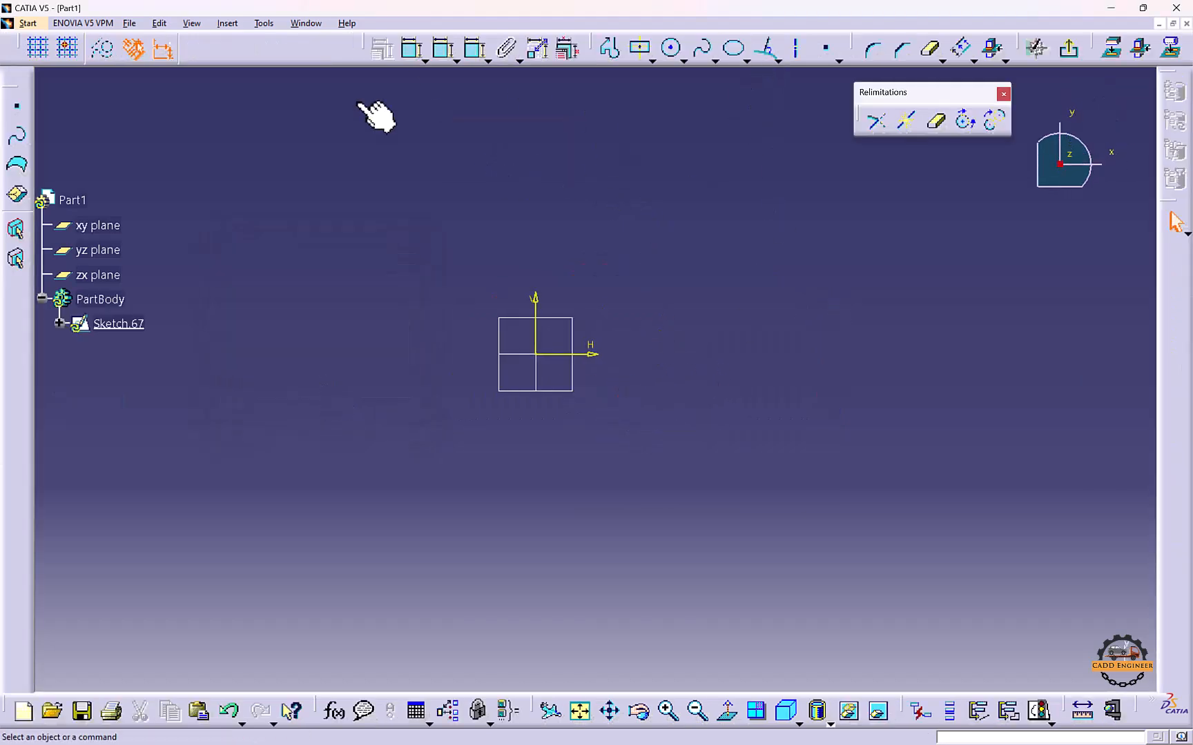
{"action": "left_click", "coordinate": [610, 49]}
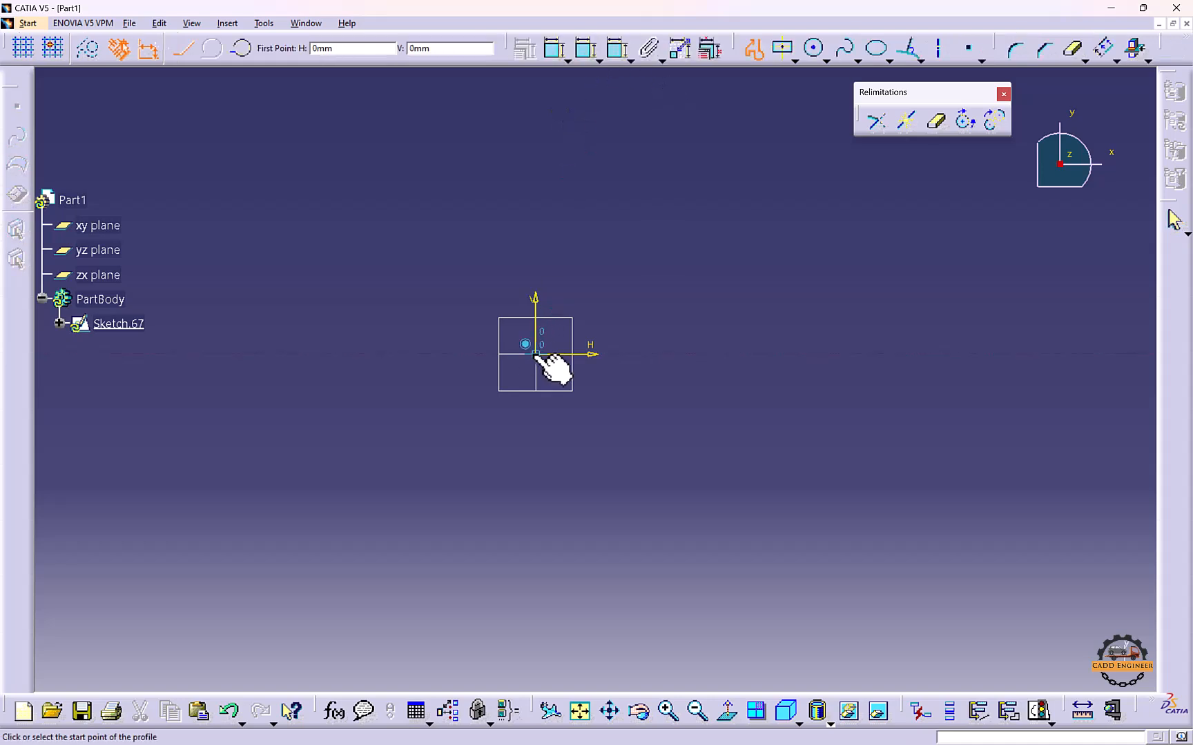
{"action": "left_click", "coordinate": [536, 354]}
{"action": "left_click", "coordinate": [535, 211]}
{"action": "left_click", "coordinate": [618, 211]}
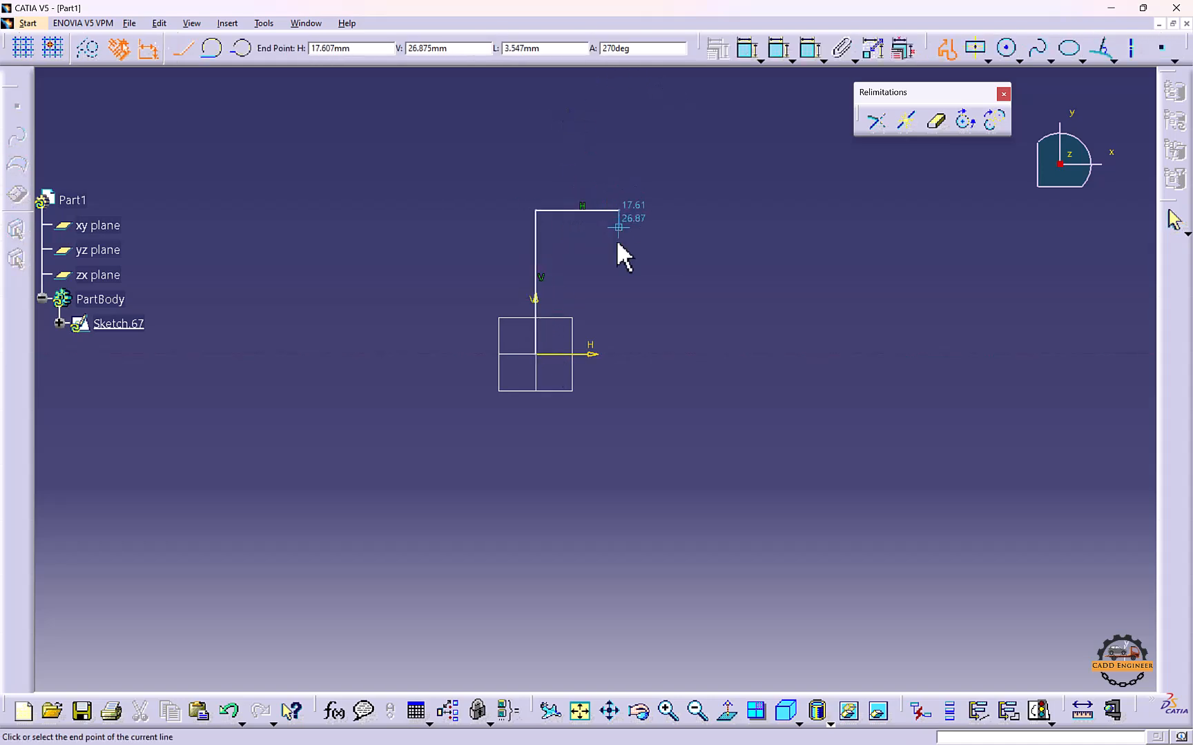
{"action": "left_click", "coordinate": [618, 284]}
{"action": "left_click", "coordinate": [729, 285]}
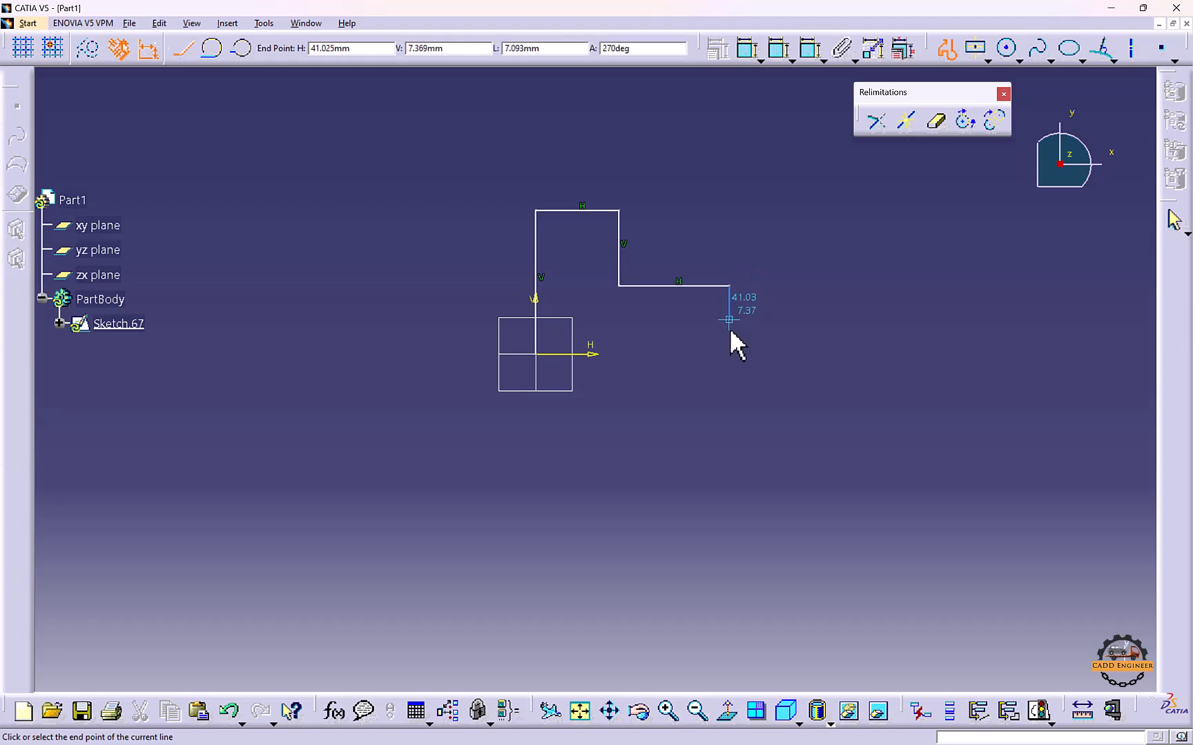
{"action": "left_click", "coordinate": [728, 355]}
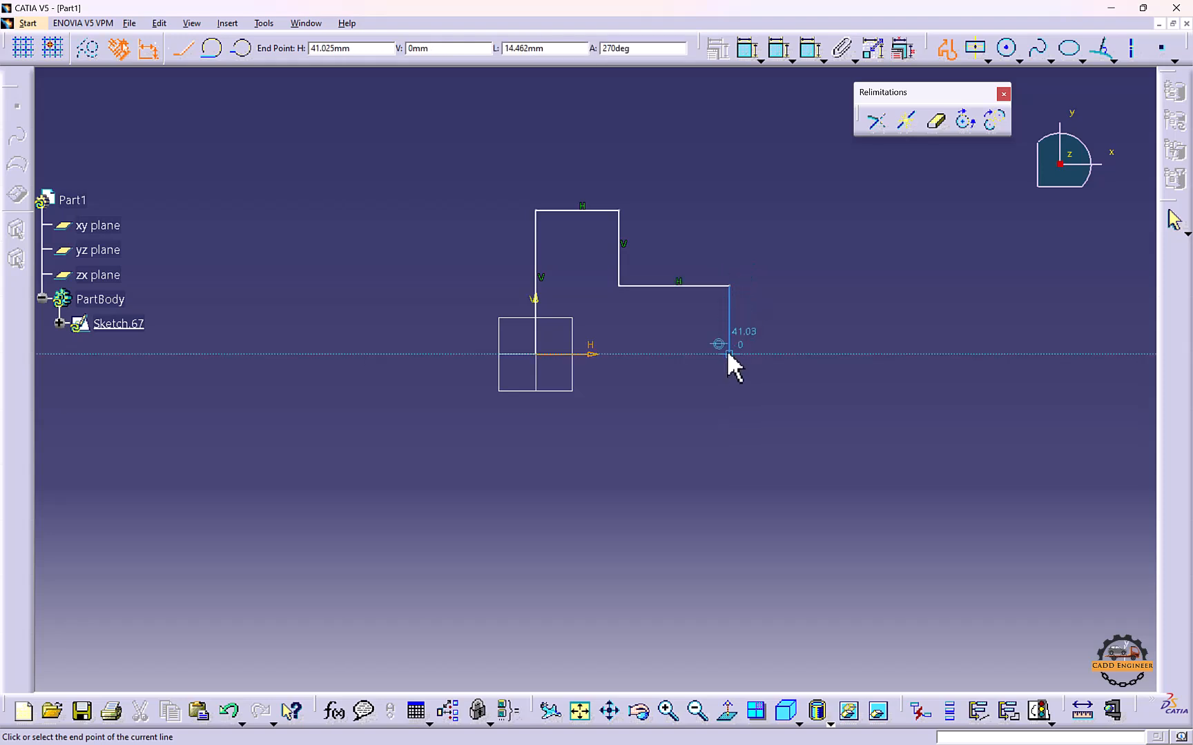
{"action": "left_click", "coordinate": [535, 354]}
Finish the sketch and pad the L-shaped profile by 10 mm
{"action": "left_click", "coordinate": [1068, 48]}
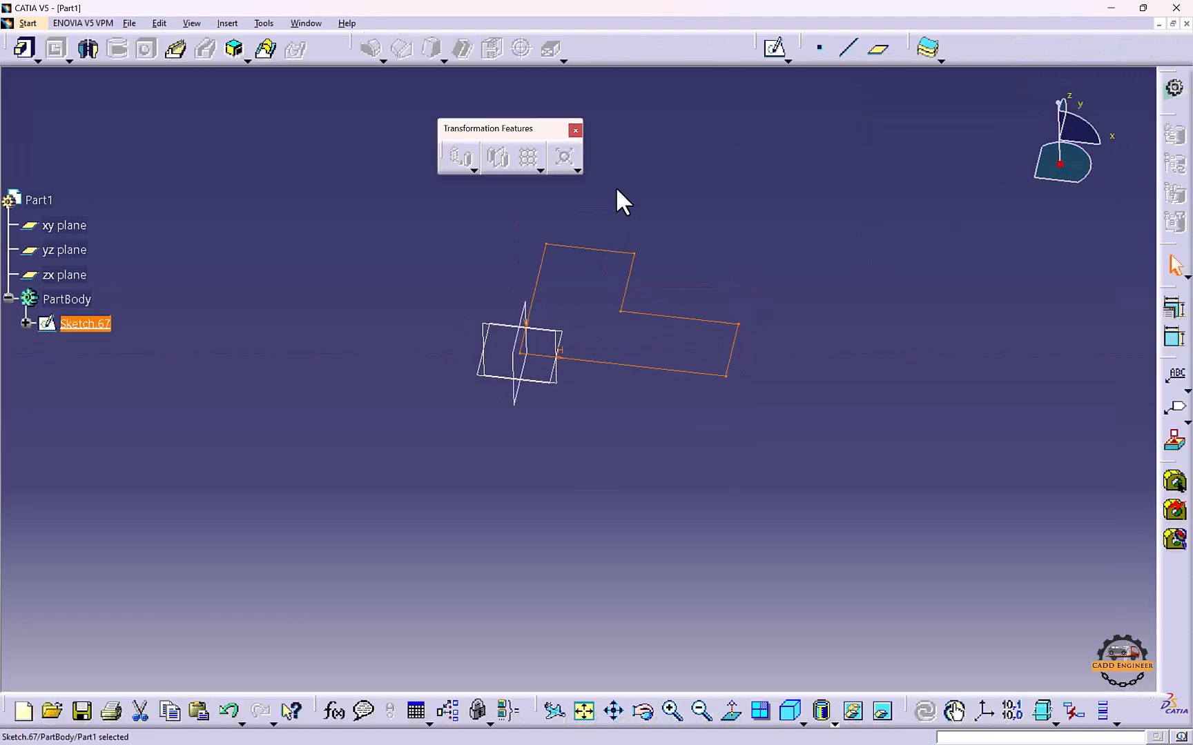
{"action": "left_click", "coordinate": [28, 49]}
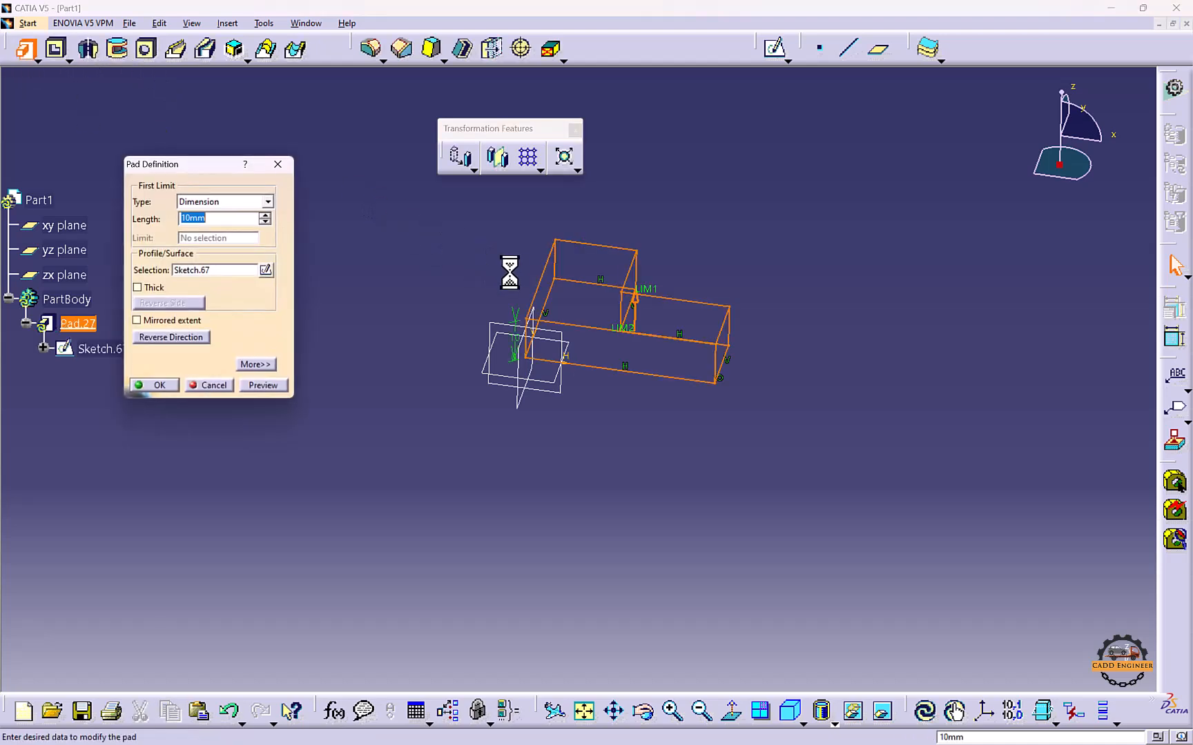
{"action": "middle_click_drag", "start_coordinate": [386, 311], "coordinate": [549, 262]}
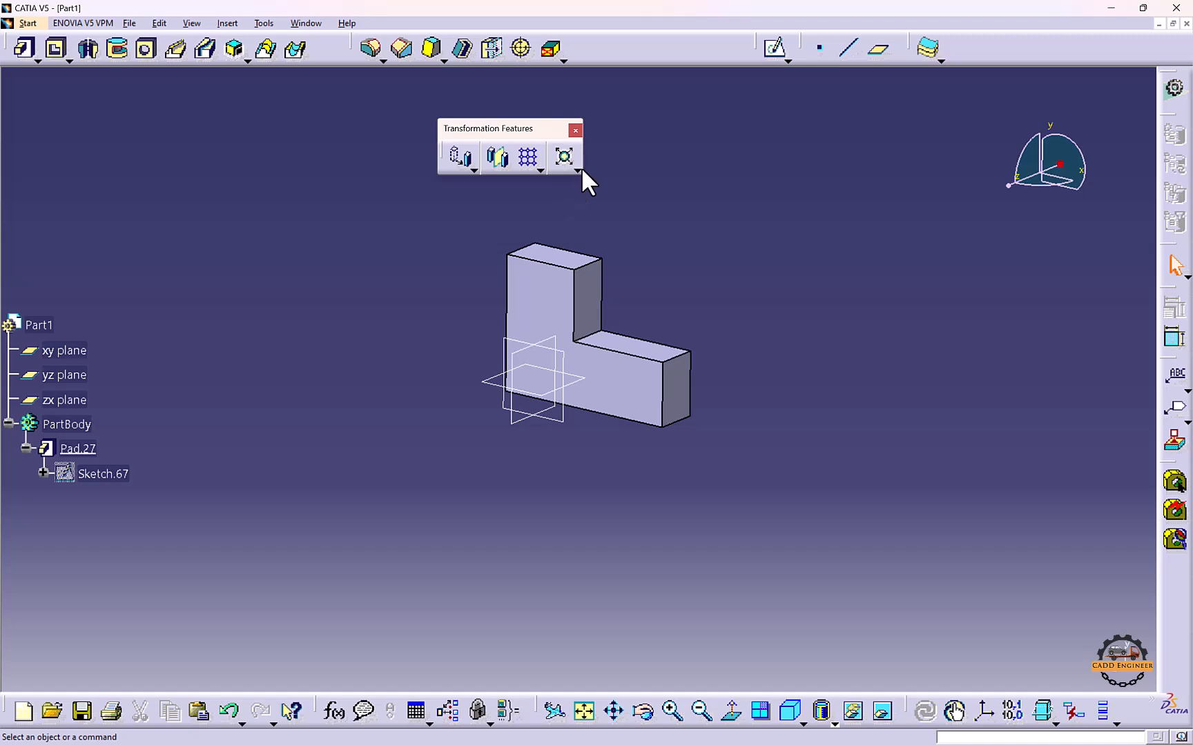
Scale the L-shaped pad by a ratio of 5, using its front L-shaped face as the reference
{"action": "left_click", "coordinate": [578, 169]}
{"action": "left_click_drag", "start_coordinate": [588, 181], "coordinate": [722, 170]}
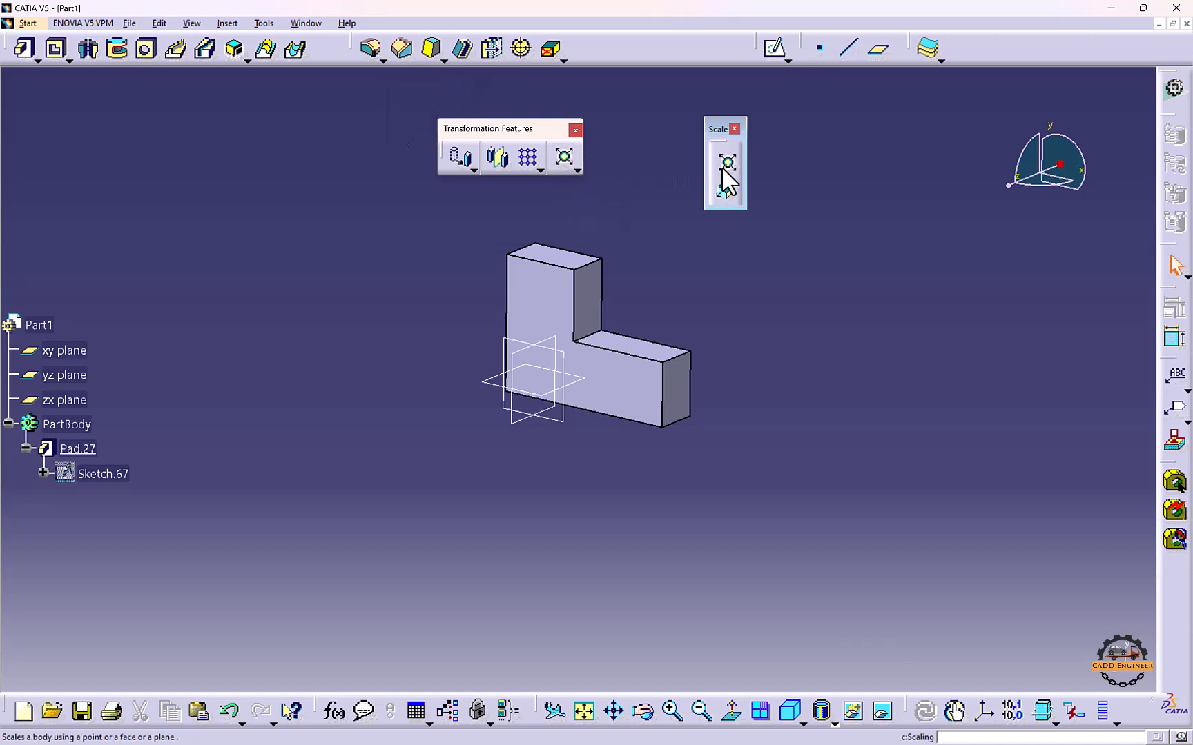
{"action": "left_click", "coordinate": [727, 163]}
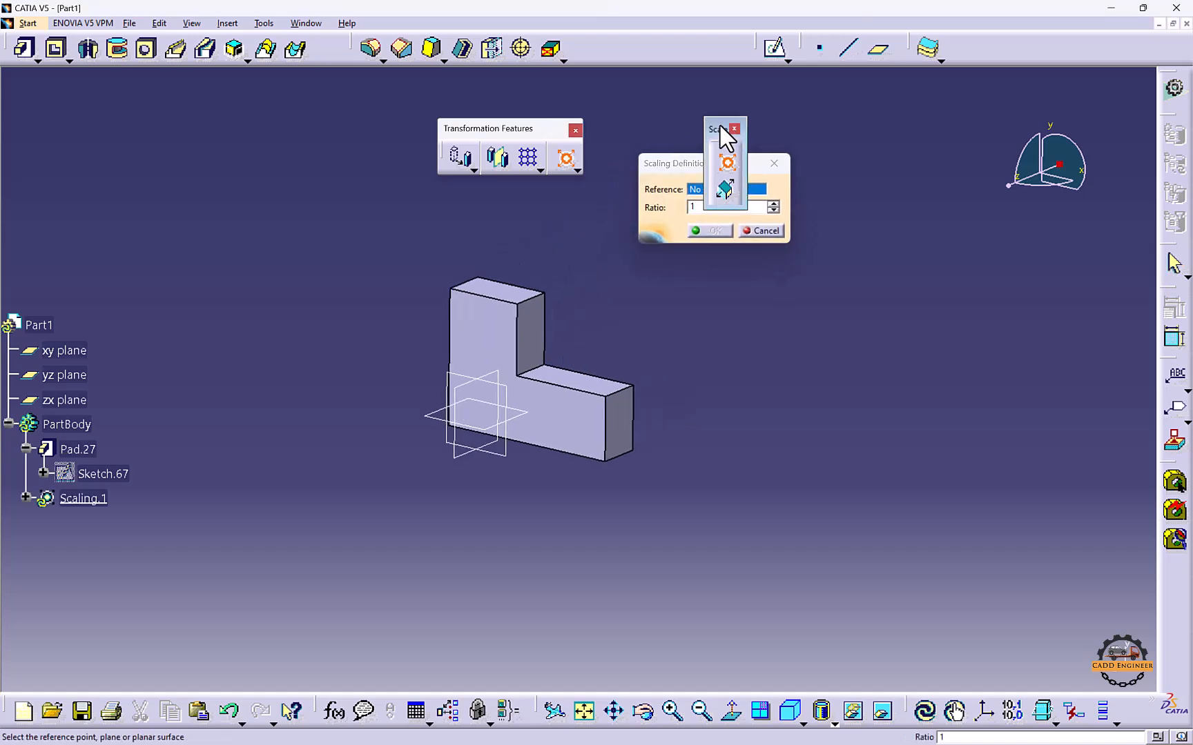
{"action": "left_click_drag", "start_coordinate": [720, 132], "coordinate": [937, 140]}
{"action": "left_click", "coordinate": [514, 314]}
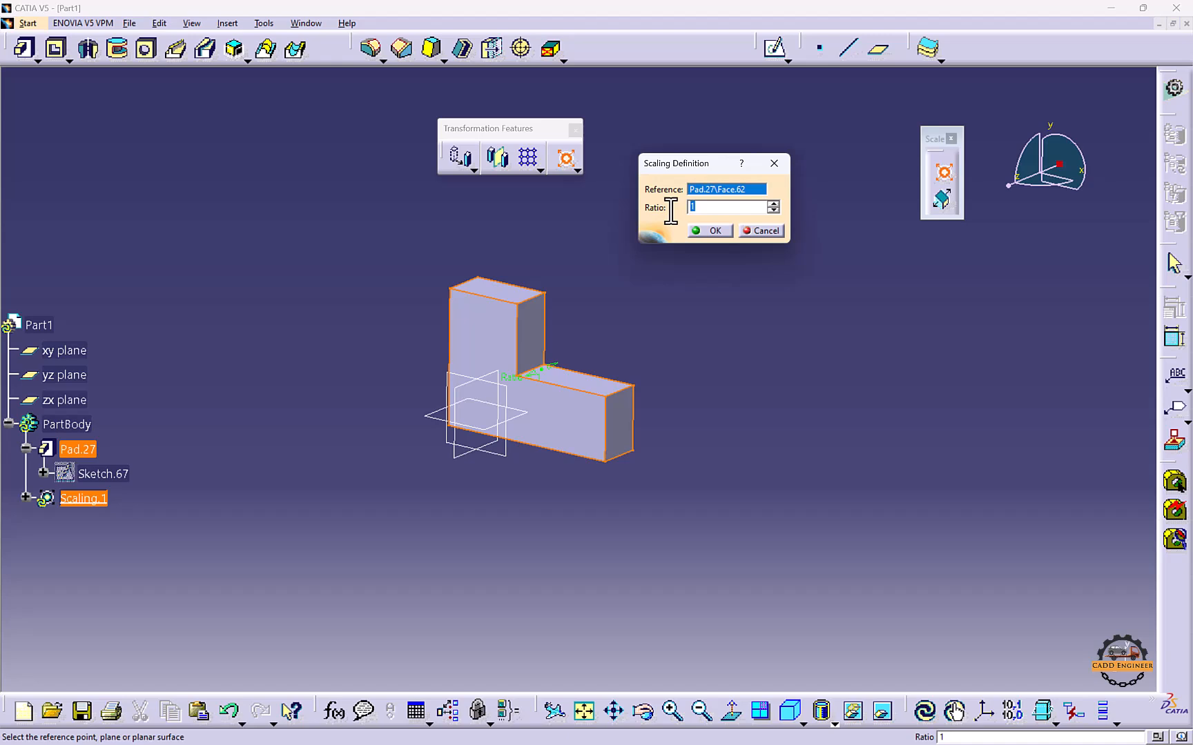
{"action": "left_click", "coordinate": [717, 290]}
{"action": "middle_click_drag", "start_coordinate": [697, 348], "coordinate": [607, 376]}
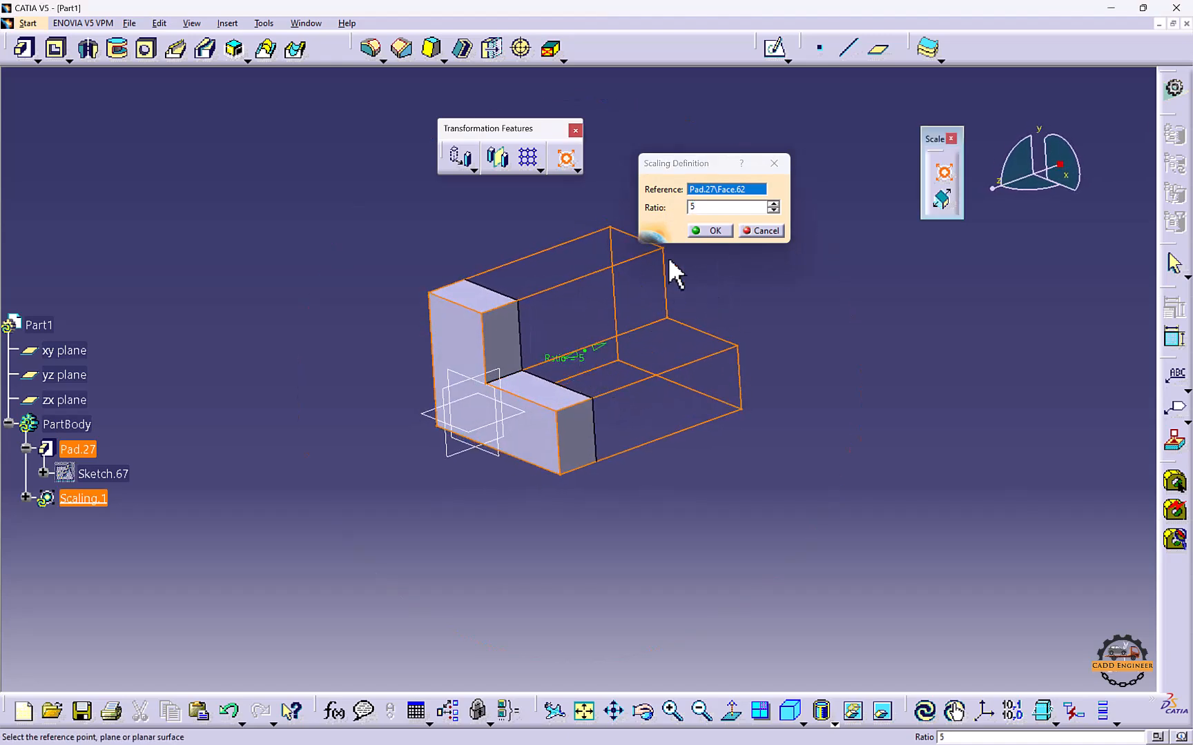
{"action": "left_click", "coordinate": [709, 231]}
{"action": "left_click", "coordinate": [942, 200]}
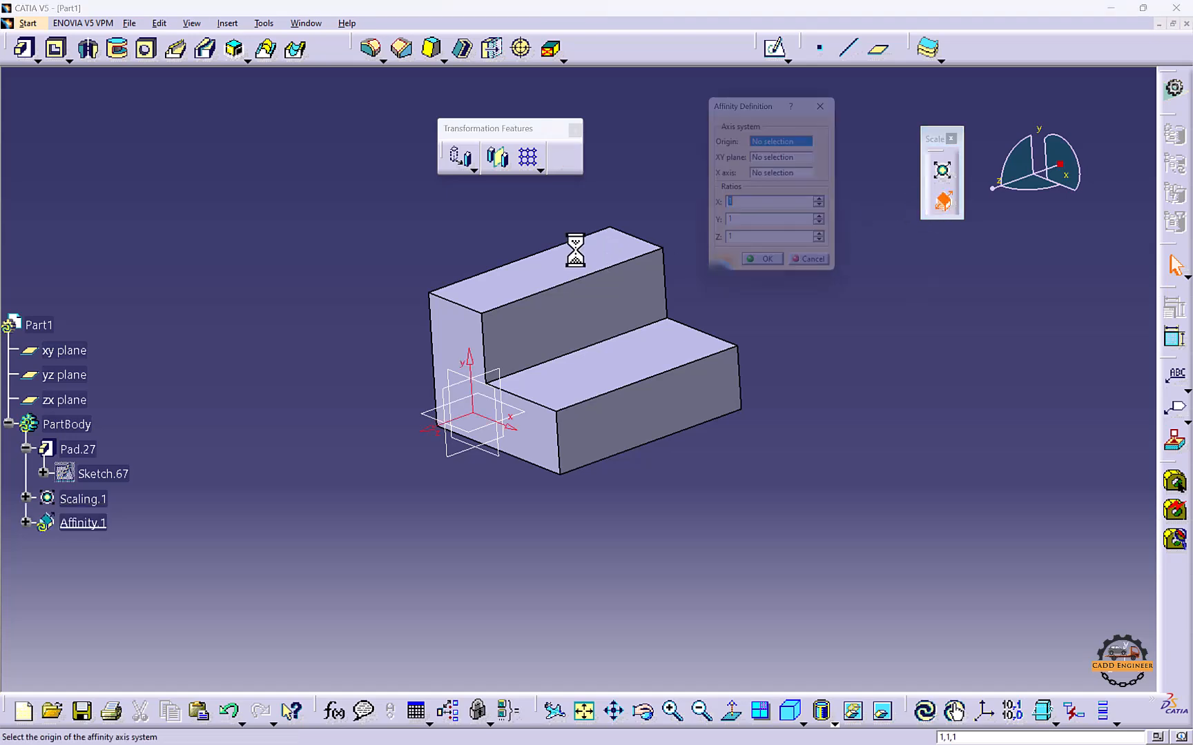
{"action": "left_click", "coordinate": [833, 102]}
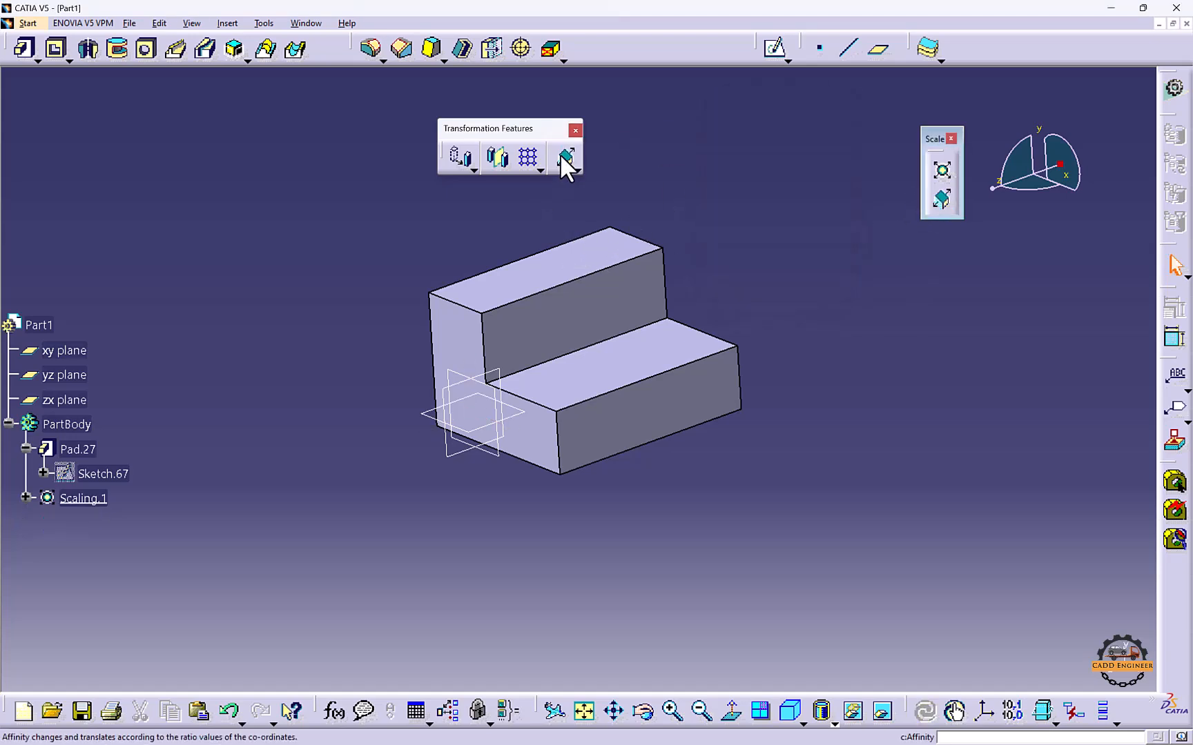
{"action": "left_click", "coordinate": [577, 169]}
{"action": "left_click", "coordinate": [589, 179]}
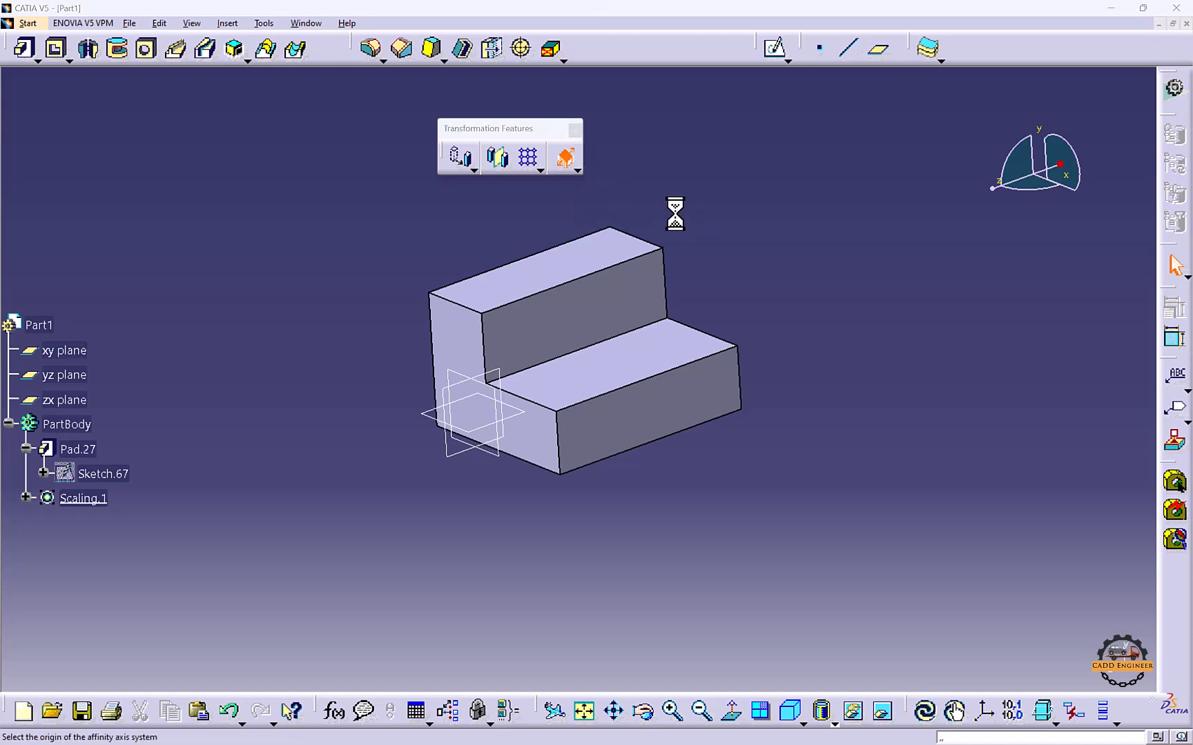
{"action": "left_click", "coordinate": [833, 102]}
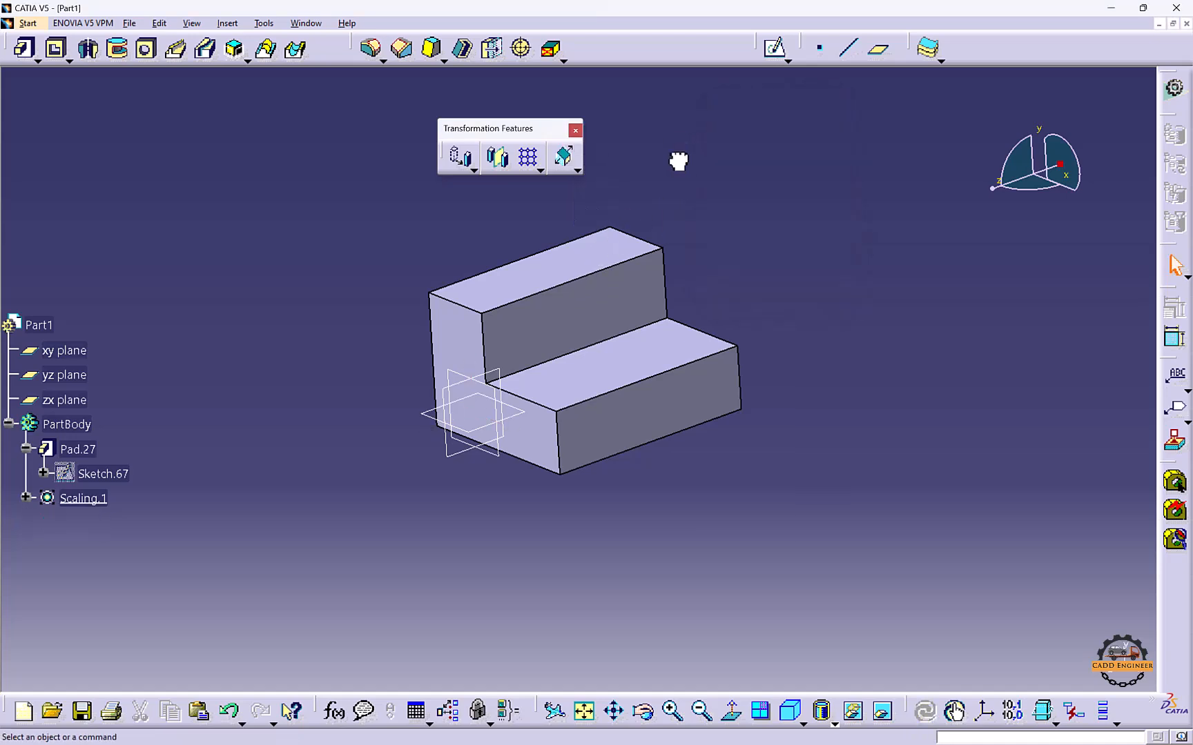
{"action": "left_click", "coordinate": [565, 157]}
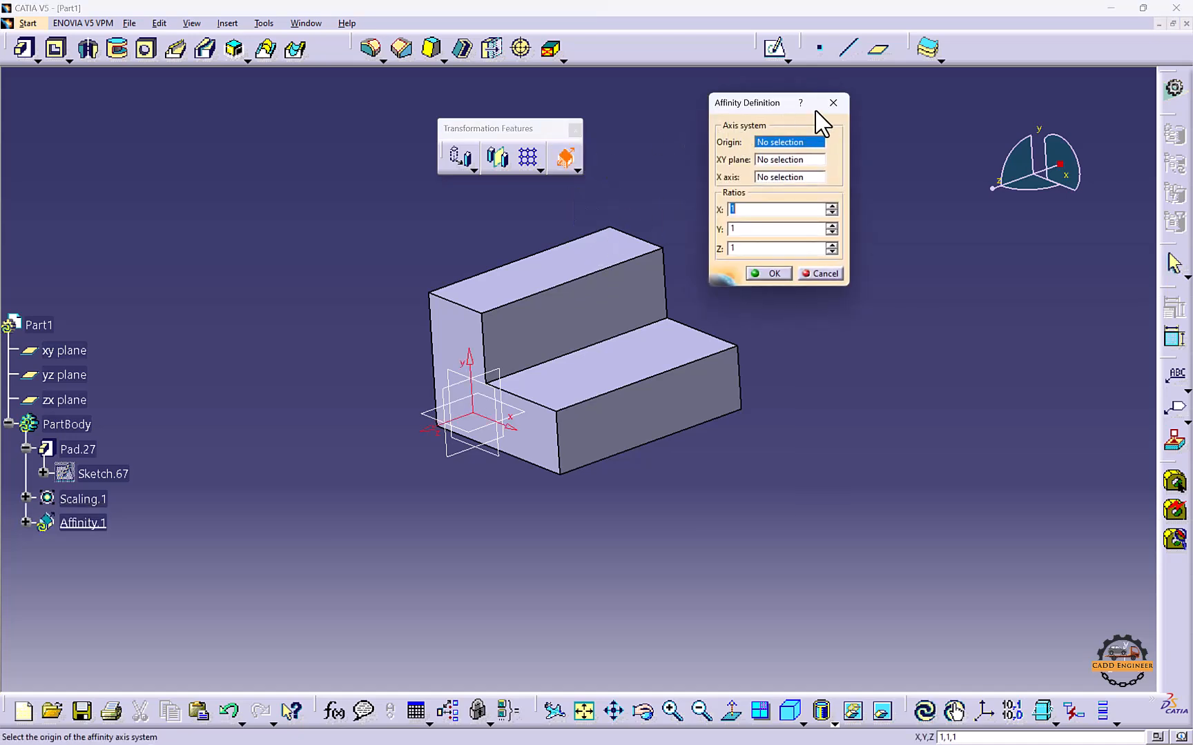
{"action": "left_click", "coordinate": [833, 102]}
Scale the body by a ratio of 3, using the top face of the upright leg as the reference
{"action": "left_click", "coordinate": [576, 169]}
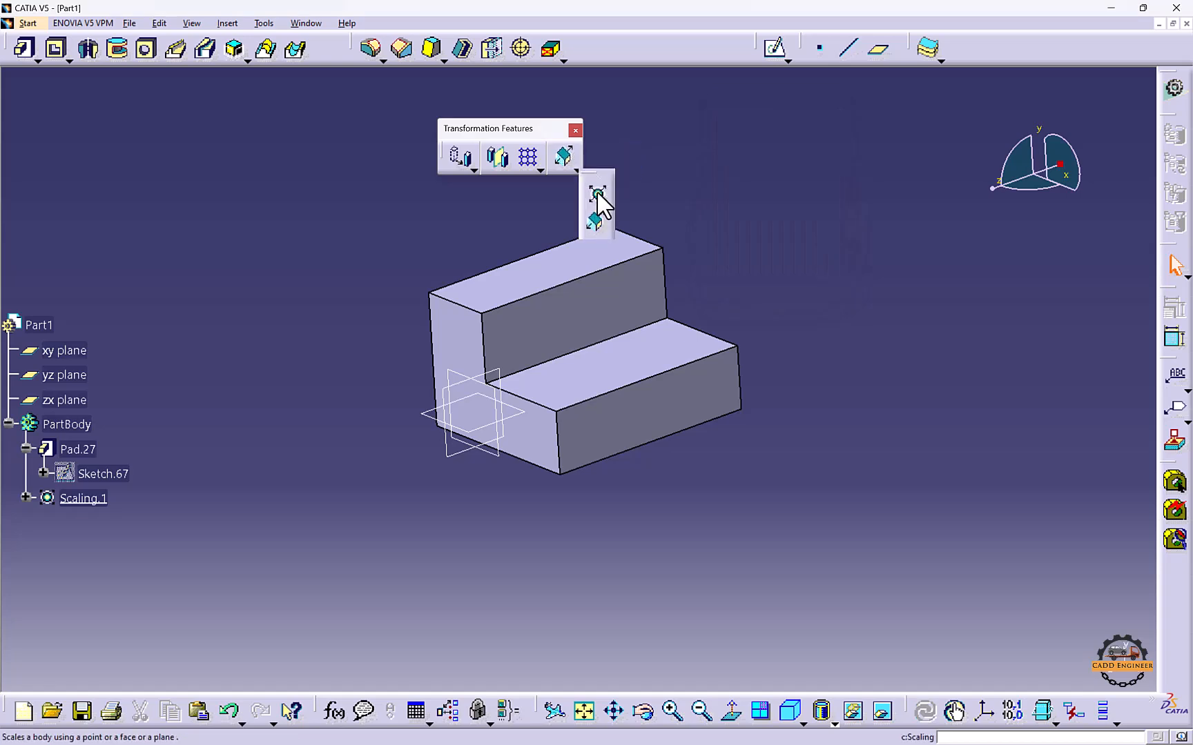
{"action": "left_click", "coordinate": [597, 194]}
{"action": "left_click", "coordinate": [556, 271]}
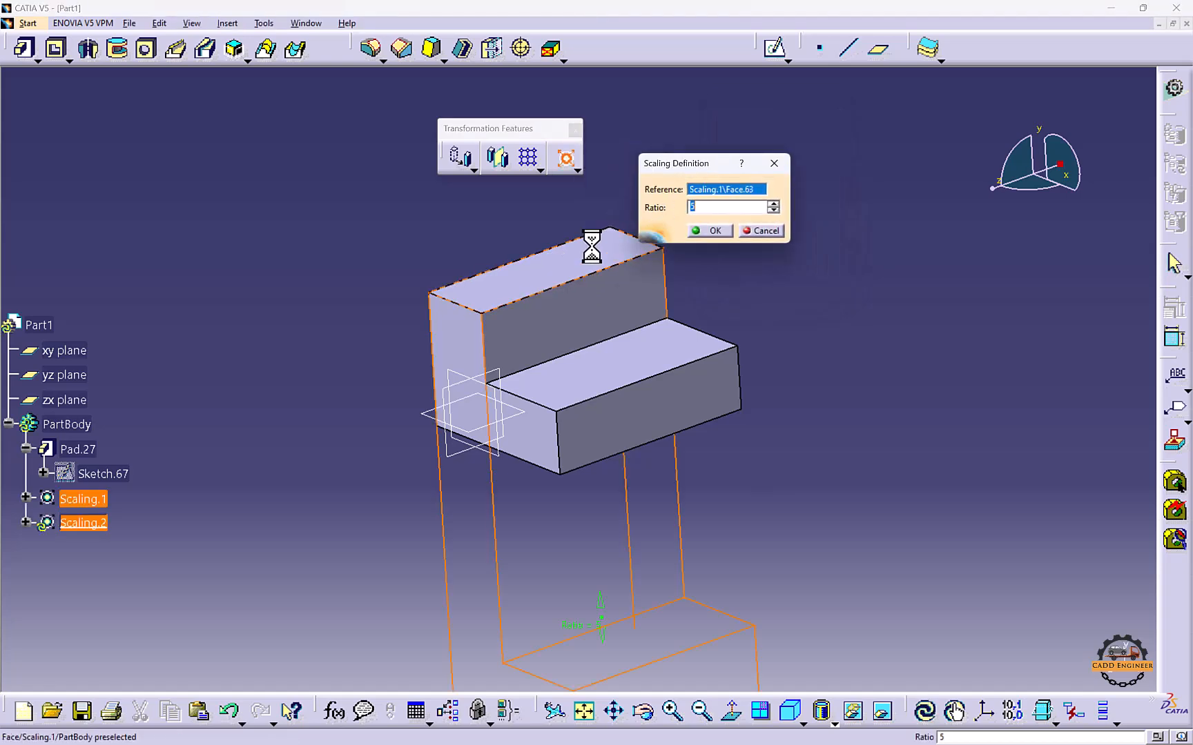
{"action": "middle_click_drag", "start_coordinate": [668, 246], "coordinate": [551, 272]}
{"action": "scroll", "coordinate": [557, 303], "scroll_direction": "up", "scroll_amount": 2}
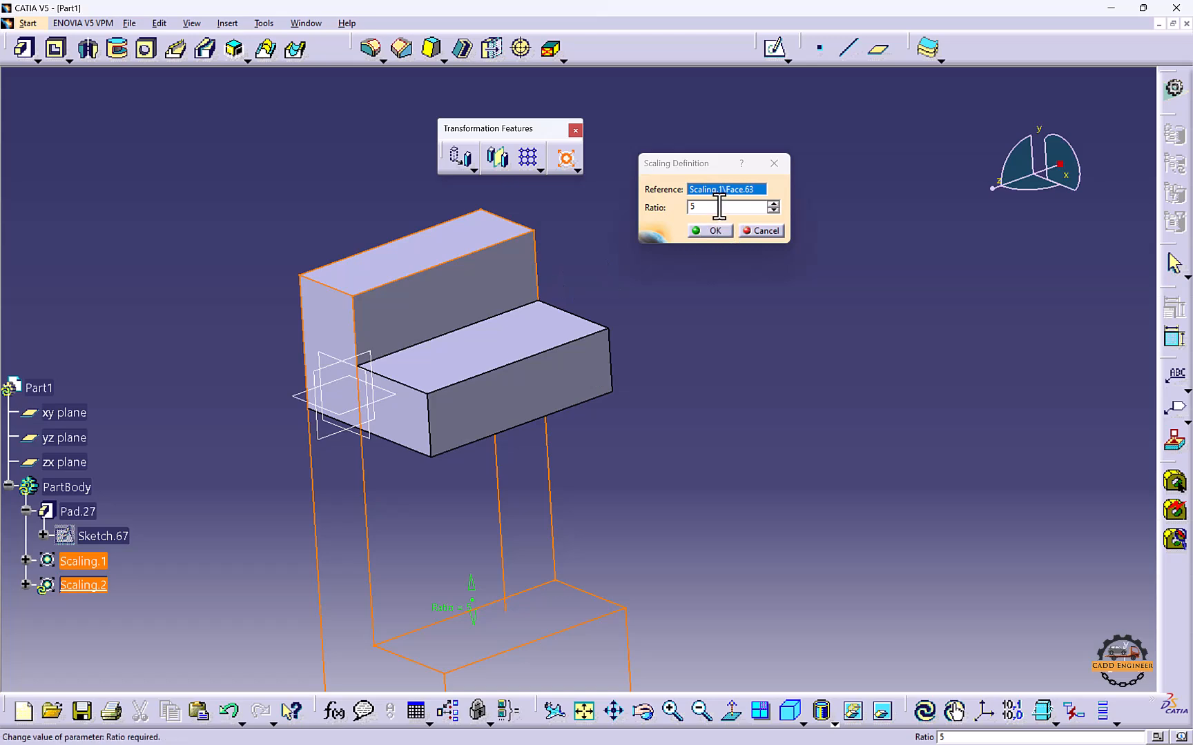
{"action": "double_click", "coordinate": [711, 207]}
{"action": "left_click", "coordinate": [638, 305]}
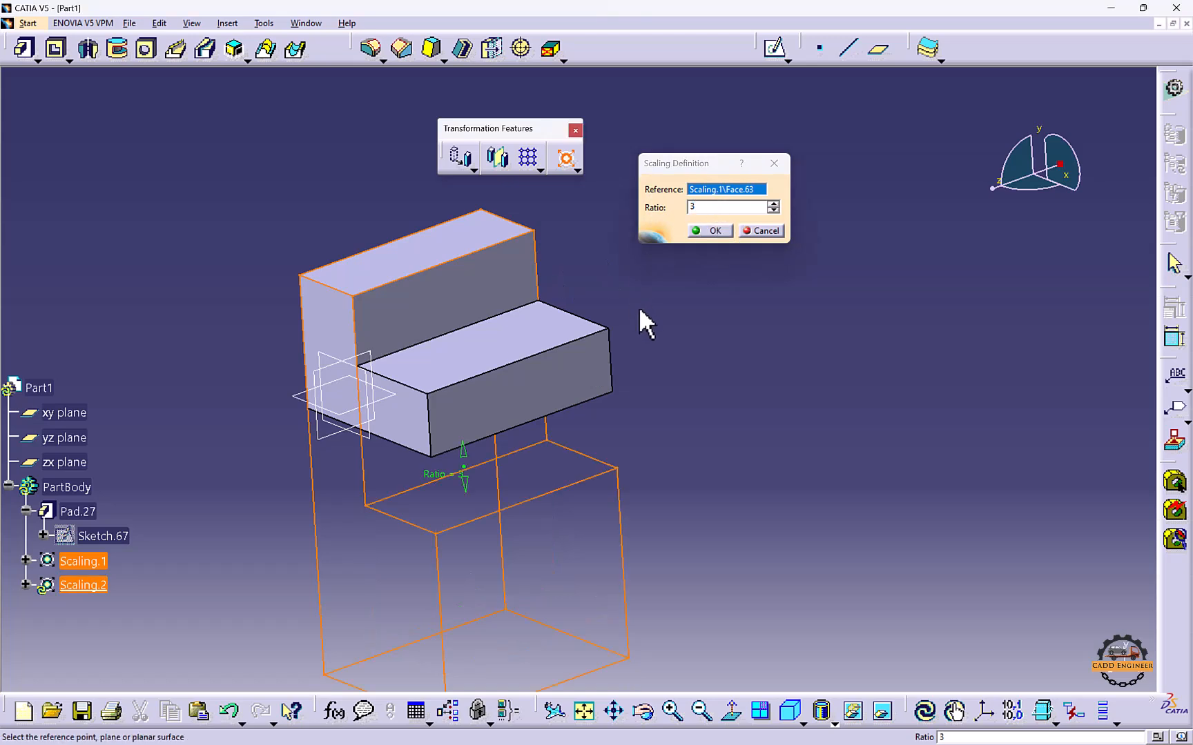
{"action": "left_click", "coordinate": [709, 231]}
Undo both scaling operations on the L-shaped body
{"action": "middle_click_drag", "start_coordinate": [708, 282], "coordinate": [712, 302]}
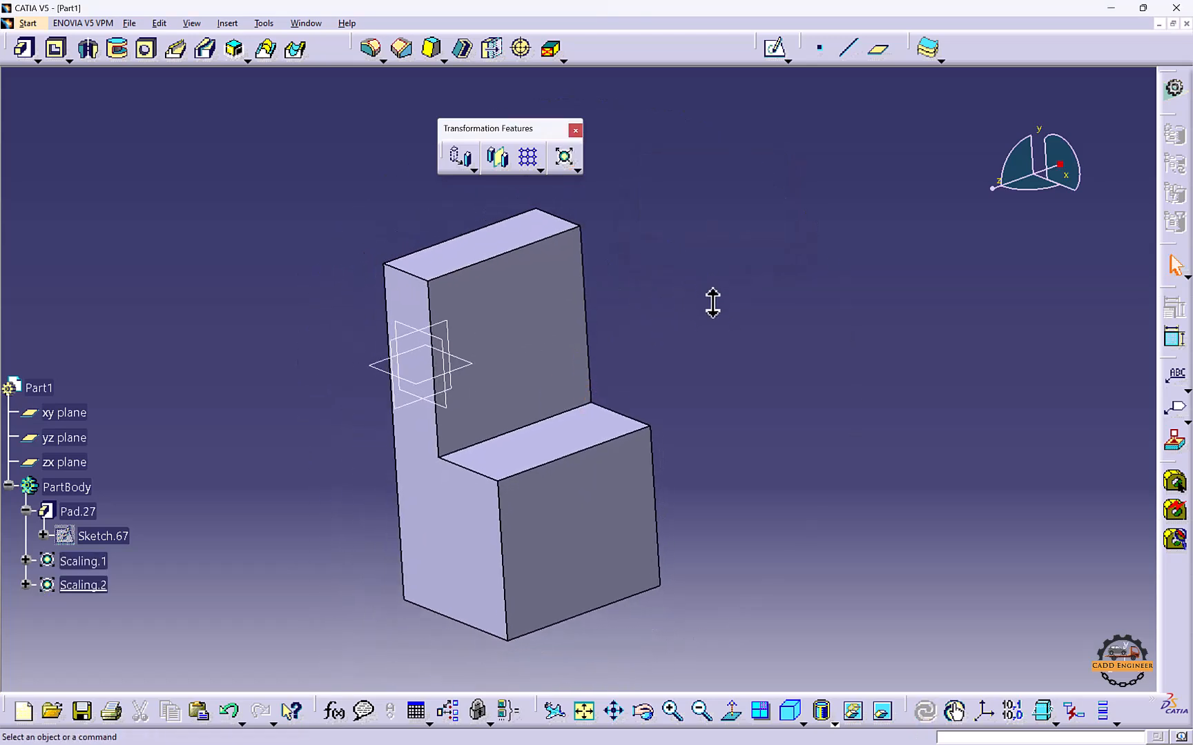
{"action": "key", "text": "ctrl+z"}
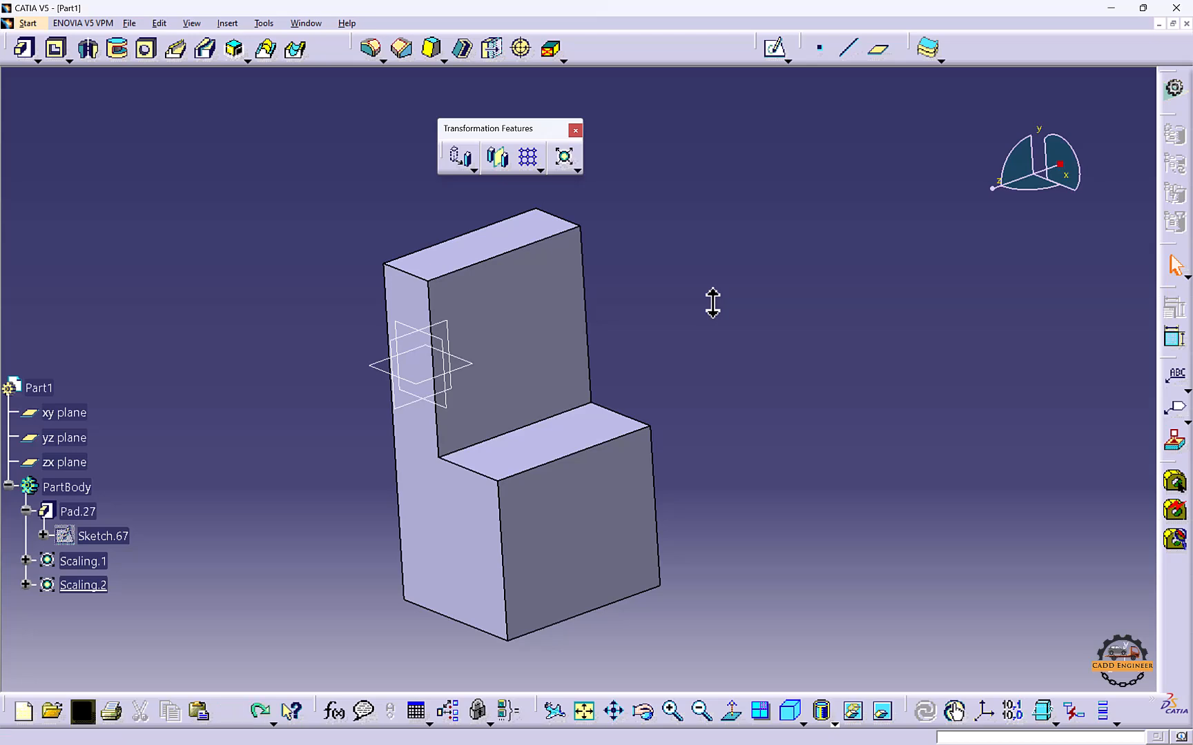
{"action": "key", "text": "ctrl+z"}
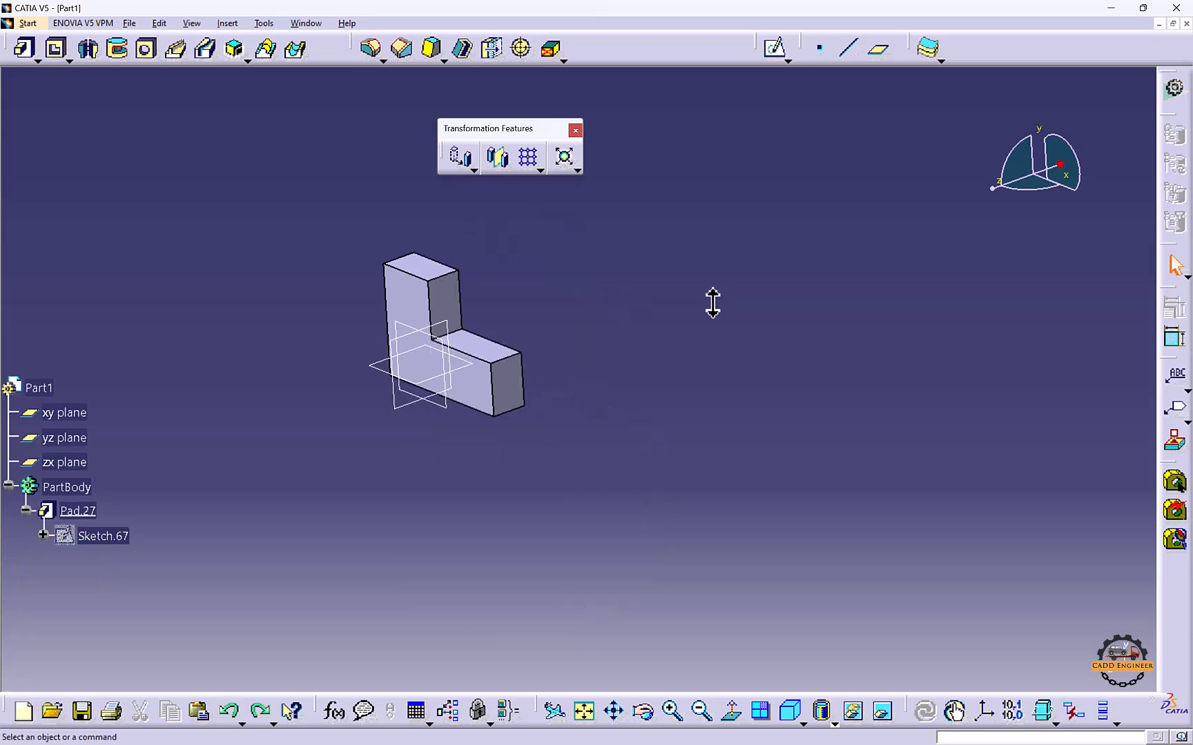
{"action": "left_click", "coordinate": [577, 171]}
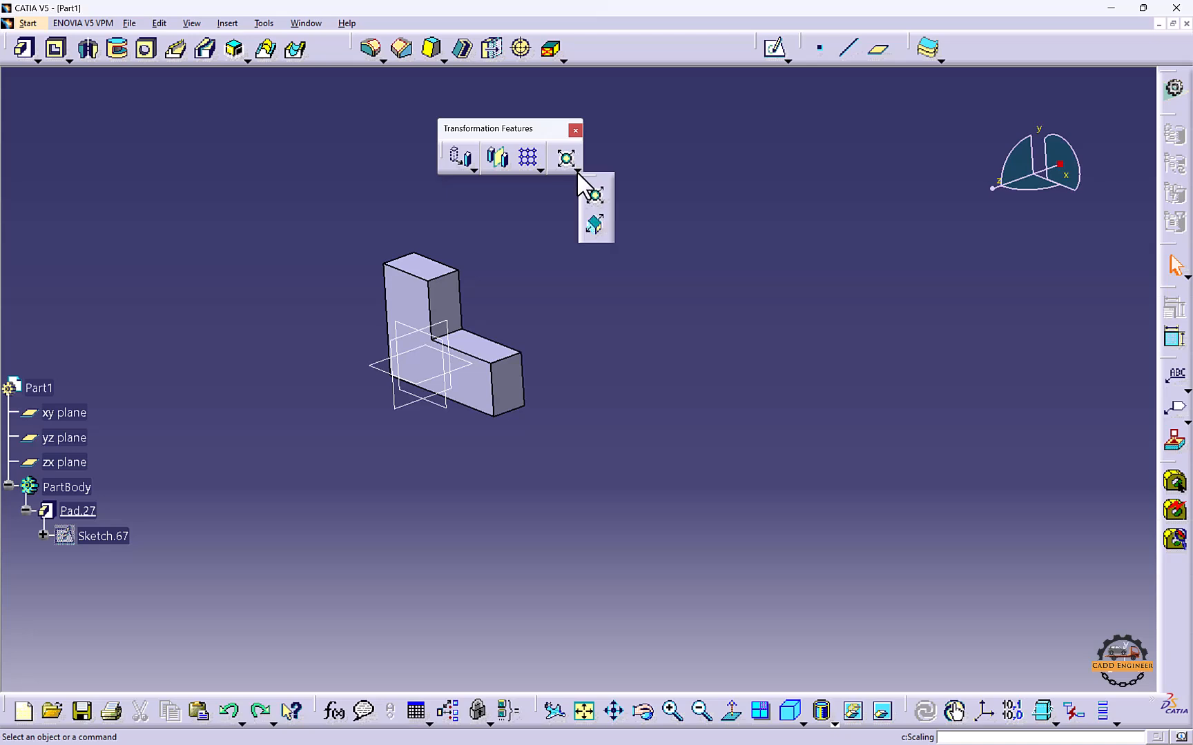
{"action": "left_click", "coordinate": [594, 224]}
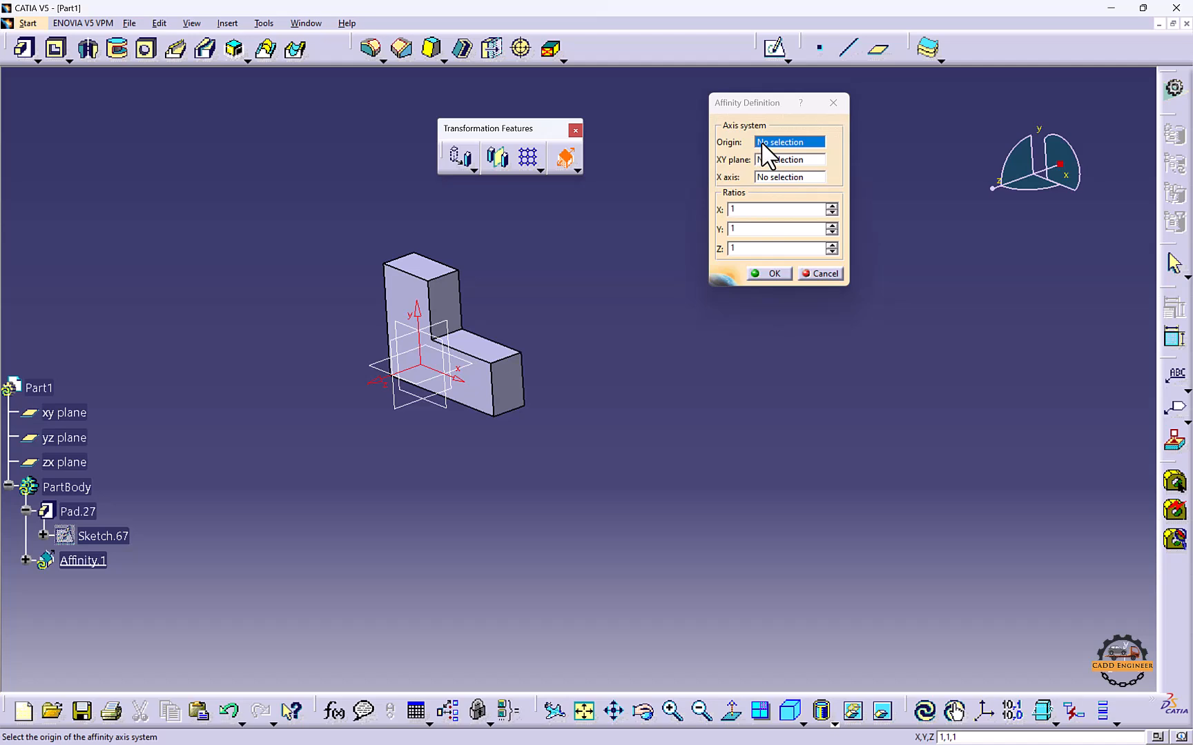
{"action": "right_click", "coordinate": [763, 144]}
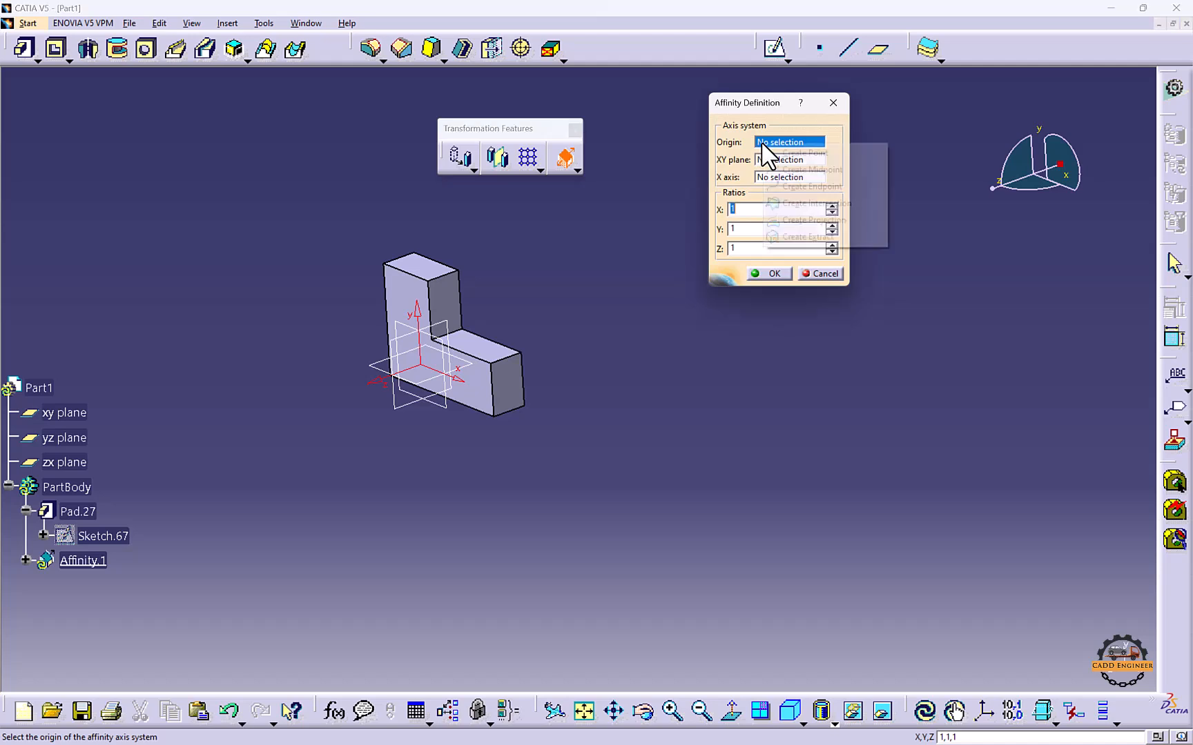
{"action": "left_click", "coordinate": [786, 152]}
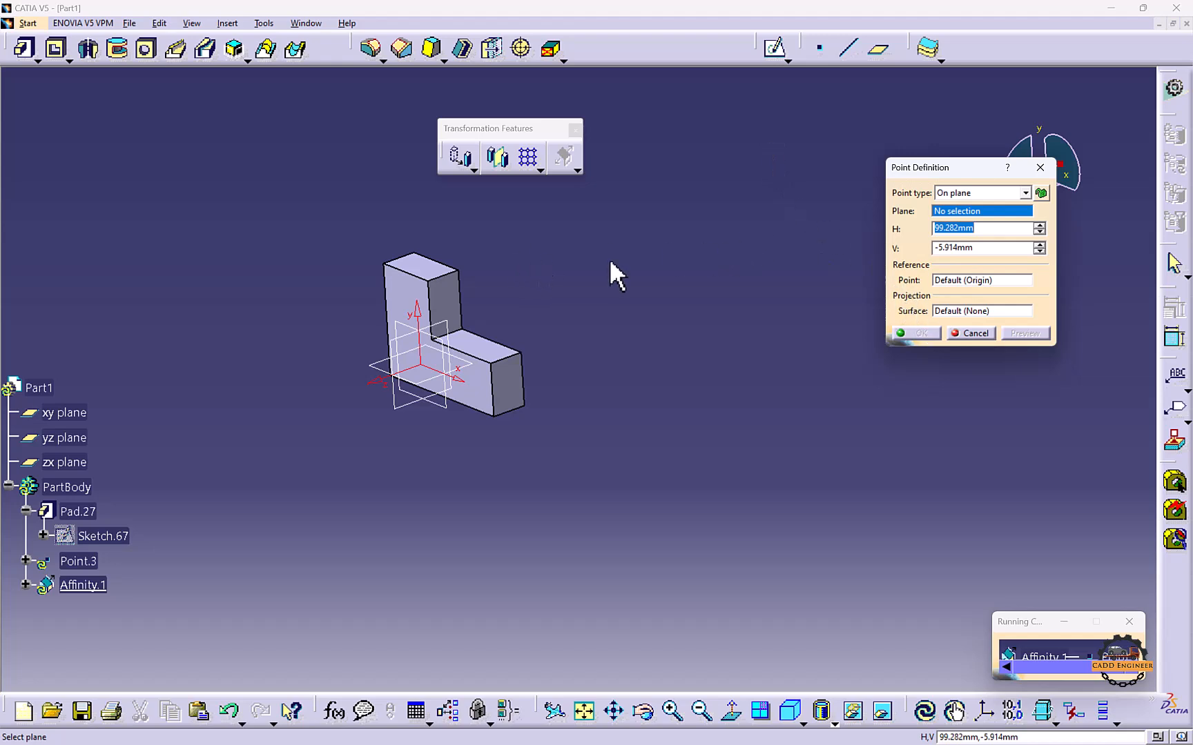
{"action": "right_click", "coordinate": [949, 213]}
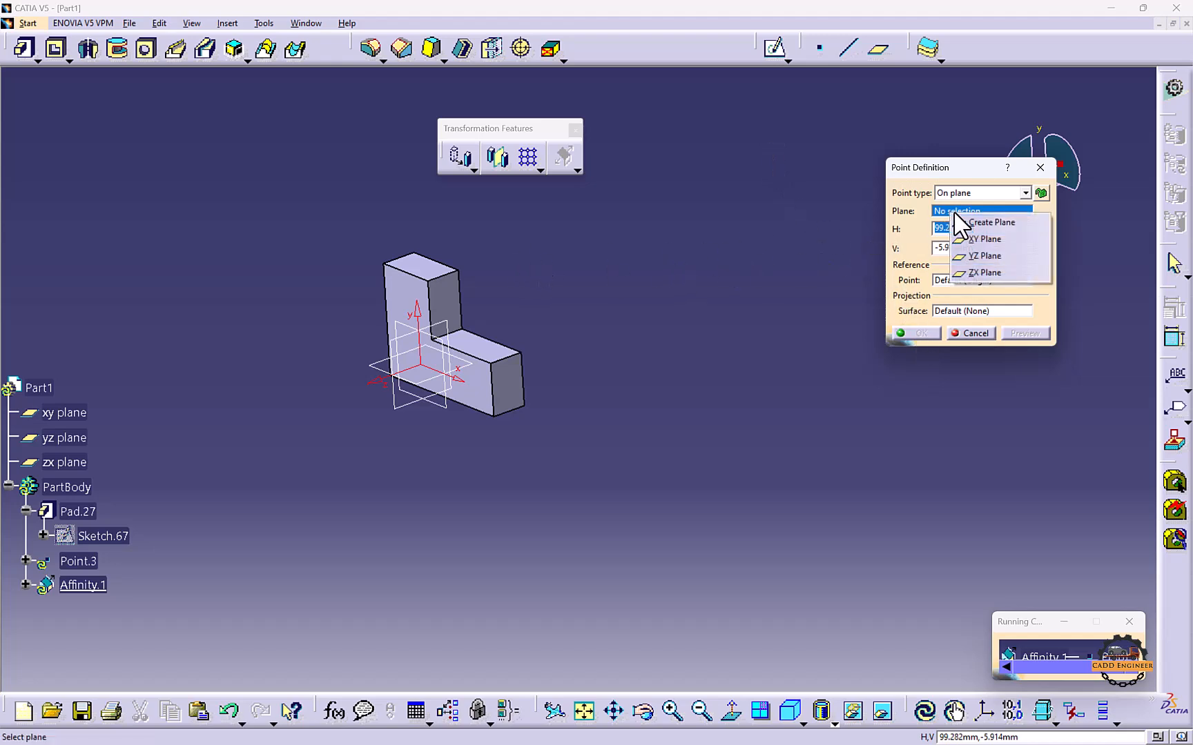
{"action": "left_click", "coordinate": [935, 206]}
{"action": "left_click", "coordinate": [1028, 166]}
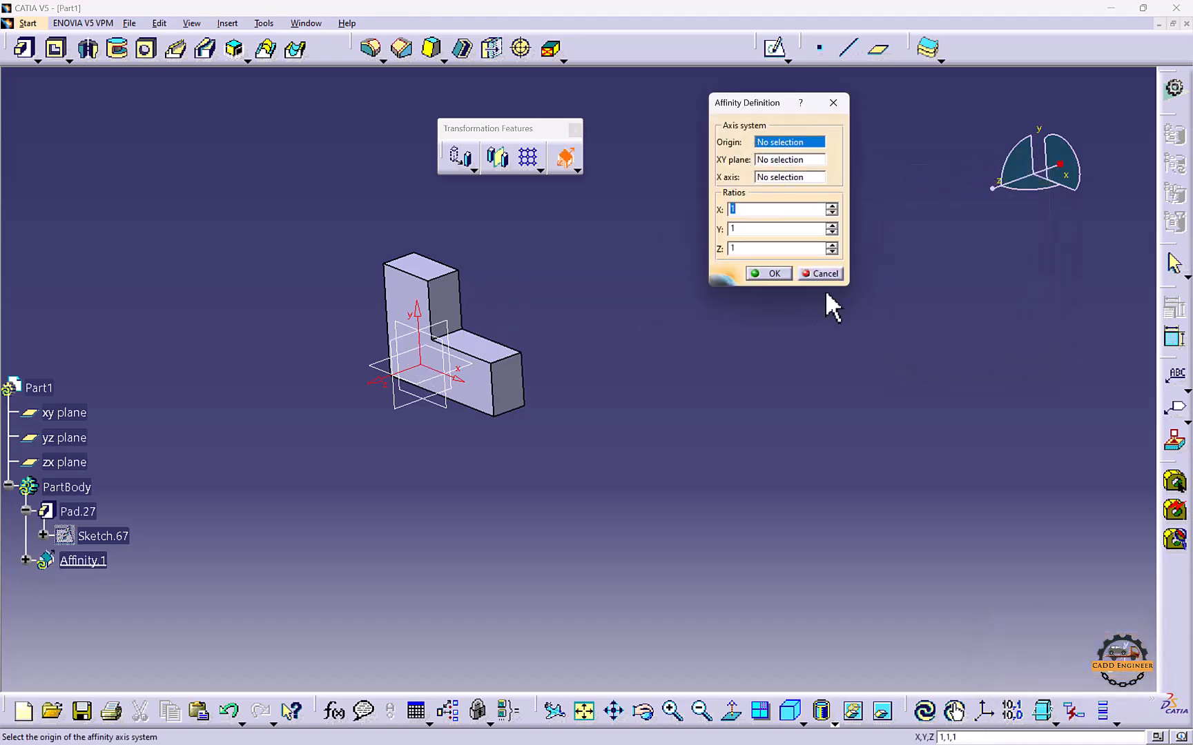
{"action": "right_click", "coordinate": [777, 143]}
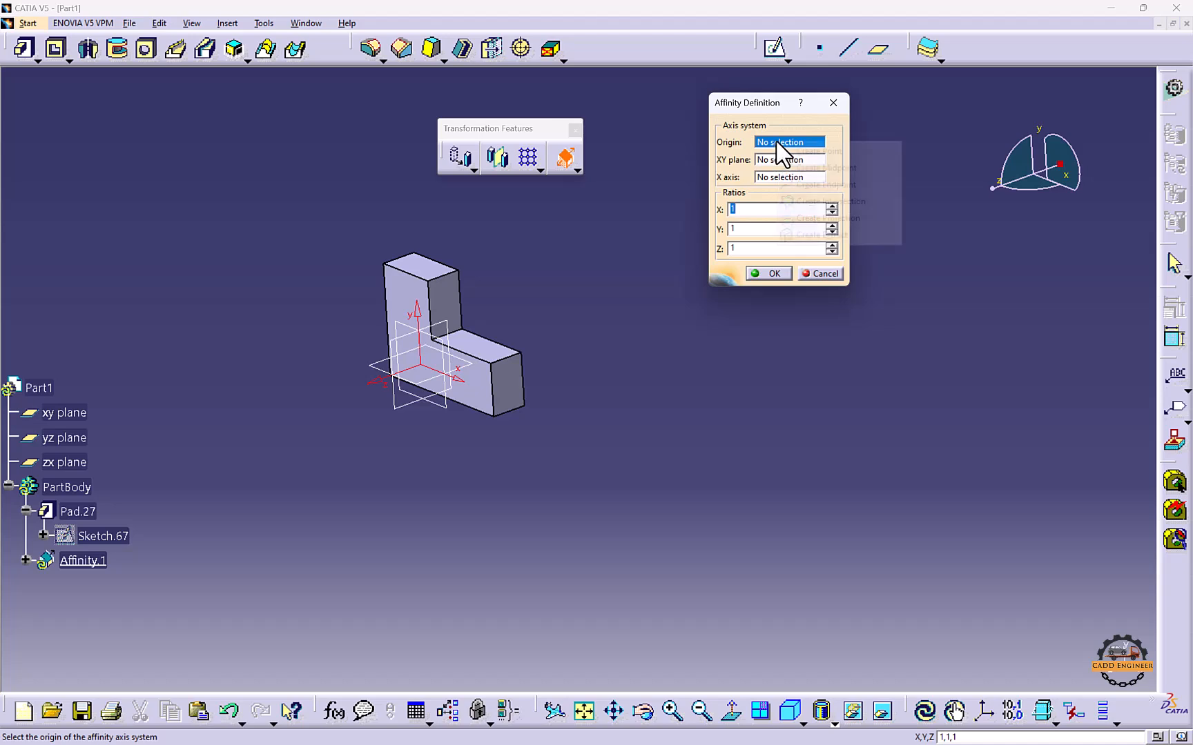
{"action": "left_click", "coordinate": [821, 274]}
Insert a standard axis system at the part origin with its default axis directions
{"action": "left_click", "coordinate": [227, 22]}
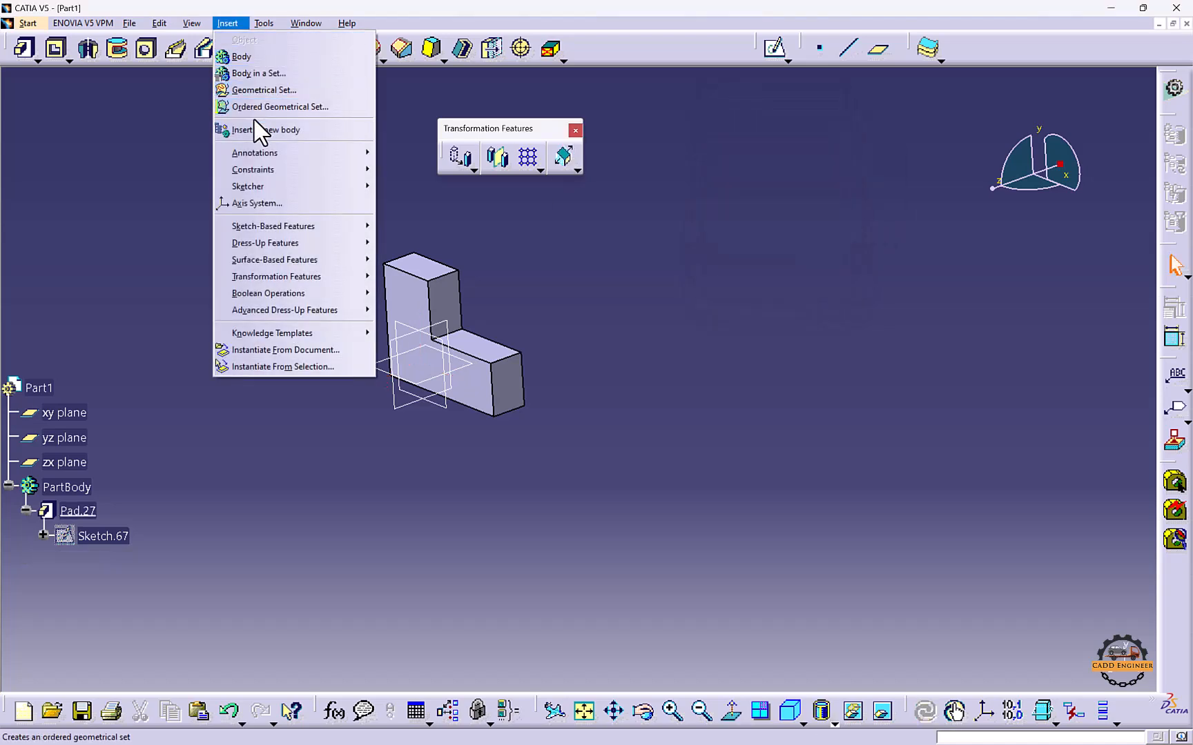
{"action": "left_click", "coordinate": [325, 202]}
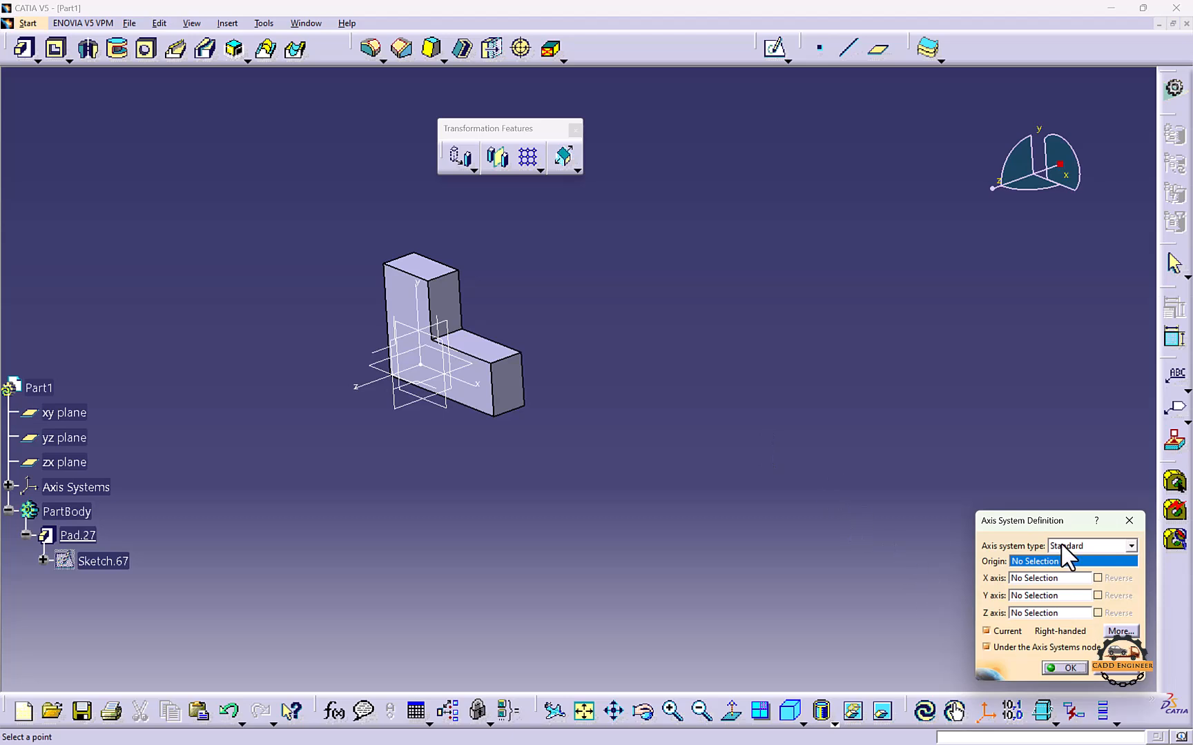
{"action": "left_click_drag", "start_coordinate": [1044, 520], "coordinate": [988, 314]}
{"action": "left_click", "coordinate": [1000, 472]}
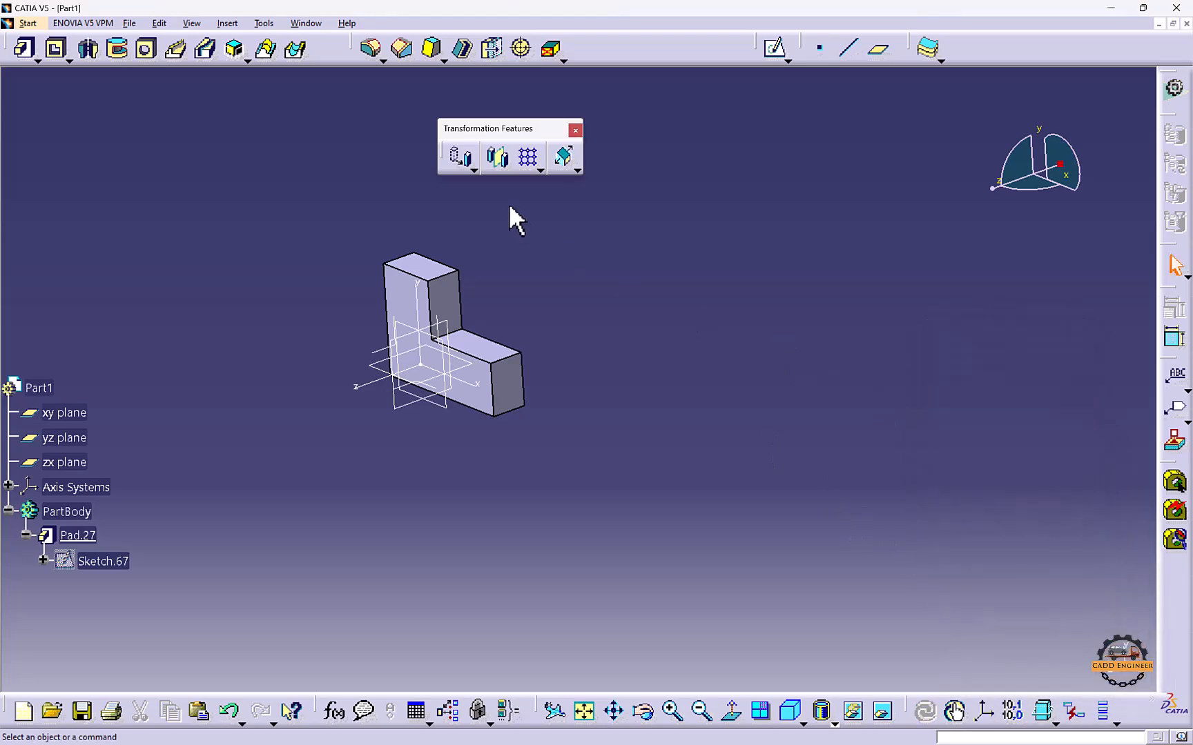
Start an Affinity on the L-shaped body using the axis system's origin, the xy plane and the axis system's X axis
{"action": "left_click", "coordinate": [577, 171]}
{"action": "left_click", "coordinate": [593, 225]}
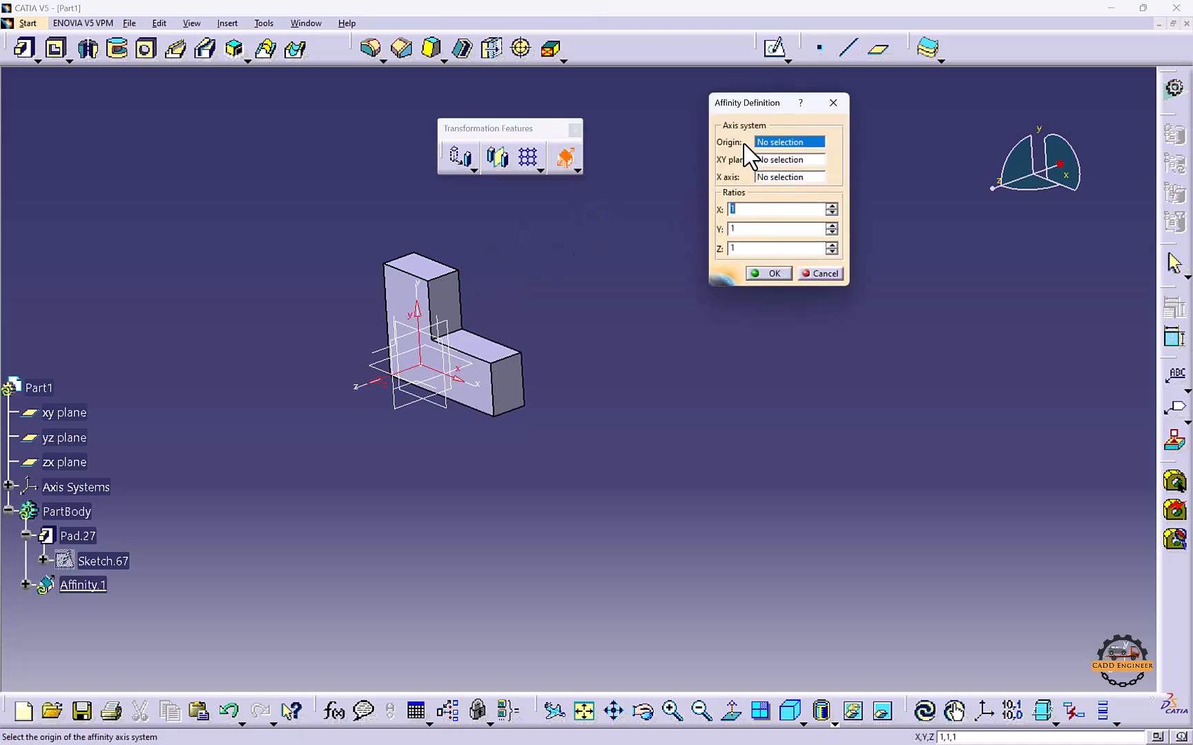
{"action": "right_click", "coordinate": [761, 146]}
{"action": "left_click", "coordinate": [420, 366]}
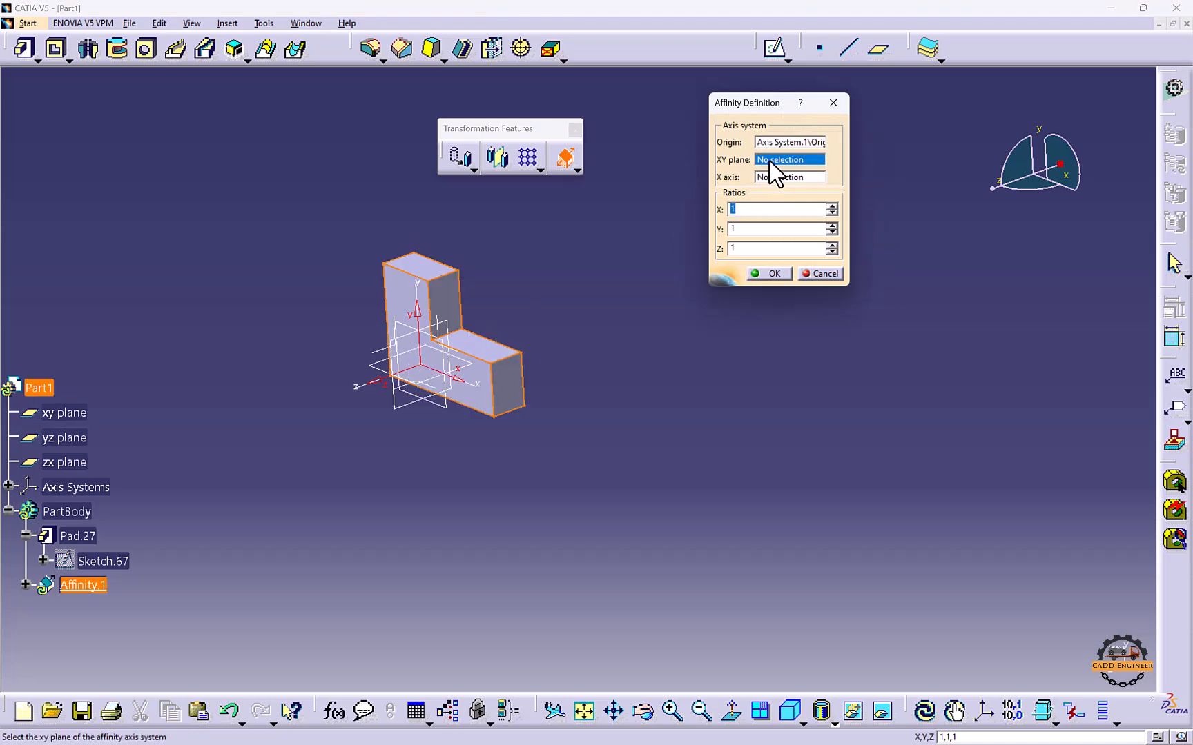
{"action": "left_click", "coordinate": [66, 412]}
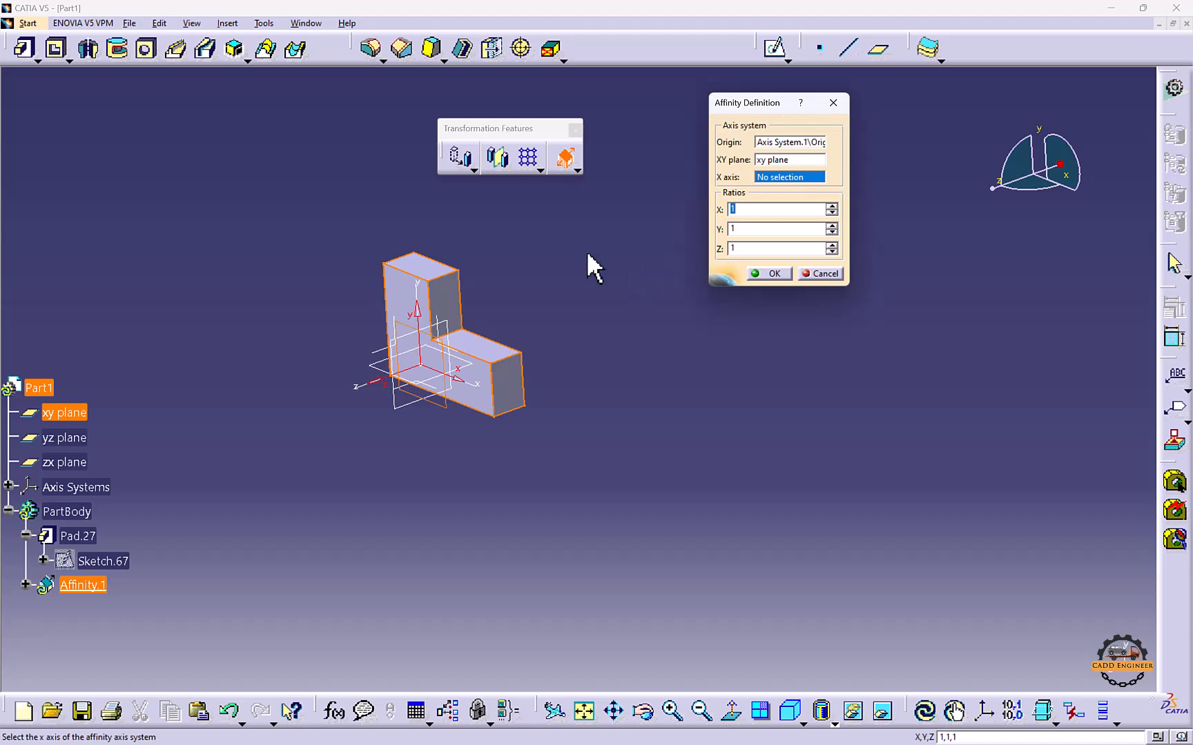
{"action": "left_click", "coordinate": [472, 385]}
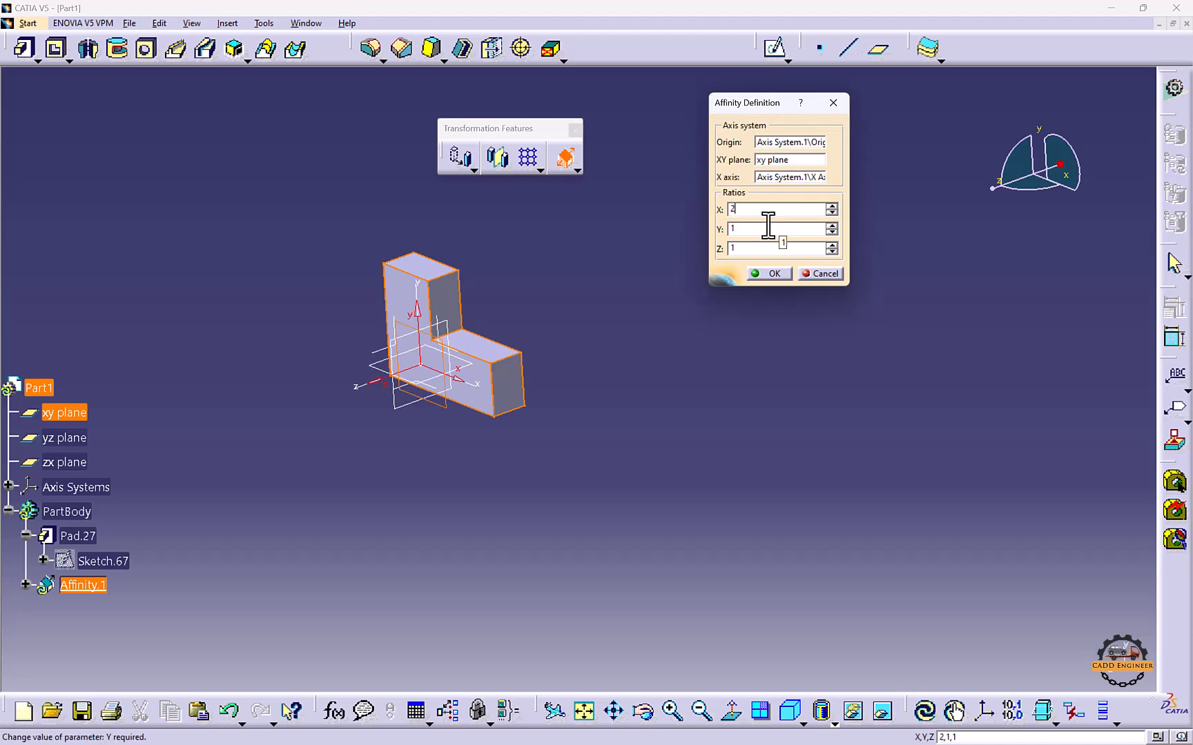
Set the affinity ratios to X 2, Y 3 and Z 0.5
{"action": "key", "text": "Tab"}
{"action": "key", "text": "Tab"}
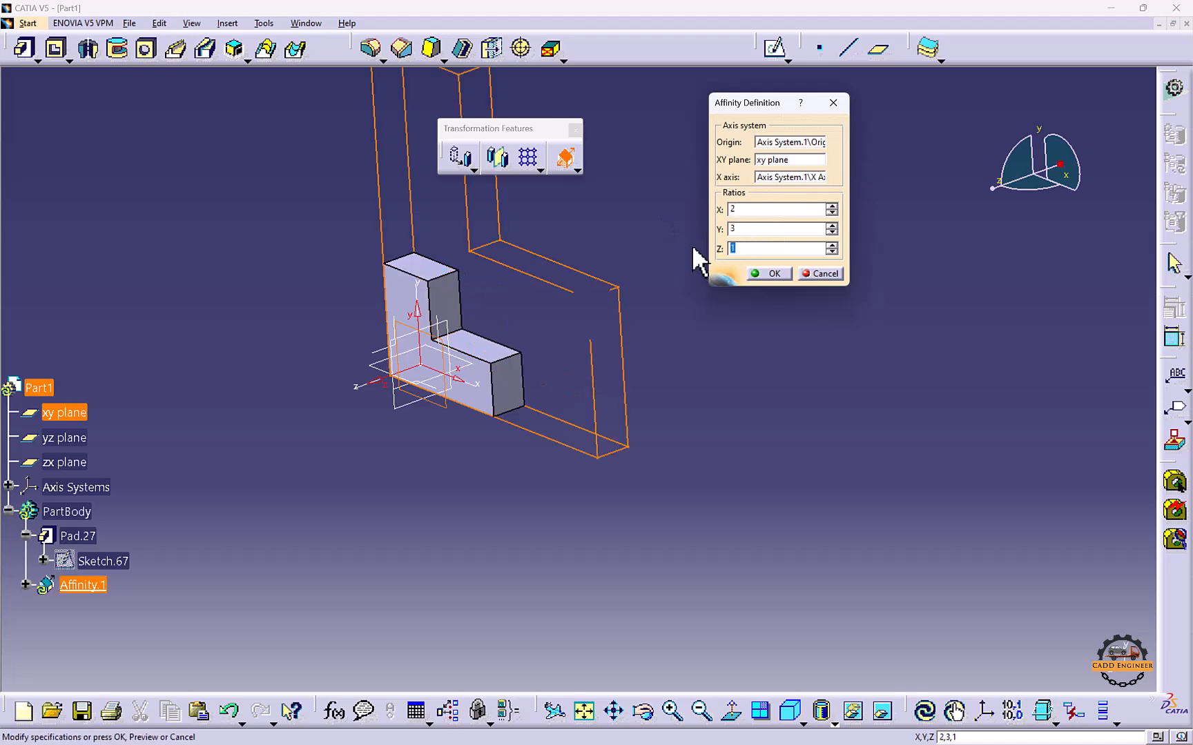
{"action": "type", "text": "0.5"}
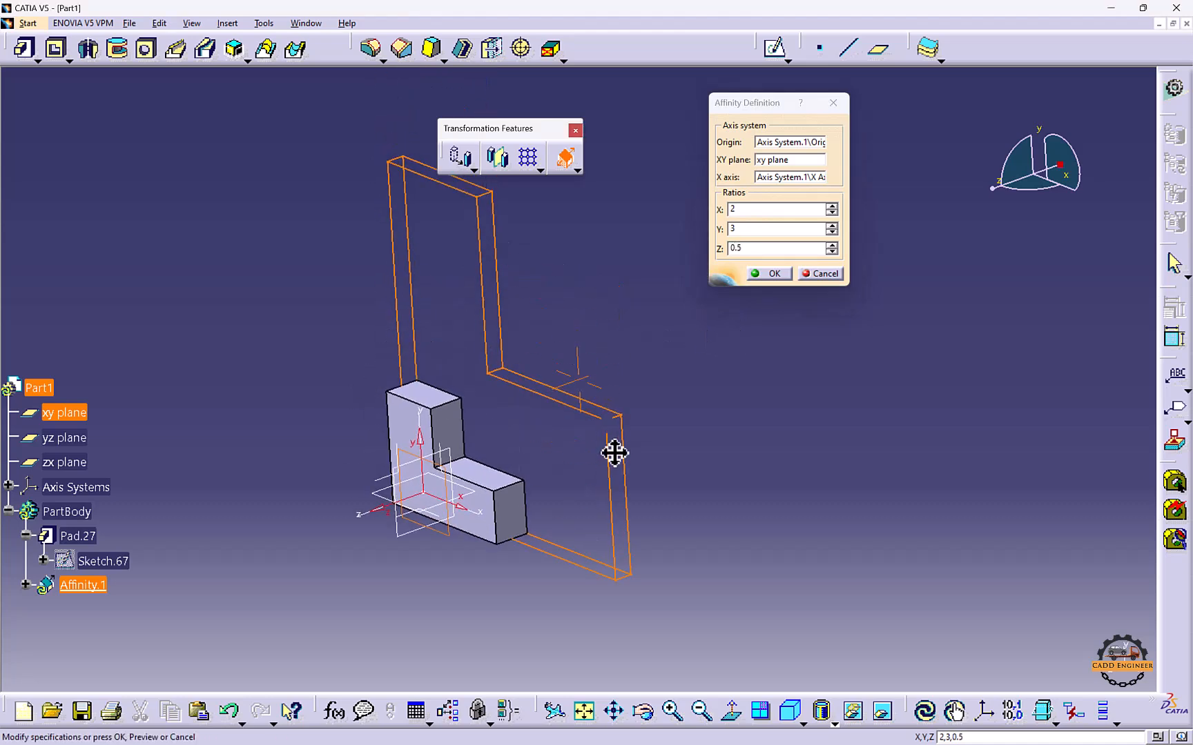
{"action": "middle_click_drag", "start_coordinate": [614, 453], "coordinate": [627, 486]}
Set the affinity's Z and X ratios to 3 and apply it to the body
{"action": "left_click", "coordinate": [710, 257]}
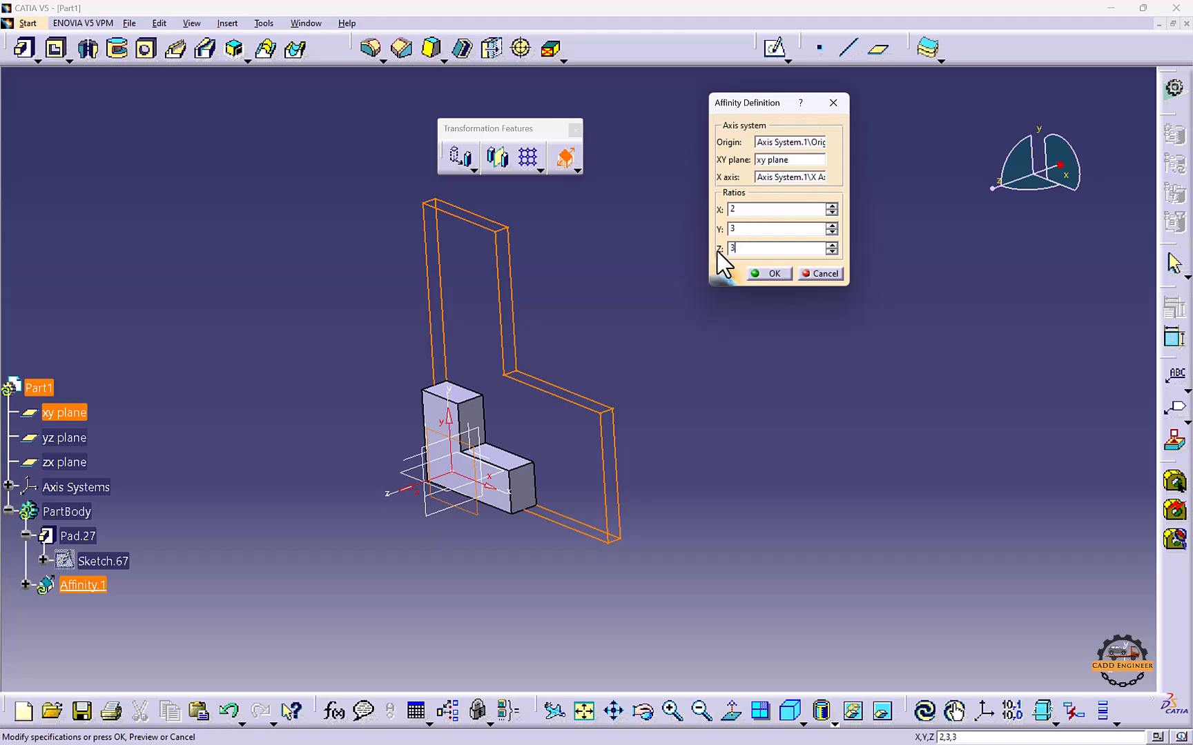
{"action": "left_click_drag", "start_coordinate": [750, 211], "coordinate": [708, 220]}
{"action": "type", "text": "3"}
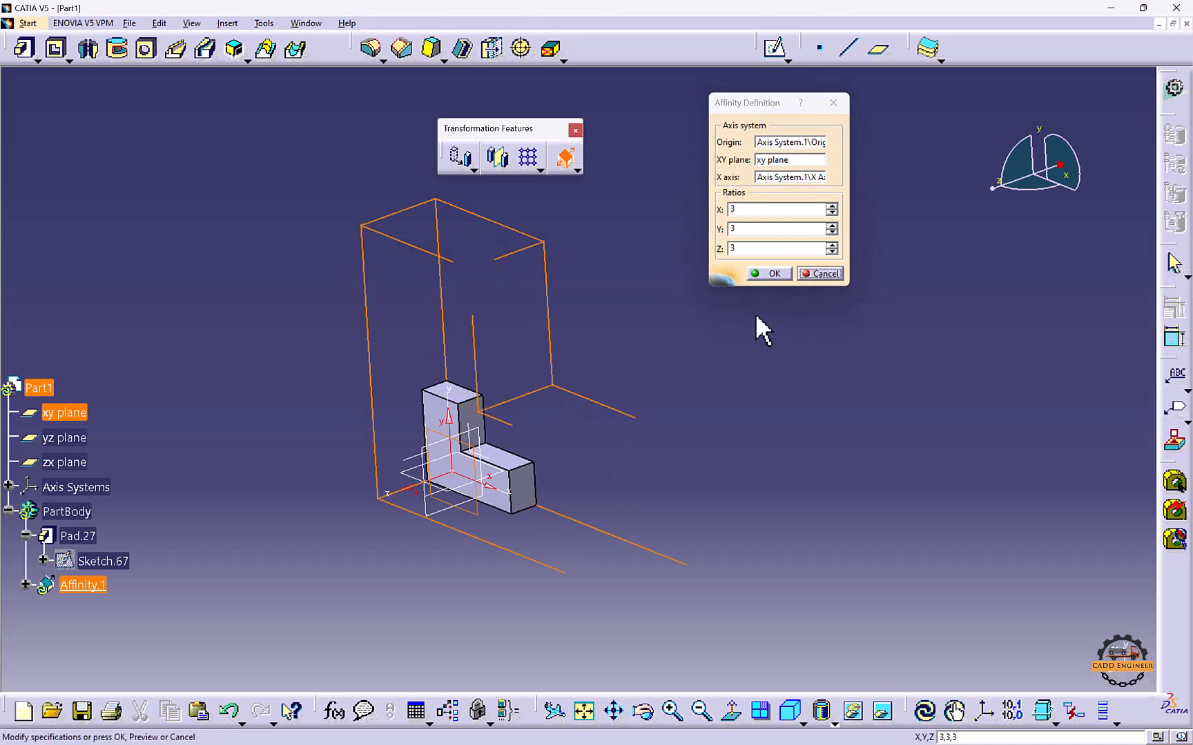
{"action": "middle_click_drag", "start_coordinate": [668, 313], "coordinate": [729, 290]}
{"action": "left_click", "coordinate": [752, 277]}
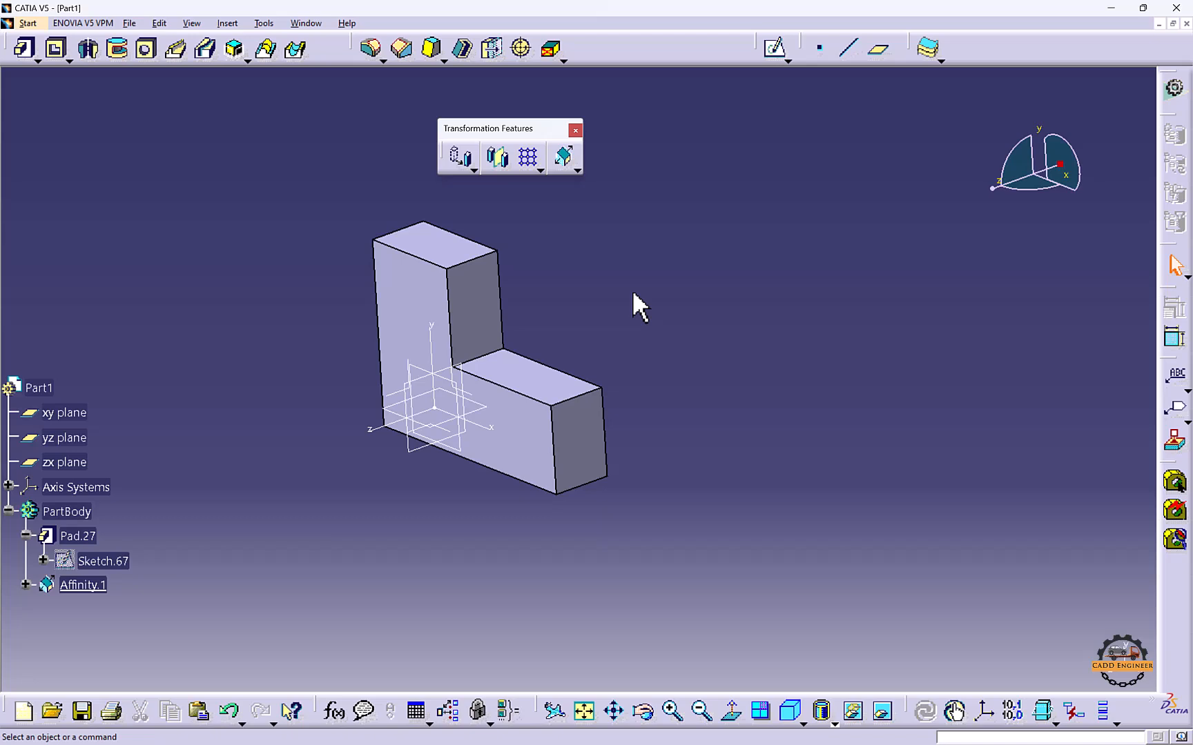
Dock the Transformation Features toolbar alongside the other feature tools and look over the surface-based feature commands
{"action": "left_click_drag", "start_coordinate": [625, 48], "coordinate": [625, 48]}
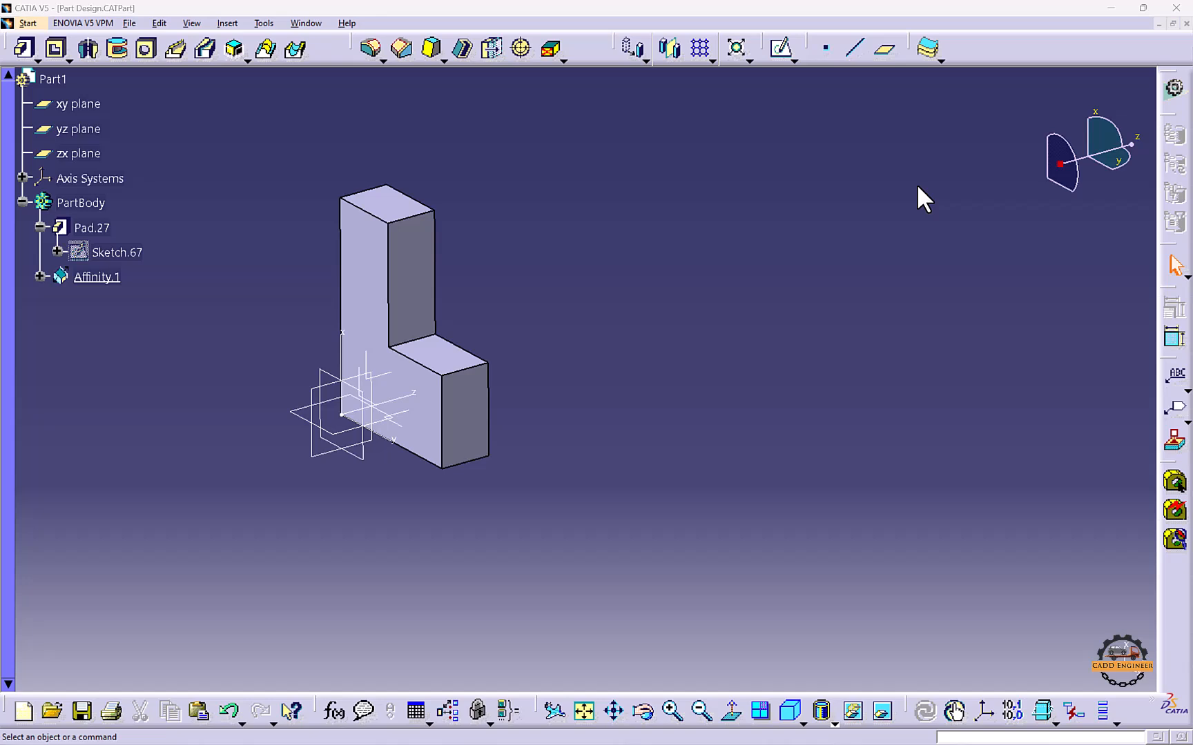
{"action": "left_click", "coordinate": [941, 62]}
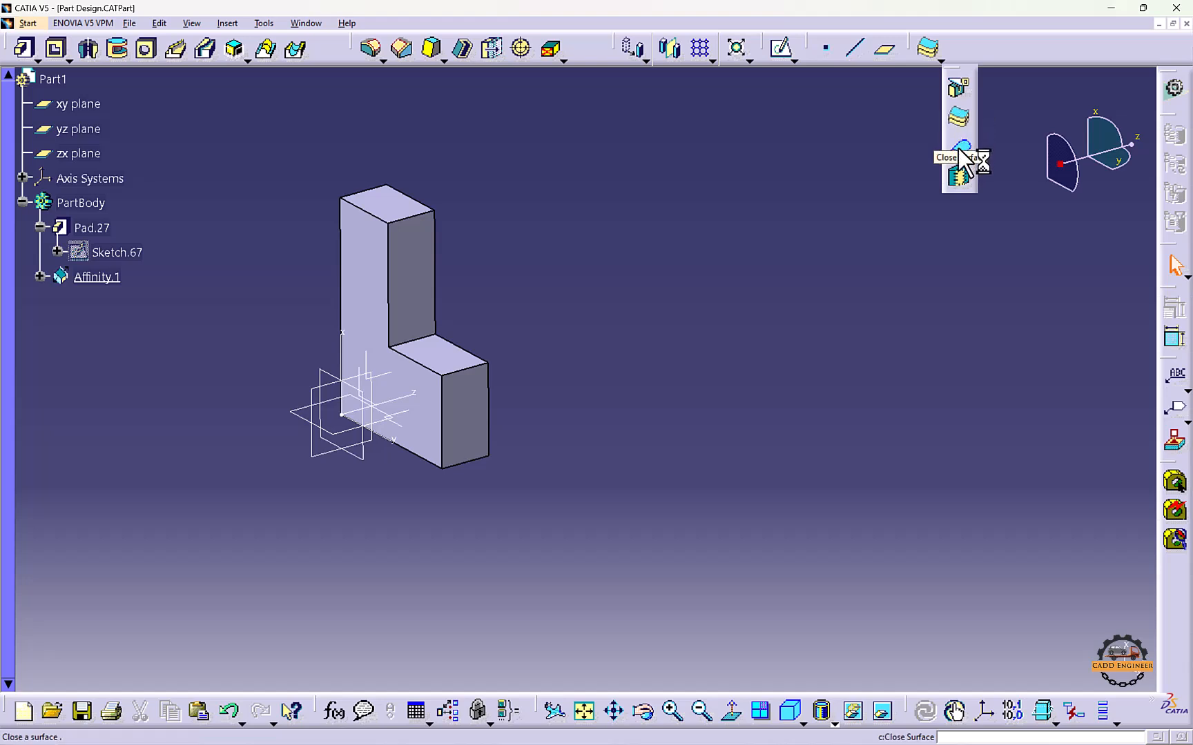
{"action": "middle_click_drag", "start_coordinate": [548, 221], "coordinate": [656, 207]}
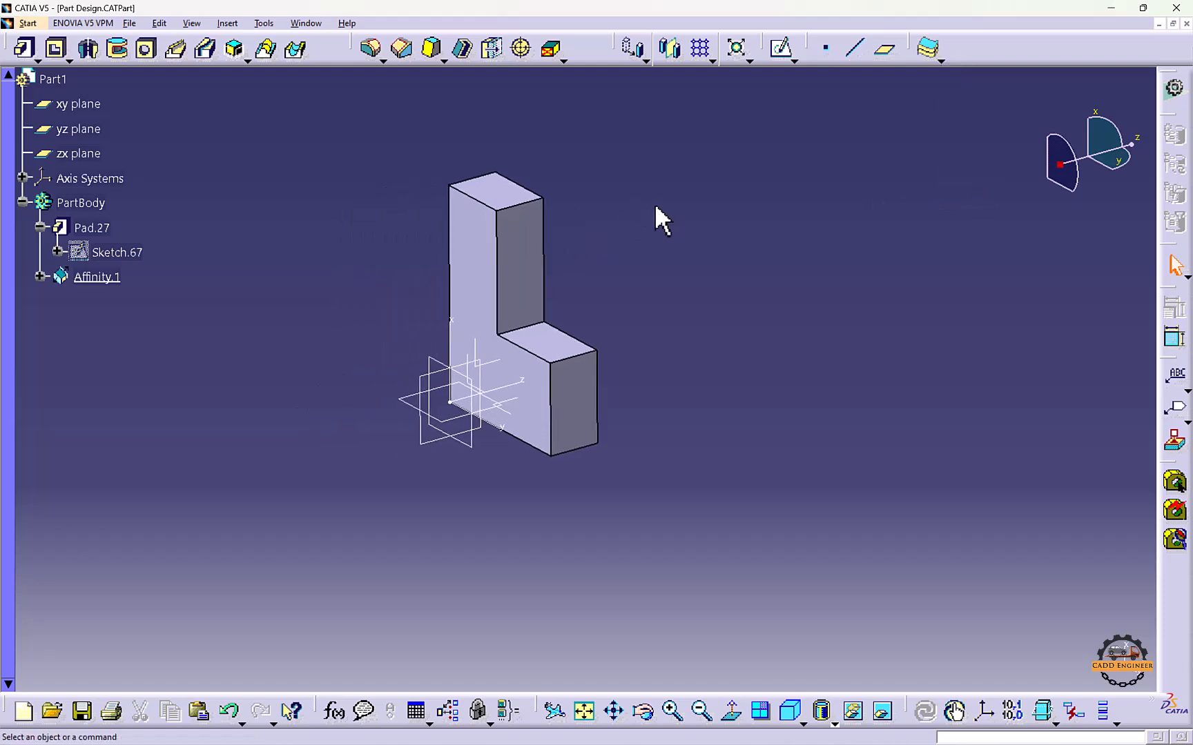
Close the current part and create a new part in the Part Design workbench
{"action": "left_click", "coordinate": [1185, 25]}
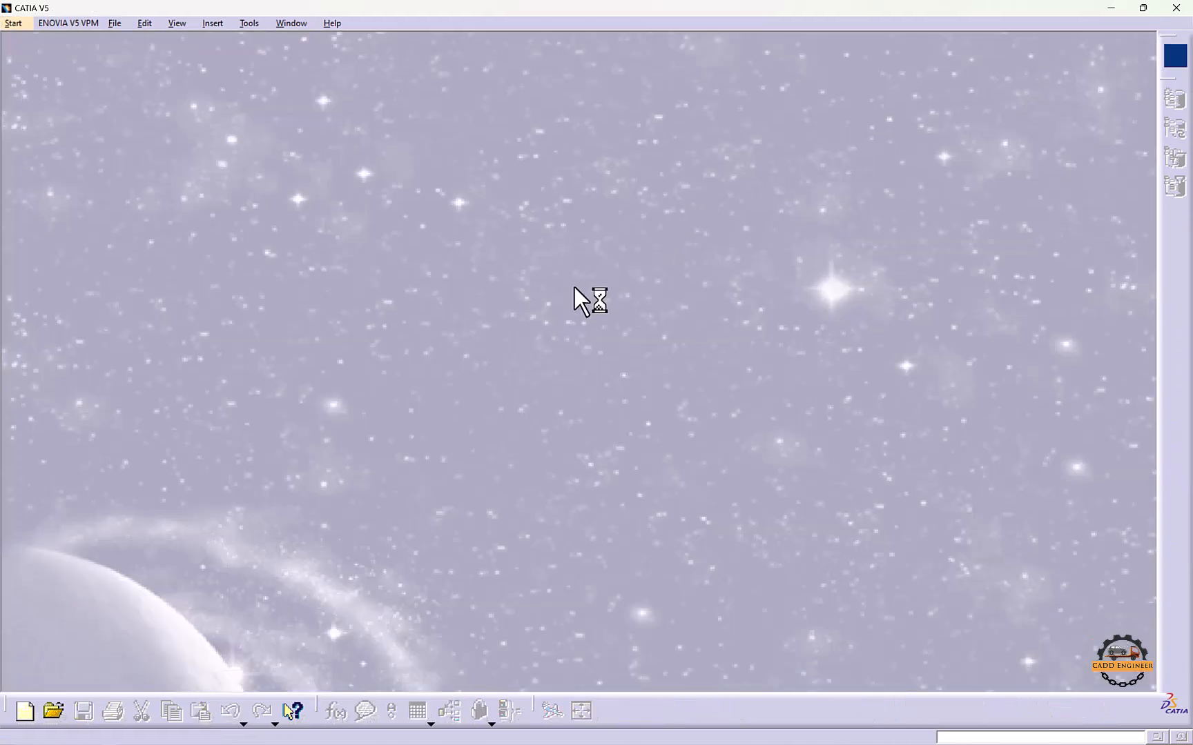
{"action": "left_click", "coordinate": [14, 24]}
{"action": "mouse_move", "coordinate": [83, 53]}
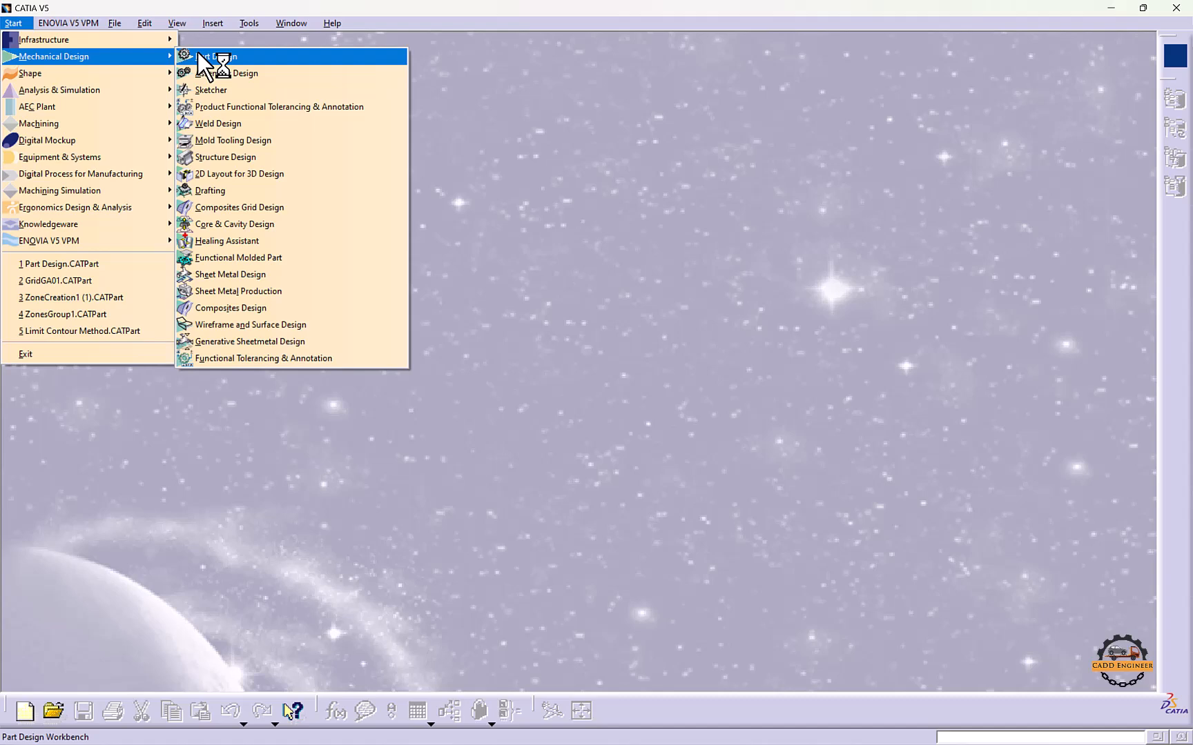
{"action": "left_click", "coordinate": [264, 52]}
{"action": "left_click", "coordinate": [459, 261]}
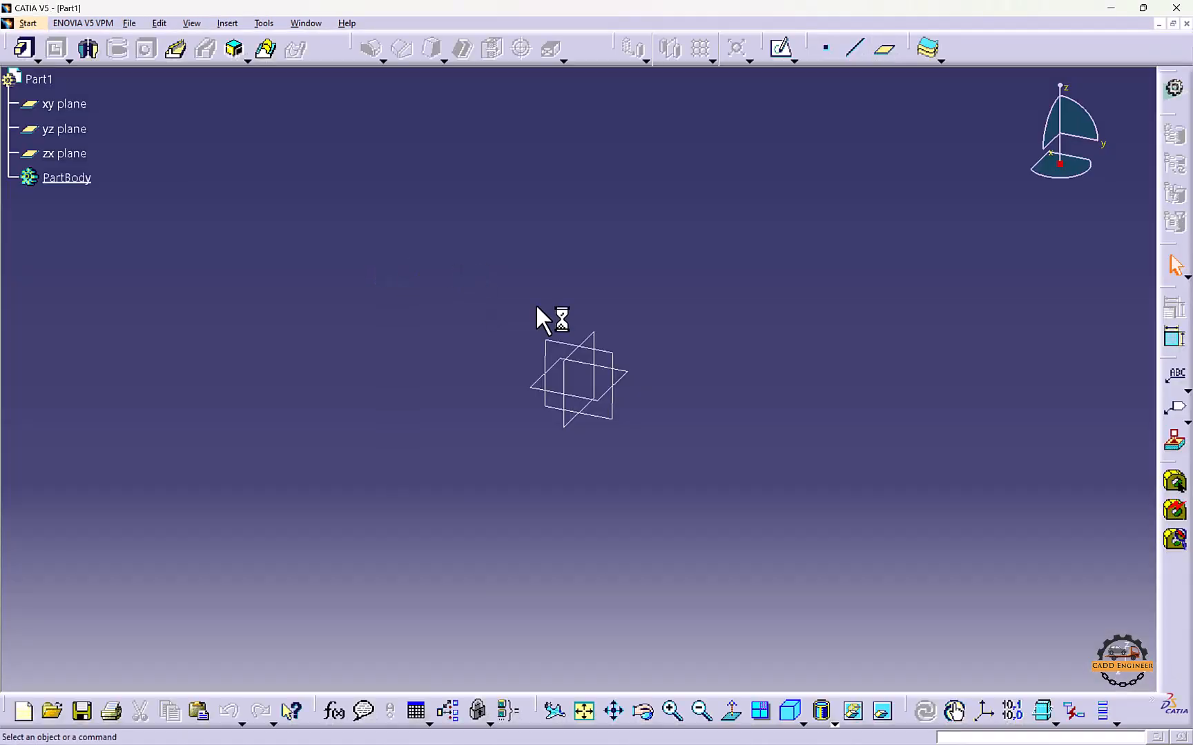
Sketch a circle centred on the origin on the xy plane and finish the sketch
{"action": "left_click", "coordinate": [539, 371]}
{"action": "left_click", "coordinate": [781, 48]}
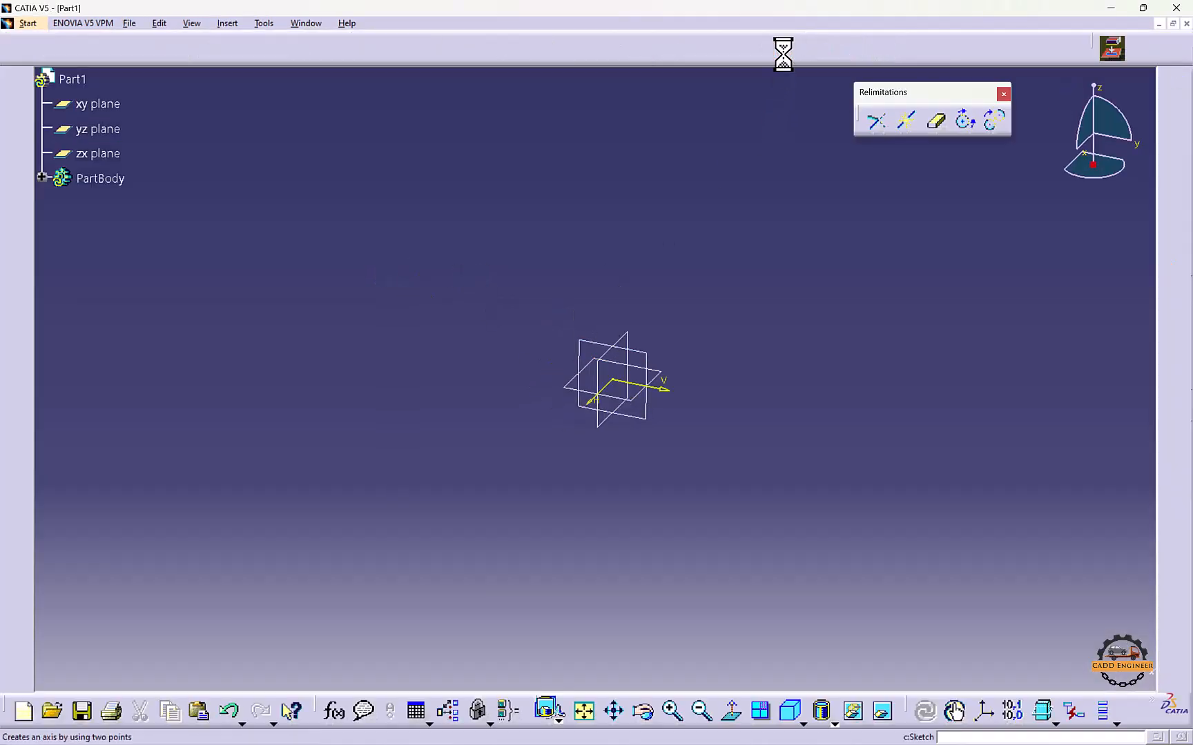
{"action": "left_click", "coordinate": [669, 48]}
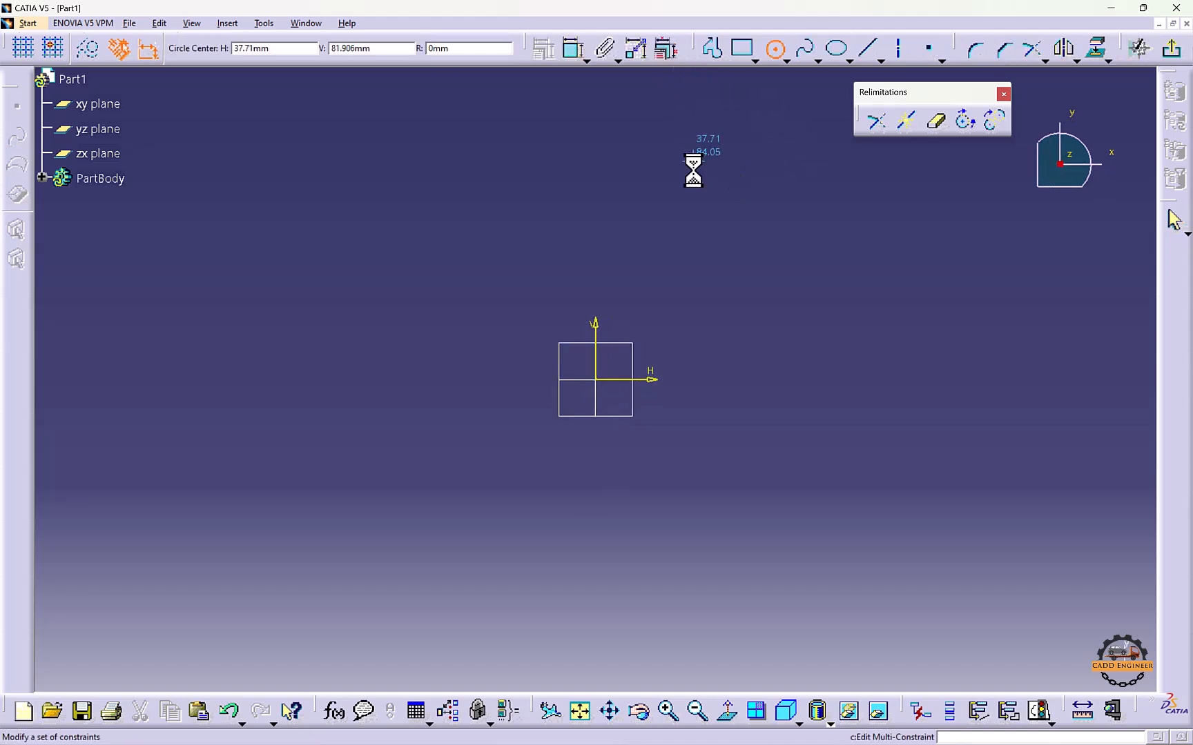
{"action": "left_click", "coordinate": [596, 380]}
{"action": "left_click", "coordinate": [654, 423]}
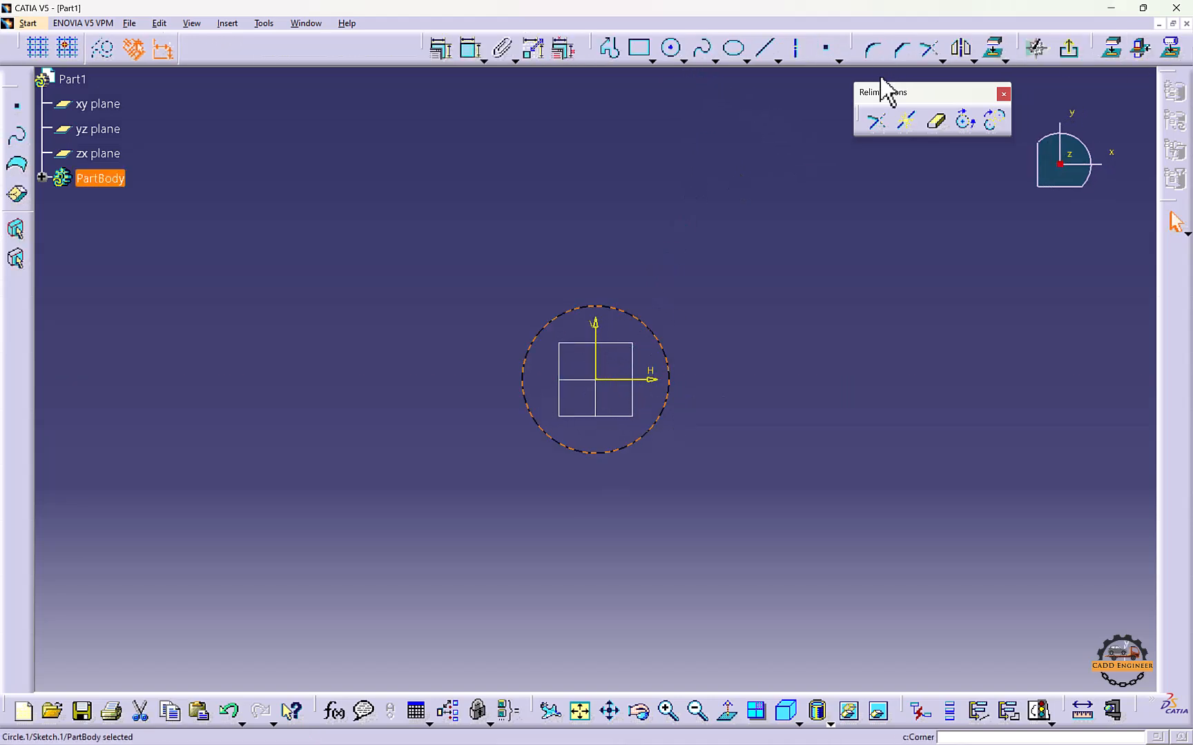
{"action": "left_click", "coordinate": [1067, 50]}
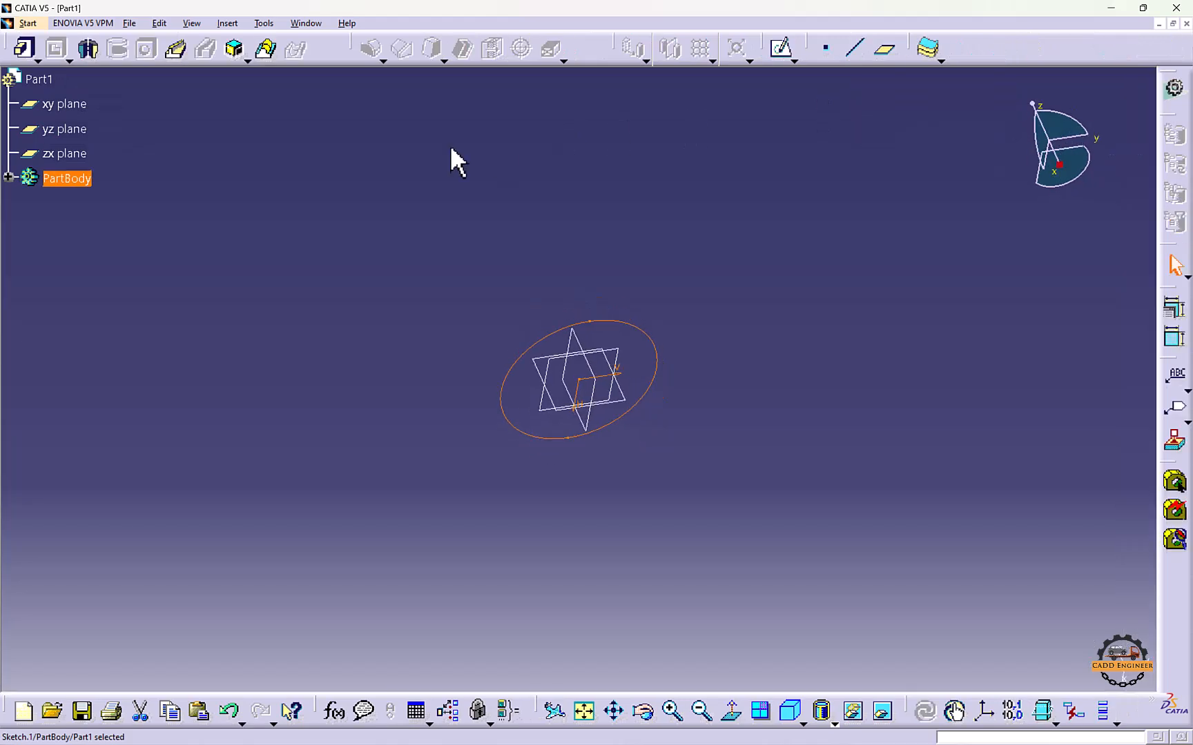
Pad the circle upward into a cylinder taller than its diameter
{"action": "left_click", "coordinate": [26, 48]}
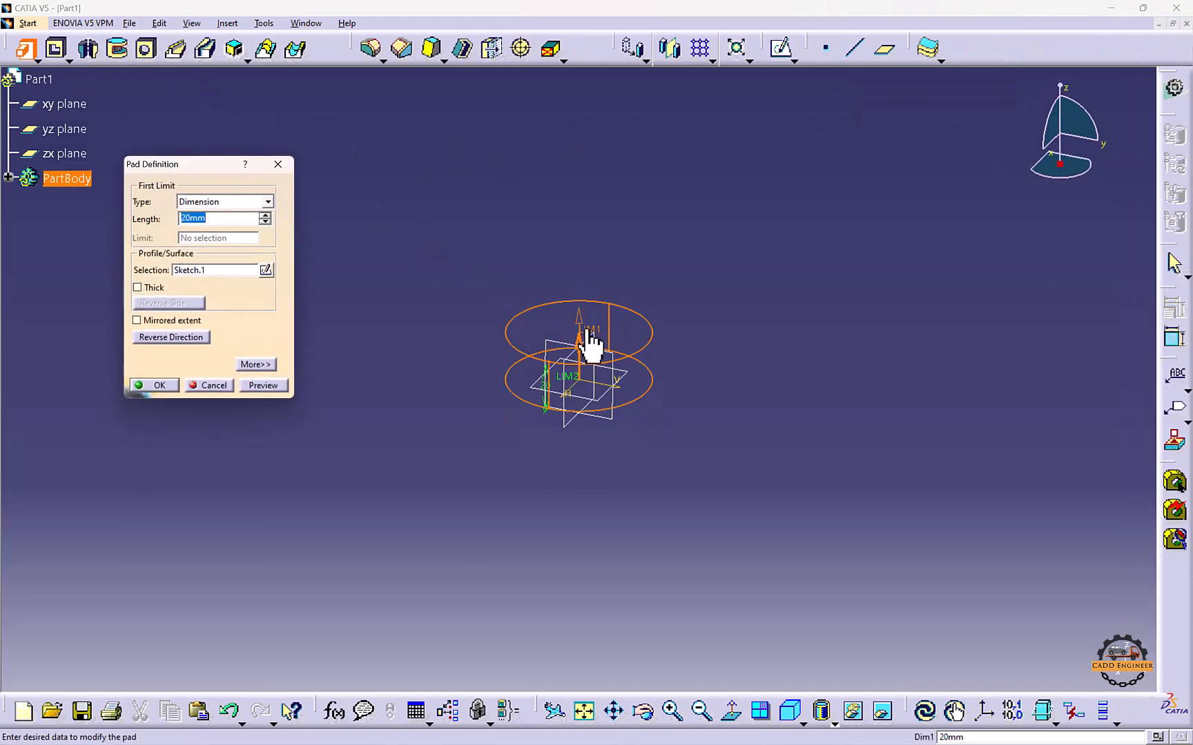
{"action": "left_click_drag", "start_coordinate": [591, 341], "coordinate": [612, 127]}
{"action": "left_click", "coordinate": [172, 381]}
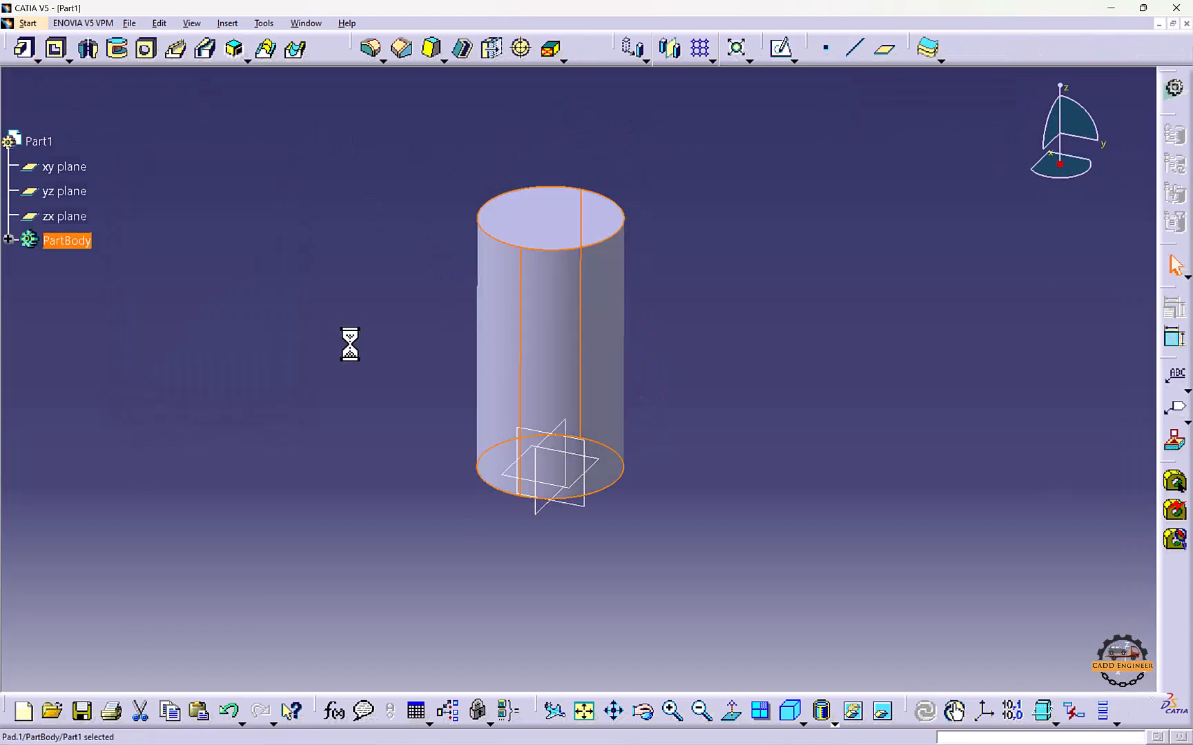
On the yz plane, sketch a slanted line from about H 18 mm, V 107 mm down past the cylinder's upper edge
{"action": "left_click", "coordinate": [583, 444]}
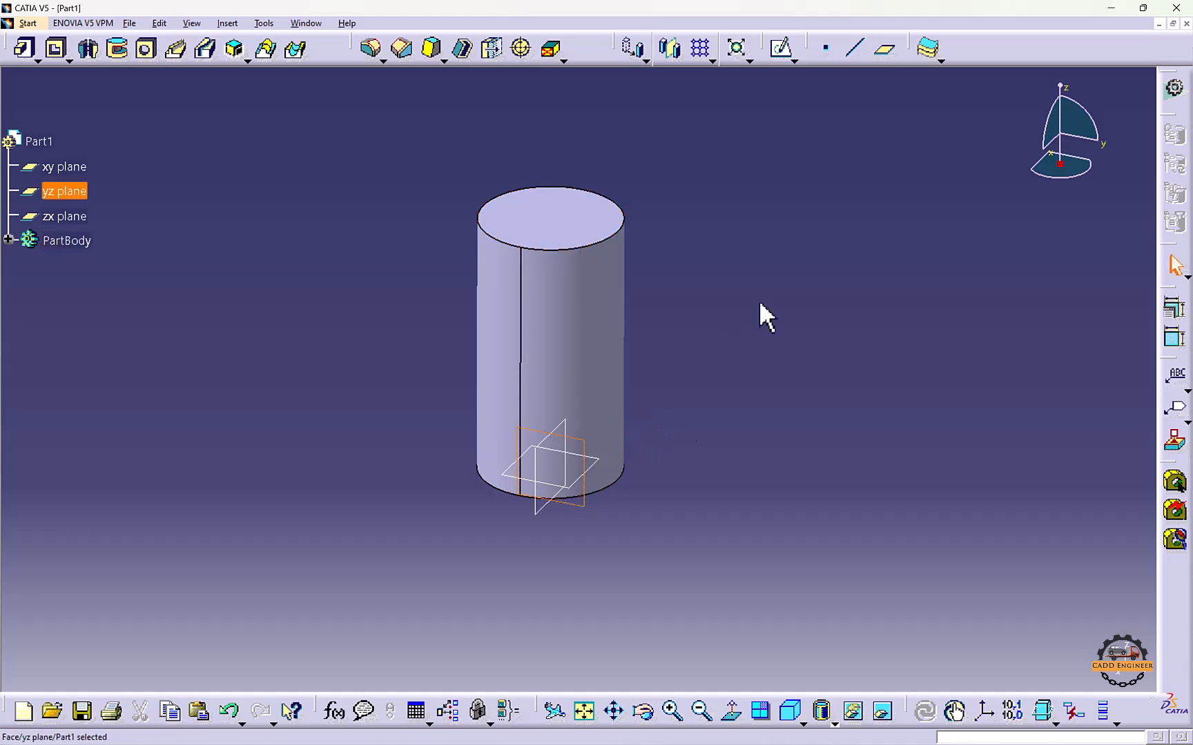
{"action": "left_click", "coordinate": [784, 51]}
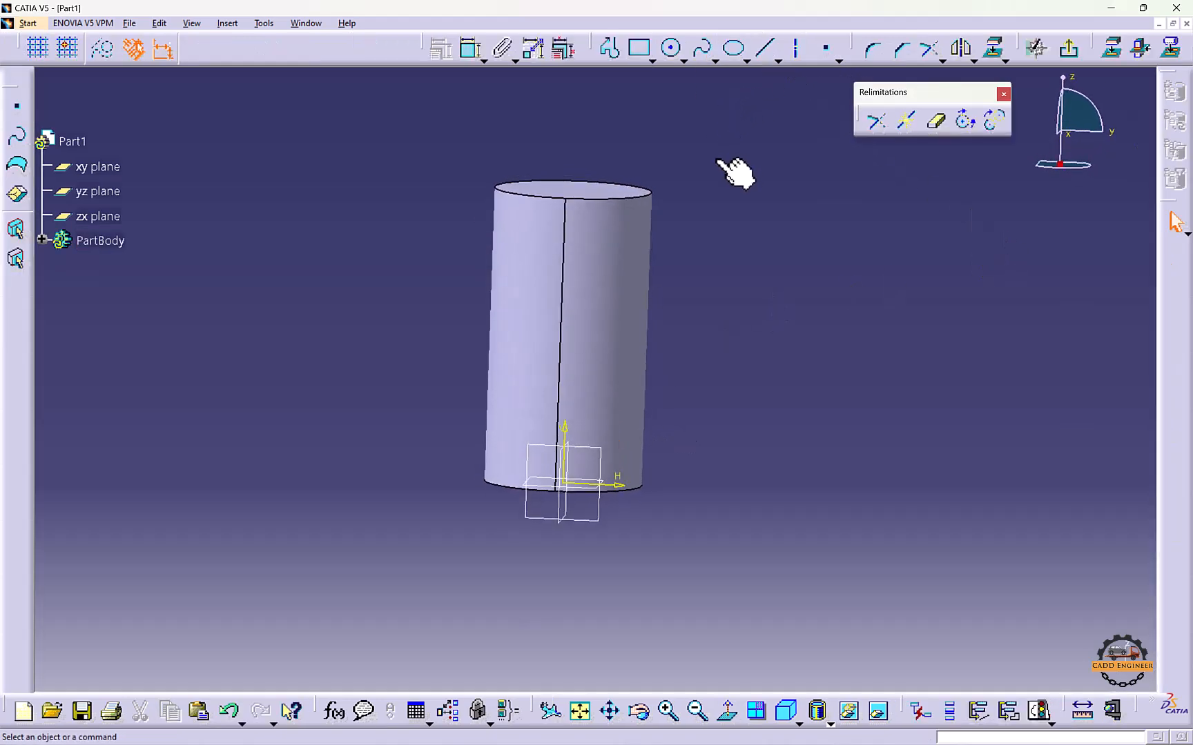
{"action": "left_click", "coordinate": [758, 54]}
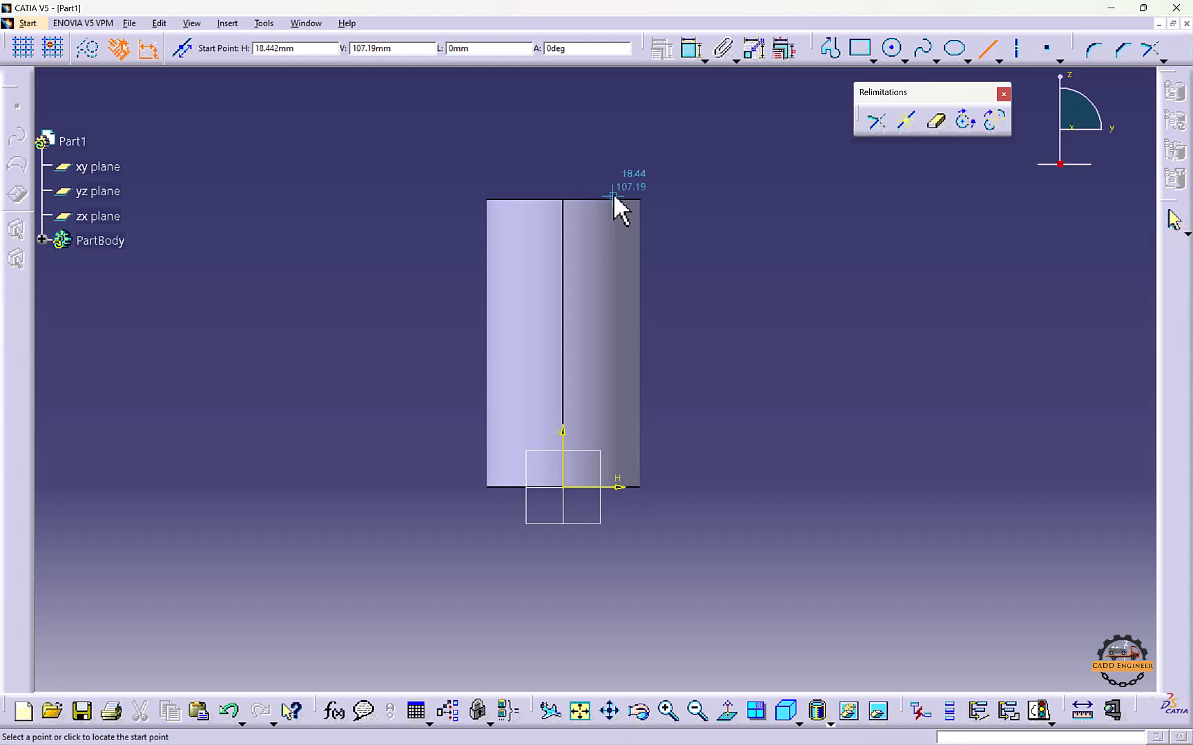
{"action": "left_click", "coordinate": [613, 195]}
{"action": "left_click", "coordinate": [675, 266]}
{"action": "left_click", "coordinate": [798, 232]}
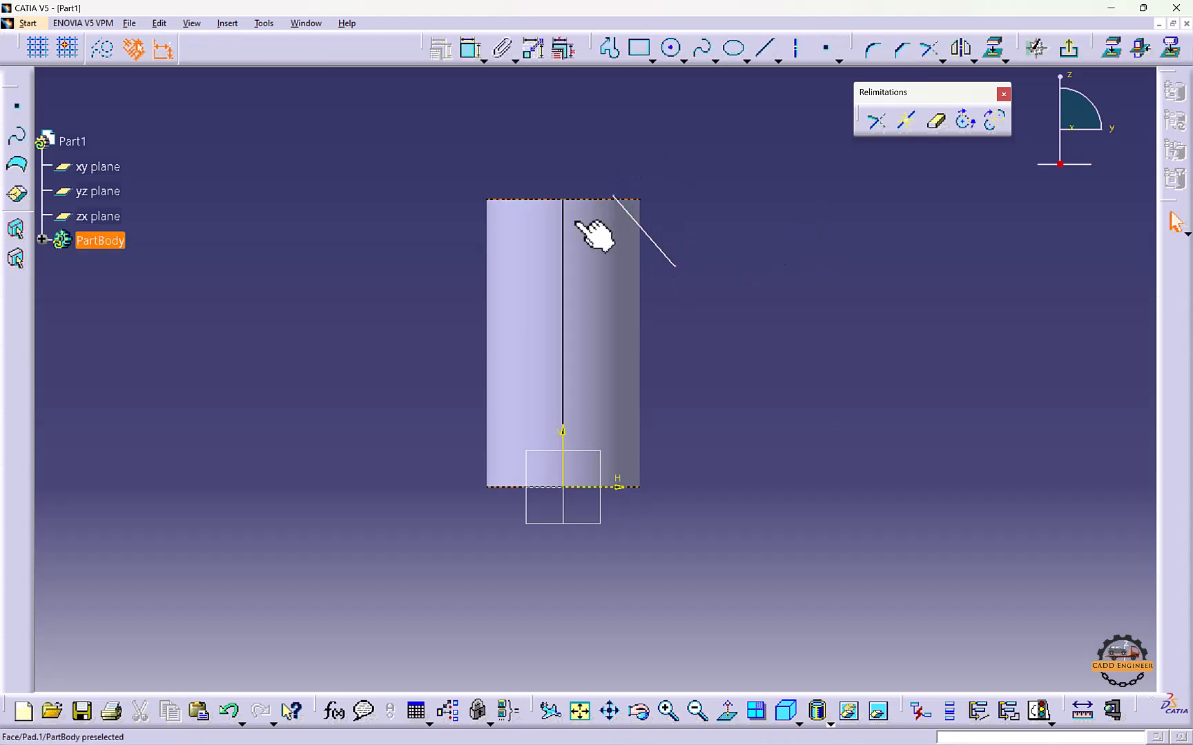
Draw a vertical sketch axis from the origin to above the cylinder's top face and finish the sketch
{"action": "left_click", "coordinate": [798, 49]}
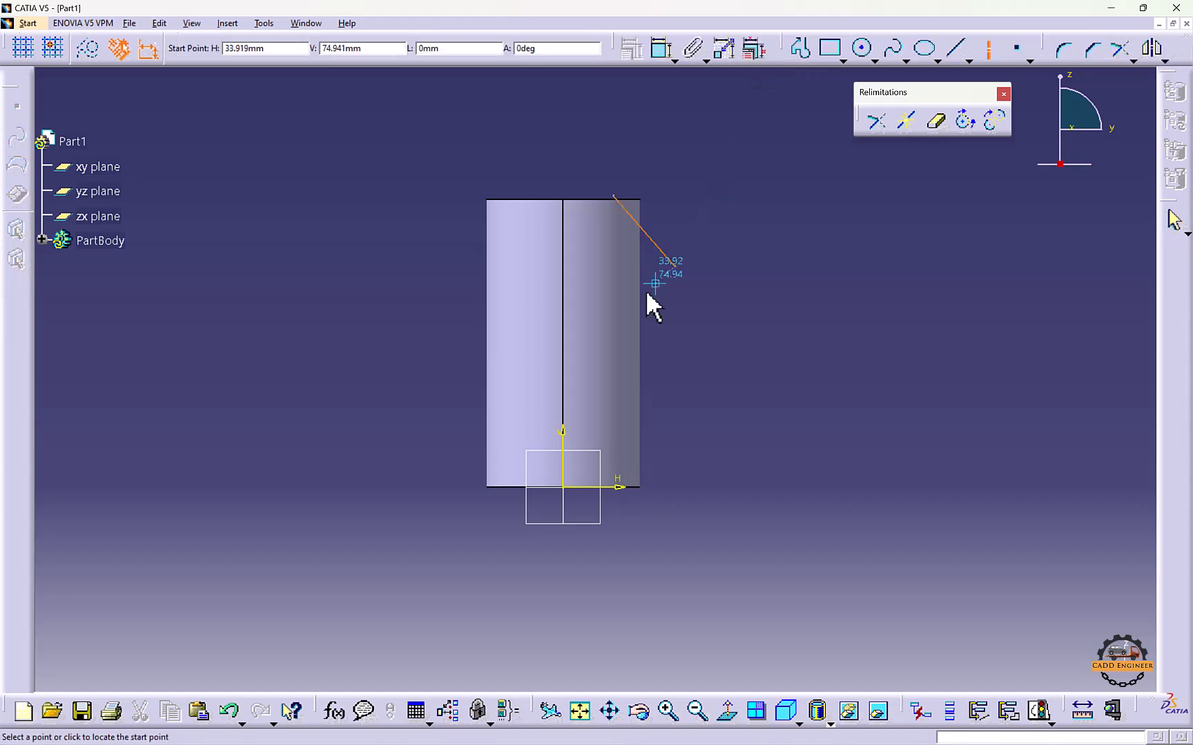
{"action": "left_click", "coordinate": [563, 487]}
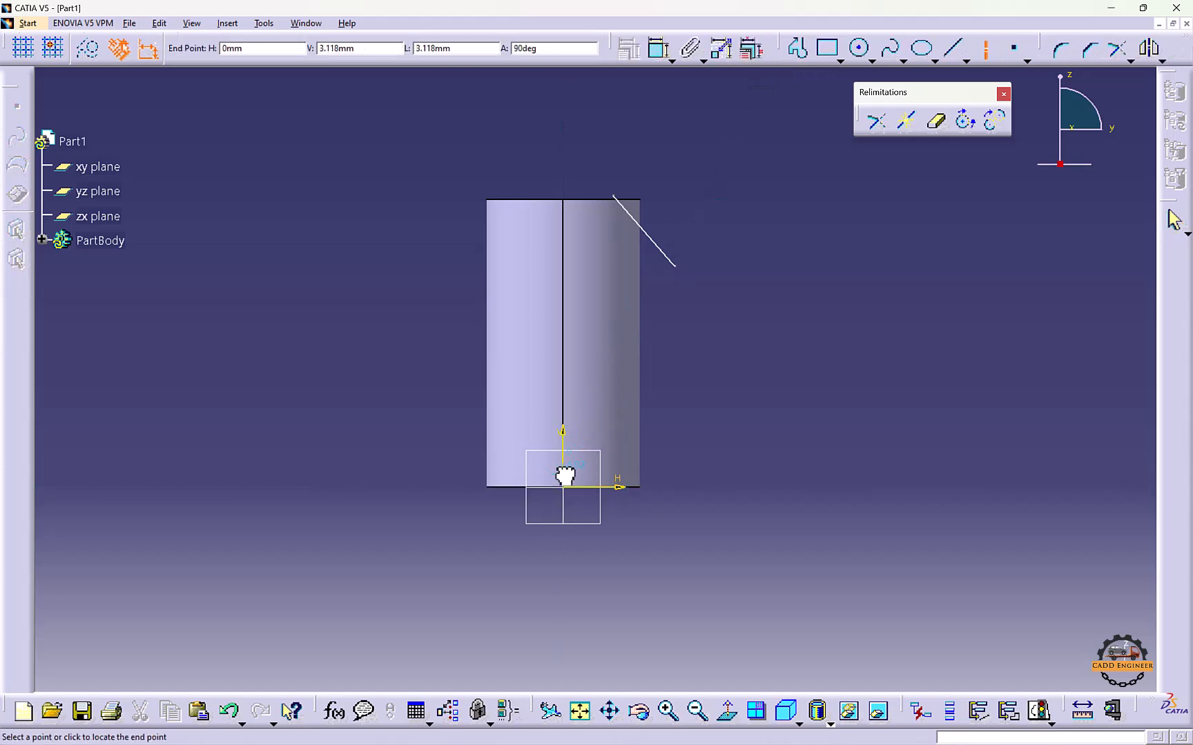
{"action": "left_click", "coordinate": [563, 149]}
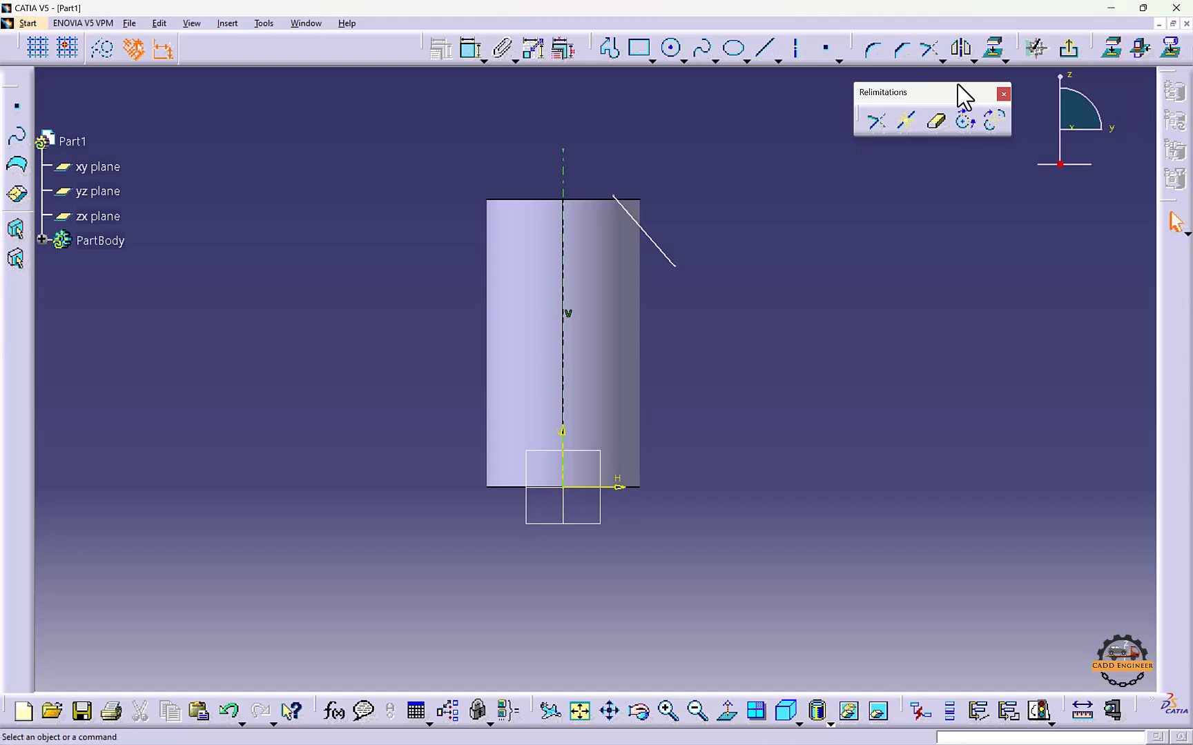
{"action": "left_click", "coordinate": [1038, 51]}
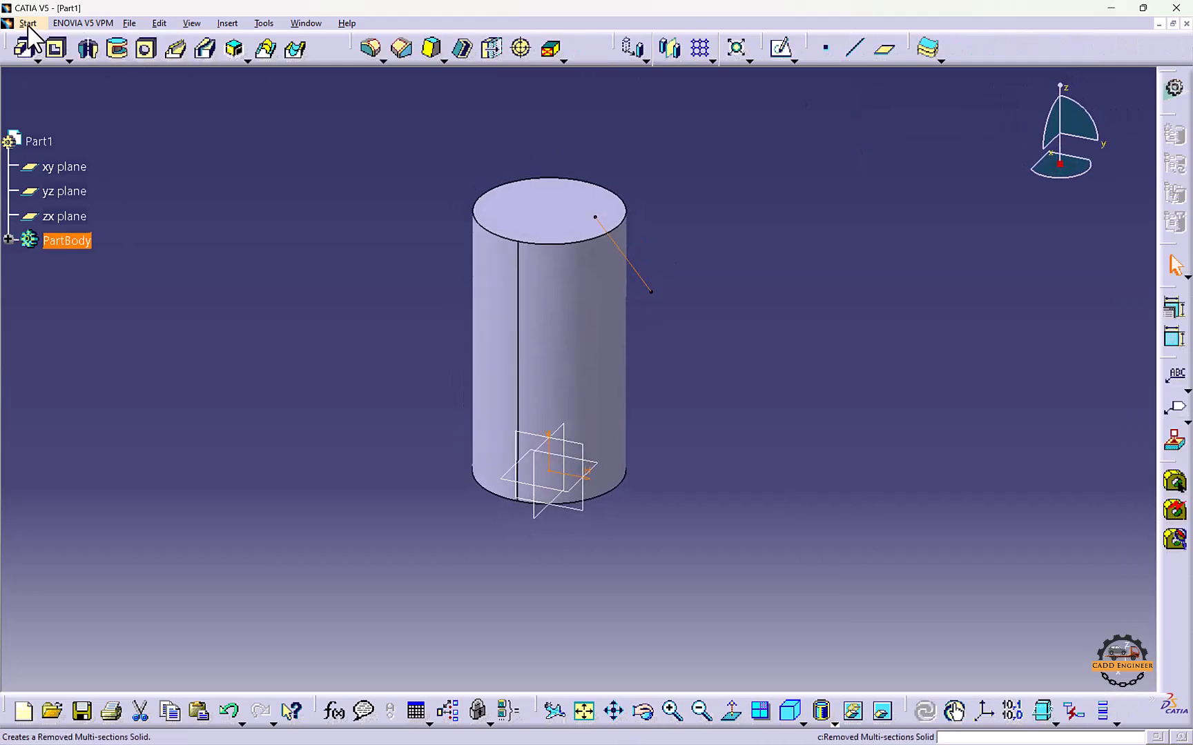
Switch to the Wireframe and Surface Design workbench and revolve the slanted line 360 degrees about the sketch axis as a surface
{"action": "left_click", "coordinate": [28, 23]}
{"action": "mouse_move", "coordinate": [50, 57]}
{"action": "left_click", "coordinate": [283, 330]}
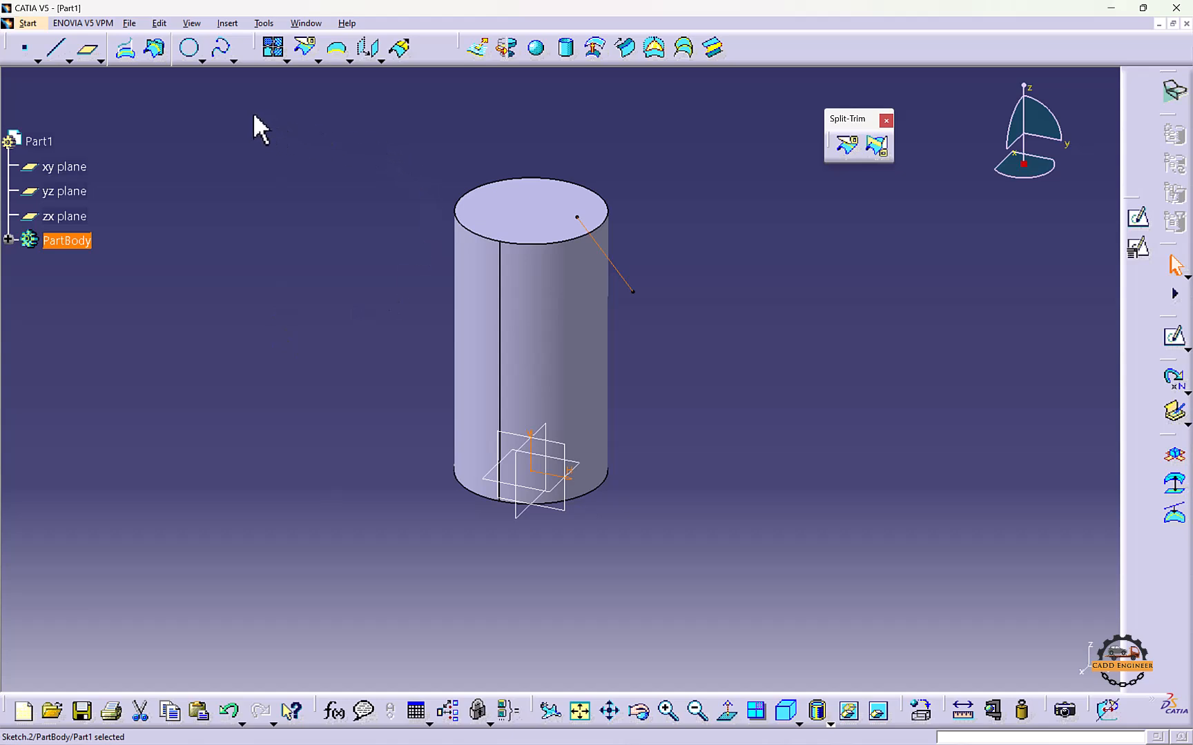
{"action": "left_click", "coordinate": [507, 54]}
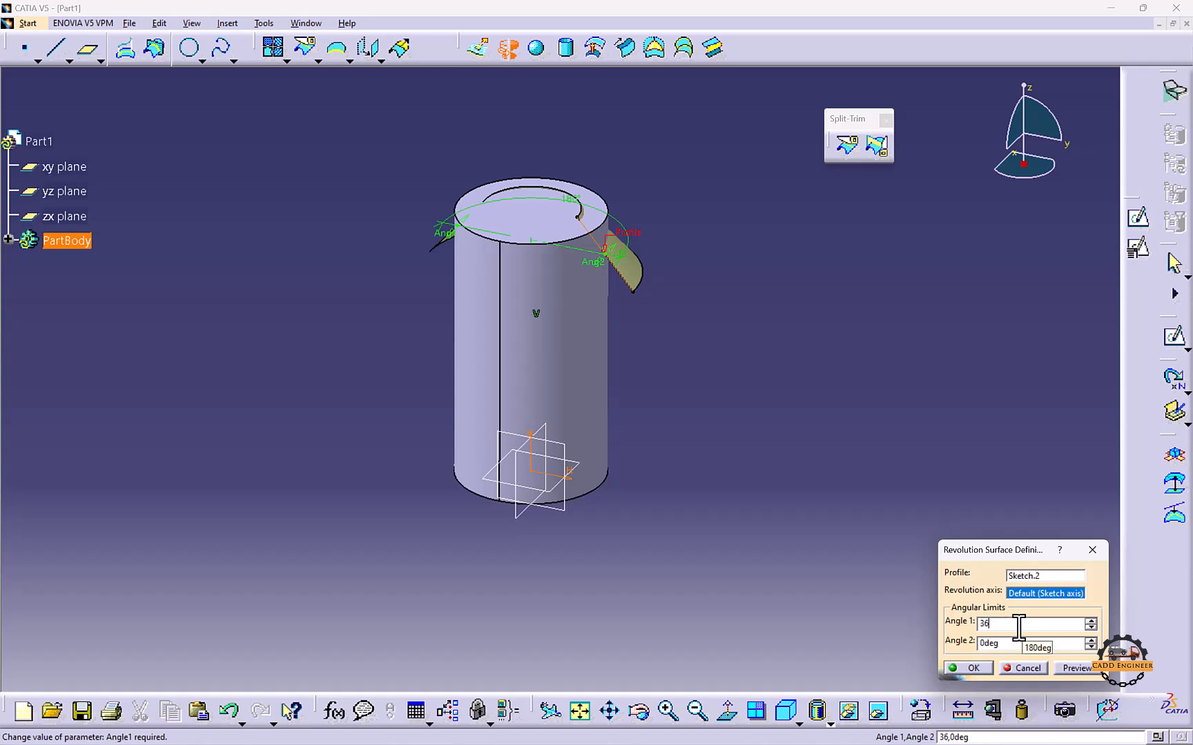
{"action": "type", "text": "0"}
{"action": "key", "text": "Return"}
{"action": "left_click", "coordinate": [972, 668]}
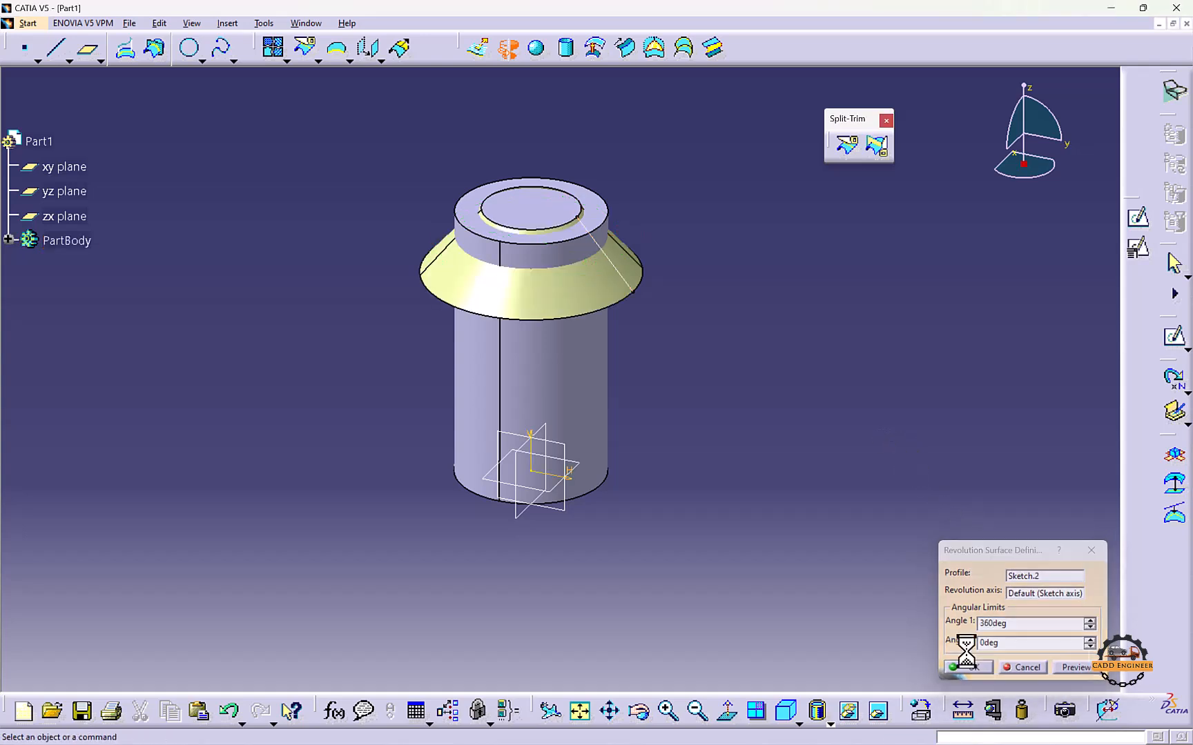
Return to the Part Design workbench and split the cylinder with the revolved conical surface
{"action": "middle_click_drag", "start_coordinate": [607, 439], "coordinate": [625, 298]}
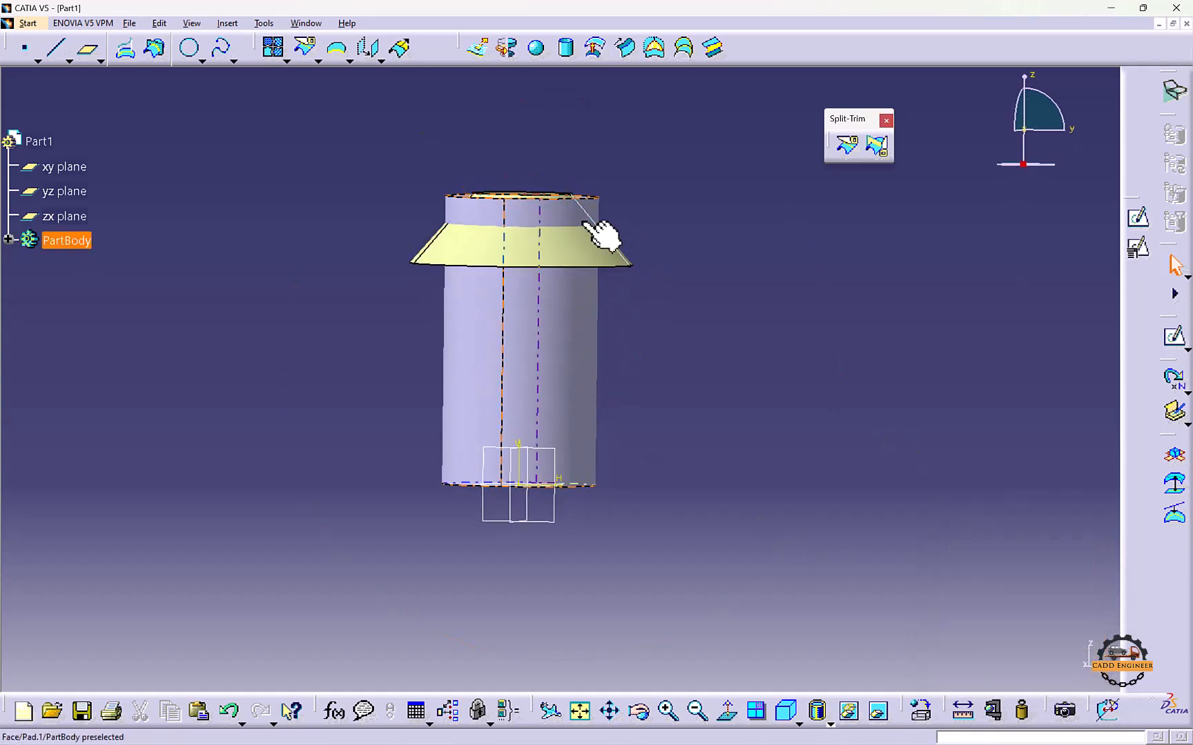
{"action": "middle_click_drag", "start_coordinate": [607, 234], "coordinate": [493, 221]}
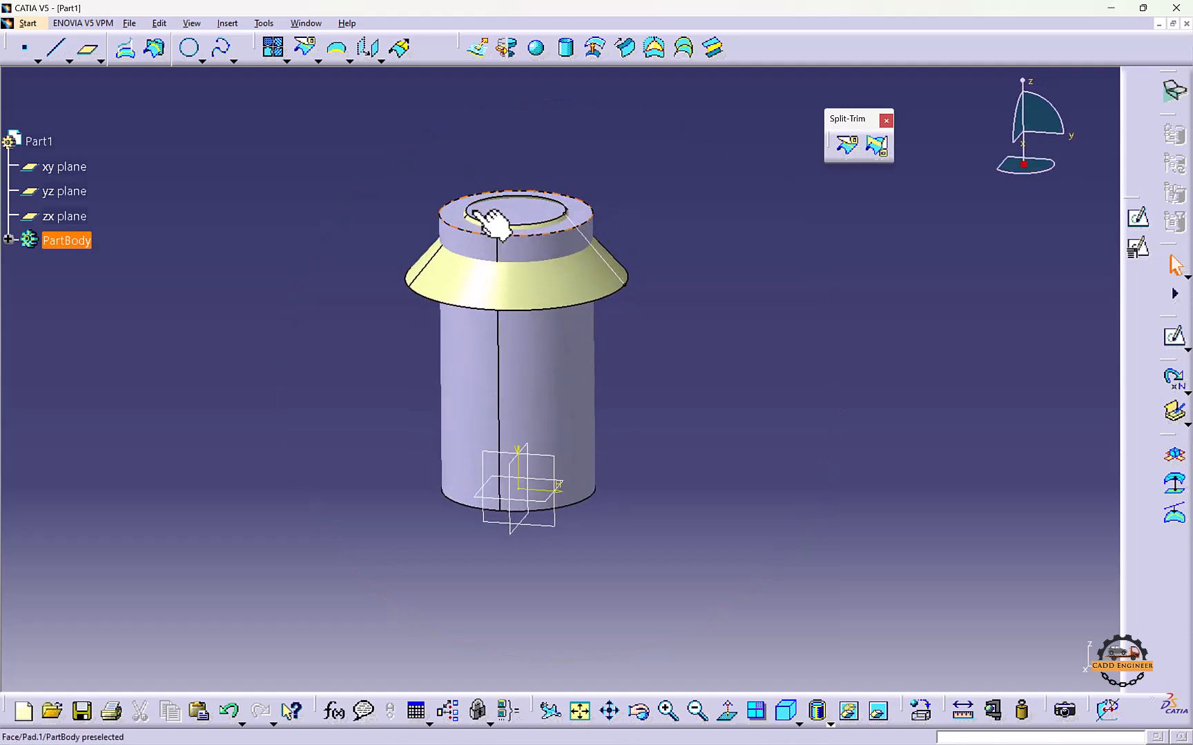
{"action": "left_click", "coordinate": [27, 22]}
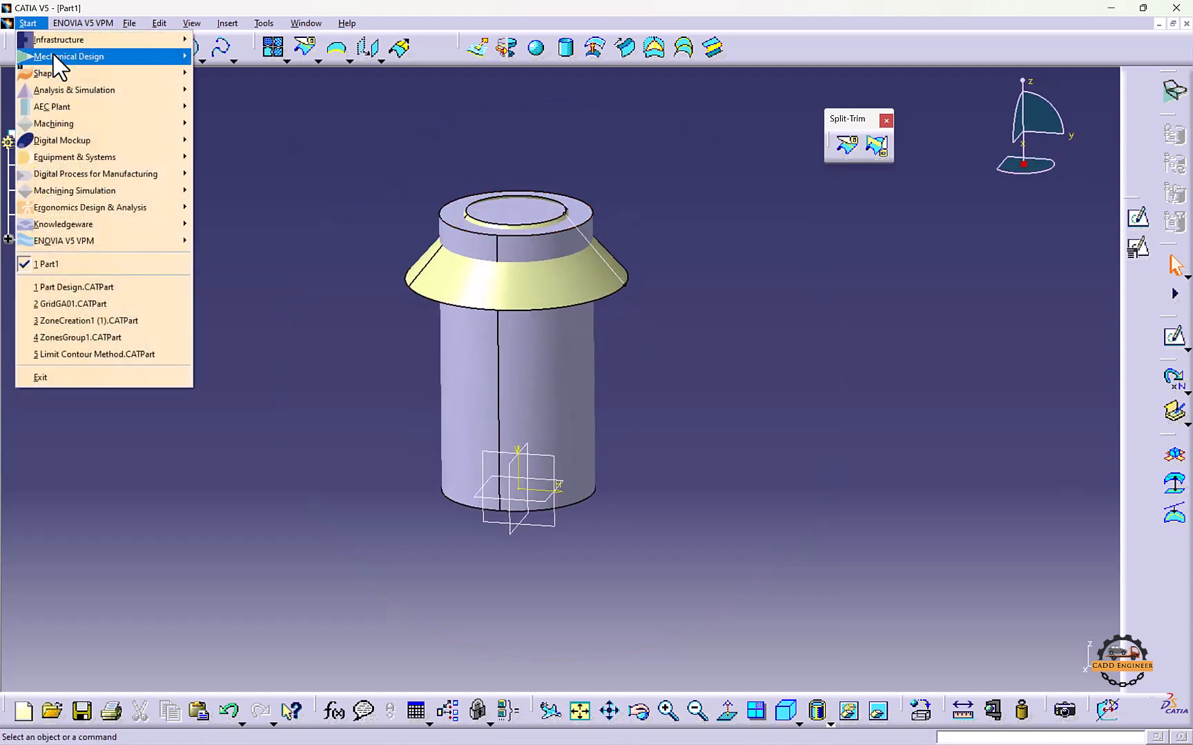
{"action": "mouse_move", "coordinate": [69, 56]}
{"action": "left_click", "coordinate": [248, 54]}
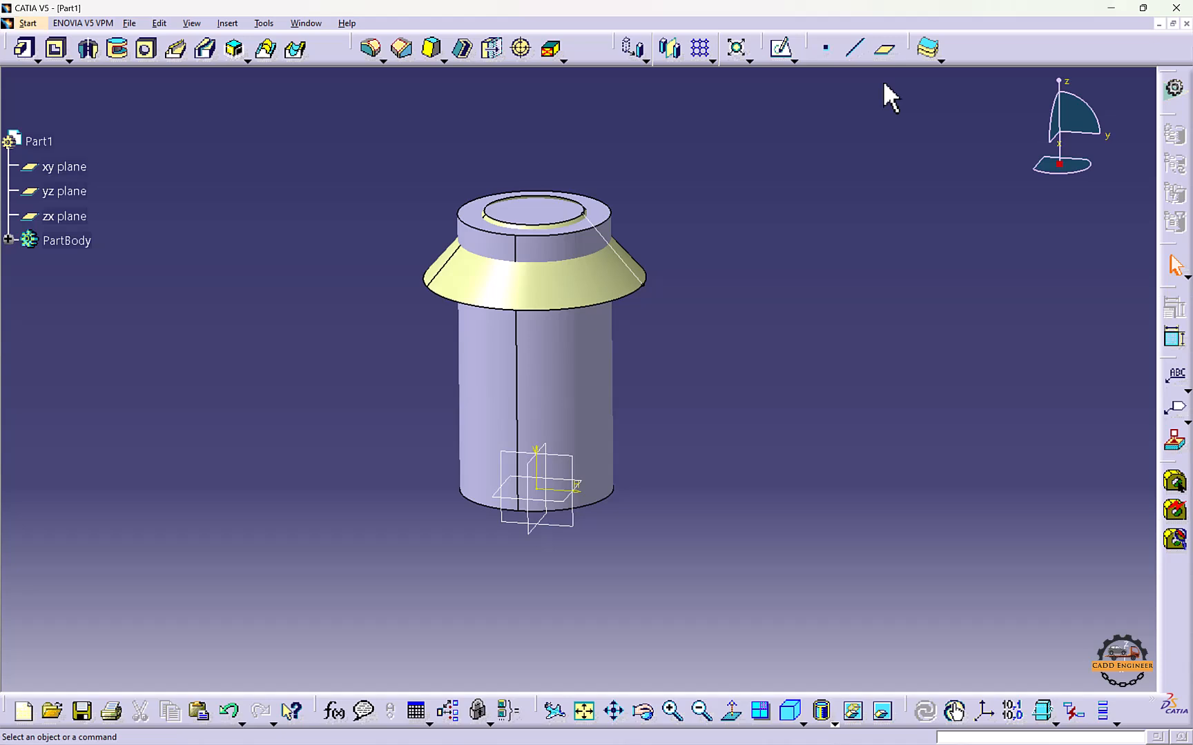
{"action": "left_click", "coordinate": [940, 61]}
{"action": "left_click", "coordinate": [958, 82]}
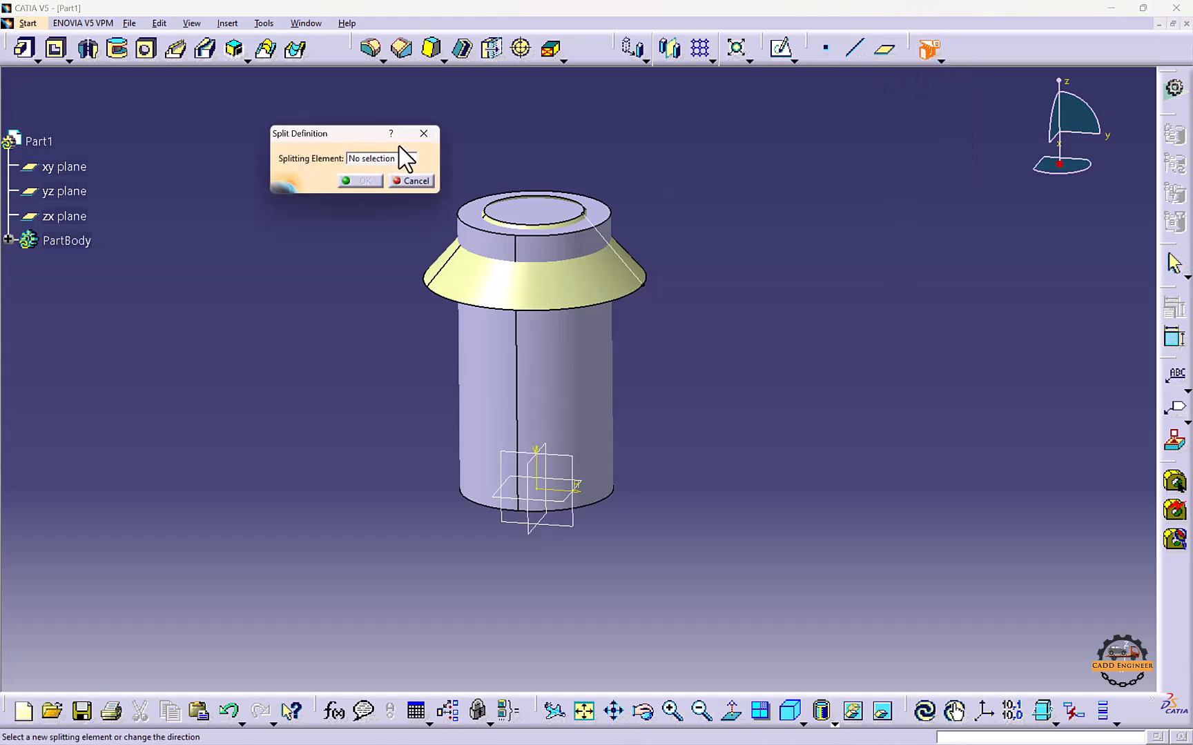
{"action": "left_click", "coordinate": [474, 274]}
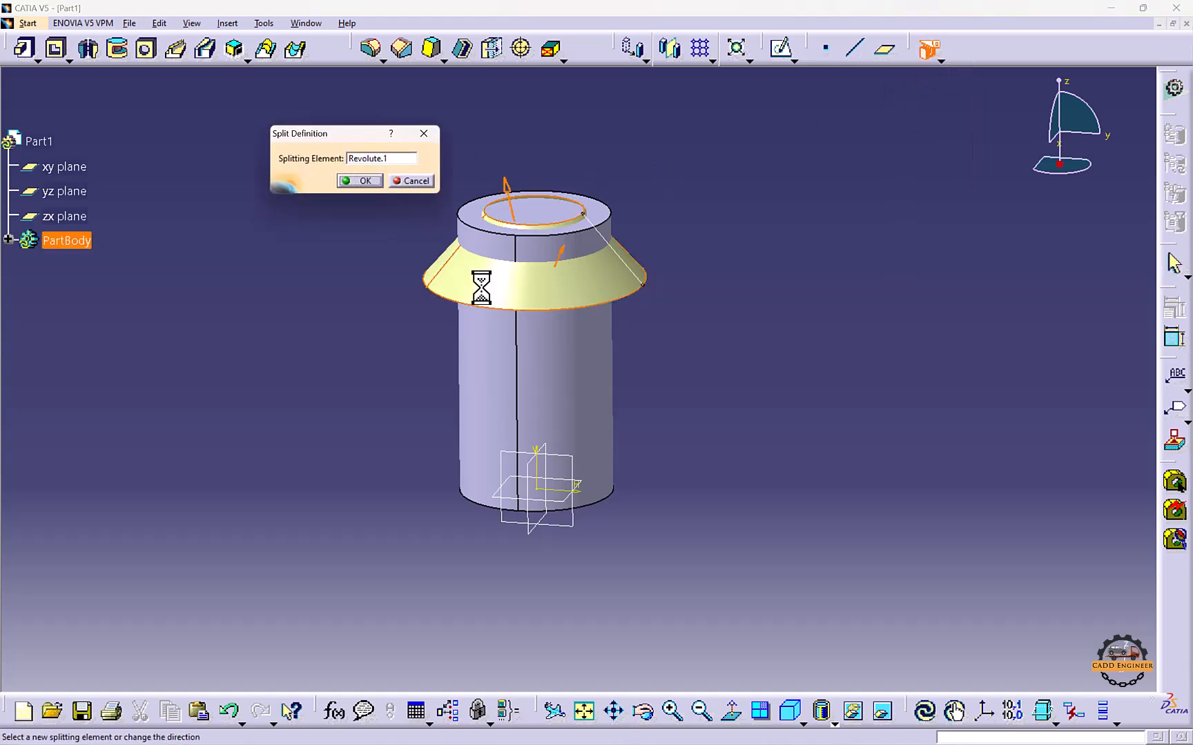
{"action": "left_click", "coordinate": [358, 177]}
Reframe the view on the revolved surface and hide that surface
{"action": "middle_click_drag", "start_coordinate": [402, 272], "coordinate": [441, 293]}
{"action": "right_click", "coordinate": [605, 211]}
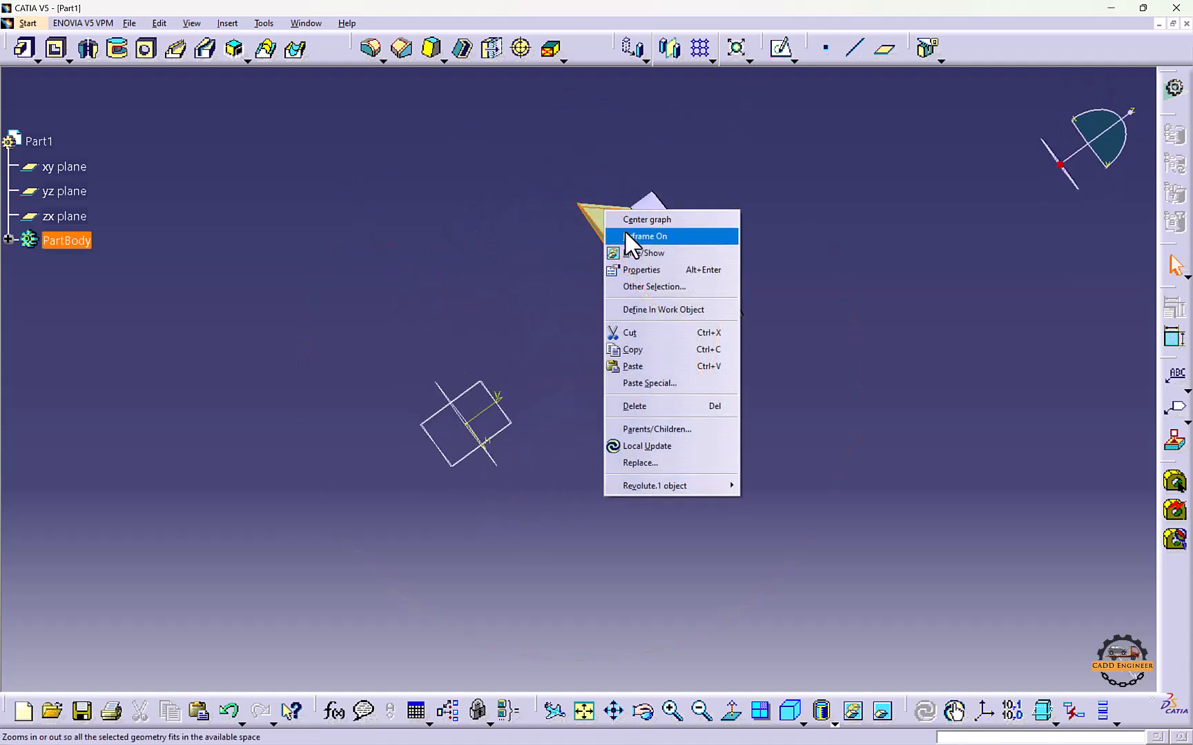
{"action": "left_click", "coordinate": [629, 237]}
{"action": "right_click", "coordinate": [447, 286]}
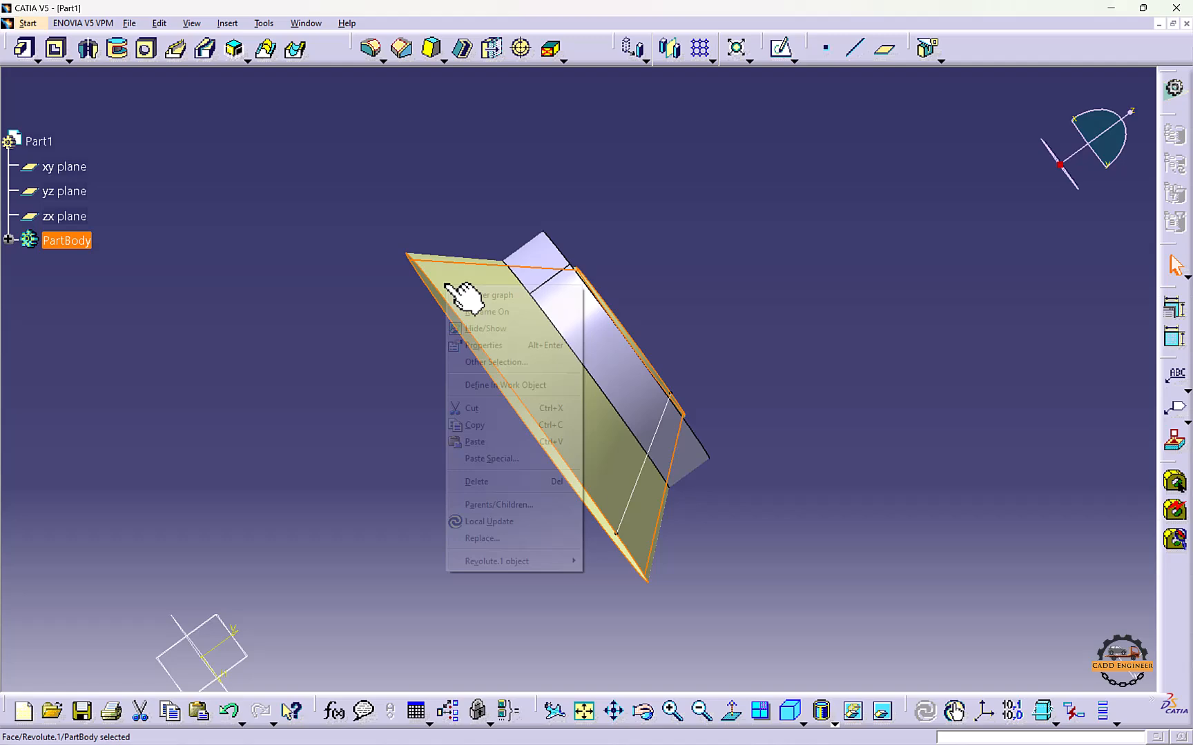
{"action": "left_click", "coordinate": [494, 328]}
{"action": "middle_click_drag", "start_coordinate": [494, 328], "coordinate": [469, 324]}
Edit the split and reverse its direction to keep the material inside the conical surface
{"action": "left_click", "coordinate": [9, 303]}
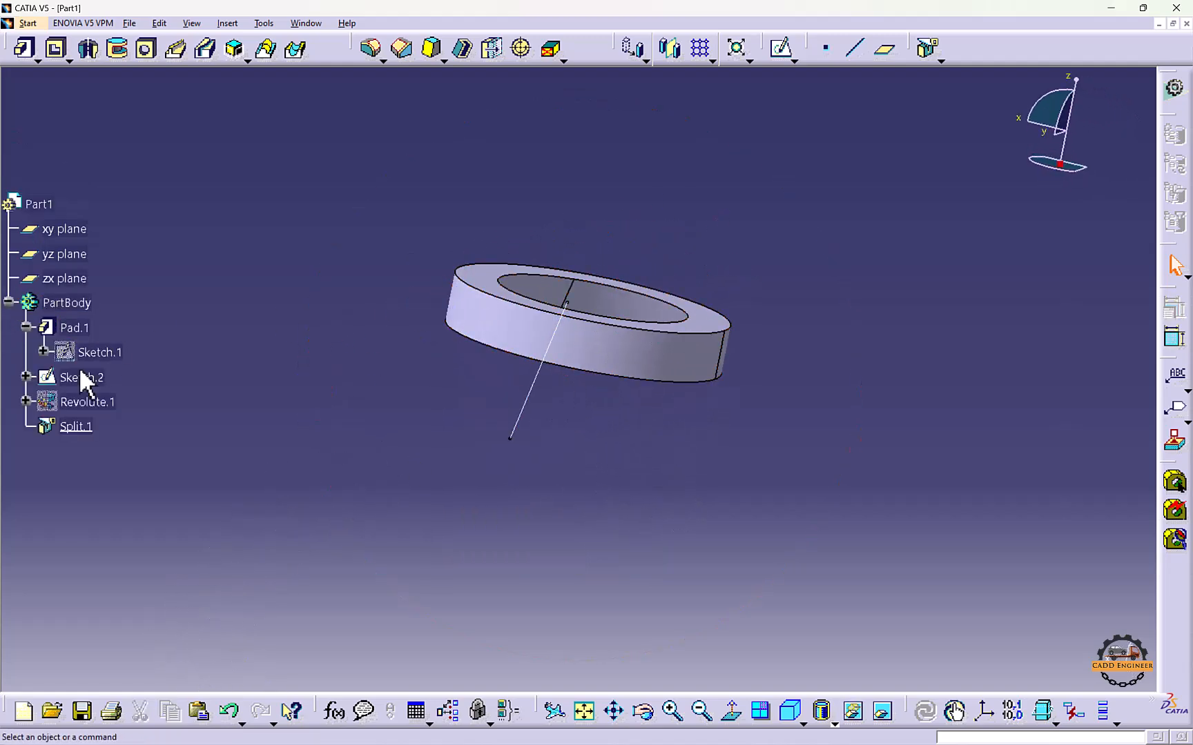
{"action": "double_click", "coordinate": [71, 426]}
{"action": "left_click", "coordinate": [412, 304]}
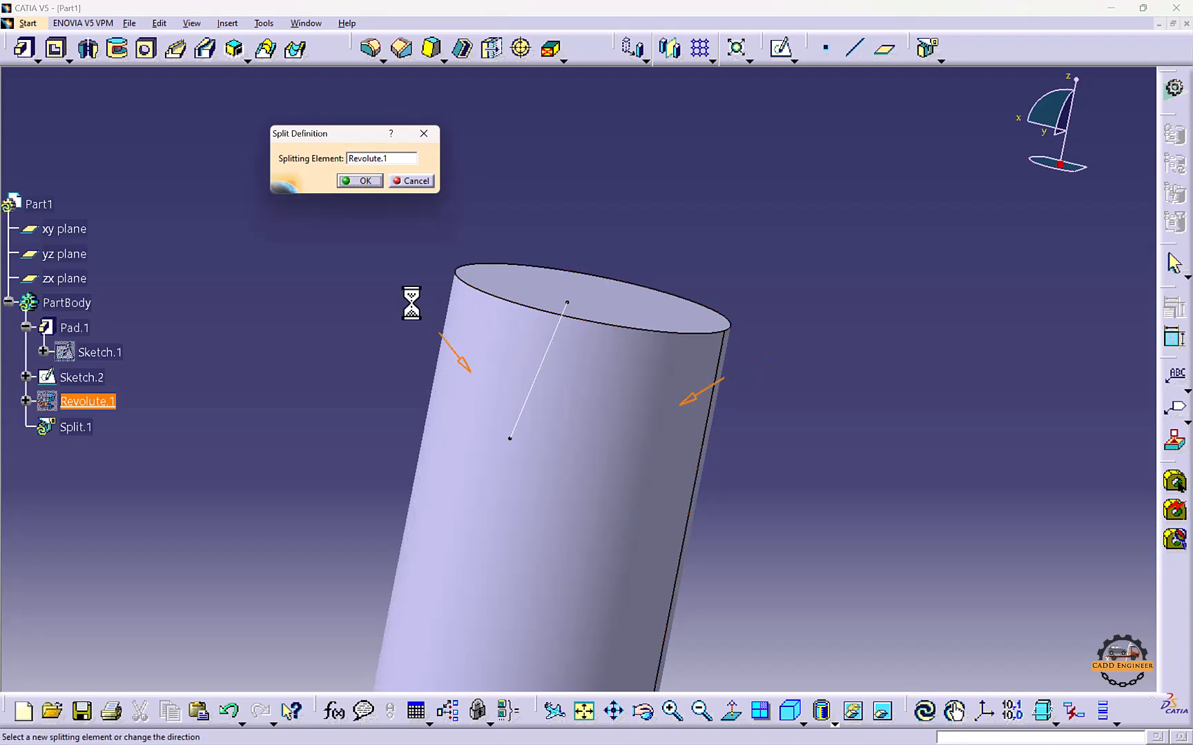
{"action": "left_click", "coordinate": [351, 181]}
{"action": "middle_click_drag", "start_coordinate": [514, 307], "coordinate": [717, 320]}
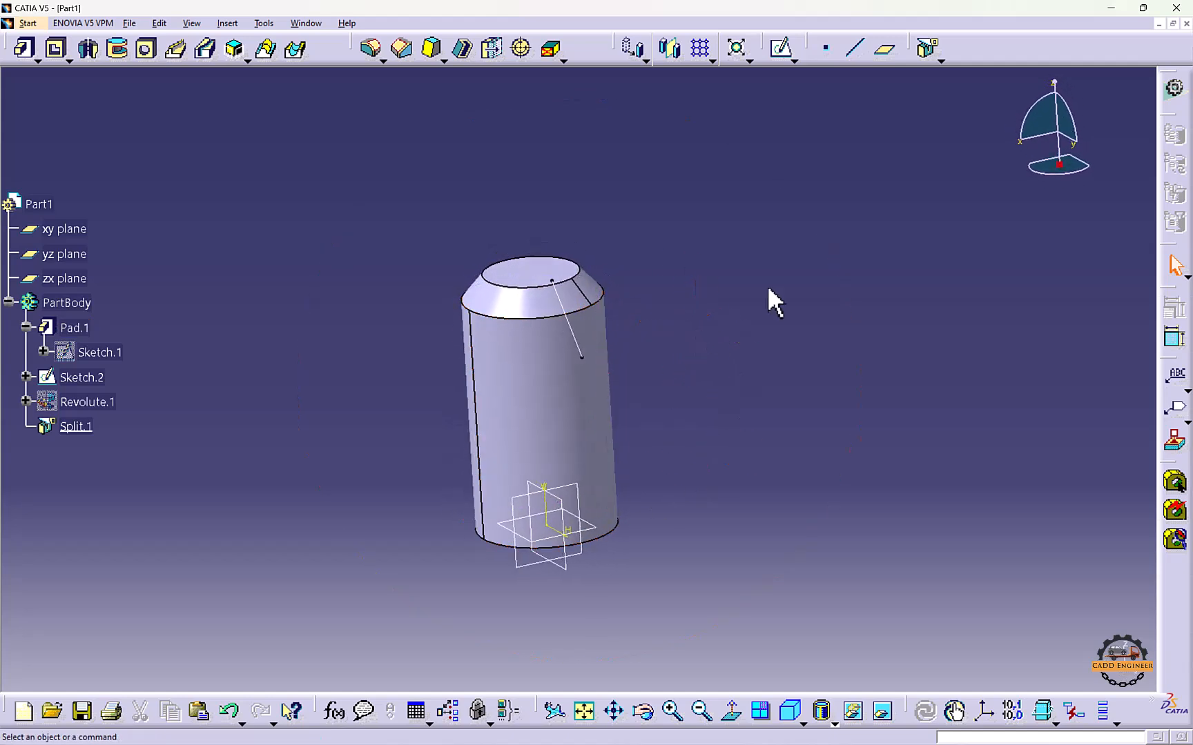
{"action": "left_click", "coordinate": [940, 60]}
{"action": "scroll", "coordinate": [631, 218], "scroll_direction": "up", "scroll_amount": 1}
{"action": "middle_click_drag", "start_coordinate": [632, 218], "coordinate": [683, 200]}
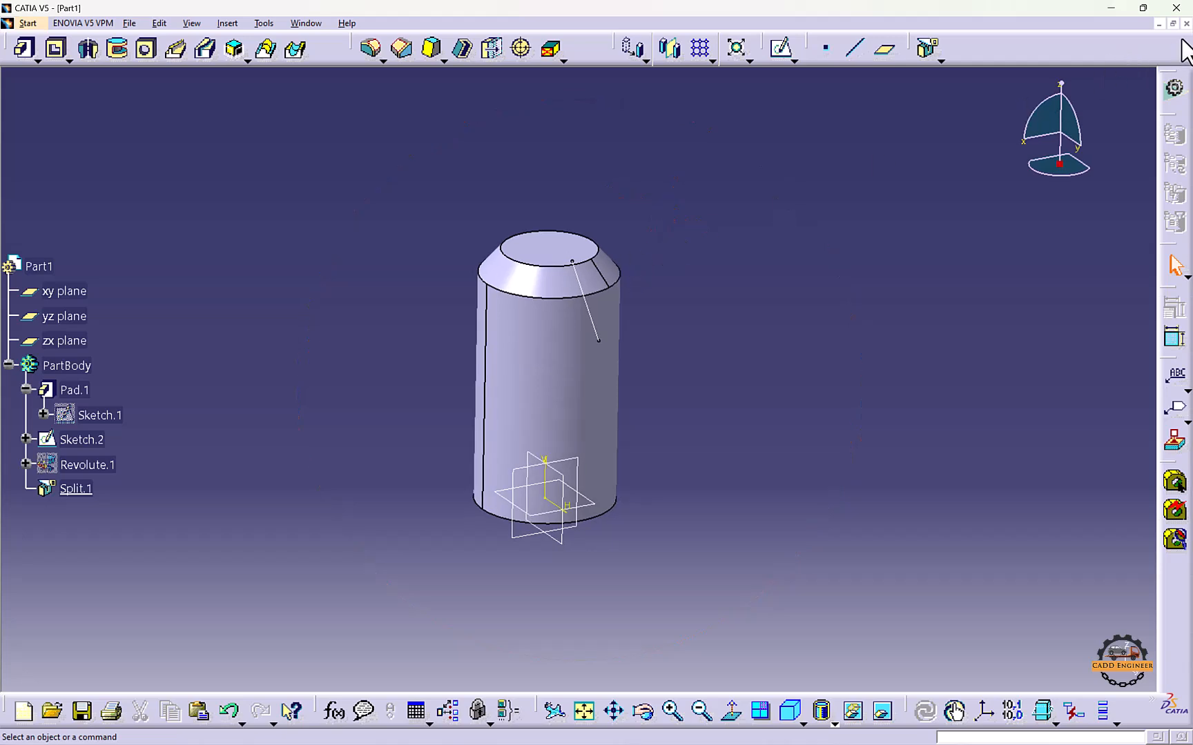
{"action": "scroll", "coordinate": [166, 276], "scroll_direction": "down", "scroll_amount": 3}
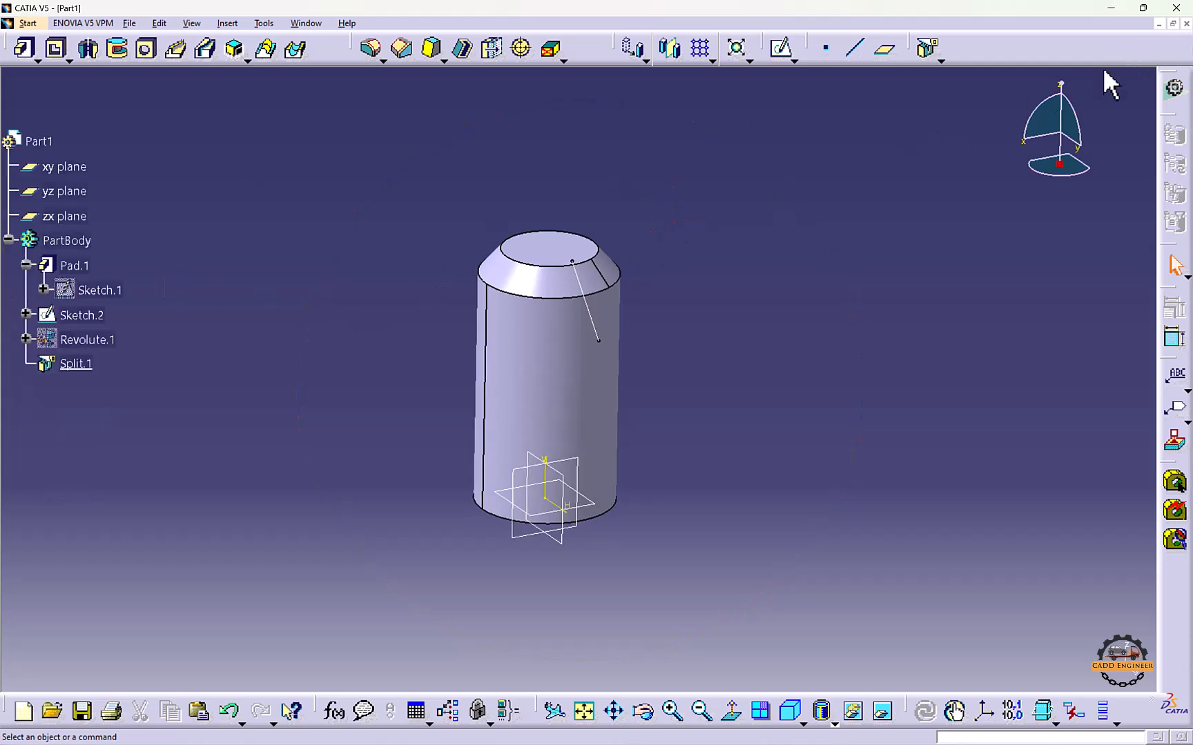
Close the split cylinder part and create a new part in the Wireframe and Surface Design workbench
{"action": "left_click", "coordinate": [1185, 24]}
{"action": "left_click", "coordinate": [627, 406]}
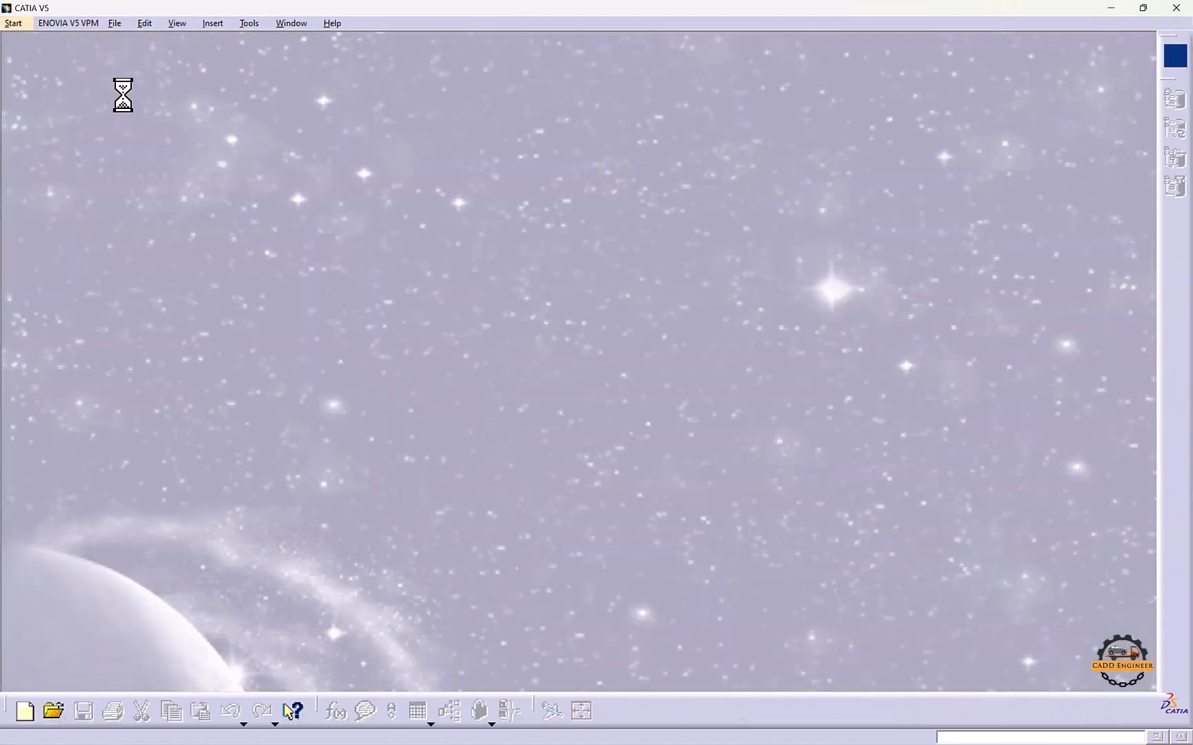
{"action": "left_click", "coordinate": [15, 23]}
{"action": "mouse_move", "coordinate": [48, 56]}
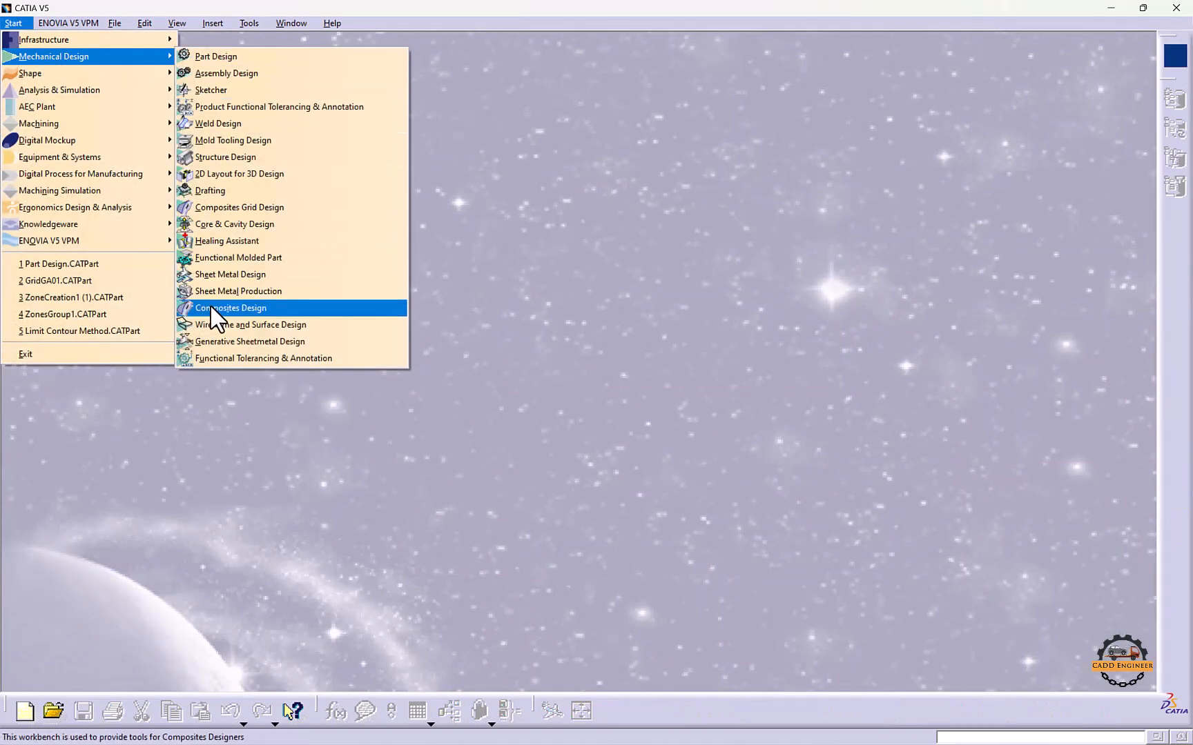
{"action": "left_click", "coordinate": [218, 325]}
{"action": "left_click", "coordinate": [446, 262]}
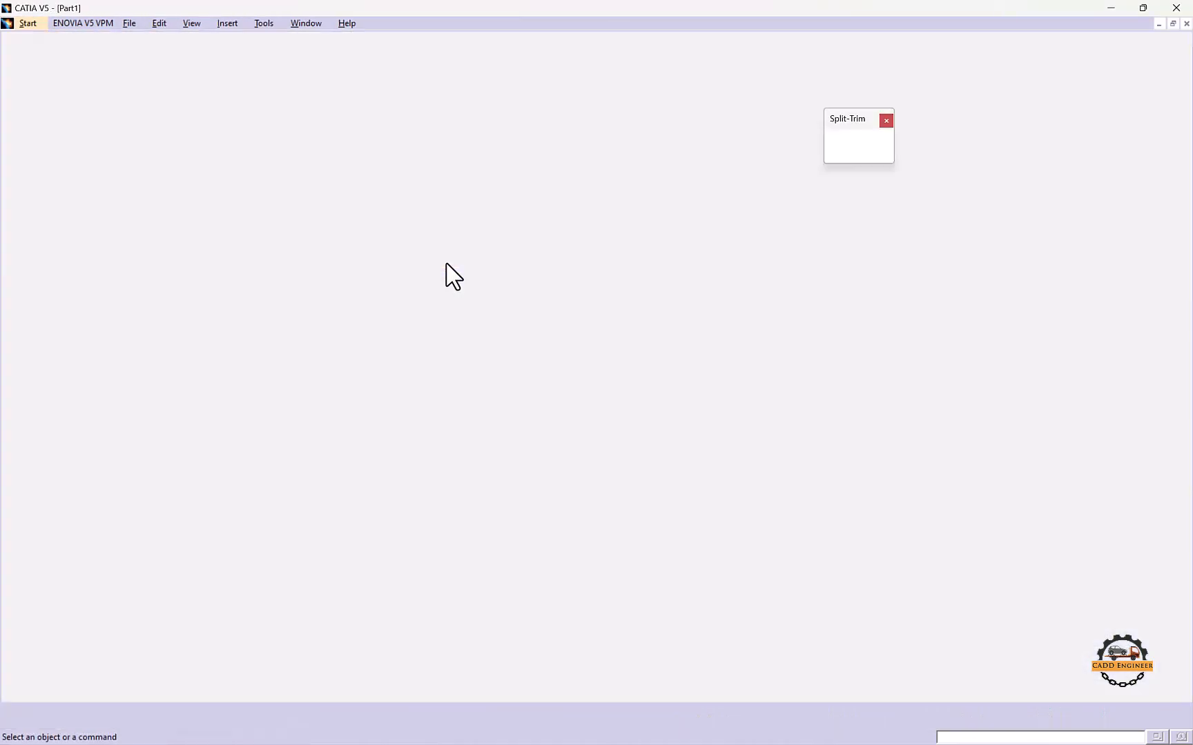
On the yz plane, sketch a four-point S-shaped spline on the negative H side, ending just below the origin near the V axis
{"action": "left_click", "coordinate": [546, 344]}
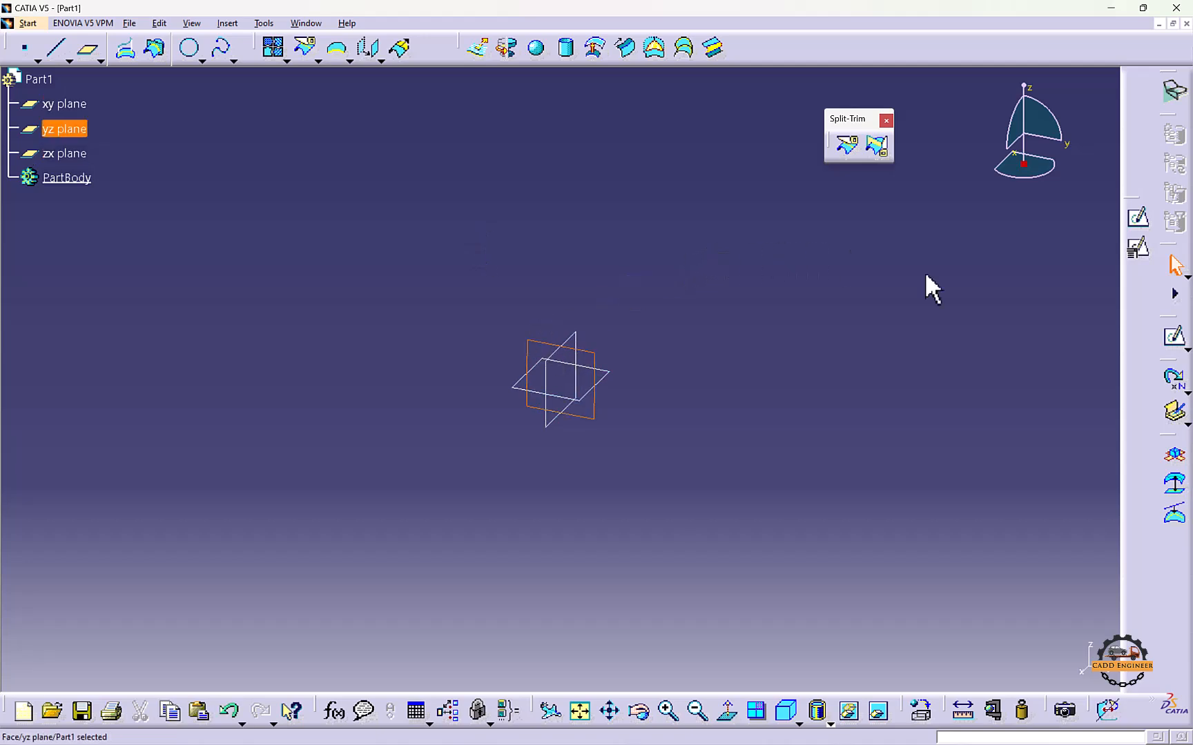
{"action": "left_click", "coordinate": [1178, 335]}
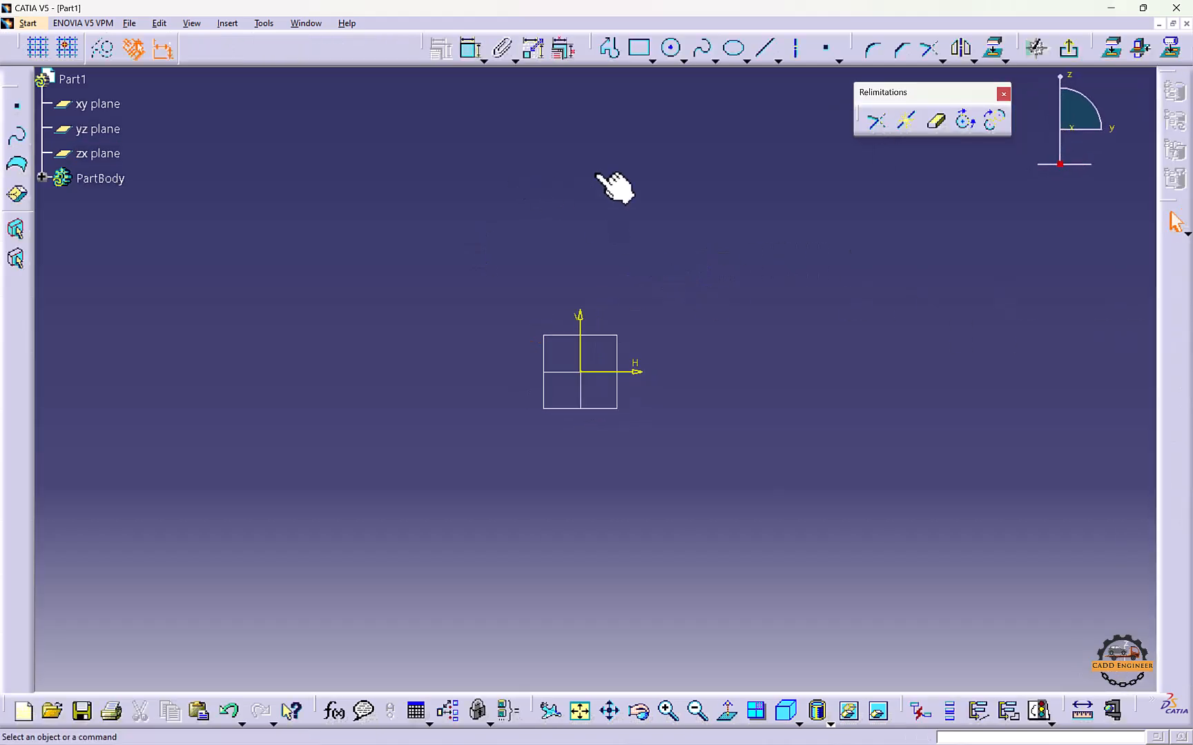
{"action": "left_click", "coordinate": [704, 49]}
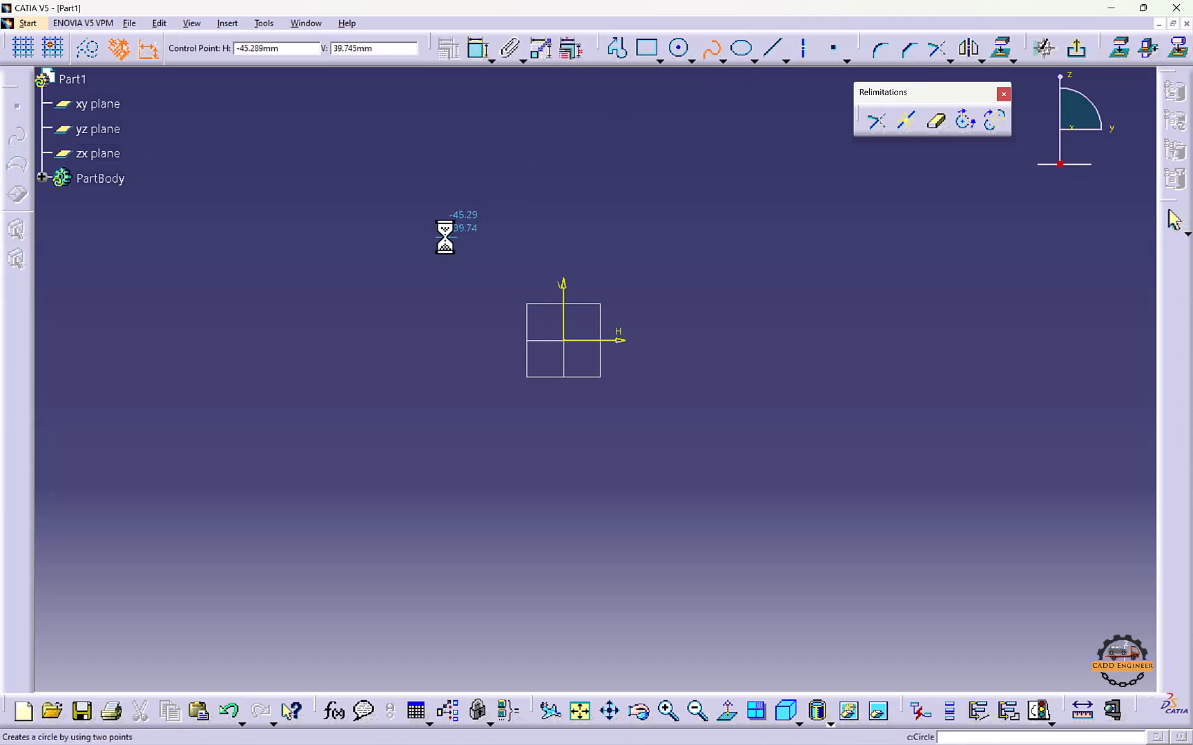
{"action": "left_click", "coordinate": [469, 350]}
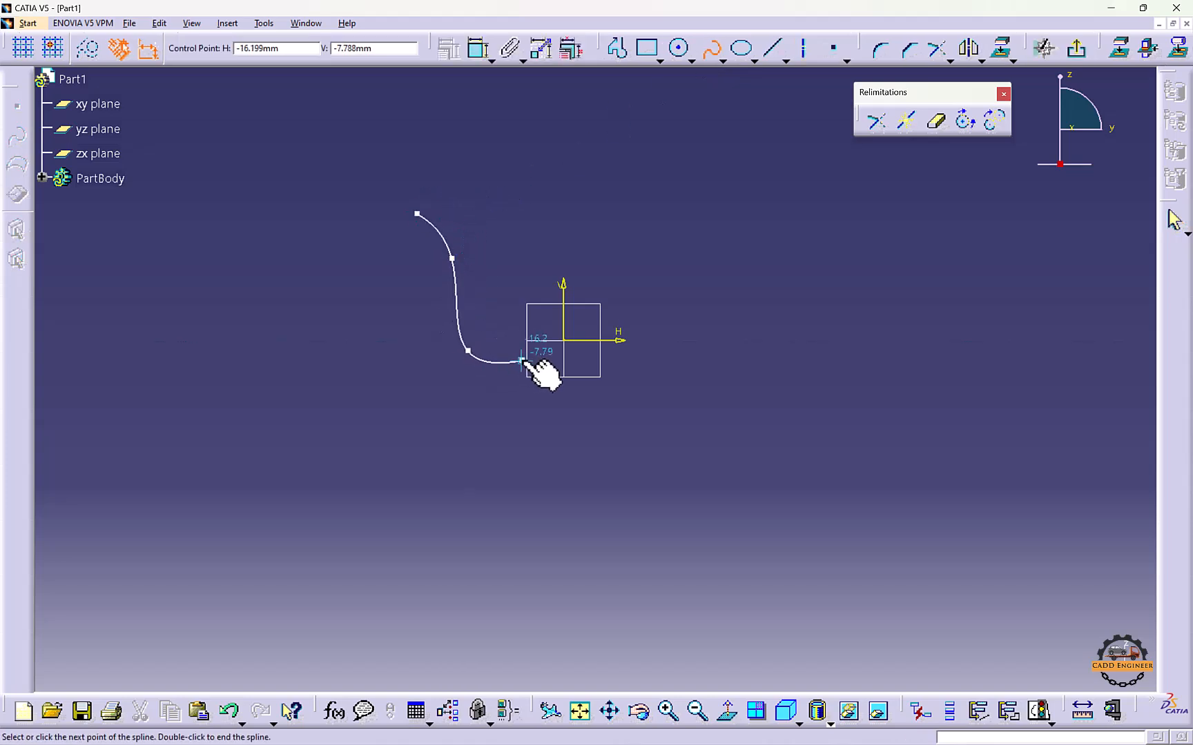
{"action": "left_click", "coordinate": [545, 392]}
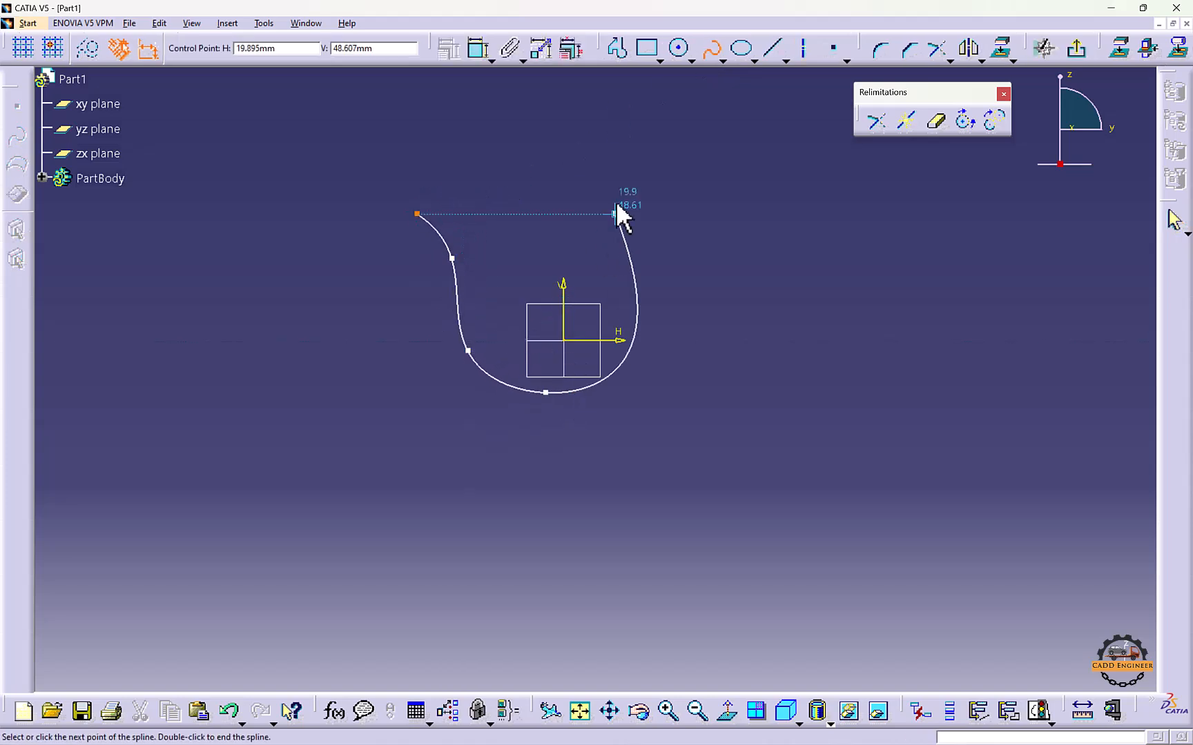
{"action": "key", "text": "Escape"}
Continue the profile from the spline's lower end with a near-vertical line down and an outward tangent arc, and finish the sketch
{"action": "left_click", "coordinate": [613, 55]}
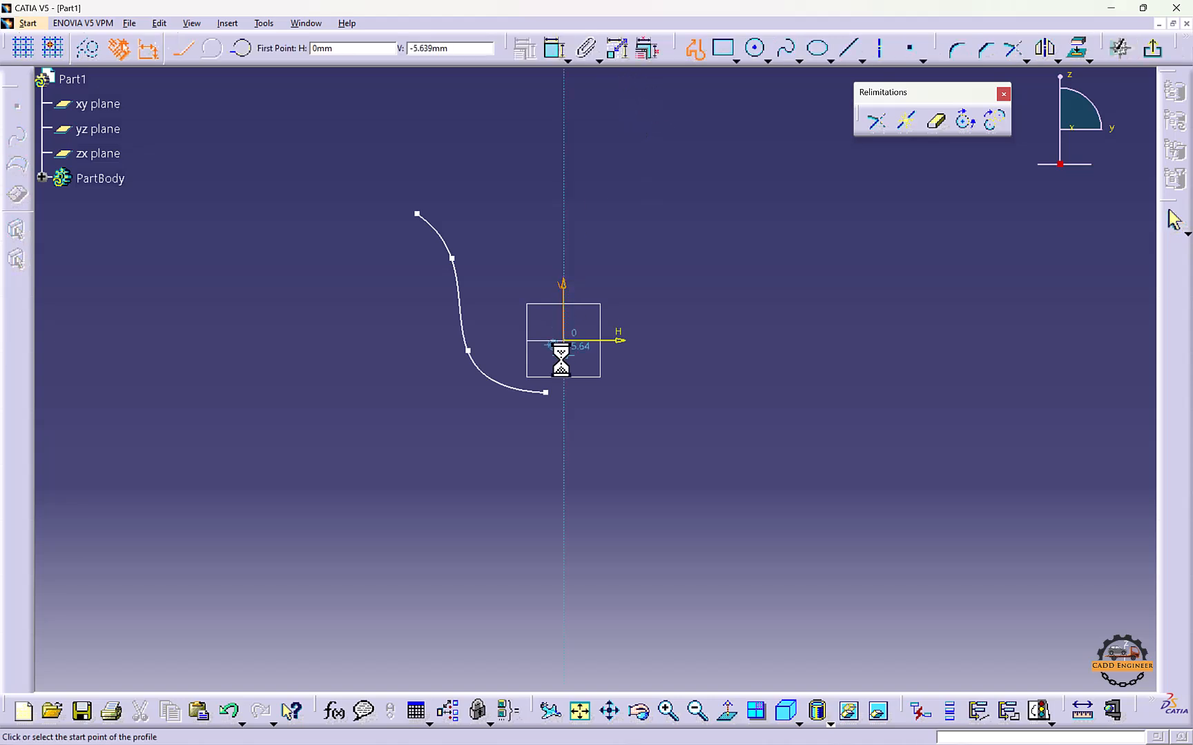
{"action": "left_click", "coordinate": [545, 392]}
{"action": "middle_click_drag", "start_coordinate": [563, 405], "coordinate": [550, 333]}
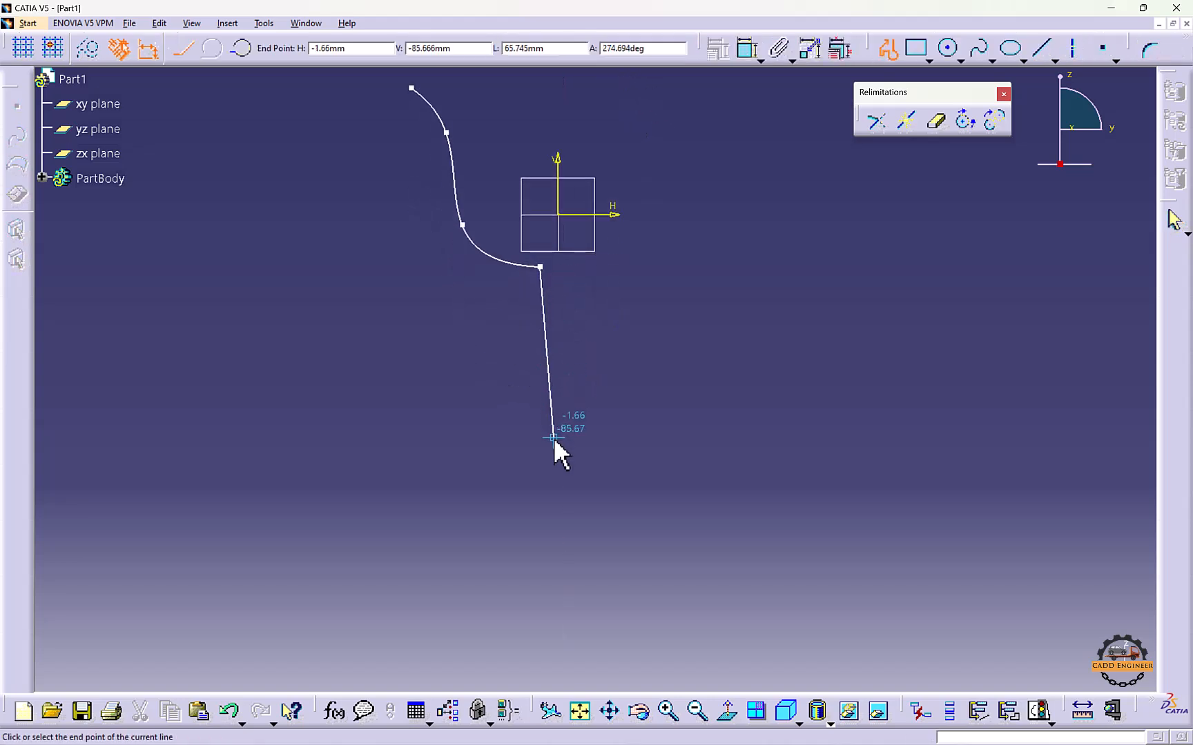
{"action": "left_click", "coordinate": [545, 461]}
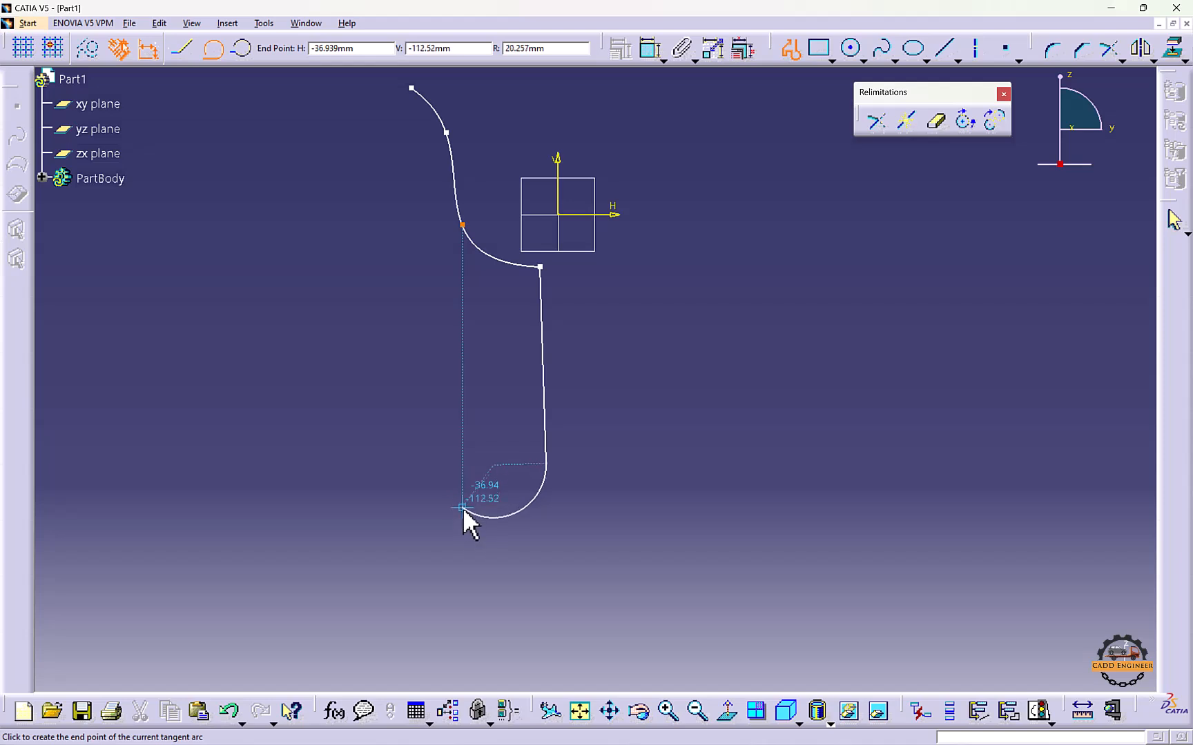
{"action": "double_click", "coordinate": [475, 524]}
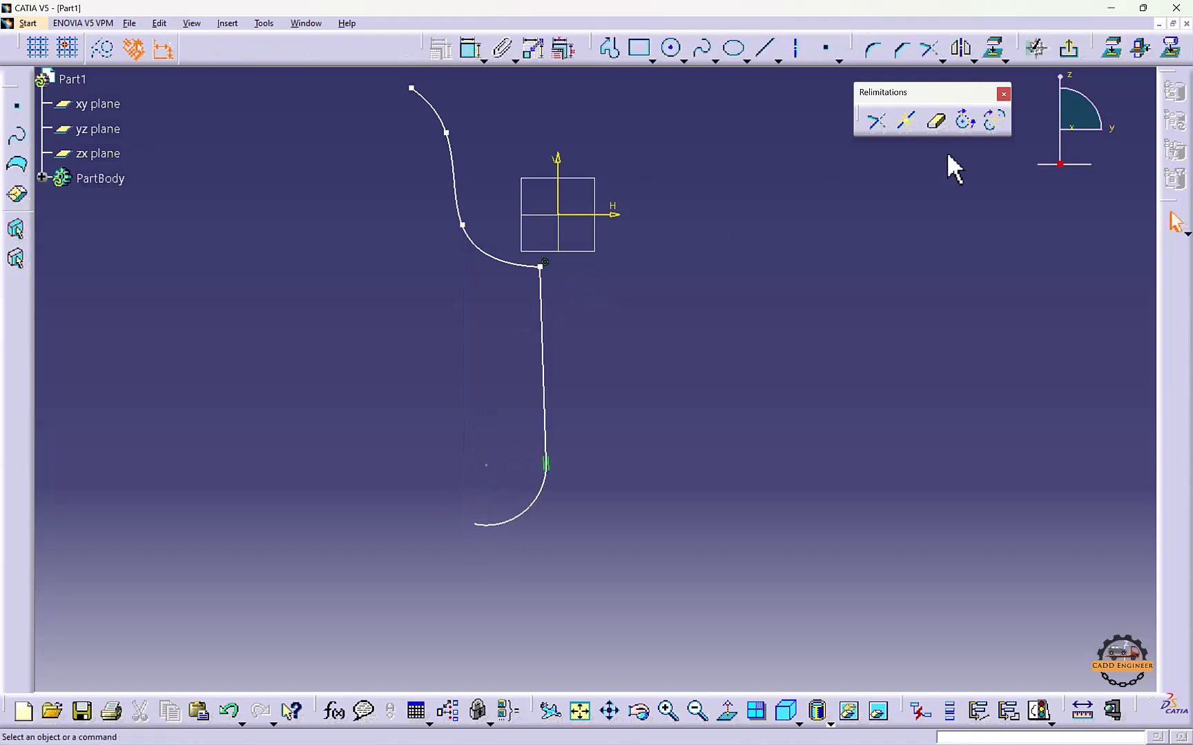
{"action": "left_click", "coordinate": [1070, 50]}
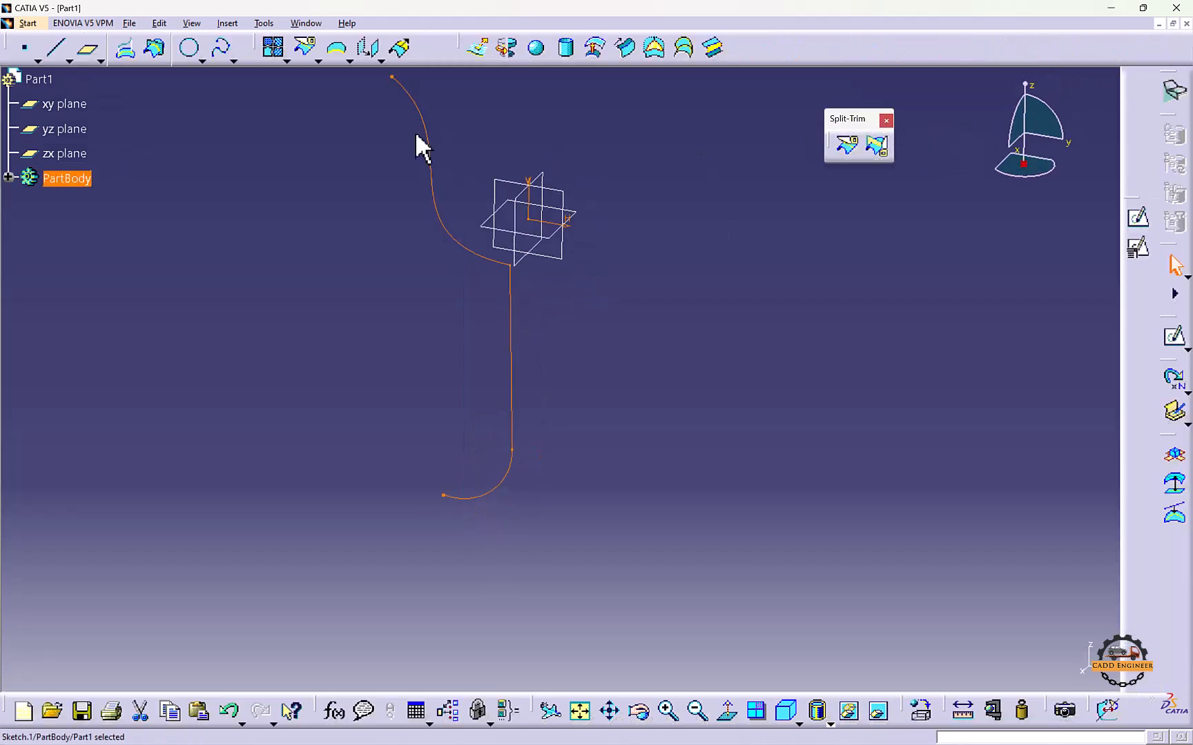
Revolve the sketched profile 360 degrees about the sketch's vertical direction to form a goblet-shaped surface
{"action": "left_click", "coordinate": [506, 47]}
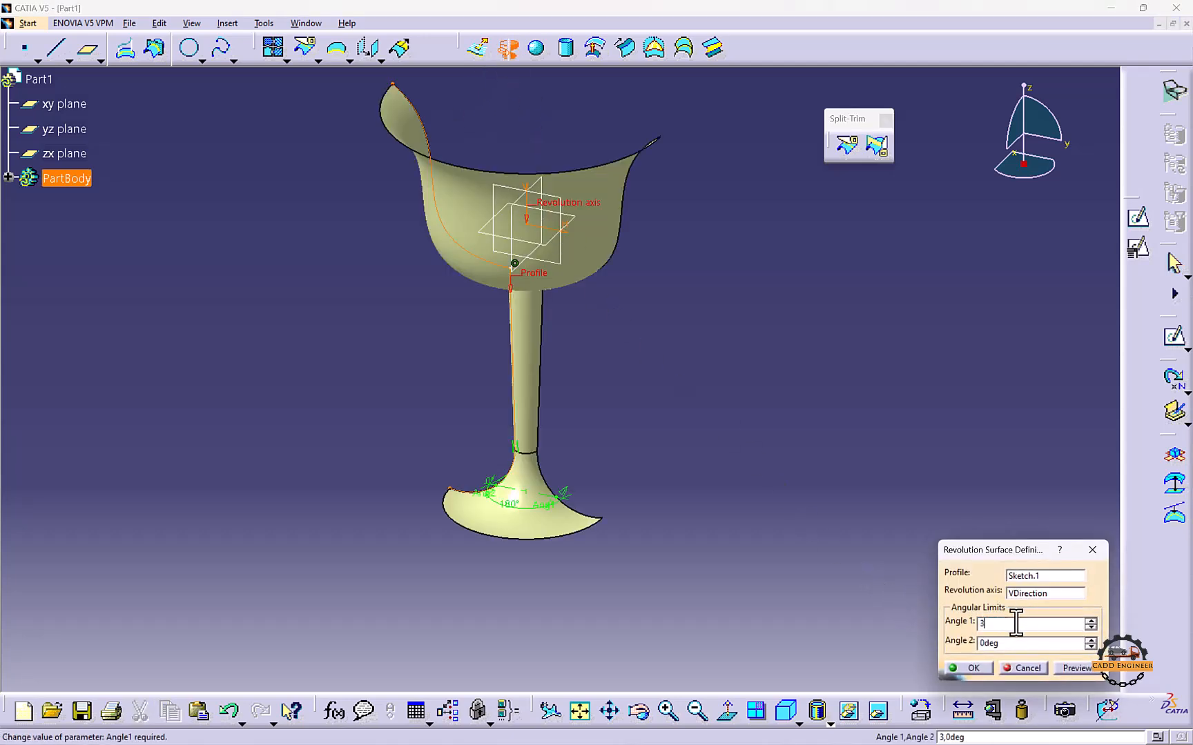
{"action": "type", "text": "60"}
{"action": "key", "text": "Return"}
{"action": "left_click", "coordinate": [963, 668]}
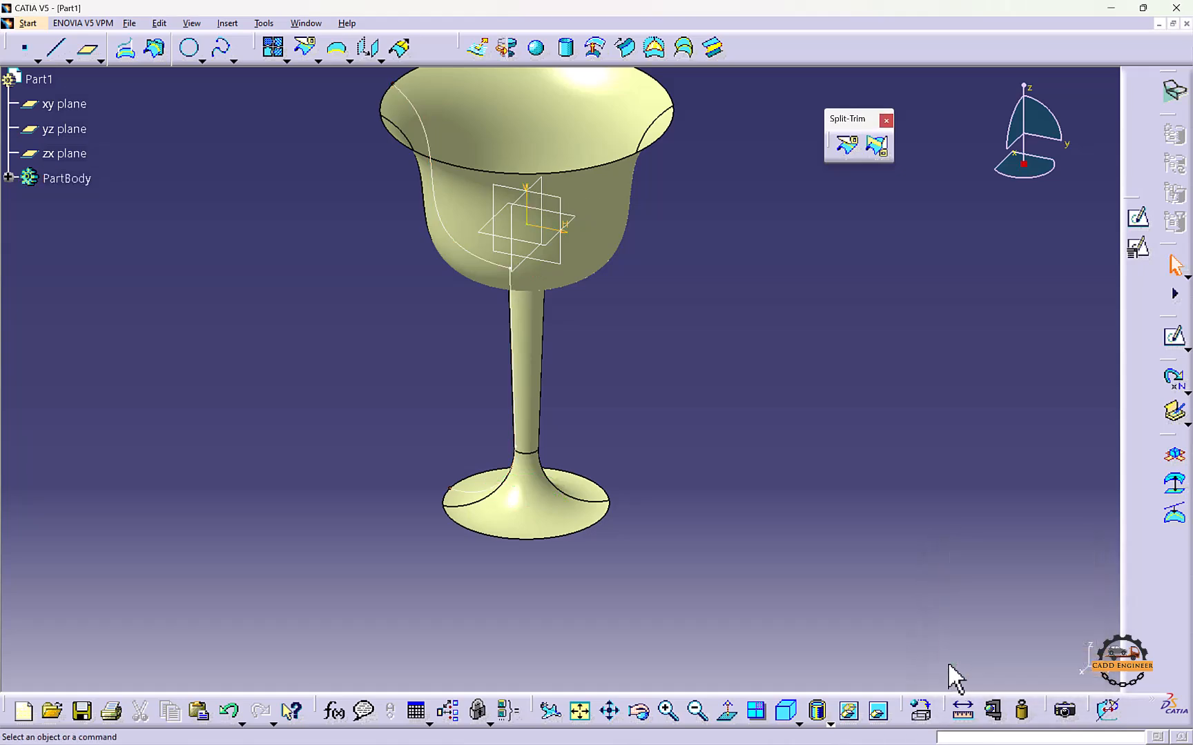
Fill the small circular opening at the bottom of the goblet's cup with a surface bounded by its edge
{"action": "middle_click_drag", "start_coordinate": [631, 386], "coordinate": [513, 379]}
{"action": "left_click", "coordinate": [653, 48]}
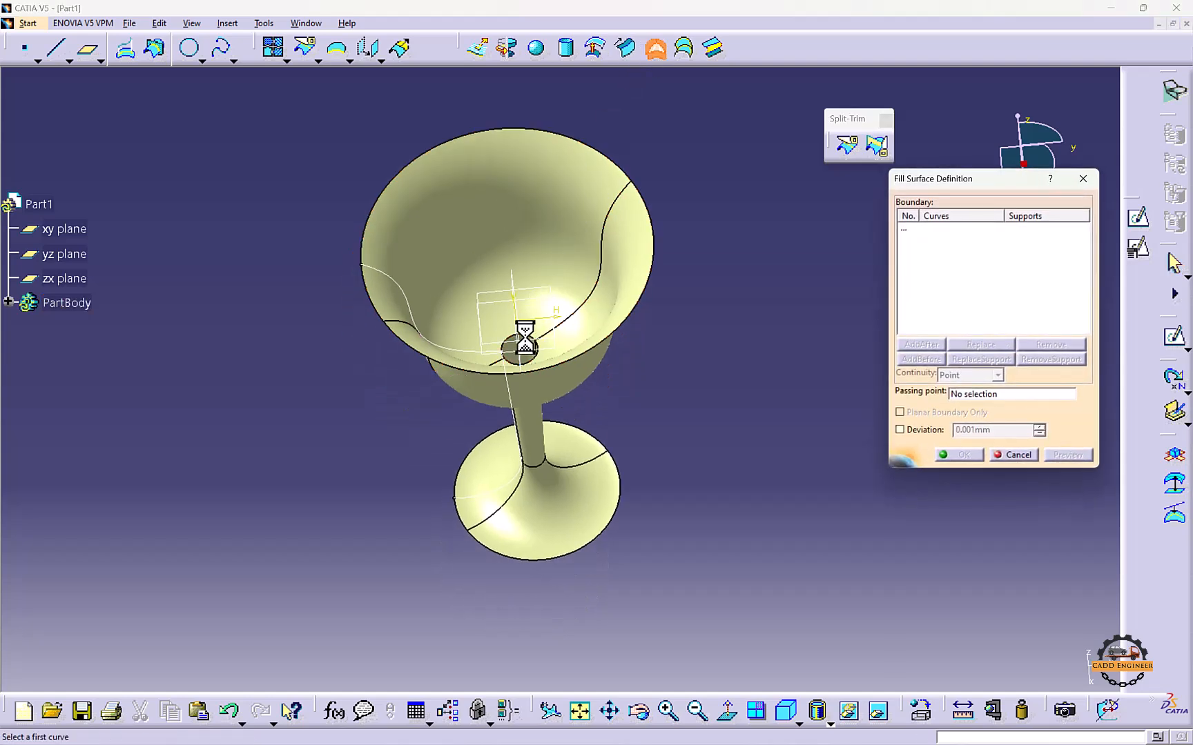
{"action": "left_click", "coordinate": [525, 345]}
{"action": "left_click", "coordinate": [964, 454]}
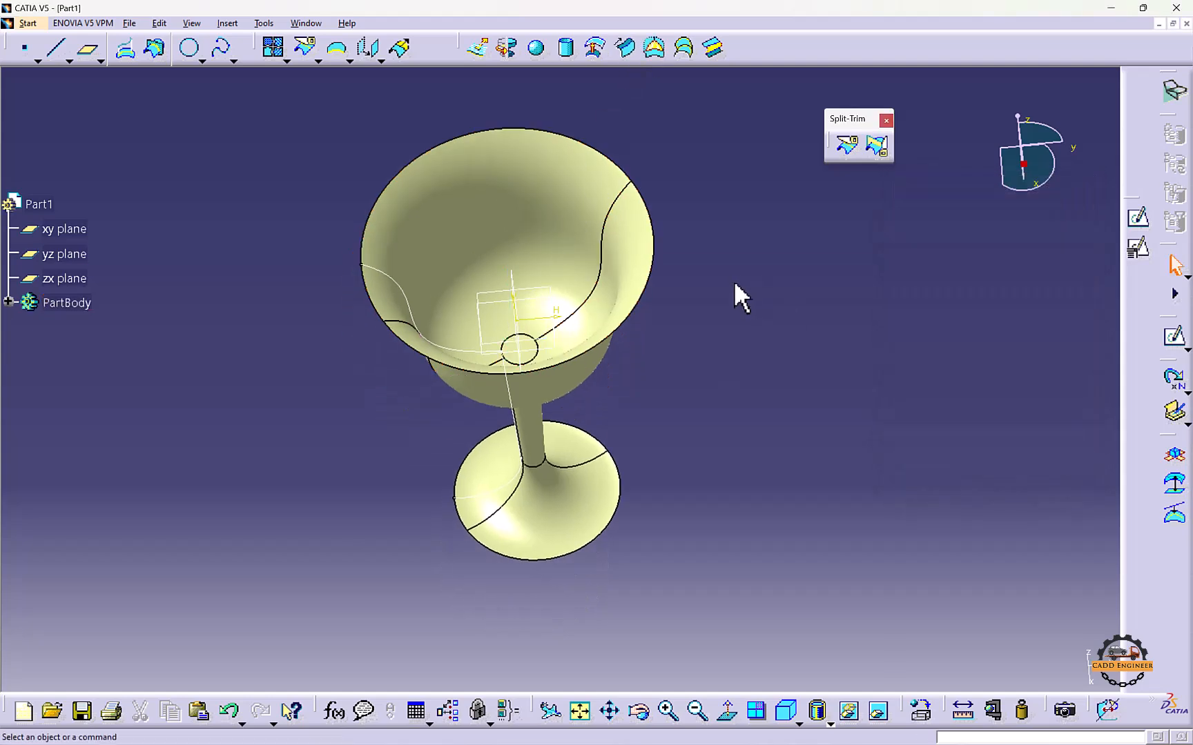
Join the fill surface and the revolved goblet surface into one surface with a 0.001 mm merging distance
{"action": "middle_click_drag", "start_coordinate": [675, 197], "coordinate": [671, 169]}
{"action": "left_click_drag", "start_coordinate": [161, 586], "coordinate": [159, 584]}
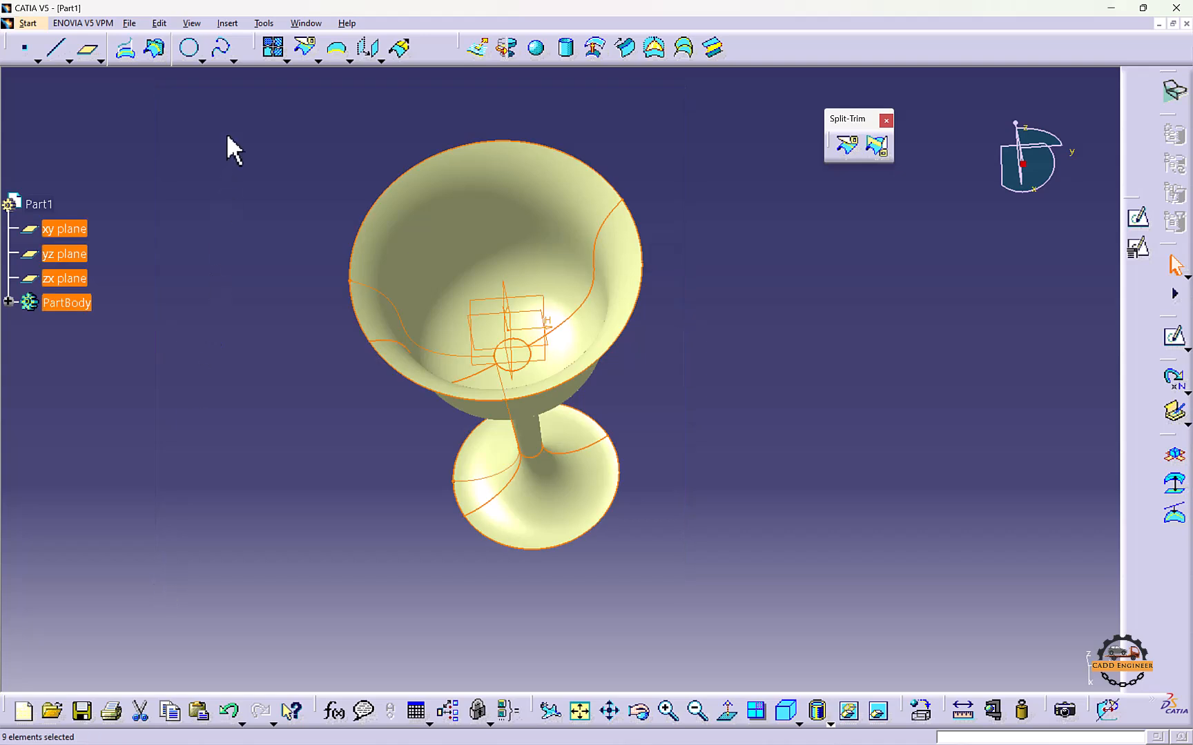
{"action": "left_click", "coordinate": [275, 47]}
{"action": "left_click", "coordinate": [681, 408]}
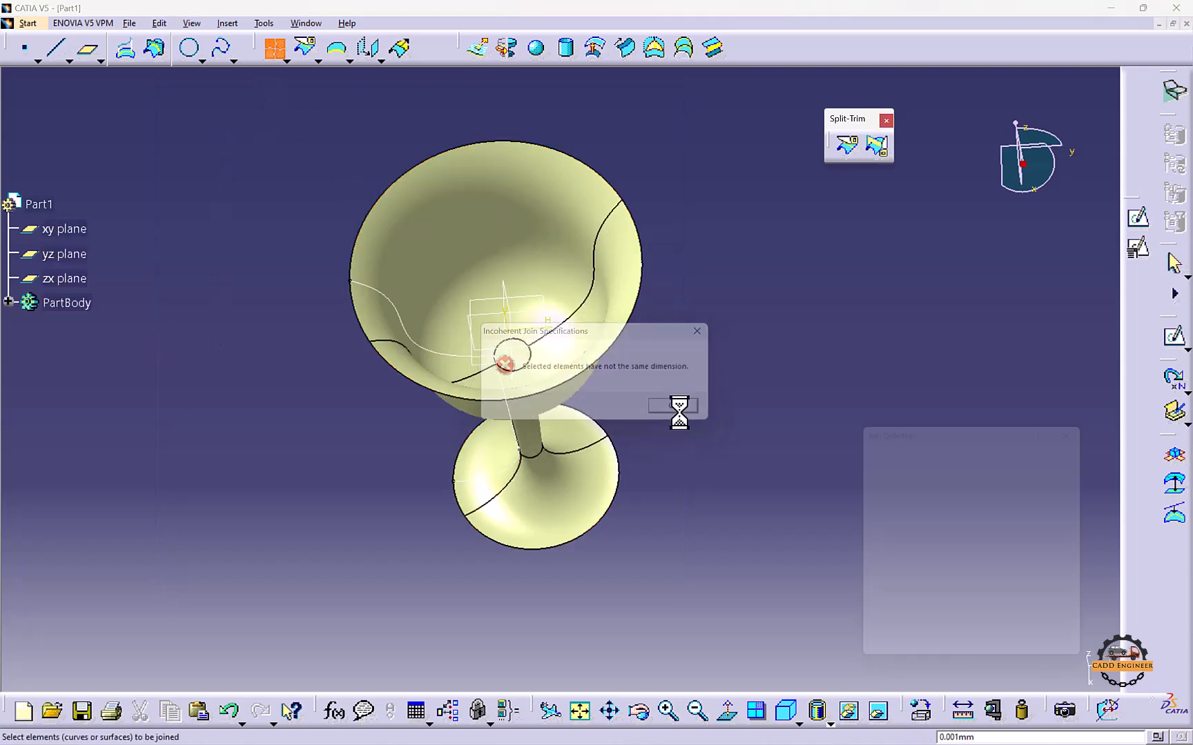
{"action": "left_click", "coordinate": [525, 352]}
{"action": "left_click", "coordinate": [596, 331]}
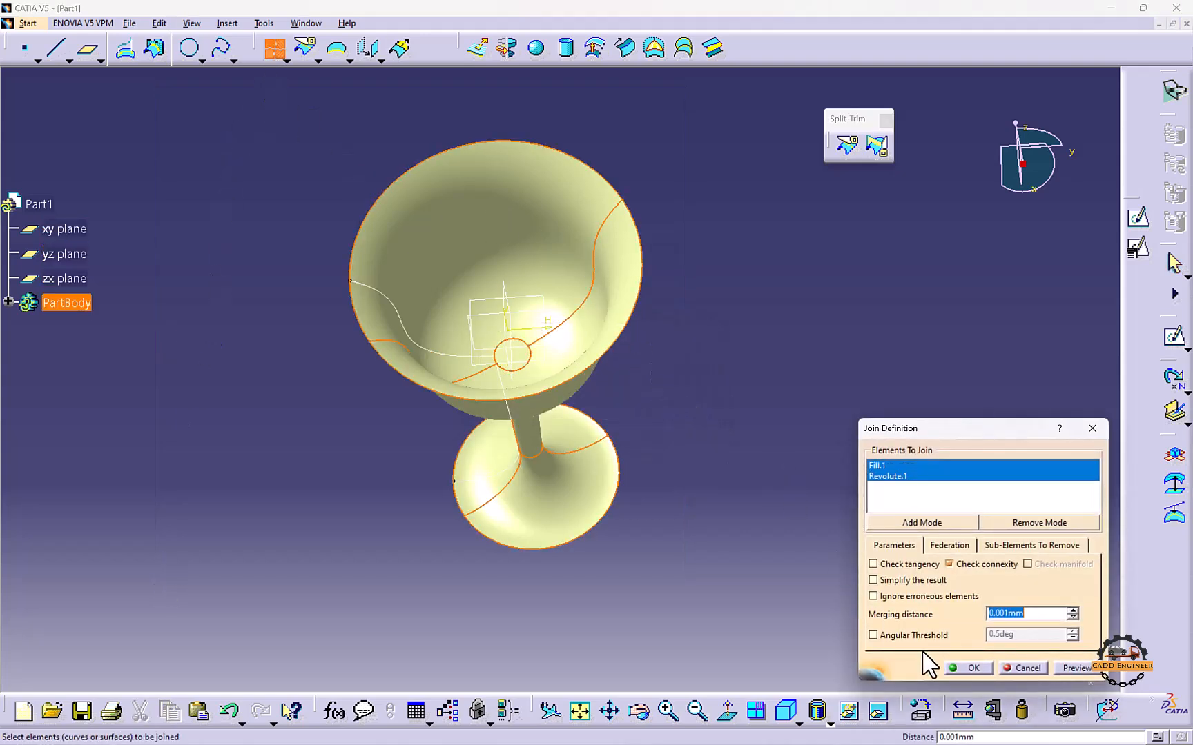
{"action": "left_click", "coordinate": [959, 668]}
{"action": "left_click", "coordinate": [612, 410]}
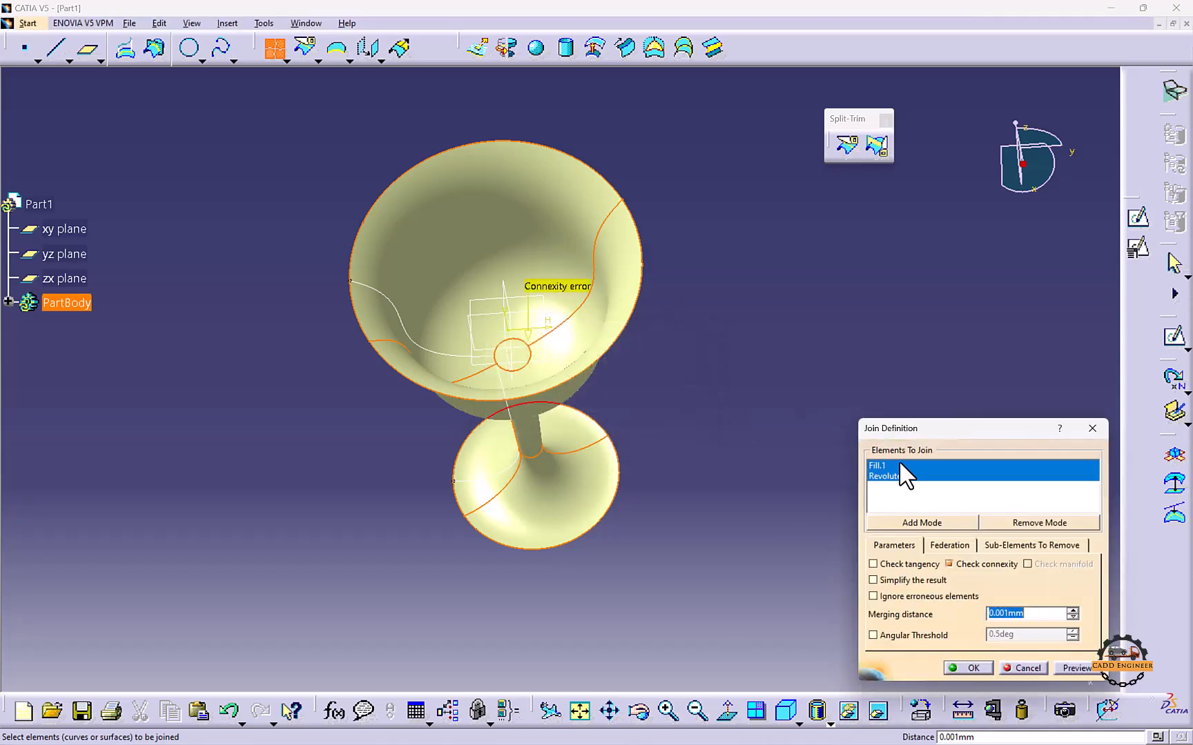
{"action": "left_click", "coordinate": [975, 665]}
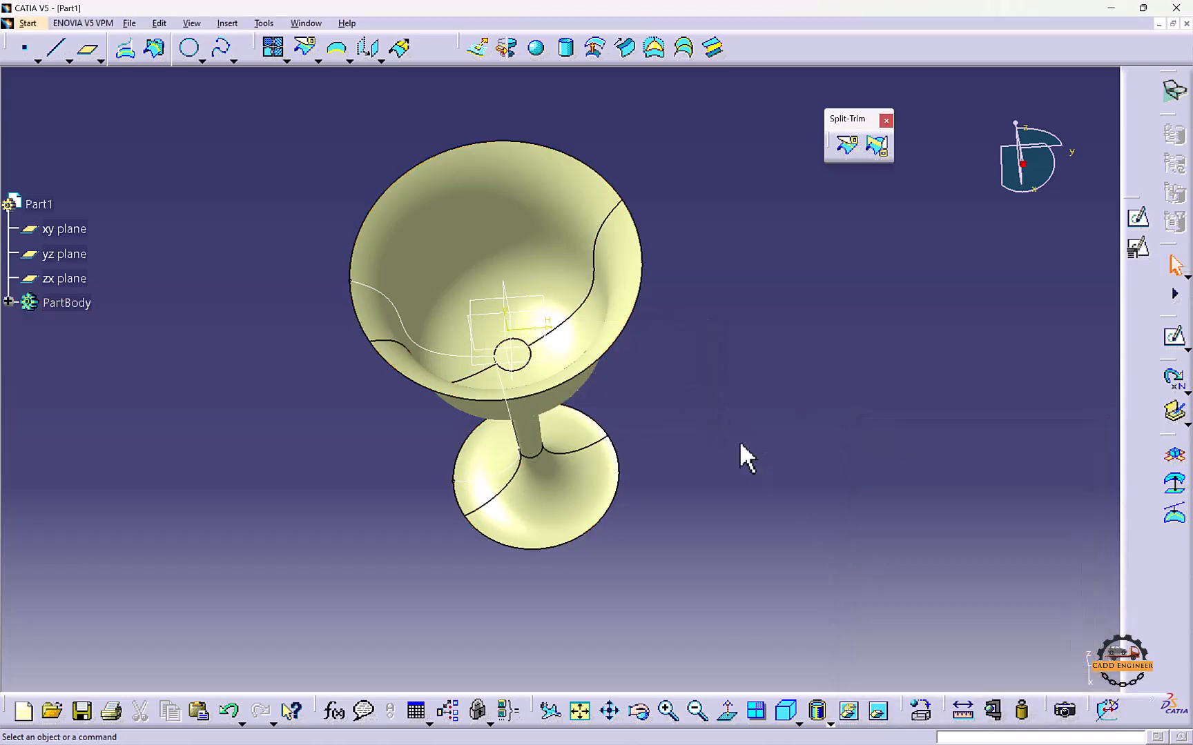
Switch the goblet part to the Part Design workbench
{"action": "middle_click_drag", "start_coordinate": [608, 458], "coordinate": [483, 303]}
{"action": "left_click", "coordinate": [27, 23]}
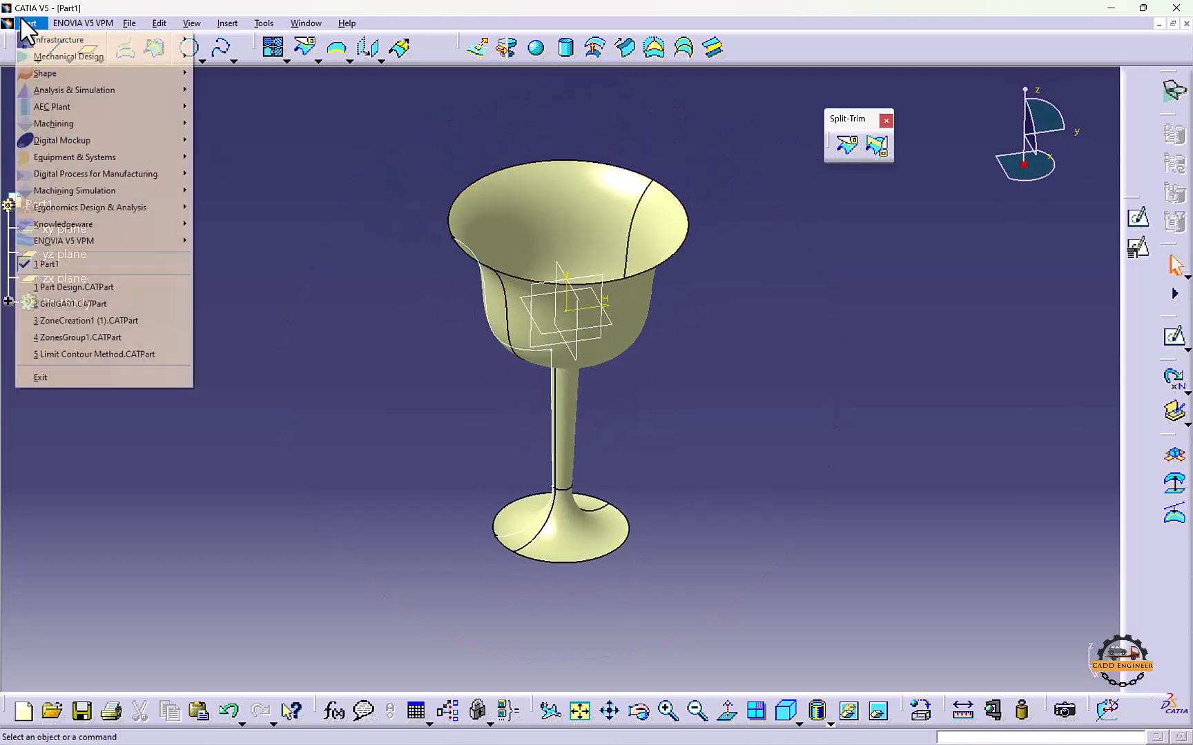
{"action": "mouse_move", "coordinate": [69, 56]}
{"action": "left_click", "coordinate": [220, 58]}
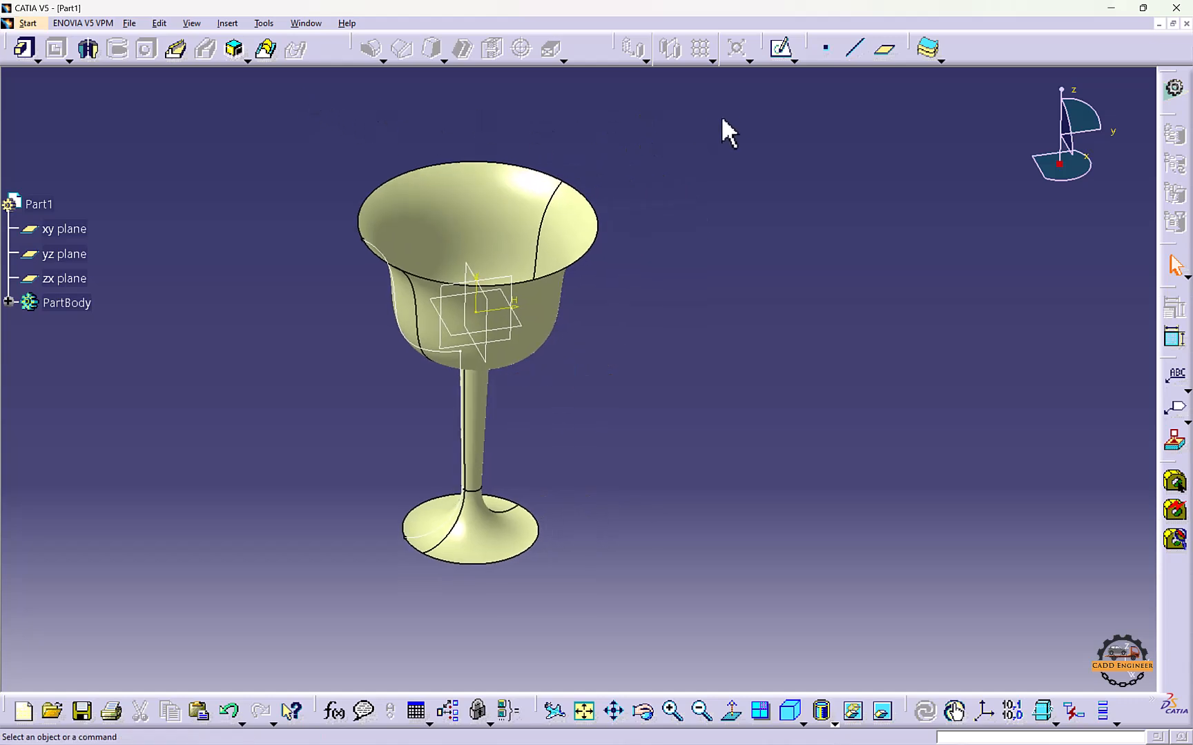
Thicken the joined goblet surface with a first offset of 1 mm and a second offset of 1 mm
{"action": "left_click", "coordinate": [931, 58]}
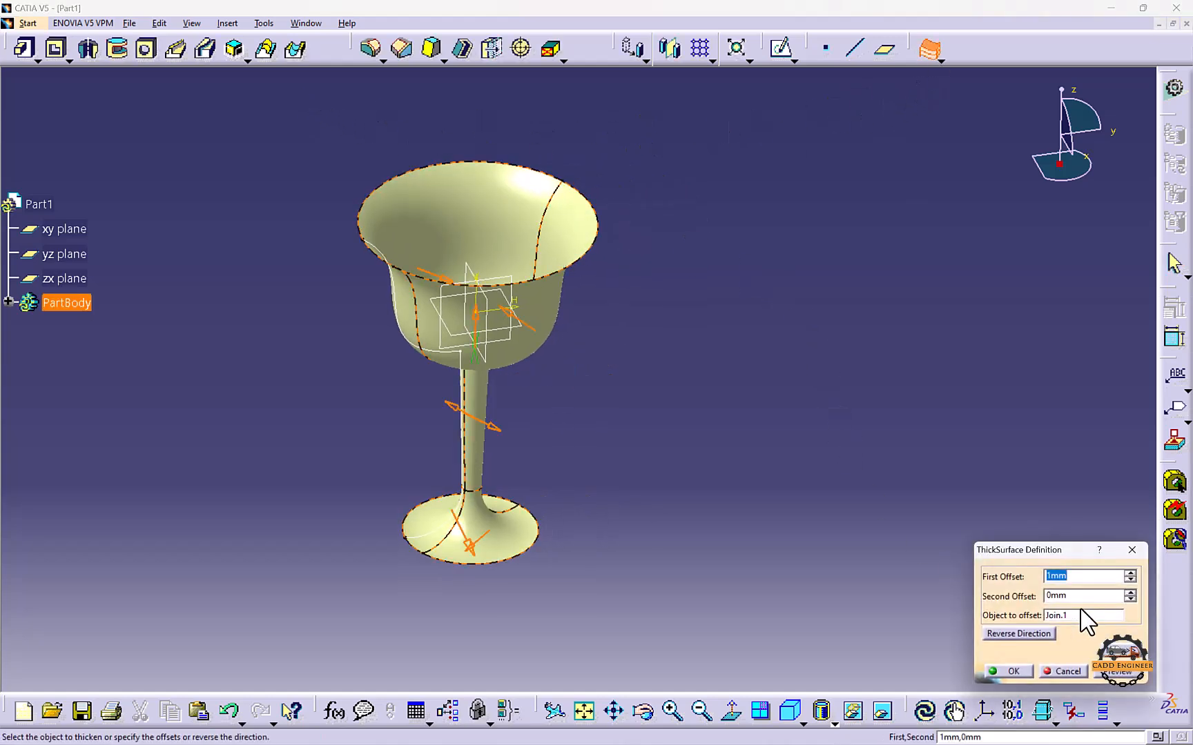
{"action": "left_click_drag", "start_coordinate": [1060, 549], "coordinate": [854, 268]}
{"action": "left_click", "coordinate": [910, 390]}
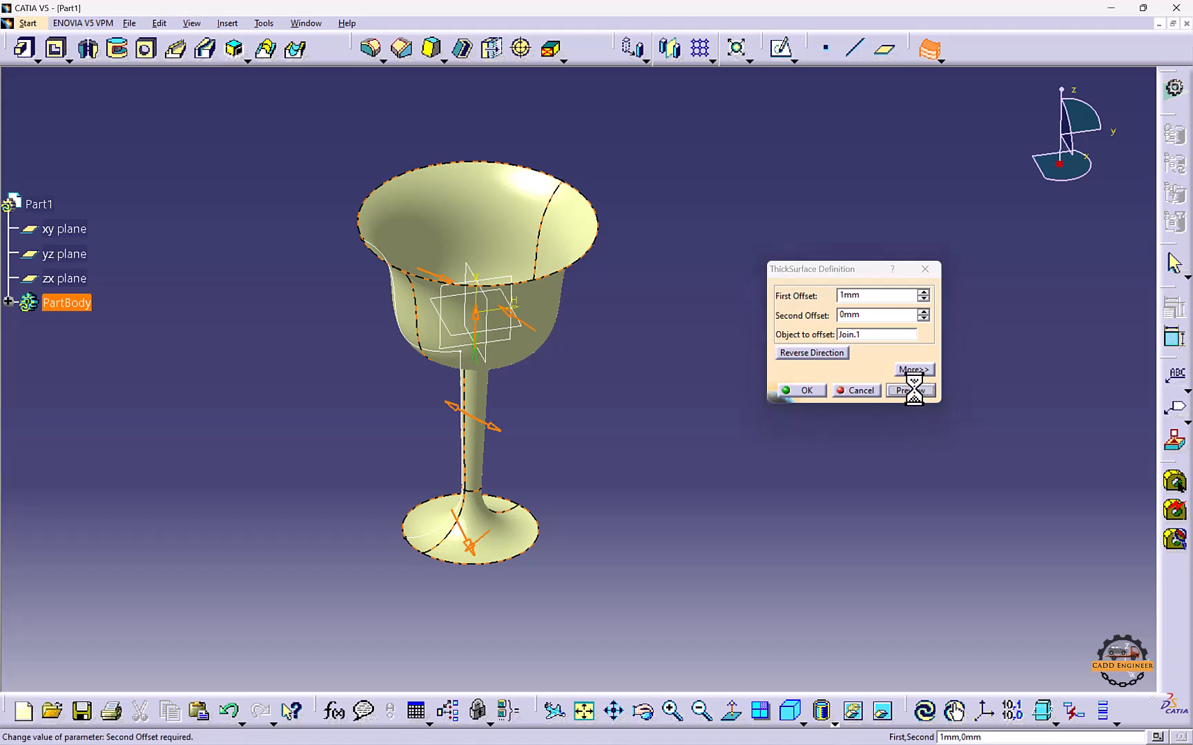
{"action": "double_click", "coordinate": [866, 315]}
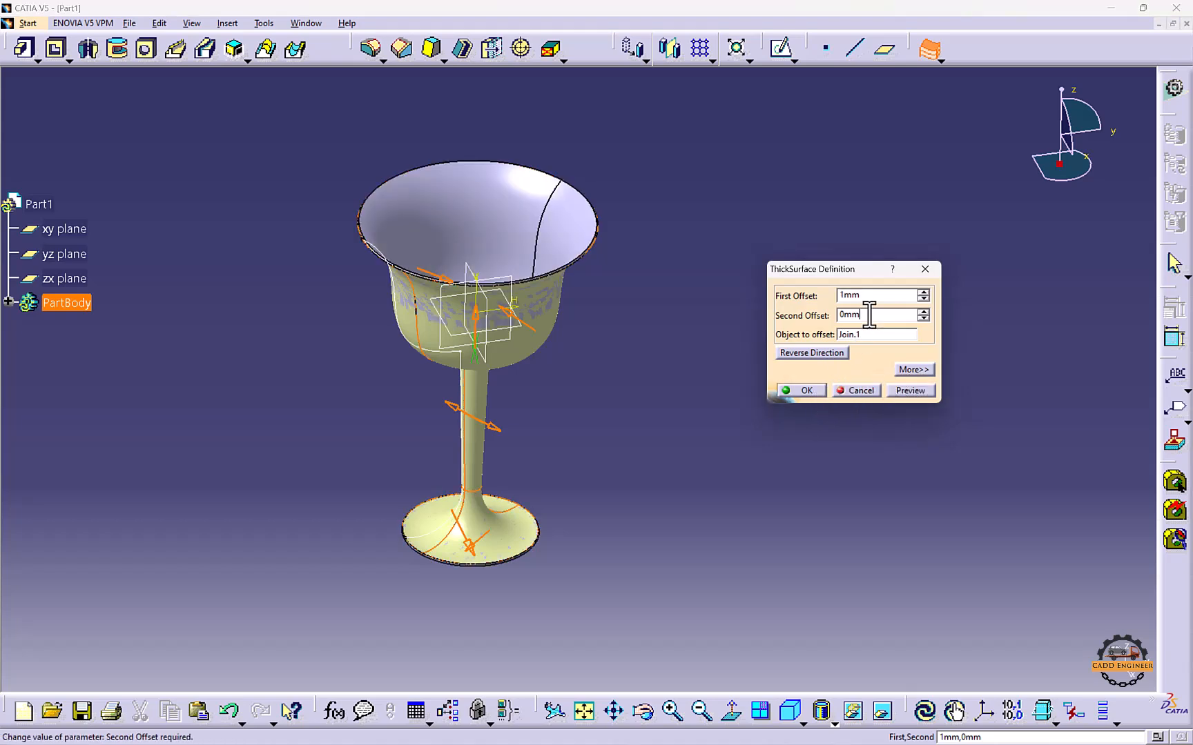
{"action": "type", "text": "1mm"}
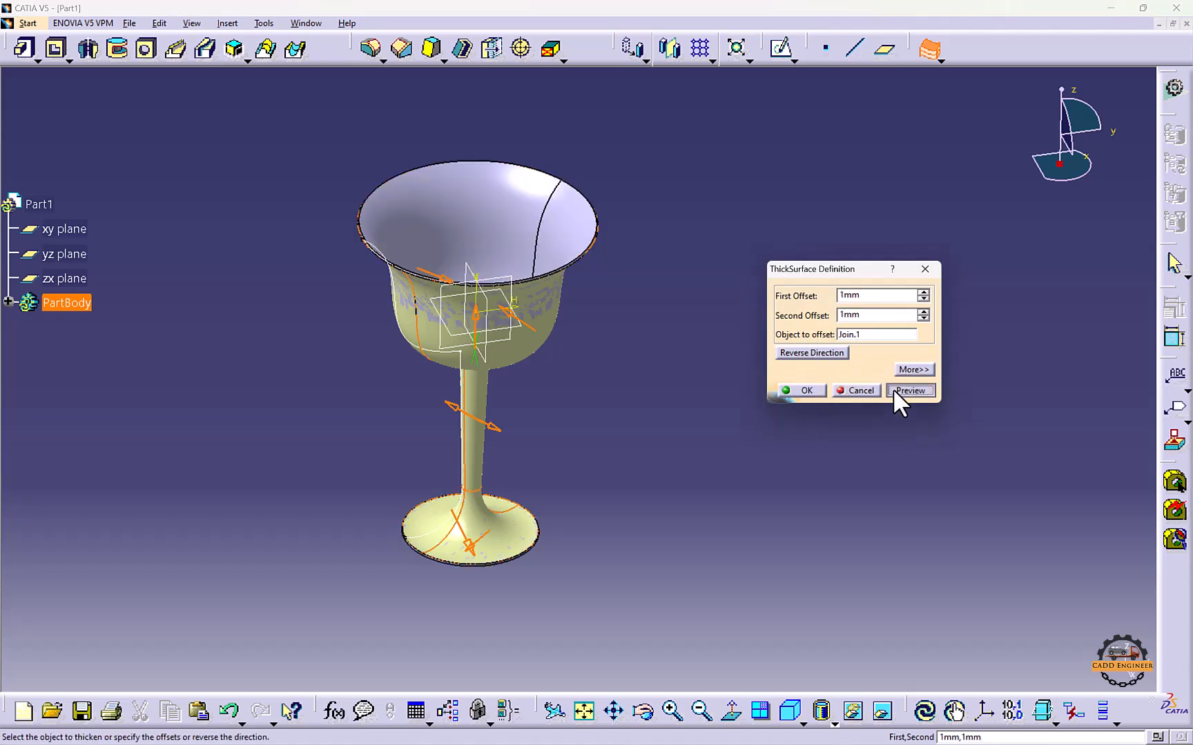
{"action": "left_click", "coordinate": [804, 390]}
{"action": "middle_click_drag", "start_coordinate": [686, 386], "coordinate": [693, 330]}
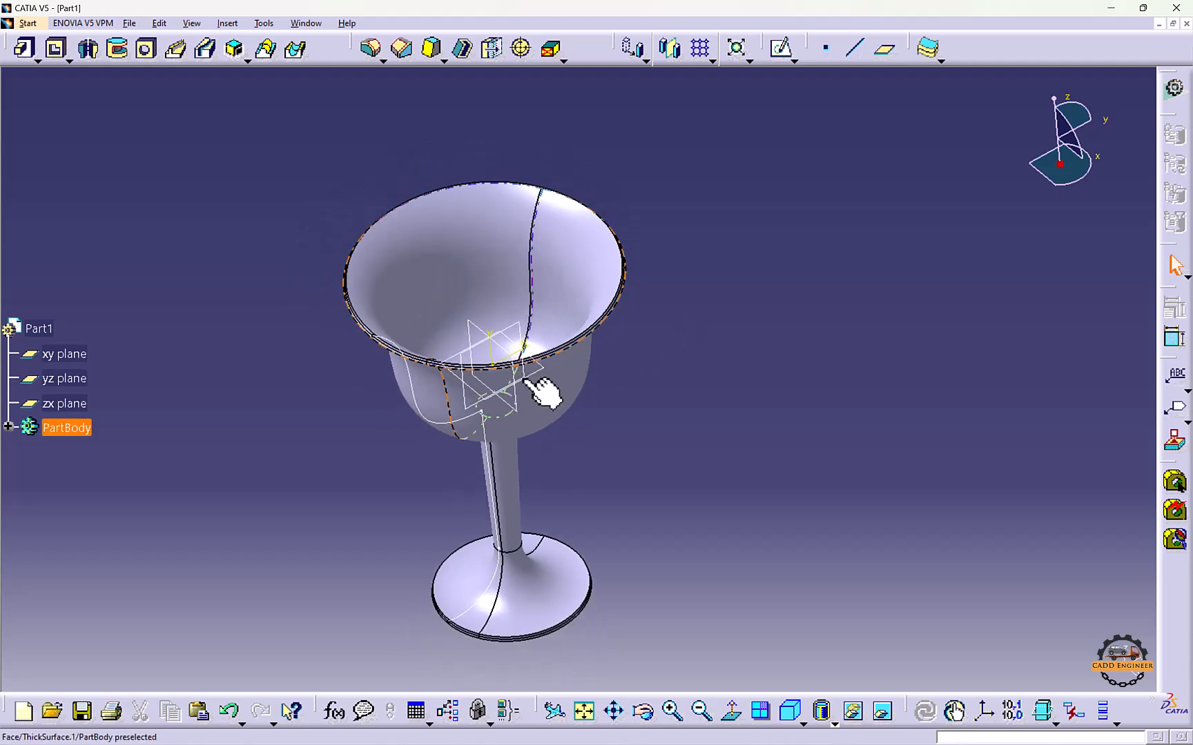
Expand PartBody, temporarily hide the thick surface to inspect the surface underneath, and show it again
{"action": "left_click", "coordinate": [8, 427]}
{"action": "right_click", "coordinate": [98, 363]}
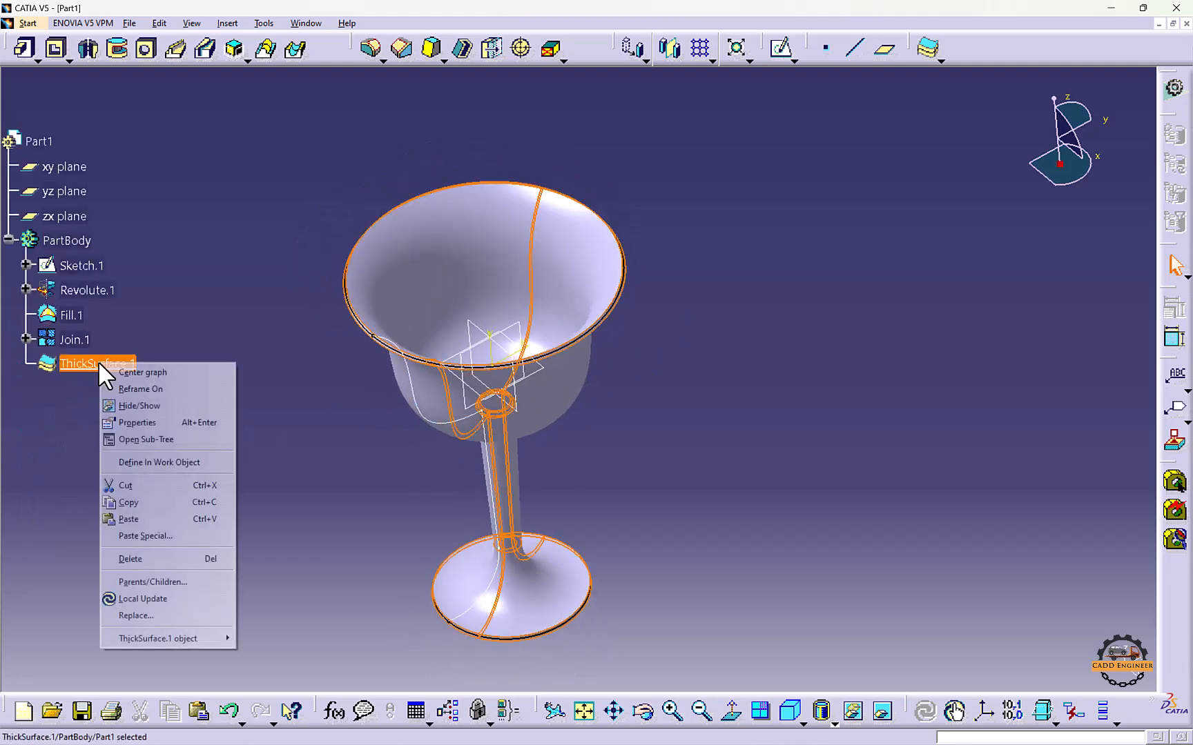
{"action": "left_click", "coordinate": [146, 406]}
{"action": "middle_click_drag", "start_coordinate": [285, 407], "coordinate": [141, 373]}
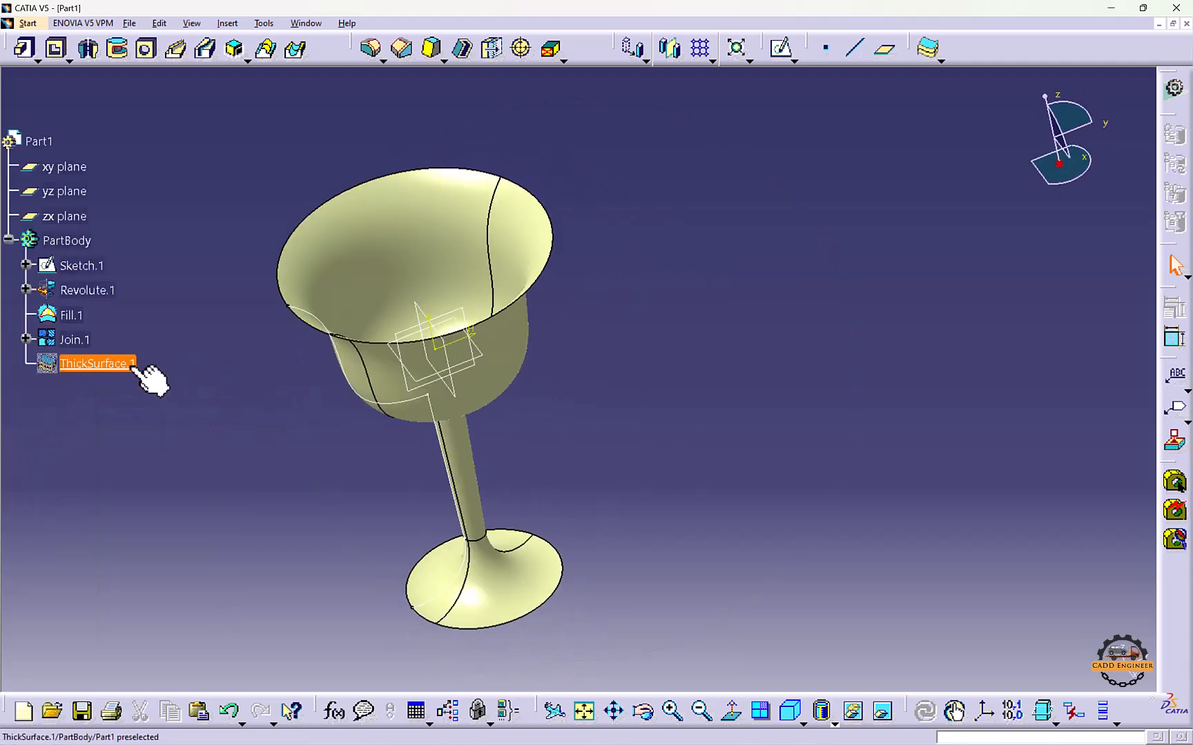
{"action": "right_click", "coordinate": [124, 363]}
{"action": "left_click", "coordinate": [160, 406]}
Hide the joined surface and the fill surface so only the thickened goblet is displayed
{"action": "right_click", "coordinate": [75, 343]}
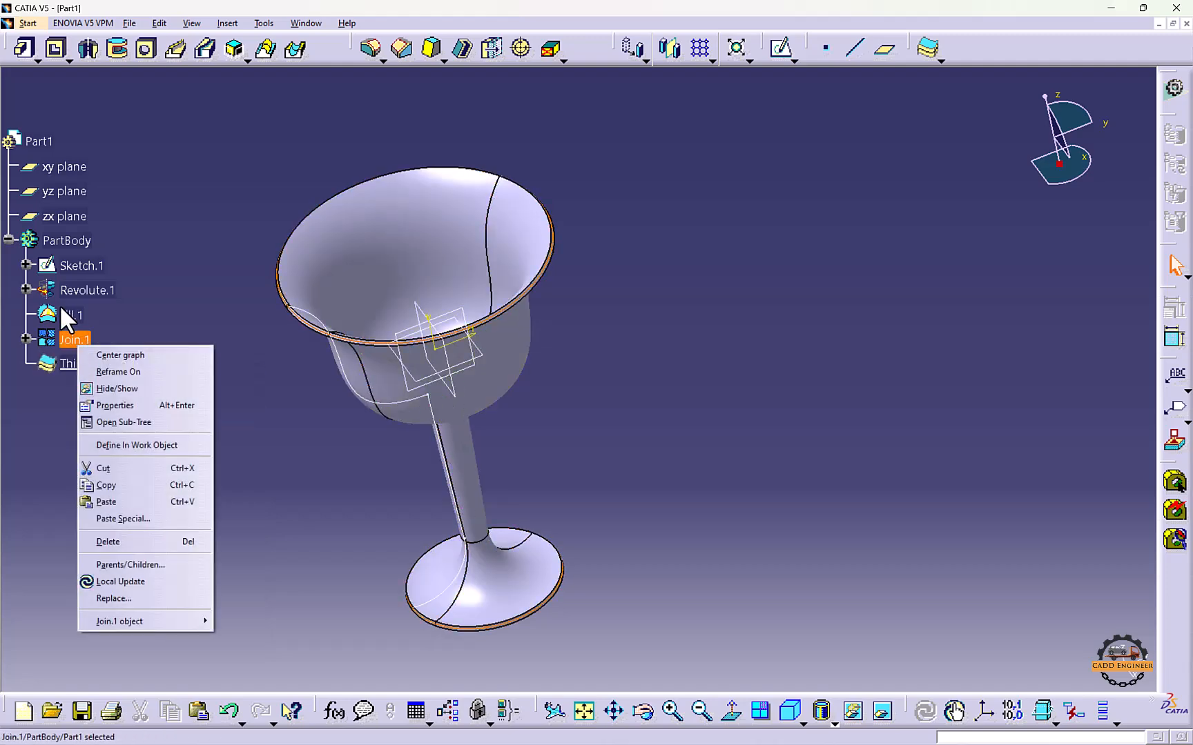
{"action": "left_click", "coordinate": [118, 389]}
{"action": "middle_click_drag", "start_coordinate": [310, 388], "coordinate": [358, 276]}
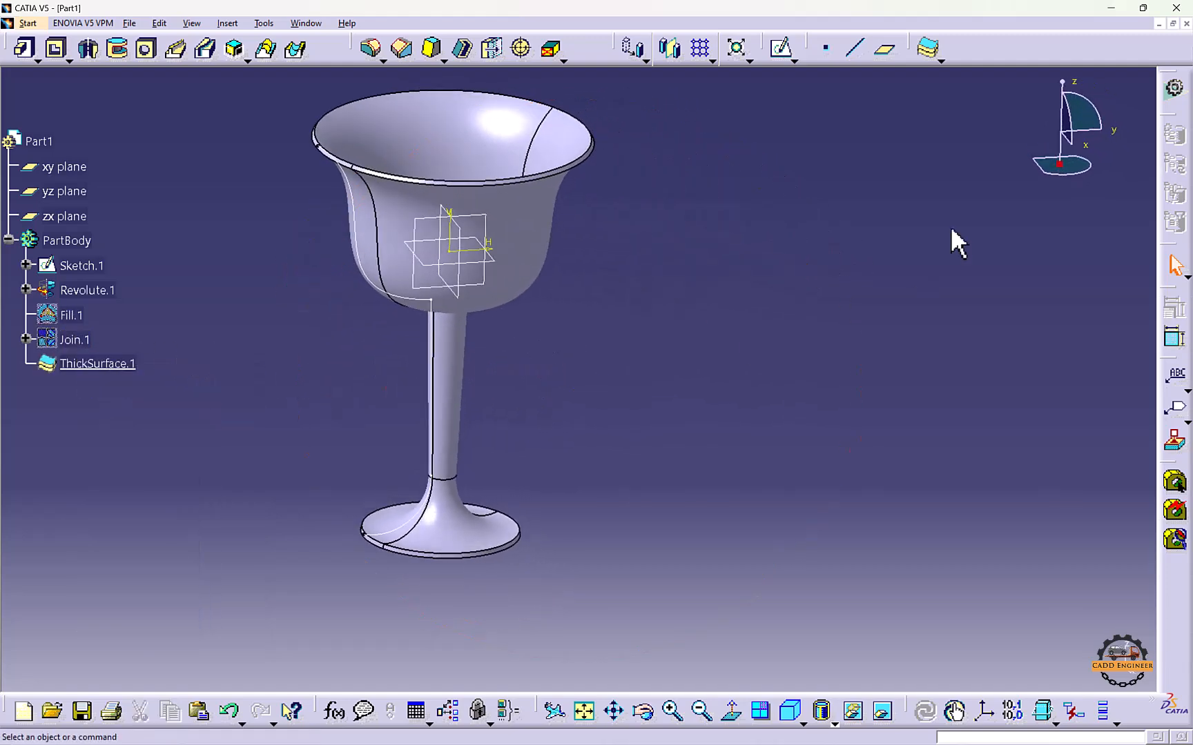
Close the goblet part without saving and create a new hybrid-design part in the Wireframe and Surface Design workbench
{"action": "left_click", "coordinate": [936, 60]}
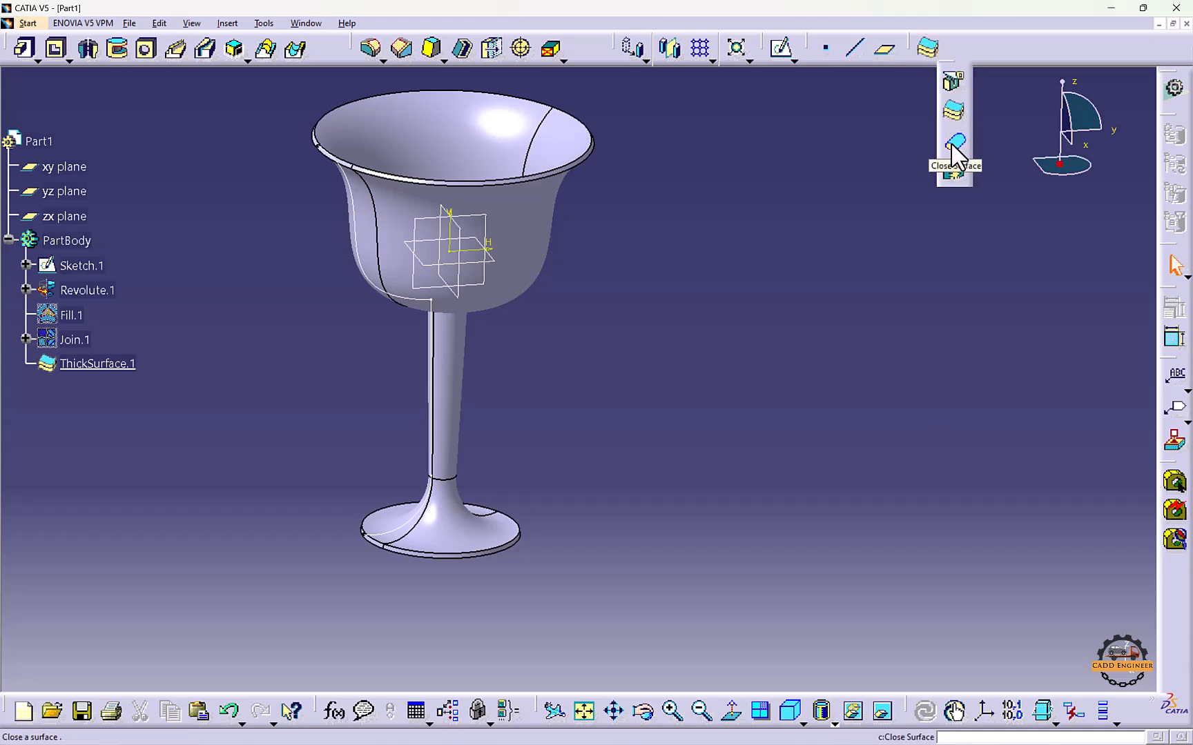
{"action": "left_click", "coordinate": [1184, 23]}
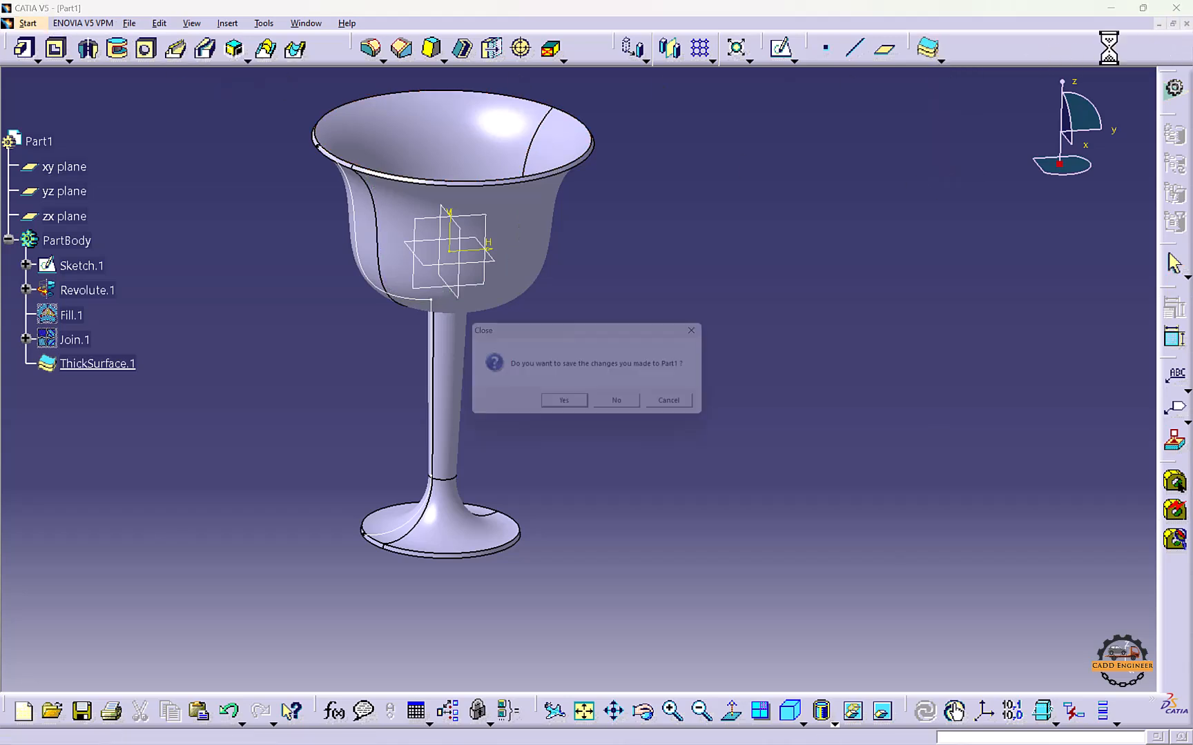
{"action": "left_click", "coordinate": [629, 400]}
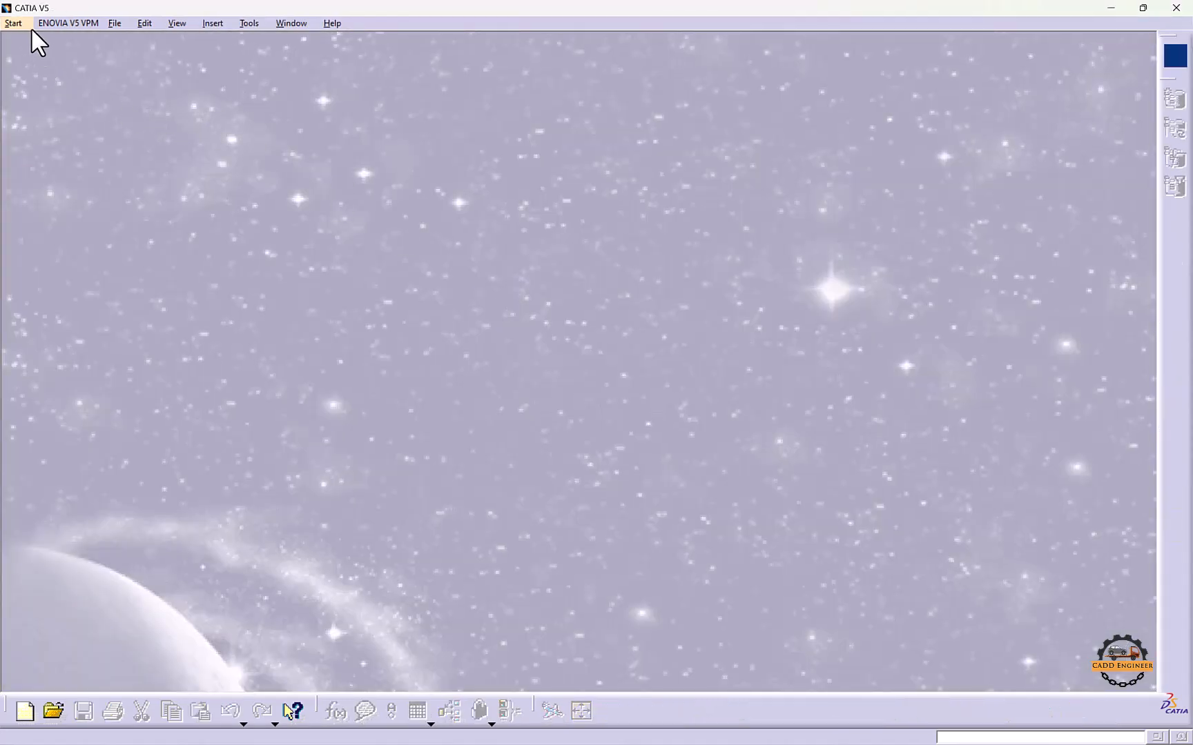
{"action": "left_click", "coordinate": [31, 28]}
{"action": "mouse_move", "coordinate": [69, 56]}
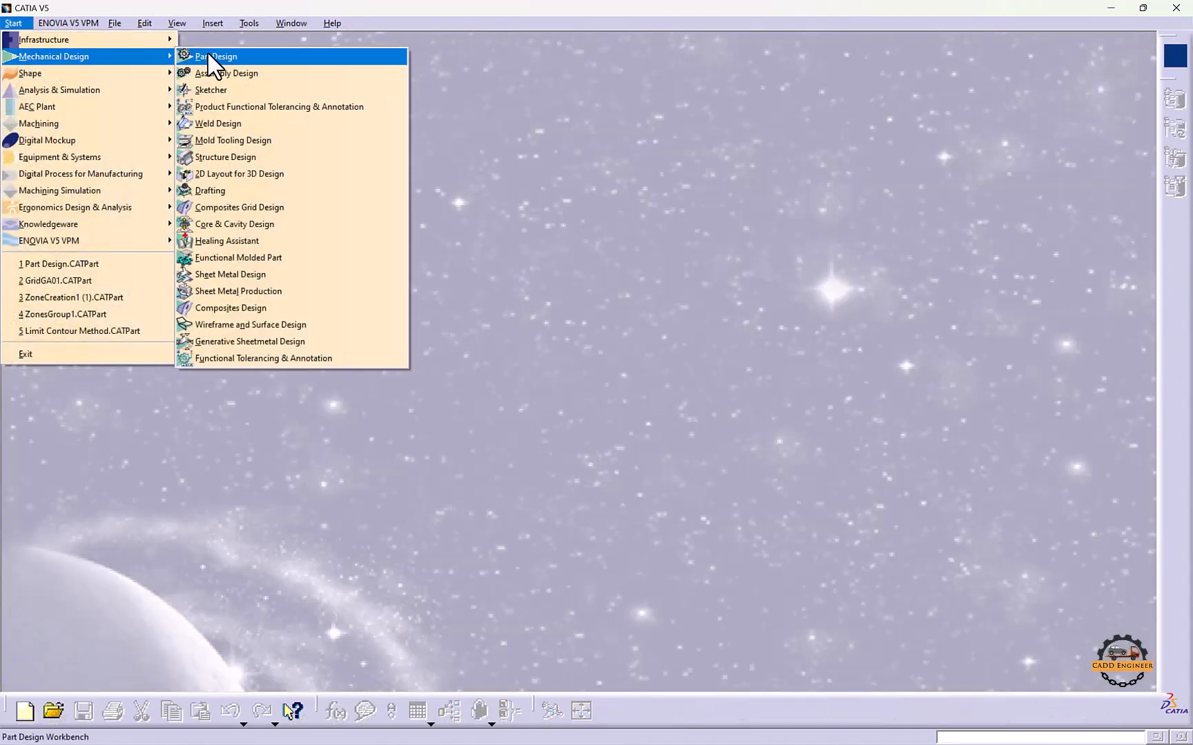
{"action": "left_click", "coordinate": [243, 324]}
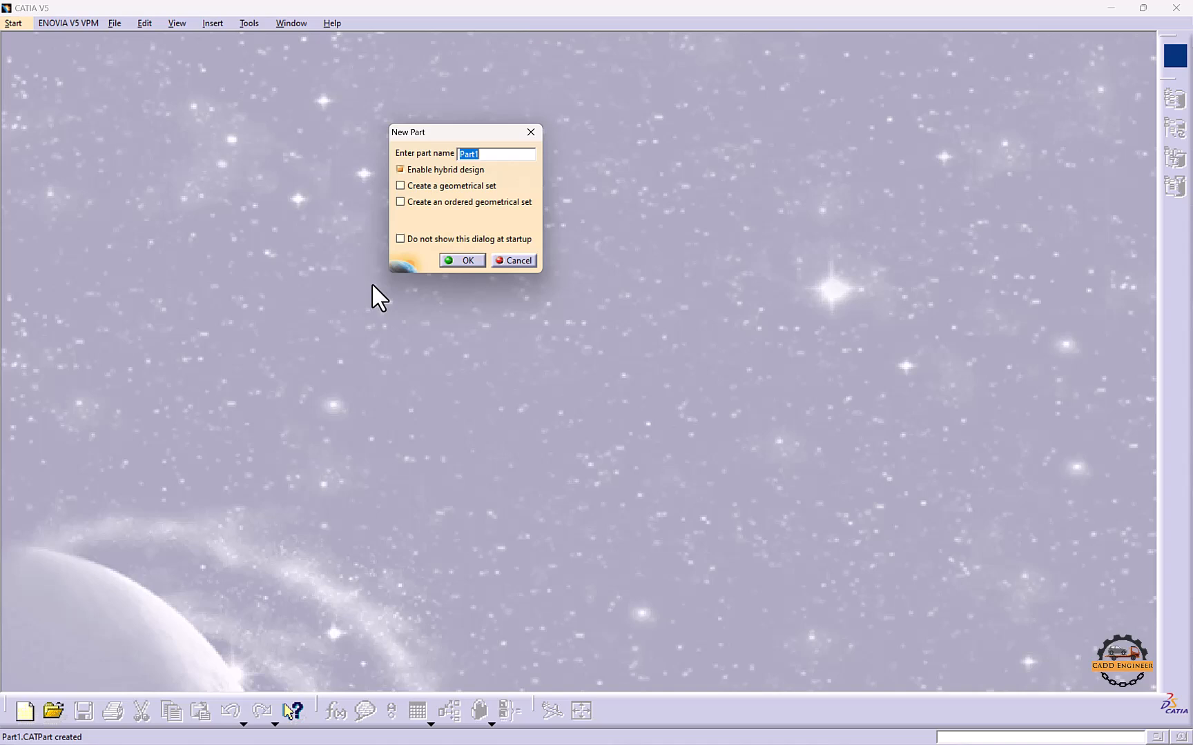
{"action": "left_click", "coordinate": [461, 260]}
On the yz plane, sketch a six-point wavy spline from the origin to about H 197 mm, V 35 mm
{"action": "left_click", "coordinate": [559, 356]}
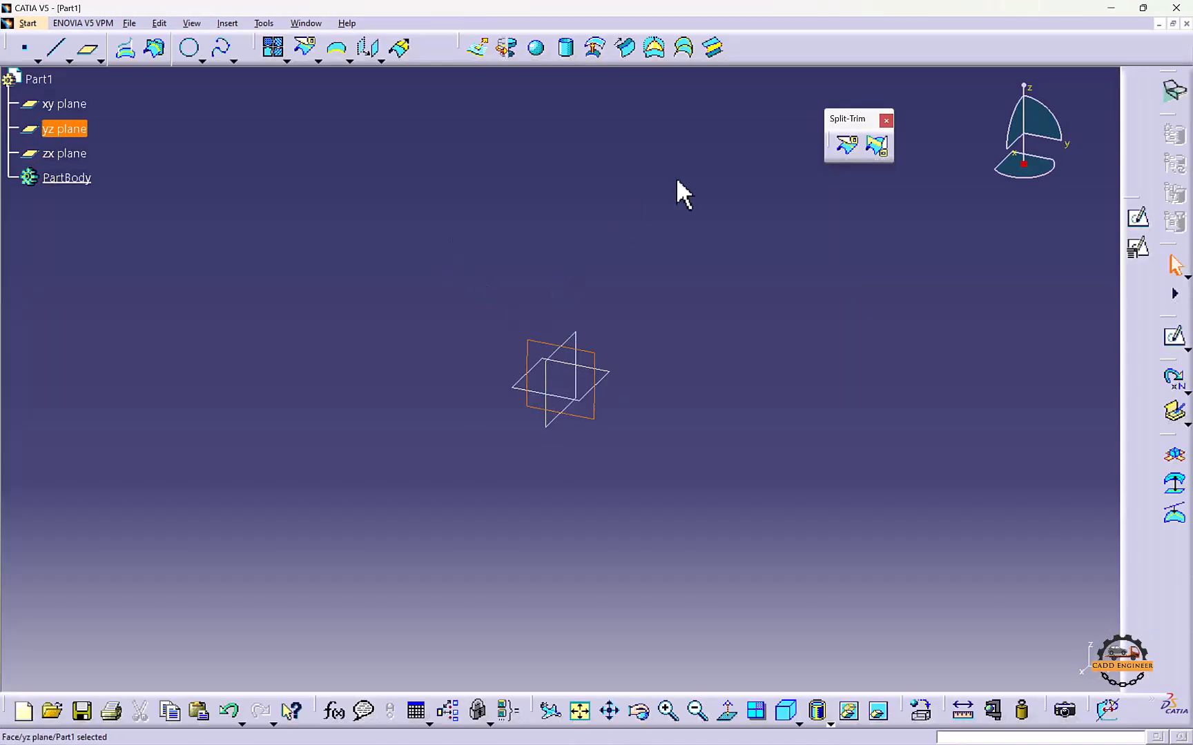
{"action": "left_click", "coordinate": [1137, 217]}
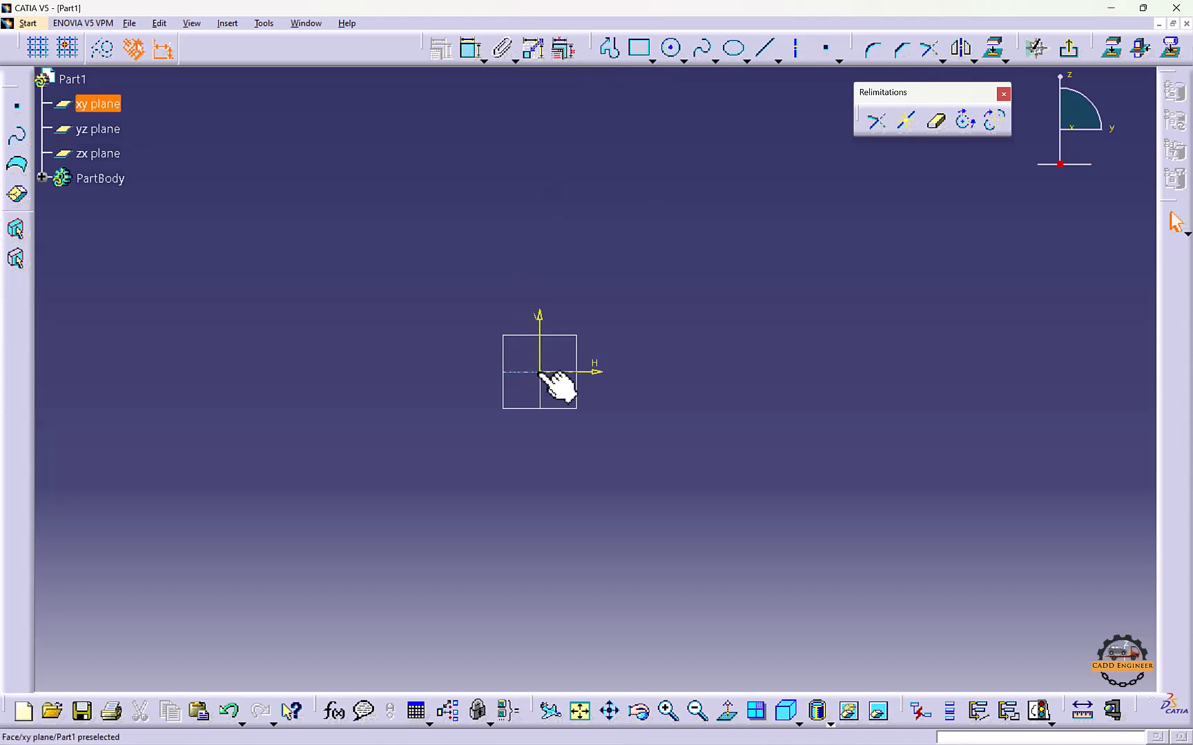
{"action": "left_click", "coordinate": [701, 48]}
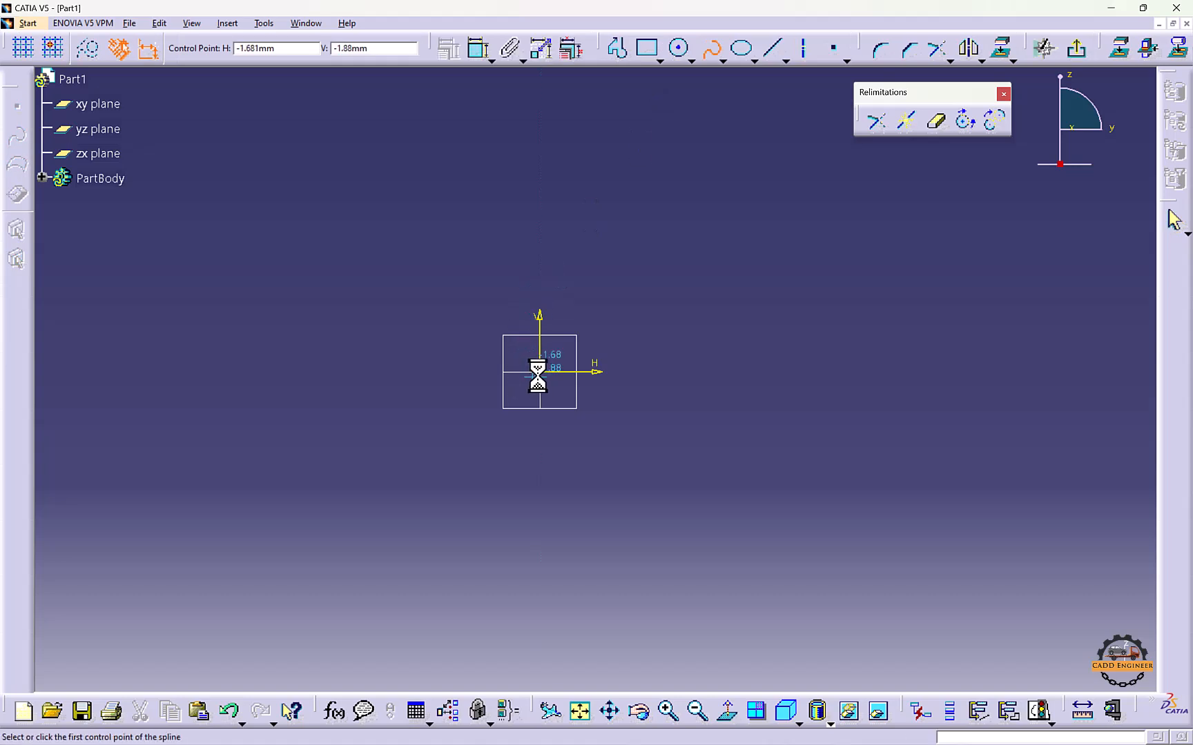
{"action": "left_click", "coordinate": [852, 262]}
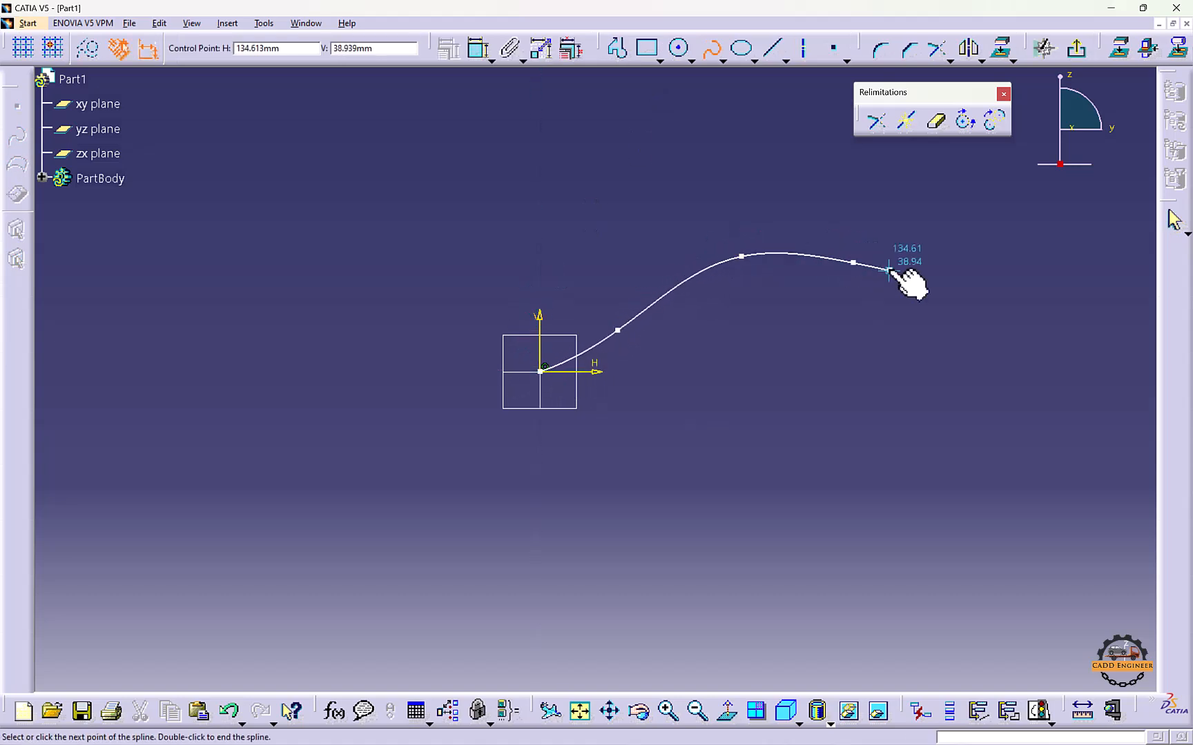
{"action": "middle_click_drag", "start_coordinate": [905, 274], "coordinate": [736, 265]}
{"action": "left_click", "coordinate": [766, 270]}
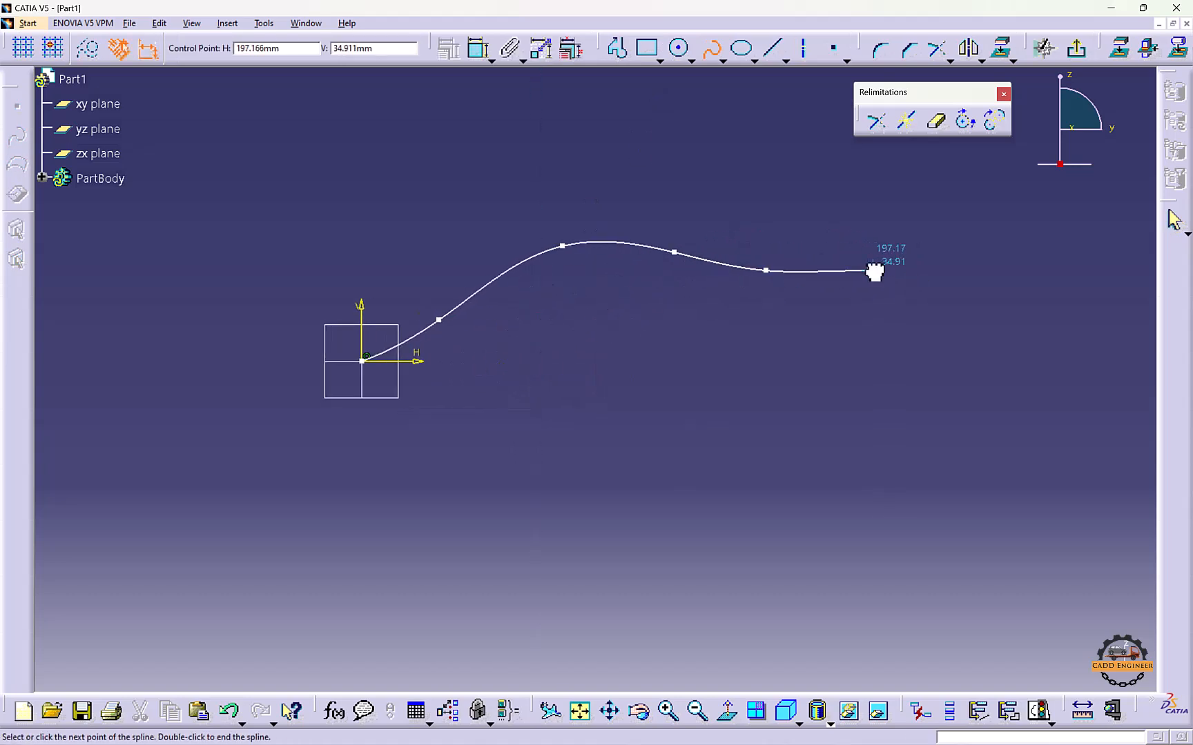
{"action": "double_click", "coordinate": [873, 272]}
{"action": "left_click", "coordinate": [652, 395]}
Draw a profile from the origin with a vertical line down and two successive tangent arcs curving toward the positive H side
{"action": "left_click", "coordinate": [608, 48]}
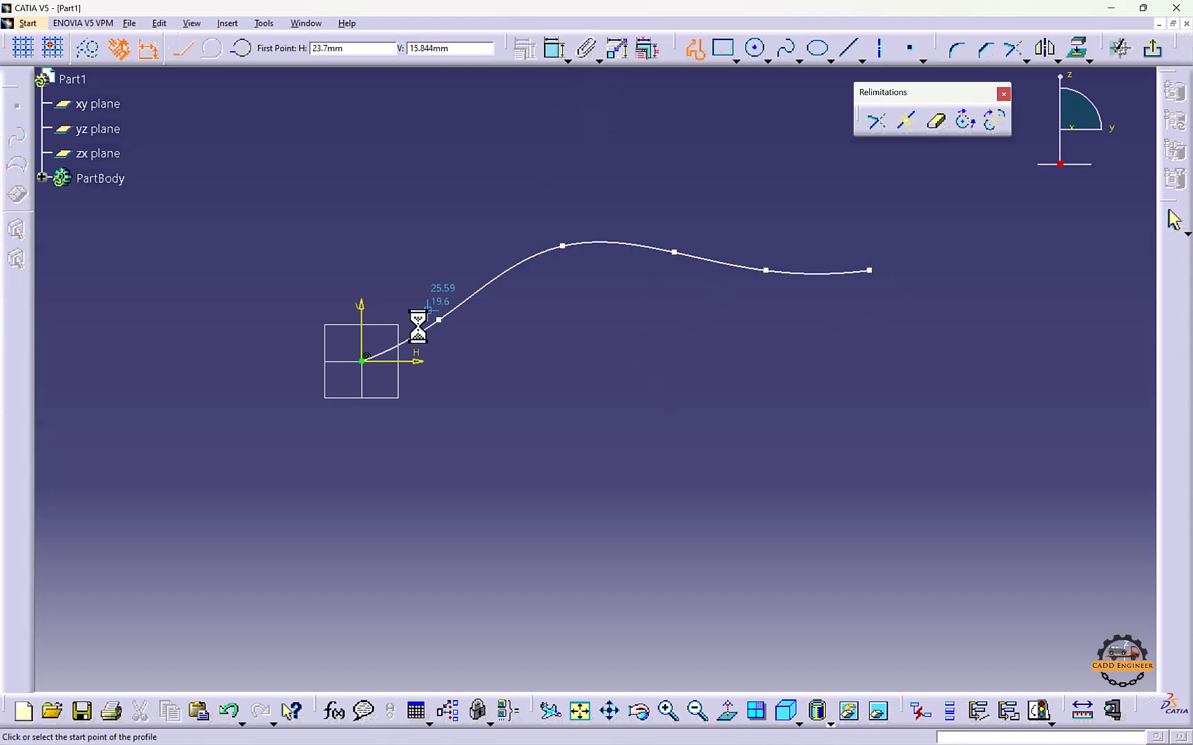
{"action": "left_click", "coordinate": [361, 360]}
{"action": "left_click", "coordinate": [363, 460]}
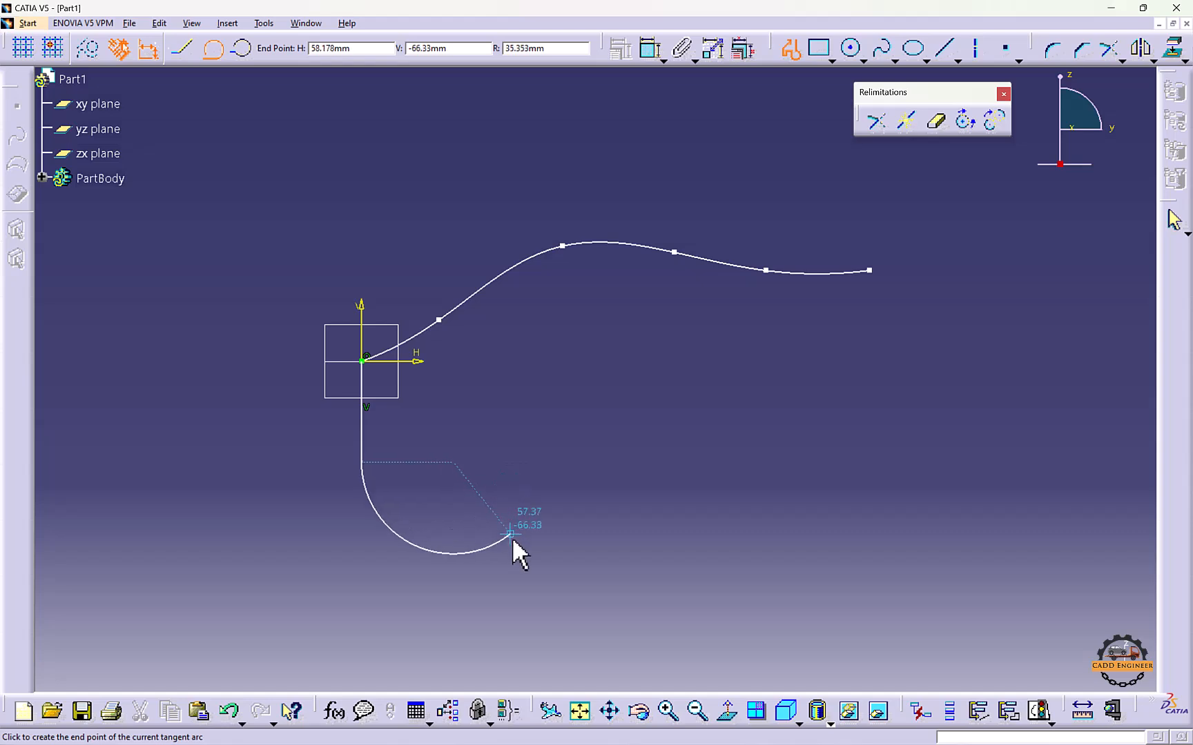
{"action": "left_click", "coordinate": [512, 537]}
{"action": "left_click", "coordinate": [723, 529]}
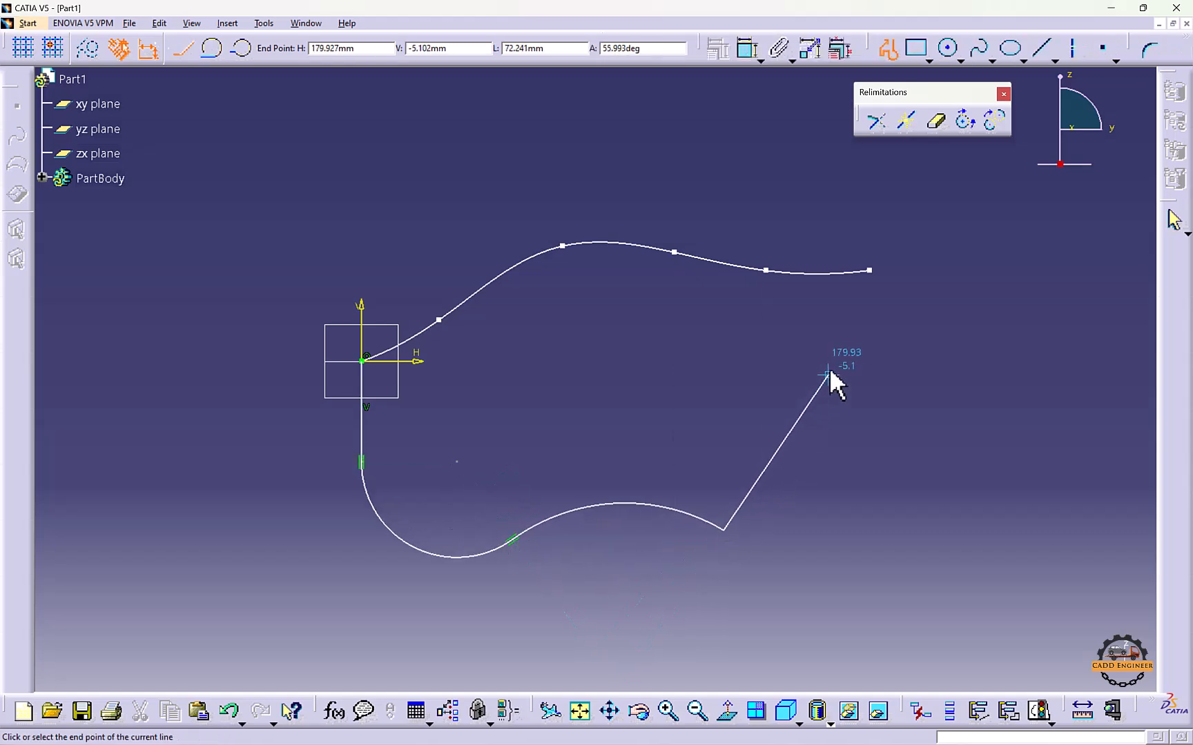
Close the outline from the second arc with a slanted line, a short horizontal line and a vertical line up to the spline's end
{"action": "mouse_move", "coordinate": [830, 373]}
{"action": "middle_mouse_down"}
{"action": "mouse_move", "coordinate": [817, 357]}
{"action": "mouse_move", "coordinate": [503, 364]}
{"action": "middle_mouse_up"}
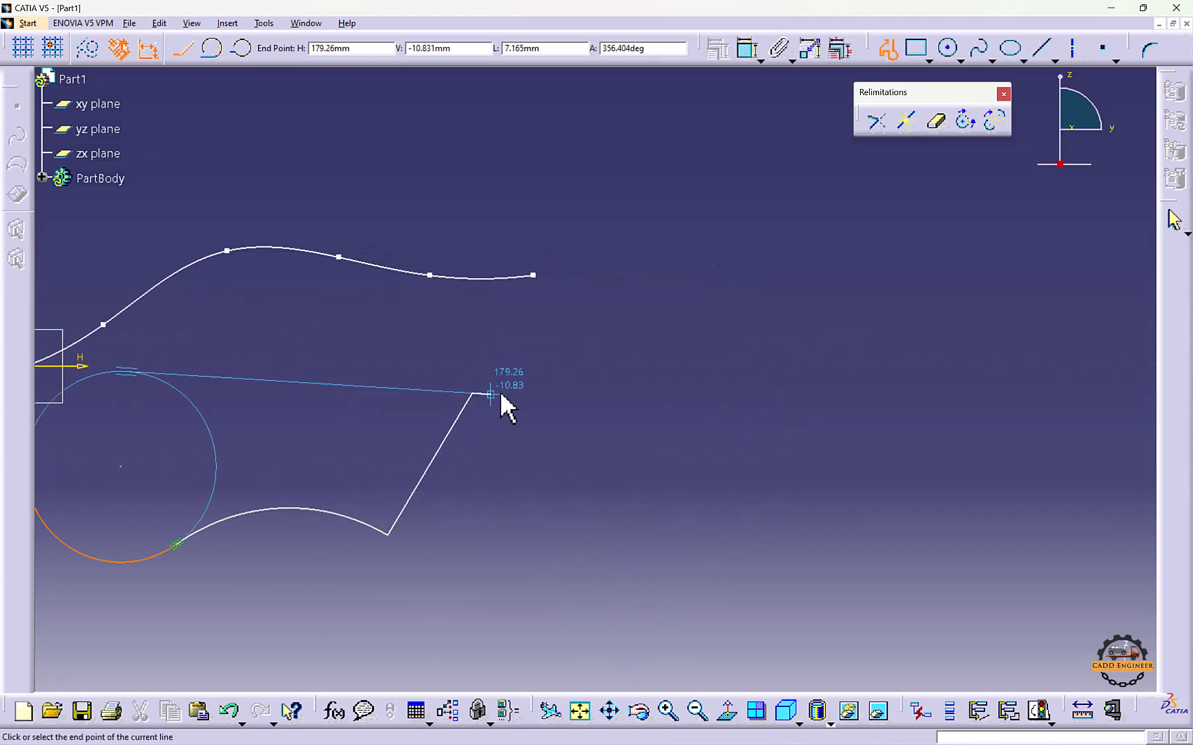
{"action": "left_click", "coordinate": [533, 393]}
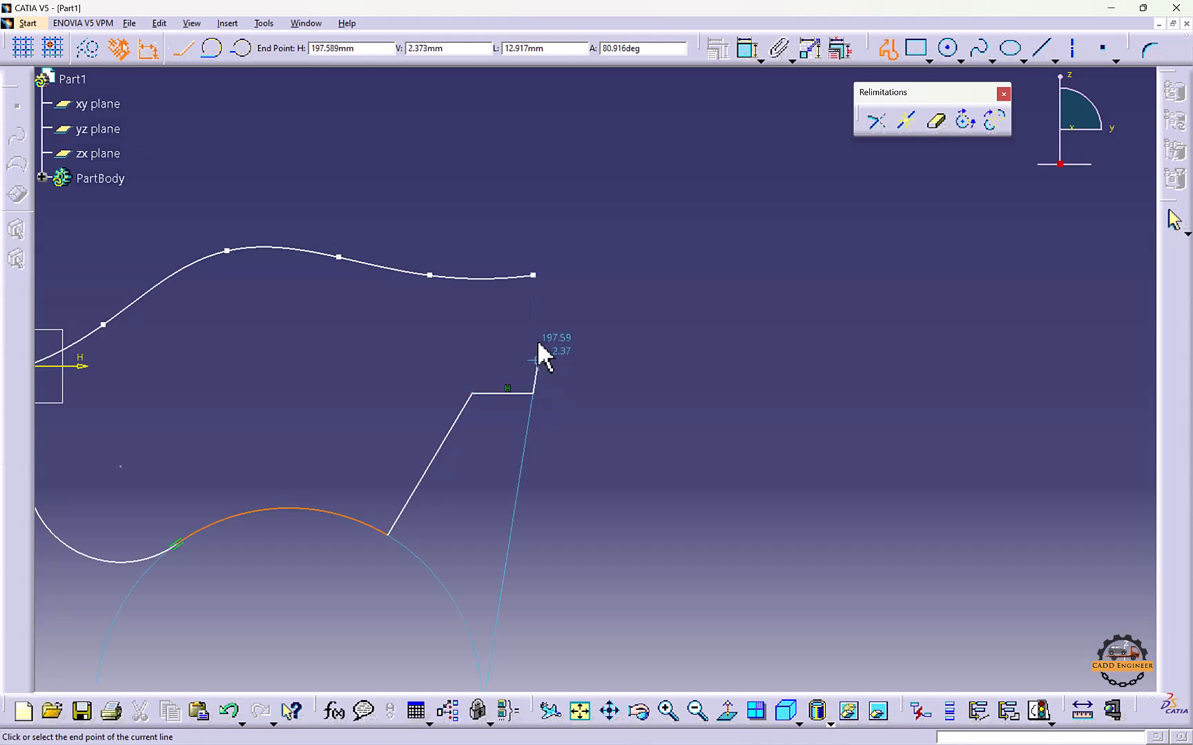
{"action": "left_click", "coordinate": [533, 276]}
{"action": "middle_click_drag", "start_coordinate": [546, 298], "coordinate": [646, 288]}
{"action": "key", "text": "Escape"}
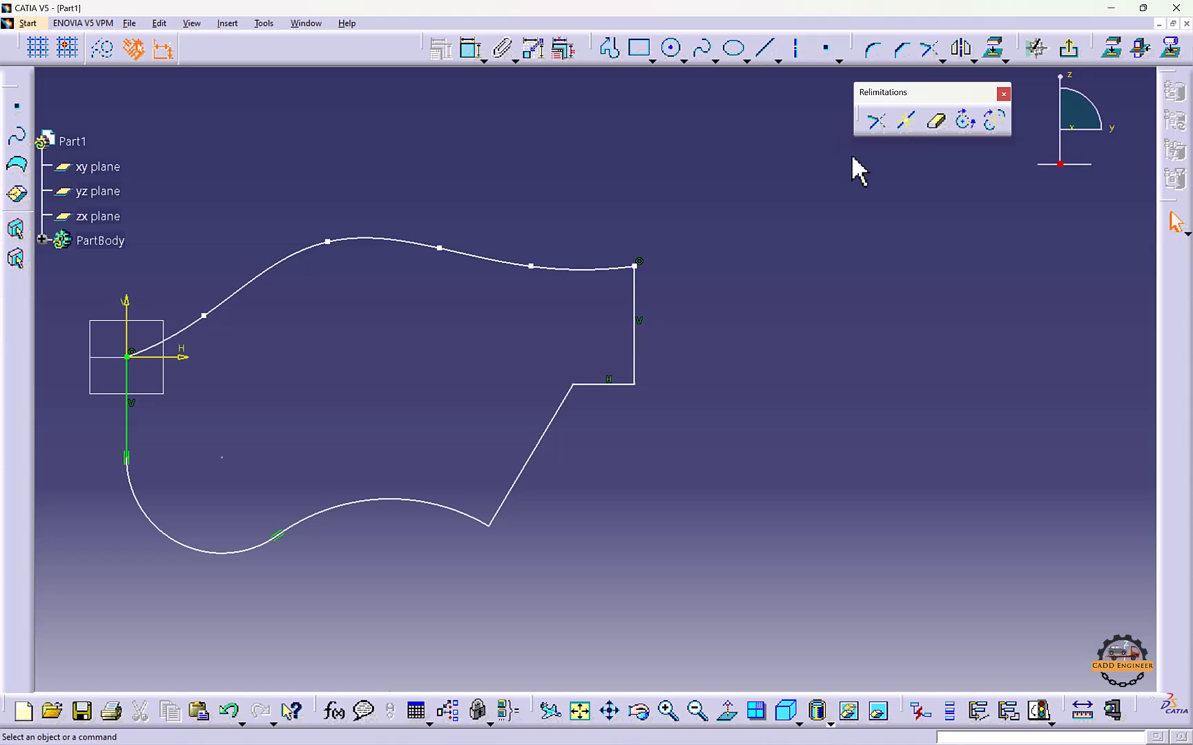
{"action": "mouse_move", "coordinate": [626, 235]}
{"action": "middle_mouse_down"}
{"action": "mouse_move", "coordinate": [825, 253]}
{"action": "mouse_move", "coordinate": [834, 283]}
{"action": "middle_mouse_up"}
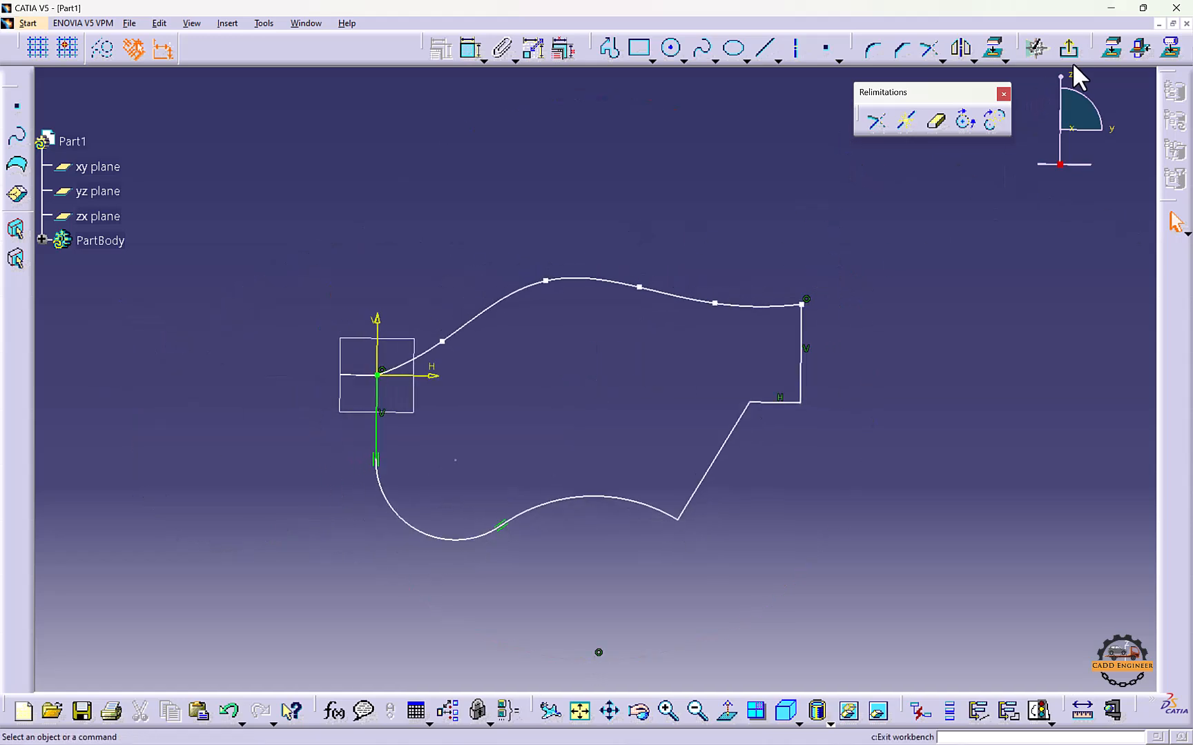
Exit the sketch and extrude the closed profile as a surface, 23 mm with mirrored extent
{"action": "left_click", "coordinate": [1068, 49]}
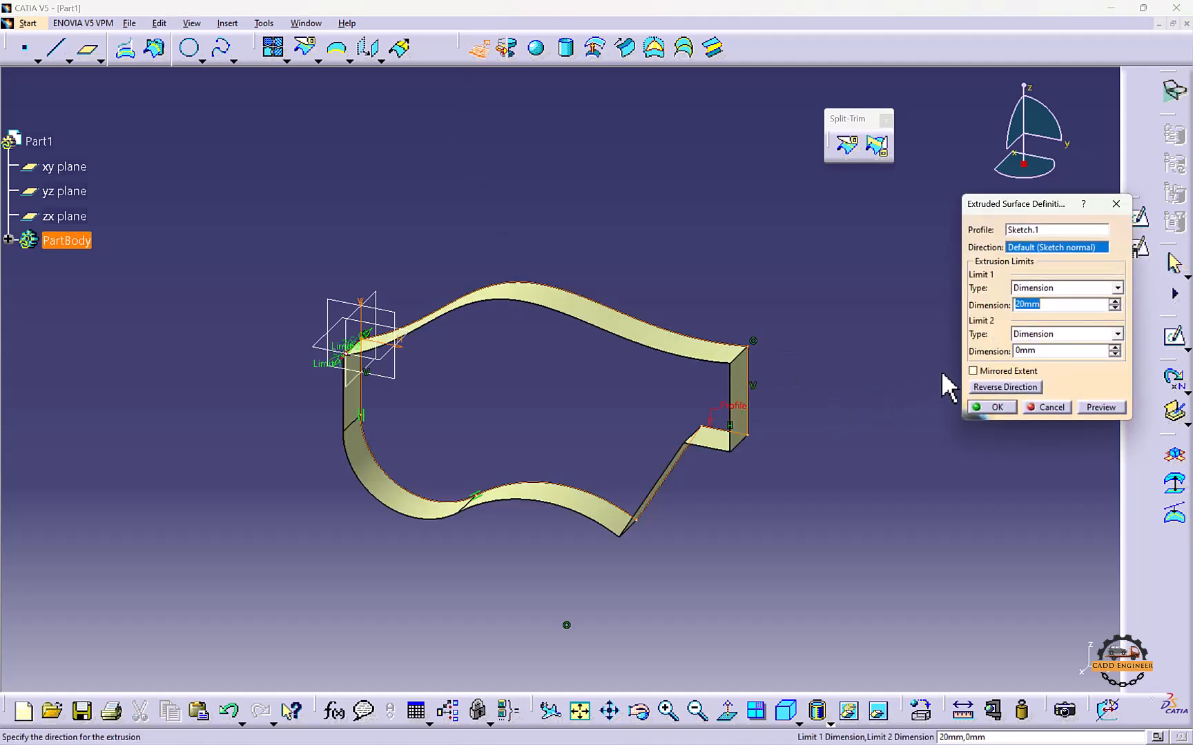
{"action": "left_click", "coordinate": [973, 371]}
{"action": "left_click_drag", "start_coordinate": [336, 366], "coordinate": [305, 394]}
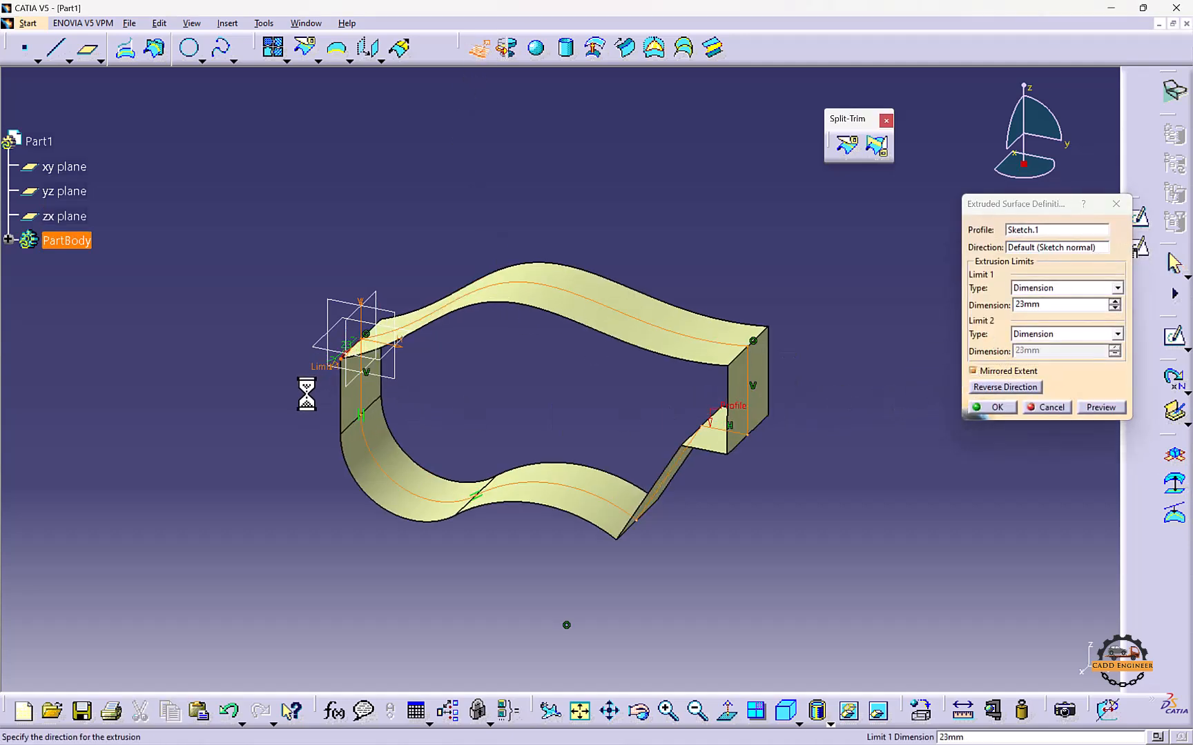
{"action": "left_click", "coordinate": [994, 407]}
{"action": "middle_click_drag", "start_coordinate": [594, 502], "coordinate": [720, 336]}
{"action": "middle_click_drag", "start_coordinate": [588, 453], "coordinate": [566, 345]}
Switch to the Part Design workbench and turn the extruded surface into a solid with Close Surface
{"action": "left_click", "coordinate": [28, 23]}
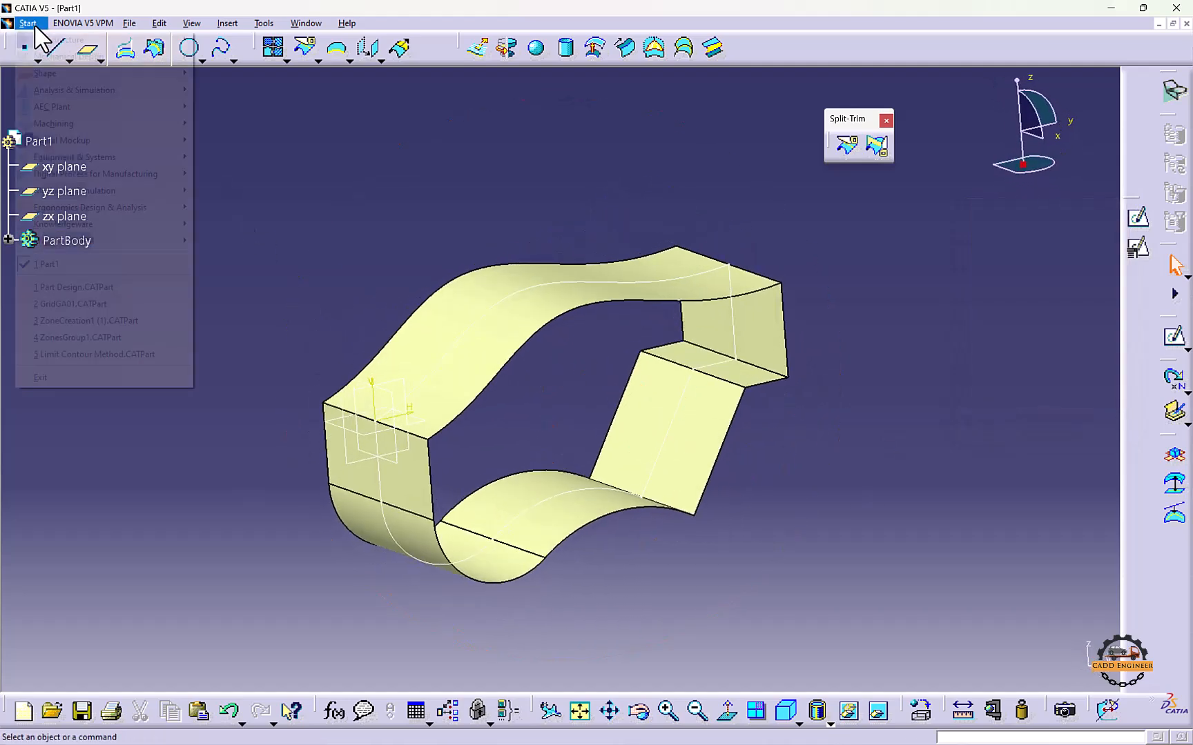
{"action": "mouse_move", "coordinate": [62, 57]}
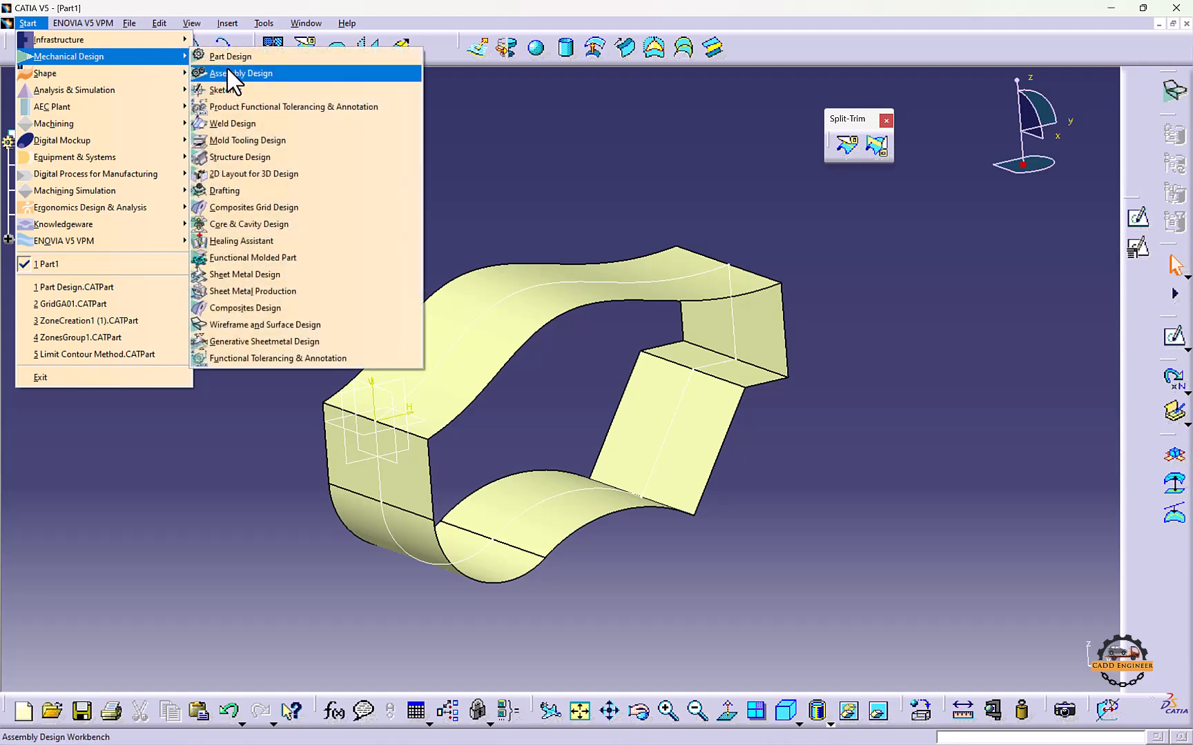
{"action": "left_click", "coordinate": [230, 56]}
{"action": "middle_click_drag", "start_coordinate": [420, 125], "coordinate": [749, 175]}
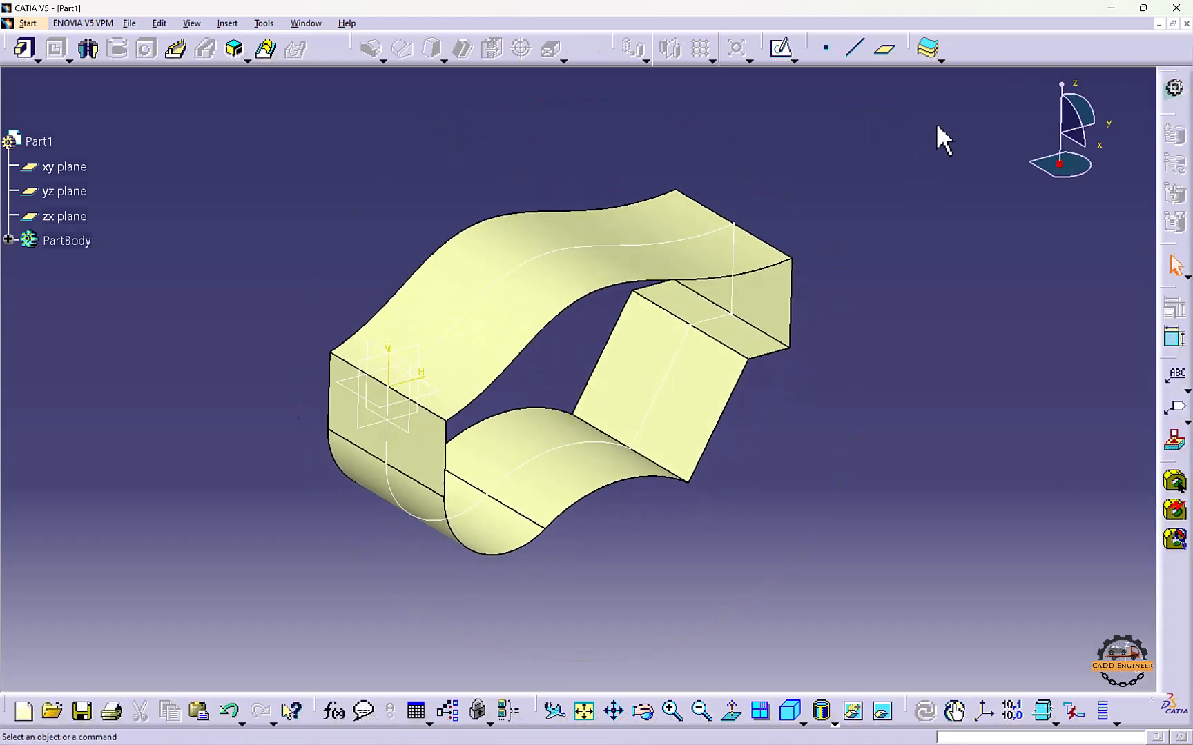
{"action": "left_click", "coordinate": [939, 58]}
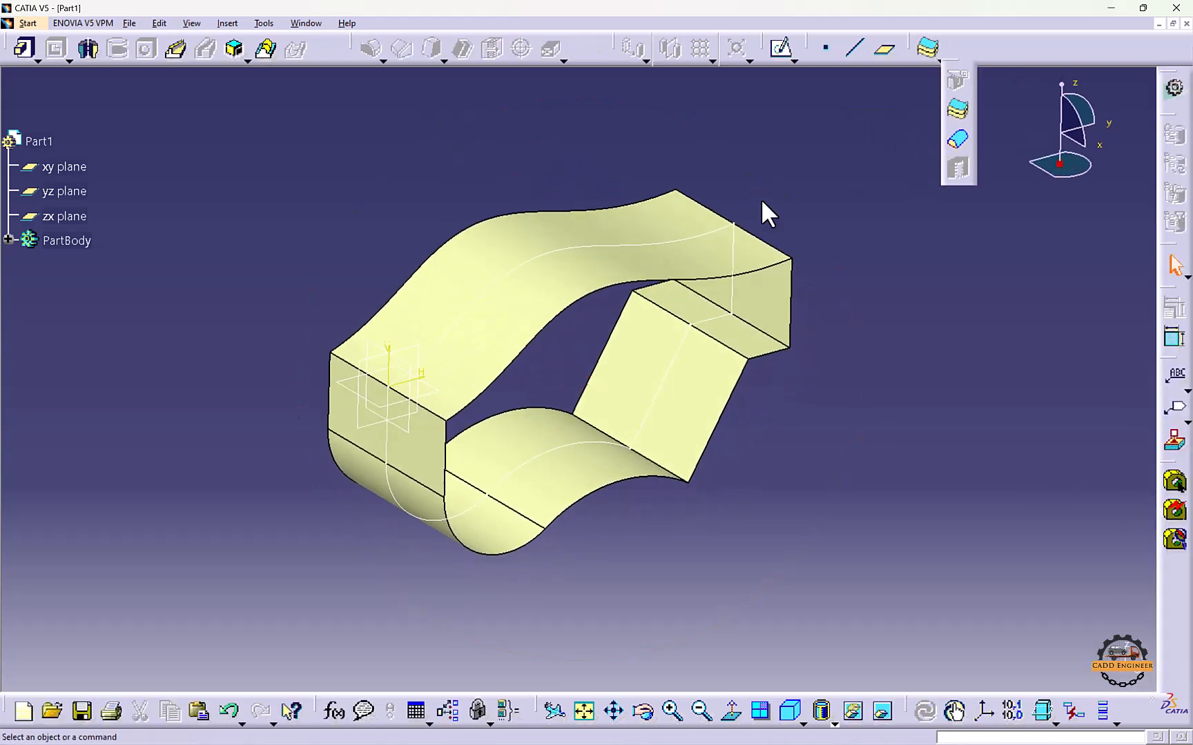
{"action": "left_click", "coordinate": [646, 264]}
{"action": "left_click", "coordinate": [1072, 670]}
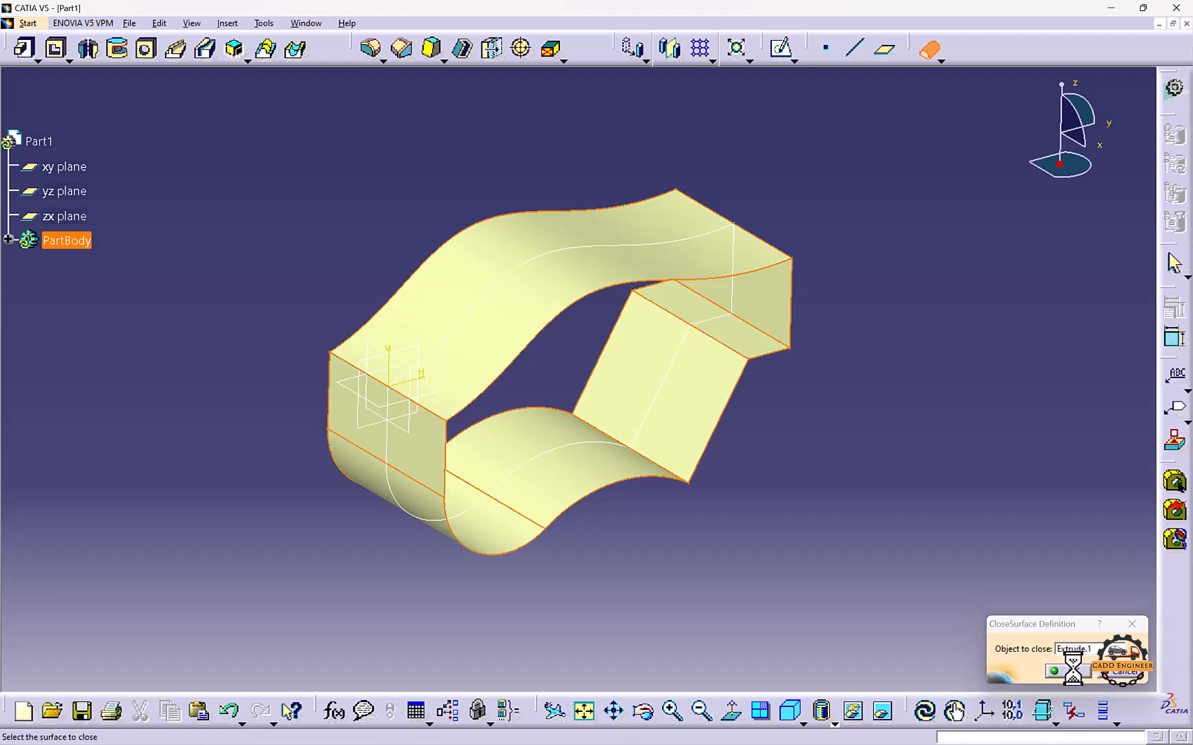
{"action": "middle_click_drag", "start_coordinate": [838, 519], "coordinate": [652, 341]}
{"action": "right_click", "coordinate": [649, 337]}
{"action": "left_click", "coordinate": [668, 374]}
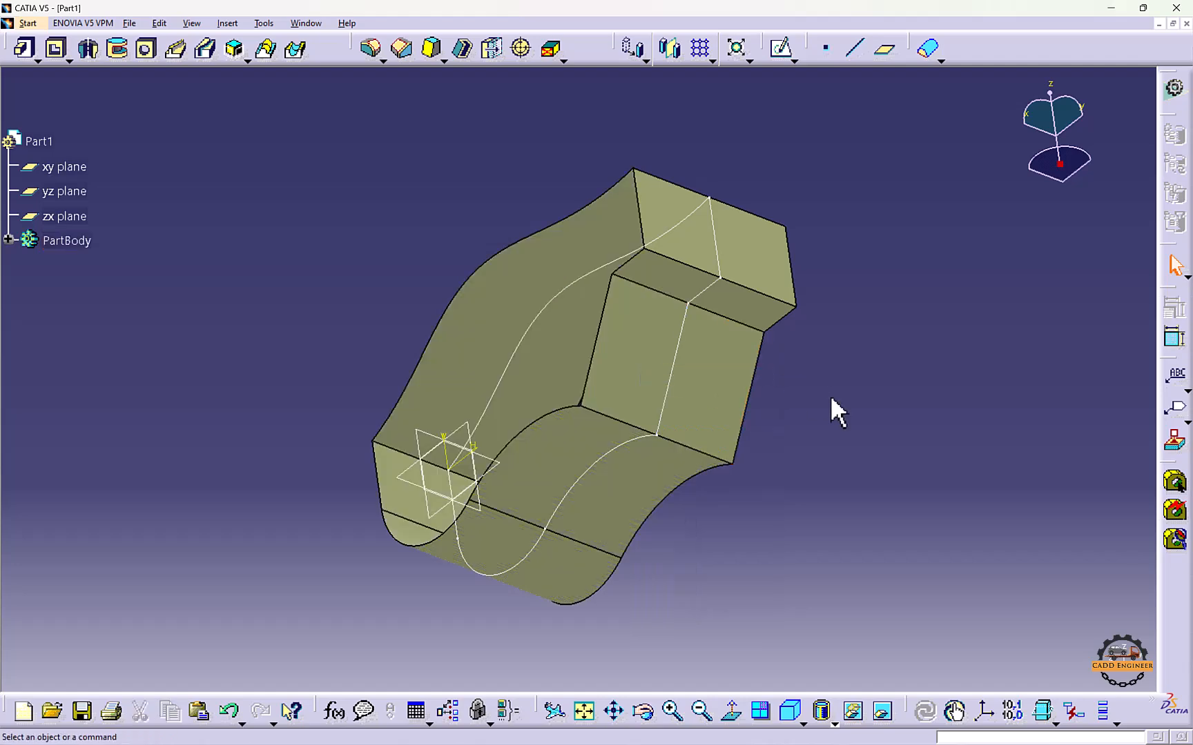
{"action": "middle_click_drag", "start_coordinate": [830, 395], "coordinate": [680, 407]}
{"action": "left_click", "coordinate": [8, 239]}
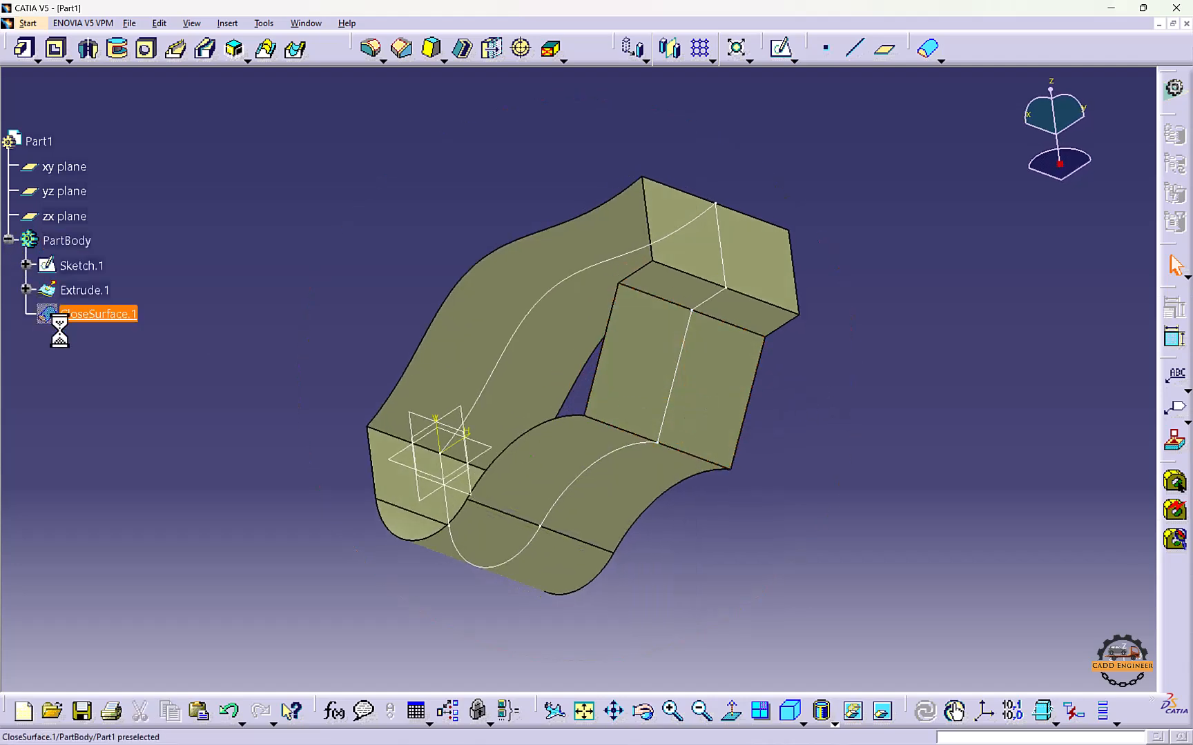
{"action": "right_click", "coordinate": [97, 318]}
{"action": "left_click", "coordinate": [124, 365]}
Hide the Extrude.1 surface
{"action": "right_click", "coordinate": [83, 290]}
{"action": "left_click", "coordinate": [185, 337]}
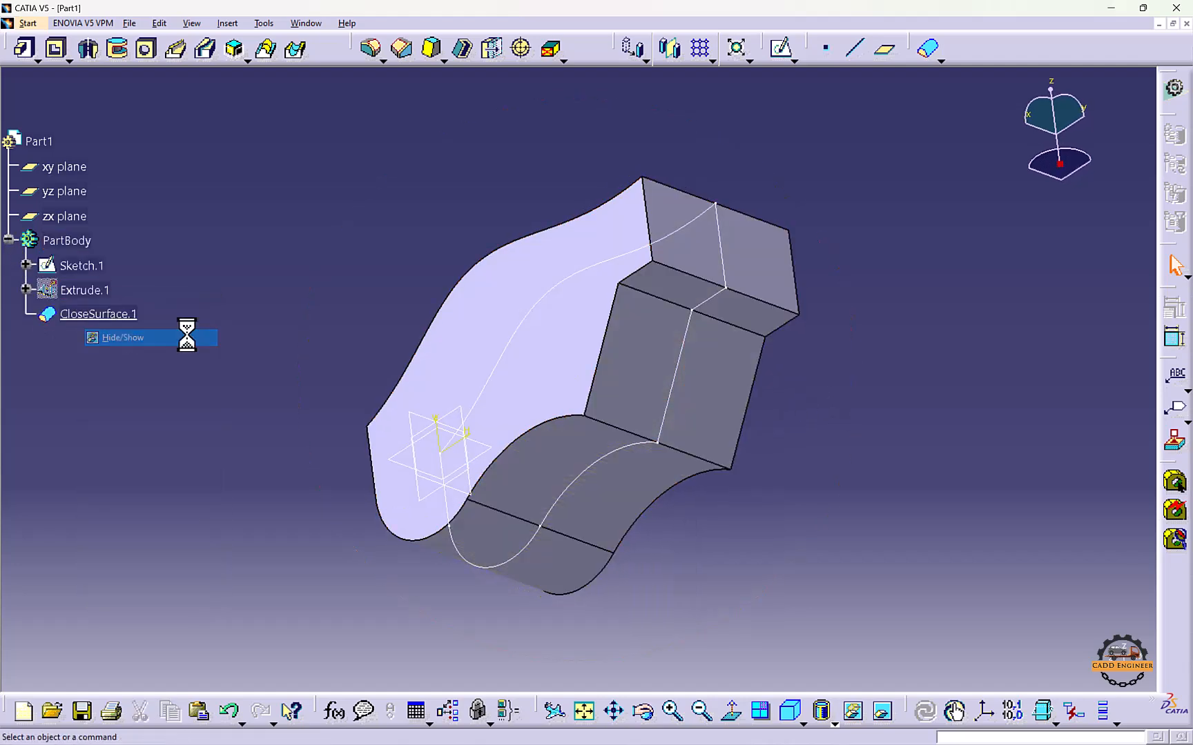
{"action": "middle_click_drag", "start_coordinate": [414, 356], "coordinate": [807, 407]}
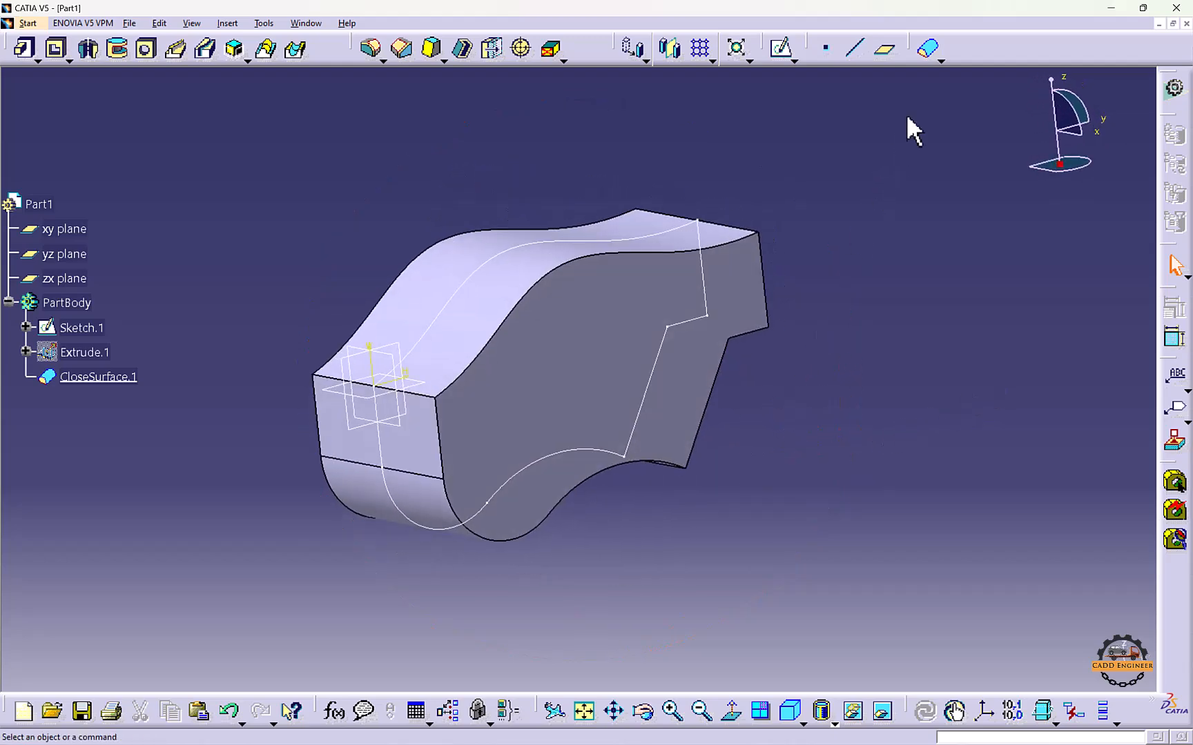
Return to the Wireframe and Surface Design workbench and open a new sketch on the yz plane
{"action": "left_click", "coordinate": [939, 61]}
{"action": "left_click", "coordinate": [28, 22]}
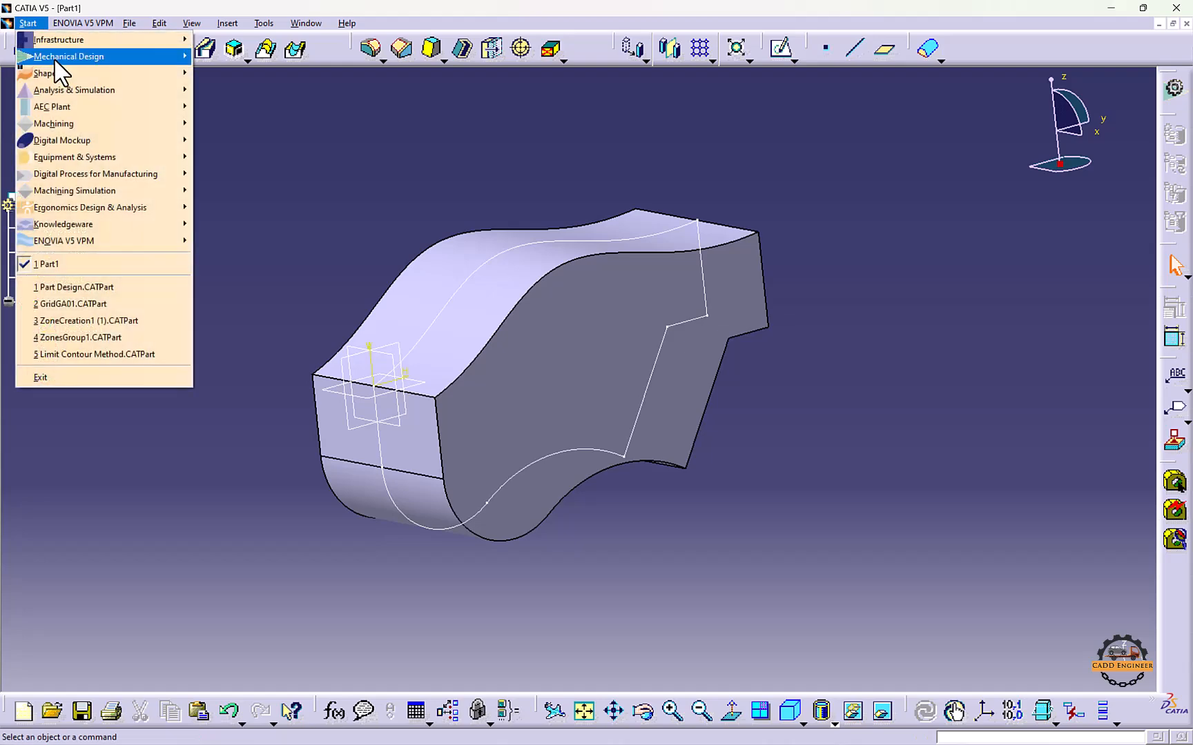
{"action": "mouse_move", "coordinate": [103, 57]}
{"action": "left_click", "coordinate": [259, 325]}
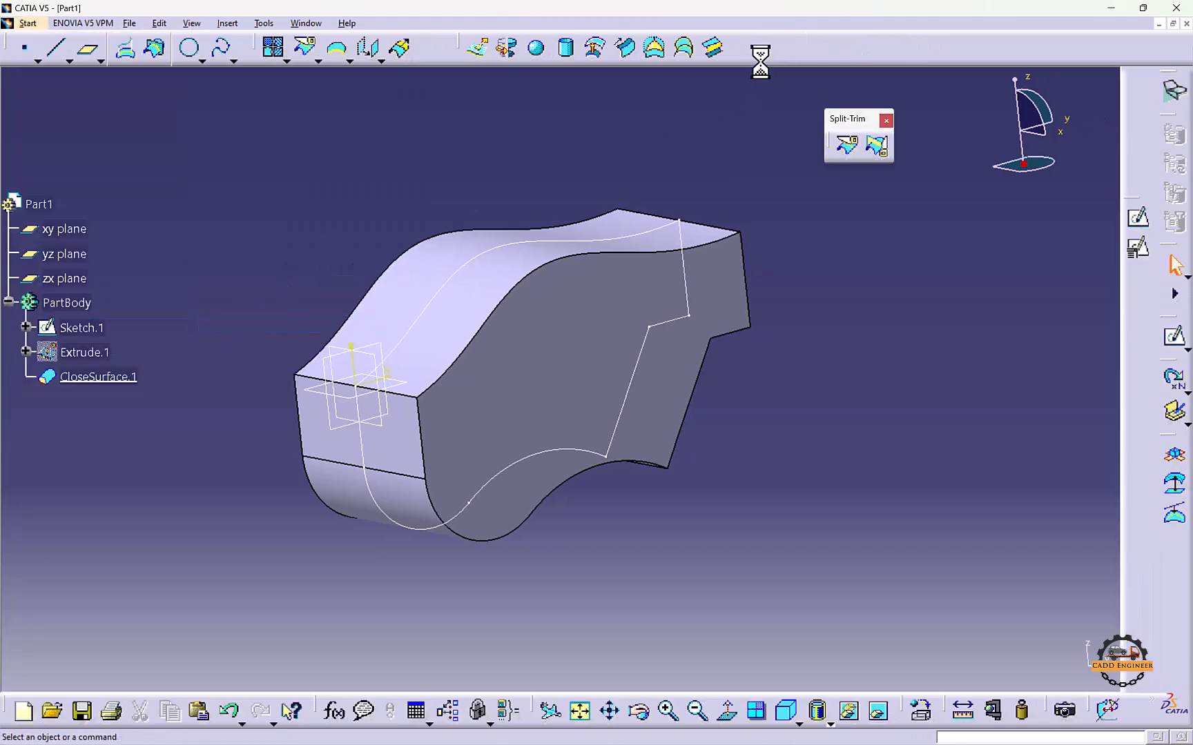
{"action": "left_click", "coordinate": [81, 255]}
{"action": "left_click", "coordinate": [1137, 218]}
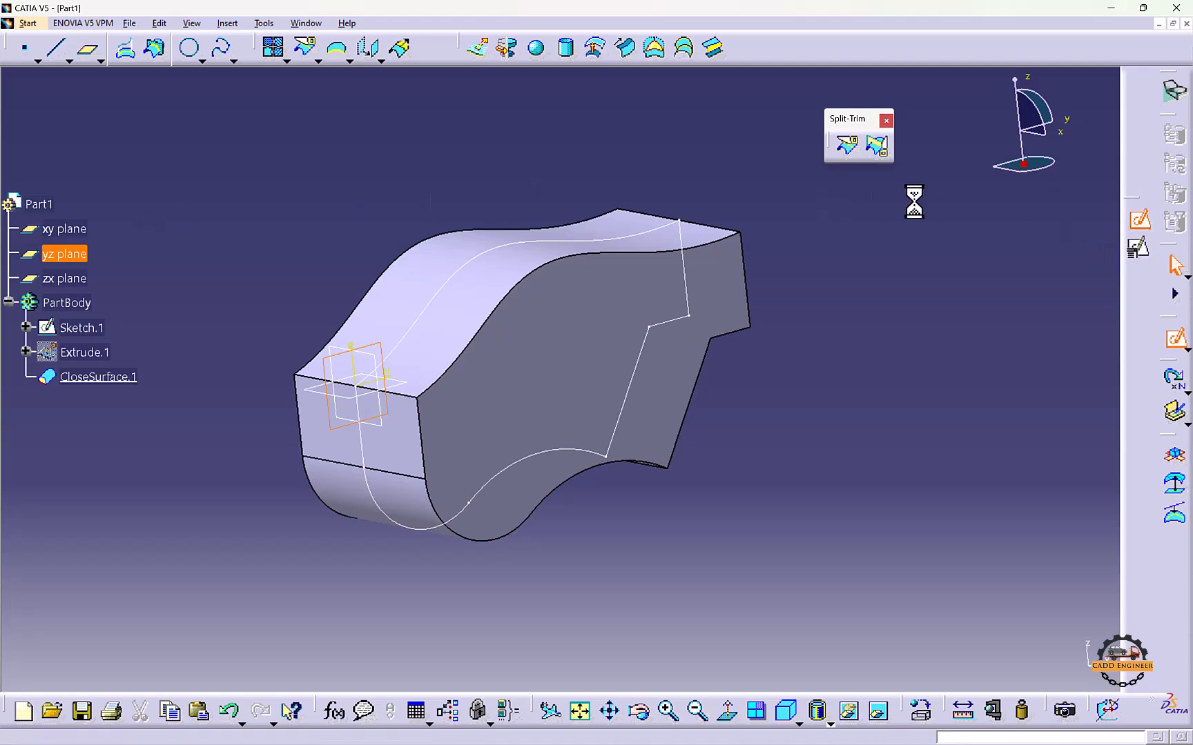
Draw a wavy spline running lengthwise through the upper part of the solid and past both ends, and exit the sketch
{"action": "left_click", "coordinate": [699, 50]}
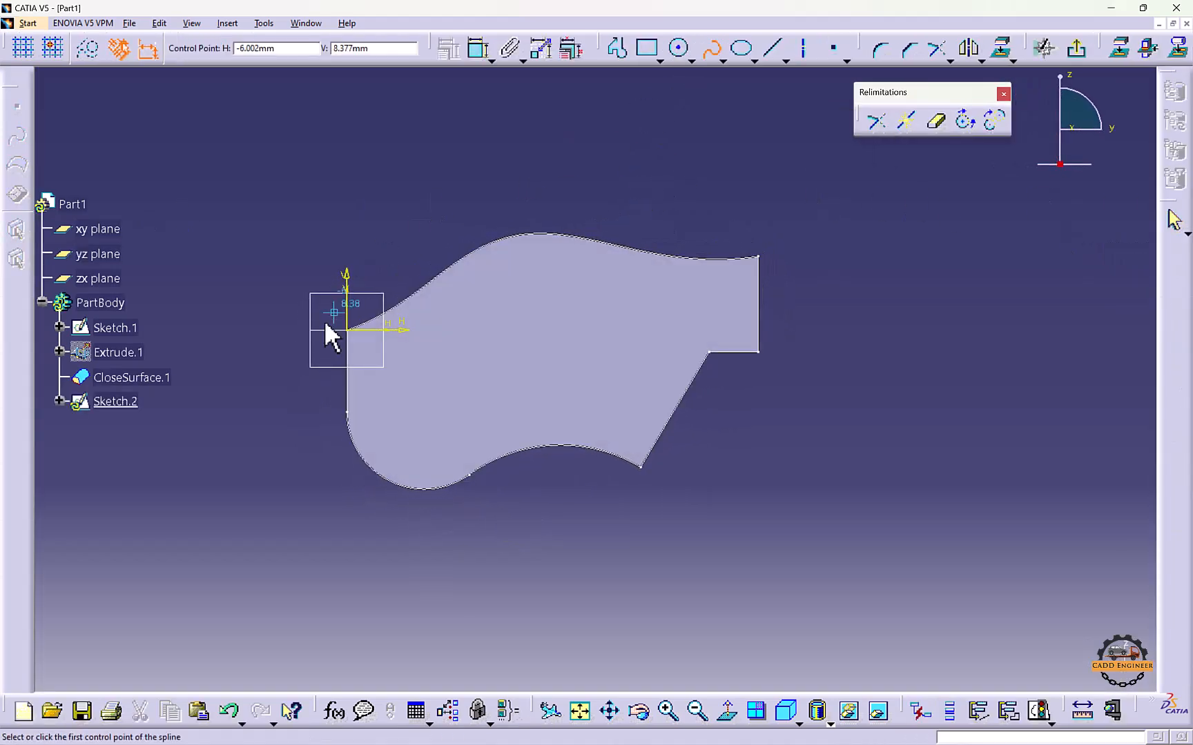
{"action": "left_click", "coordinate": [385, 360]}
{"action": "left_click", "coordinate": [633, 263]}
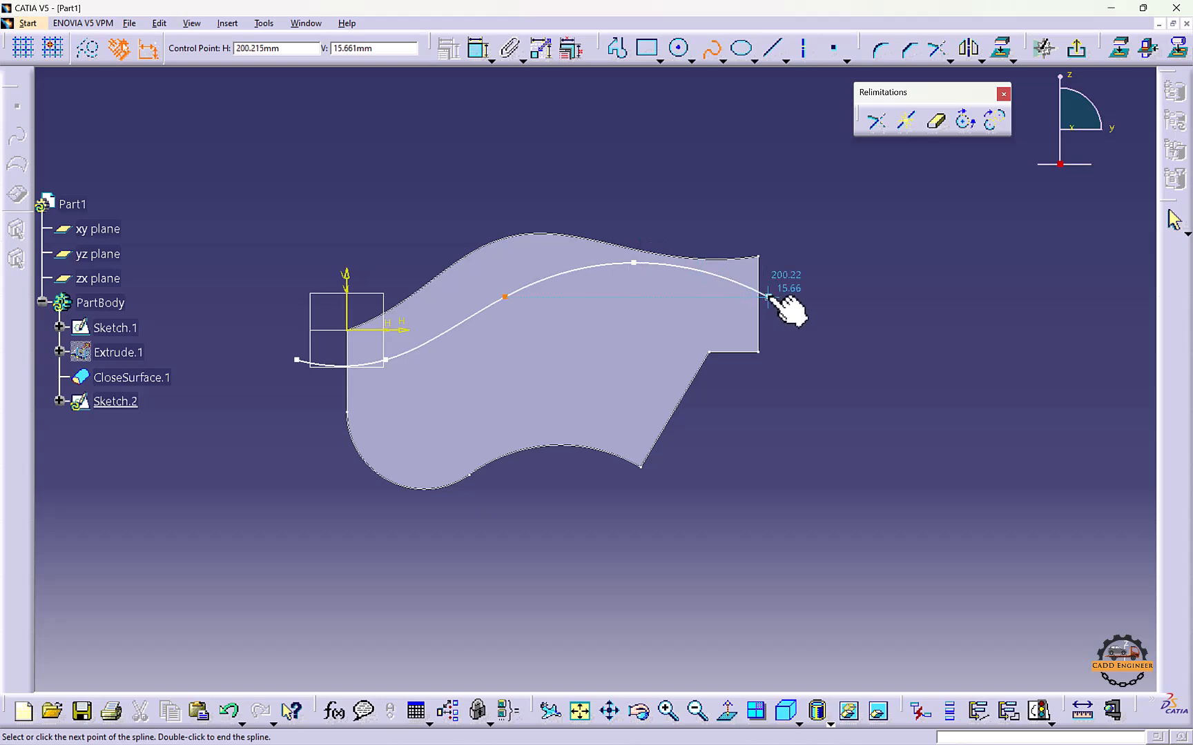
{"action": "left_click", "coordinate": [816, 317]}
{"action": "left_click", "coordinate": [1005, 297]}
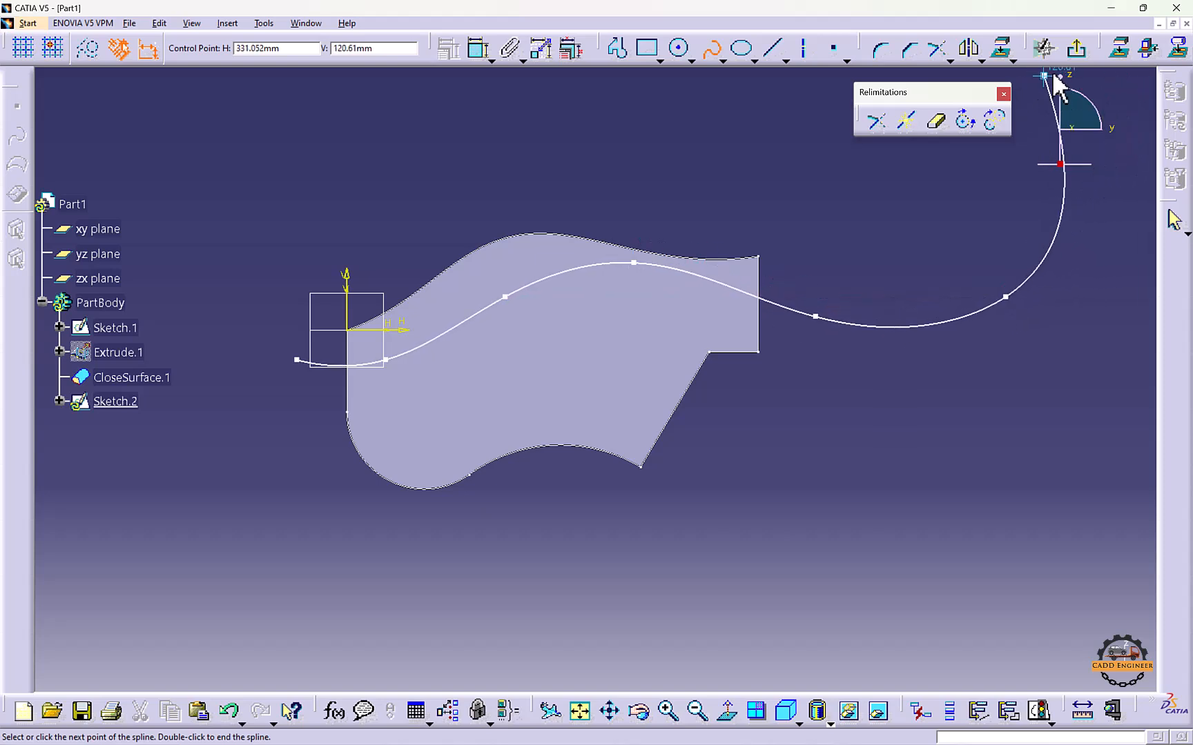
{"action": "double_click", "coordinate": [1068, 98]}
{"action": "left_click", "coordinate": [1076, 49]}
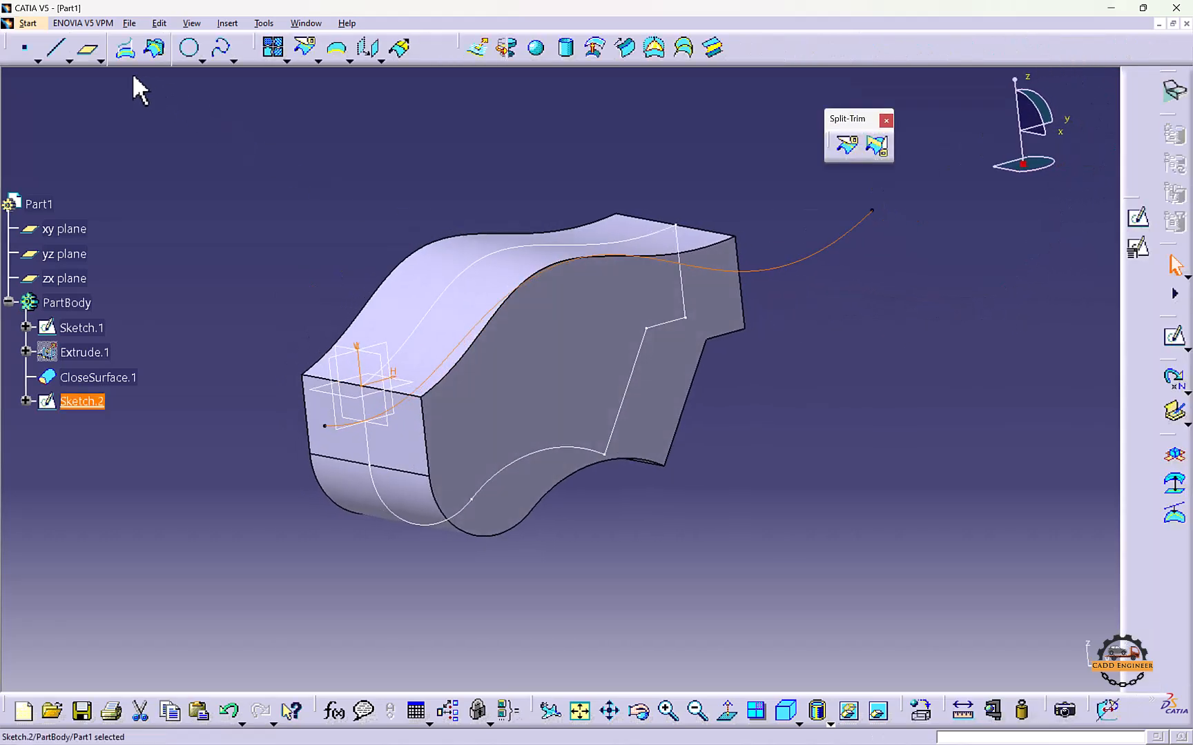
Extrude the new spline as a surface, with Limit 1 at 75 mm and Limit 2 at 95 mm
{"action": "left_click", "coordinate": [470, 56]}
{"action": "middle_click_drag", "start_coordinate": [485, 205], "coordinate": [621, 290]}
{"action": "left_click_drag", "start_coordinate": [913, 207], "coordinate": [866, 201]}
{"action": "left_click_drag", "start_coordinate": [749, 141], "coordinate": [668, 94]}
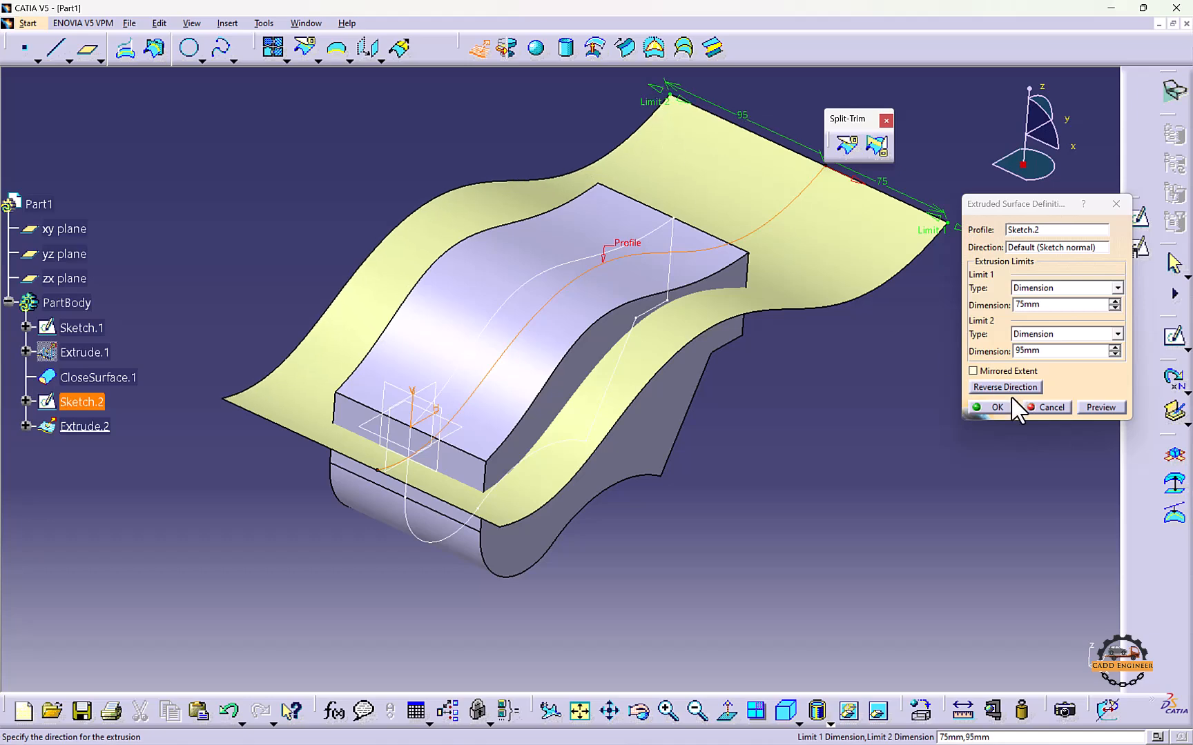
{"action": "left_click", "coordinate": [992, 407]}
{"action": "middle_click_drag", "start_coordinate": [732, 428], "coordinate": [602, 373]}
{"action": "scroll", "coordinate": [602, 372], "scroll_direction": "up", "scroll_amount": 1}
{"action": "middle_click_drag", "start_coordinate": [418, 190], "coordinate": [450, 210]}
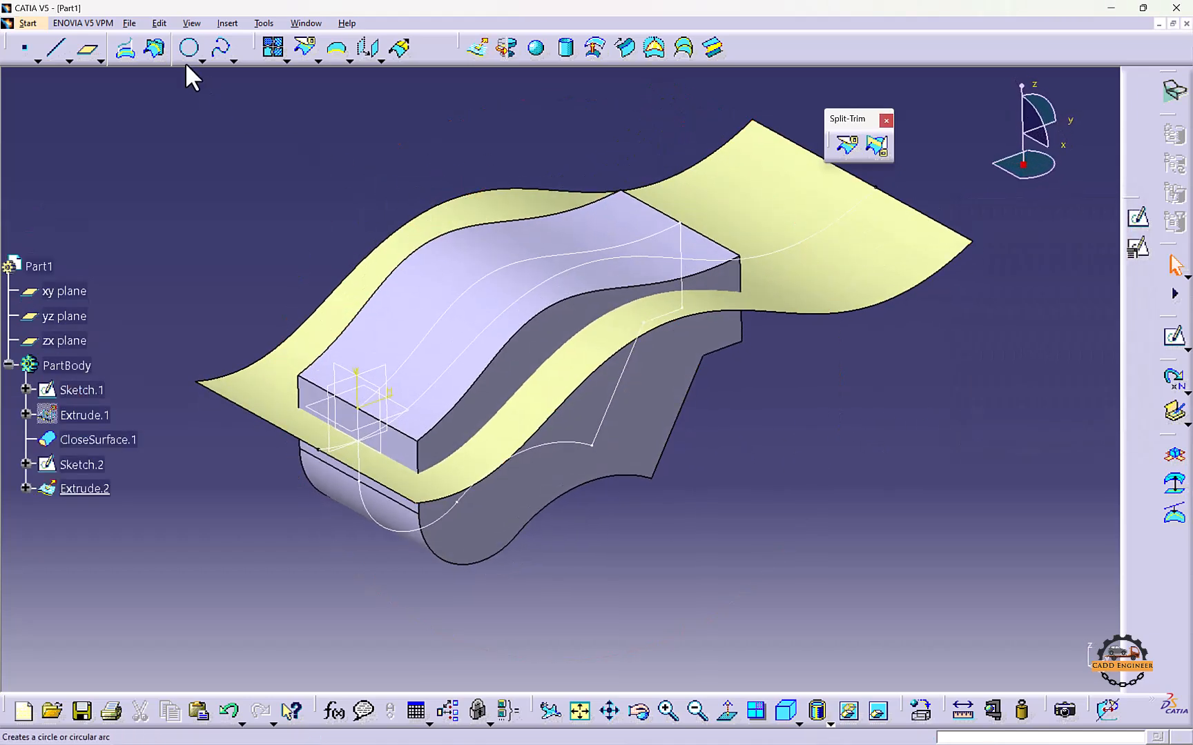
Switch to Part Design and sew the Extrude.2 surface onto the solid, with the solid's wavy upper face as the face to remove
{"action": "left_click", "coordinate": [28, 23]}
{"action": "mouse_move", "coordinate": [69, 52]}
{"action": "left_click", "coordinate": [228, 51]}
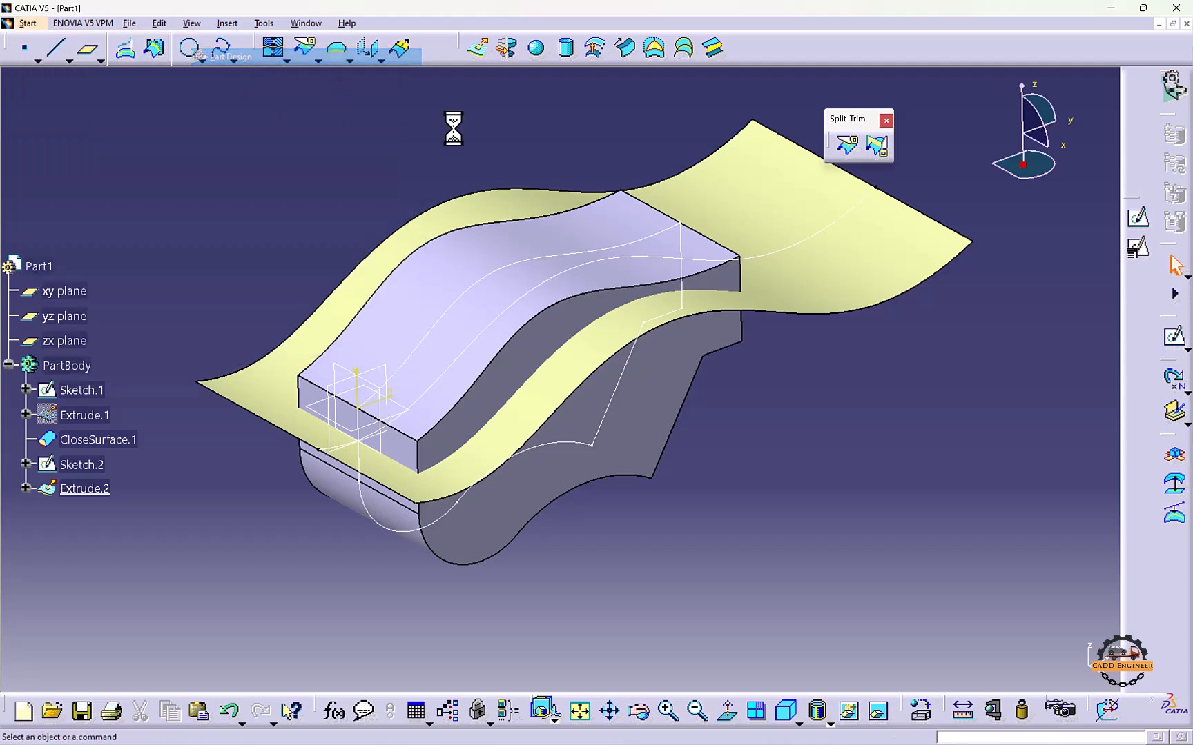
{"action": "left_click", "coordinate": [940, 62]}
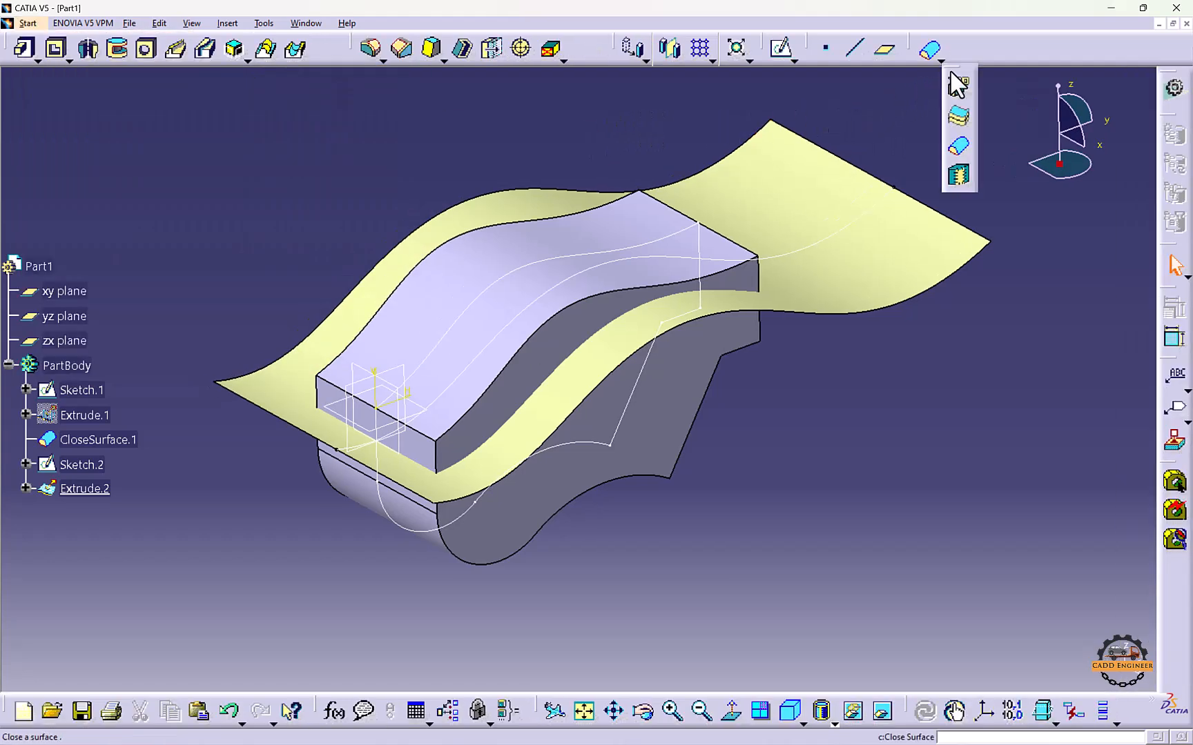
{"action": "left_click", "coordinate": [959, 176]}
{"action": "middle_click_drag", "start_coordinate": [650, 442], "coordinate": [592, 421]}
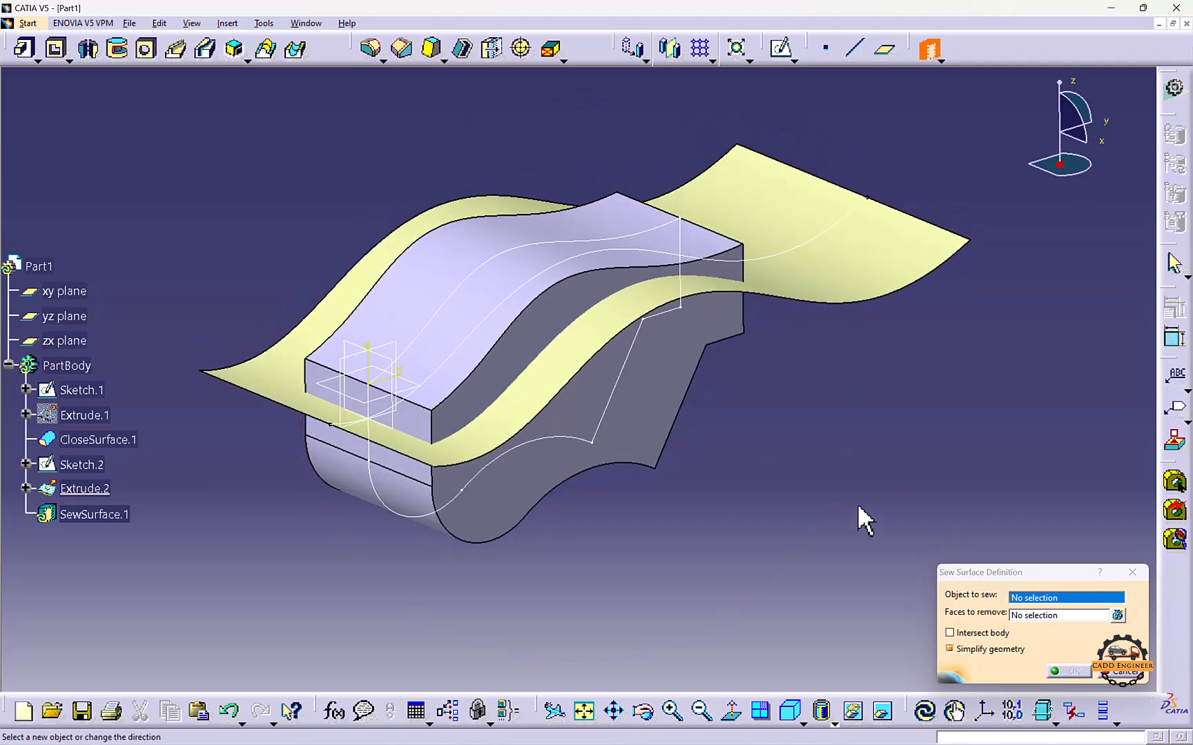
{"action": "left_click", "coordinate": [848, 297]}
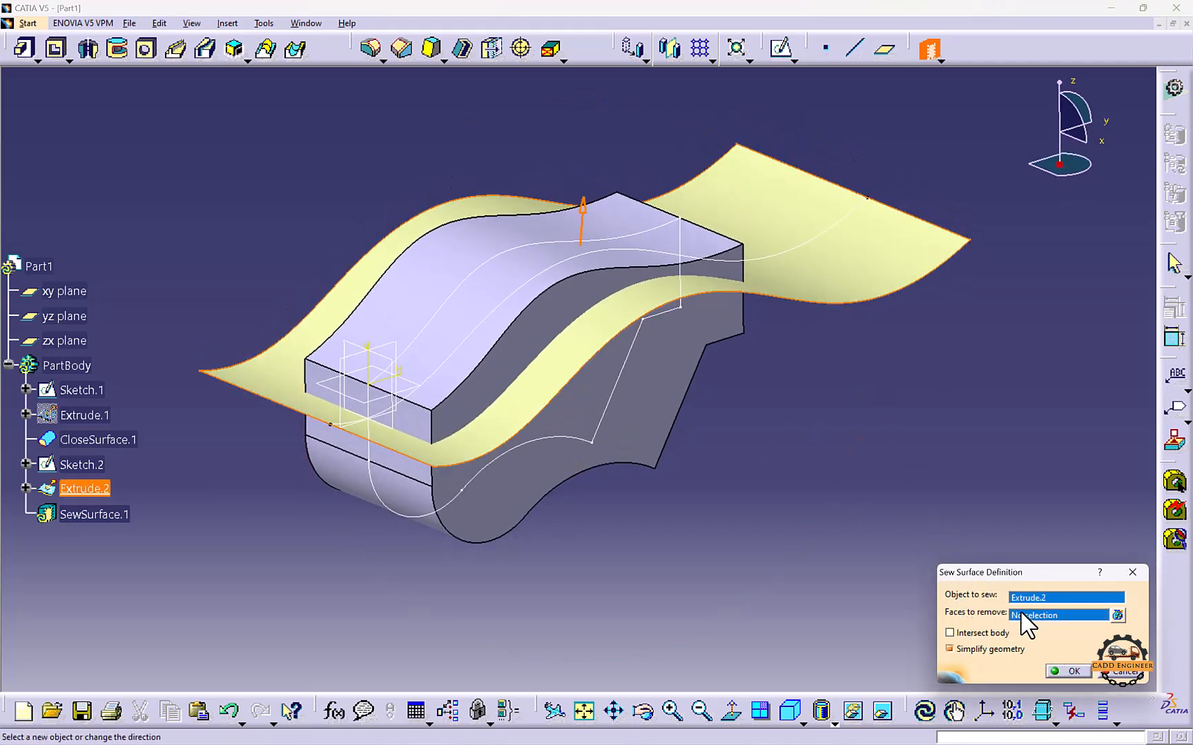
{"action": "left_click", "coordinate": [519, 263]}
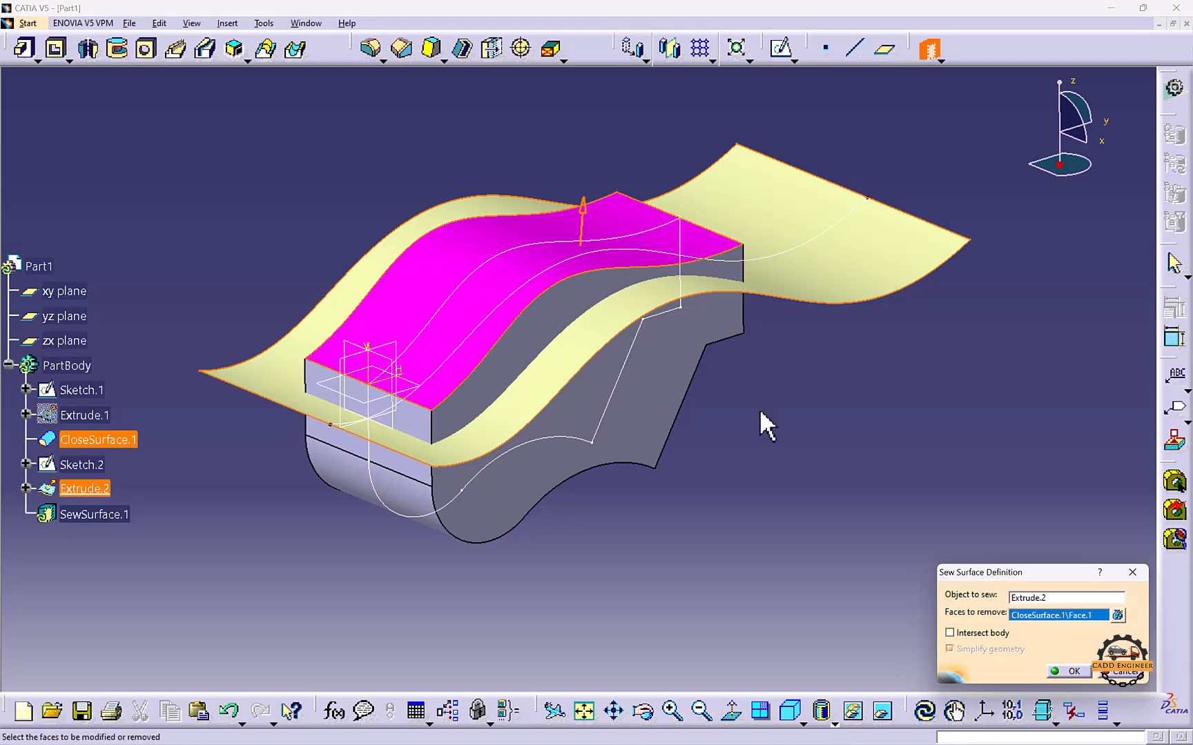
{"action": "left_click", "coordinate": [1068, 670]}
{"action": "left_click", "coordinate": [686, 418]}
{"action": "left_click", "coordinate": [1056, 674]}
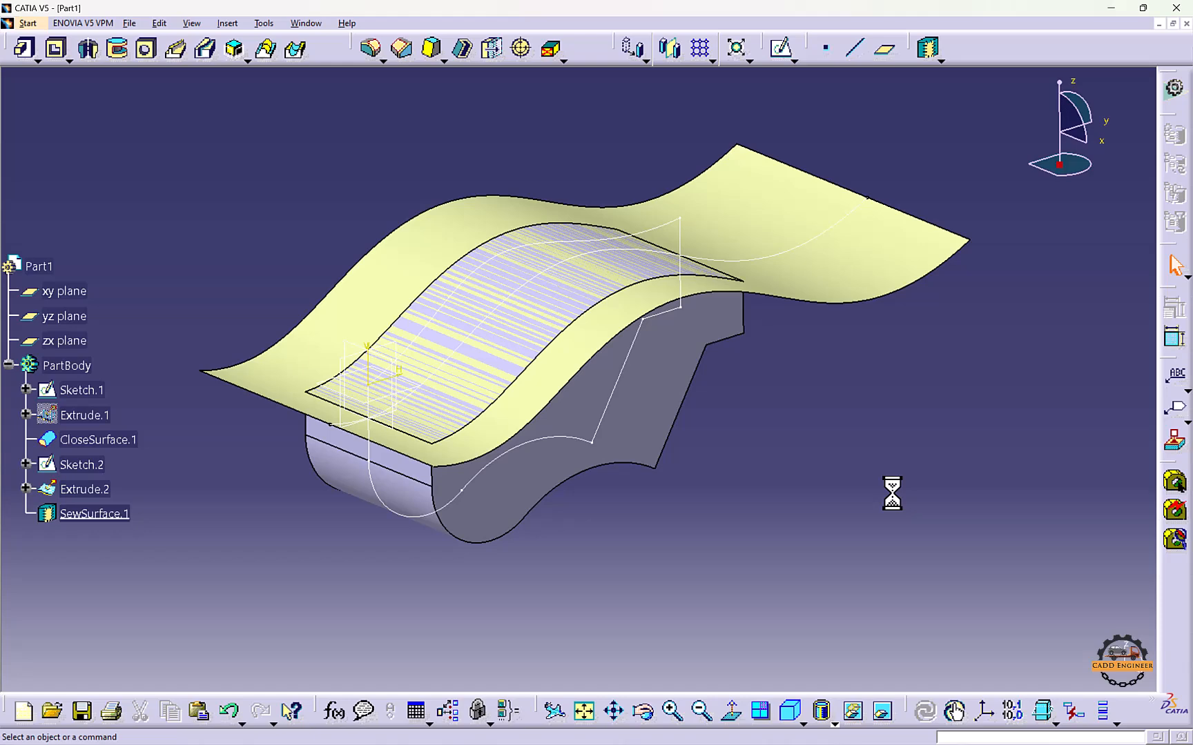
Hide the Extrude.2 surface and its spline sketch, Sketch.2
{"action": "right_click", "coordinate": [802, 276]}
{"action": "left_click", "coordinate": [633, 486]}
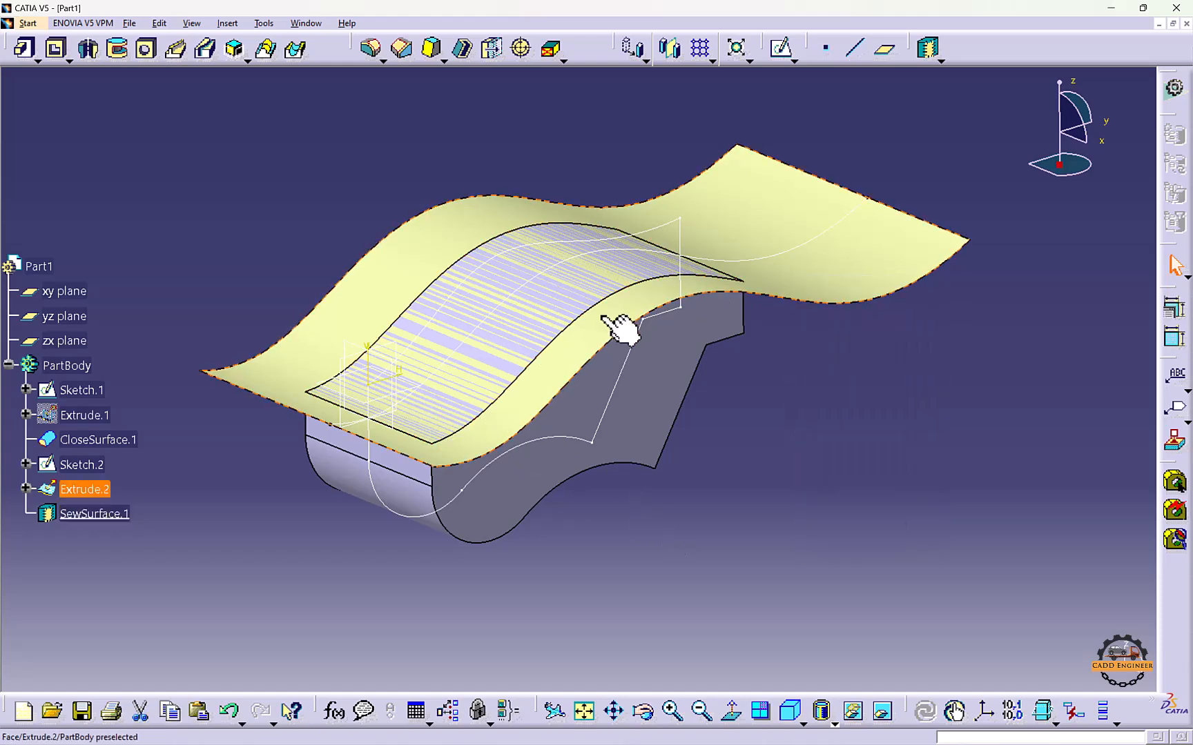
{"action": "right_click", "coordinate": [821, 284]}
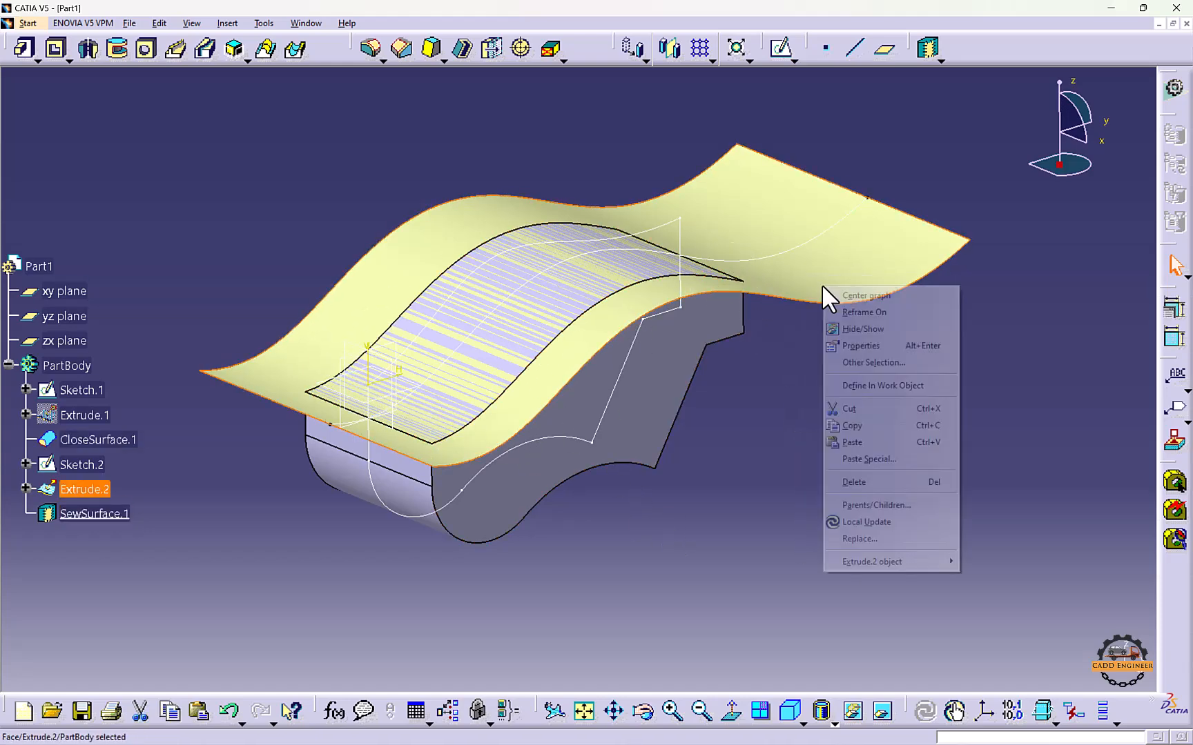
{"action": "left_click", "coordinate": [865, 329]}
{"action": "mouse_move", "coordinate": [833, 413]}
{"action": "middle_mouse_down"}
{"action": "mouse_move", "coordinate": [528, 399]}
{"action": "mouse_move", "coordinate": [606, 429]}
{"action": "mouse_move", "coordinate": [761, 374]}
{"action": "mouse_move", "coordinate": [572, 469]}
{"action": "mouse_move", "coordinate": [466, 432]}
{"action": "mouse_move", "coordinate": [790, 357]}
{"action": "mouse_move", "coordinate": [395, 228]}
{"action": "mouse_move", "coordinate": [740, 192]}
{"action": "mouse_move", "coordinate": [807, 312]}
{"action": "mouse_move", "coordinate": [660, 330]}
{"action": "mouse_move", "coordinate": [868, 312]}
{"action": "mouse_move", "coordinate": [705, 330]}
{"action": "mouse_move", "coordinate": [710, 229]}
{"action": "mouse_move", "coordinate": [772, 341]}
{"action": "mouse_move", "coordinate": [519, 234]}
{"action": "mouse_move", "coordinate": [379, 94]}
{"action": "mouse_move", "coordinate": [681, 367]}
{"action": "mouse_move", "coordinate": [724, 364]}
{"action": "mouse_move", "coordinate": [691, 361]}
{"action": "middle_mouse_up"}
{"action": "right_click", "coordinate": [818, 355]}
{"action": "left_click", "coordinate": [822, 386]}
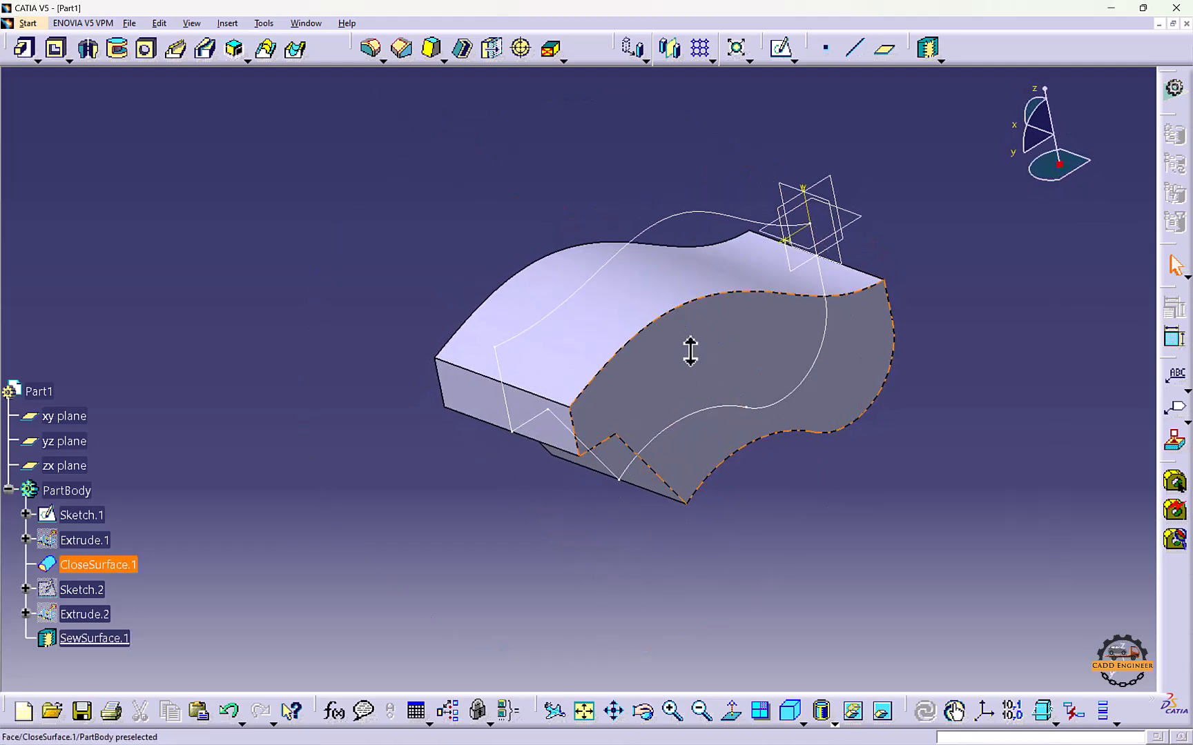